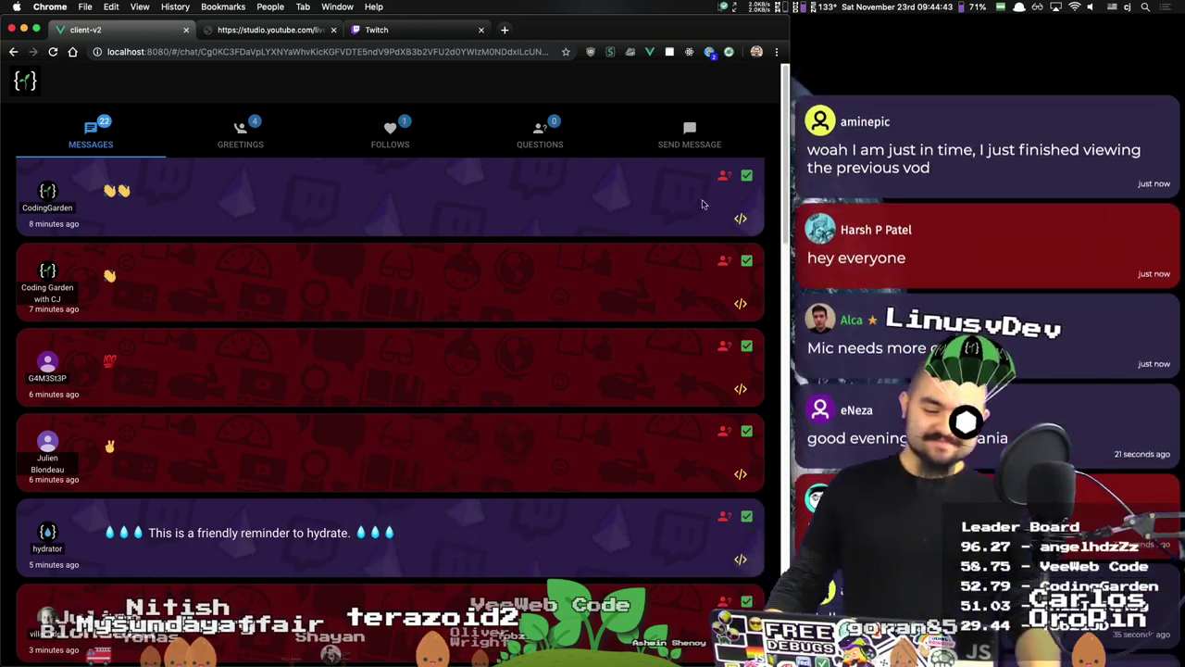
Step: Dismiss the clapping-hands, waving-hand, emoji-only and peace-sign messages, then select the hydrate reminder text
left_click(746, 176)
left_click(746, 176)
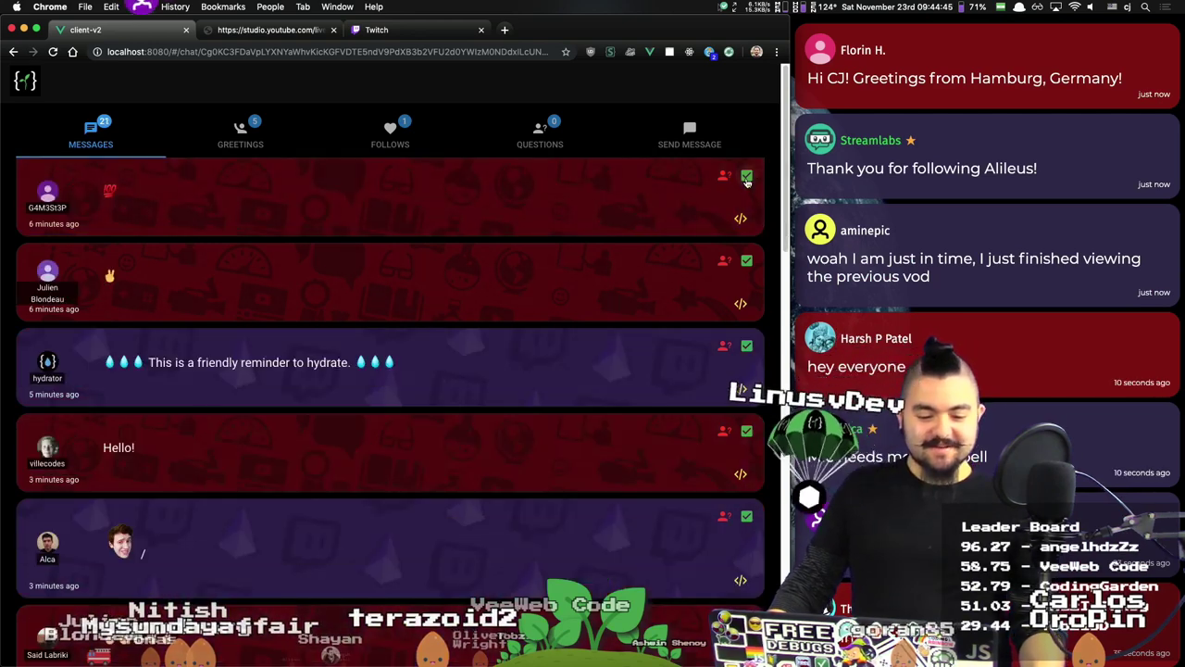
left_click(747, 176)
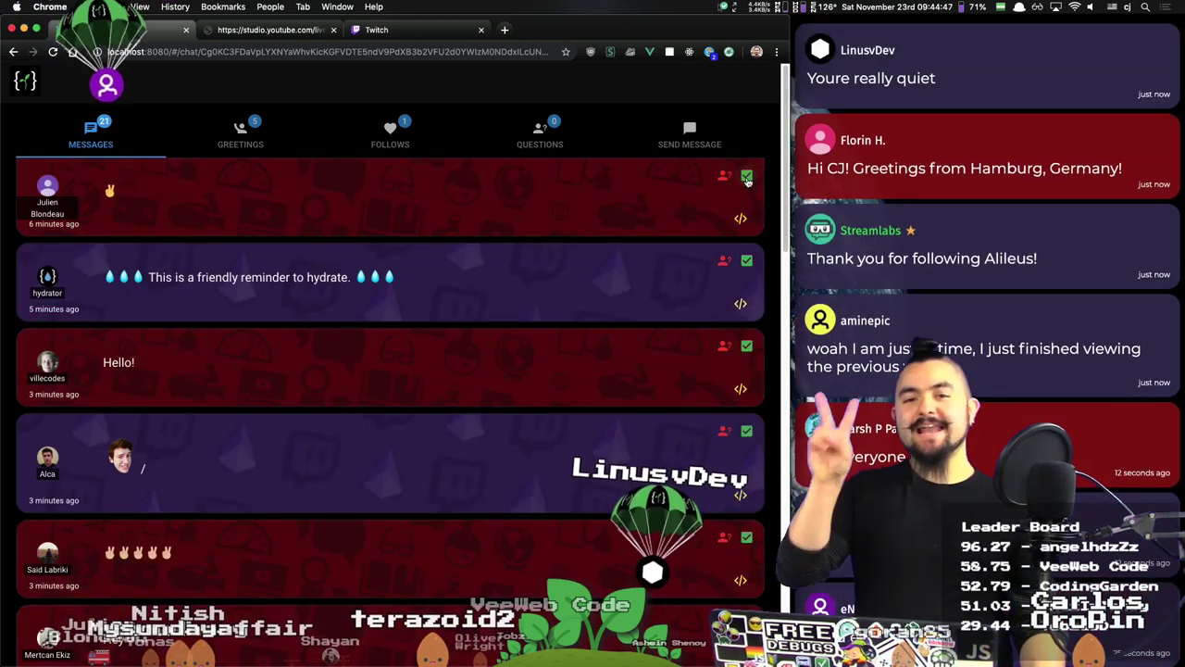
left_click(746, 175)
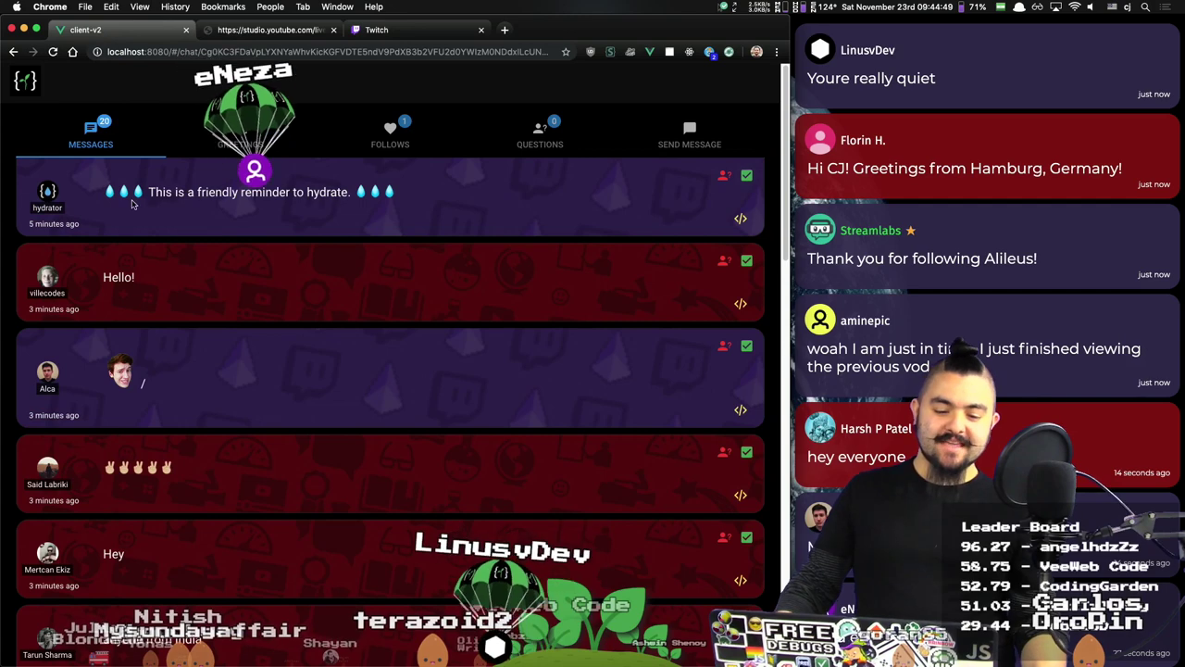
triple_click(275, 190)
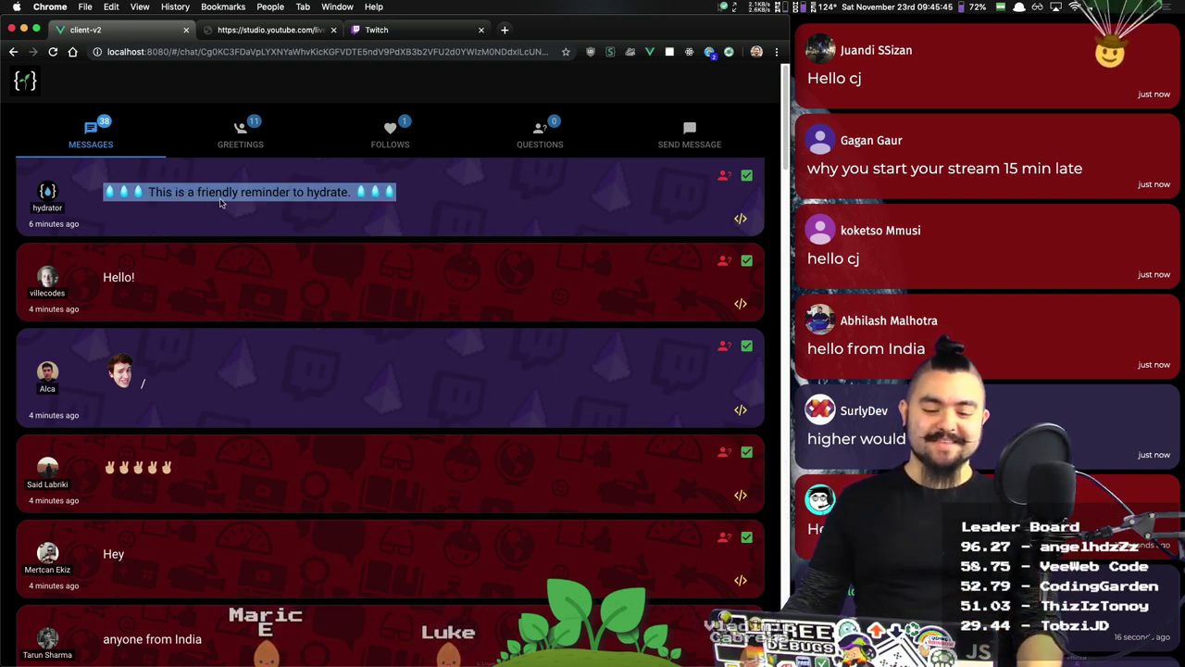
key("super+t")
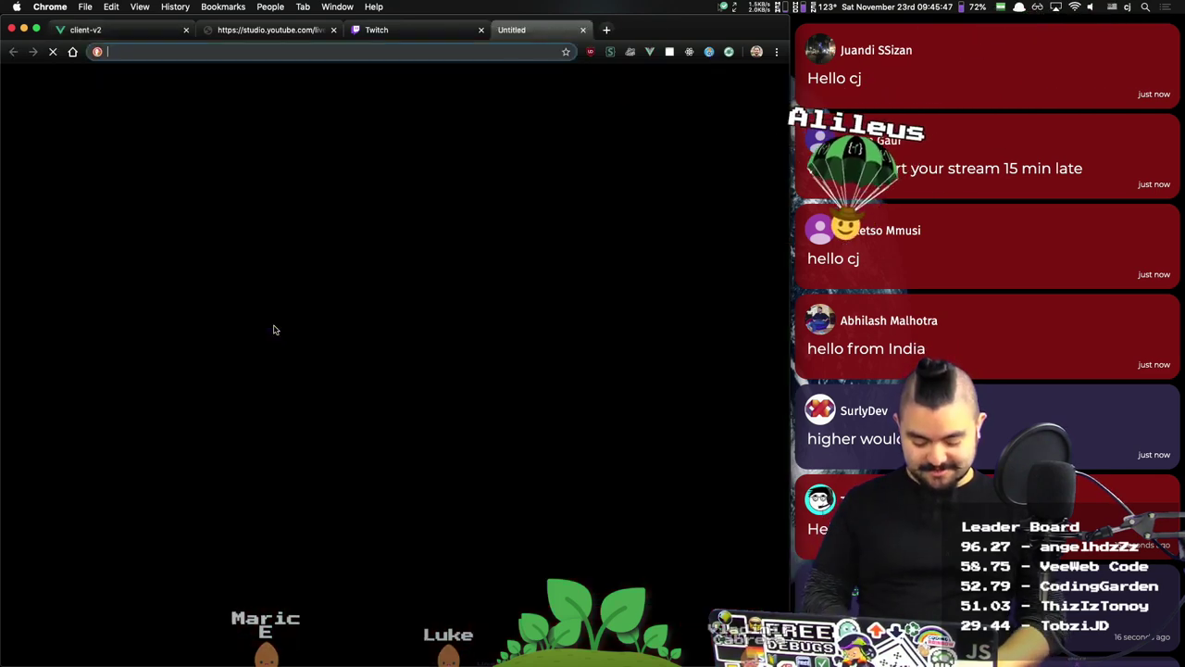
type("twitch.tv/")
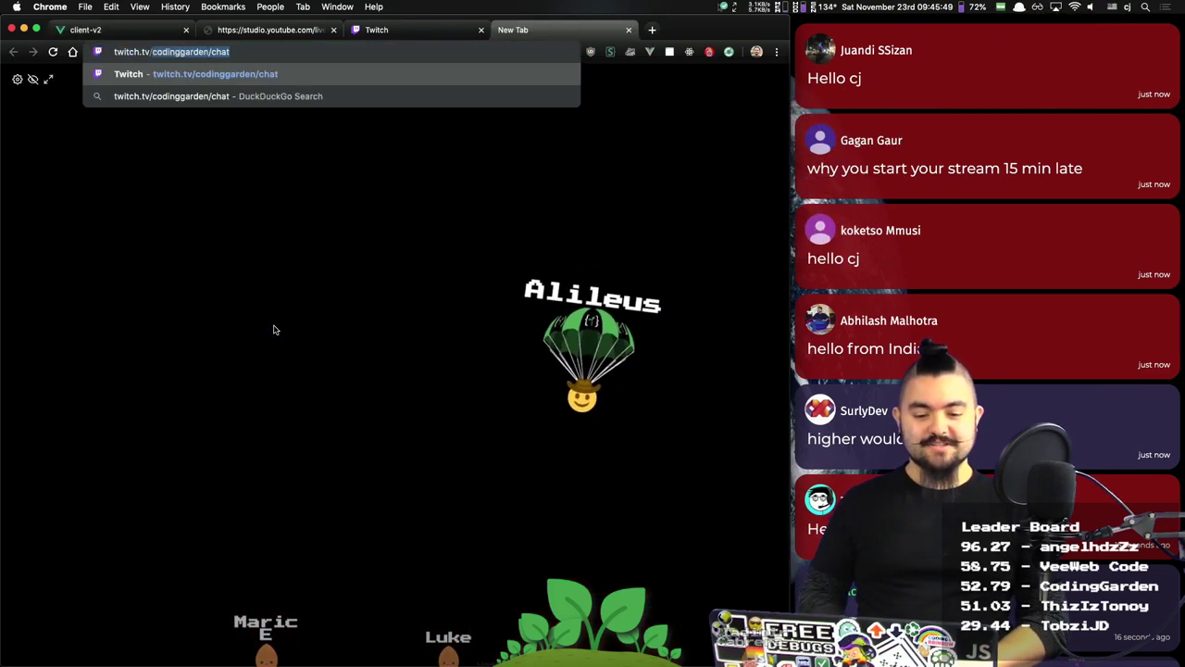
type("inst")
key("Return")
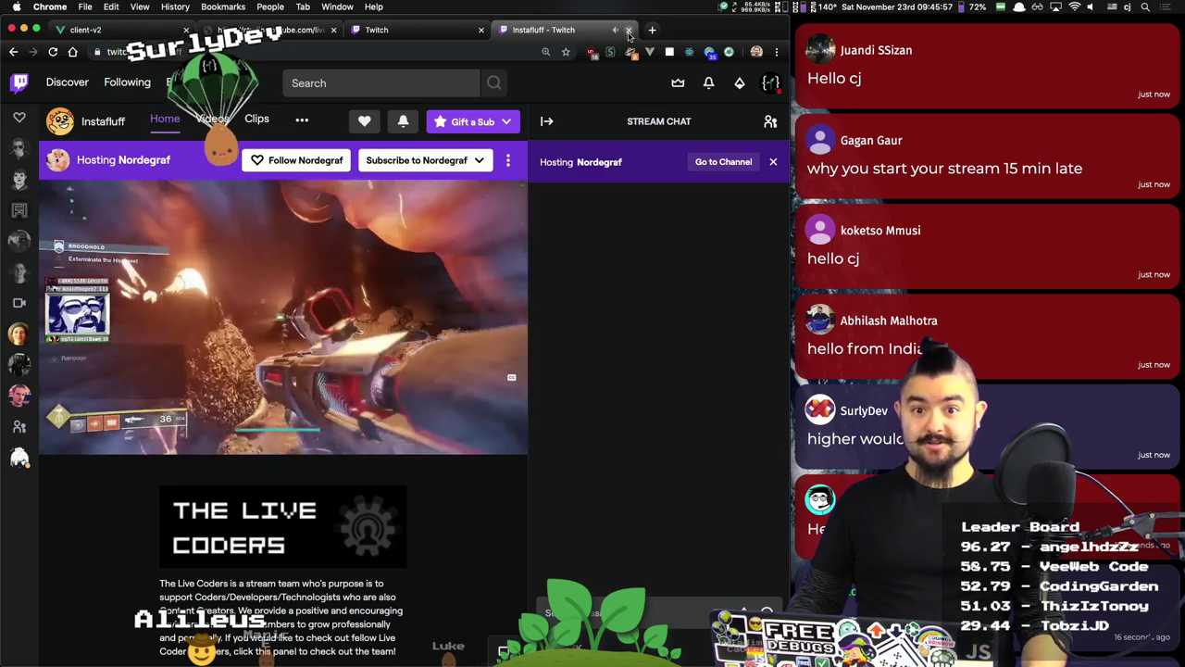
left_click(629, 30)
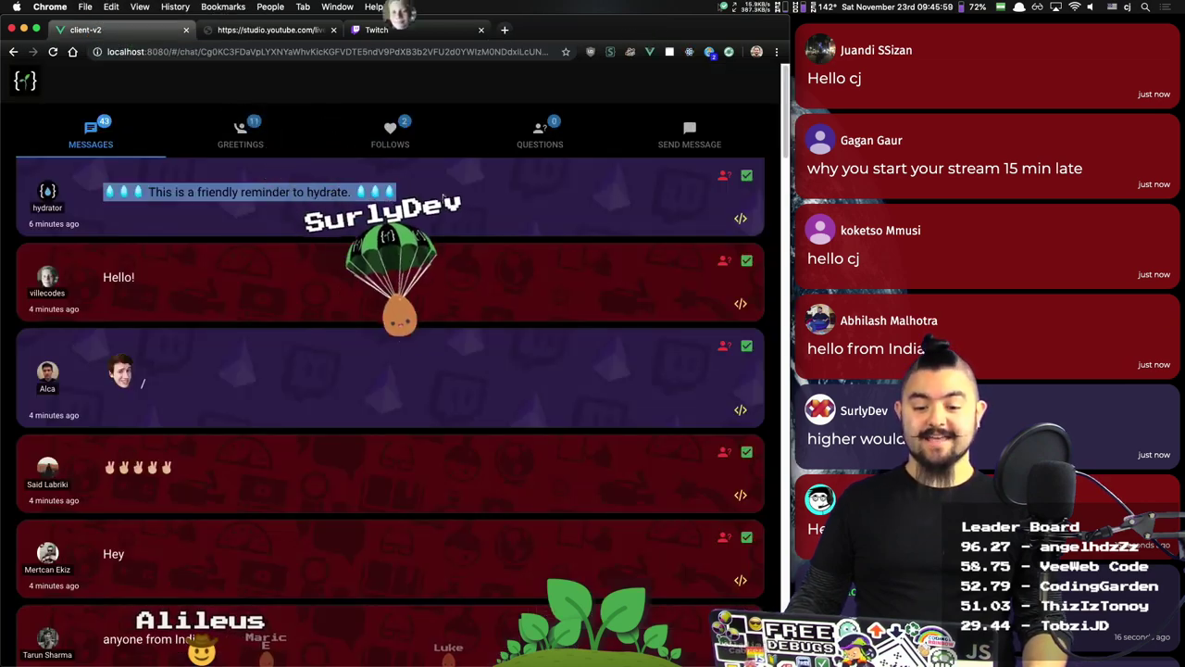
Step: Dismiss the hydrate reminder and the "Hello!", emoji, "Hey", "anyone from India" and "yo" messages
left_click(444, 197)
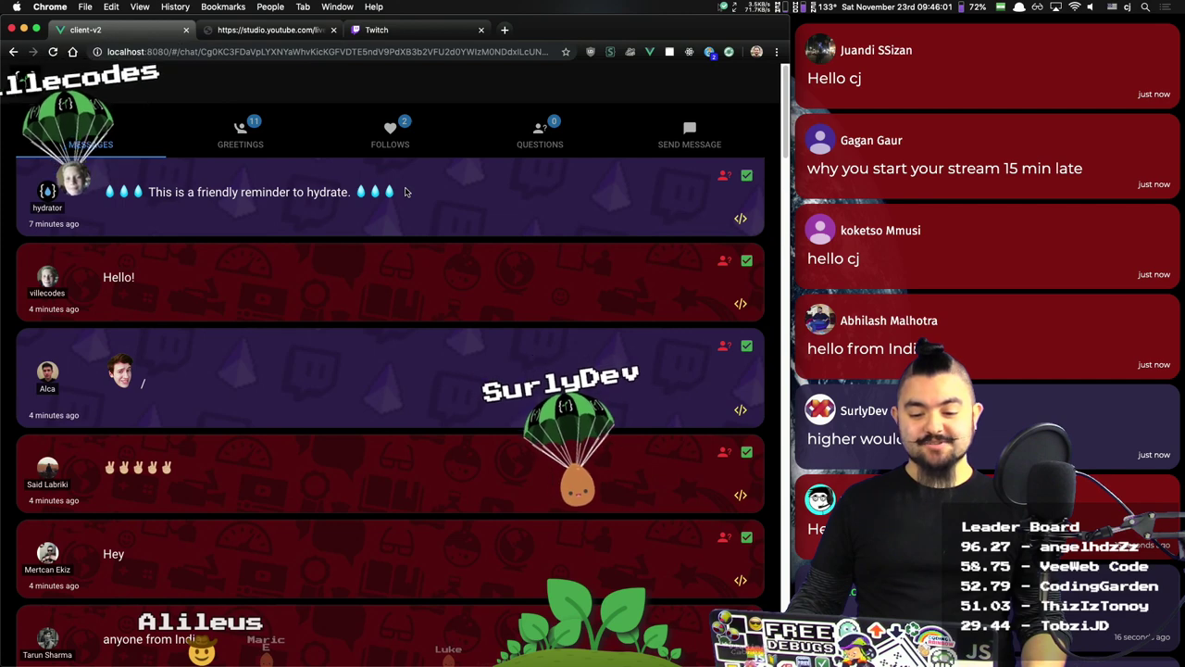
triple_click(404, 192)
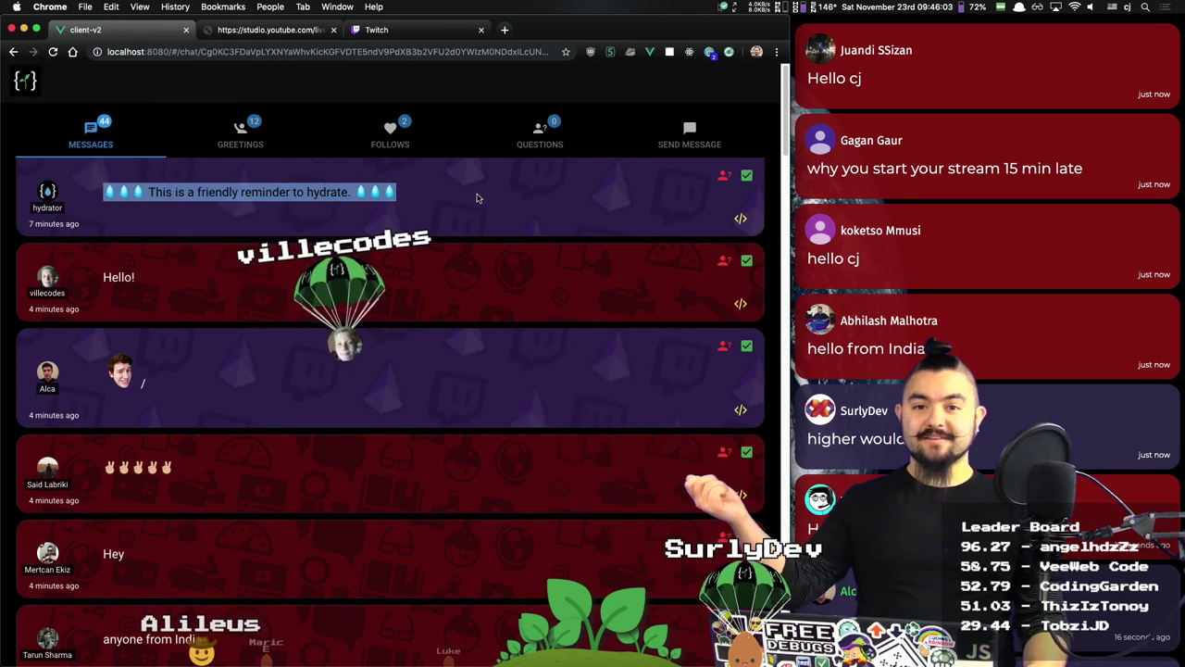
left_click(745, 178)
left_click(746, 177)
left_click(747, 178)
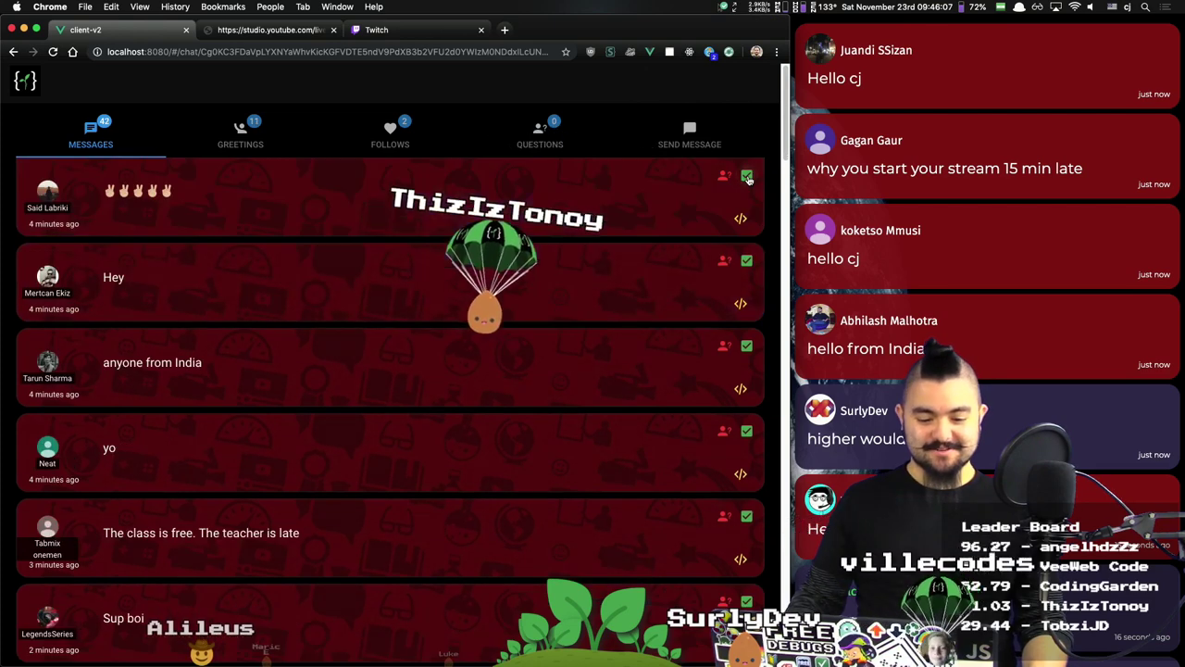
left_click(747, 178)
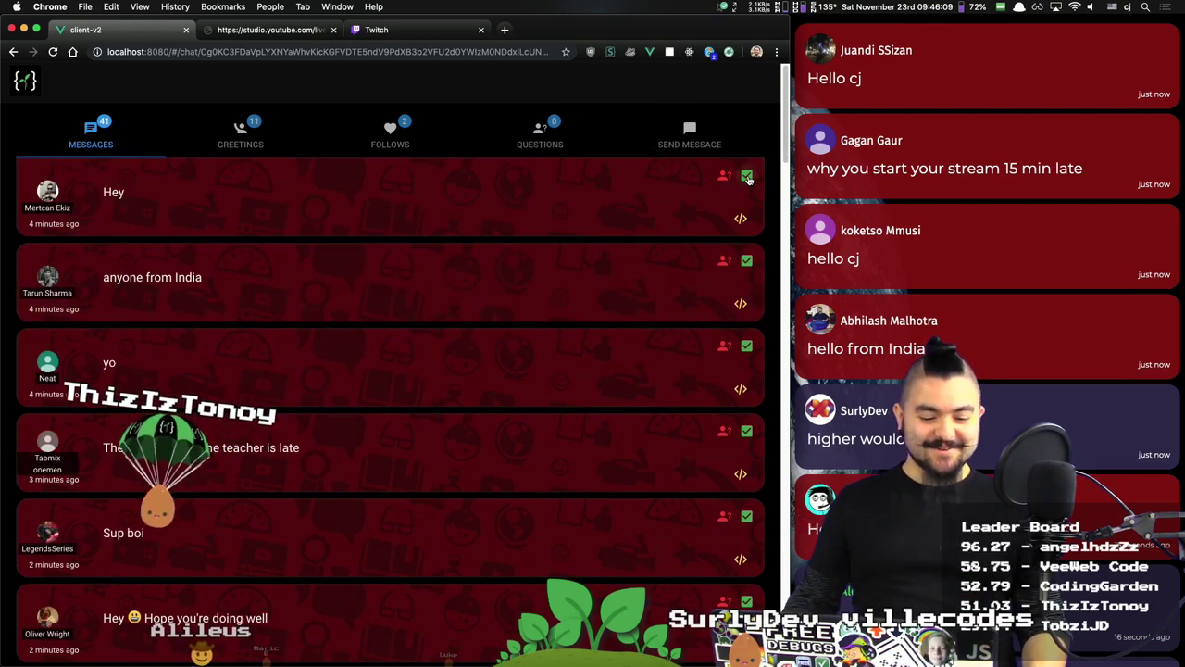
left_click(748, 178)
left_click(747, 178)
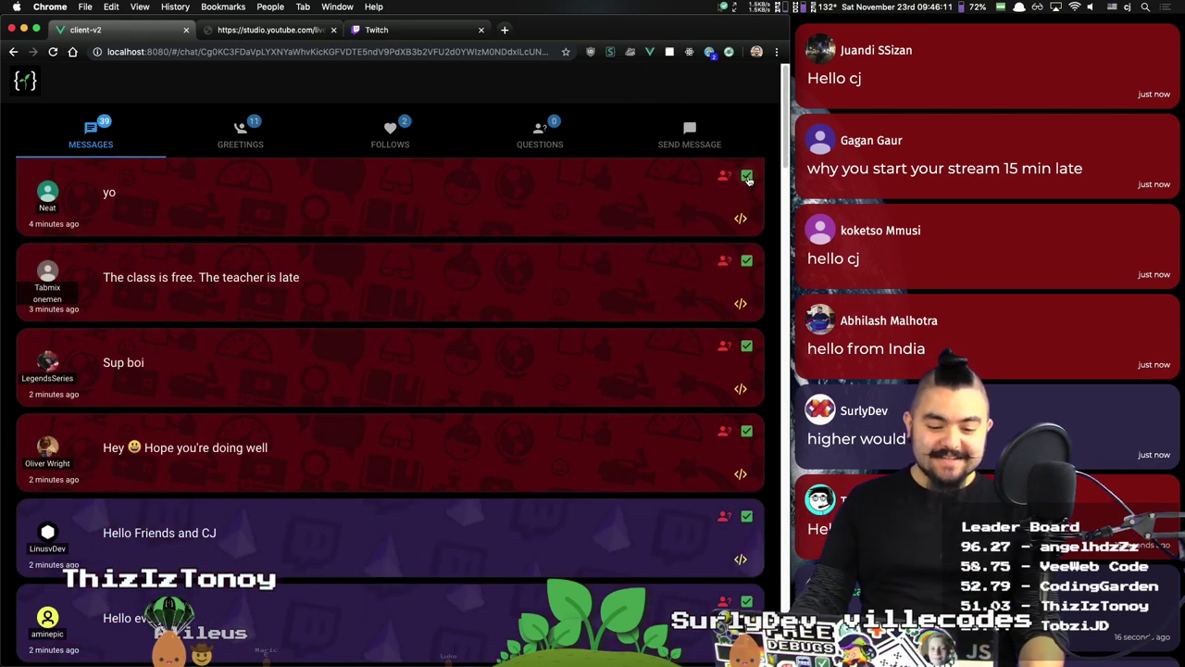
left_click(747, 177)
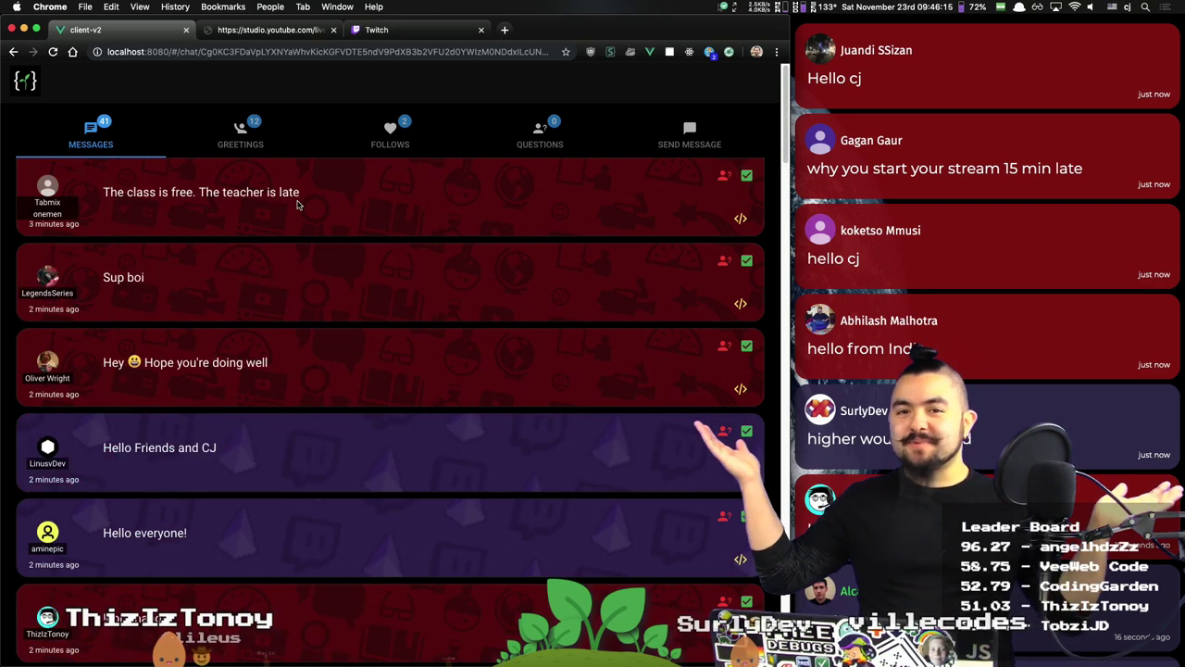
Step: Clear the teacher-is-late, "Sup boi", various greetings, !commands, Albania and cowbell messages
left_click(746, 178)
left_click(746, 177)
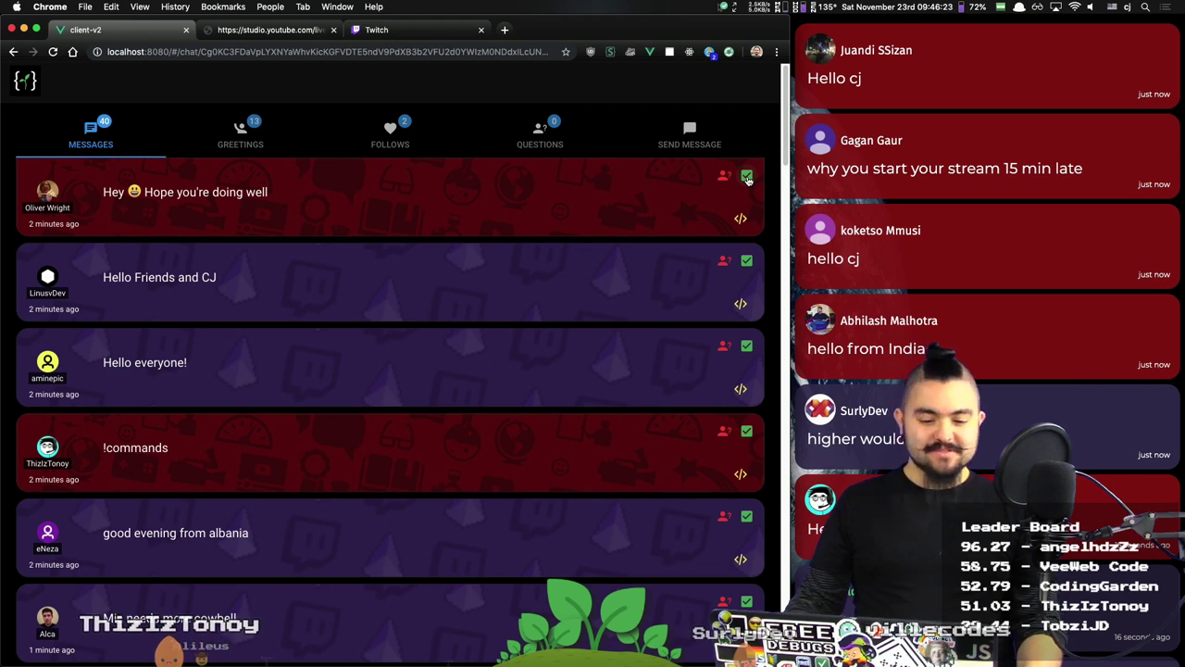
left_click(747, 178)
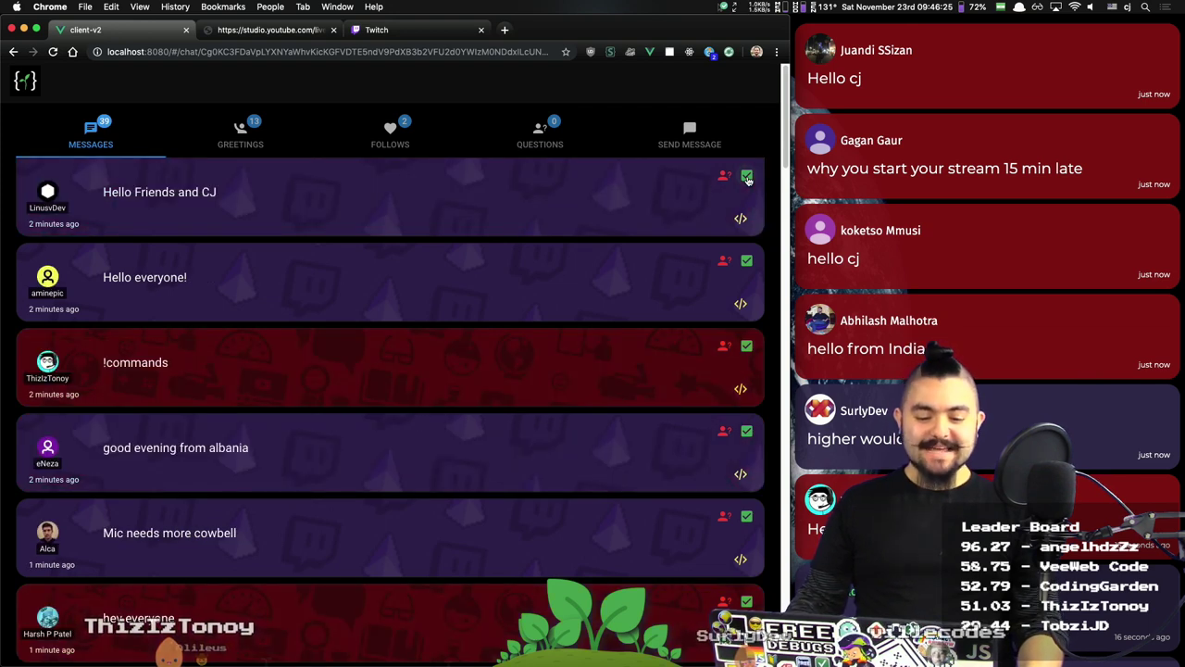
left_click(746, 178)
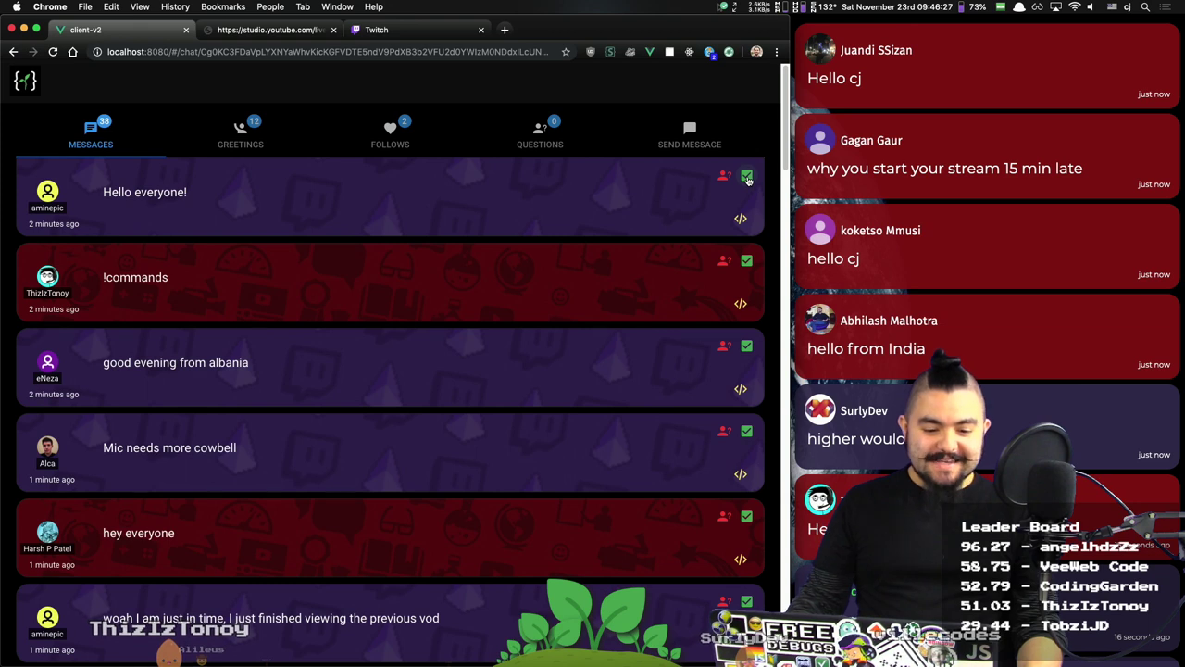
left_click(746, 178)
left_click(746, 177)
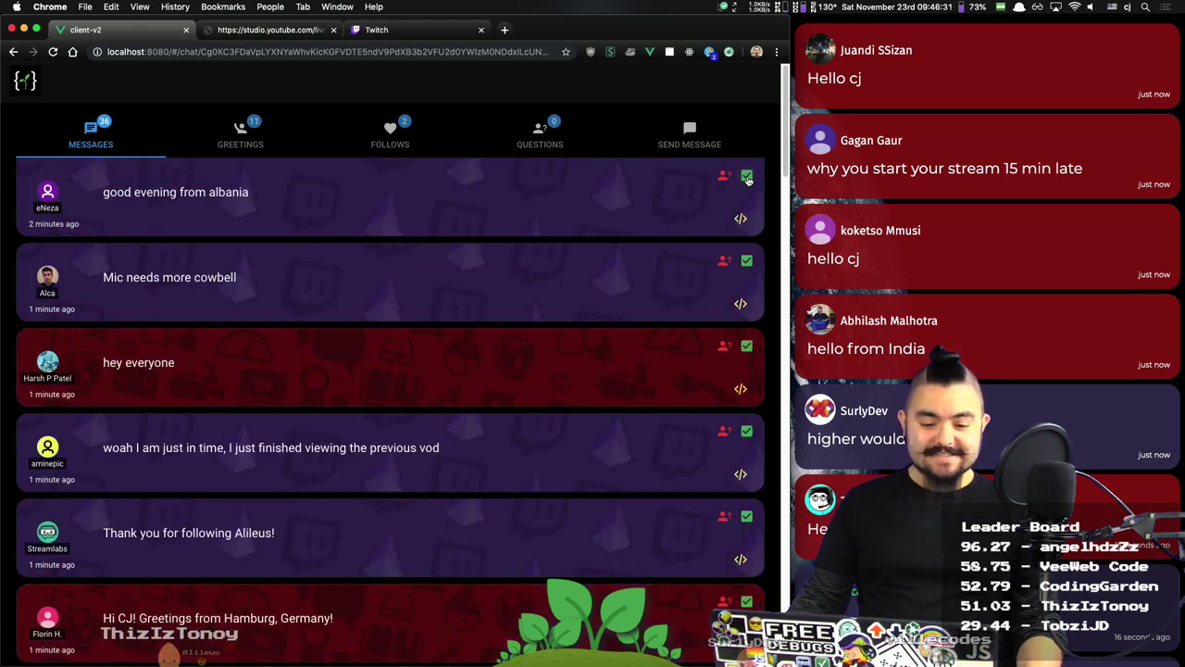
left_click(746, 177)
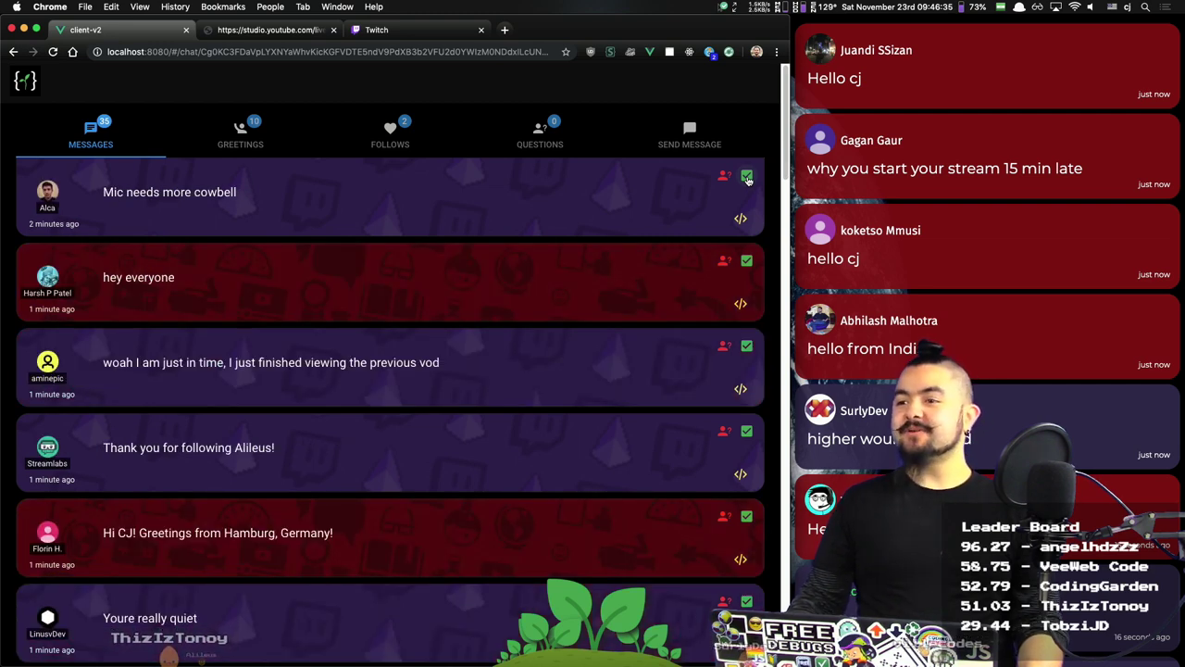
left_click(747, 178)
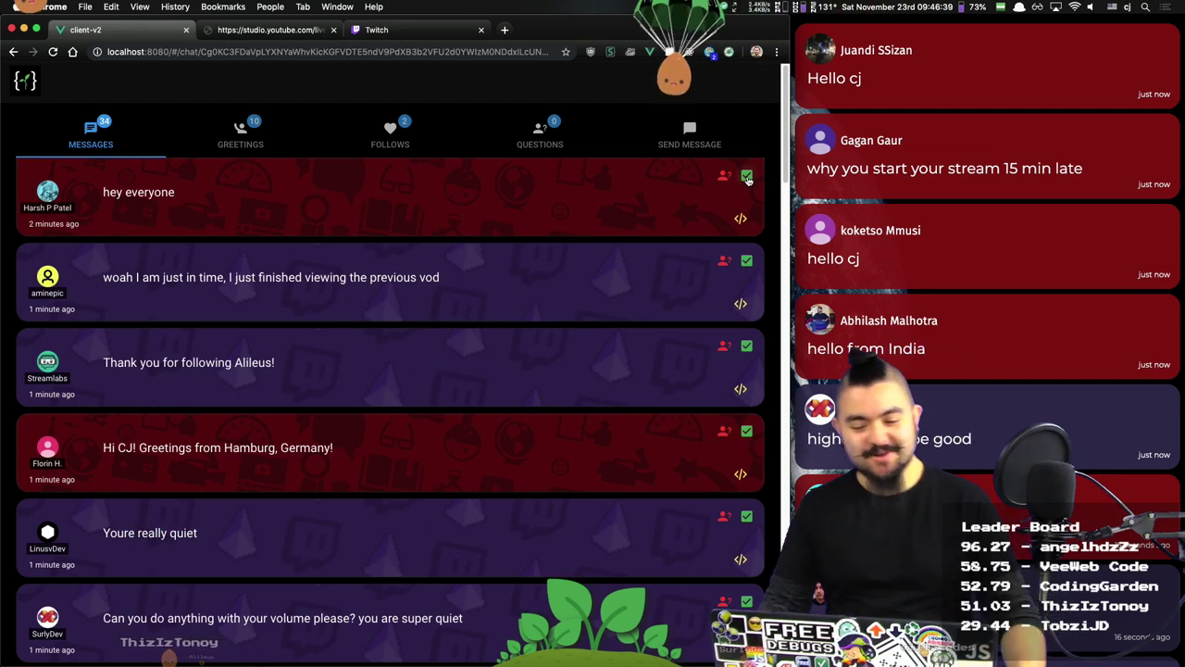
left_click(747, 178)
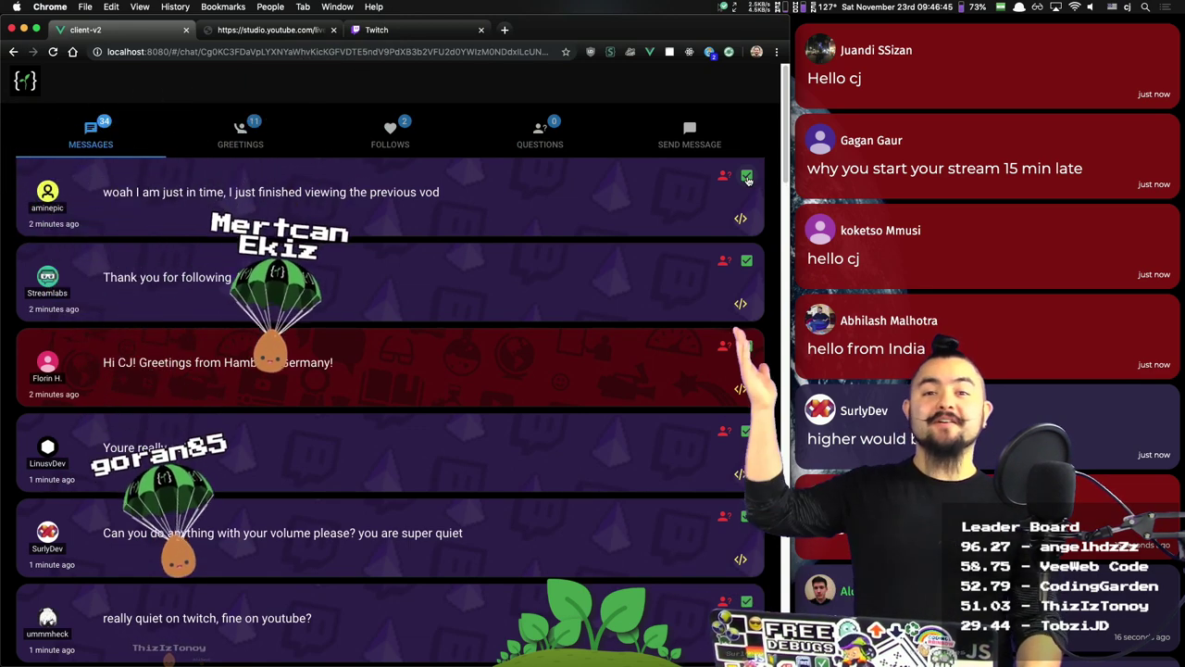
Step: Dismiss the follower notice, the Hamburg greeting and the run of too-quiet volume complaints
left_click(747, 177)
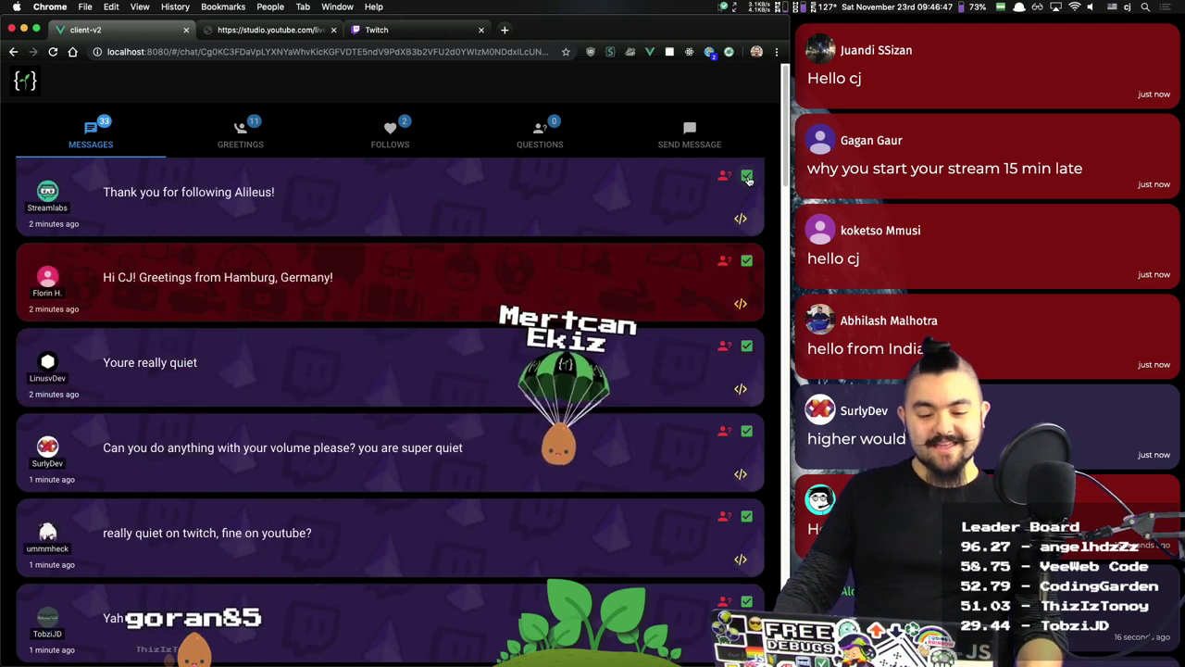
left_click(746, 177)
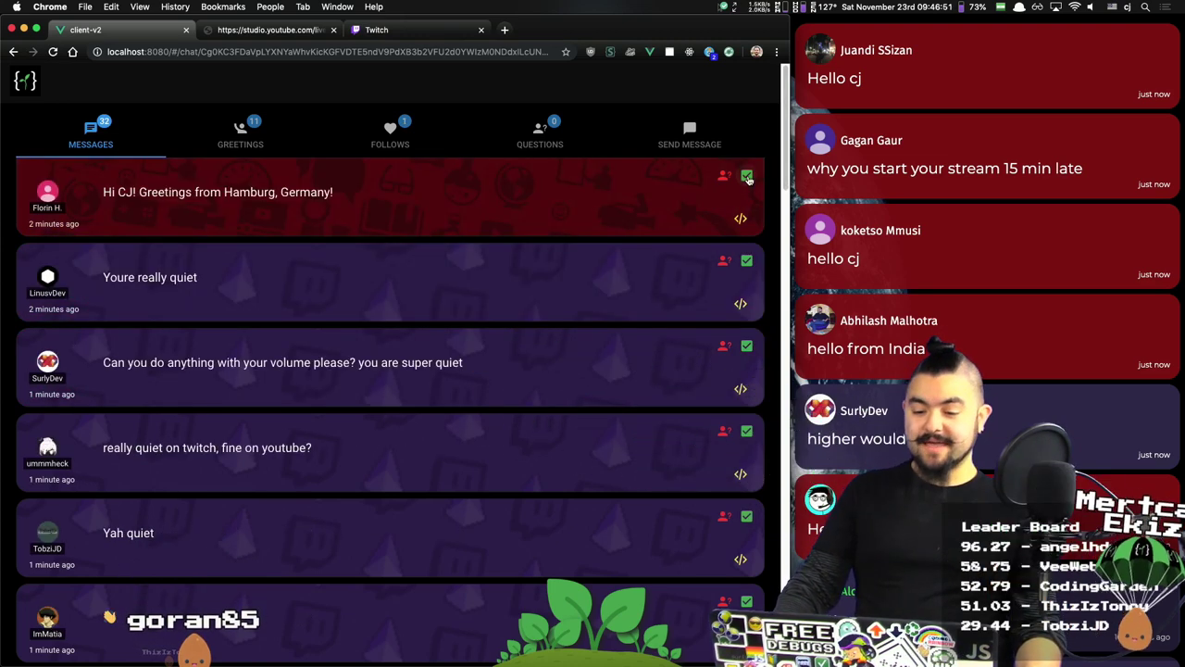
left_click(747, 177)
left_click(746, 177)
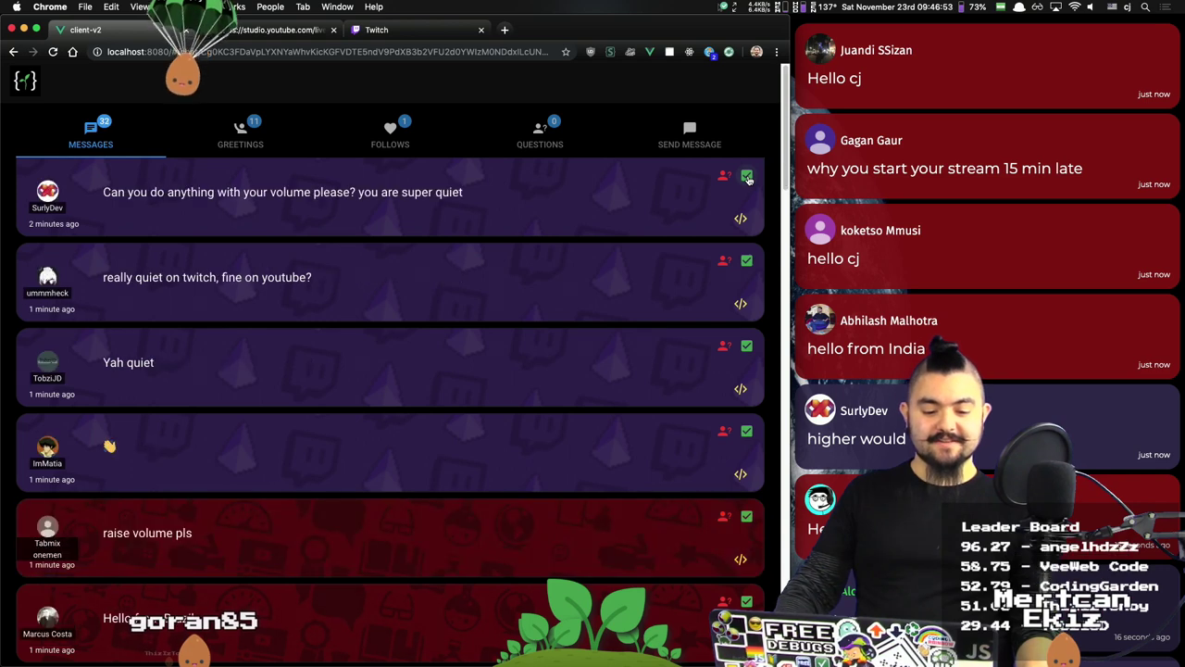
left_click(746, 177)
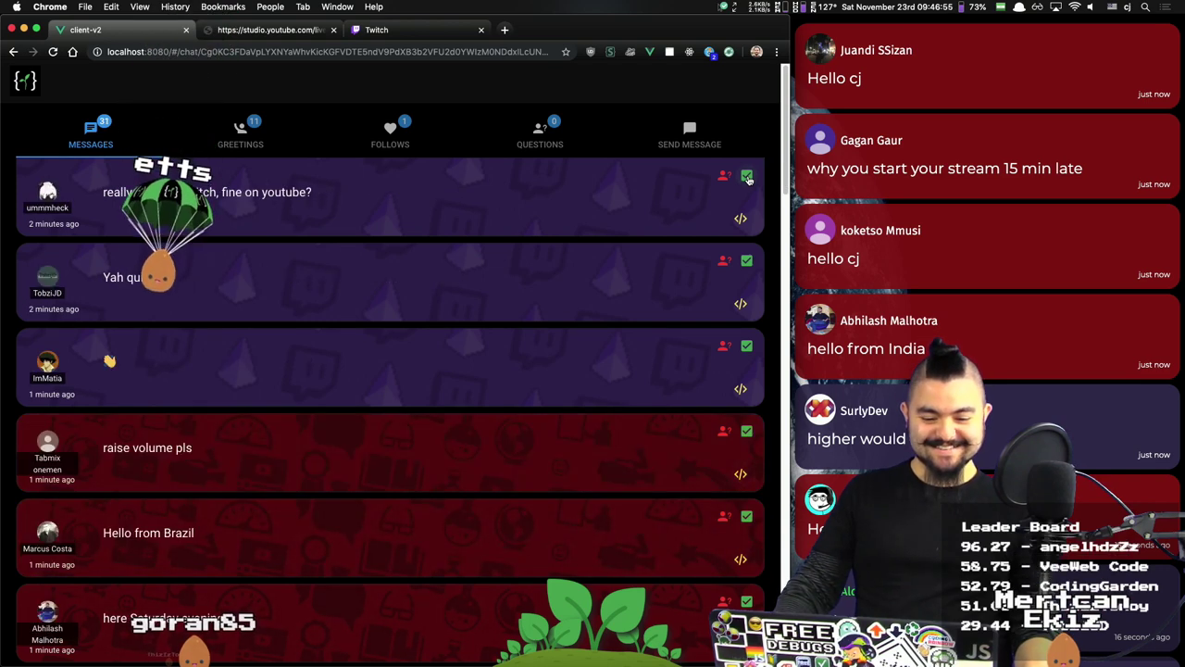
left_click(747, 177)
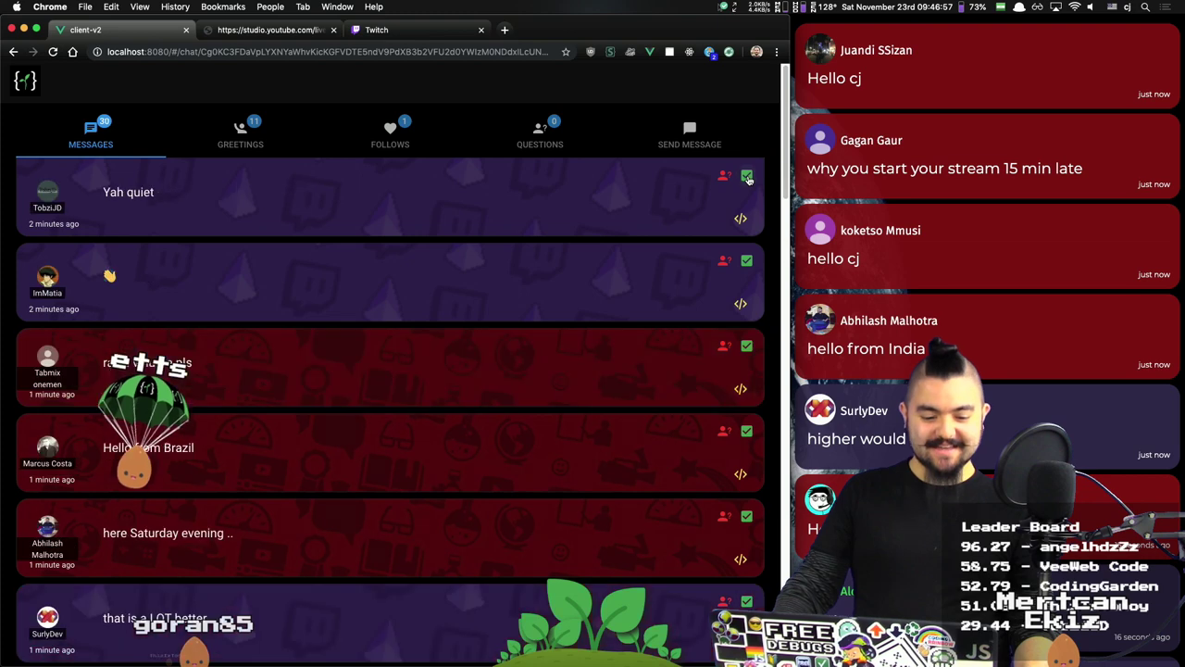
left_click(747, 177)
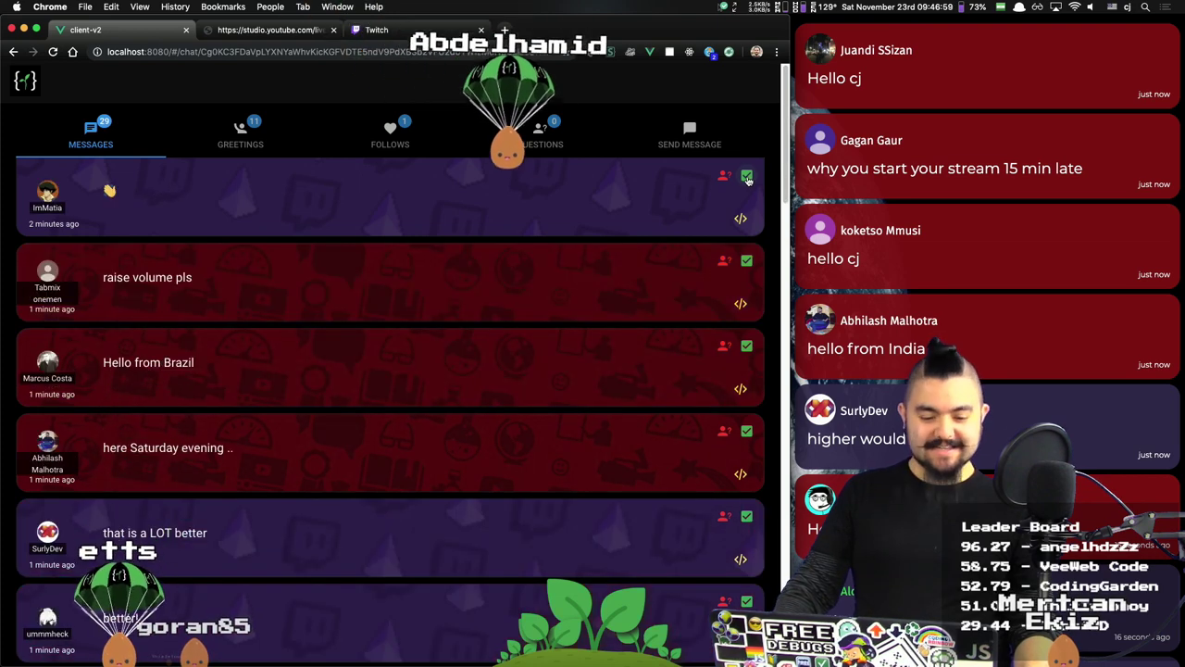
left_click(746, 176)
left_click(746, 177)
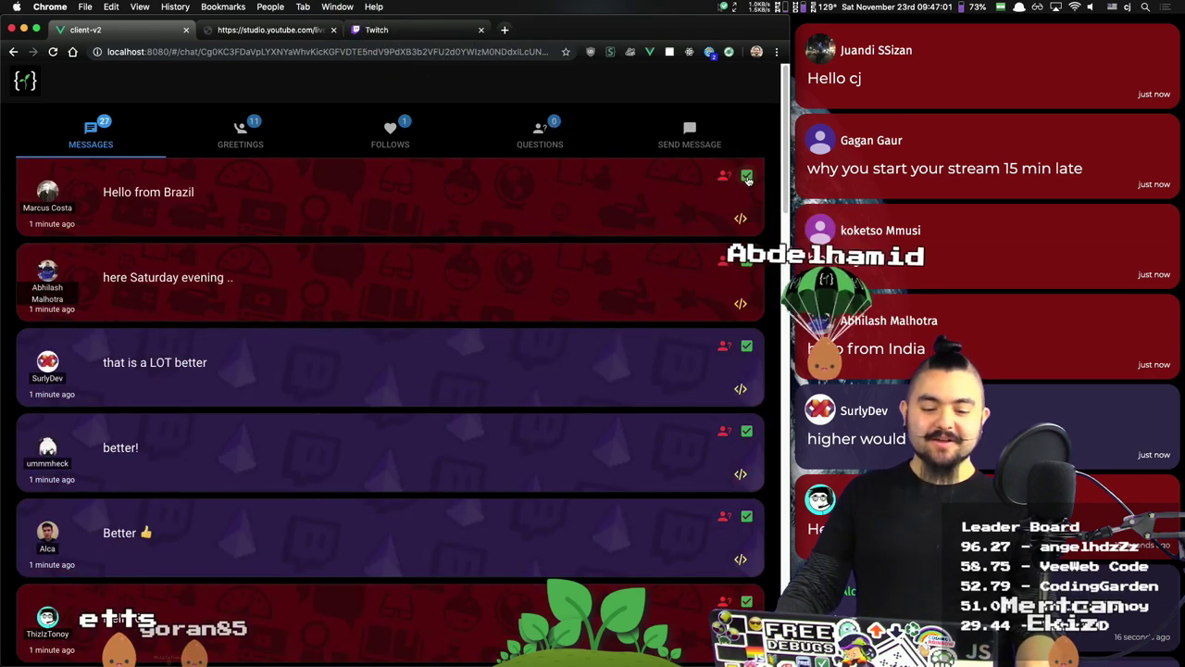
Step: Dismiss the Brazil greeting, the "better" sound replies and the "Hello CJ" greeting
left_click(746, 177)
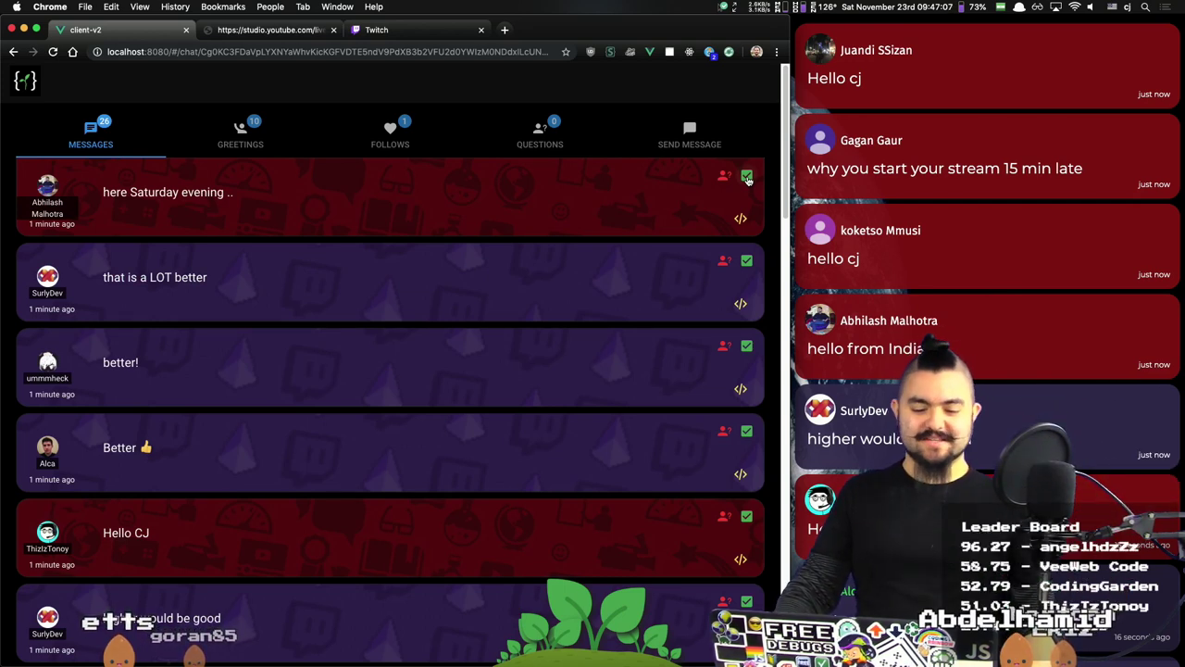
left_click(747, 176)
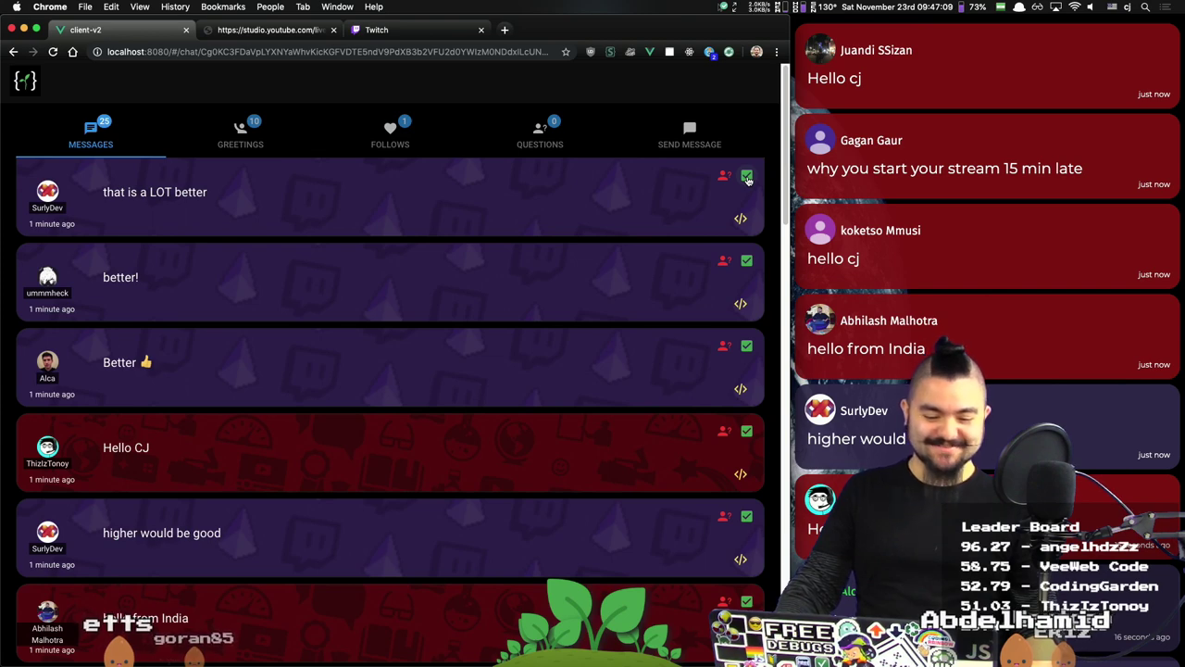
left_click(746, 176)
left_click(746, 177)
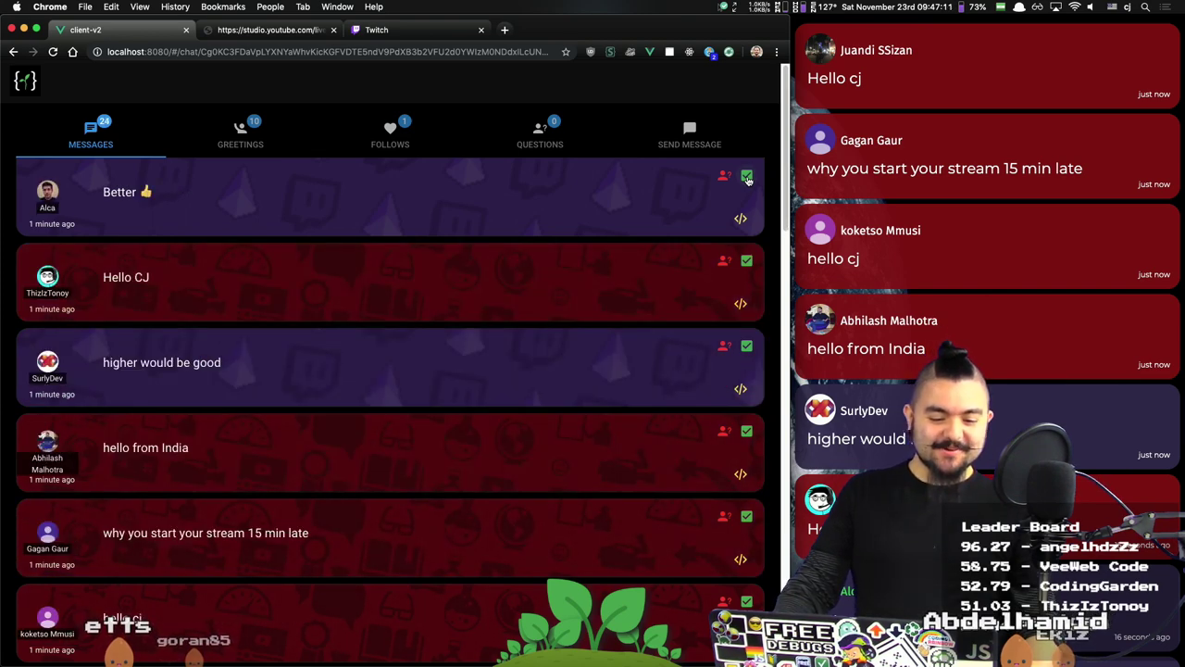
left_click(747, 177)
left_click(746, 177)
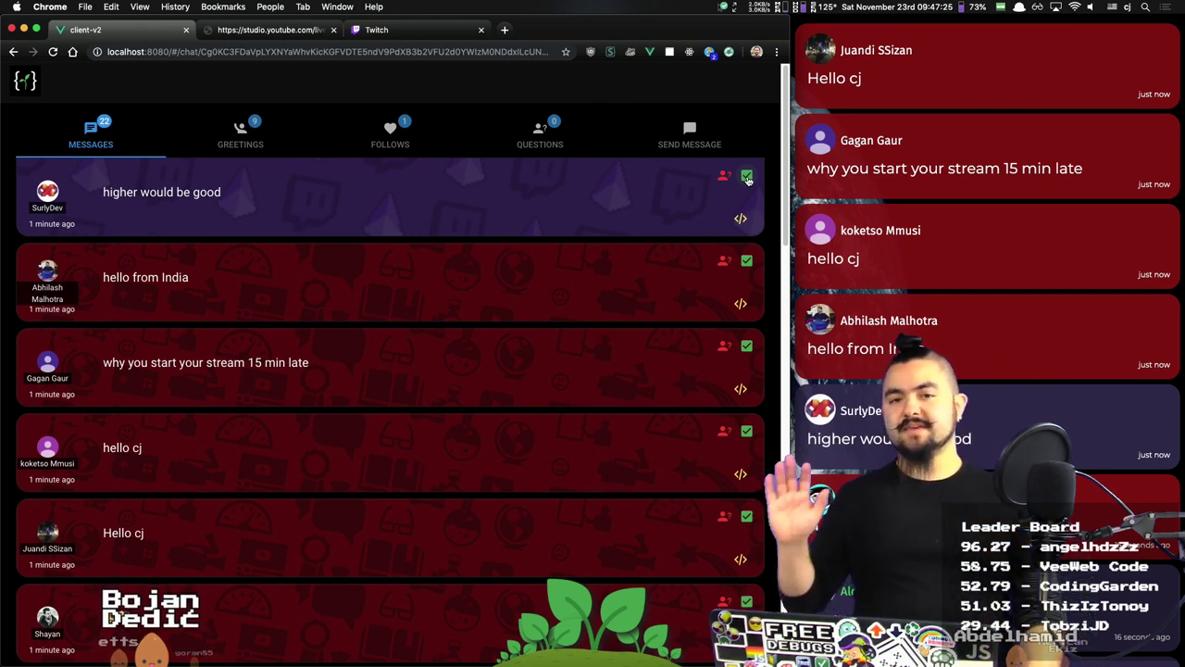
Step: Dismiss "higher would be good", the India greeting, several "hello cj" greetings and "sound is good here"
left_click(747, 176)
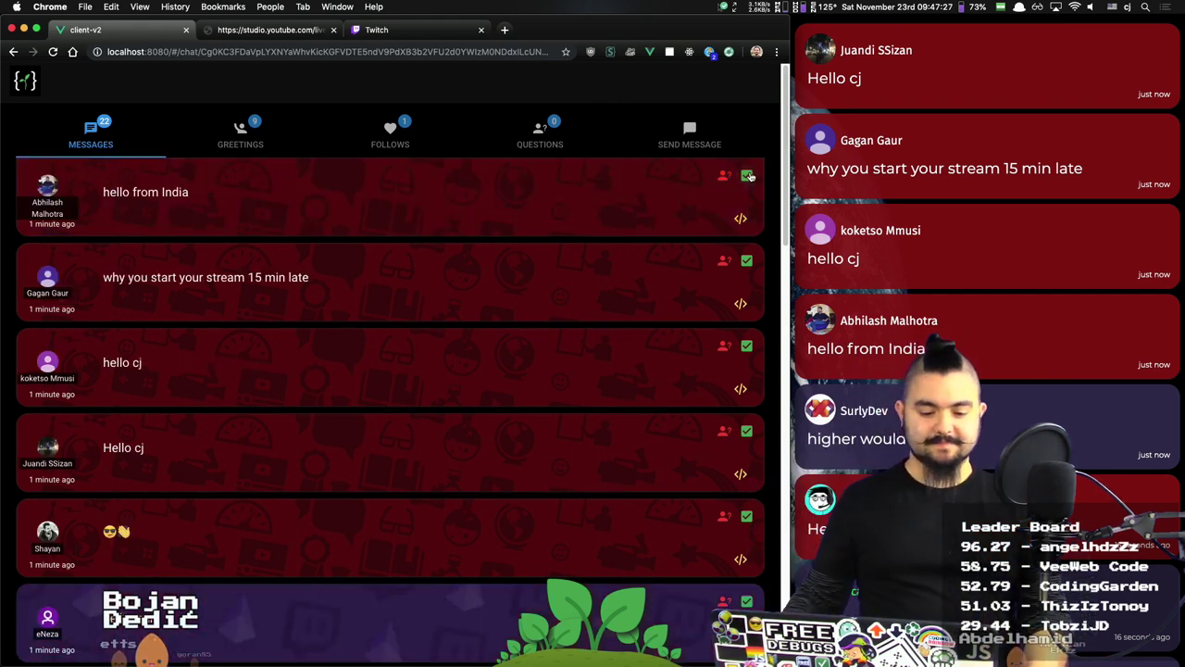
left_click(747, 176)
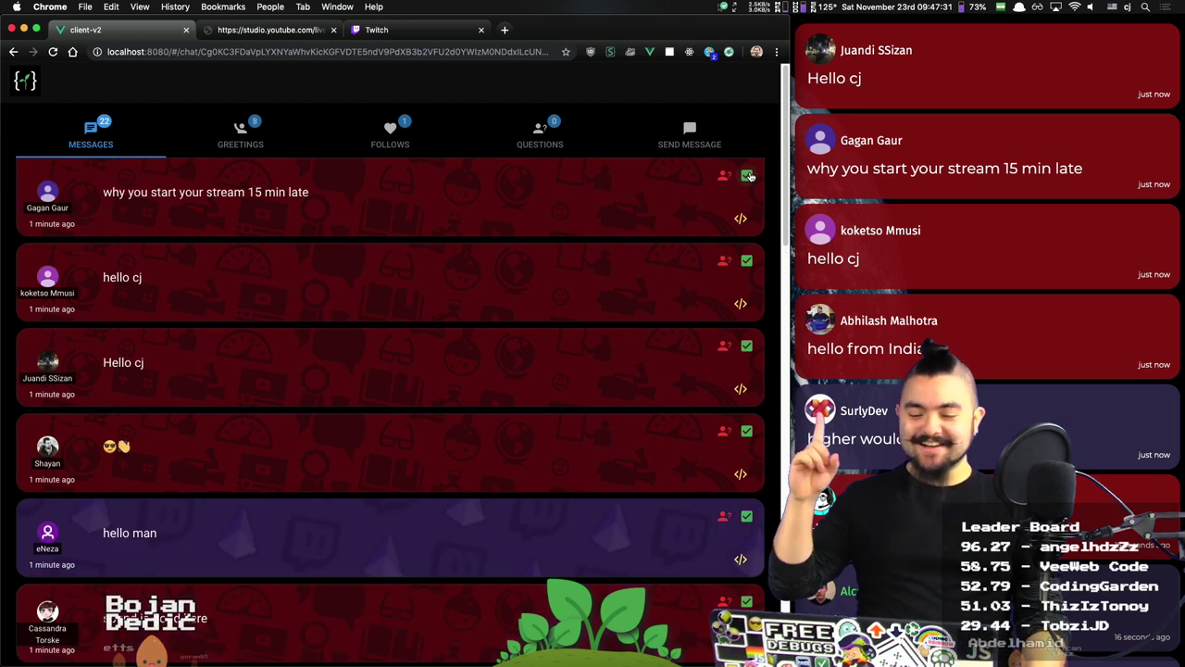
left_click(748, 176)
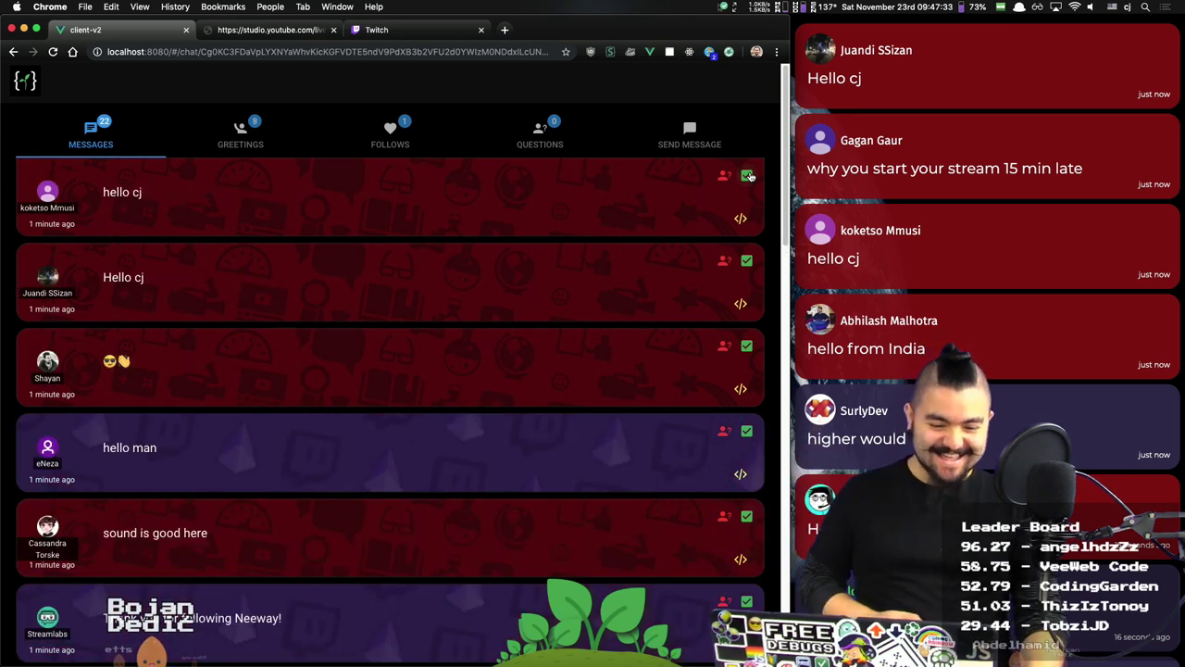
left_click(747, 176)
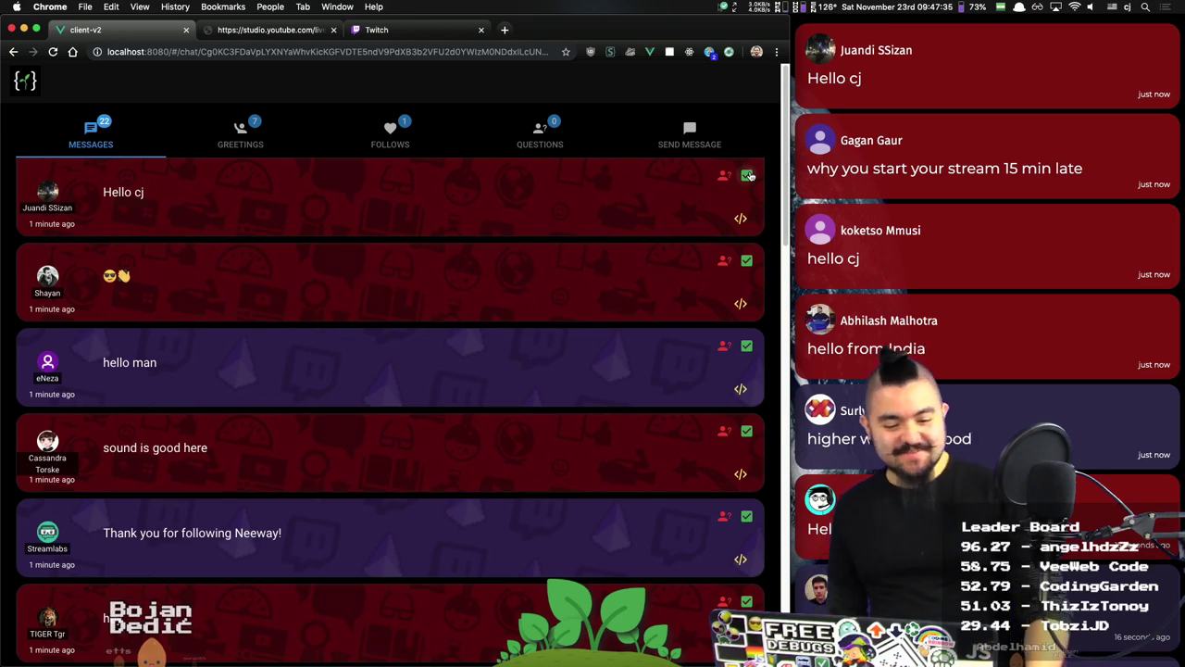
left_click(747, 176)
left_click(747, 176)
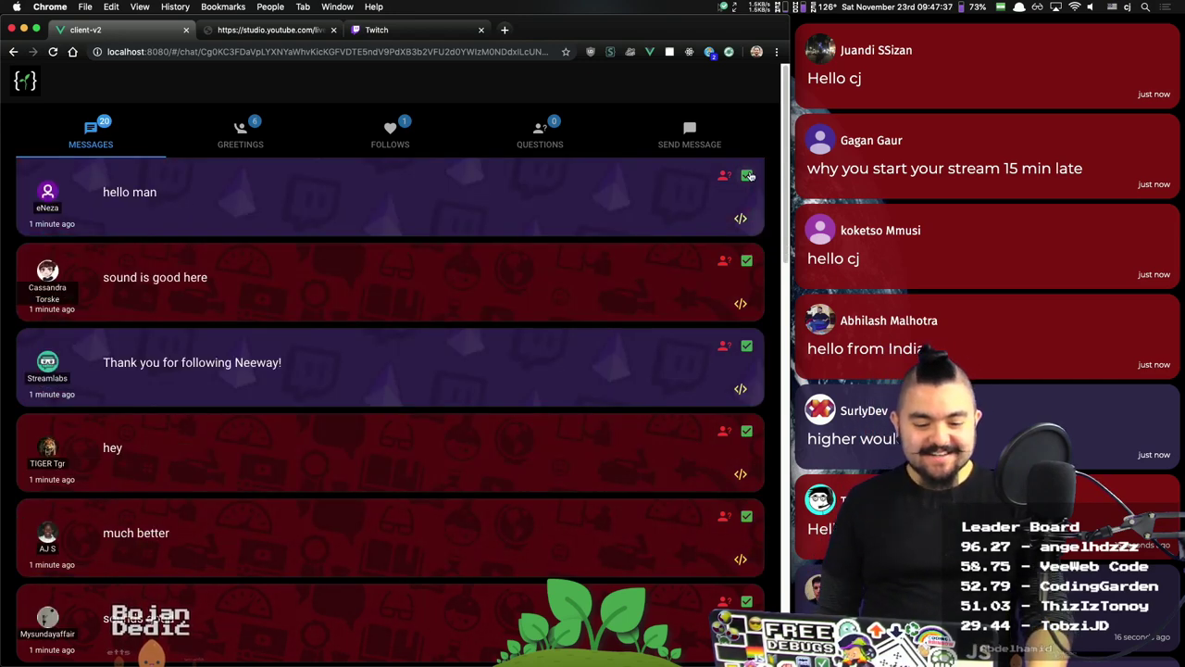
left_click(748, 175)
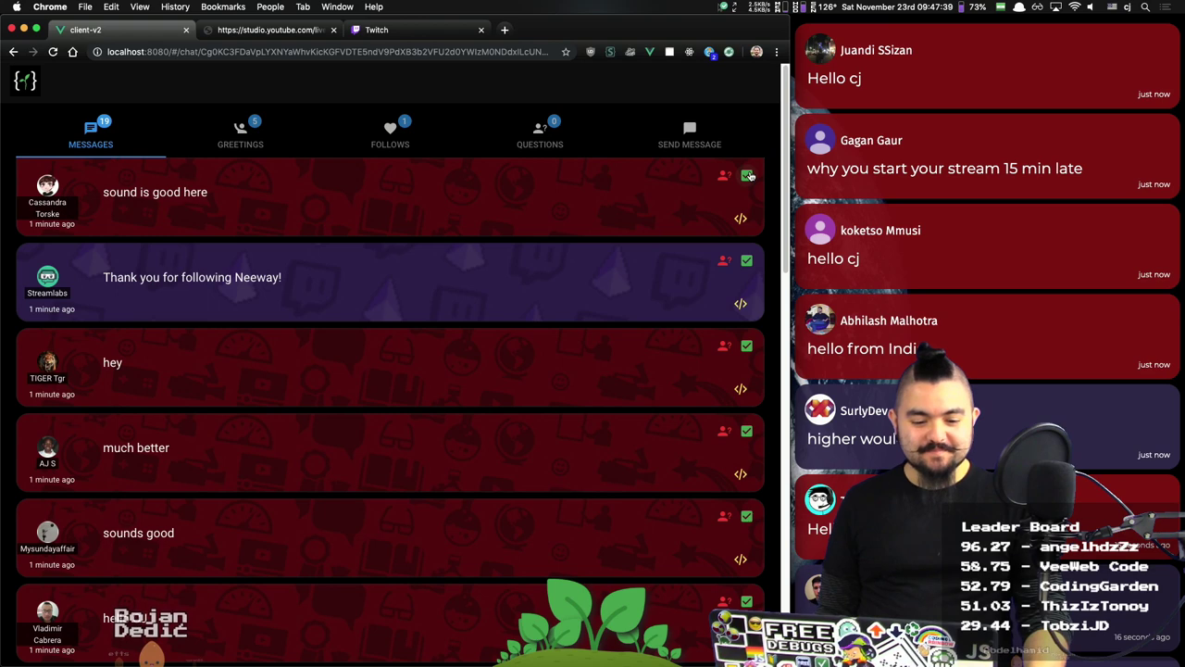
left_click(748, 176)
Step: Clear the follow thank-you, "hey", "much better", "sounds good" and "a little louder please" messages
left_click(747, 176)
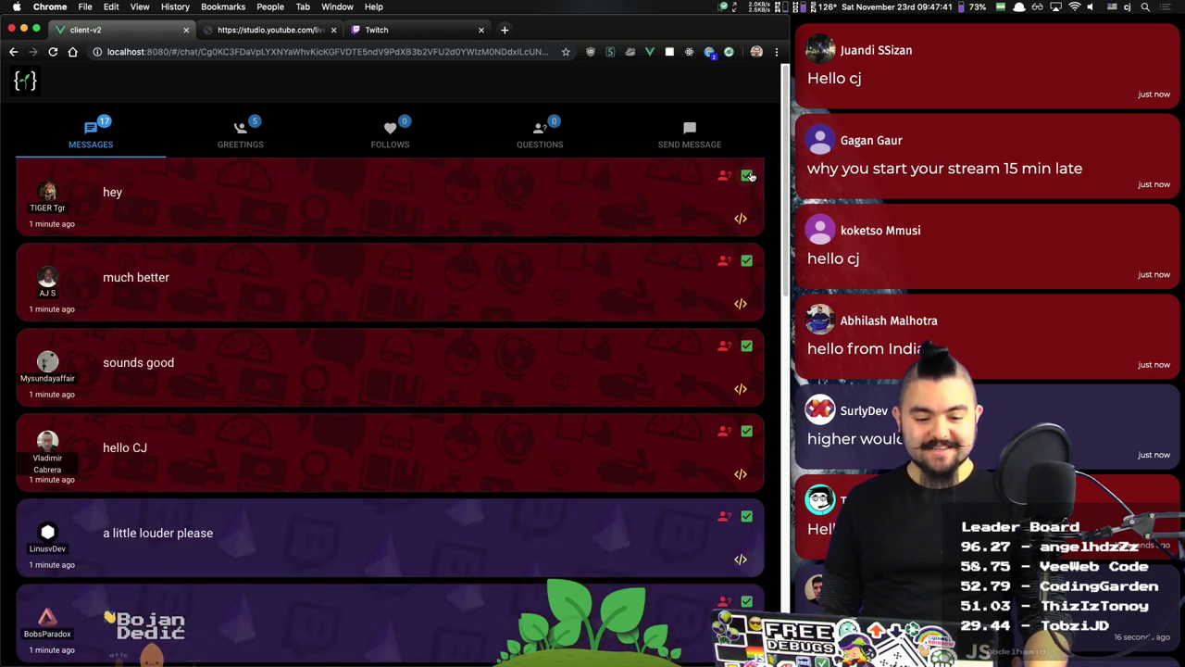
left_click(747, 176)
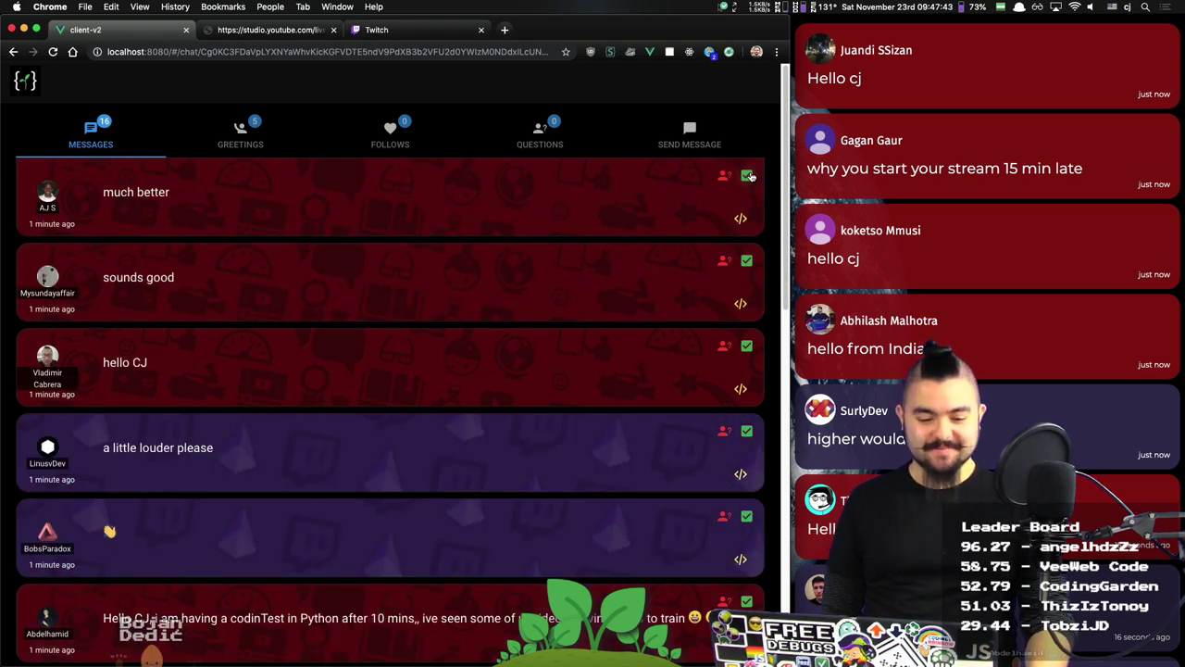
left_click(747, 176)
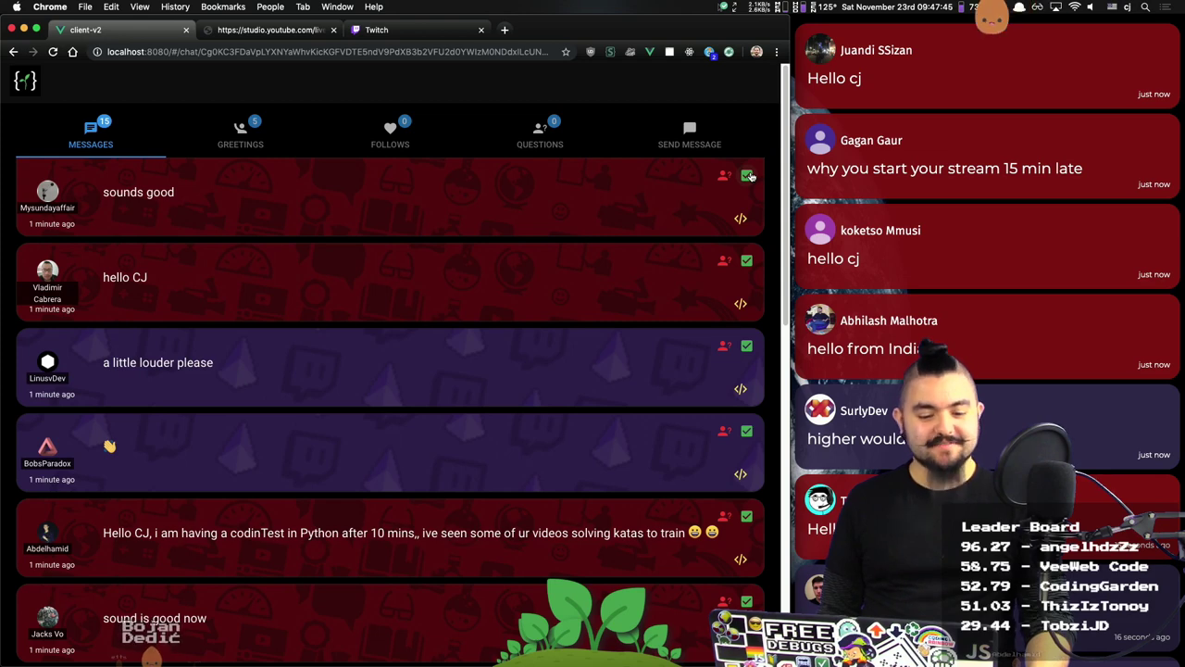
left_click(747, 176)
left_click(748, 176)
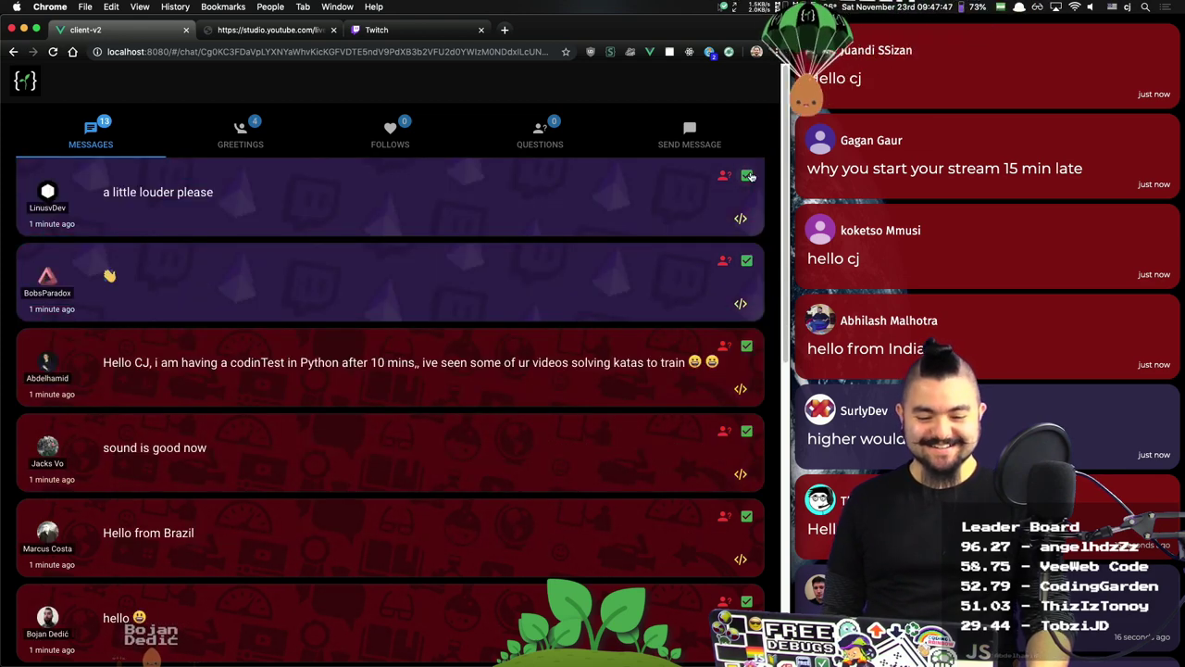
left_click(747, 176)
left_click(747, 176)
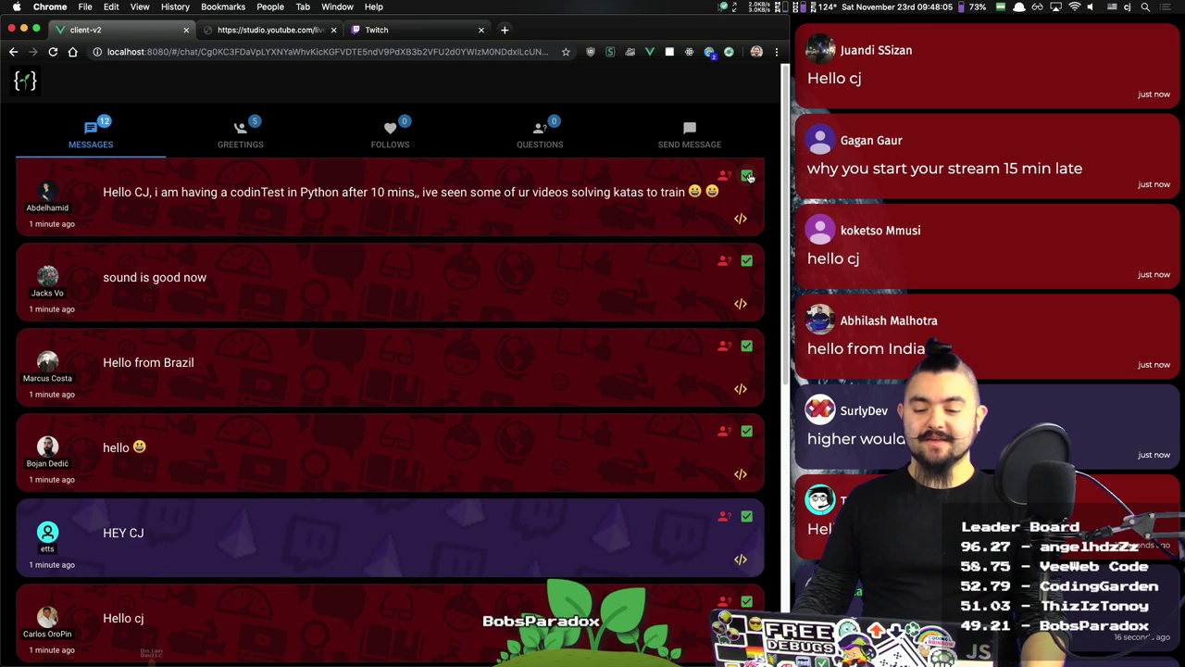
Step: Dismiss the coding-test message and the remaining Brazil, "hello" and "HEY CJ" greetings
left_click(747, 175)
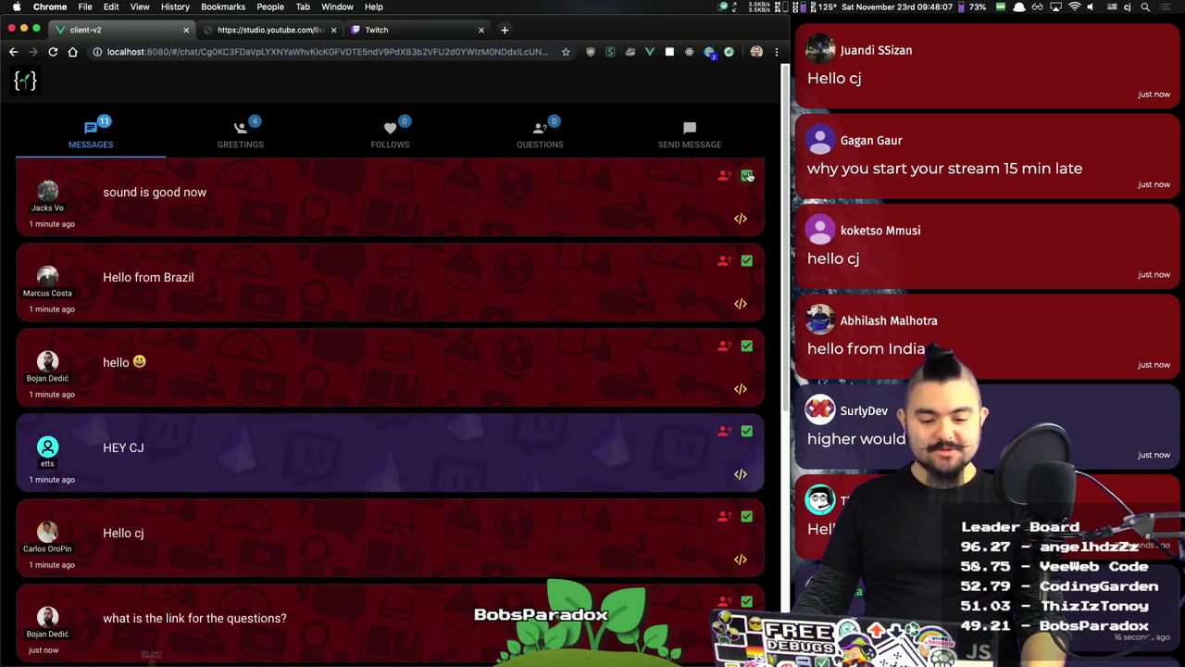
left_click(747, 175)
left_click(747, 175)
left_click(747, 175)
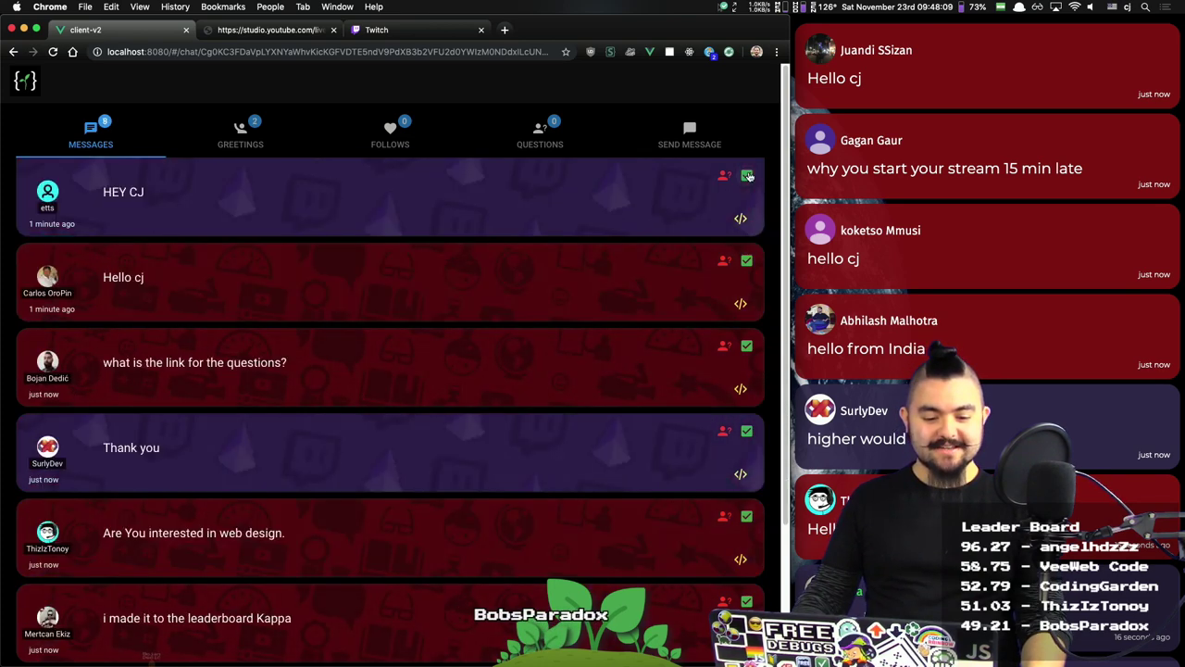
left_click(747, 175)
left_click(747, 175)
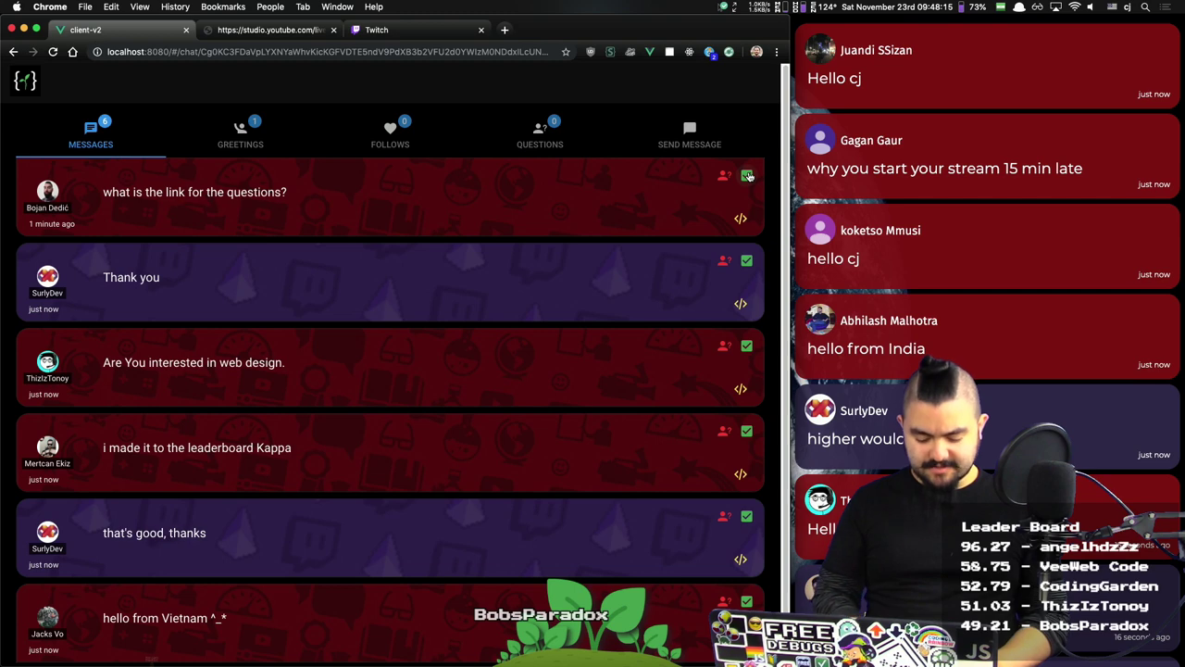
Step: Open qna.coding.garden in a new tab and browse its questions, starting with useCallback in React
key("super+t")
type("qna")
key("Return")
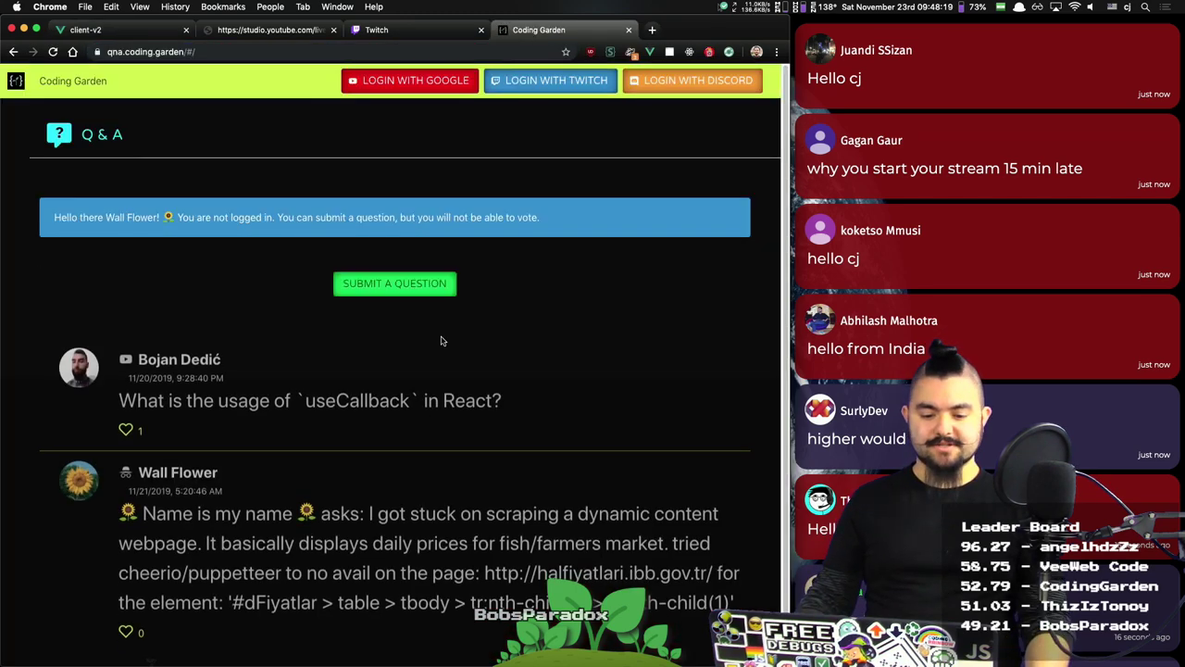
scroll(469, 343, "down", 1)
triple_click(359, 379)
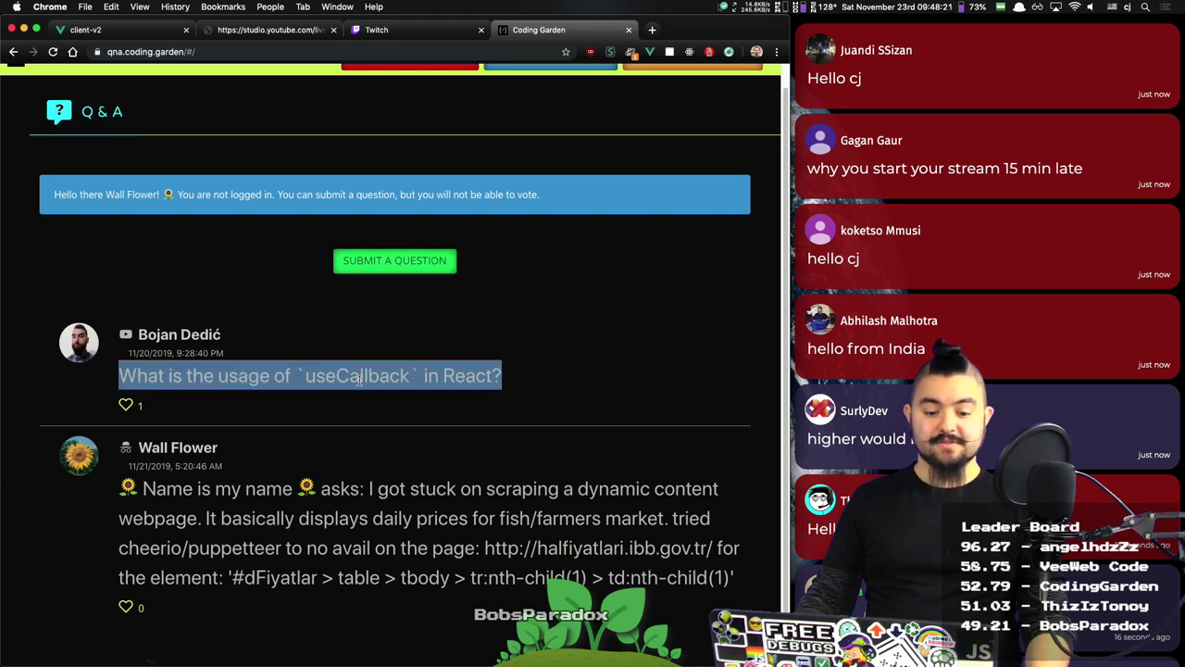
left_click(525, 350)
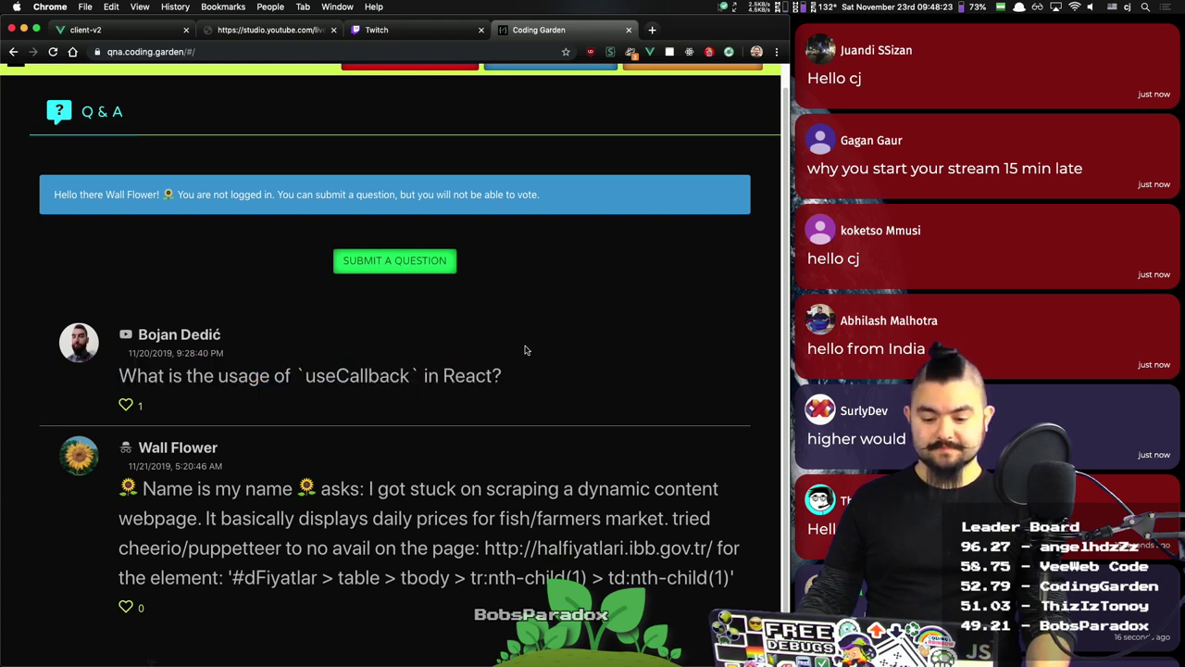
scroll(596, 244, "up", 1)
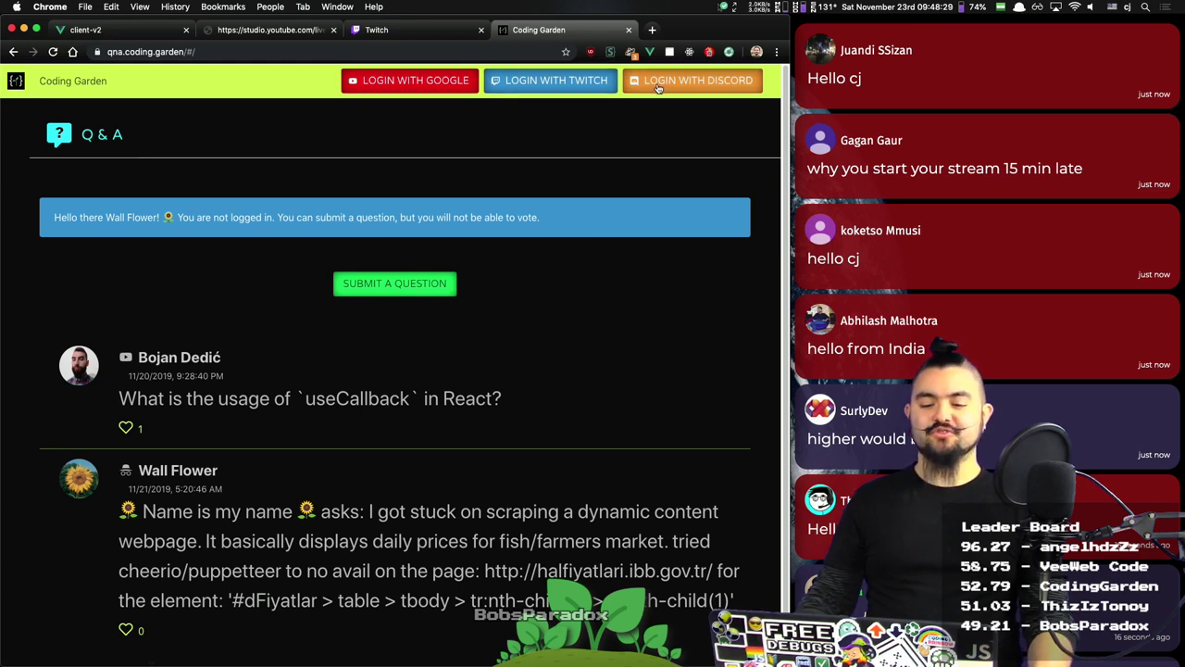
scroll(310, 364, "down", 1)
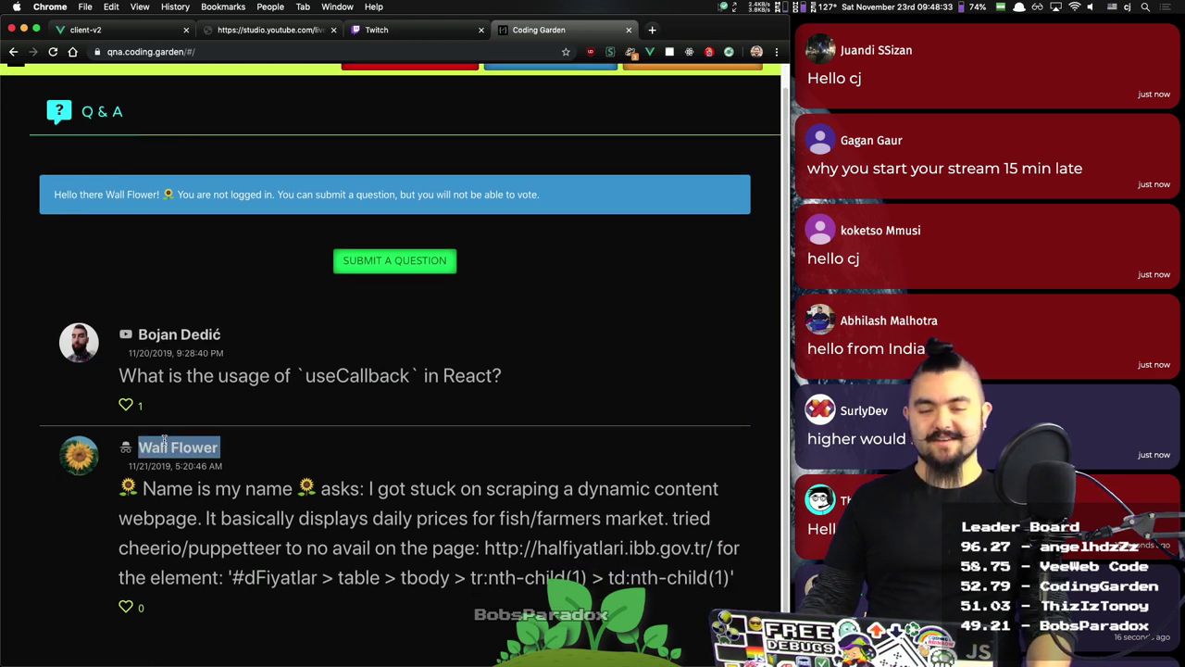
Step: Back in the chat, dismiss messages from "what is the link for the questions?" through "!qna"
left_click(142, 25)
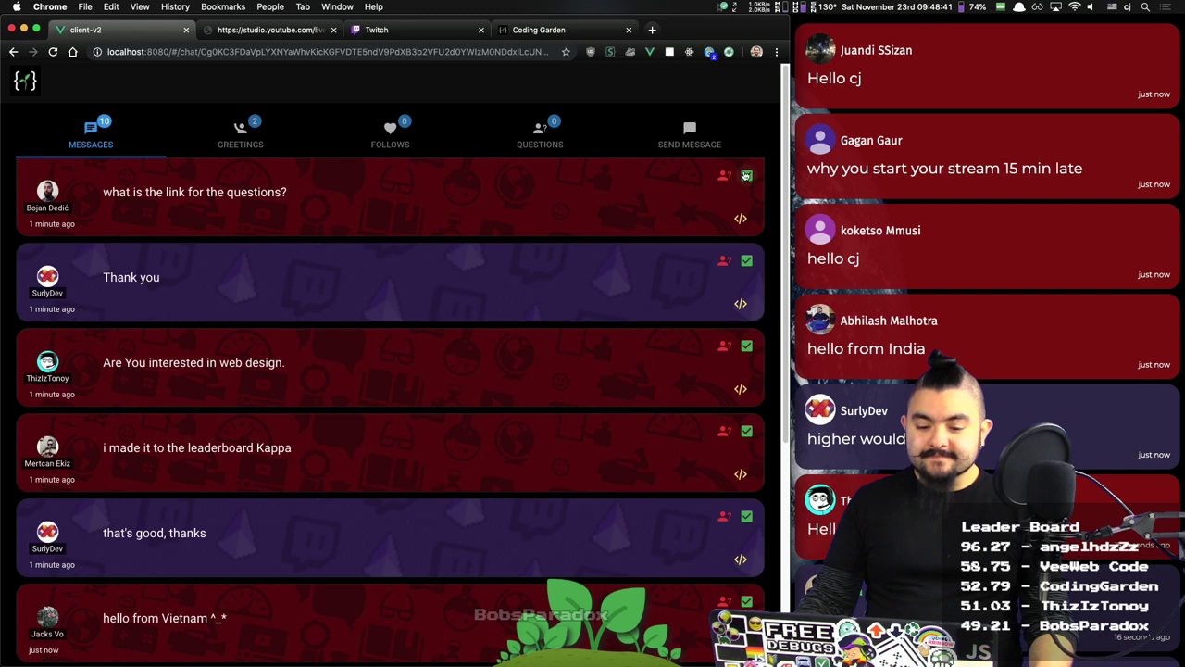
left_click(746, 175)
left_click(747, 175)
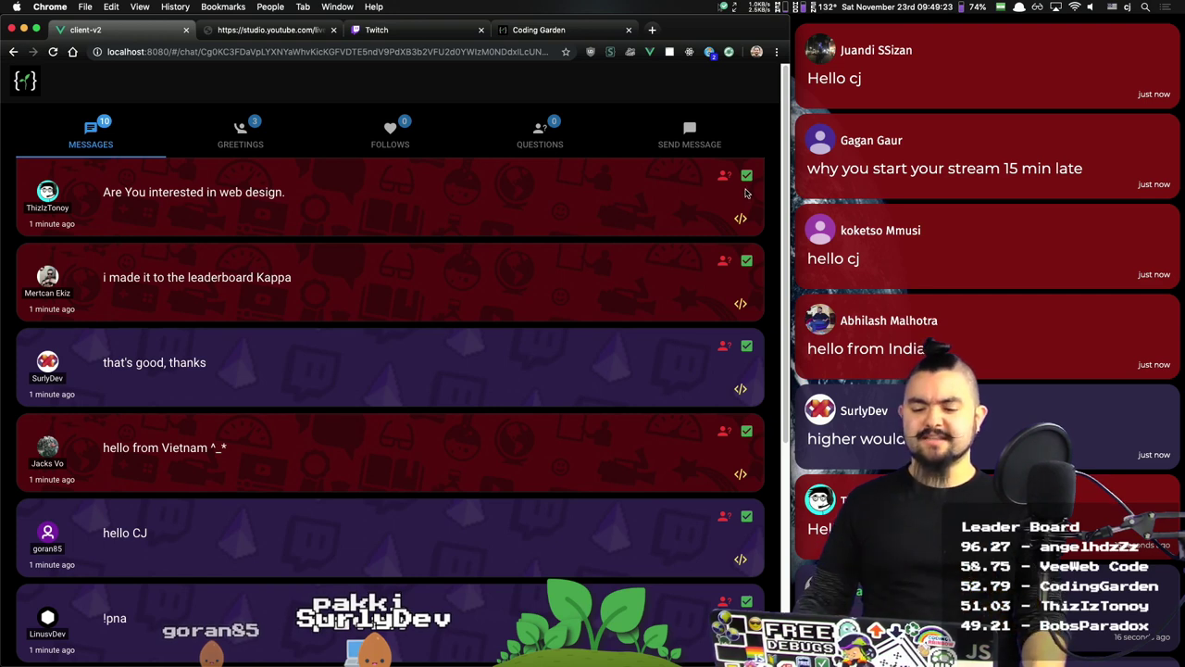
left_click(746, 175)
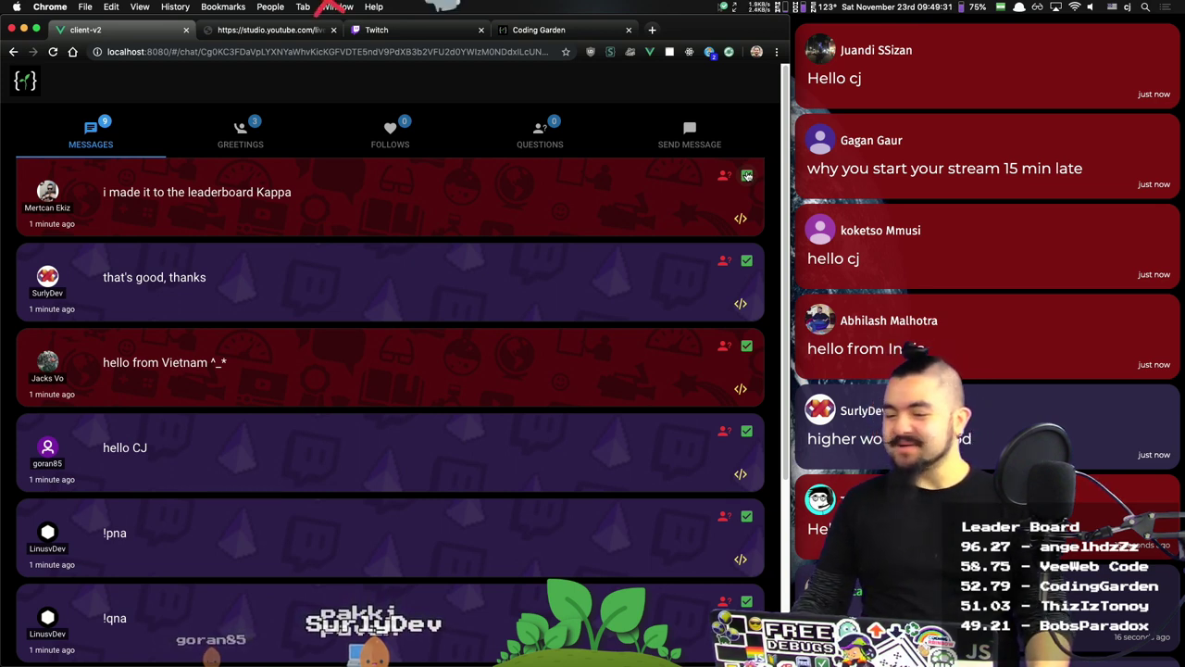
left_click(746, 175)
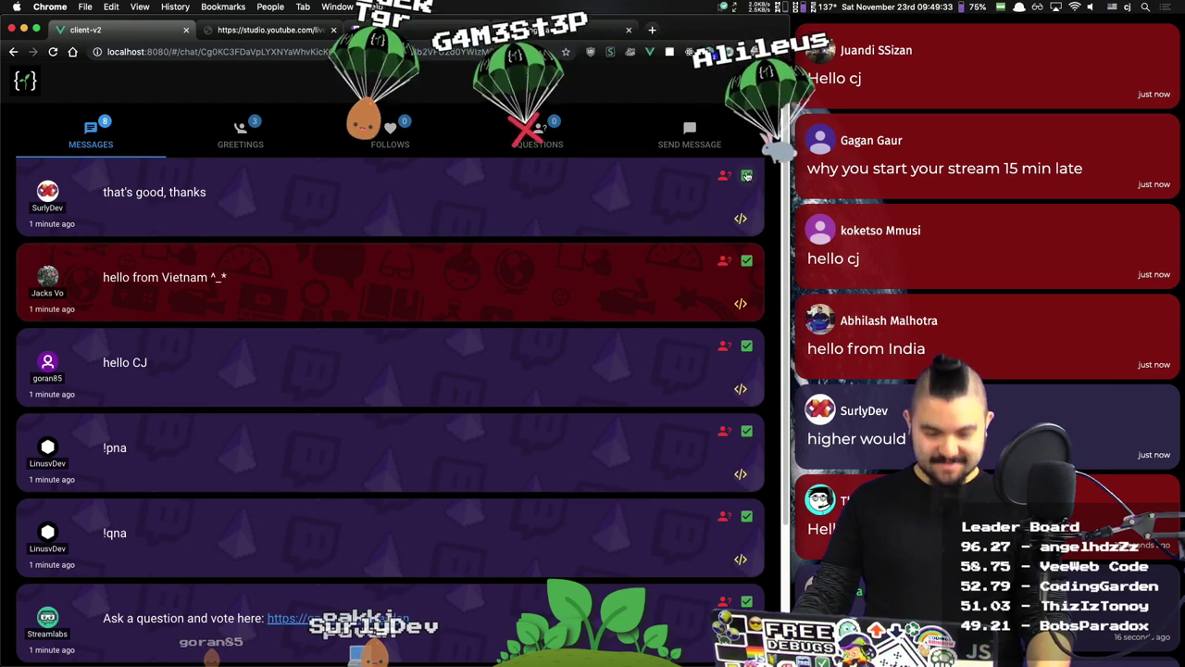
left_click(746, 175)
left_click(746, 175)
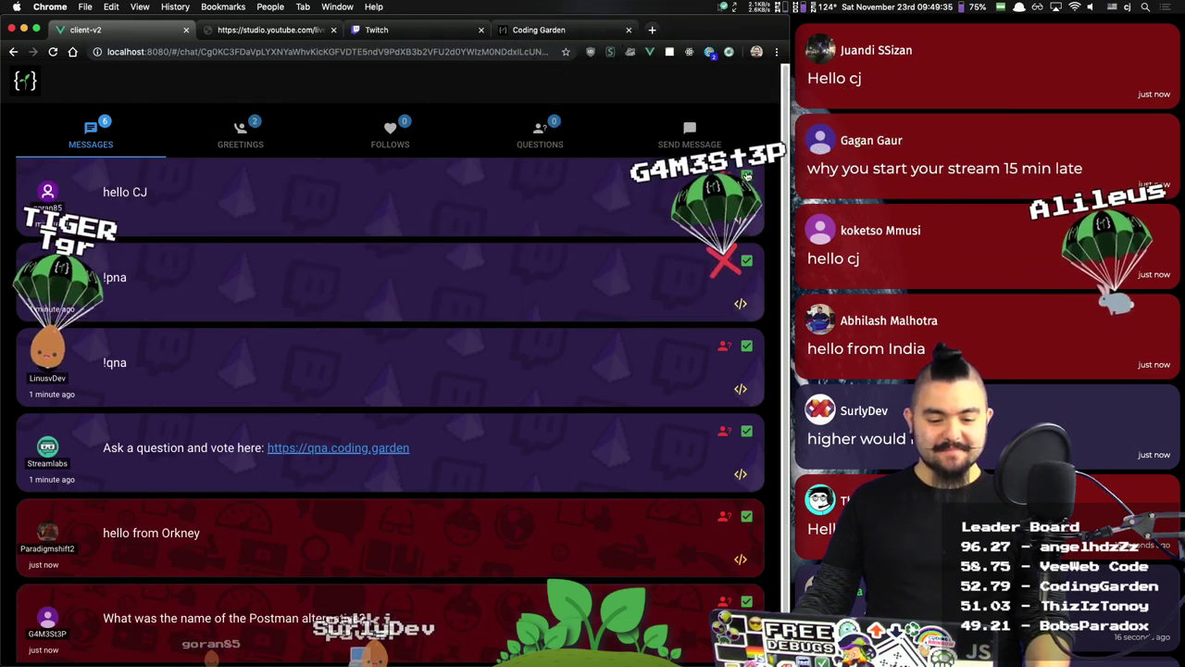
left_click(747, 175)
left_click(747, 175)
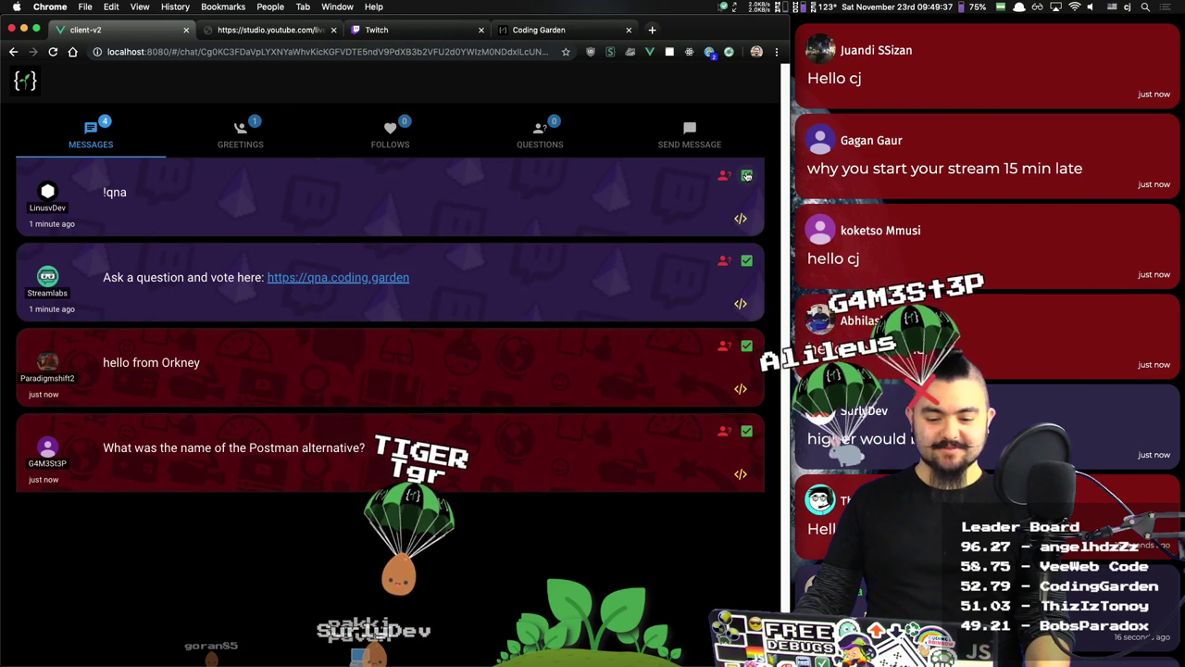
left_click(746, 175)
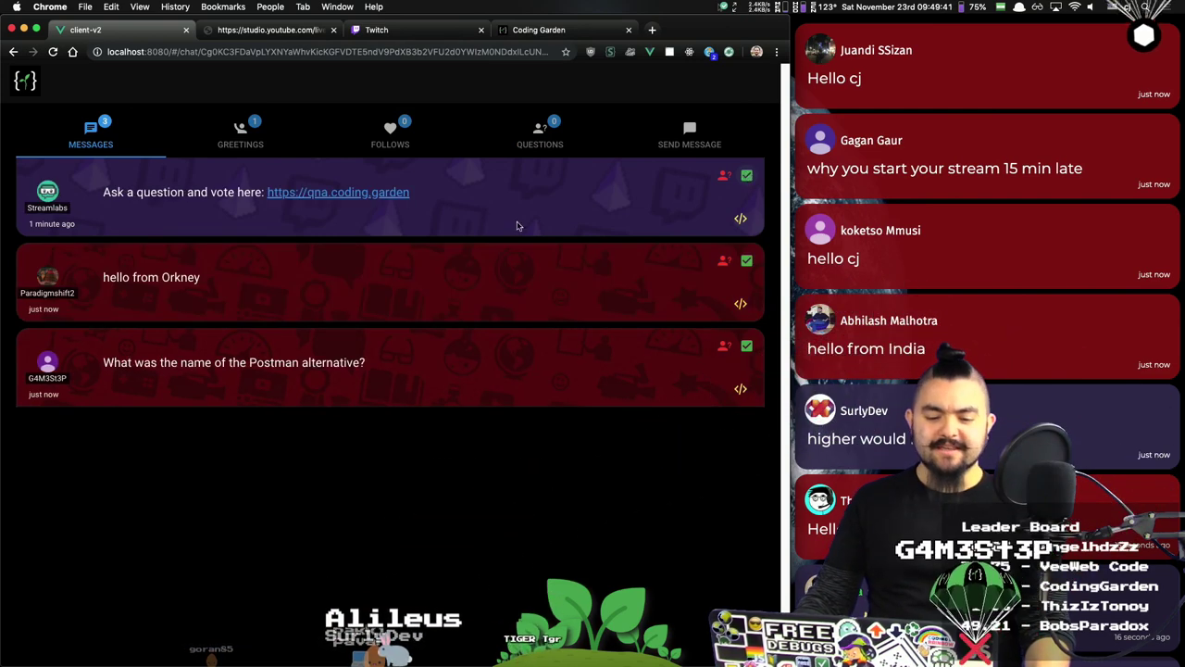
Step: Look up Orkney on DuckDuckGo, then dismiss the Q&A link reminder and the Orkney greeting
right_click(179, 278)
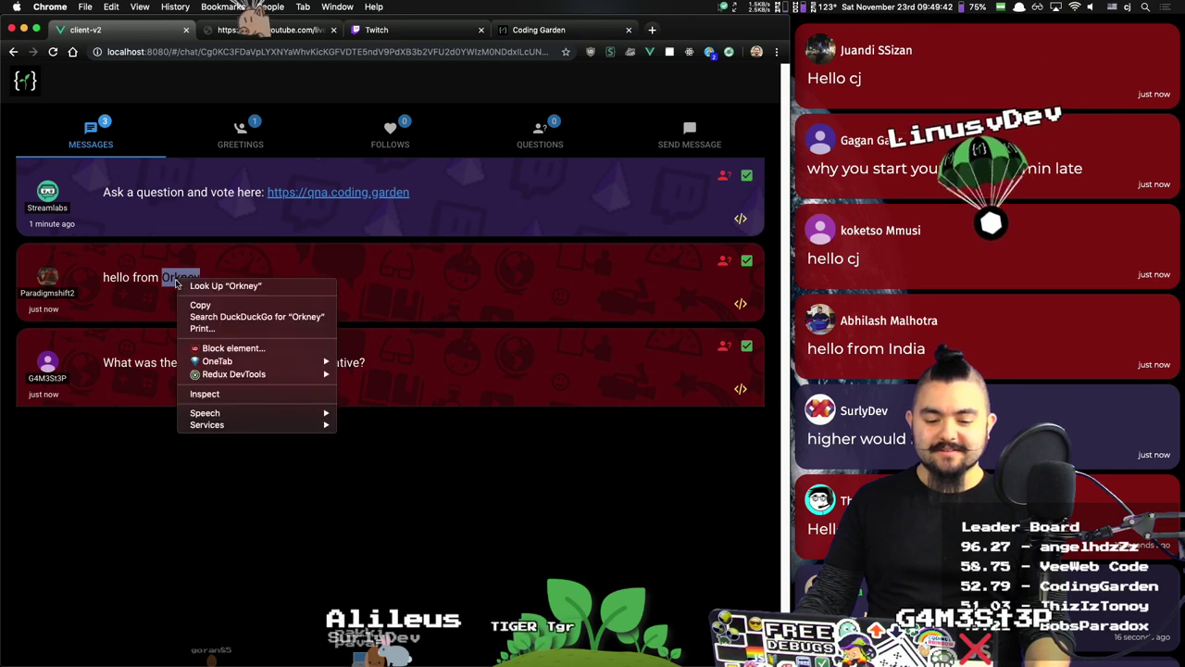
left_click(238, 317)
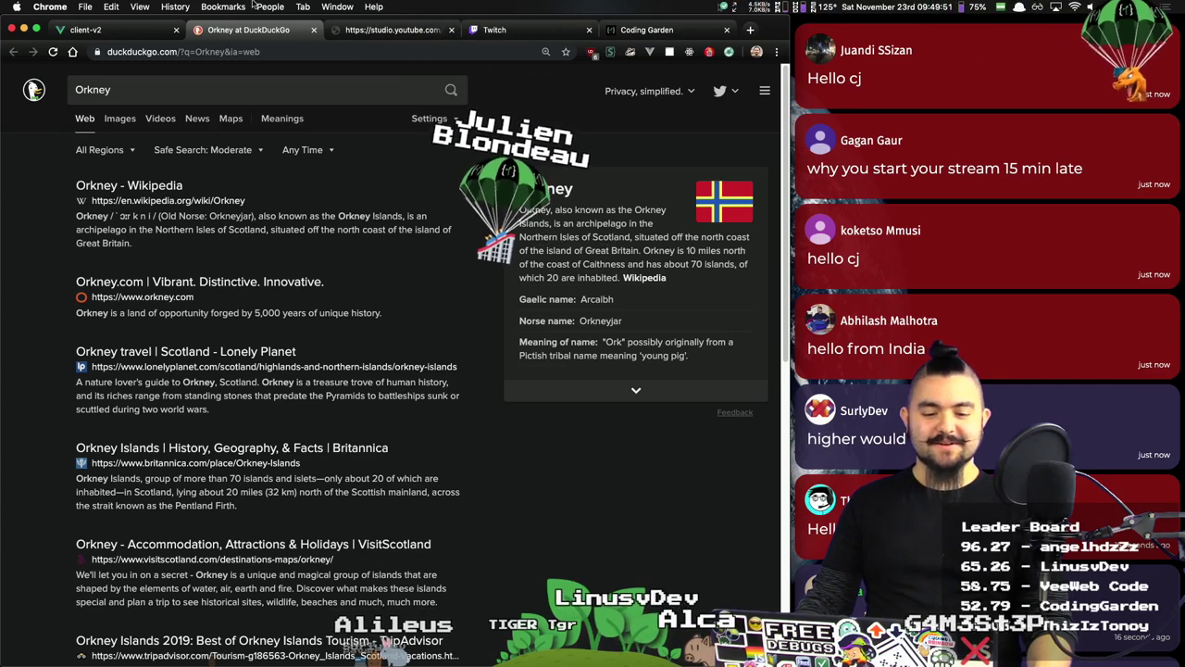
left_click(314, 30)
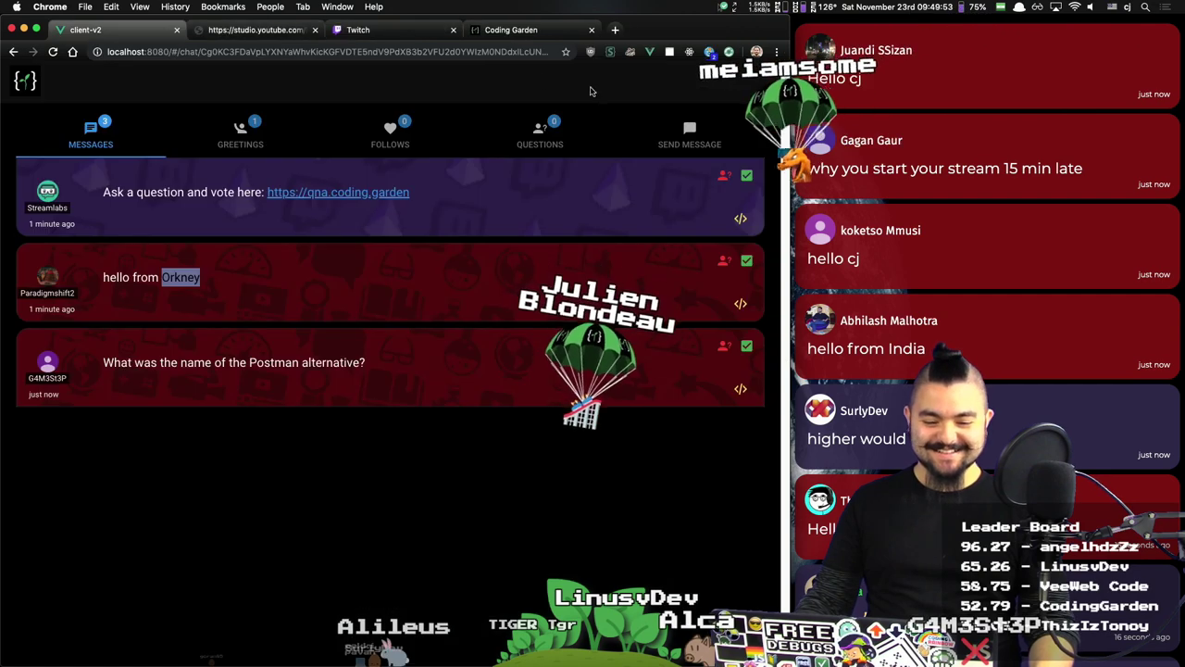
left_click(747, 175)
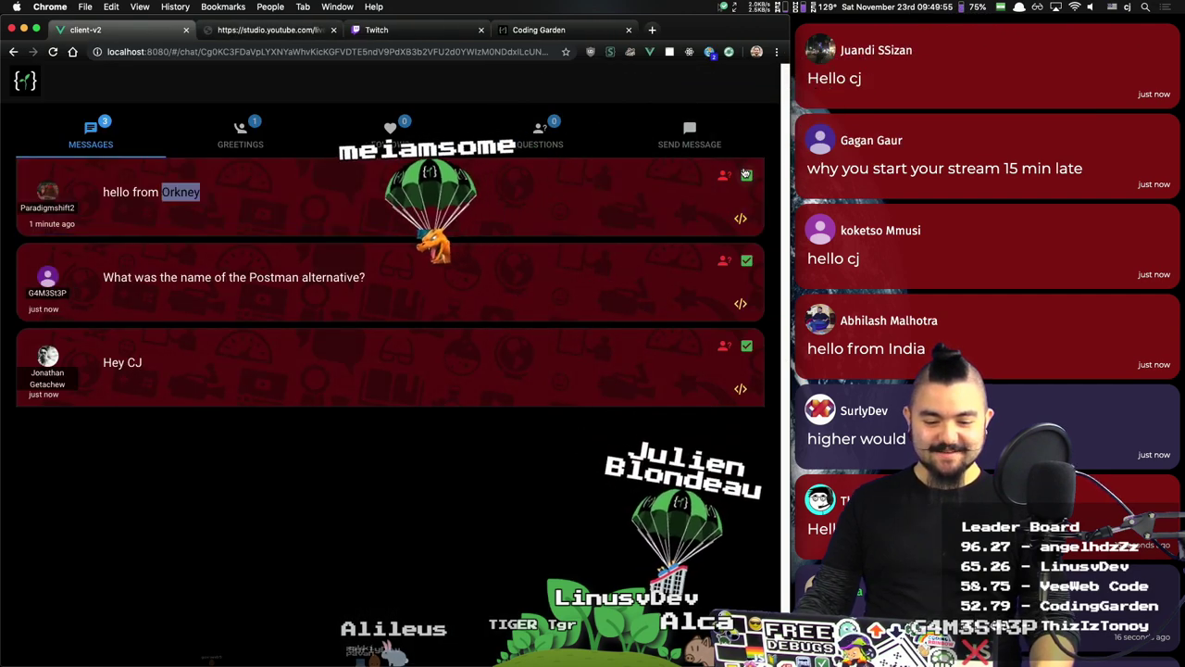
left_click(746, 175)
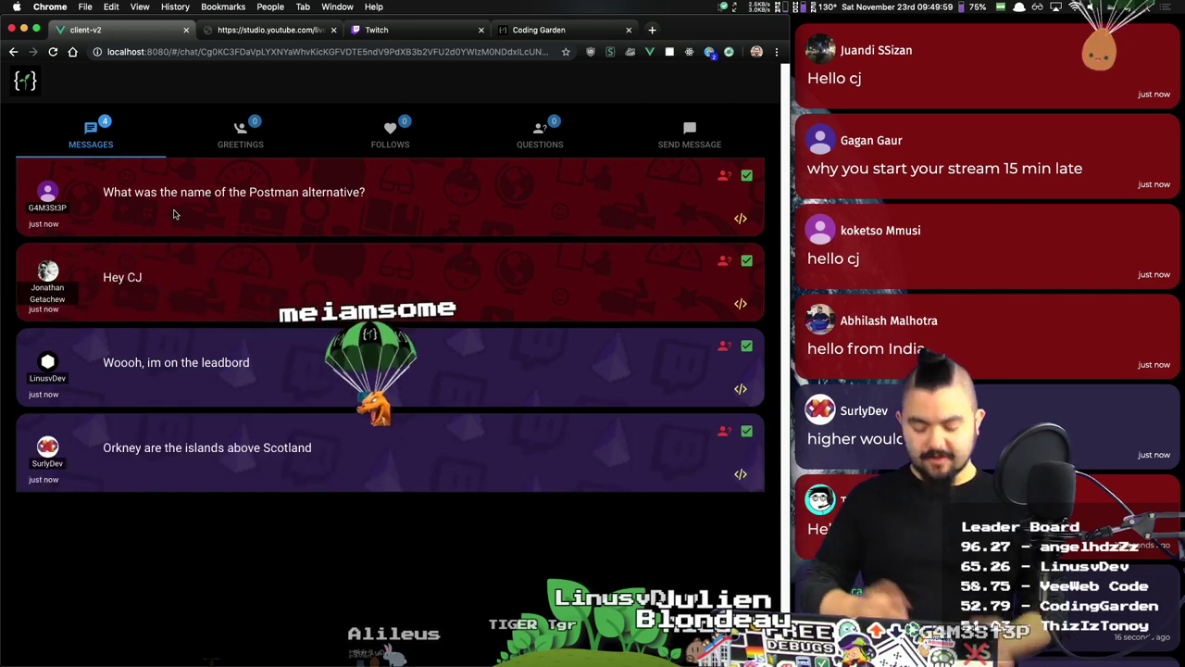
Step: Search DuckDuckGo for 'insomnia api' and open the Insomnia REST Client homepage
key("ctrl+t")
type("insomn")
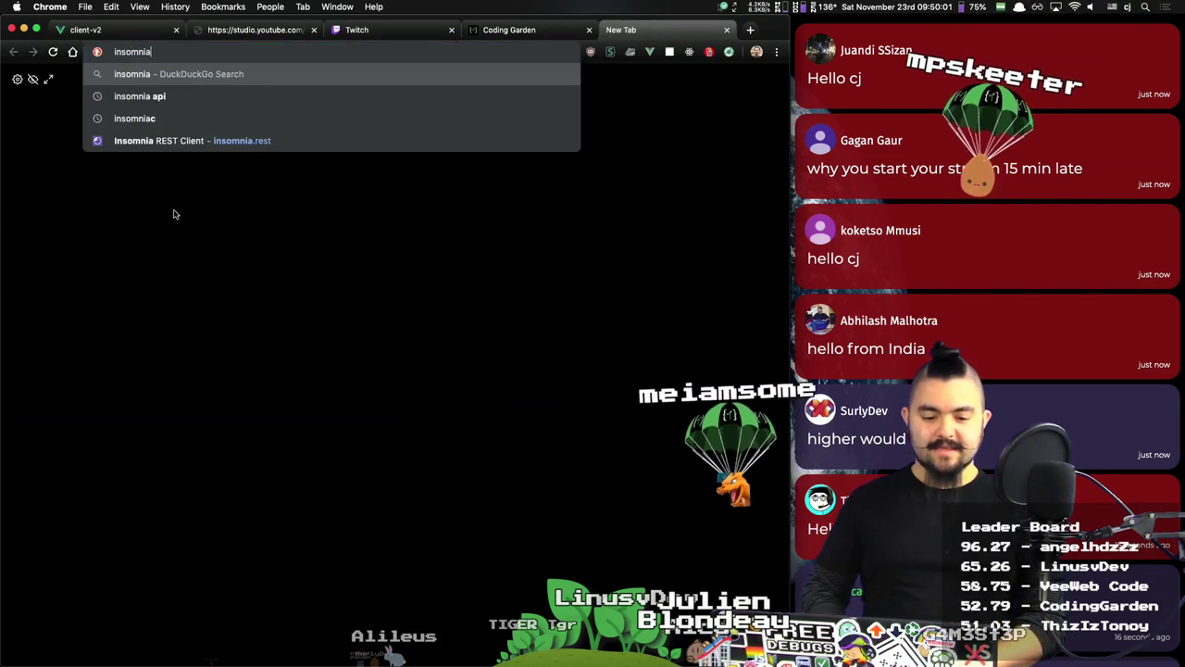
type("ia")
key("Return")
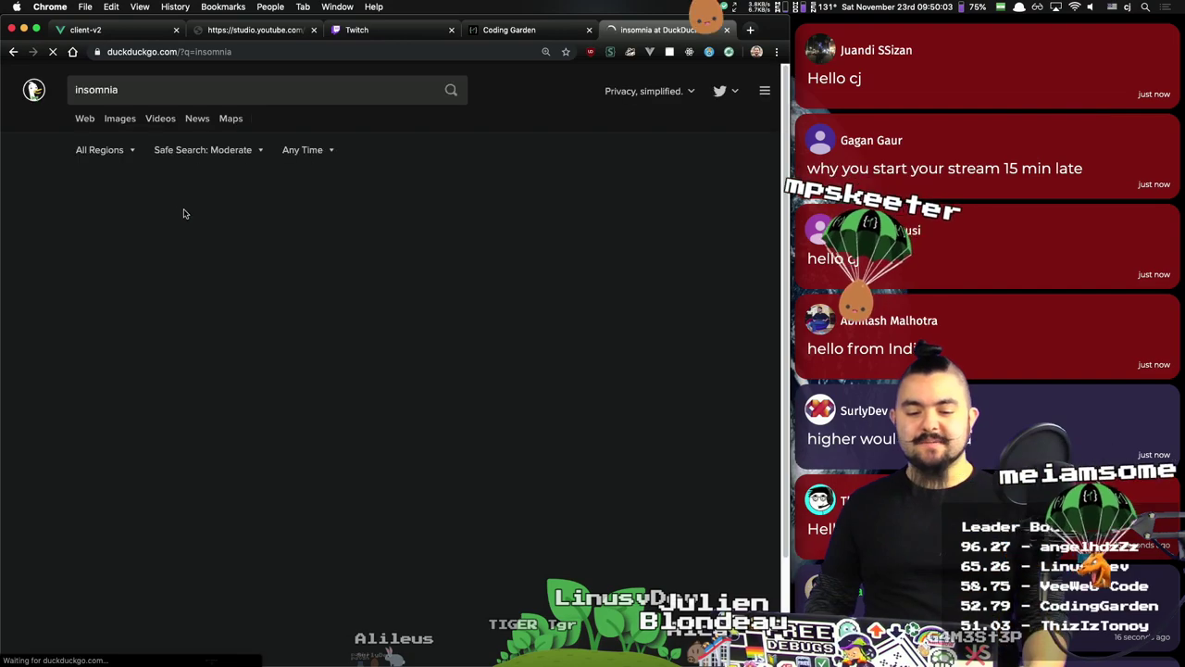
left_click(176, 89)
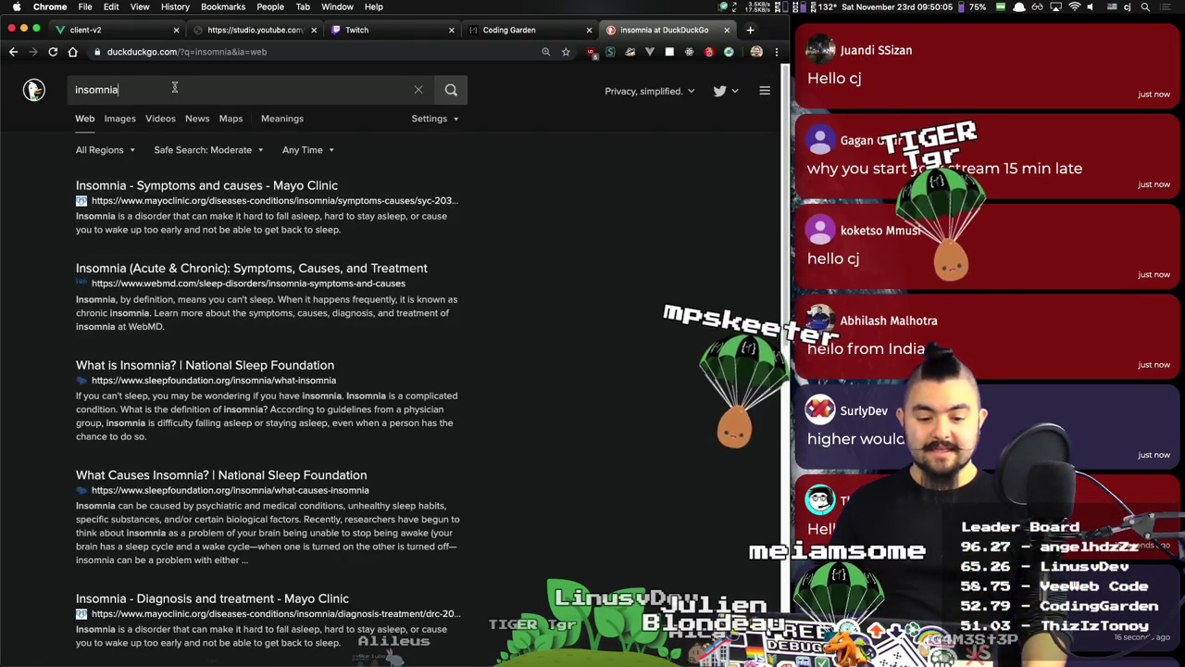
type("api")
key("Return")
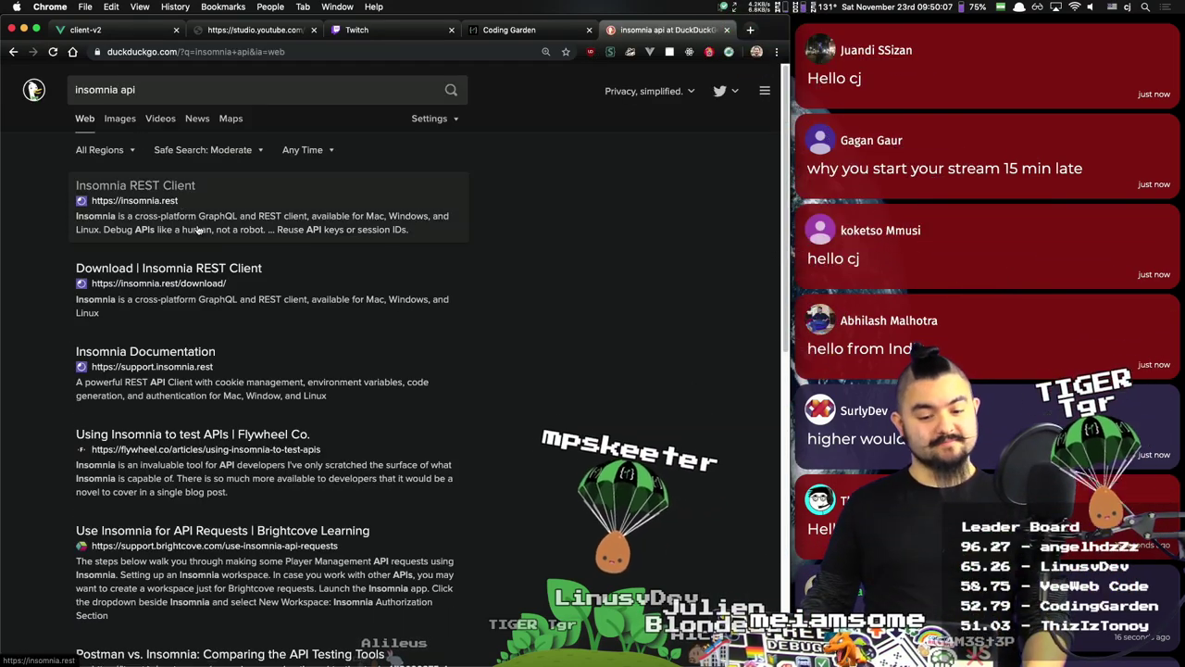
left_click(152, 183)
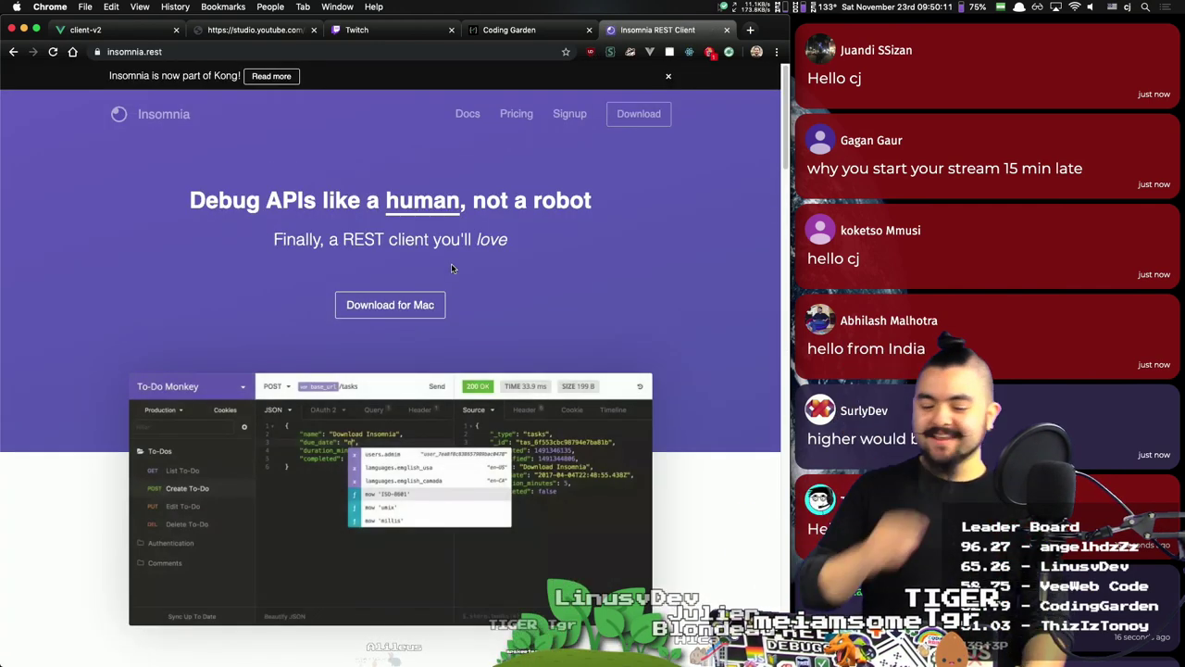
scroll(492, 265, "down", 1)
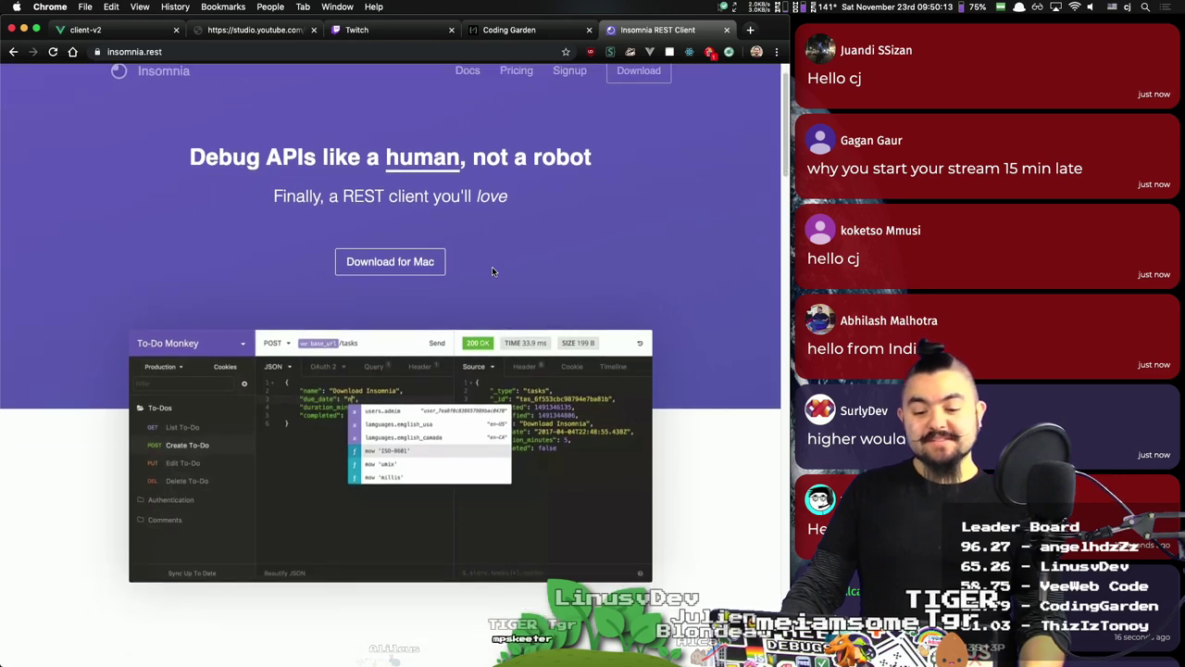
key("super+t")
Step: Go to postwoman.io and look through its WebSocket, GraphQL and Settings pages
type("post")
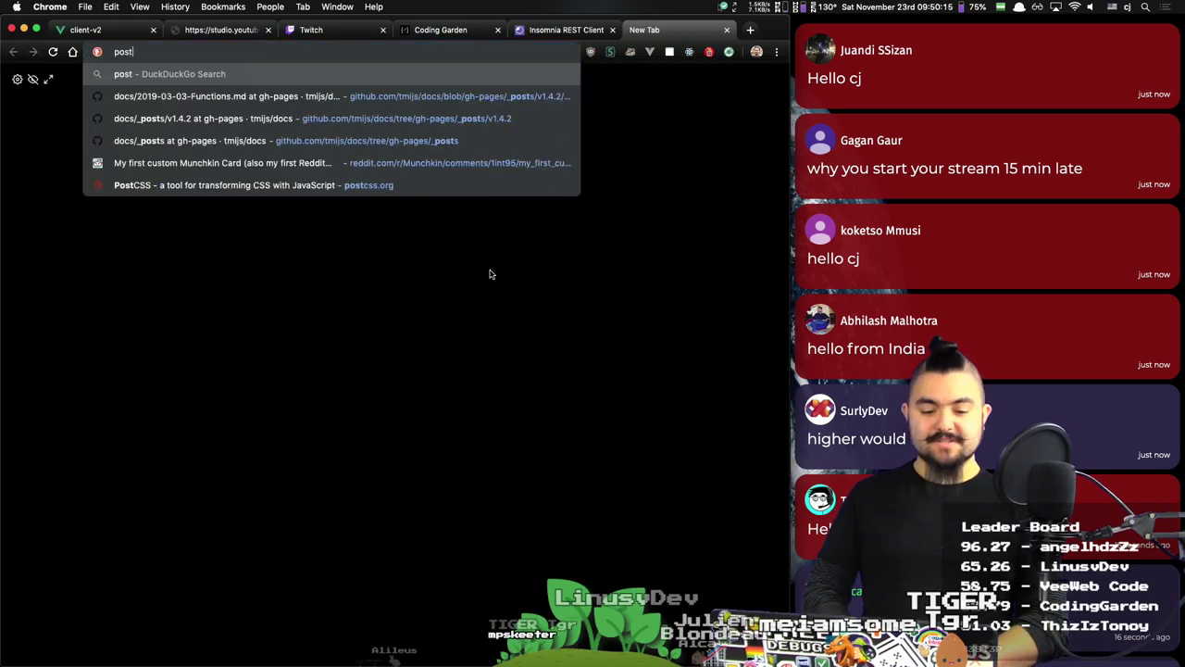
type("wo")
key("Return")
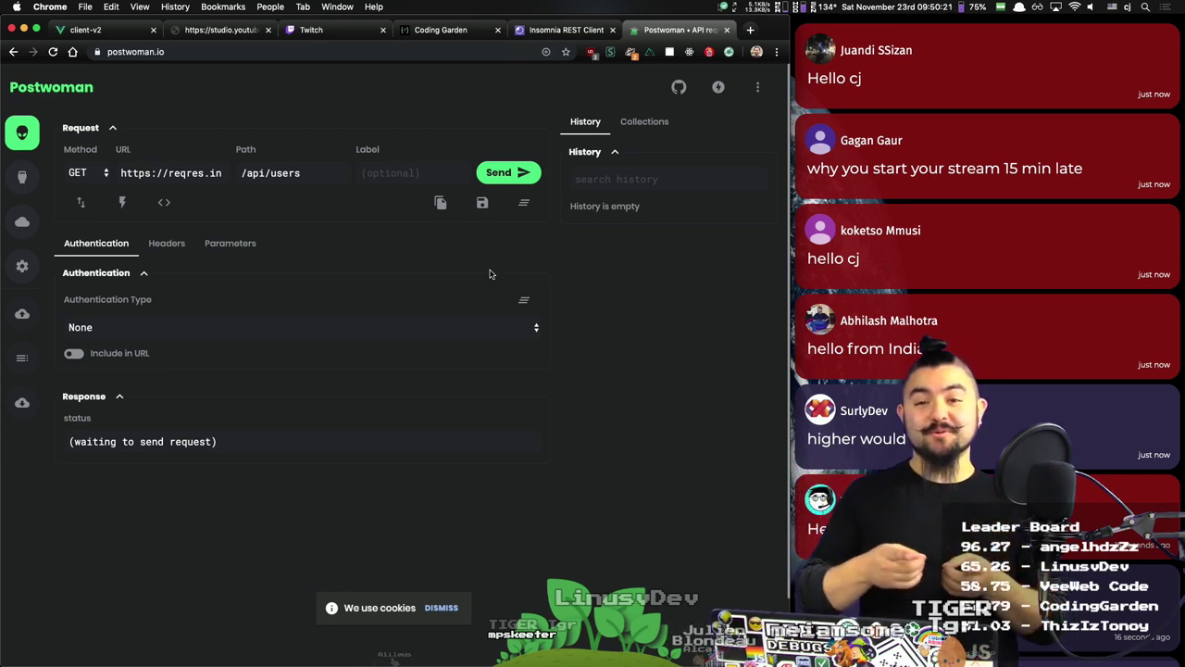
left_click(20, 176)
left_click(22, 228)
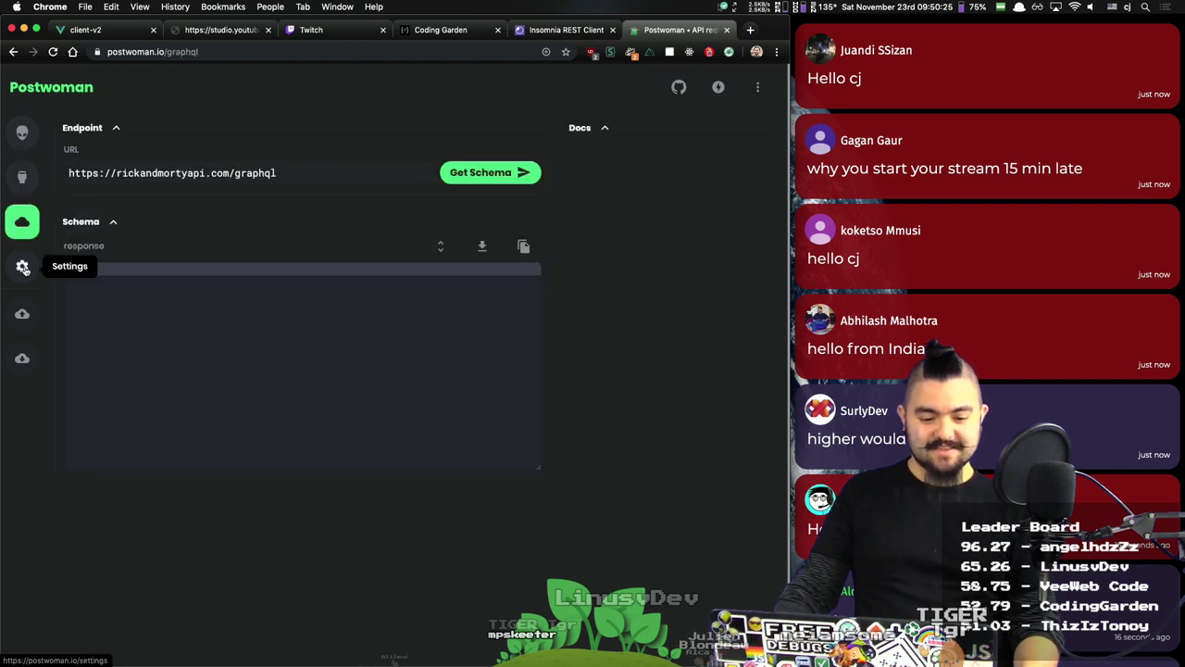
left_click(23, 267)
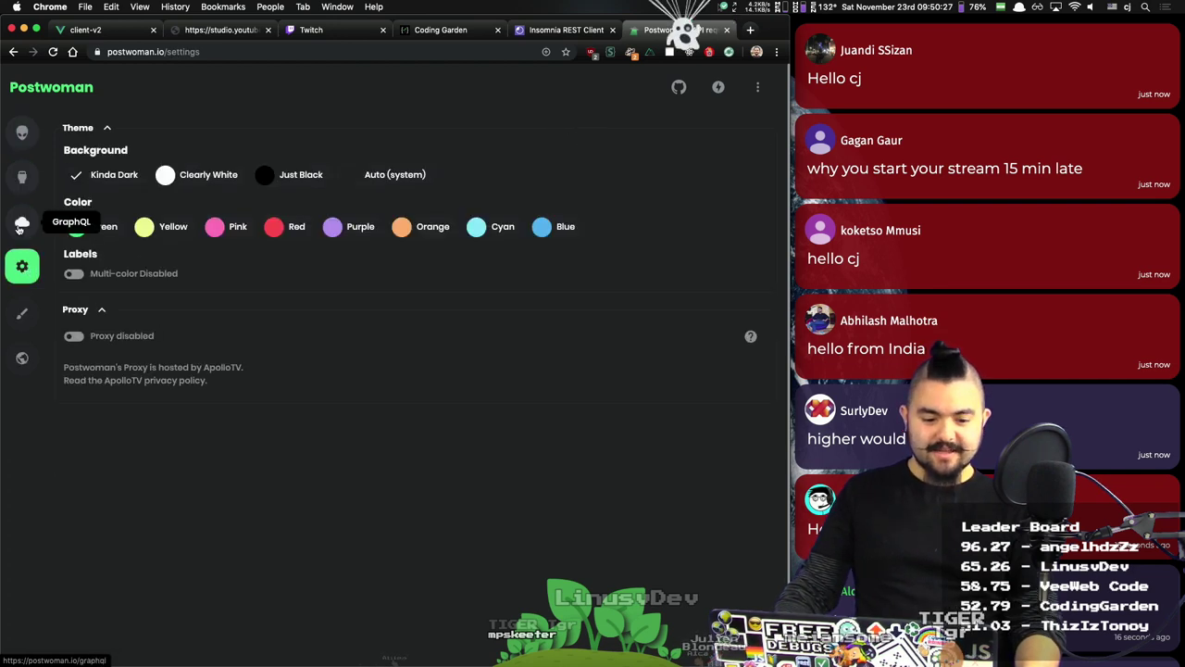
Step: On the GraphQL page, fetch the Rick and Morty endpoint's schema and select its URL
left_click(22, 223)
left_click(509, 173)
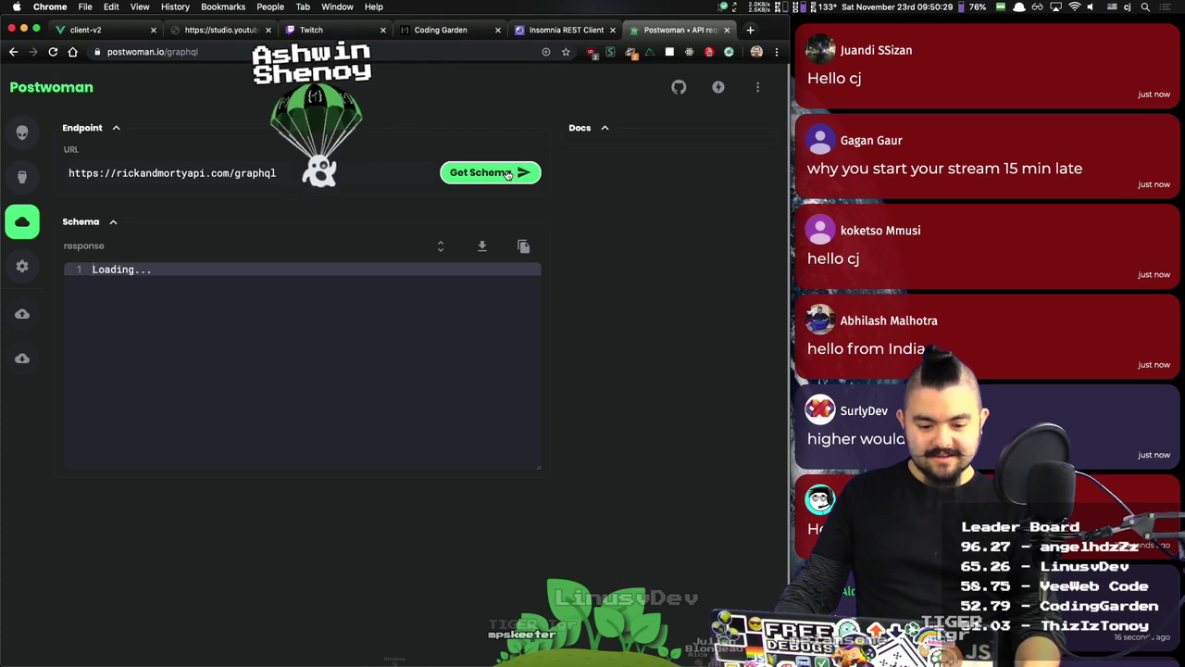
scroll(306, 370, "down", 20)
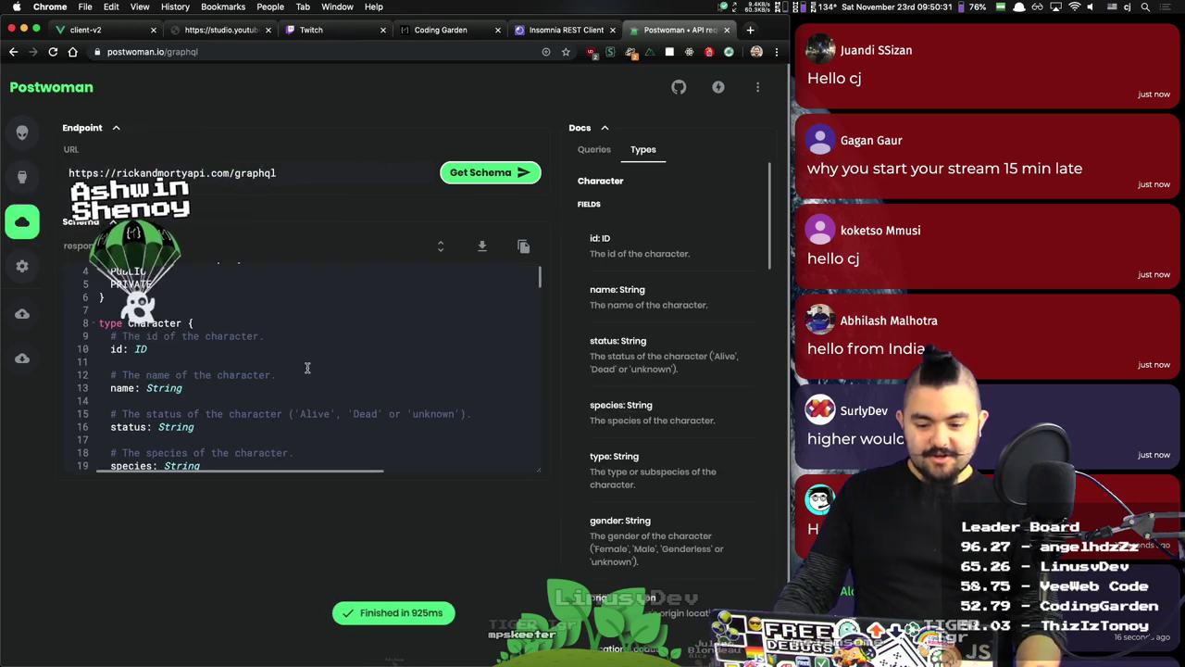
left_click(232, 172)
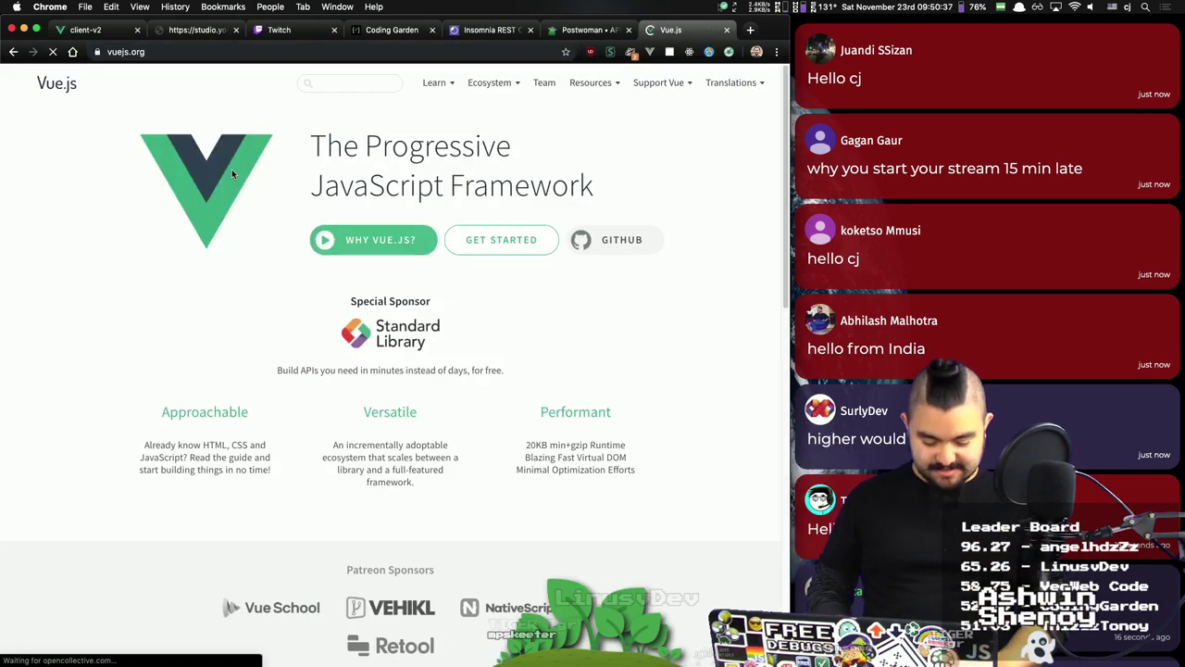
Step: Paste the copied endpoint into a new tab to load the Rick and Morty API site, then reload it
key("super+c")
key("super+t")
key("super+v")
key("Return")
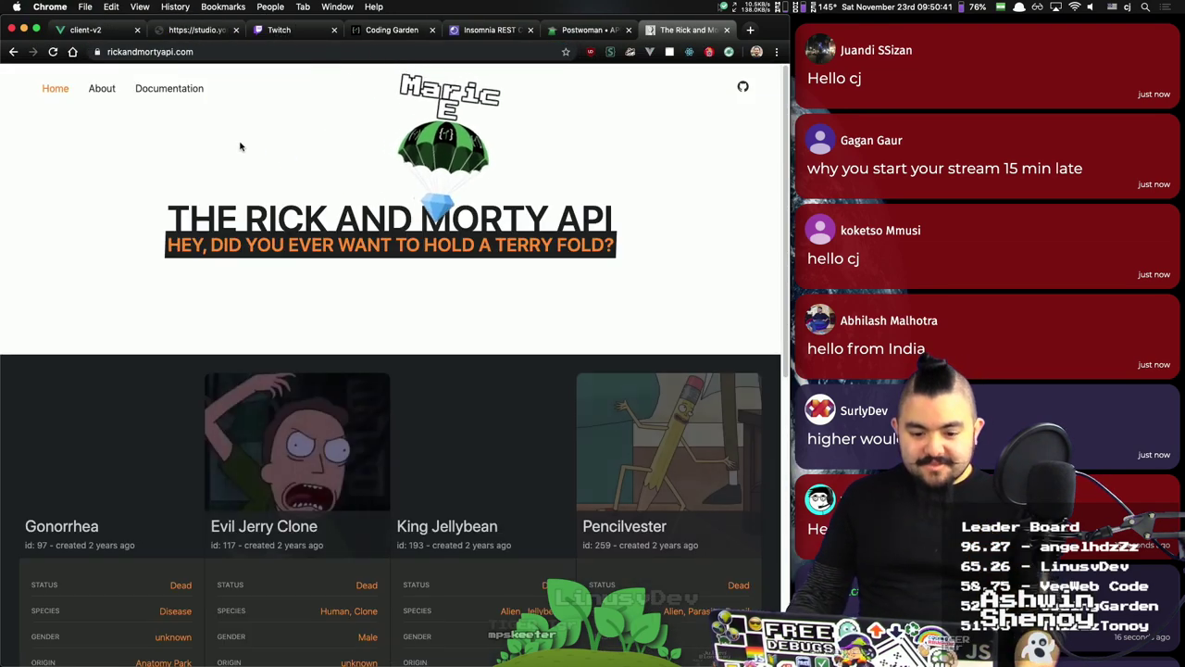
scroll(432, 318, "down", 5)
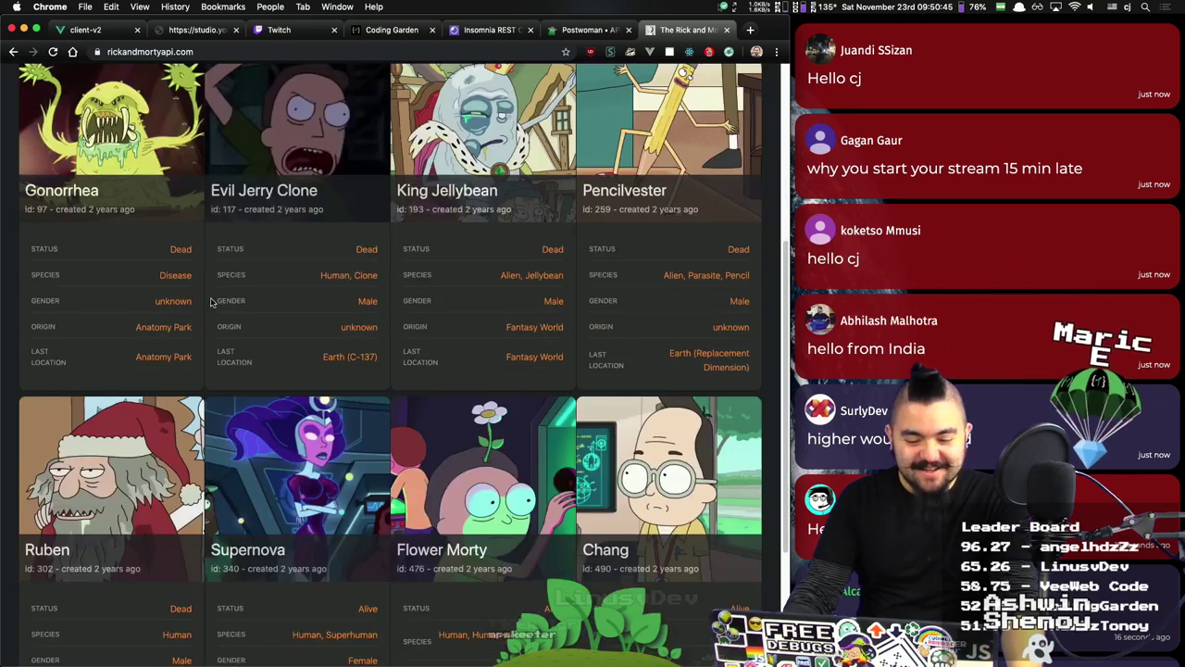
scroll(361, 315, "down", 3)
key("super+r")
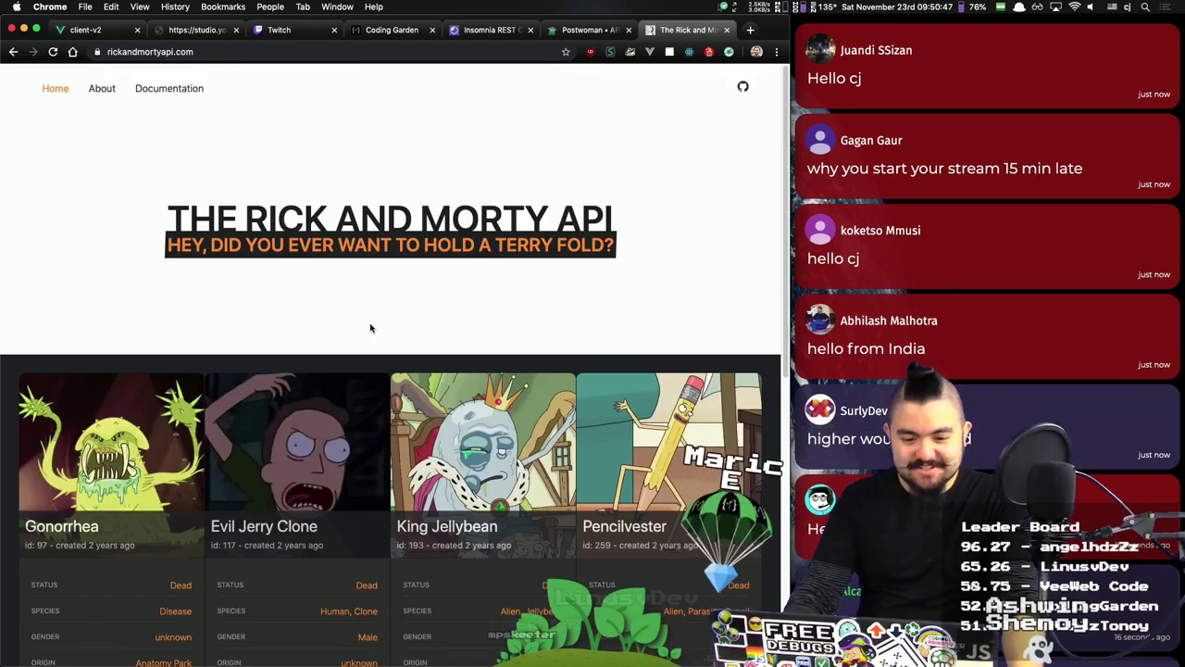
Step: Browse the Rick and Morty API documentation, then return to the chat client
left_click(176, 89)
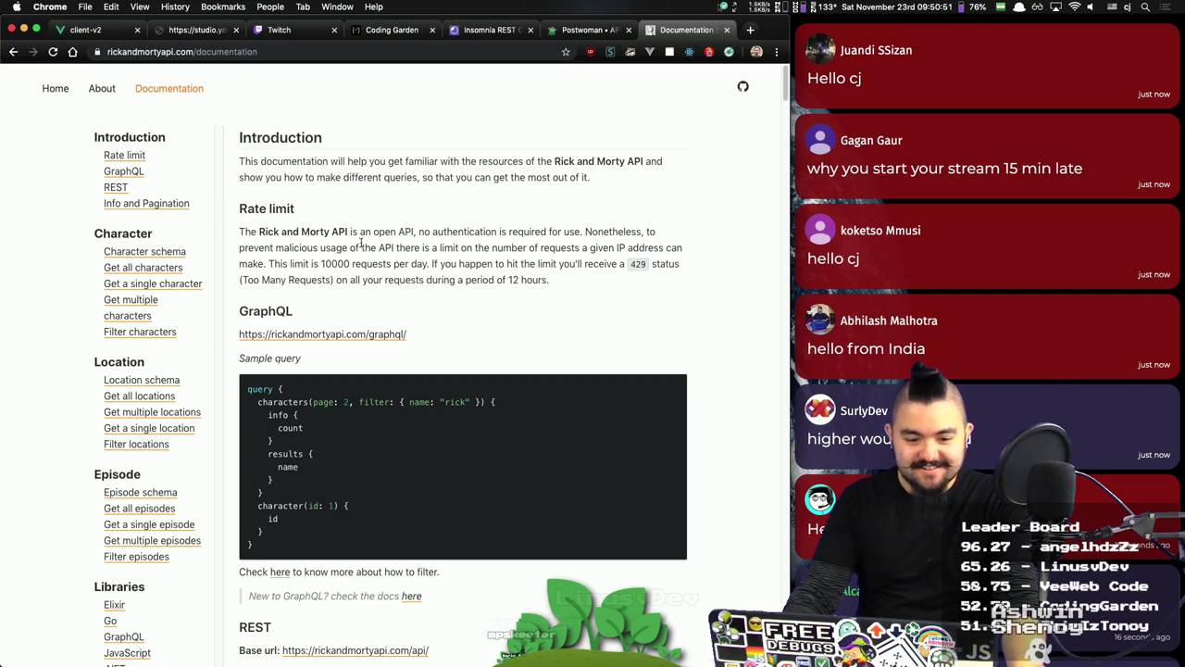
scroll(149, 269, "down", 5)
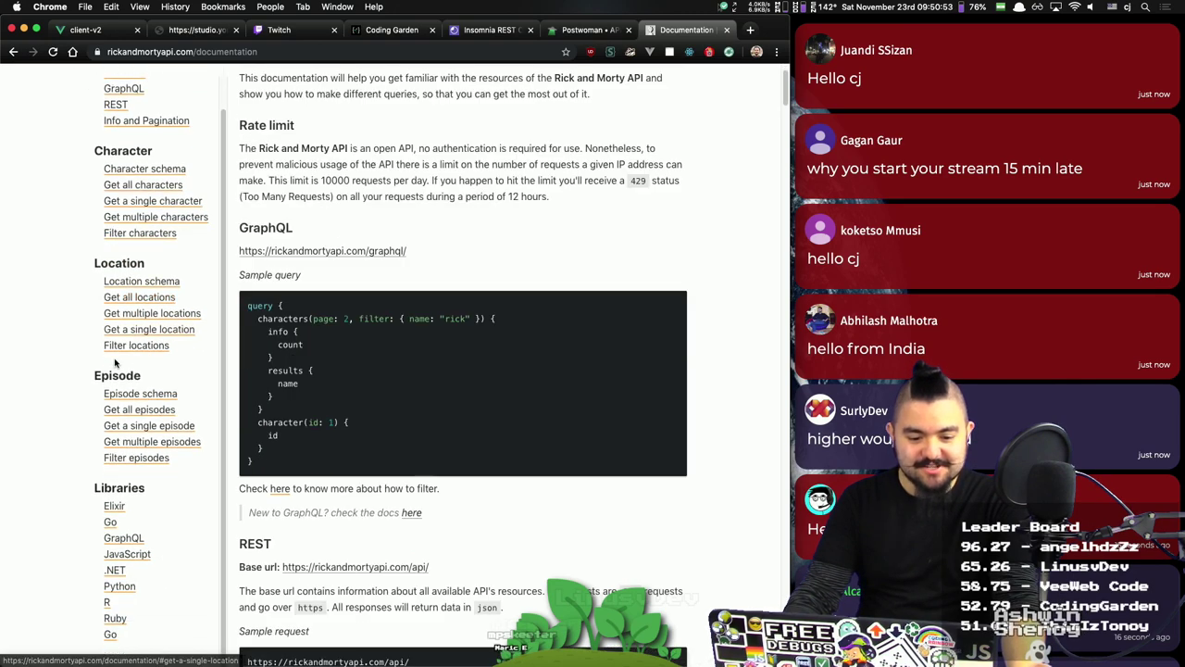
scroll(249, 198, "up", 5)
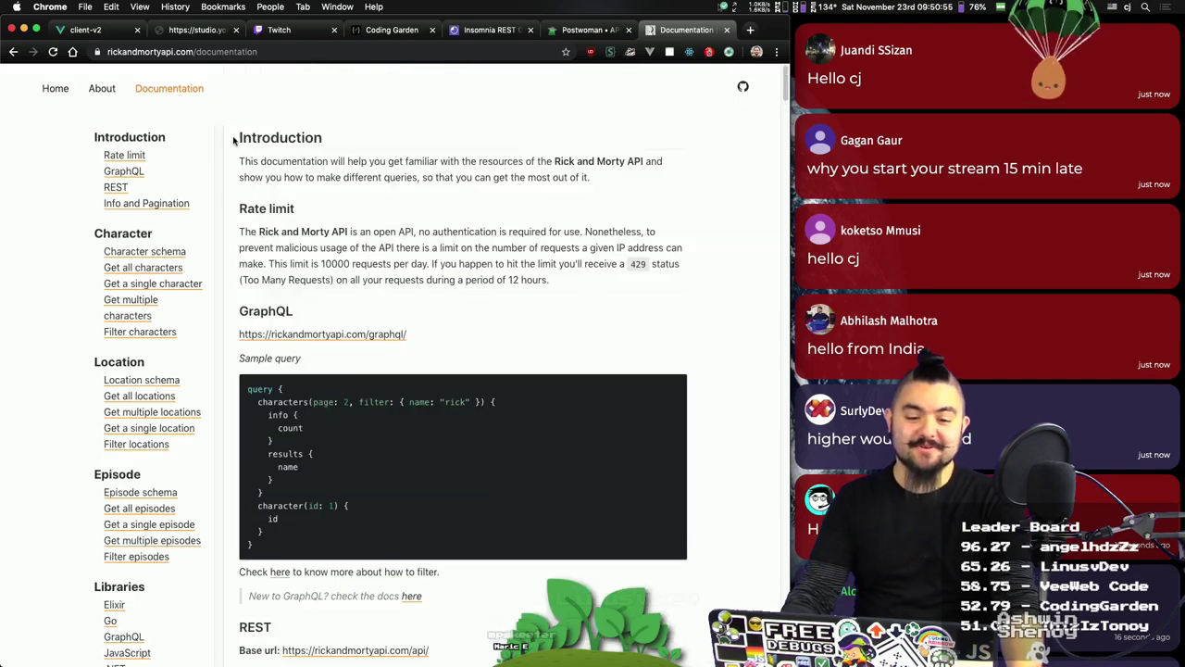
left_click(86, 29)
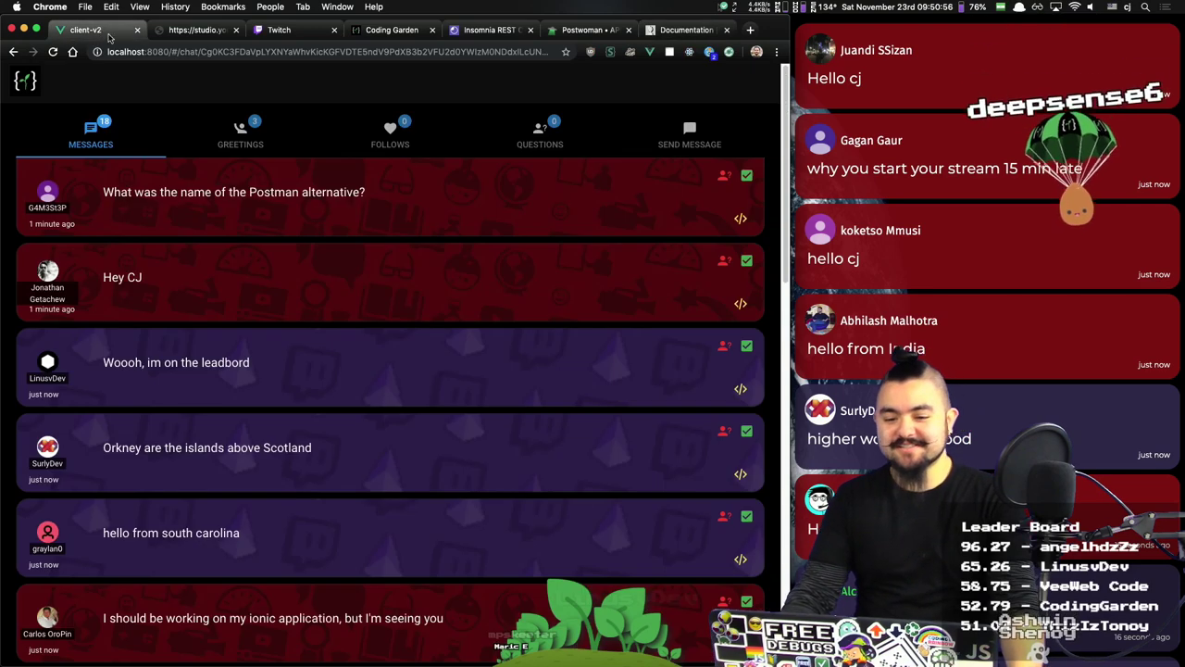
Step: Dismiss the Postman-alternative question and the "Hey CJ" message
left_click(744, 177)
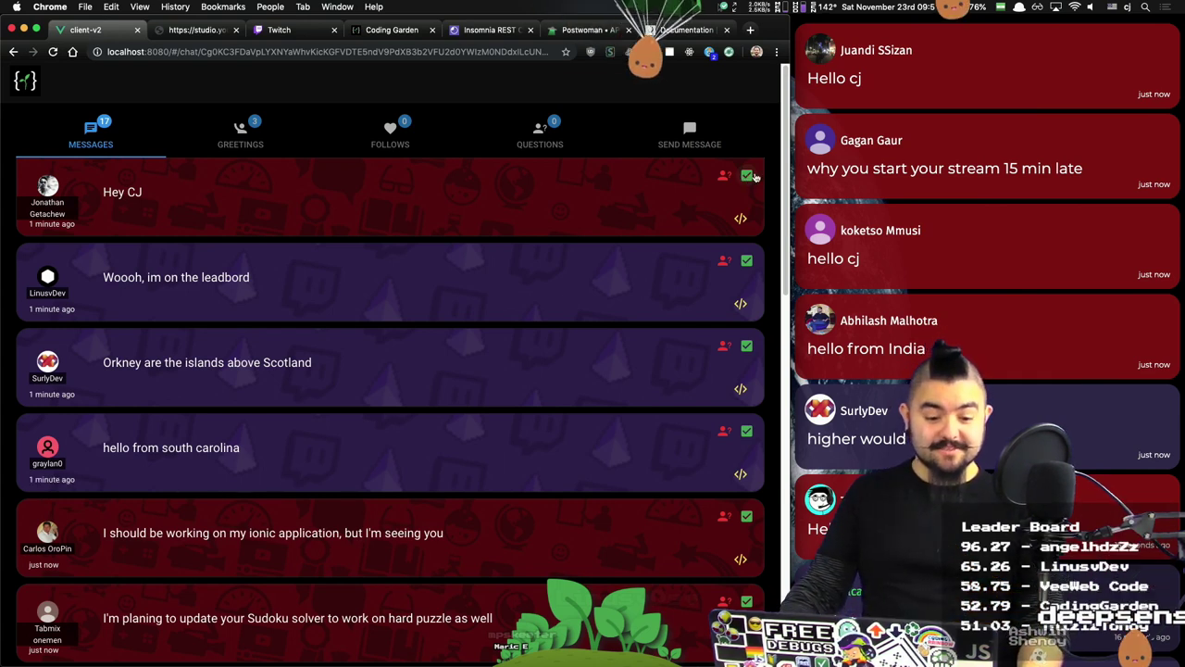
left_click(748, 175)
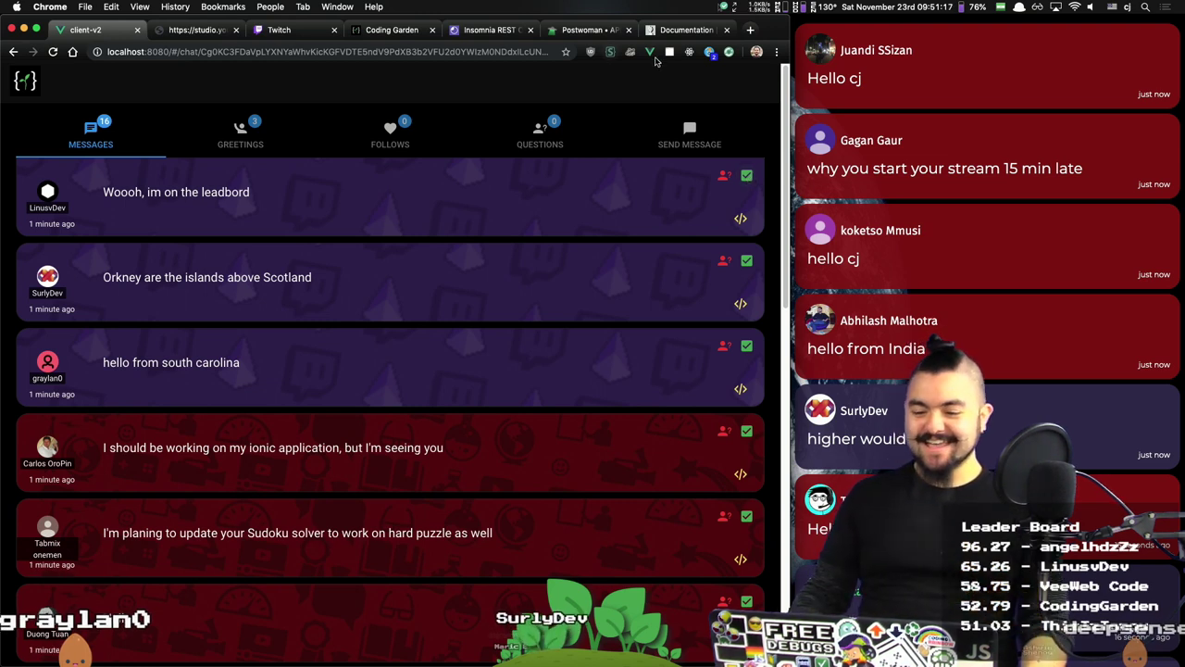
Step: Open the github.com/CodingGarden/SeedlingDrop repository in a new tab
left_click(750, 31)
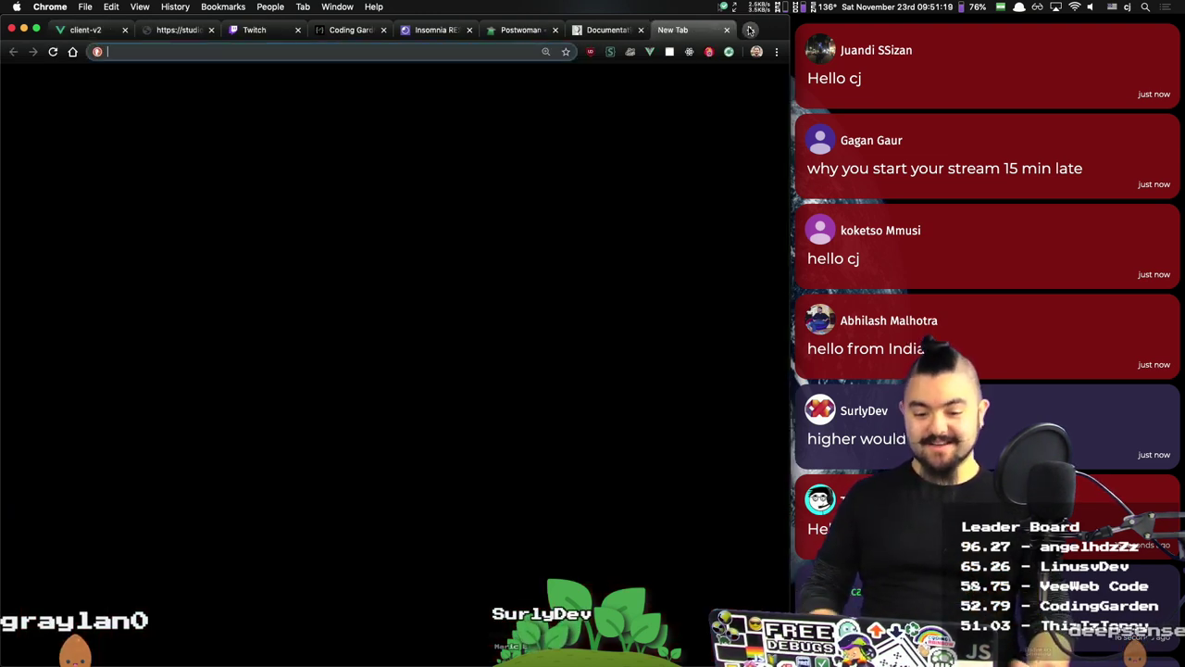
type("git")
key("Right")
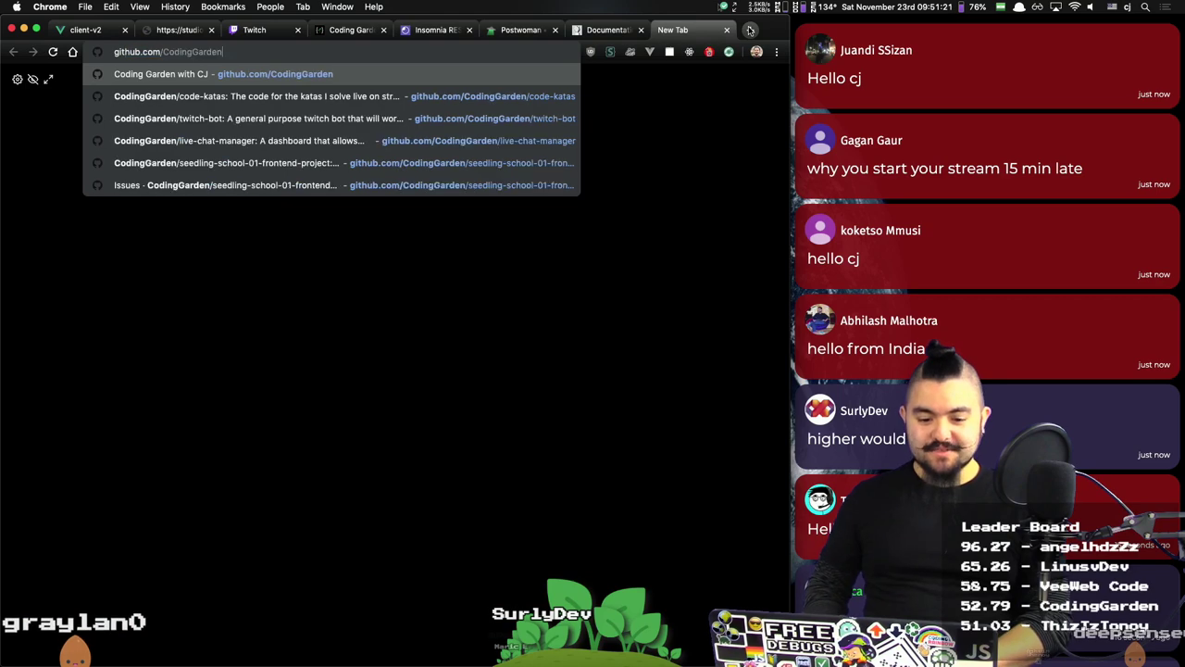
type("/SeedlingDrop")
key("Return")
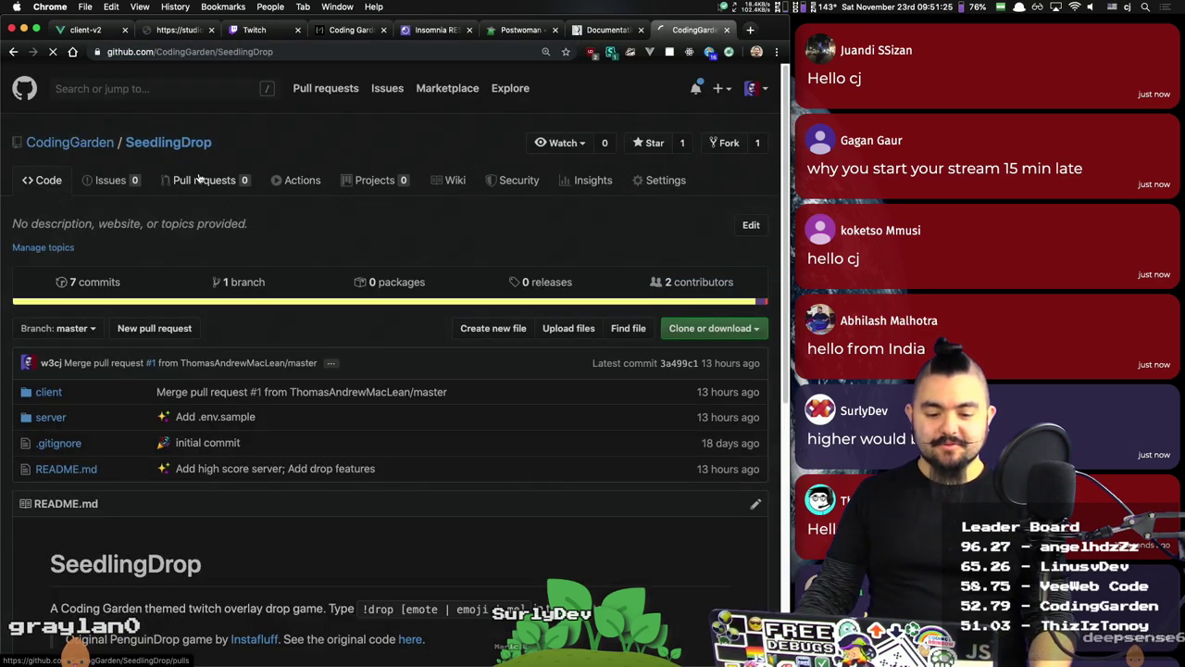
Step: View the merged 'Fix grow from center bug' pull request, then close the tab
left_click(200, 179)
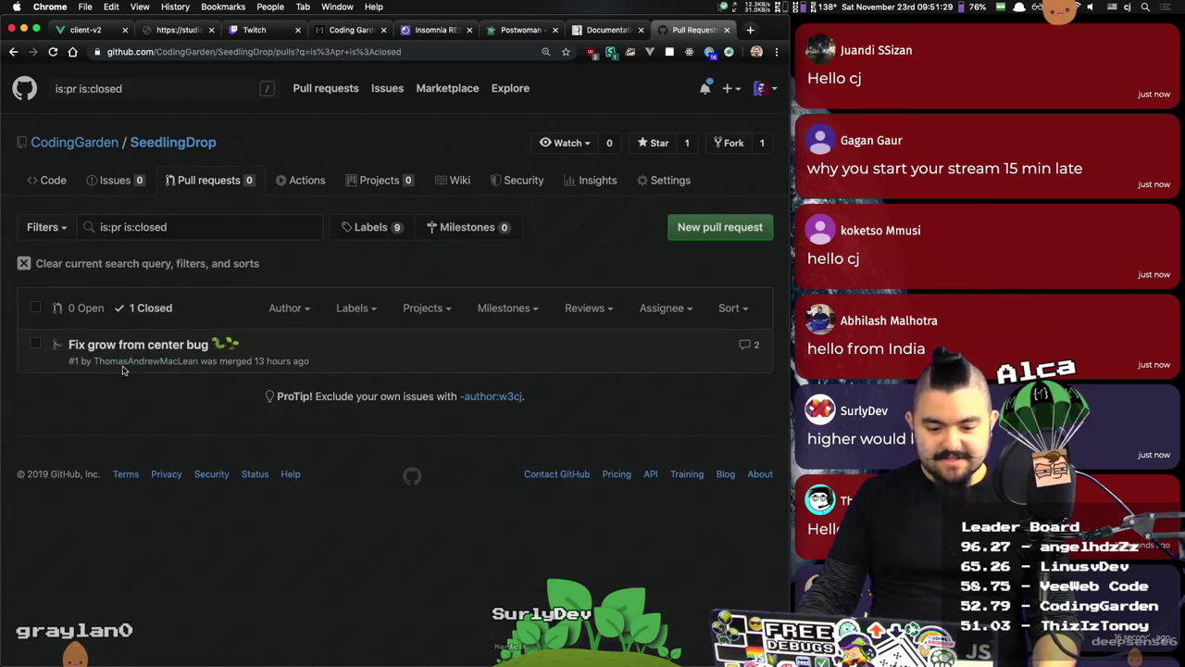
left_click(118, 345)
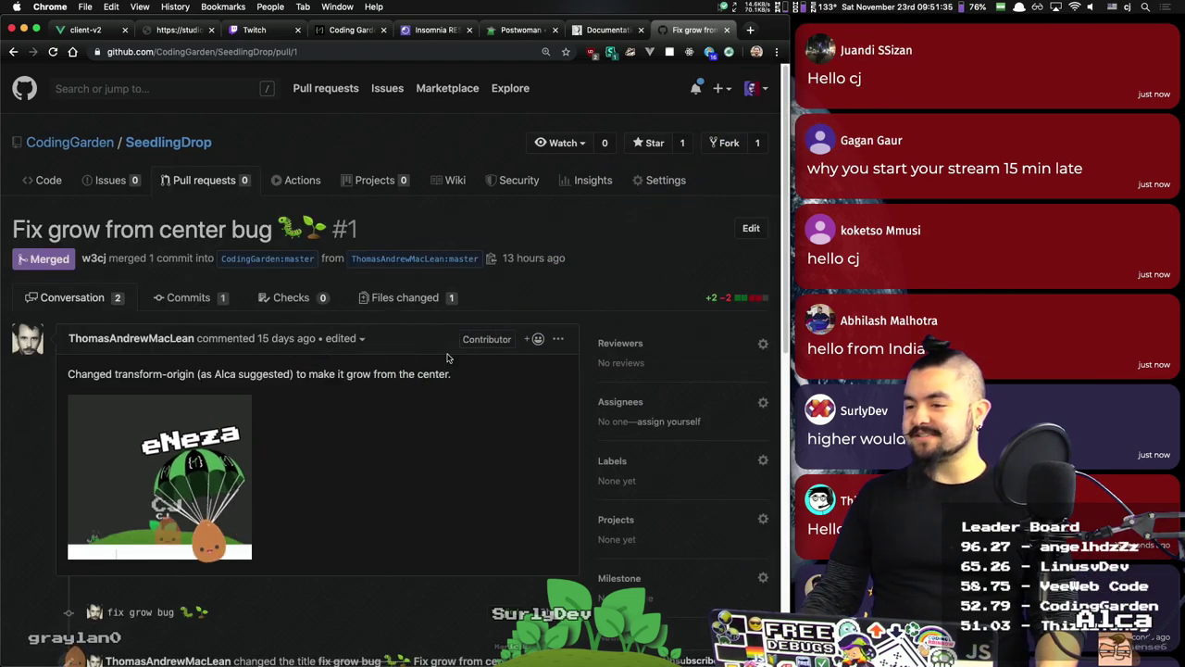
left_click(727, 30)
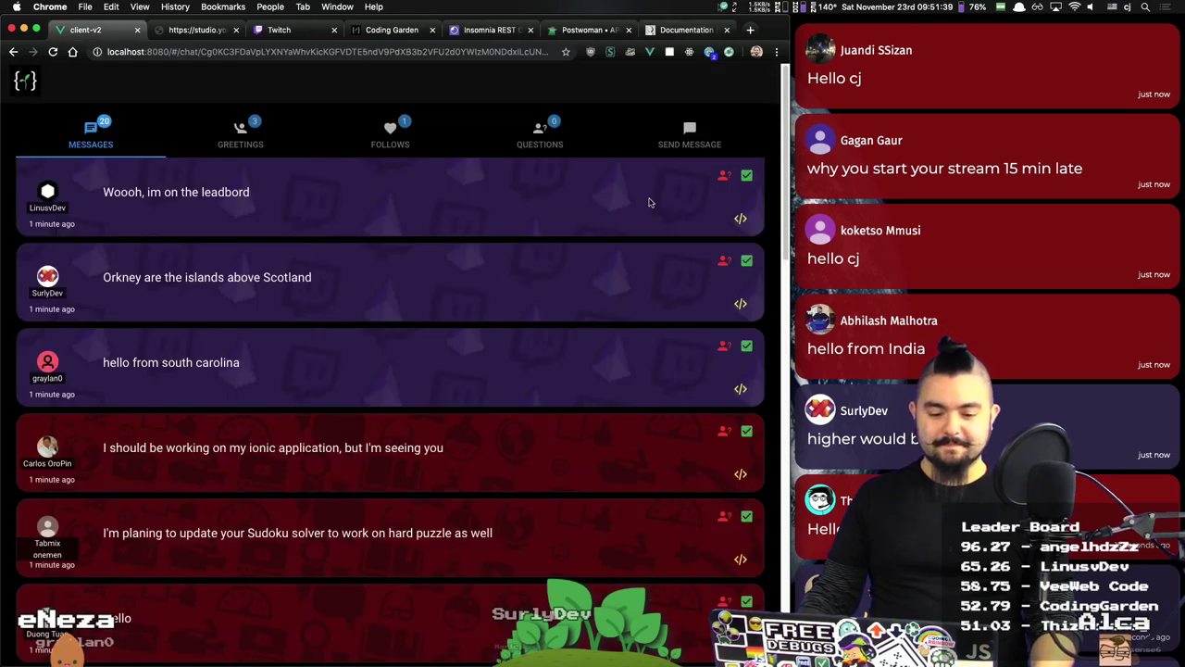
Step: Clear the leaderboard, Orkney, South Carolina and ionic application messages from the queue
left_click(749, 177)
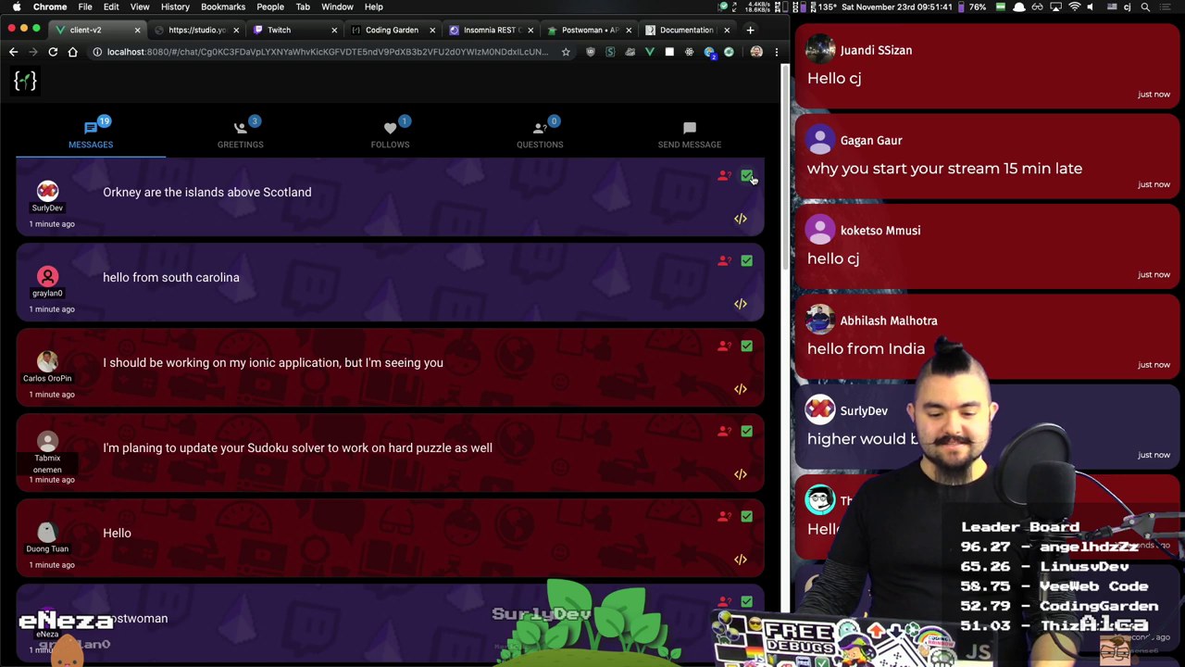
left_click(749, 177)
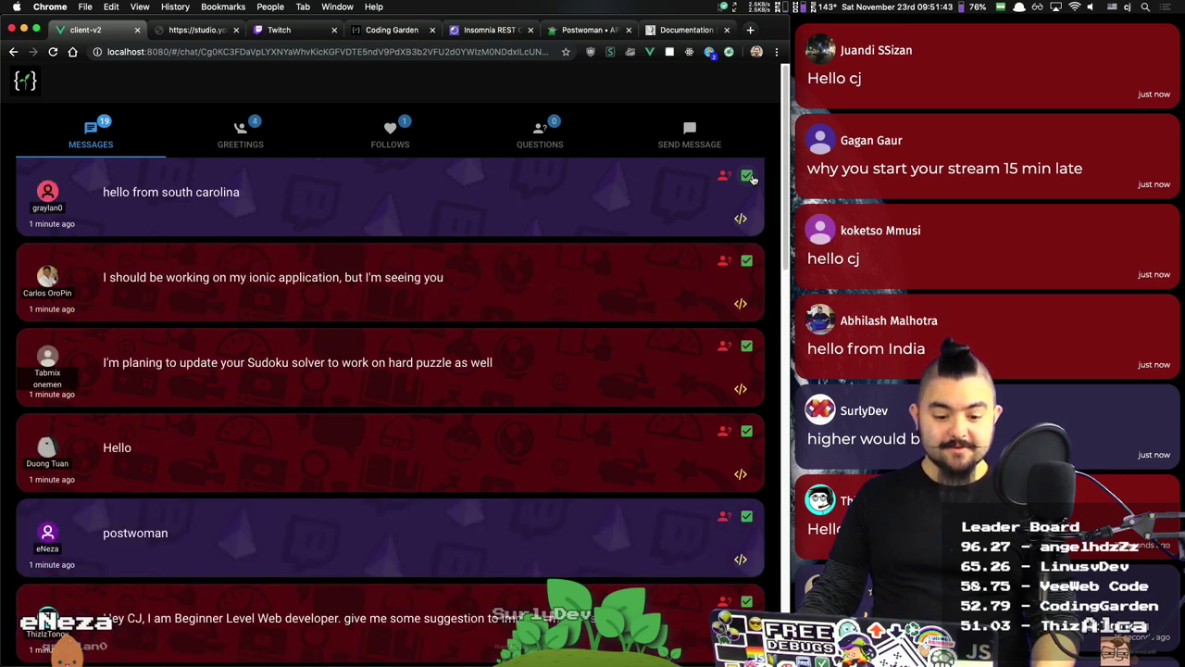
left_click(749, 176)
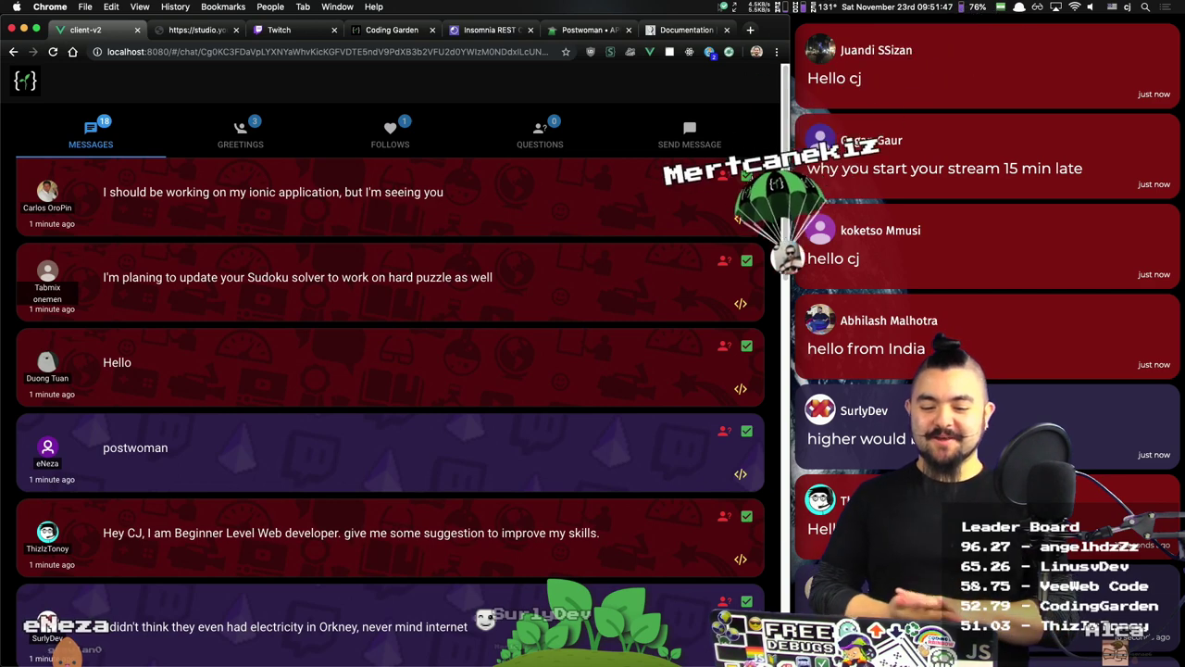
left_click(749, 177)
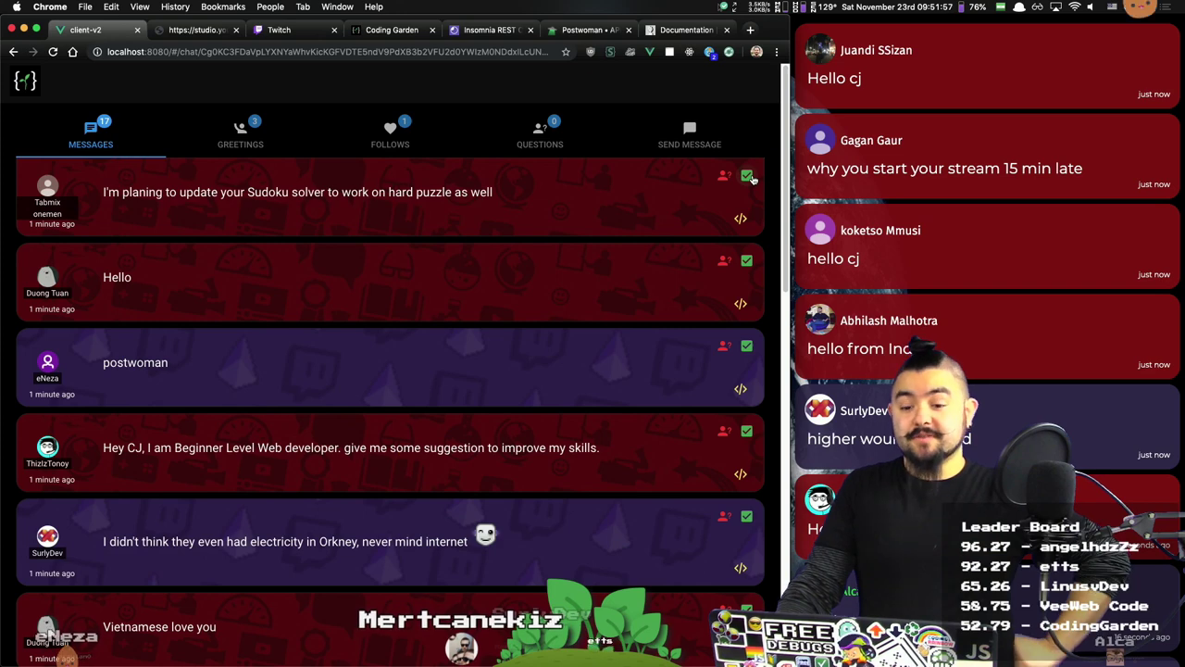
key("super+t")
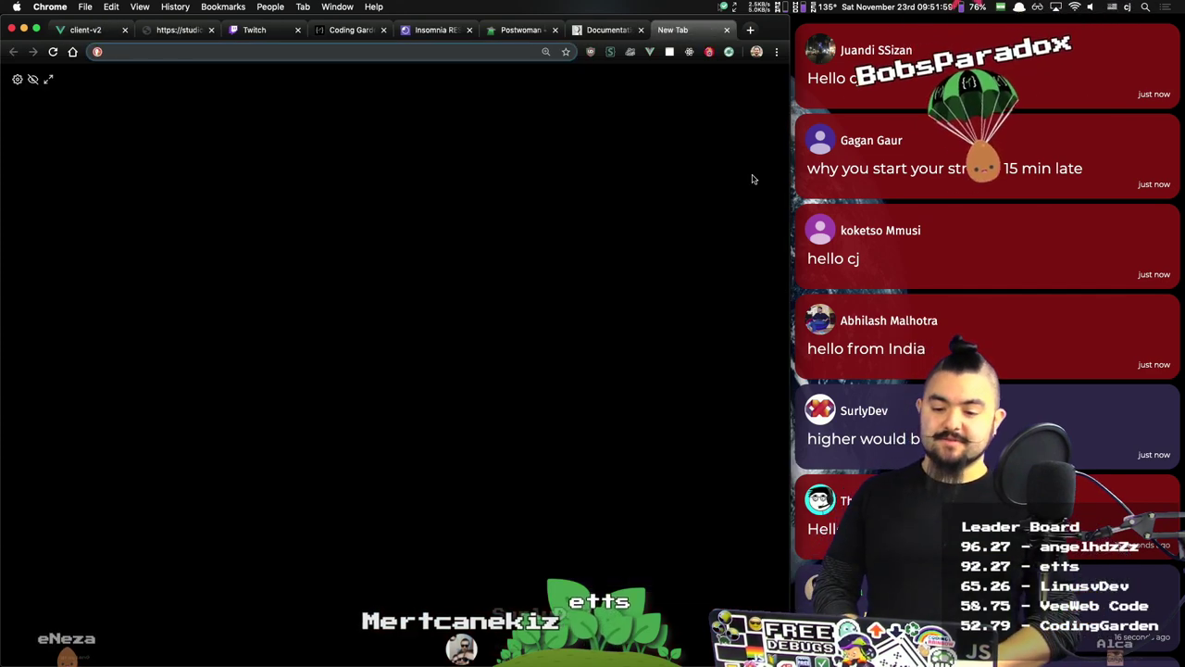
Step: Load github.com/CodingGarden/code-katas and scroll through its episode folders
type("git")
key("Right")
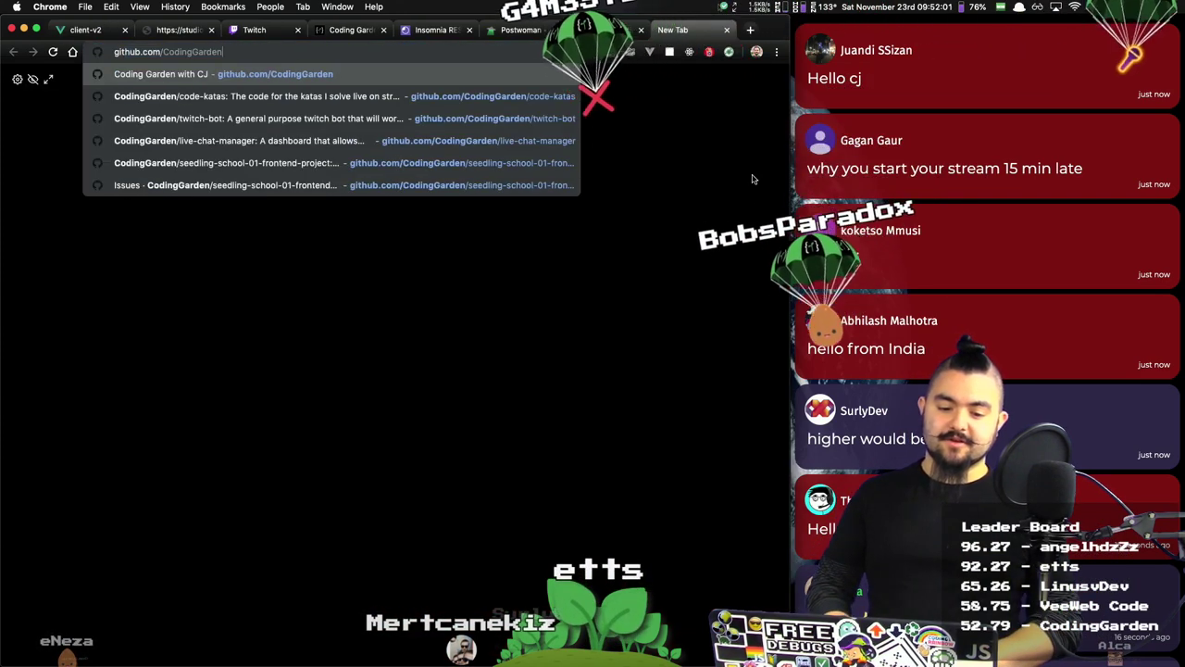
type("/co")
key("Return")
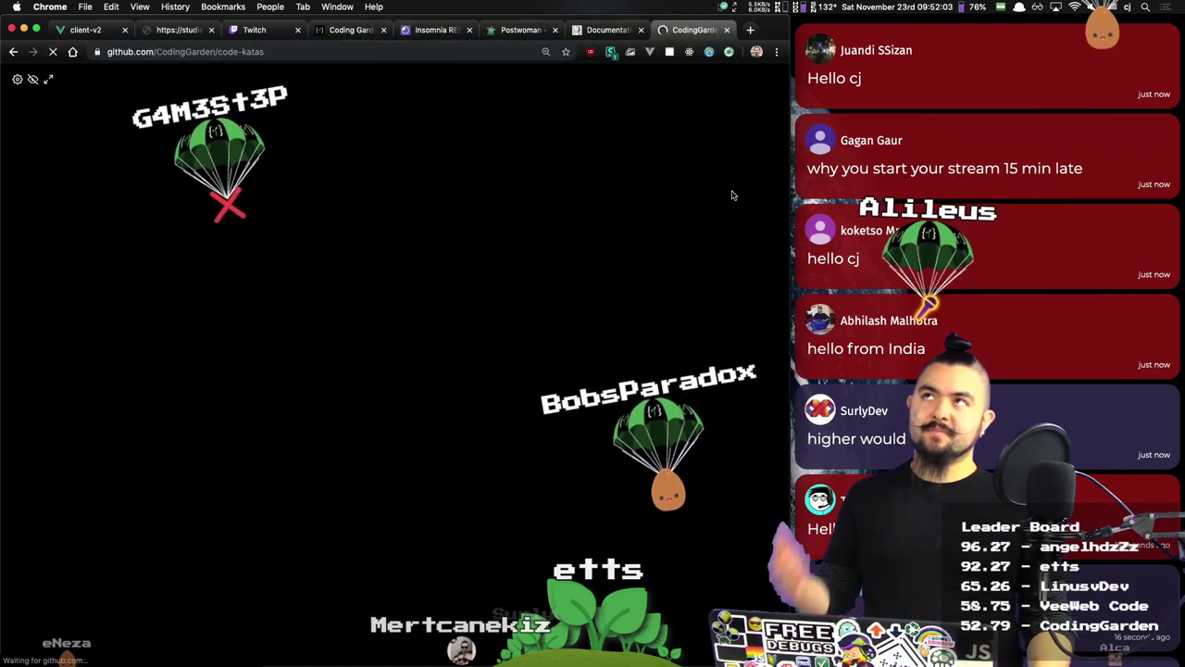
scroll(327, 321, "down", 10)
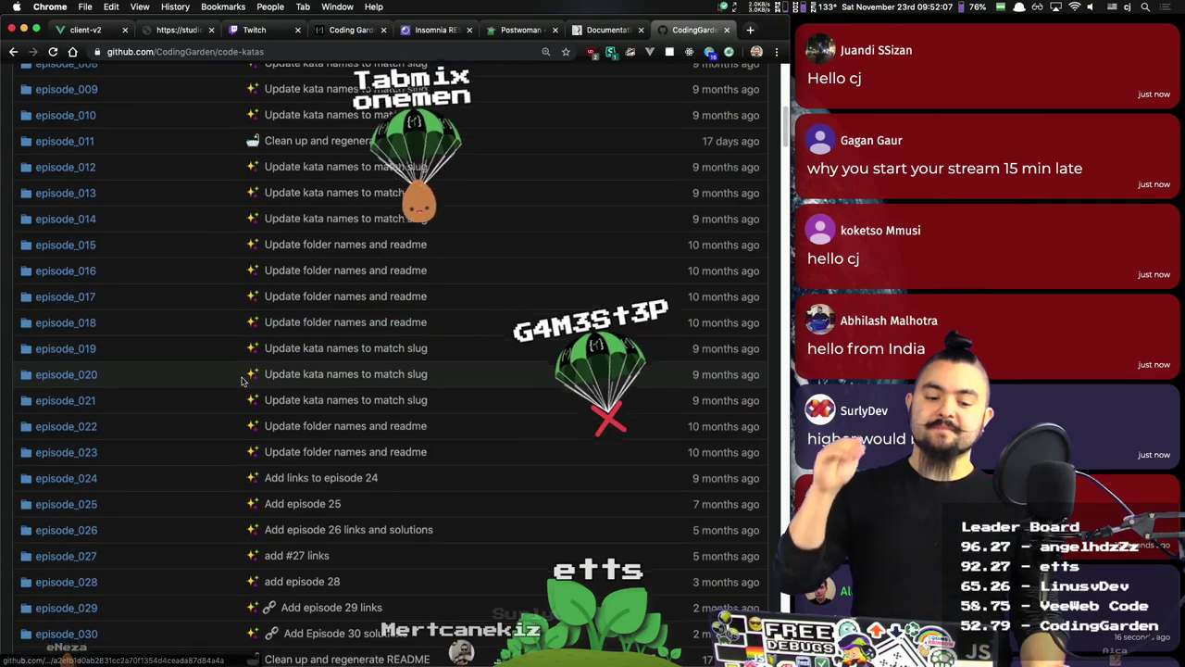
scroll(248, 381, "down", 2)
scroll(249, 381, "down", 3)
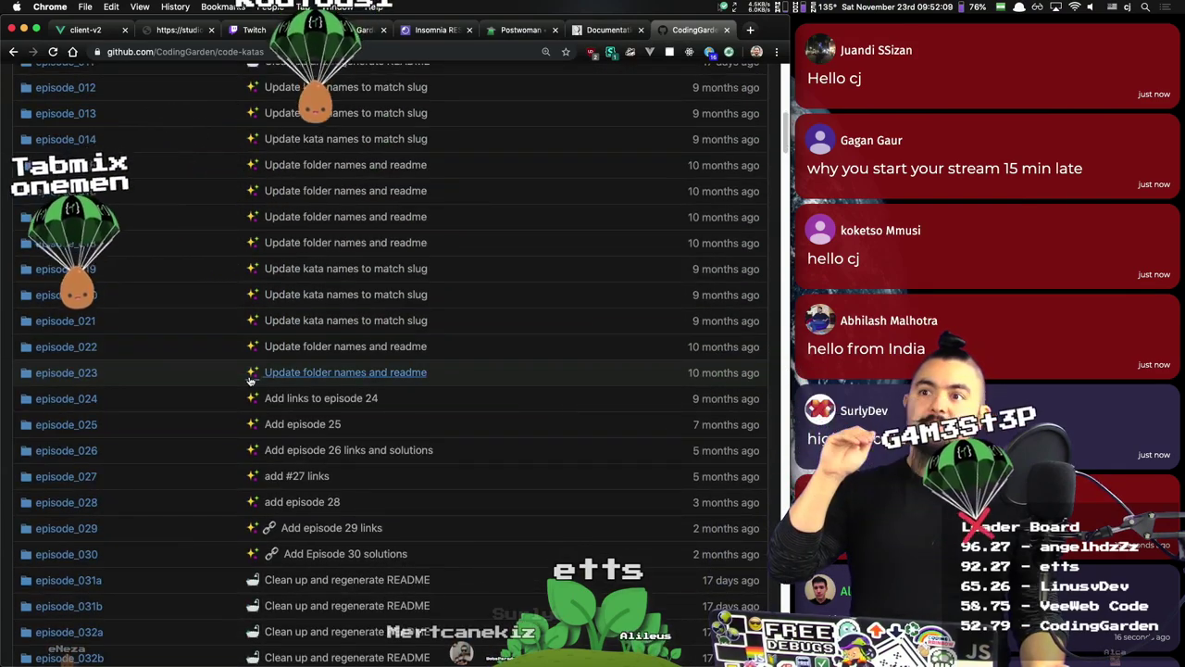
scroll(254, 382, "down", 10)
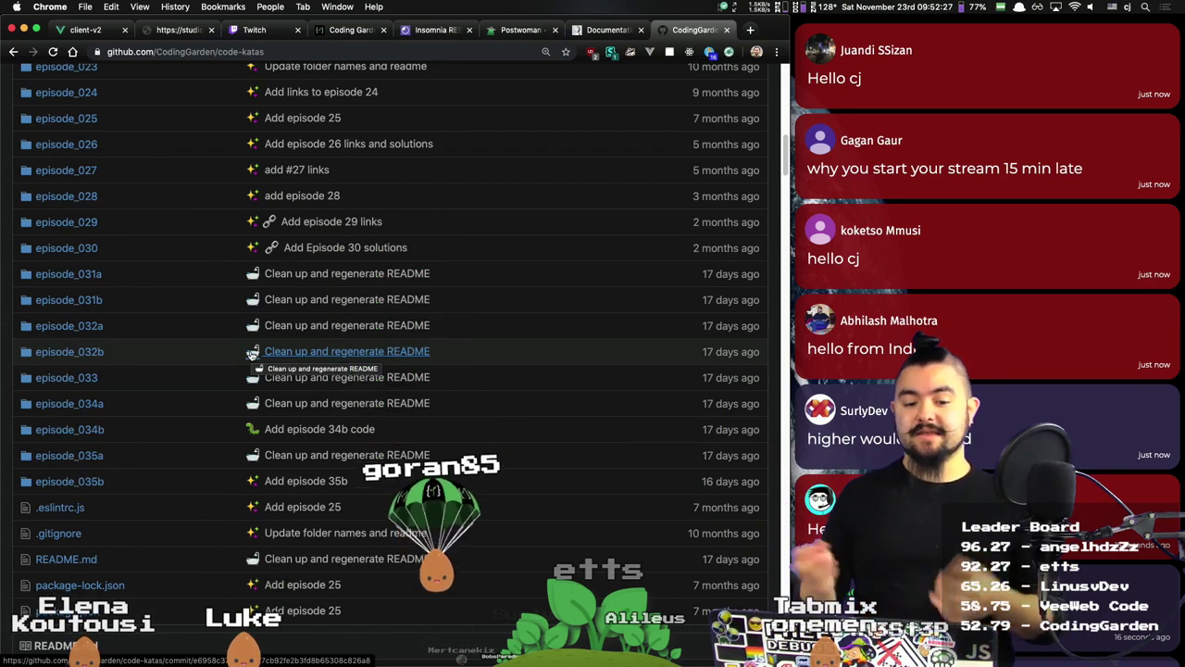
Step: Dismiss the Sudoku solver, Hello and postwoman messages, then select the beginner developer's question
key("super+1")
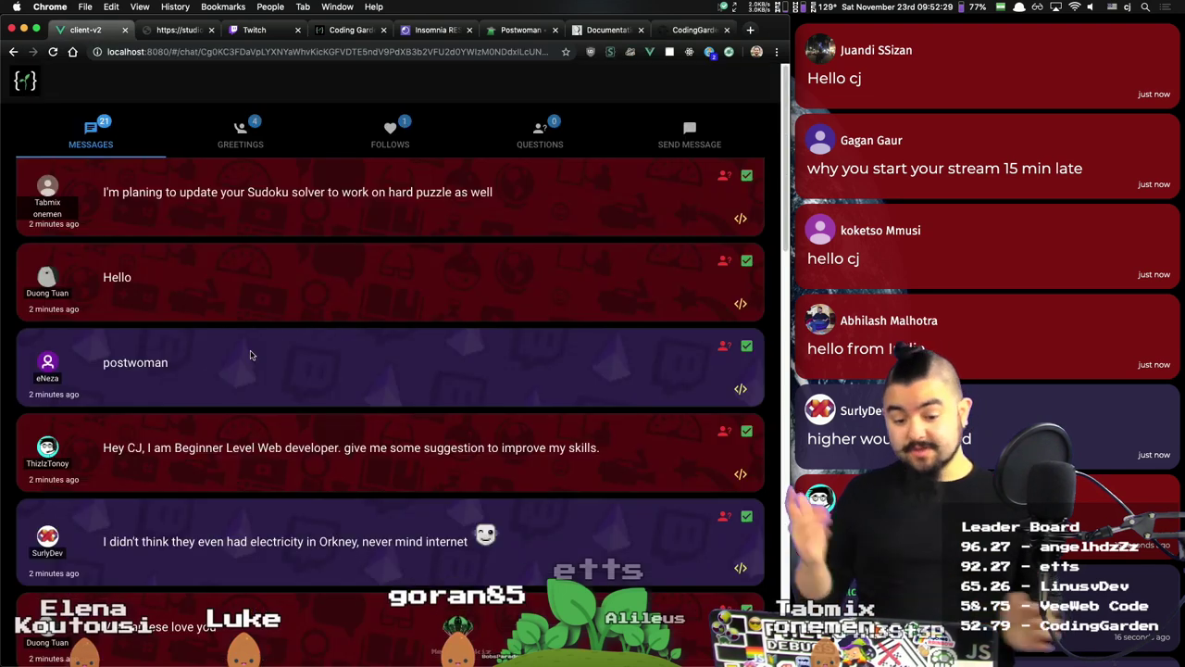
left_click(746, 177)
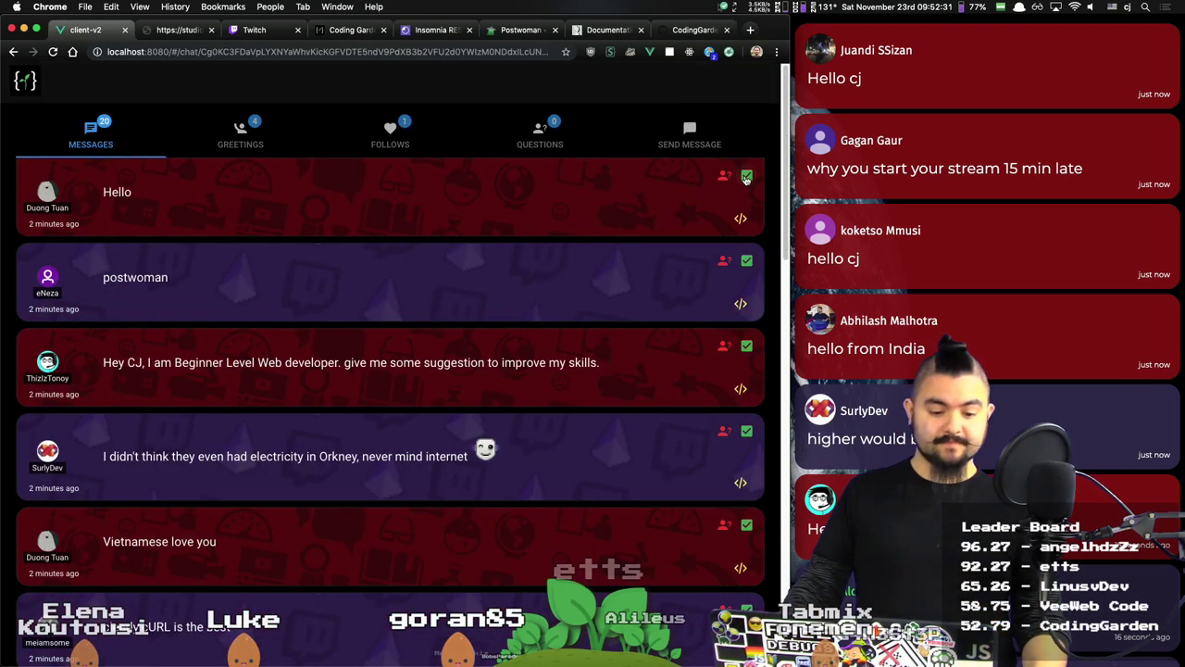
left_click(746, 177)
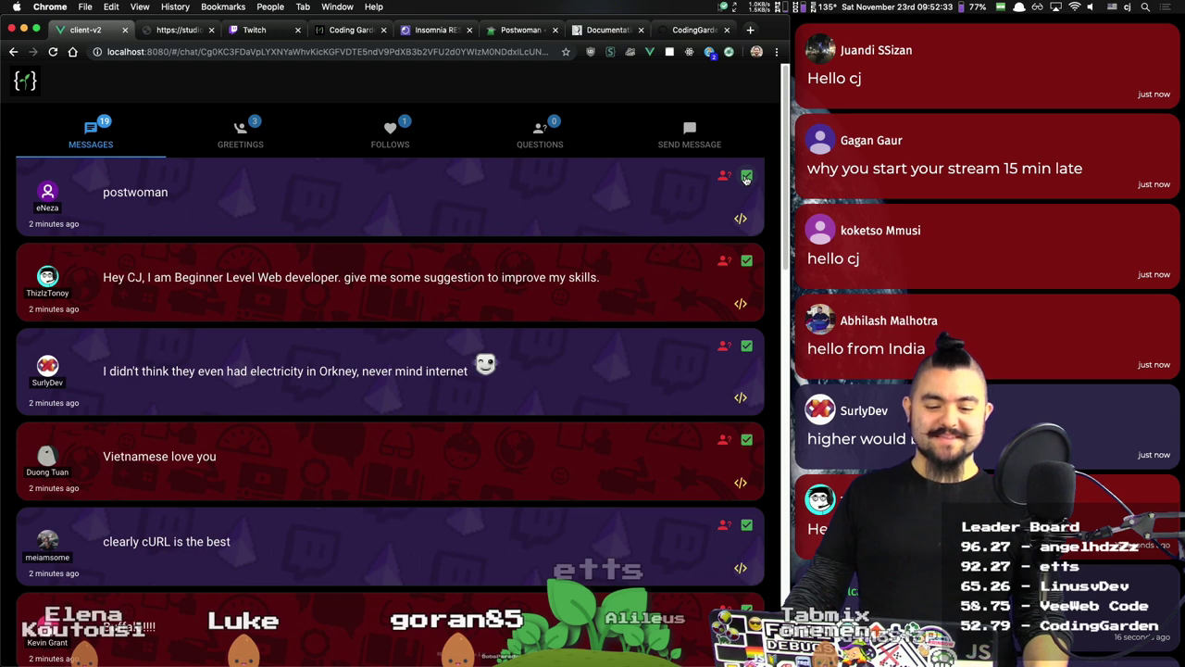
left_click(746, 176)
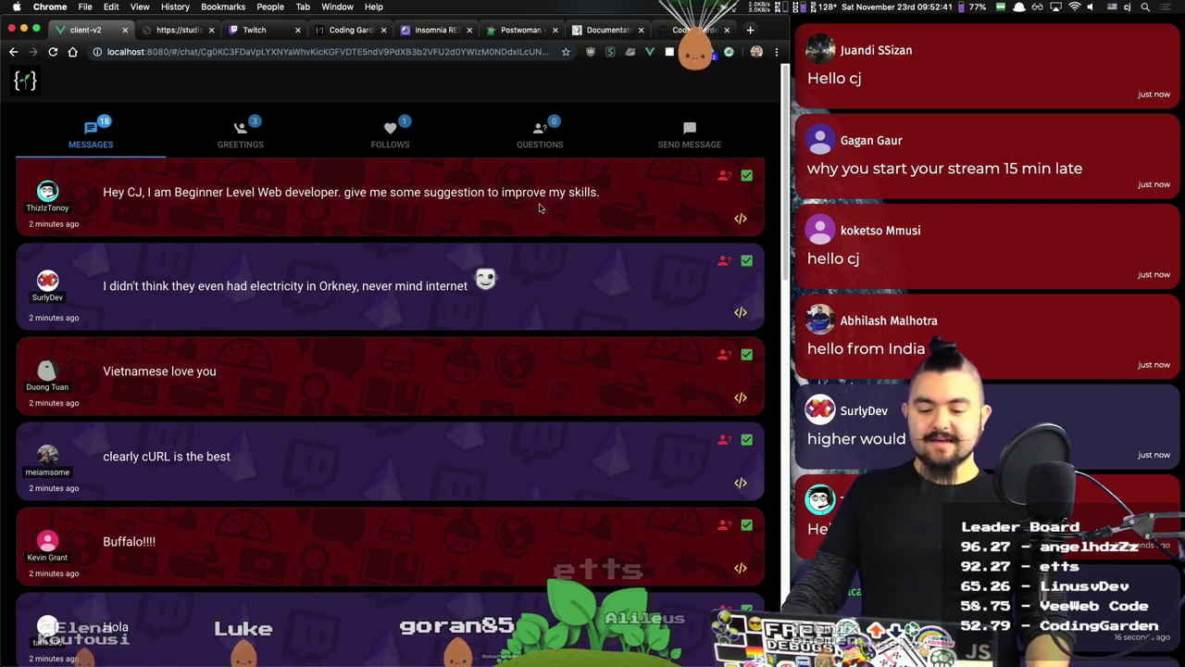
triple_click(509, 195)
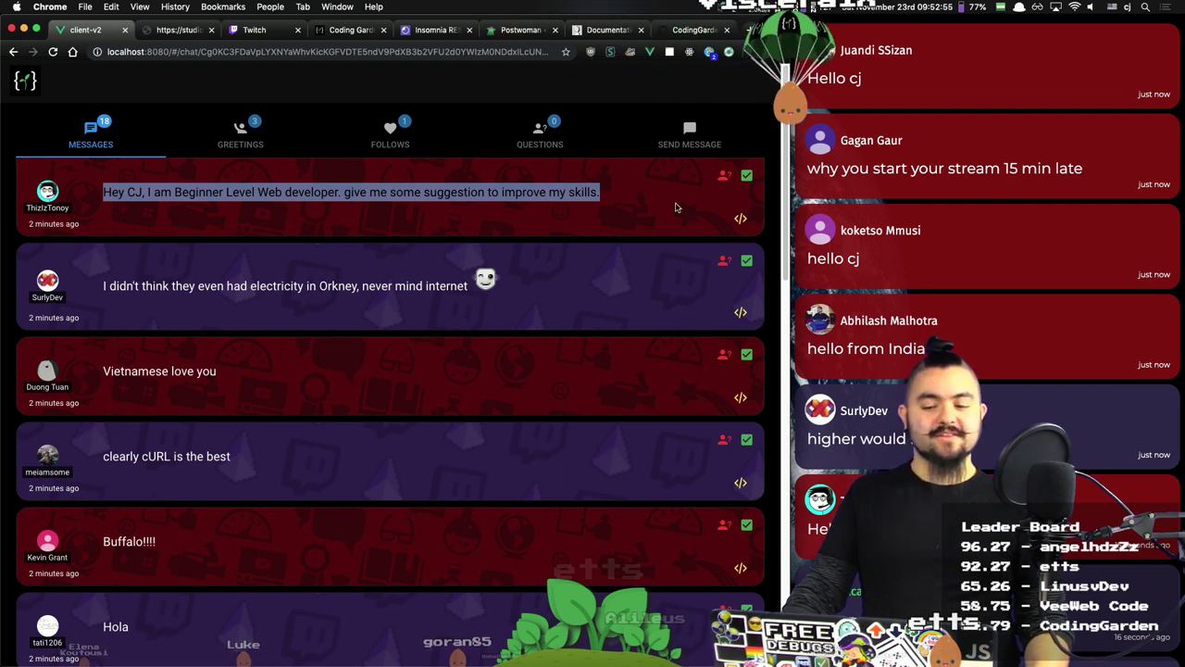
Step: Dismiss the beginner question, Orkney electricity, Vietnamese and 'clearly cURL is the best' messages
left_click(747, 175)
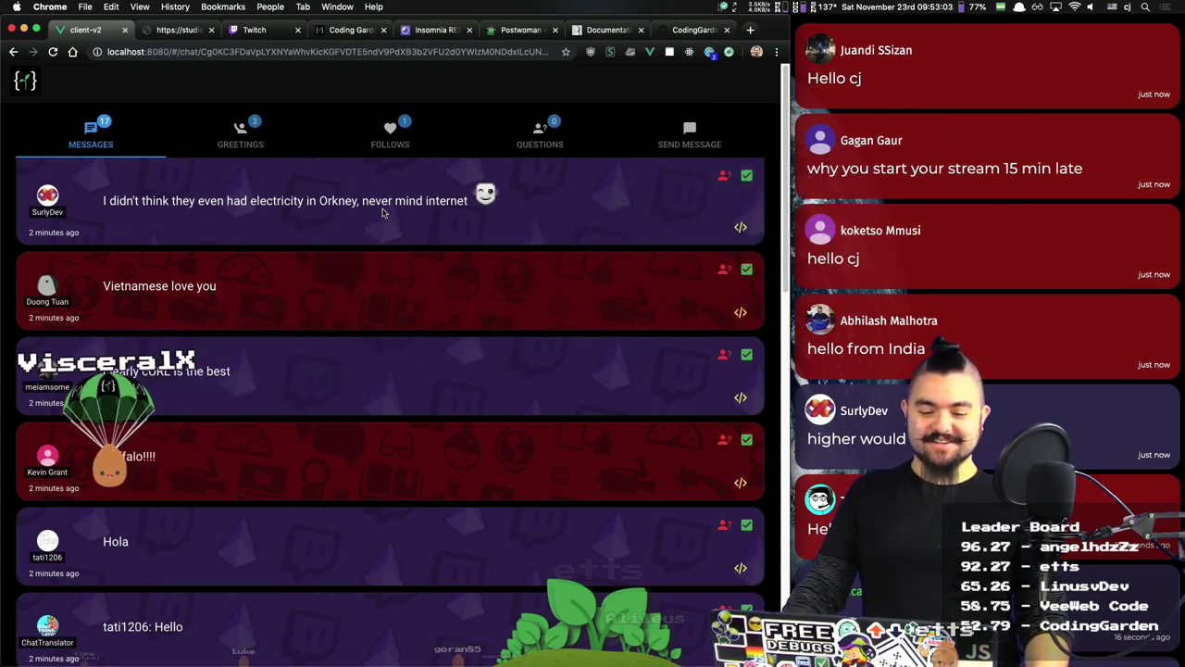
left_click(746, 178)
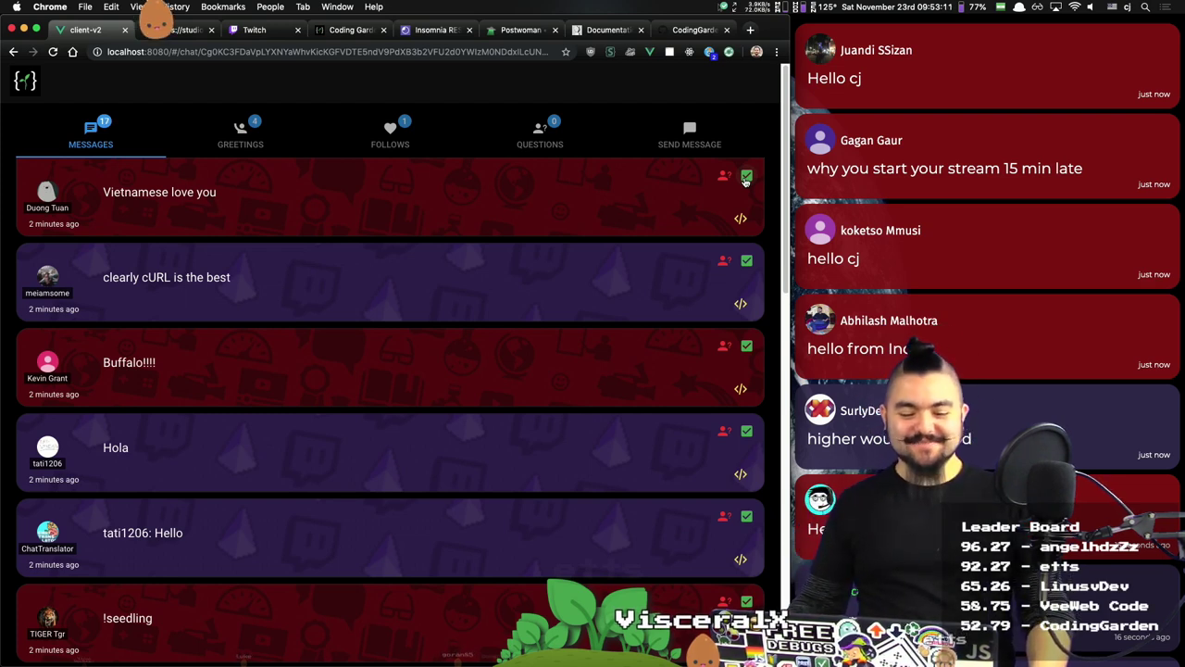
left_click(746, 178)
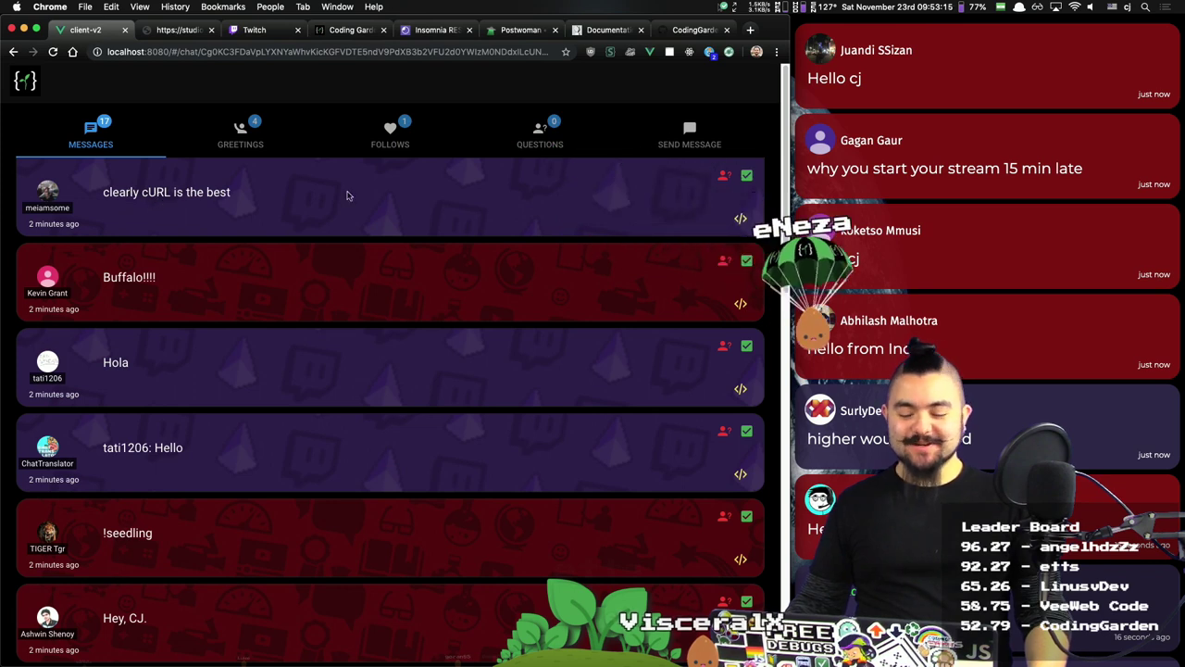
left_click(747, 176)
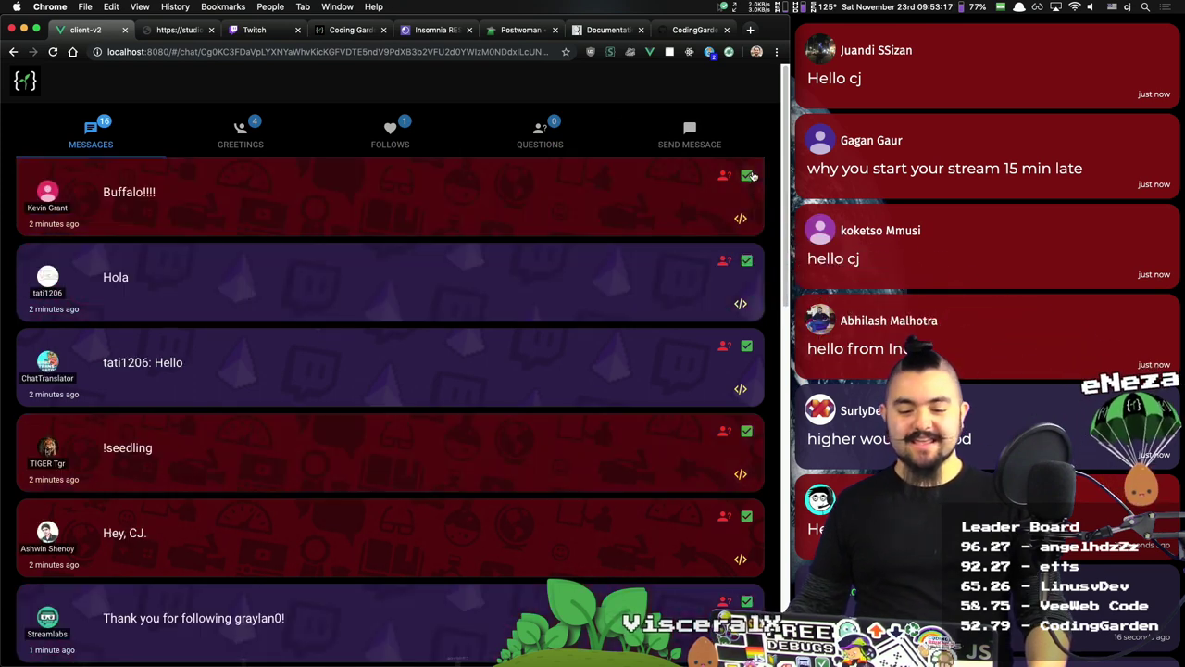
key("super+Tab")
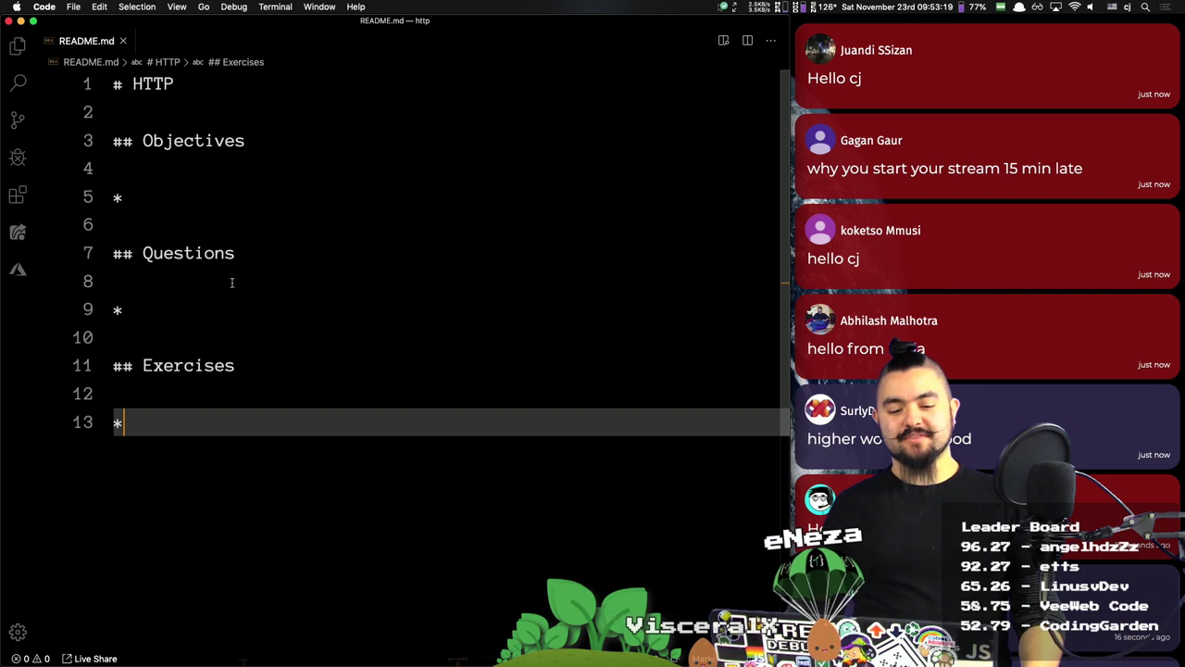
Step: Place the cursor on the empty Objectives bullet in the HTTP README, then return to Chrome
left_click(250, 188)
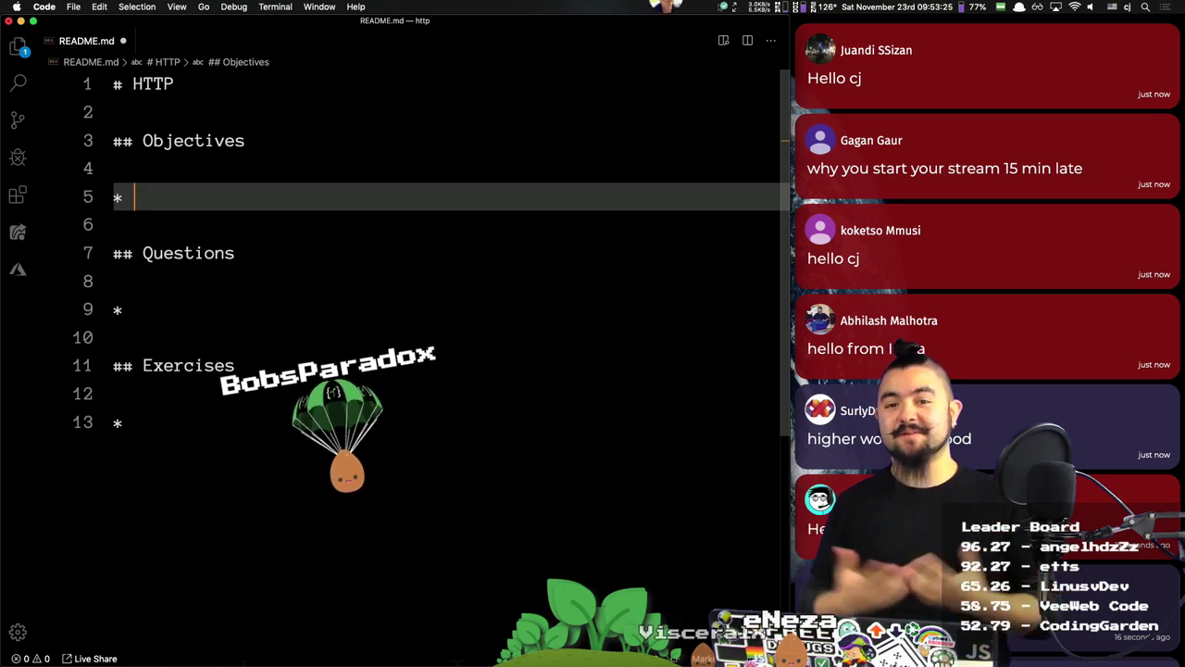
key("super+Tab")
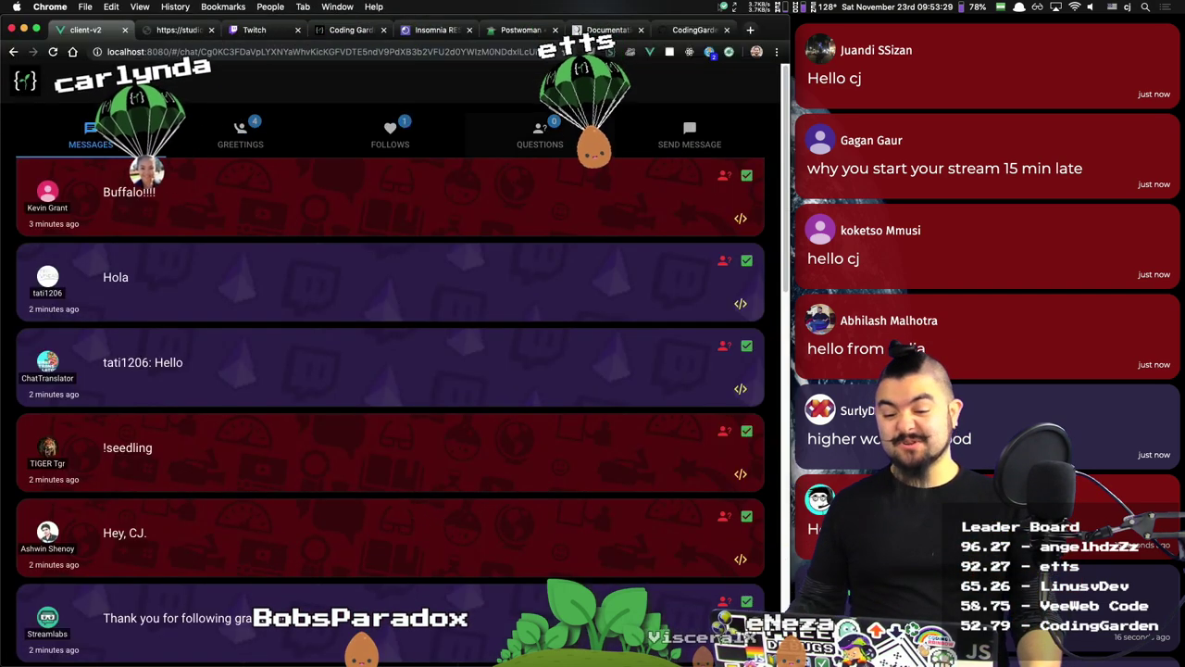
Step: Dismiss the Buffalo!!!!, Hola, translated hello, !seedling, Hey CJ and new-follower messages
left_click(752, 185)
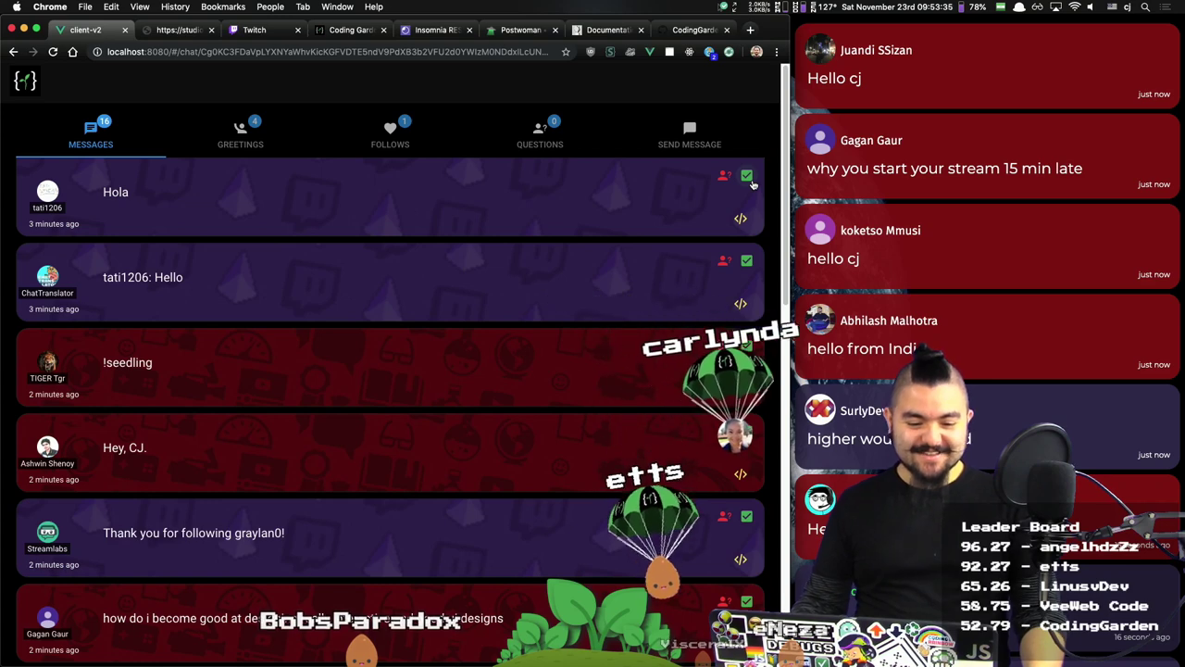
left_click(747, 176)
left_click(747, 176)
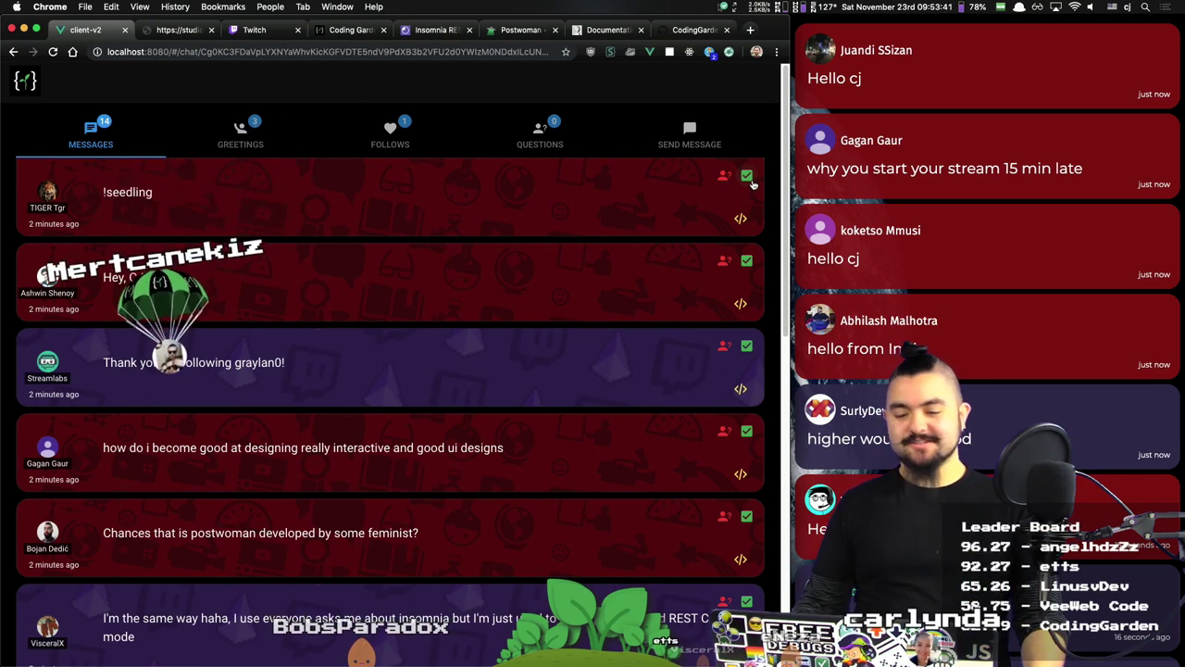
left_click(748, 178)
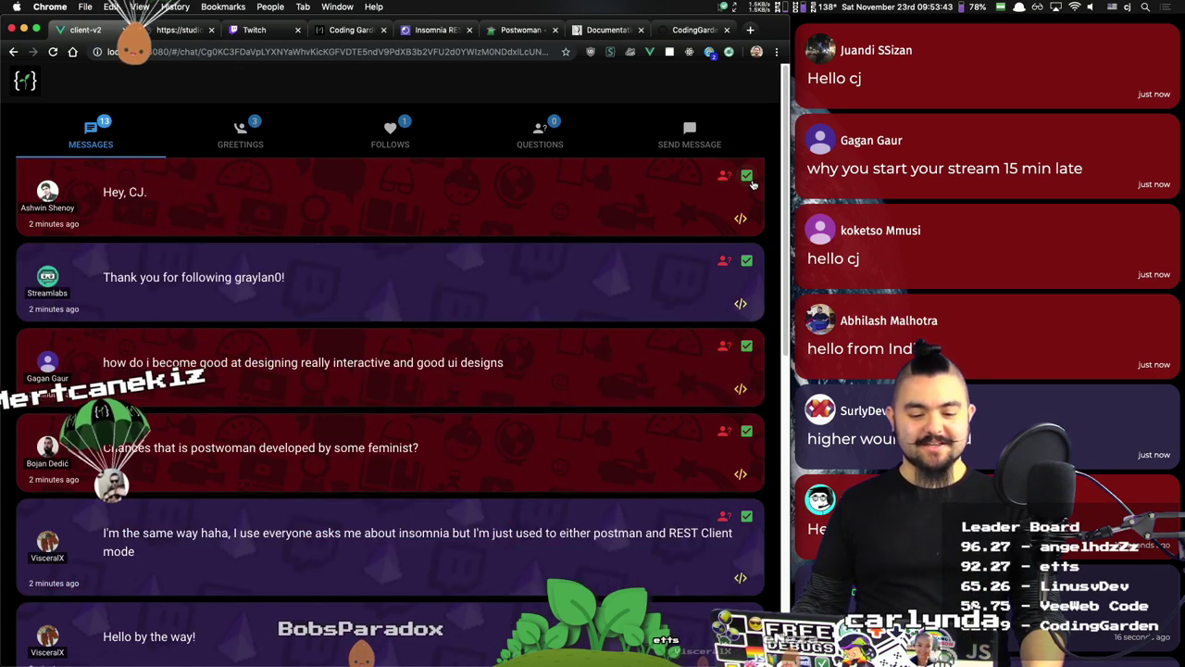
left_click(752, 183)
left_click(752, 183)
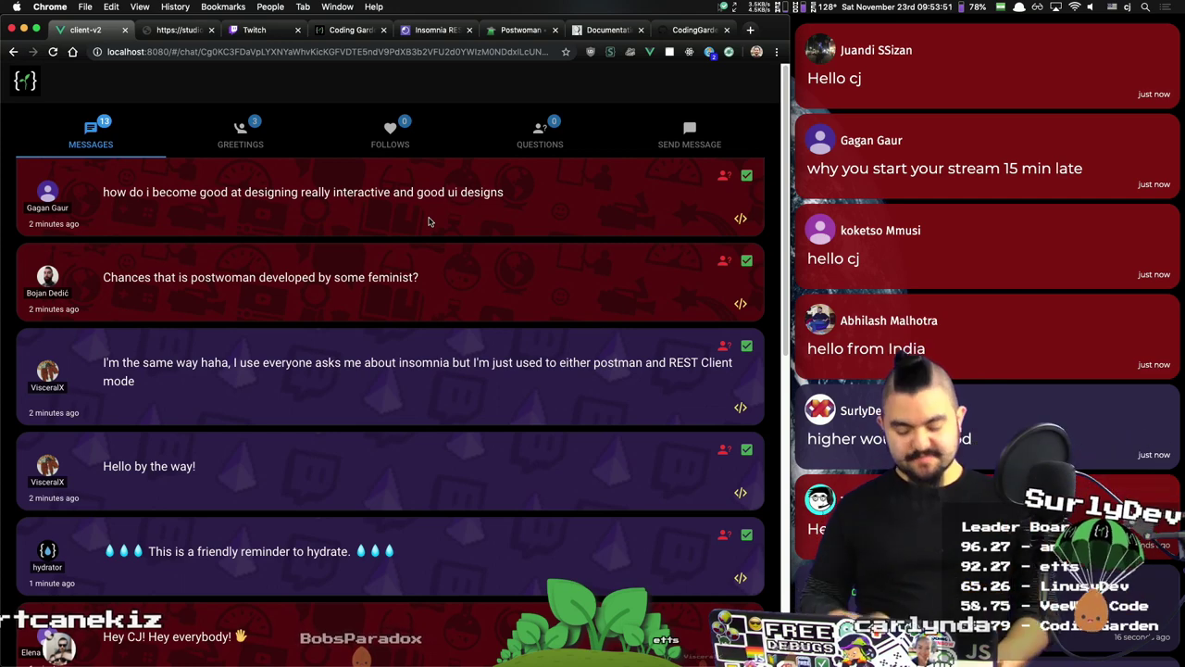
key("super+t")
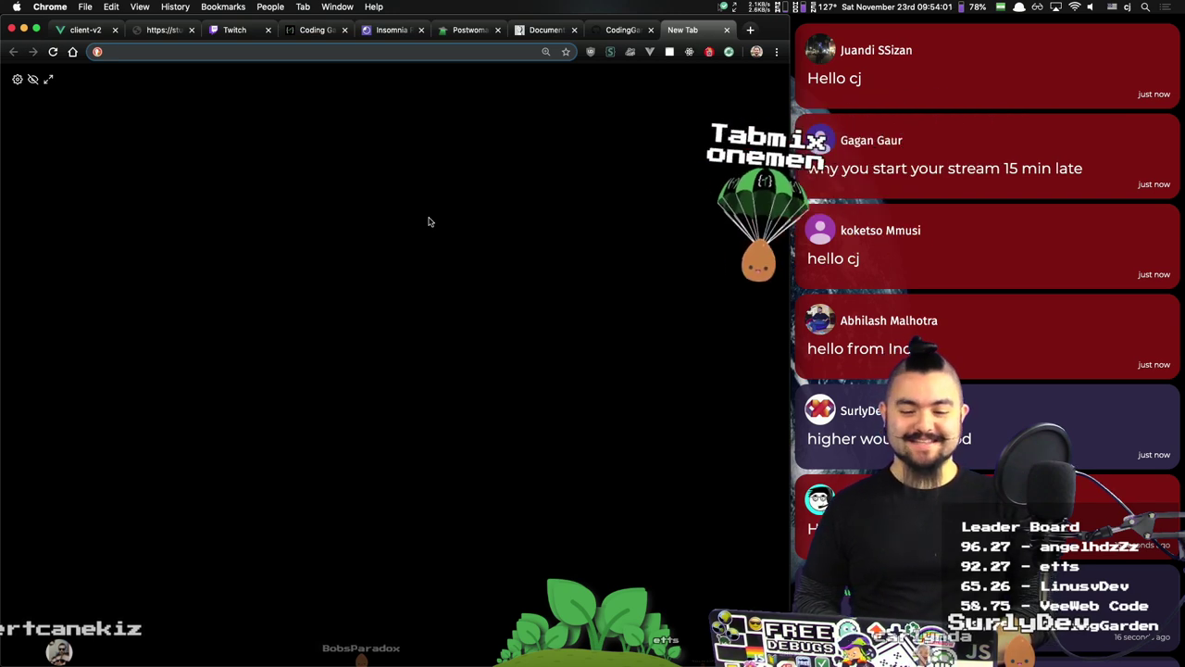
Step: Search 'design for hackers', browse designforhackers.com, and return to the results
type("des")
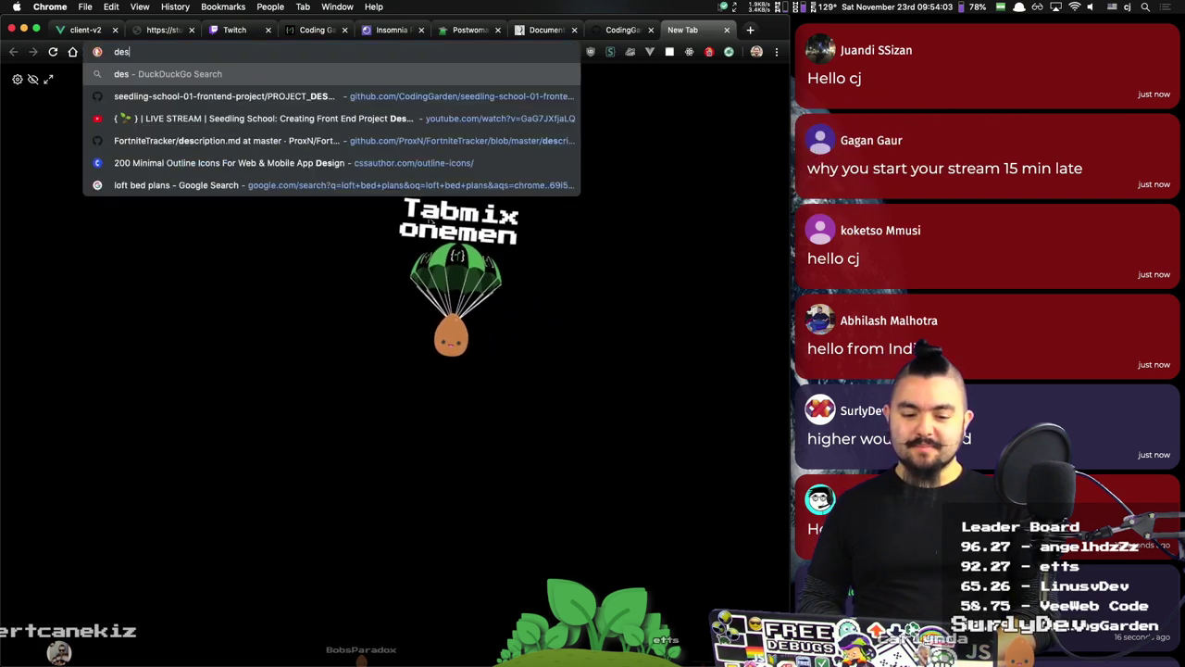
type("ign for hackers")
key("Return")
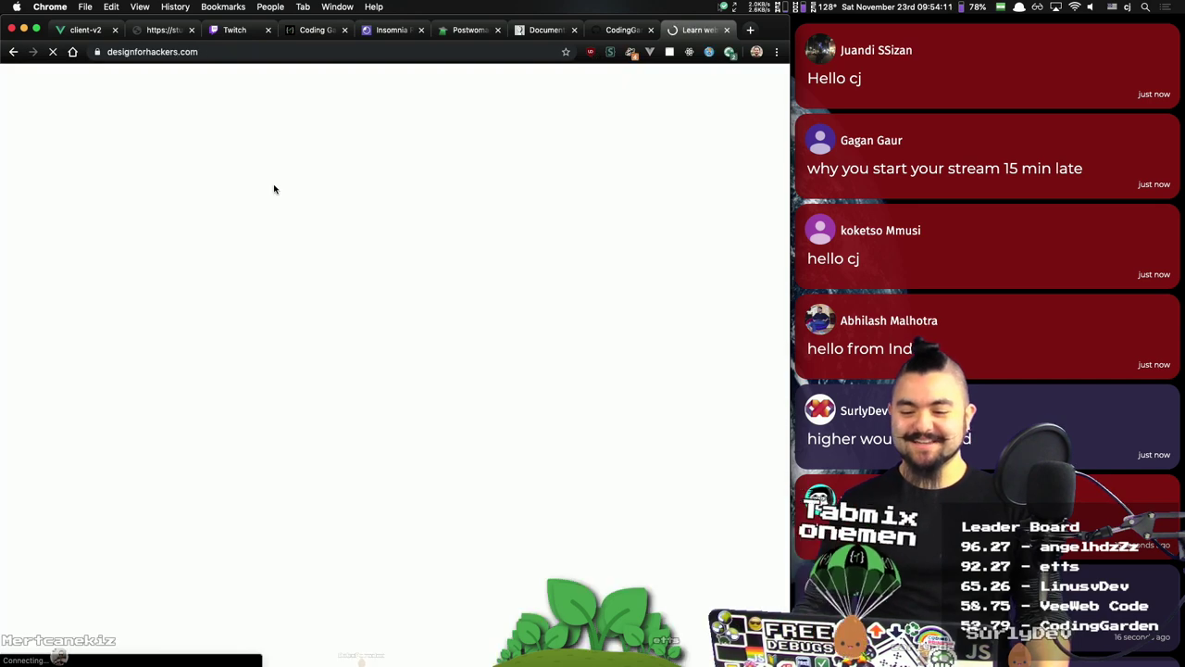
scroll(675, 310, "down", 10)
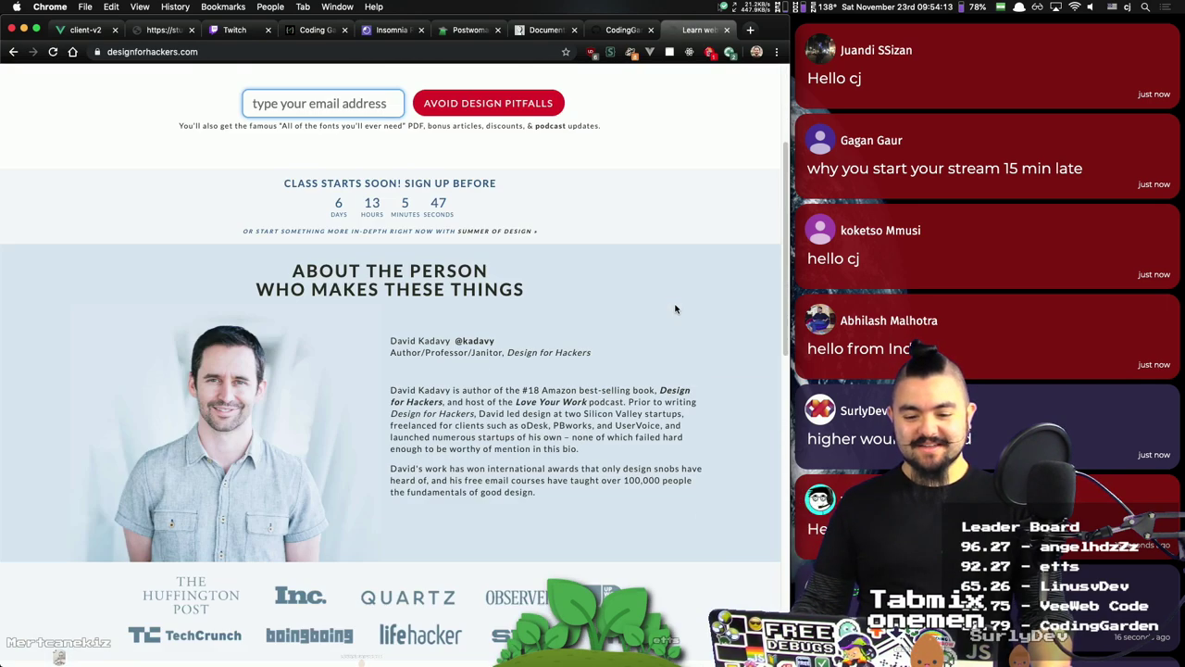
scroll(675, 309, "up", 12)
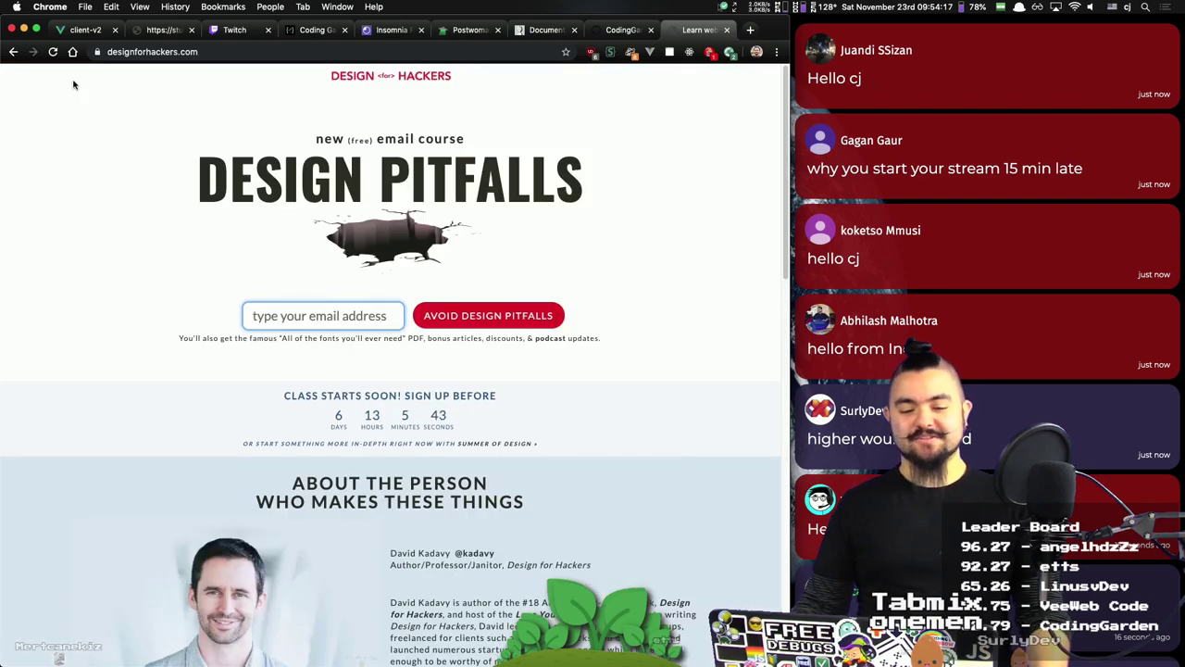
left_click(12, 51)
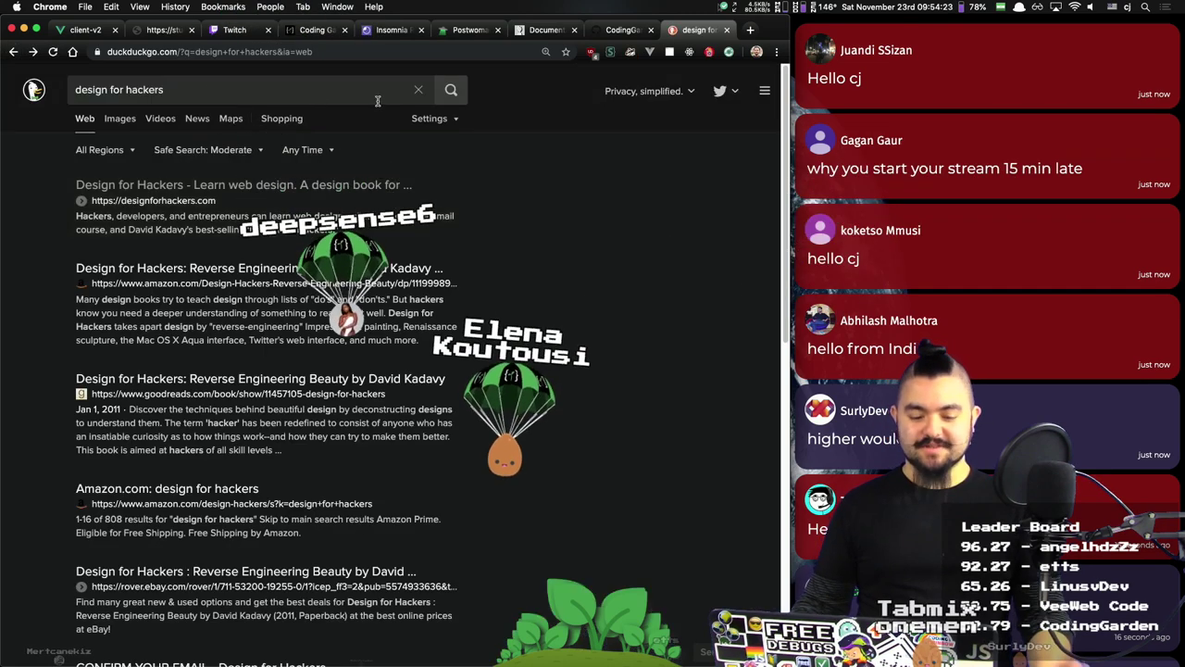
key("super+t")
Step: Load amazon.com in a private incognito window
type("d")
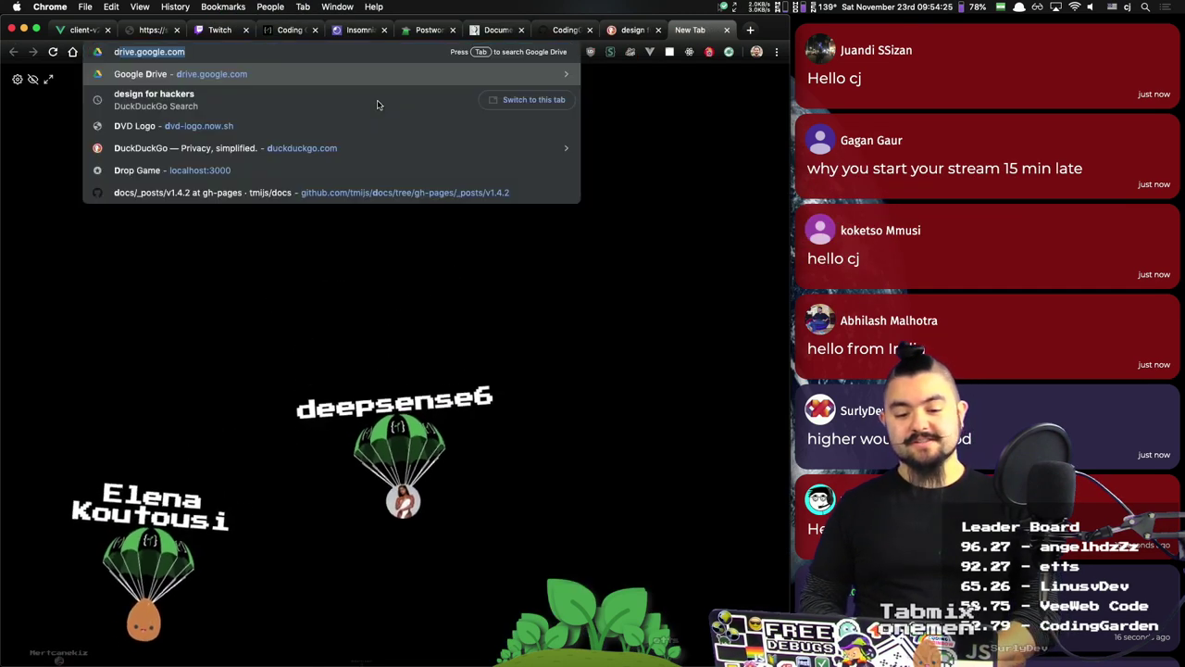
key("Escape")
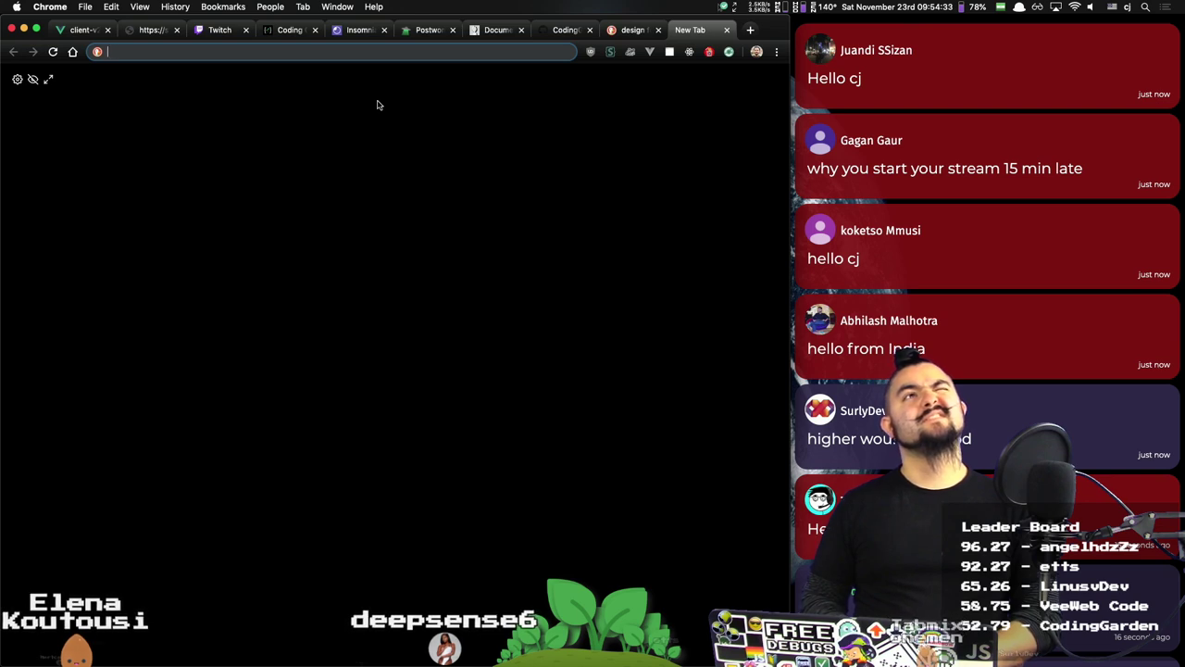
type("a")
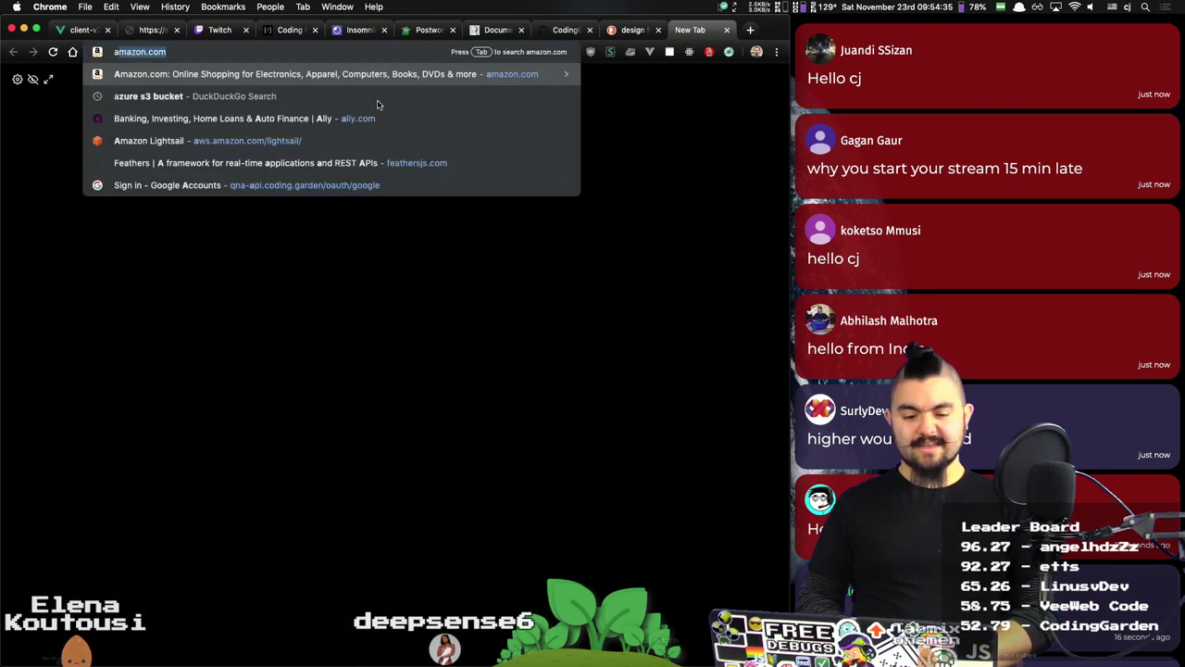
type("m")
key("super+w")
key("super+shift+n")
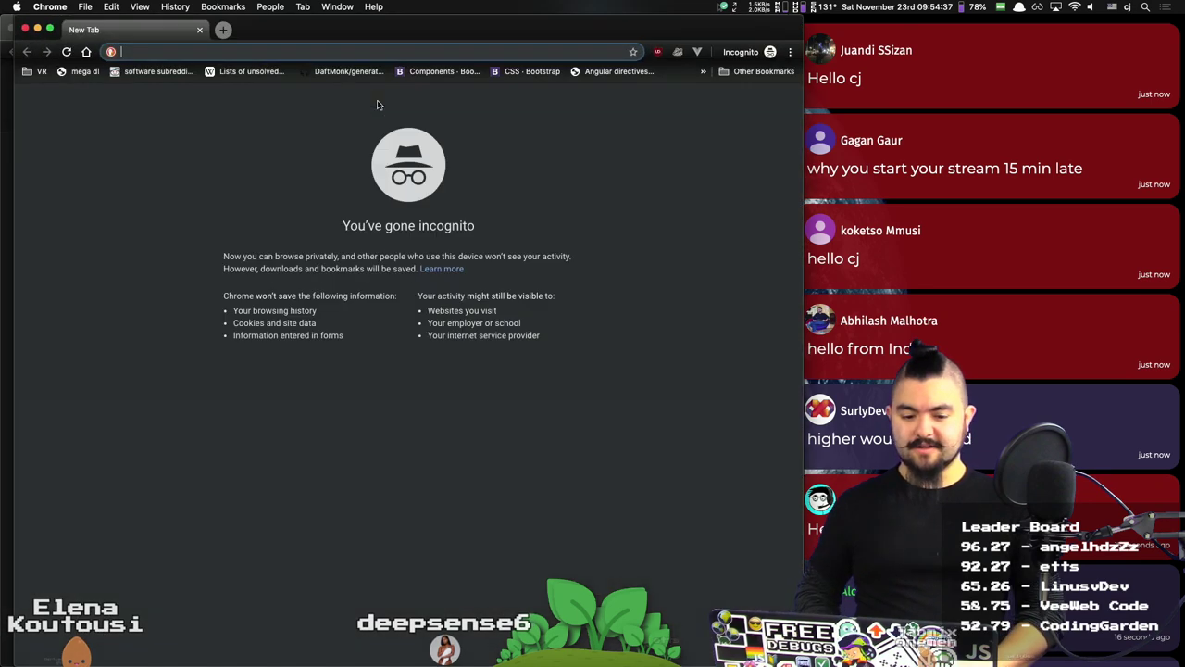
type("amazon.com")
key("Return")
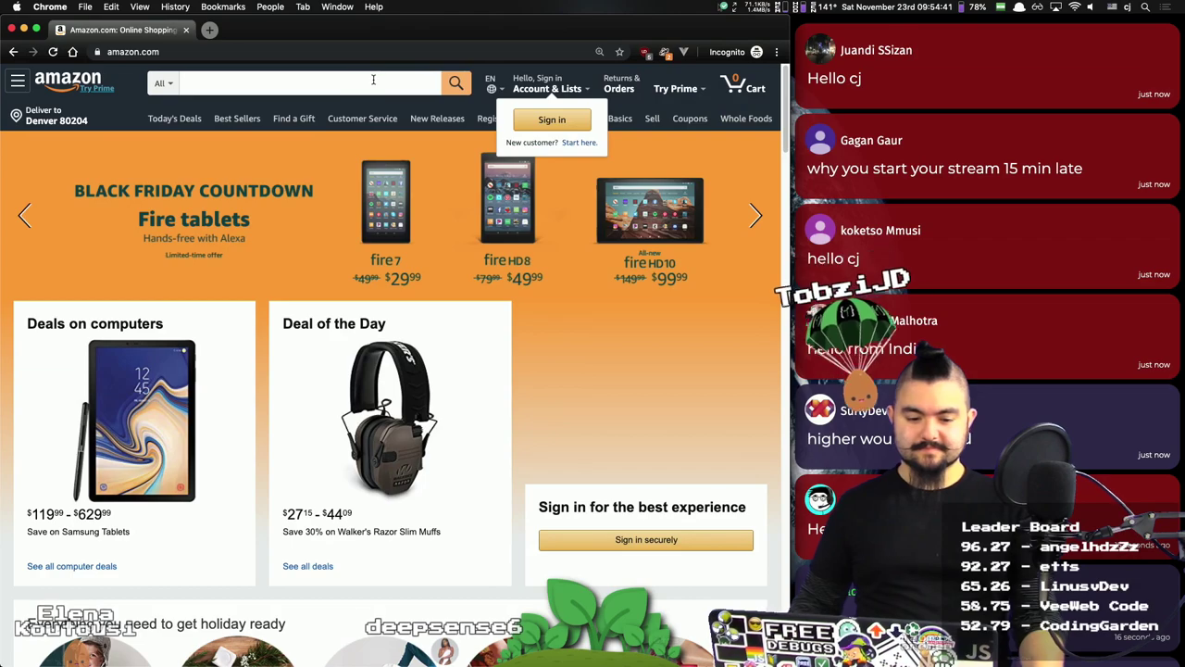
Step: Search Amazon for 'design' and scroll through the results
type("design")
key("Return")
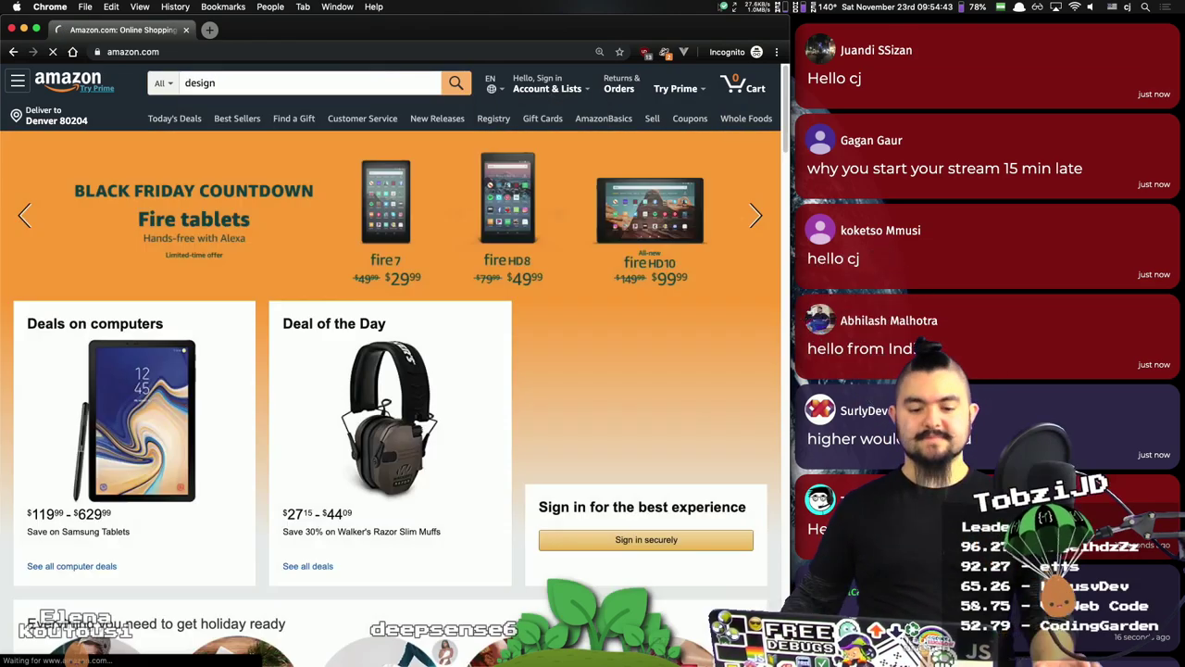
scroll(427, 261, "down", 6)
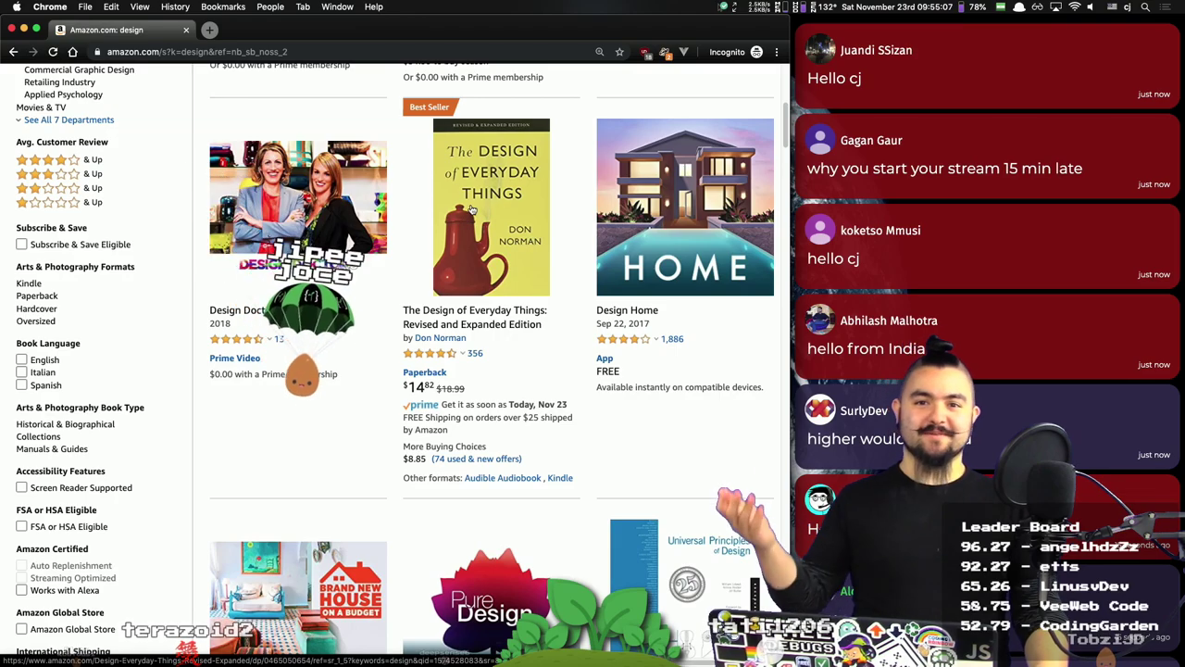
scroll(503, 257, "down", 3)
scroll(503, 258, "down", 15)
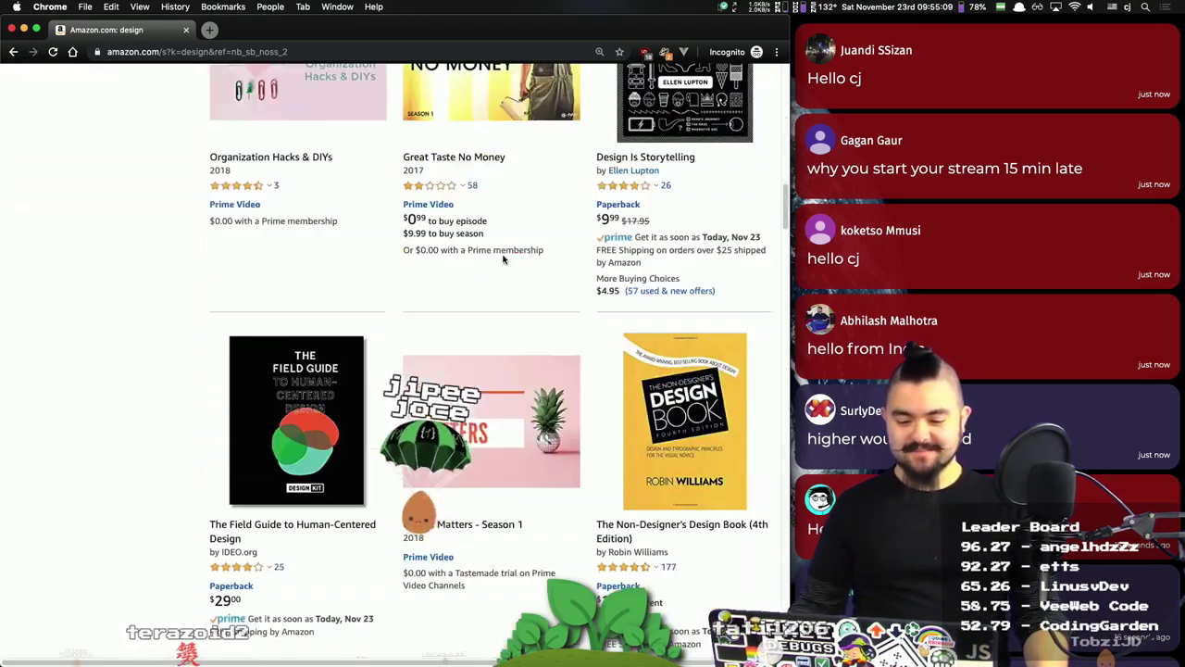
scroll(502, 259, "up", 3)
scroll(502, 259, "up", 15)
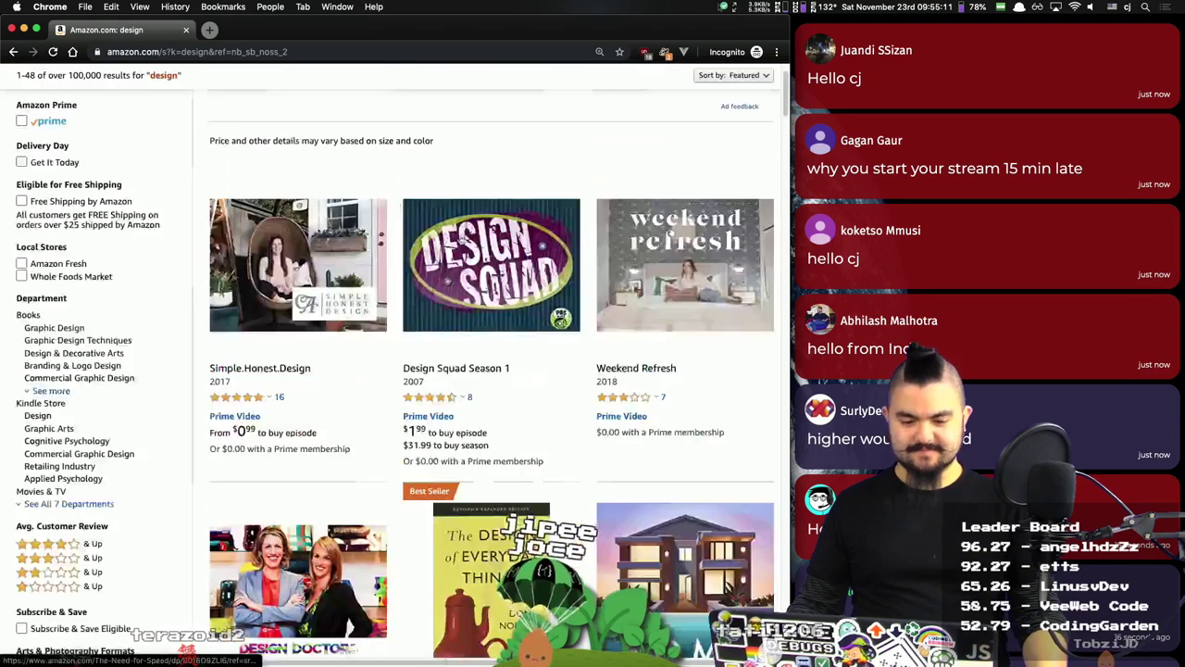
Step: Refine the search to 'design web' and view the Don't Make Me Think, Revisited product page
left_click(225, 82)
type("web")
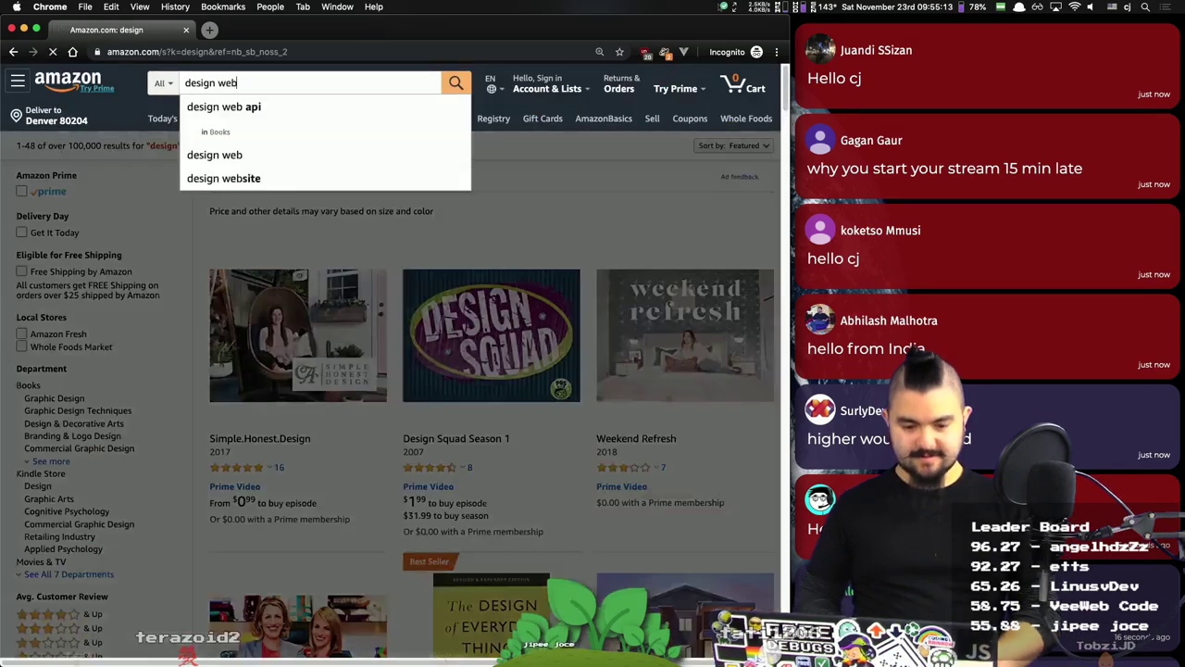
key("Return")
scroll(611, 308, "down", 10)
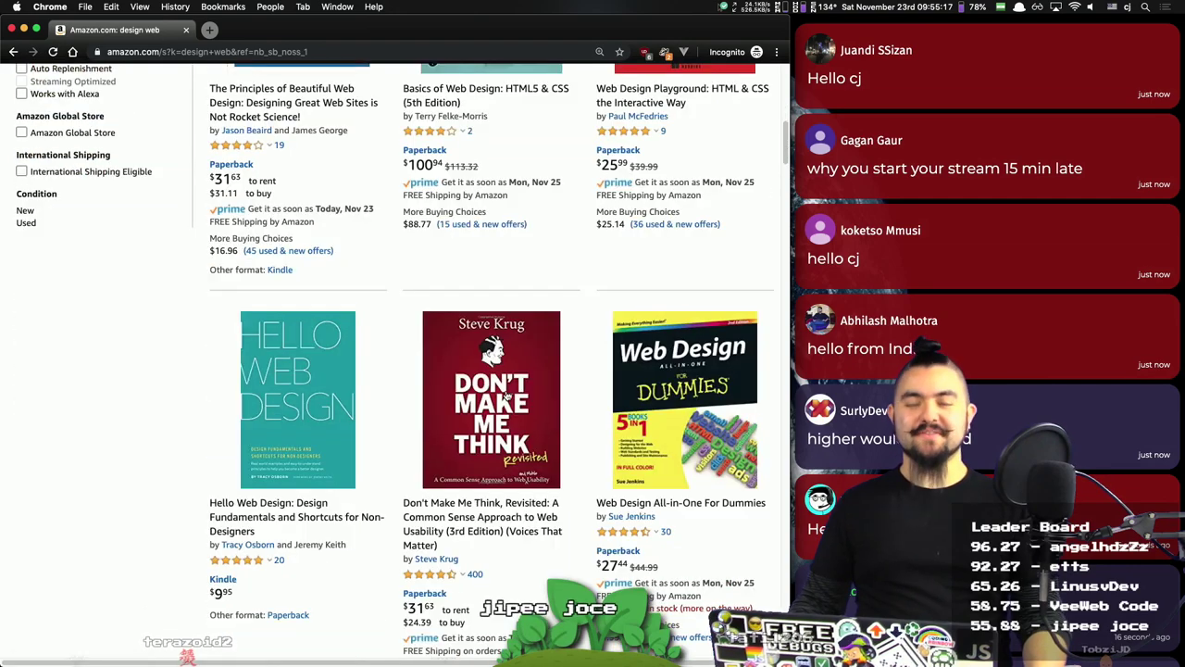
left_click(507, 395)
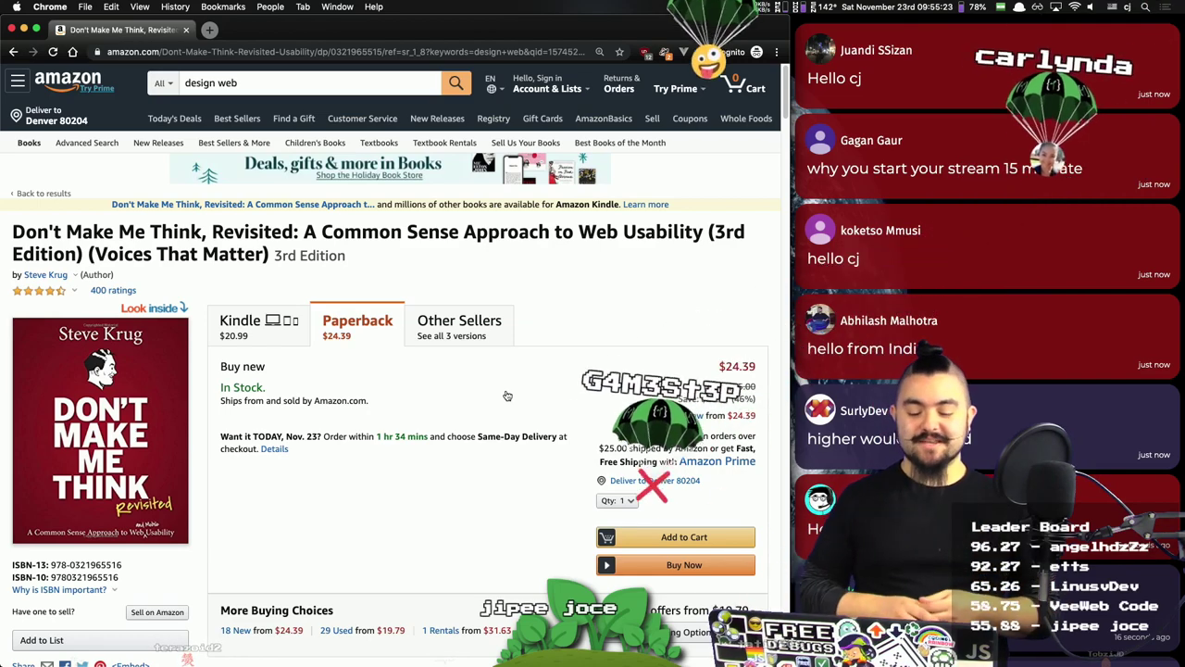
scroll(389, 337, "down", 1)
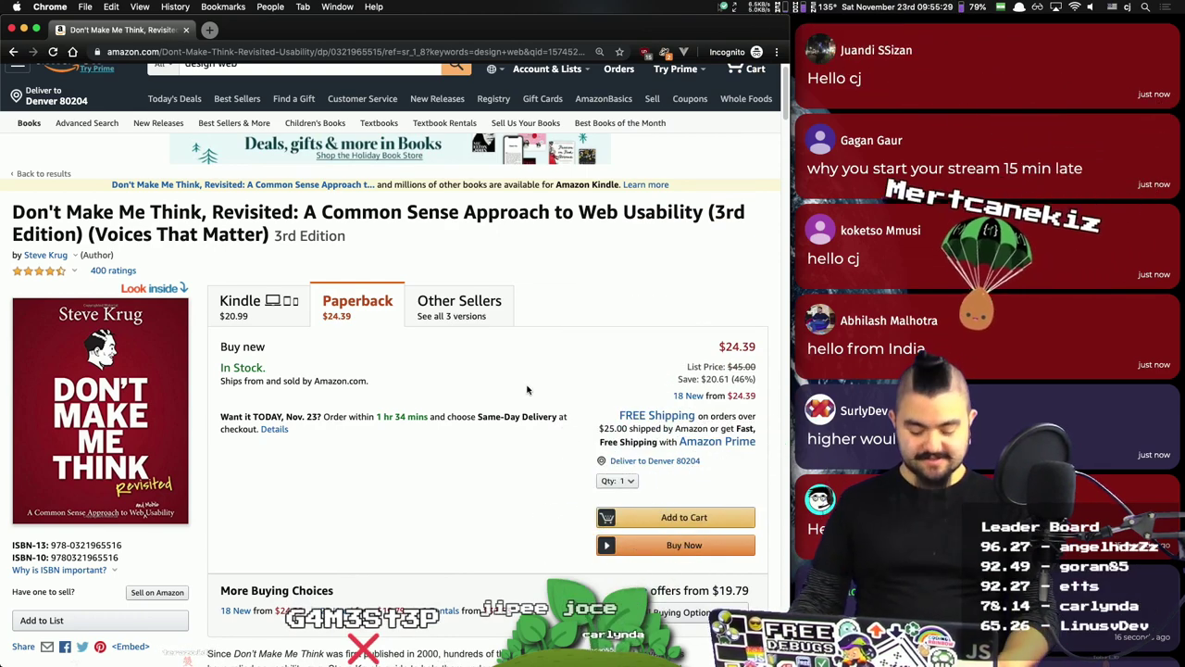
key("super+w")
key("super+bracketleft")
Step: Dismiss the UI-design question, show Postwoman's REST request page, then return to chat
key("super+1")
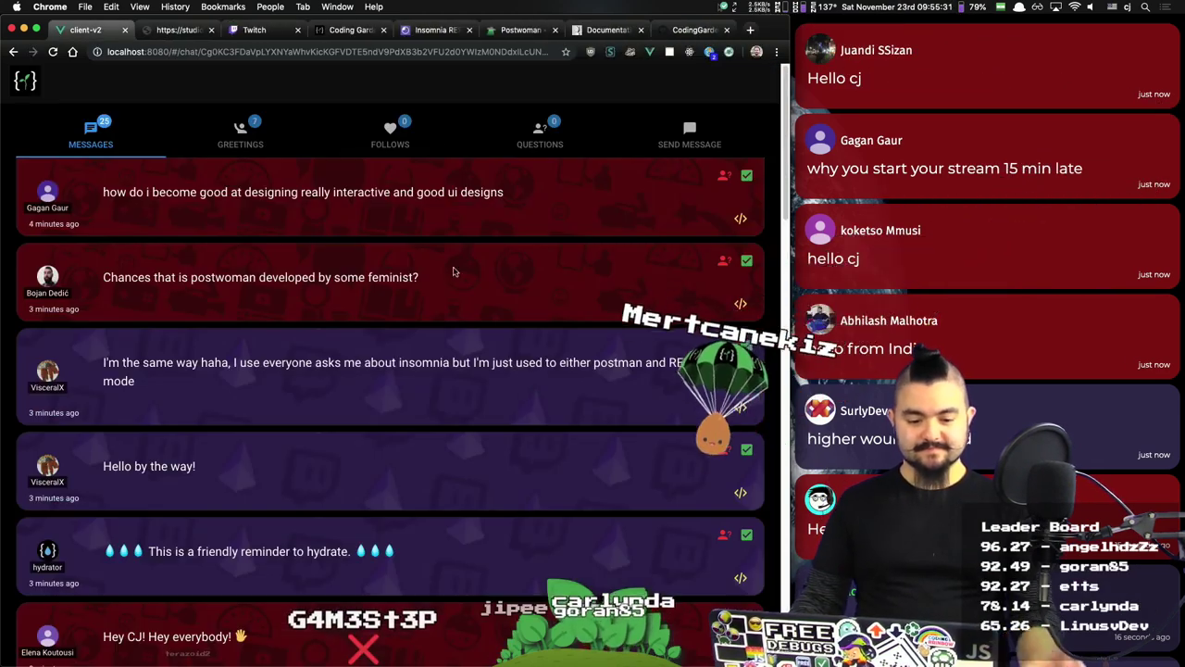
left_click(748, 175)
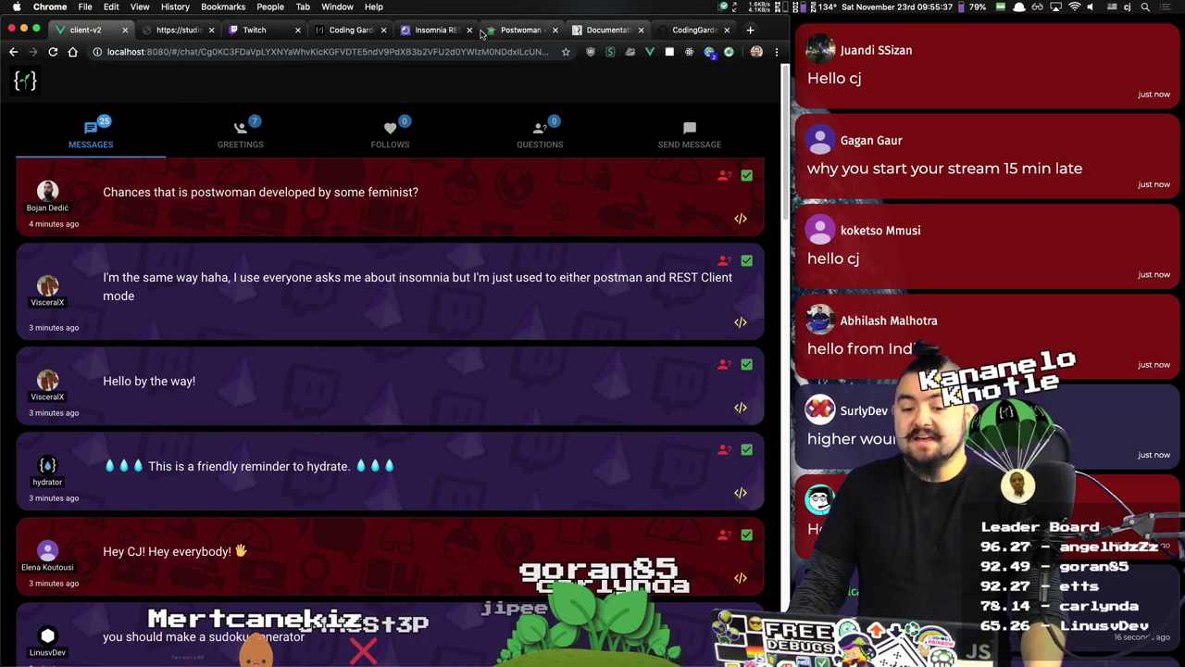
left_click(521, 30)
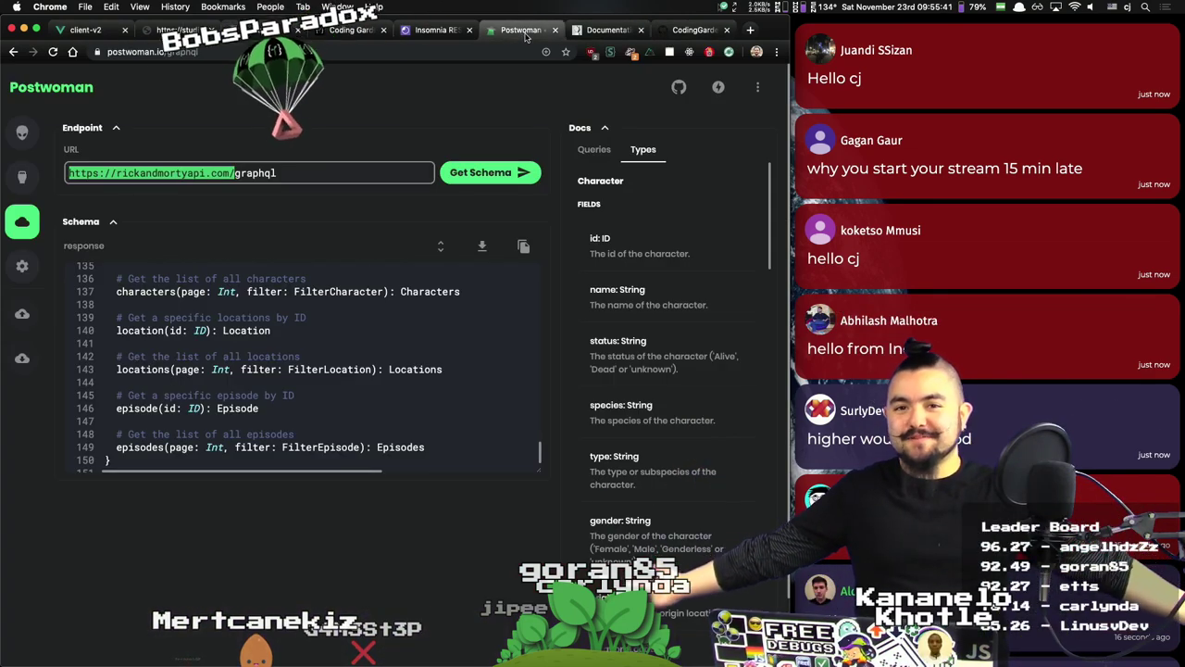
left_click(23, 132)
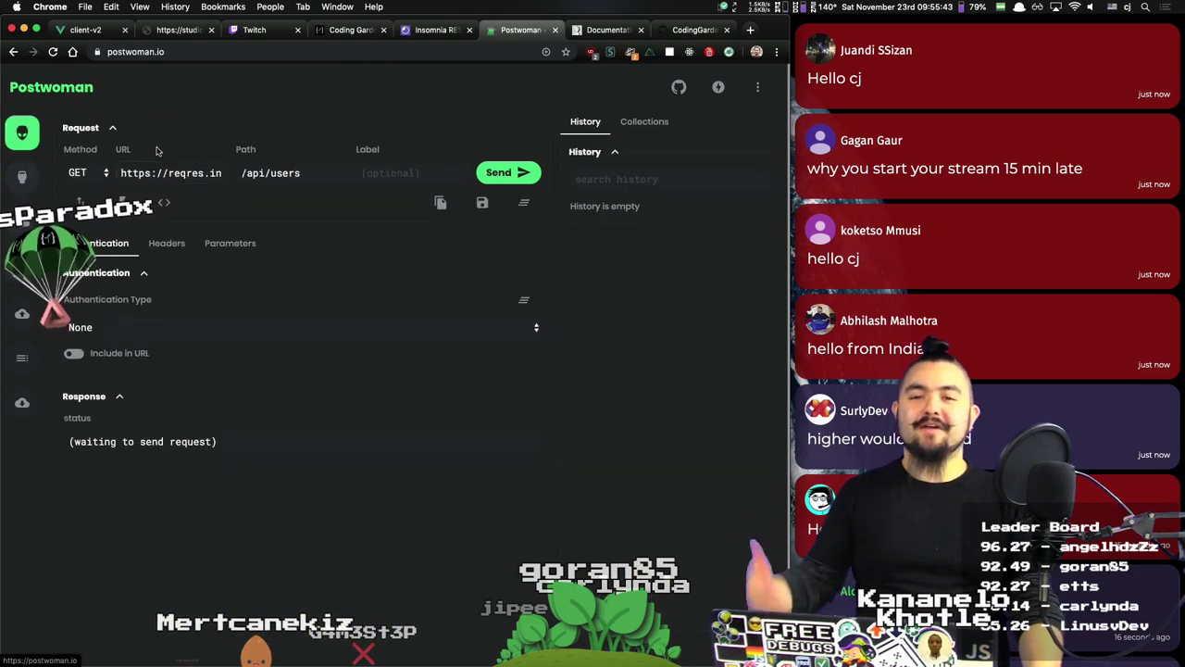
left_click(85, 30)
Step: Dismiss seven messages, from the Postwoman developer remark through the !DROP command
left_click(746, 176)
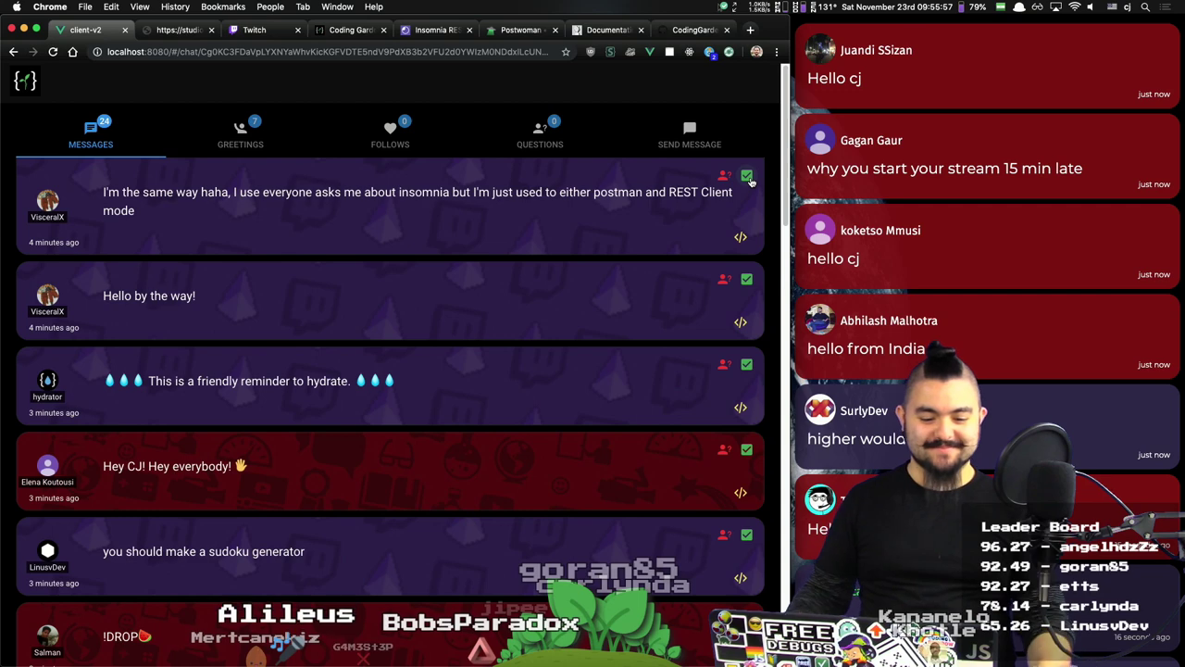
left_click(746, 176)
left_click(746, 176)
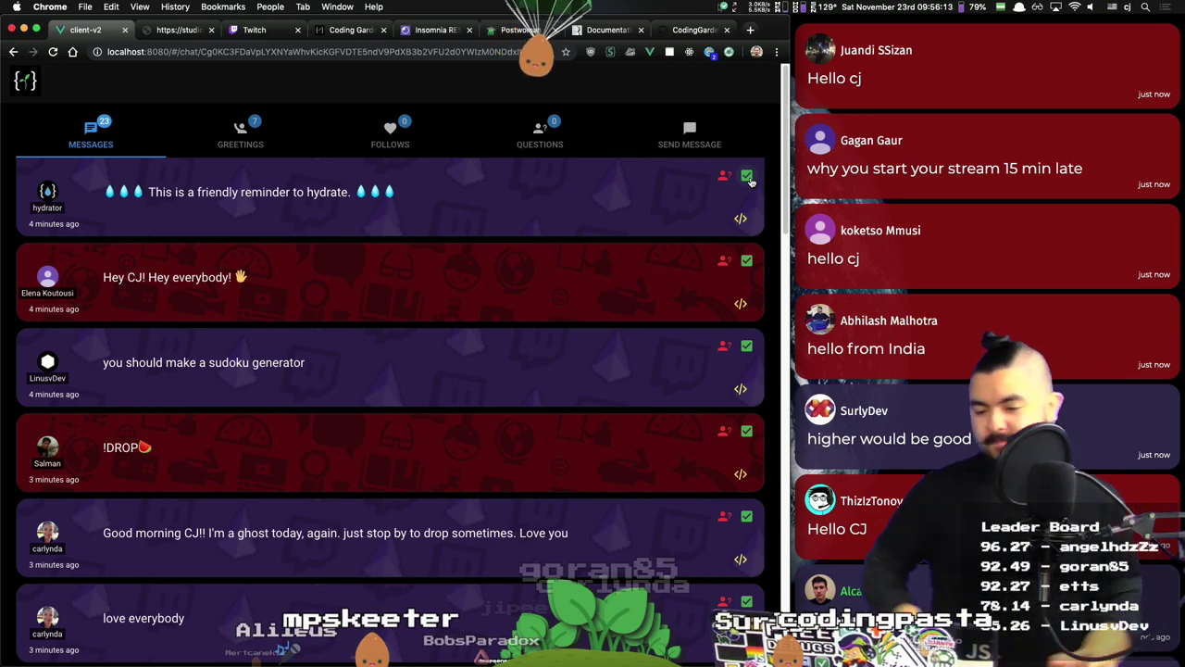
left_click(746, 177)
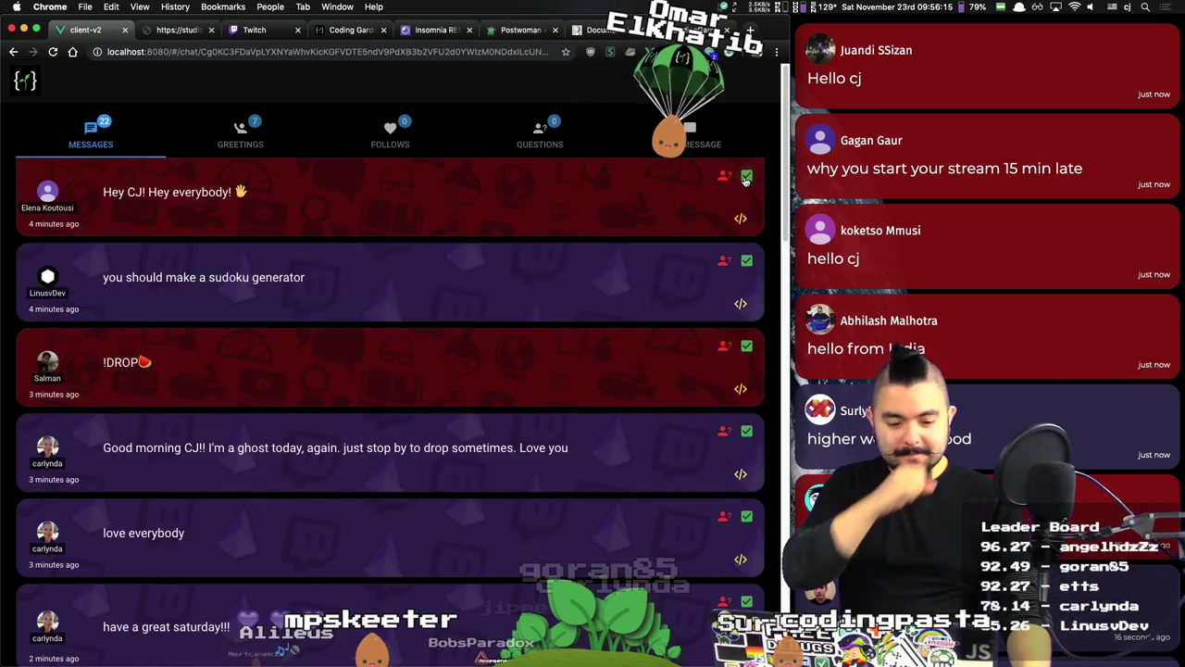
left_click(747, 177)
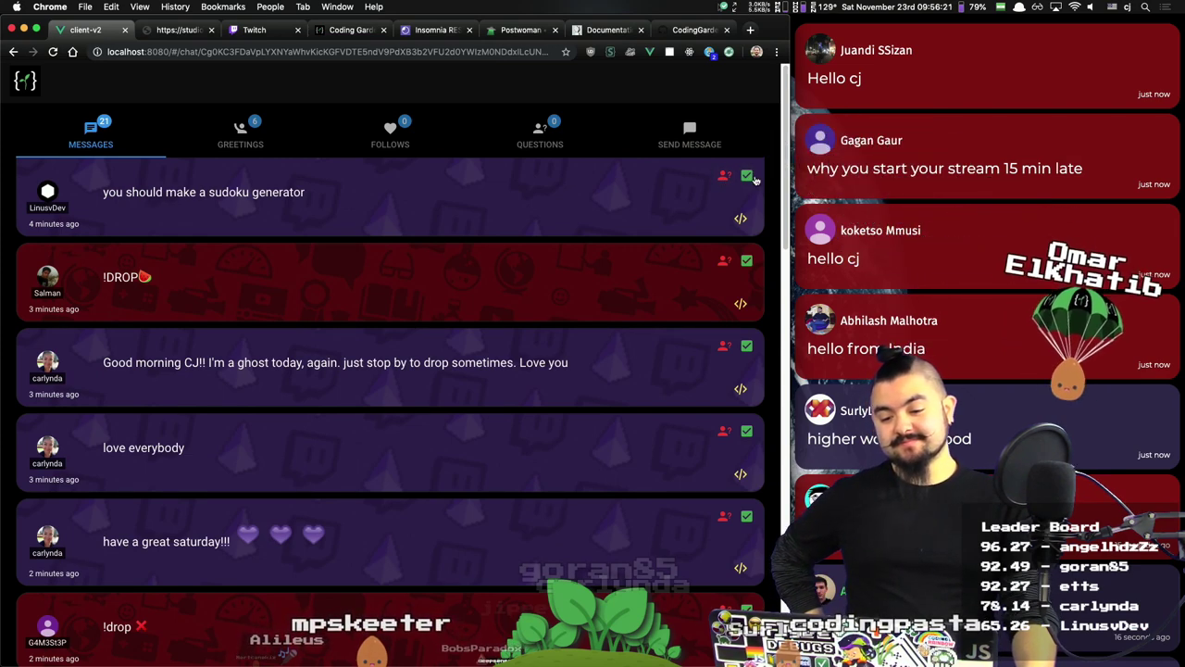
left_click(746, 177)
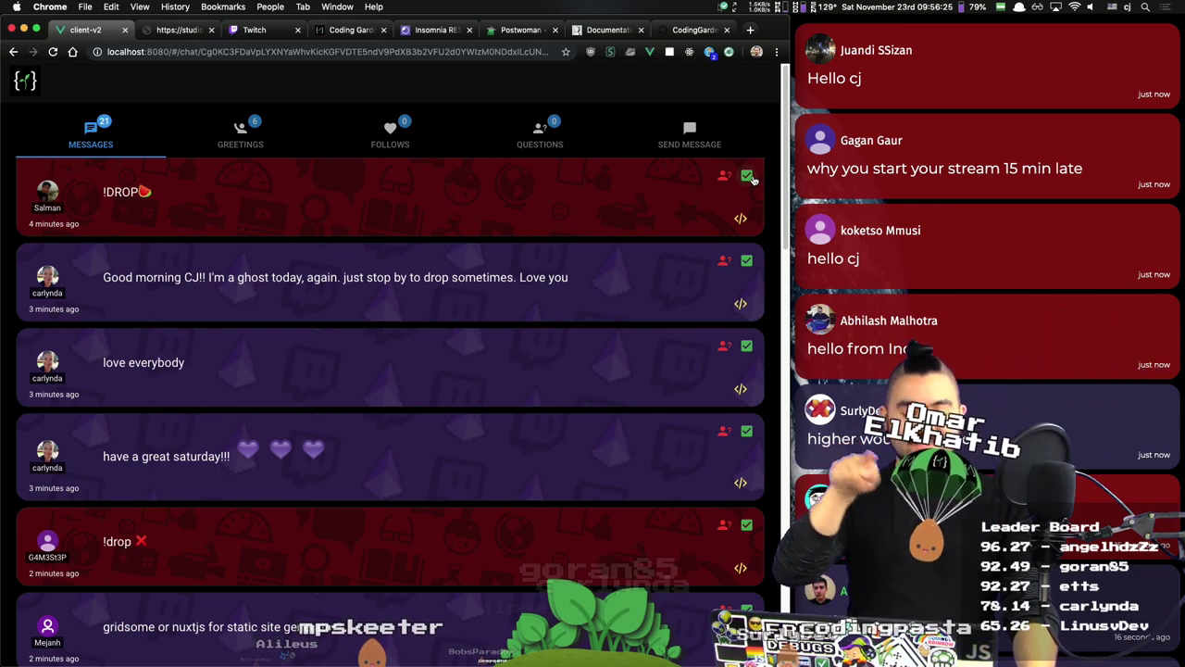
left_click(748, 177)
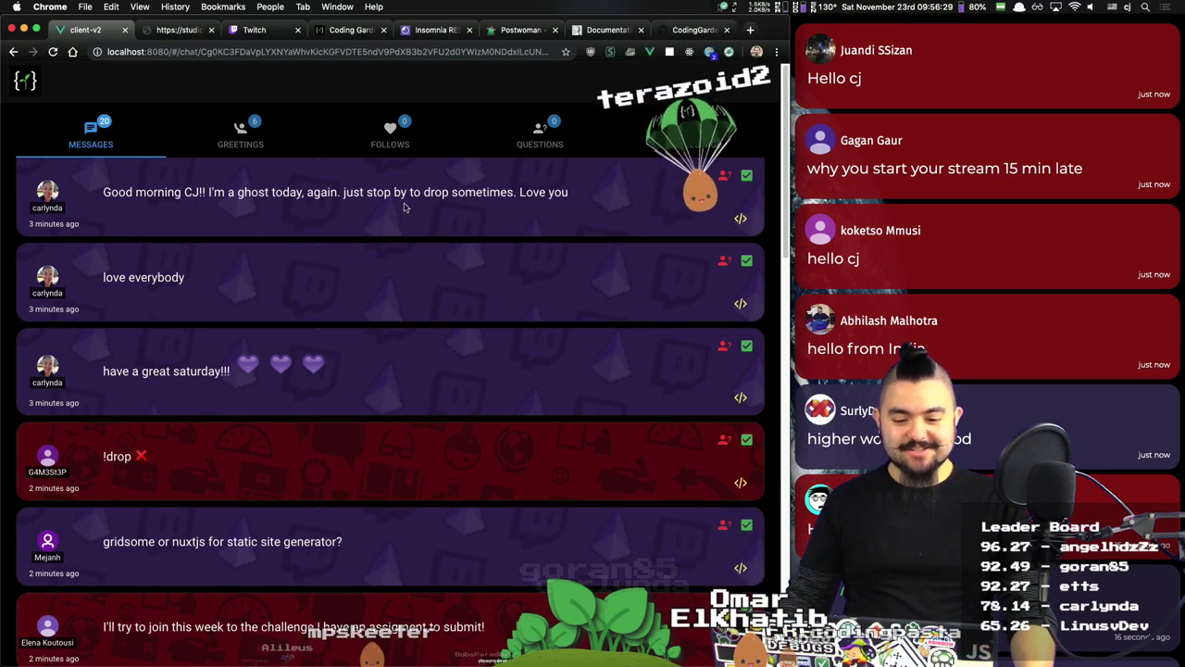
Step: Dismiss the Good morning, love everybody, great saturday, !drop and gridsome-or-nuxtjs messages
left_click(748, 176)
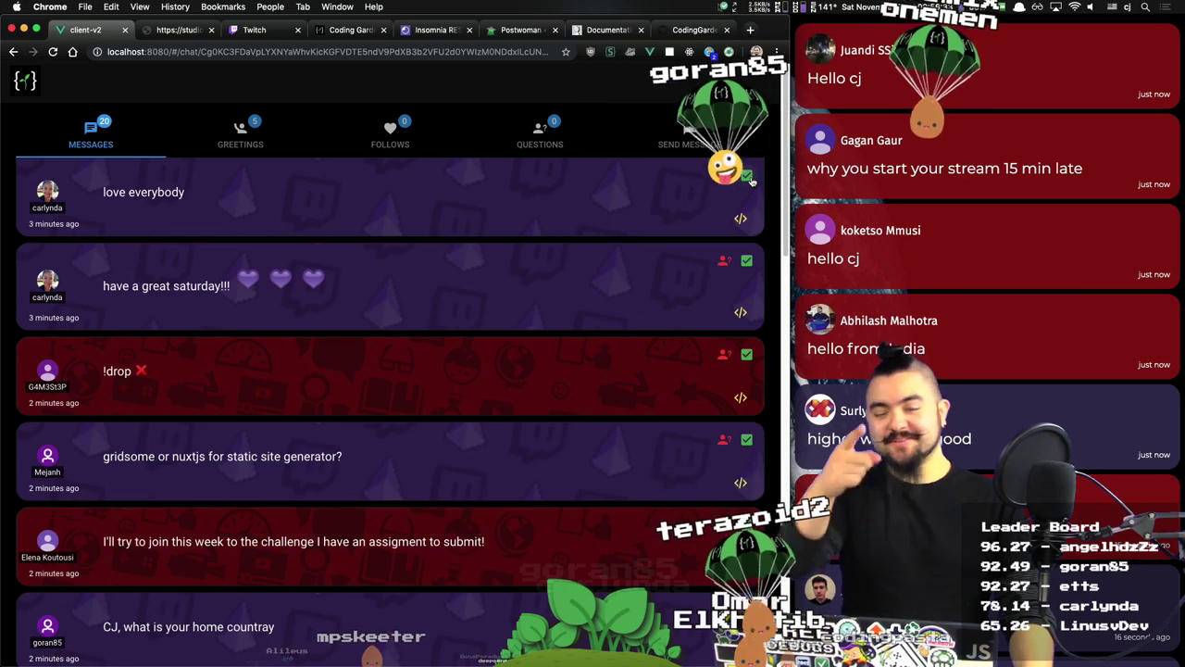
left_click(747, 177)
left_click(748, 176)
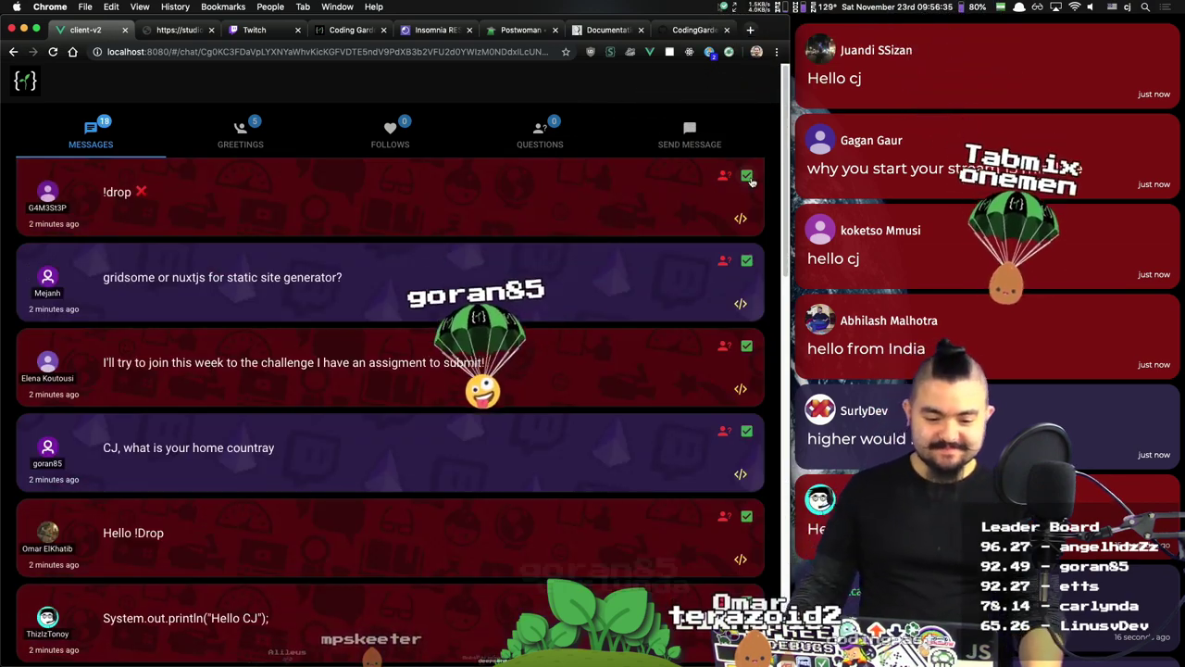
left_click(747, 177)
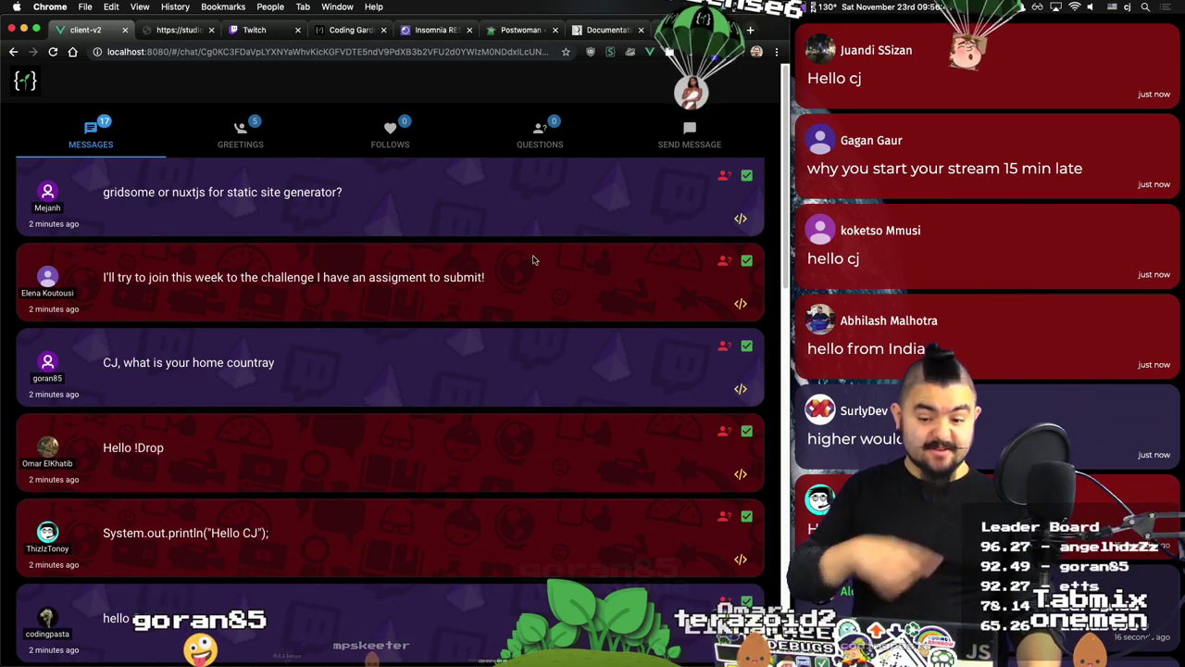
left_click(748, 176)
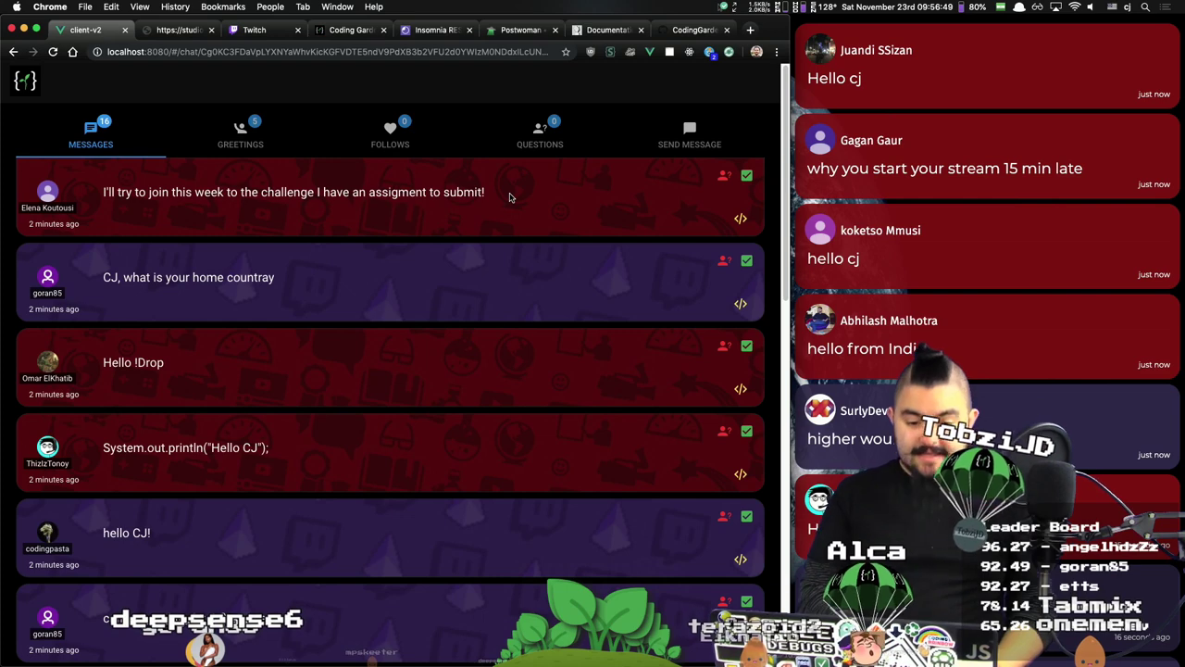
key("super+t")
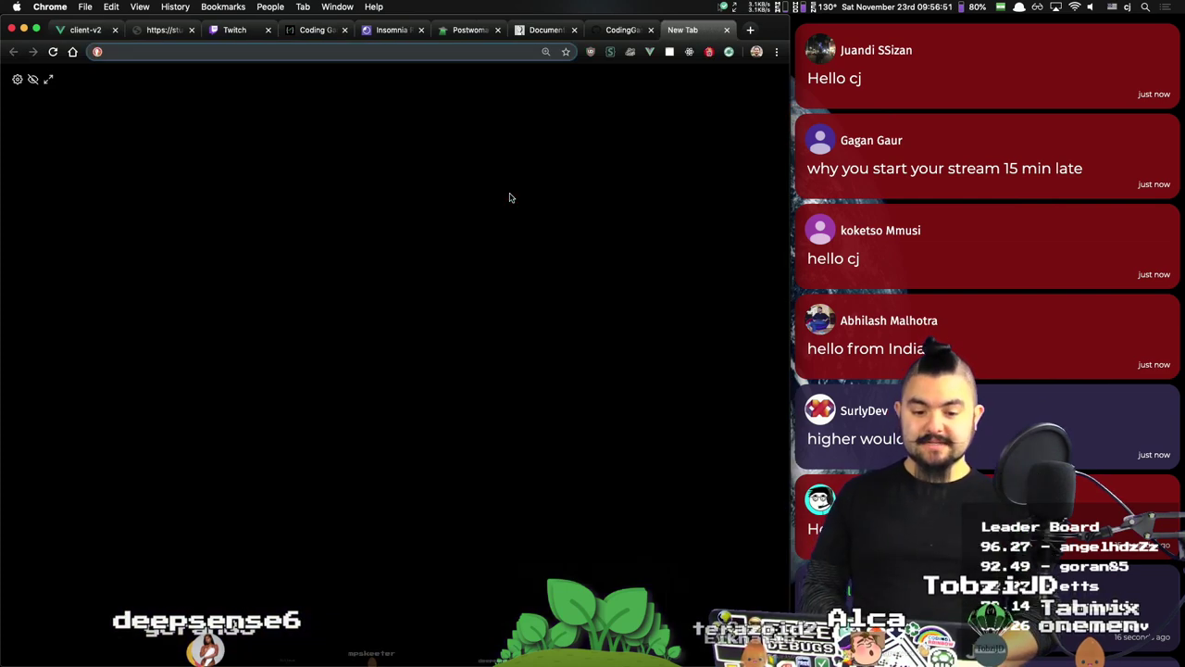
Step: Go to github.com/CodingGarden and read the seedling-school-01-frontend-project README goals
type("git")
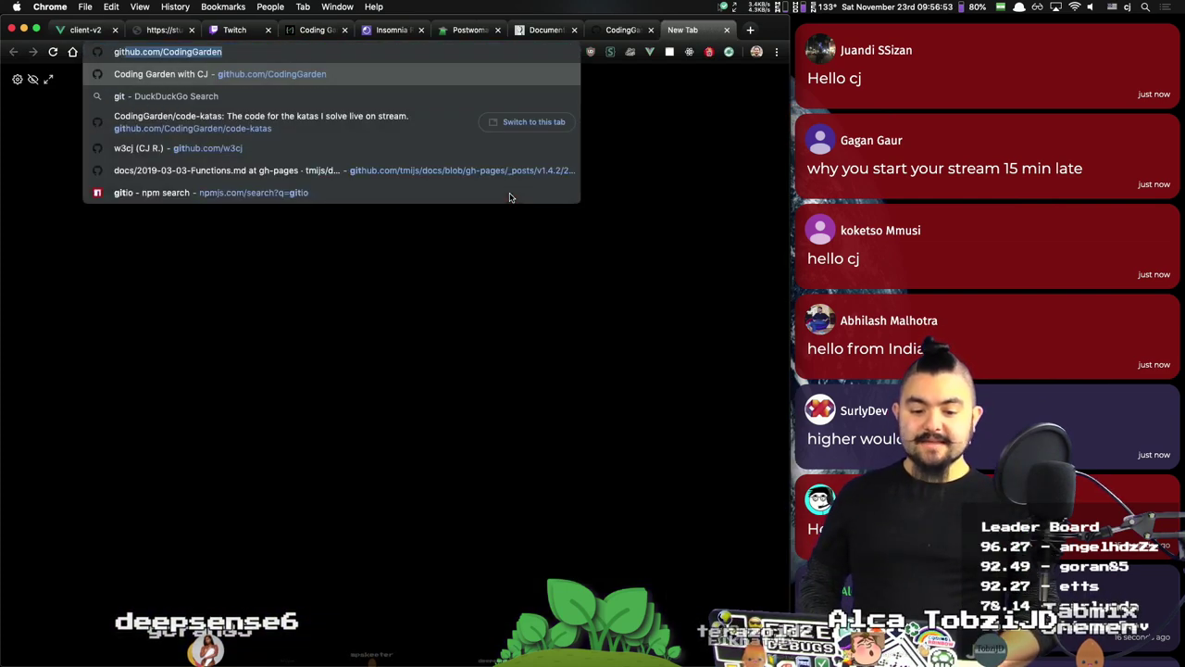
key("Return")
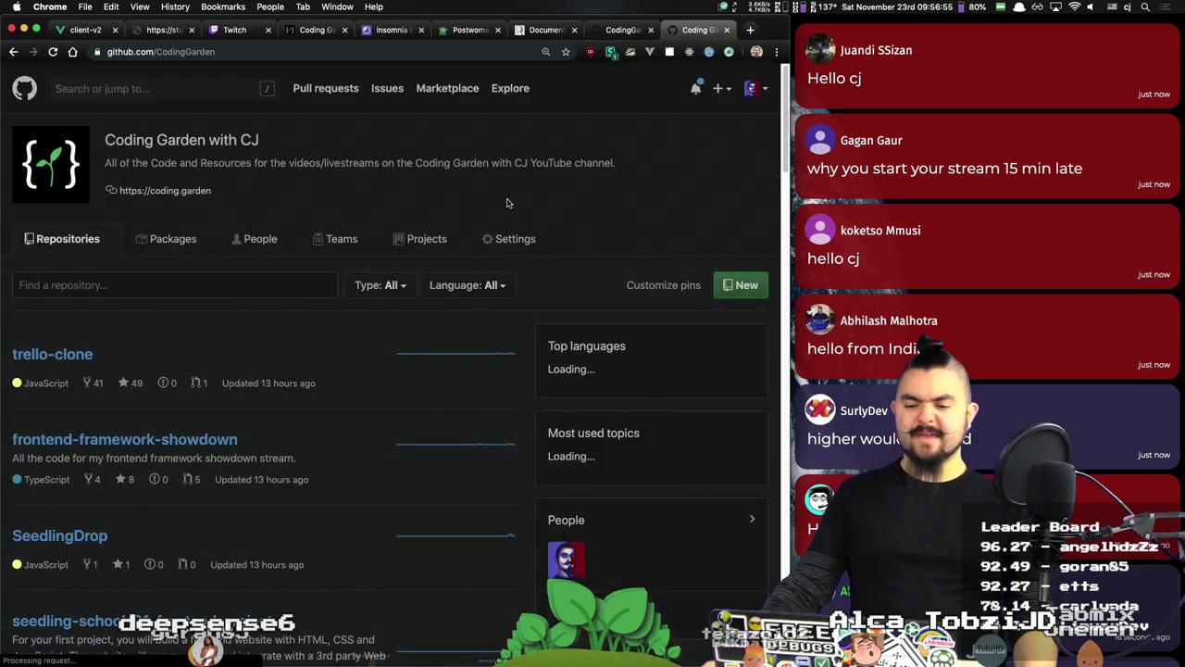
scroll(130, 508, "down", 2)
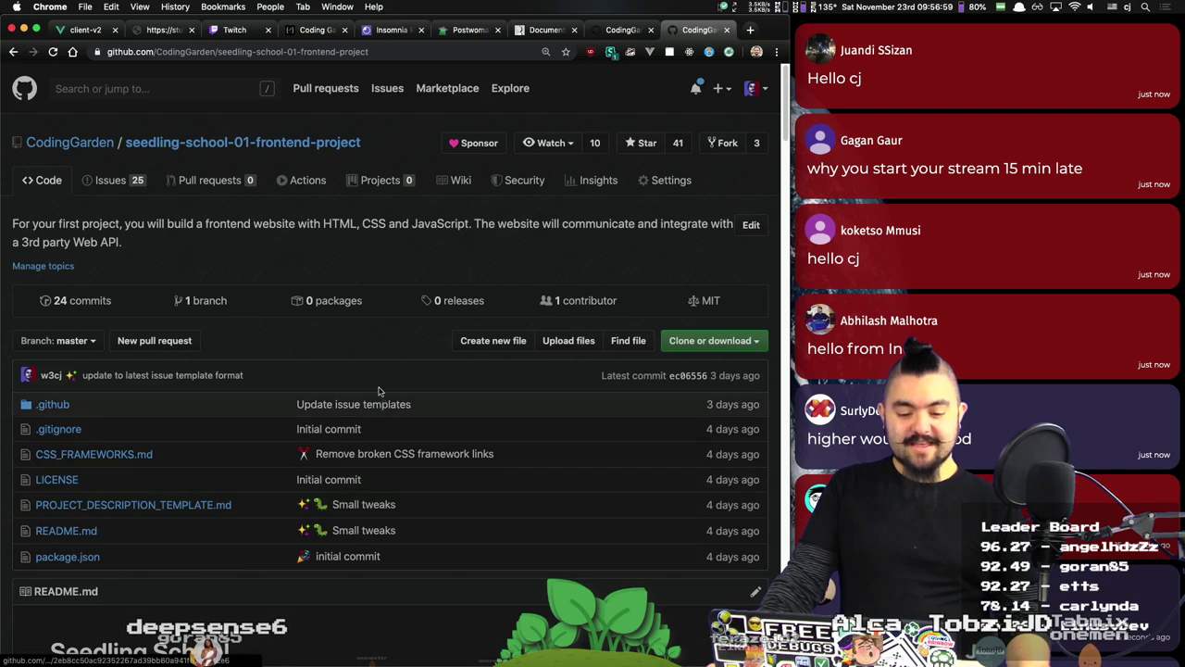
scroll(241, 261, "down", 10)
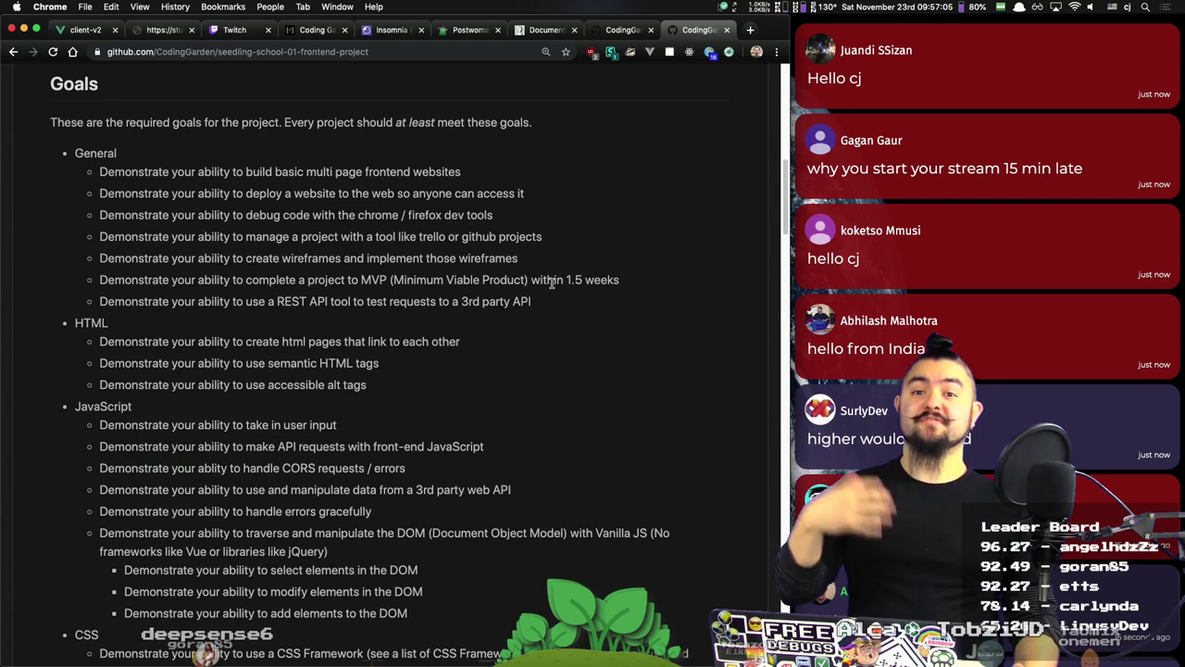
scroll(551, 284, "down", 10)
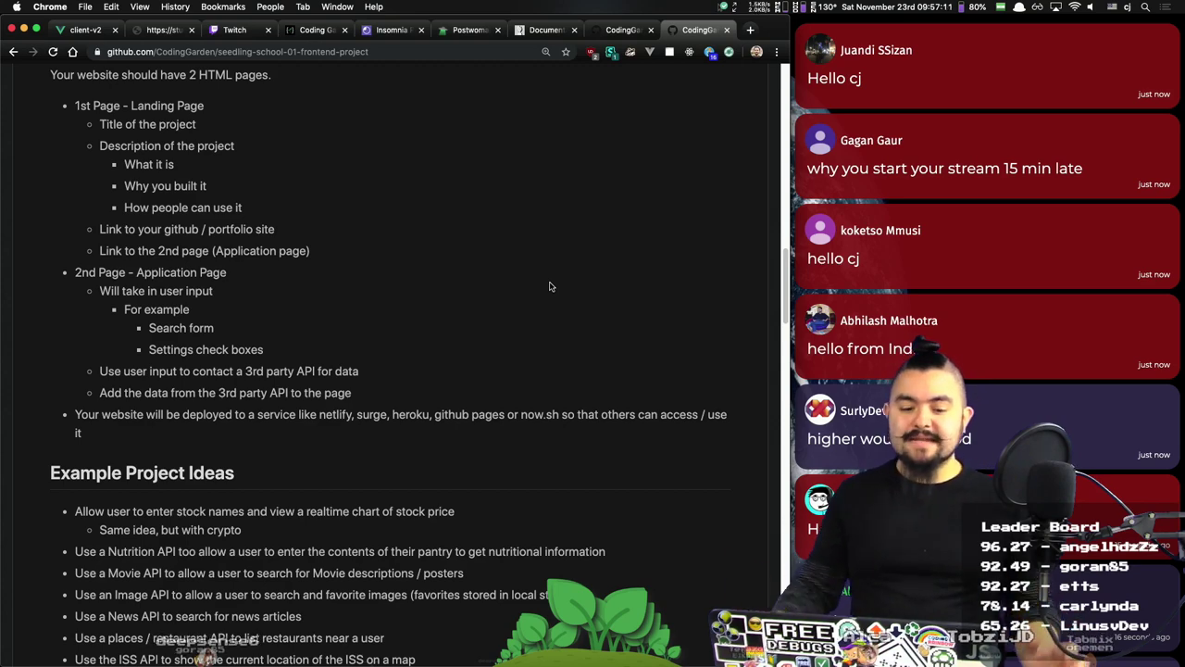
scroll(547, 288, "down", 1)
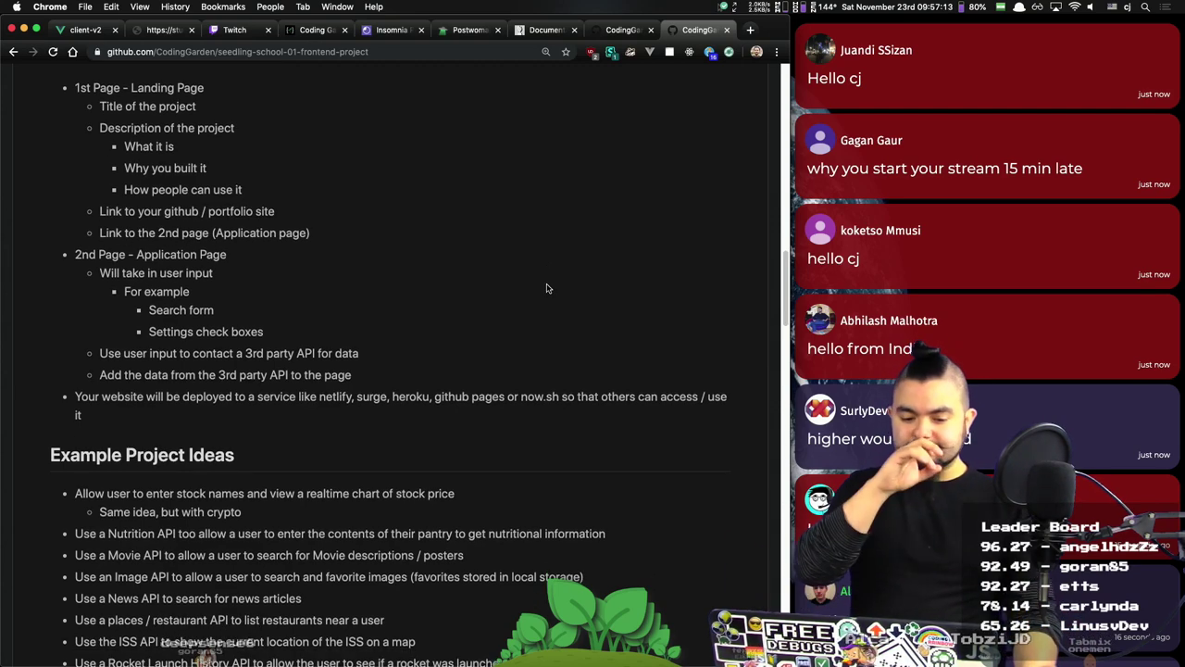
scroll(546, 289, "down", 5)
scroll(547, 288, "down", 4)
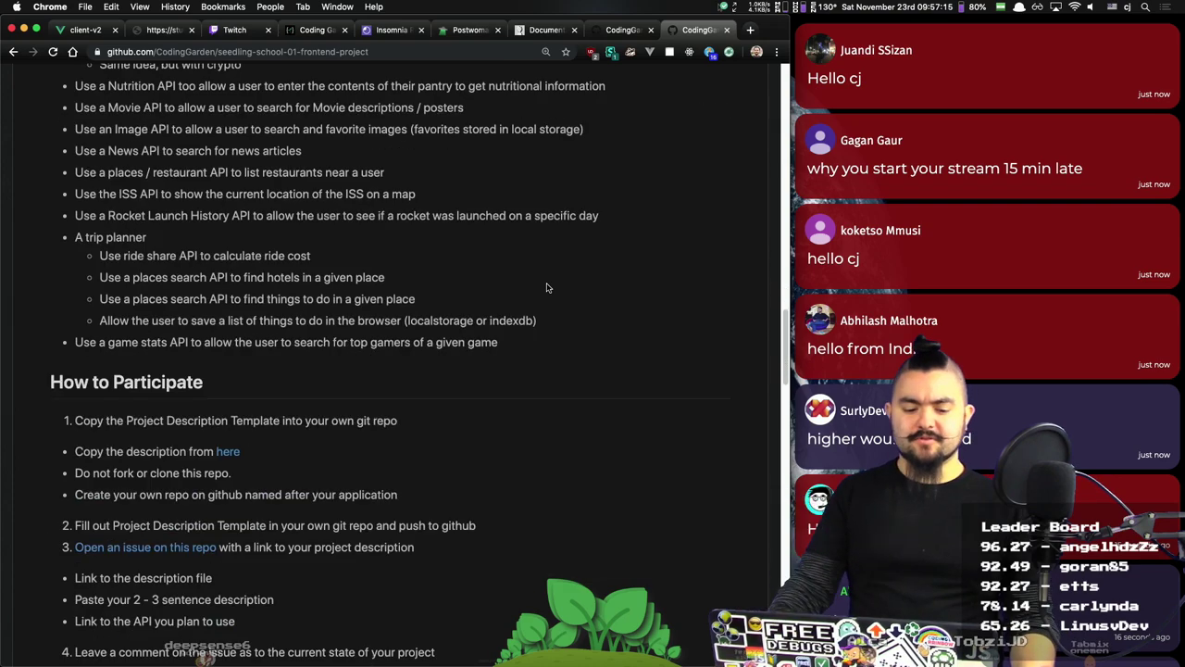
scroll(547, 288, "down", 4)
scroll(546, 287, "up", 20)
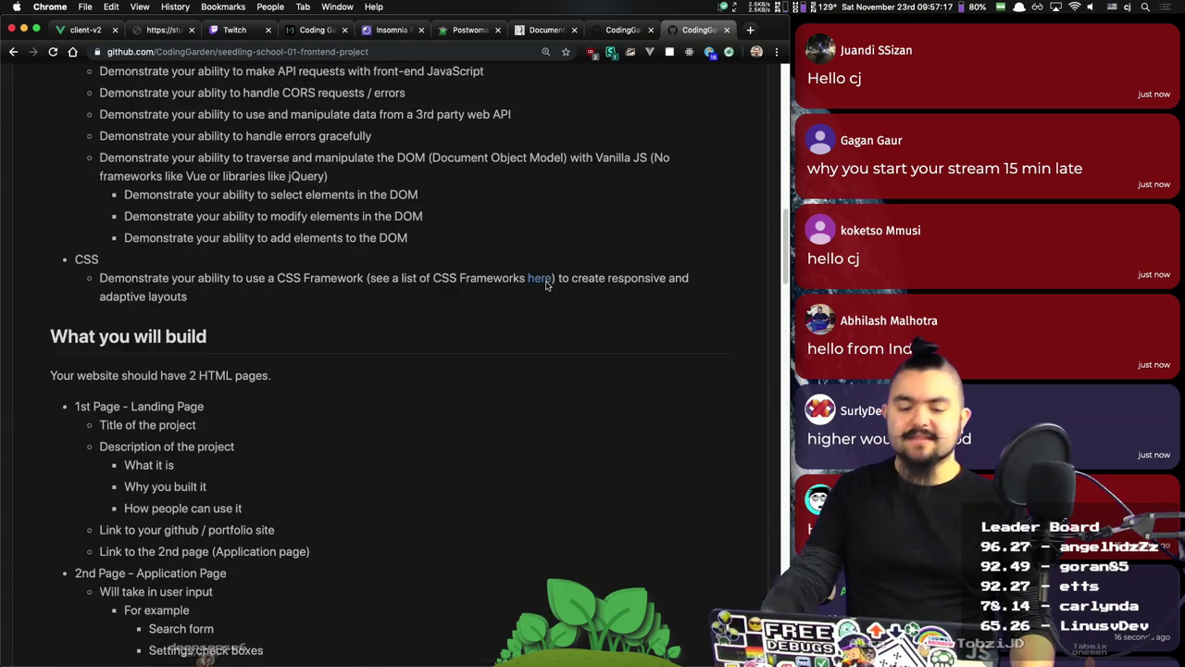
scroll(547, 287, "up", 6)
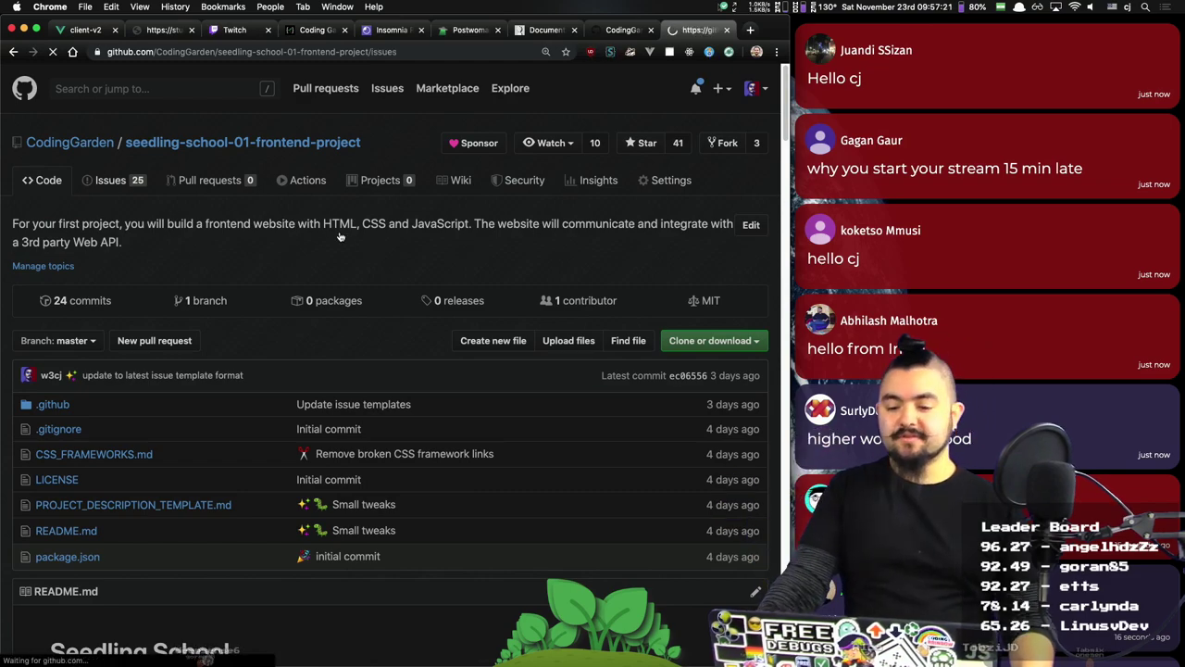
Step: Review GitHub issue #26 'C-137 Browser', then return to the issues list
scroll(370, 269, "down", 15)
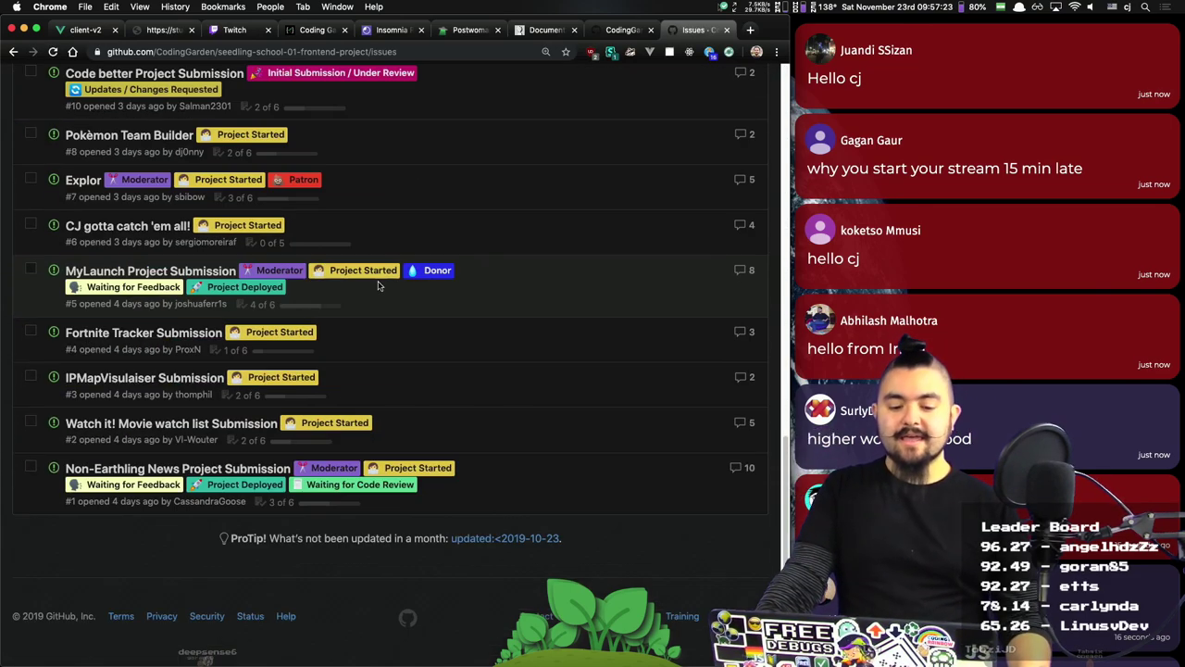
scroll(384, 280, "up", 15)
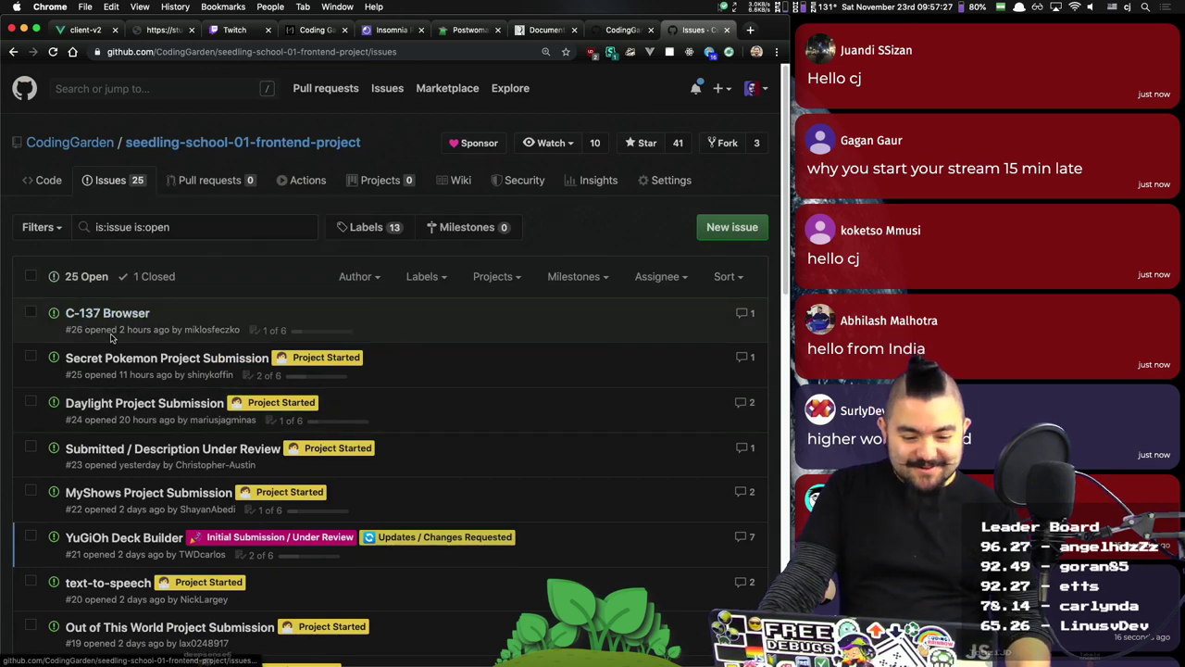
mouse_move(95, 321)
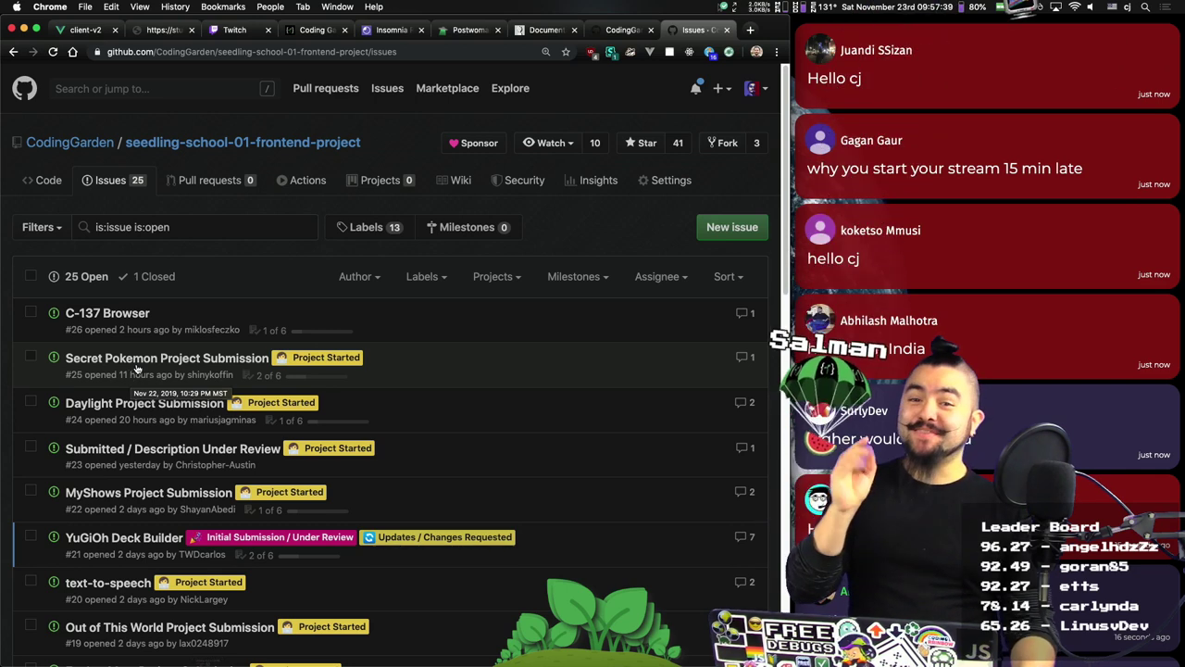
left_click(103, 315)
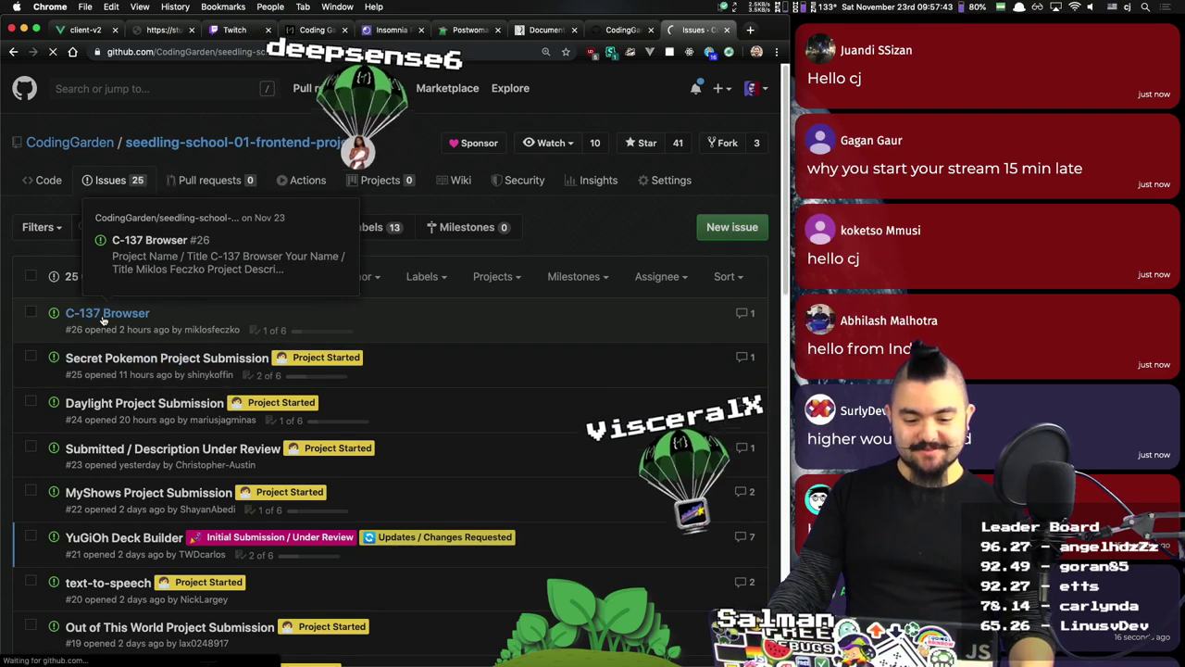
scroll(237, 339, "down", 3)
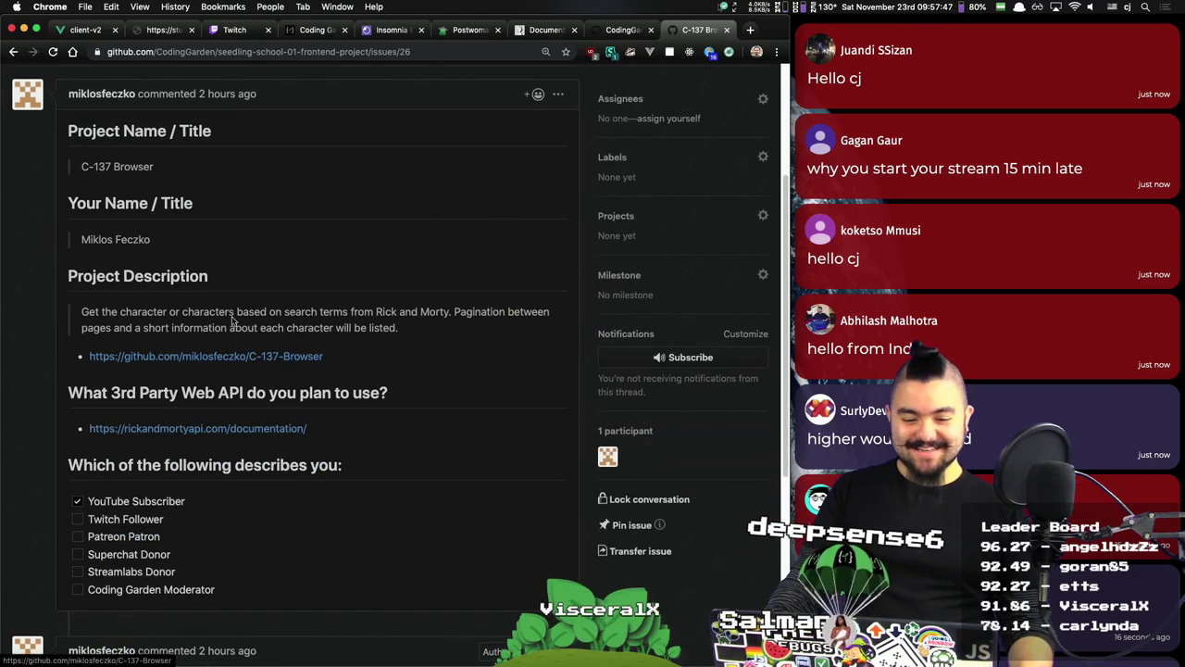
scroll(93, 131, "up", 3)
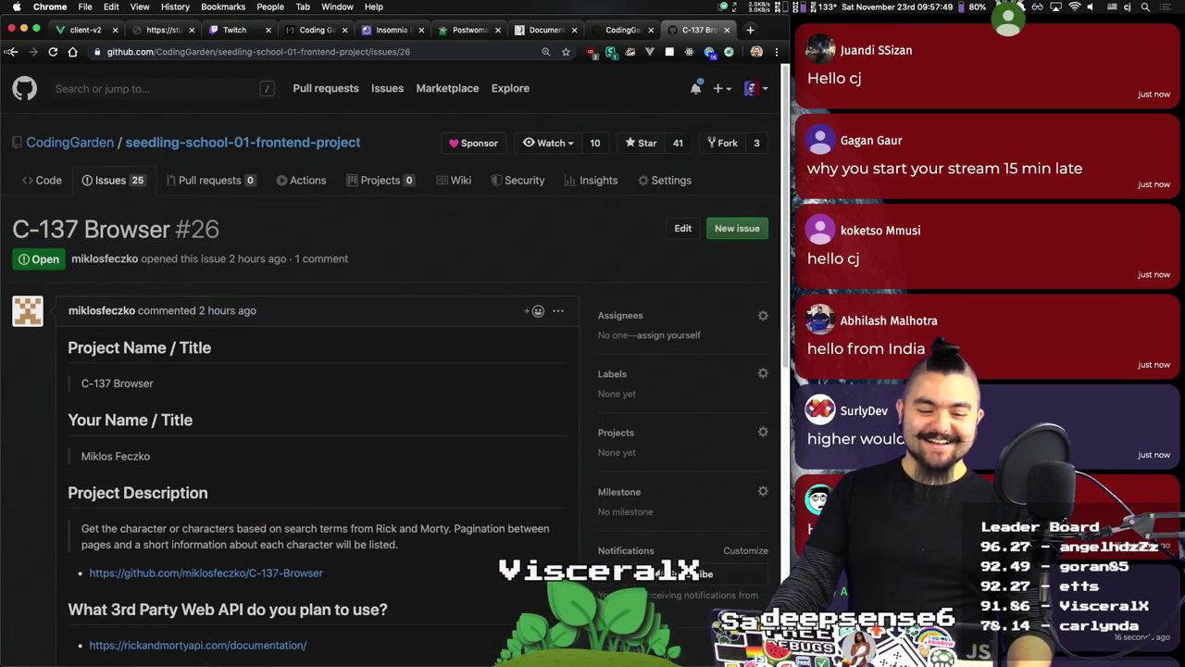
left_click(14, 51)
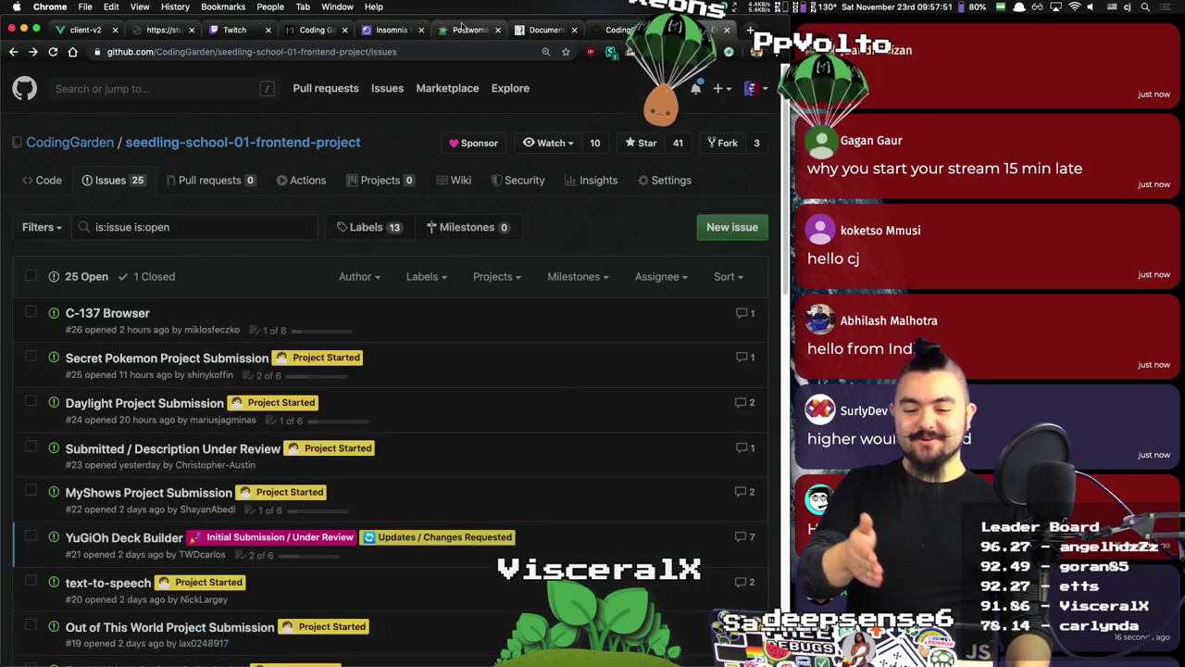
Step: Show Postwoman's GraphQL page, then return to the chat client
key("super+6")
left_click(20, 223)
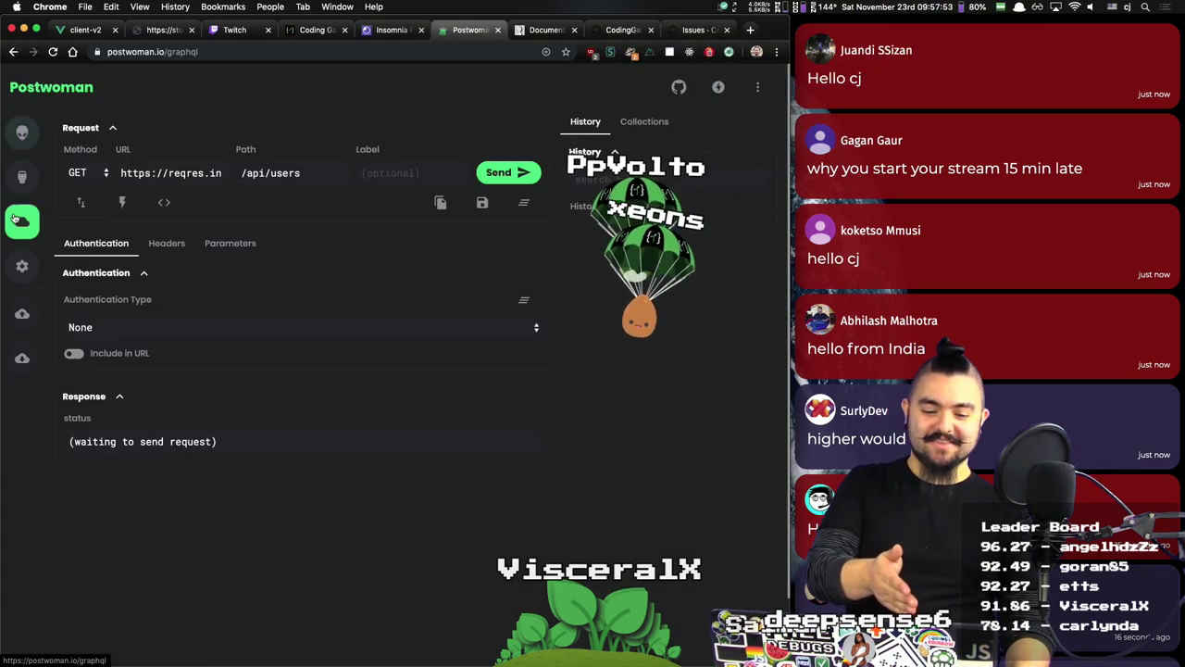
key("super+1")
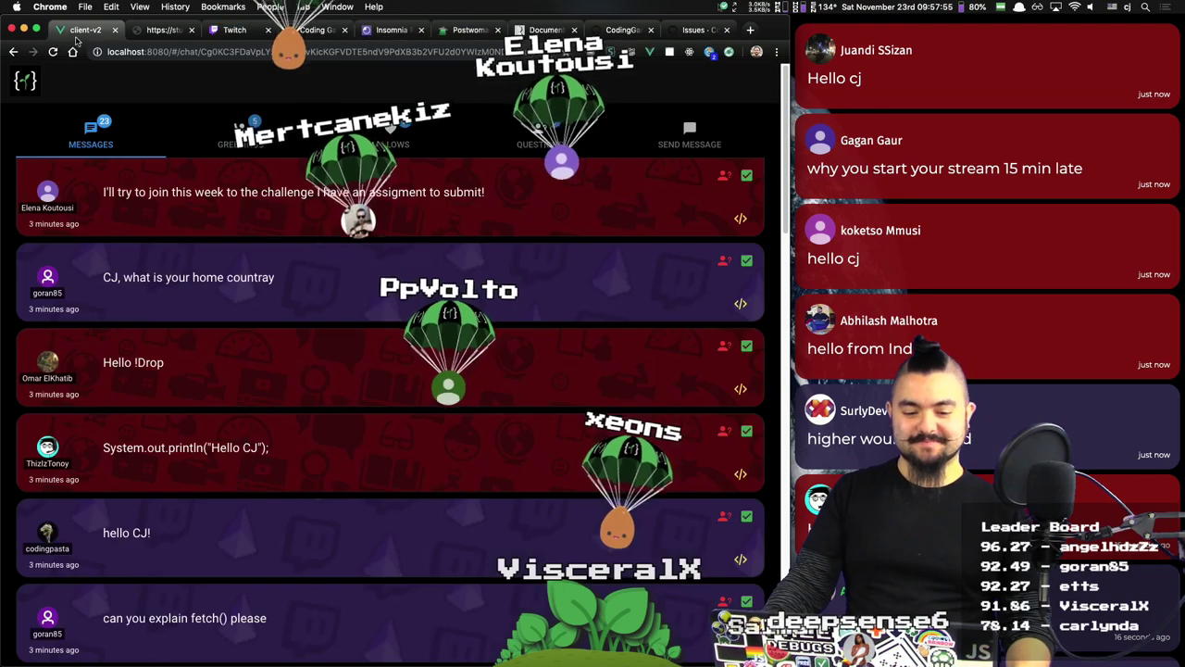
Step: Dismiss the top six messages, from 'I'll try to join this week' through the fetch() question
left_click(748, 176)
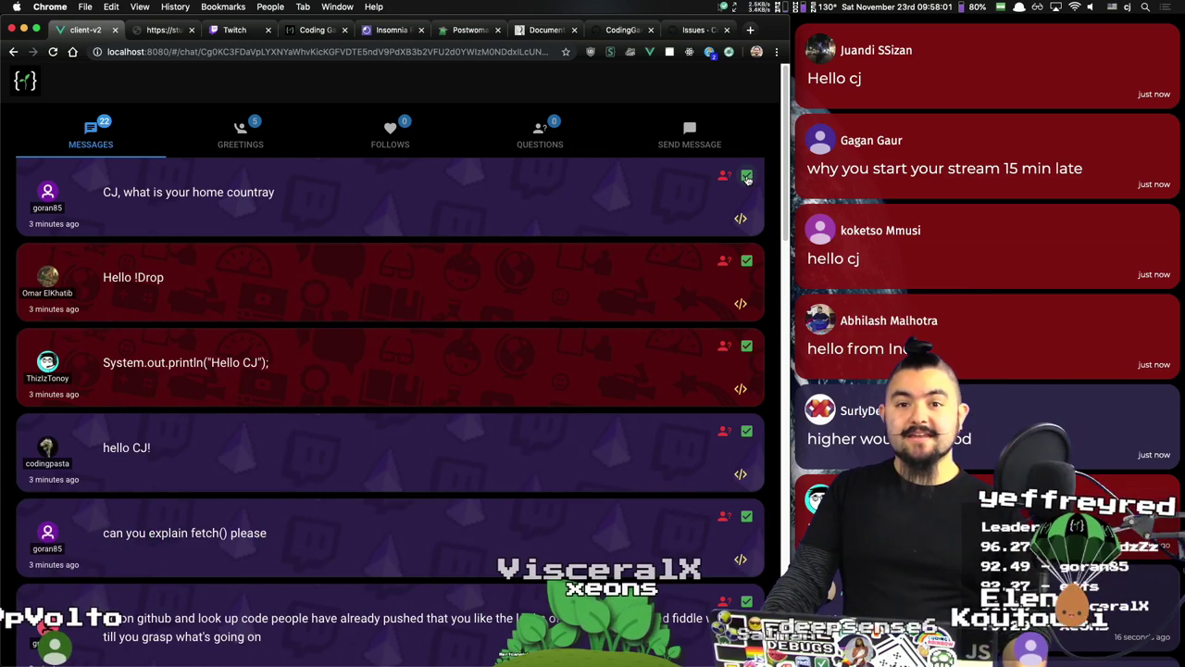
left_click(748, 176)
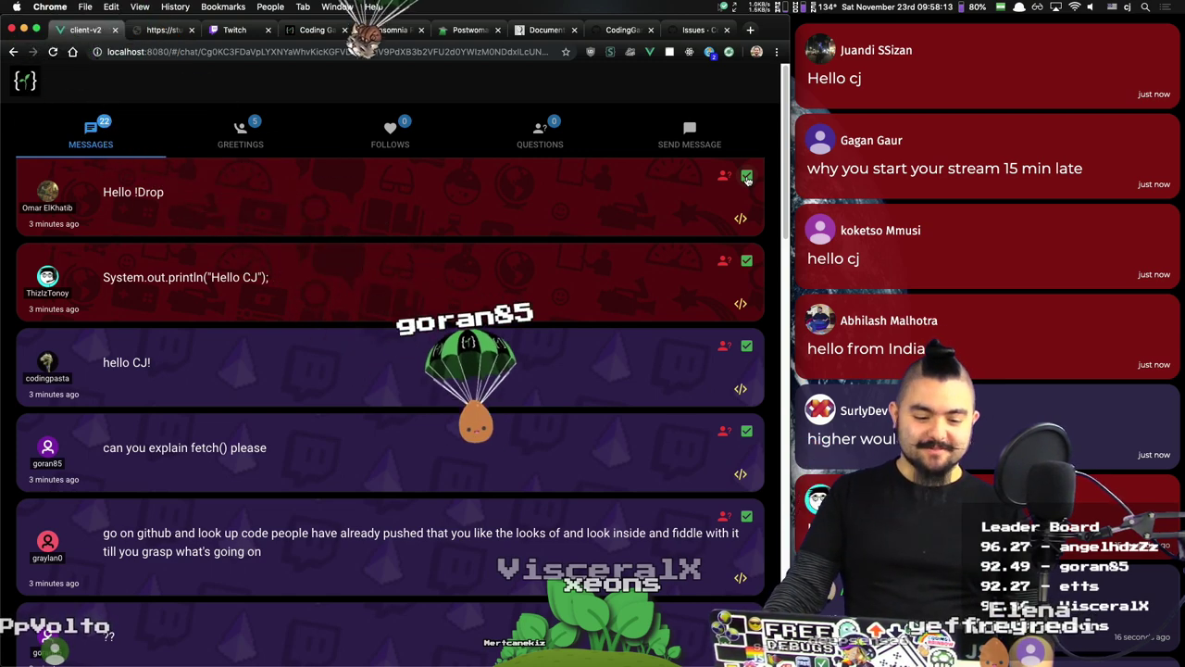
left_click(747, 177)
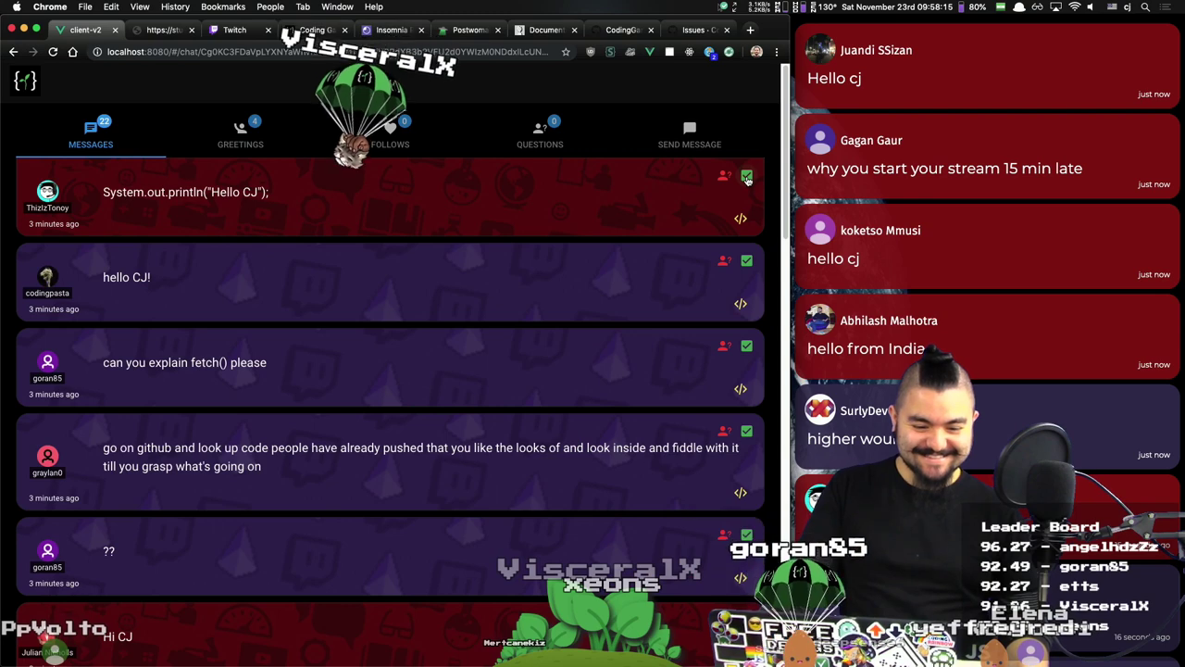
left_click(748, 176)
left_click(747, 177)
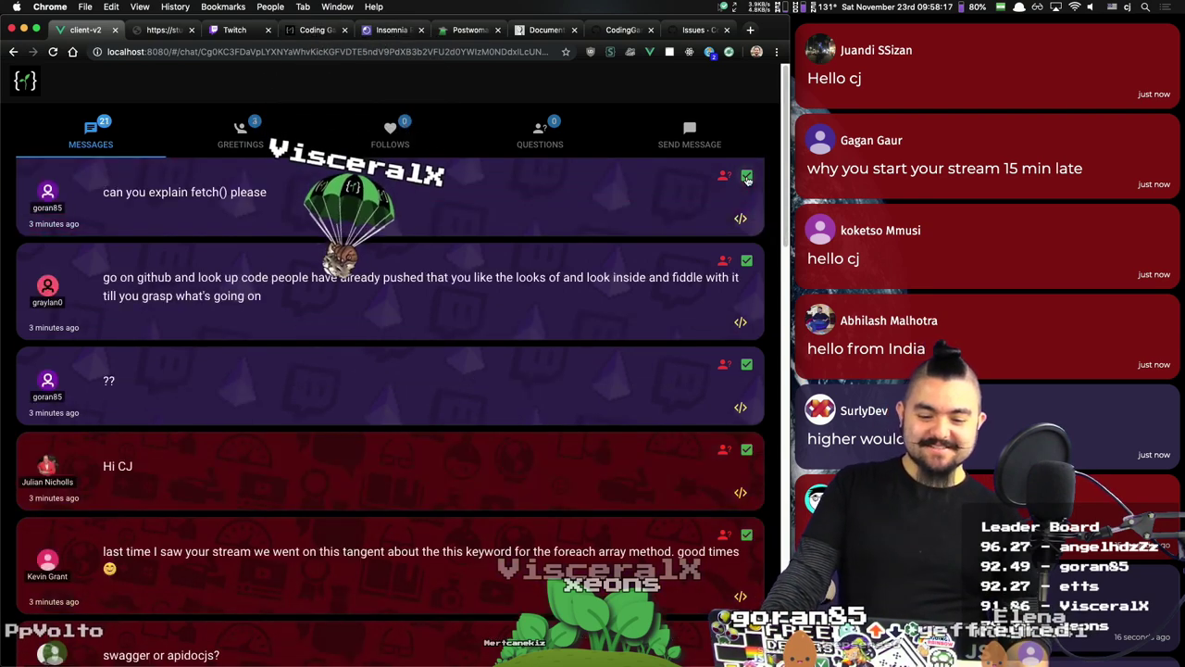
triple_click(205, 192)
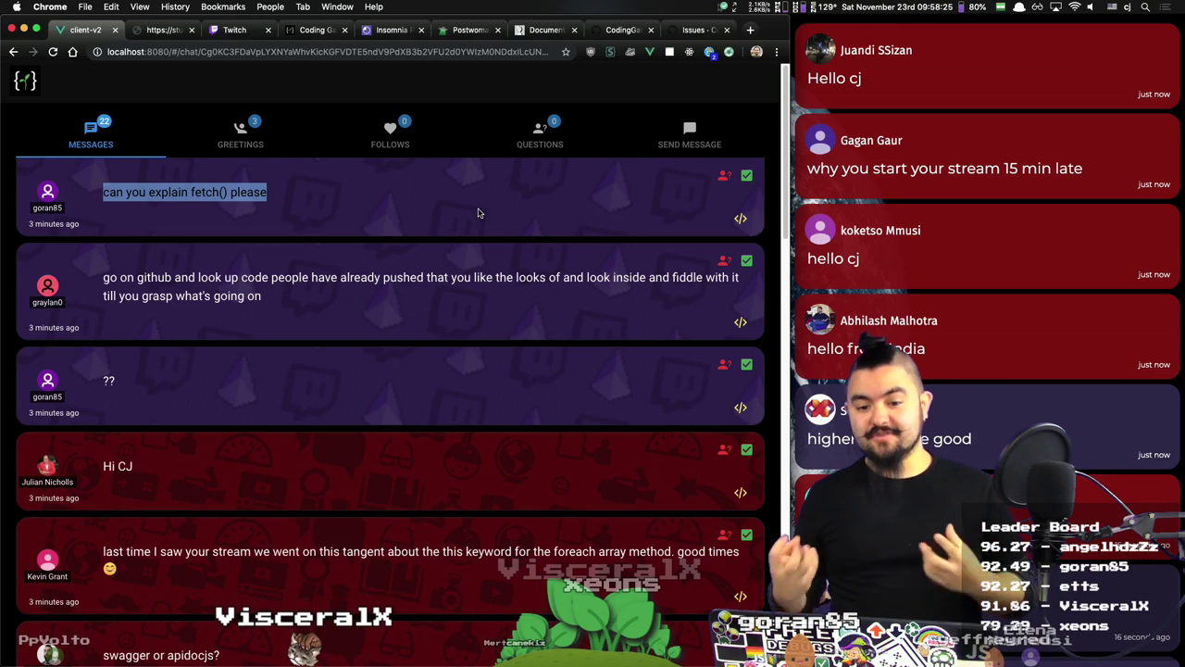
key("super+Tab")
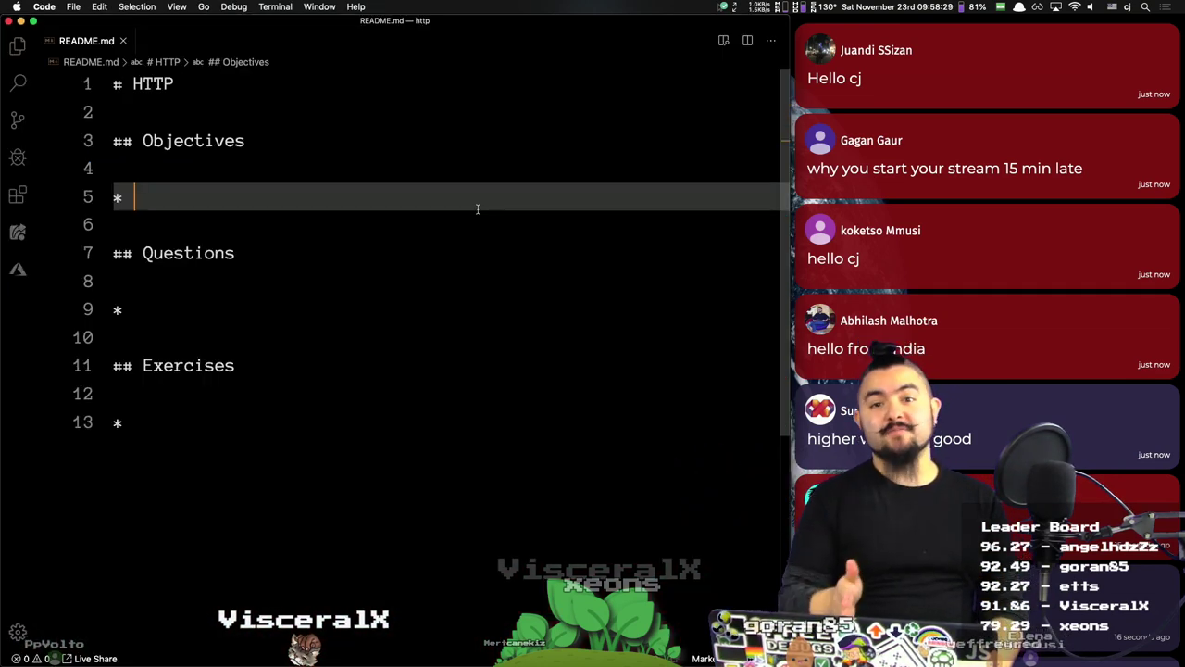
key("super+Tab")
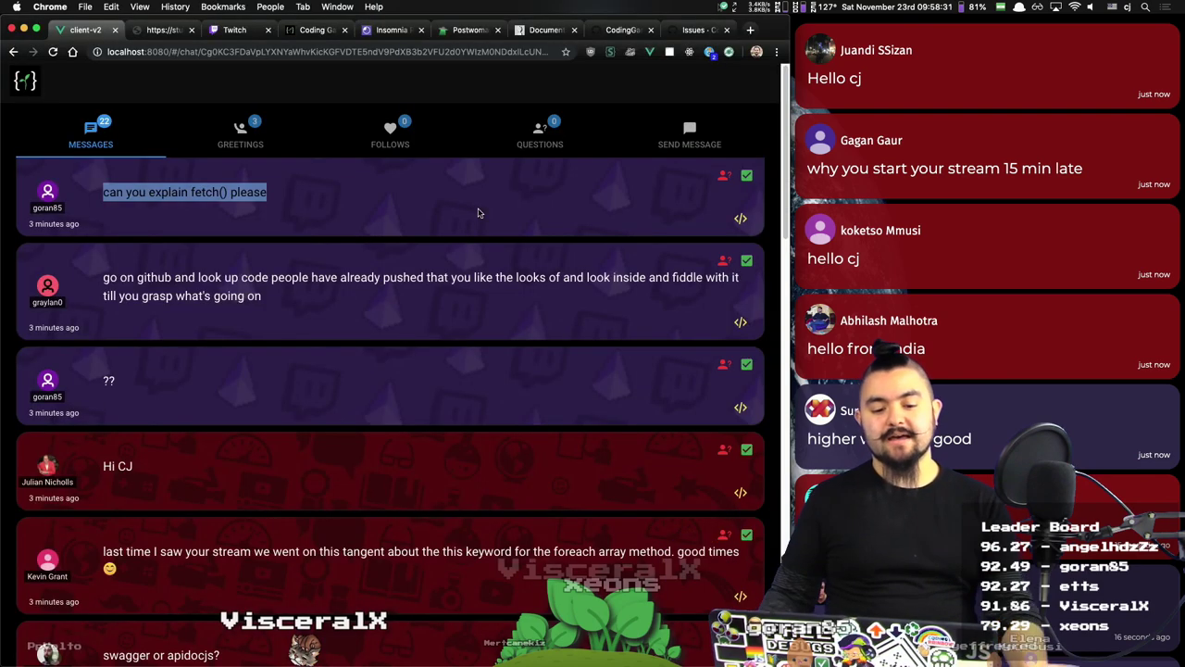
left_click(747, 176)
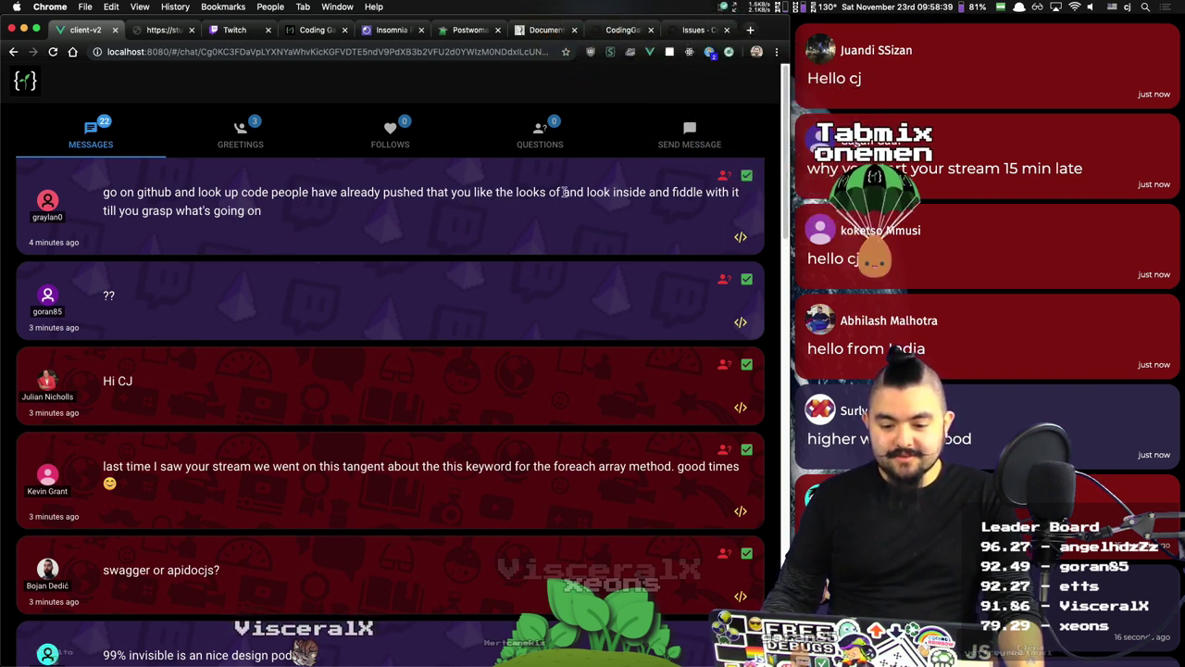
Step: Dismiss the look-up-code, '??', 'Hi CJ', foreach and 'swagger or apidocjs?' messages, then select '99% invisible'
triple_click(311, 197)
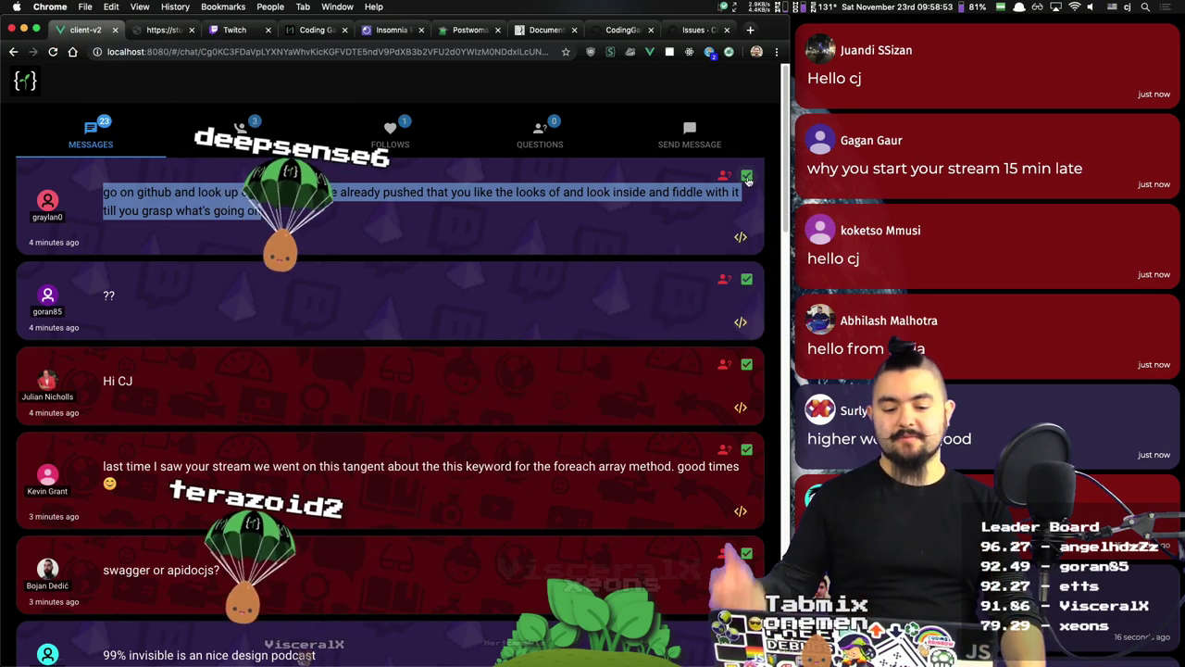
left_click(749, 176)
left_click(748, 177)
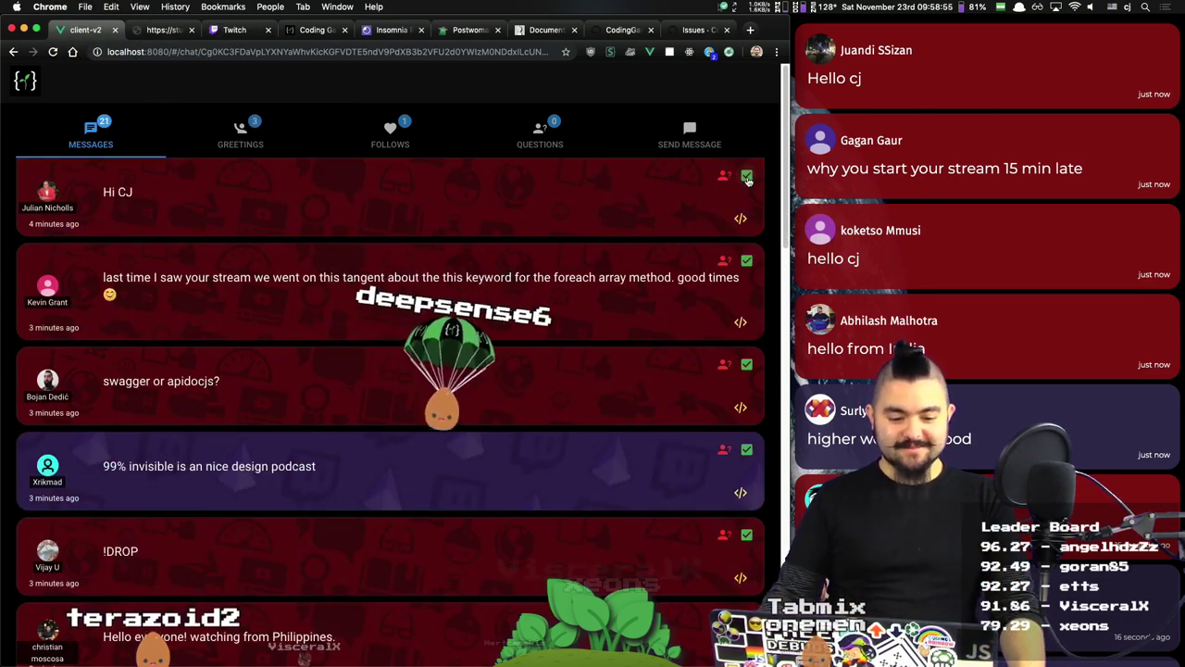
left_click(747, 177)
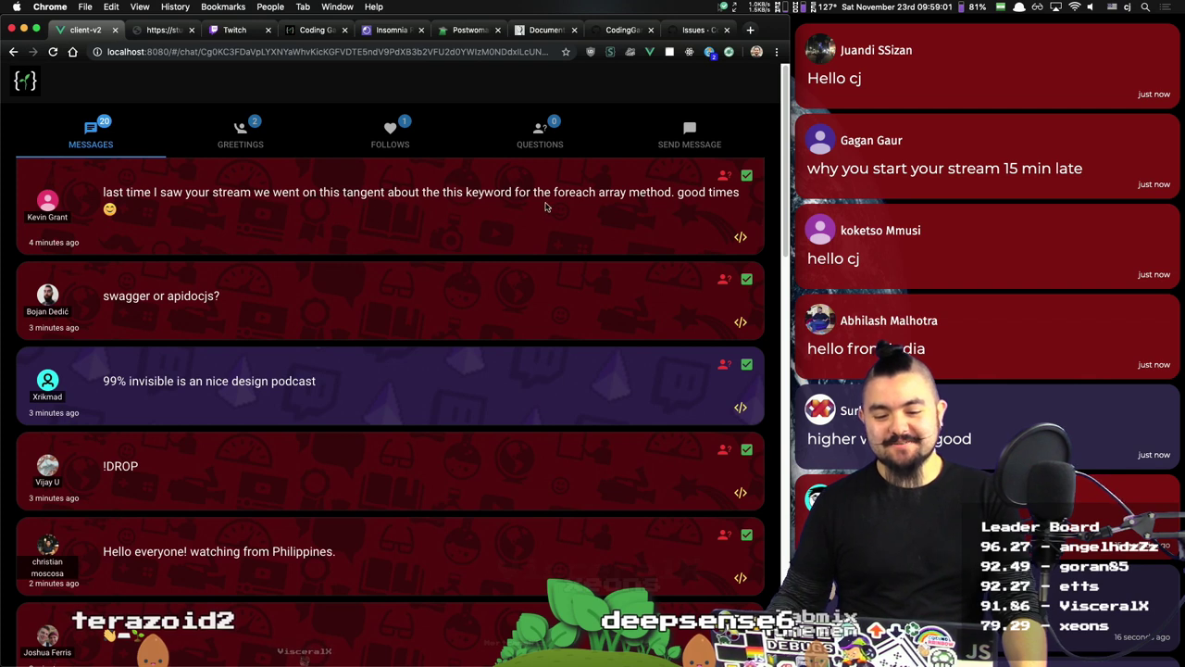
left_click(746, 177)
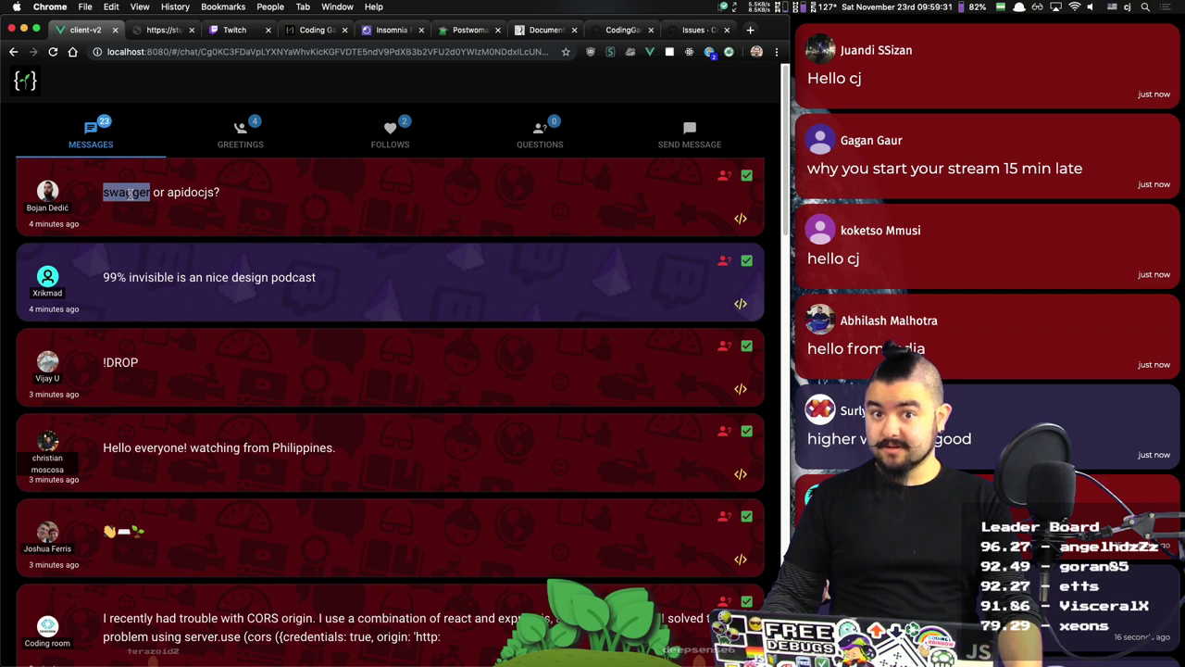
left_click(747, 176)
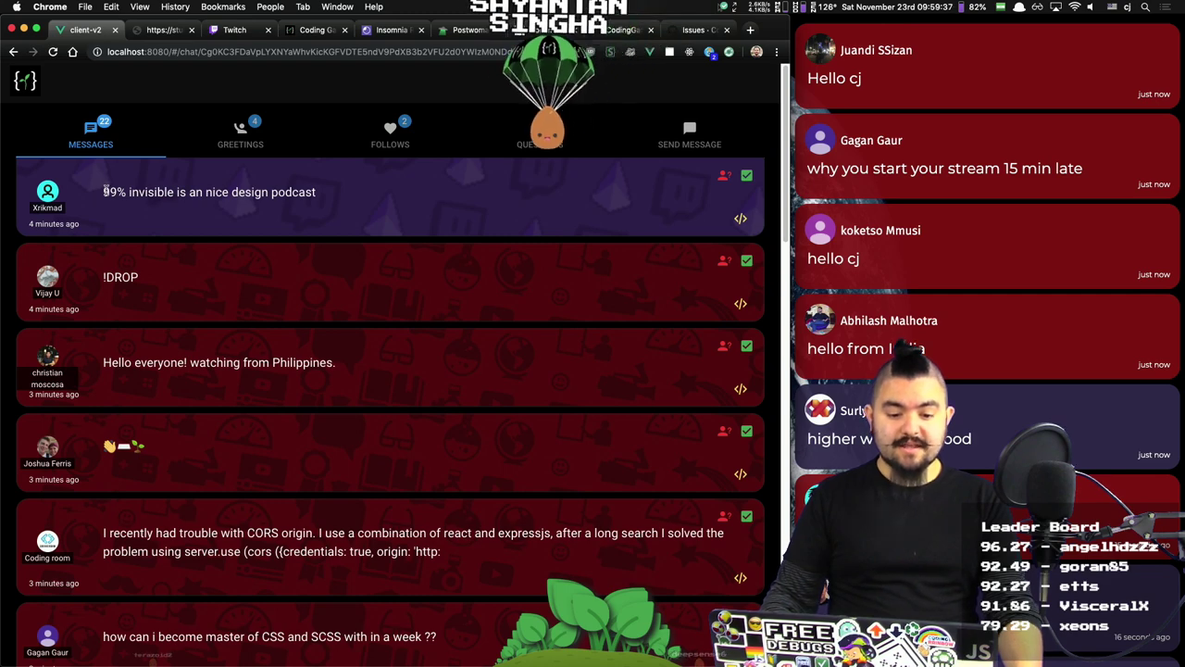
left_click_drag(103, 193, 173, 191)
Step: Search DuckDuckGo for '99% invisible' and read its Wikipedia article
right_click(174, 191)
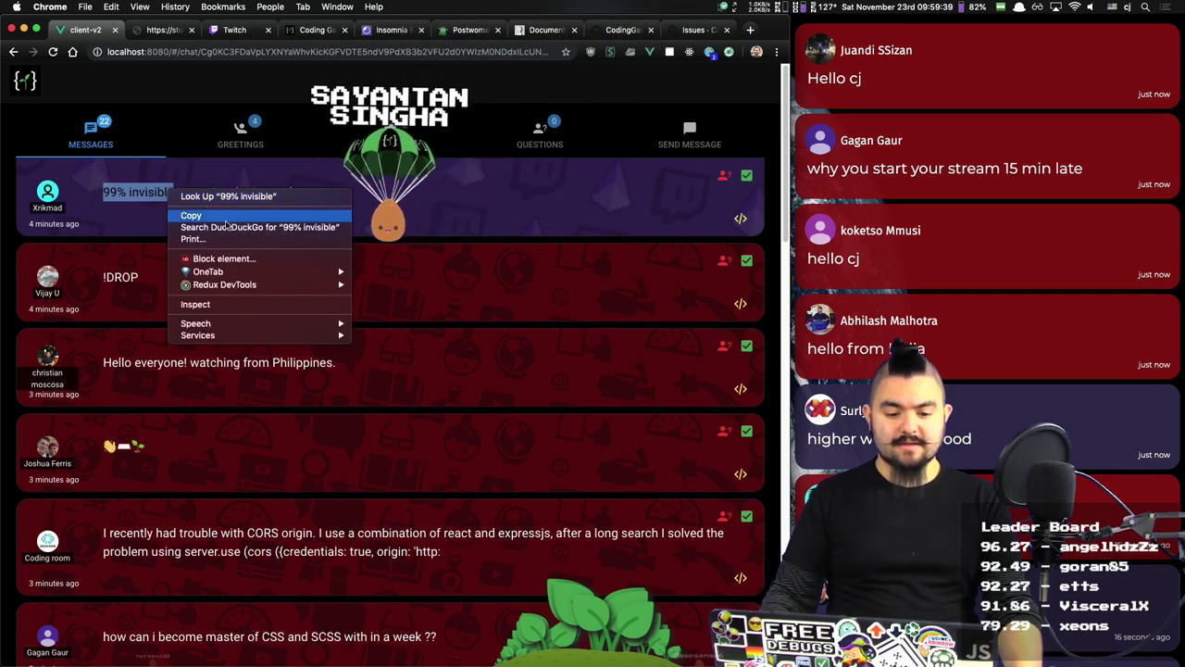
left_click(227, 228)
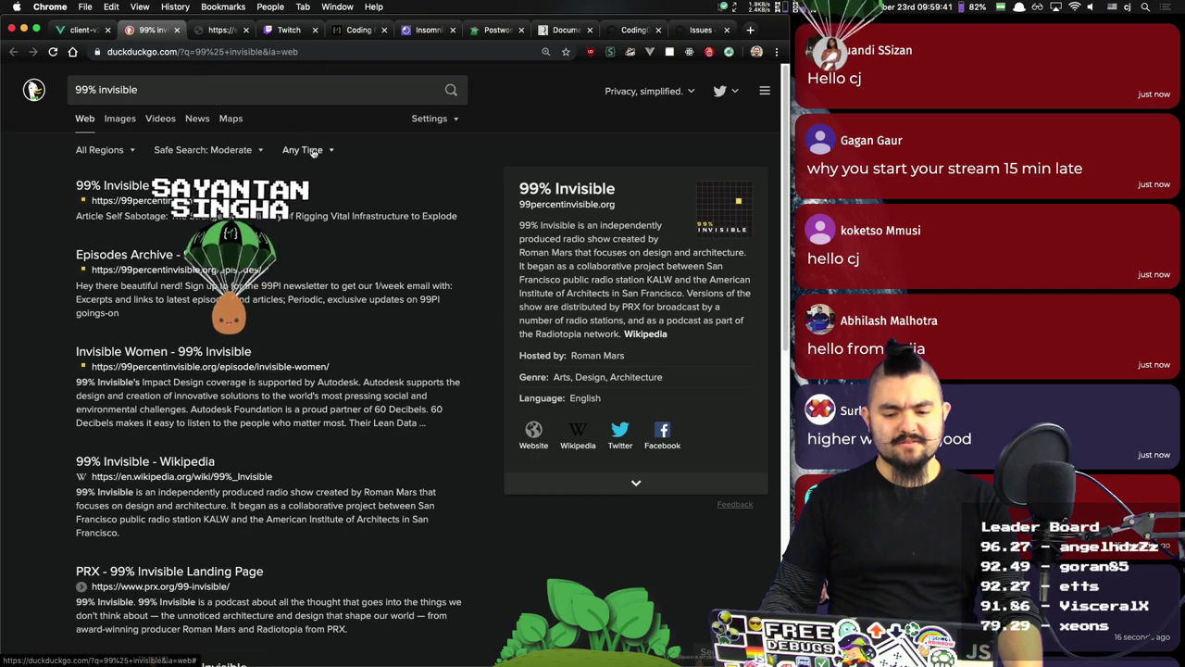
left_click(188, 468)
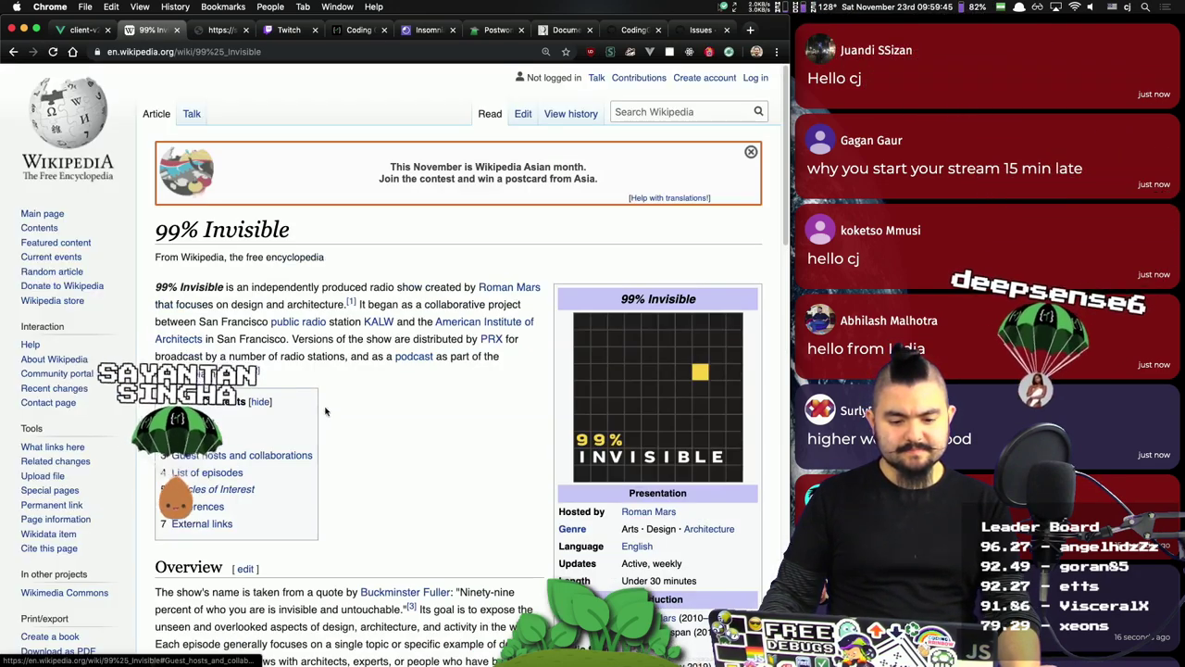
scroll(333, 296, "down", 1)
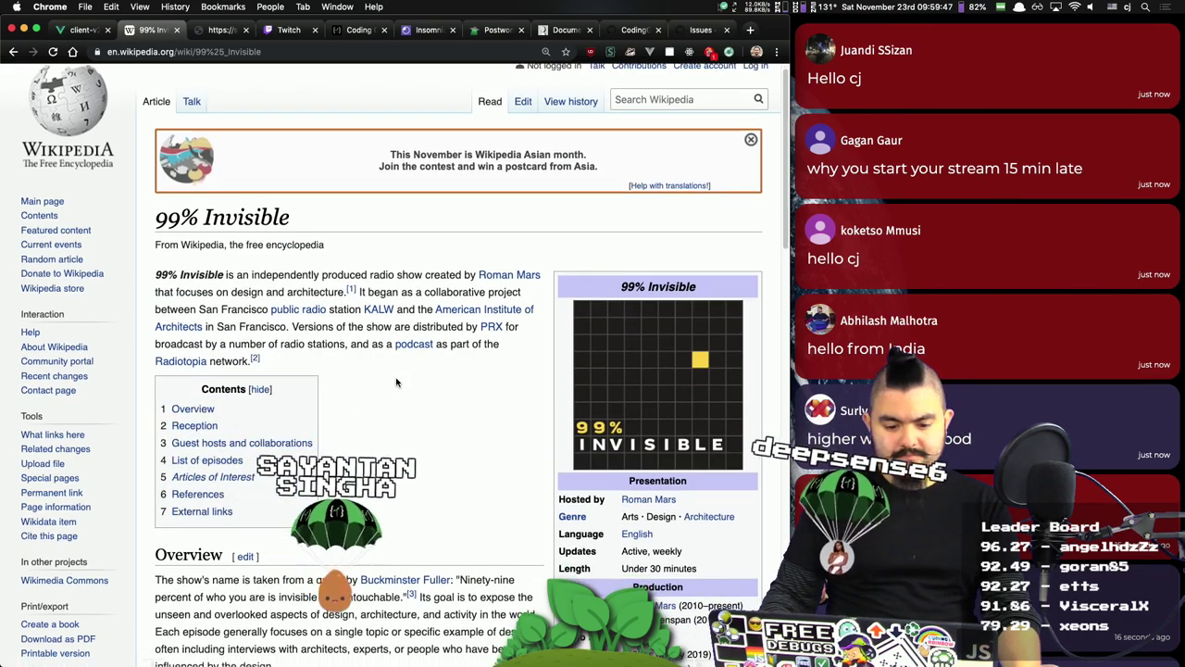
scroll(371, 363, "down", 4)
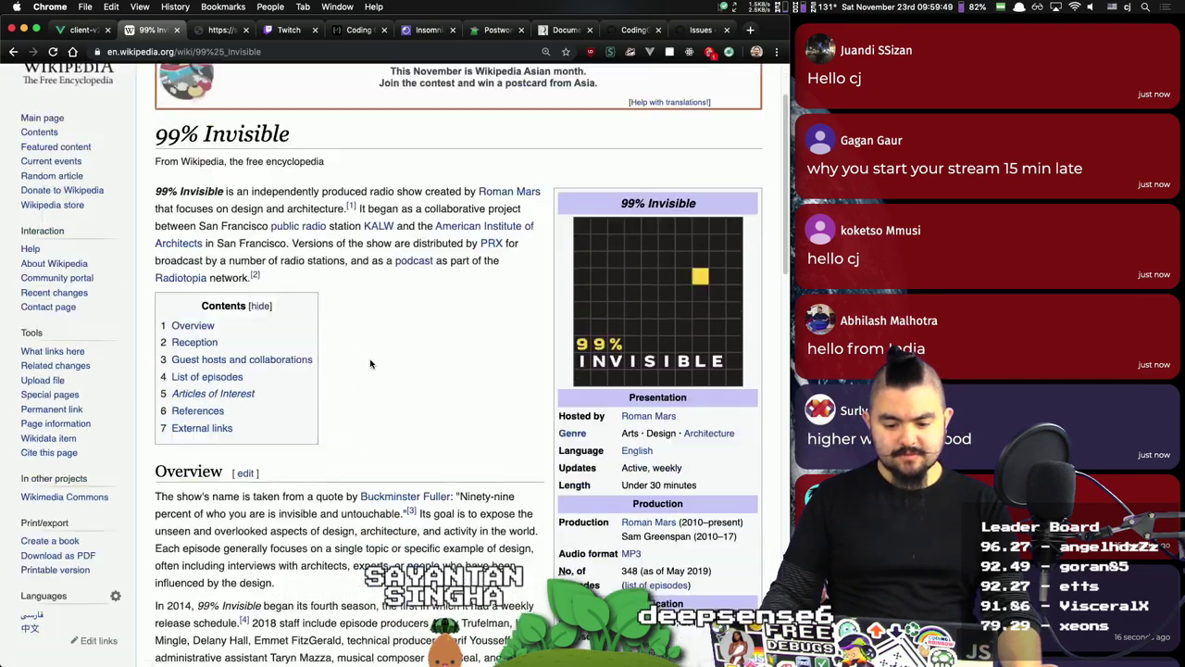
scroll(372, 364, "down", 10)
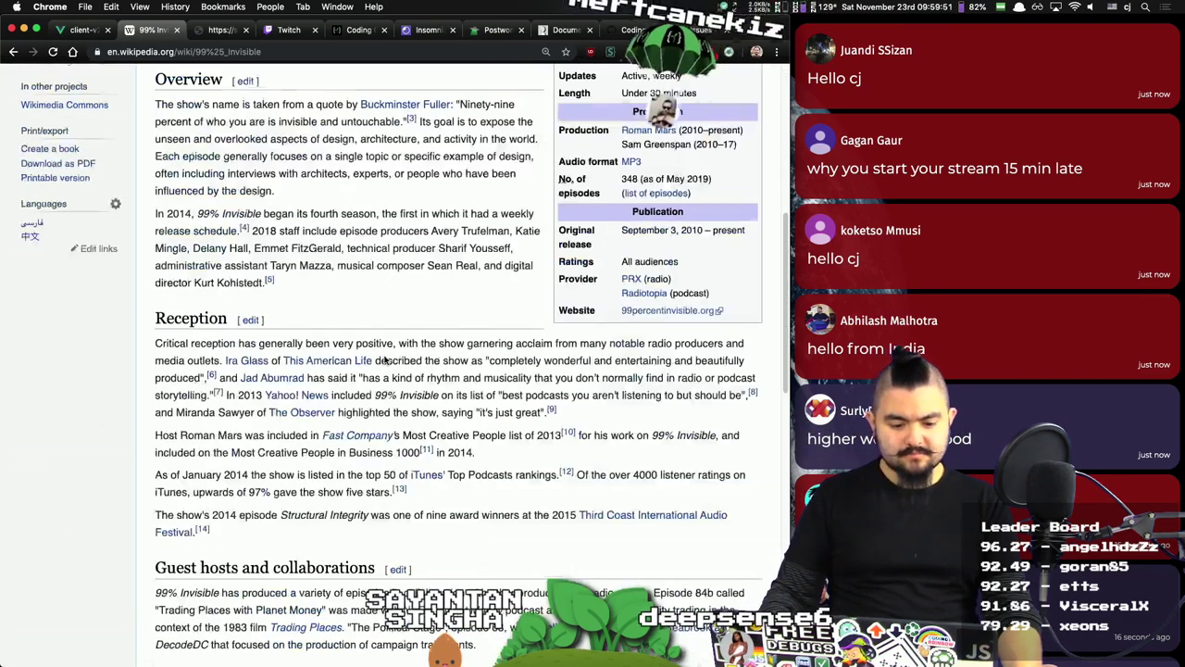
scroll(386, 360, "up", 20)
Step: Close the Wikipedia tab, dismiss four more messages, and show the frontend project's GitHub issues
key("super+w")
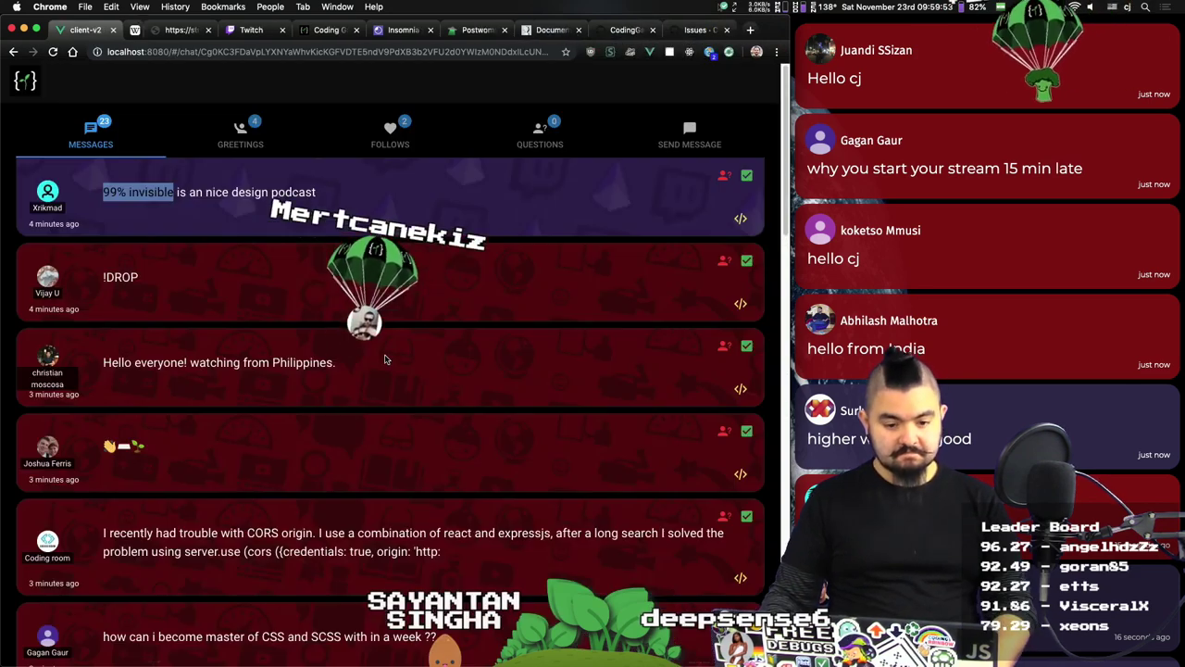
left_click(746, 175)
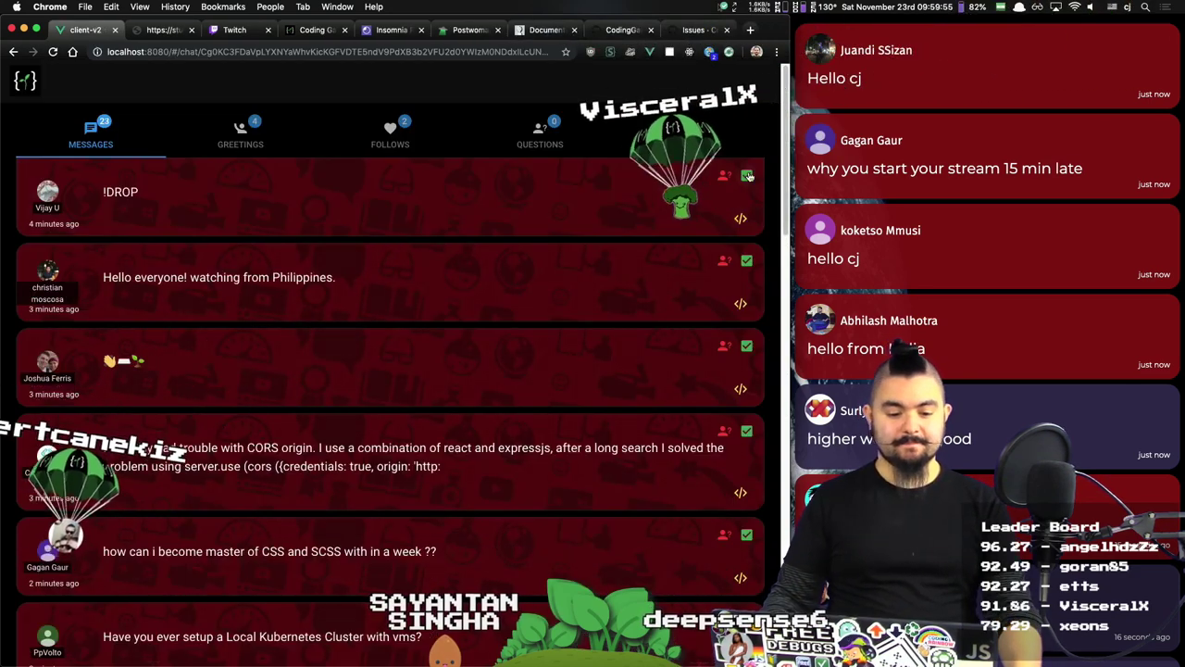
left_click(746, 175)
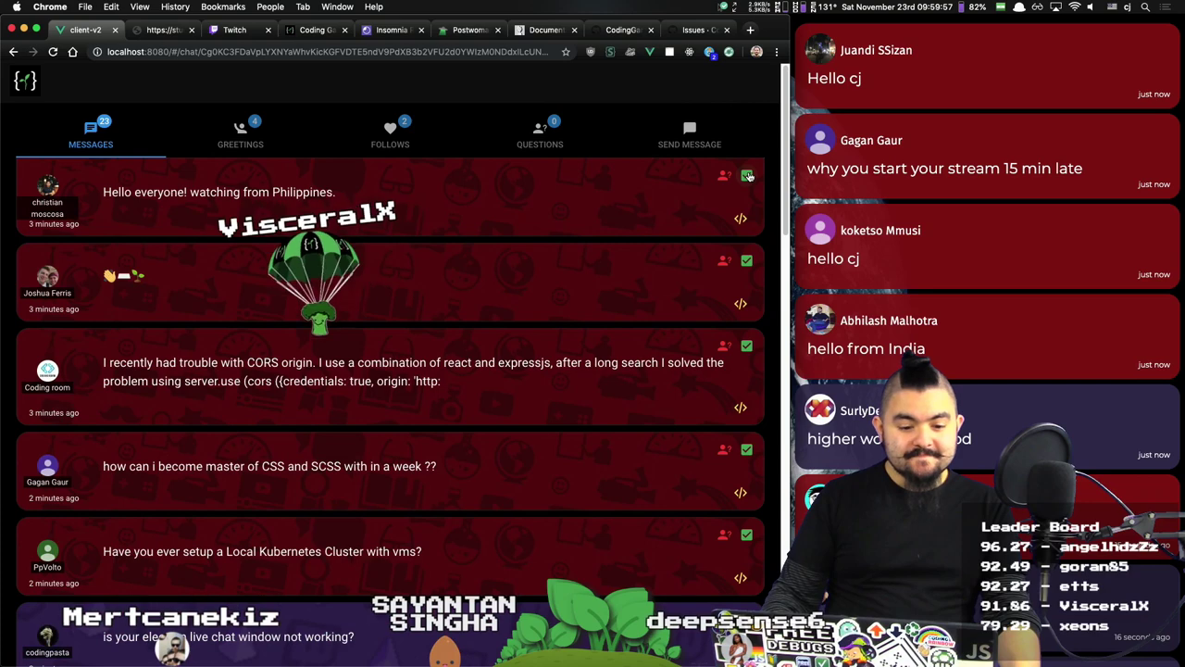
left_click(746, 175)
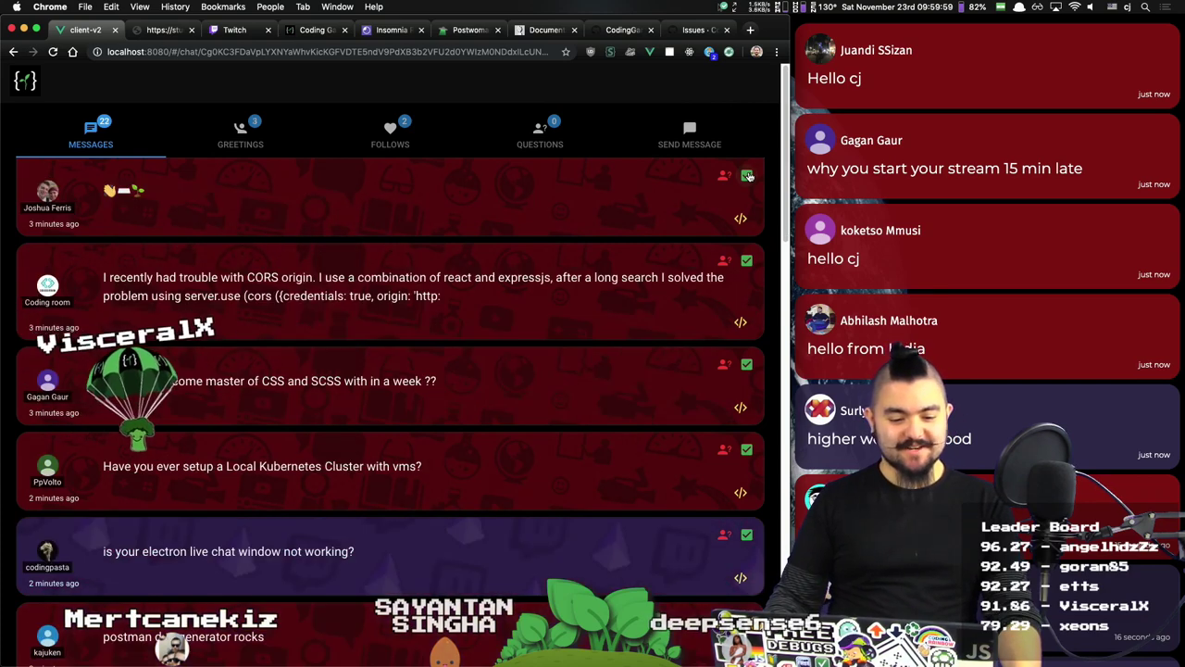
left_click(746, 175)
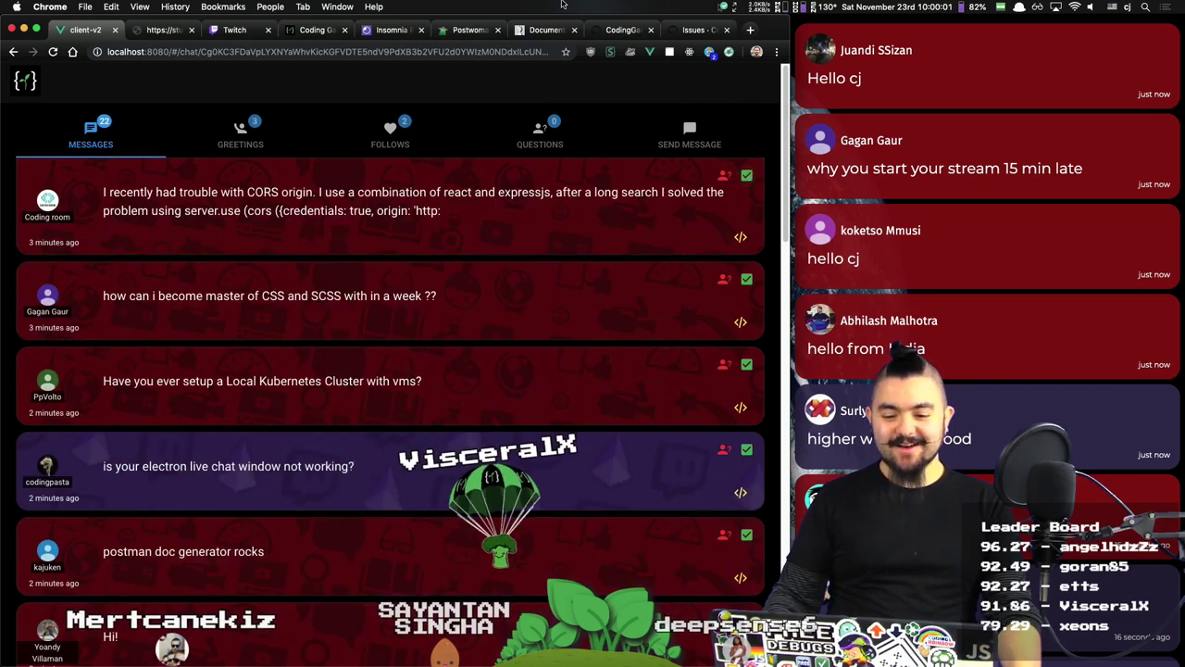
left_click(688, 29)
scroll(200, 433, "down", 10)
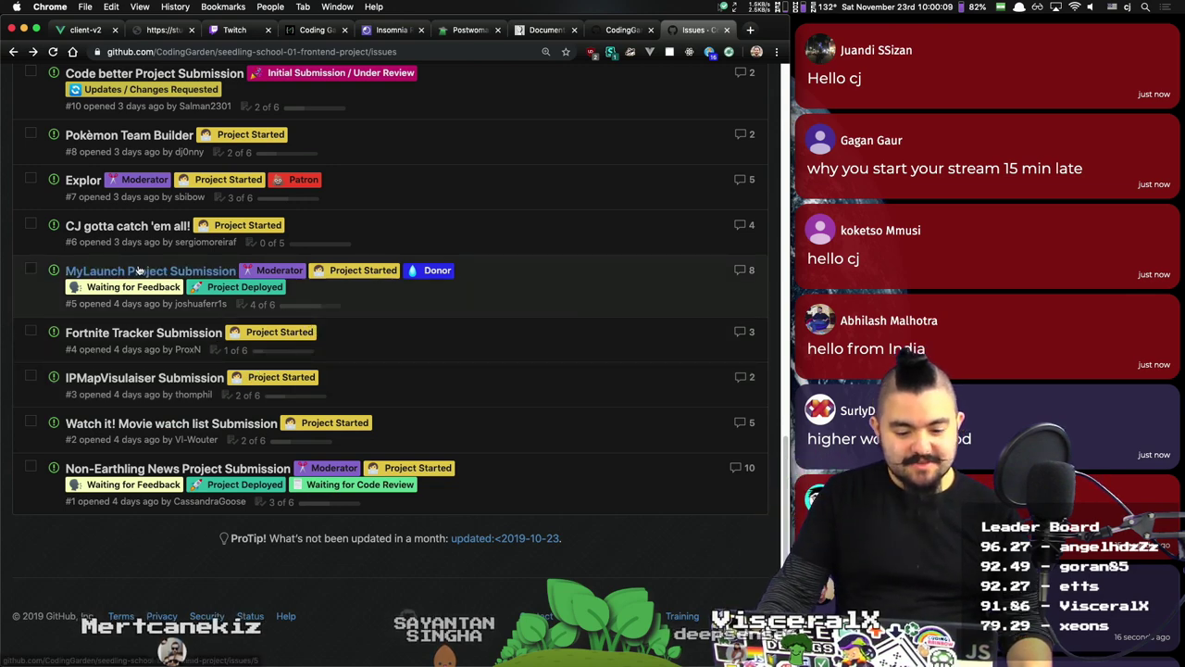
Step: Open issue #5 'MyLaunch Project Submission' and its Launch Library API link in a new tab
mouse_move(137, 270)
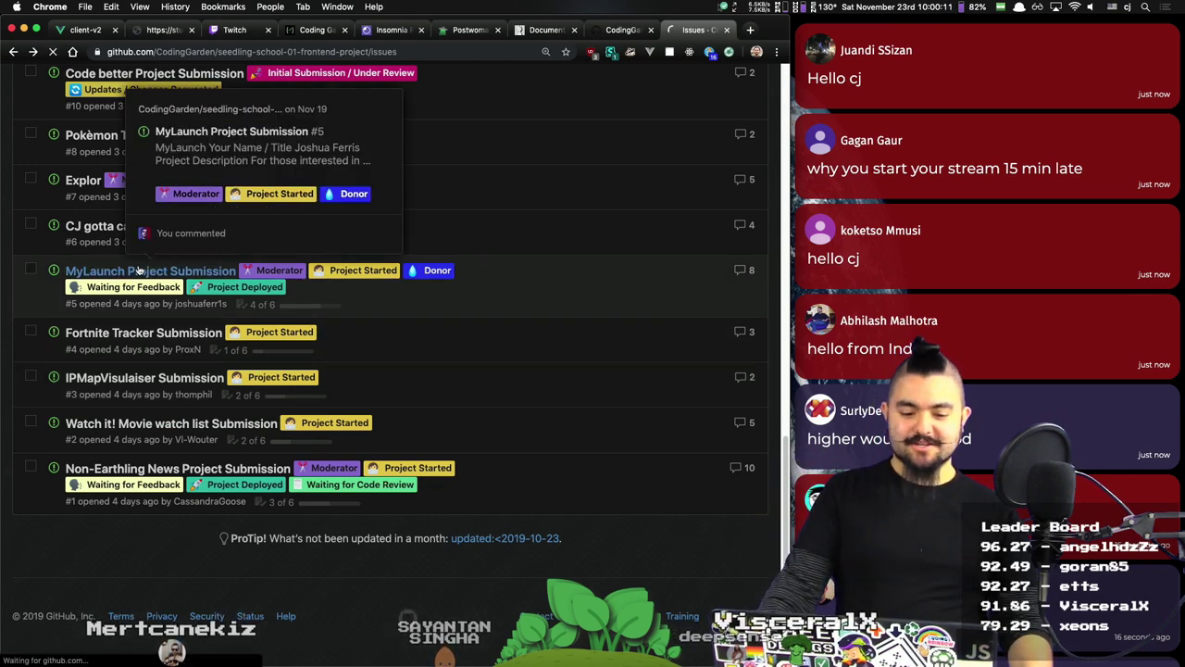
scroll(532, 344, "down", 5)
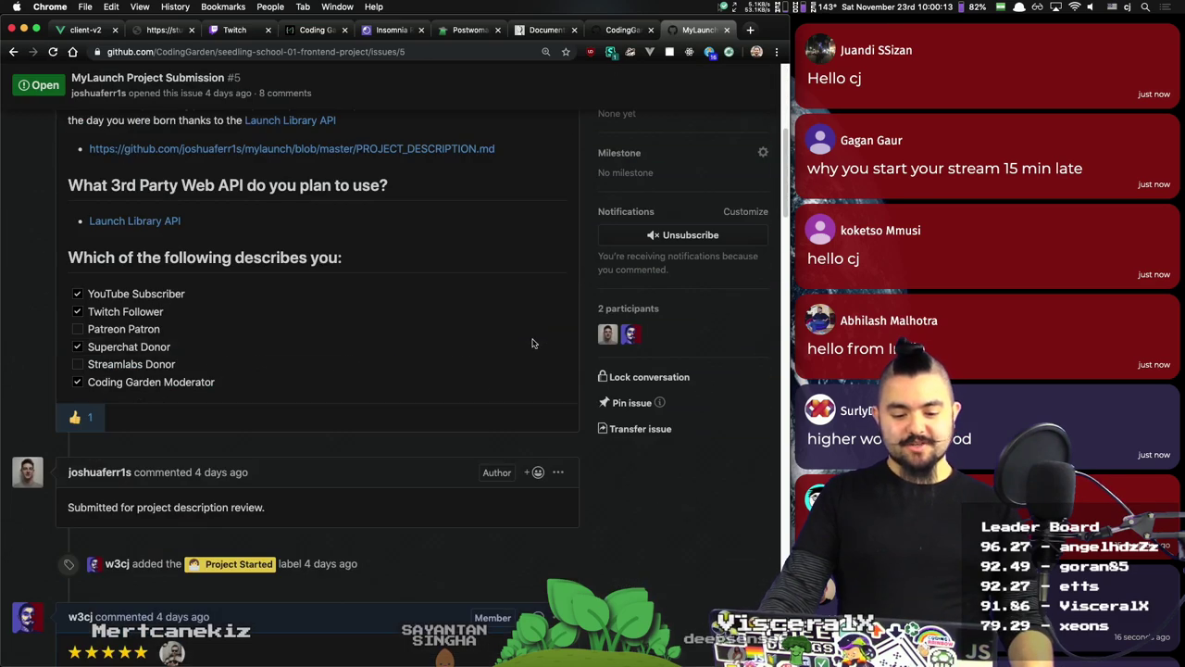
scroll(533, 344, "up", 5)
right_click(319, 339)
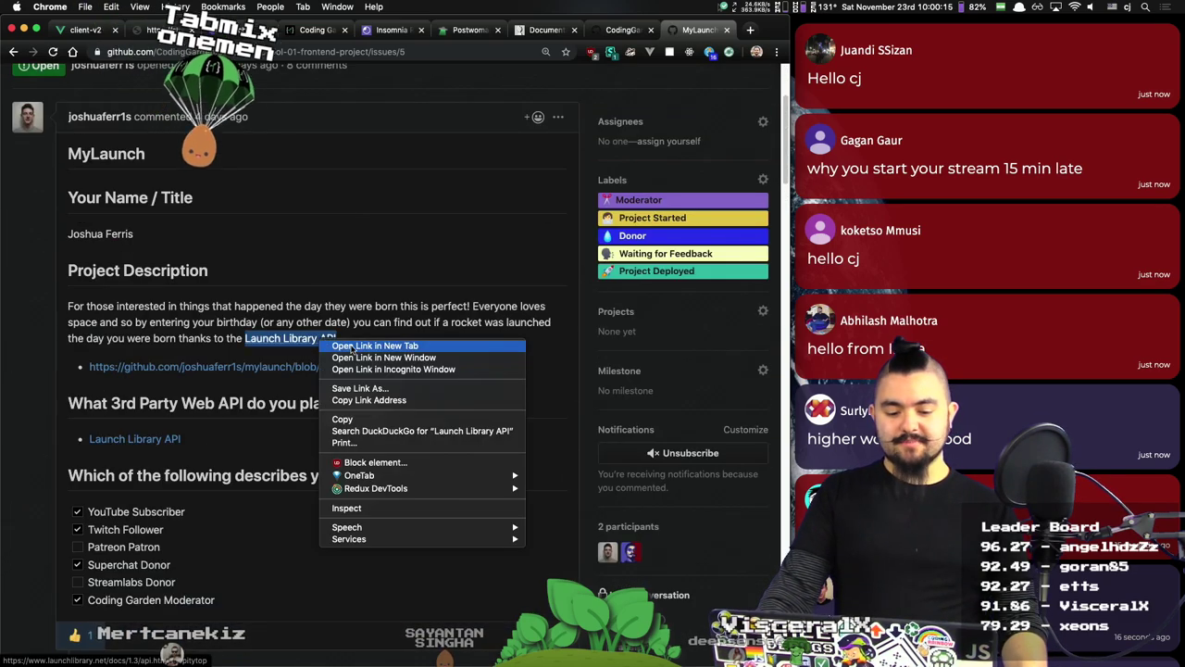
left_click(352, 346)
key("ctrl+Tab")
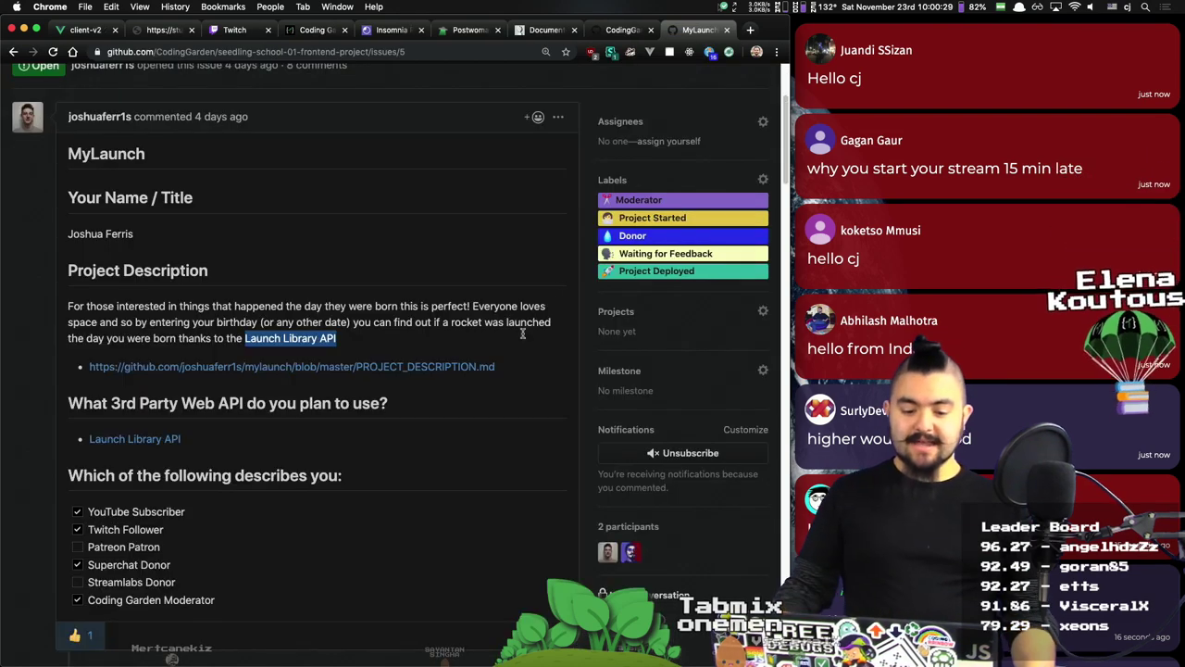
Step: Browse the API docs, then open the deployed MyLaunch site in a new tab
scroll(537, 297, "down", 10)
scroll(371, 398, "down", 20)
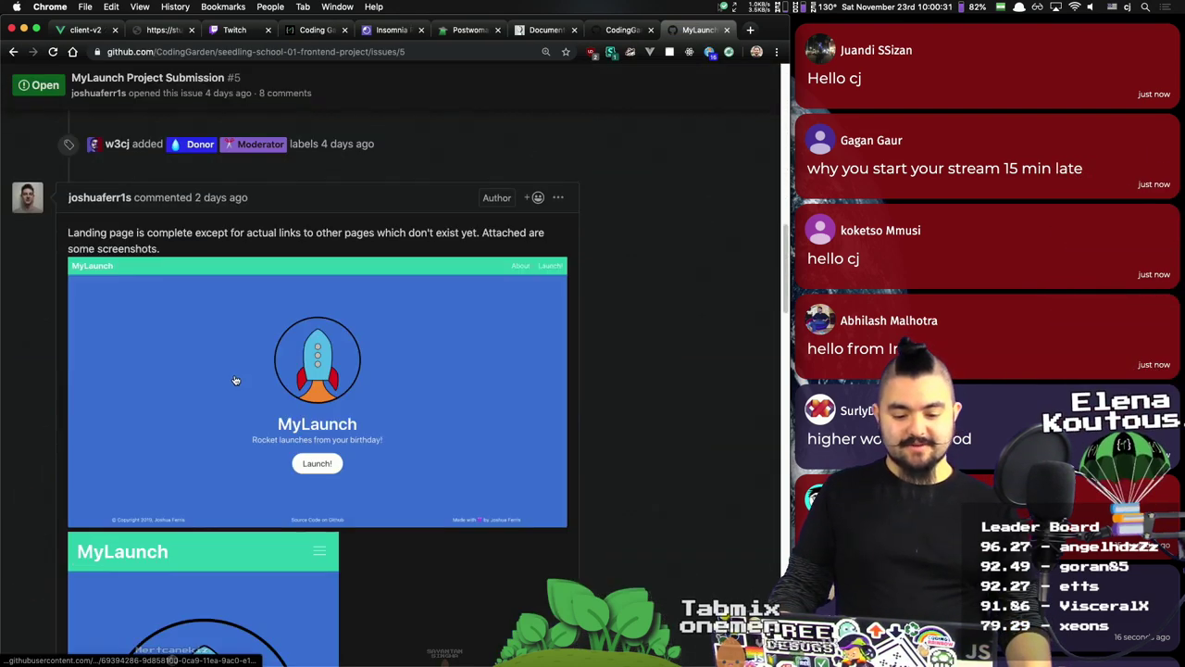
scroll(337, 408, "down", 10)
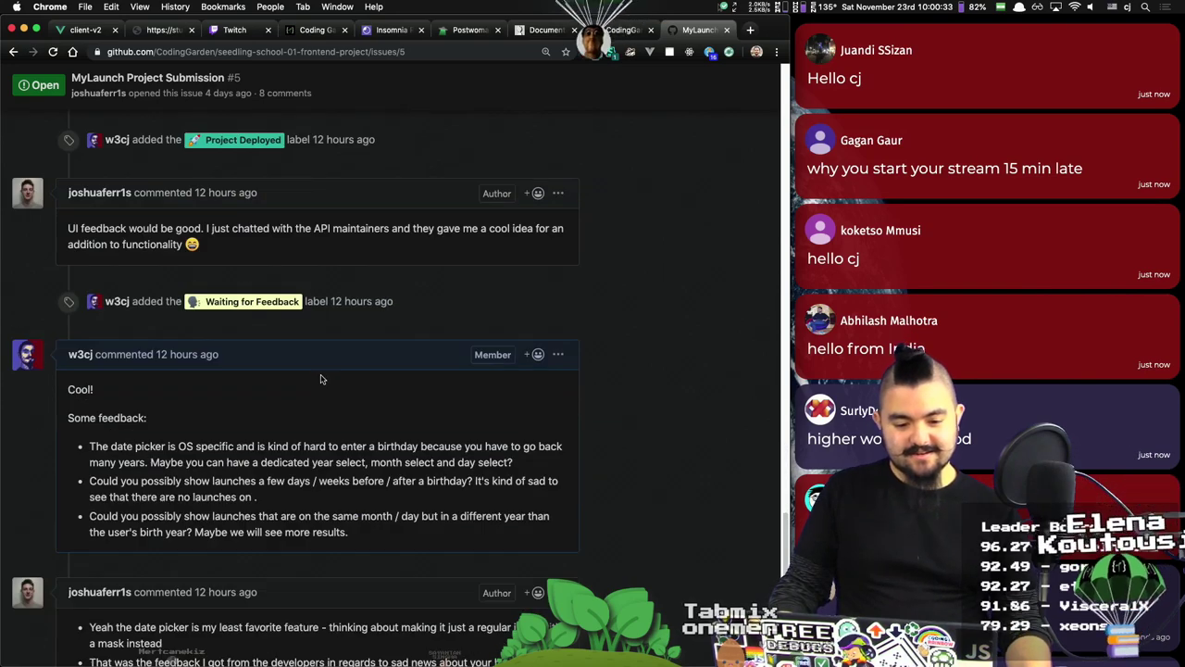
scroll(337, 407, "up", 7)
right_click(287, 256)
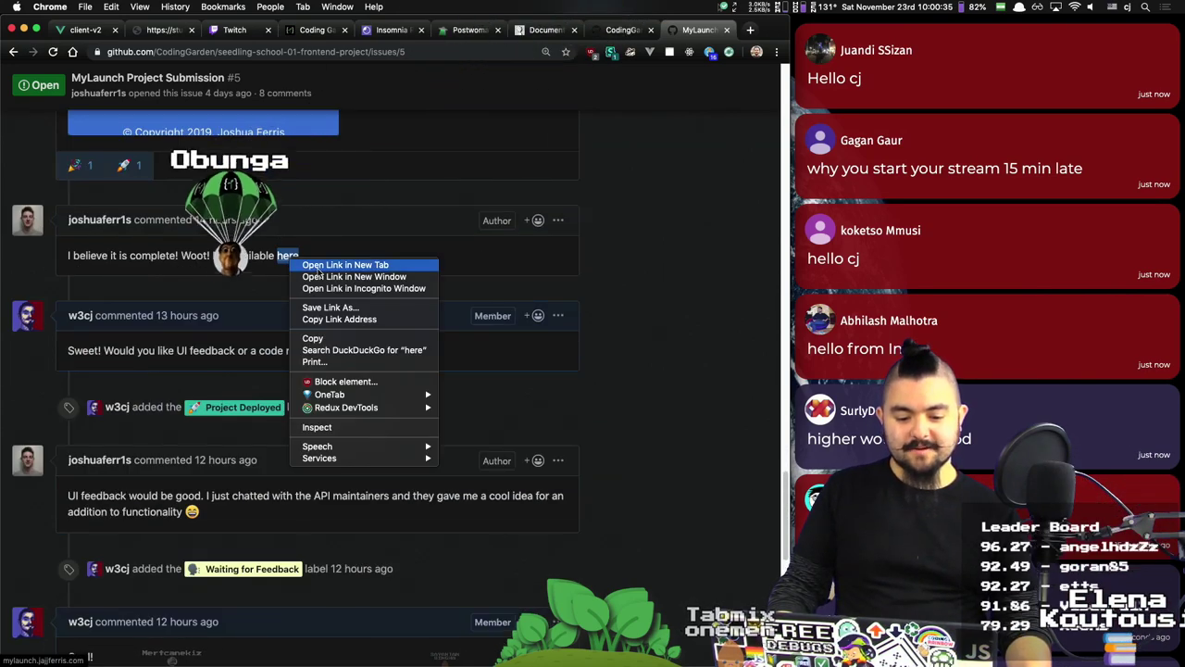
left_click(306, 265)
key("ctrl+Tab")
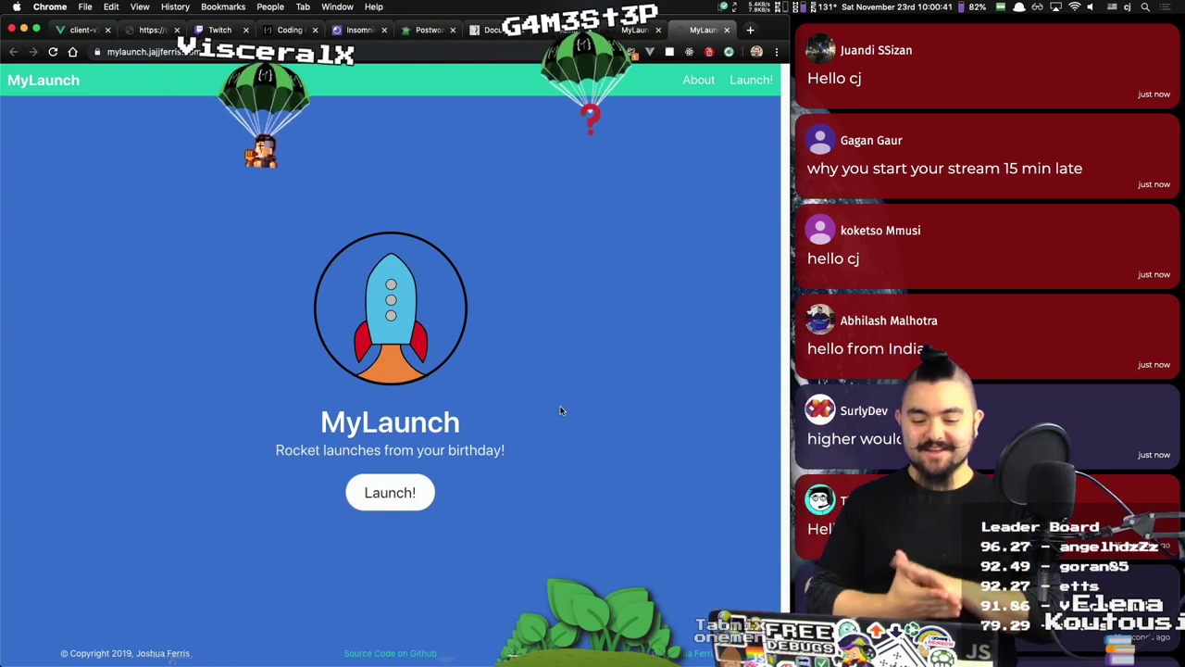
Step: Look up MyLaunch rocket launches for the birthday July 15, 1969
left_click(389, 492)
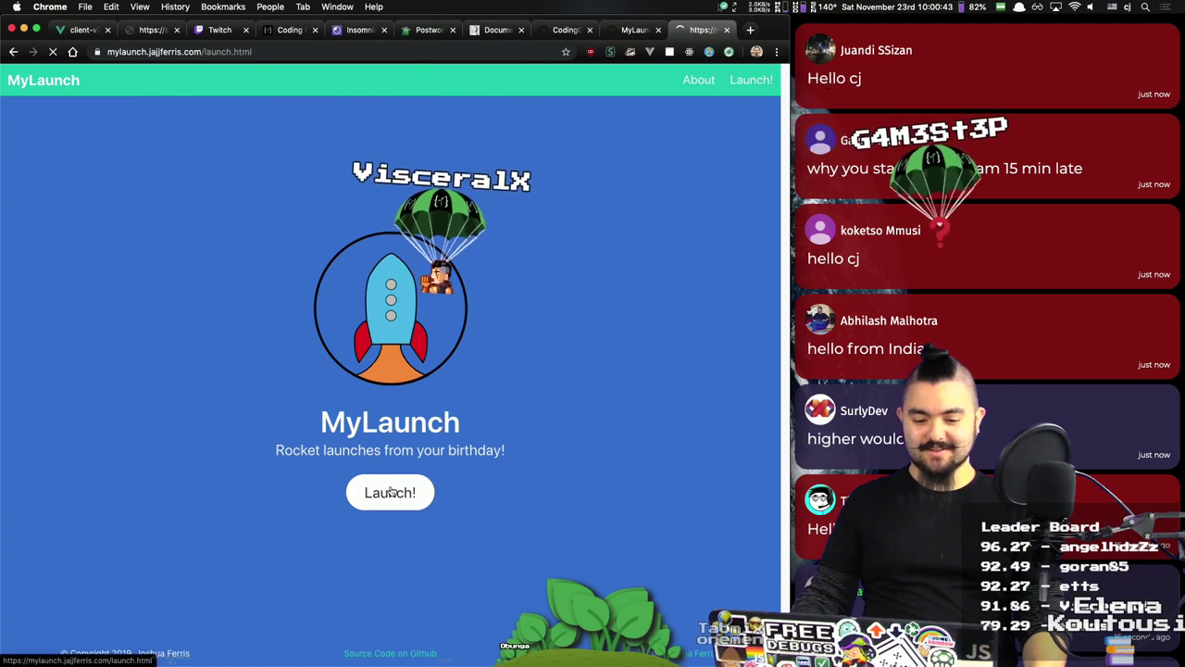
left_click(432, 359)
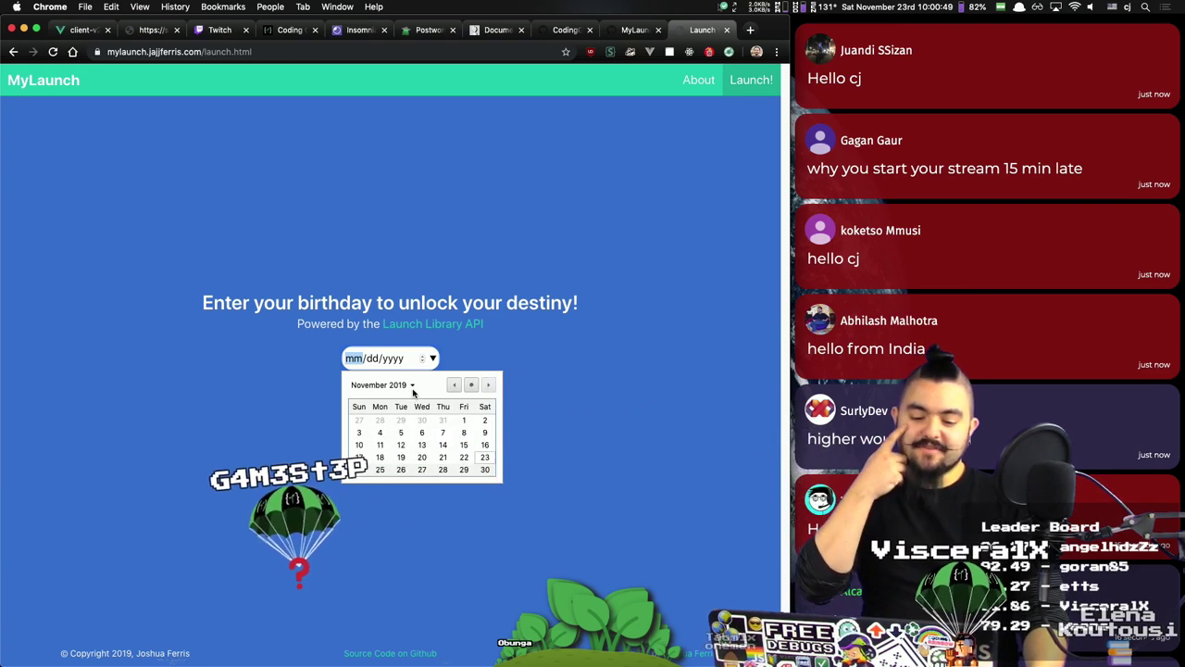
left_click(406, 387)
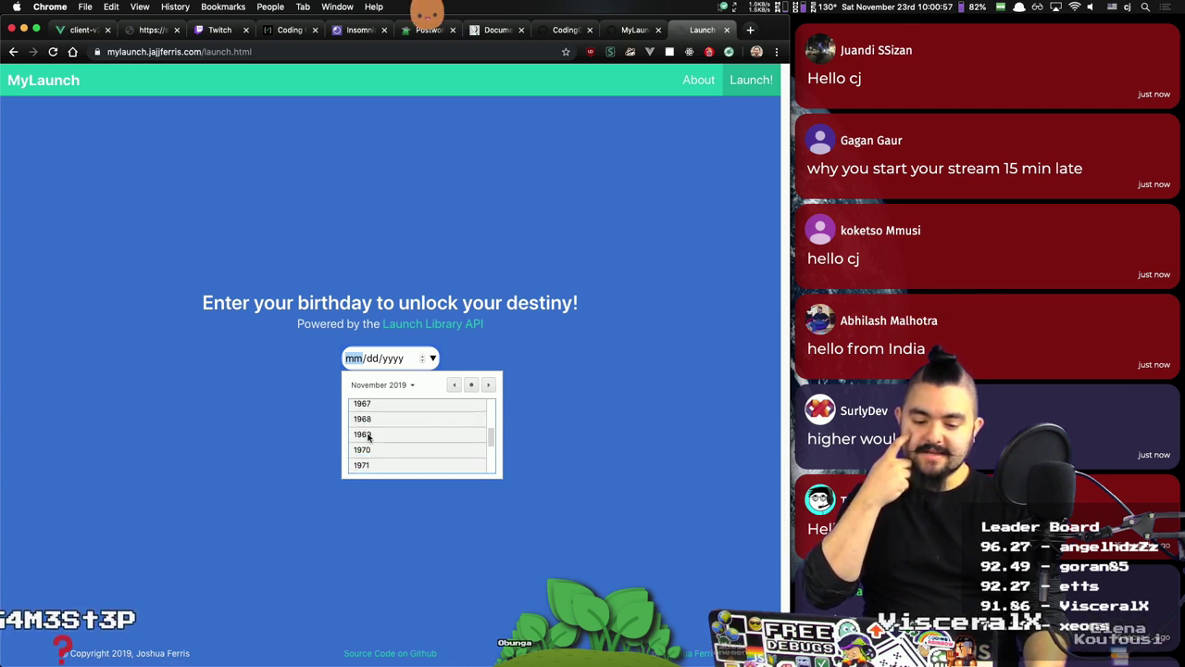
left_click(368, 434)
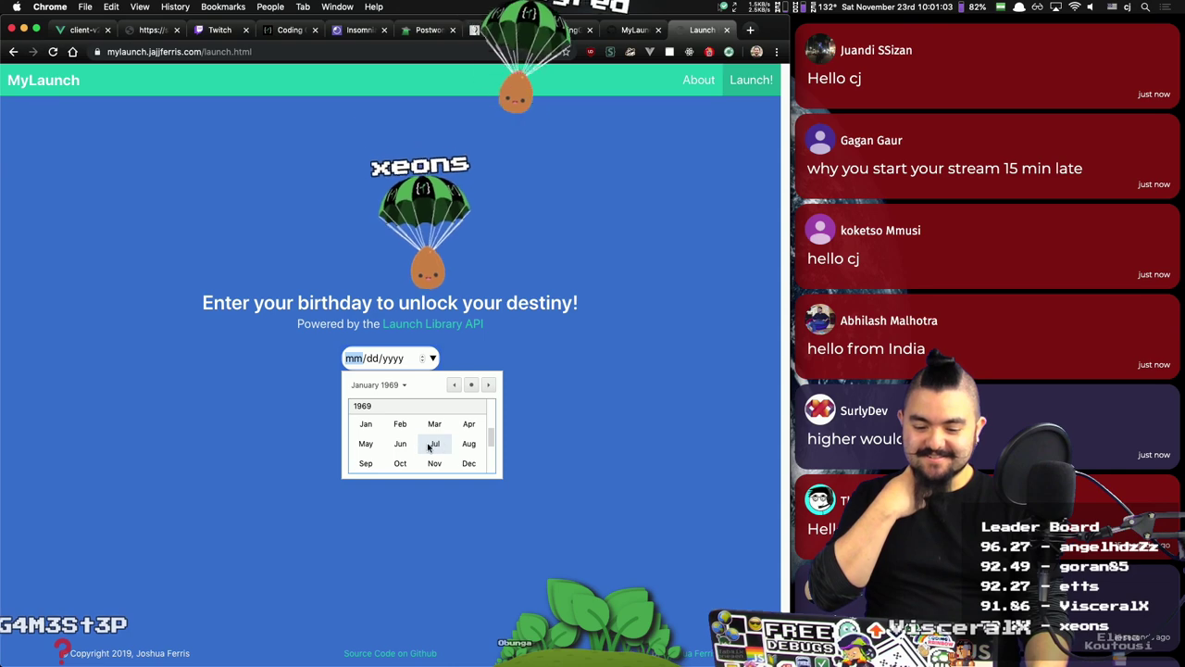
left_click(433, 446)
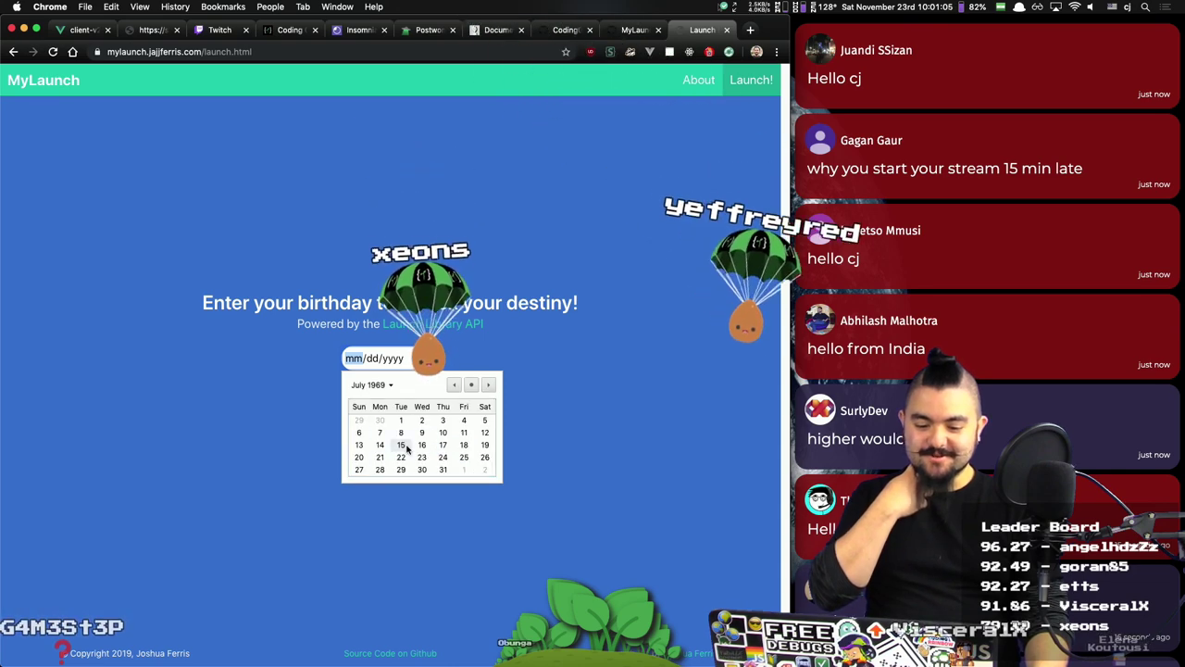
left_click(401, 445)
left_click(407, 448)
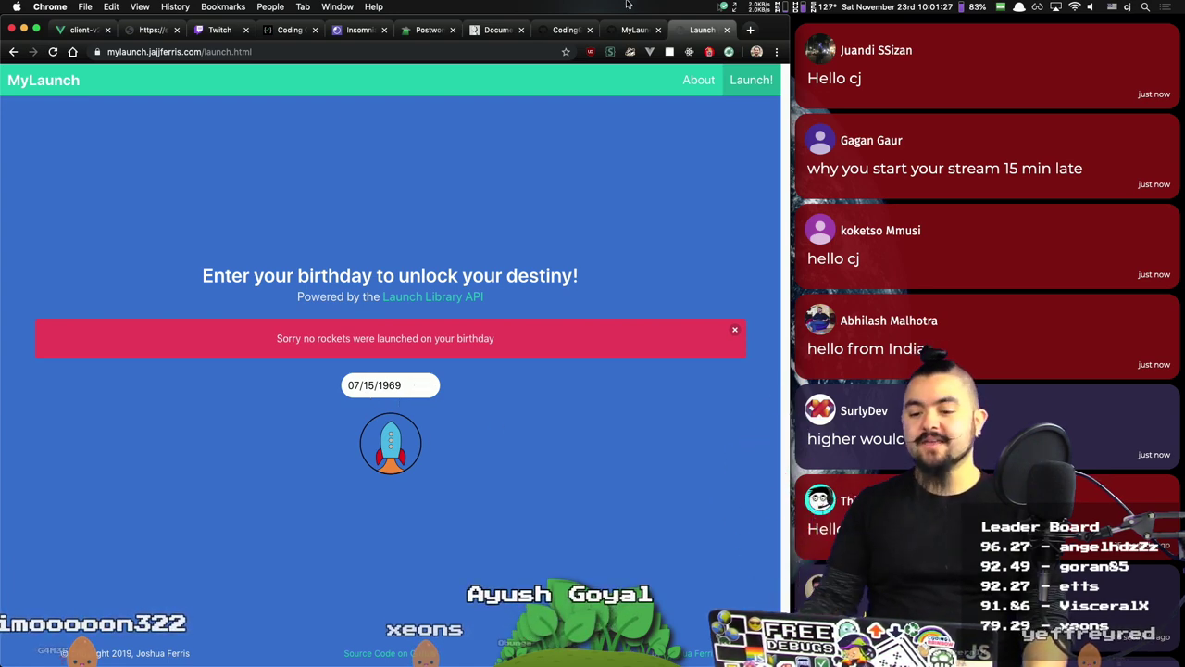
Step: Reopen the accidentally closed MyLaunch page and return to its home page
left_click(728, 30)
scroll(475, 389, "down", 3)
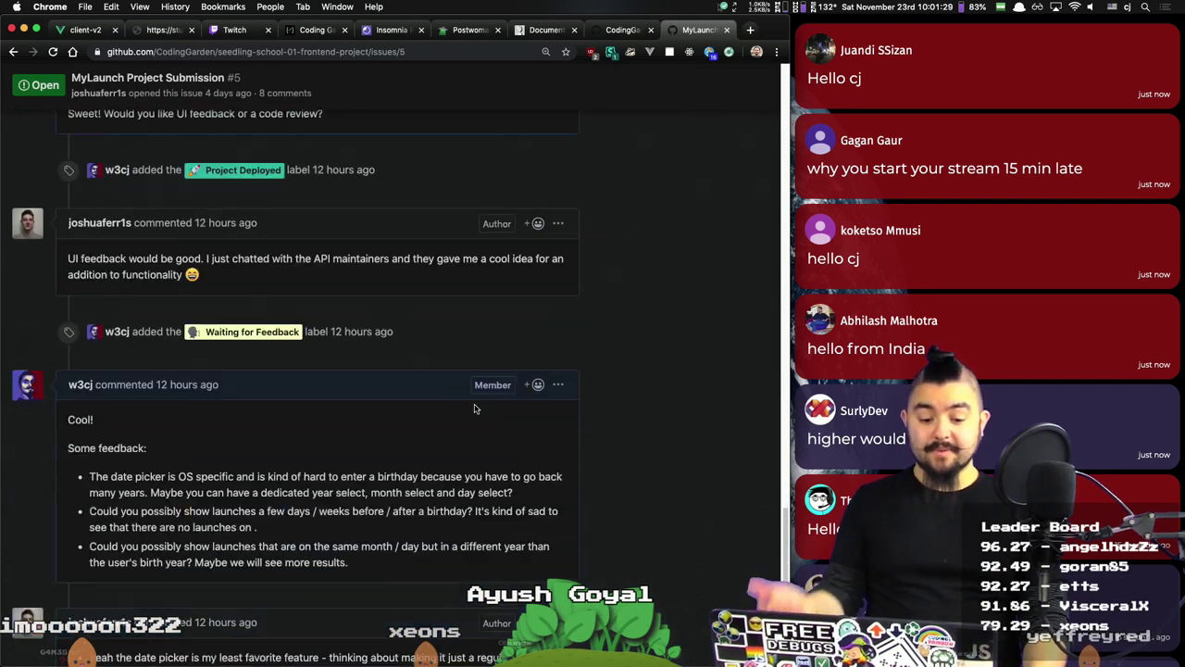
scroll(475, 389, "up", 3)
key("super+shift+t")
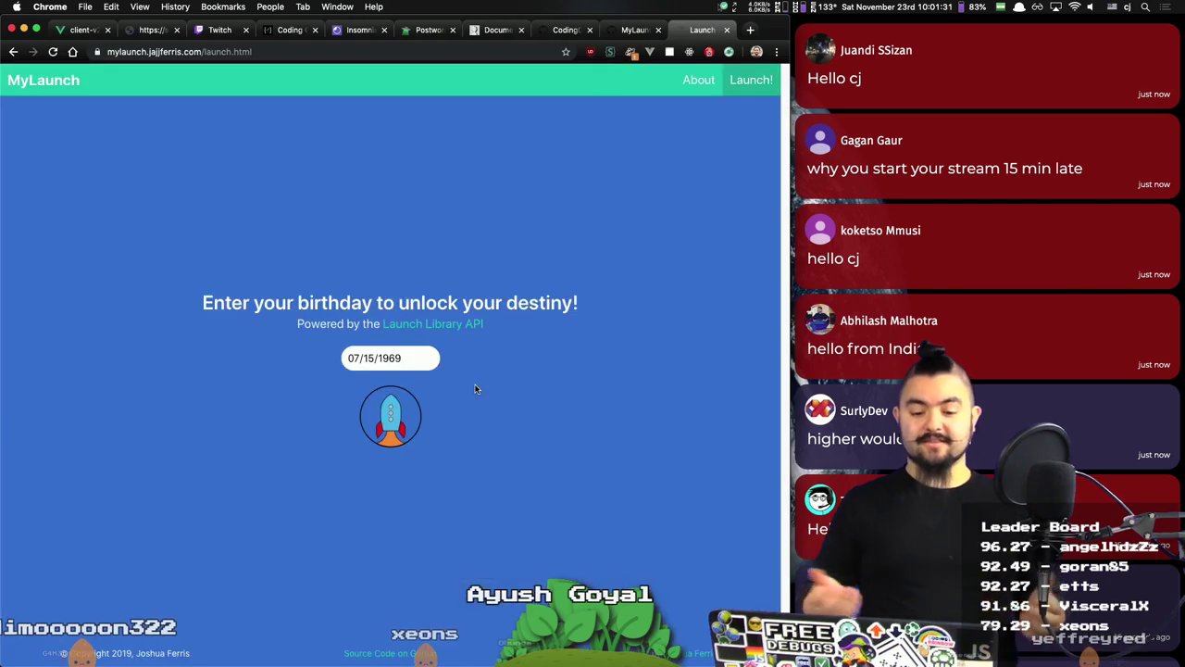
left_click(54, 93)
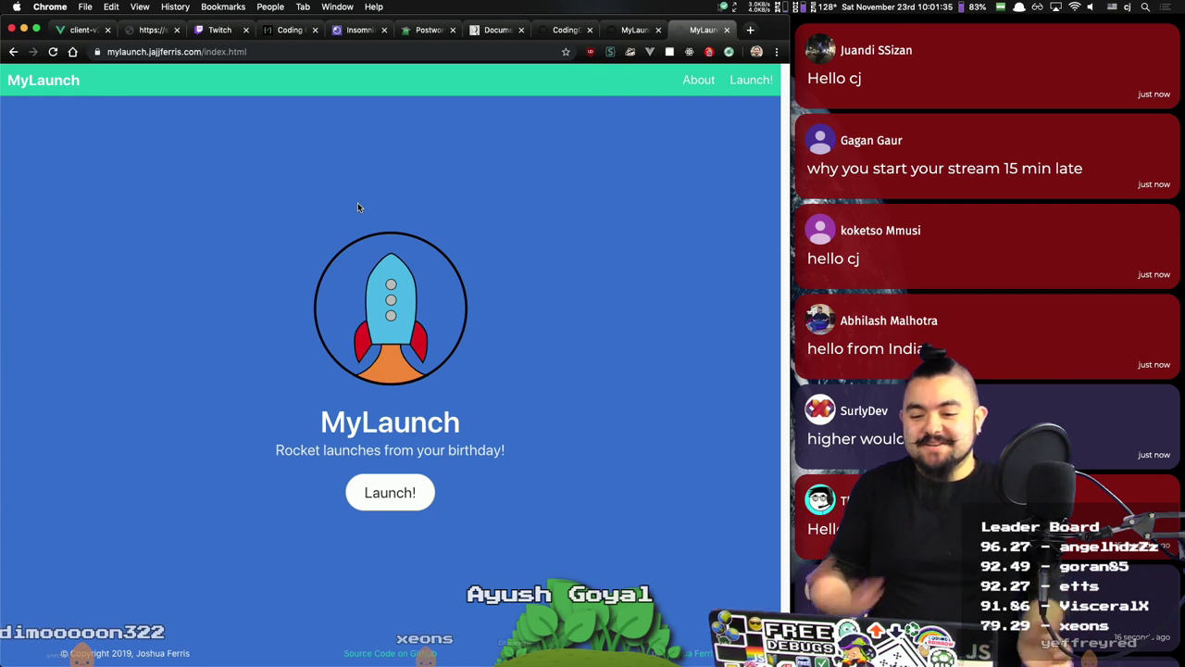
left_click(635, 28)
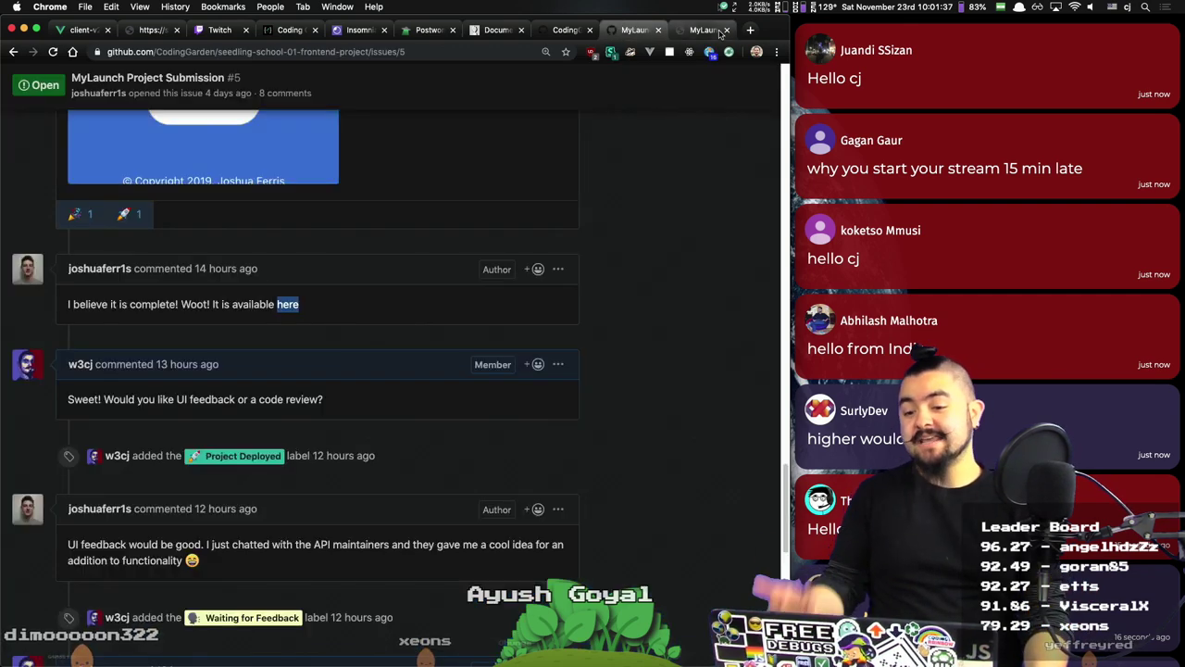
left_click(704, 30)
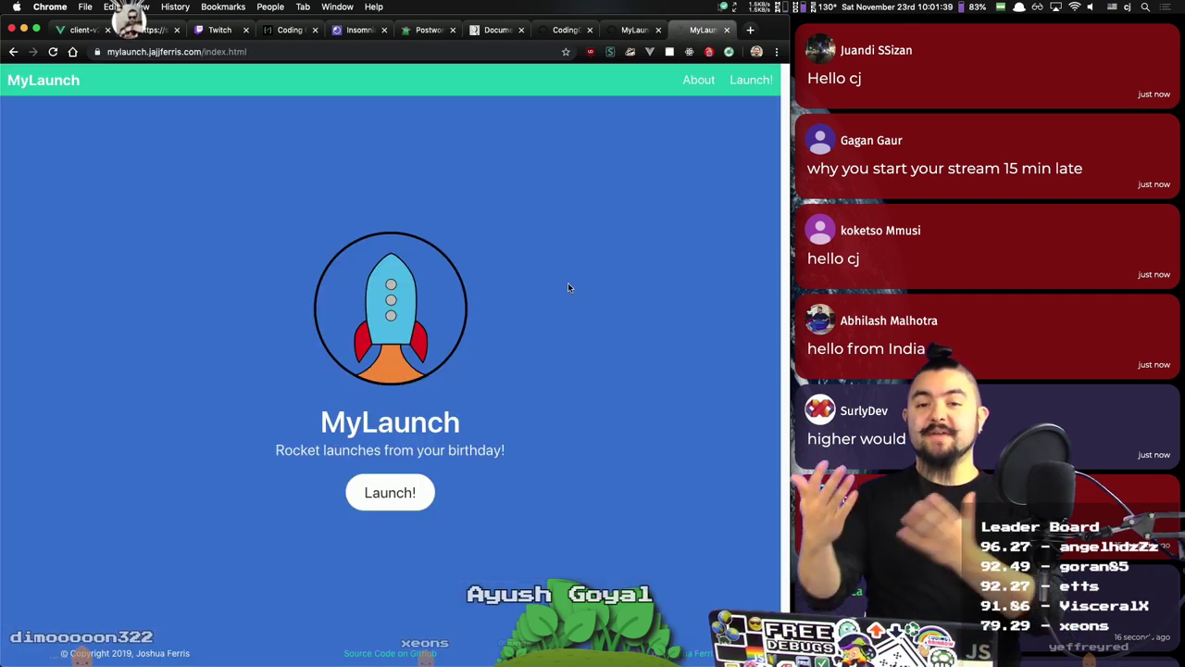
Step: Look up launches for November 12, 2019, then close MyLaunch and return to the chat queue
left_click(385, 501)
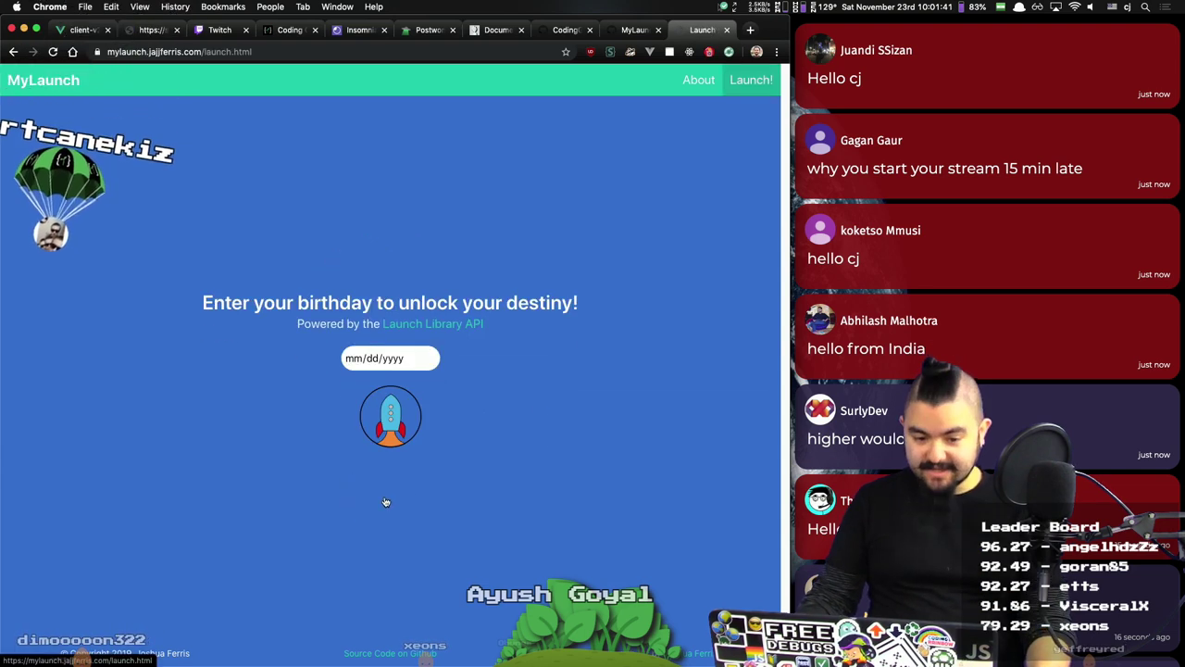
left_click(432, 358)
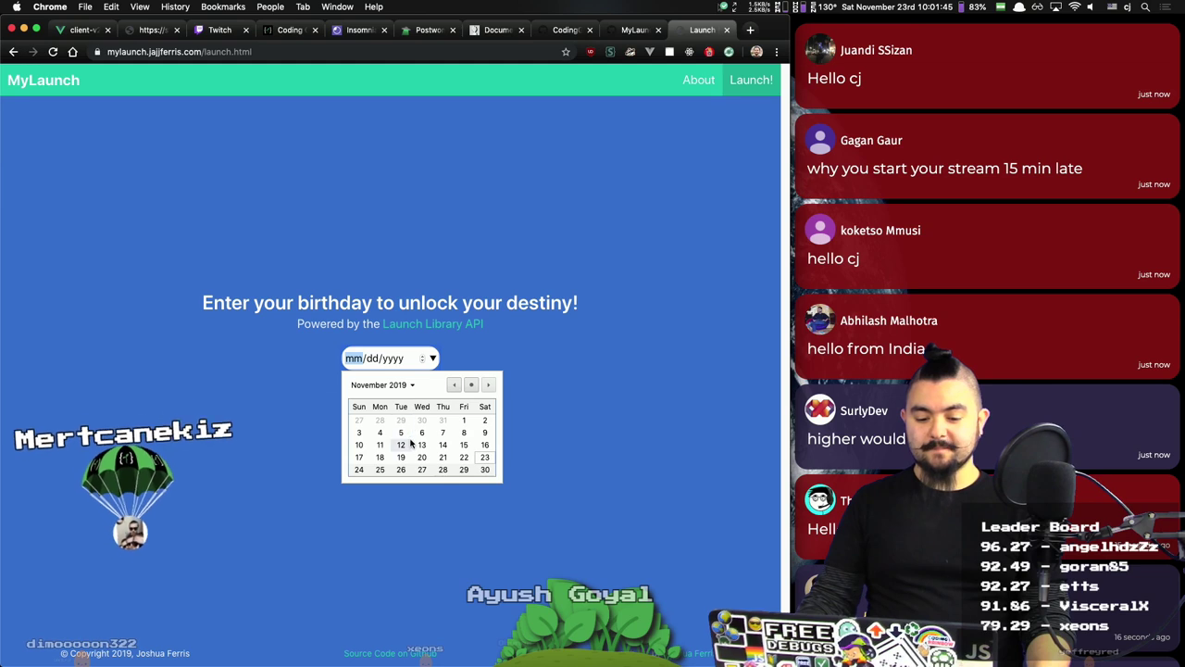
left_click(411, 443)
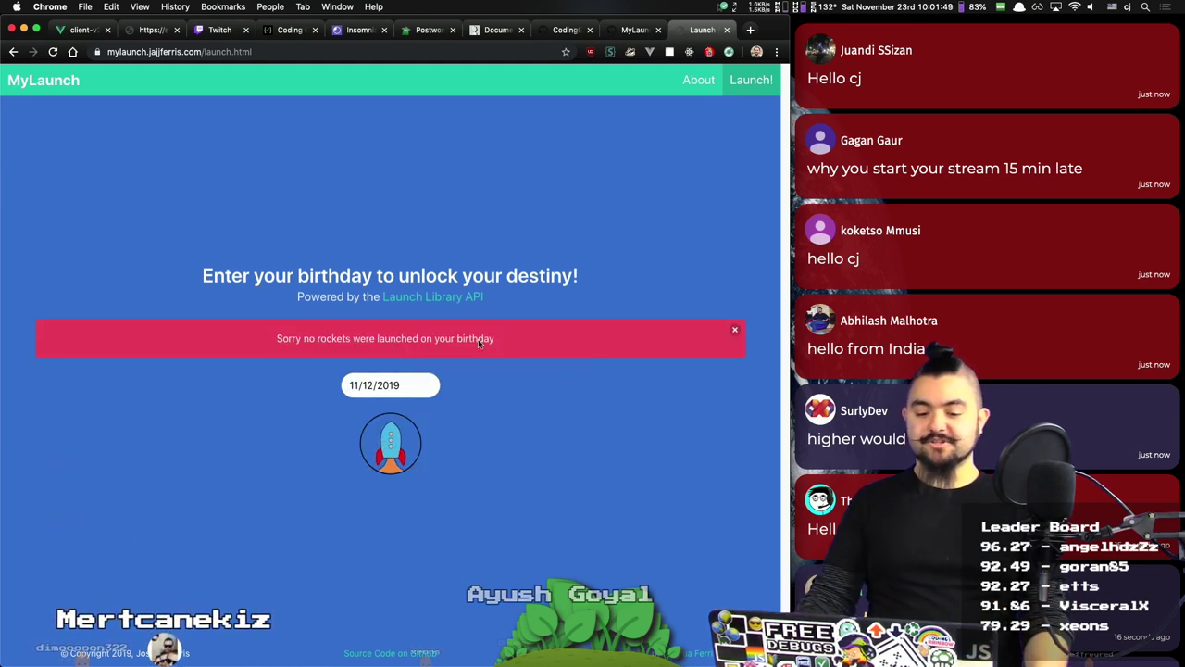
triple_click(410, 339)
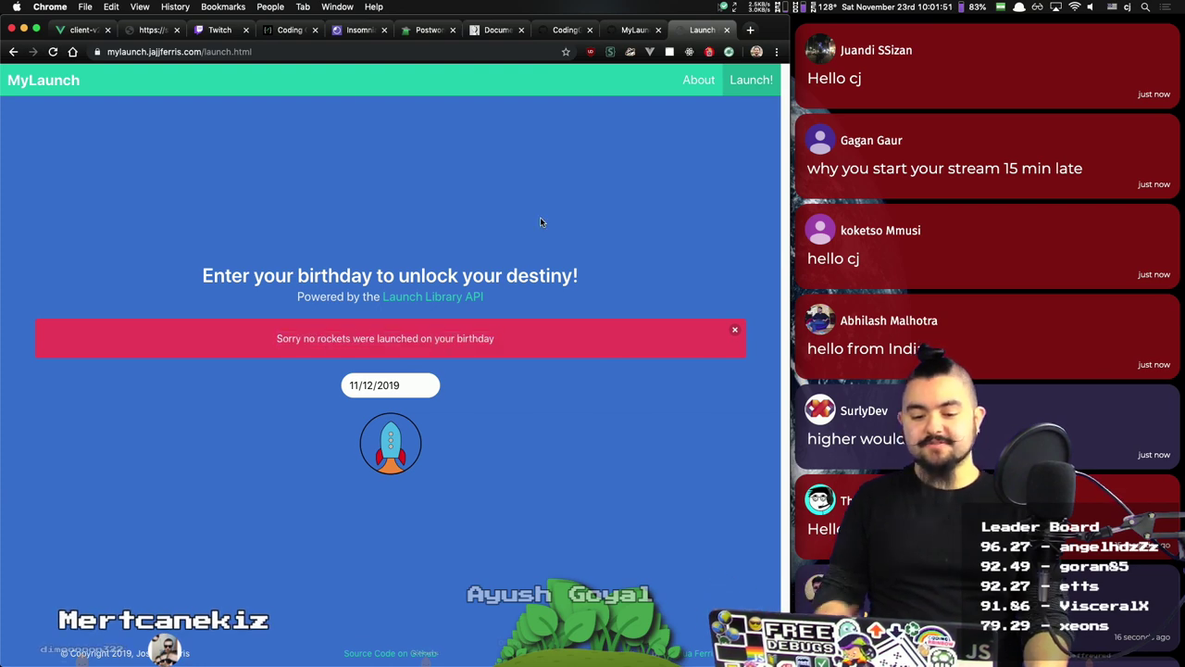
key("super+w")
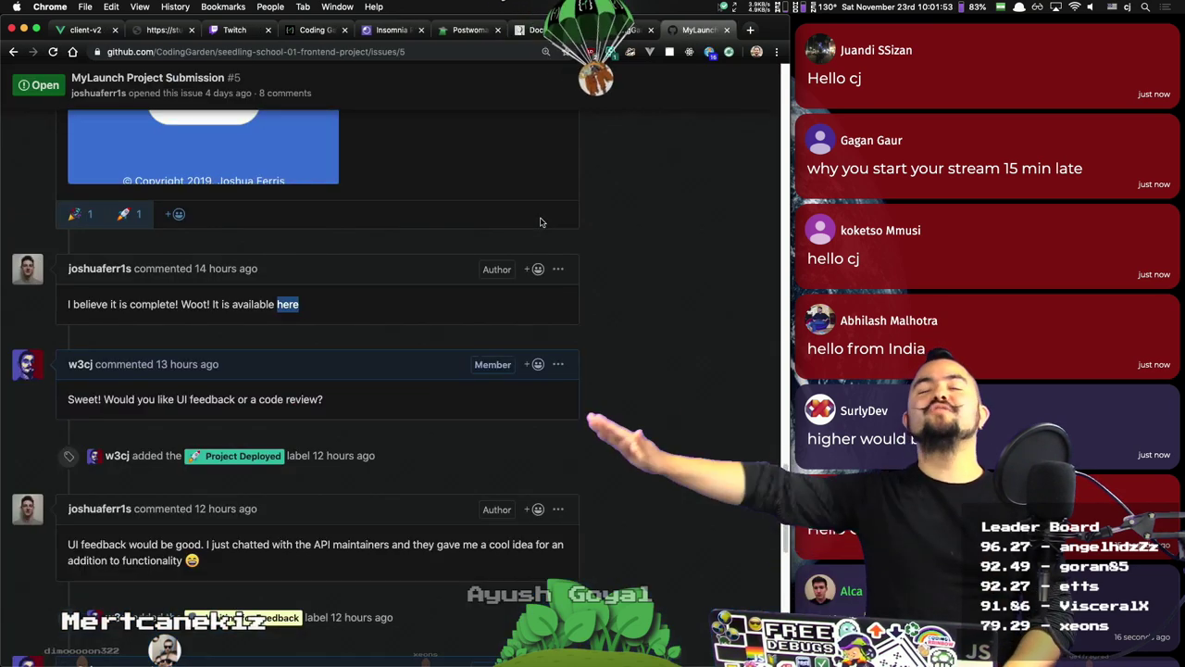
key("super+1")
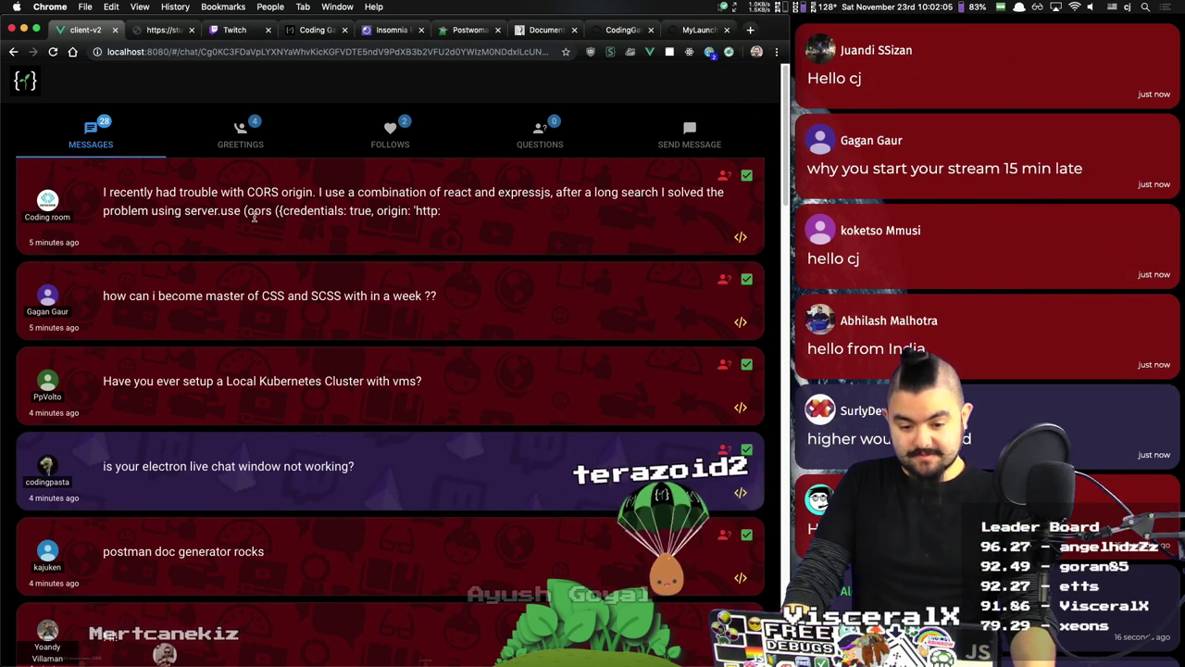
triple_click(308, 205)
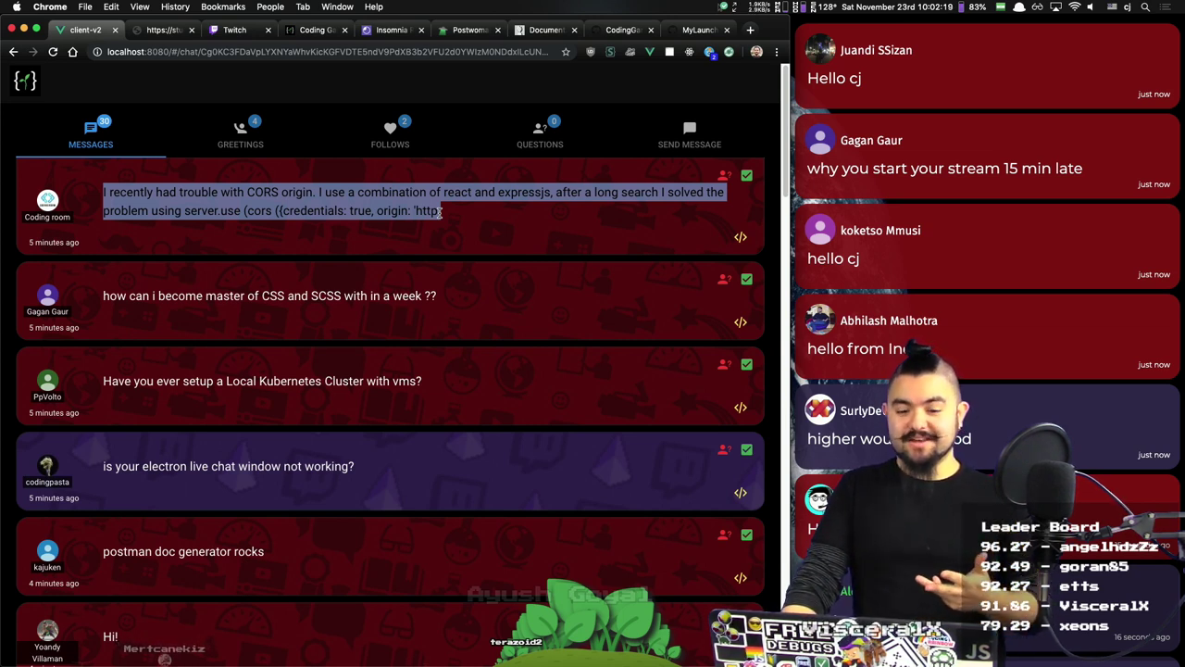
left_click(625, 27)
scroll(464, 272, "up", 10)
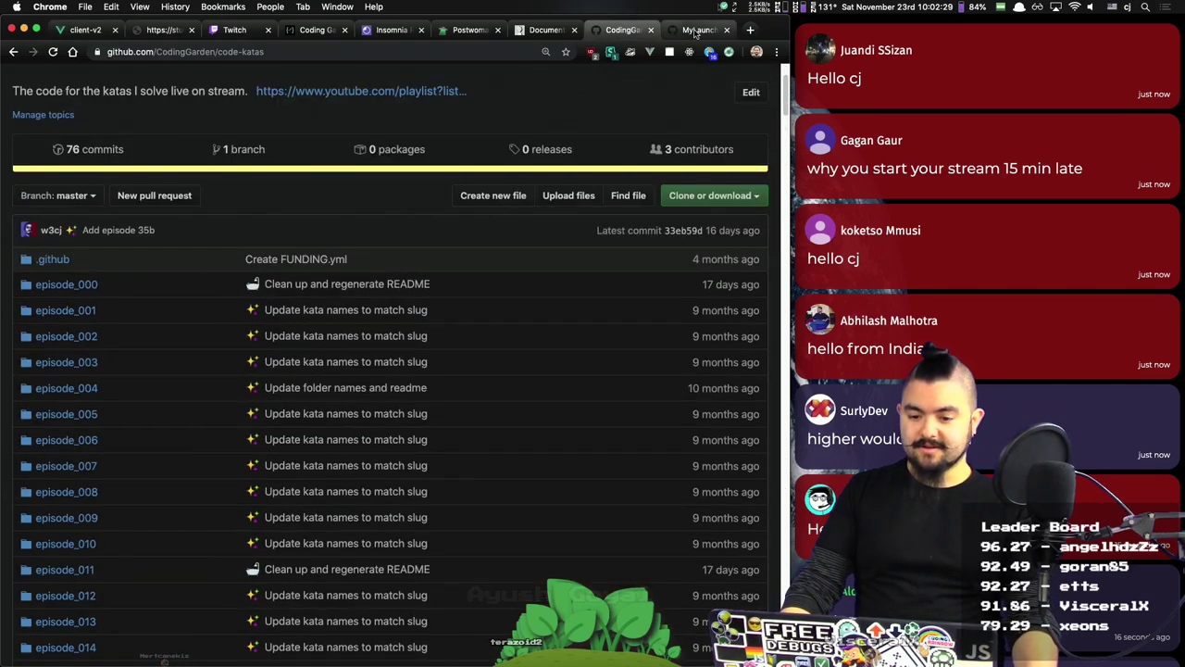
left_click(696, 30)
scroll(185, 211, "up", 15)
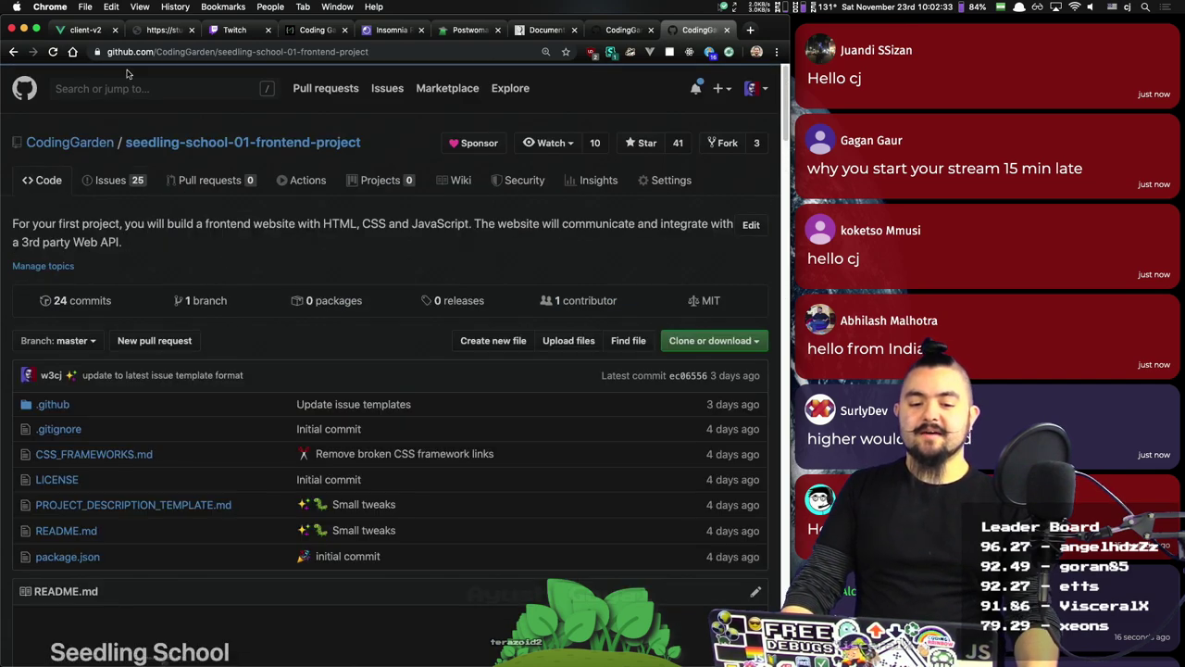
left_click(86, 35)
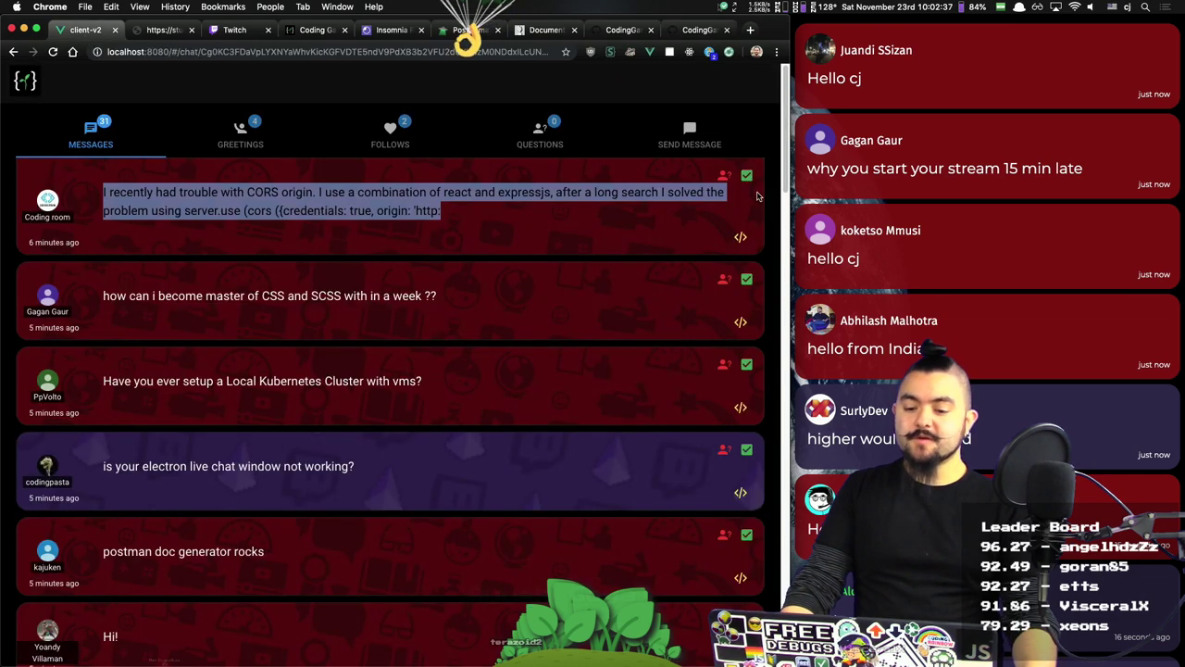
Step: Approve the CORS, CSS and Kubernetes questions from the queue
left_click(745, 177)
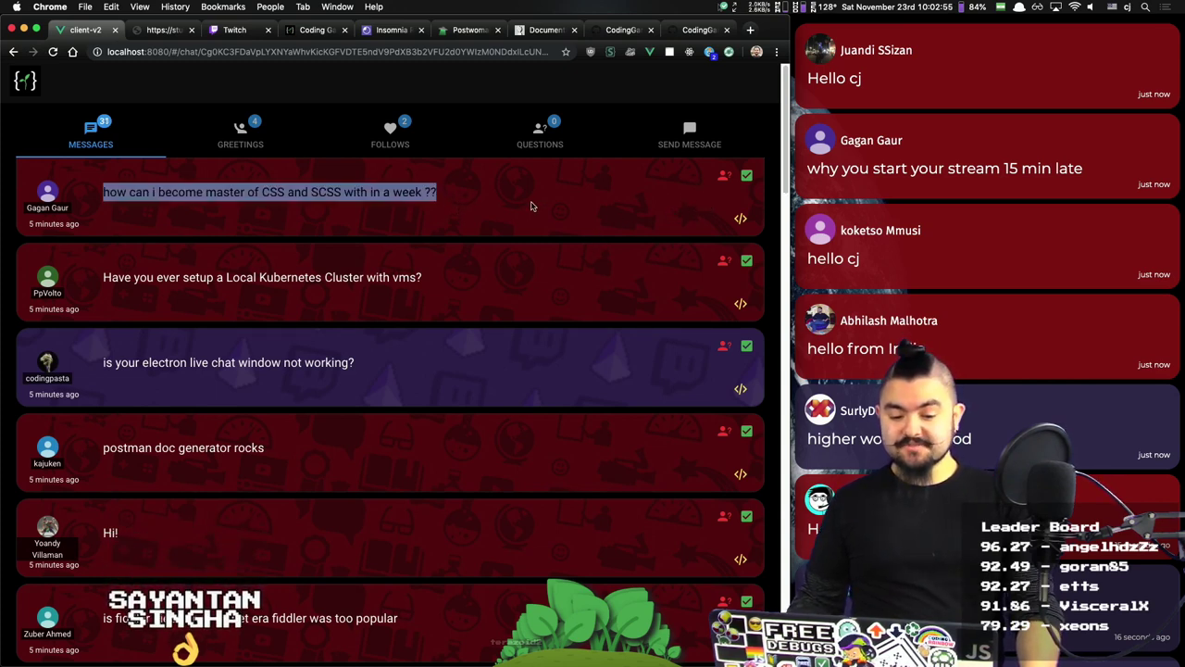
left_click(654, 209)
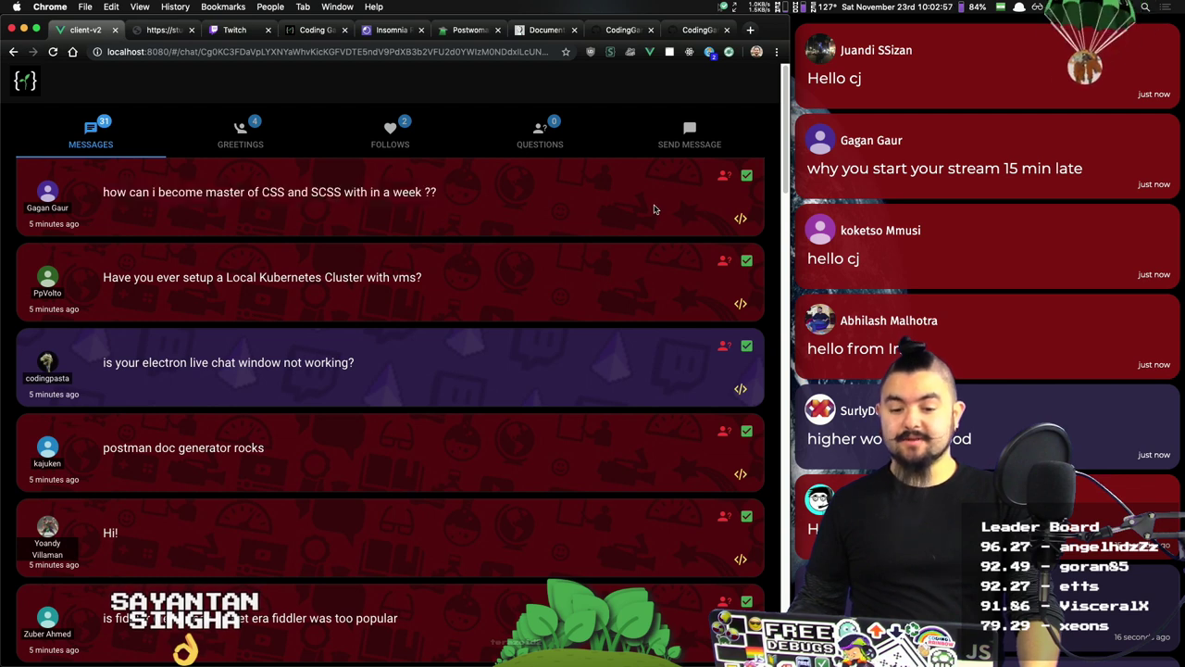
left_click(747, 179)
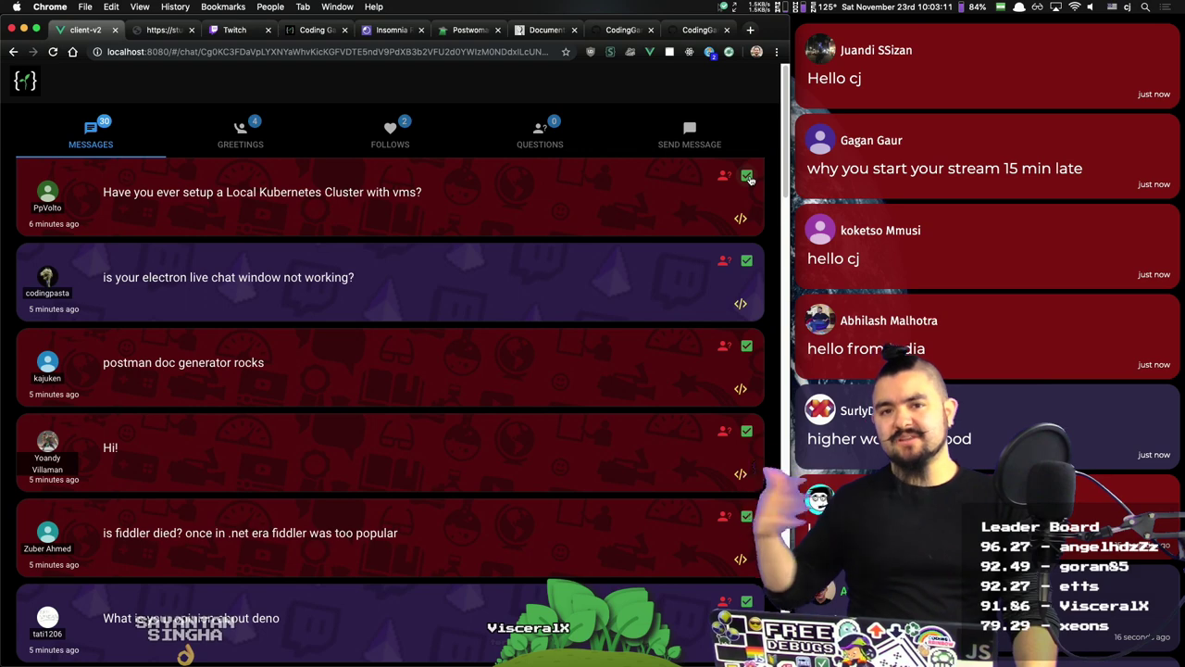
left_click(747, 176)
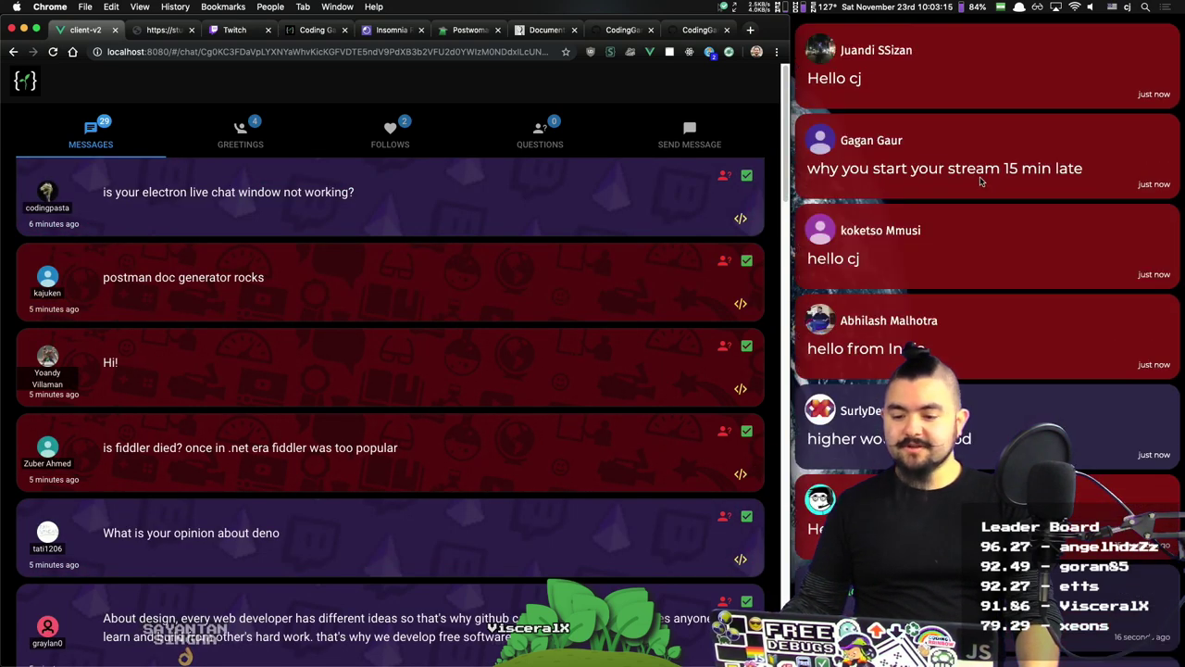
Step: Reload the live chat overlay, then clear the Electron, postman and 'Hi!' messages
left_click(946, 182)
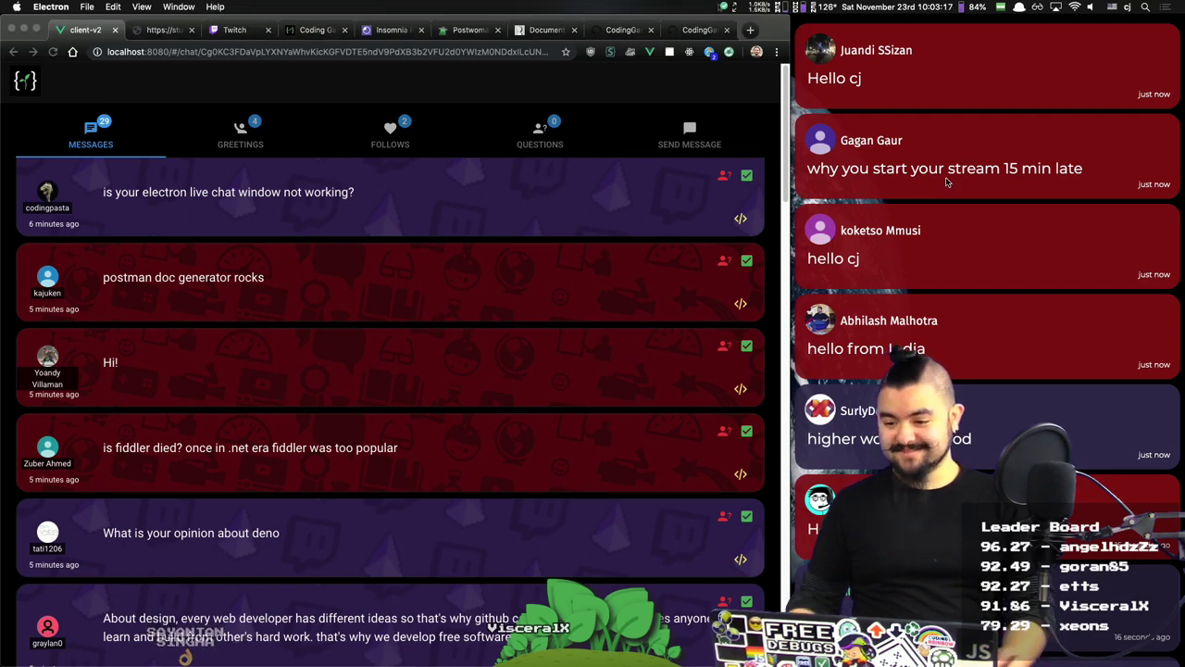
key("super+r")
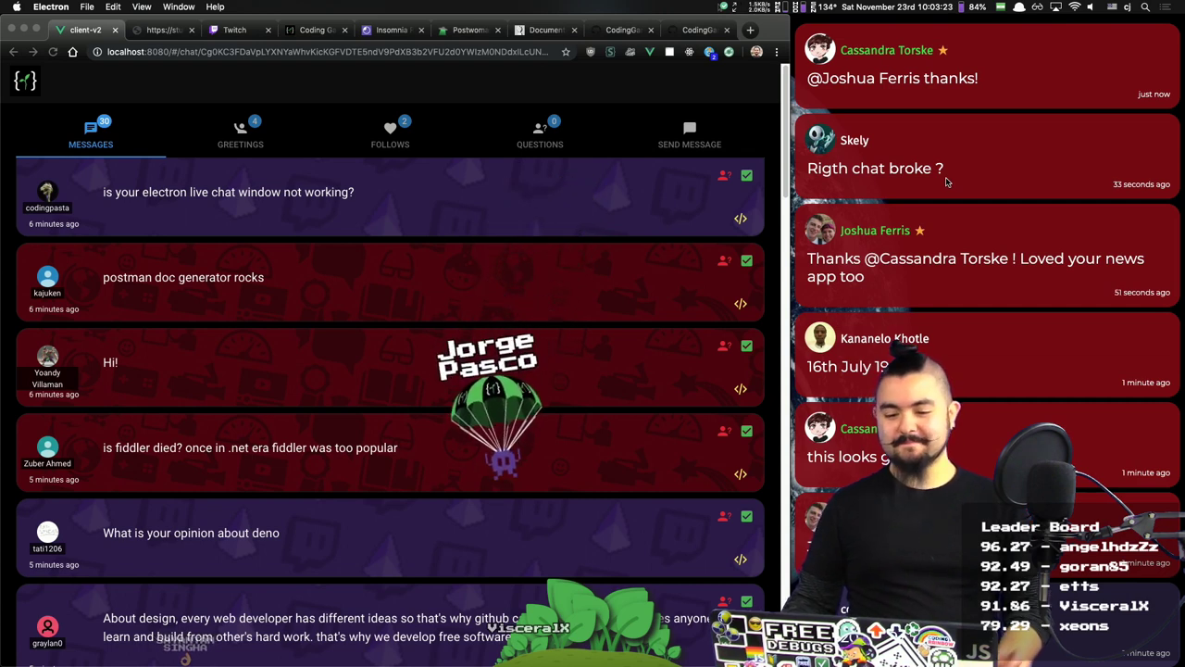
left_click(747, 175)
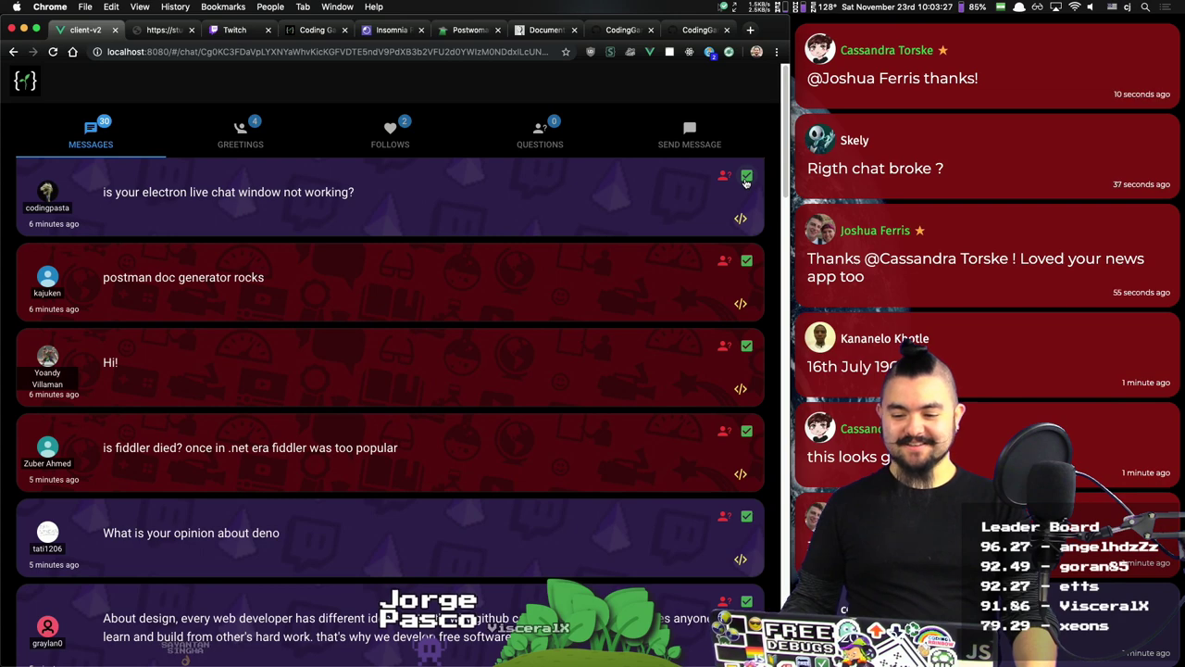
left_click(746, 178)
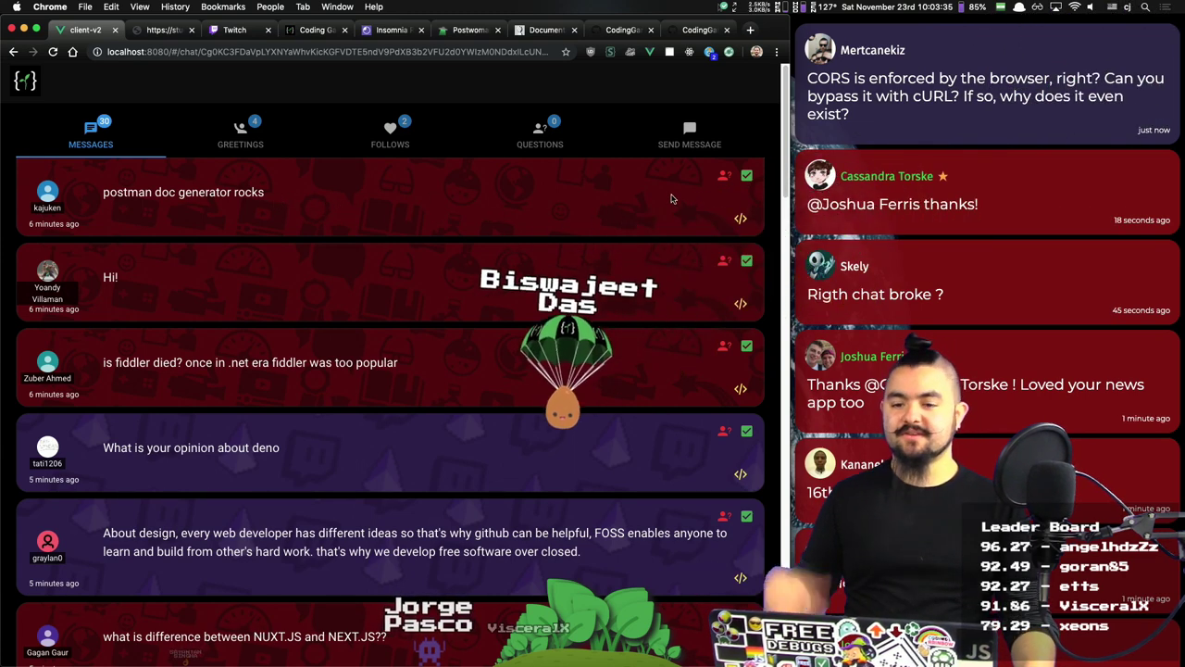
left_click(747, 176)
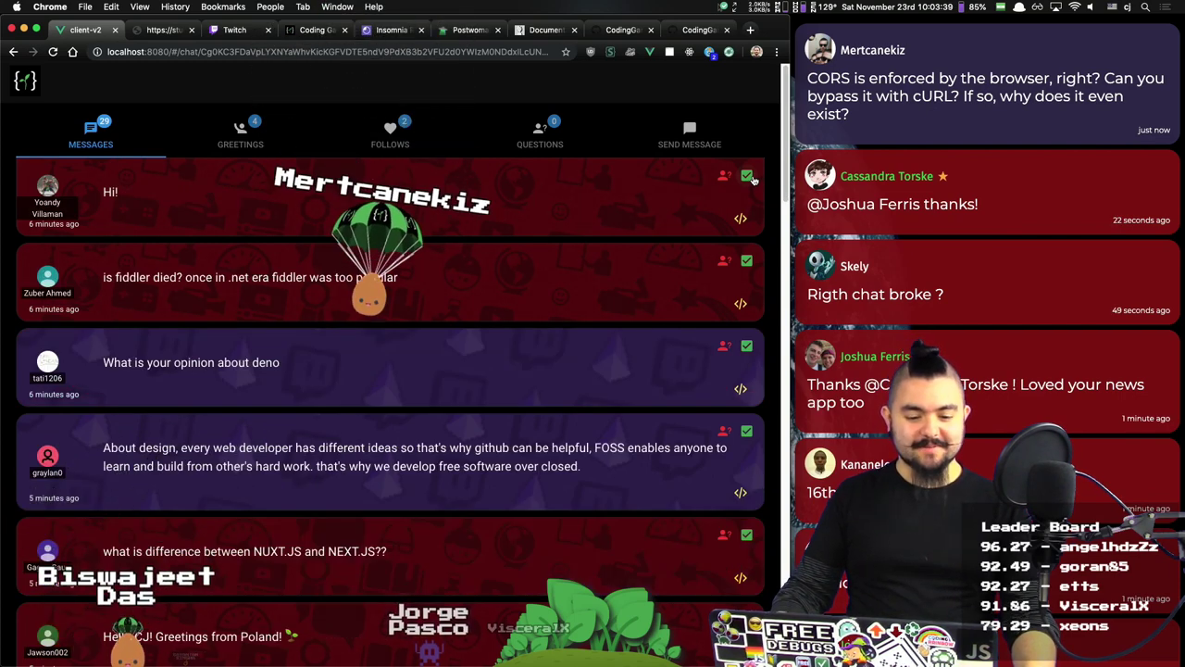
left_click(748, 177)
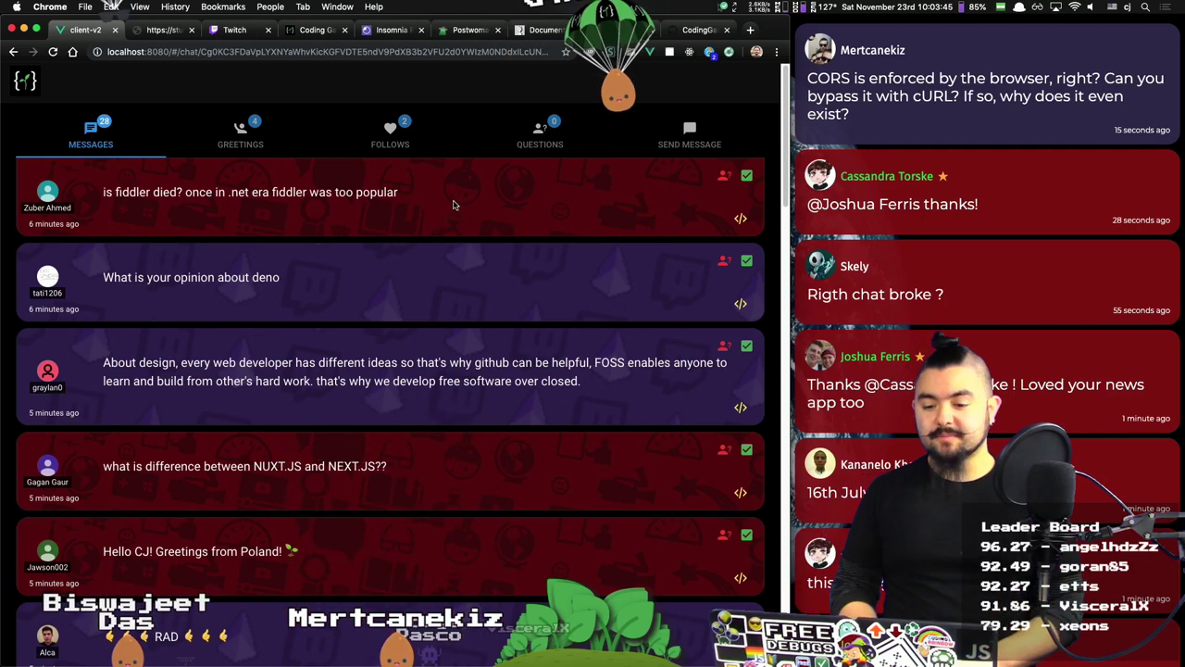
Step: Search the web for 'fiddler', browse the telerik.com/fiddler page, then close that tab
key("super+t")
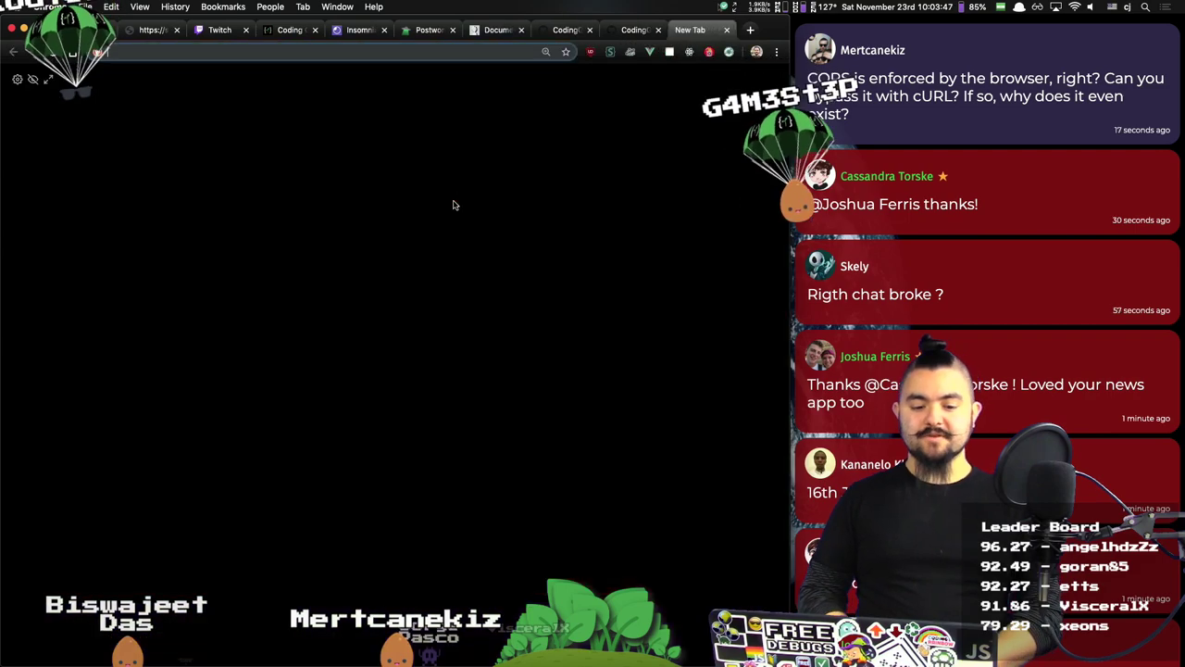
type("fiddler")
key("Return")
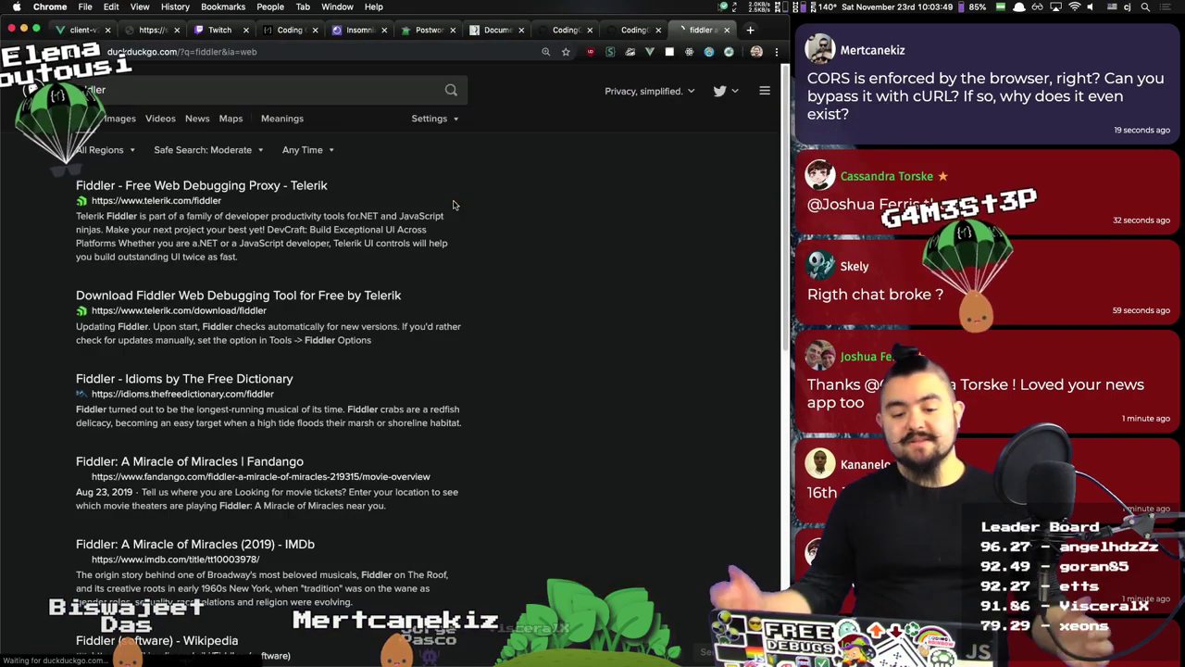
left_click(197, 188)
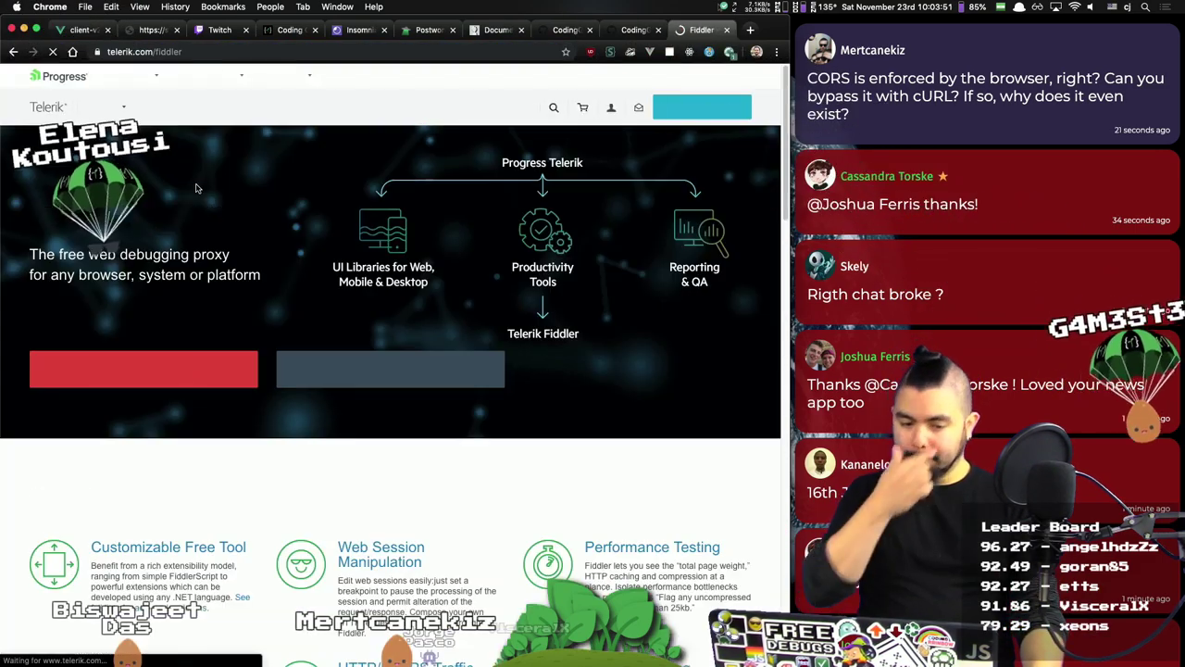
scroll(344, 303, "down", 5)
scroll(345, 303, "down", 10)
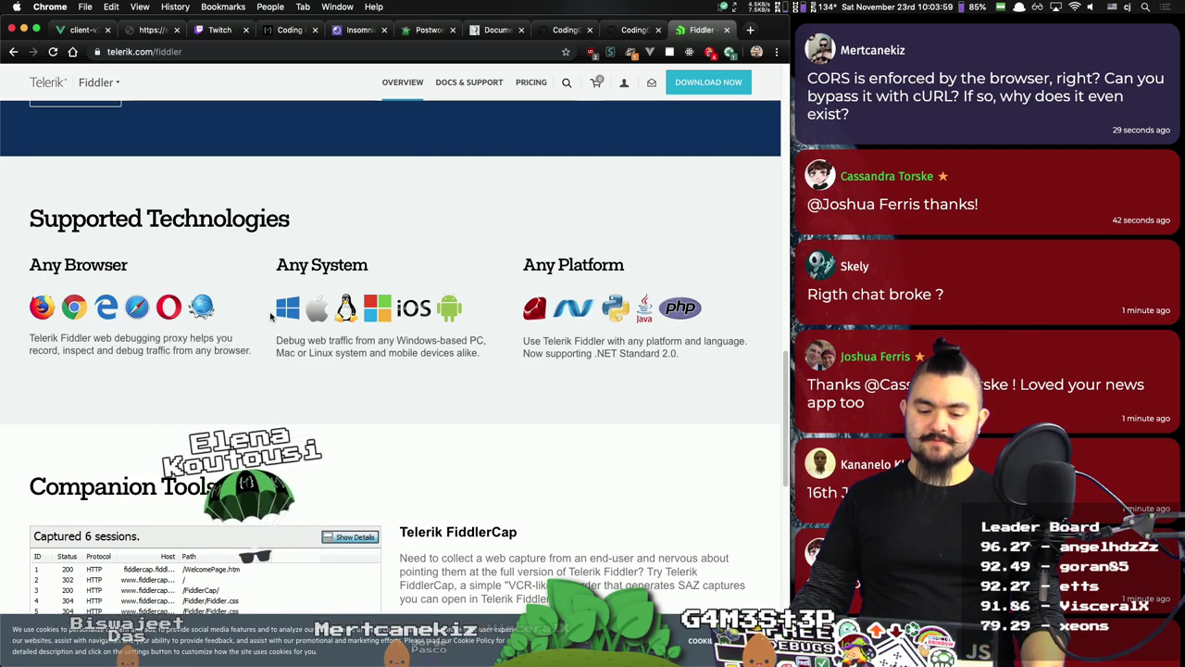
scroll(407, 318, "down", 6)
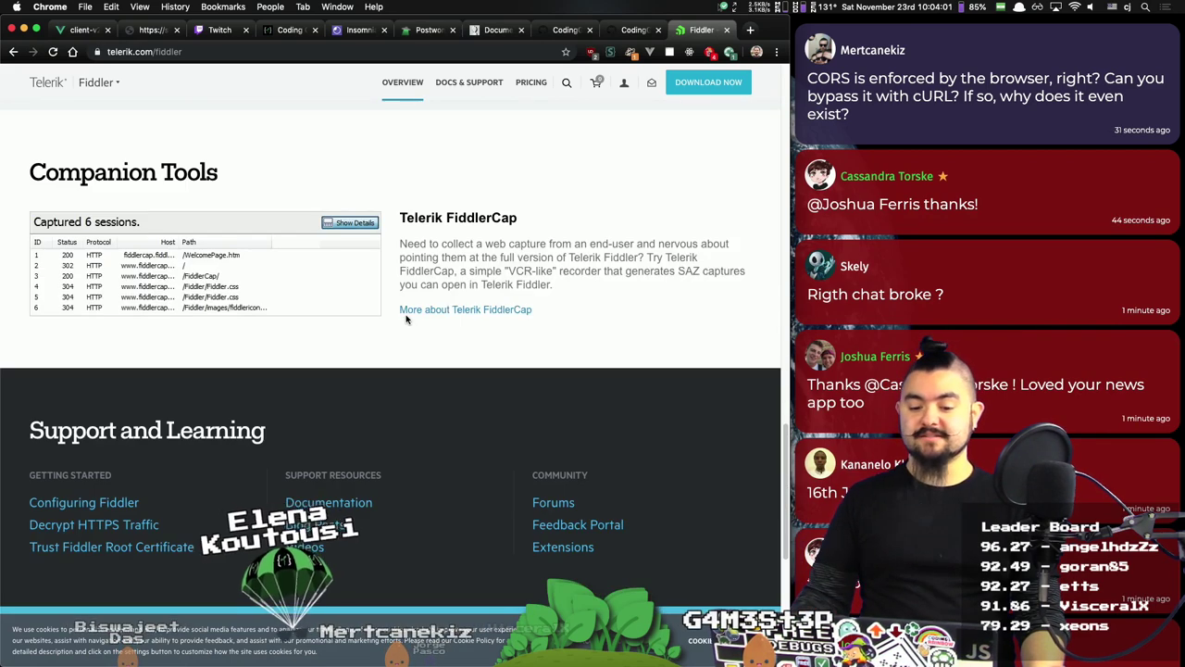
scroll(407, 319, "up", 10)
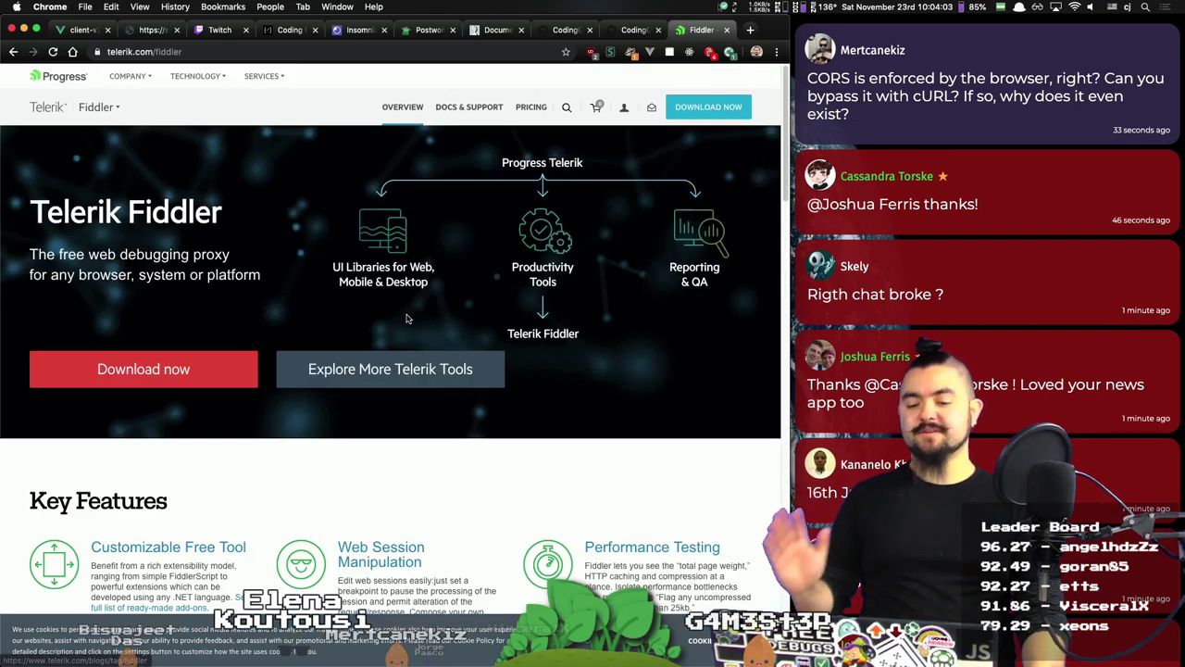
key("super+w")
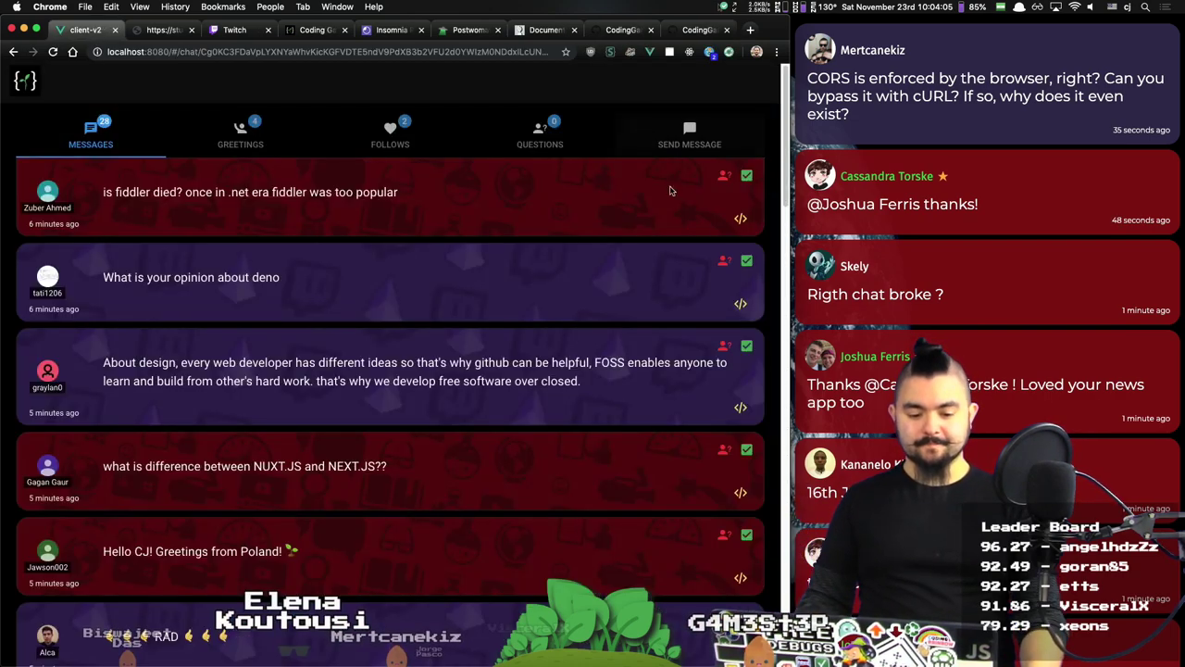
Step: Clear the fiddler question, search DuckDuckGo for 'deno', and open deno.land and its contributors graph
left_click(748, 178)
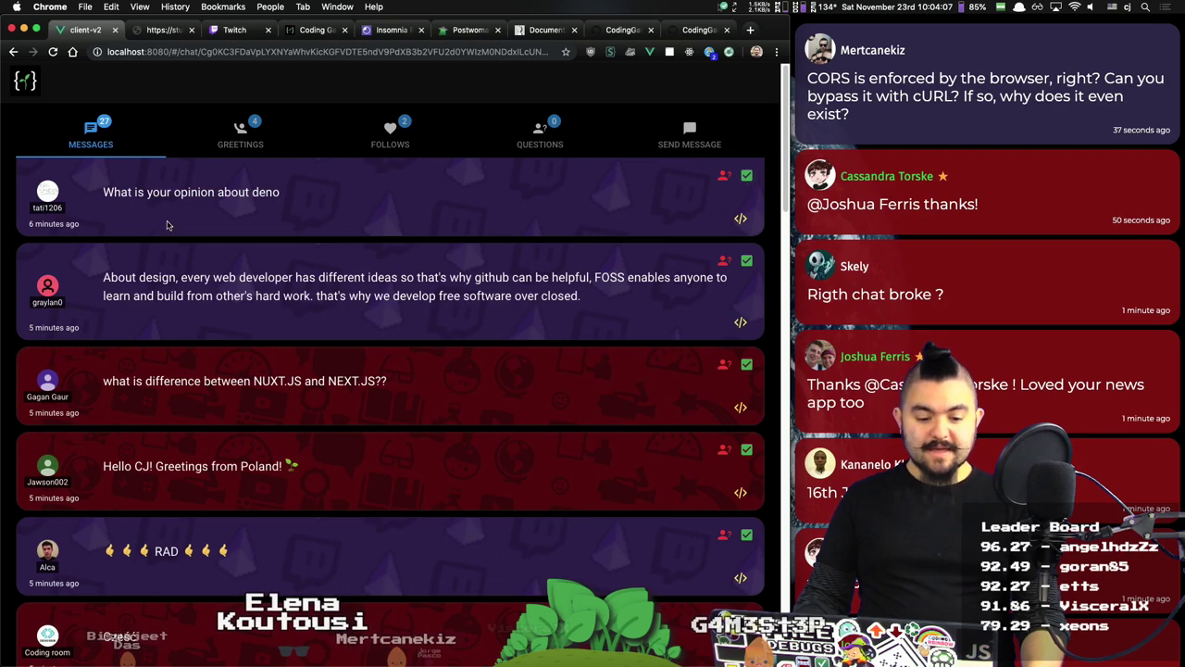
right_click(271, 191)
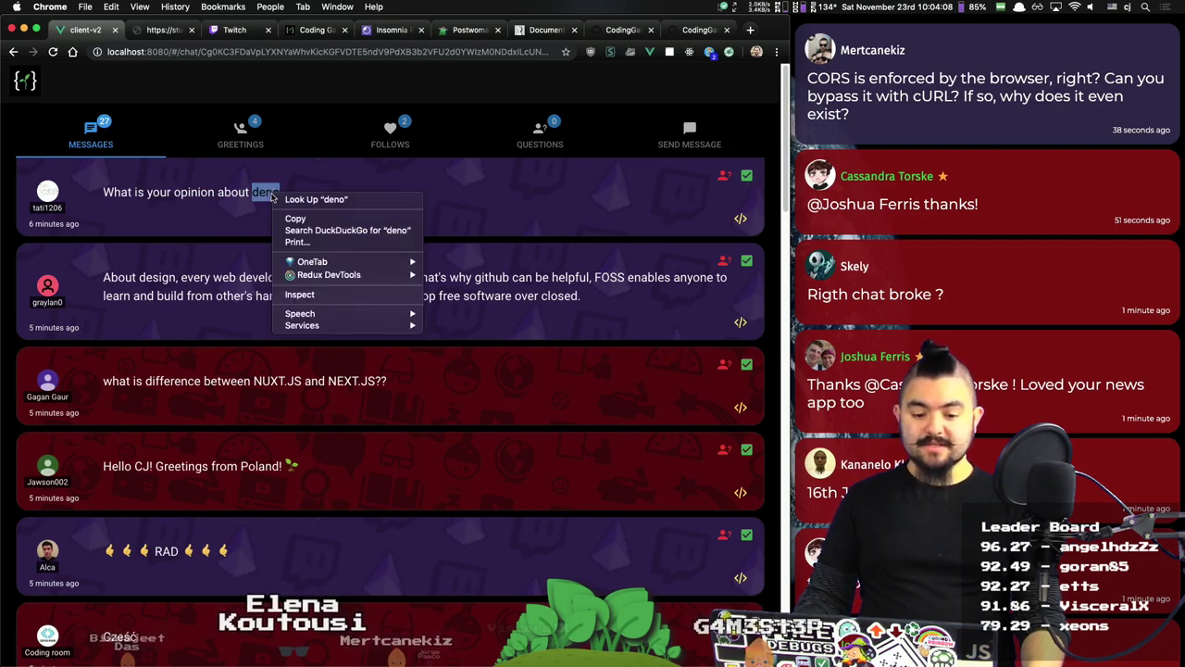
left_click(317, 229)
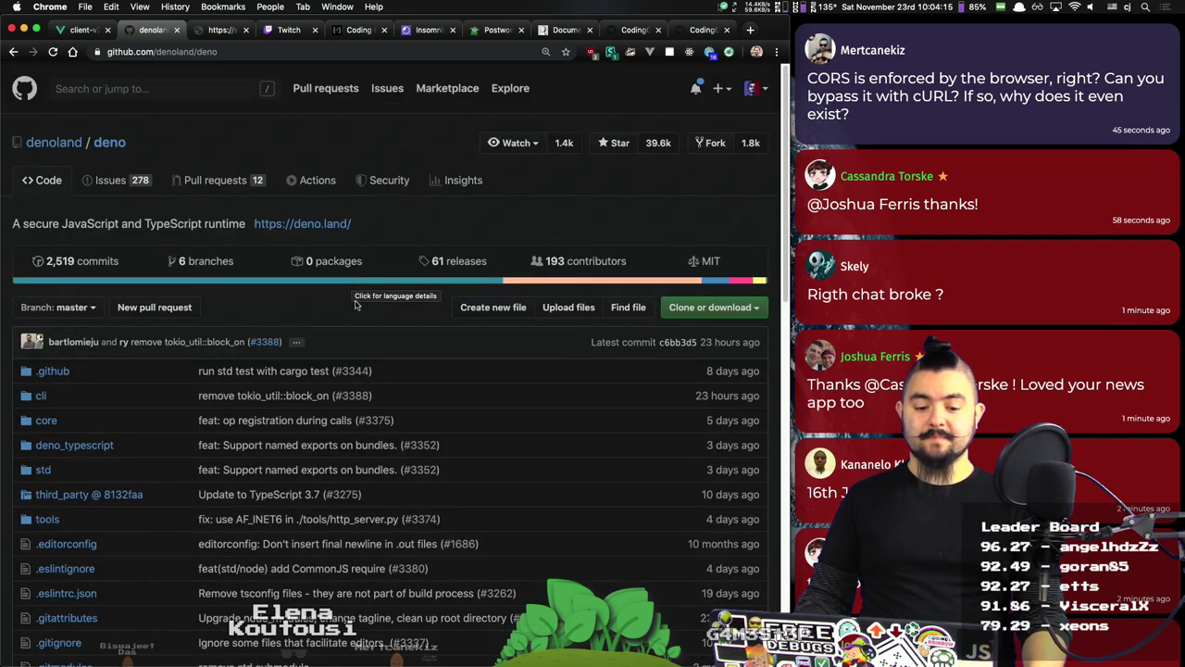
right_click(305, 224)
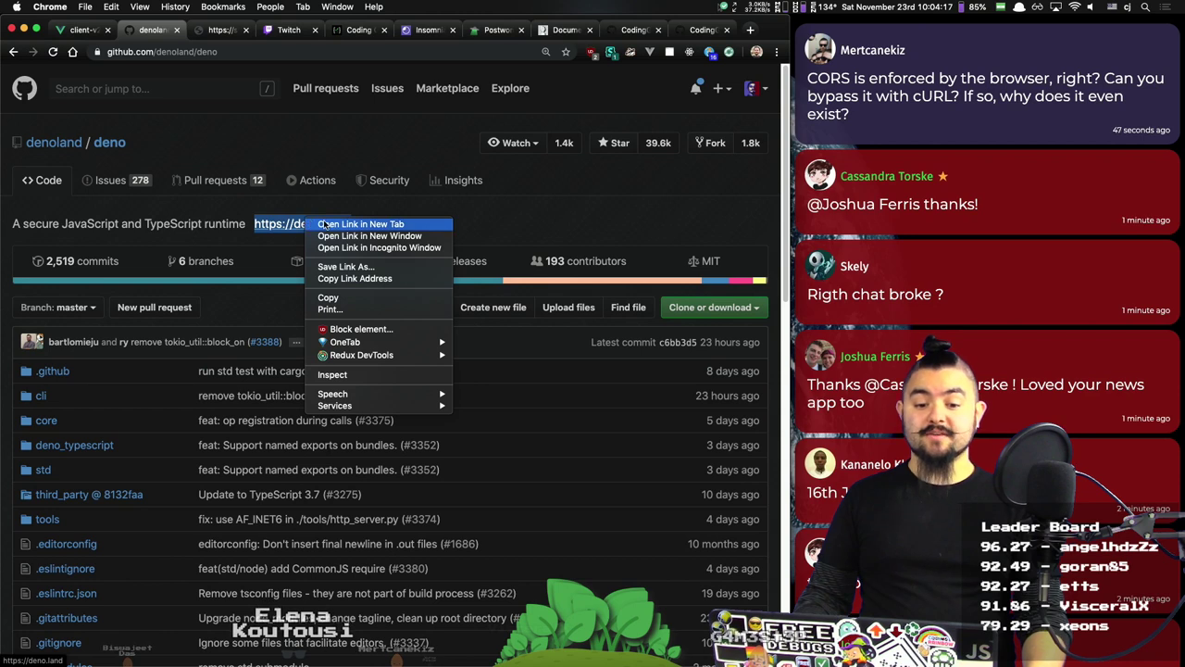
left_click(323, 225)
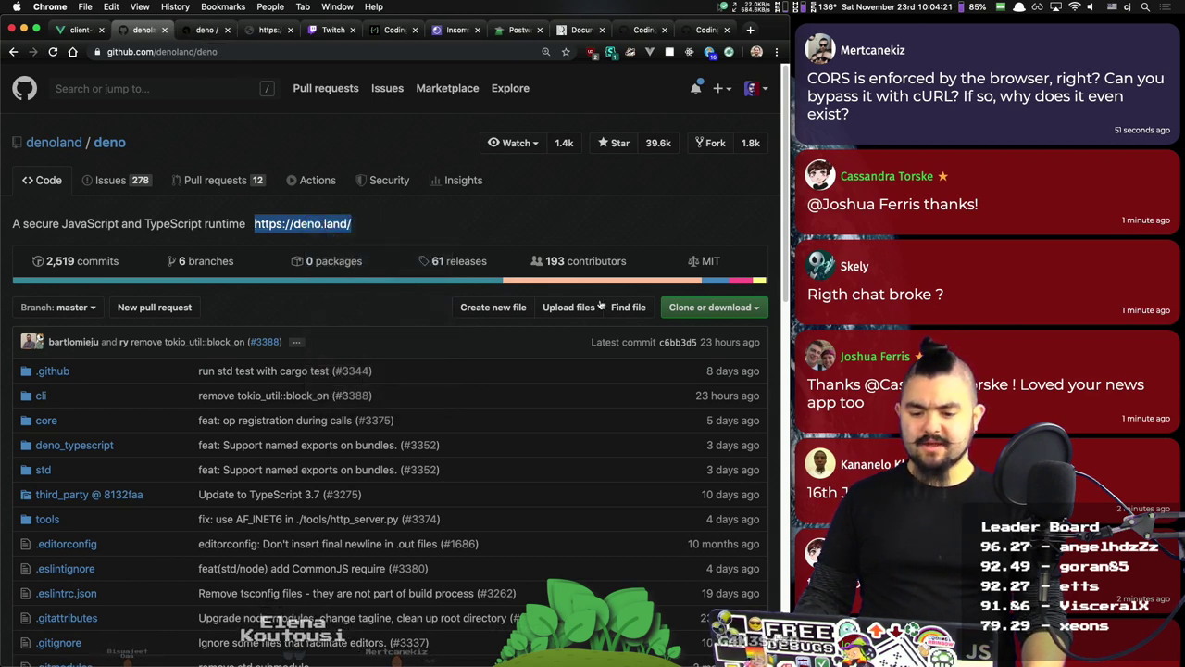
left_click(578, 261)
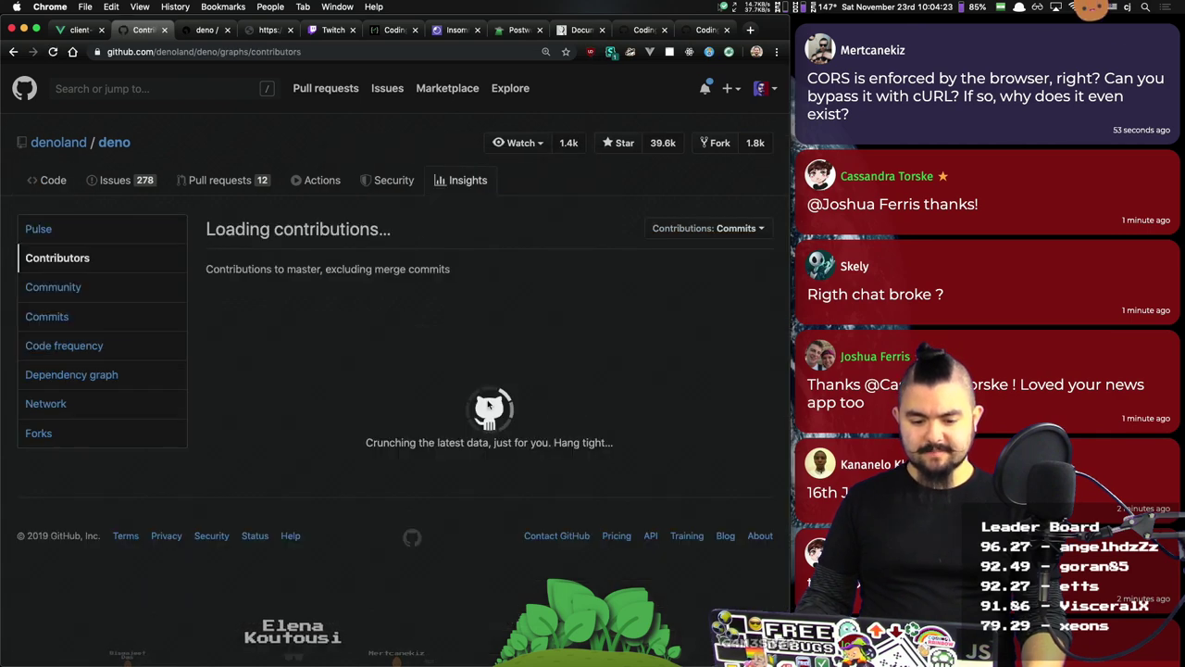
Step: Read the zoomed-in deno.land page, close both Deno tabs, and clear the deno question
mouse_move(250, 463)
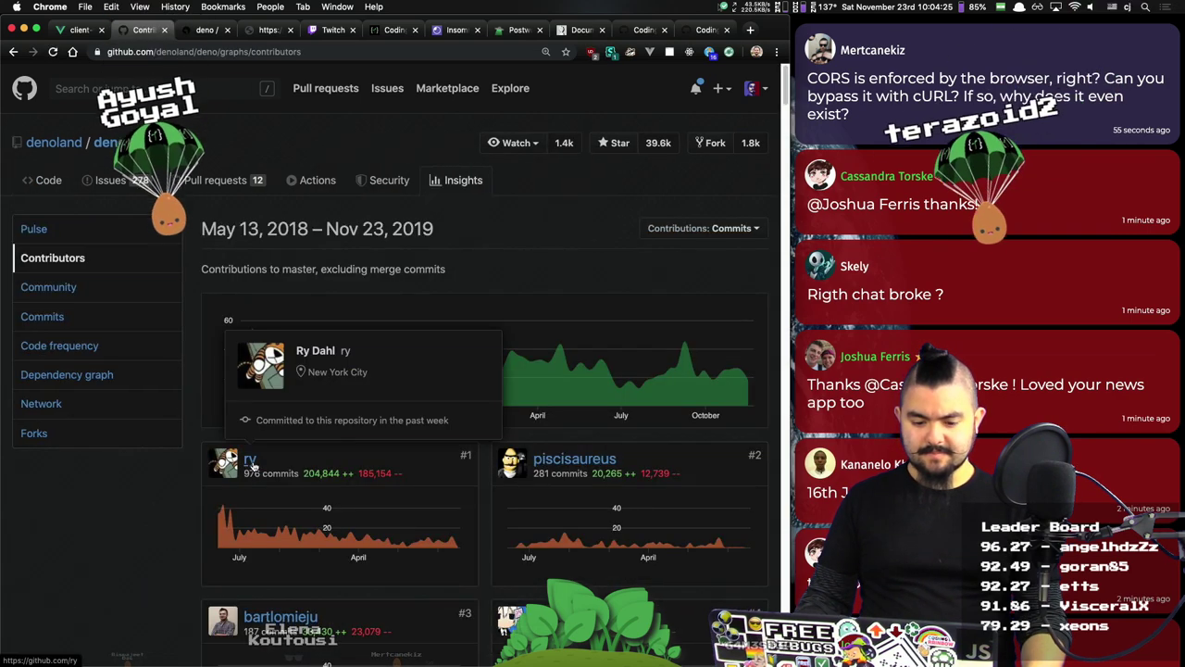
left_click(188, 33)
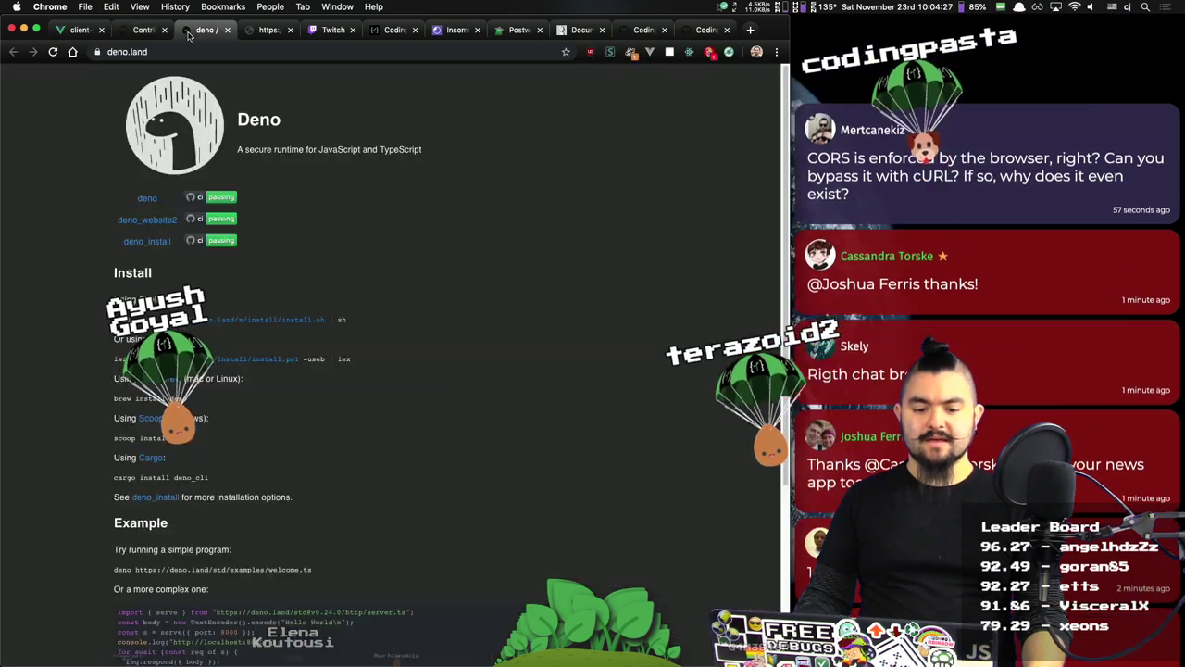
triple_click(317, 150)
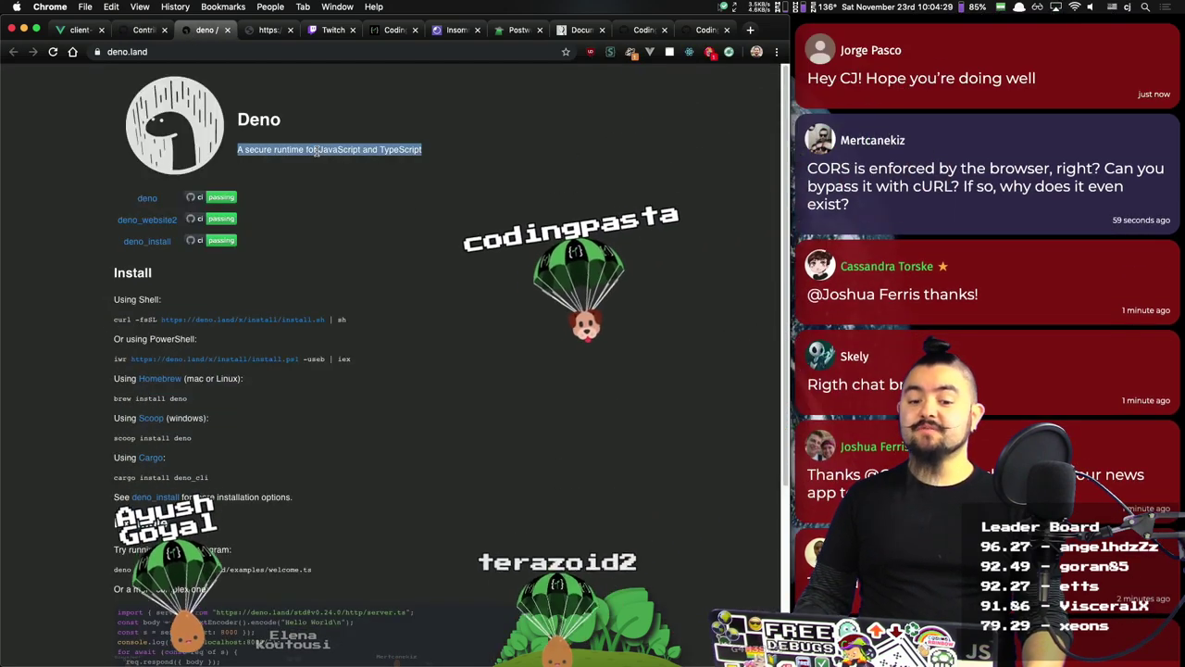
left_click(470, 164)
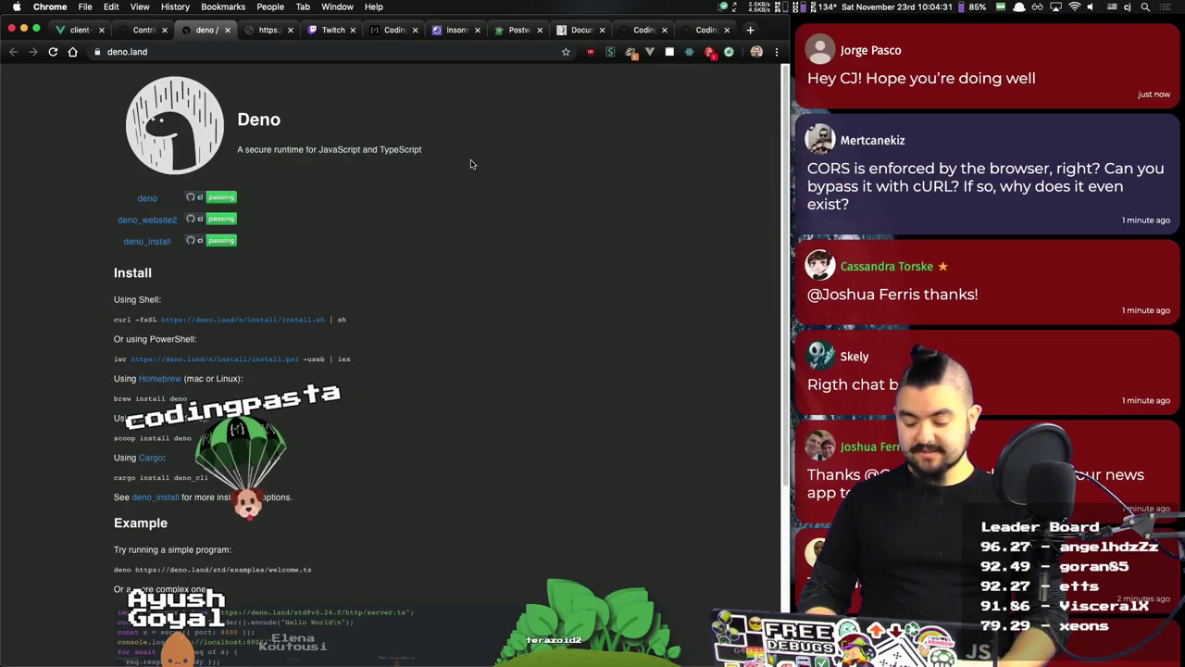
key("super+equal")
key("super+equal")
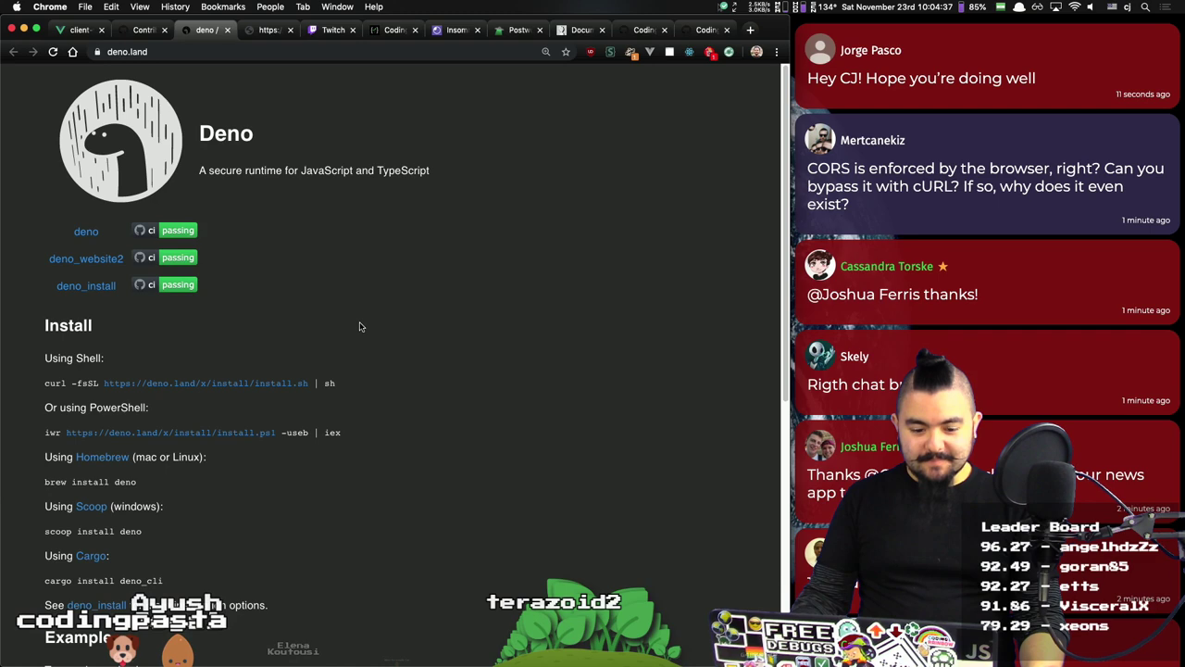
scroll(361, 326, "down", 10)
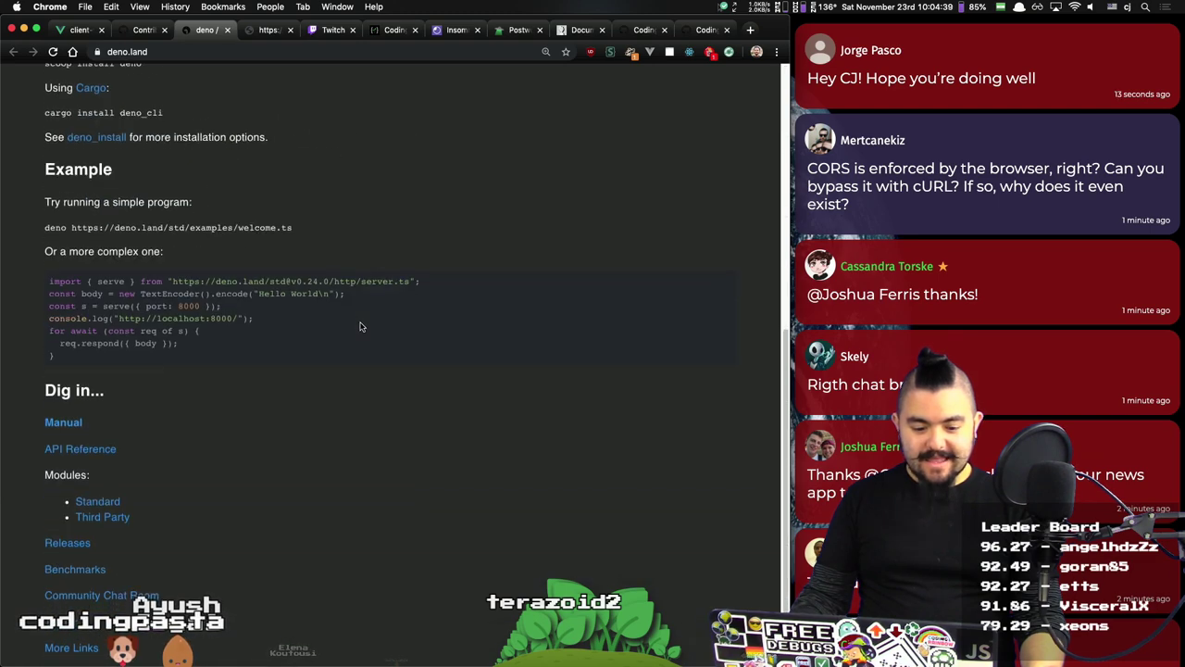
scroll(361, 326, "up", 10)
key("super+w")
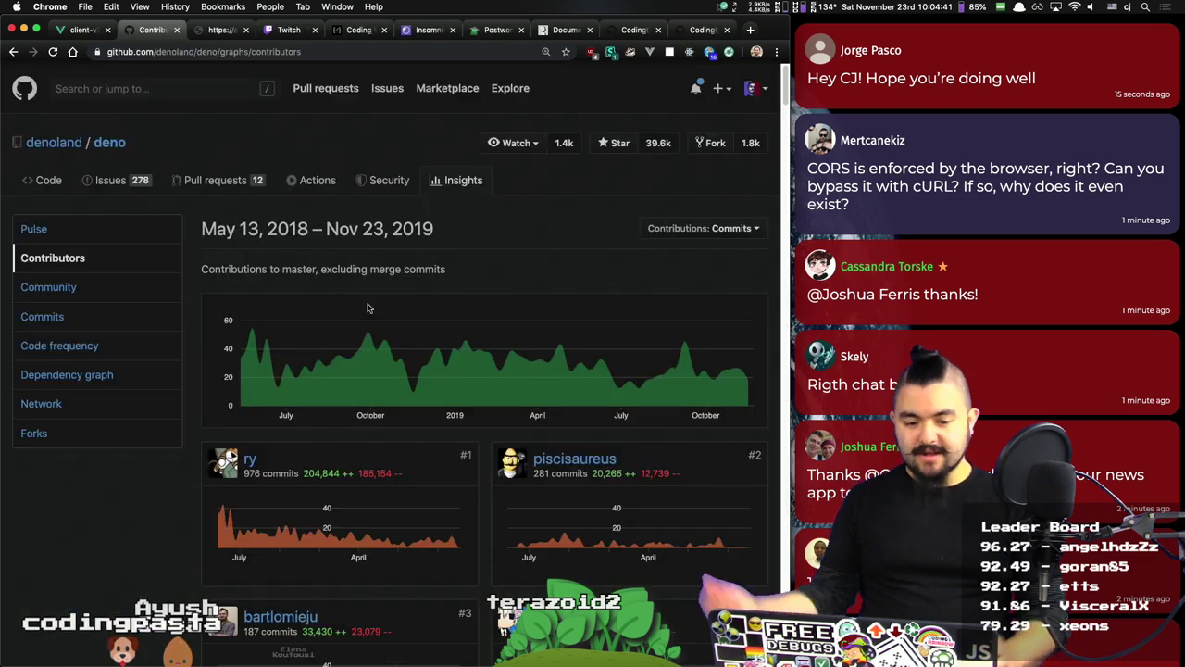
key("super+w")
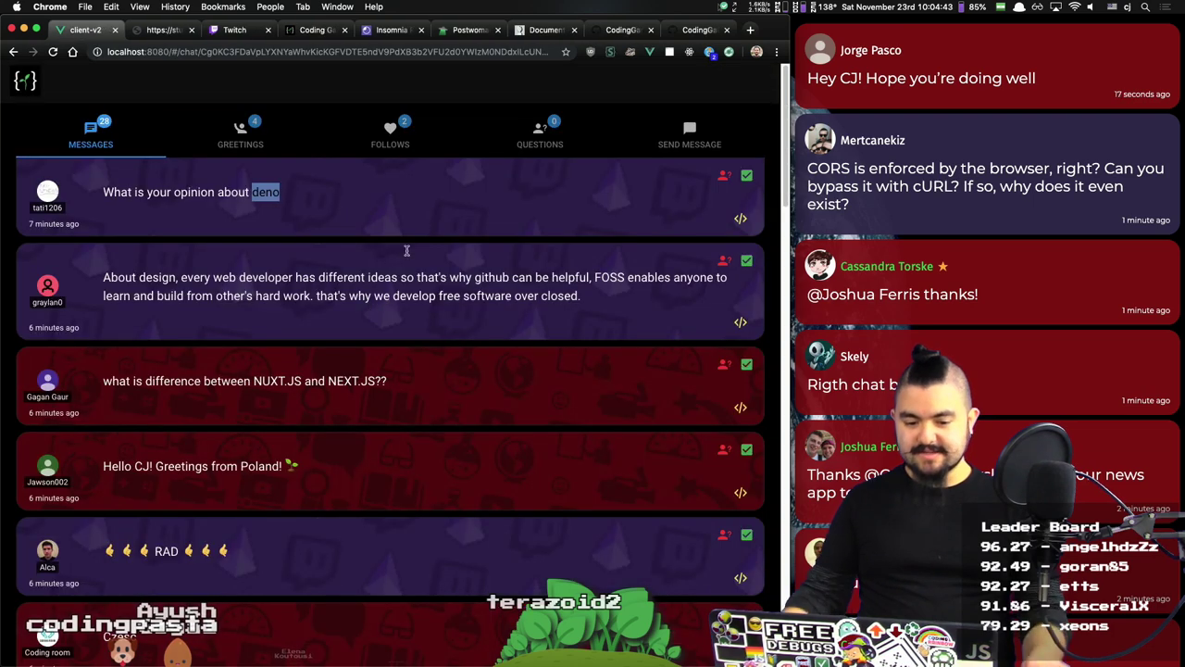
left_click(746, 177)
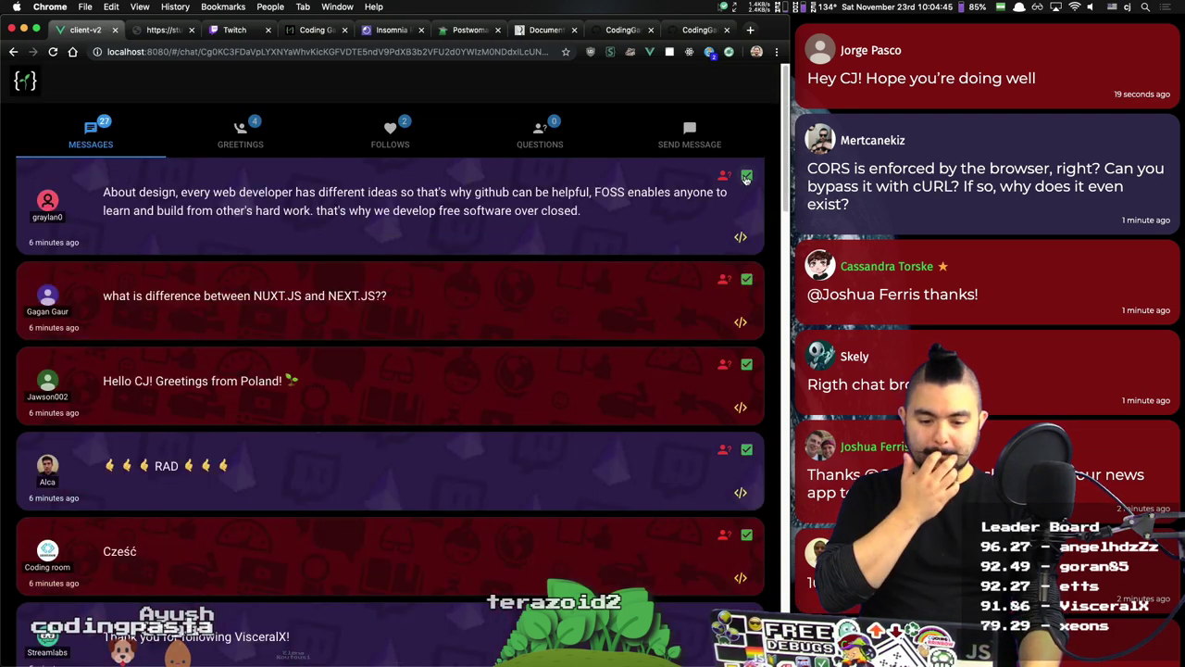
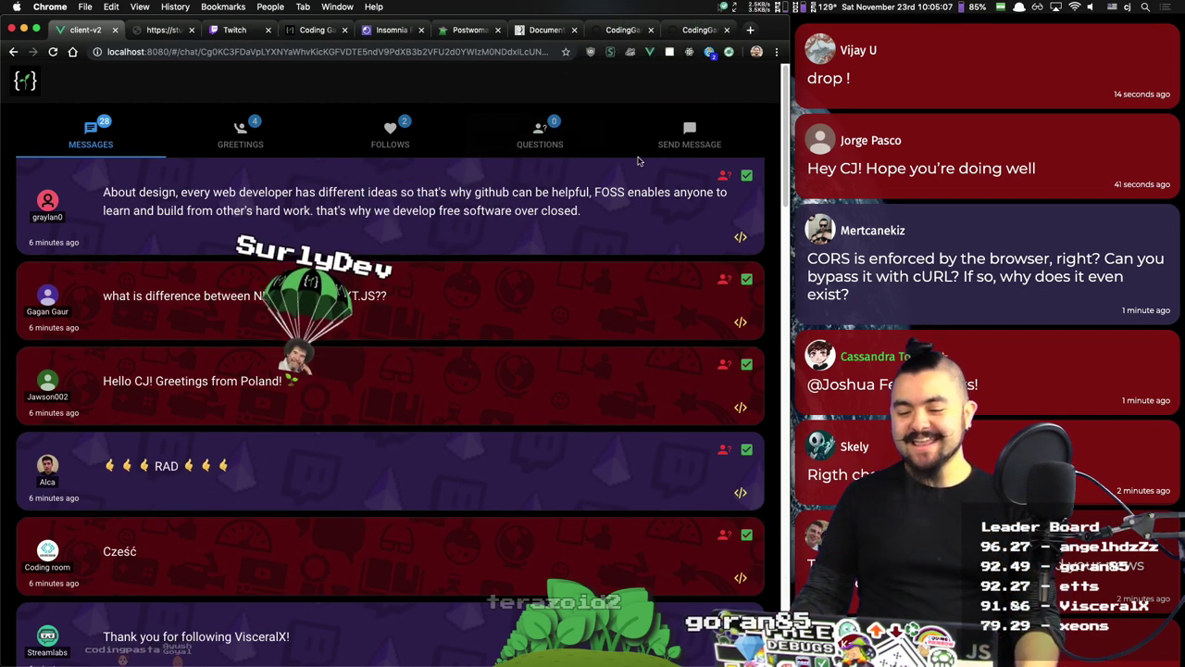
Step: Dismiss the design/FOSS message and, after highlighting NUXT and NEXT, the NUXT.JS versus NEXT.JS question
left_click(753, 175)
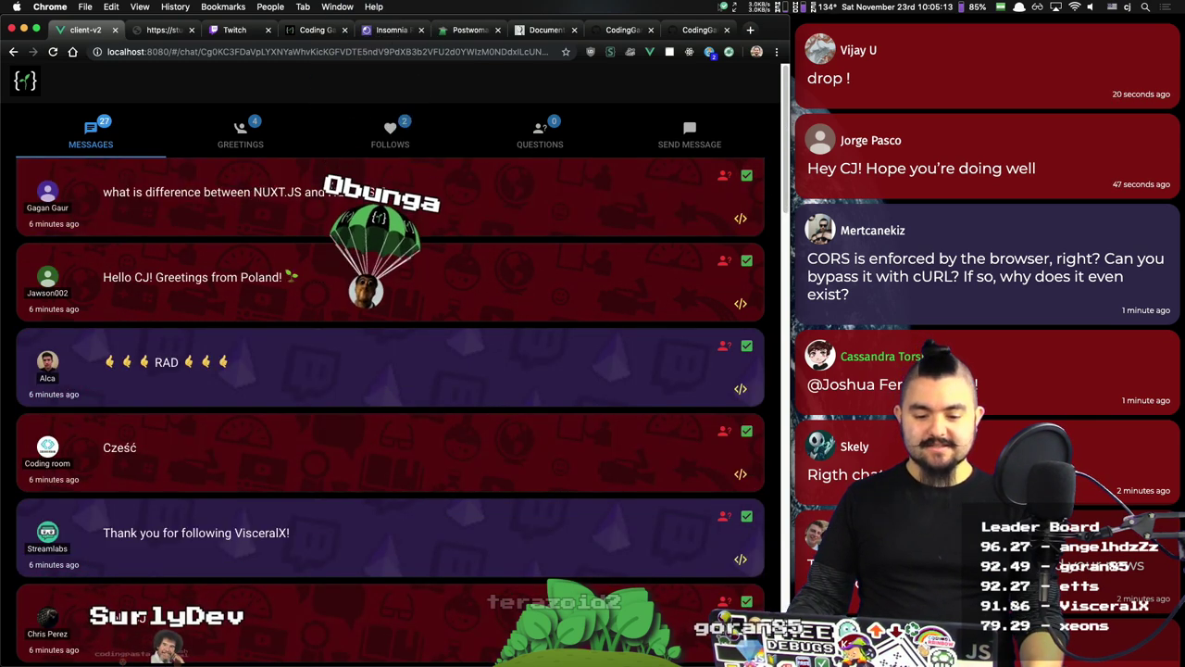
double_click(353, 192)
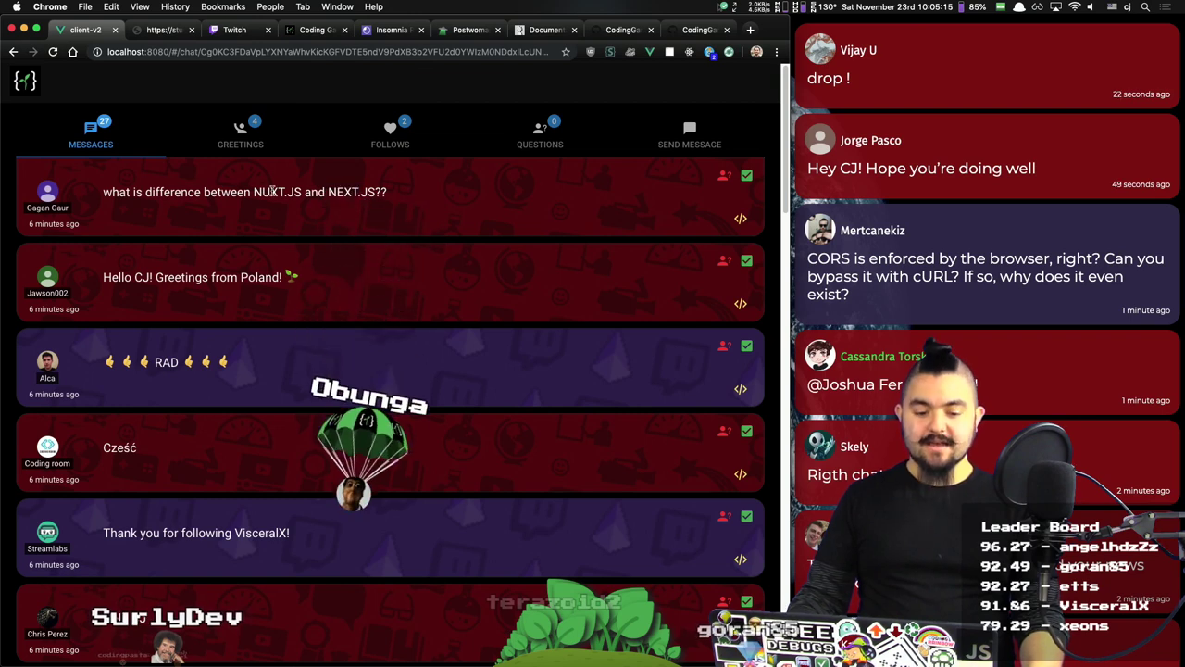
left_click_drag(253, 192, 275, 192)
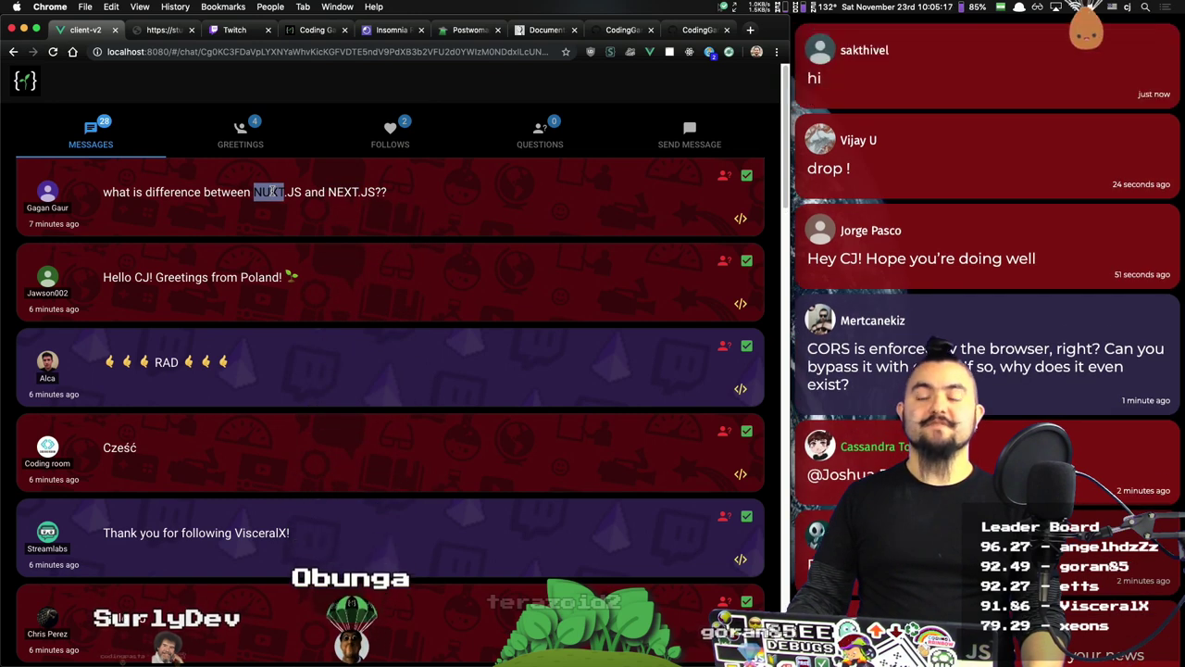
double_click(342, 192)
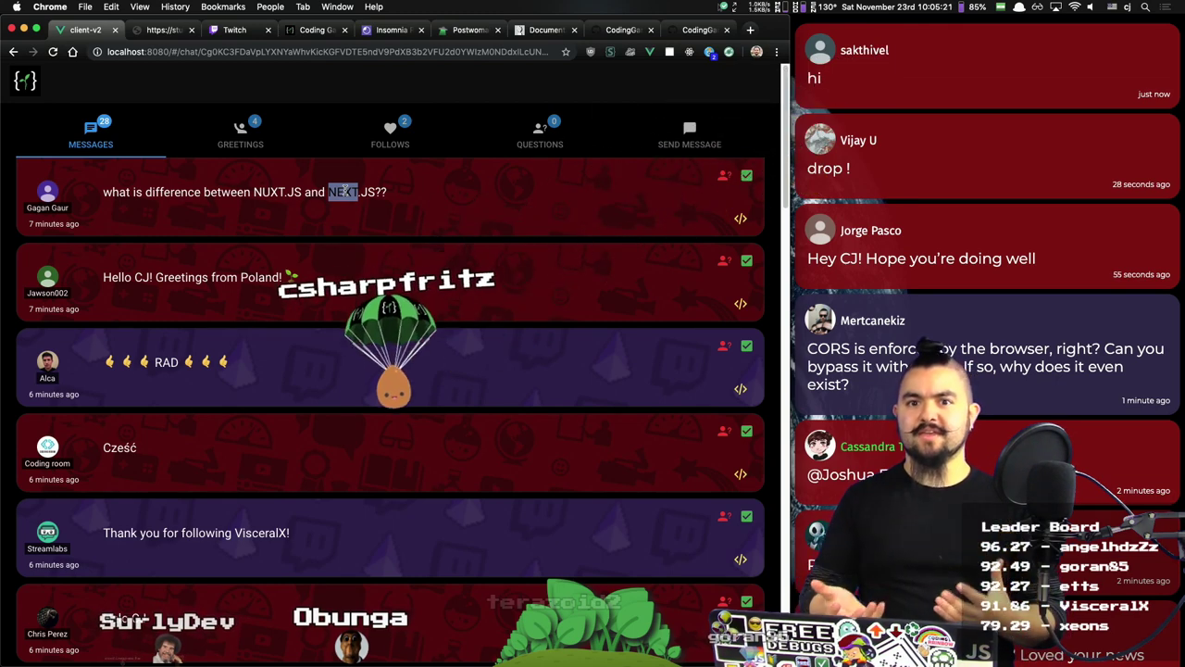
left_click(747, 177)
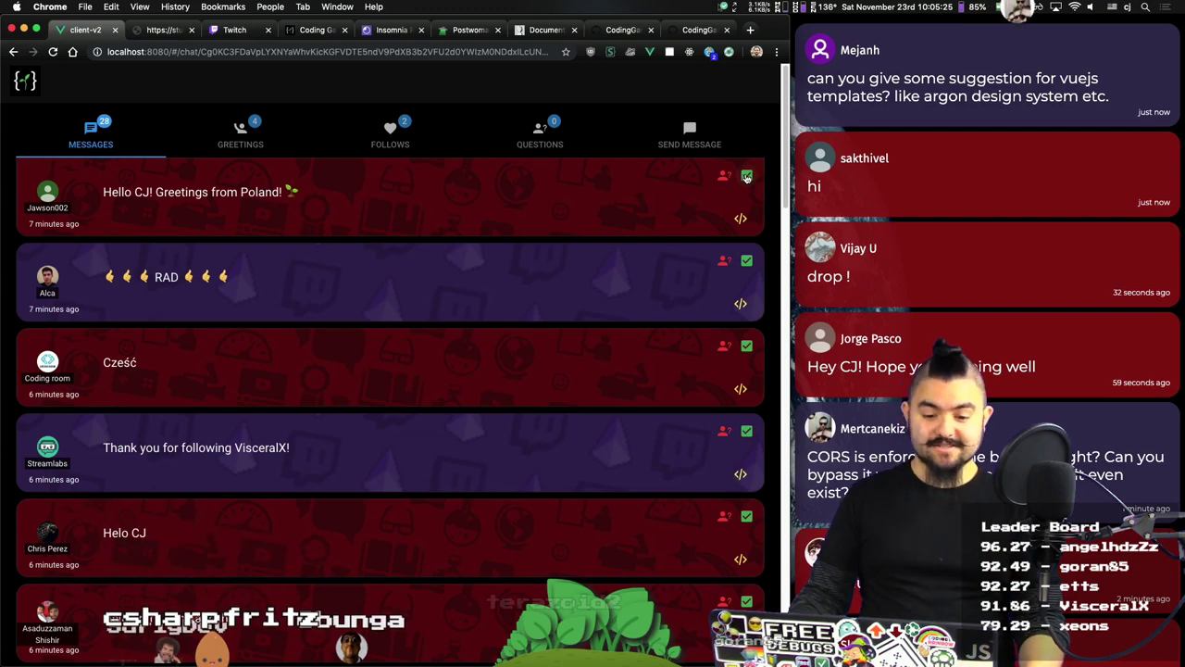
Step: Dismiss the Poland greeting, RAD, Cześć, follow notices and the Hello/Hi CJ greetings
left_click(746, 177)
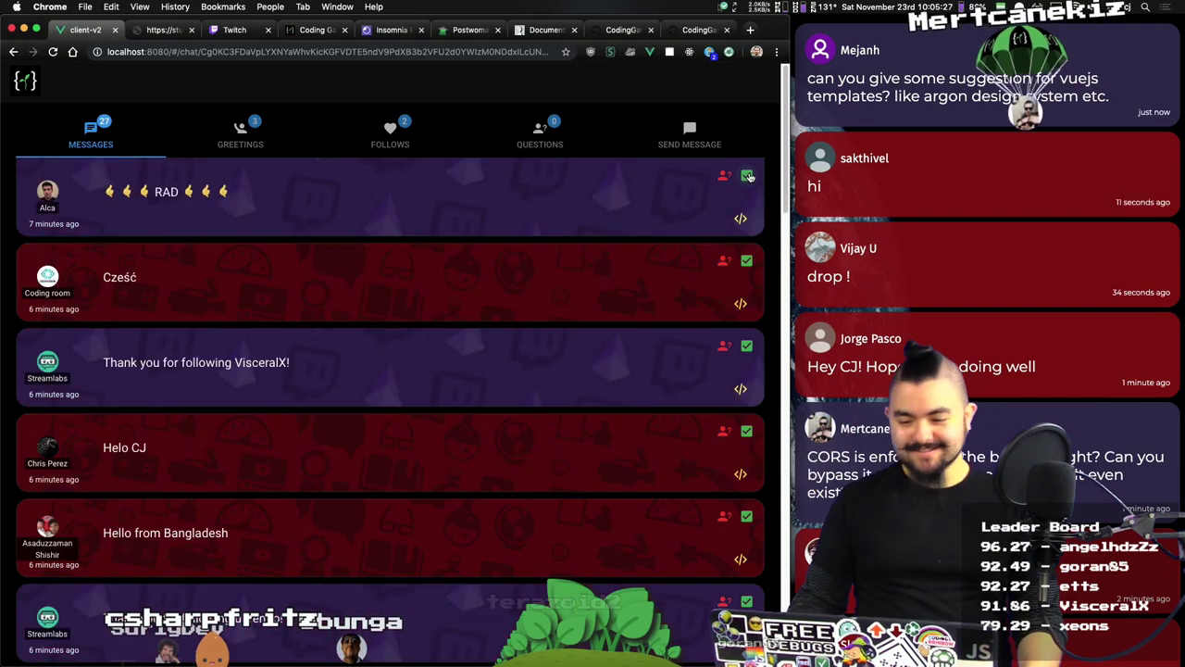
left_click(746, 177)
left_click(746, 177)
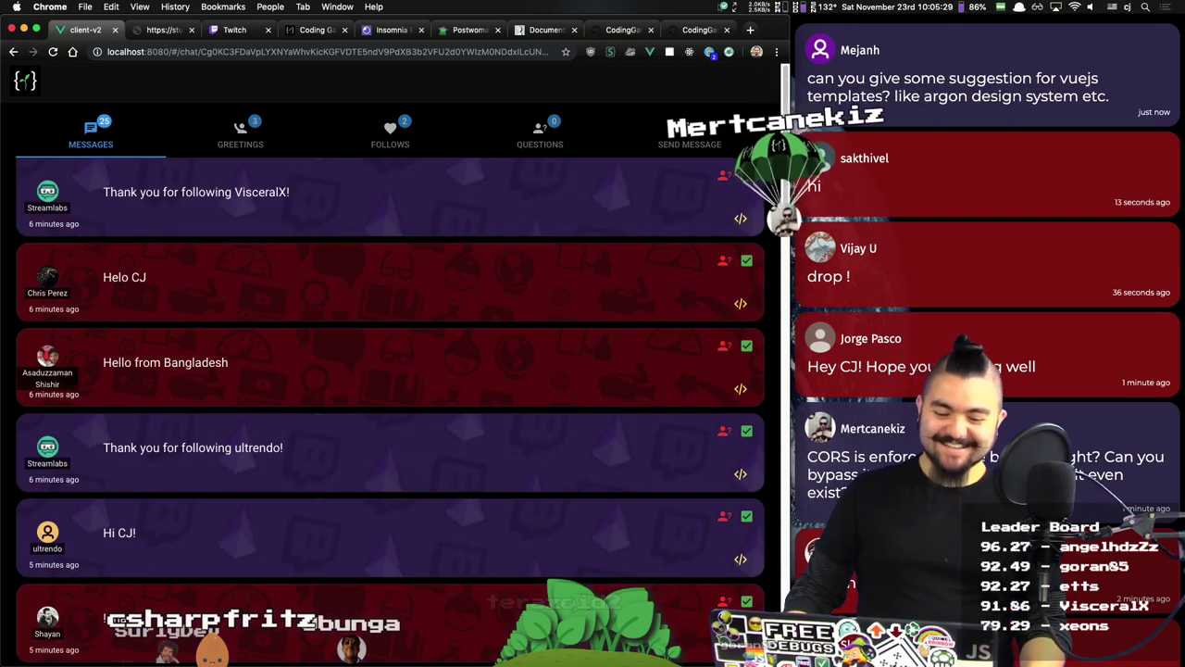
left_click(746, 176)
left_click(747, 177)
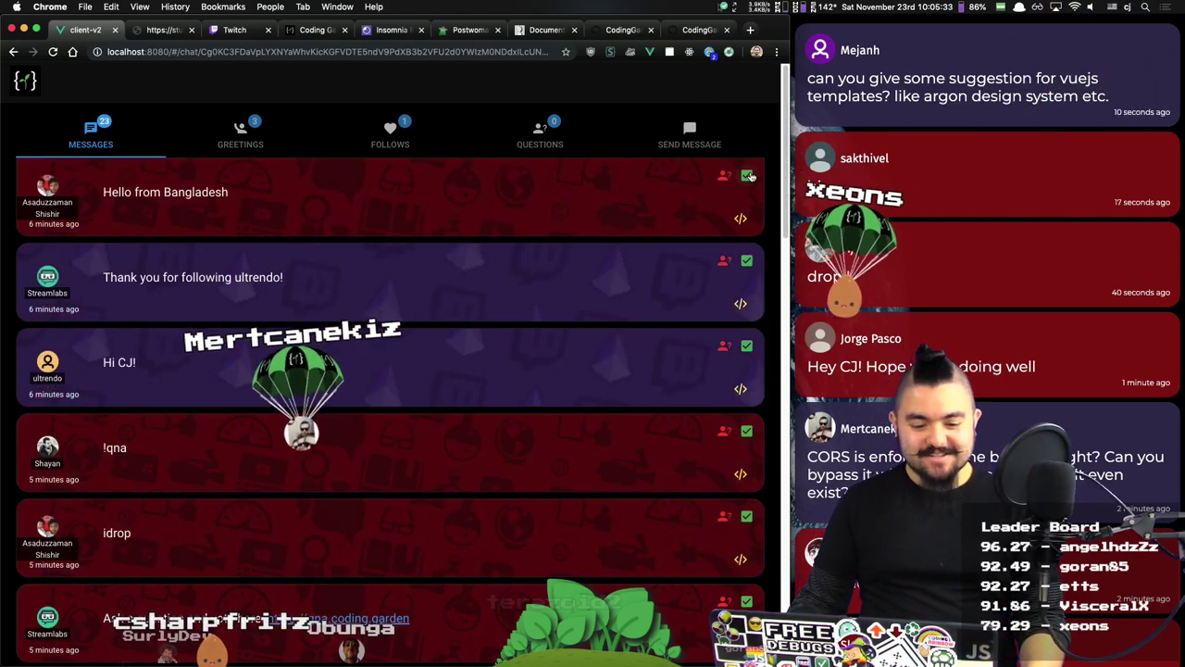
left_click(746, 177)
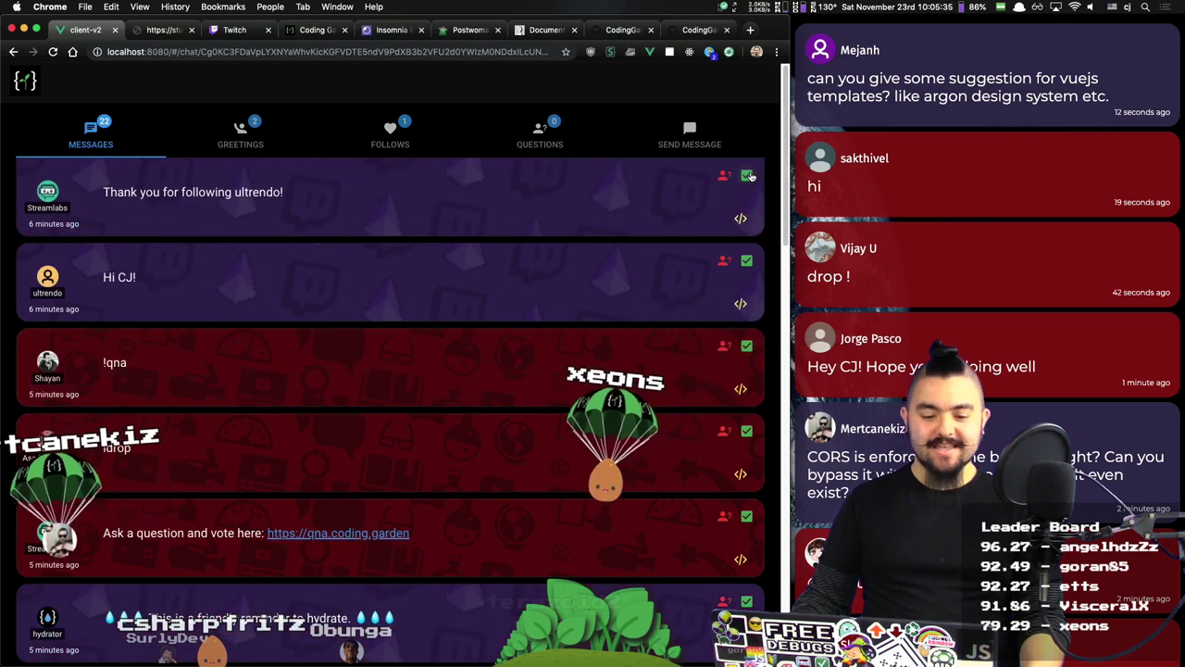
left_click(746, 176)
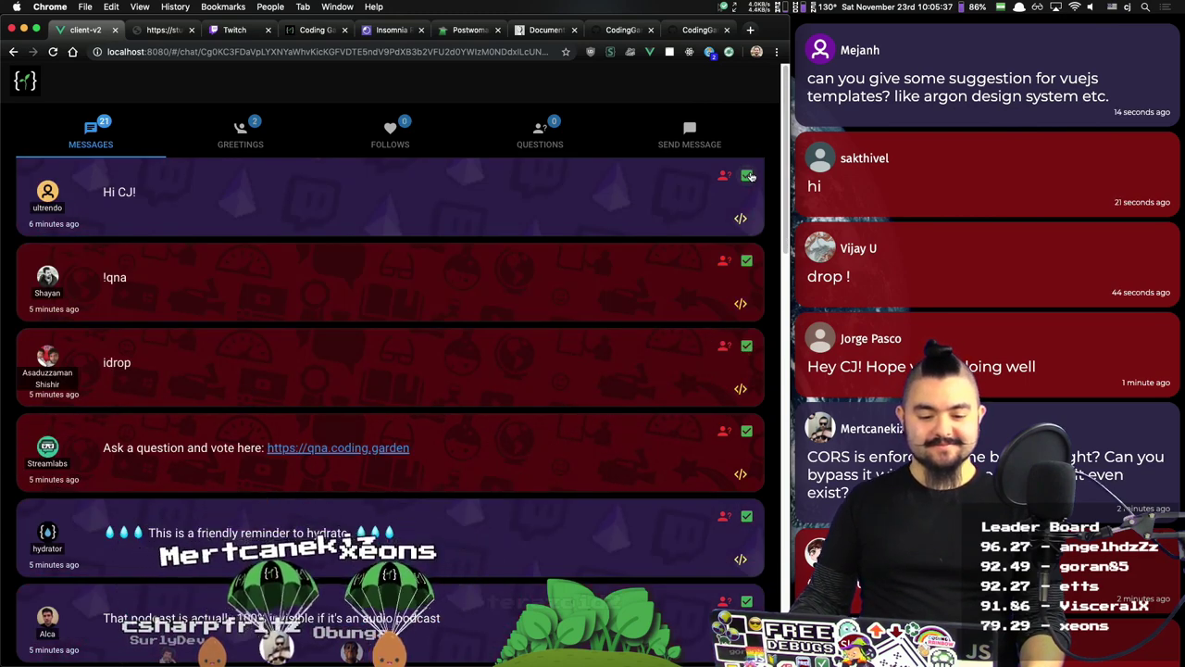
left_click(746, 177)
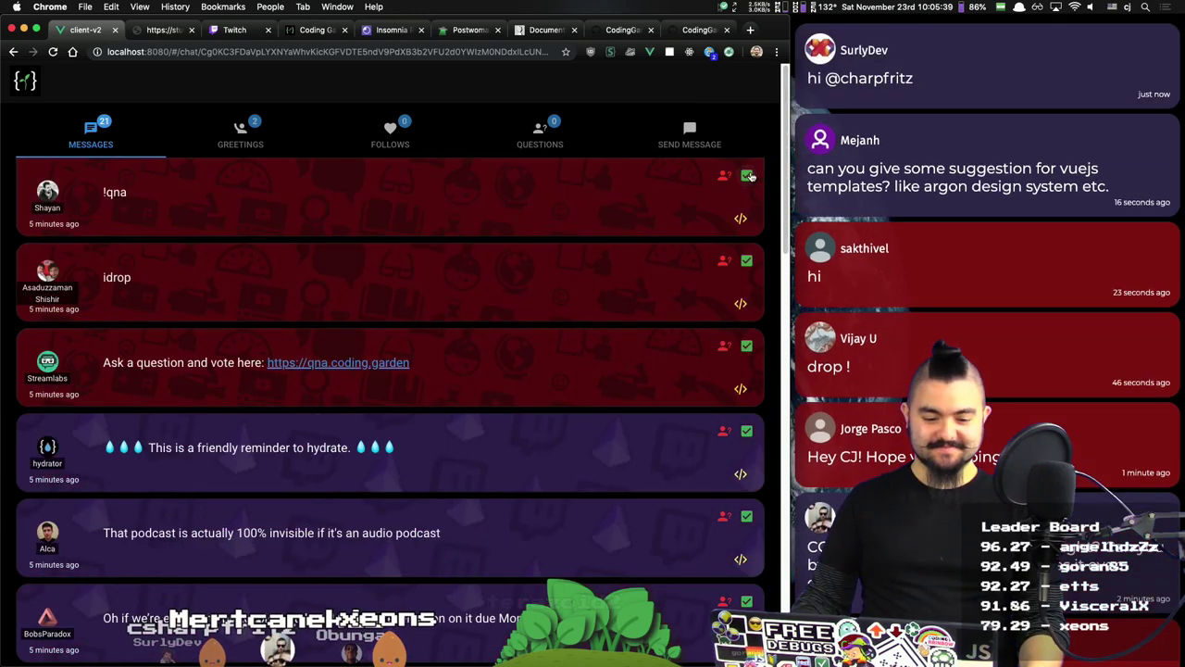
Step: Dismiss the !qna, idrop, ask-a-question, hydrate reminder and audio podcast messages
left_click(746, 177)
left_click(746, 176)
left_click(746, 177)
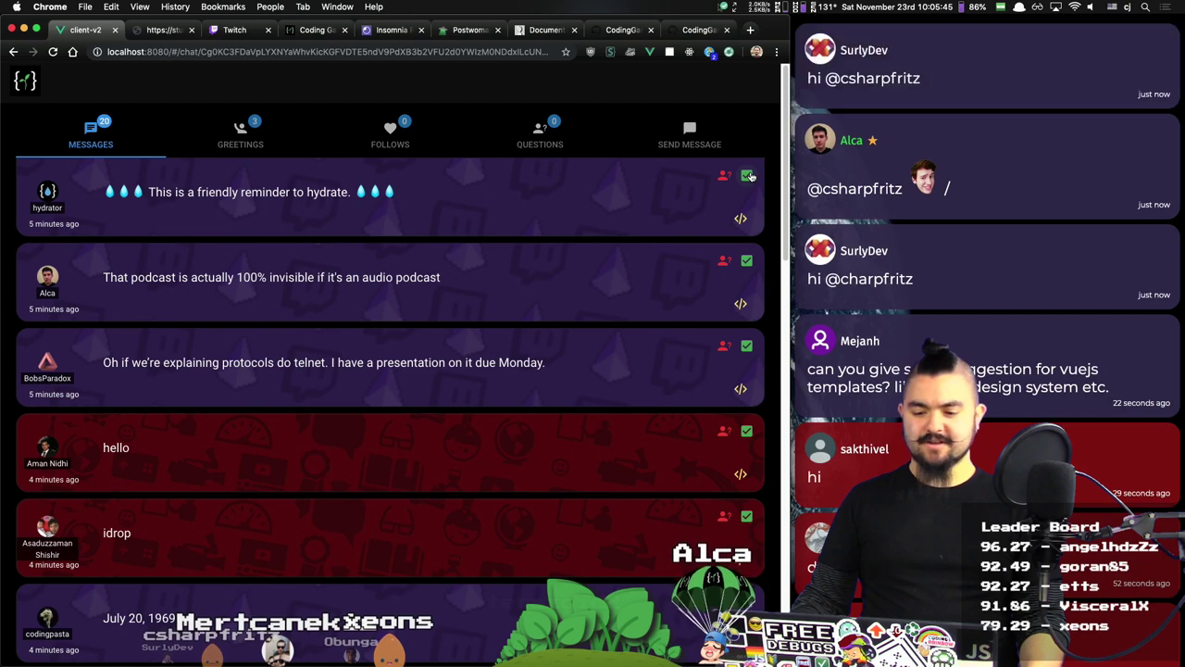
scroll(976, 316, "down", 10)
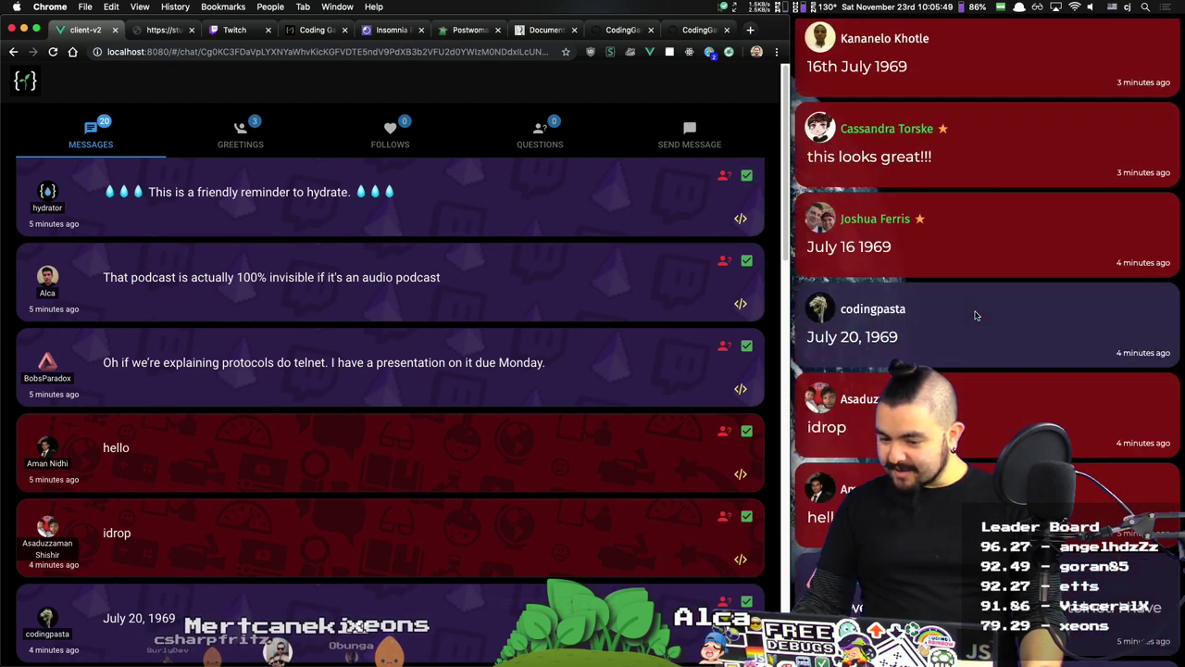
scroll(975, 315, "up", 10)
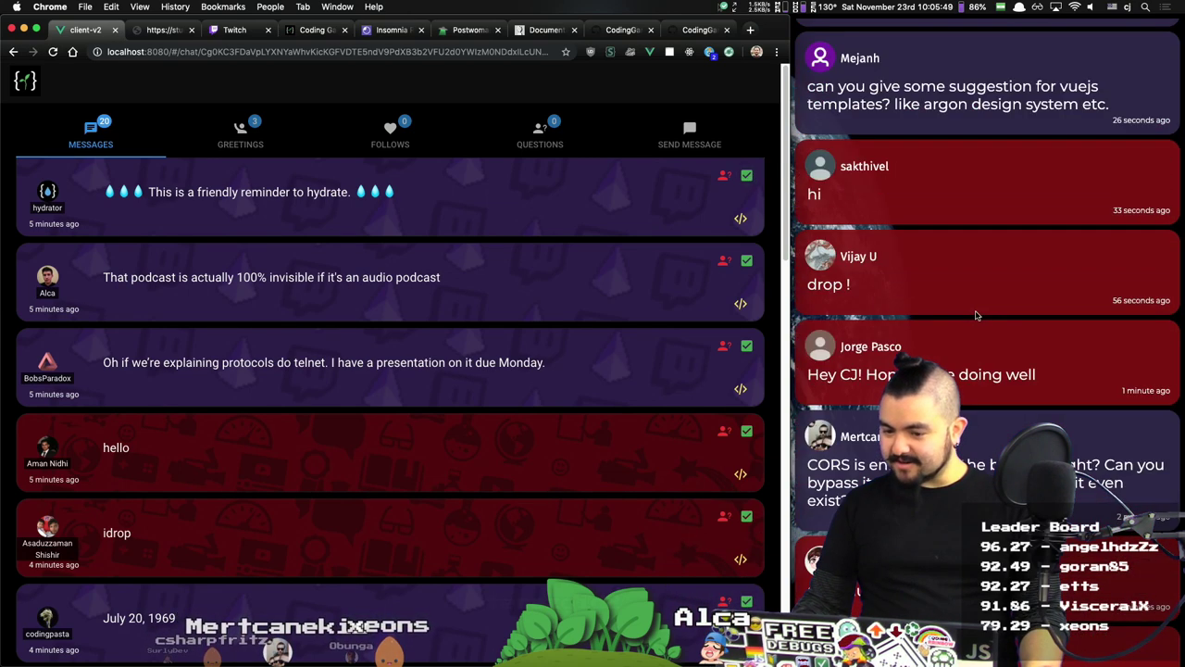
left_click(747, 176)
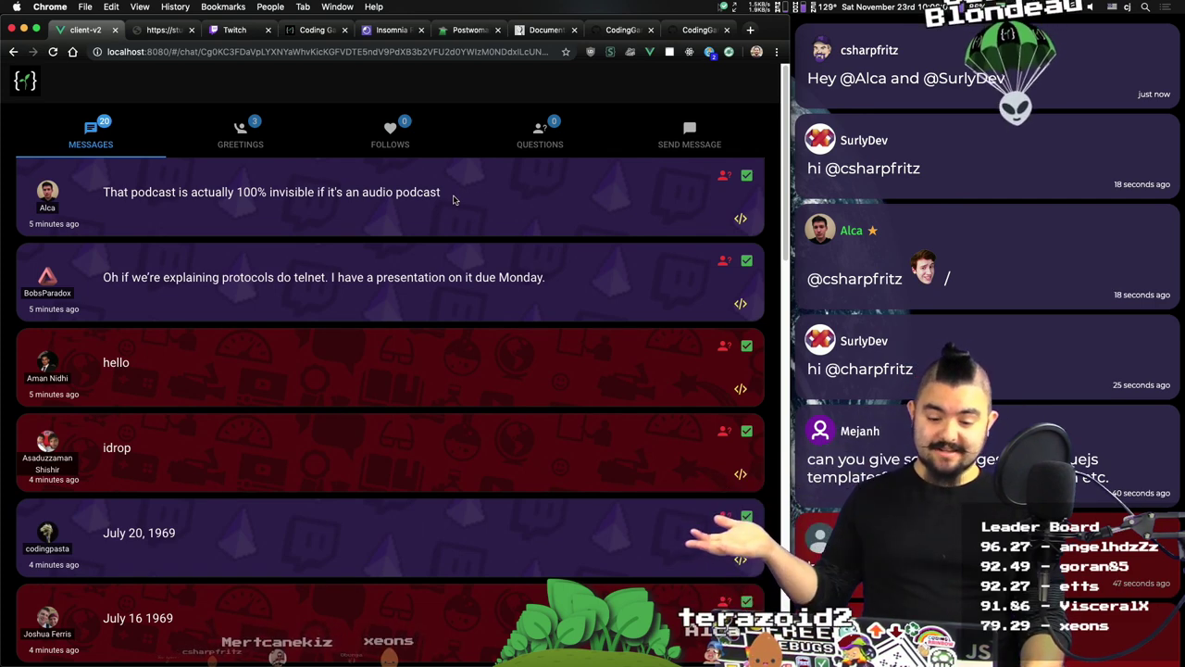
left_click(746, 175)
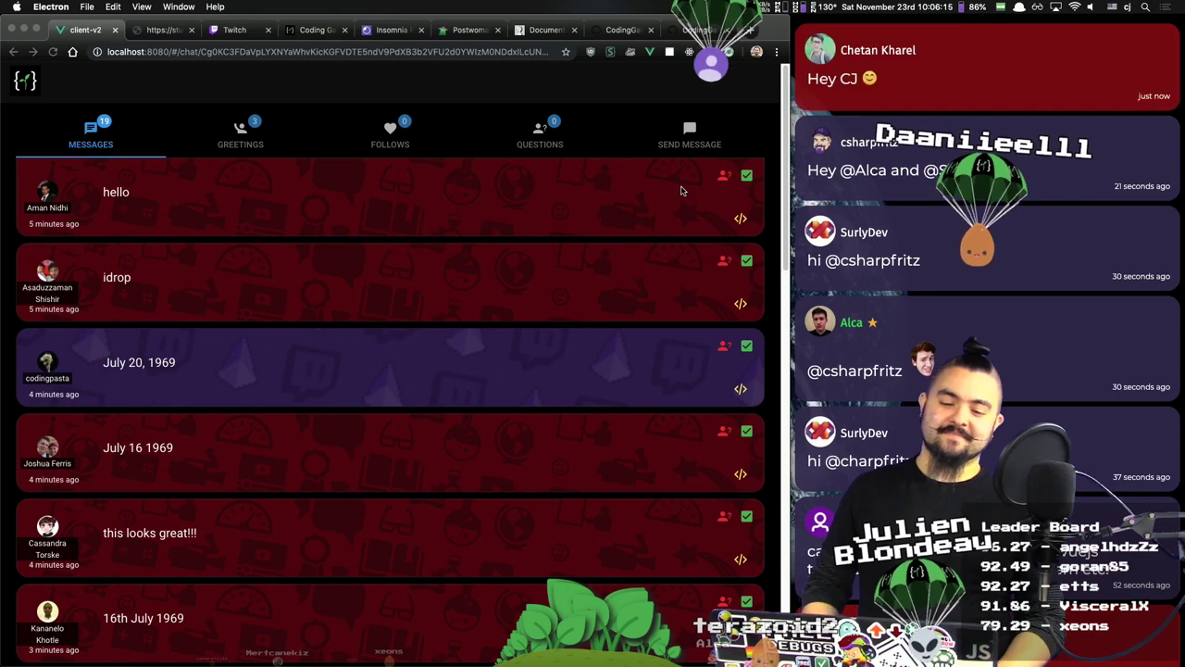
Step: Add the objective 'Define and describe protocol' to the README, then return to the chat client
key("super+Tab")
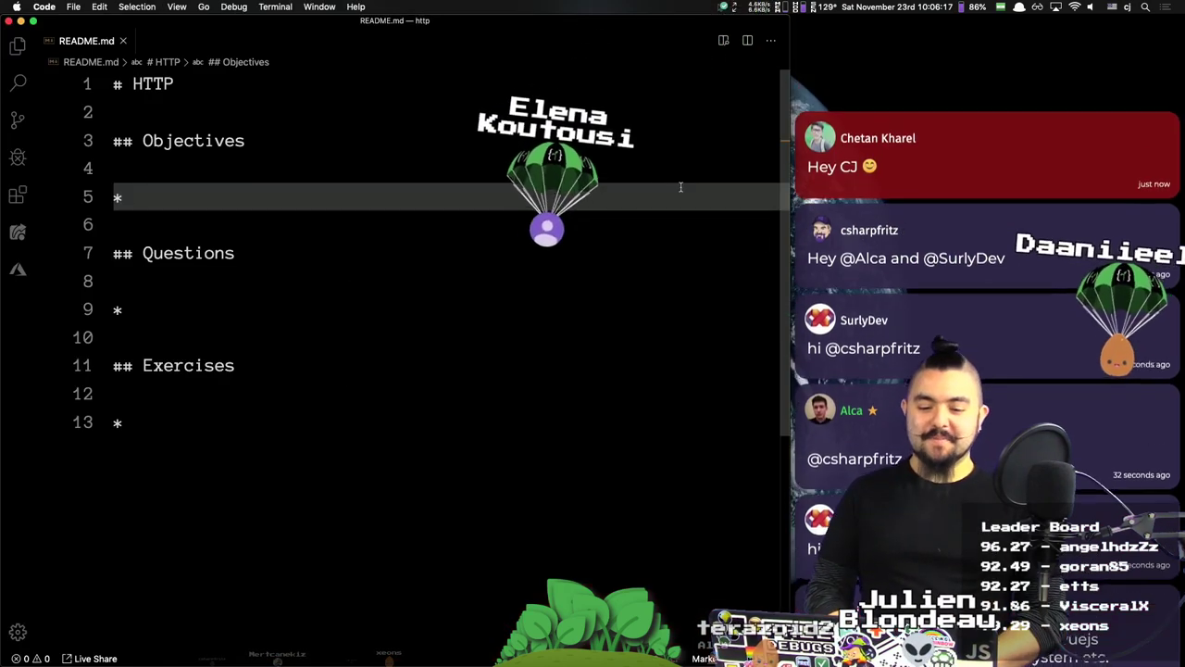
type("Define an")
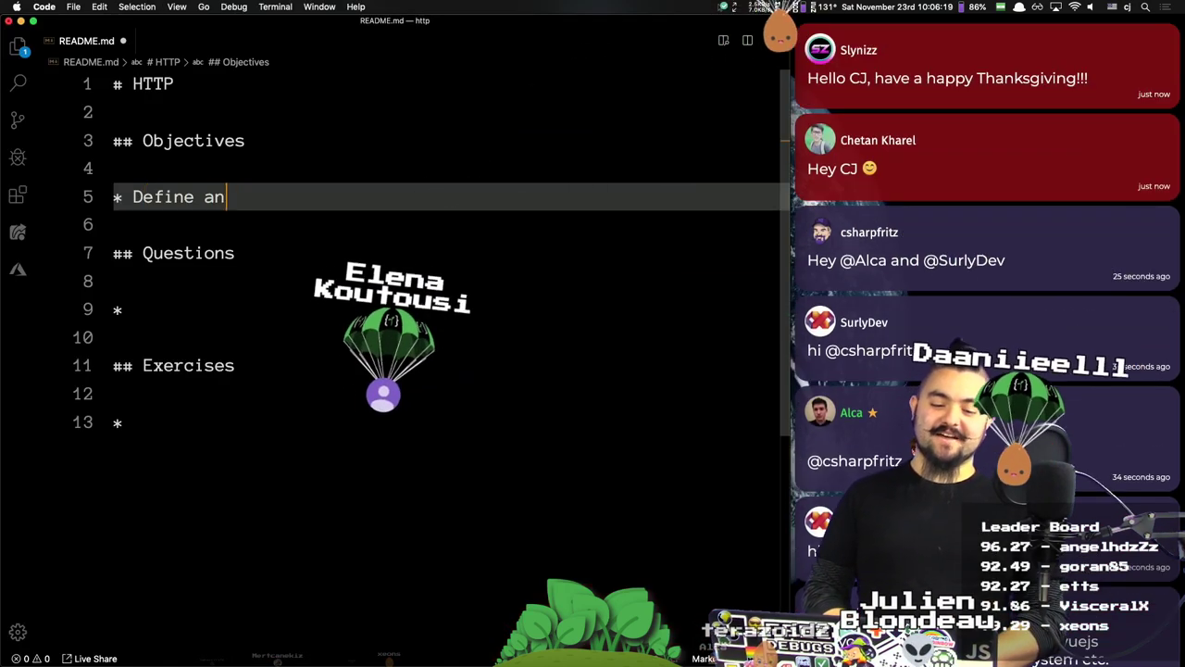
type("d describe protocol")
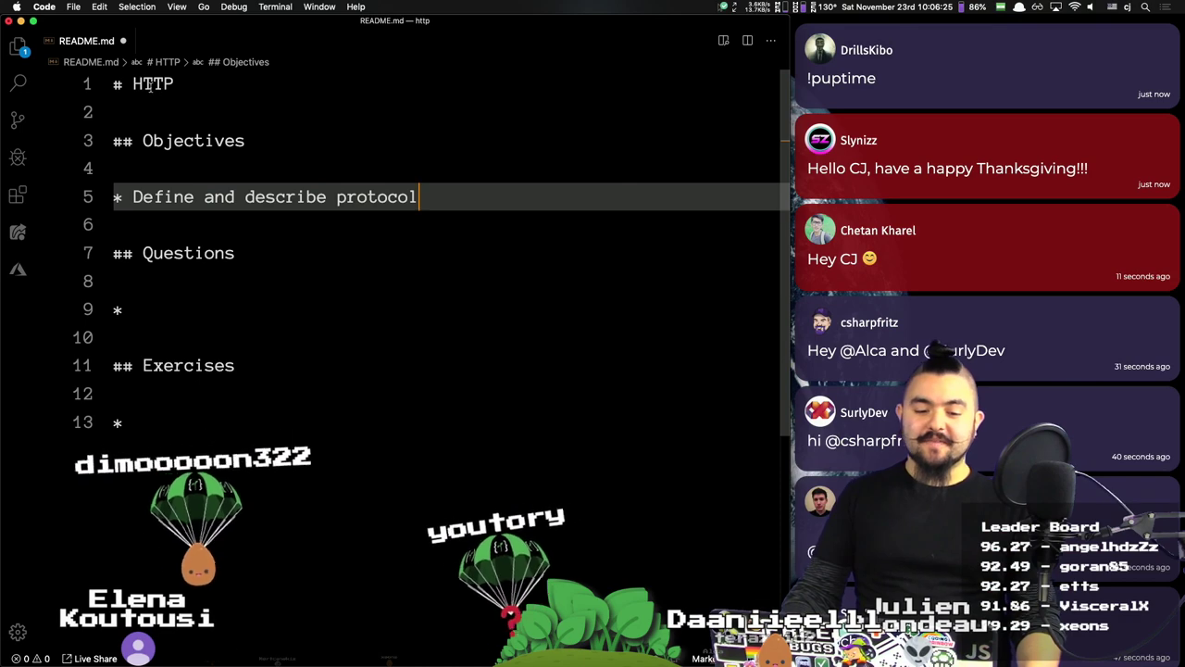
left_click(185, 84)
key("super+Tab")
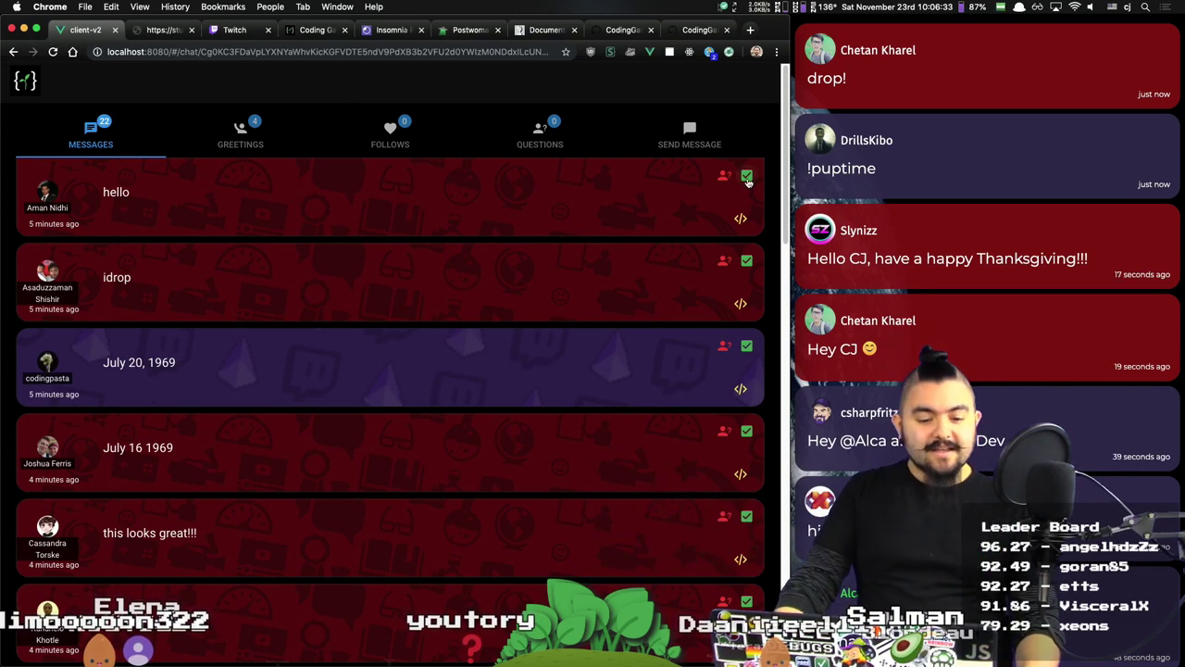
Step: Dismiss the hello and idrop messages, then load the MyLaunch launch page in a new tab
left_click(747, 178)
left_click(747, 178)
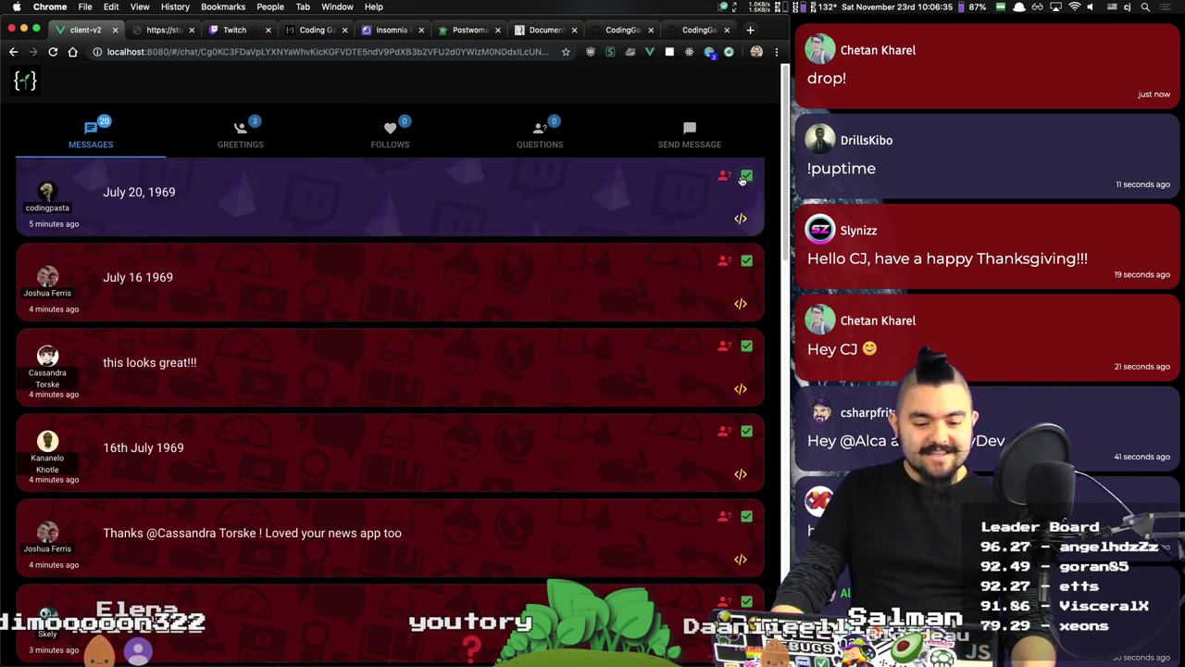
key("super+t")
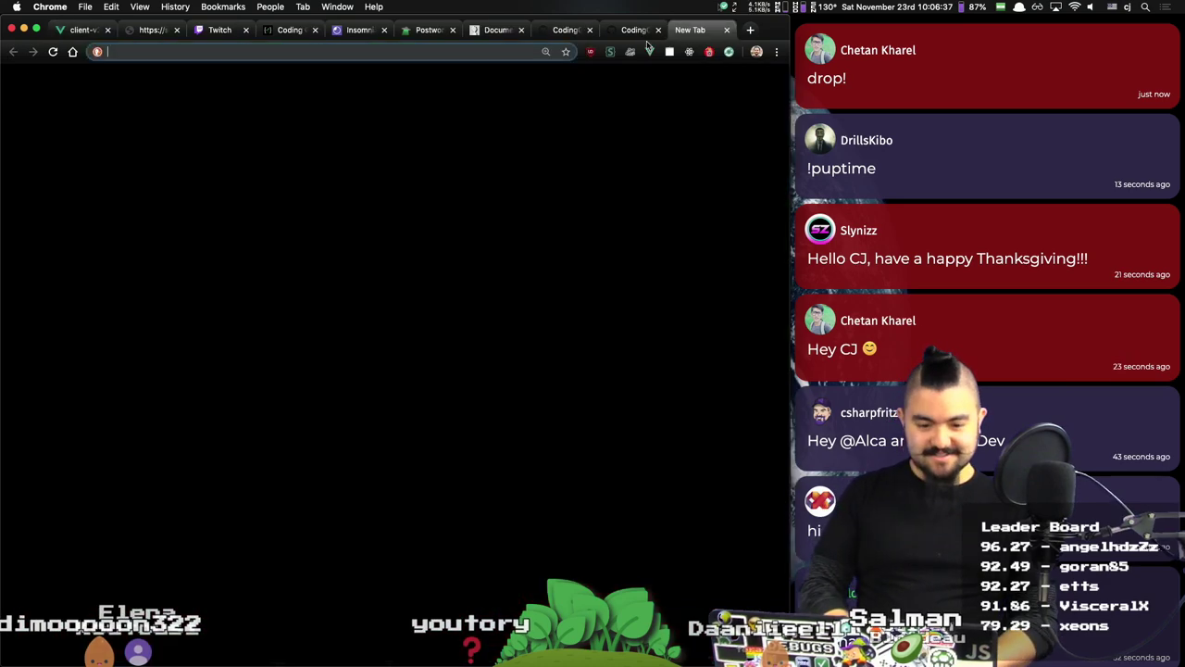
type("mylaun")
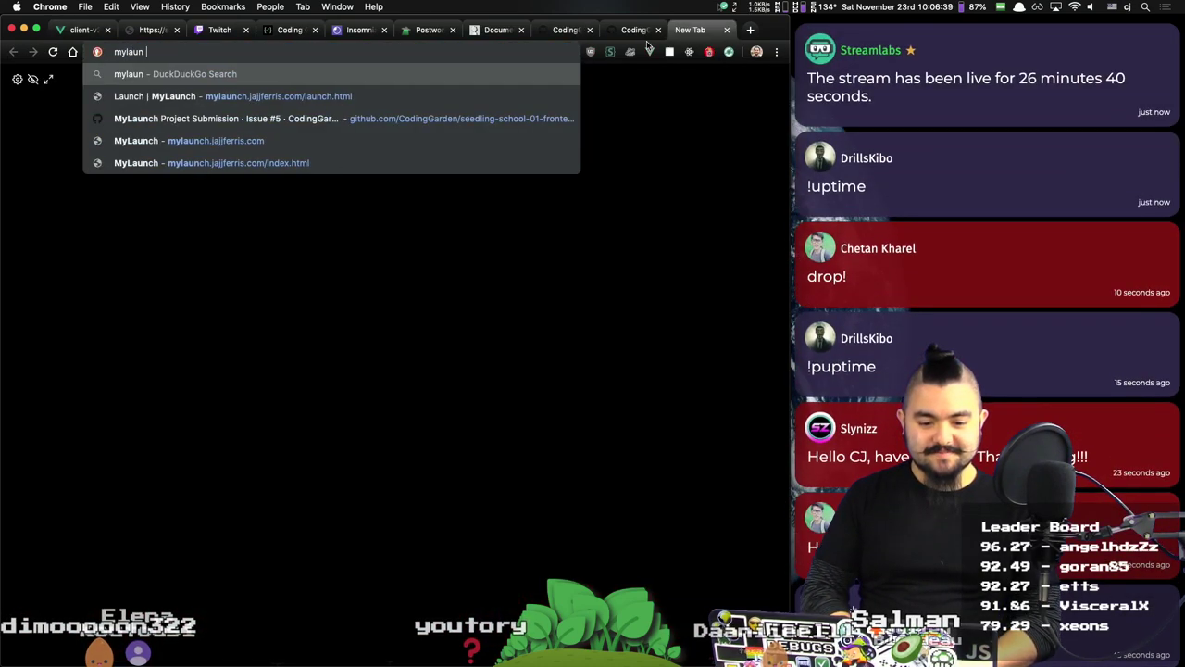
key("Down")
key("Return")
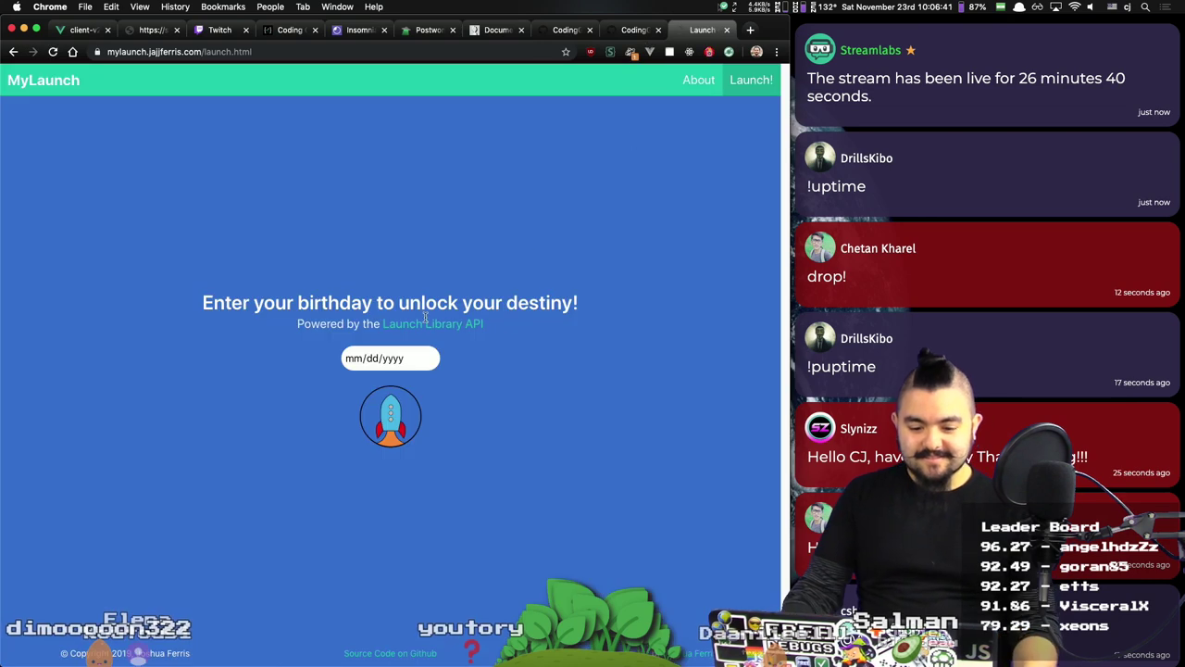
Step: Pick July 20, 1969 as the birthday in the date picker and reopen the calendar
left_click(431, 359)
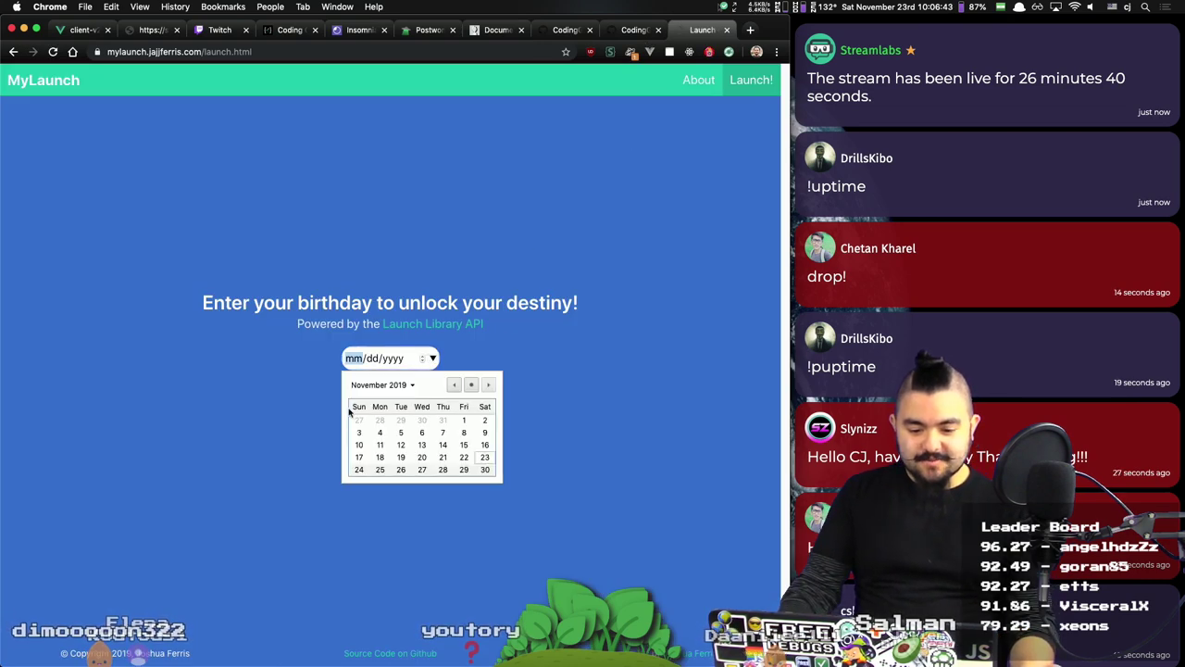
left_click(377, 387)
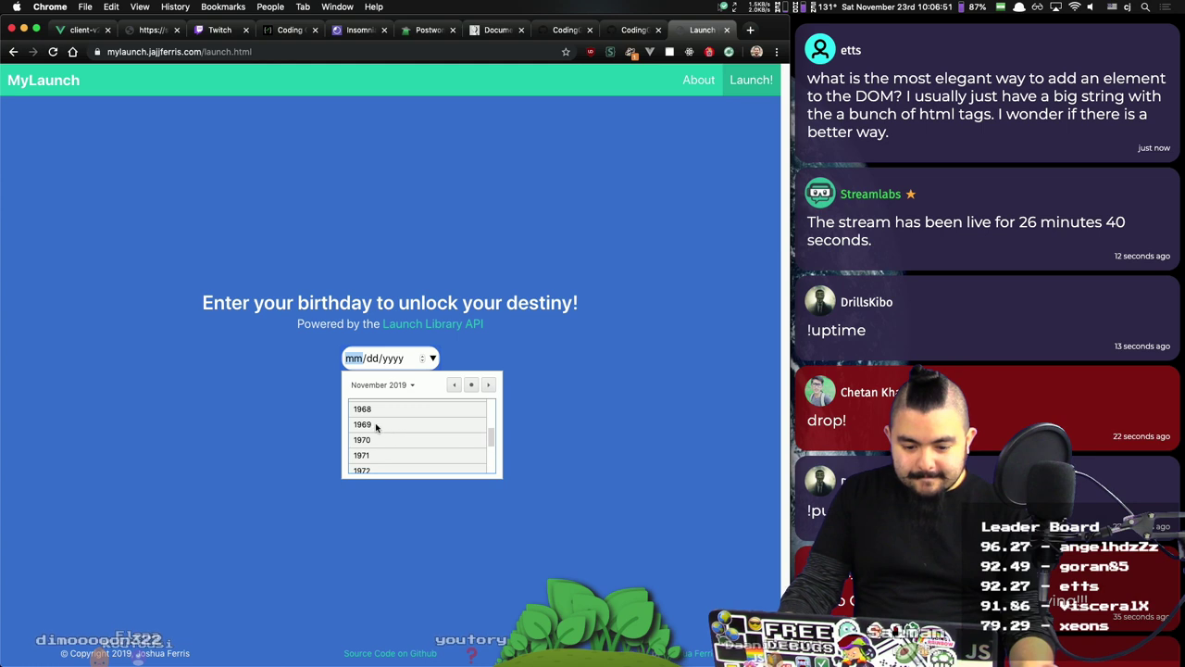
left_click(434, 443)
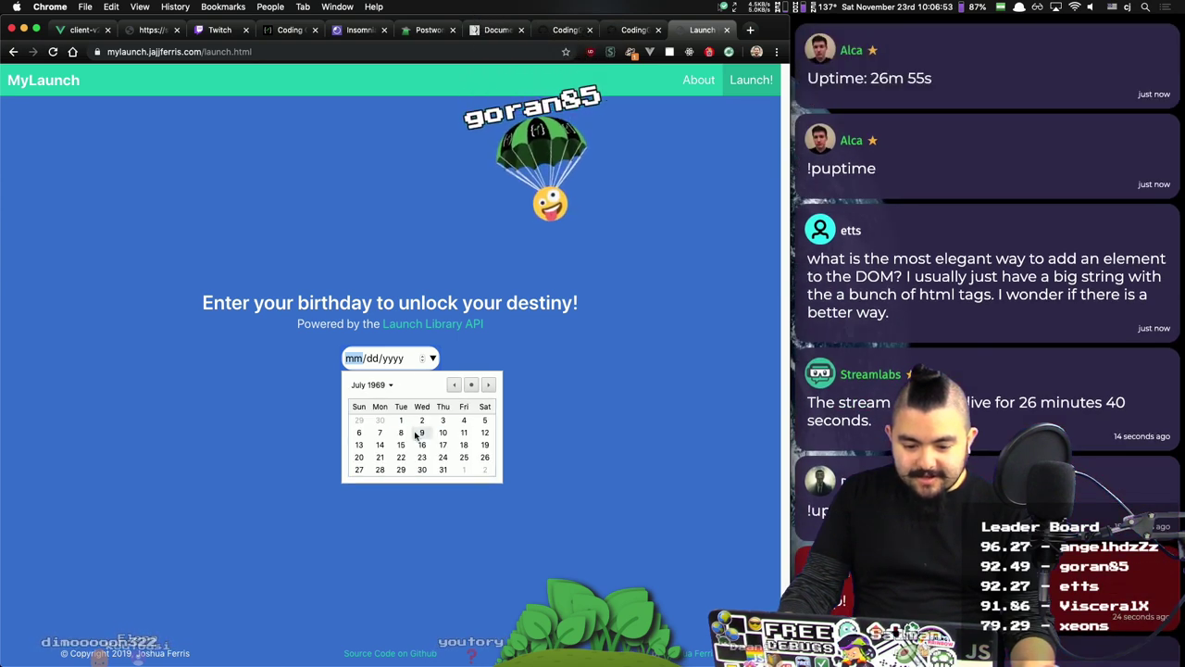
left_click(360, 458)
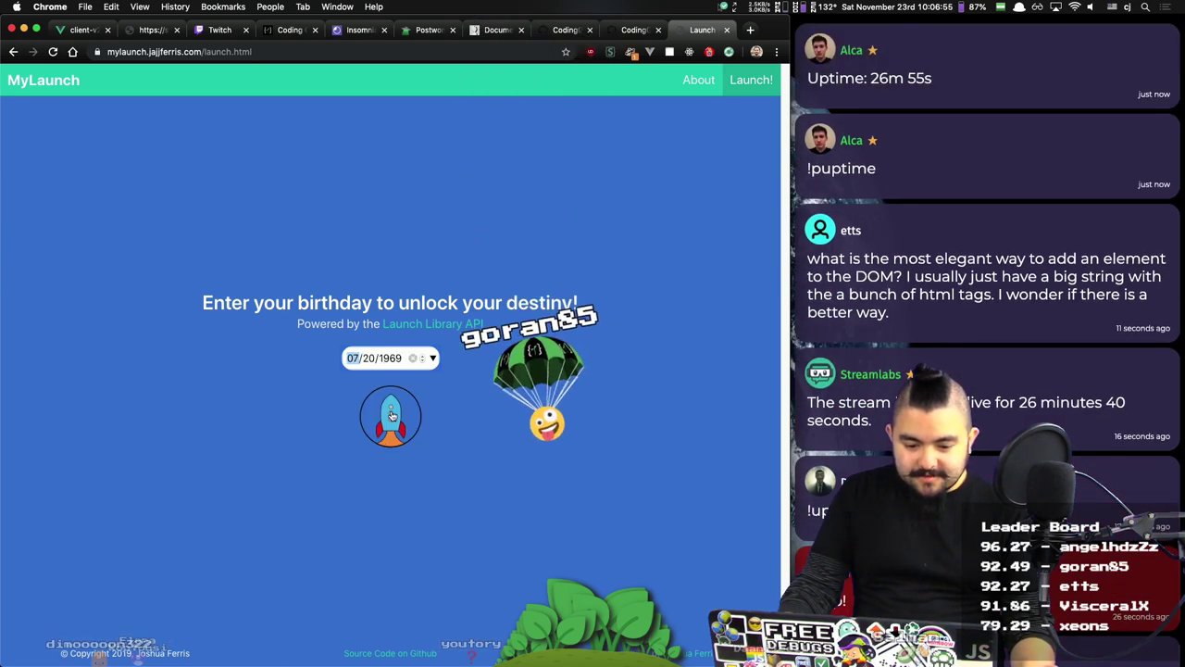
left_click(79, 25)
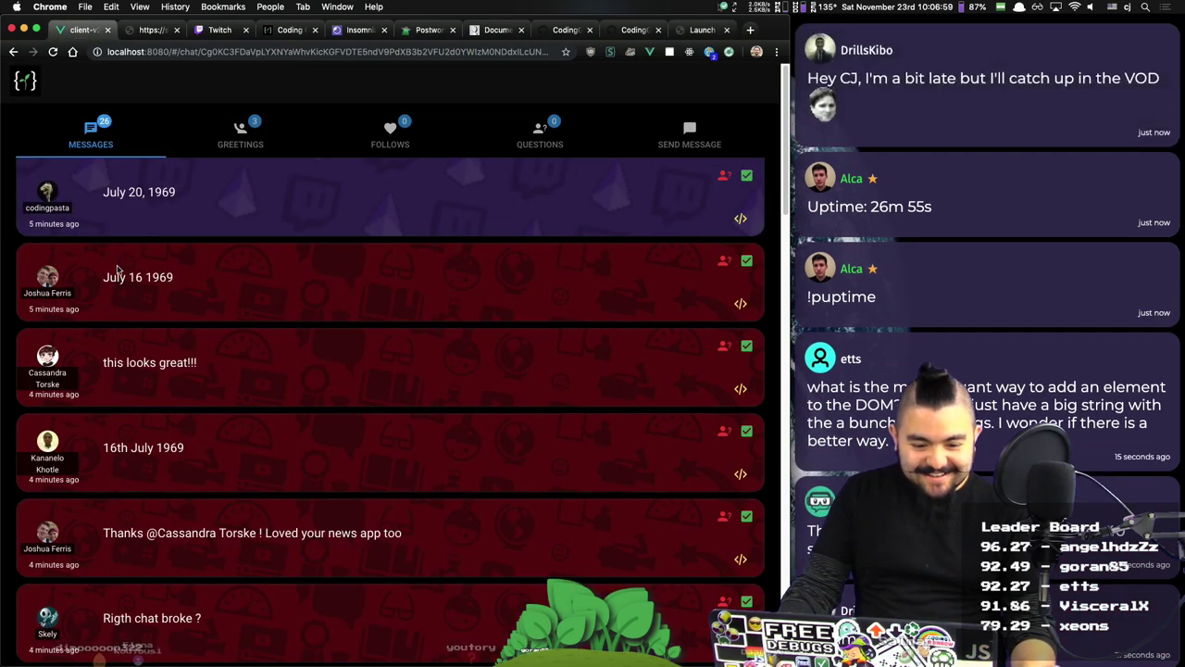
left_click(678, 27)
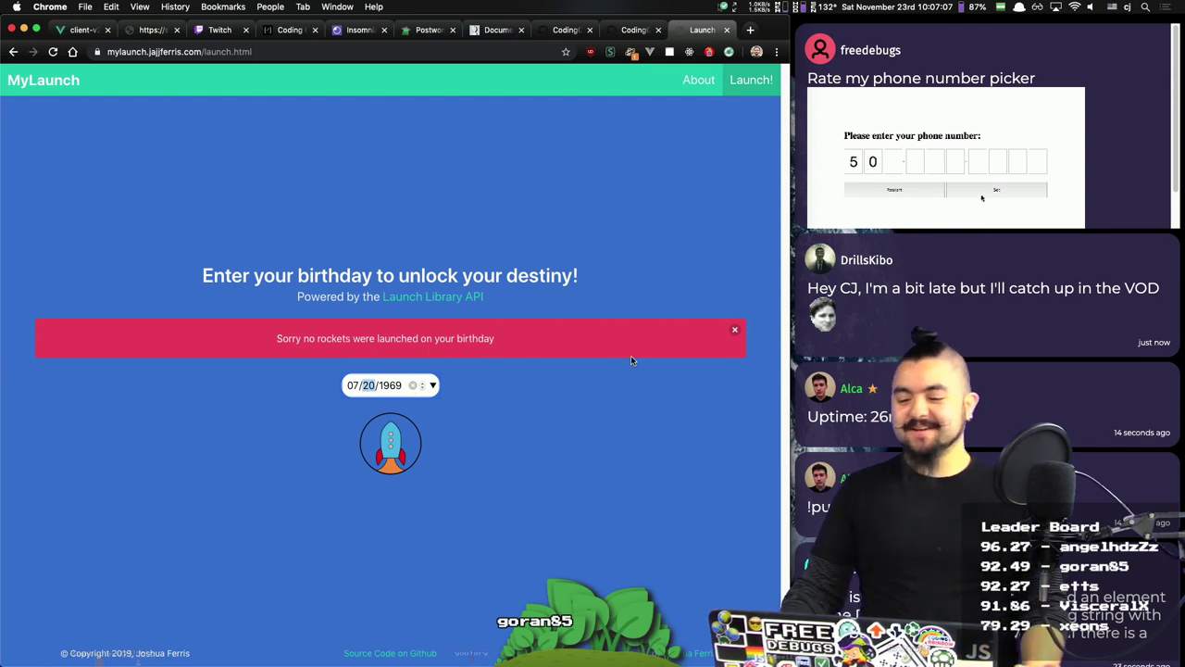
left_click(436, 387)
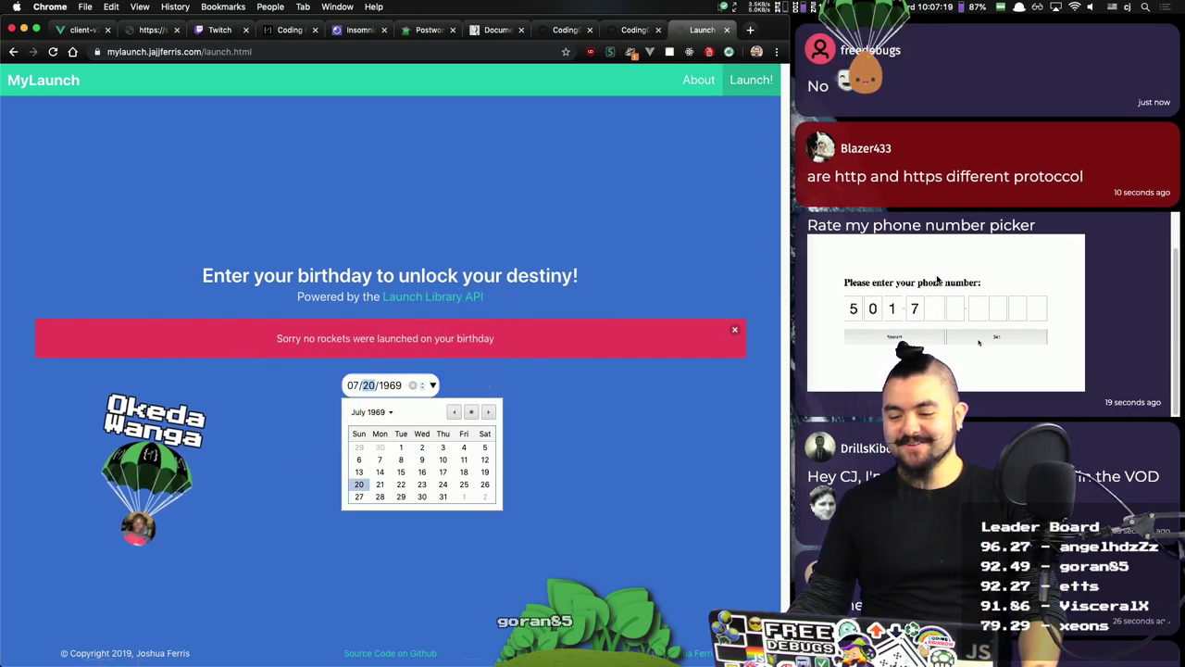
Step: Set the birthday to July 16, 1969, then open and close the Apollo 11 launch video
left_click(422, 472)
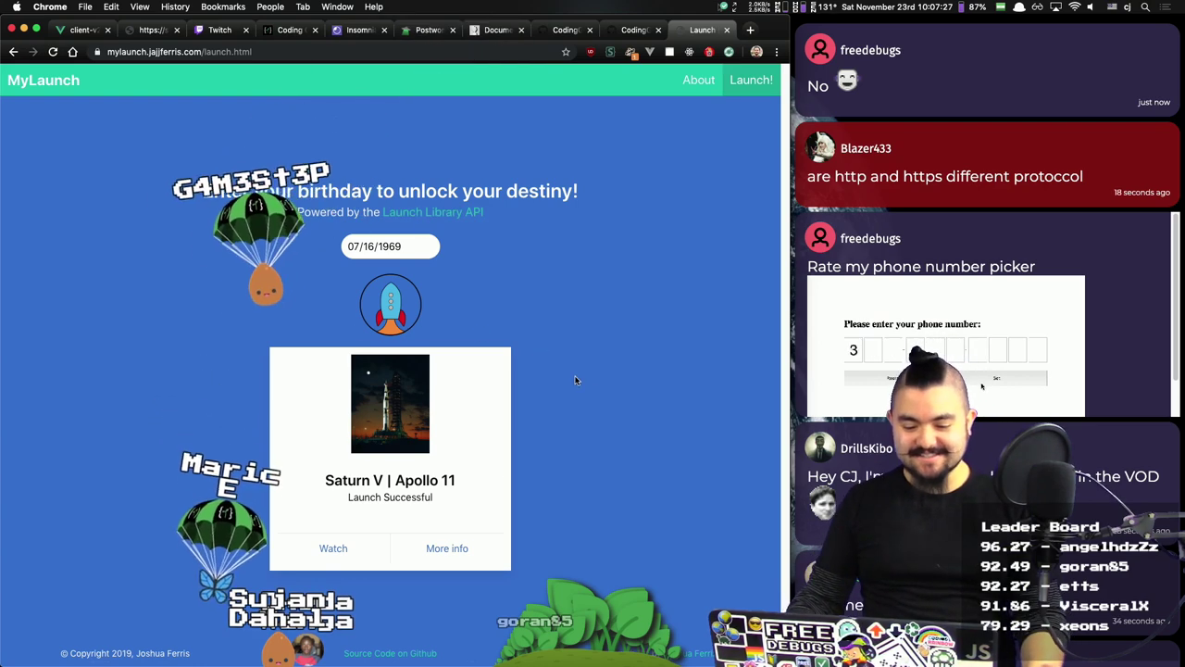
left_click(349, 560)
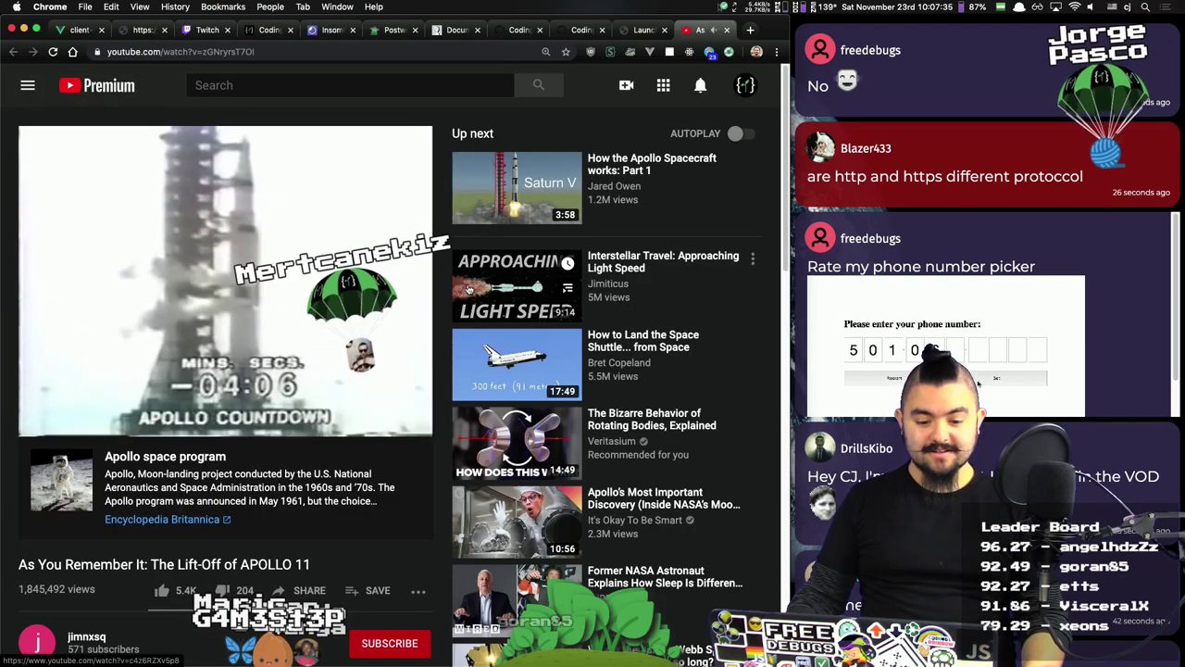
key("super+w")
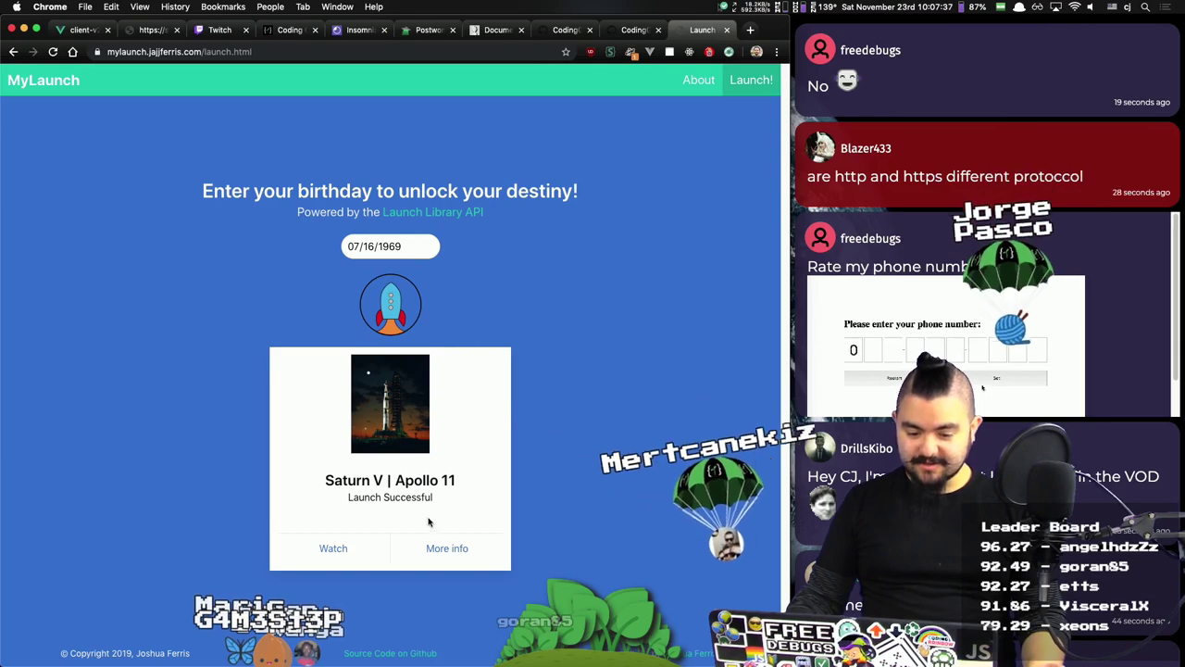
Step: Open and close the Apollo 11 Wikipedia article, then close the MyLaunch tab via its tab menu
left_click(437, 549)
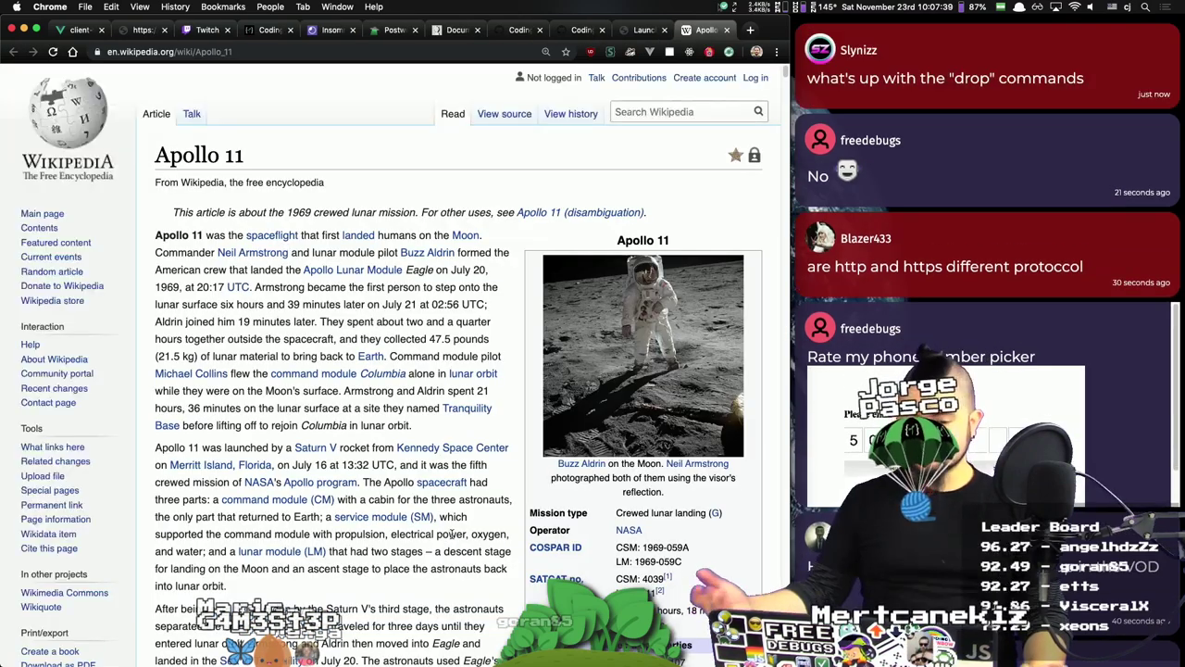
key("super+w")
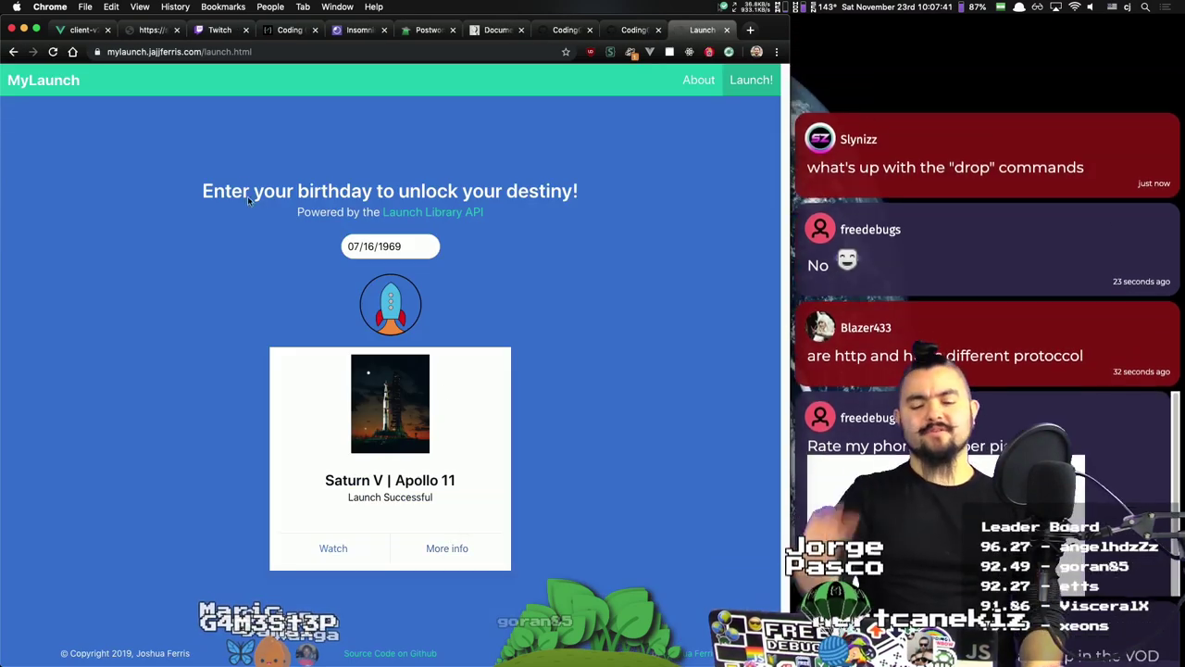
right_click(328, 109)
left_click(382, 106)
Step: Close MyLaunch, dismiss the four July 1969 date messages, and switch to the code-katas repository
key("super+w")
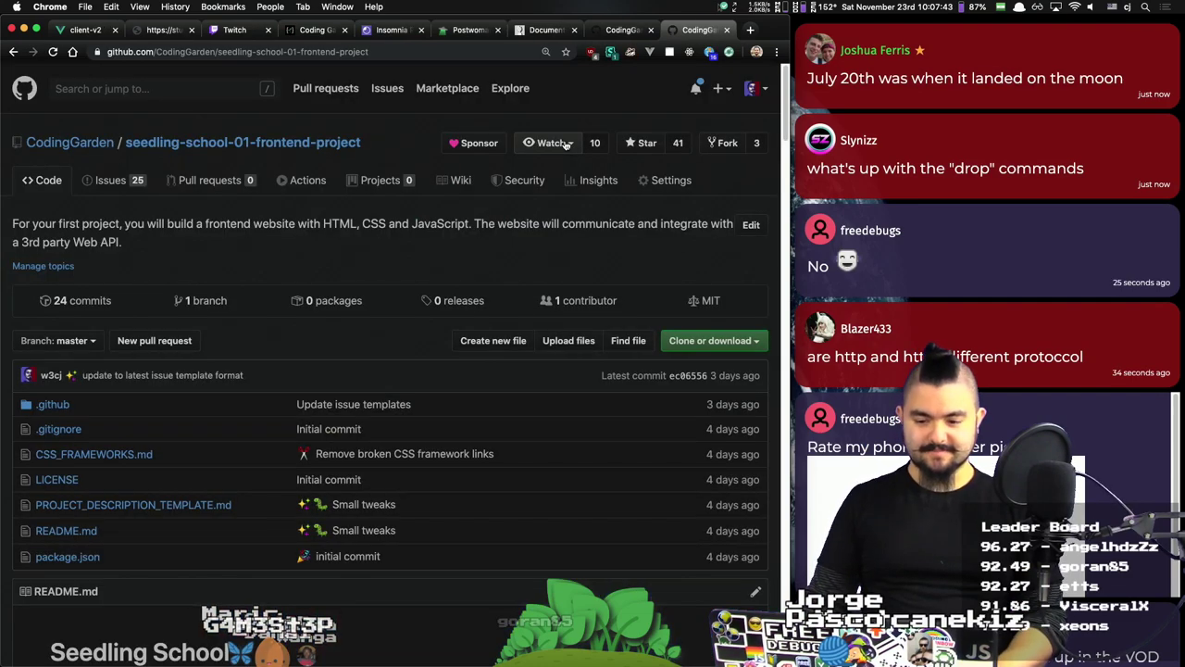
key("super+1")
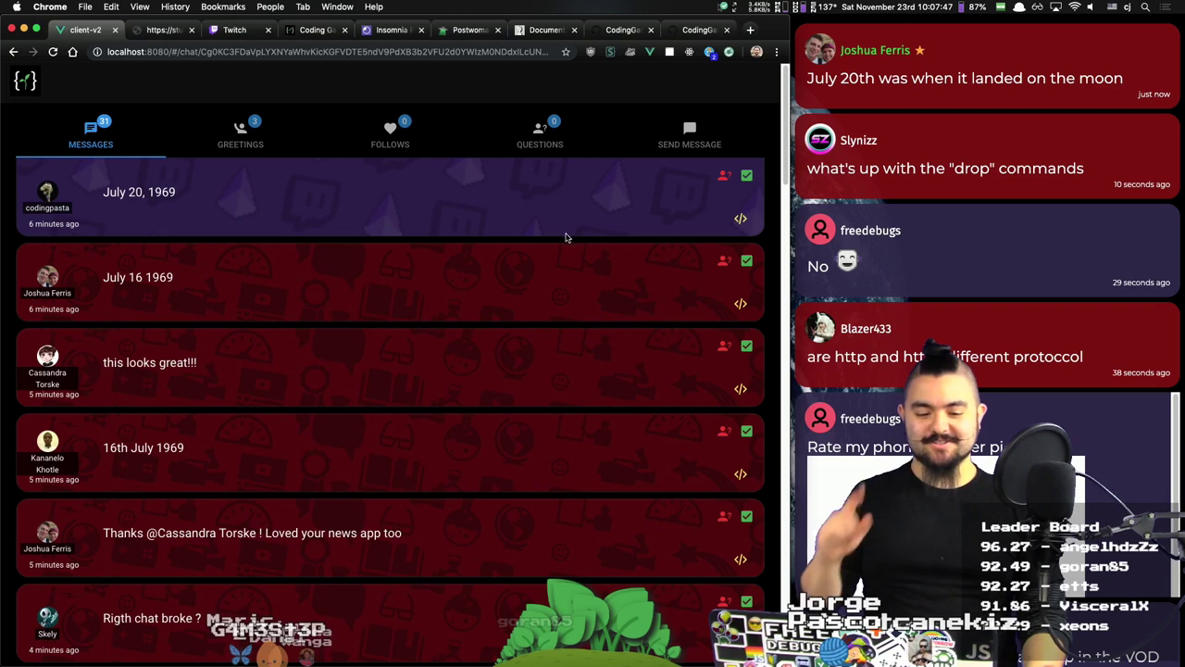
left_click(747, 176)
left_click(747, 176)
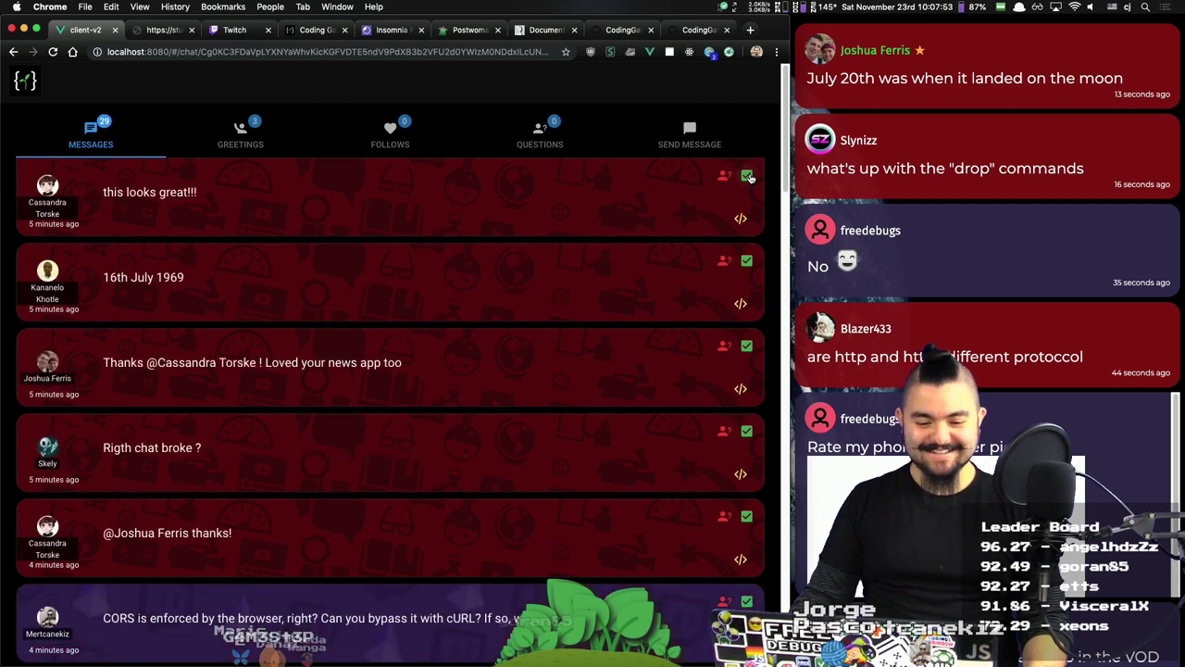
left_click(747, 176)
left_click(747, 176)
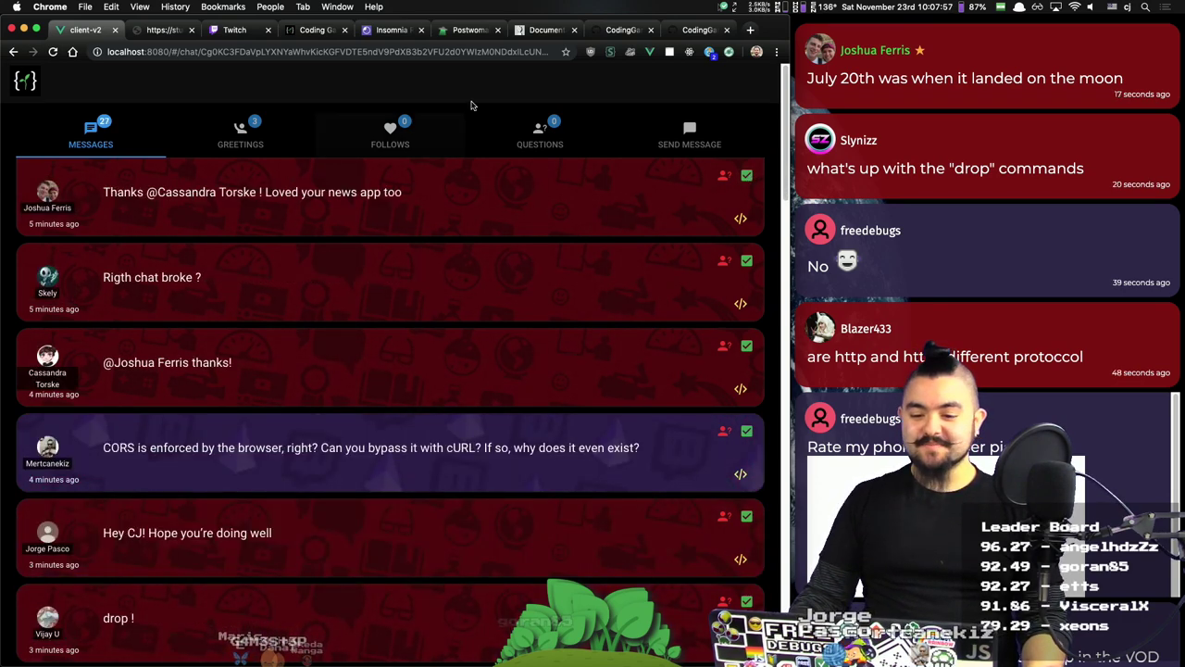
left_click(617, 34)
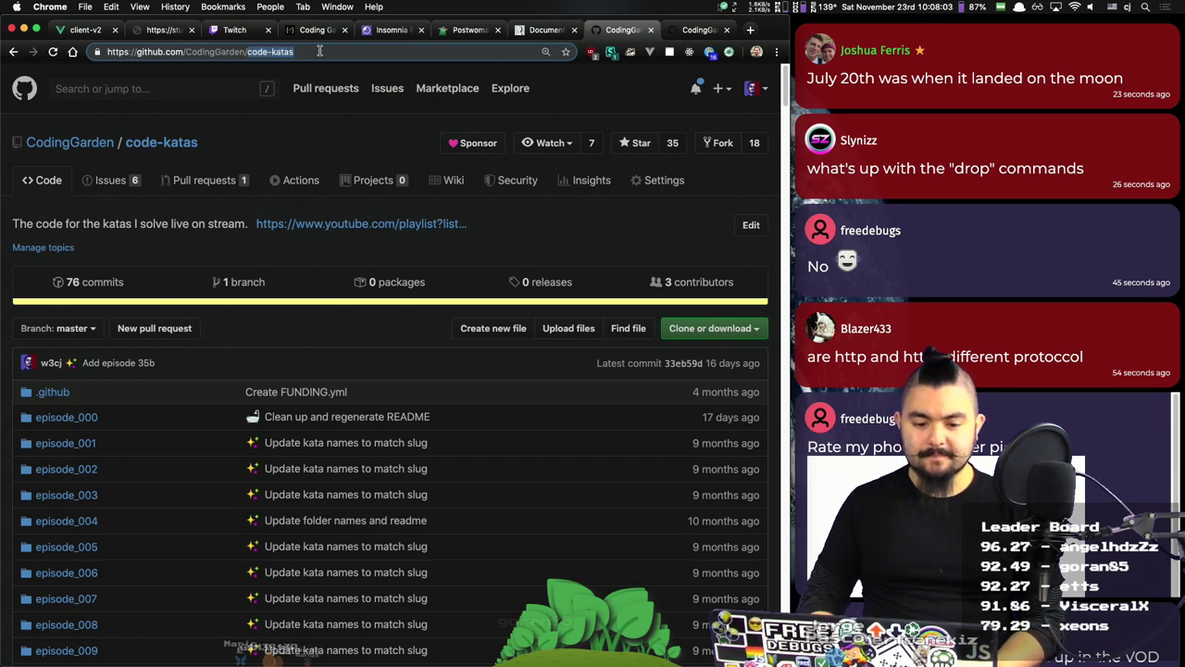
Step: Go to the CodingGarden organization page and open the Non-Earthling News Project Submission issue
key("BackSpace")
key("Return")
scroll(206, 342, "down", 5)
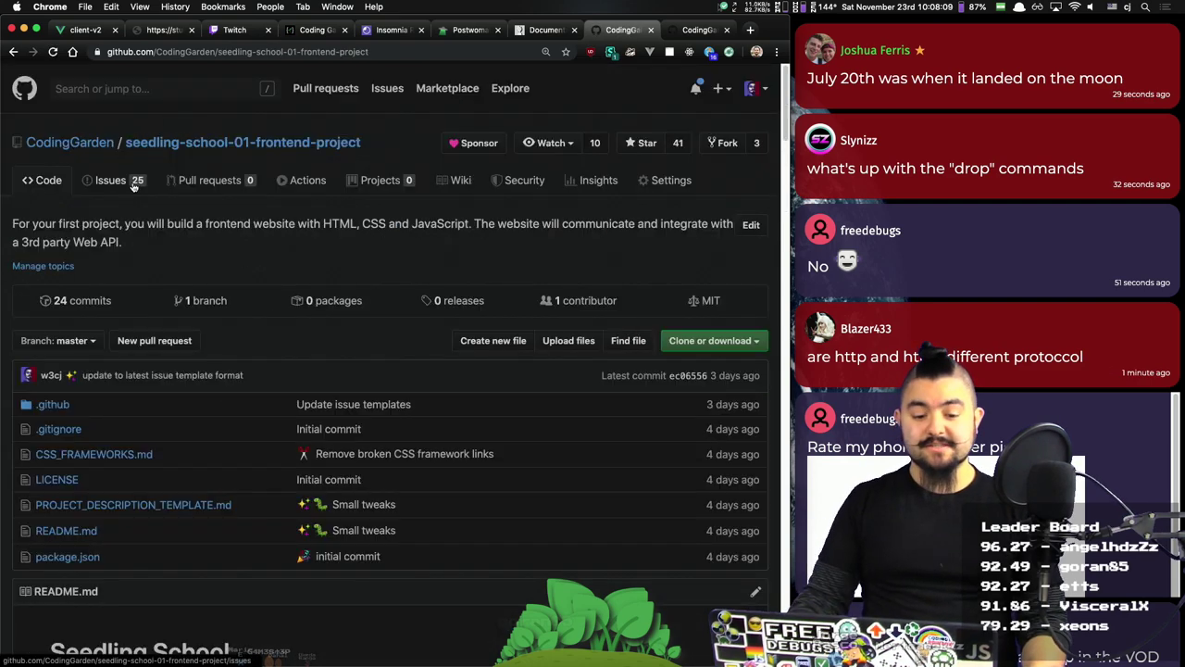
scroll(329, 236, "down", 10)
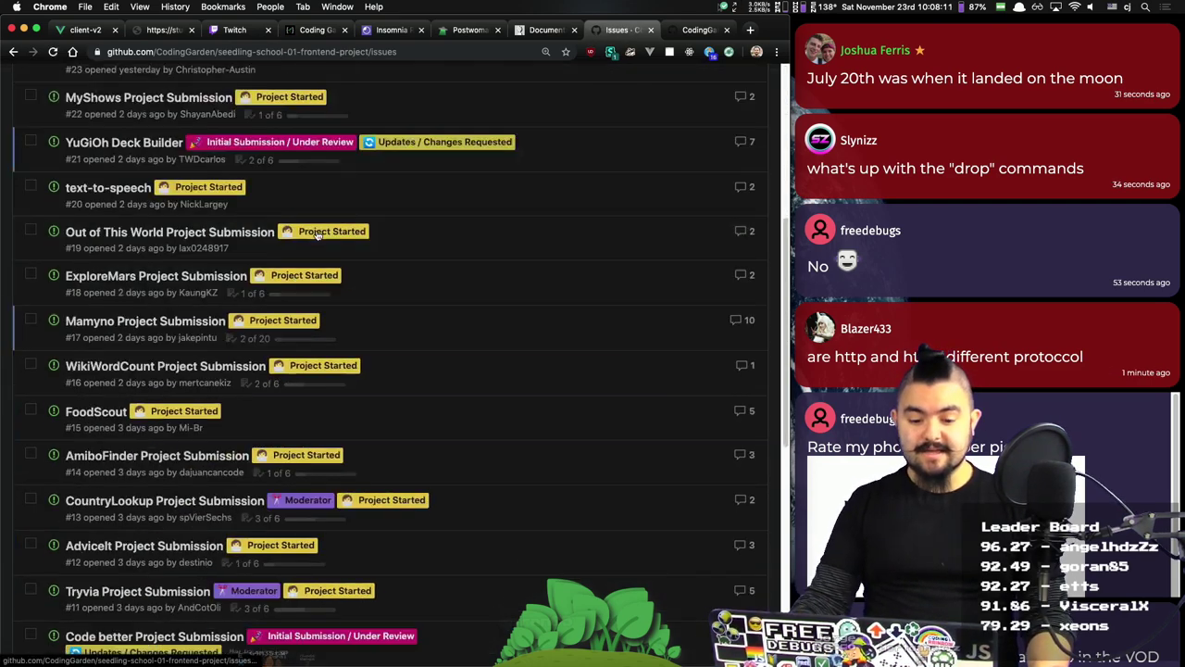
scroll(329, 235, "down", 5)
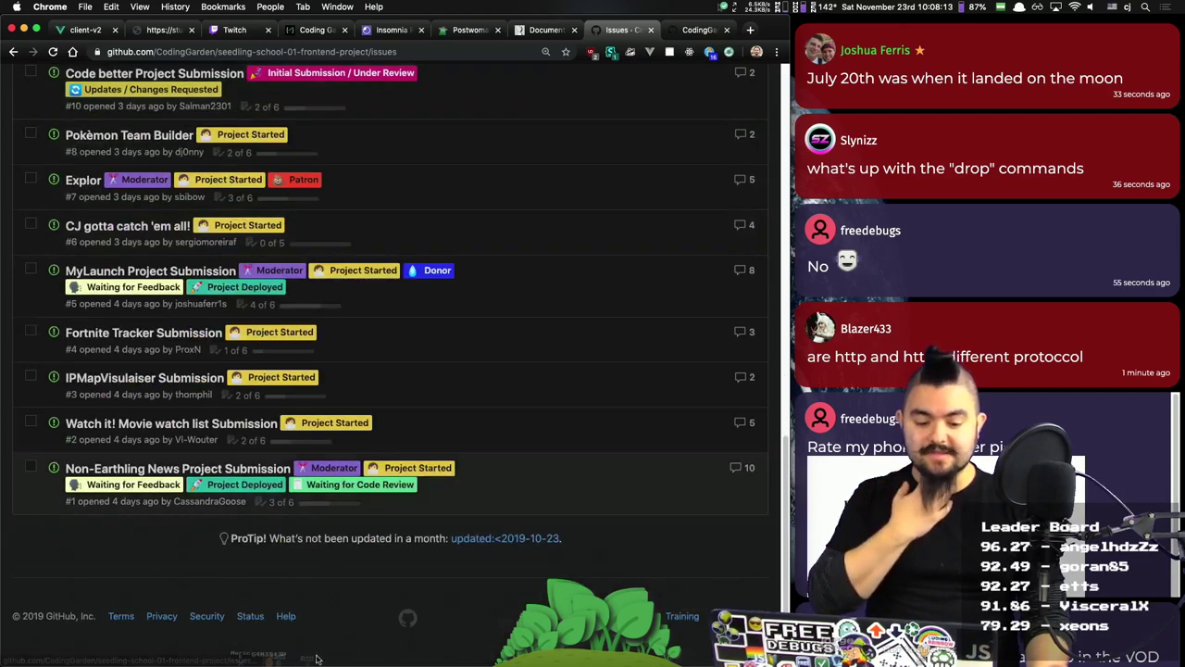
left_click(123, 470)
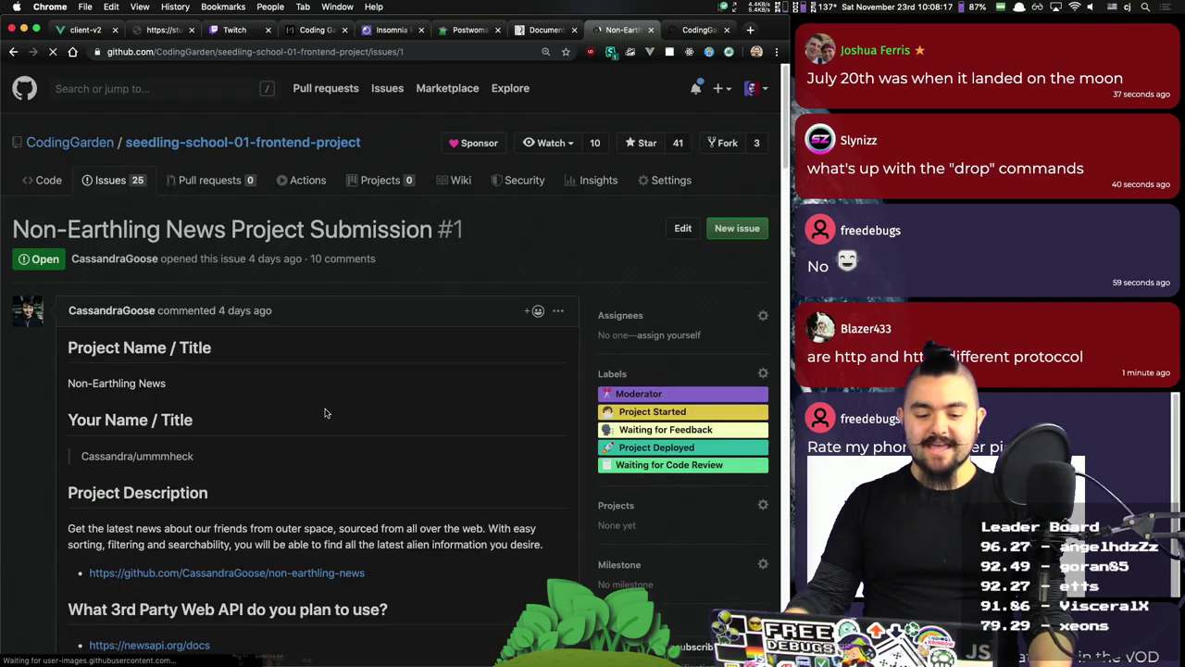
Step: Open the issue's newsapi documentation link in a new tab and switch to it
scroll(325, 416, "down", 4)
scroll(329, 412, "up", 1)
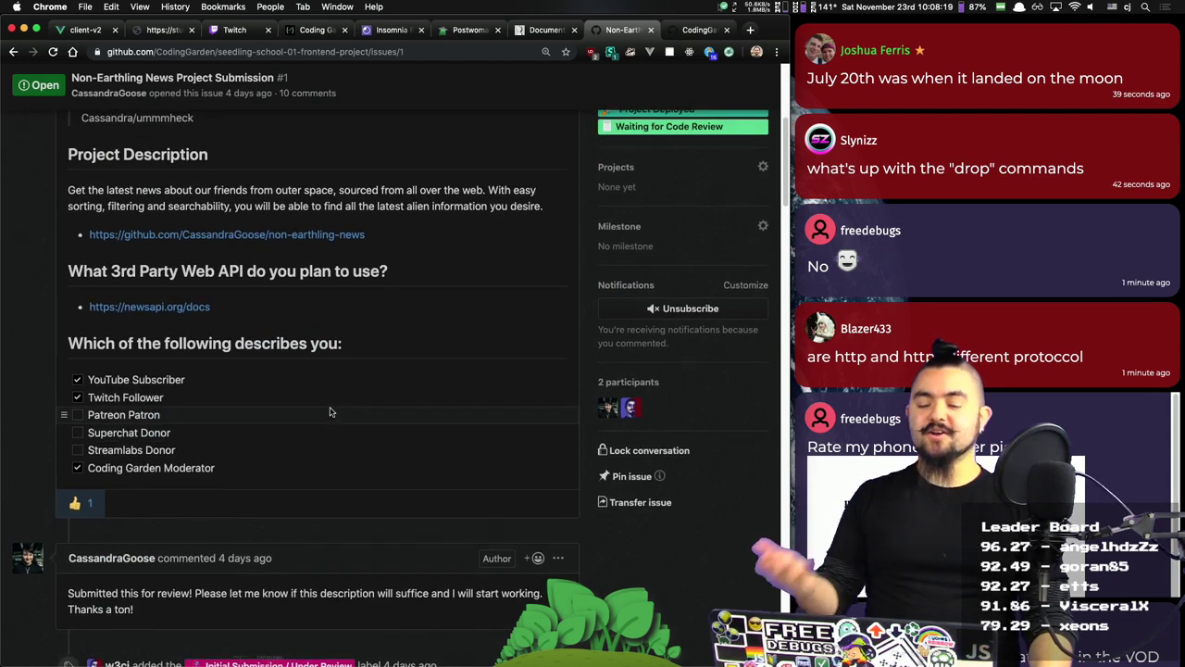
right_click(174, 315)
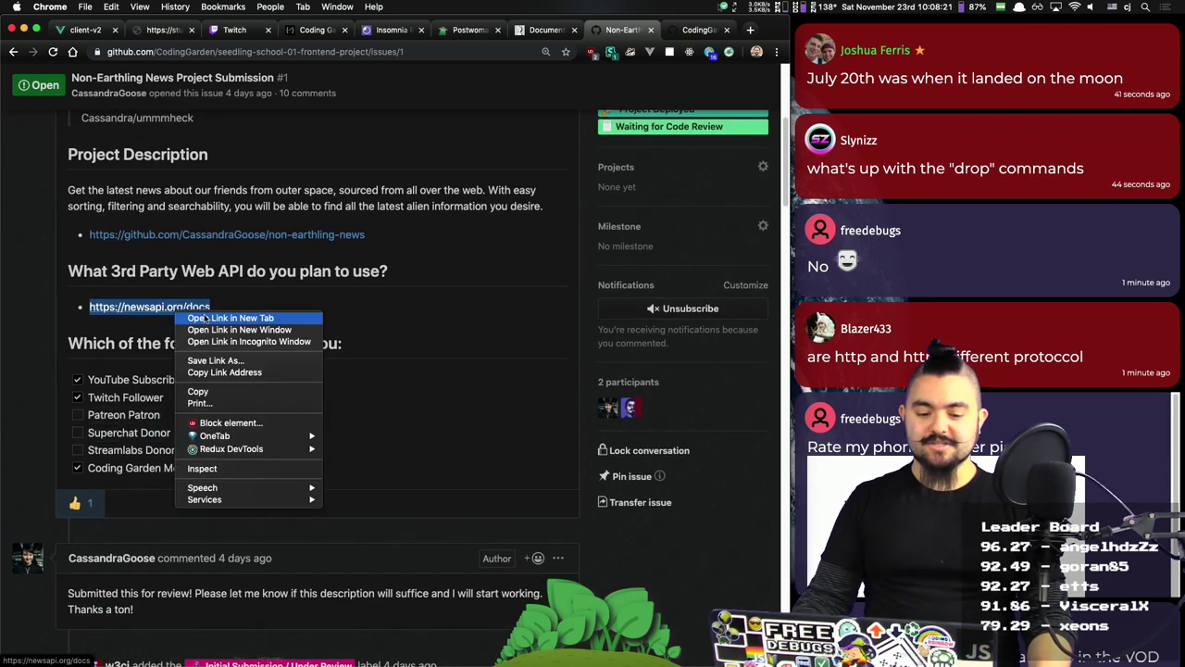
left_click(211, 317)
key("ctrl+Tab")
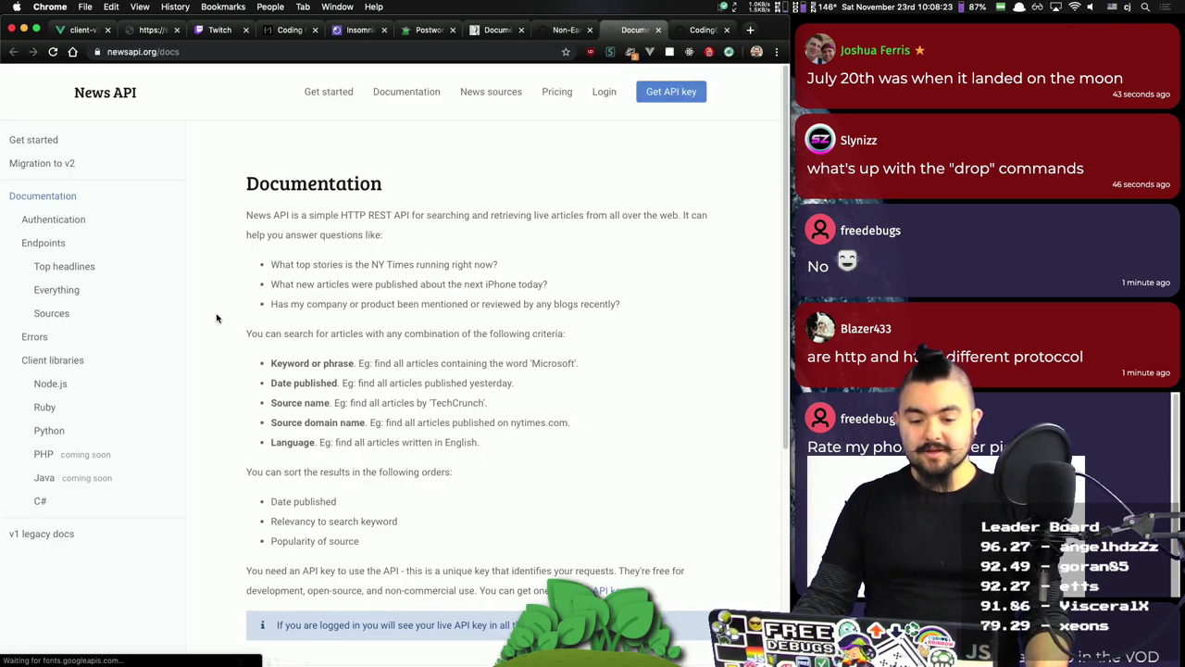
Step: Browse the News API docs and homepage publishers list, then close the News API tab
scroll(296, 301, "down", 5)
scroll(315, 304, "up", 5)
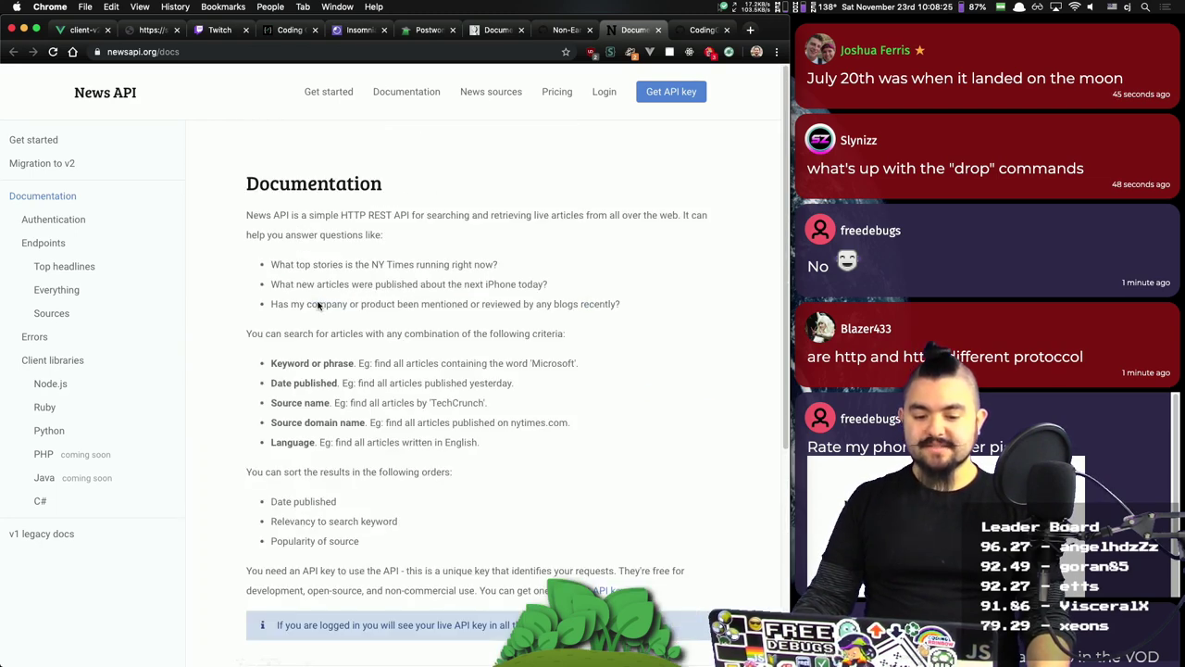
left_click(96, 91)
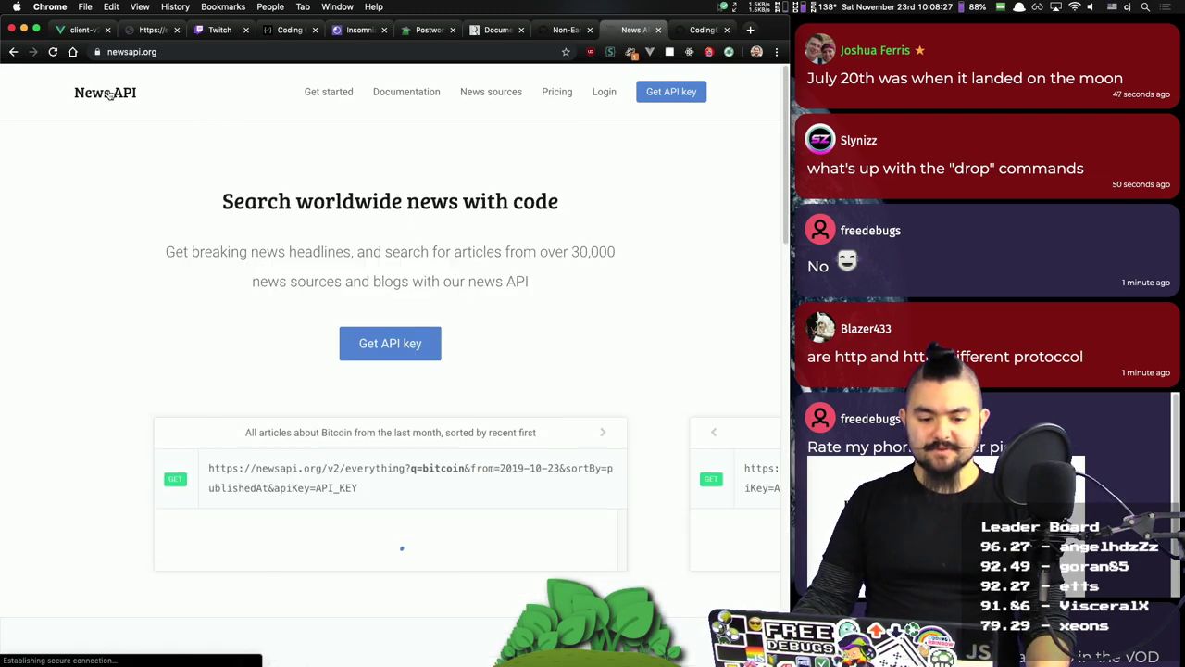
scroll(503, 299, "down", 10)
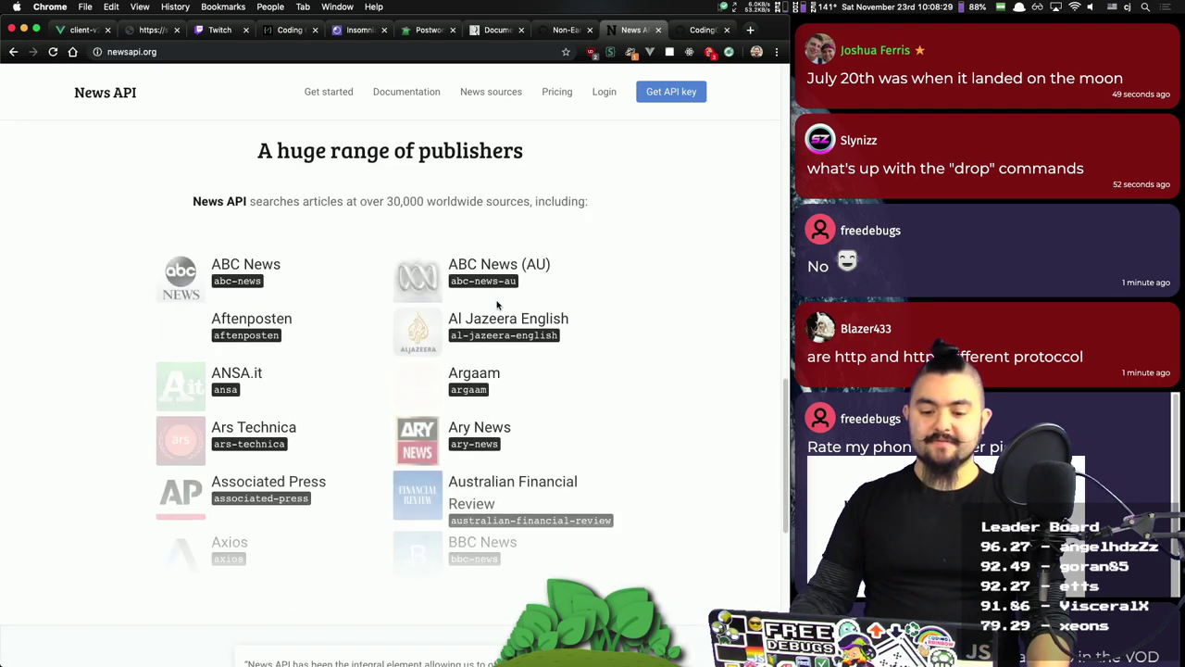
scroll(497, 305, "down", 3)
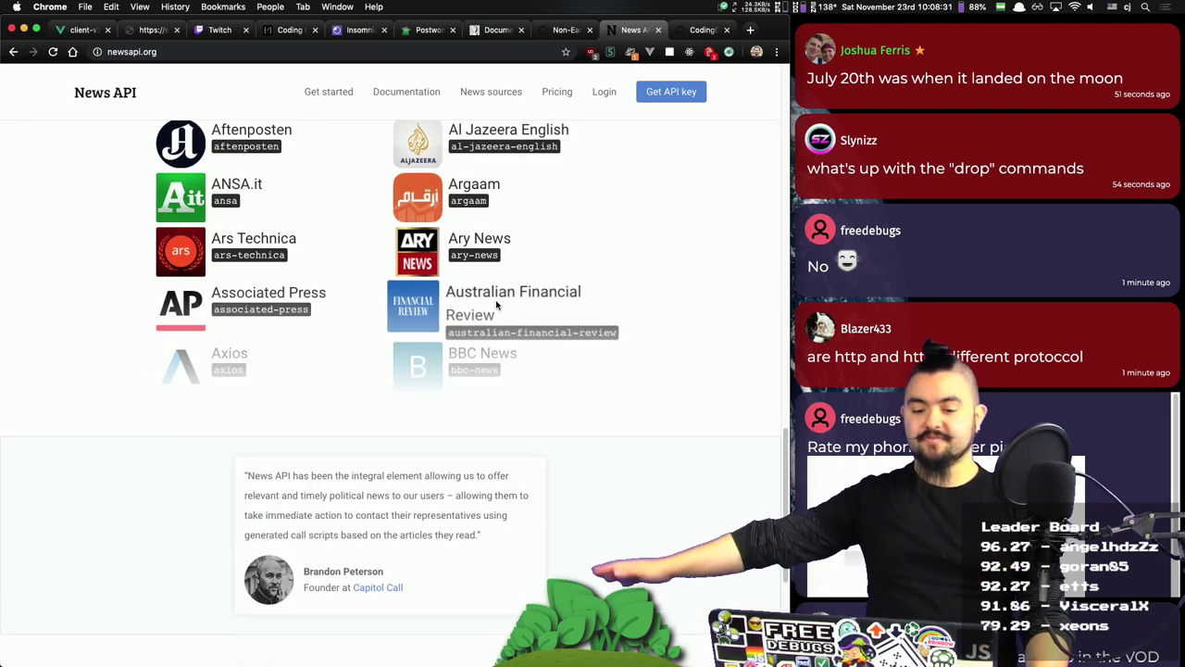
scroll(497, 306, "up", 3)
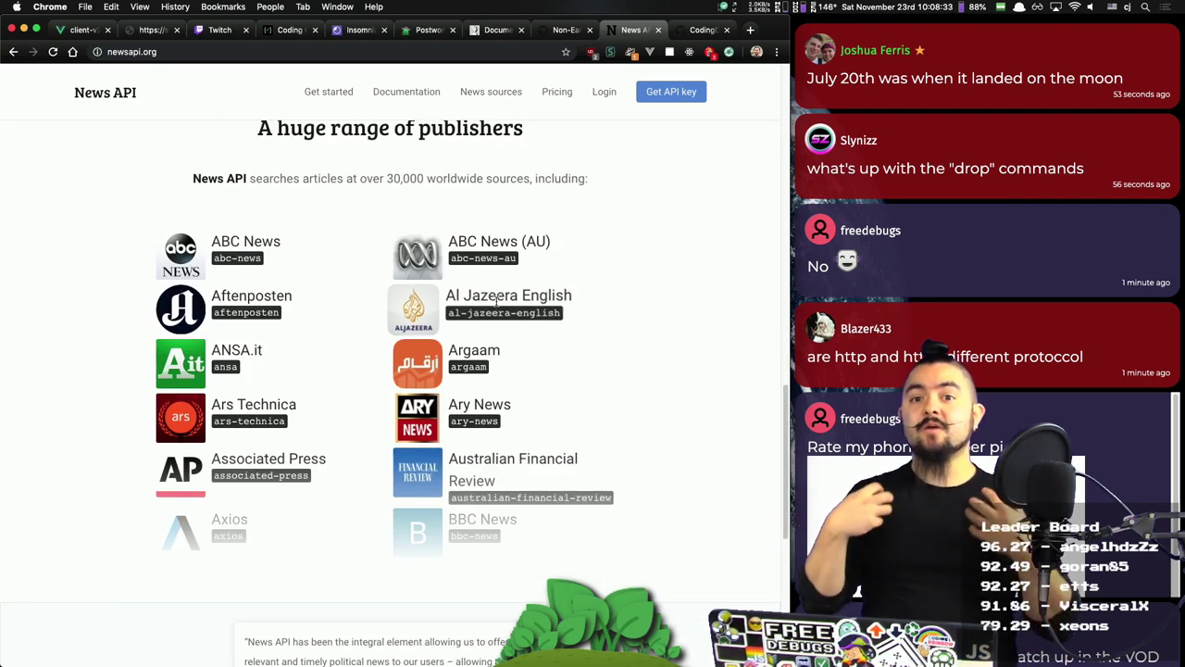
scroll(495, 300, "up", 15)
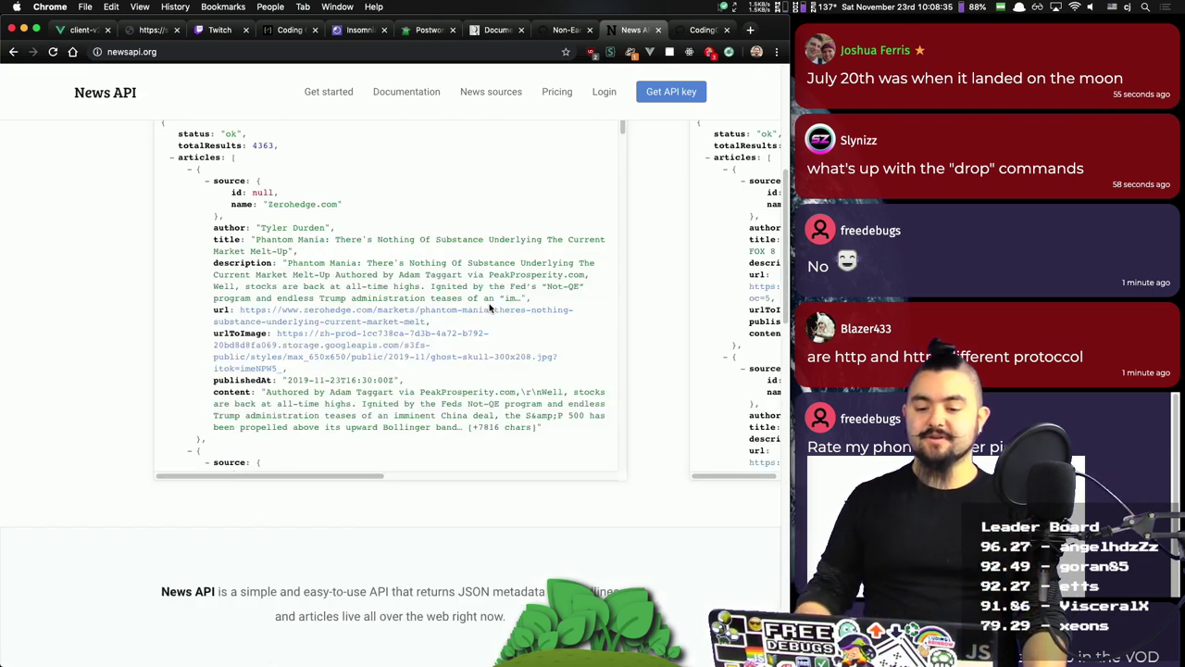
key("super+w")
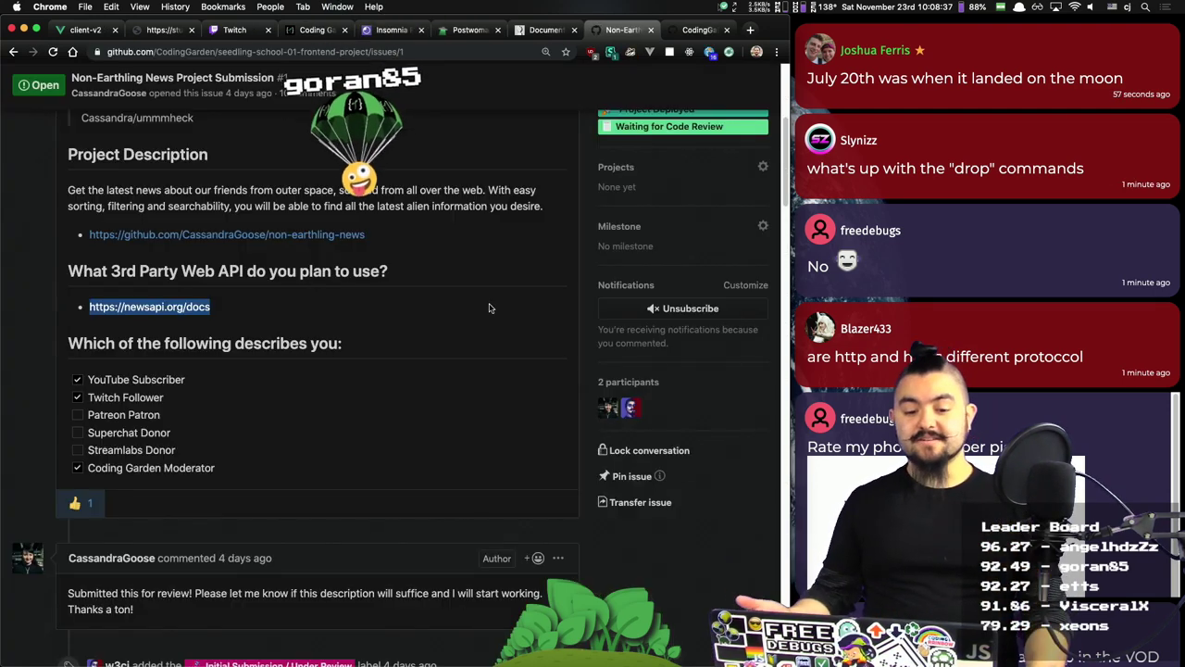
Step: Read through the issue's comments, return to the top, and bring up the project repository link's menu
scroll(490, 309, "up", 5)
scroll(491, 311, "down", 2)
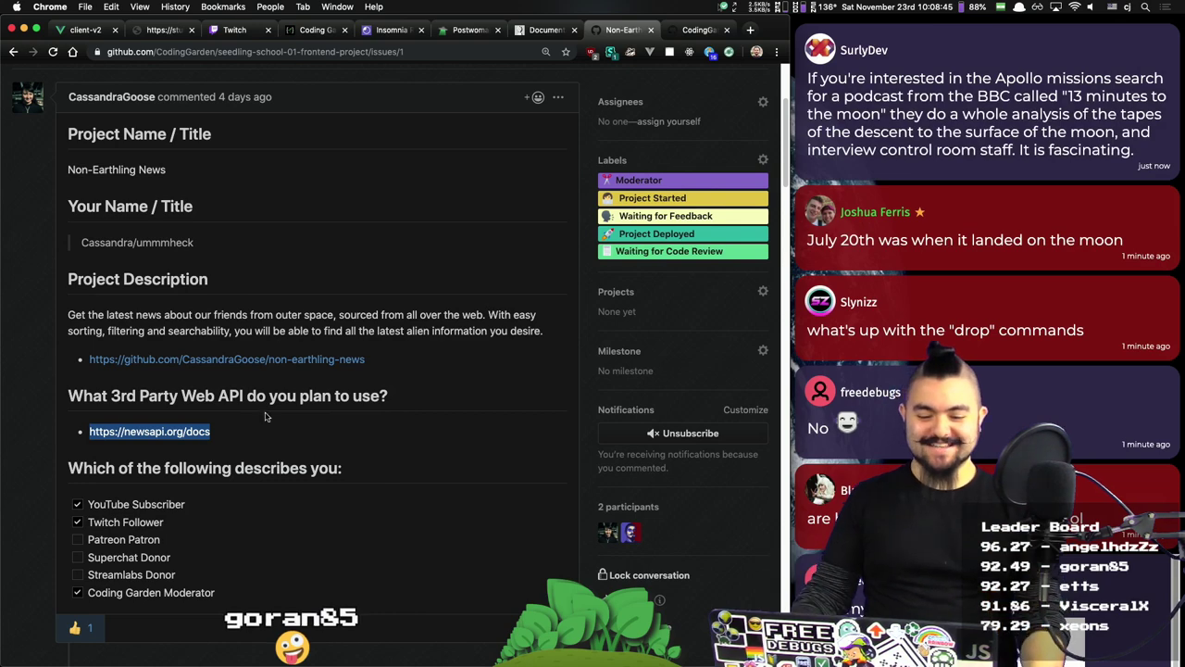
scroll(266, 390, "down", 10)
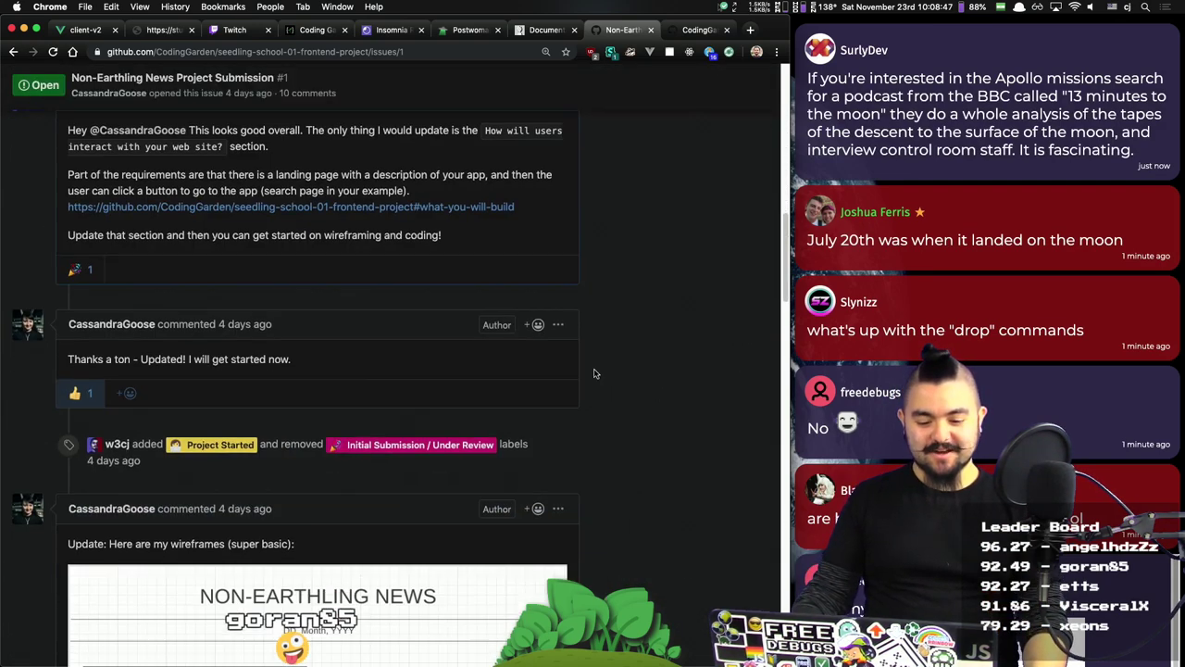
scroll(666, 401, "down", 3)
scroll(657, 385, "down", 3)
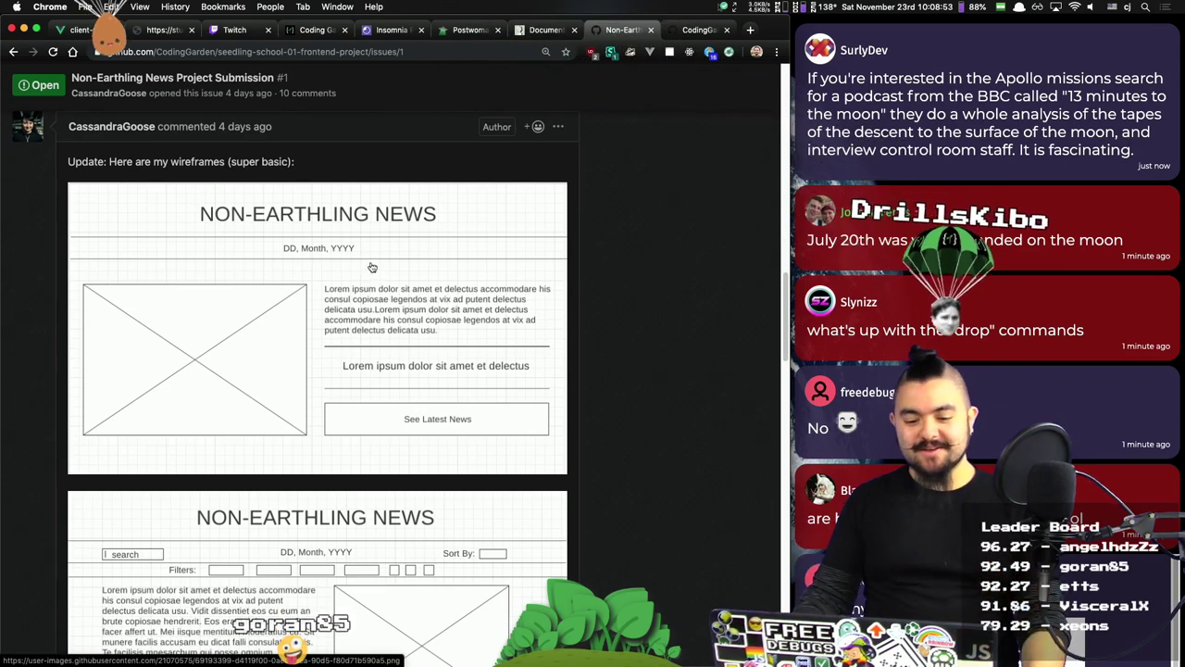
scroll(369, 269, "down", 1)
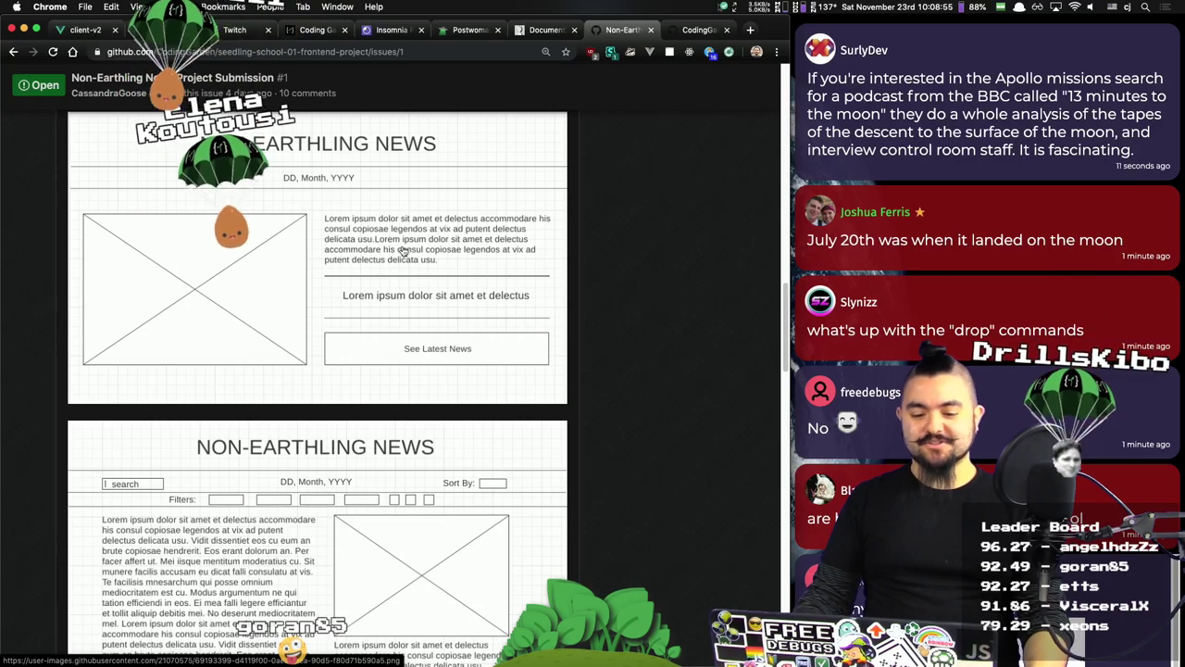
scroll(449, 363, "down", 3)
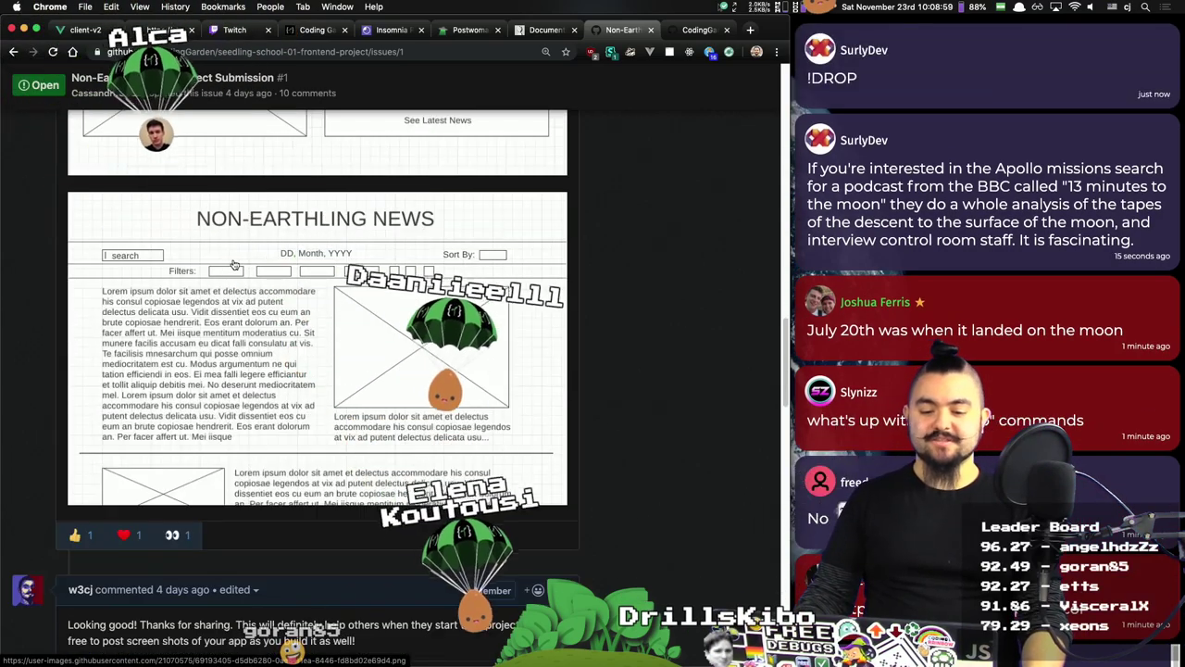
scroll(440, 416, "up", 2)
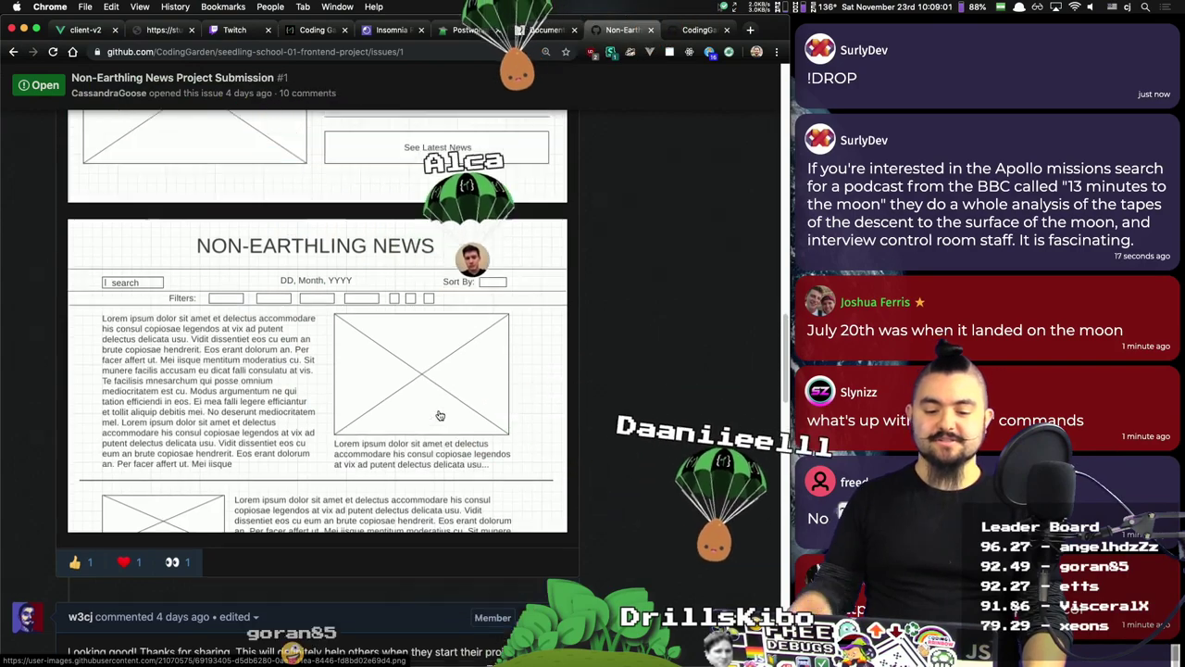
scroll(439, 415, "down", 10)
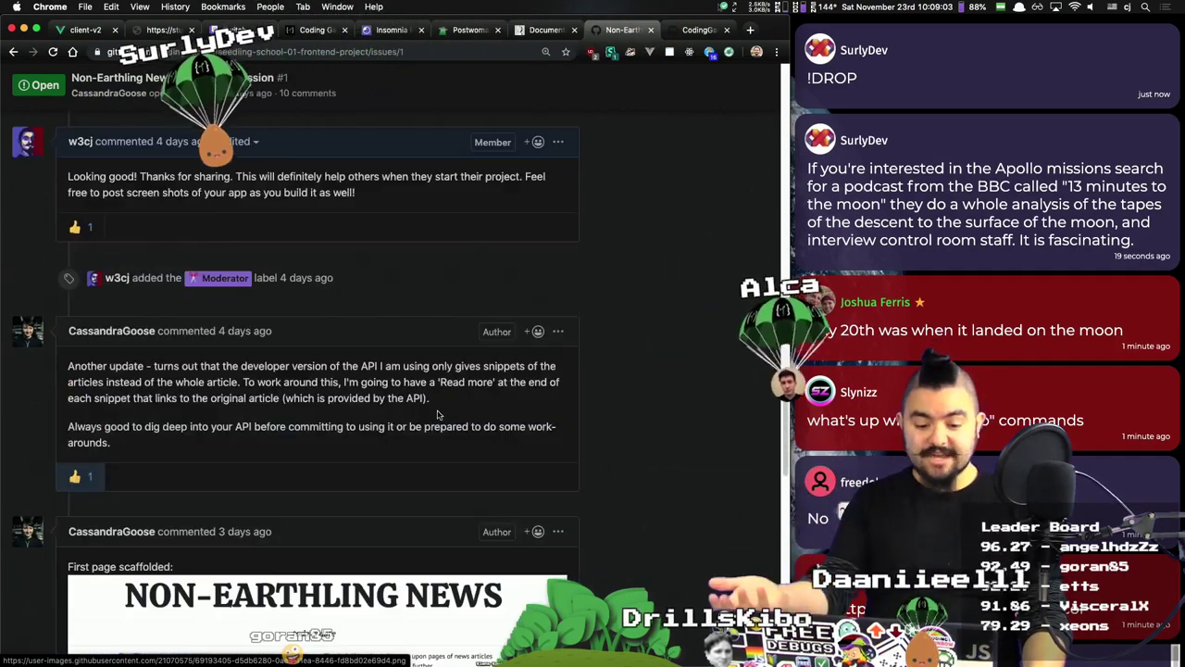
scroll(439, 416, "down", 10)
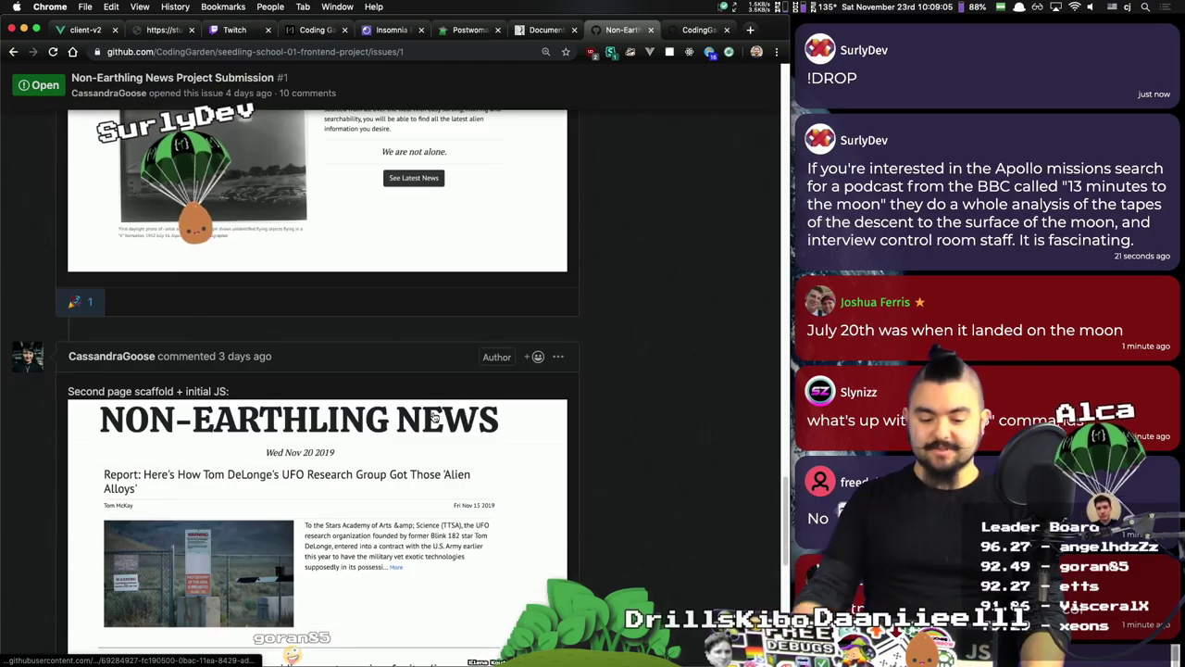
scroll(405, 349, "down", 5)
scroll(408, 370, "up", 10)
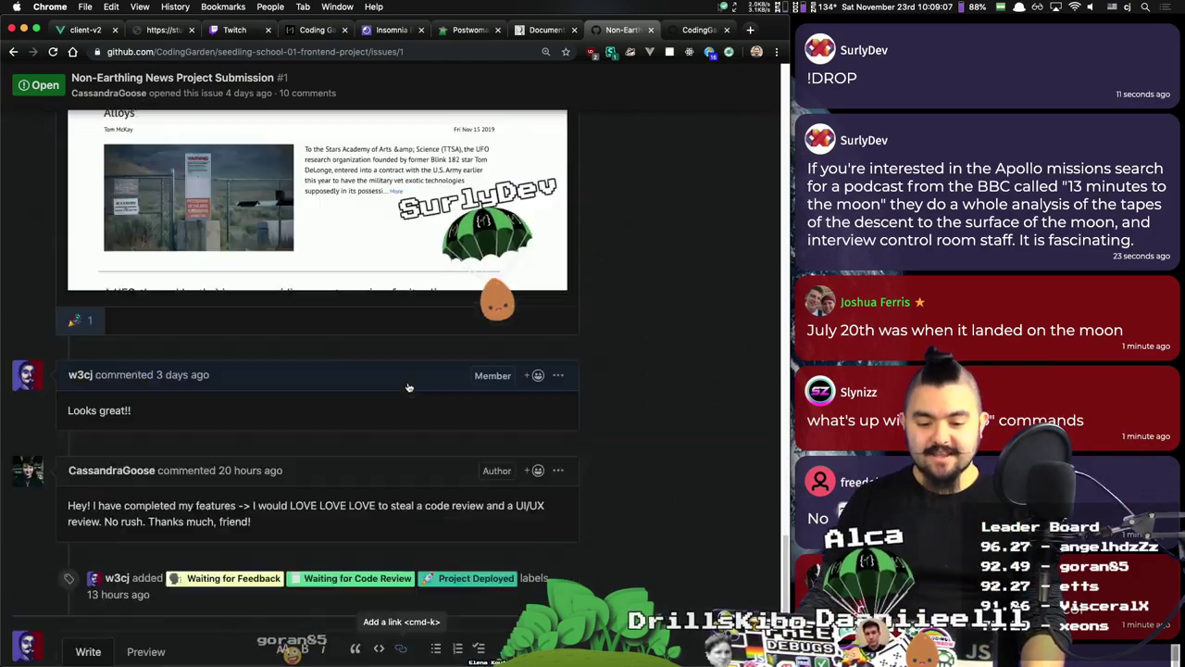
scroll(408, 384, "up", 15)
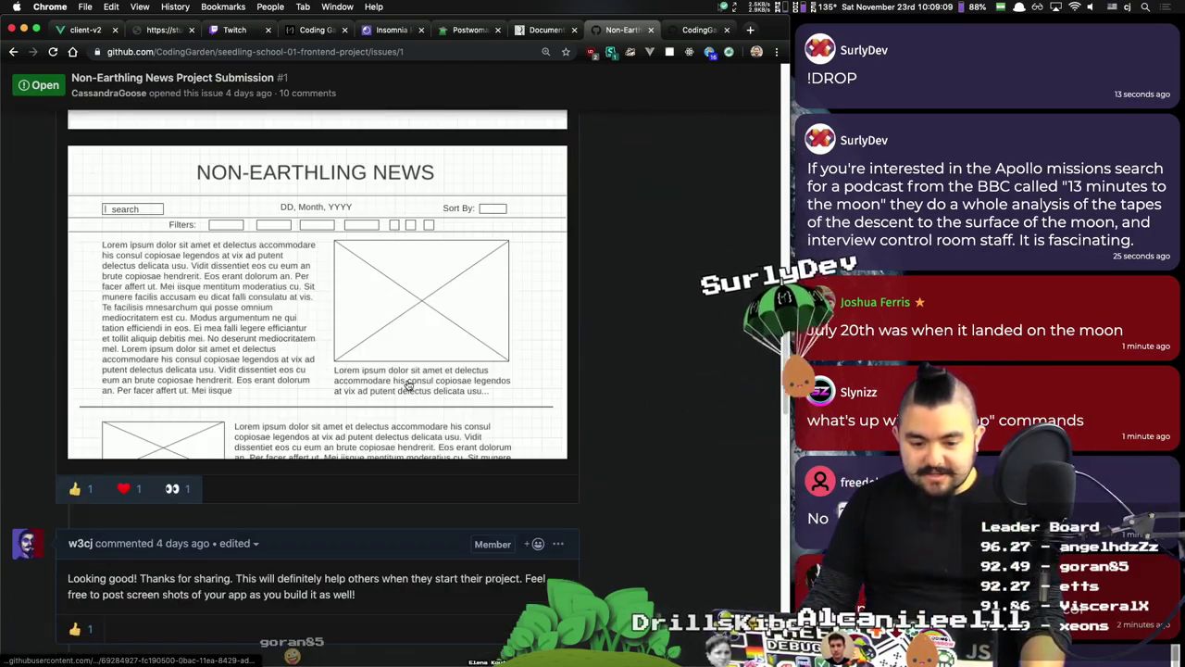
scroll(407, 384, "up", 15)
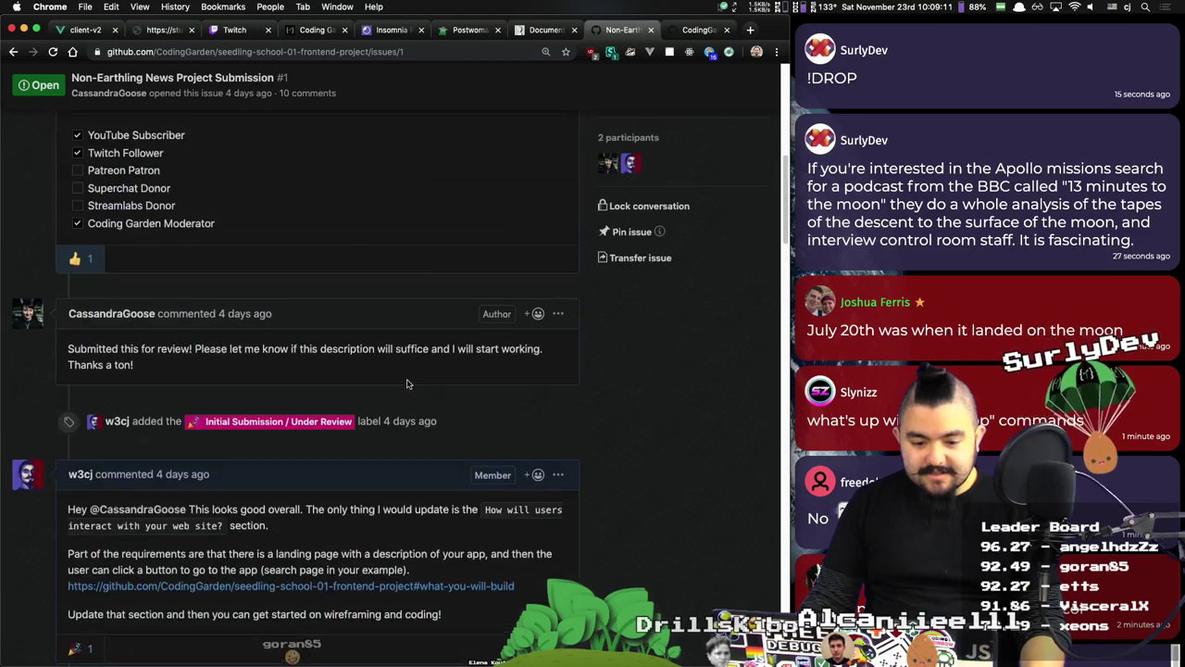
right_click(269, 574)
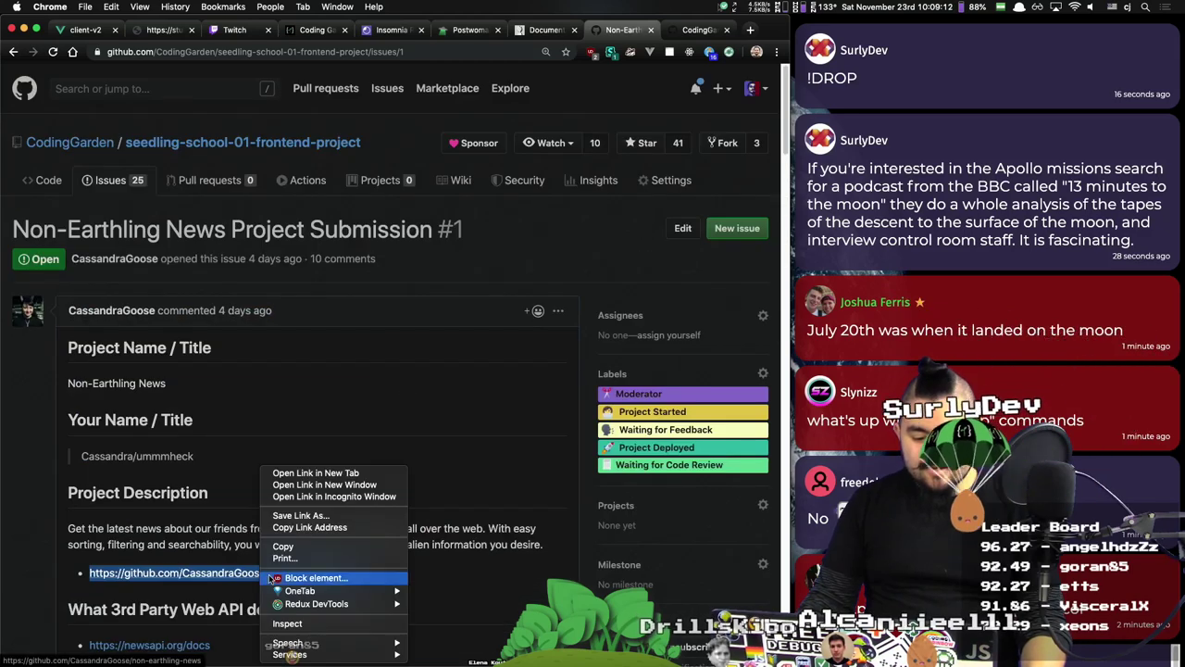
Step: Open the project repository in a new tab, then its README's surge.sh live-site link in another
left_click(297, 483)
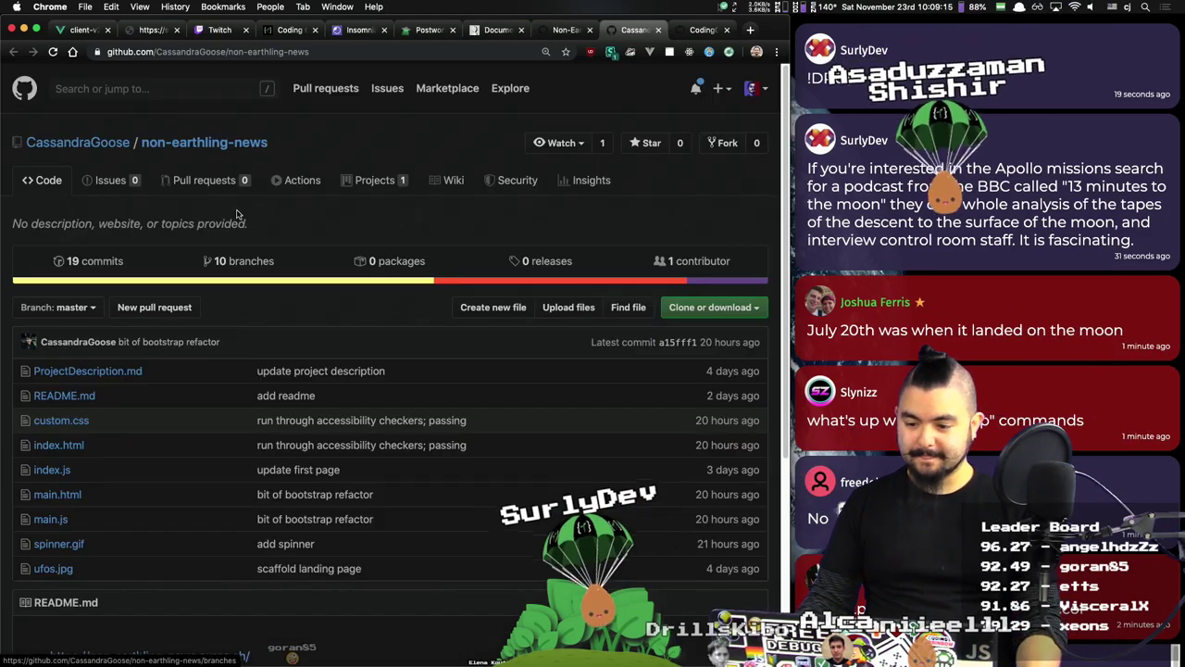
scroll(236, 222, "down", 5)
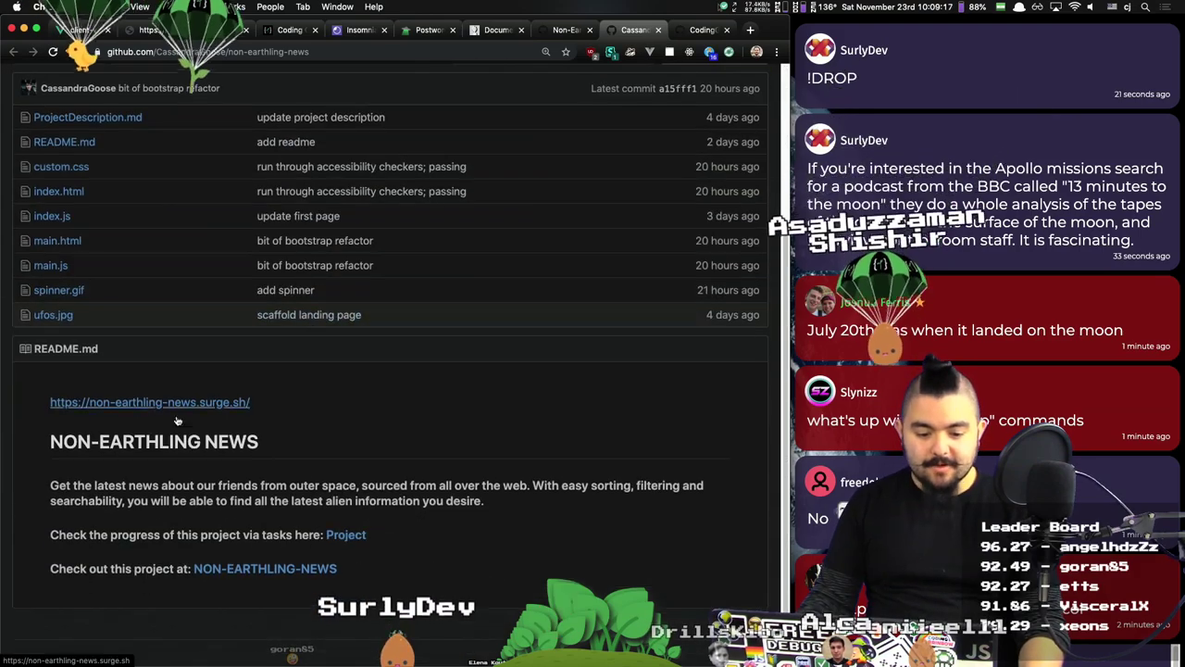
right_click(176, 400)
left_click(211, 405)
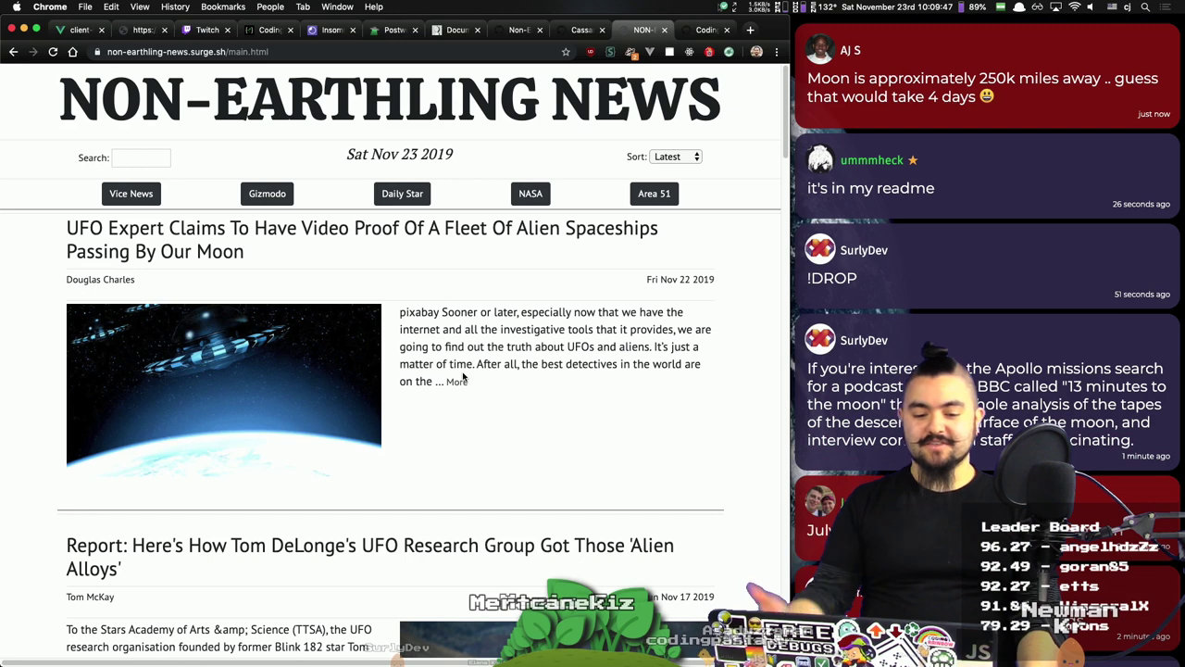
Step: Select the first article's summary and title, then try searching 'om' on the site
triple_click(531, 328)
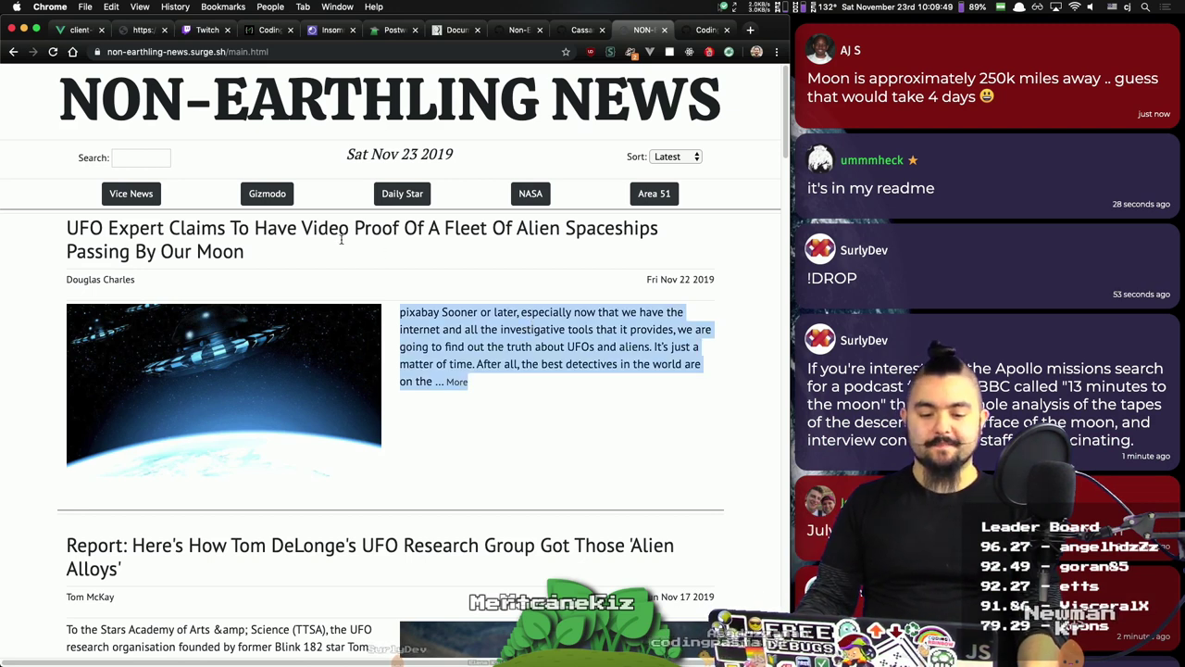
triple_click(335, 239)
left_click(100, 278)
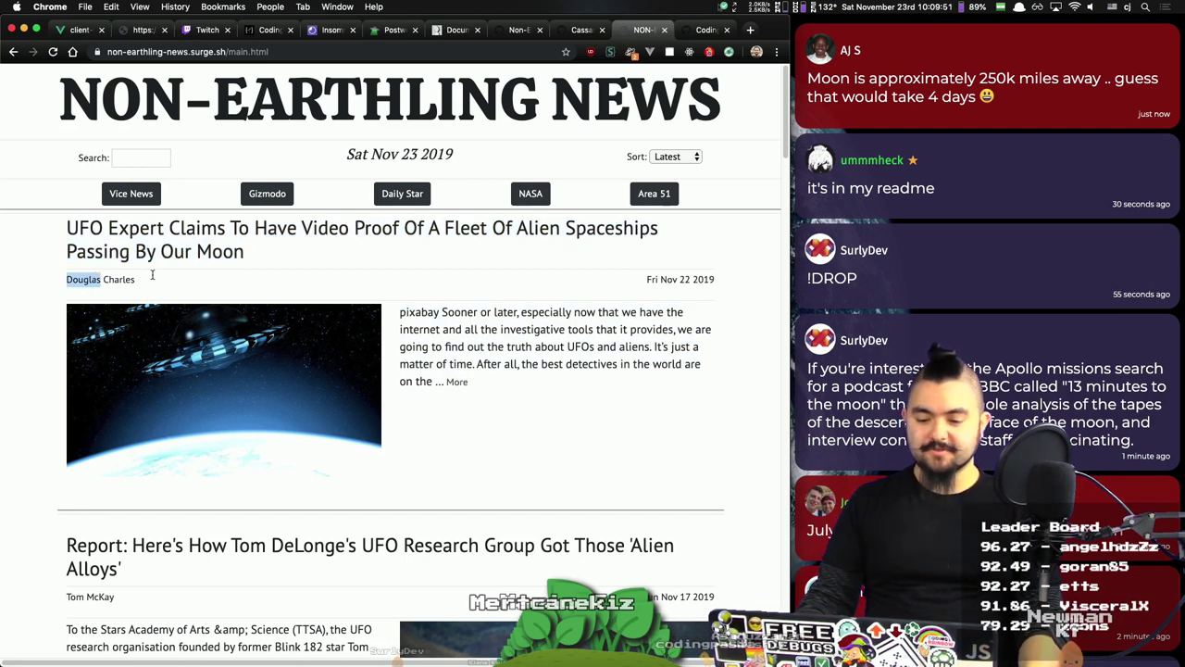
scroll(433, 387, "down", 3)
scroll(444, 400, "up", 3)
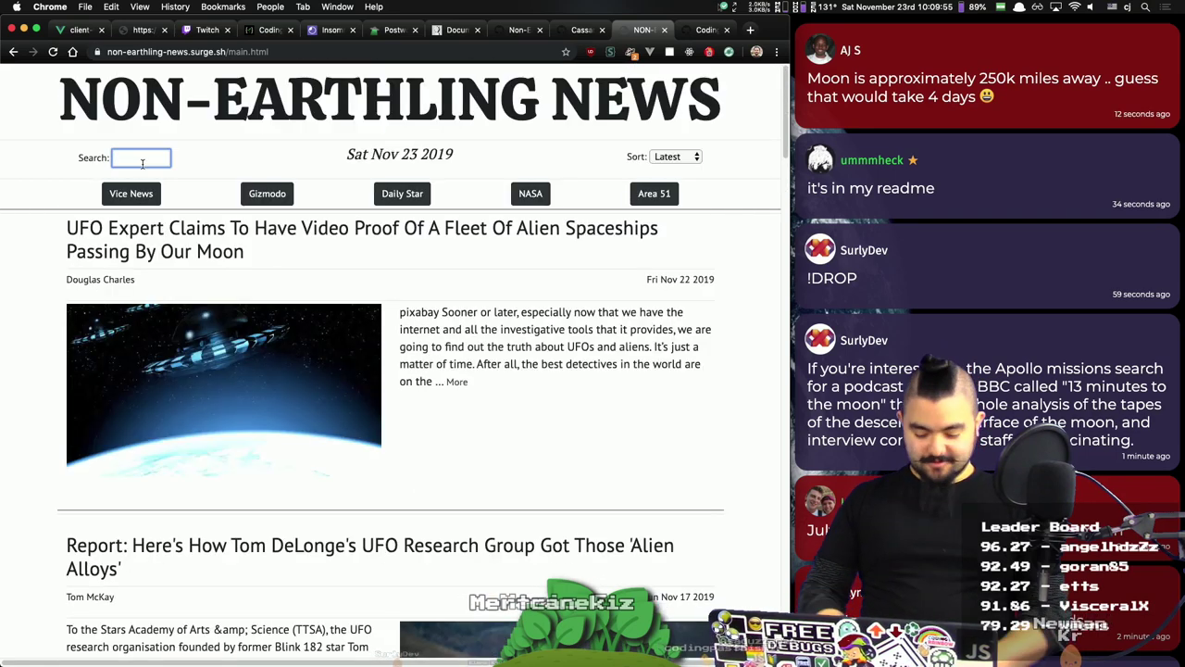
type("om")
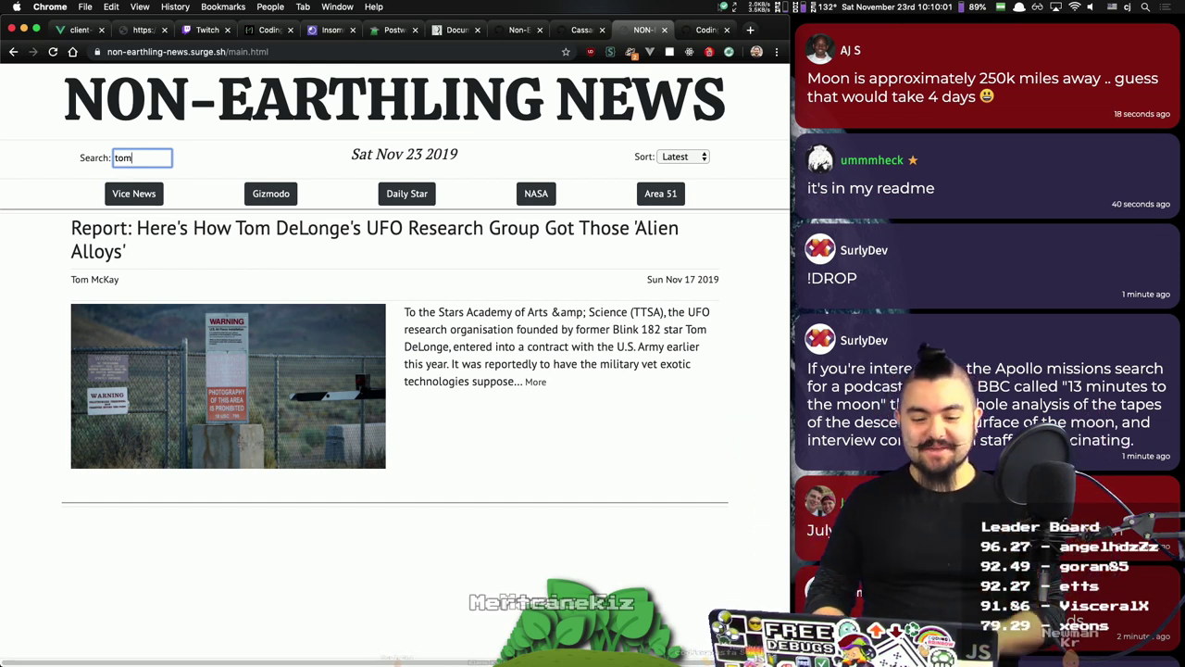
key("BackSpace")
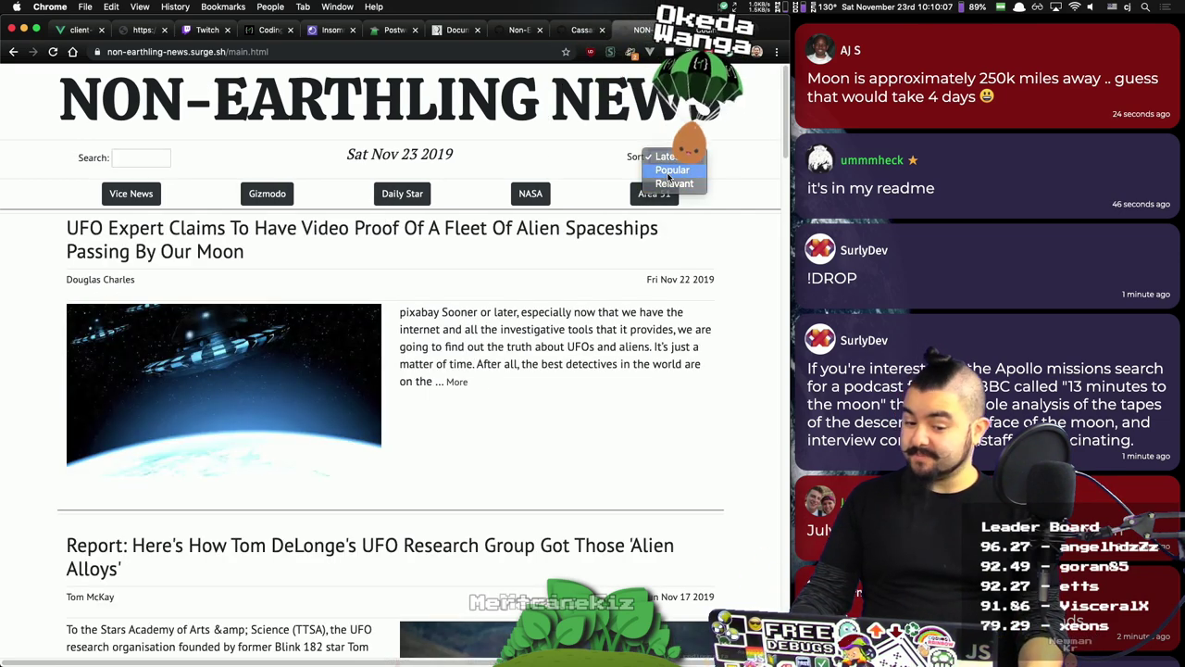
Step: Sort by Popular, filter by Vice News, Gizmodo, Daily Star, NASA and Area 51, then sort by Latest
left_click(671, 171)
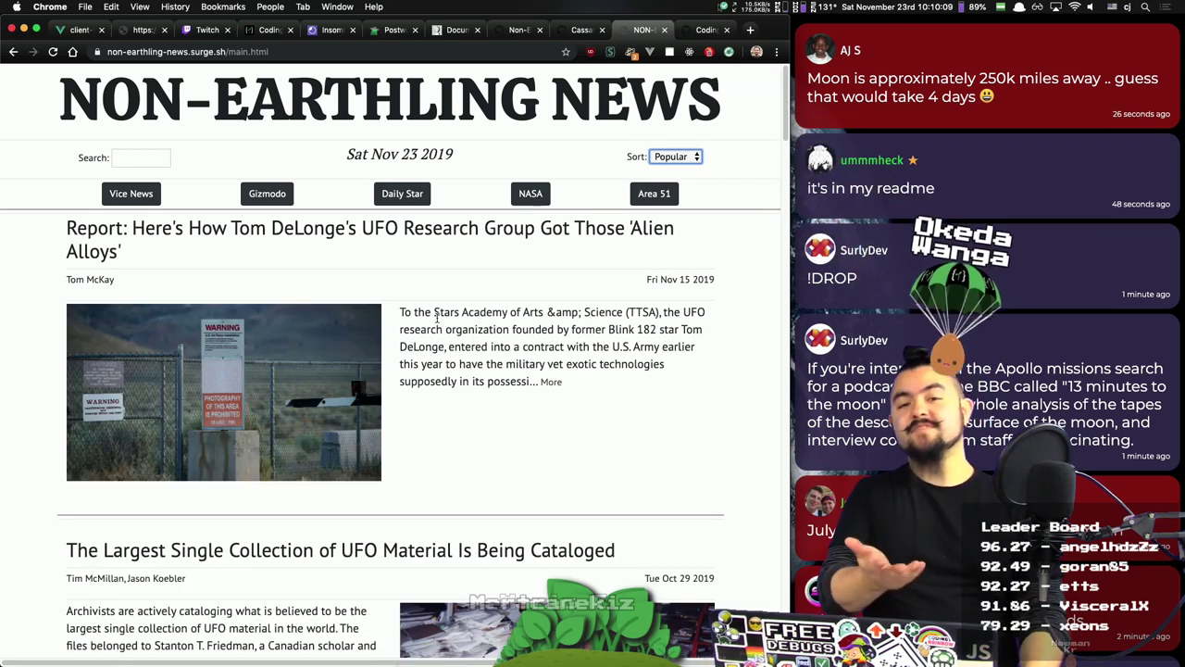
left_click(674, 157)
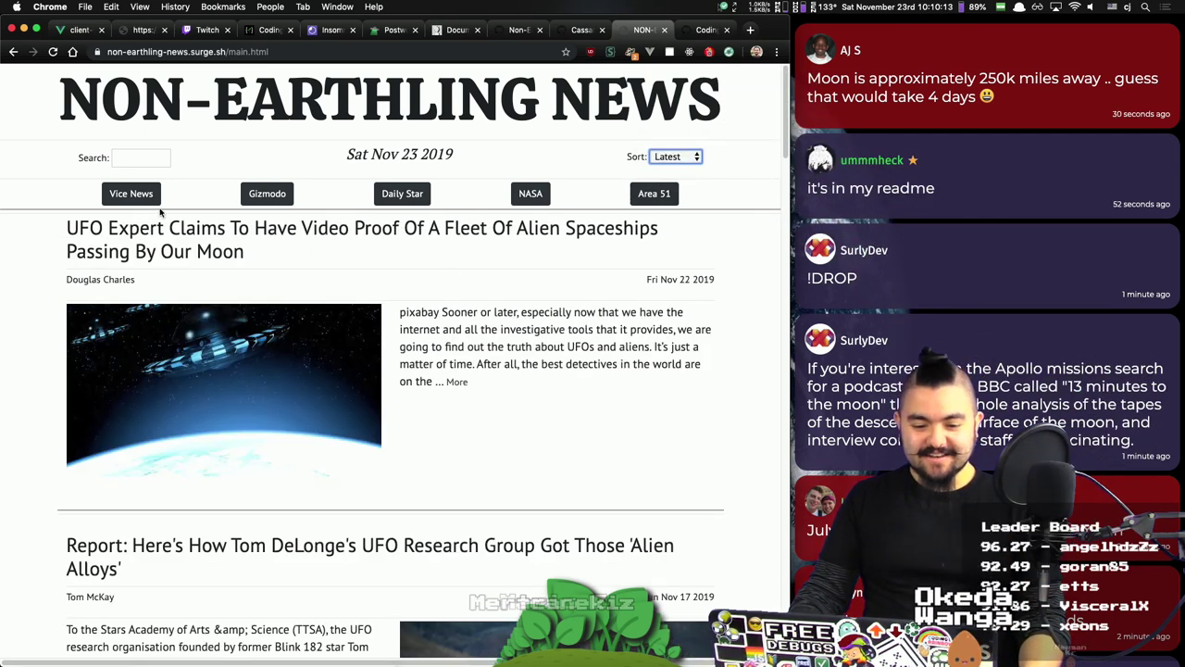
left_click(134, 194)
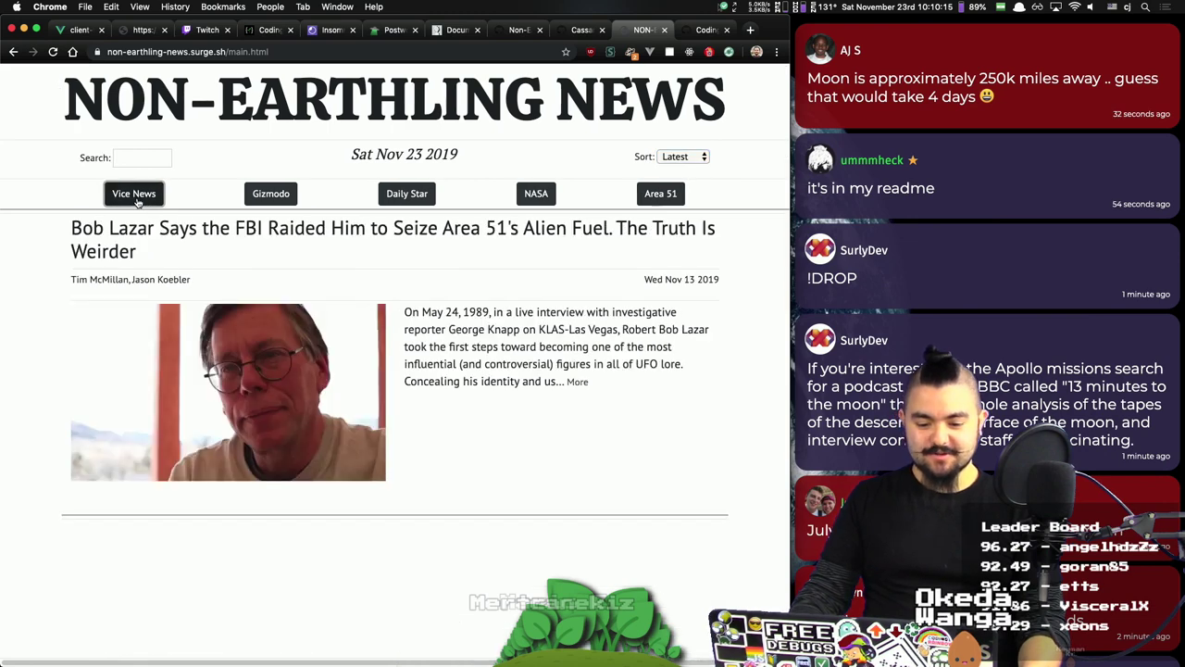
left_click(271, 194)
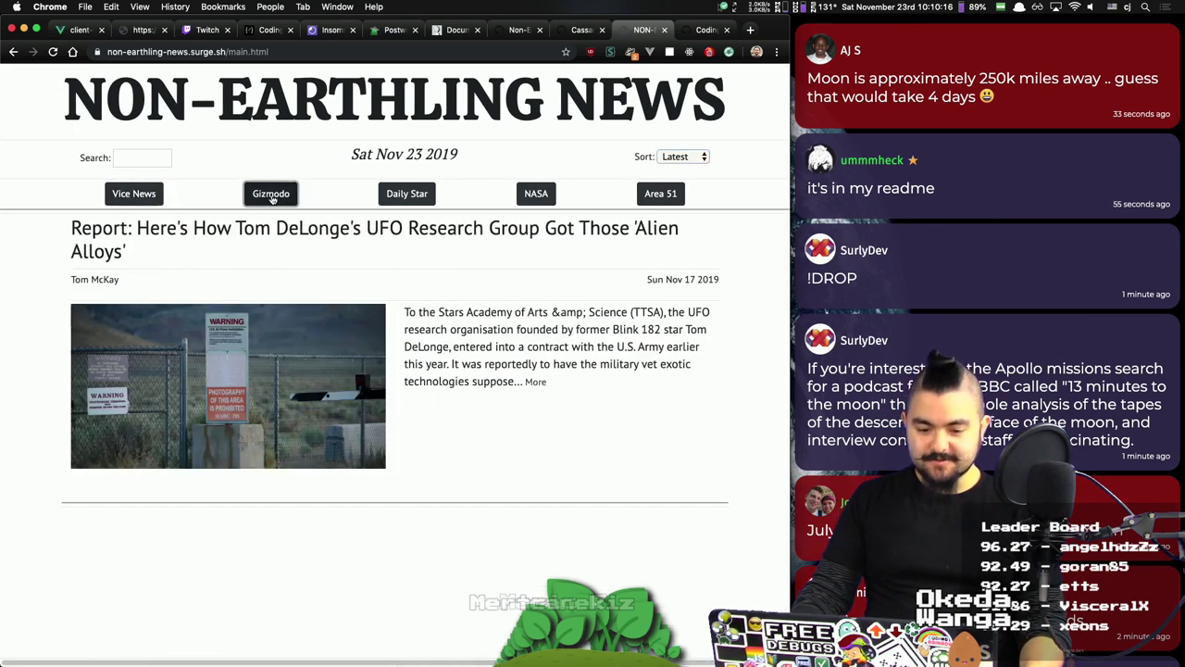
left_click(413, 196)
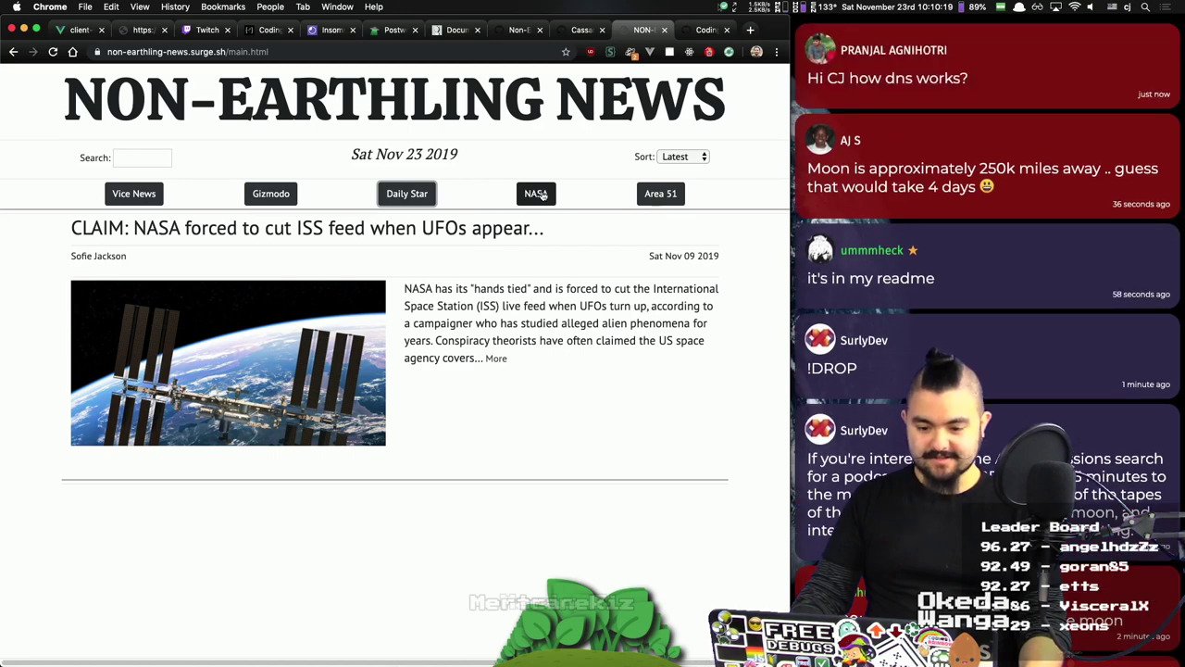
left_click(542, 195)
left_click(662, 202)
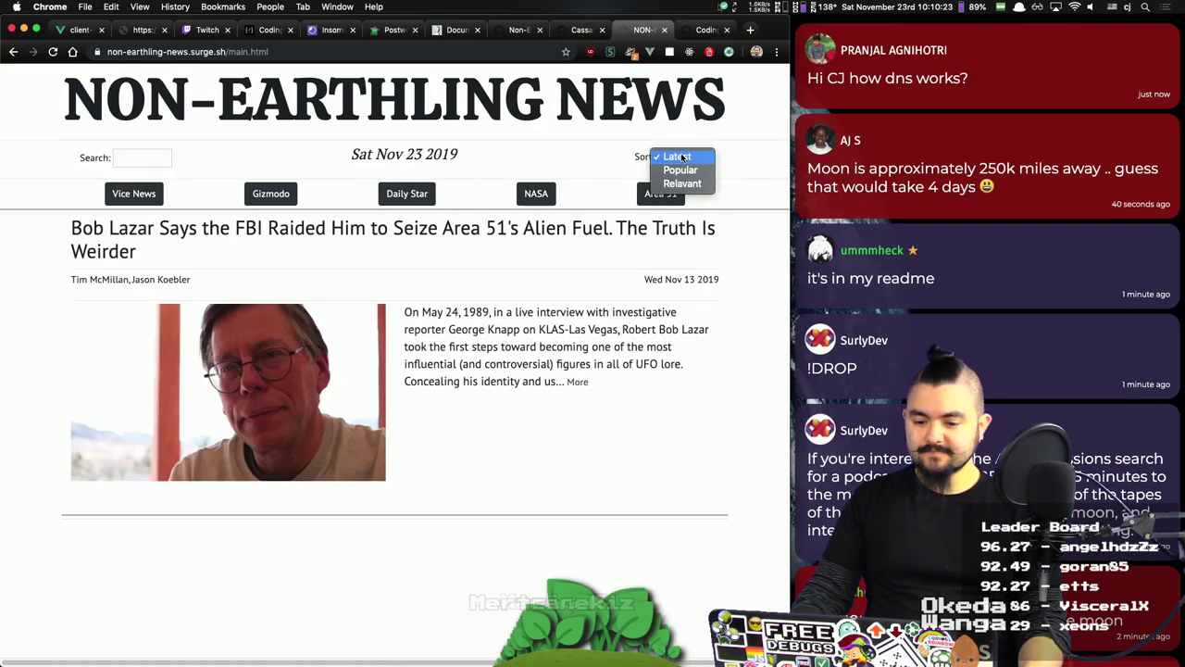
left_click(679, 158)
Step: Search for 'tom', clear the search to list all articles, and close the live site tab
left_click(135, 157)
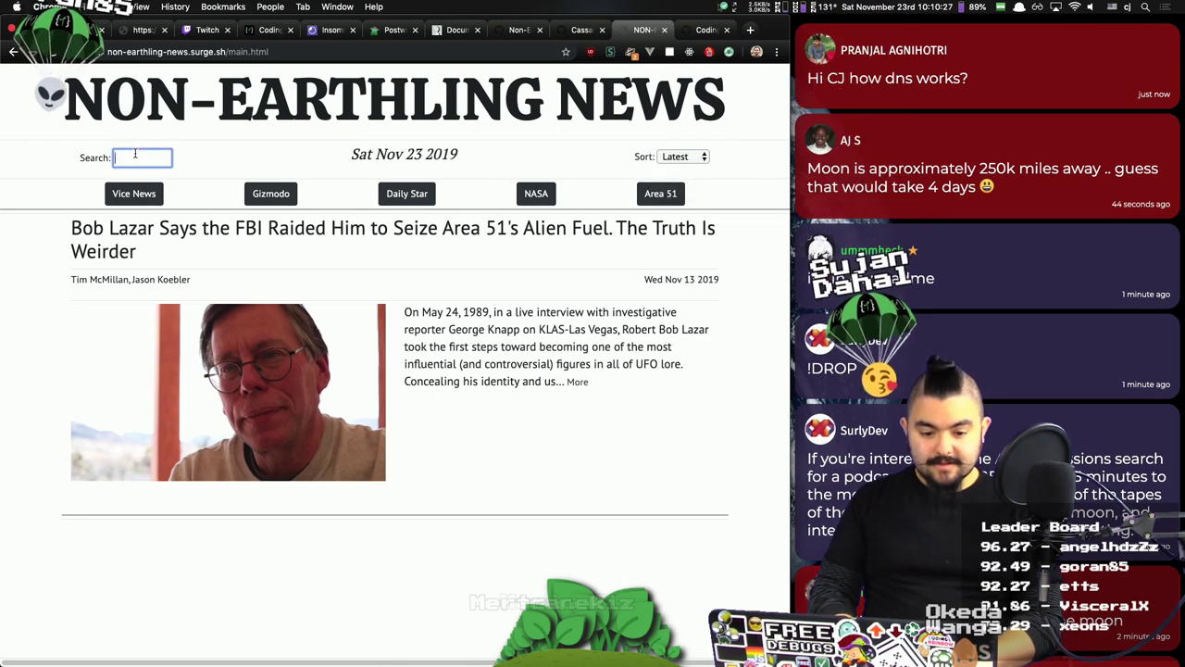
type("tom")
key("BackSpace")
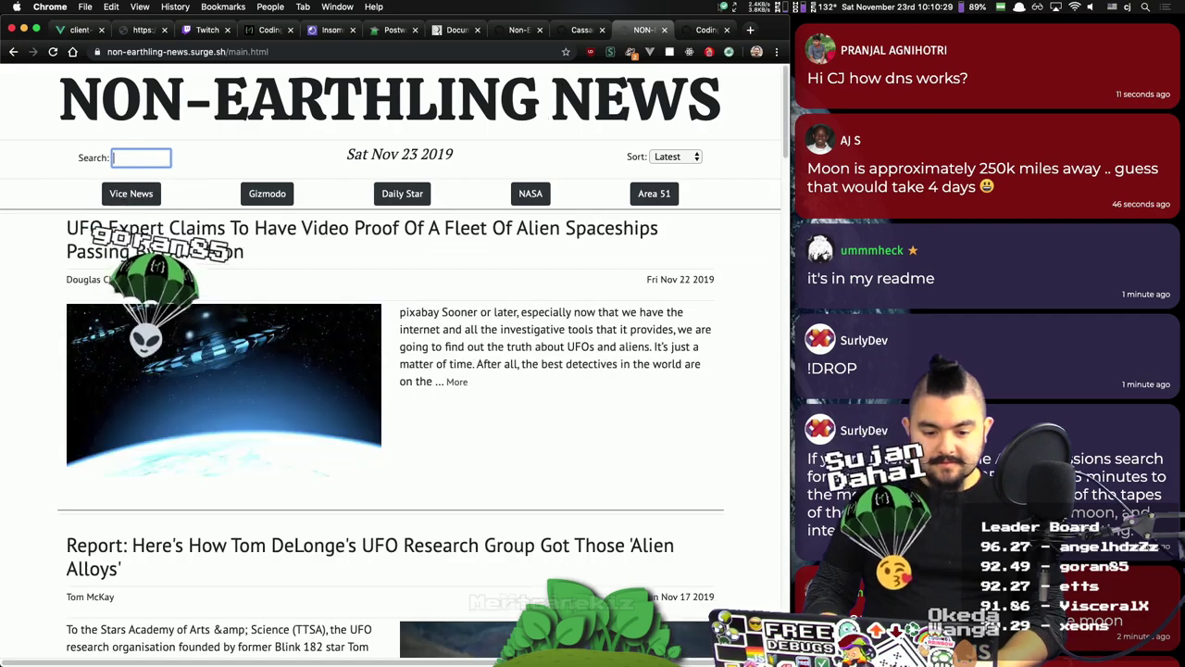
scroll(344, 266, "down", 10)
scroll(344, 266, "up", 15)
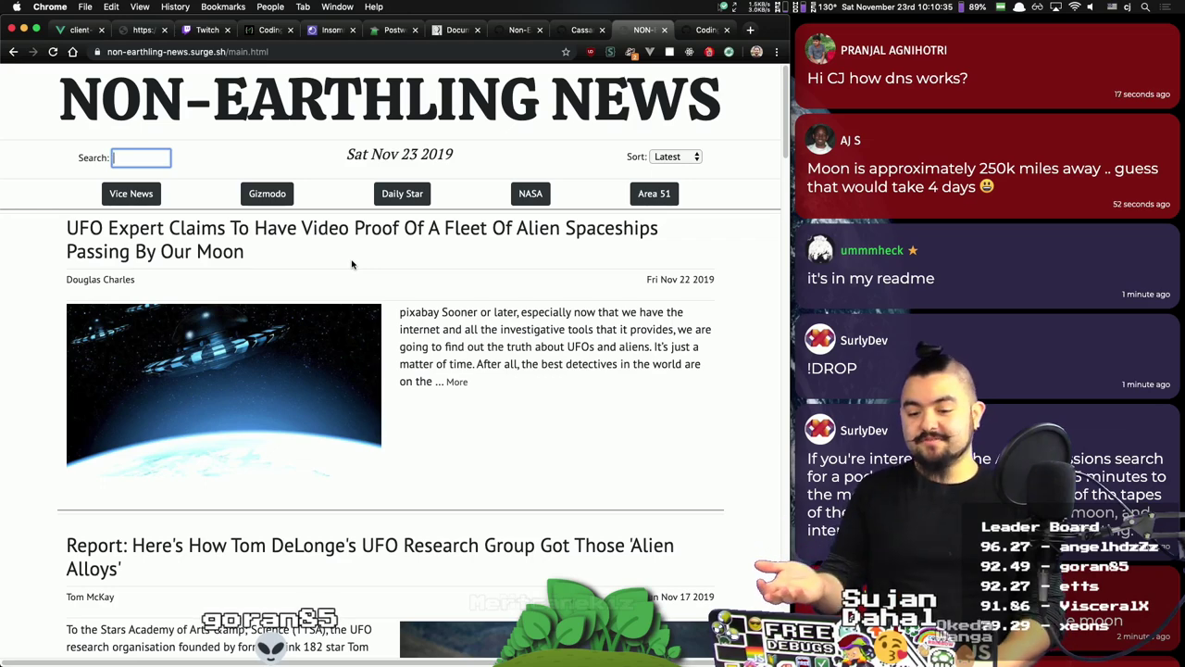
key("super+w")
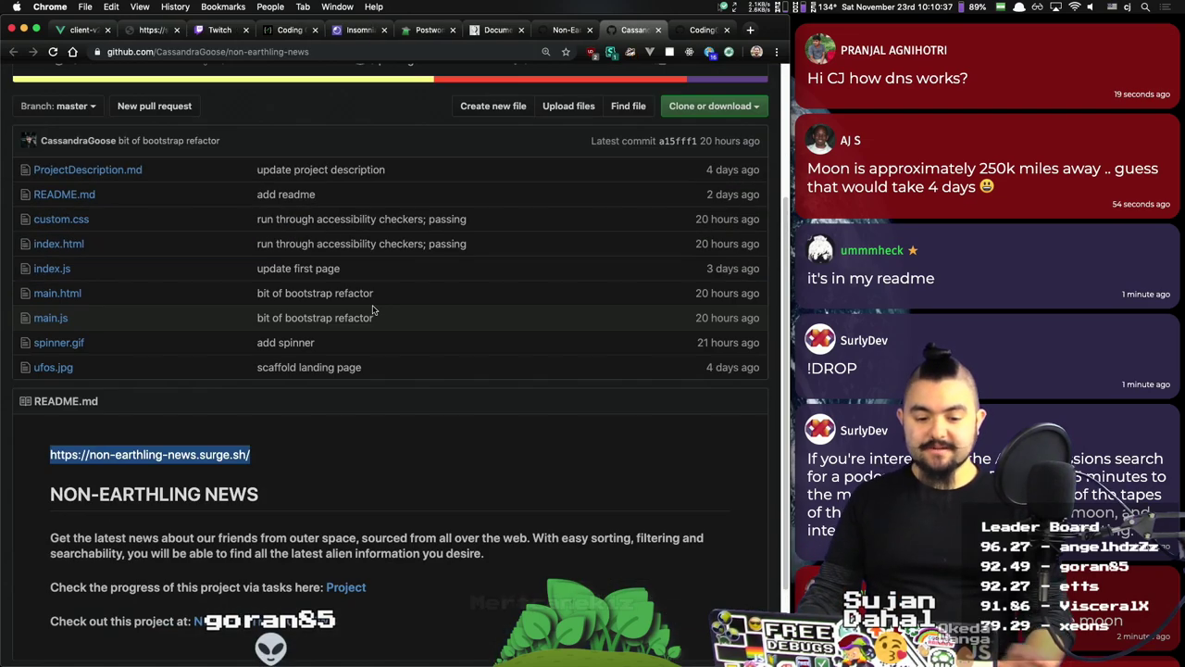
Step: Go back to the submission issue and read the author's latest comment
key("ctrl+shift+Tab")
scroll(373, 310, "down", 20)
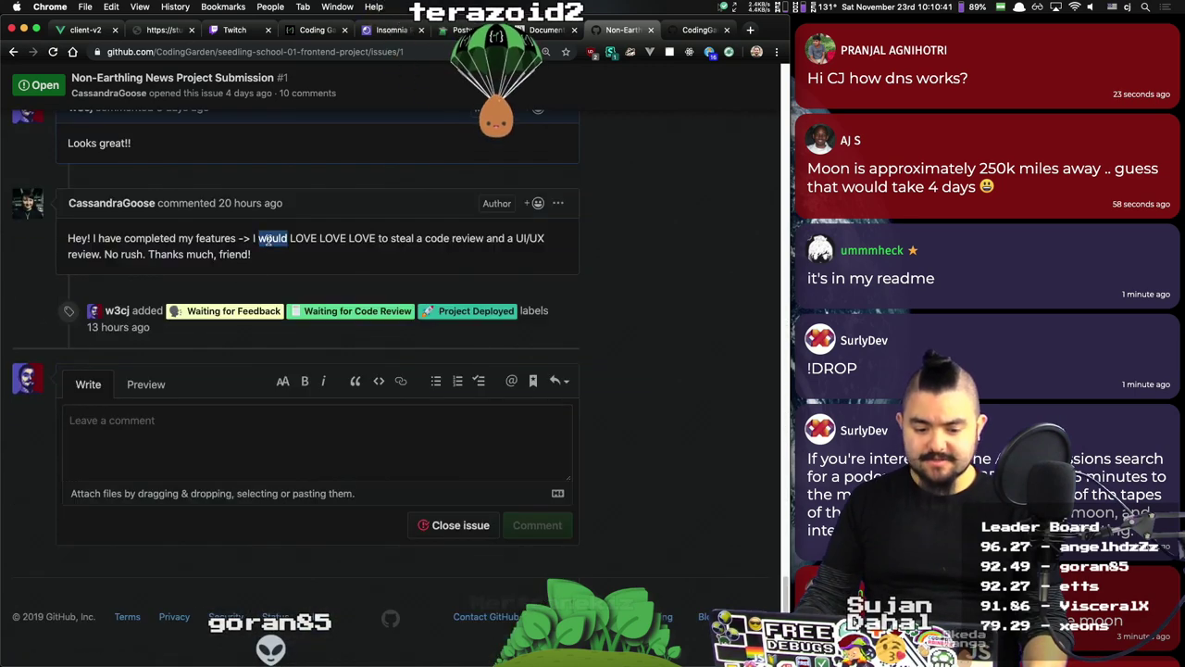
triple_click(273, 238)
scroll(341, 259, "up", 1)
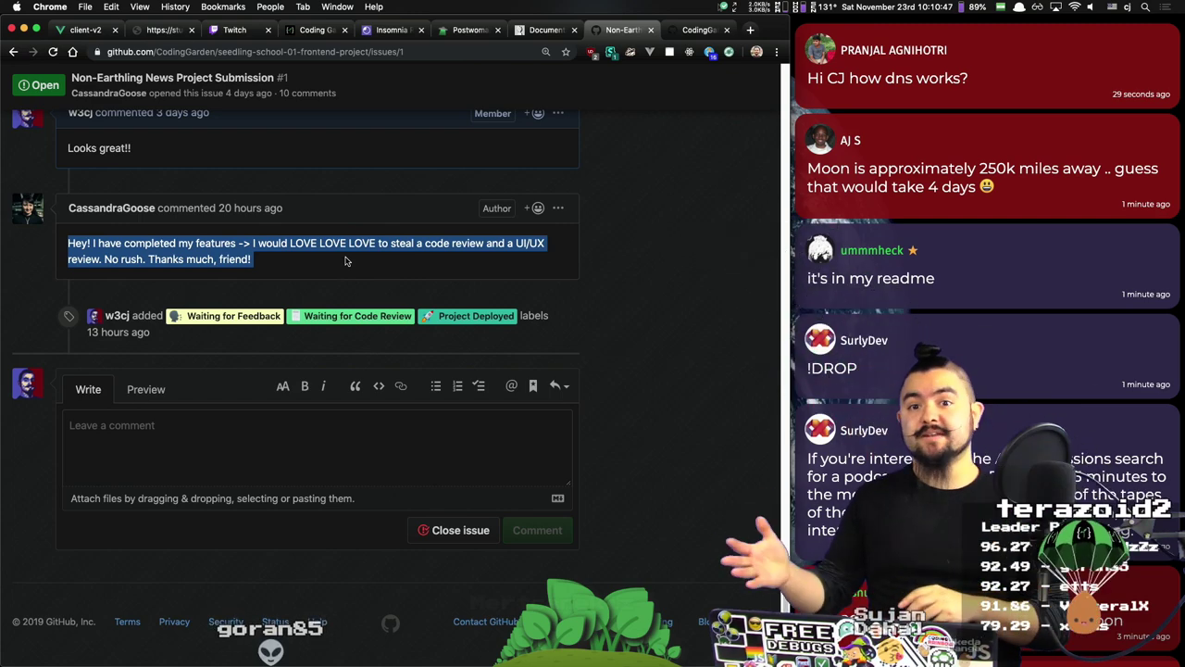
scroll(350, 261, "up", 10)
scroll(353, 260, "up", 10)
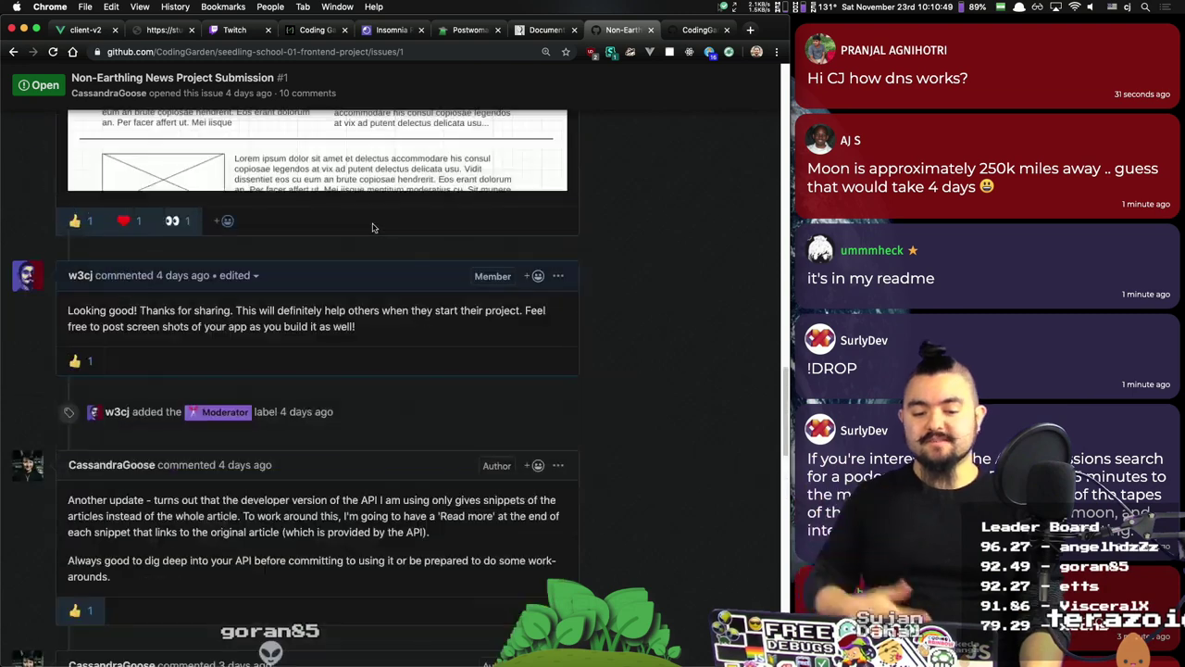
Step: Close the issue and course repository tabs and return to the chat client
key("super+w")
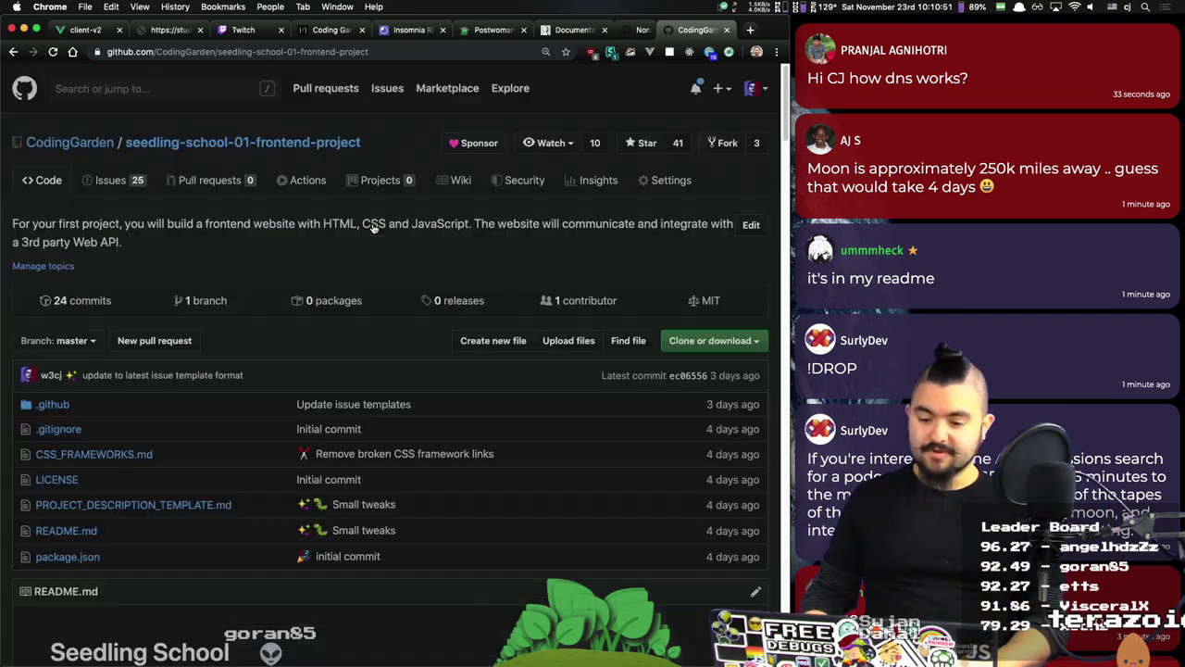
key("super+w")
key("super+1")
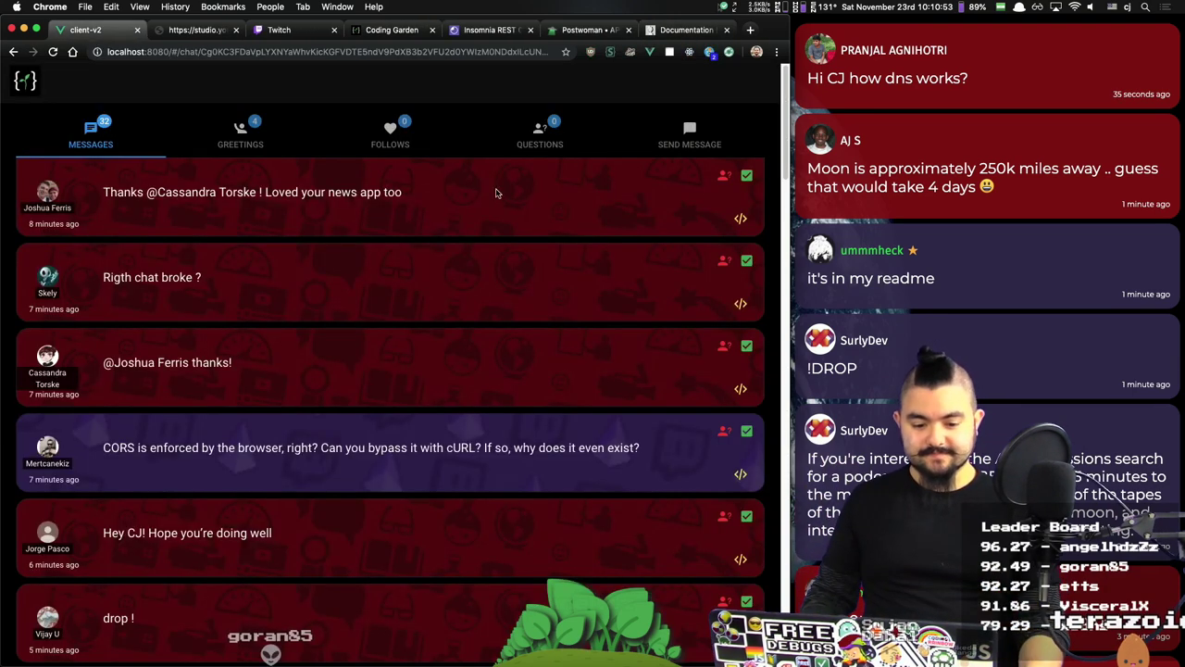
Step: Dismiss the thank-you, 'Rigth chat broke ?' and reply messages, then the answered CORS question
left_click(747, 178)
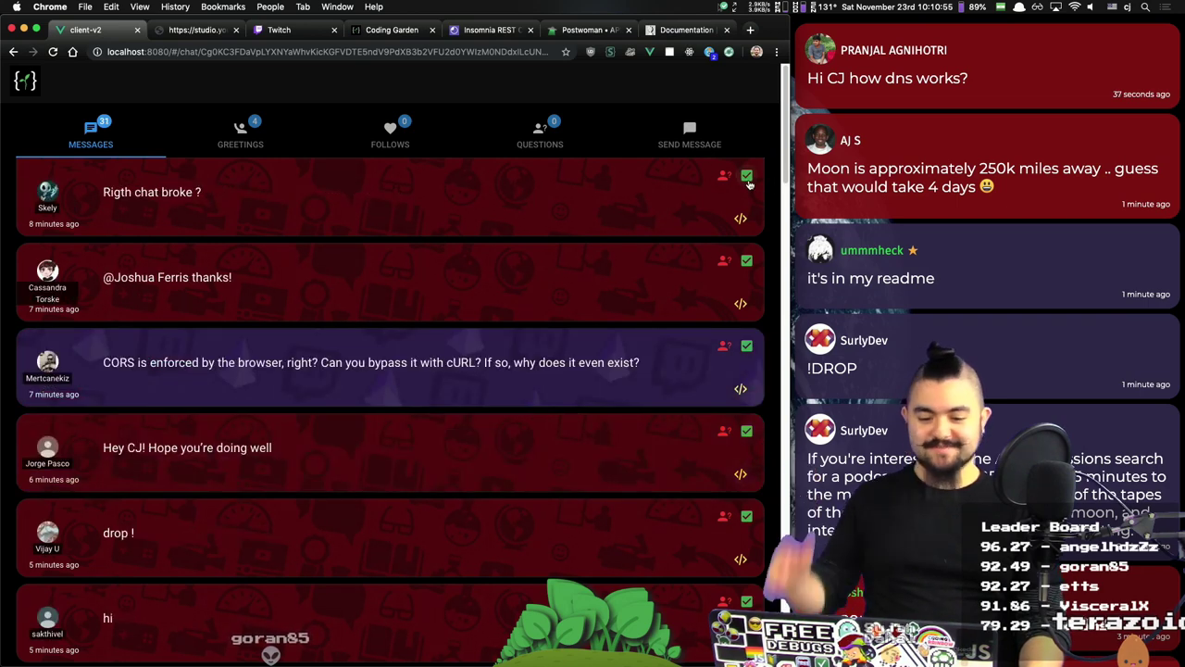
left_click(747, 177)
left_click(748, 178)
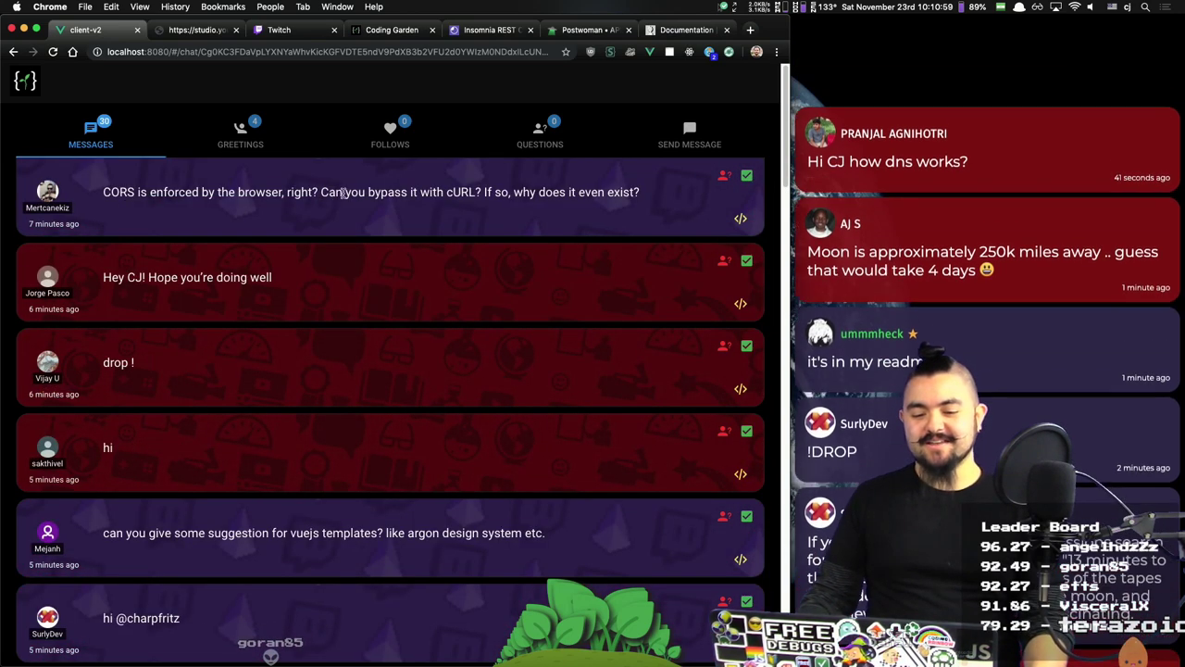
triple_click(544, 195)
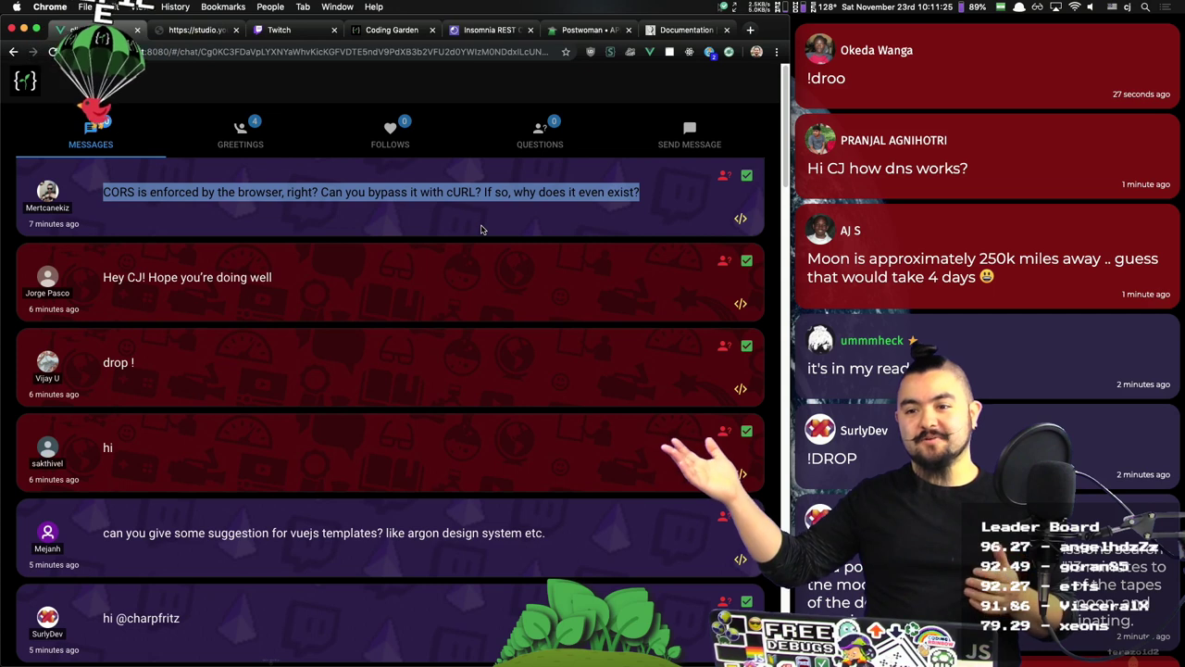
left_click(686, 195)
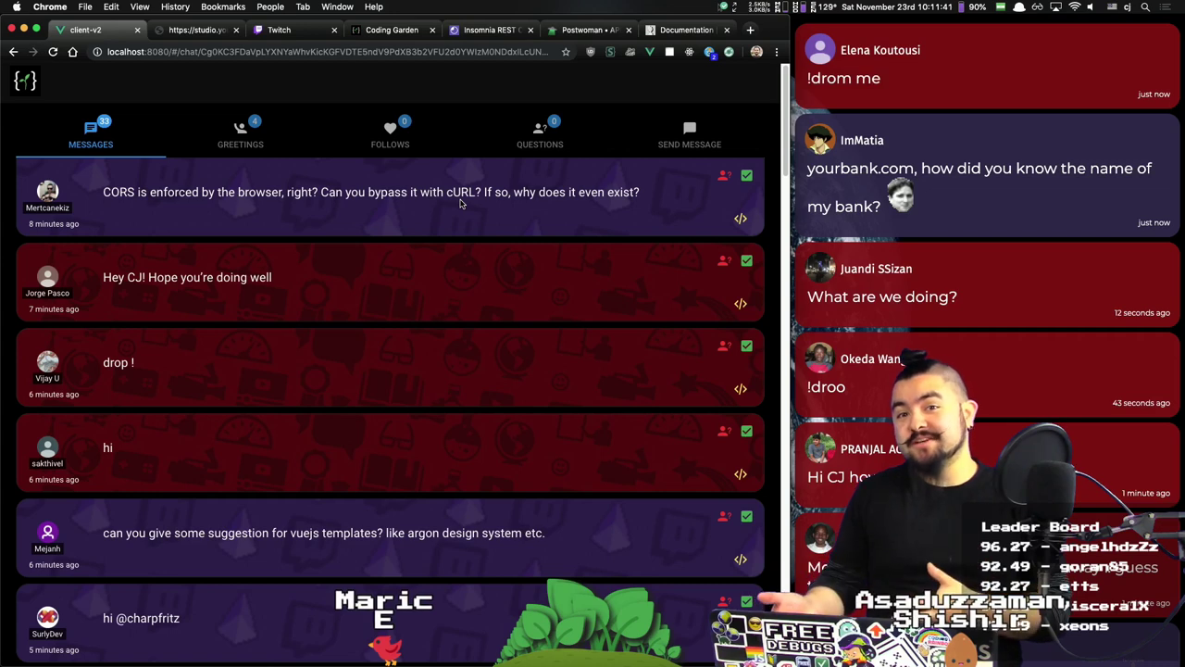
left_click(747, 176)
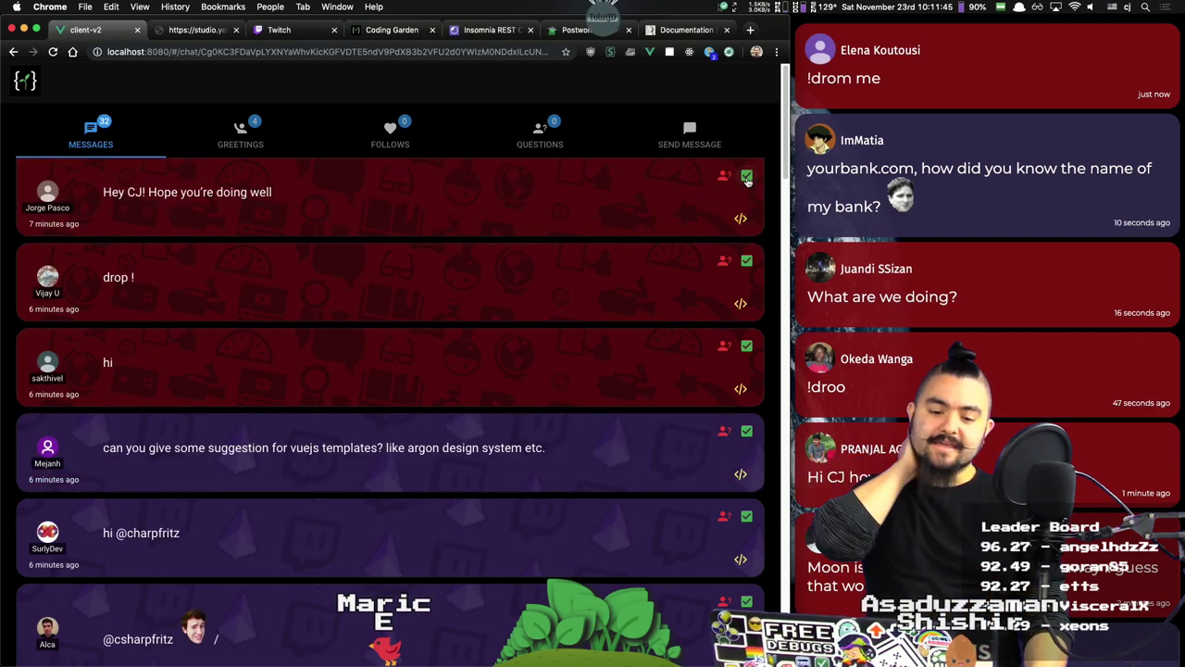
Step: Dismiss the 'hi' greetings, the vuejs templates question and the following greeting messages
left_click(747, 177)
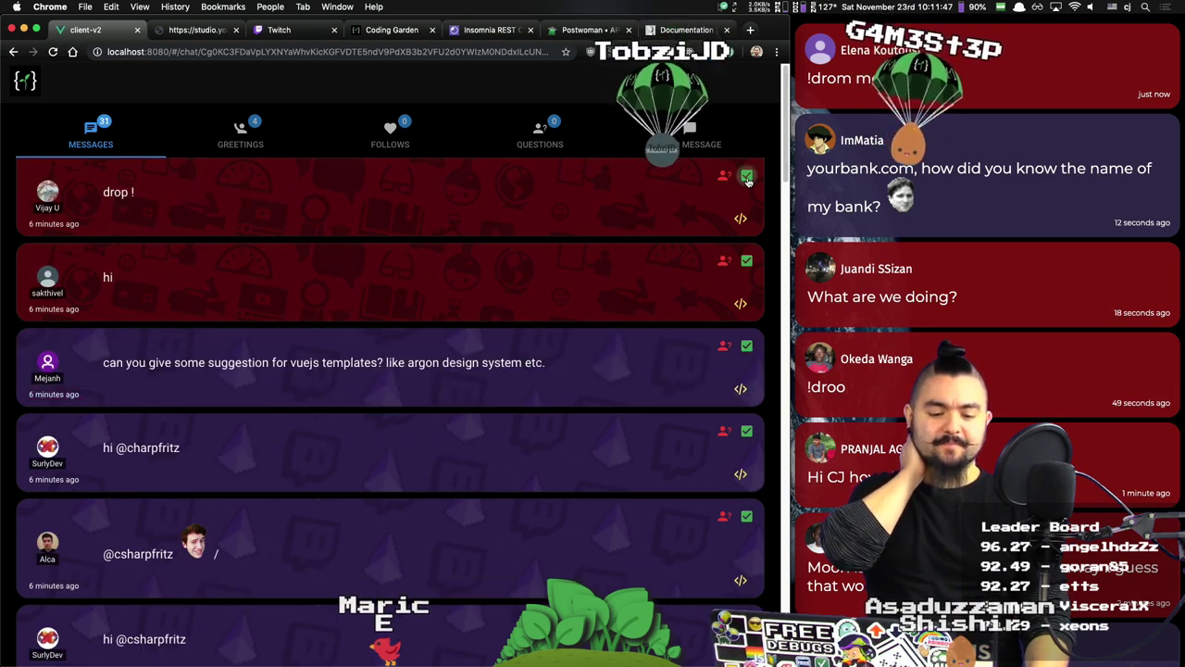
left_click(747, 177)
left_click(747, 176)
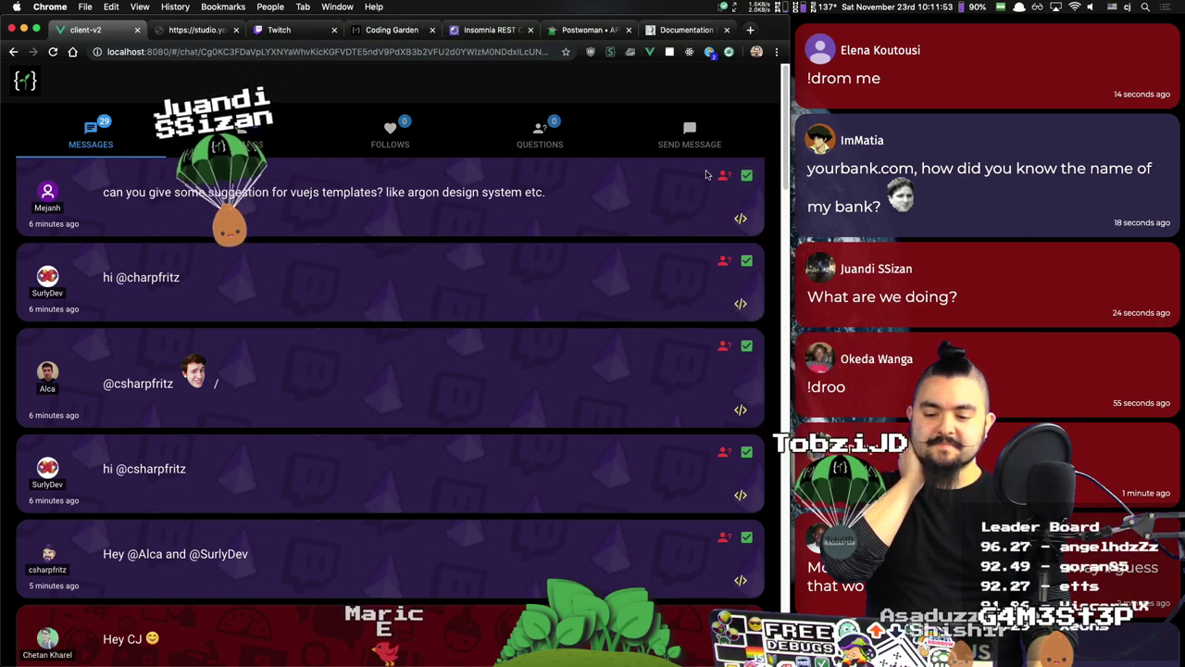
left_click(747, 177)
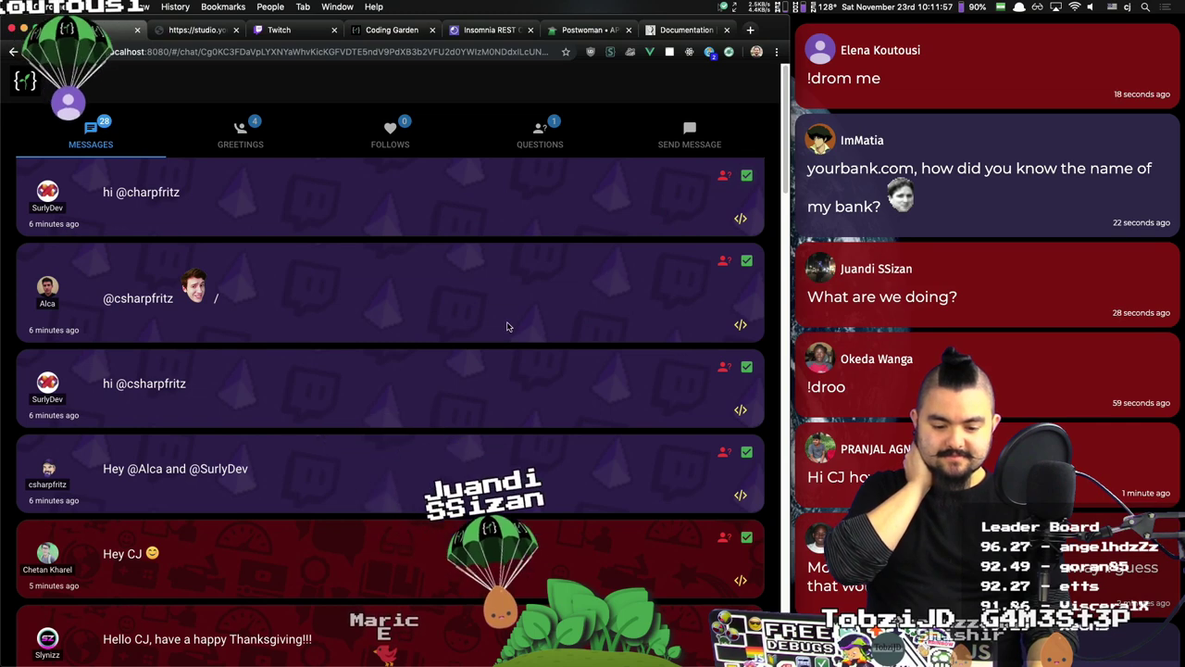
double_click(113, 468)
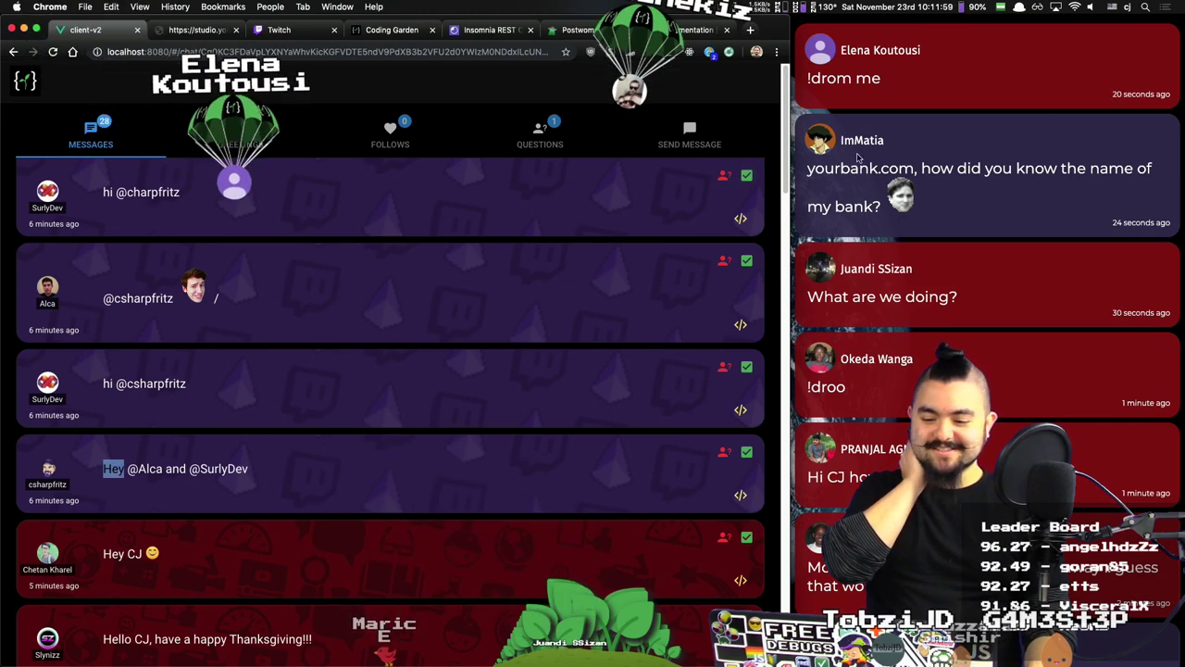
left_click(747, 177)
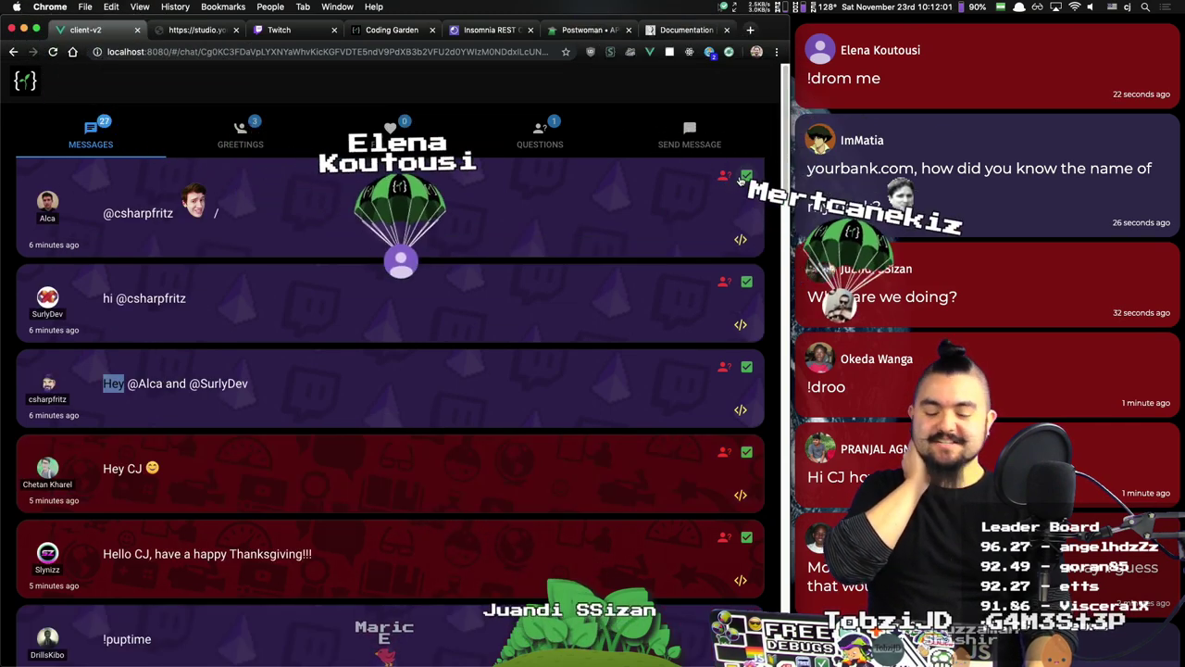
left_click(746, 177)
left_click(746, 177)
left_click(747, 177)
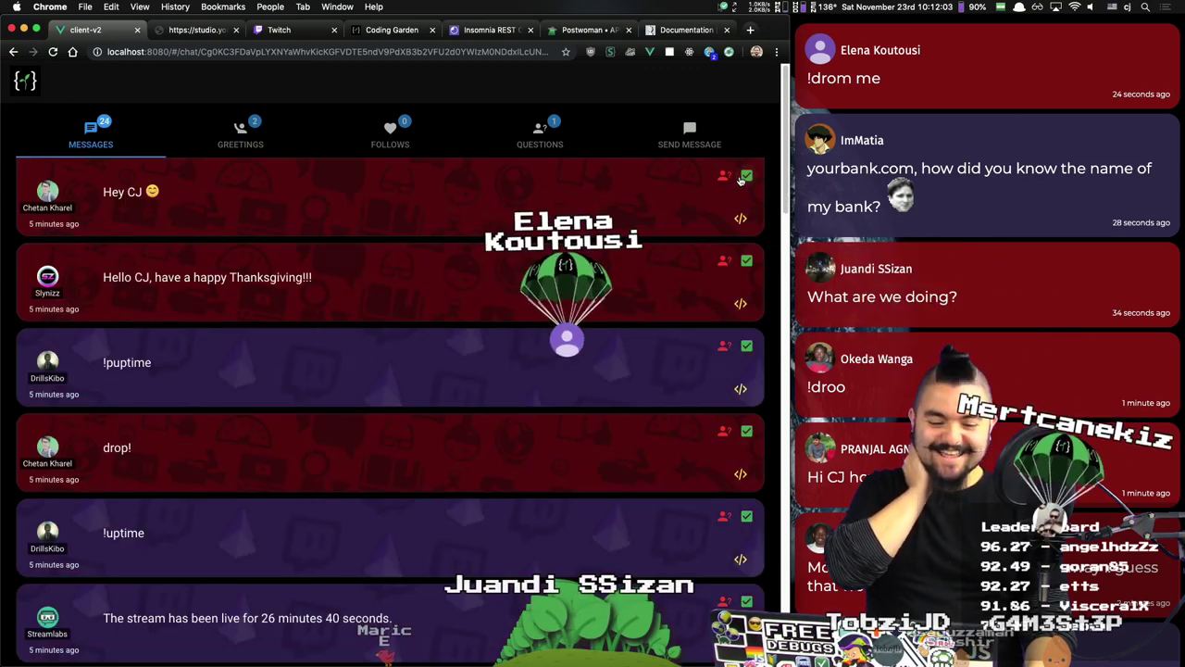
left_click(747, 177)
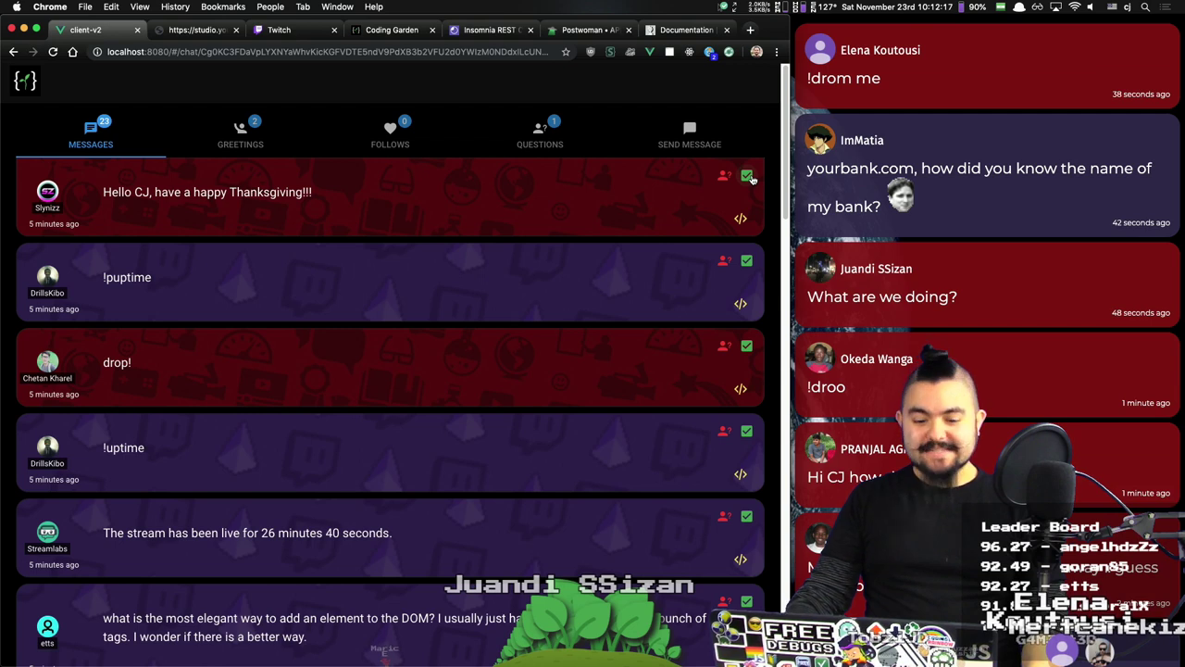
Step: Dismiss Thanksgiving, uptime and drop messages, the DOM elements question, running-late and phone-picker posts
left_click(748, 177)
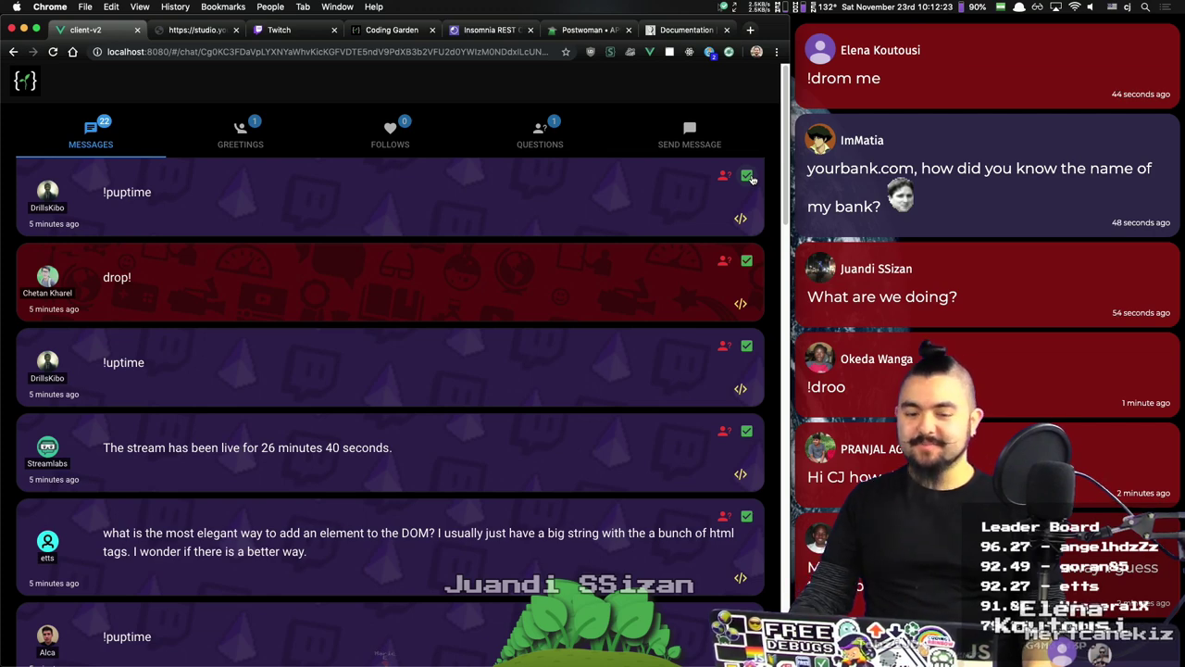
left_click(748, 177)
left_click(748, 177)
left_click(748, 177)
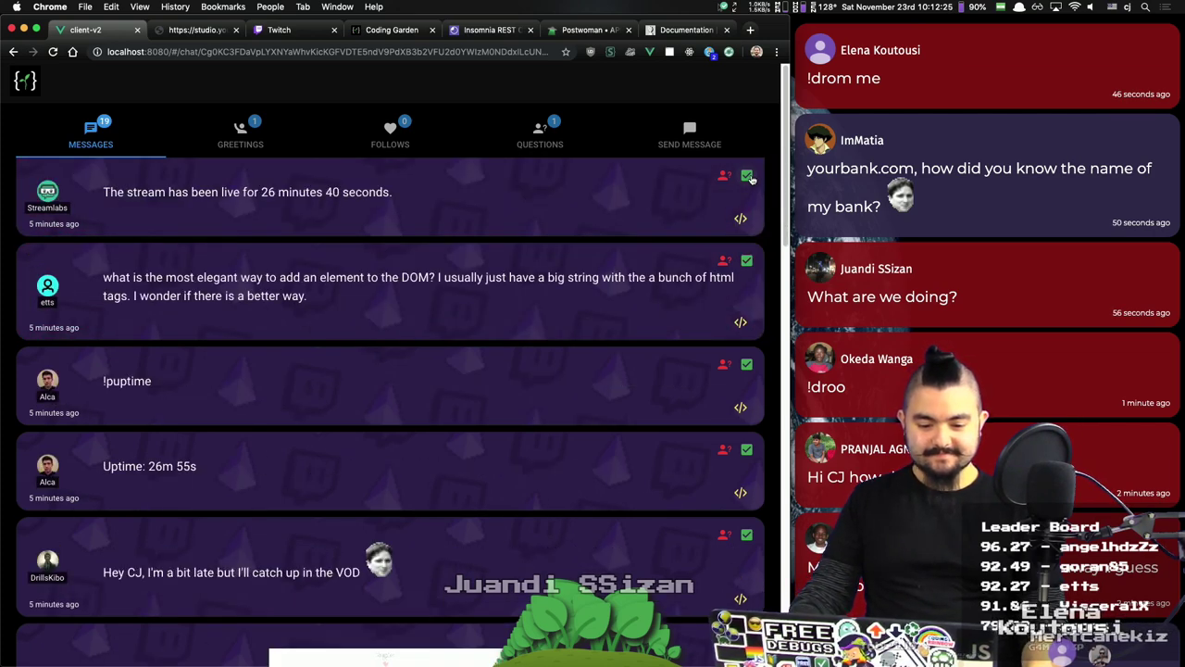
left_click(748, 177)
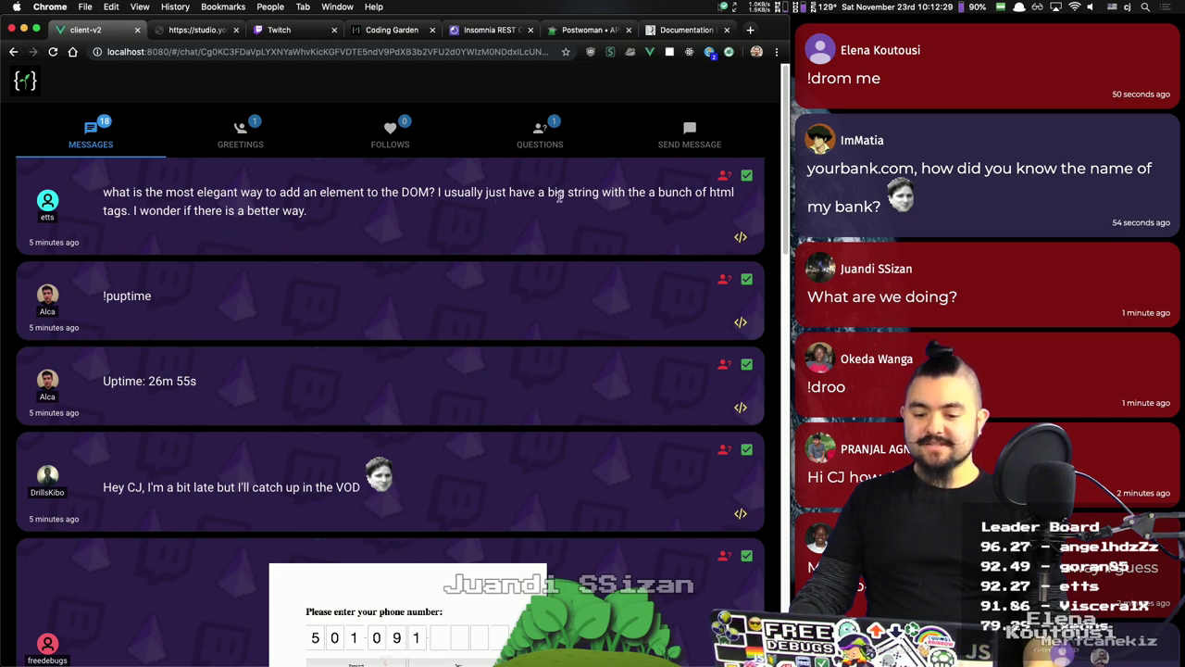
triple_click(228, 202)
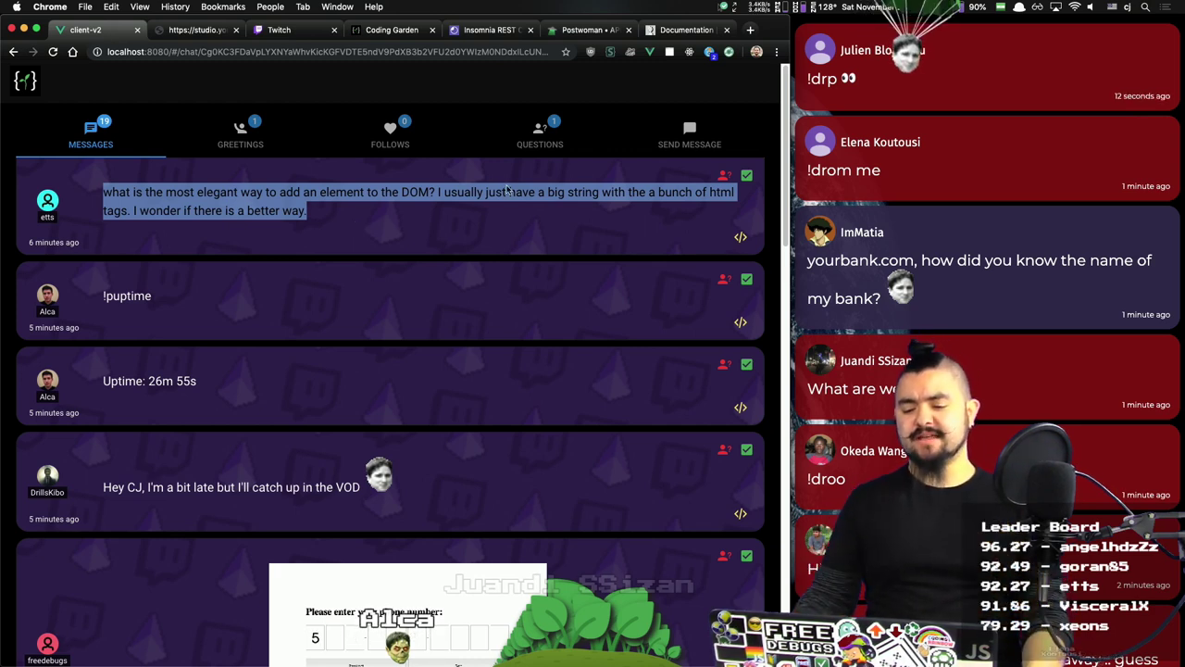
left_click(747, 177)
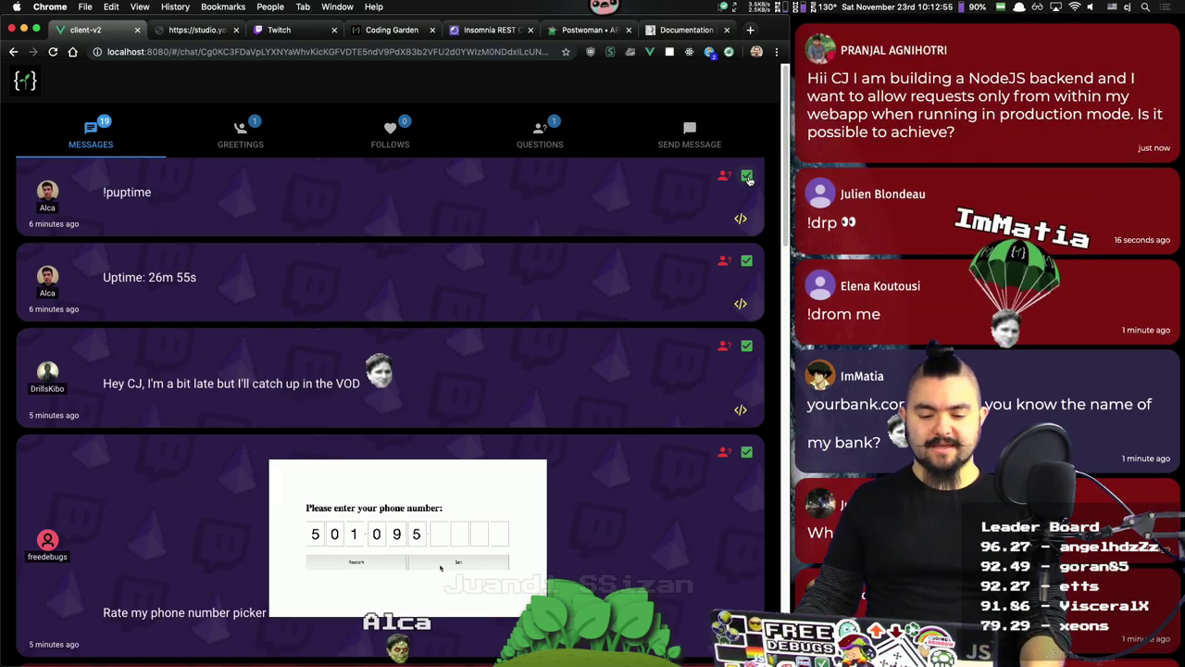
left_click(747, 176)
left_click(748, 177)
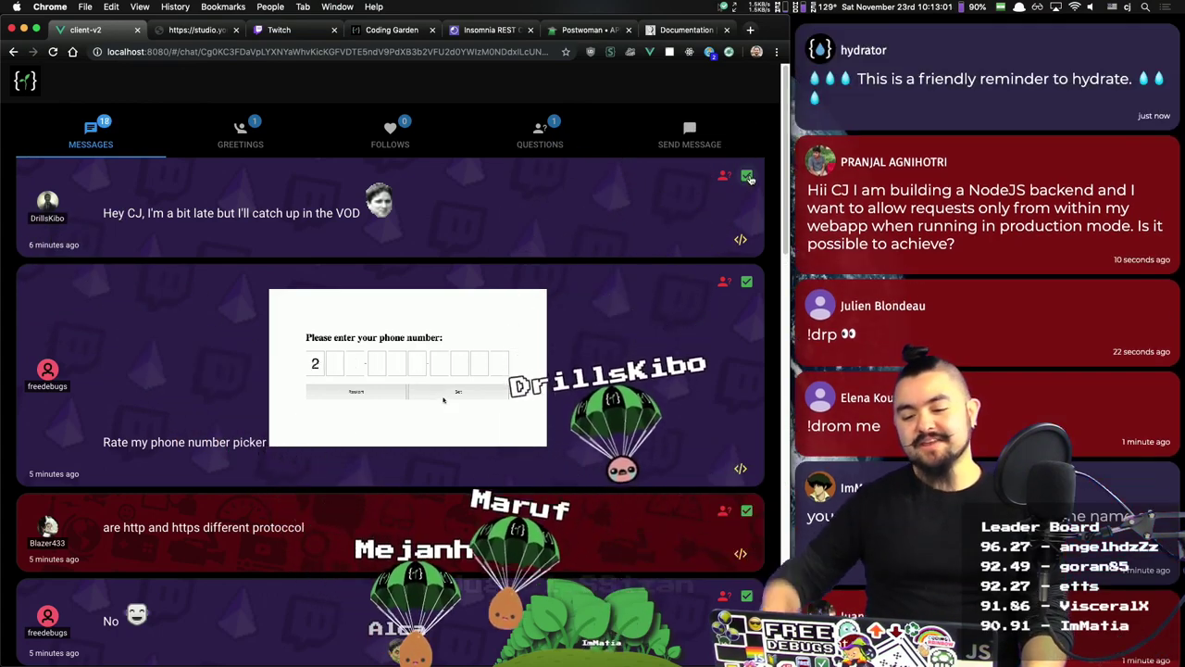
left_click(748, 177)
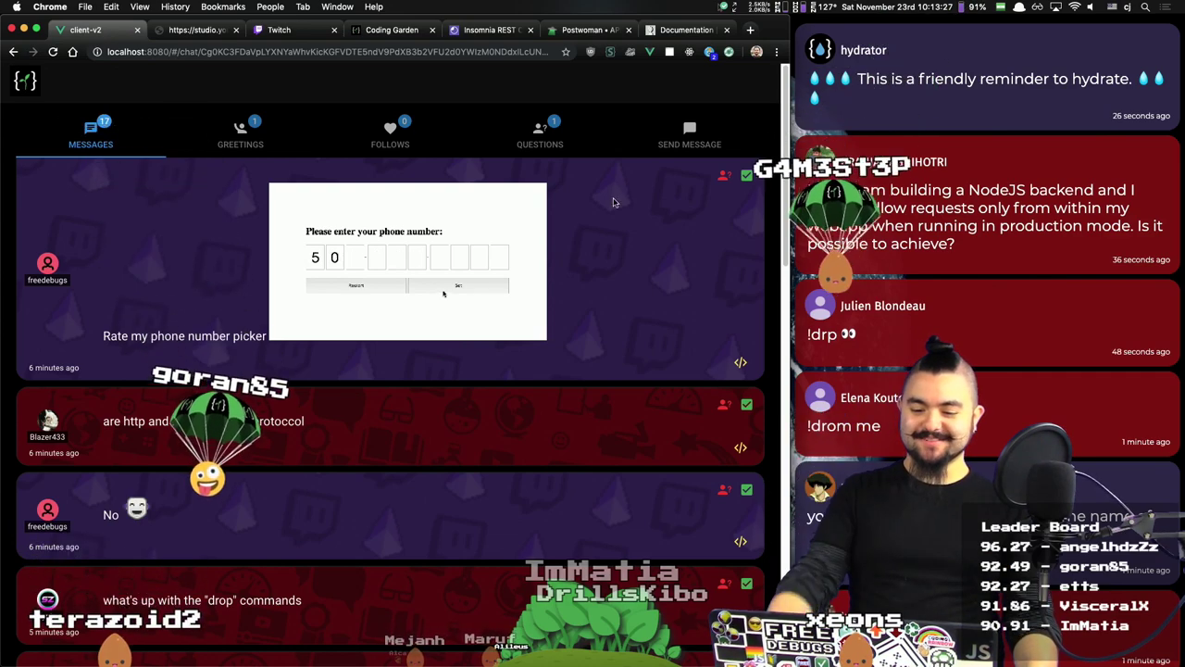
left_click(746, 175)
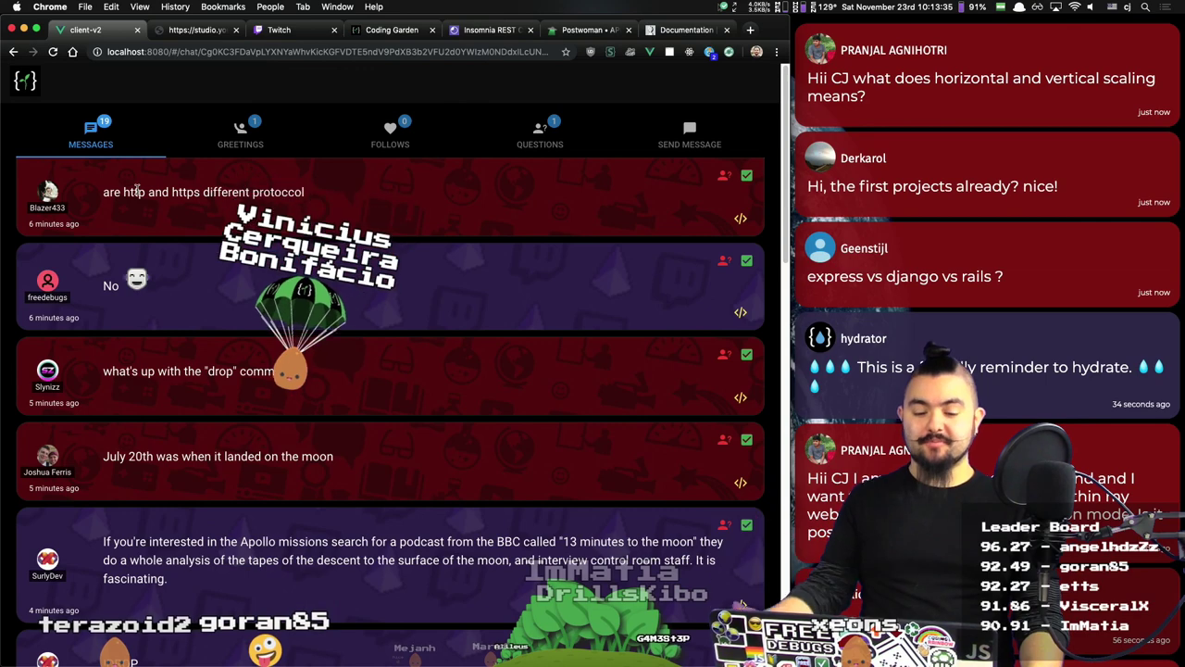
Step: Dismiss the http vs https question through the Apollo, readme and Moon distance messages
double_click(185, 192)
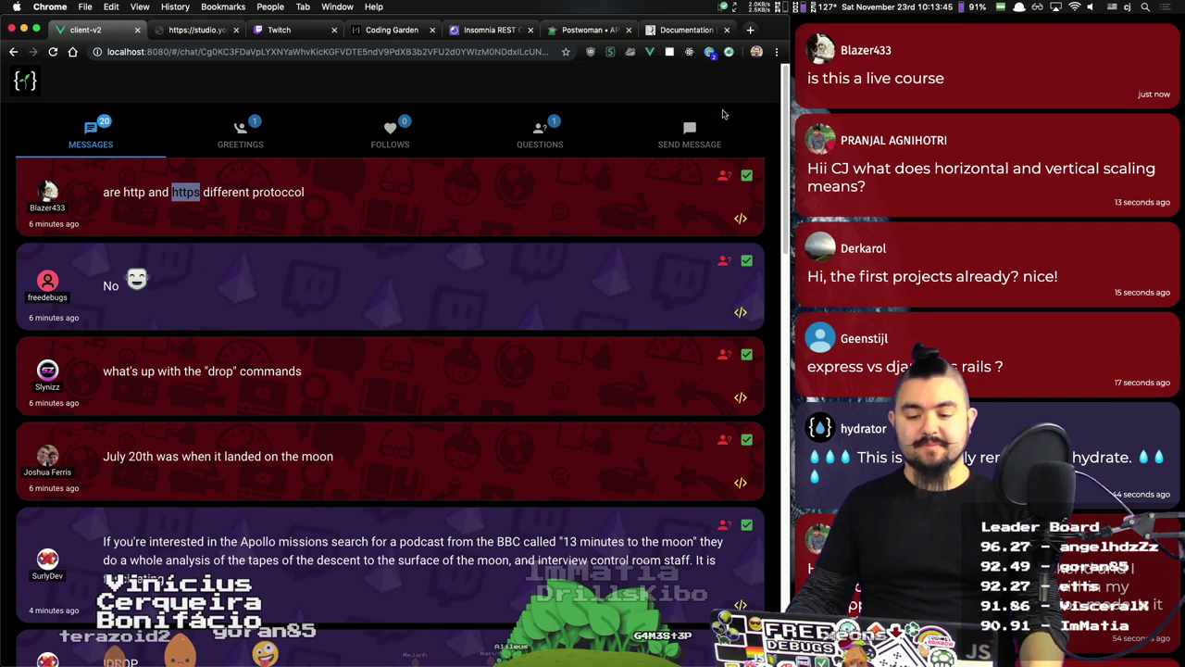
left_click(747, 176)
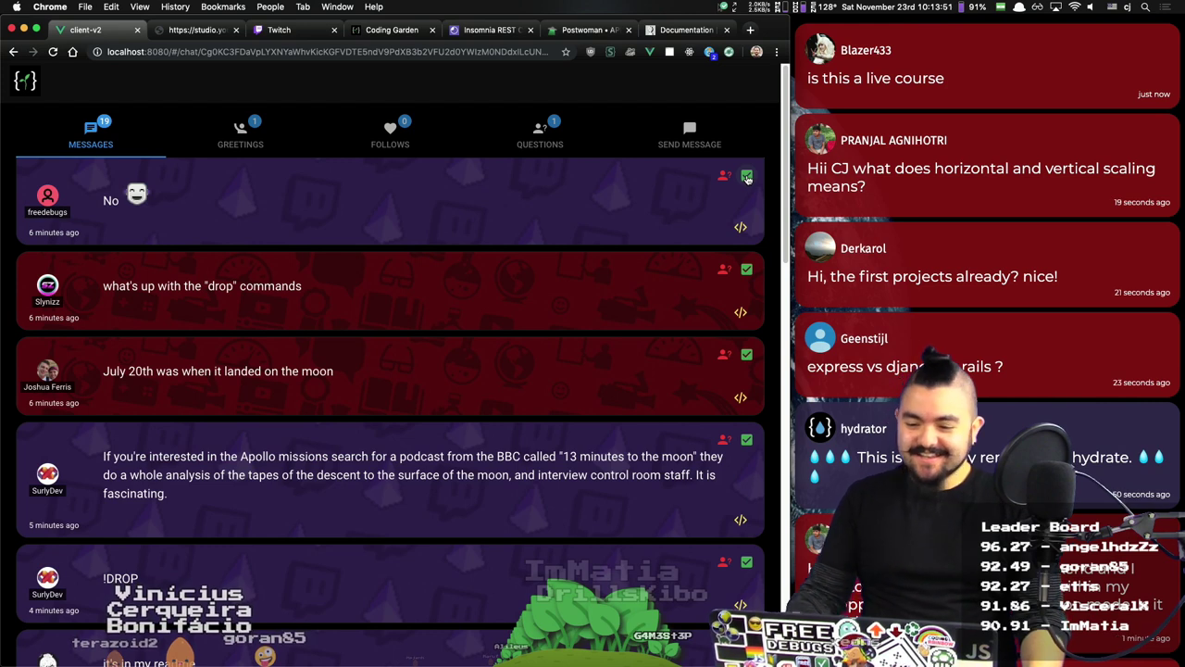
left_click(747, 177)
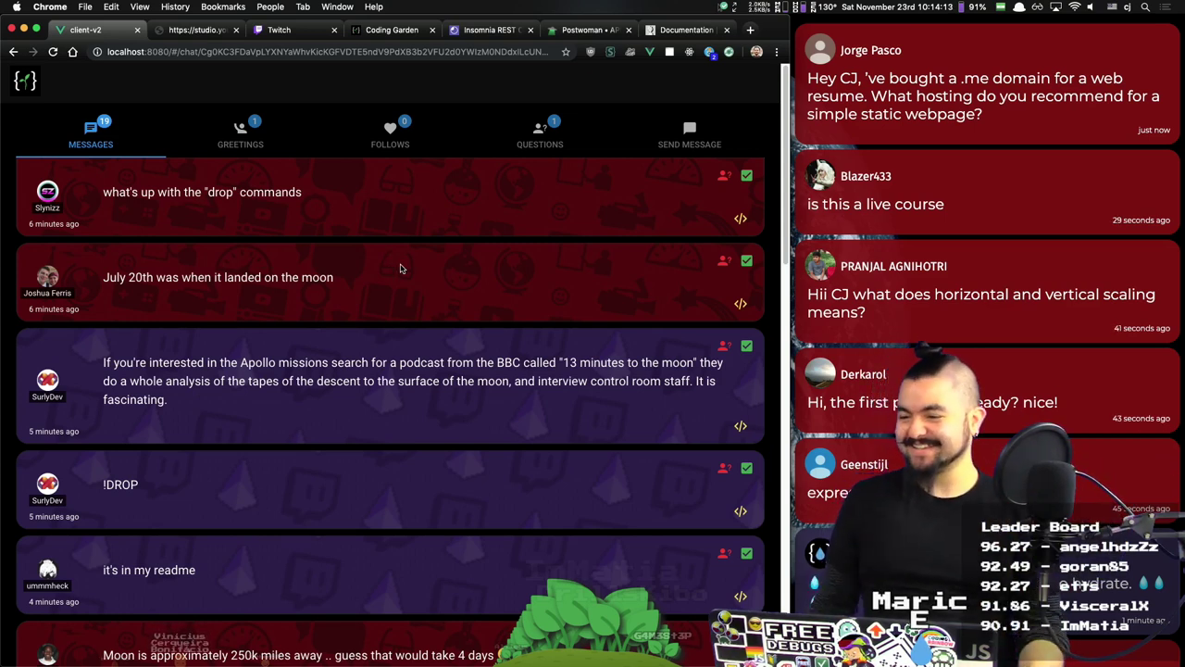
left_click(746, 176)
left_click(746, 175)
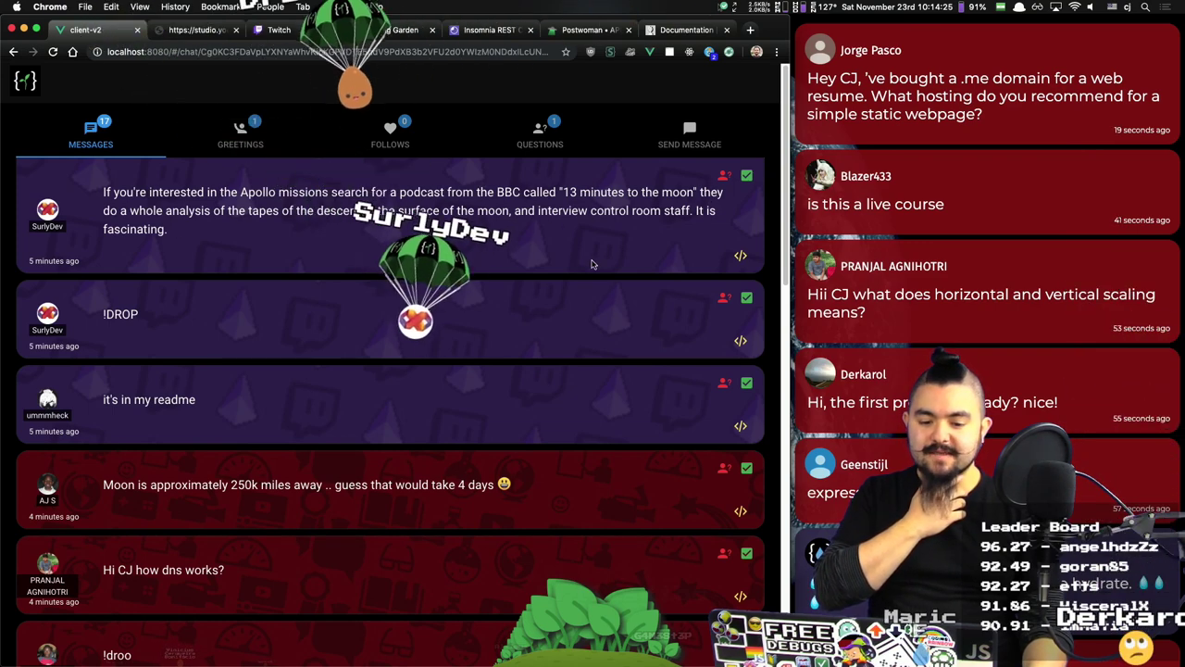
left_click(746, 175)
left_click(746, 175)
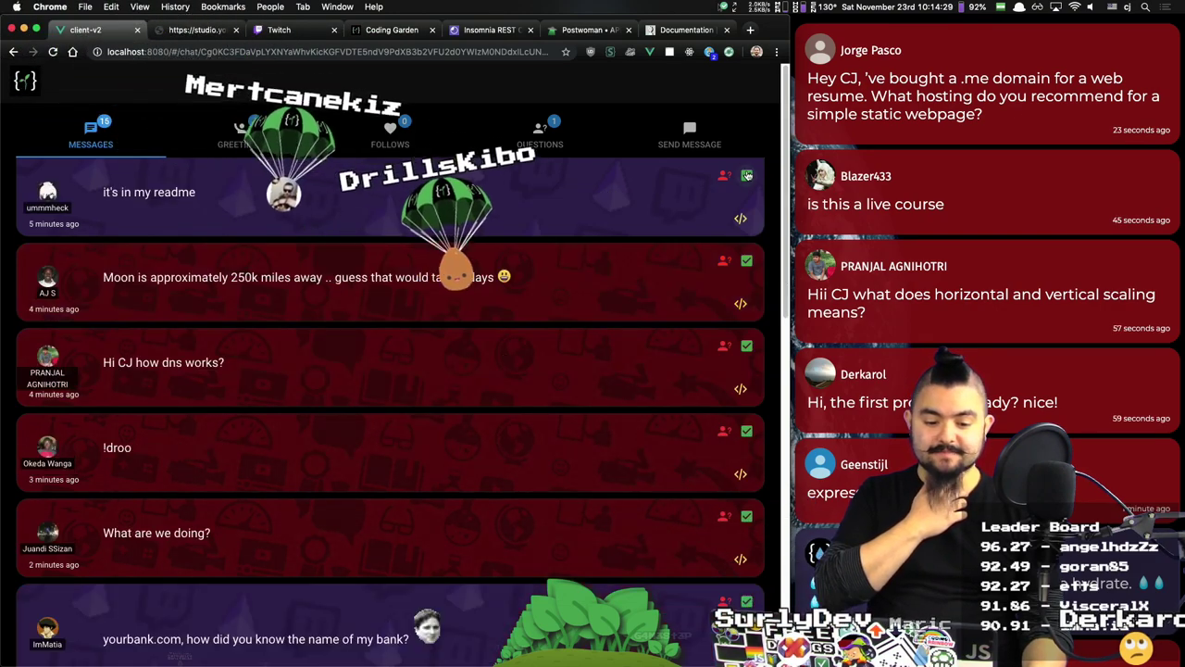
left_click(746, 175)
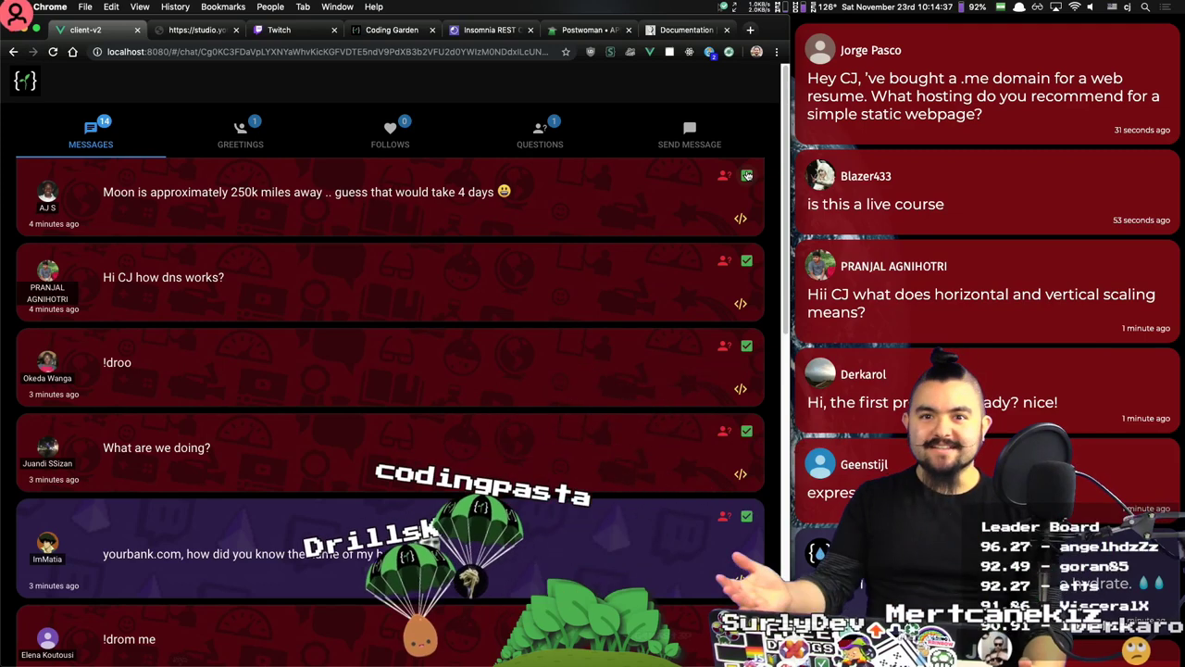
left_click(746, 175)
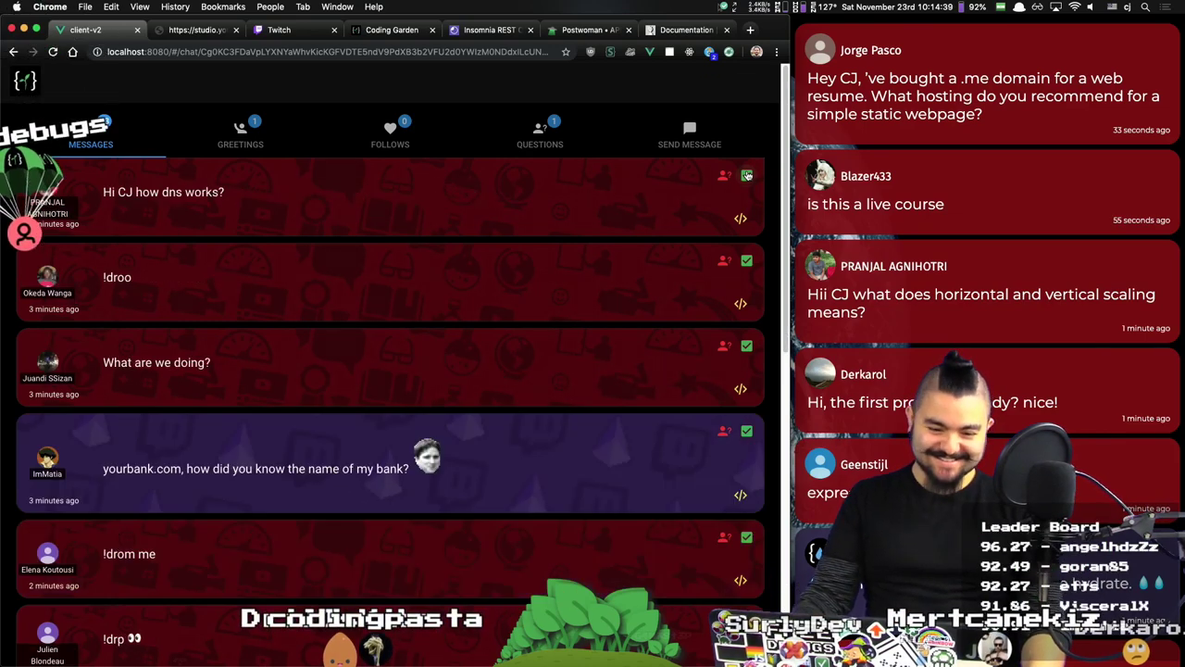
Step: Highlight the DNS question, check the Coding Garden Q&A page, and return to the queue
triple_click(164, 191)
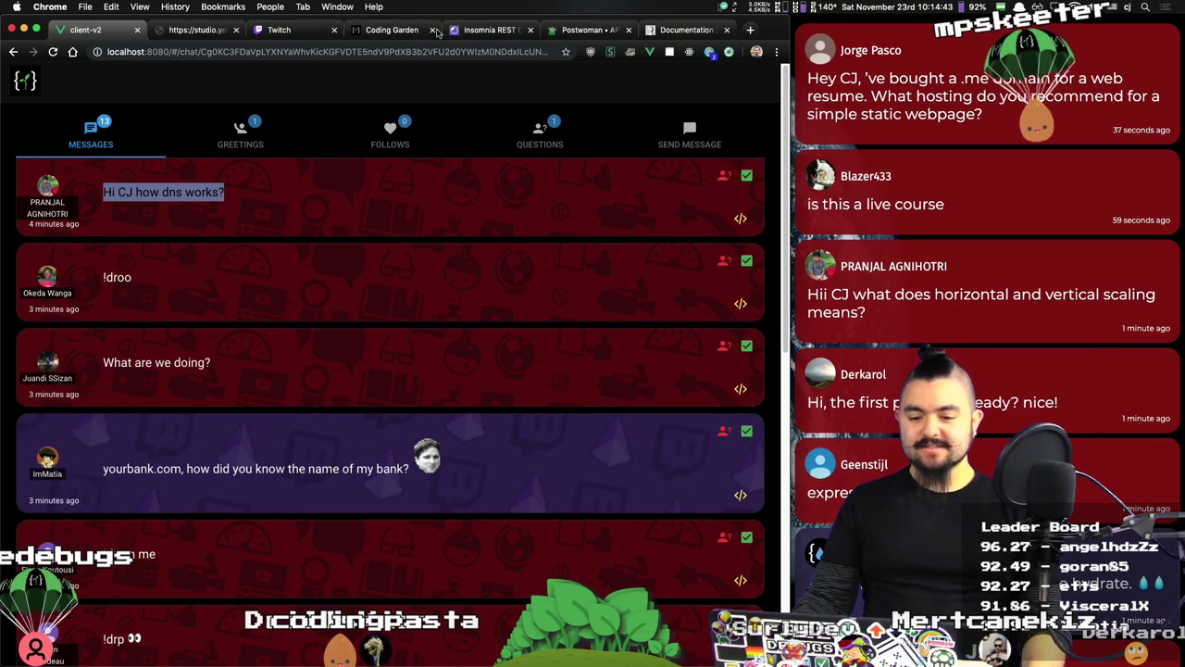
left_click(384, 29)
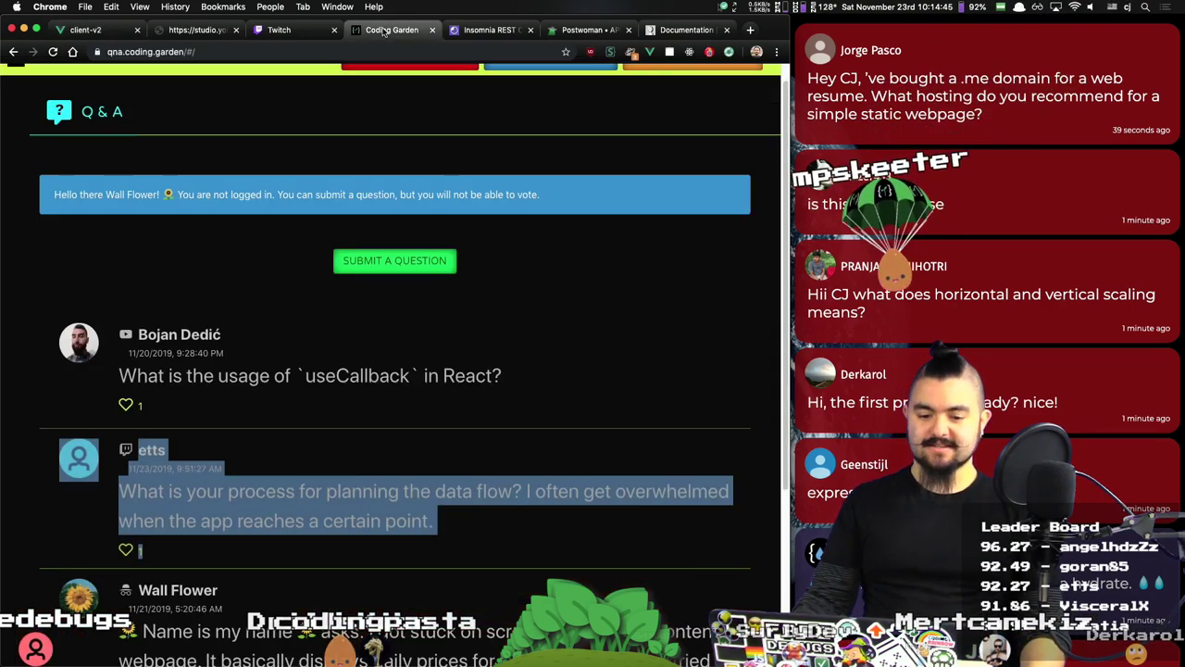
scroll(568, 320, "down", 3)
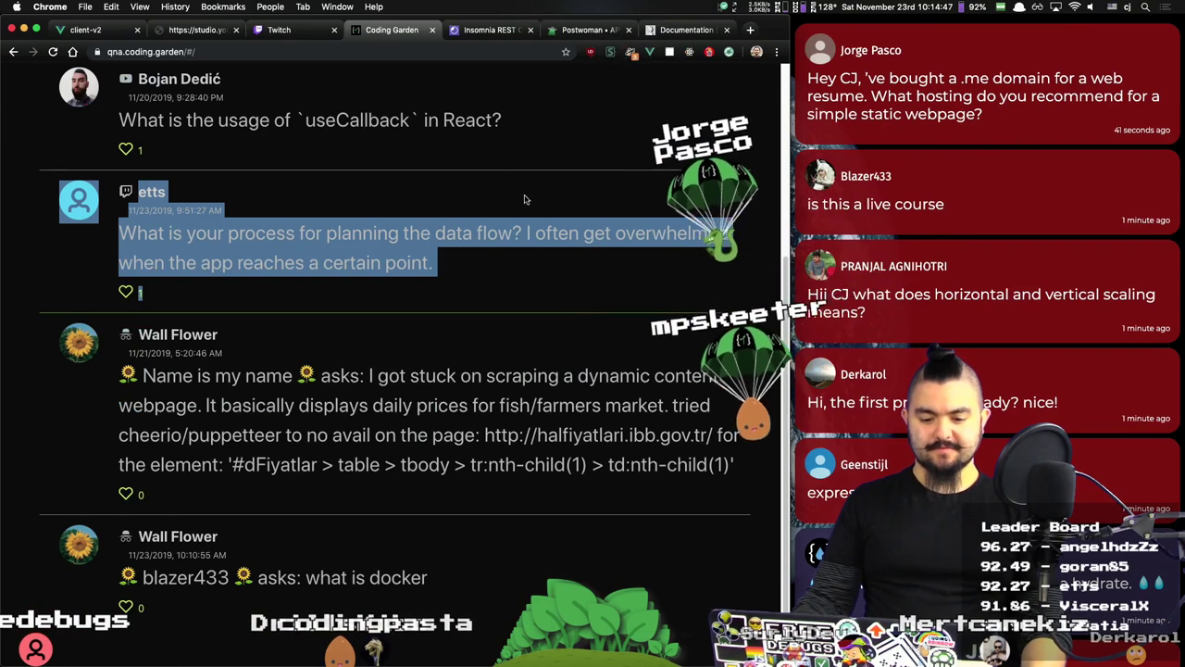
left_click(537, 294)
scroll(518, 256, "up", 5)
key("super+1")
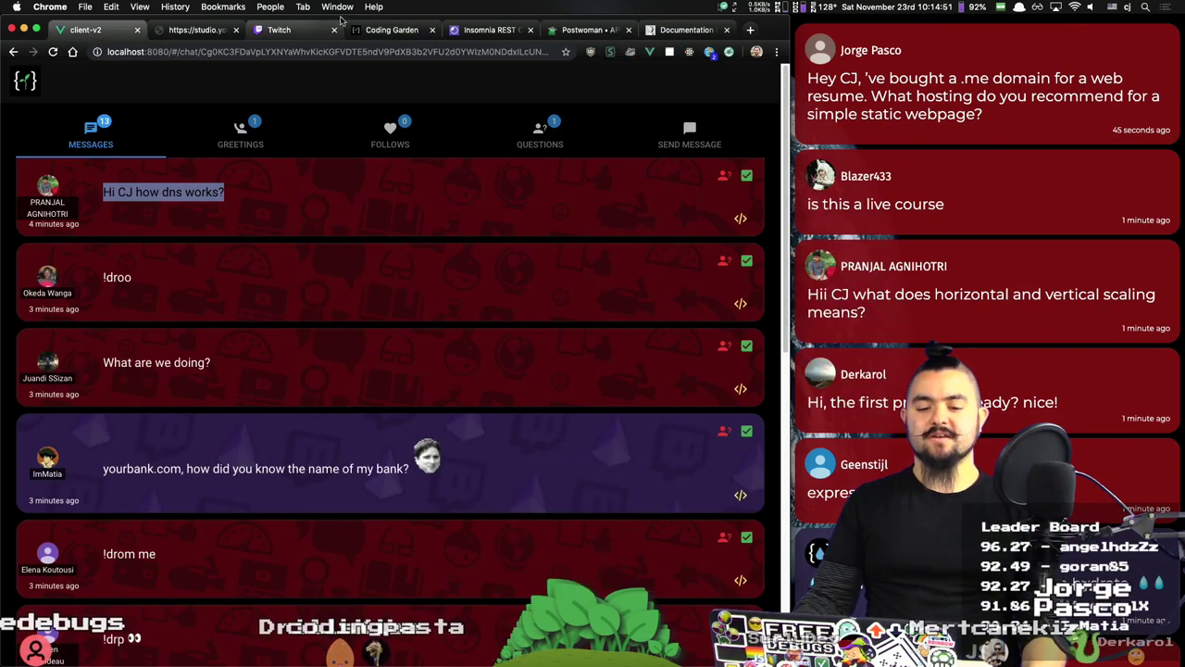
Step: Dismiss the DNS question, the '!droo' command and the 'What are we doing?' message
left_click(381, 28)
left_click(113, 32)
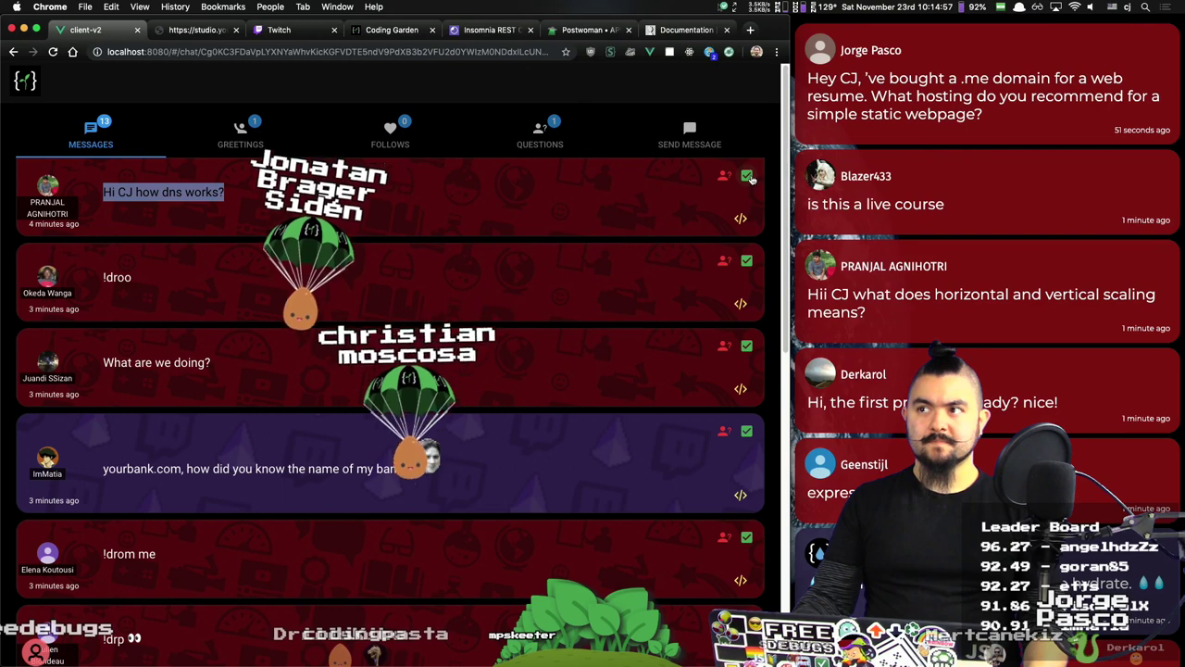
left_click(750, 178)
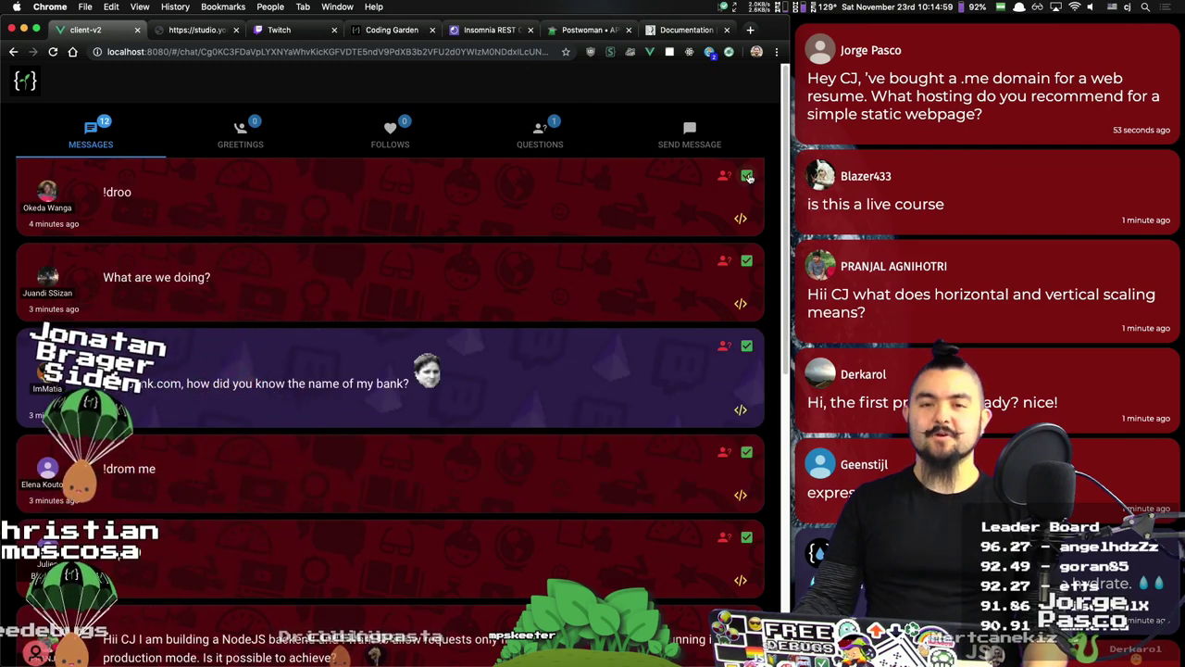
left_click(748, 177)
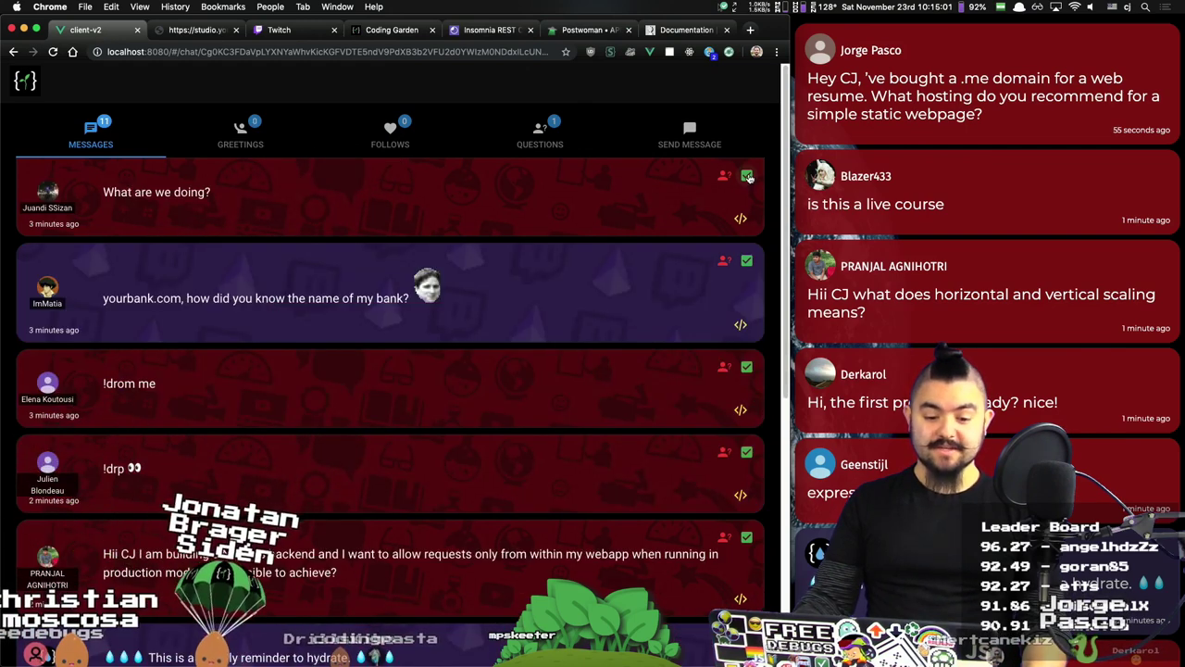
left_click(747, 177)
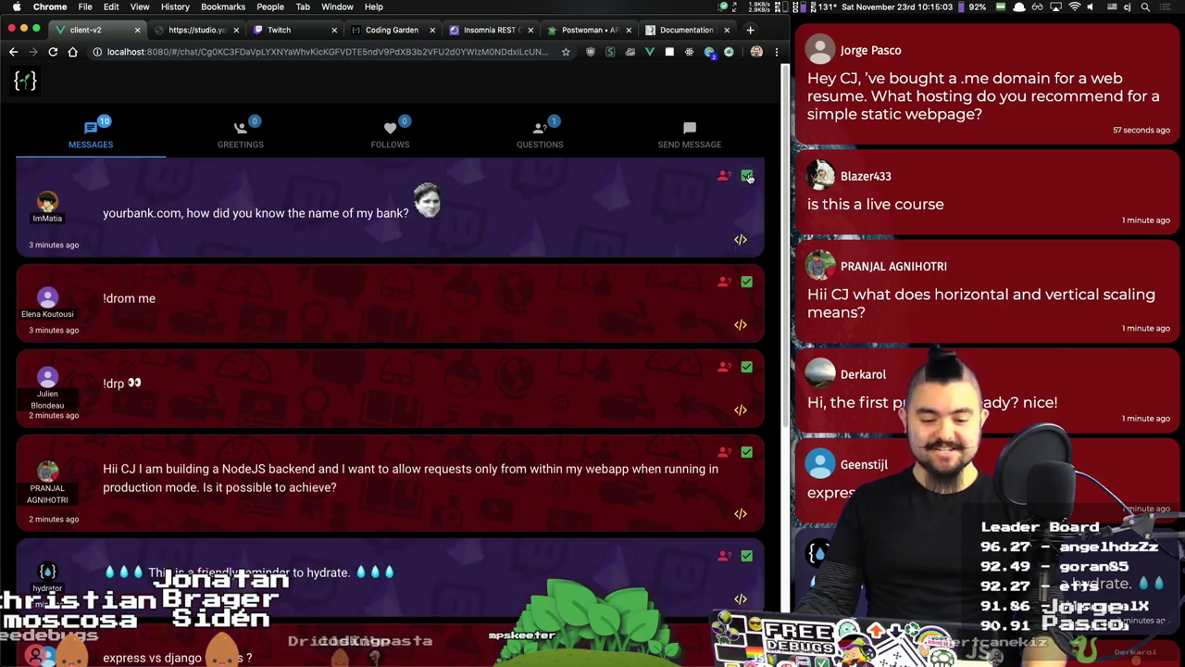
Step: Dismiss the yourbank.com, '!drom me' and '!drp' messages, leaving the NodeJS backend question first
triple_click(294, 203)
left_click(748, 176)
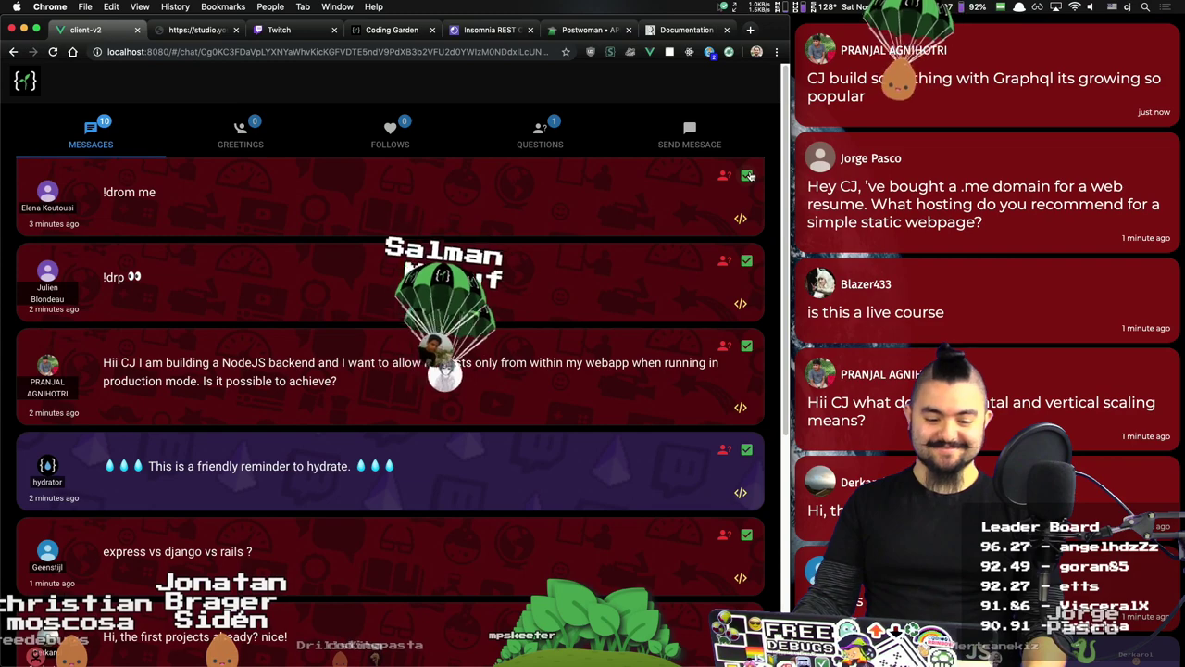
left_click(747, 176)
left_click(747, 176)
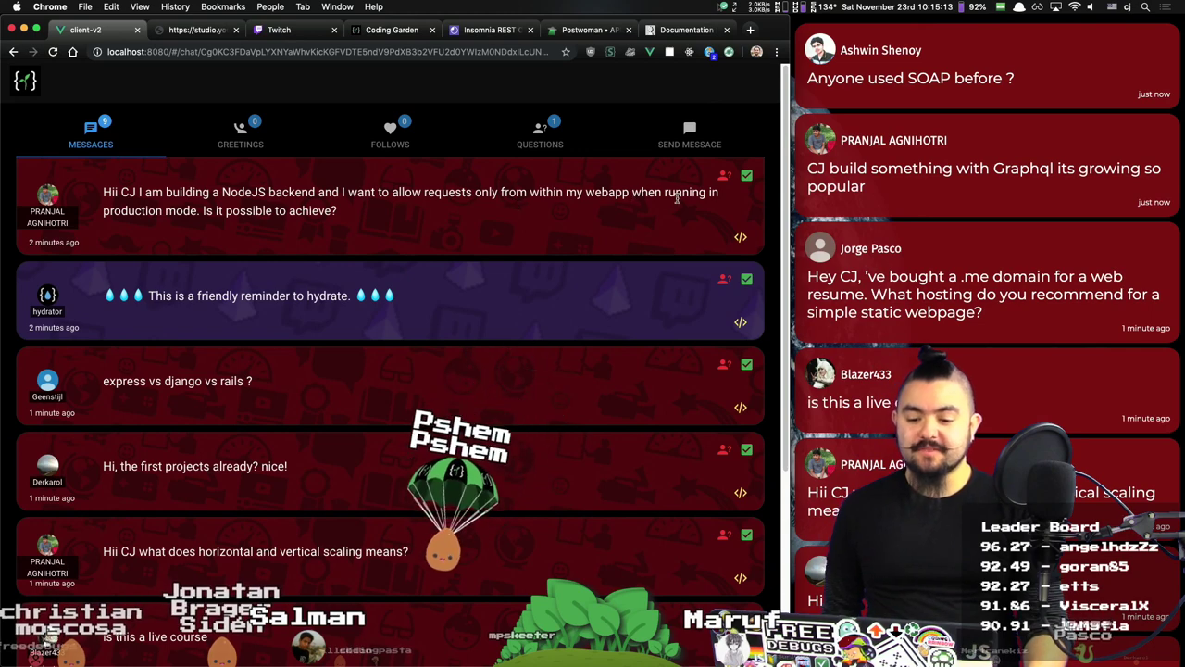
triple_click(346, 196)
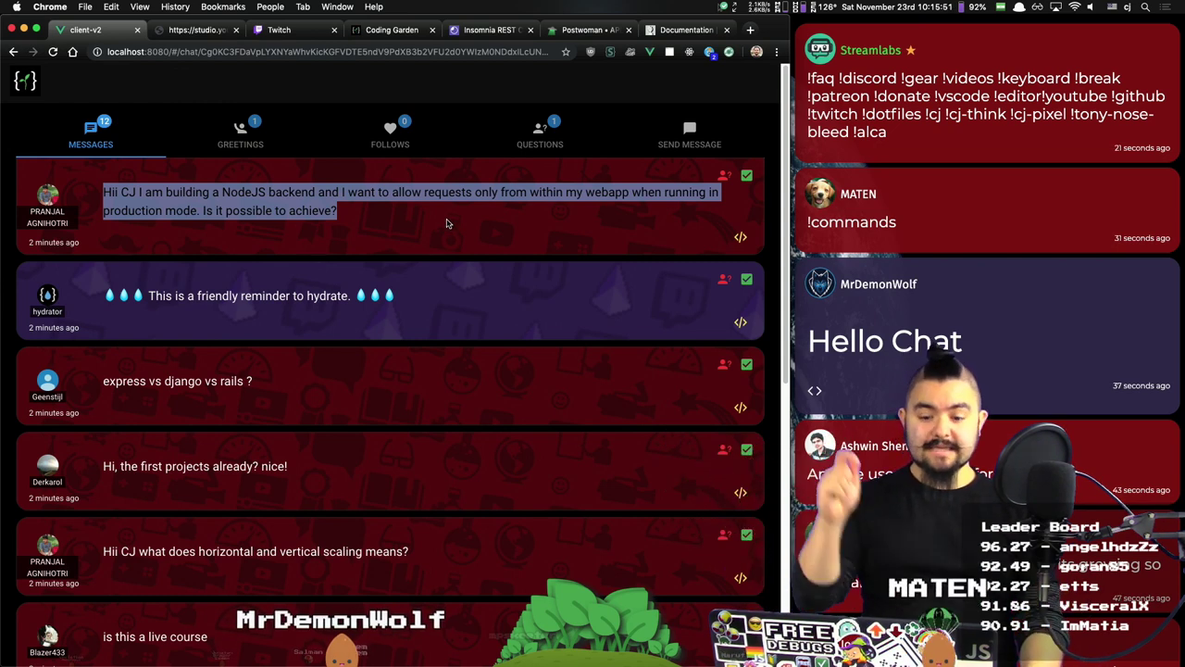
key("super+t")
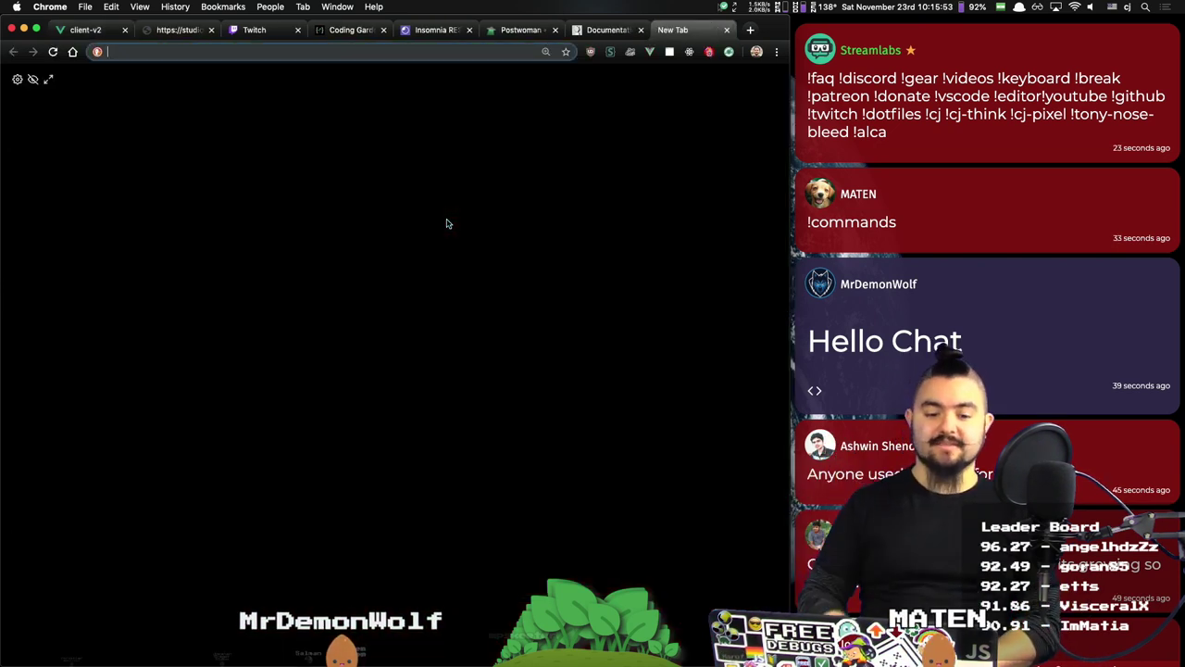
Step: Find the cors package on npm and highlight its origin configuration line in Configuring CORS
type("!npm cors")
key("Return")
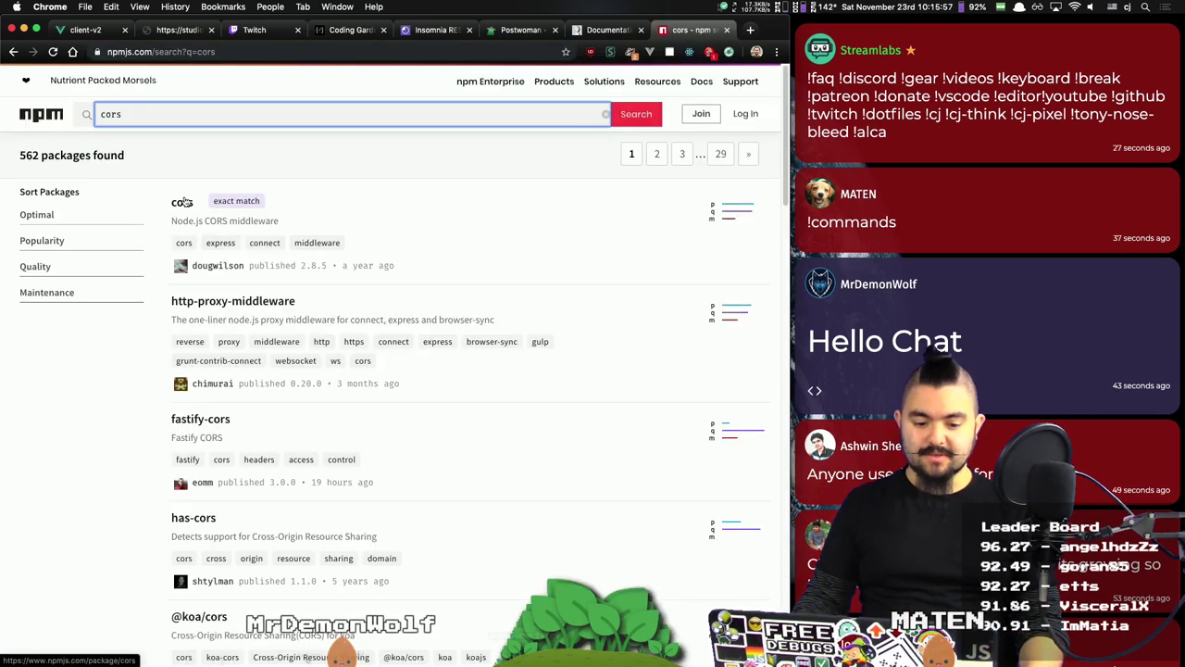
scroll(386, 346, "down", 15)
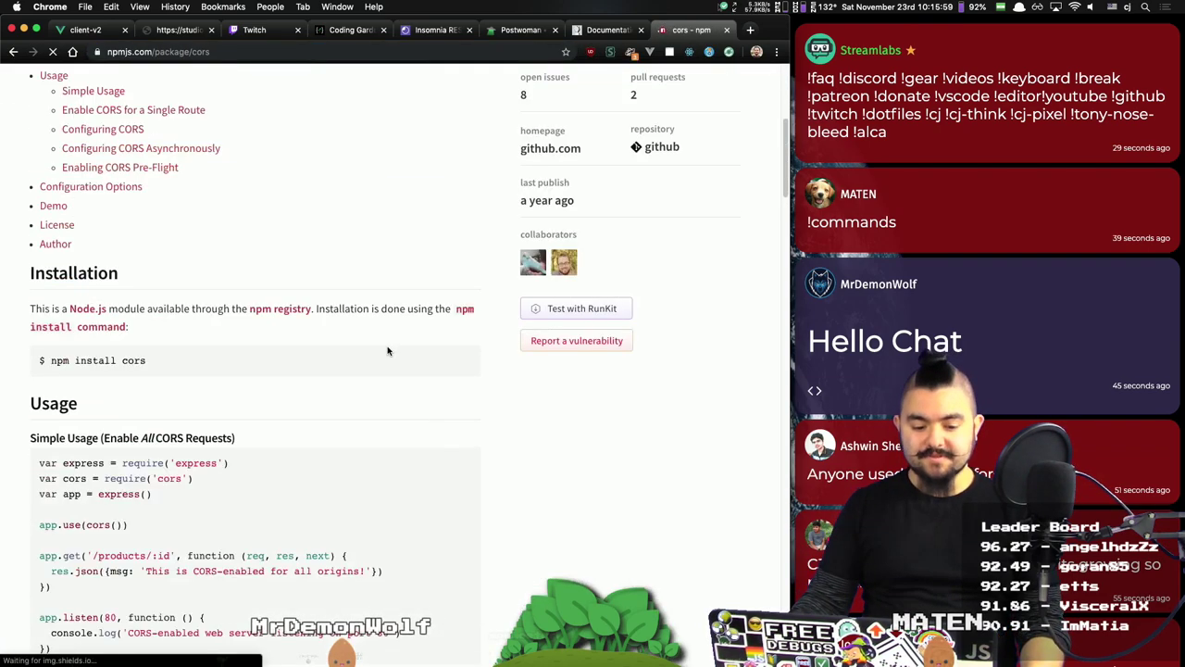
scroll(364, 327, "down", 4)
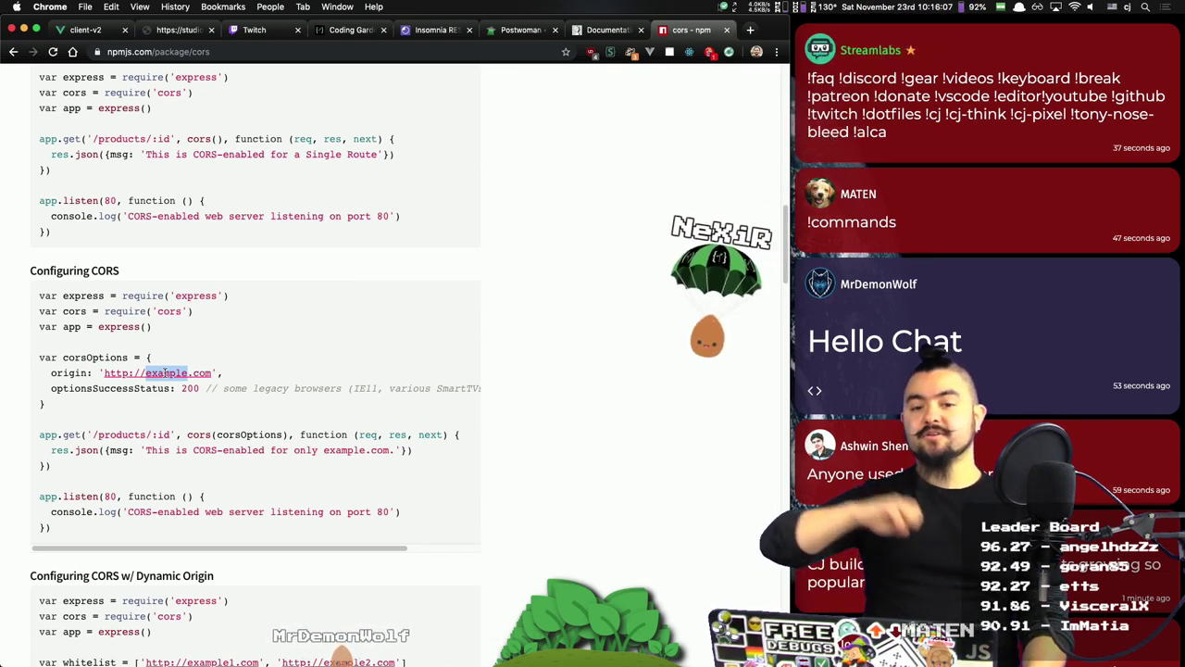
triple_click(165, 372)
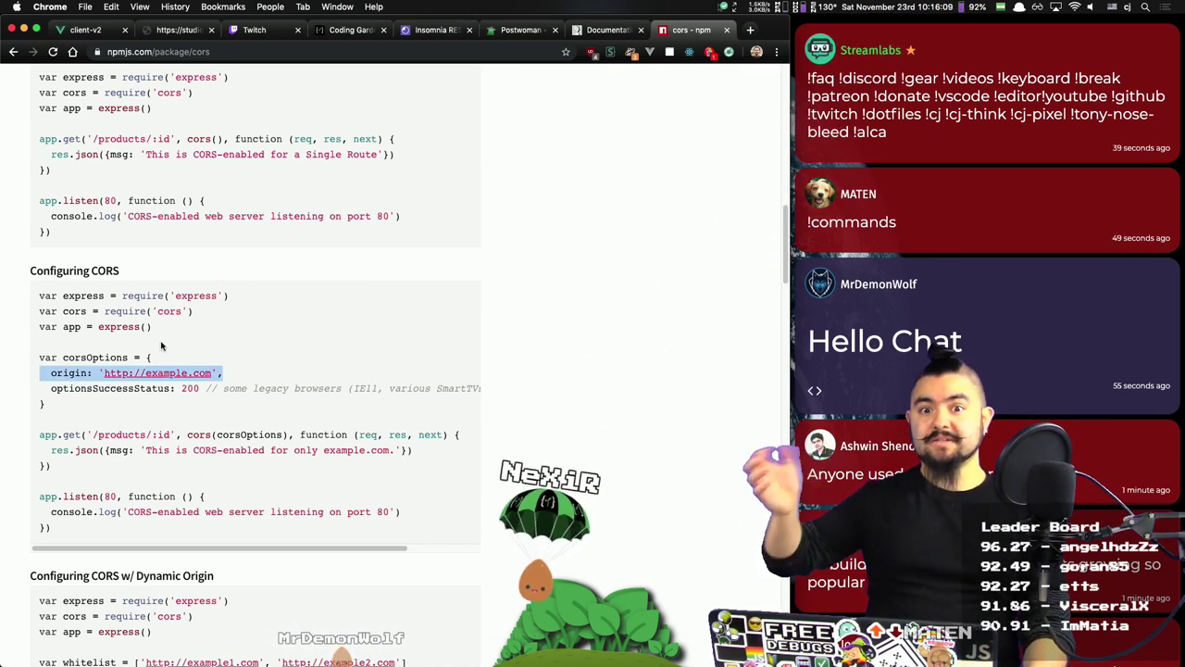
left_click(83, 30)
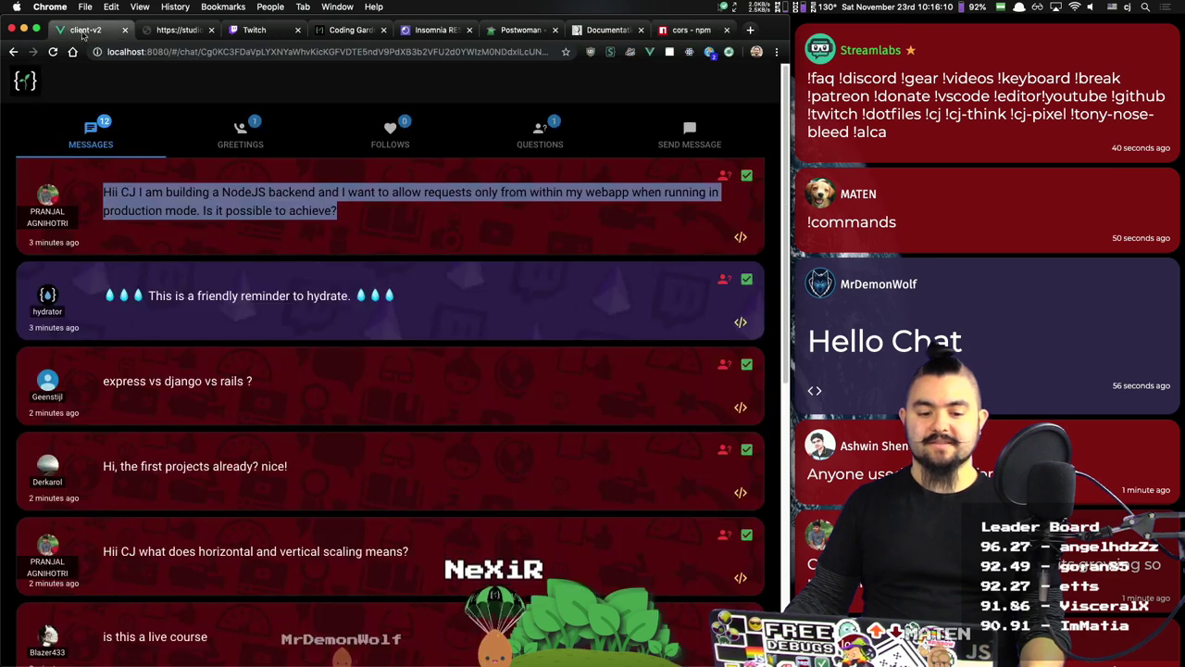
Step: Dismiss the NodeJS request-restriction question, hydration reminder, and express vs django vs rails question
left_click(747, 176)
left_click(747, 176)
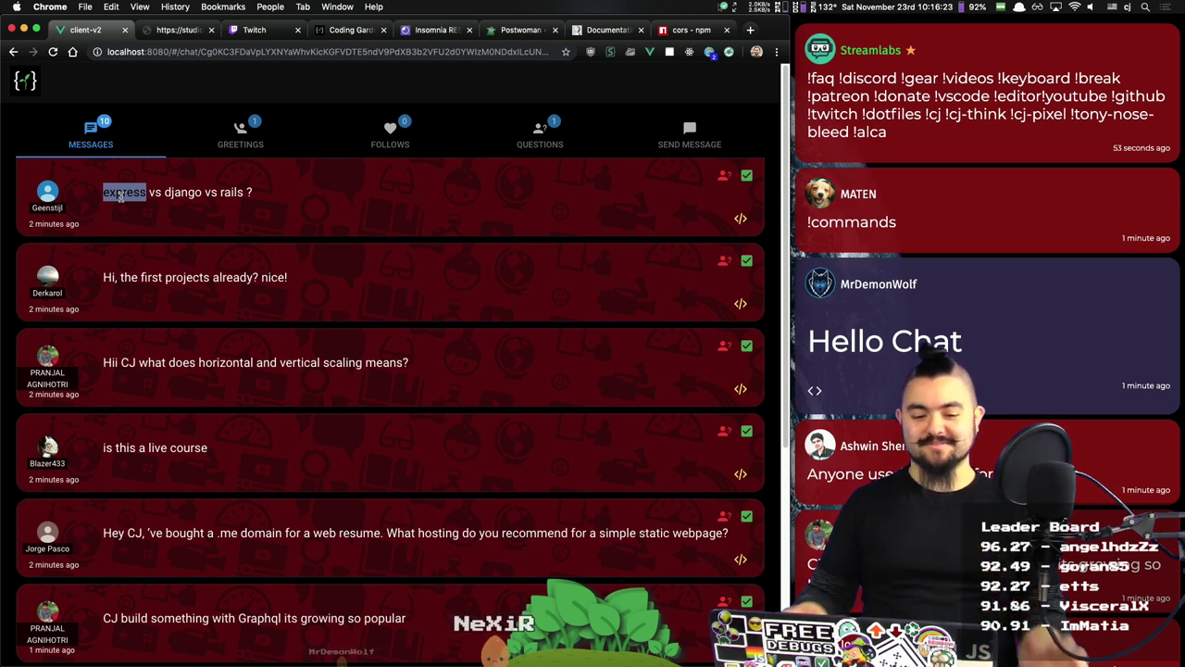
double_click(190, 192)
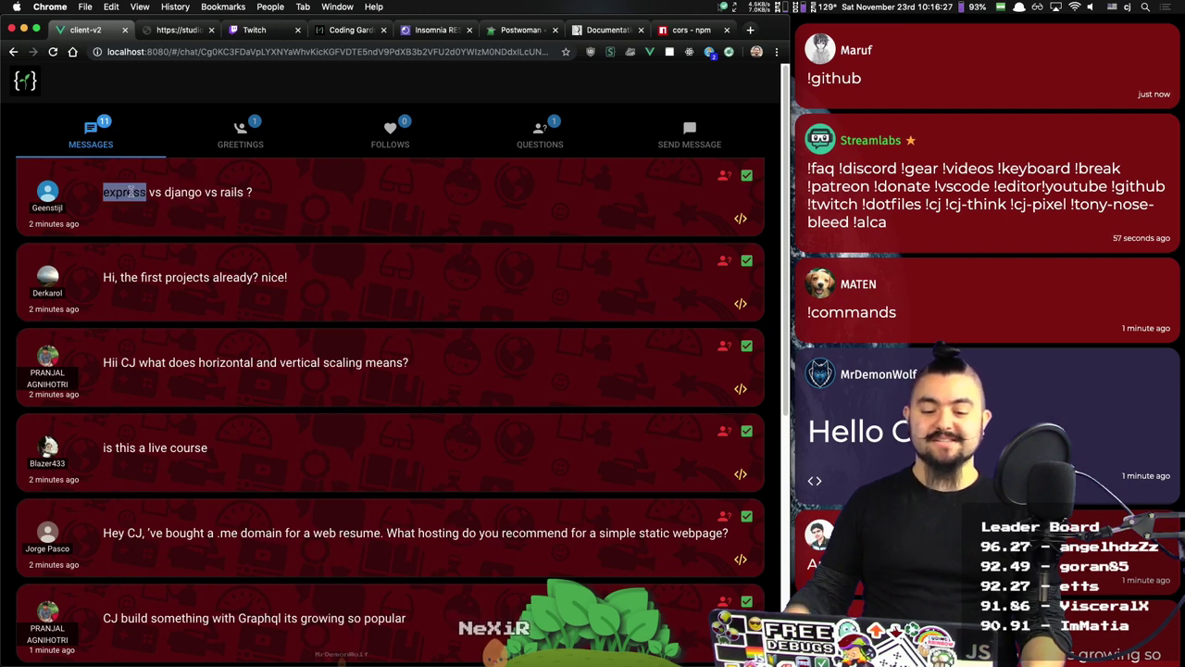
double_click(181, 193)
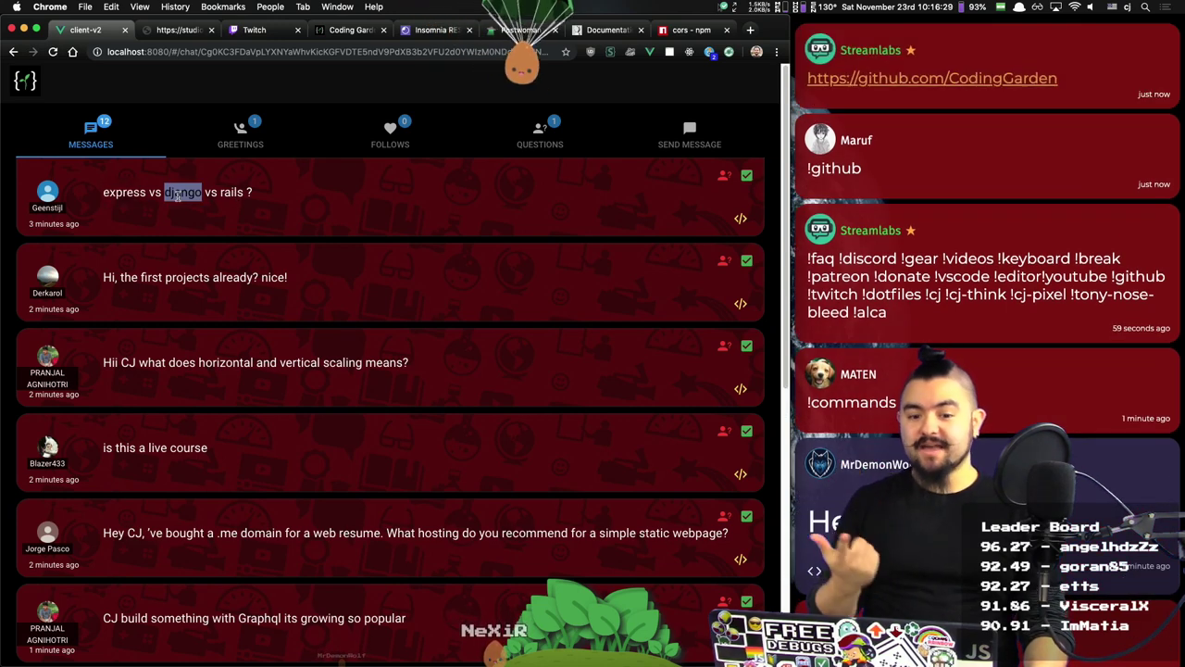
left_click(174, 192)
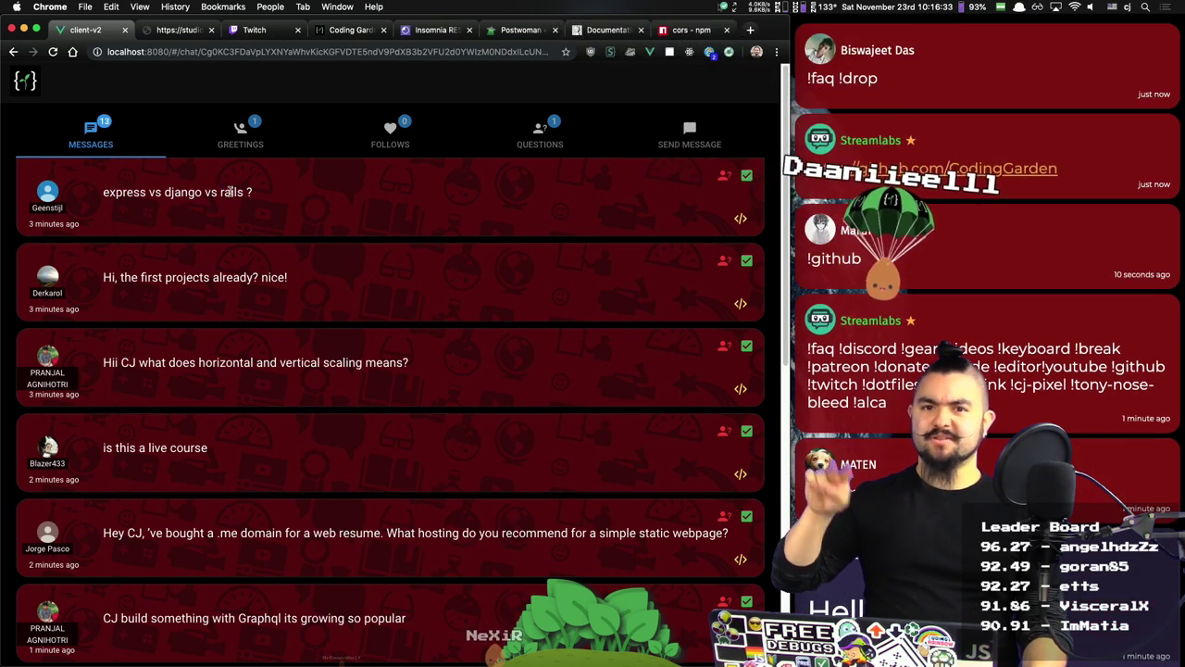
double_click(130, 192)
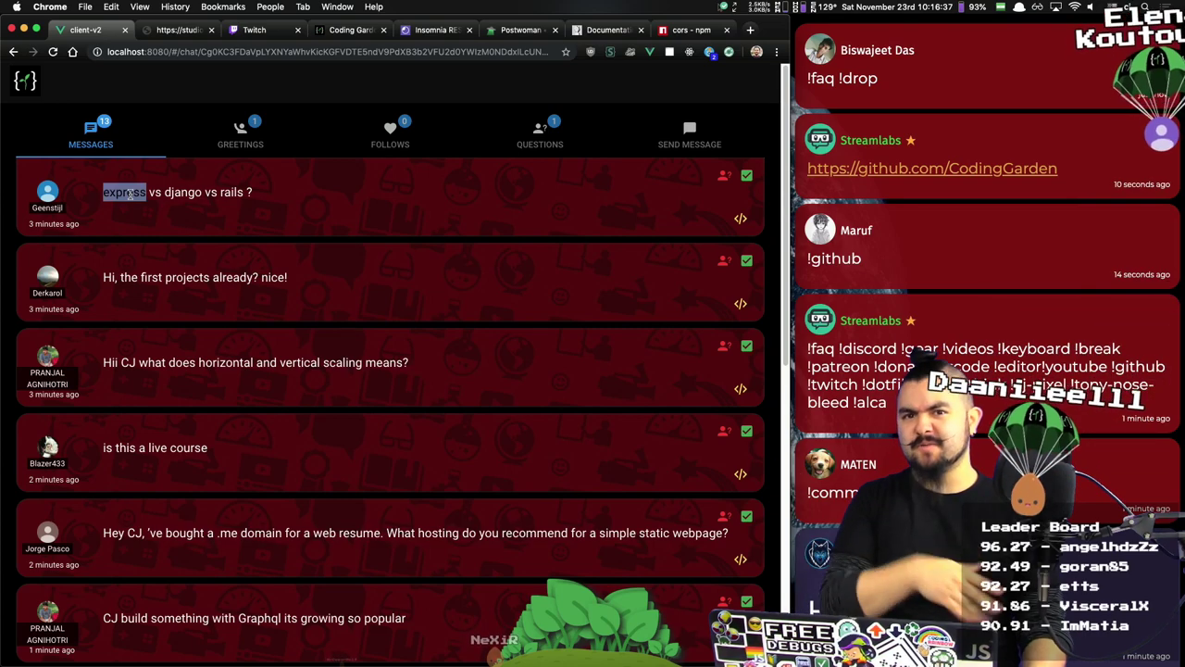
double_click(180, 192)
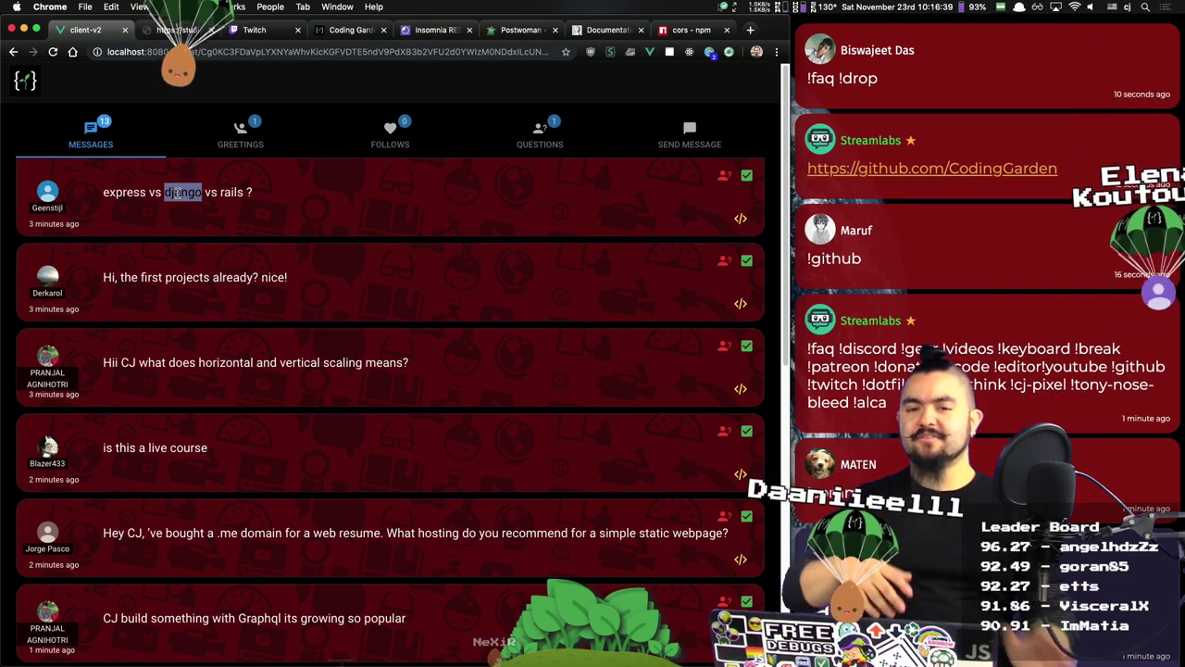
scroll(417, 371, "down", 1)
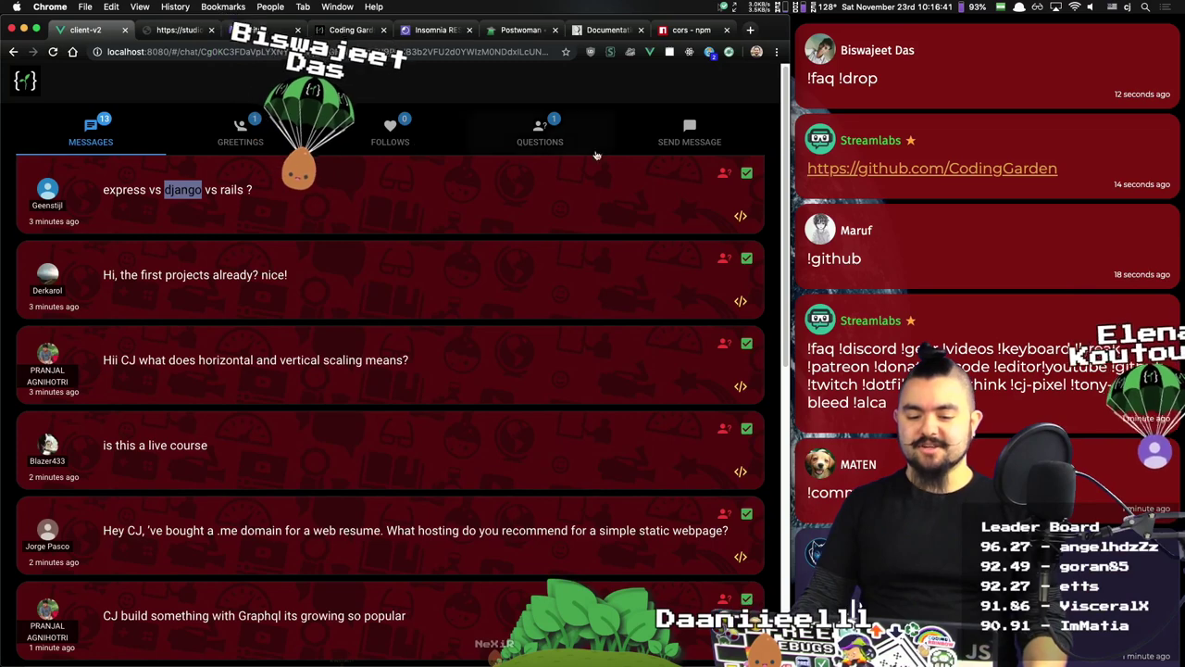
left_click(746, 174)
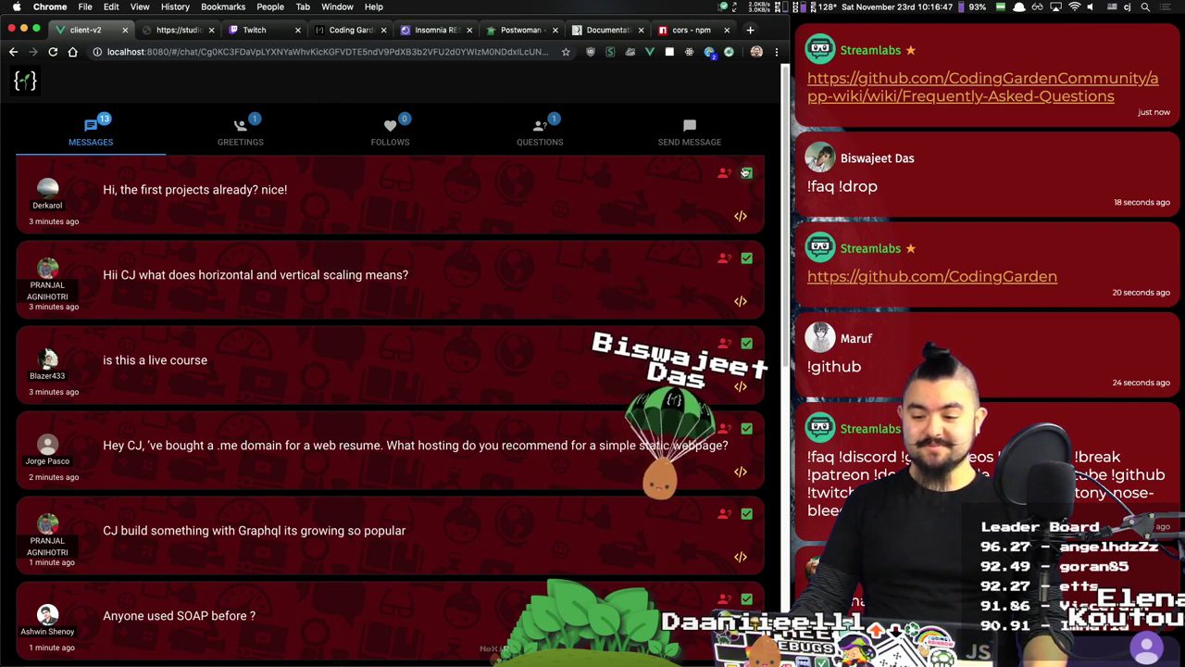
Step: Dismiss the projects comment, the horizontal vs vertical scaling question and the live course question
left_click(746, 174)
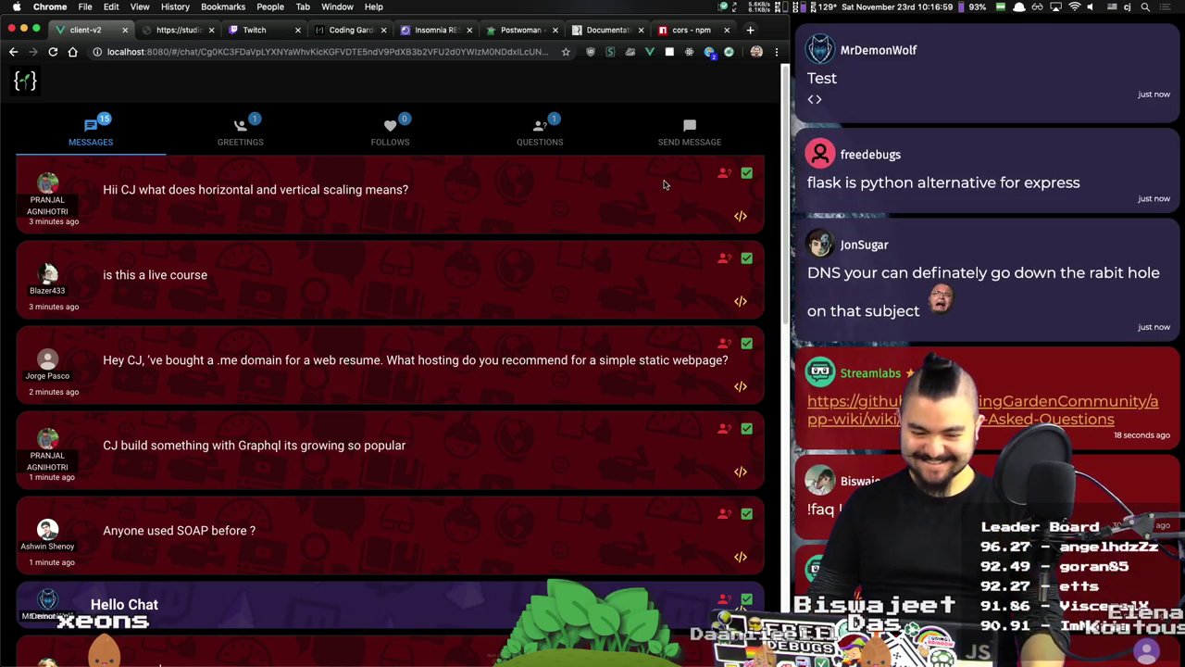
left_click(745, 174)
left_click(746, 175)
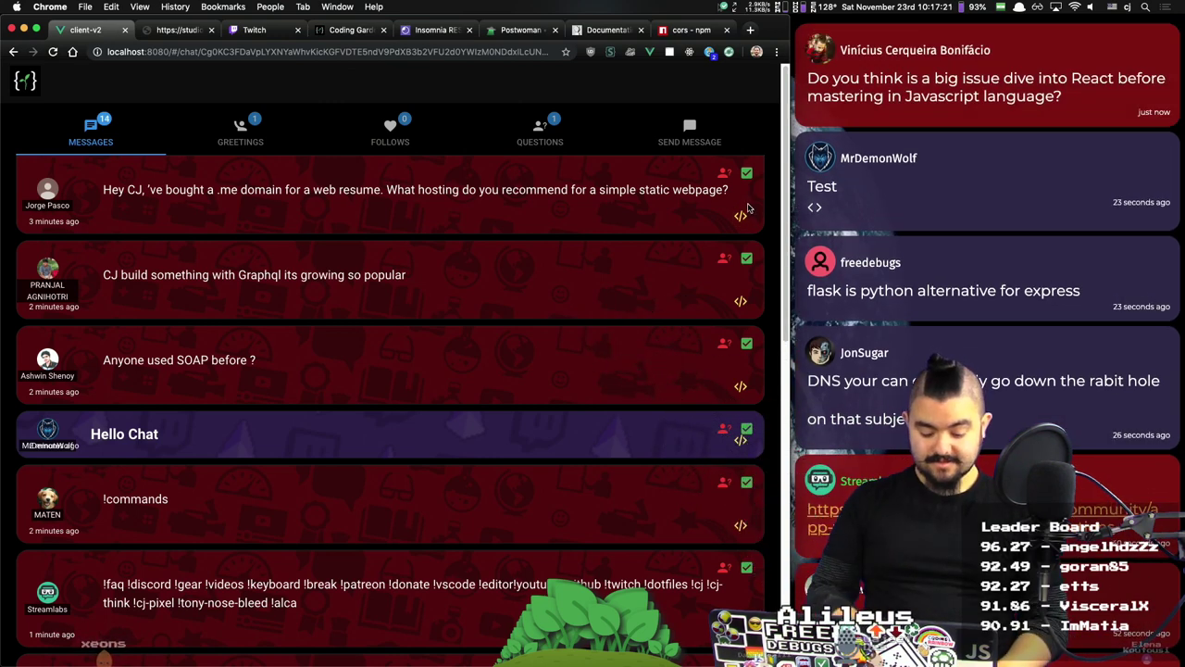
key("super+t")
Step: Load surge.sh, correcting the mistyped surg.sh, and open now.sh in another tab
type("surg.sh")
key("Return")
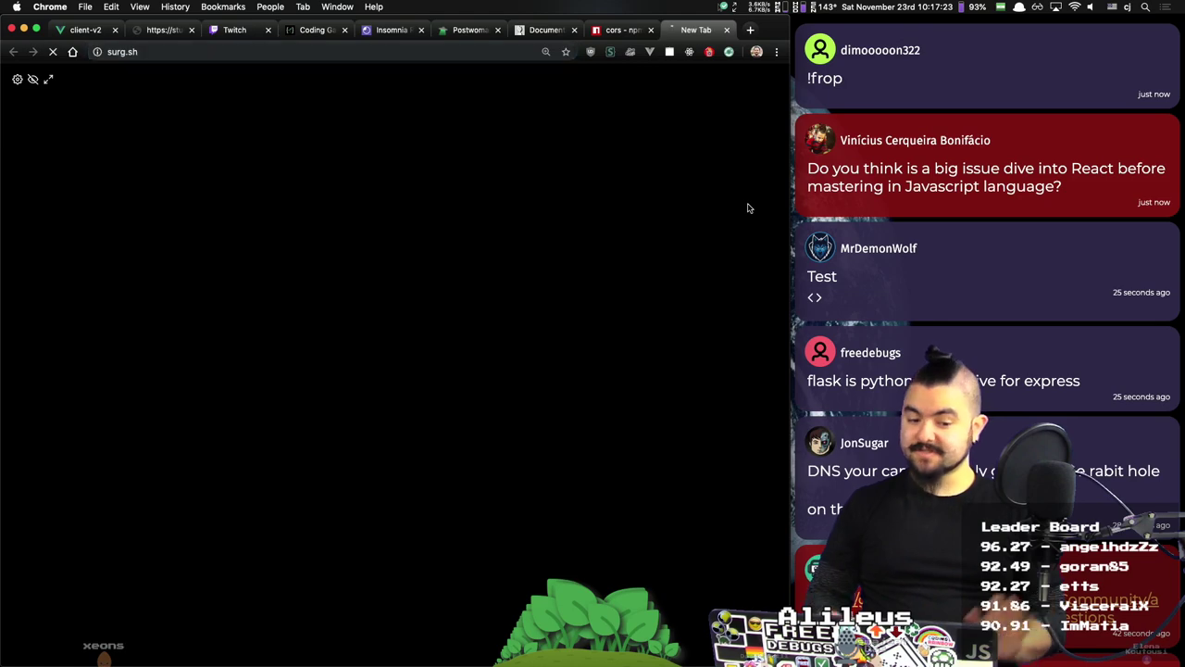
key("super+l")
type("surge.sh")
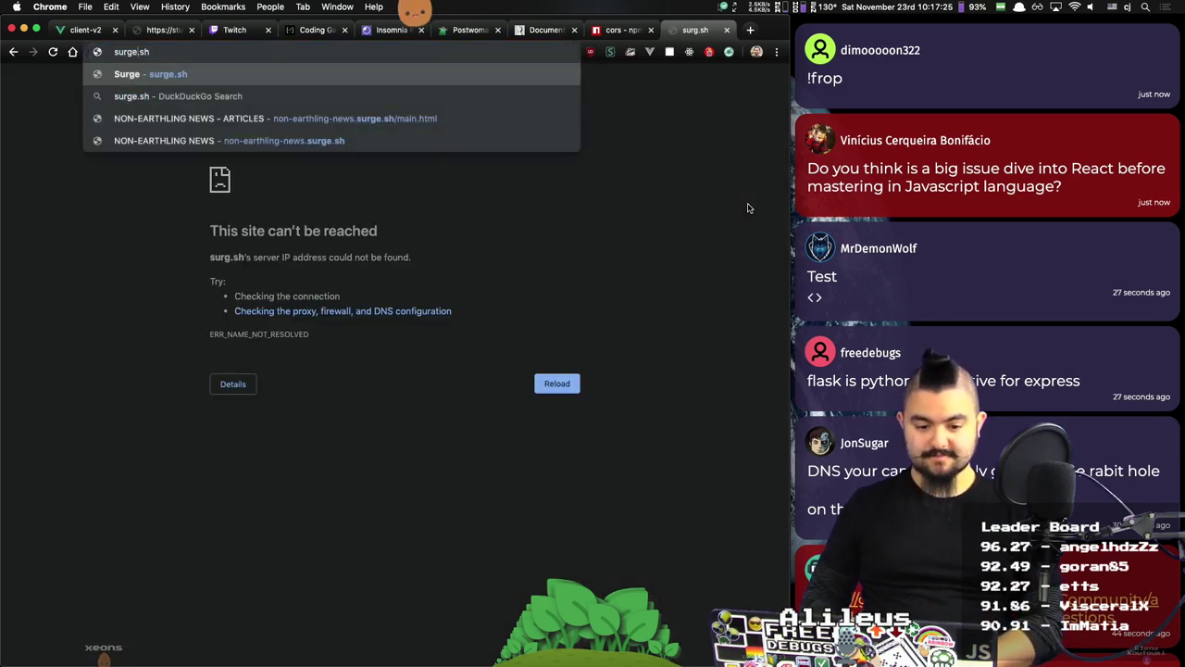
key("Return")
key("super+t")
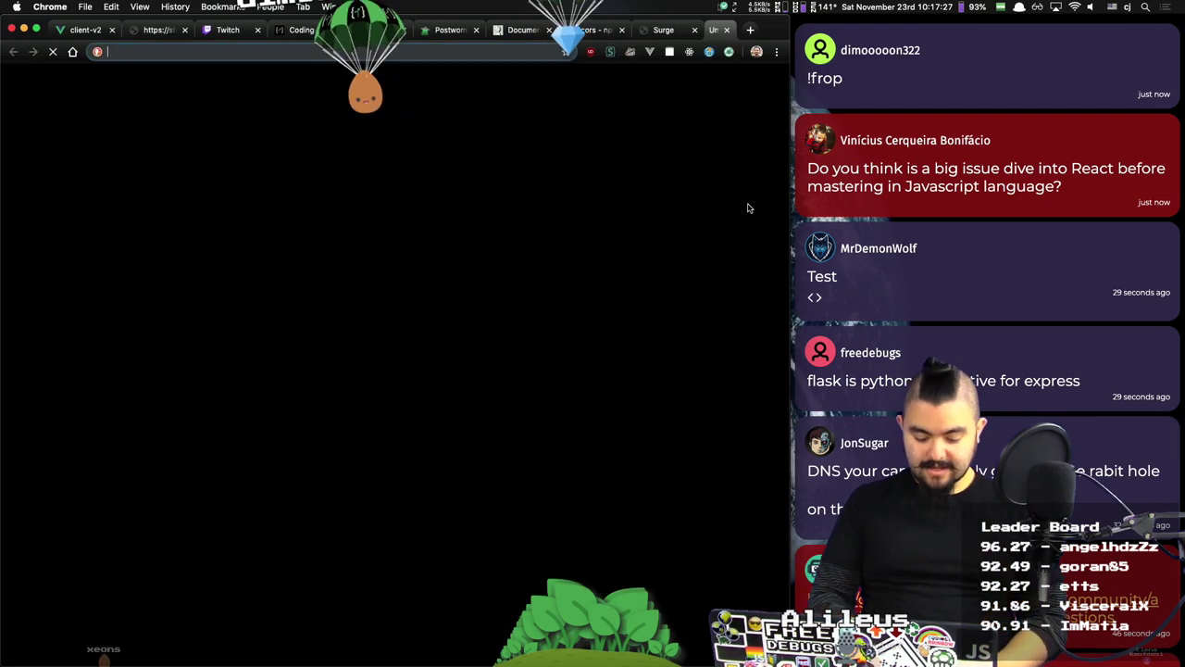
type("now.sh")
key("Return")
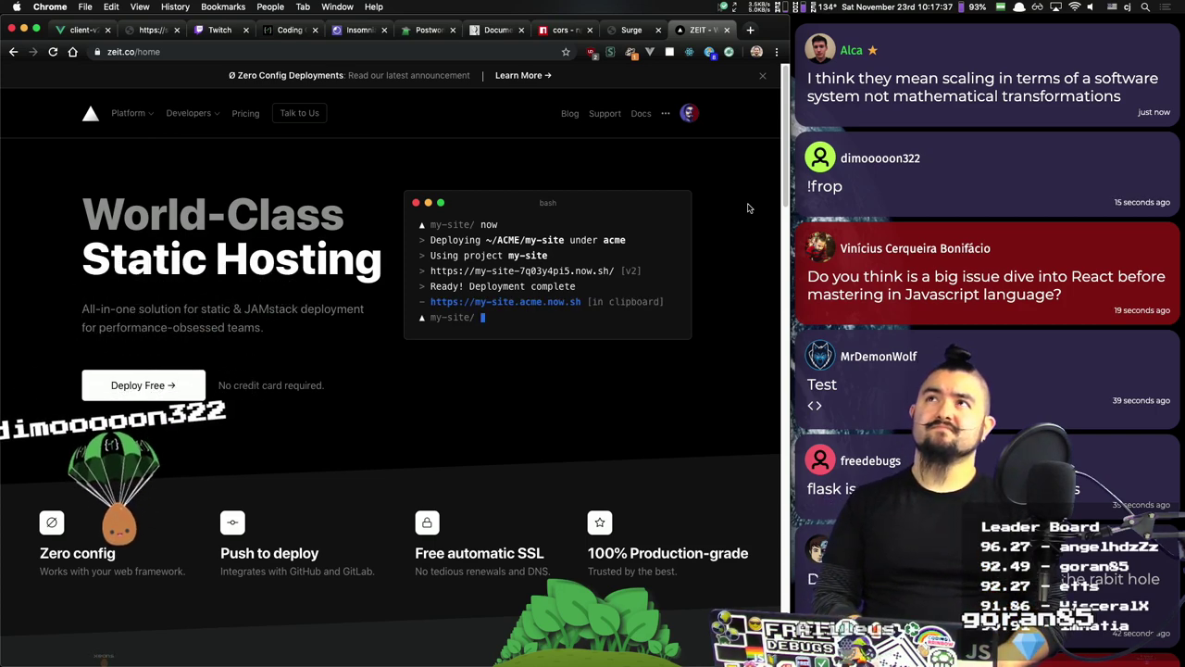
Step: Search for netlify in a new tab and open the Netlify homepage
key("super+t")
type("netlify")
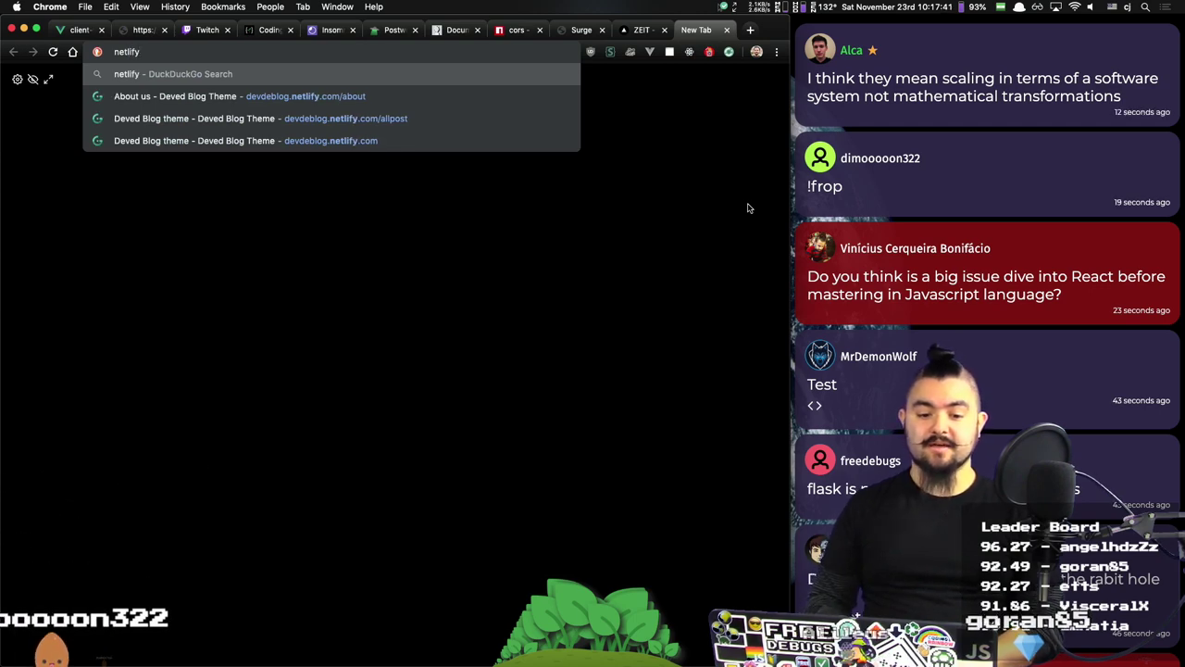
key("Return")
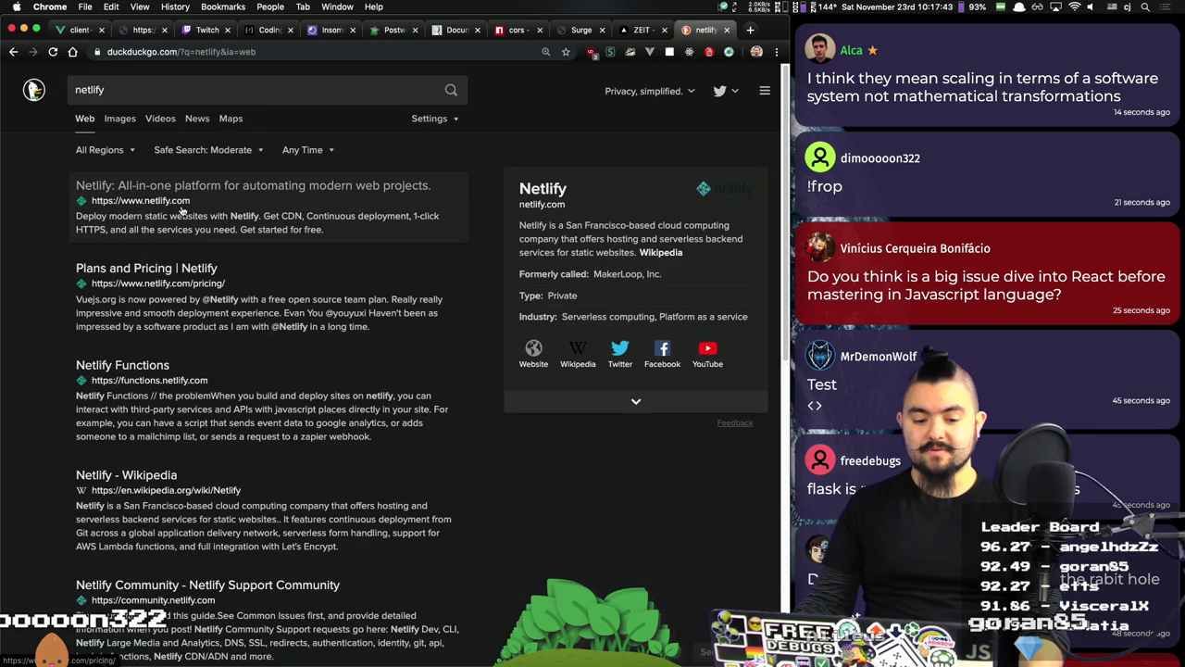
left_click(183, 209)
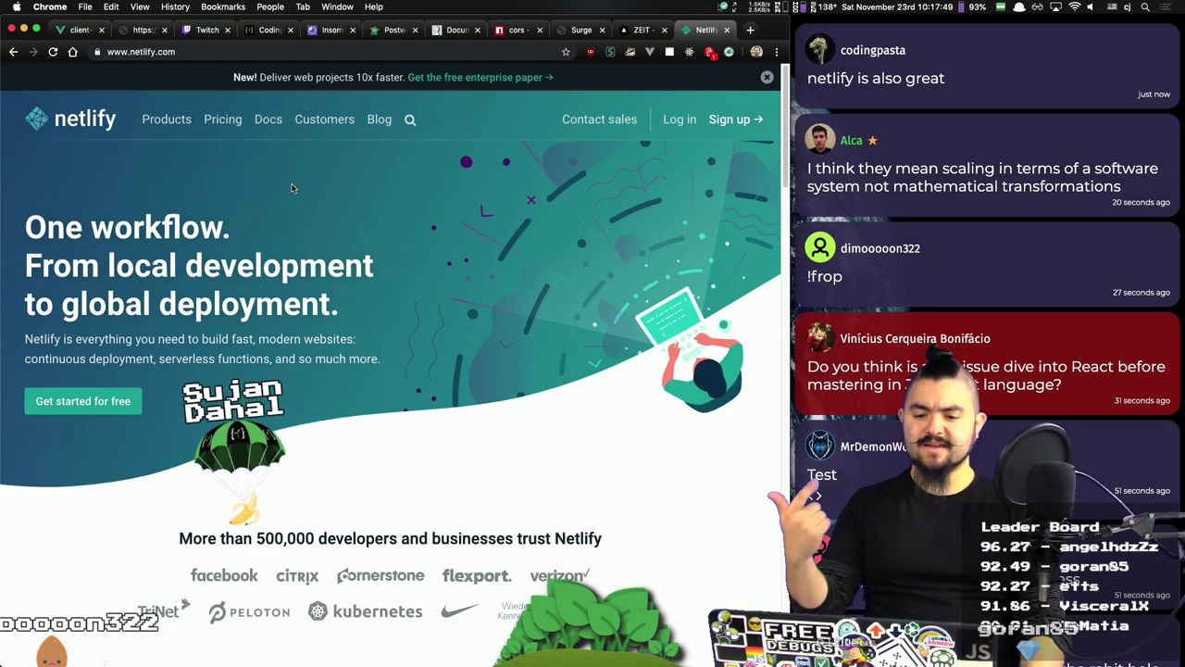
Step: Dismiss the static webpage hosting question, the Graphql suggestion and the SOAP question
left_click(78, 30)
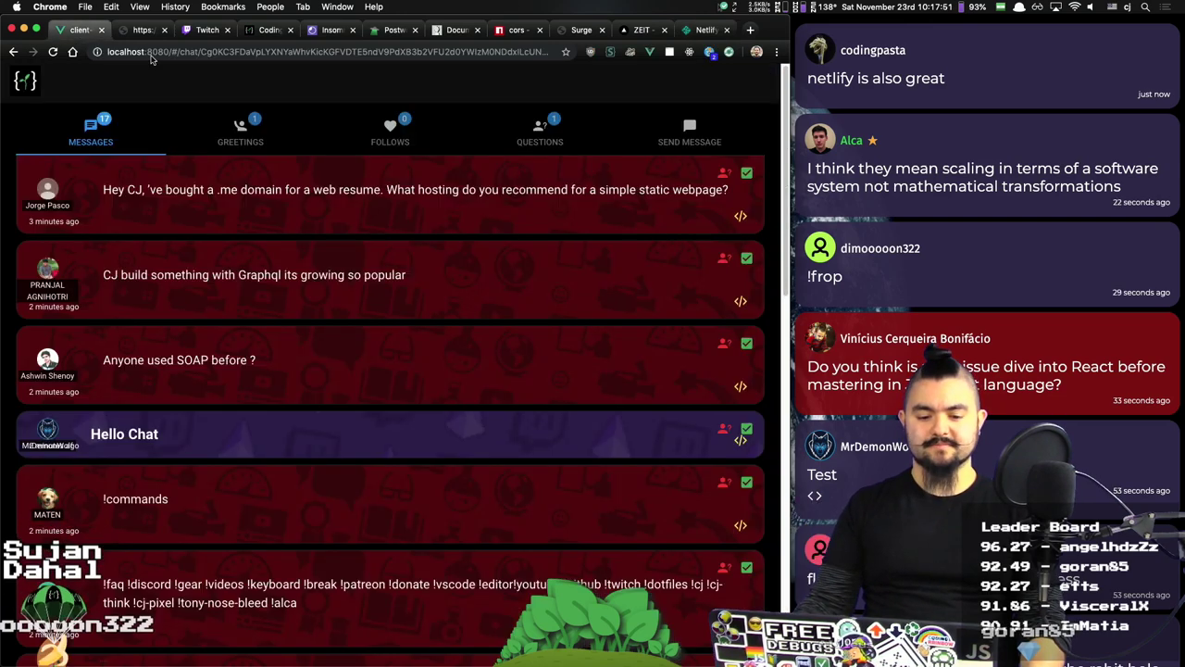
left_click(748, 173)
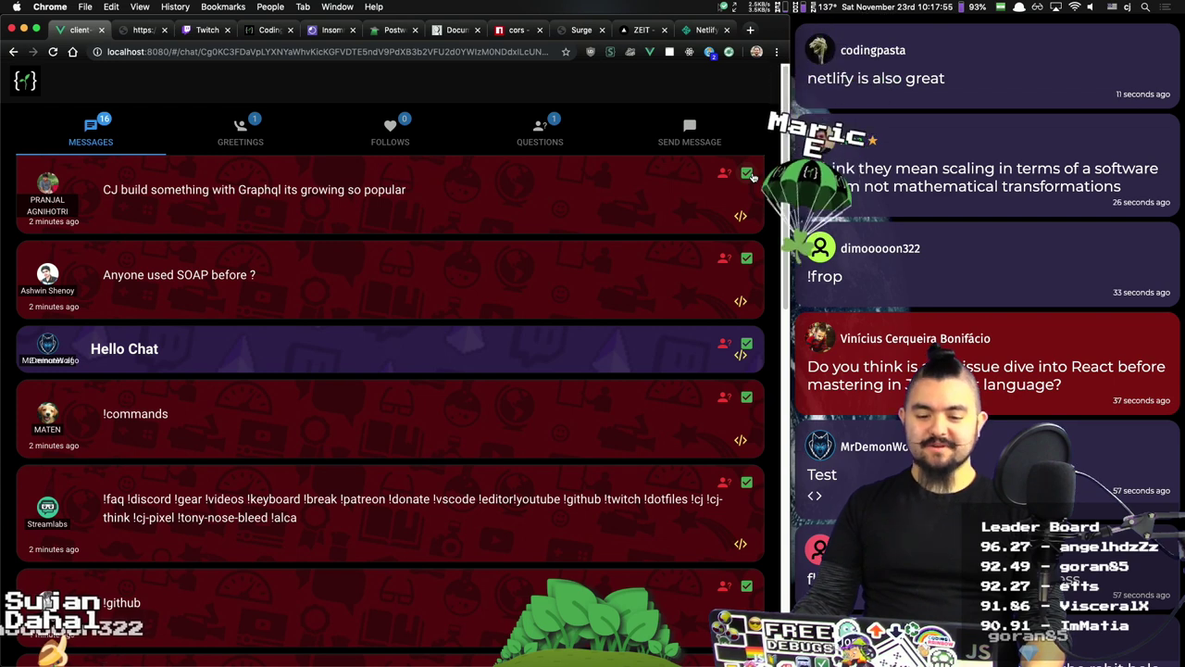
left_click(748, 174)
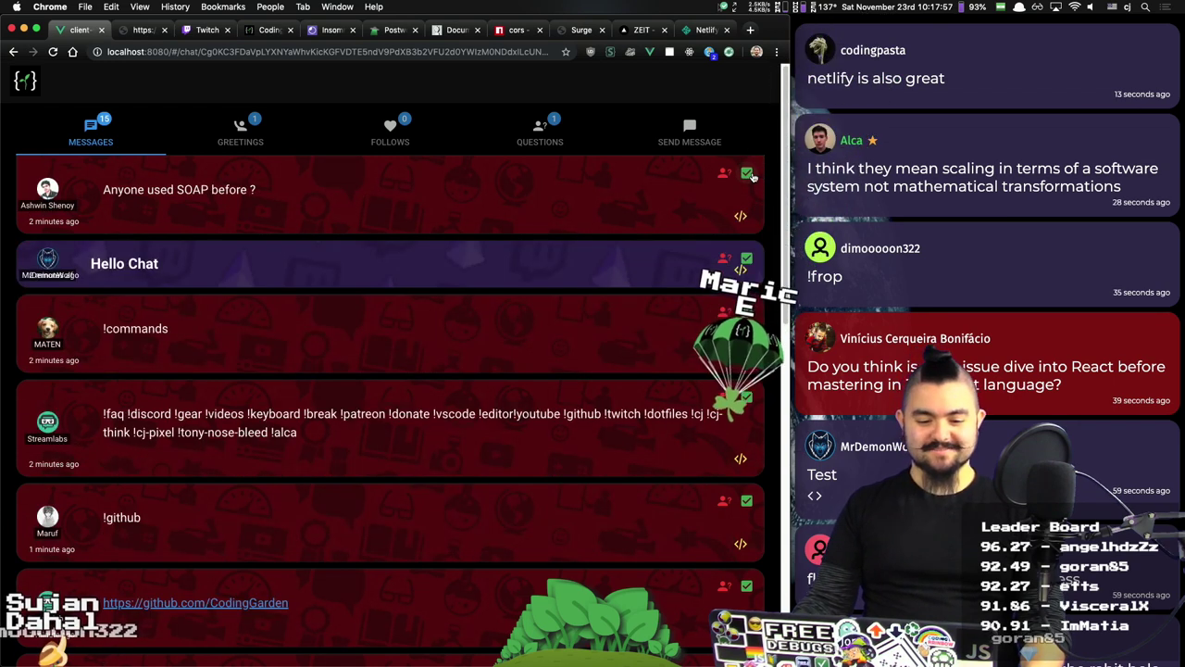
triple_click(199, 189)
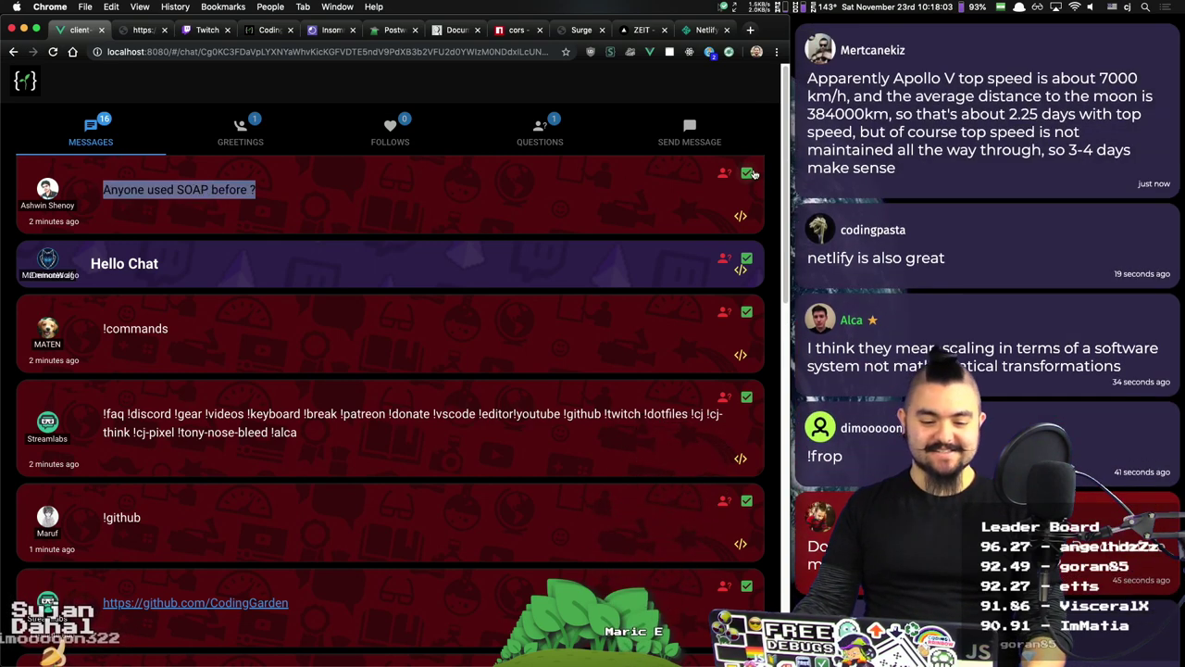
left_click(748, 173)
Step: View Hello Chat's raw code, then dismiss it and the messages through the DNS rabbit hole one
left_click(740, 188)
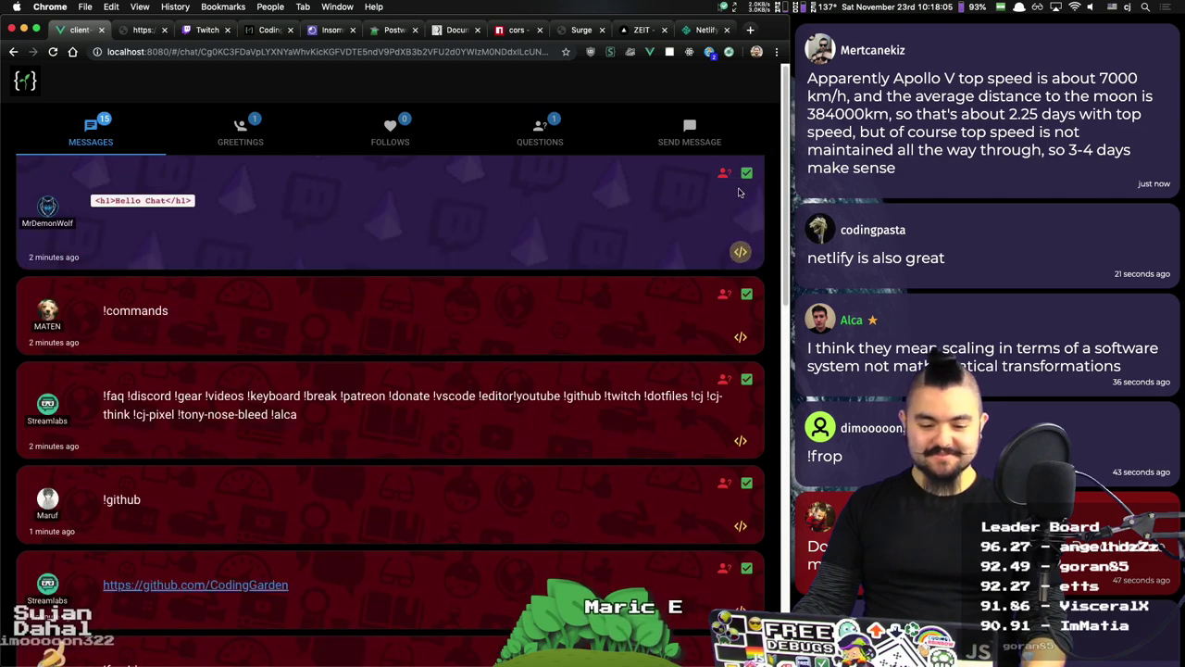
left_click(748, 176)
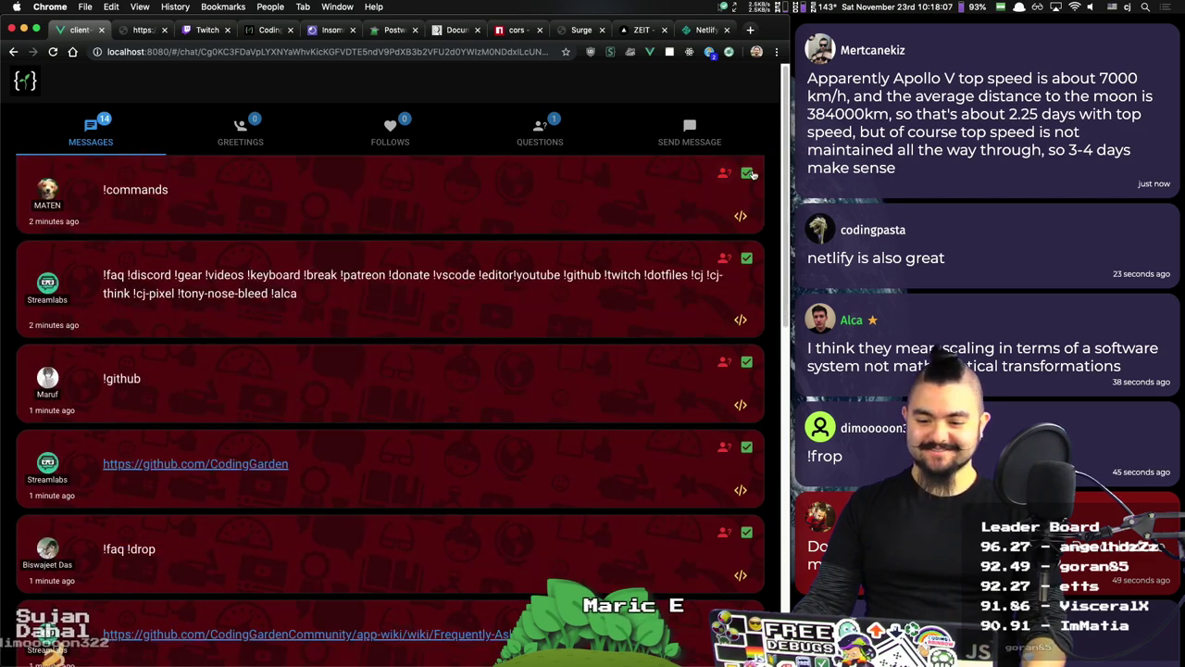
left_click(748, 173)
left_click(748, 173)
left_click(748, 173)
left_click(748, 174)
left_click(748, 173)
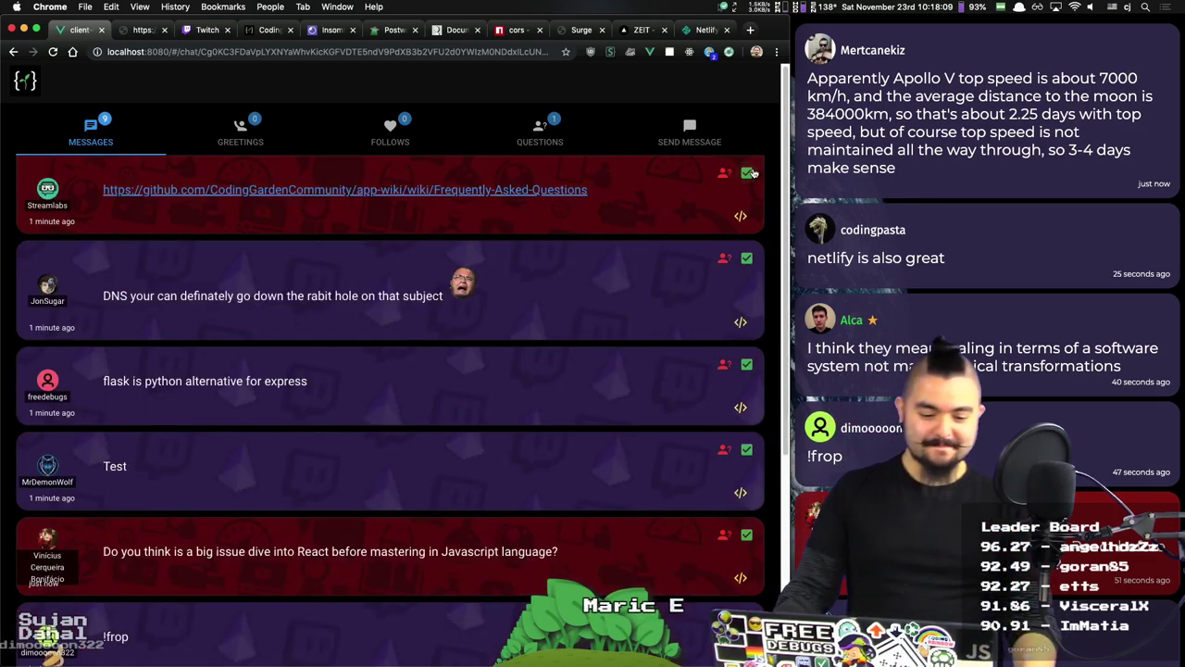
left_click(748, 173)
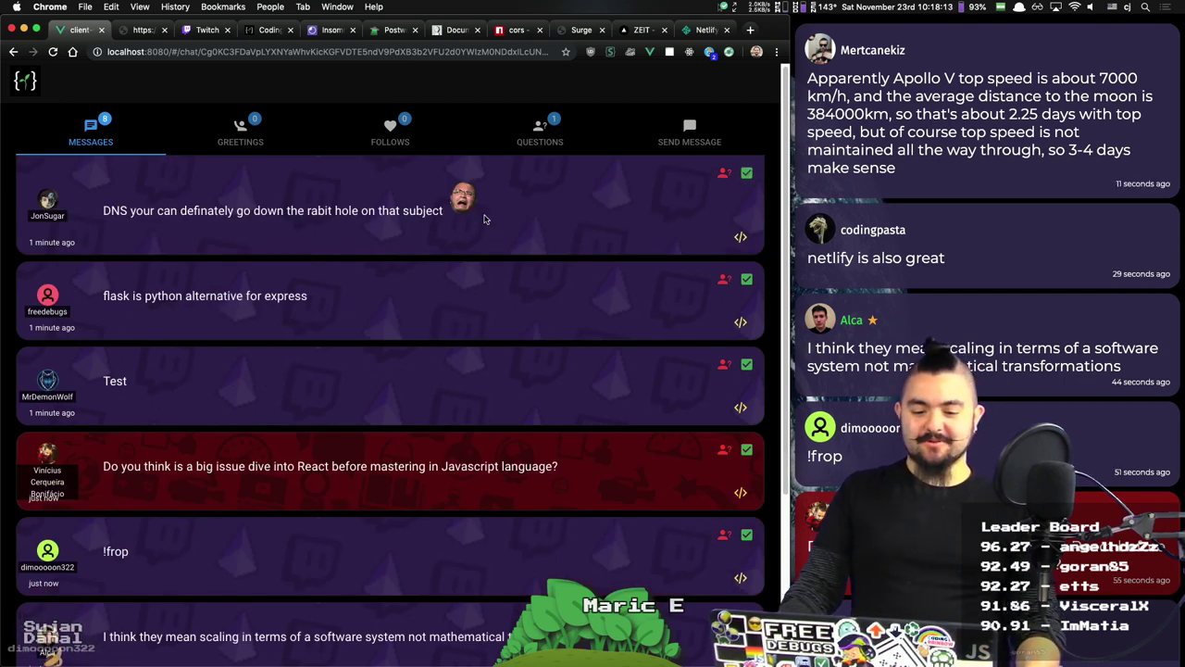
left_click(747, 174)
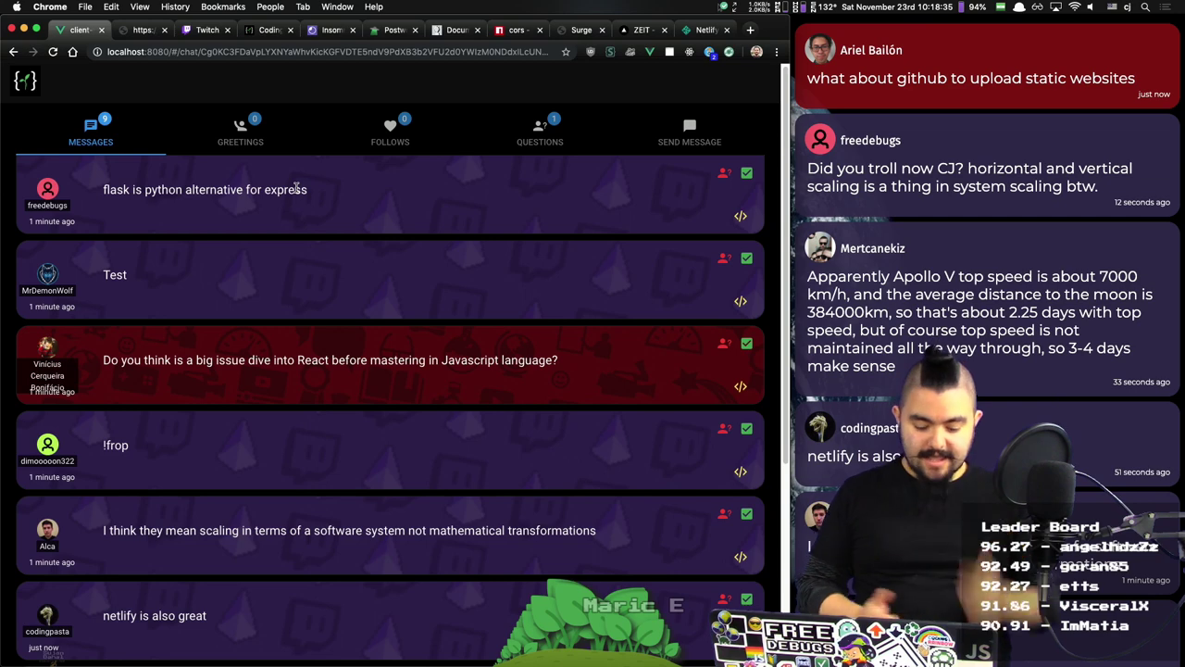
Step: Search 'sinatra ruby' in a new tab and open the Sinatra framework homepage
key("super+t")
type("sinatra")
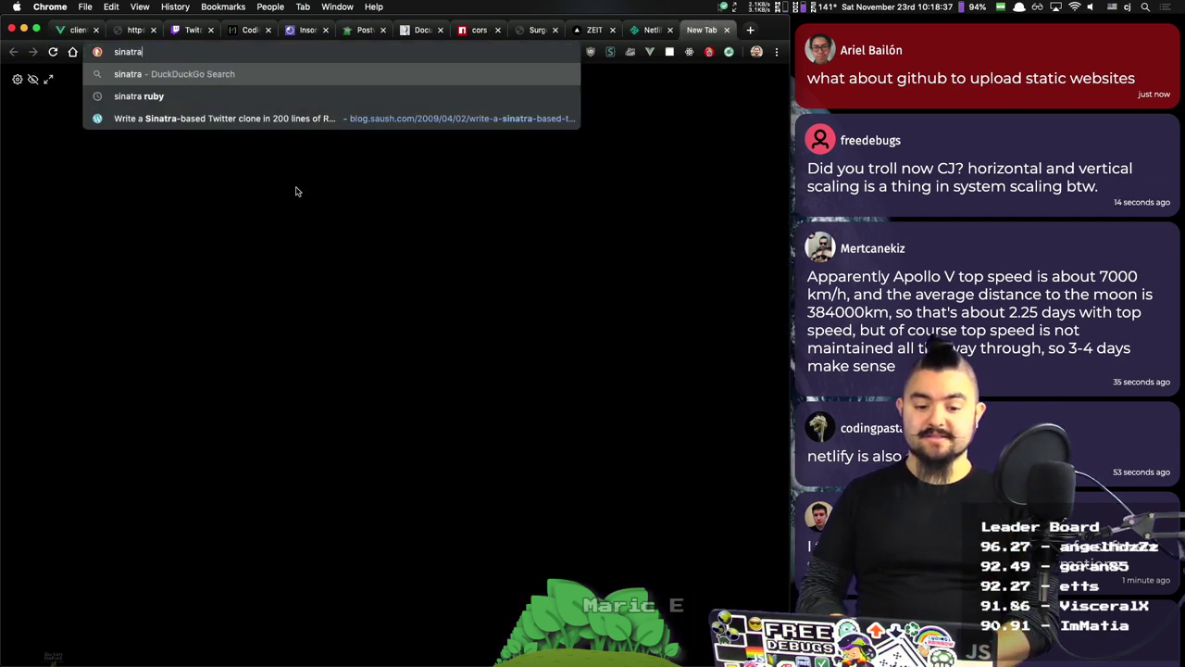
key("Down")
key("Return")
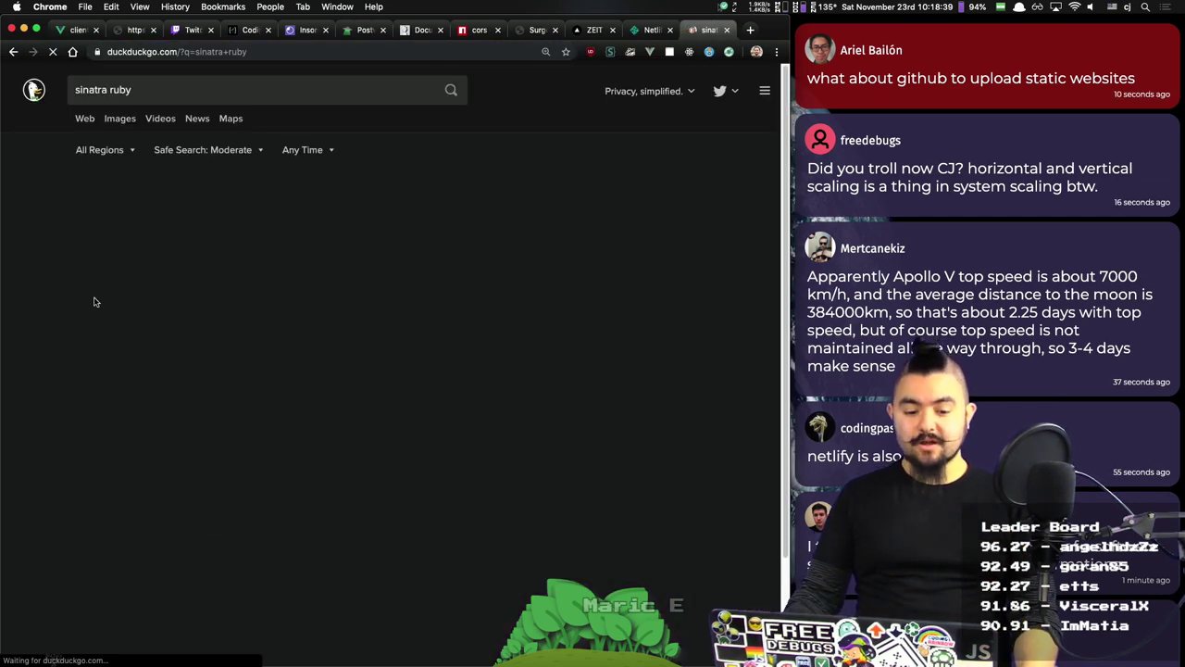
left_click(121, 184)
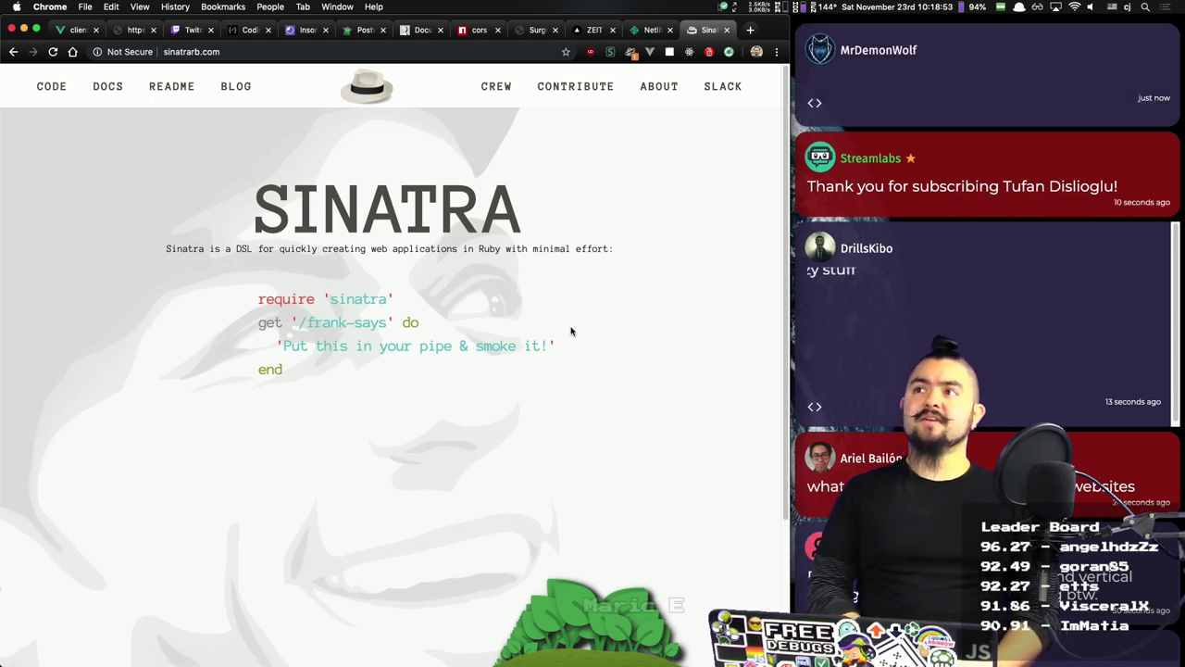
Step: Open the Nancy framework homepage in another tab, then return to the chat client
key("cmd+t")
type("nancyfx.org")
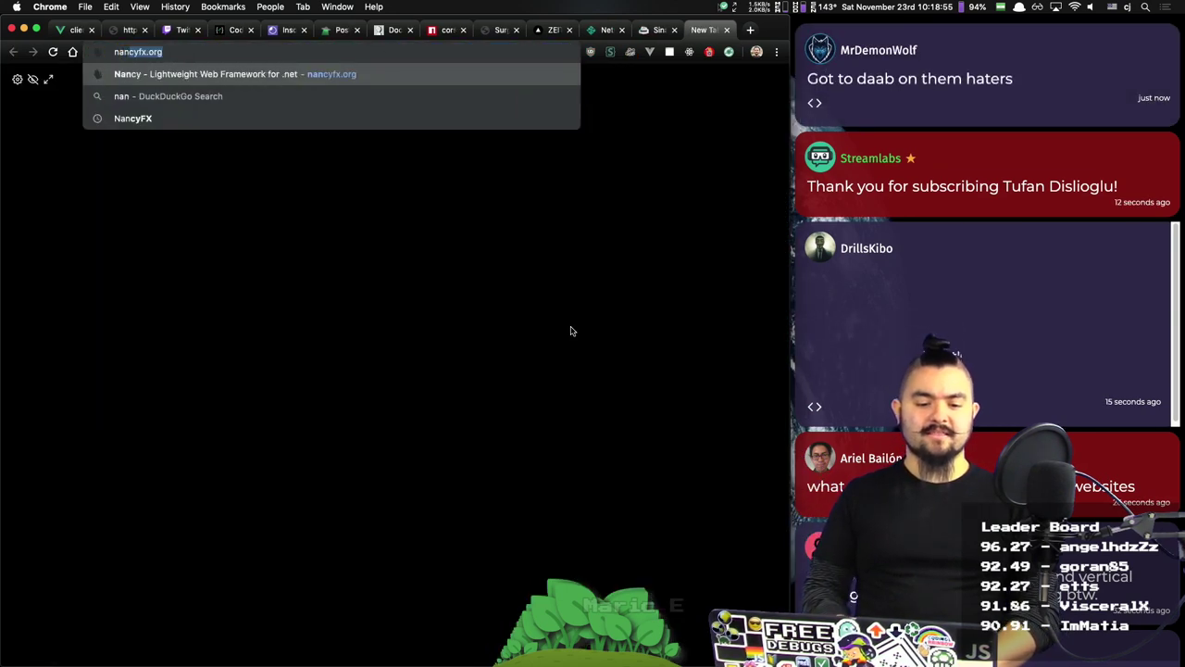
key("Return")
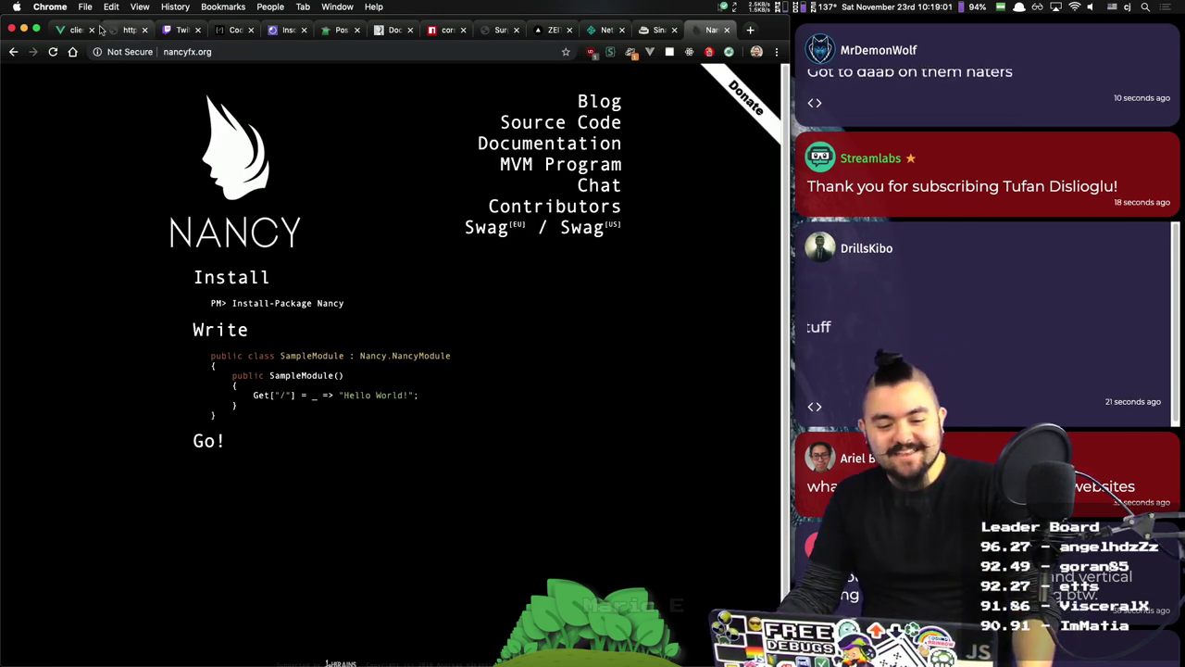
left_click(63, 25)
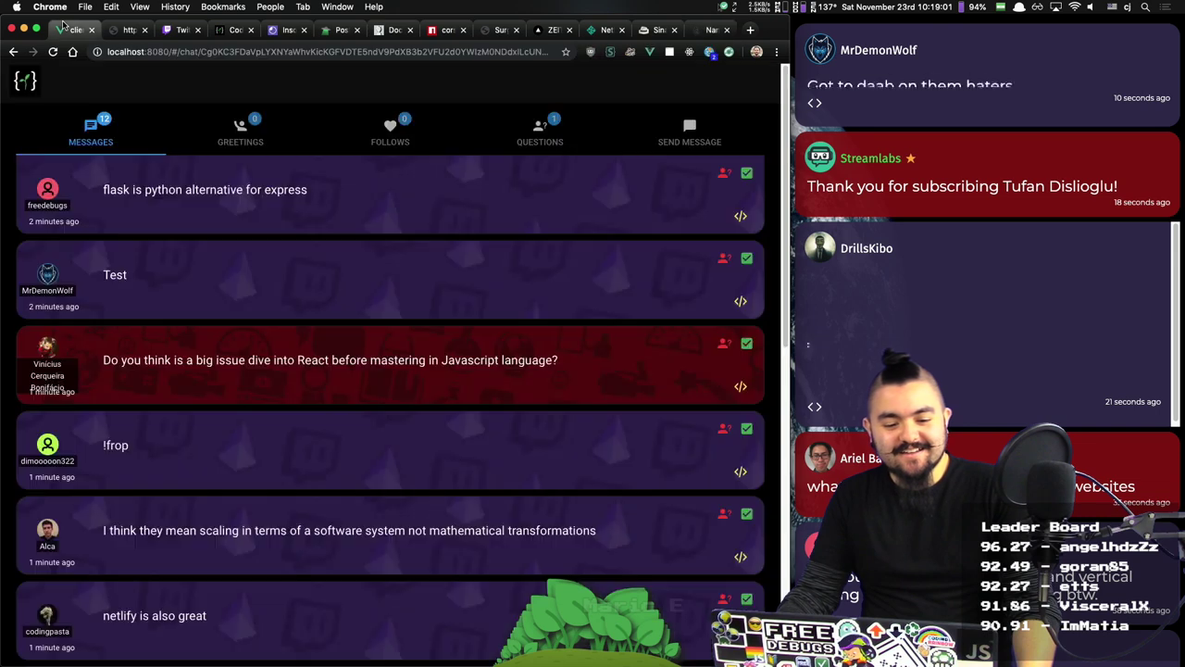
Step: Close the Nancy tab, dismiss the flask message, and preview then dismiss the Test message
left_click(729, 29)
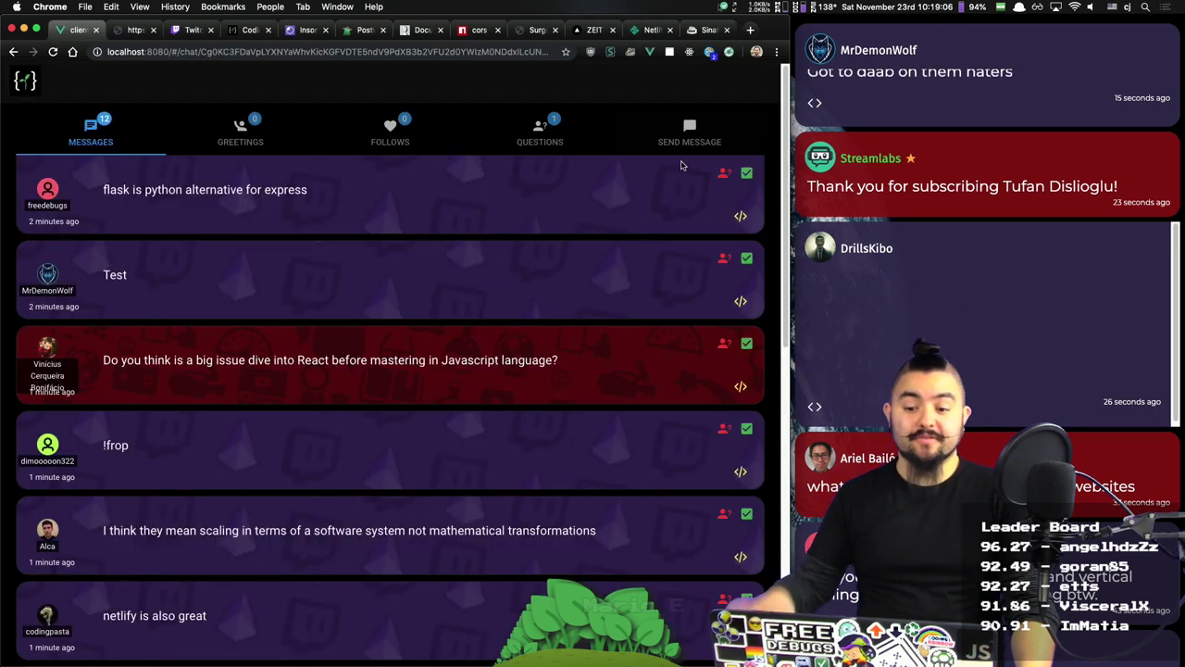
left_click(746, 174)
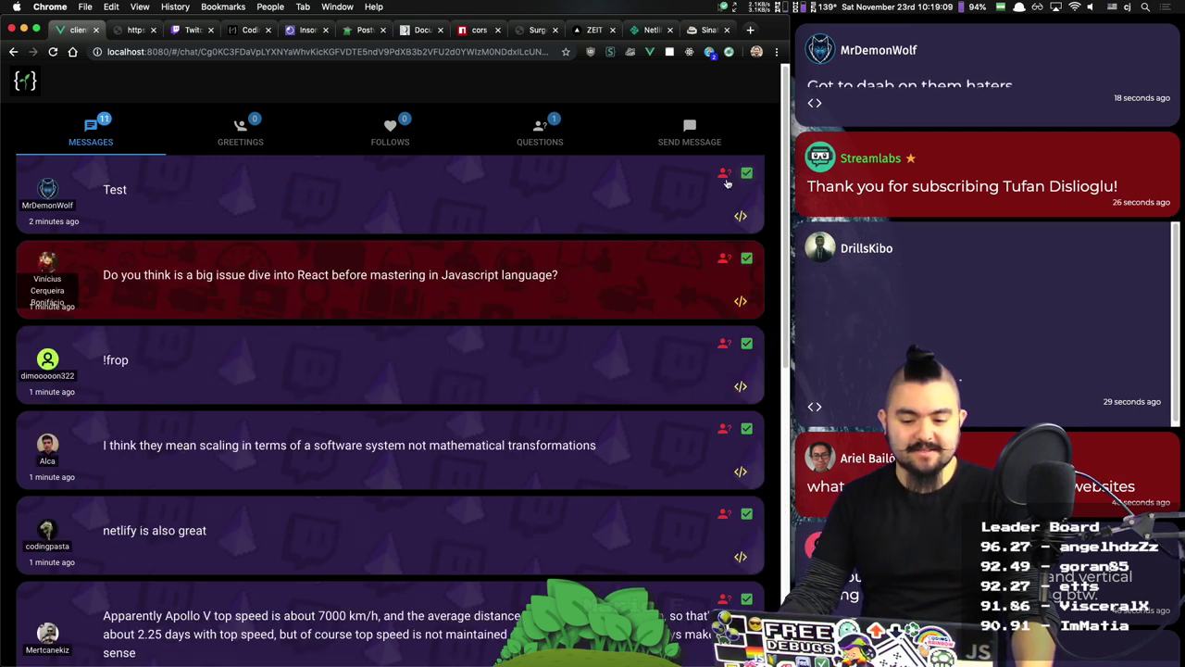
left_click(739, 216)
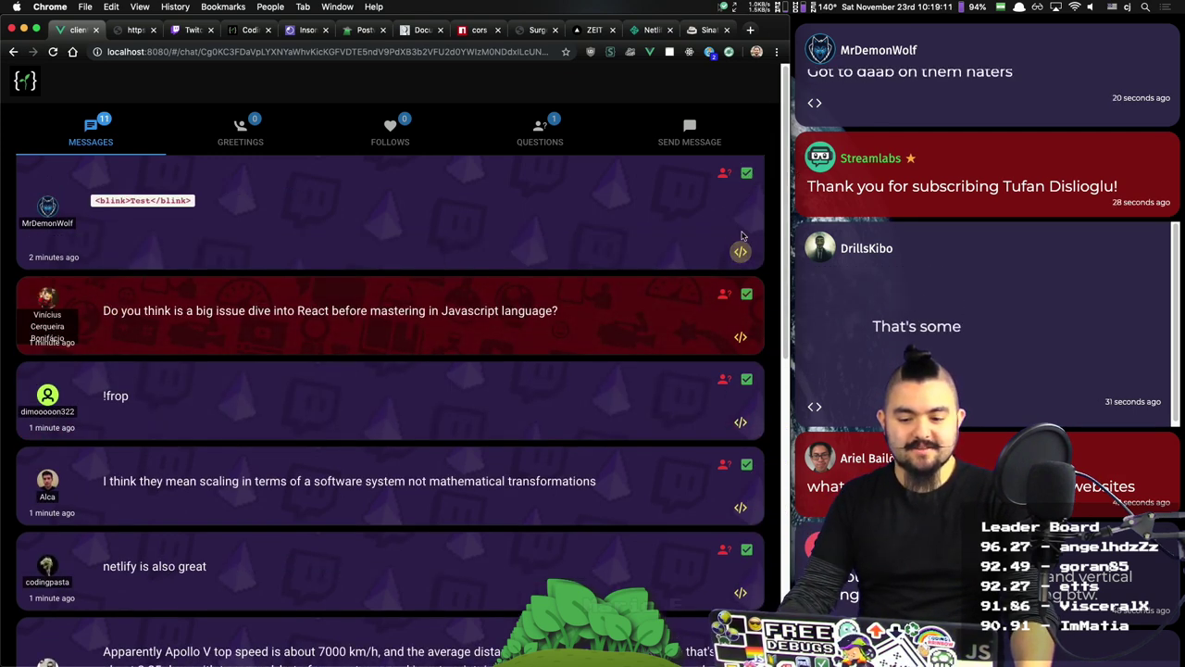
left_click(741, 253)
left_click(746, 175)
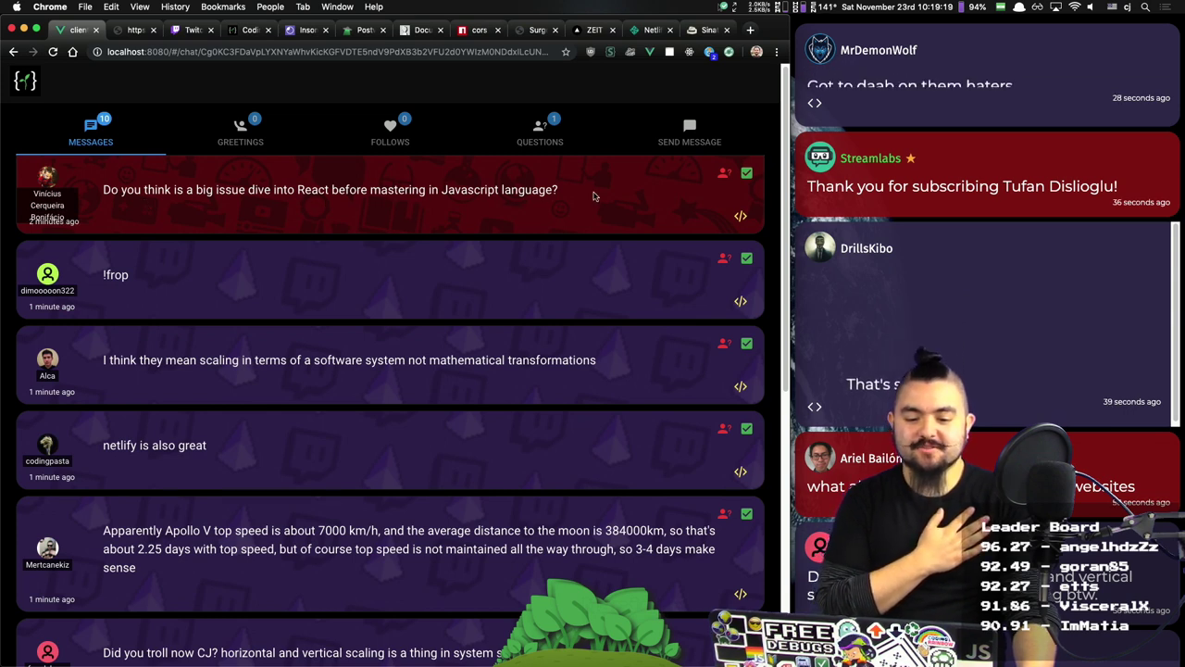
Step: Dismiss the React question and the '!frop' message, leaving the scaling comment first
left_click(747, 174)
left_click(747, 174)
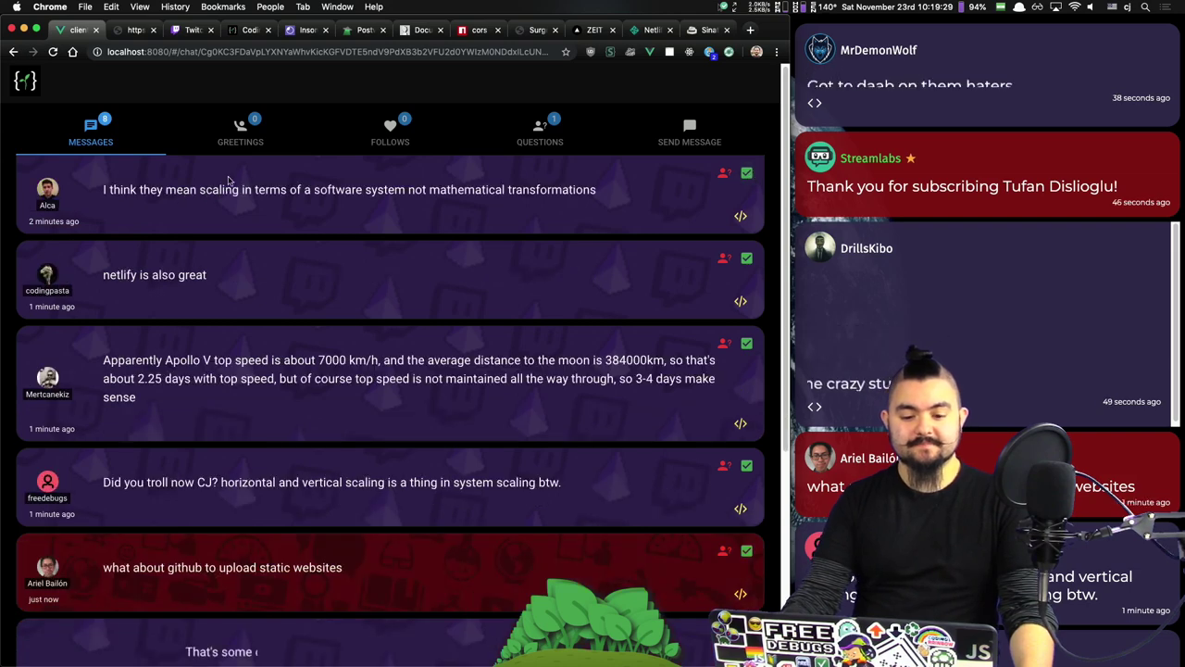
triple_click(159, 189)
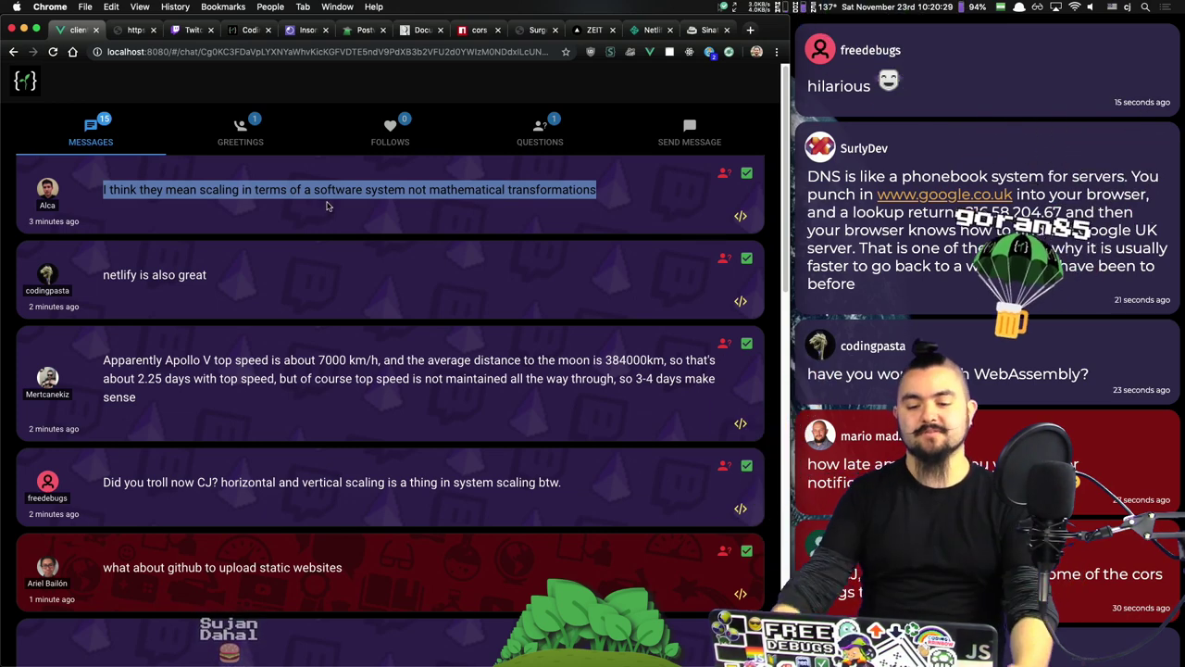
Step: Dismiss the scaling, netlify, Apollo speed and horizontal/vertical scaling messages from the top of the queue
left_click(747, 173)
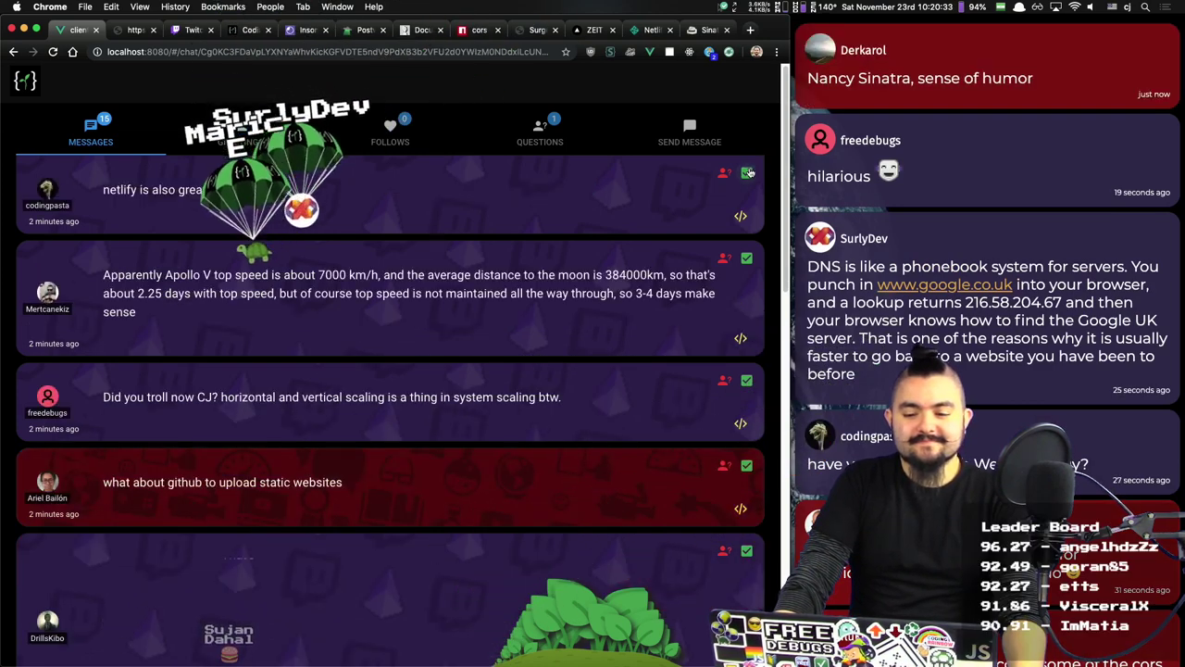
left_click(839, 82)
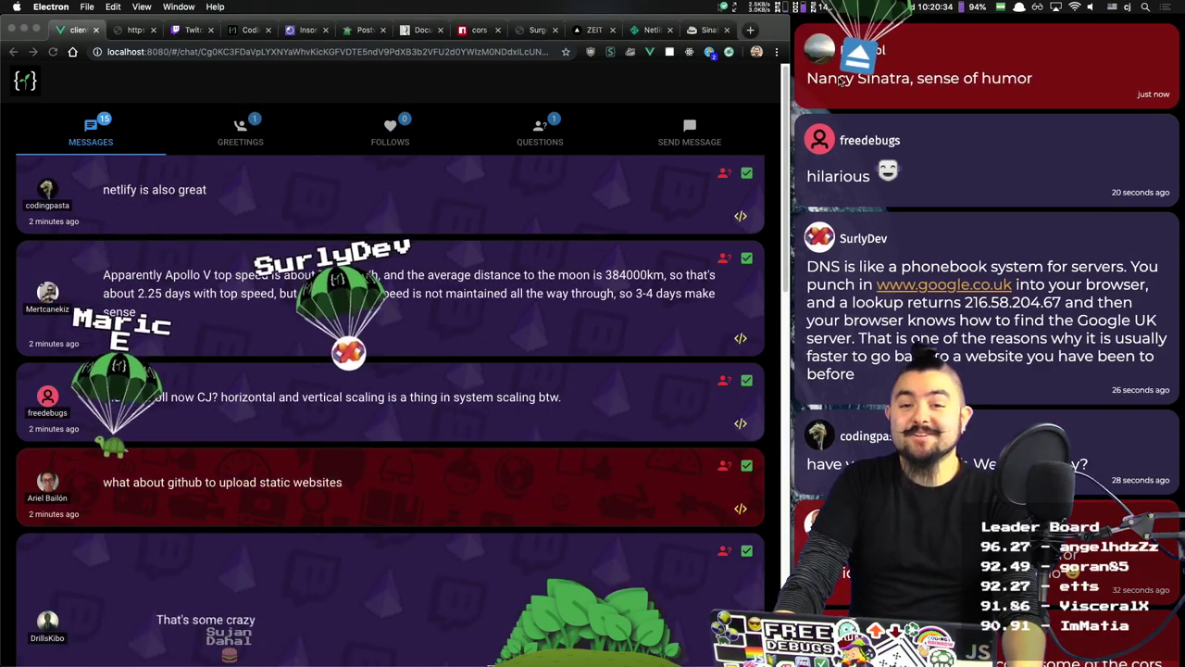
left_click(629, 222)
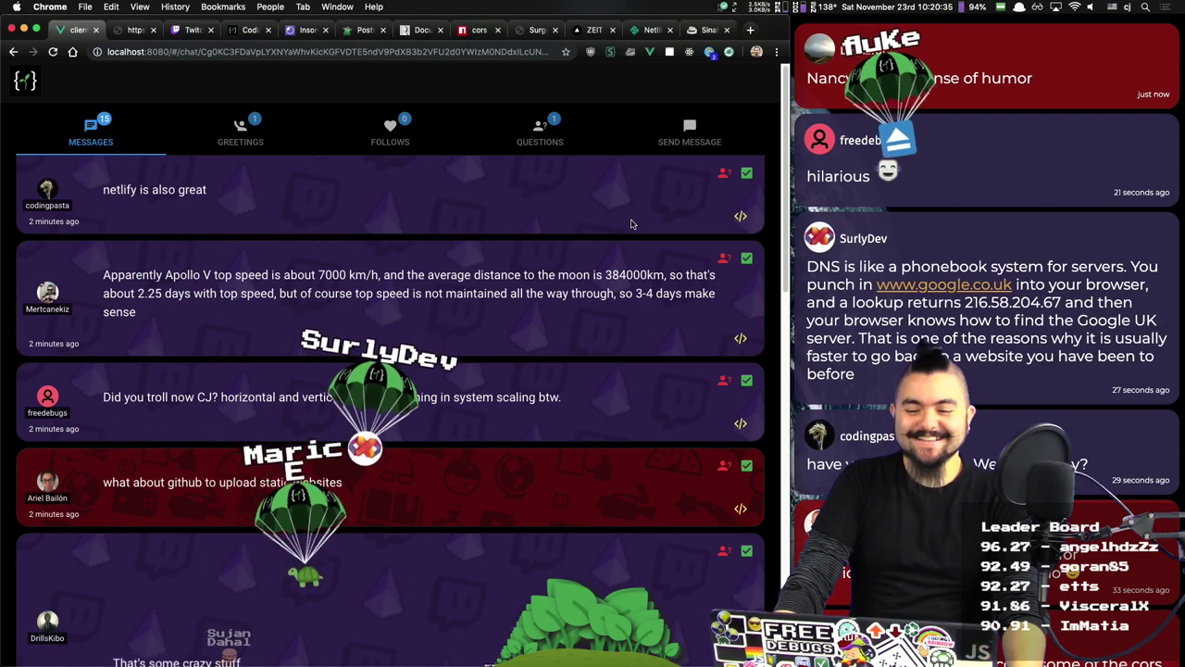
left_click(748, 173)
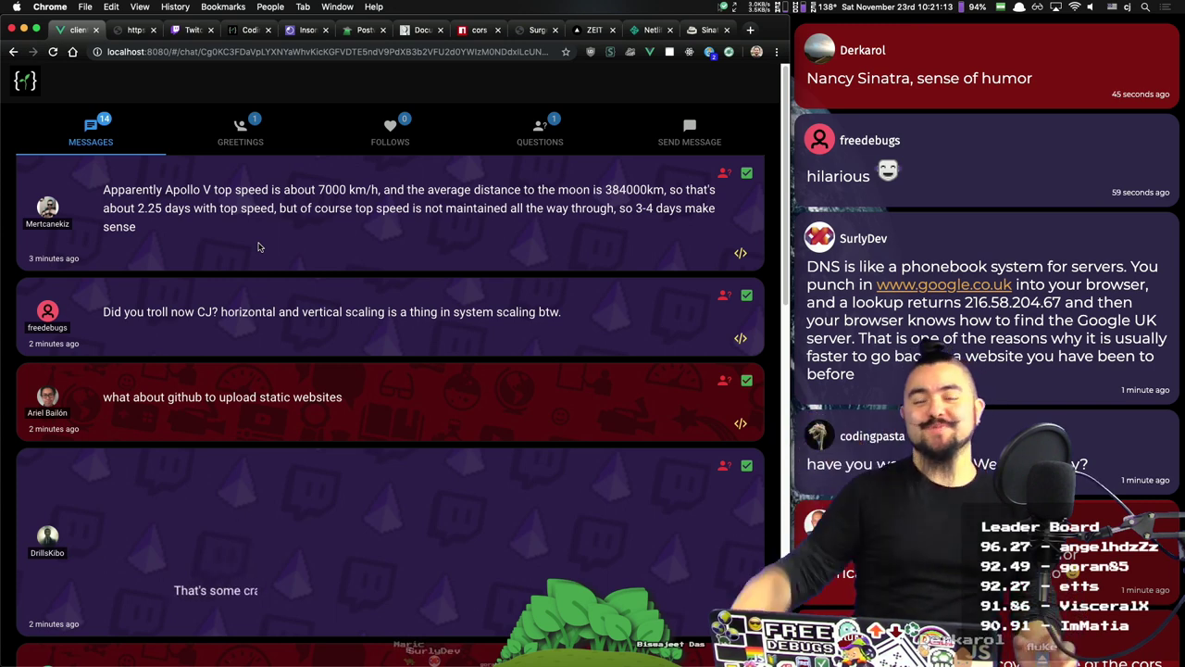
left_click(746, 174)
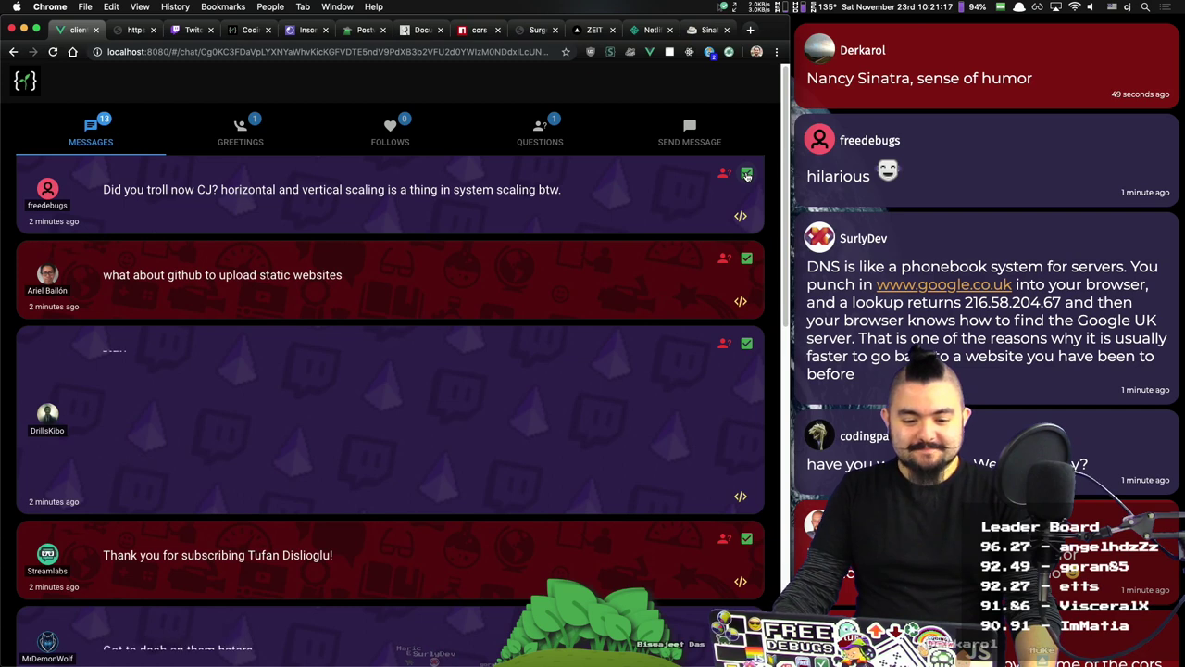
triple_click(493, 189)
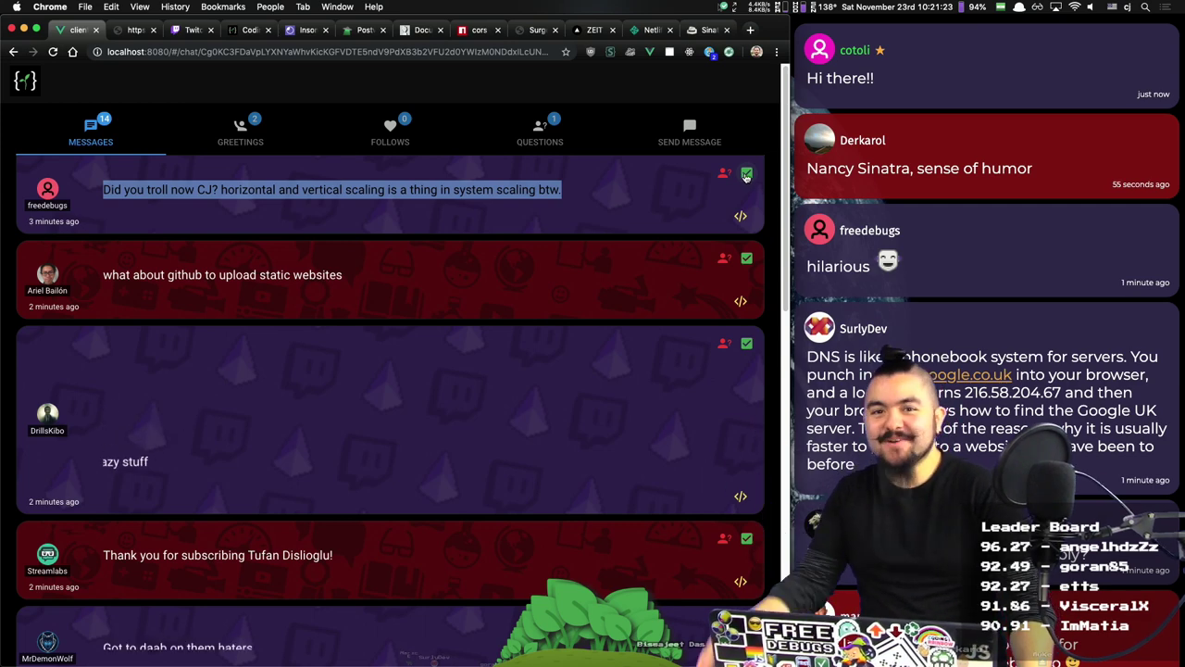
left_click(746, 174)
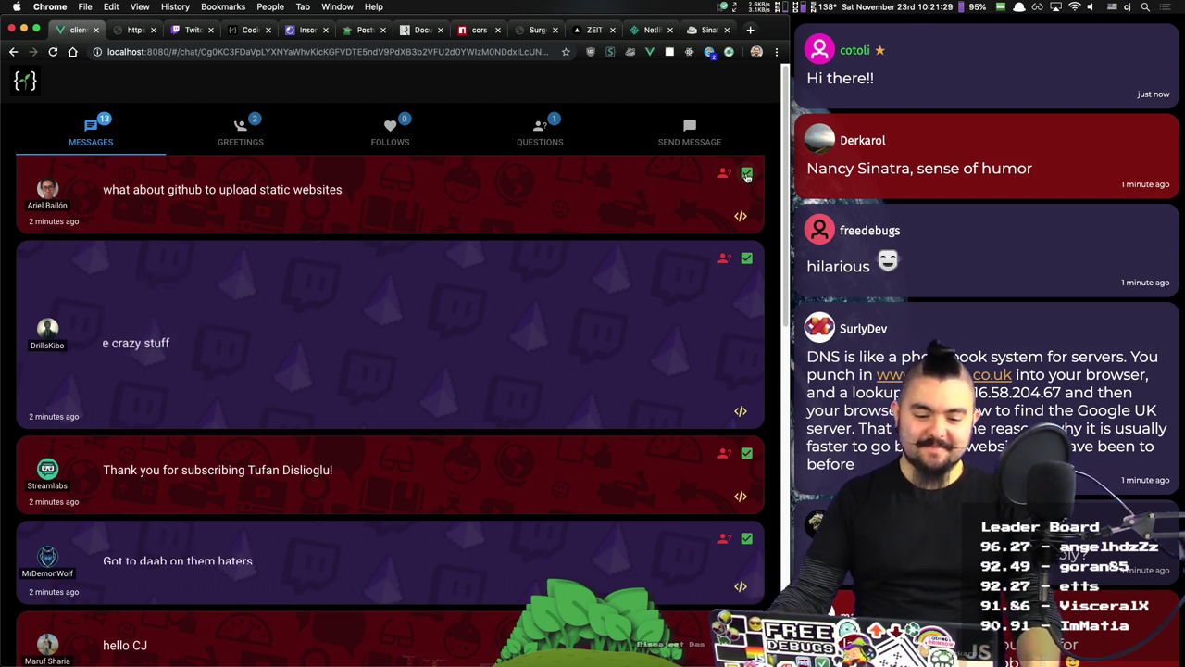
Step: Open the GitHub Pages homepage in a new tab via a 'github pages' search, then return to the chat tab
key("super+t")
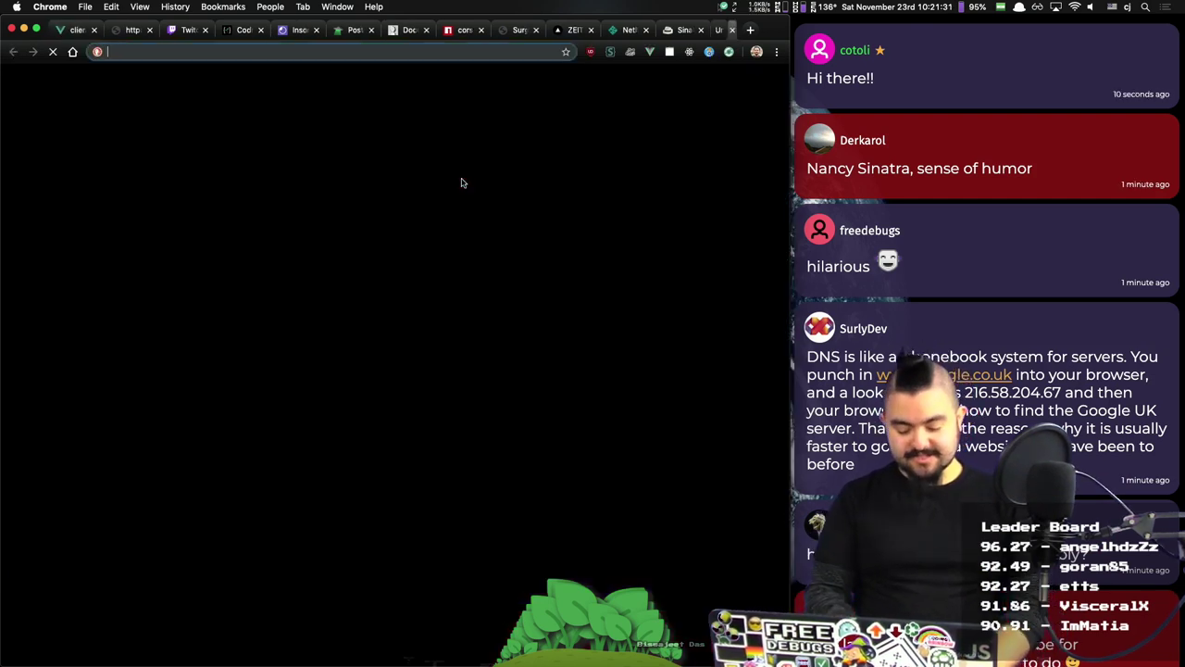
type("github ")
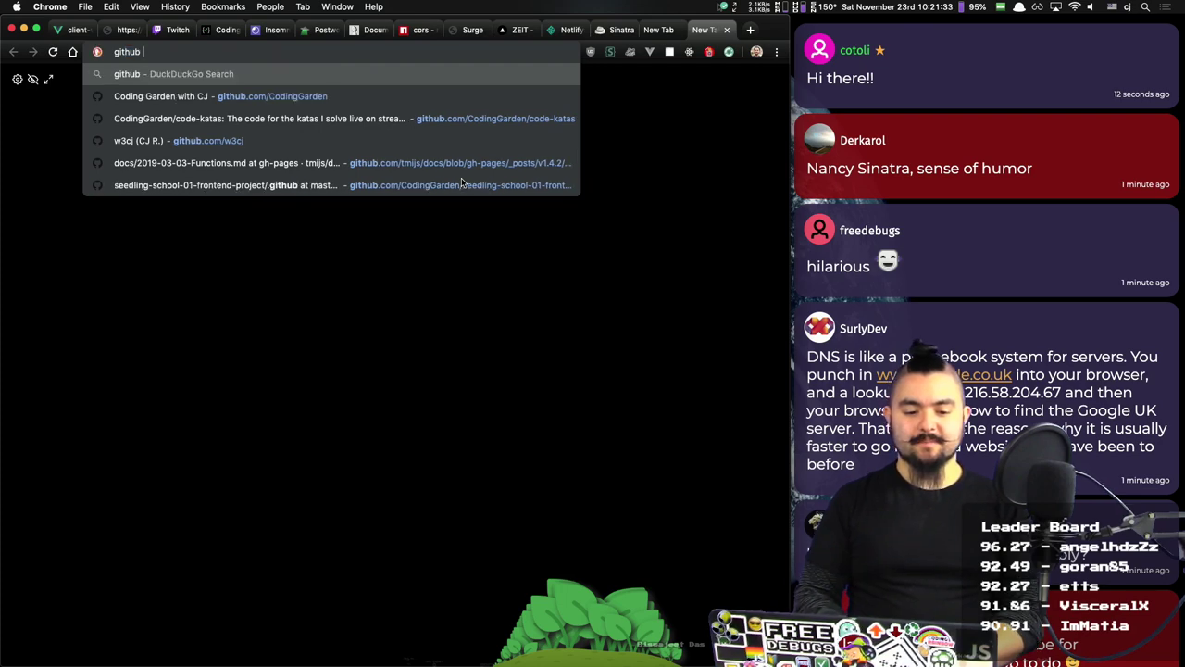
type("pages")
key("Return")
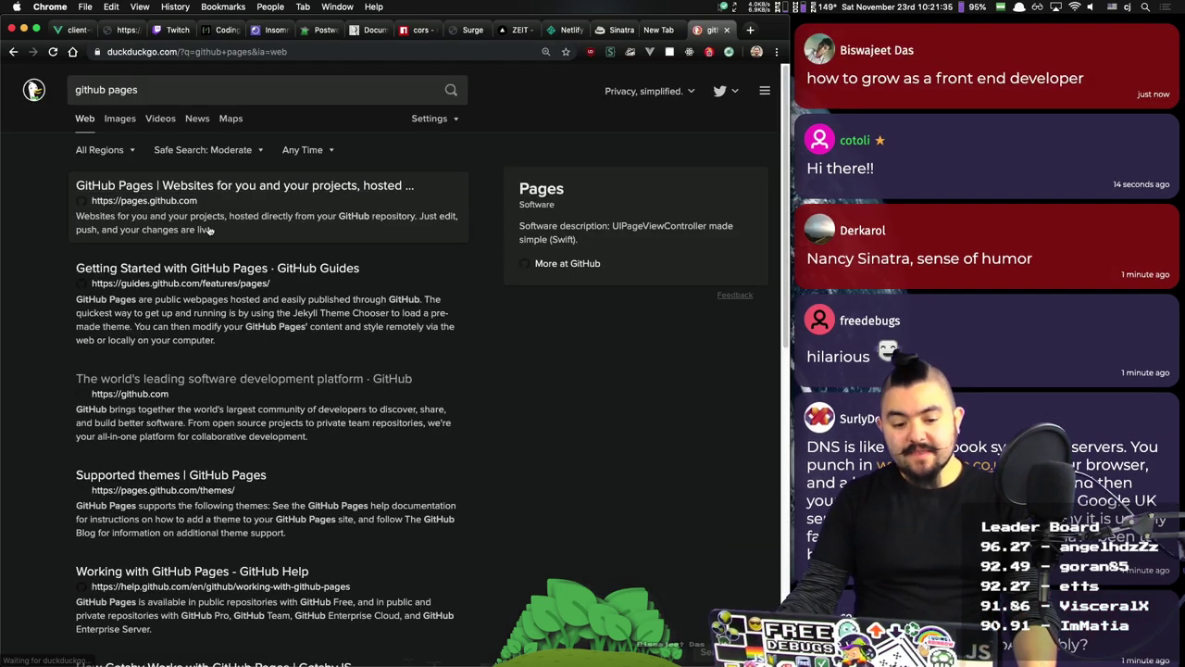
left_click(173, 188)
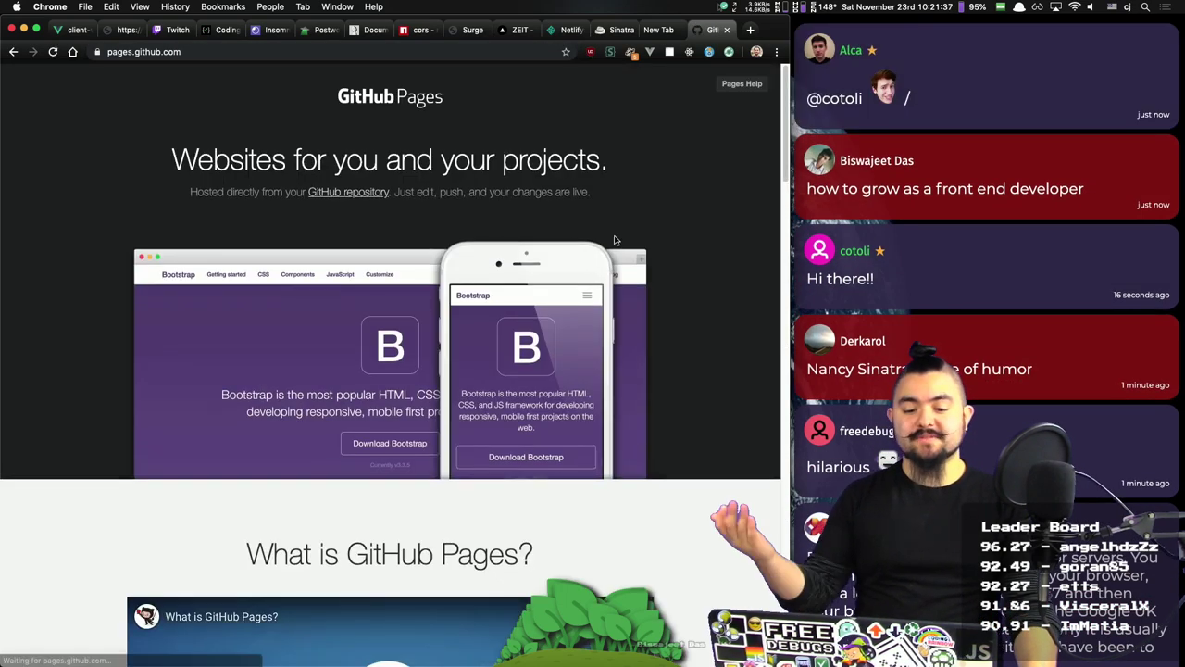
scroll(679, 244, "down", 5)
scroll(680, 241, "up", 5)
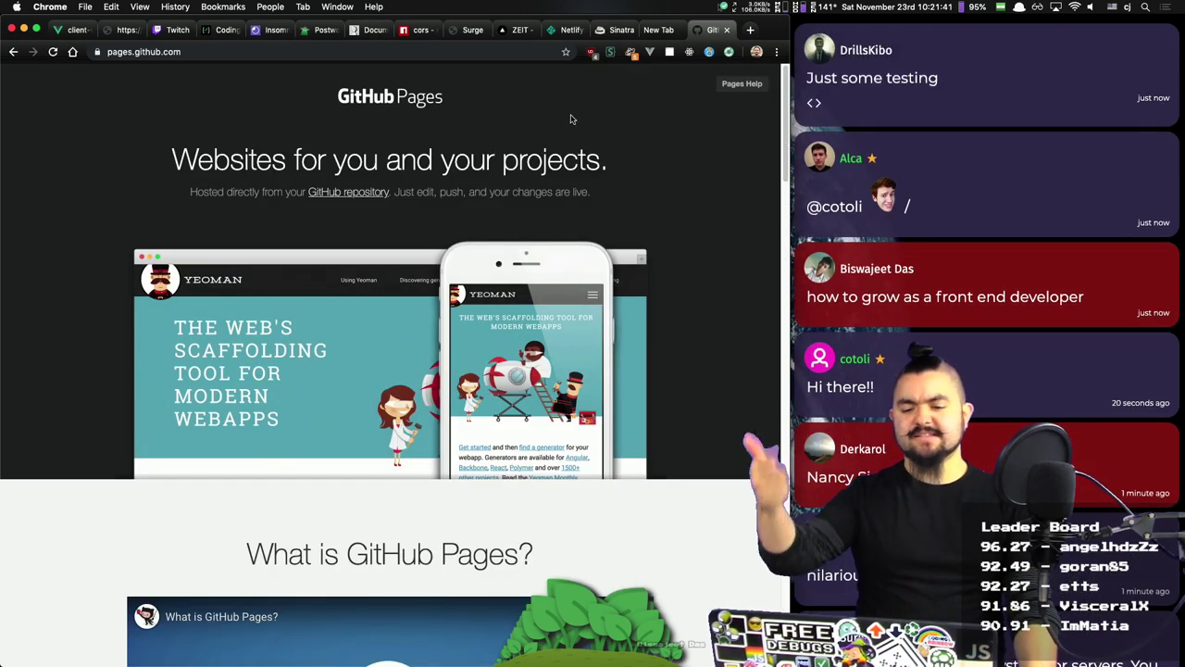
key("super+1")
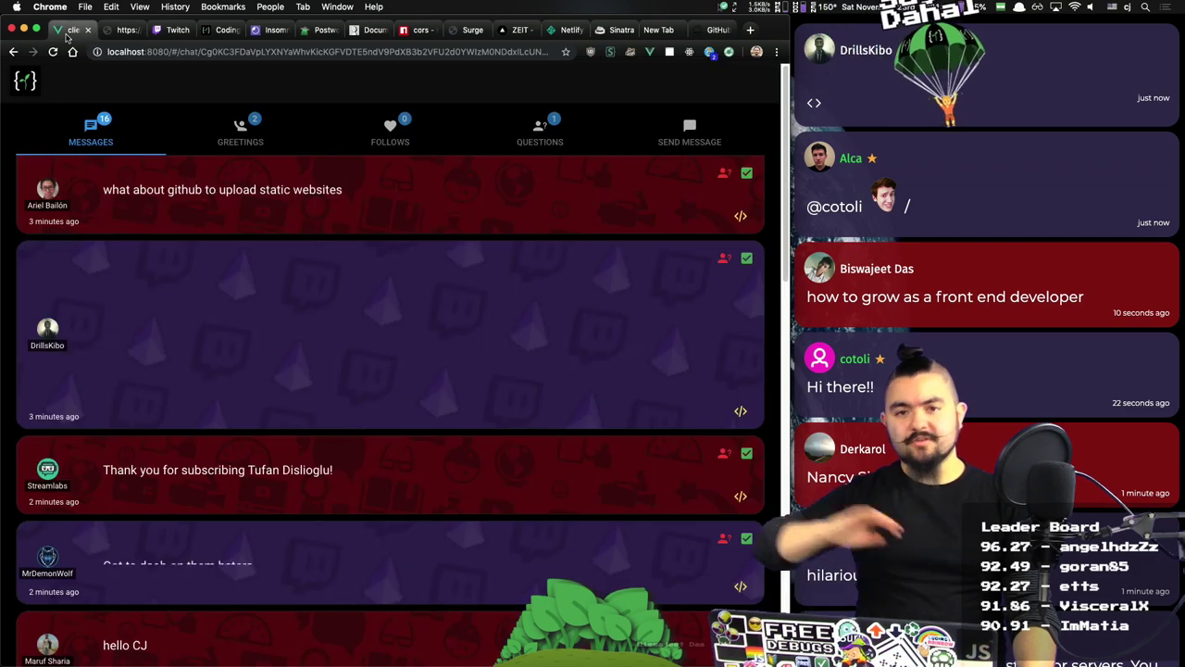
Step: Dismiss the GitHub static websites question, the marquee, subscription thank-you, haters and greeting messages
left_click(747, 173)
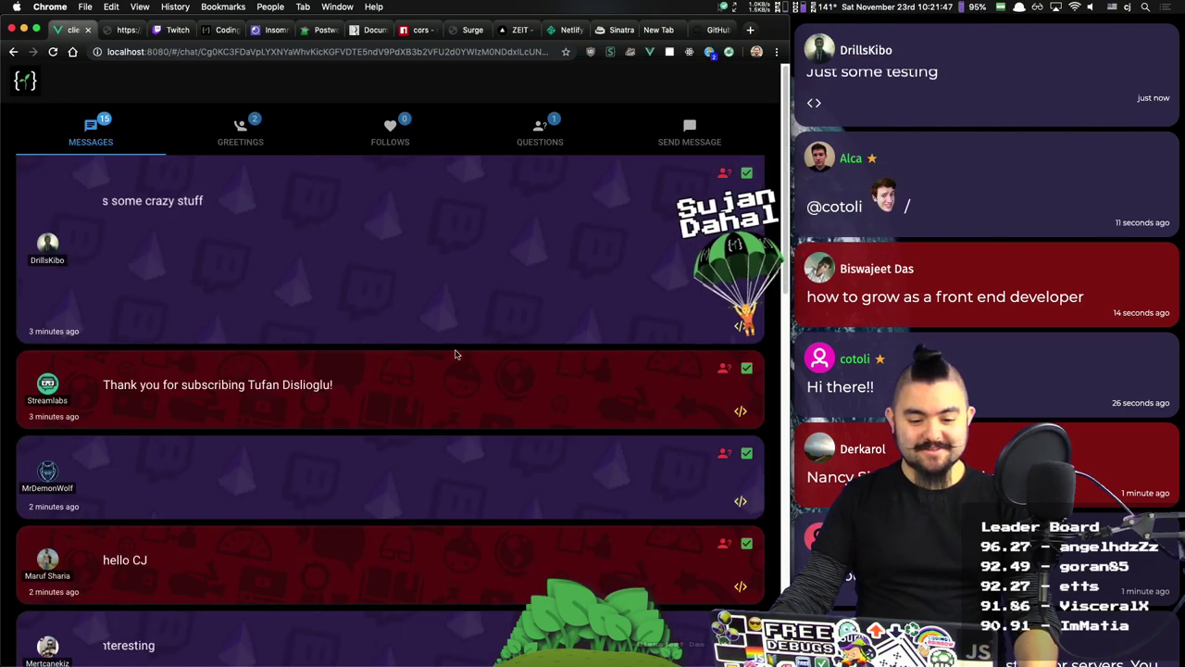
left_click(740, 325)
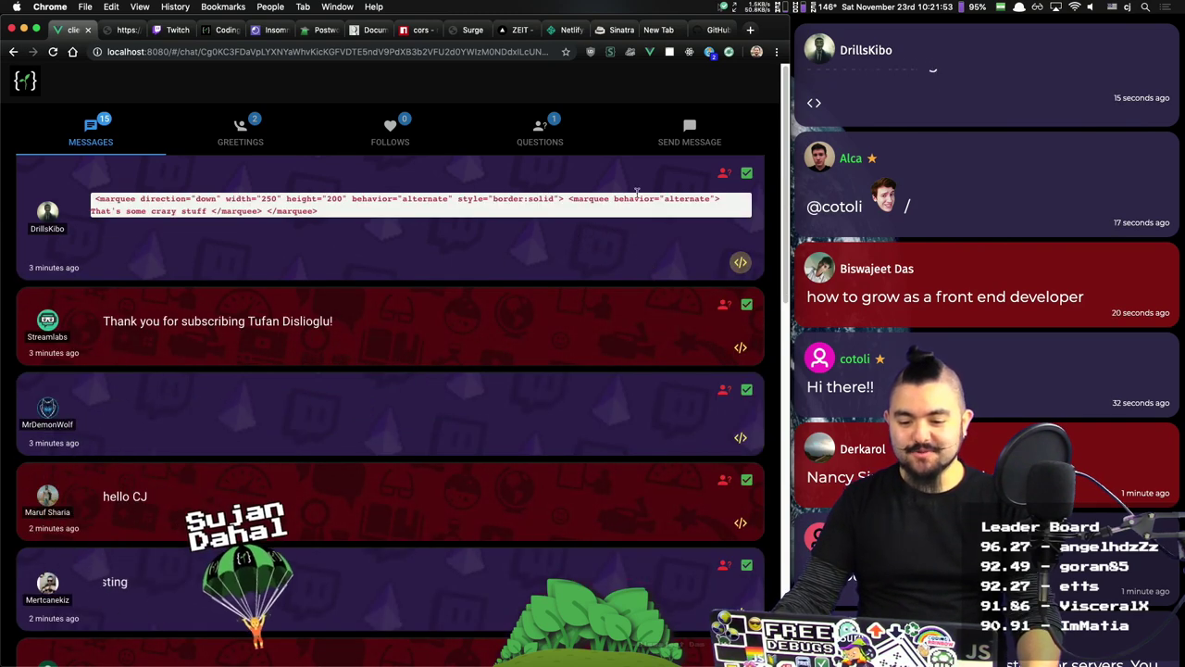
left_click(739, 262)
left_click(747, 174)
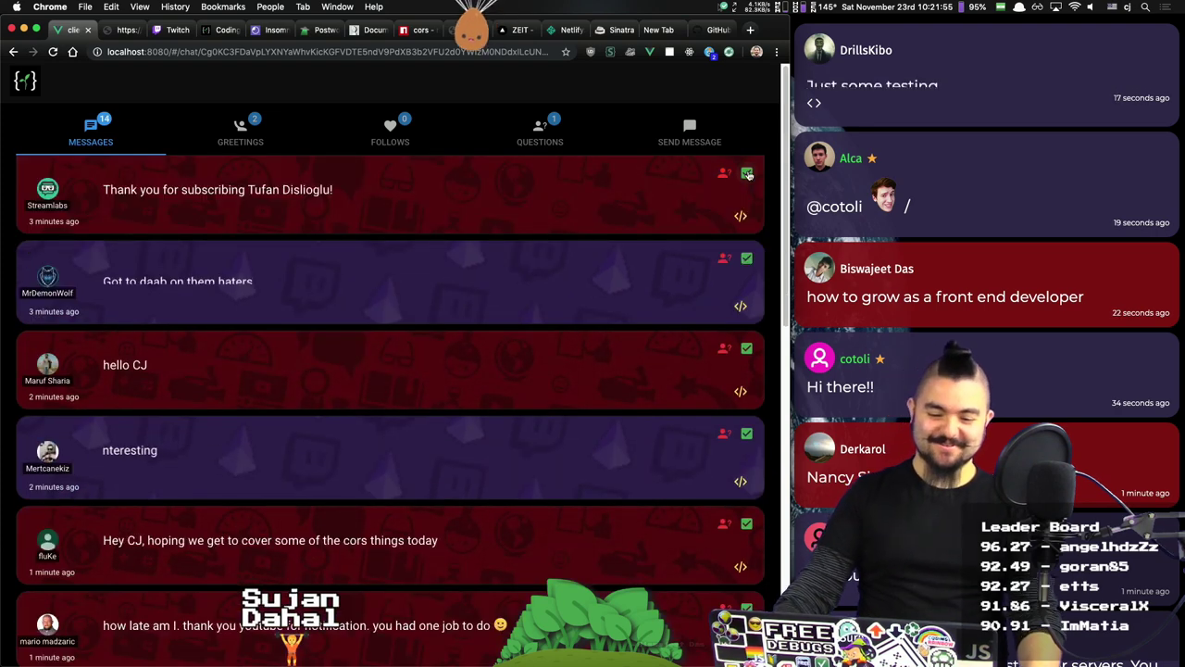
left_click(747, 174)
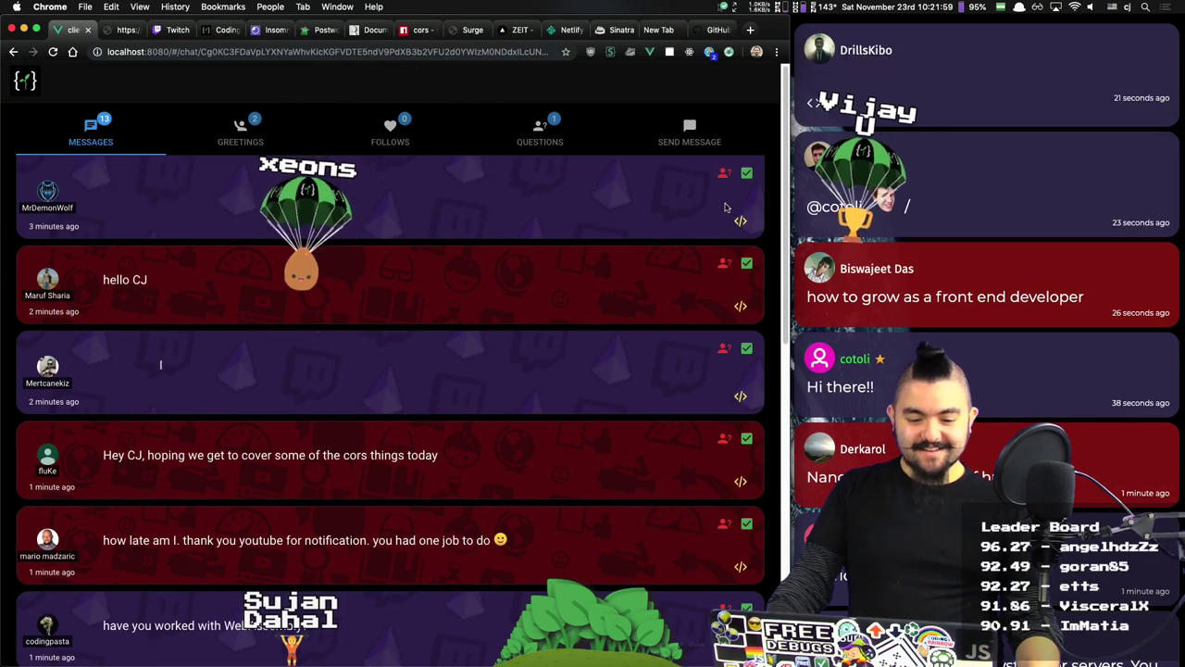
left_click(744, 176)
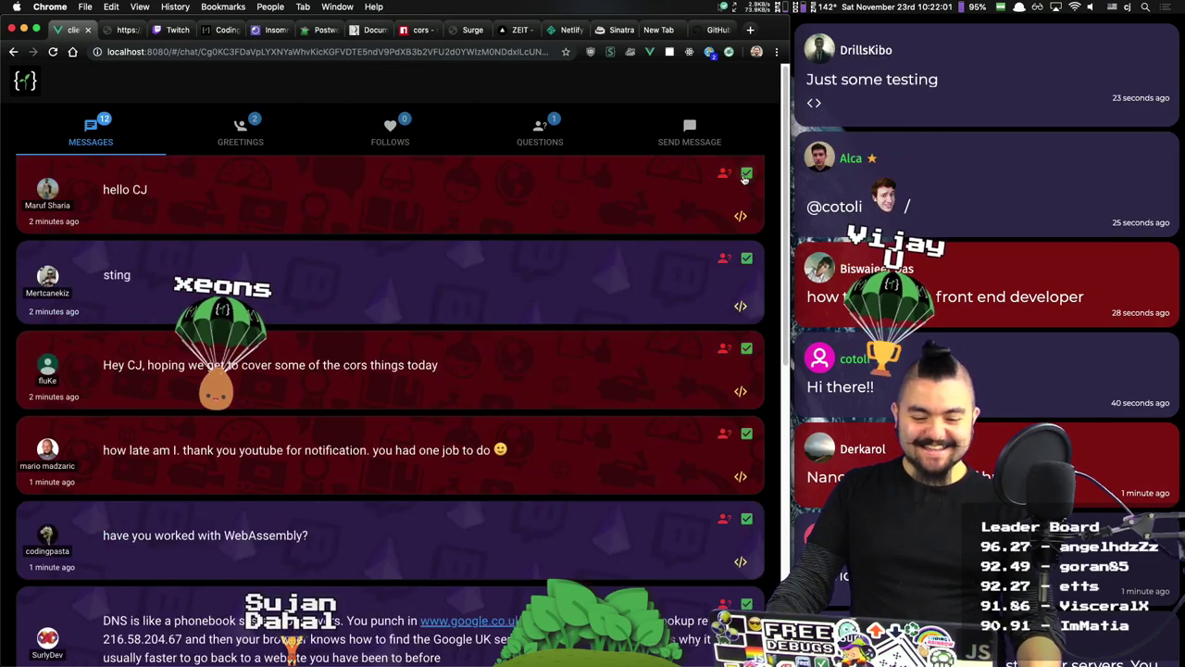
left_click(744, 177)
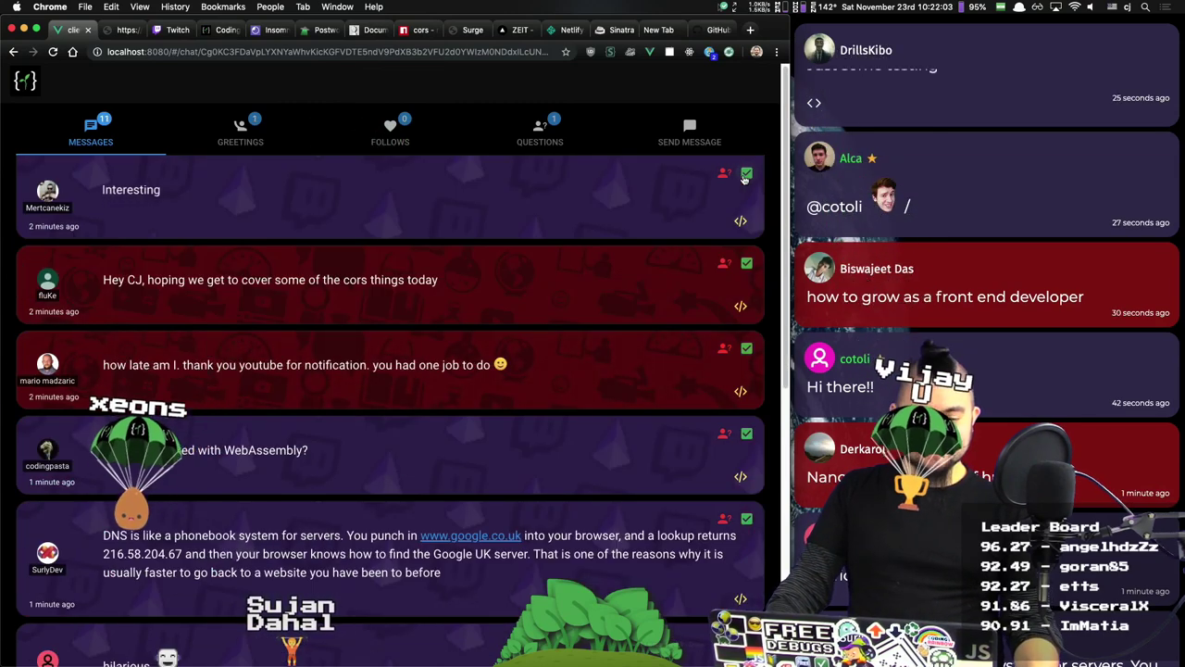
left_click(745, 177)
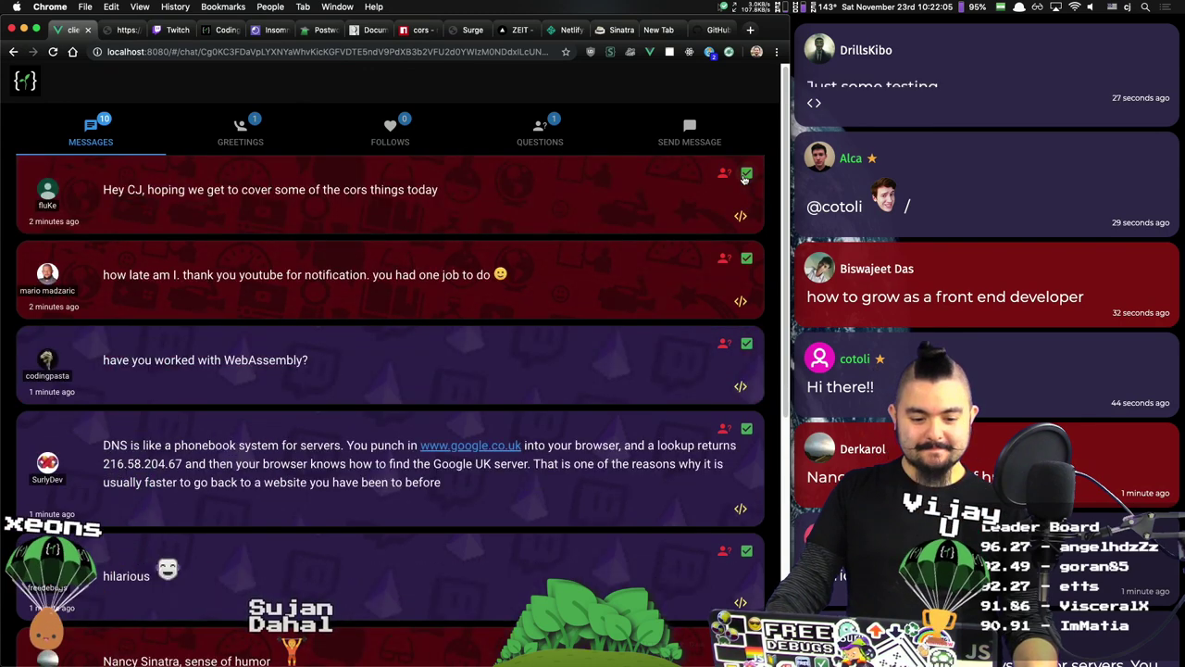
Step: Dismiss the cors, late-arrival and WebAssembly messages, then read the DNS phonebook explanation
triple_click(261, 191)
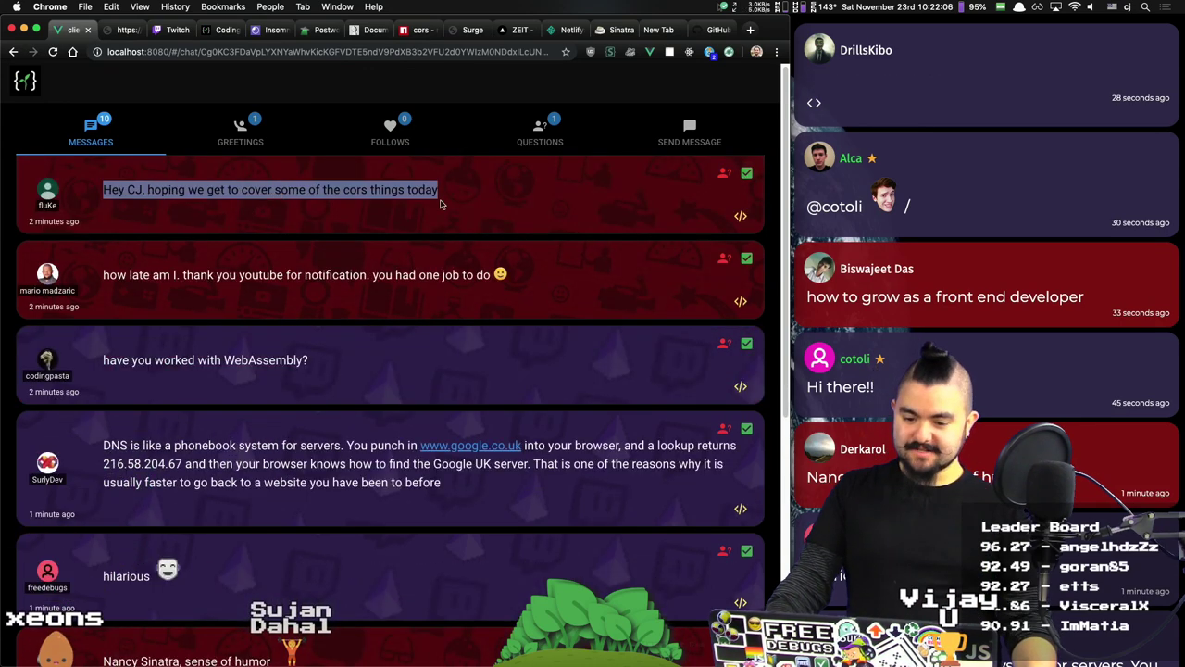
left_click(746, 175)
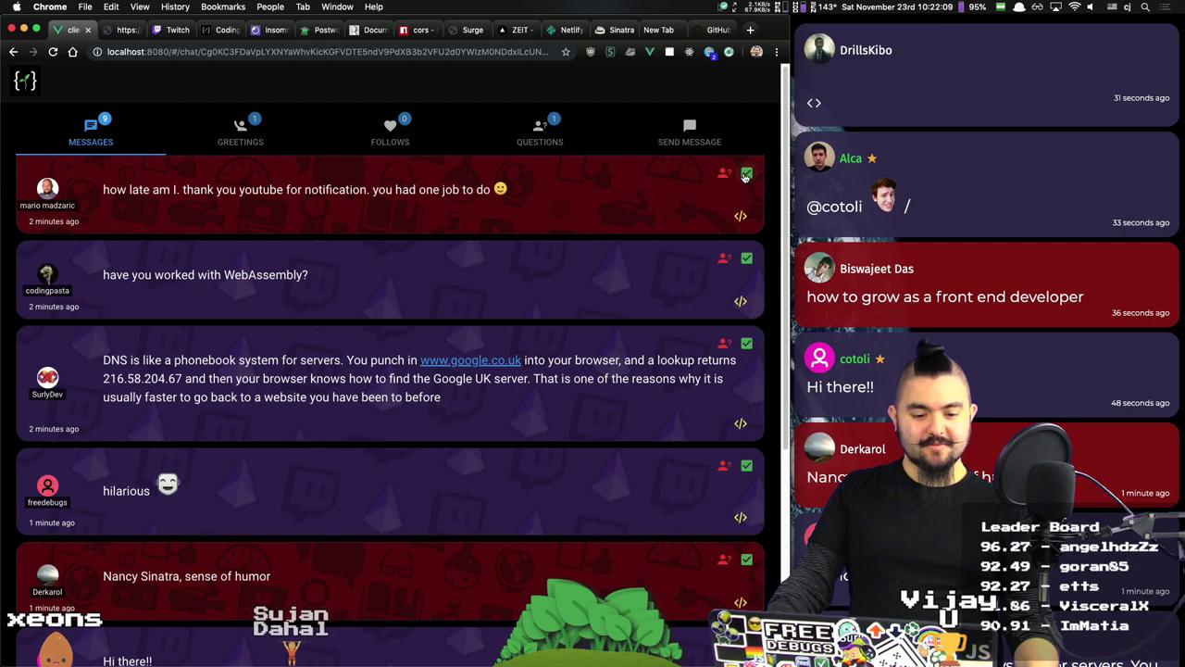
triple_click(228, 205)
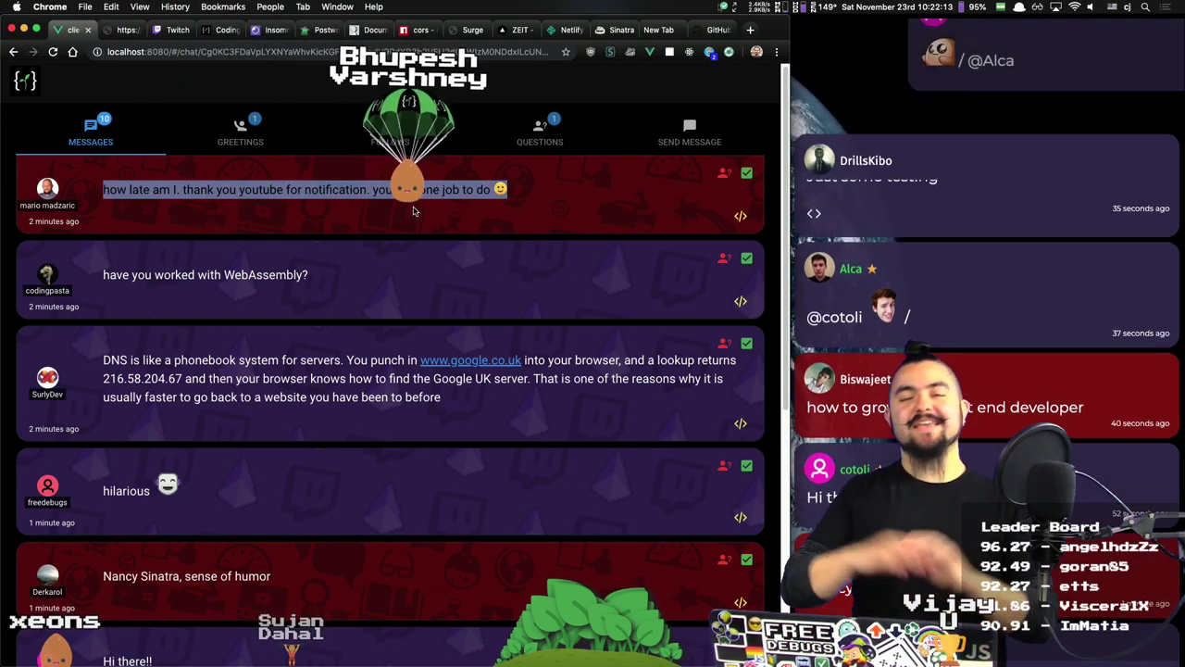
left_click(748, 172)
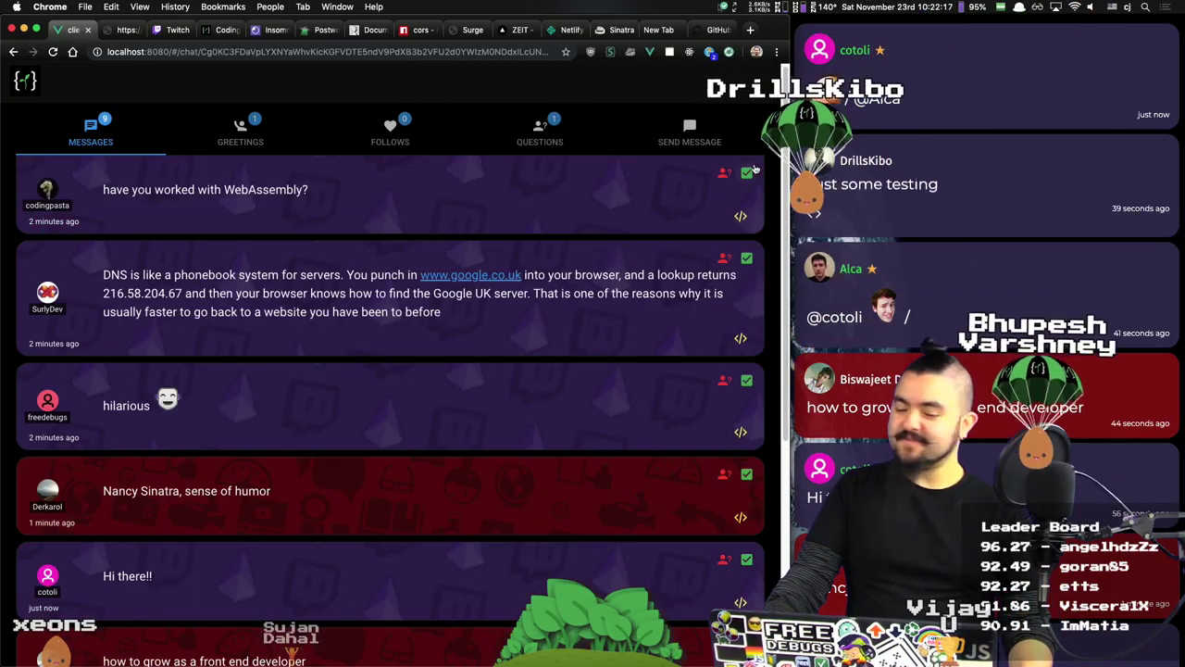
left_click(748, 173)
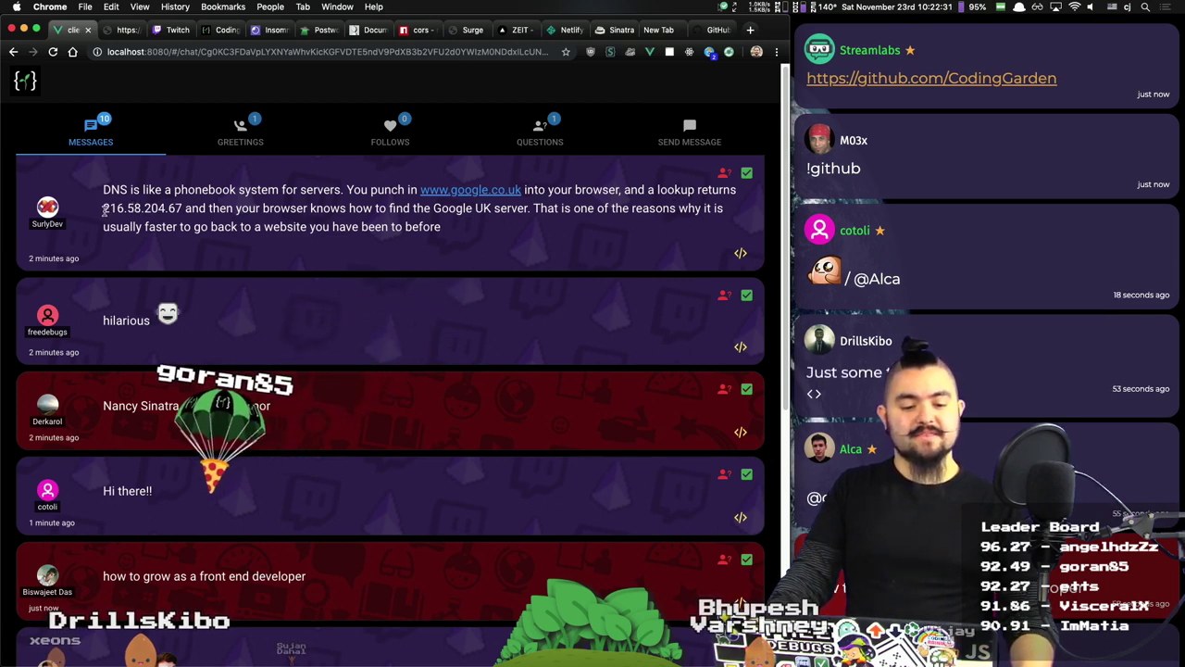
left_click_drag(103, 209, 181, 209)
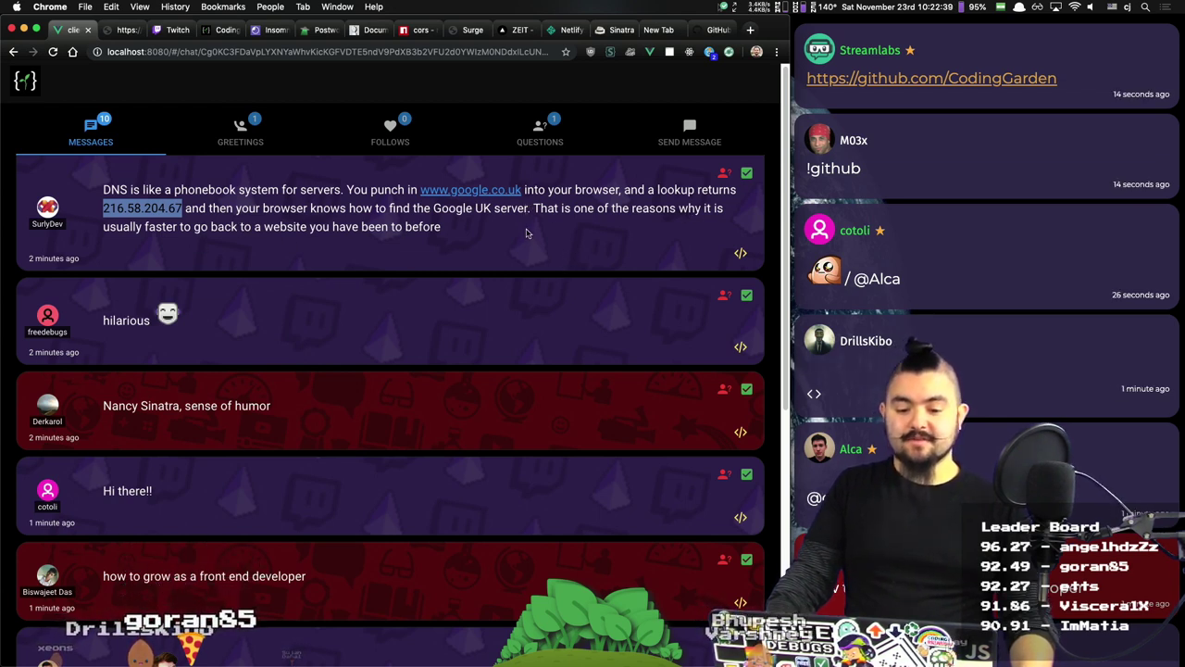
left_click_drag(521, 228, 443, 211)
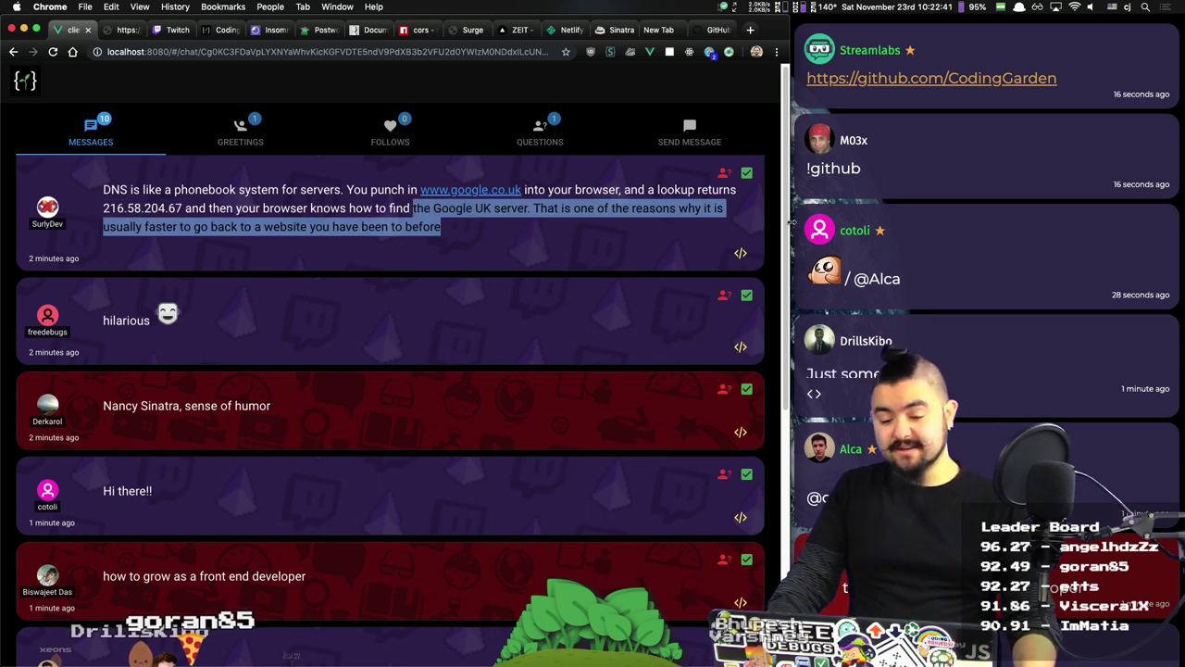
left_click(533, 211)
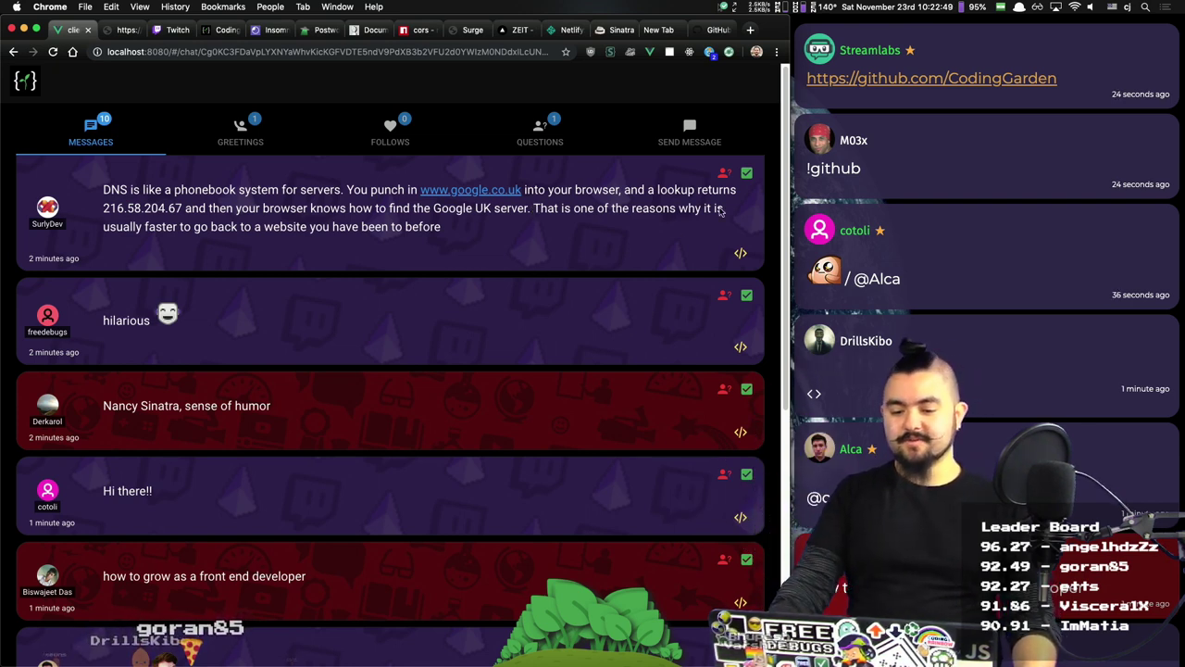
Step: Dismiss all twelve remaining messages, from the DNS phonebook note to the last, until the queue shows 0
left_click(748, 173)
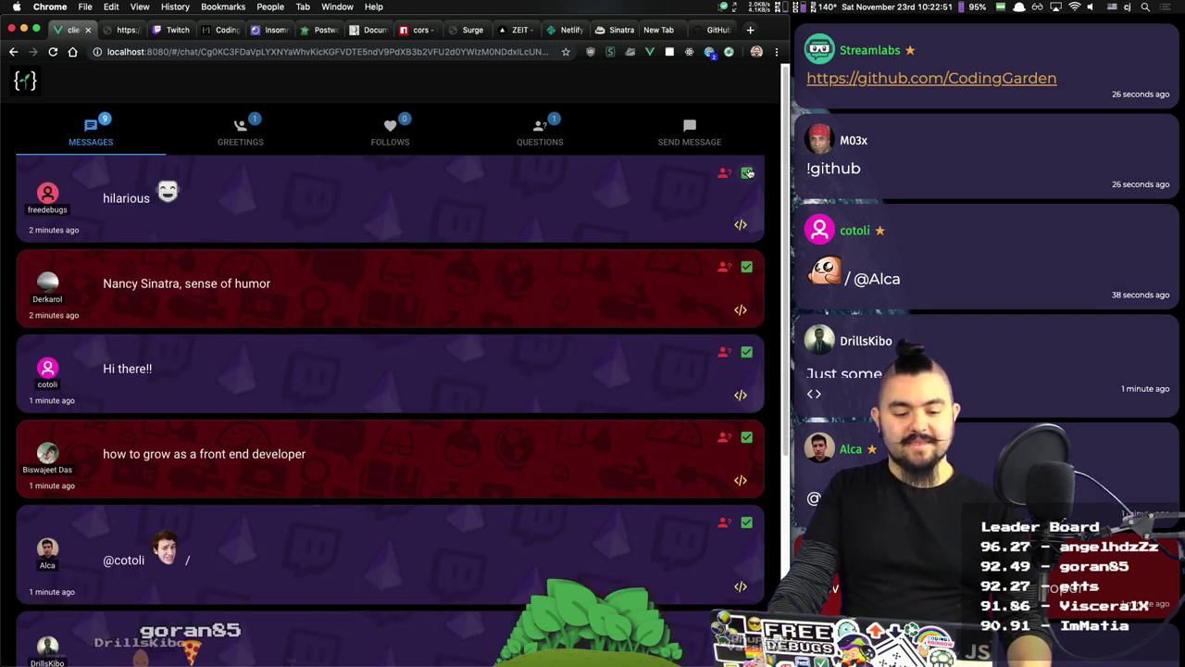
left_click(747, 173)
left_click(747, 173)
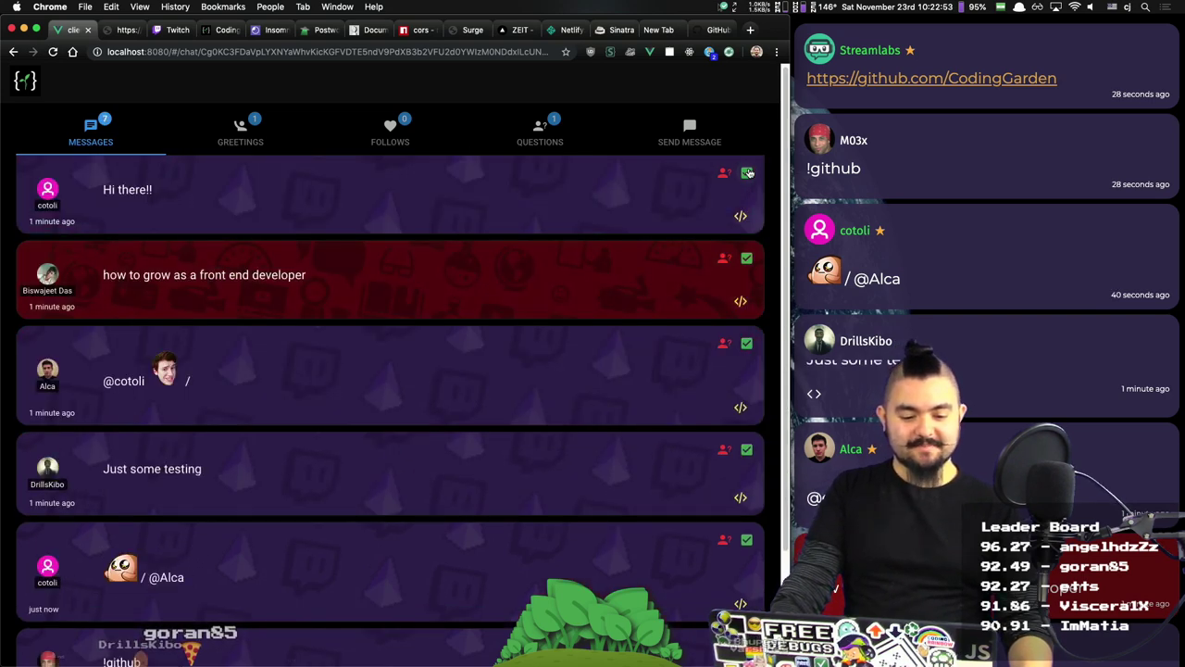
left_click(747, 173)
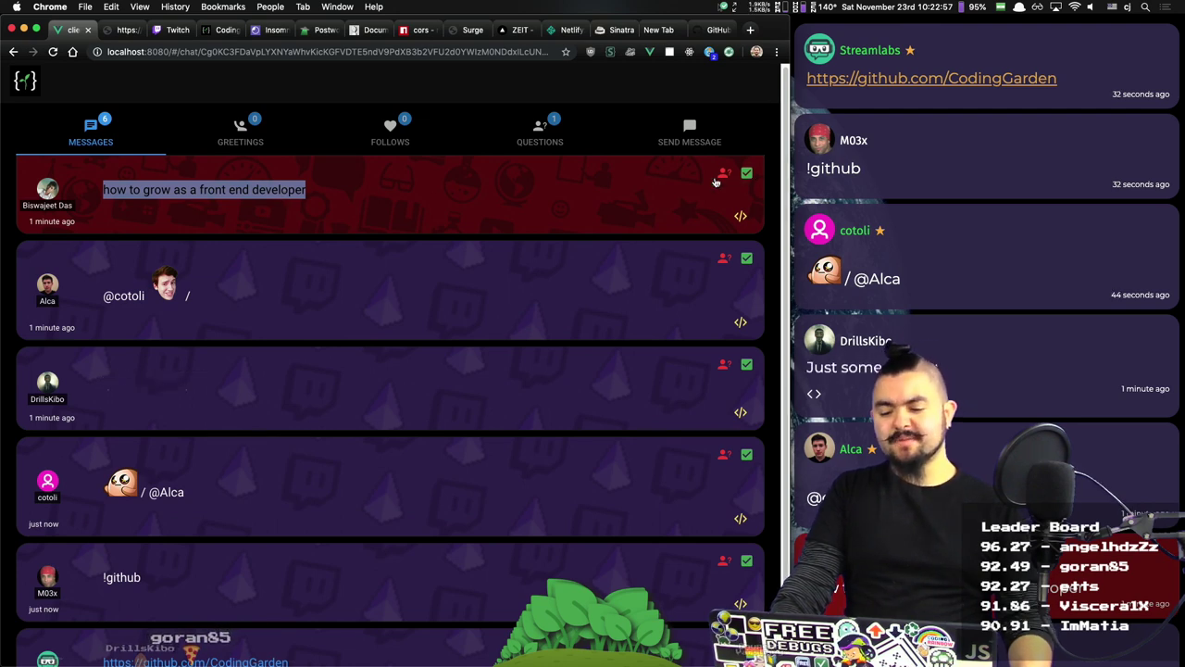
left_click(747, 174)
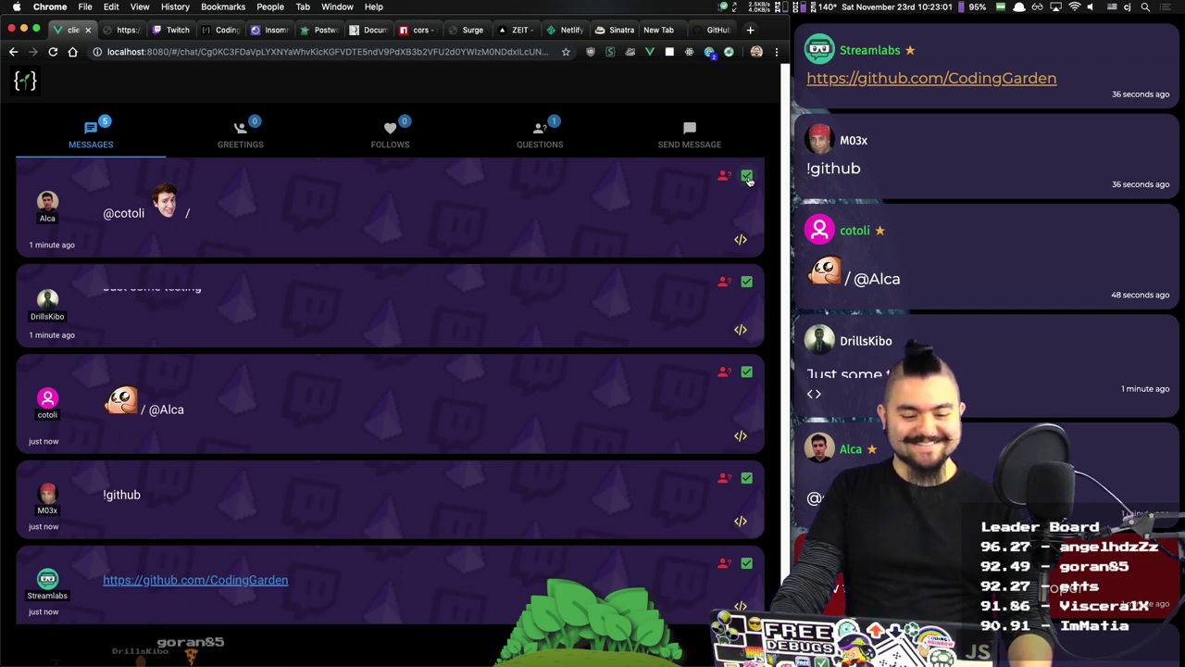
left_click(747, 176)
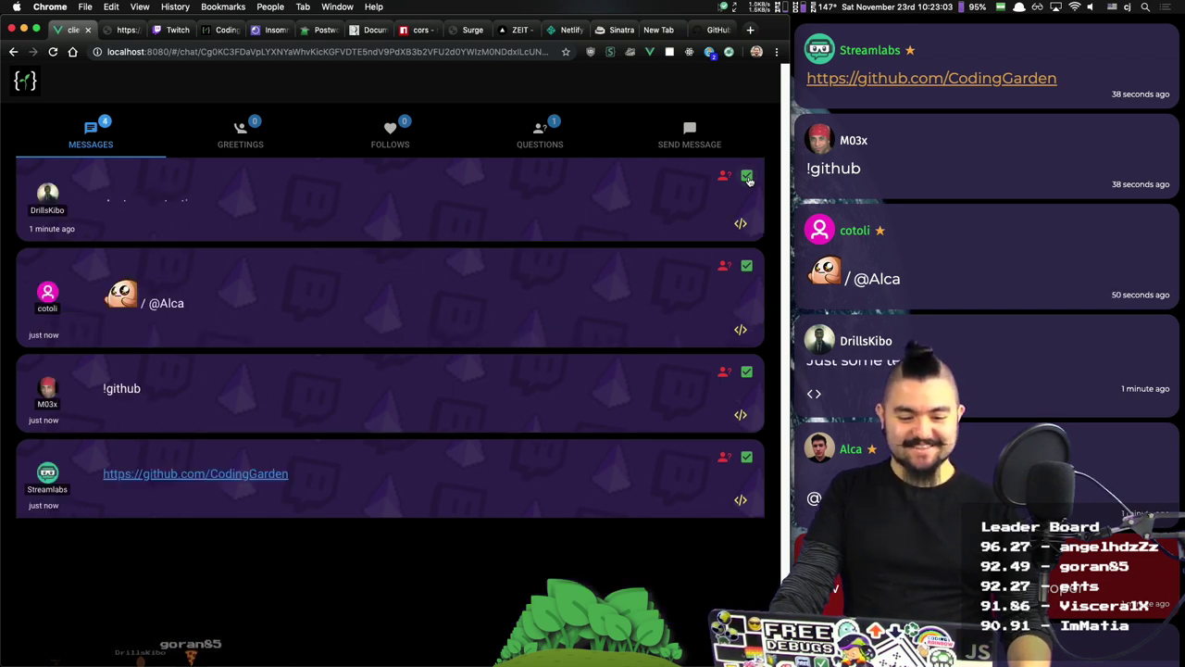
left_click(747, 176)
left_click(747, 176)
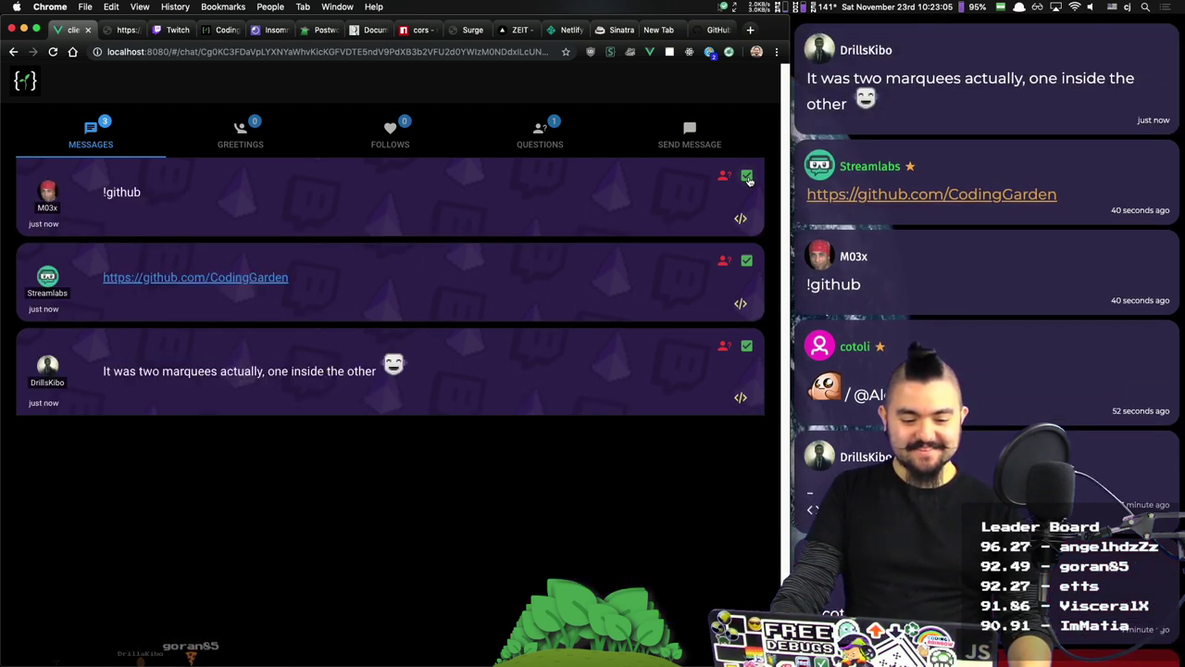
left_click(747, 176)
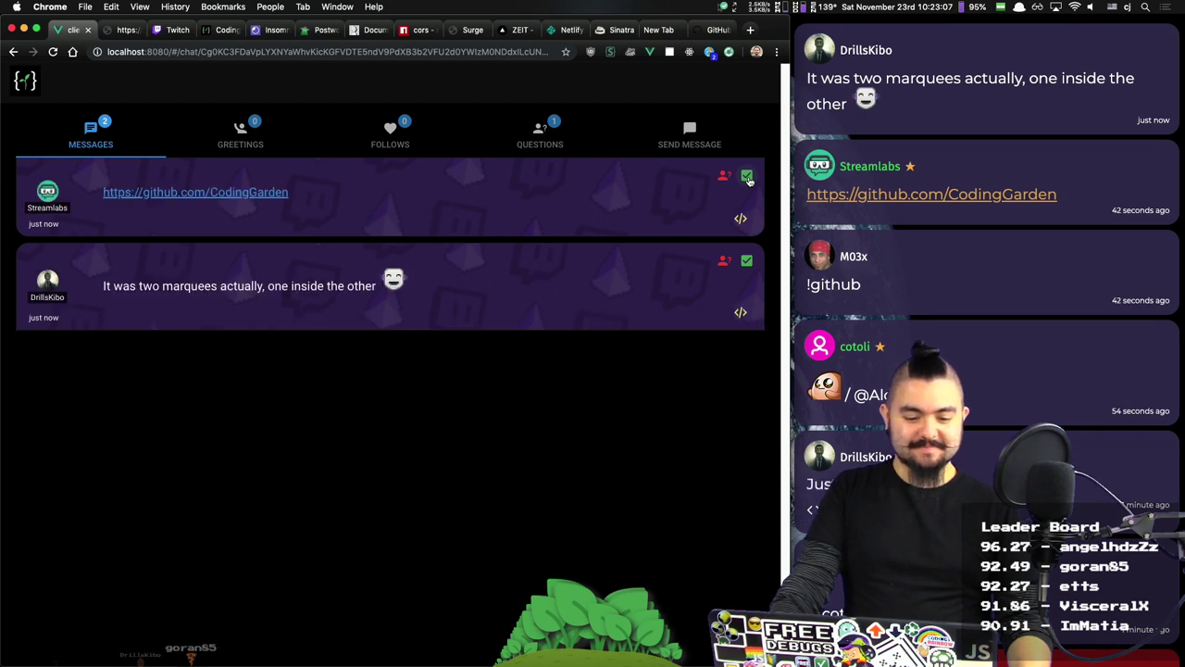
left_click(747, 176)
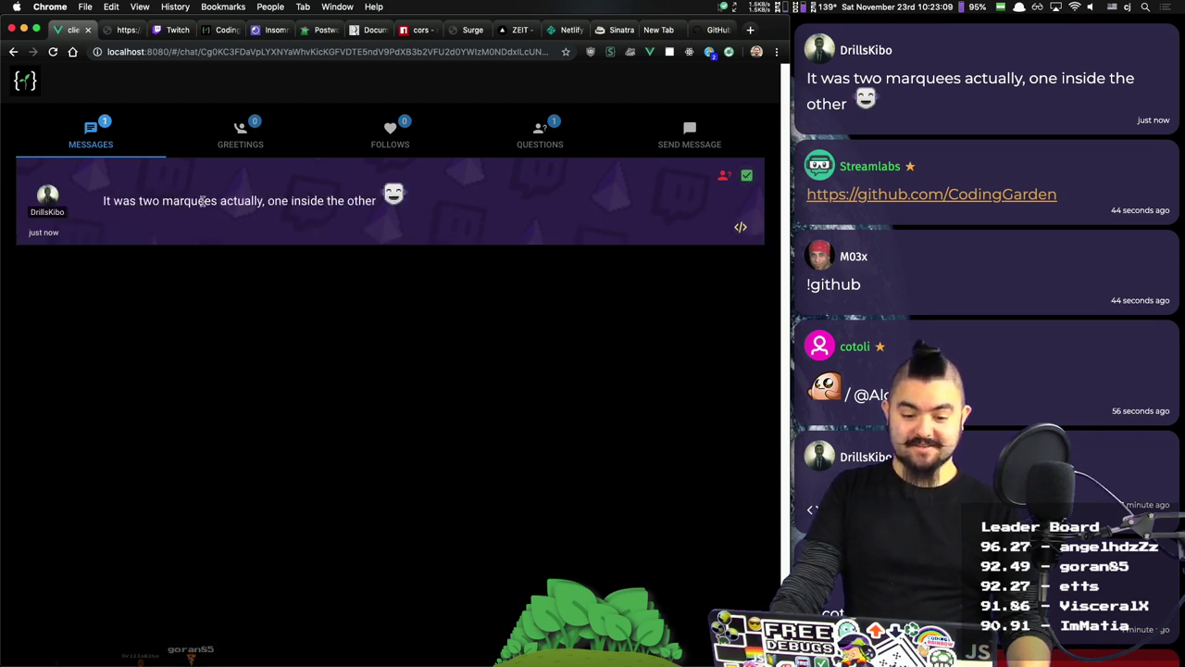
left_click(747, 175)
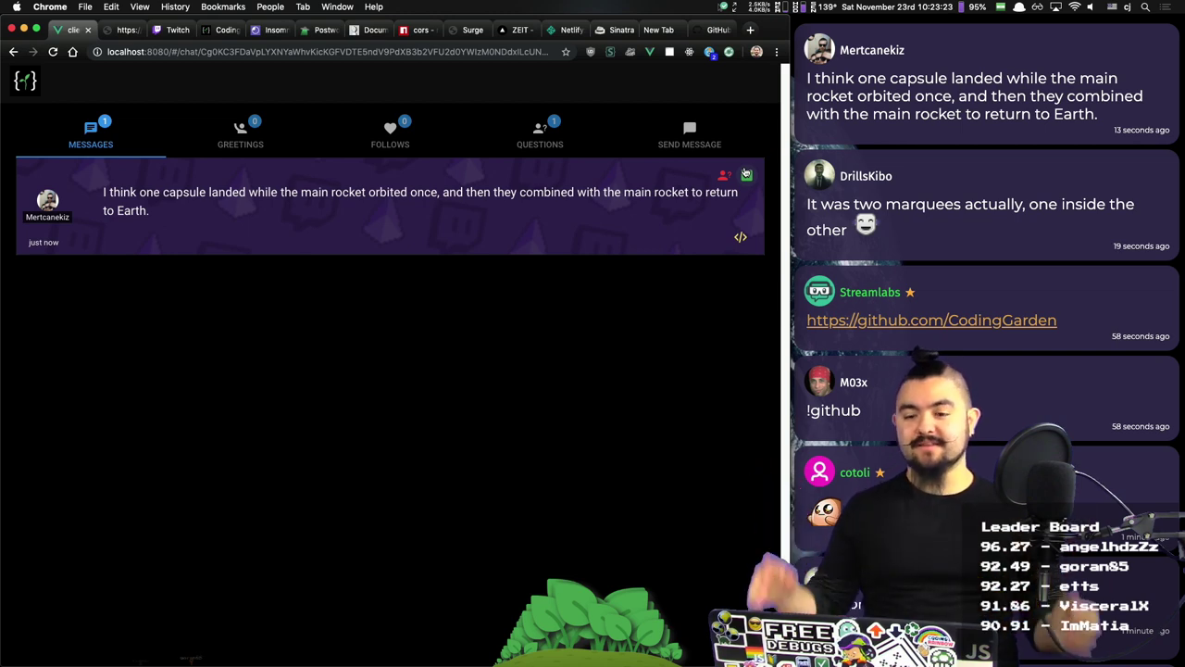
left_click(746, 177)
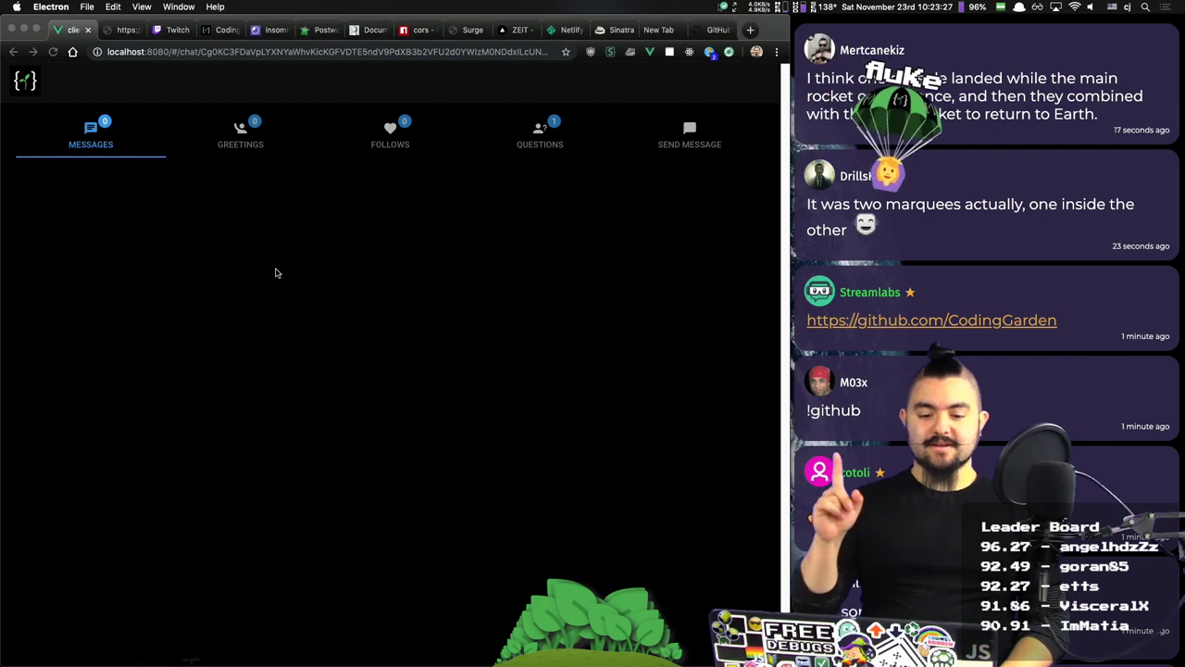
Step: Close the GitHub Pages and other leftover Chrome tabs, keeping the Rick and Morty documentation tab
key("super+Tab")
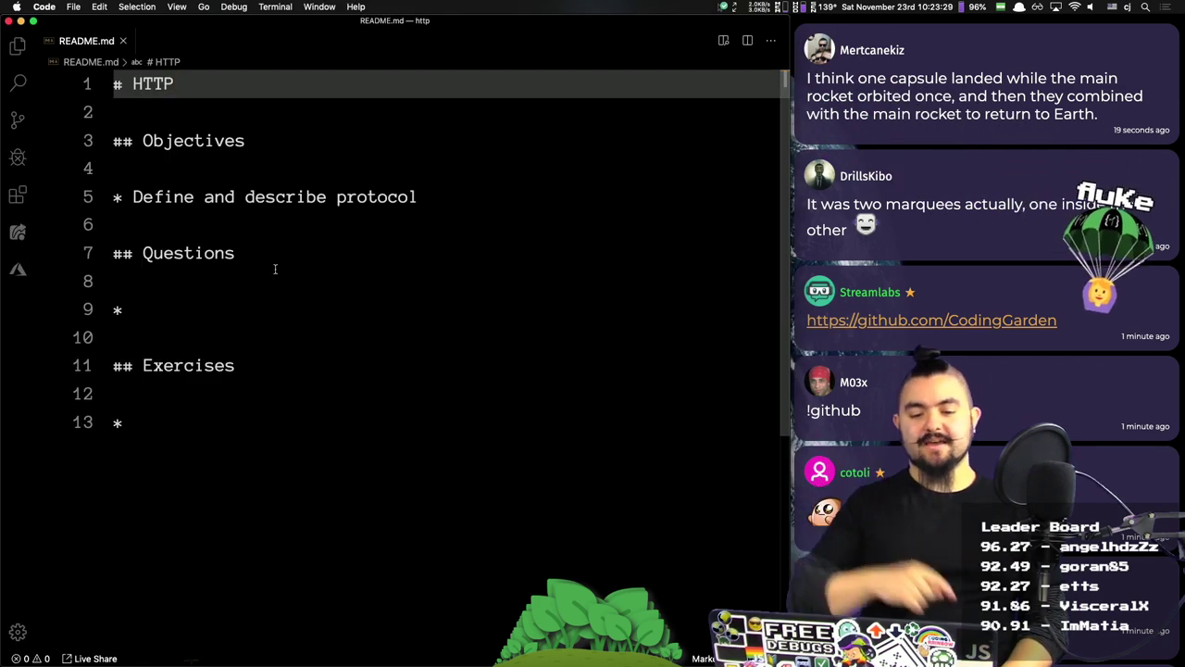
key("super+Tab")
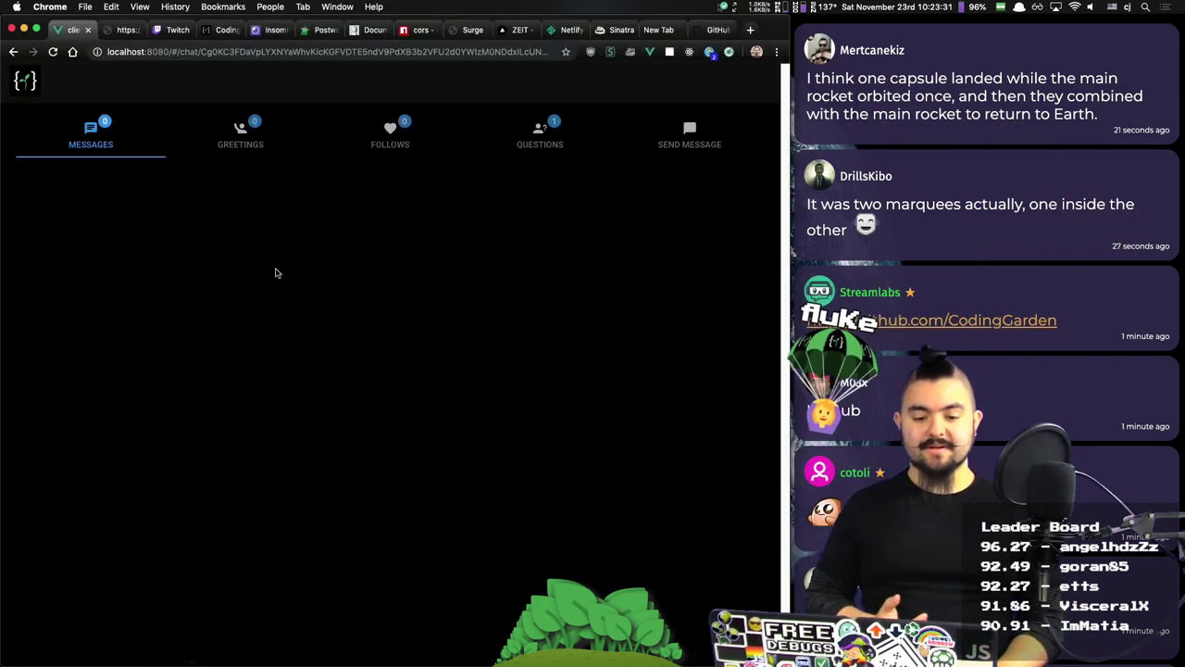
key("super+Tab")
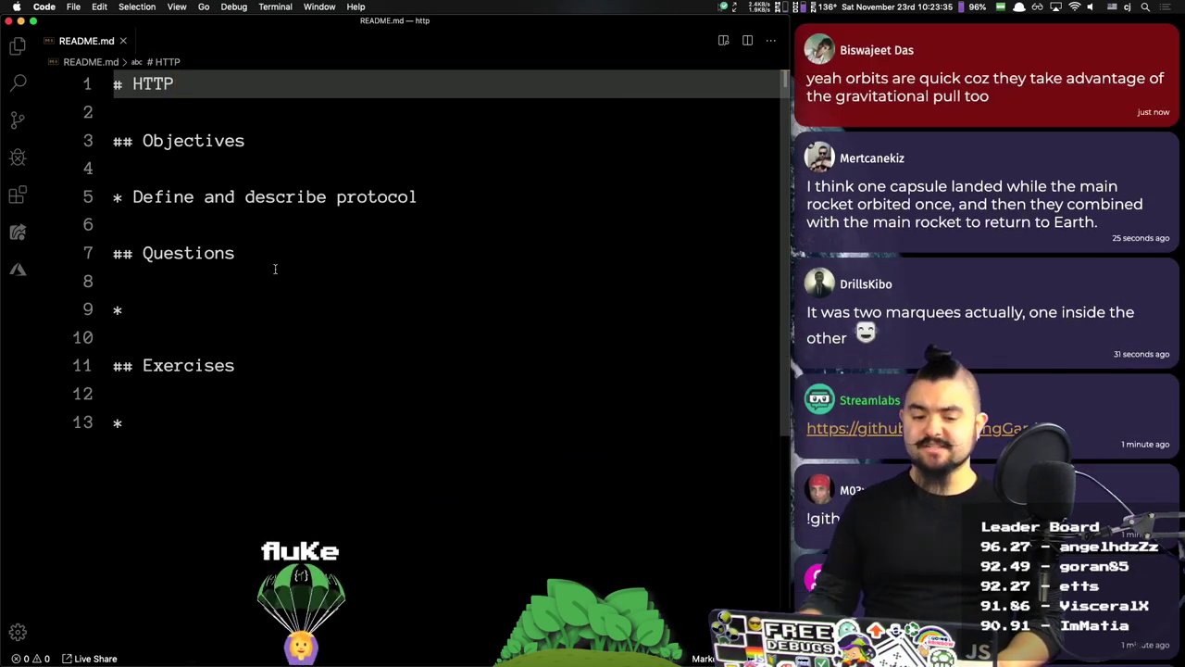
key("super+Tab")
key("super+9")
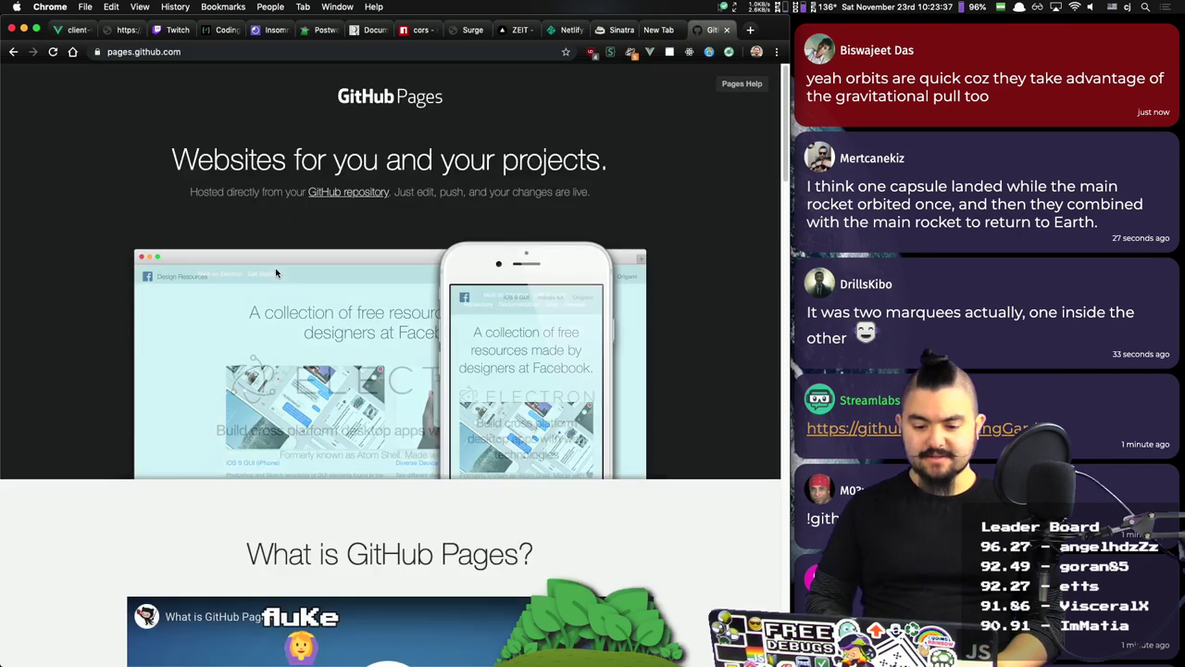
key("super+w")
key("super+w")
key("super+w")
key("super+w")
key("super+w")
key("super+w")
key("super+w")
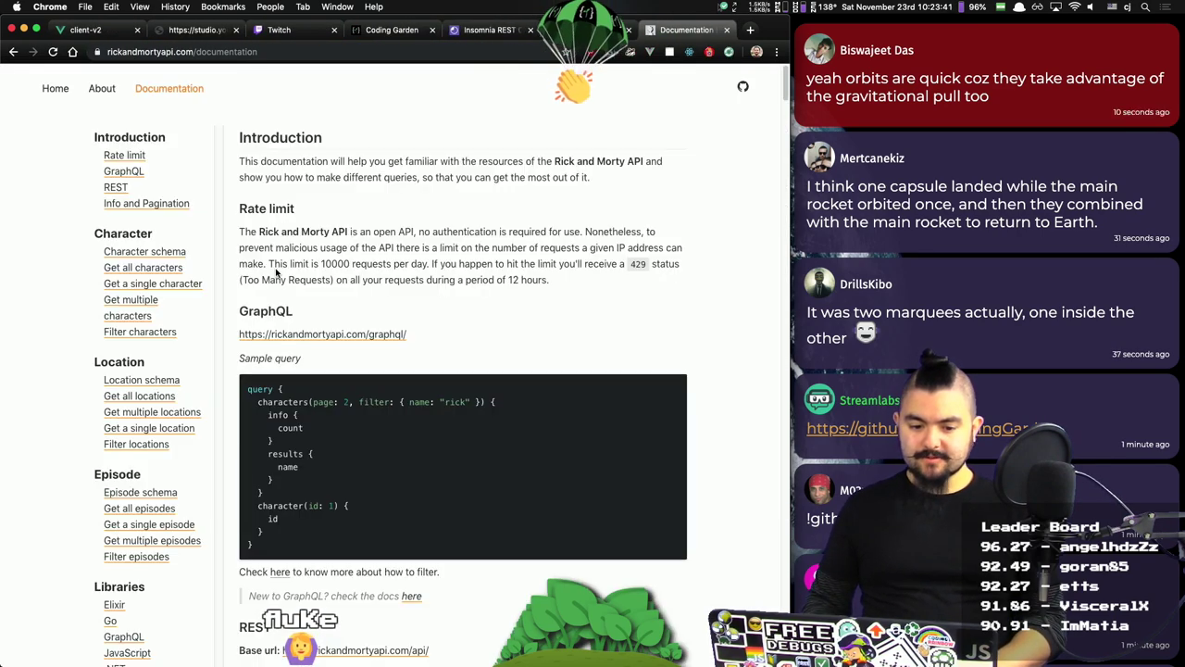
key("super+w")
key("super+shift+t")
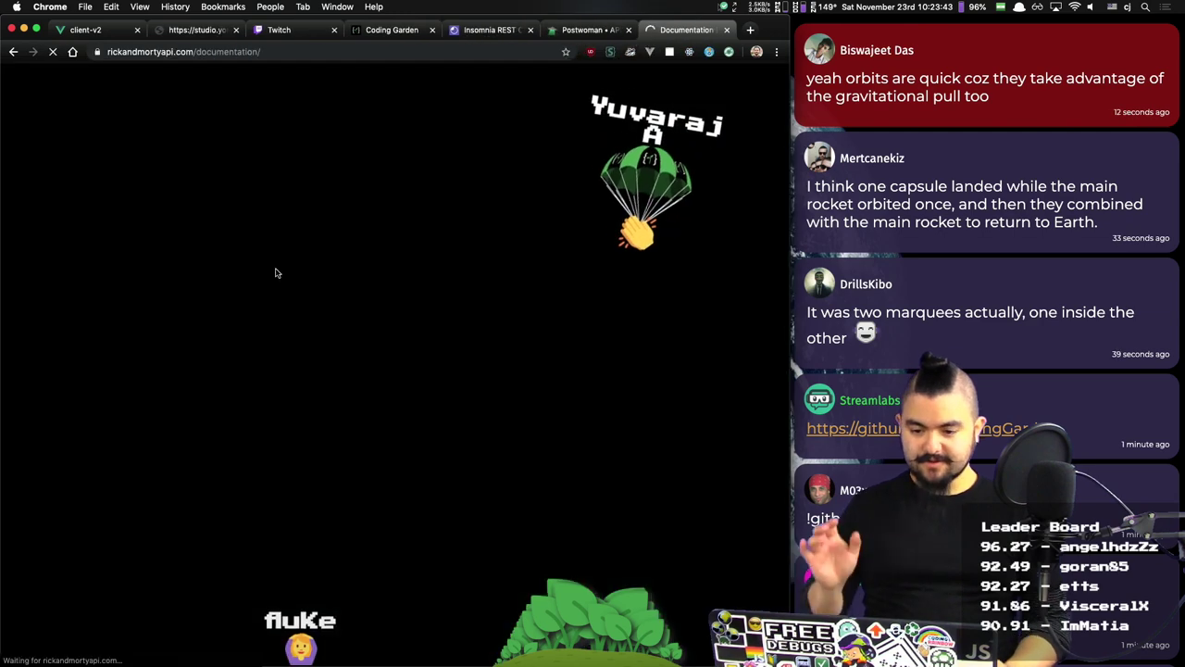
key("super+alt+Left")
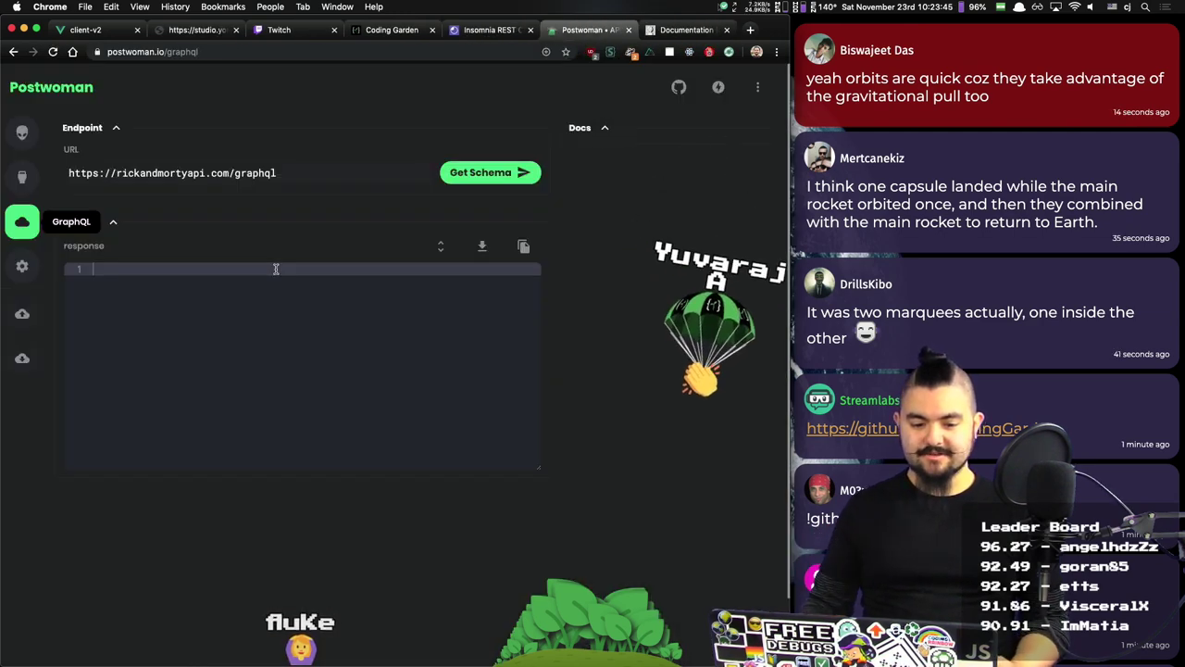
key("super+alt+Left")
key("super+alt+Left")
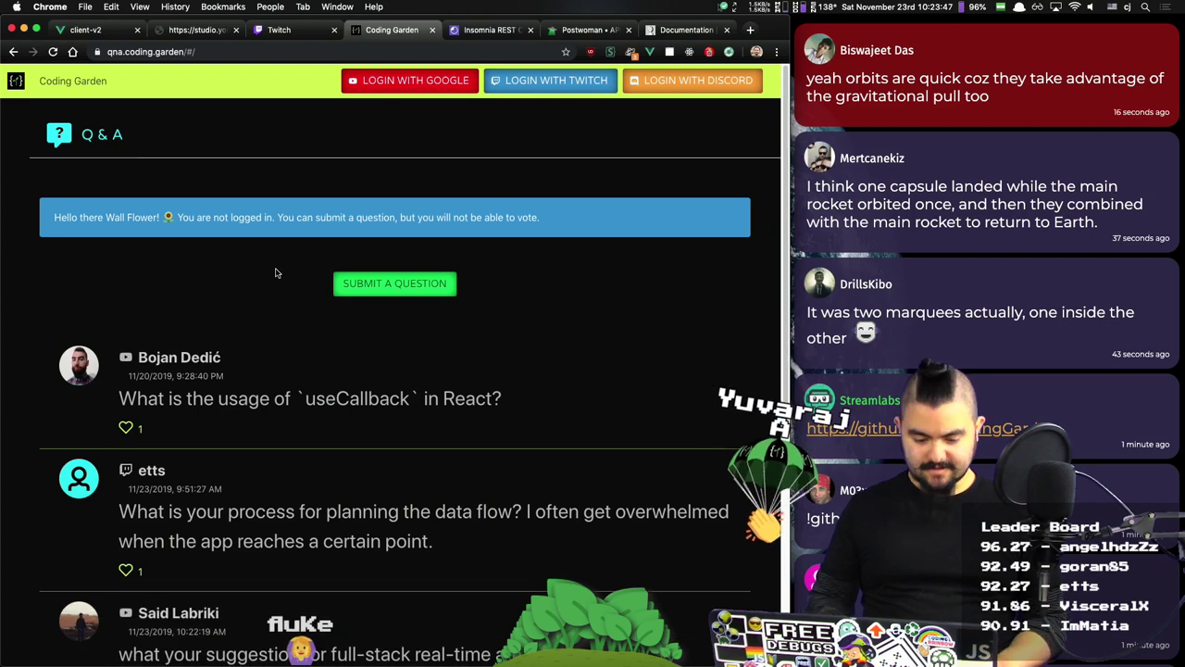
Step: Open getpostman.com in a new tab and move the Insomnia, Postwoman and Documentation tabs to the end
key("super+t")
type("tman")
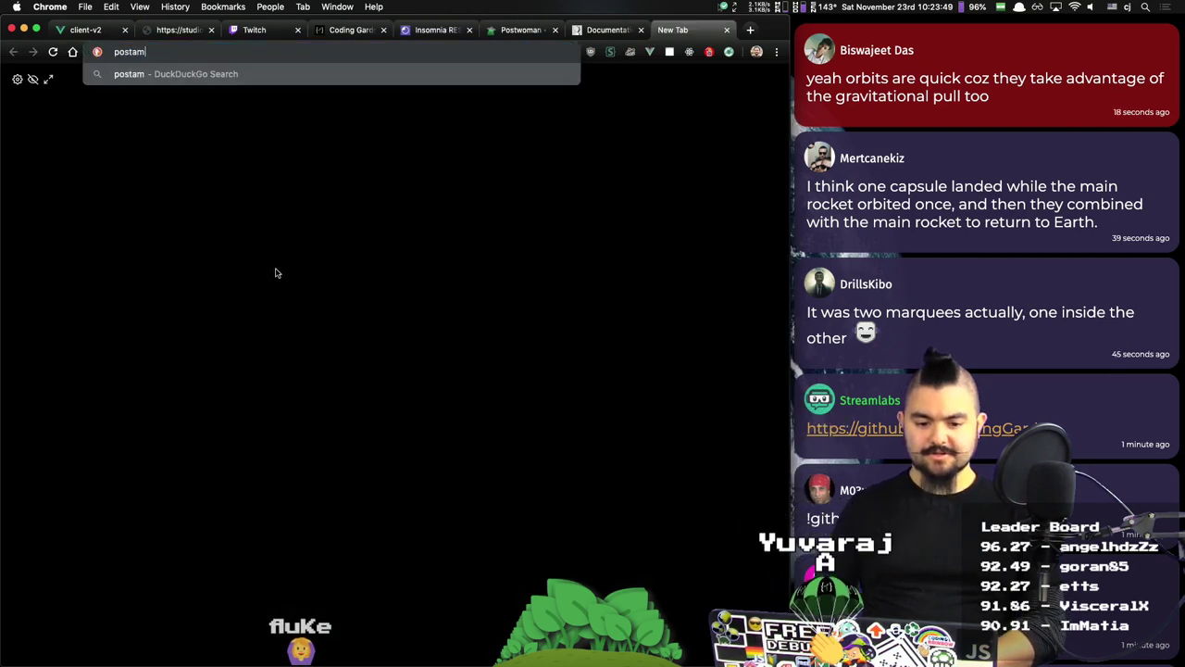
key("Down")
key("Return")
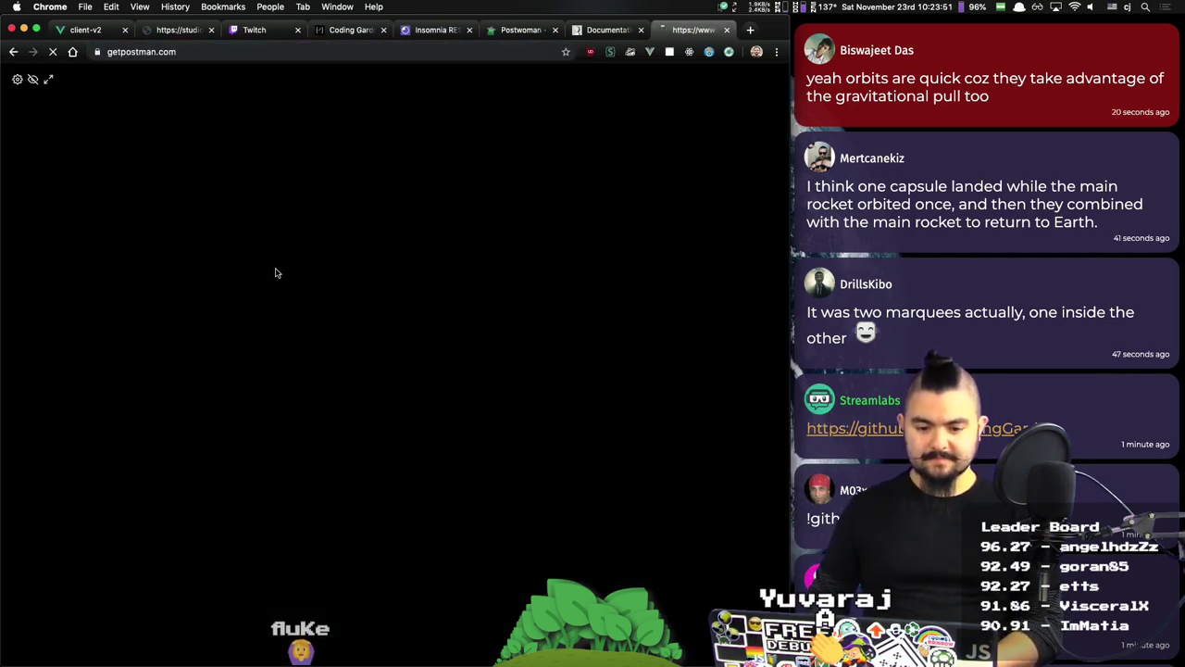
left_click_drag(435, 29, 674, 33)
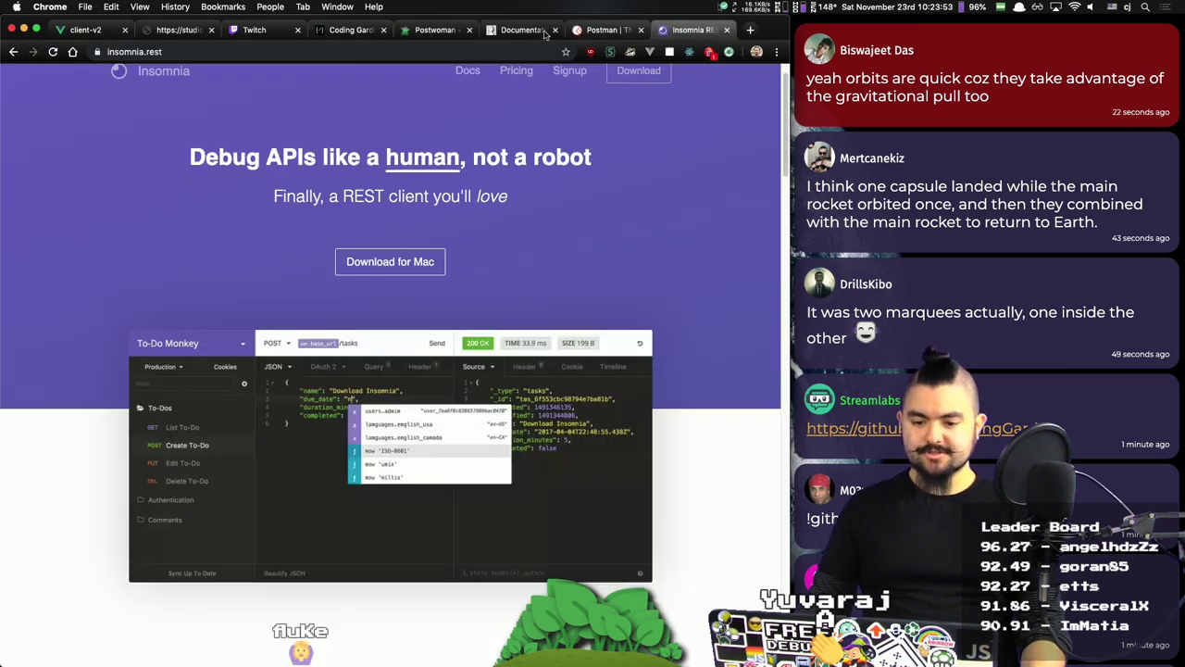
left_click_drag(436, 29, 712, 22)
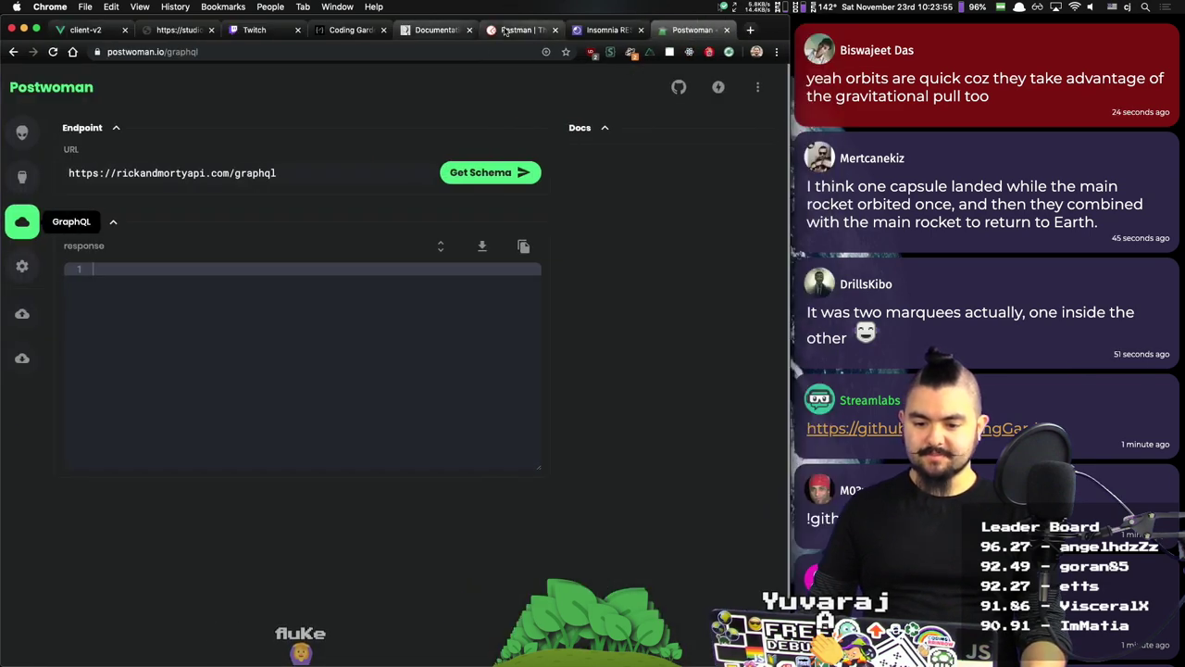
left_click(451, 31)
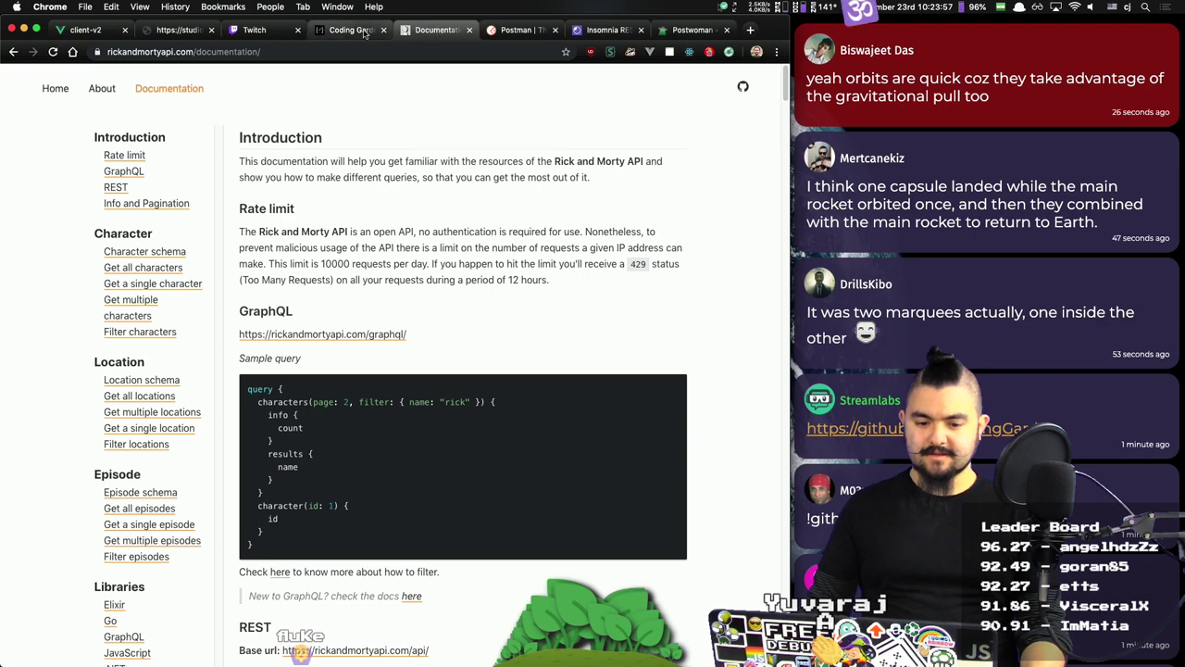
left_click_drag(435, 29, 695, 29)
Step: Check the Twitch, YouTube and Coding Garden Q&A tabs, then return to the client-v2 Messages list
left_click(331, 33)
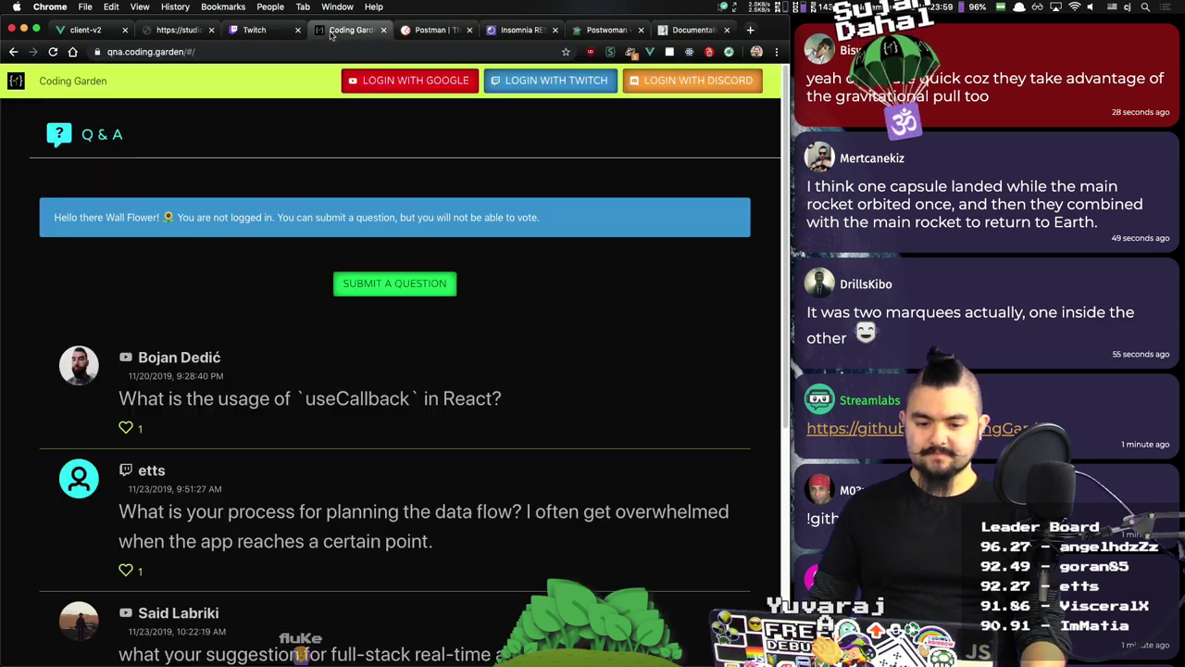
left_click(254, 31)
left_click(192, 37)
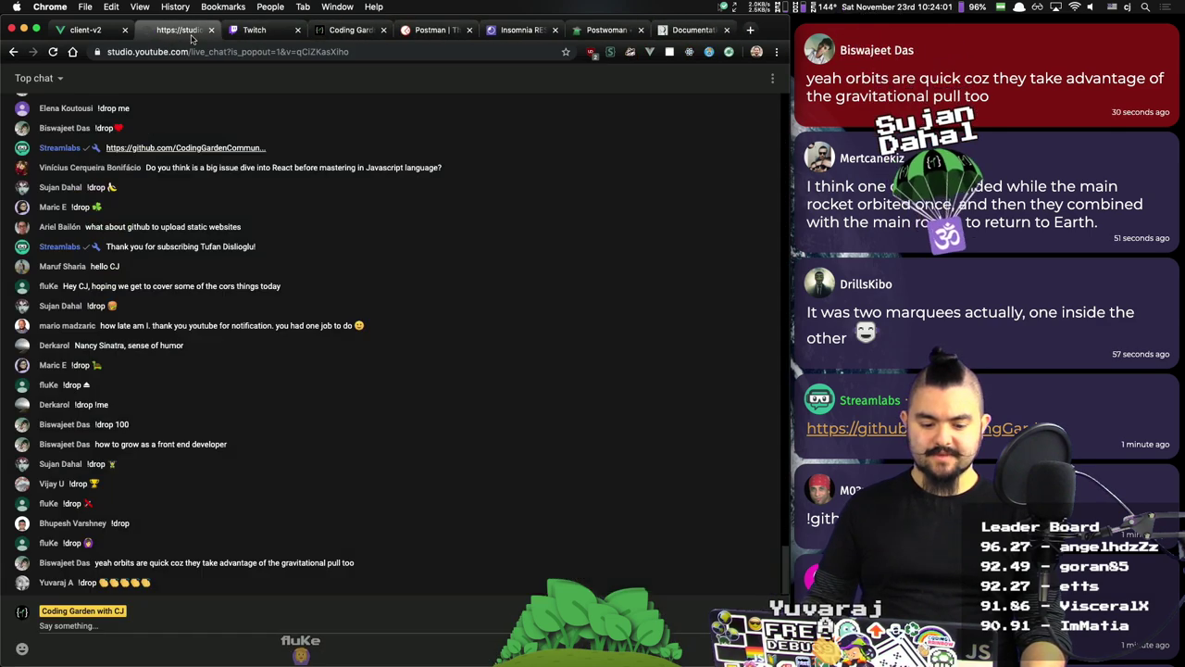
left_click(350, 30)
scroll(503, 348, "down", 3)
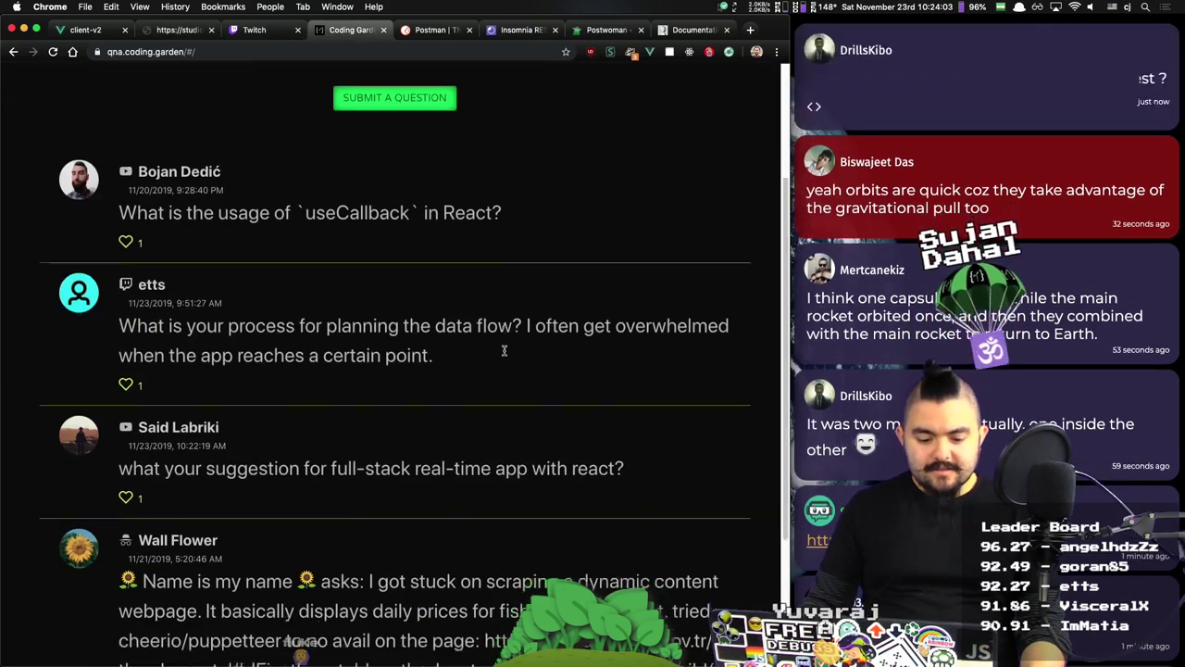
scroll(504, 350, "down", 2)
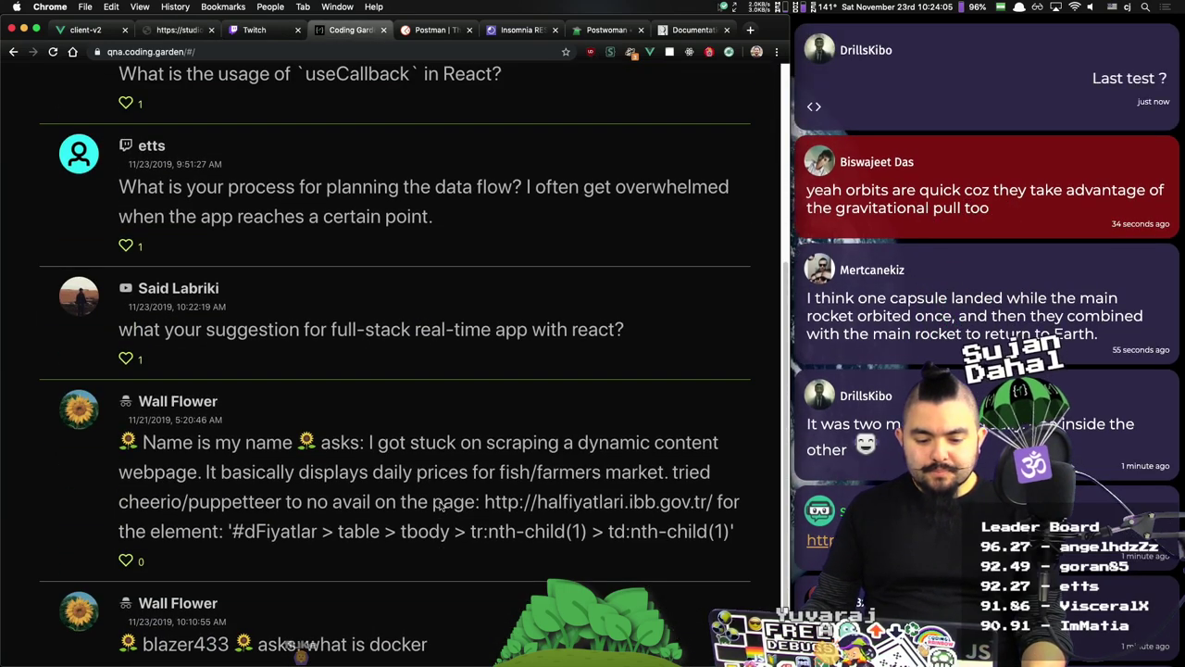
scroll(442, 505, "up", 4)
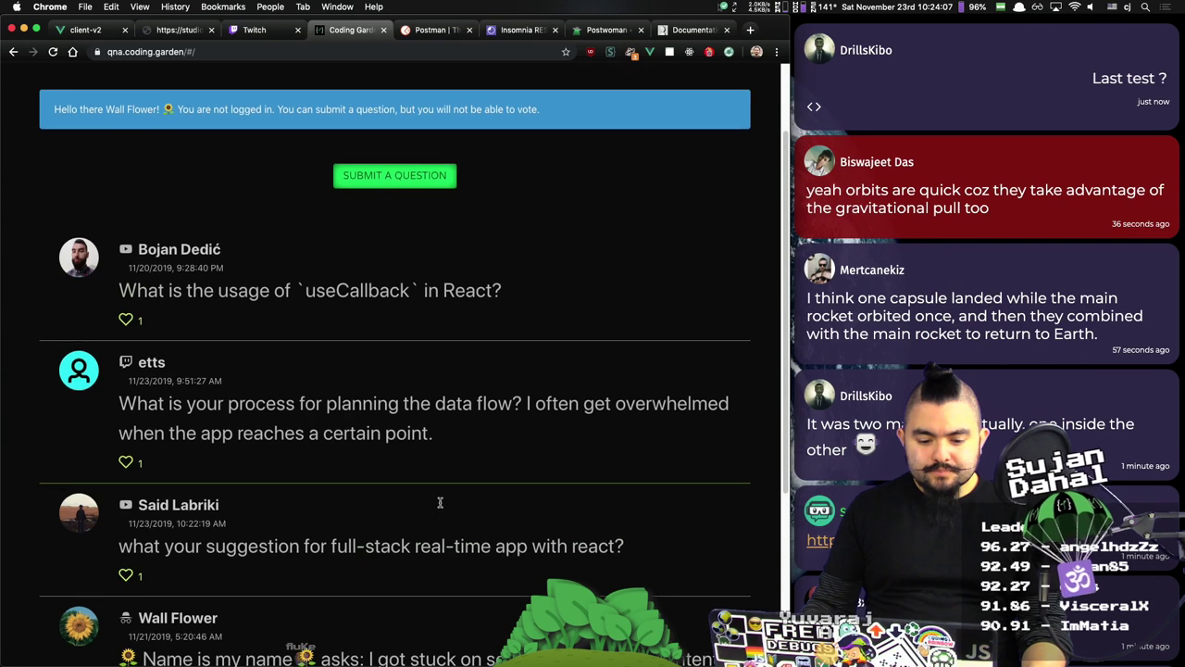
scroll(440, 502, "up", 2)
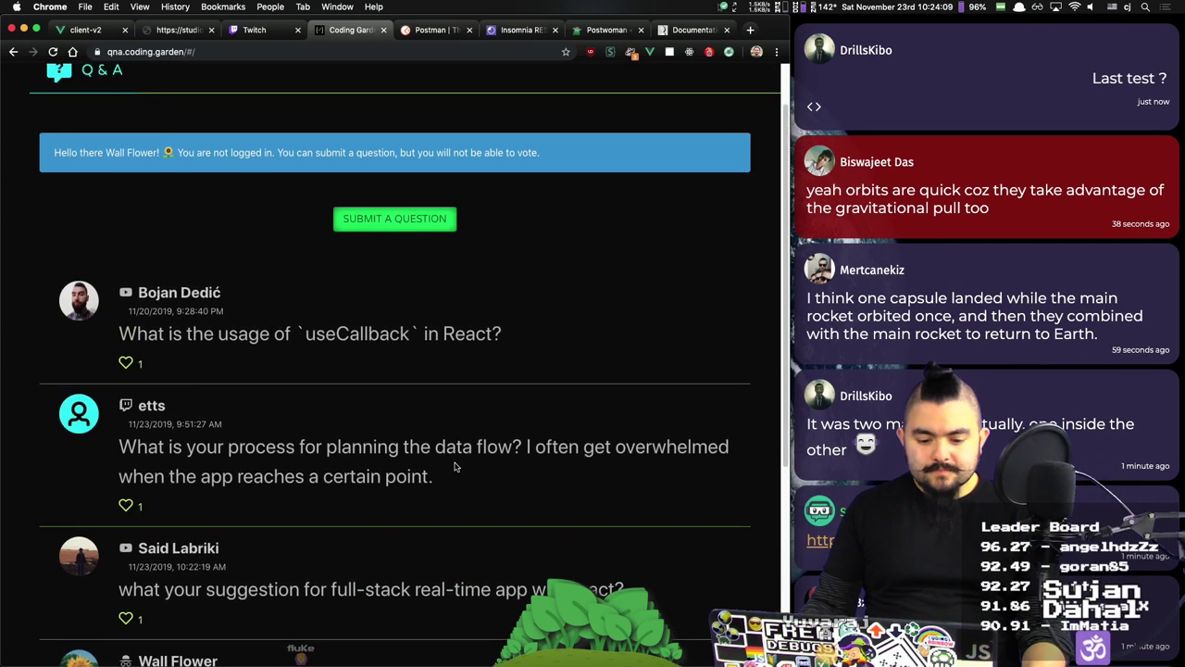
scroll(455, 467, "up", 2)
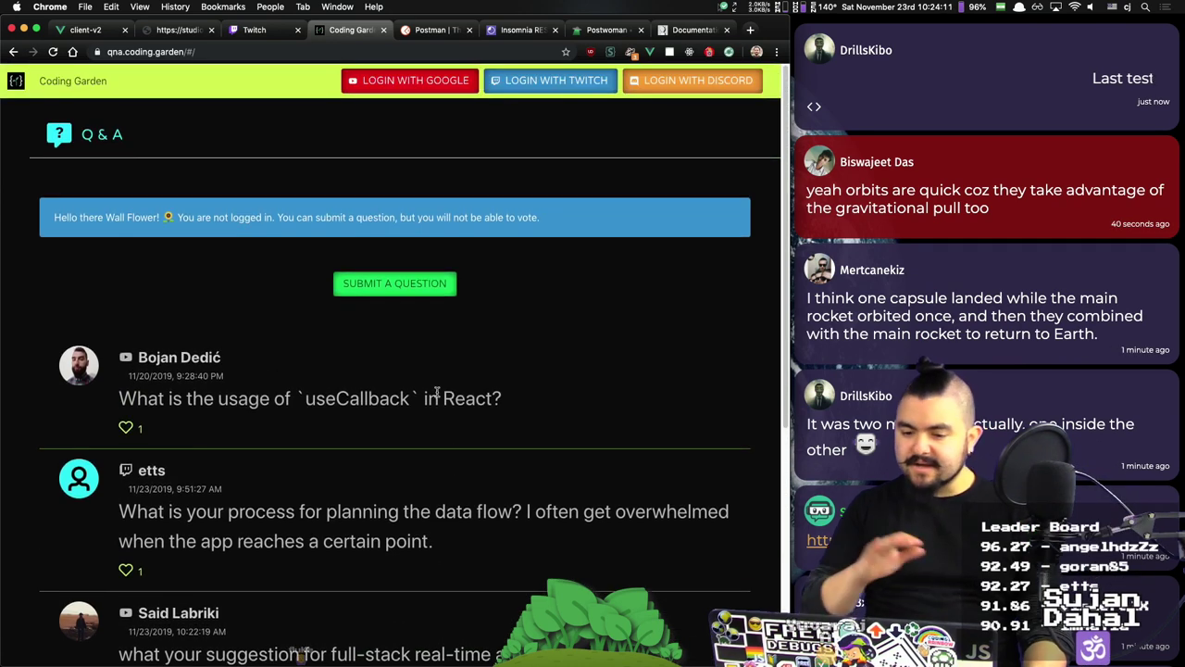
left_click(67, 31)
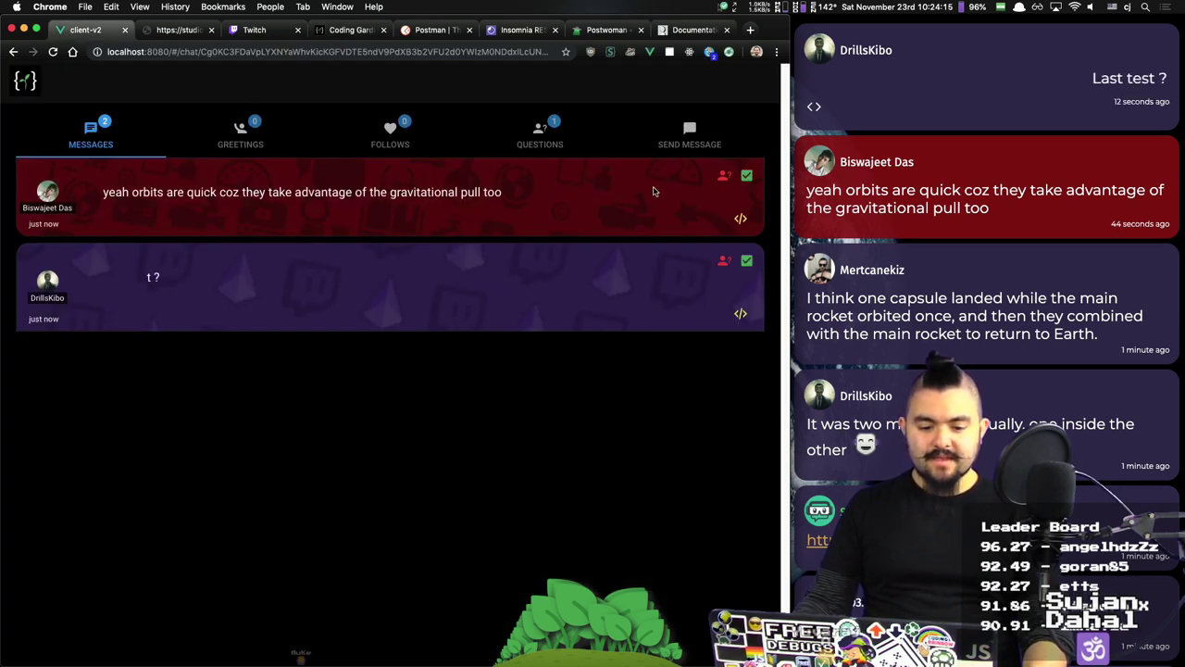
Step: Dismiss the orbits, Last test, Namaste from Nepal, disappointed and Hello messages
left_click(748, 178)
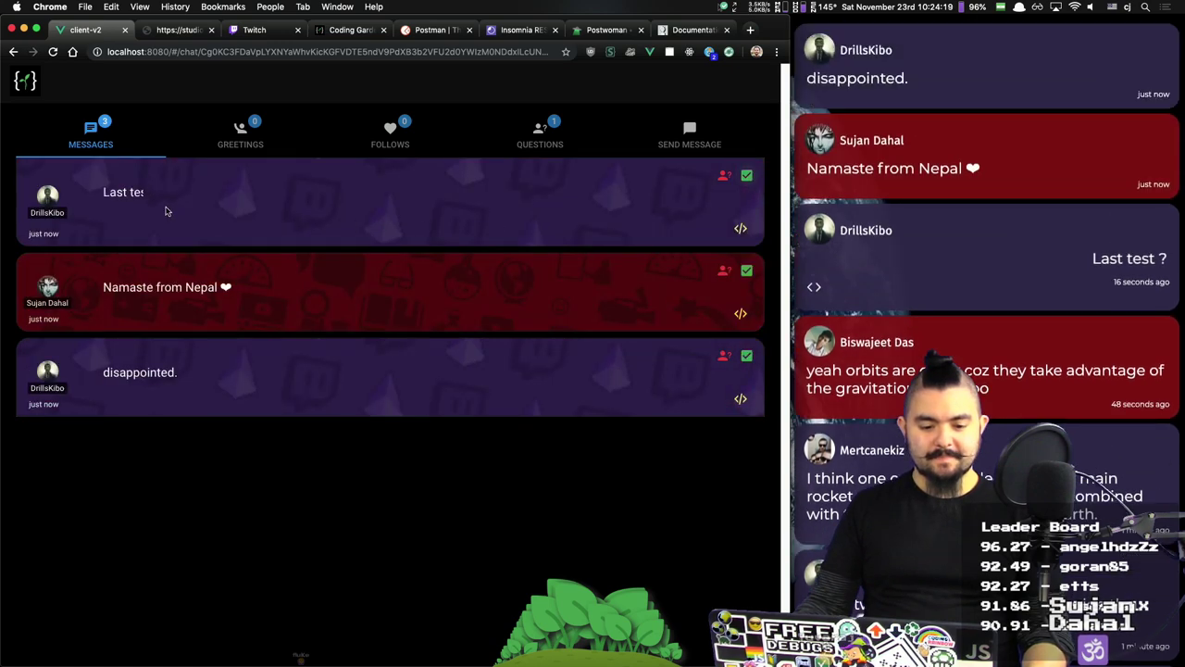
left_click(741, 229)
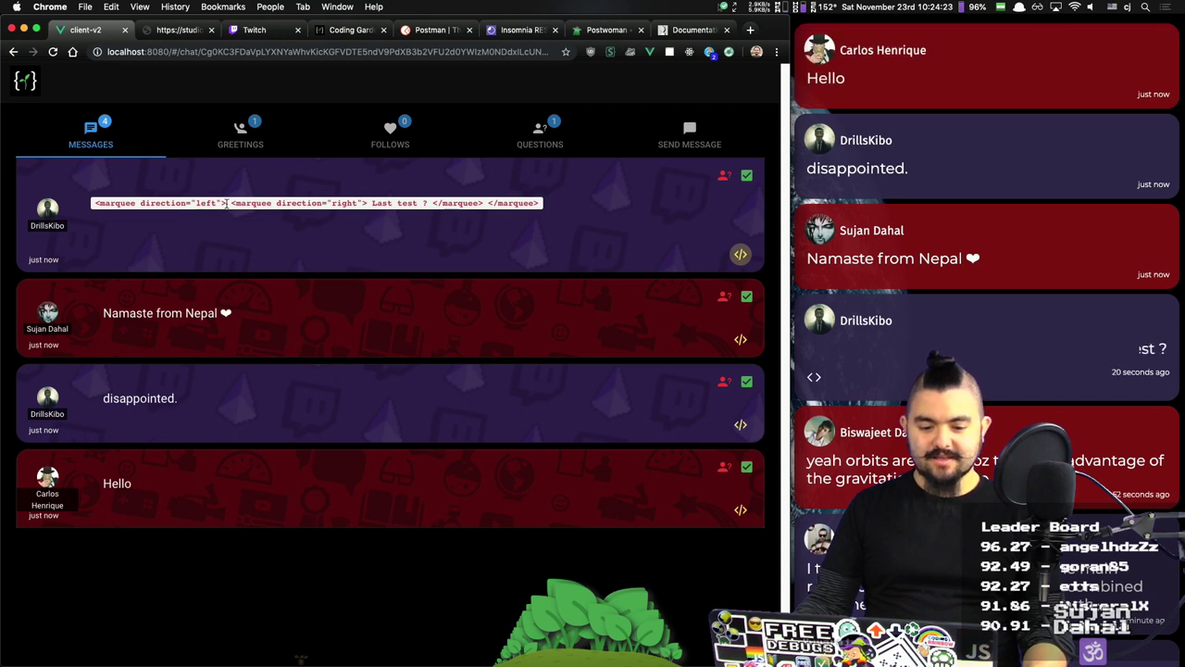
left_click(741, 256)
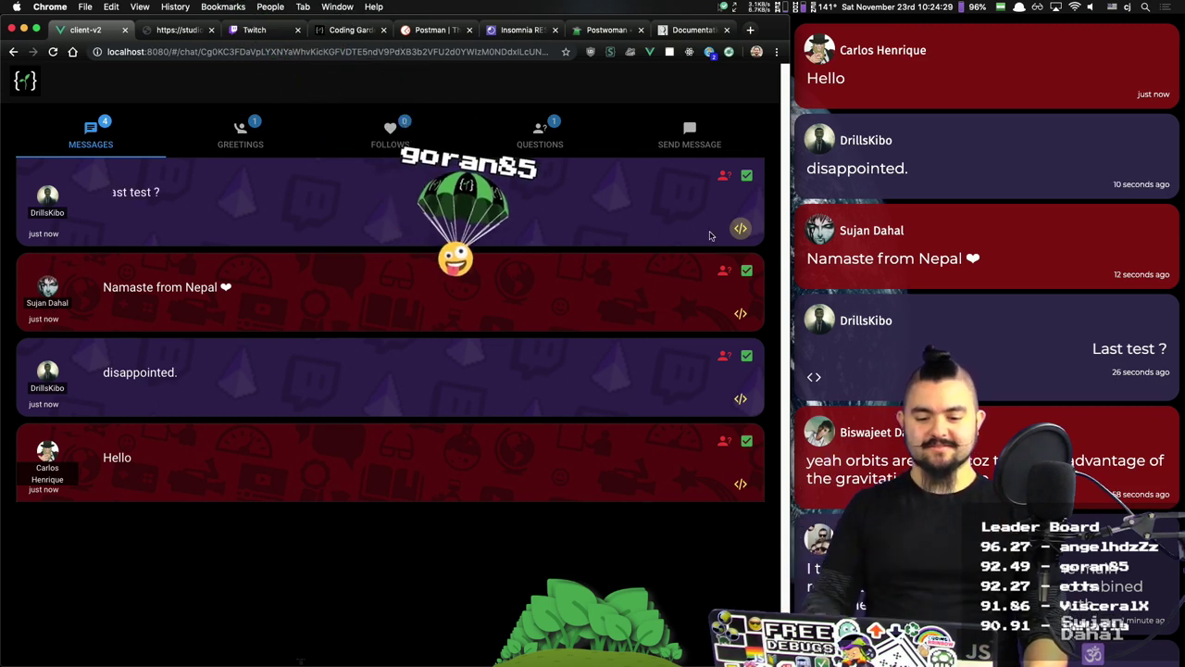
left_click(748, 176)
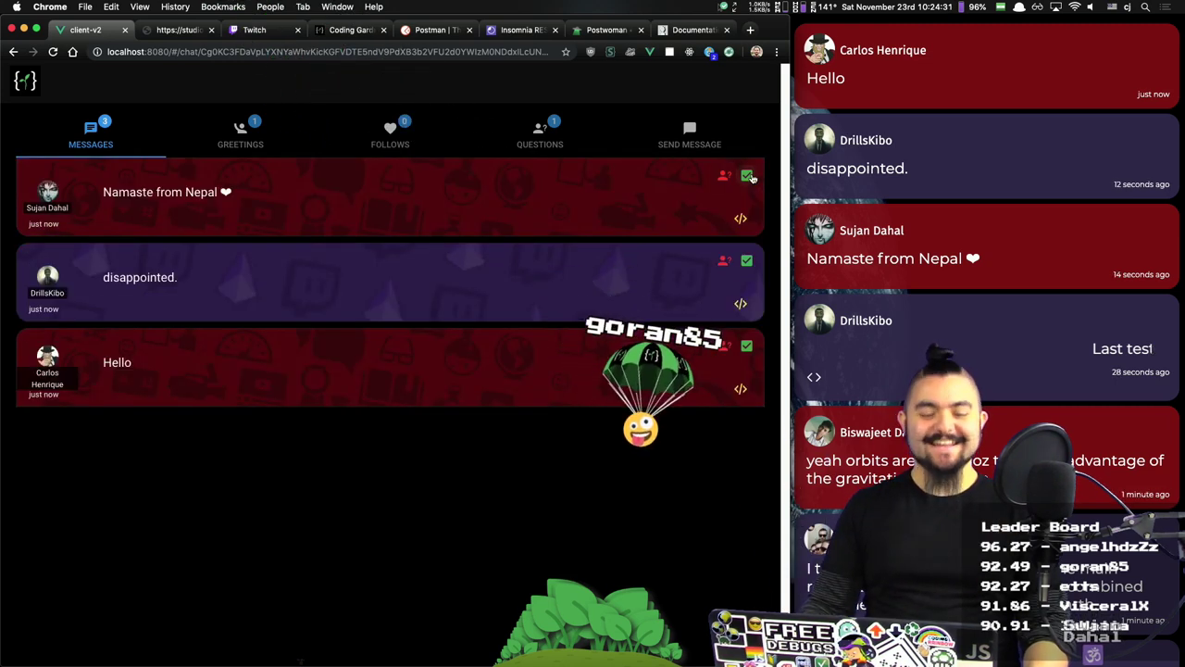
left_click(748, 176)
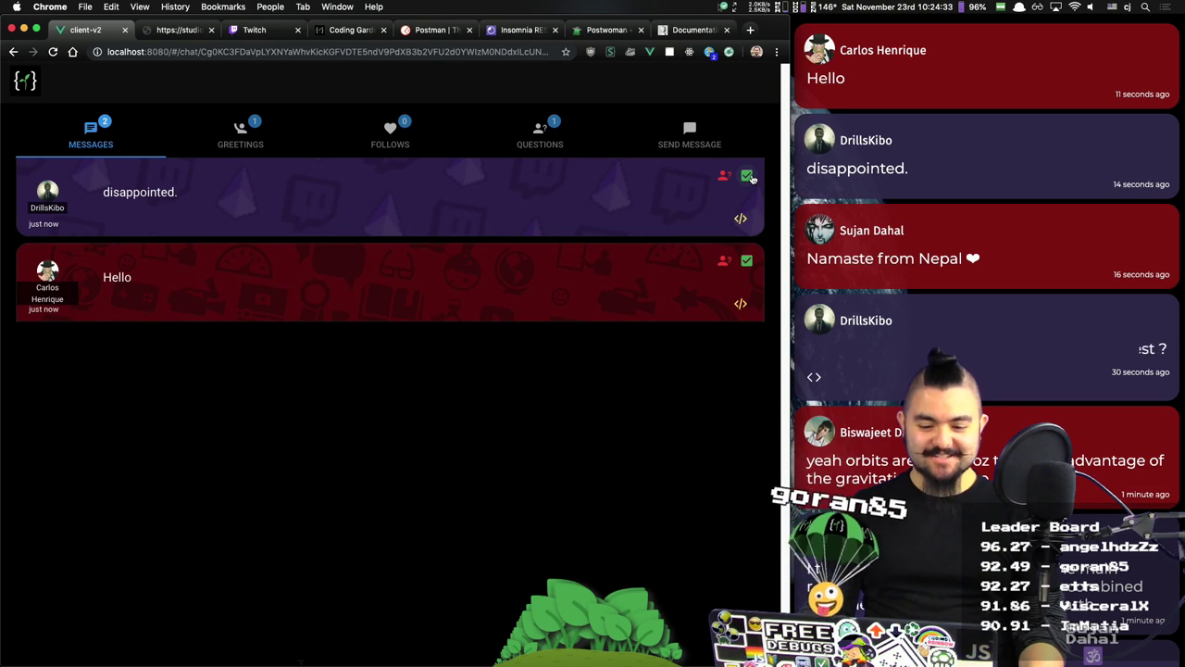
left_click(748, 176)
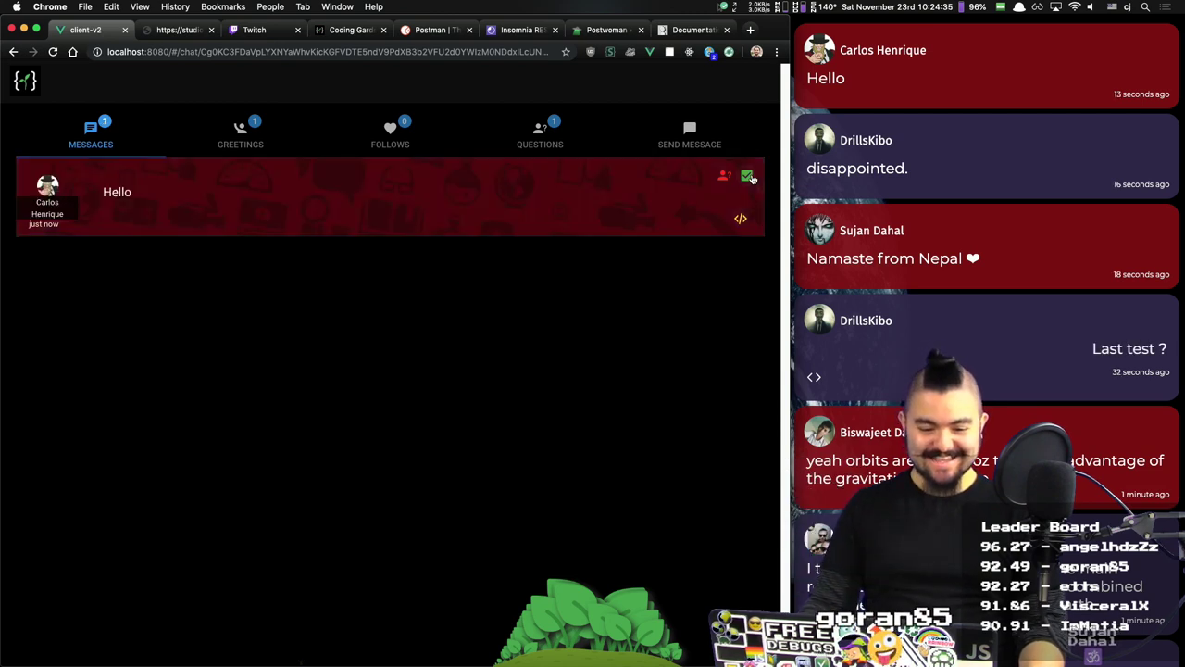
left_click(748, 176)
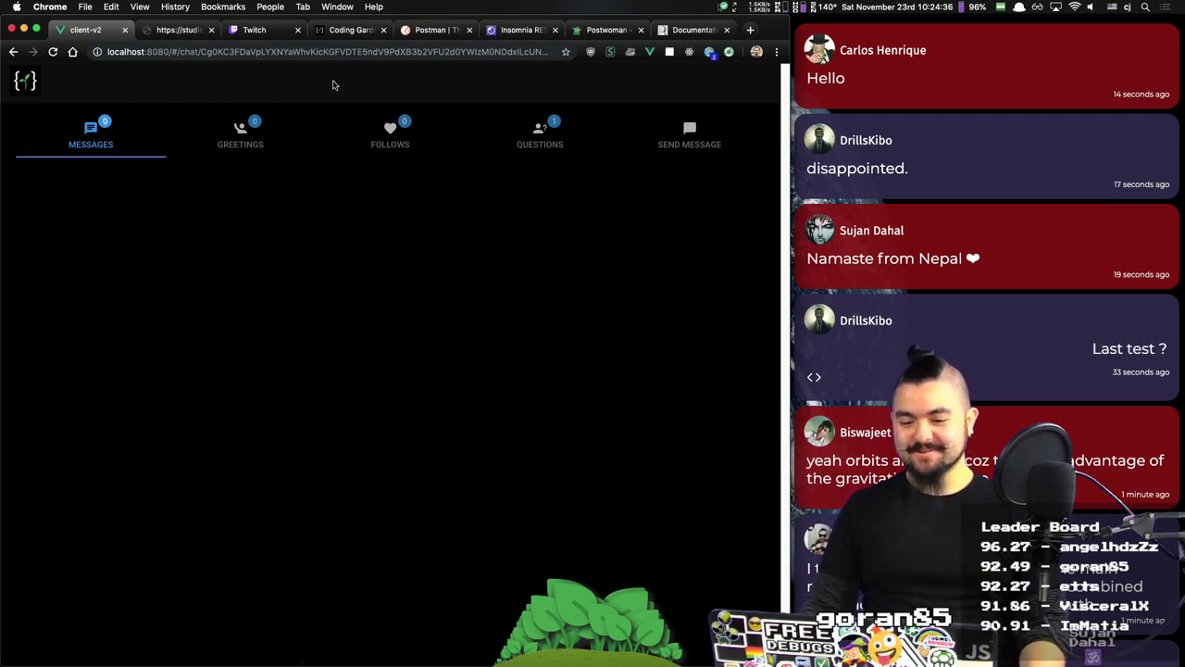
Step: Open a new blank tab and start entering an address
left_click(192, 28)
left_click_drag(755, 26, 755, 32)
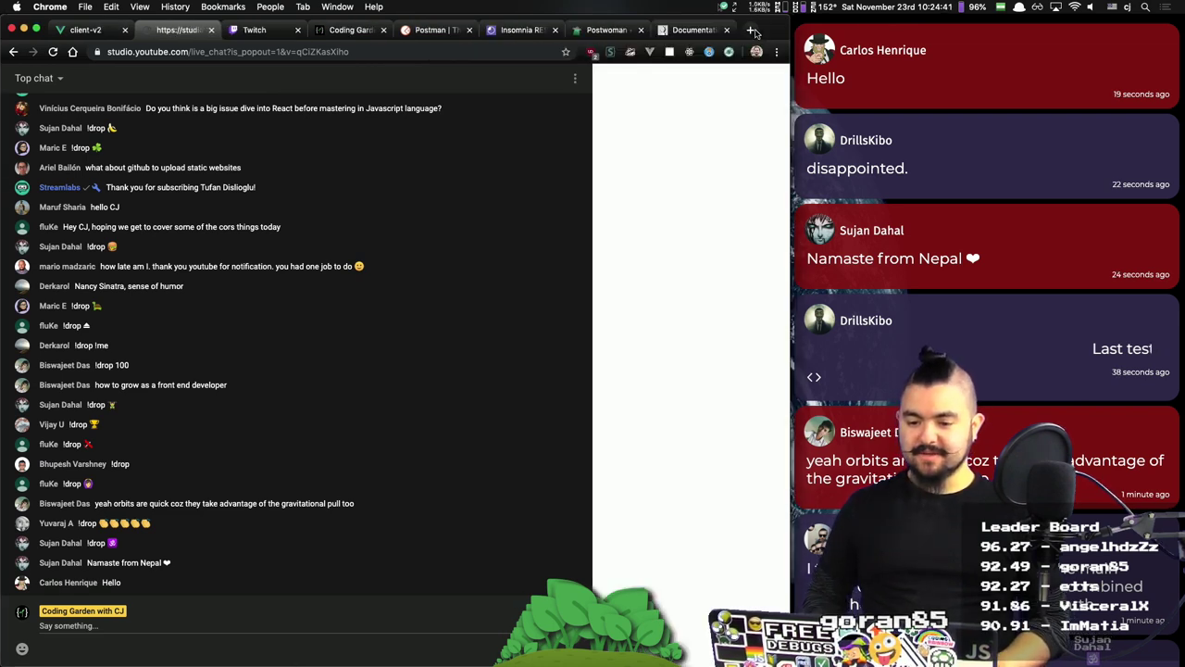
left_click(753, 31)
type("http")
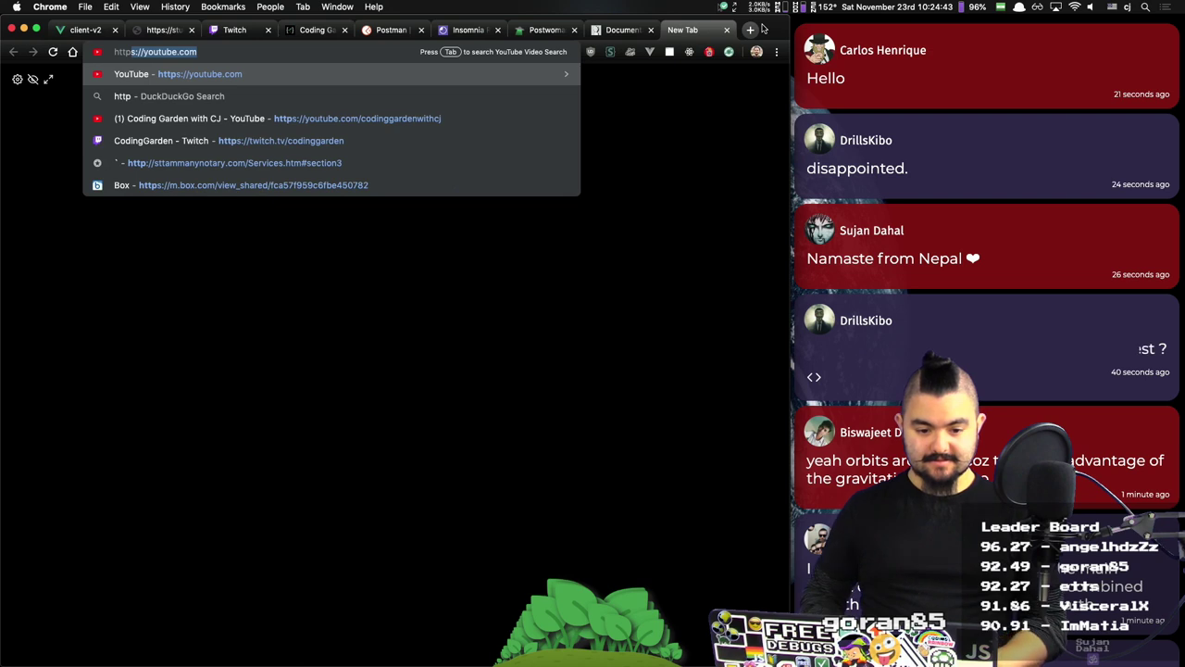
type("!")
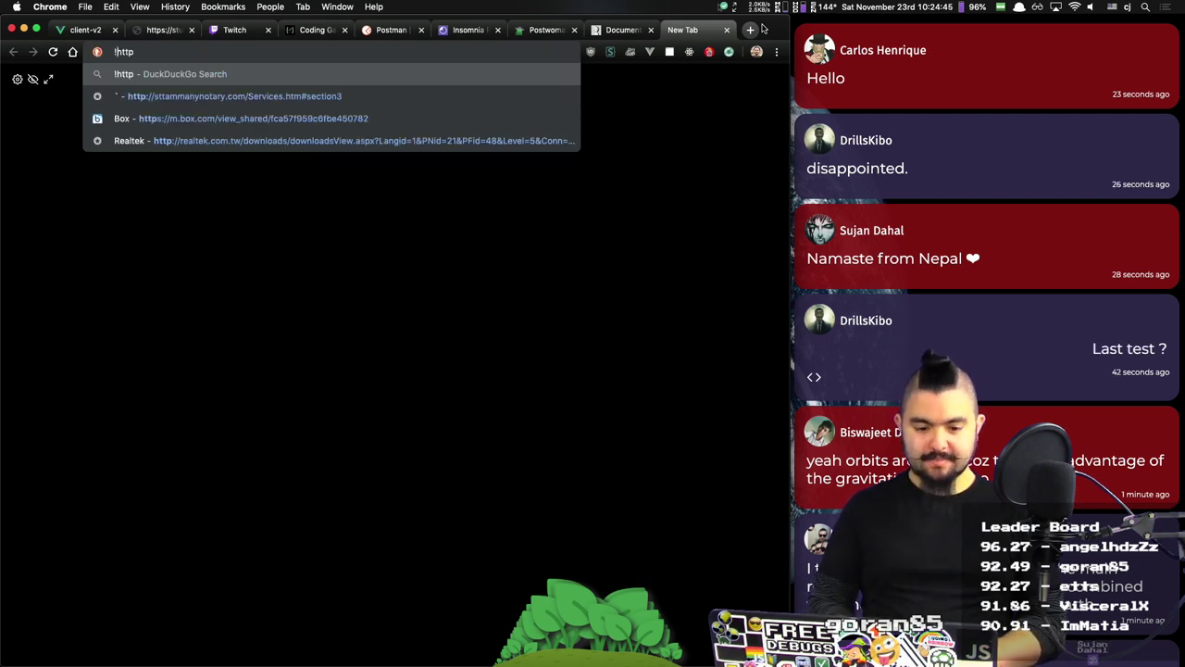
Step: Run the !http DuckDuckGo search to load Wikipedia's Hypertext Transfer Protocol article
key("Return")
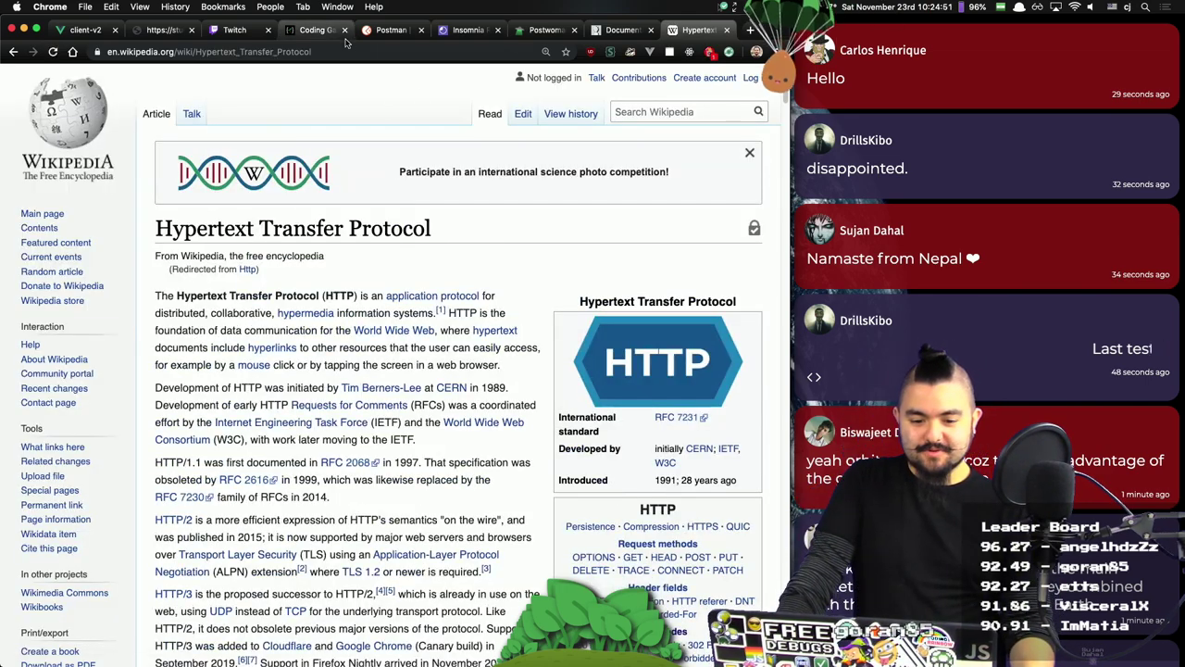
Step: Add a '## Resources' section at the end of README.md with the Wikipedia HTTP link as a bullet
key("super+Tab")
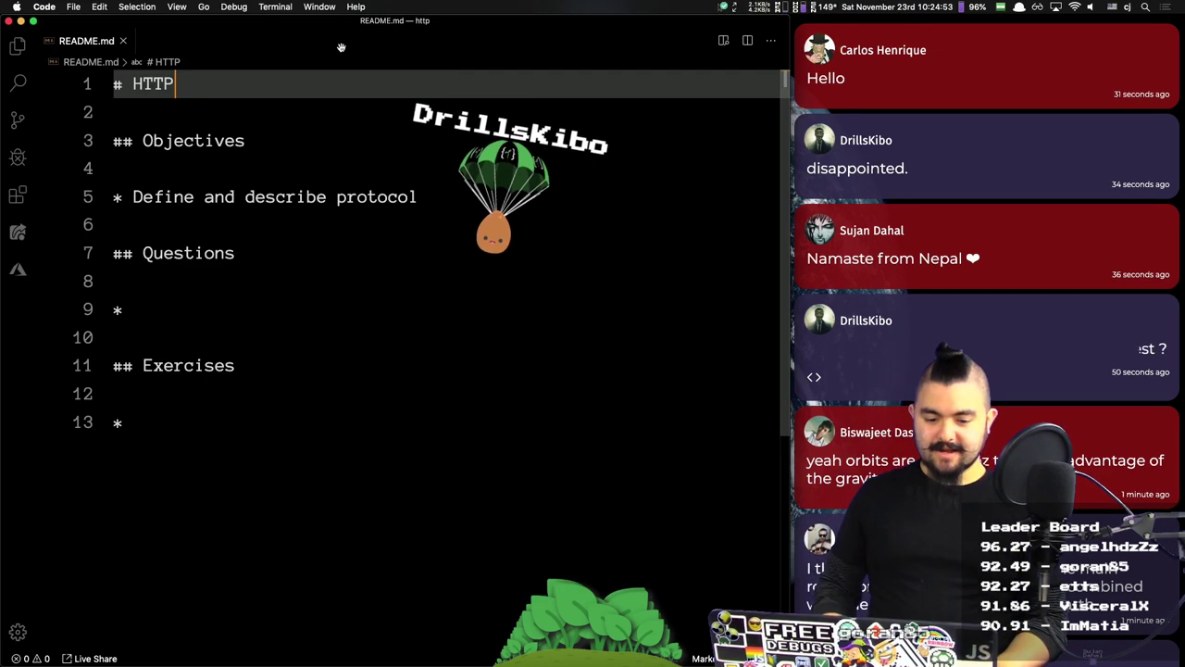
key("super+Down")
key("Return")
key("Return")
type("## Resour")
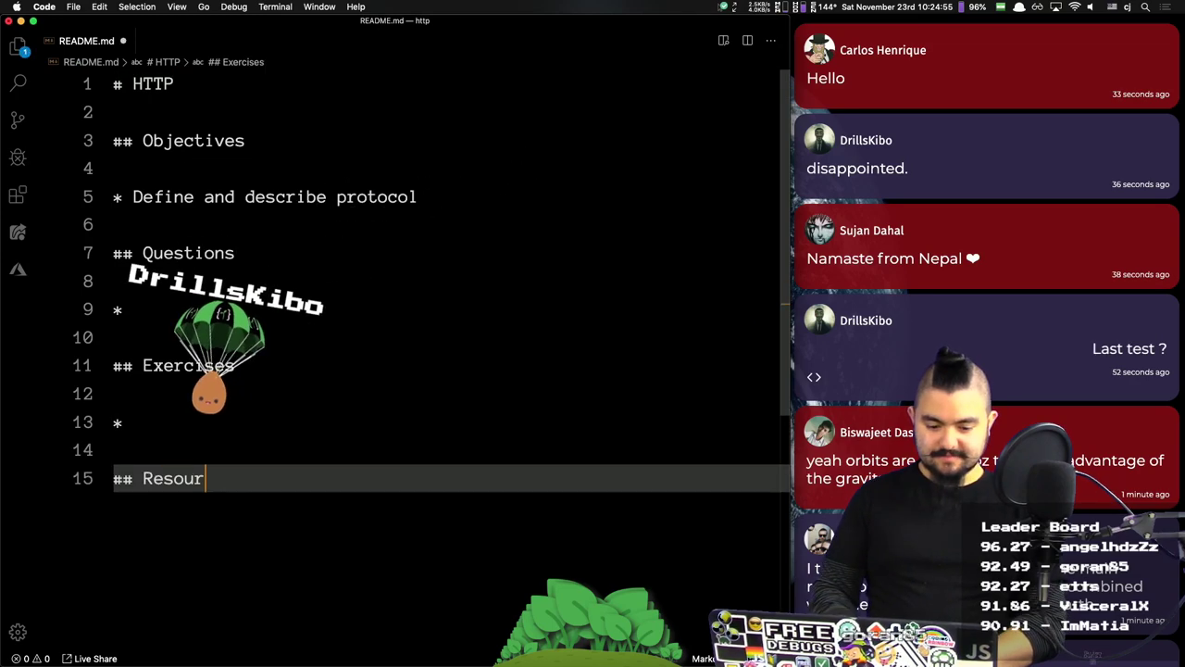
type("ces")
key("Return")
key("Return")
type("*")
type("https://en.wikipedia.org/wiki/Hypertext_Transfer_Protocol")
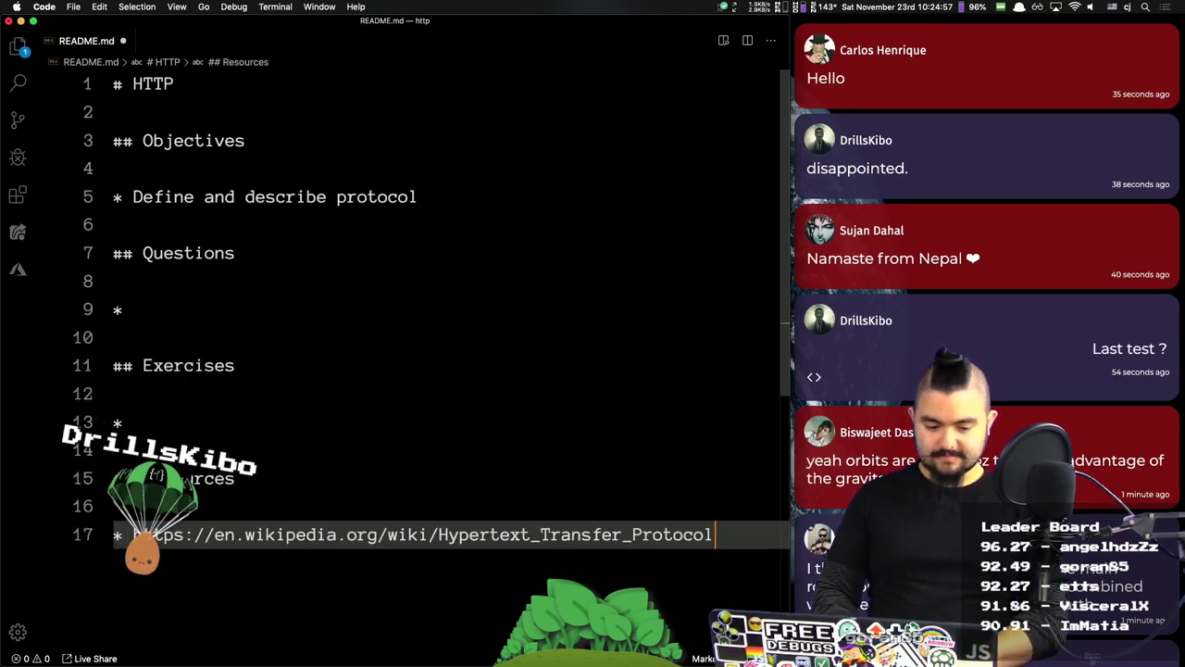
Step: Select the word Hypertext in the Wikipedia HTTP article title
key("super+Tab")
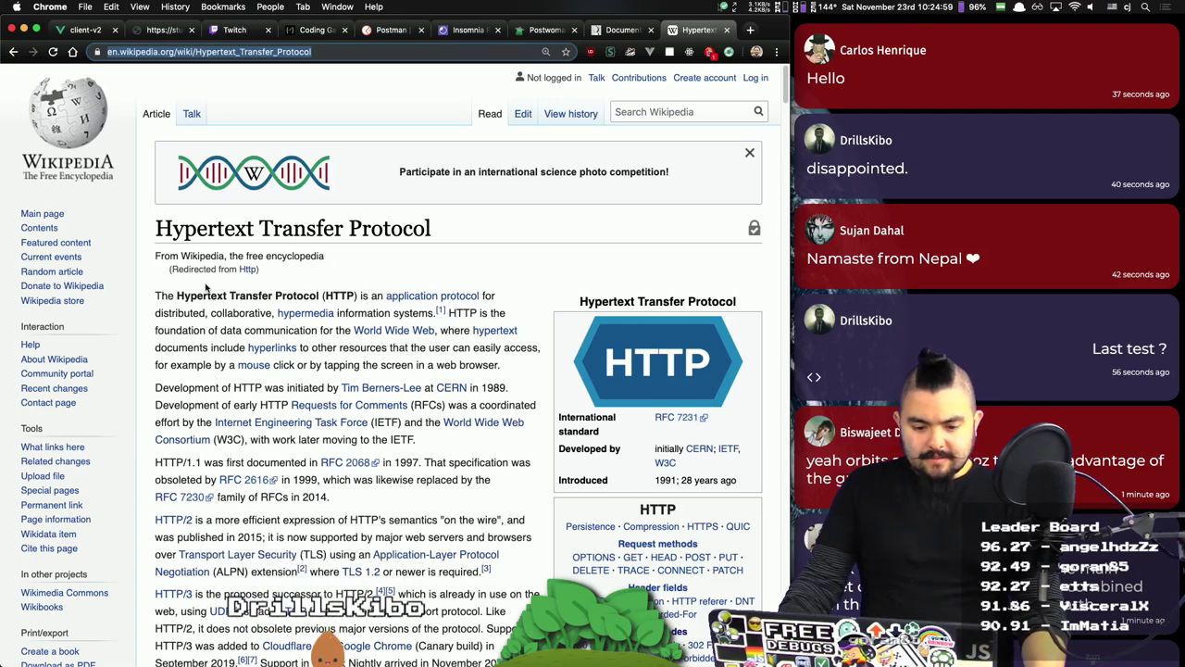
scroll(208, 288, "down", 2)
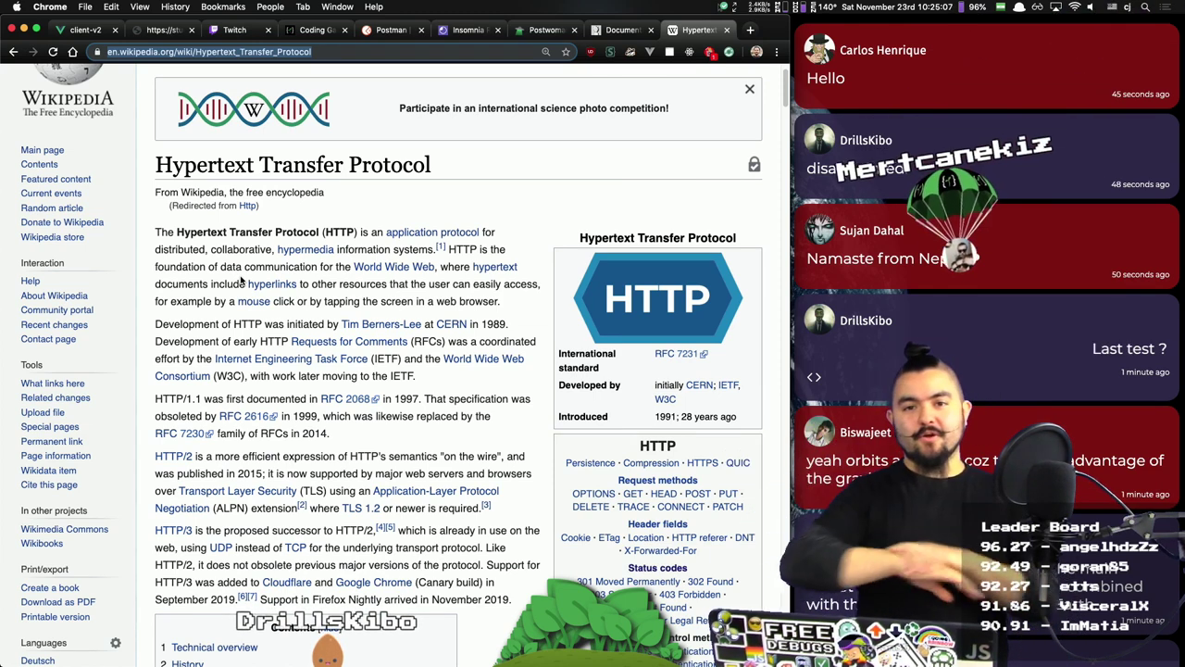
triple_click(268, 162)
double_click(176, 164)
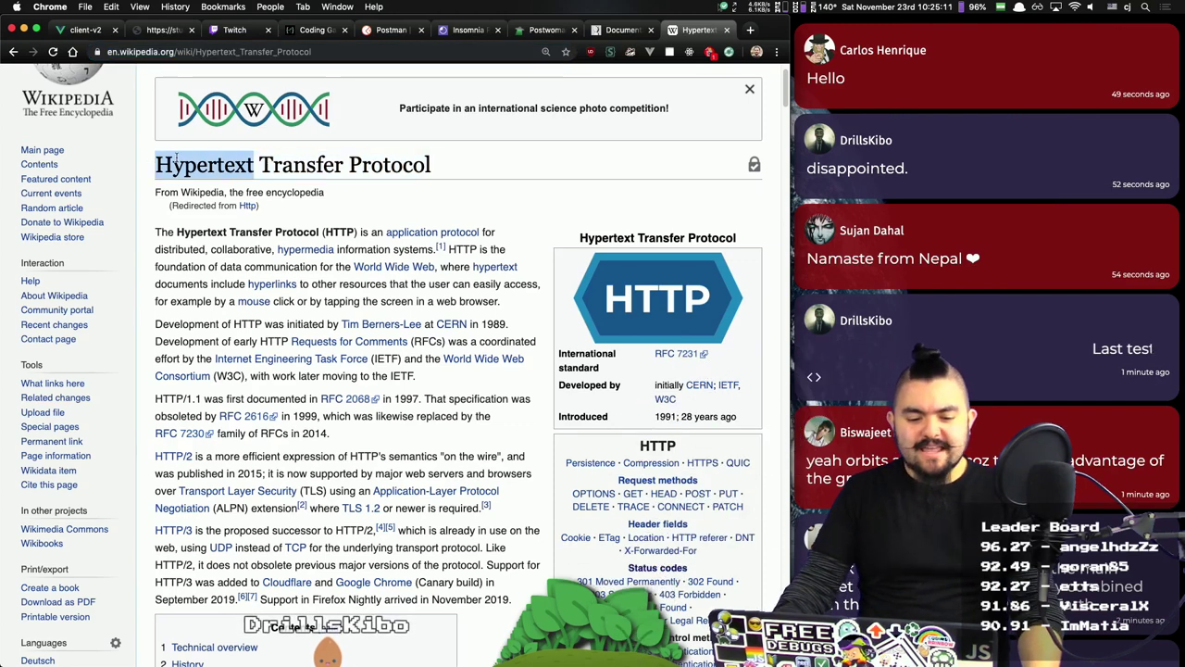
Step: Add the objective '* Define and describe Hypertext' above the Protocol objective
key("super+Tab")
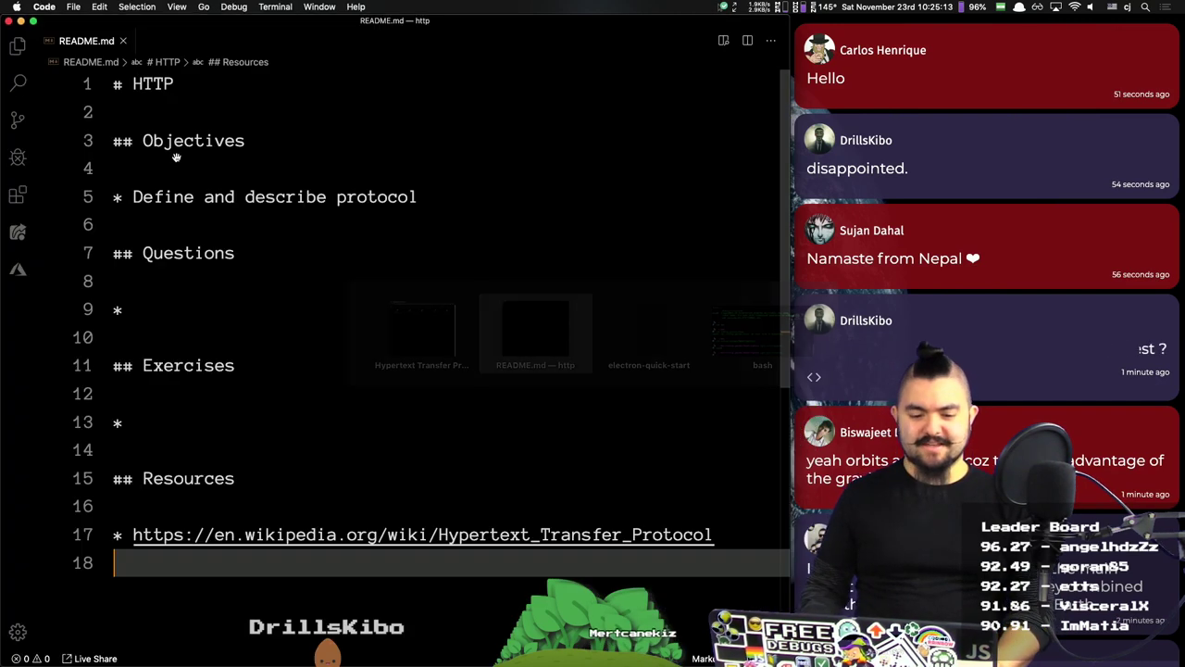
key("super+Up")
key("Down")
key("Down")
key("Down")
key("Down")
key("Return")
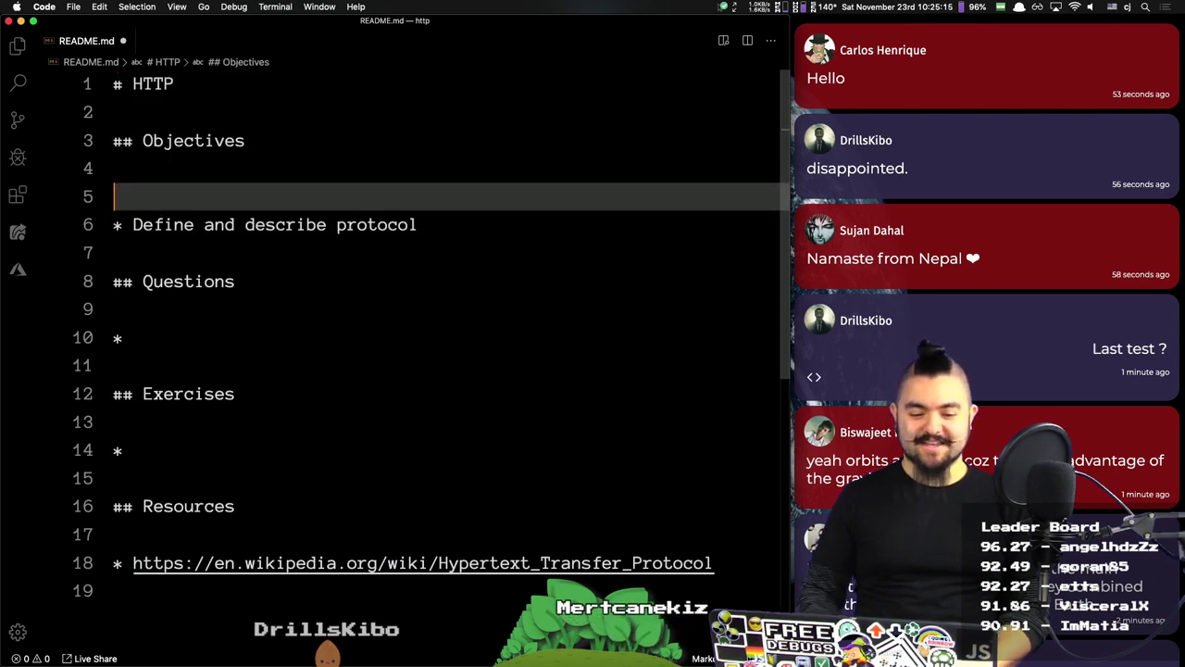
type("* Define and ")
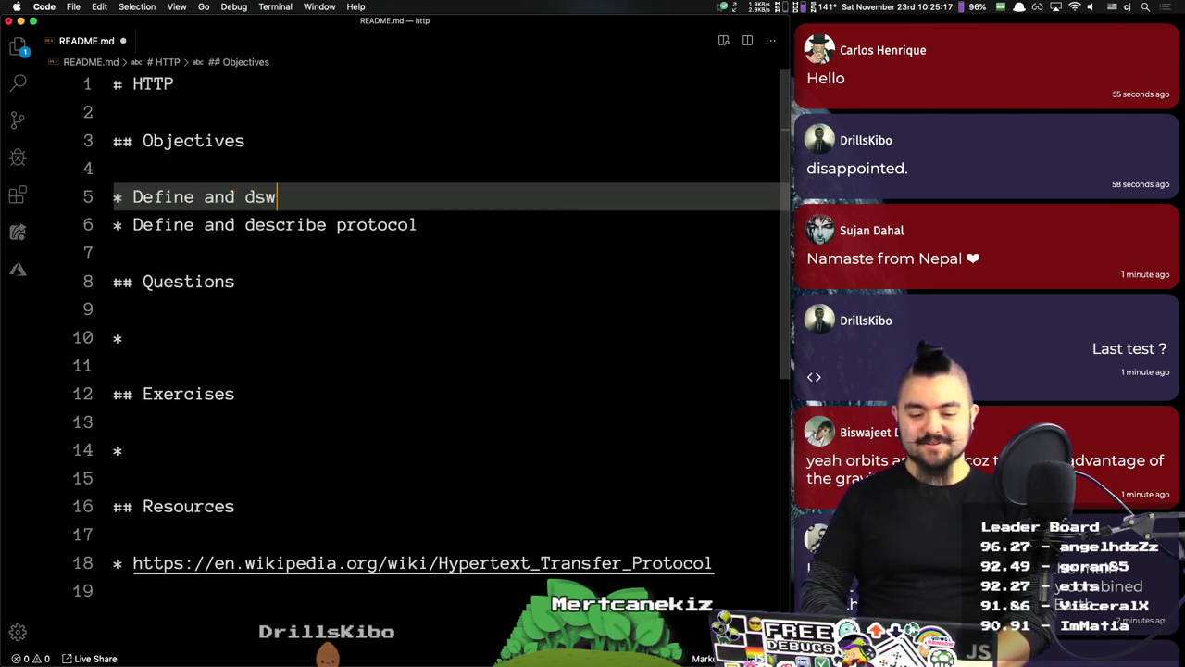
type("des")
key("BackSpace")
type("esc")
key("BackSpace")
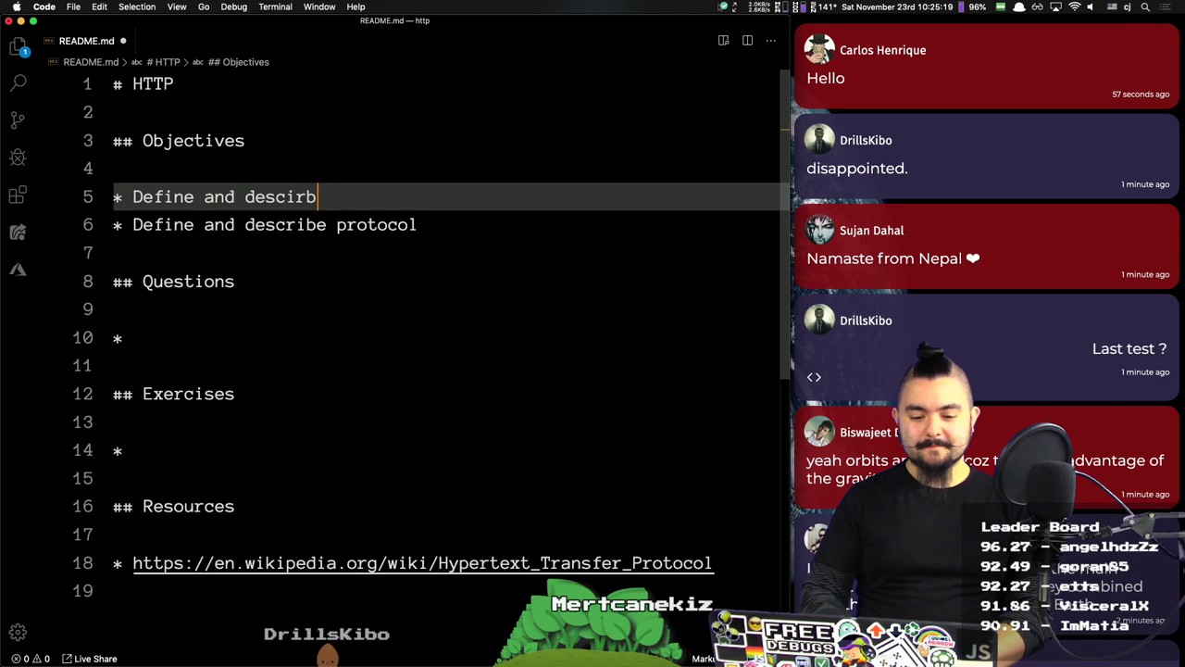
key("BackSpace")
key("BackSpace")
type("be Hypertext")
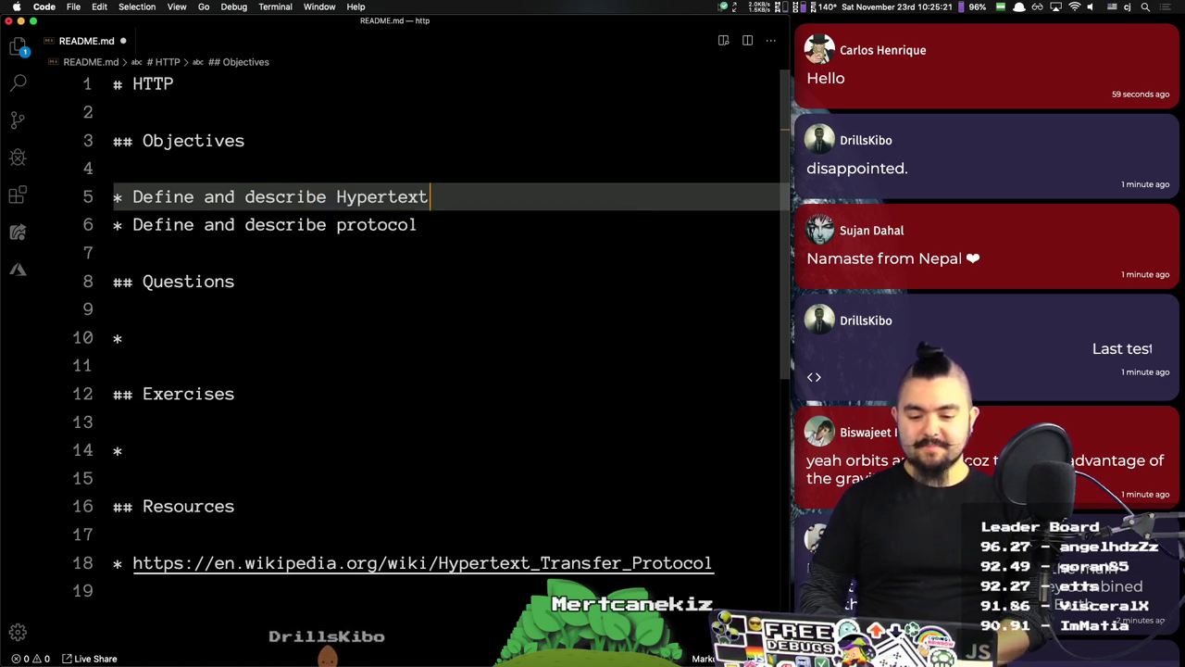
Step: Add a third objective '* Define and describe HTTP' below Protocol, followed by a blank line
key("super+Tab")
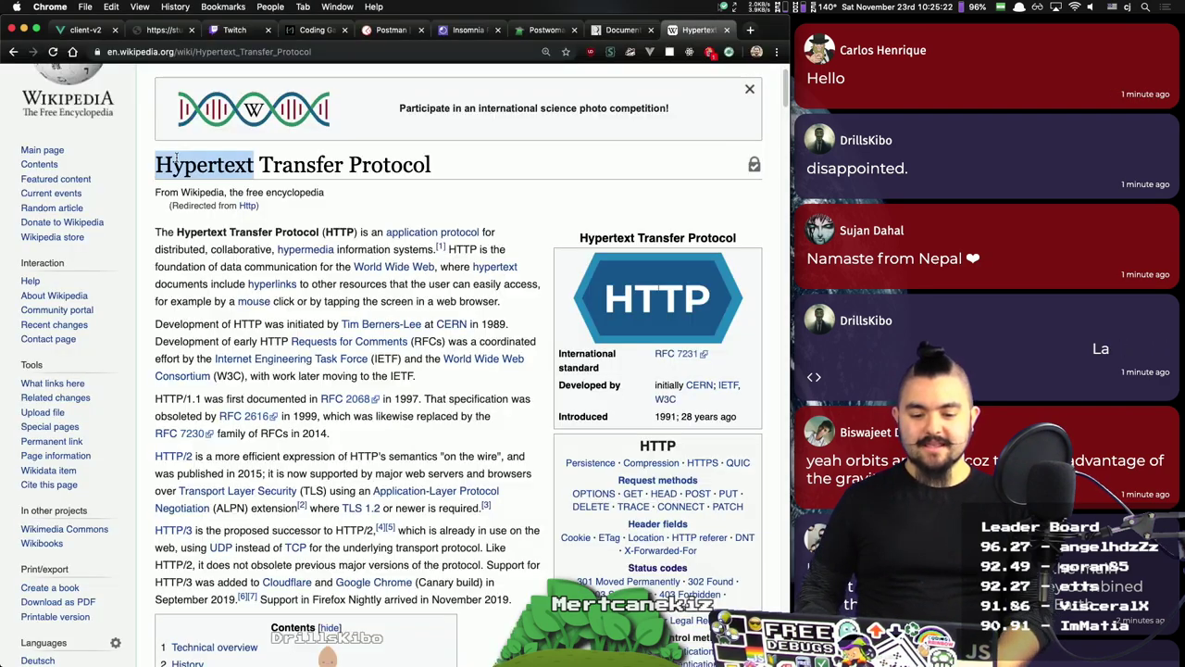
triple_click(302, 172)
left_click(302, 170)
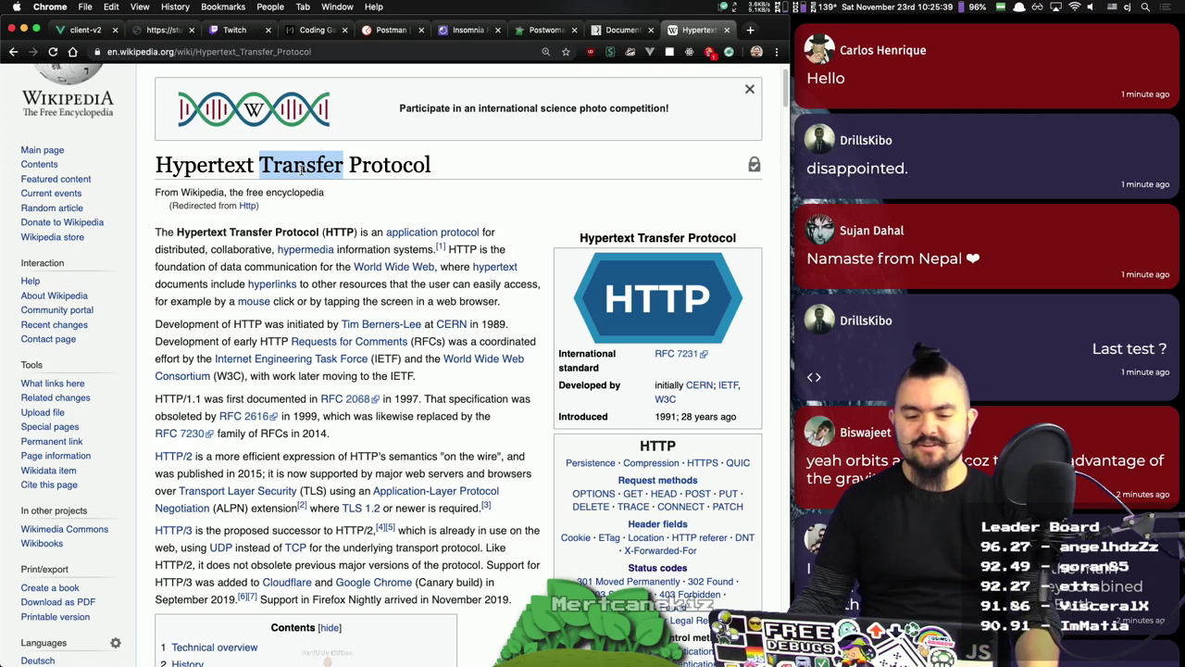
double_click(412, 171)
key("super+Tab")
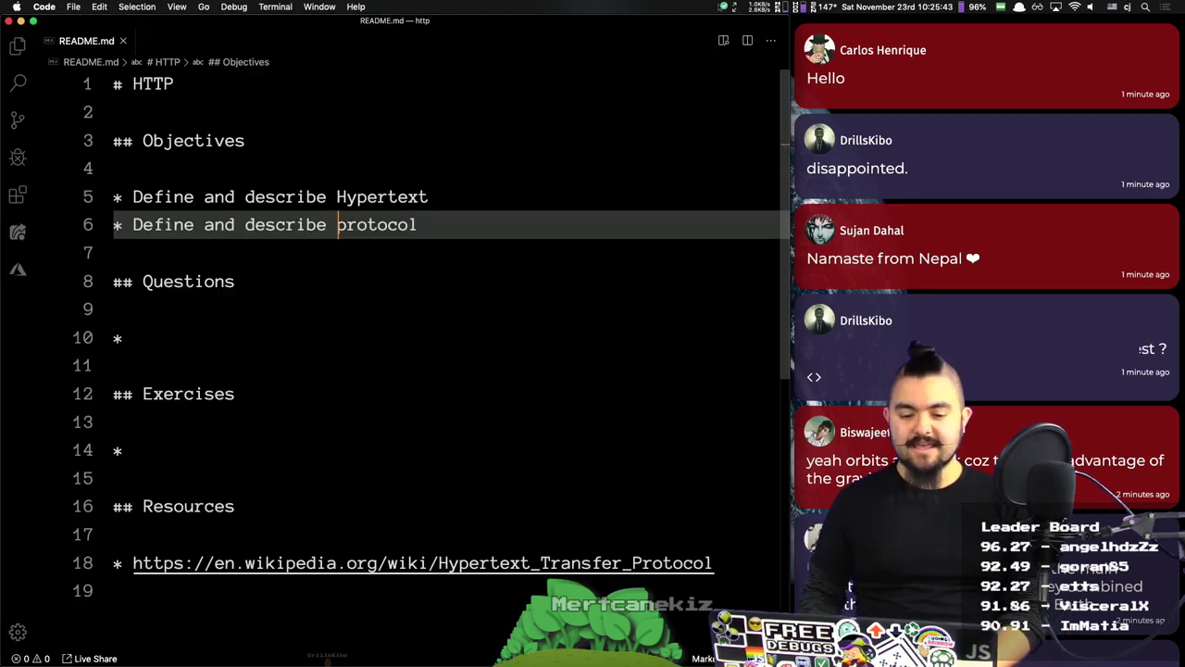
key("Return")
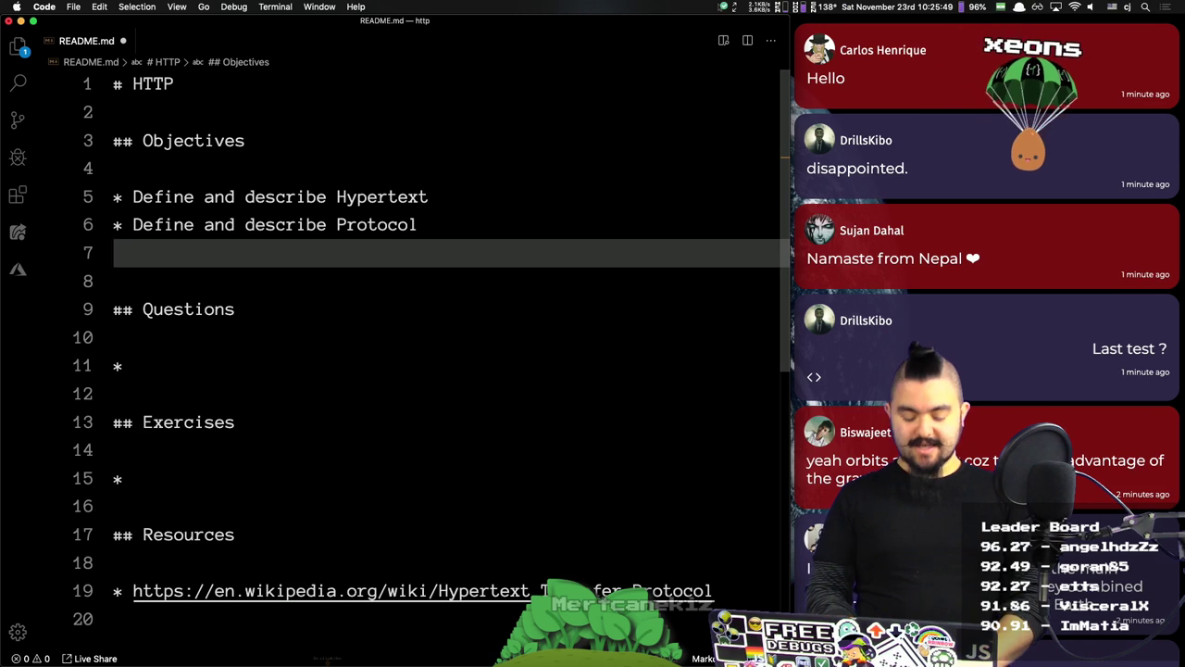
type("* ")
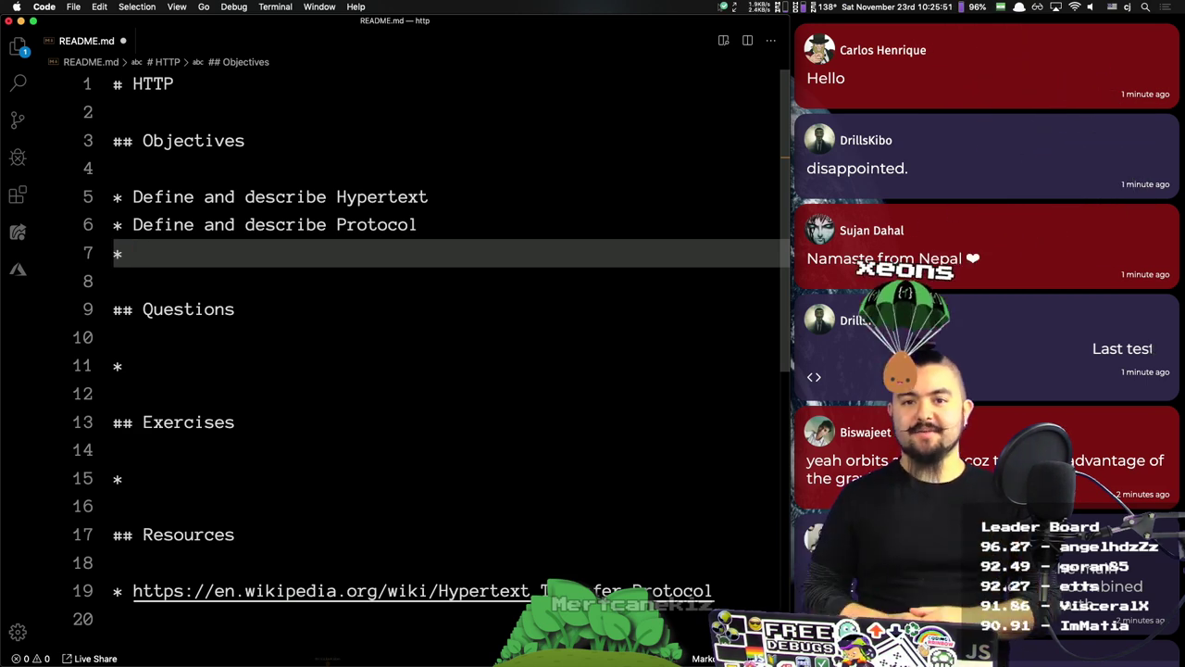
type("Define an")
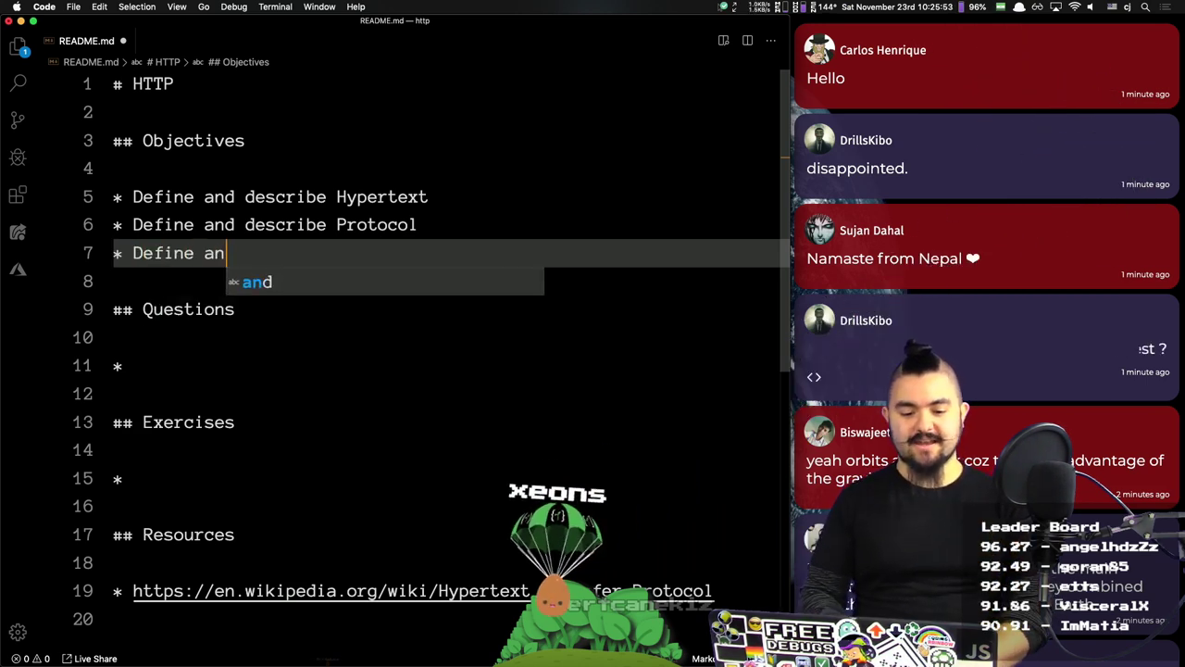
type("d describe")
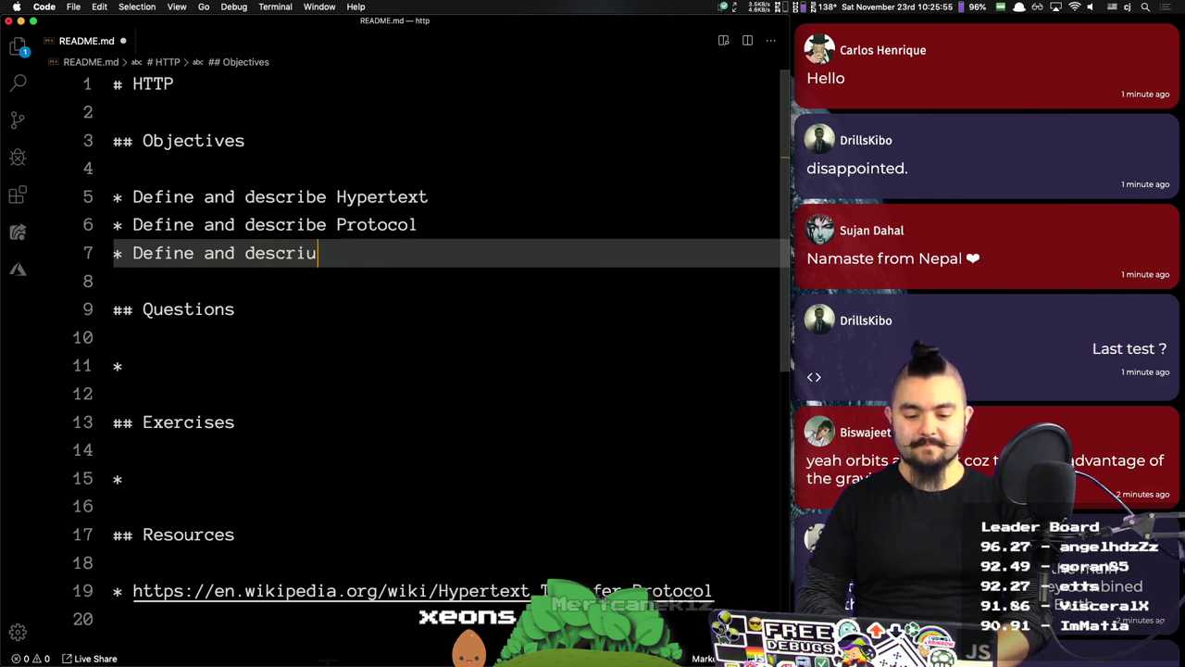
type(" HTTP")
key("Escape")
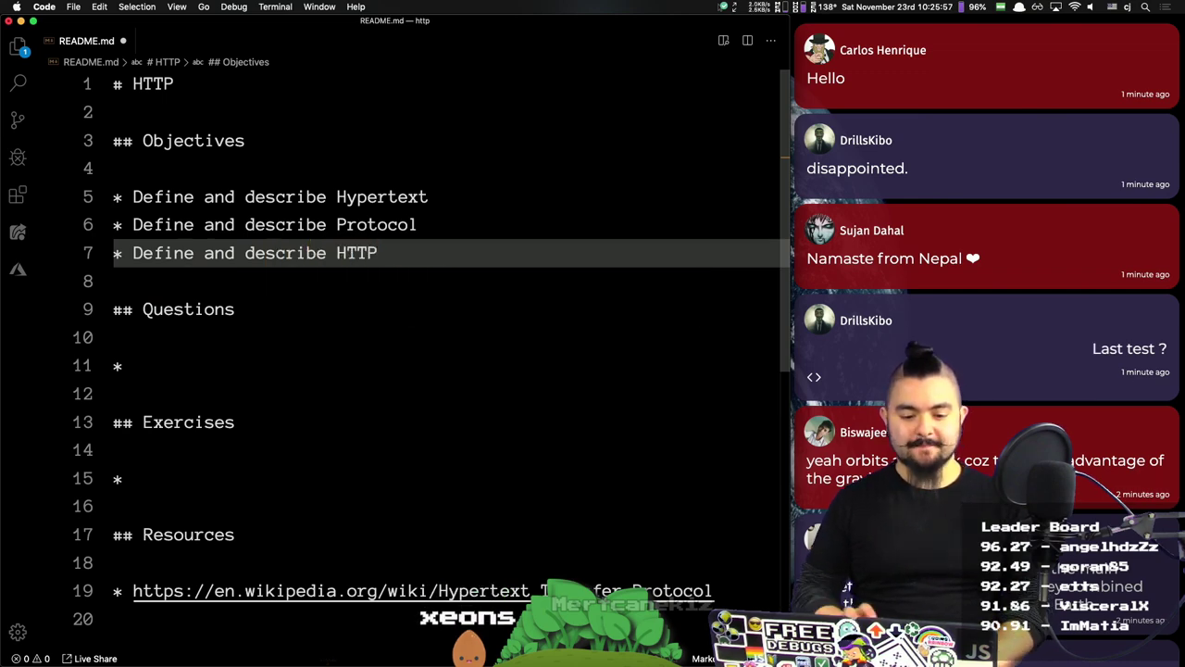
key("Return")
key("Up")
key("Down")
key("super+Tab")
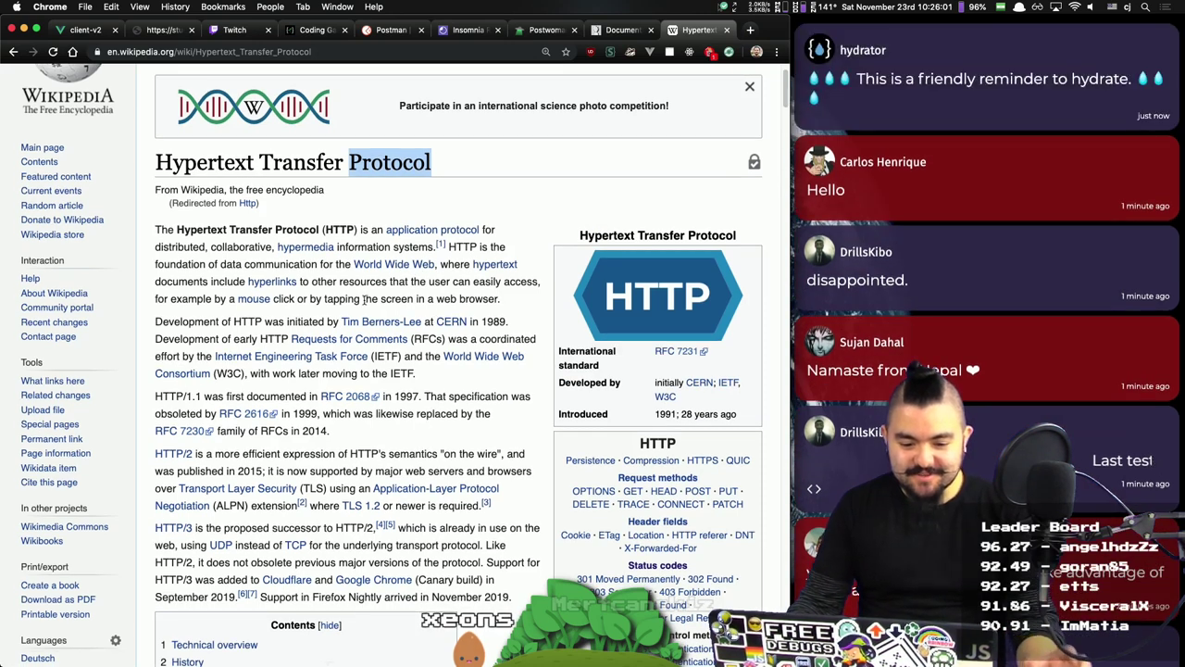
Step: Open the Hypertext and application protocol Wikipedia articles in background tabs and view Hypertext
key("super+Tab")
key("super+Tab")
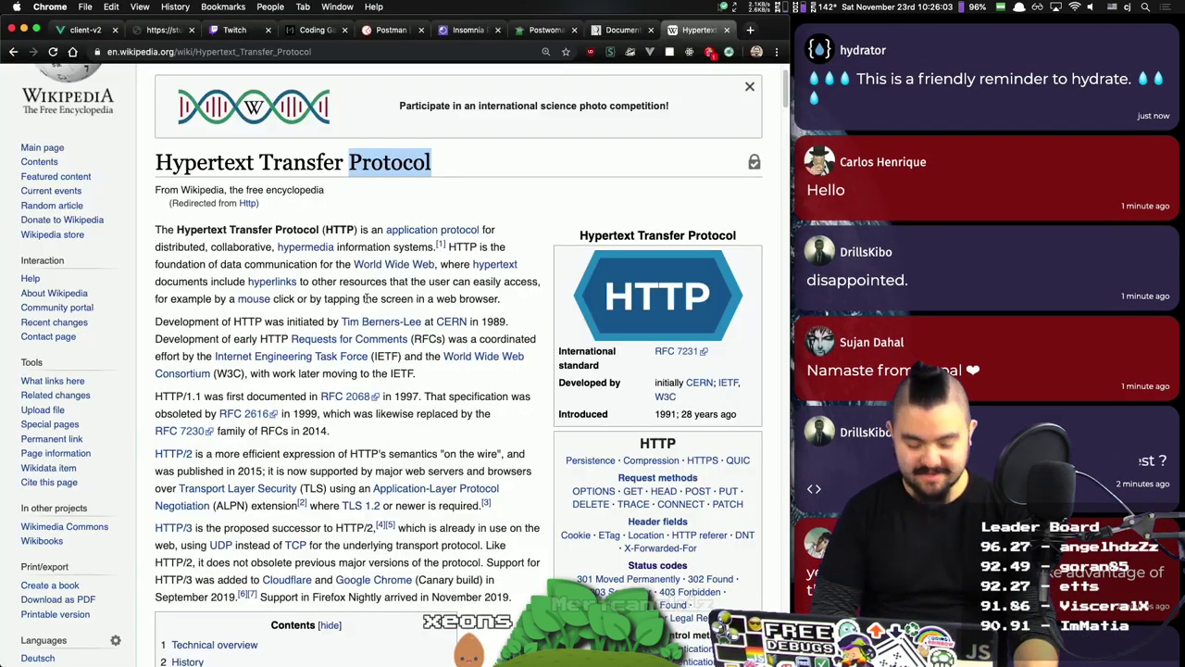
left_click(478, 265, "super")
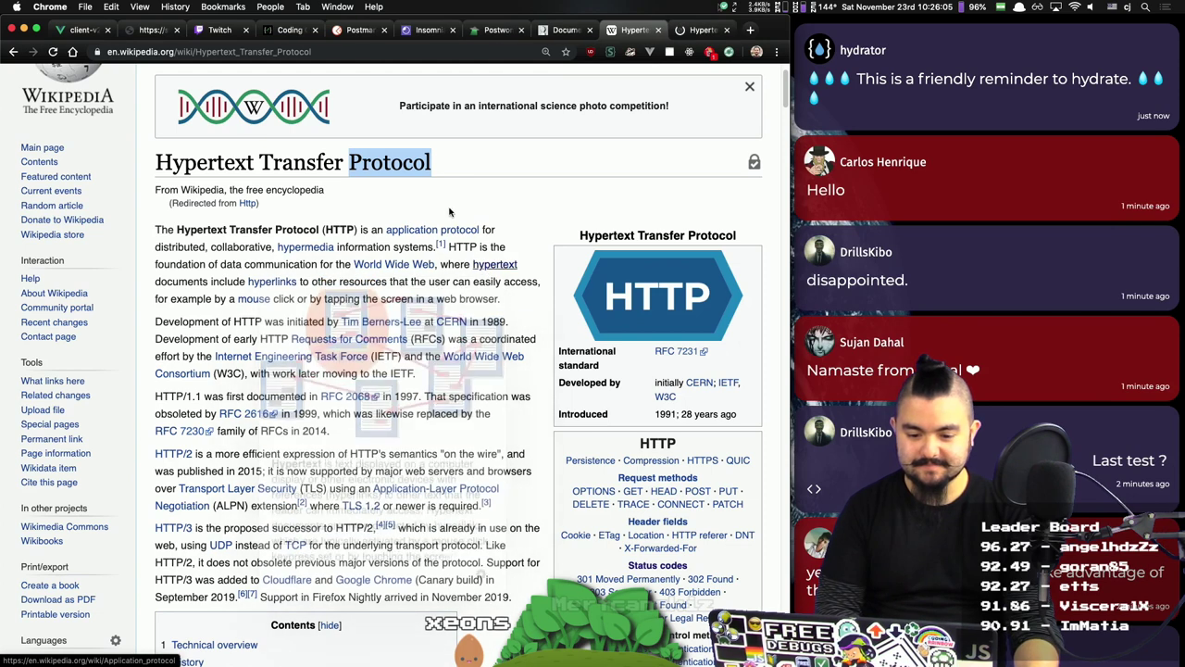
mouse_move(453, 237)
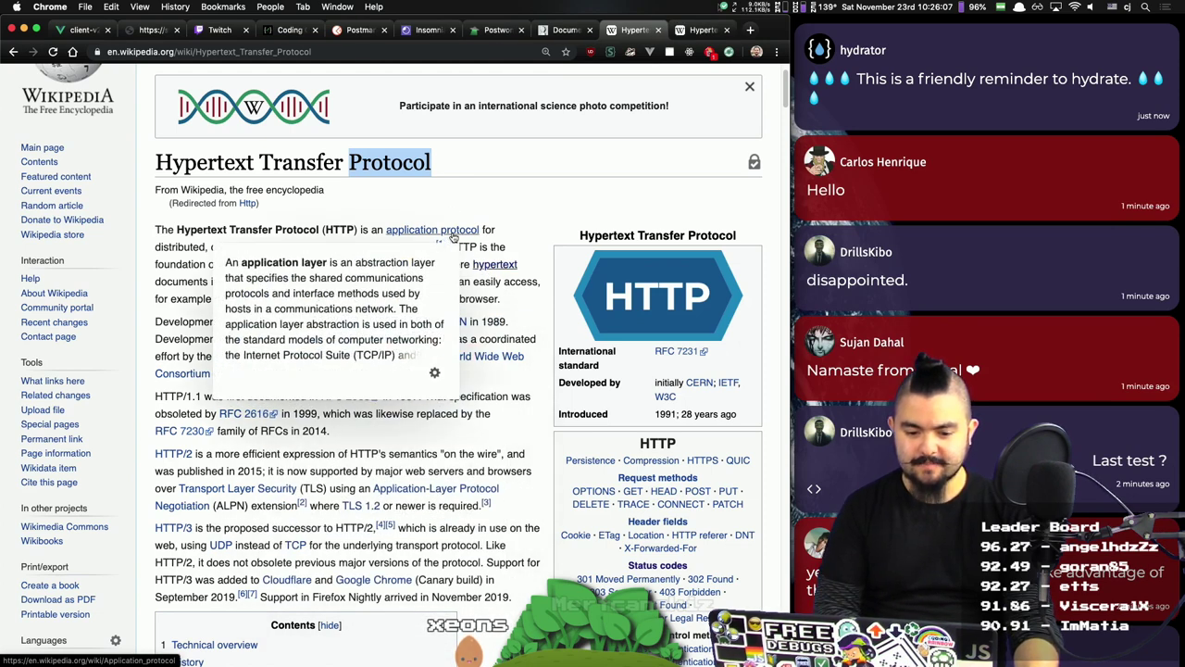
left_click(453, 237, "super")
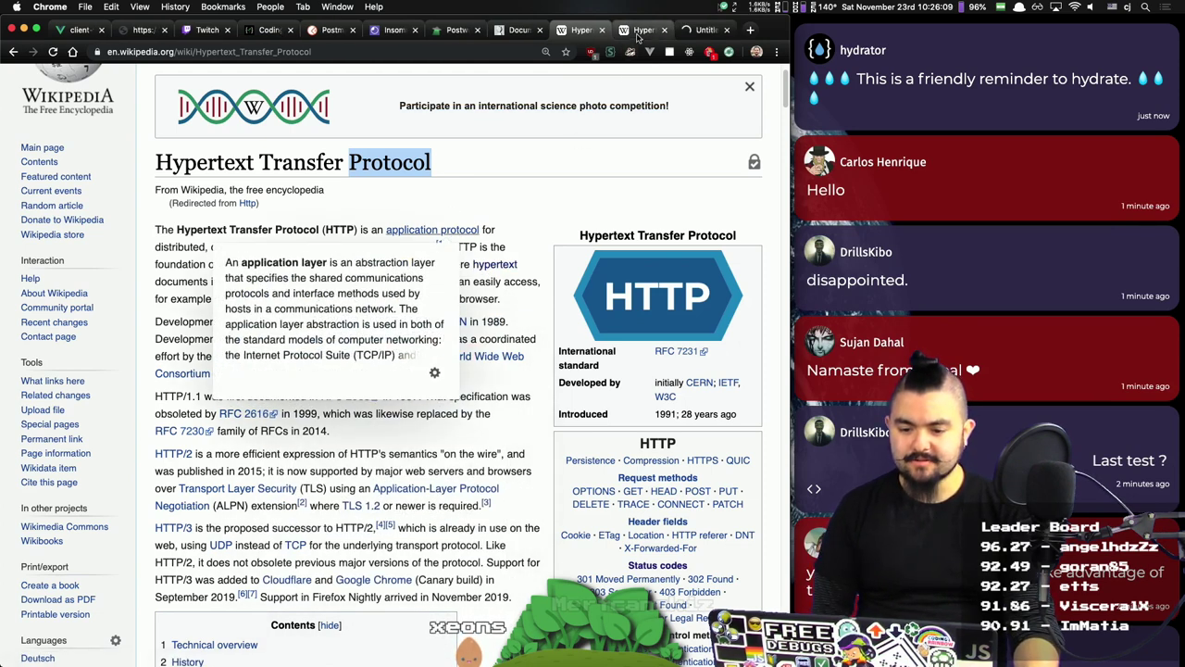
left_click(638, 33)
scroll(401, 389, "down", 2)
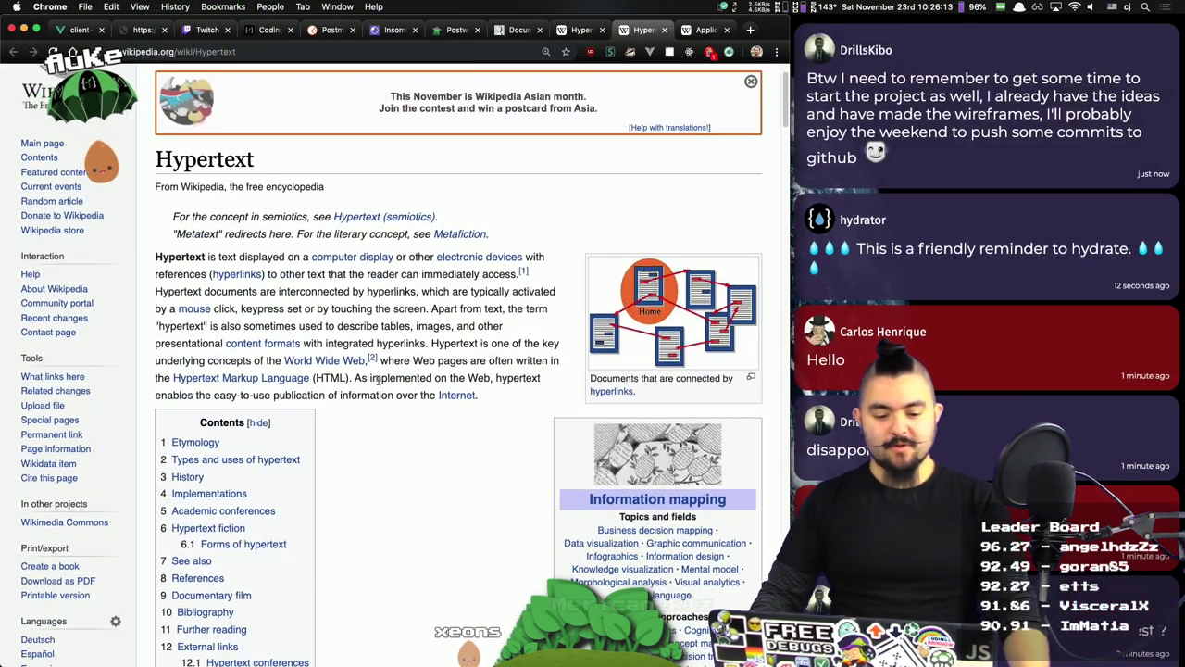
scroll(441, 416, "up", 2)
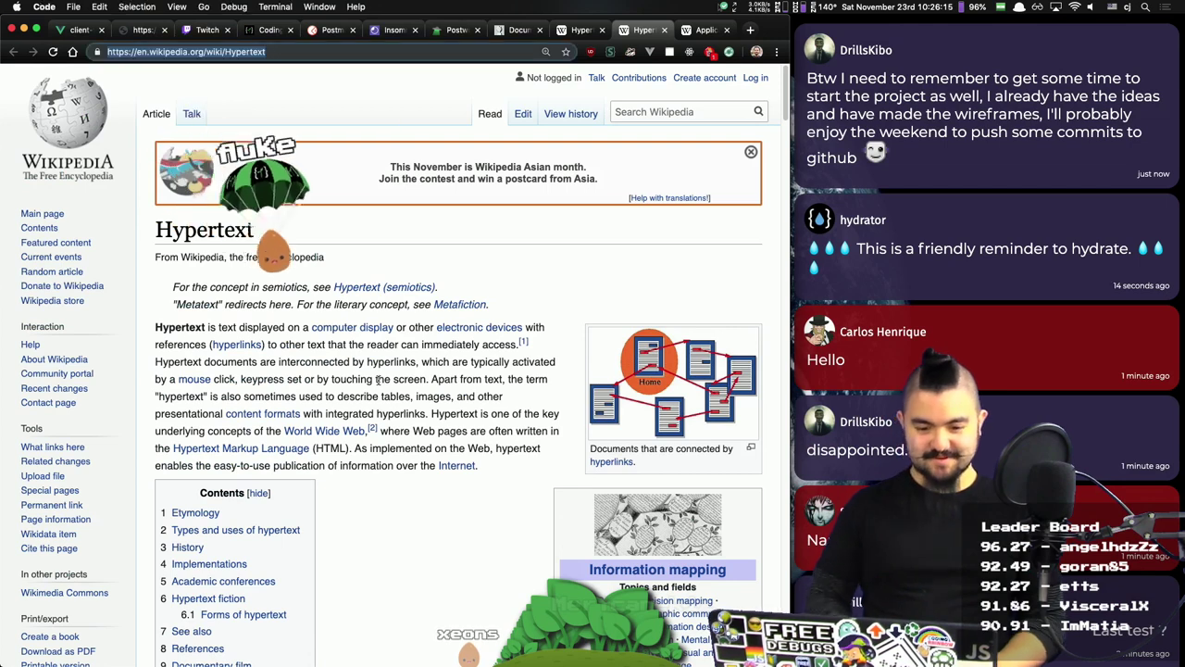
Step: Add a README Resources bullet with the Hypertext Wikipedia link above the HTTP link
key("super+Tab")
key("Return")
key("Up")
type("*")
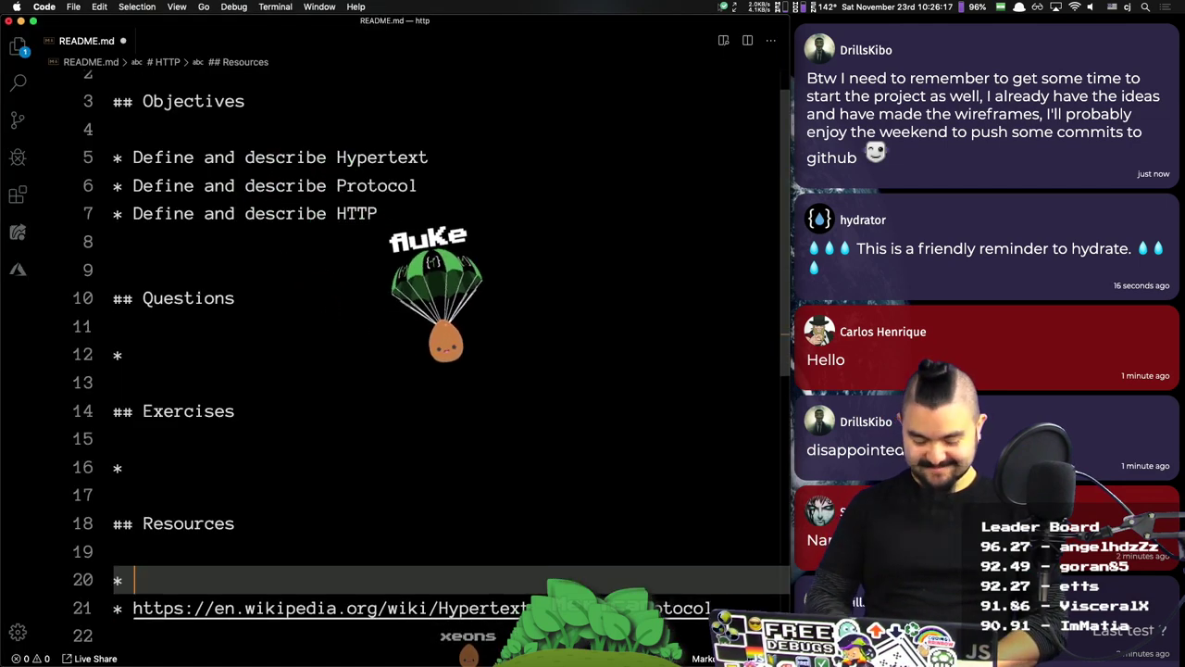
type("https://en.wikipedia.org/wiki/Hypertext")
Step: Look over the Application layer article in the browser
key("super+Tab")
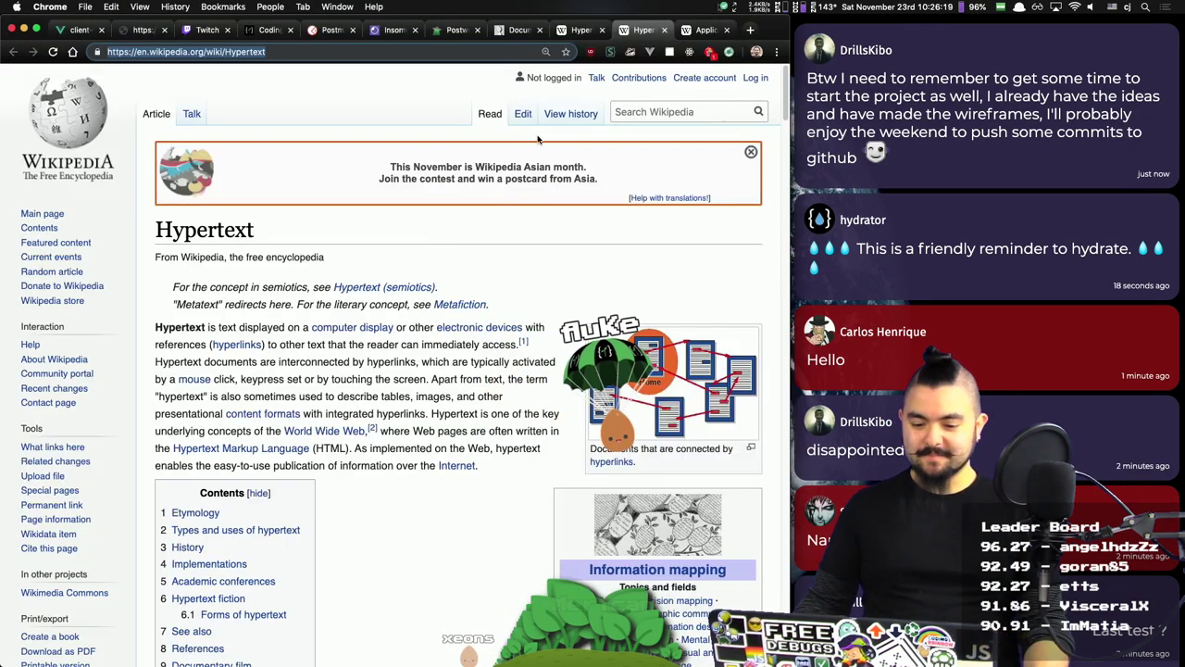
key("ctrl+Tab")
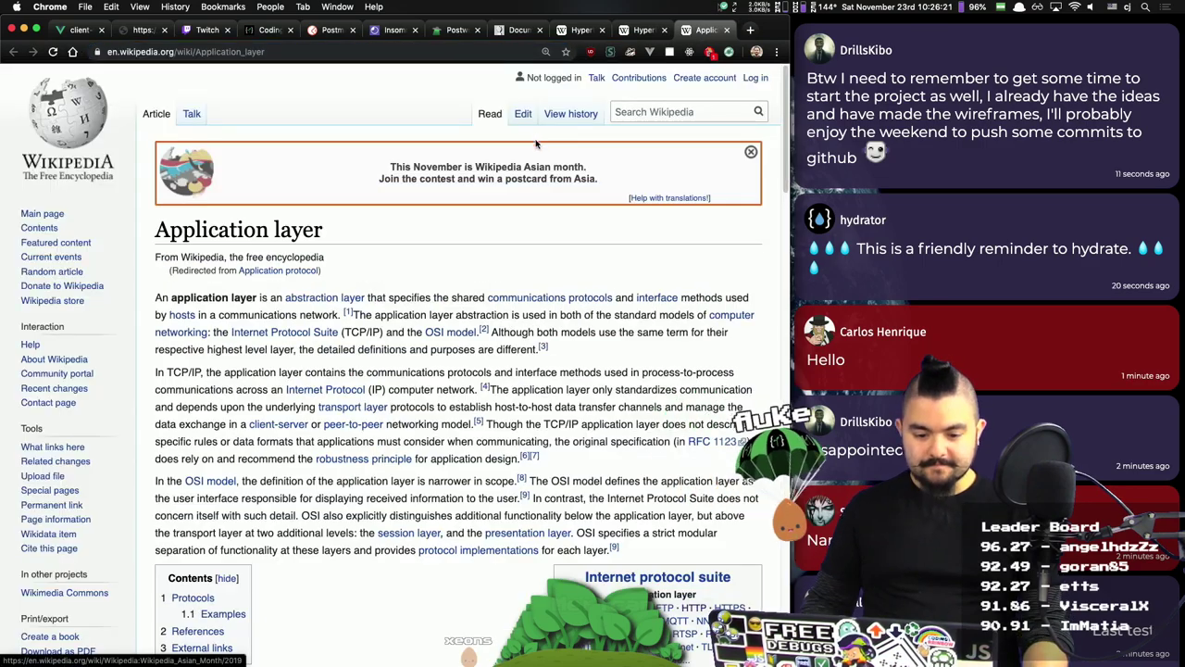
scroll(468, 262, "down", 8)
scroll(468, 262, "down", 1)
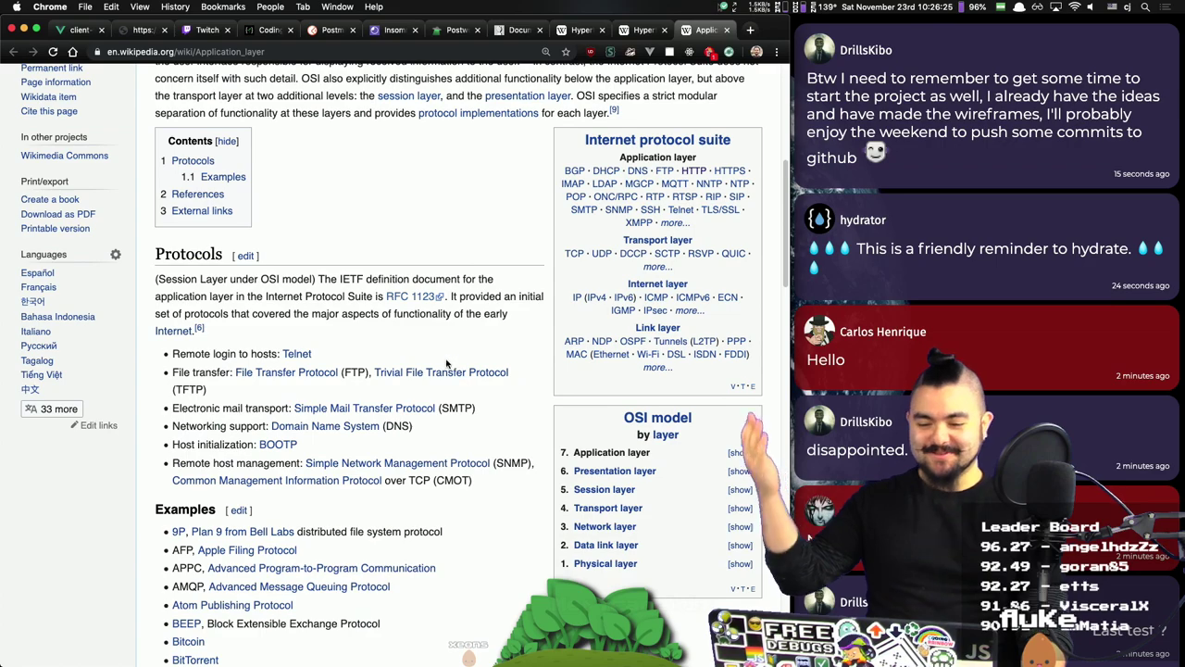
scroll(446, 364, "up", 1)
scroll(446, 365, "up", 8)
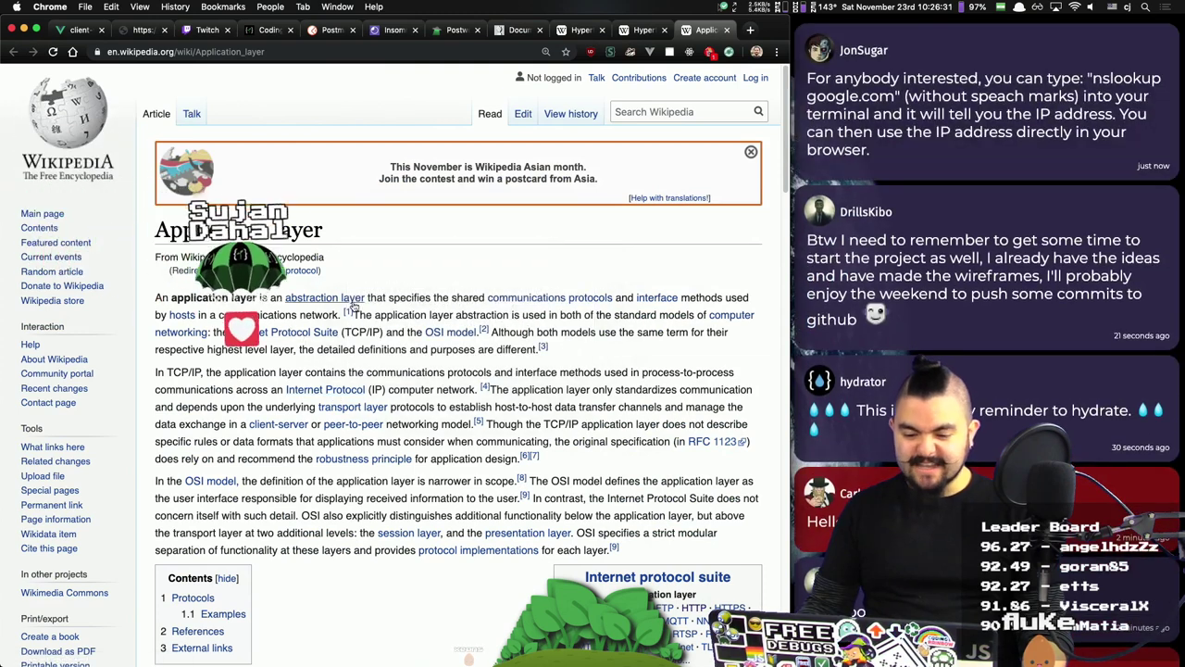
Step: Search Wikipedia with '!w protocol', open Communication protocol, and copy its URL
key("super+t")
type("!w proto")
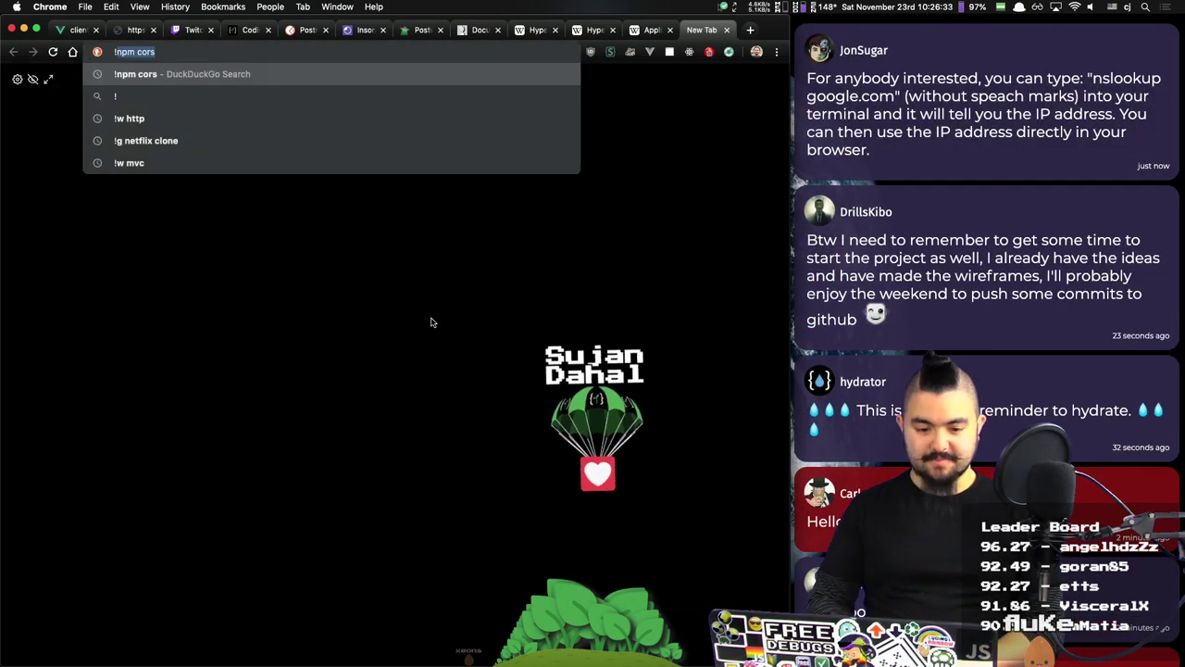
type("col")
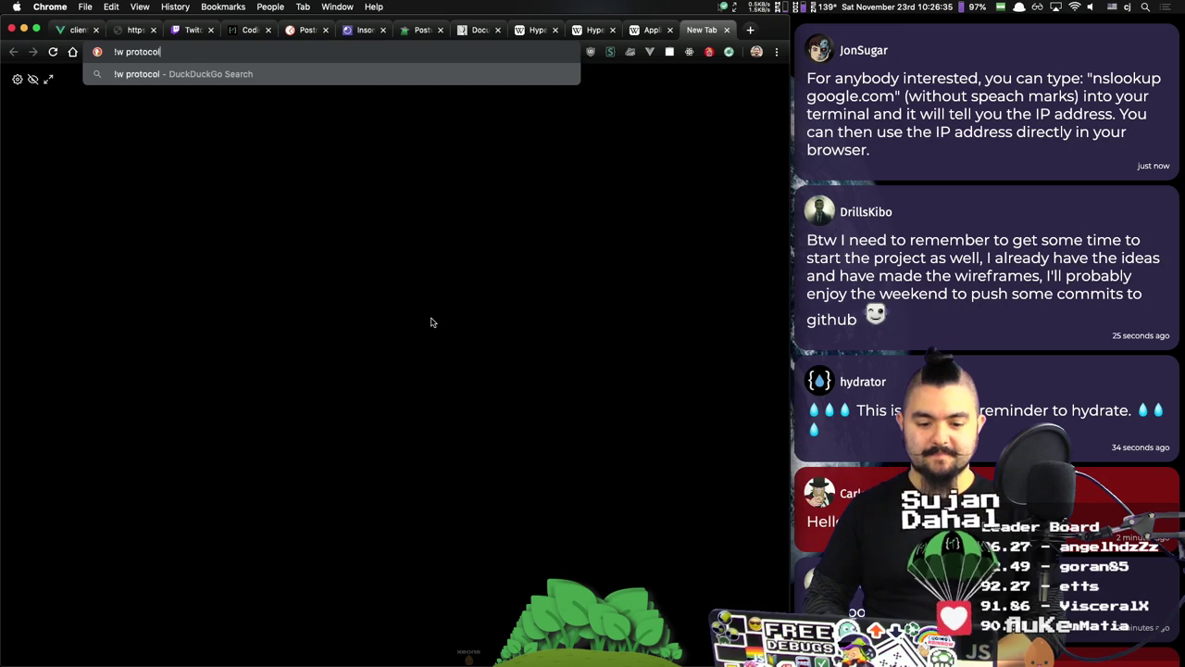
key("Return")
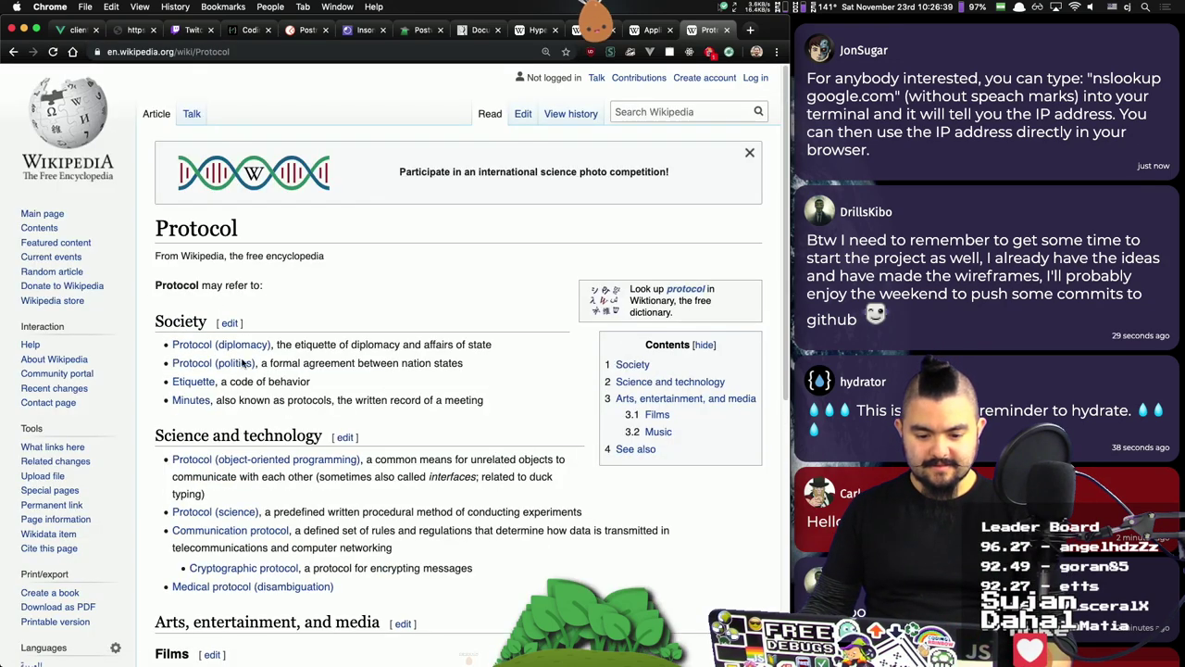
scroll(246, 367, "down", 2)
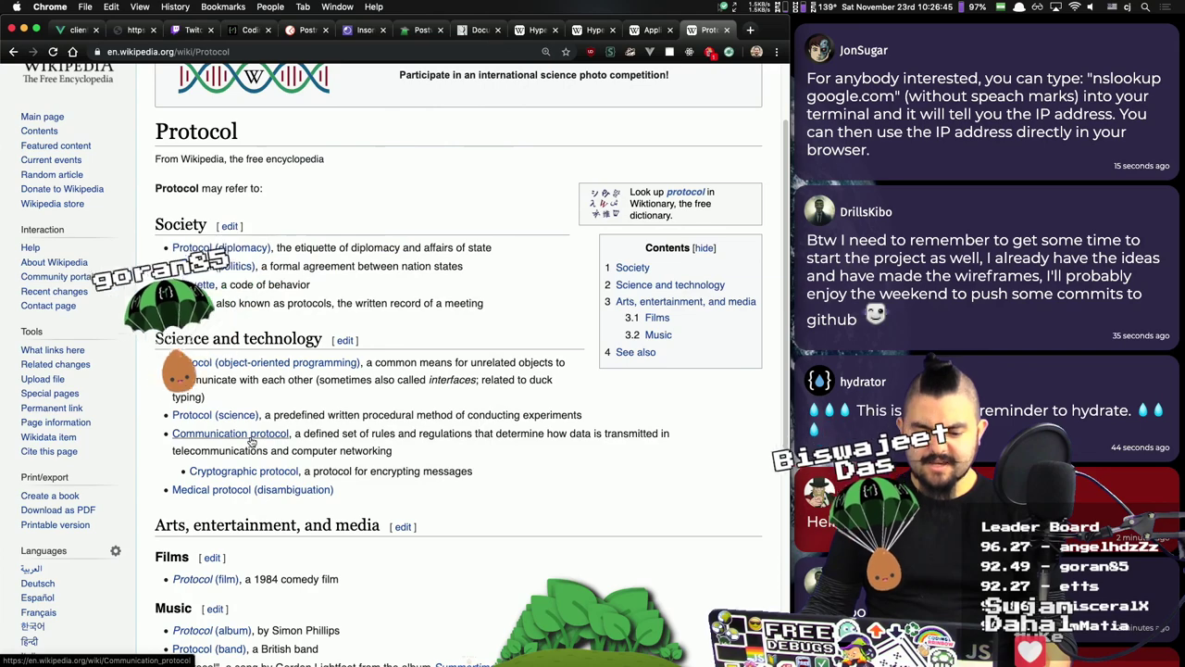
mouse_move(251, 442)
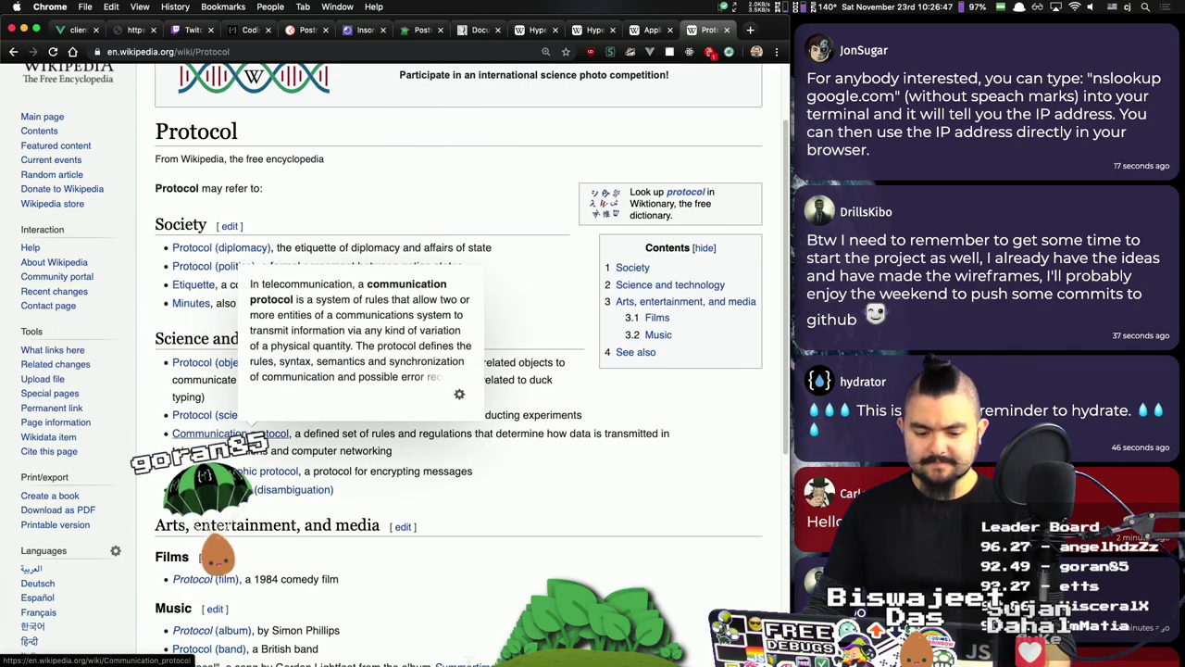
left_click(251, 436)
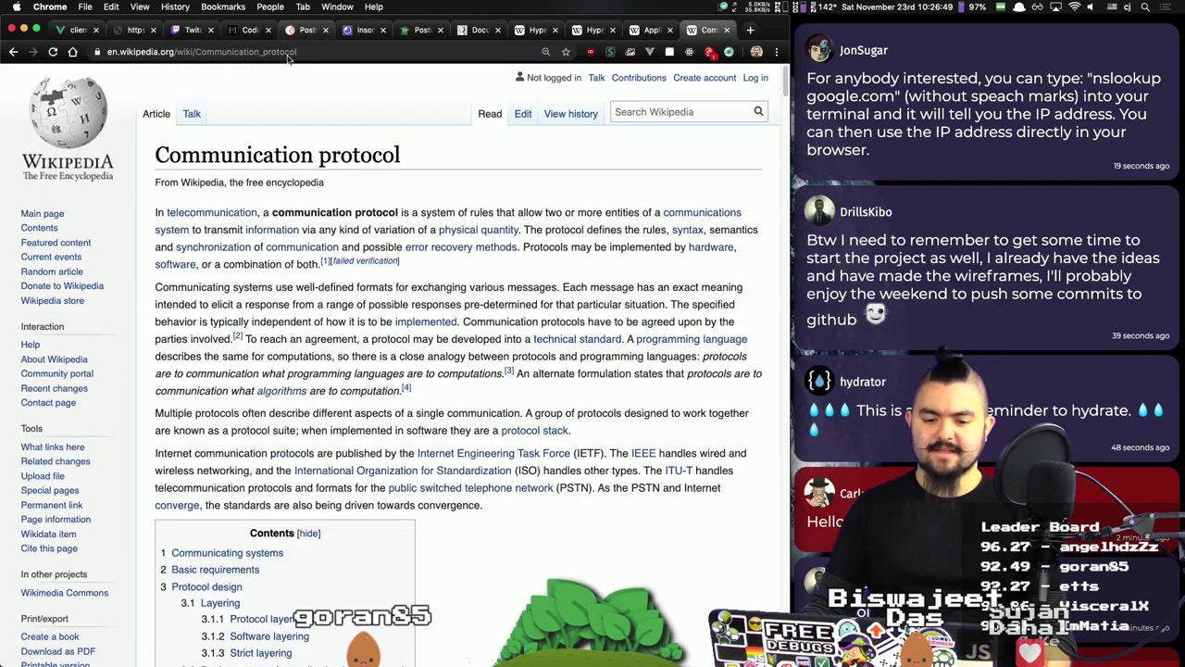
left_click(290, 53)
key("super+c")
key("super+Tab")
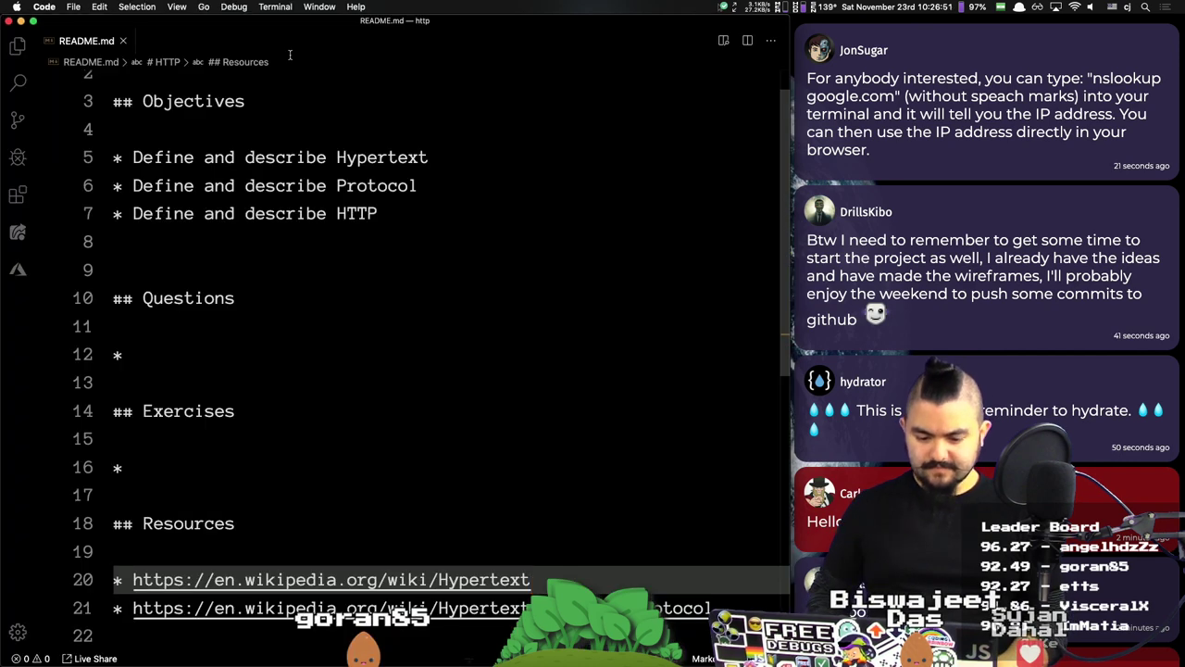
Step: Add a bullet with the Communication protocol Wikipedia link below the Hypertext link
key("Return")
type("*")
key("super+v")
key("super+Tab")
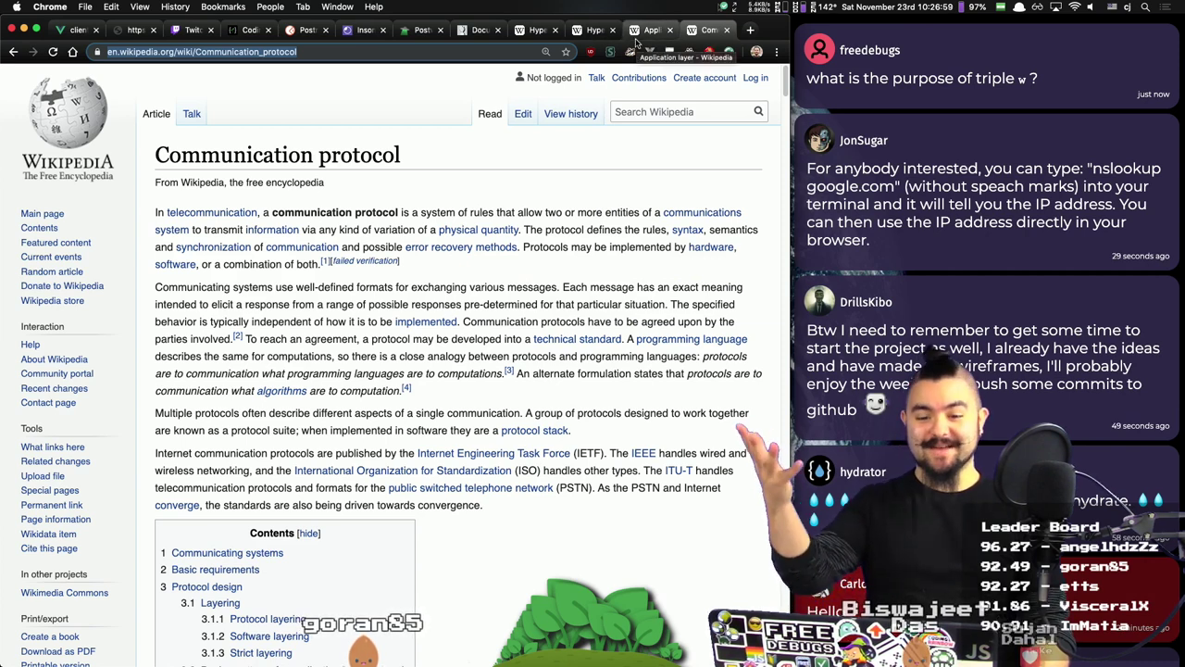
key("super+Tab")
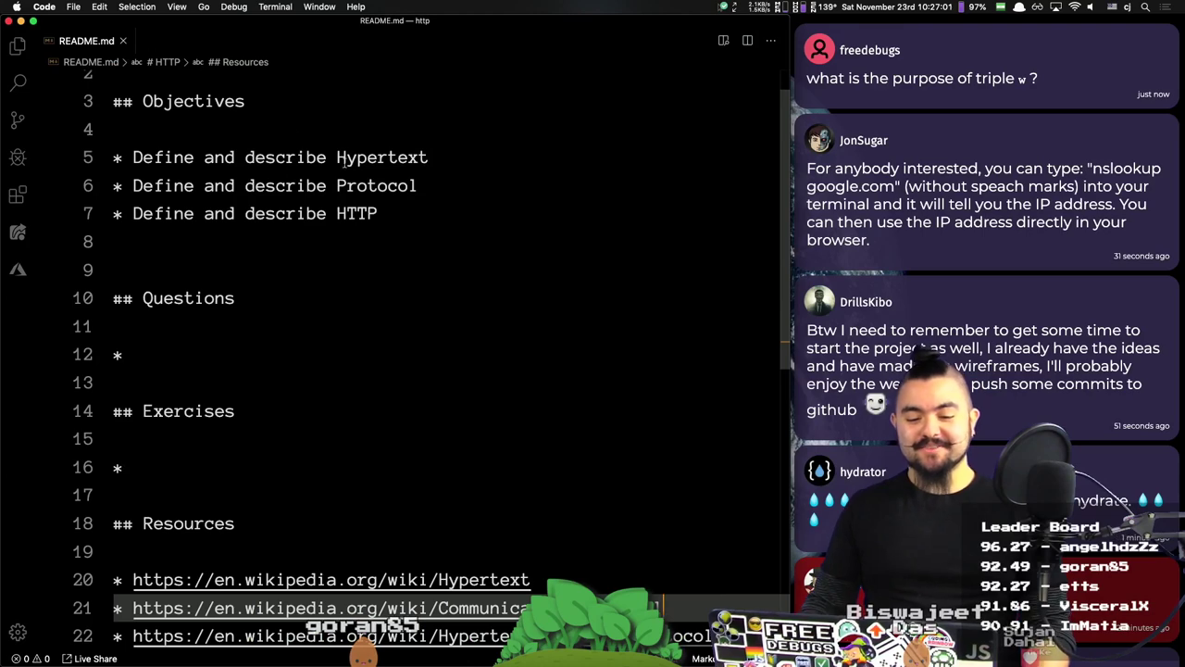
Step: Select the HTTP word in the title, then place the cursor at the Objectives heading
scroll(271, 121, "up", 1)
double_click(172, 84)
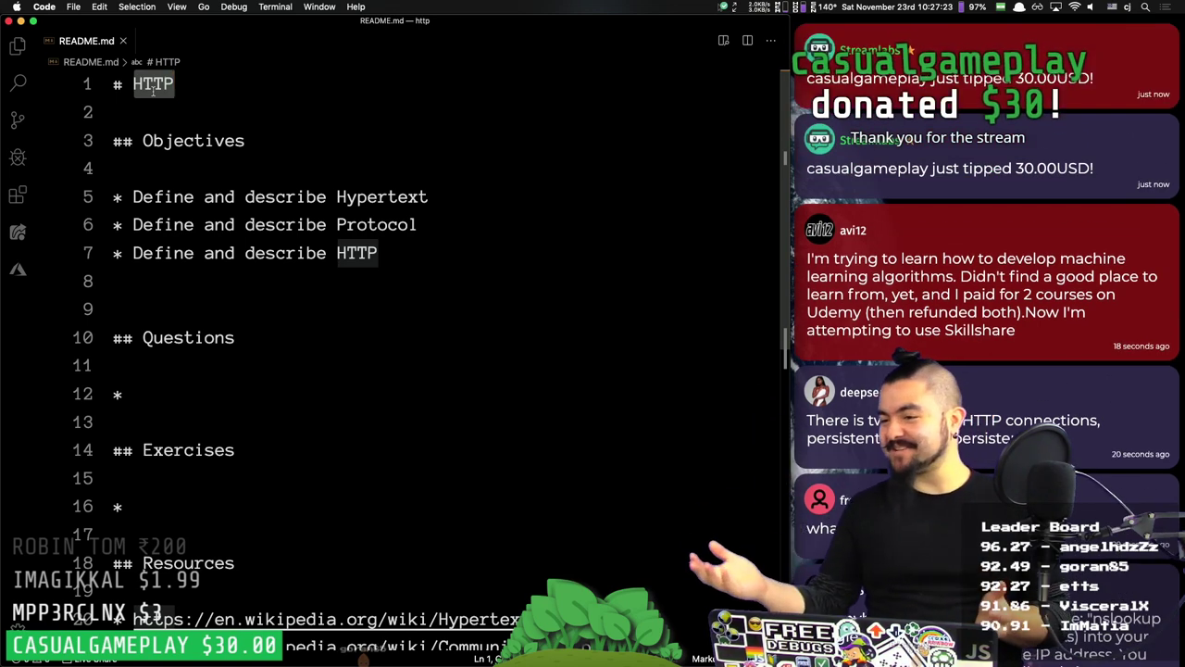
left_click(483, 146)
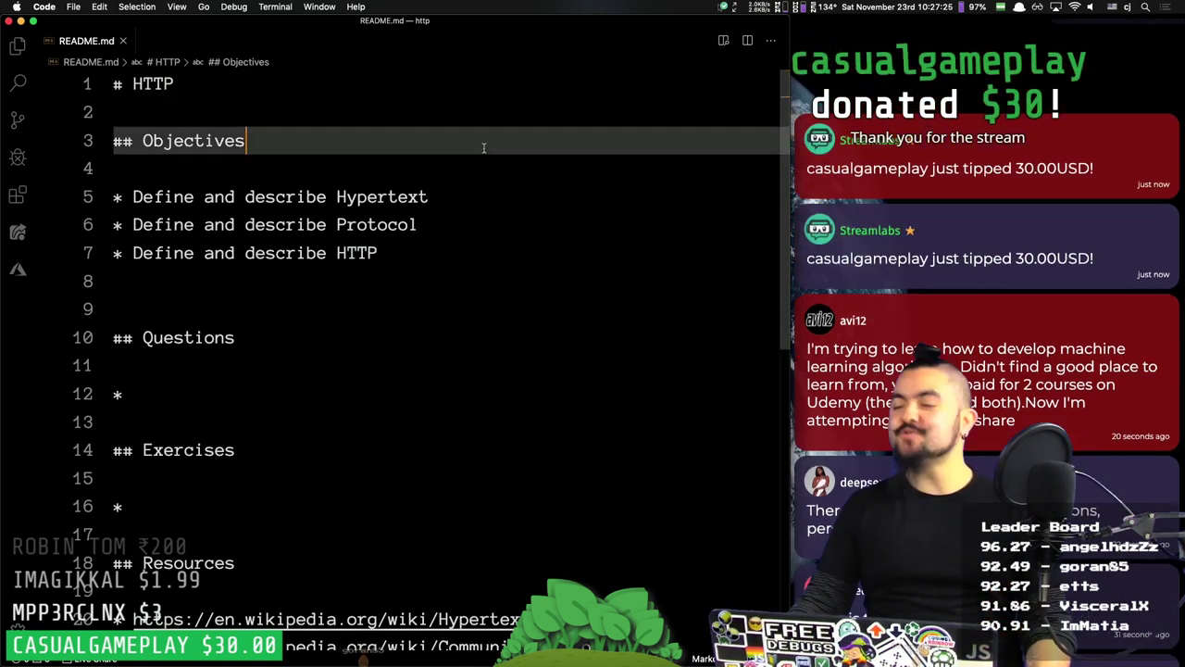
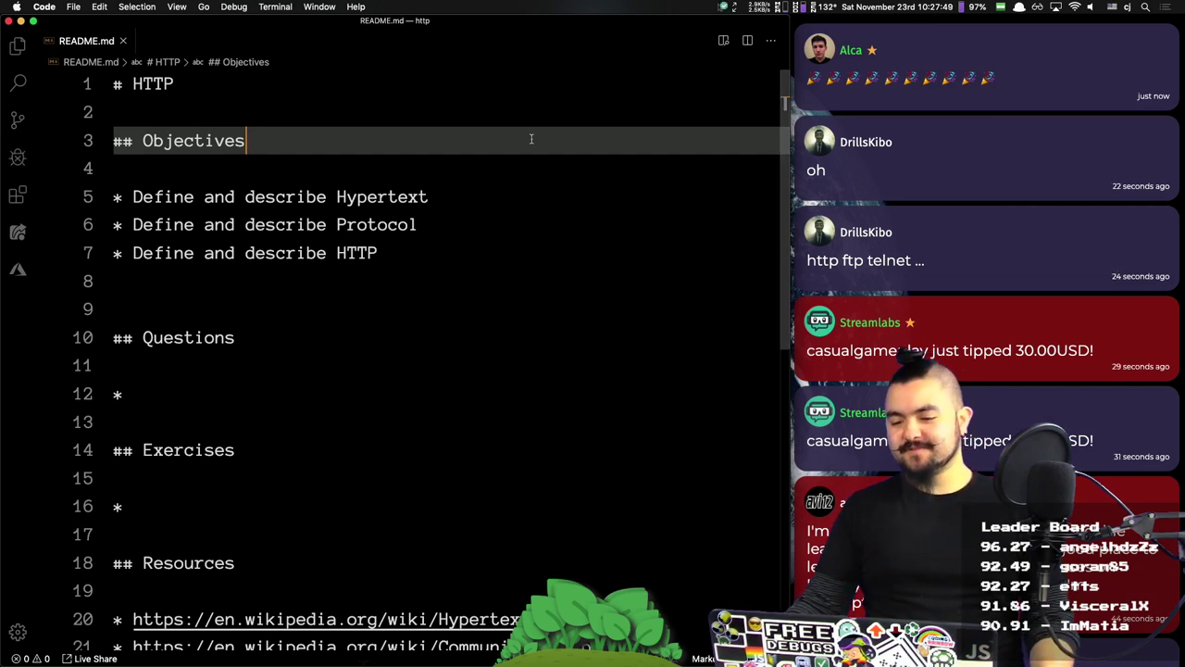
Step: Select the HTTP title word in README.md, then bring up Chrome's Communication protocol Wikipedia article
left_click(567, 167)
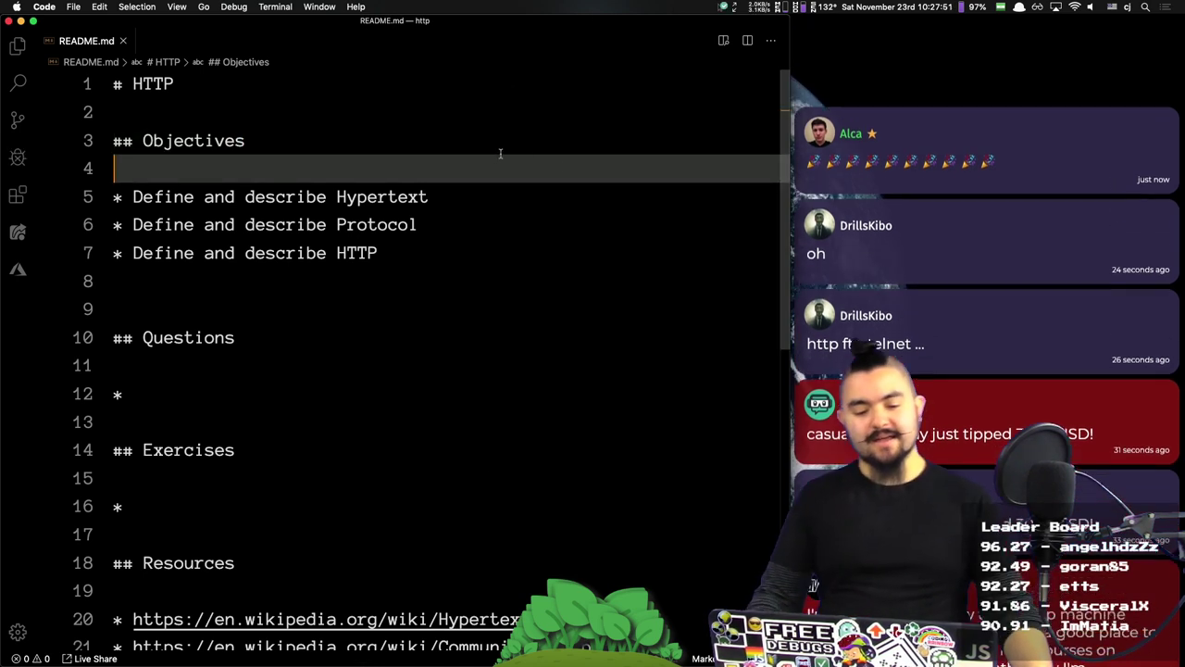
double_click(161, 82)
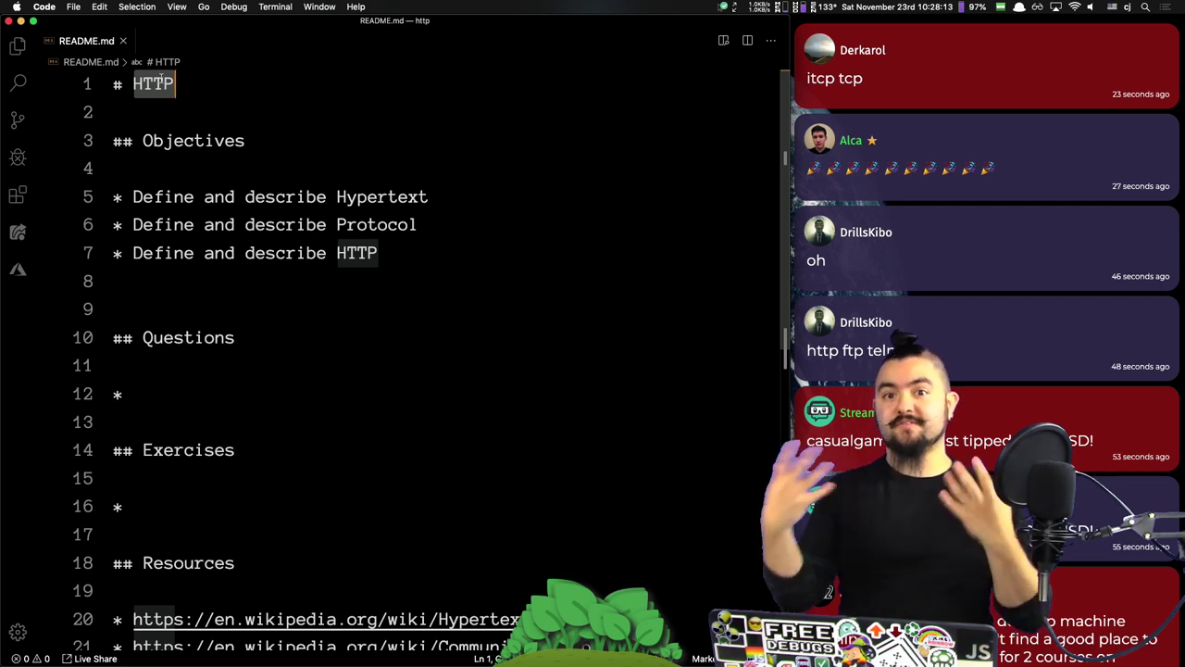
double_click(160, 81)
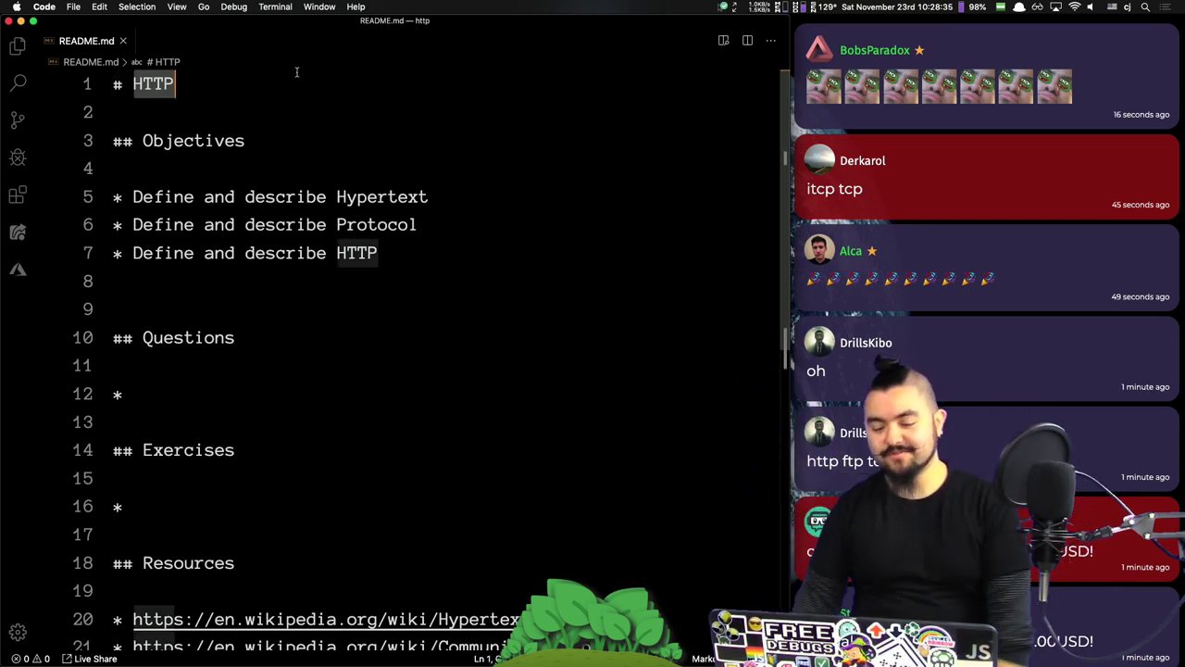
scroll(917, 260, "down", 10)
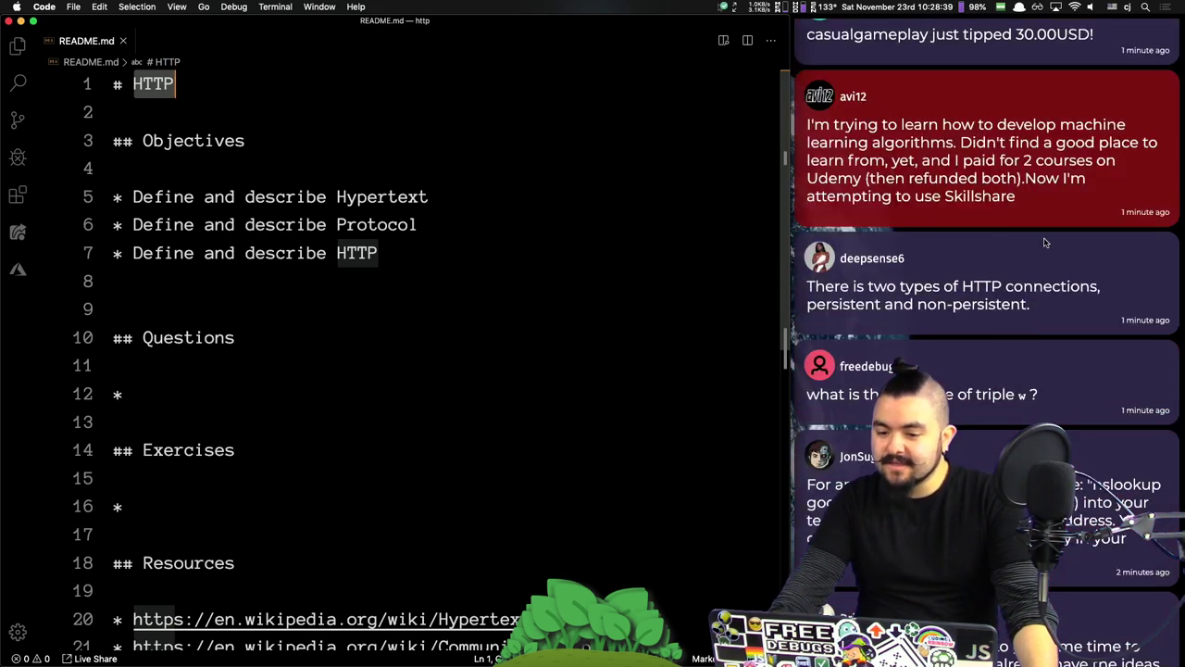
scroll(1047, 269, "up", 10)
left_click(518, 276)
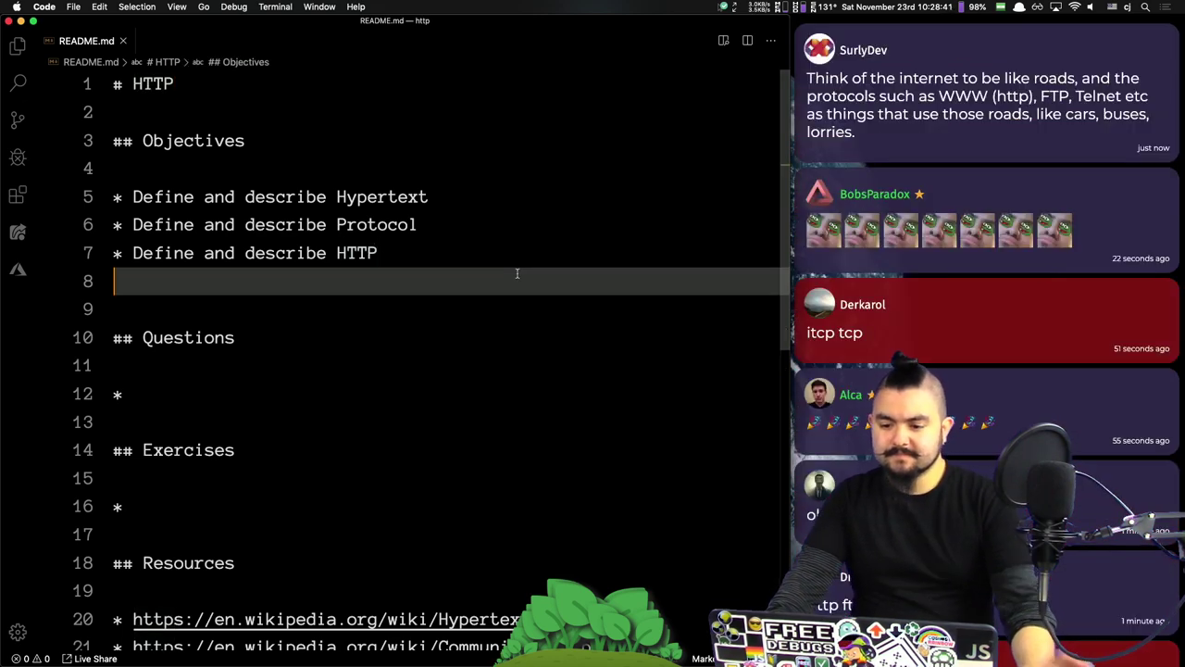
key("super+Tab")
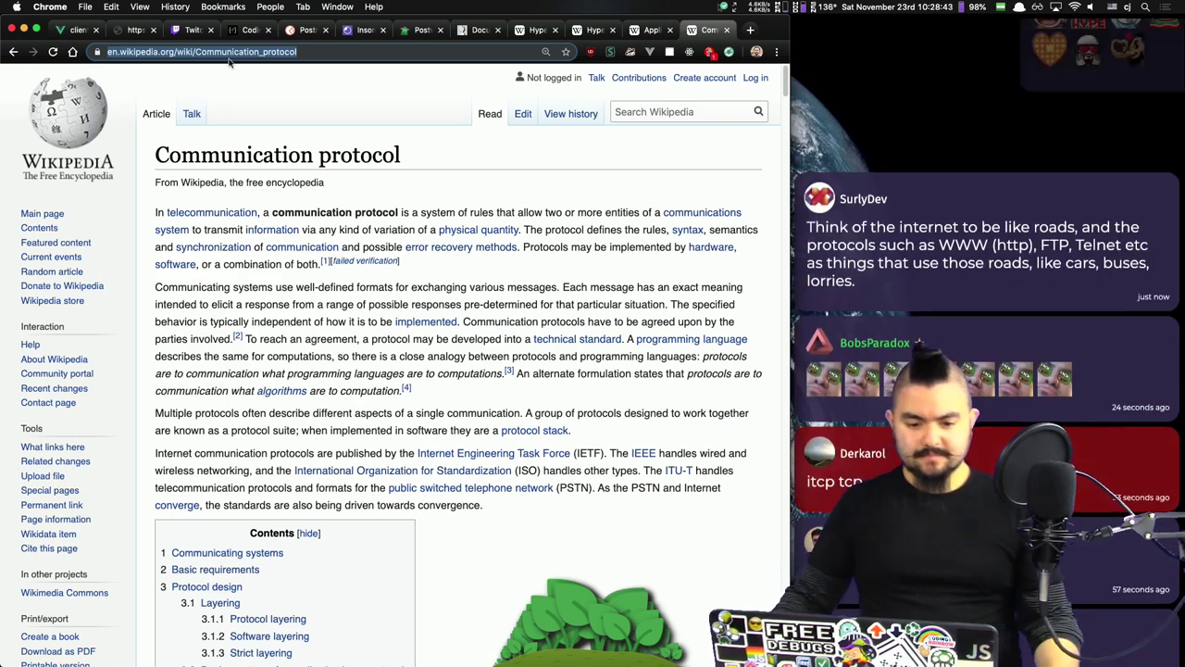
Step: Dismiss the hydration reminder and the next top message from the localhost chat dashboard
left_click(130, 49)
left_click(53, 31)
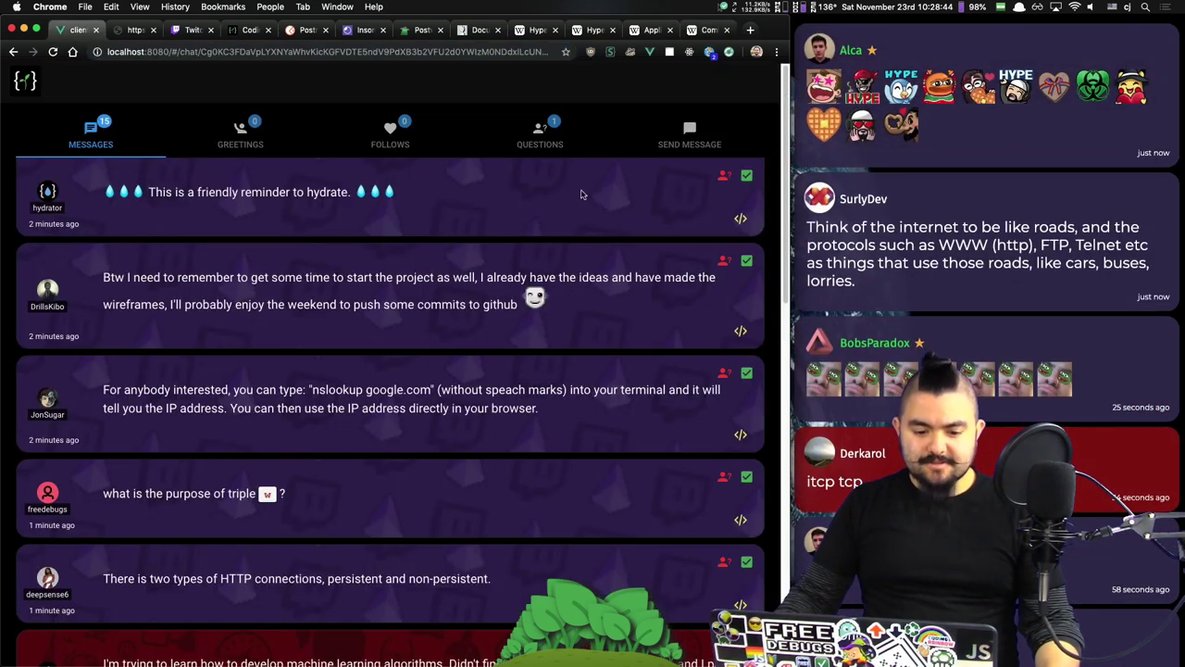
left_click(747, 177)
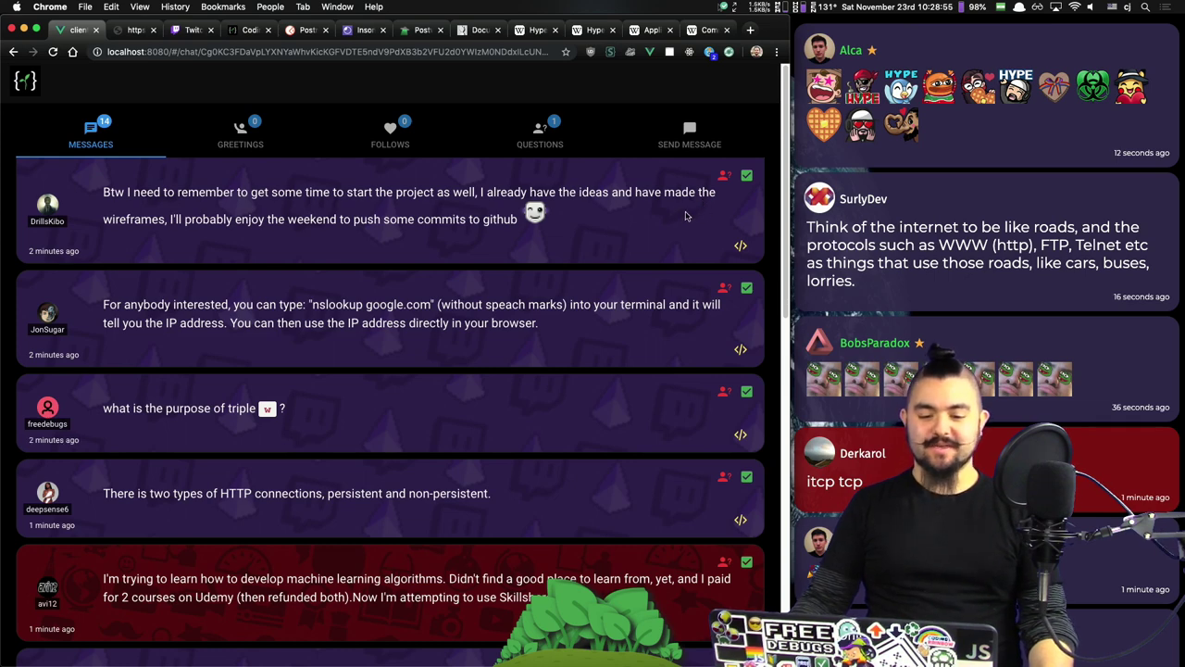
left_click(748, 176)
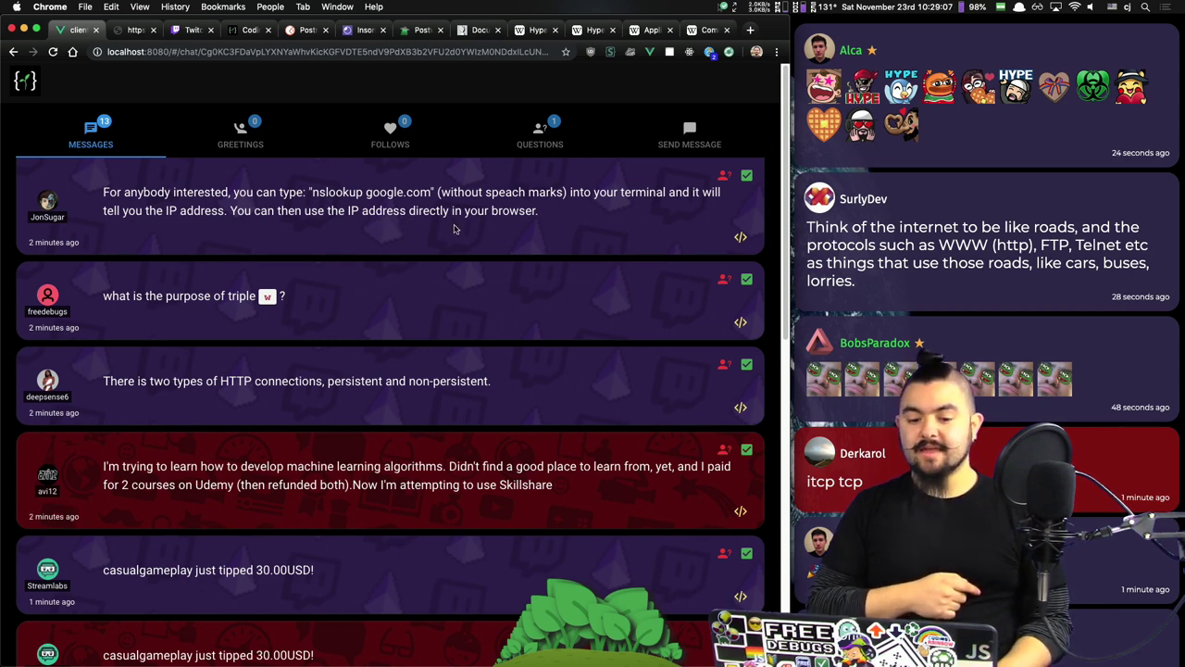
key("super+Tab")
key("super+Tab")
key("super+Tab")
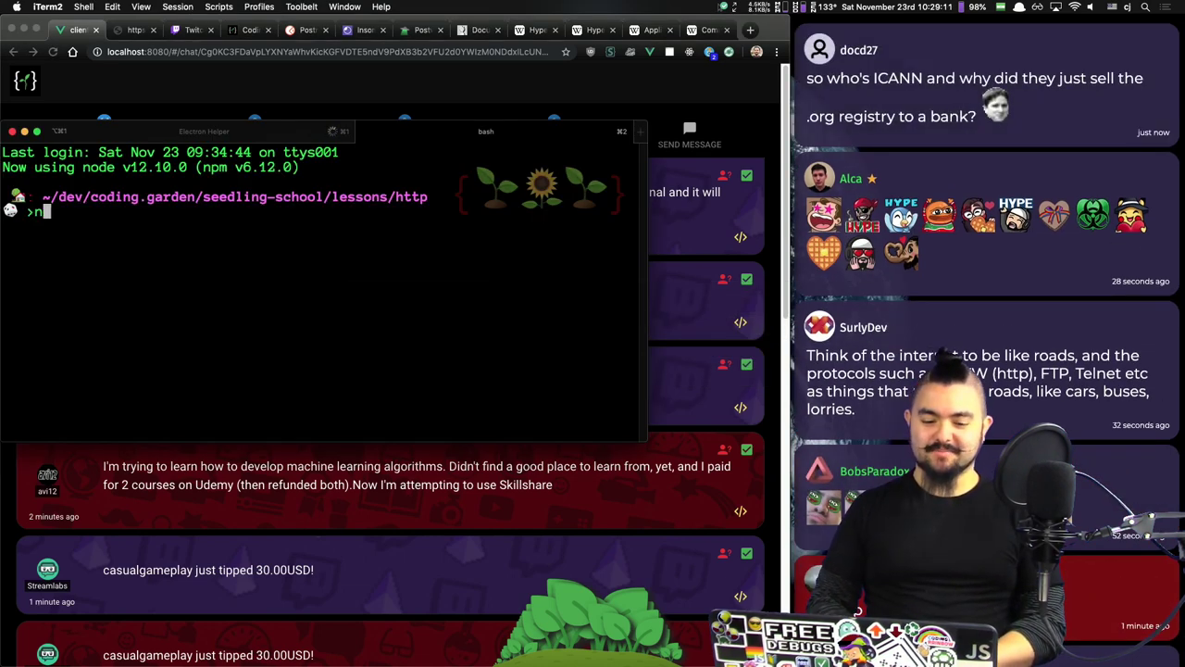
Step: Run nslookup google.com and select the returned address 172.217.12.14
type("nslookup google.com")
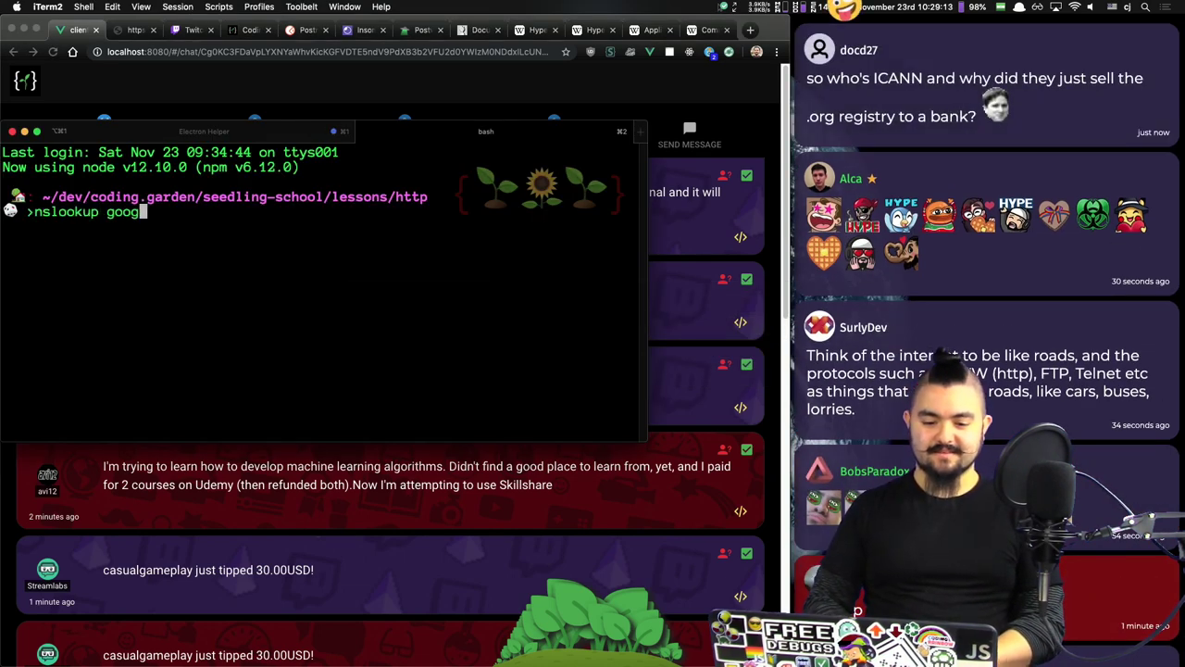
key("Return")
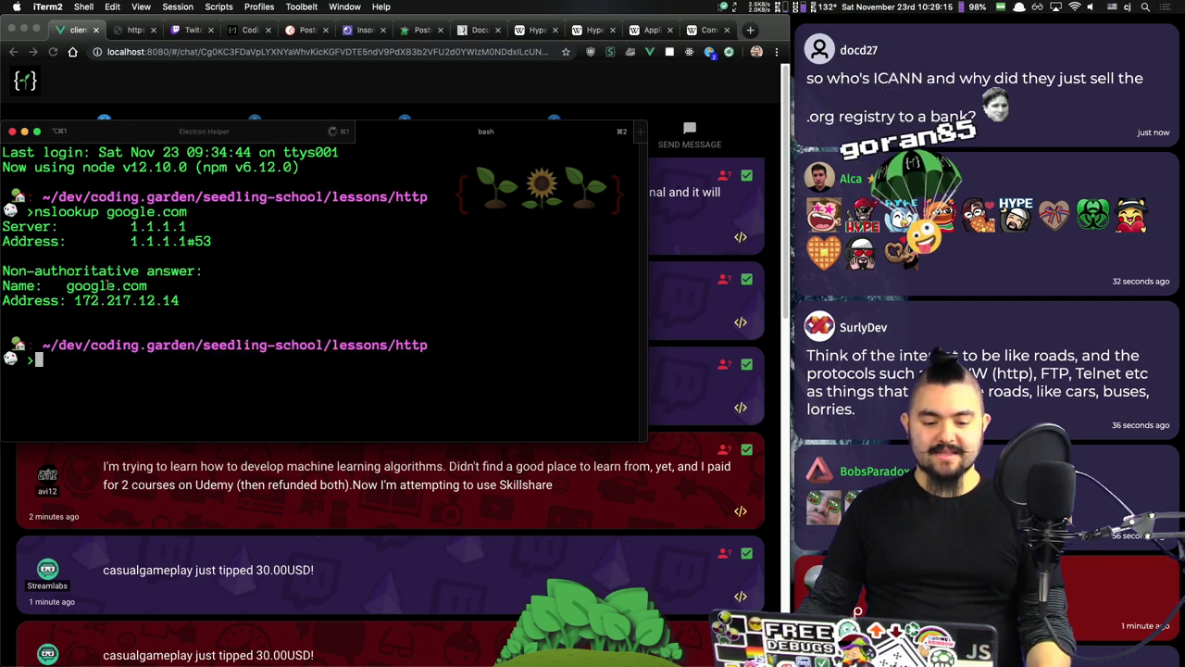
left_click_drag(75, 300, 183, 300)
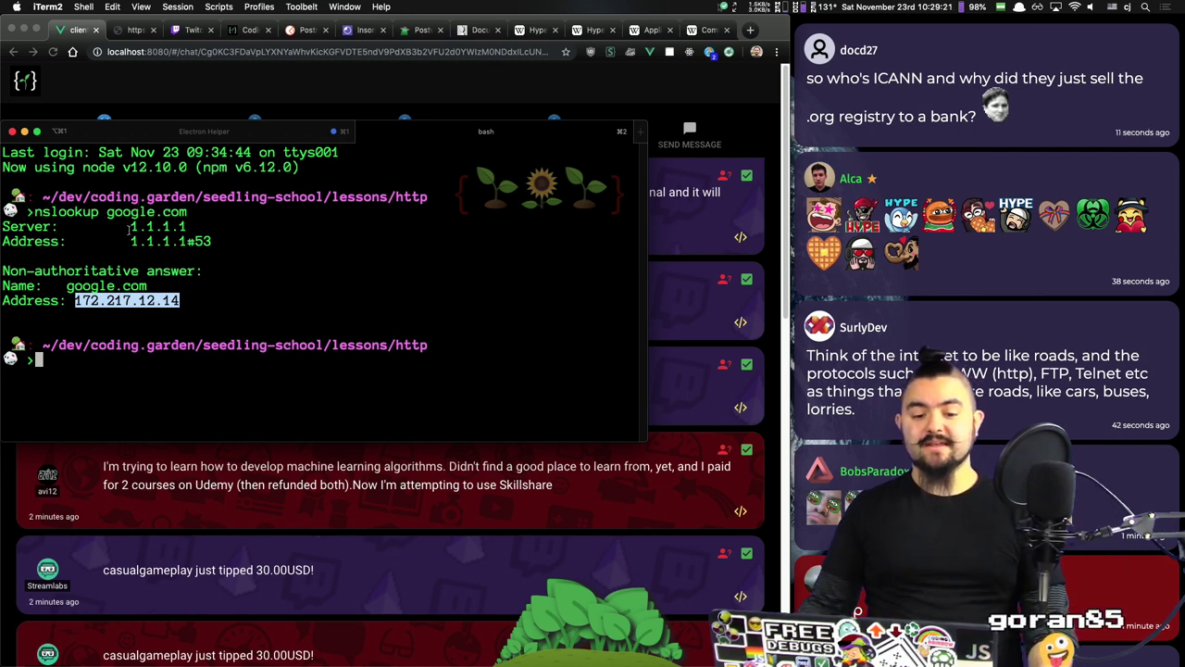
Step: Copy the DNS server address 1.1.1.1 into a new Chrome tab
left_click_drag(130, 229, 190, 226)
key("super+c")
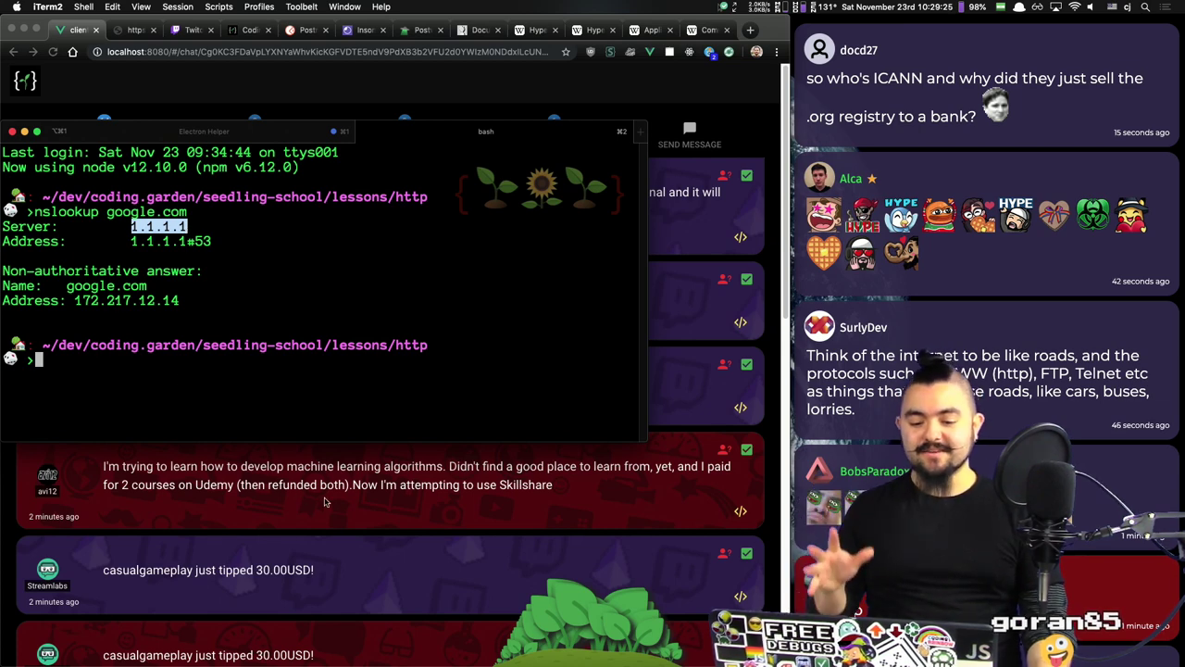
key("super+Tab")
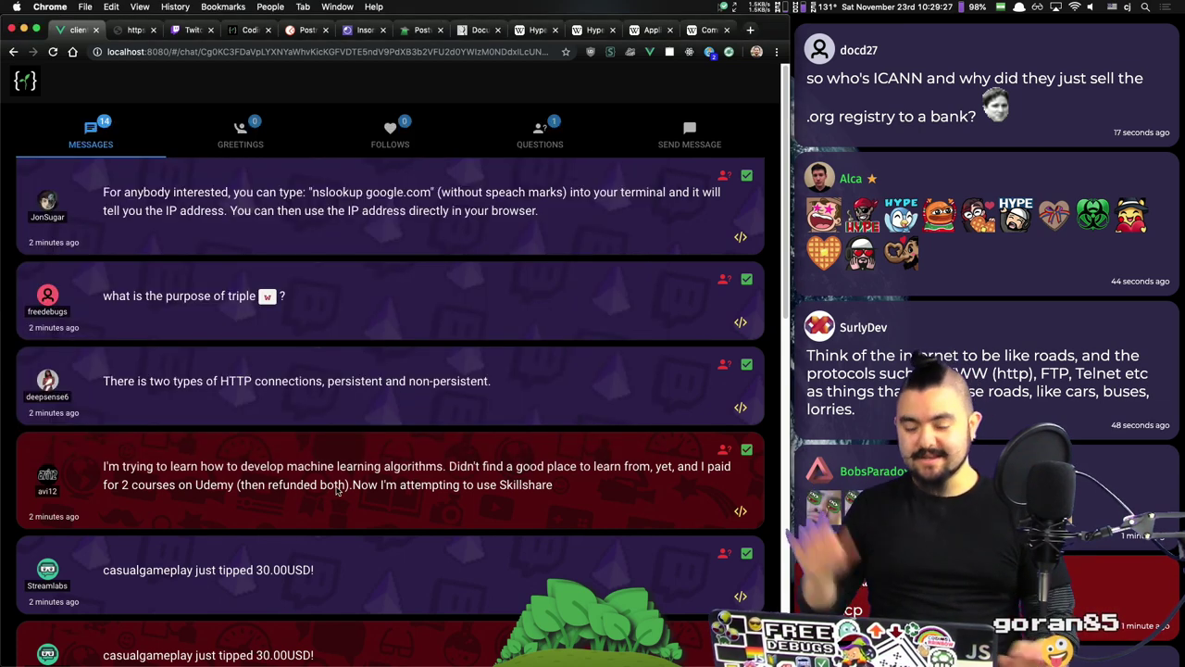
key("super+t")
key("super+v")
key("super+Tab")
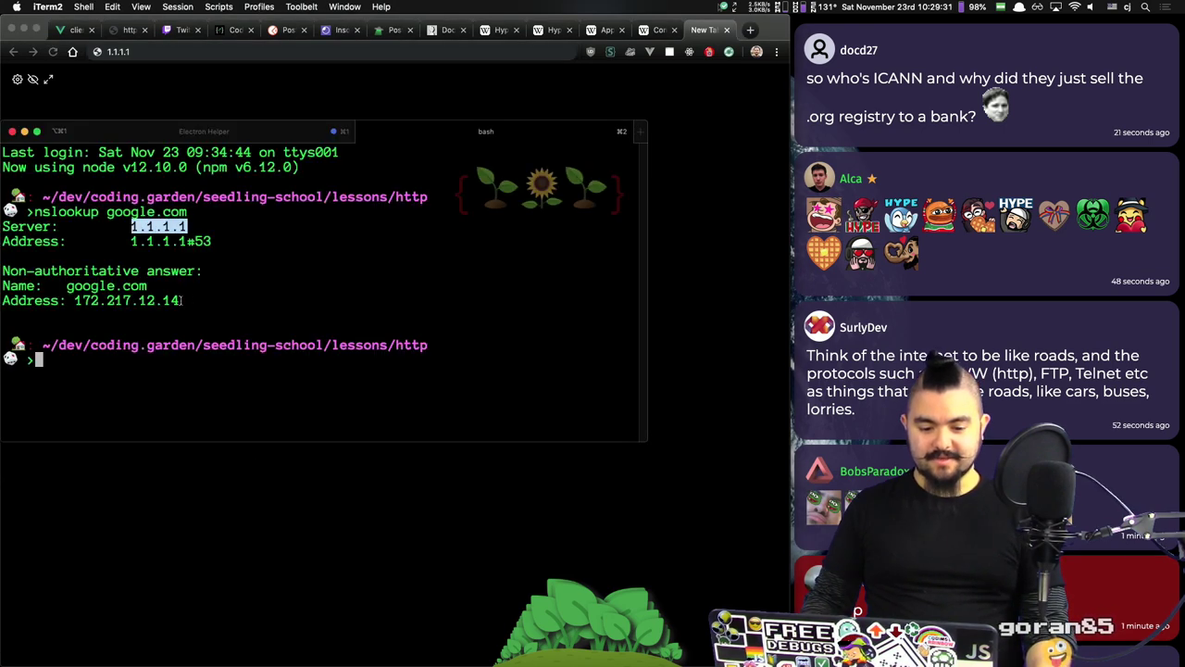
Step: Load Google via its IP 172.217.12.14, close that tab, and show the YouTube live chat
left_click_drag(182, 300, 75, 300)
key("super+c")
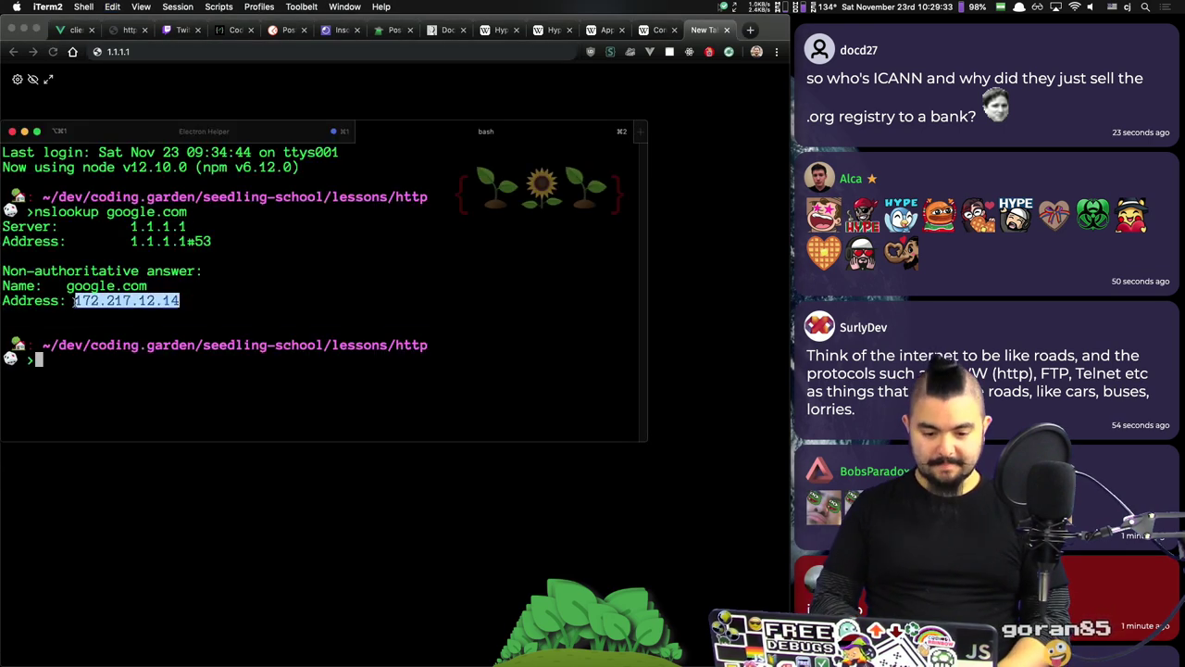
key("super+Tab")
key("super+v")
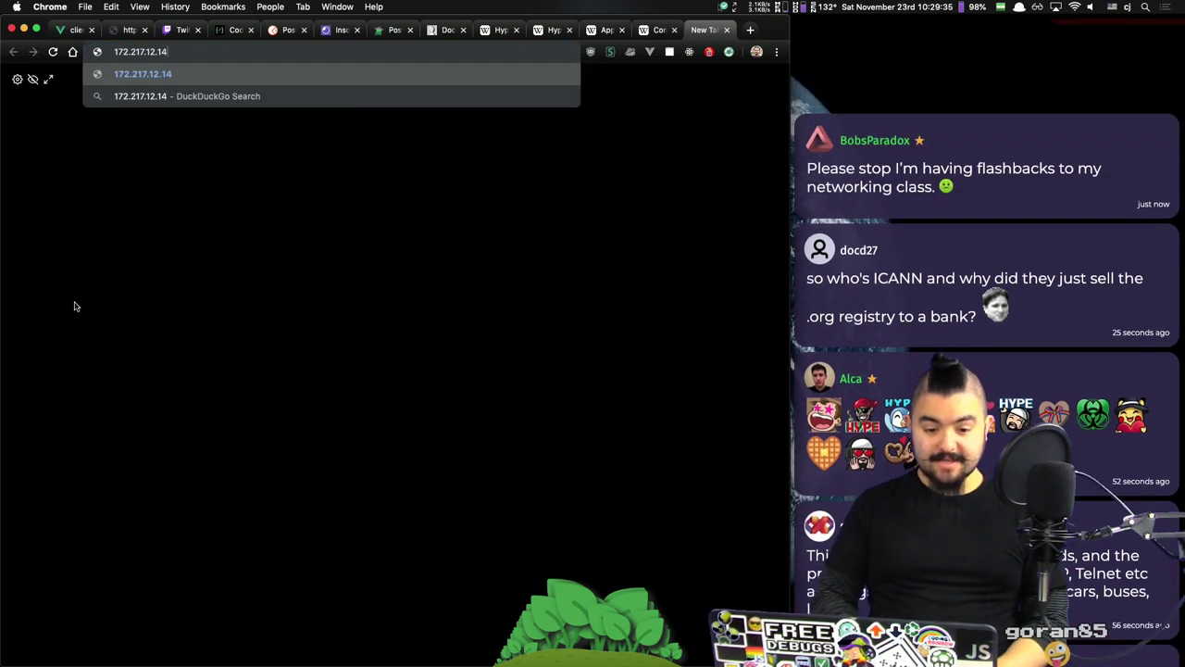
key("Return")
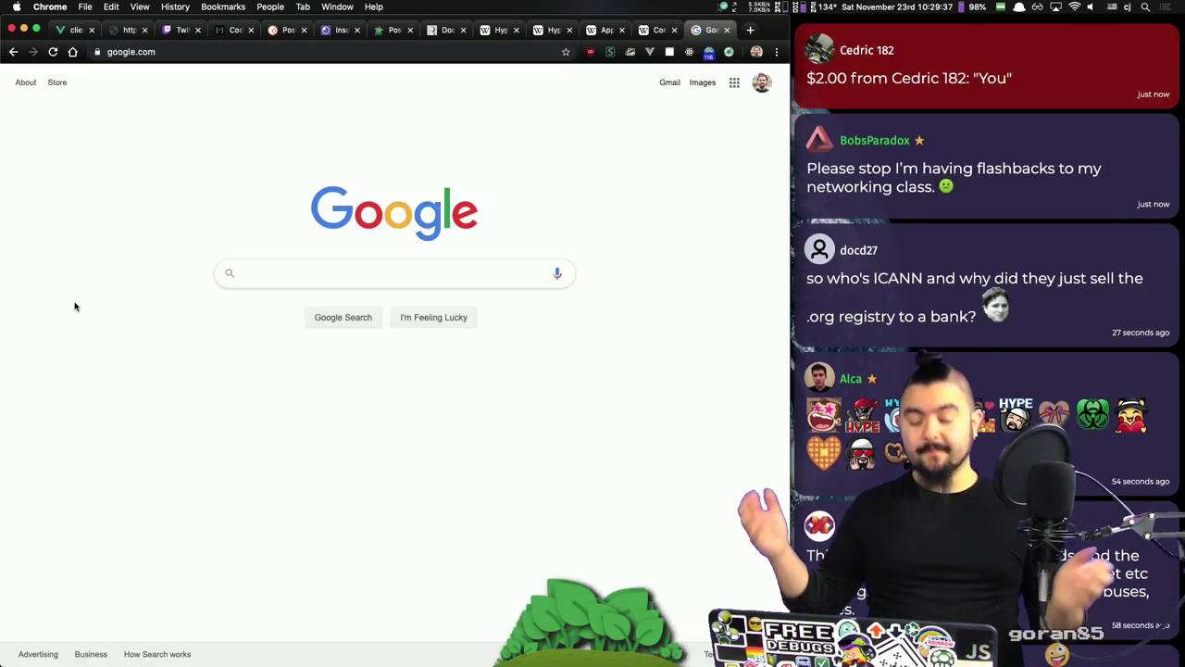
key("super+w")
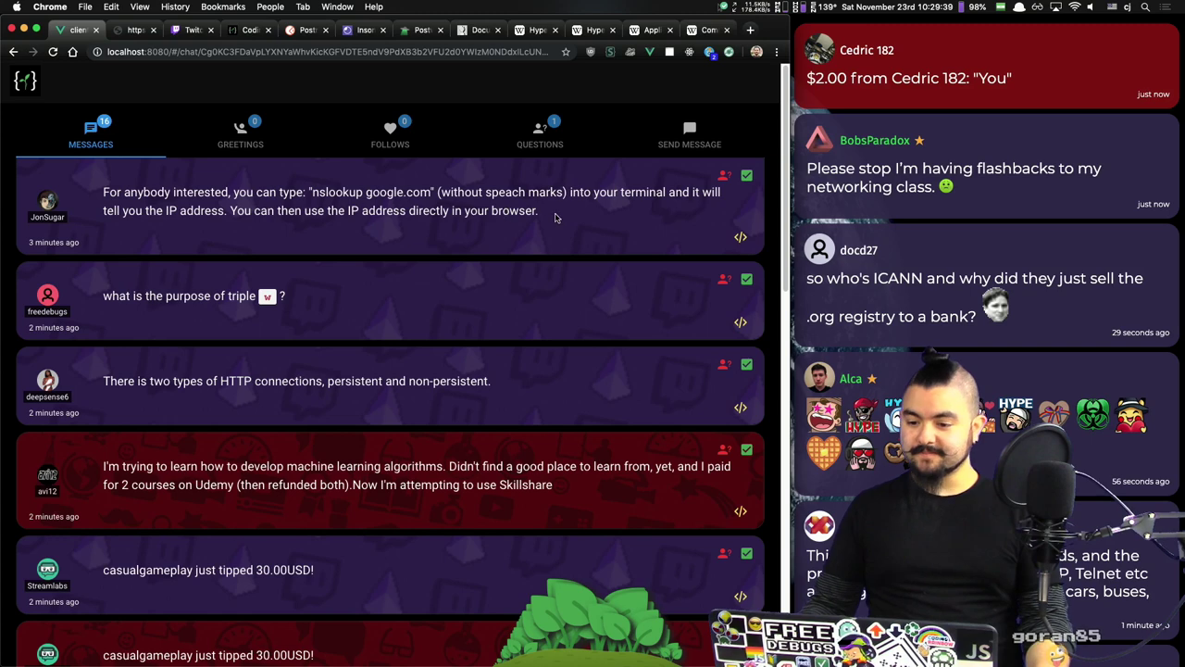
left_click(134, 30)
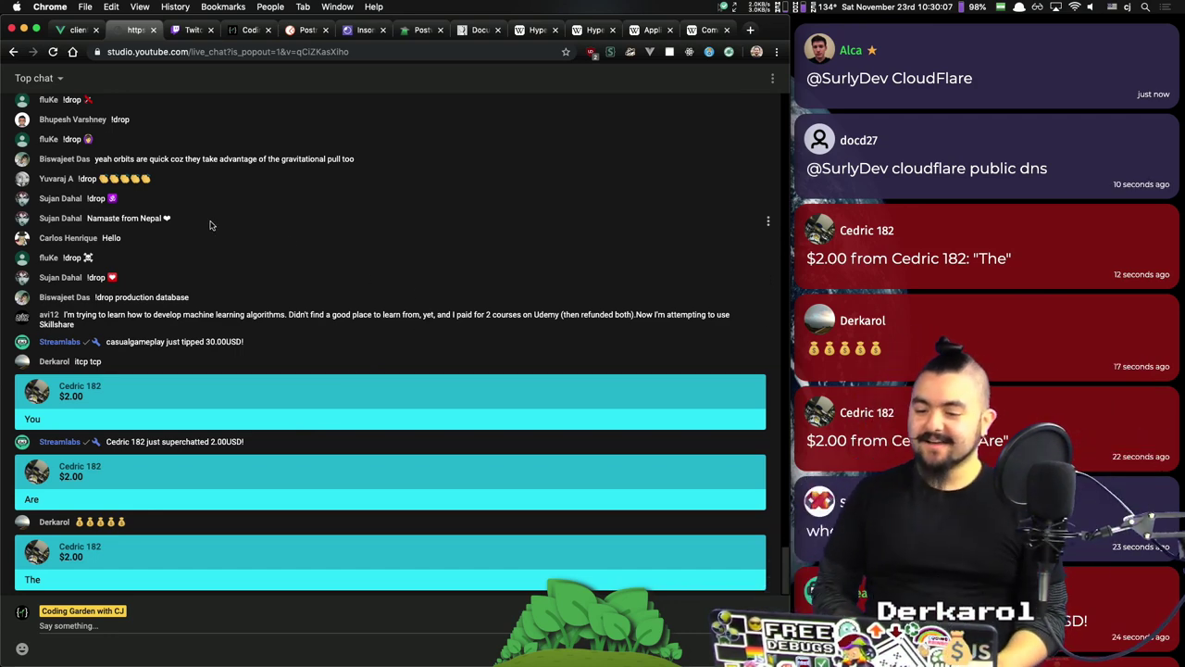
Step: Load the 1.1.1.1 Cloudflare page in a new tab and scroll through it
key("super+t")
type("1.1.1.1")
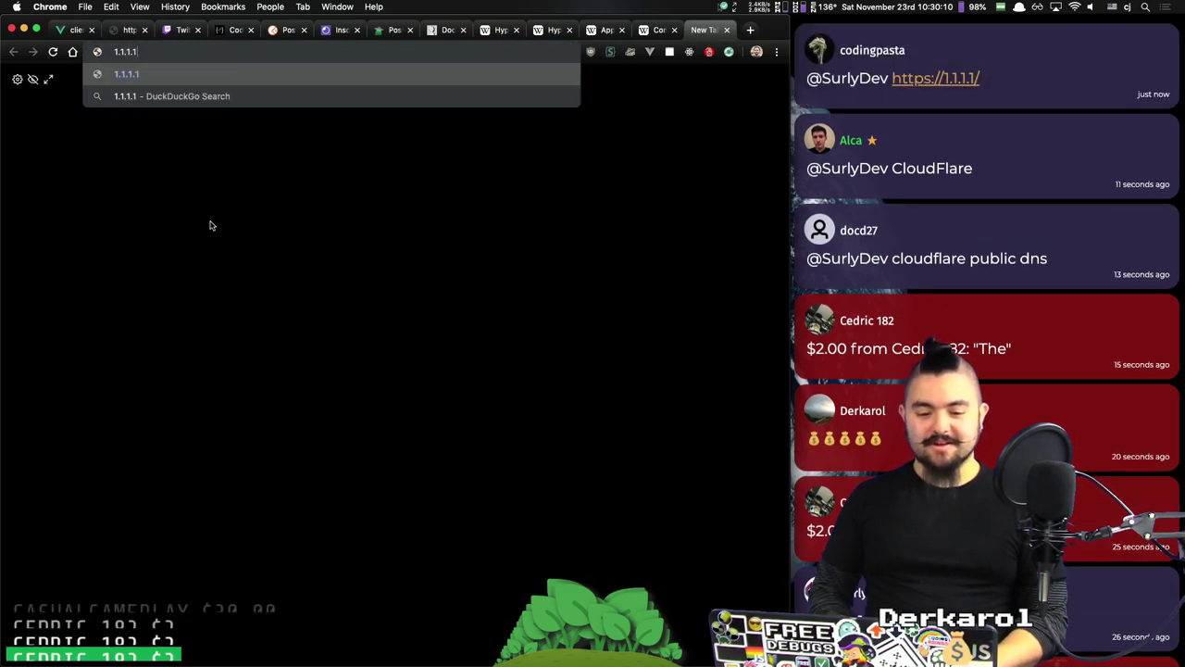
key("Return")
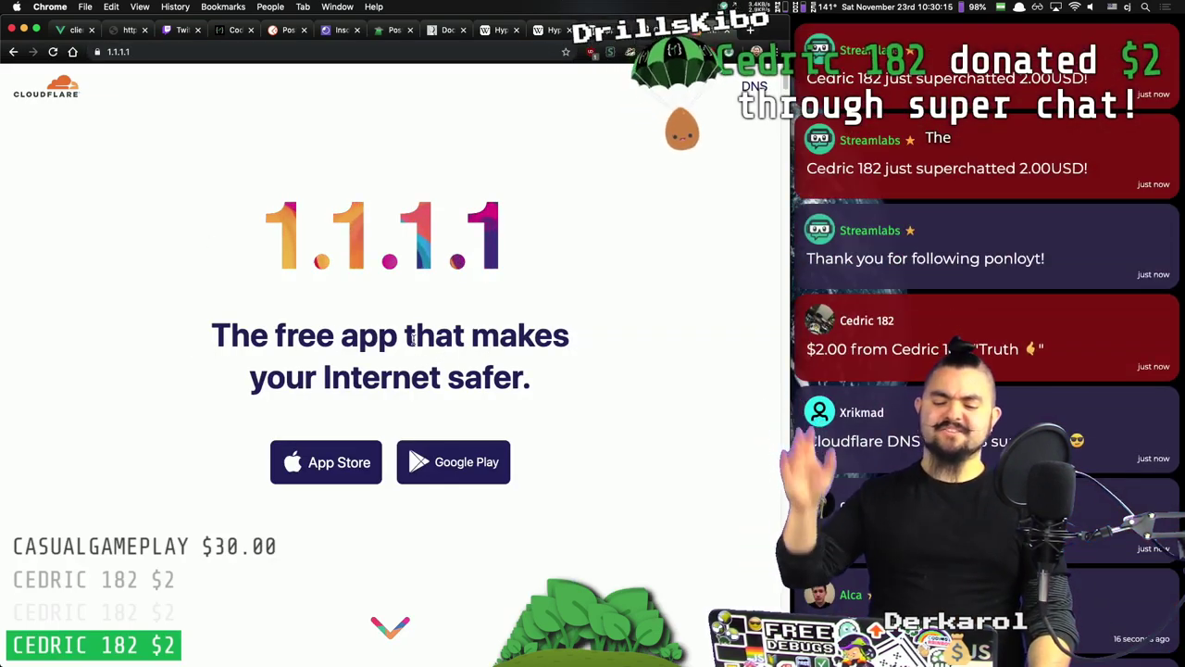
scroll(412, 345, "down", 3)
scroll(412, 346, "down", 10)
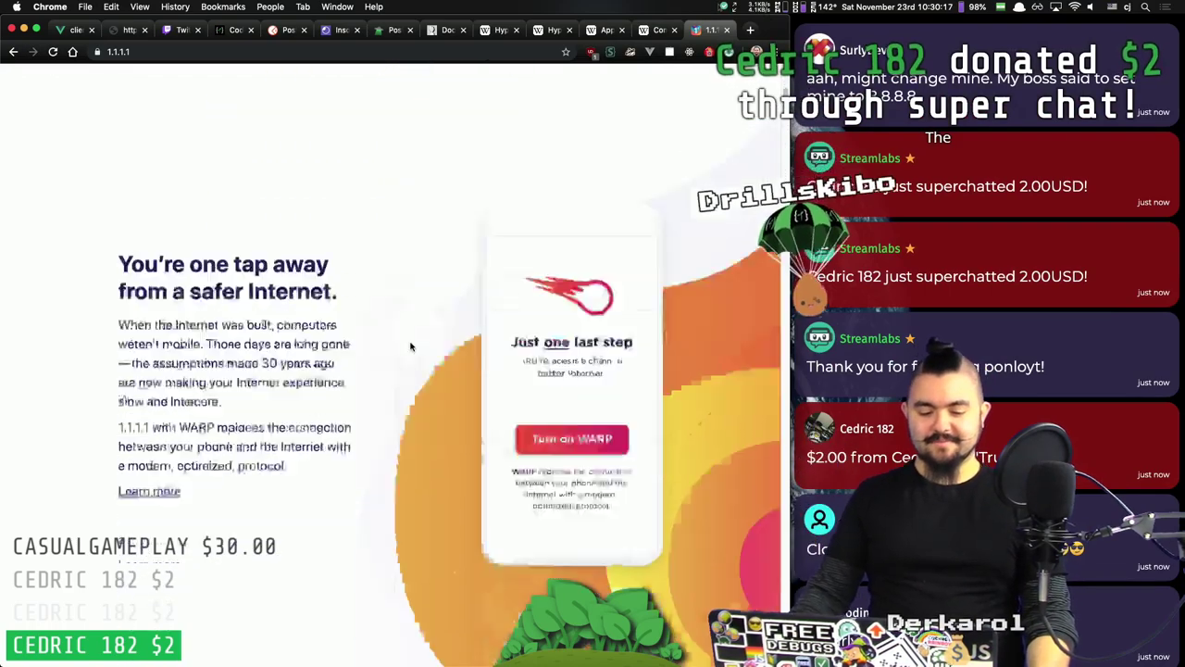
scroll(344, 365, "down", 10)
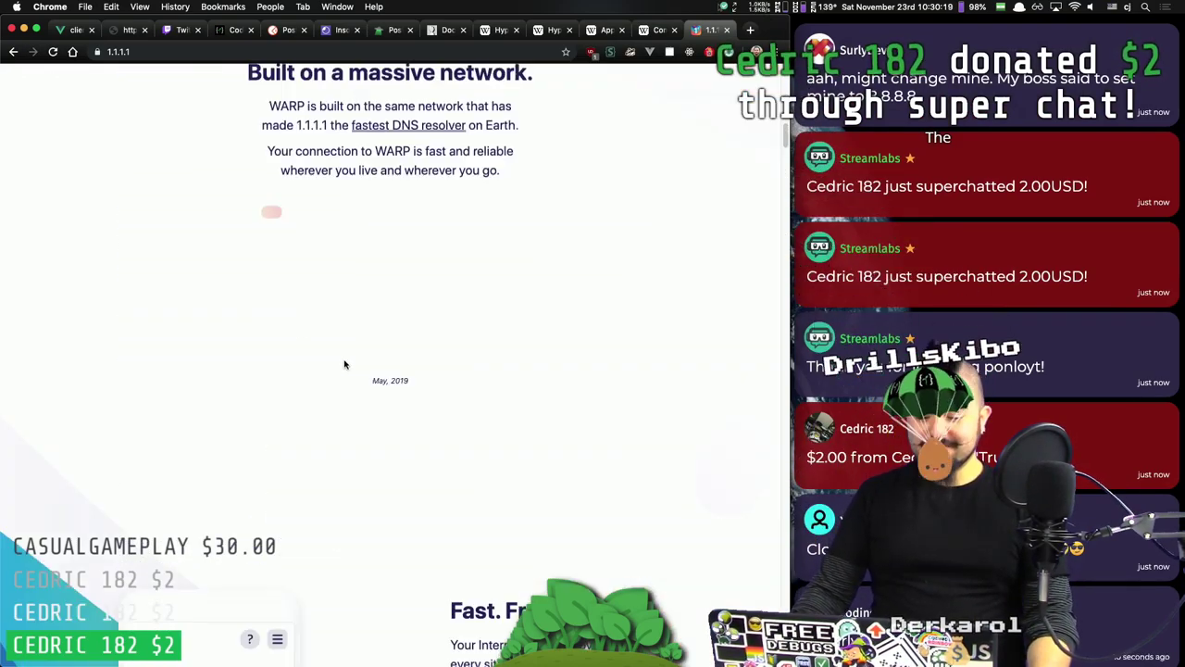
scroll(347, 364, "up", 10)
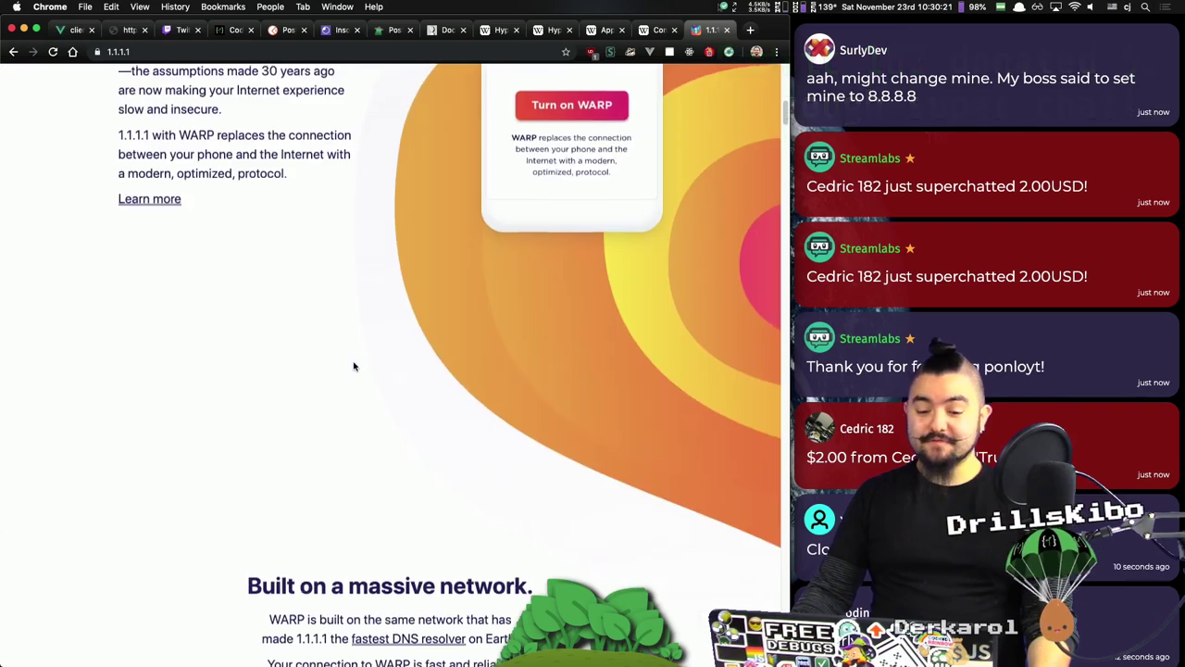
Step: Try loading 8.8.8.8 in another tab, close it, and return to the chat dashboard
key("ctrl+t")
type("8.8.8.8")
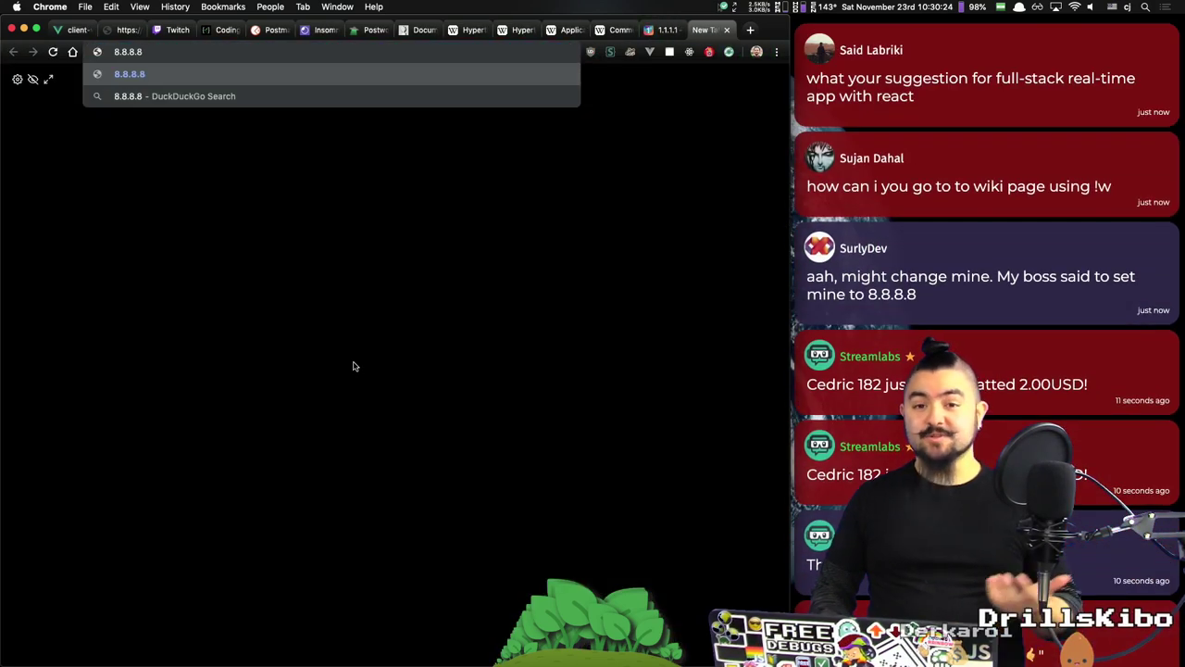
key("Return")
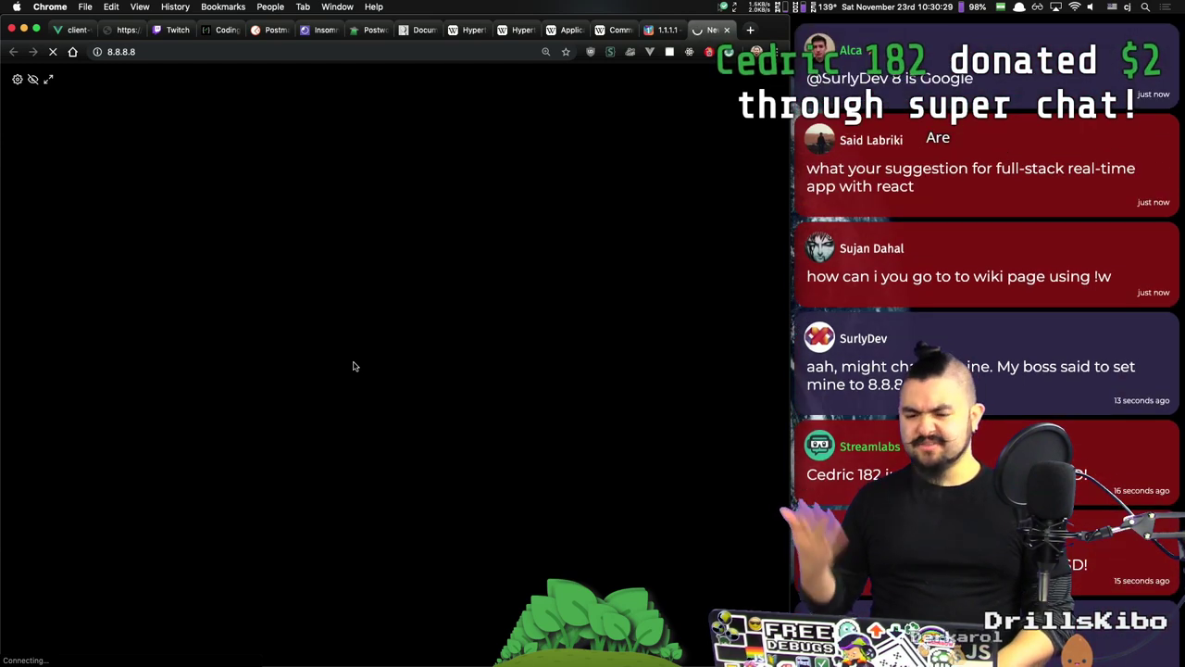
key("super+w")
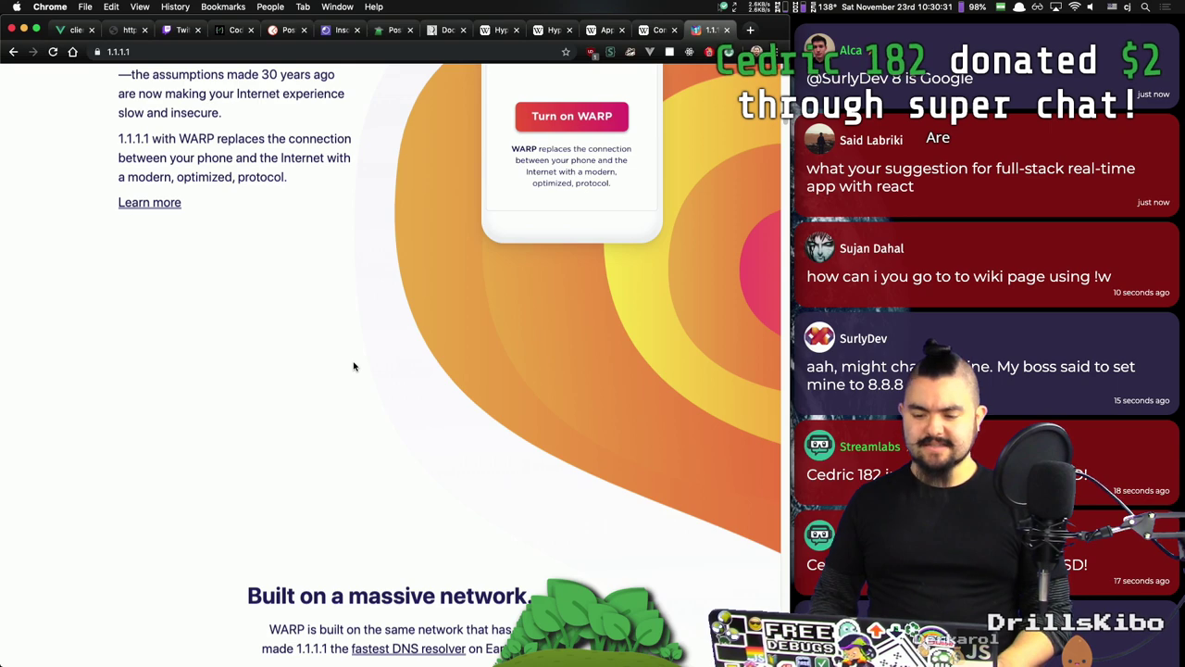
key("super+1")
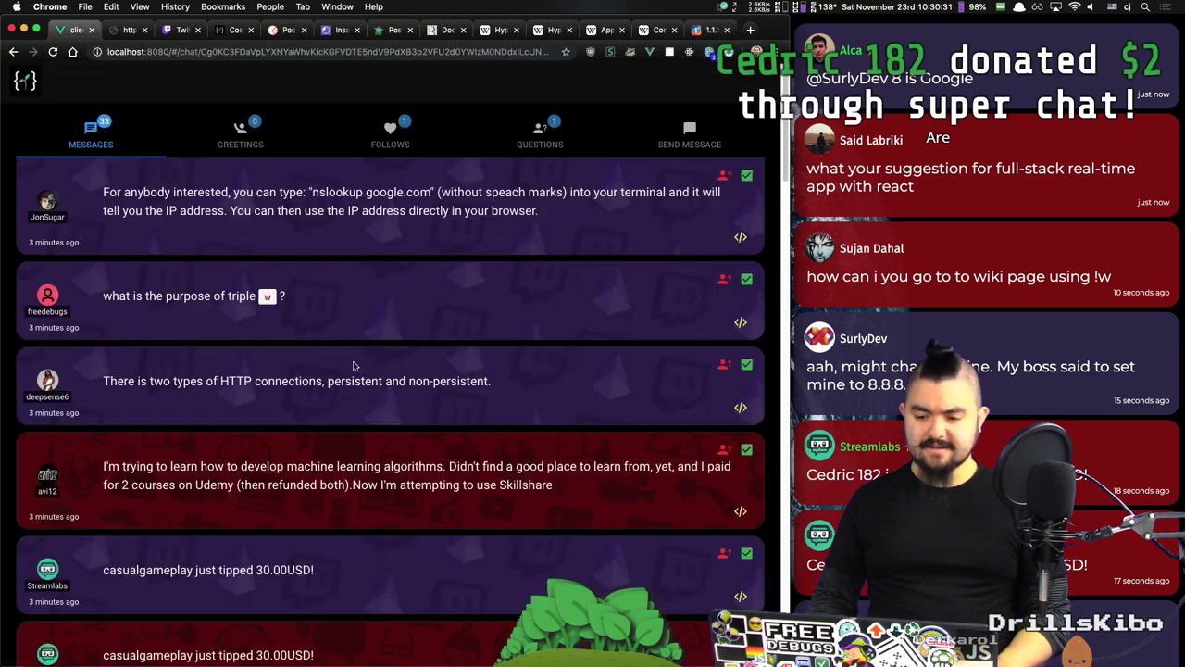
Step: Check the YouTube chat popout, then dismiss the nslookup tip on the dashboard
left_click(129, 30)
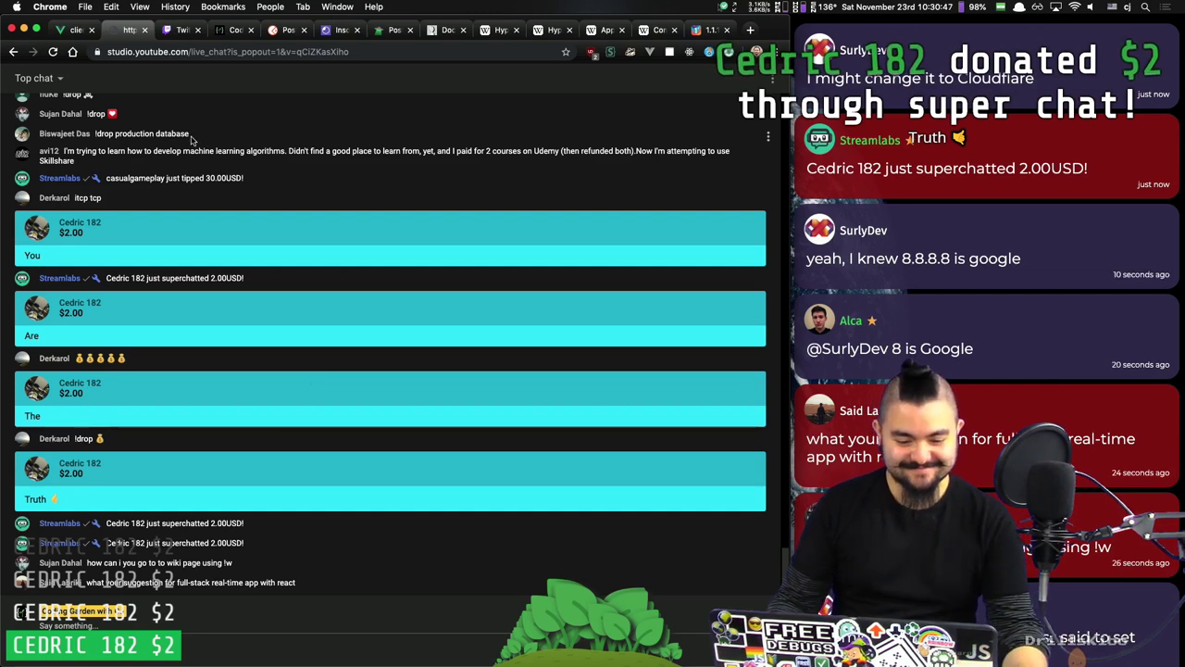
left_click(76, 31)
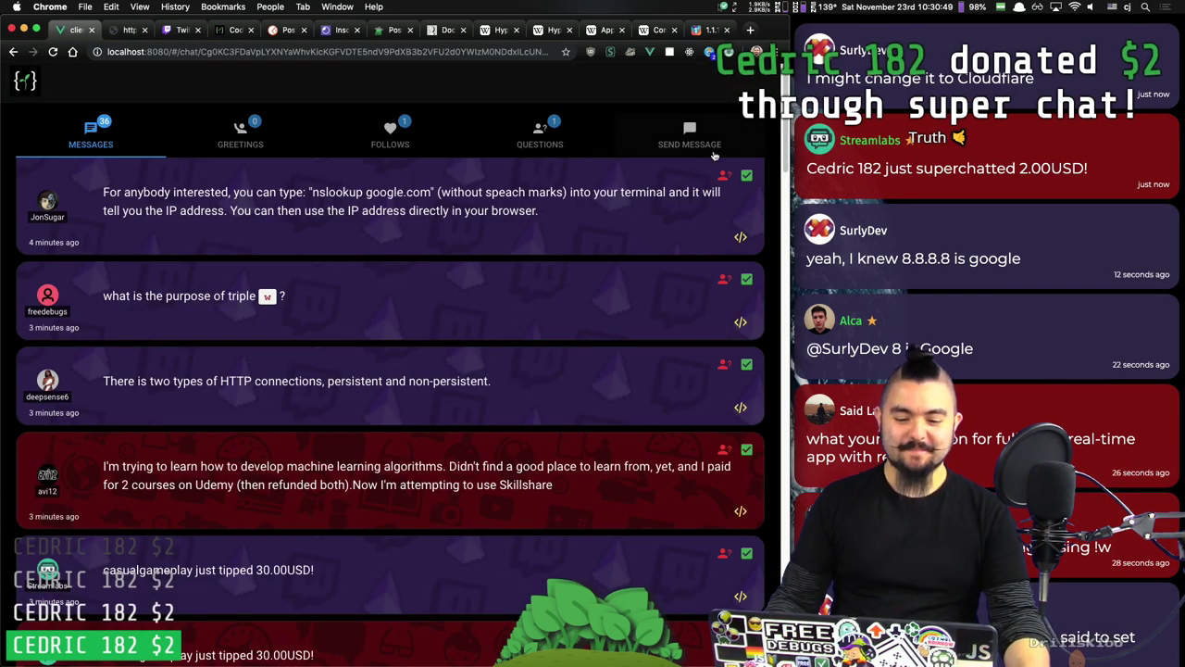
left_click(746, 176)
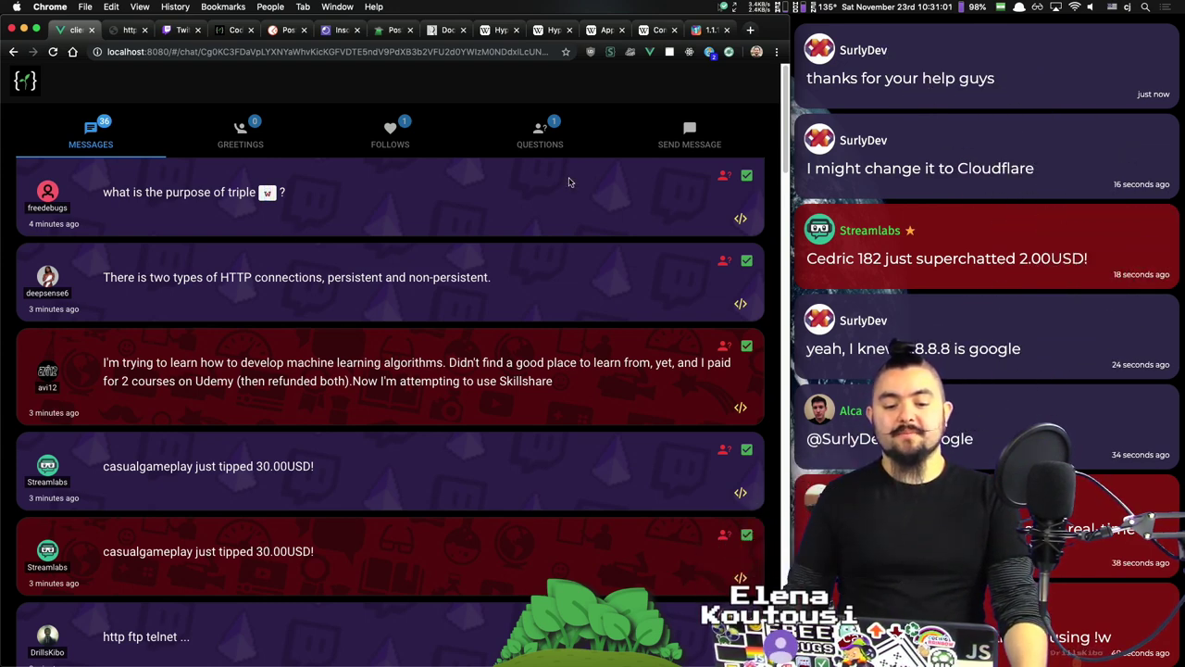
Step: Show ftp.google.com and www example addresses in a scratch tab, close it, and dismiss the triple-w question
key("super+t")
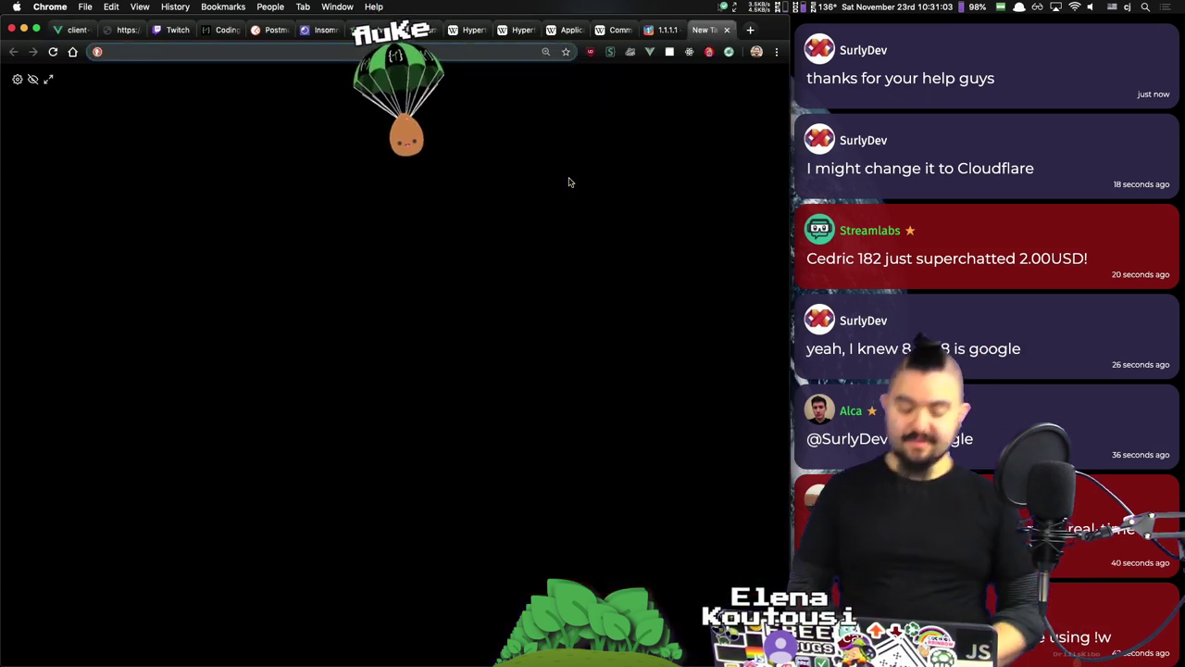
type("fto")
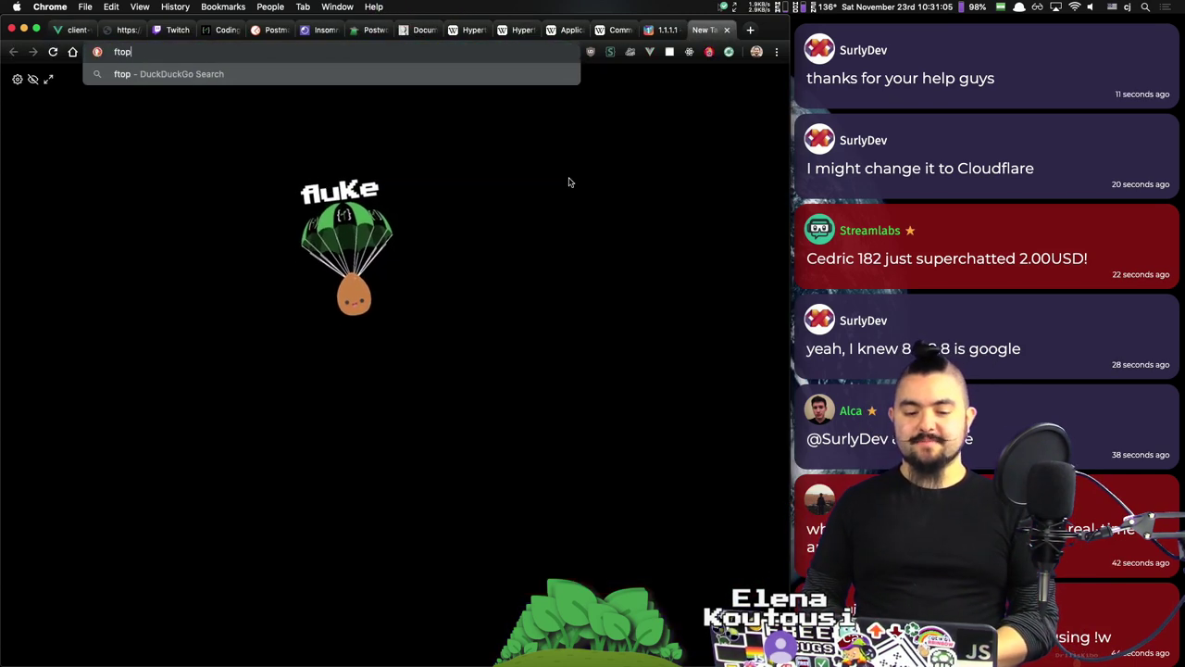
key("BackSpace")
type("p.google.com")
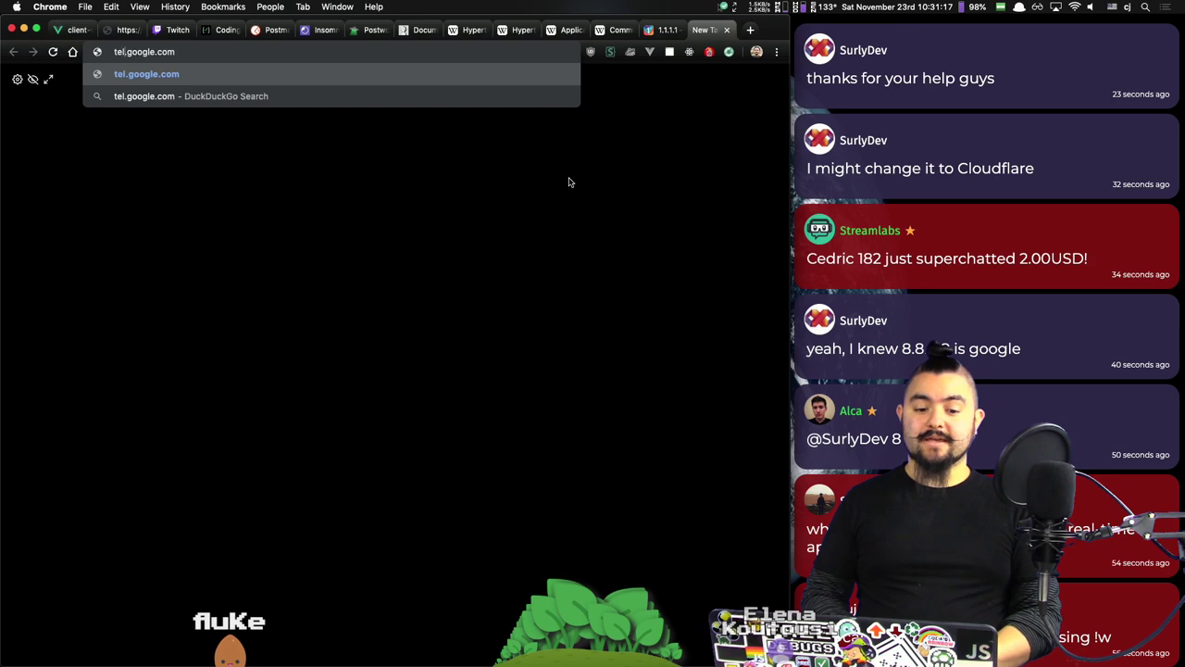
key("shift+Home")
type("w")
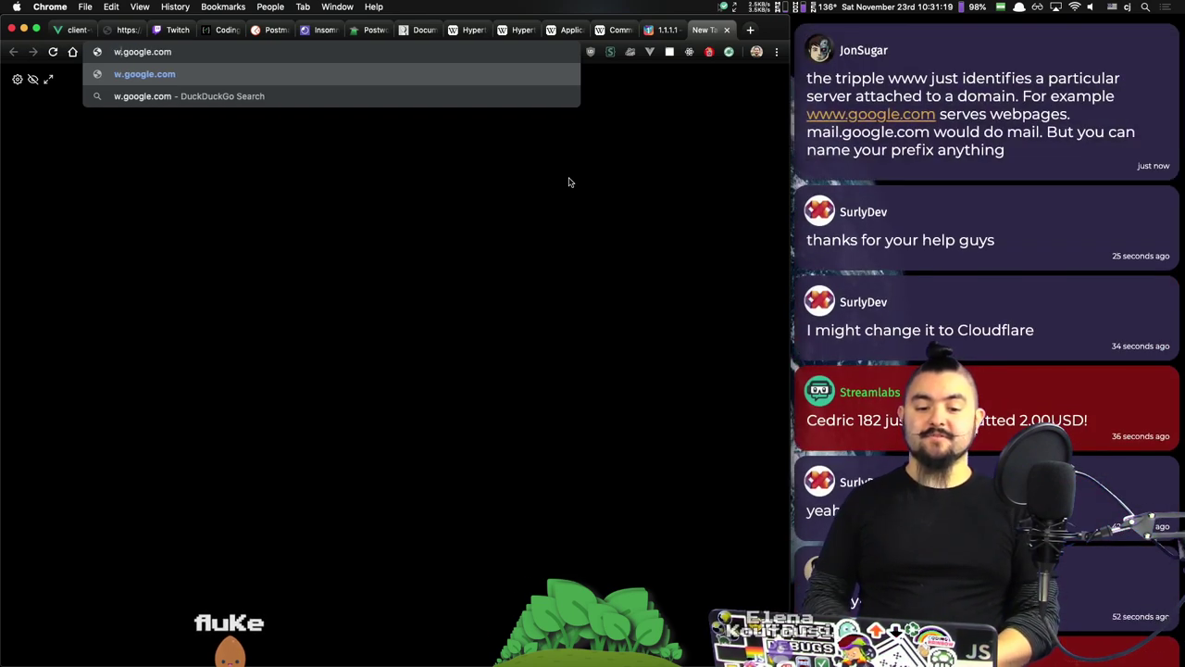
type("ww")
key("Escape")
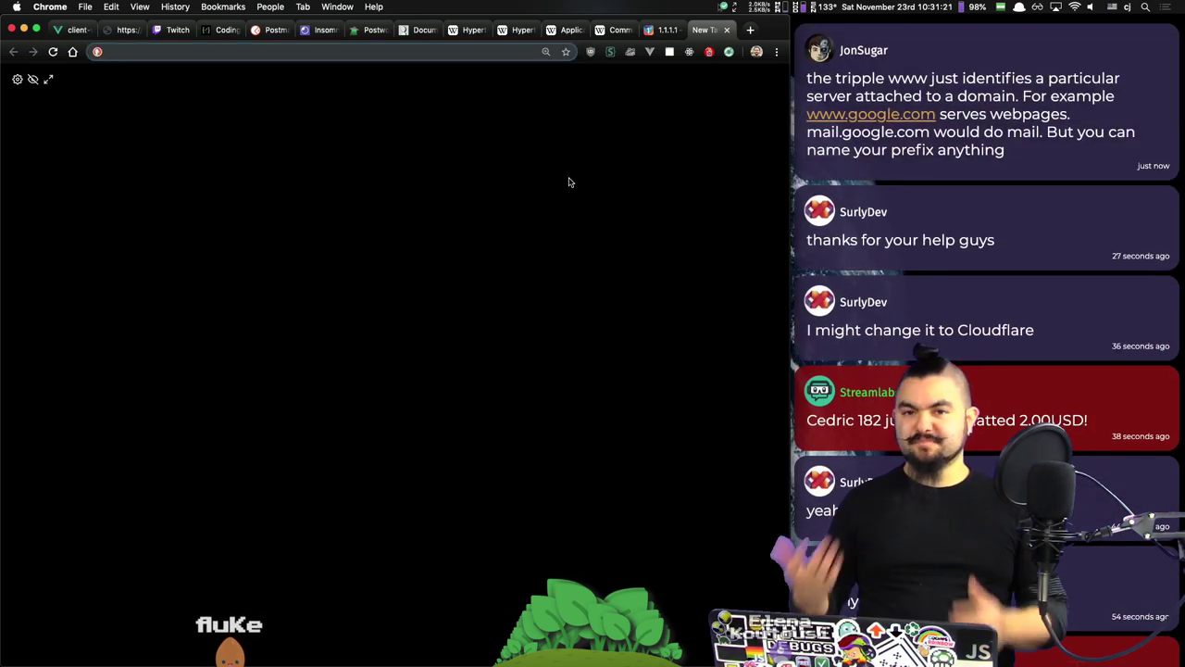
key("super+w")
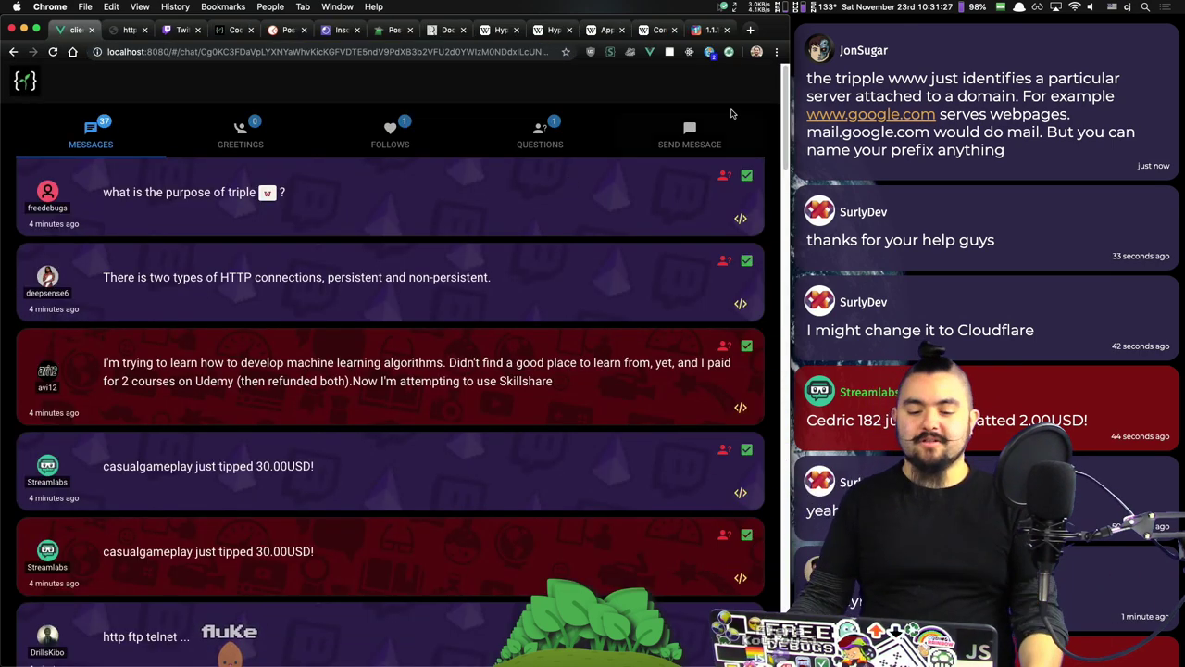
left_click(748, 177)
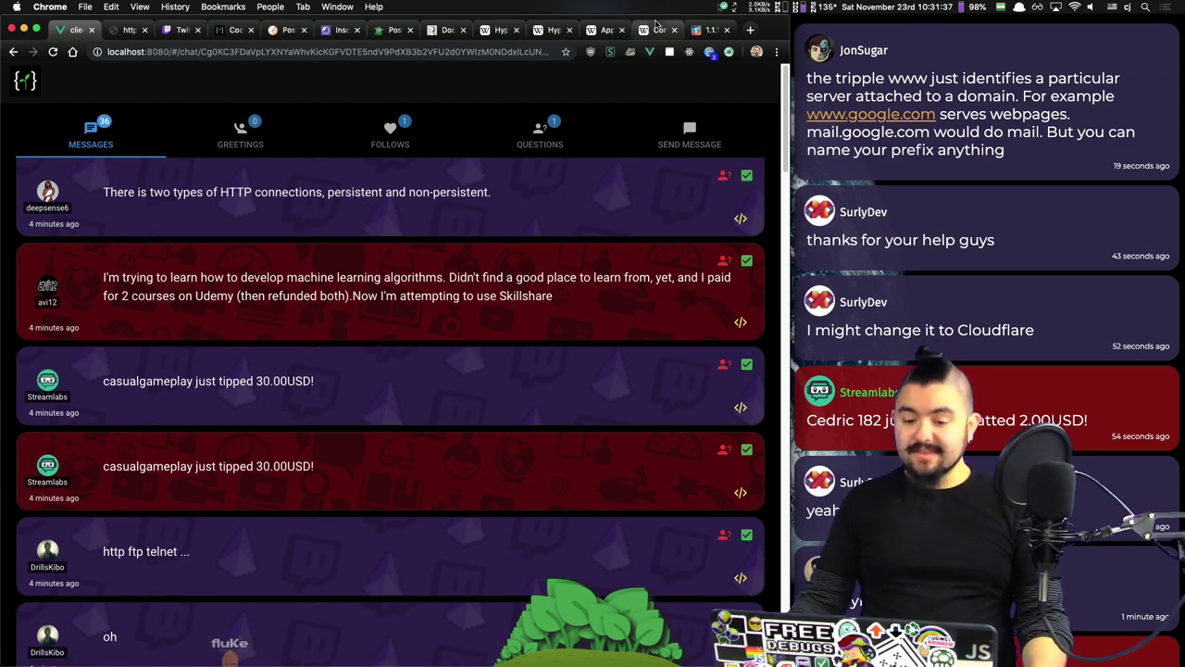
Step: Find "persi" in the HTTP Wikipedia article and open the HTTP persistent connection article
left_click(501, 30)
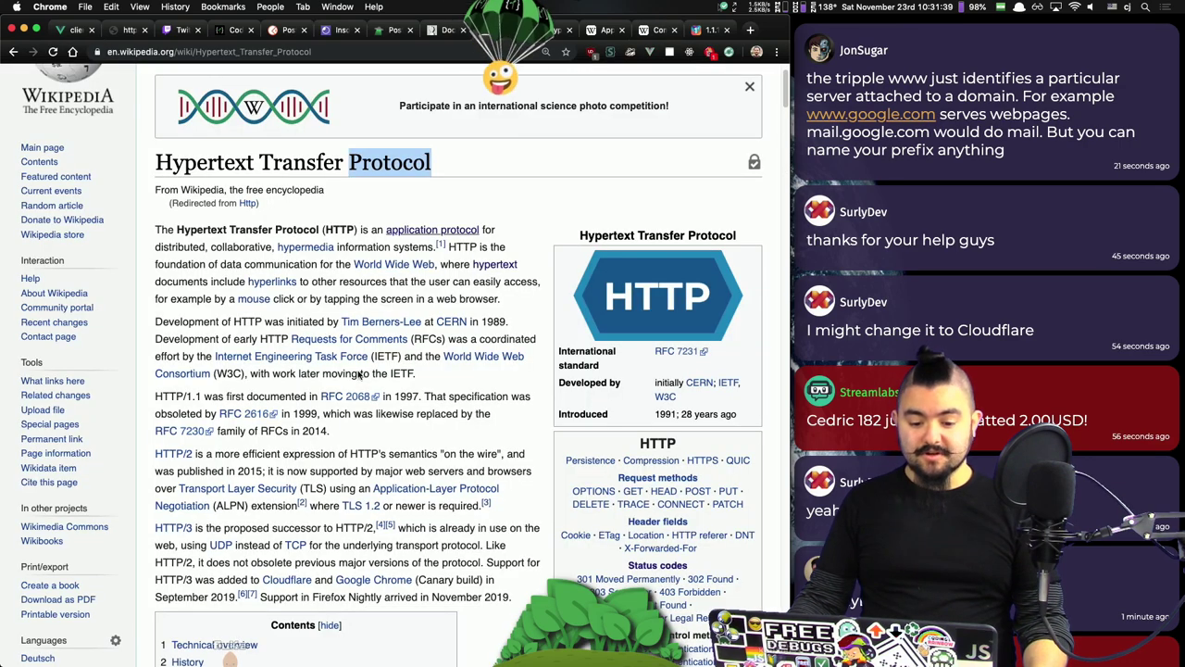
key("super+f")
type("persi")
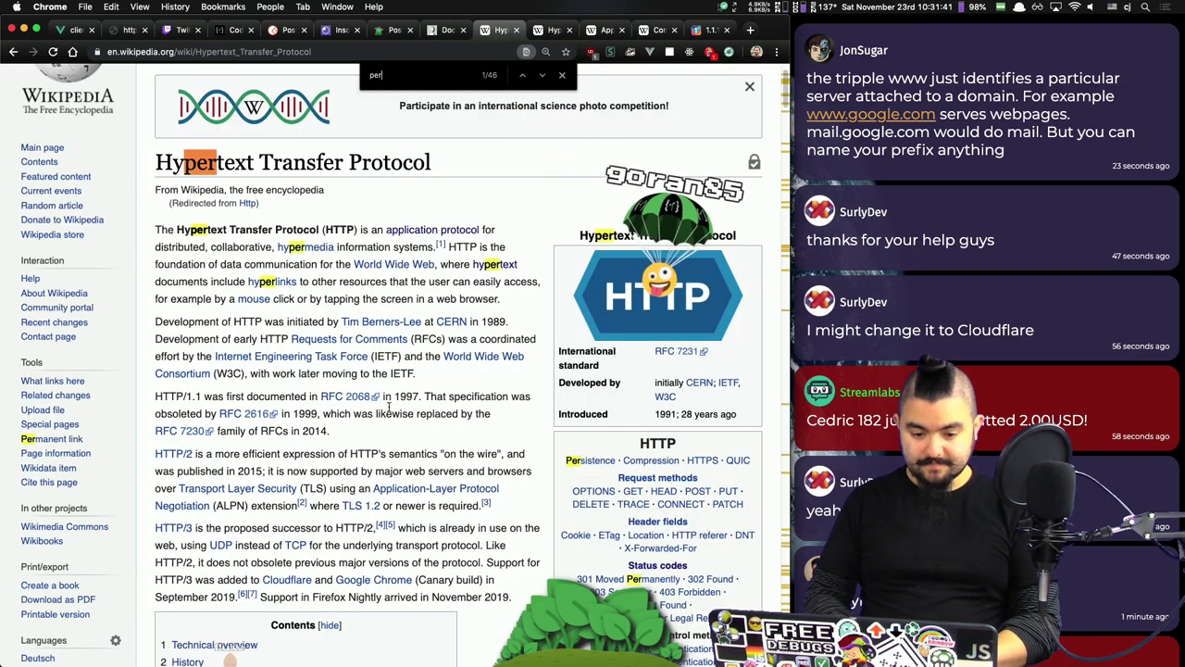
left_click(578, 461)
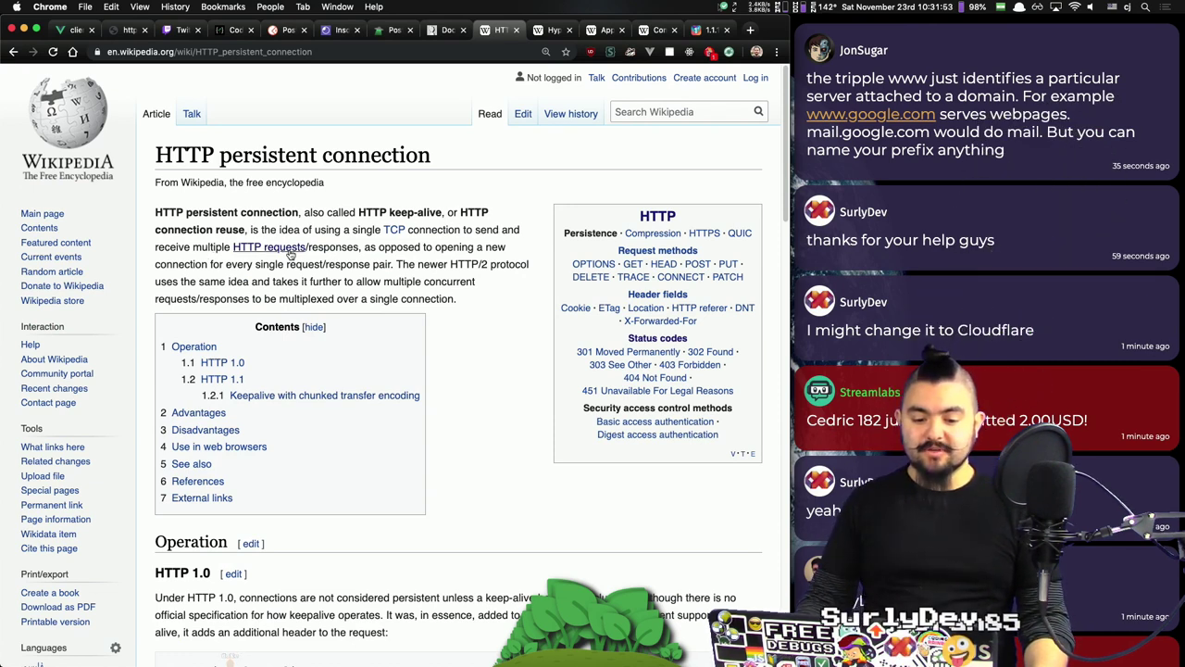
Step: Read through the persistent connection article, highlighting its HTTP 1.1 heading
scroll(497, 372, "down", 3)
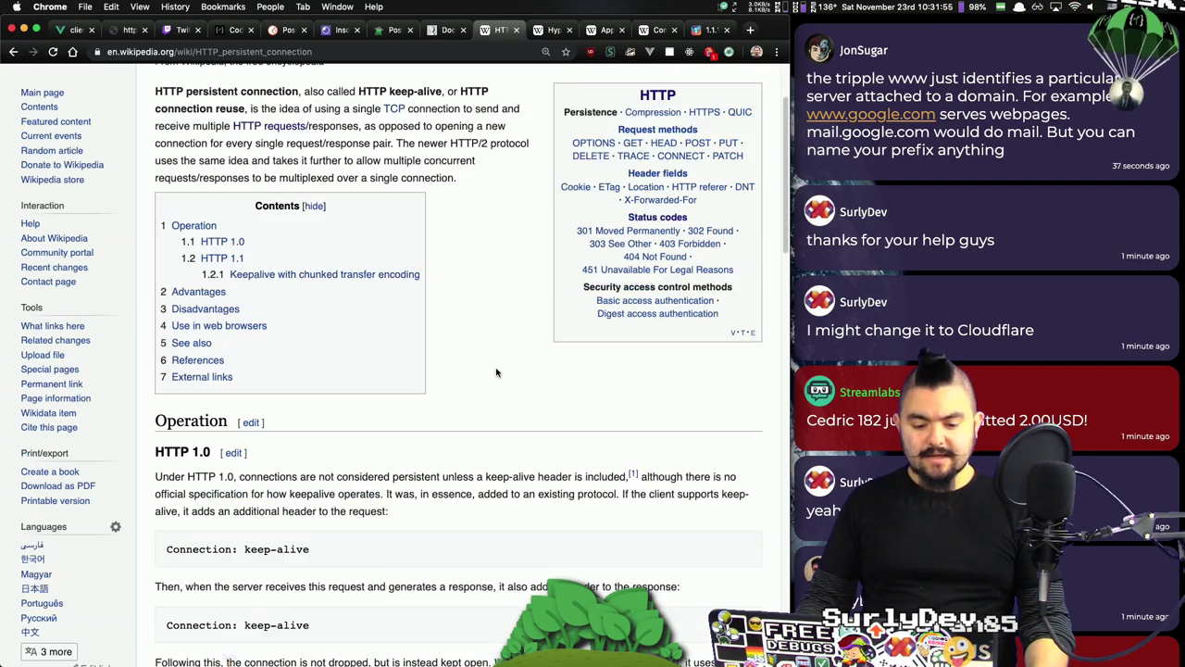
scroll(497, 372, "down", 3)
scroll(496, 369, "down", 1)
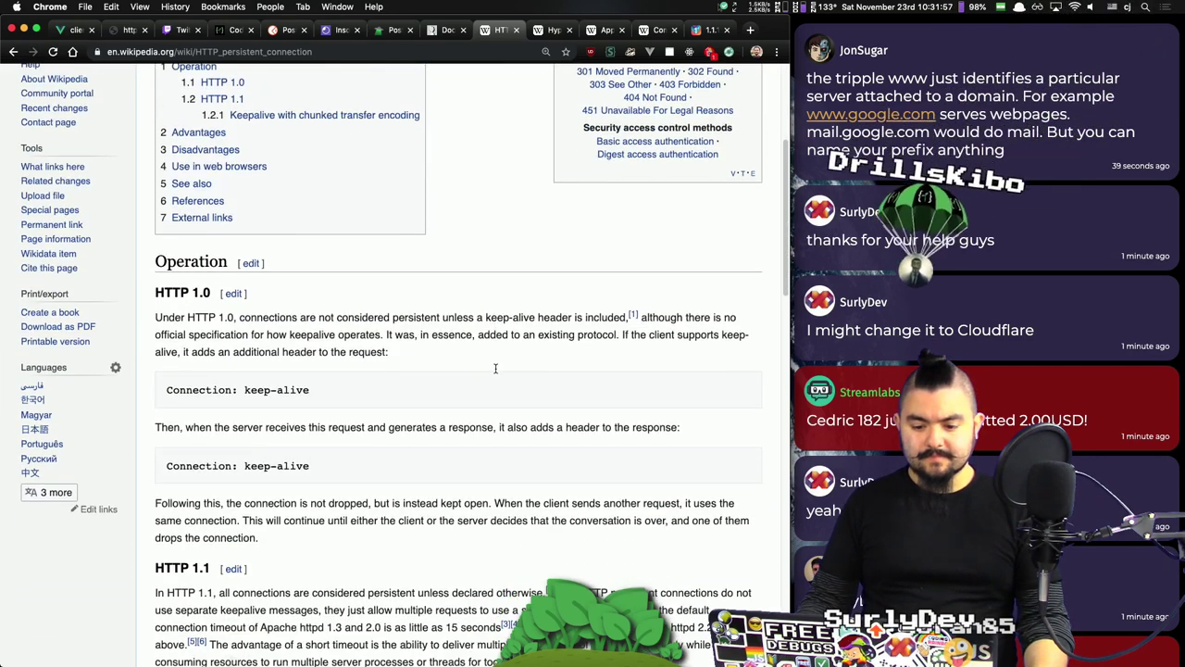
scroll(495, 369, "down", 5)
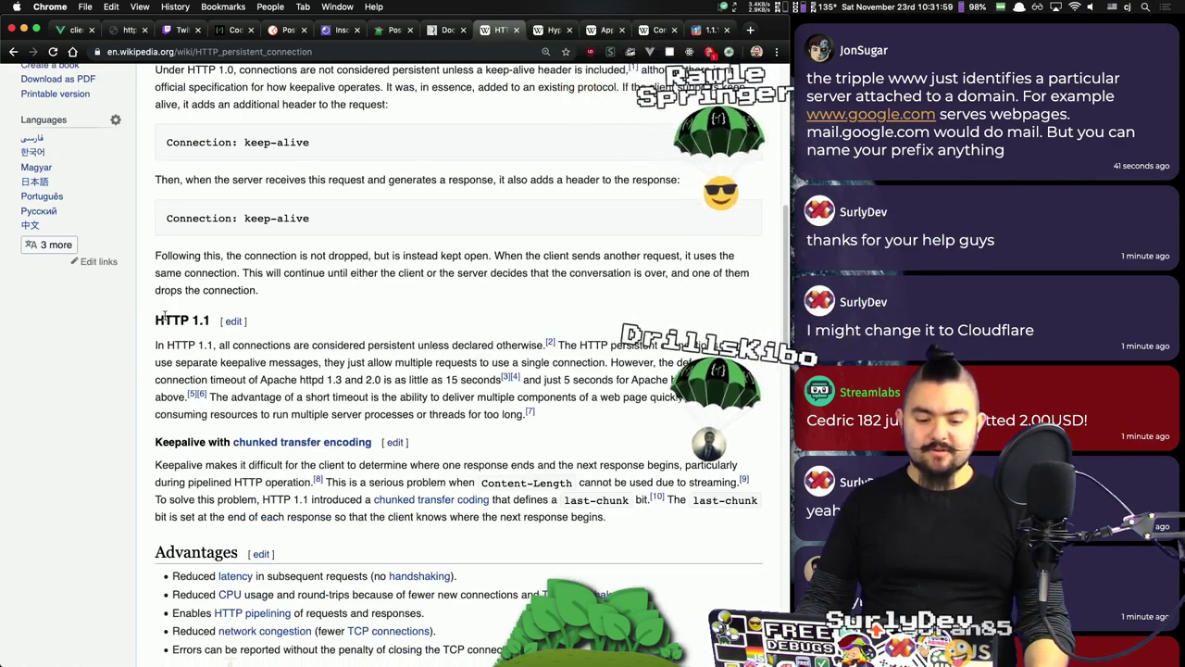
left_click_drag(156, 320, 210, 320)
scroll(405, 350, "down", 10)
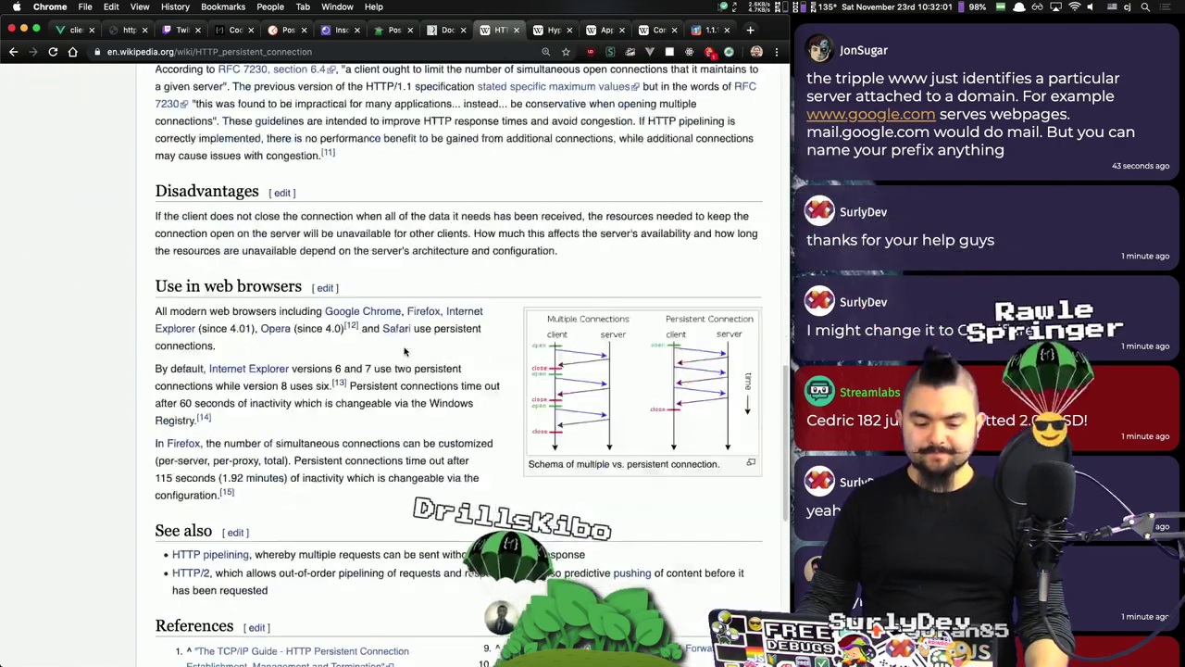
scroll(405, 350, "down", 7)
scroll(404, 347, "up", 9)
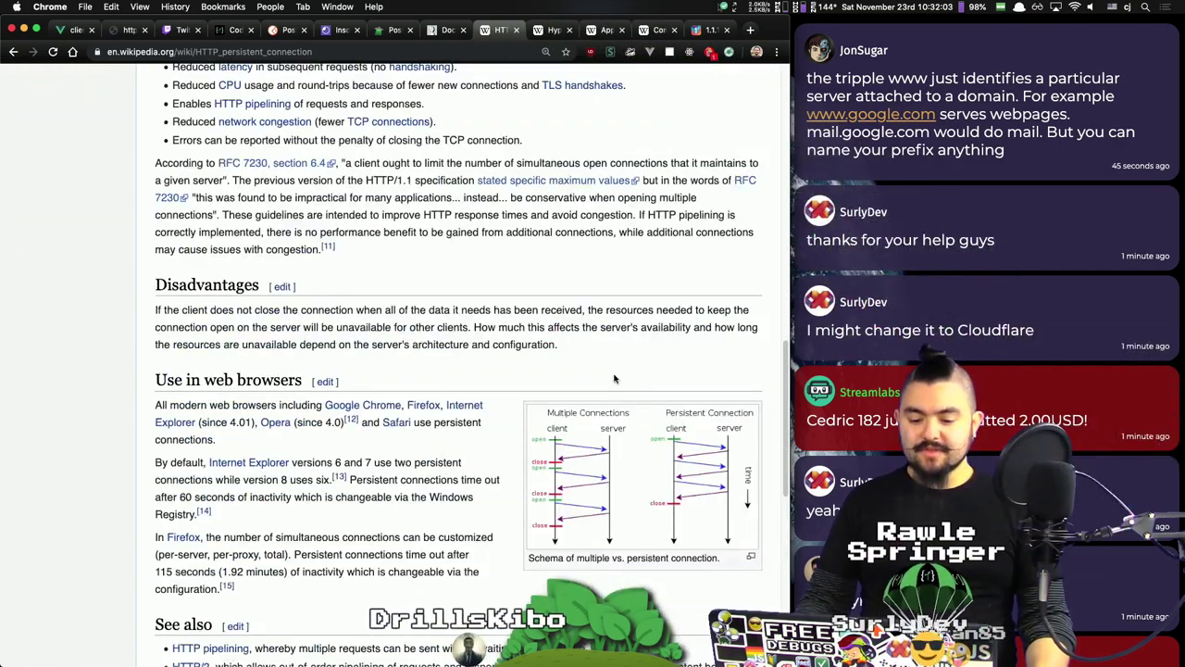
scroll(390, 339, "up", 7)
scroll(380, 326, "down", 3)
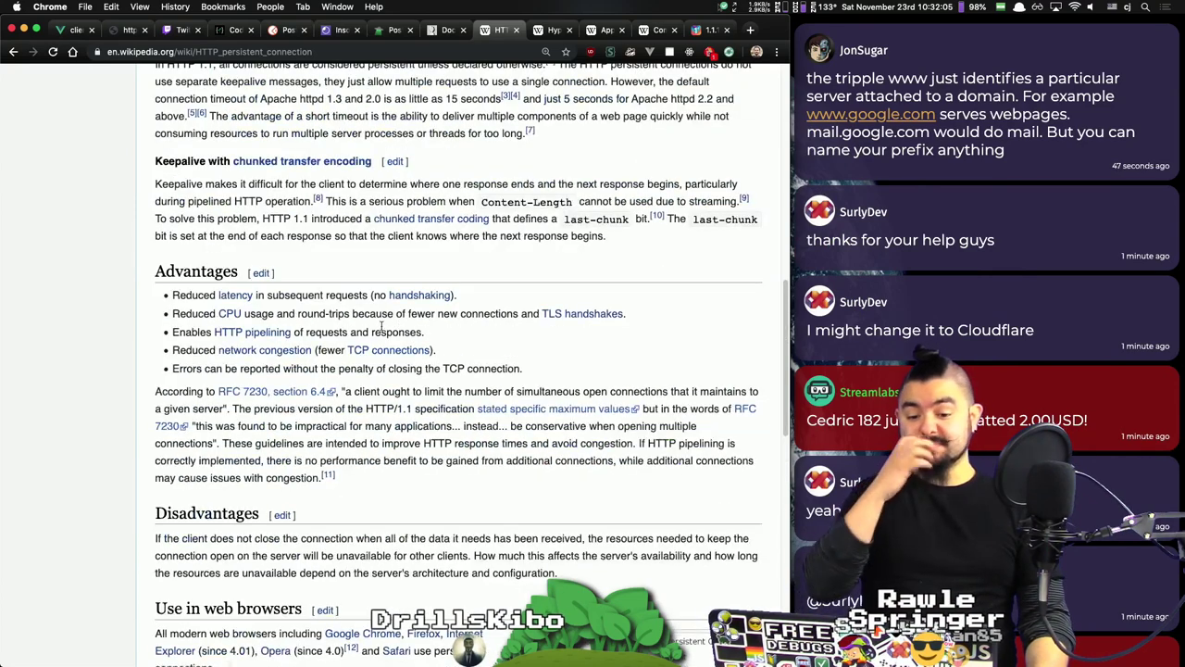
scroll(352, 323, "up", 3)
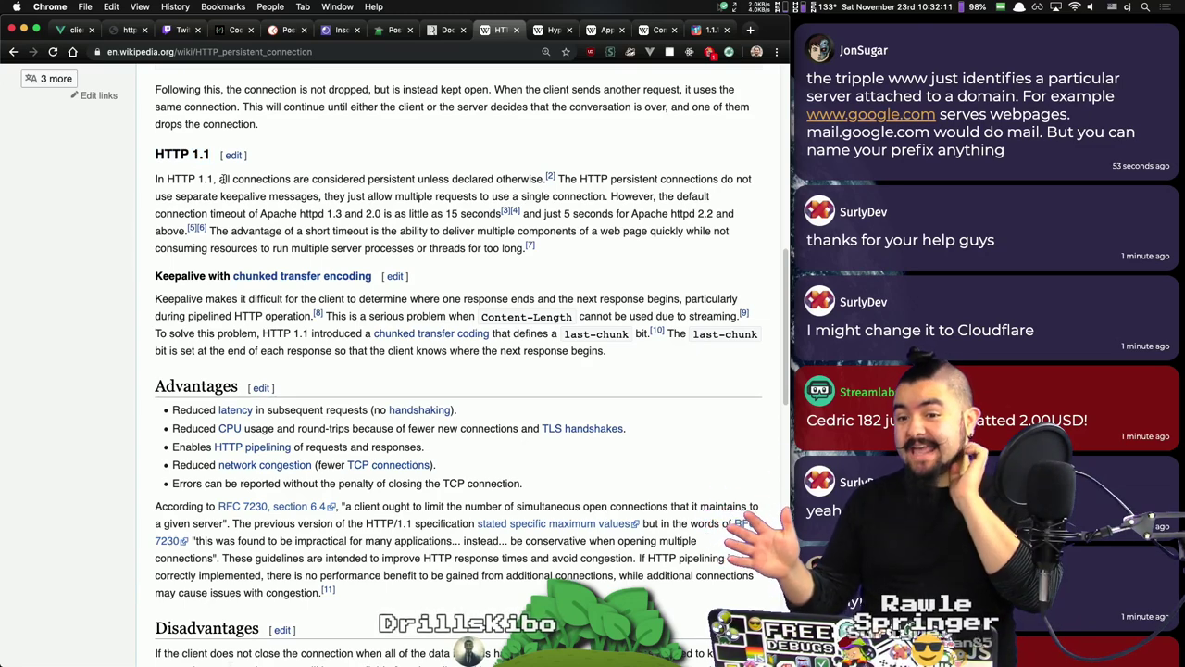
scroll(246, 157, "up", 10)
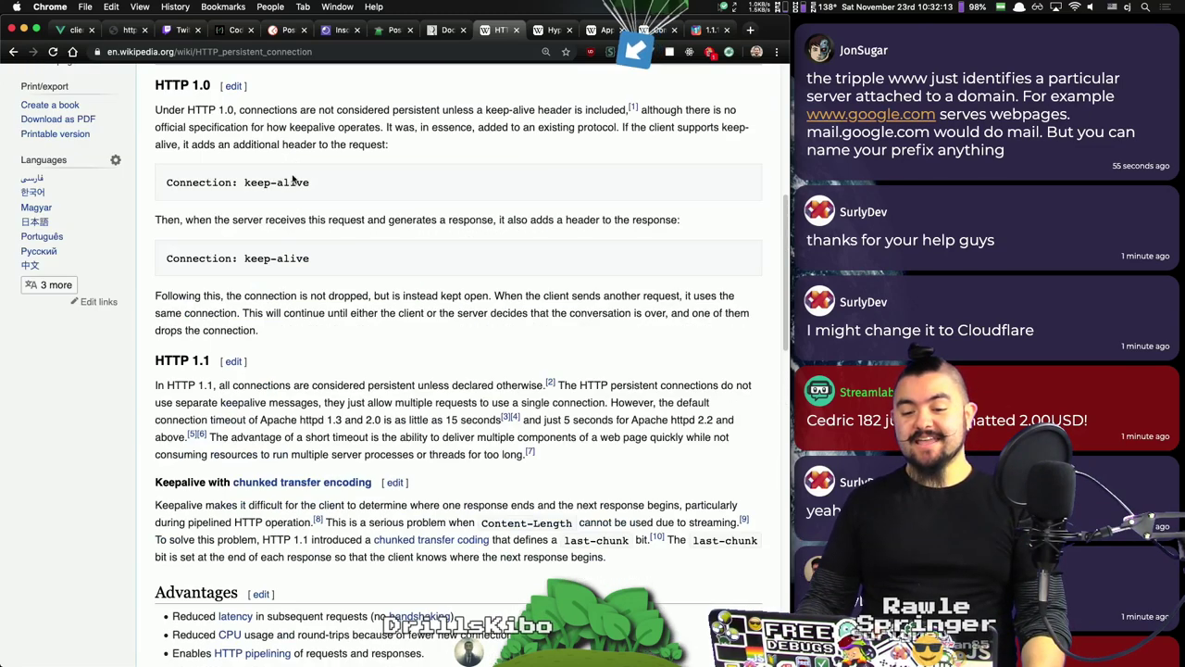
scroll(456, 240, "up", 5)
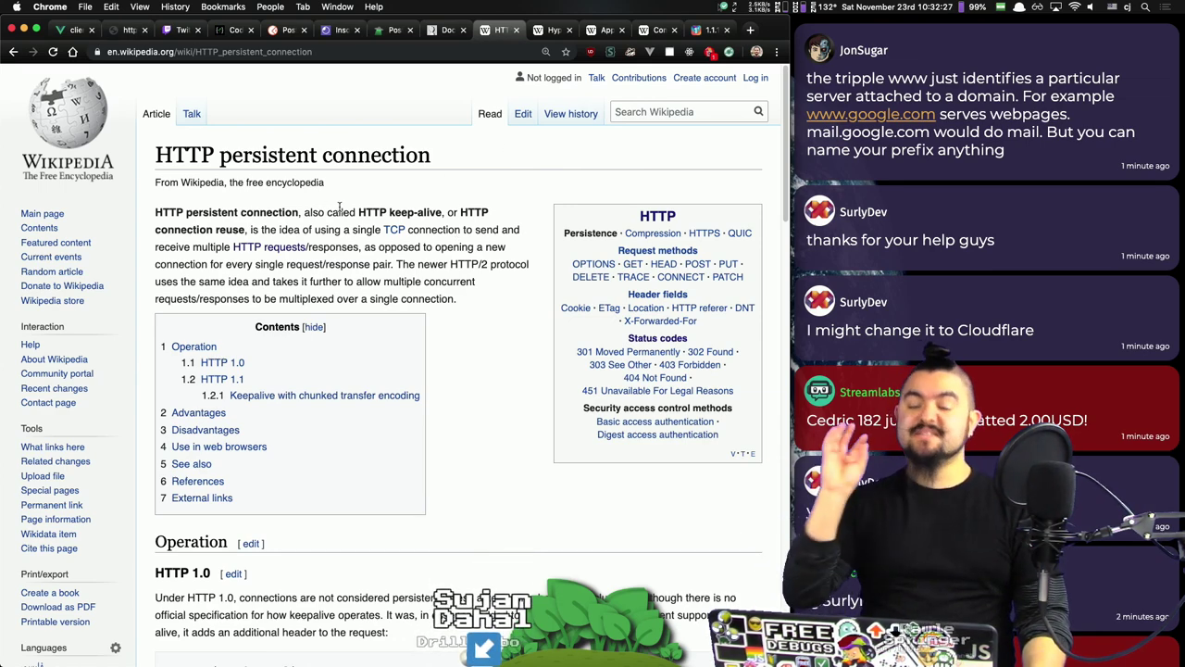
scroll(308, 240, "down", 5)
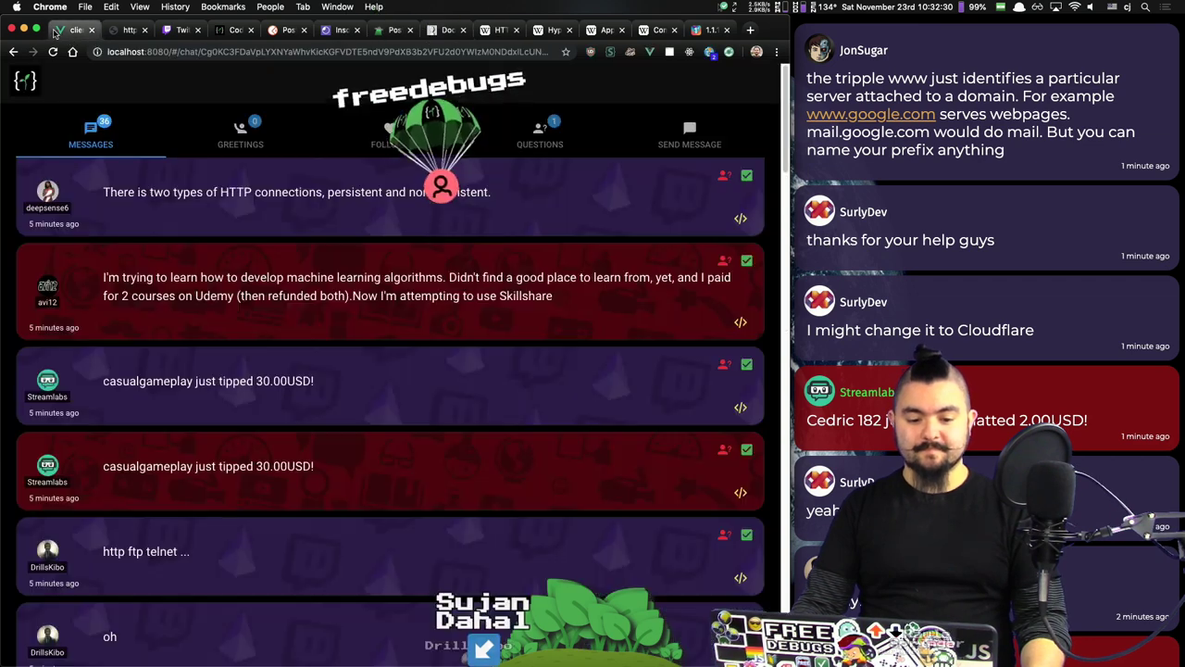
Step: Dismiss the "two types of HTTP connections" message on the chat dashboard
left_click(79, 32)
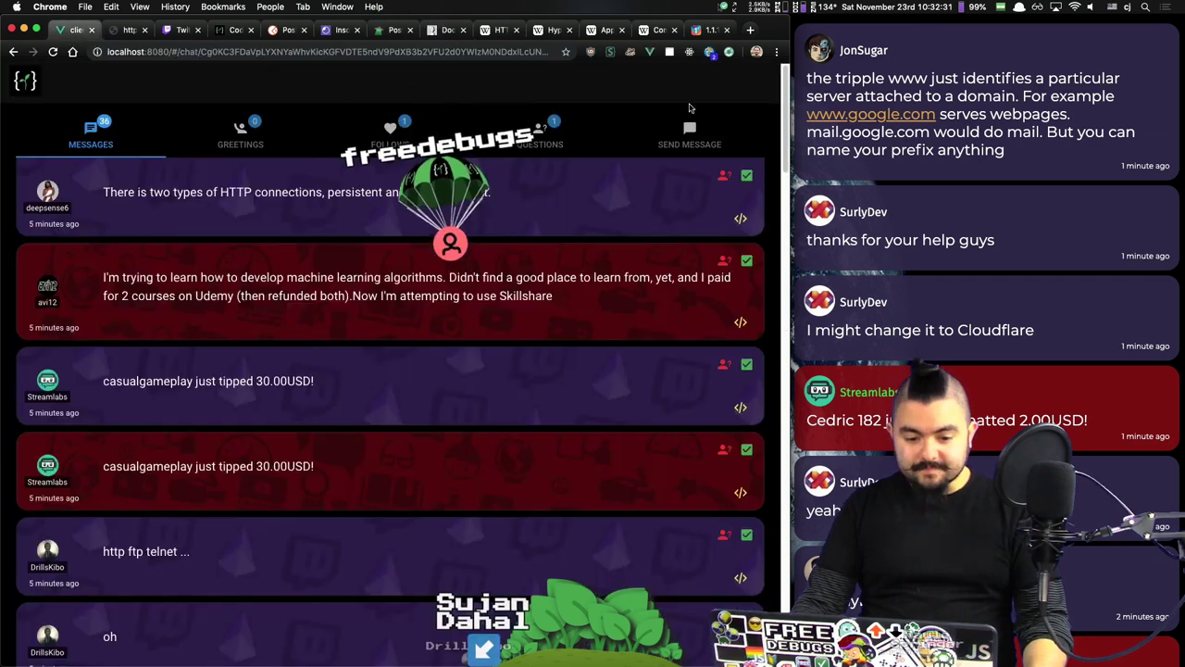
left_click(746, 176)
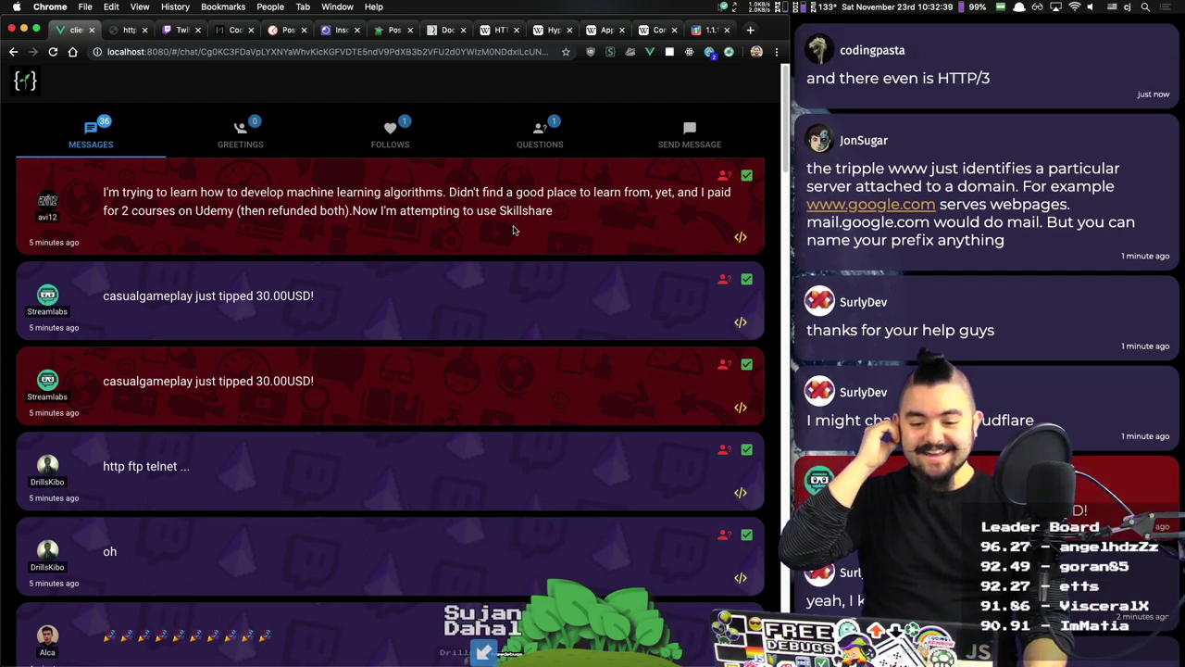
scroll(555, 230, "down", 1)
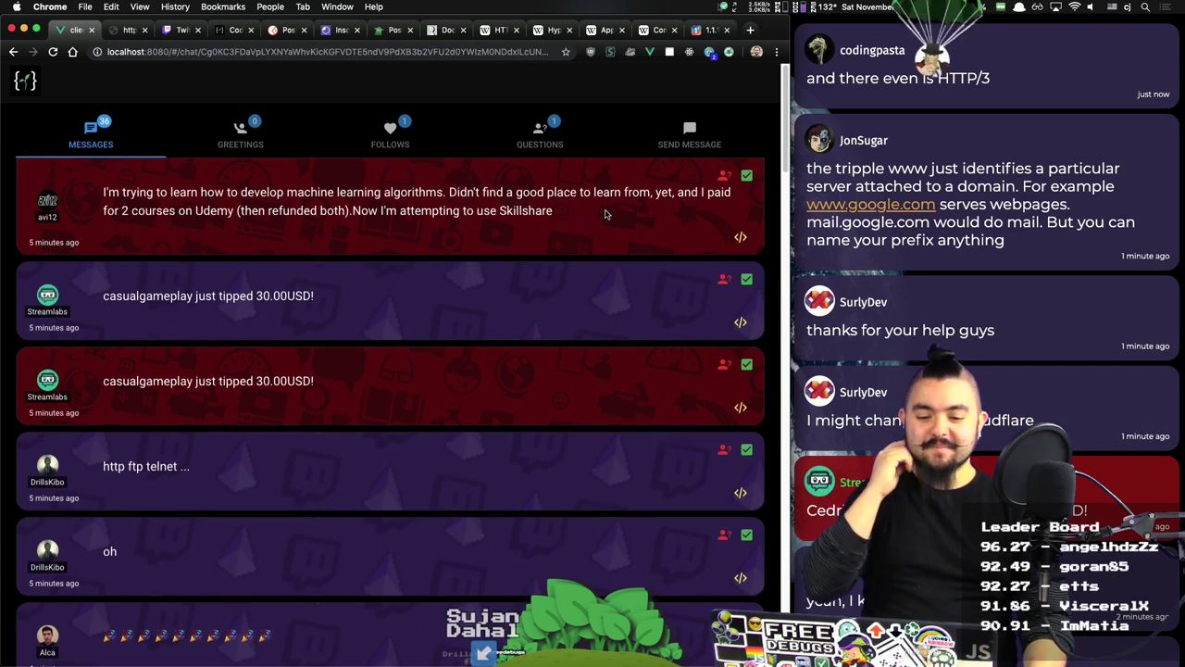
Step: Open YouTube in a new tab and search for "coding train"
key("super+t")
type("youtube.com")
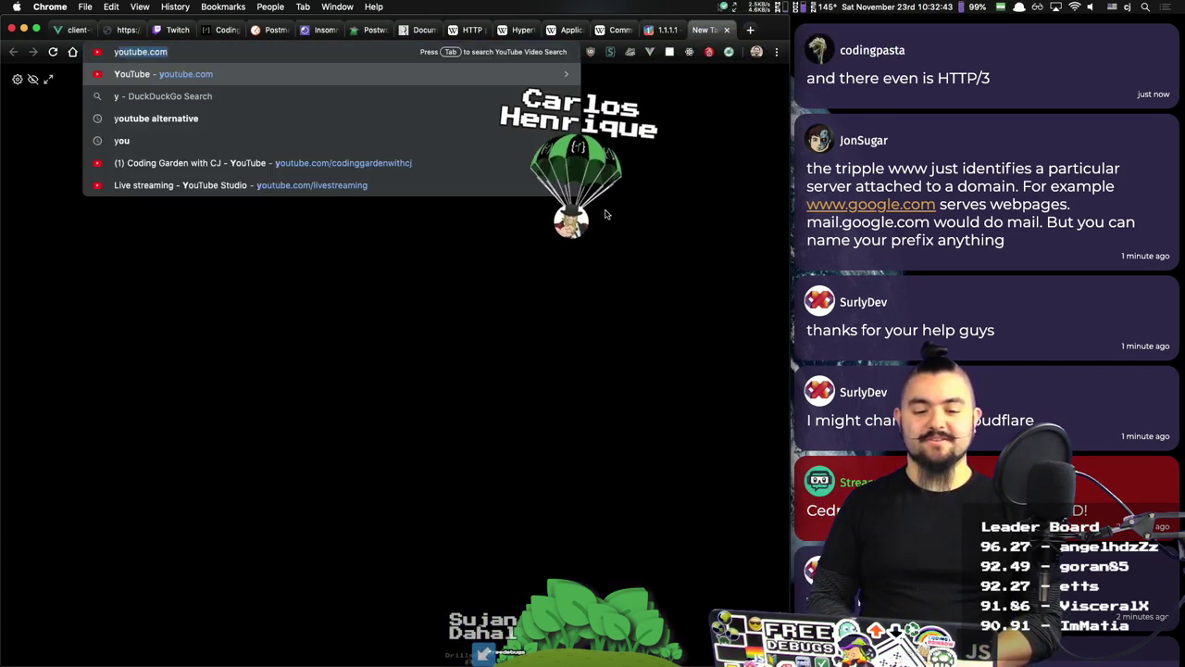
key("Down")
key("Down")
key("Return")
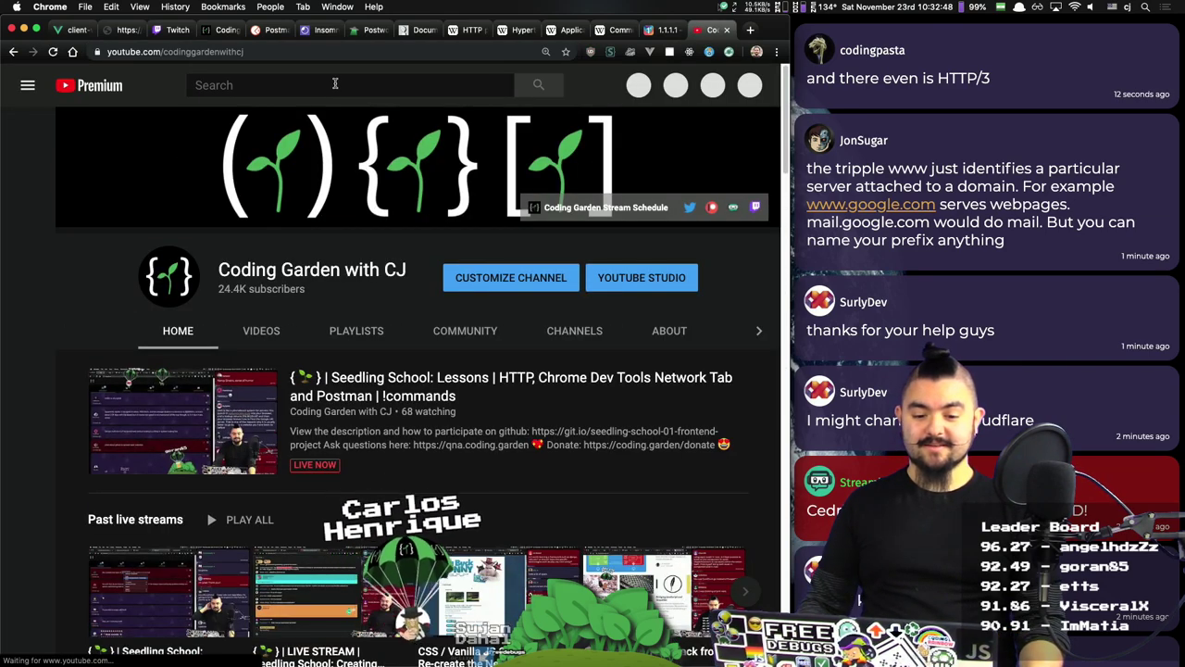
left_click(336, 83)
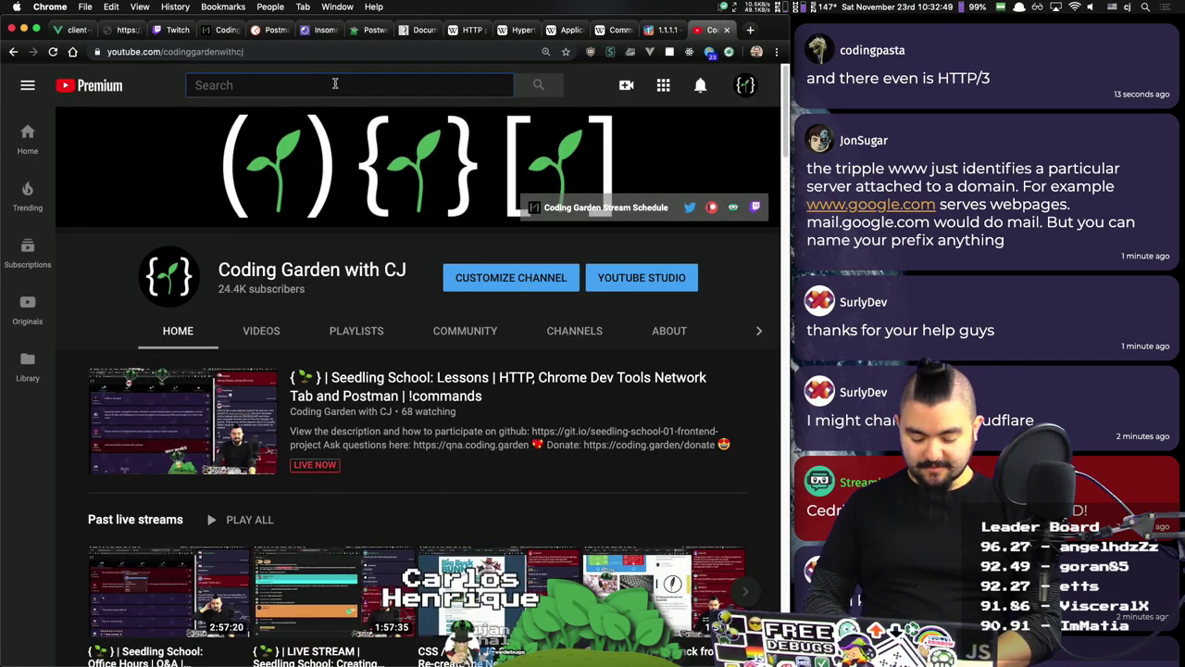
type("coding train")
key("Return")
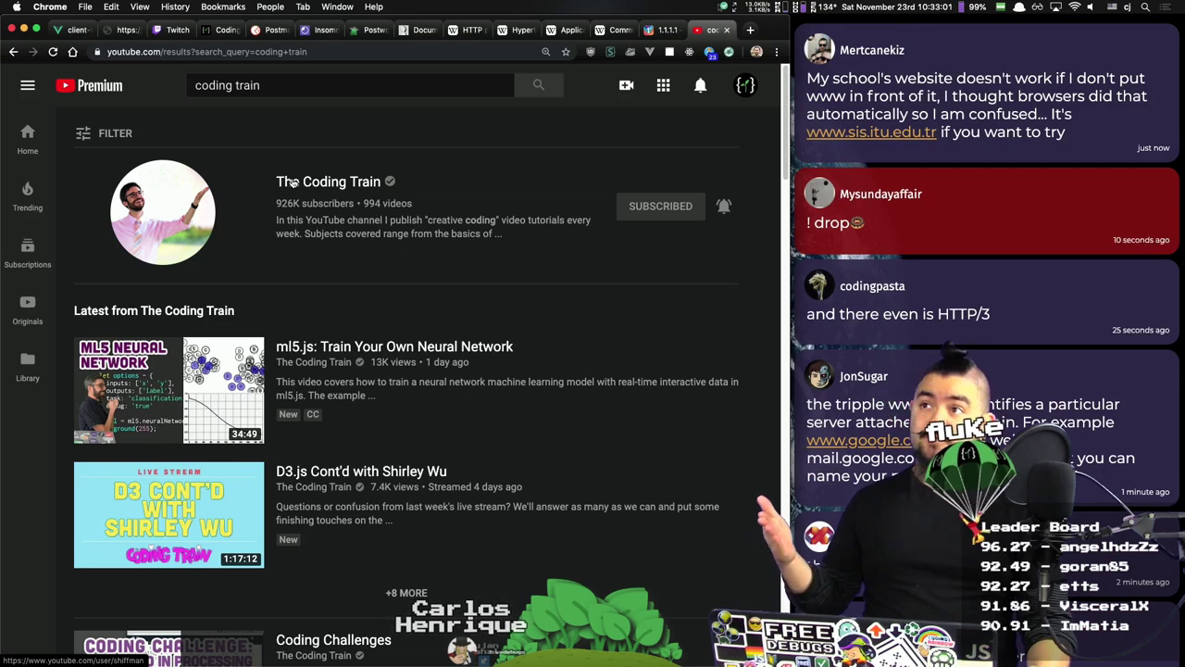
Step: Open The Coding Train channel and show more of its recent activity videos
left_click(292, 182)
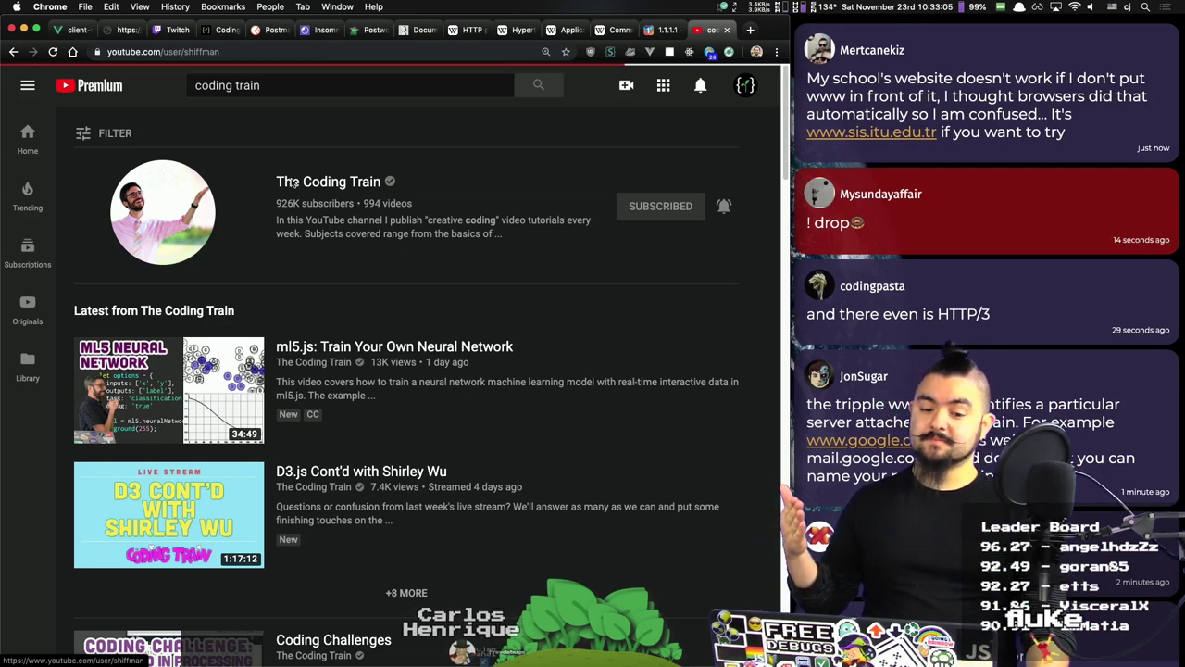
scroll(329, 220, "down", 5)
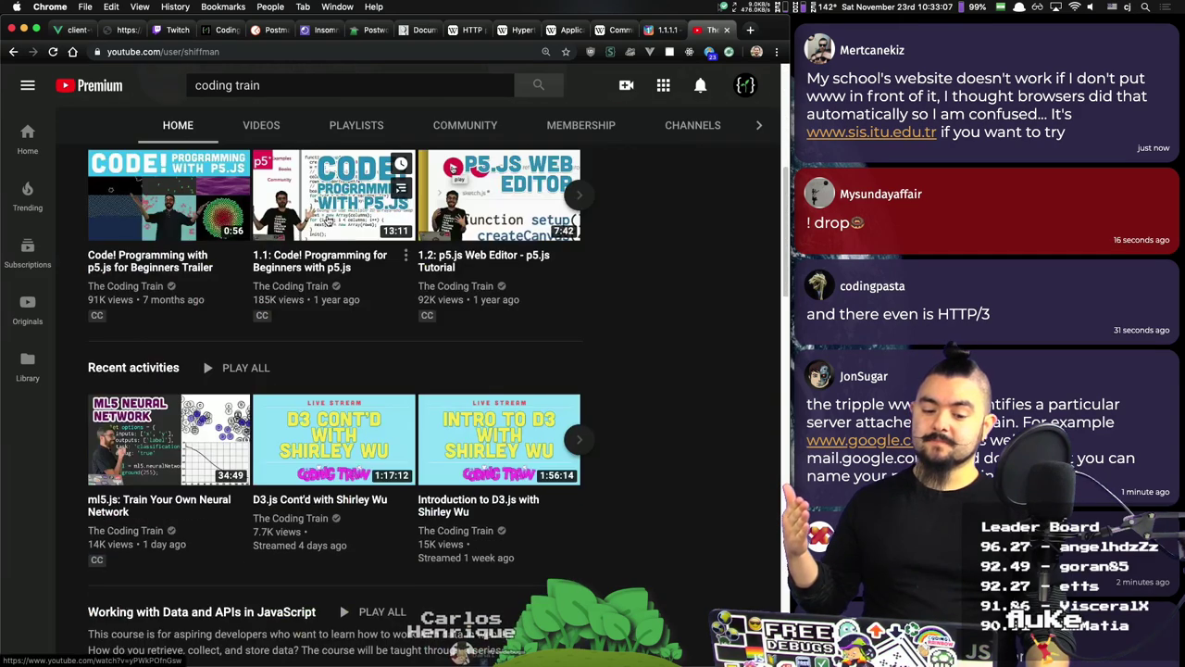
scroll(461, 358, "down", 1)
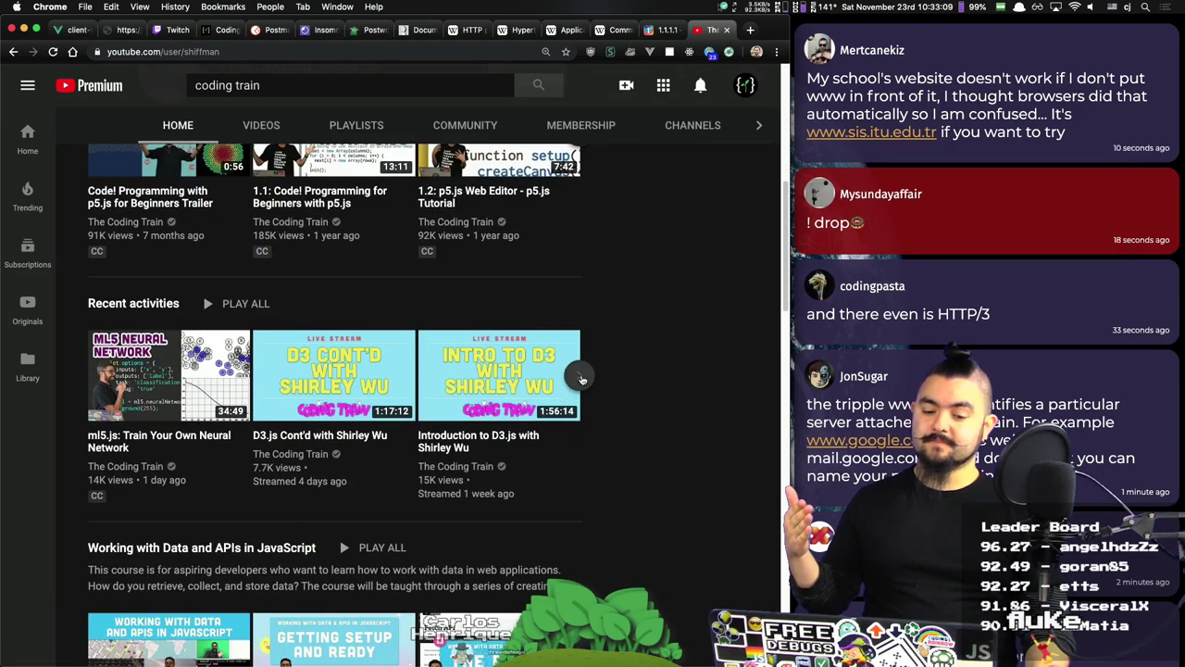
left_click(578, 375)
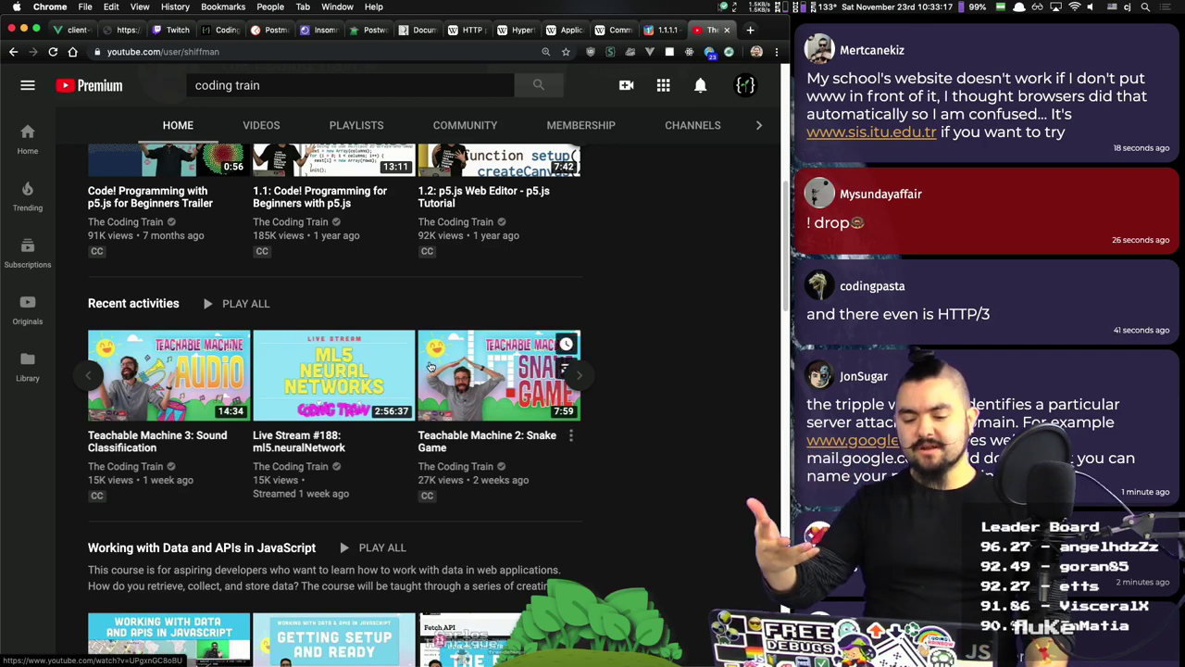
scroll(352, 193, "up", 5)
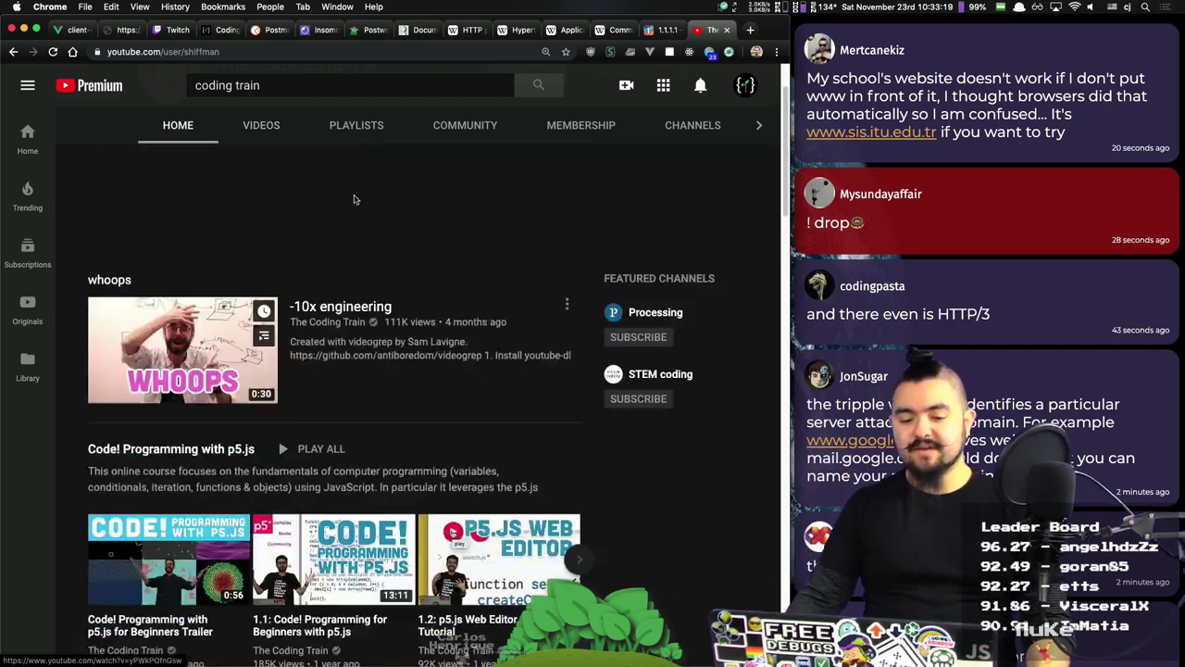
Step: On the chat dashboard, dismiss eight answered messages, from the machine-learning message through the emote row
key("super+1")
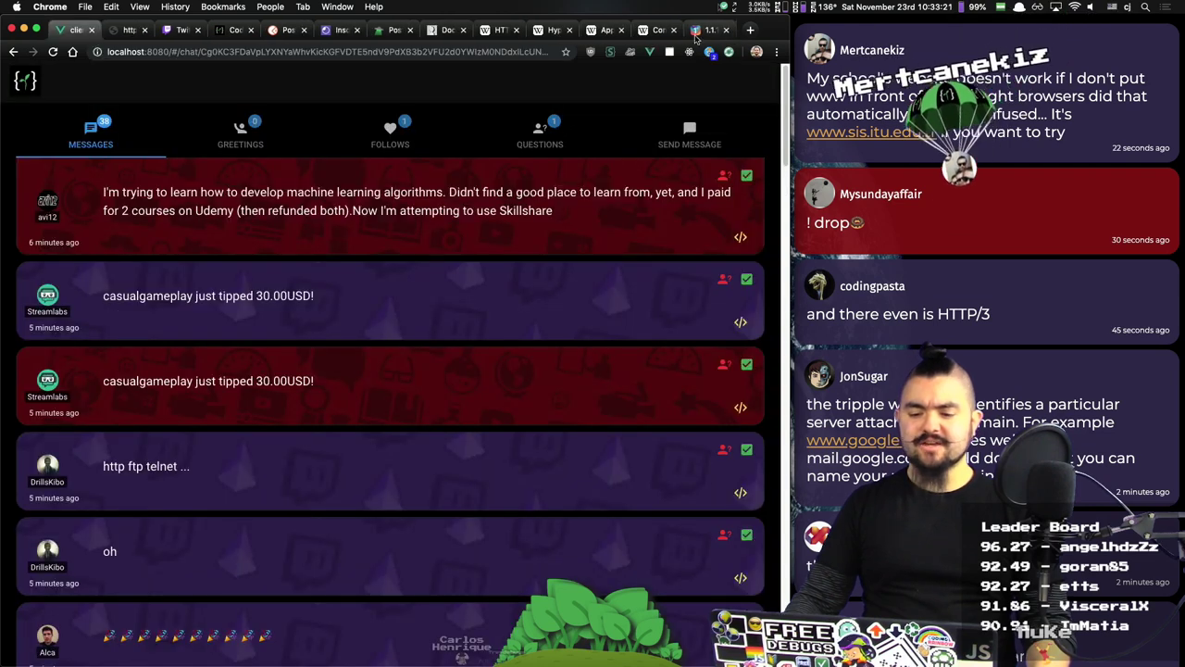
left_click(746, 175)
left_click(746, 175)
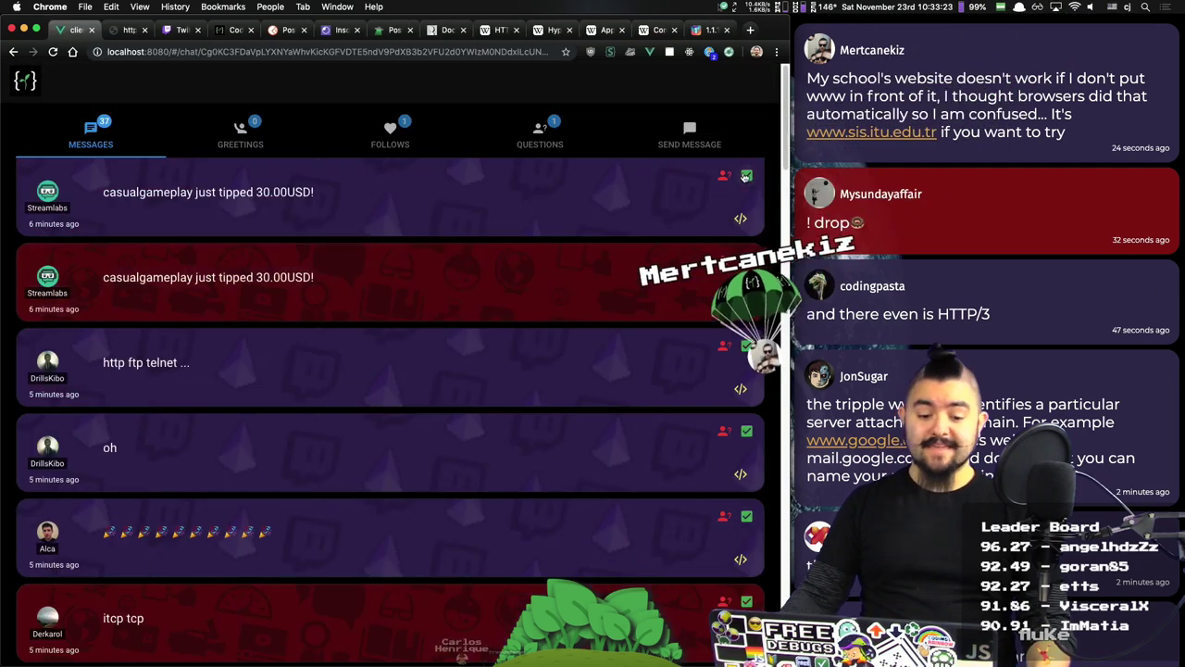
left_click(747, 175)
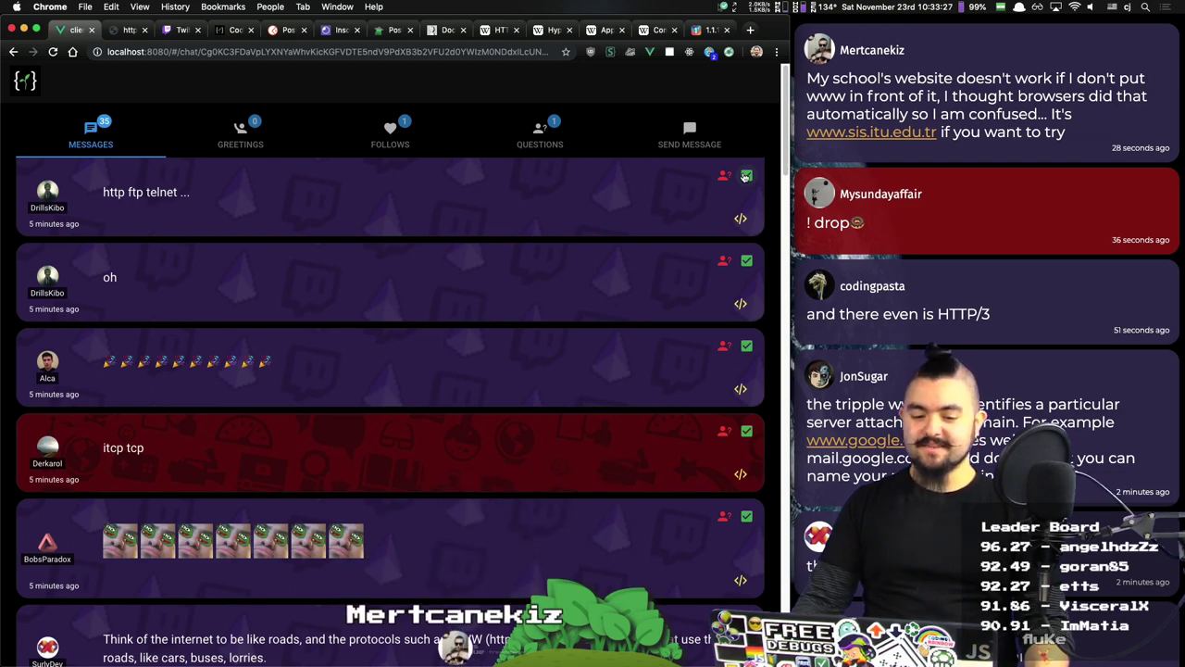
left_click(747, 175)
left_click(747, 175)
left_click(746, 175)
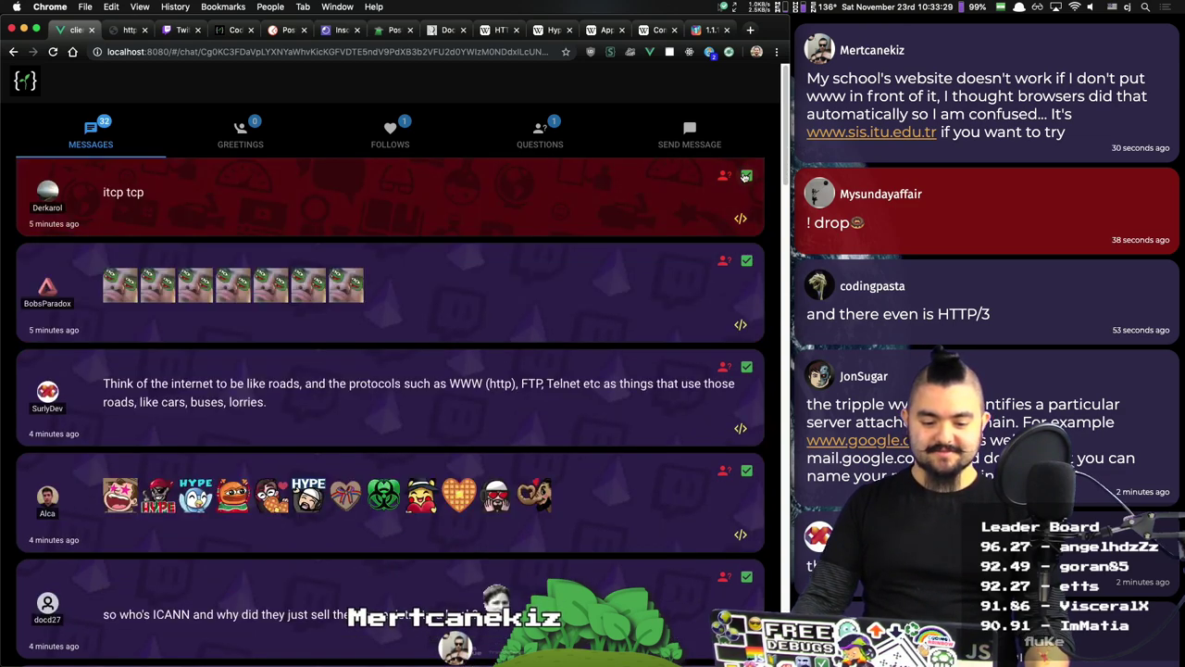
left_click(746, 175)
left_click(746, 175)
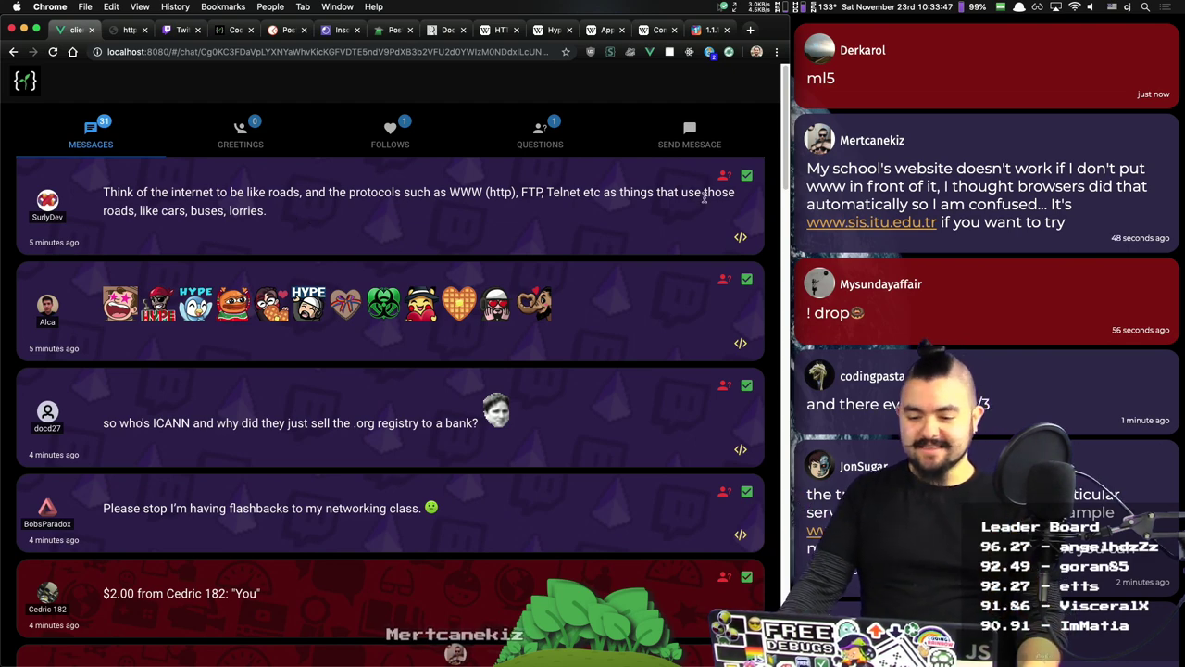
left_click(747, 176)
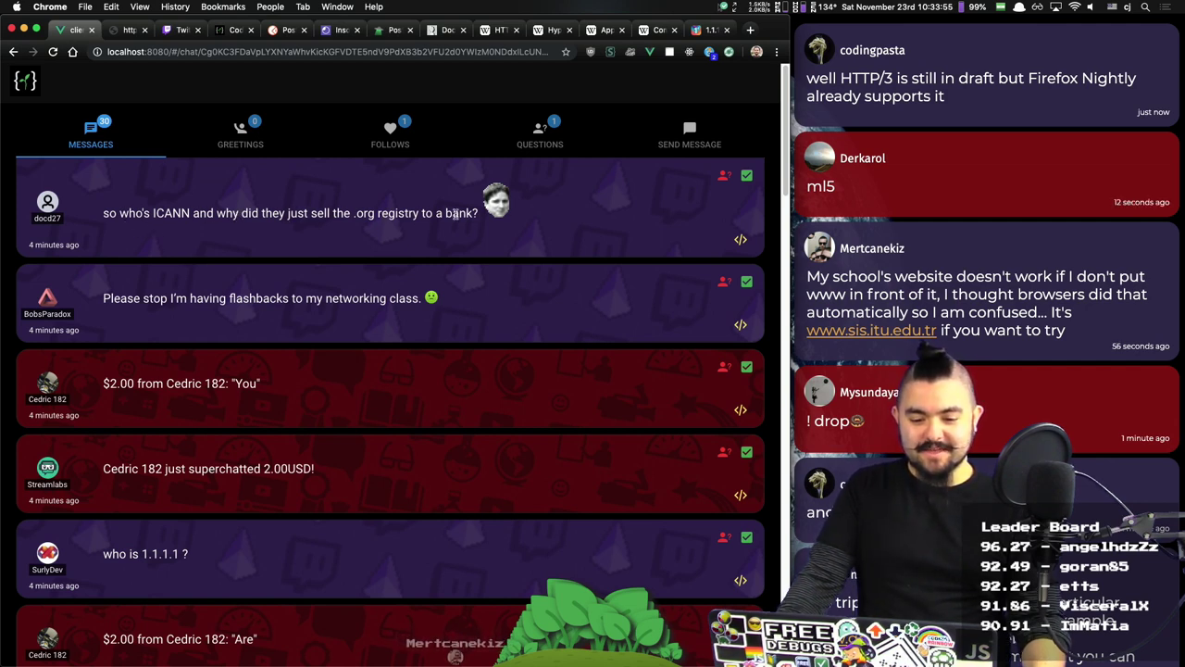
Step: Select the word ICANN in the top question and bring up its context menu
triple_click(324, 225)
left_click(358, 238)
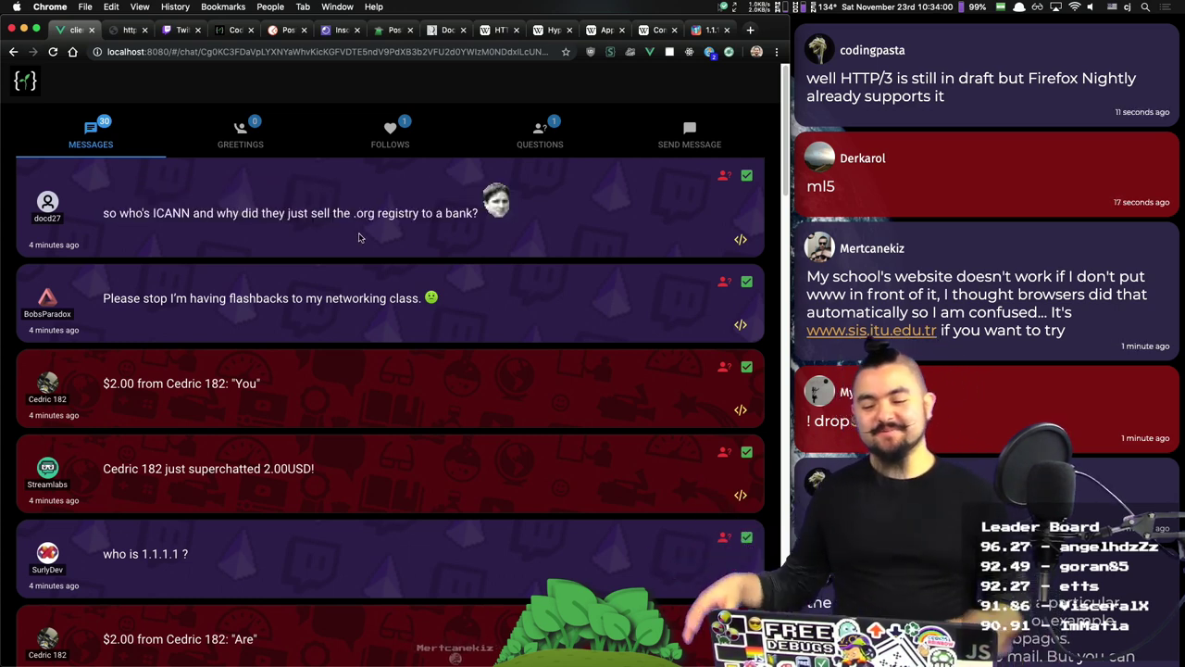
double_click(176, 215)
right_click(176, 218)
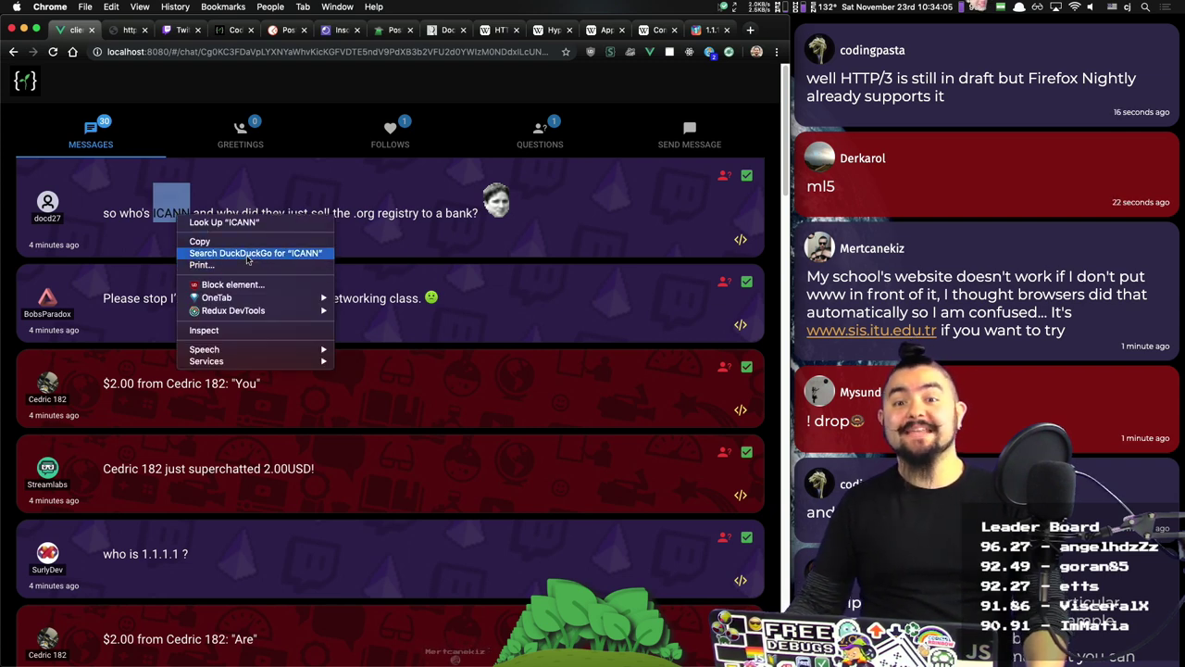
Step: Search DuckDuckGo for ICANN, open its Wikipedia article, and check the terminal's nslookup output
left_click(246, 254)
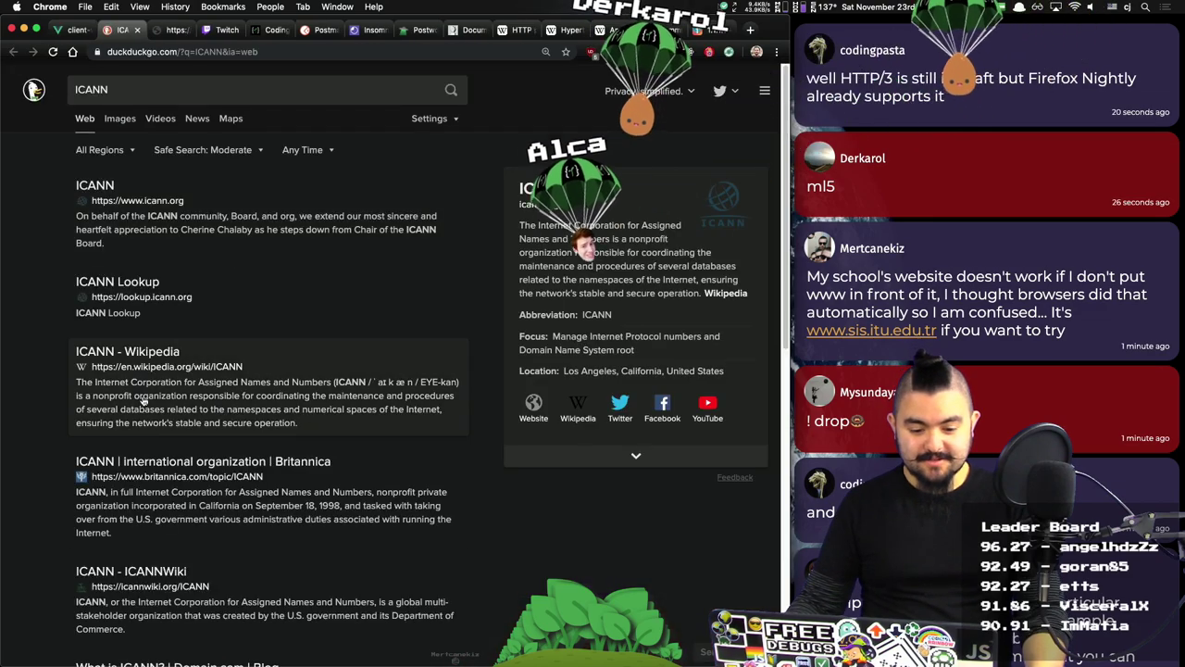
left_click(144, 400)
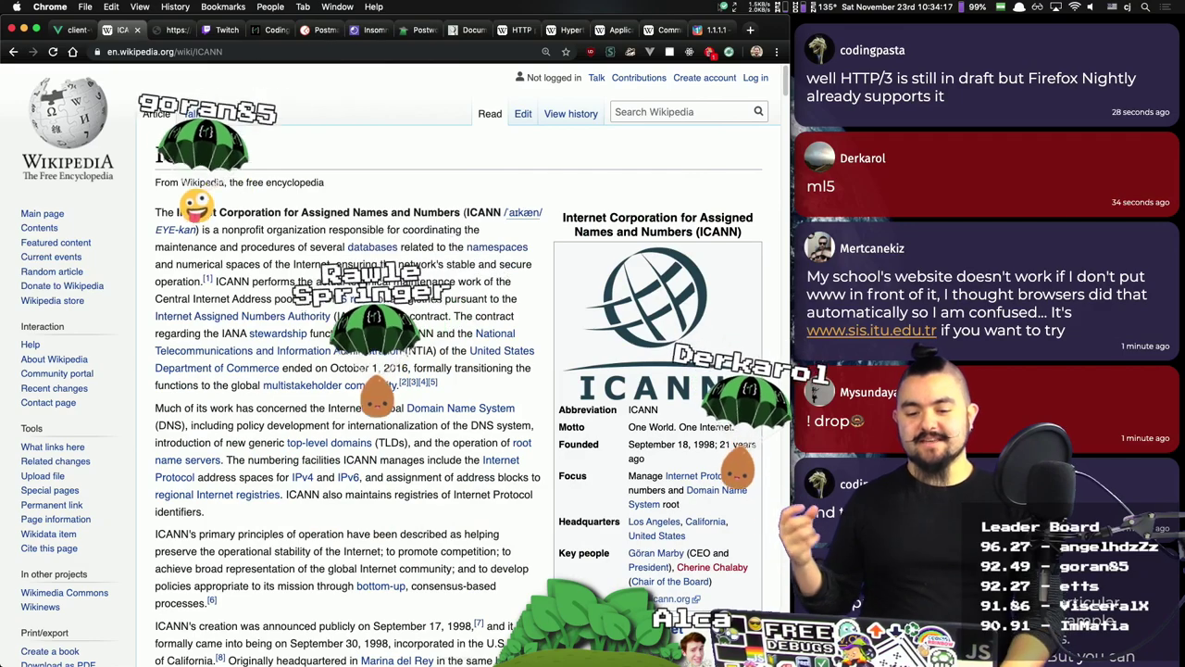
key("super+Tab")
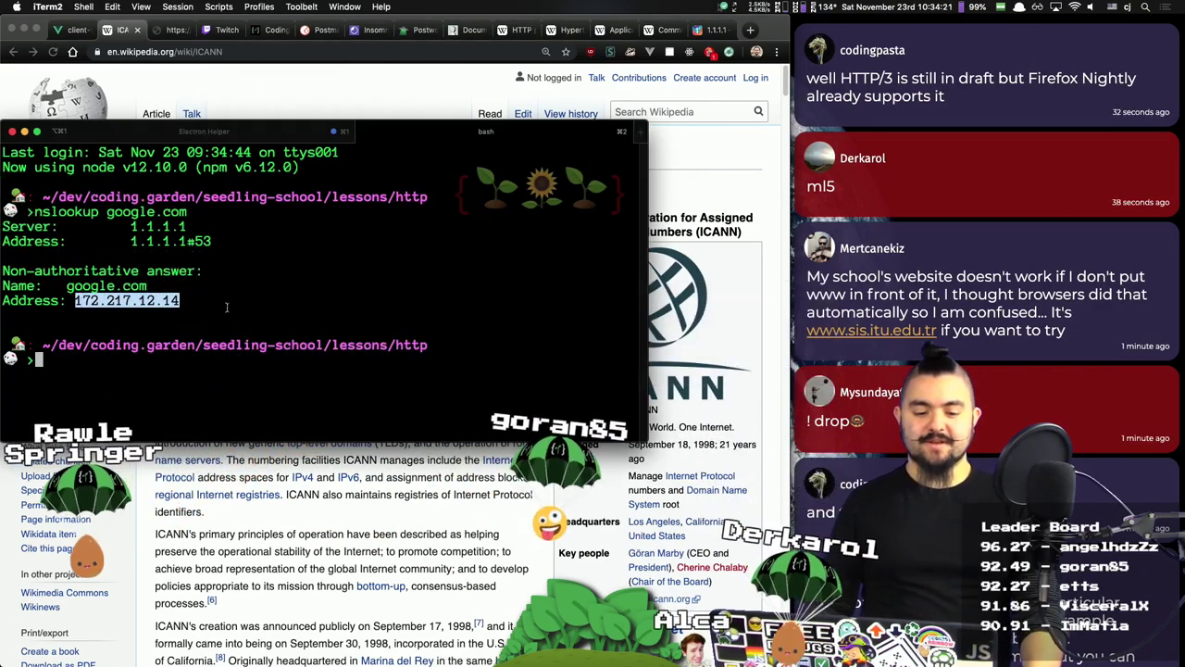
double_click(106, 285)
left_click(186, 291)
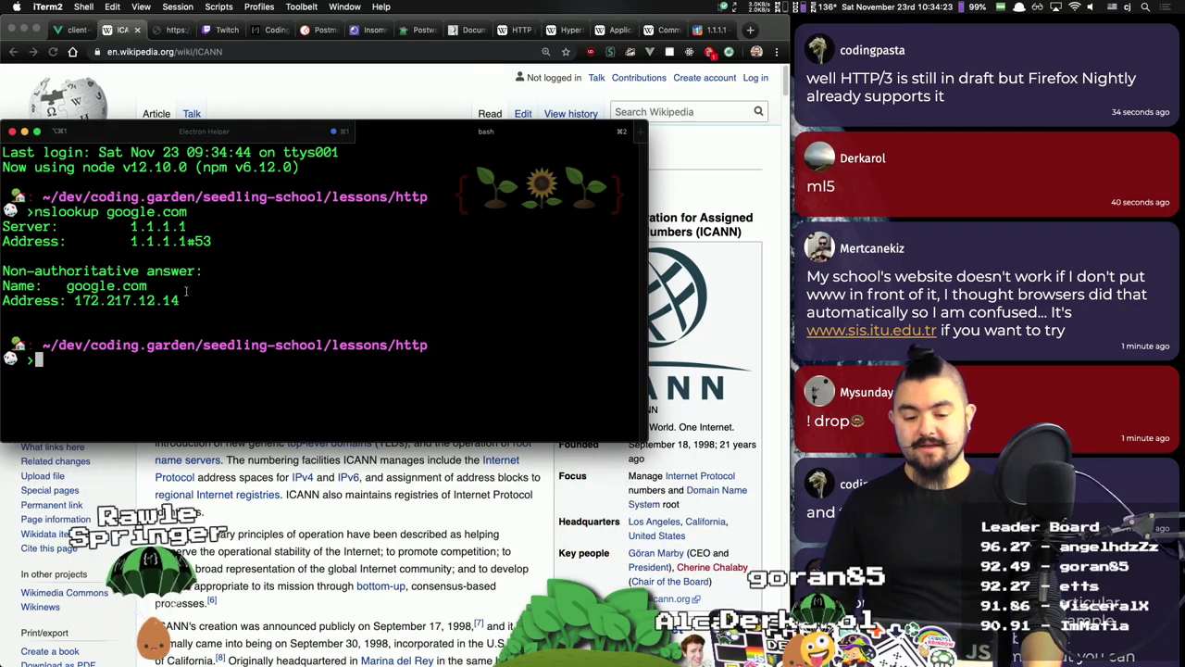
Step: Bring Chrome back, return to the chat dashboard tab, and clear the ICANN highlight
left_click(304, 508)
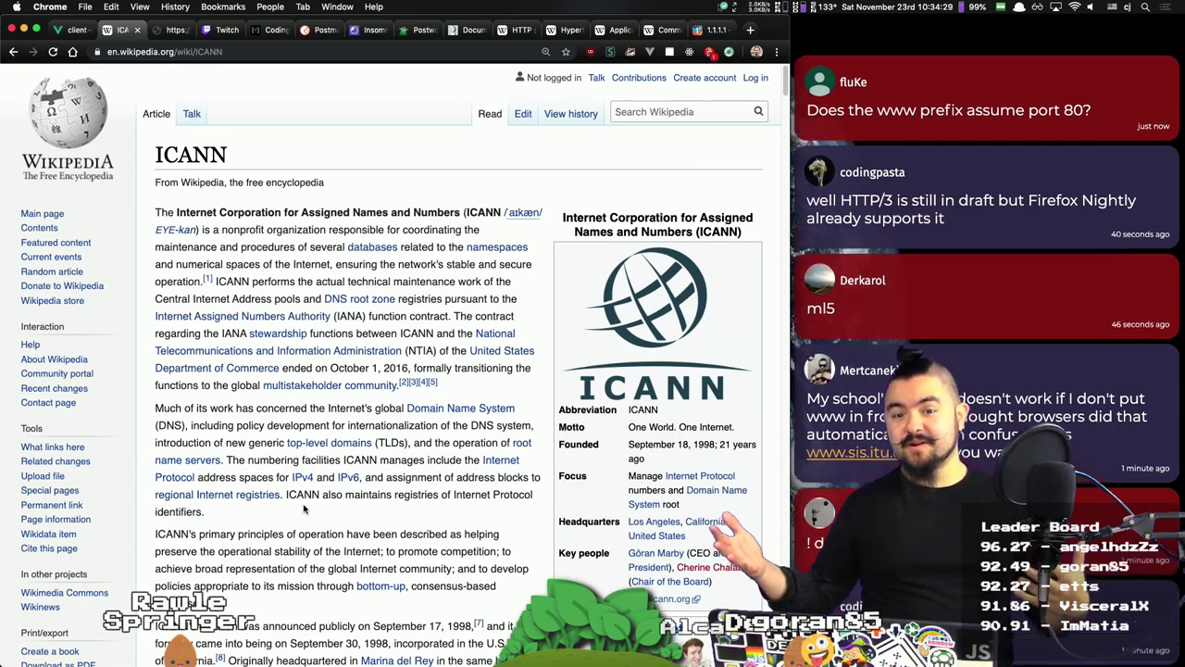
scroll(299, 461, "down", 10)
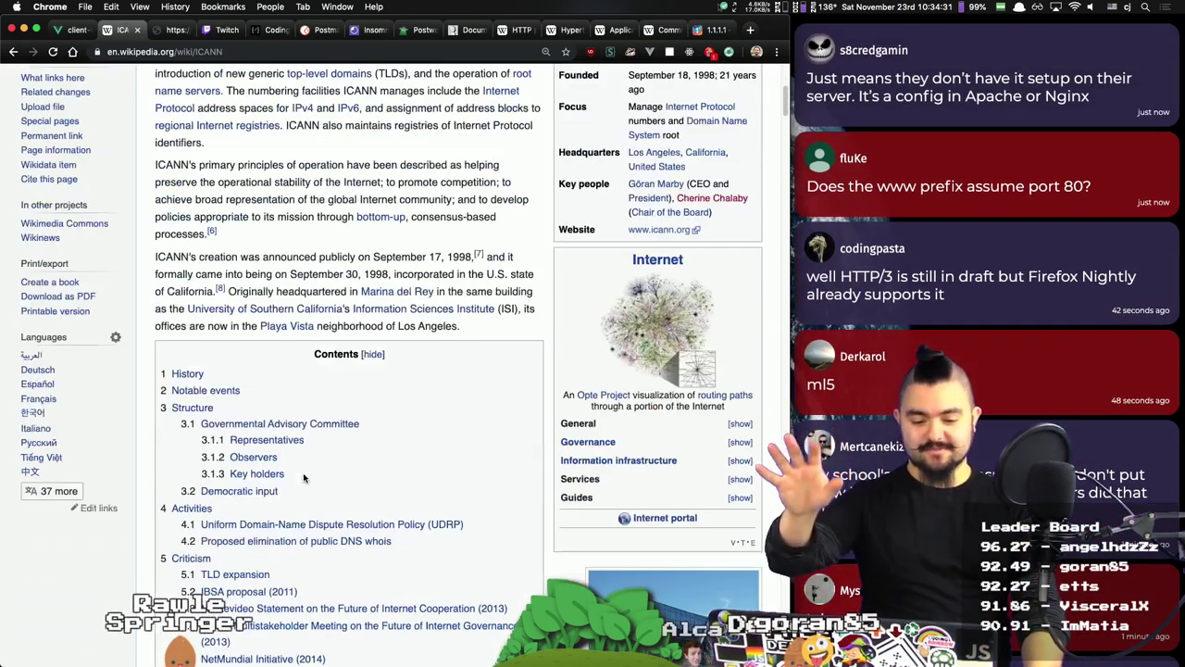
left_click(74, 30)
left_click(641, 224)
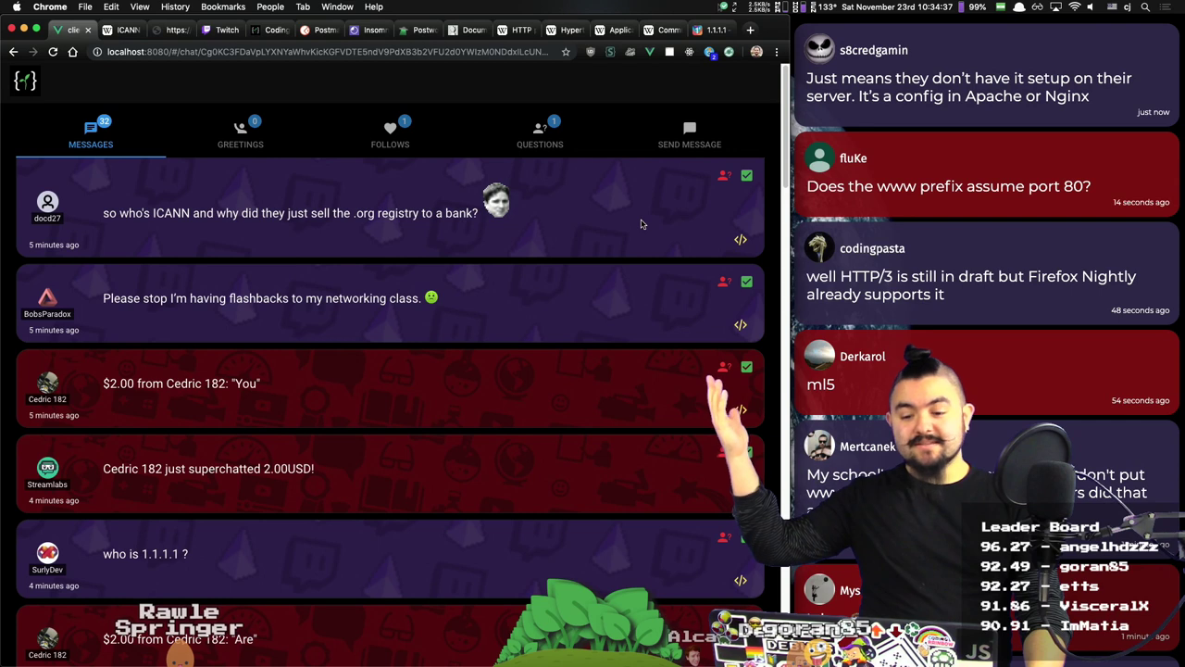
Step: Dismiss sixteen answered messages, from the ICANN question through the $2.00 donations and Cloudflare DNS replies
left_click(747, 177)
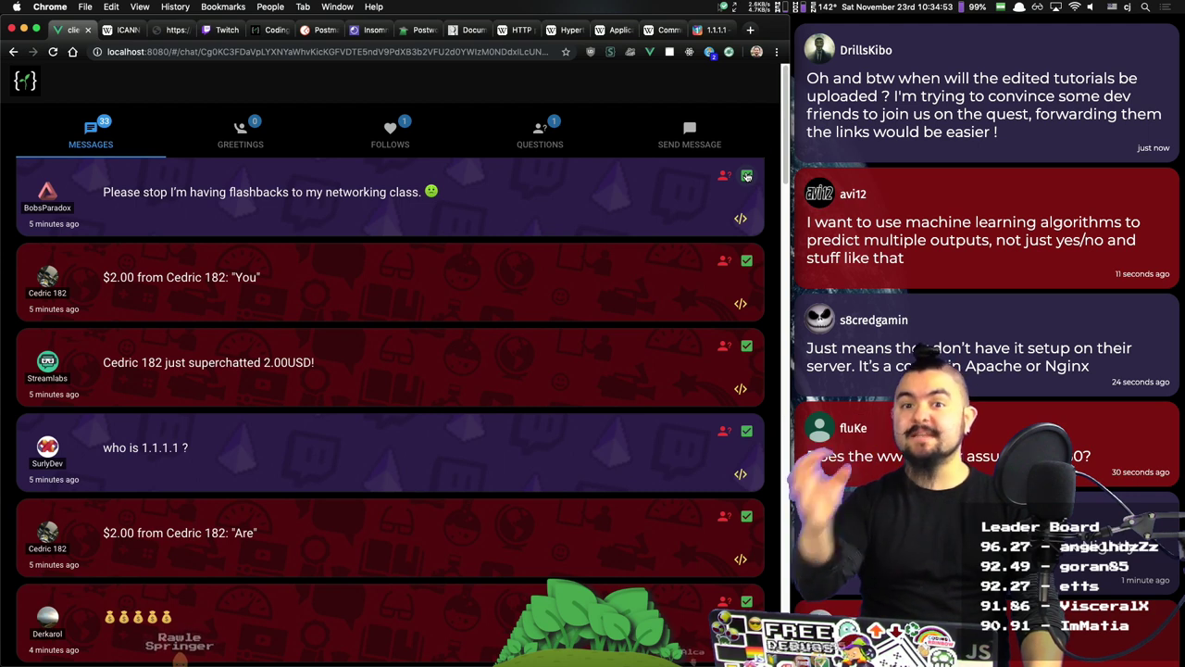
left_click(746, 176)
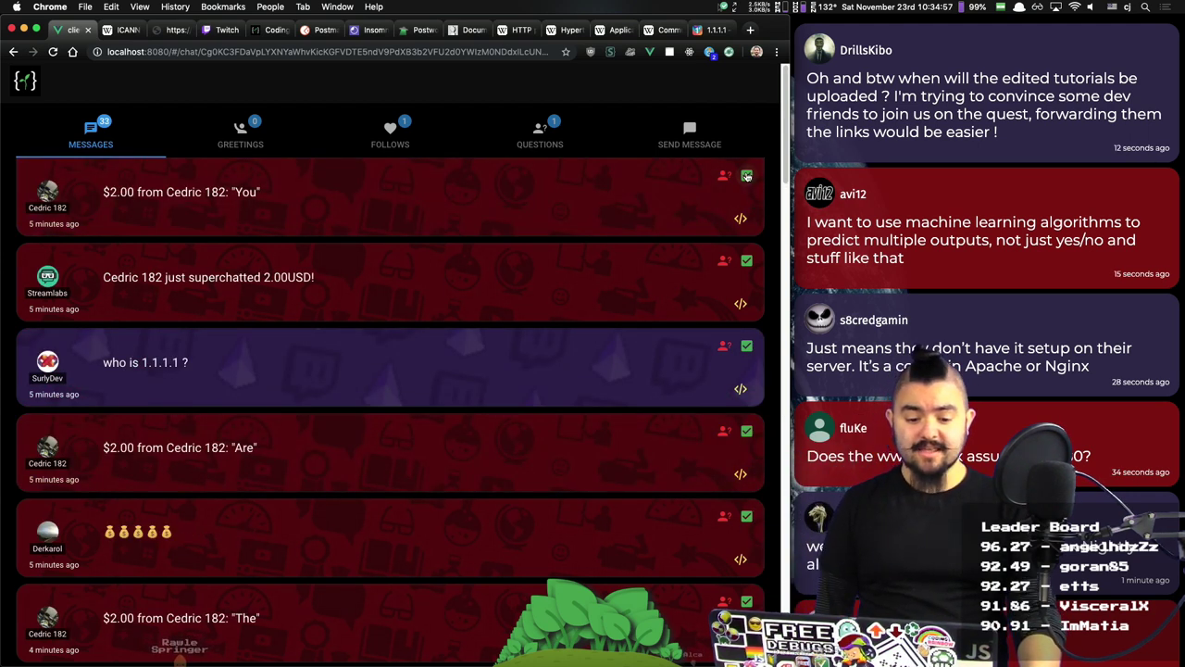
left_click(746, 176)
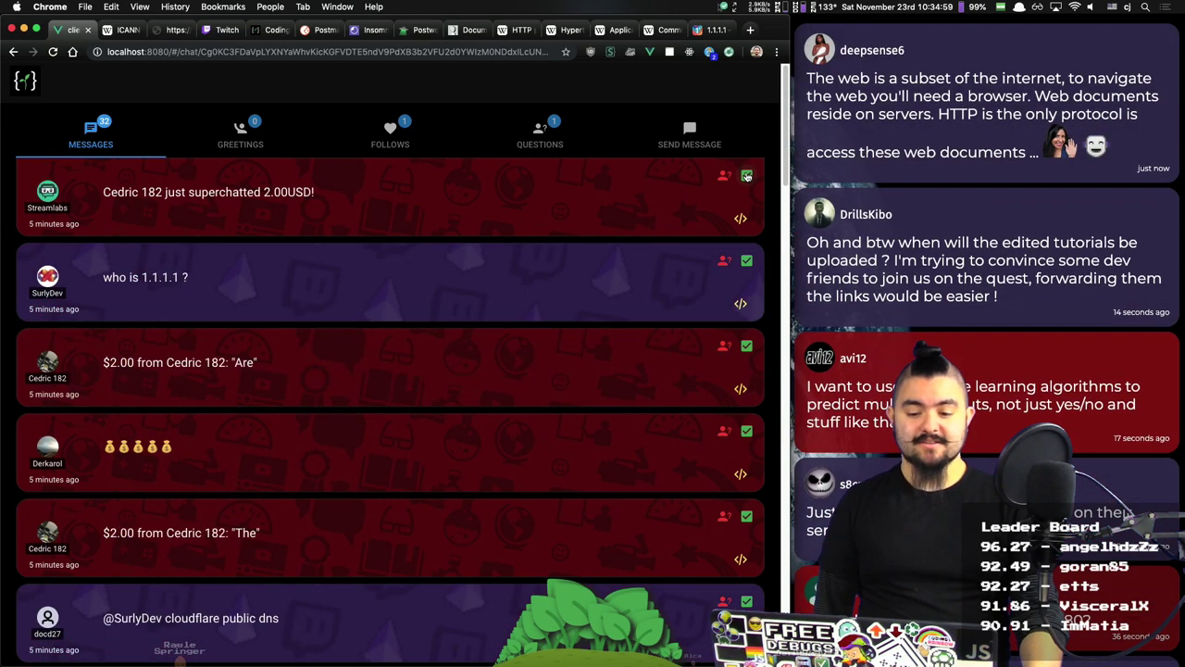
left_click(747, 176)
left_click(746, 176)
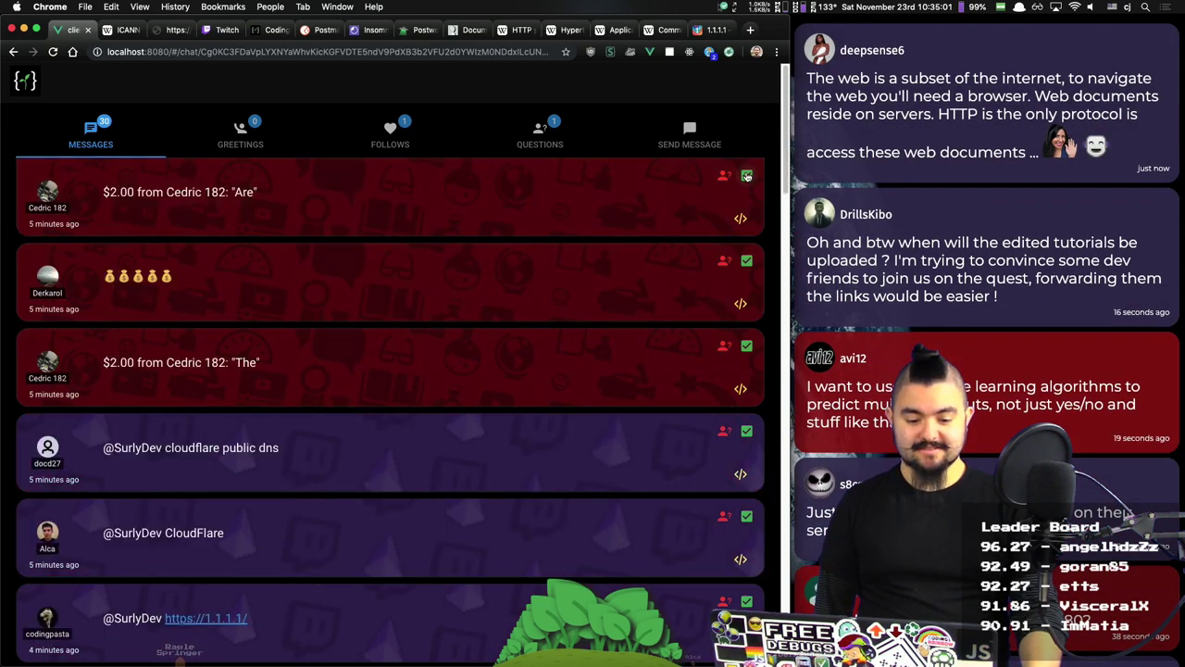
left_click(746, 176)
left_click(747, 176)
left_click(747, 176)
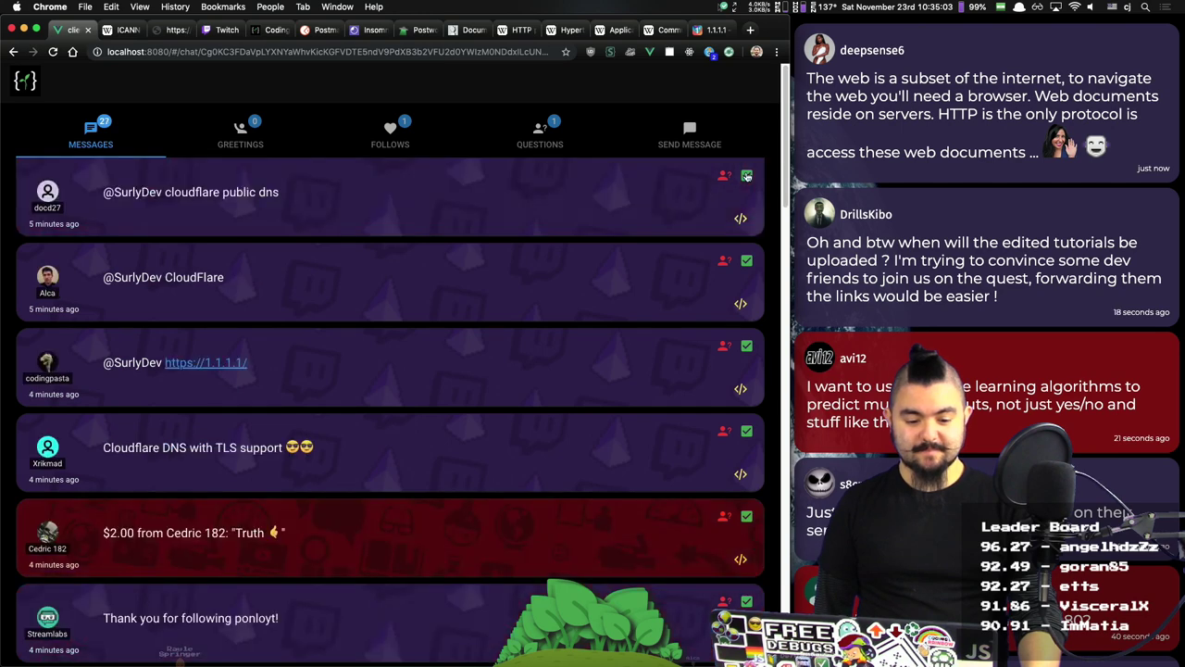
left_click(747, 176)
left_click(746, 176)
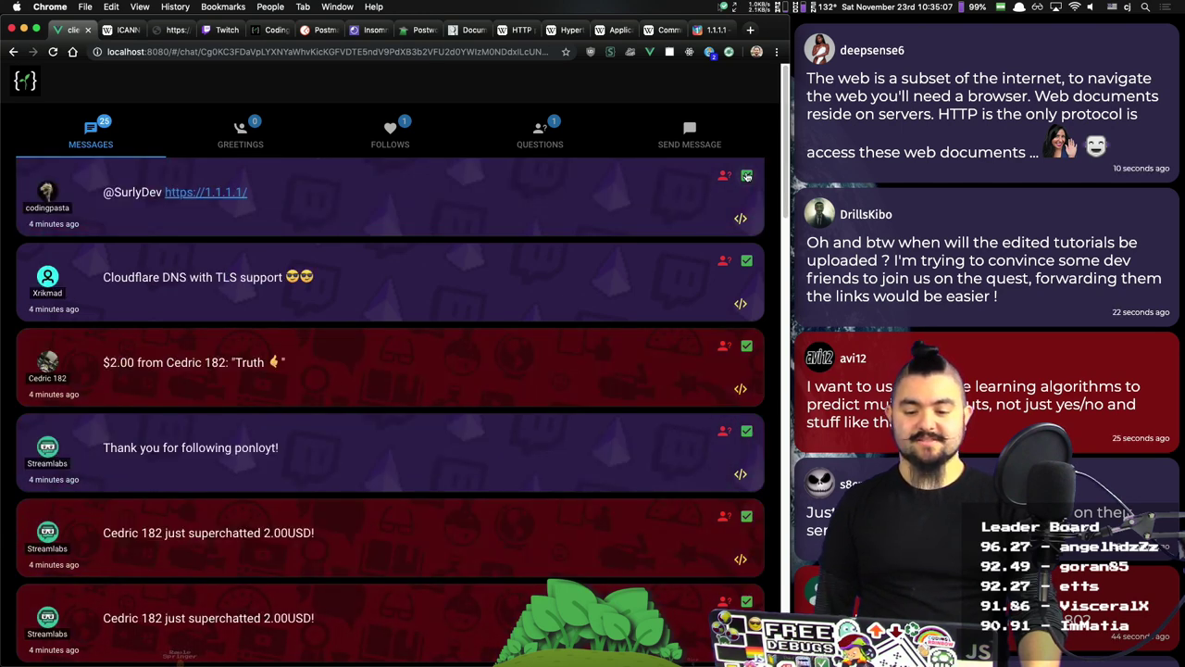
left_click(747, 176)
left_click(747, 176)
left_click(747, 176)
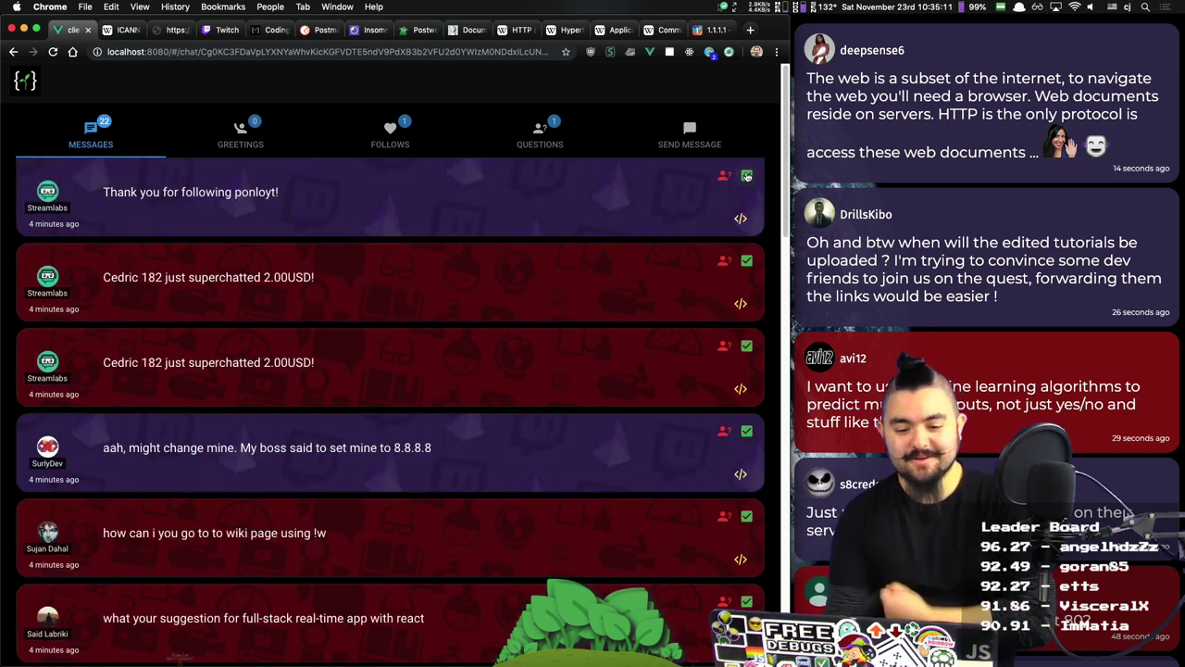
left_click(746, 176)
left_click(747, 176)
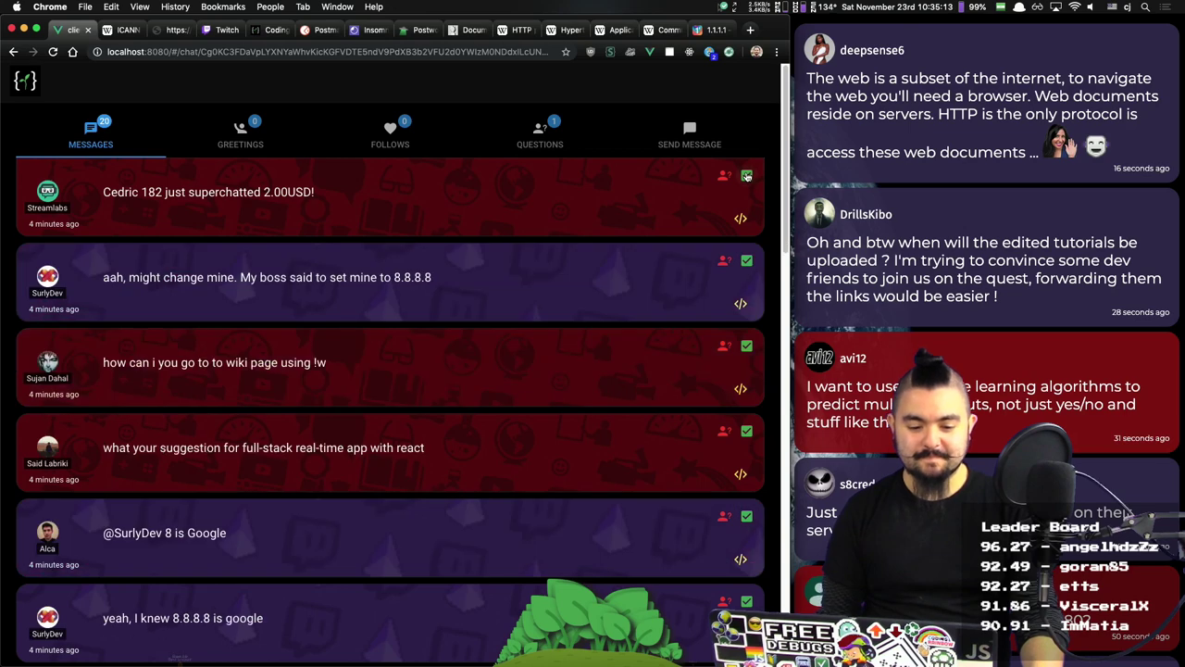
left_click(747, 176)
left_click(746, 176)
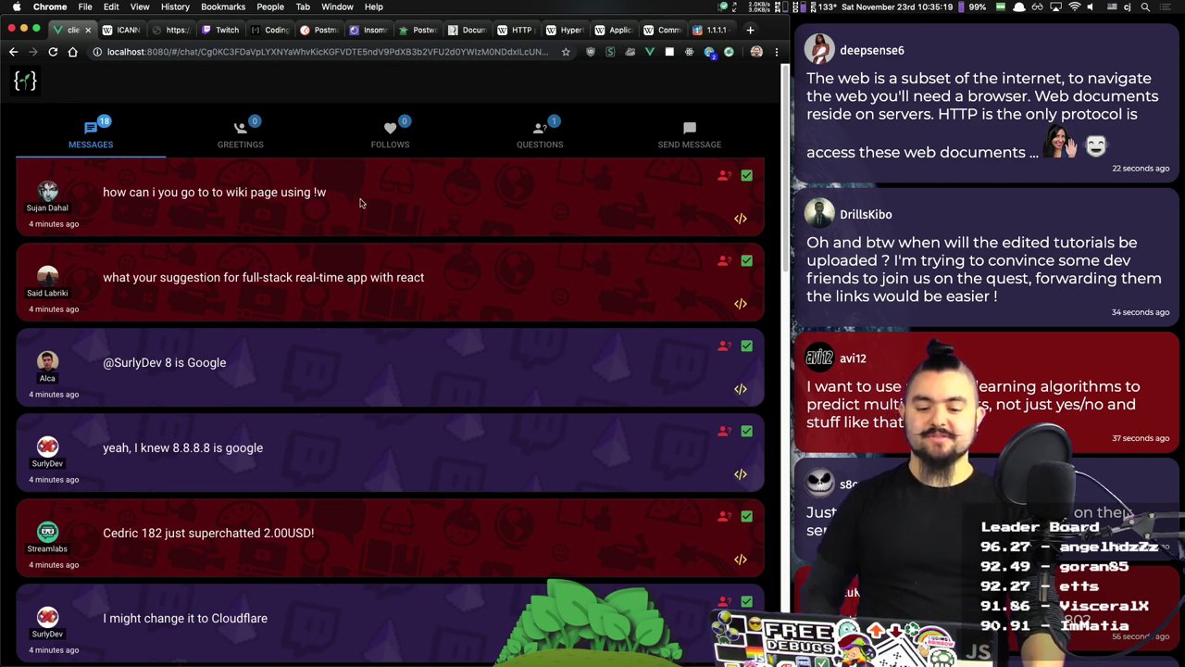
key("super+t")
type("duck")
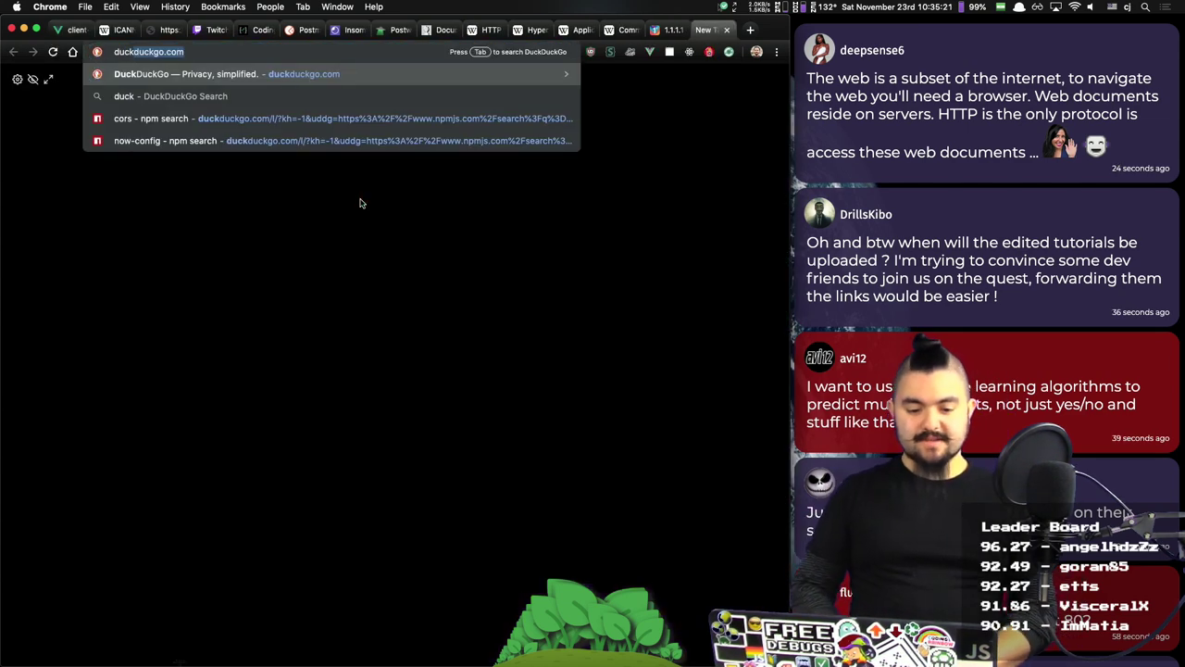
key("Return")
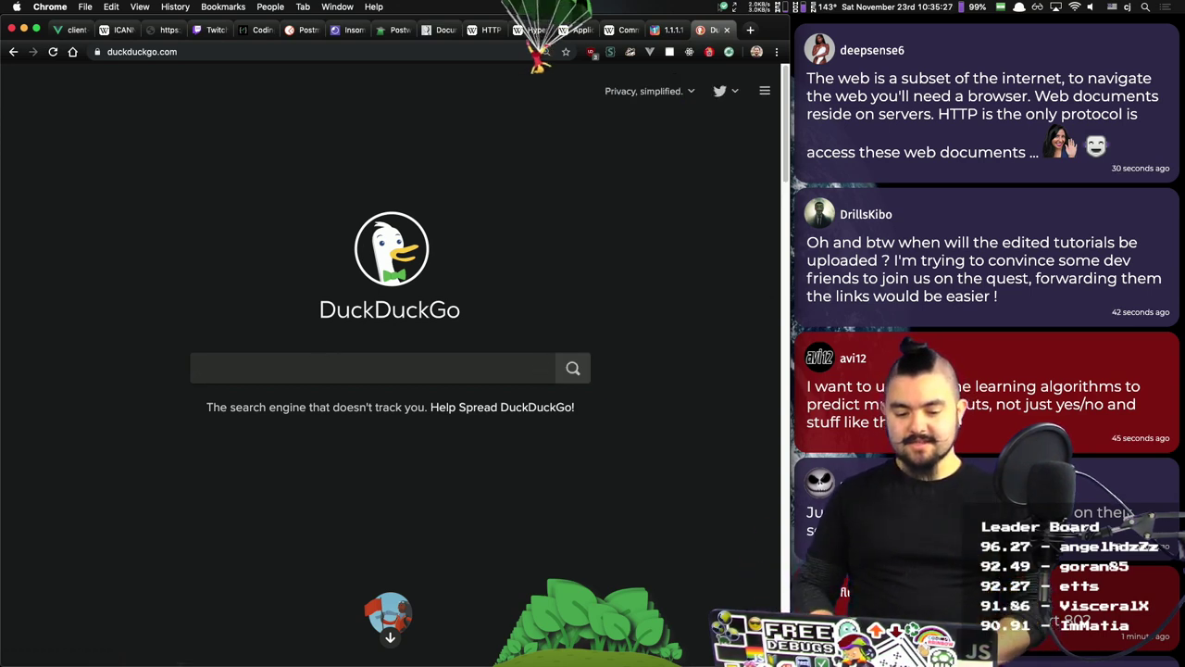
type("!w")
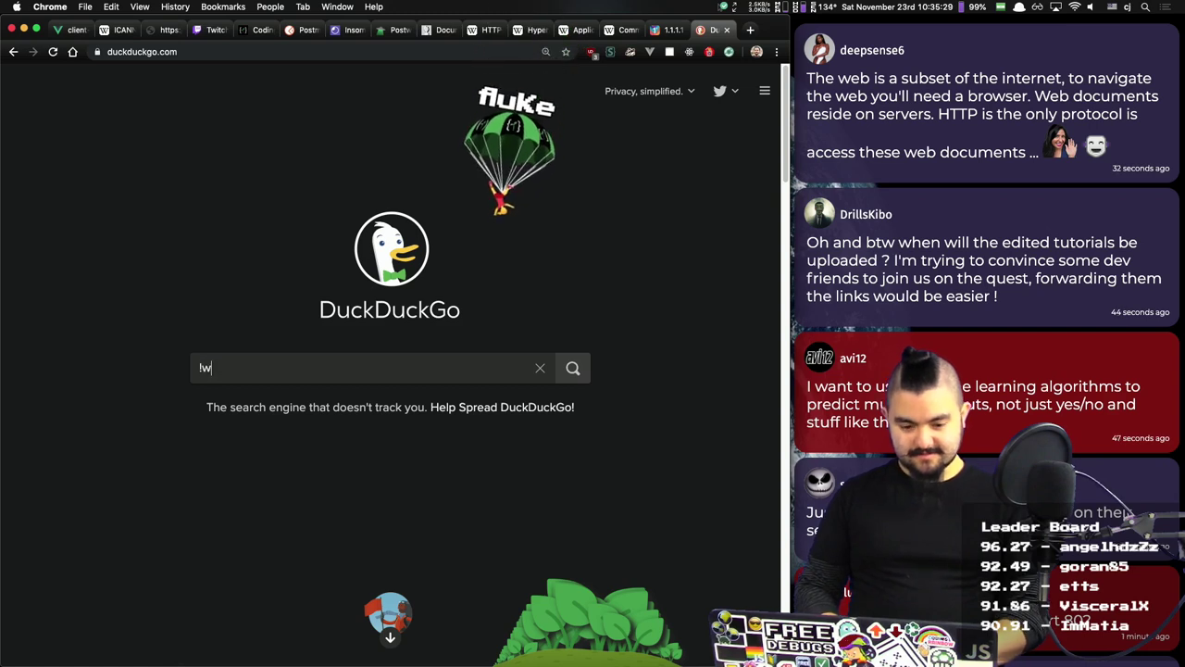
key("BackSpace")
key("BackSpace")
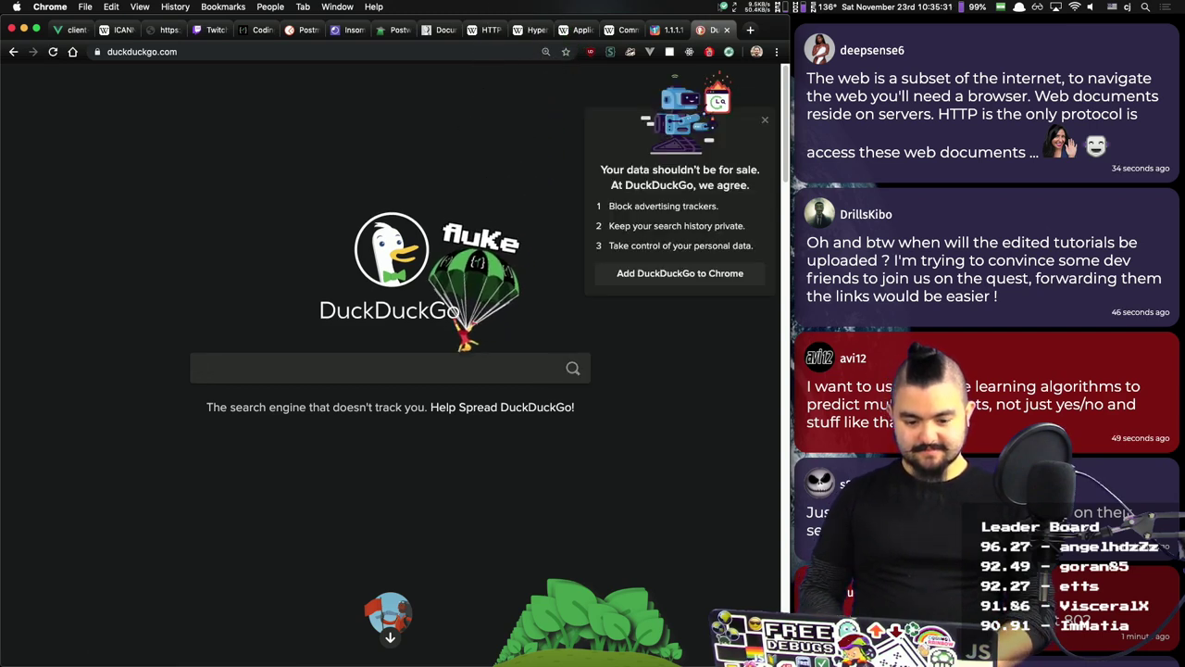
type("!")
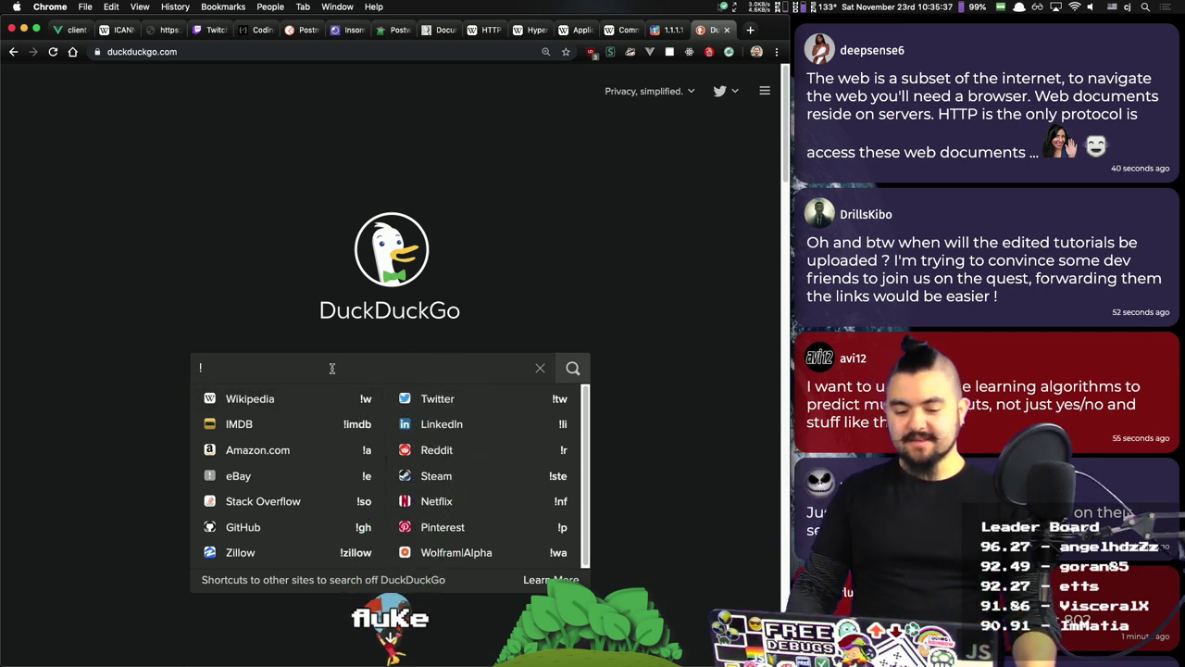
type("mdn array sort")
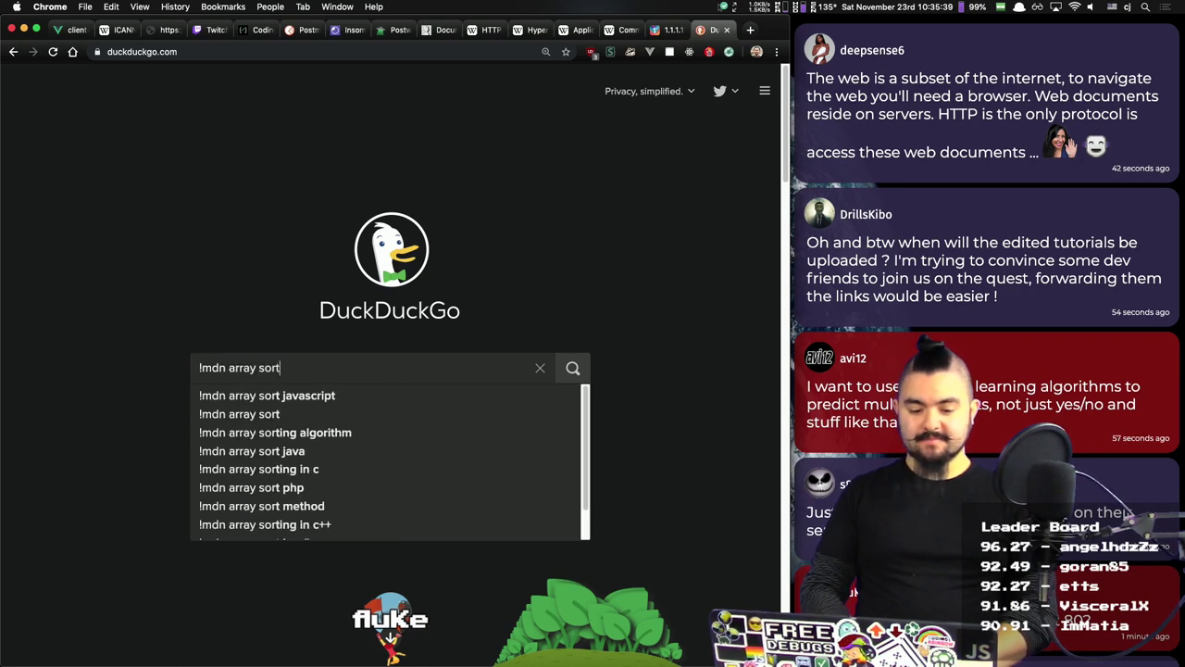
key("Return")
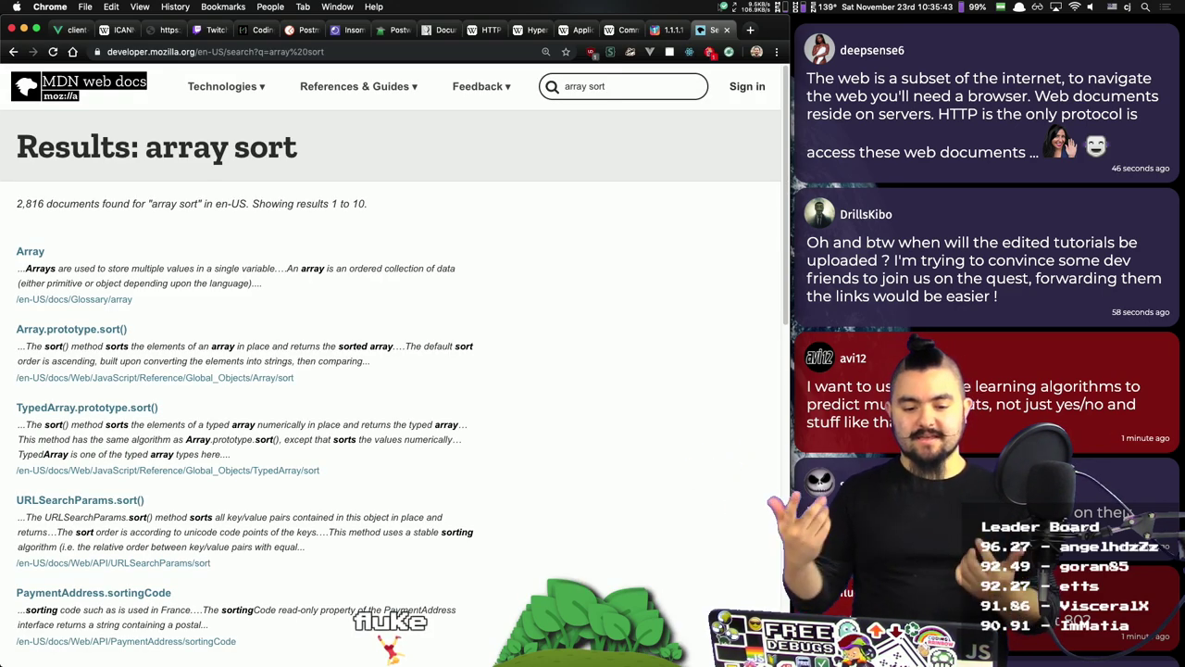
key("super+w")
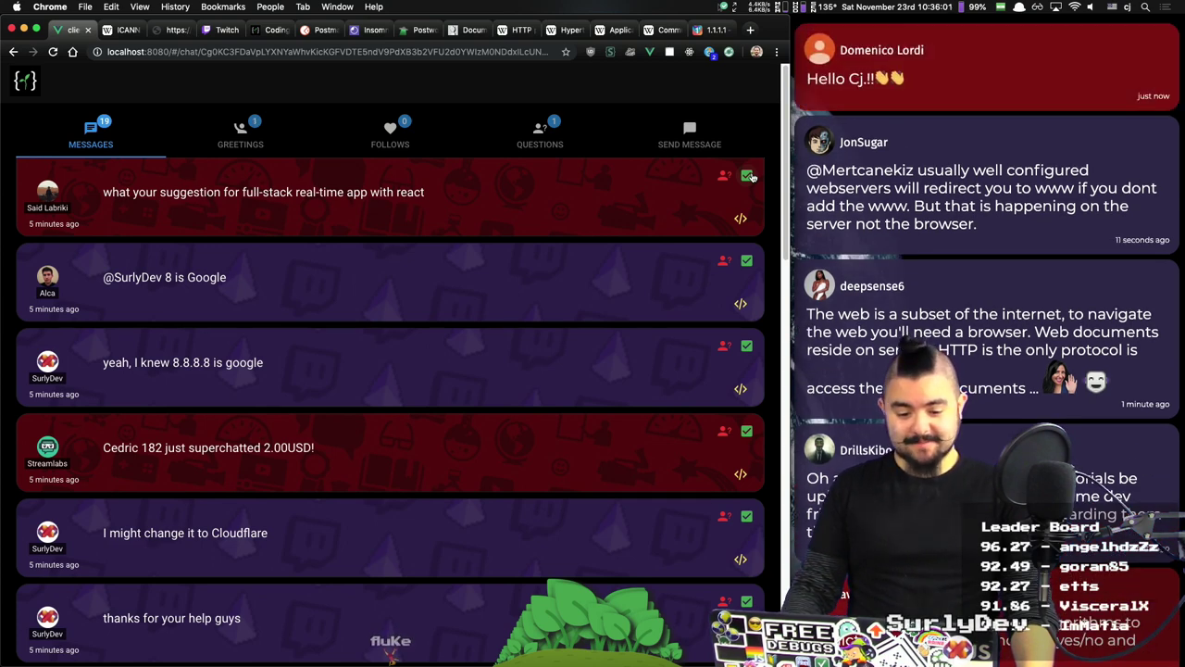
Step: Dismiss the full-stack React, 8.8.8.8 Google, superchat and change-to-Cloudflare messages
left_click(747, 176)
left_click(749, 177)
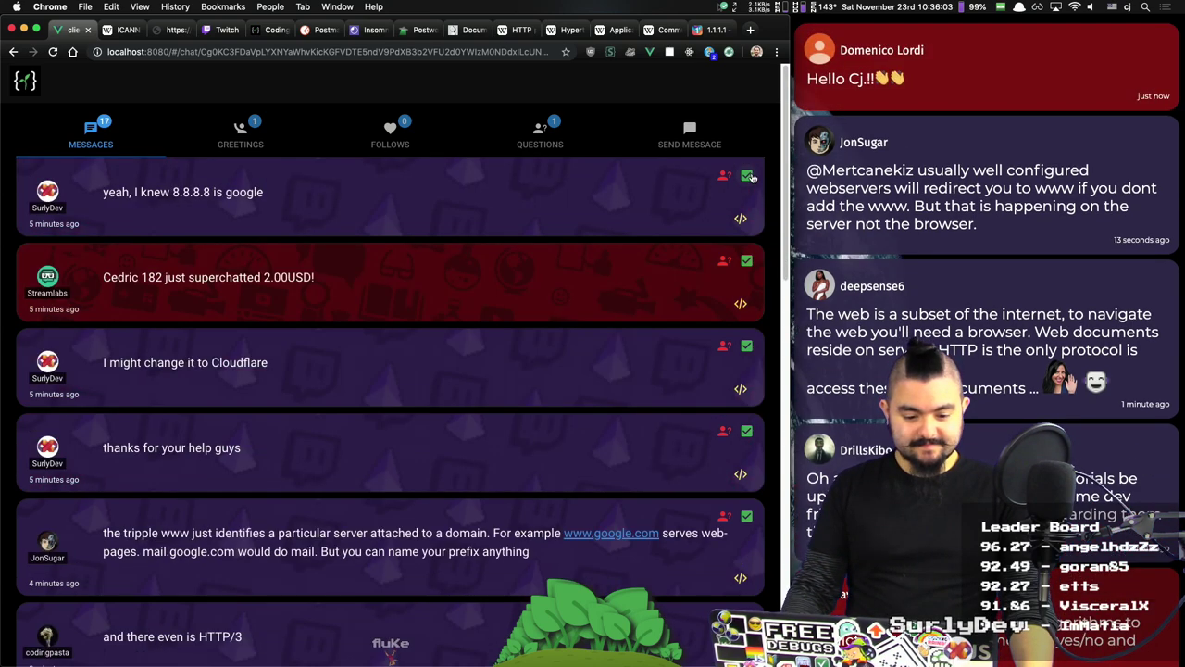
left_click(749, 177)
left_click(747, 176)
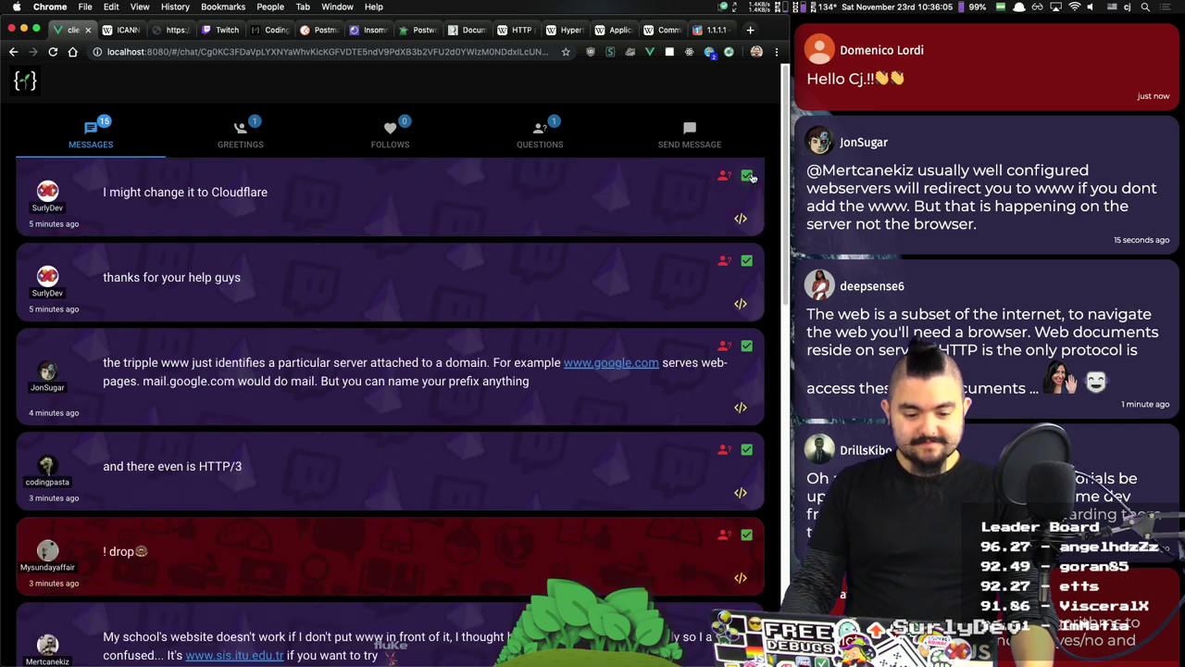
left_click(748, 176)
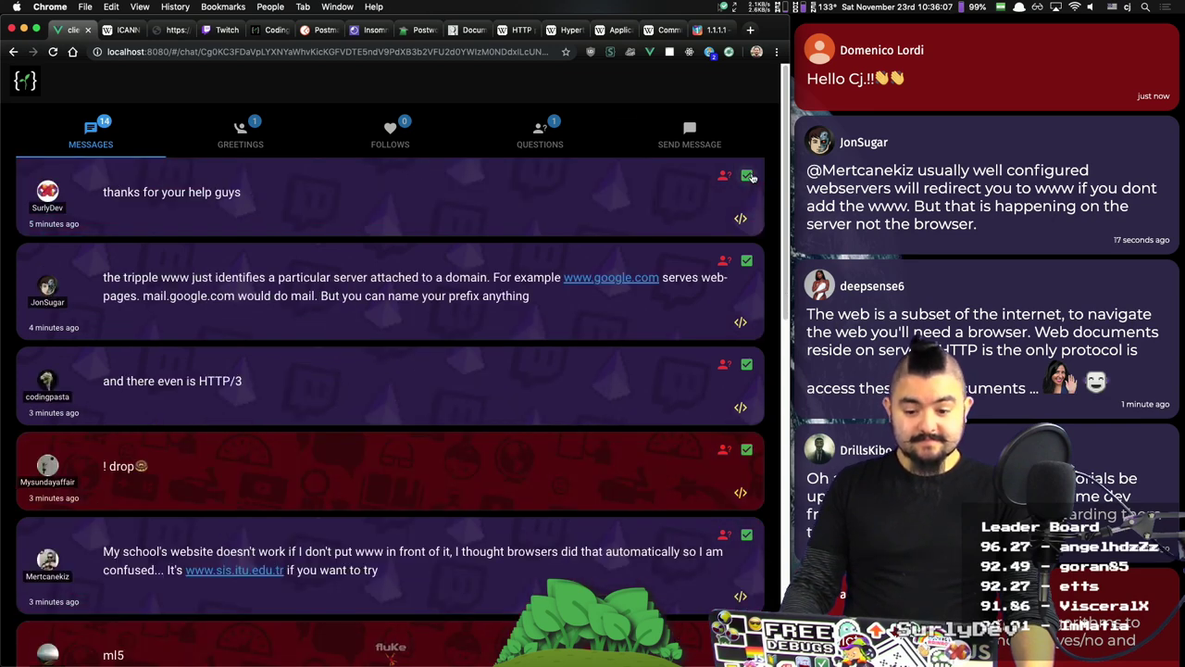
Step: Scroll through the 1.1.1.1 page, then return to the chat messages tab
left_click(711, 30)
scroll(534, 342, "down", 10)
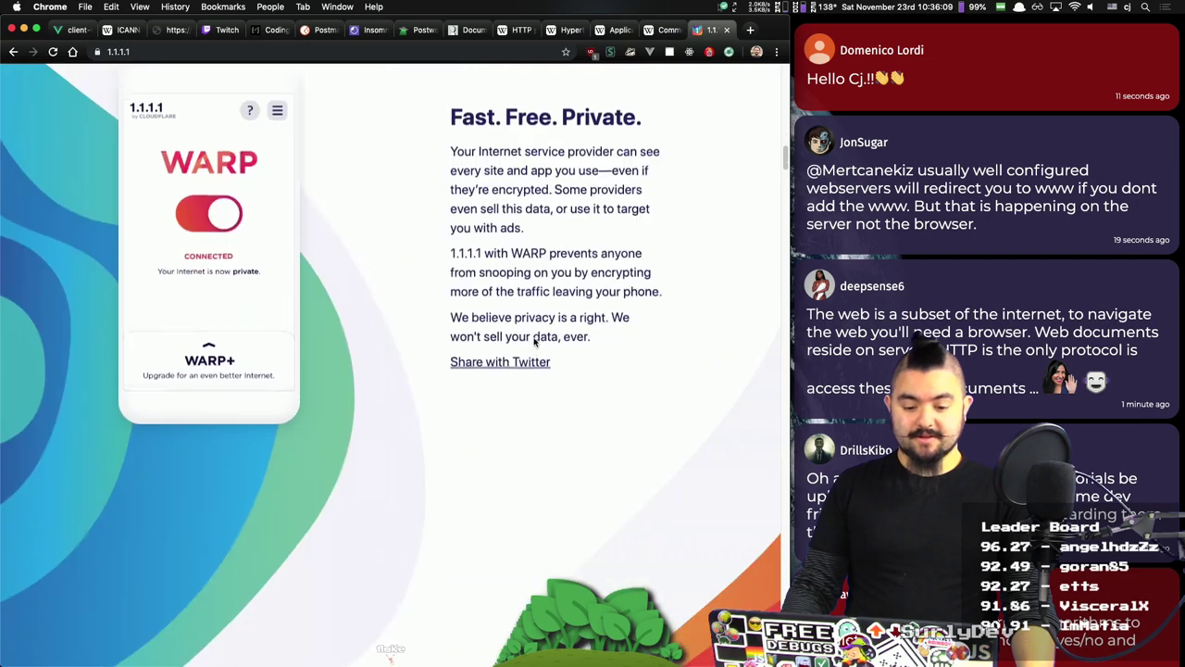
scroll(534, 342, "up", 5)
scroll(535, 341, "down", 2)
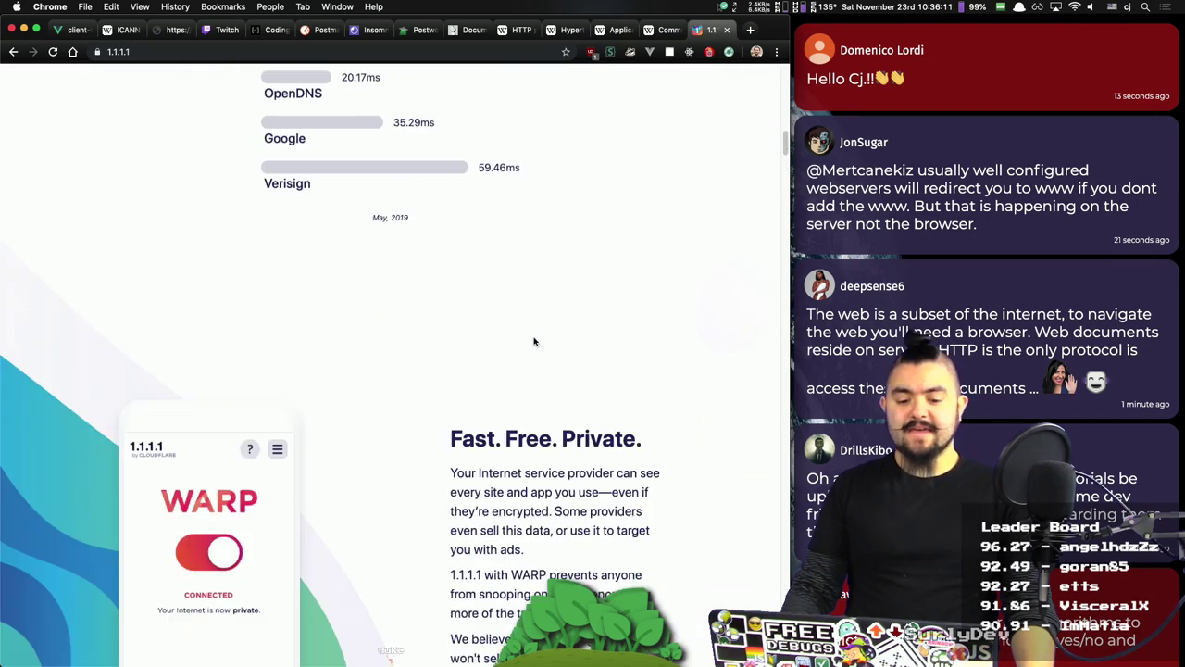
scroll(534, 342, "down", 5)
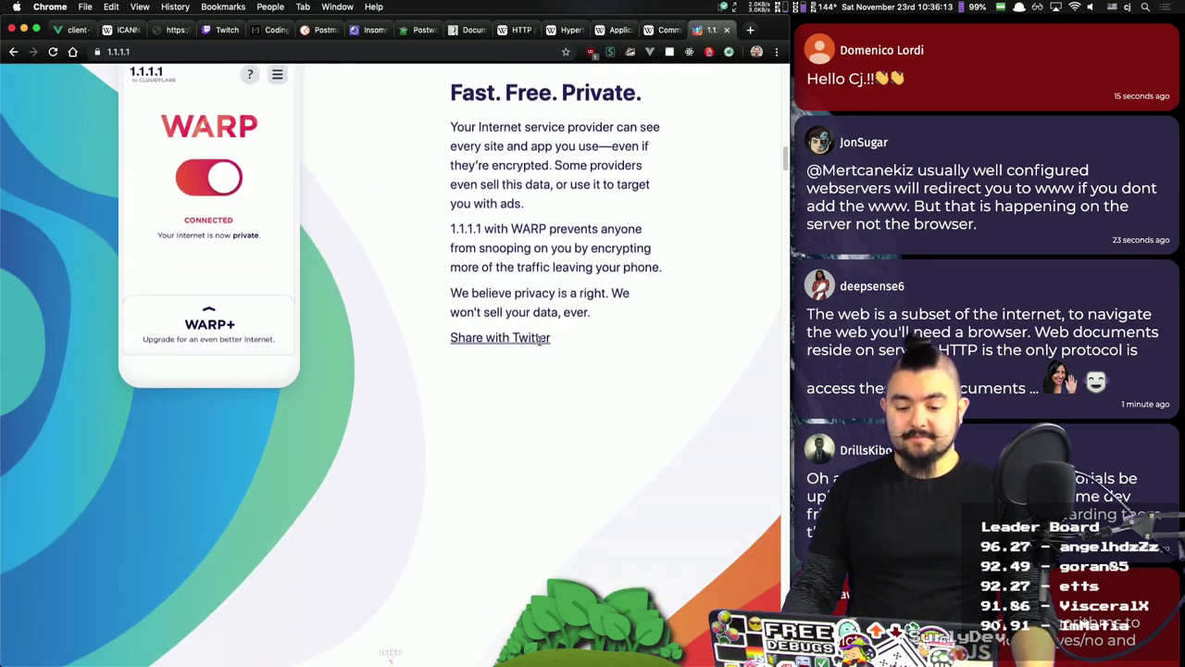
scroll(538, 340, "down", 2)
left_click(71, 36)
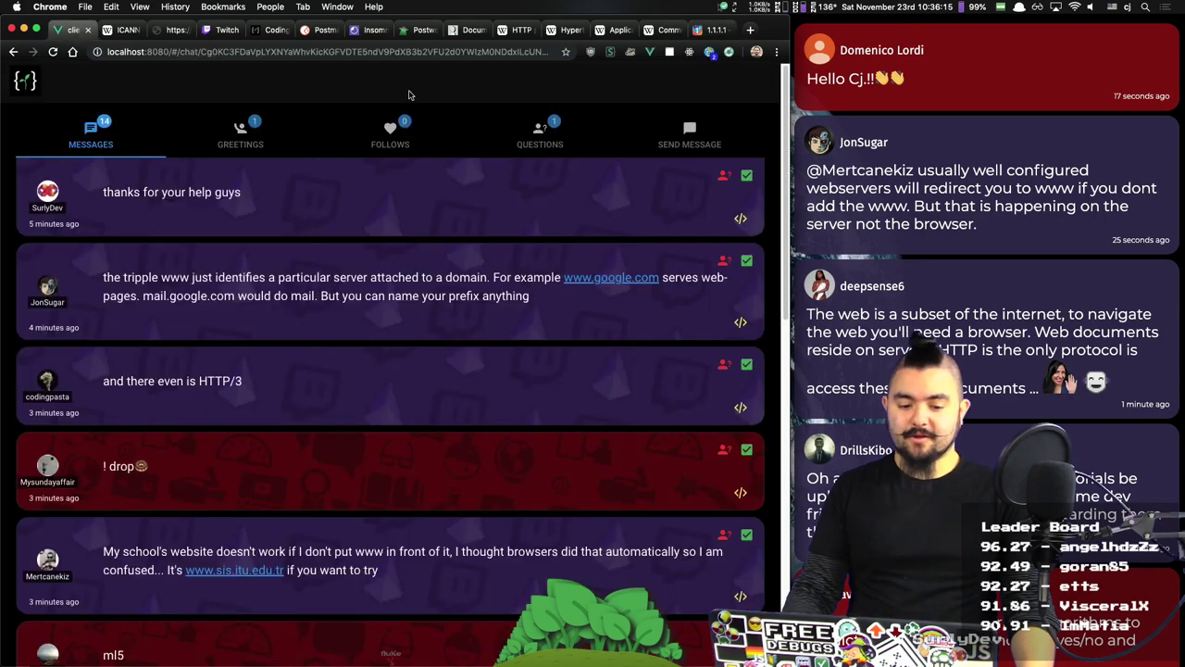
Step: Dismiss the thanks, triple-www explanation, HTTP/3 and drop messages
left_click(748, 177)
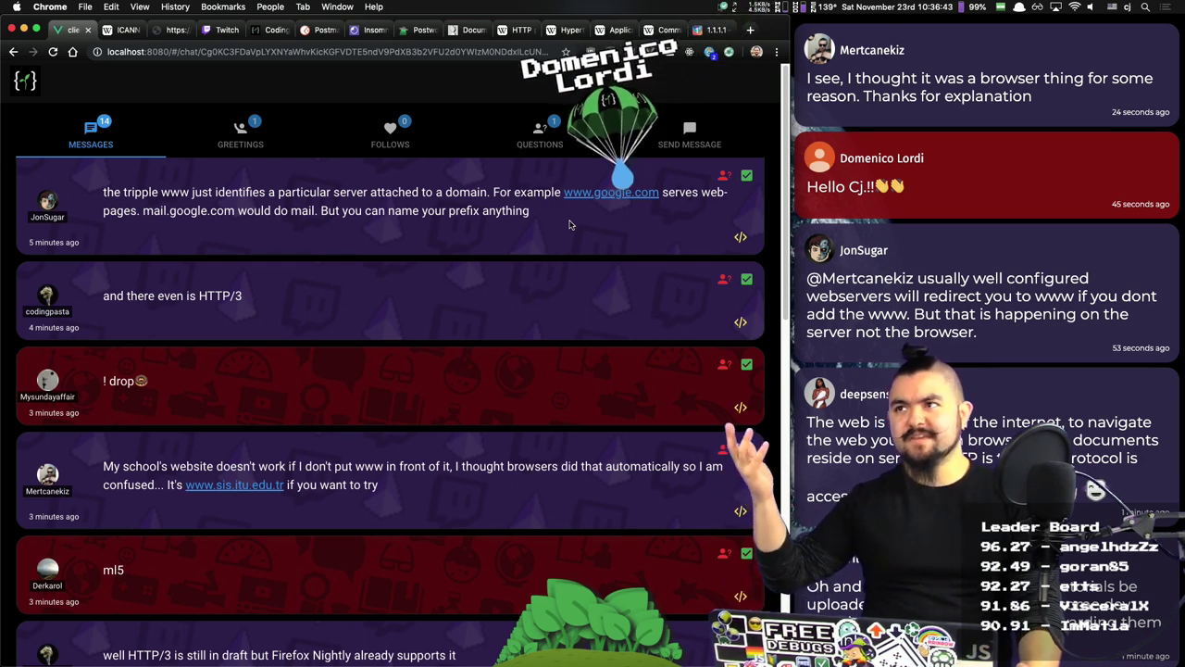
left_click(747, 177)
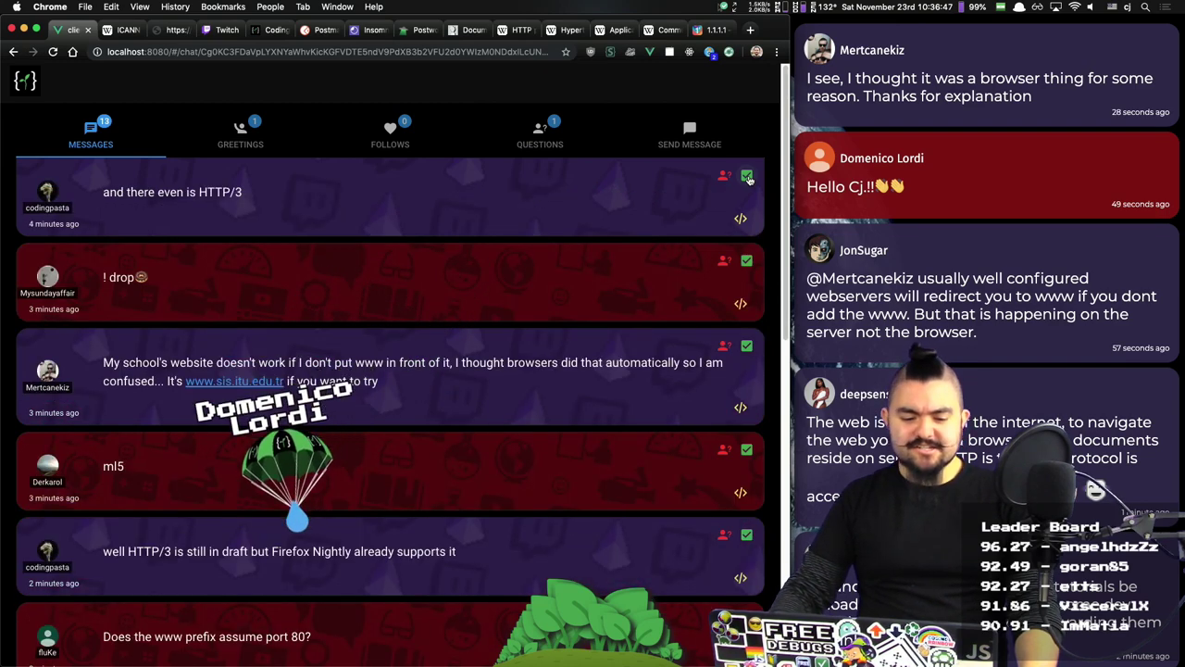
left_click(747, 176)
left_click(747, 177)
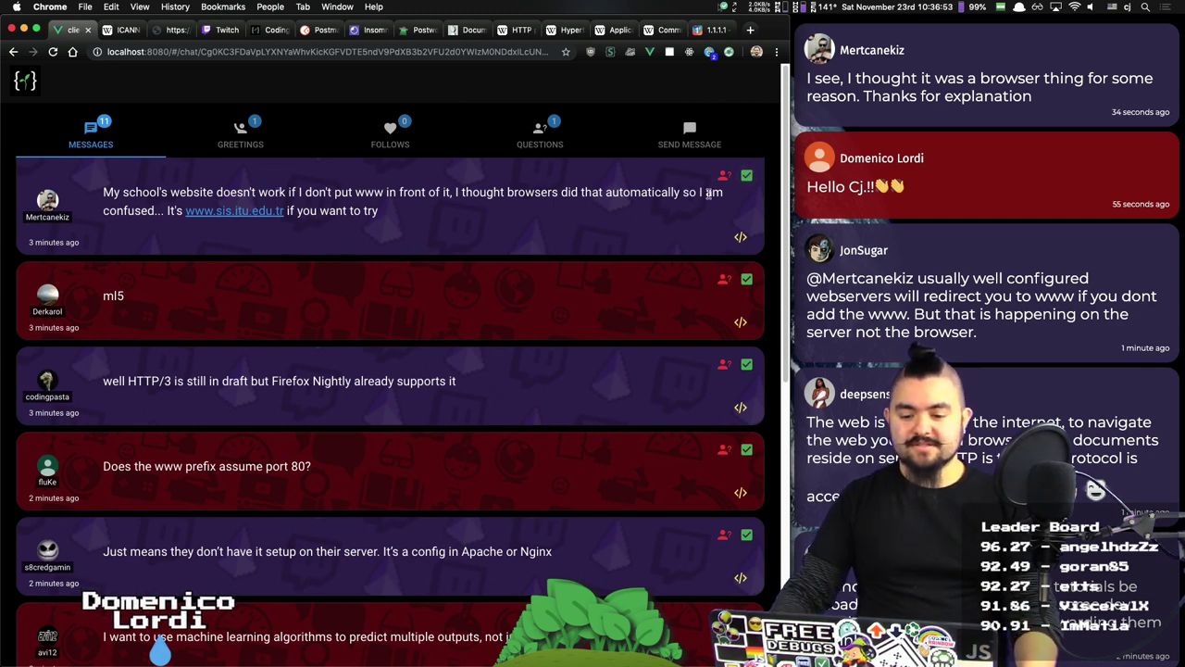
triple_click(290, 211)
left_click(335, 216)
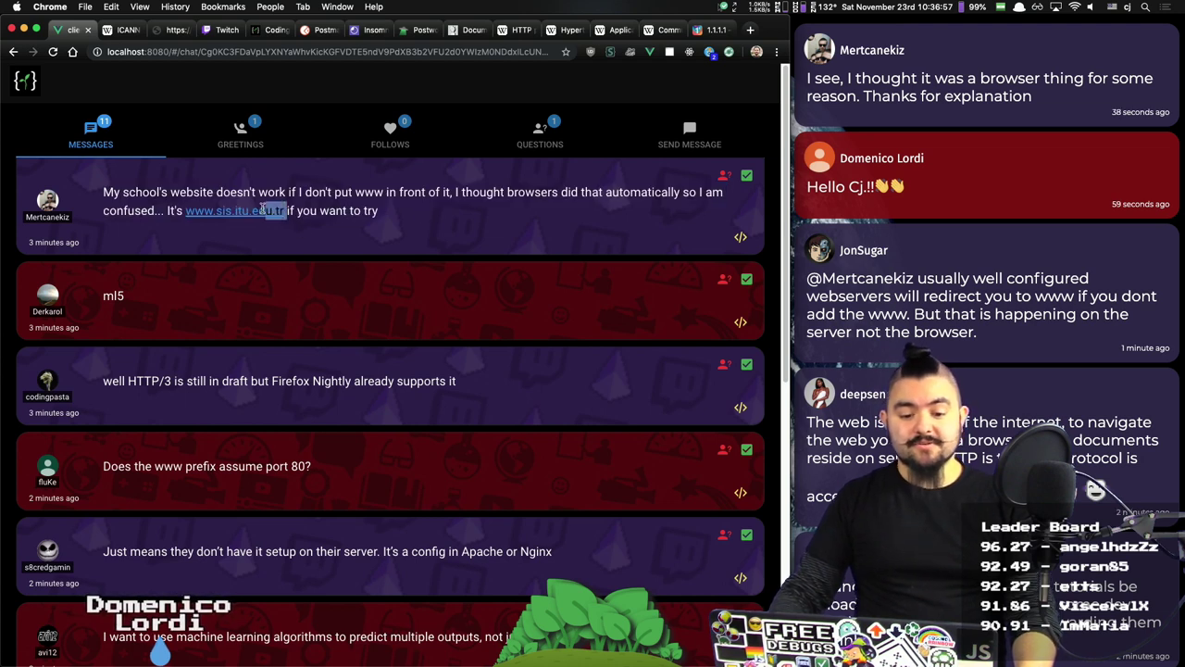
left_click_drag(263, 211, 214, 211)
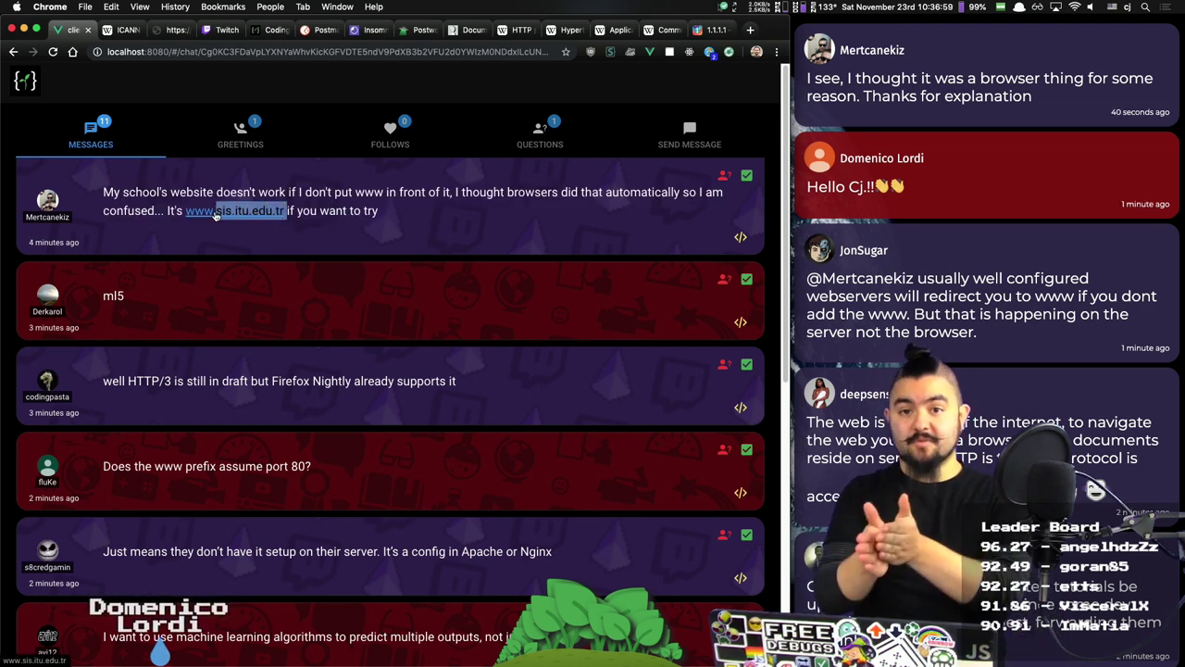
left_click(287, 219)
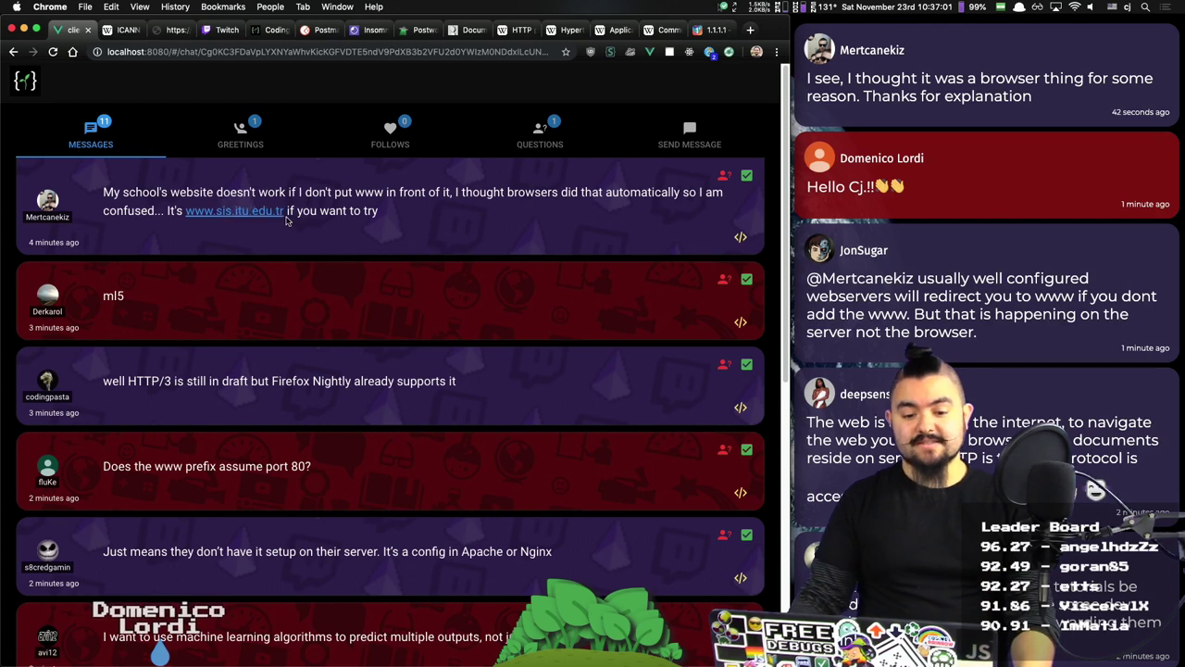
left_click_drag(284, 213, 187, 212)
key("super+c")
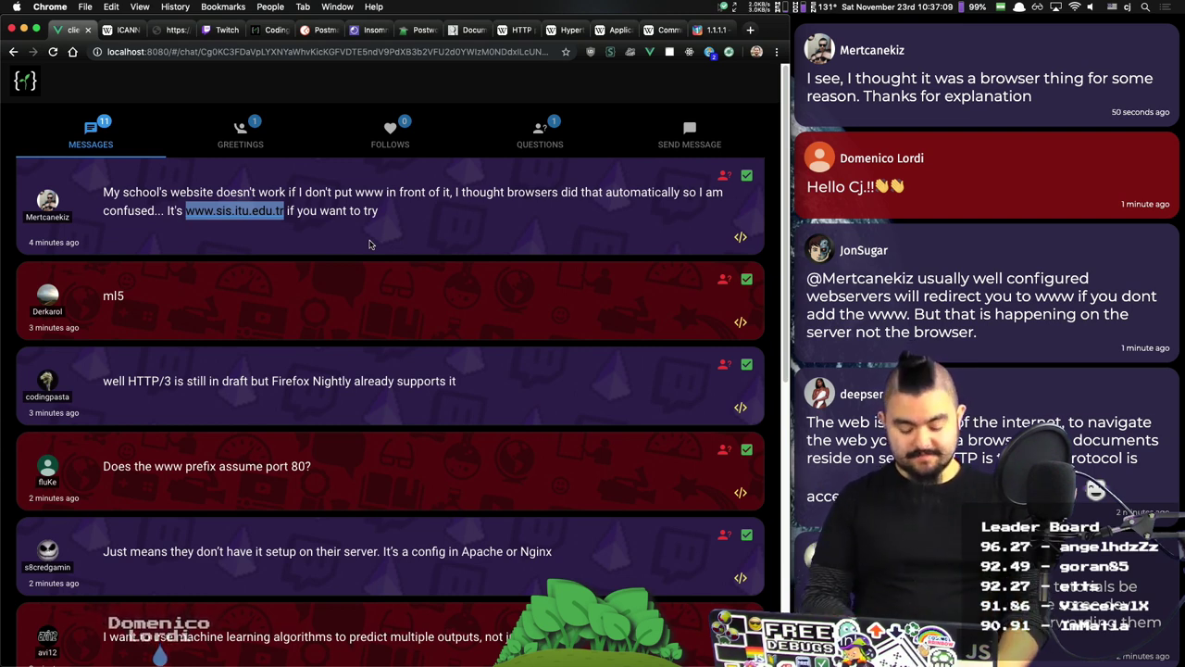
key("super+t")
type("www.sis.itu.edu.tr")
key("Return")
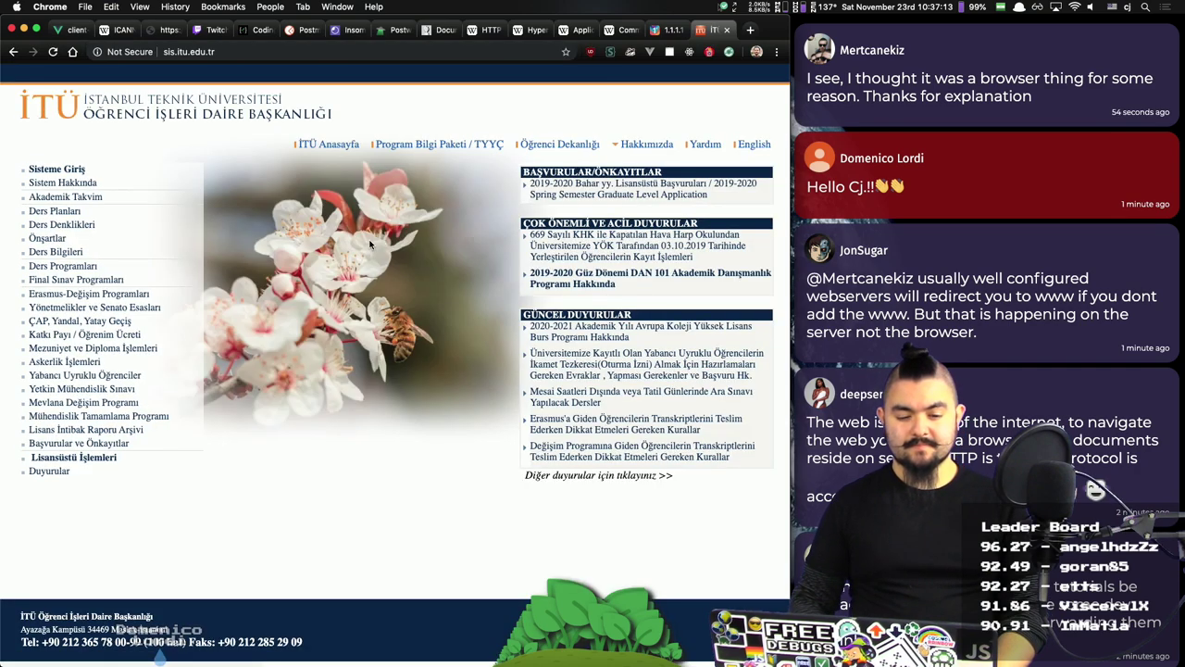
key("super+1")
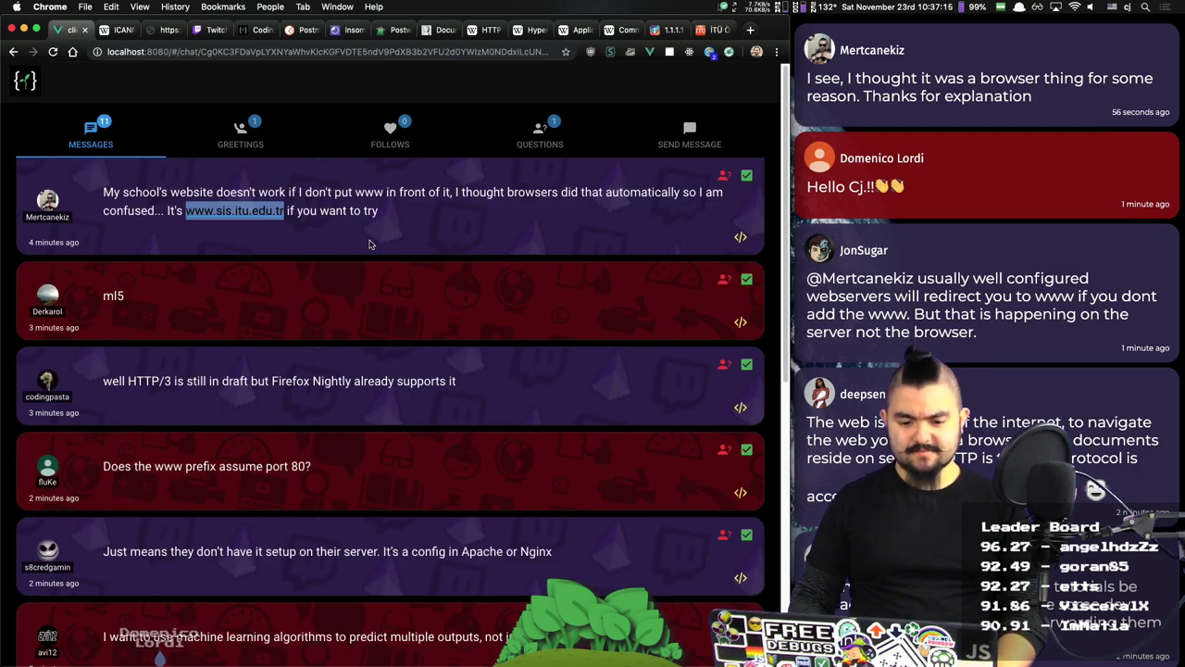
Step: Load the school site without the www prefix in another tab, then return to the dashboard
key("super+t")
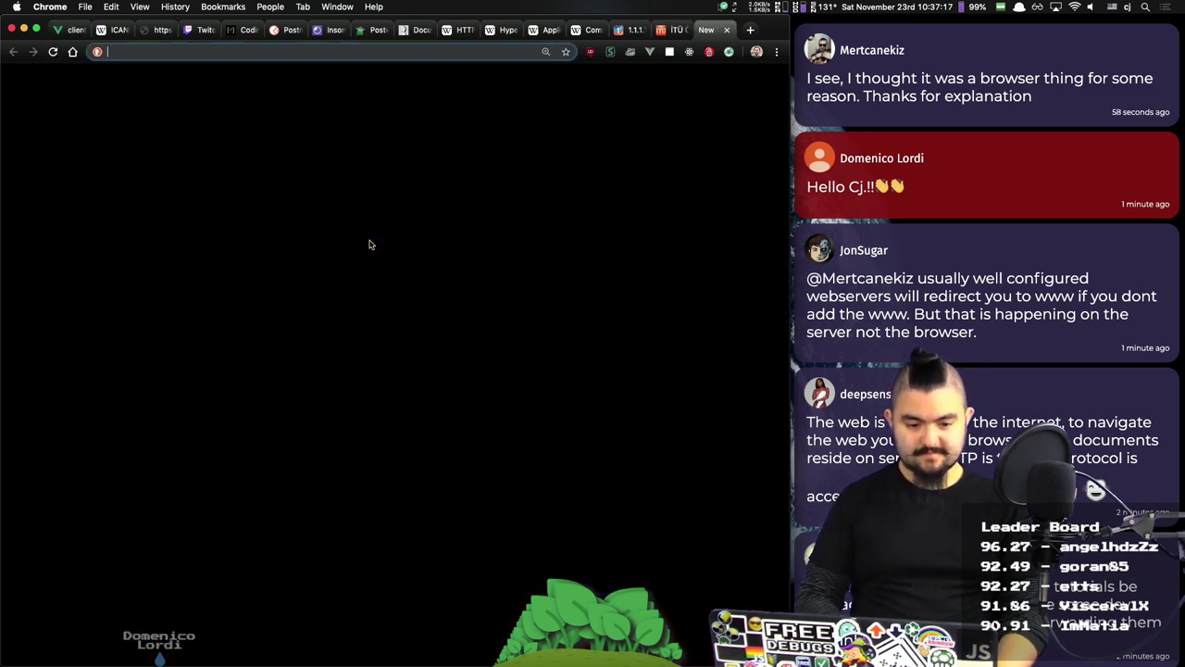
key("super+v")
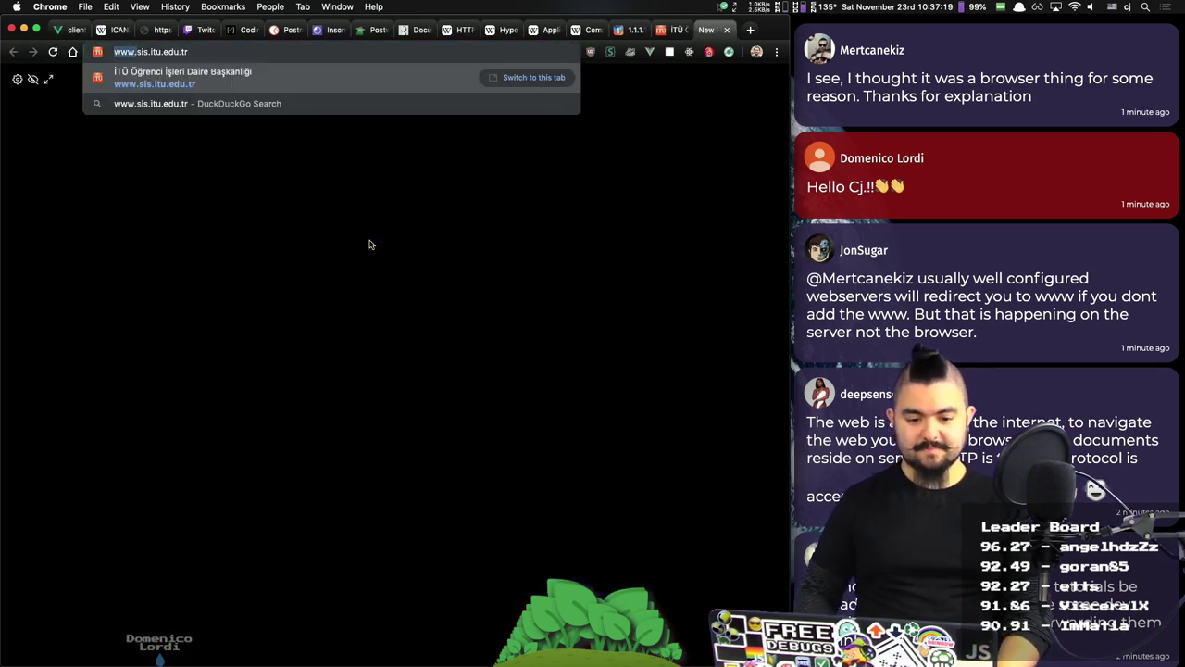
key("BackSpace")
key("Return")
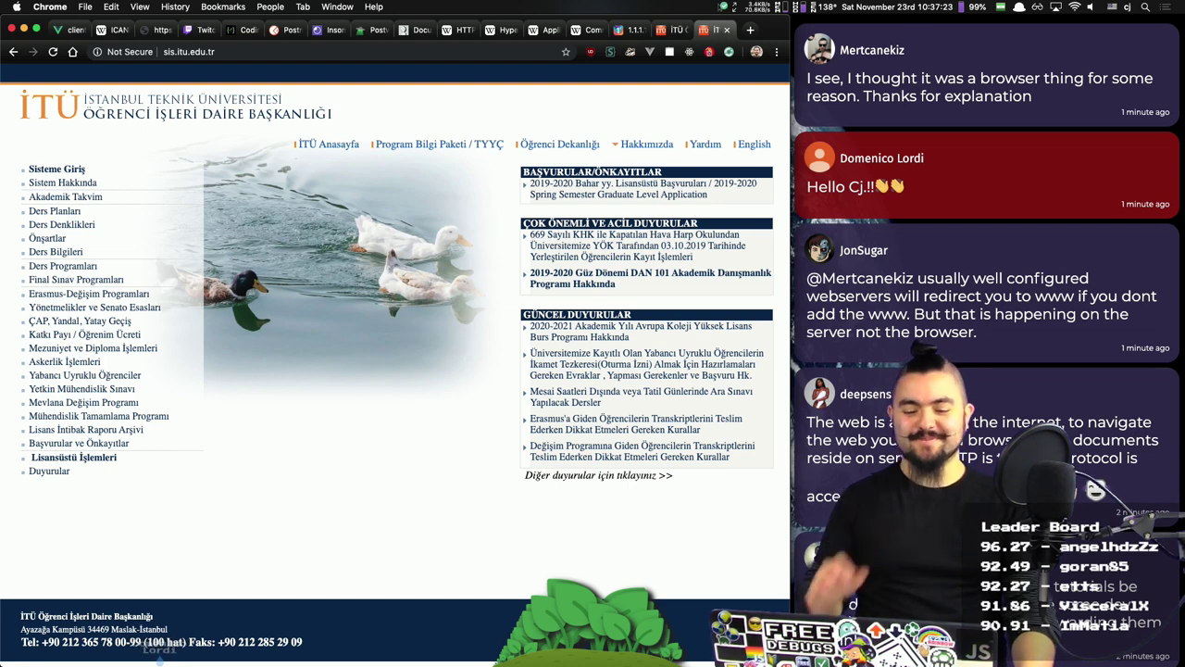
left_click(71, 31)
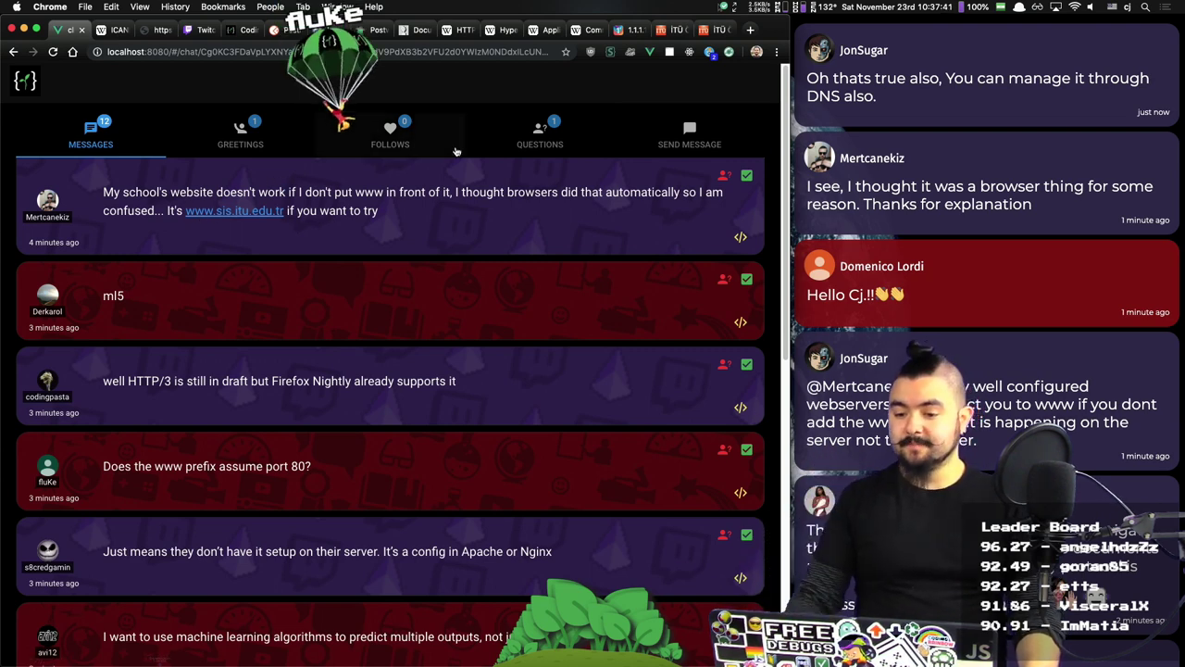
Step: Dismiss the school-website, ml5 and HTTP/3 Firefox Nightly messages, then return to README.md
left_click(747, 175)
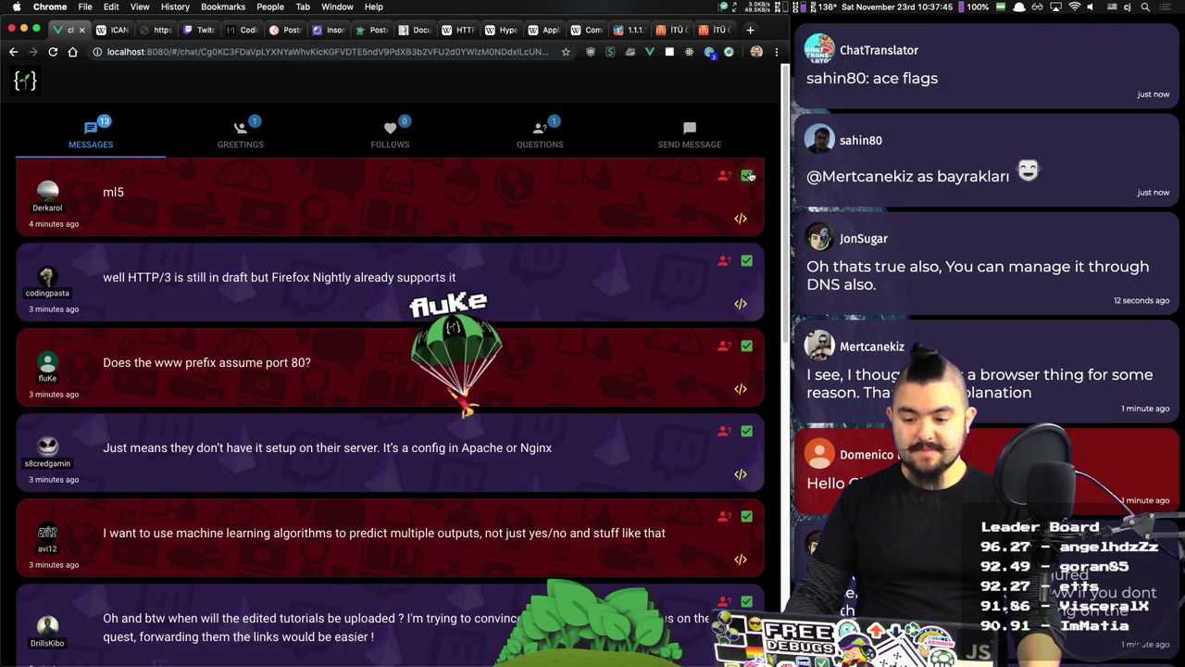
left_click(747, 175)
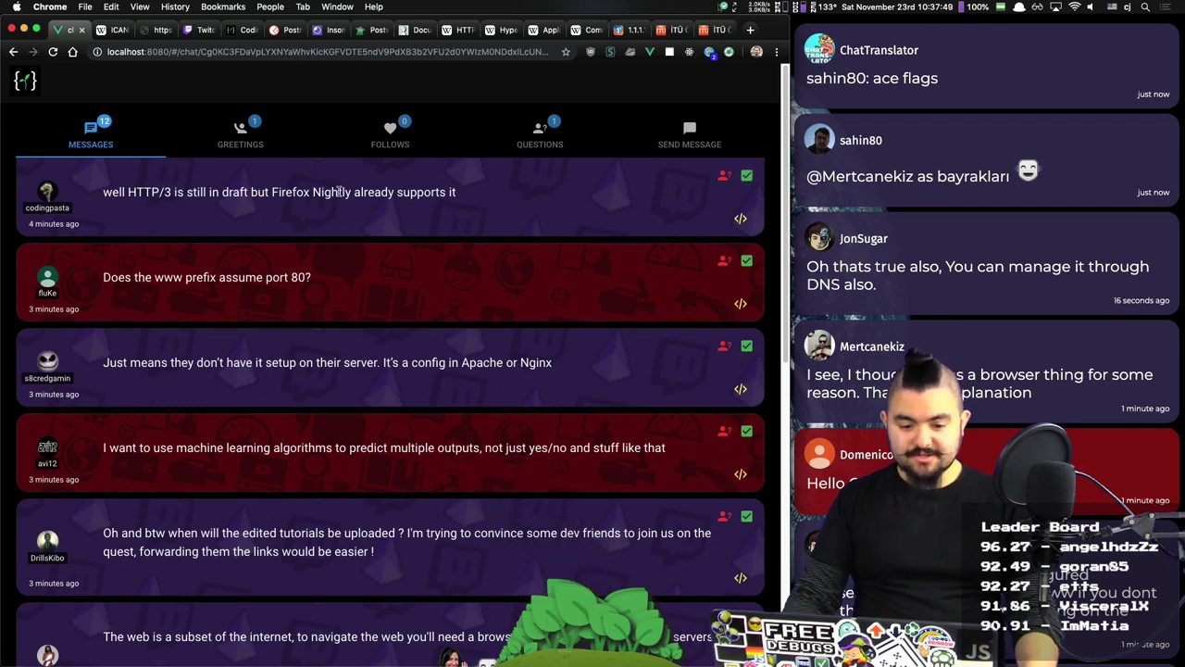
left_click(747, 176)
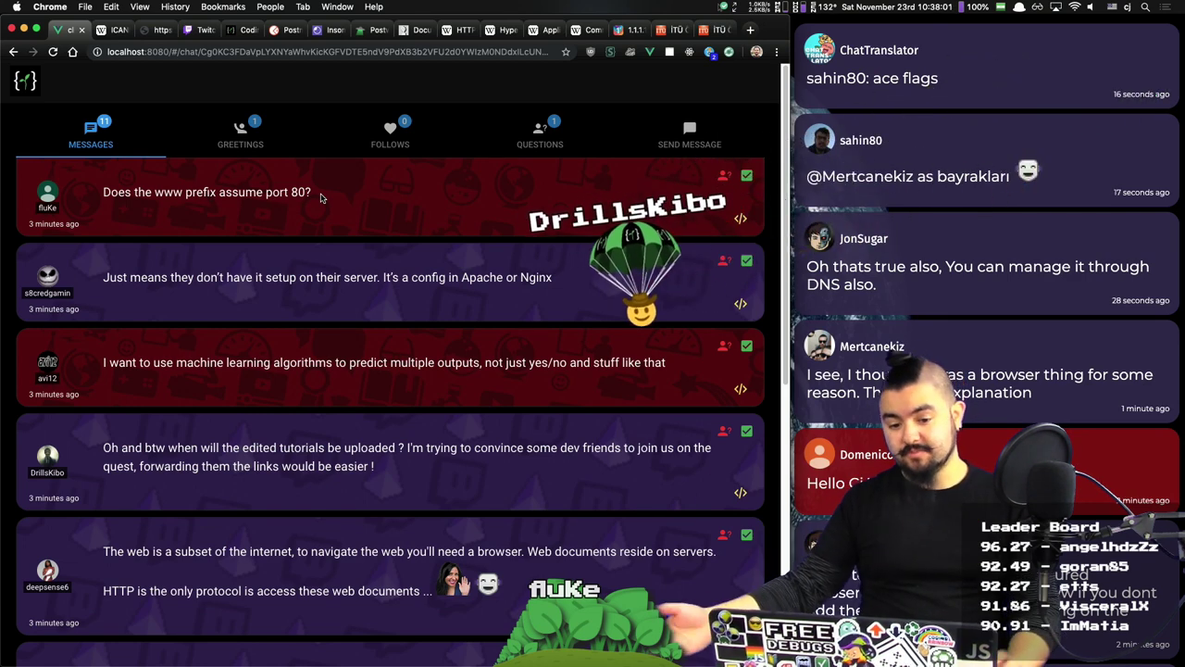
key("super+Tab")
key("super+Tab")
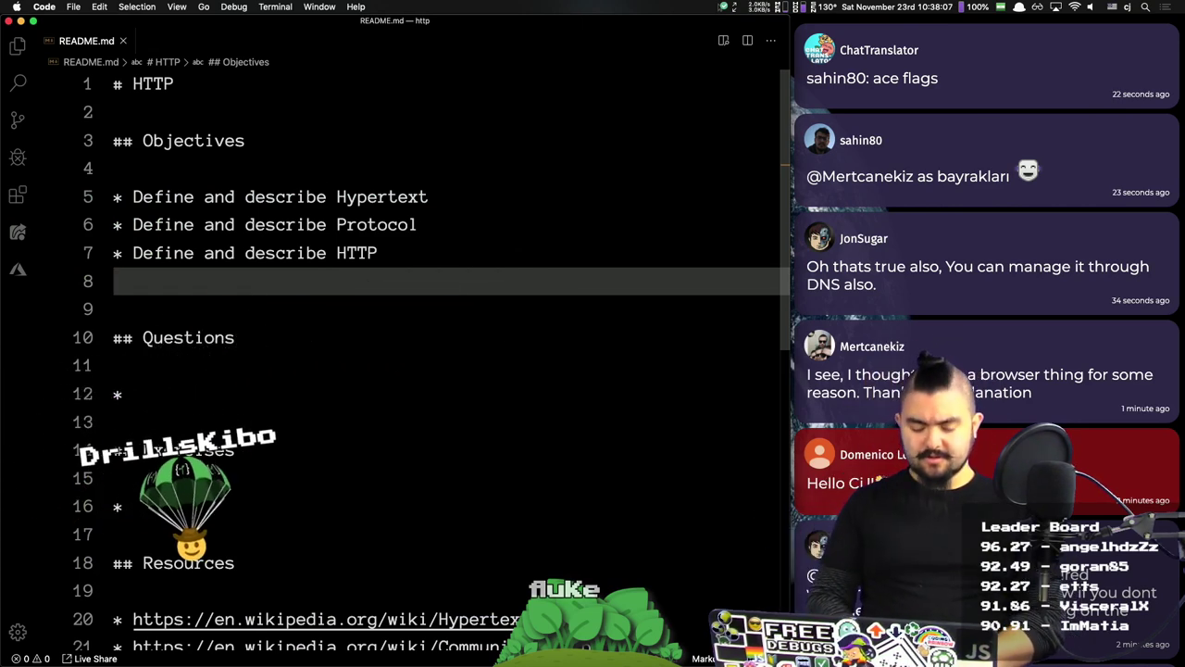
Step: Add objectives to define and describe the 3 parts of an HTTP Request and an HTTP Response
type("* ")
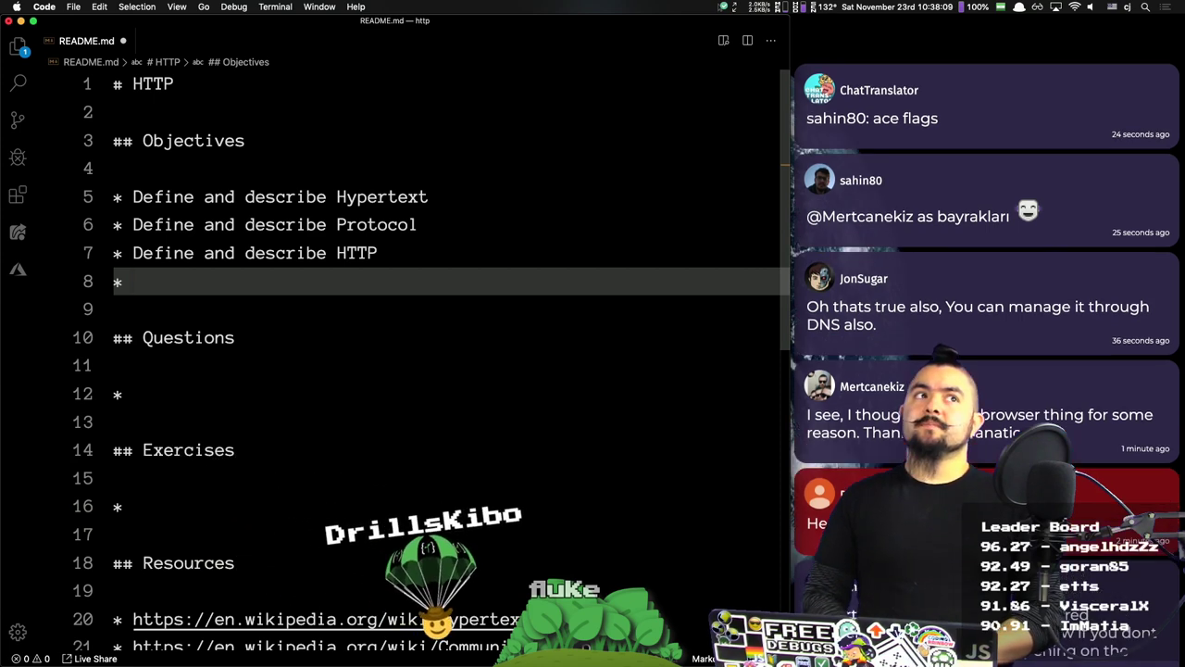
type("Diagram a")
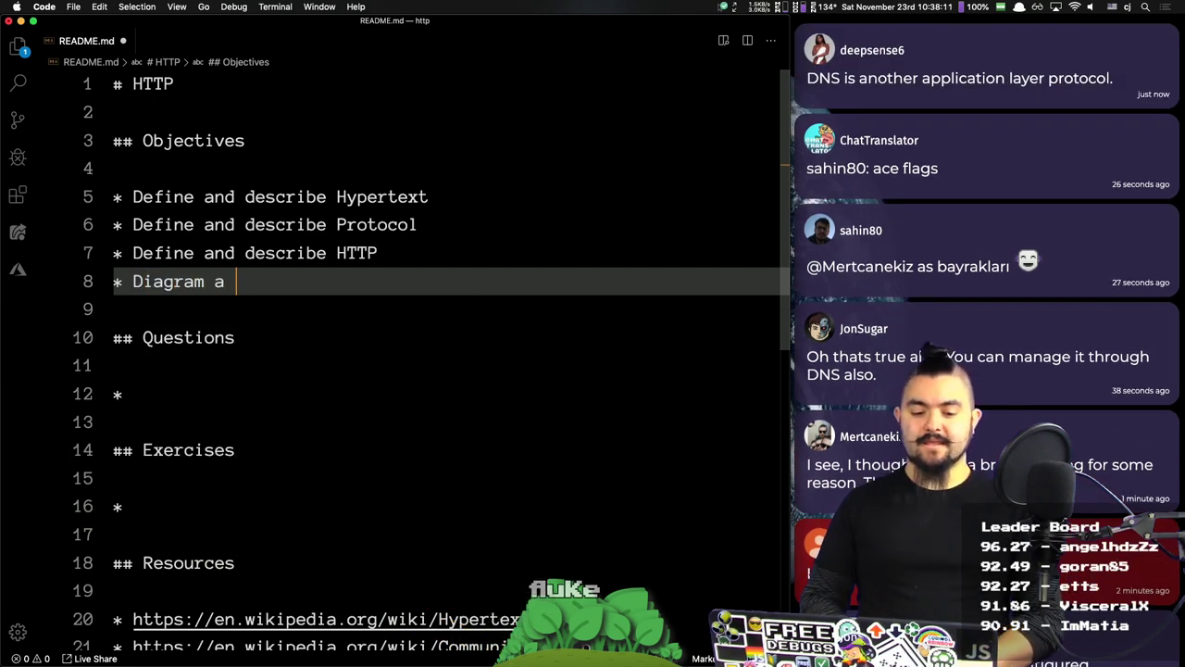
key("shift+Left")
key("shift+Left")
key("shift+Left")
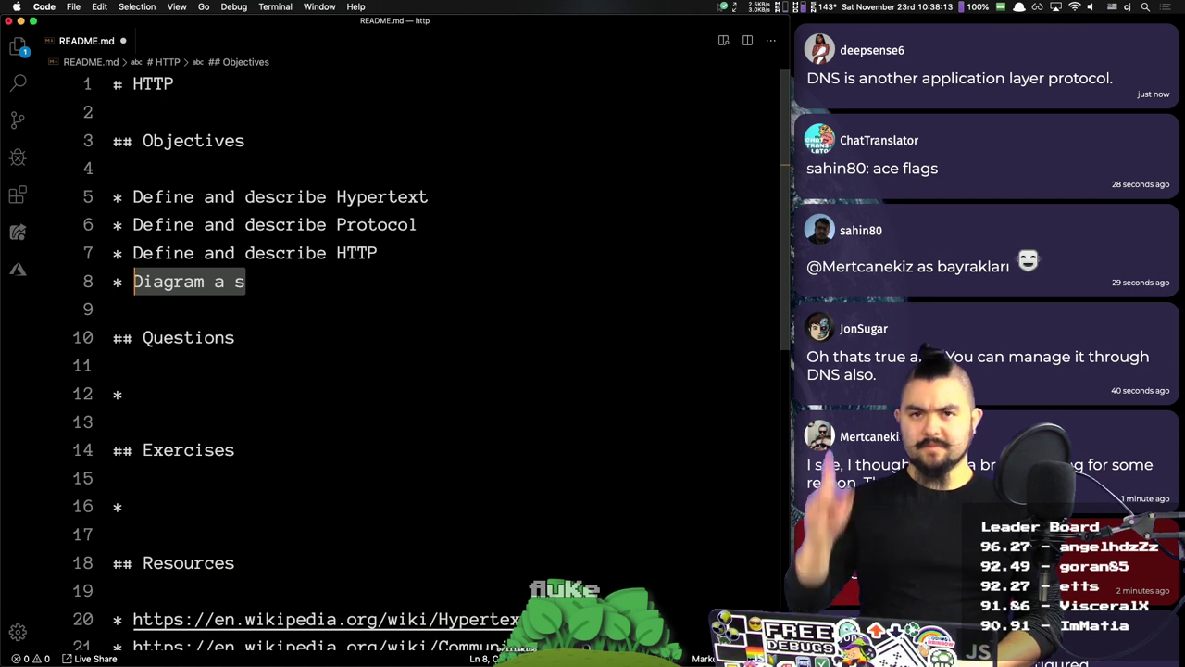
type("Define and ")
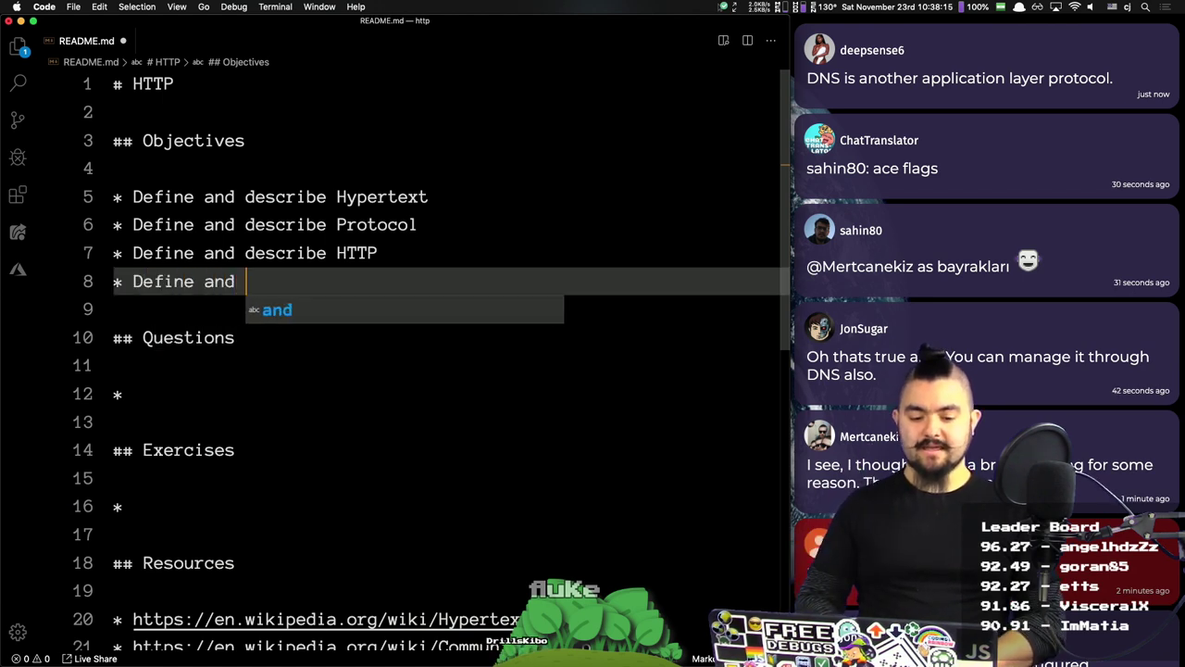
type("desciribe ")
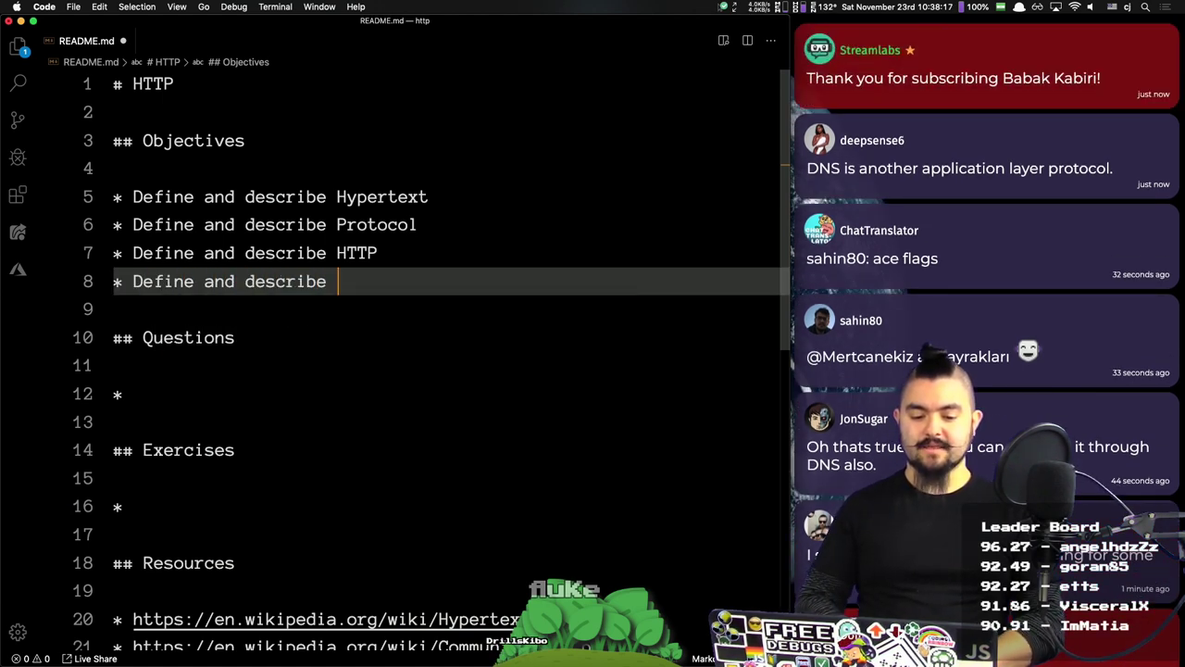
type("the 3 parts of an HTTP Request")
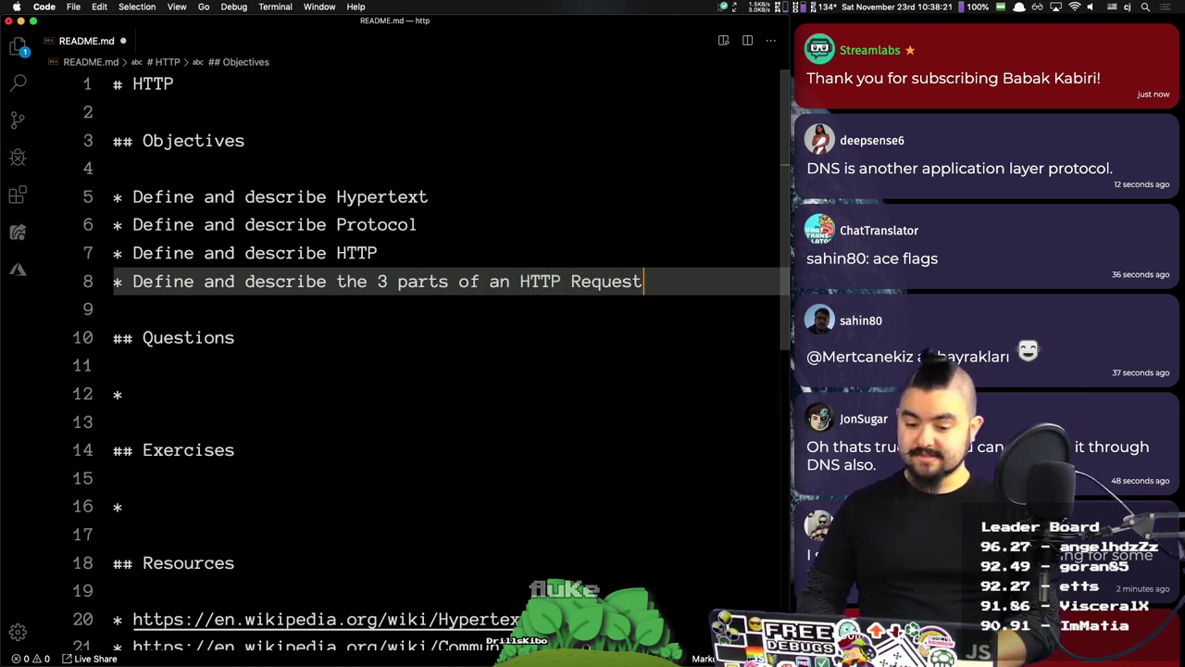
key("shift+alt+Down")
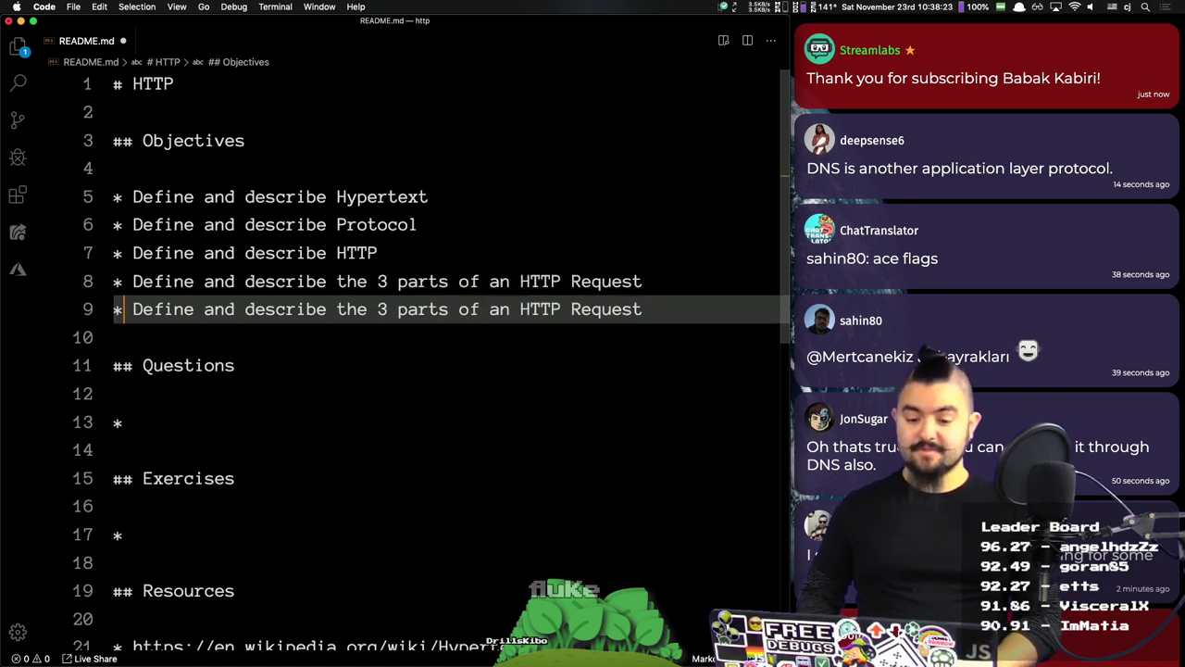
key("alt+shift+Left")
type("Response")
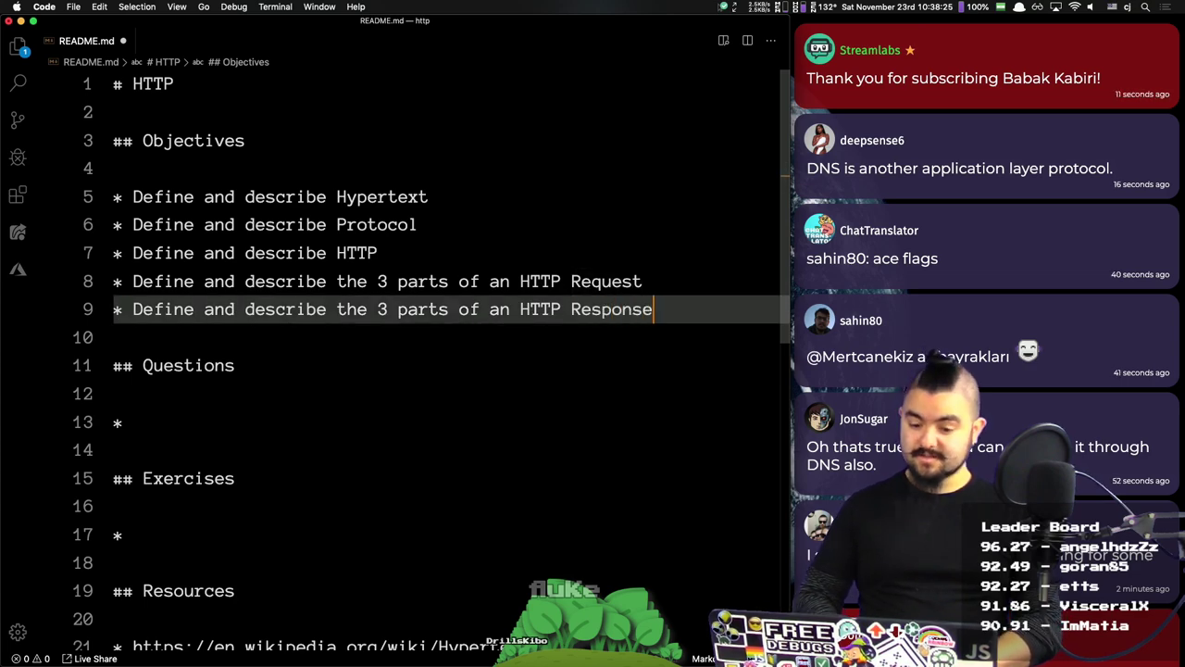
Step: Glance at the chat dashboard, come back to README.md, then switch to the dashboard again
key("super+Tab")
key("super+Tab")
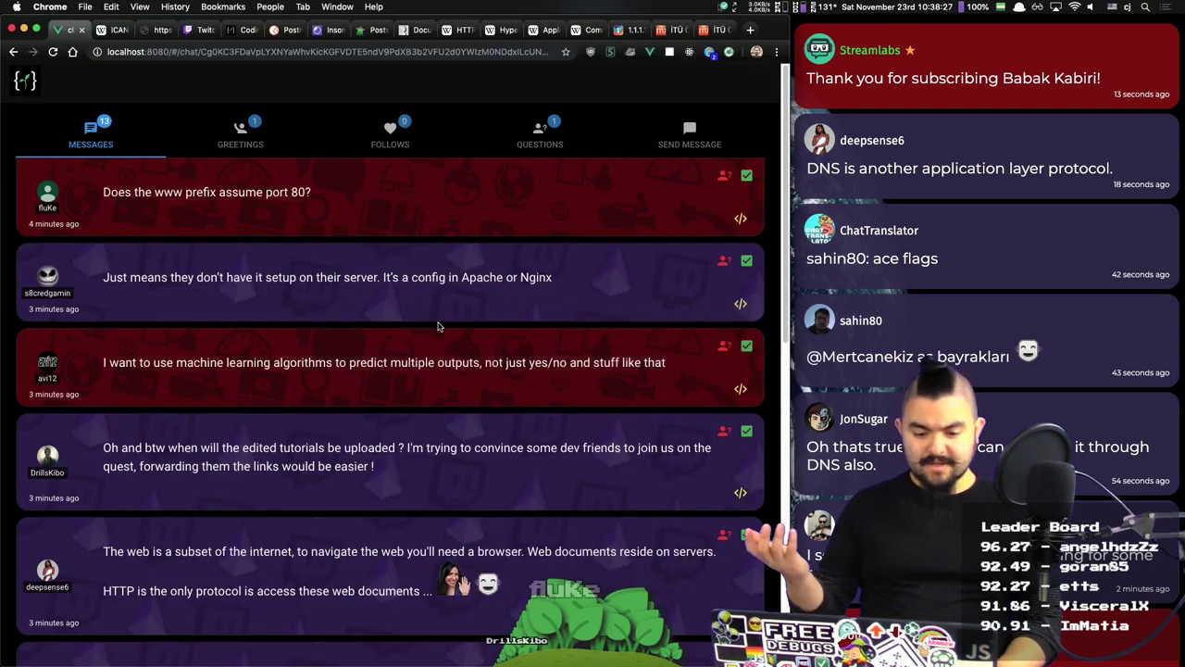
key("super+Tab")
key("super+Tab")
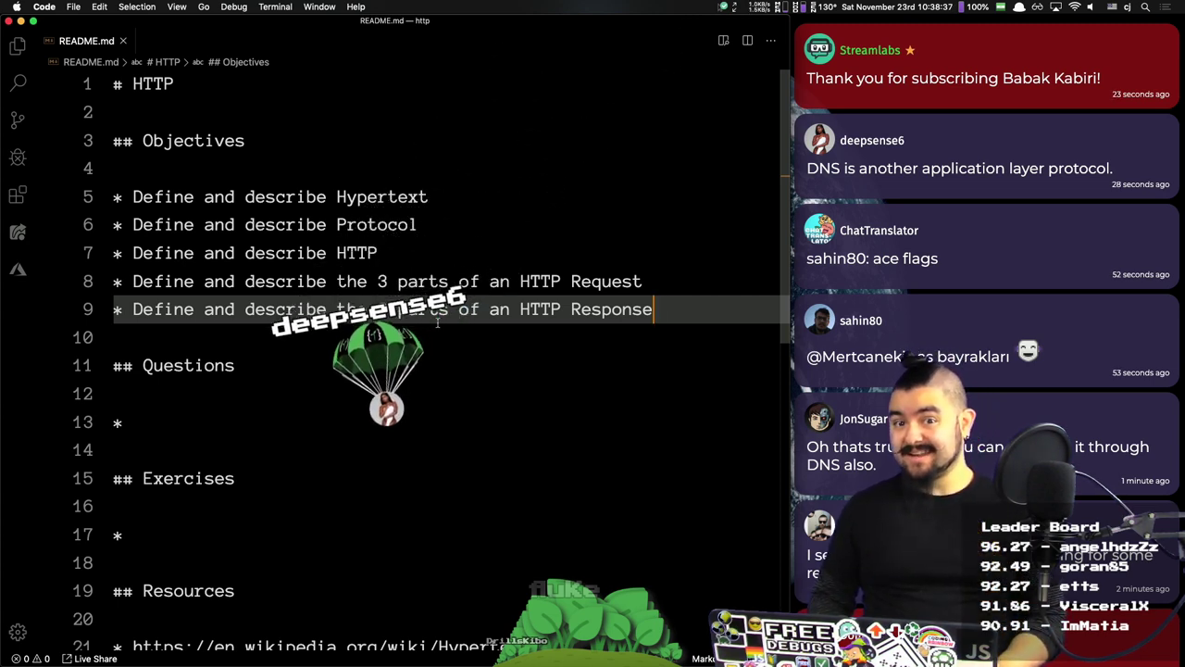
key("alt+Tab")
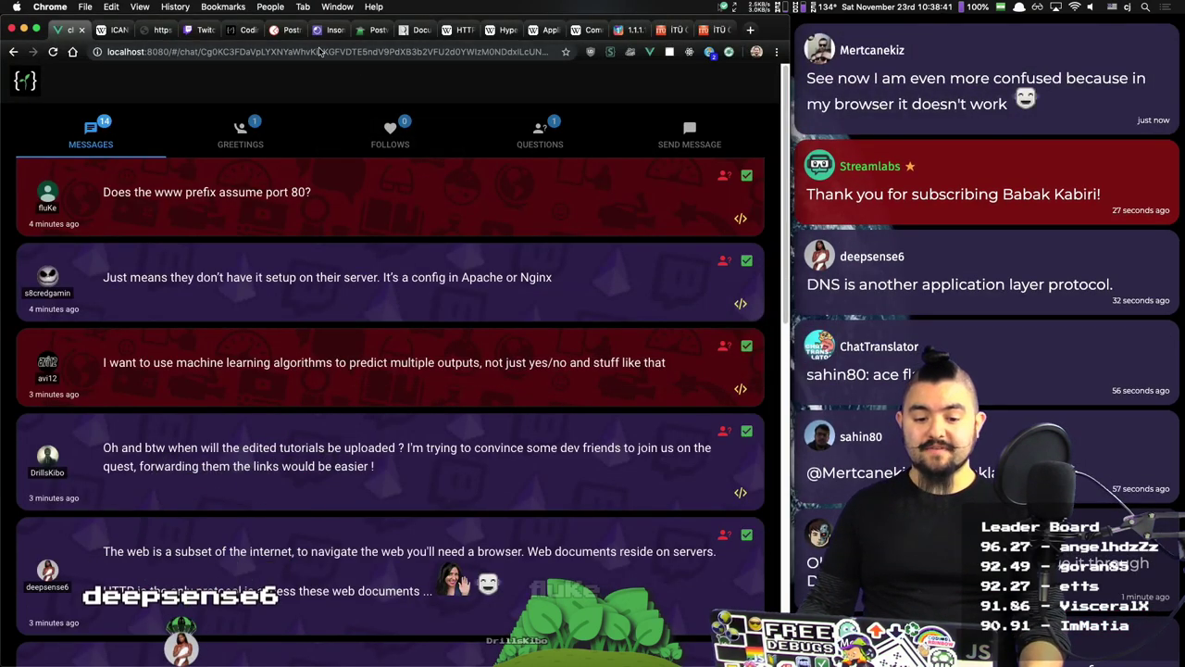
Step: View the Coding Garden Q&A tab and its full qna.coding.garden URL, then return to README.md
left_click(237, 30)
left_click(245, 55)
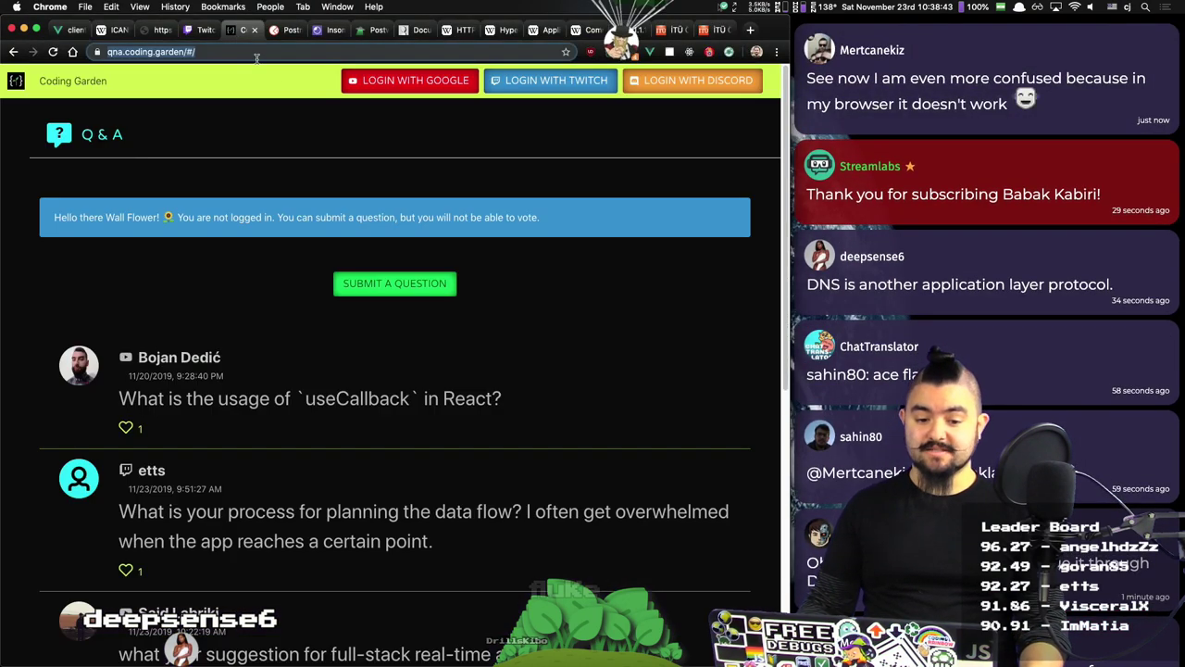
left_click(231, 52)
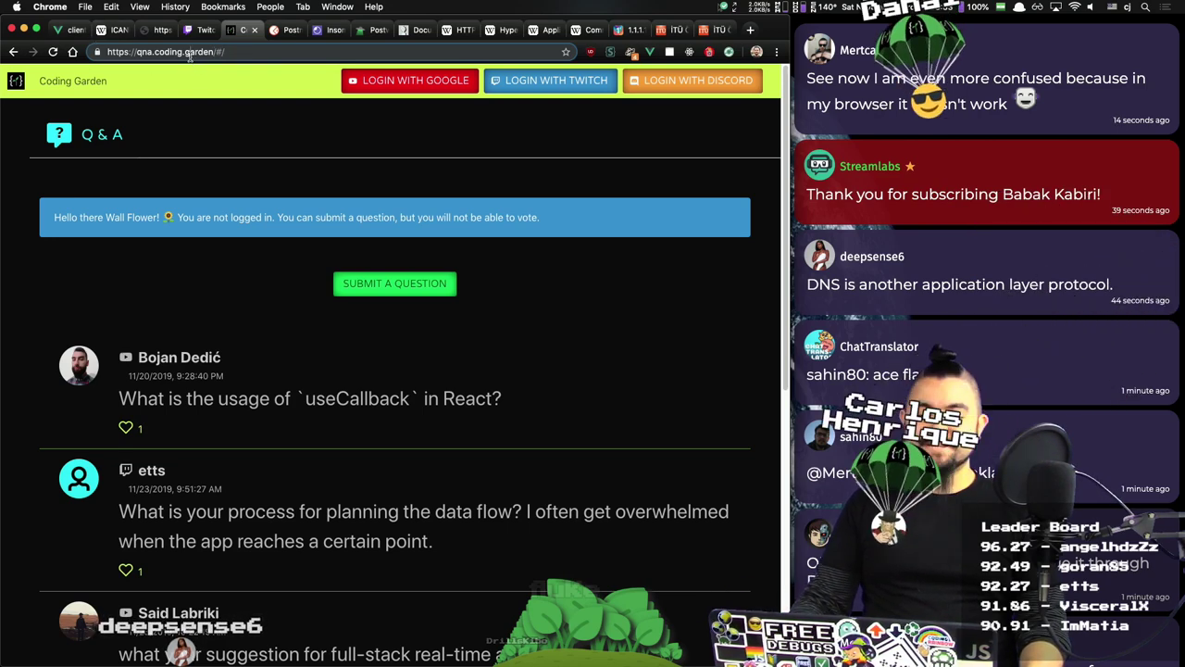
key("super+Tab")
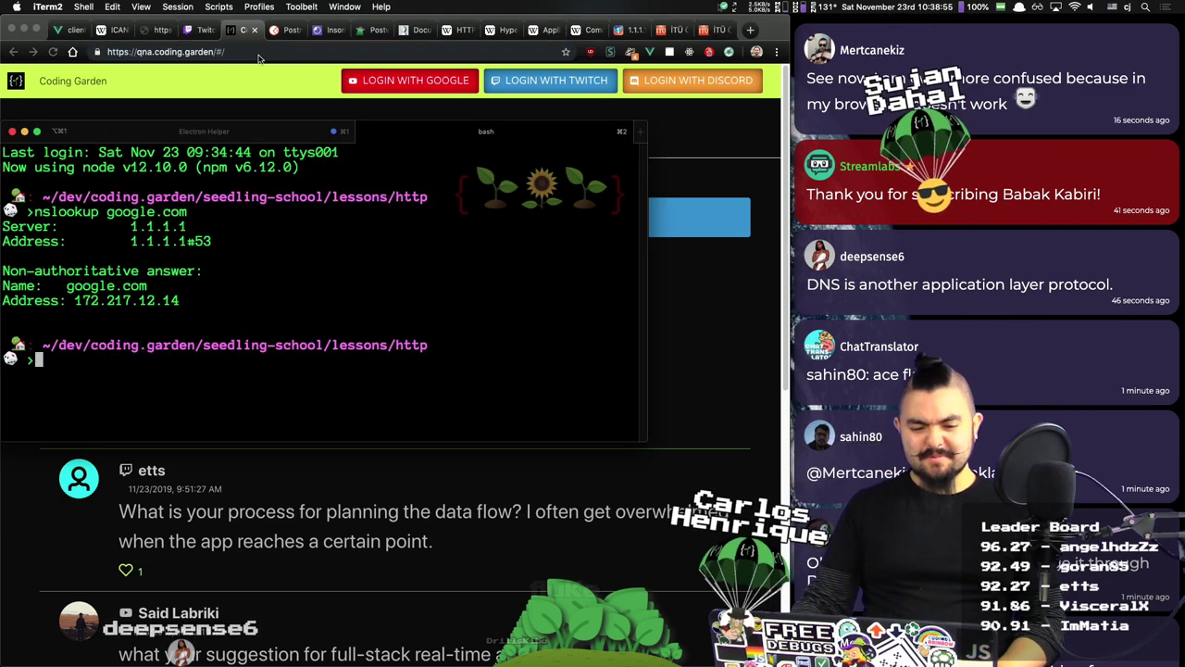
key("super+Tab")
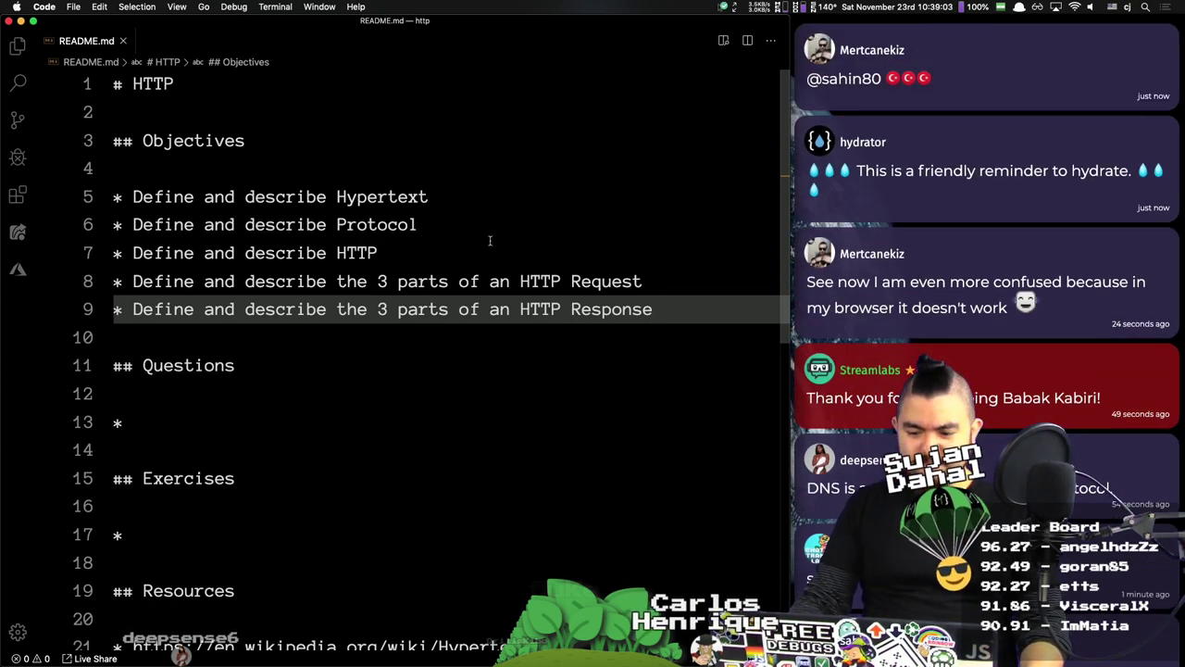
Step: Read the confused-browser chat message, then point out the Request and Response '3 parts' objectives
left_click(1023, 315)
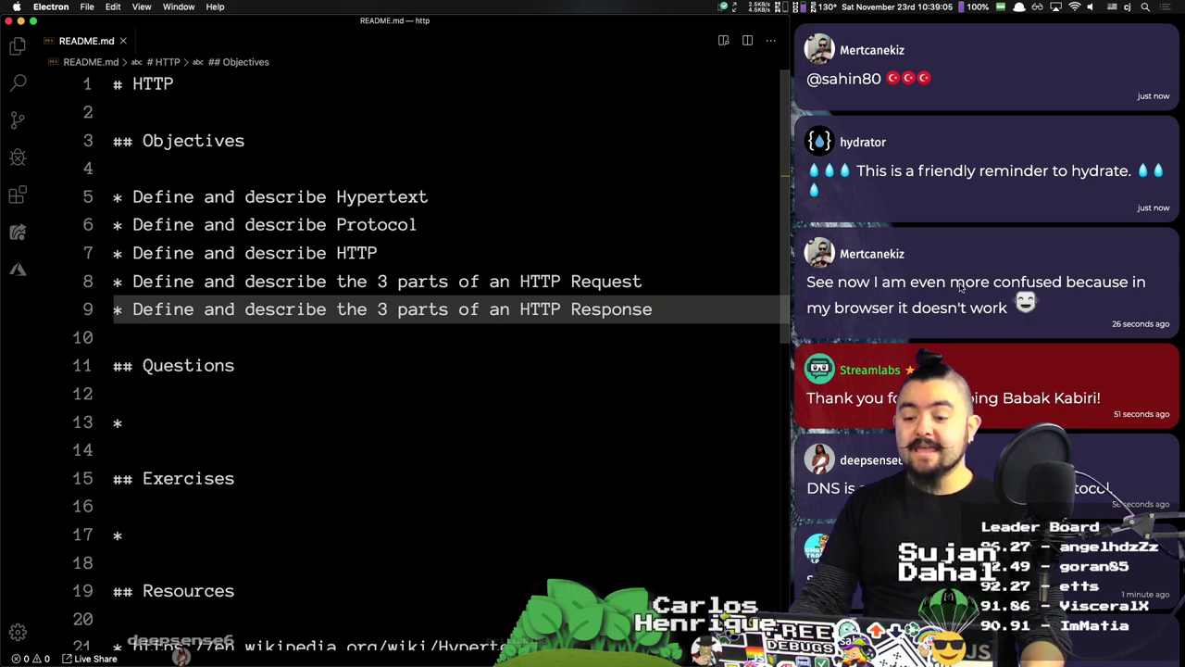
triple_click(973, 283)
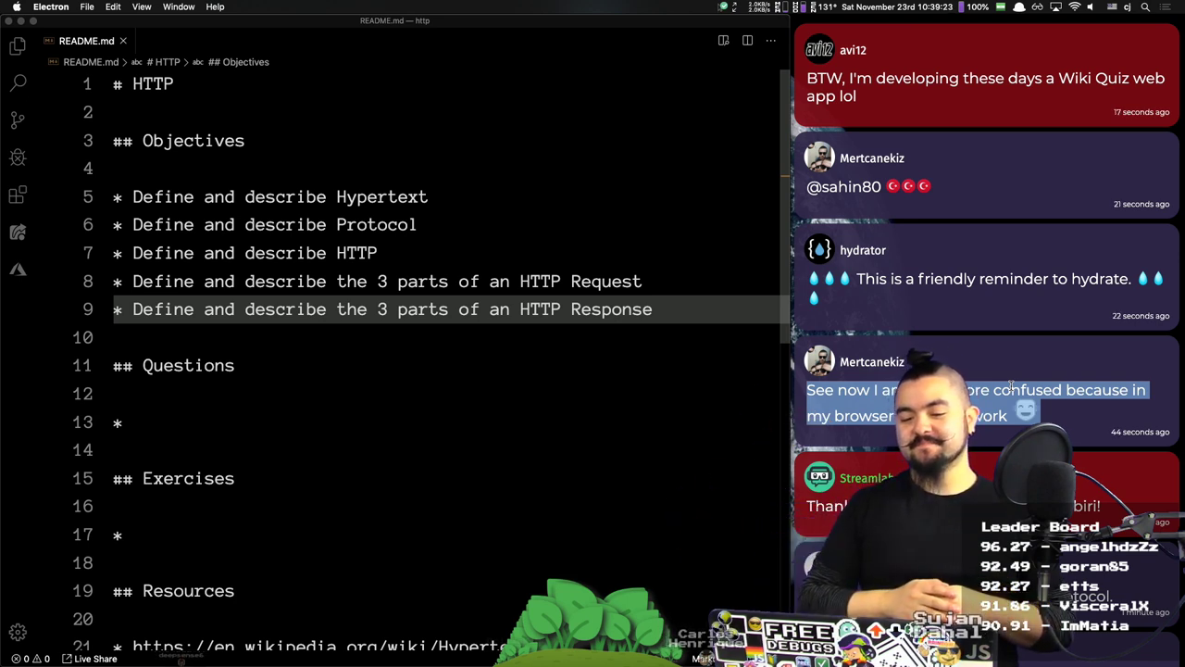
left_click(691, 313)
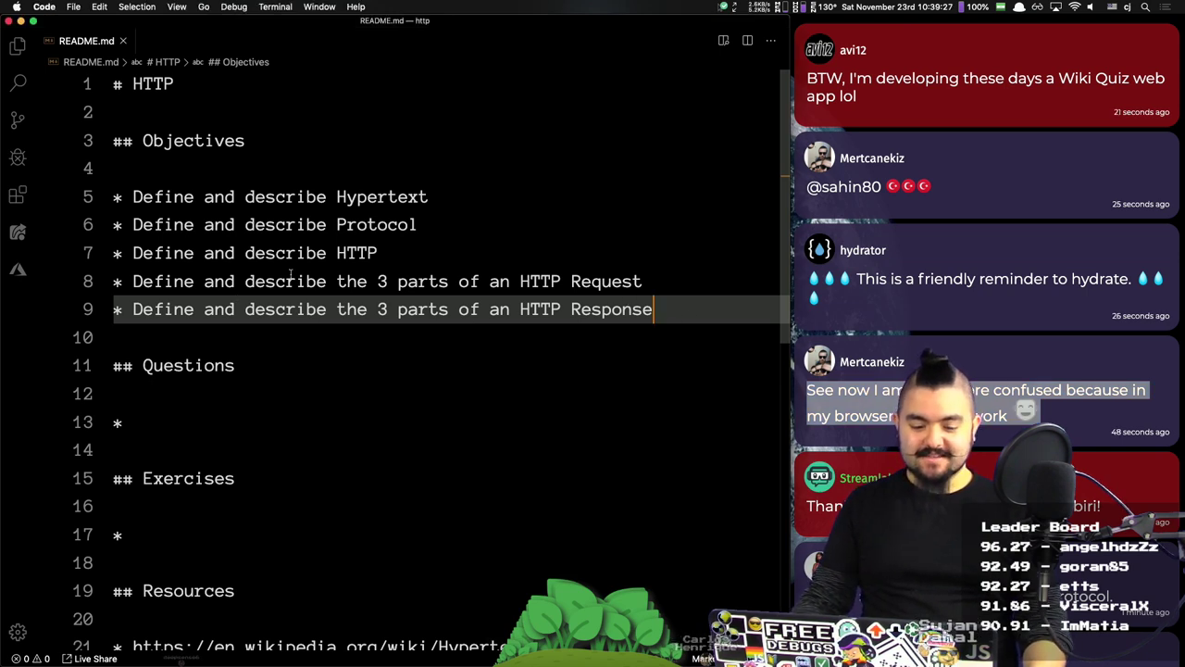
left_click(450, 283)
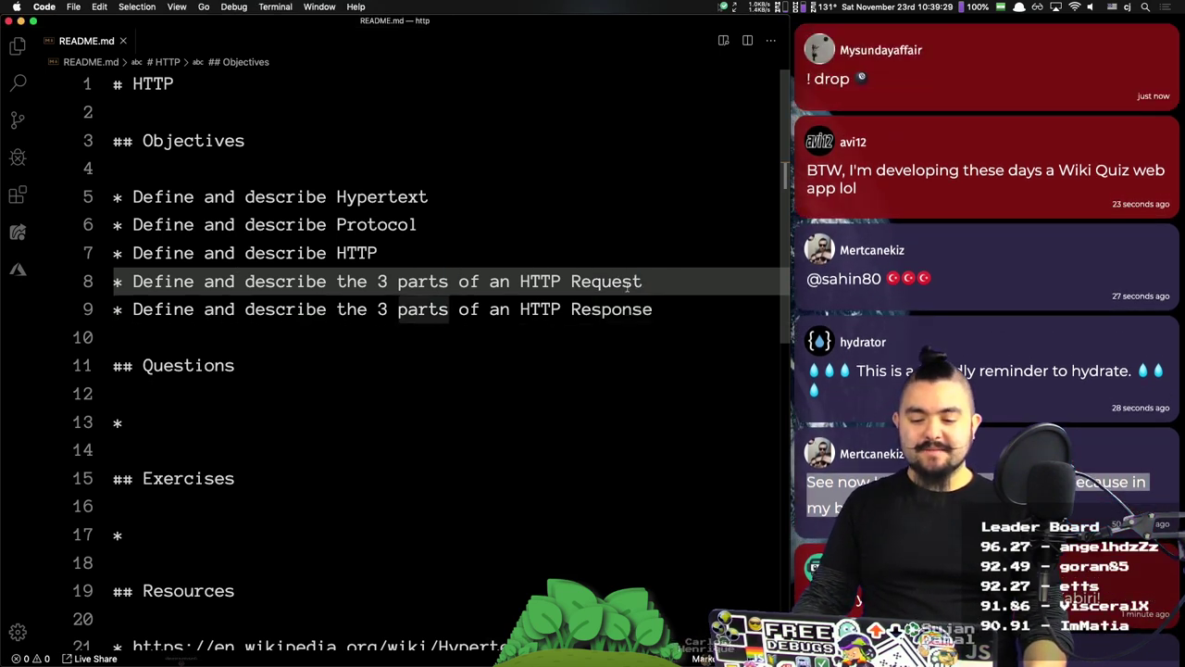
left_click(603, 313)
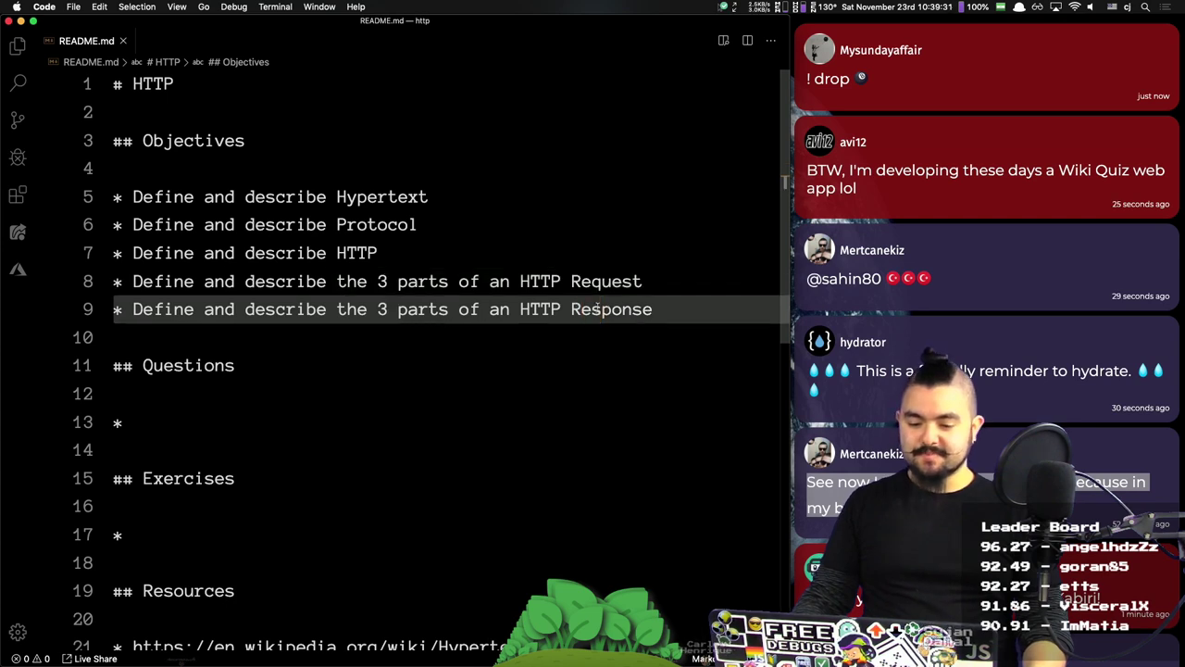
left_click(582, 282)
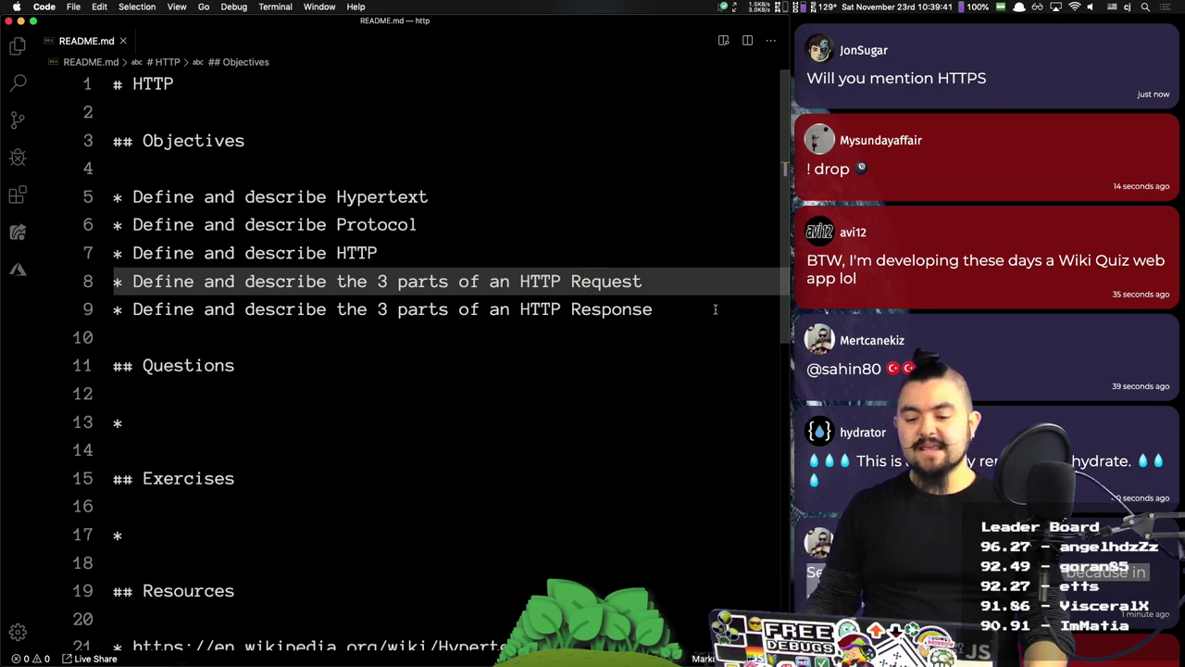
left_click(669, 322)
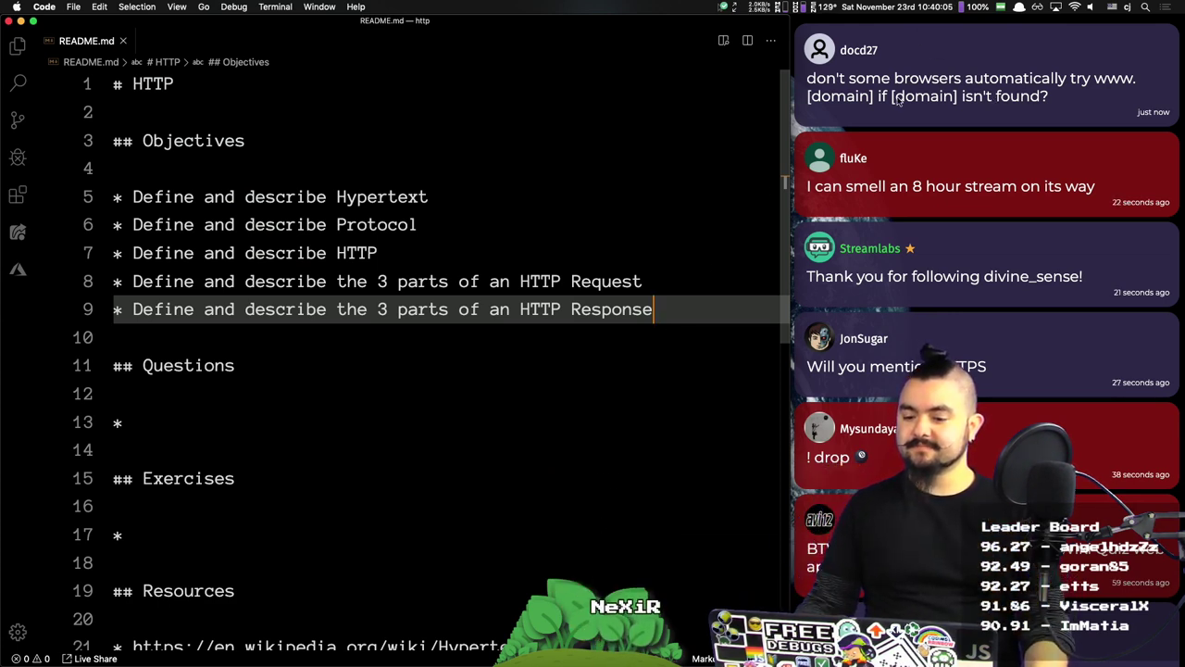
Step: Read the question about browsers auto-trying www, then place the caret after the last objective
left_click(1074, 86)
triple_click(1075, 86)
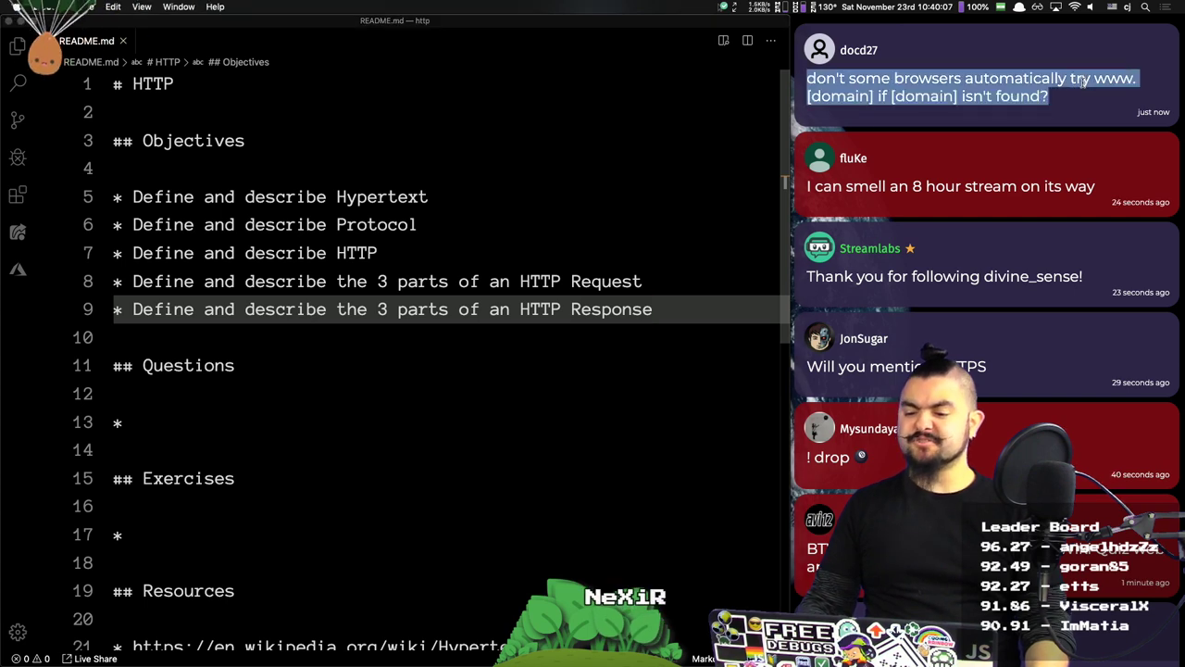
left_click(1070, 106)
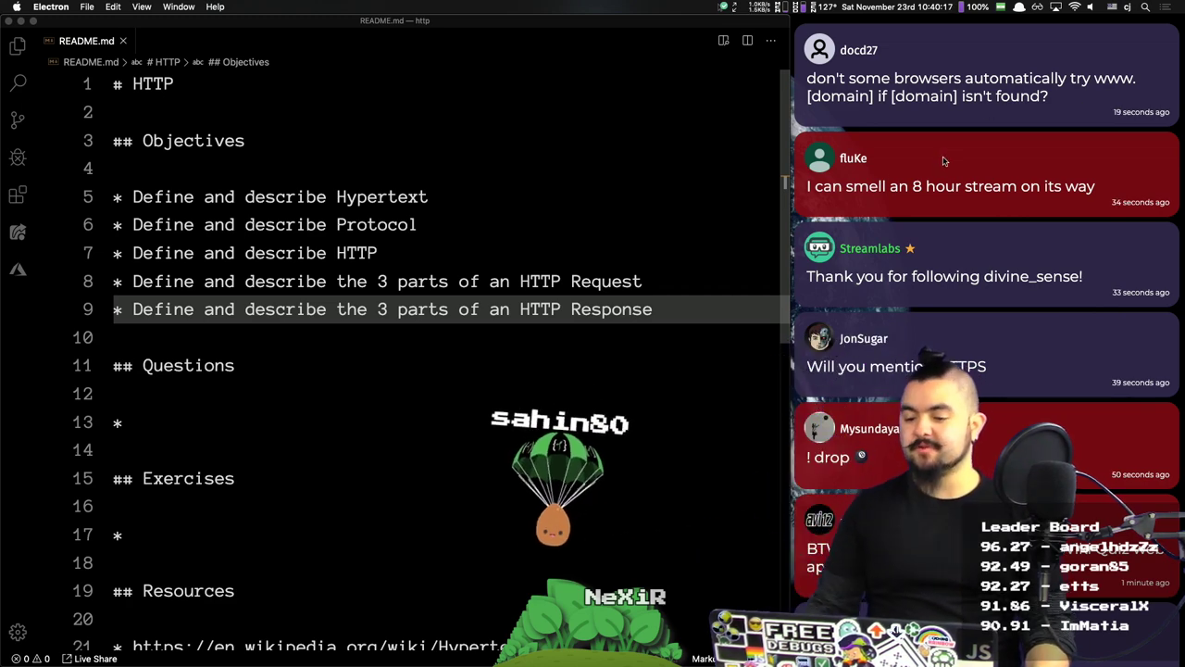
left_click(699, 309)
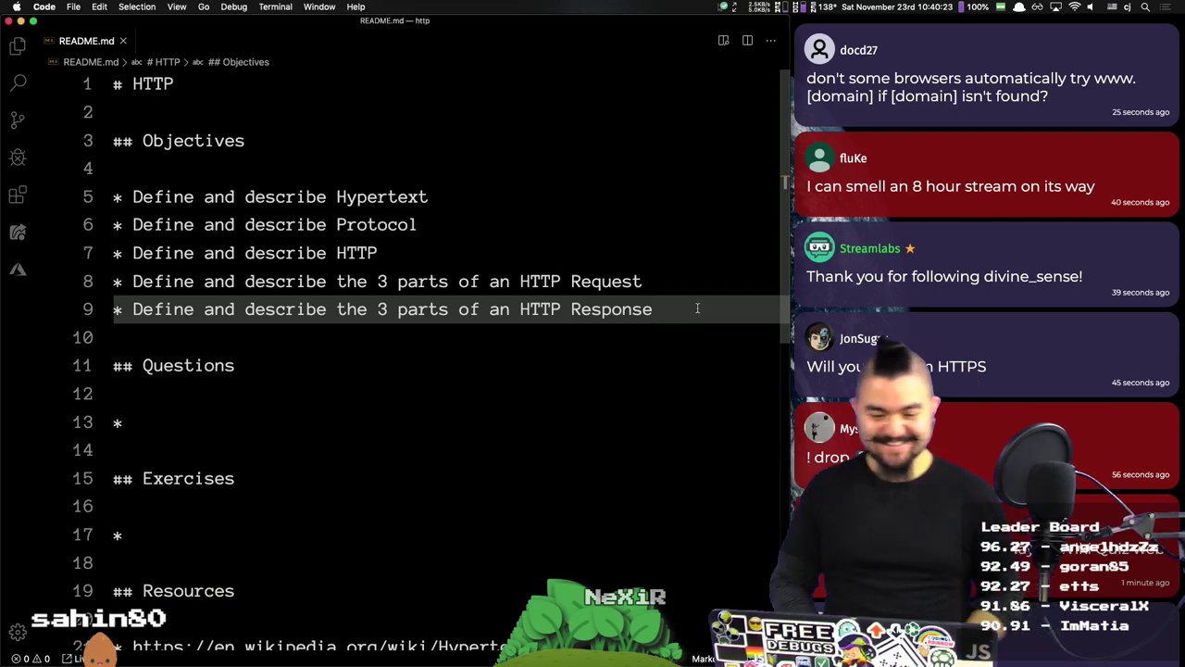
Step: Add objectives 'Diagram a simple HTTP request / response' and 'Analyze a web page using the chrome dev tools network tab'
key("Return")
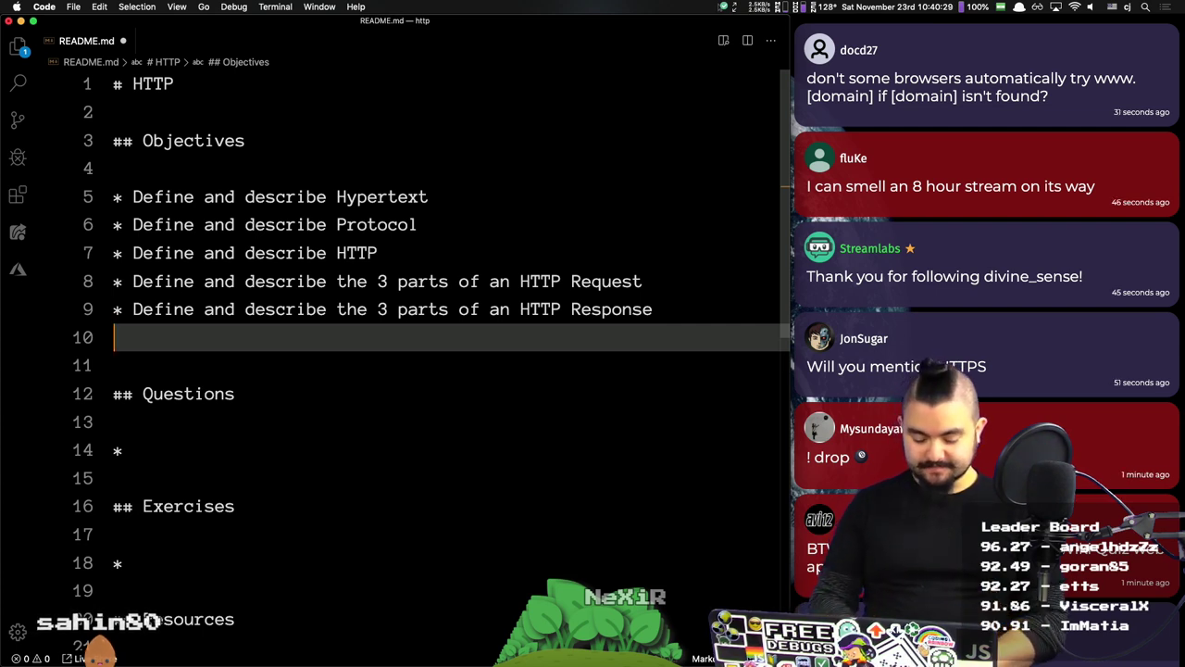
type("* Diagram w")
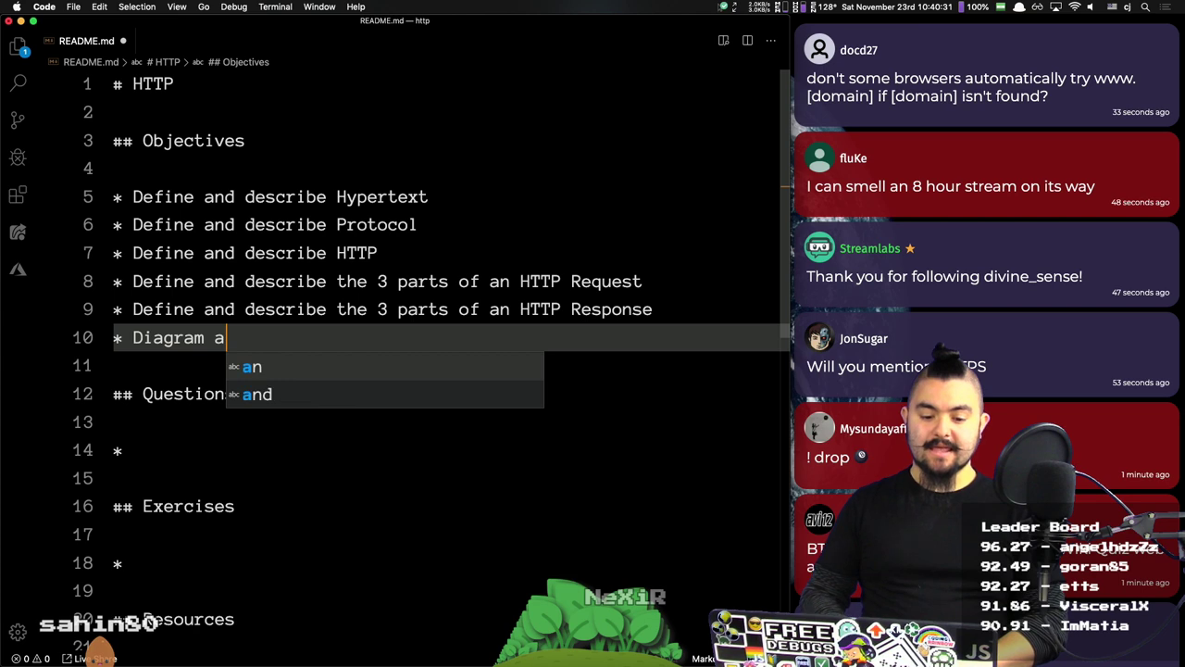
type(" simple HTT")
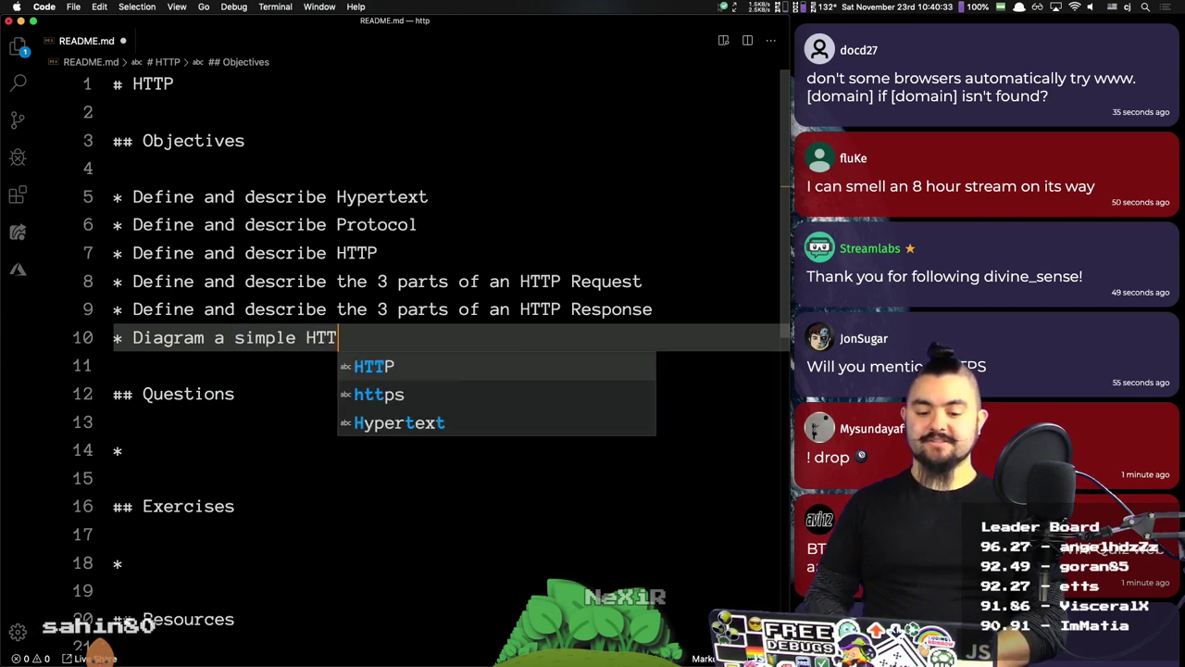
type("P request / response")
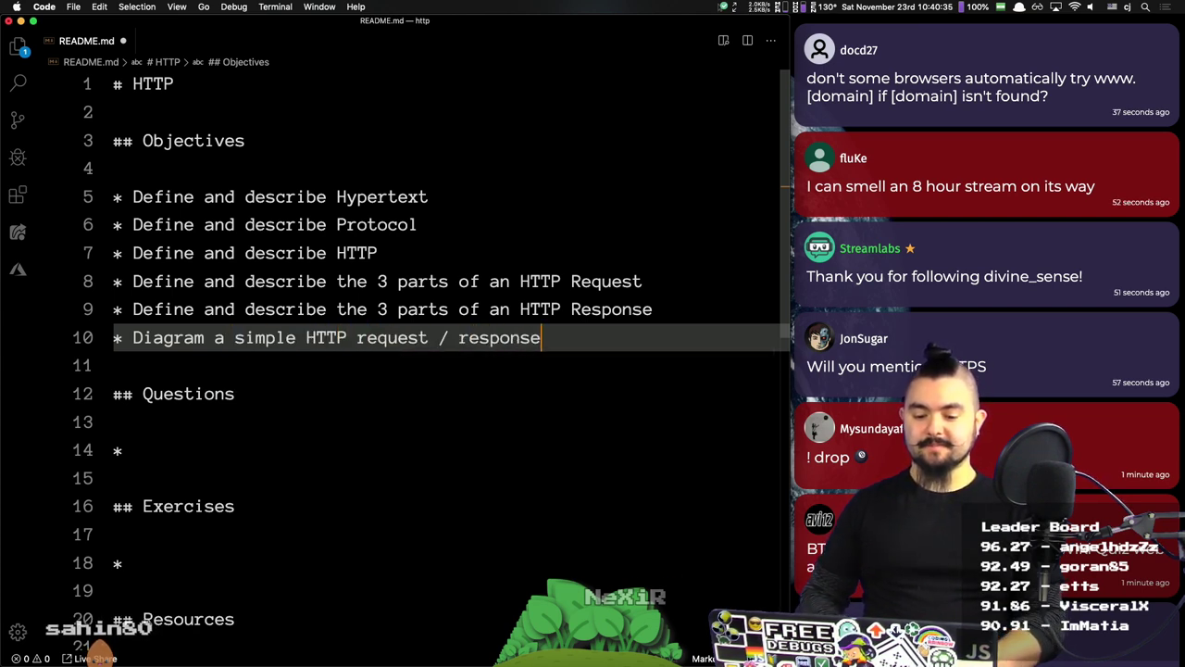
key("Return")
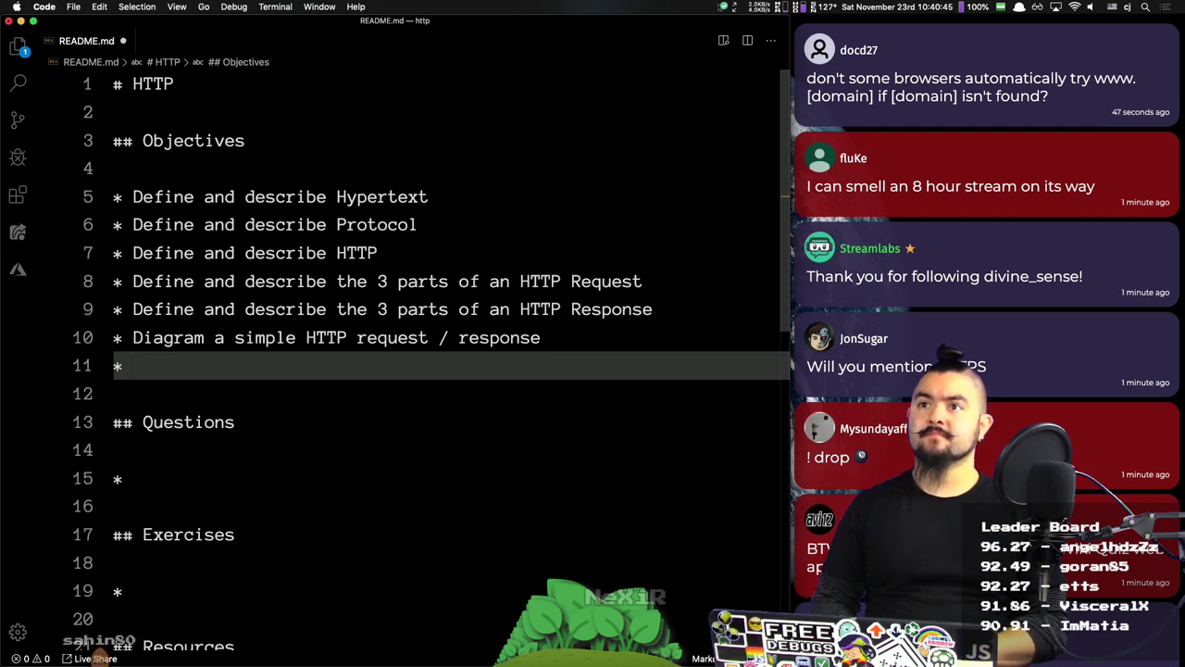
type("Analyze a")
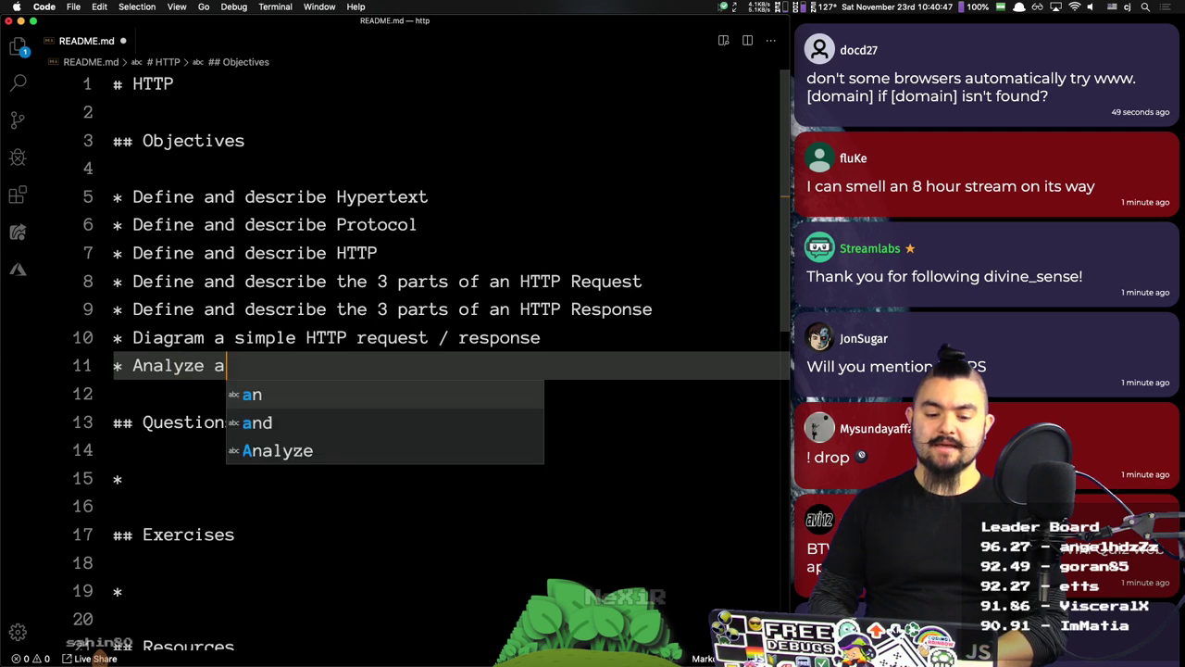
type(" web page using the ")
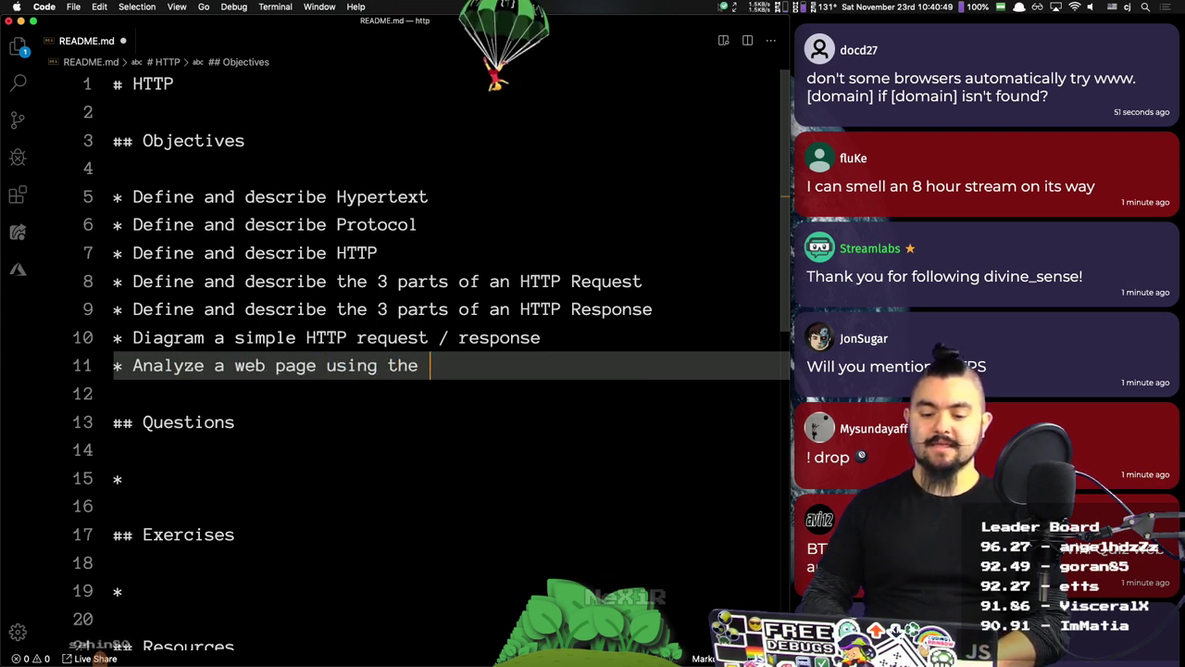
type("chrome dev ")
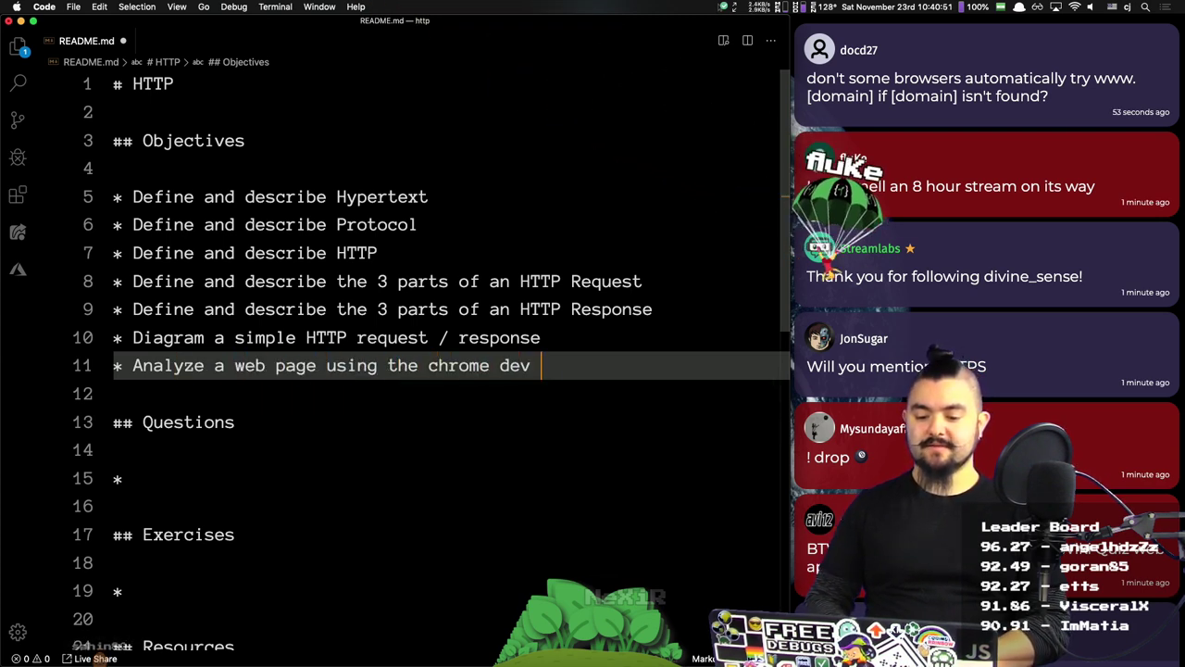
type("tools network tab")
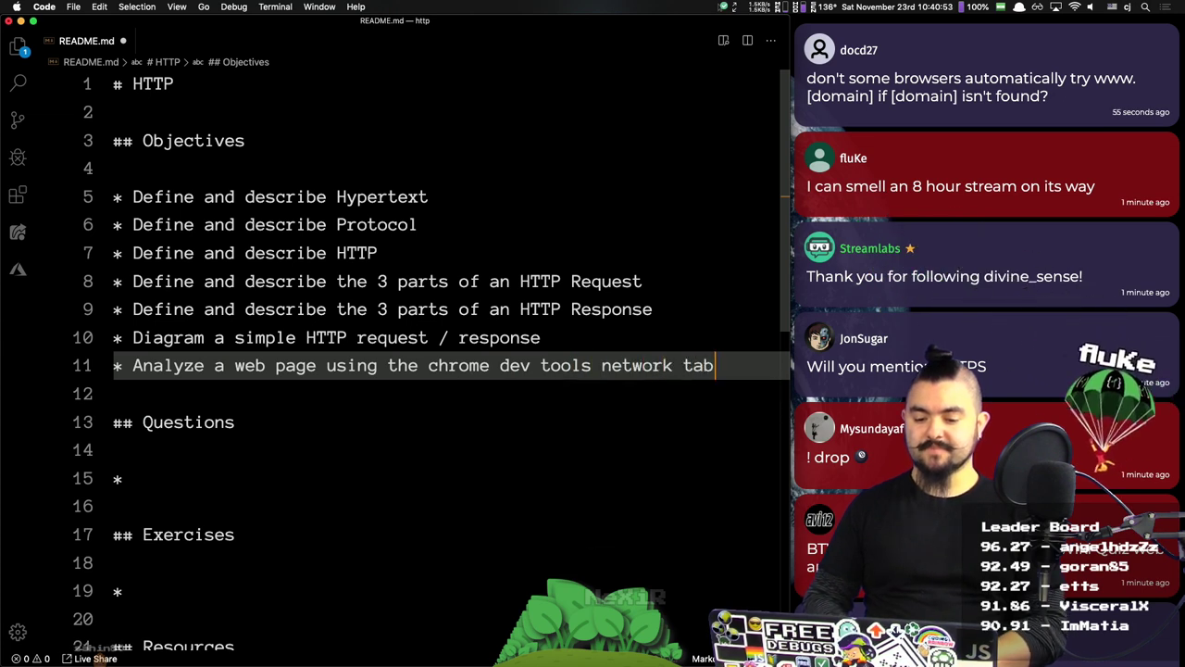
Step: Add sub-bullets 'Identify the request parts' and 'Identify the response parts' under the network tab objective
key("Return")
type("Ide")
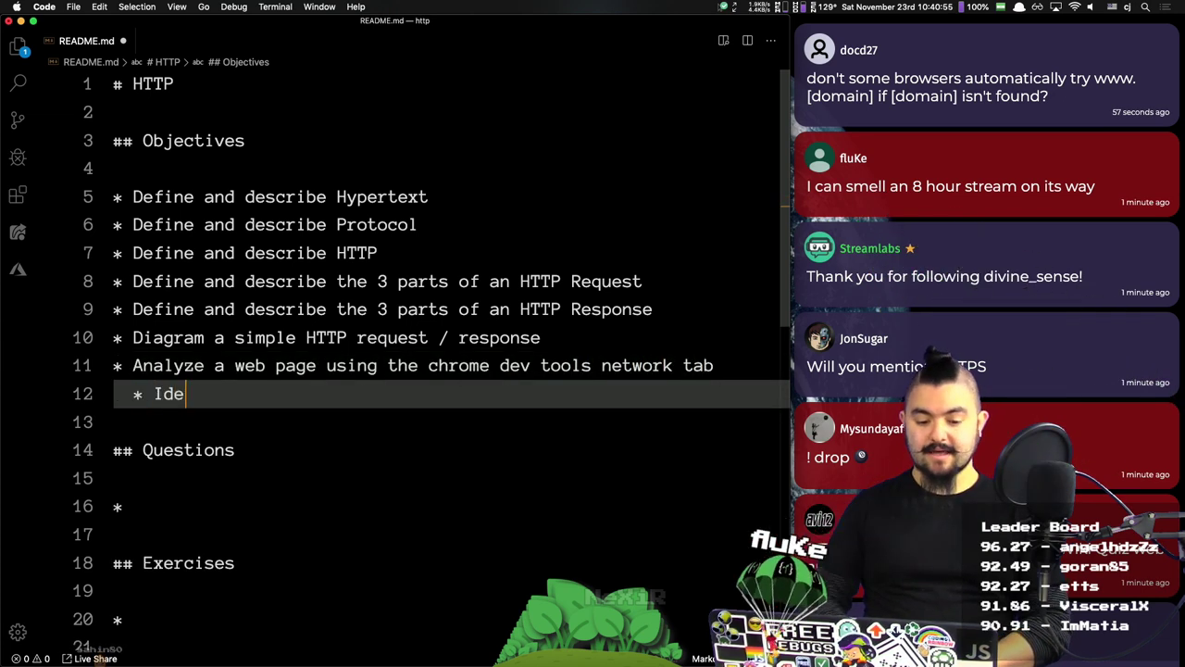
type("ntify the r")
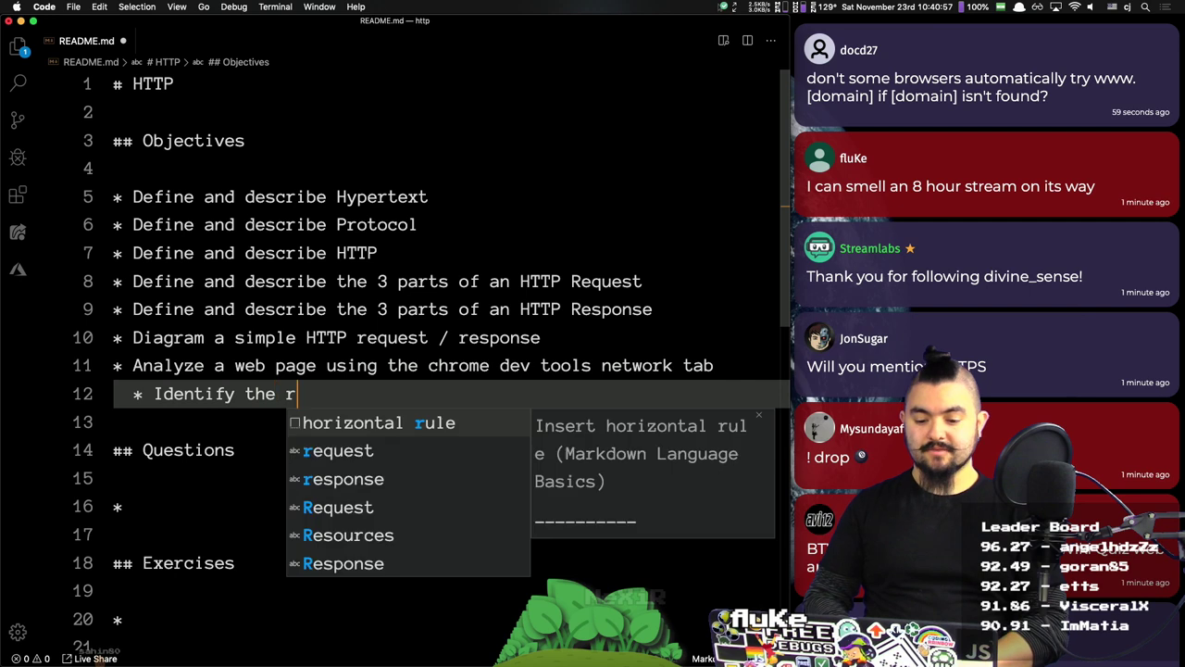
type("equstt")
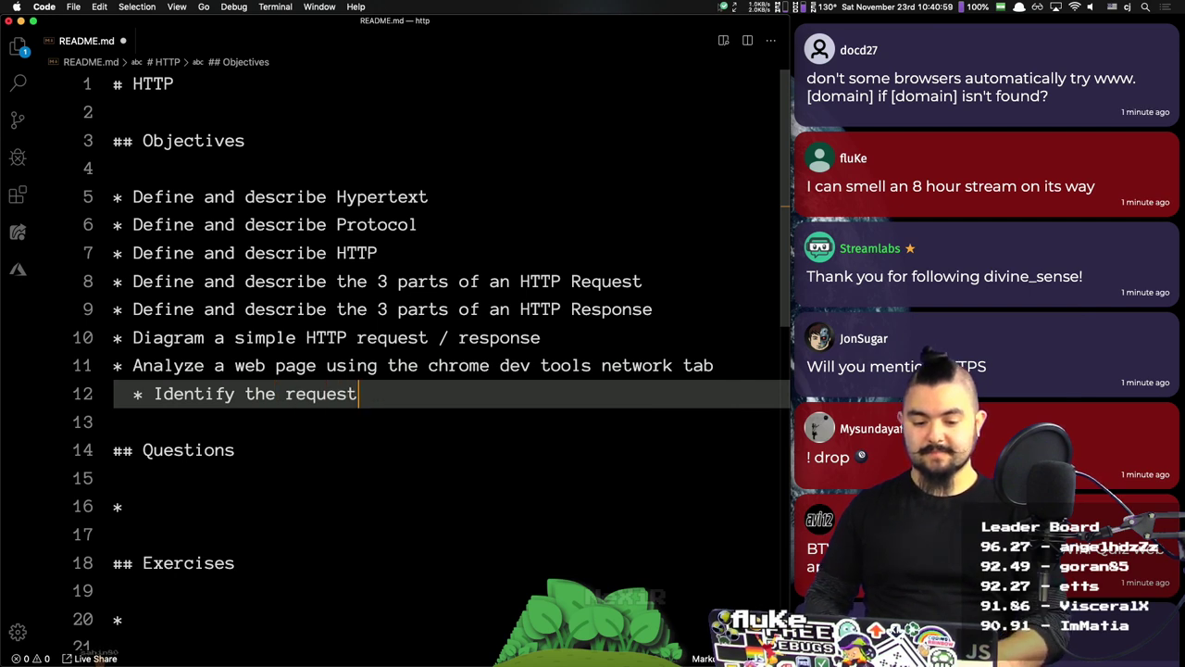
key("Return")
type("Identify the response")
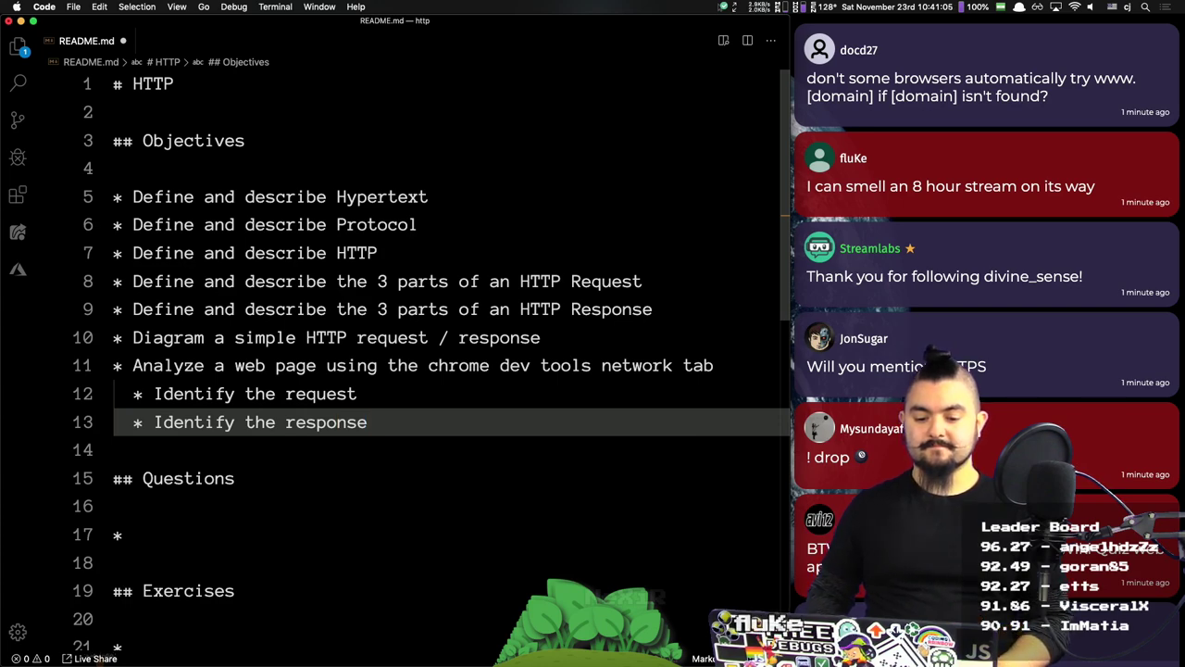
left_click(357, 393)
type("part")
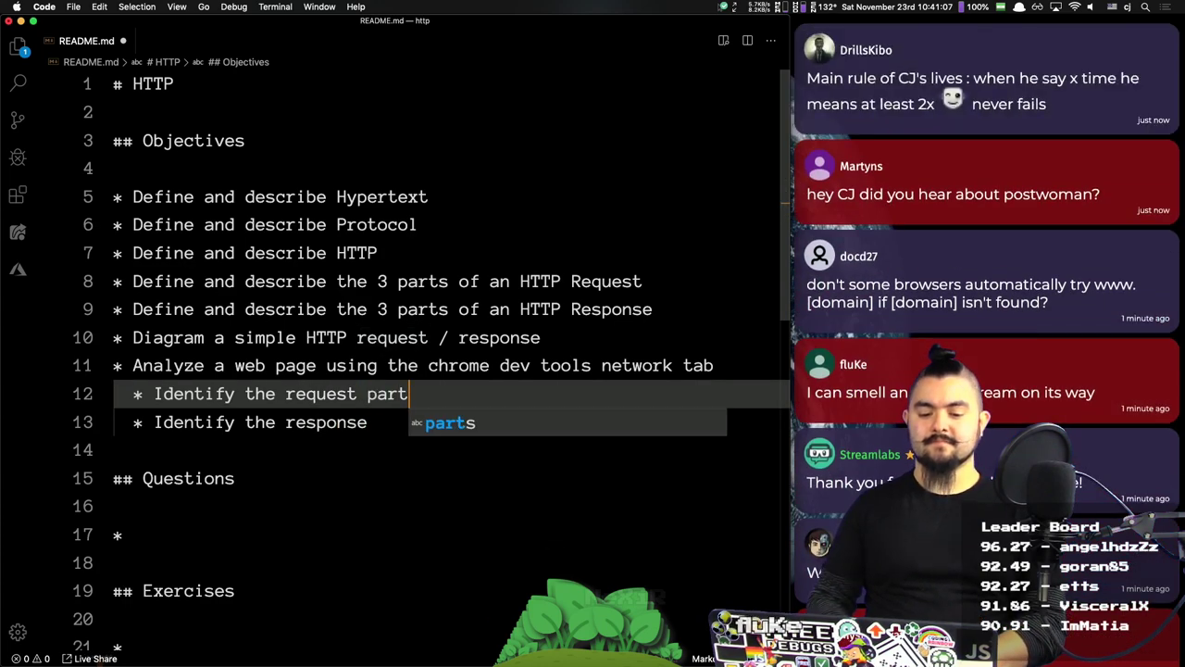
type("s")
key("Down")
type("parts")
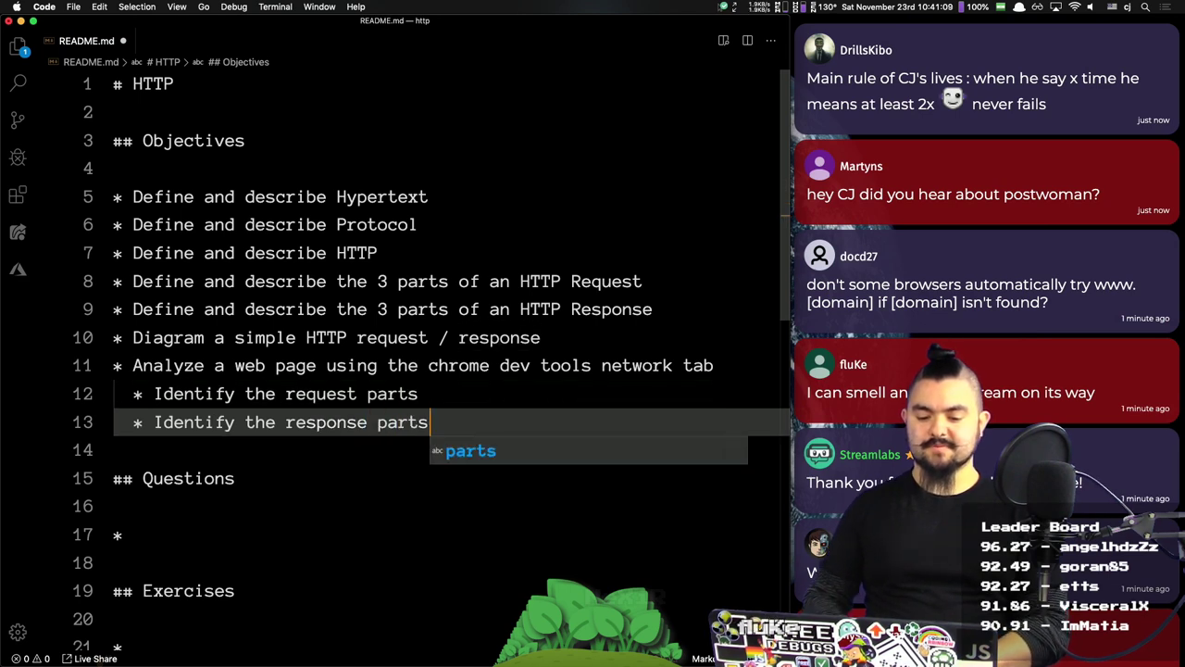
key("Up")
key("Up")
key("Up")
key("Up")
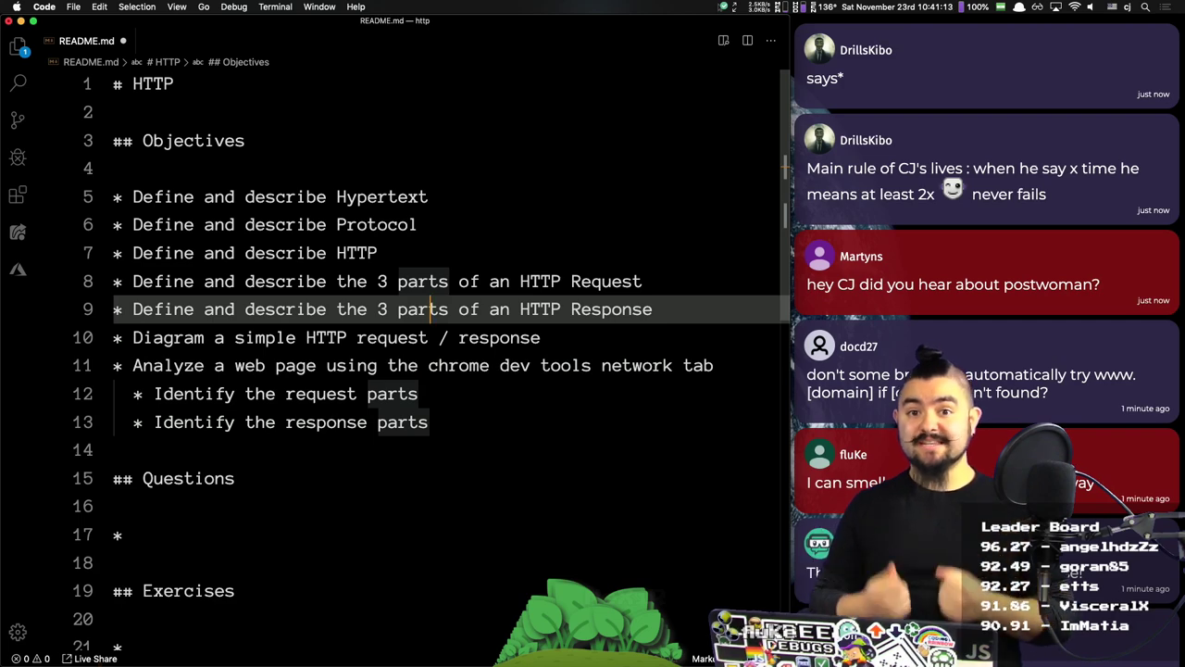
key("Down")
key("Down")
key("Down")
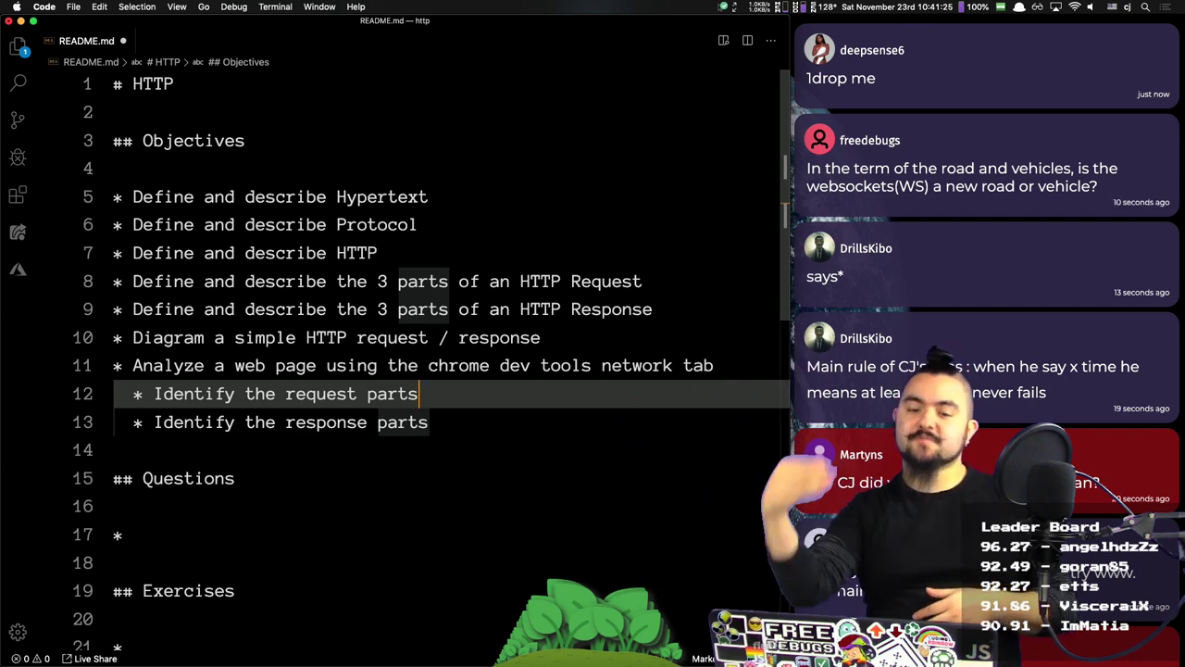
Step: Draft '* List common HTTP Status Codes' below the Define HTTP objective, then remove it
left_click(521, 436)
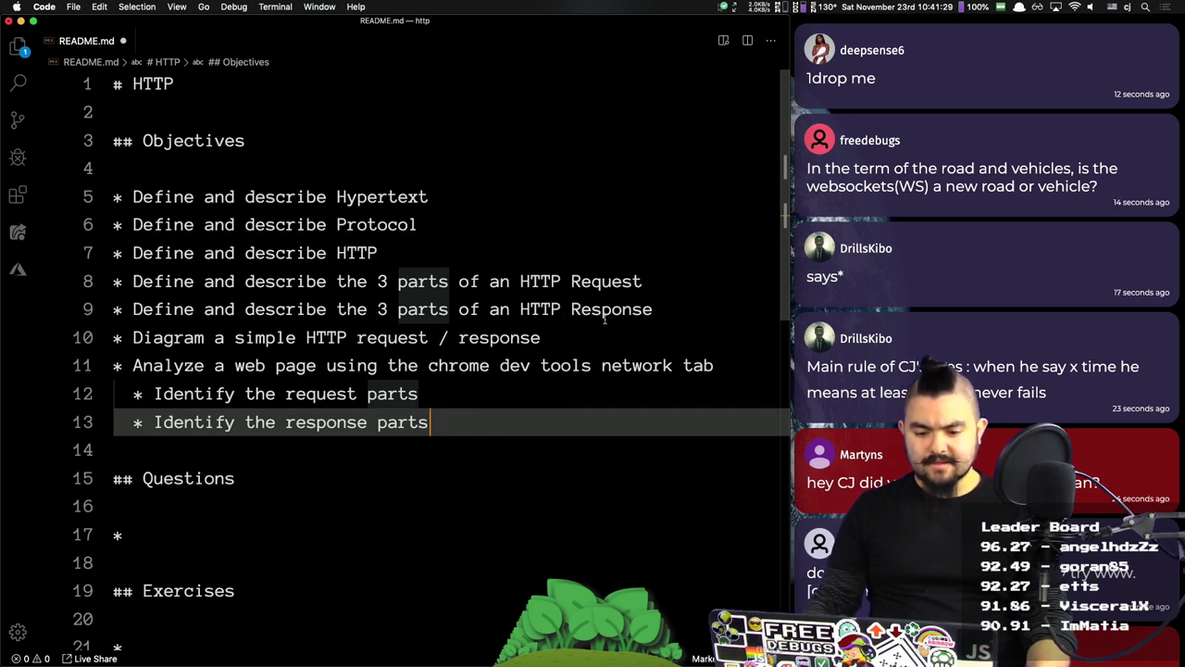
left_click(445, 253)
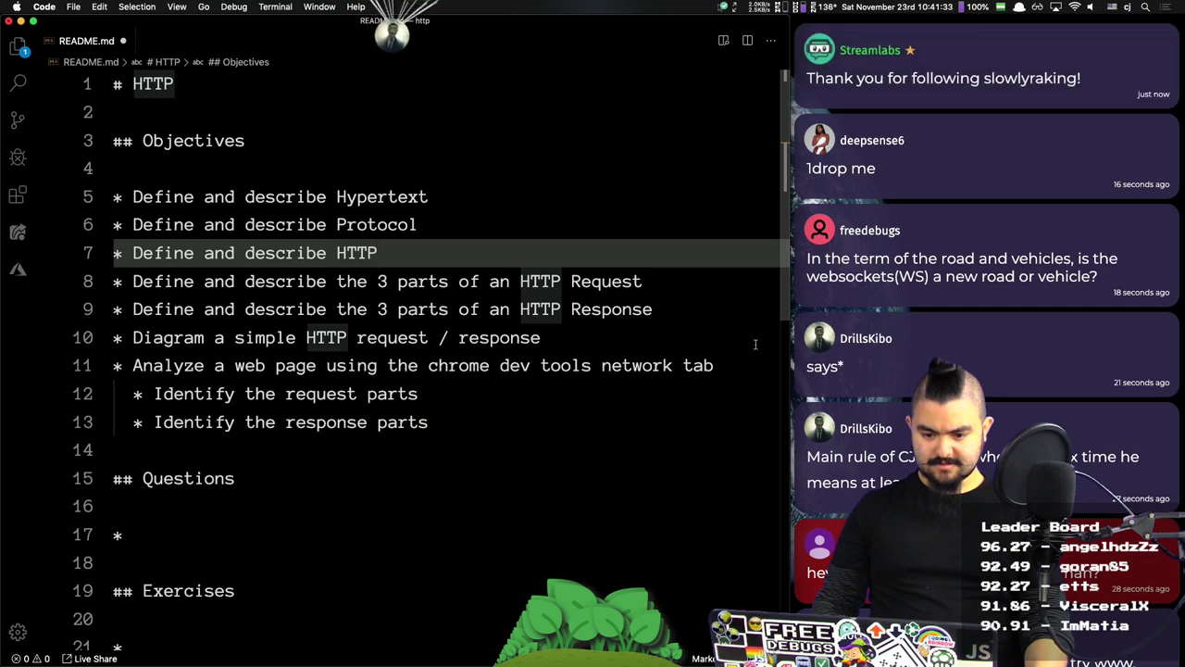
left_click(671, 311)
key("Return")
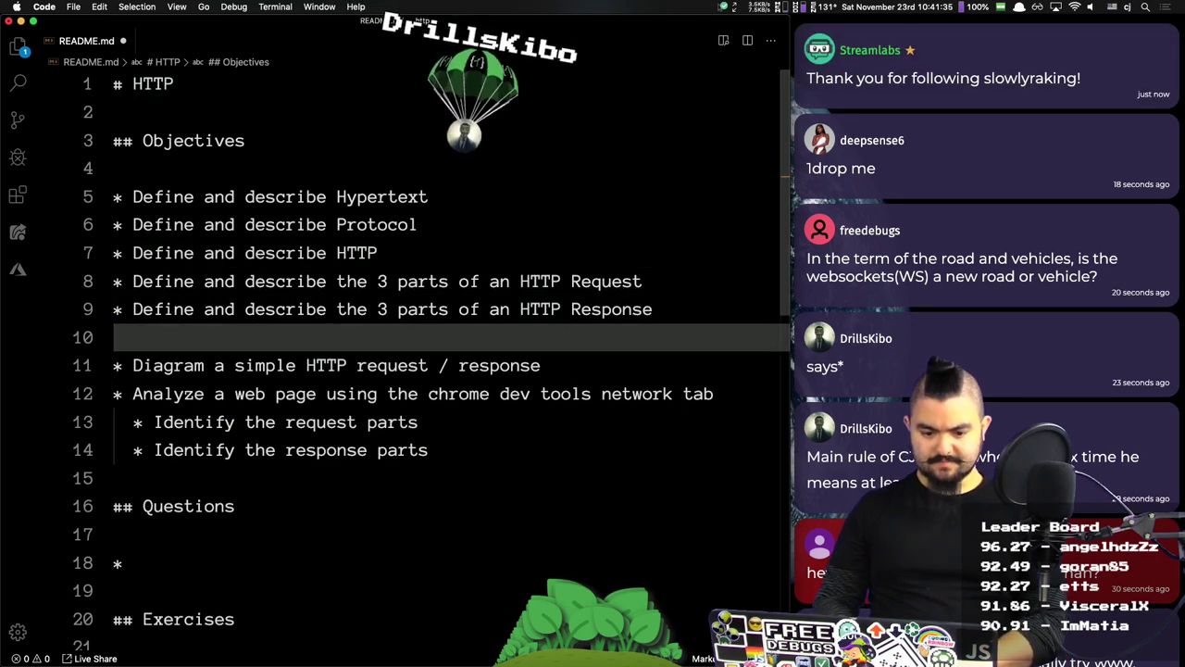
key("BackSpace")
key("Up")
key("Up")
key("Return")
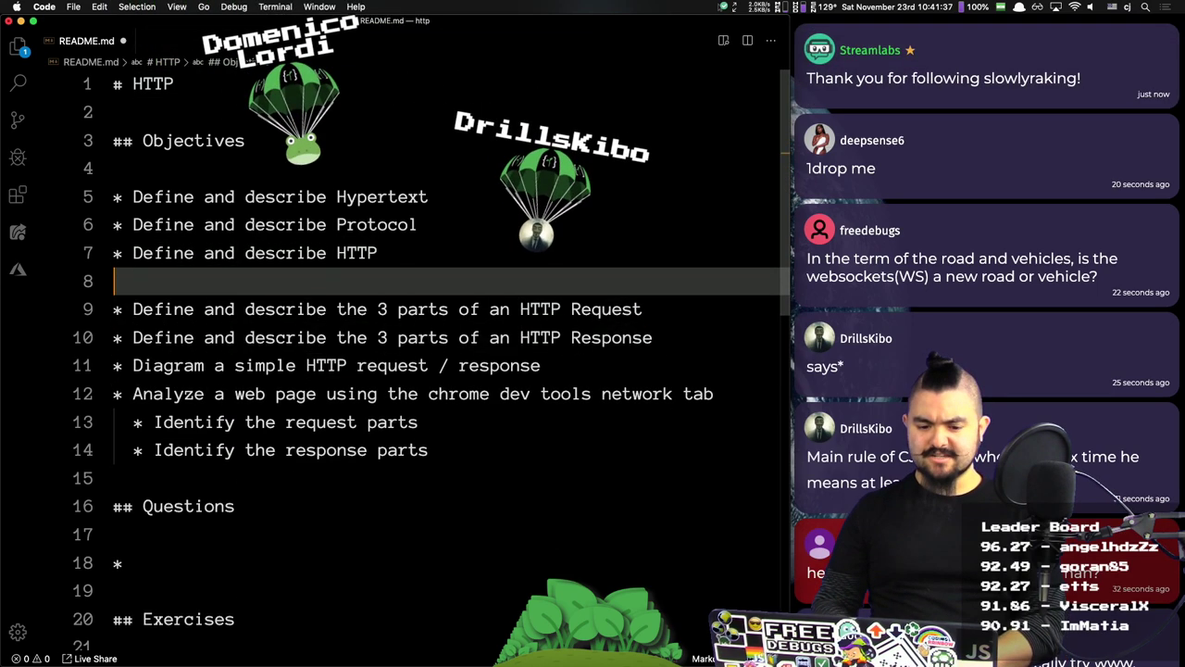
type("* ")
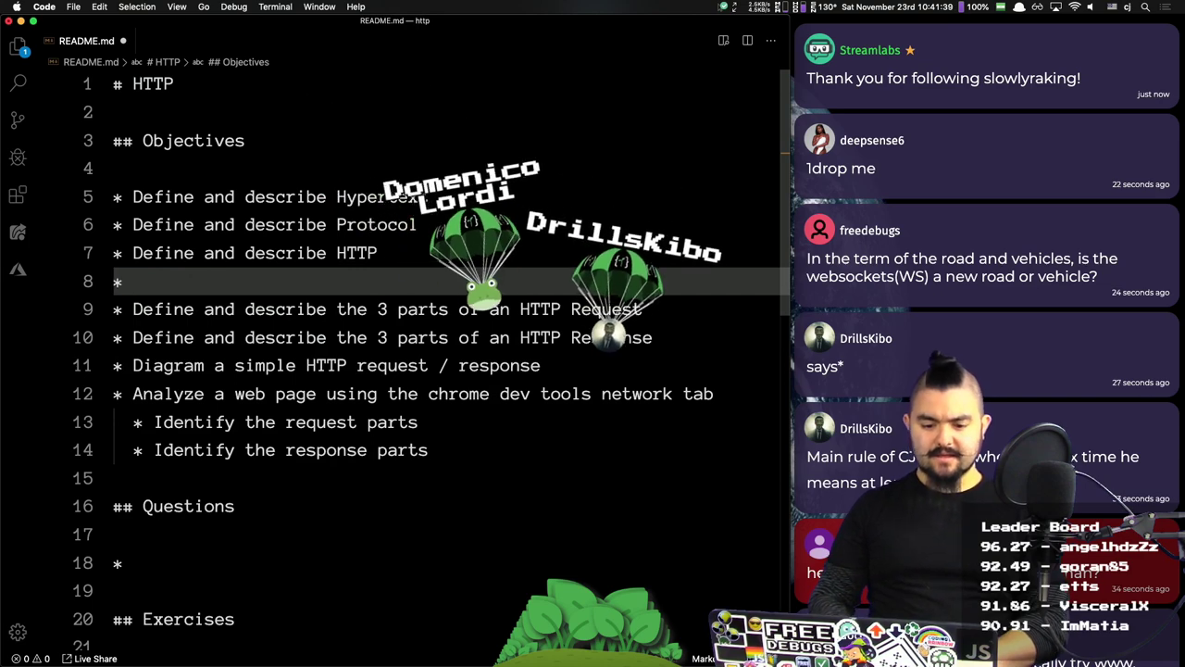
type("List common")
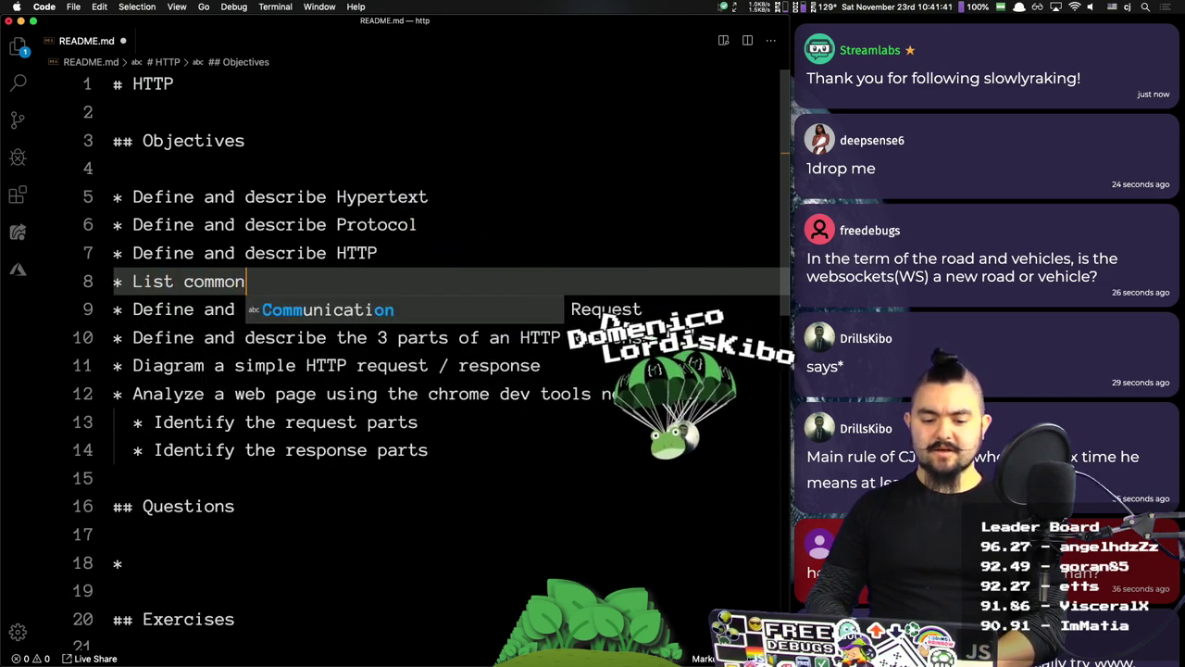
type(" HTTP Status Codes")
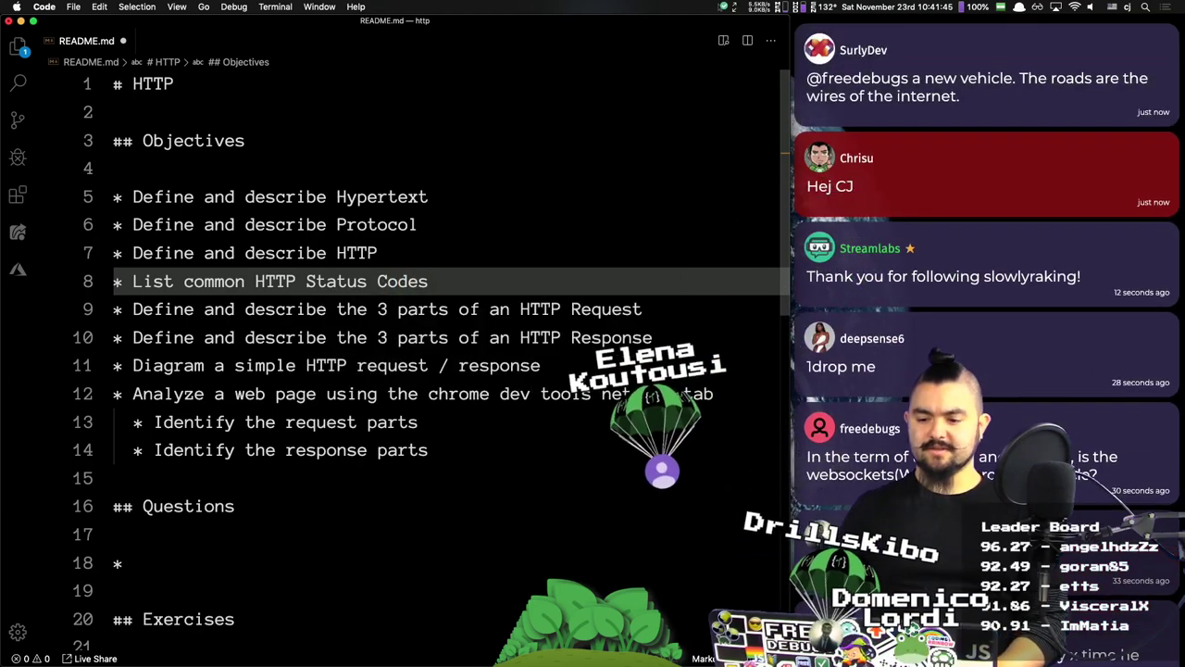
key("shift+super+Left")
key("super+c")
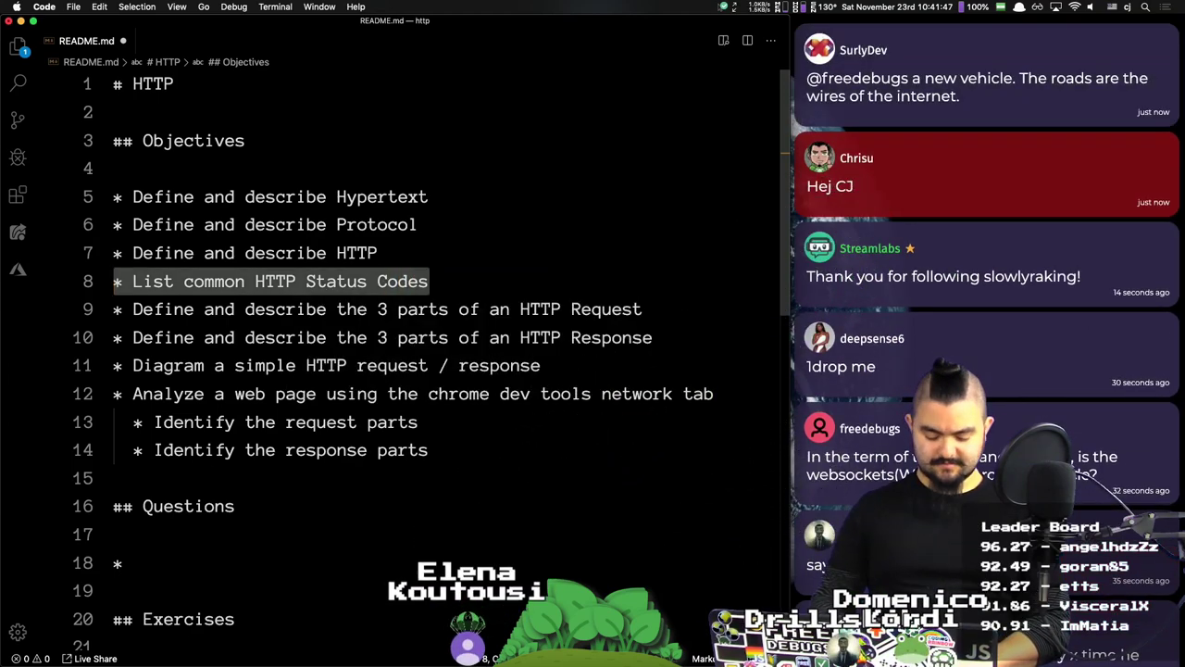
key("BackSpace")
key("BackSpace")
Step: Paste the status codes objective as line 11 after the diagram objective and save README.md
key("Down")
key("Down")
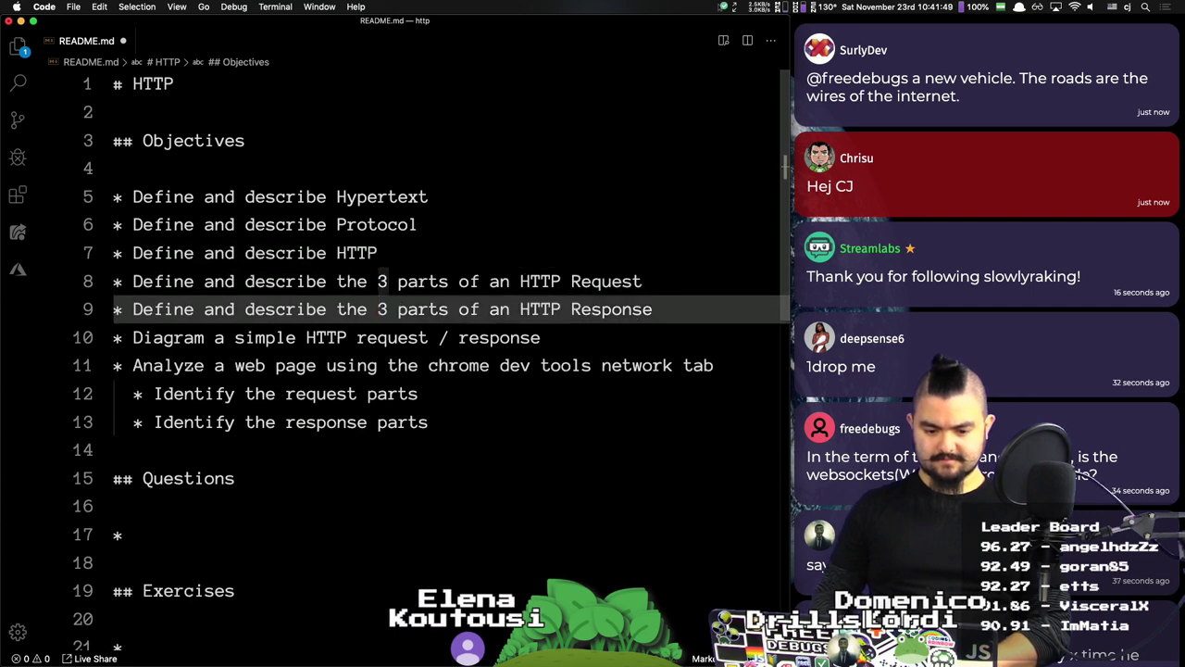
key("Down")
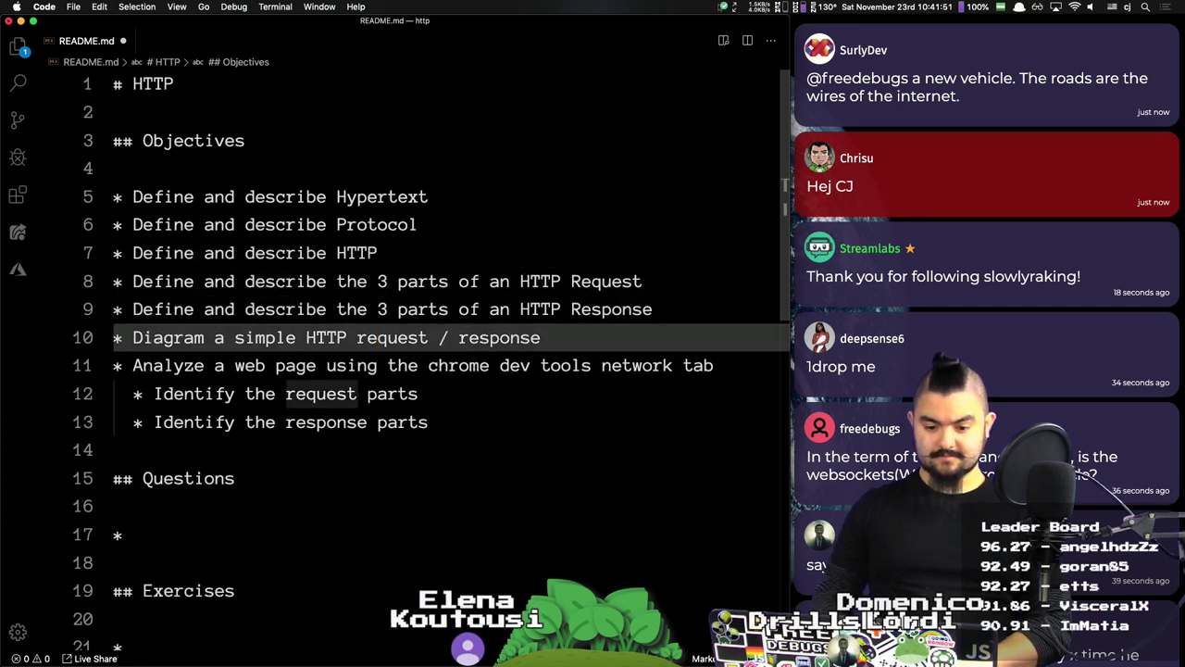
key("Return")
key("super+v")
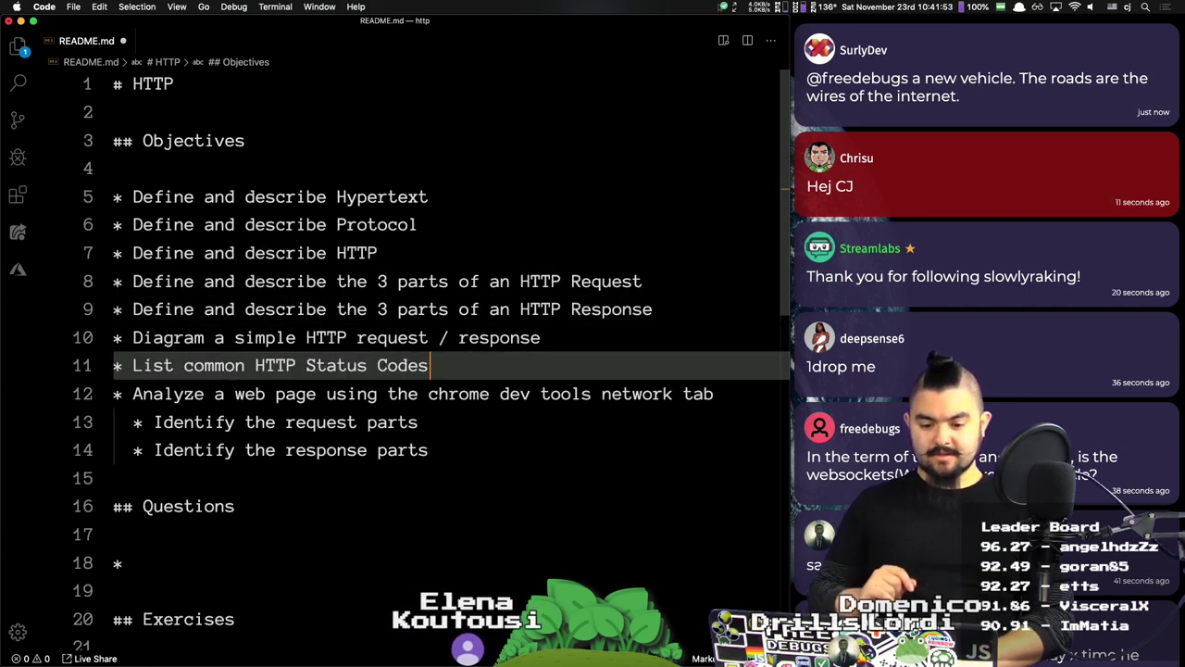
key("super+s")
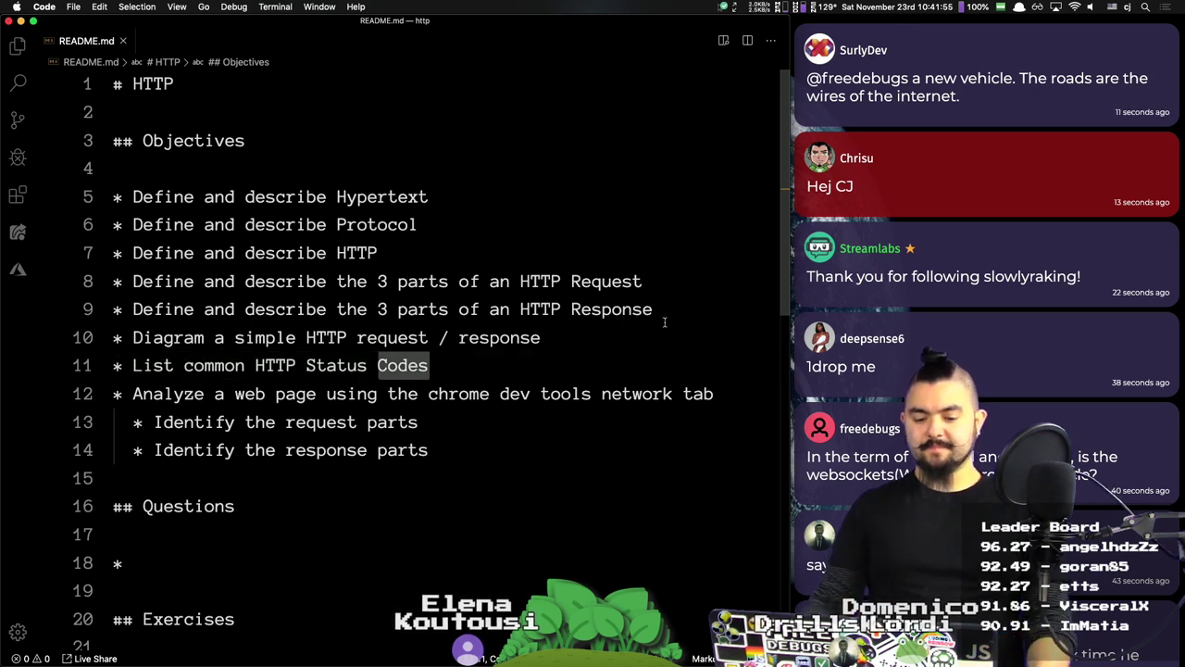
triple_click(501, 328)
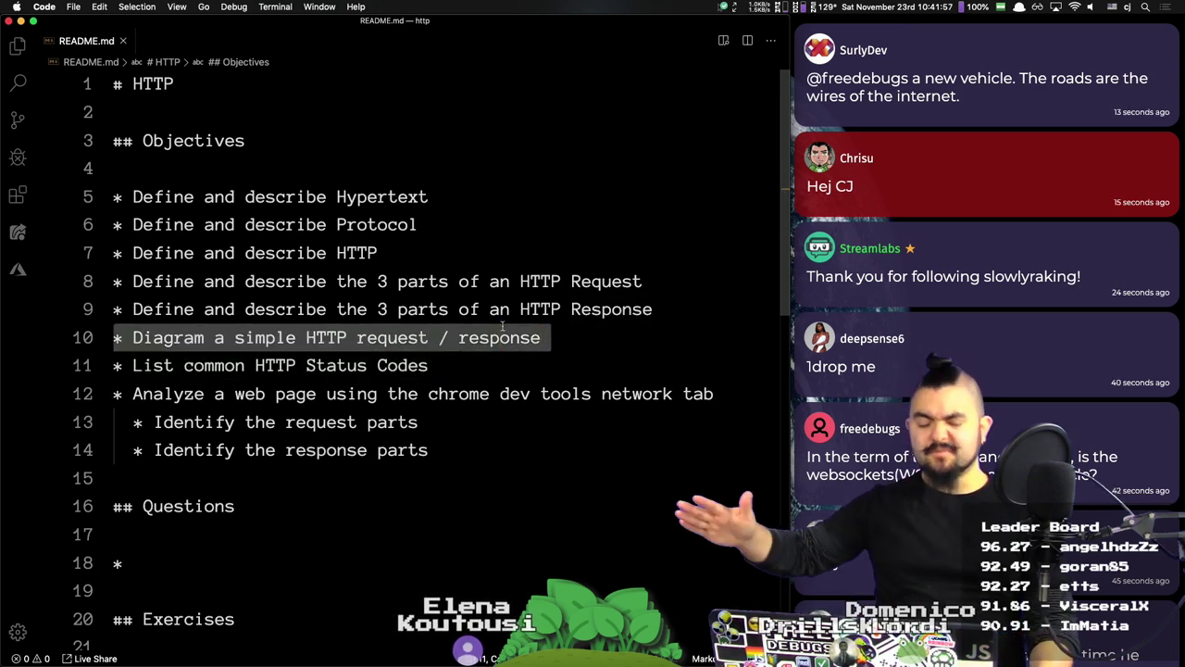
left_click(438, 367)
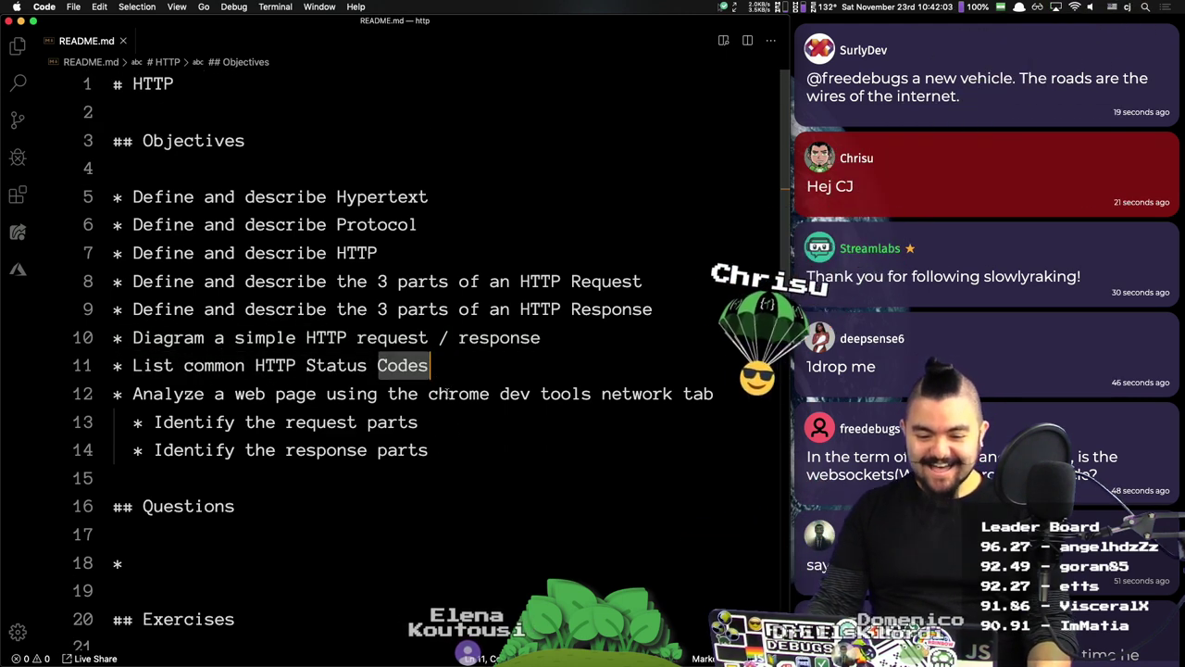
left_click(487, 449)
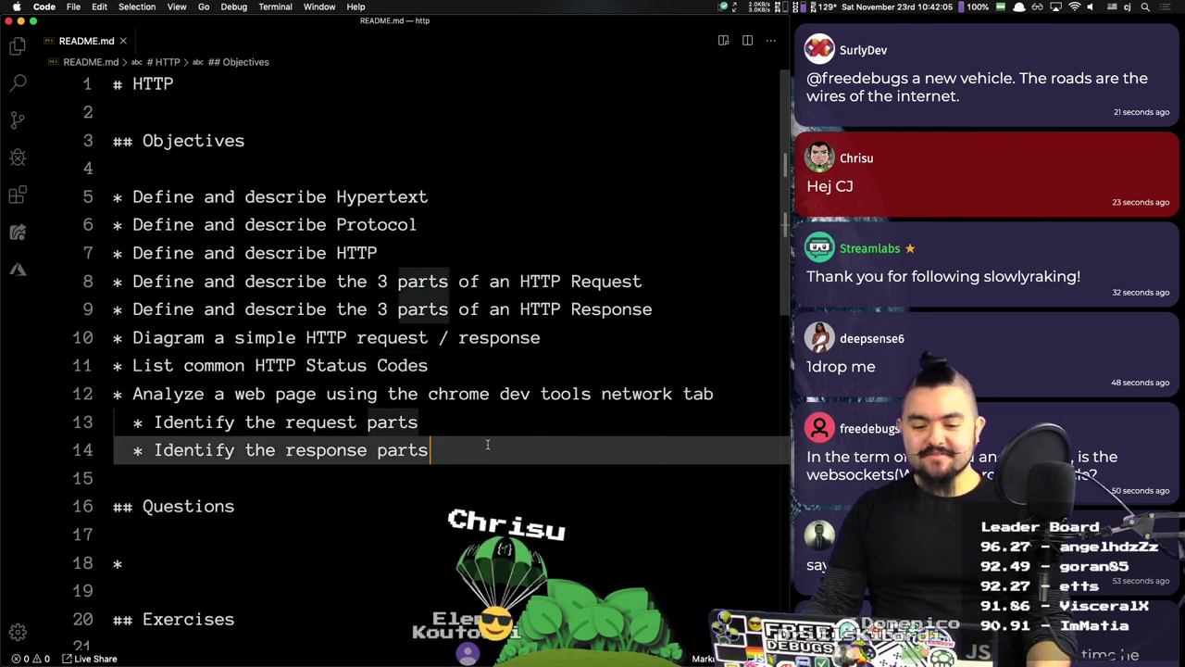
Step: Select and review the whole Objectives list, then scroll down to Exercises
left_click_drag(487, 446, 173, 170)
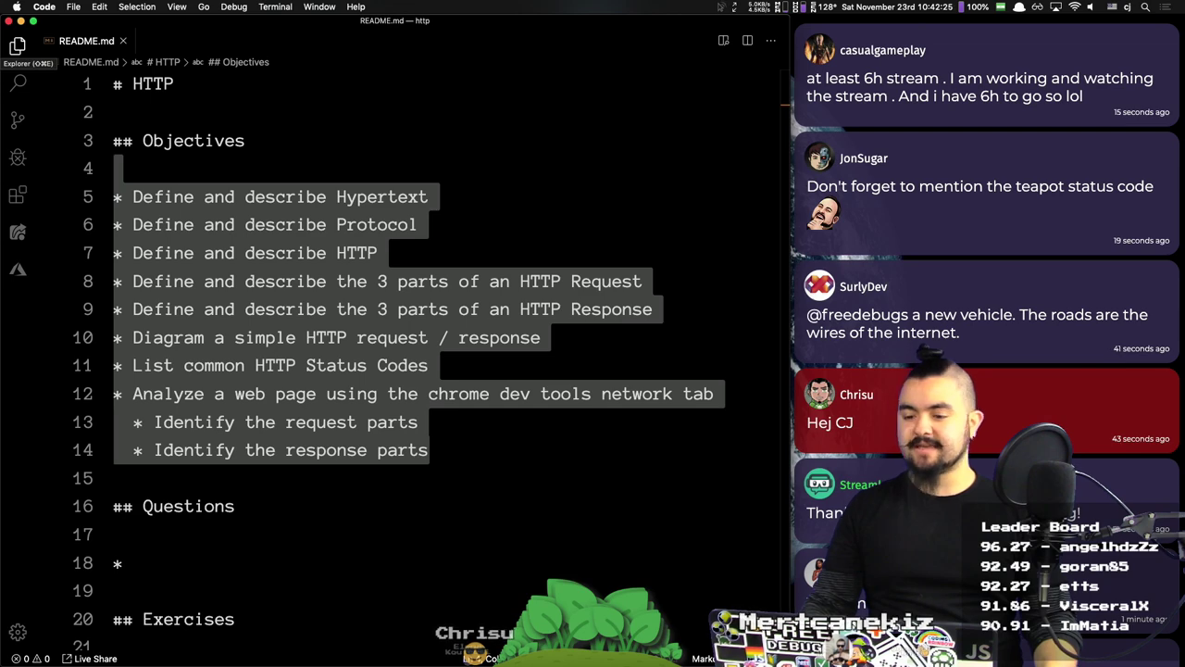
left_click(569, 90)
scroll(510, 164, "down", 5)
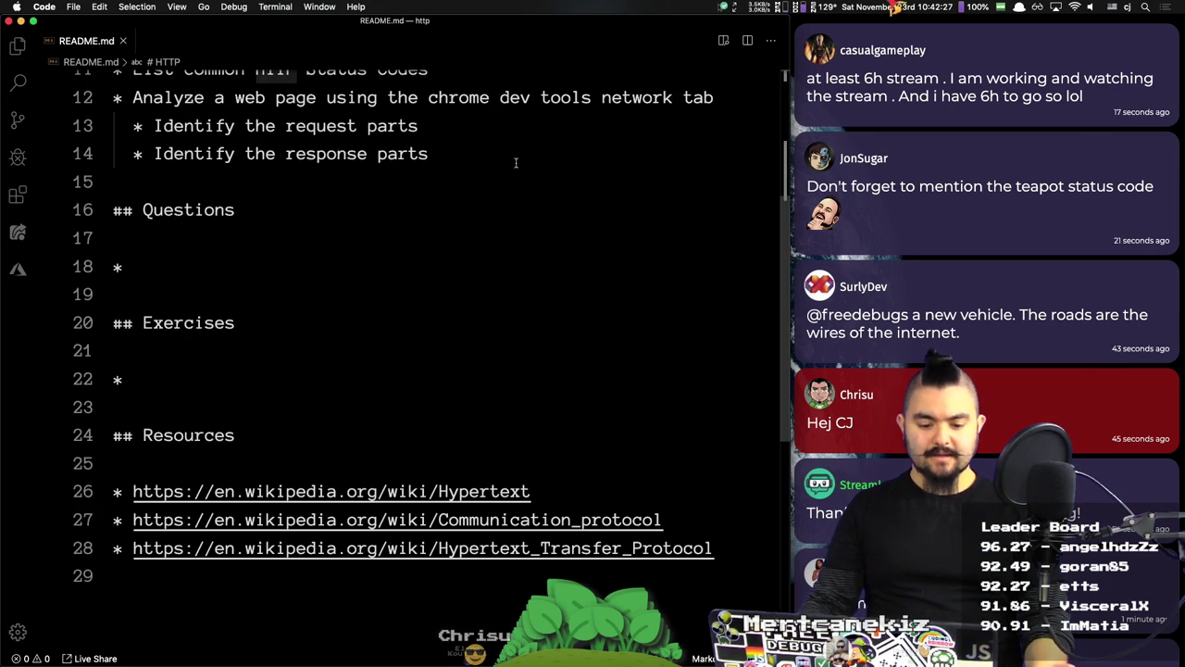
scroll(410, 232, "up", 5)
scroll(224, 427, "down", 4)
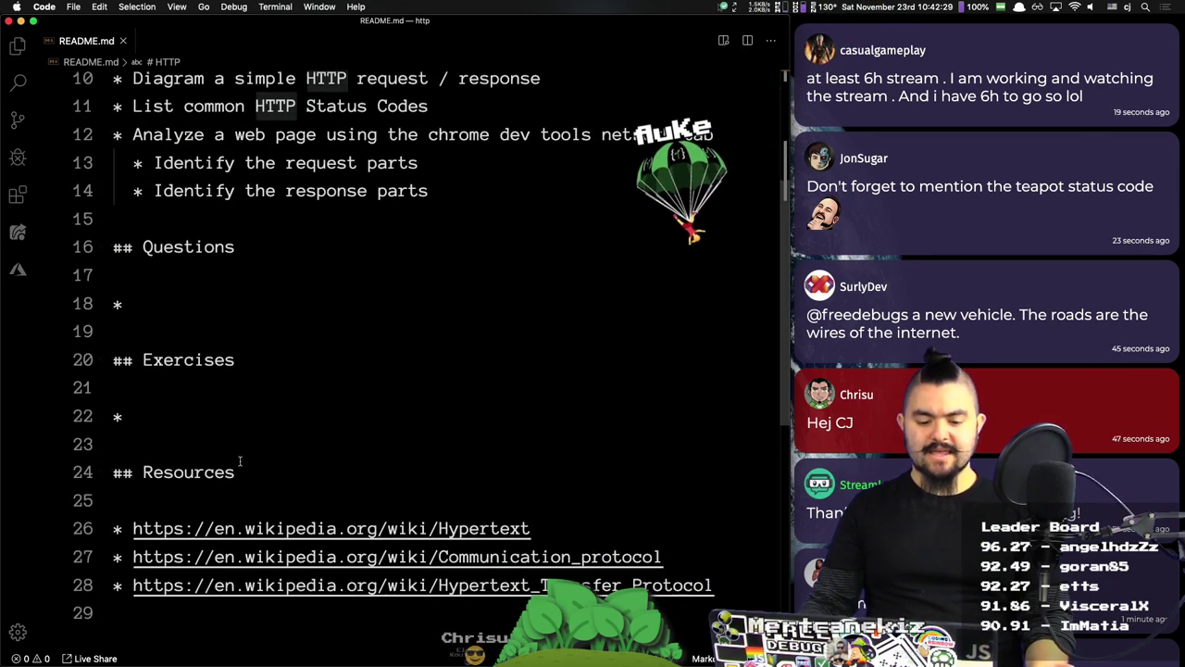
Step: Write the 'Given a web page / url' exercise with 'Diagram all HTTP requests / responses that happen when the page loads'
left_click(224, 427)
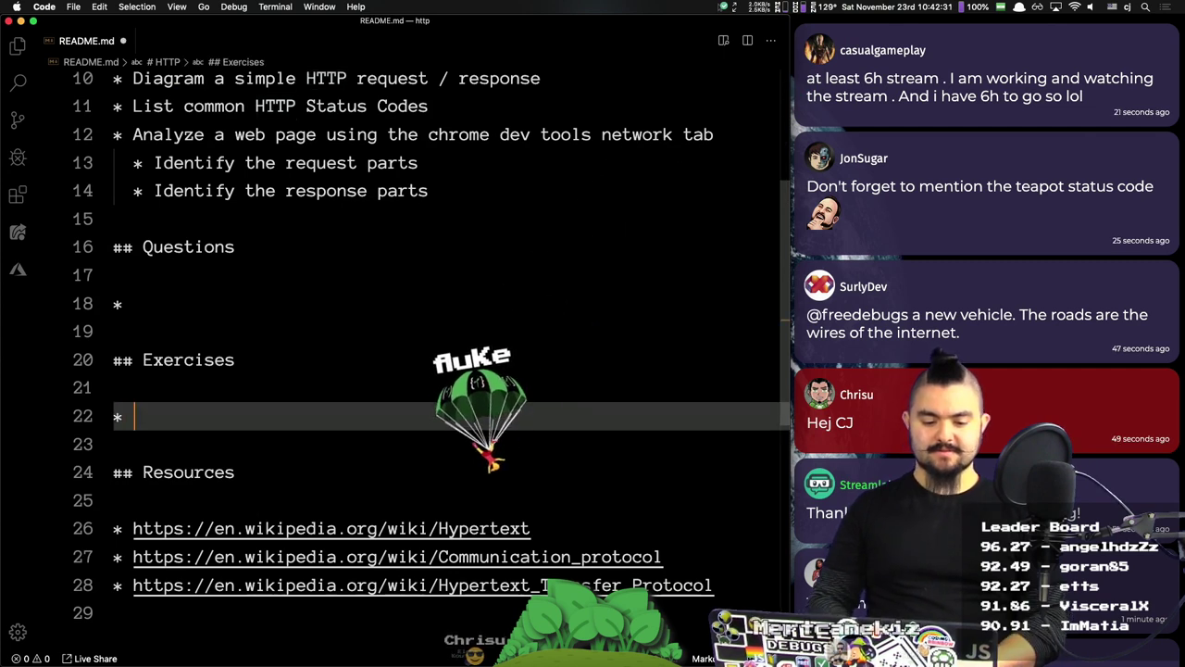
type("Given a")
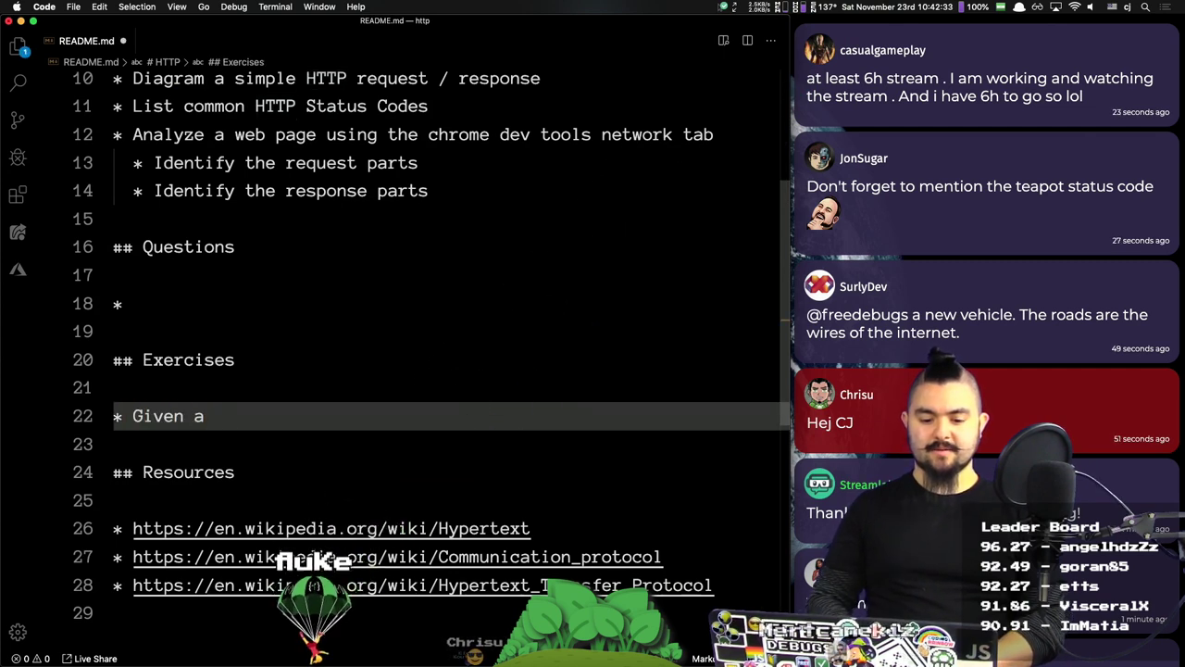
type(" web page / url")
key("Return")
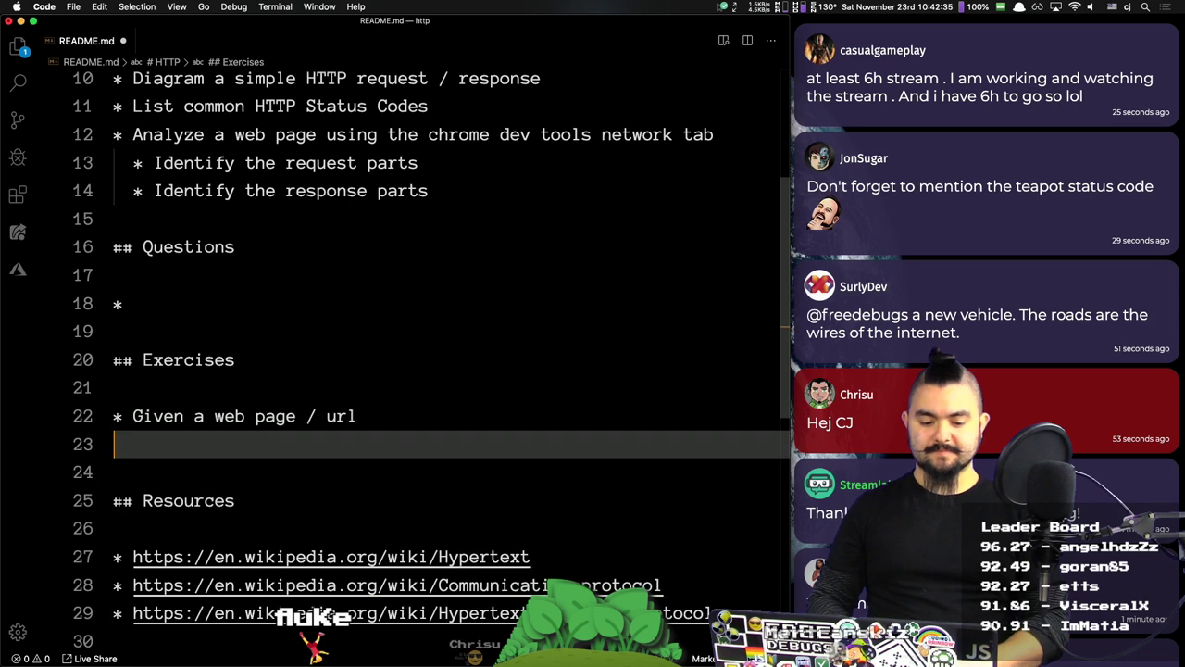
type("Diagram a")
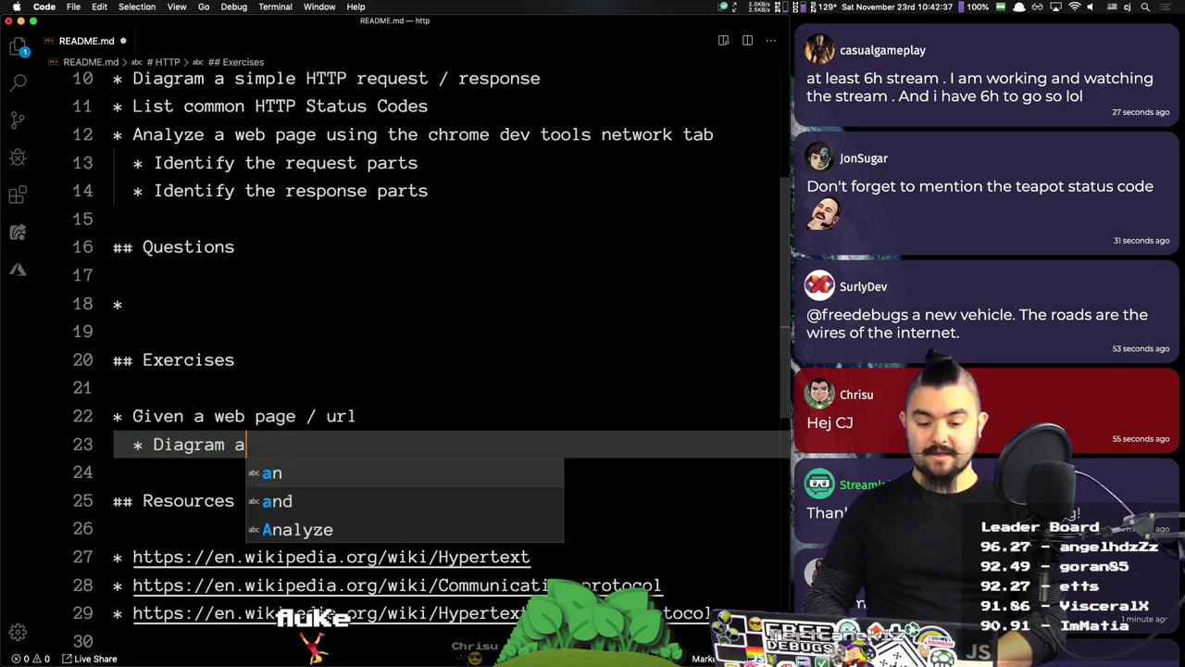
type("ll HTTP requ")
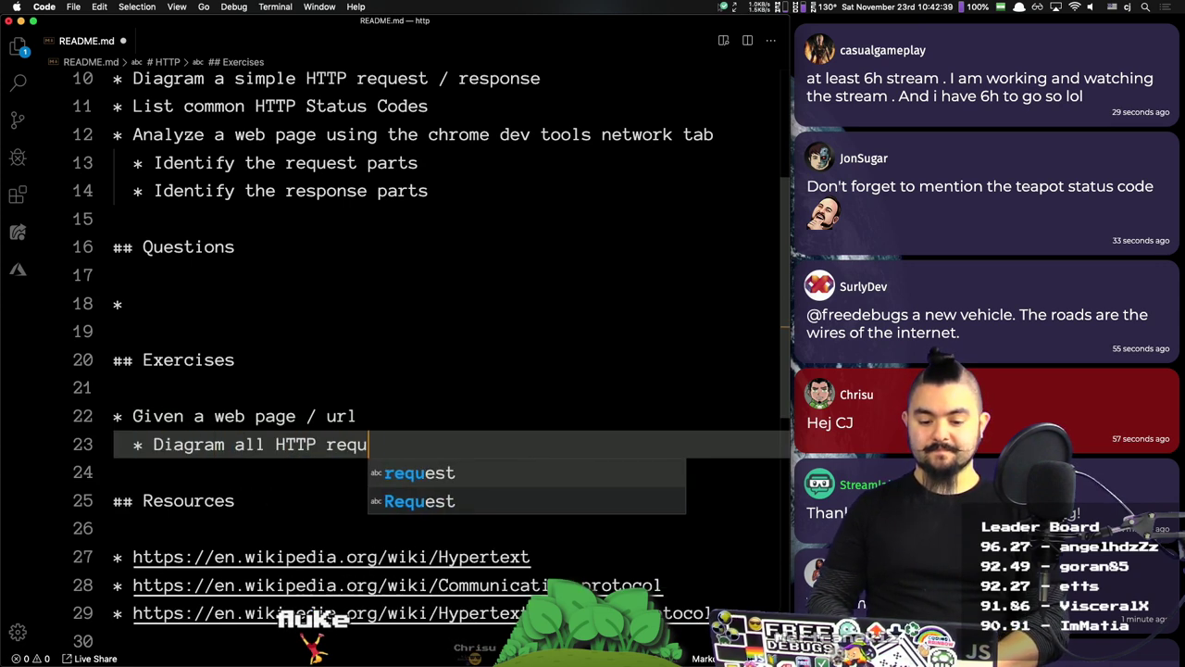
type("ests / responses ")
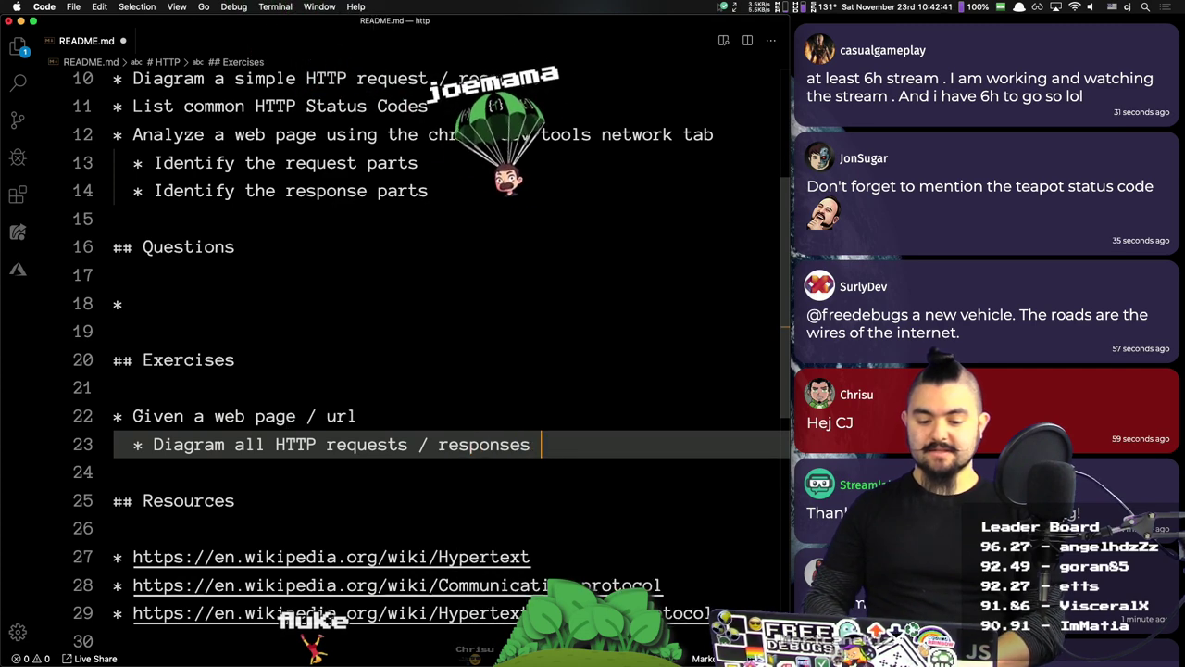
type("that happen when the page loads")
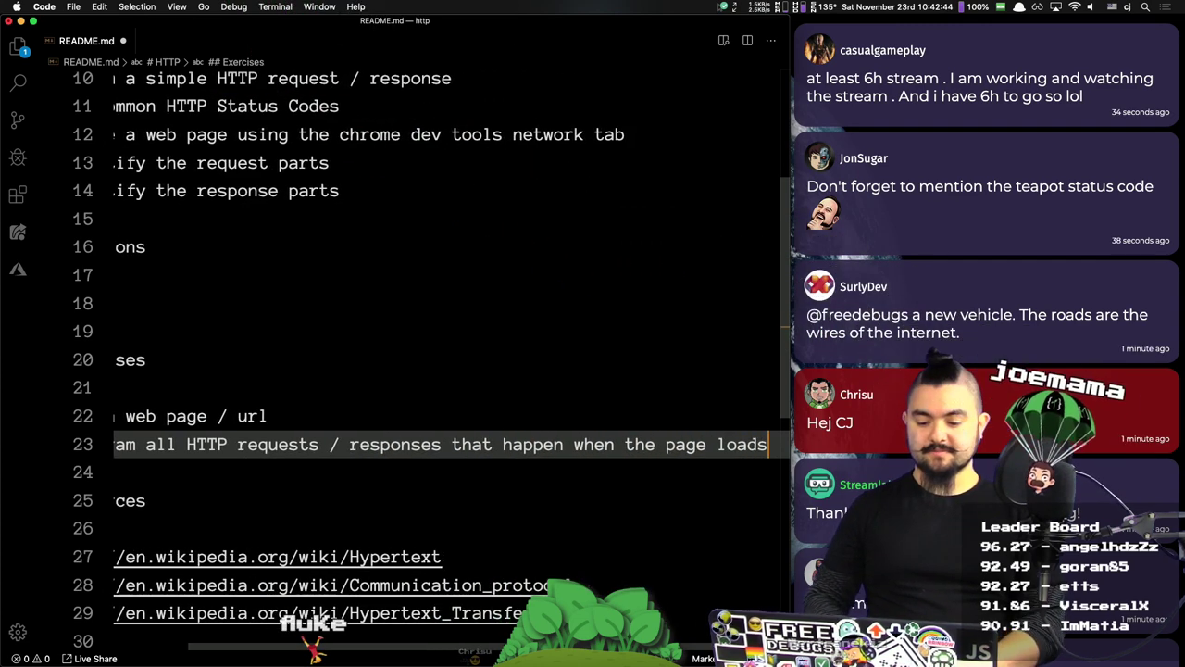
key("Home")
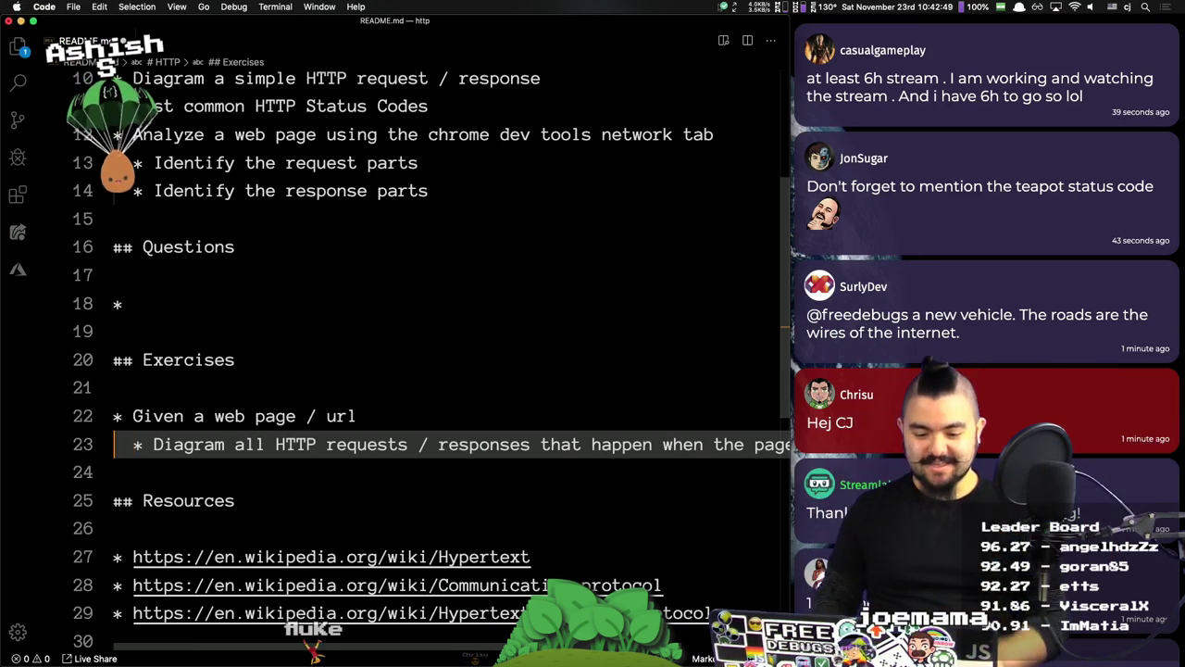
key("Up")
key("Up")
key("Up")
key("Up")
key("Up")
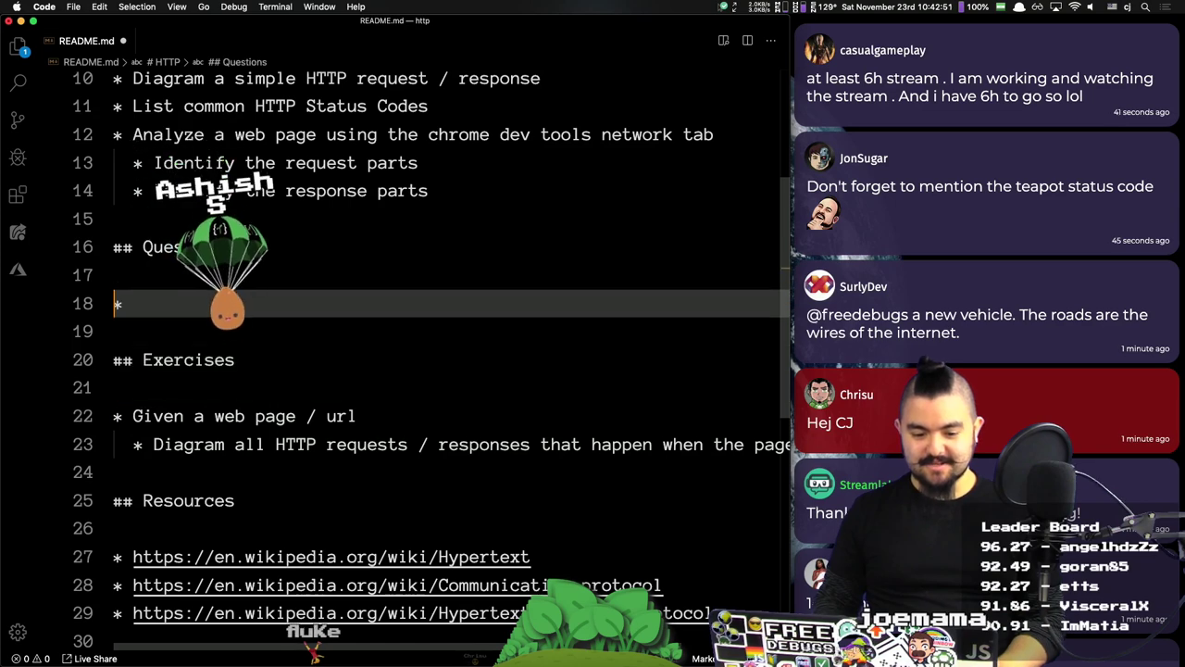
key("Up")
key("Up")
key("Down")
key("Down")
key("Down")
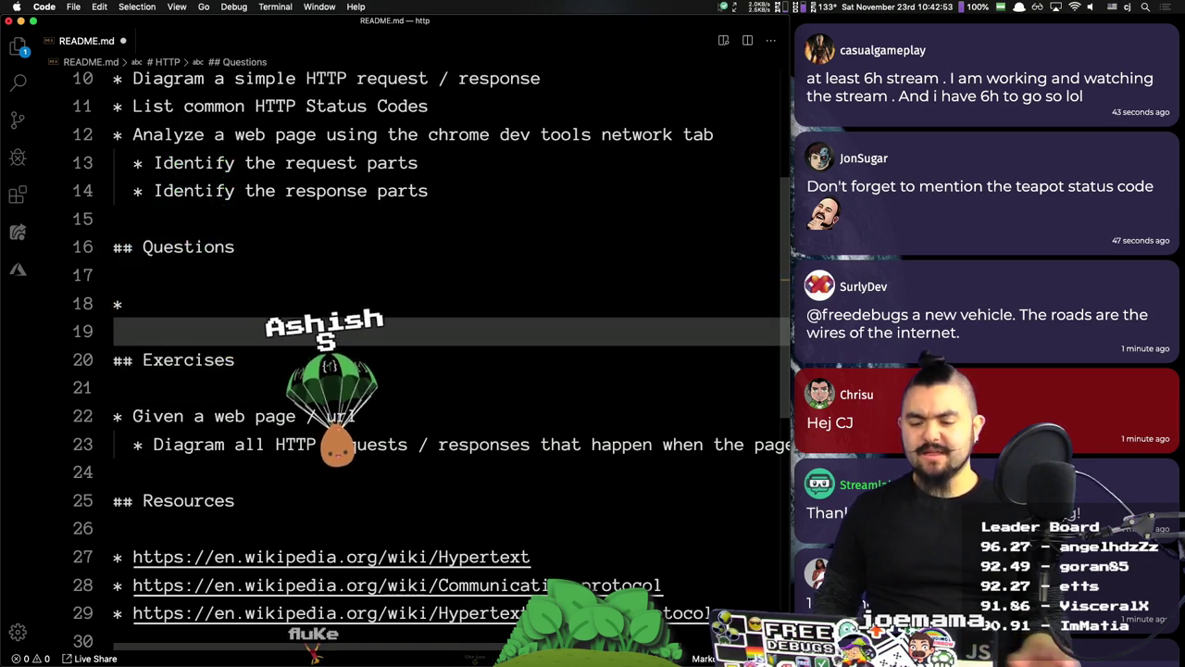
scroll(256, 442, "up", 5)
Step: Review the Objectives list, from the HTTP title down to the last objective
scroll(255, 442, "down", 2)
scroll(255, 441, "up", 2)
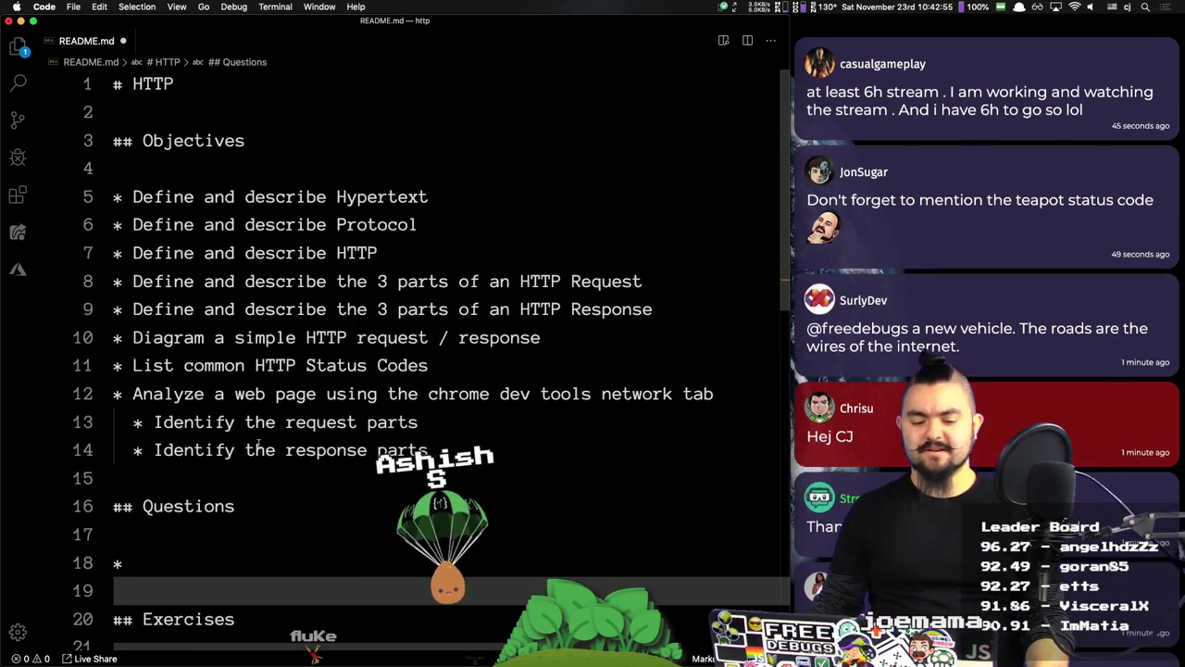
scroll(260, 447, "down", 2)
scroll(259, 447, "up", 2)
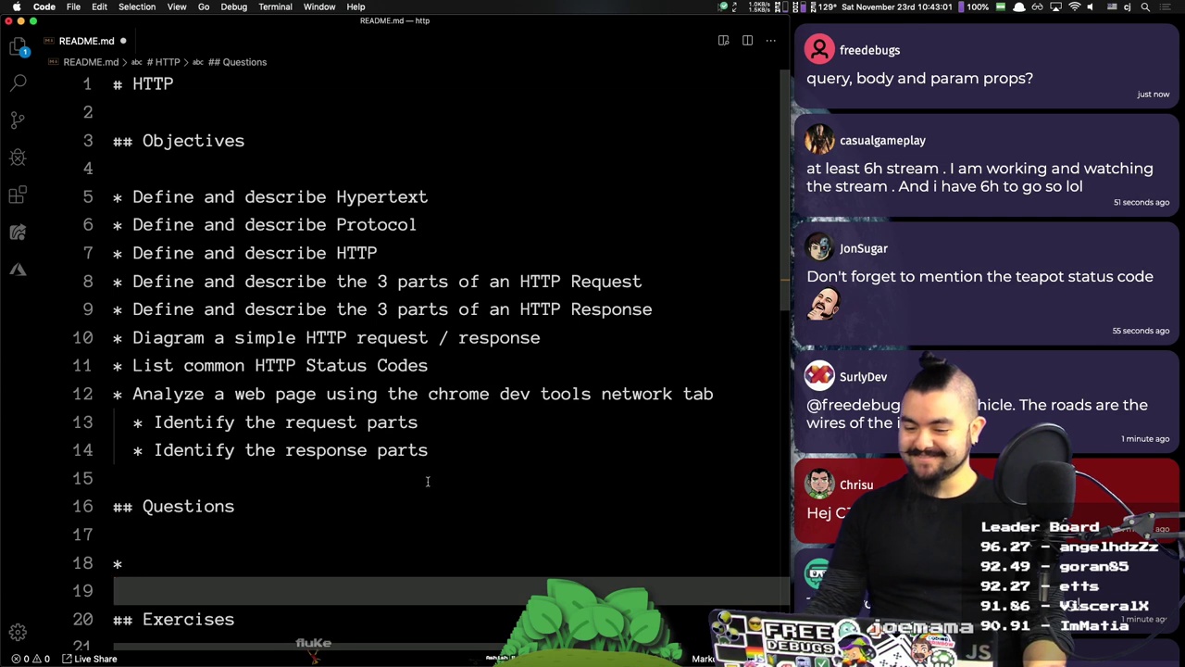
left_click(519, 441)
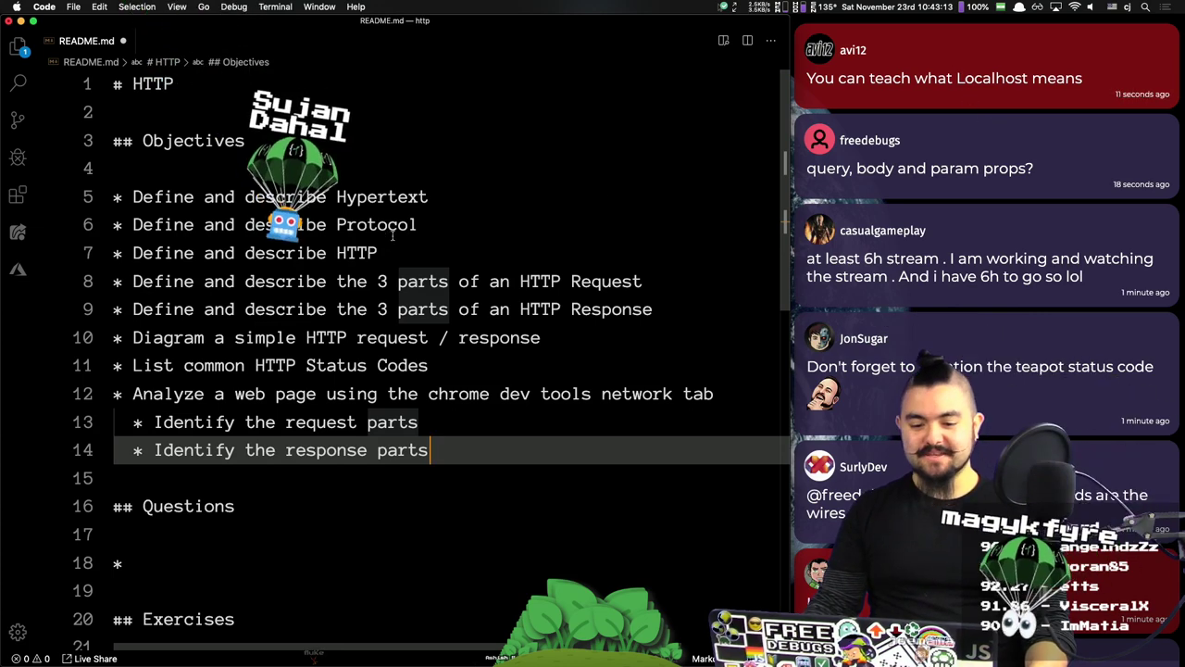
left_click(492, 225)
left_click(452, 251)
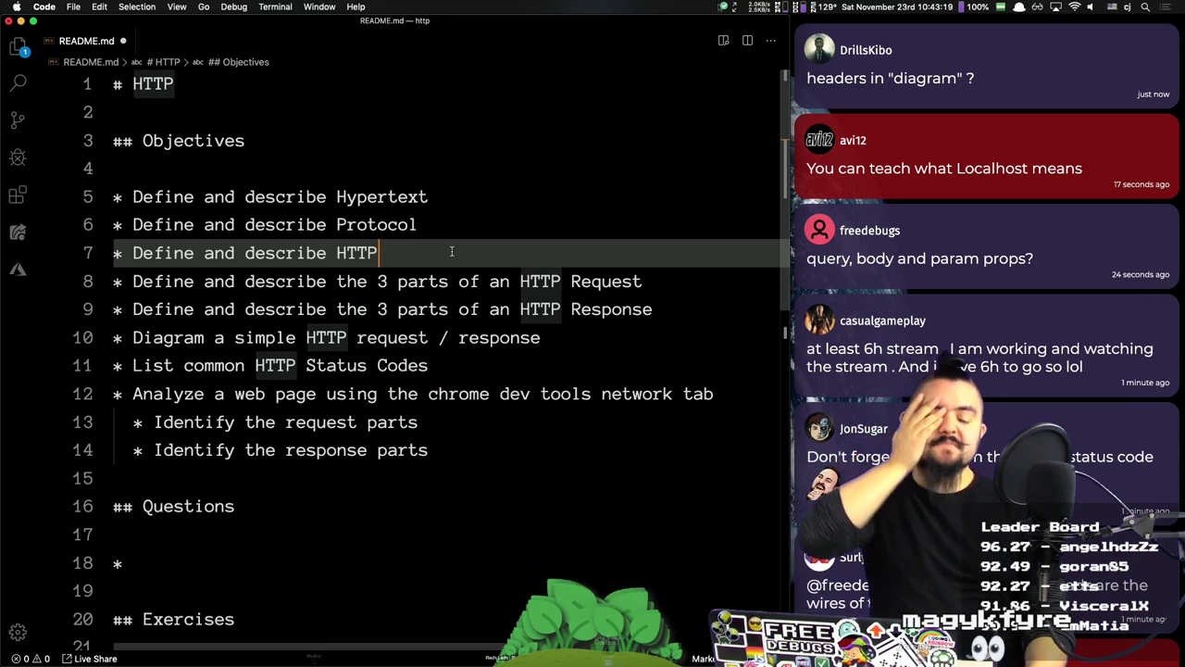
left_click(345, 168)
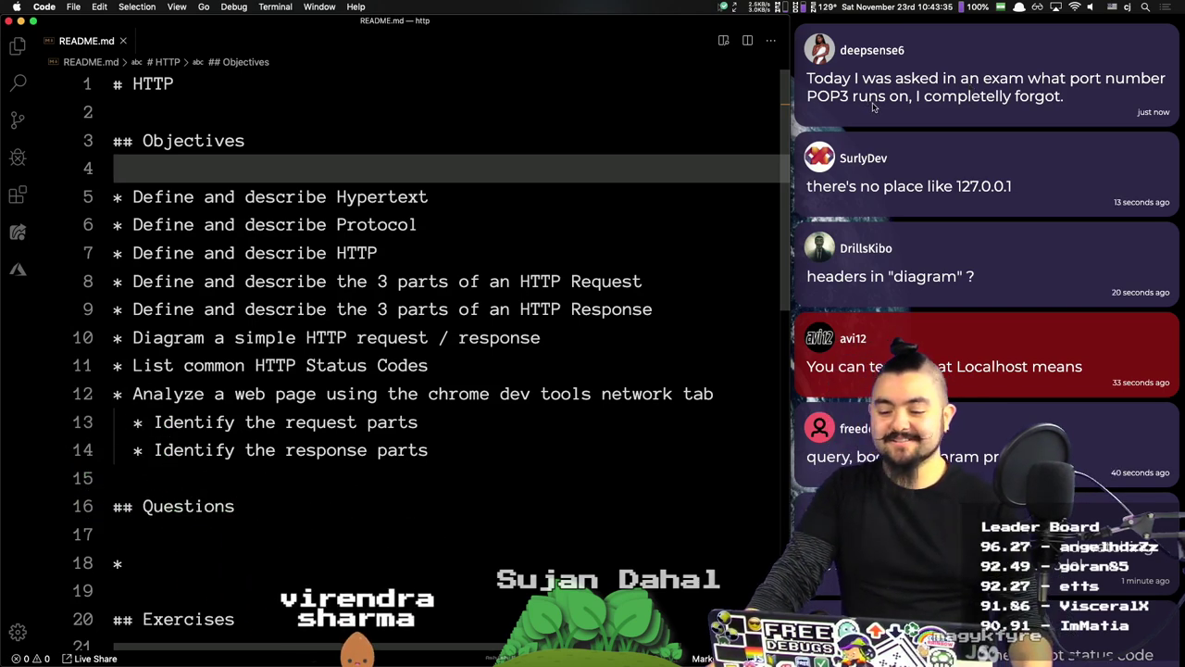
left_click(391, 123)
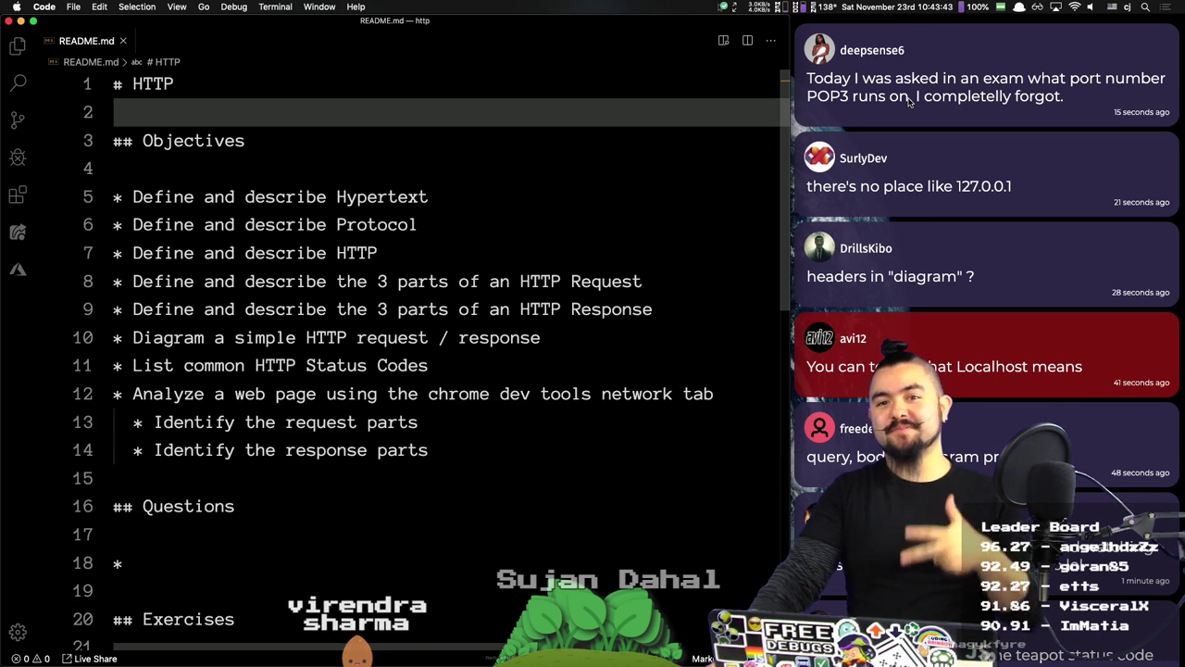
left_click(136, 83)
left_click(418, 156)
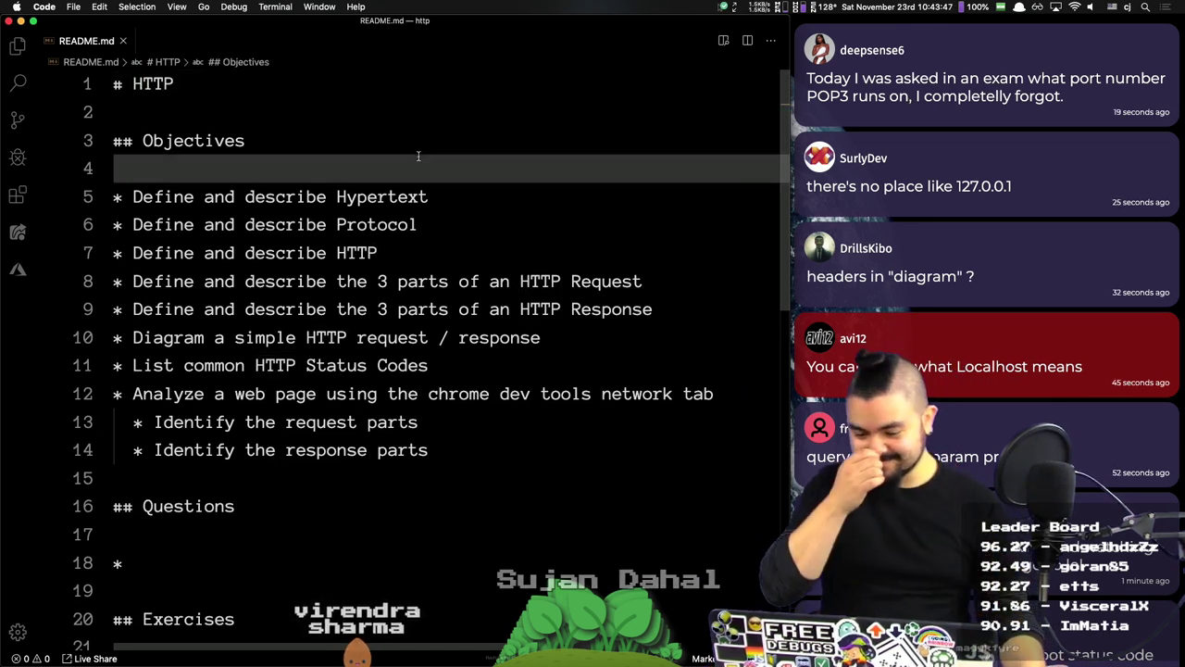
Step: Check the terminal, then return and select the whole Objectives list in README.md
key("super+Tab")
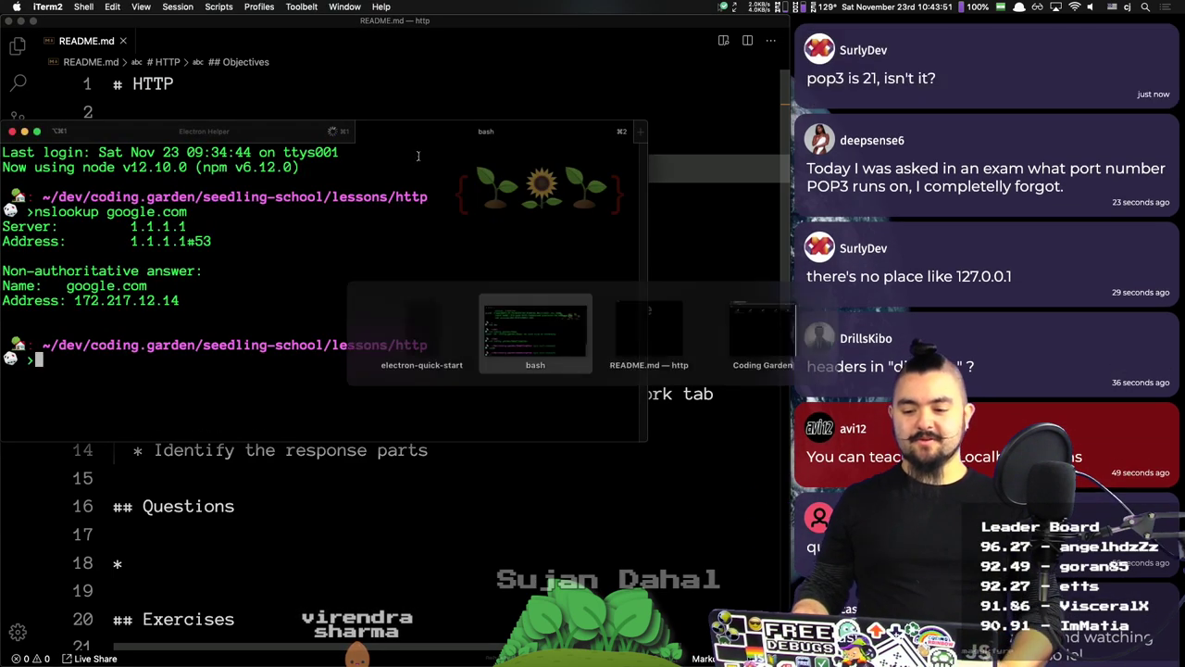
left_click(540, 502)
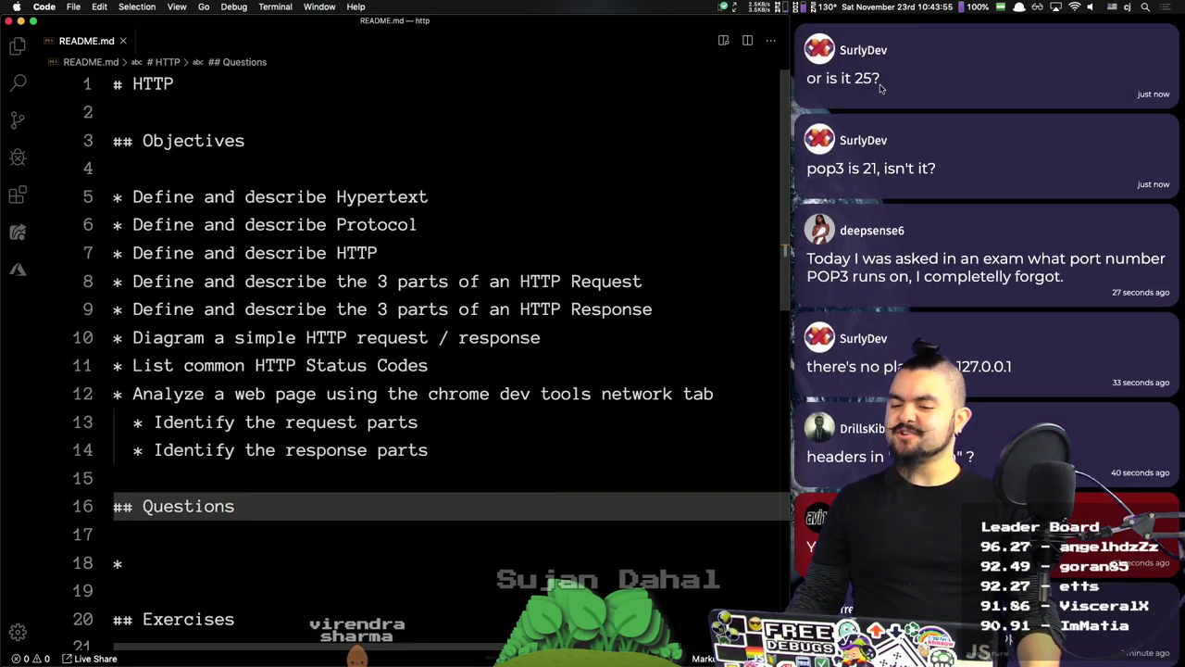
left_click(445, 152)
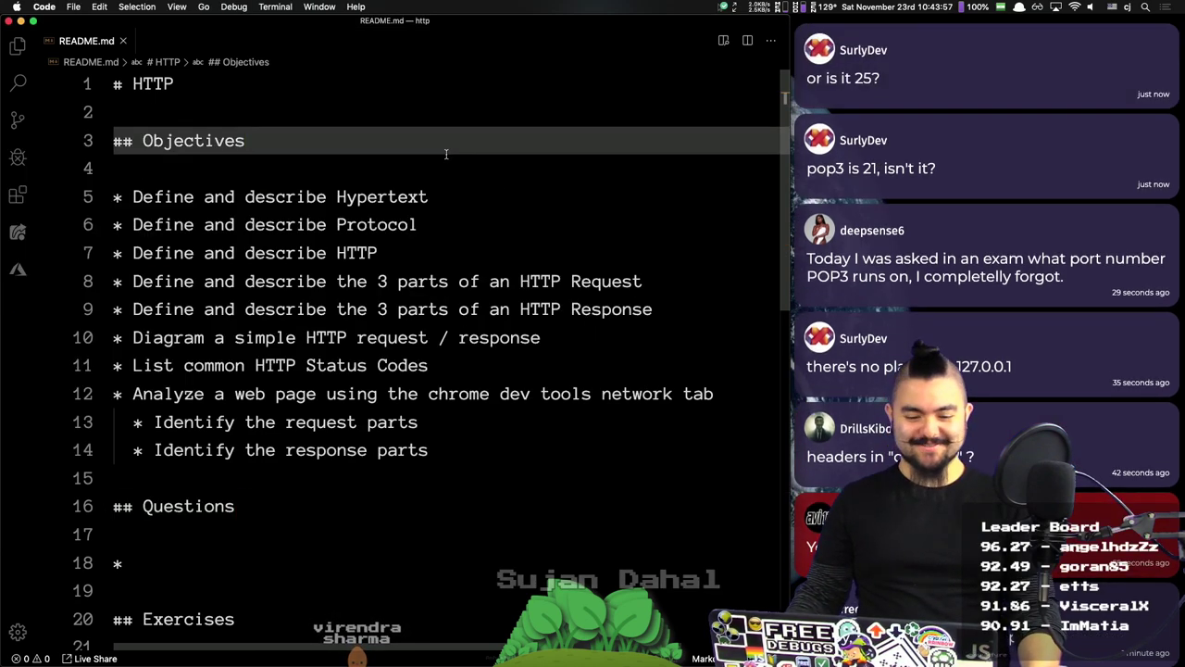
scroll(439, 219, "down", 3)
scroll(438, 220, "up", 2)
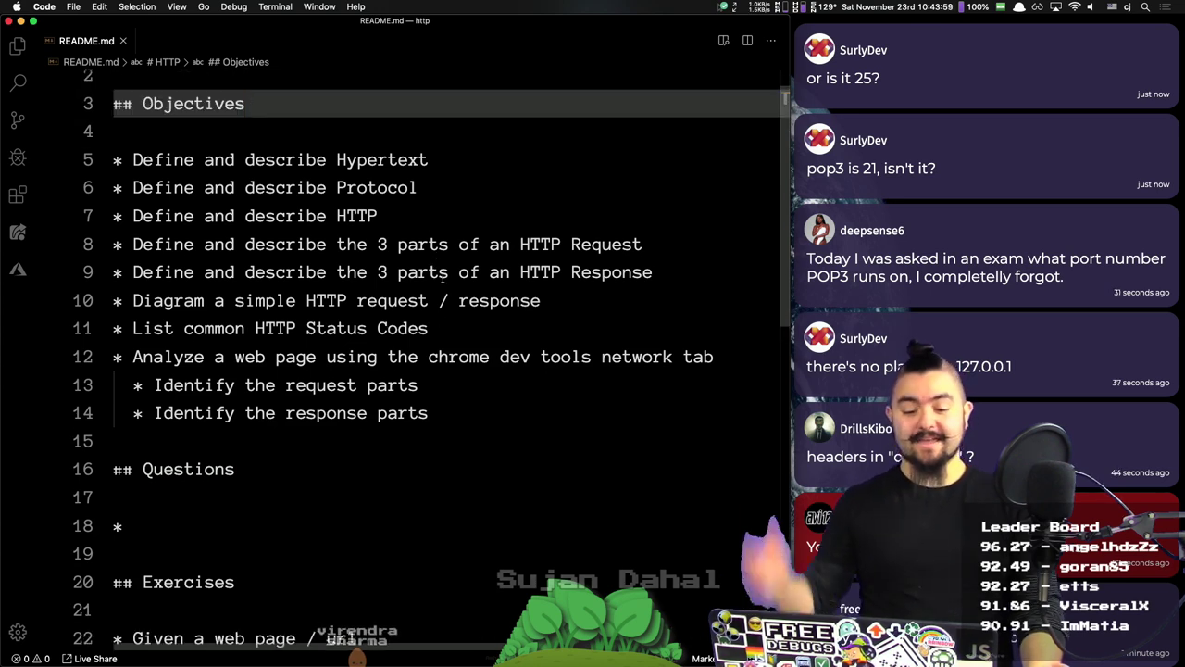
left_click(477, 441)
left_click_drag(471, 427, 165, 128)
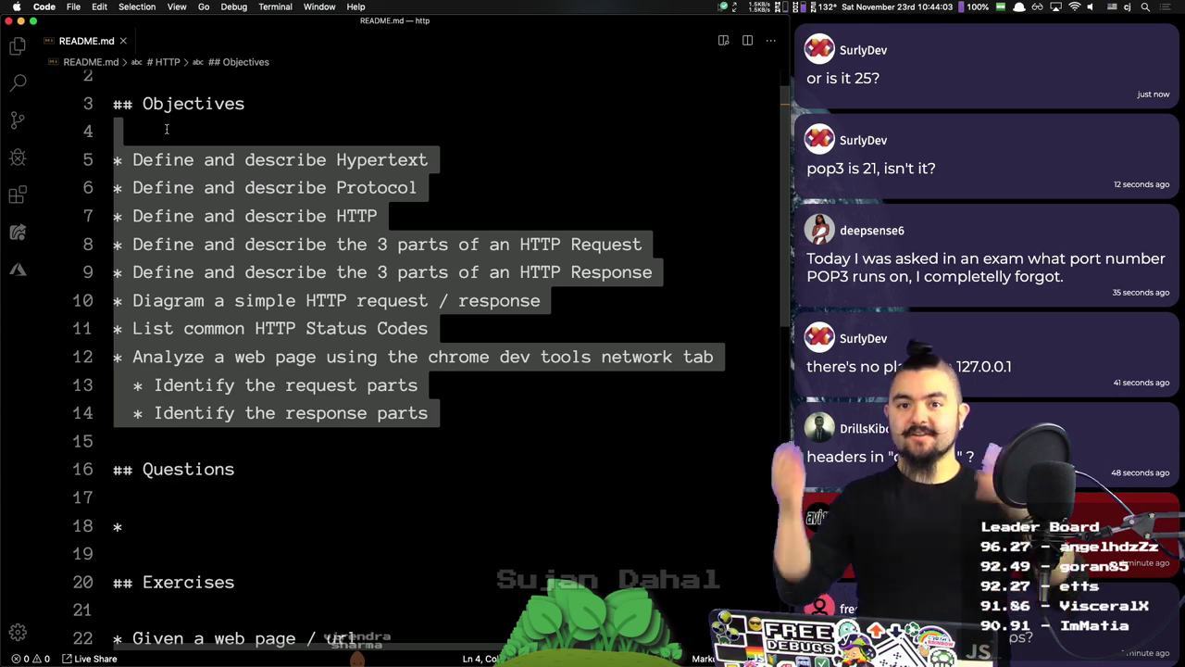
key("super+Tab")
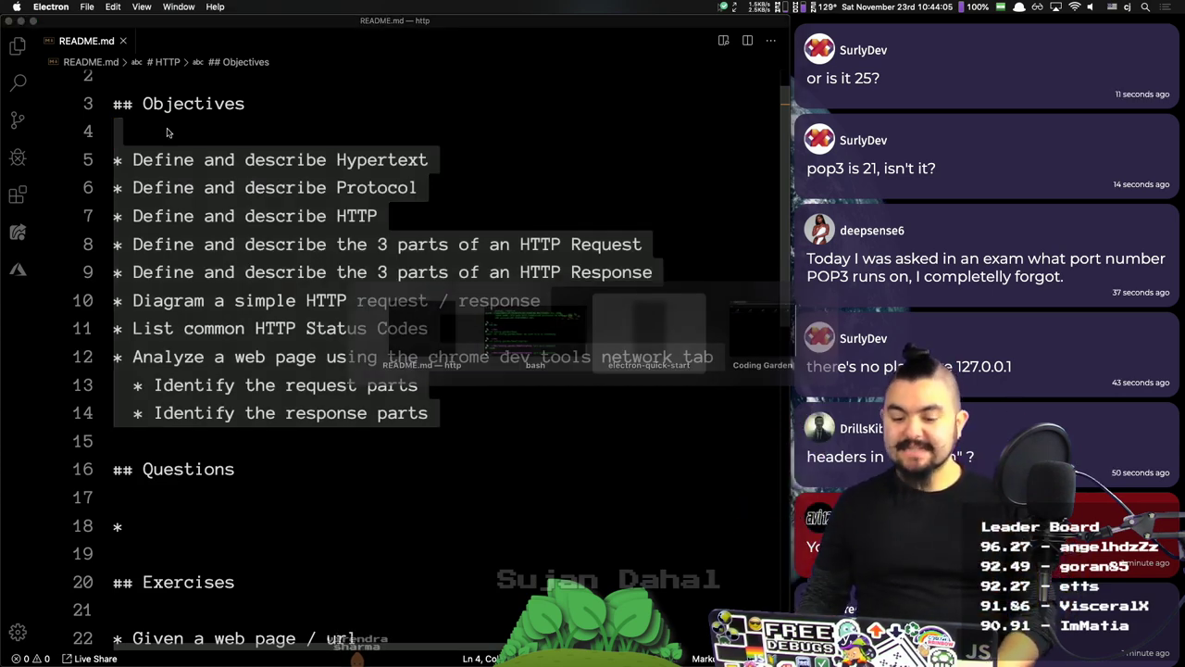
Step: Select the viewer question 'Does the www prefix assume port 80?' in Chrome's chat dashboard
key("super+Tab")
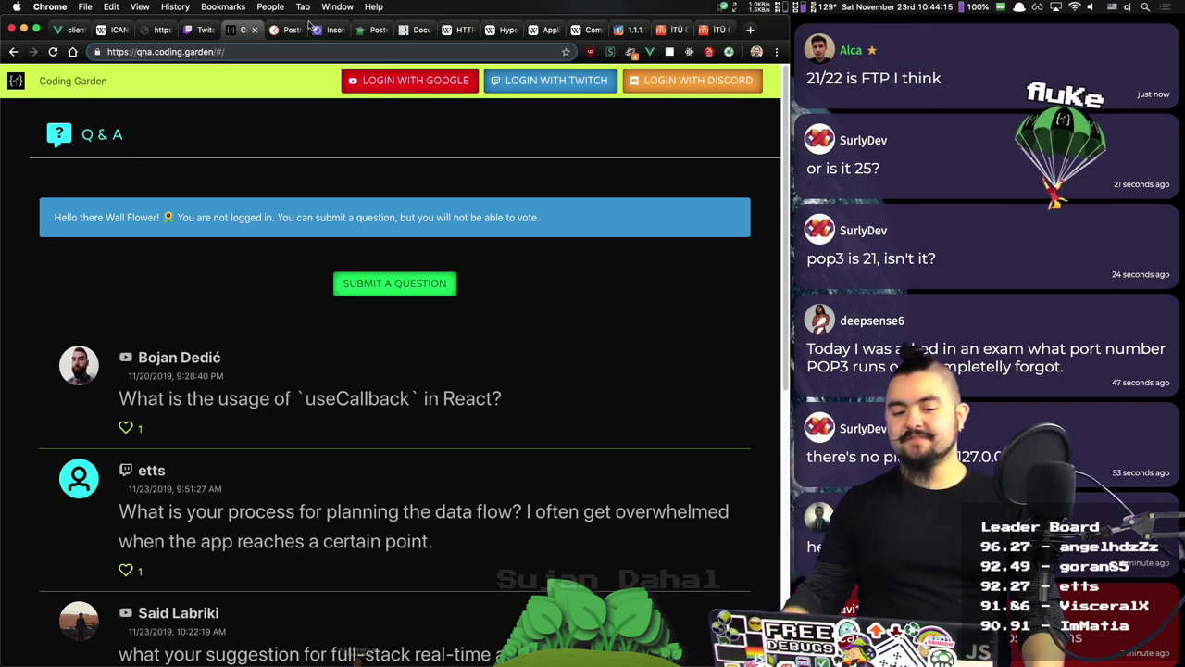
key("super+1")
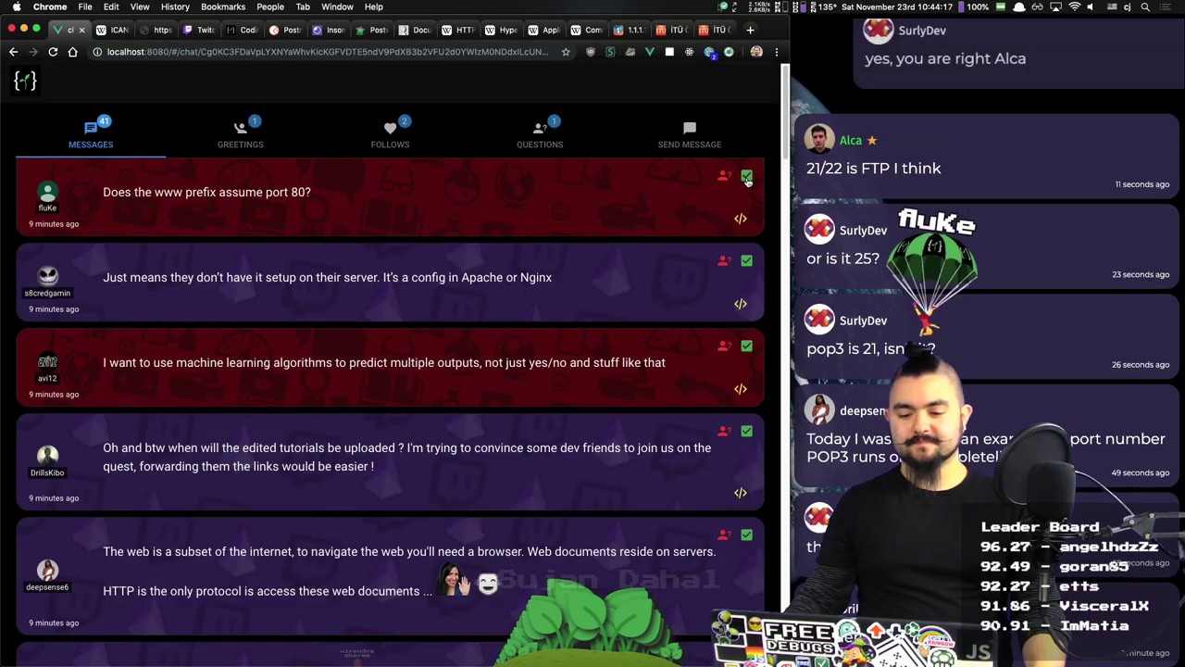
triple_click(226, 190)
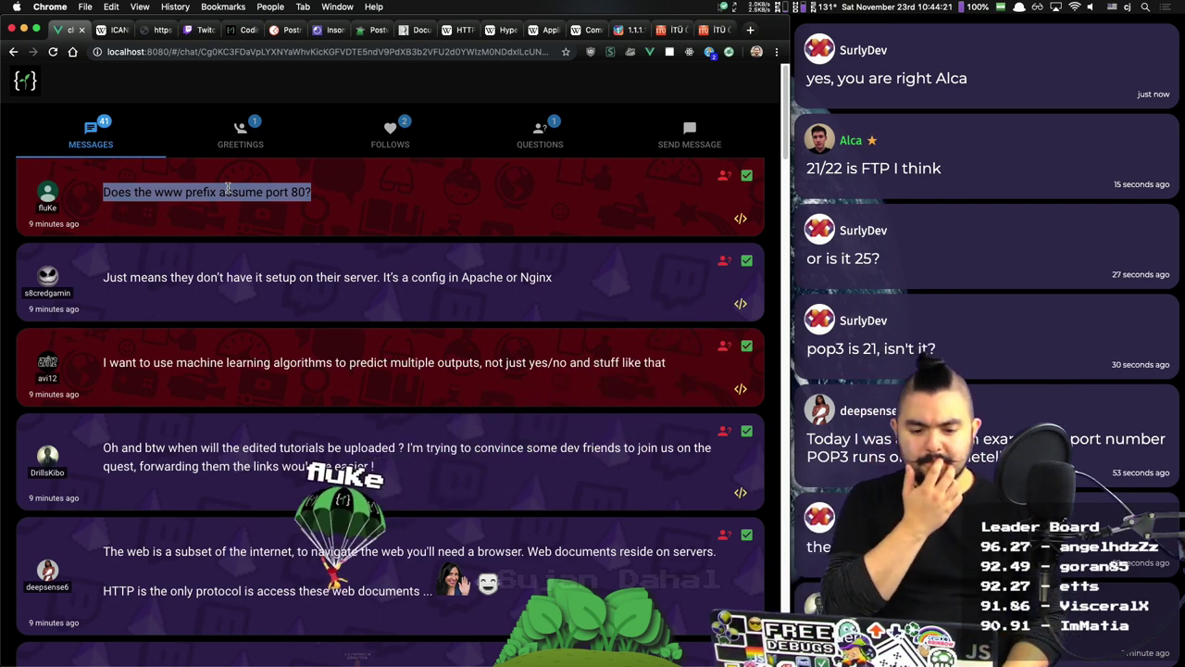
Step: Back in README.md, check the status codes and diagram objectives before returning to the chat
key("super+Tab")
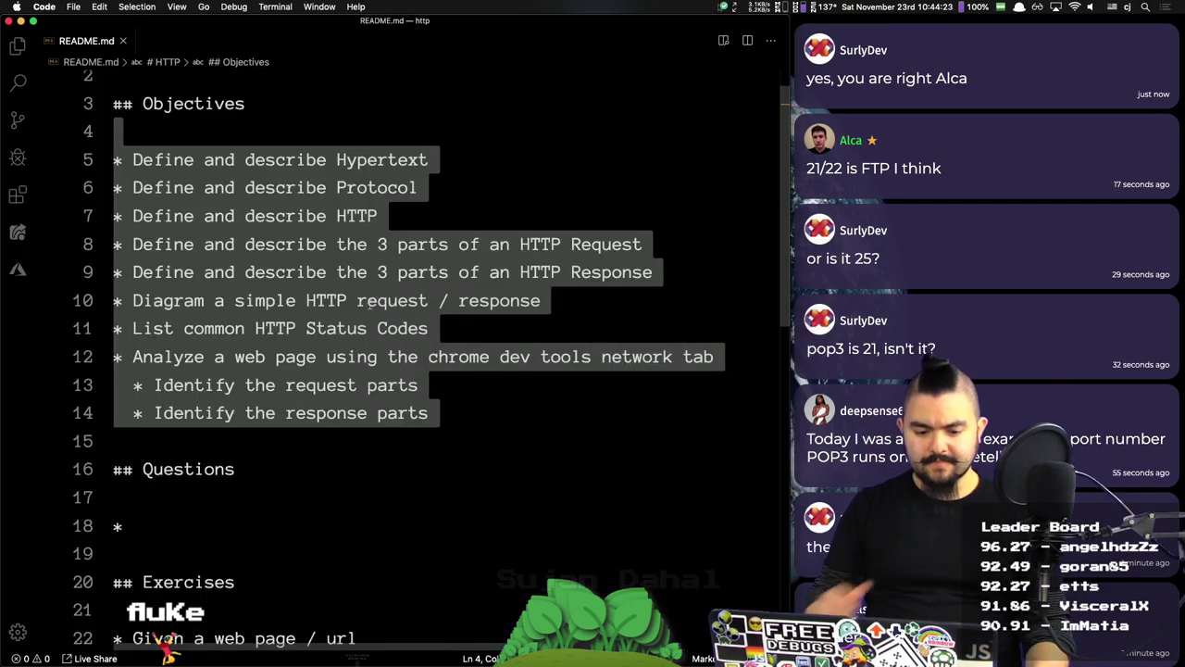
left_click(489, 357)
left_click(455, 328)
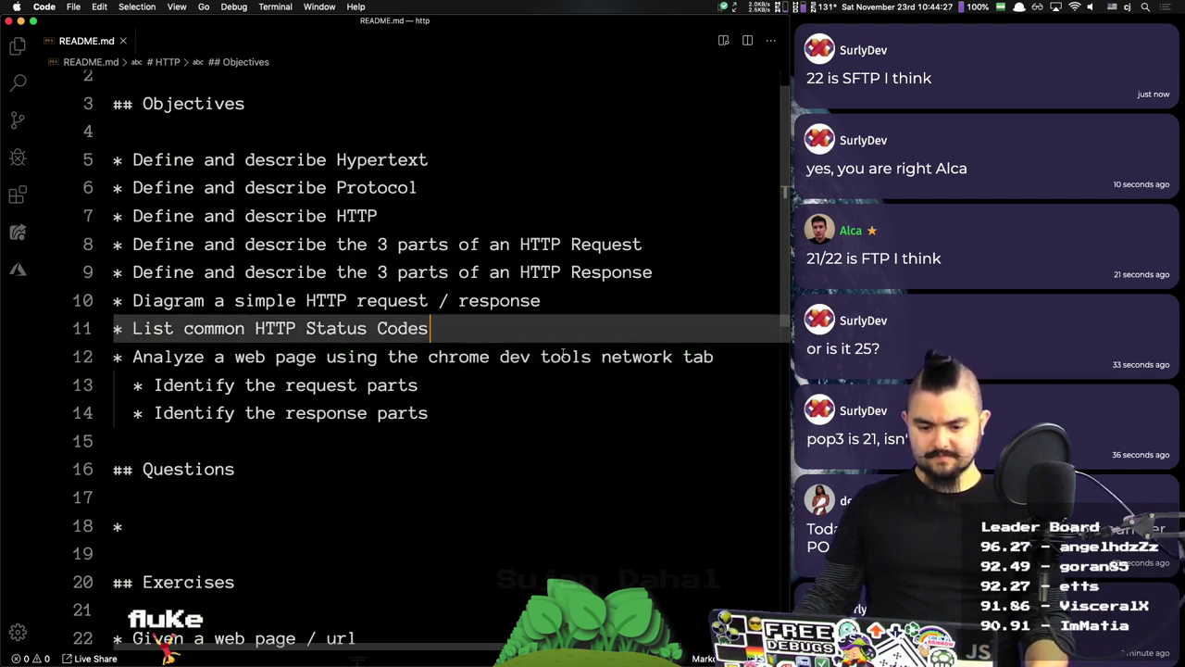
left_click(561, 302)
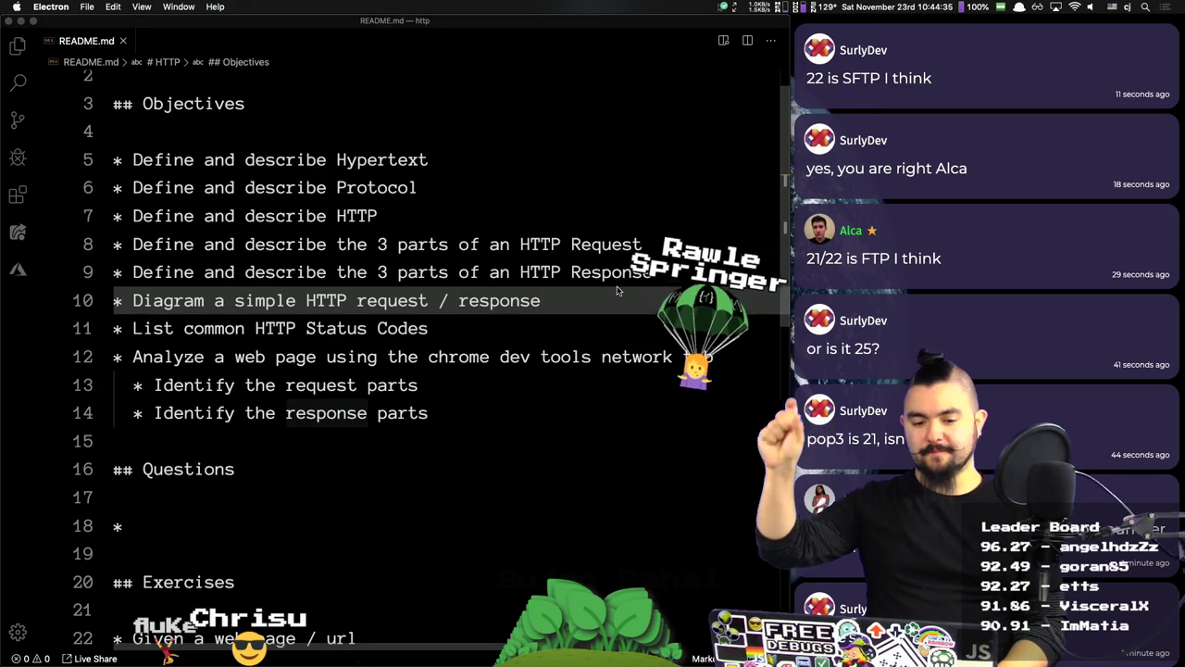
key("super+Tab")
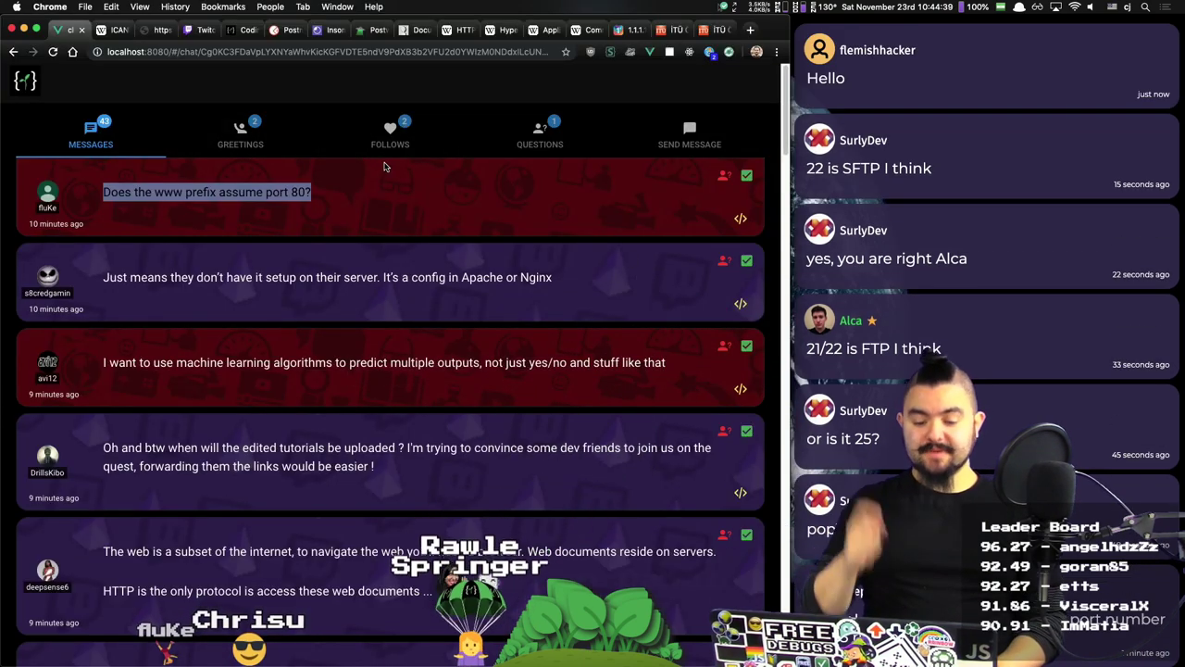
key("super+t")
type("http")
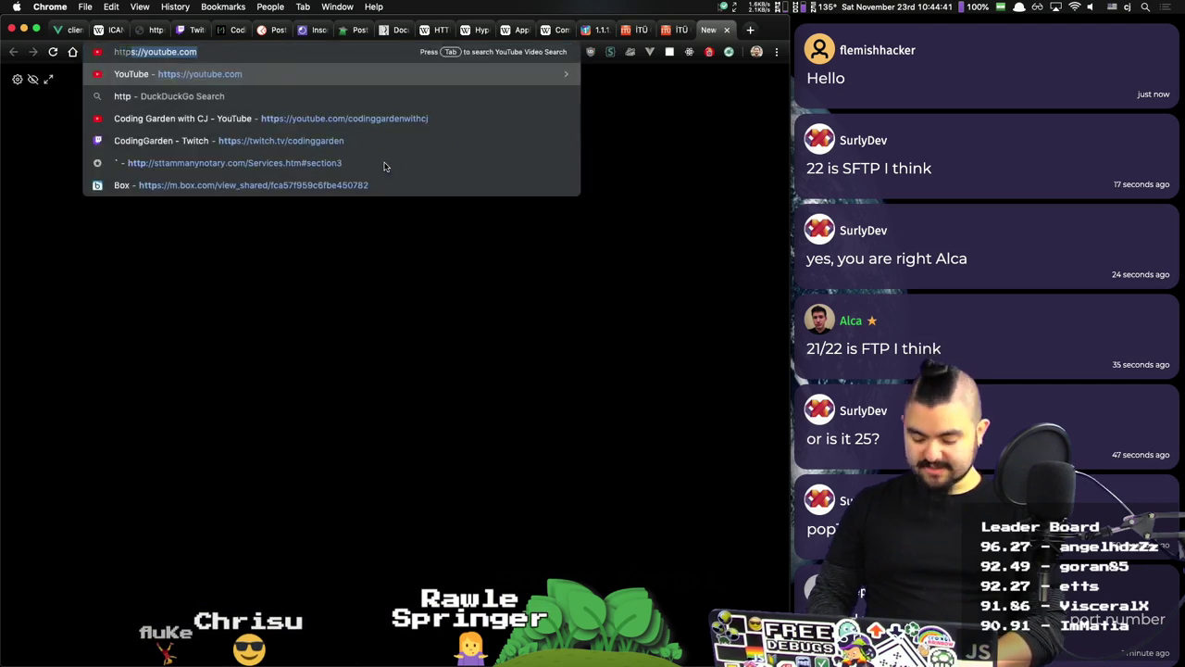
type("://goo")
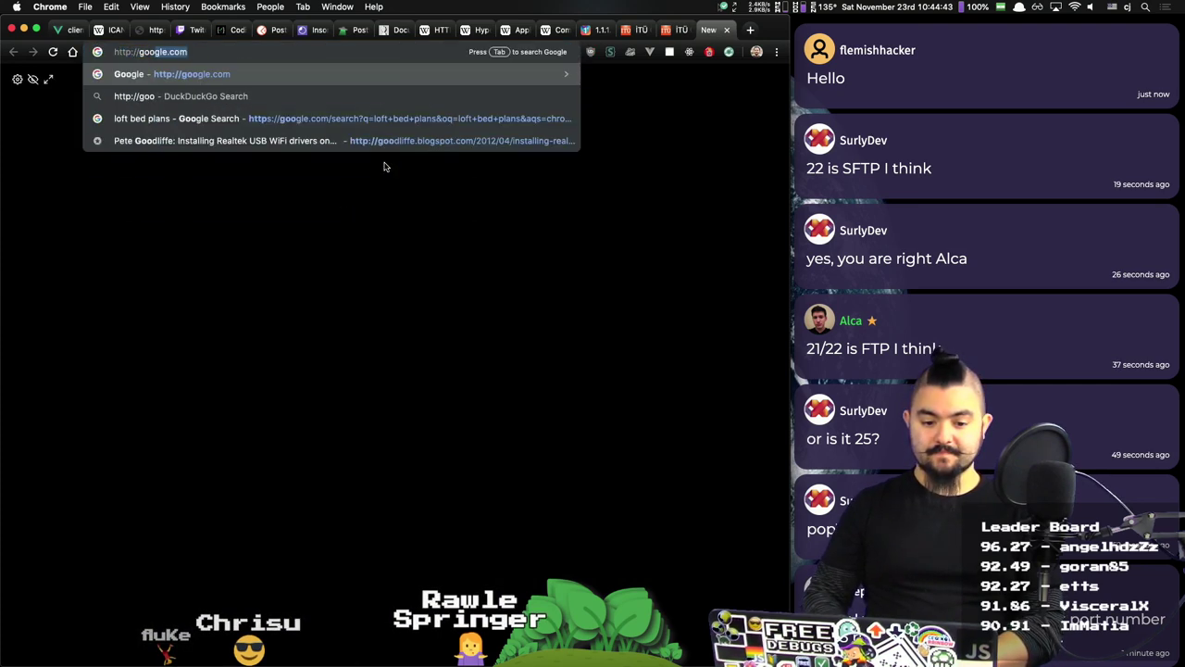
type("gle.com")
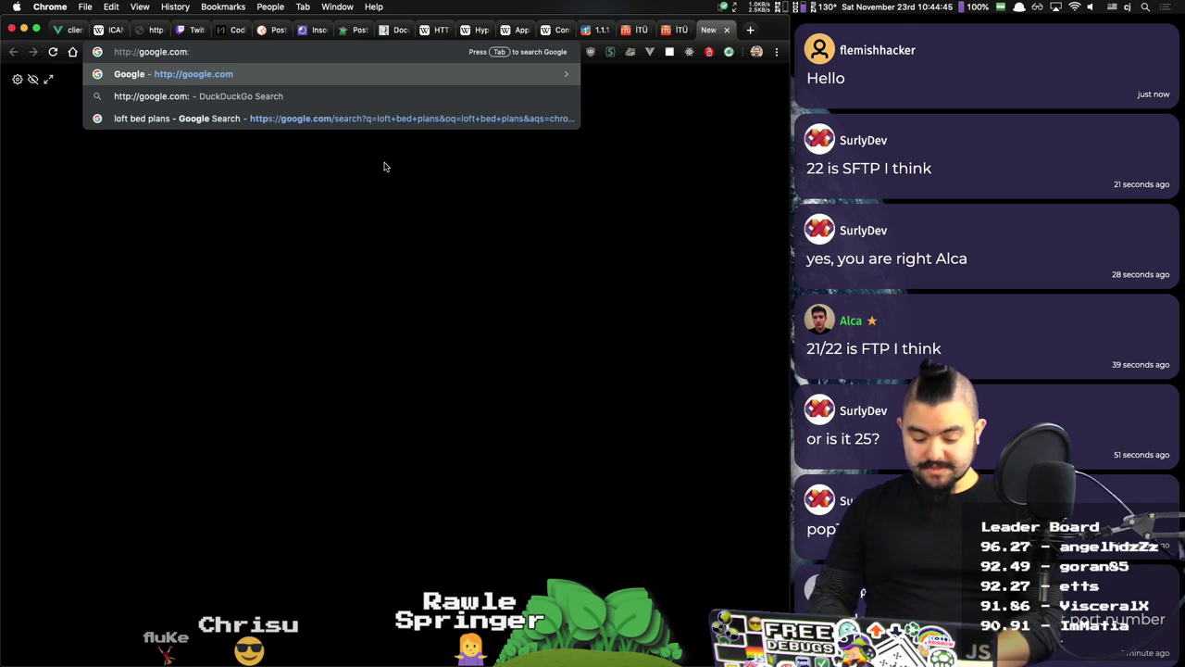
type(":80")
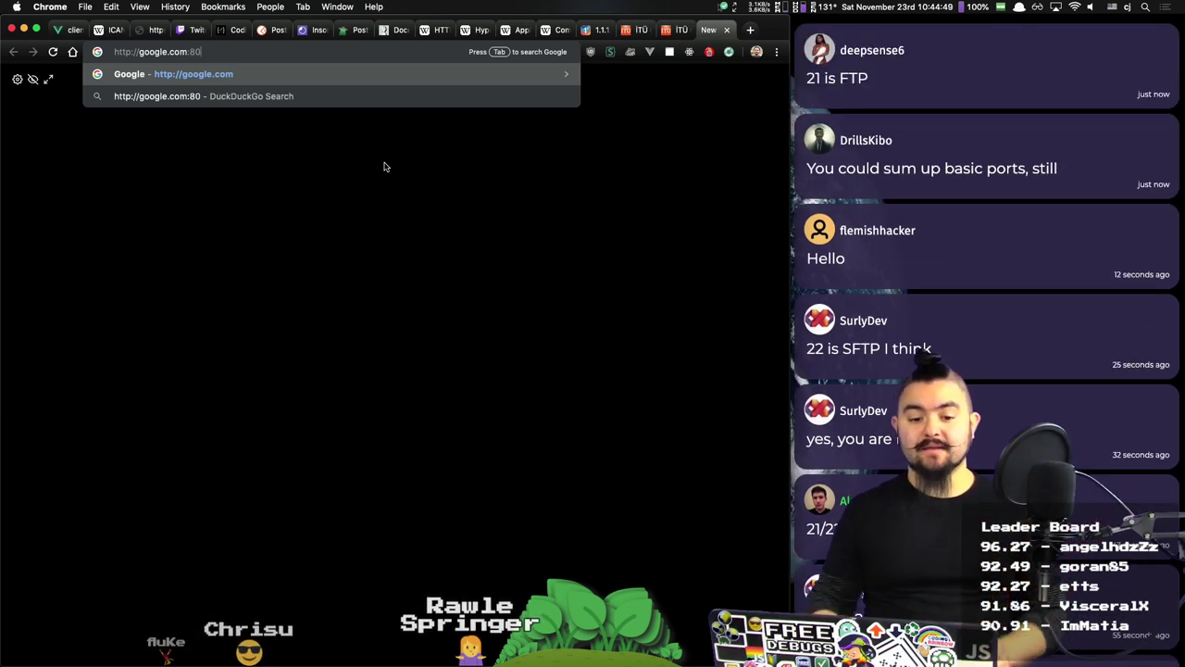
key("BackSpace")
key("BackSpace")
key("BackSpace")
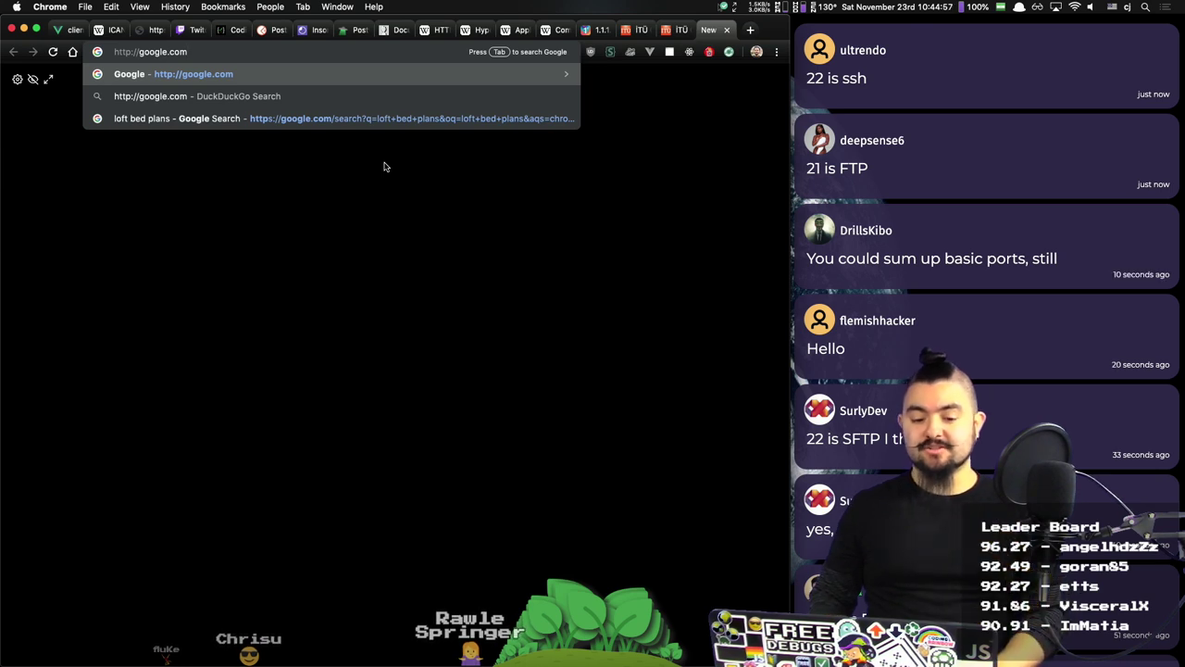
type("s")
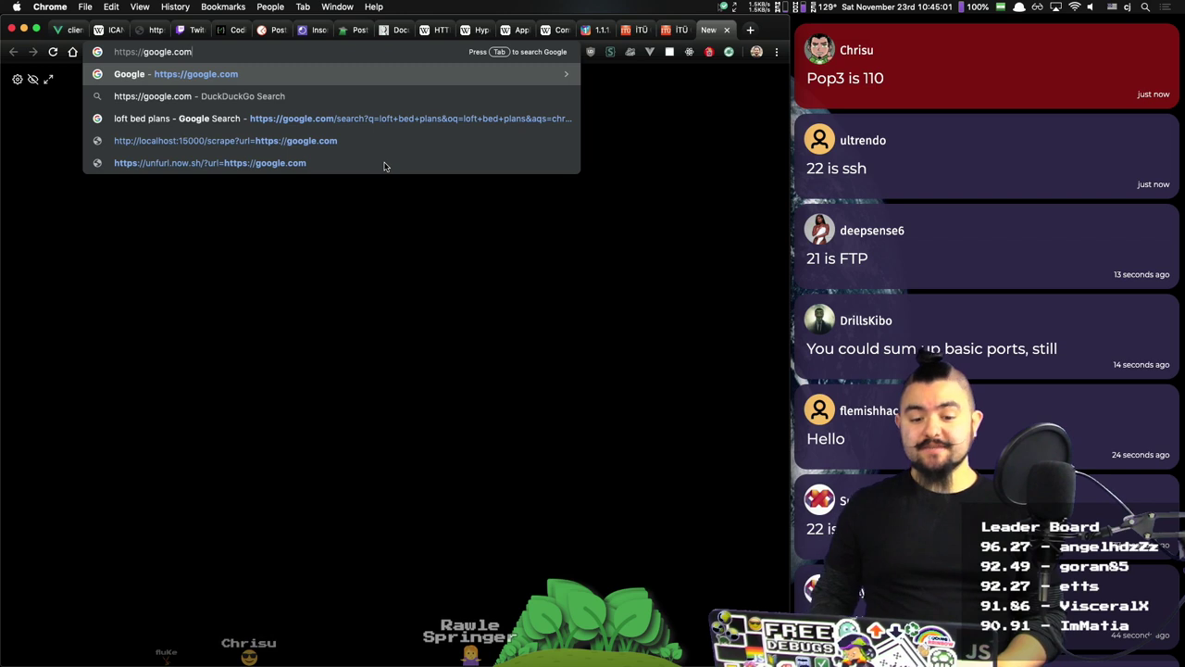
type(":443")
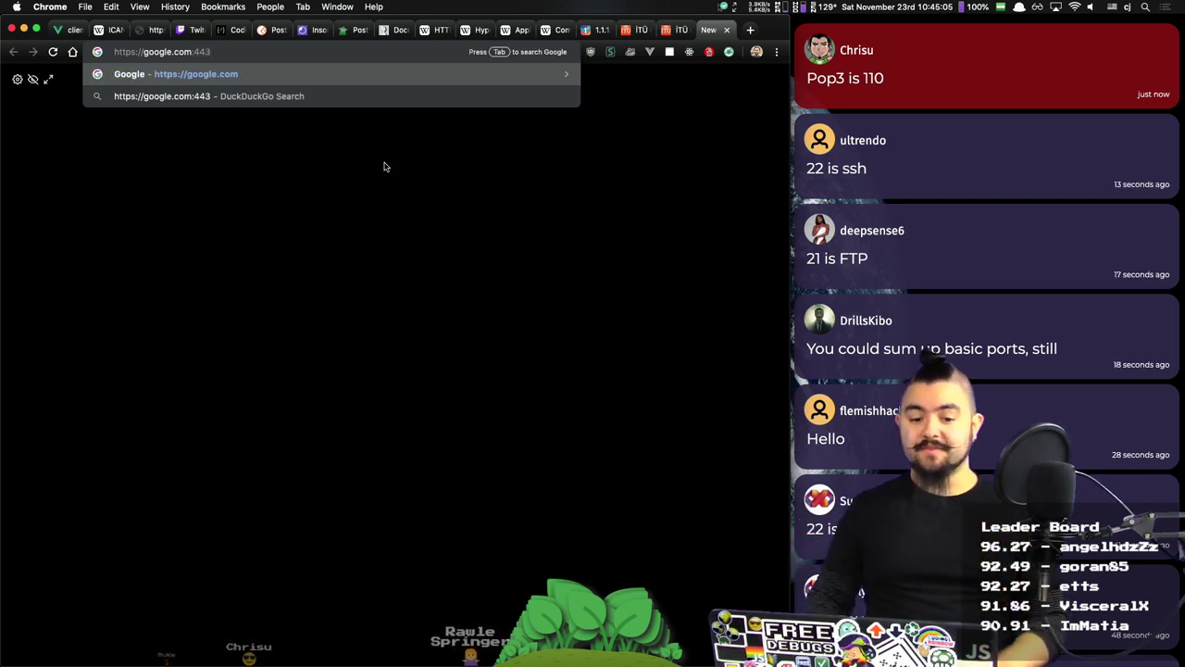
key("Return")
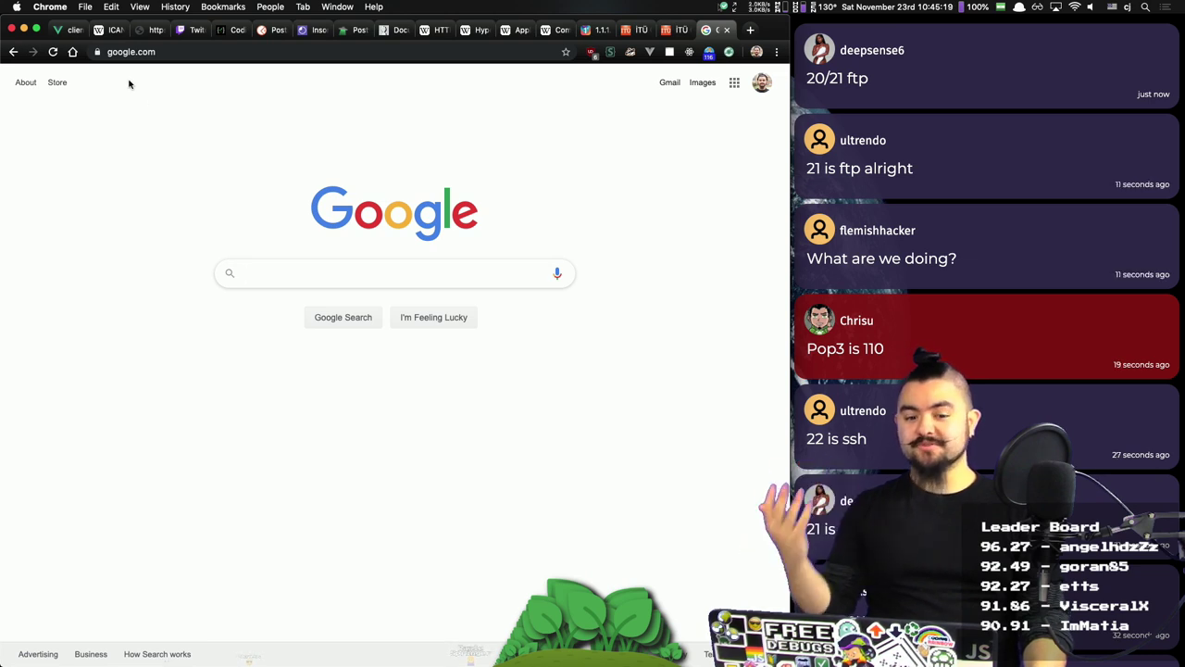
key("super+w")
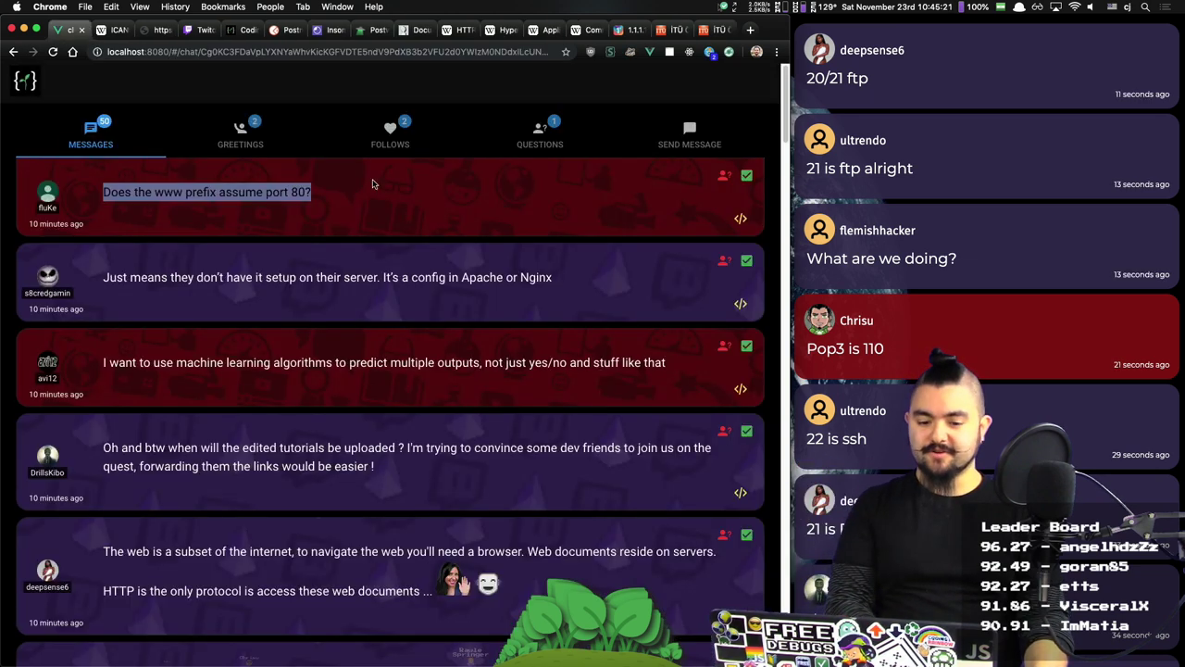
Step: Dismiss the port 80, server configuration, machine-learning and tutorials-upload messages
left_click(748, 178)
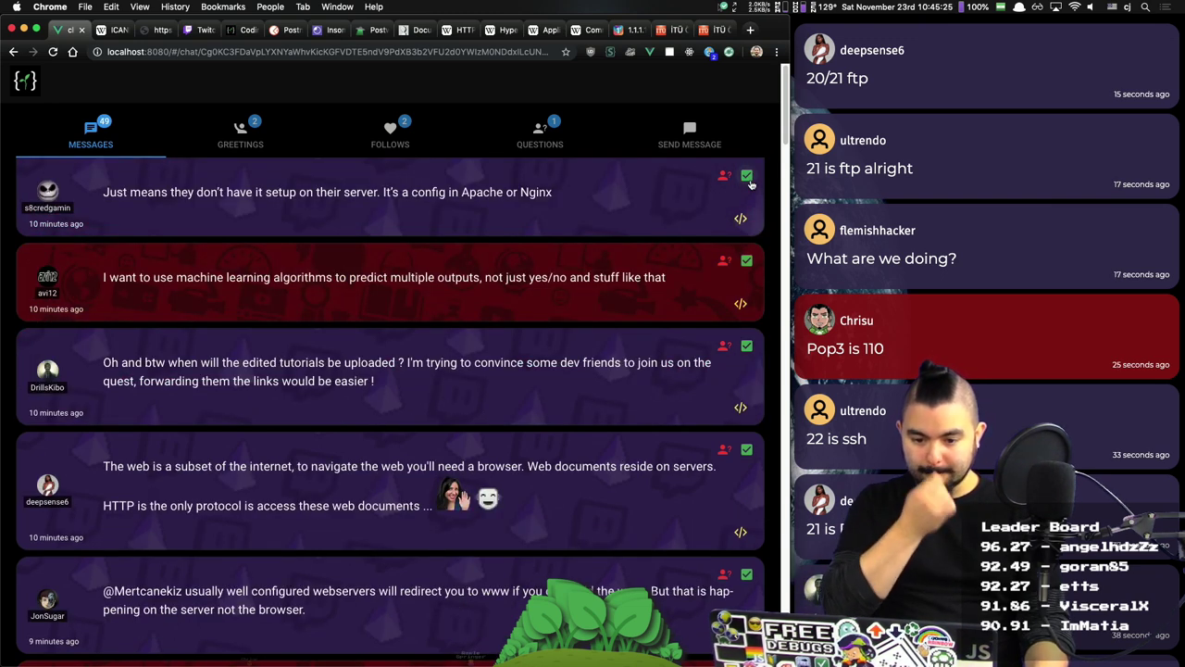
left_click(747, 177)
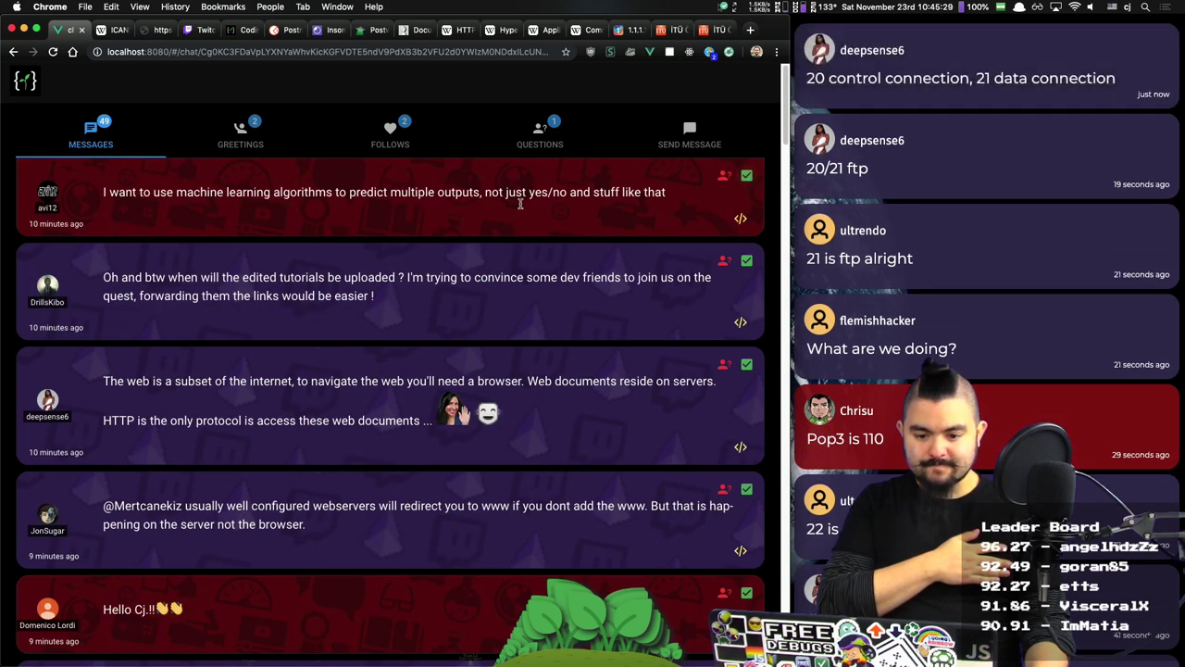
triple_click(494, 188)
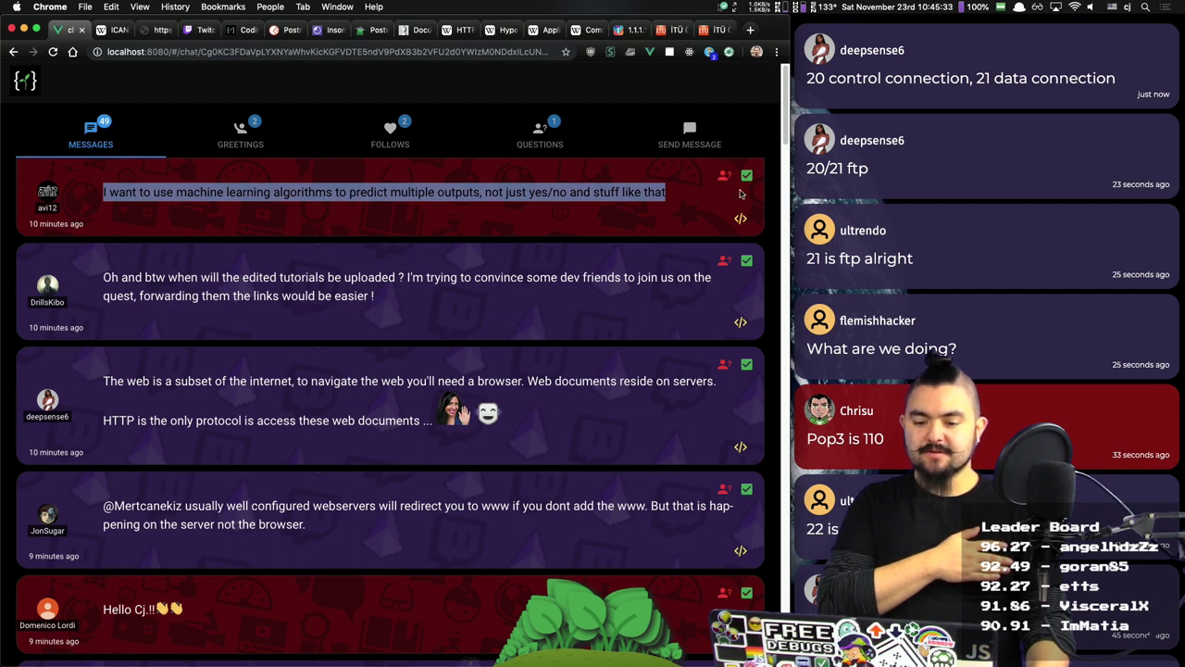
left_click(686, 189)
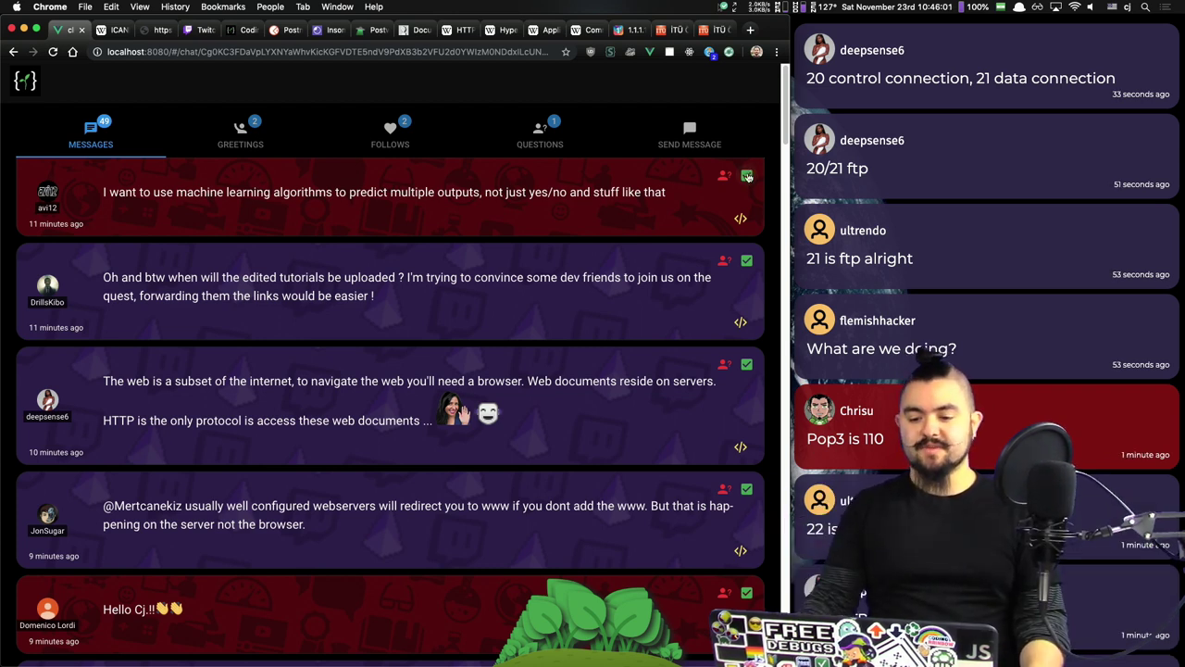
left_click(746, 176)
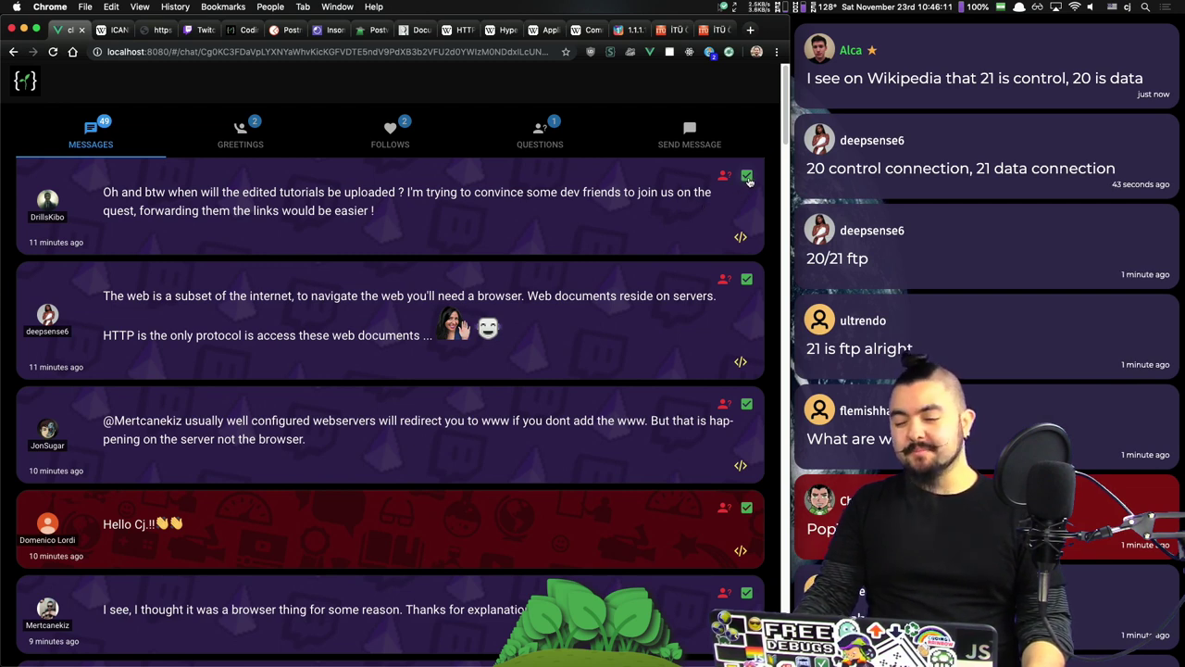
left_click(747, 177)
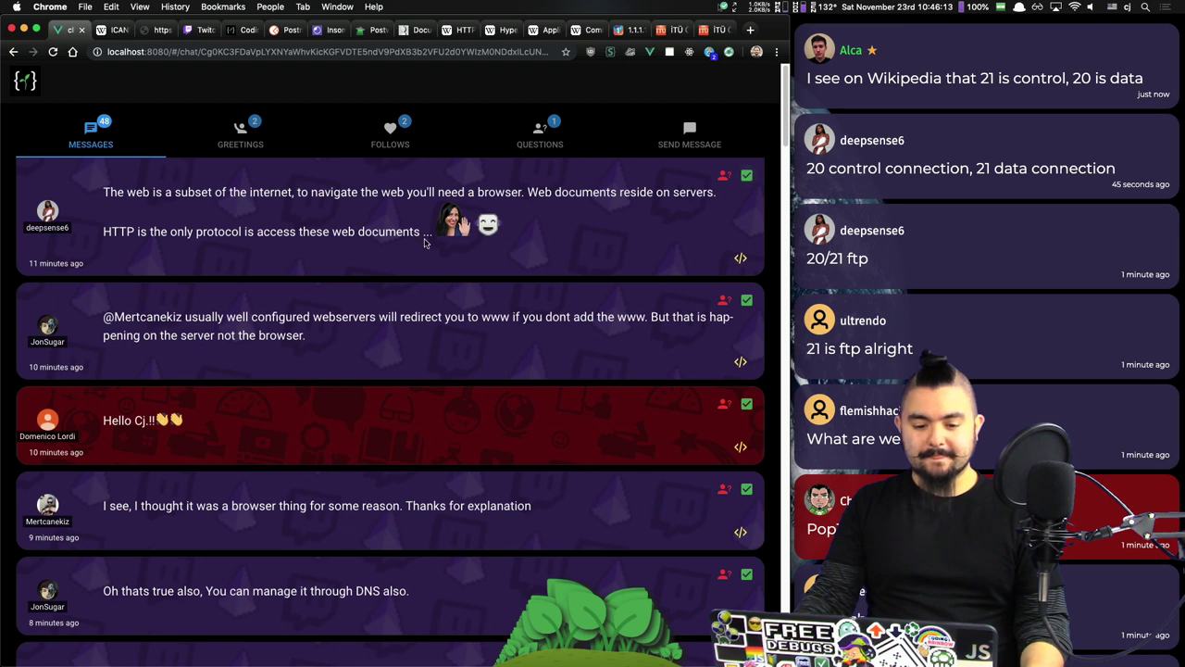
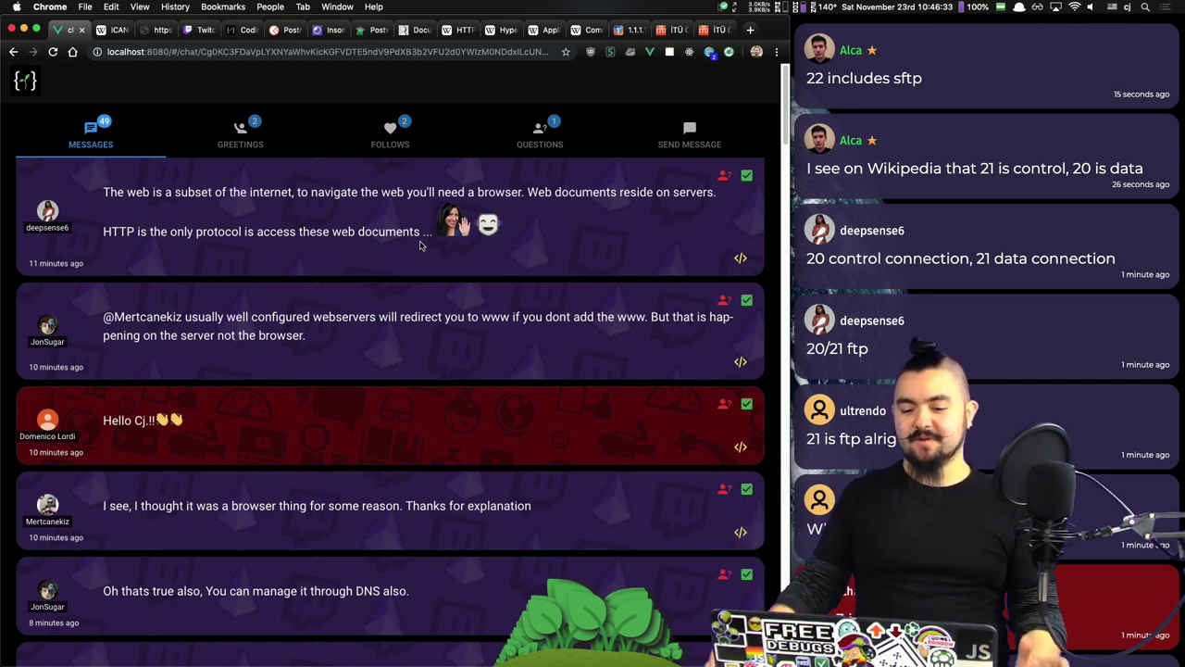
Step: Dismiss the seven oldest chat messages, leaving 43 with the DNS application-layer message on top
left_click(747, 177)
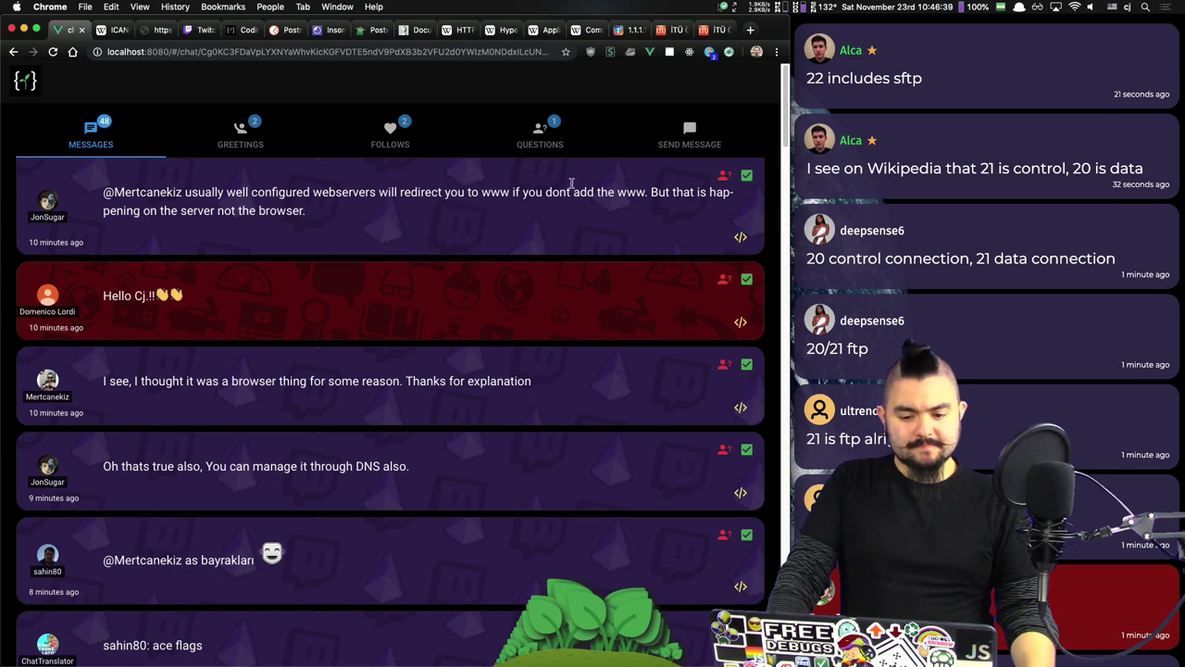
left_click(747, 177)
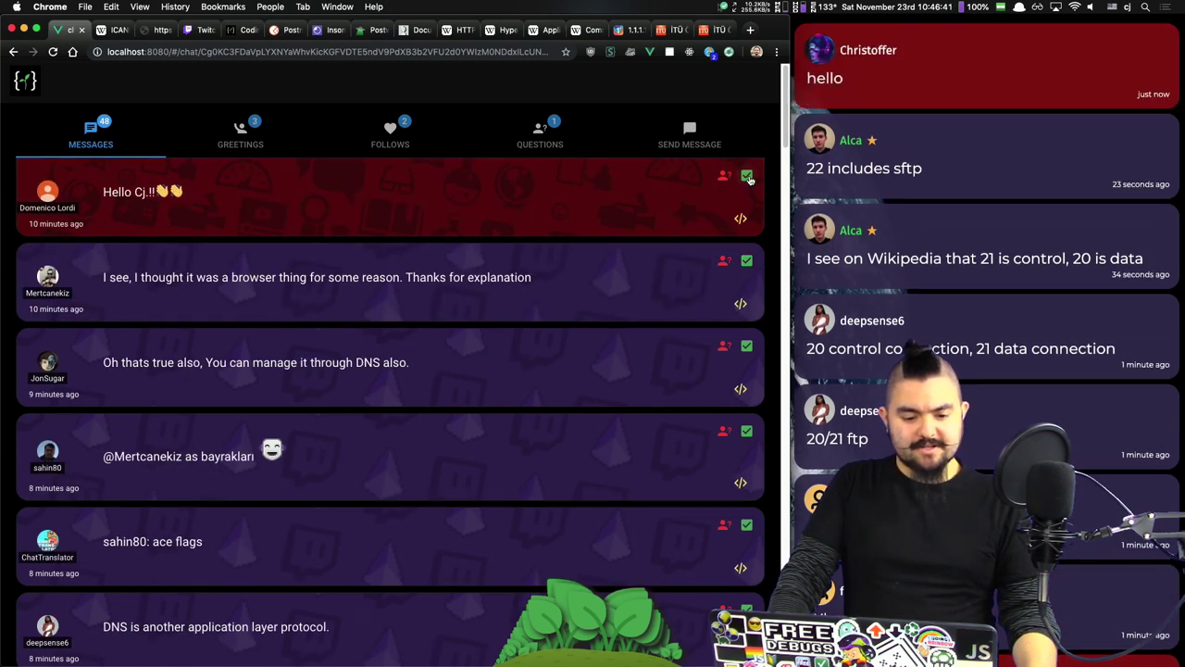
left_click(747, 177)
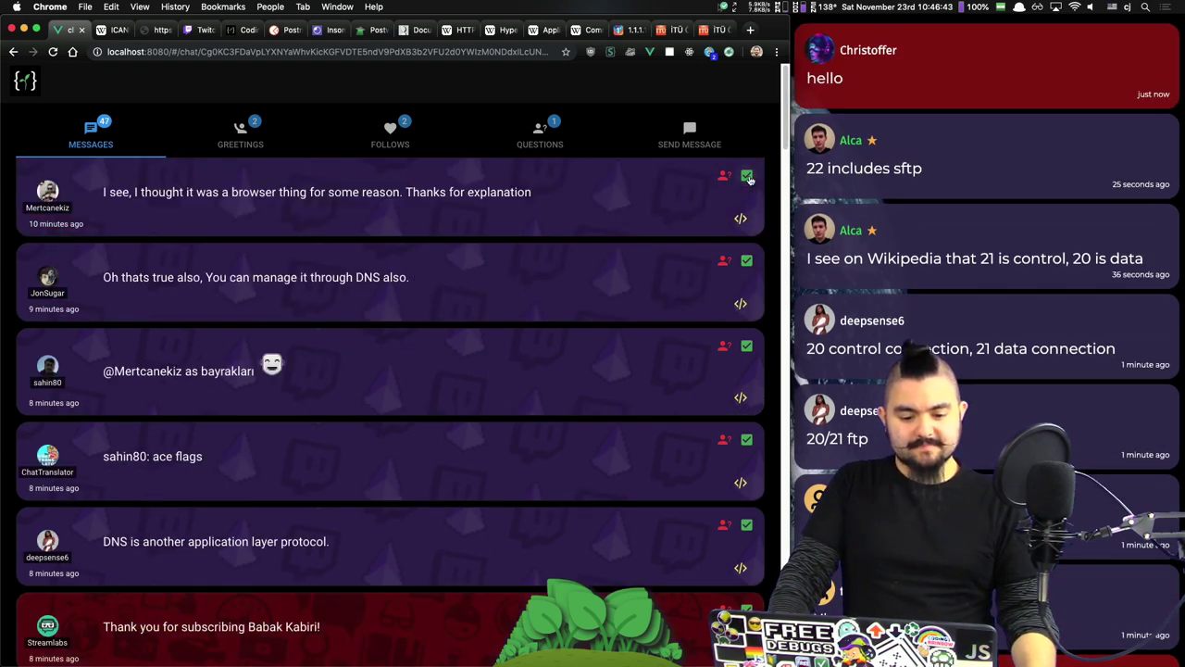
left_click(748, 177)
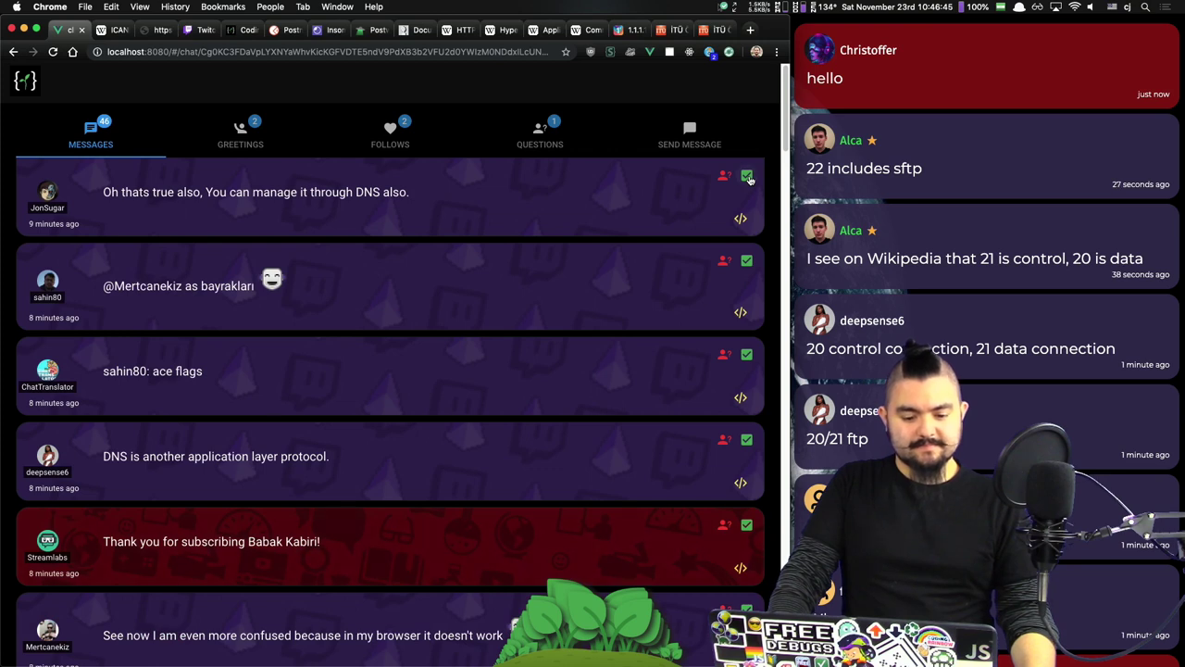
left_click(747, 177)
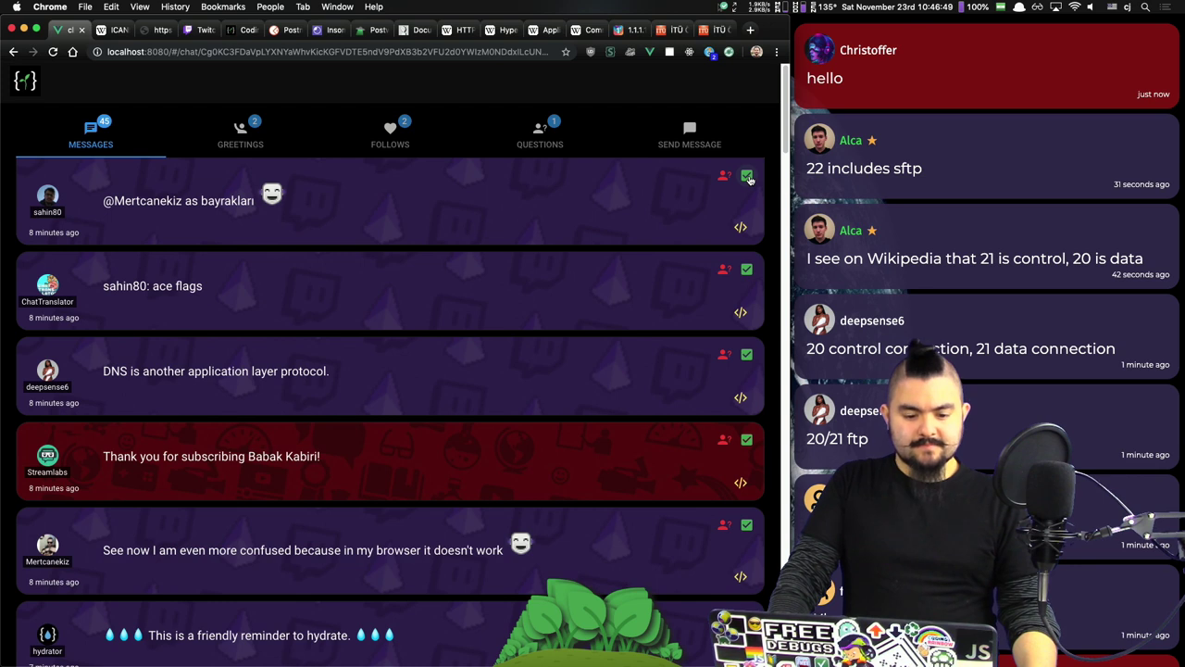
left_click(747, 176)
left_click(747, 177)
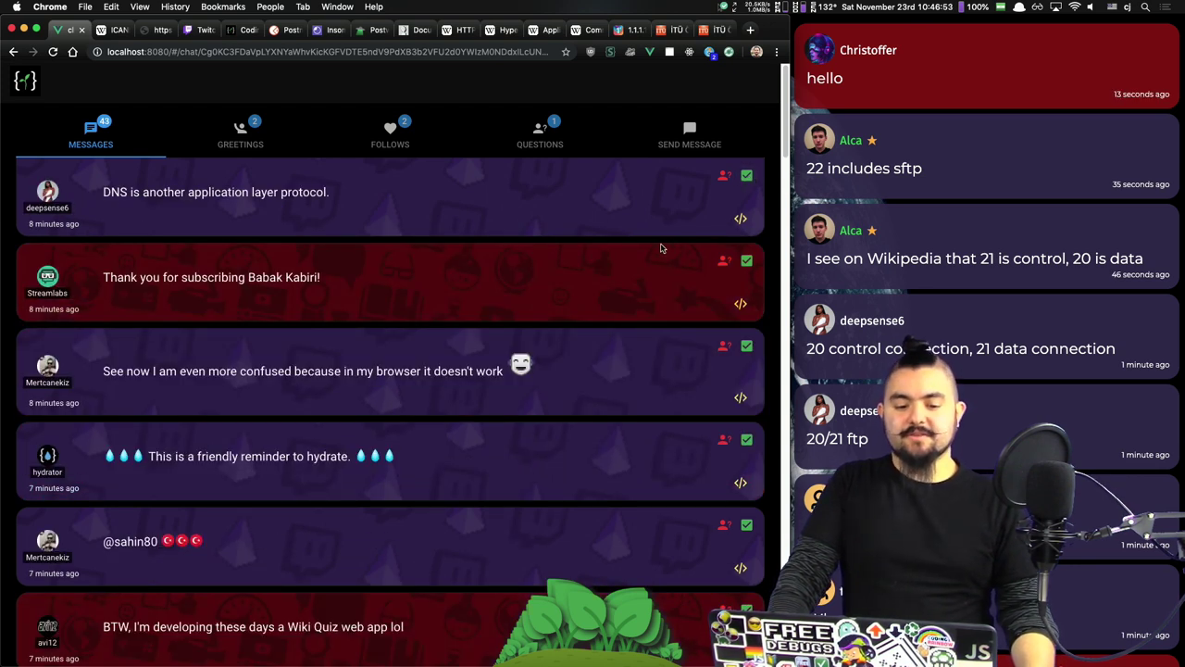
left_click(586, 29)
Step: Bring up Wikipedia's Application layer article and preview protocol links in its Internet protocol suite box
left_click(541, 30)
scroll(703, 493, "down", 4)
scroll(704, 493, "down", 3)
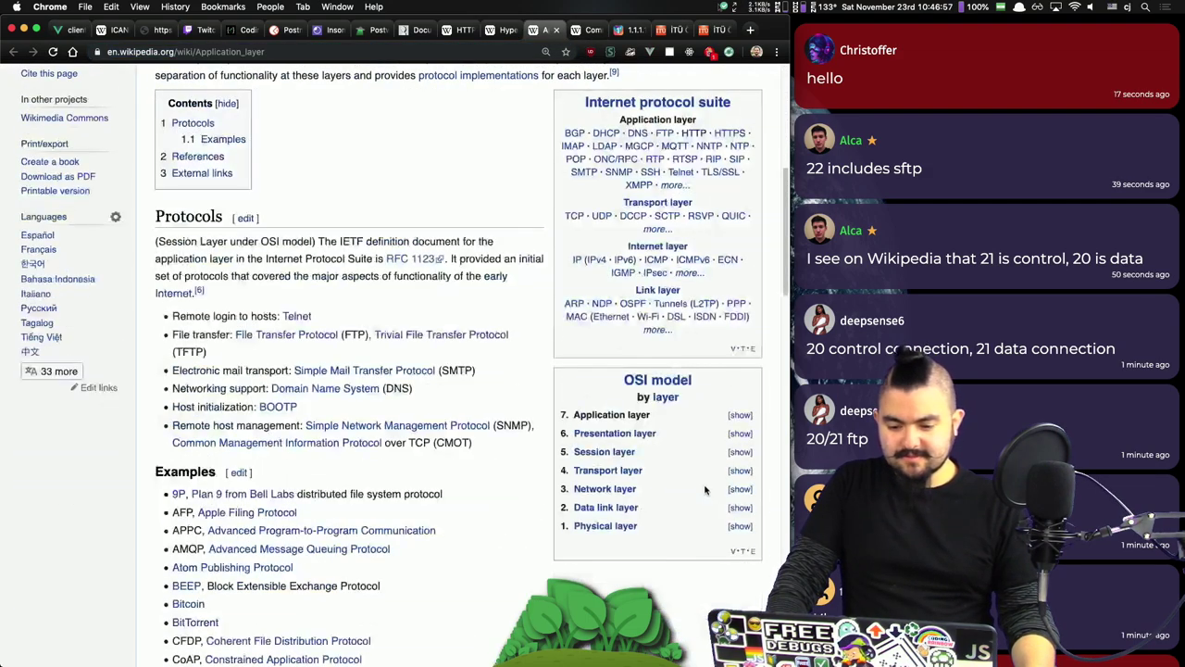
scroll(687, 411, "up", 1)
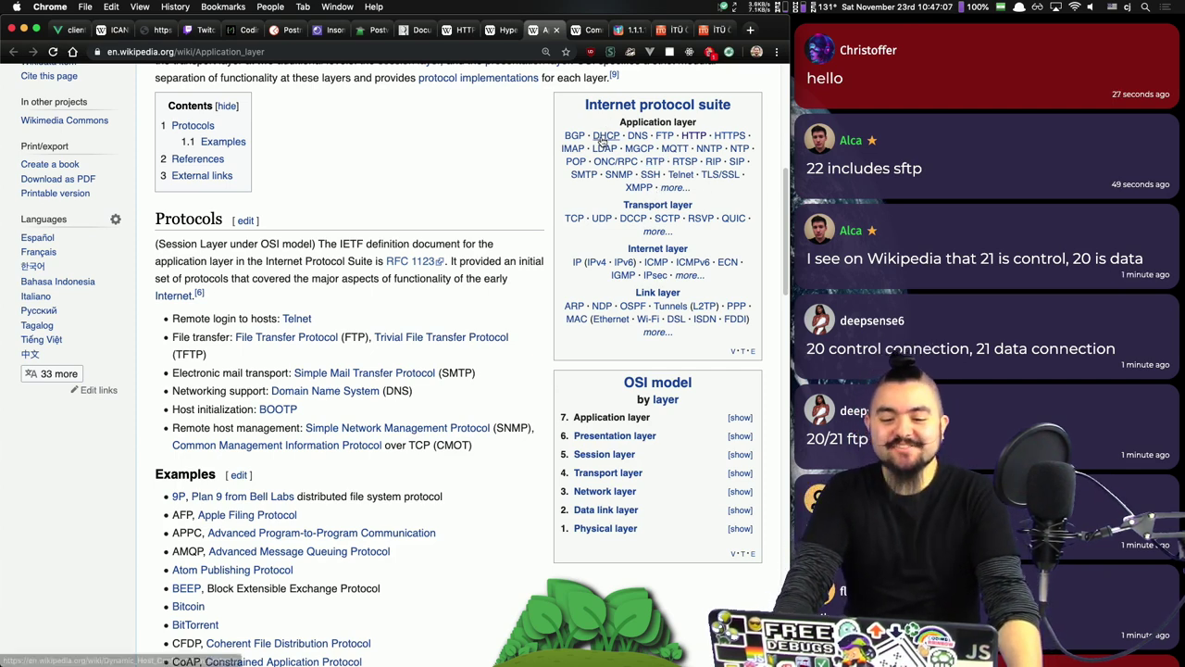
mouse_move(606, 142)
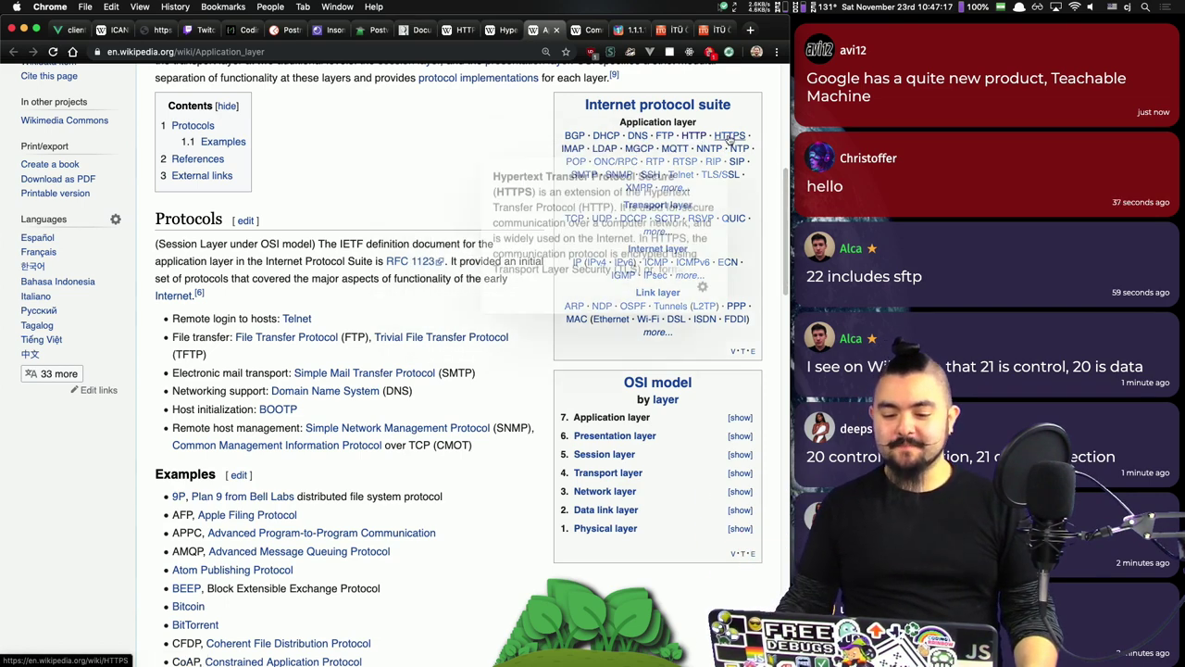
mouse_move(573, 154)
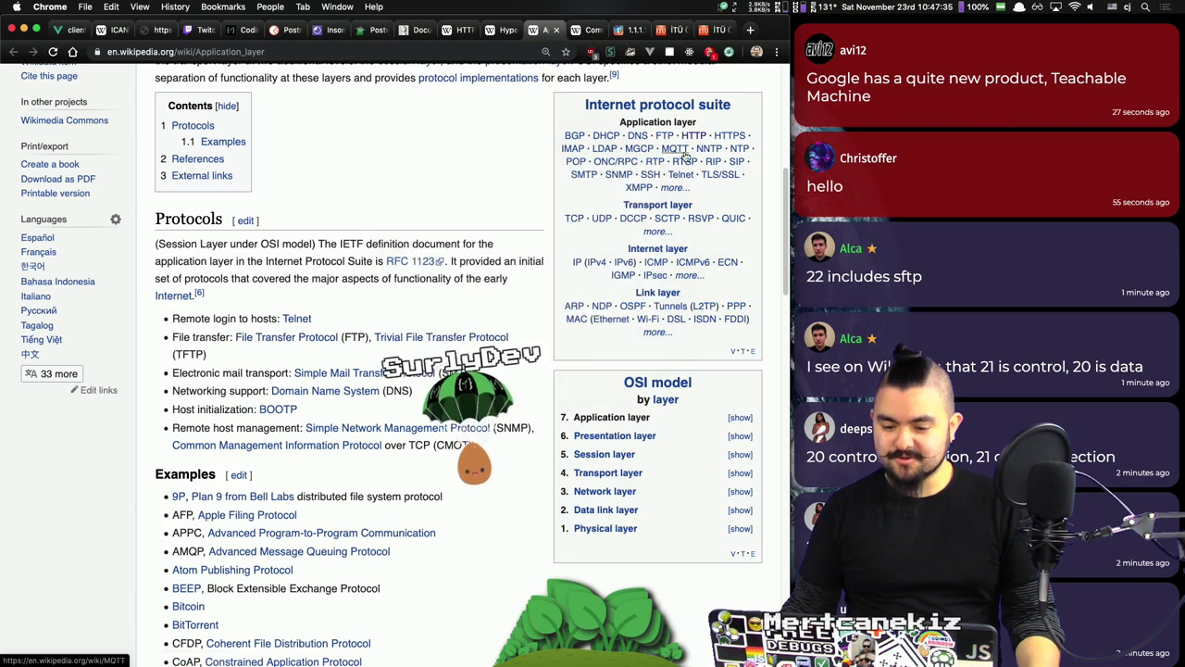
mouse_move(683, 155)
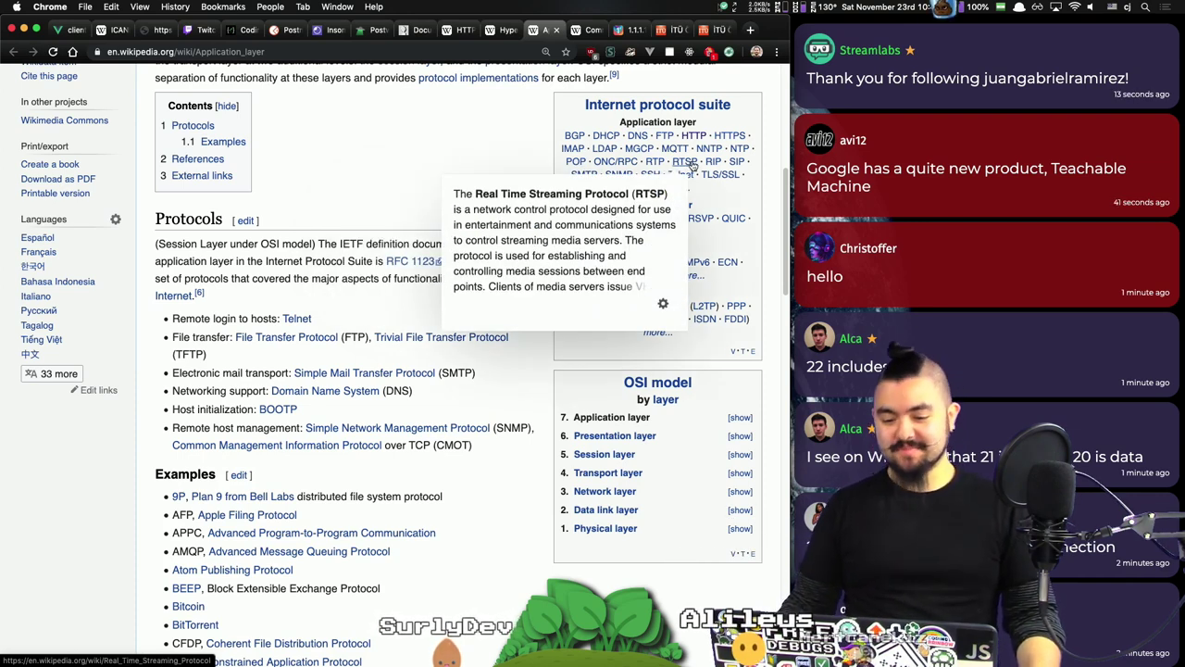
mouse_move(737, 165)
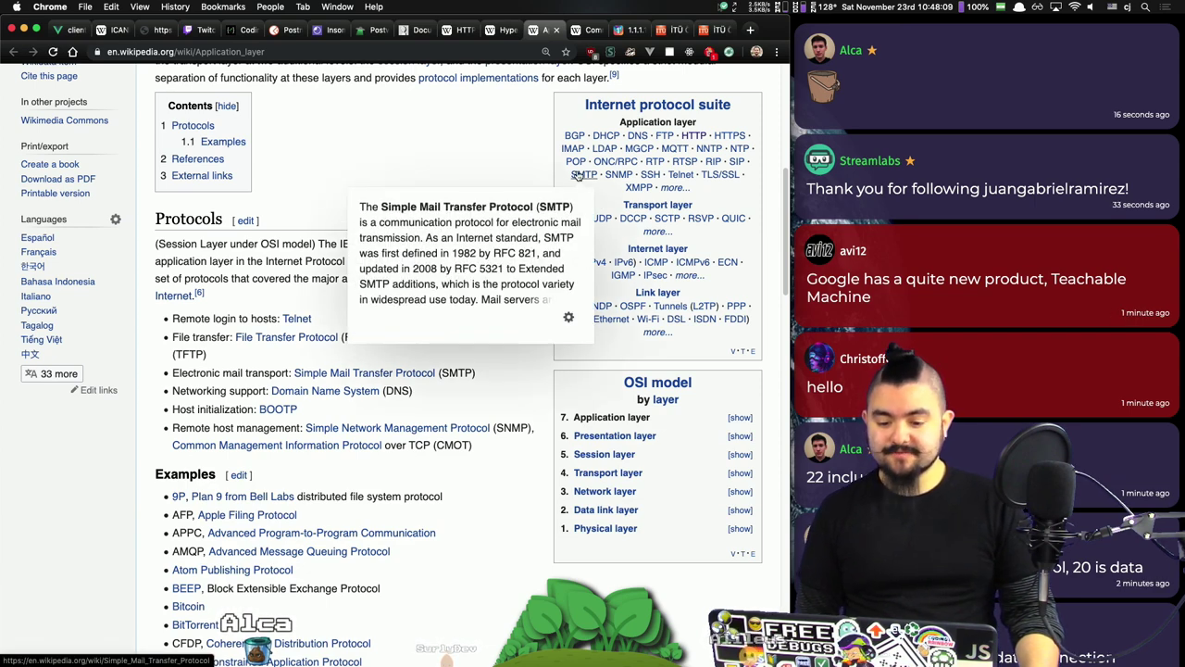
scroll(589, 208, "up", 5)
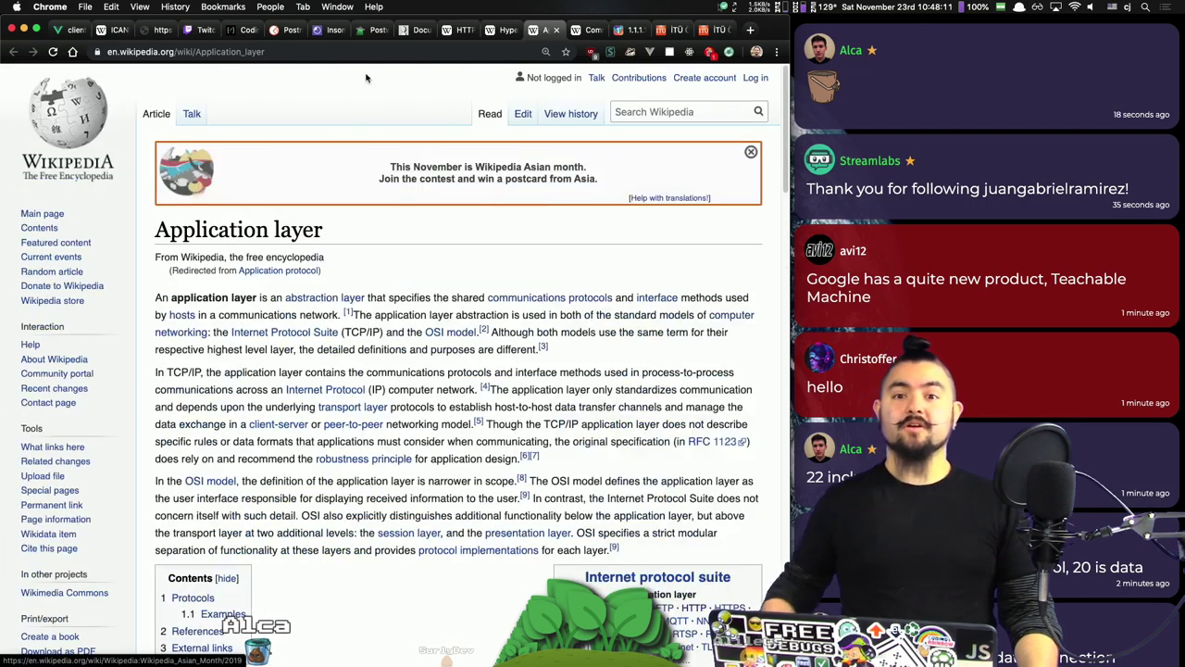
Step: Back in the chat dashboard, dismiss nine messages, from the DNS message to the follow thank-you
left_click(78, 30)
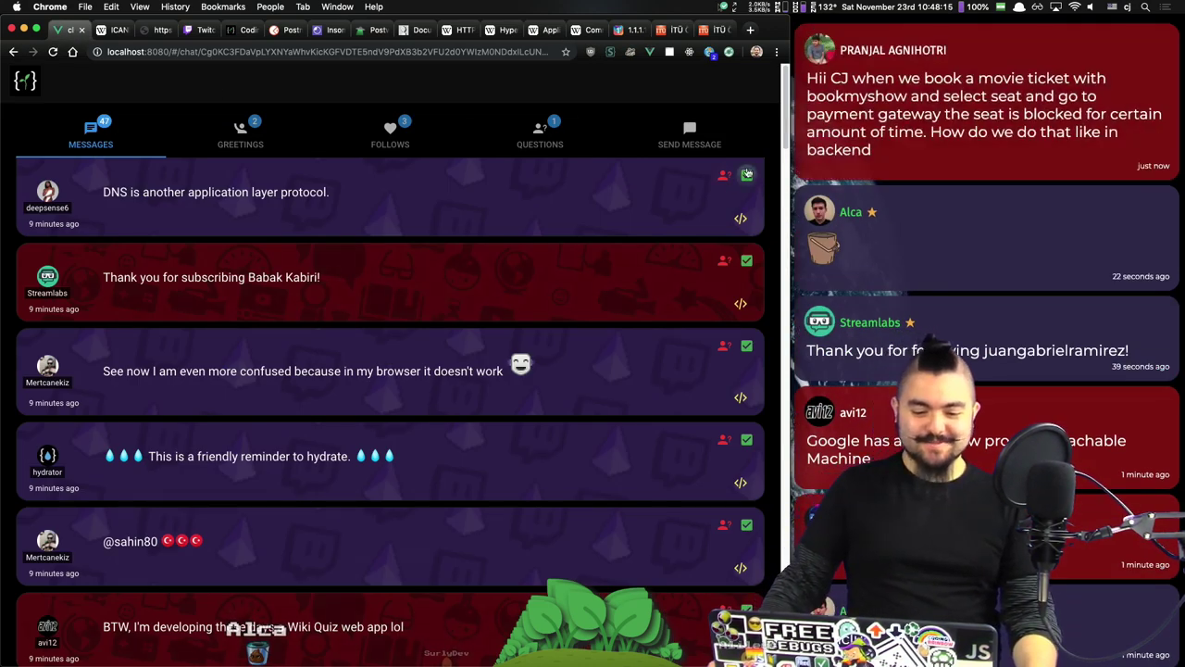
left_click(747, 173)
left_click(746, 173)
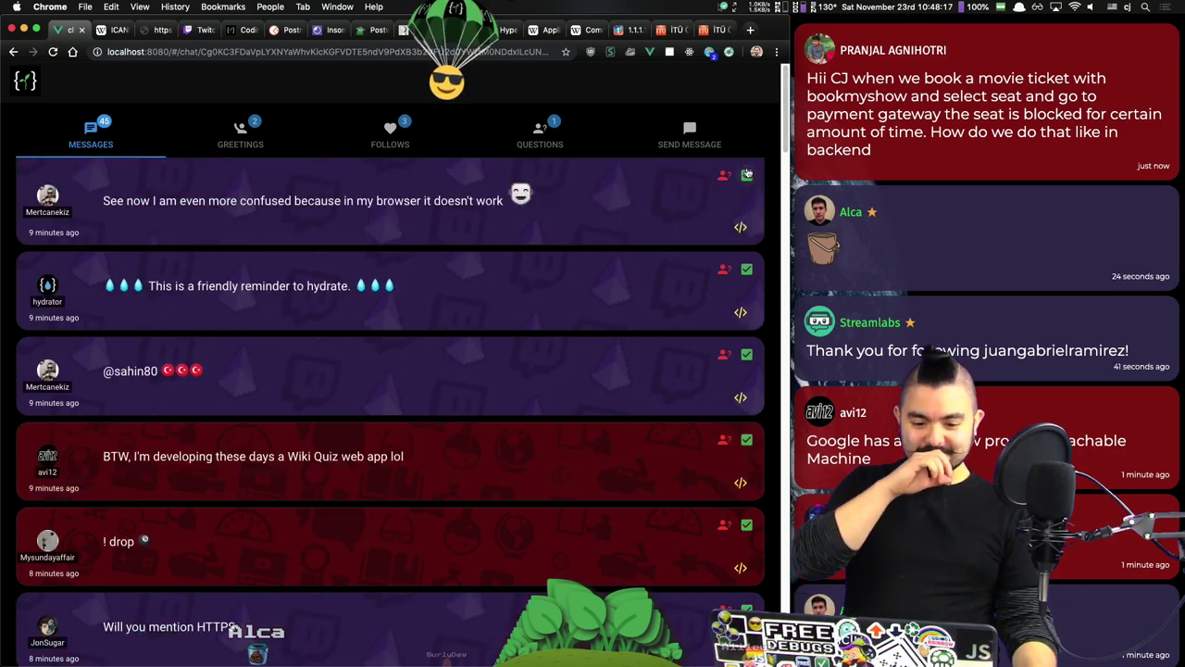
left_click(747, 173)
left_click(747, 173)
left_click(747, 173)
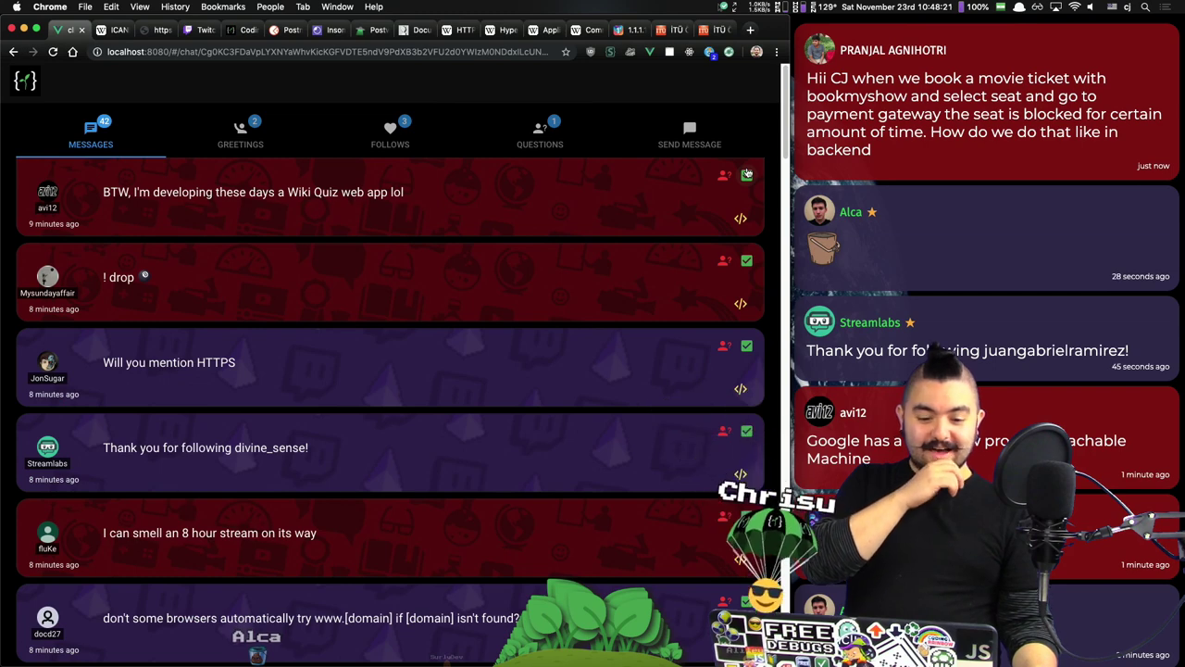
left_click(746, 173)
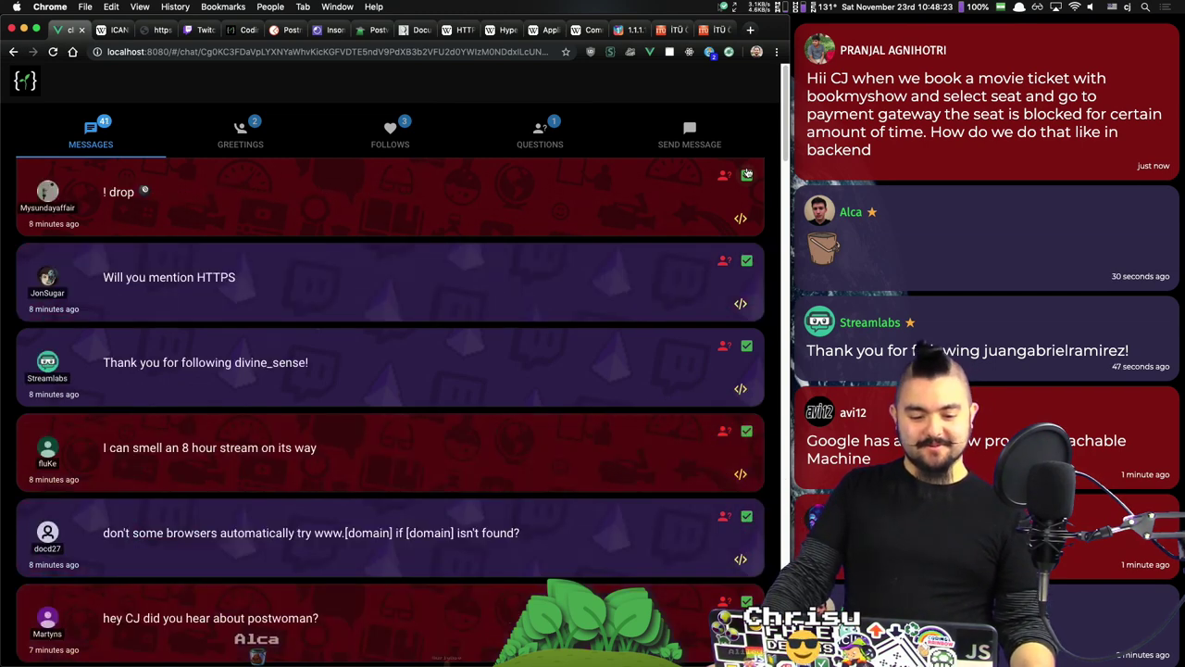
left_click(747, 174)
left_click(747, 173)
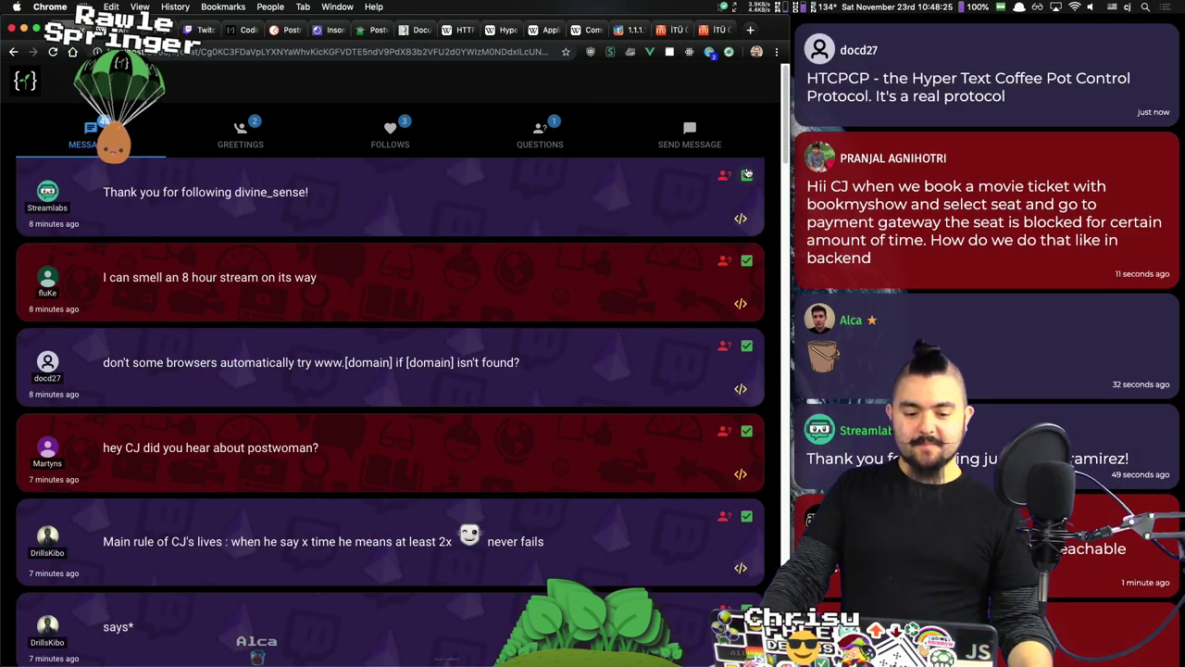
left_click(746, 173)
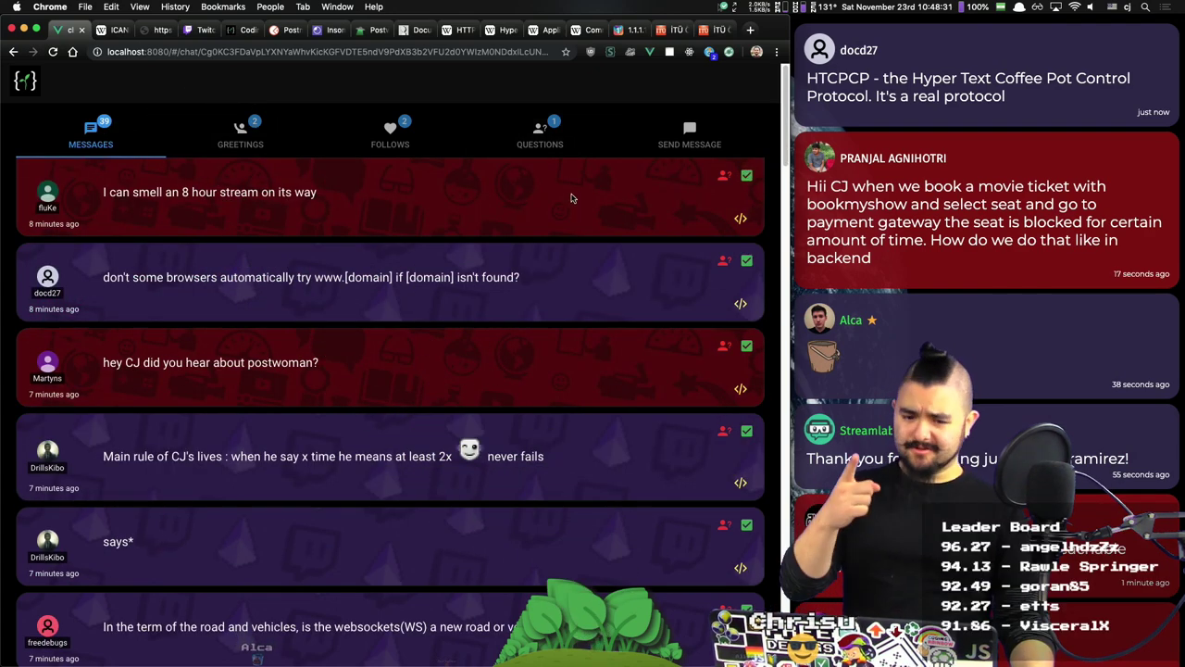
Step: Glance at the Follows tab, then dismiss the 8-hour-stream and browsers-try-www messages
left_click(390, 134)
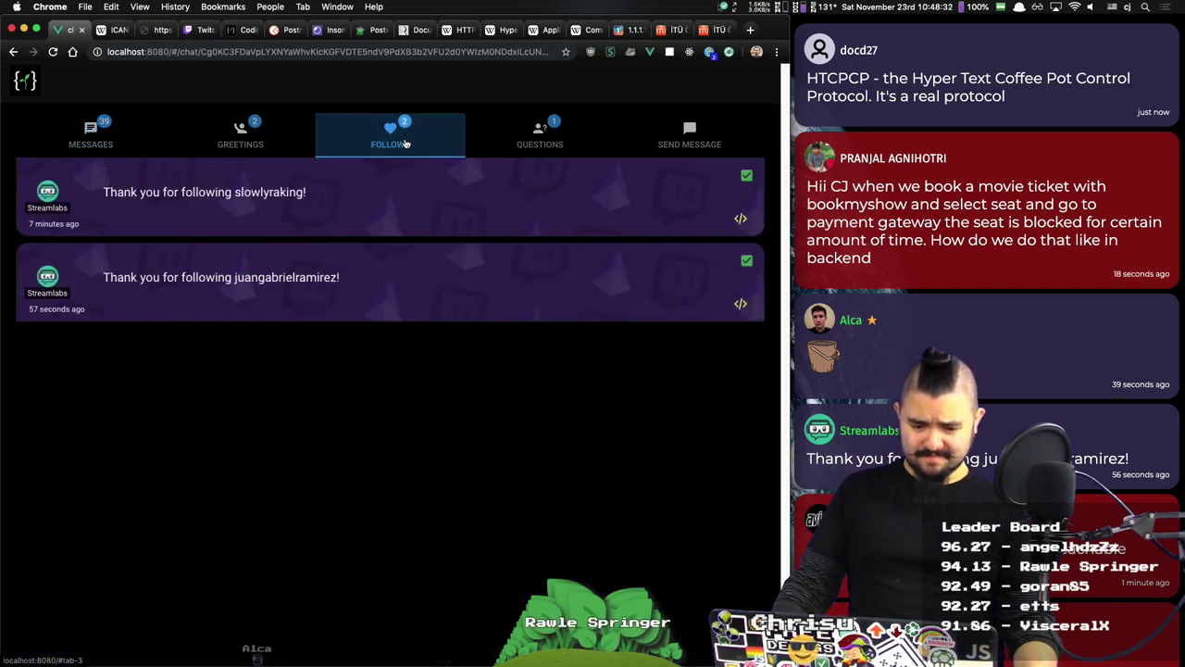
left_click(149, 136)
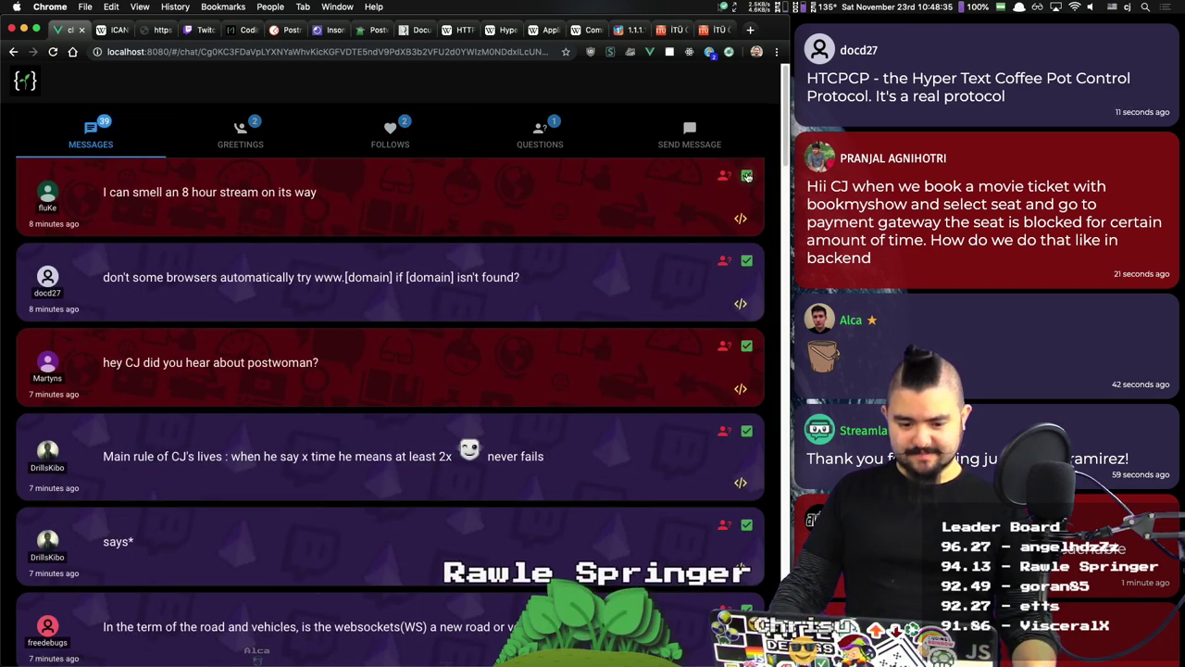
left_click(747, 176)
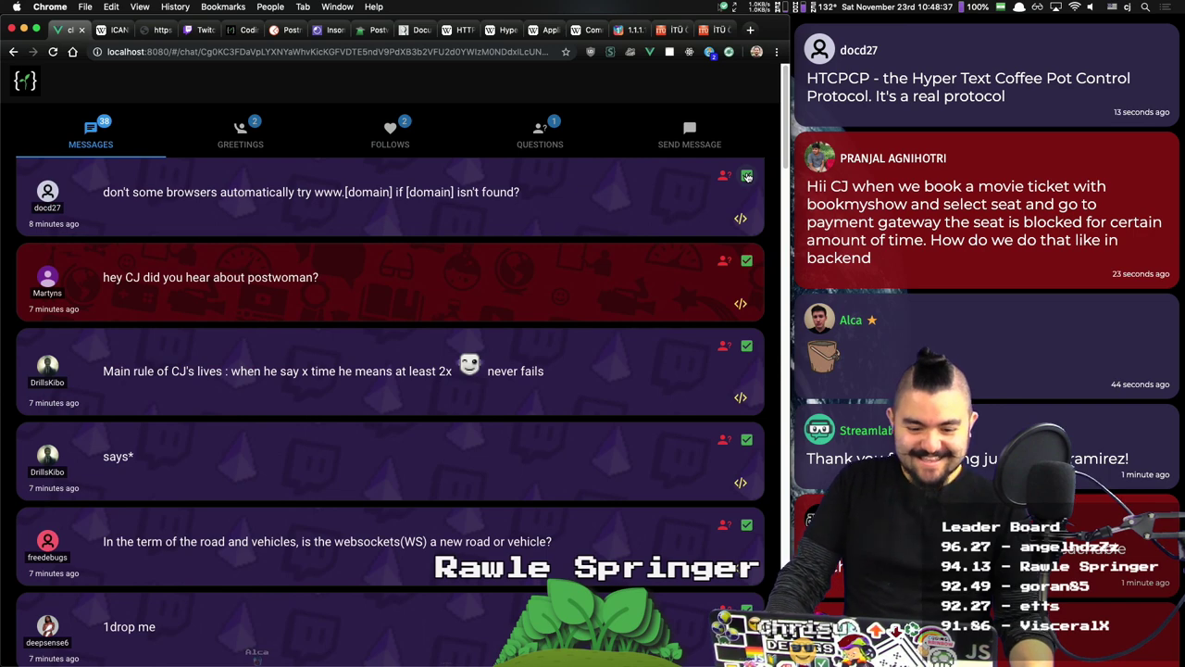
left_click(747, 176)
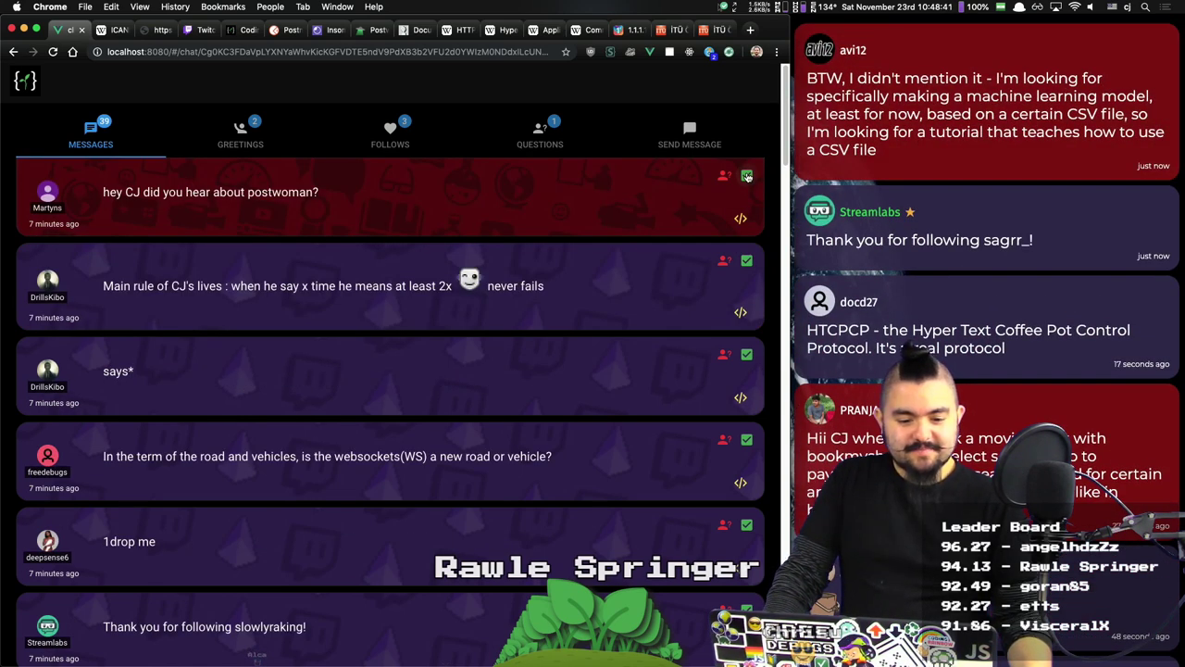
left_click(363, 31)
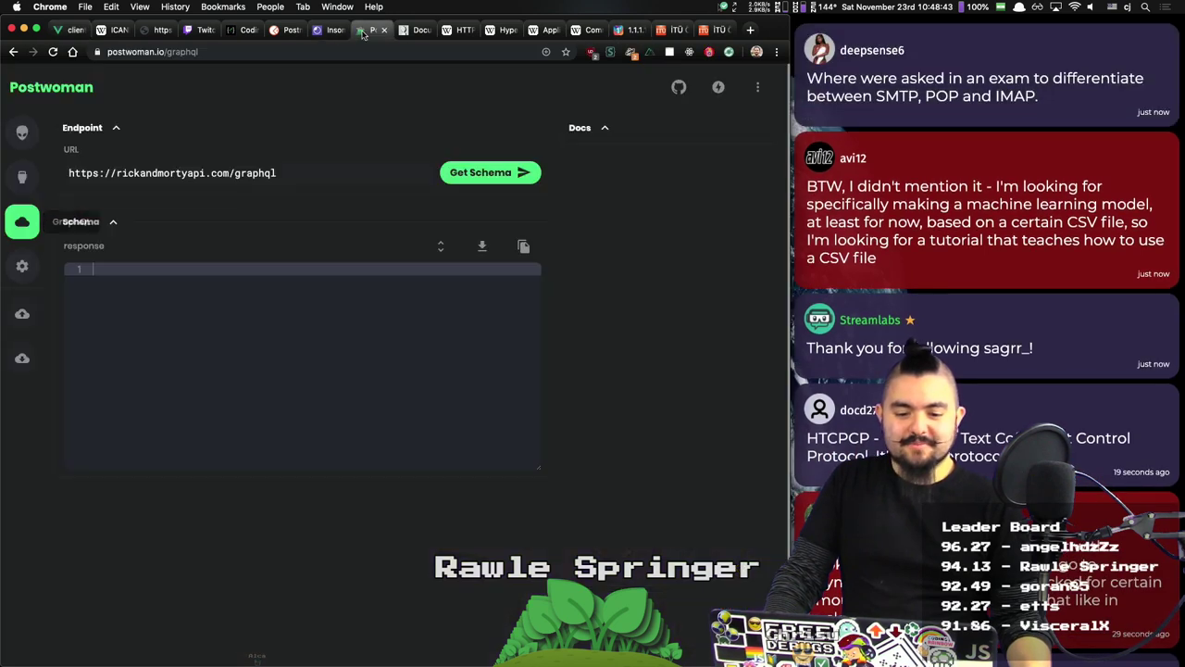
left_click(40, 137)
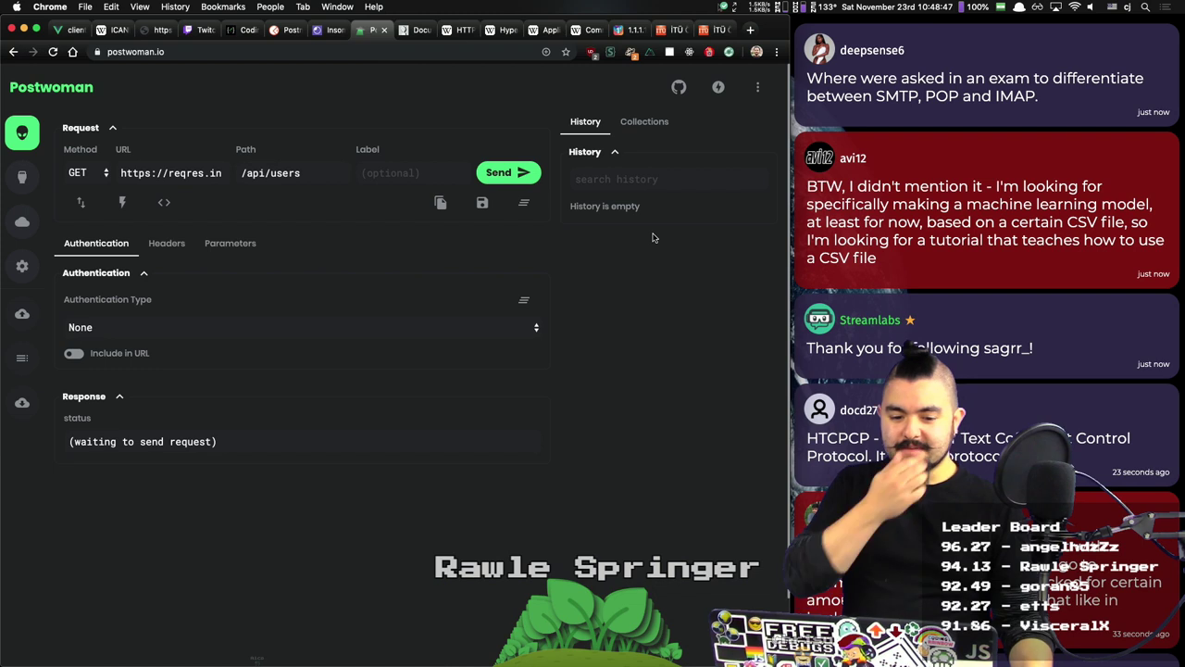
left_click(754, 87)
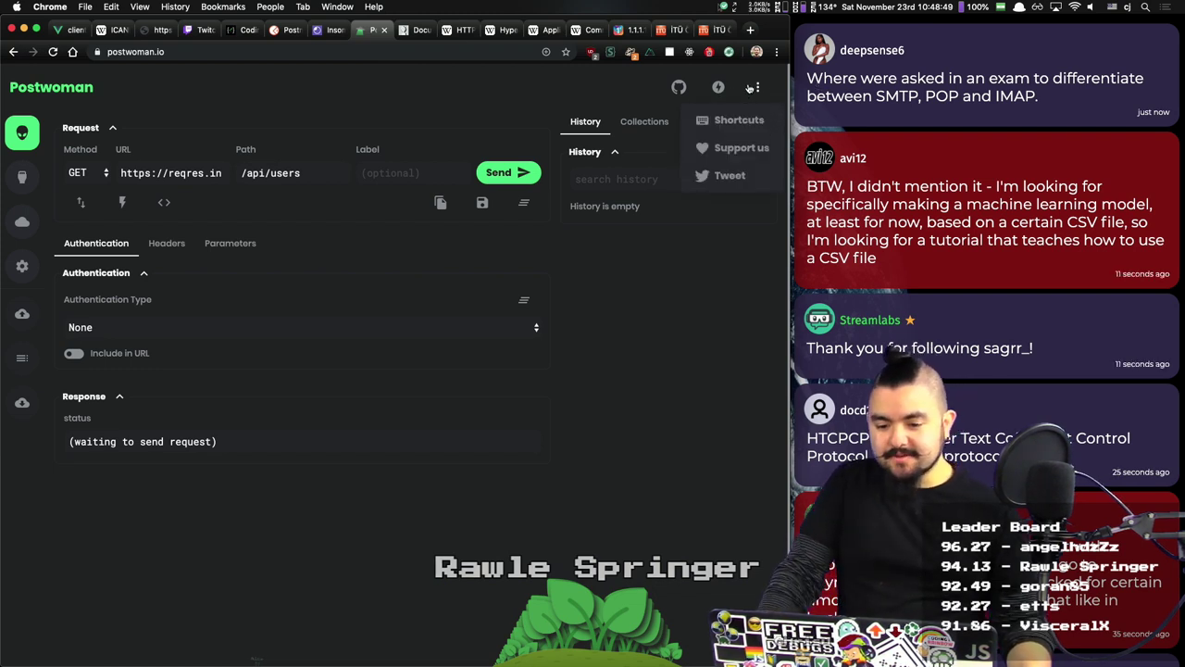
left_click(752, 87)
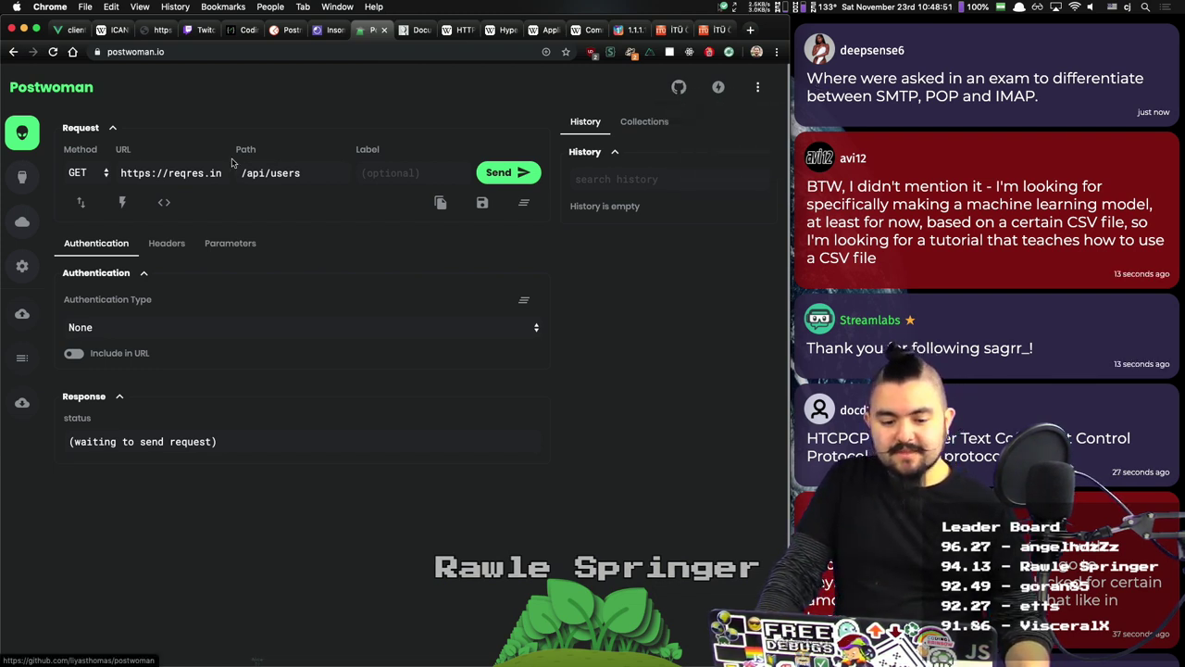
left_click(171, 179)
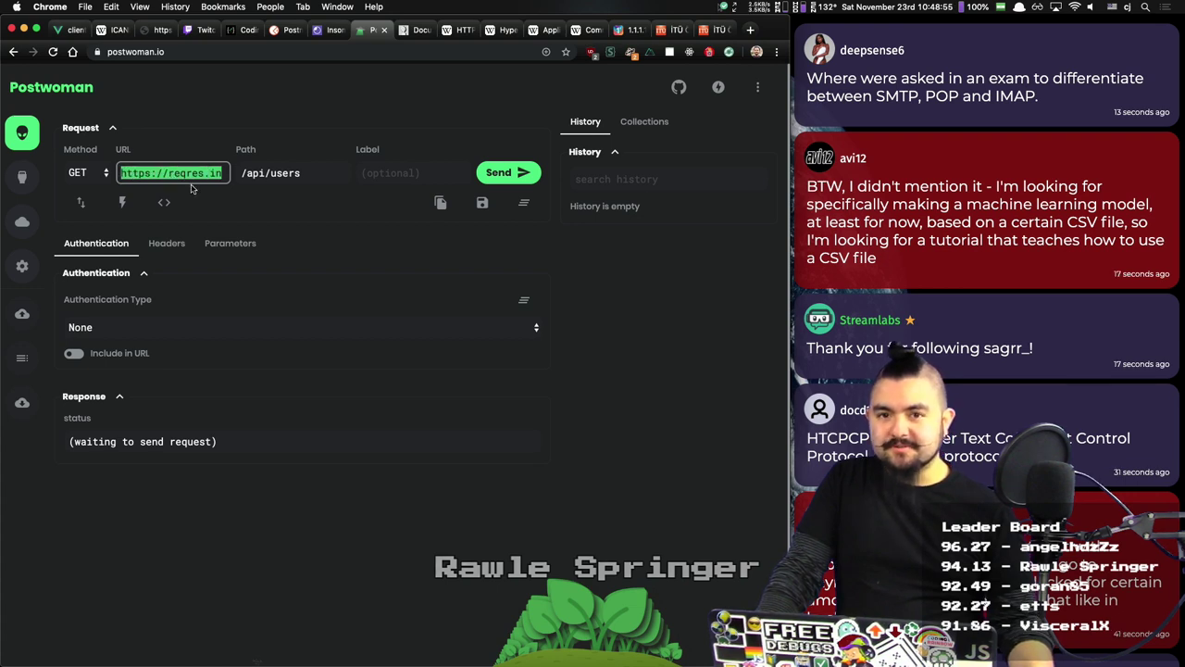
Step: Open Chrome DevTools beside the widened request form, showing the Network panel
key("alt+super+j")
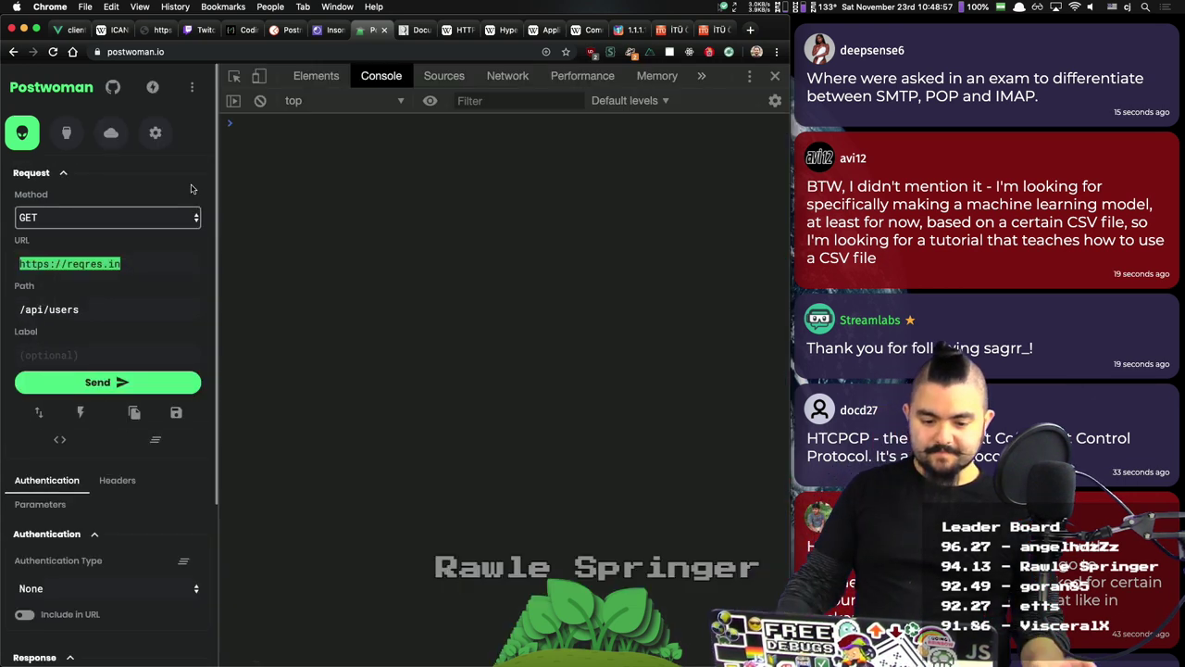
left_click_drag(221, 158, 553, 157)
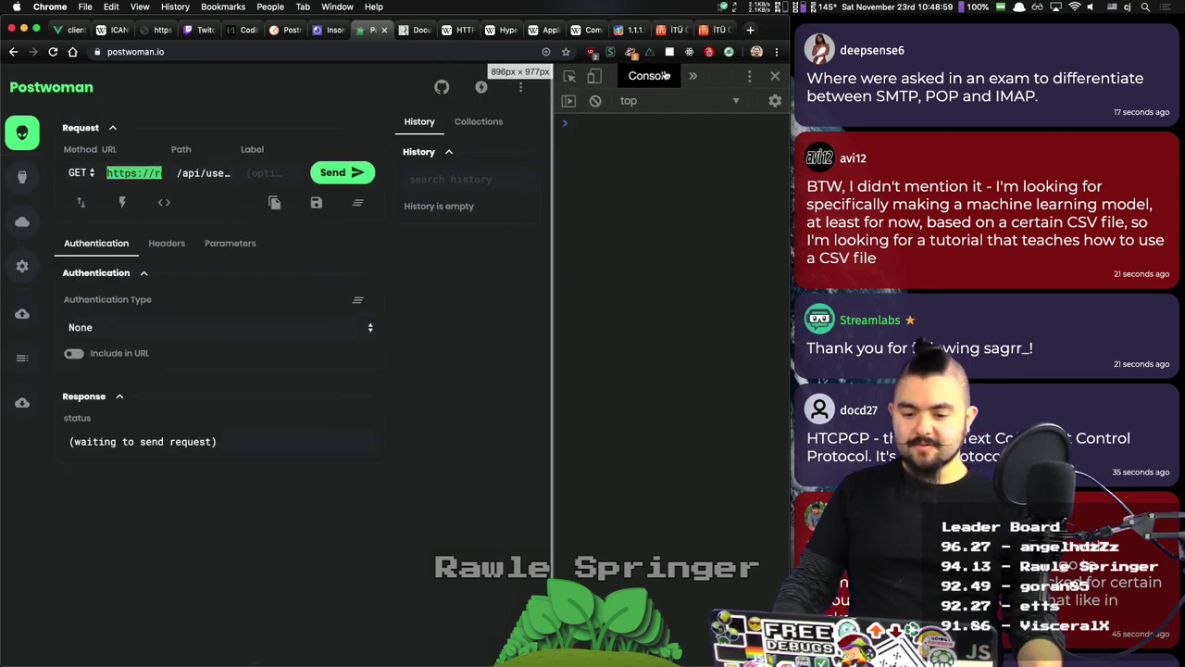
left_click(694, 78)
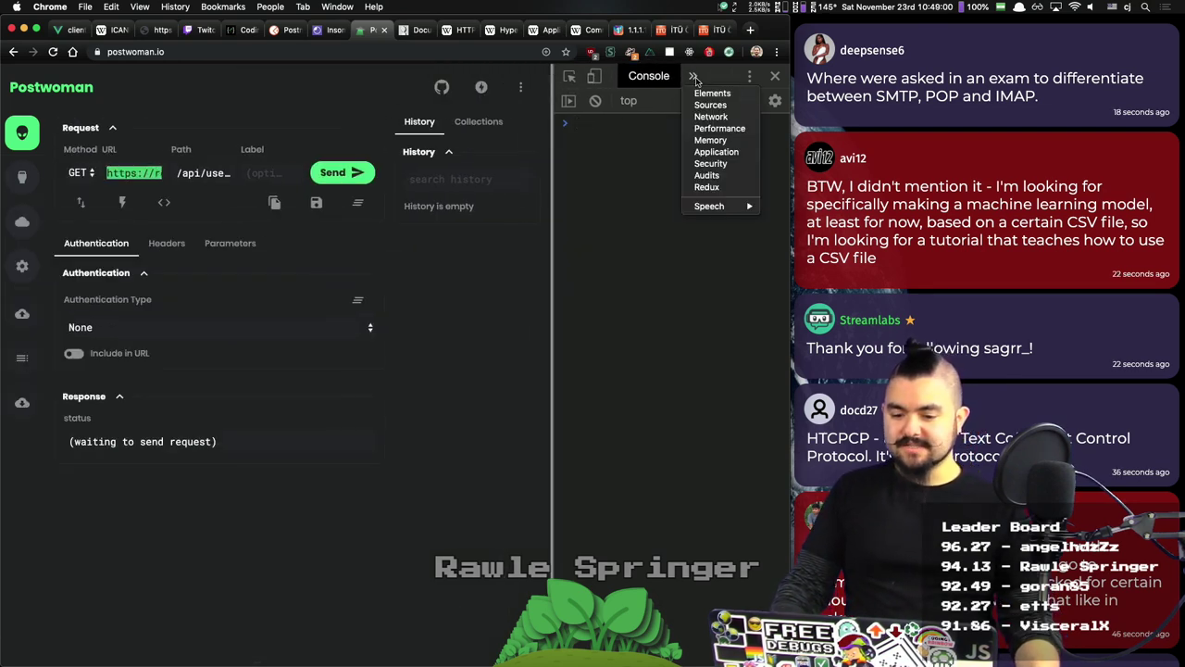
left_click(721, 117)
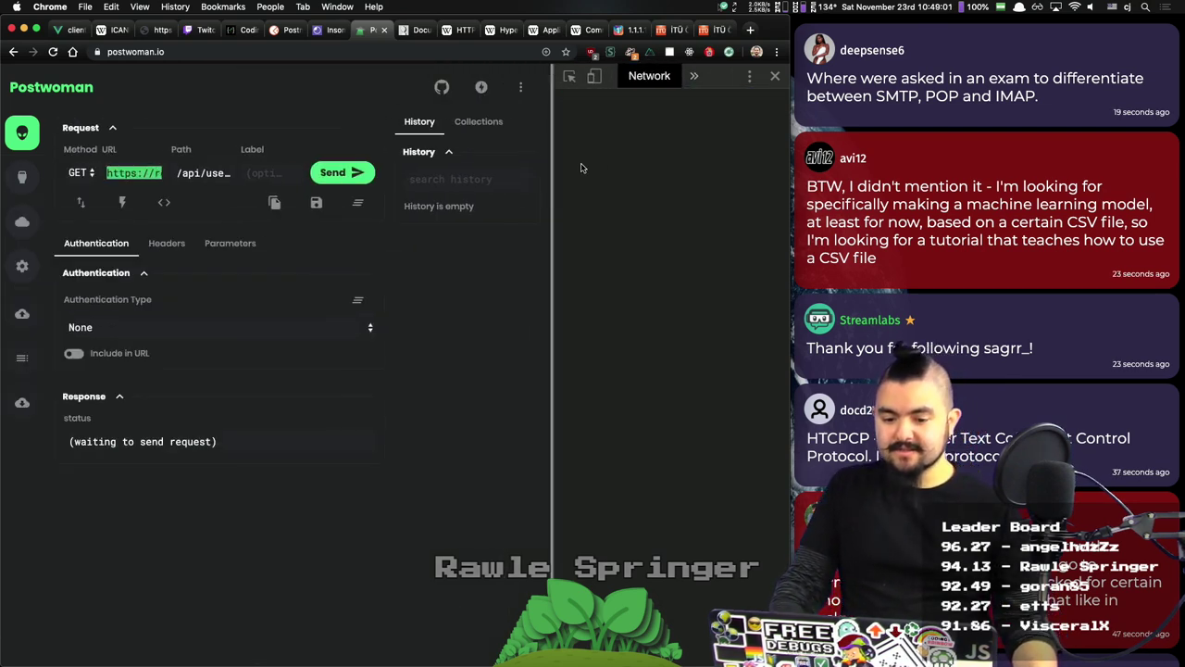
Step: Send the reqres.in users request and inspect its response headers, with DevTools docked at the bottom
left_click(332, 175)
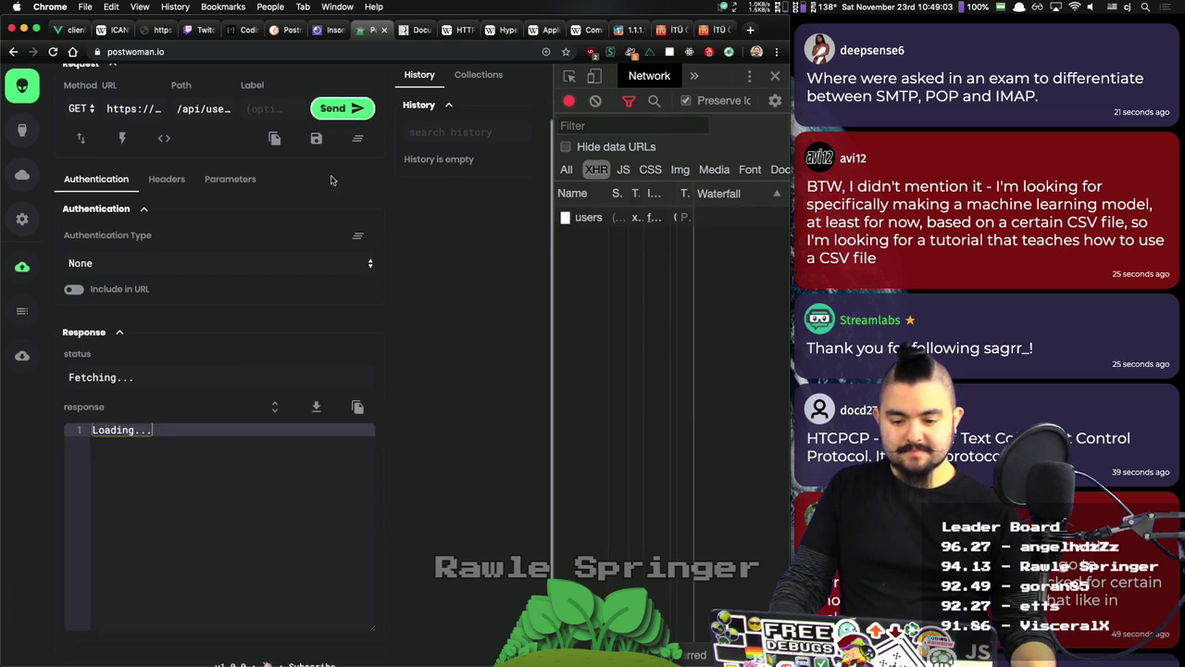
left_click(585, 219)
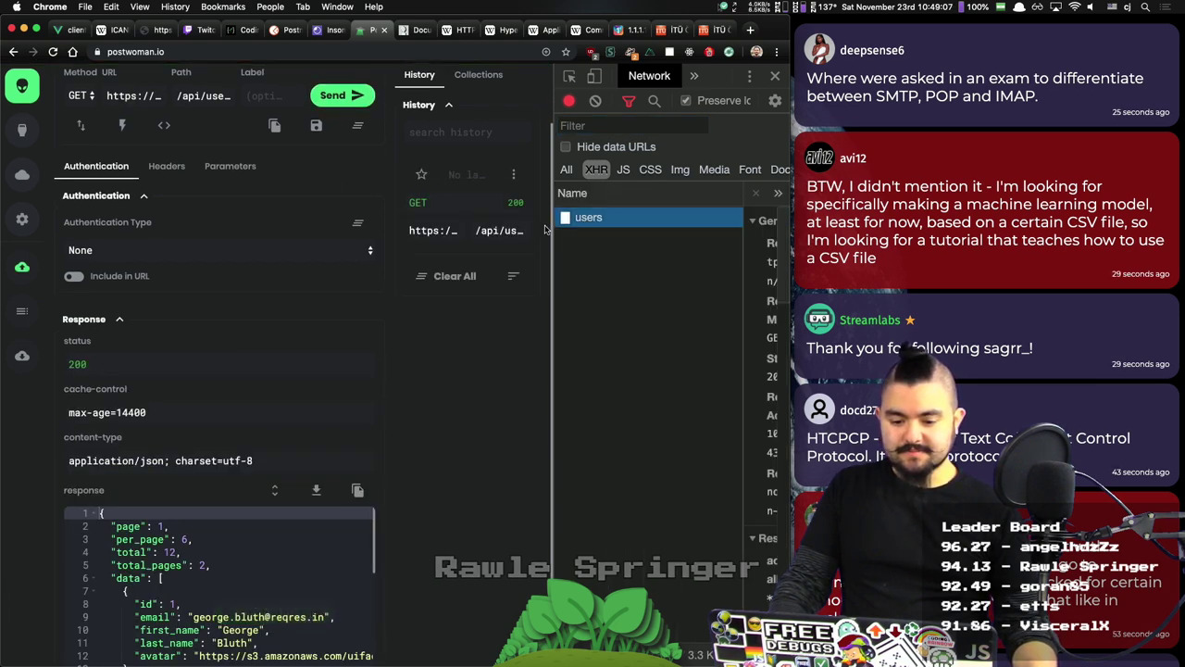
left_click(753, 76)
left_click(736, 106)
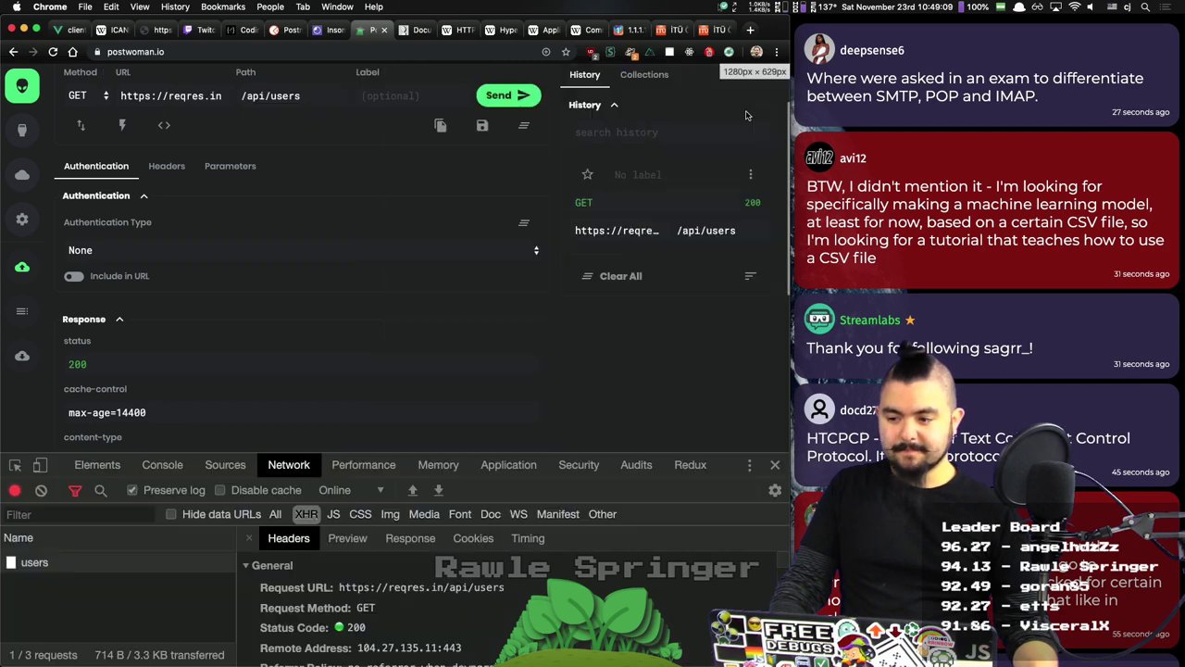
scroll(410, 621, "down", 1)
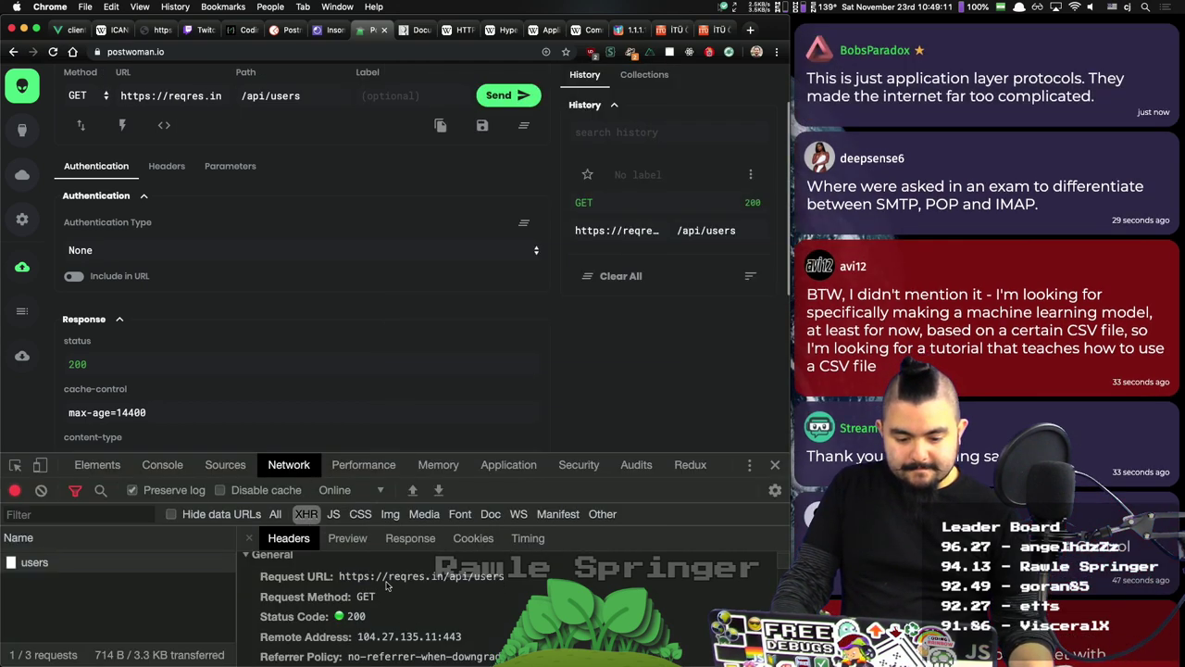
scroll(387, 585, "down", 3)
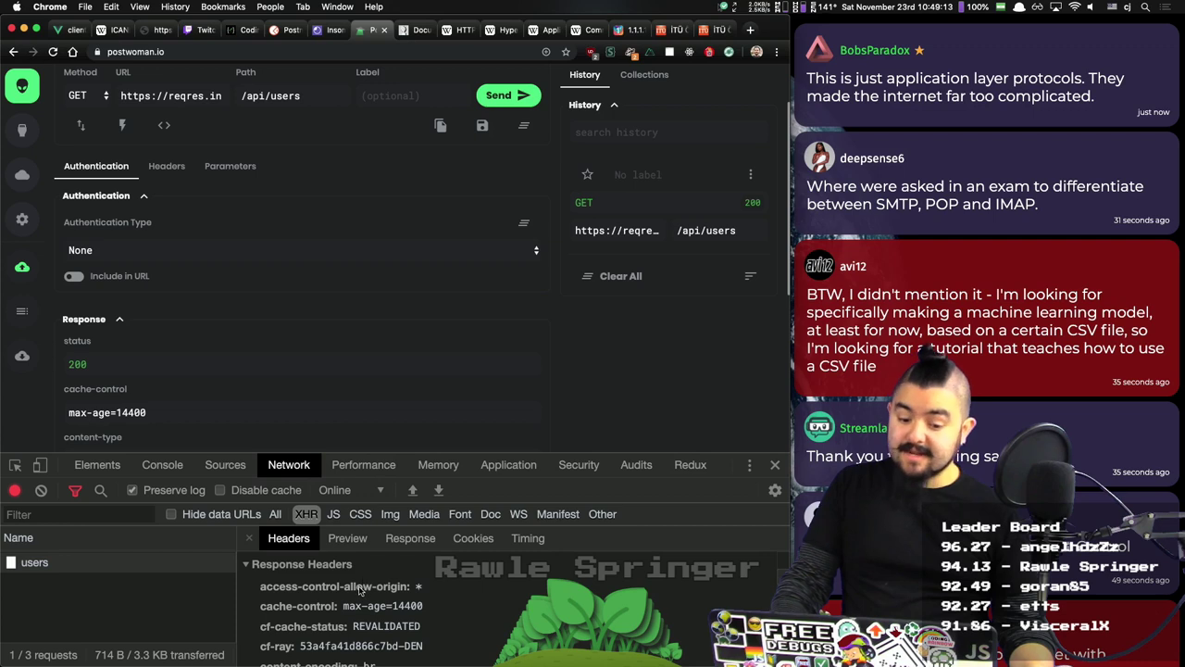
triple_click(361, 587)
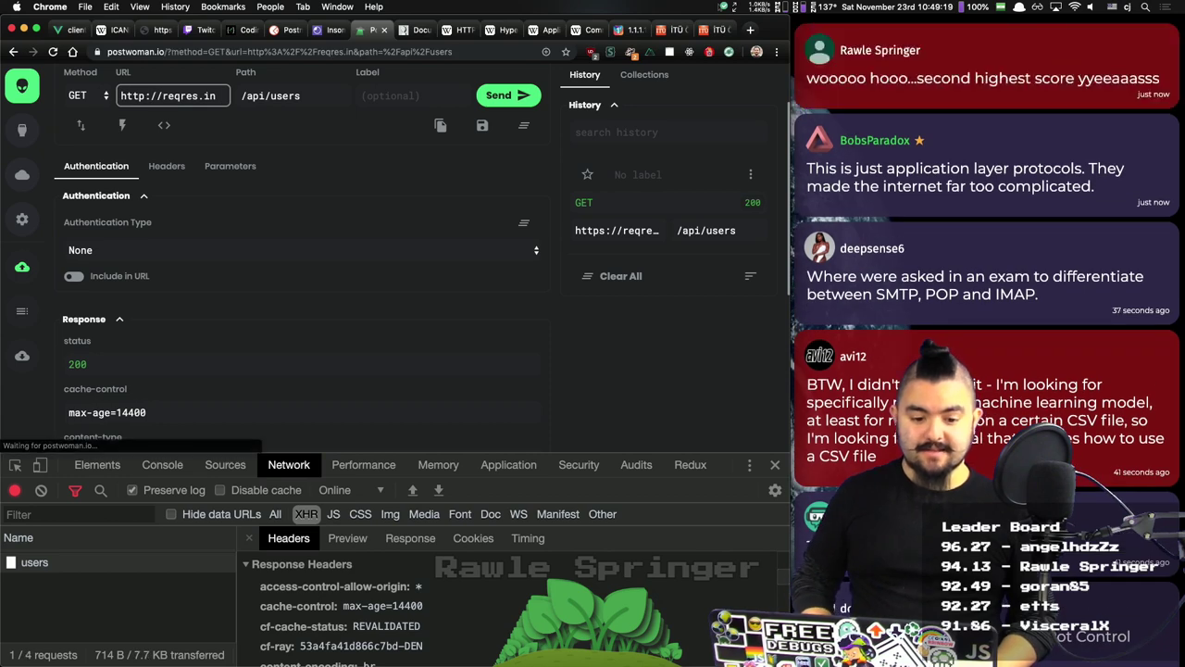
key("BackSpace")
type("s")
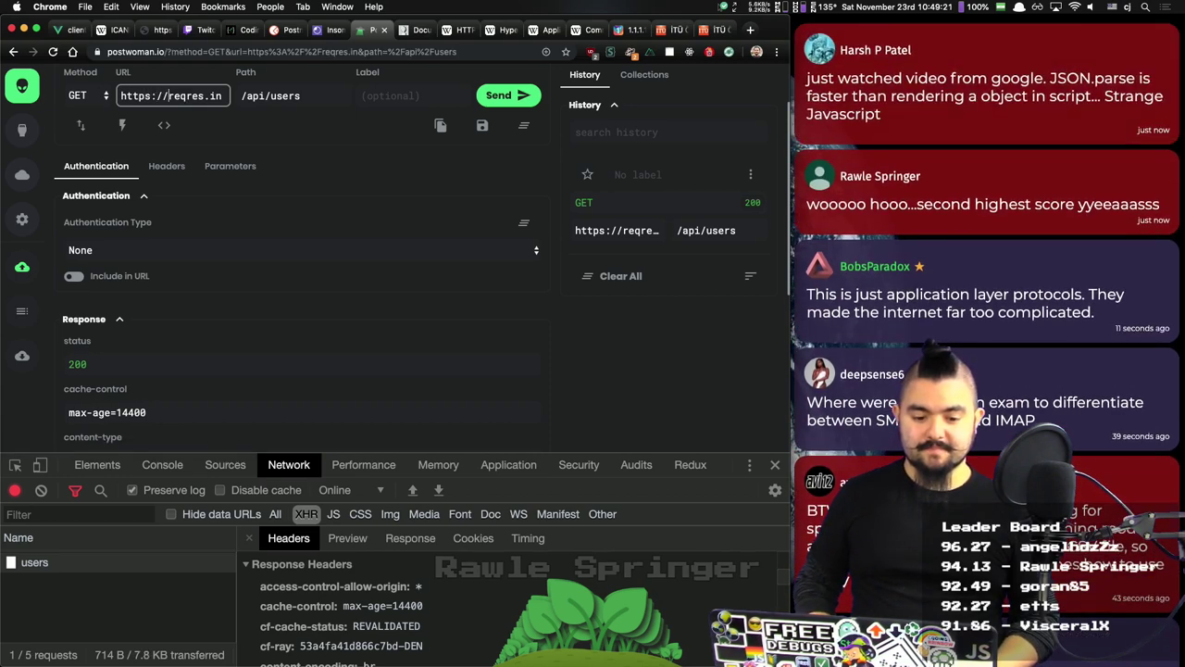
key("shift+End")
type("google.c")
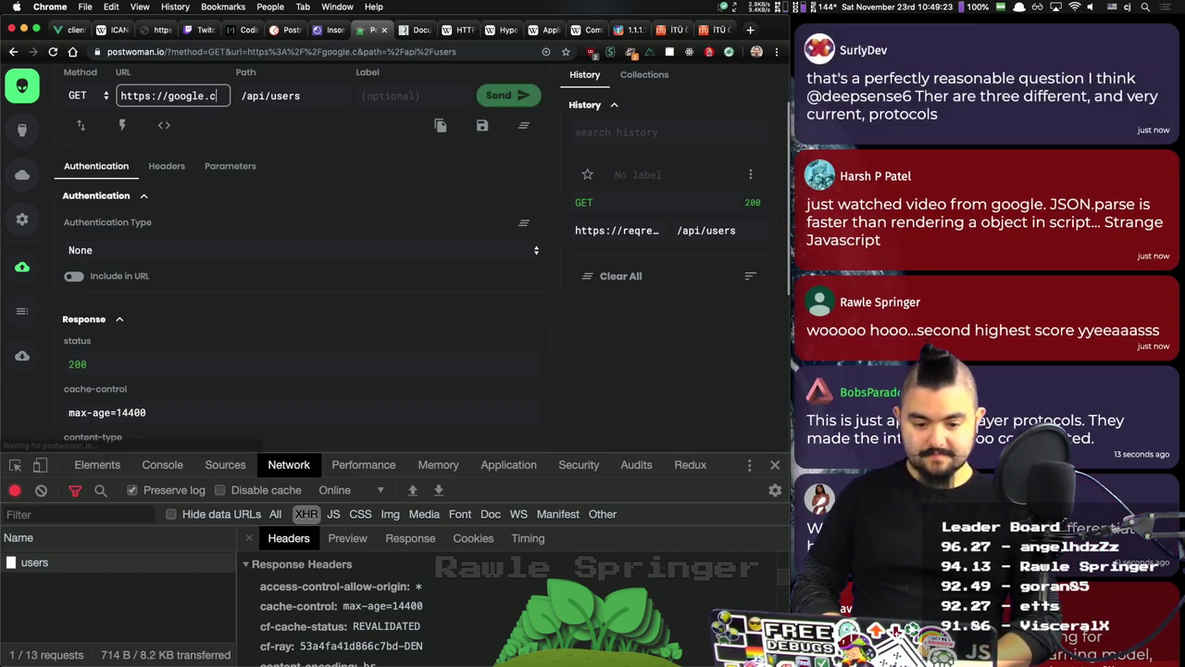
key("Tab")
key("BackSpace")
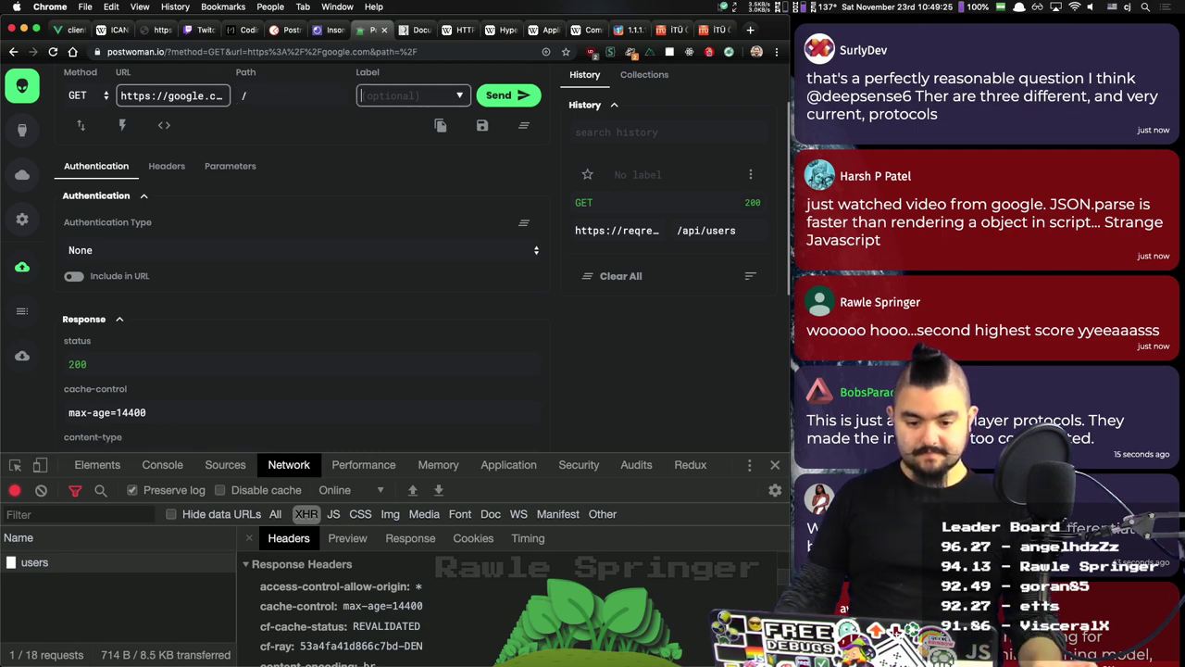
left_click(500, 94)
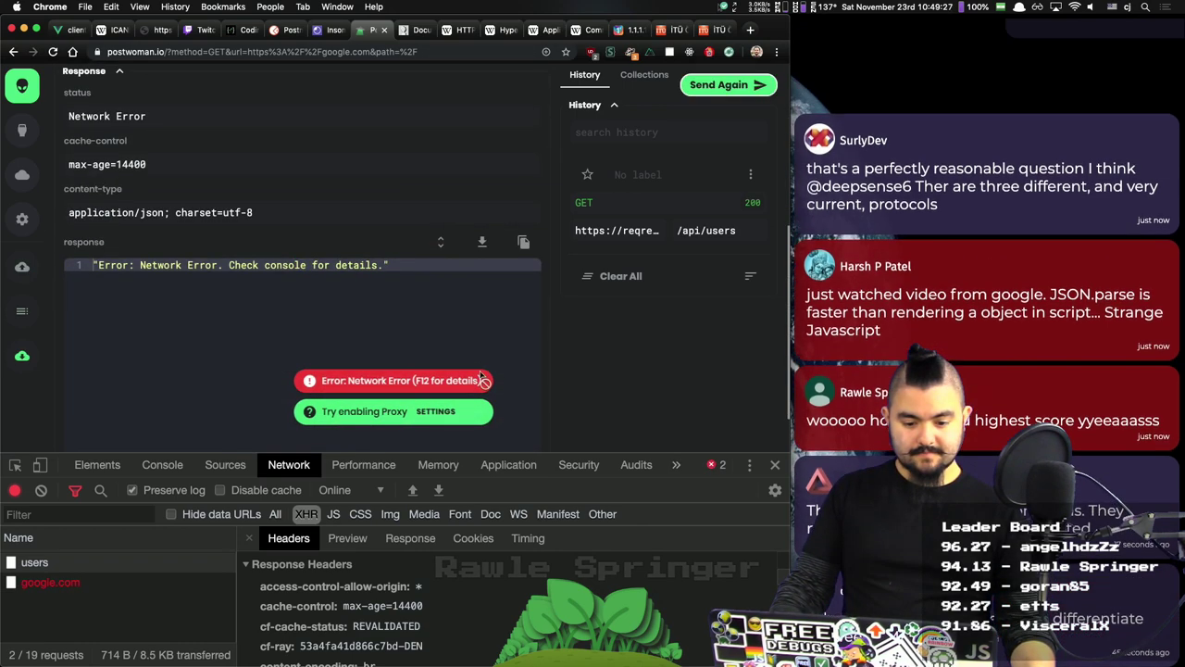
Step: Inspect the failed google.com request and its console errors, then close DevTools and open Settings
left_click(90, 577)
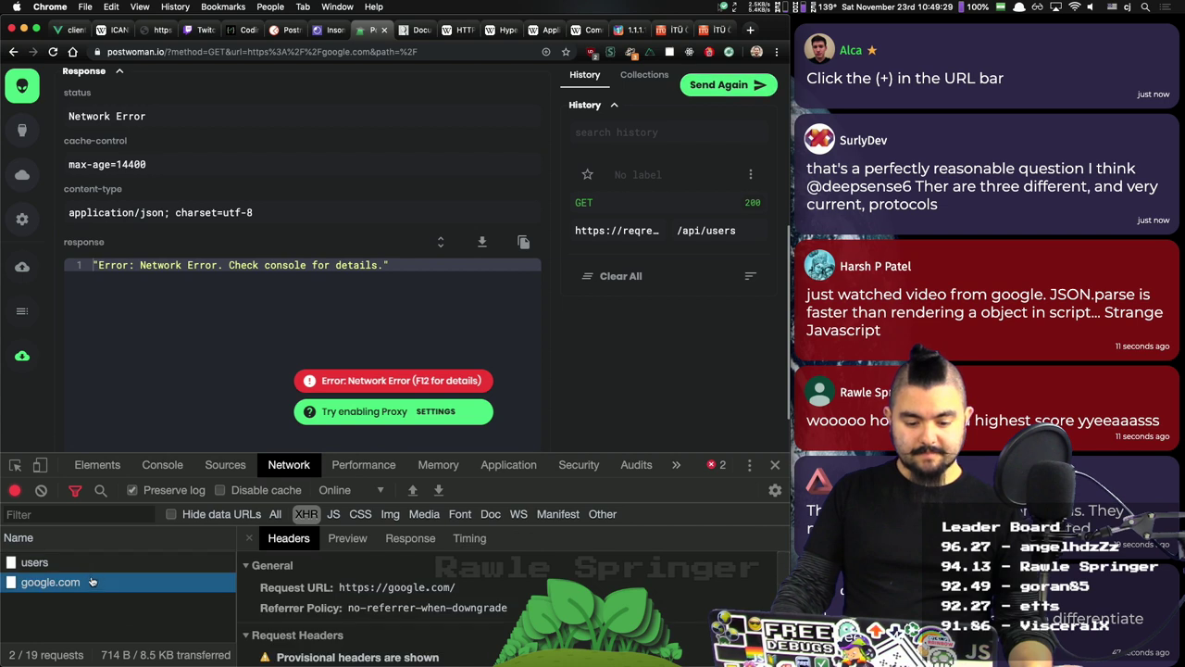
left_click(172, 467)
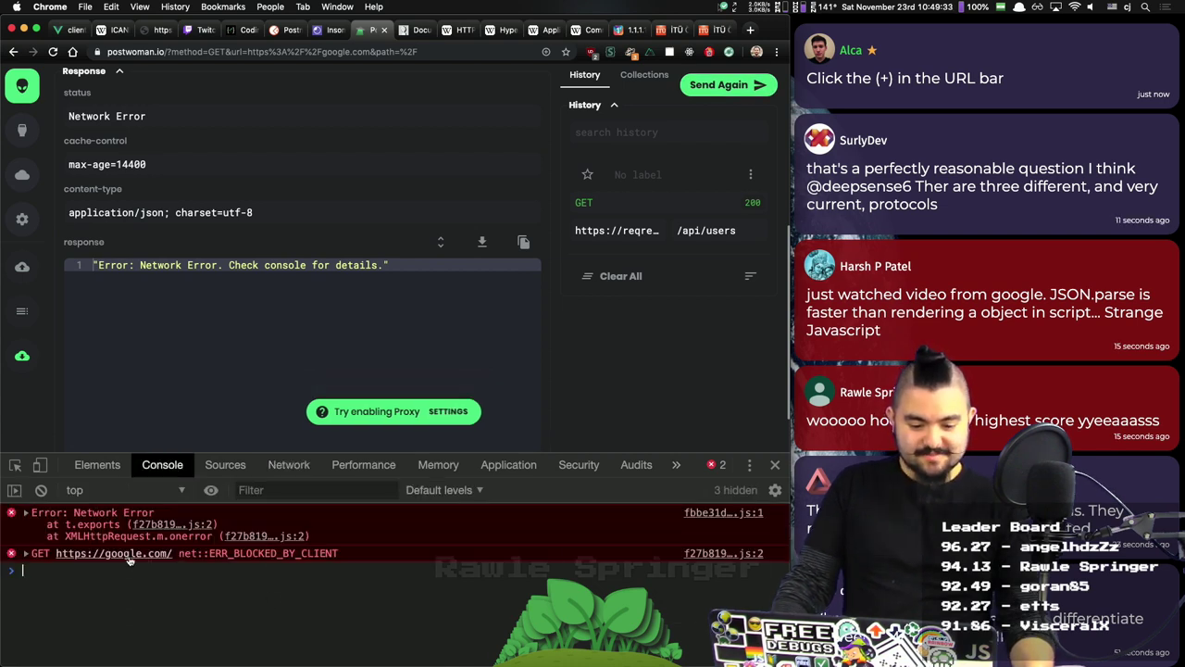
left_click(775, 465)
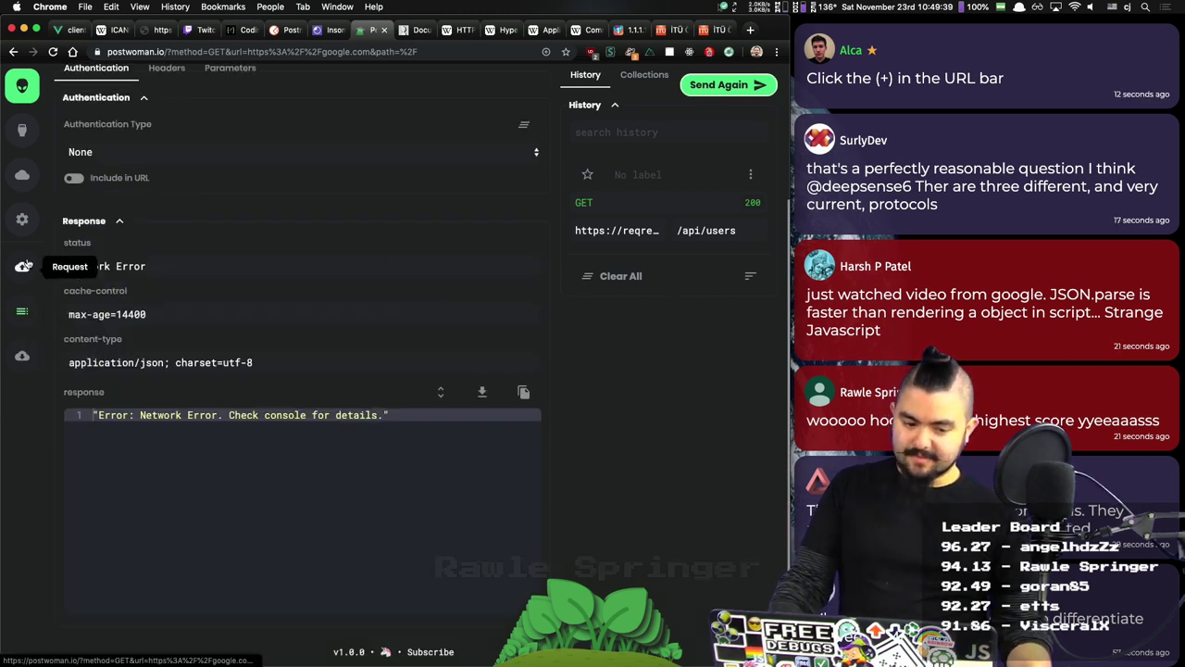
left_click(25, 218)
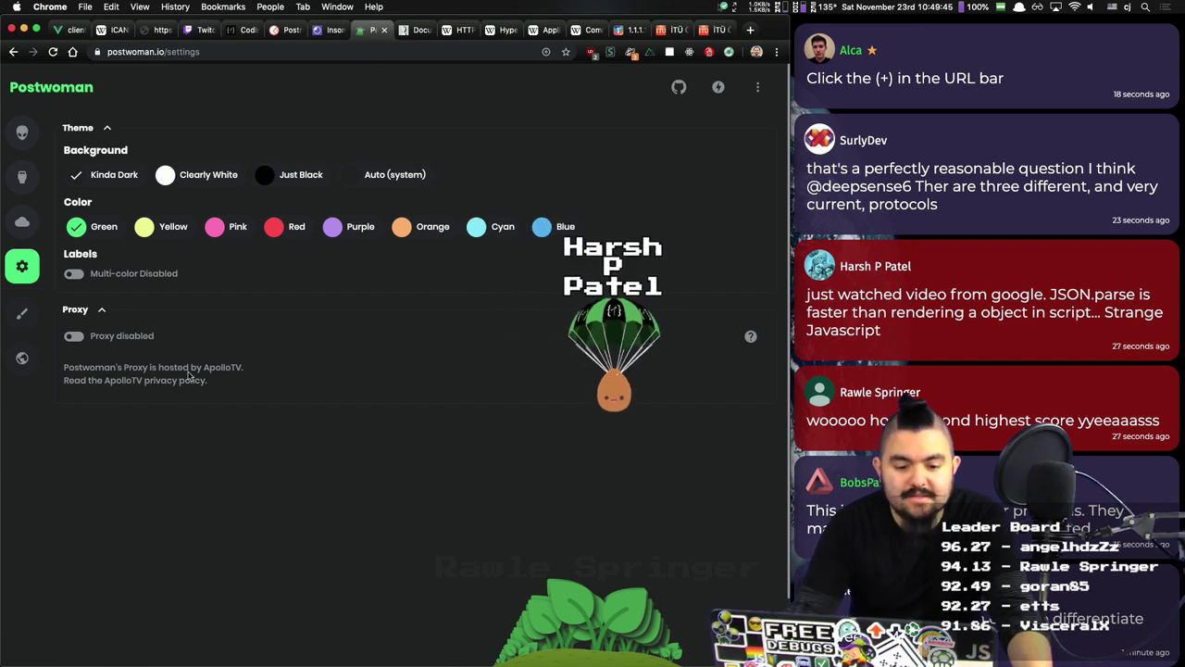
left_click(73, 335)
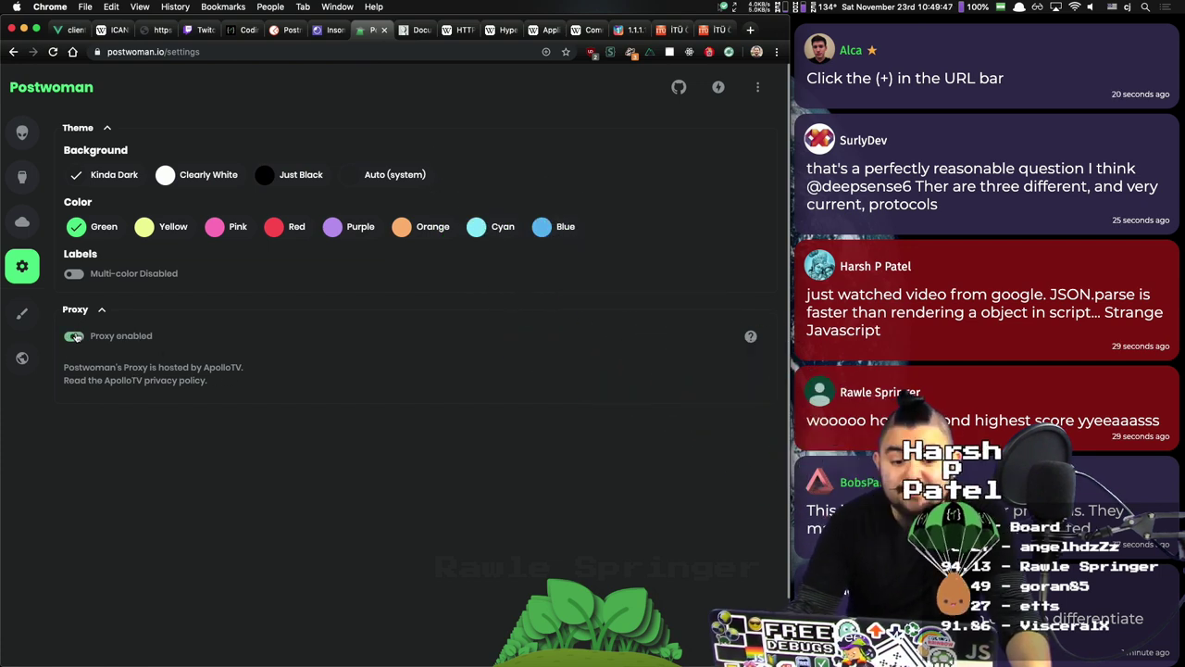
left_click(24, 132)
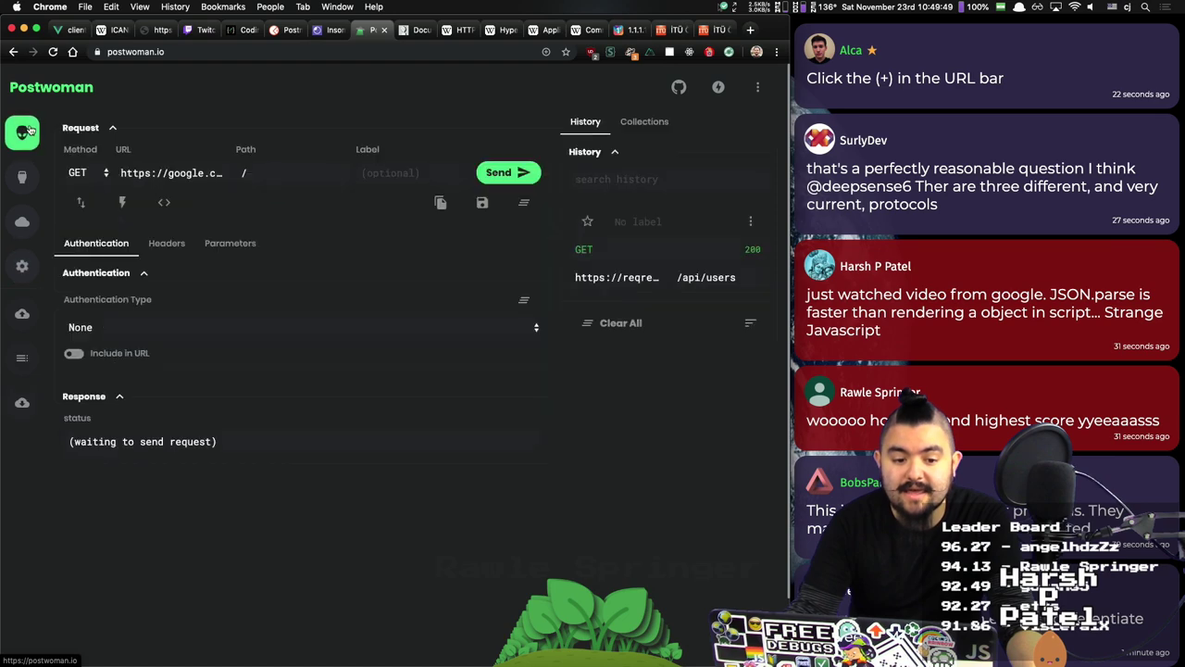
left_click(516, 174)
scroll(391, 518, "down", 5)
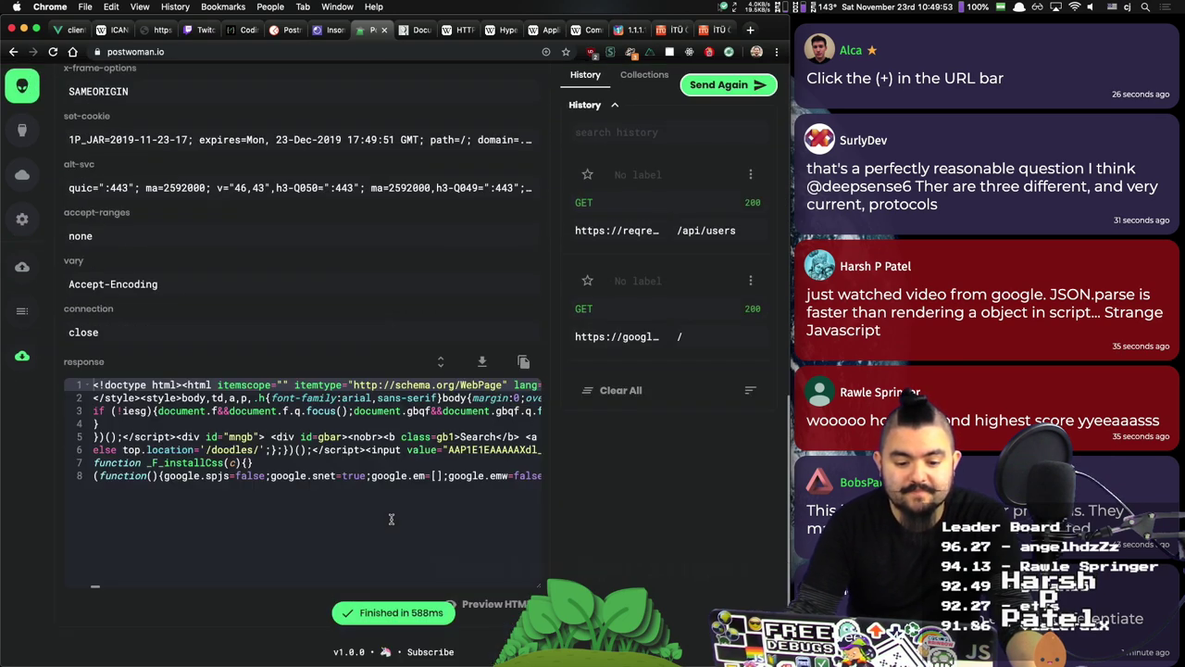
scroll(334, 449, "up", 10)
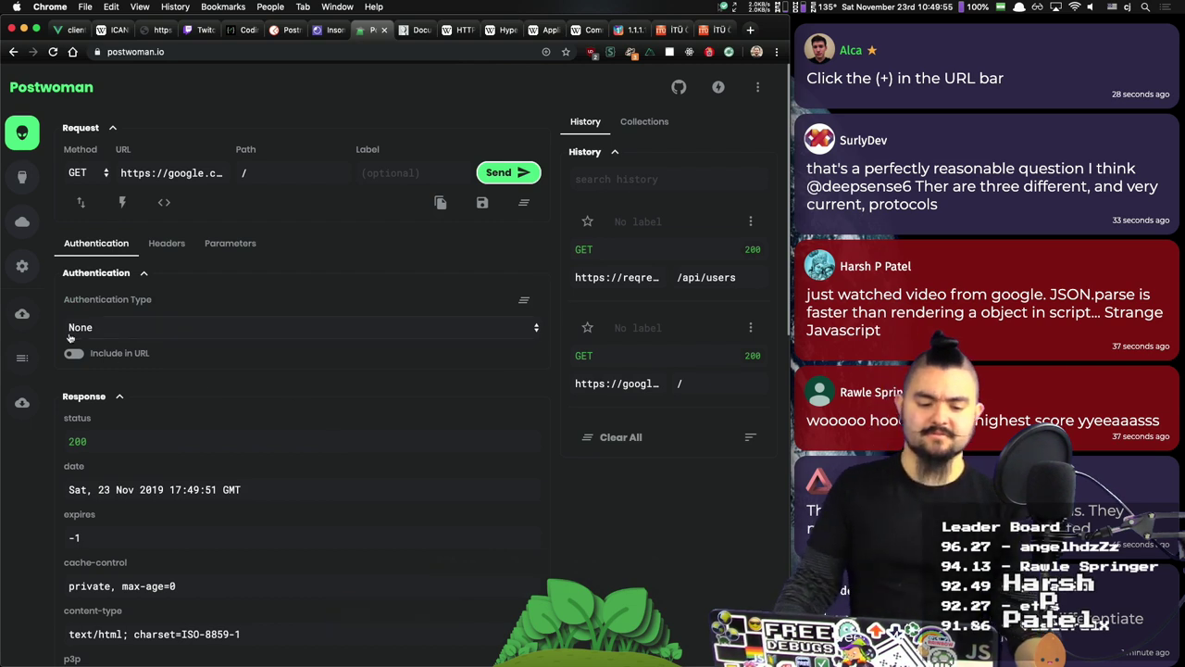
Step: Glance at the chat page, then return to Postwoman and start installing it as an app
left_click(76, 31)
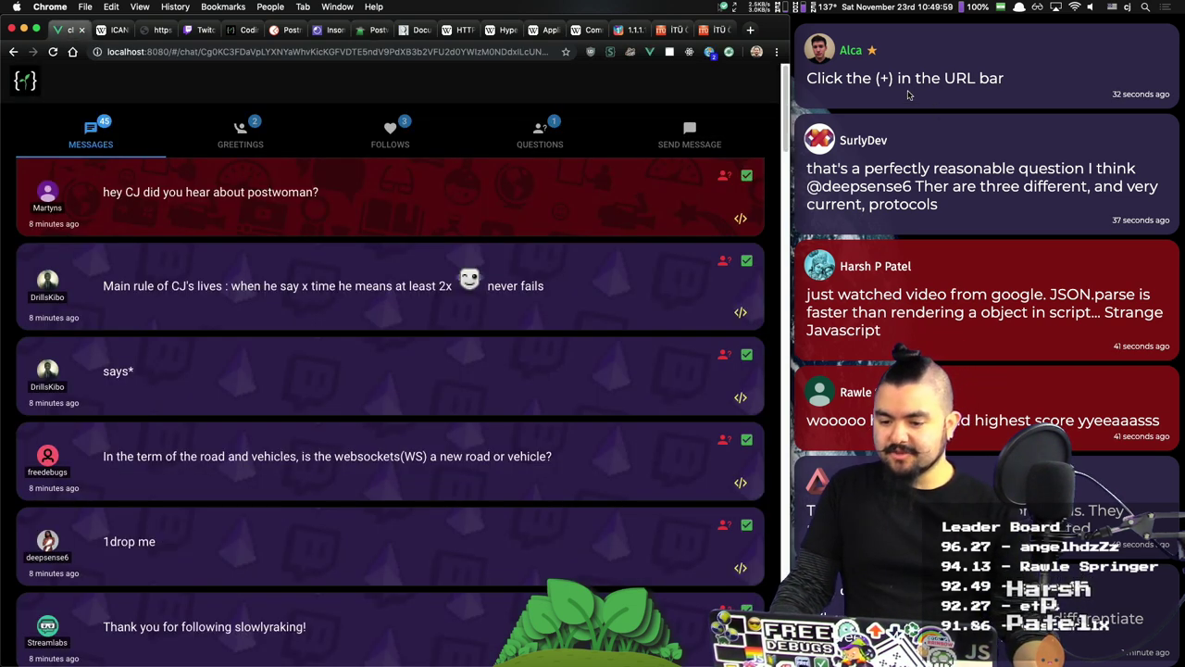
left_click(365, 32)
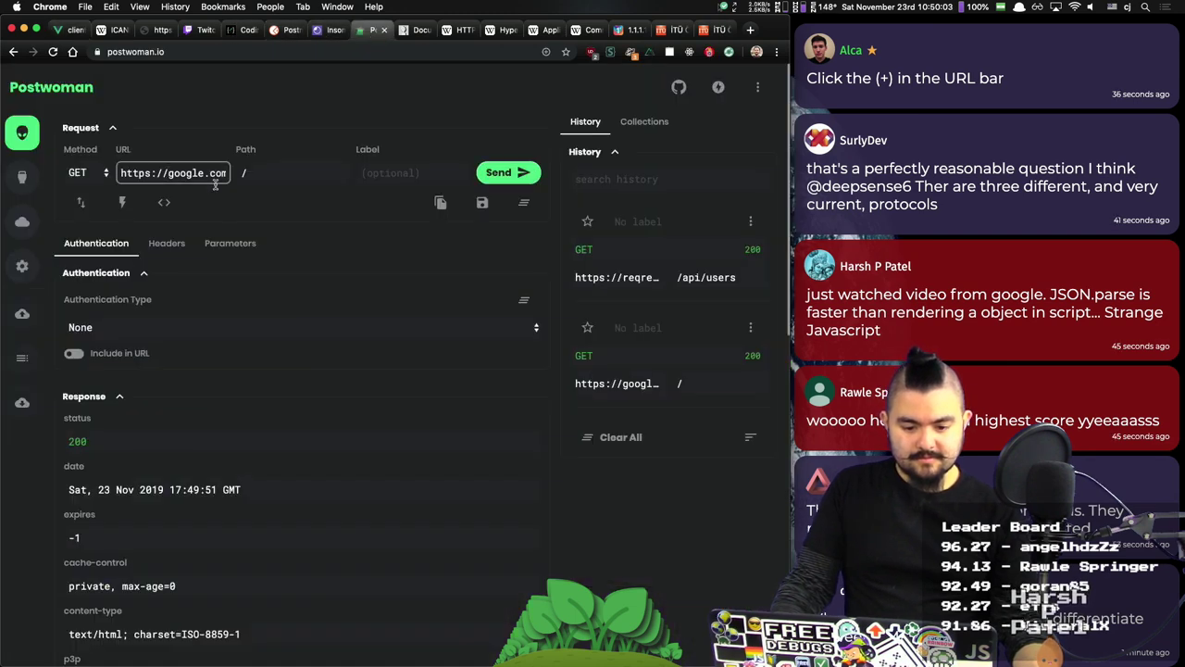
left_click(547, 52)
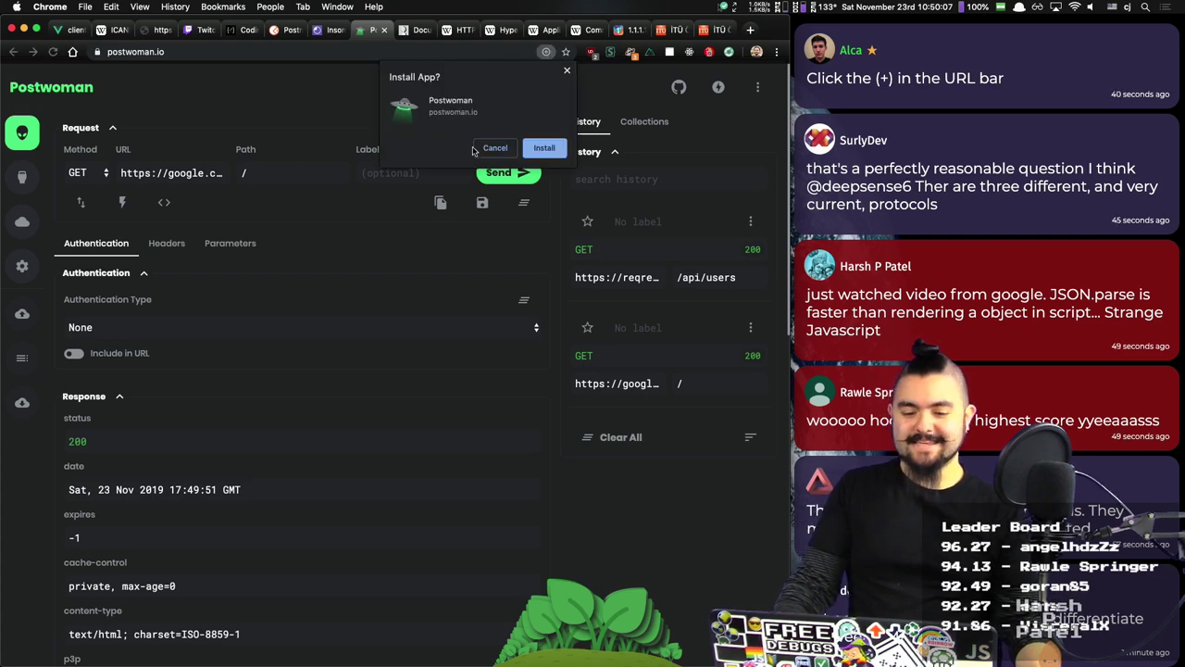
Step: Install Postwoman as a standalone app, then add and delete an empty header row
left_click(543, 148)
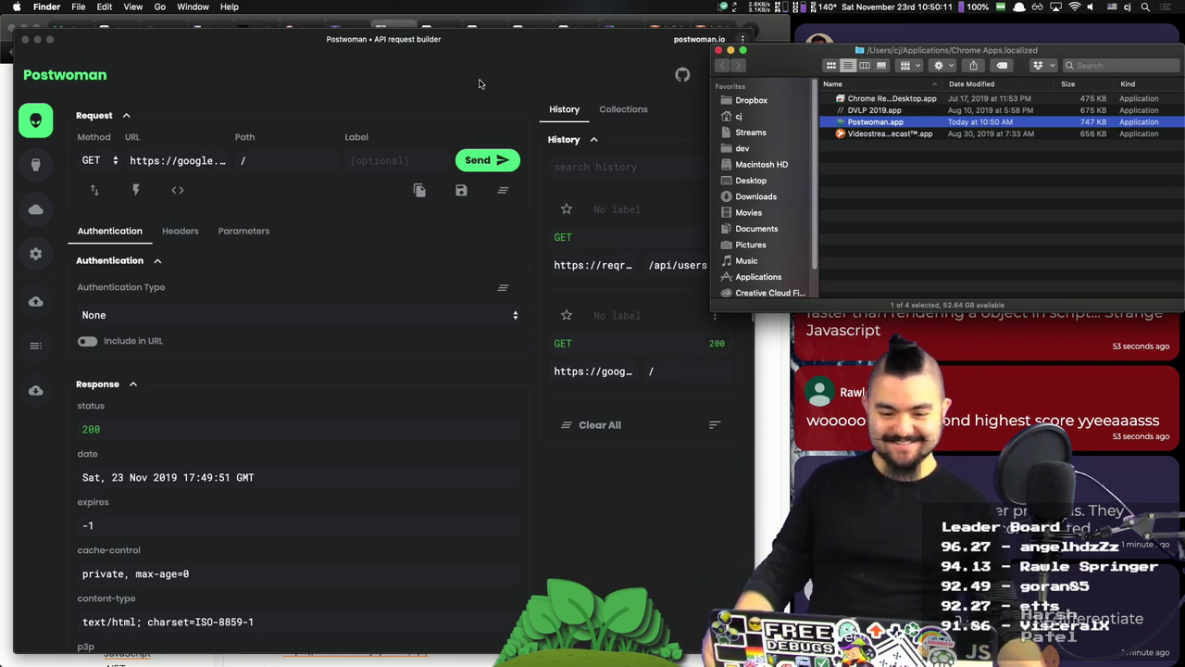
left_click(480, 86)
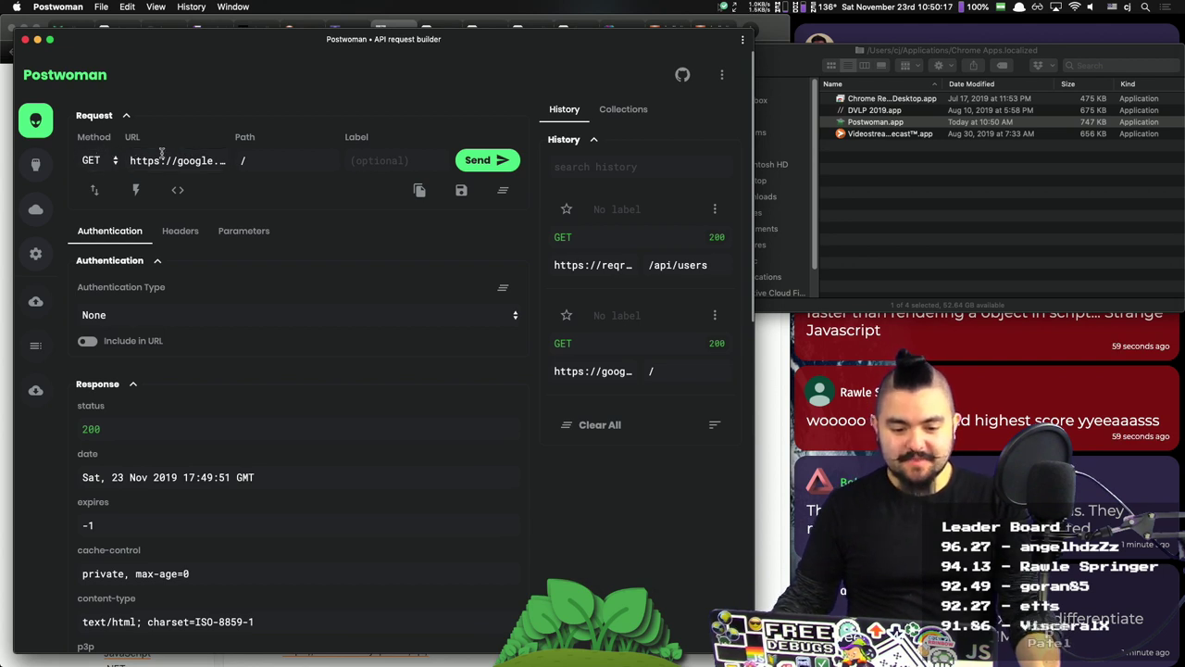
left_click(279, 162)
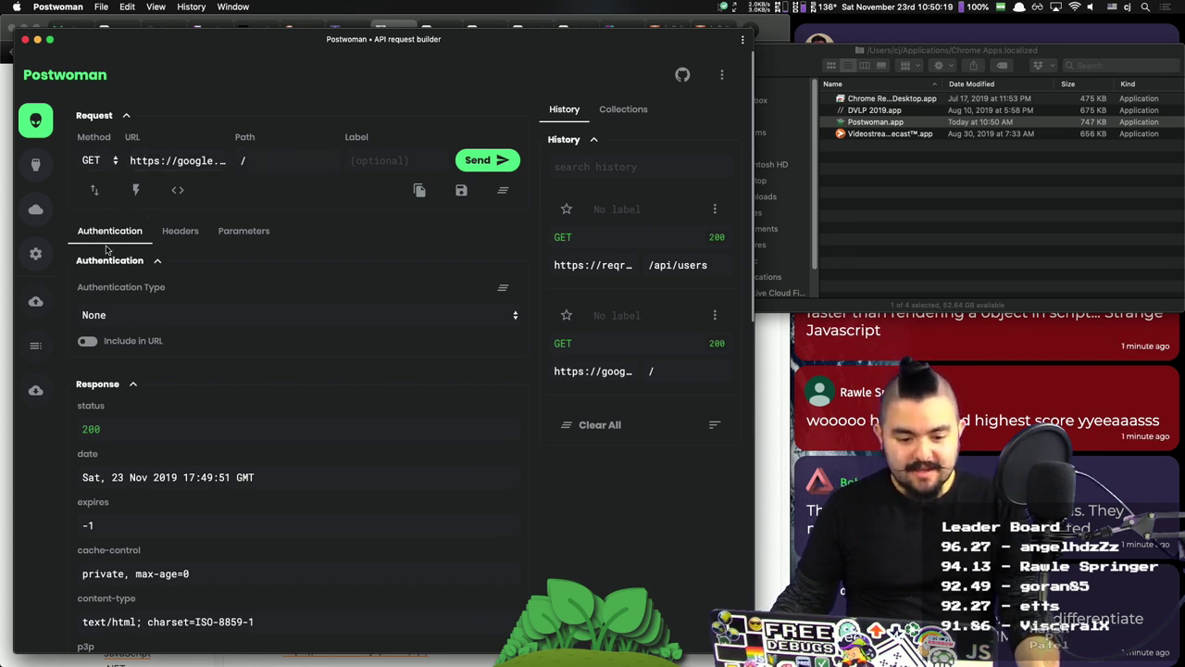
left_click(178, 233)
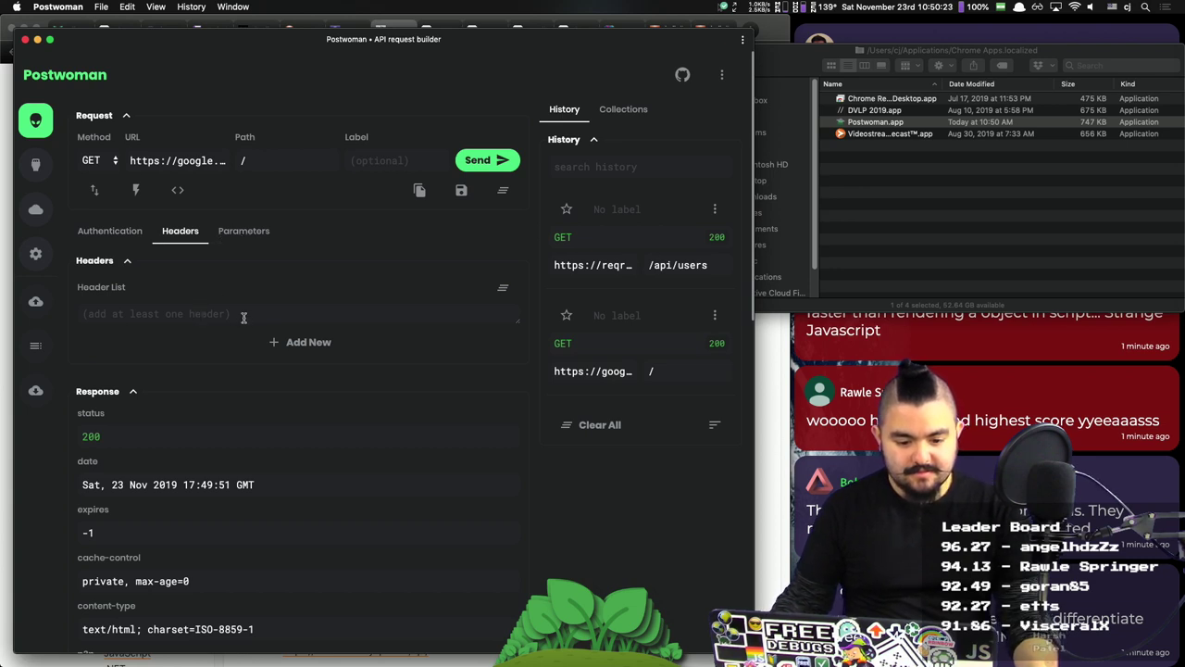
left_click(331, 345)
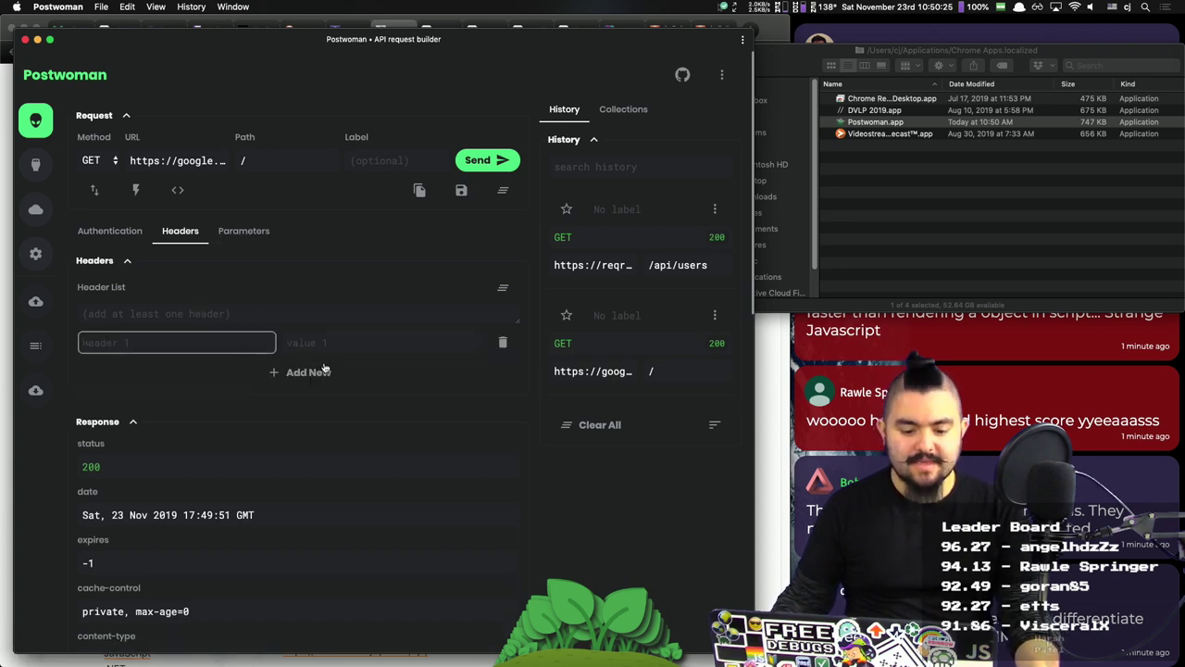
left_click(503, 344)
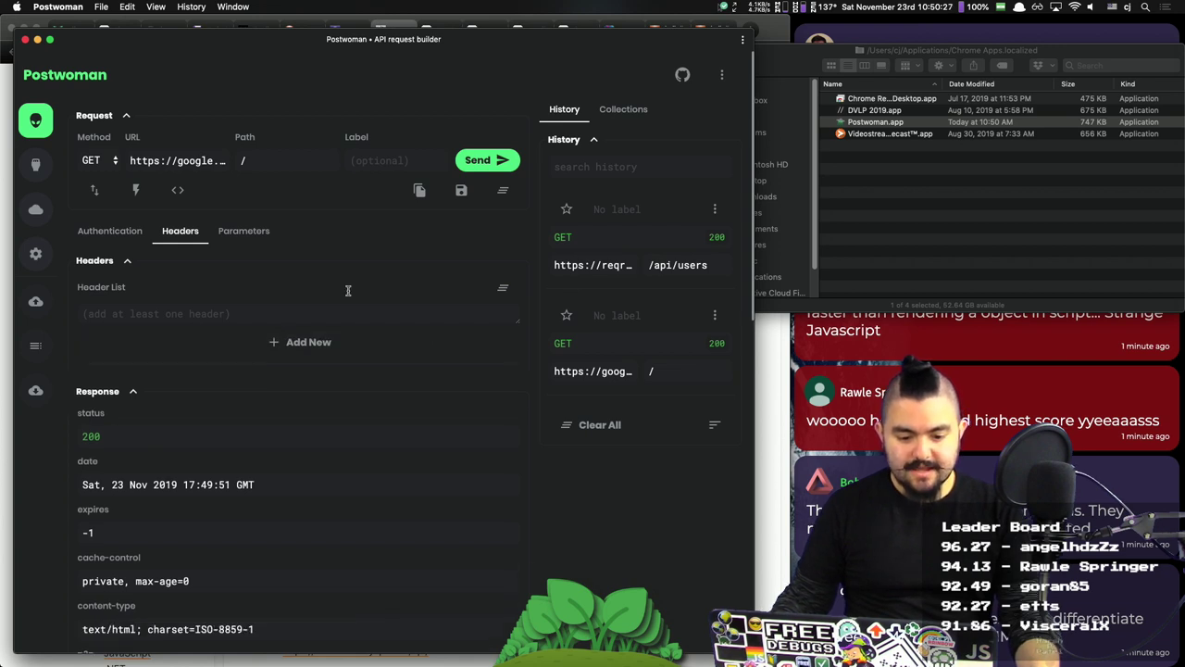
Step: Open the Parameters tab, maximise and restore the window, then close the Postwoman app
left_click(260, 243)
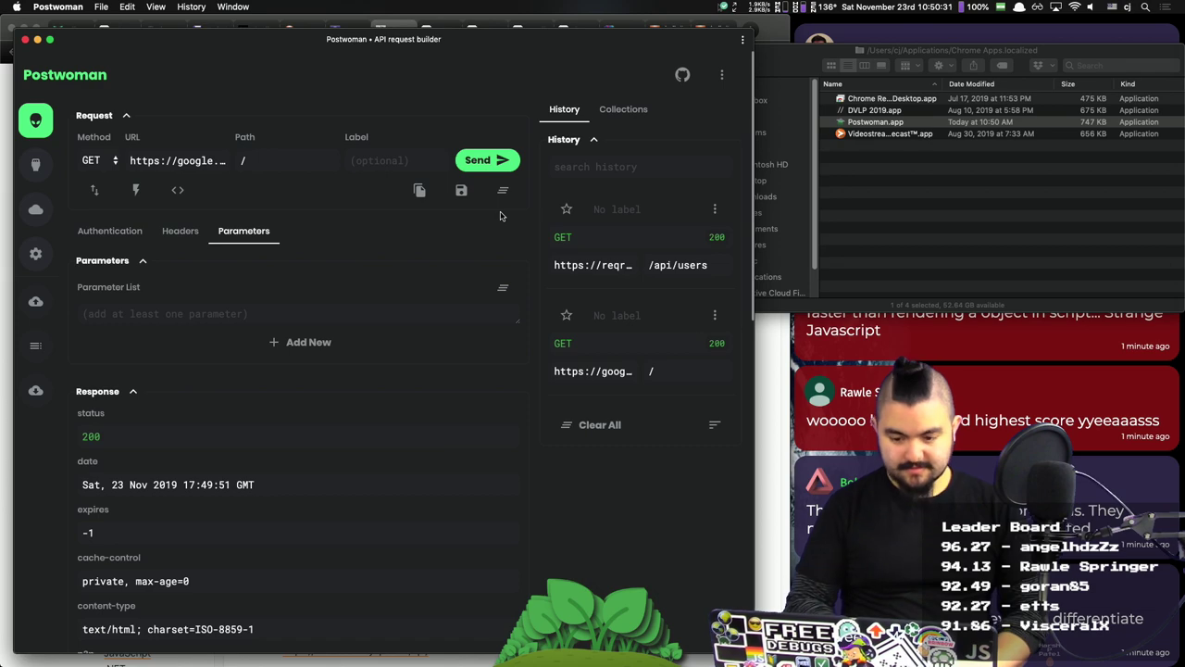
key("super+alt+f")
key("super+alt+Left")
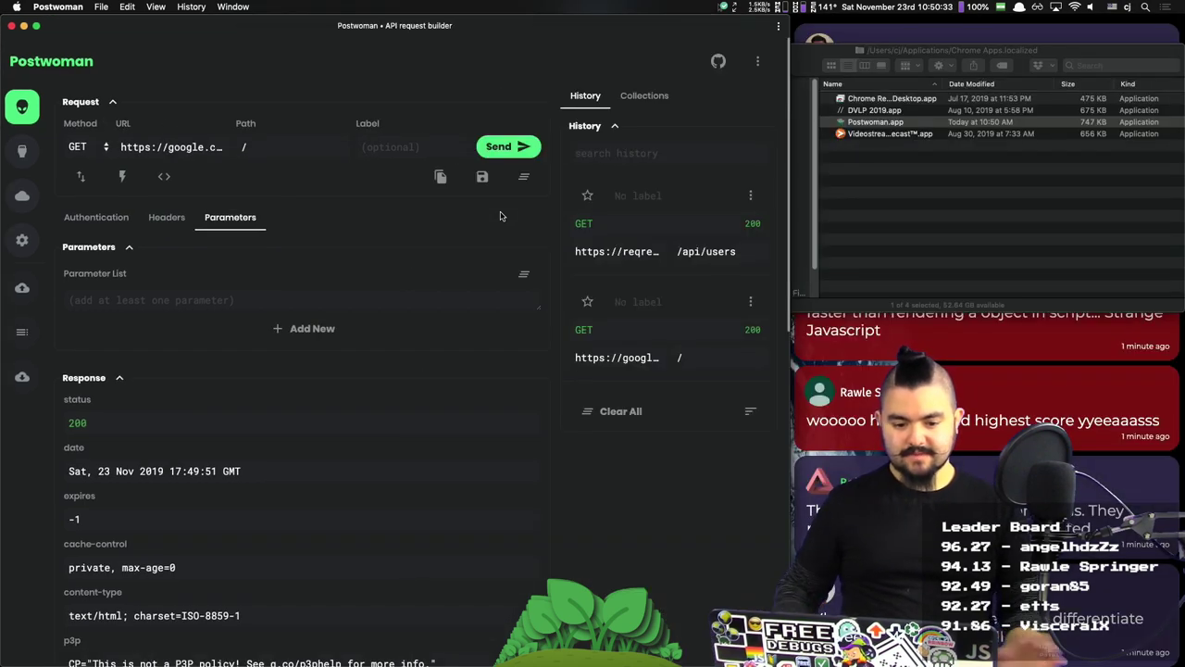
left_click(12, 27)
Step: Close the Finder window and dismiss the postwoman question, Main rule and says* messages
left_click(68, 30)
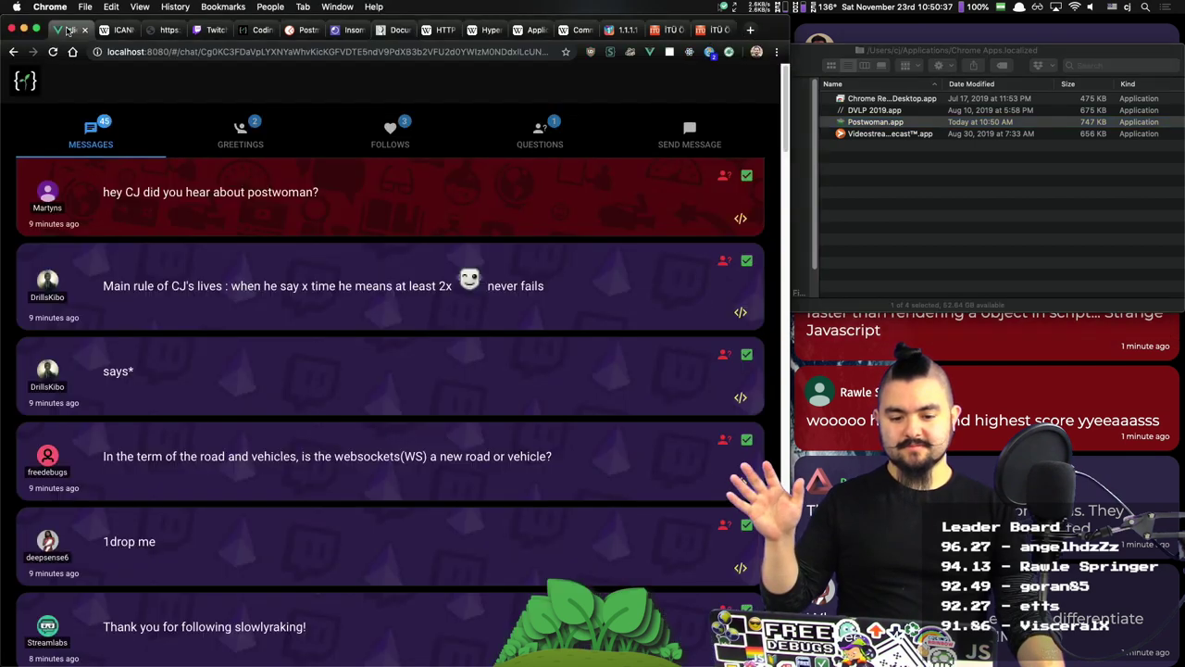
left_click(880, 178)
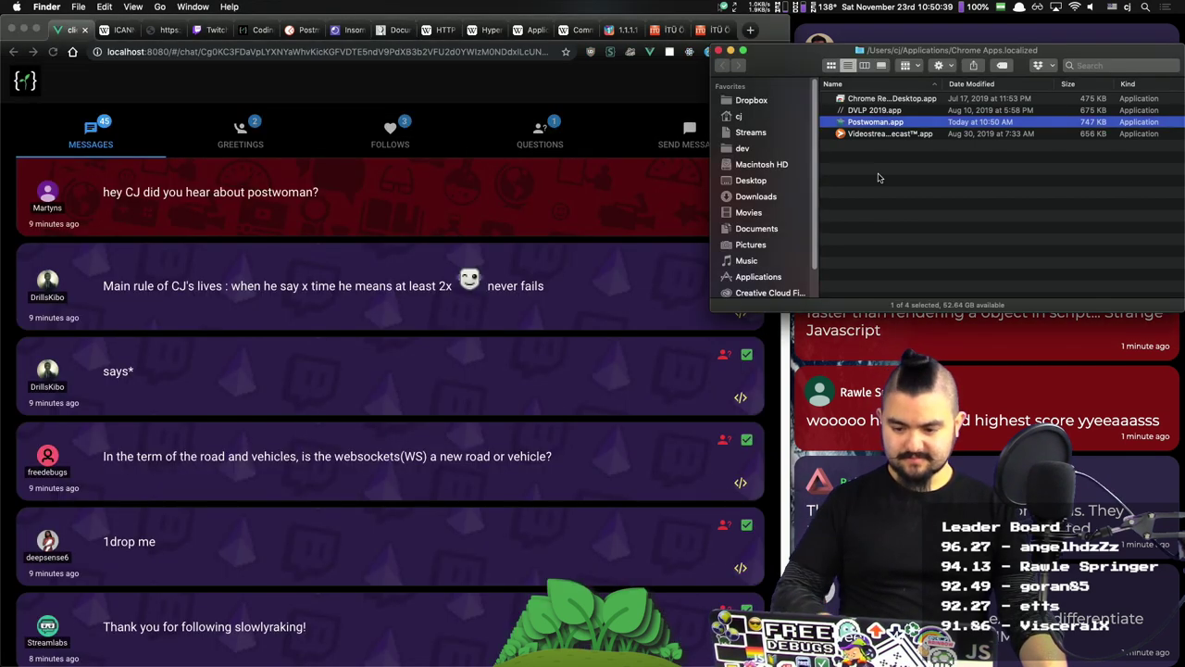
key("super+w")
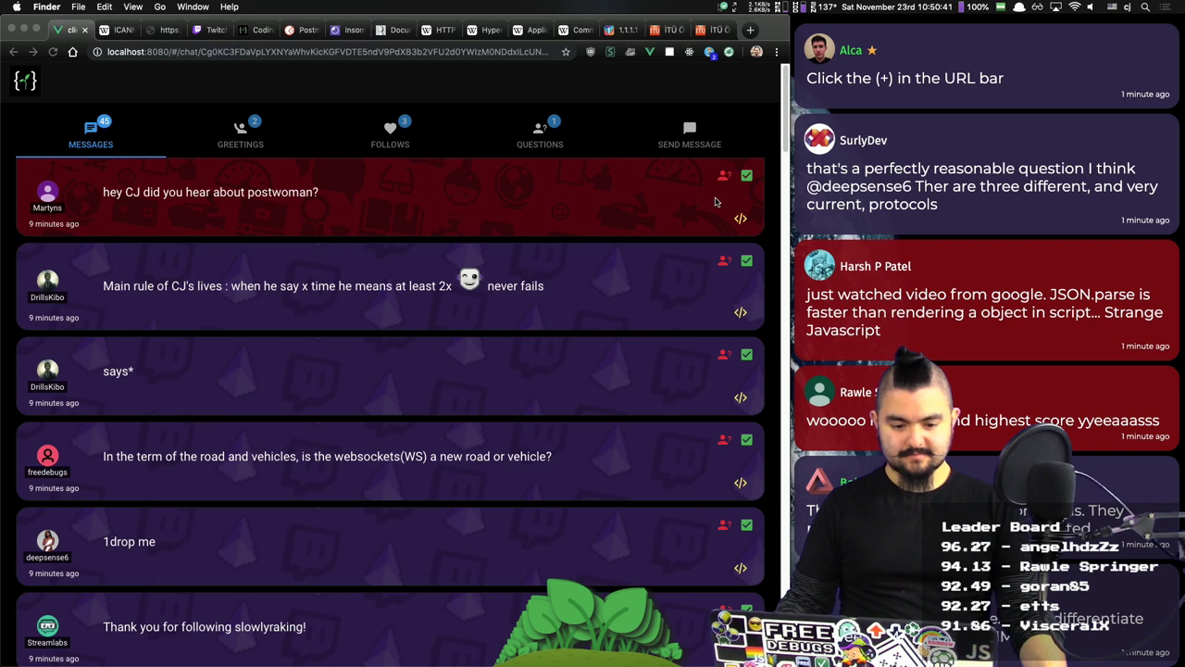
left_click(747, 175)
left_click(747, 176)
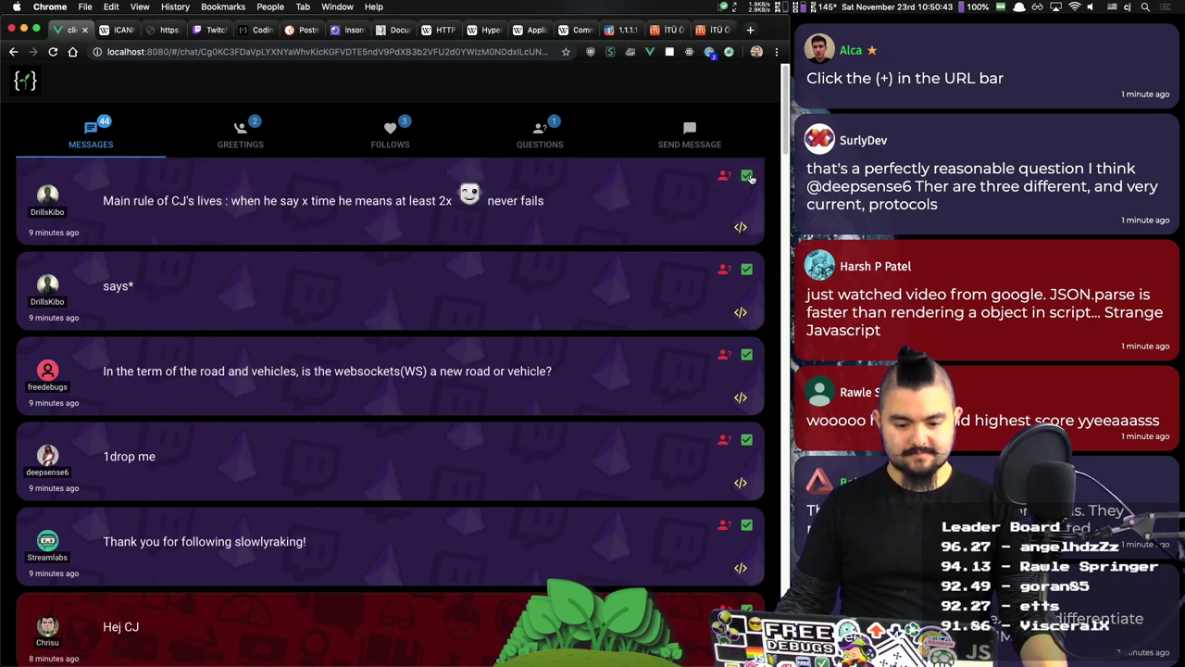
triple_click(297, 195)
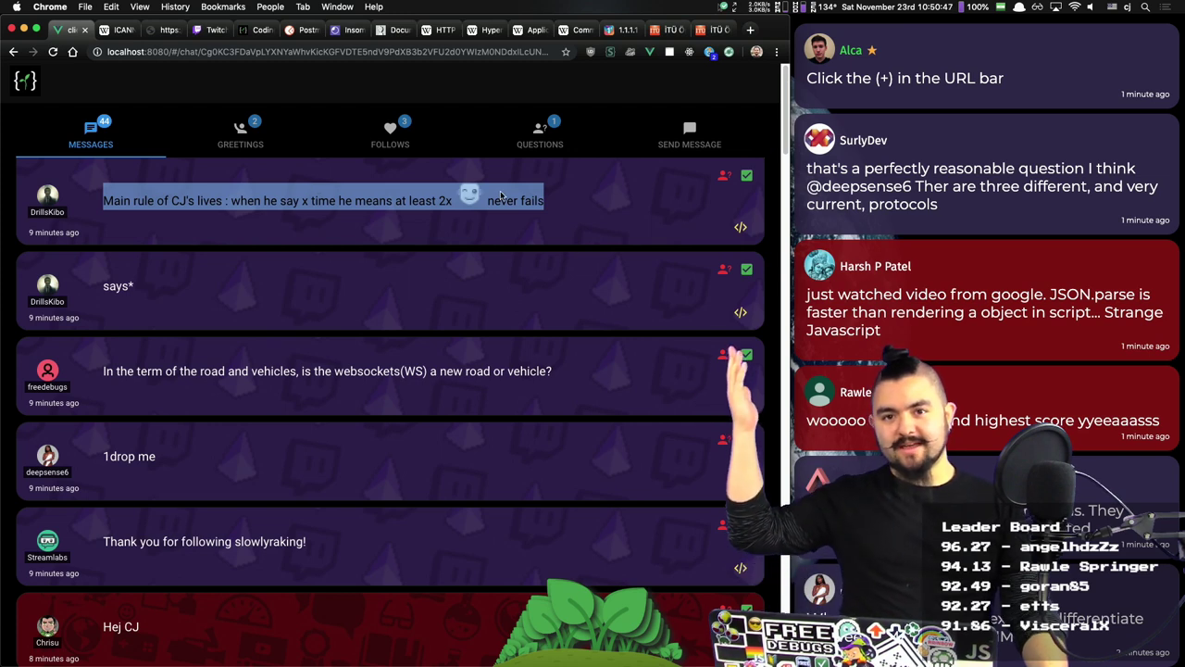
left_click(748, 177)
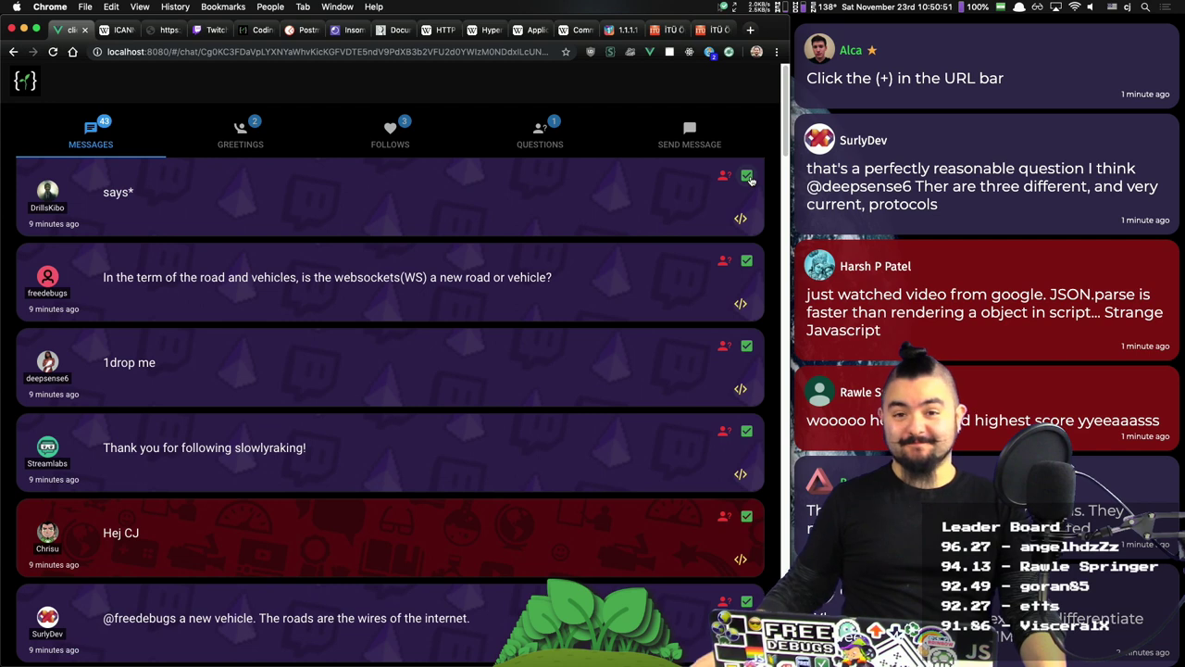
left_click(748, 177)
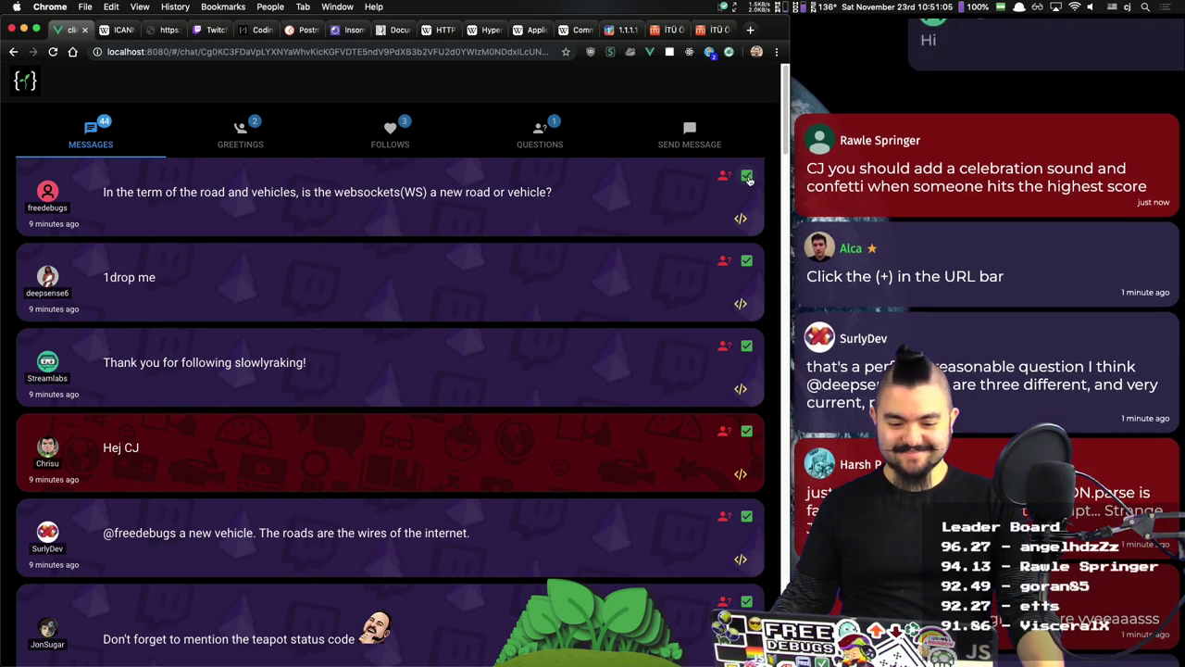
Step: Dismiss the websockets, 1drop me, follow thank-you, Hej CJ and new vehicle messages
left_click(747, 177)
left_click(747, 177)
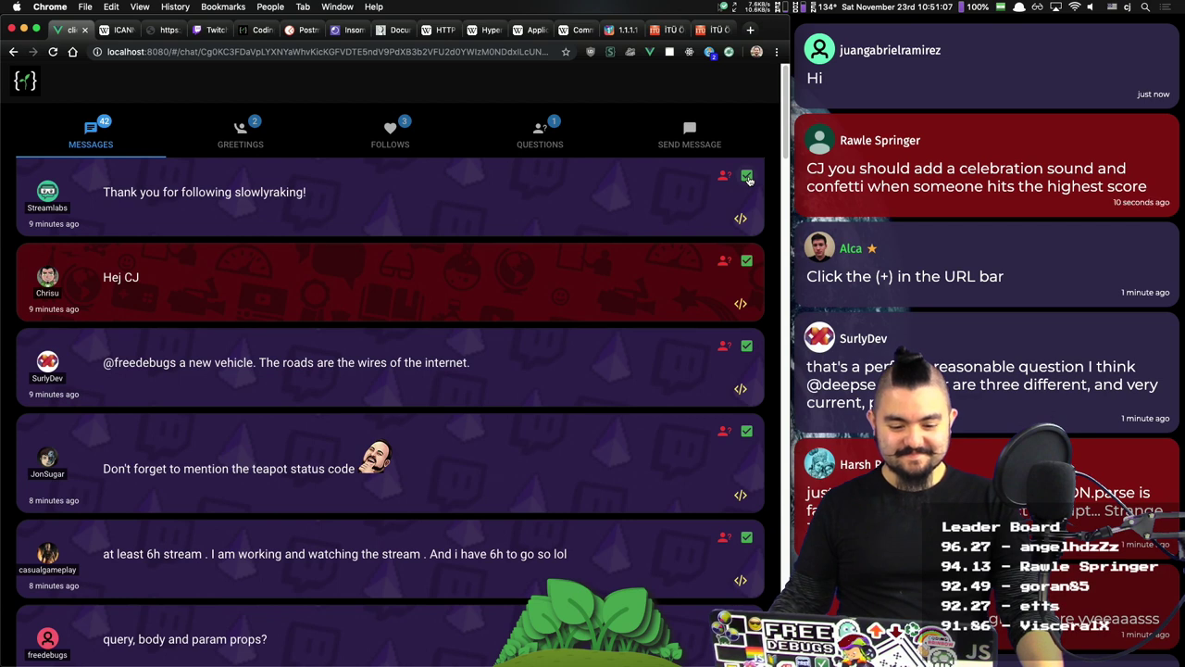
left_click(747, 177)
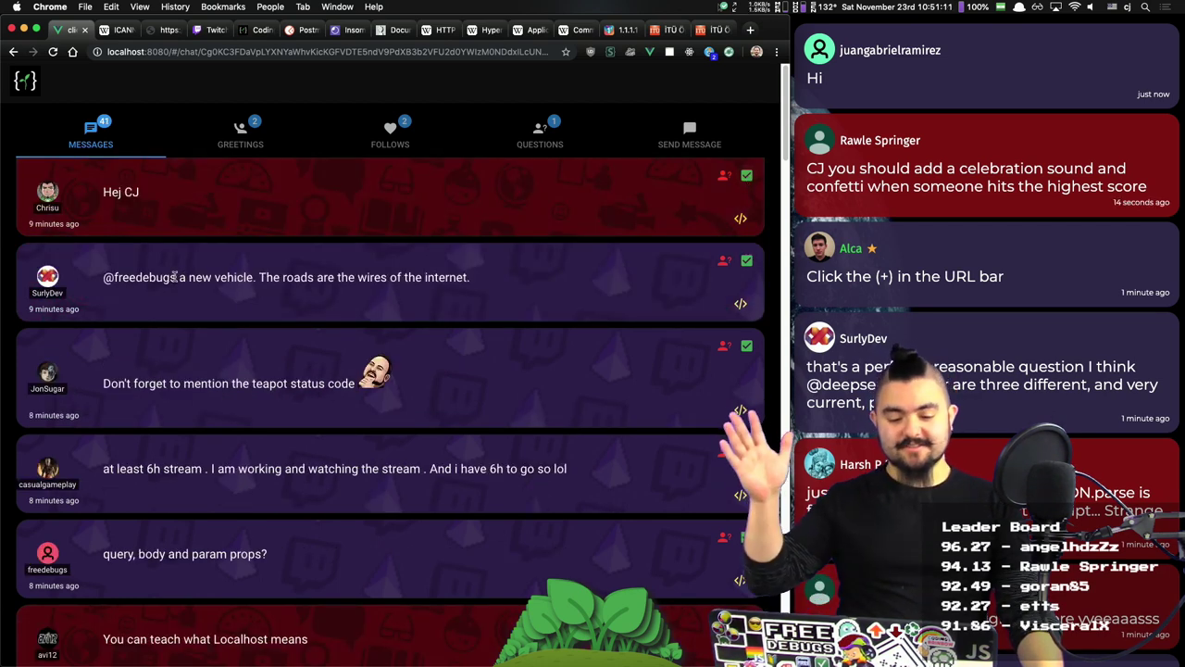
left_click_drag(177, 277, 261, 278)
left_click(362, 272)
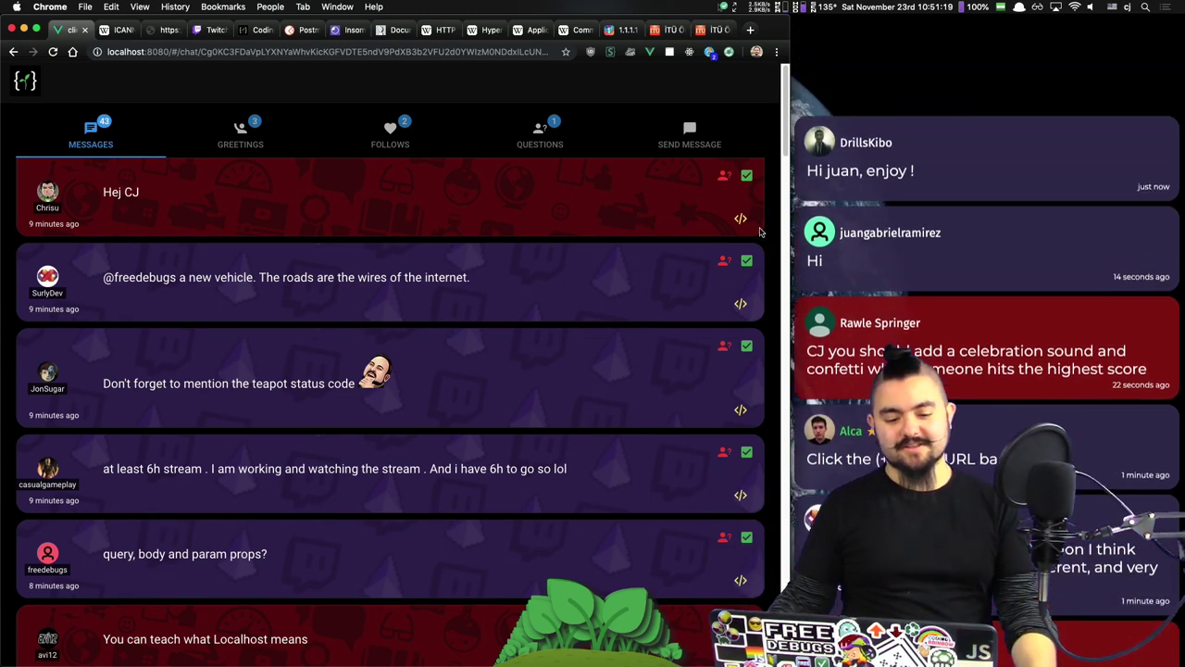
left_click(750, 176)
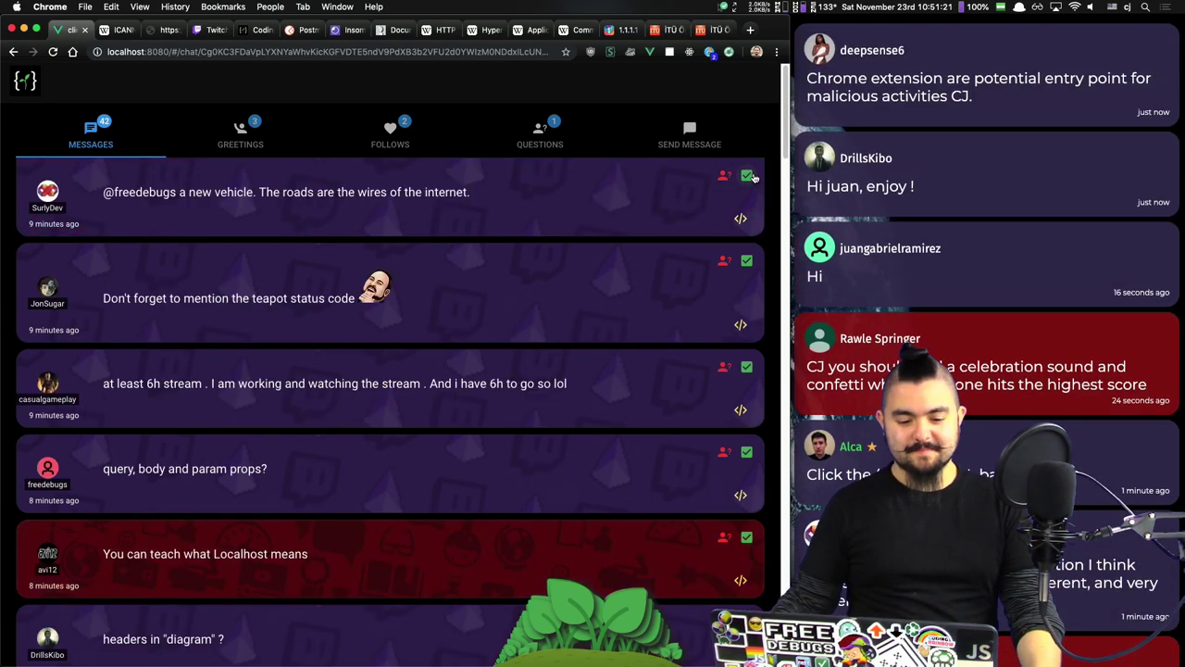
left_click(750, 176)
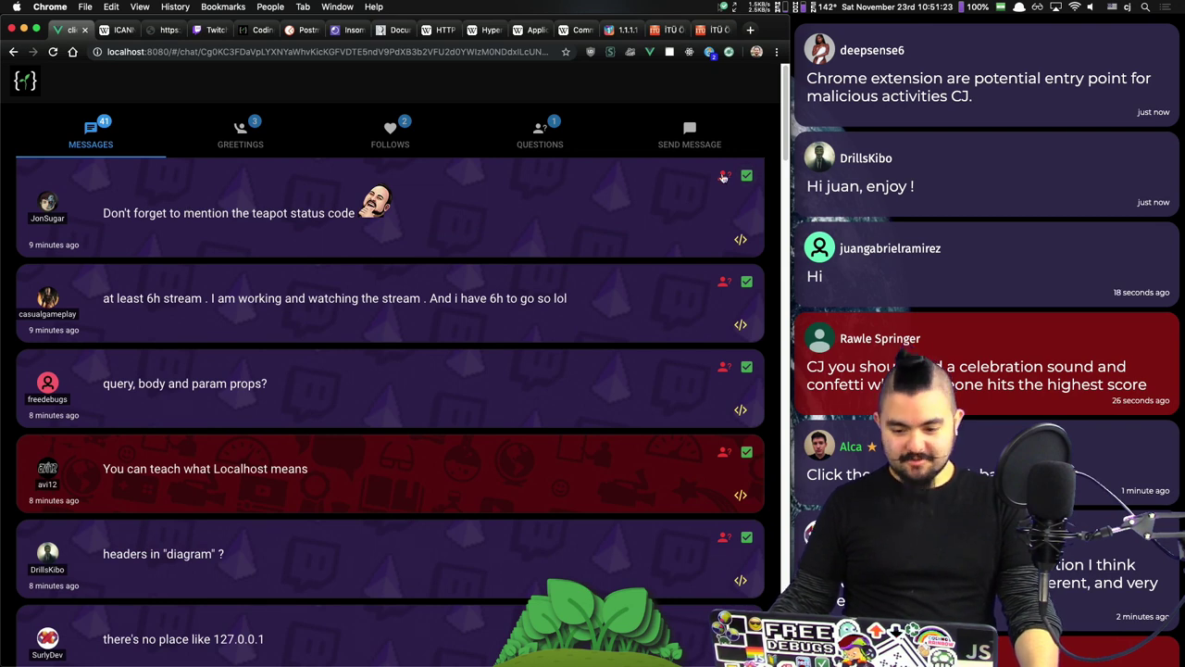
Step: Dismiss the teapot, 6h stream and query/body/param messages, leaving the Localhost message on top
left_click(746, 176)
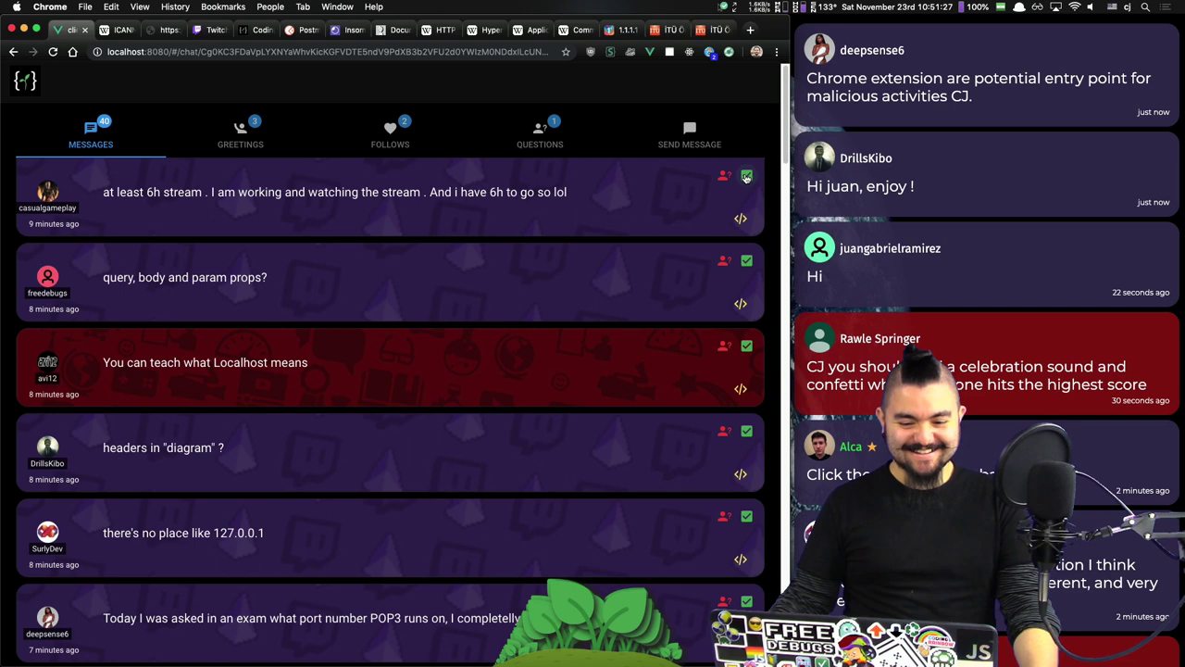
left_click(746, 176)
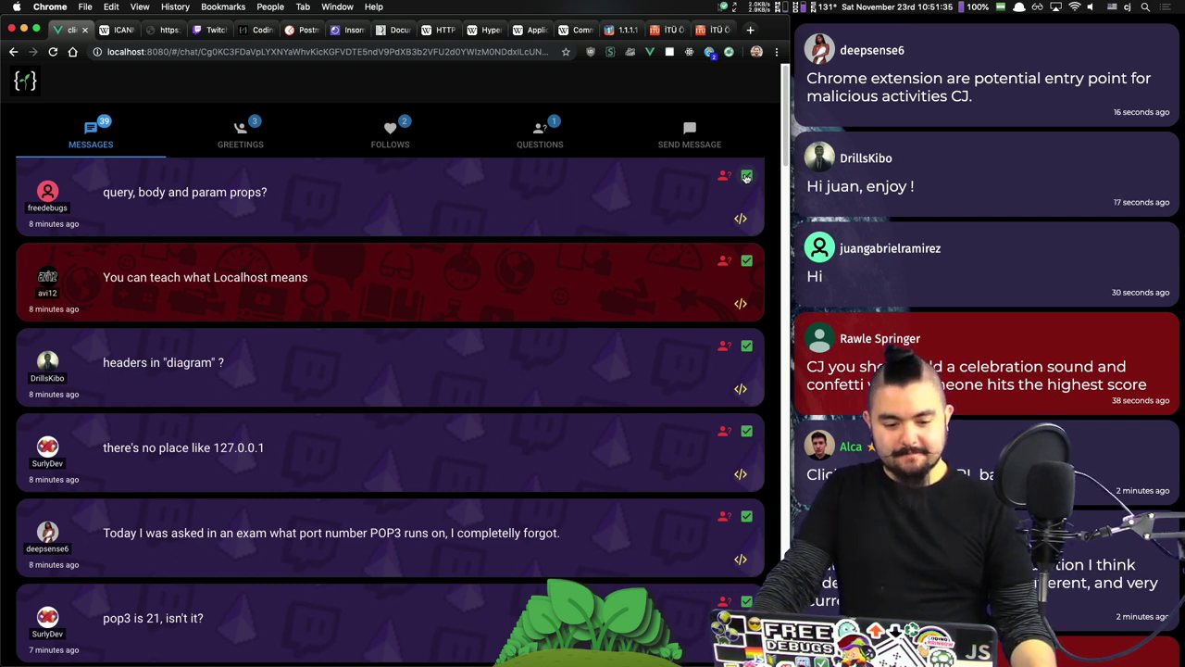
left_click(746, 177)
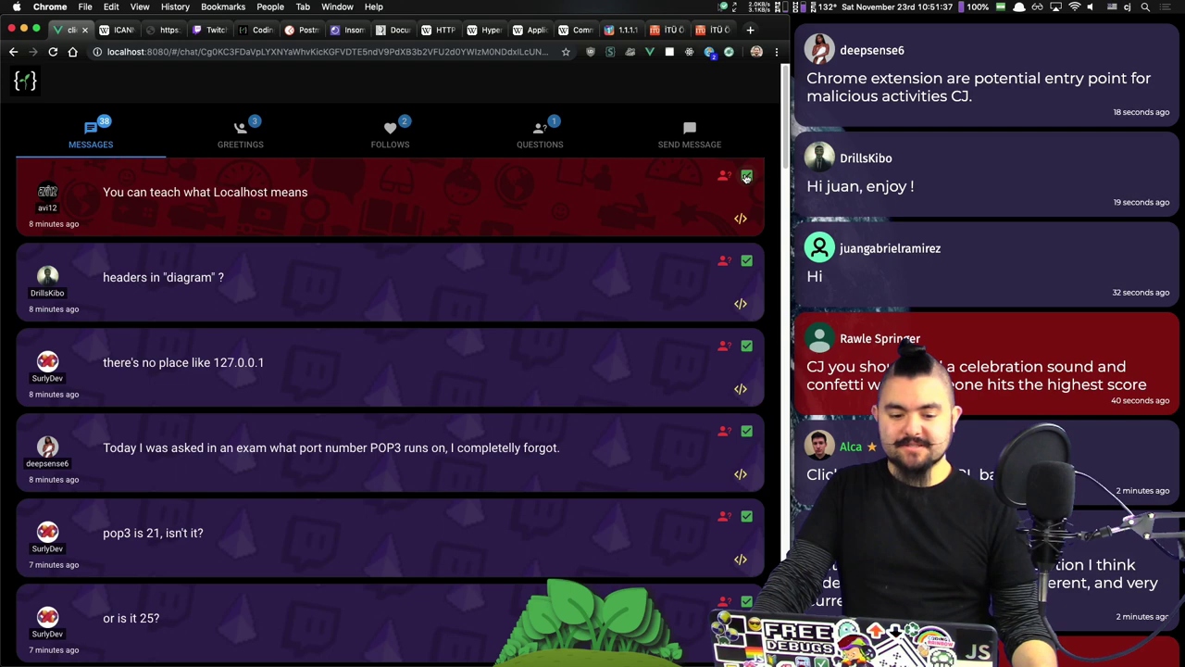
double_click(239, 189)
left_click(461, 224)
Step: In VS Code, toggle the Explorer sidebar and place the cursor on README's blank line 4, then switch away
key("super+Tab")
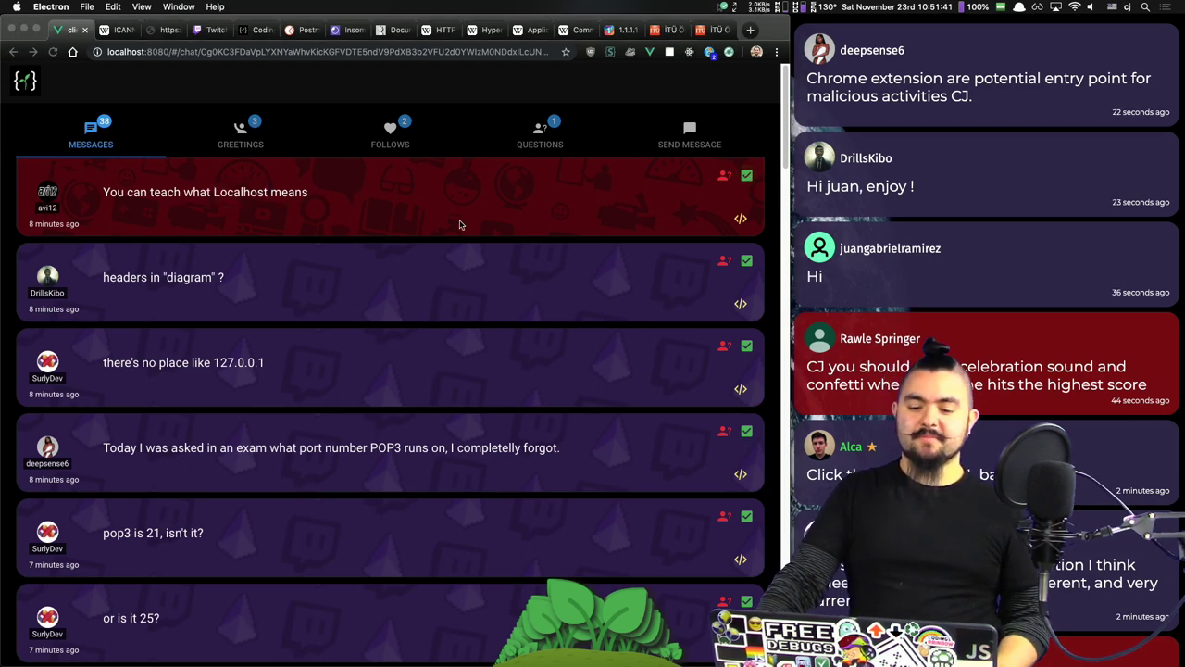
left_click(18, 46)
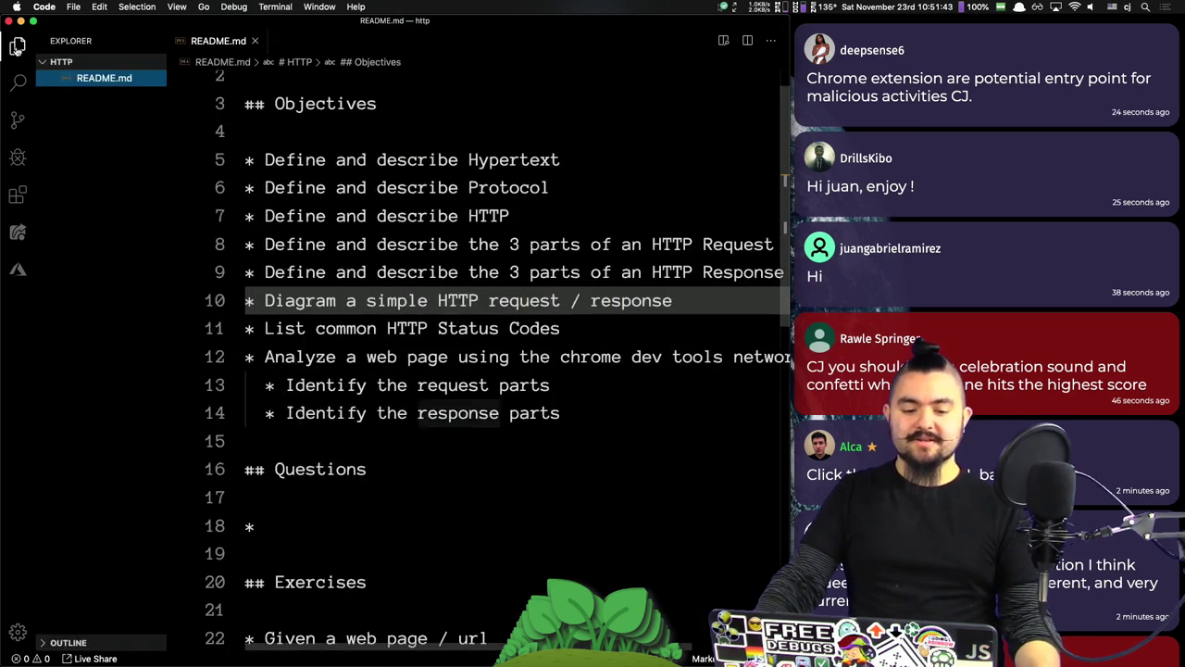
left_click(86, 100)
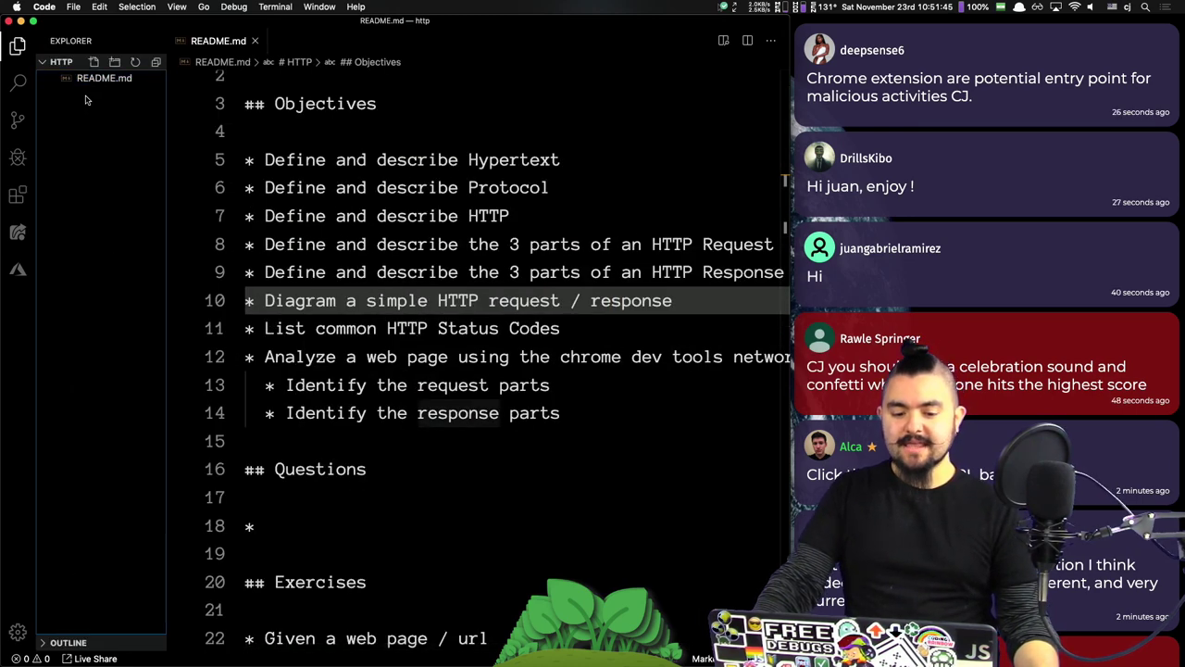
left_click(17, 47)
left_click(339, 121)
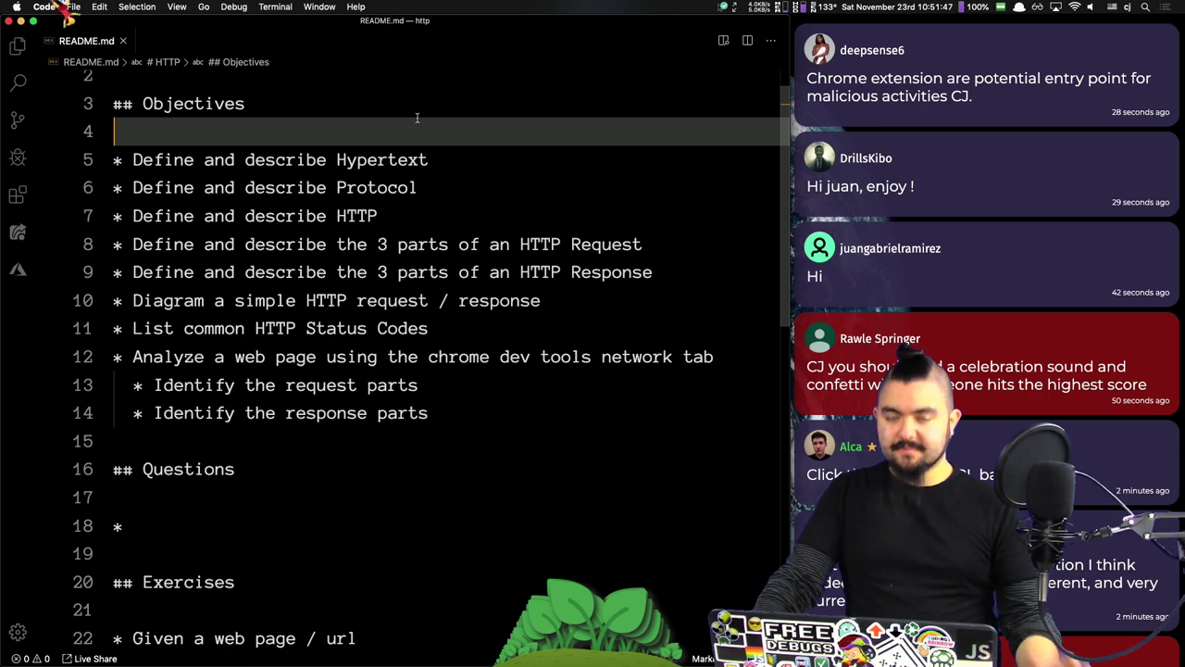
scroll(414, 118, "up", 1)
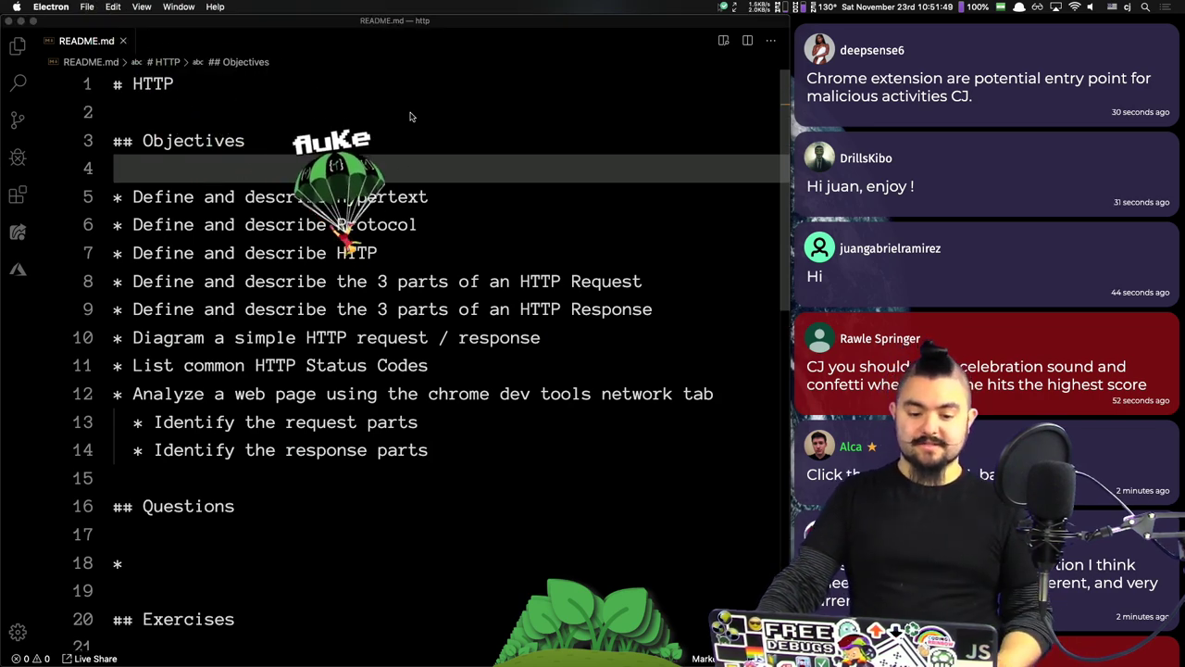
key("super+Tab")
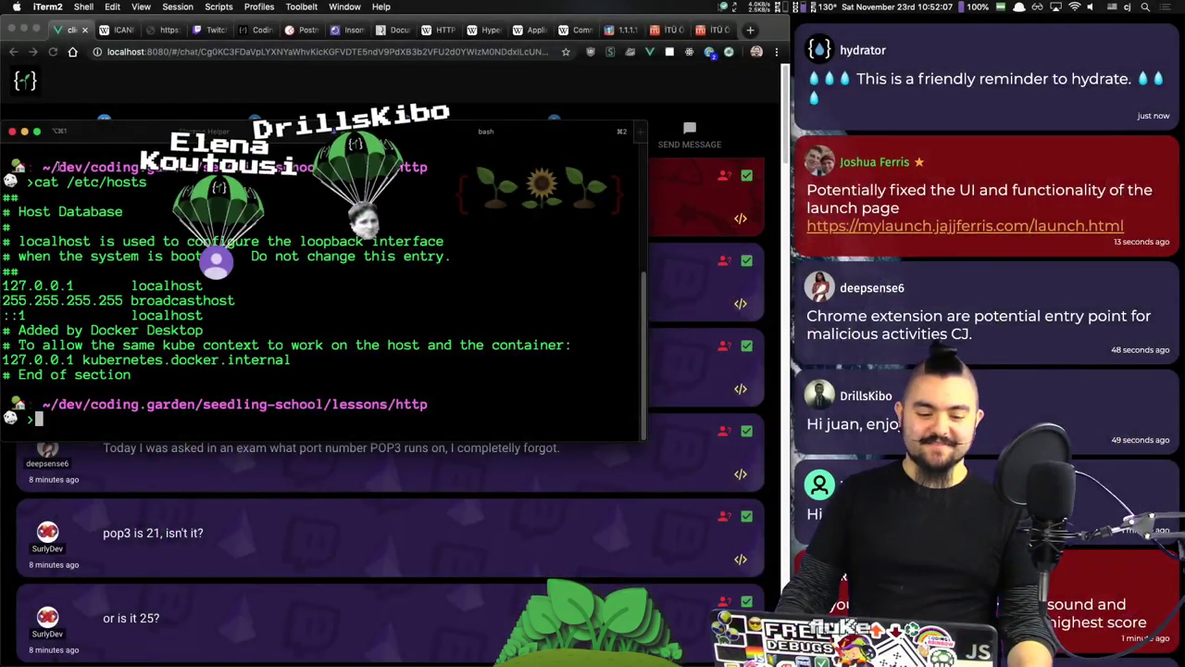
Step: Highlight /etc/hosts, then the 127.0.0.1 address and localhost name in the hosts output
left_click_drag(65, 181, 148, 182)
left_click(151, 181)
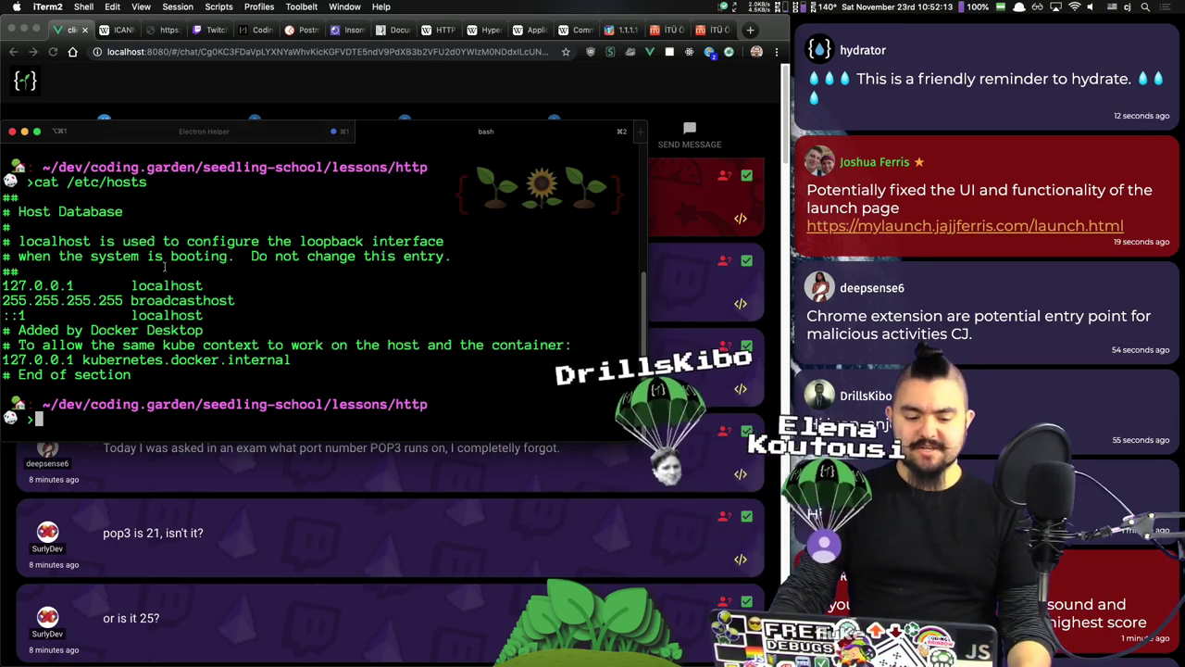
double_click(74, 285)
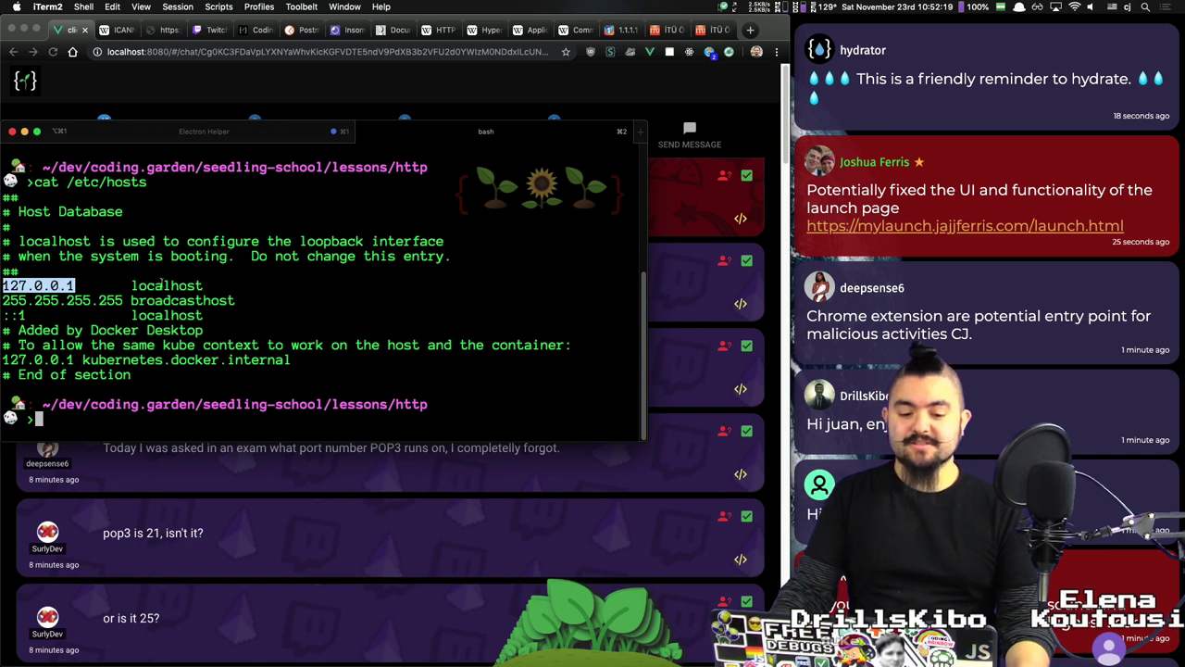
double_click(164, 285)
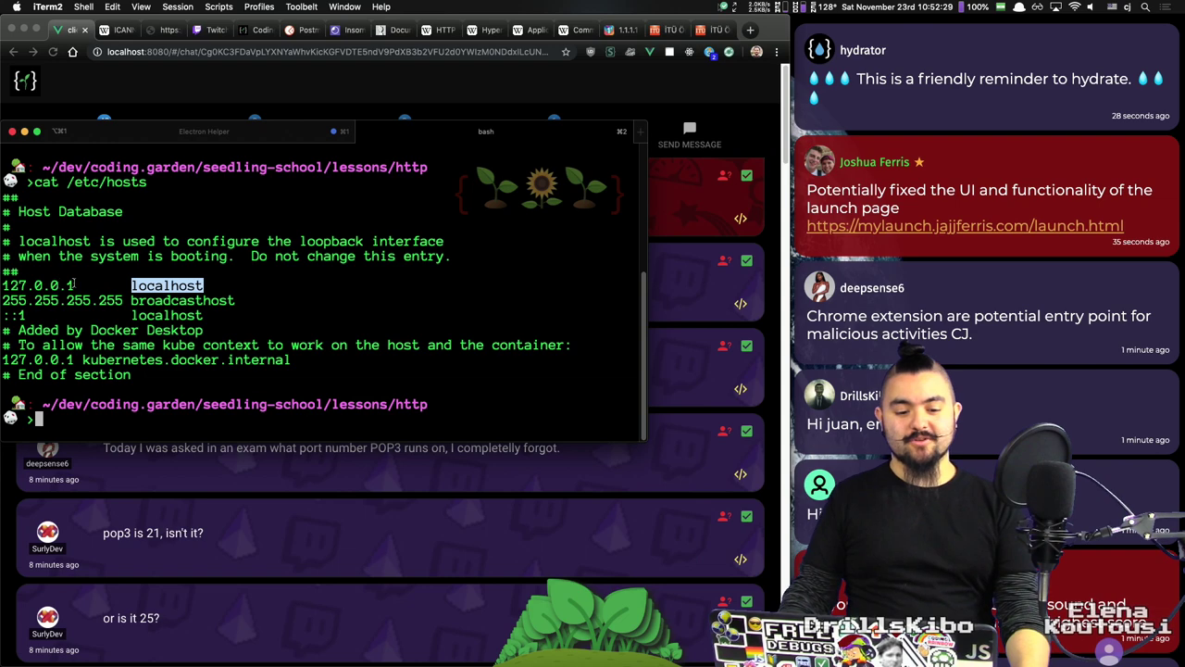
left_click_drag(74, 287, 44, 286)
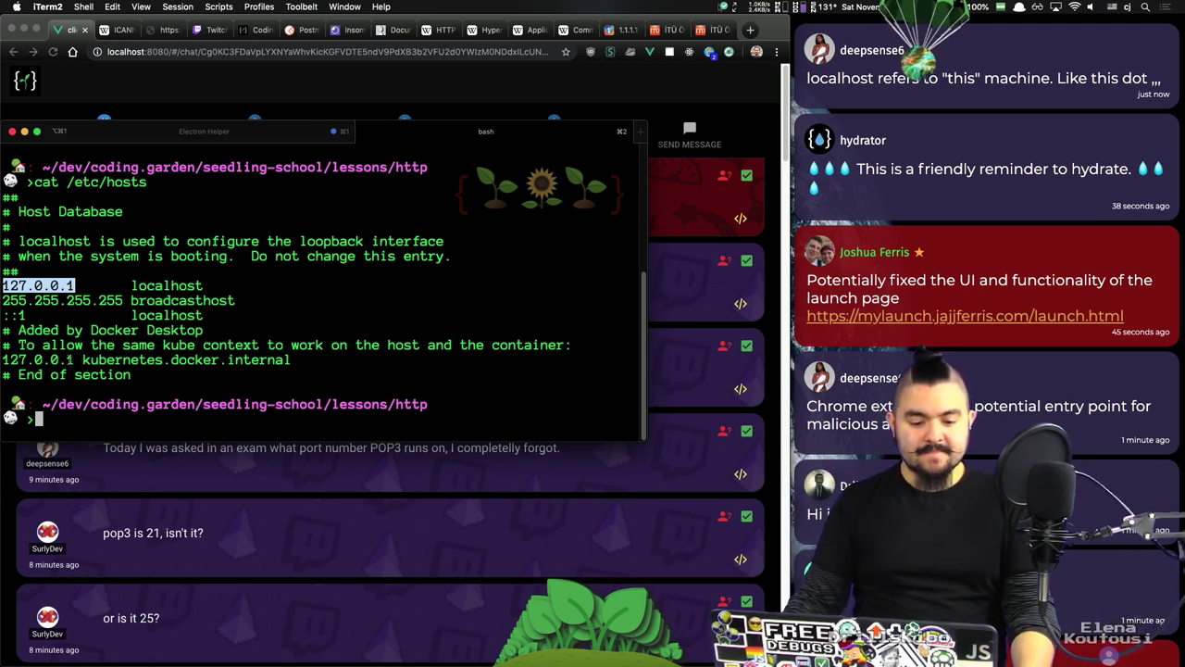
Step: Point out the Docker-added kubernetes 127.0.0.1 line and the full '127.0.0.1 localhost' entry
left_click_drag(78, 359, 3, 359)
left_click(42, 359)
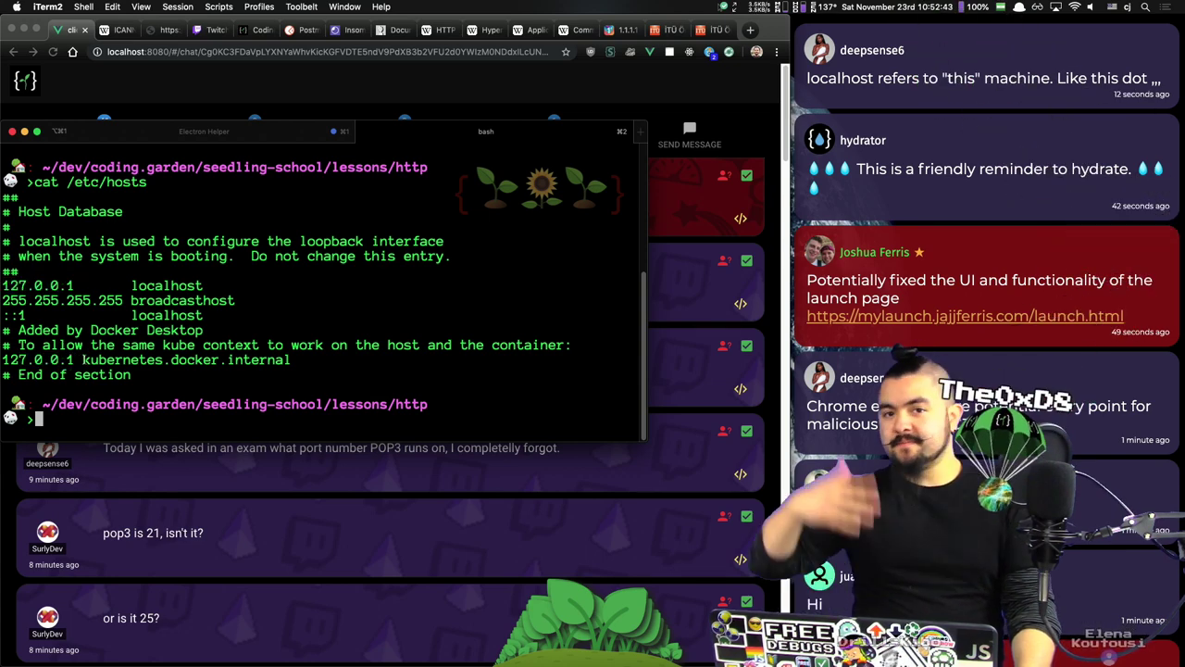
left_click_drag(82, 359, 293, 360)
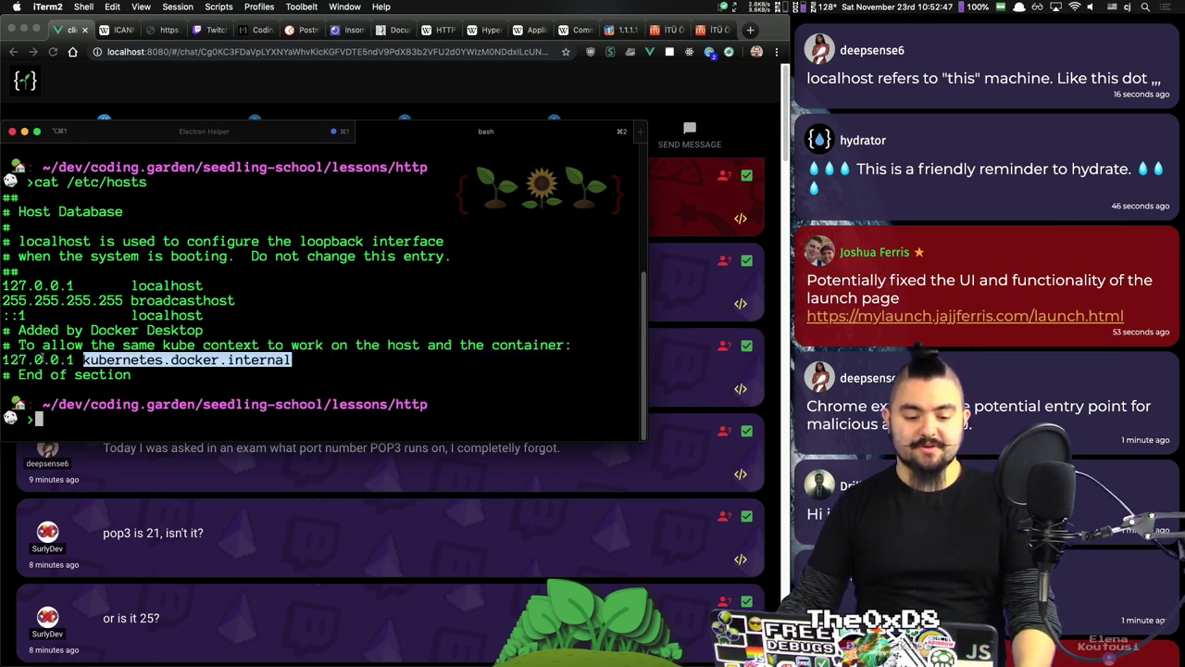
double_click(42, 359)
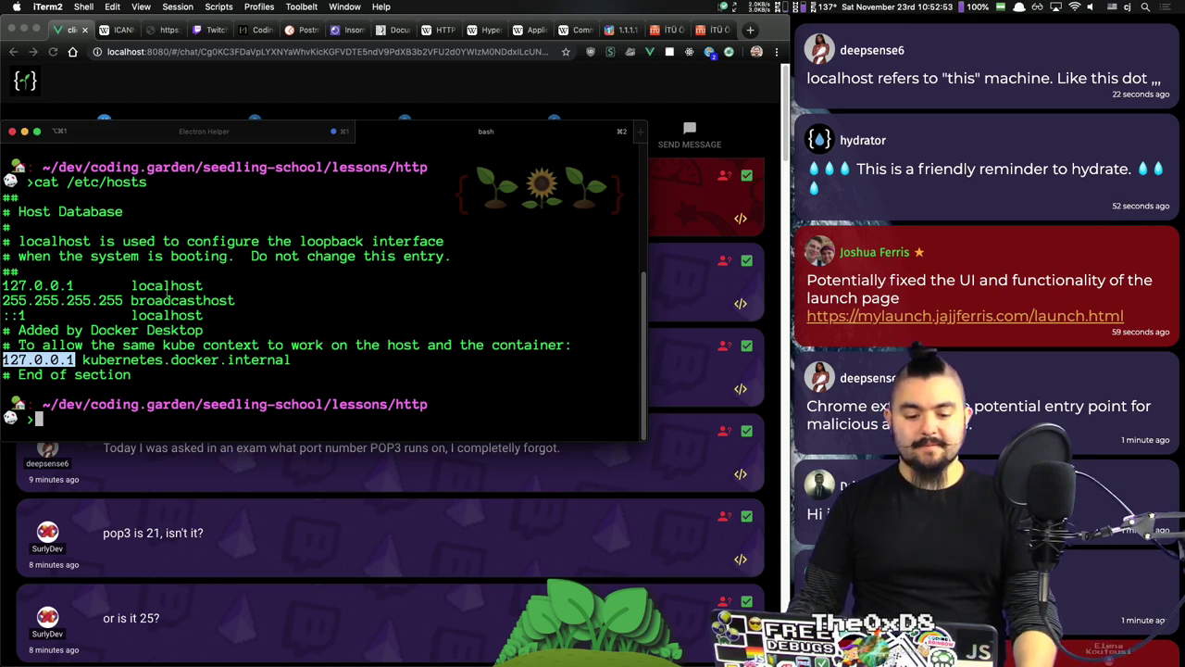
double_click(170, 287)
triple_click(153, 285)
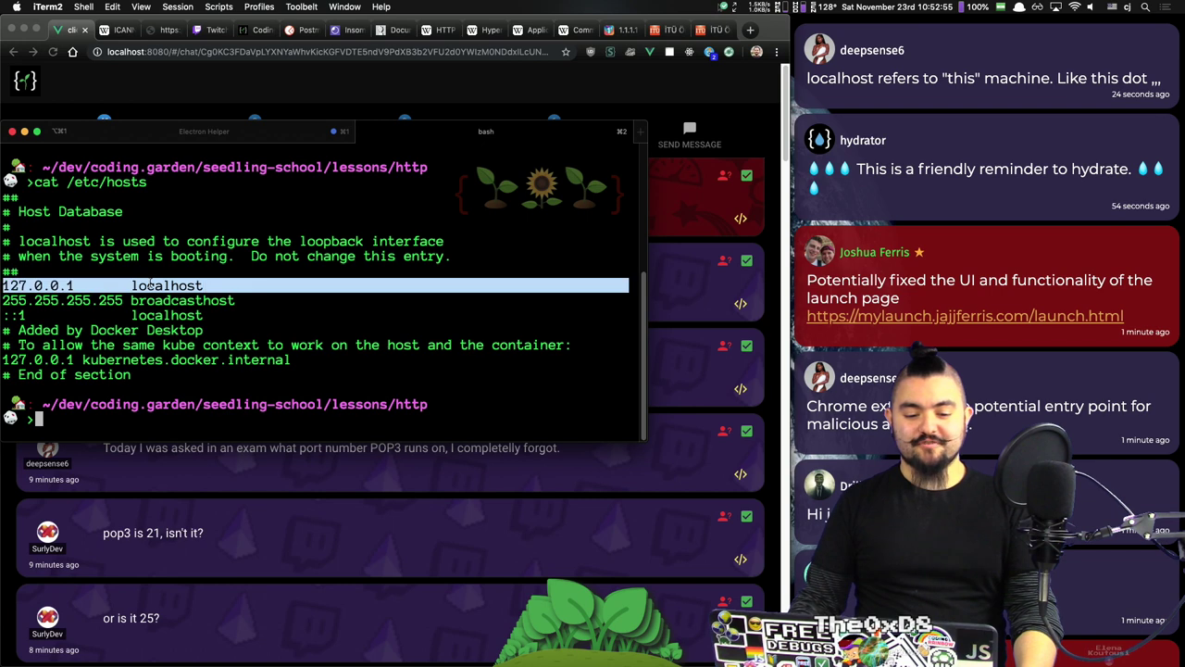
left_click(246, 269)
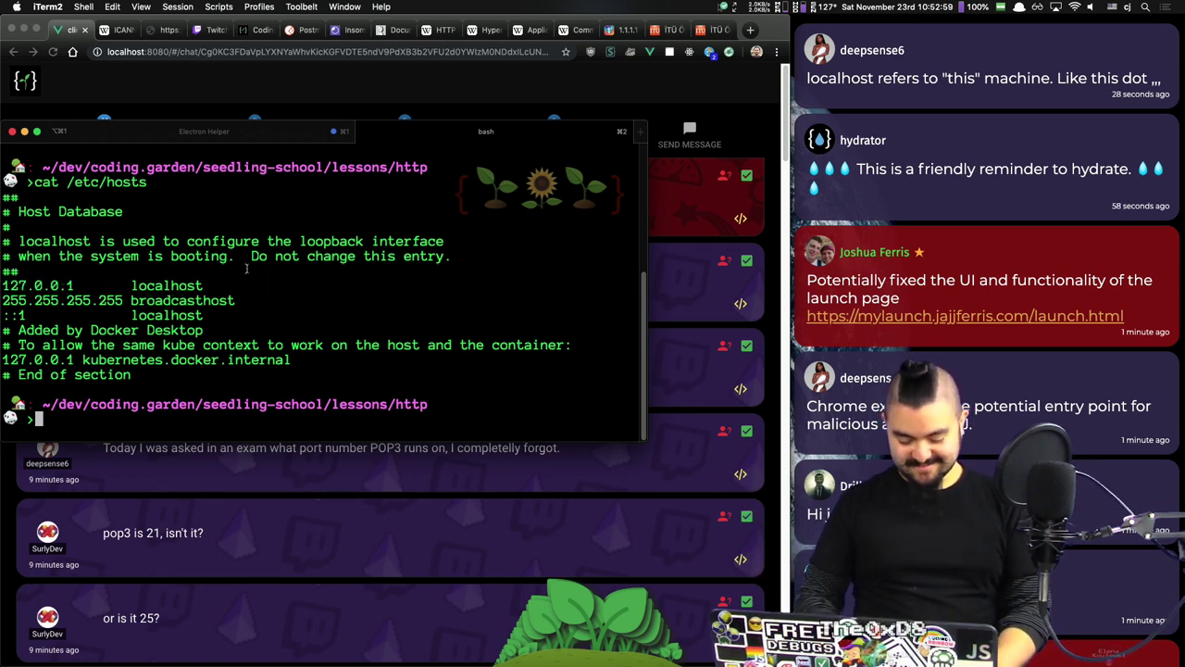
key("super+Tab")
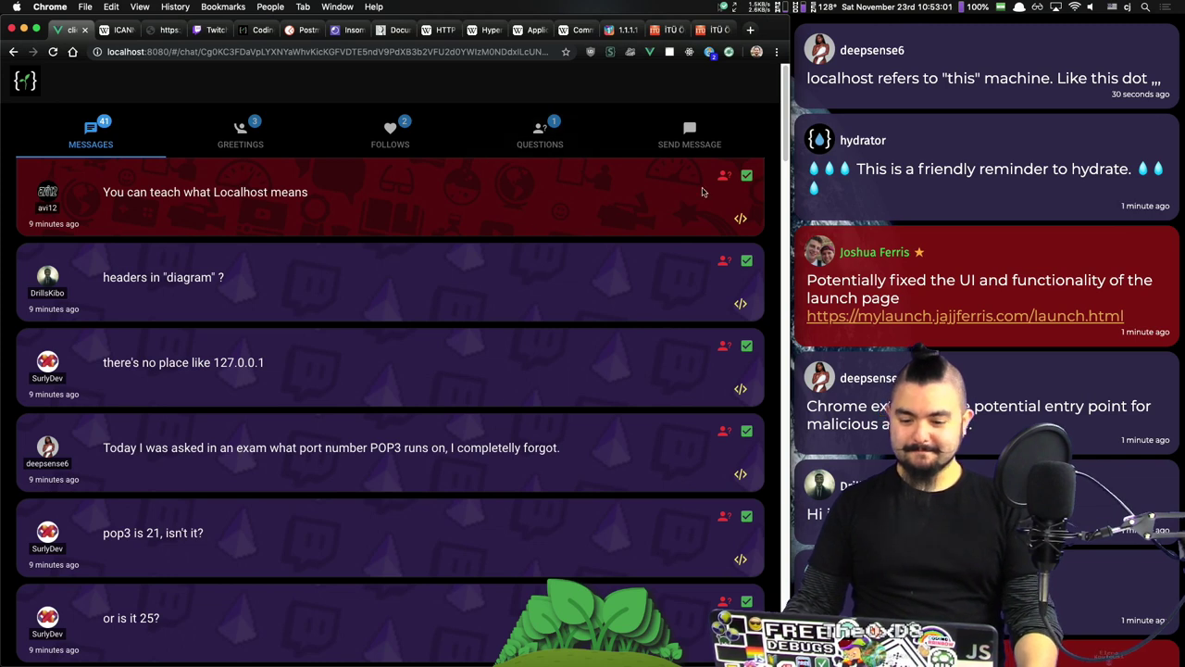
Step: Dismiss the answered chat messages, from the Localhost question through 'Hello', before returning to the README
left_click(746, 177)
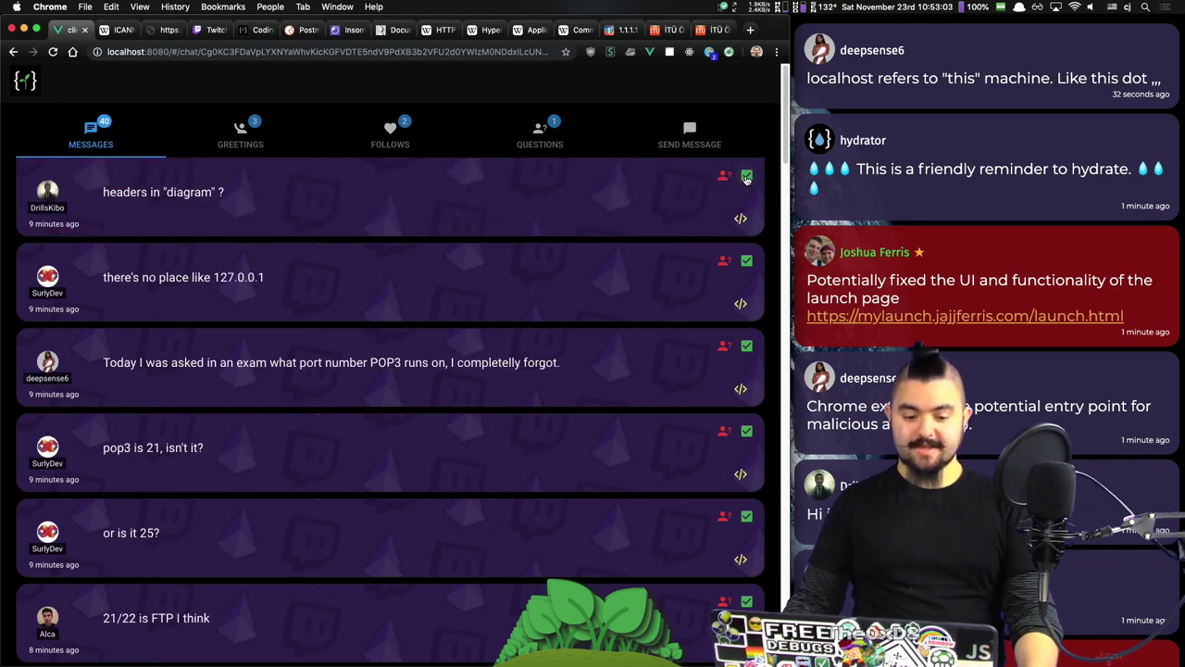
left_click(746, 177)
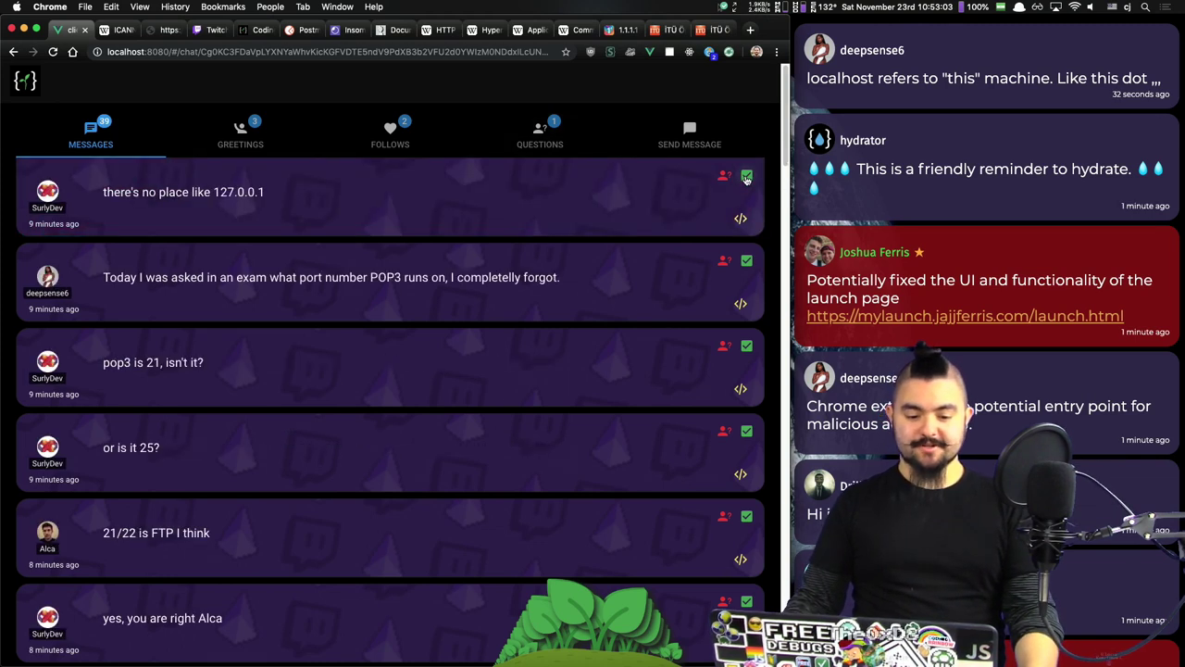
triple_click(302, 196)
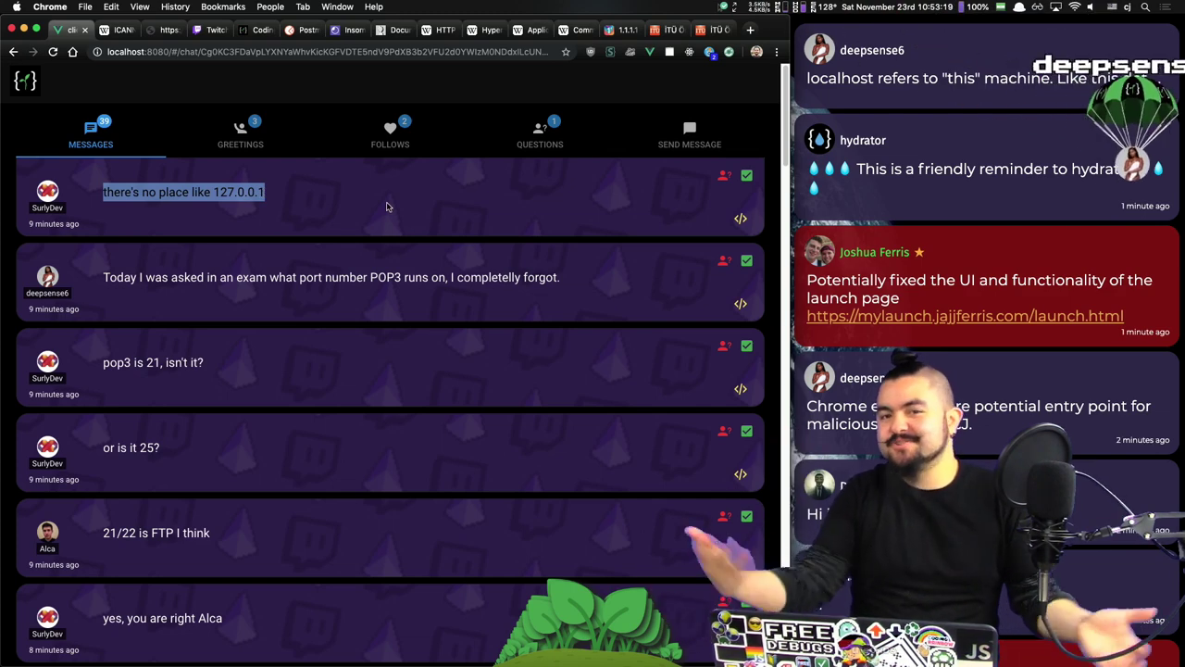
left_click(748, 176)
left_click(749, 176)
left_click(748, 176)
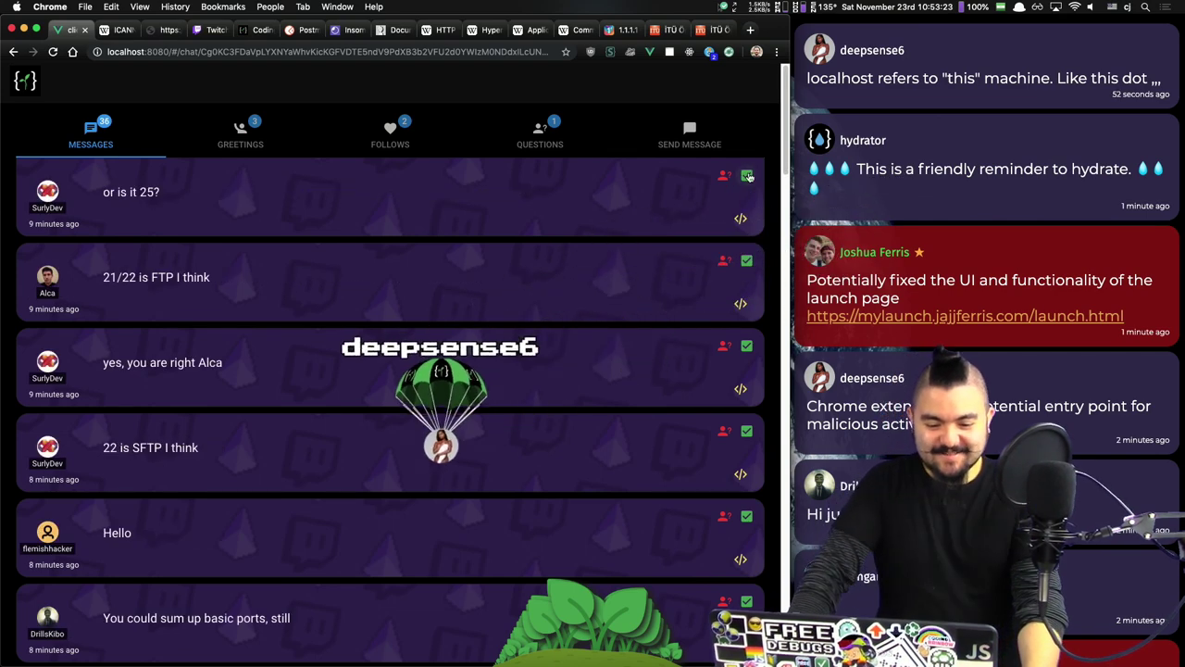
left_click(748, 176)
left_click(748, 176)
left_click(748, 175)
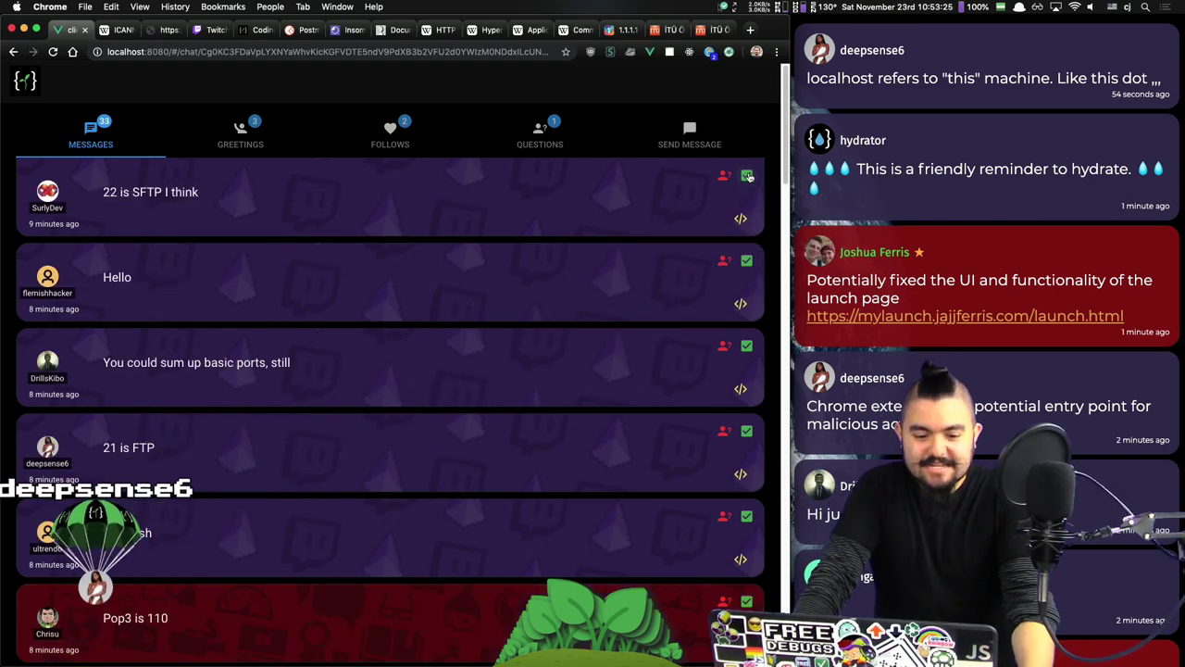
left_click(748, 176)
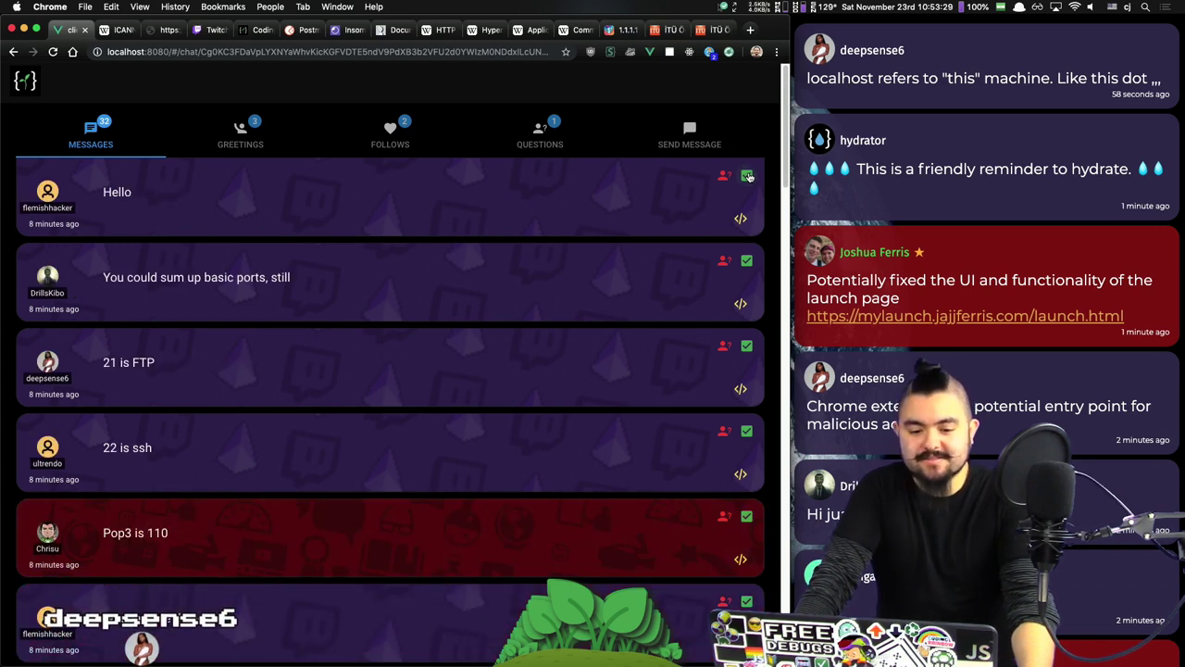
left_click(748, 176)
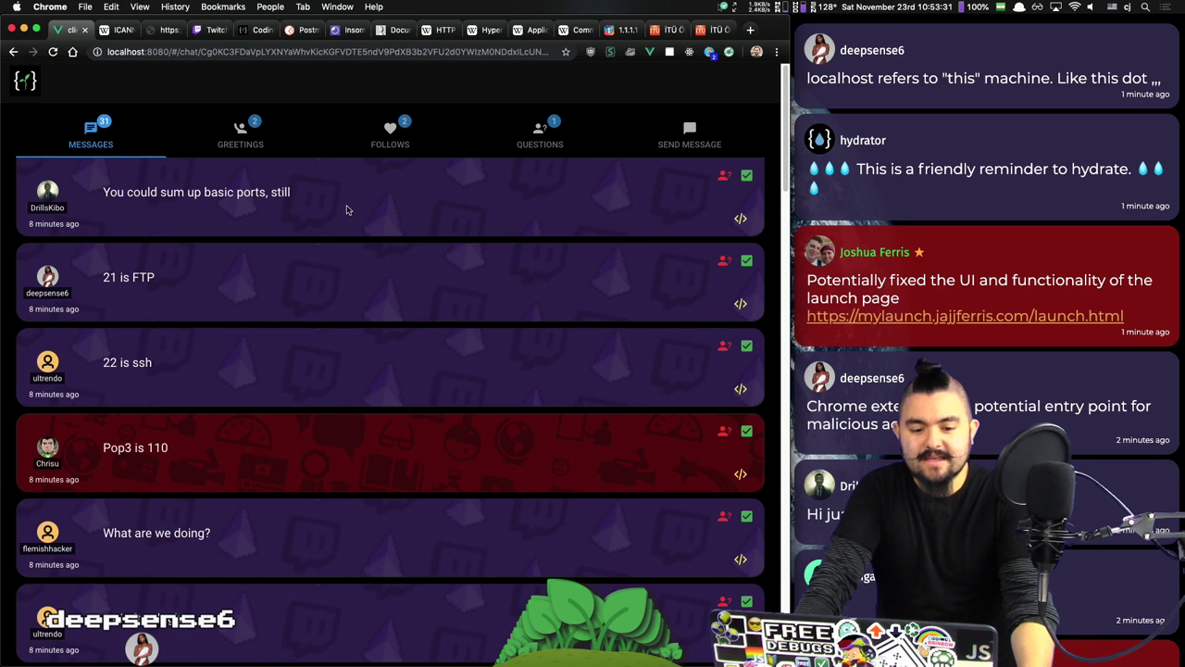
key("super+Tab")
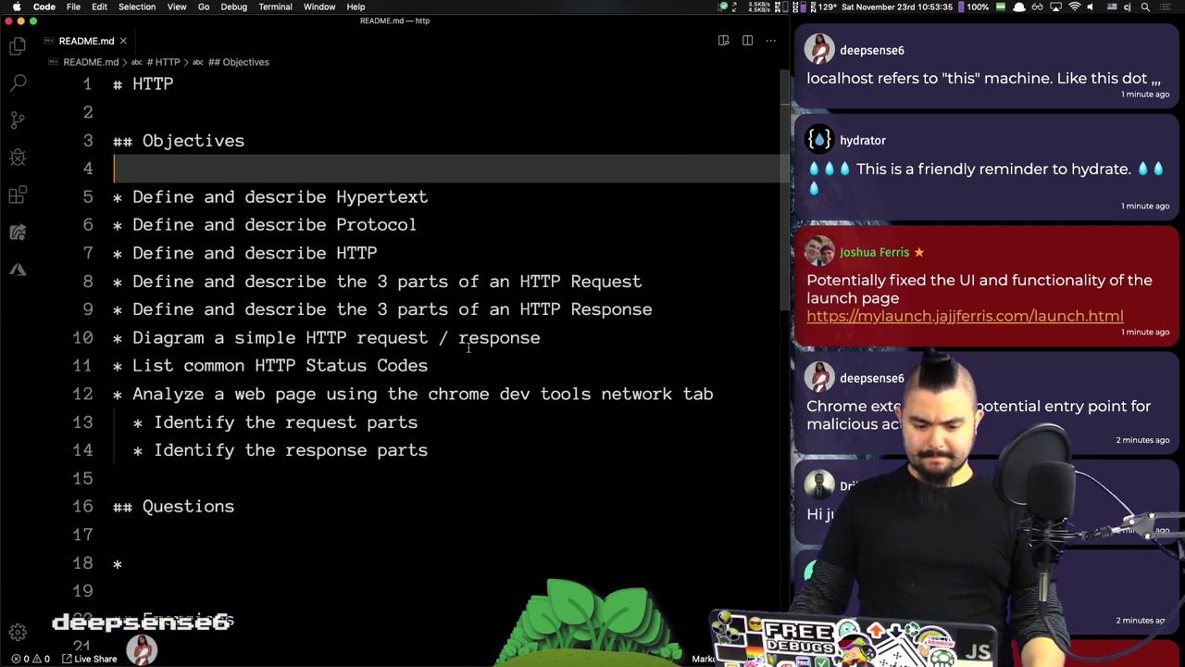
Step: Add the objective 'List common ports associated with HTTP / HTTPS' after the diagram bullet
left_click(489, 366)
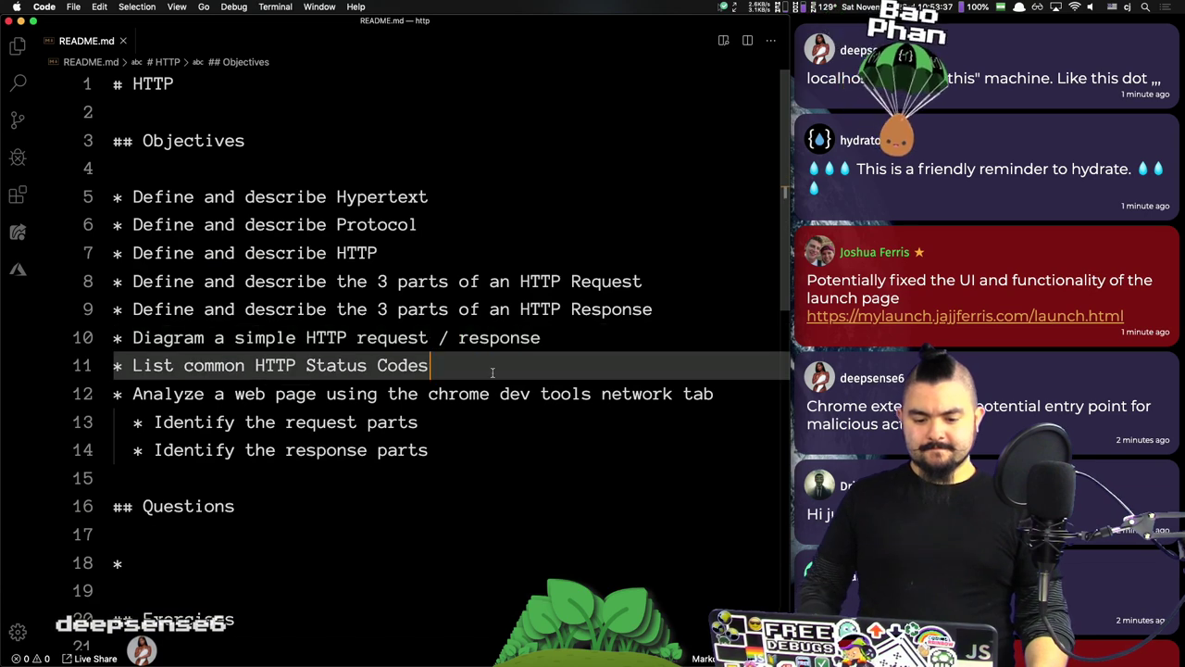
key("Return")
key("BackSpace")
key("Up")
key("super+Return")
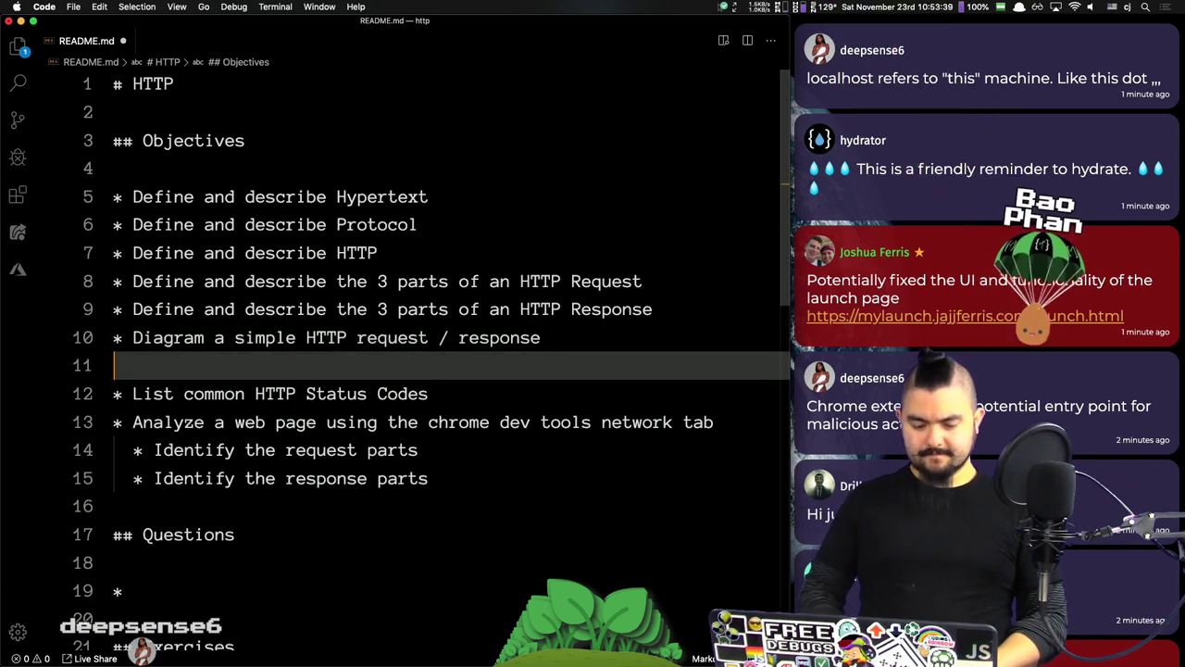
type("* List common ")
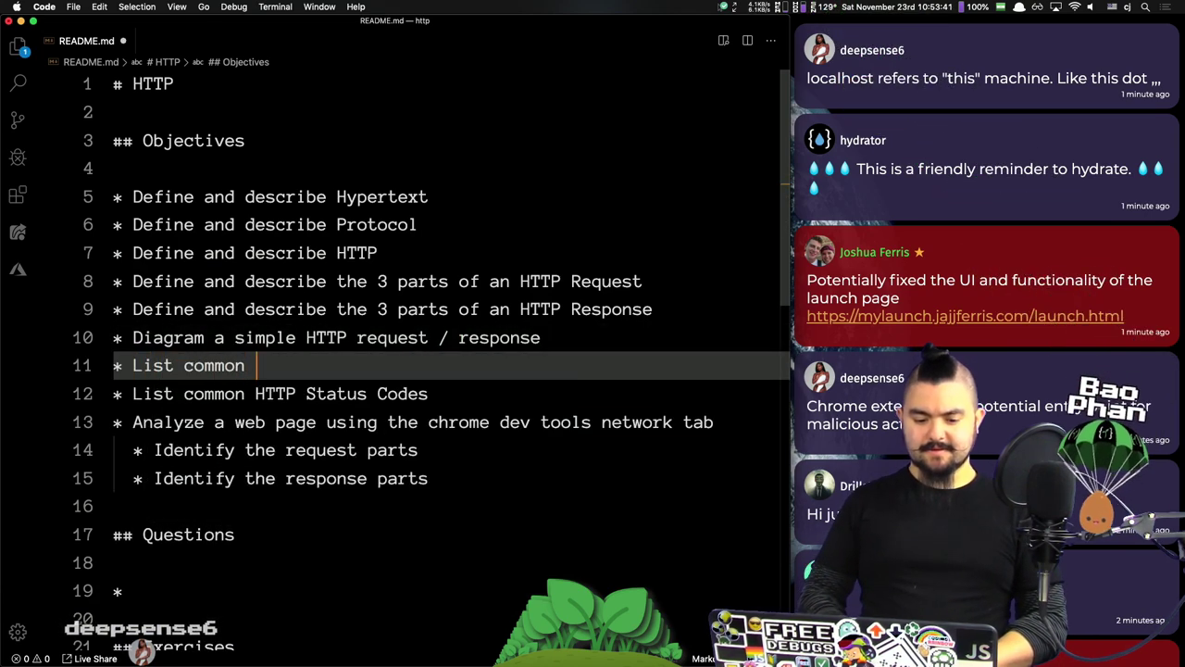
type("ports a")
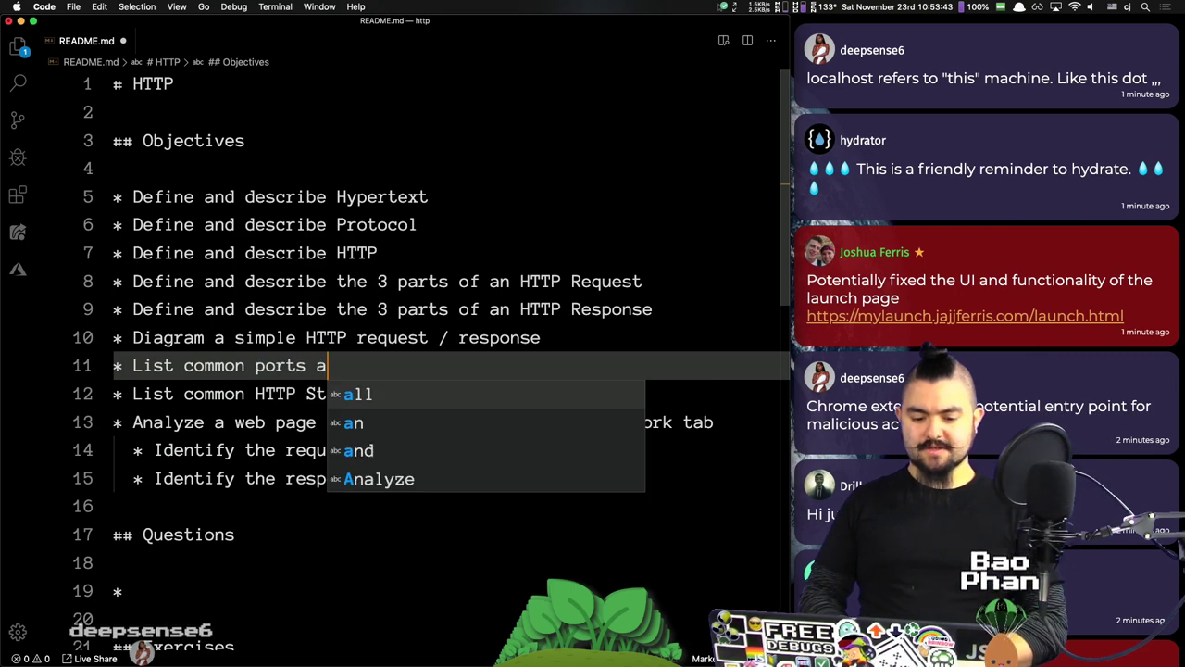
type("ssociated with H")
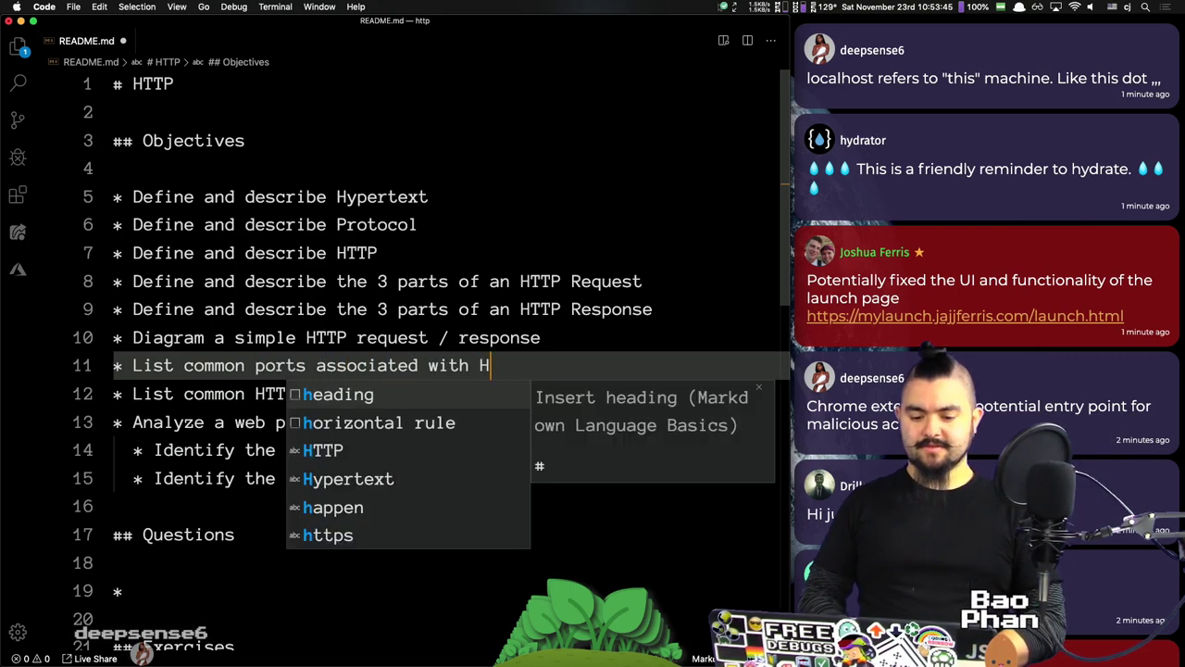
type("TTP / HTTPS")
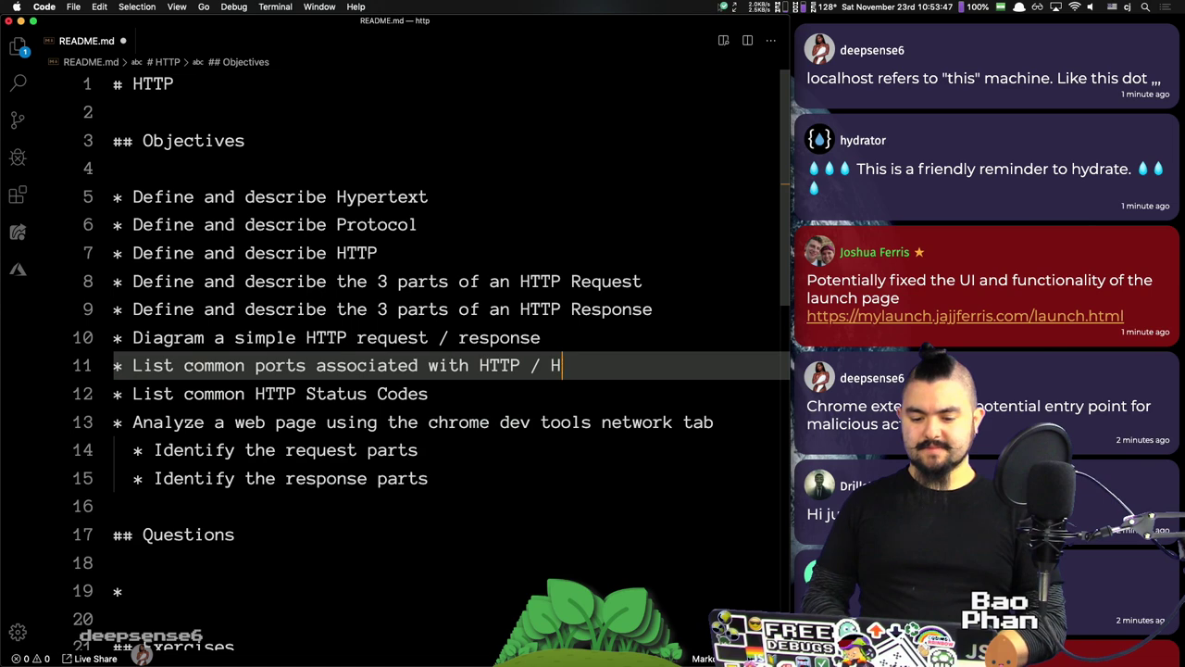
Step: Add 'Differentiate between HTTP and HTTPS' below the Define and describe HTTP objective
left_click(378, 253)
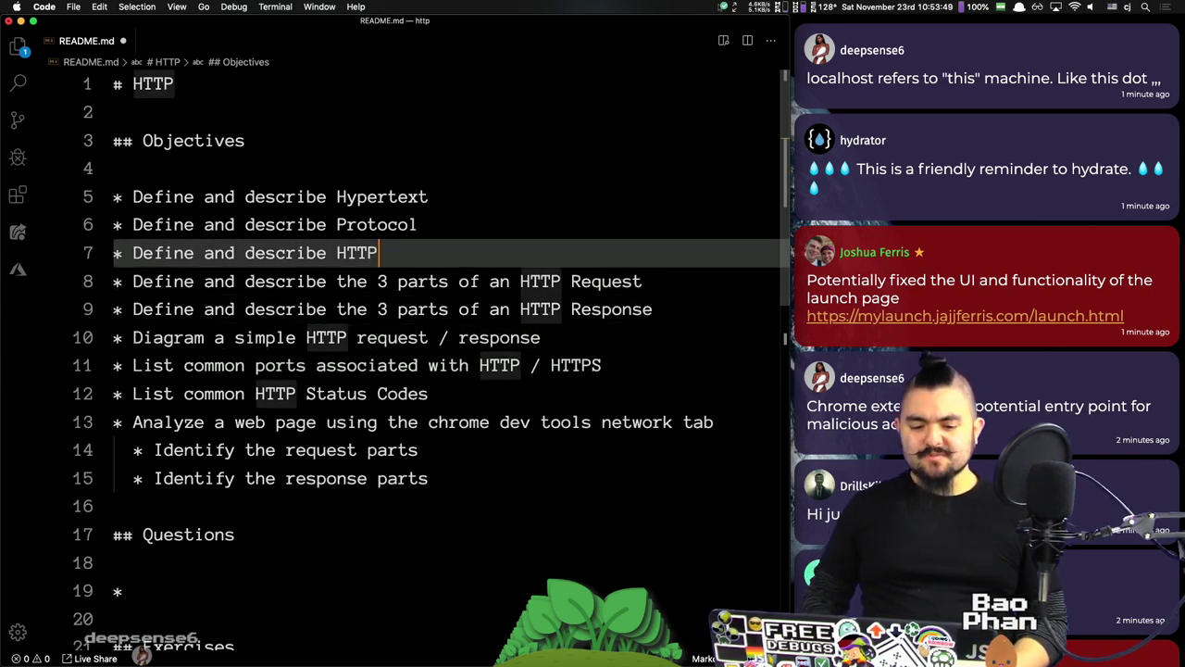
key("Return")
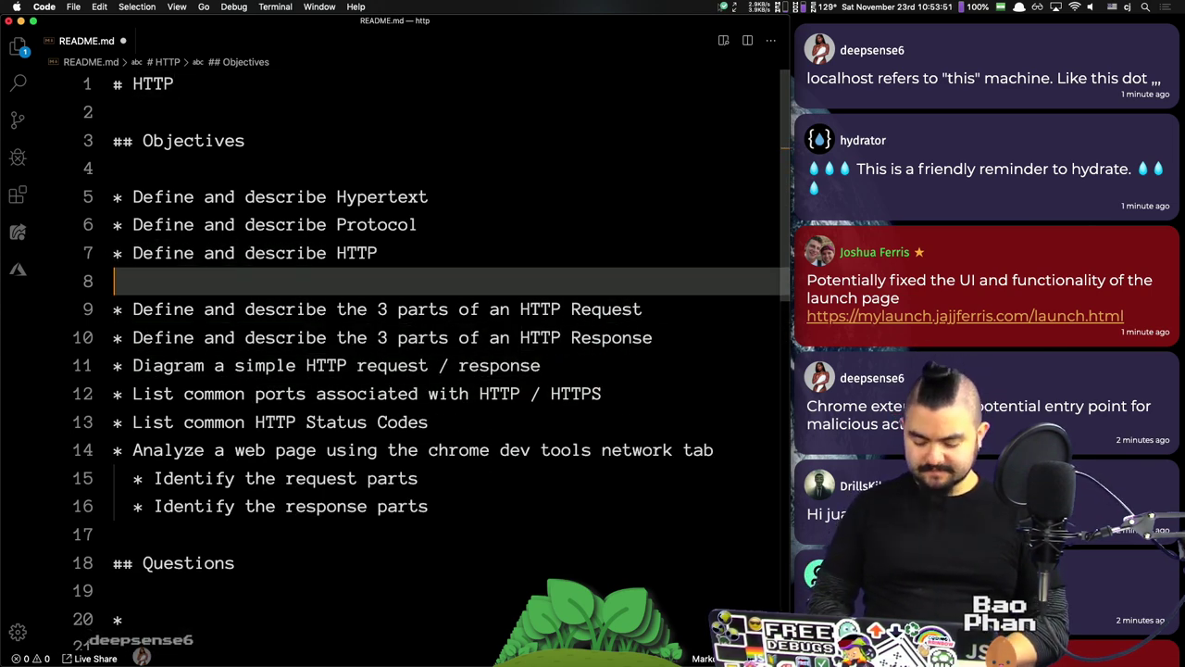
type("Differe")
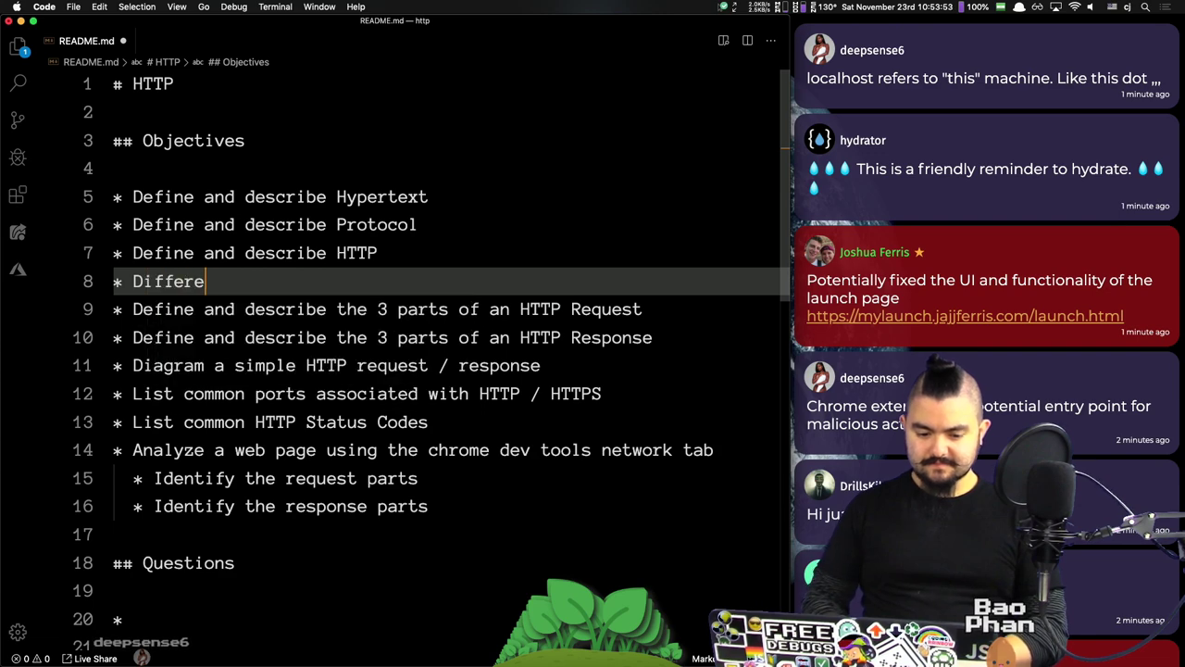
type("ntiate betwee")
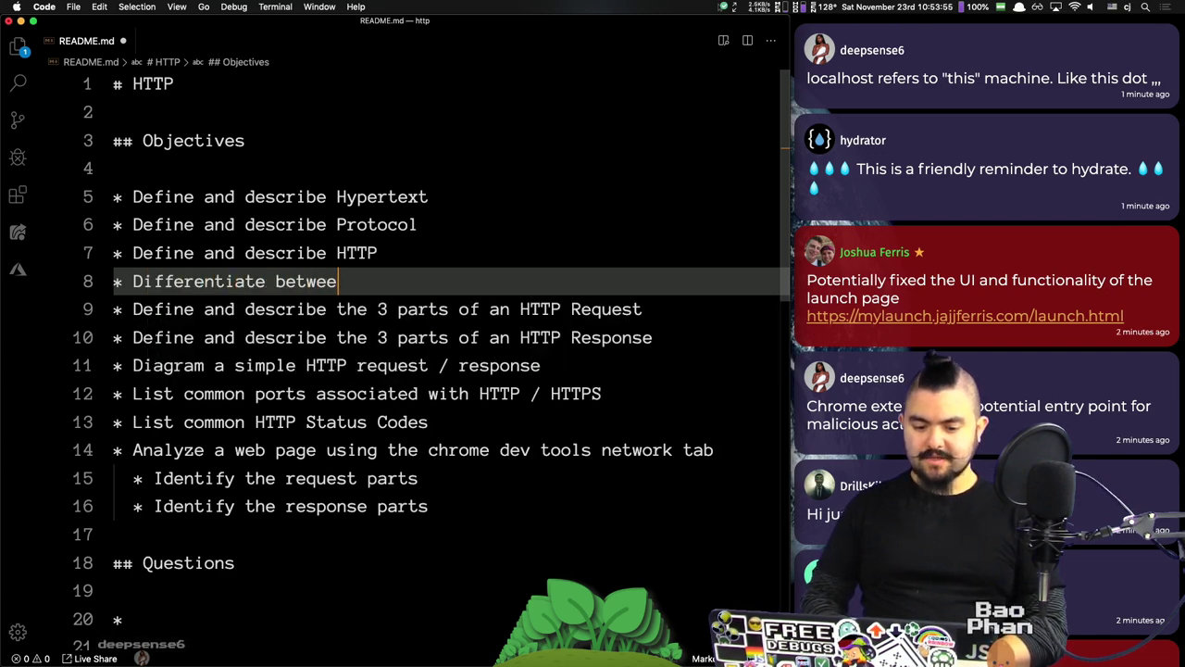
type("n HTTP and HTTPS")
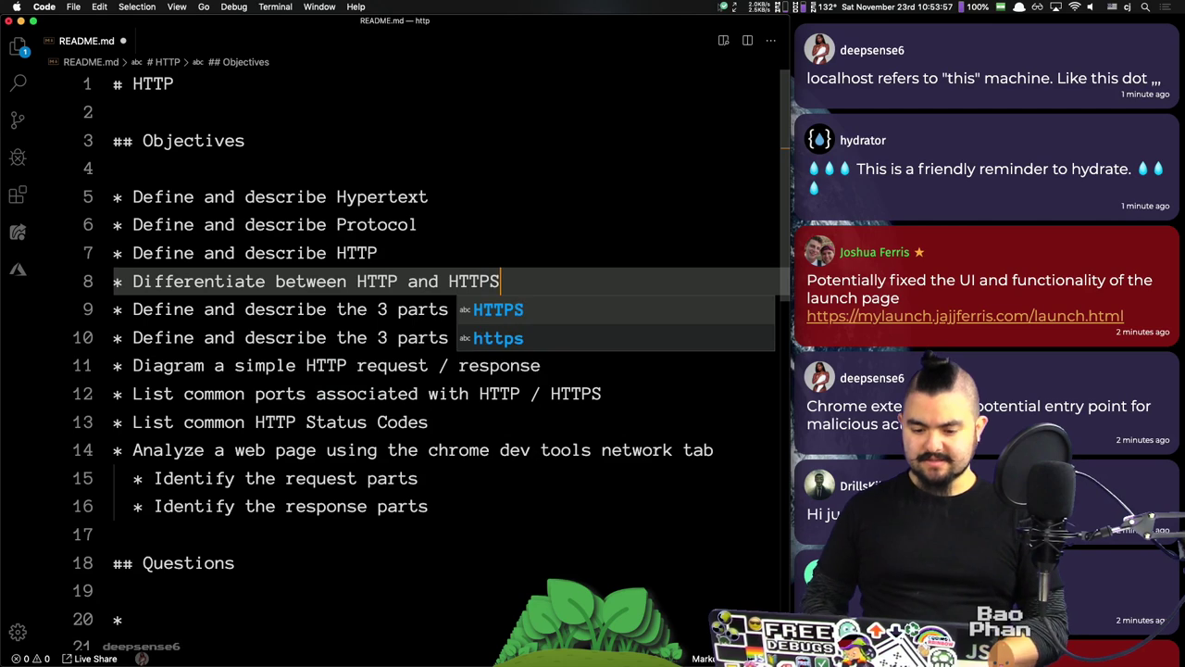
key("super+Tab")
key("alt+Tab")
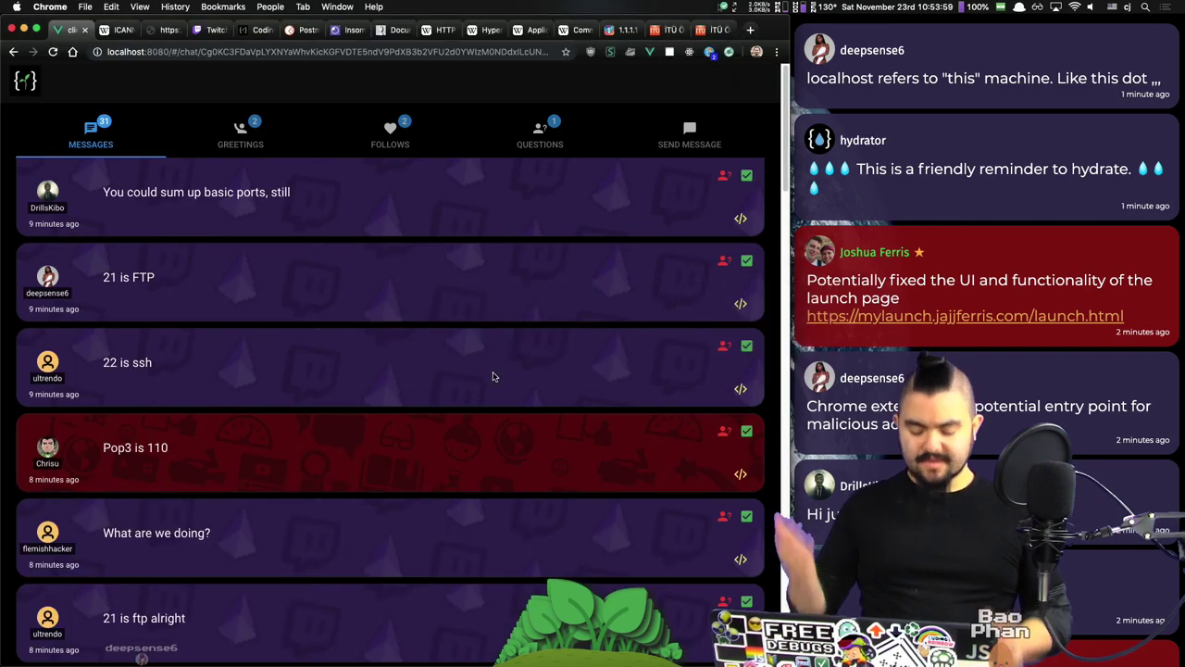
Step: Look up the HTTPS article on Wikipedia in a new tab using '!w https'
key("super+t")
type("!w https")
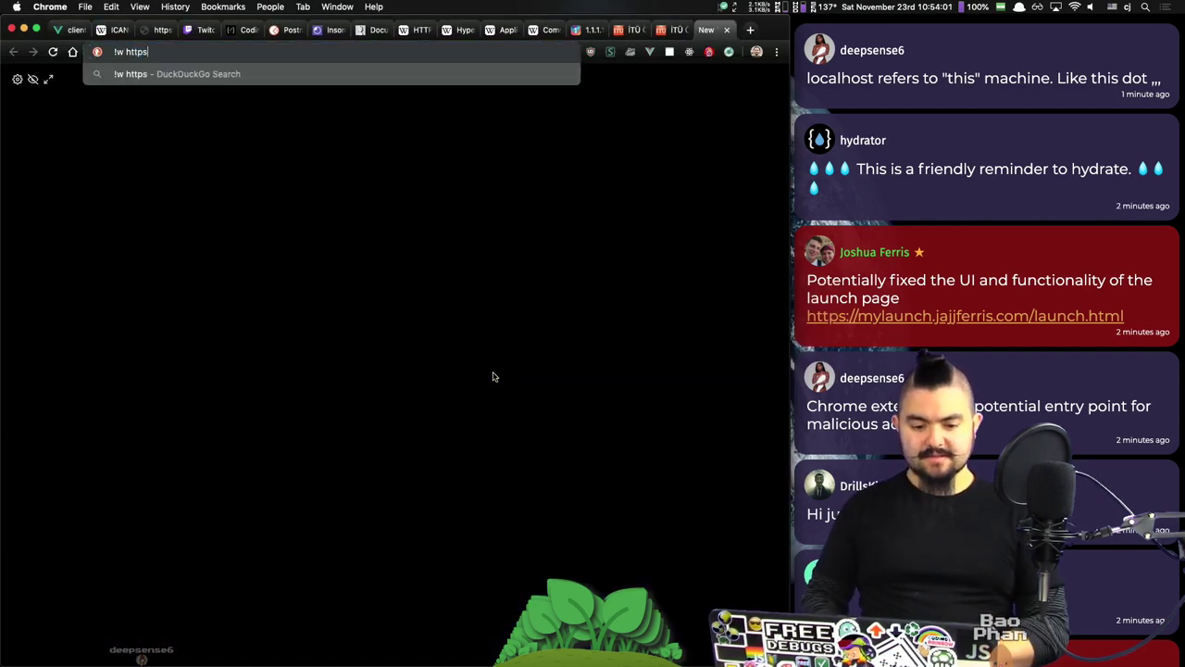
key("Return")
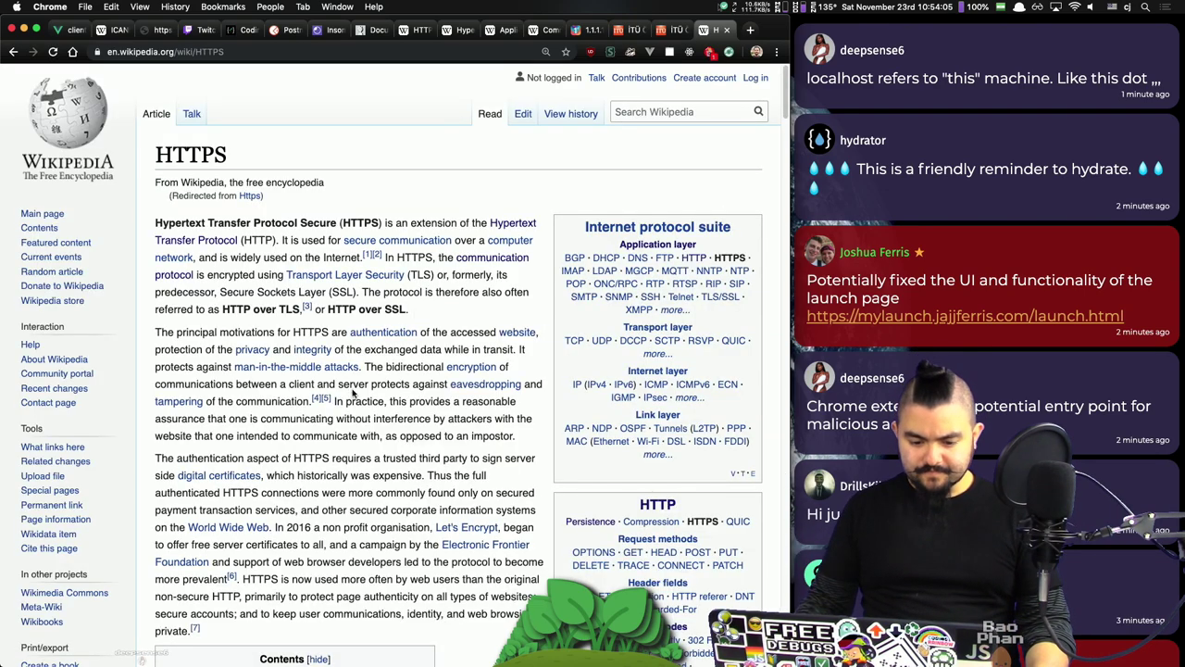
double_click(264, 239)
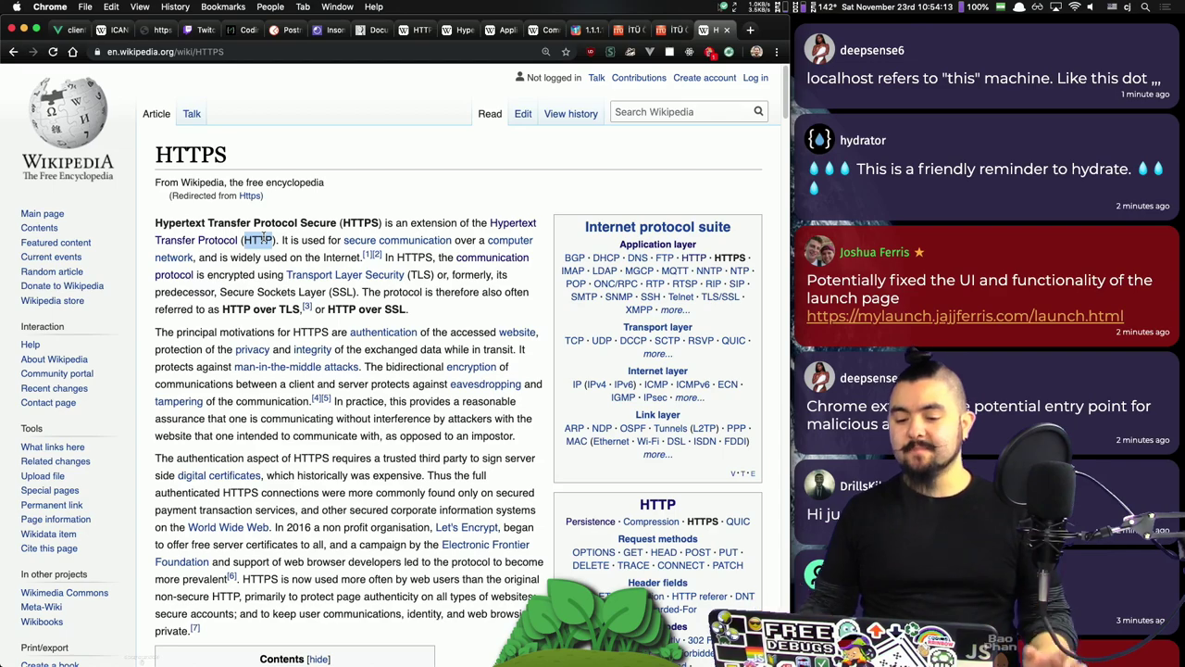
Step: Read down the HTTPS article from Contents through Overview to the Security section
scroll(265, 249, "down", 5)
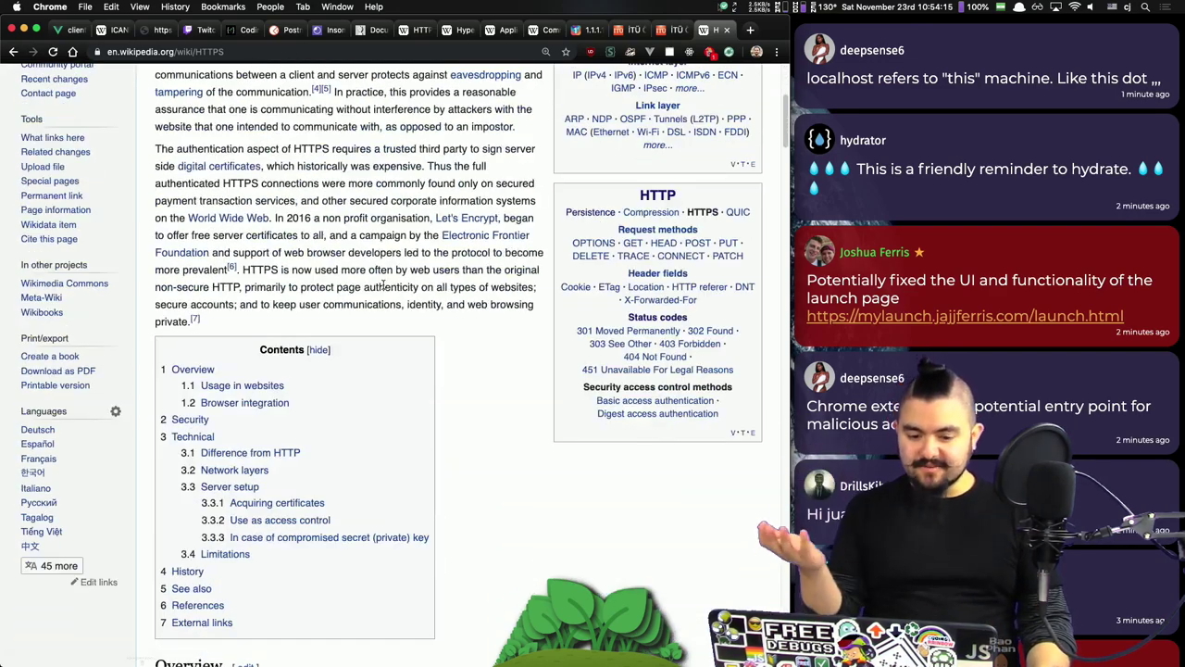
scroll(386, 283, "down", 7)
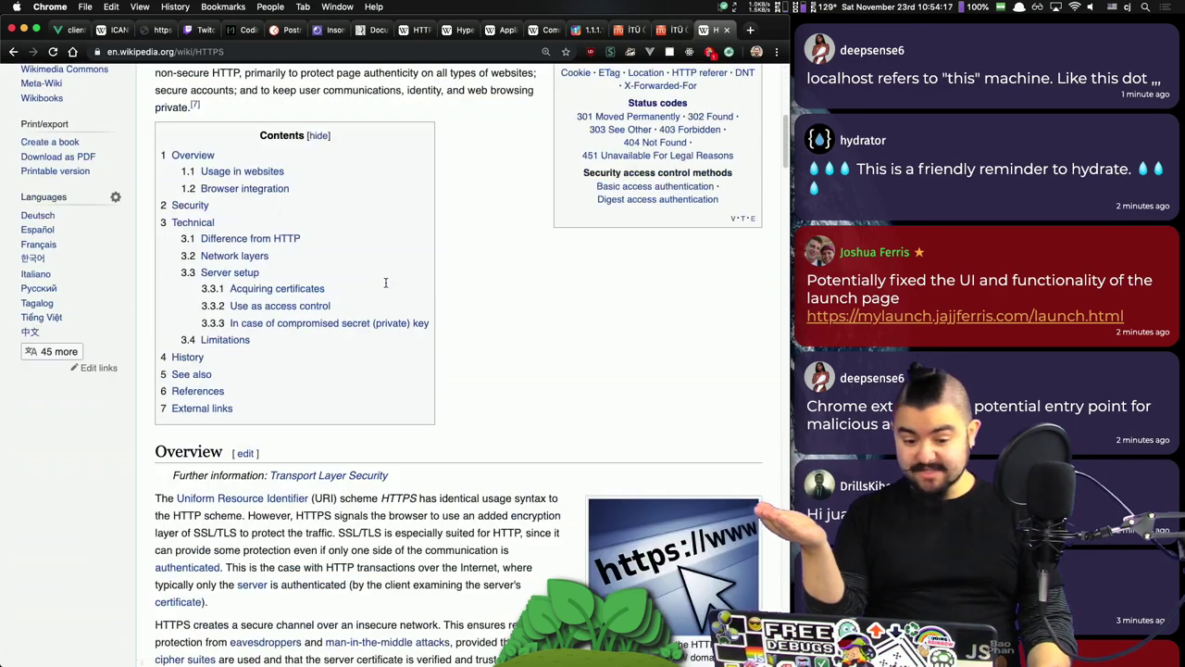
scroll(386, 283, "down", 1)
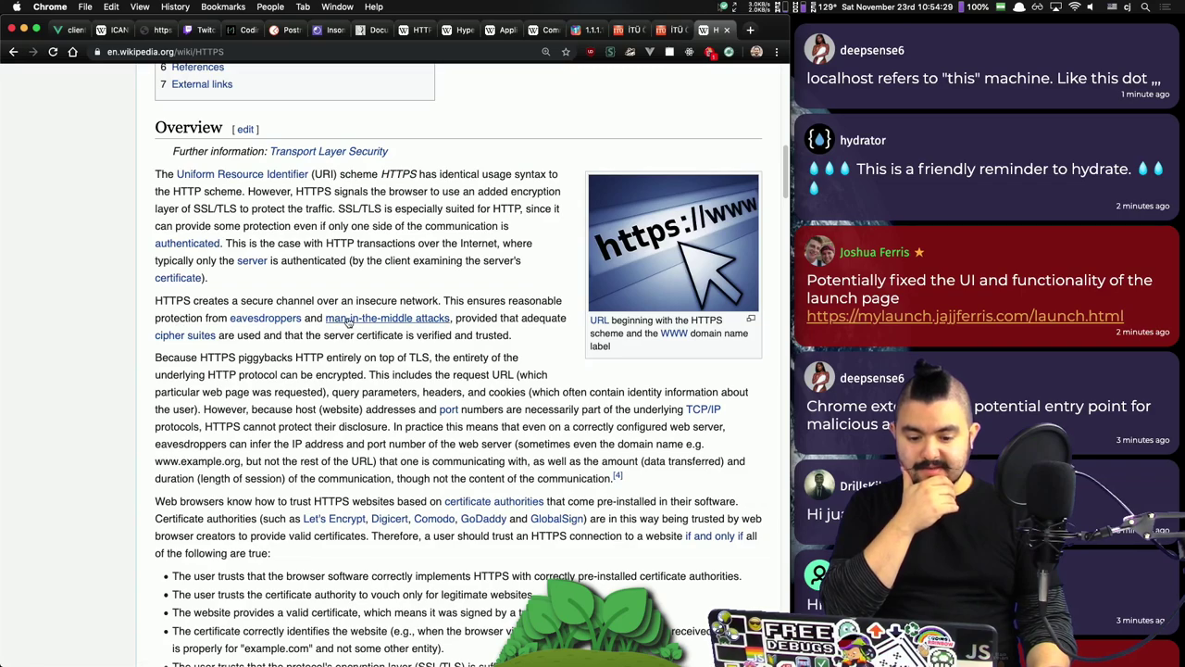
scroll(247, 327, "down", 1)
scroll(247, 327, "down", 15)
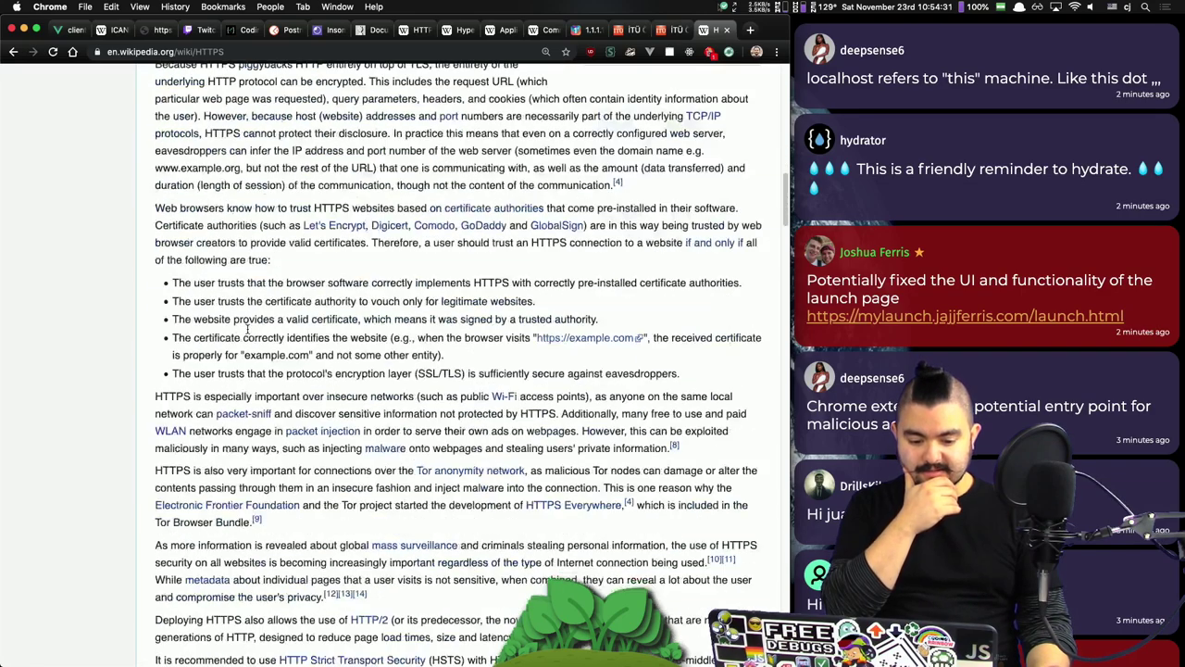
scroll(246, 326, "down", 10)
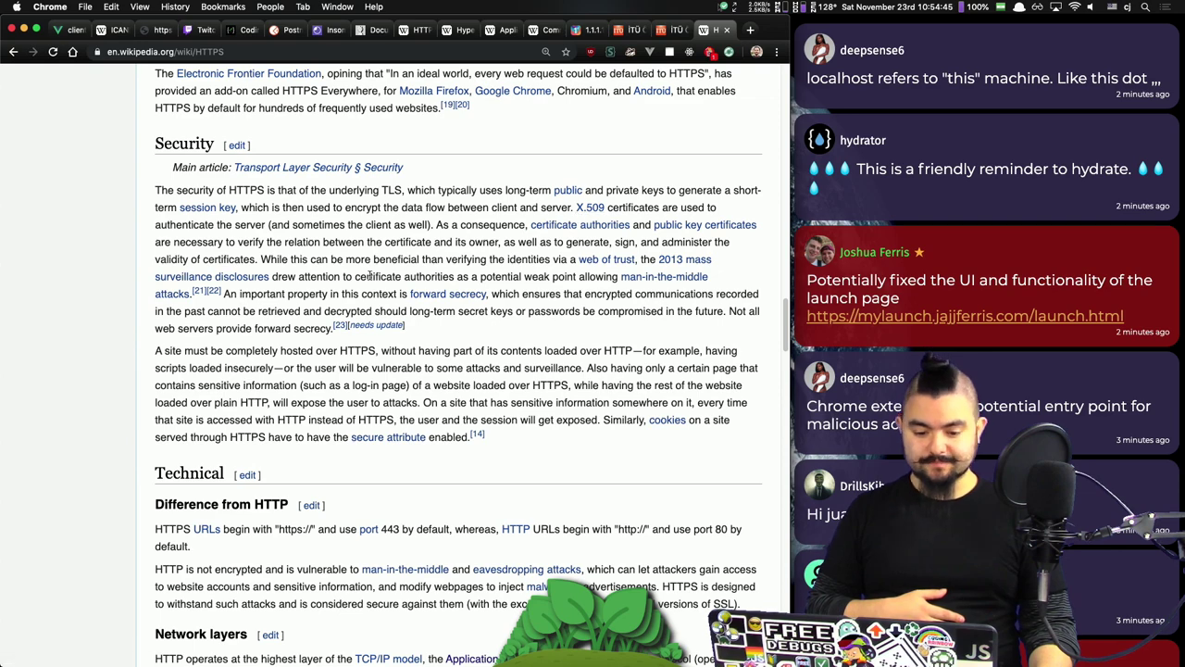
Step: Scroll to the Difference from HTTP paragraphs and briefly highlight them
scroll(370, 276, "down", 10)
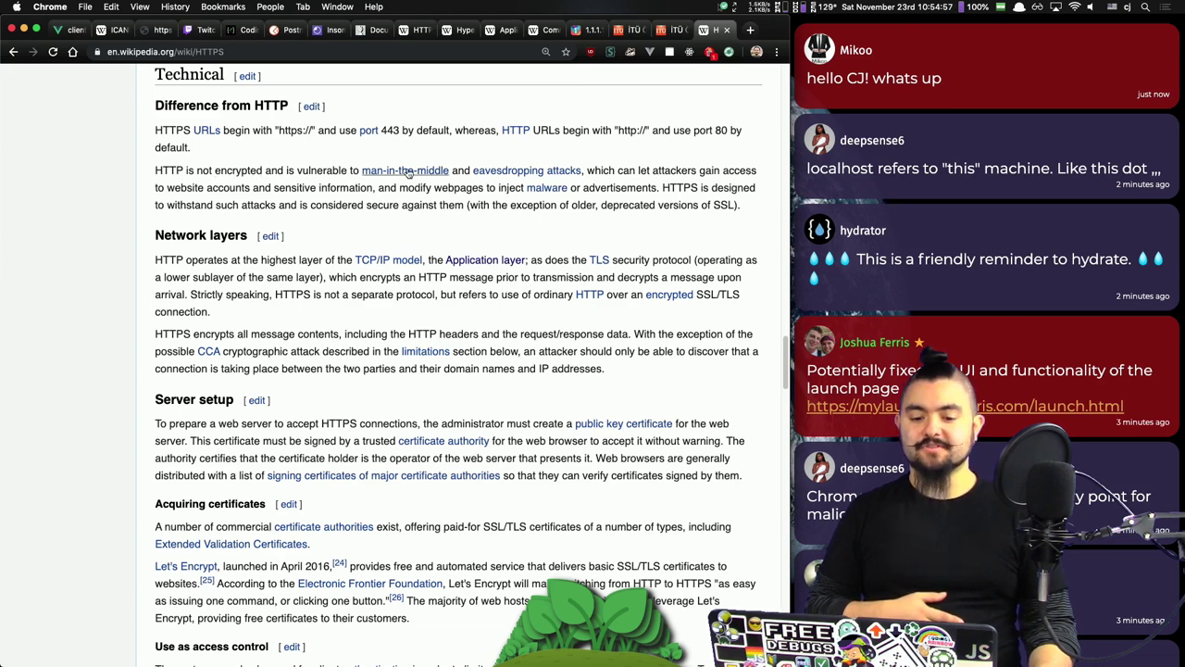
scroll(555, 185, "up", 1)
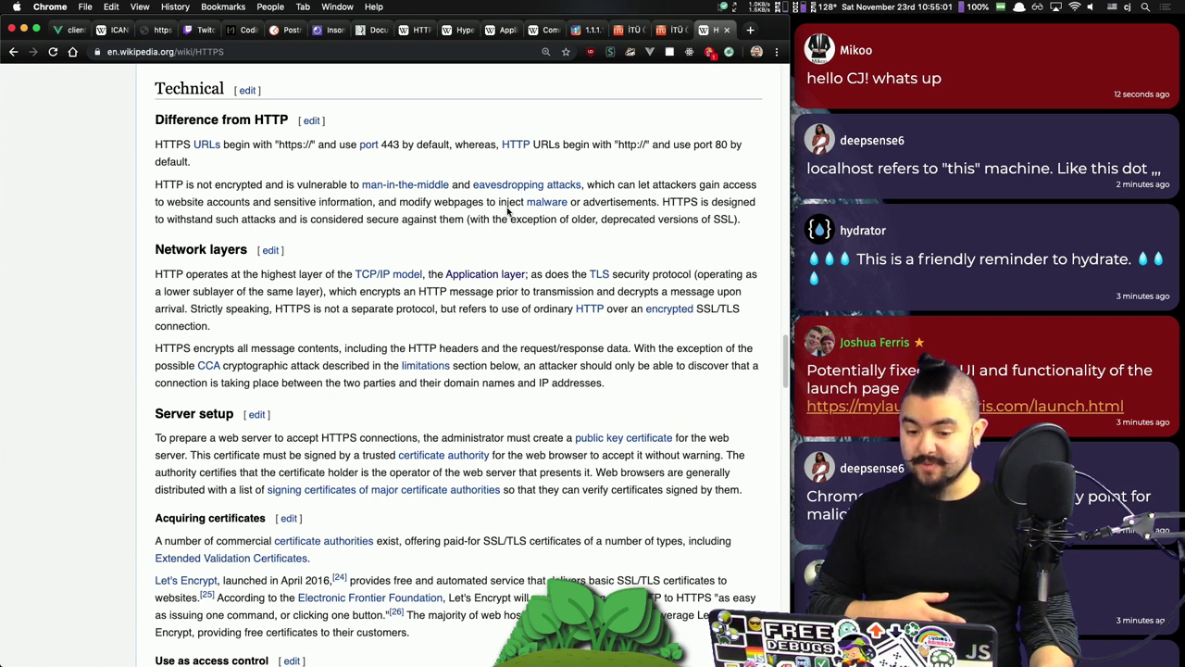
left_click_drag(221, 235, 165, 137)
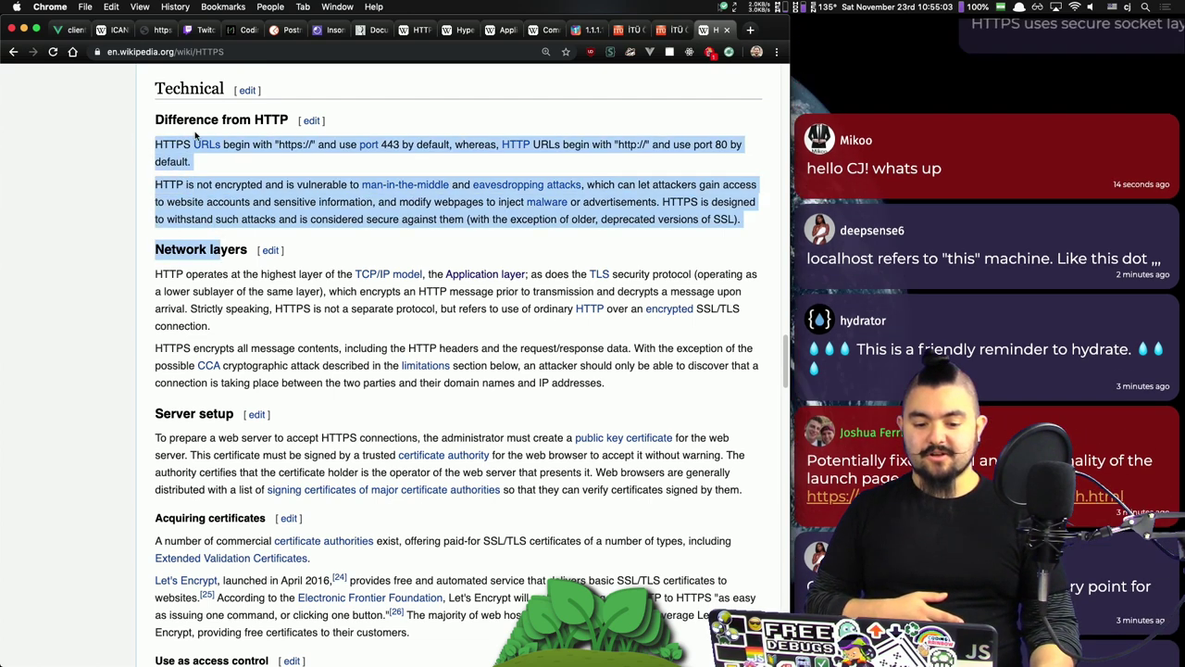
left_click(165, 137)
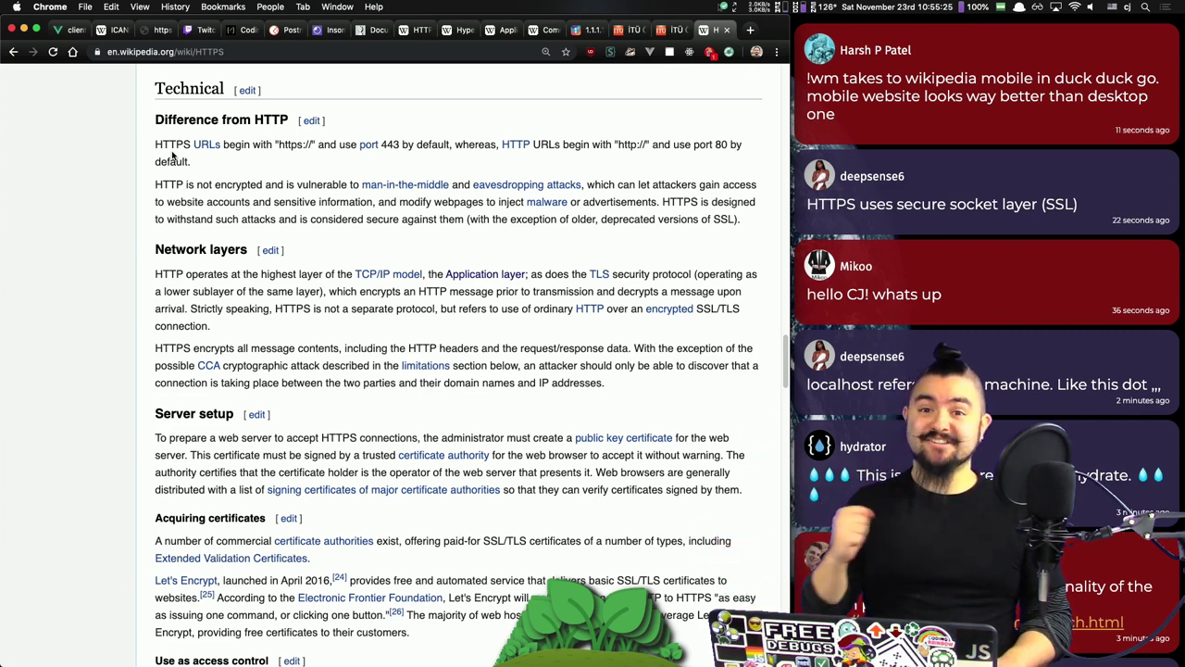
Step: Dismiss the basic-ports and '21 is FTP' chat messages, then select the README's HTTP objective line
key("super+1")
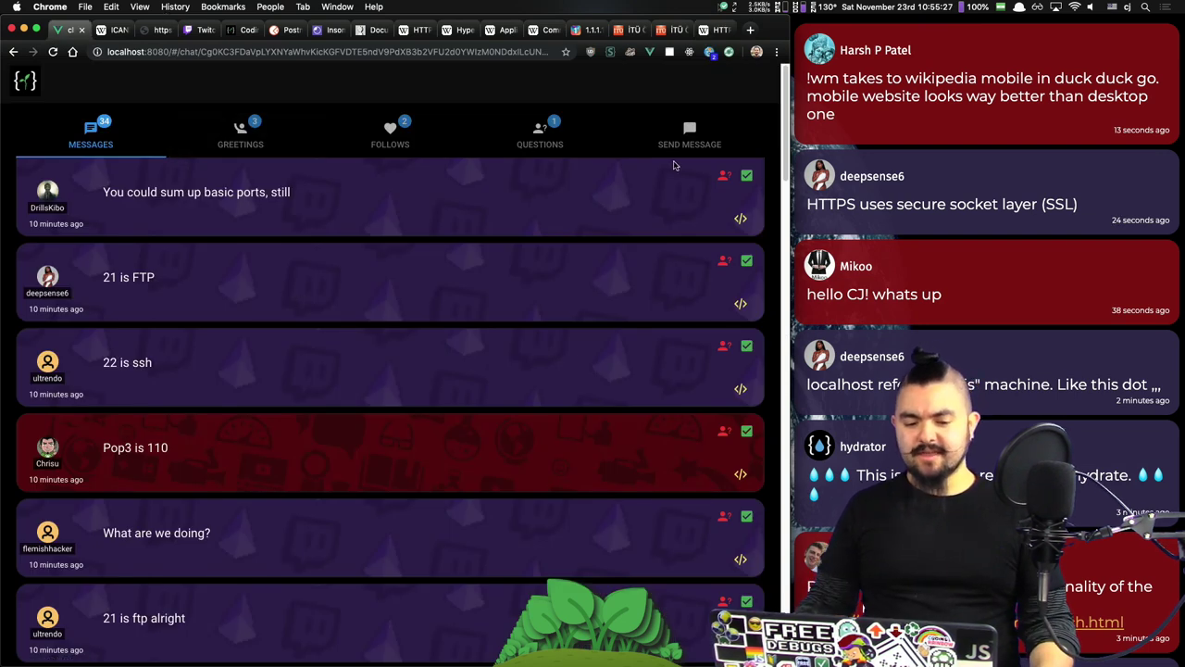
left_click(750, 179)
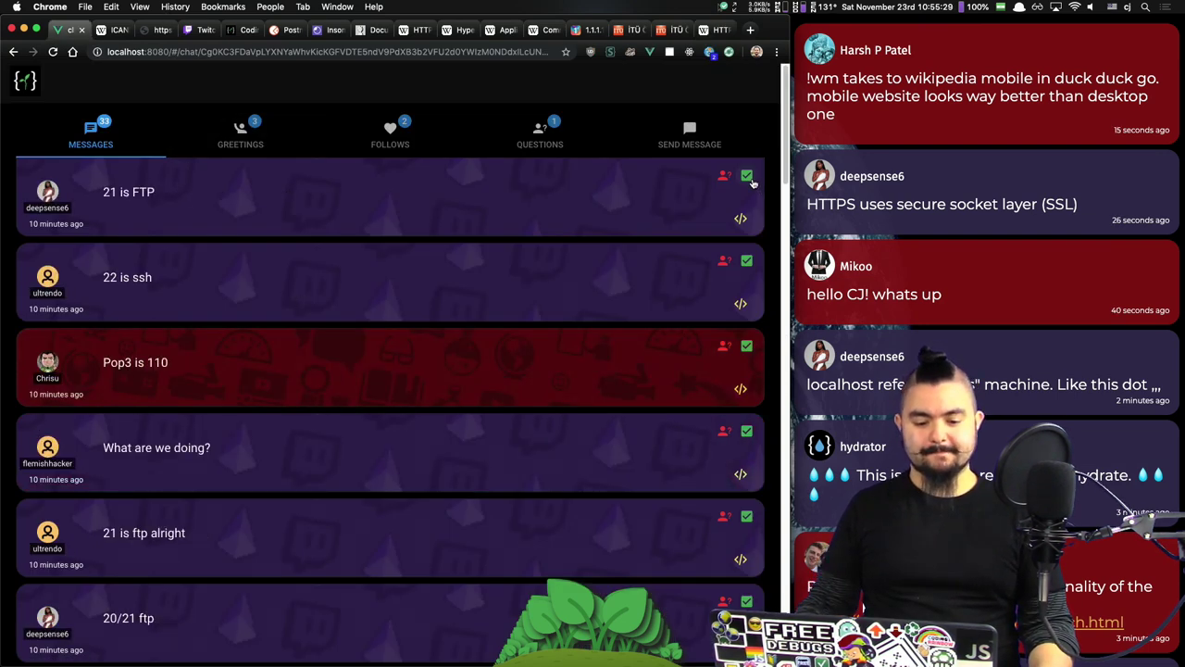
left_click(752, 182)
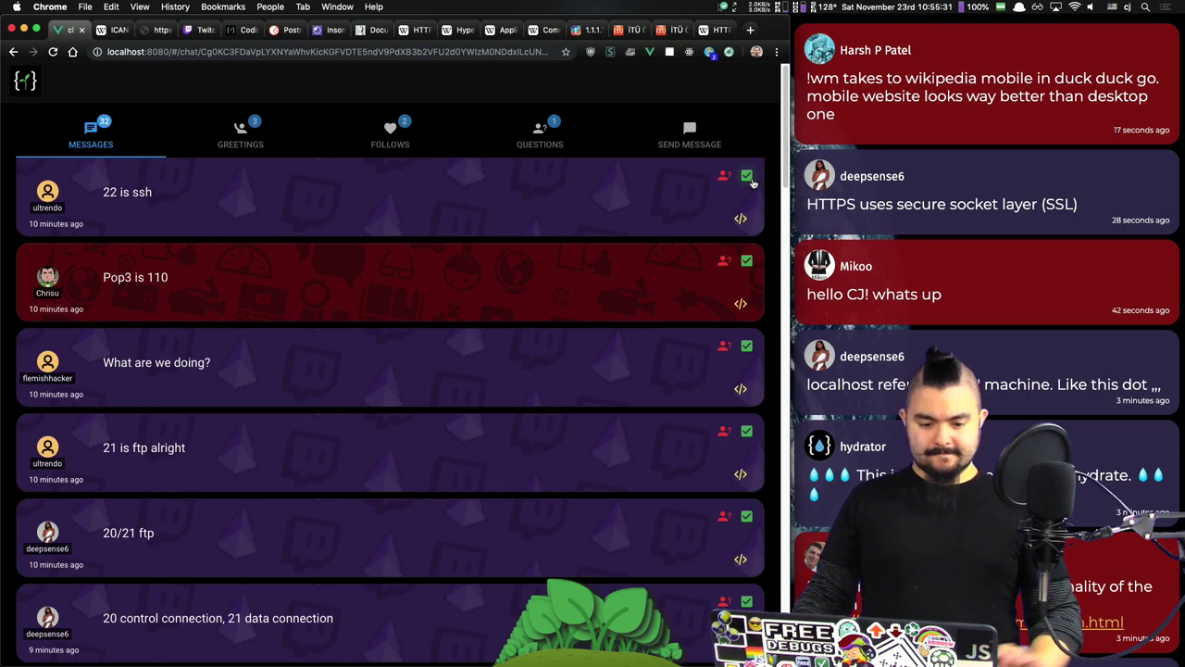
key("super+Tab")
key("super+Tab")
key("Up")
key("shift+Home")
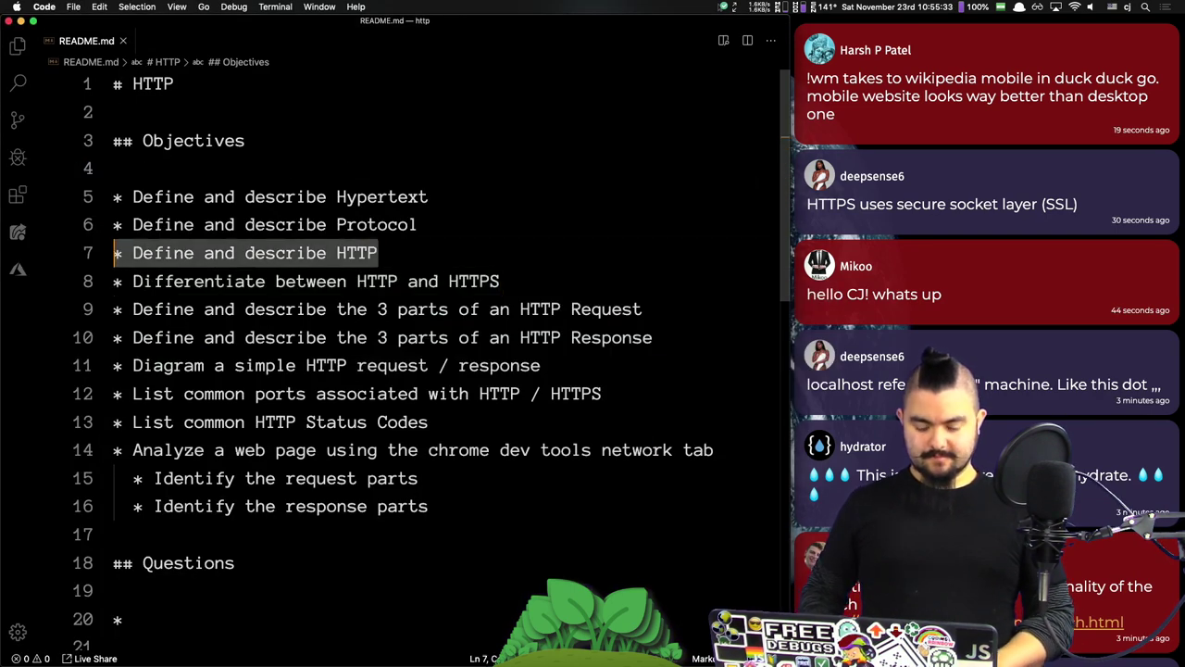
Step: Duplicate the HTTP objective line as 'Define and describe HTTPS'
key("Right")
key("shift+alt+Down")
type("S")
key("Escape")
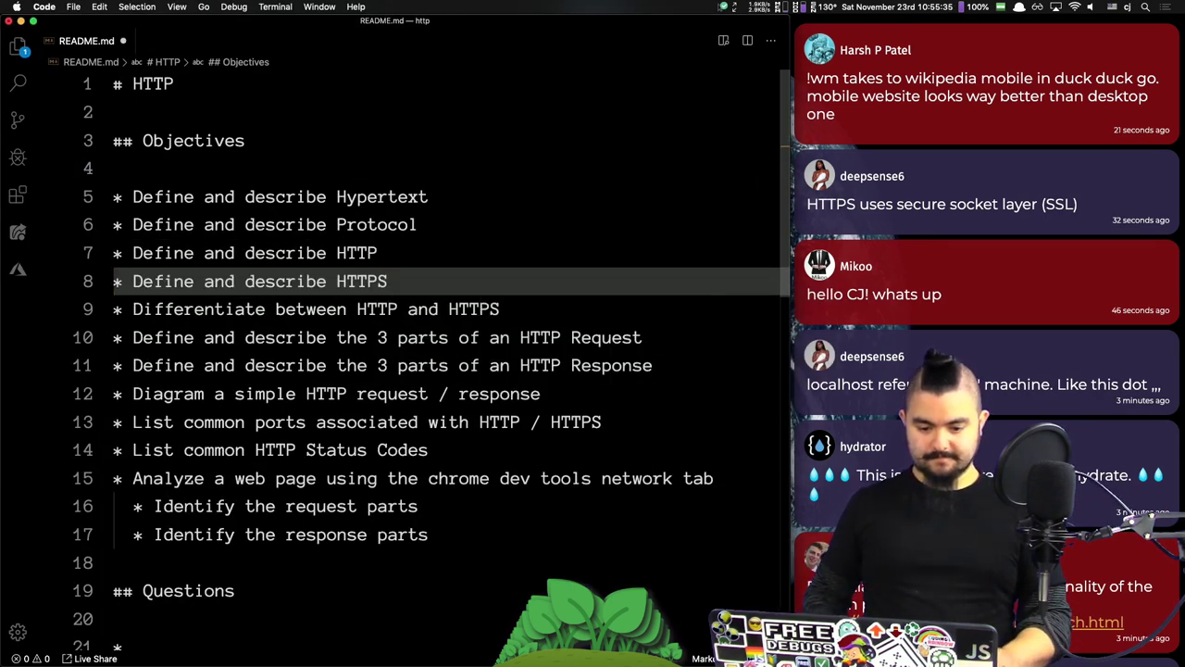
Step: Append '(s)' after HTTP on the Request and Response objectives
key("Down")
key("Down")
key("End")
key("alt+Left")
key("alt+Left")
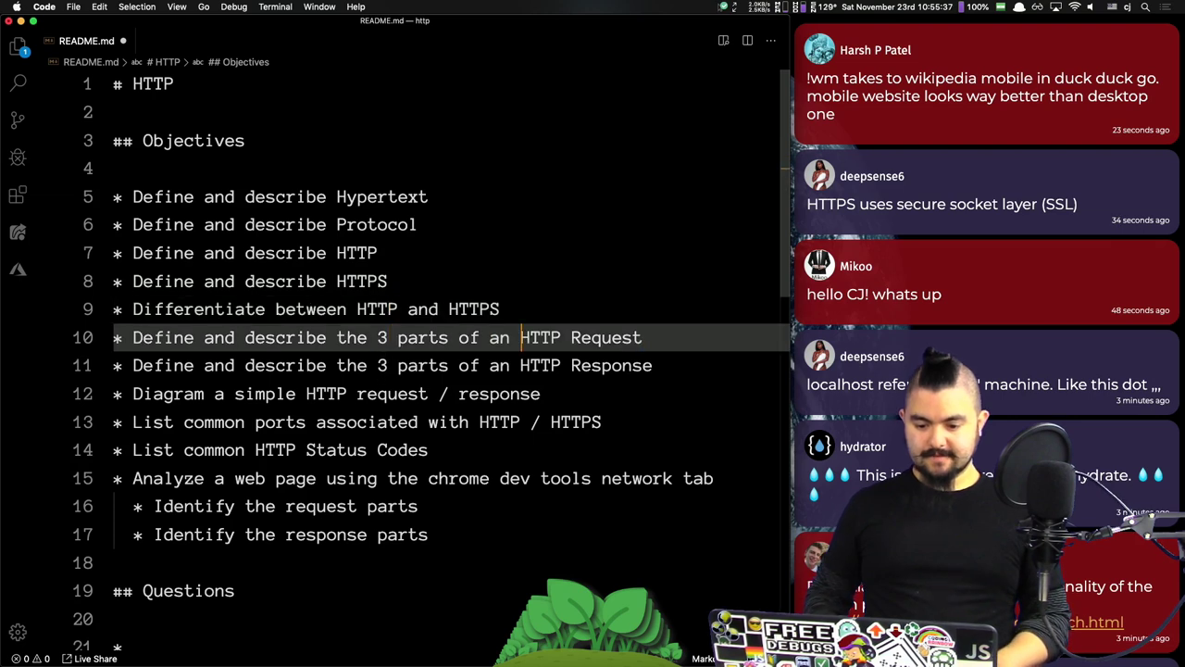
type("(s")
key("Escape")
key("Down")
key("Left")
key("Left")
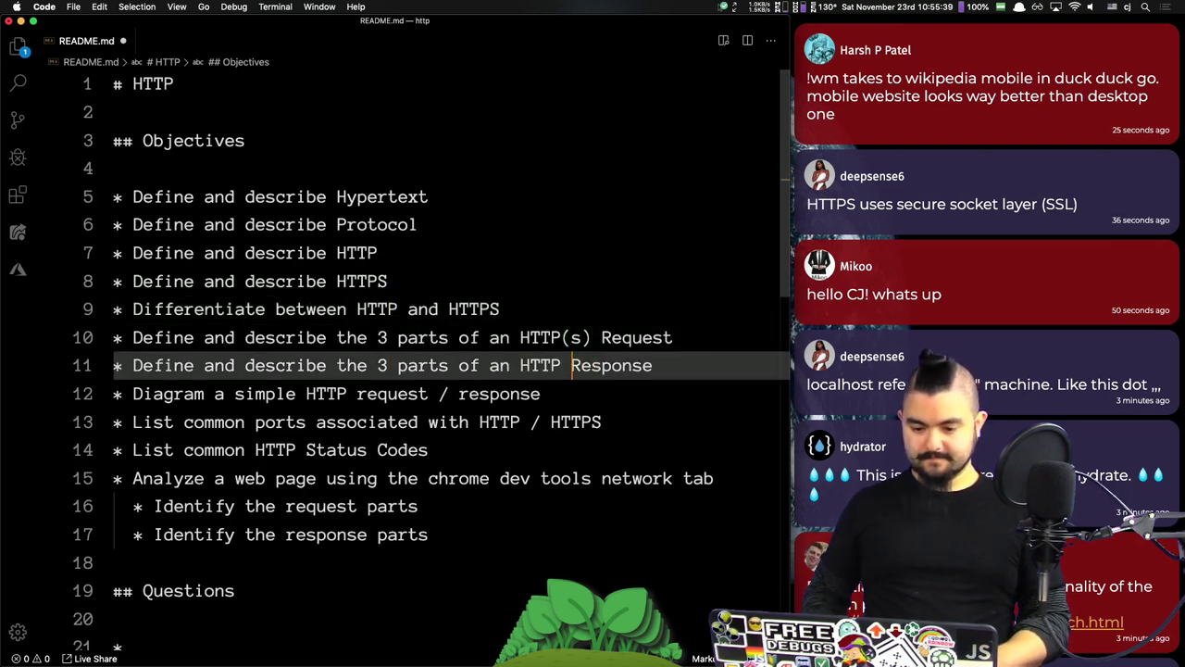
type("(")
type("s")
key("Escape")
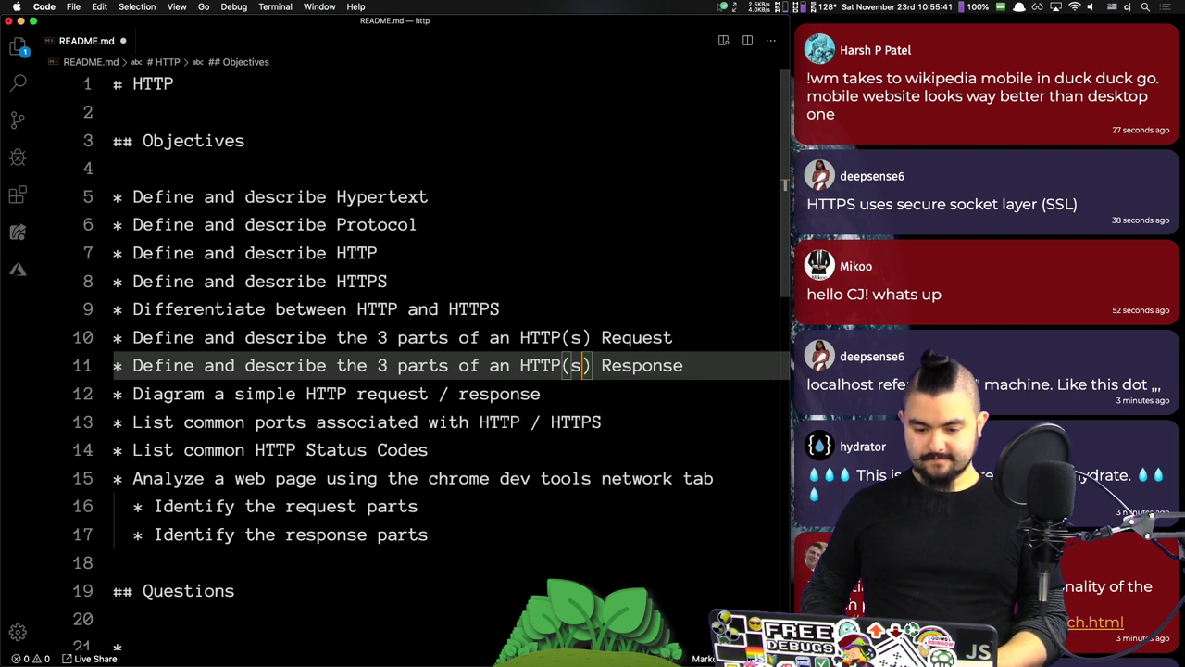
Step: Review the remaining objectives down to dev tools and save the README
key("Down")
key("alt+Right")
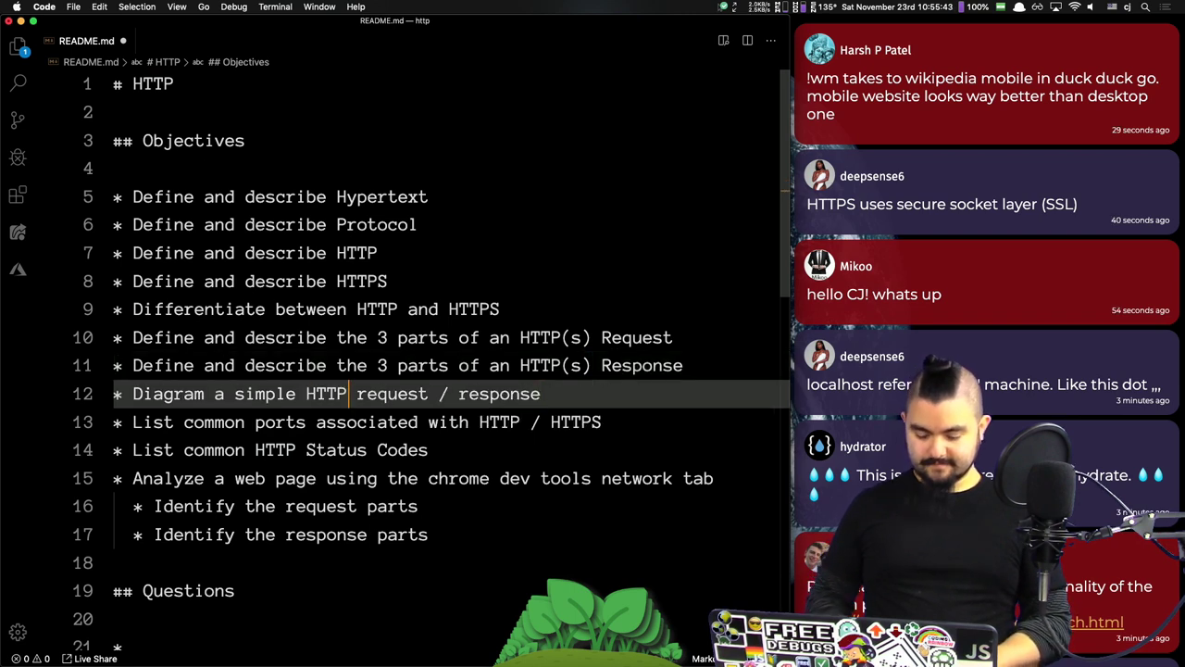
key("Down")
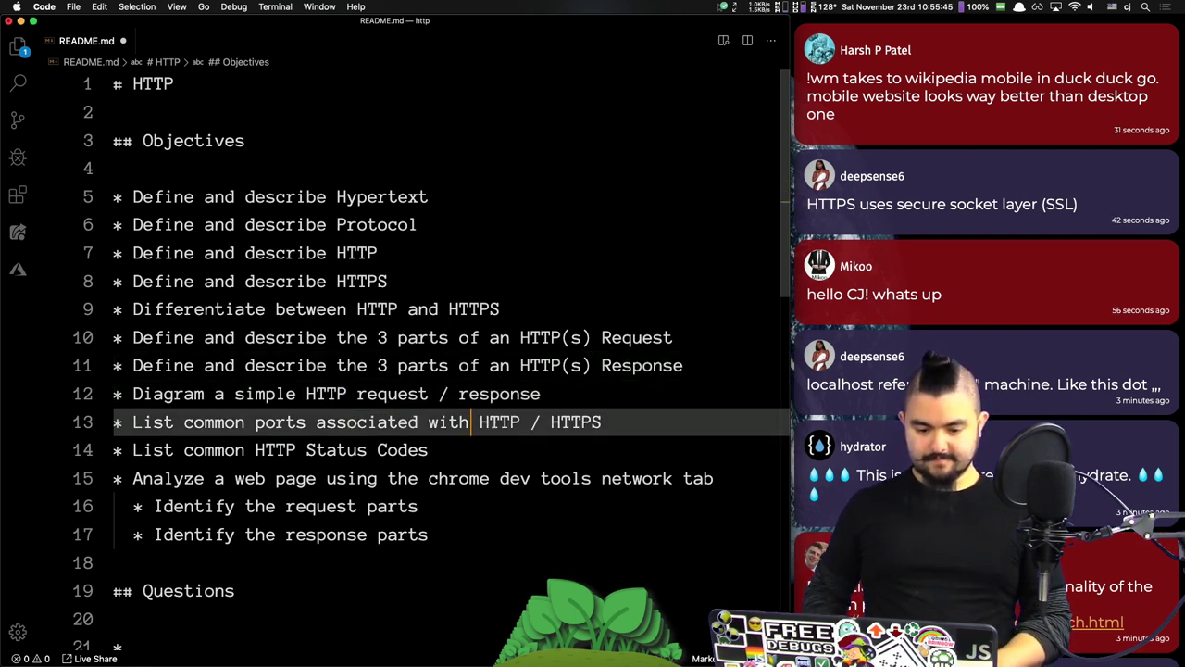
key("Down")
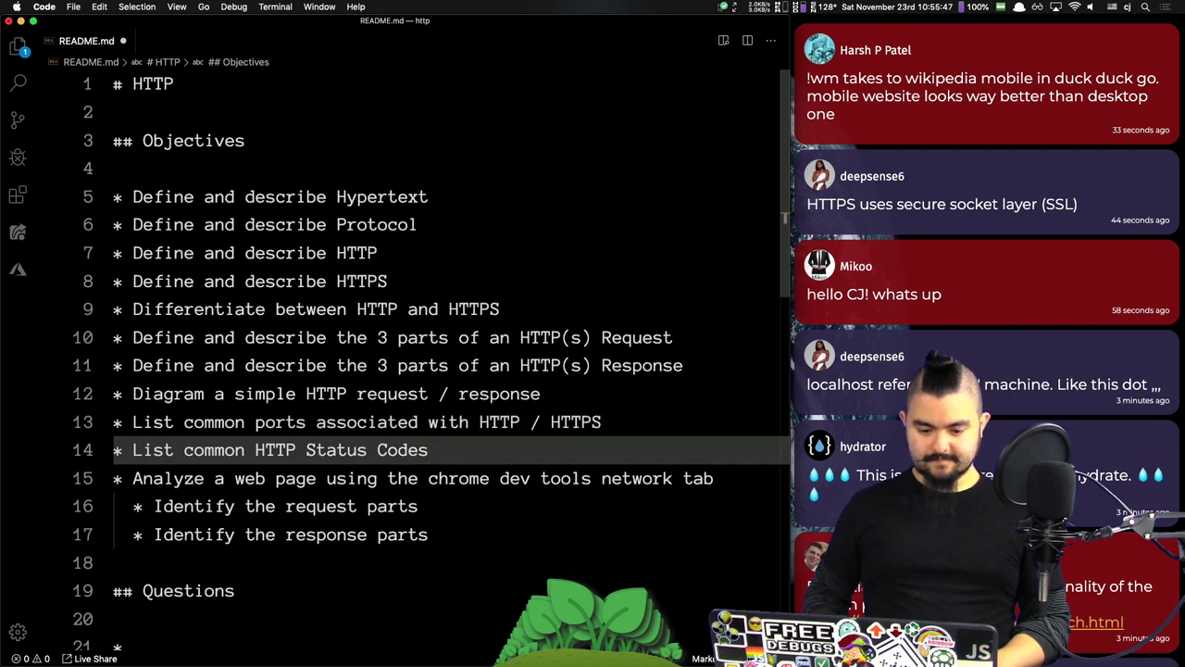
key("Down")
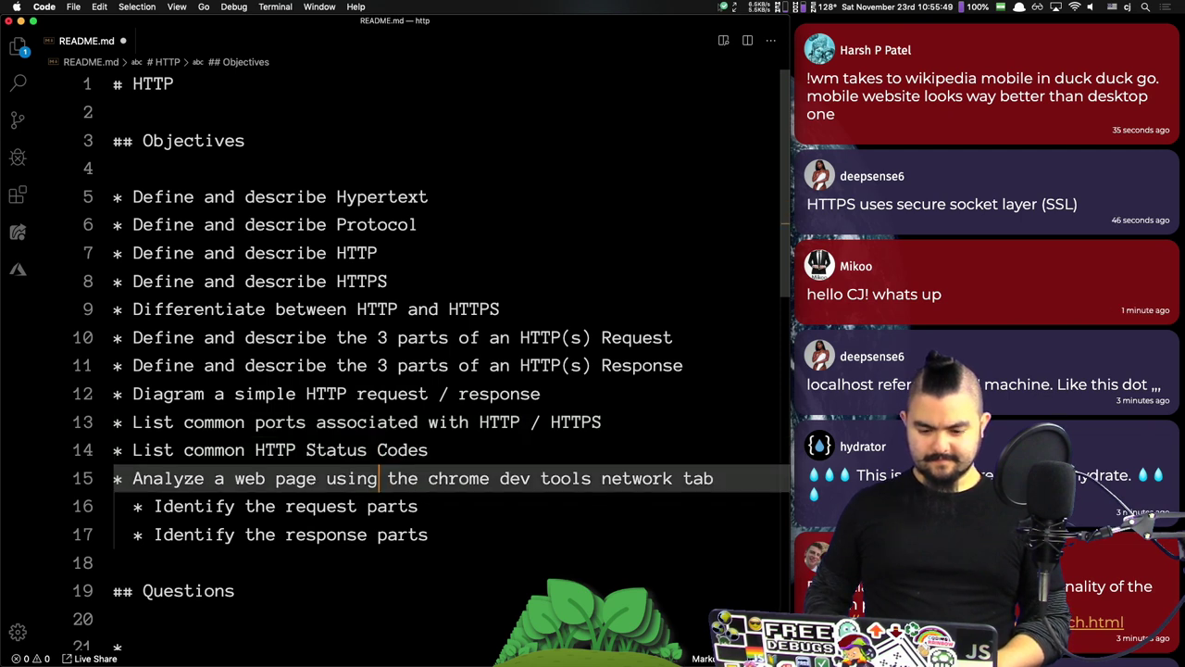
key("super+s")
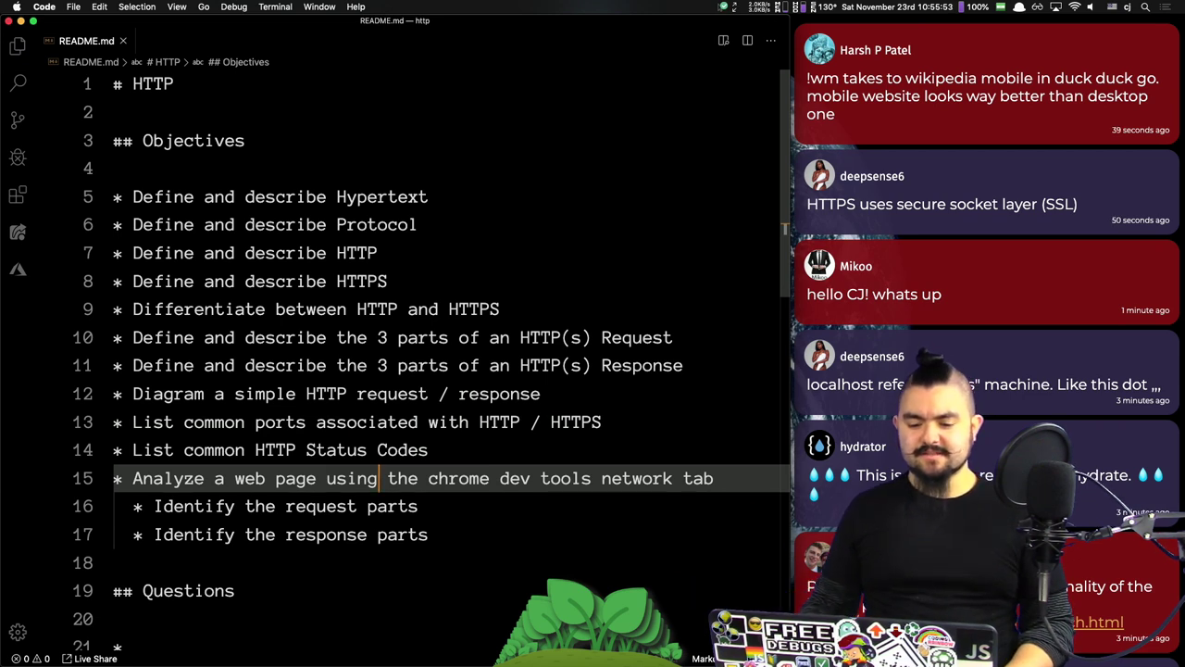
Step: Remove the '(s)' from the Response and Request lines and save again
key("Up")
key("Up")
key("Up")
key("Up")
key("alt+Right")
key("alt+Right")
key("alt+Right")
key("alt+Right")
key("alt+Right")
key("alt+Right")
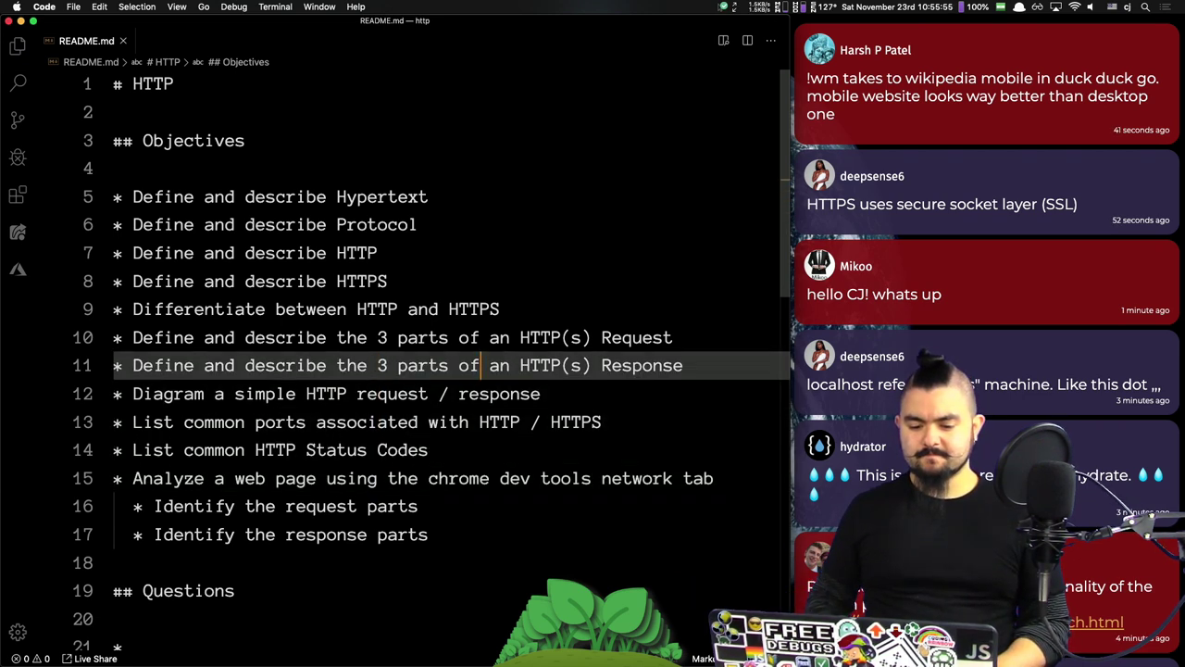
key("BackSpace")
key("BackSpace")
key("BackSpace")
key("Up")
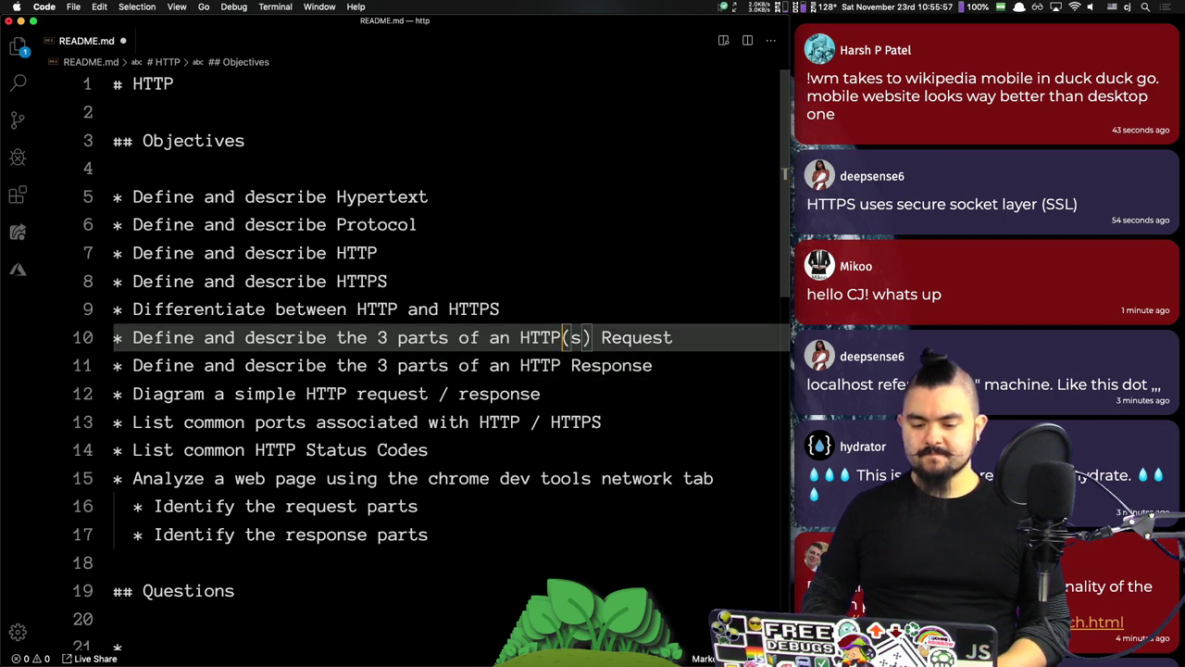
key("Right")
key("Right")
key("Right")
key("BackSpace")
key("BackSpace")
key("BackSpace")
key("super+s")
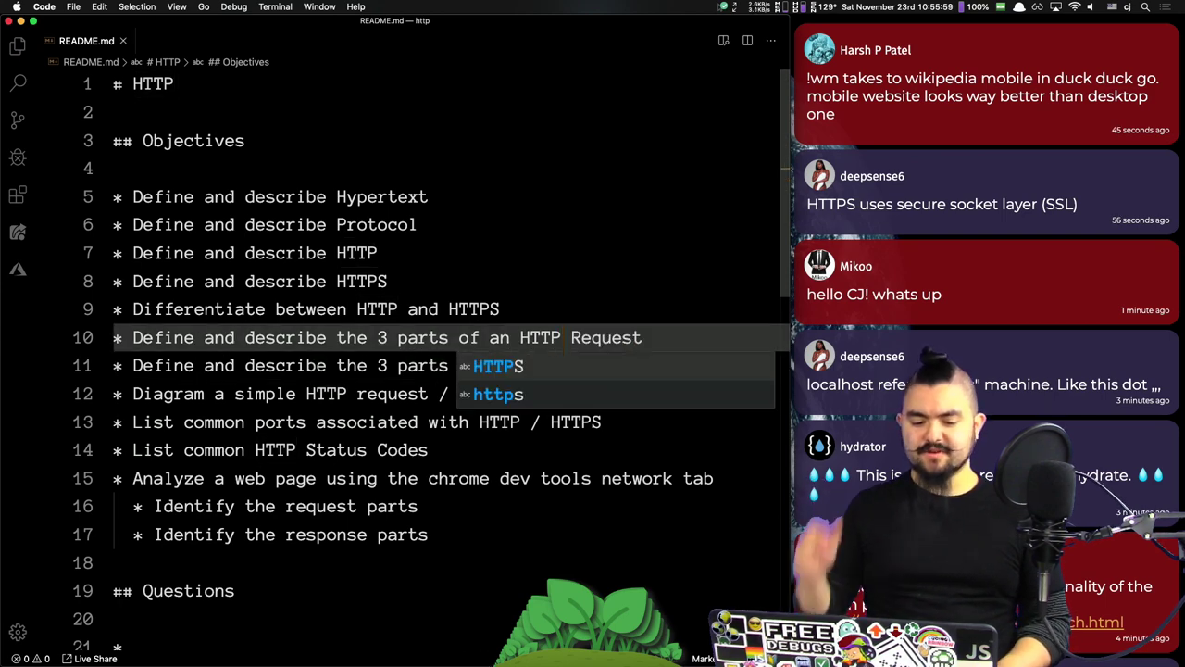
key("super+Tab")
key("super+Tab")
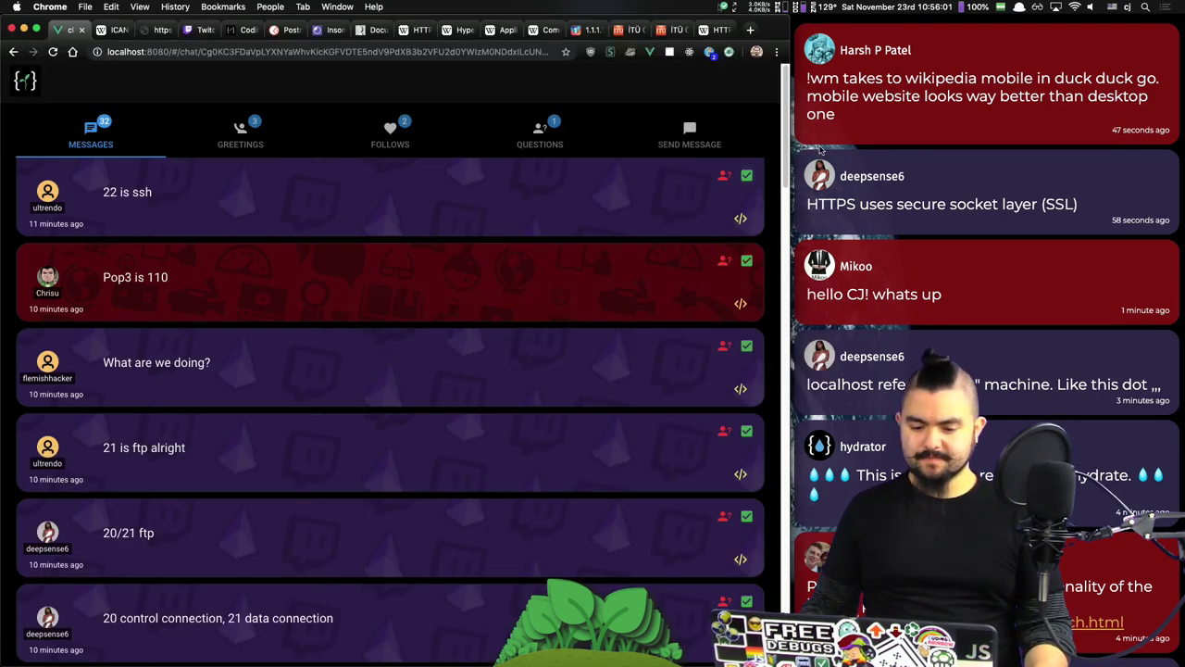
Step: Dismiss the '22 is ssh', 'Pop3 is 110', 'What are we doing?' and '21 is ftp' messages
left_click(747, 176)
left_click(746, 176)
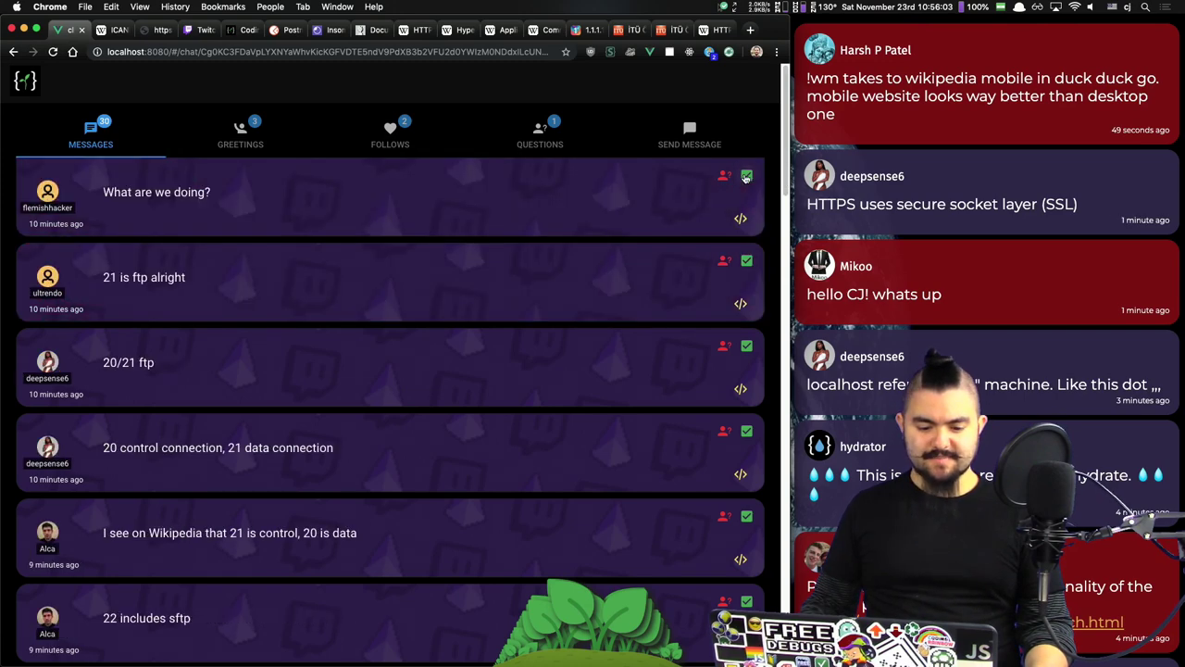
left_click(746, 176)
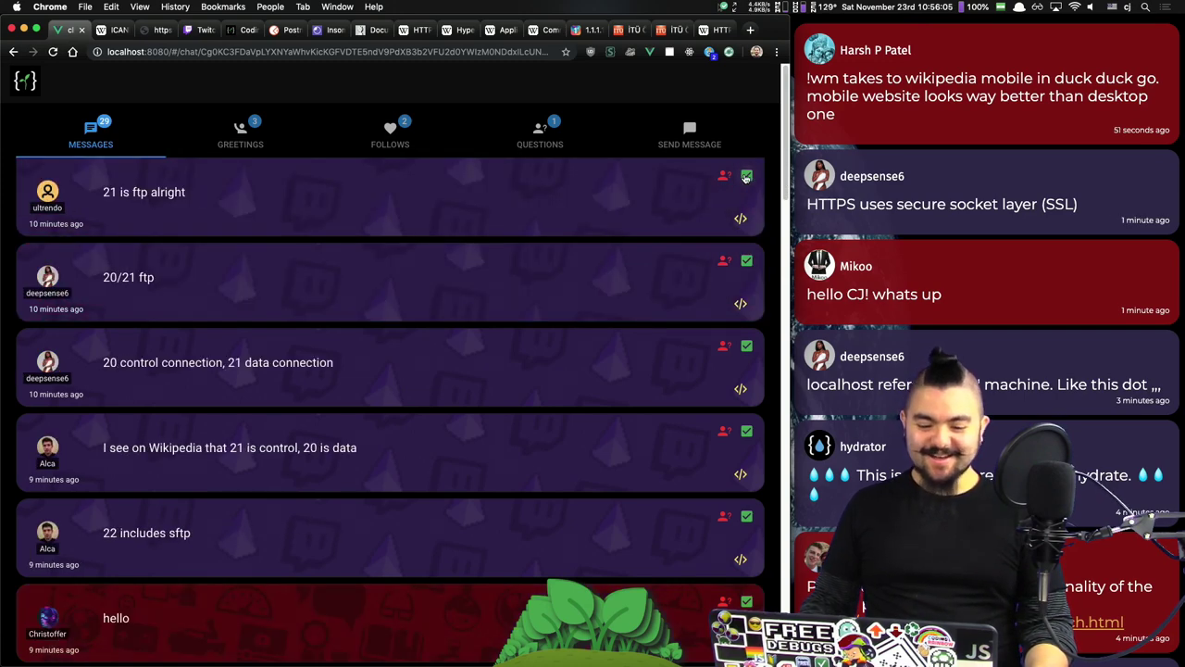
left_click(746, 175)
key("super+Tab")
key("super+Tab")
key("Tab")
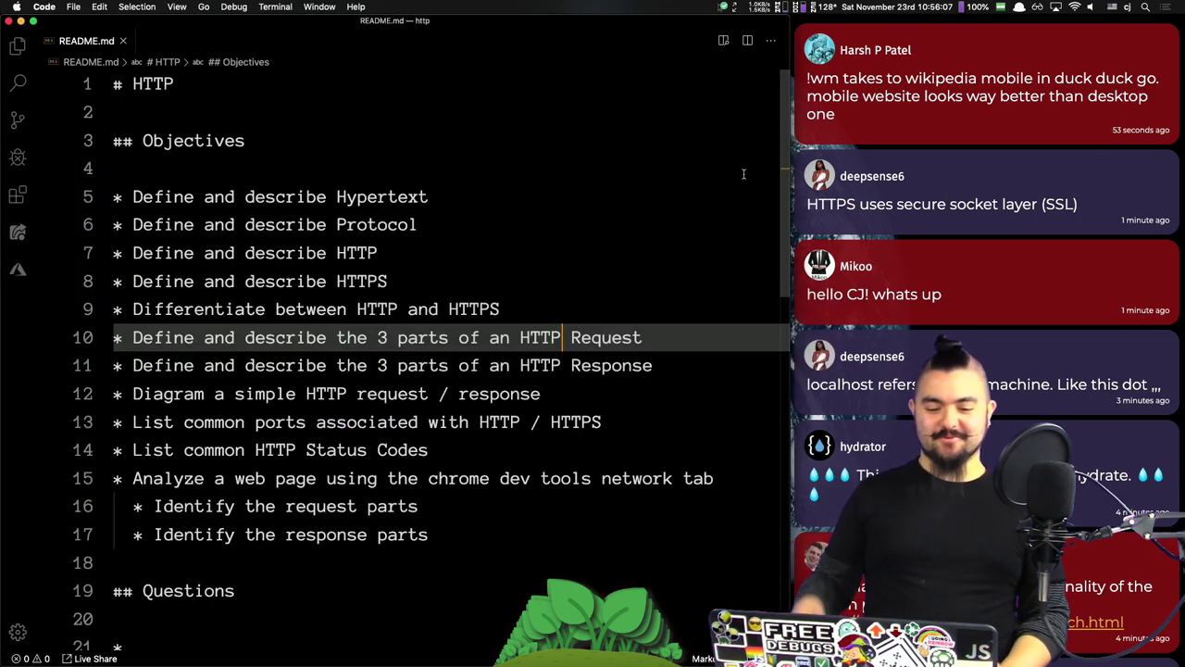
key("super+Tab")
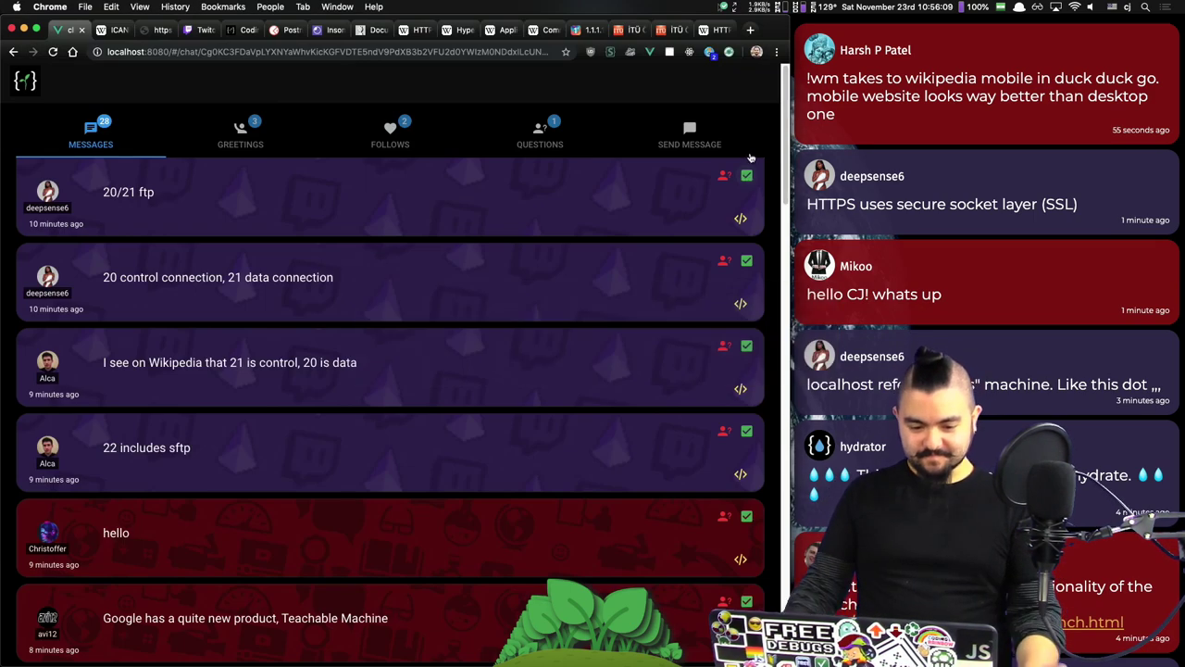
Step: Dismiss the messages from '20/21 ftp' through the bucket image
left_click(746, 176)
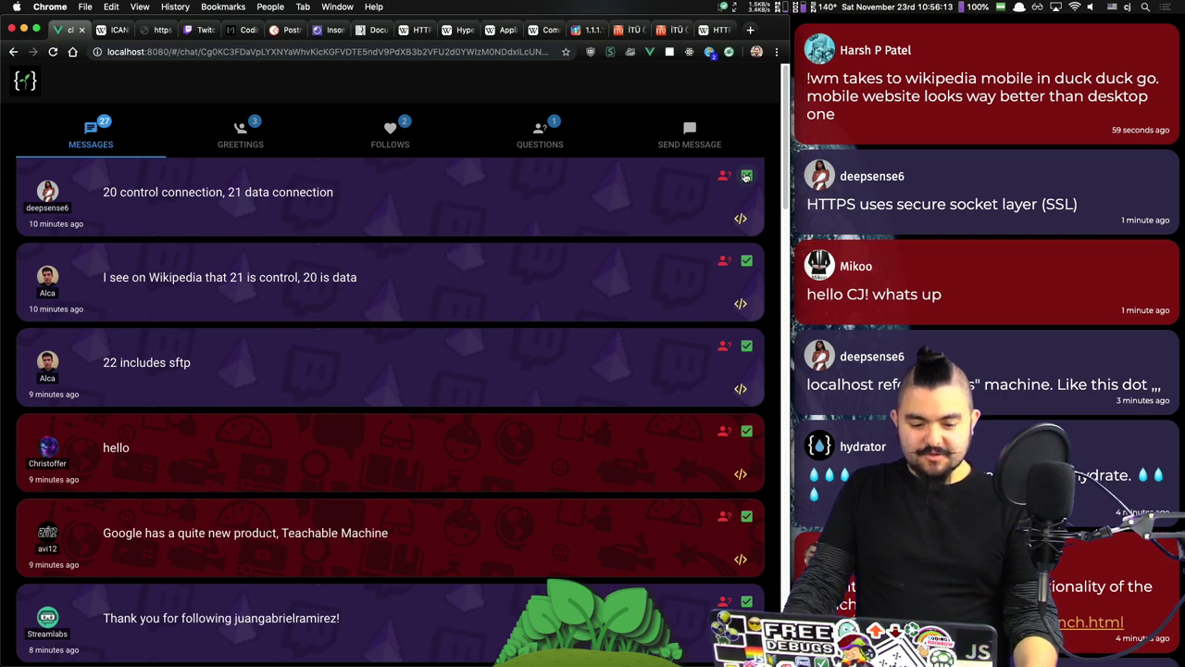
left_click(746, 175)
left_click(746, 176)
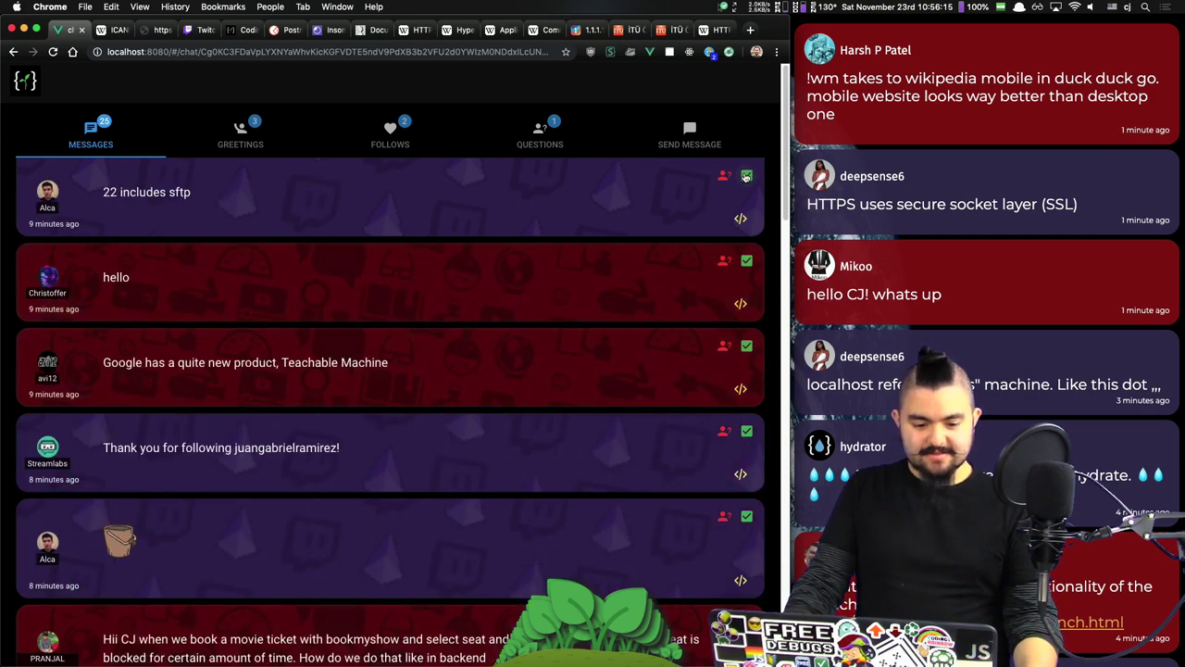
left_click(746, 175)
left_click(746, 176)
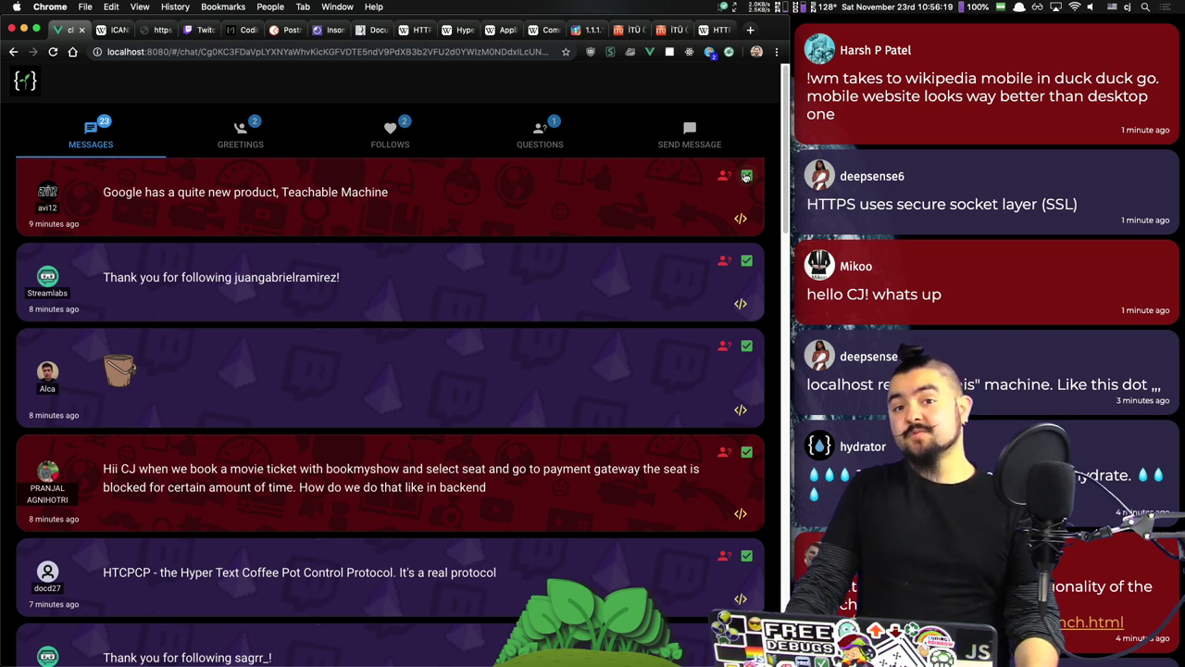
left_click(747, 176)
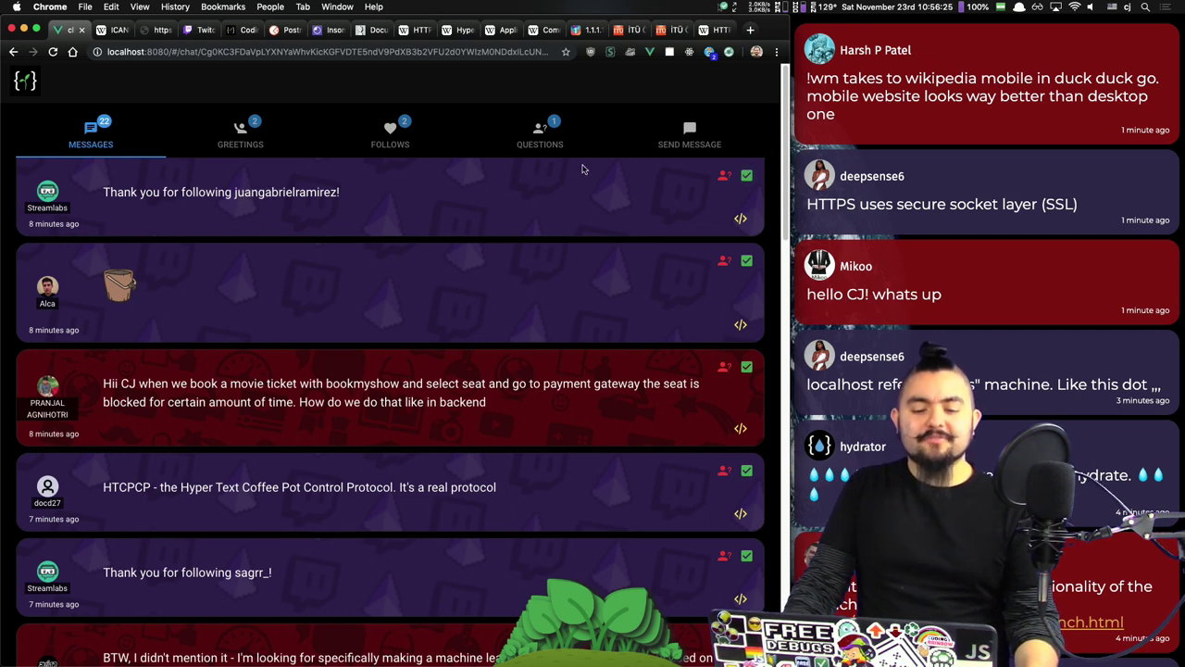
left_click(746, 176)
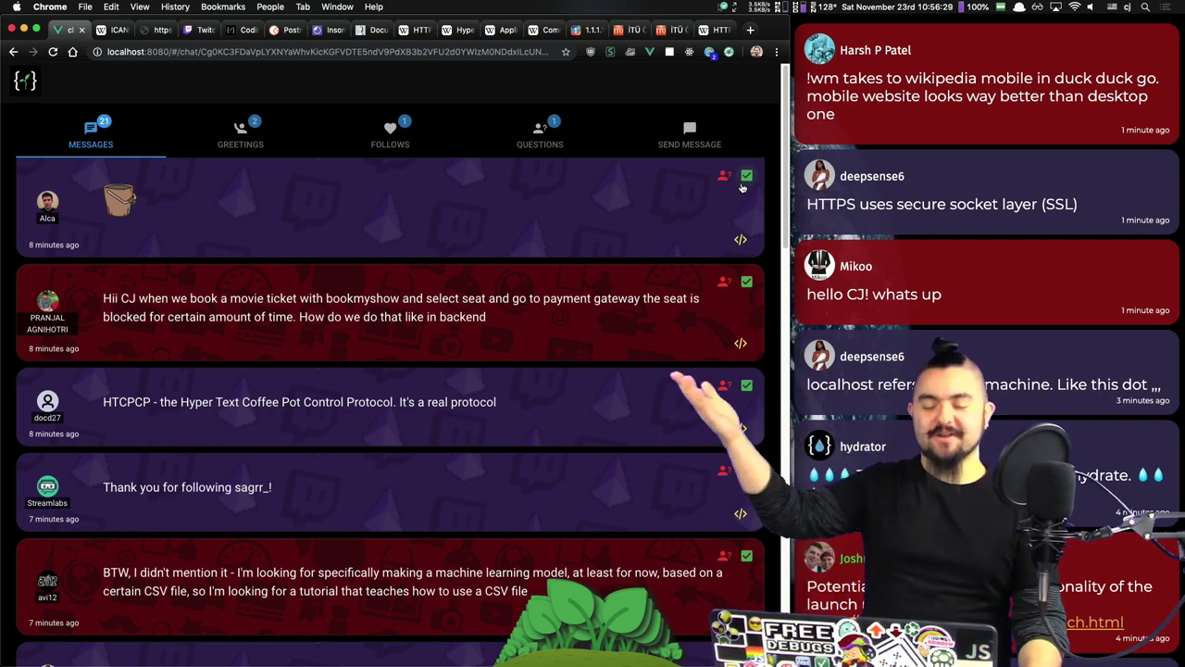
left_click(747, 176)
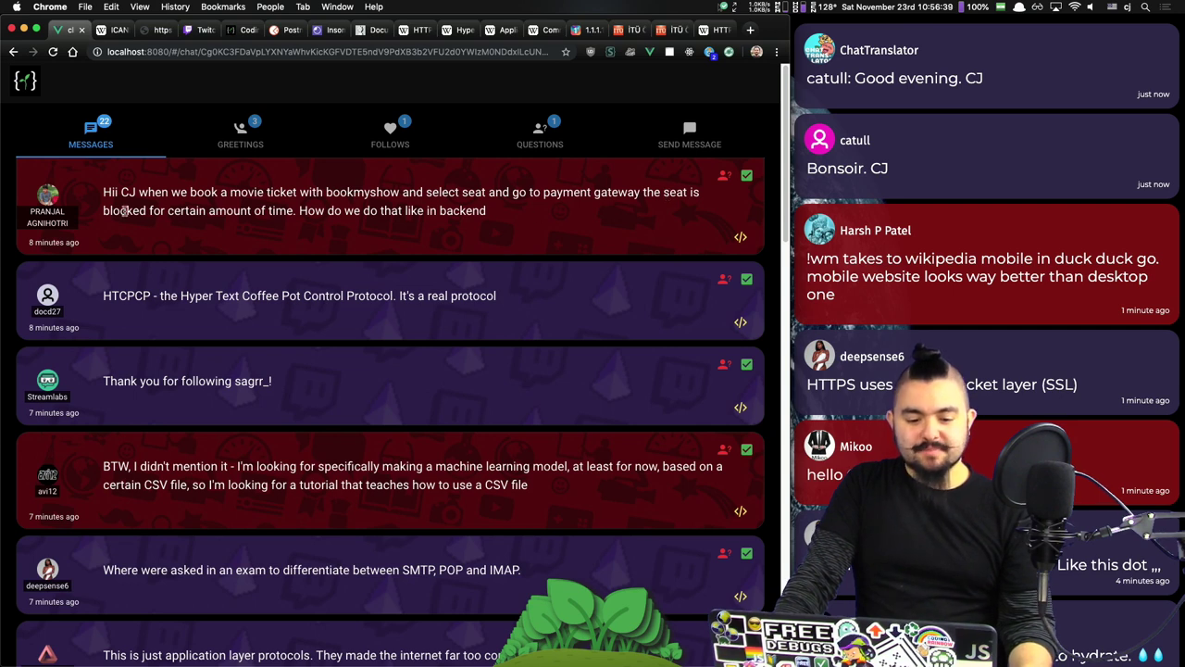
Step: Flag the movie-ticket message as a question and dismiss the HTCPCP and follower notices
triple_click(344, 212)
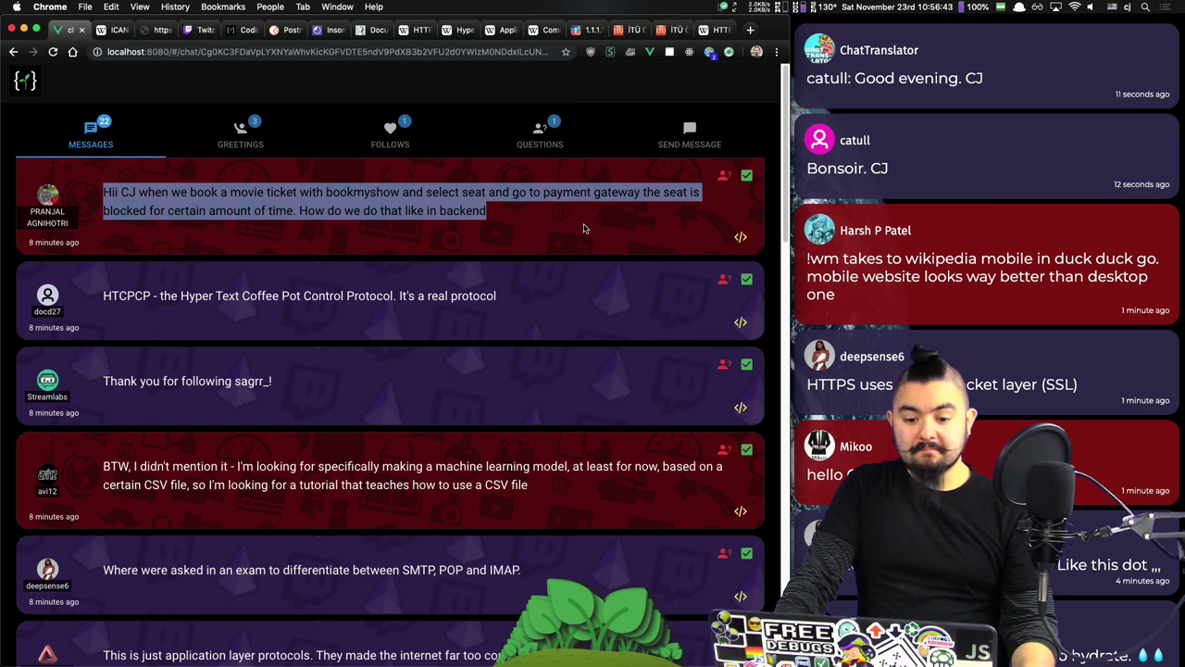
left_click(724, 175)
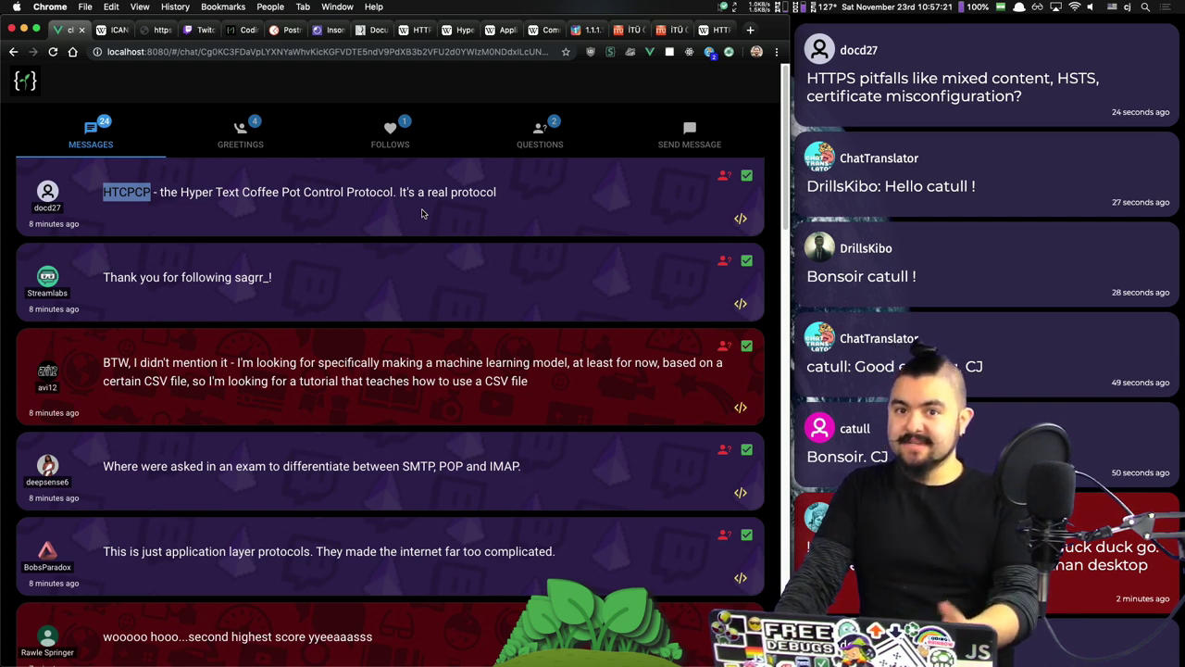
left_click(743, 178)
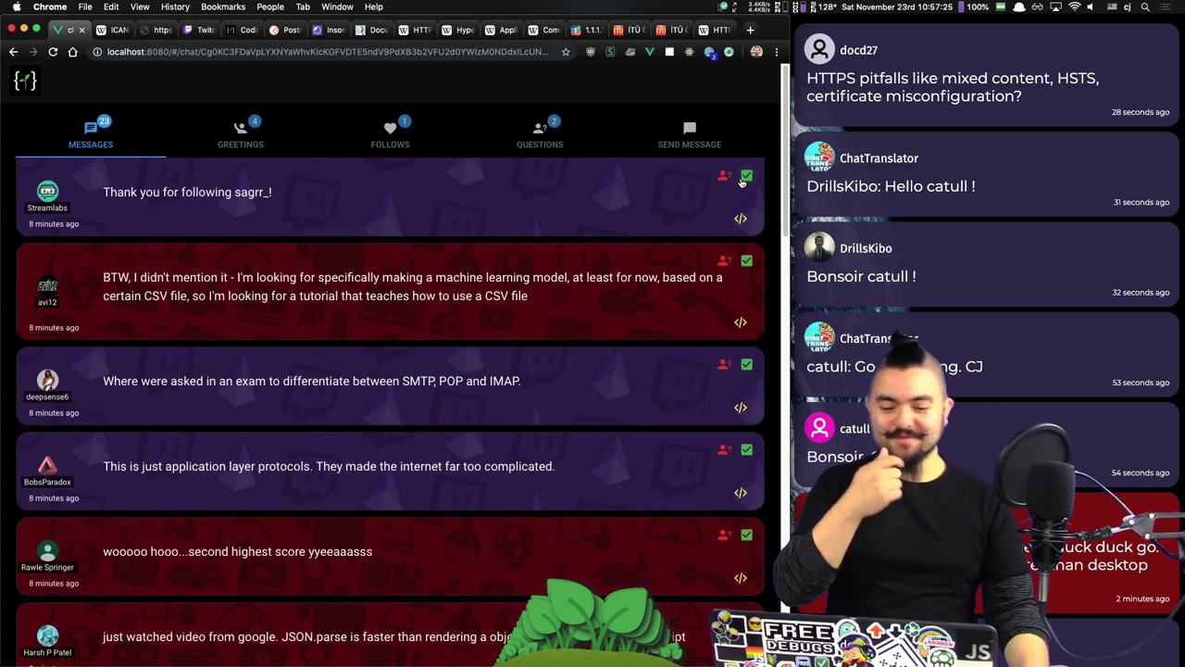
left_click(742, 180)
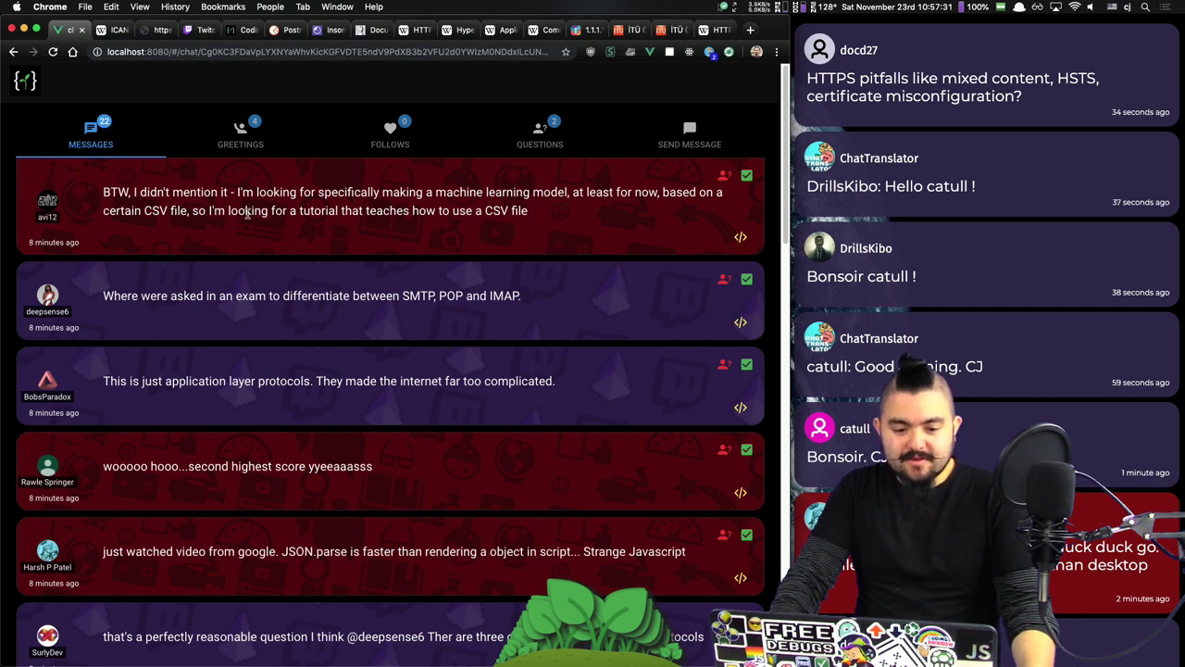
Step: Dismiss the CSV tutorial, SMTP/POP/IMAP exam and application-layer protocol messages
triple_click(543, 216)
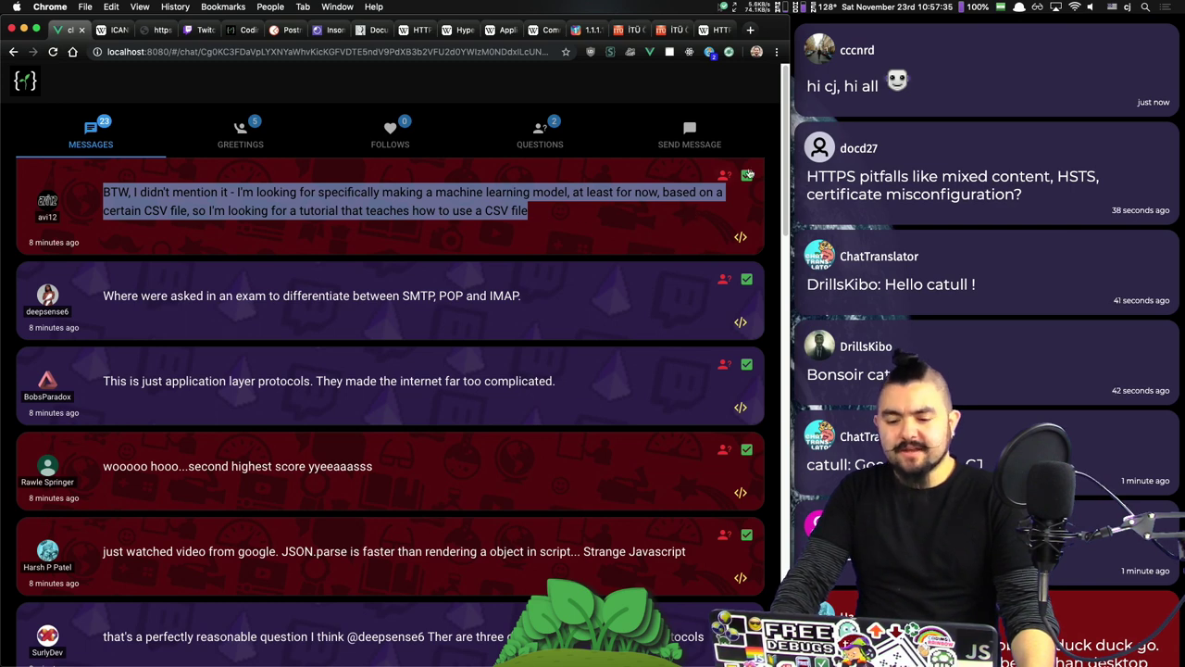
left_click(747, 175)
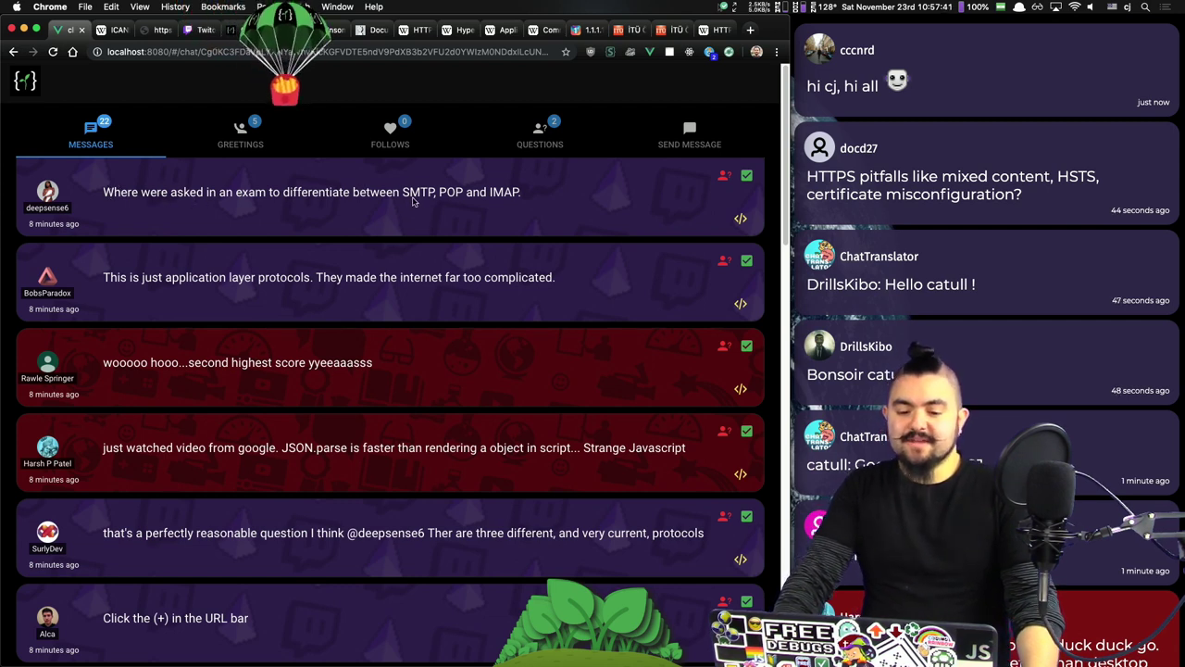
left_click_drag(526, 192, 400, 189)
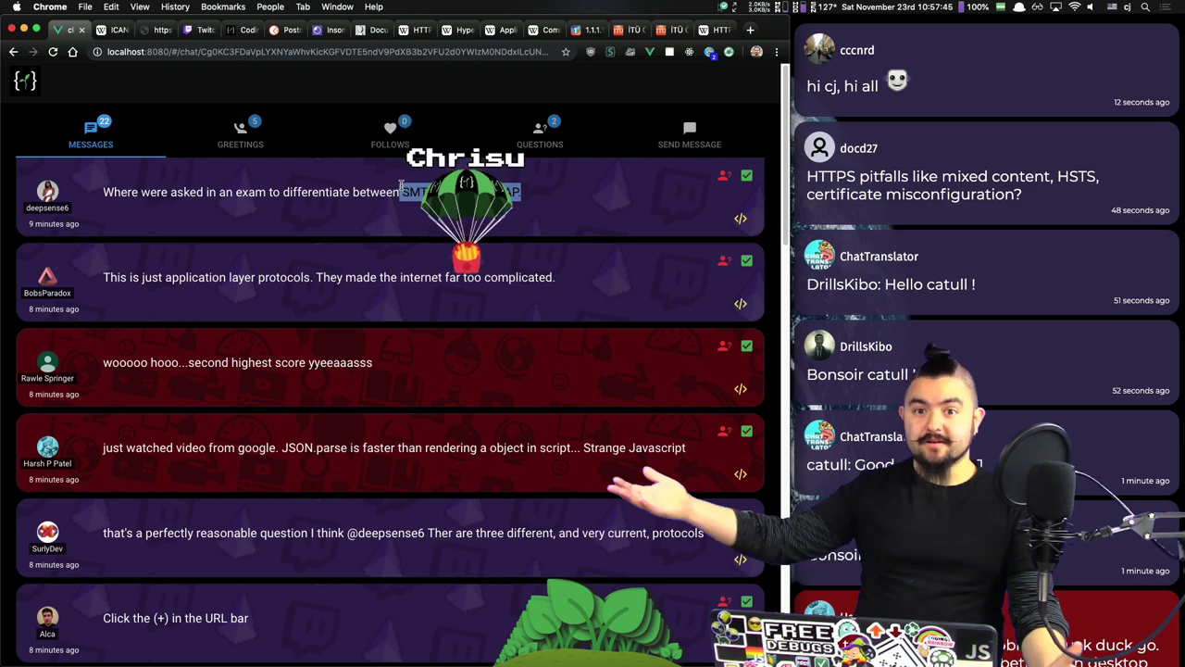
left_click(641, 195)
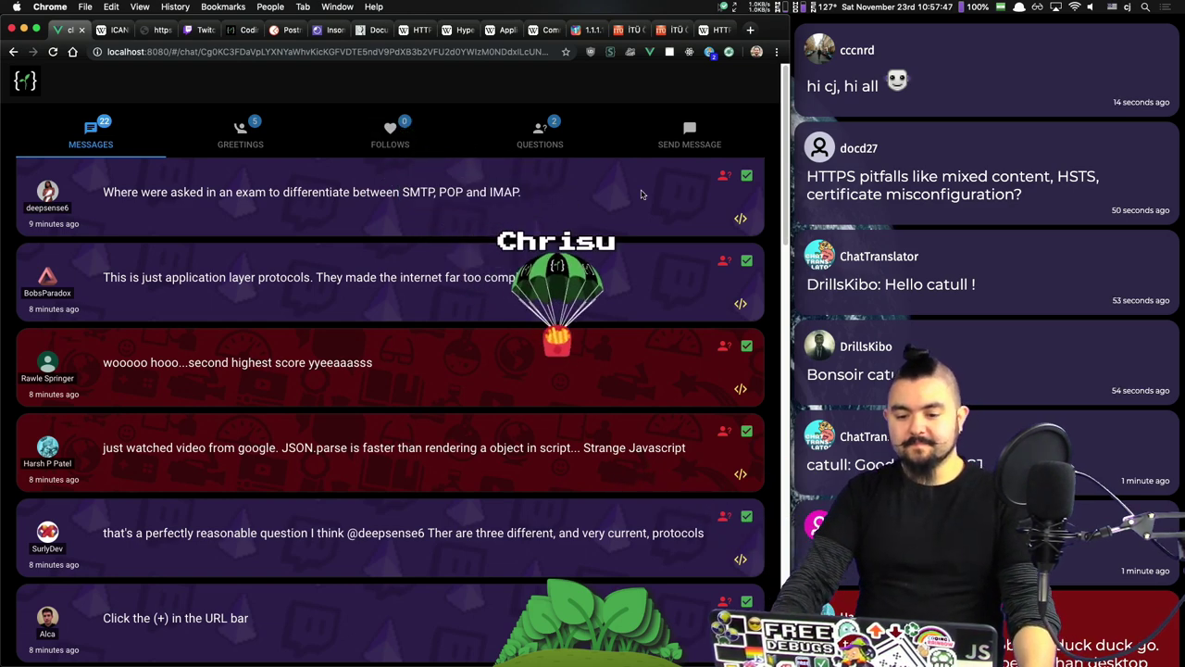
left_click(747, 179)
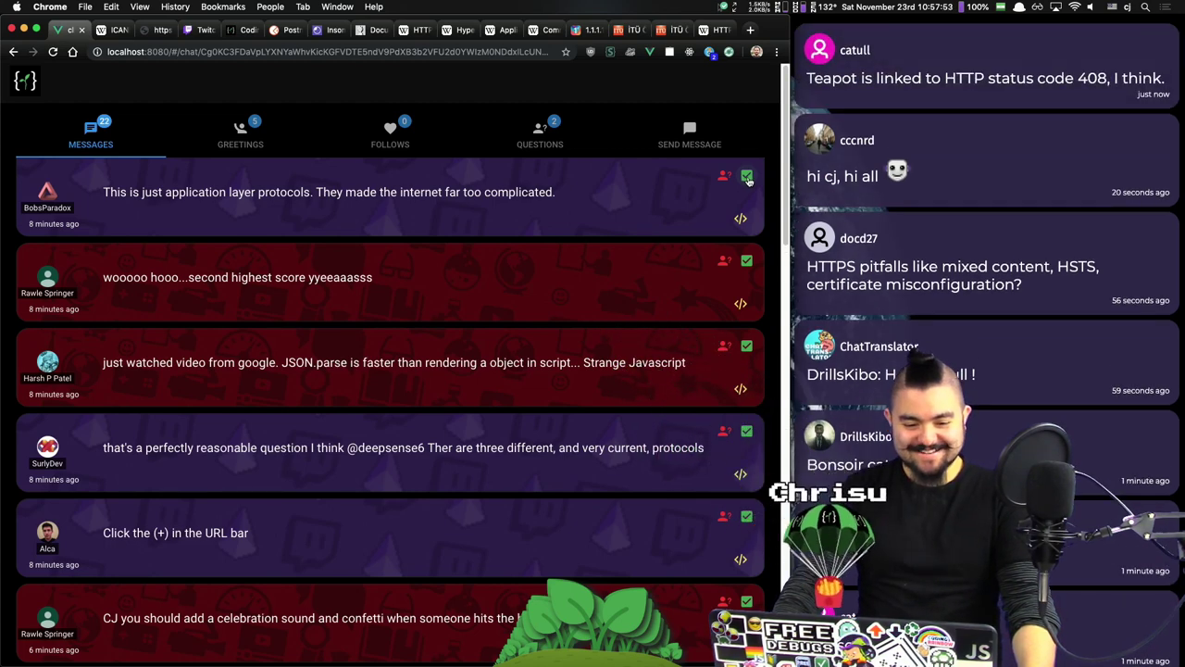
left_click(747, 178)
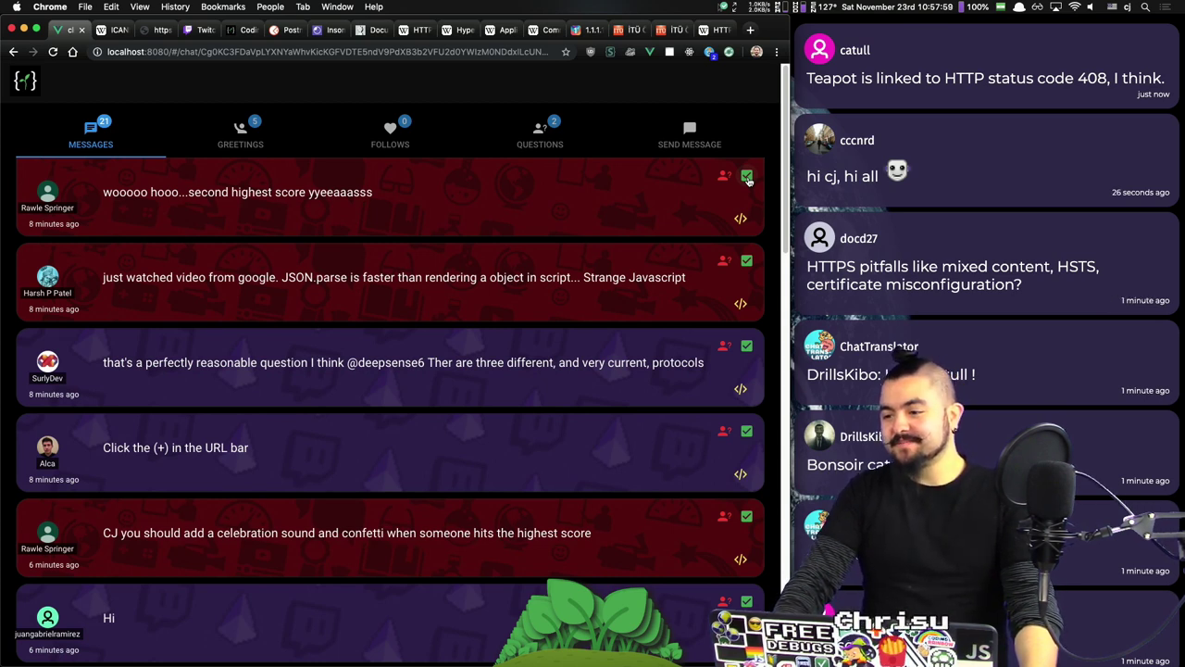
Step: Look over the Twitch chat popout and YouTube Studio live chat, then return to the localhost dashboard
left_click(197, 31)
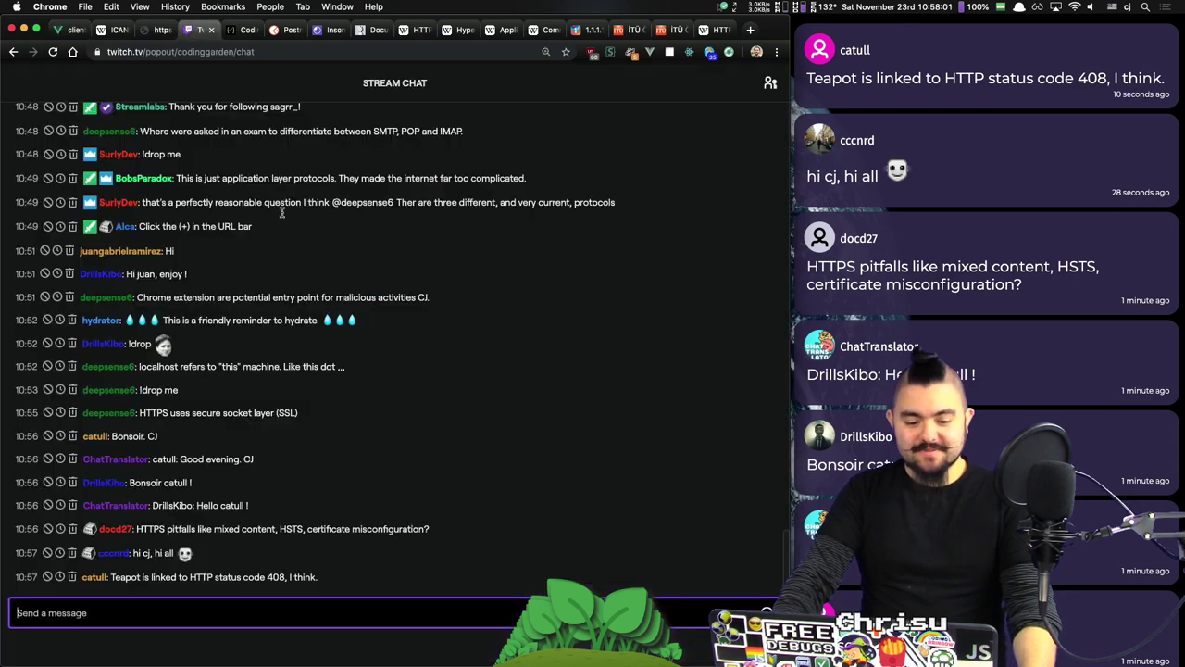
scroll(231, 408, "up", 15)
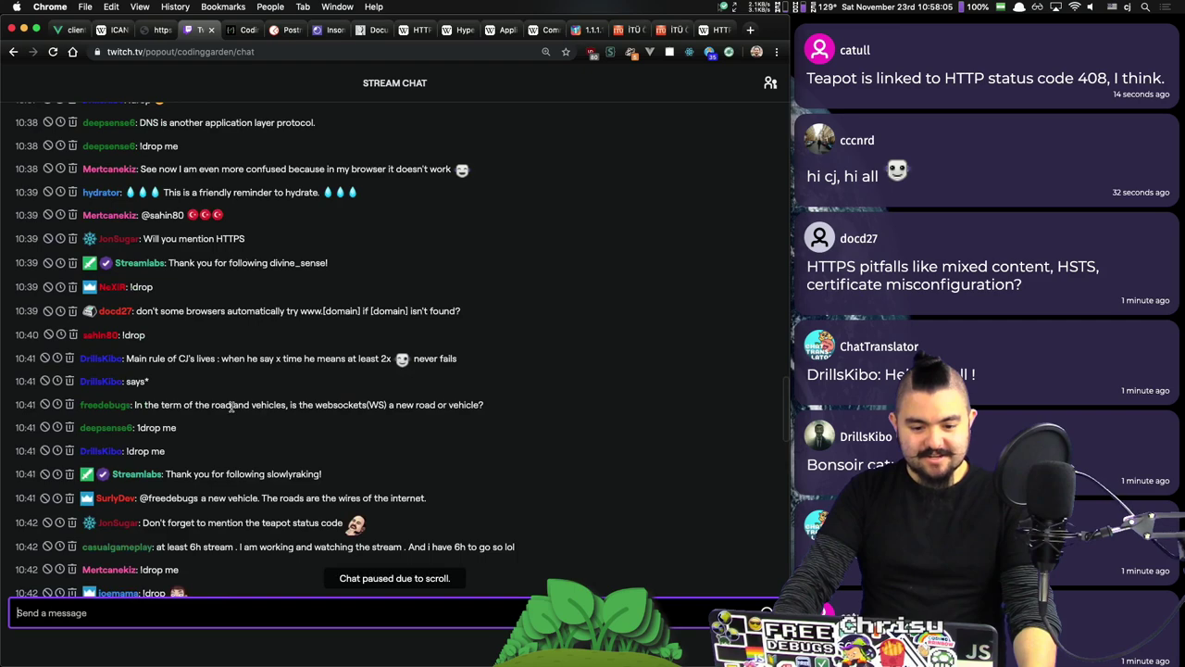
scroll(230, 408, "down", 15)
left_click(163, 30)
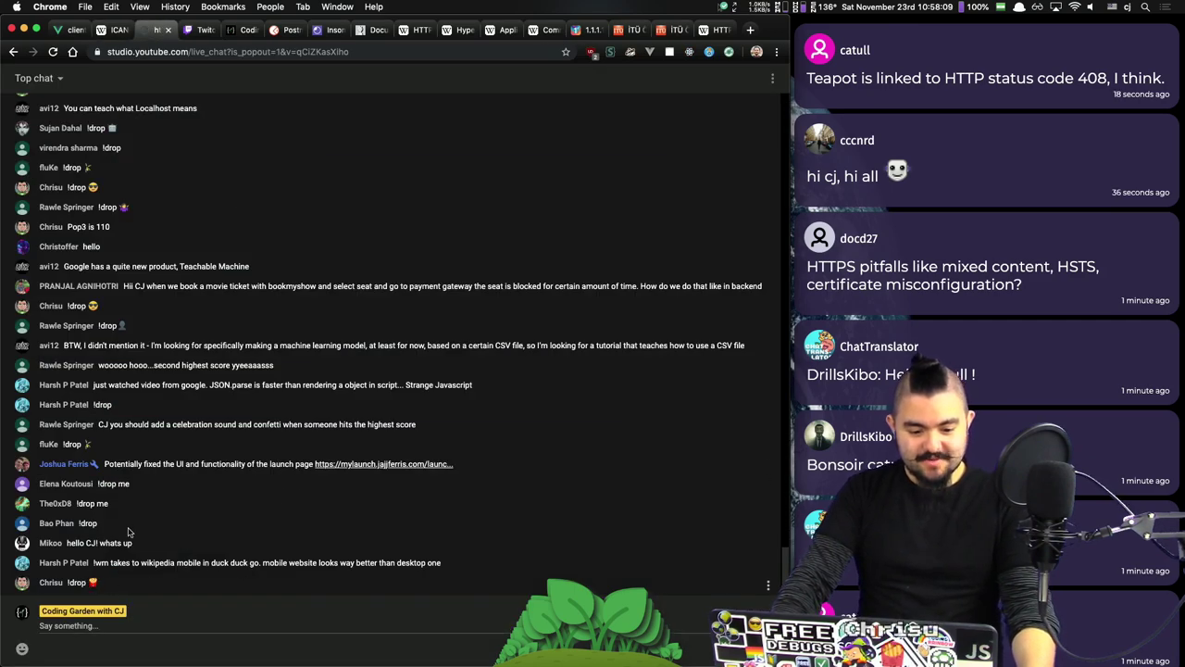
left_click(67, 30)
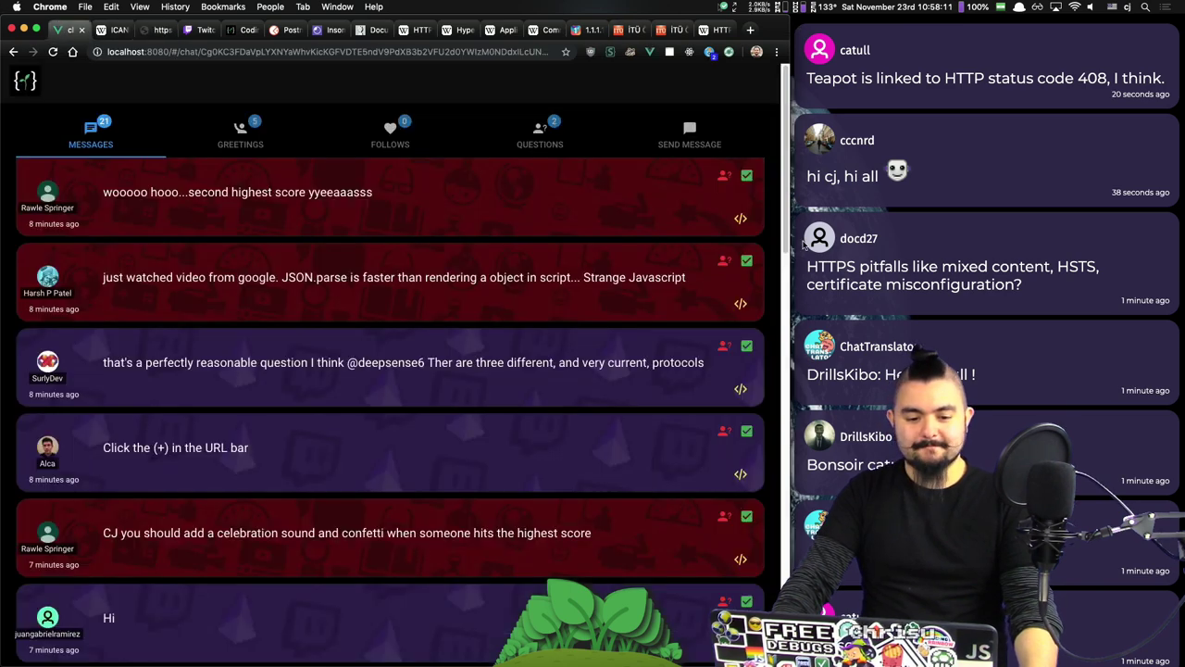
Step: Dismiss eight messages, from 'second highest score' through the Chrome extension security note, leaving 14
left_click(747, 176)
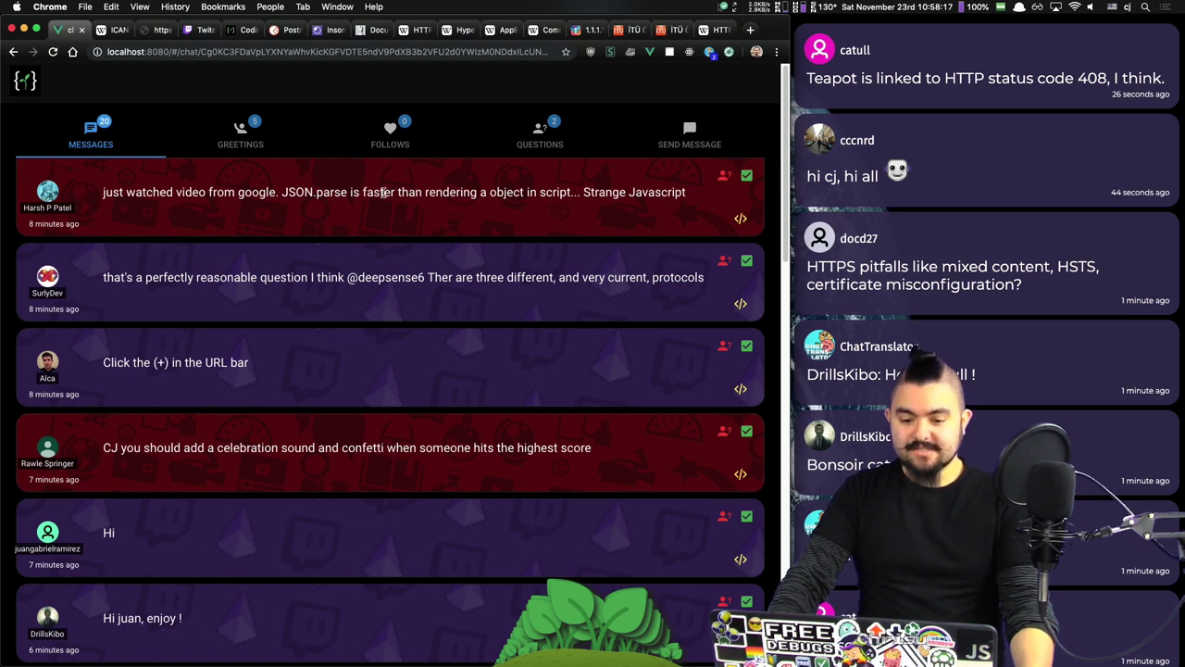
triple_click(683, 192)
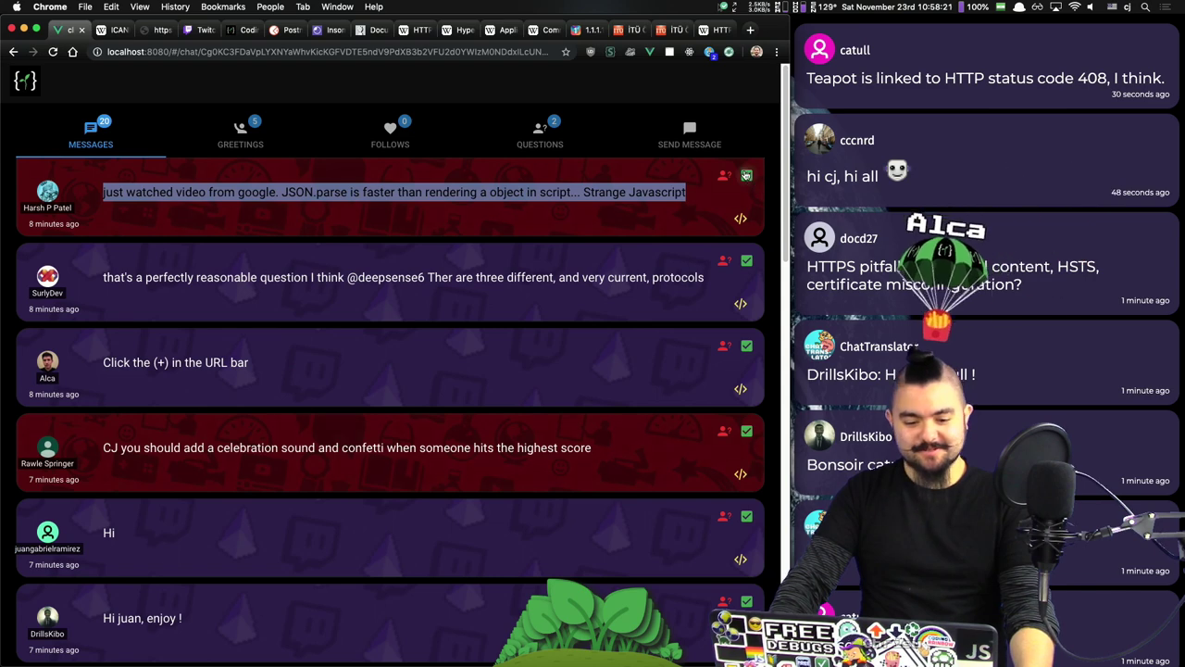
left_click(747, 176)
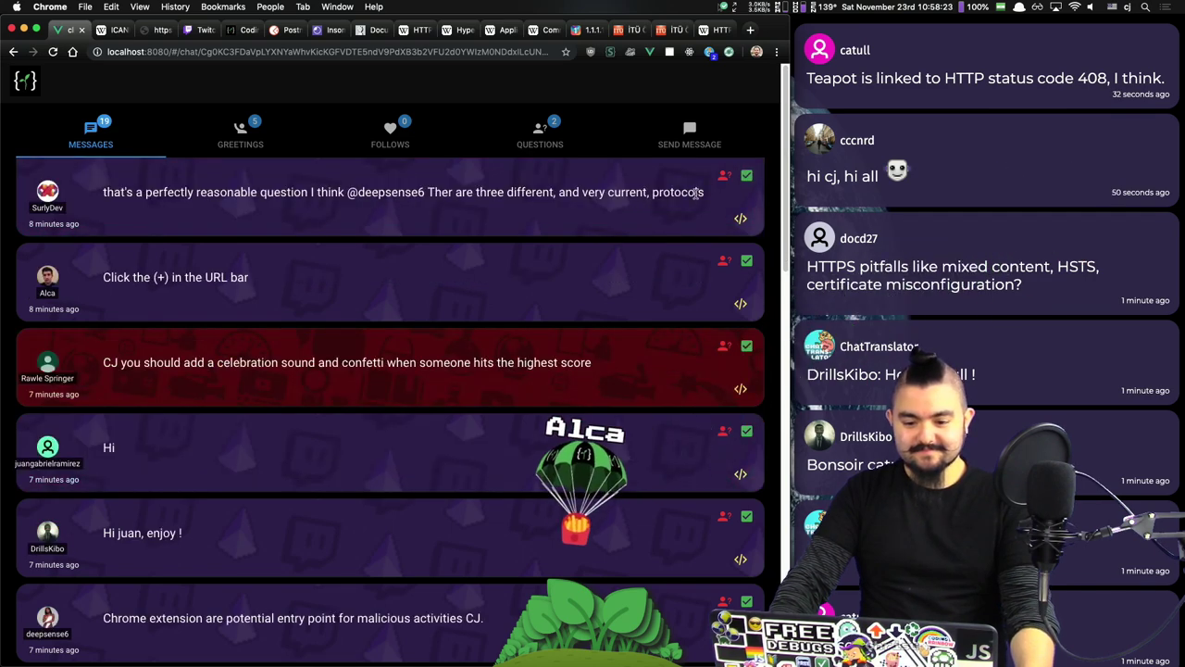
left_click(748, 182)
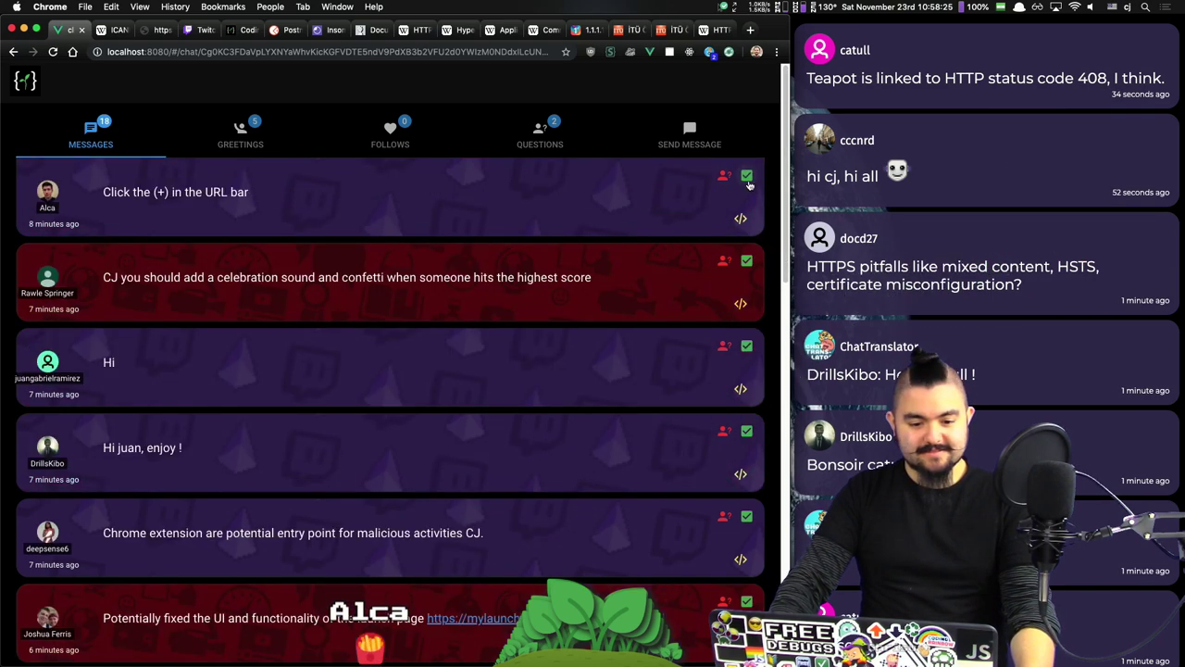
left_click(747, 177)
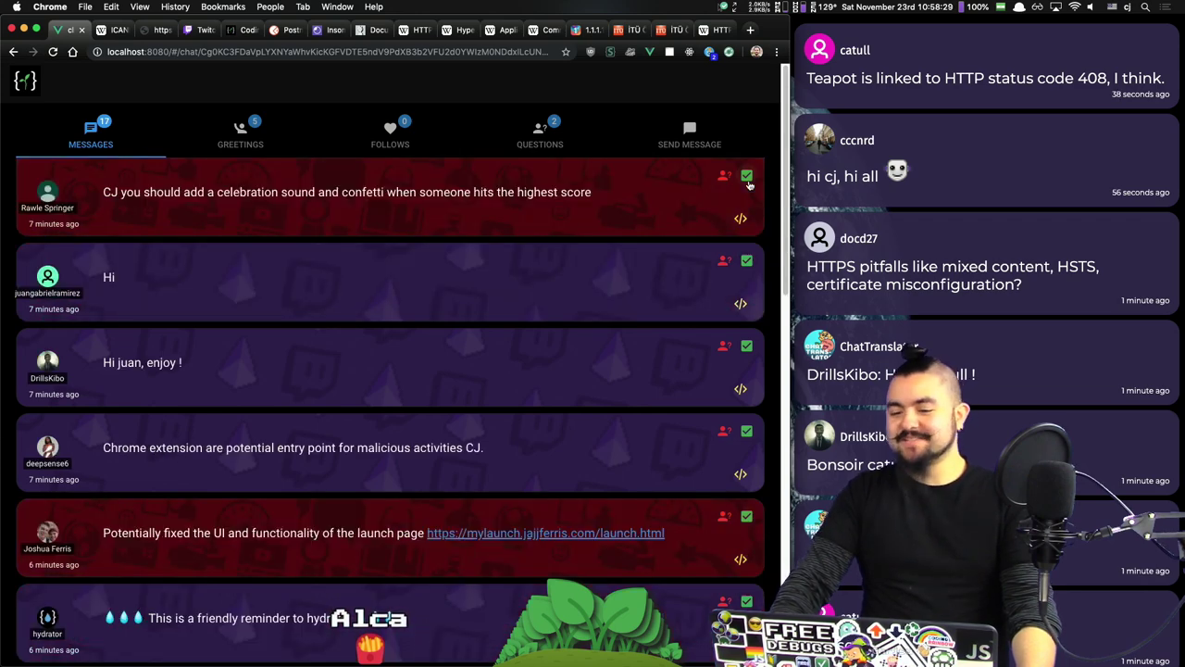
left_click(747, 178)
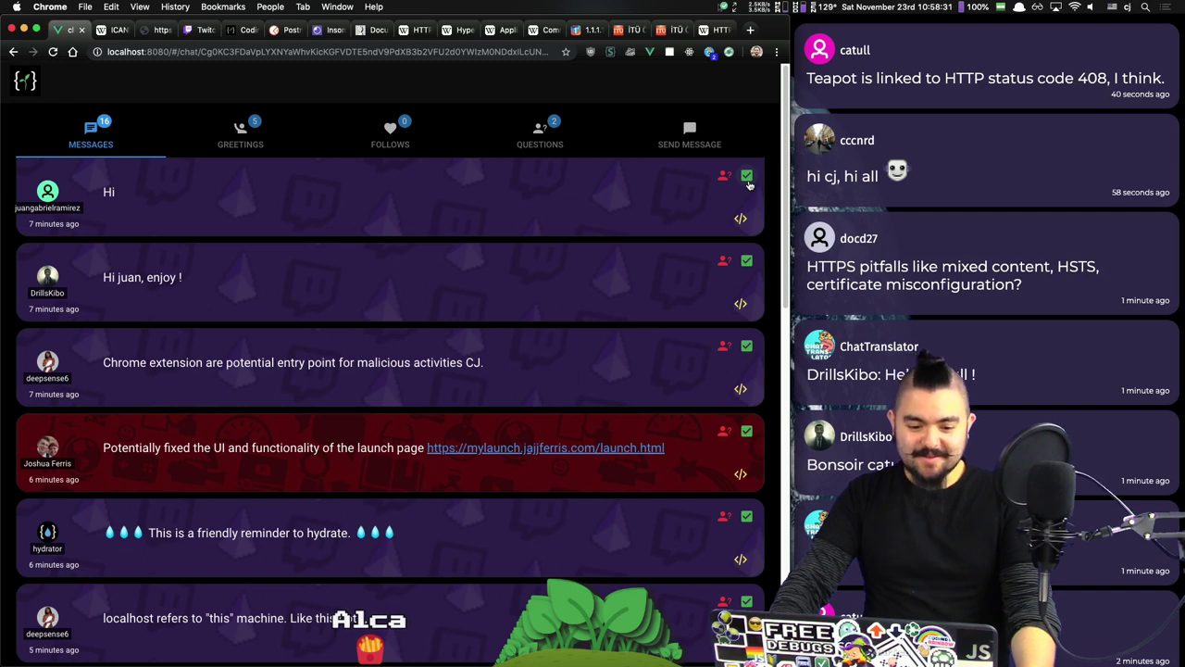
left_click(748, 177)
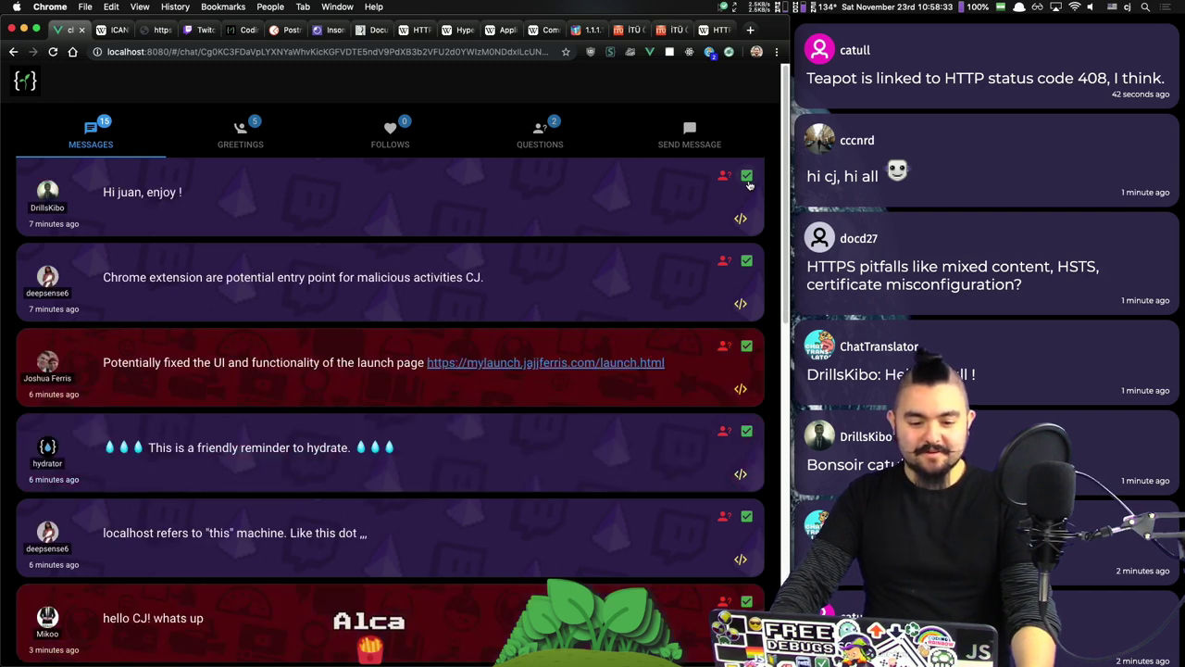
left_click(748, 177)
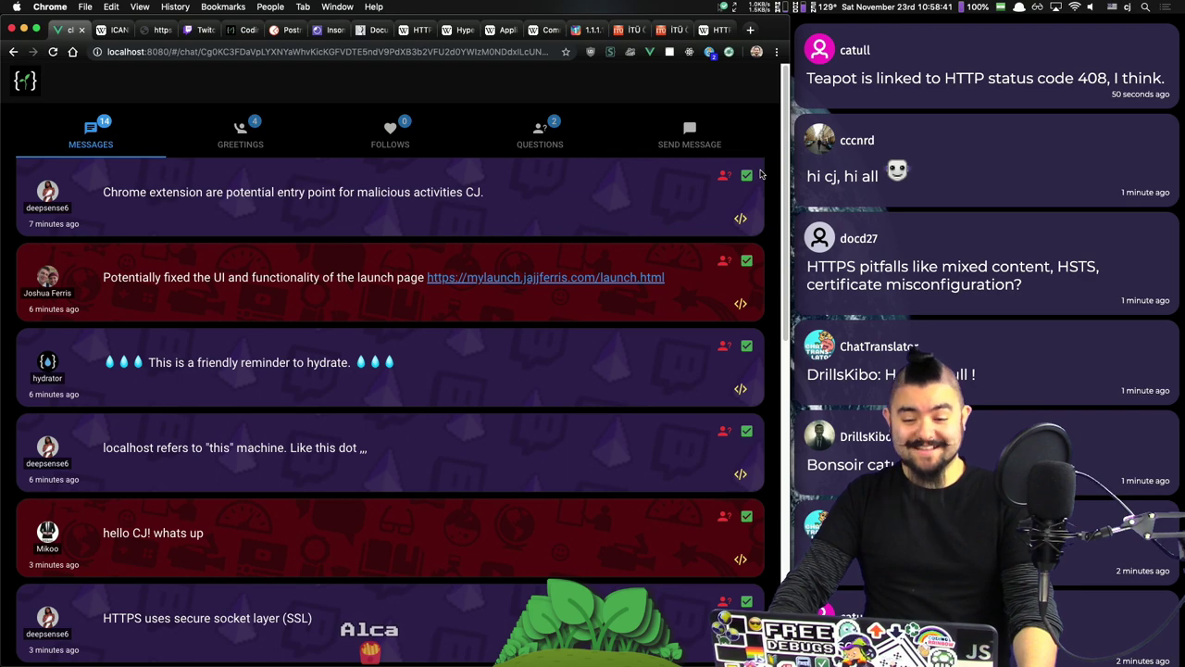
left_click(747, 178)
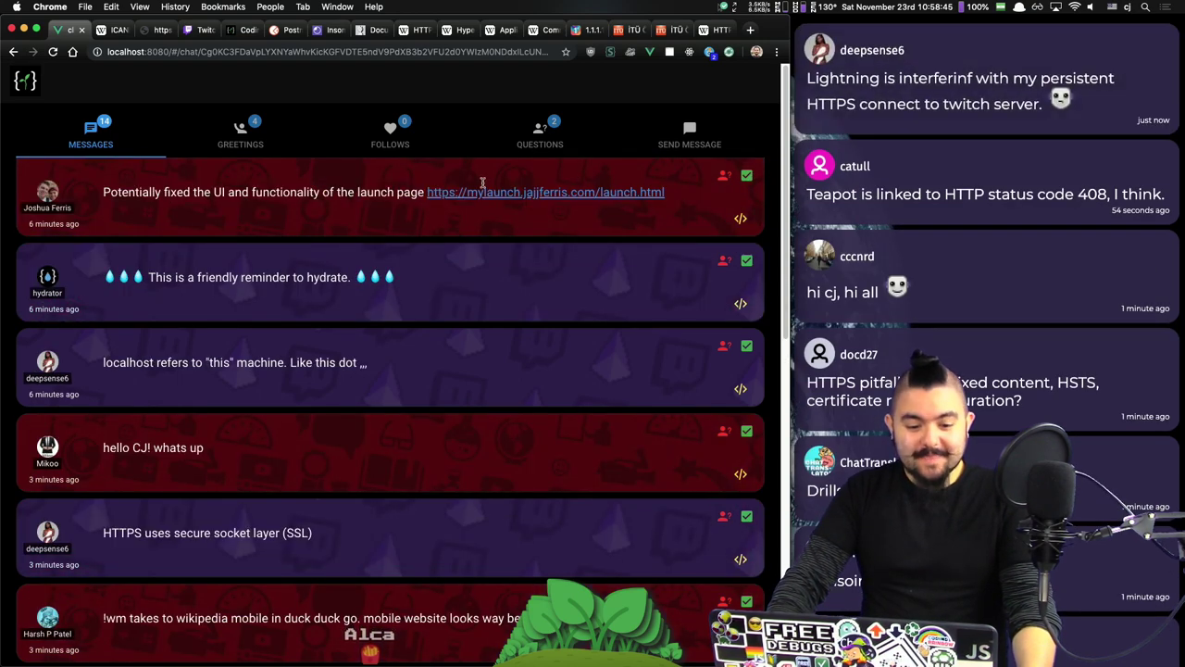
Step: Open the launch page link in a new tab and search launches since birthday 1990-07-16
right_click(569, 192)
left_click(601, 199)
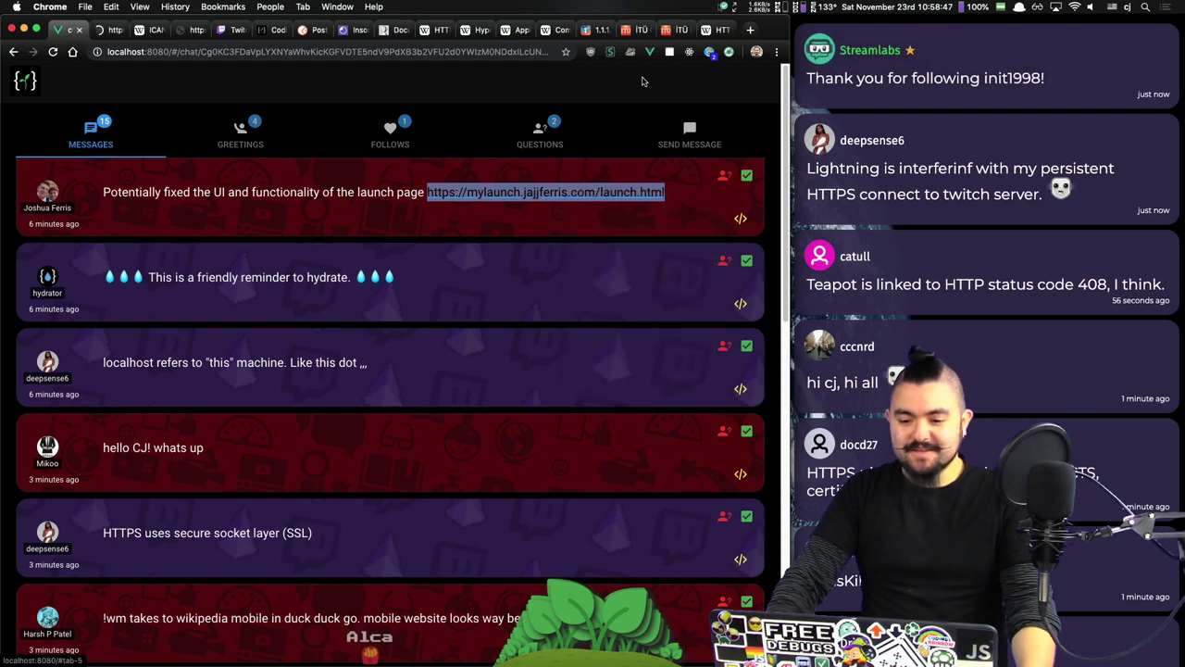
key("ctrl+Tab")
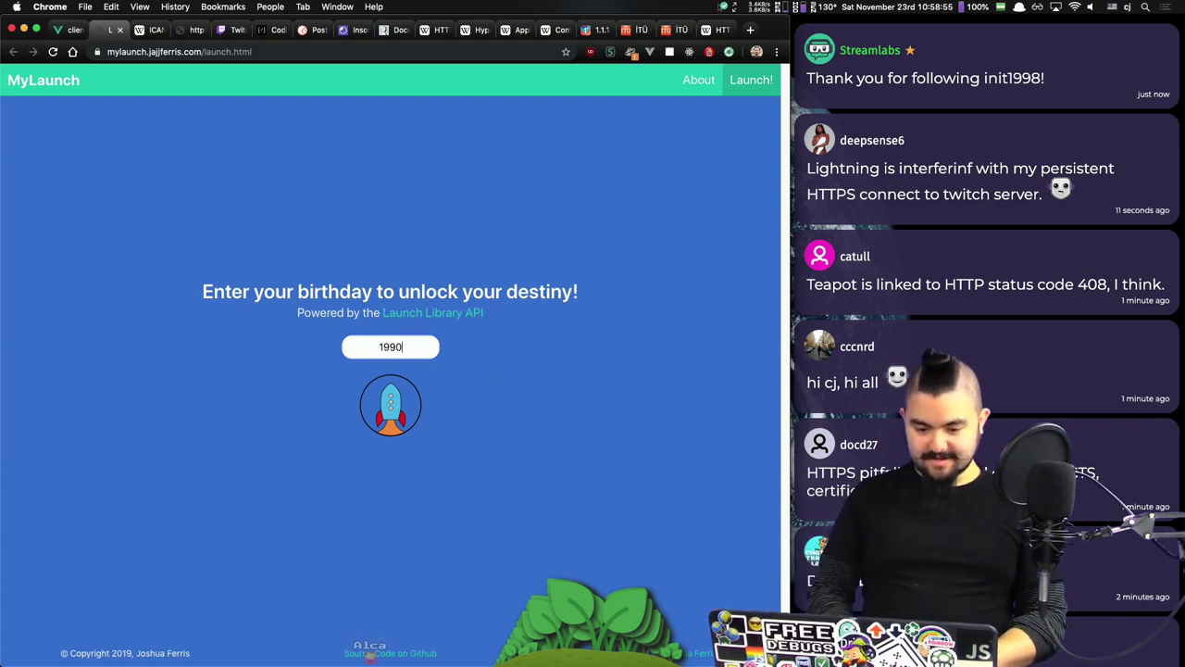
type("-07-16")
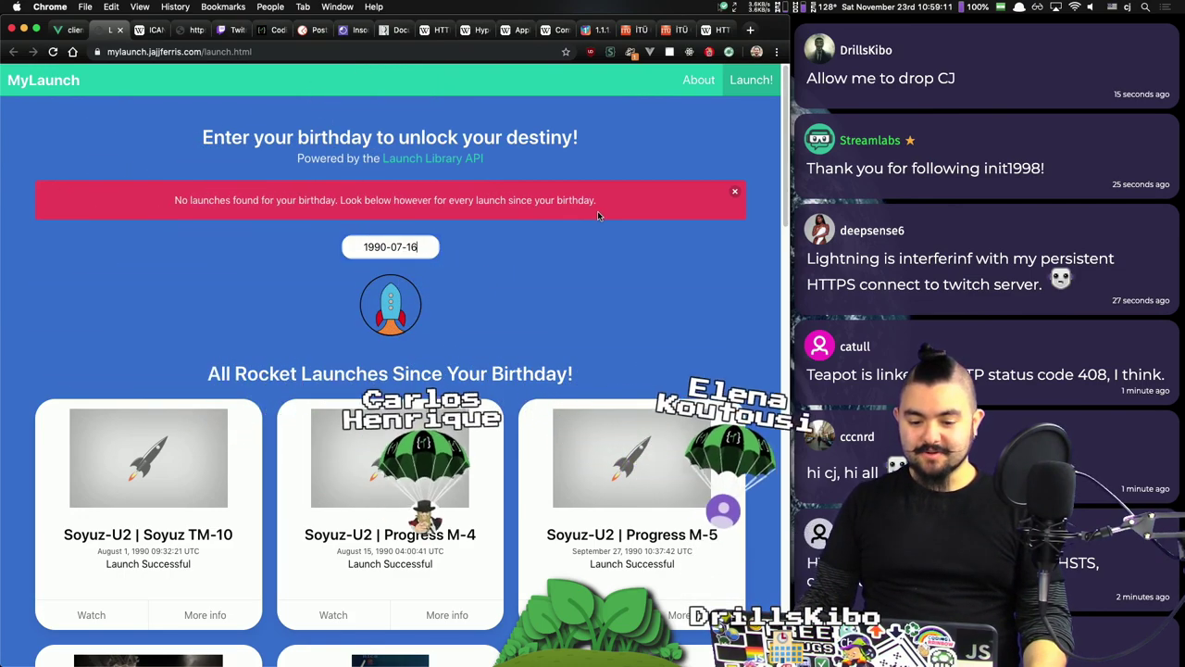
triple_click(408, 248)
left_click(556, 259)
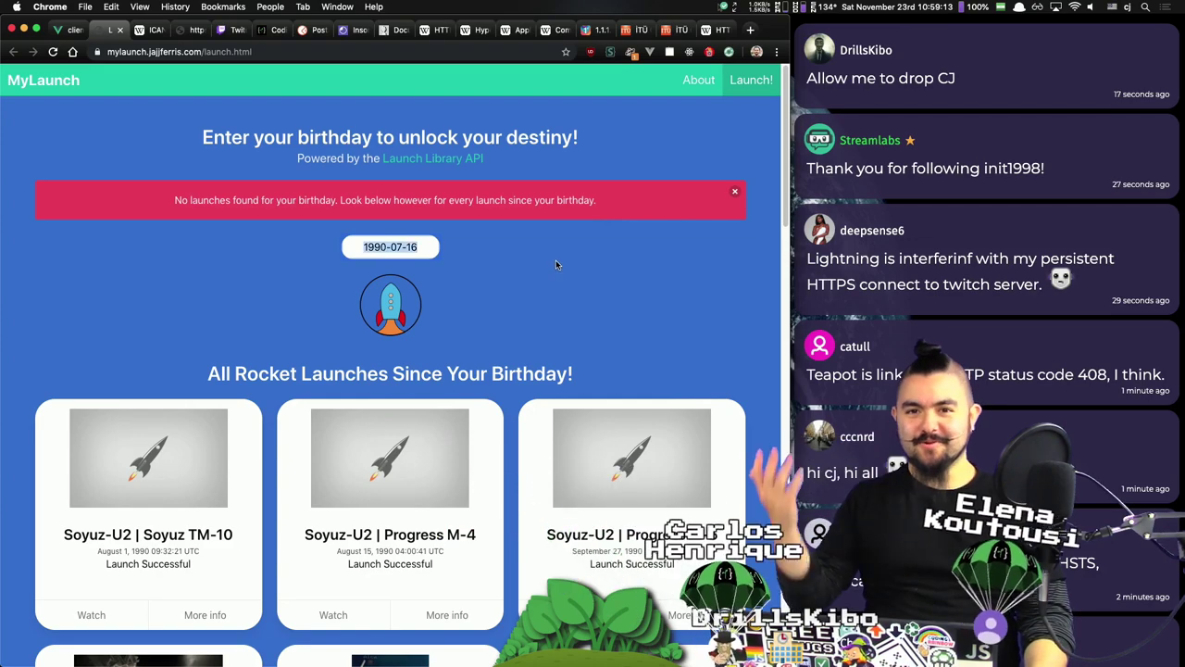
Step: Browse the launch results, load the second page, and return to the chat dashboard
scroll(554, 260, "down", 1)
scroll(554, 266, "down", 5)
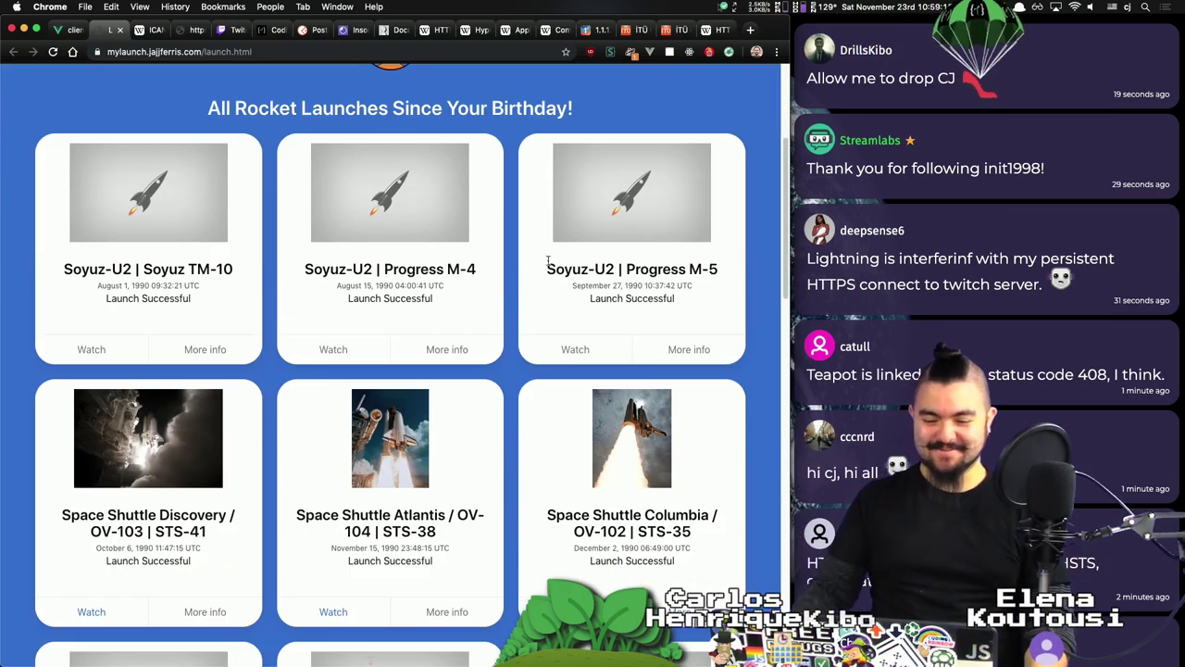
scroll(347, 283, "up", 3)
scroll(347, 282, "up", 3)
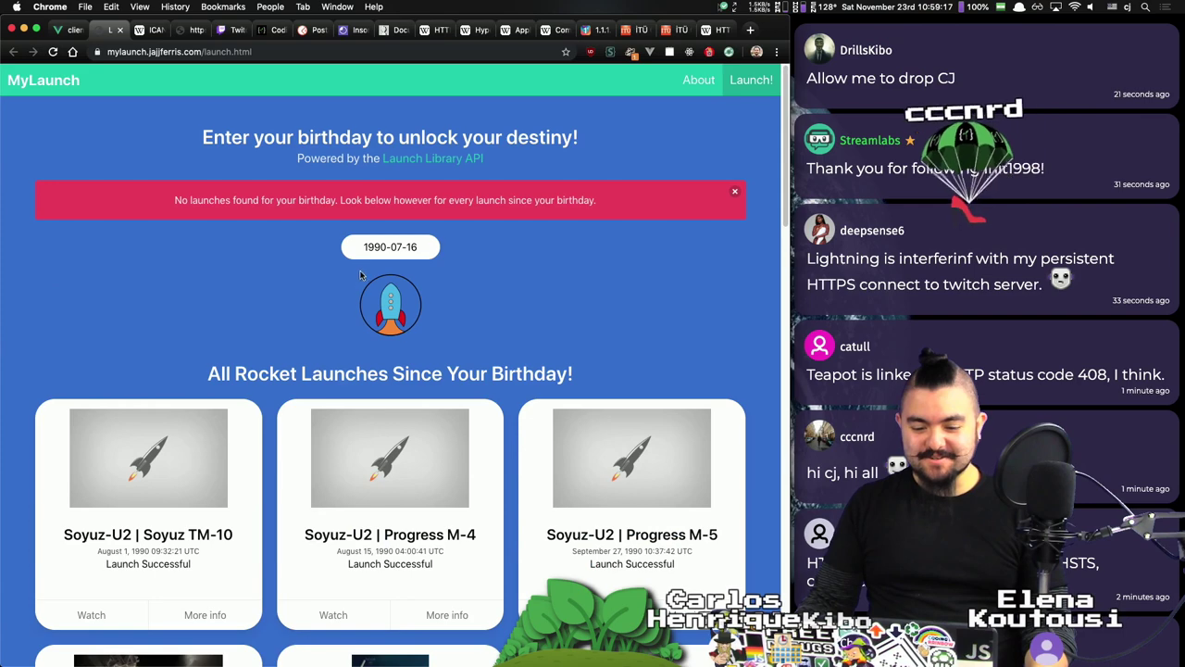
scroll(560, 310, "down", 3)
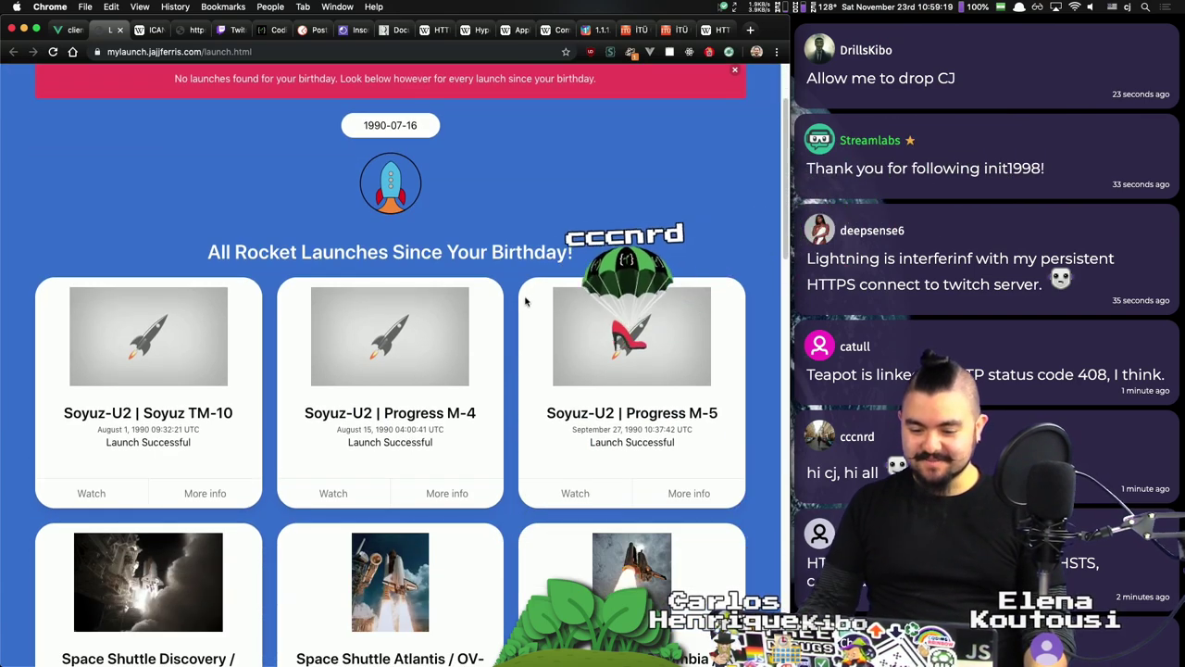
scroll(532, 301, "down", 3)
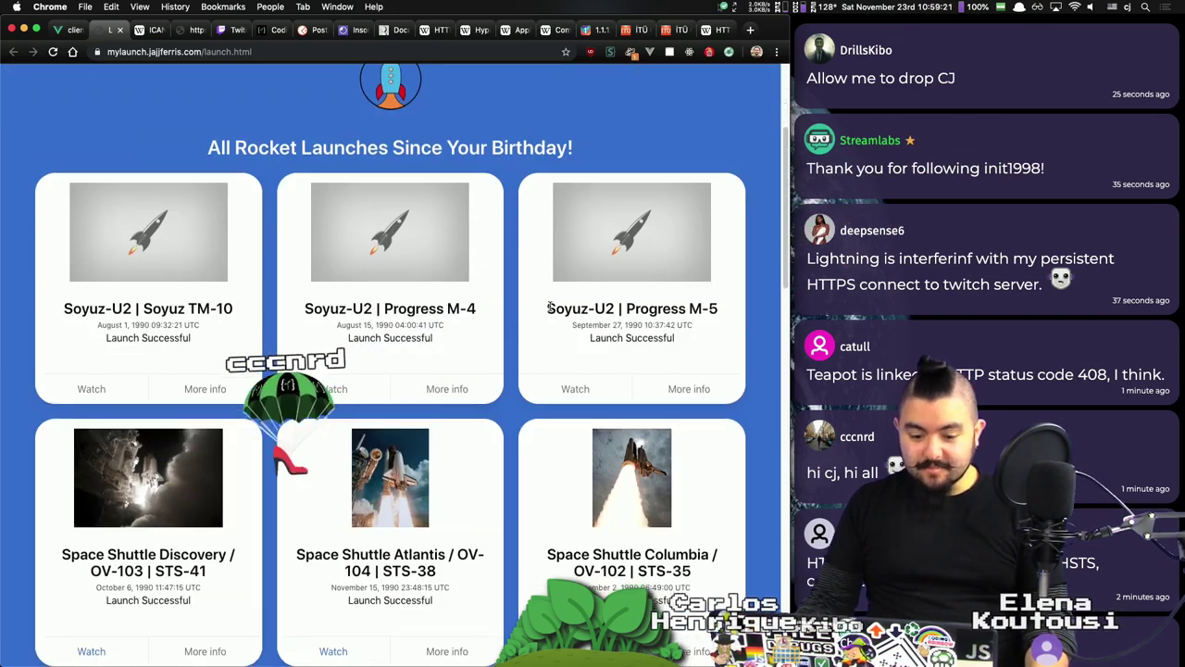
scroll(529, 311, "up", 3)
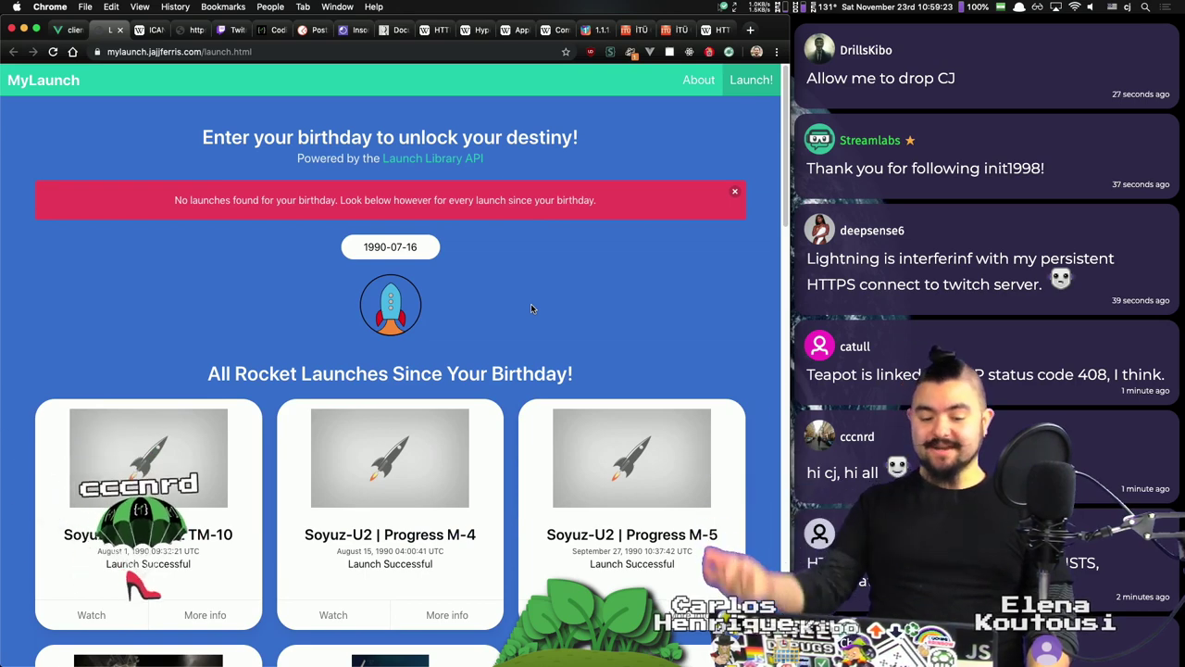
scroll(531, 309, "down", 3)
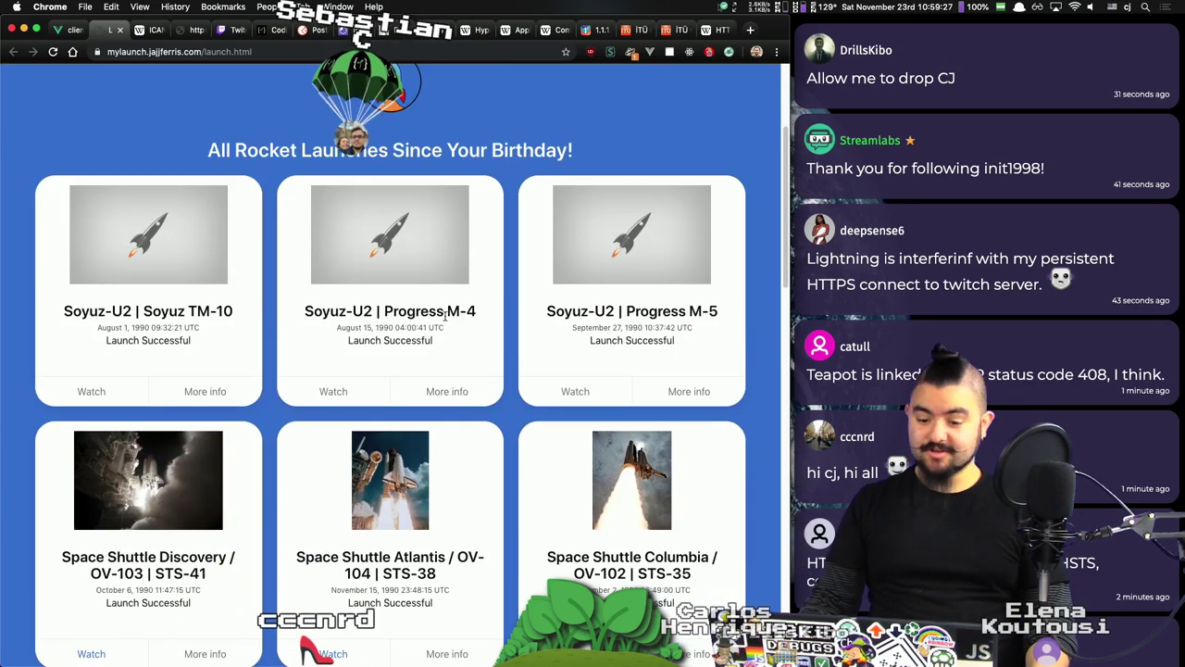
scroll(607, 326, "down", 13)
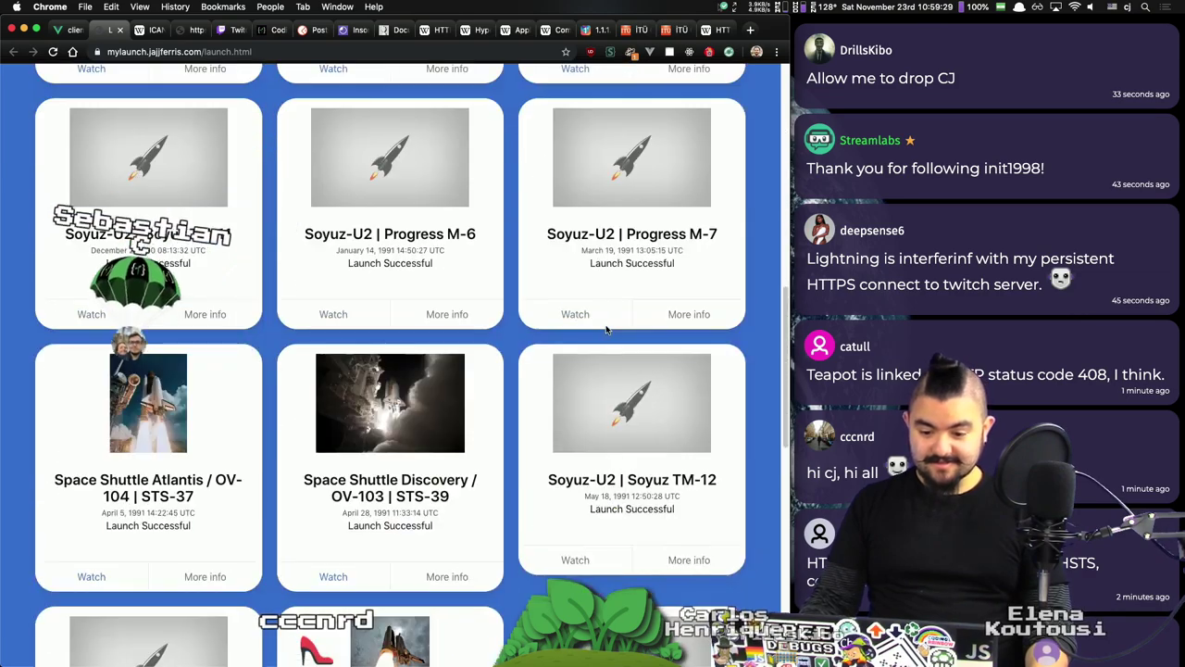
scroll(607, 330, "down", 5)
scroll(606, 329, "up", 20)
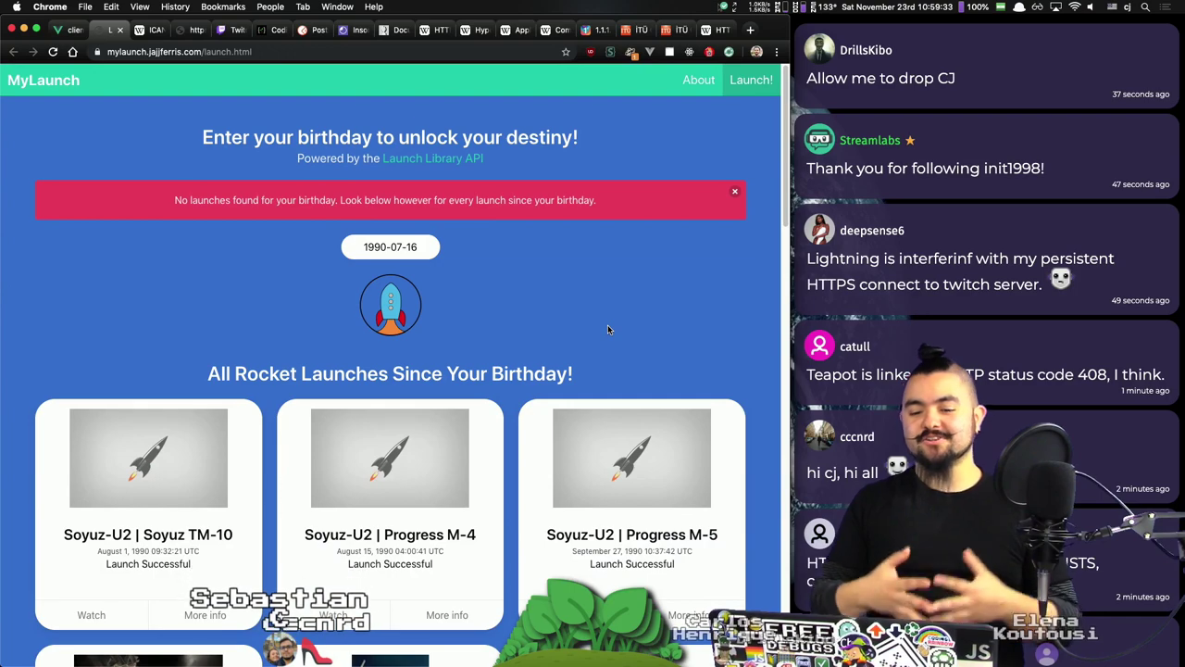
scroll(607, 326, "down", 10)
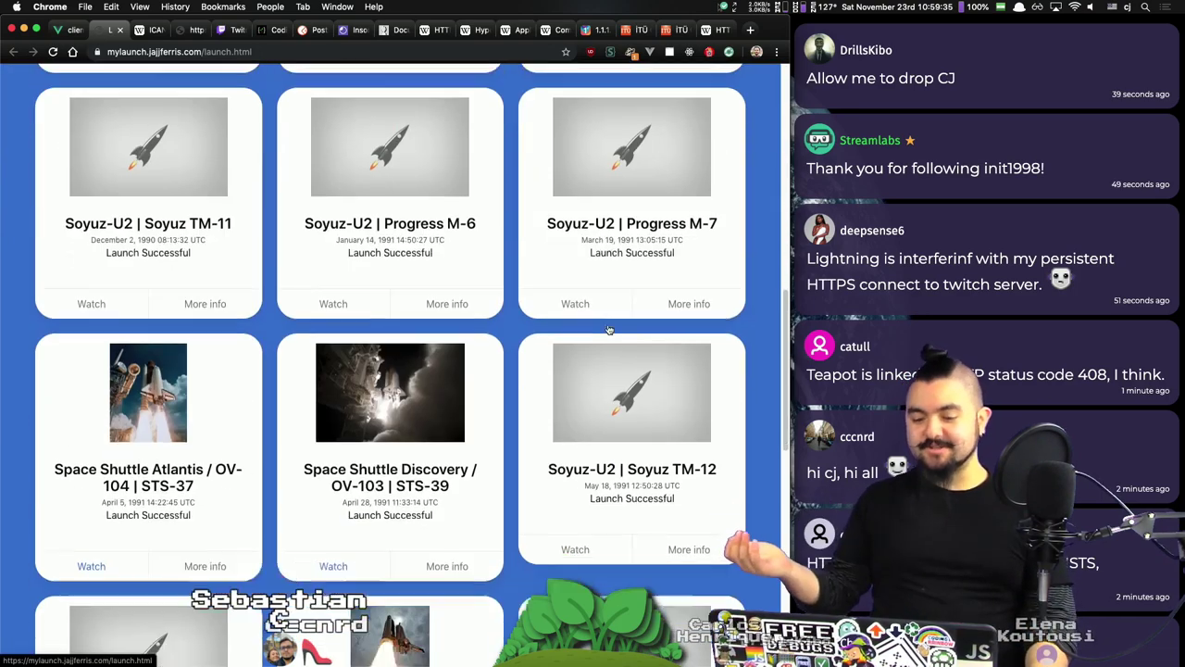
scroll(608, 327, "down", 5)
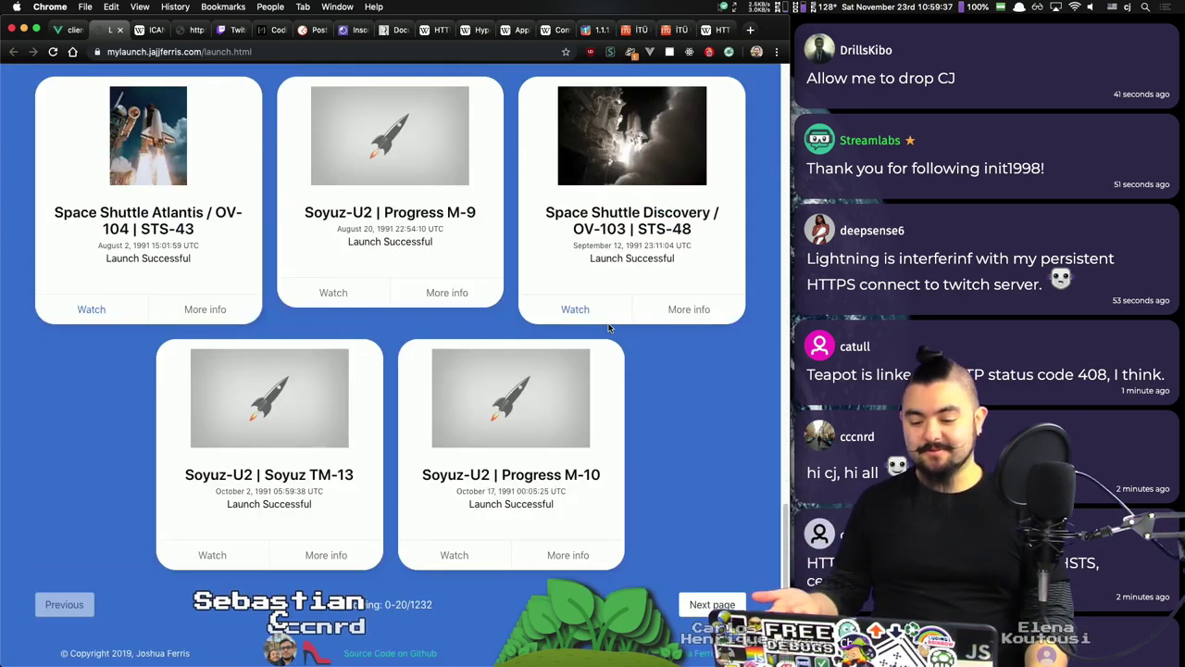
scroll(643, 528, "up", 1)
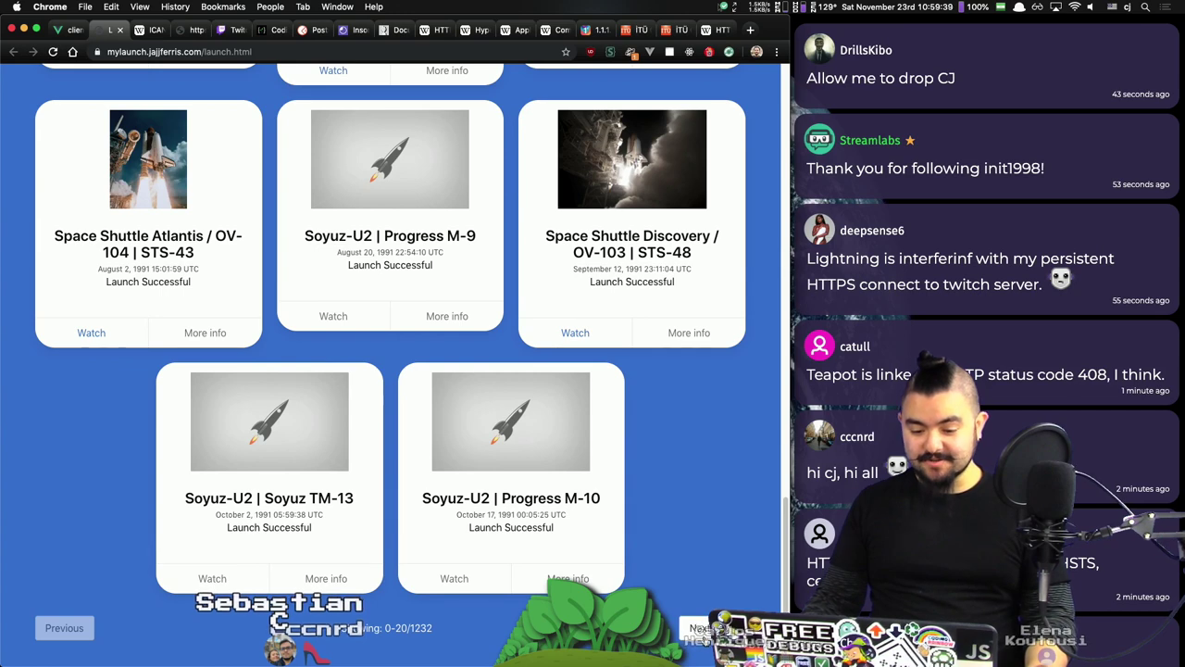
left_click(706, 628)
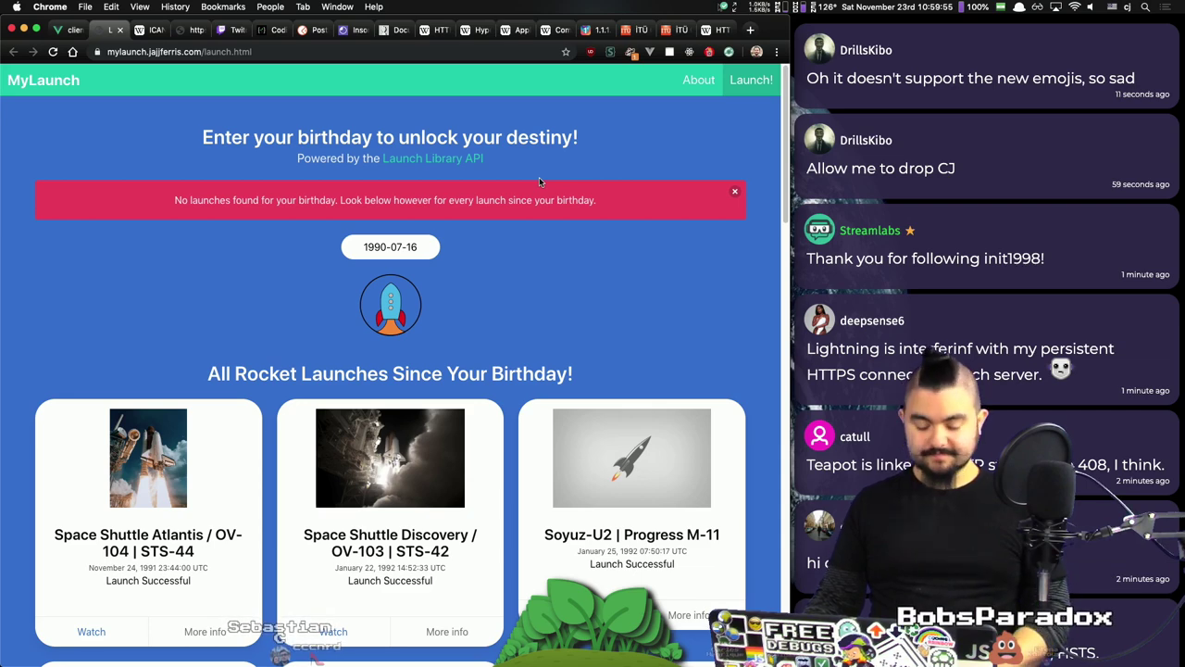
key("ctrl+shift+Tab")
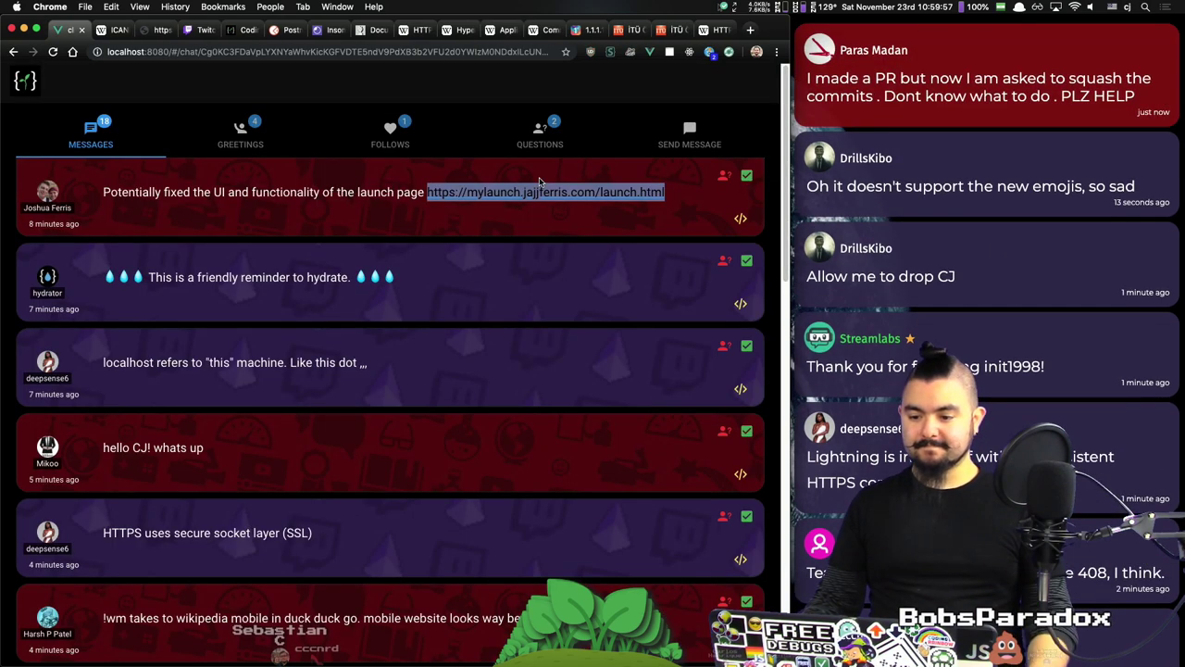
Step: Clear the text selection and dismiss the launch-page link message at the top
left_click(603, 240)
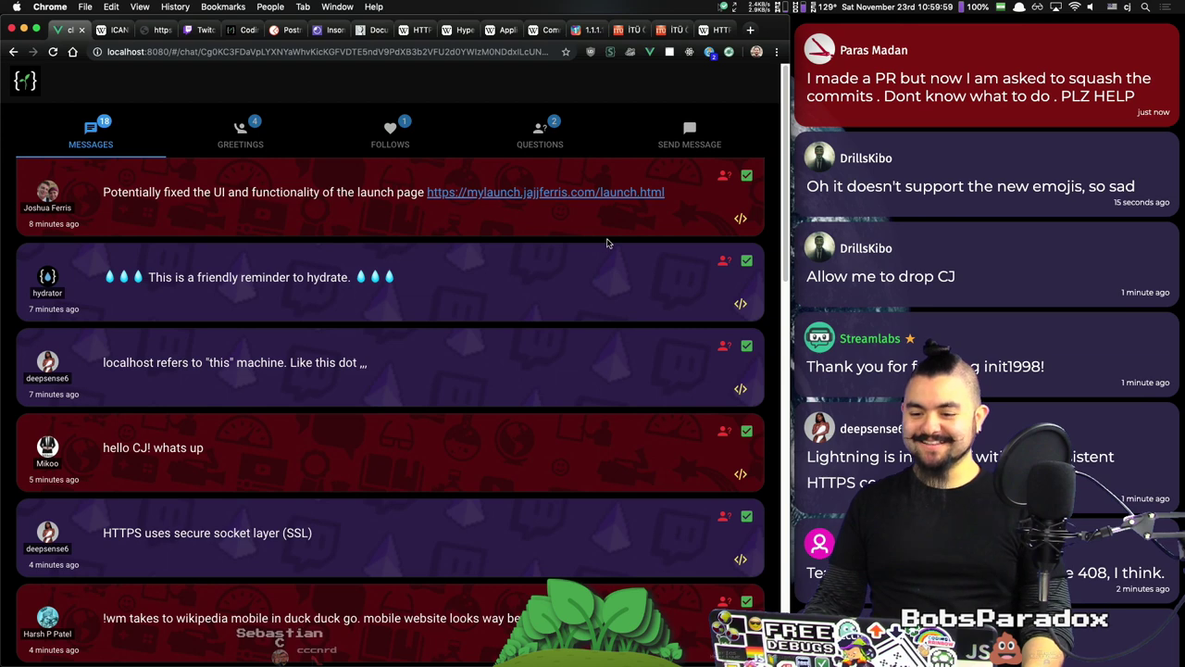
left_click(747, 176)
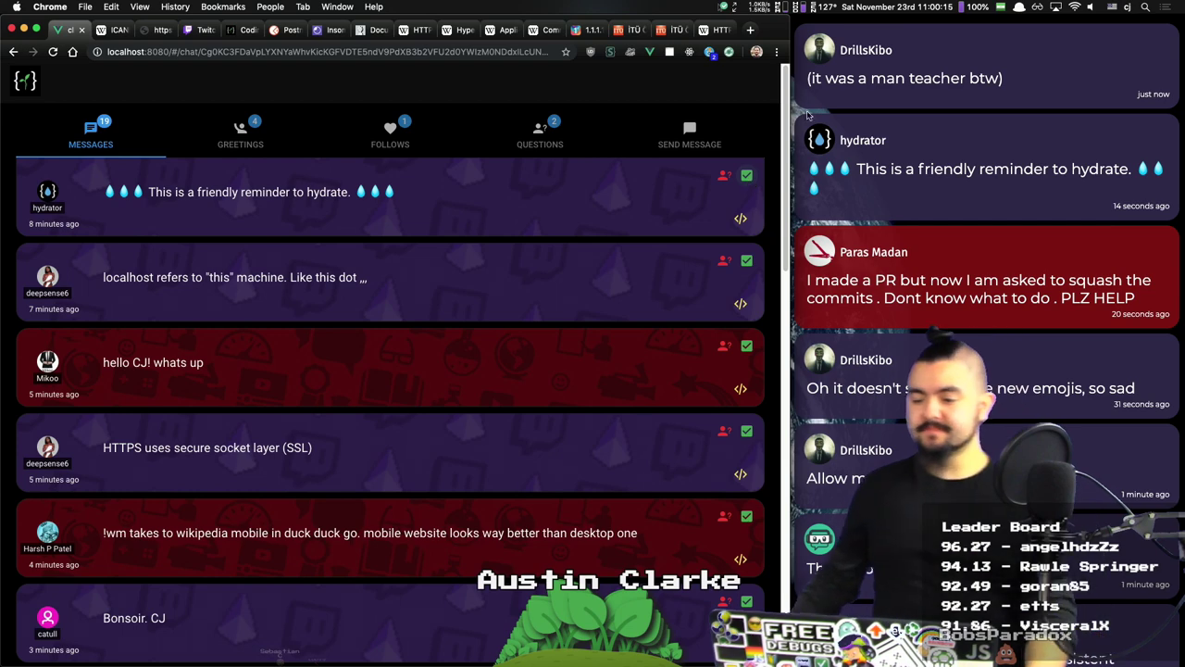
Step: Send '!drop' with a teacher emoji in YouTube live chat and return to the localhost dashboard
left_click(148, 29)
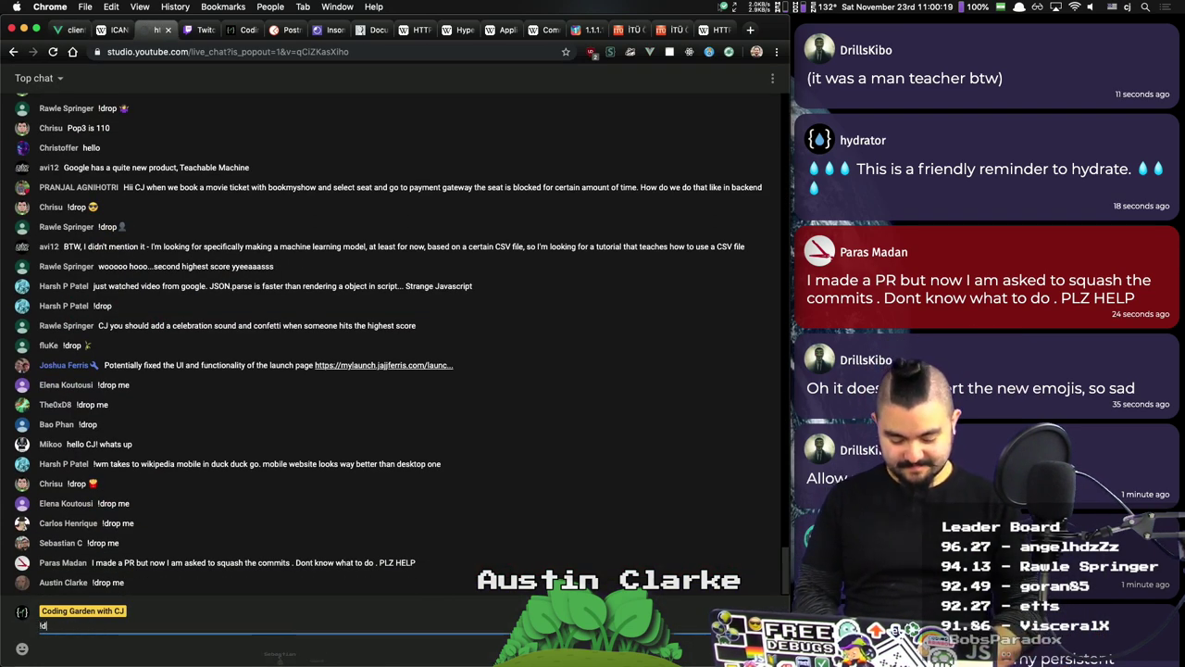
key("ctrl+super+space")
type("te")
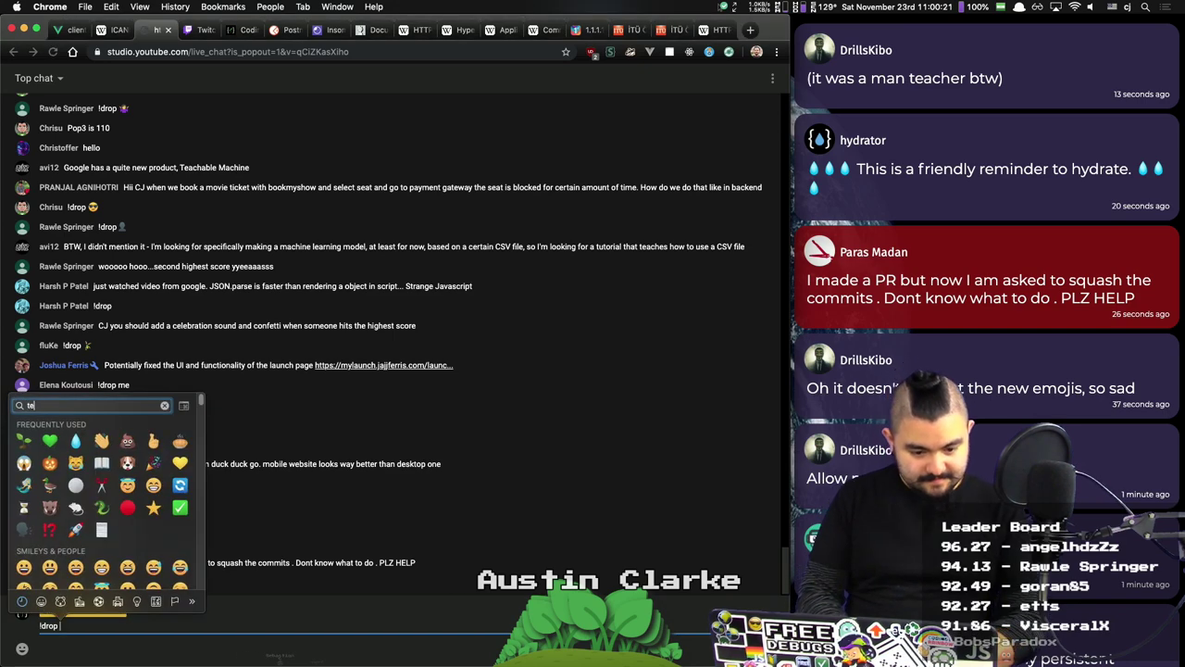
key("Return")
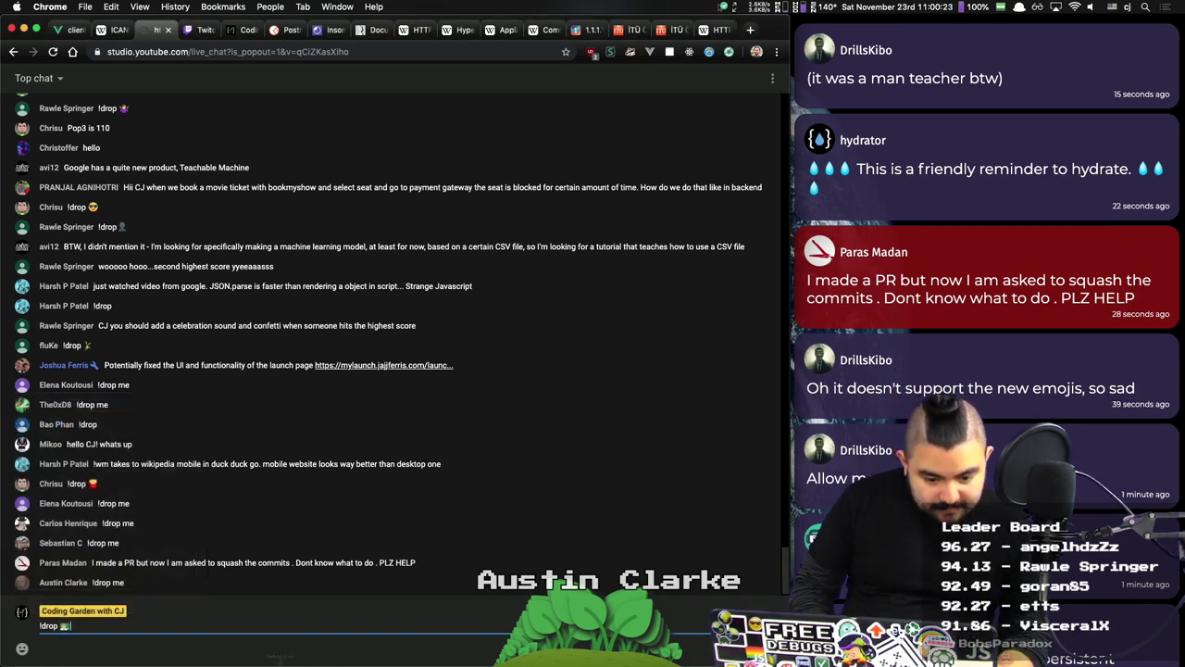
key("Return")
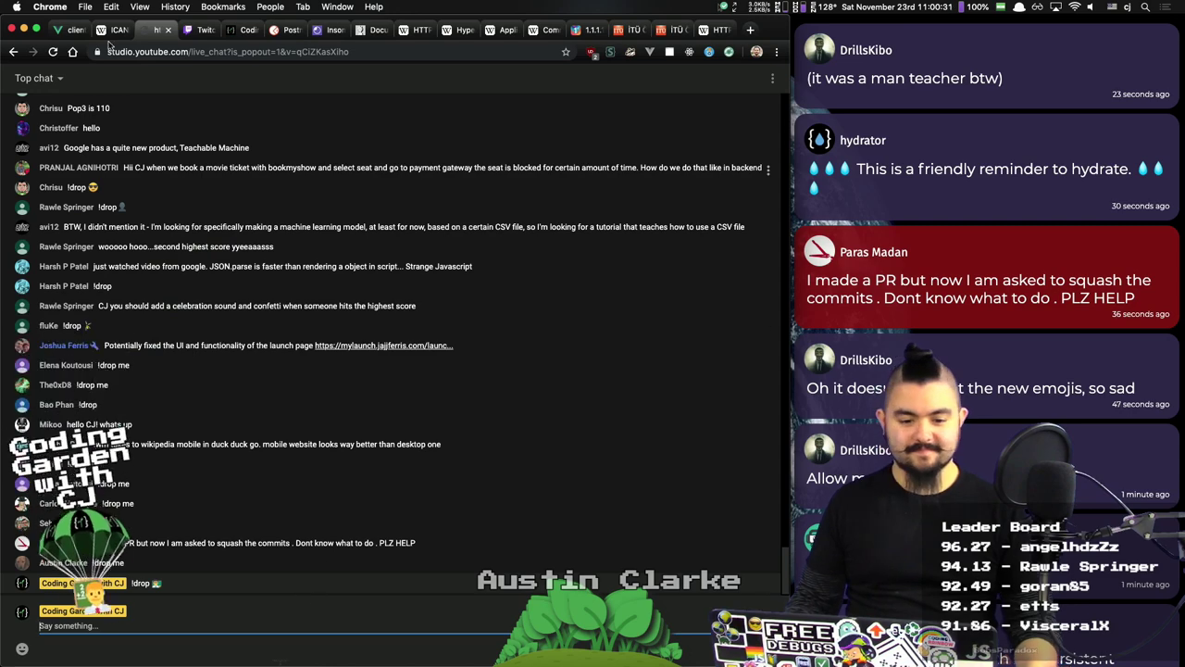
left_click(68, 31)
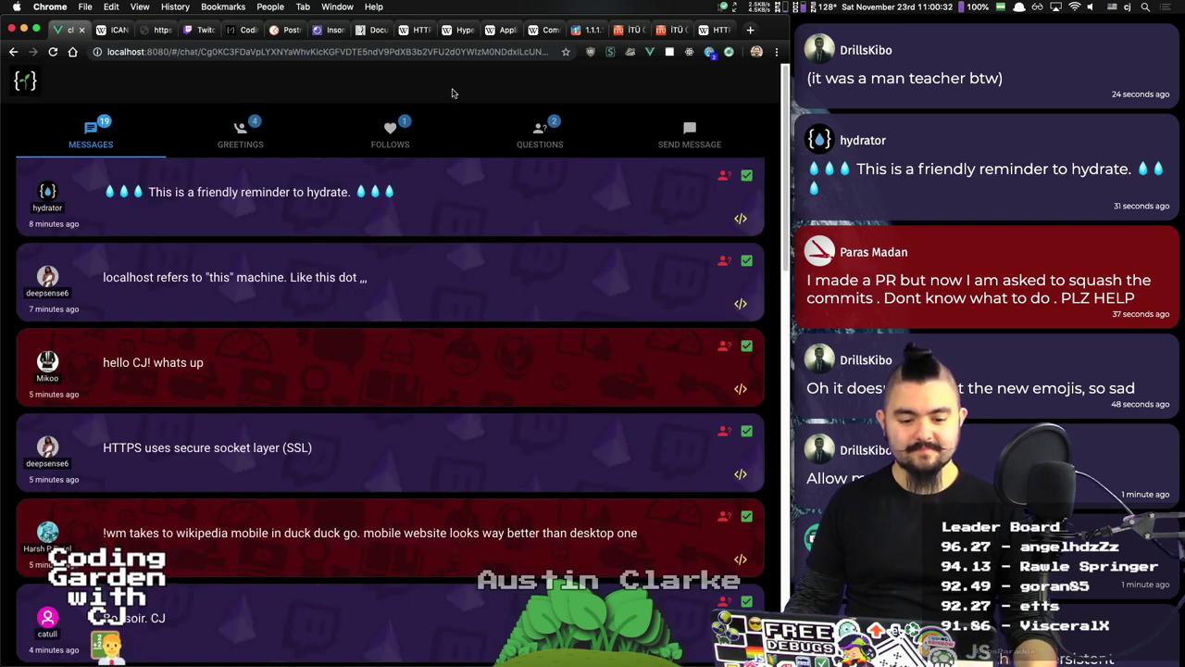
Step: Dismiss the hydration, localhost, greeting and HTTPS secure-socket-layer messages, then select the next message's text
left_click(746, 175)
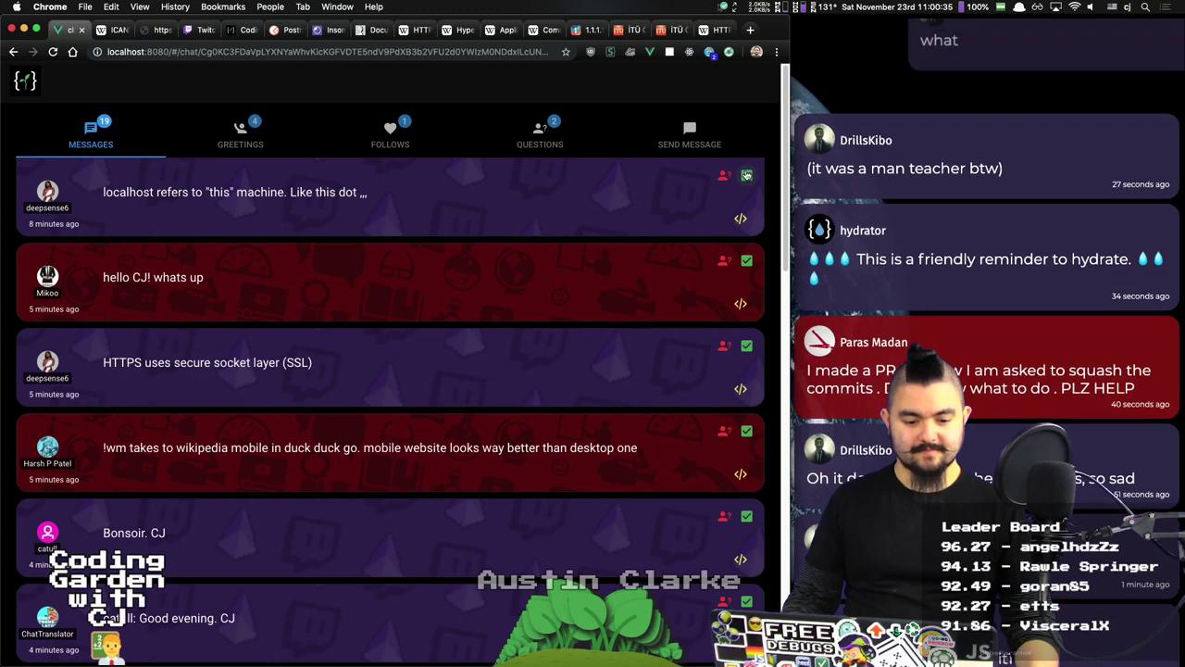
left_click(747, 175)
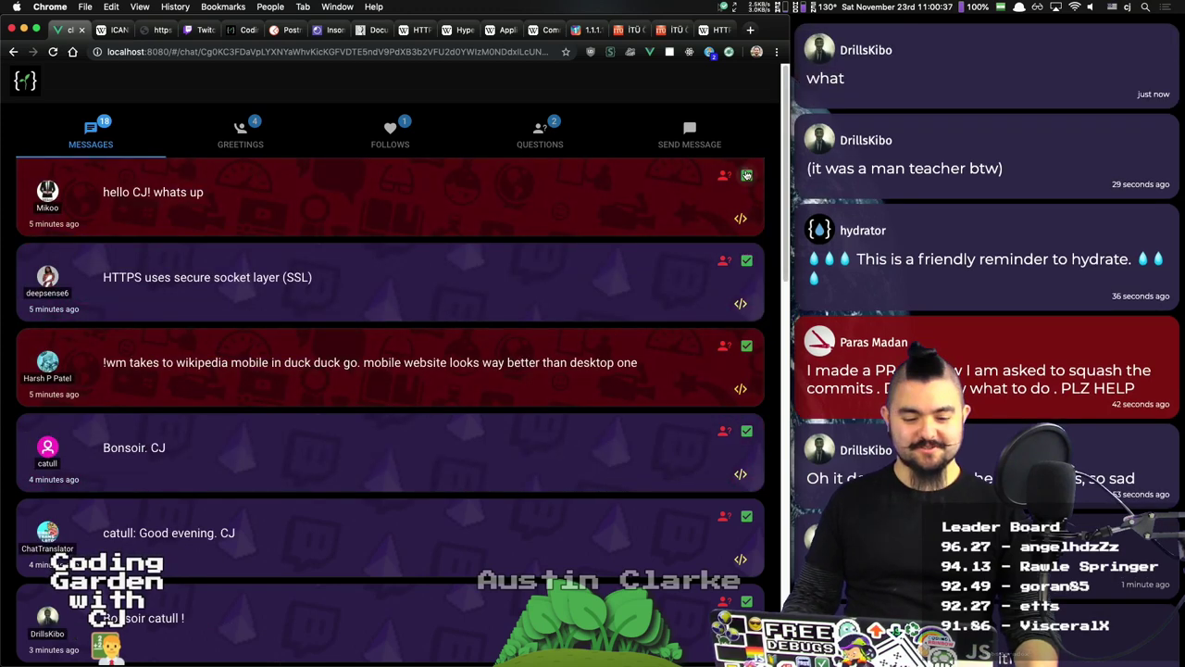
left_click(746, 175)
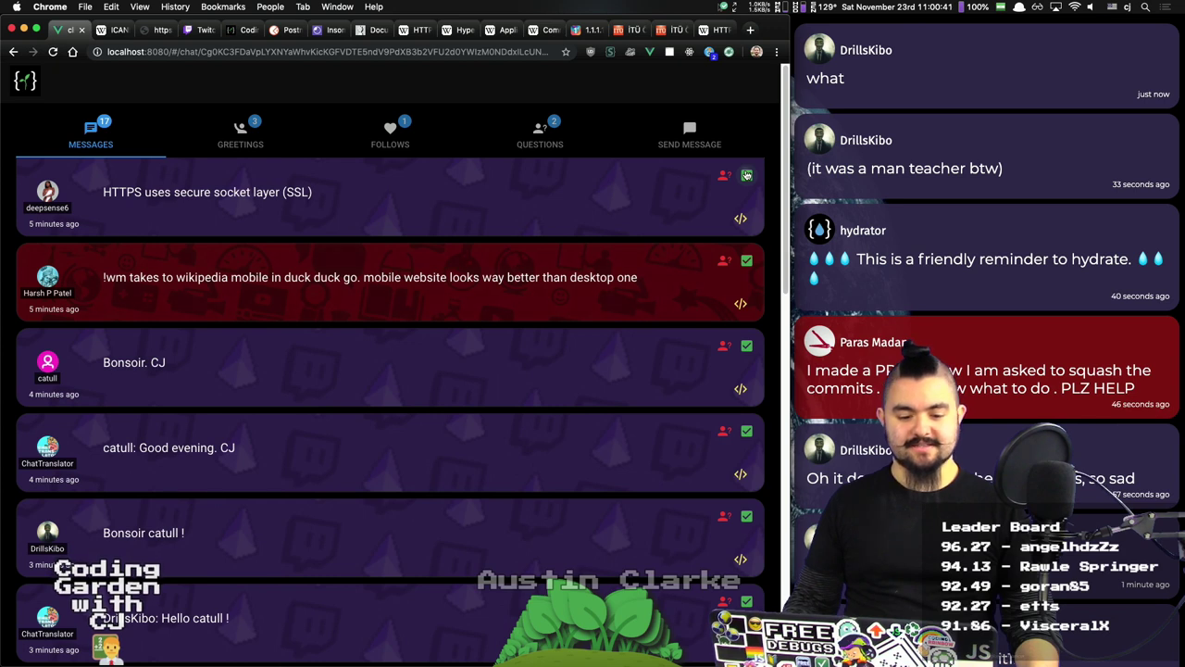
left_click(747, 175)
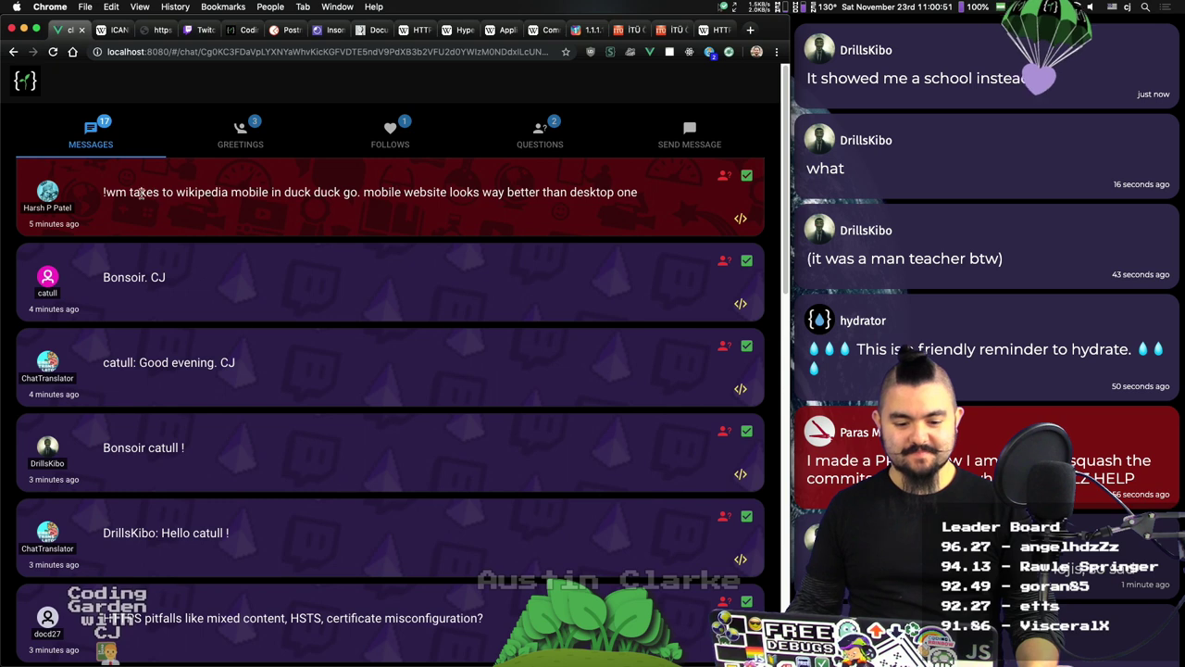
double_click(425, 192)
triple_click(425, 192)
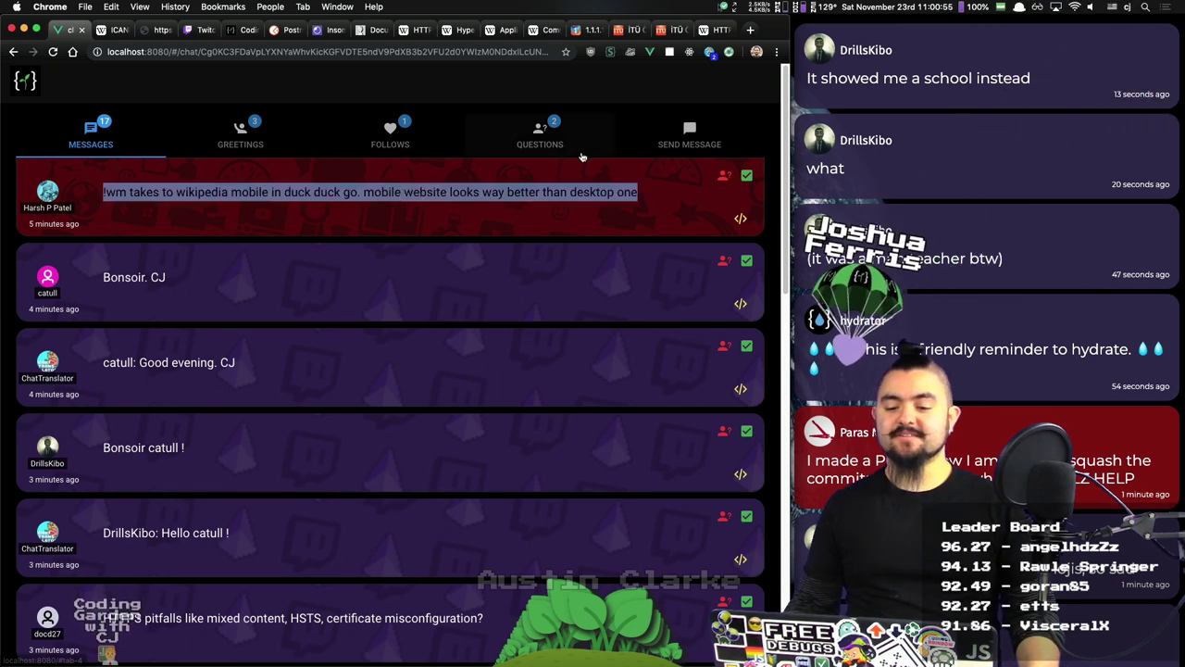
Step: Dismiss the Wikipedia mobile, Bonsoir and Hello messages, then select the HTTPS pitfalls question
left_click(747, 175)
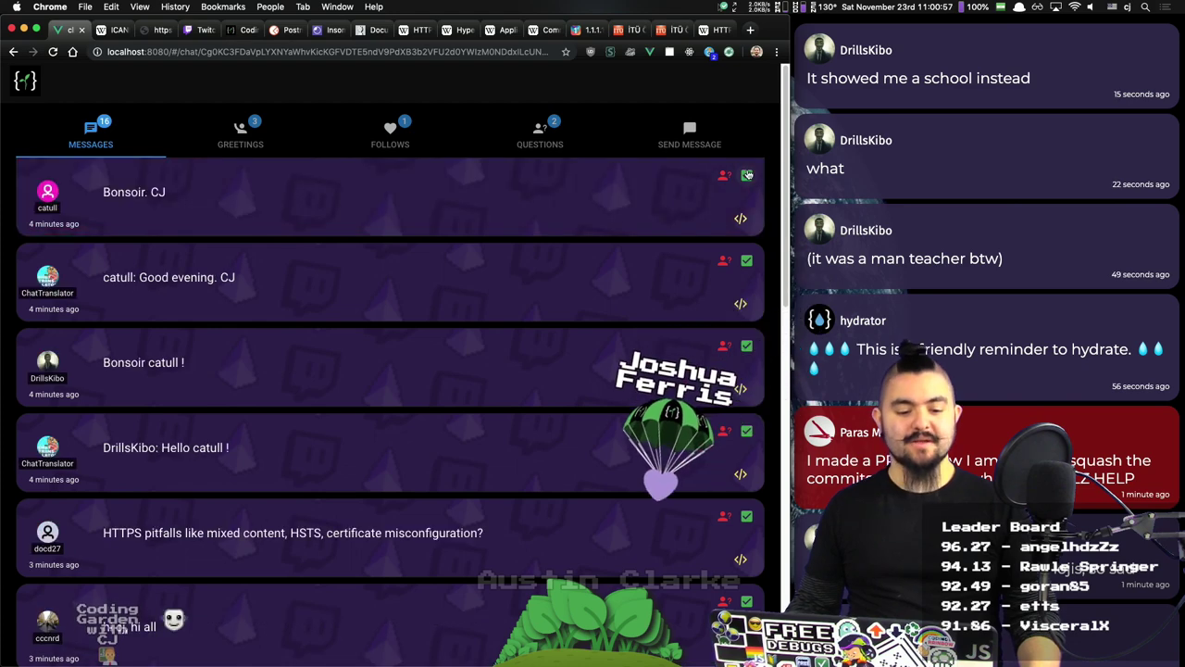
left_click(747, 175)
left_click(747, 175)
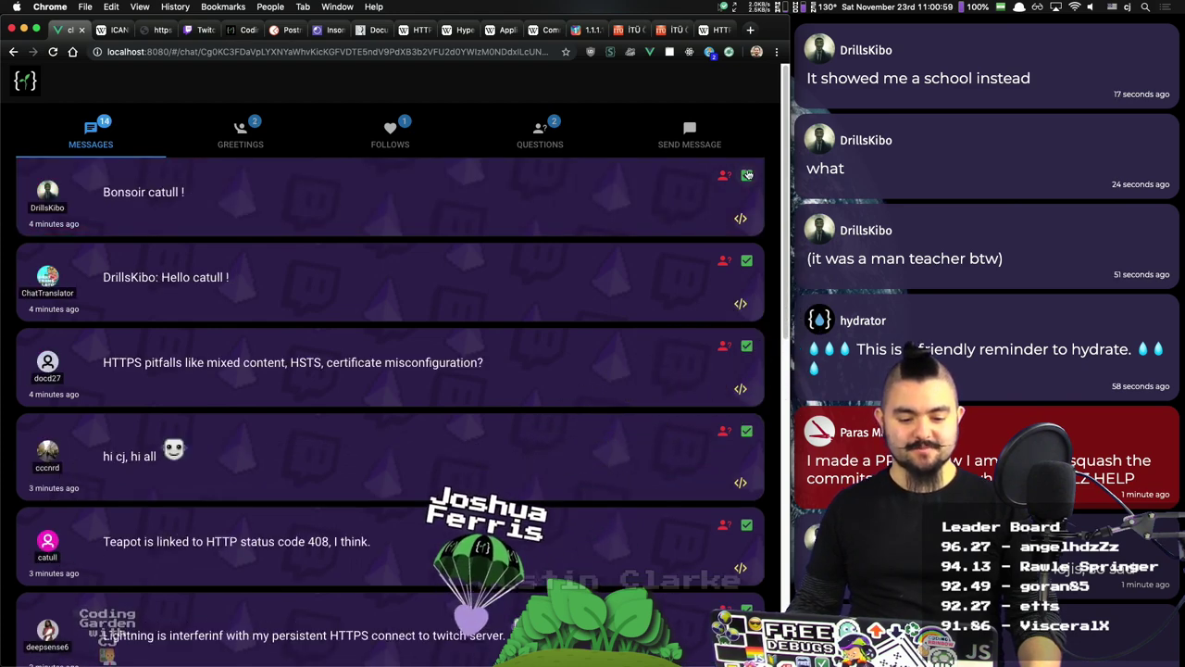
left_click(747, 175)
left_click(747, 175)
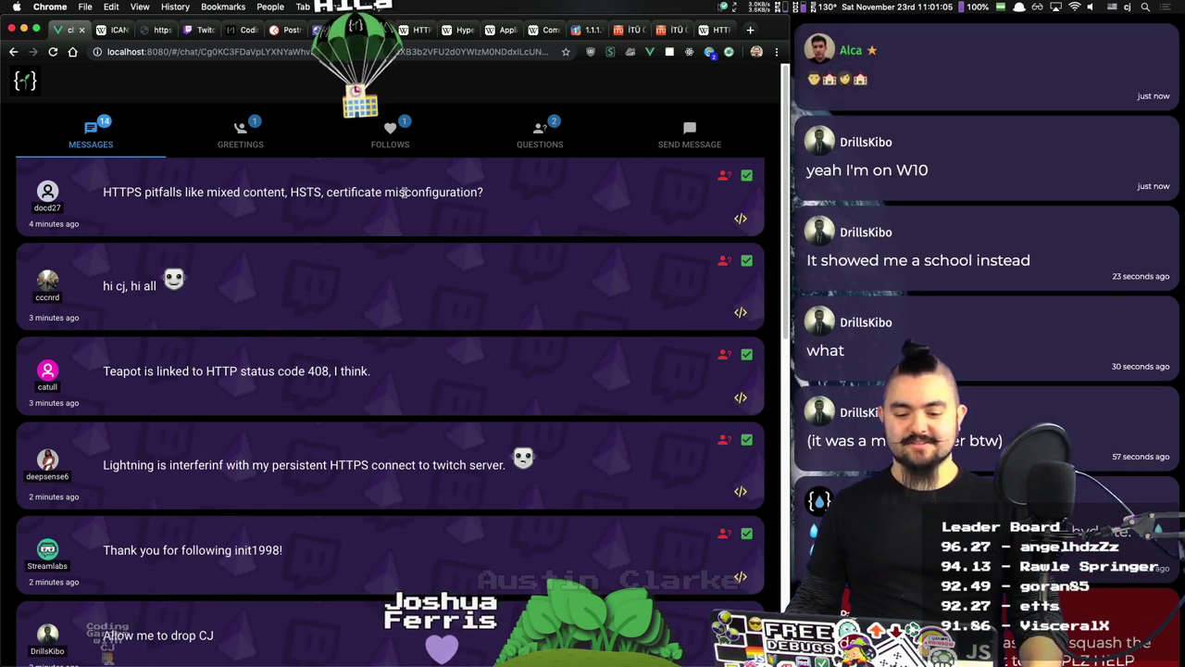
triple_click(437, 192)
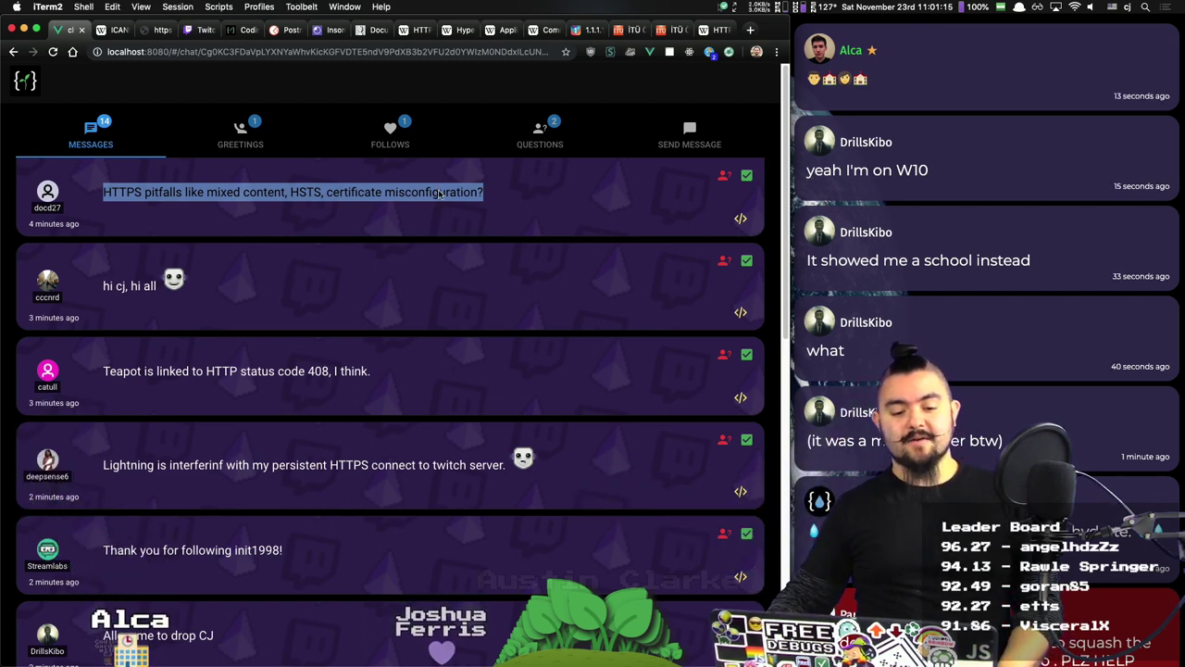
key("super+Tab")
key("super+Tab")
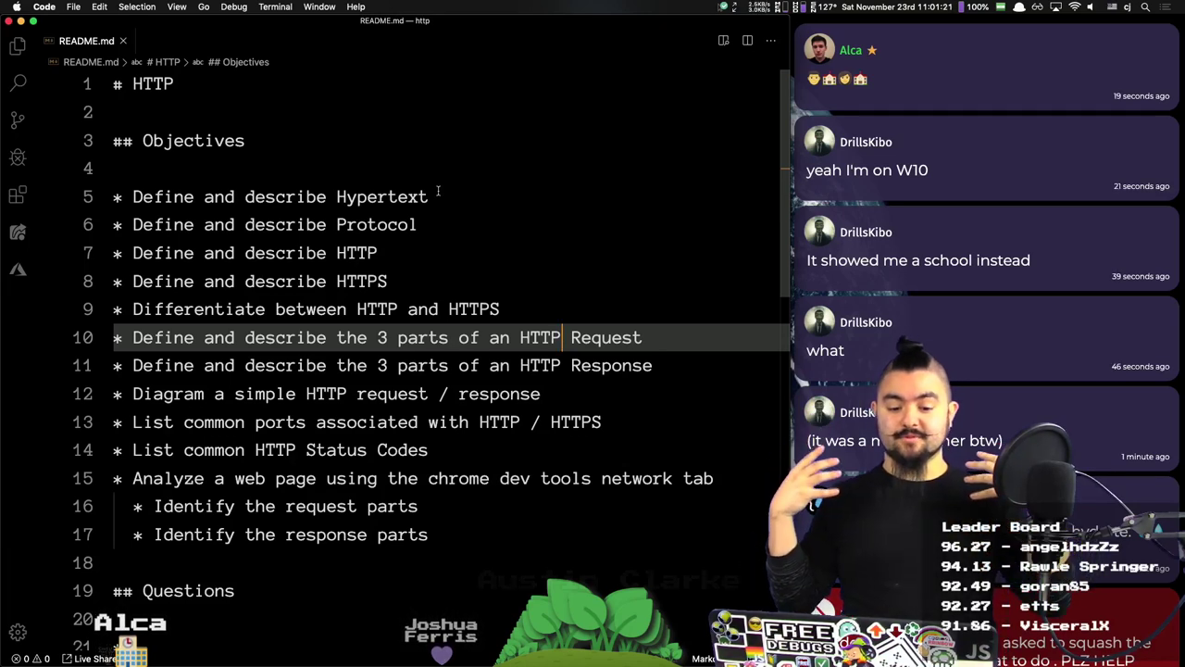
key("super+Tab")
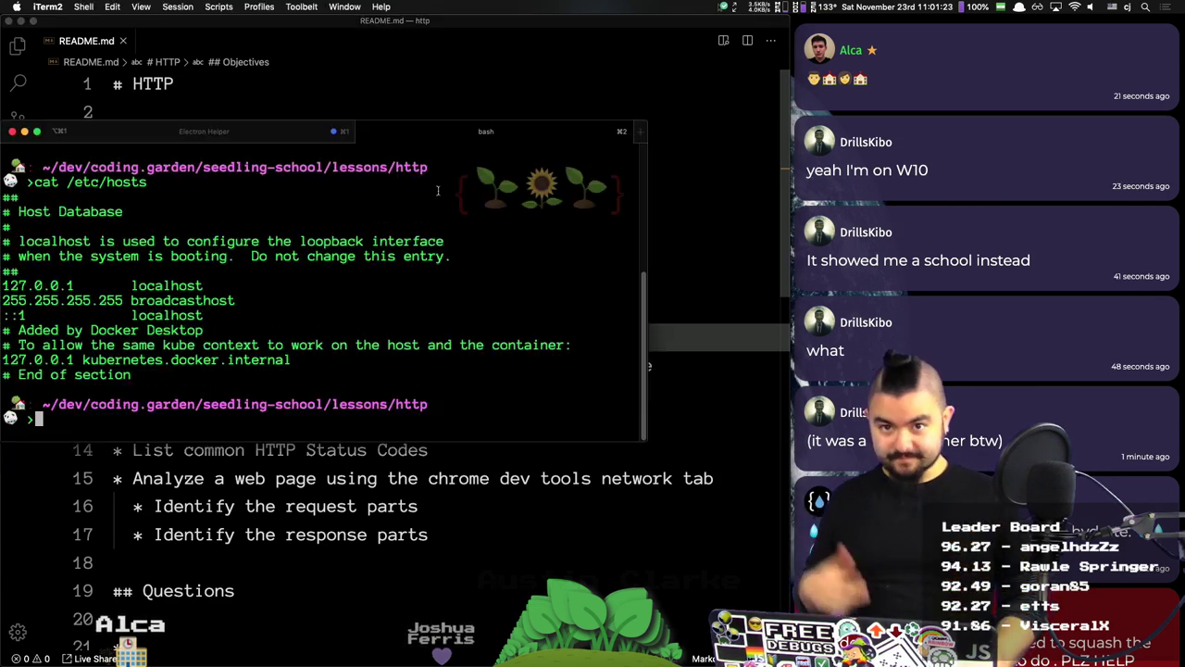
key("super+Tab")
key("super+Tab")
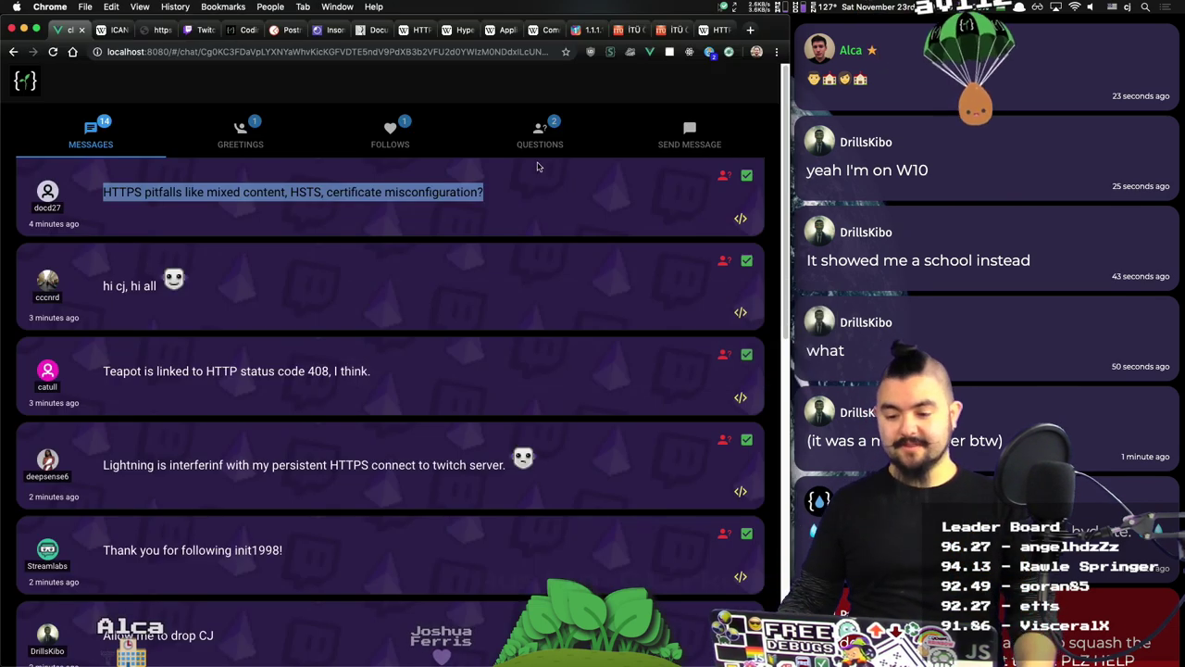
Step: Dismiss the HTTPS pitfalls, greeting, Teapot, Lightning, new-follower, drop and emoji-complaint messages
left_click(748, 175)
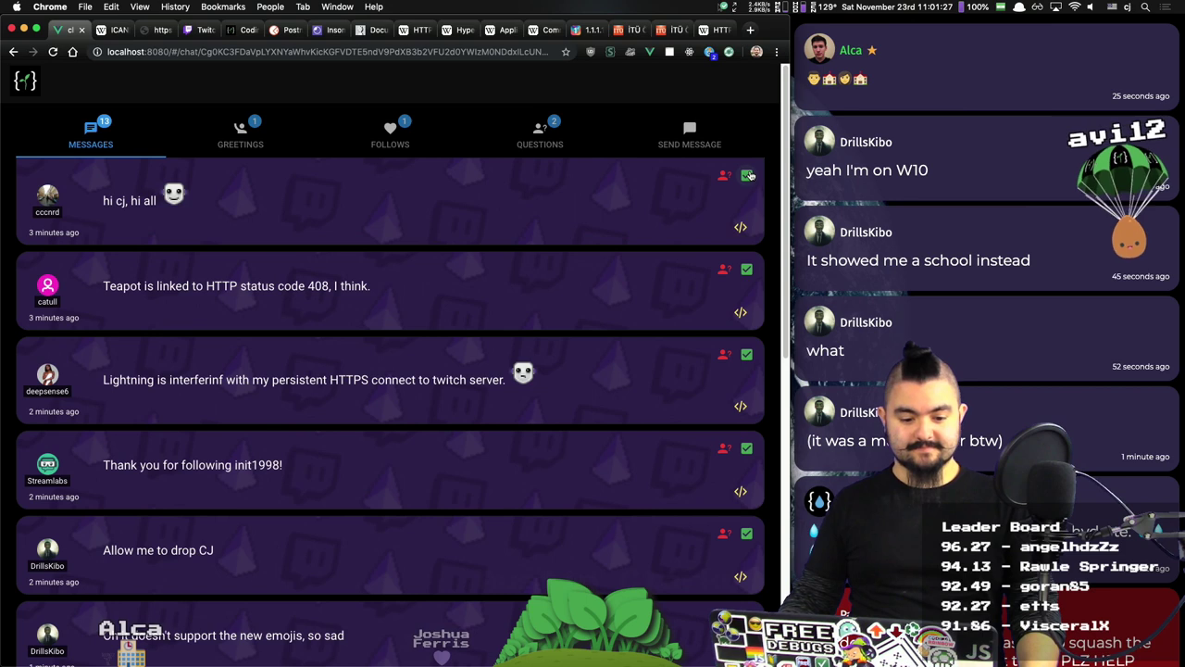
left_click(748, 176)
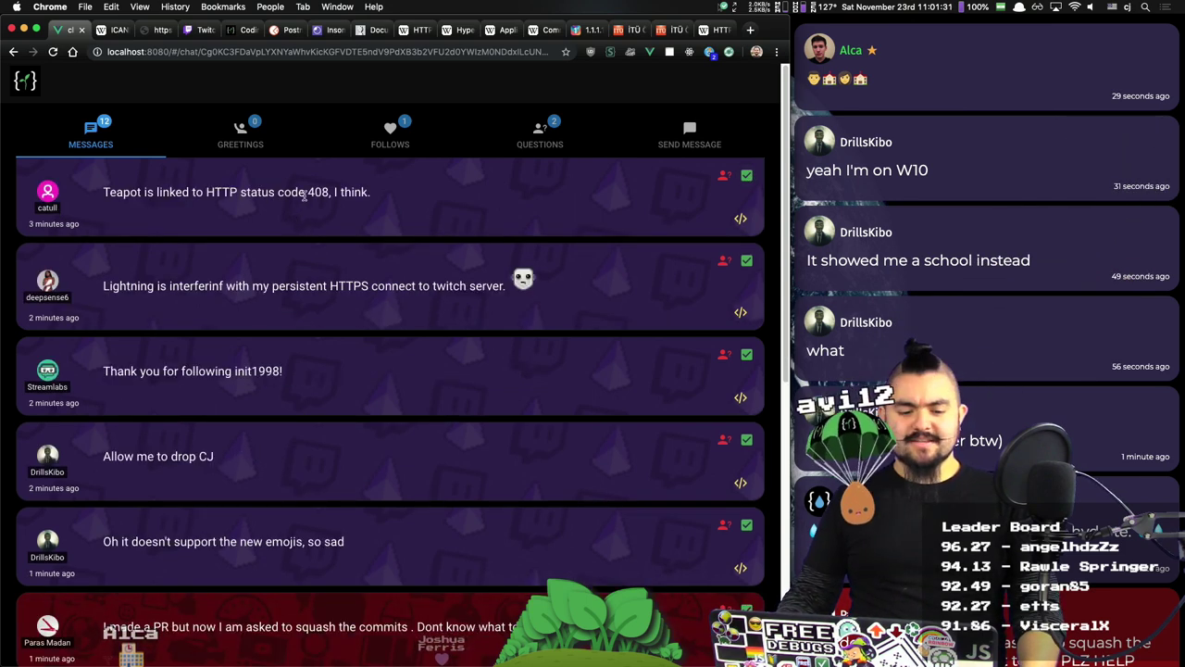
left_click(746, 176)
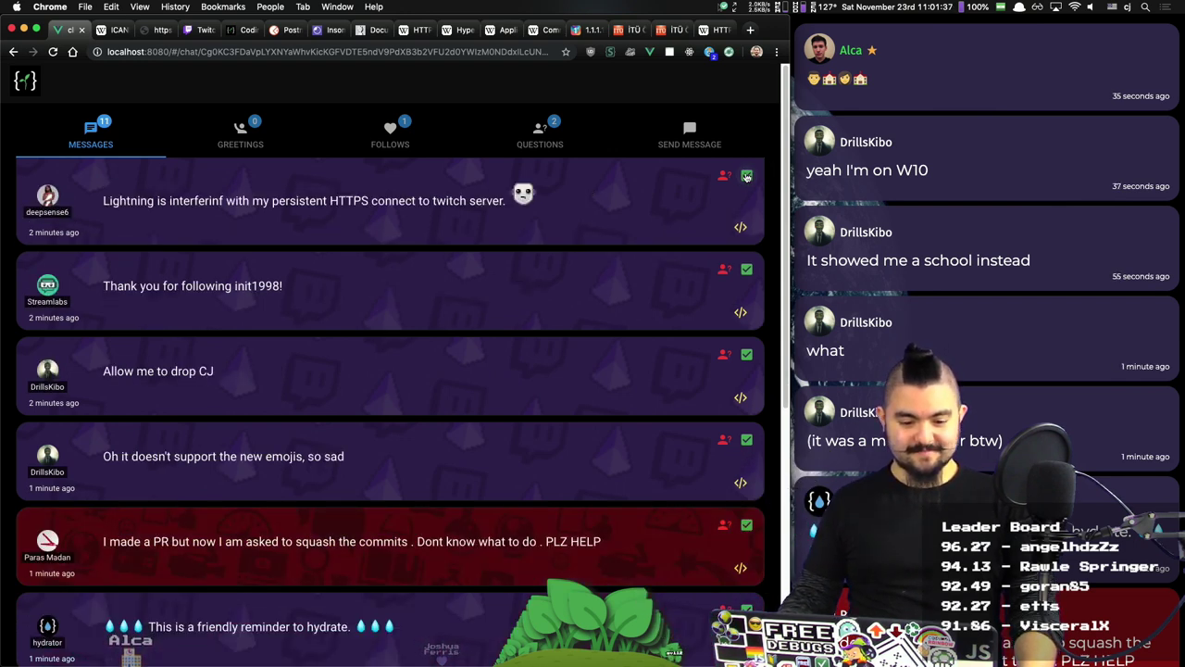
left_click(746, 176)
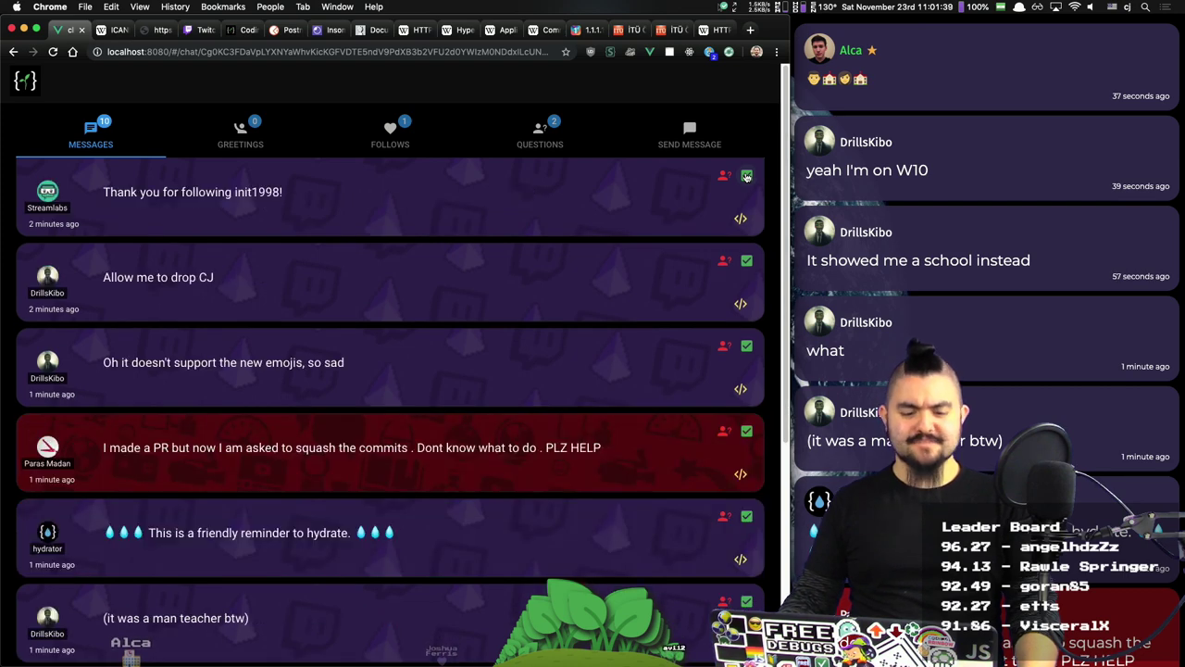
left_click(746, 176)
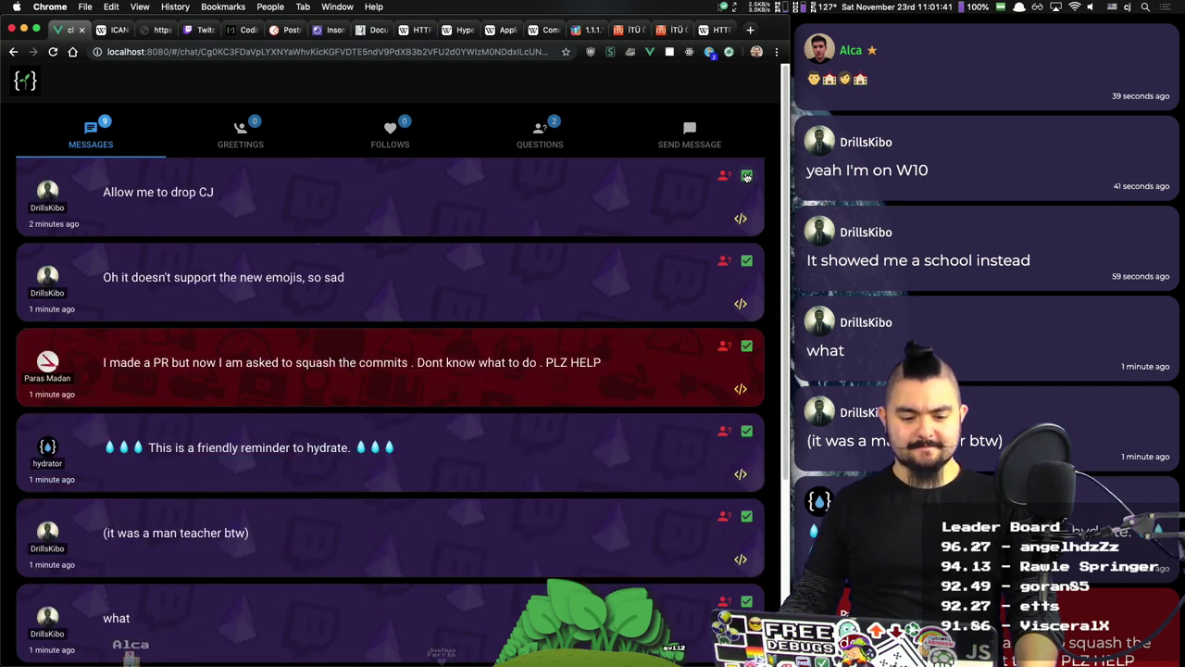
left_click(747, 176)
left_click(747, 176)
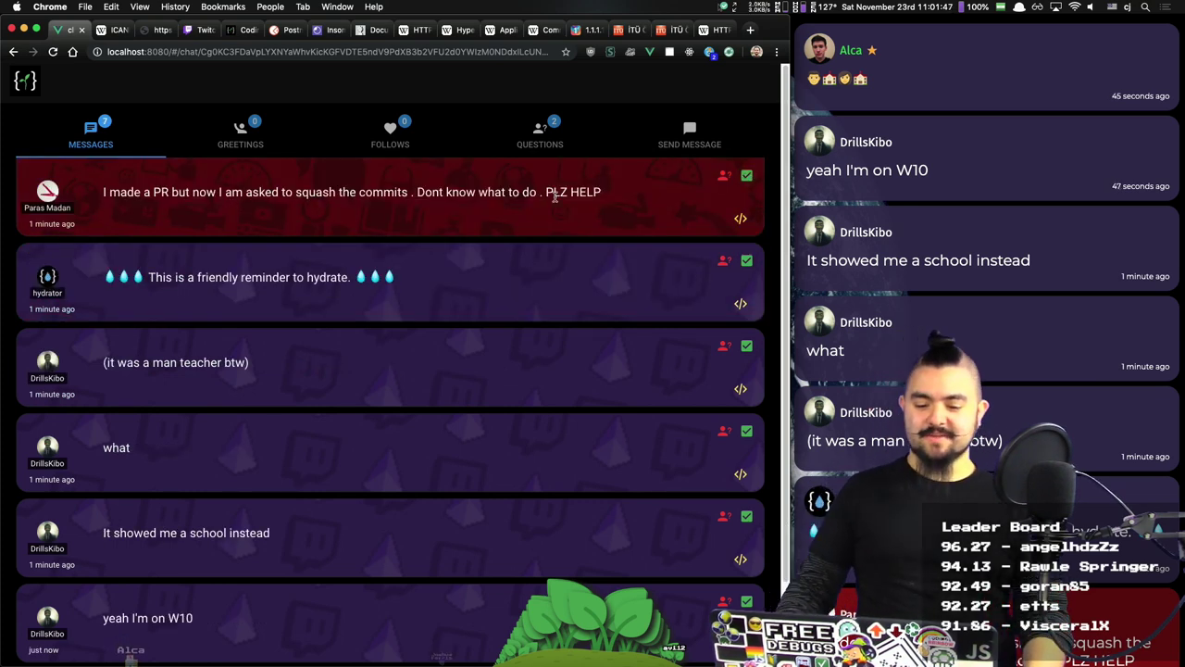
Step: Read the squash-the-commits question, then dismiss it with the hydrate, teacher, what and school messages
triple_click(604, 194)
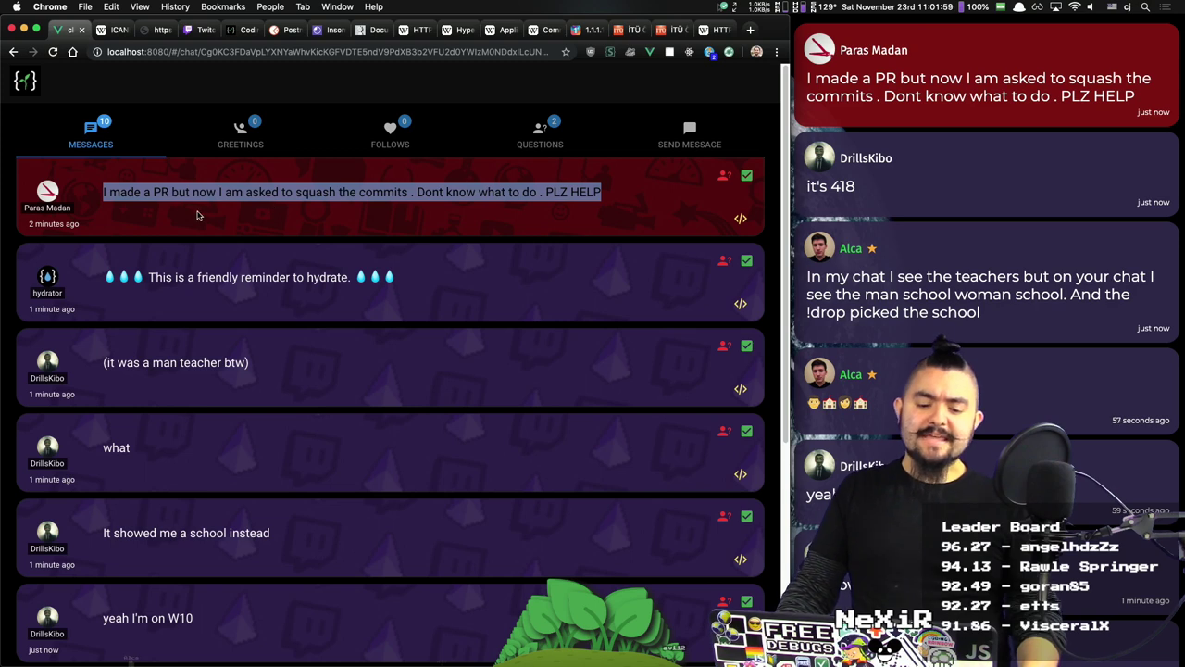
left_click(159, 193)
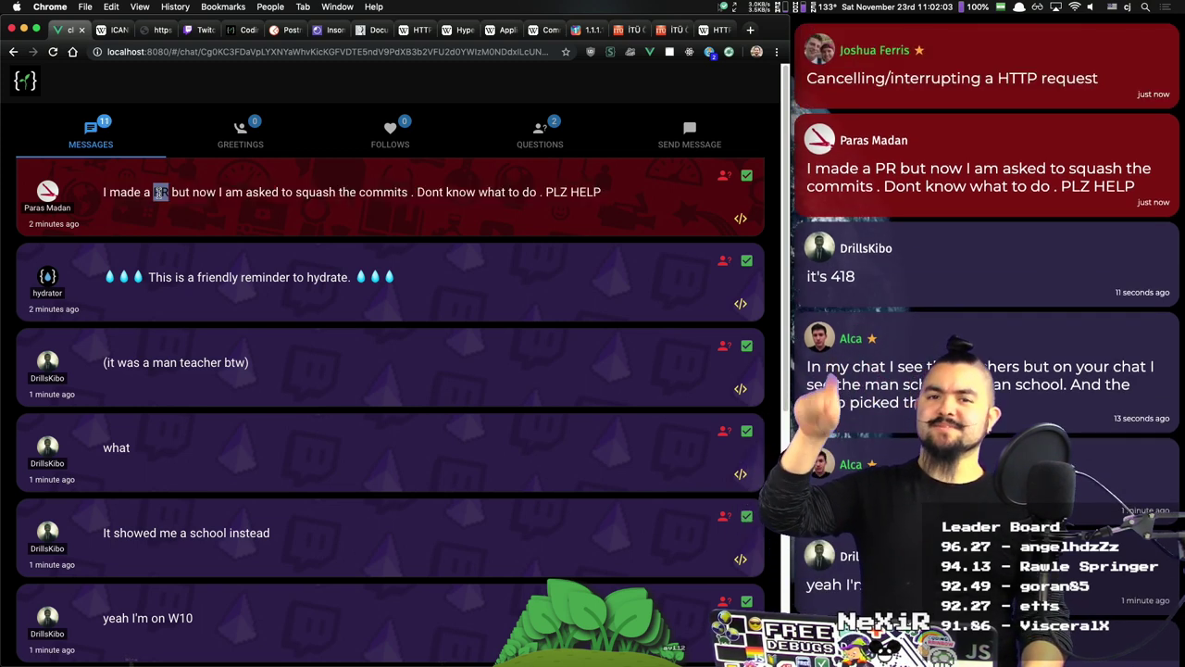
double_click(159, 193)
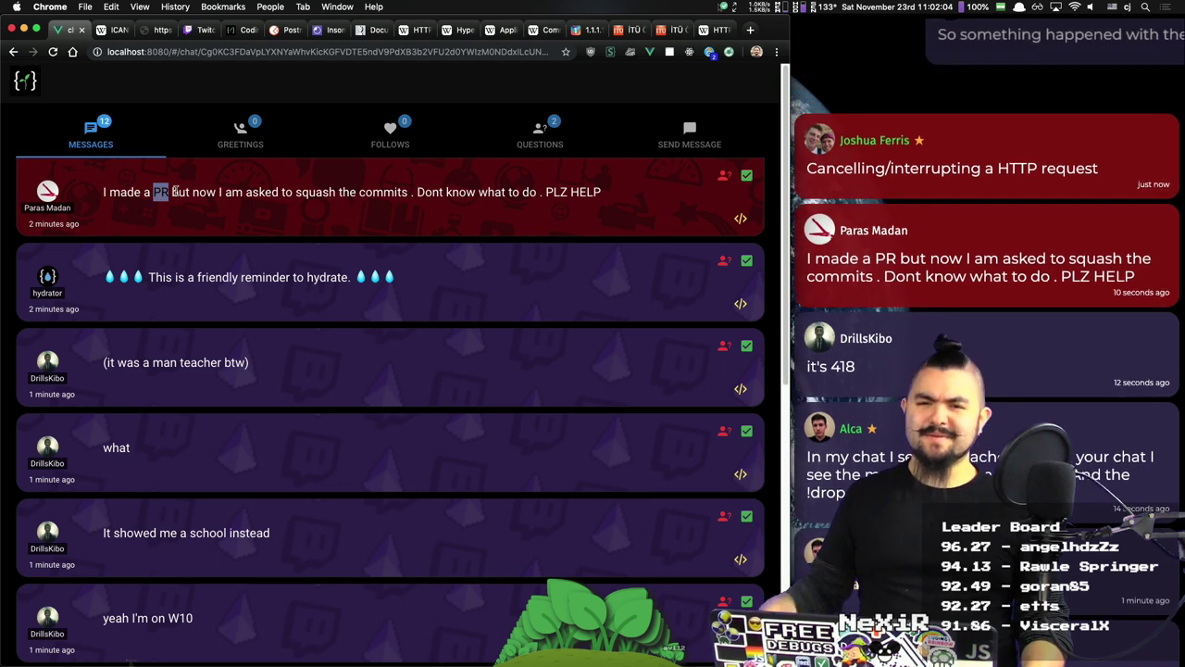
left_click(747, 176)
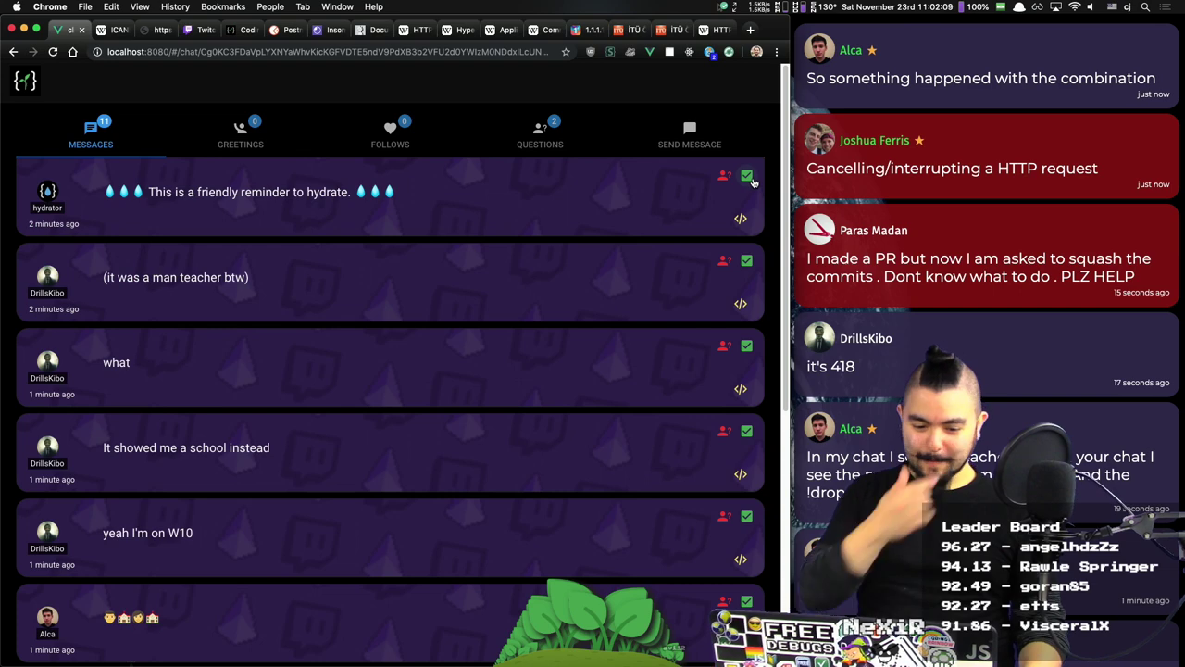
left_click(750, 178)
left_click(750, 178)
left_click(750, 178)
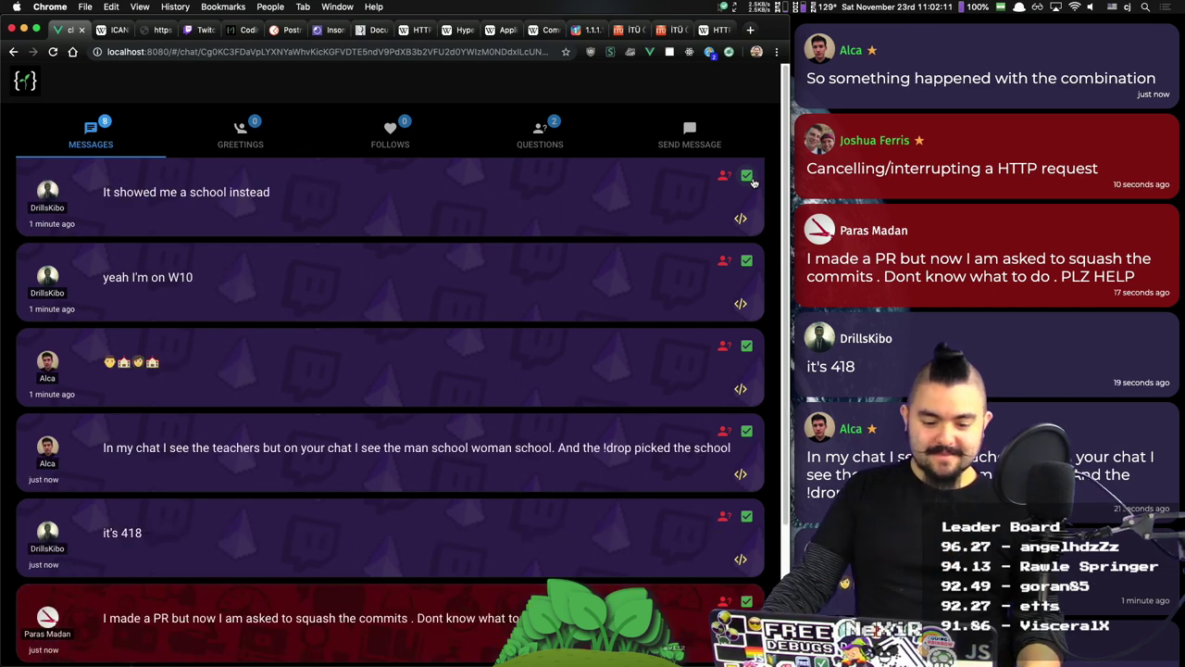
left_click(750, 178)
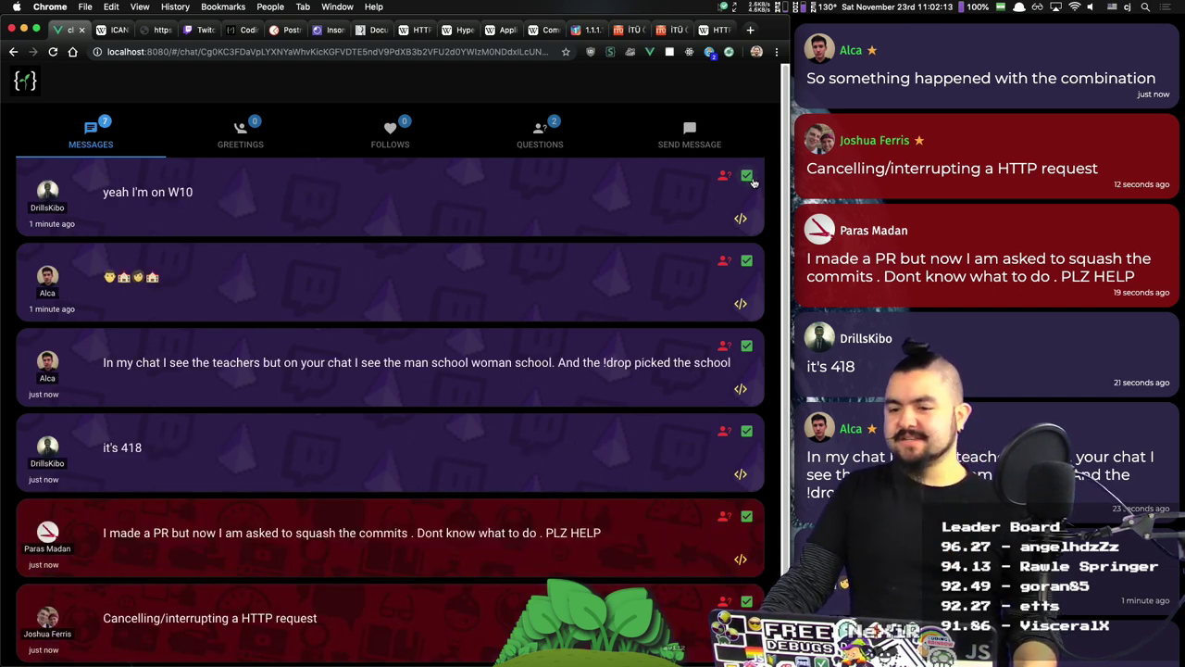
Step: Dismiss the W10, emoji-only, drop, 418, squash and cancel-request messages until the list shows 0
left_click(748, 177)
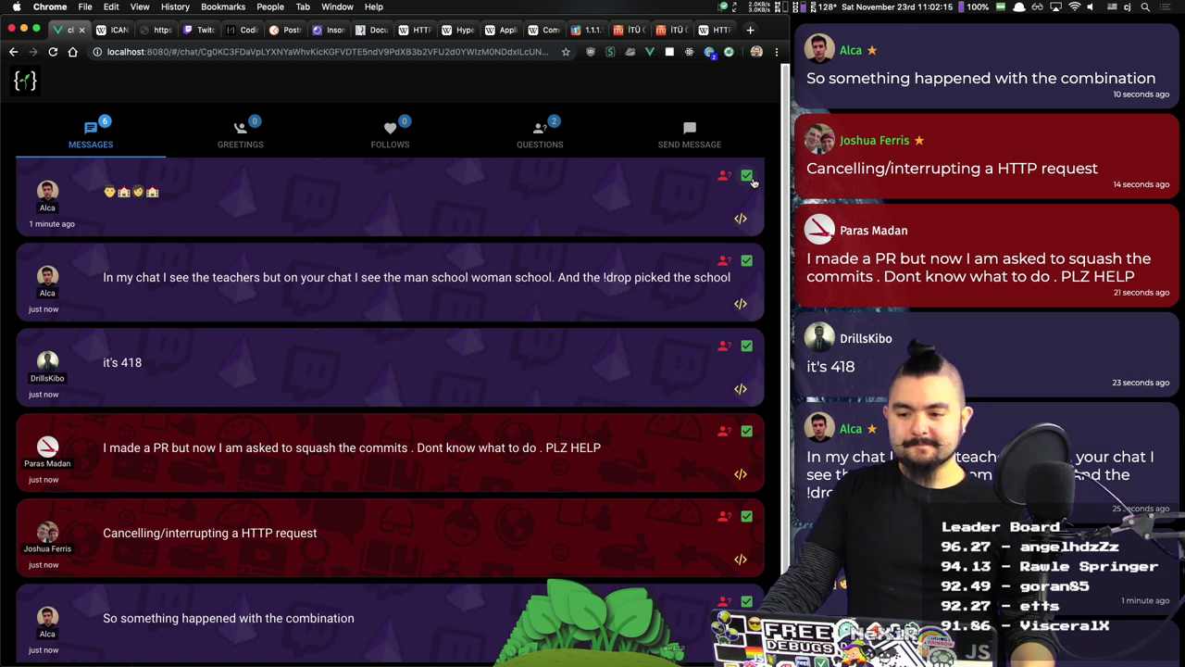
left_click(750, 178)
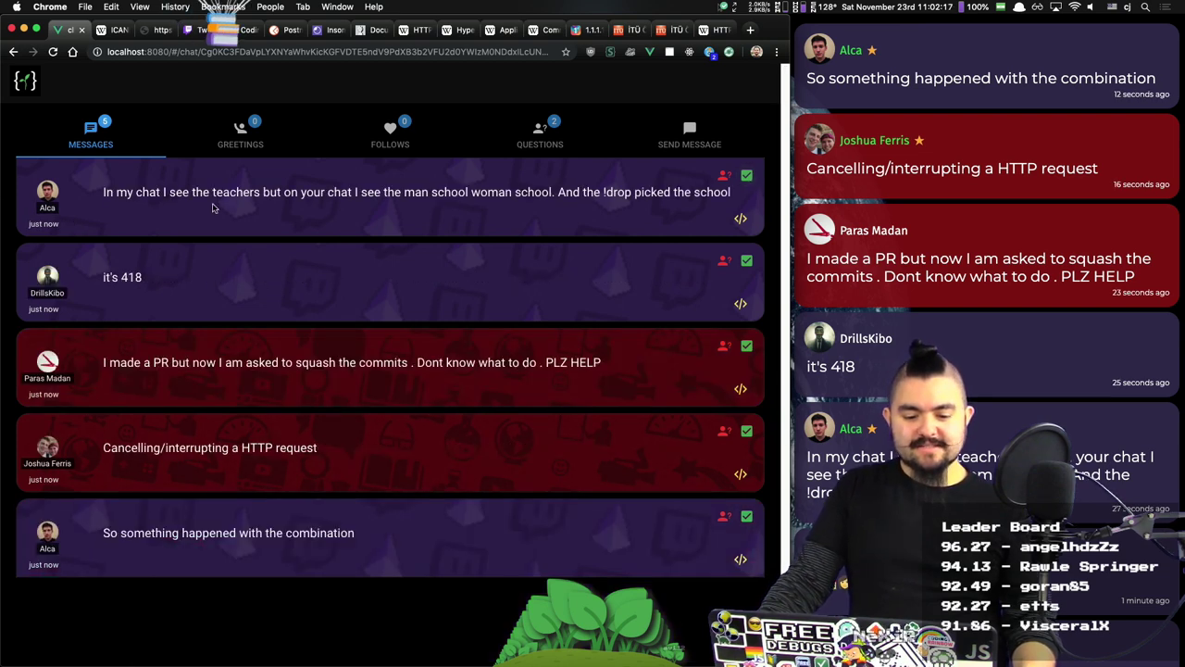
left_click(746, 175)
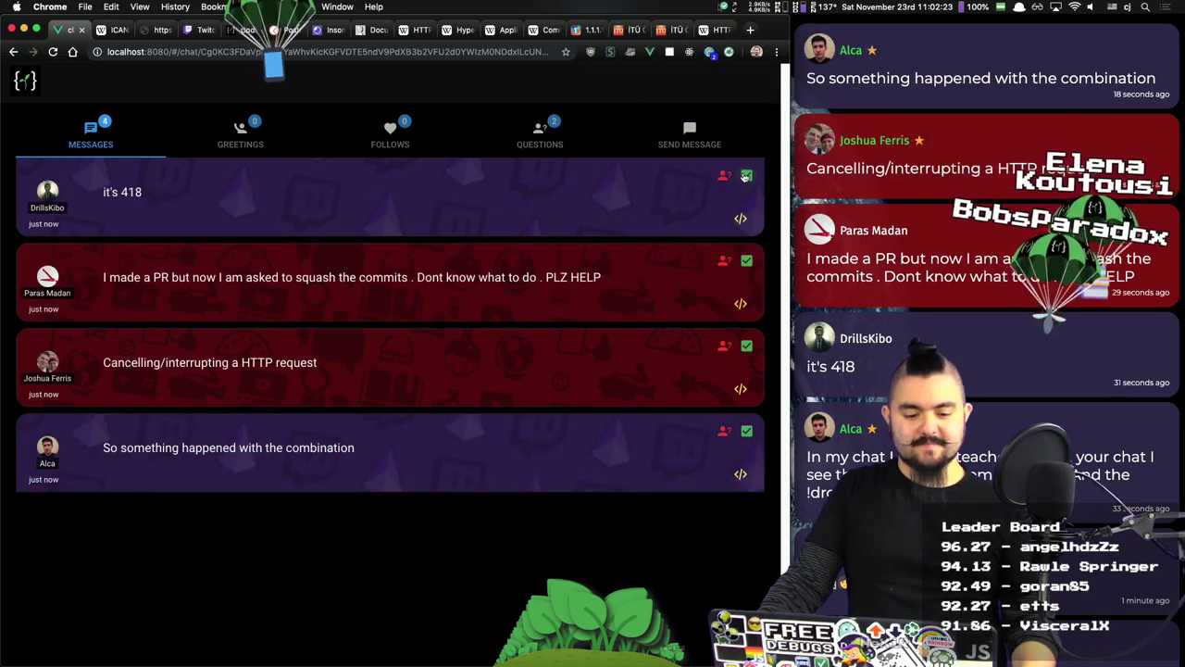
left_click(746, 176)
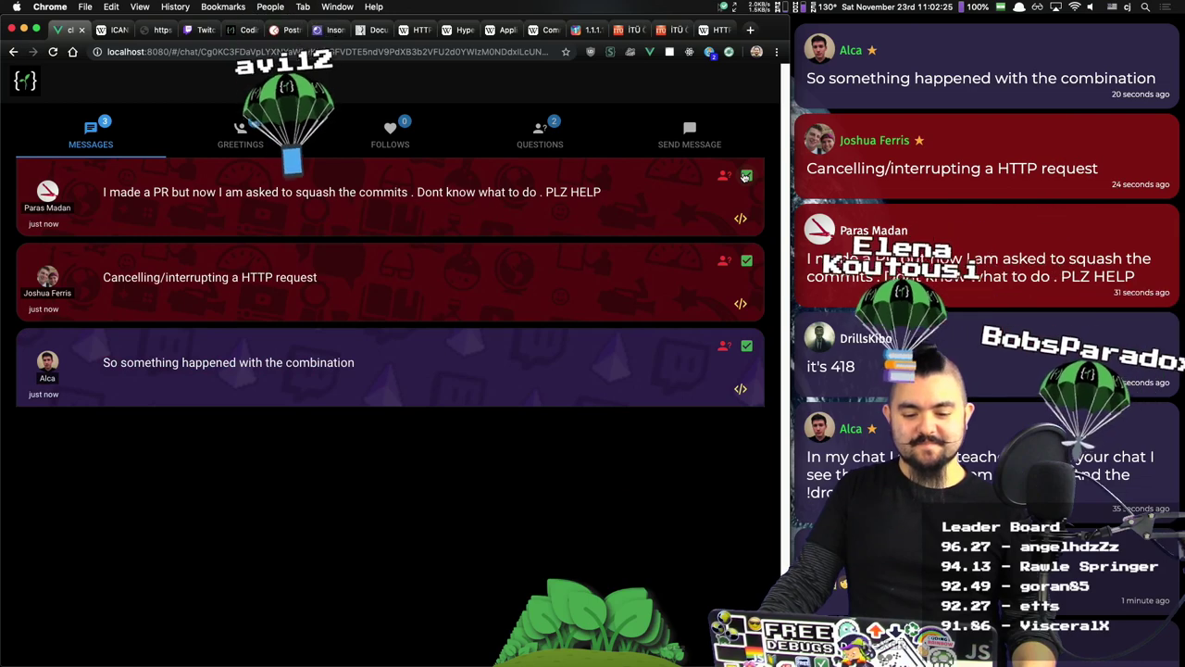
left_click(747, 175)
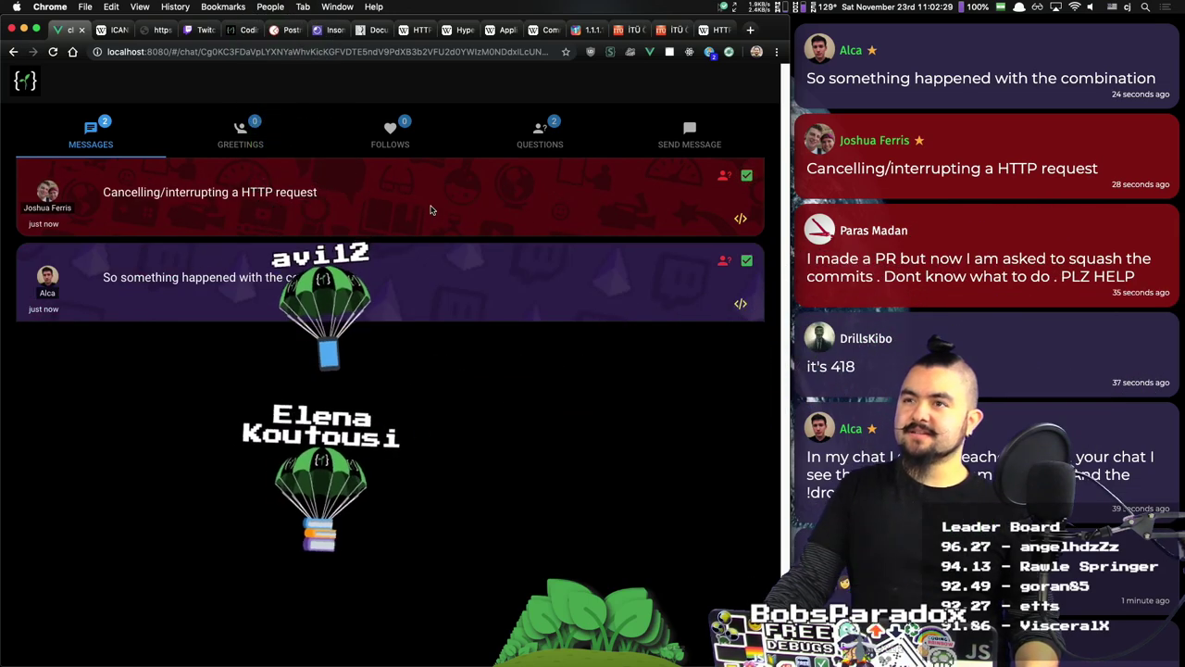
left_click(747, 176)
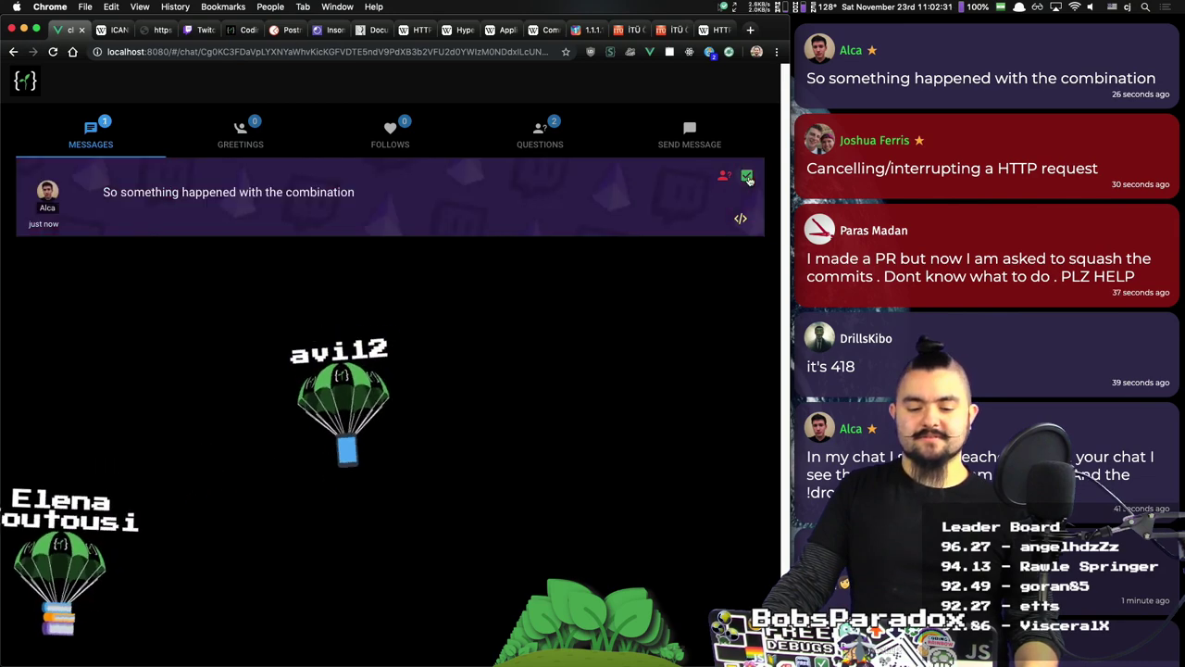
left_click(747, 177)
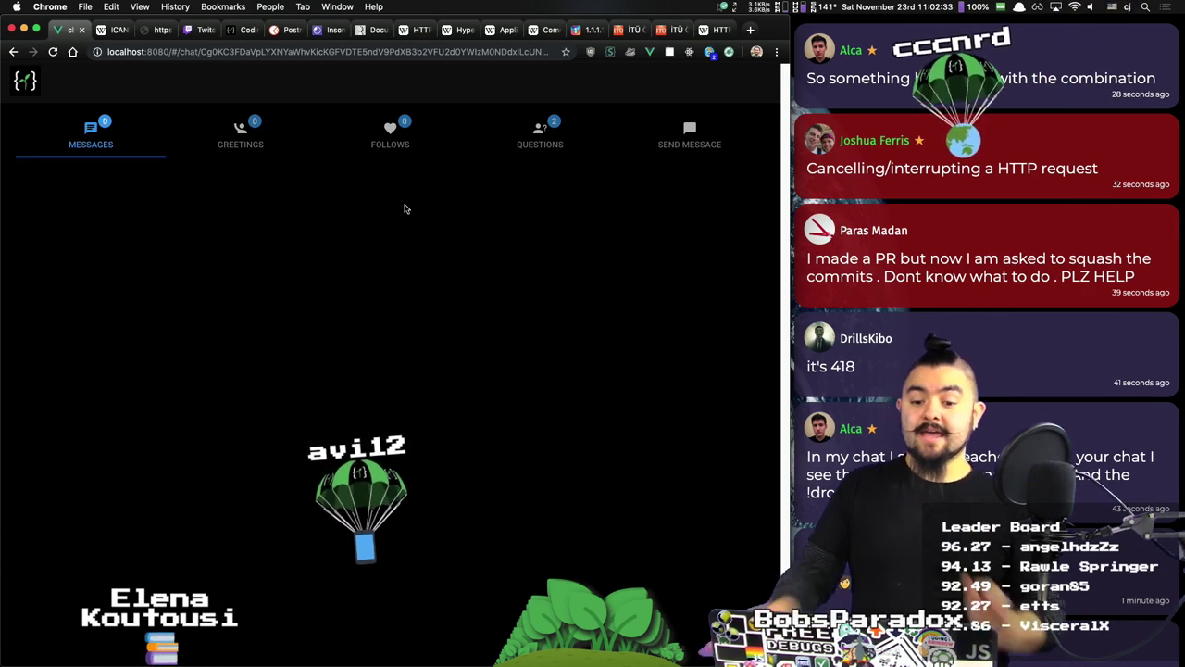
Step: Check the Wikipedia HTTPS article and start a new bullet after the last Resources link
key("super+9")
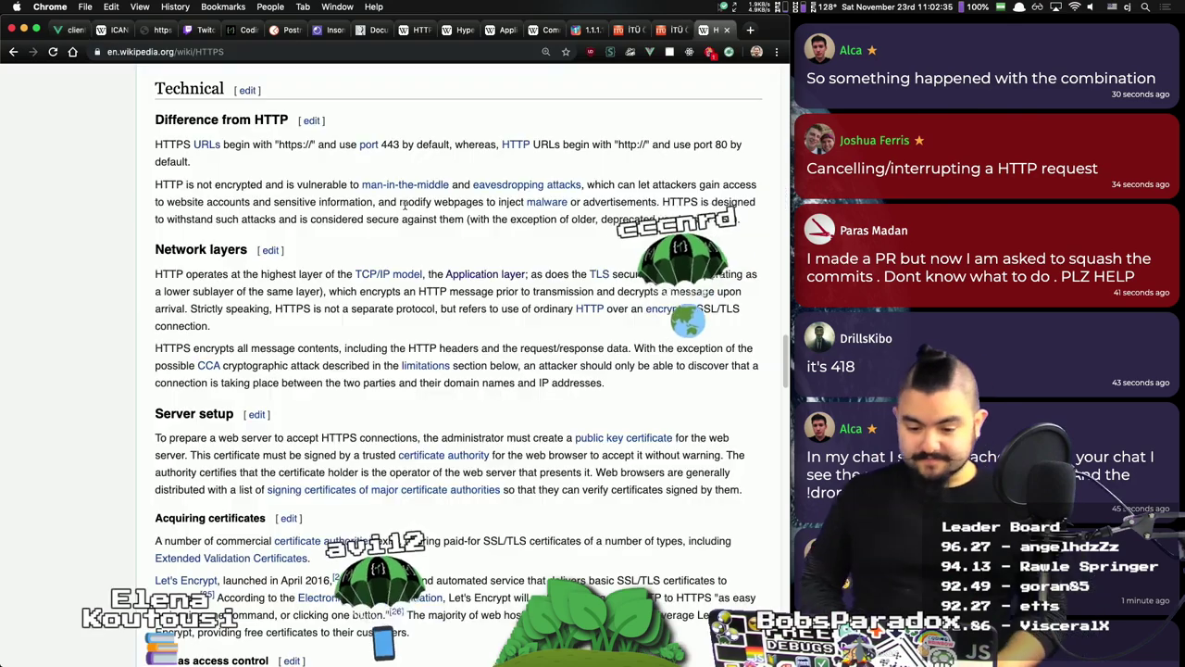
triple_click(198, 121)
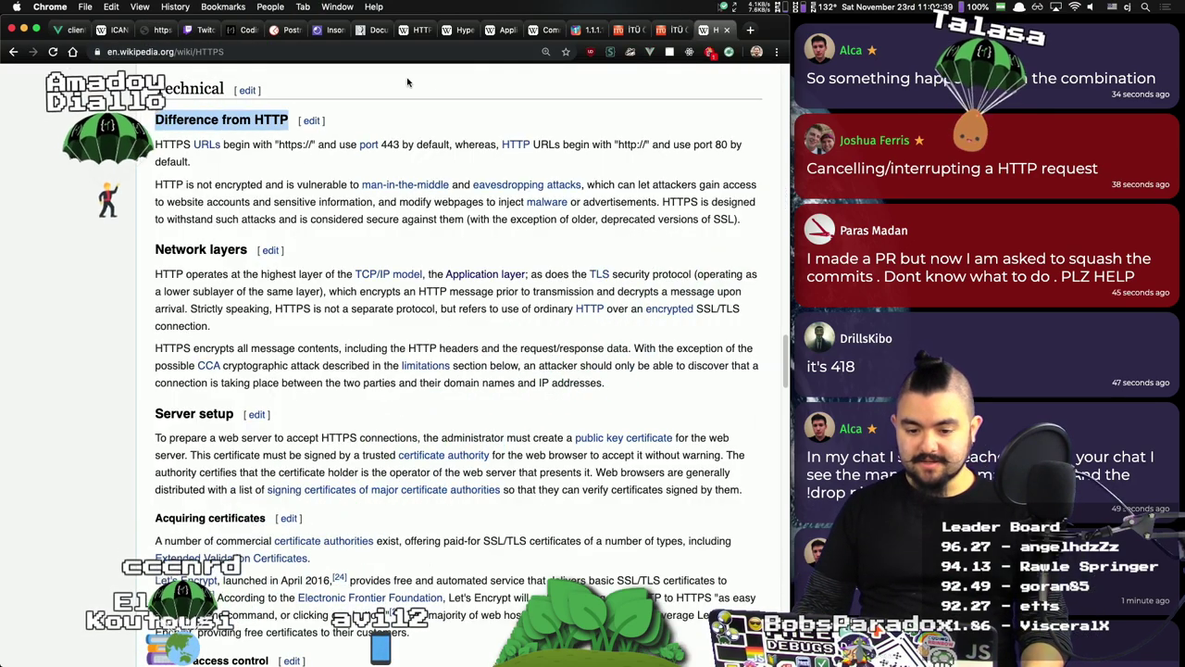
left_click(400, 52)
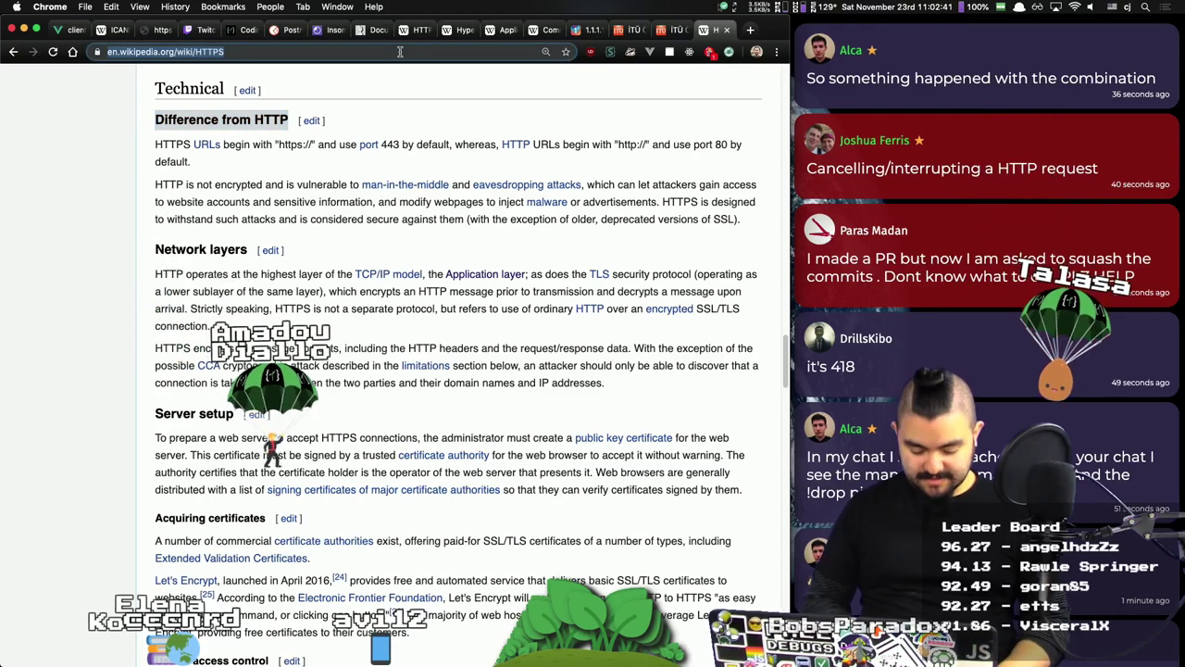
key("super+Tab")
key("super+Tab")
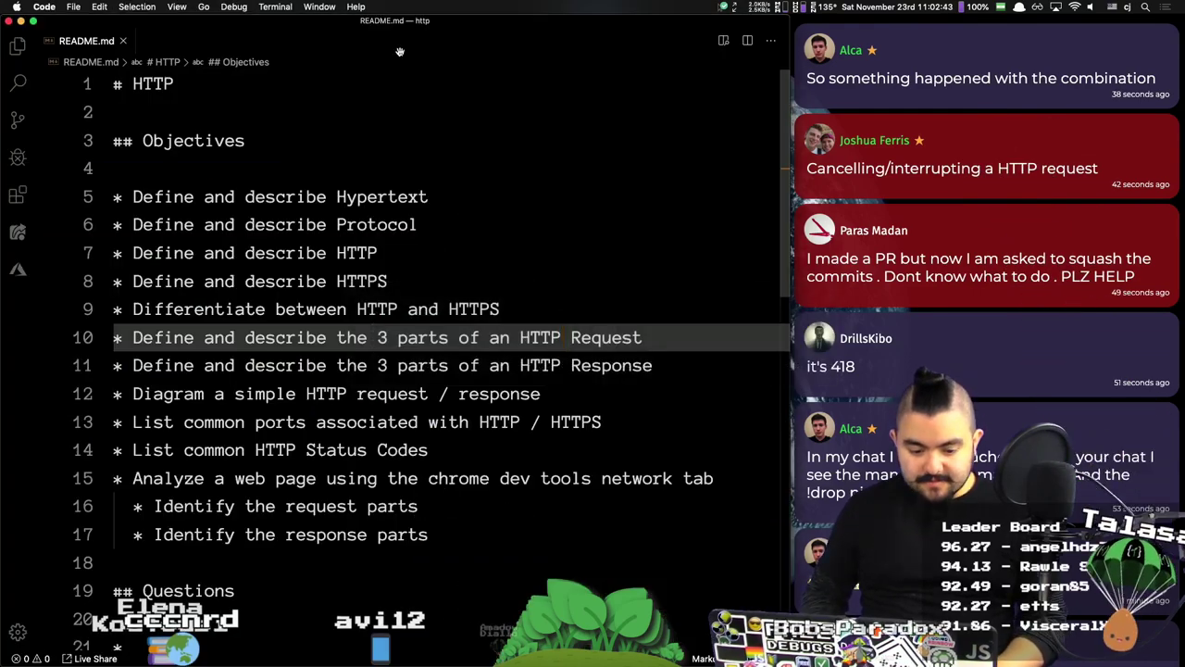
key("Down")
key("Down")
key("Down")
key("Down")
key("Down")
key("Down")
key("Down")
key("Down")
key("Down")
key("Down")
key("Down")
key("Down")
key("Down")
key("Down")
key("Down")
key("Down")
key("Down")
key("Down")
key("Down")
key("Down")
key("Return")
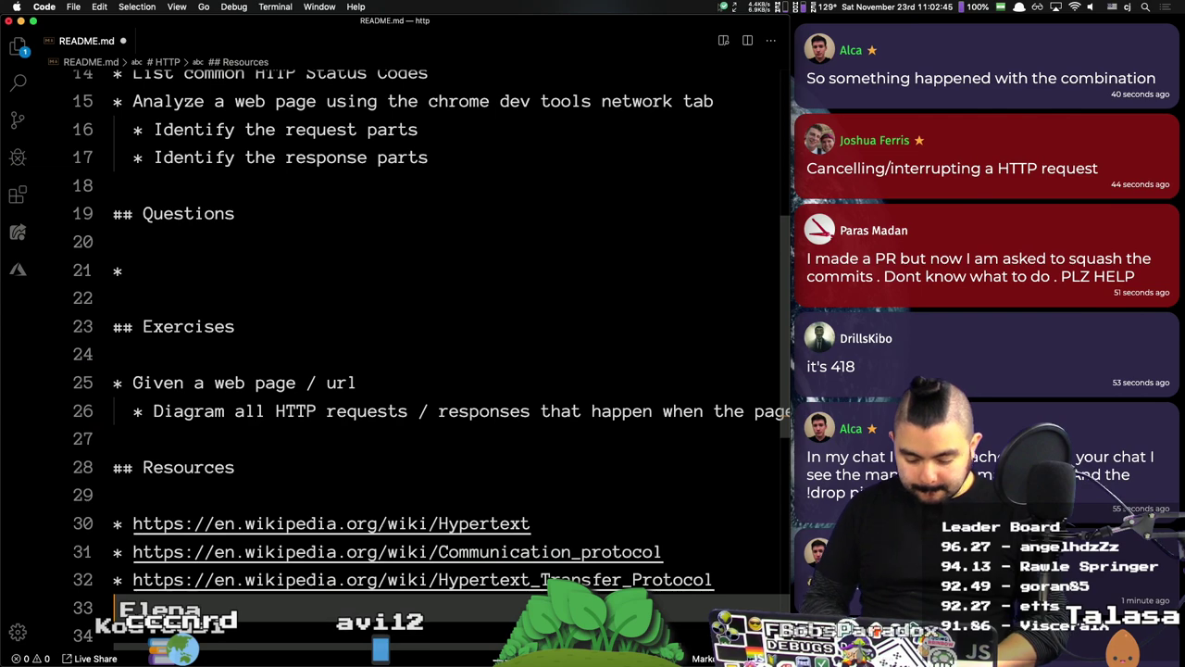
key("super+Tab")
key("super+Tab")
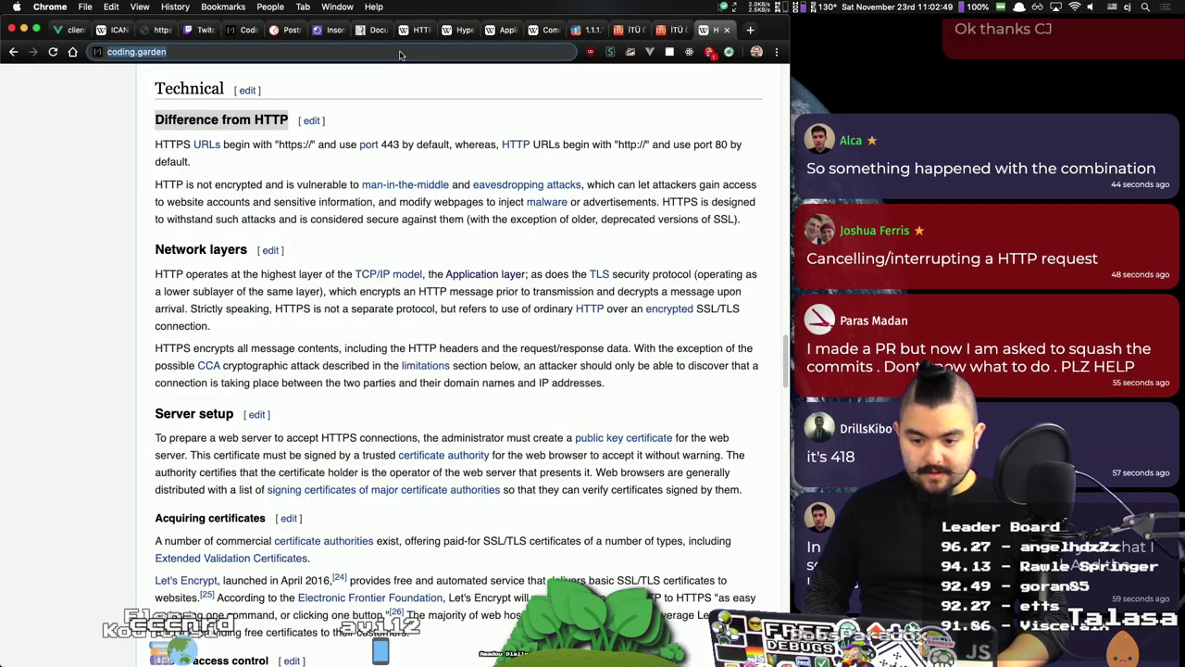
key("Escape")
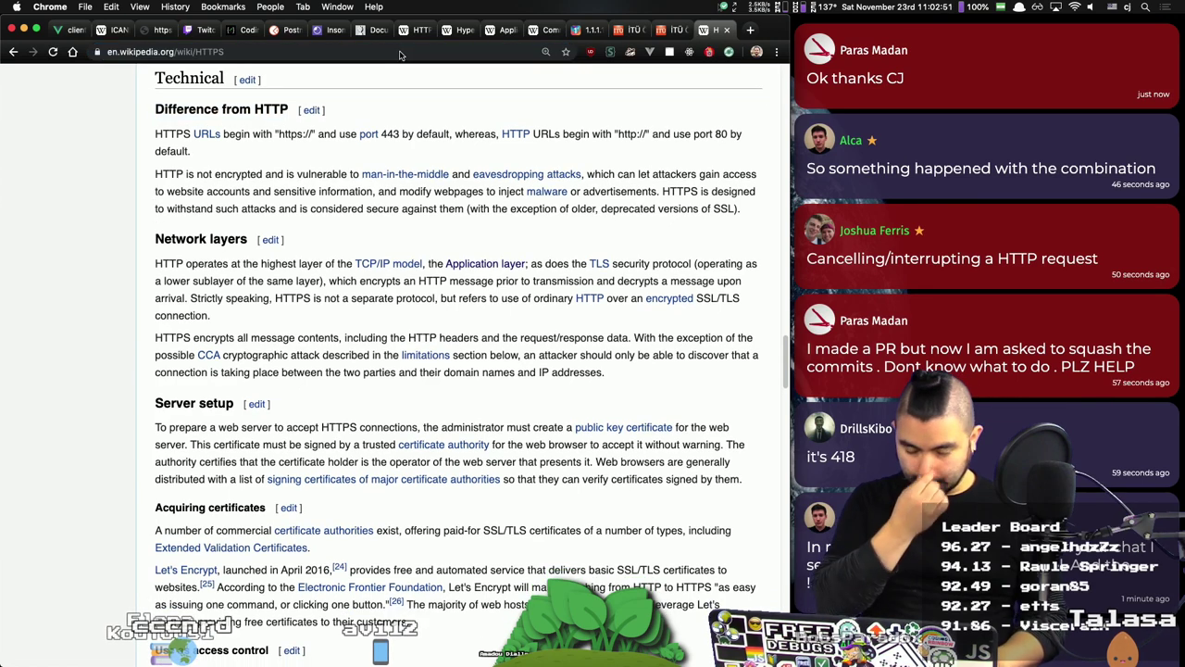
key("super+l")
key("super+Tab")
key("super+Tab")
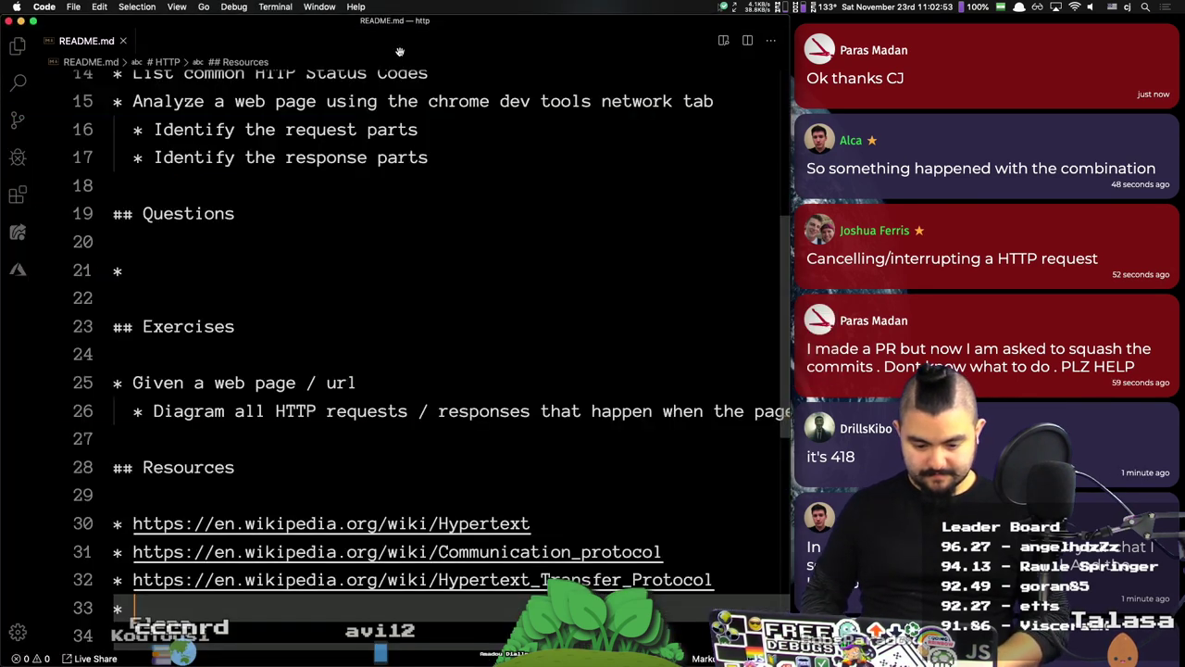
key("super+Tab")
key("super+Tab")
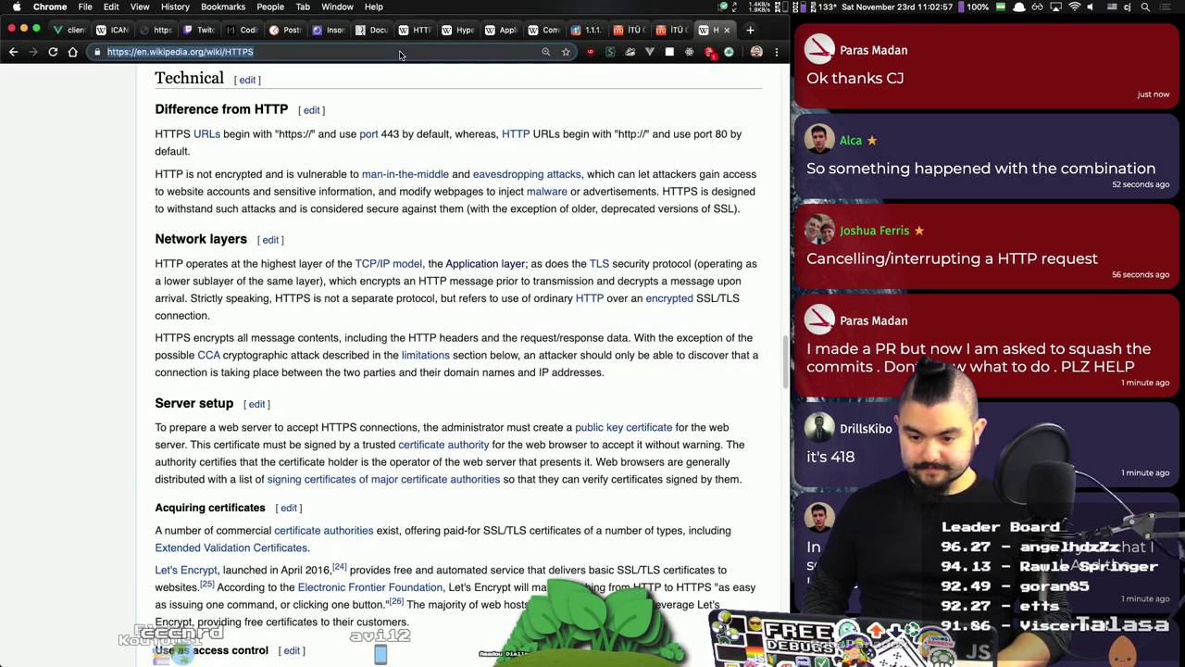
key("super+w")
key("super+w")
key("super+w")
key("super+w")
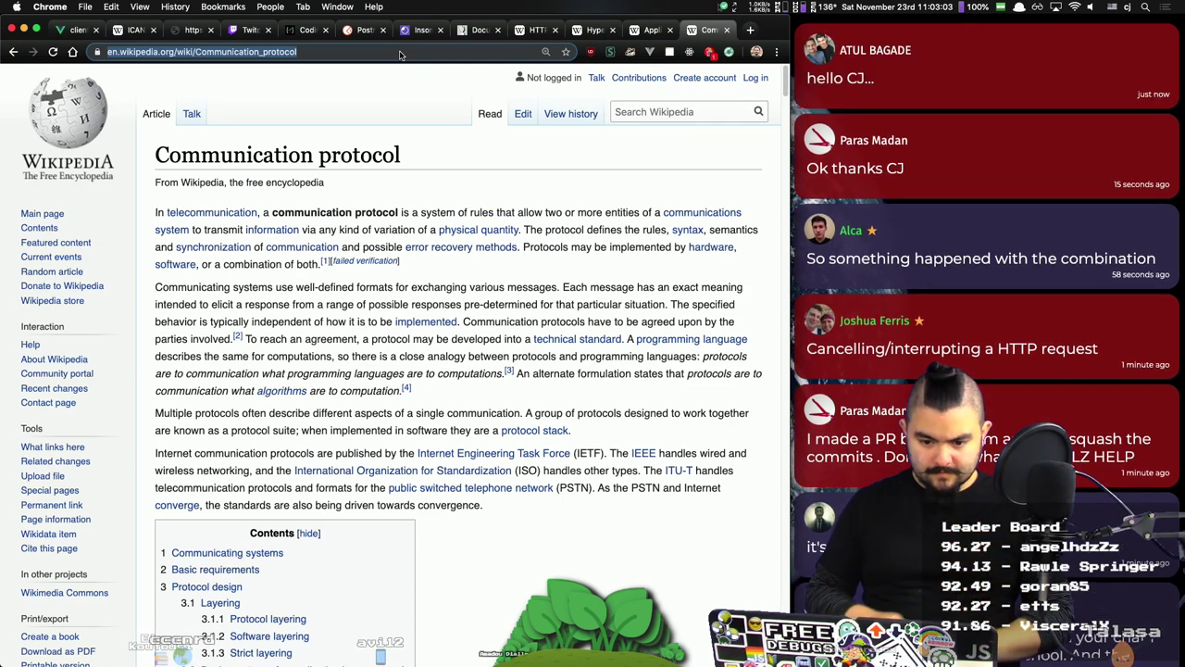
key("super+Tab")
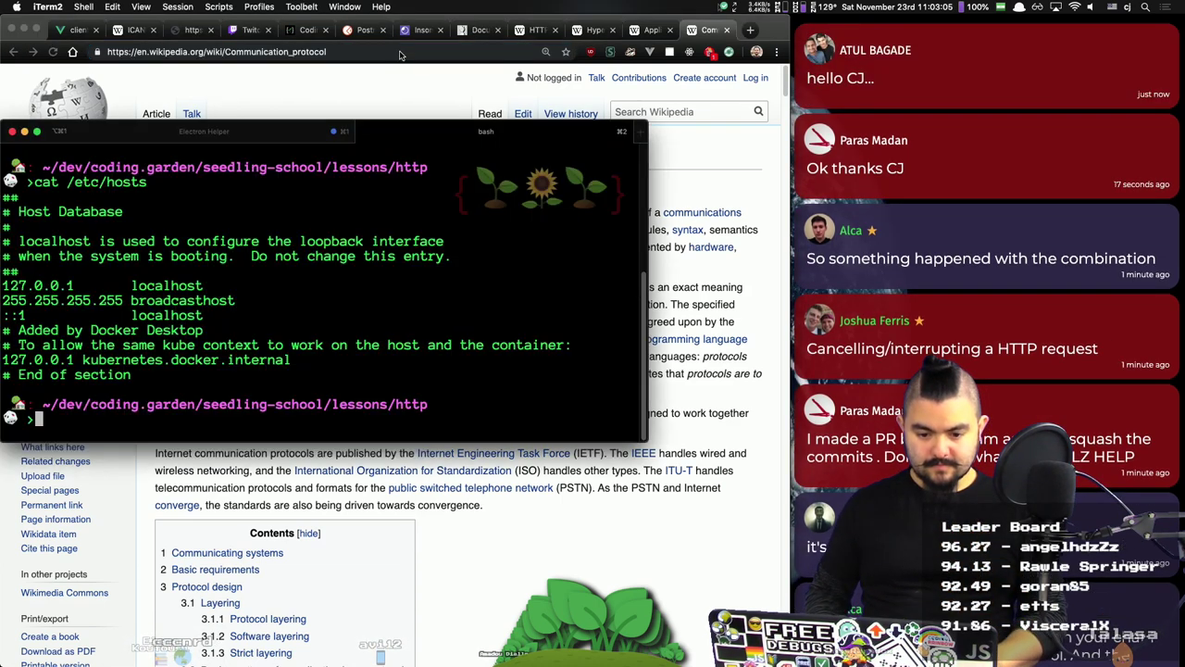
key("super+Tab")
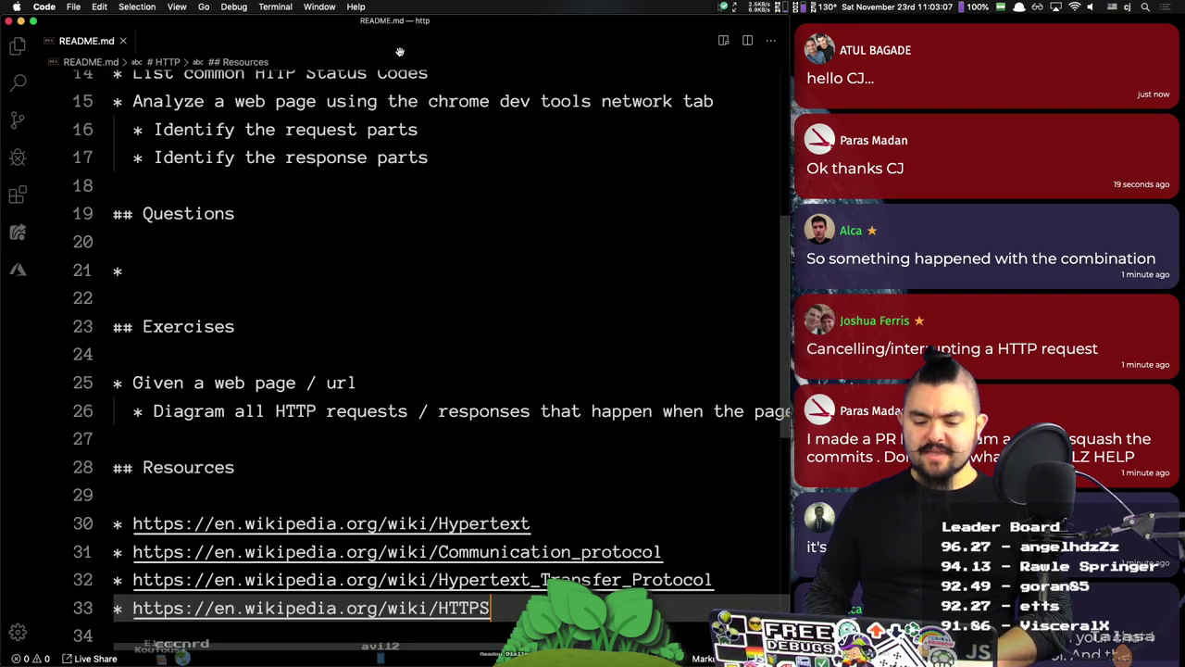
Step: Add the Application layer article link below the Communication protocol link in the README
key("super+Tab")
key("super+Tab")
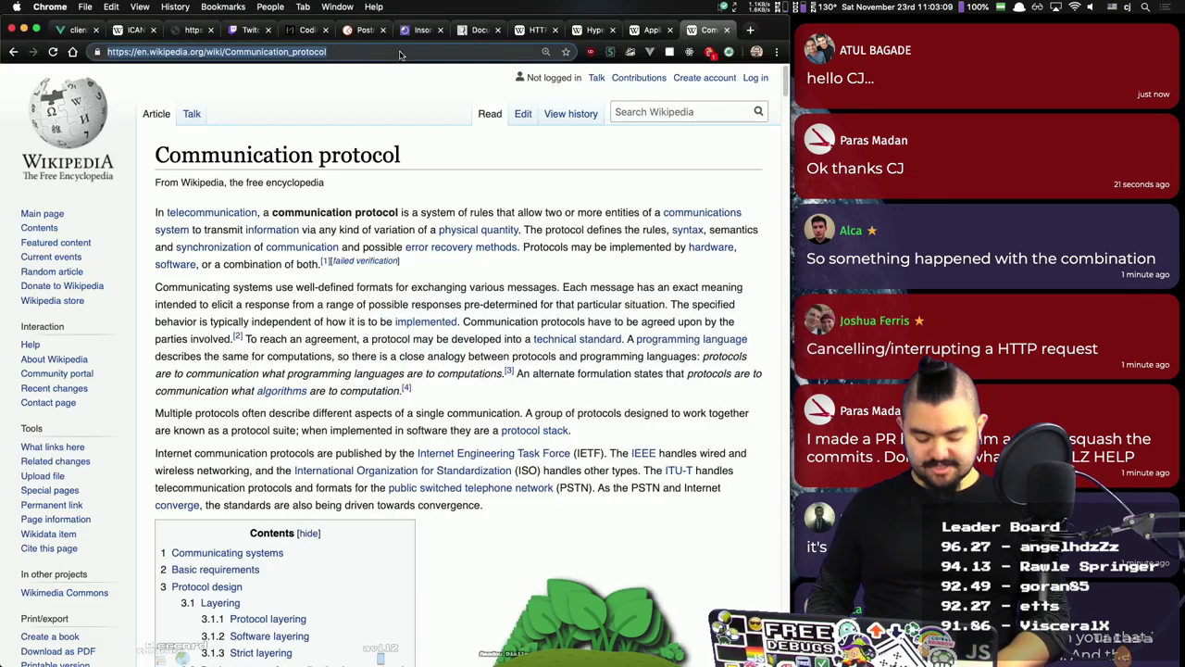
key("super+w")
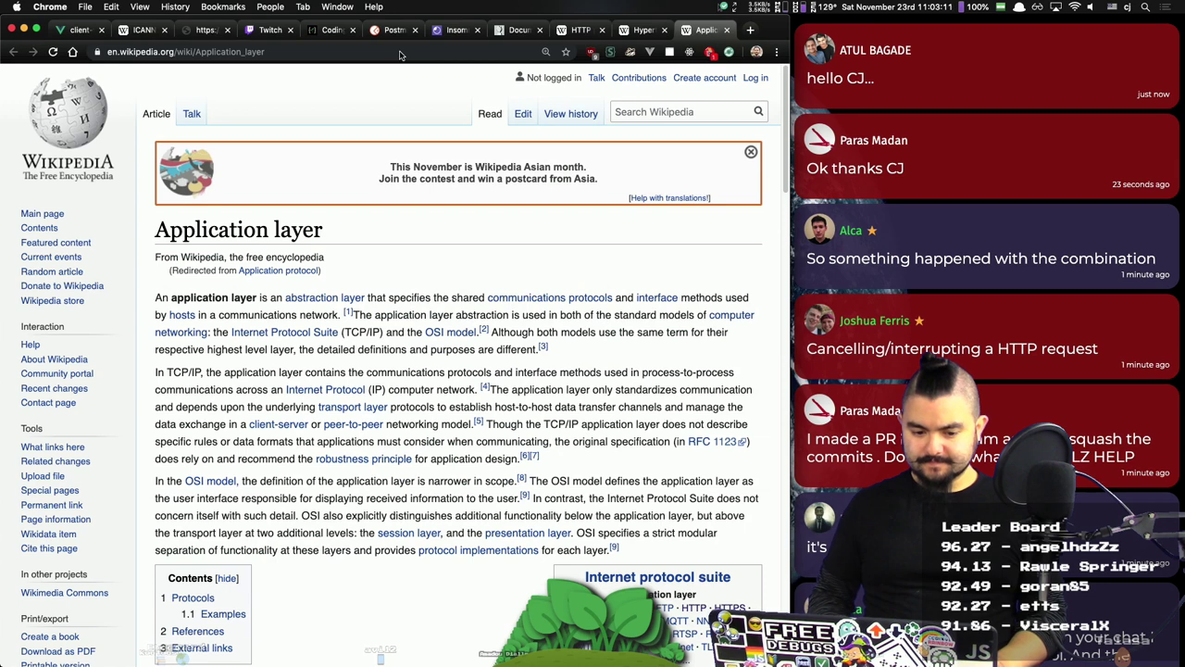
key("super+l")
key("super+Tab")
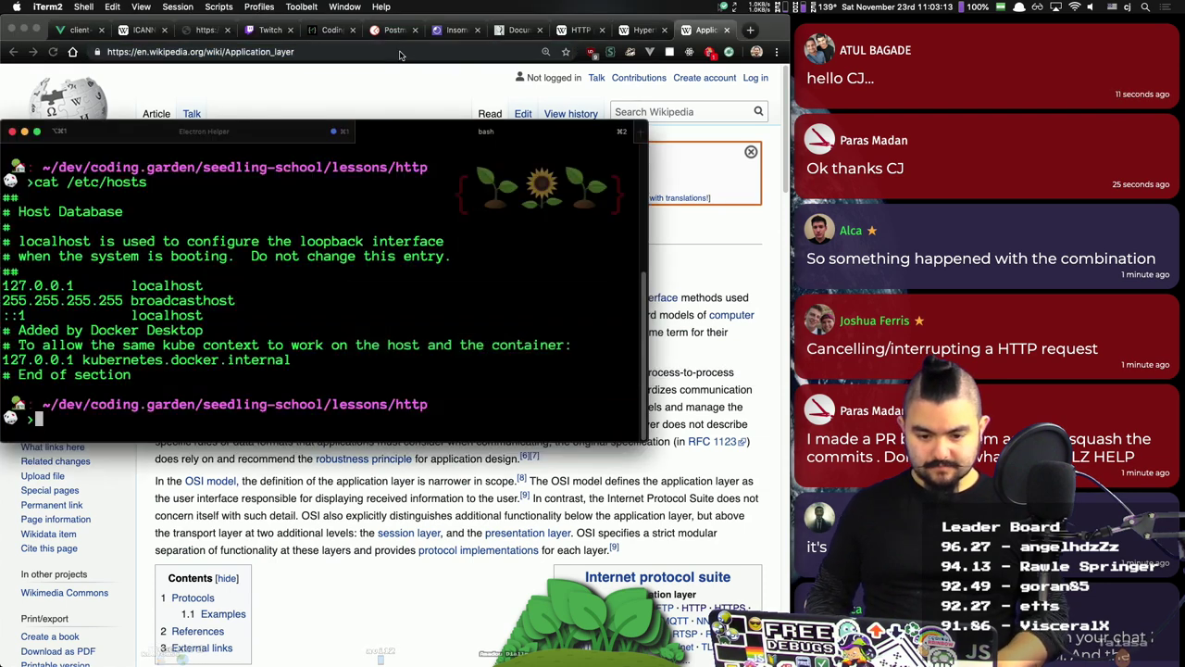
key("super+Tab")
key("Up")
key("Up")
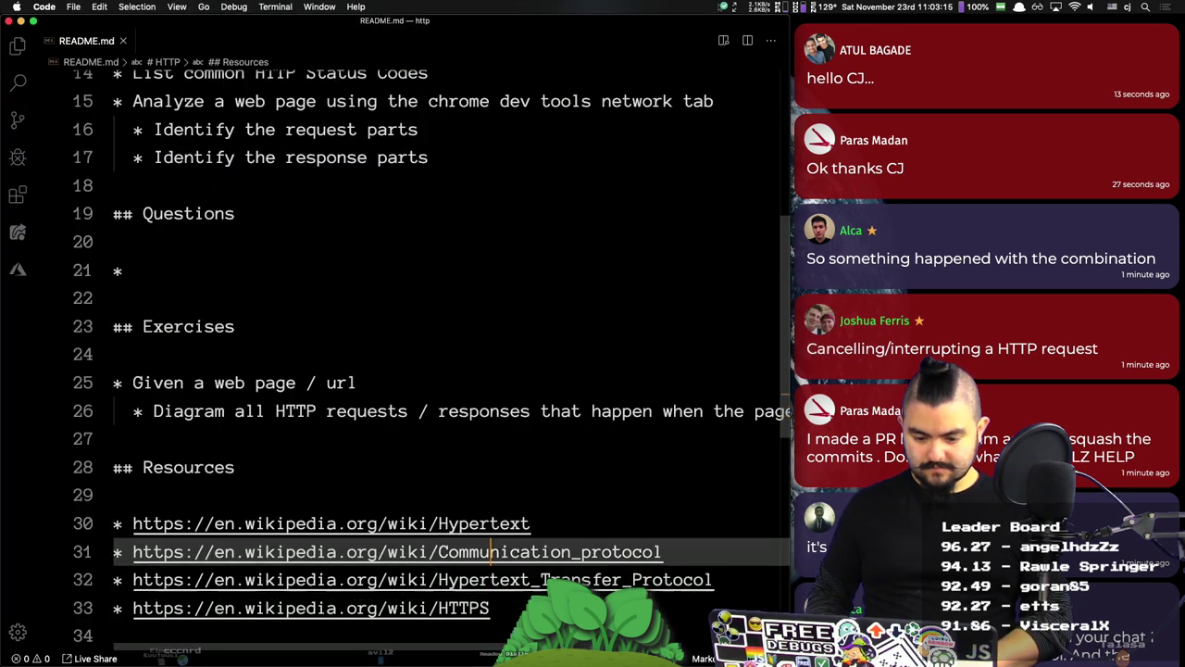
key("super+Return")
type("https://en.wikipedia.org/wiki/Application_layer")
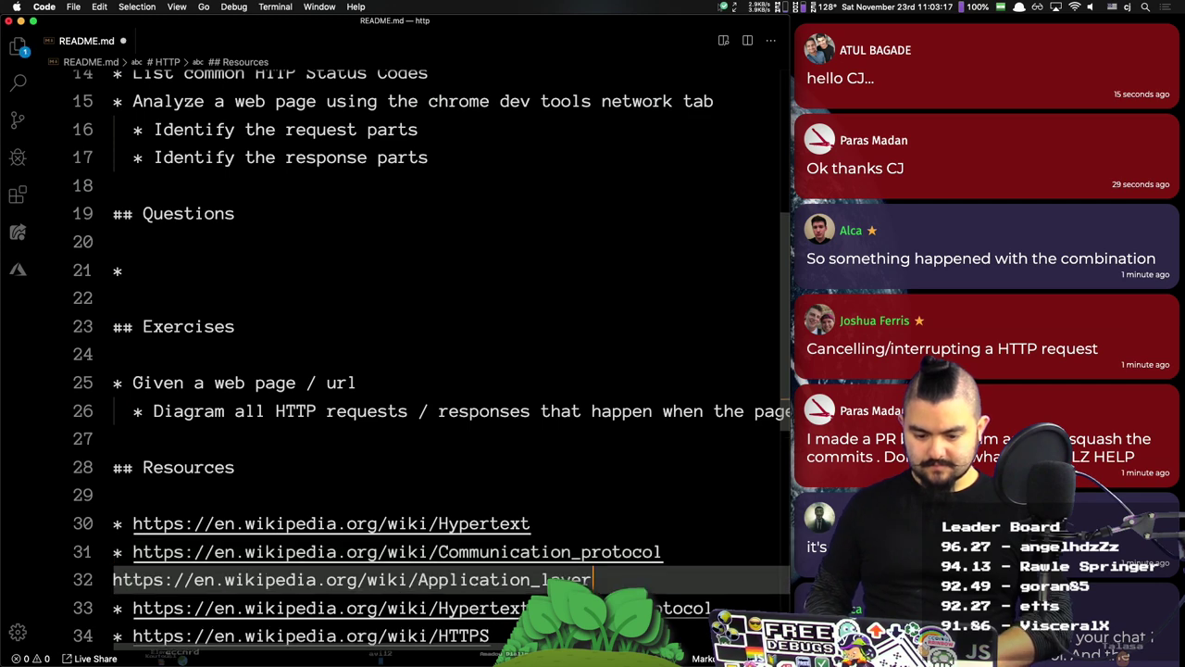
Step: Reopen recently closed browser tabs, then close the ITÜ and 1.1.1.1 tabs
key("super+Tab")
key("super+Tab")
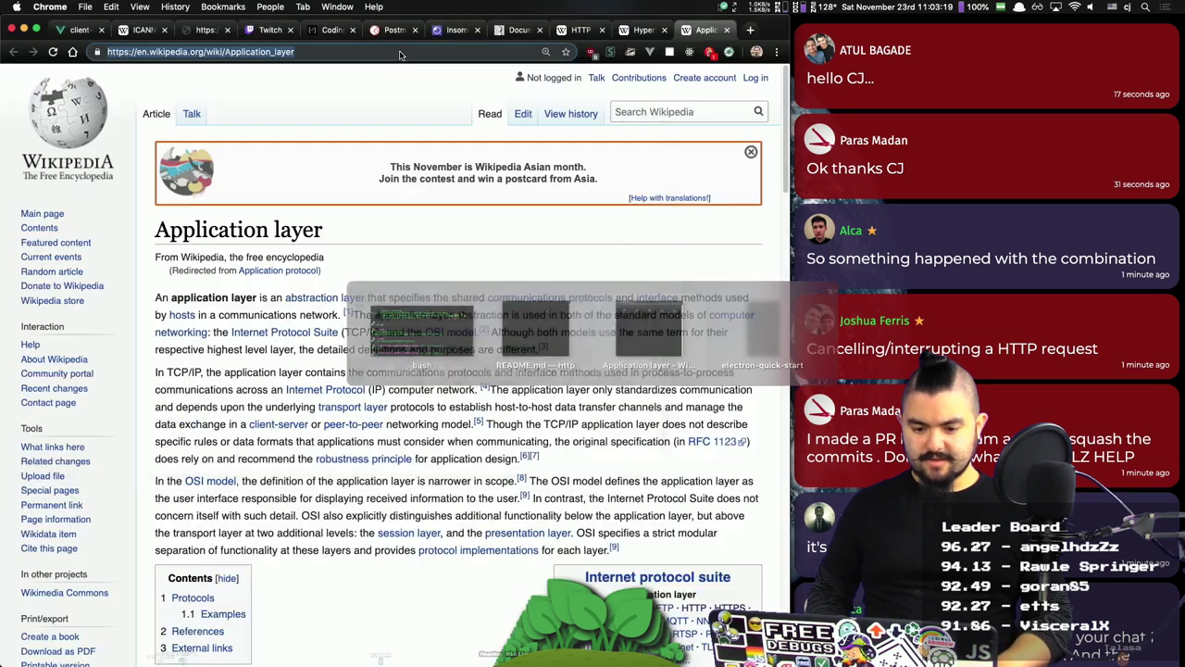
key("super+w")
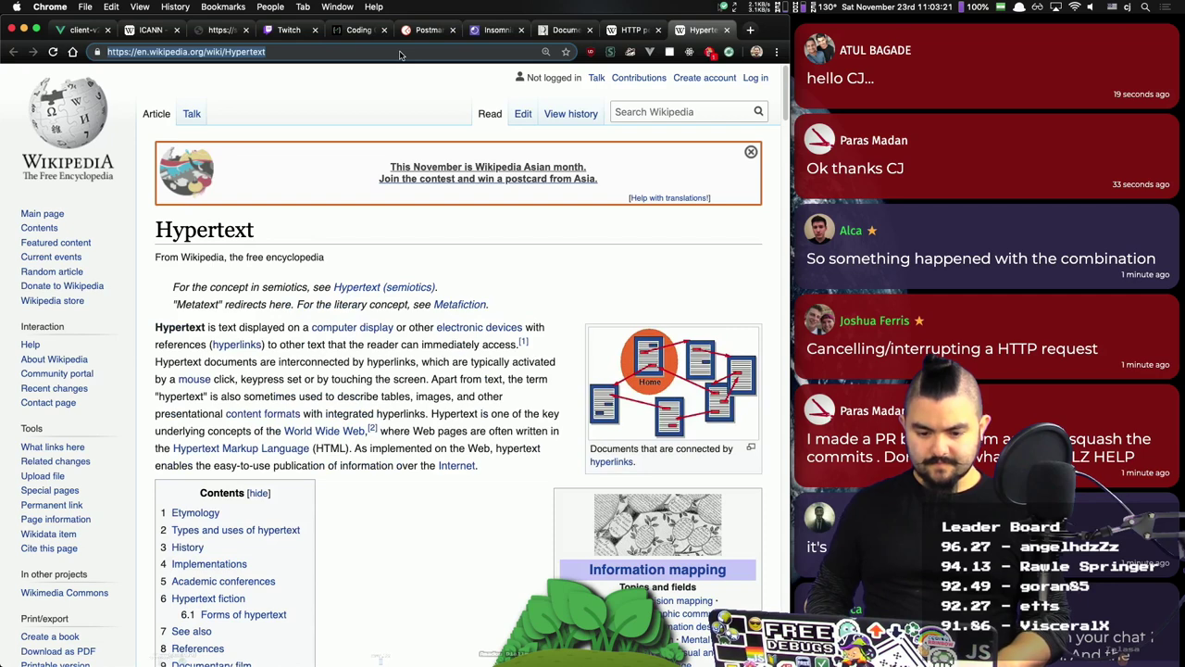
key("super+alt+Left")
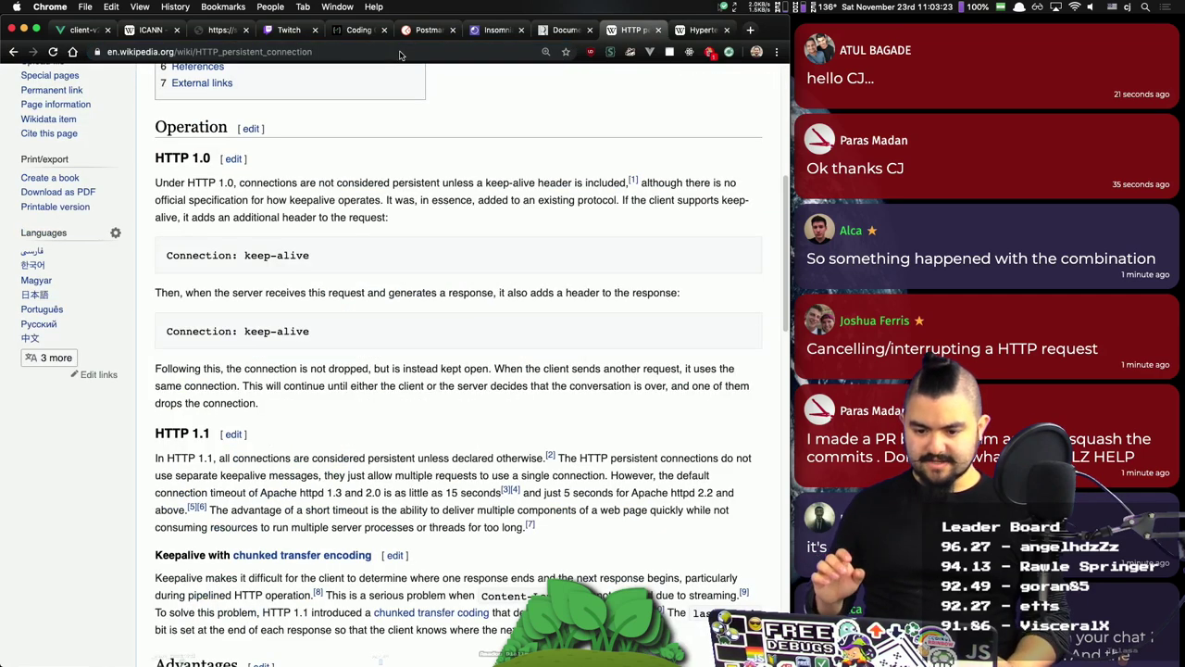
key("super+shift+t")
key("super+shift+t")
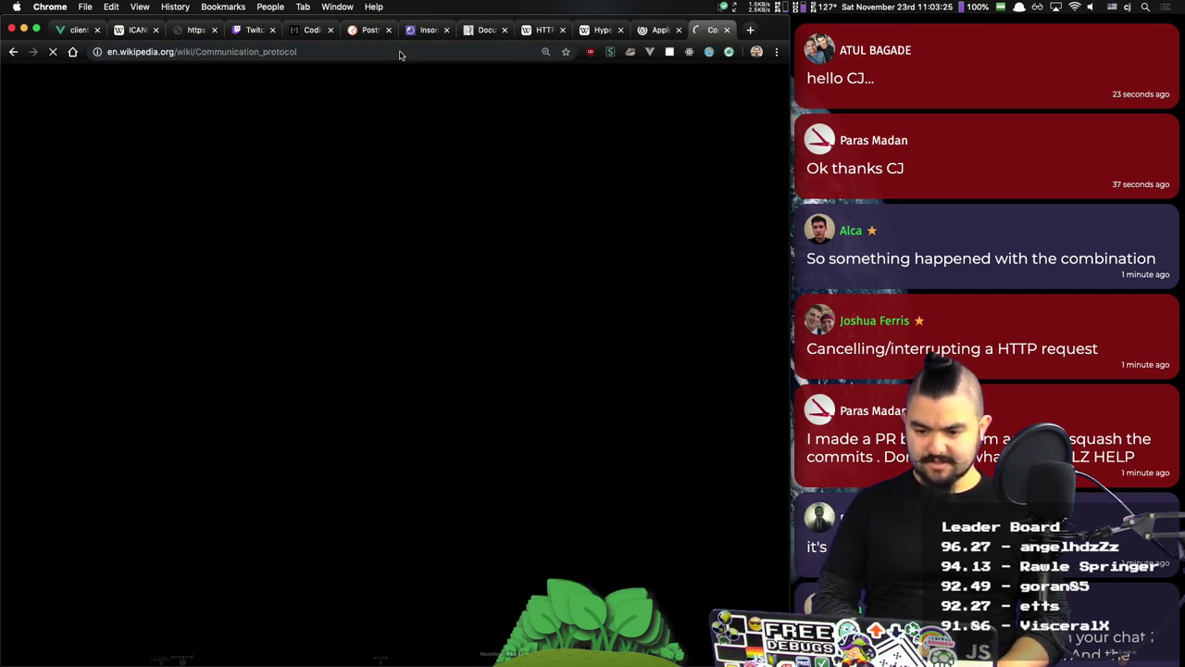
key("super+shift+t")
key("super+shift+t")
key("super+shift+t")
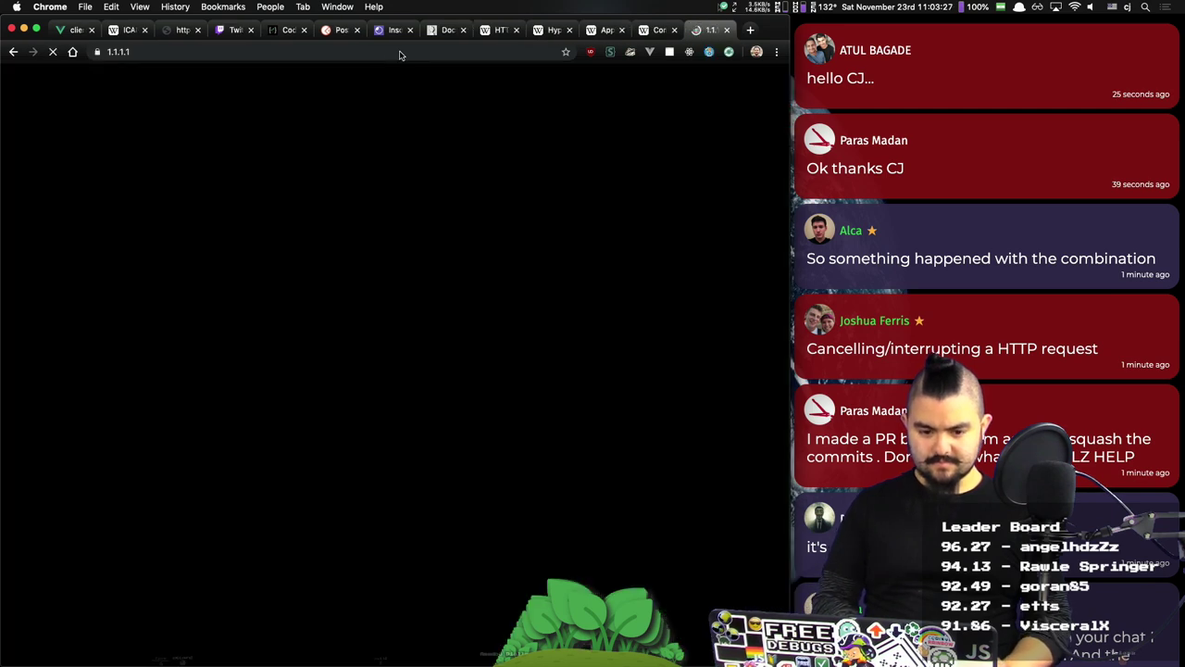
key("super+shift+t")
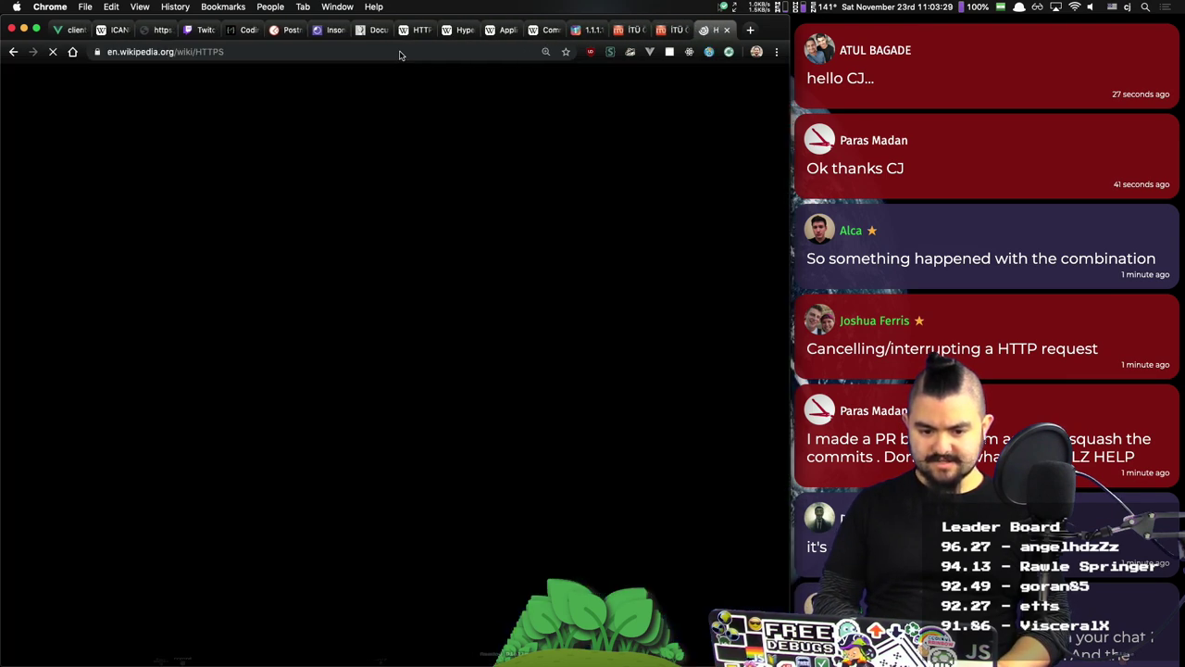
key("super+alt+Left")
key("super+w")
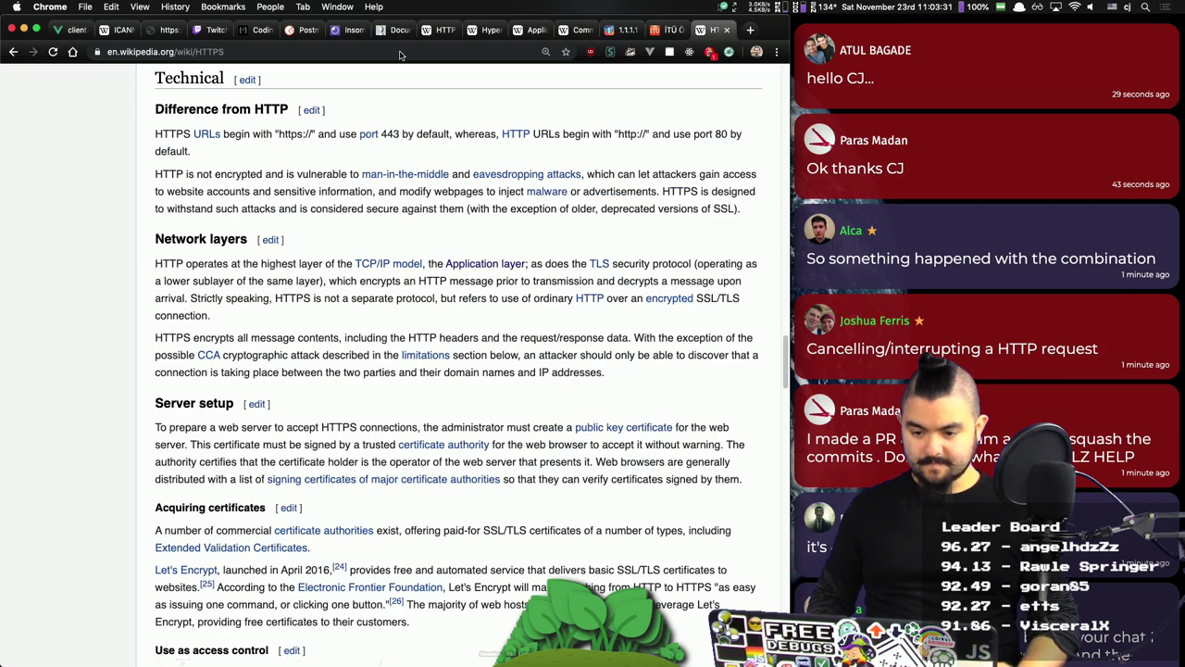
key("super+alt+Left")
key("super+w")
key("super+alt+Left")
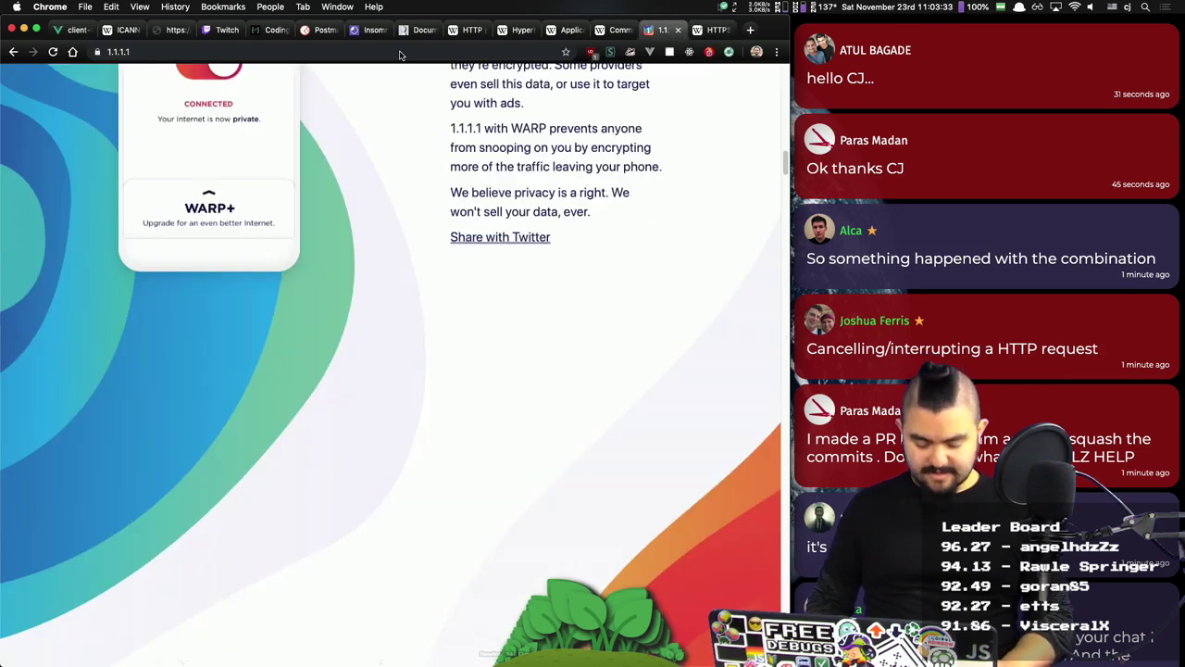
key("super+w")
Step: Close the Communication protocol, Application layer and HTTP persistent connection tabs, and move Documentation beside Twitch
key("super+alt+Left")
key("super+w")
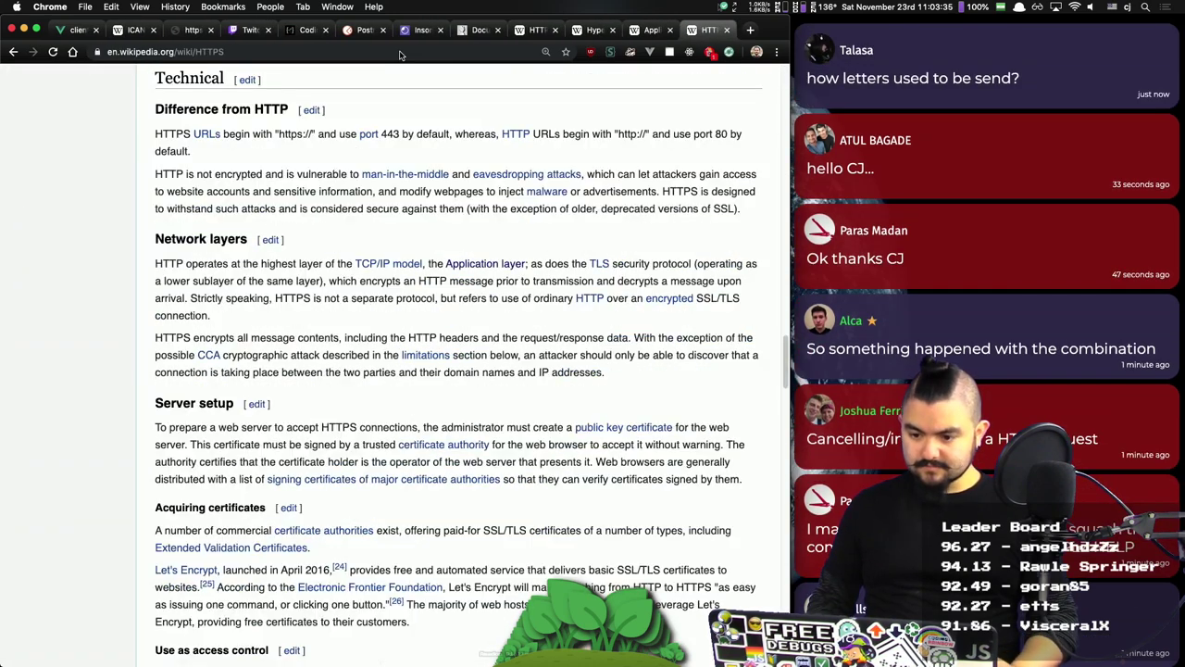
key("super+alt+Left")
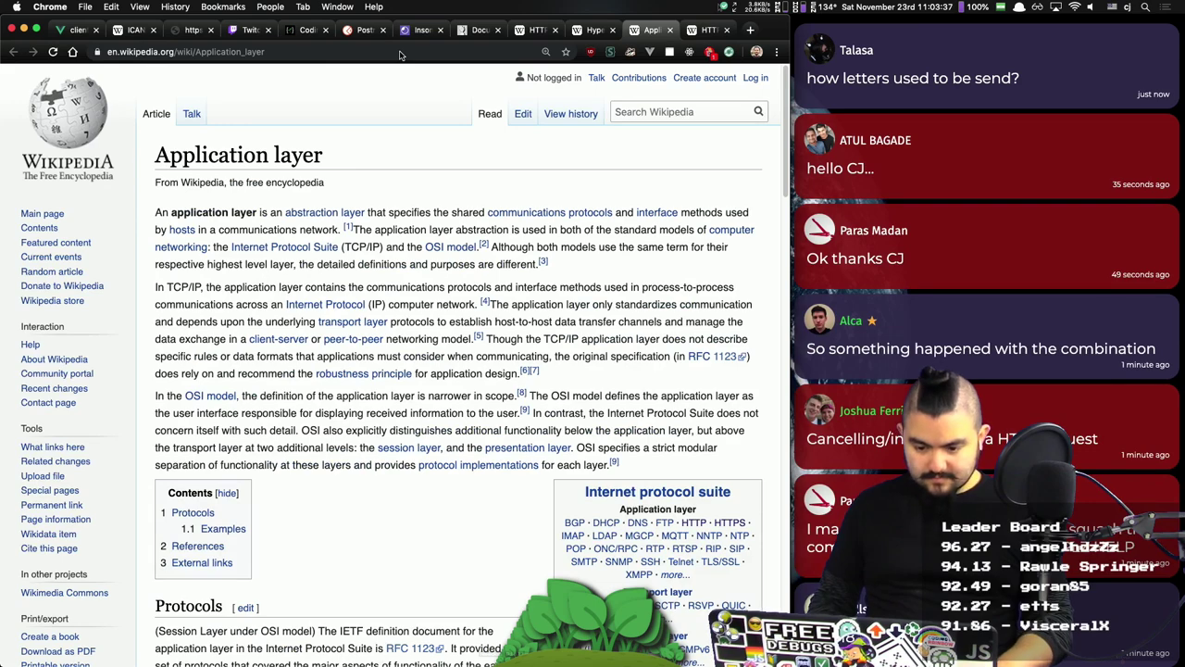
key("super+w")
key("super+alt+Left")
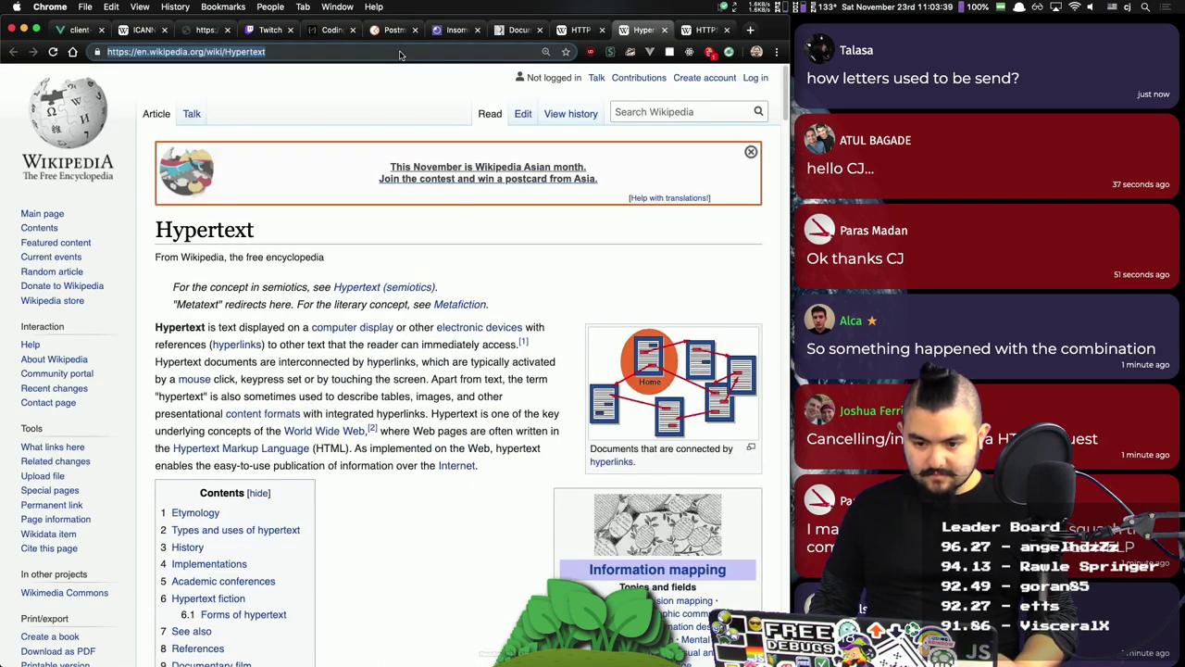
key("super+alt+Left")
scroll(439, 146, "up", 5)
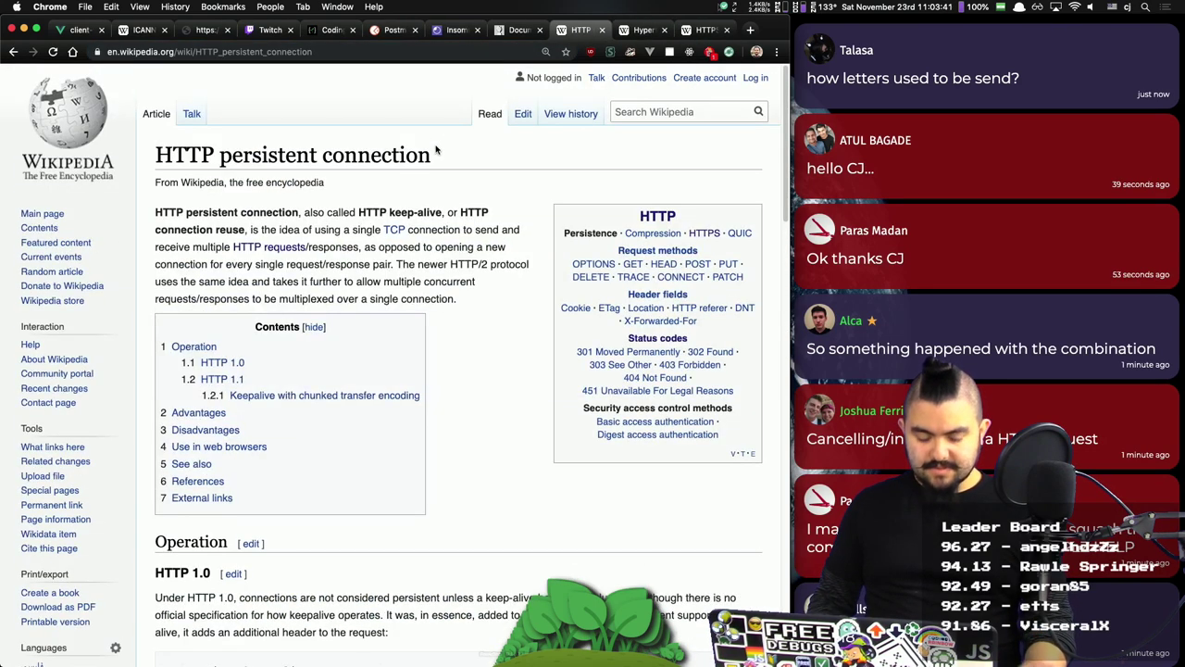
key("super+w")
key("super+alt+Left")
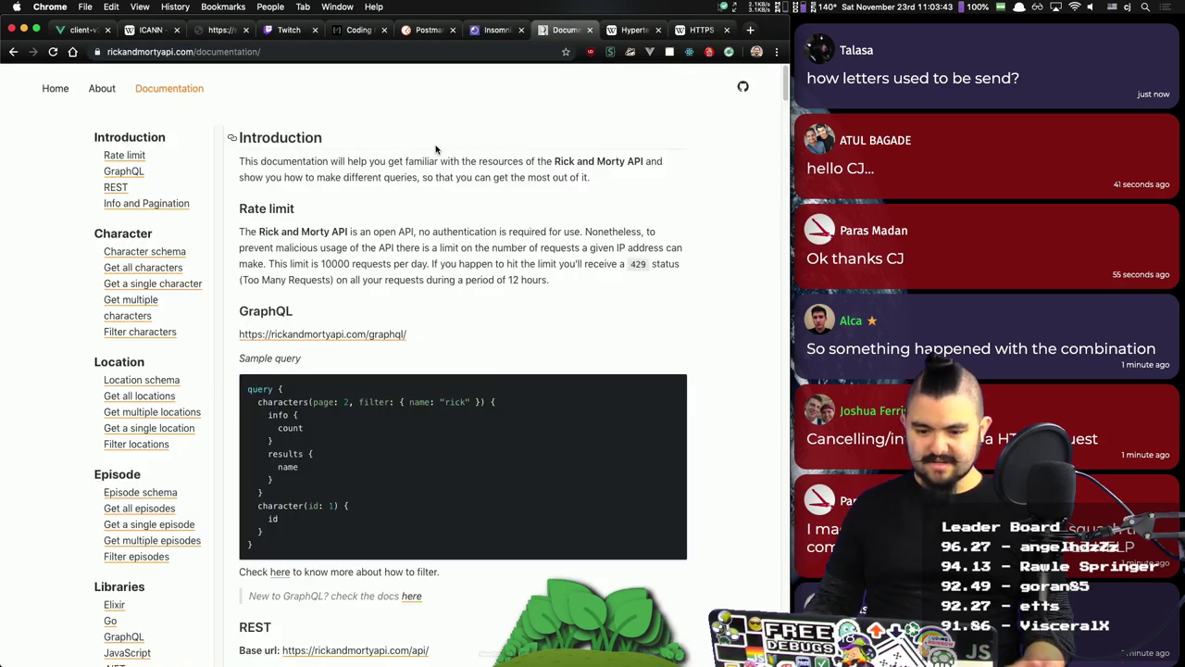
left_click_drag(575, 37, 366, 31)
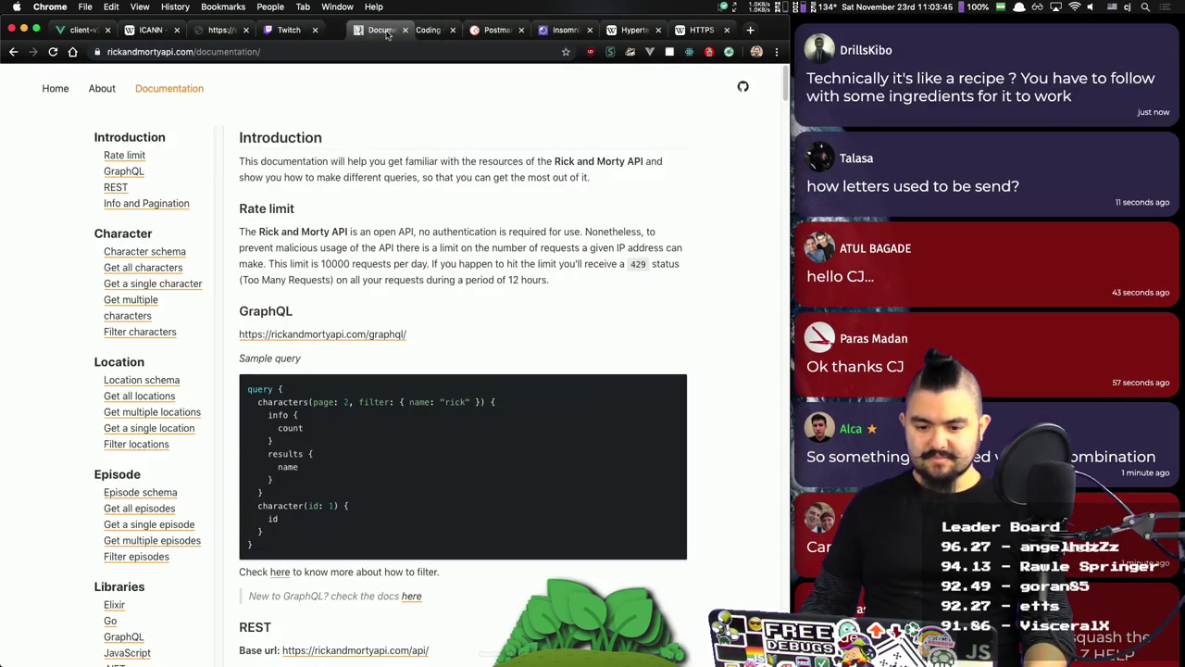
left_click(609, 30)
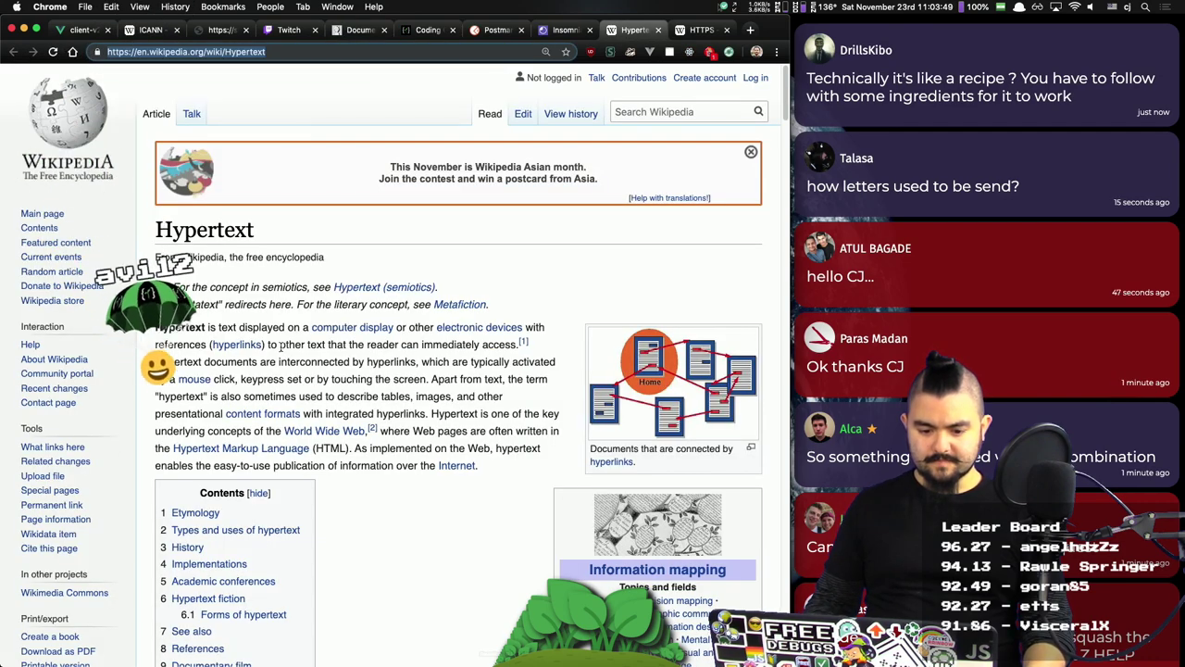
Step: Copy the README's Hypertext_Transfer_Protocol URL and load that Wikipedia article in a new Chrome tab
key("super+Tab")
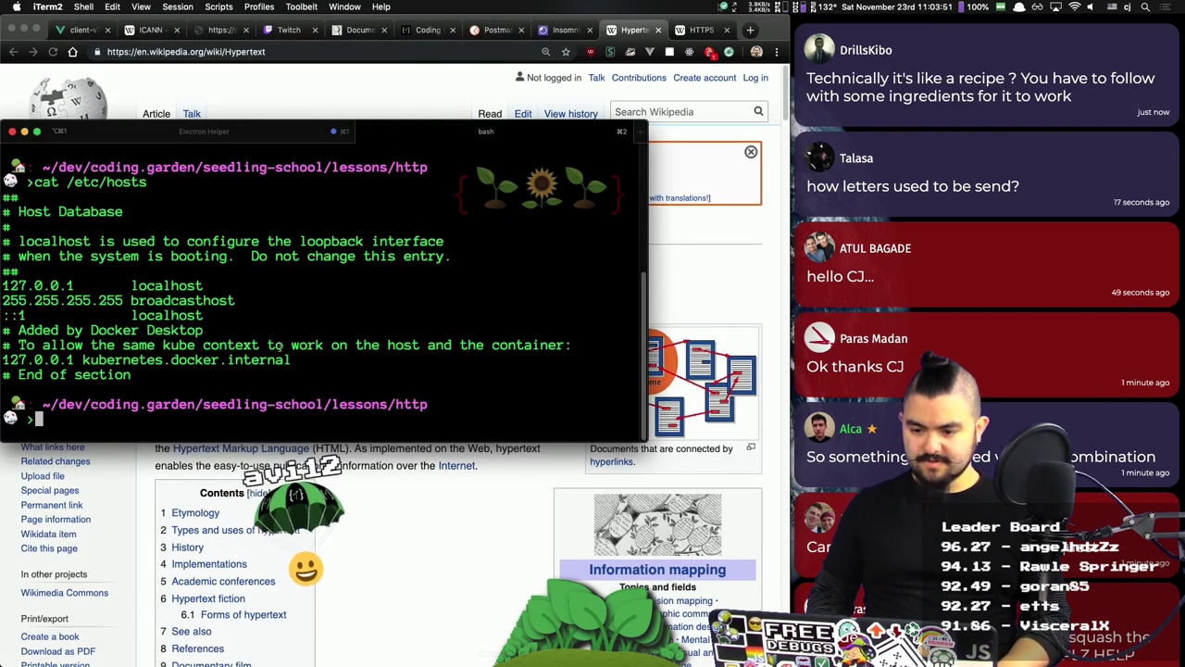
key("super+Tab")
key("Left")
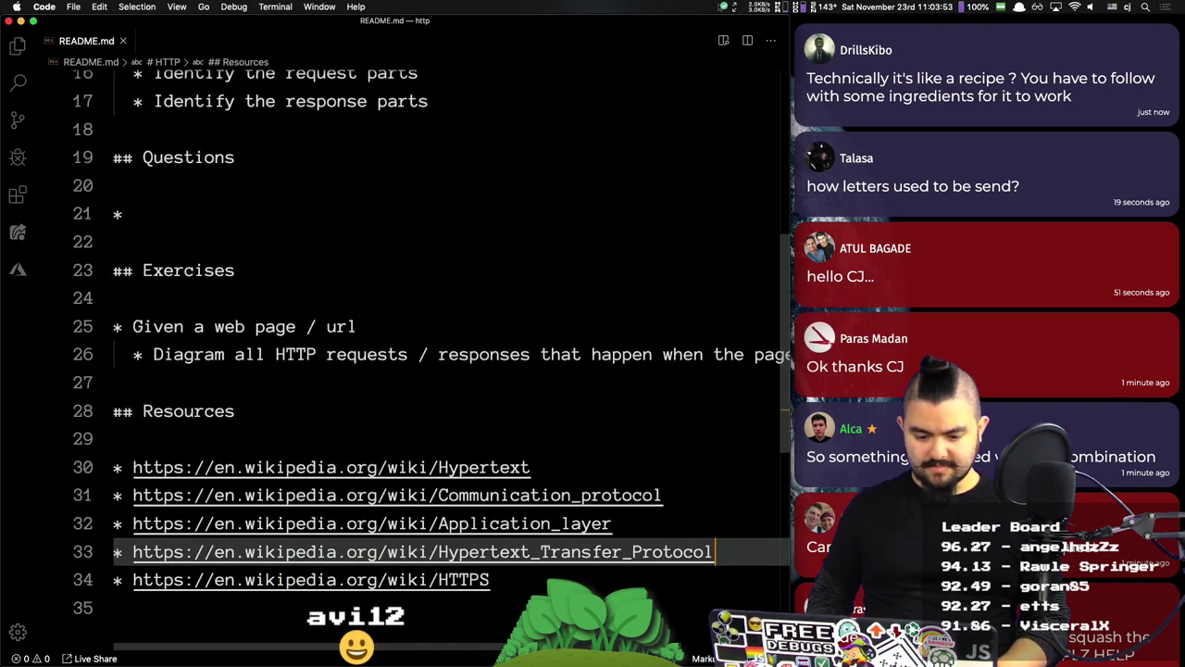
key("super+shift+Left")
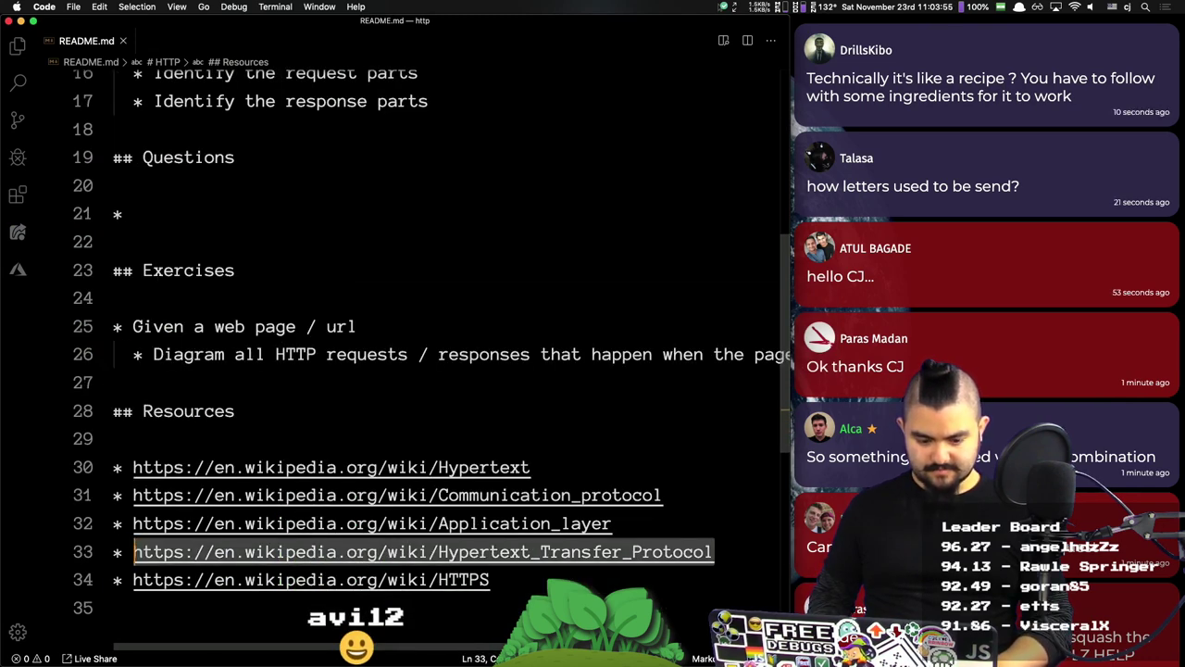
key("super+c")
key("super+Tab")
key("super+Tab")
key("super+t")
key("super+v")
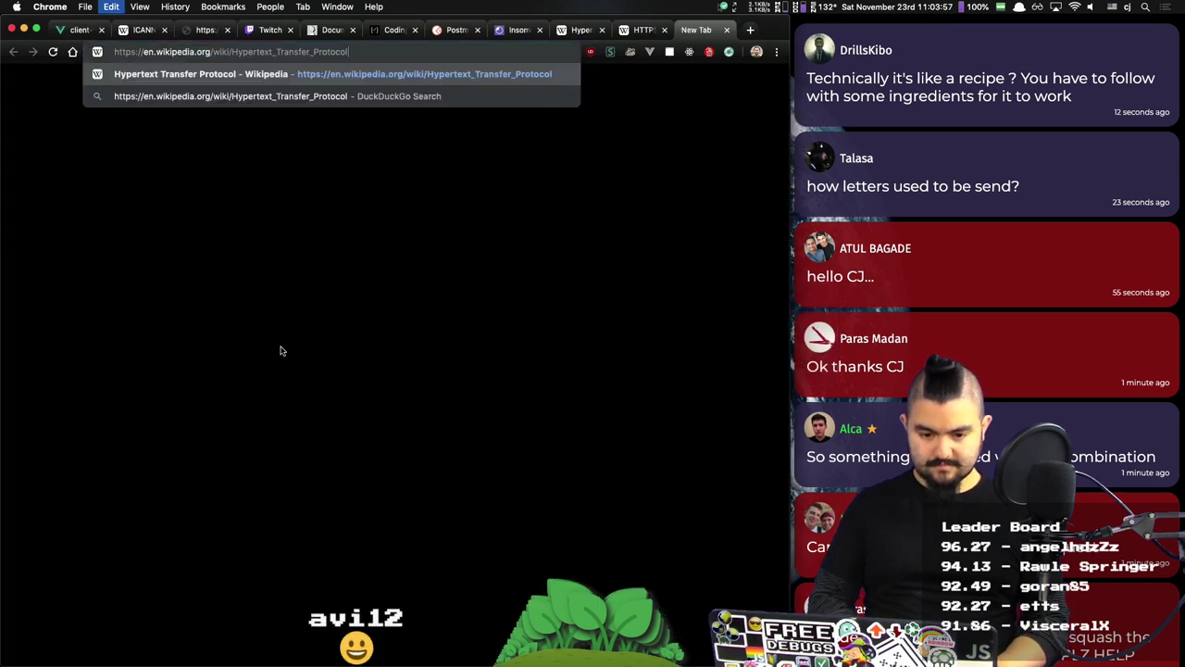
key("Return")
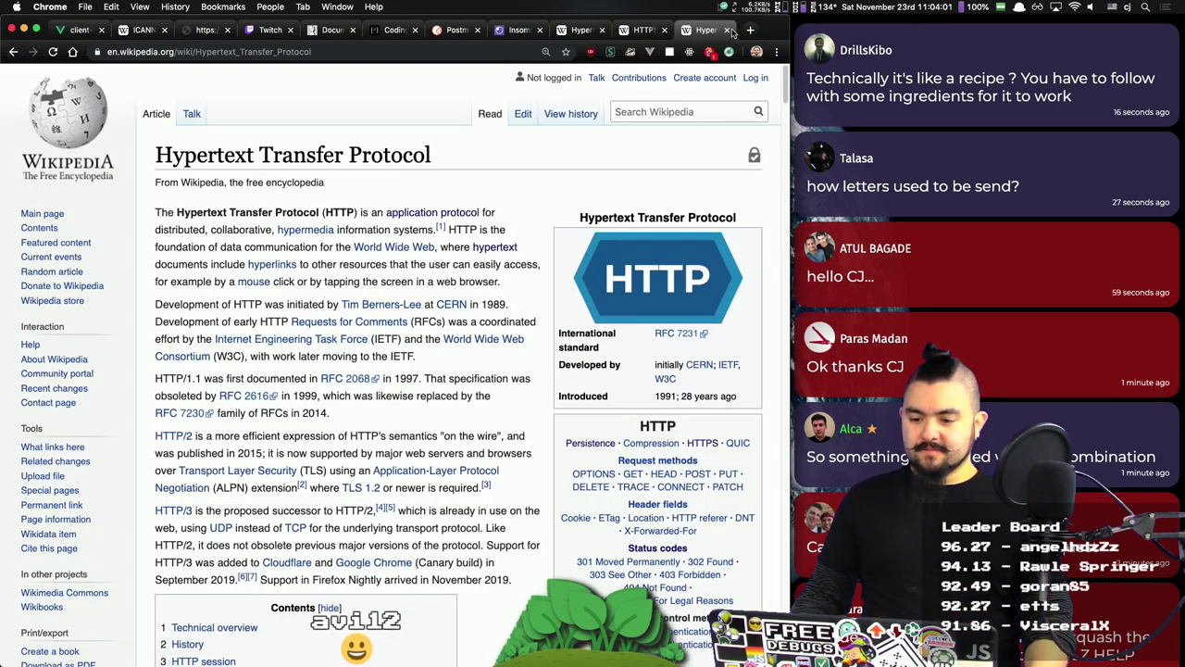
Step: Move the HTTP article tab beside the Wikipedia tabs and close the Insomnia and Postman tabs
left_click_drag(692, 28, 579, 28)
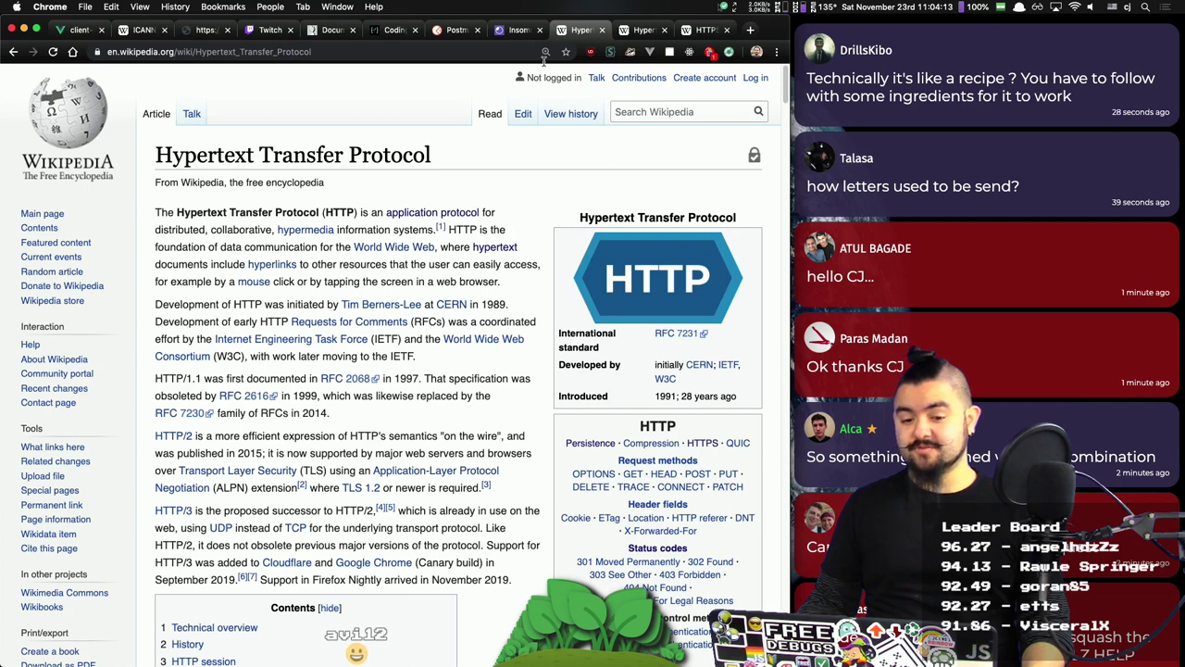
left_click(540, 31)
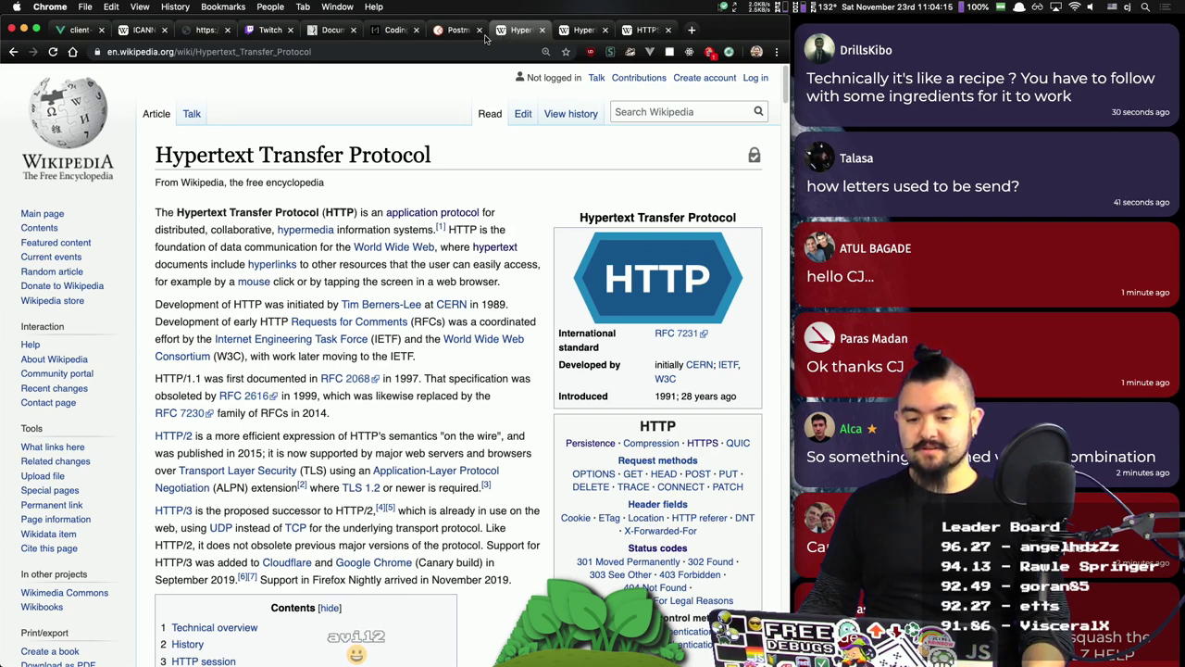
left_click(459, 29)
left_click(478, 29)
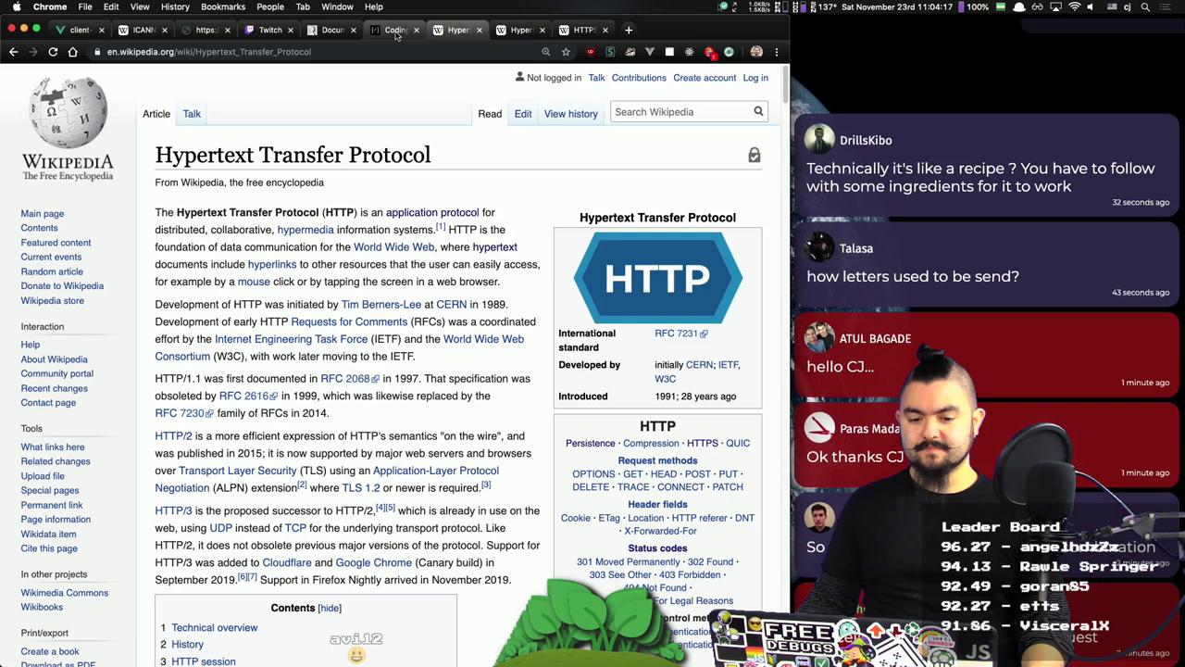
left_click(406, 32)
left_click(417, 31)
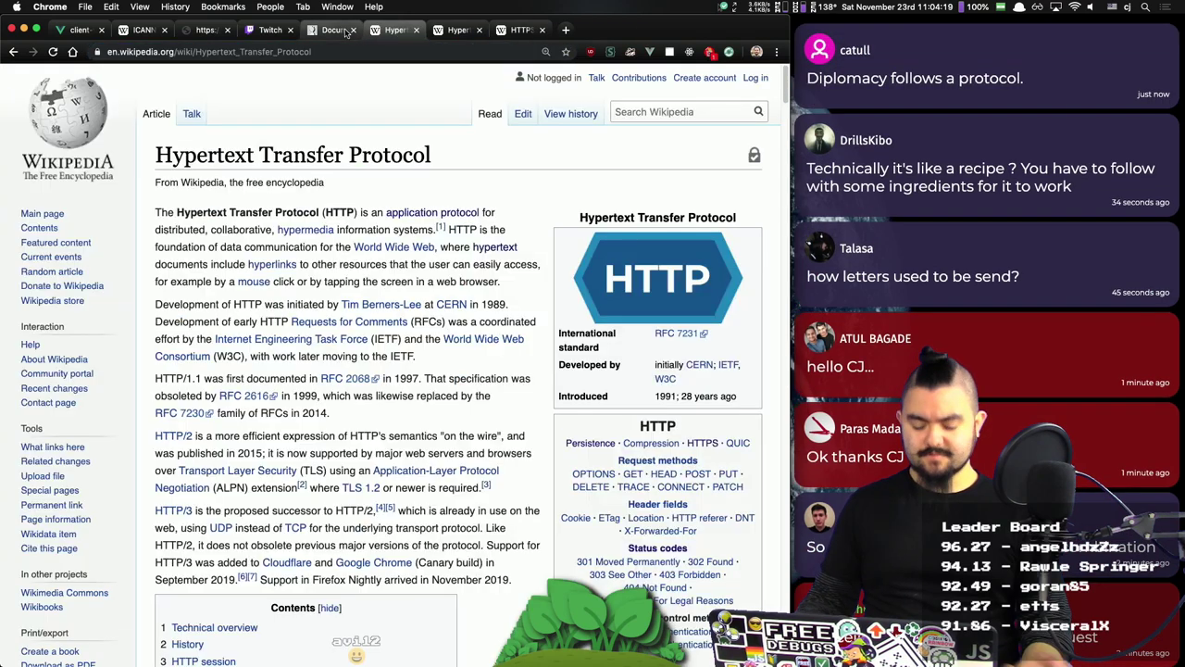
key("super+shift+t")
Step: Review the Rick and Morty API docs and HTTP article, then start a '!DEFI' search in a new tab
left_click(405, 30)
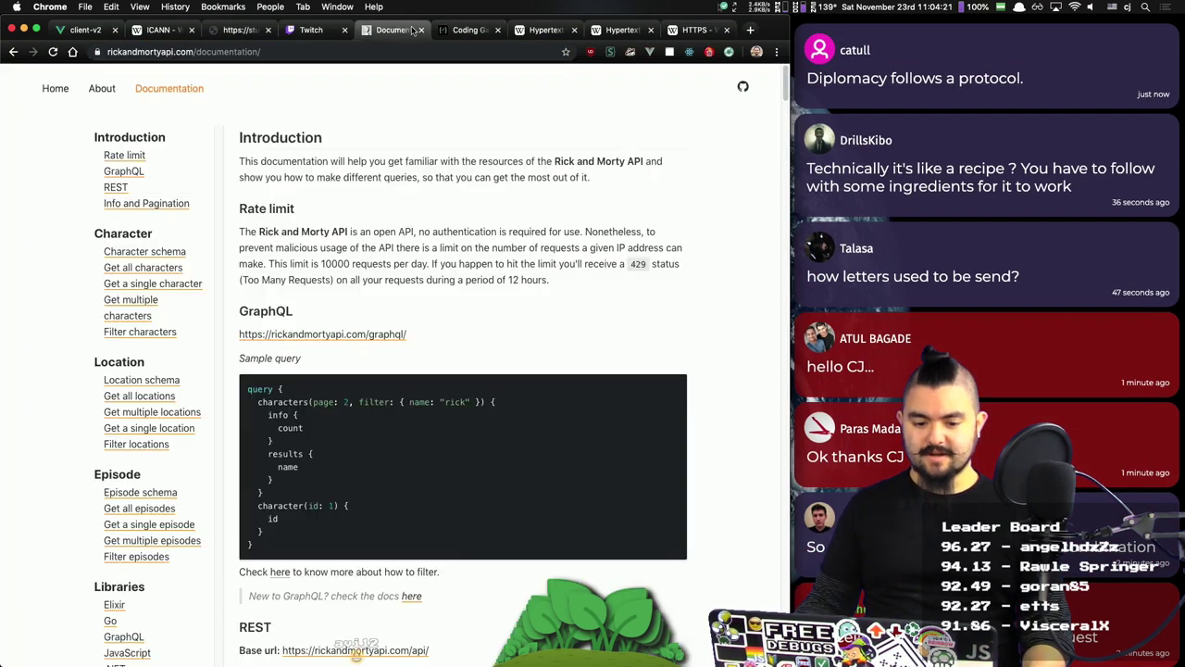
left_click(559, 32)
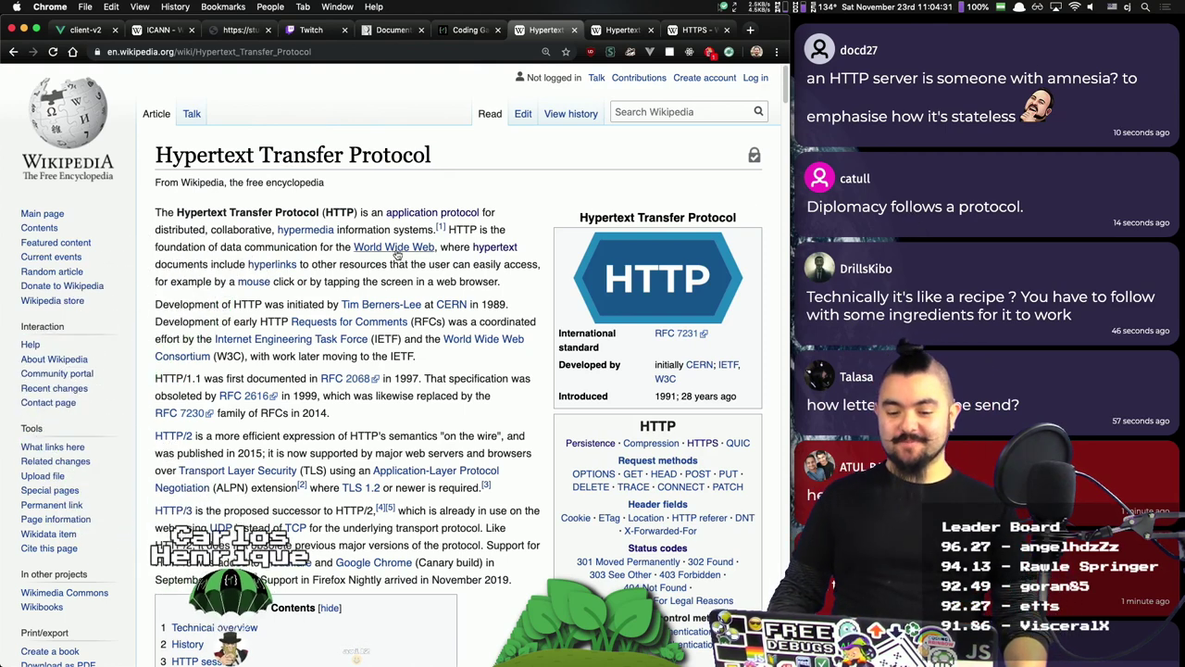
double_click(391, 156)
left_click(391, 155)
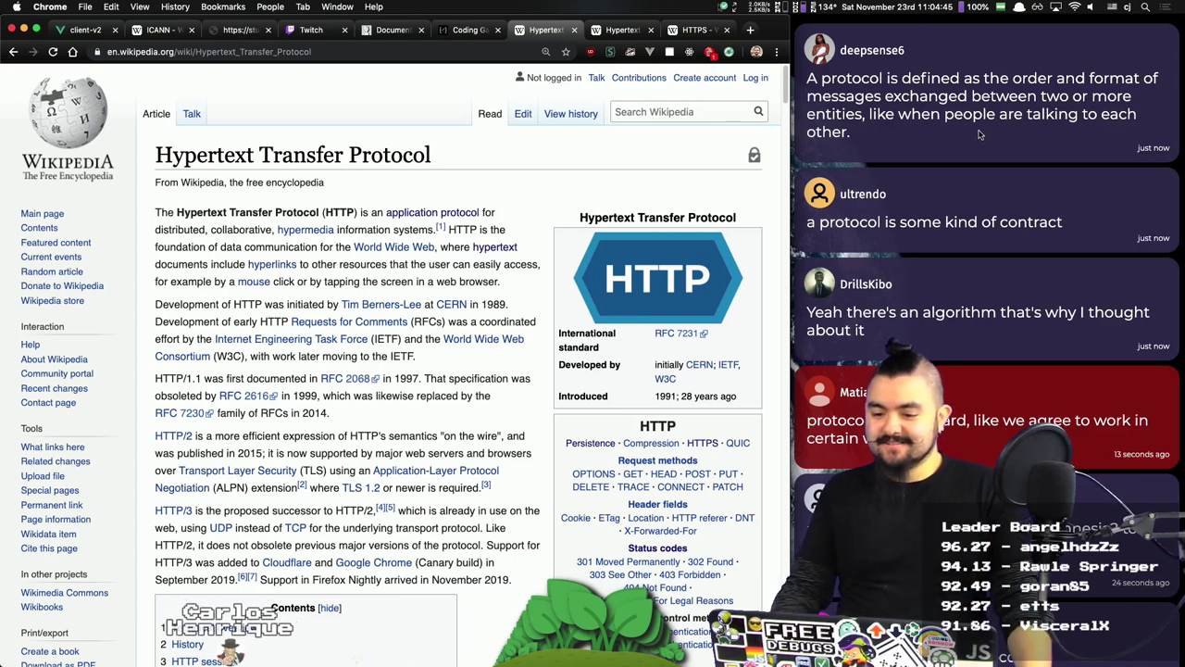
key("ctrl+t")
type("!DEFIN")
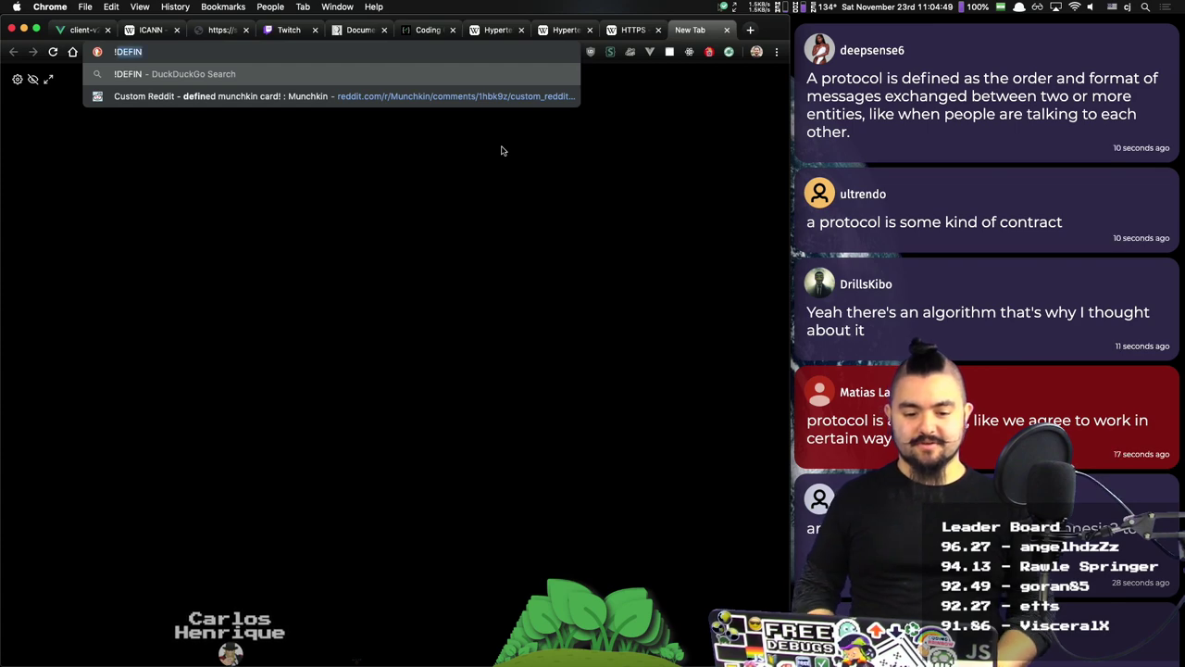
Step: Close the unused new tab and dismiss the 'Ok thanks CJ', 'hello CJ' and letters messages in client-v2
key("ctrl+w")
key("super+1")
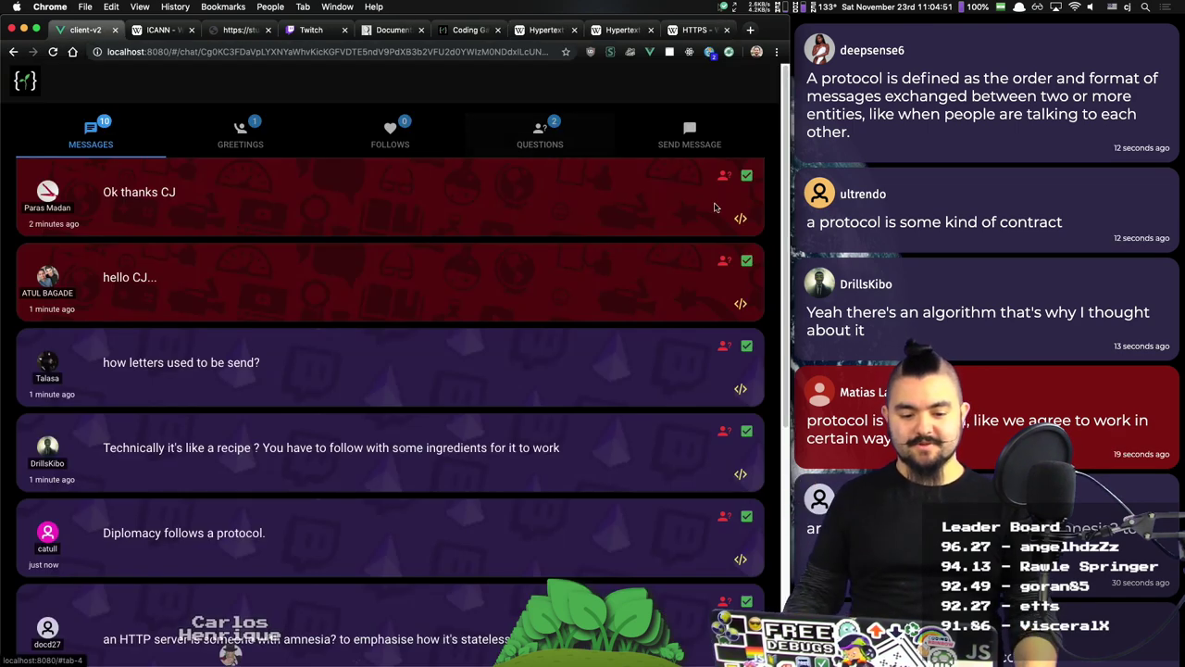
left_click(744, 177)
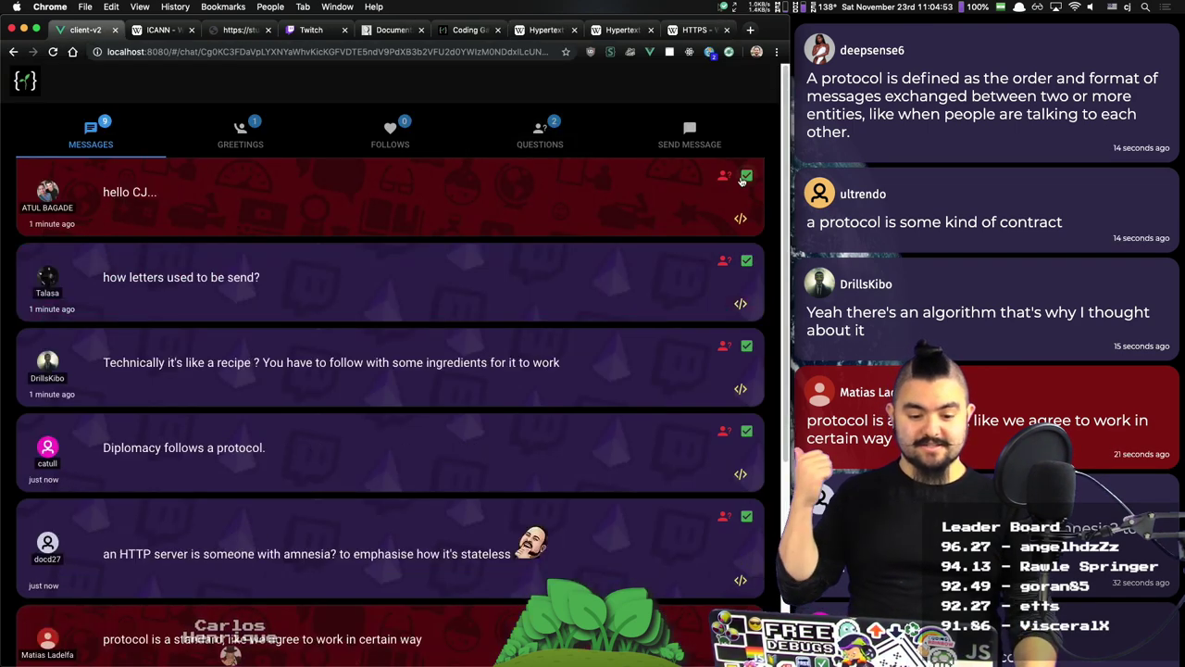
left_click(745, 177)
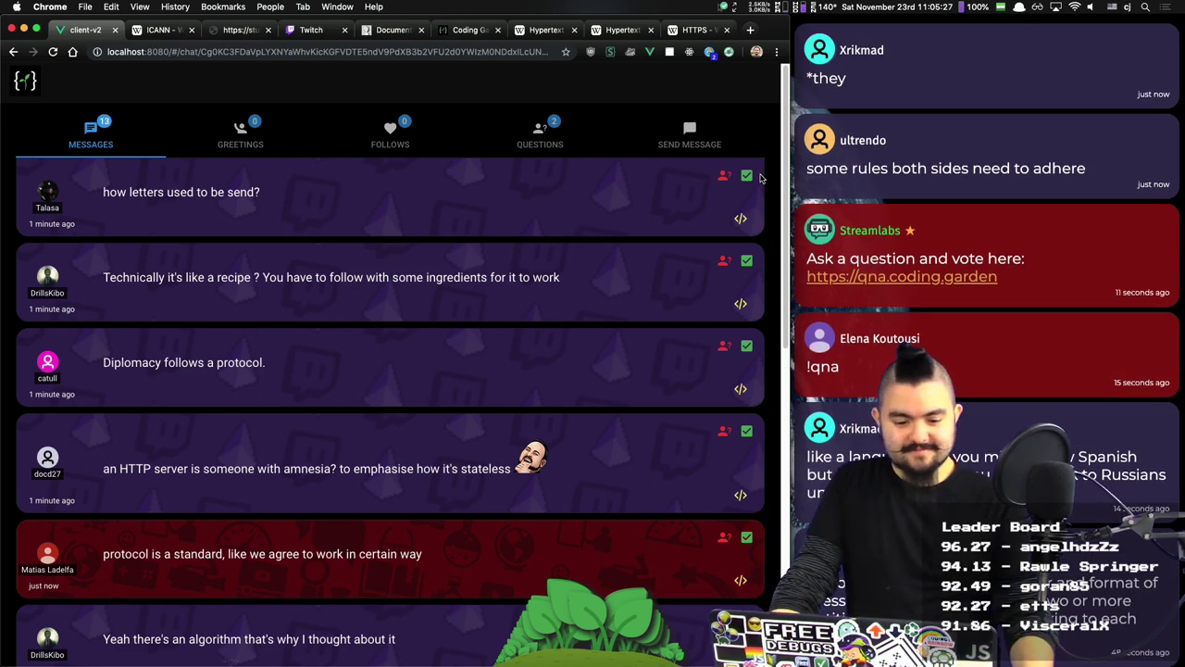
left_click(747, 177)
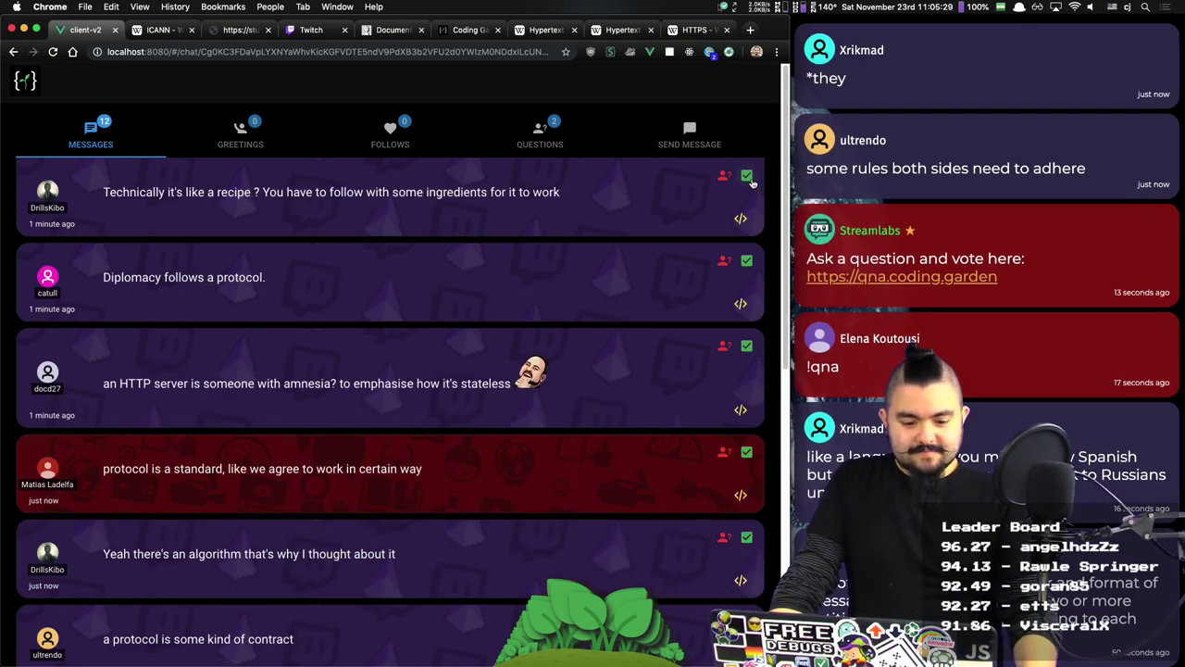
Step: Dismiss the recipe analogy, 'Diplomacy follows a protocol.' and all remaining messages until the list shows 0
left_click(747, 177)
left_click(747, 177)
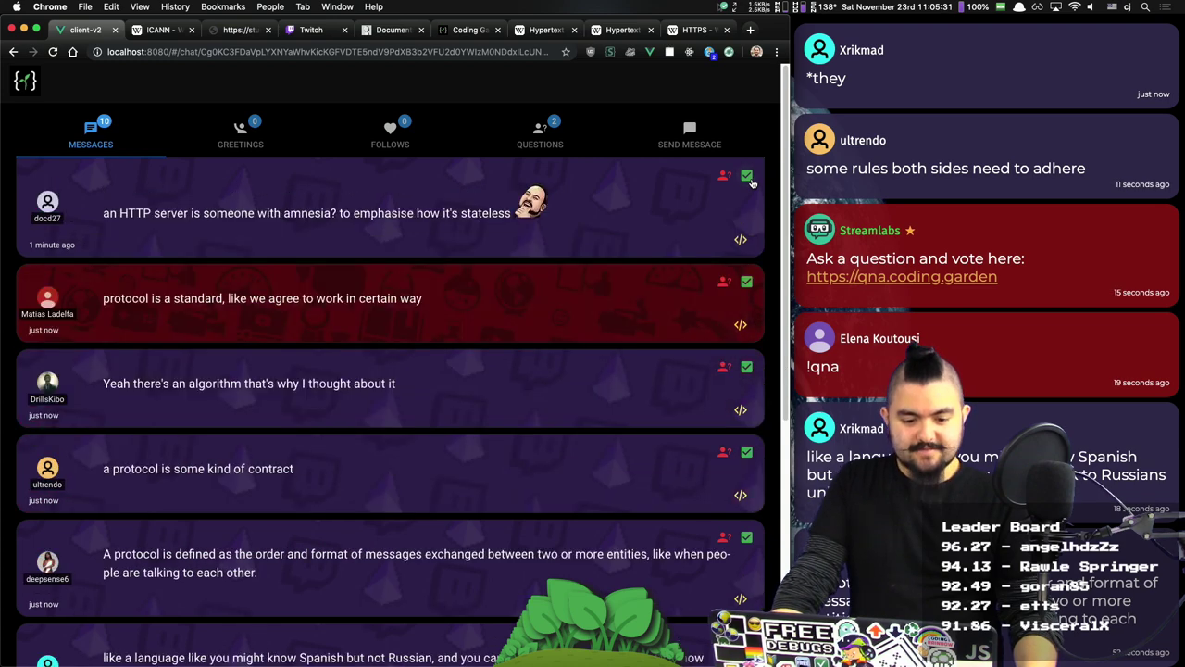
left_click(747, 177)
left_click(747, 177)
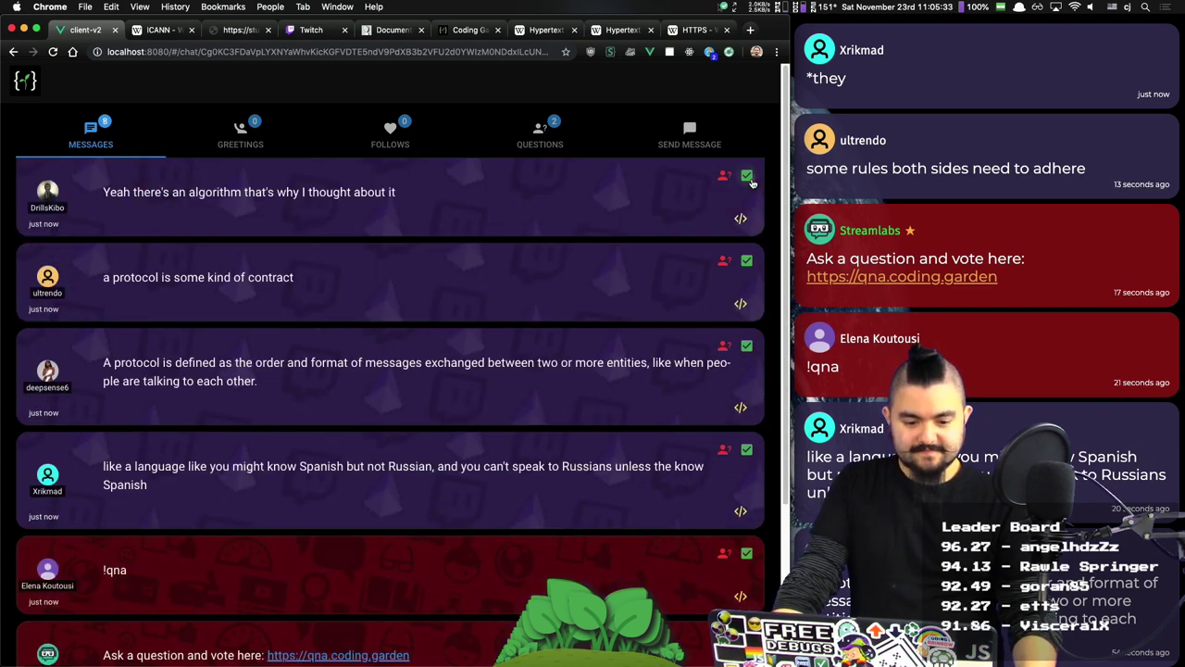
left_click(748, 177)
left_click(748, 177)
left_click(748, 178)
left_click(748, 178)
left_click(748, 178)
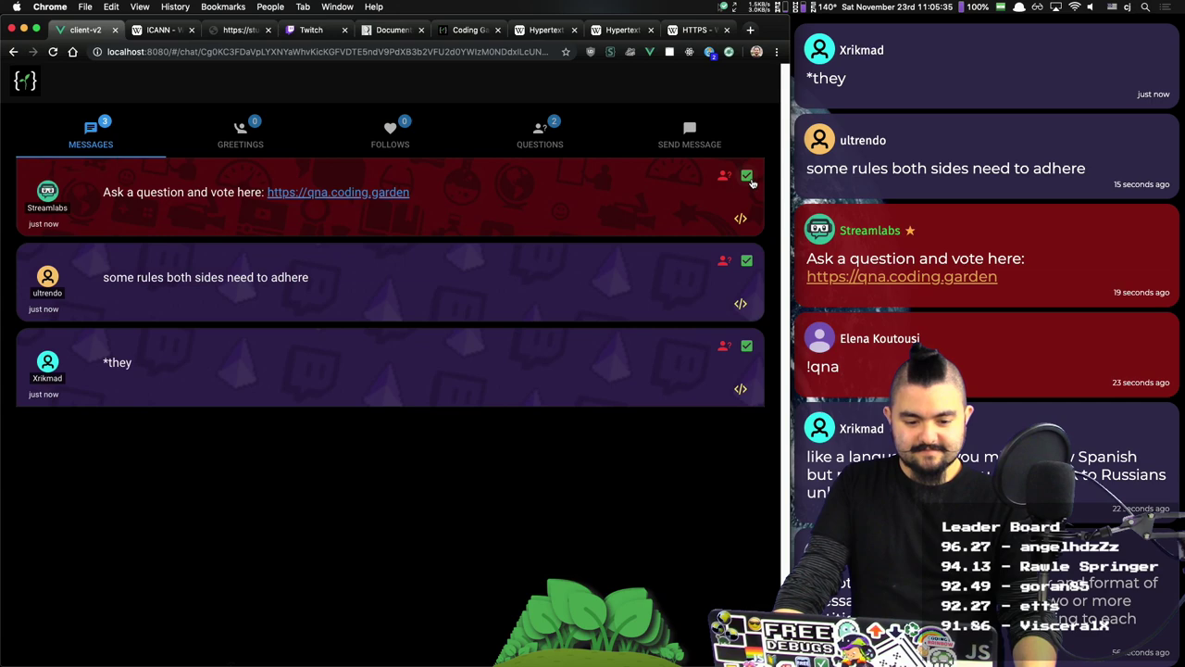
left_click(748, 177)
left_click(748, 178)
left_click(748, 177)
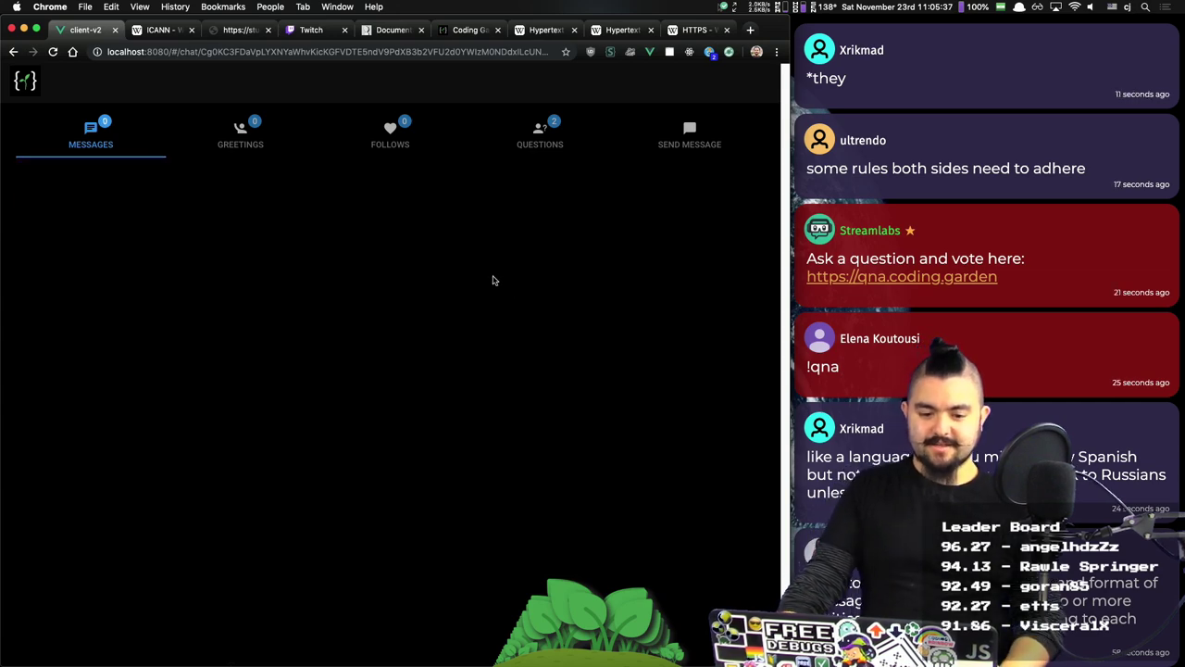
Step: Return to README.md in VS Code and scroll up to line 1 showing the HTTP Objectives
key("super+Tab")
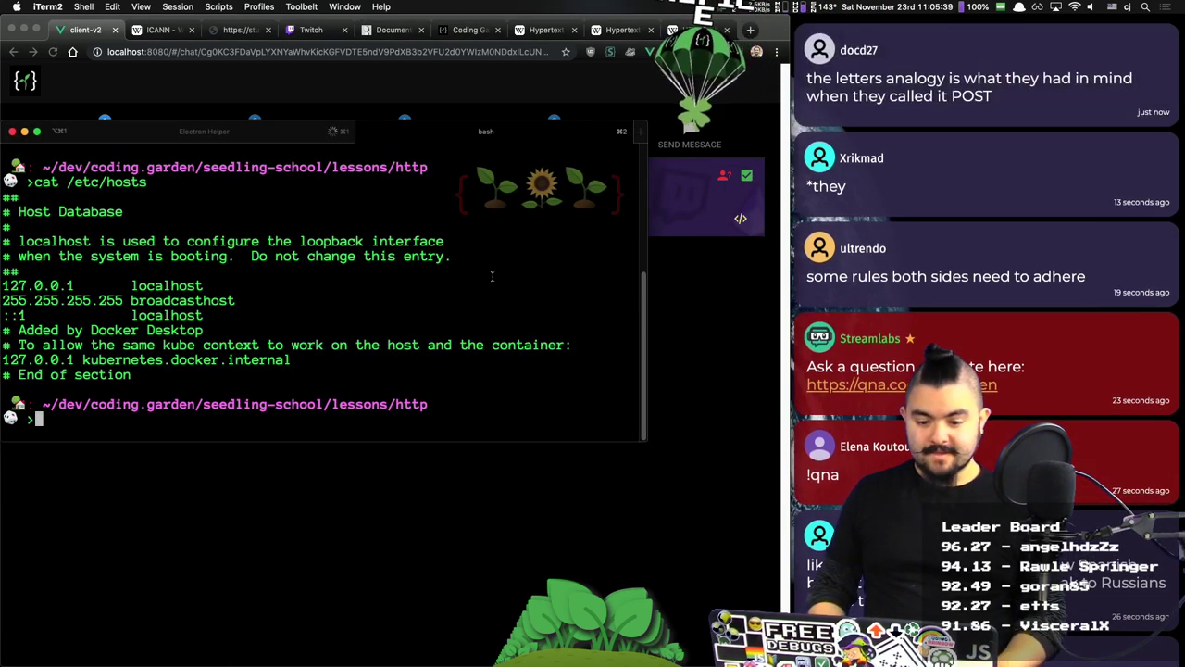
key("super+Tab")
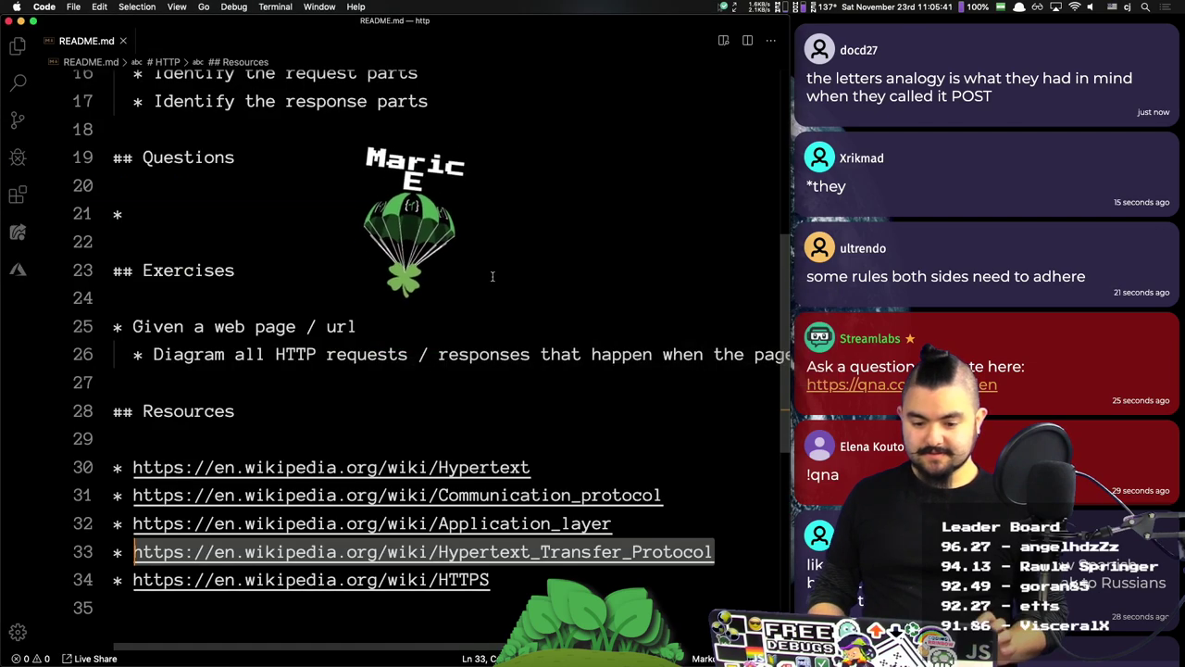
left_click(493, 271)
scroll(500, 267, "up", 5)
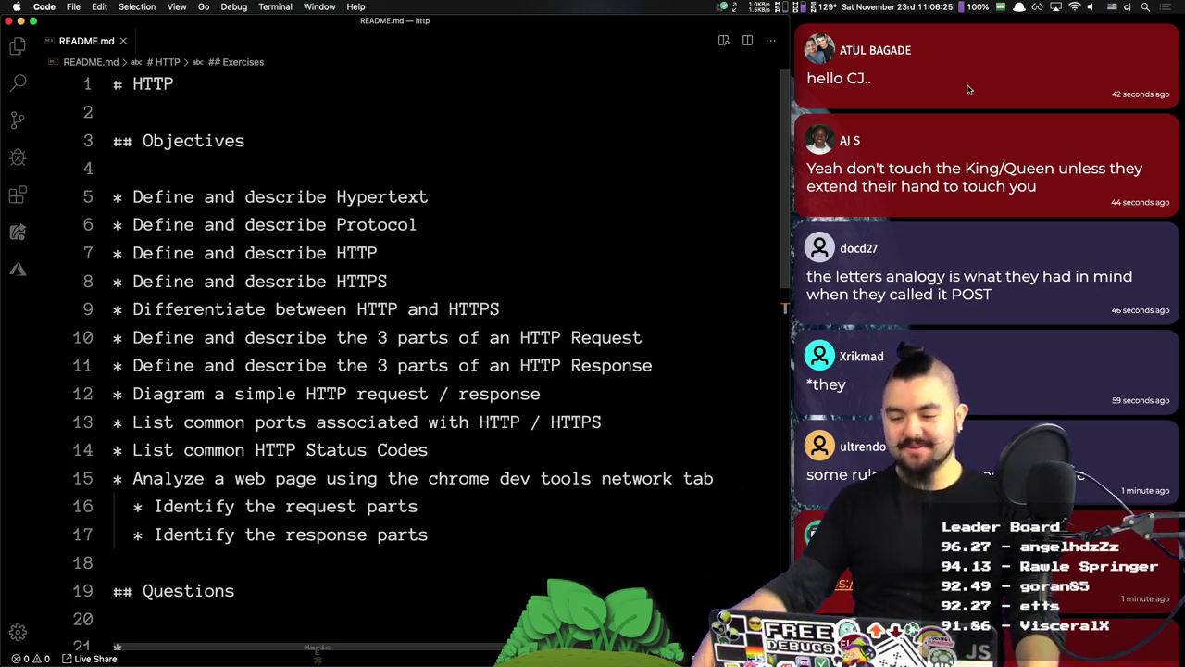
left_click(495, 165)
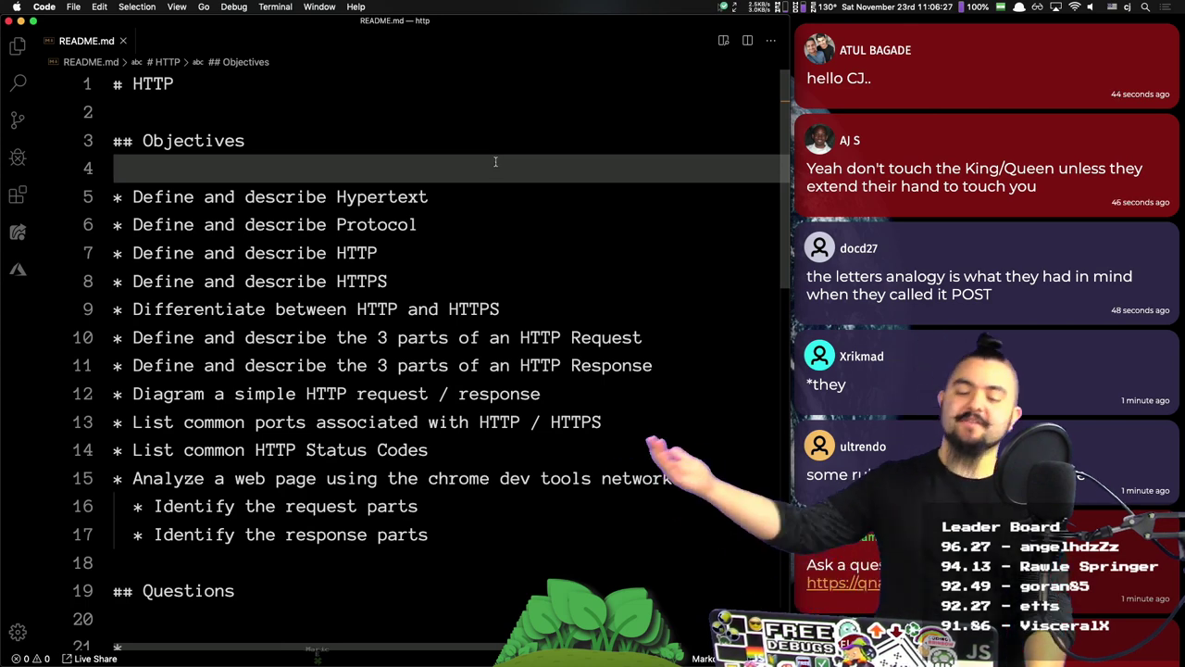
scroll(495, 163, "down", 10)
scroll(497, 158, "up", 7)
scroll(497, 158, "up", 3)
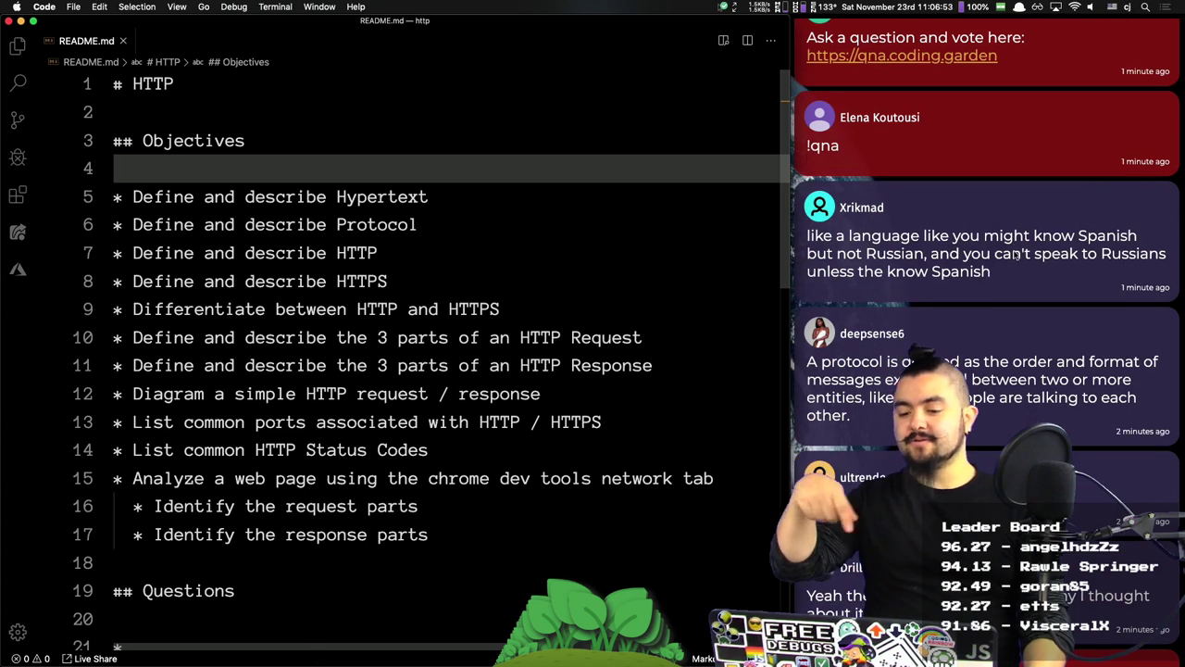
left_click(490, 211)
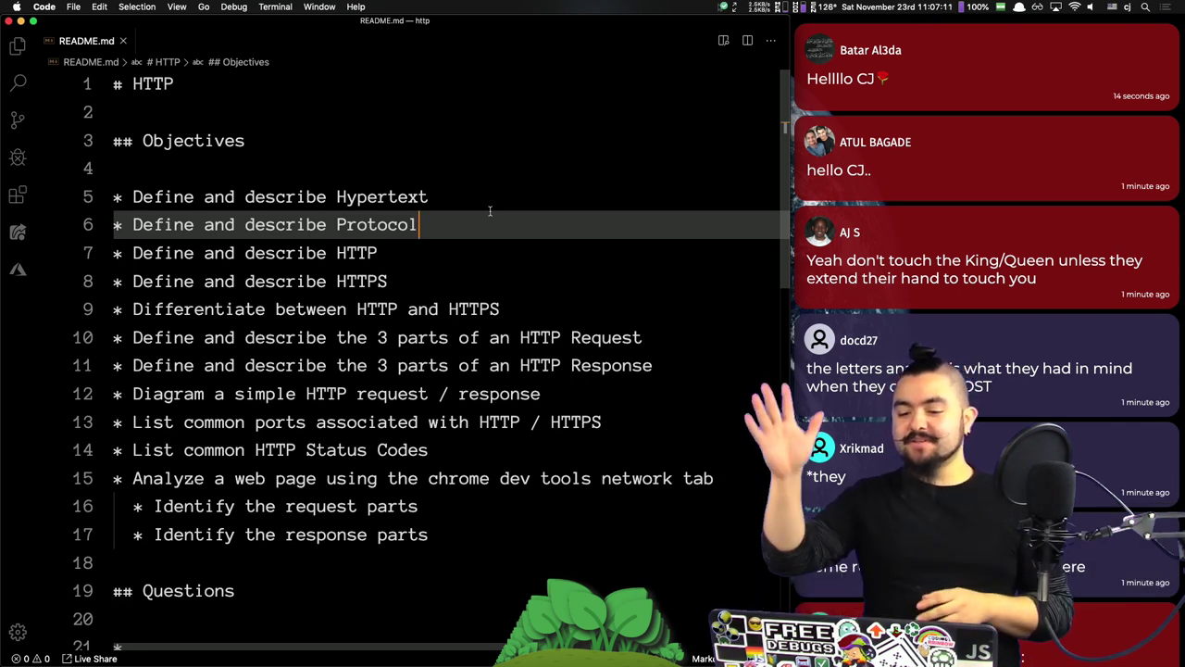
left_click(432, 86)
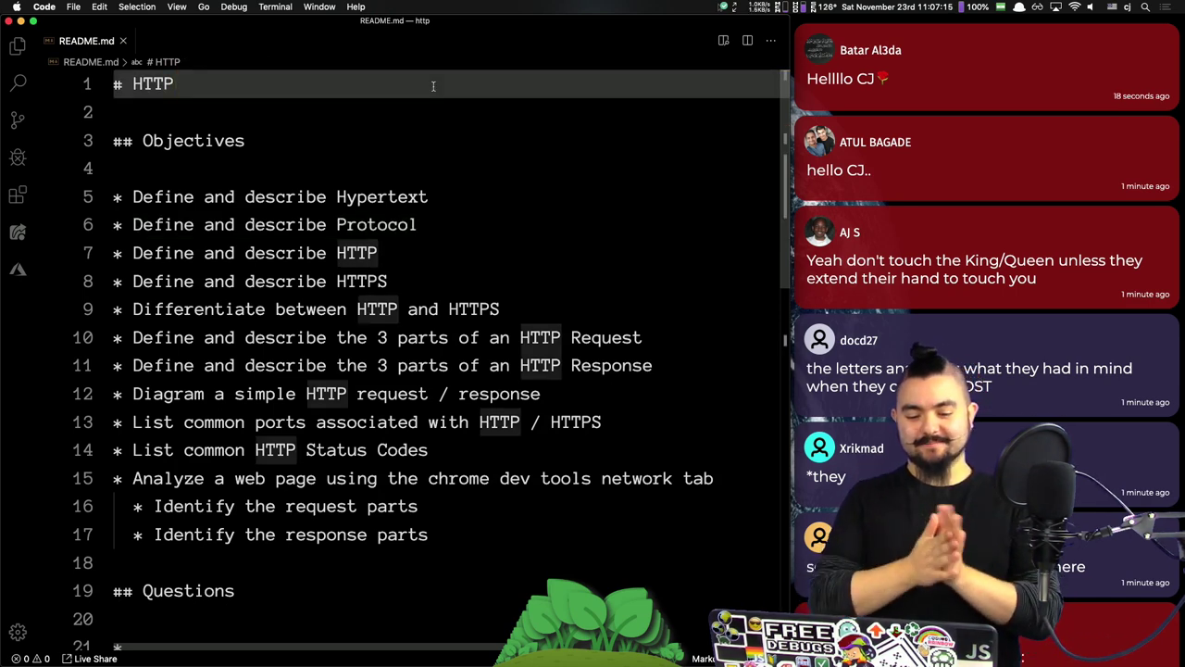
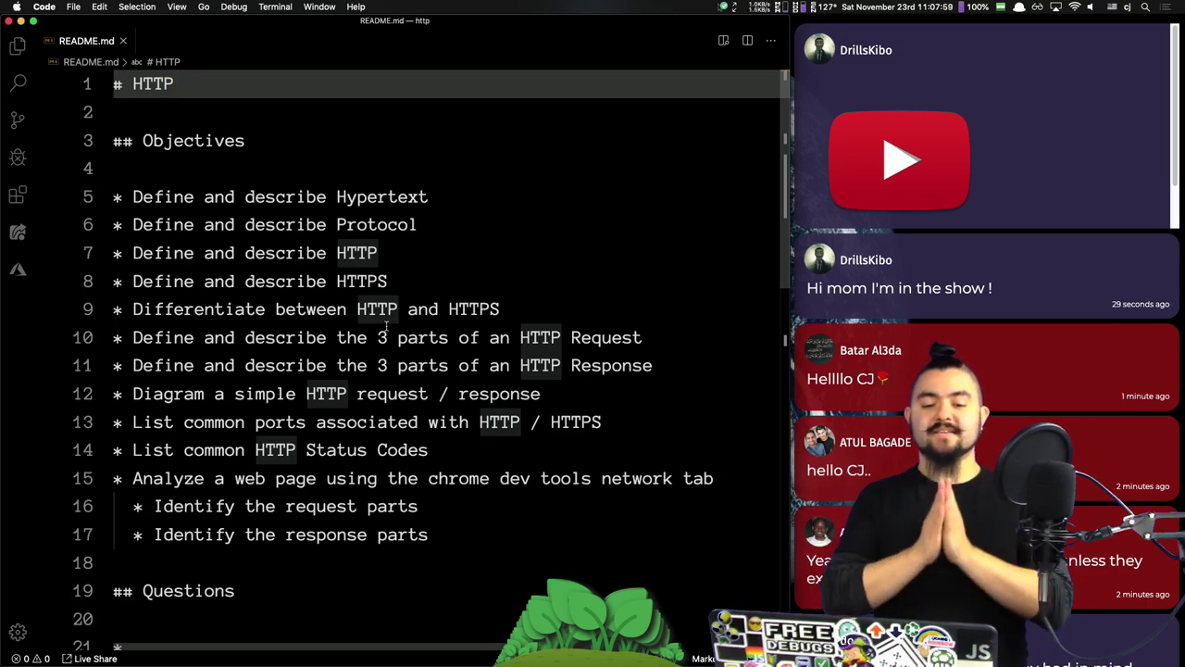
Step: Put the caret after the Hypertext objective in README.md, then bring Chrome forward
left_click(445, 196)
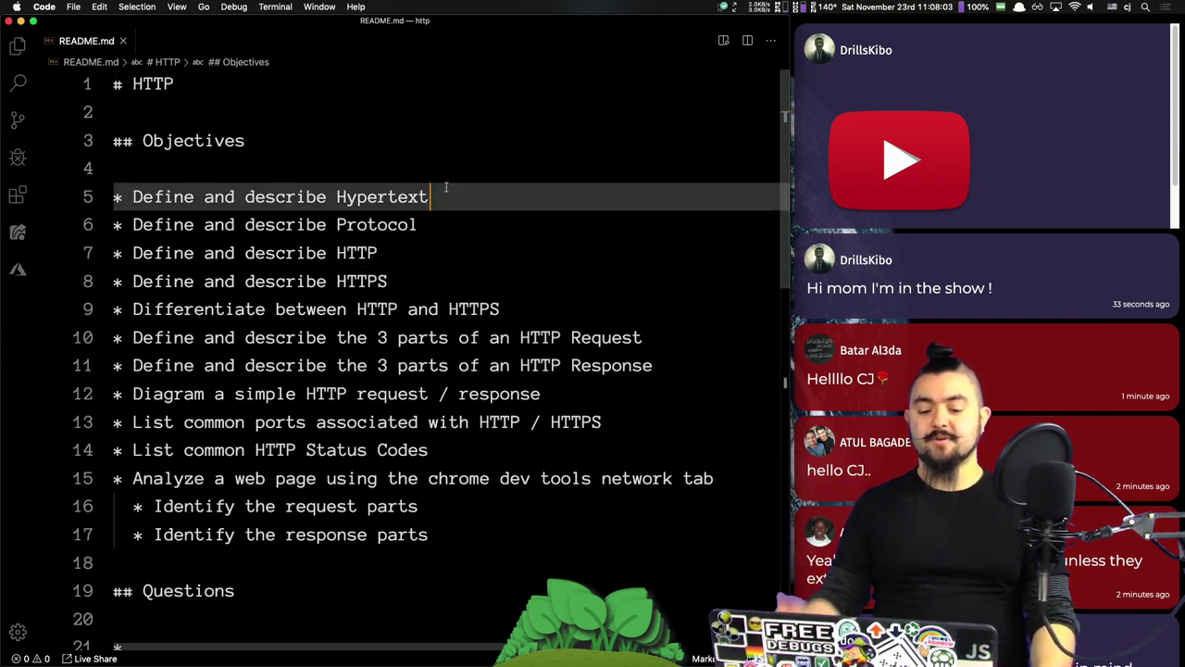
scroll(445, 188, "down", 10)
scroll(455, 215, "up", 2)
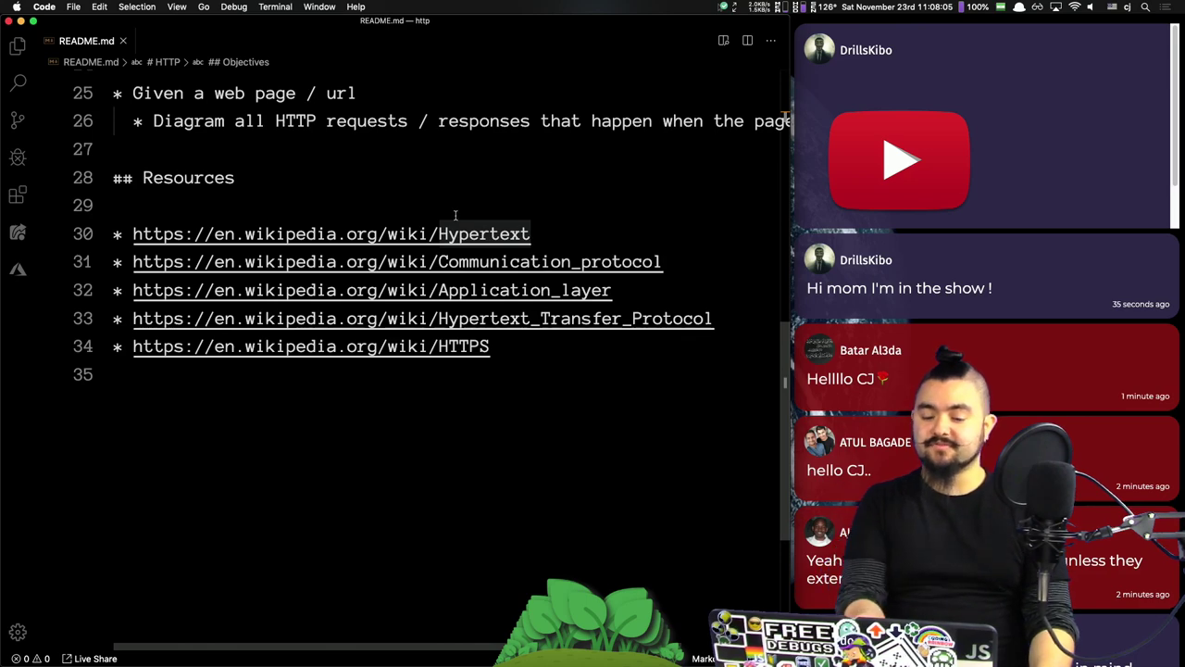
scroll(454, 215, "up", 8)
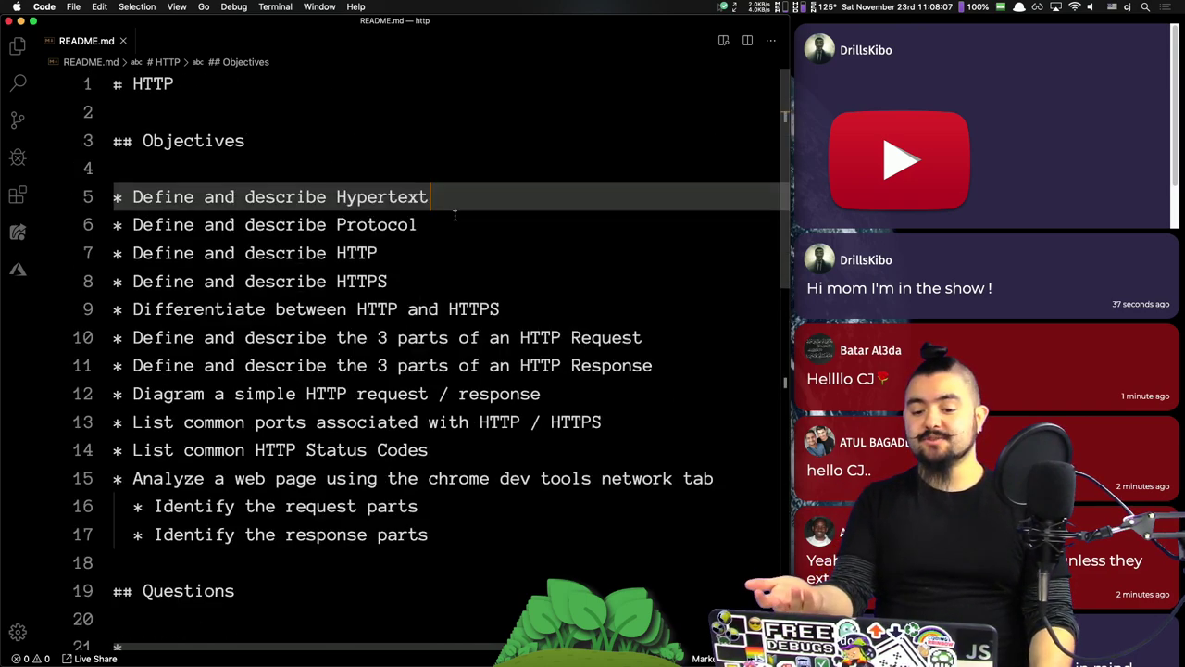
key("super+Tab")
key("super+Tab")
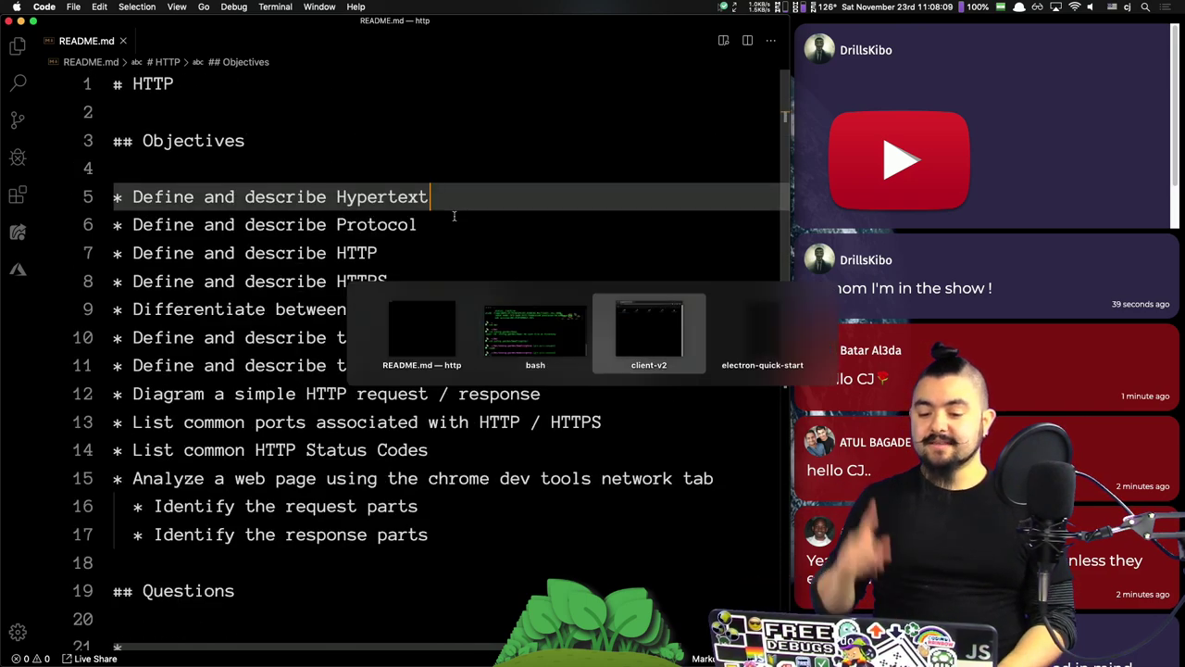
Step: Read the Wikipedia Hypertext article, return to its top, and go back to VS Code
left_click(544, 31)
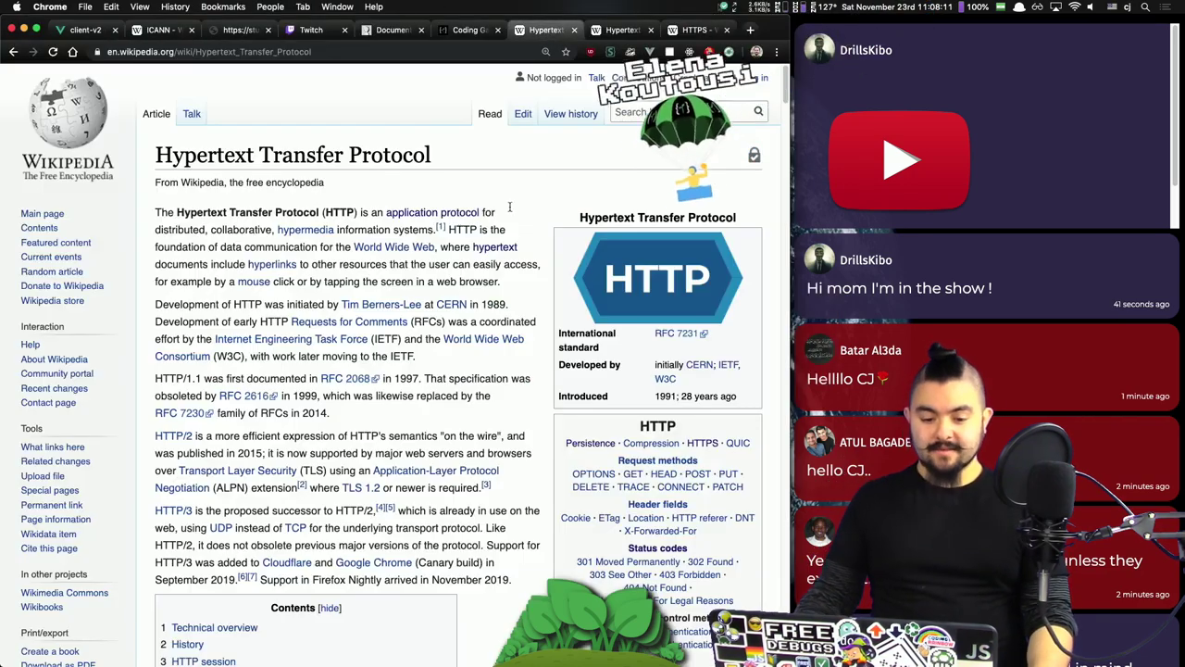
left_click(607, 29)
scroll(458, 305, "down", 2)
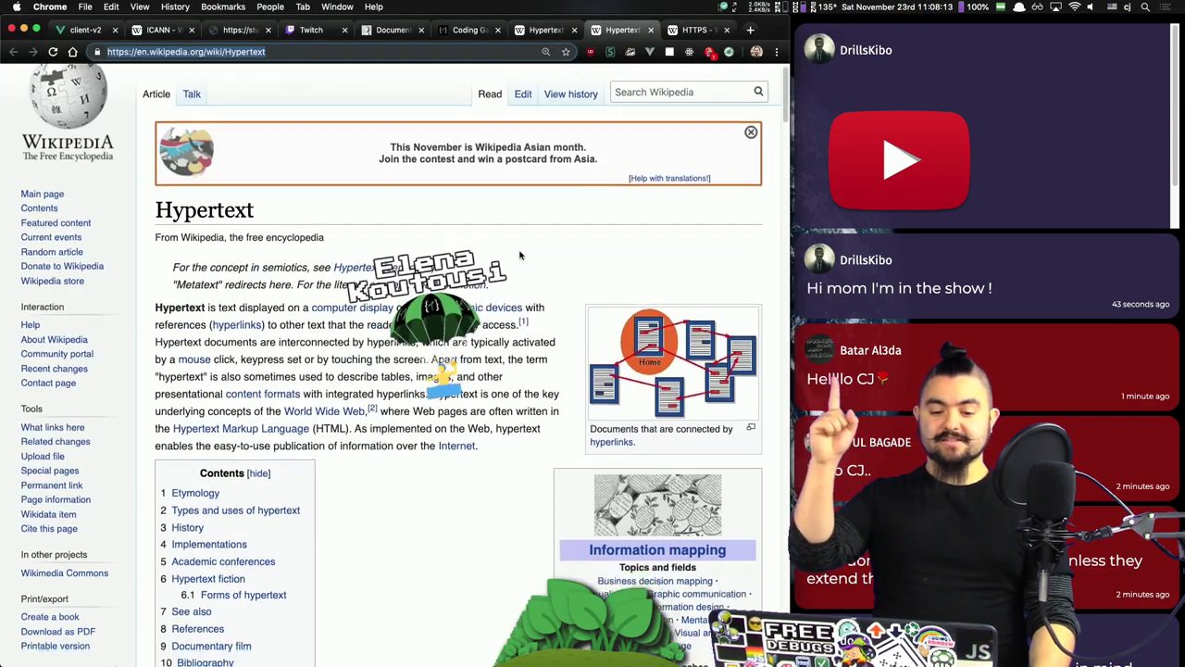
scroll(458, 304, "down", 1)
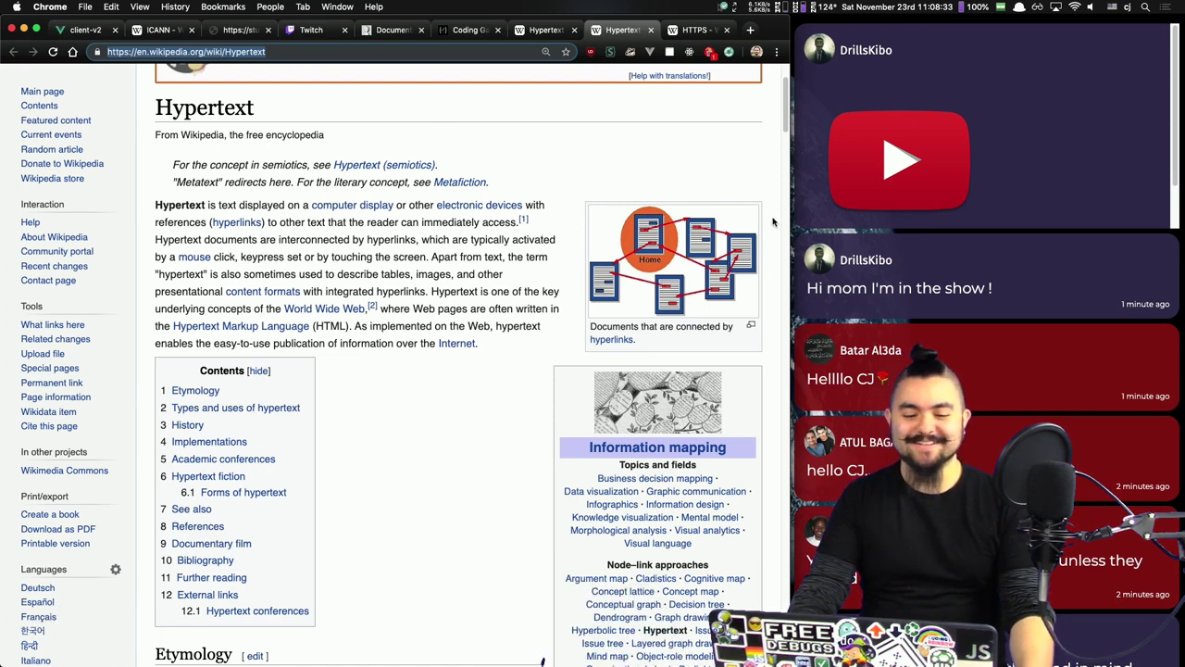
left_click(447, 367)
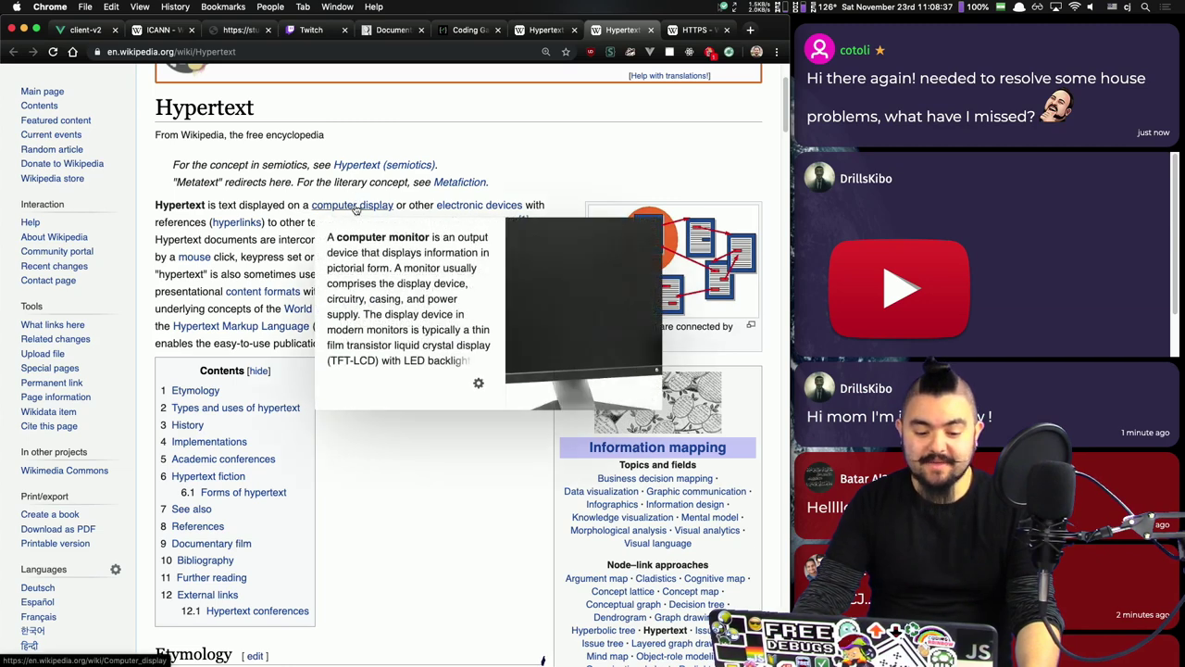
mouse_move(479, 214)
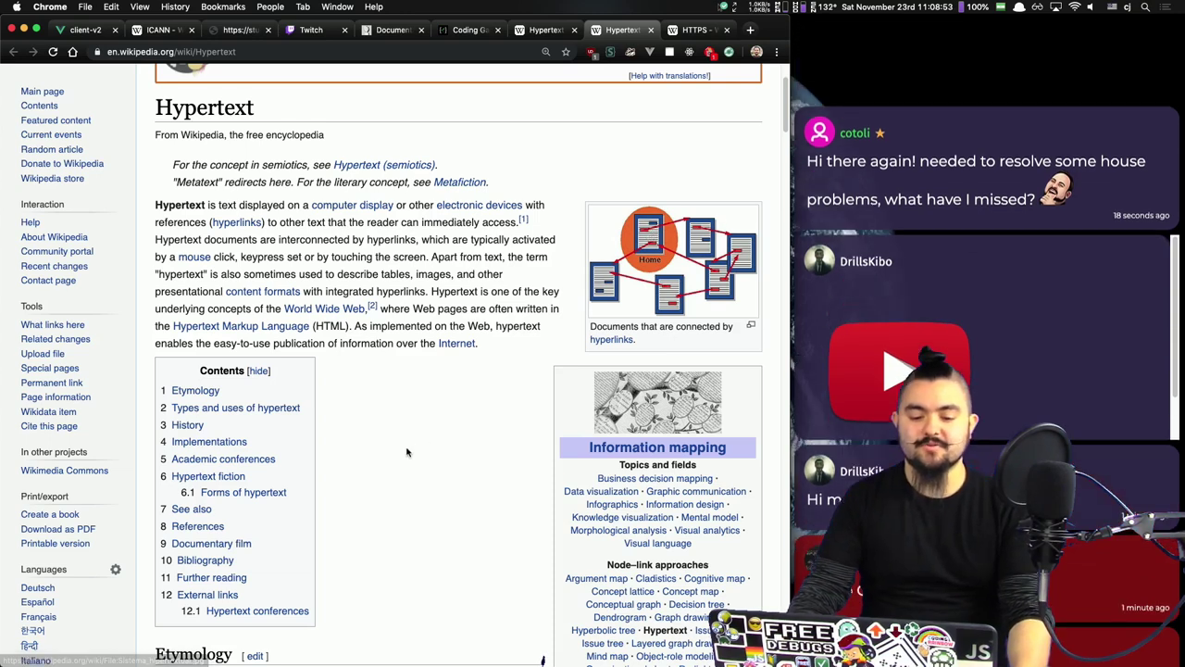
scroll(407, 449, "up", 3)
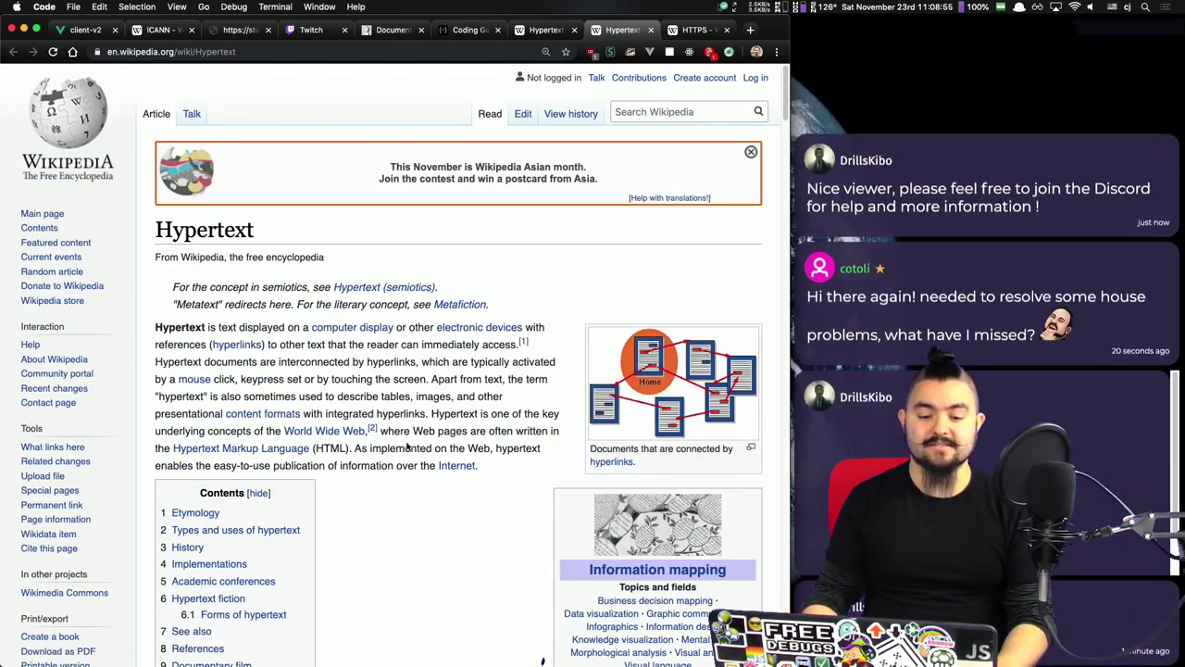
key("super+Tab")
double_click(346, 194)
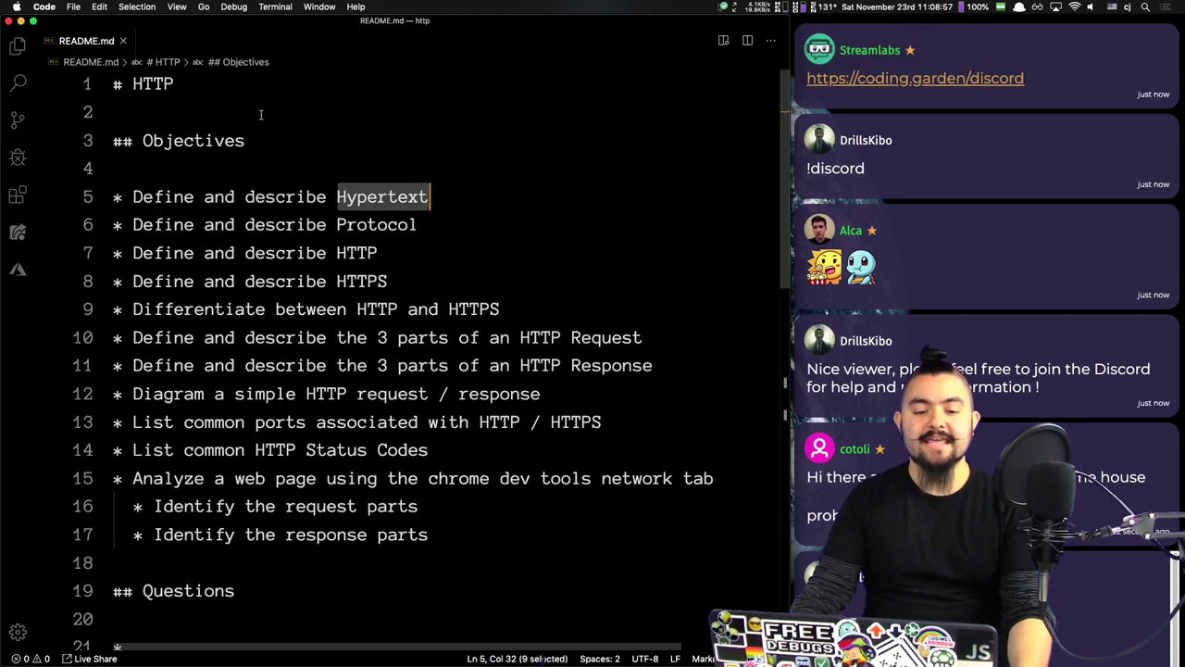
double_click(139, 83)
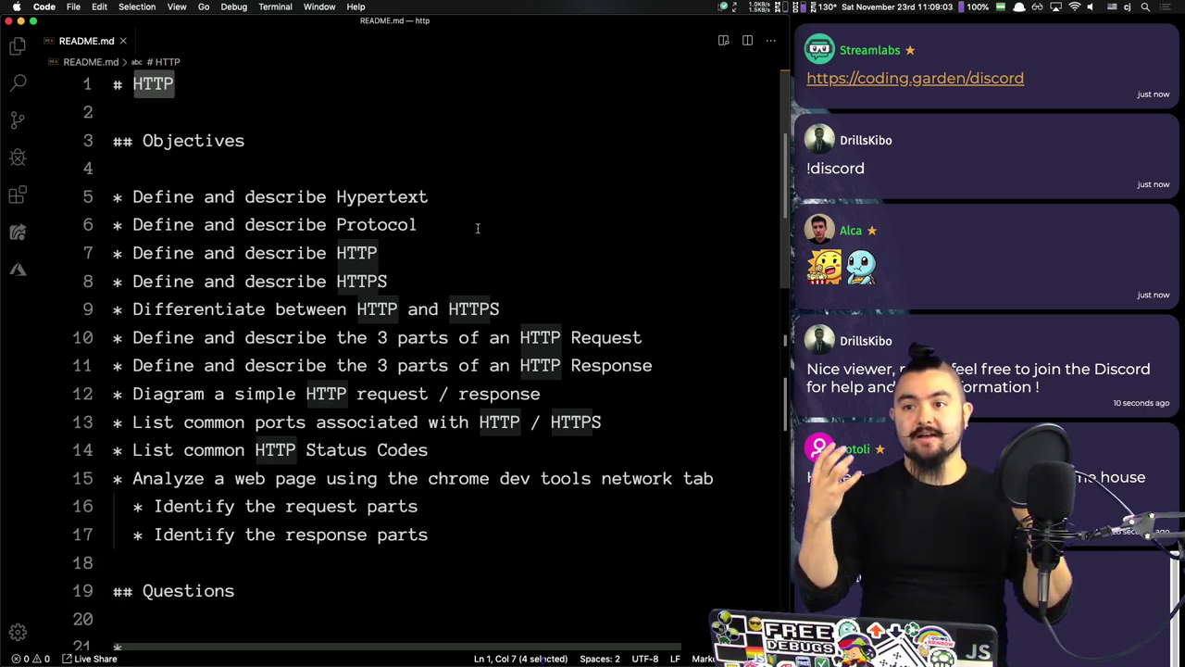
left_click(428, 219)
triple_click(428, 219)
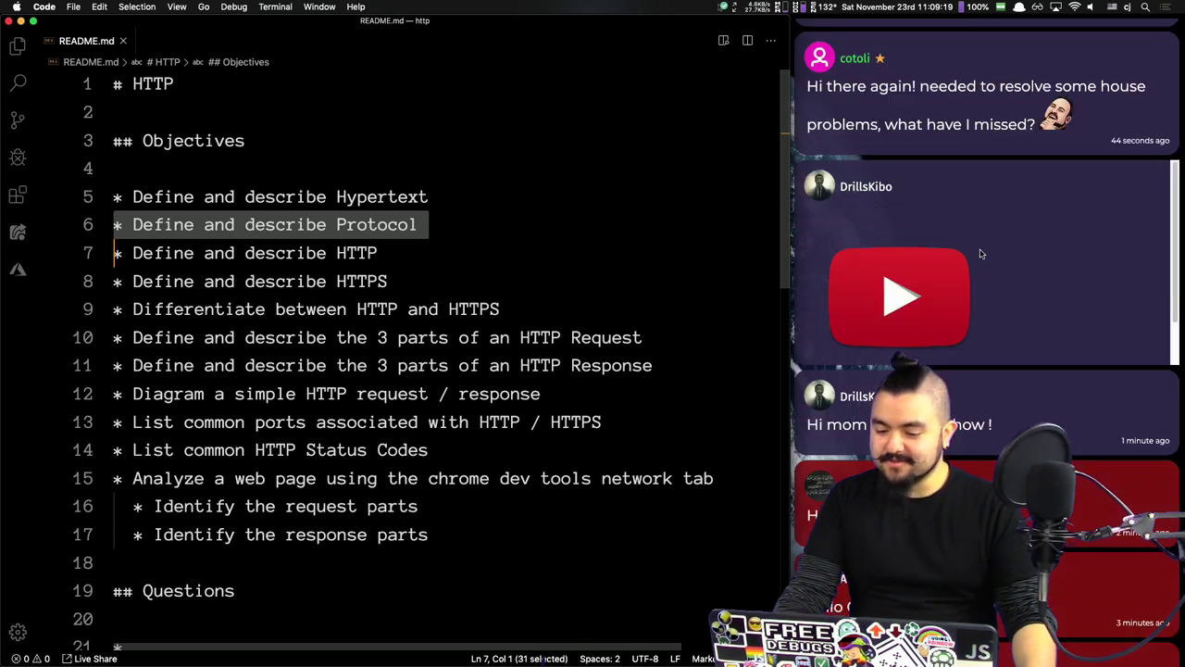
scroll(981, 252, "down", 5)
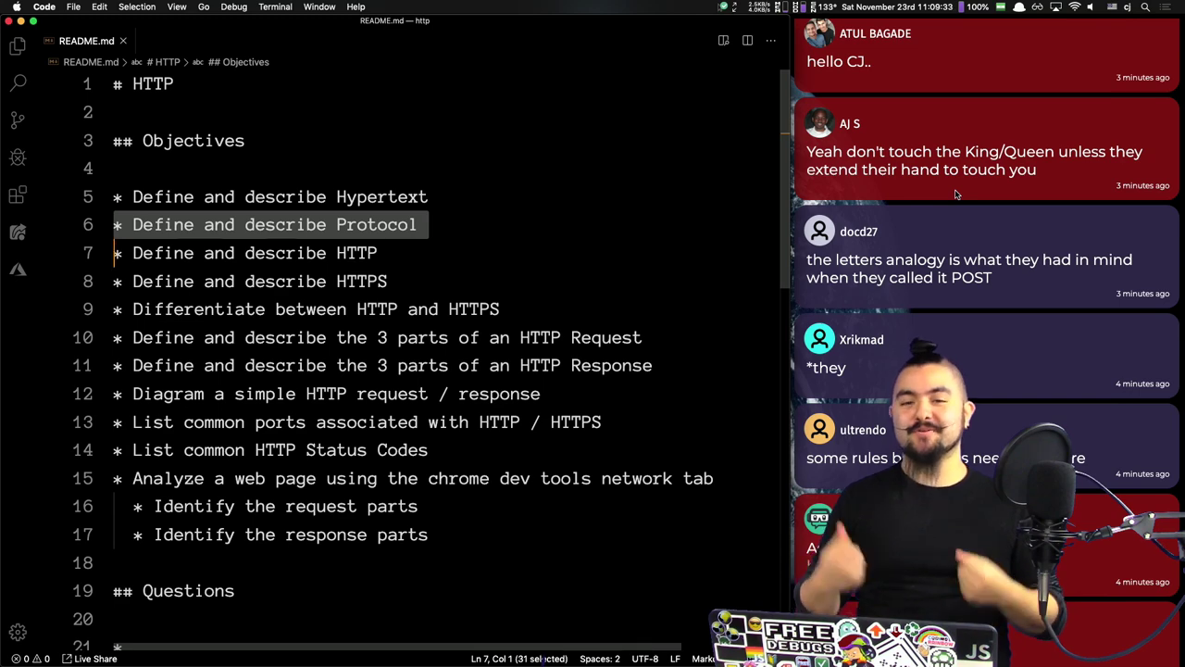
scroll(963, 213, "down", 10)
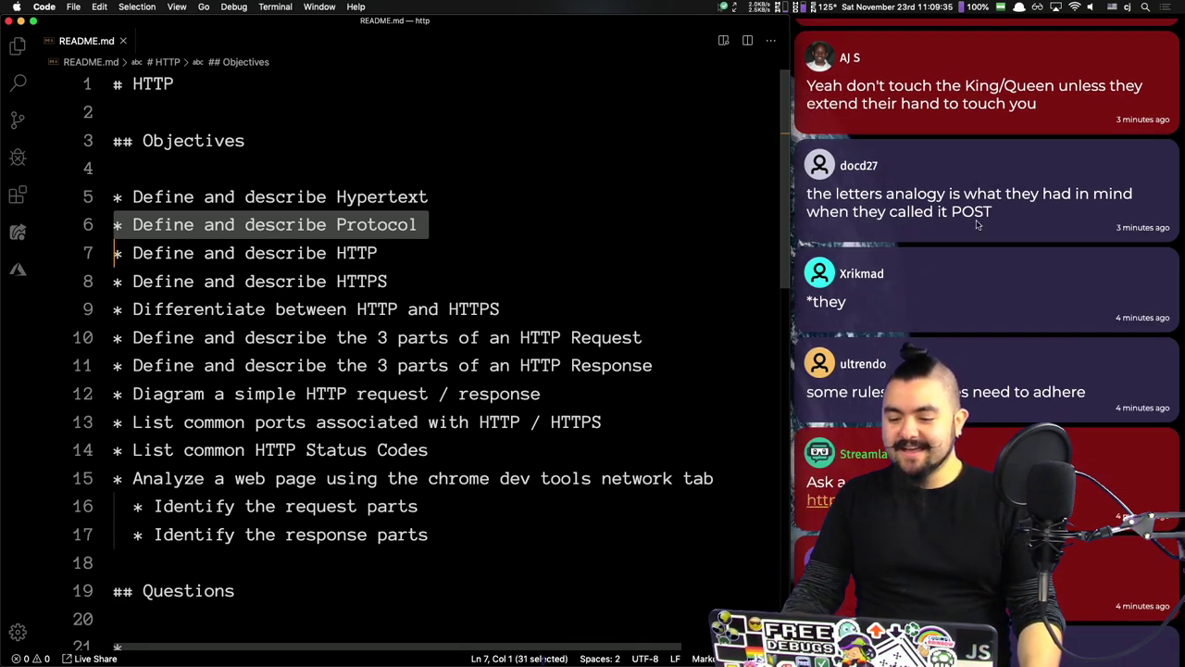
scroll(1047, 195, "down", 3)
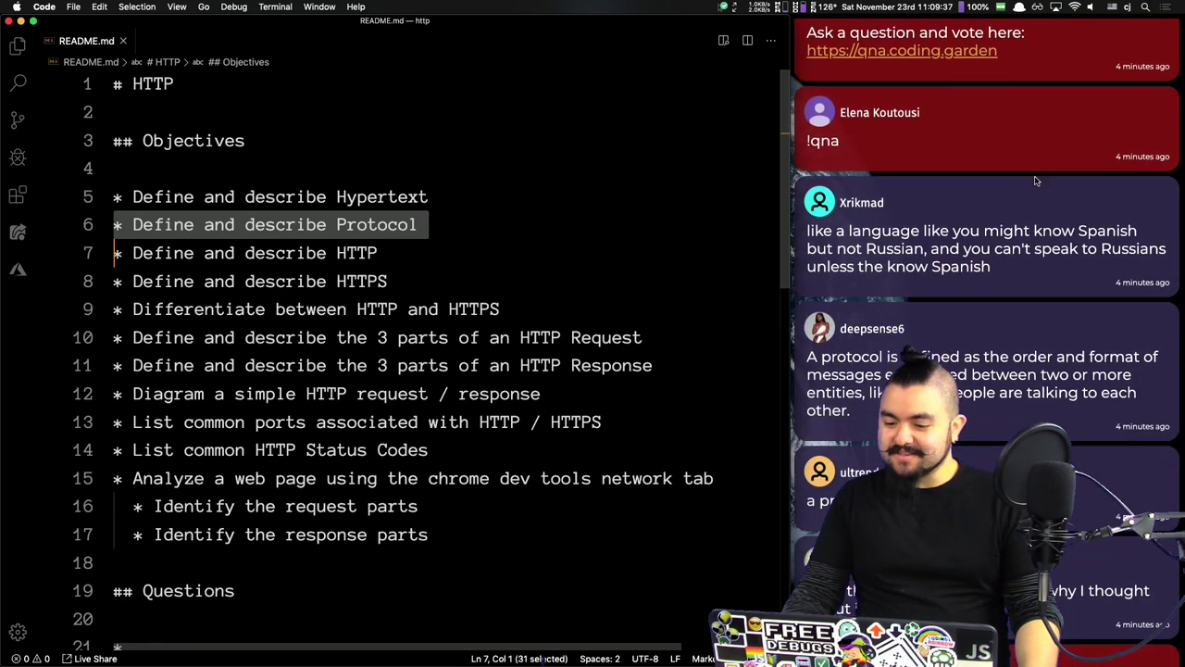
scroll(1024, 197, "down", 1)
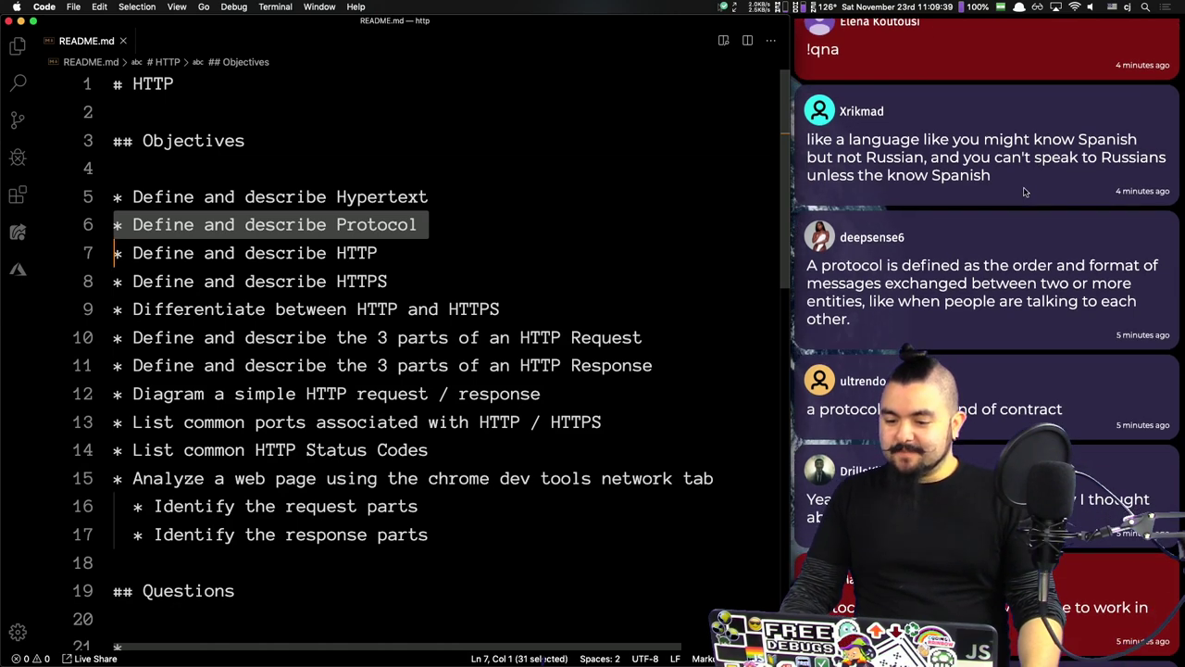
left_click(924, 156)
triple_click(925, 156)
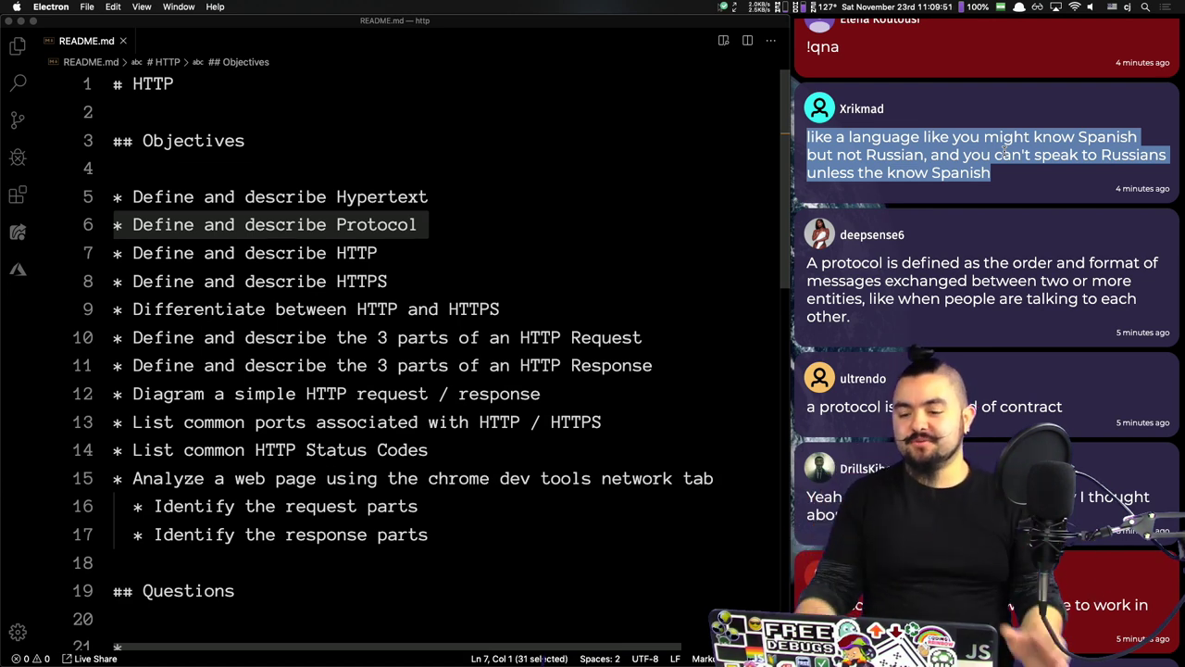
scroll(926, 162, "down", 2)
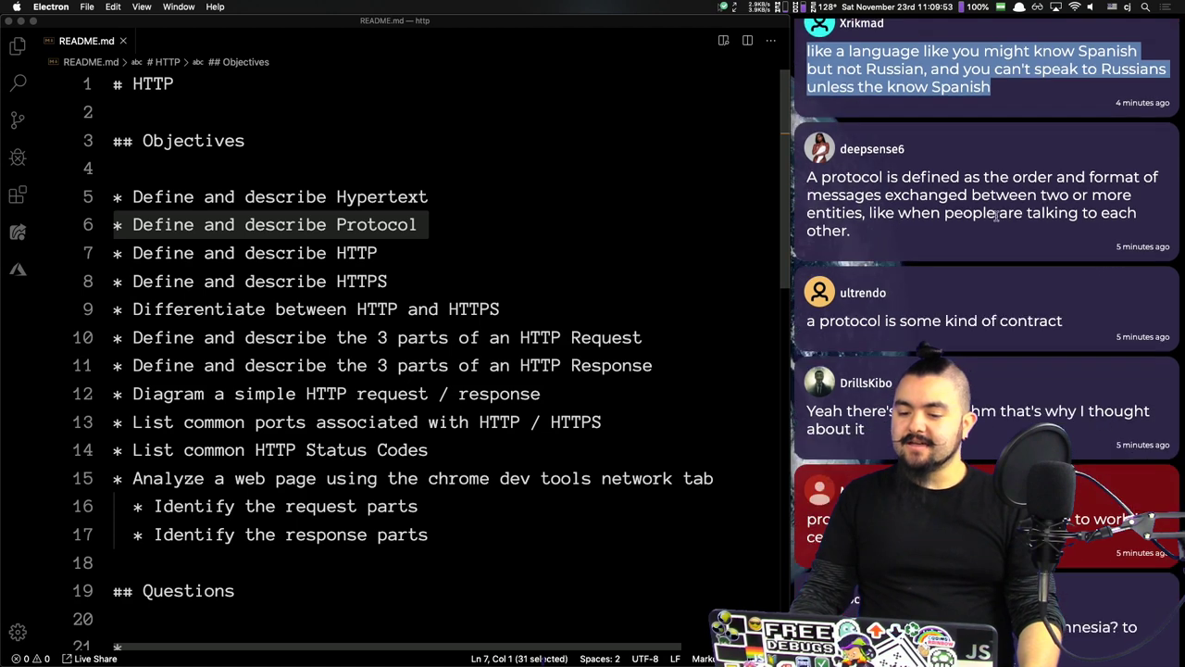
triple_click(910, 187)
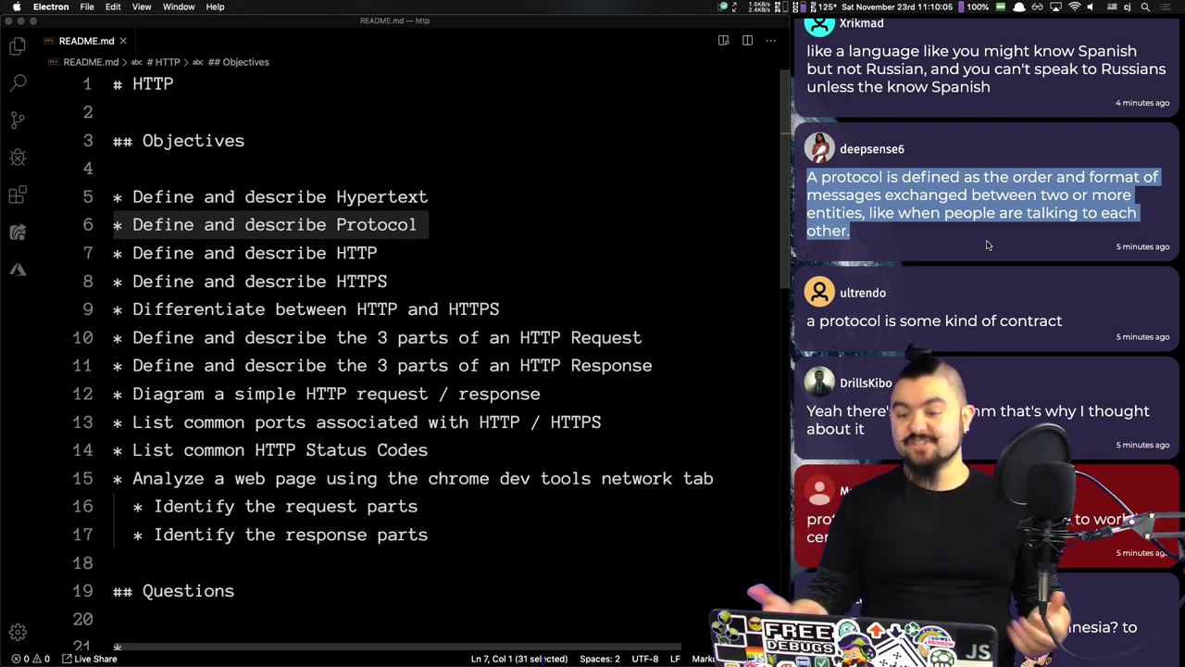
scroll(987, 244, "down", 3)
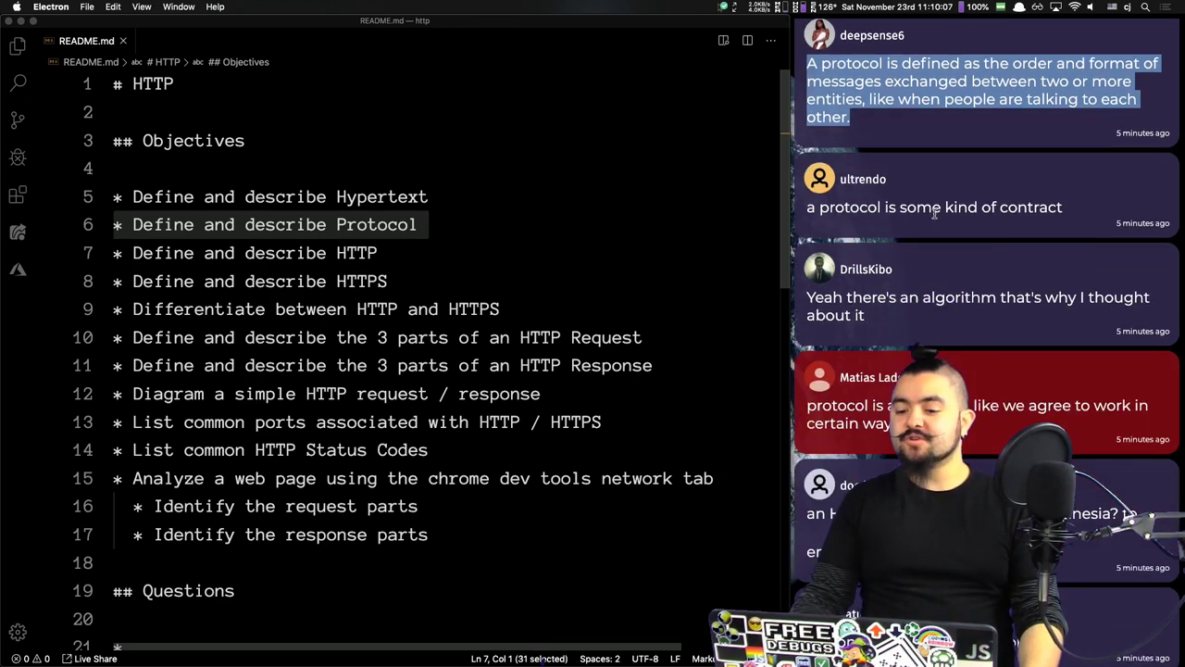
left_click(935, 212)
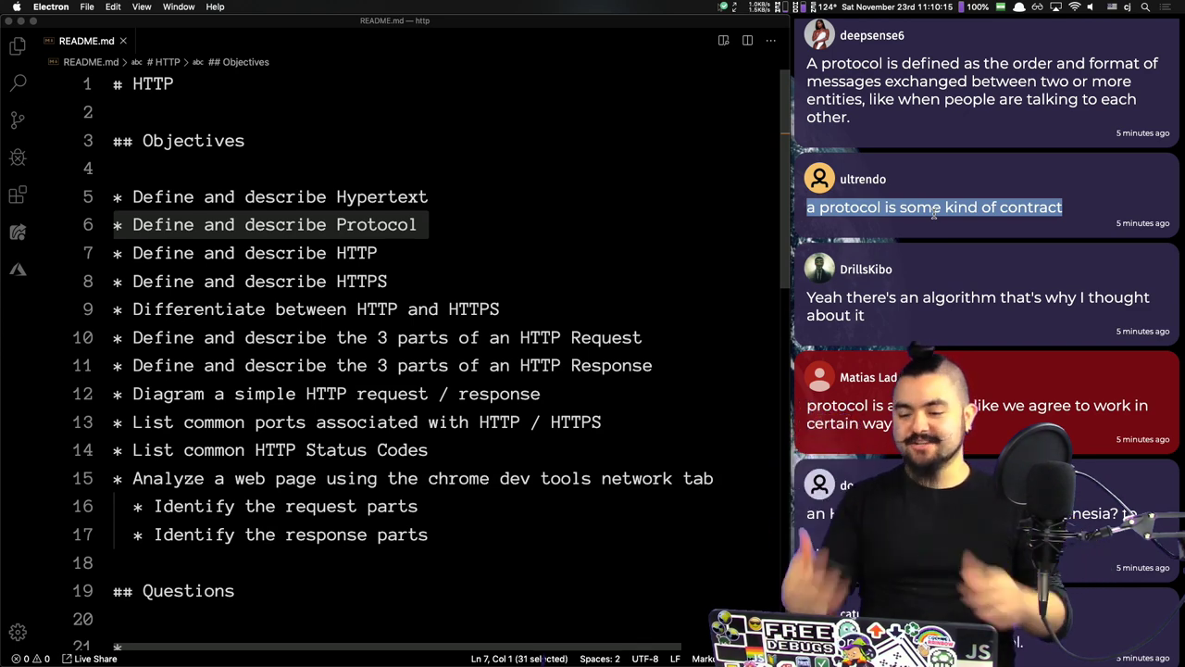
scroll(955, 250, "down", 2)
scroll(957, 249, "down", 1)
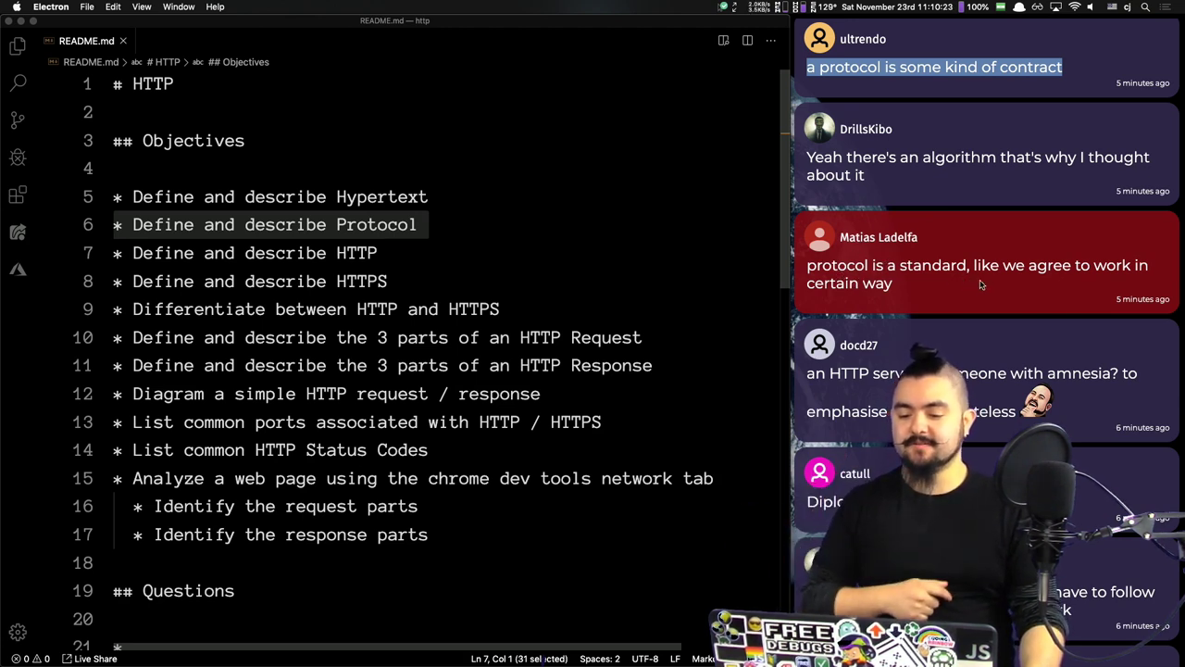
scroll(981, 282, "up", 1)
scroll(979, 283, "up", 15)
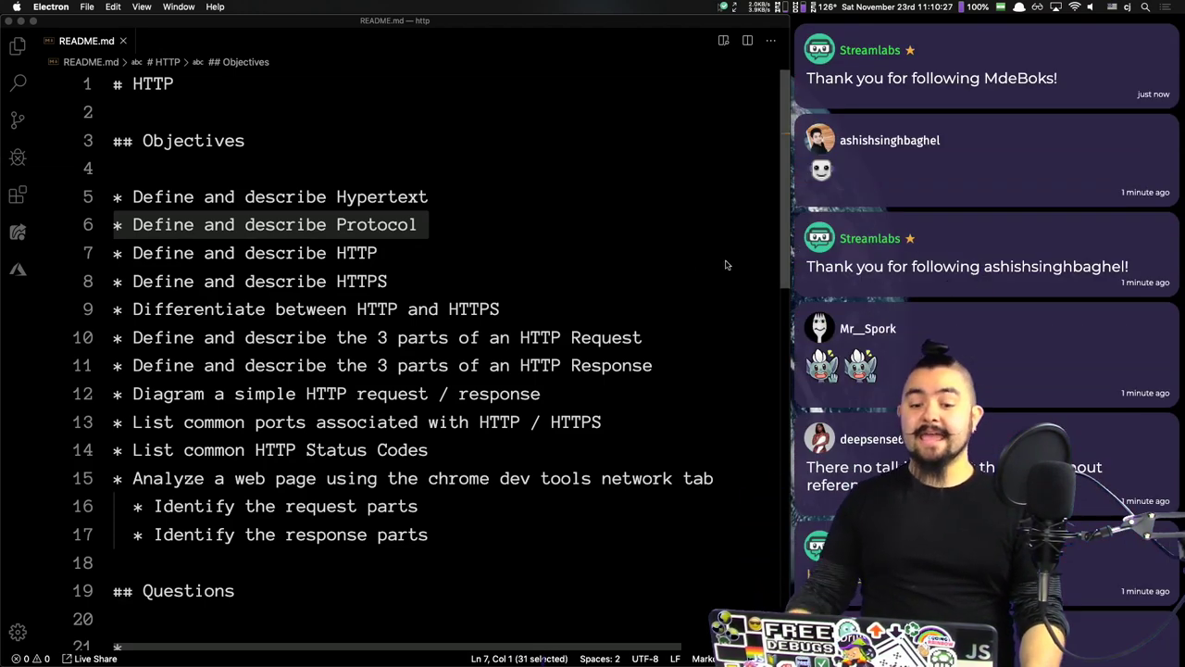
triple_click(148, 84)
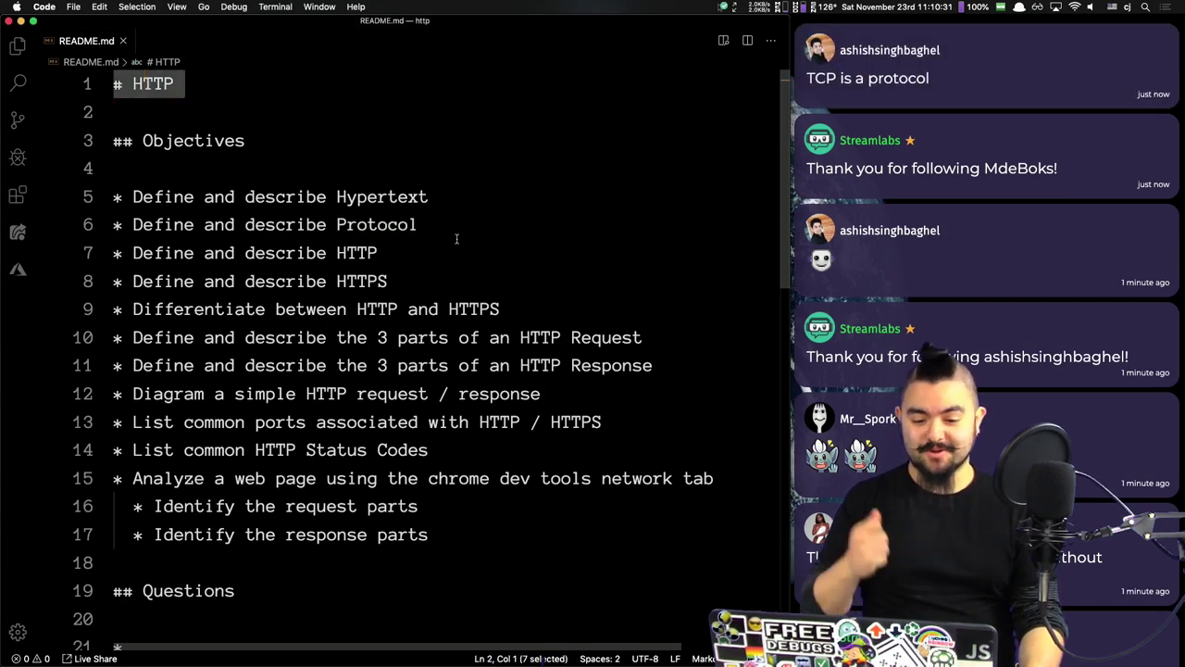
Step: Add a nested 'Hypertext Transfer Protocol' sub-bullet under the HTTP objective
left_click(416, 258)
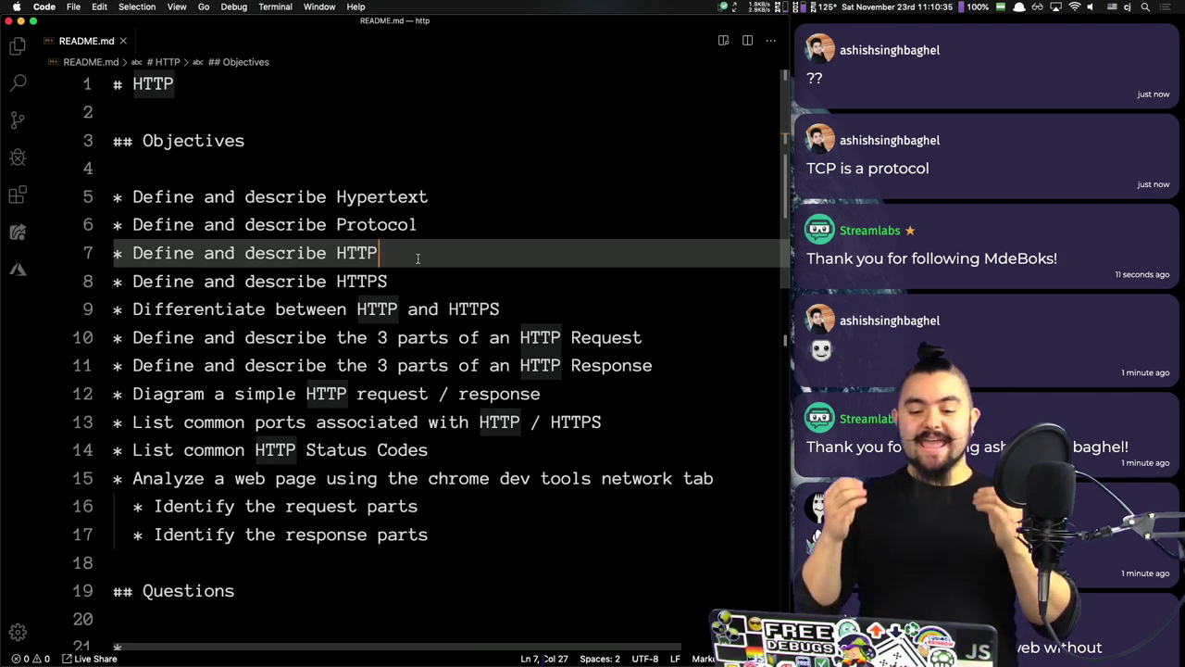
key("Return")
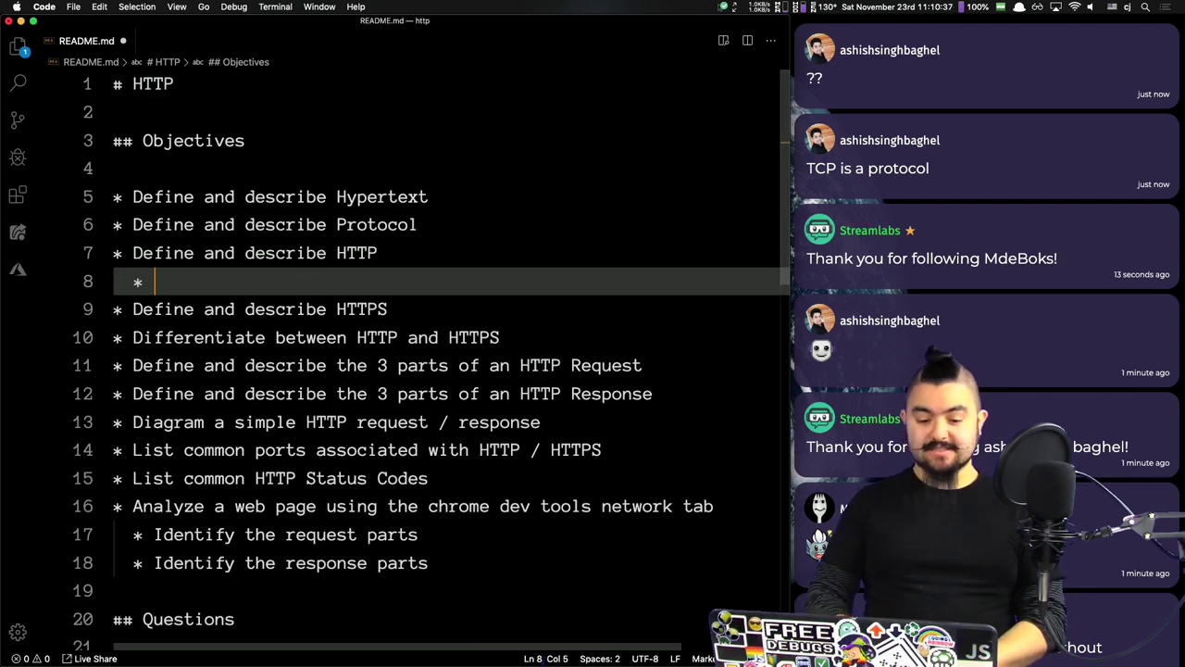
type("HYPER")
key("Tab")
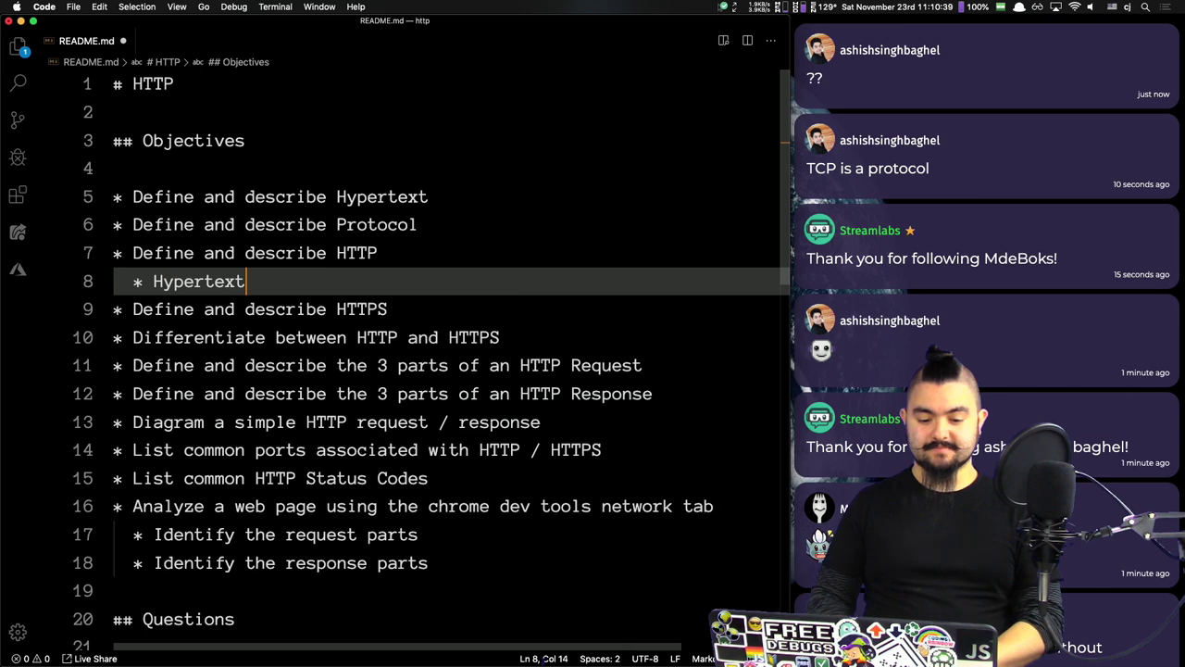
type("Transfer Pro")
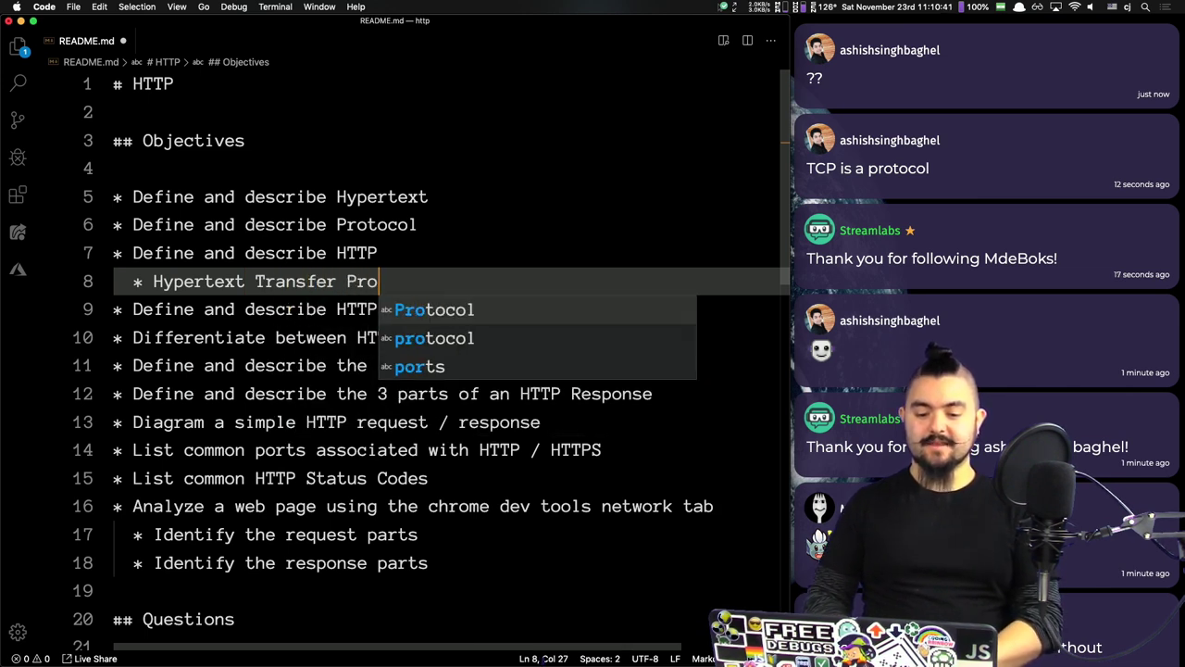
type("tocol")
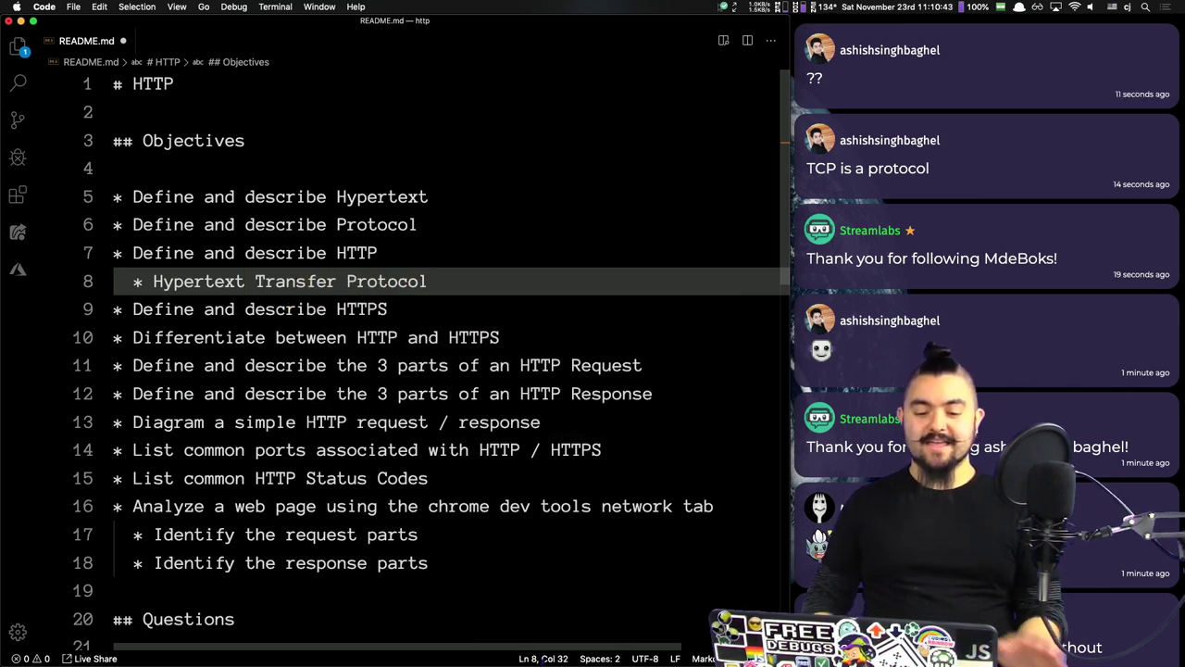
Step: Highlight Hypertext, Transfer and Protocol in the sub-bullet, then go to the HTTPS objective's end
double_click(204, 286)
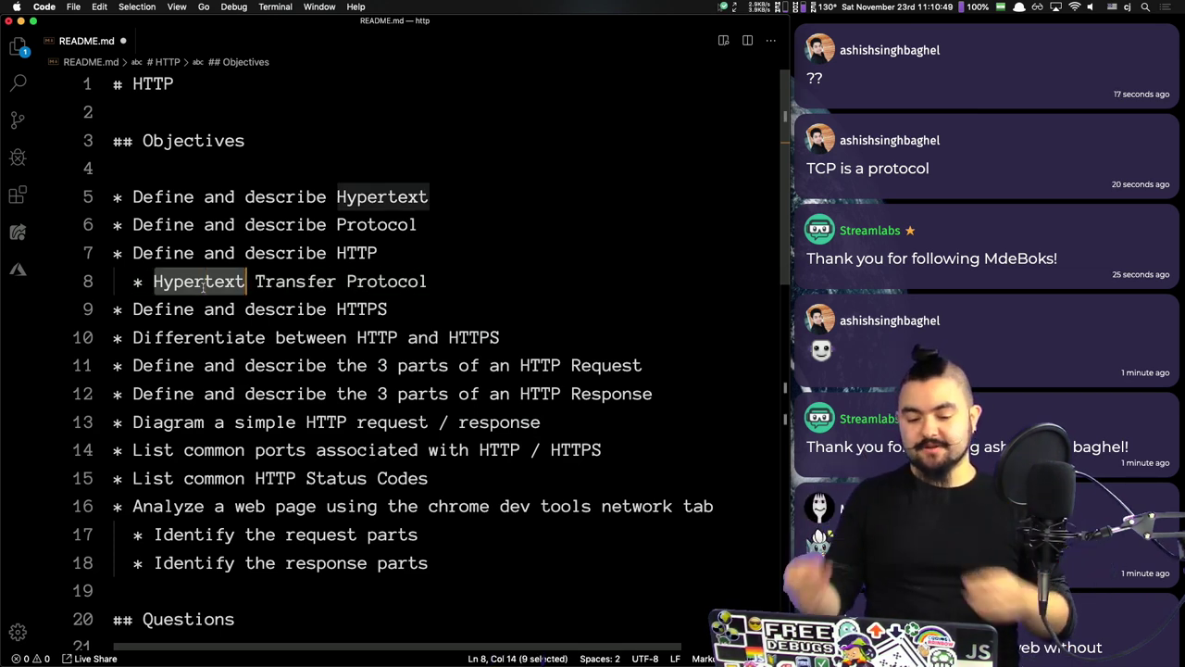
double_click(297, 281)
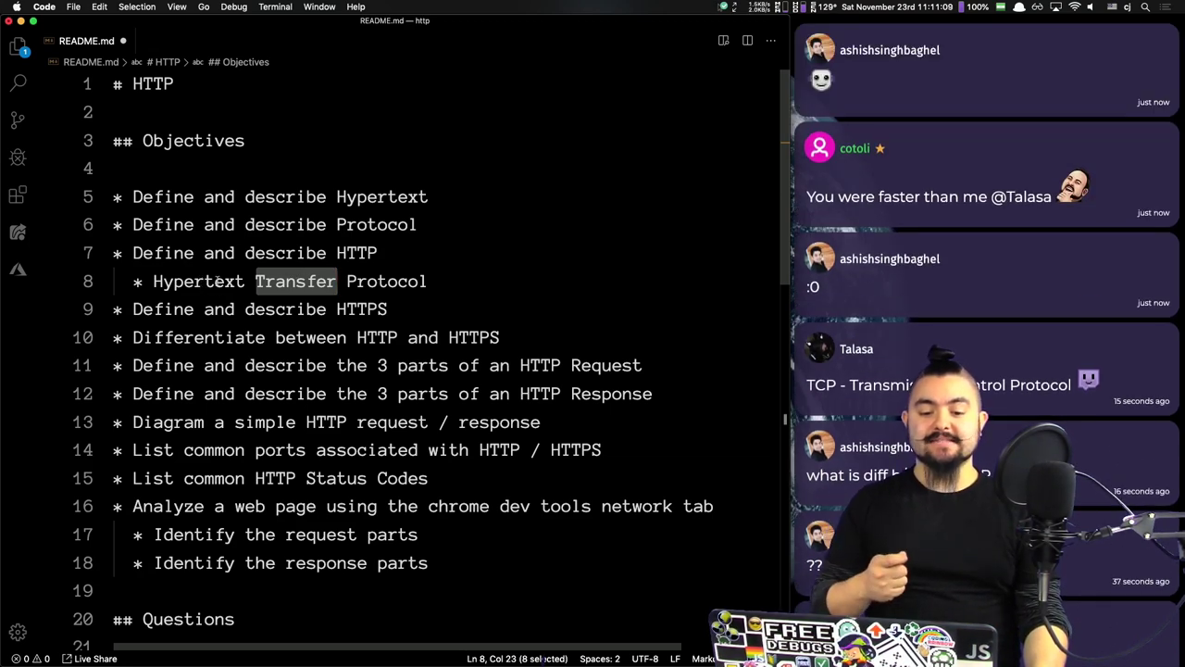
double_click(215, 282)
left_click(308, 282)
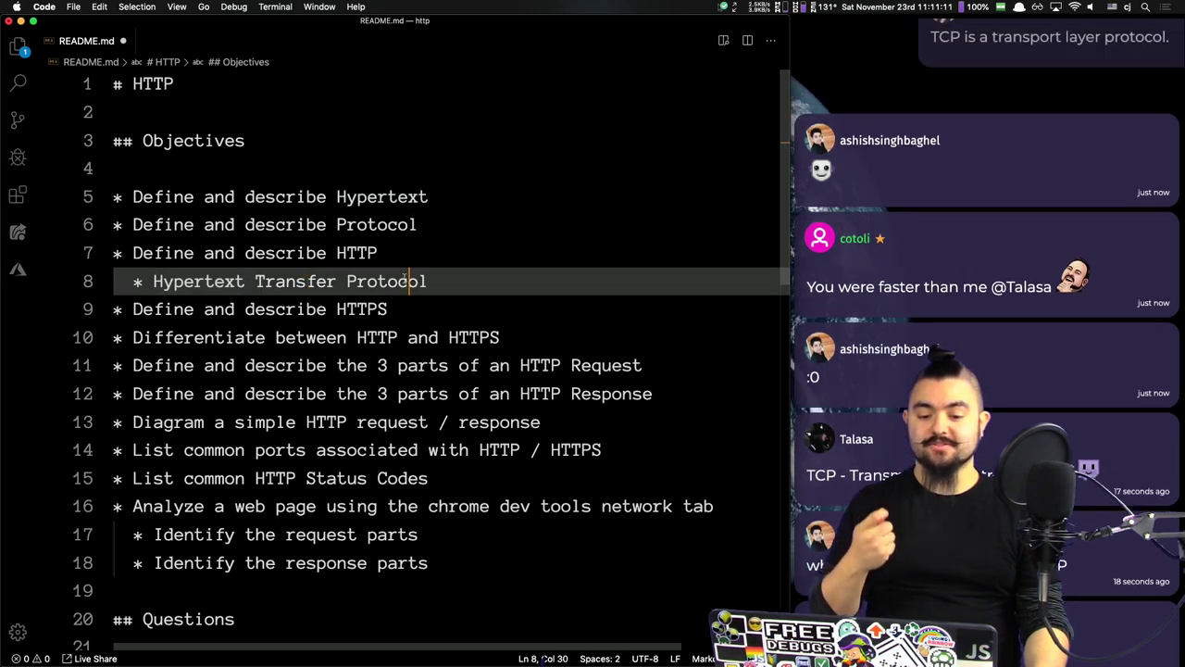
double_click(405, 281)
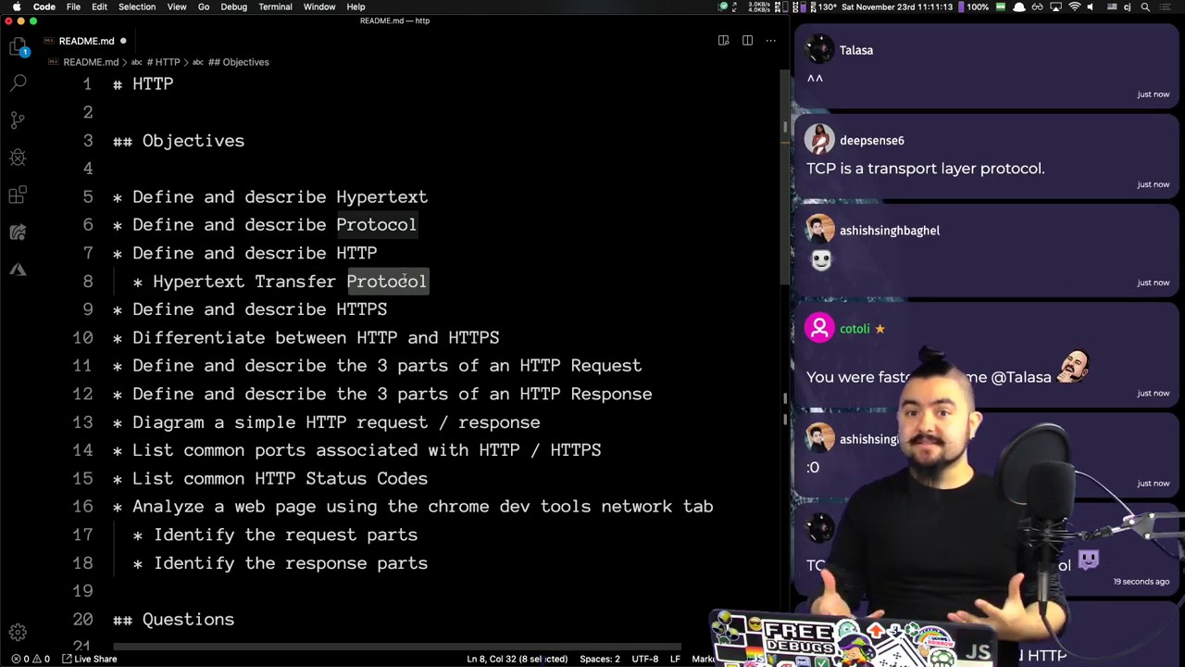
double_click(269, 281)
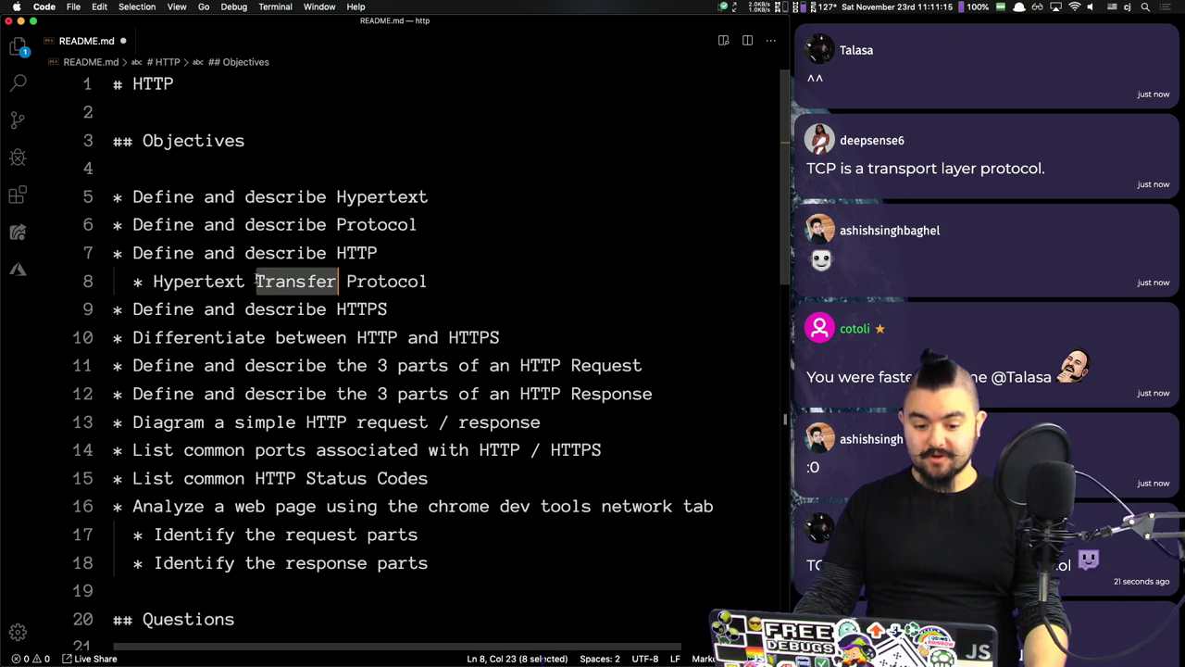
double_click(196, 282)
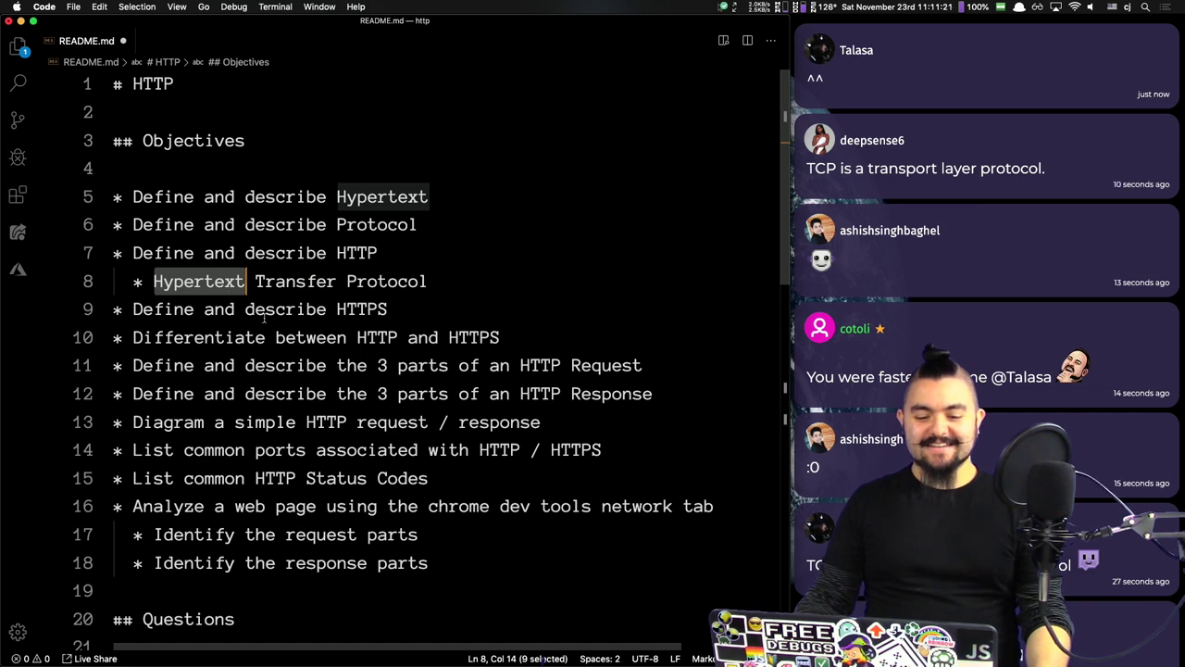
left_click(422, 307)
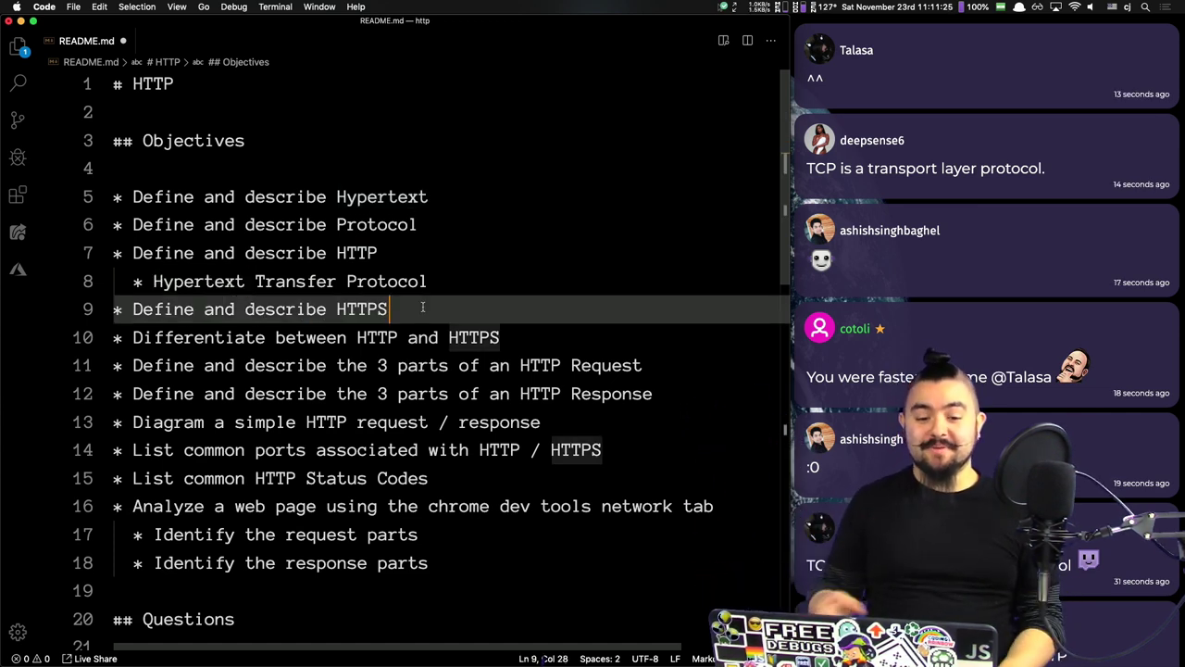
key("super+Tab")
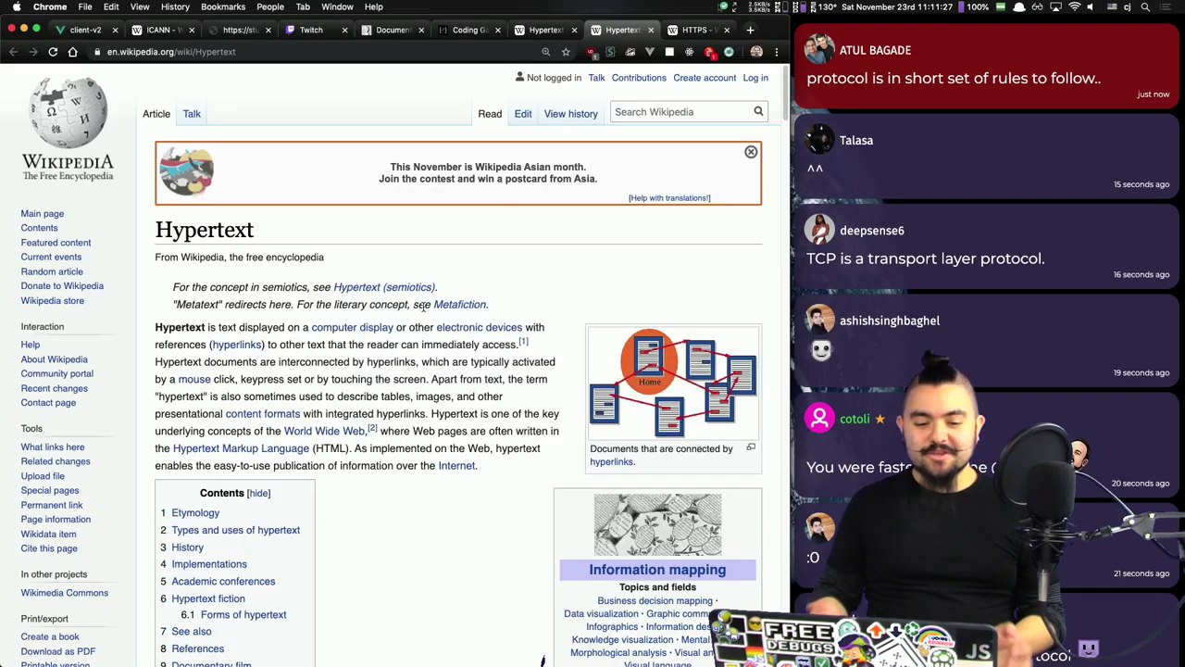
Step: Select and deselect the Hypertext article's web address, then return to README.md
left_click(275, 53)
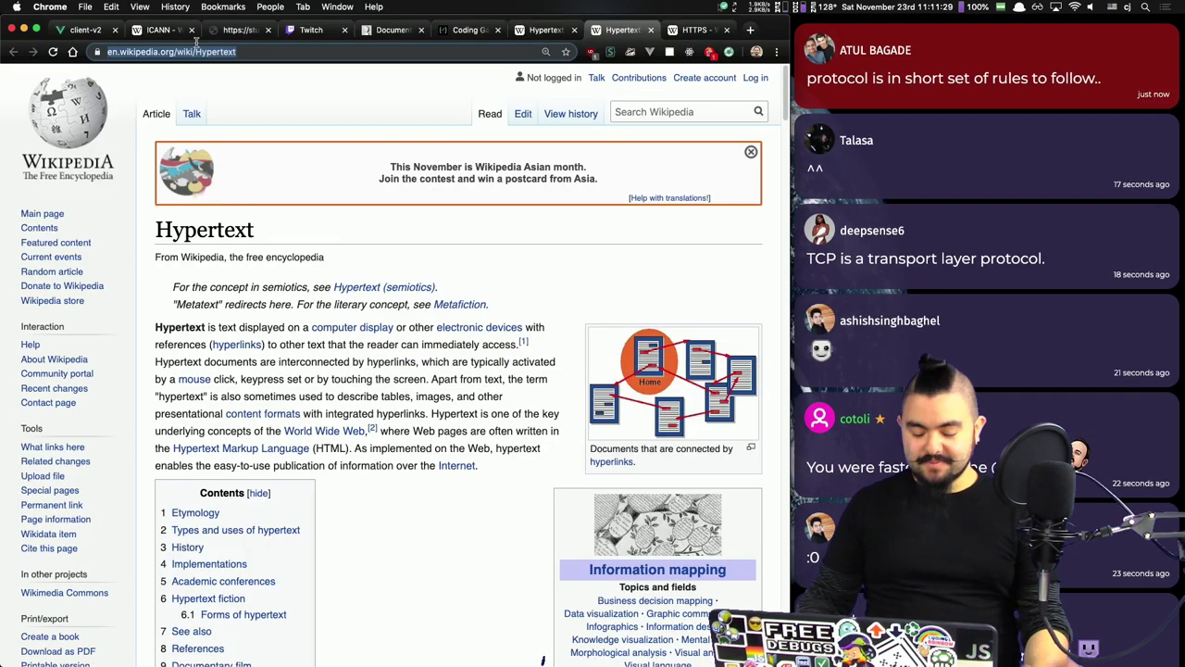
left_click(196, 41)
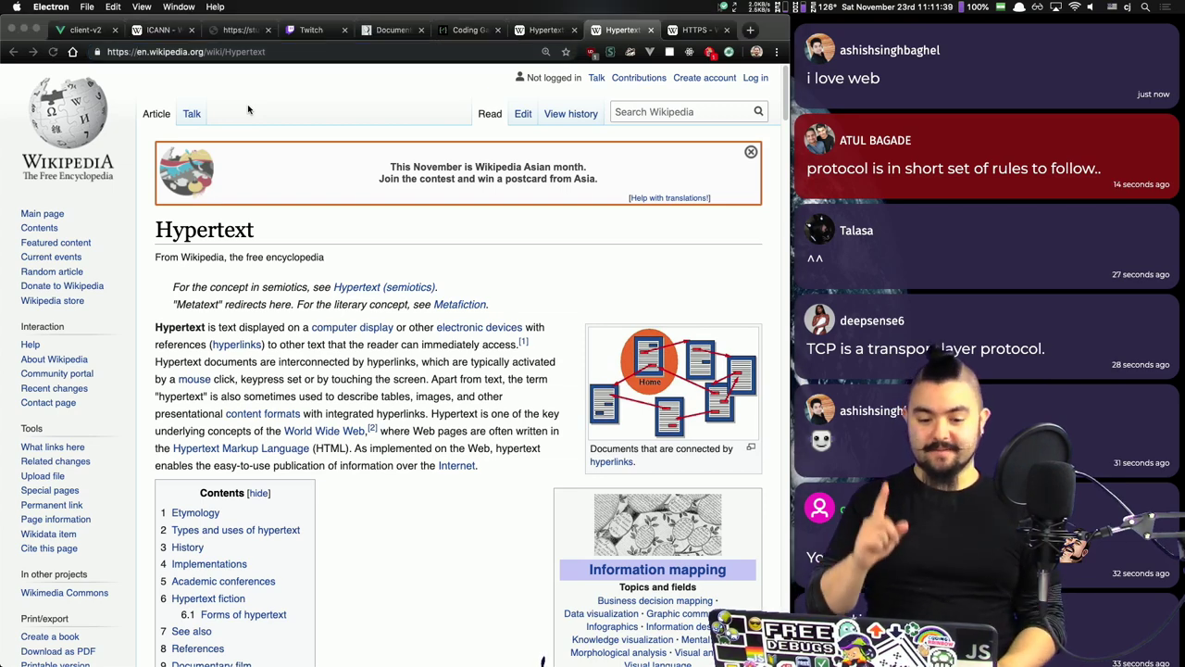
key("super+Tab")
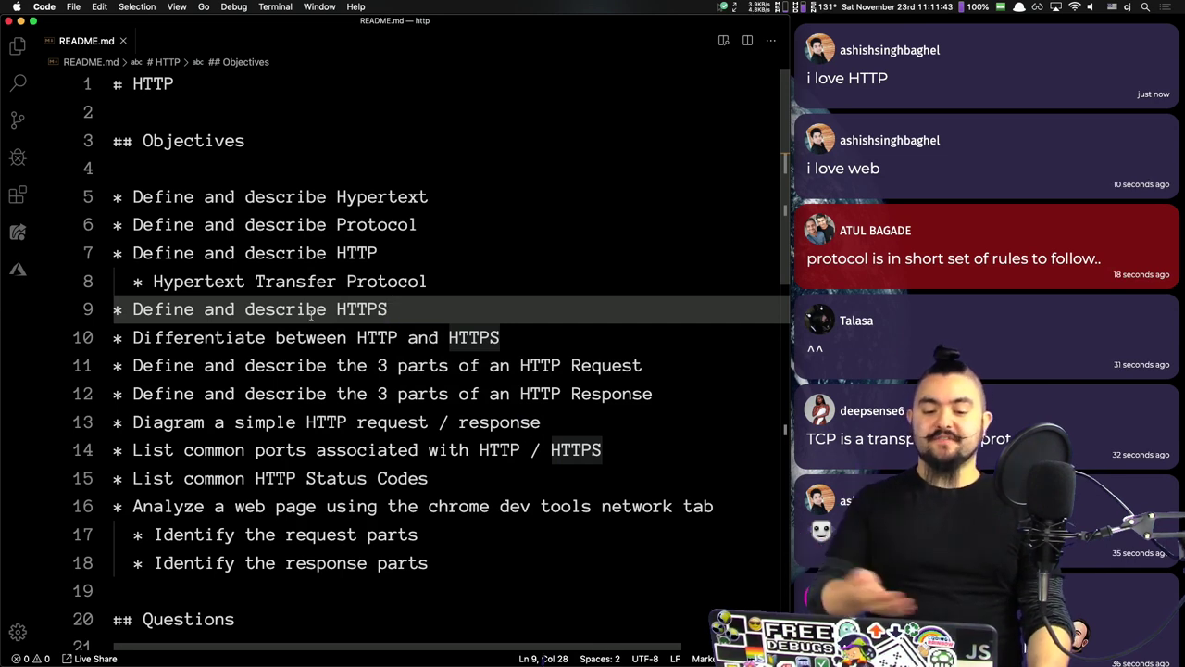
Step: Add an indented '* Hypertext Transfer Protocol Secure' sub-bullet under HTTPS, then open a new Chrome tab
key("Return")
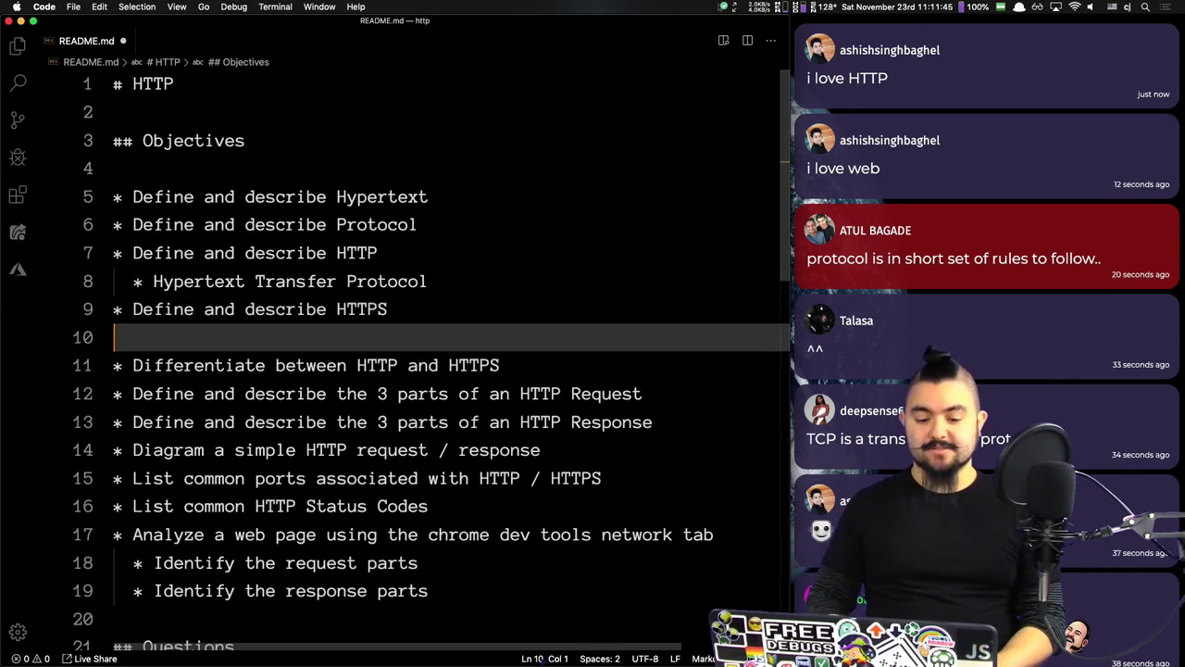
key("Tab")
type("* Hyp")
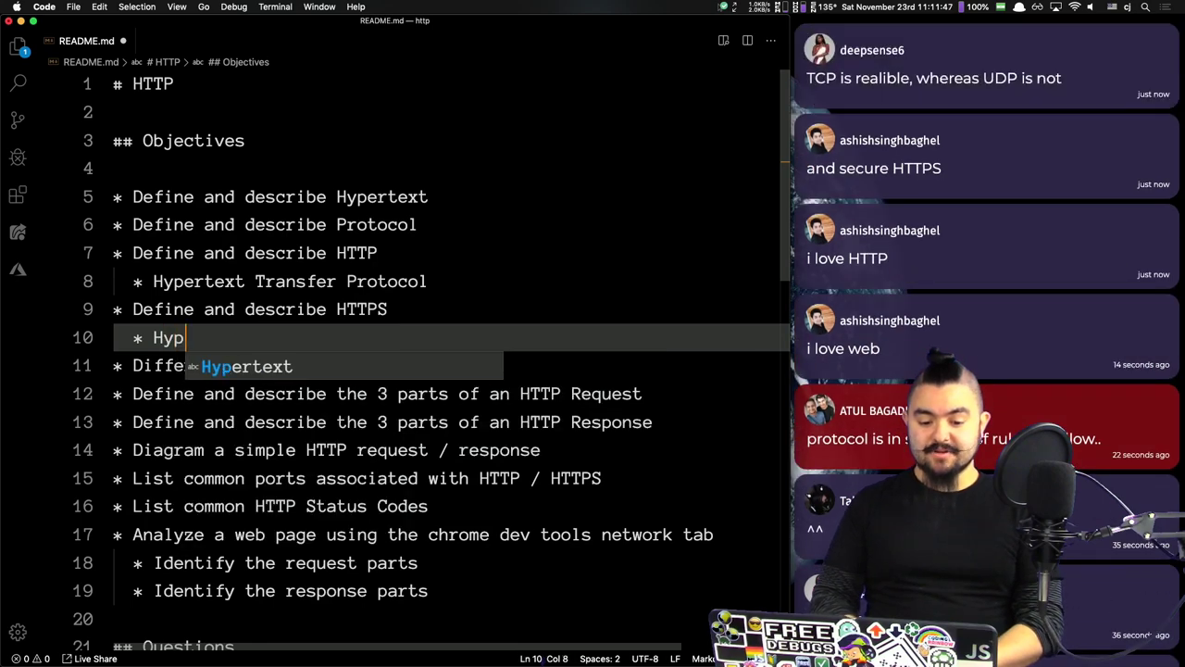
type("ertext Transfer")
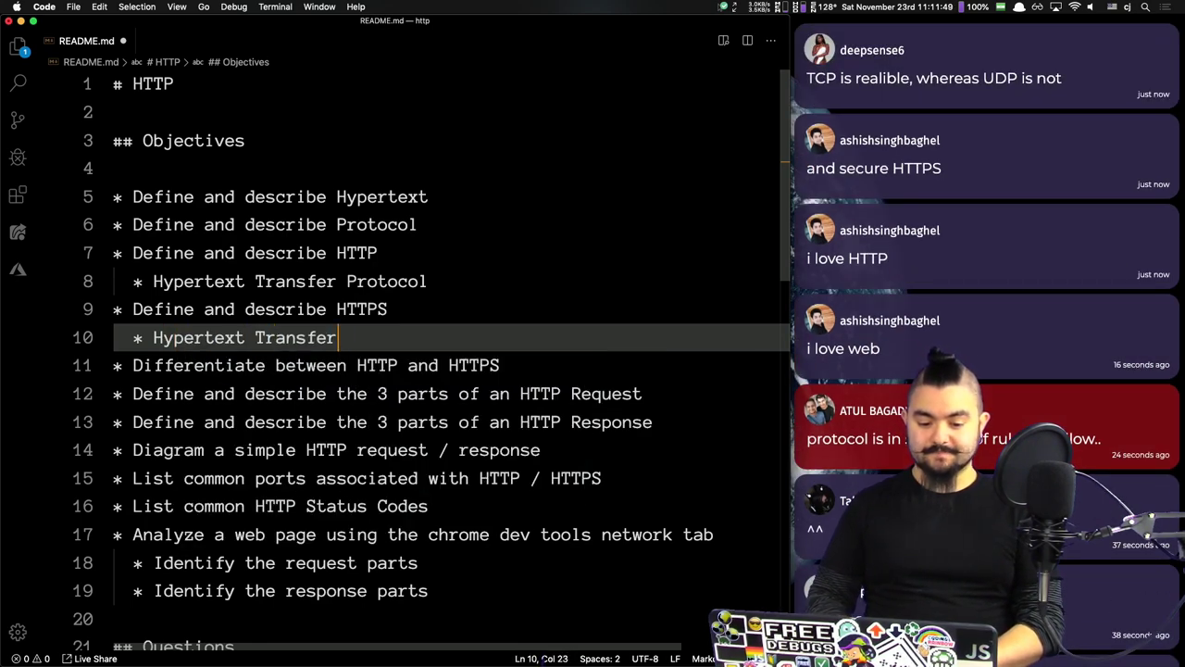
type(" Protocol Secure")
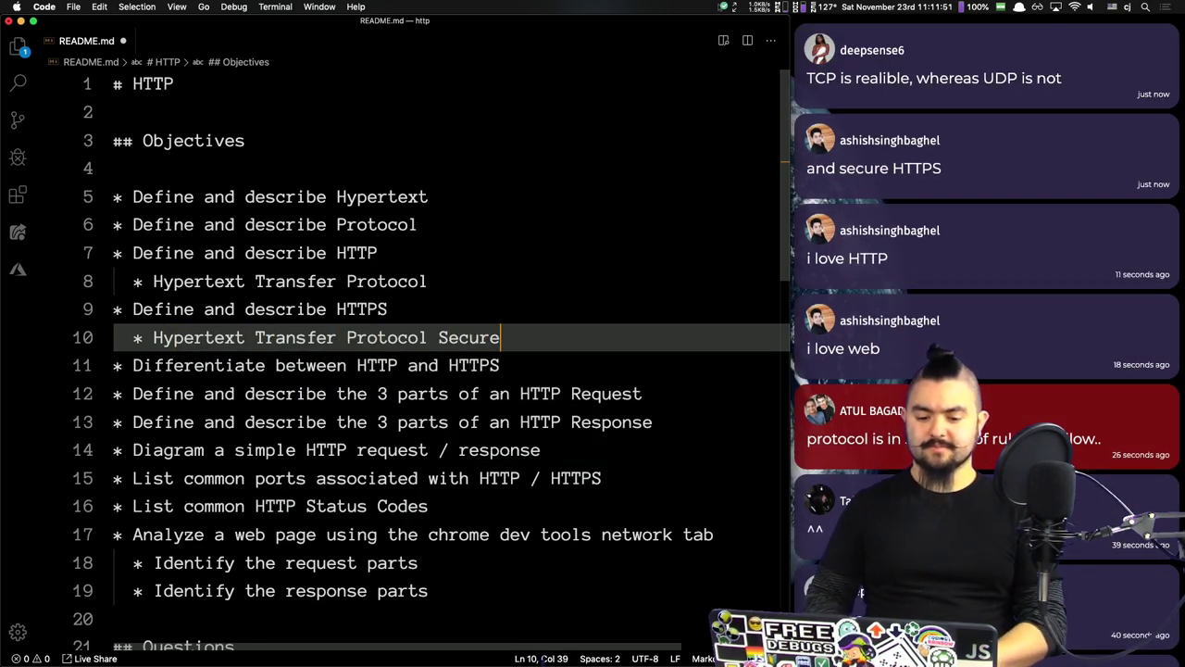
key("super+Tab")
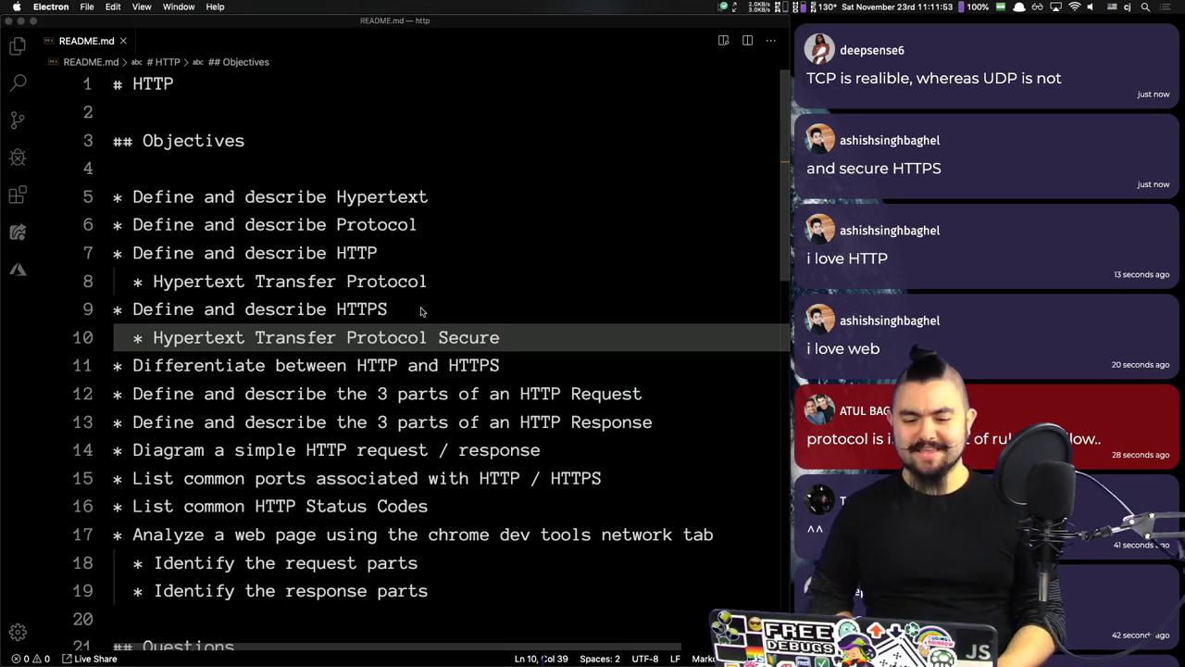
key("ctrl+t")
Step: Search '!https', close that tab, and open Wikipedia's HTTPS article with '!w h'
type("!https")
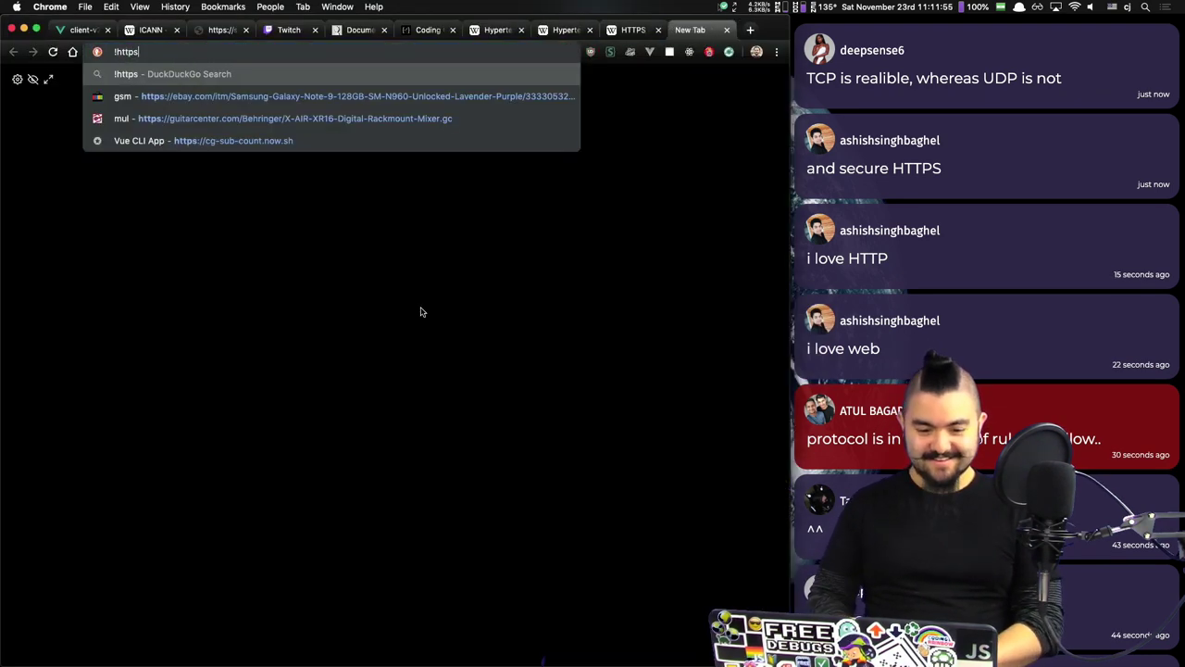
key("Return")
key("ctrl+w")
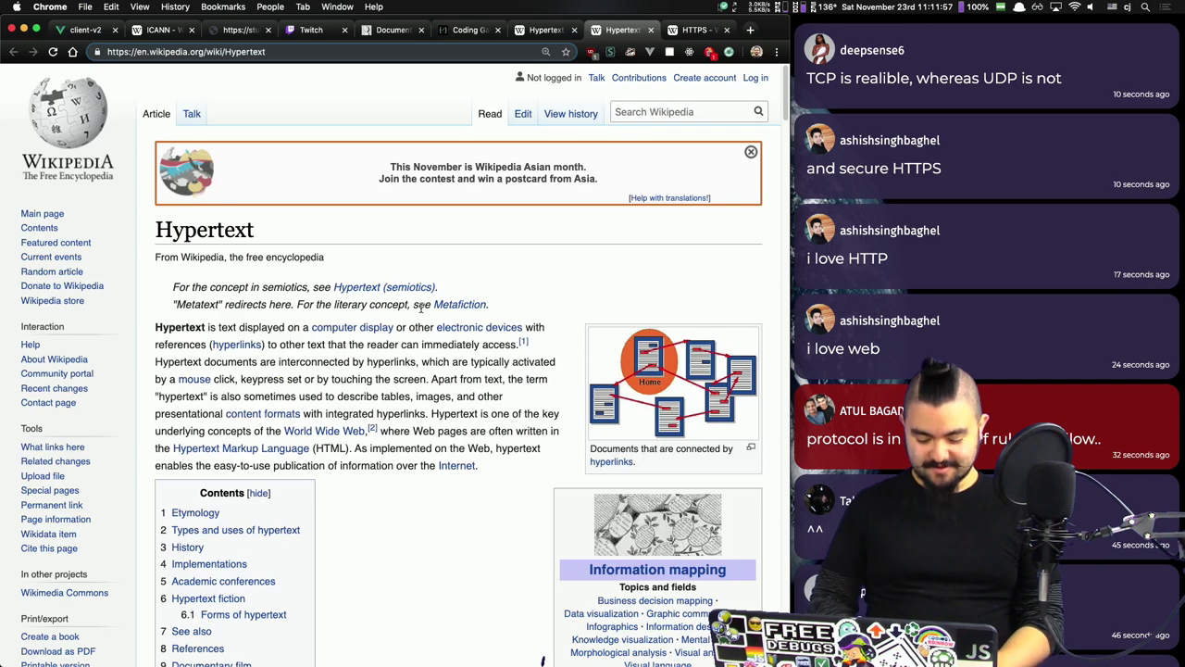
key("ctrl+t")
type("!w h")
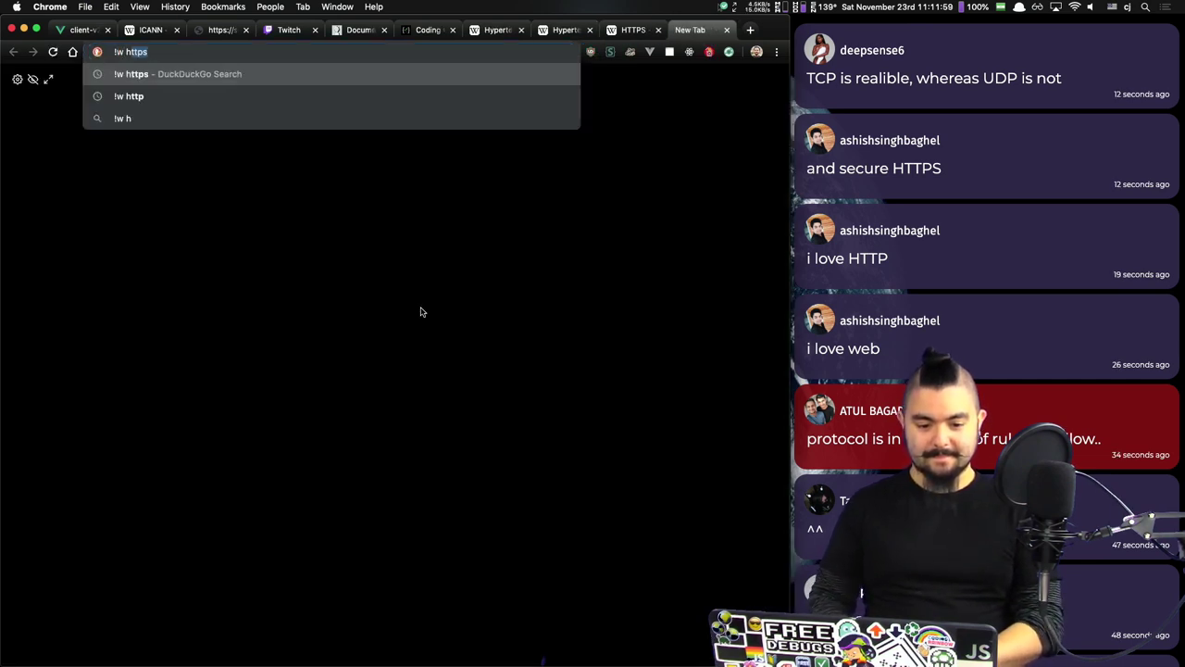
key("Return")
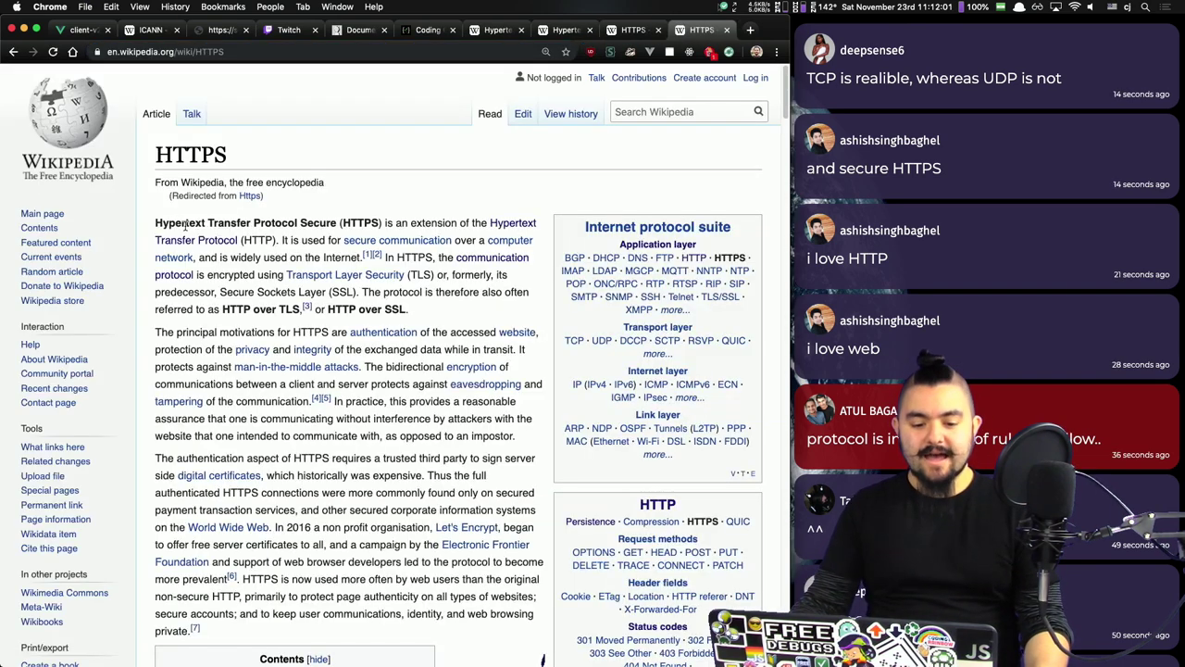
Step: Copy the word 'Secure' from the HTTPS article and paste it into README.md
double_click(318, 222)
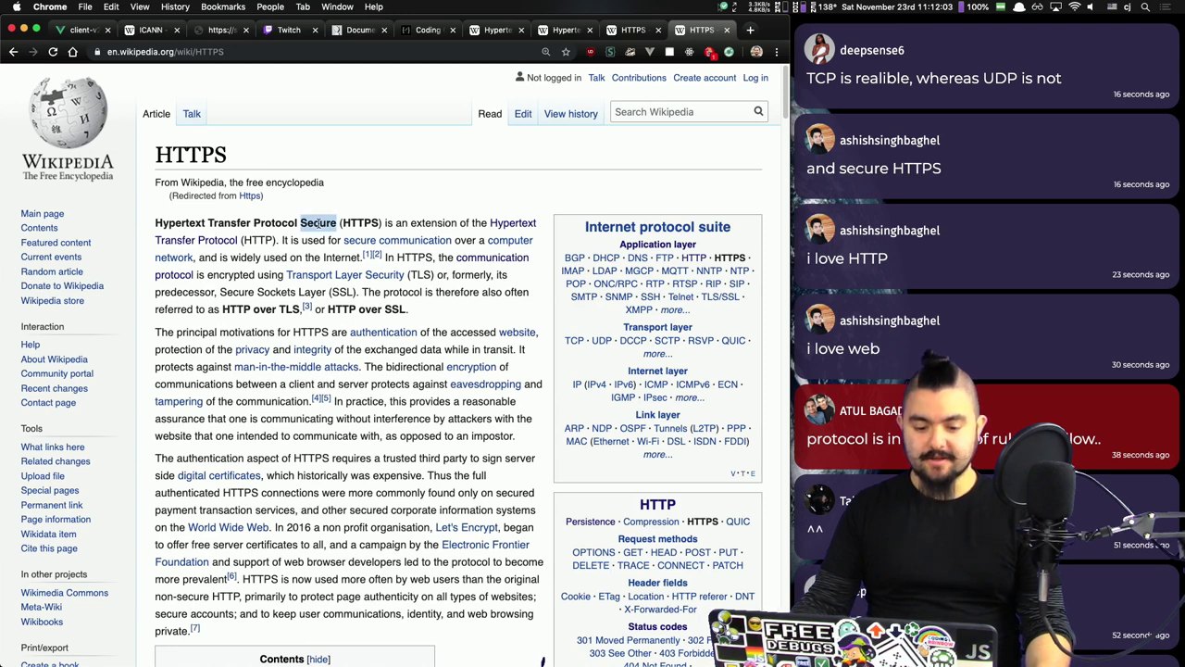
key("super+c")
key("super+Tab")
key("super+v")
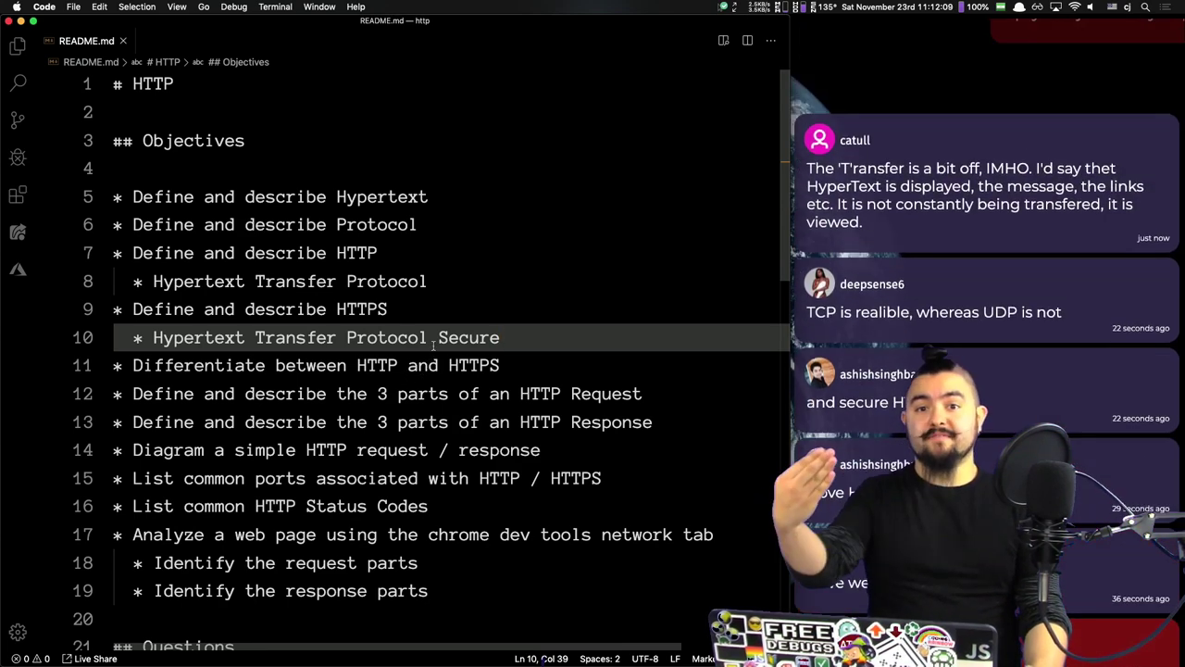
double_click(461, 337)
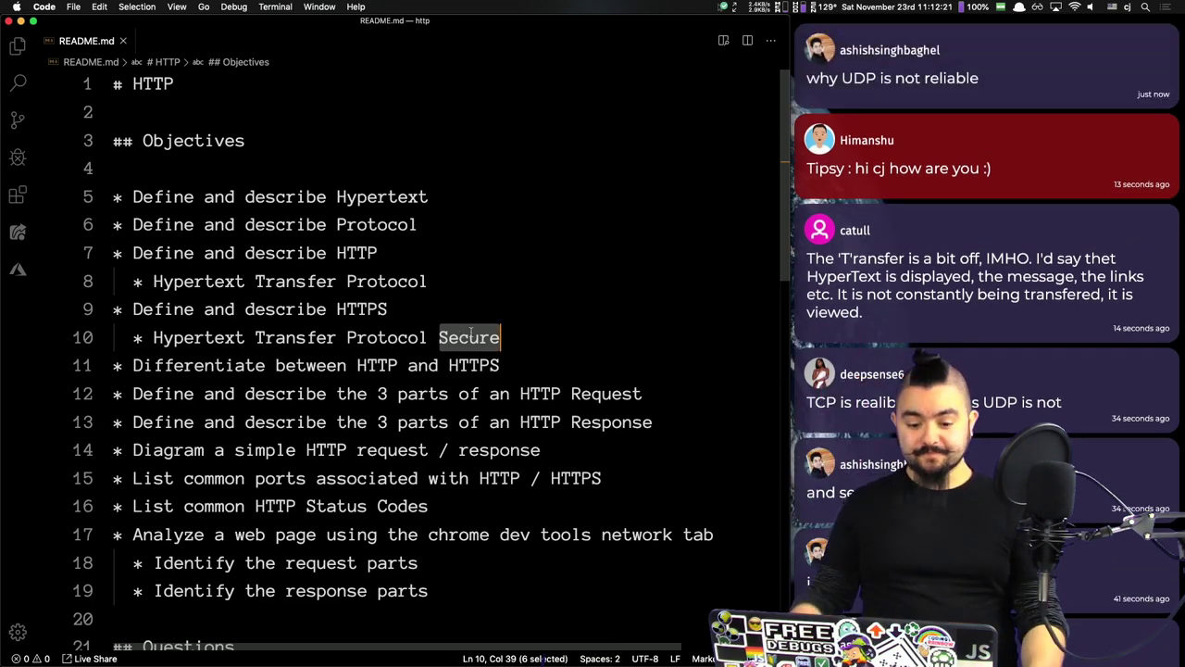
triple_click(426, 281)
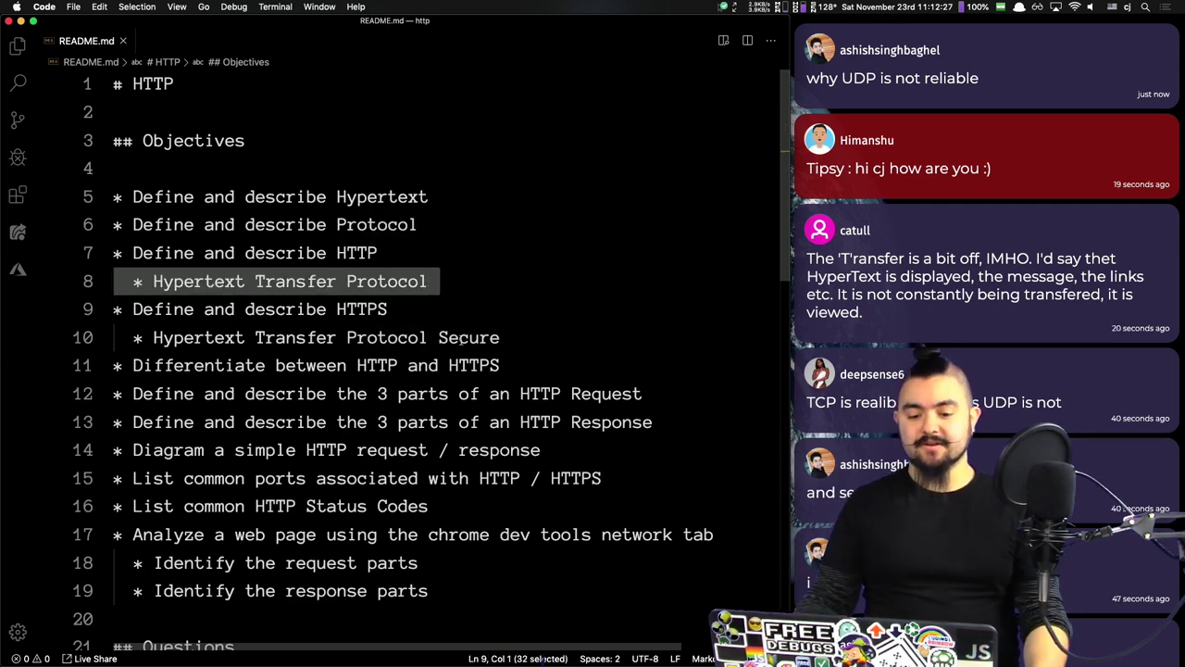
double_click(463, 338)
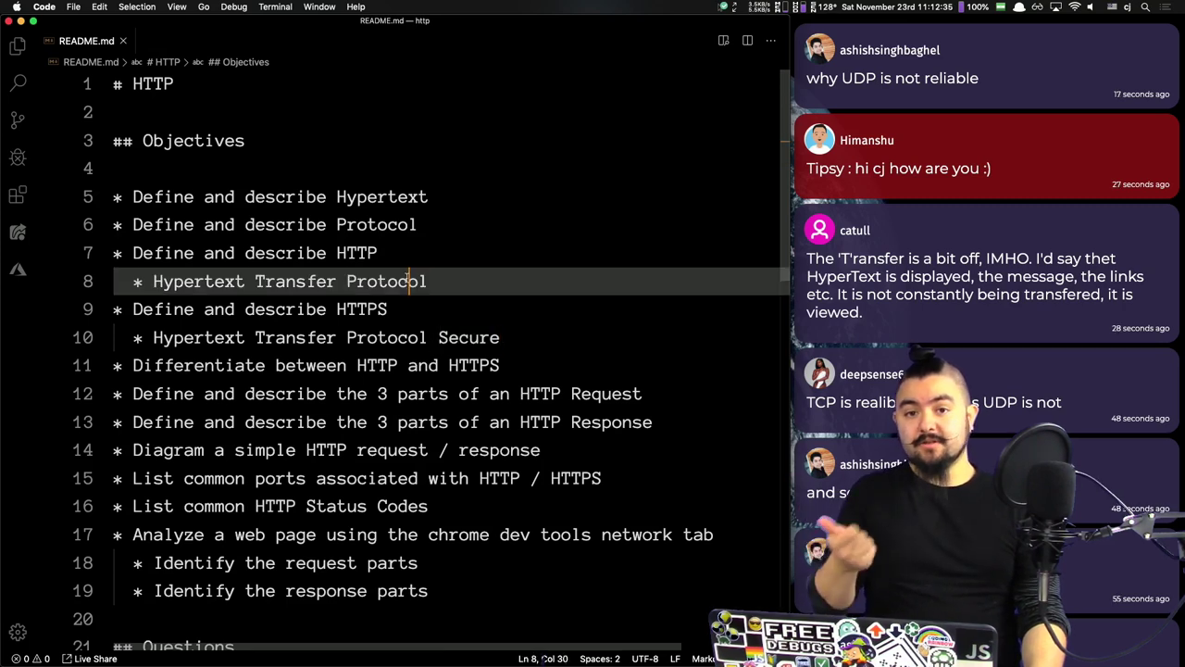
double_click(403, 280)
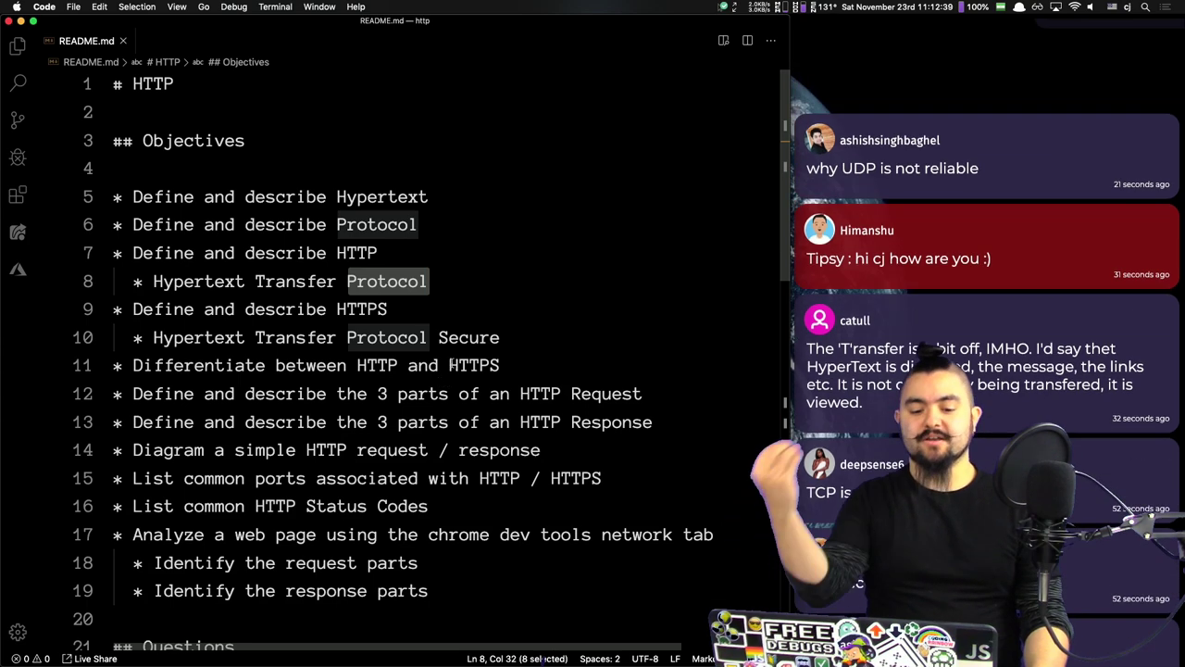
left_click(506, 361)
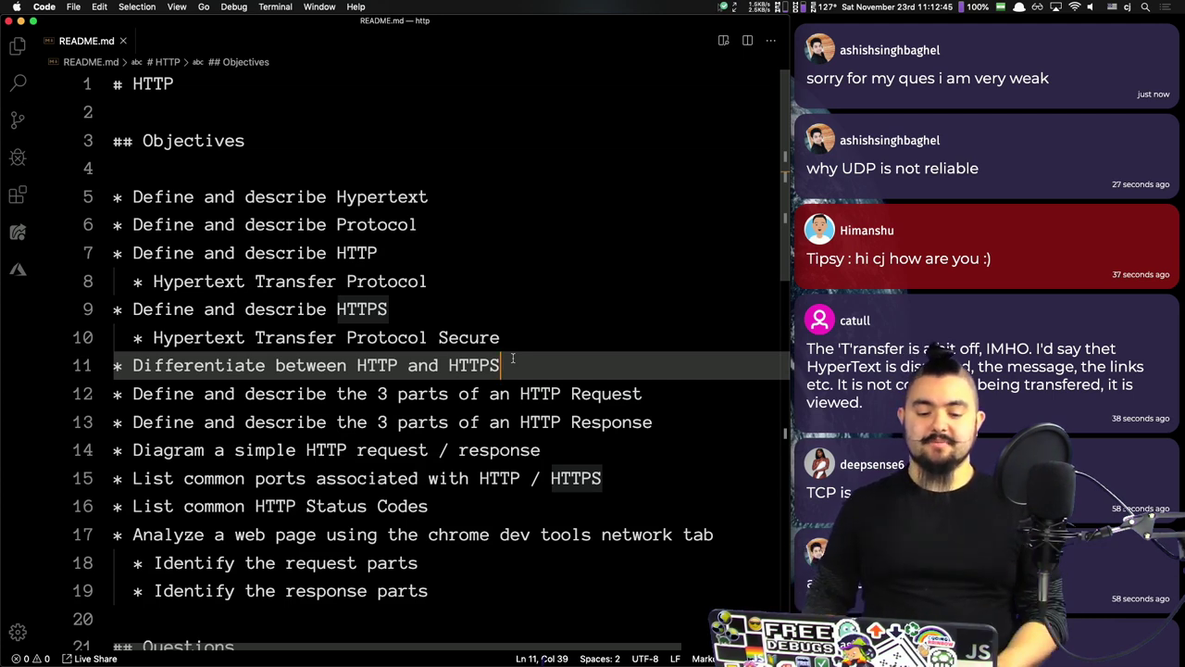
Step: Start an empty sub-bullet under the HTTP-vs-HTTPS item, pointing out HTTP and HTTPS on lines 7 and 9
key("Return")
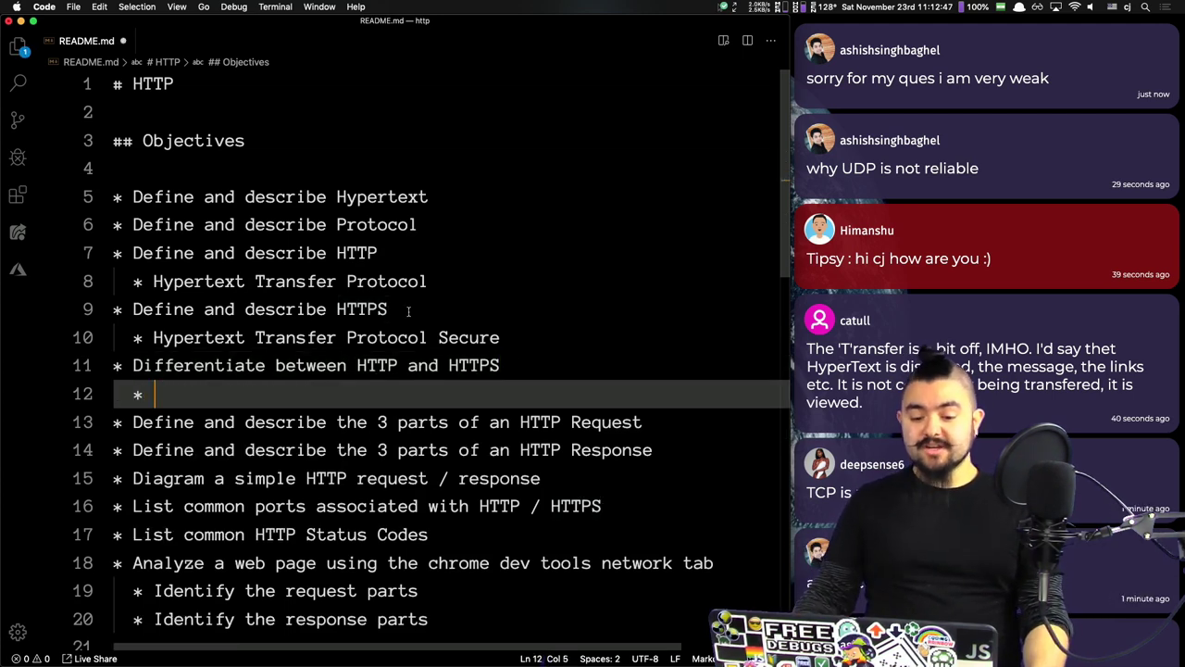
double_click(381, 310)
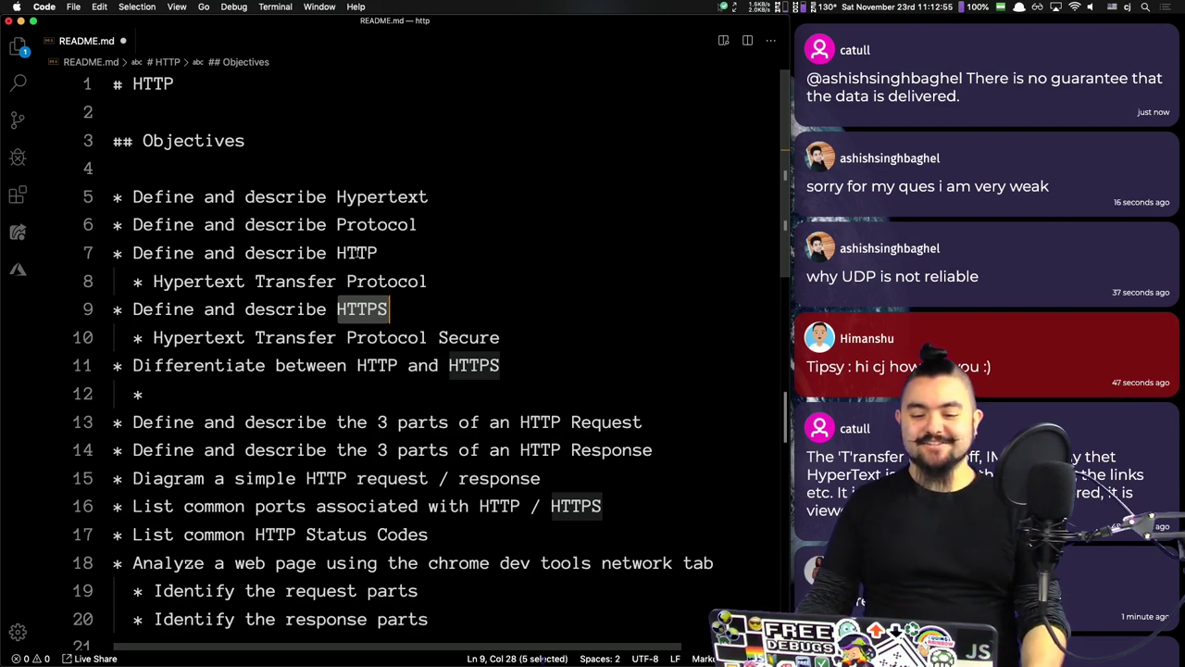
double_click(357, 254)
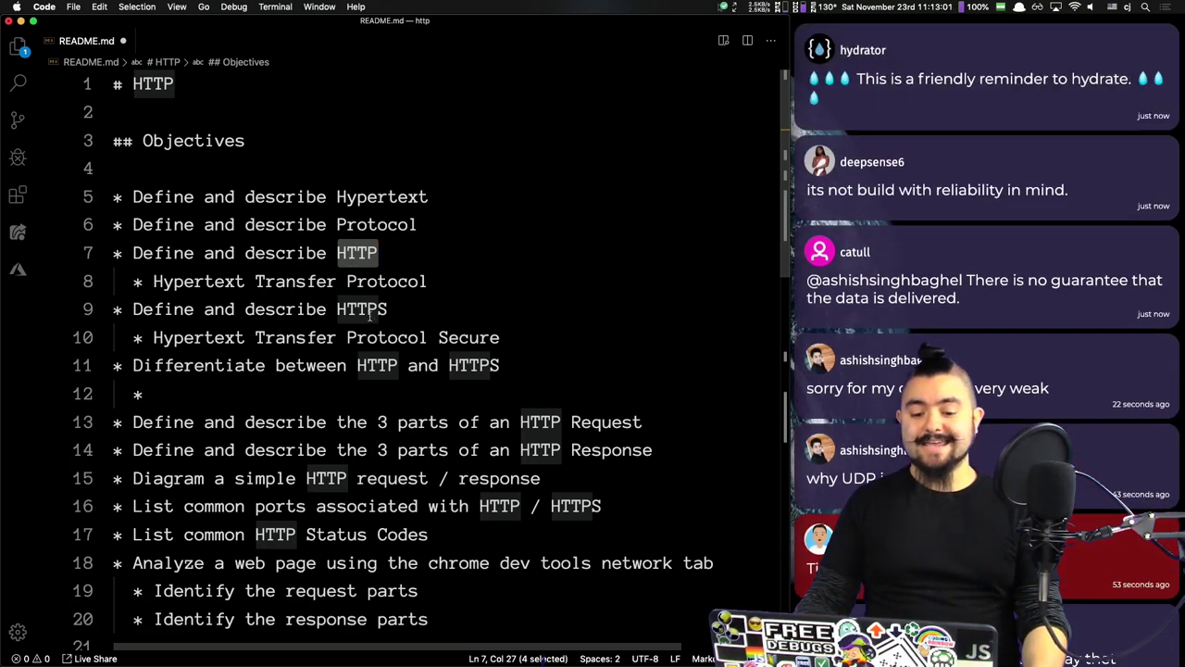
double_click(369, 311)
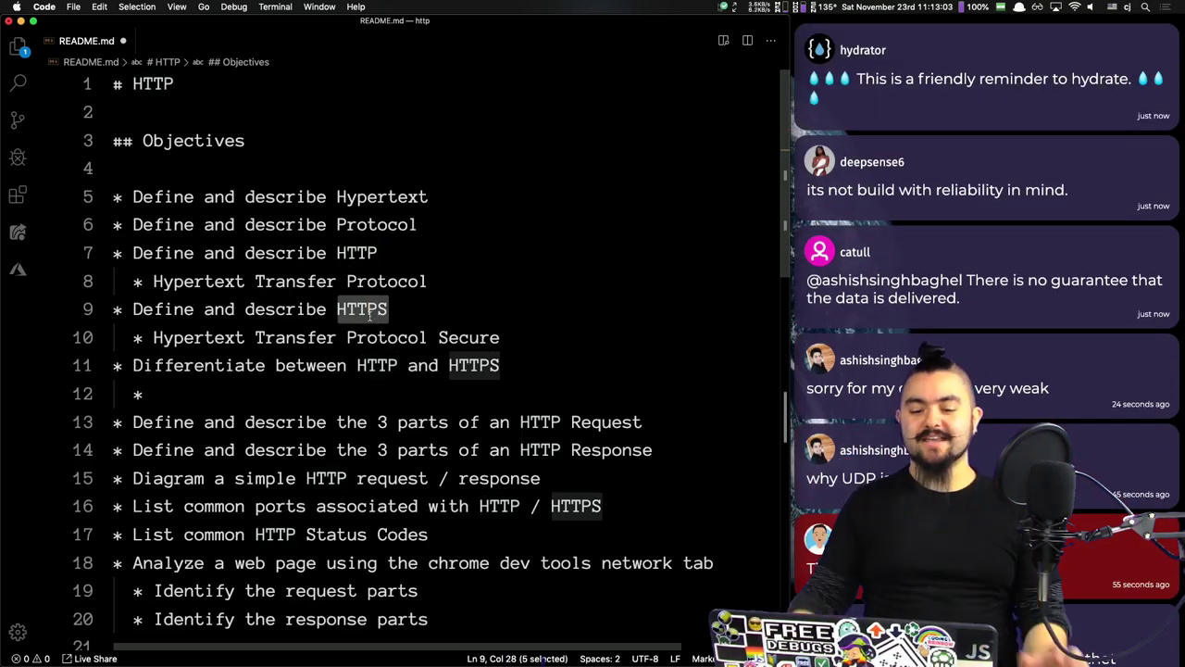
left_click(245, 388)
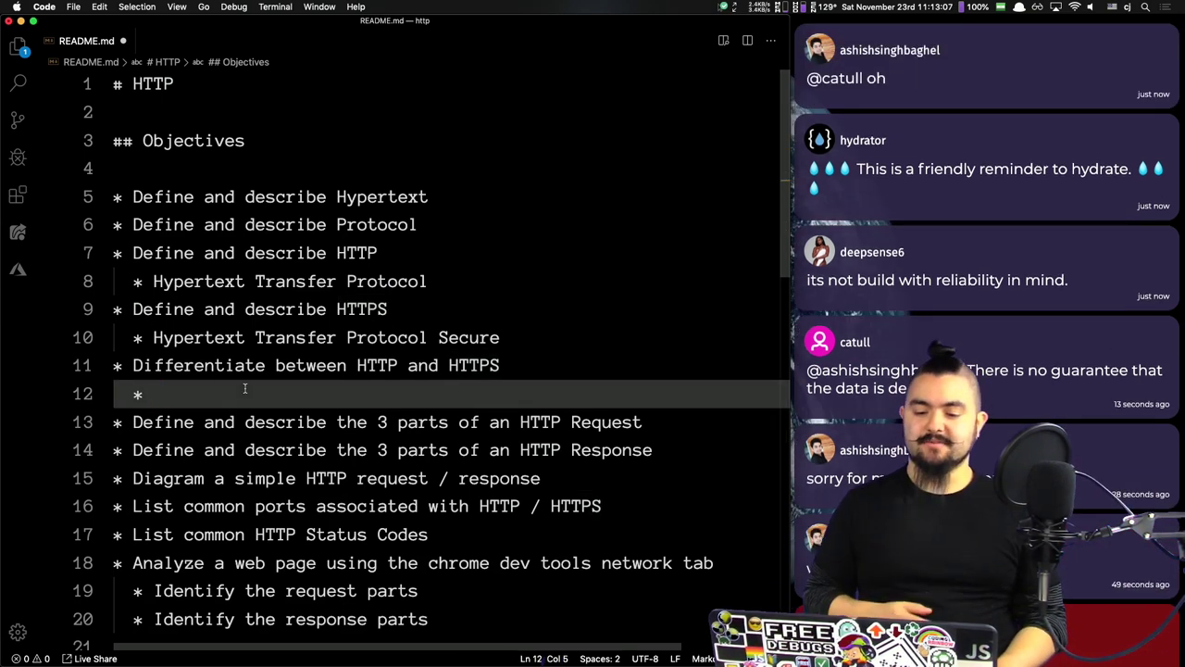
key("super+Tab")
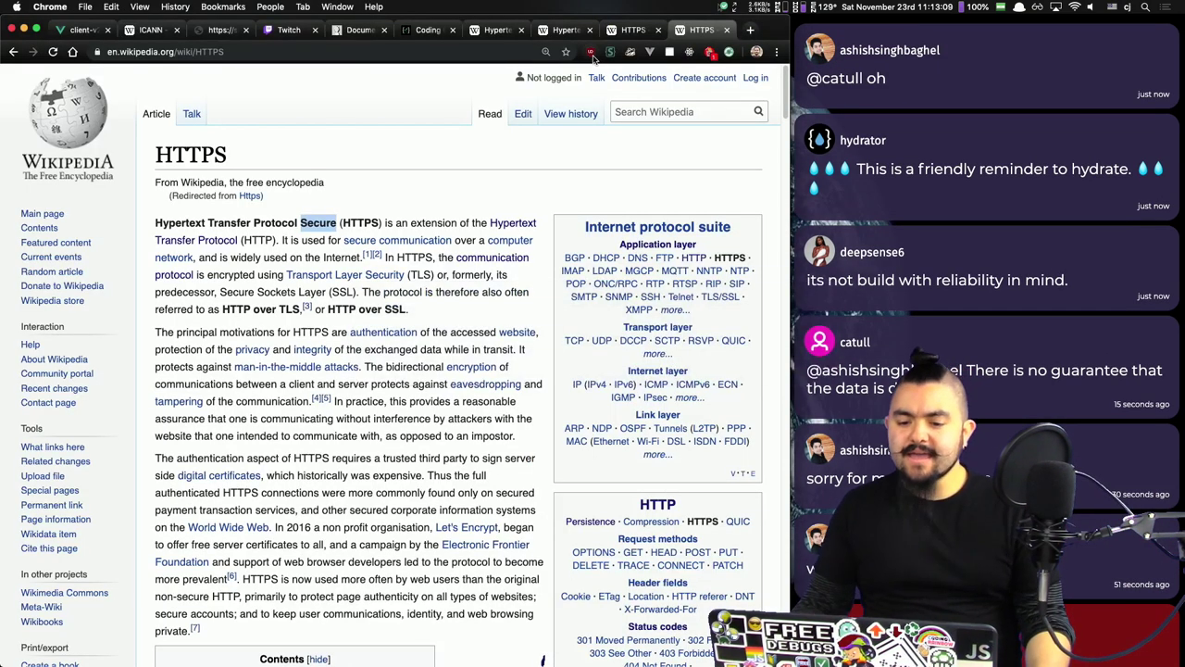
Step: Show the HTTPS article's Technical section and preview the http URL, then revert the address
left_click(620, 31)
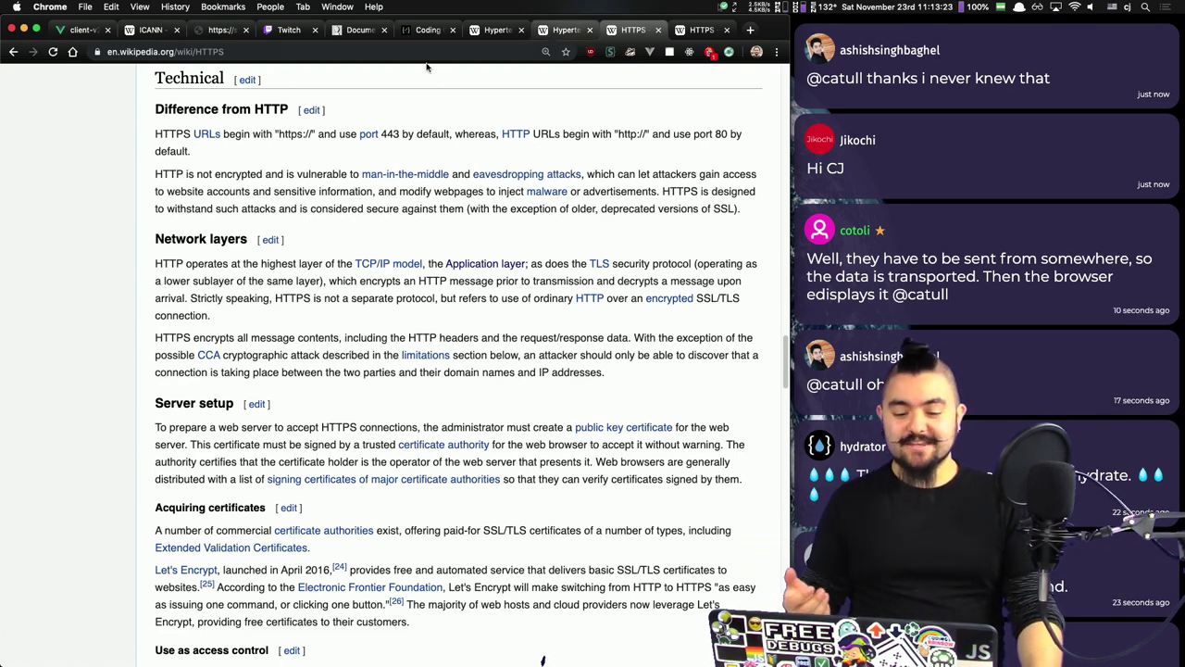
left_click(248, 53)
left_click(248, 54)
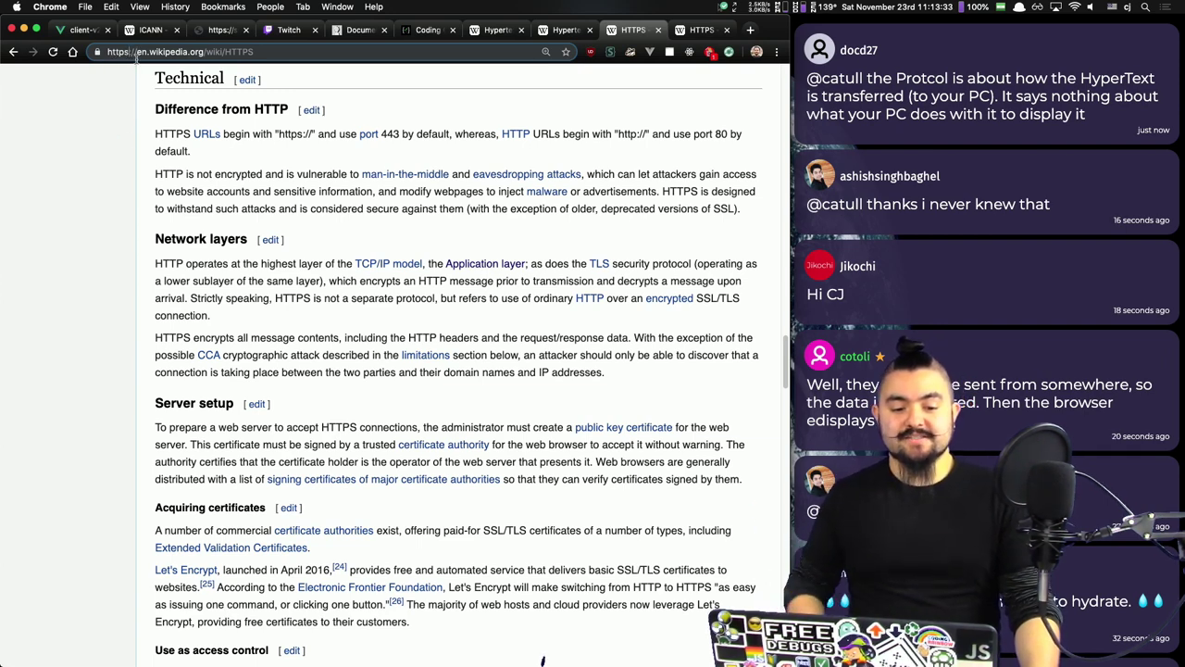
key("BackSpace")
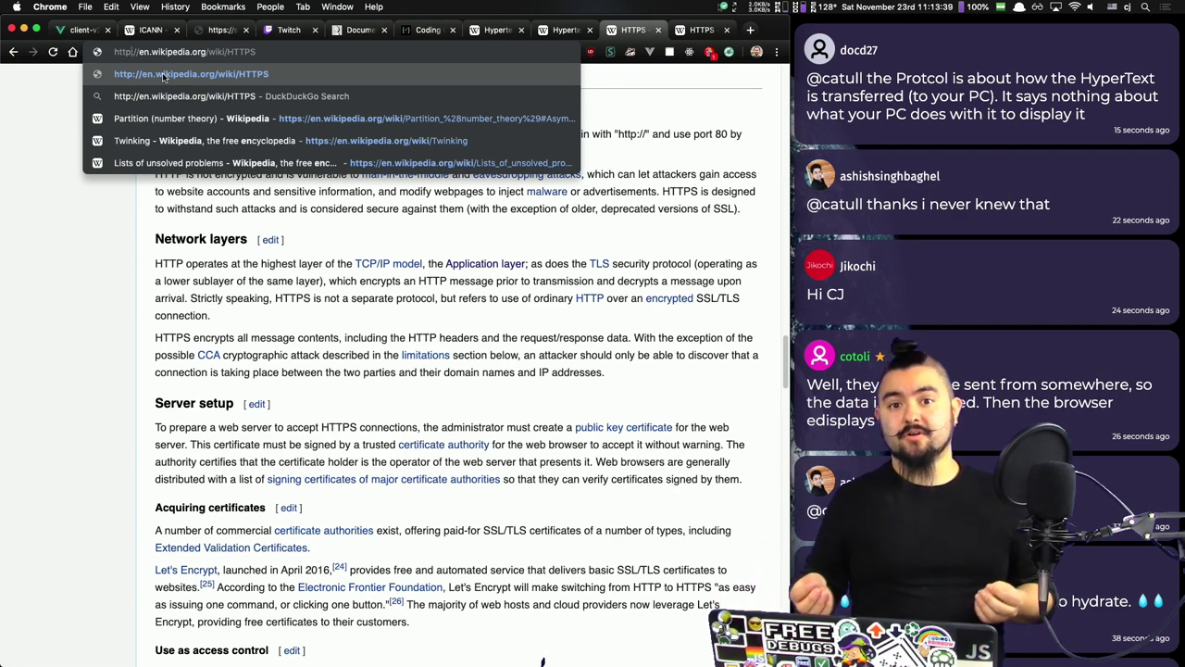
key("Escape")
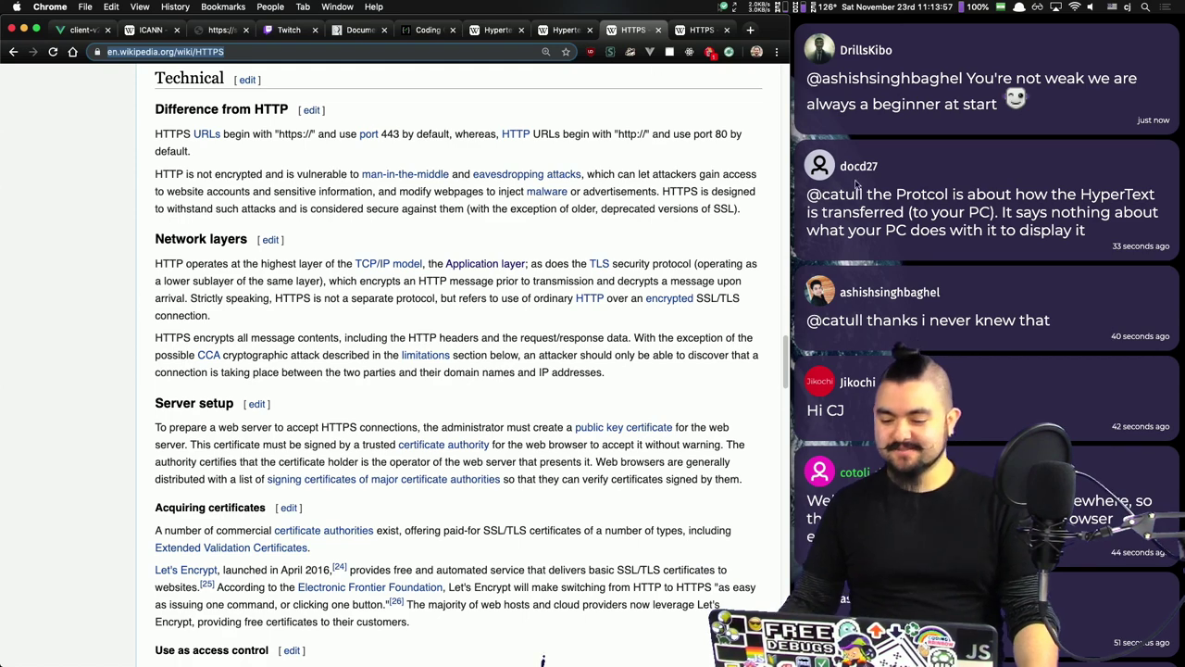
scroll(921, 304, "up", 15)
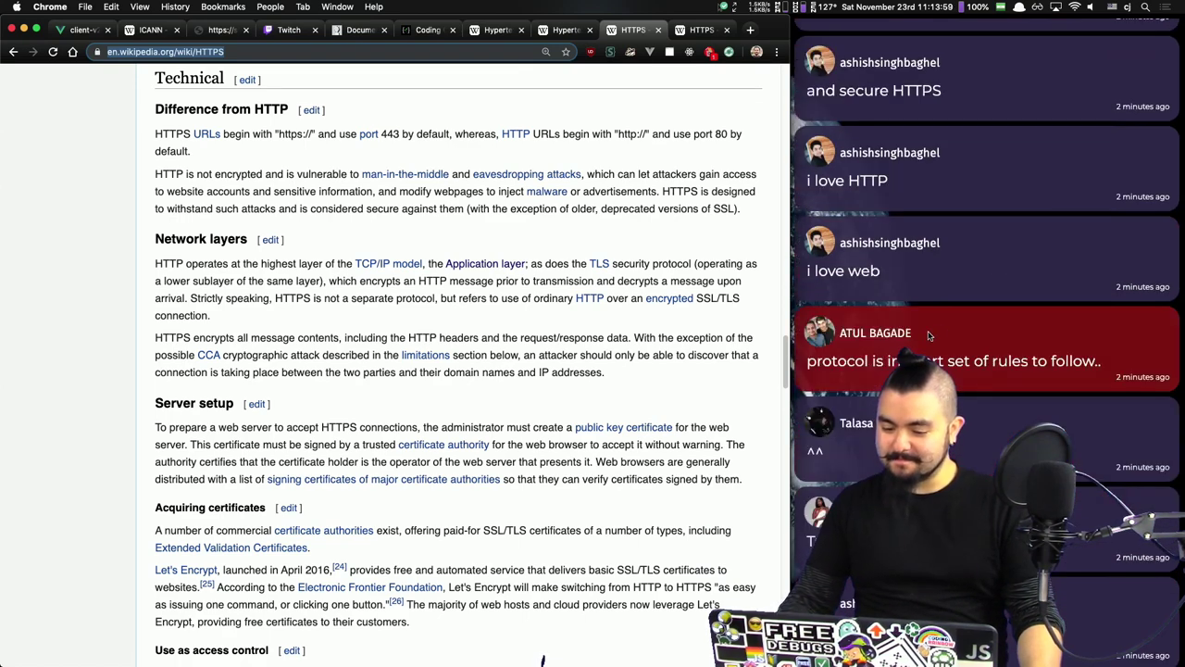
scroll(987, 343, "down", 10)
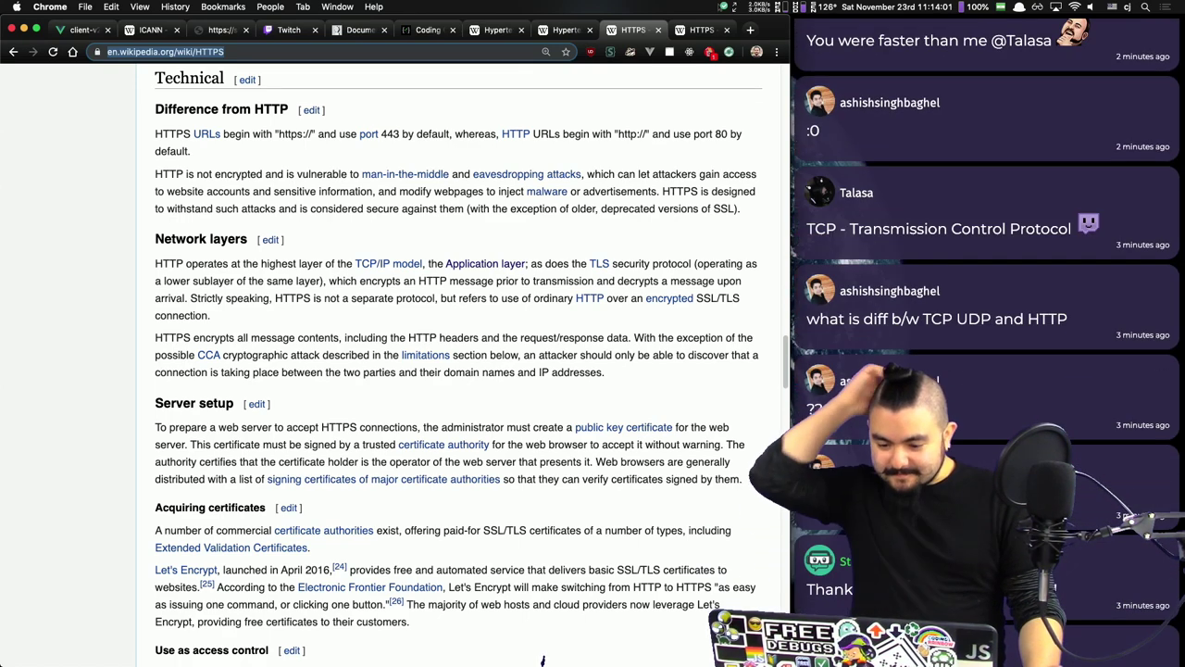
scroll(987, 342, "up", 10)
scroll(986, 343, "down", 5)
scroll(986, 342, "up", 10)
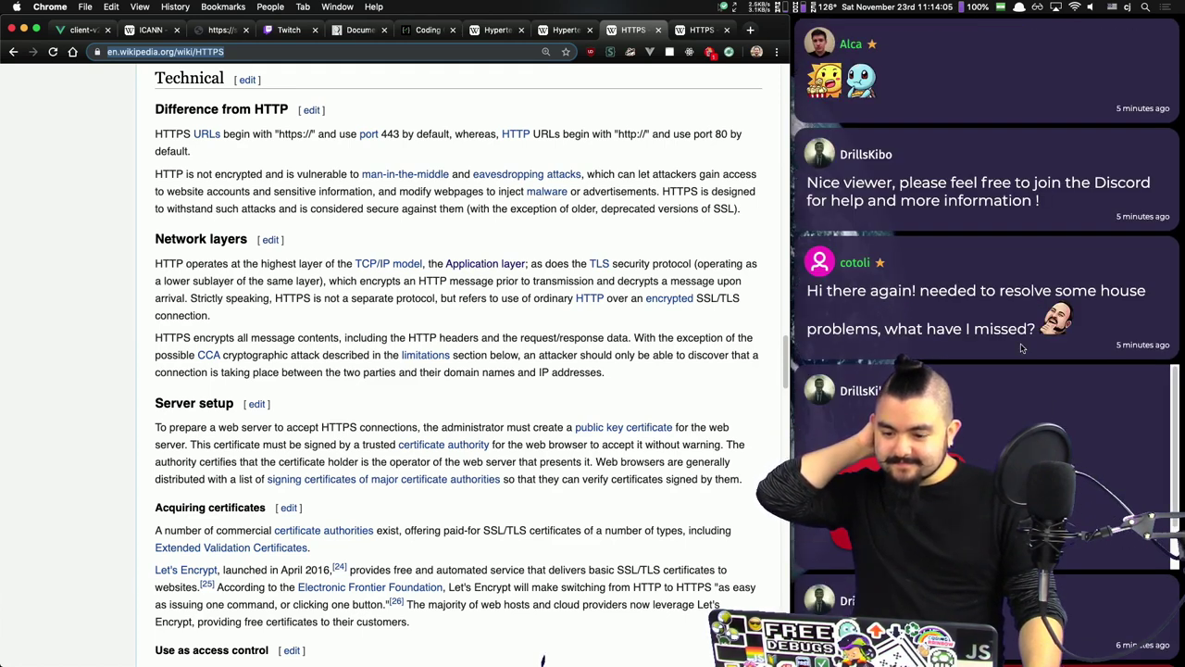
scroll(1021, 348, "up", 5)
scroll(1021, 348, "down", 10)
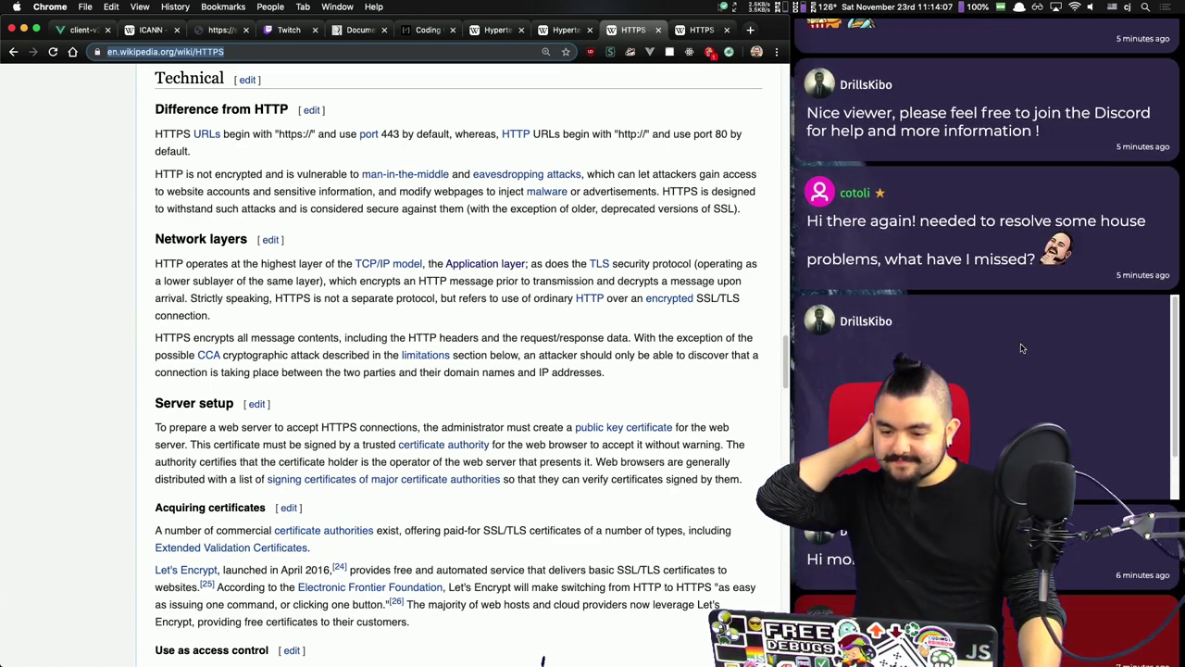
scroll(1021, 348, "up", 10)
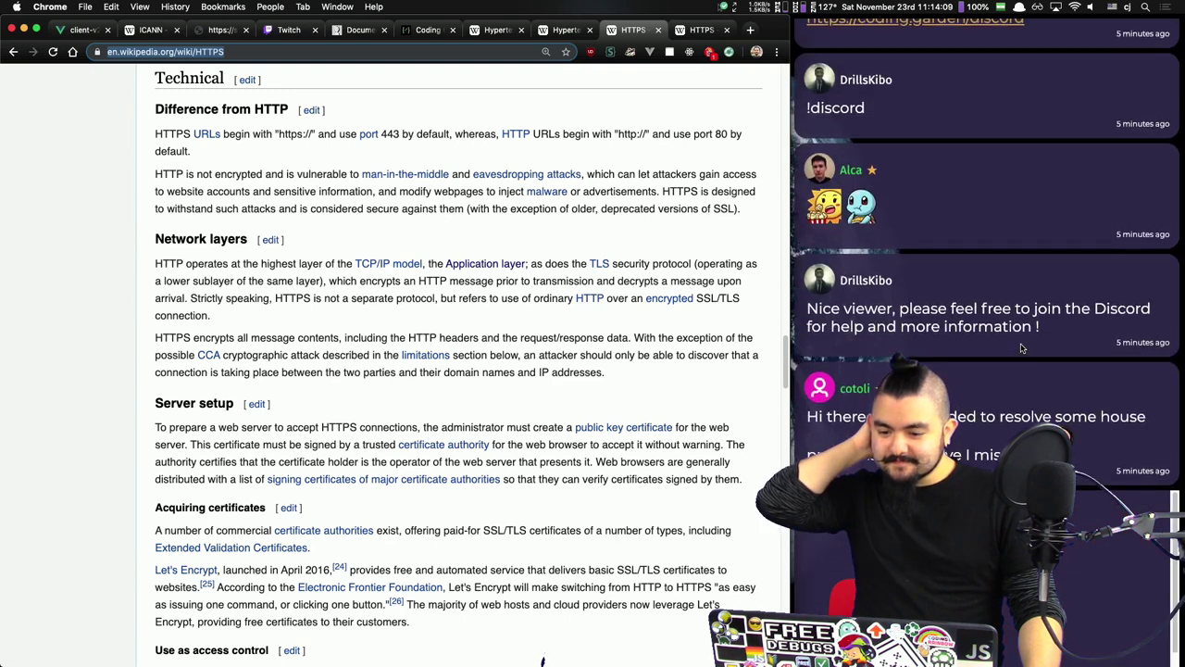
scroll(1021, 348, "up", 3)
scroll(1021, 348, "up", 2)
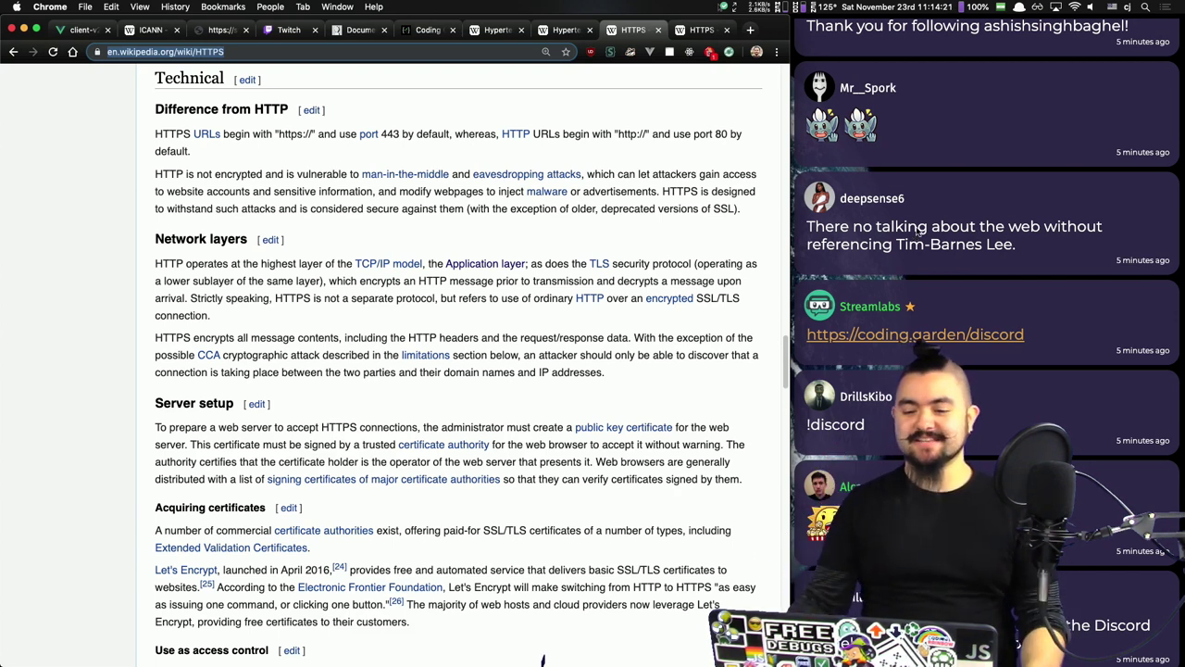
Step: Find 'tim b' in the Hypertext article and scroll its History passage on ENQUIRE
left_click(546, 33)
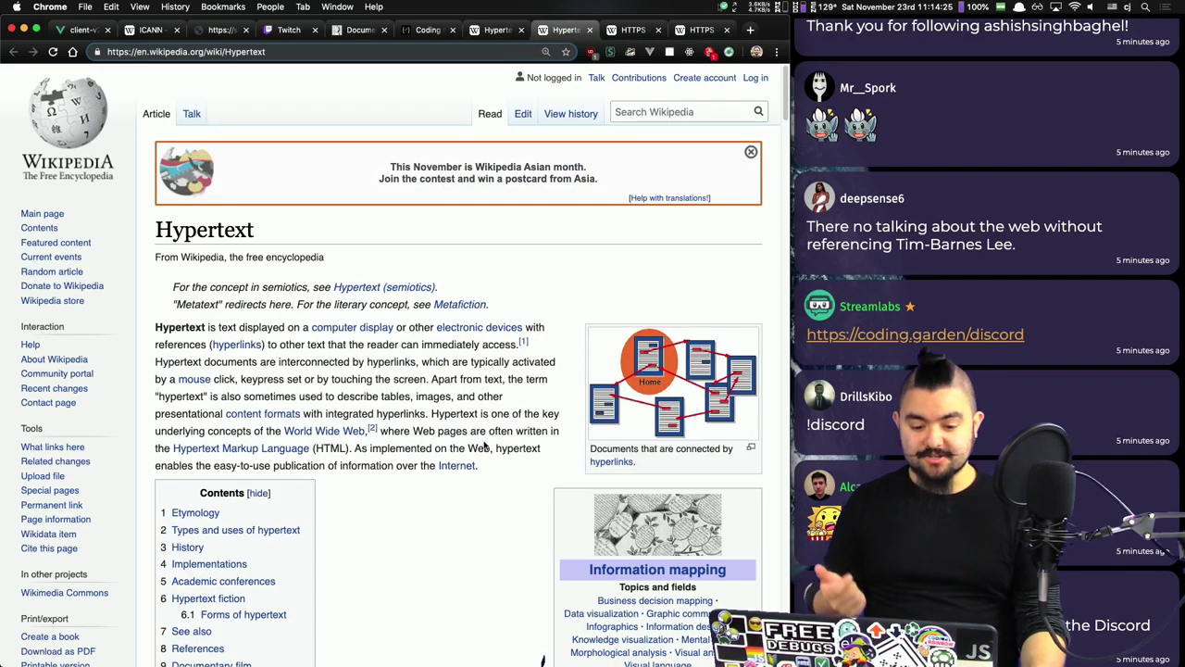
key("super+f")
type("tim")
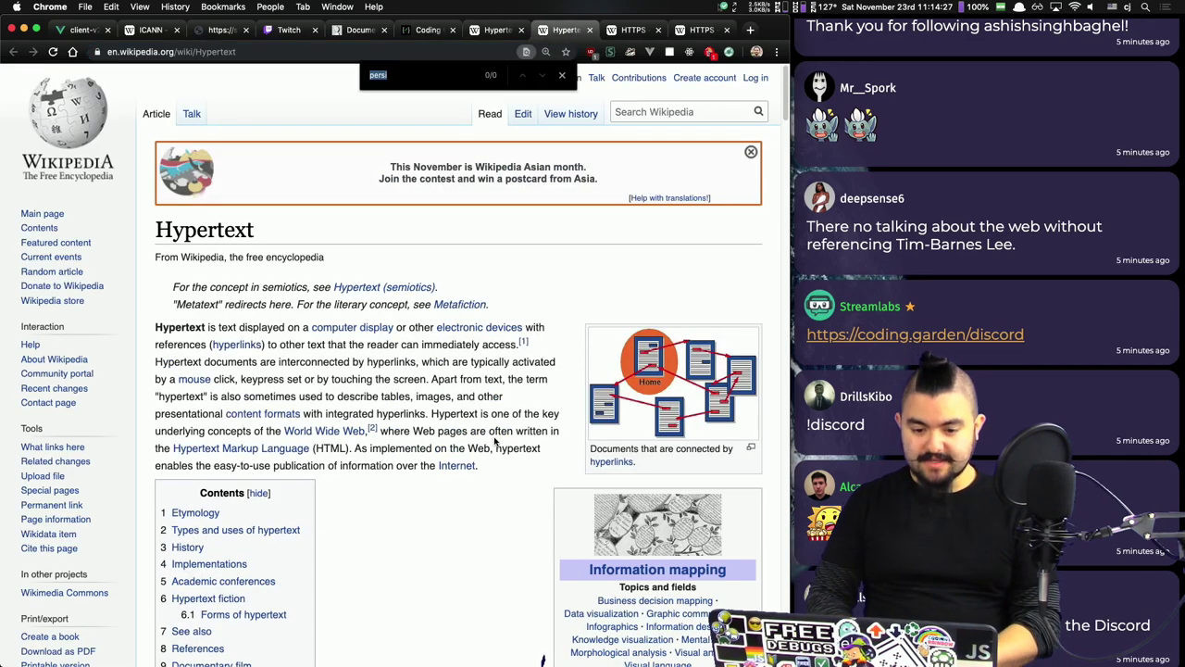
type(" b")
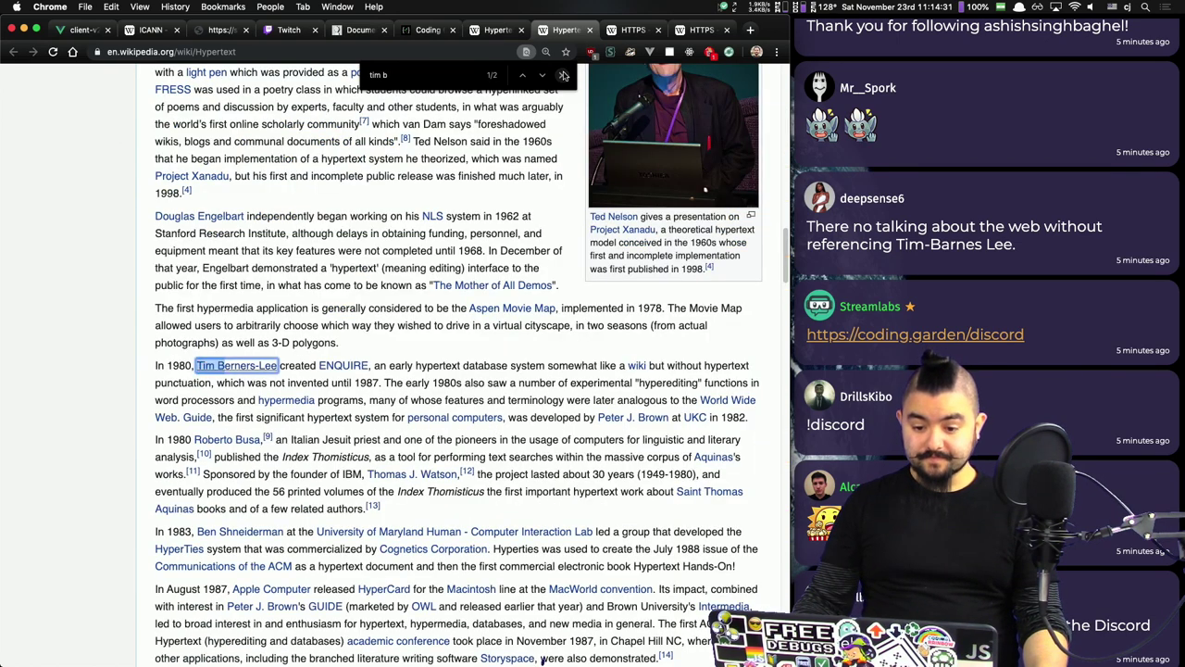
left_click(561, 75)
scroll(586, 344, "up", 2)
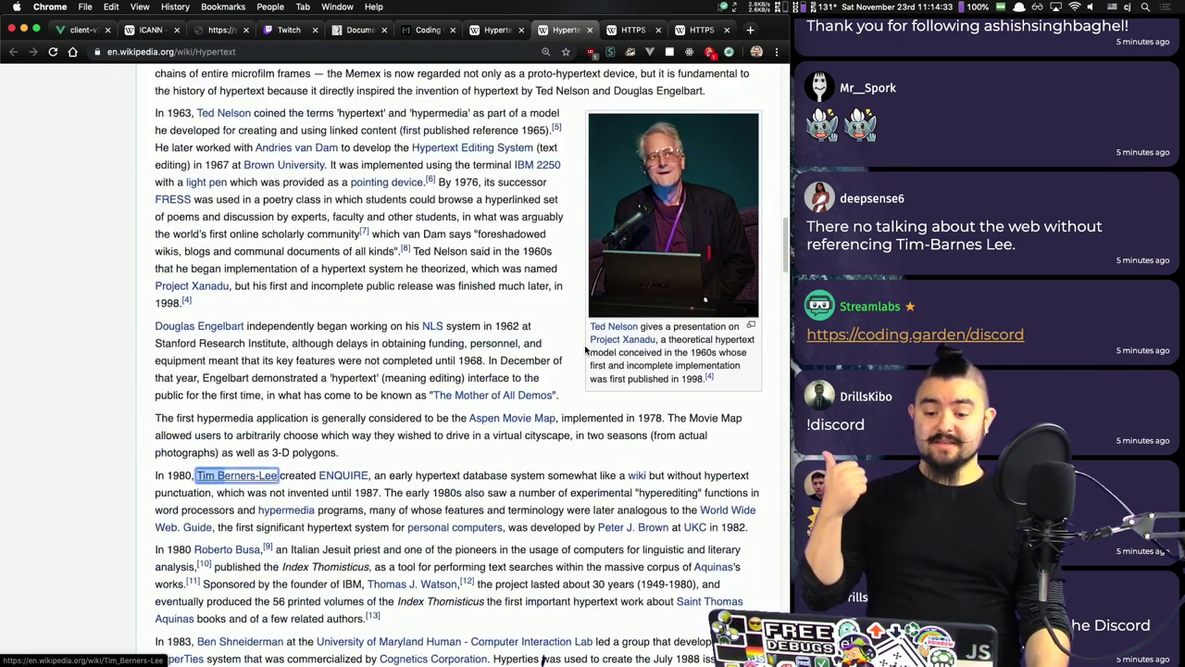
scroll(565, 356, "down", 2)
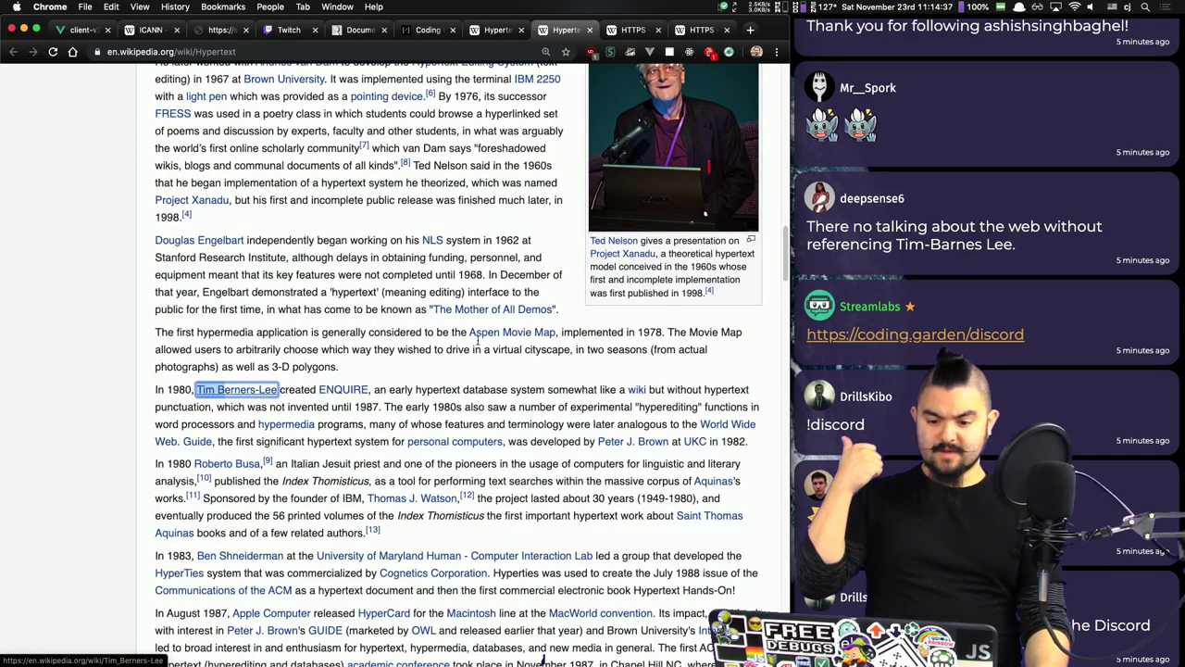
scroll(479, 342, "up", 5)
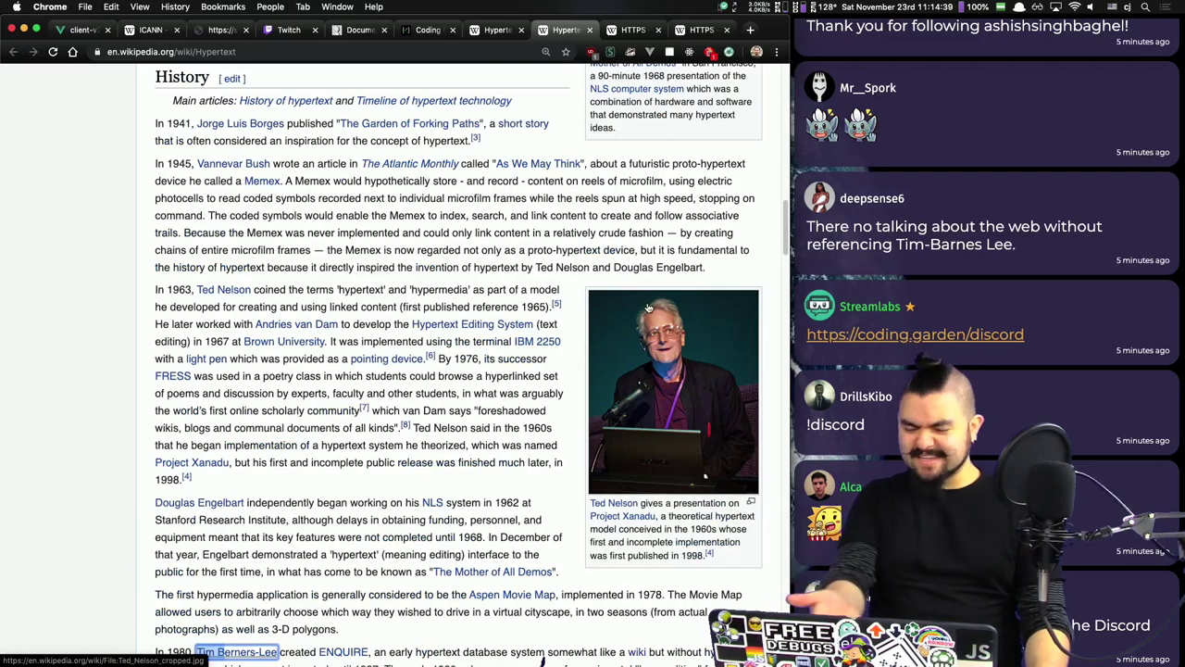
scroll(670, 326, "down", 8)
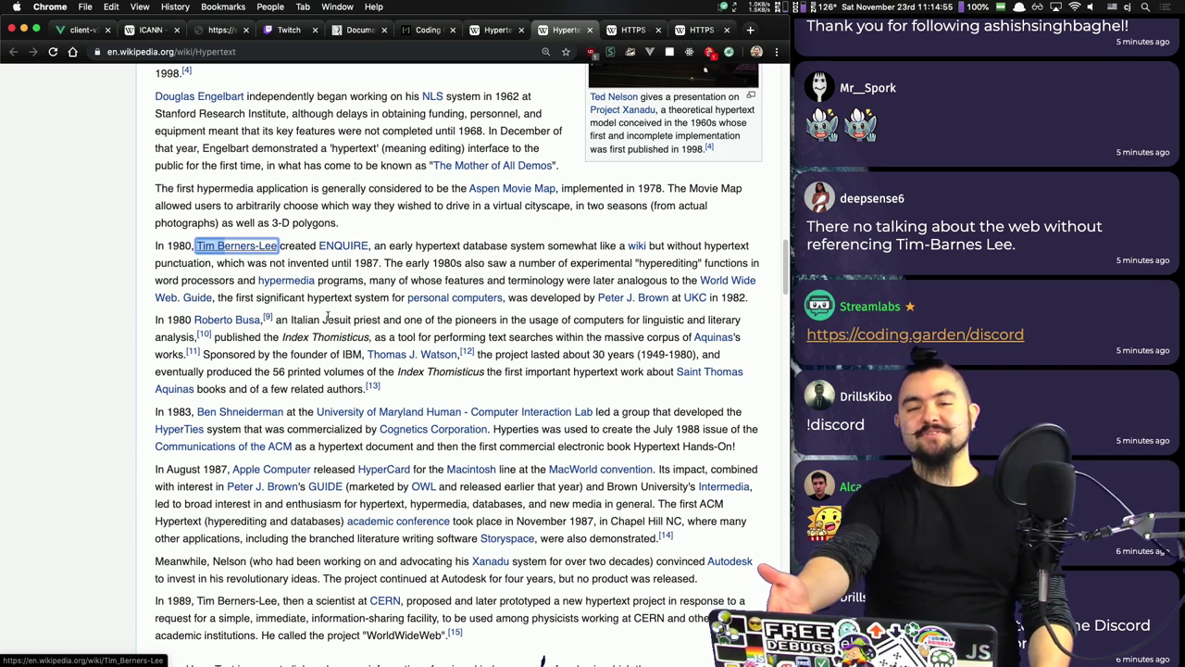
Step: Open the Tim Berners-Lee article, read back up to its top, and return to README.md
left_click(243, 247)
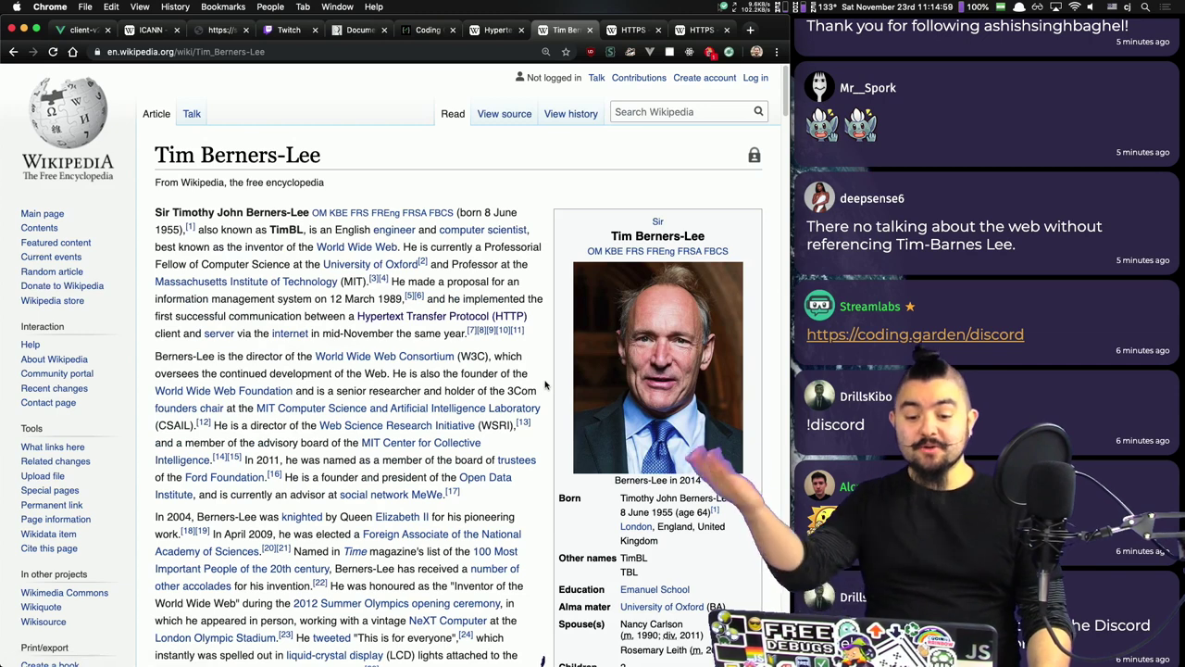
scroll(547, 389, "down", 1)
scroll(548, 391, "down", 2)
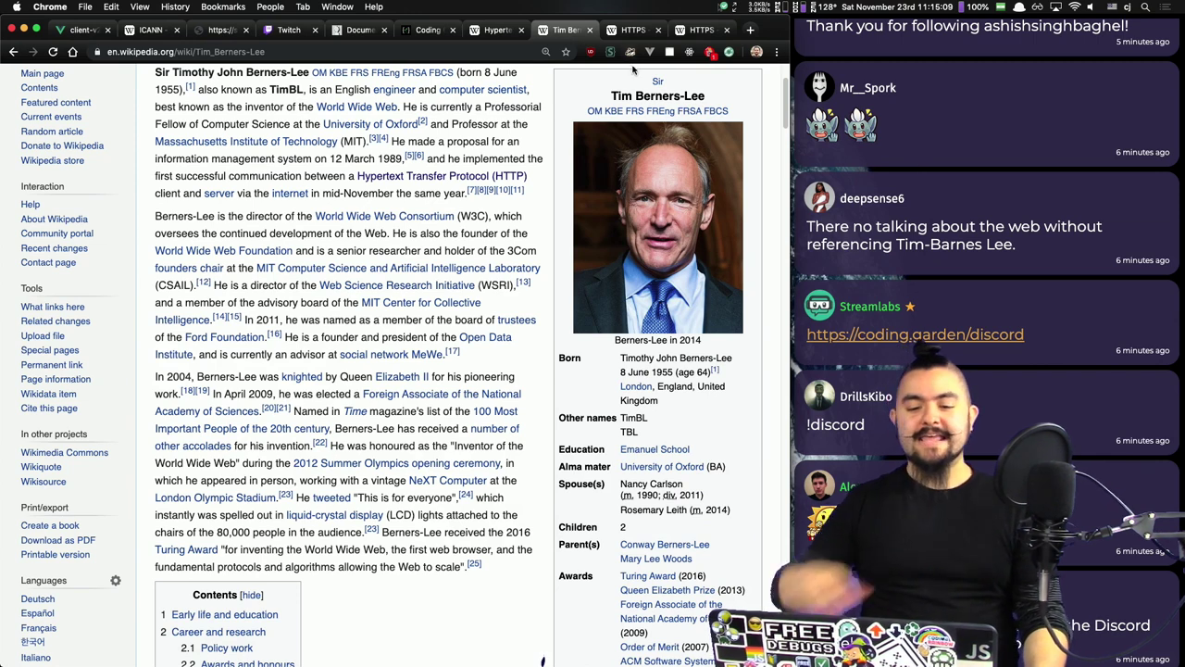
scroll(926, 165, "up", 2)
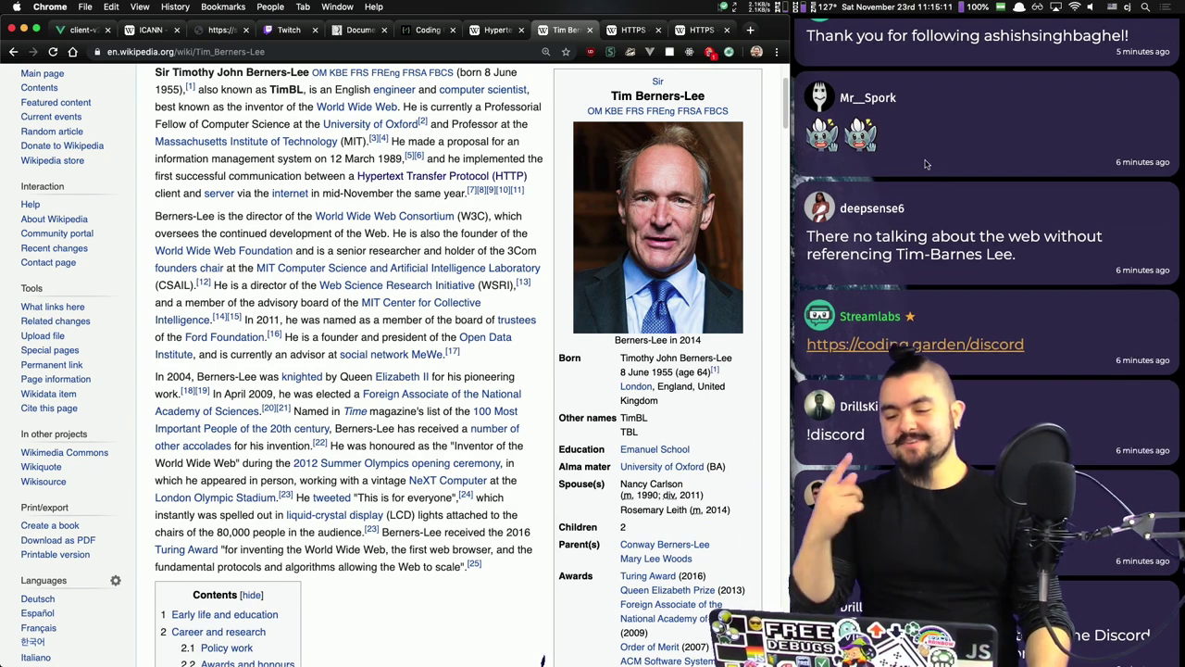
scroll(944, 161, "up", 2)
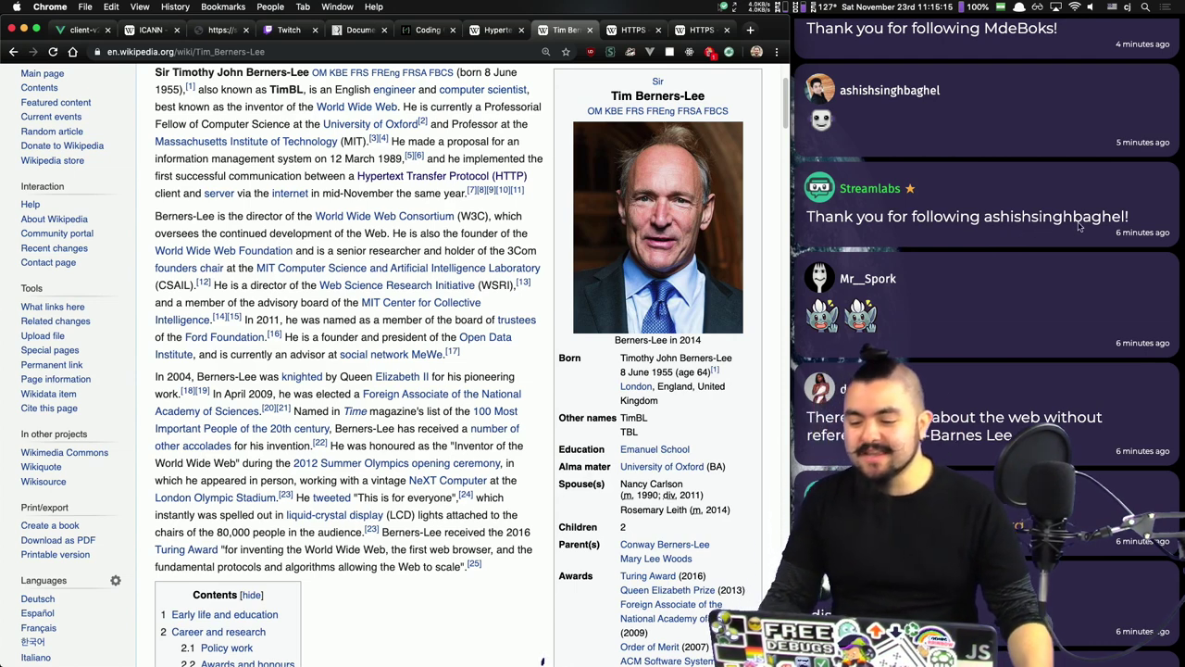
scroll(1083, 222, "up", 4)
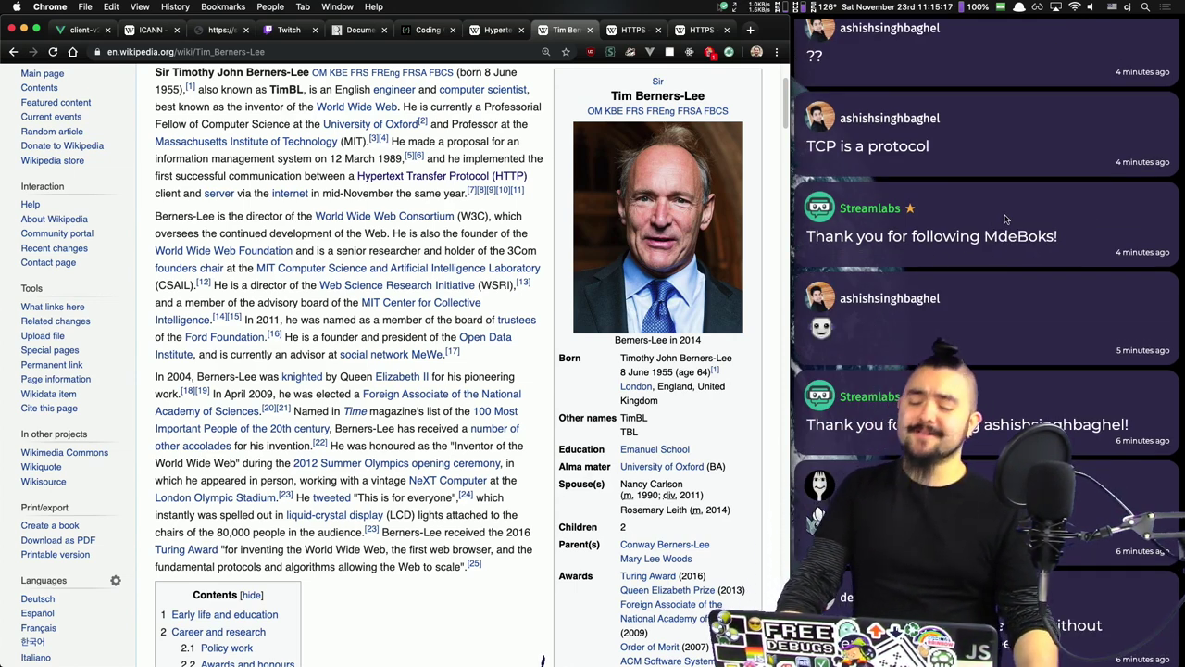
scroll(1007, 219, "up", 2)
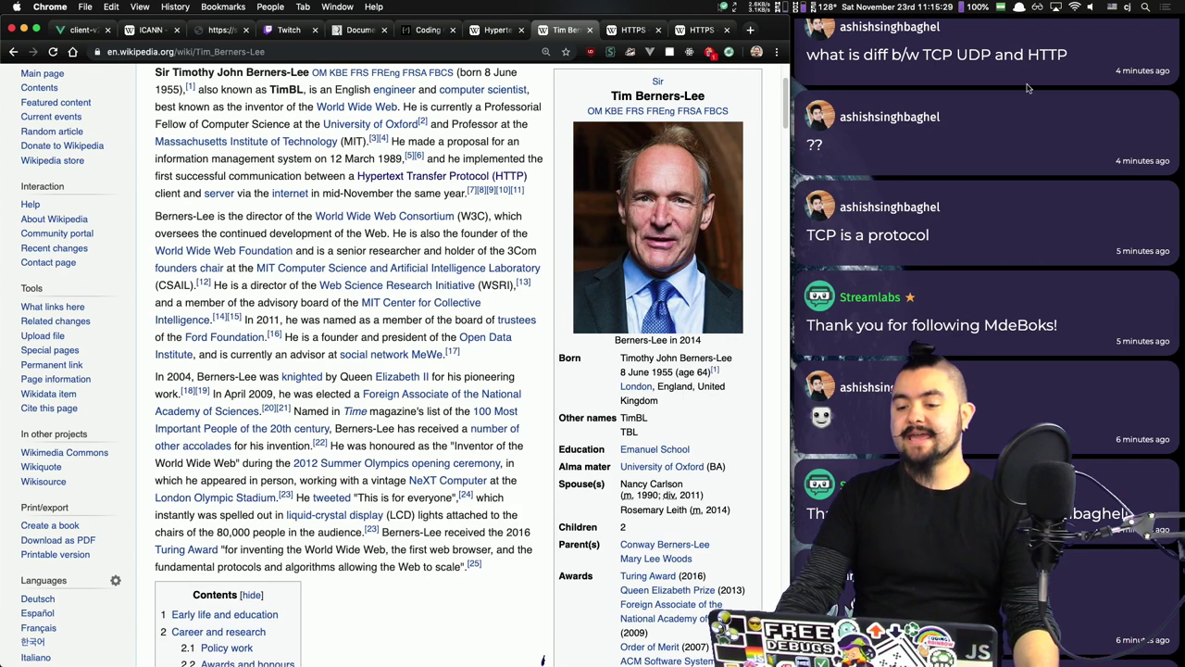
scroll(1032, 86, "up", 2)
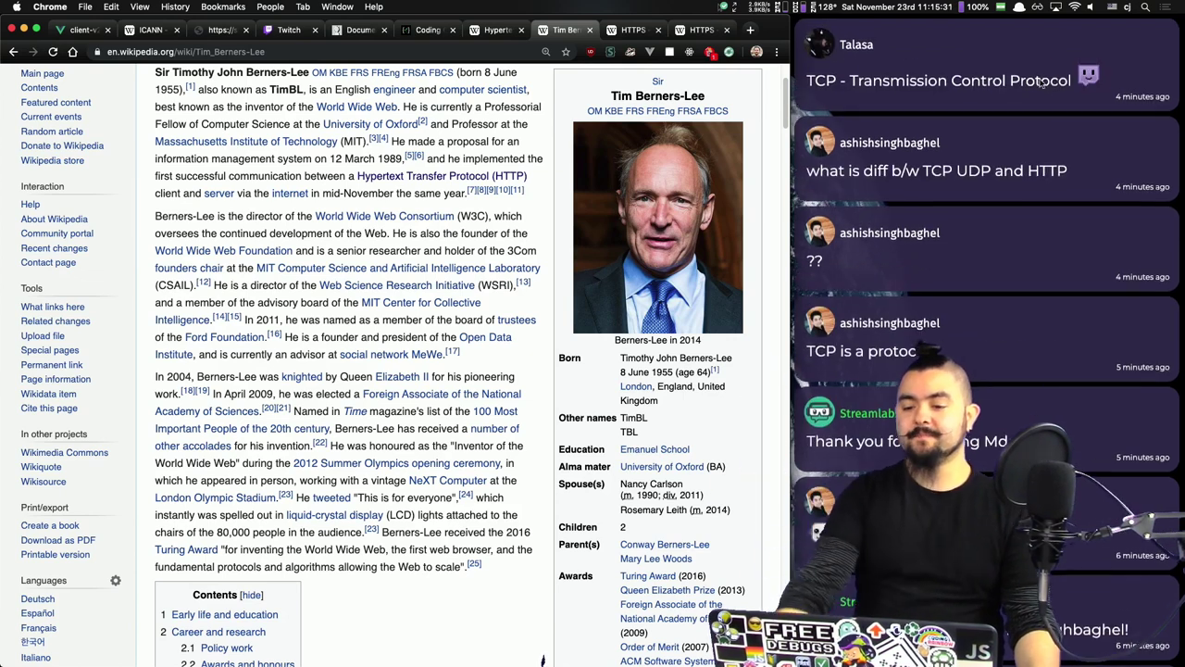
scroll(1038, 93, "up", 2)
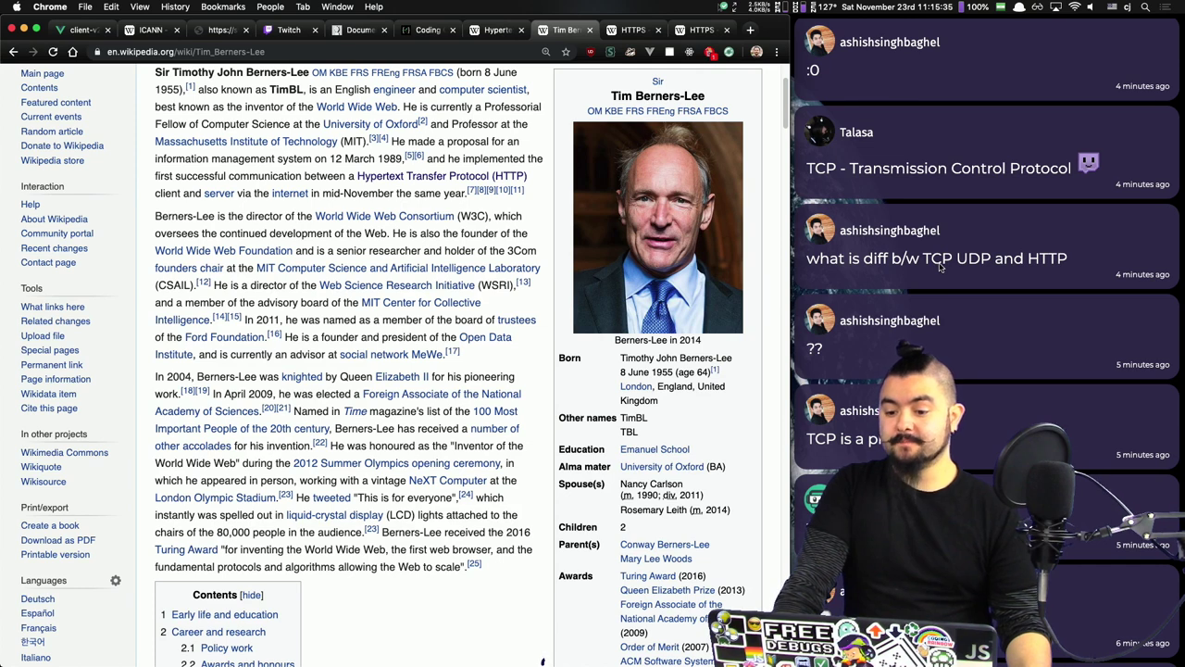
scroll(940, 266, "up", 6)
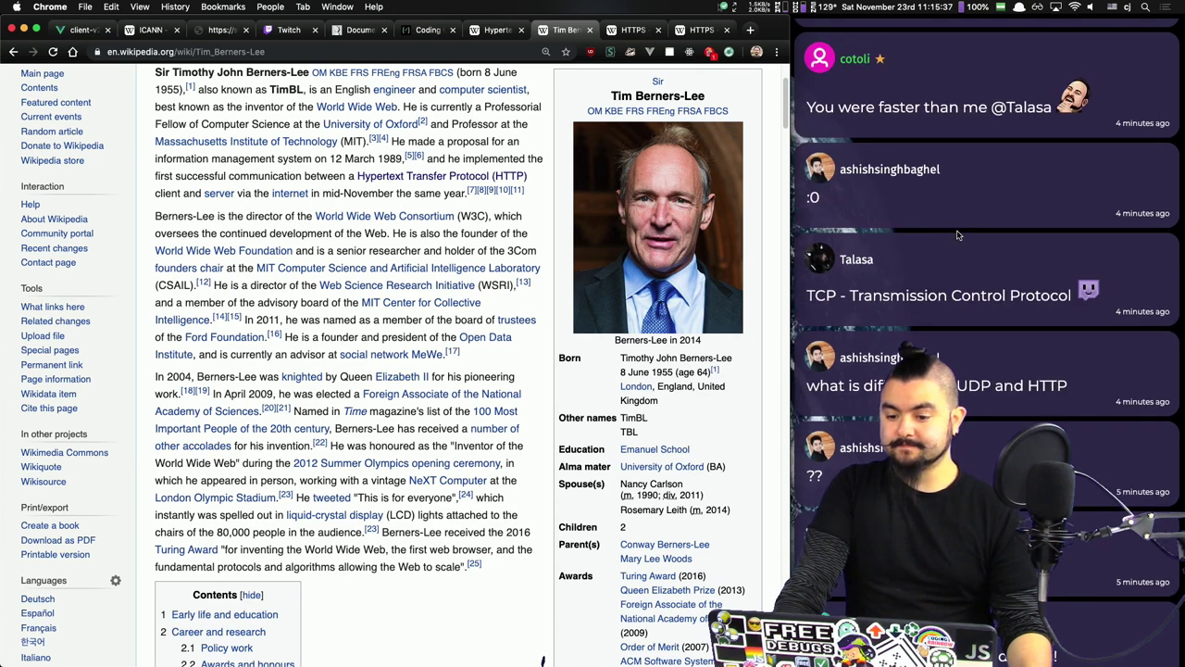
scroll(958, 234, "up", 1)
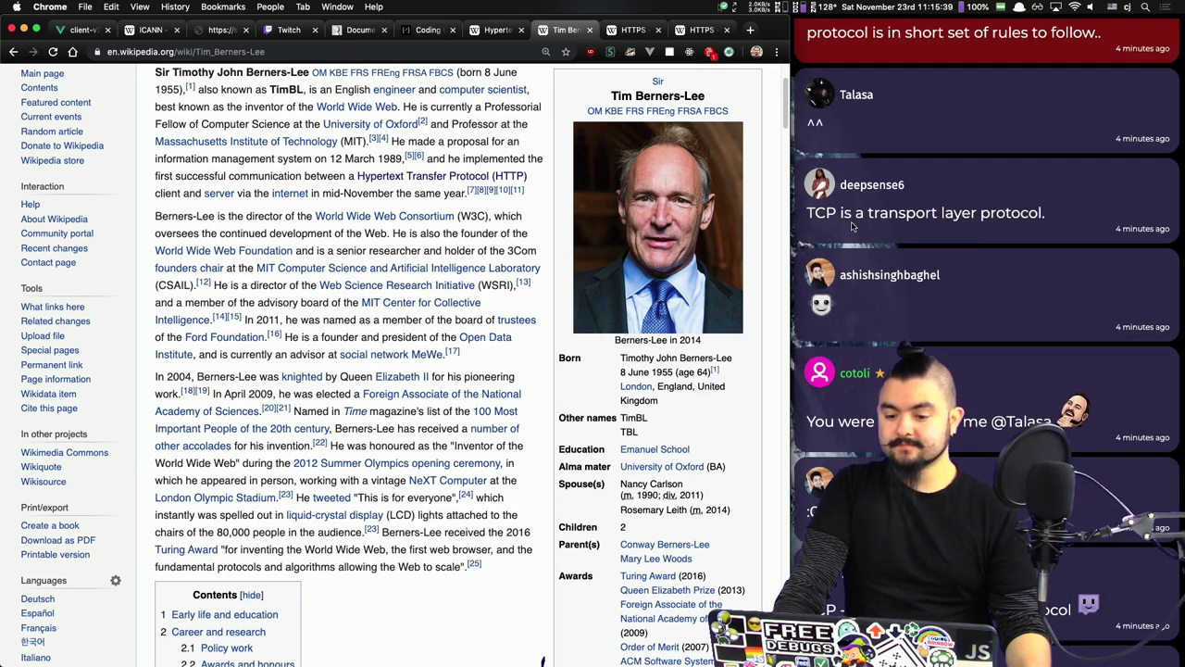
scroll(881, 219, "up", 3)
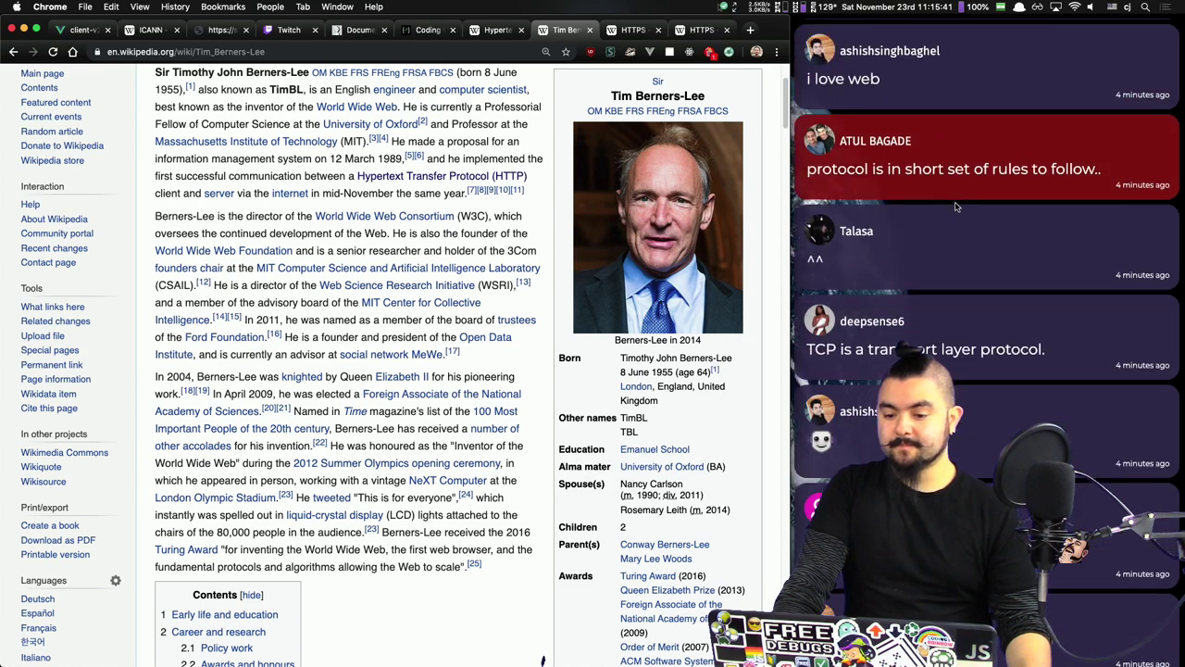
scroll(956, 206, "up", 1)
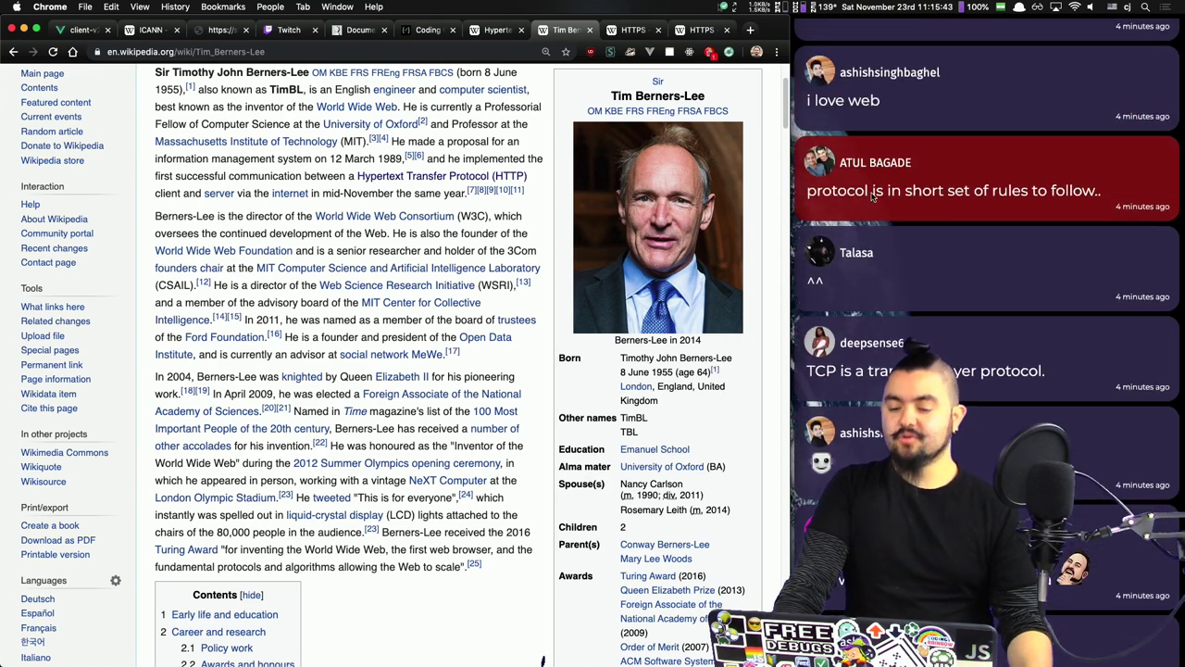
scroll(1111, 190, "up", 4)
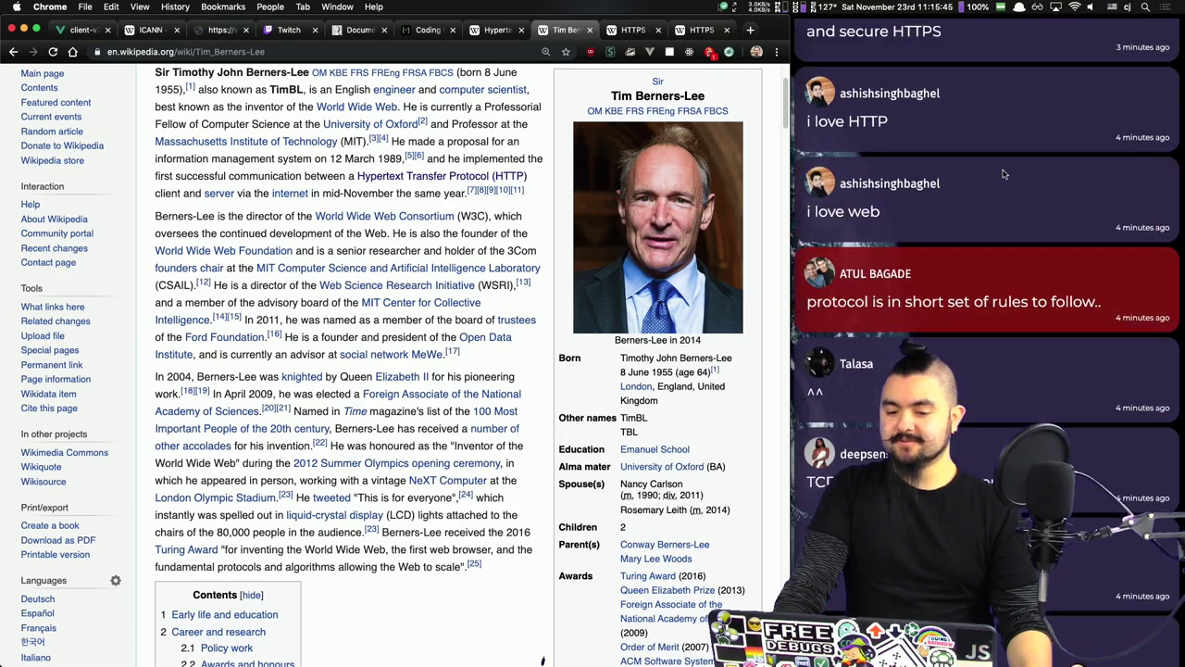
scroll(1004, 174, "up", 1)
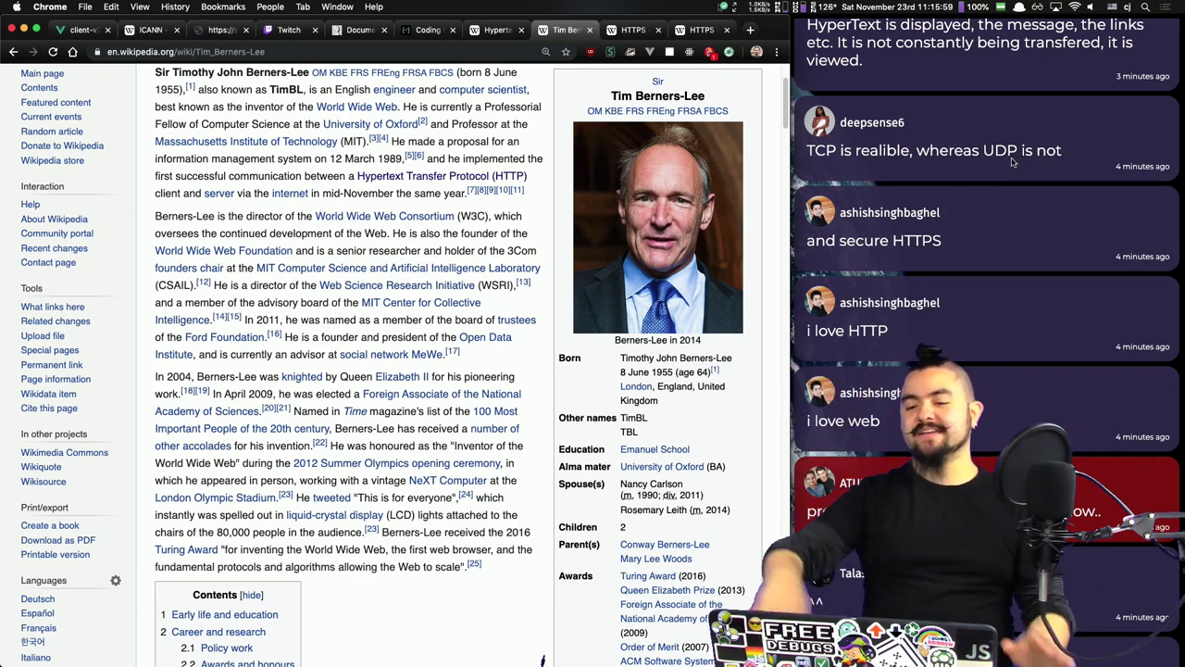
scroll(1012, 162, "up", 2)
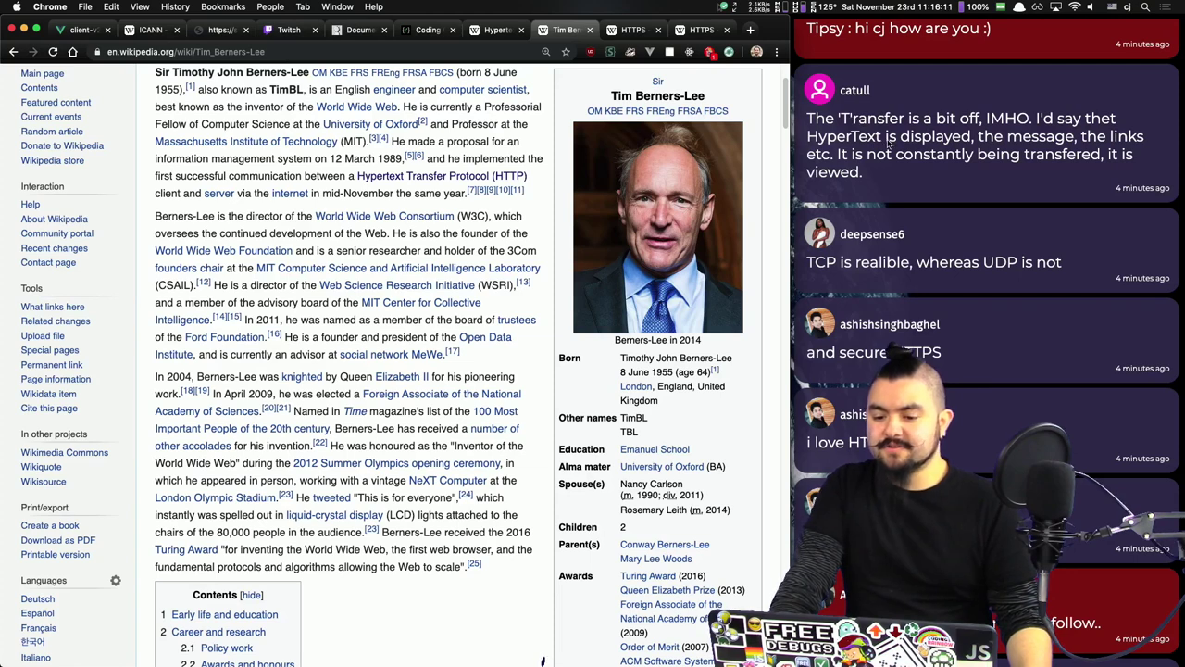
key("super+Tab")
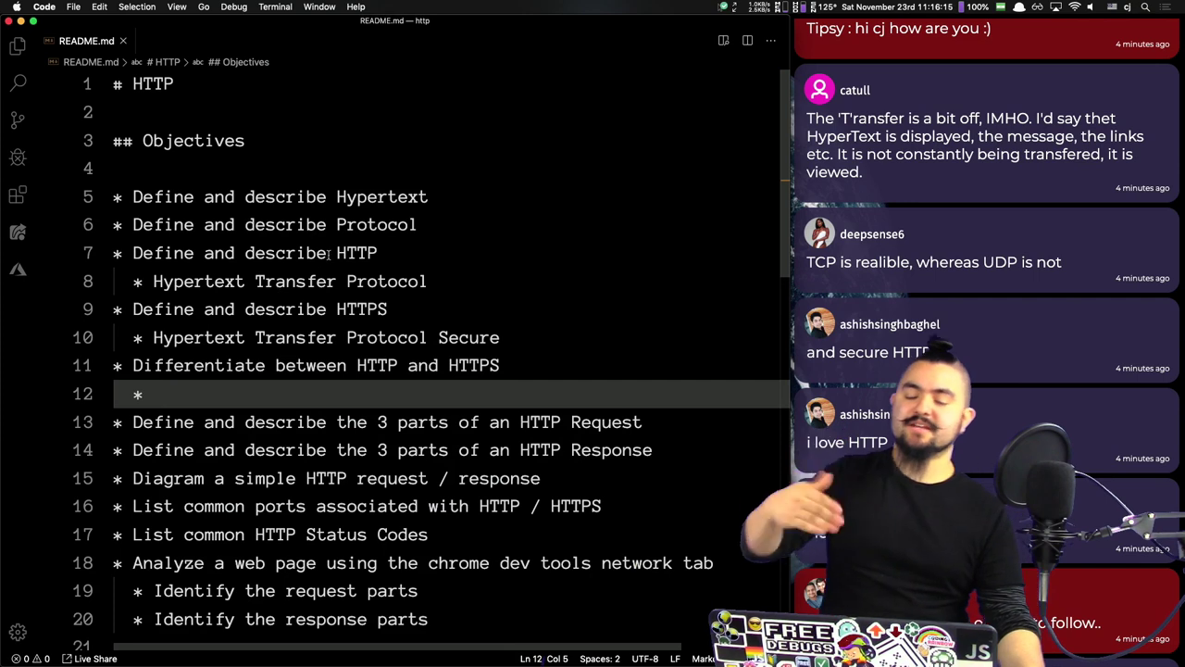
Step: Select the 'Define and describe the 3 parts of an HTTP Request' line and pick the example.com chat link
triple_click(449, 424)
key("cmd+c")
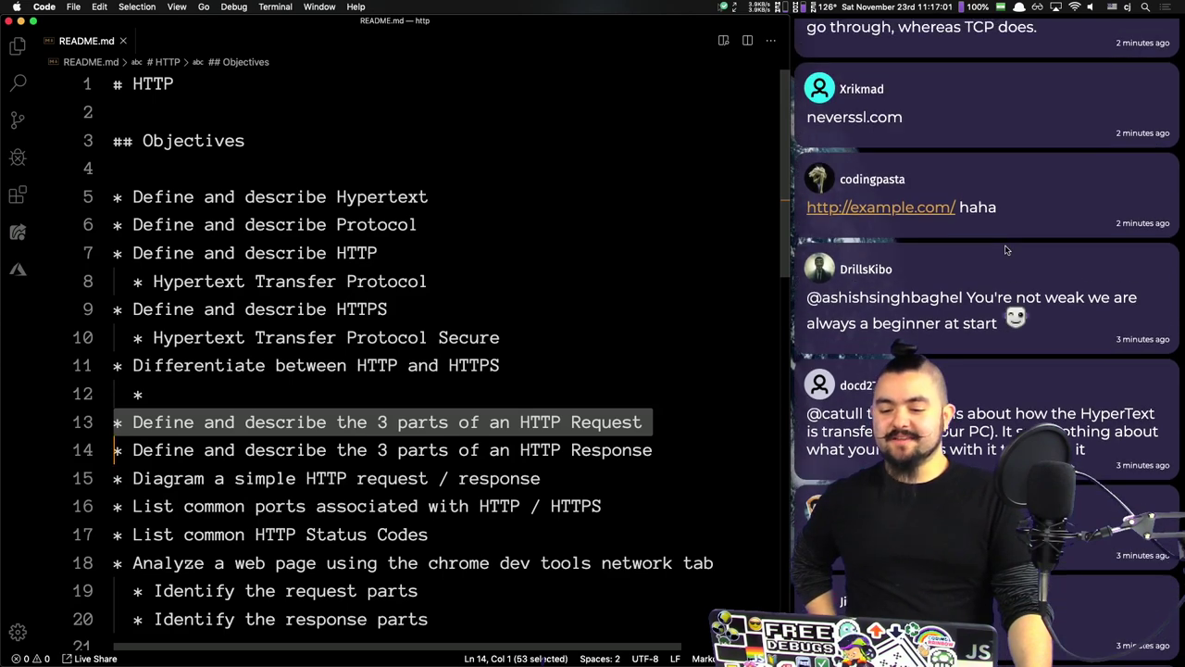
left_click(911, 206)
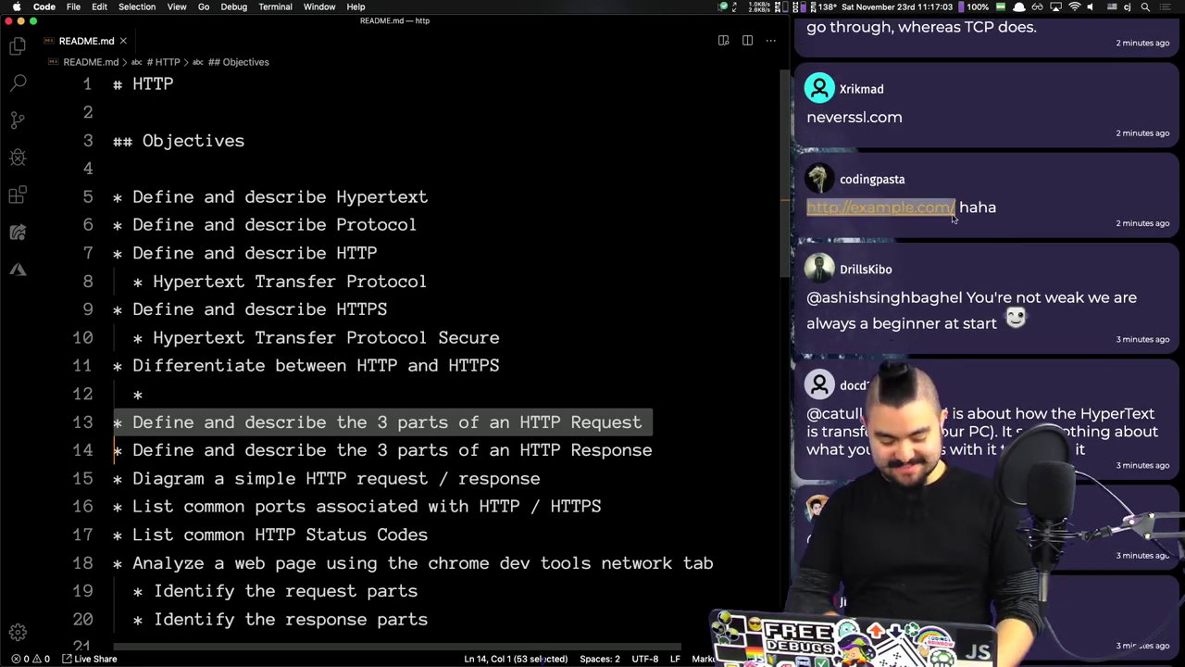
Step: Return to the Hypertext article in Chrome
key("super+Tab")
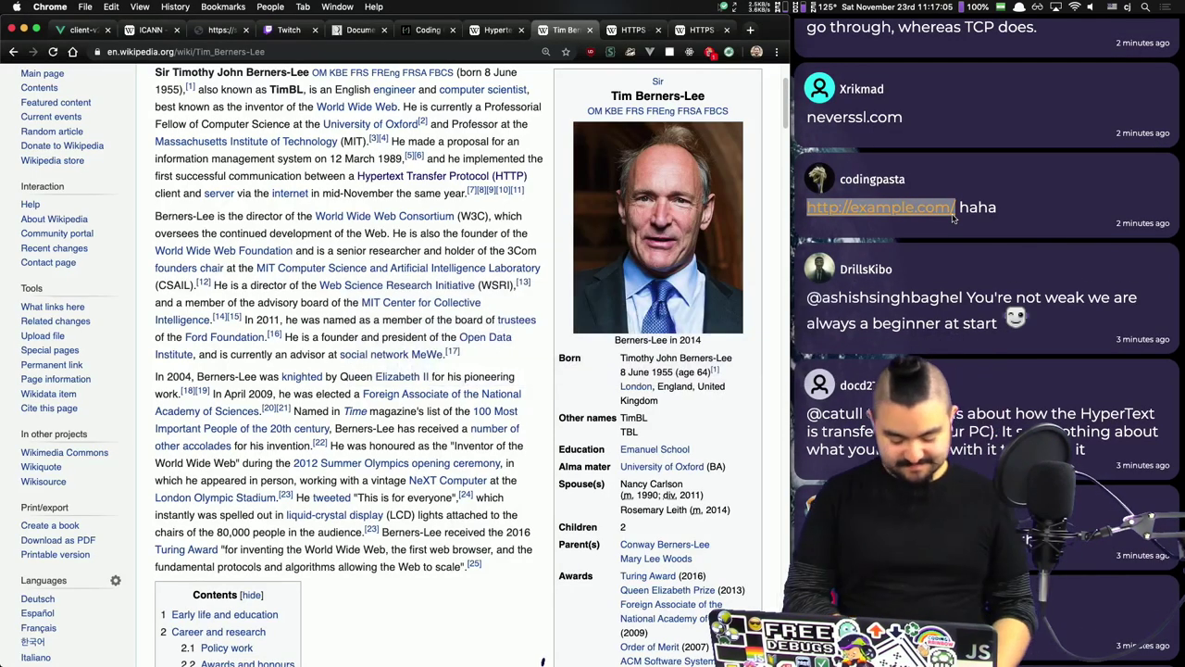
key("super+bracketleft")
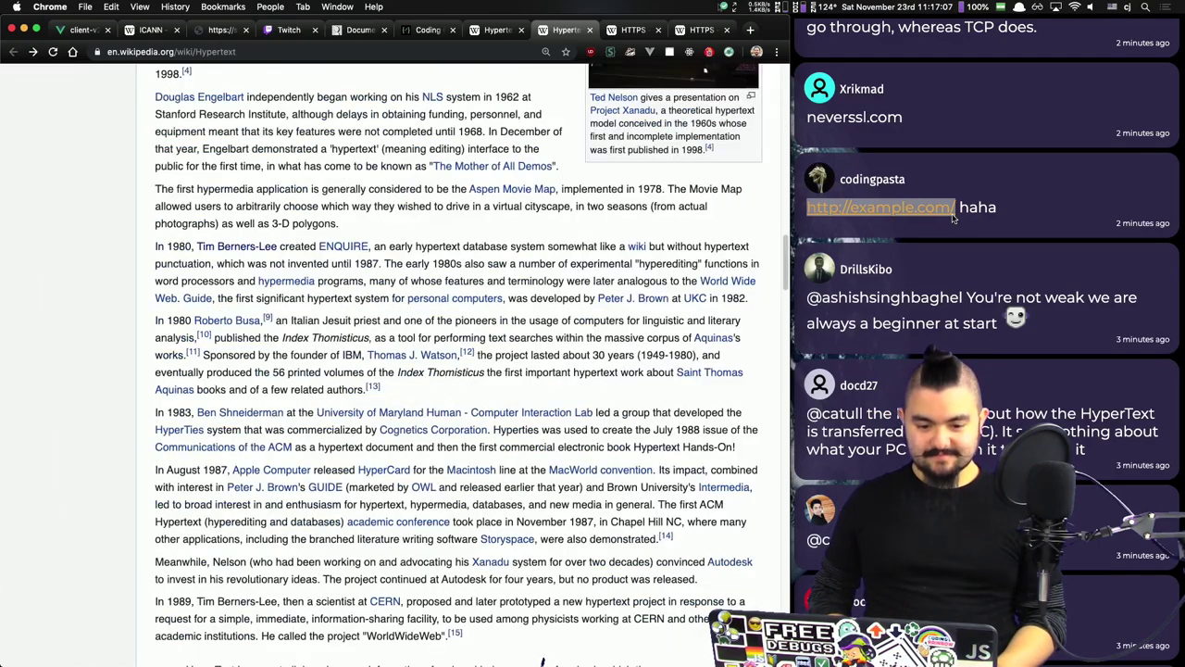
scroll(545, 215, "down", 4)
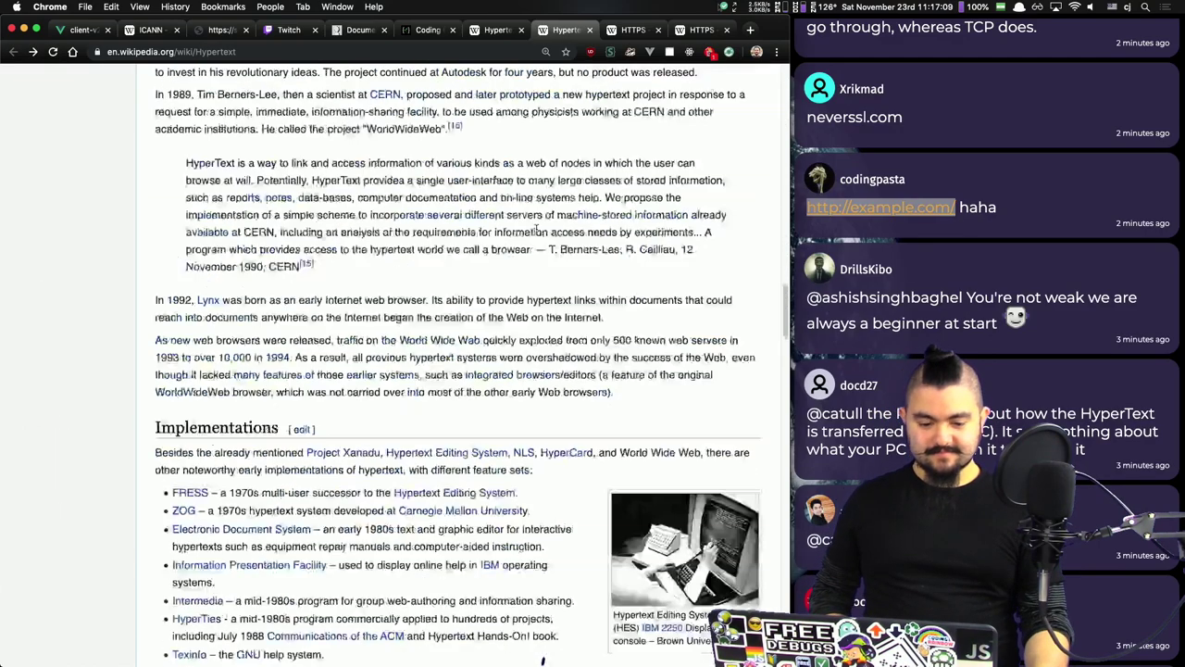
scroll(544, 217, "up", 20)
key("cmd+t")
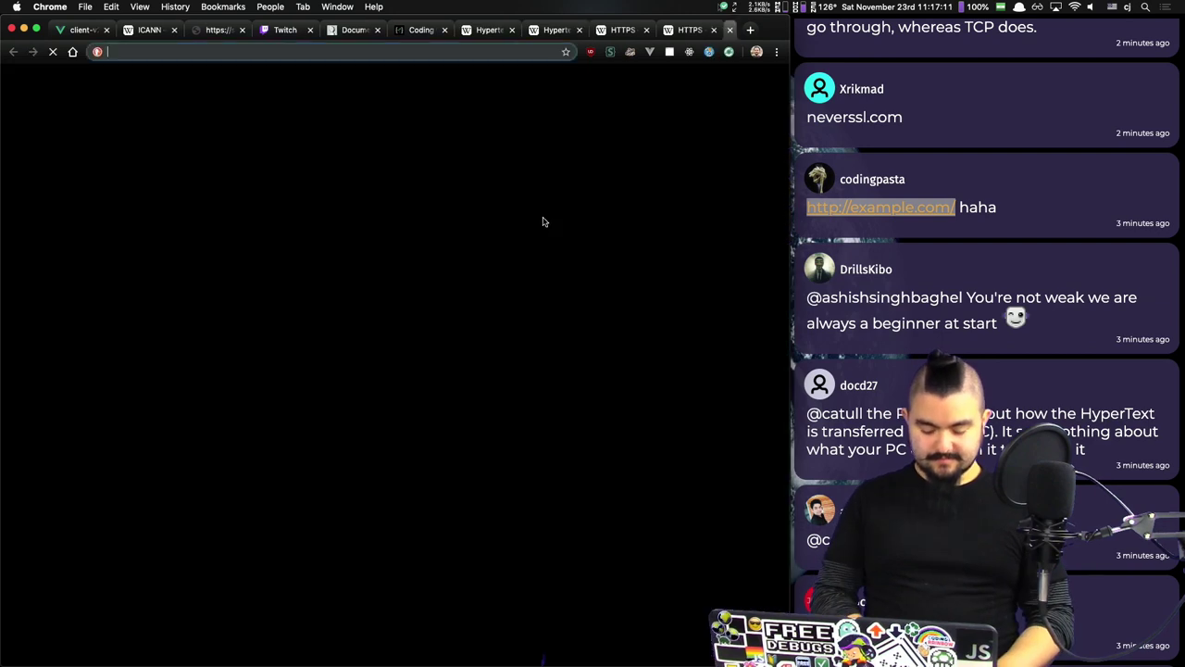
key("cmd+v")
key("Escape")
type("htt")
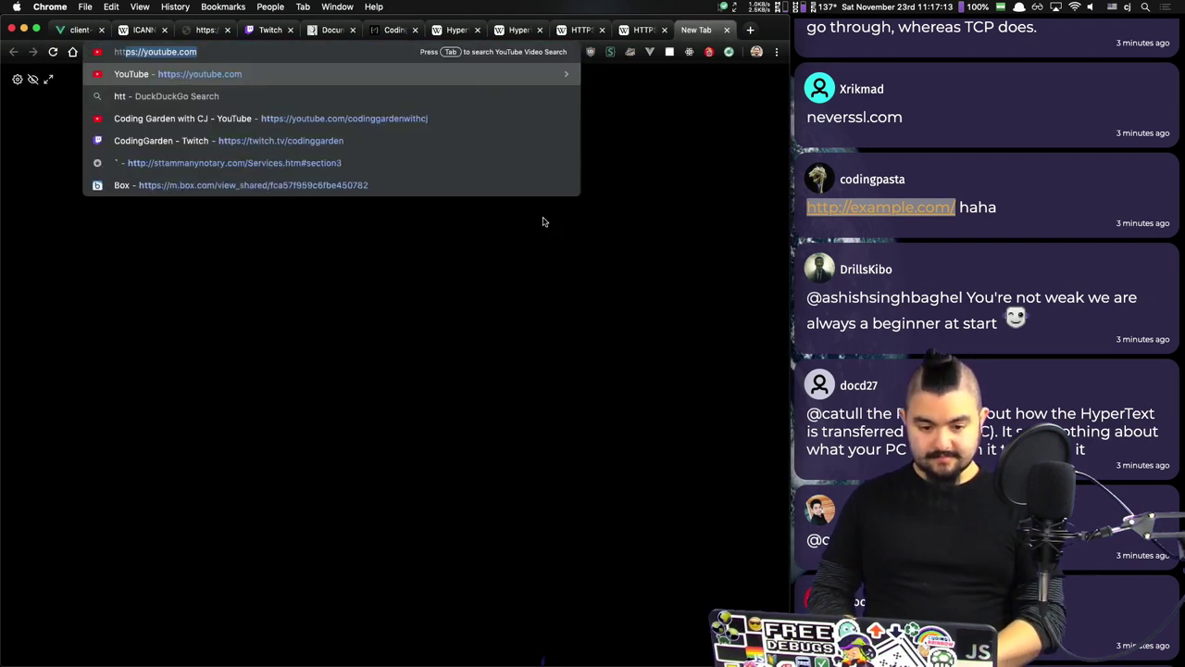
type("p://example.com")
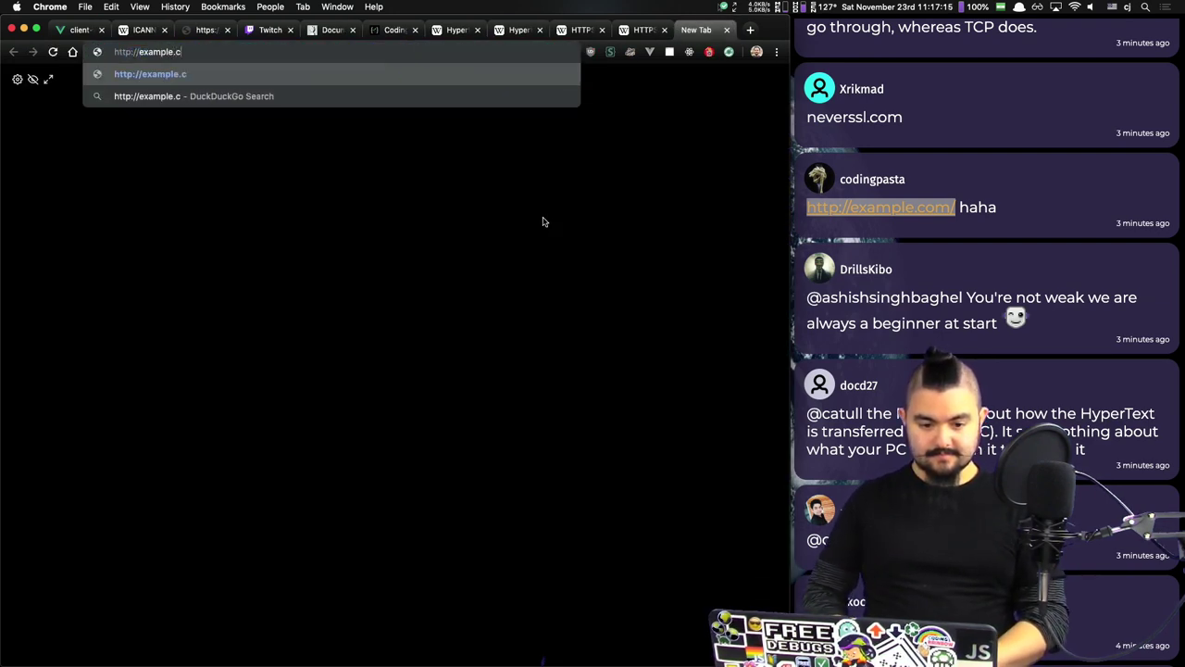
key("Return")
key("cmd+l")
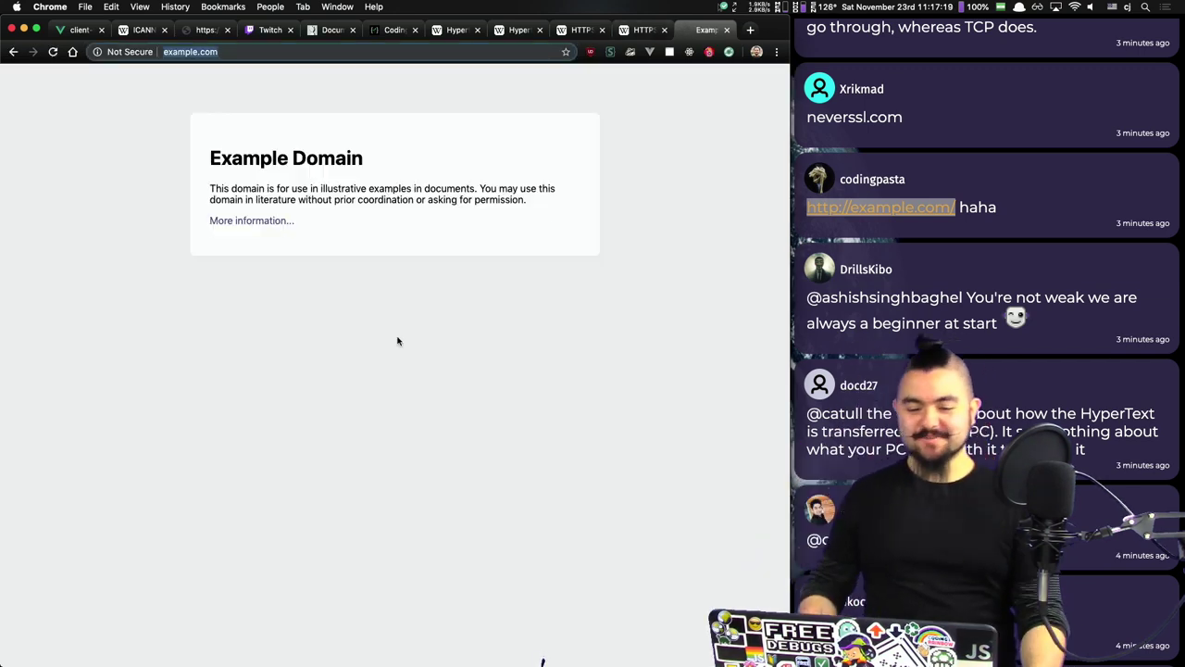
Step: Load neverssl.com in another new tab, then bring the chat window forward
key("cmd+t")
type("neverssl.com")
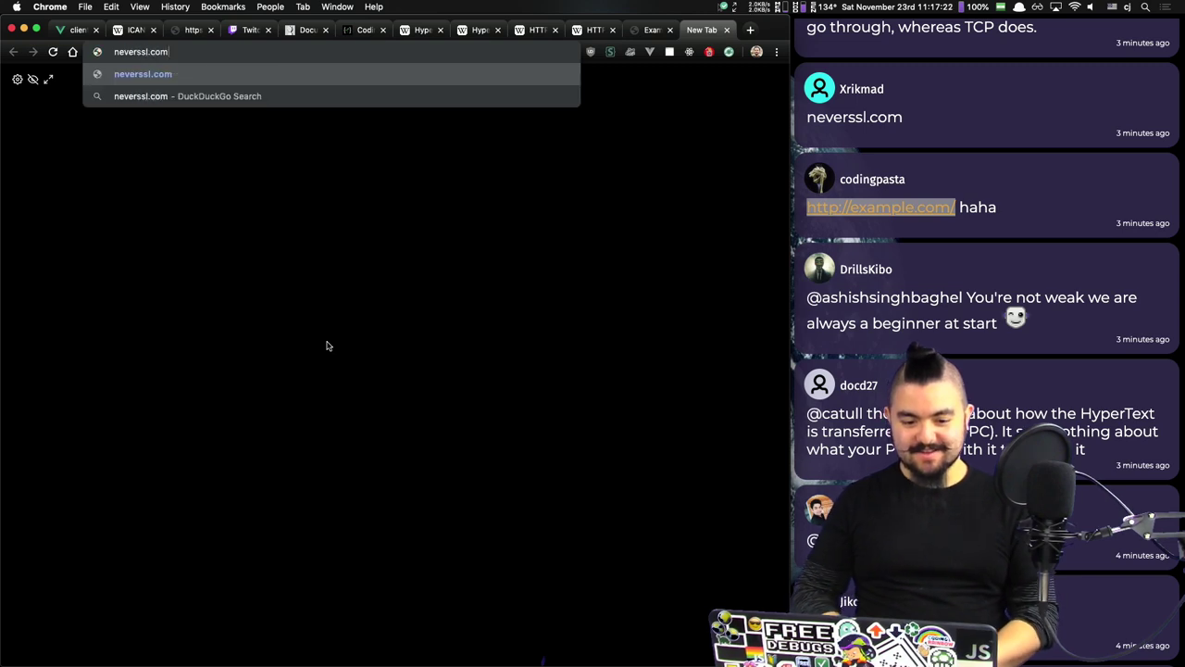
key("Return")
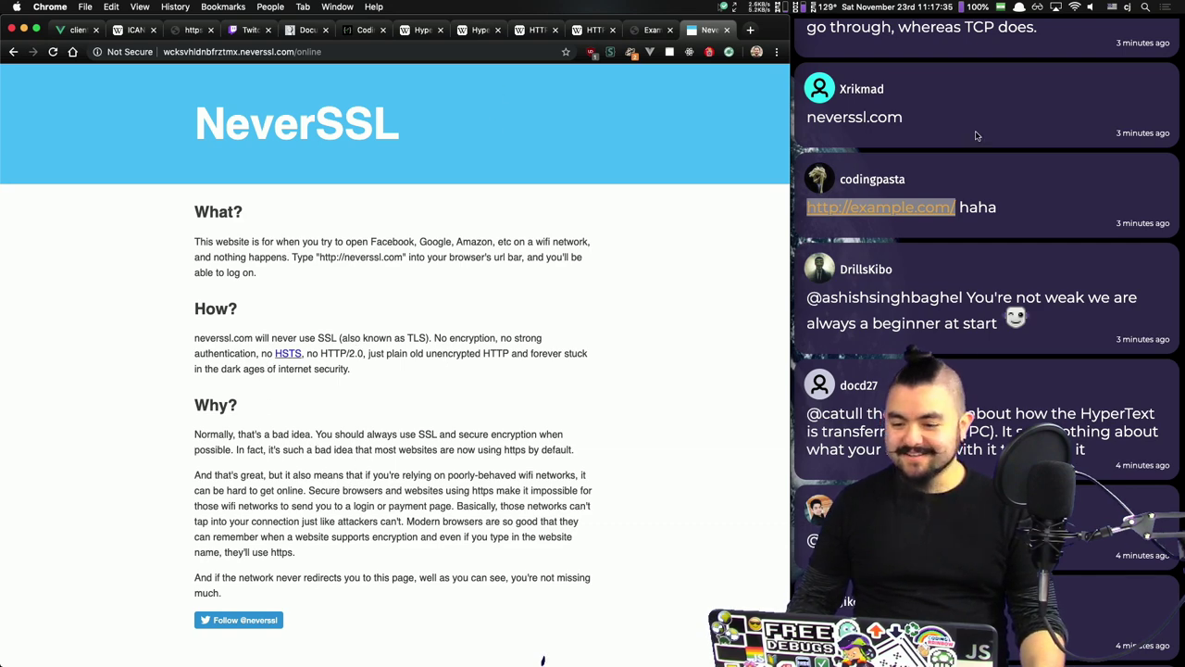
scroll(975, 136, "up", 5)
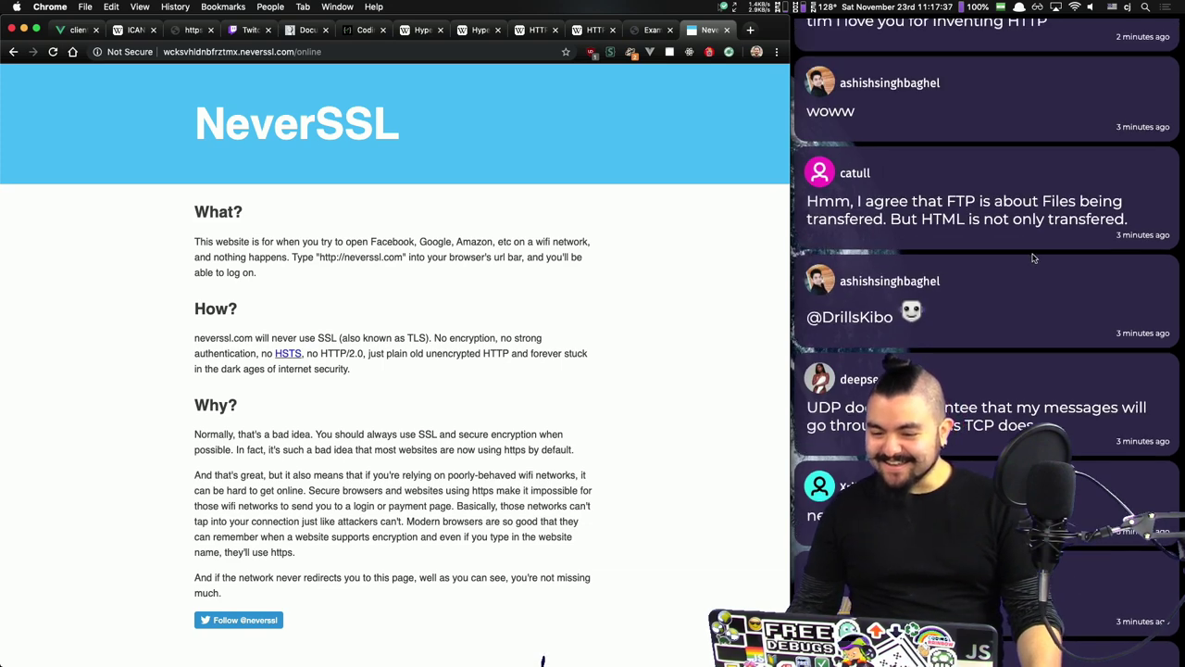
scroll(1034, 258, "up", 2)
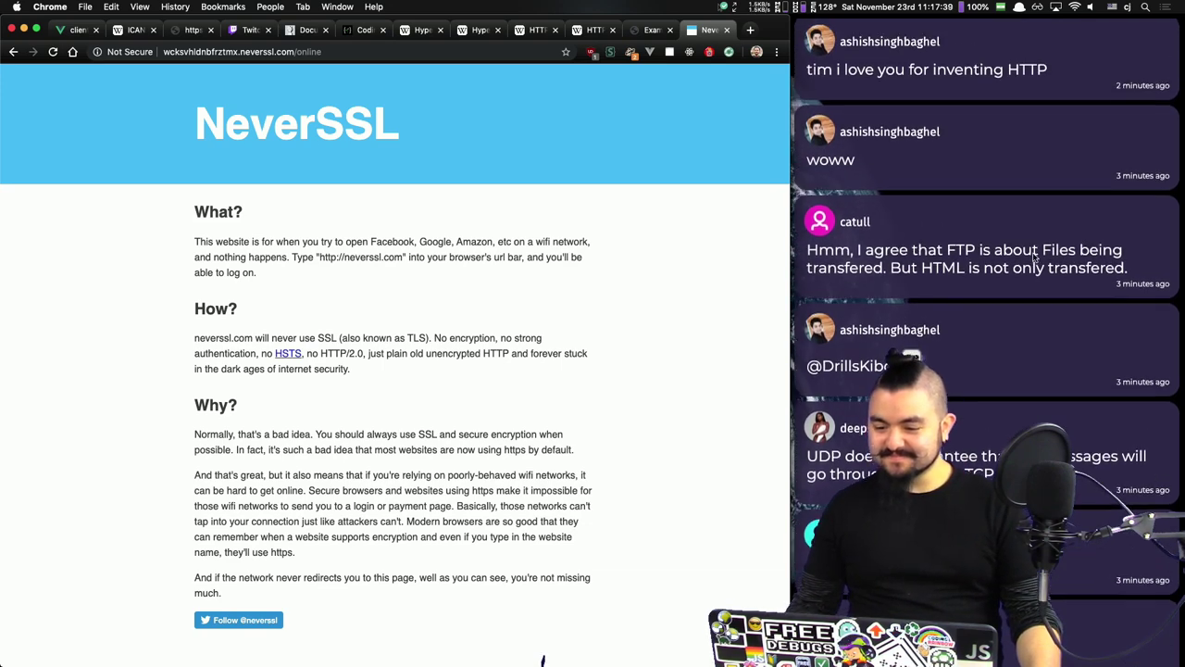
scroll(1034, 259, "up", 3)
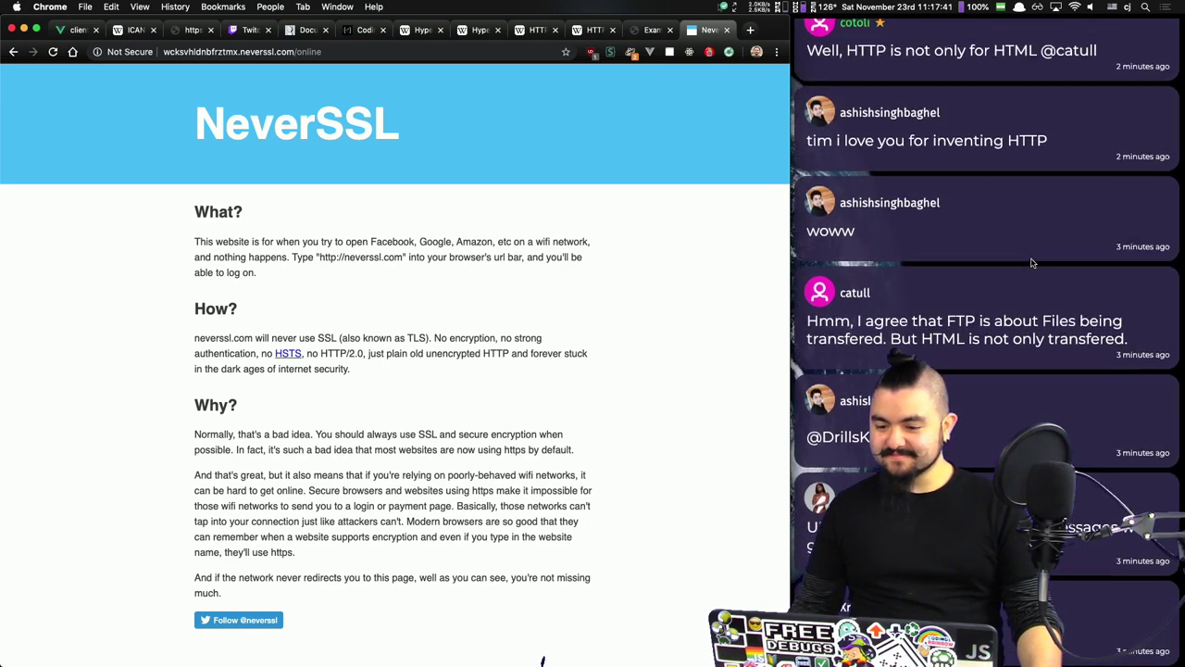
scroll(1033, 263, "up", 3)
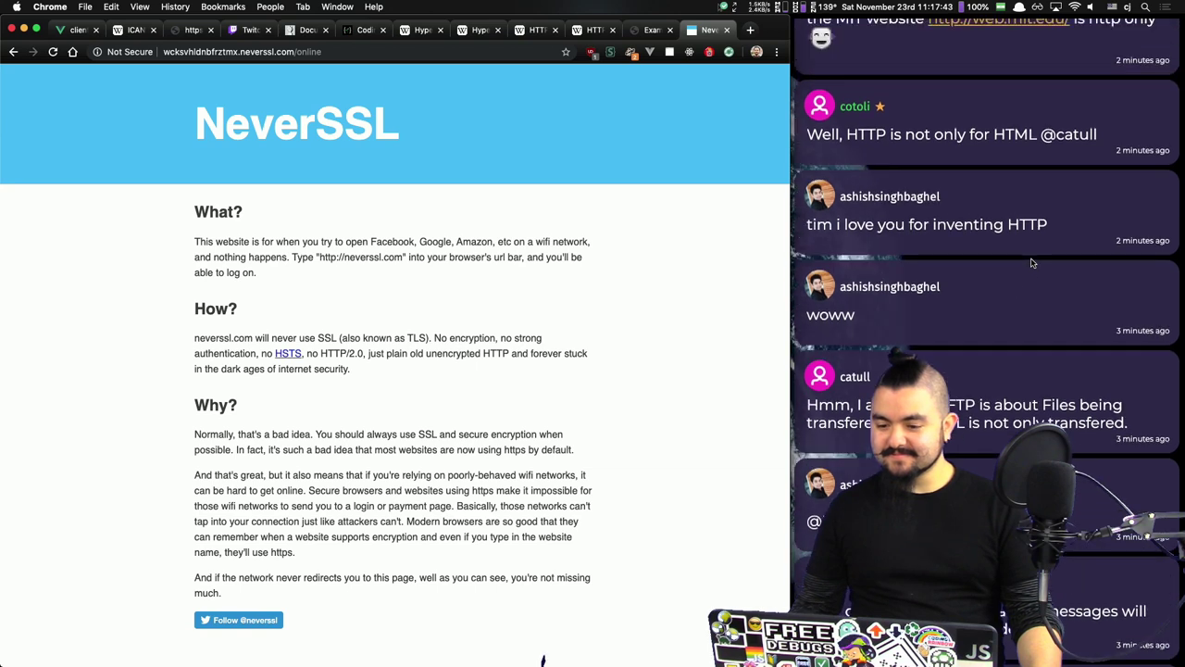
key("super+Tab")
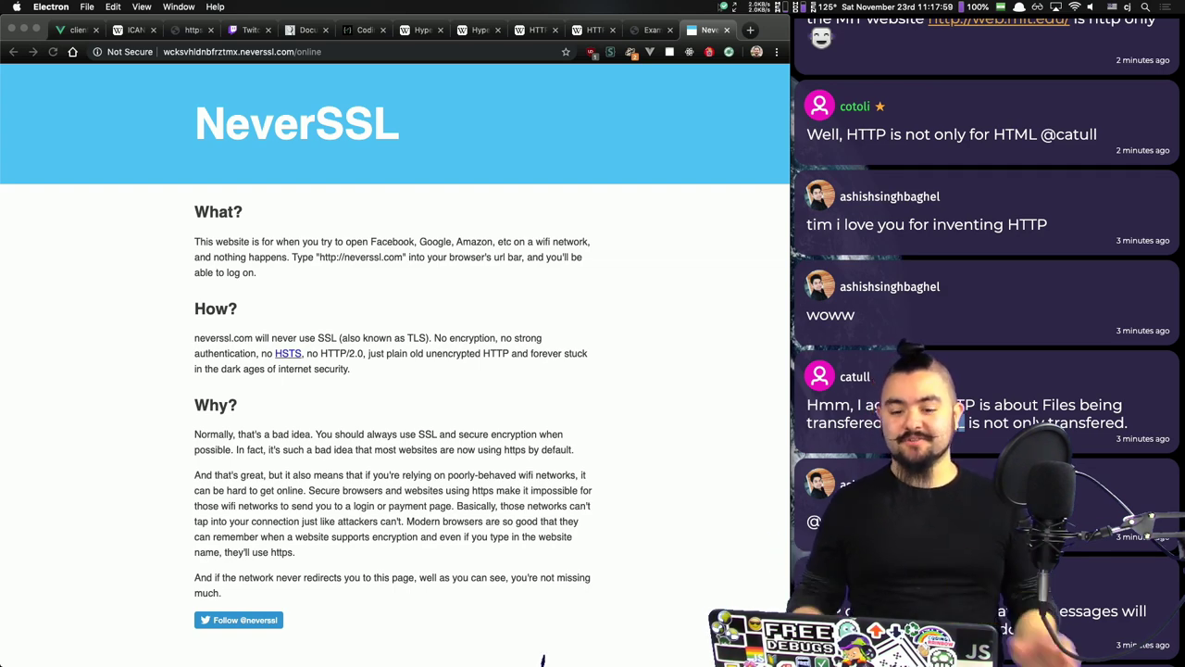
Step: Capitalise the T in Hypertext on lines 8 and 10 so both read HyperText
key("super+Tab")
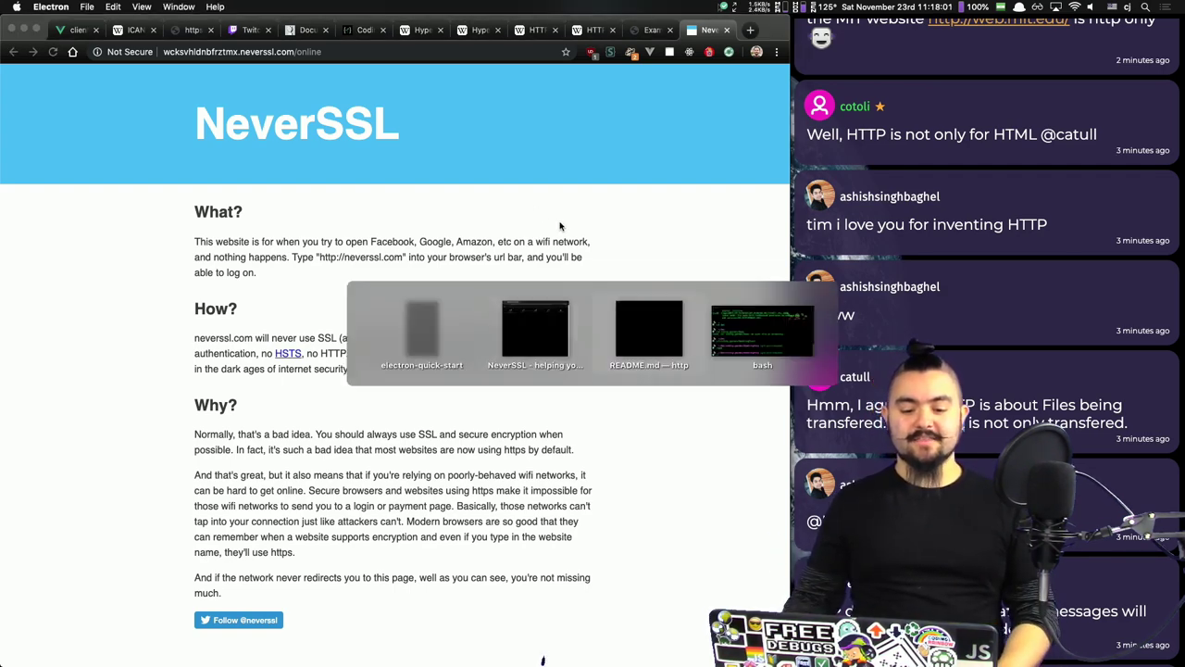
left_click(215, 281)
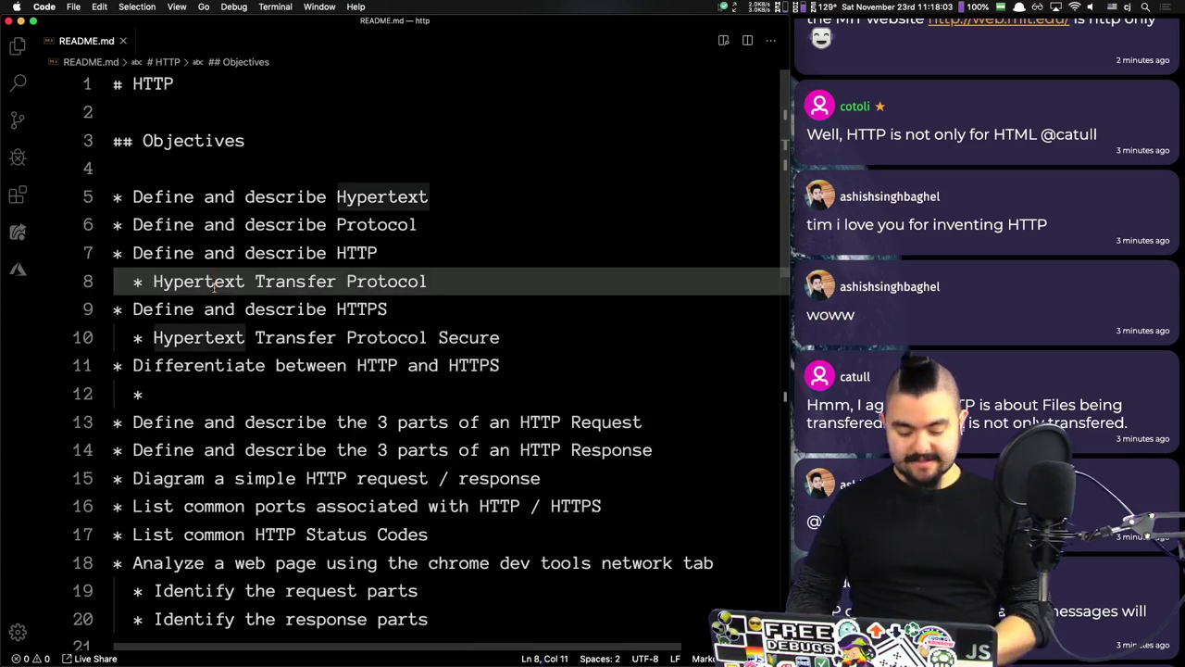
key("BackSpace")
type("T")
key("Down")
key("Down")
key("BackSpace")
type("T")
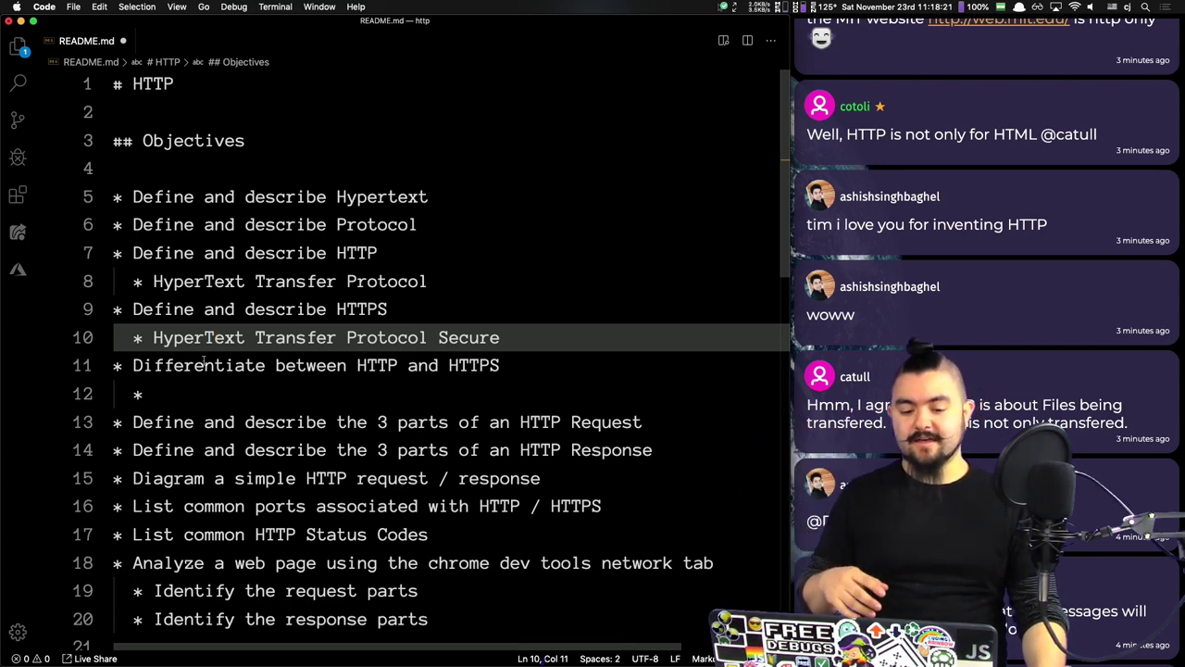
Step: Check the HyperText occurrences and move to the empty bullet on line 12
double_click(191, 281)
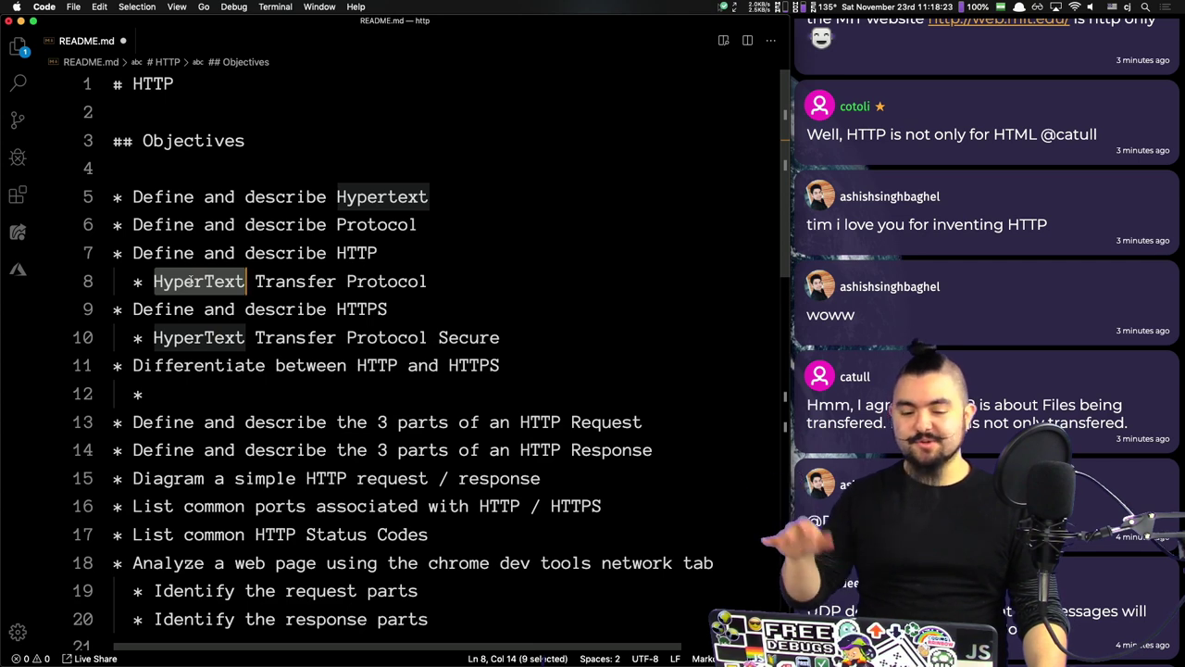
left_click(259, 375)
left_click(259, 392)
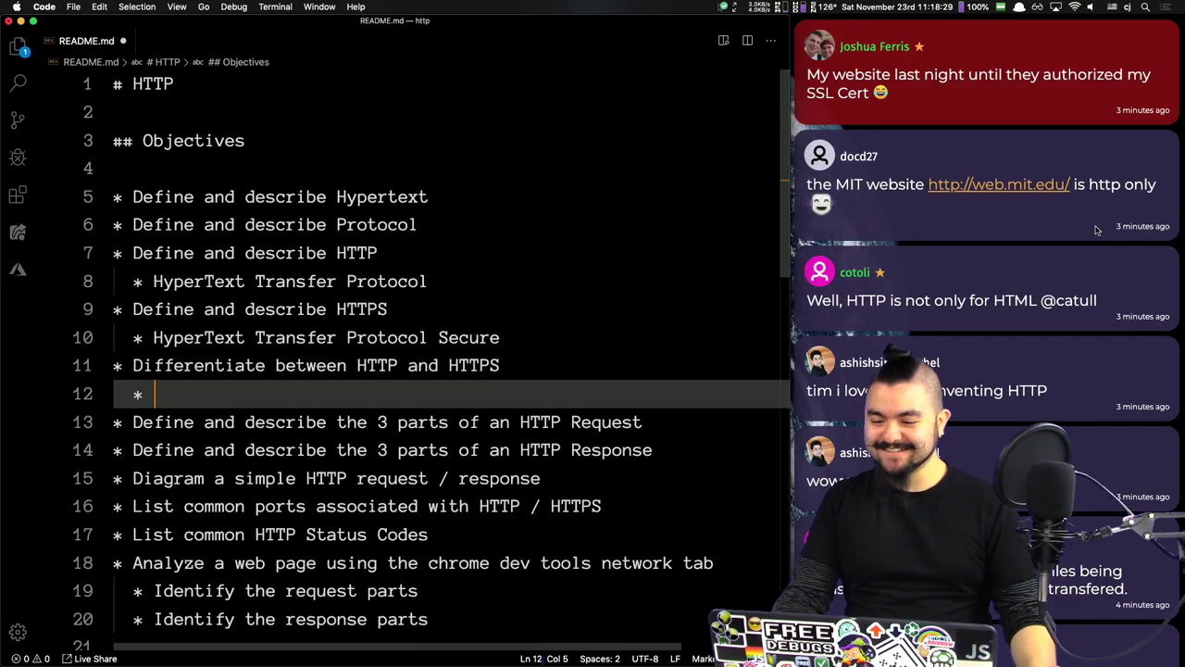
Step: Paste the MIT website chat message into a new browser tab's address bar
left_click(1070, 189)
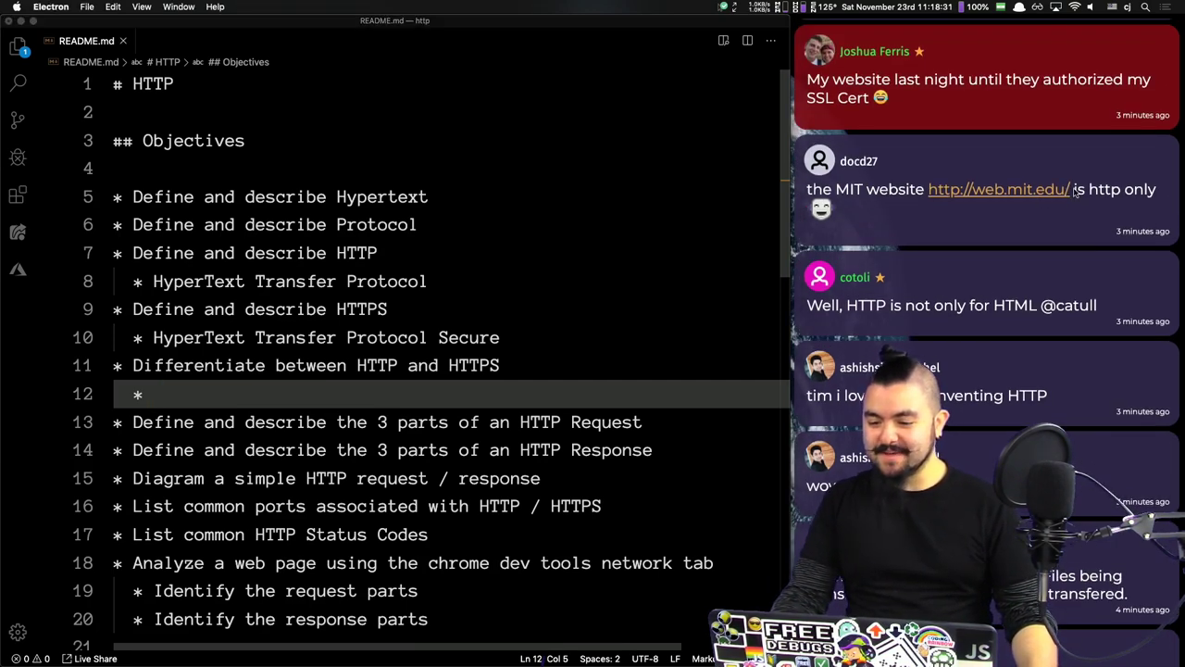
triple_click(1074, 189)
key("super+c")
key("super+Tab")
key("super+Tab")
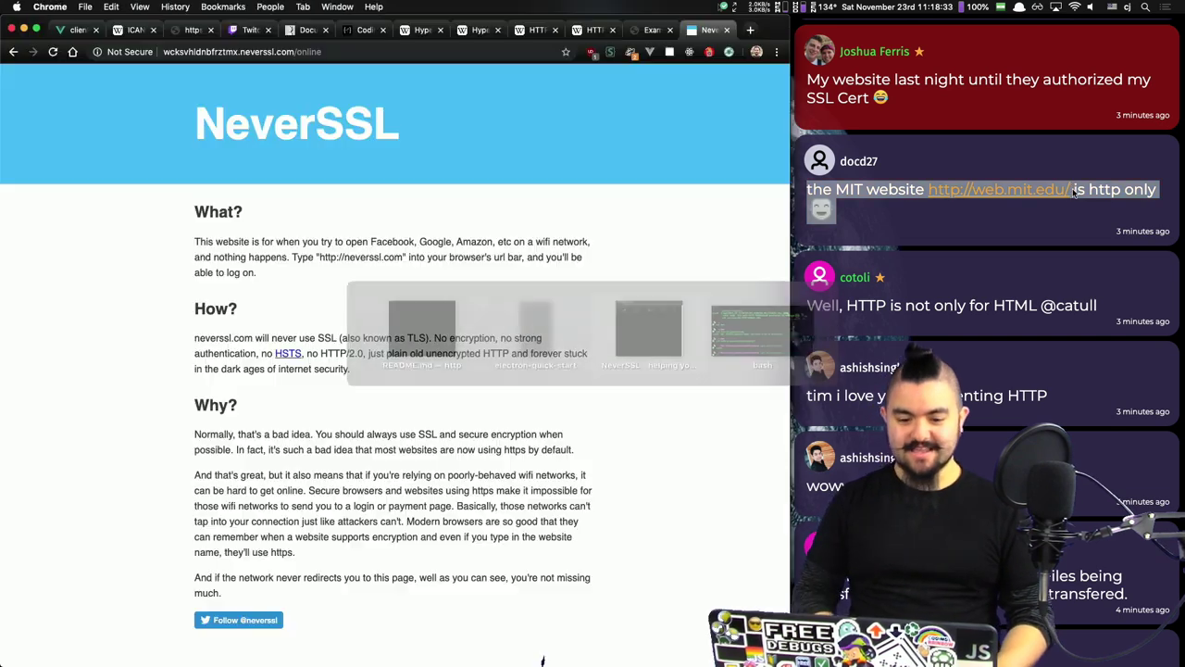
key("super+t")
key("super+v")
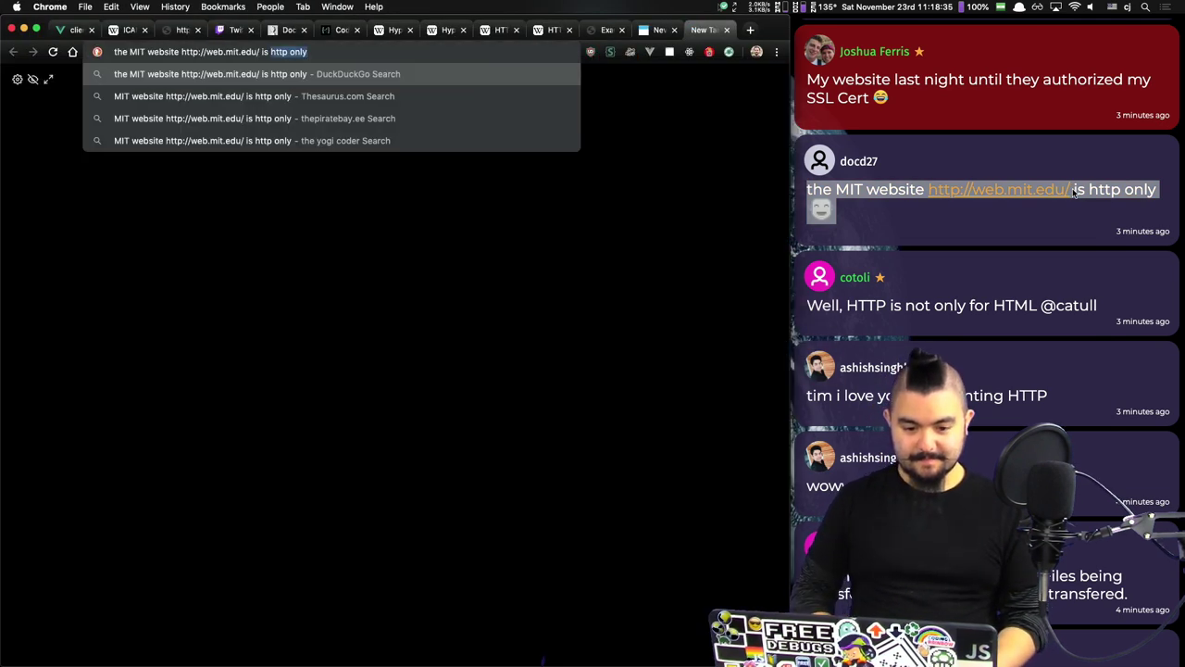
key("shift+alt+Left")
key("BackSpace")
key("super+Left")
key("shift+alt+Right")
key("shift+alt+Right")
key("shift+alt+Right")
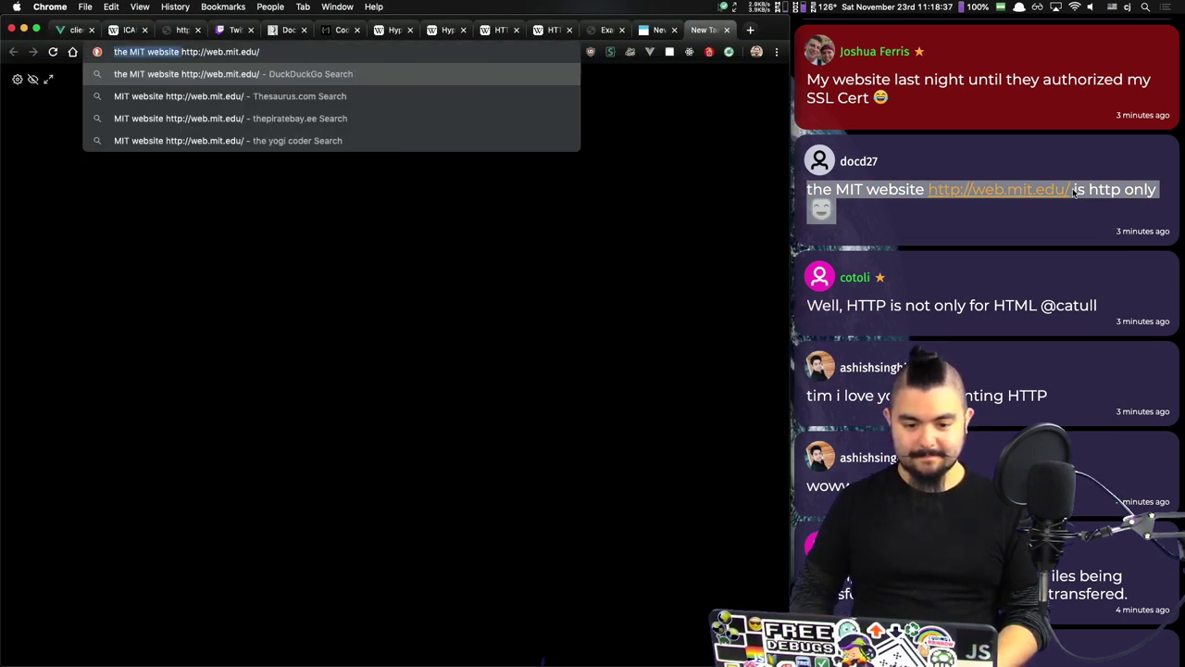
key("BackSpace")
key("Return")
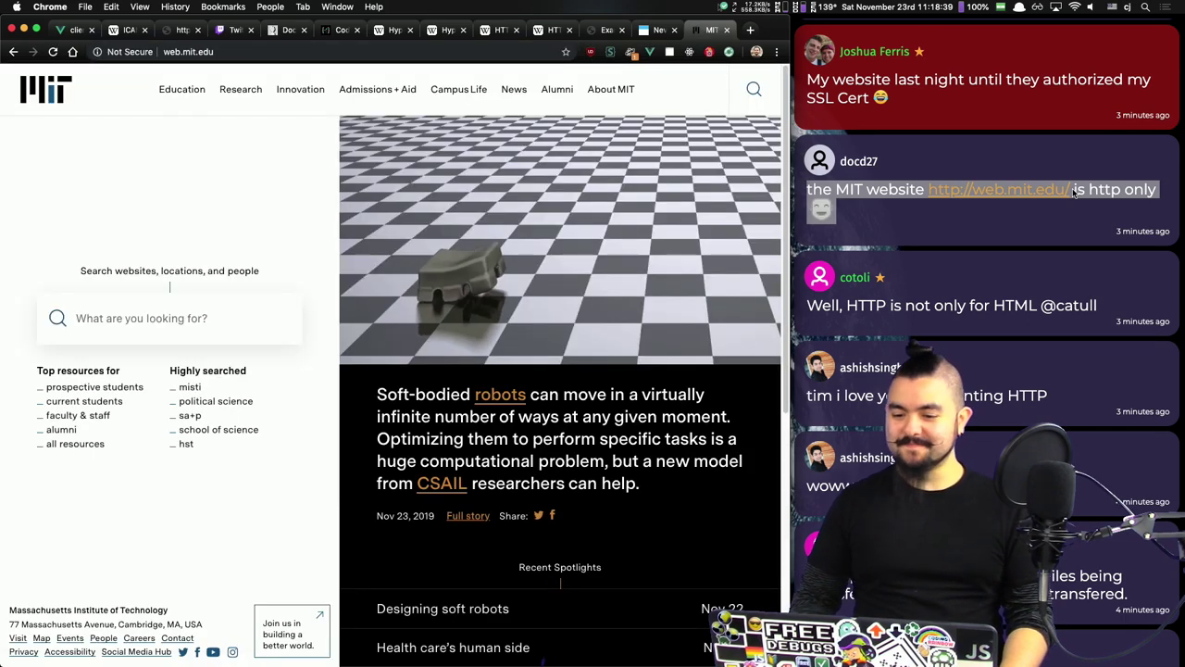
Step: Bring the chat window forward and scroll through its messages
left_click(1000, 92)
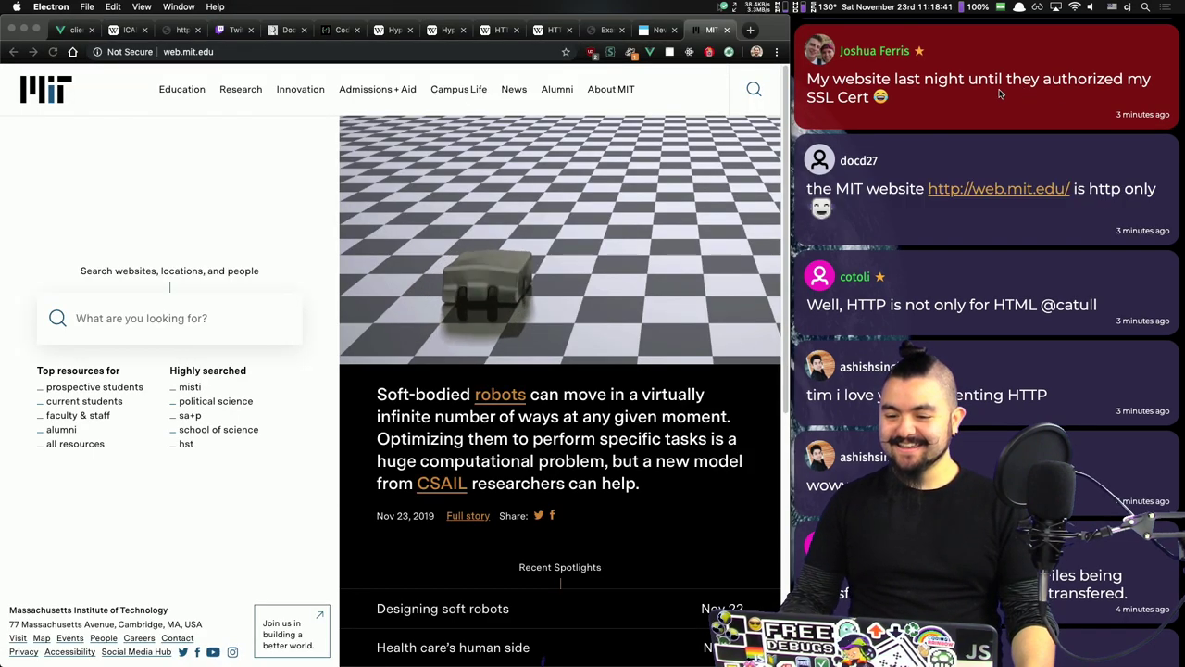
scroll(1001, 93, "up", 5)
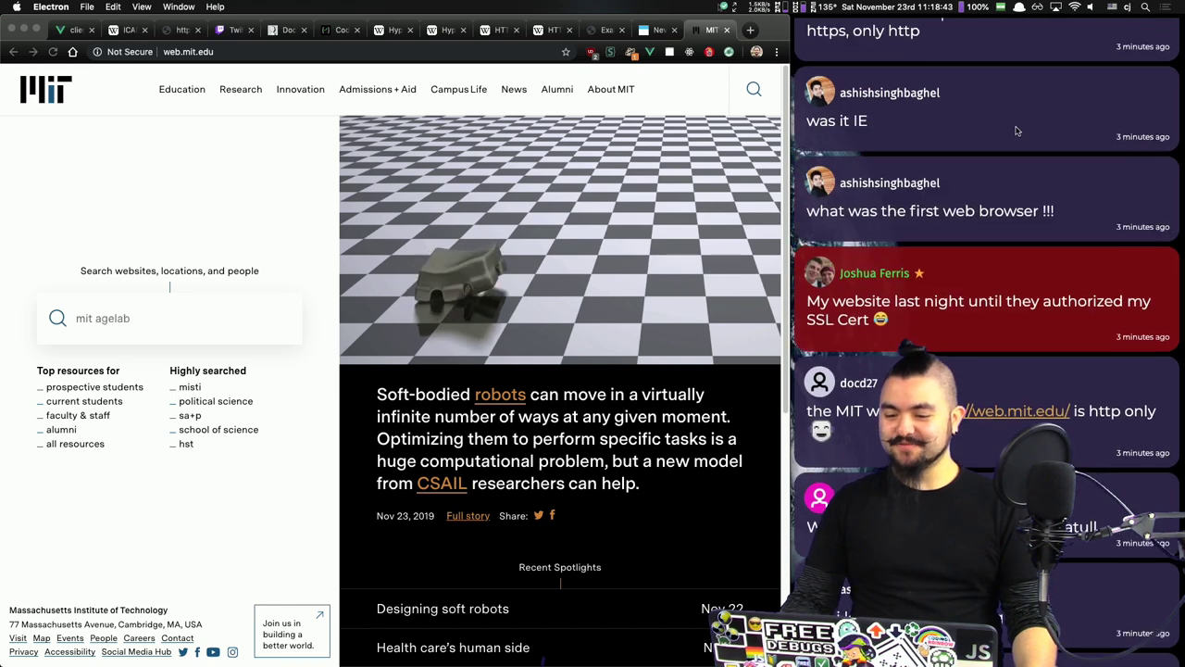
scroll(1016, 130, "down", 2)
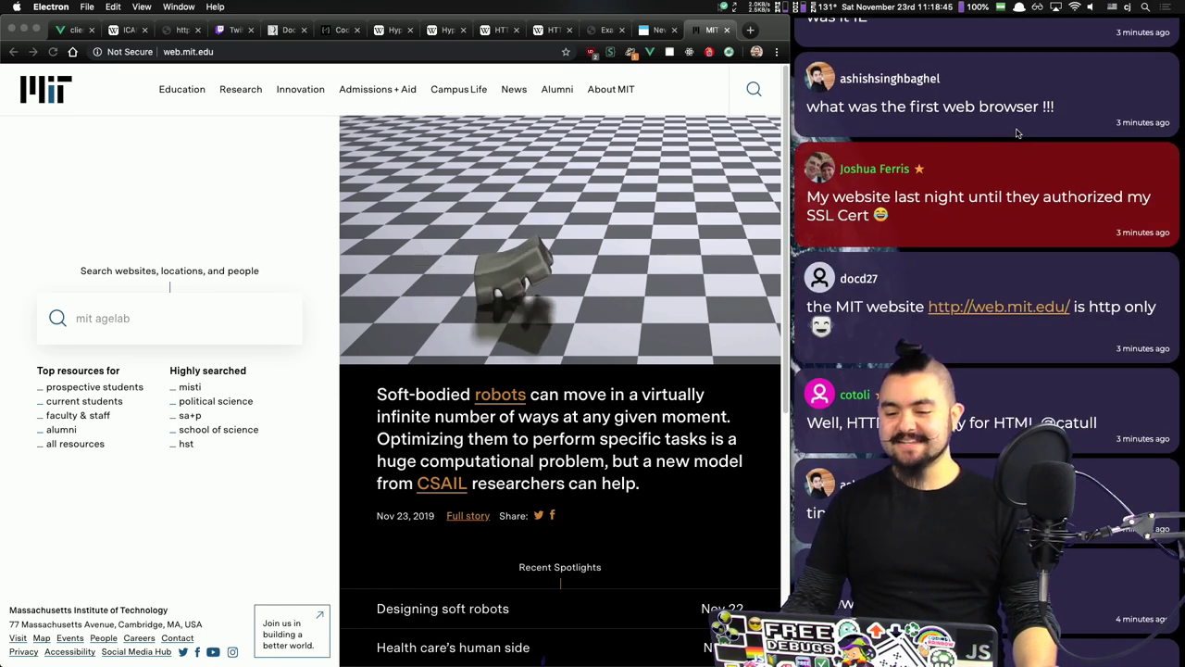
scroll(983, 148, "up", 1)
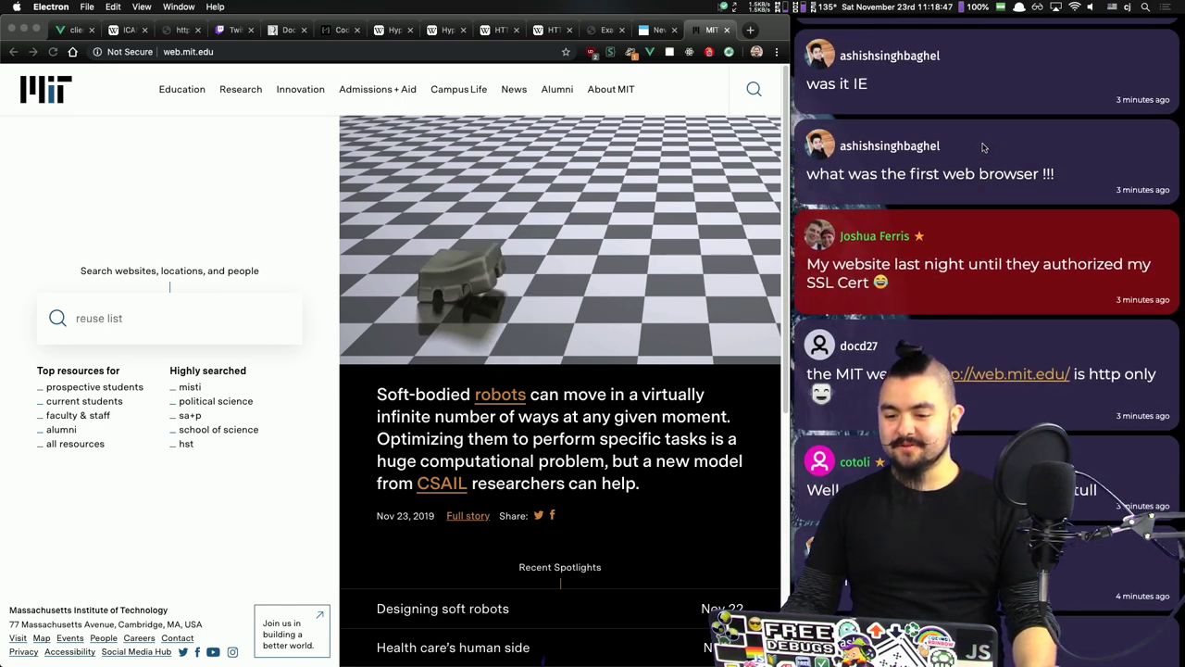
Step: Search 'first web browser' and open Wikipedia's History of the web browser article
left_click(749, 31)
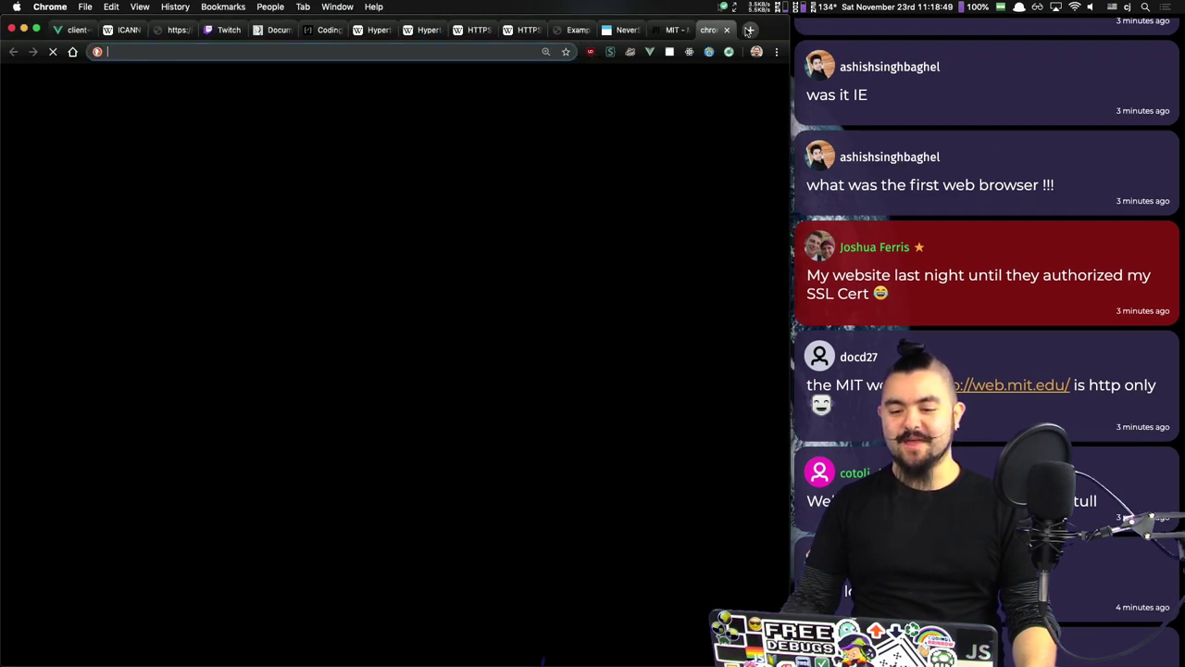
type("first web ")
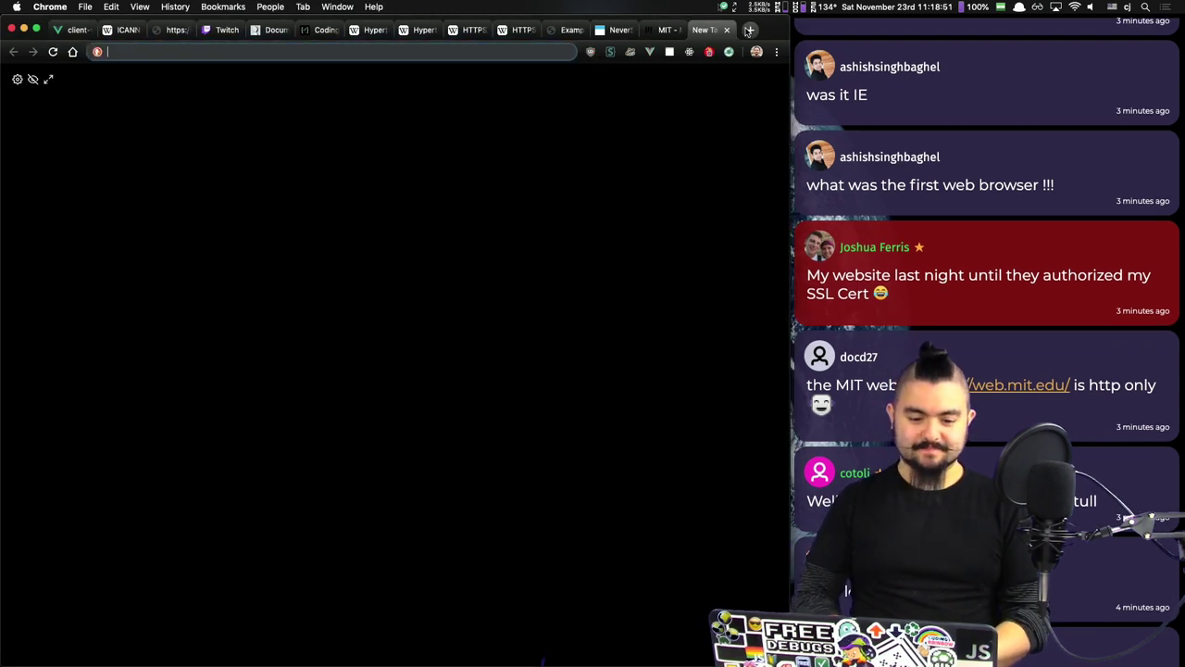
type("browser")
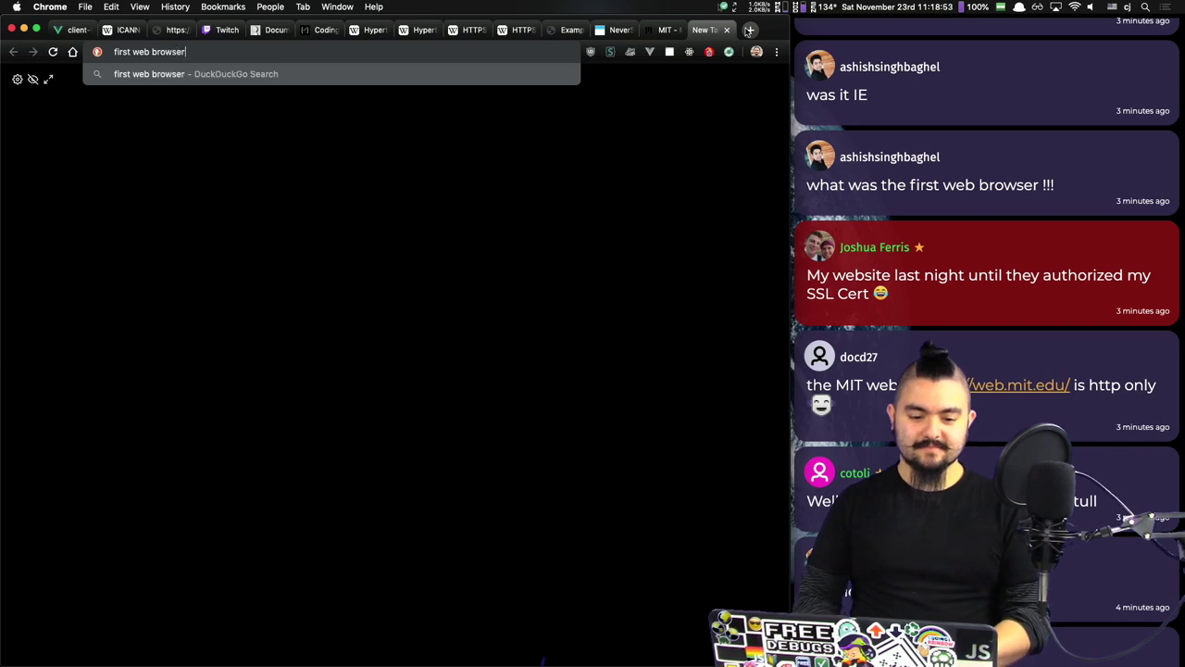
key("Return")
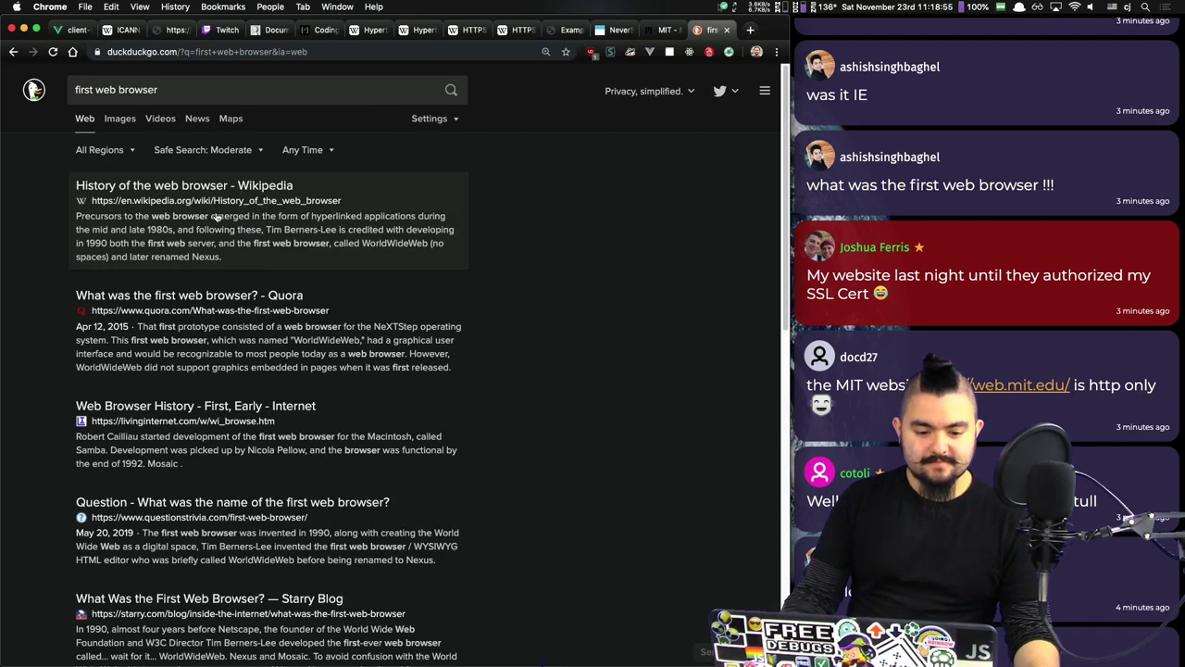
left_click(197, 189)
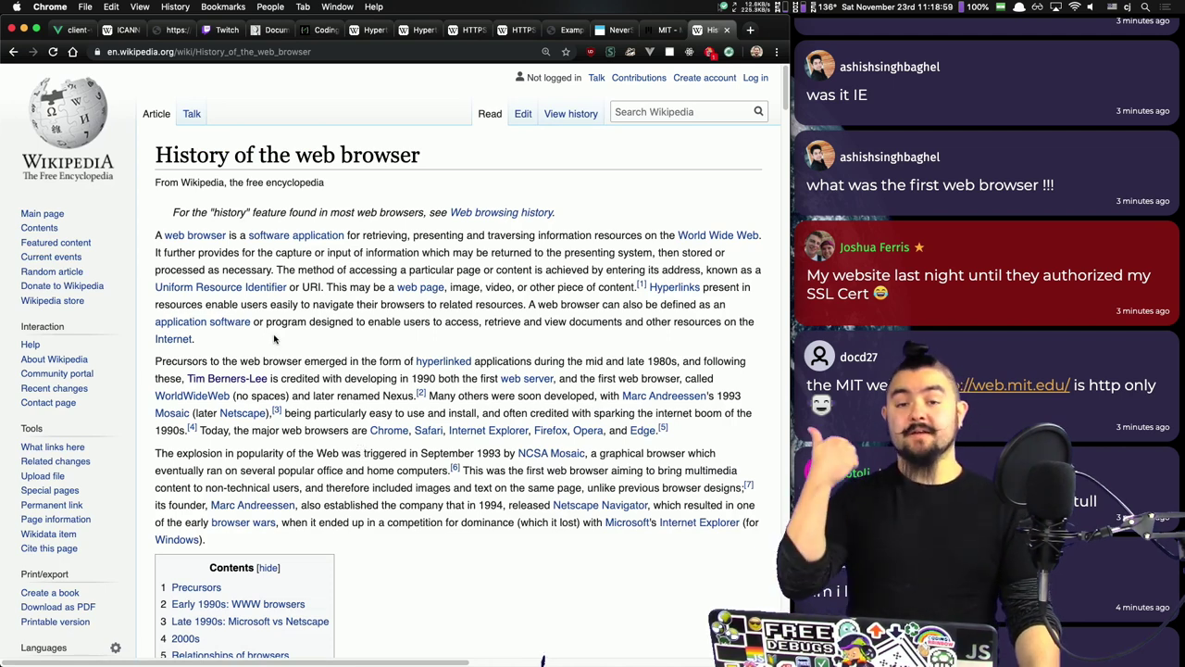
Step: Read about Nexus and the NeXT Computer caption, then close the article tab
mouse_move(158, 293)
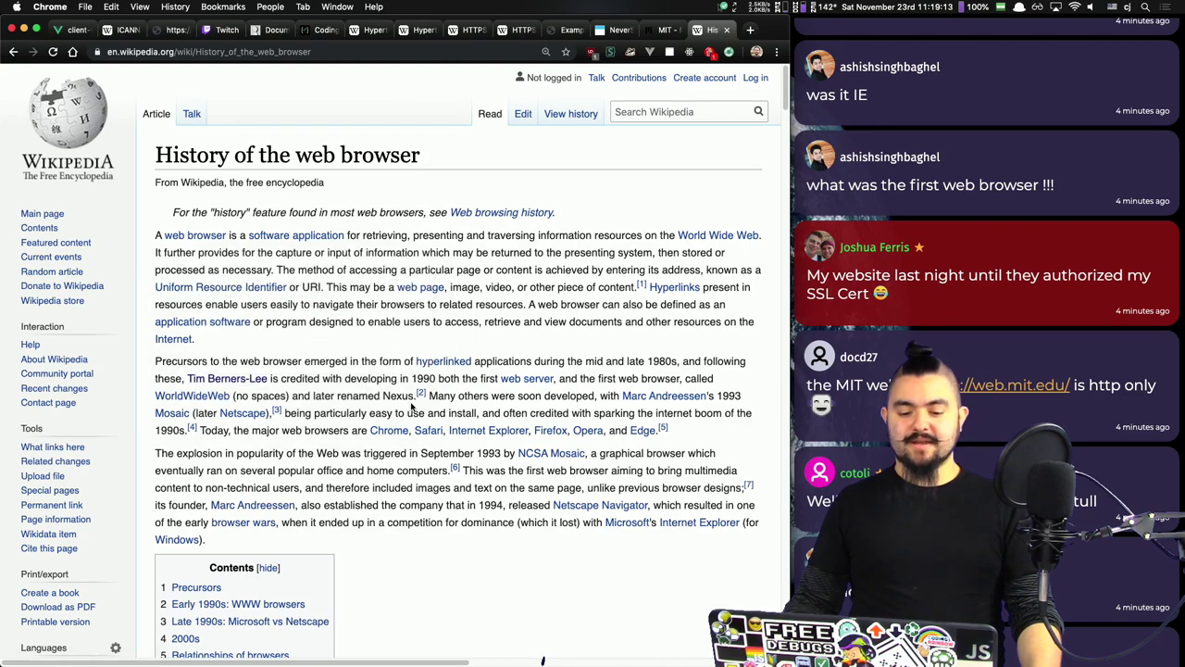
double_click(400, 397)
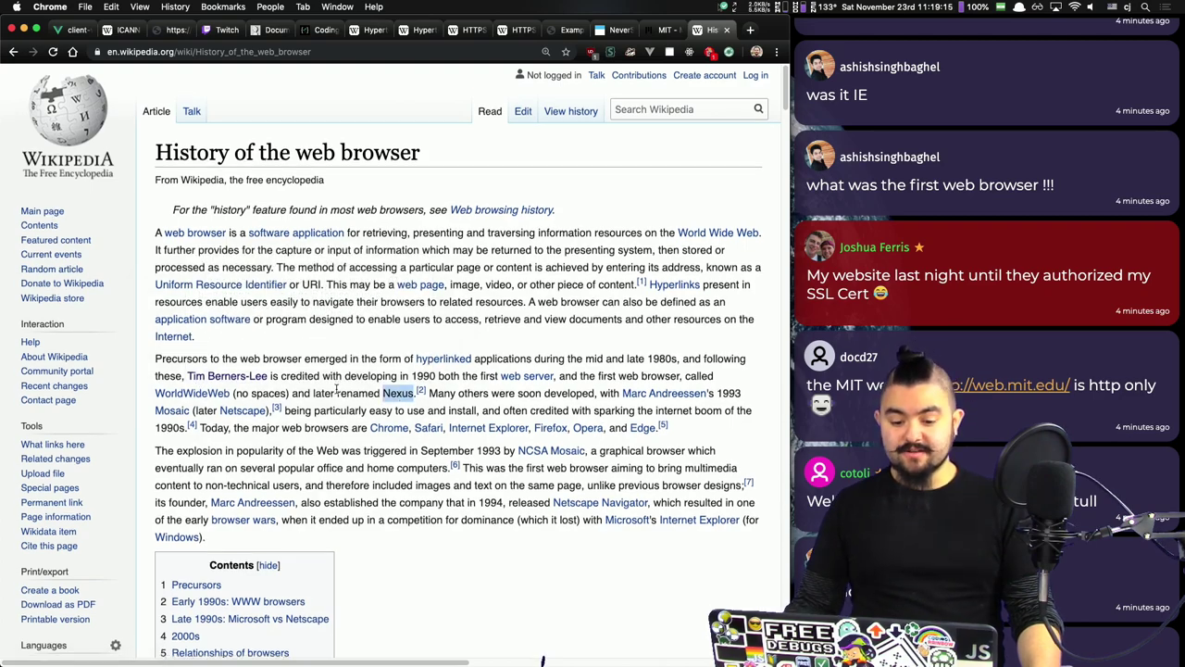
scroll(338, 393, "down", 15)
scroll(337, 391, "down", 3)
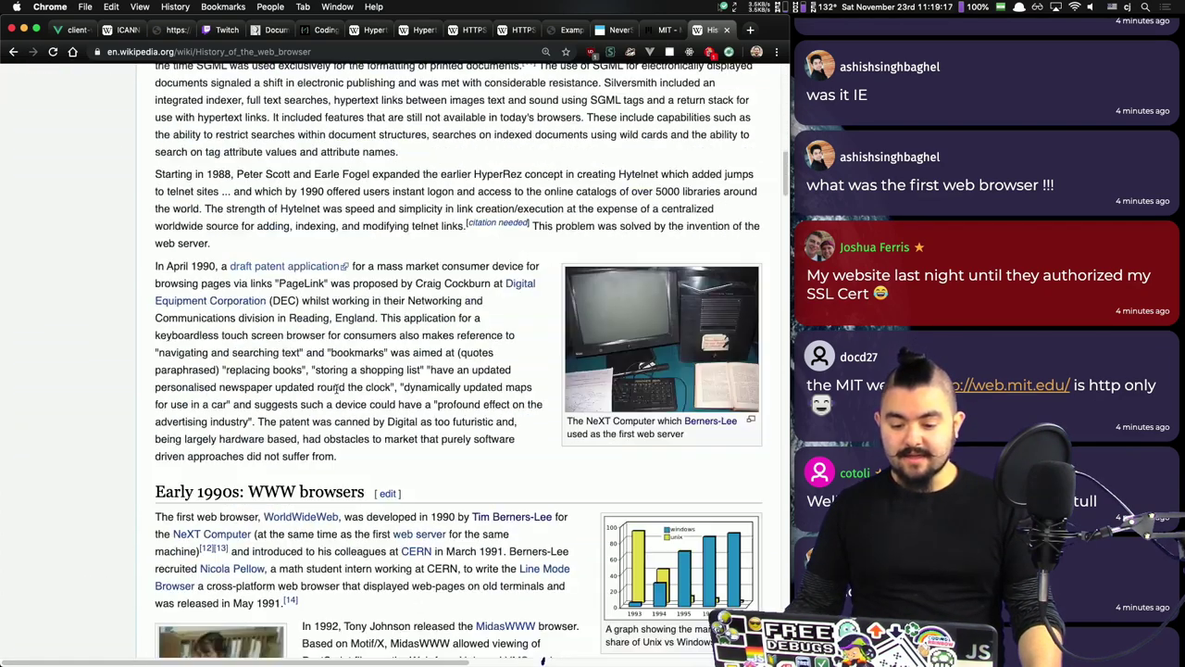
double_click(616, 421)
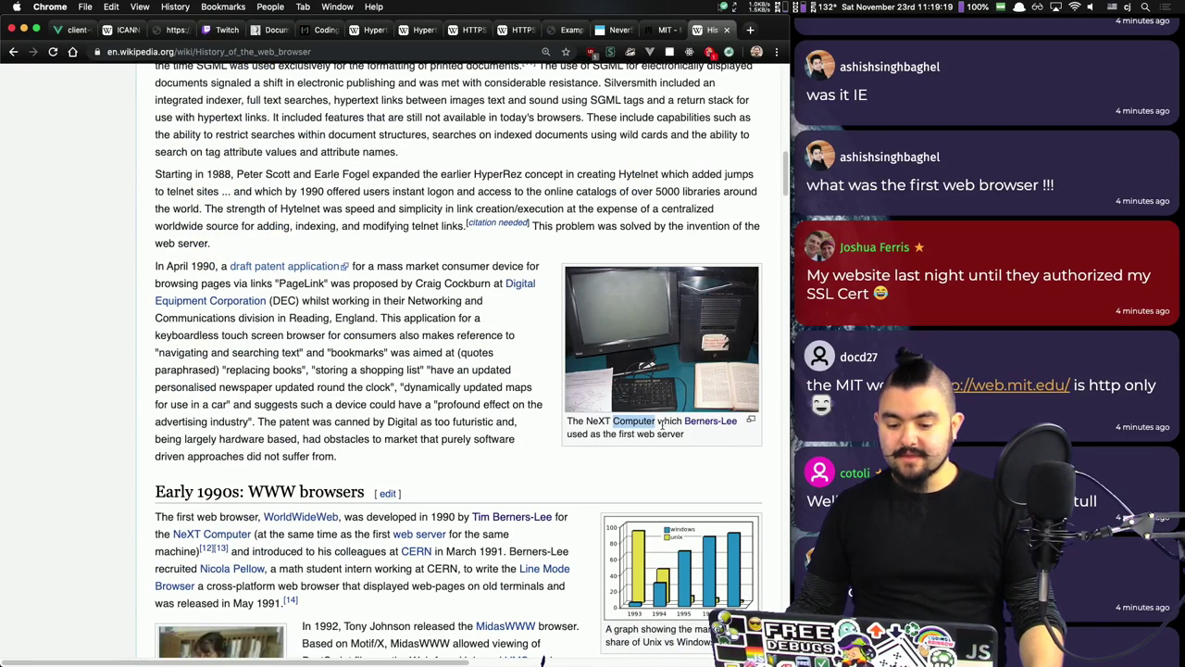
triple_click(653, 434)
left_click(667, 455)
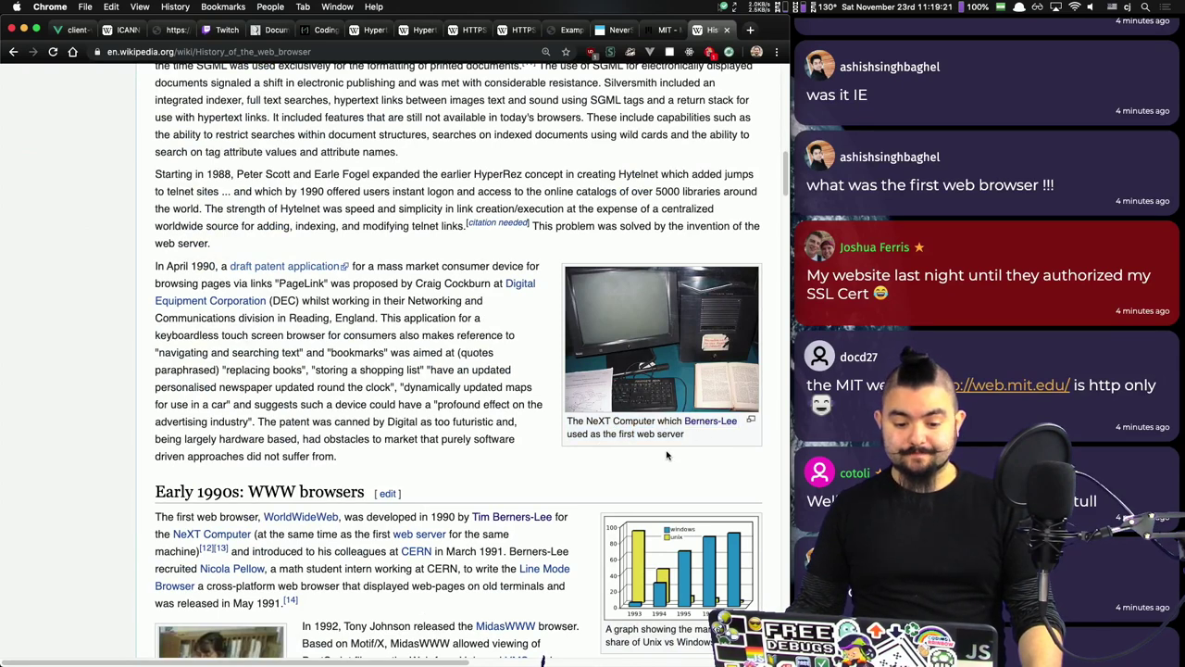
key("super+w")
Step: Read the chat questions about HTTP protocol versions and HTTP's serious flaws
left_click(1096, 247)
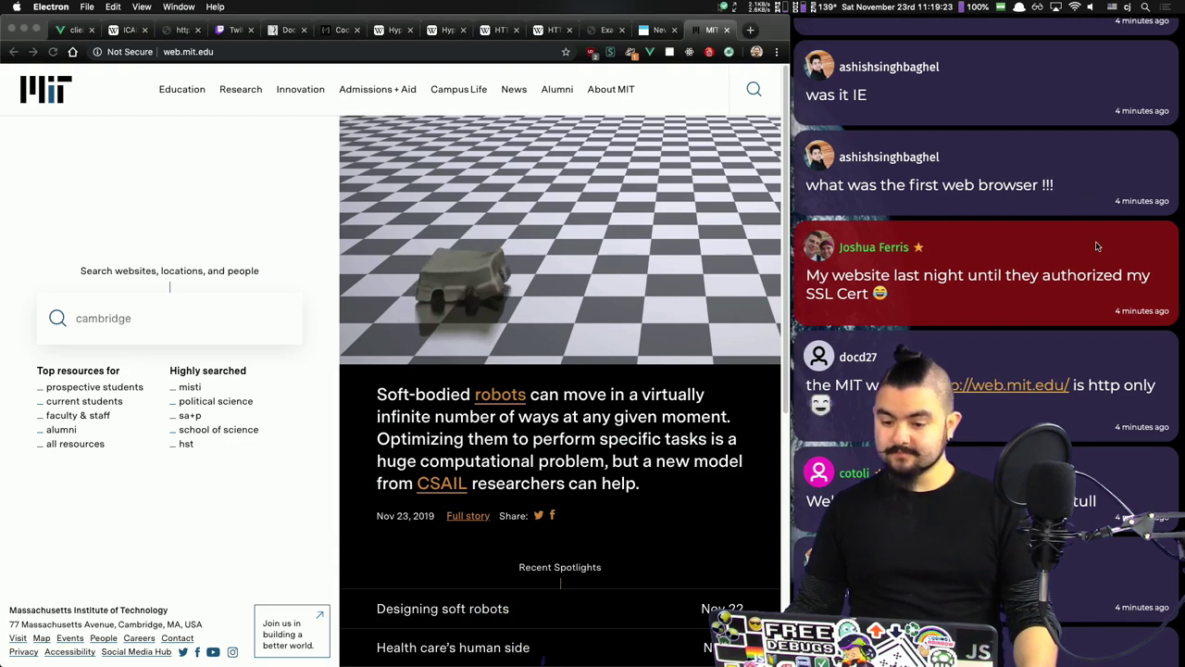
scroll(1096, 247, "up", 5)
scroll(1038, 274, "up", 5)
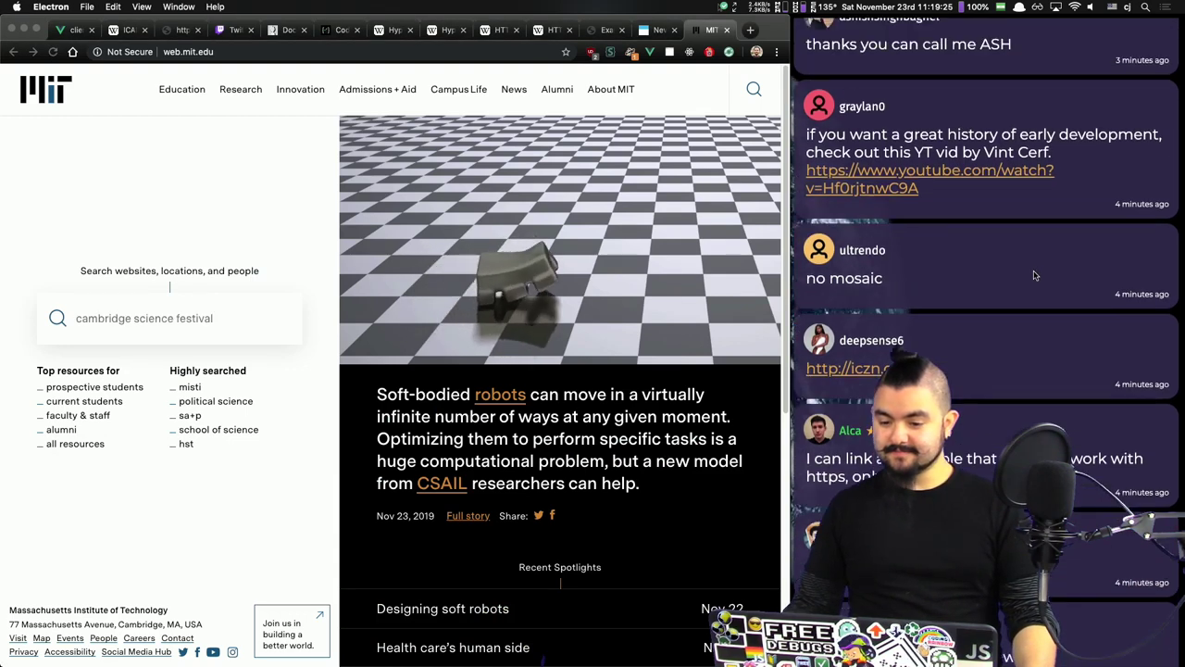
scroll(1036, 274, "up", 6)
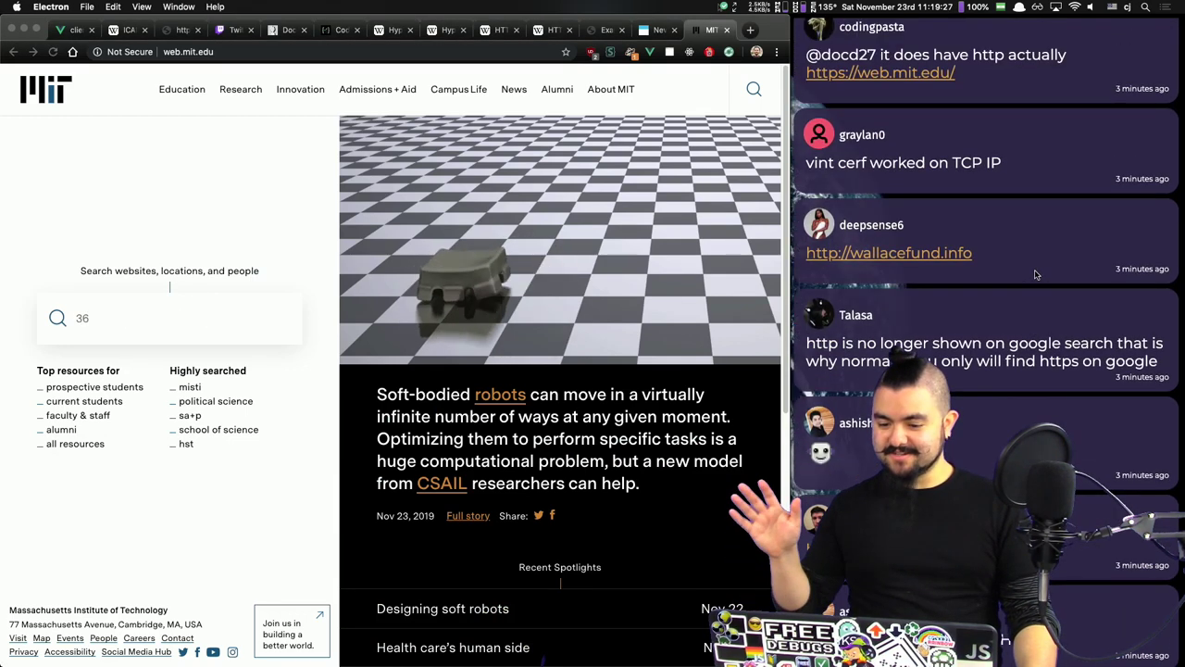
scroll(1037, 275, "up", 5)
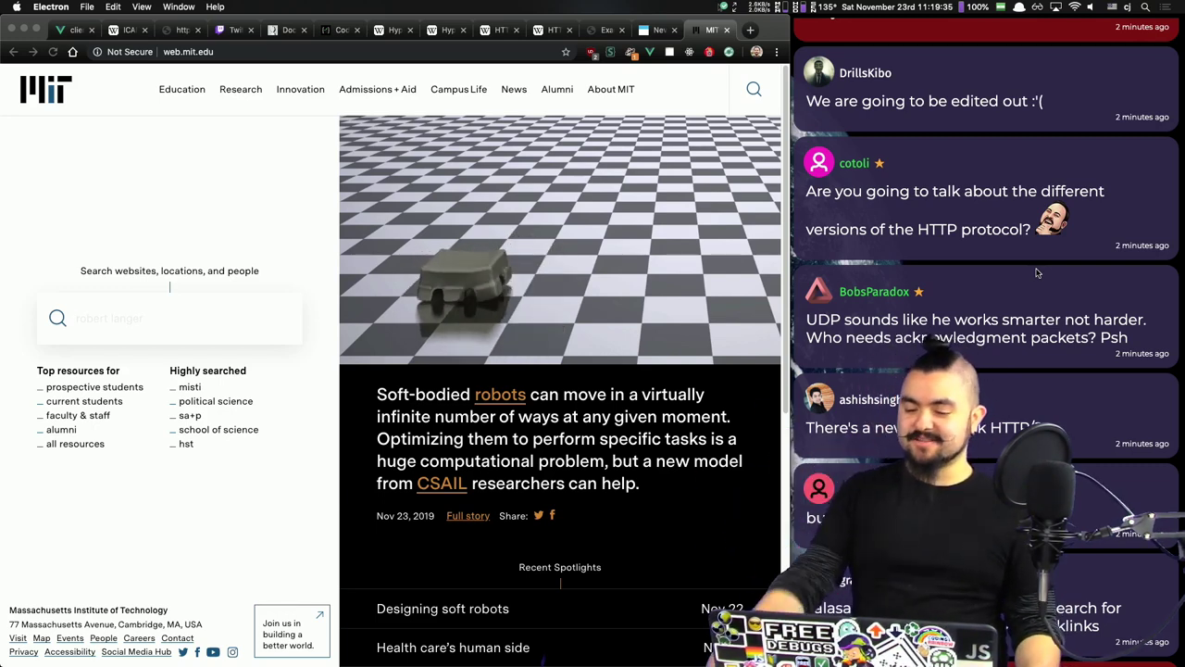
scroll(1027, 287, "up", 3)
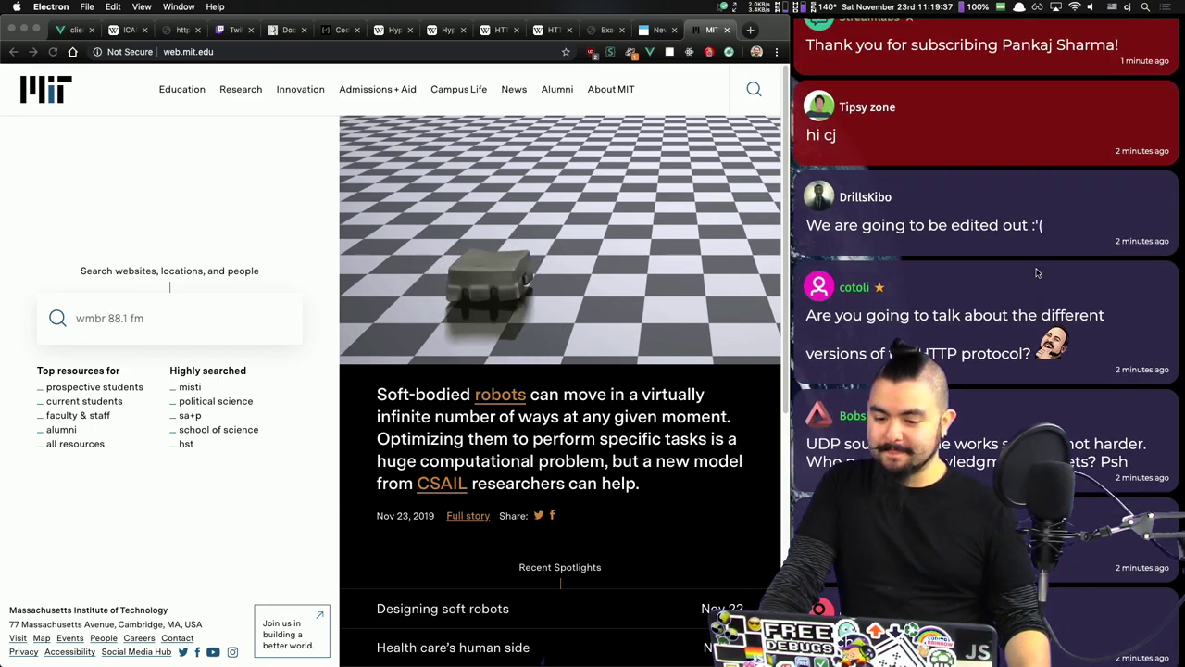
triple_click(970, 324)
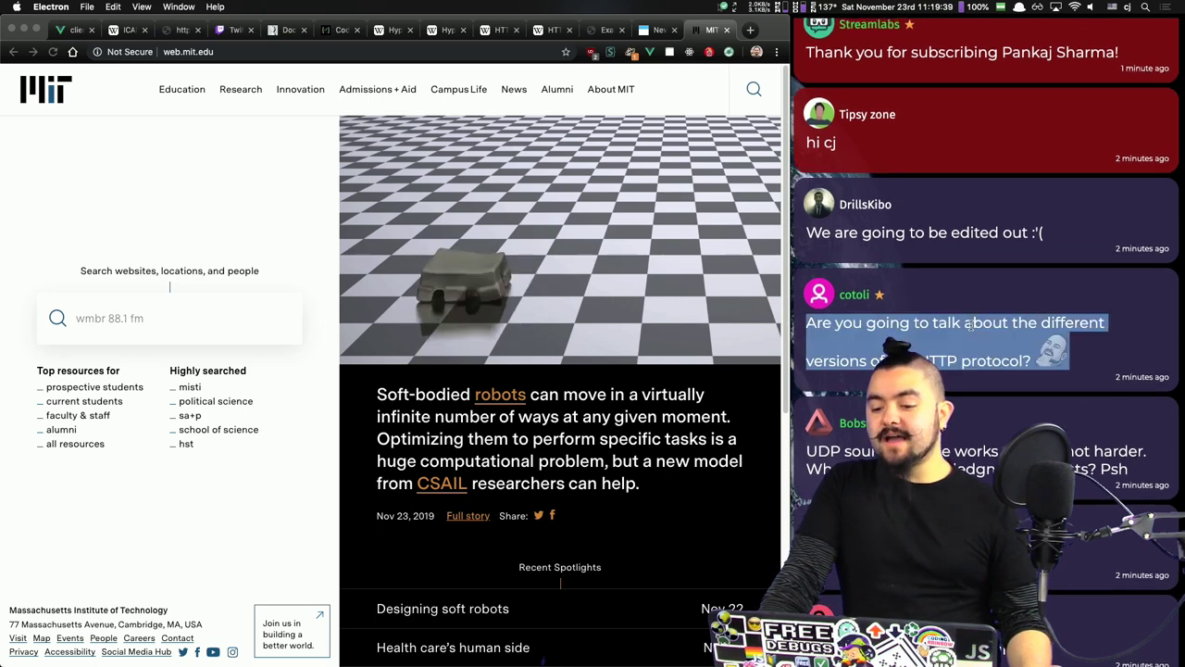
key("super+Tab")
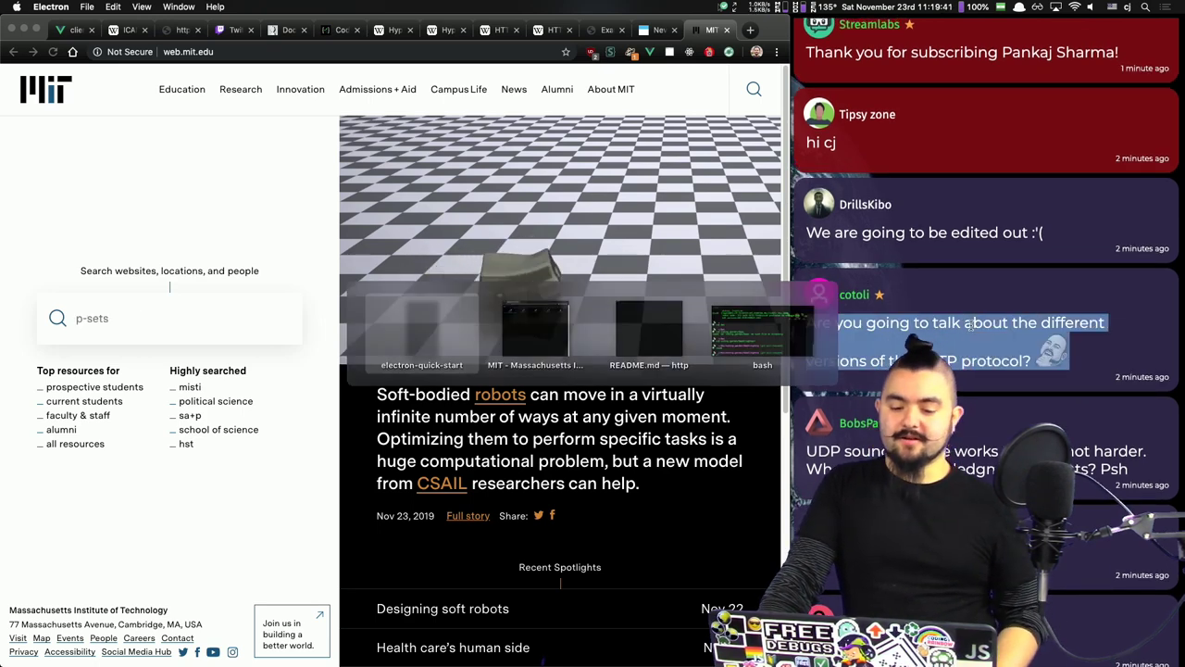
left_click(987, 282)
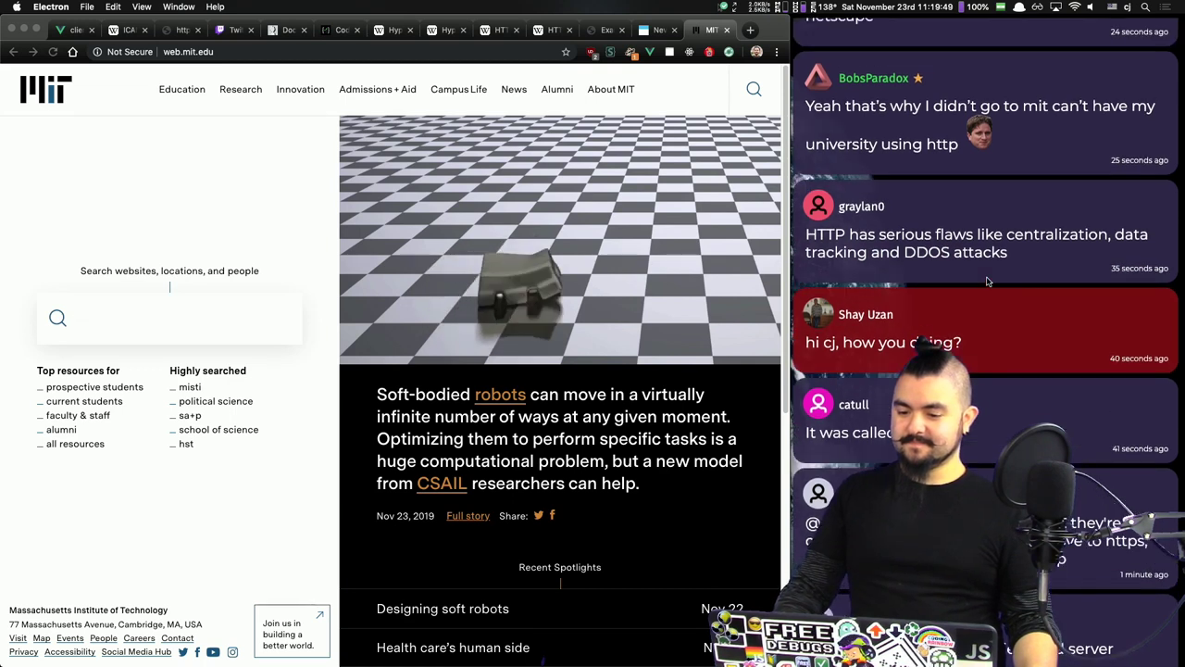
triple_click(965, 242)
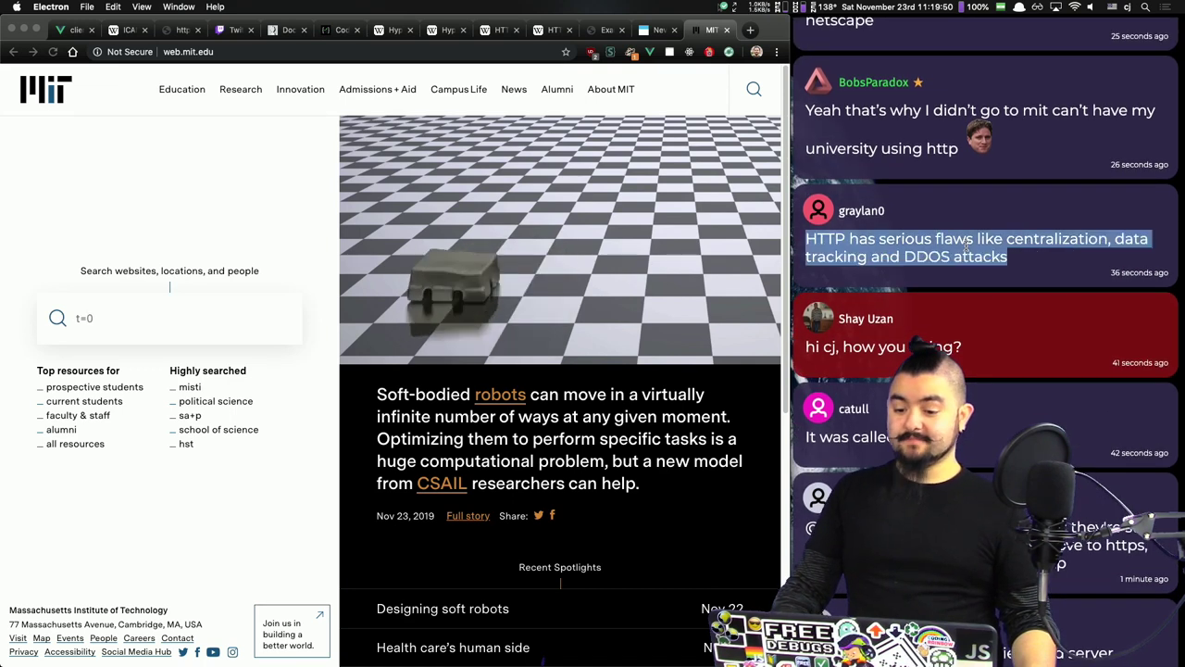
left_click(1035, 262)
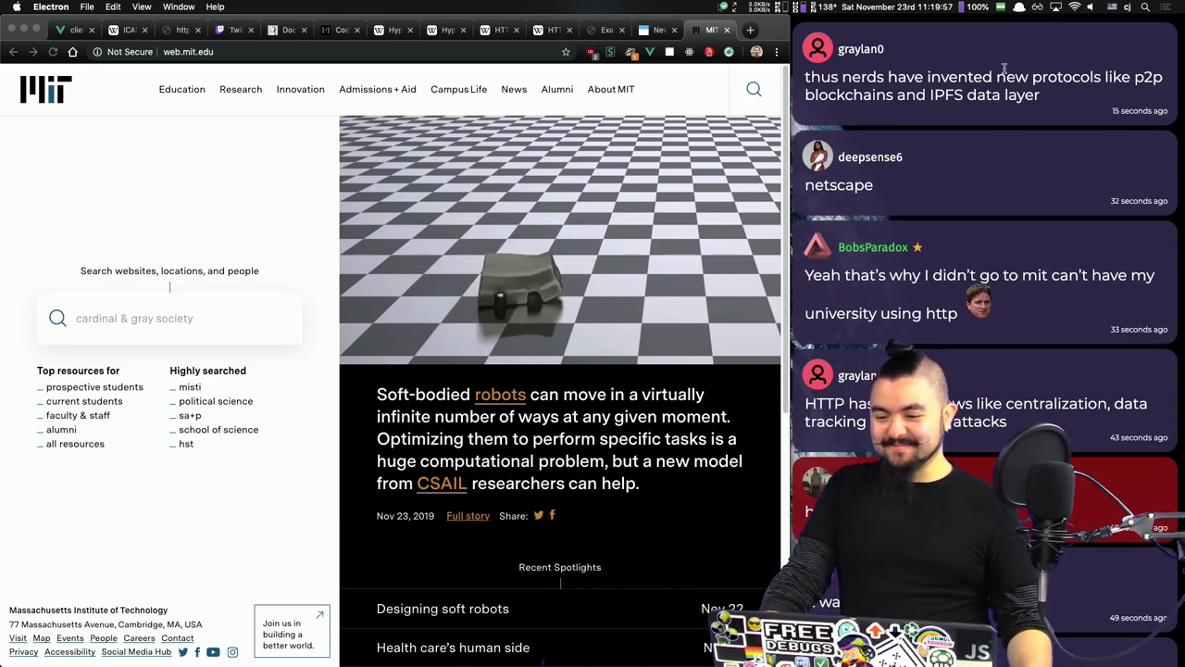
Step: Bring up the Wikipedia HTTPS article at its Technical section
left_click(700, 173)
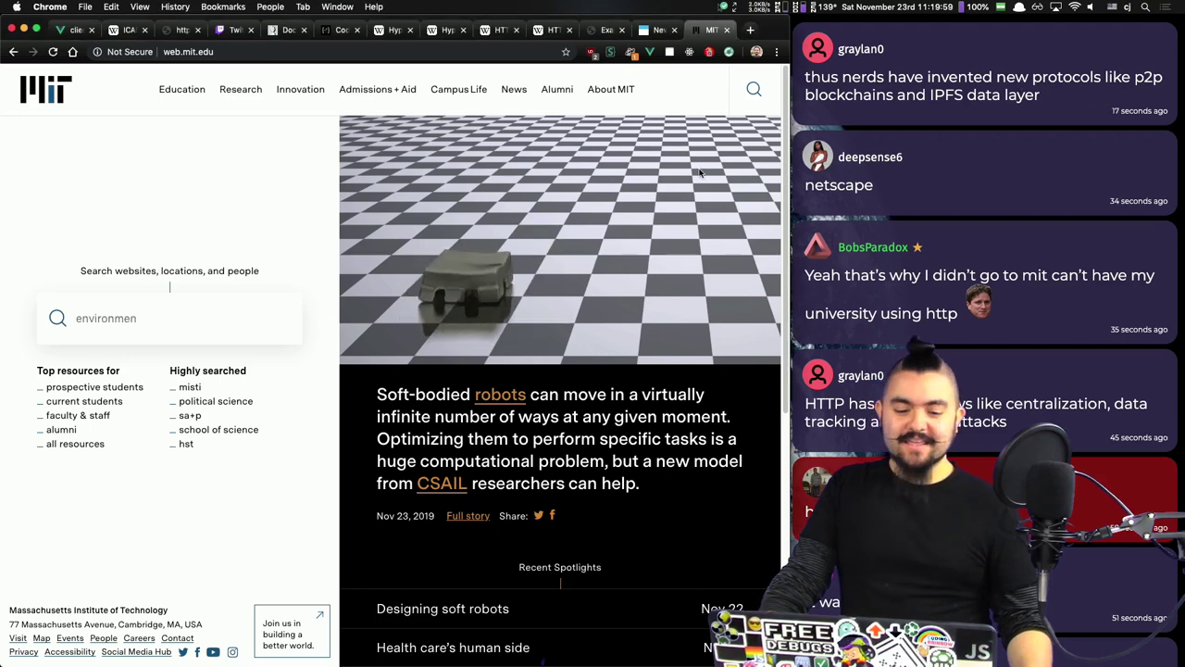
key("alt+Tab")
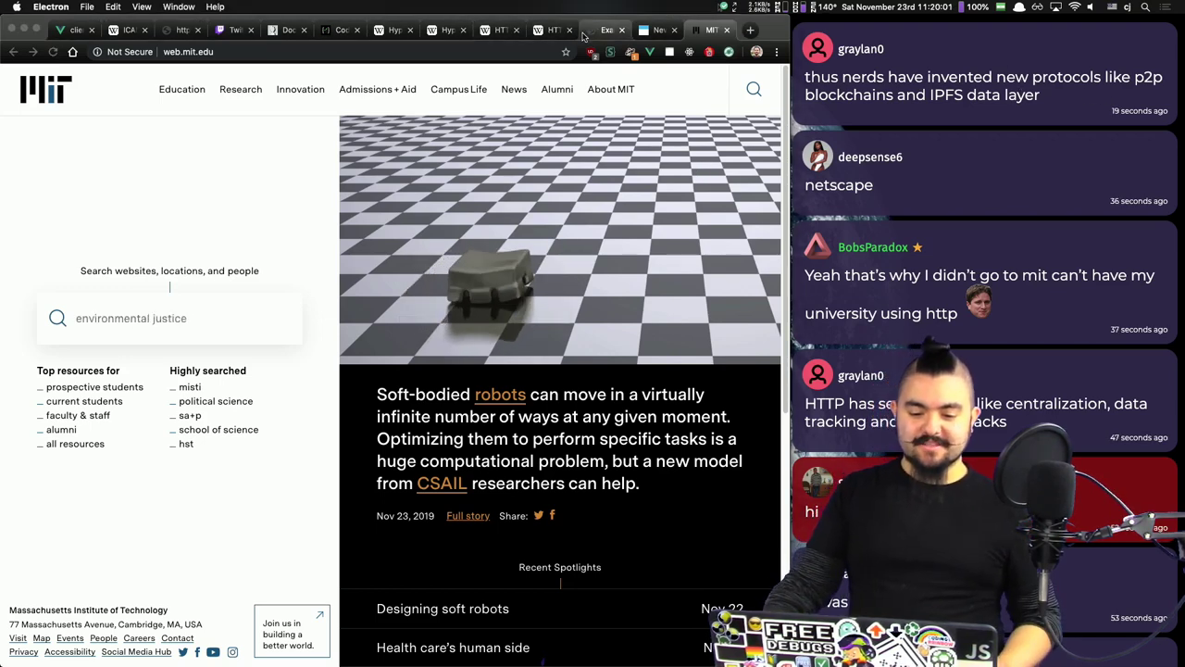
key("alt+Tab")
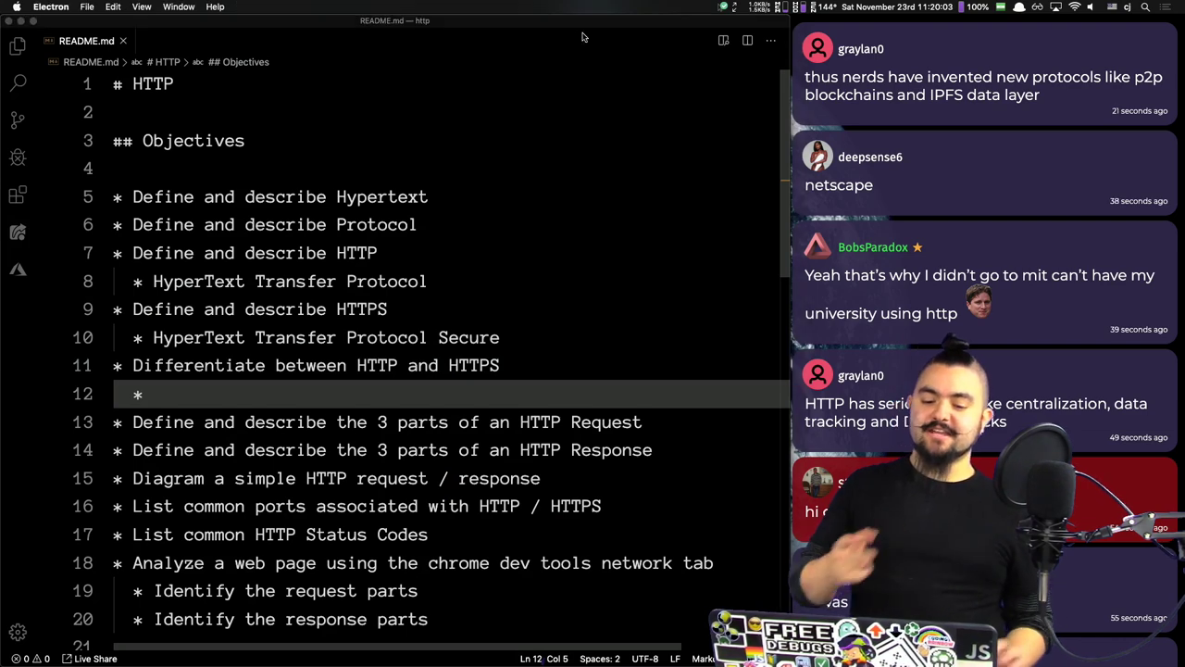
key("alt+Tab")
key("Tab")
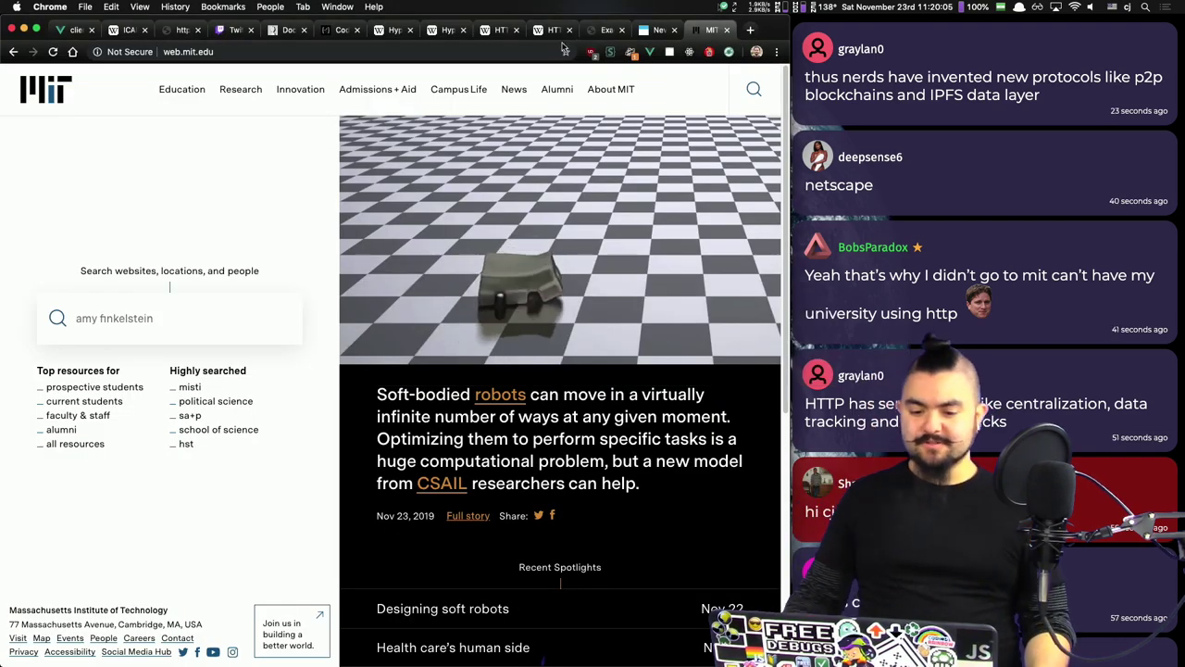
left_click(551, 31)
left_click(500, 30)
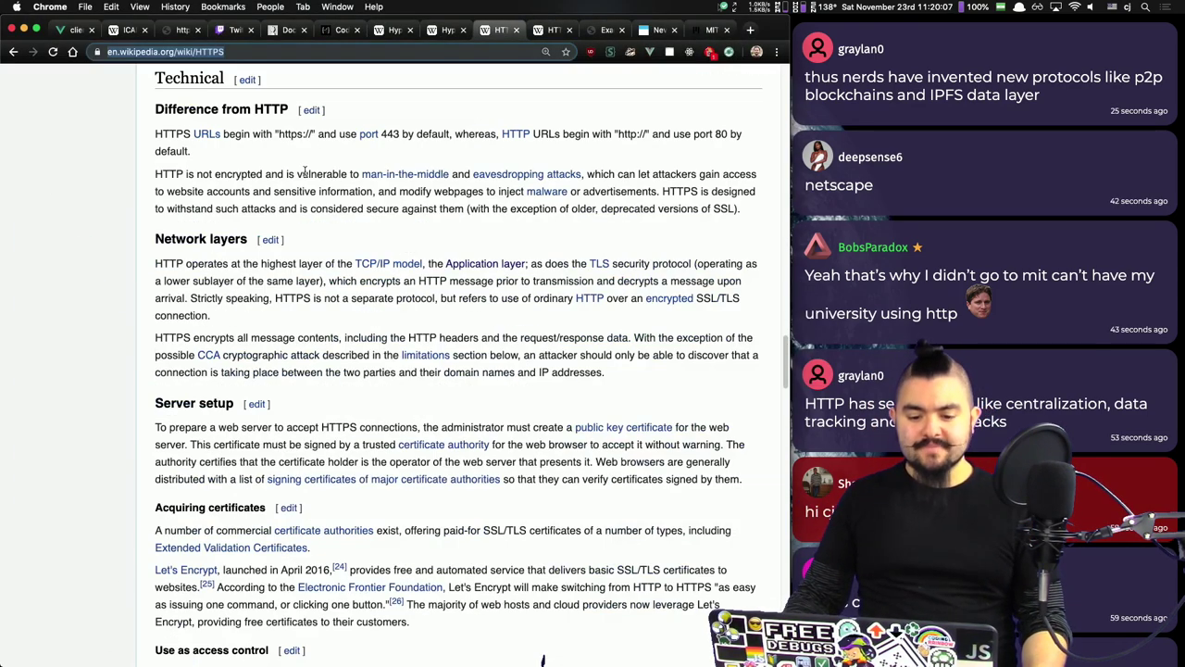
left_click(253, 53)
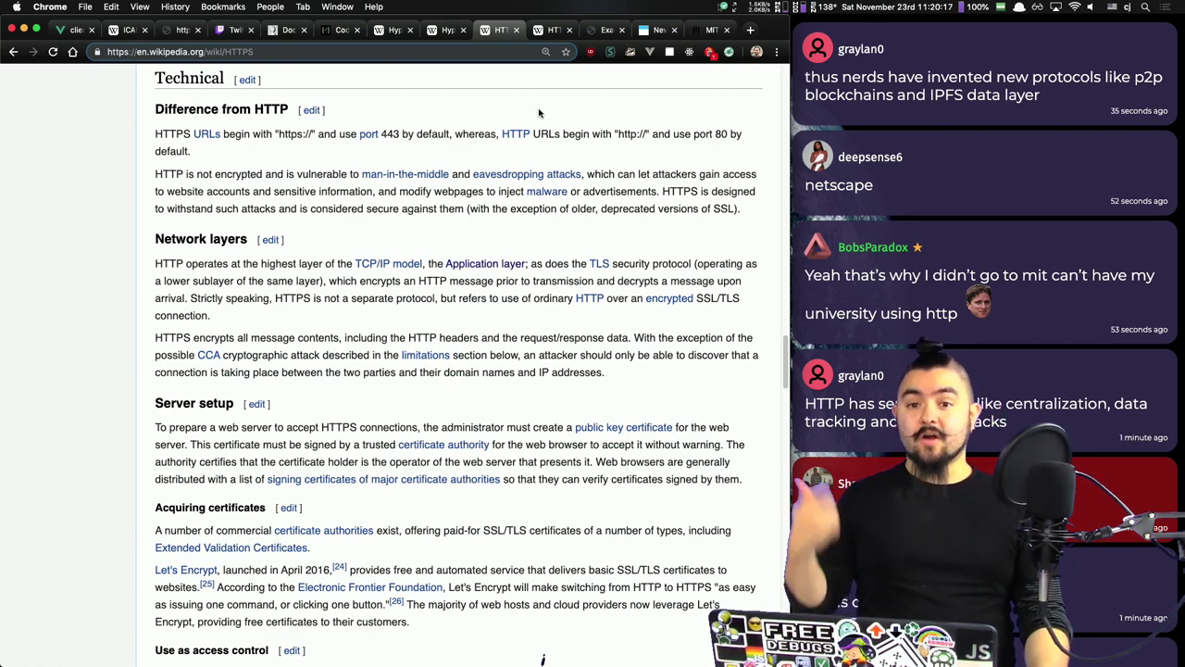
left_click(599, 30)
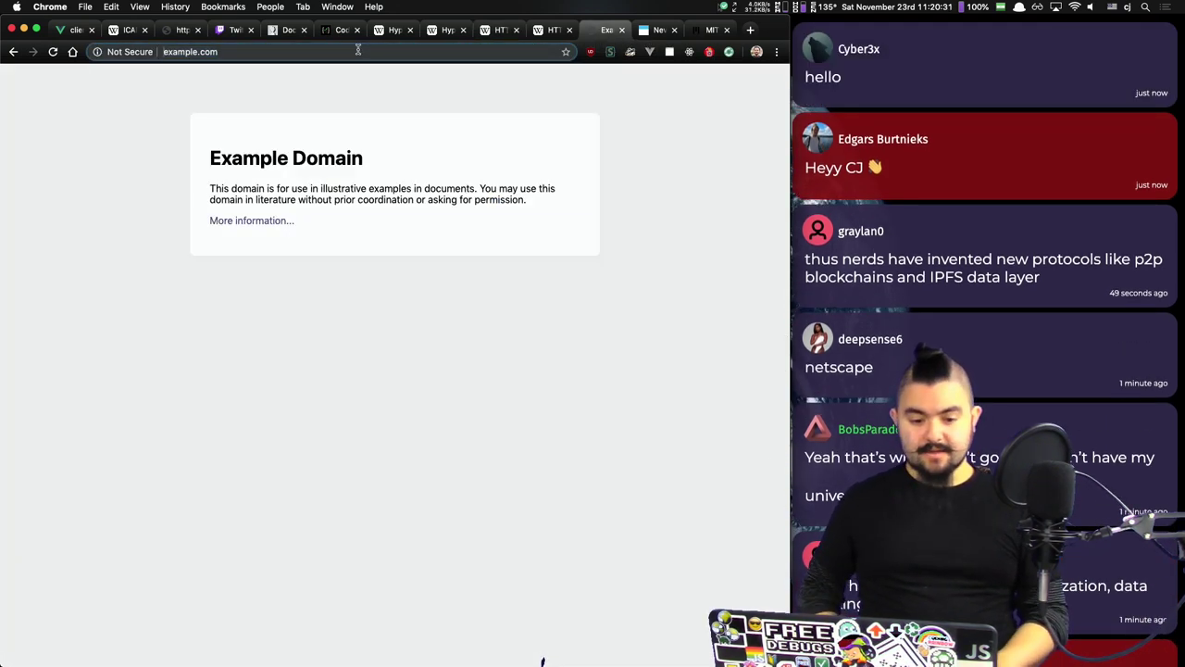
left_click(357, 51)
key("Left")
type("http://")
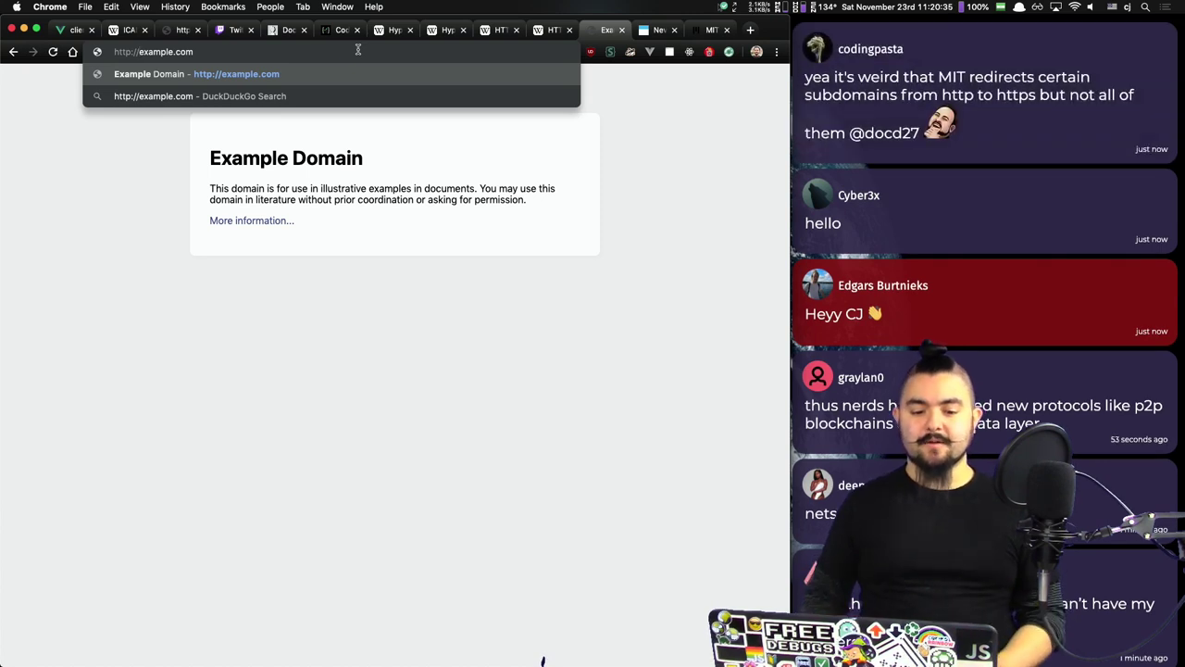
key("Return")
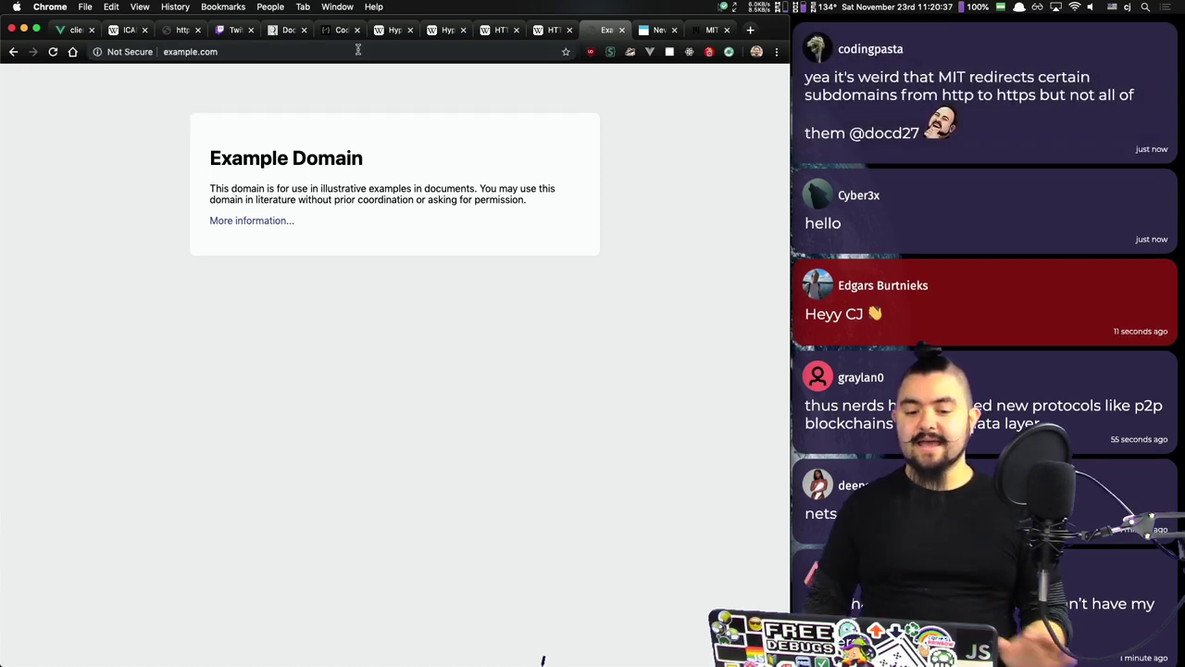
Step: Visit the NeverSSL and MIT tabs, then show the Hypertext article
left_click(641, 32)
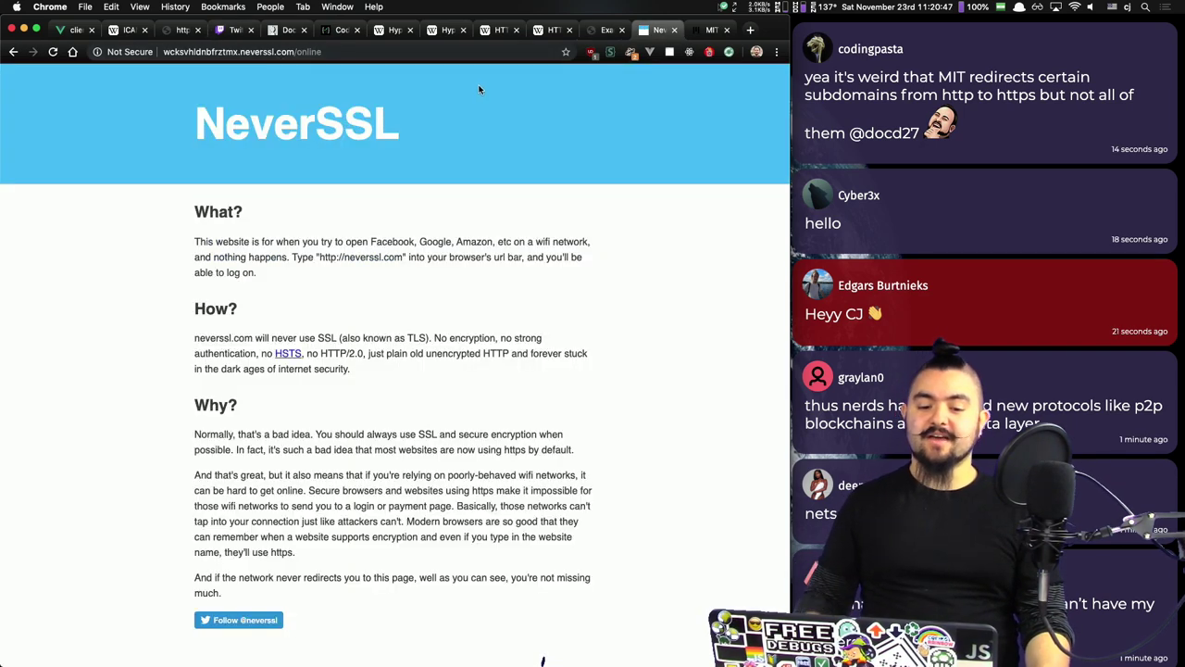
left_click(709, 30)
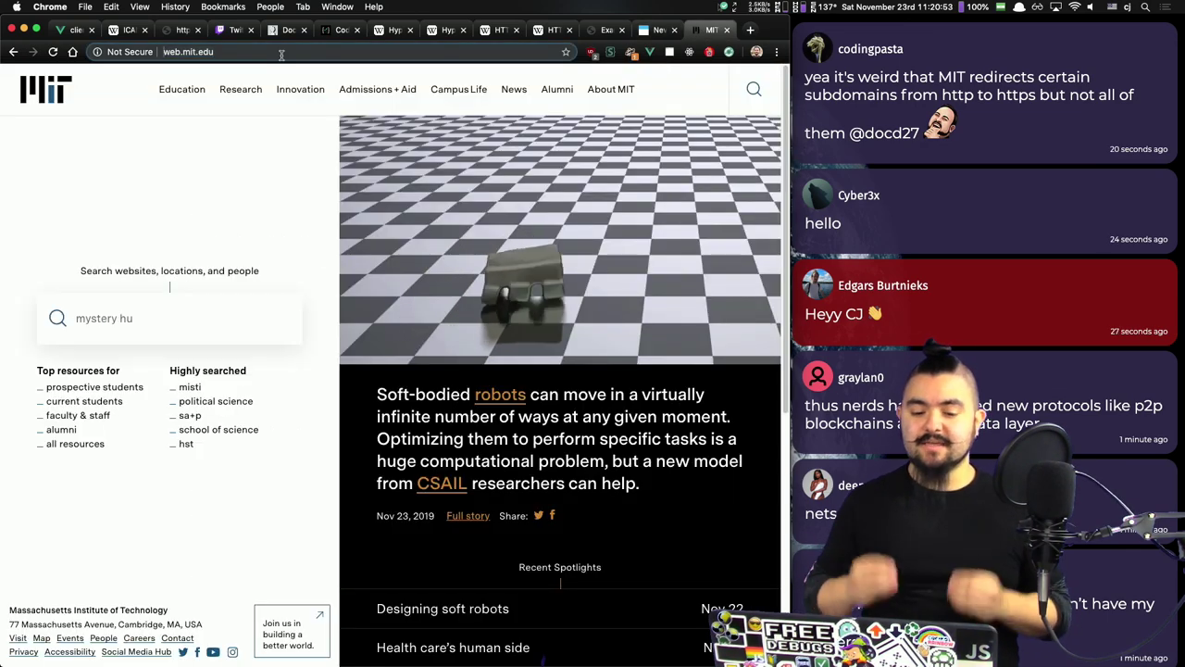
key("super+Tab")
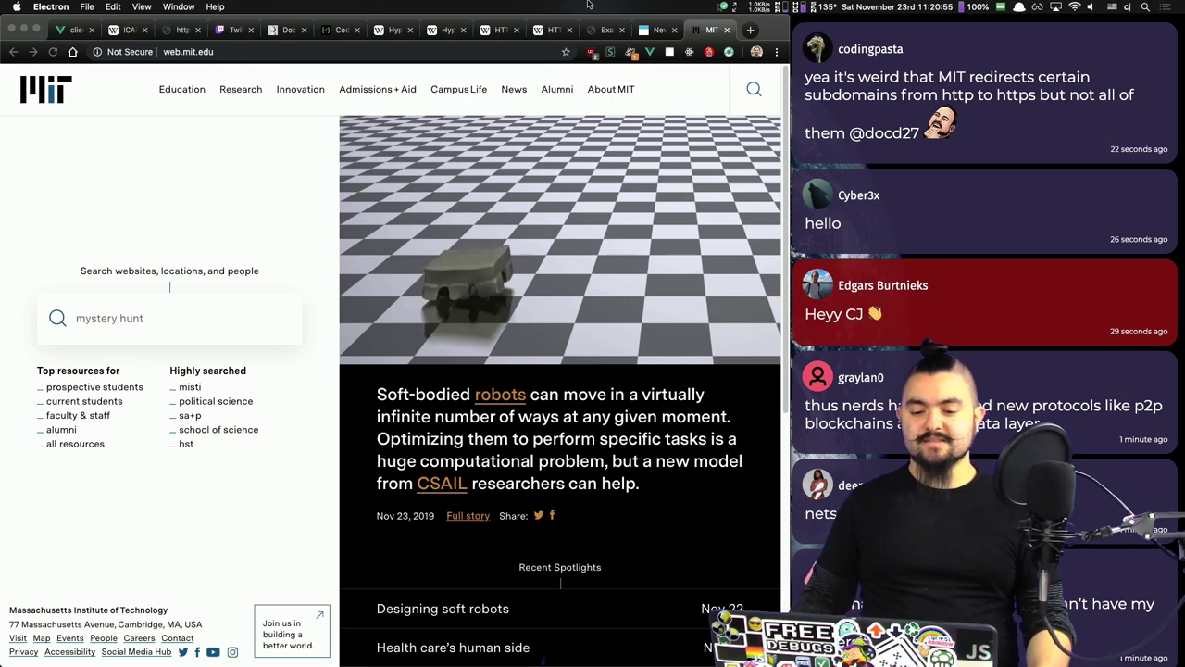
left_click(443, 30)
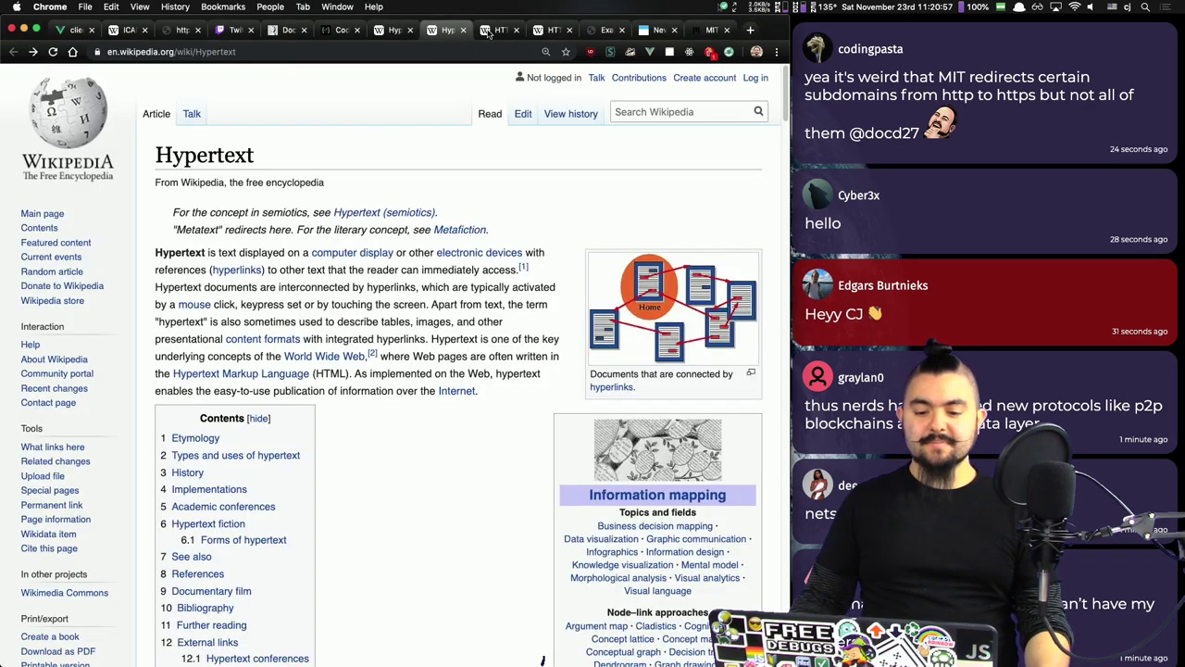
Step: Check the HTTPS article's mention of https on port 443 and its address
left_click(493, 29)
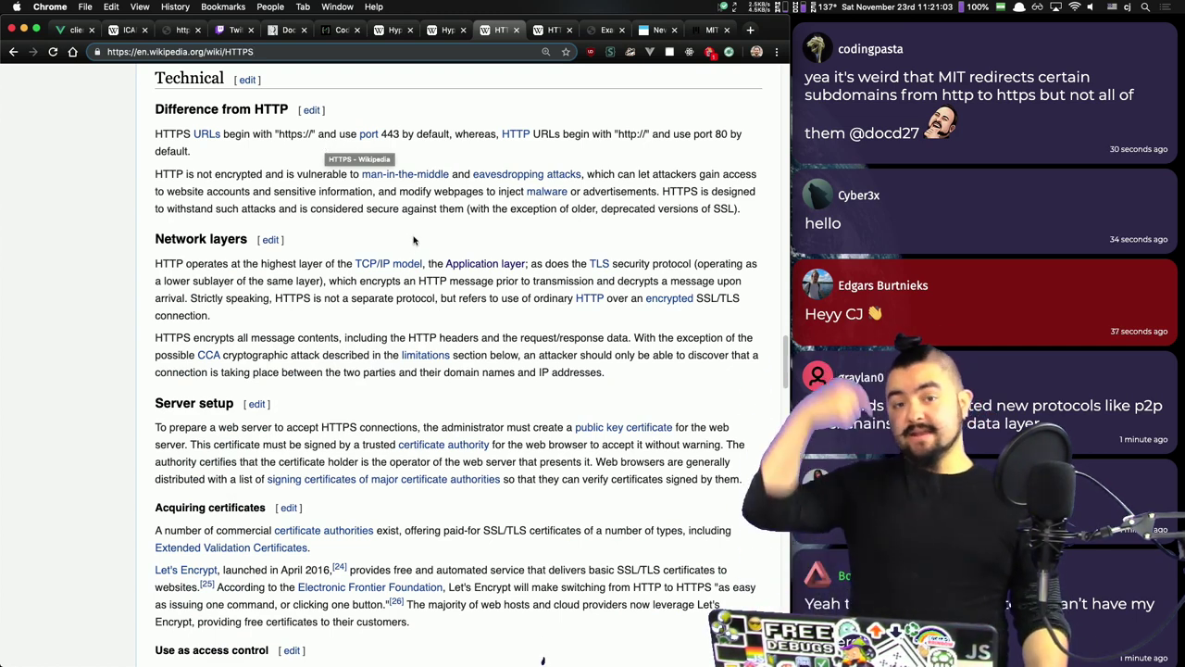
double_click(293, 134)
double_click(390, 134)
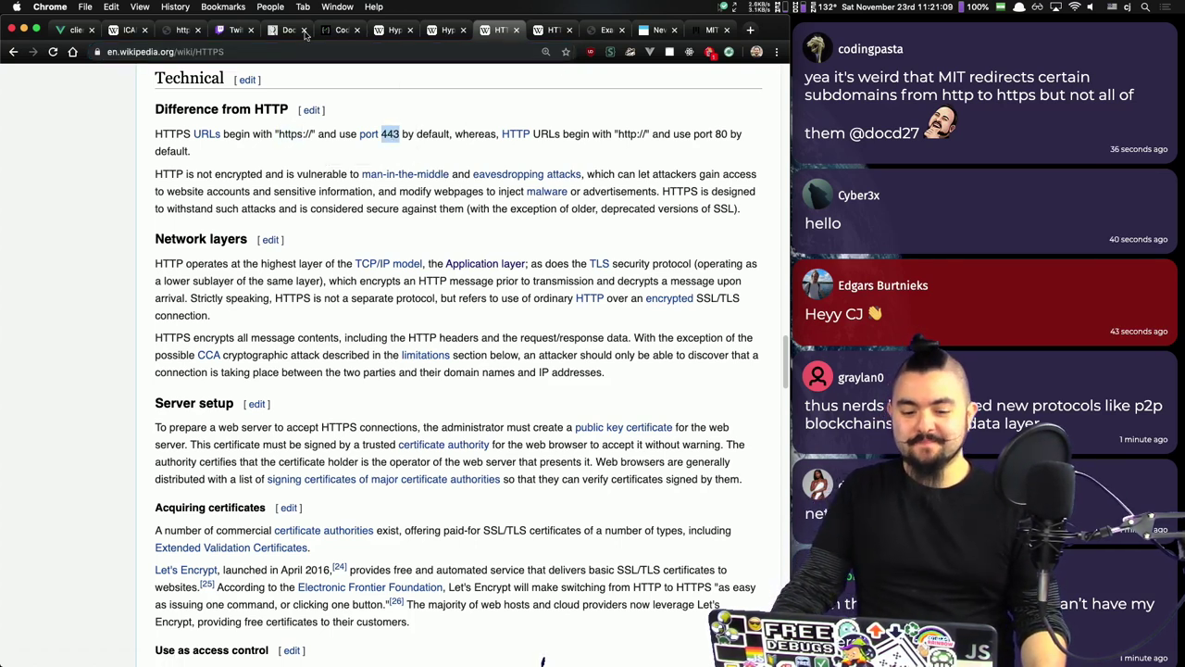
left_click(284, 56)
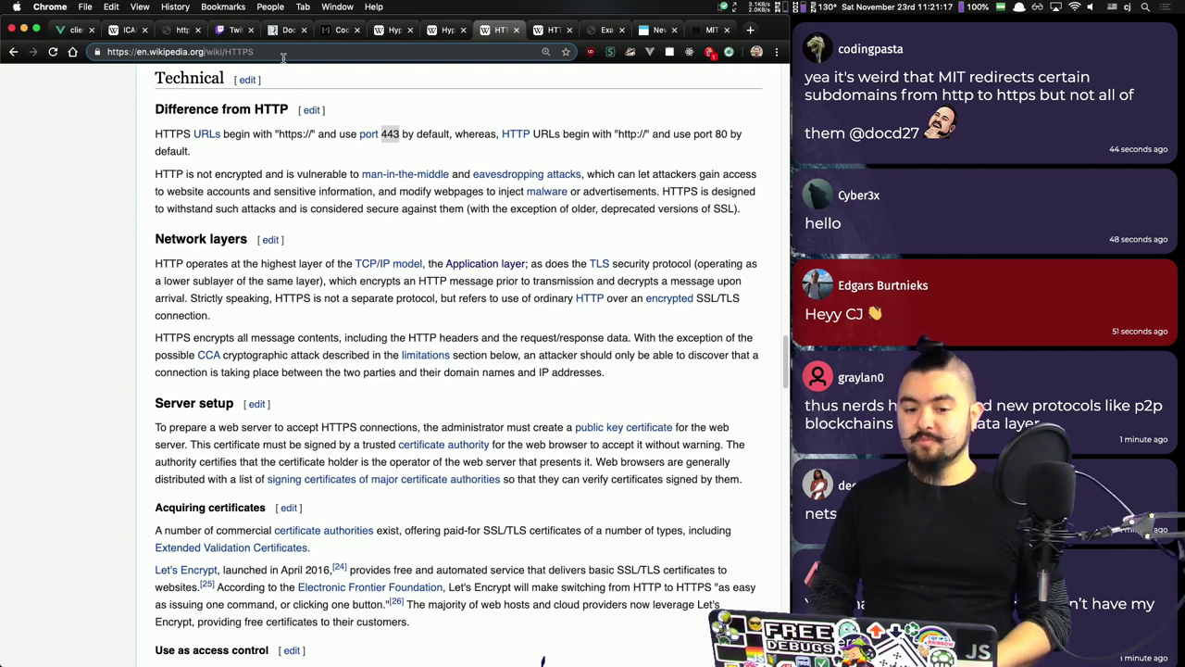
left_click(283, 54)
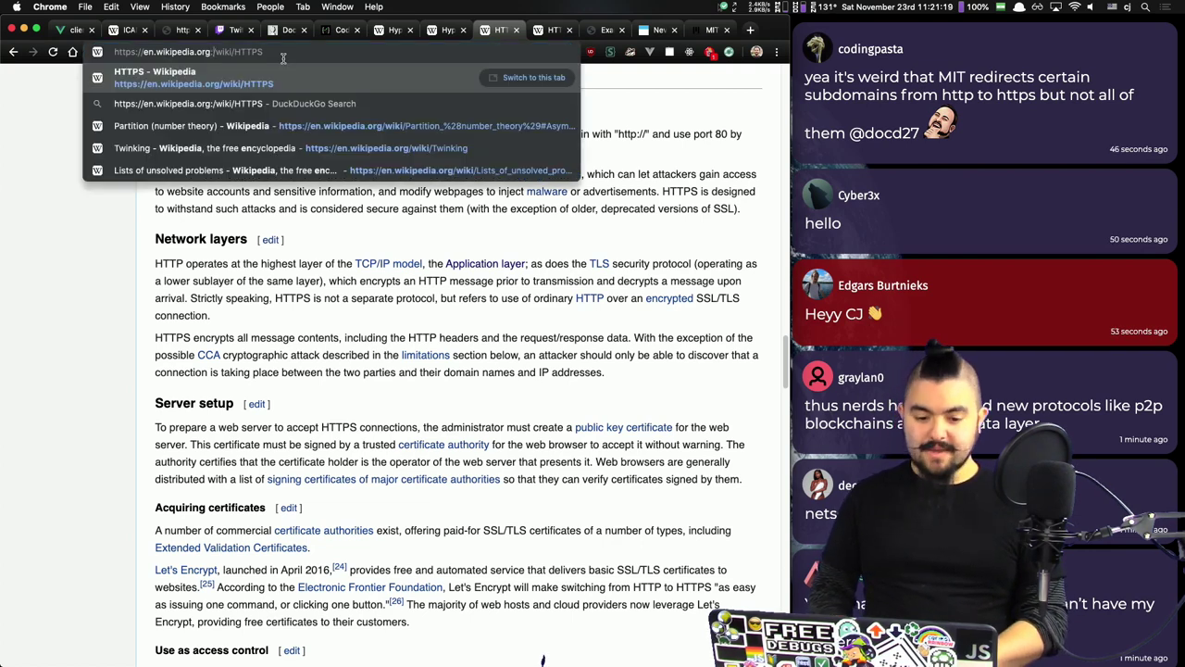
key("Return")
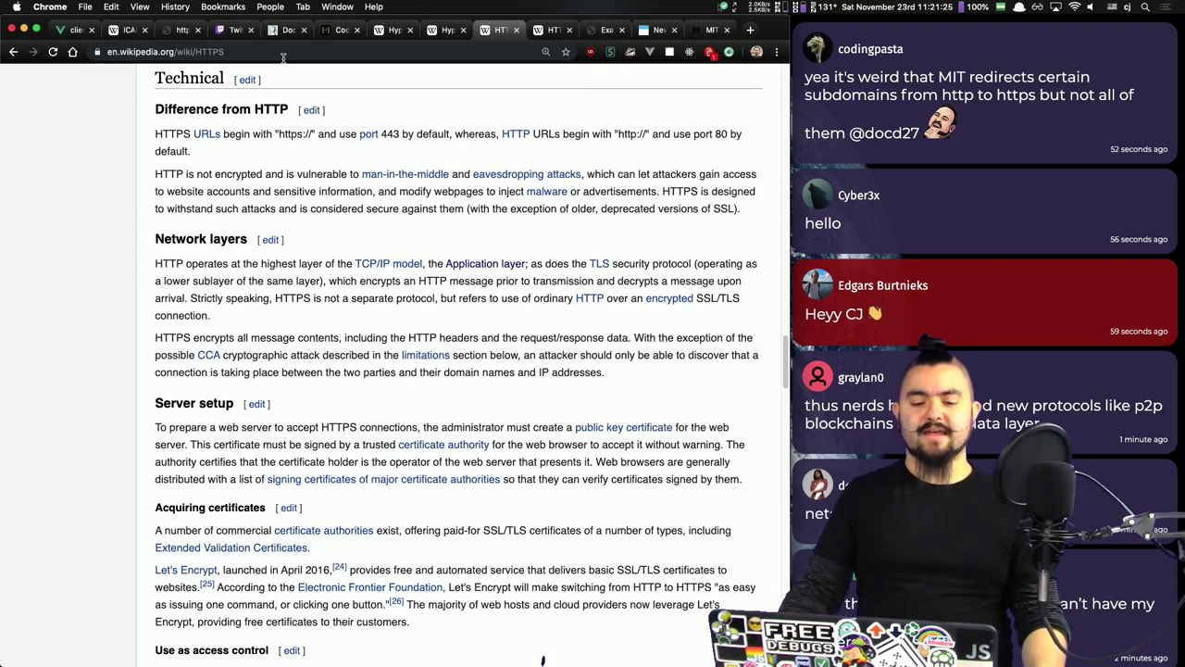
left_click(283, 55)
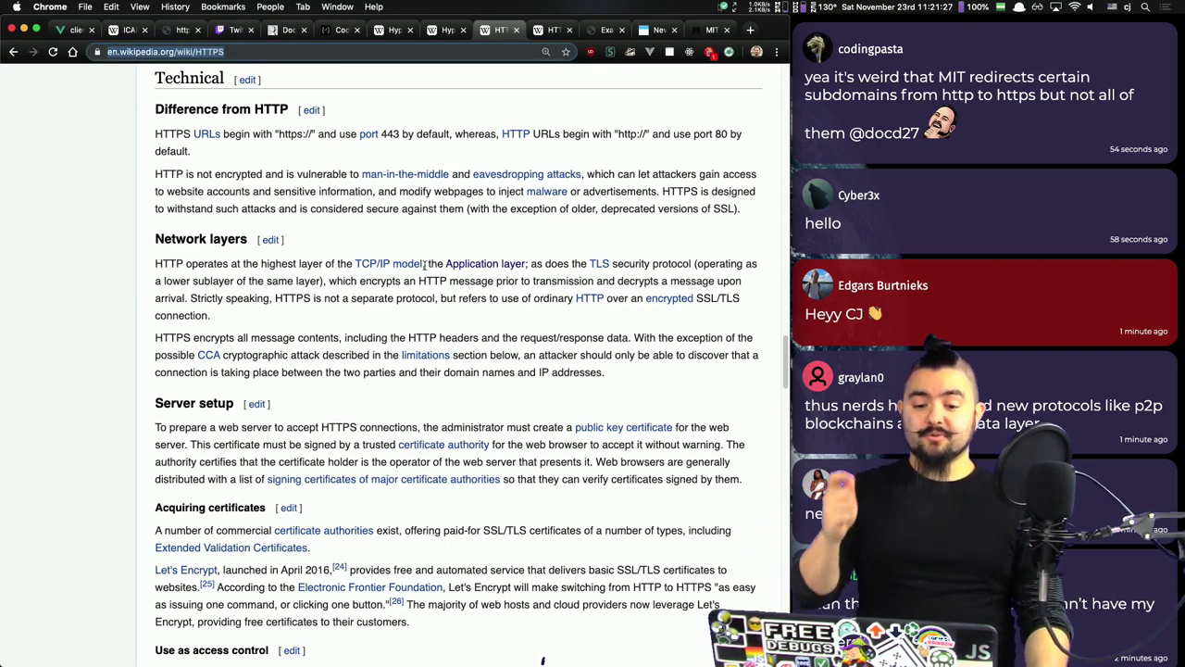
Step: Inspect the word URLs, then go to the example.com tab's address bar
mouse_move(404, 173)
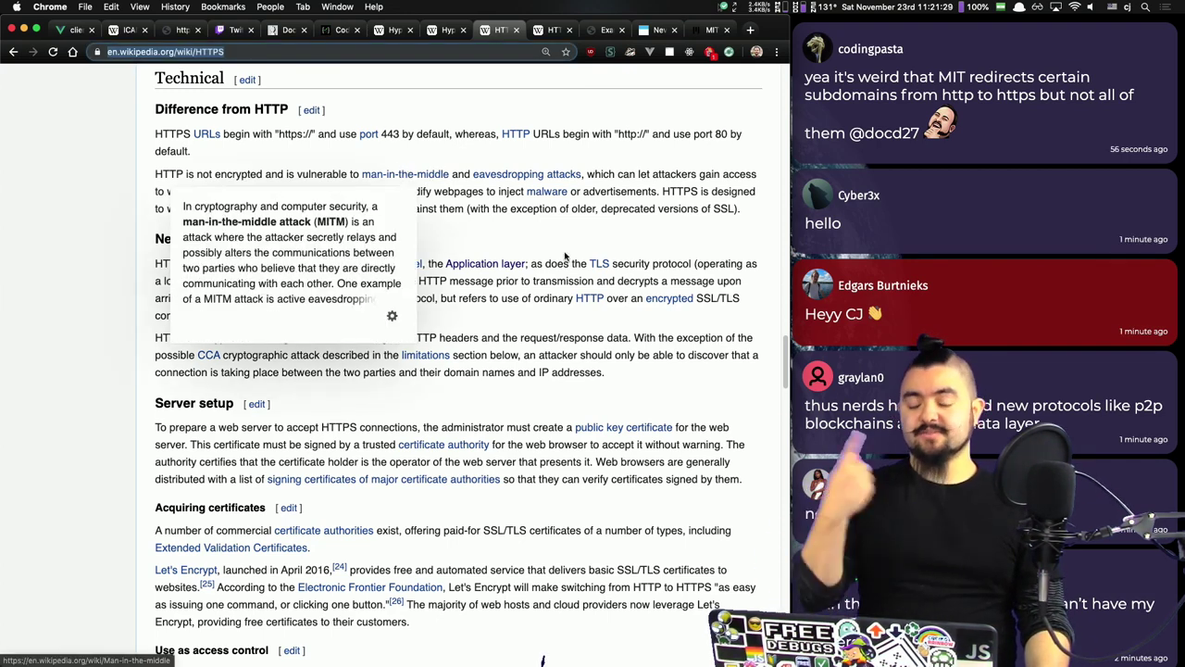
right_click(541, 133)
left_click(575, 83)
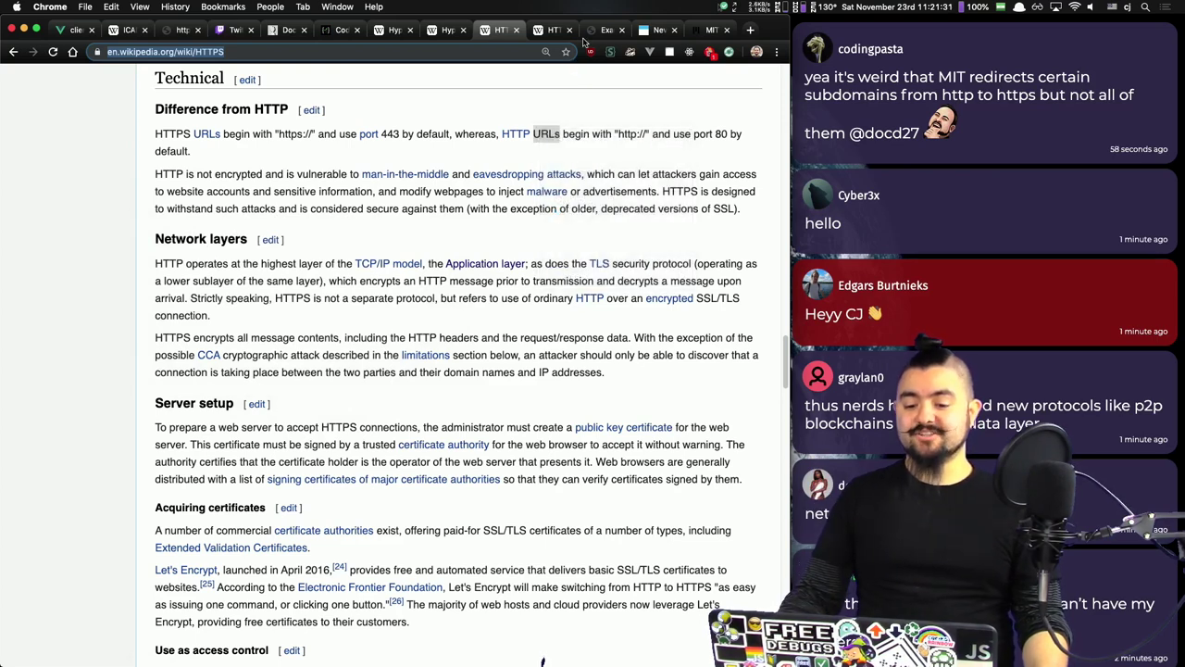
left_click(597, 30)
left_click(234, 52)
Step: Load example.com explicitly on port 80
key("Right")
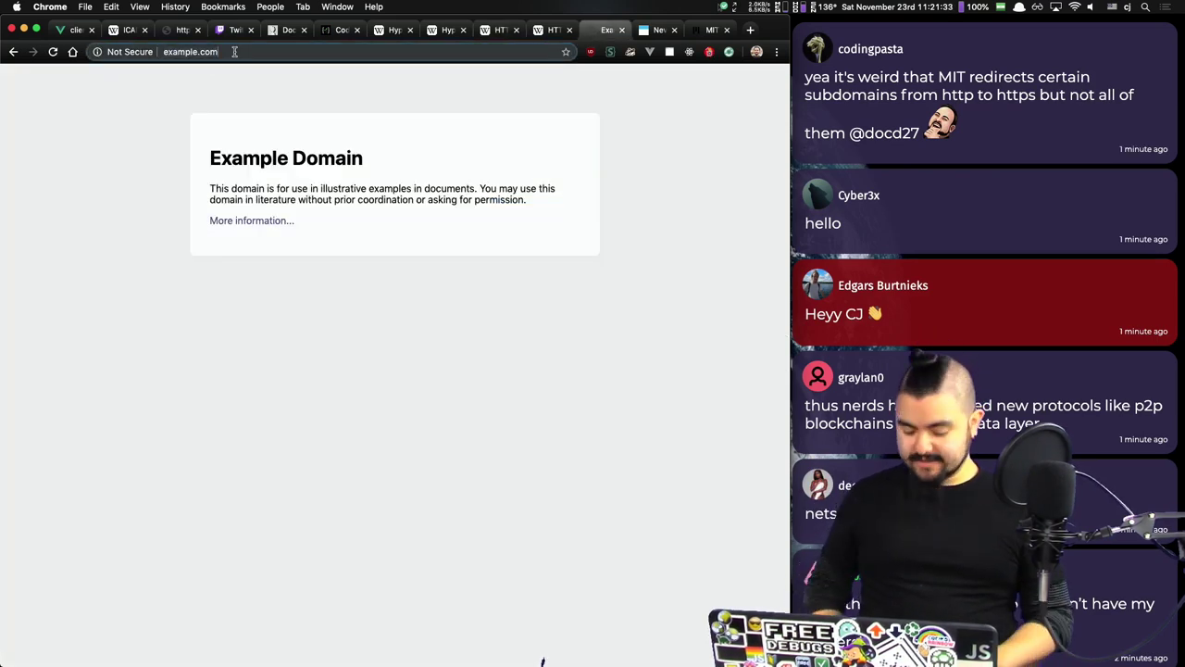
type(":80")
key("Return")
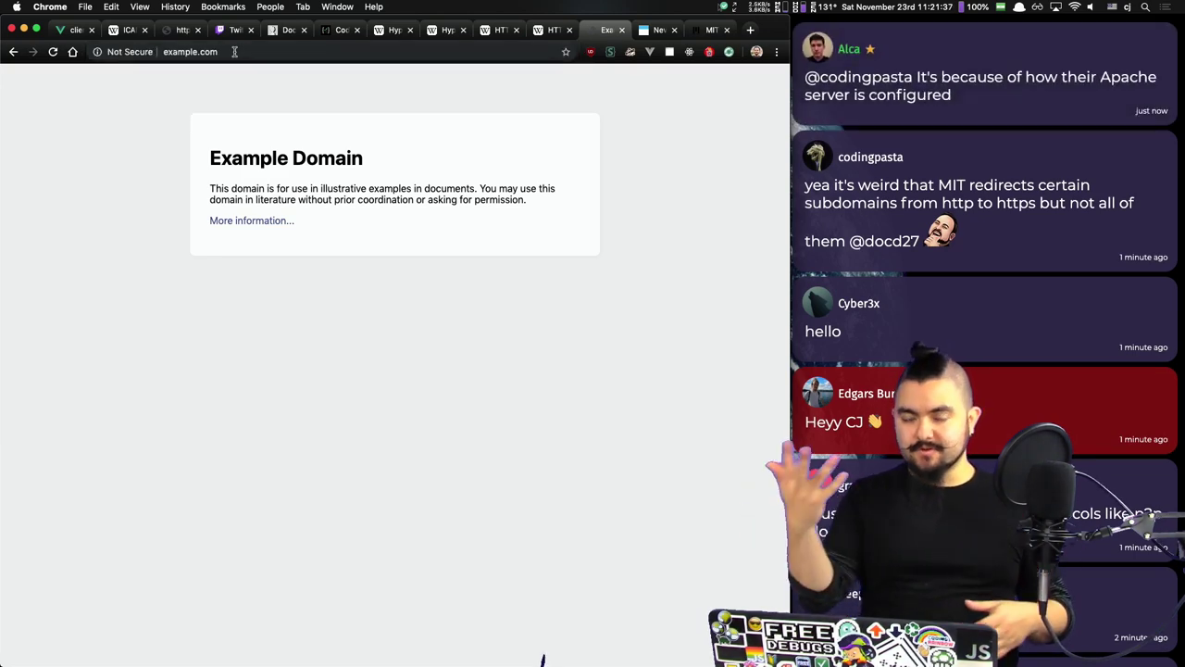
Step: Review the HTTPS article's 'HTTP is not encrypted' paragraph, then return to the README
left_click(500, 31)
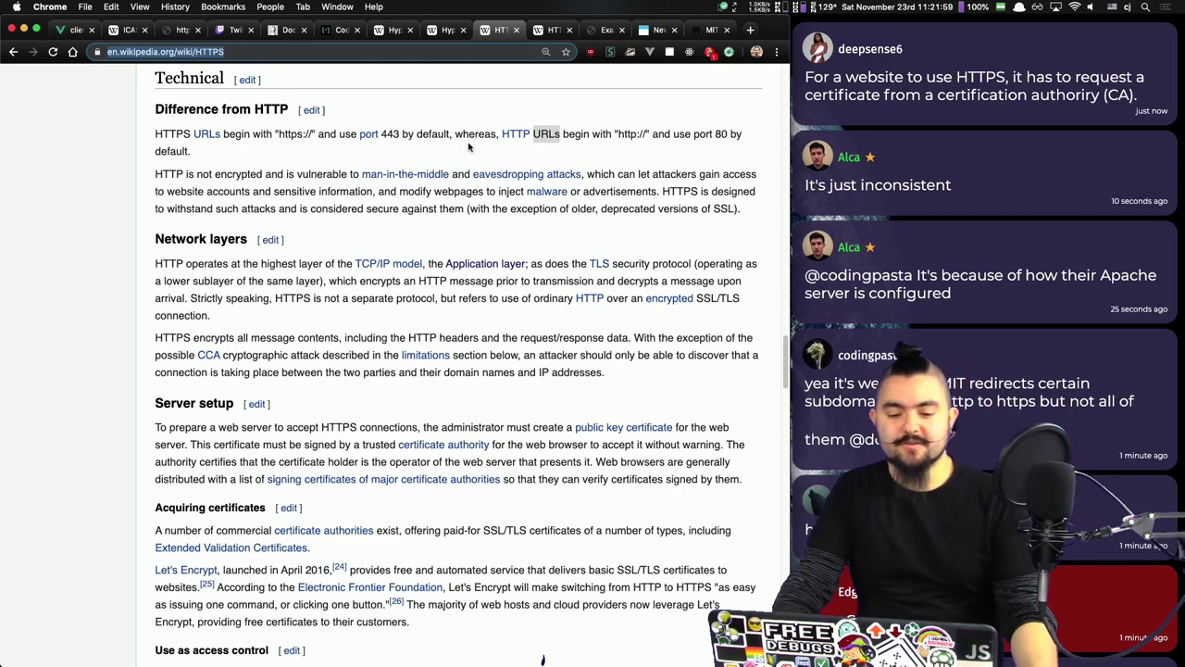
triple_click(247, 174)
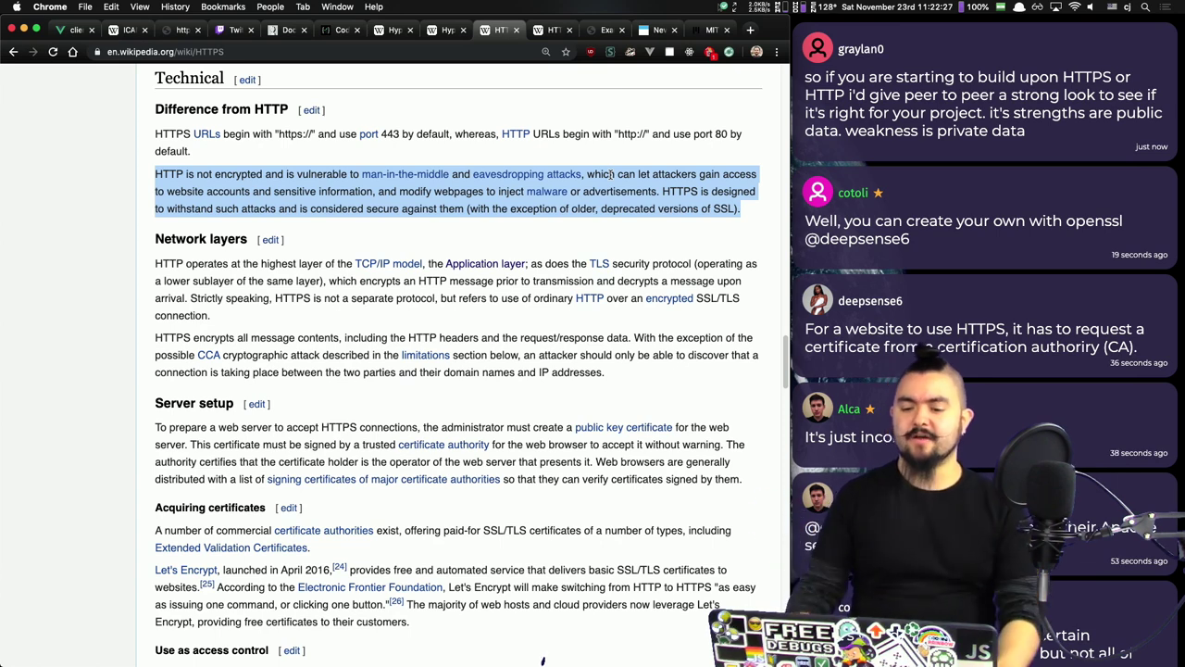
key("super+Tab")
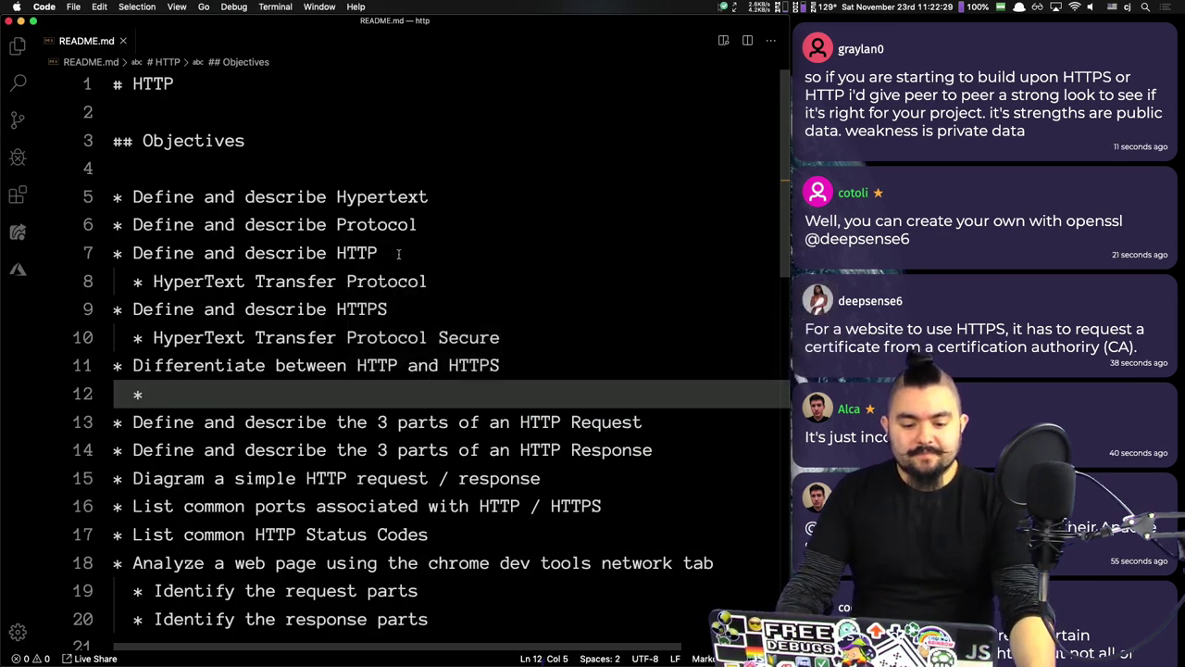
Step: Read the peer-to-peer and Let's Encrypt chat messages, glancing at README line 10
scroll(608, 177, "down", 3)
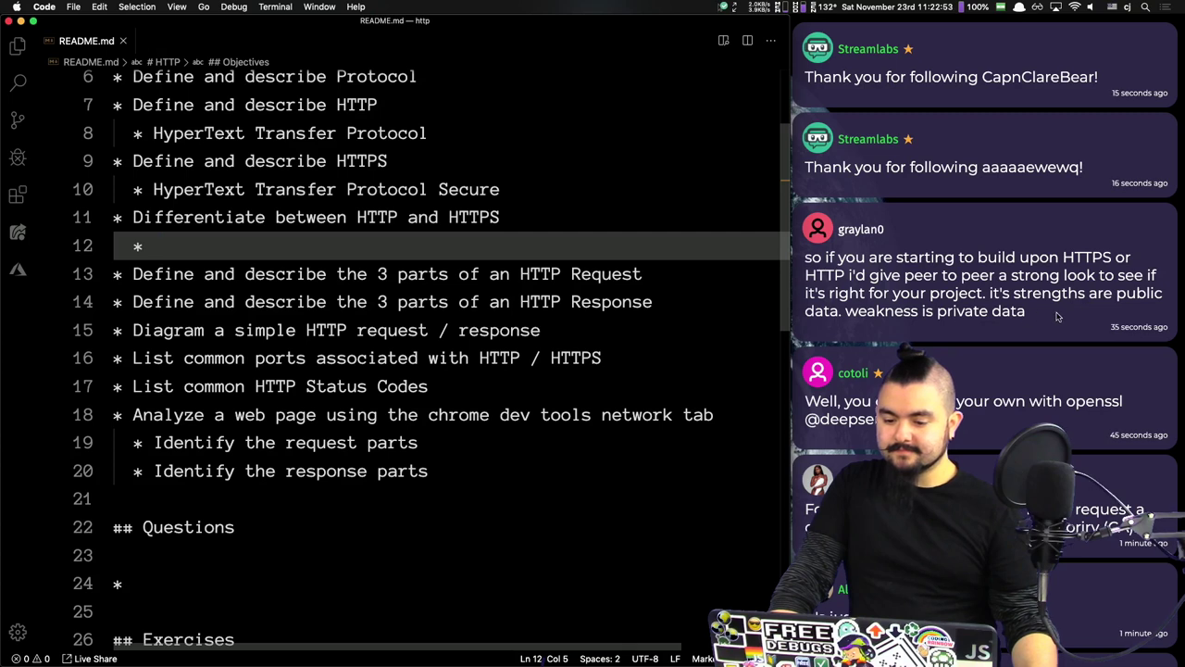
left_click(935, 270)
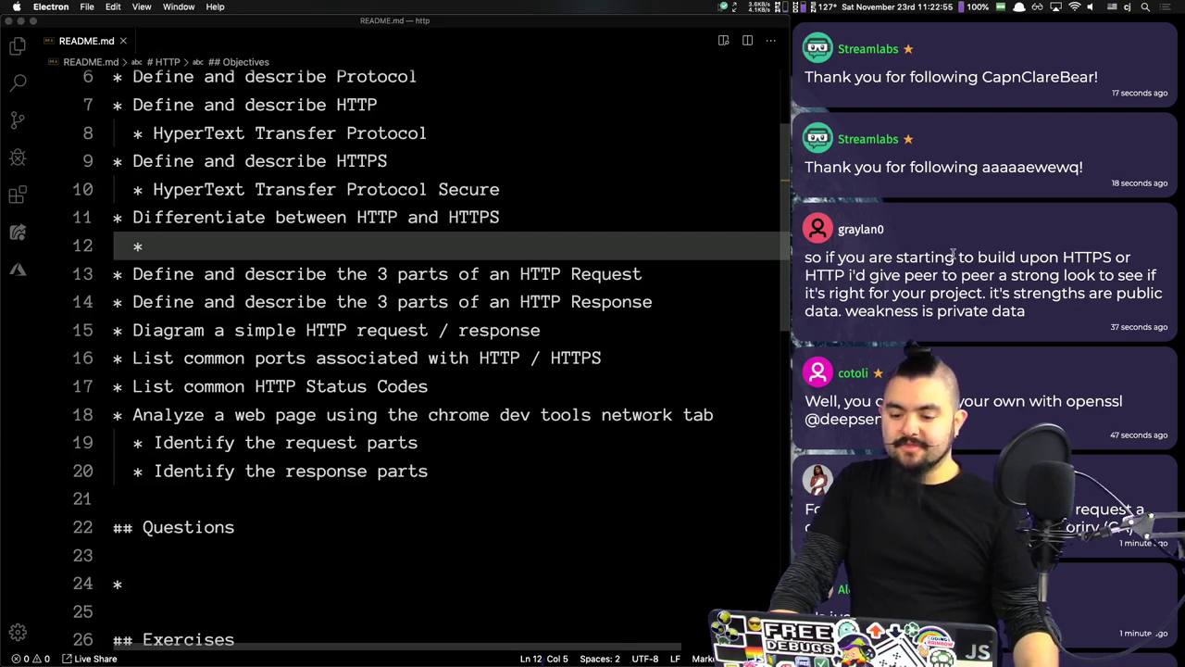
triple_click(949, 256)
left_click(988, 235)
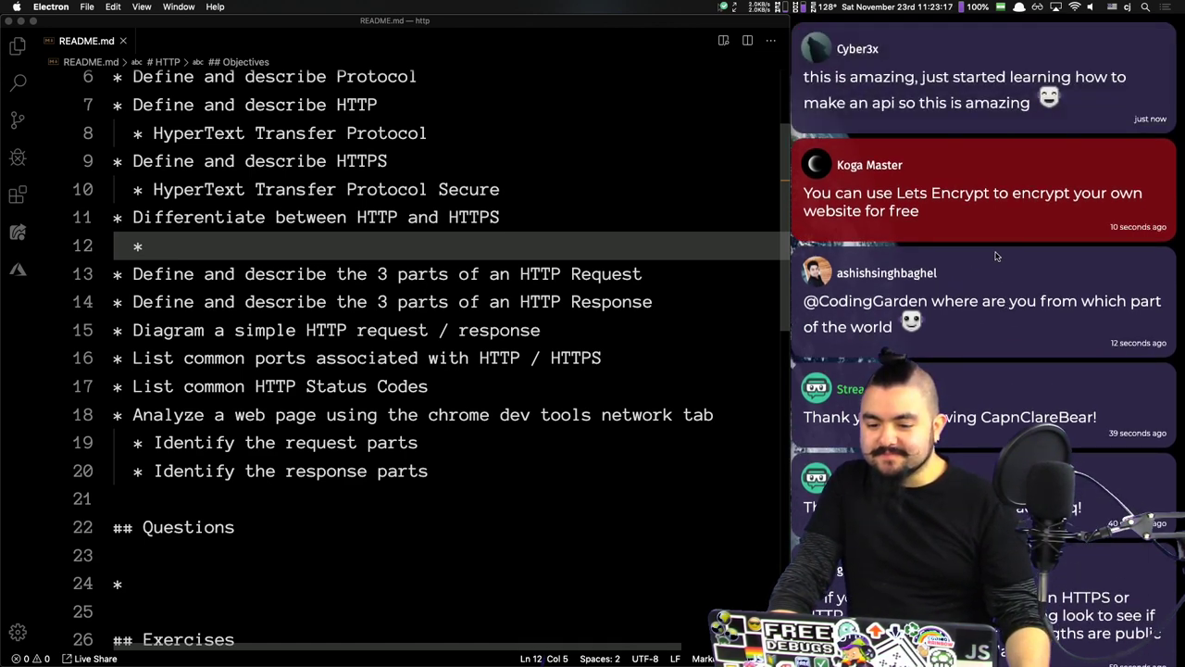
triple_click(850, 201)
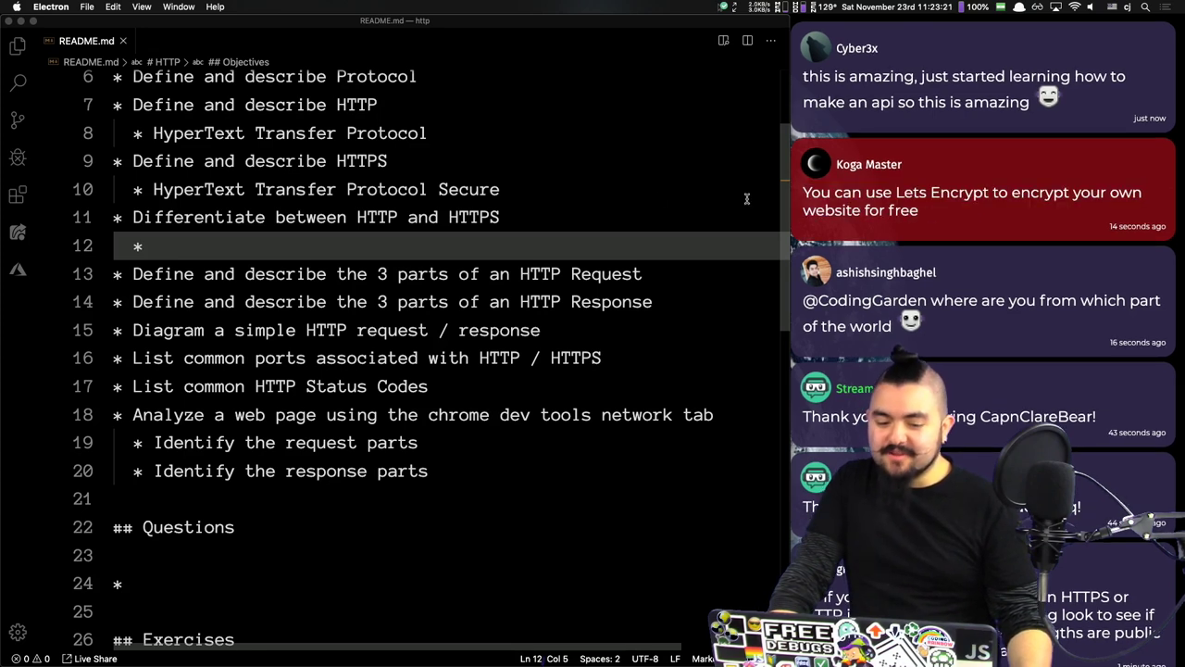
left_click(652, 197)
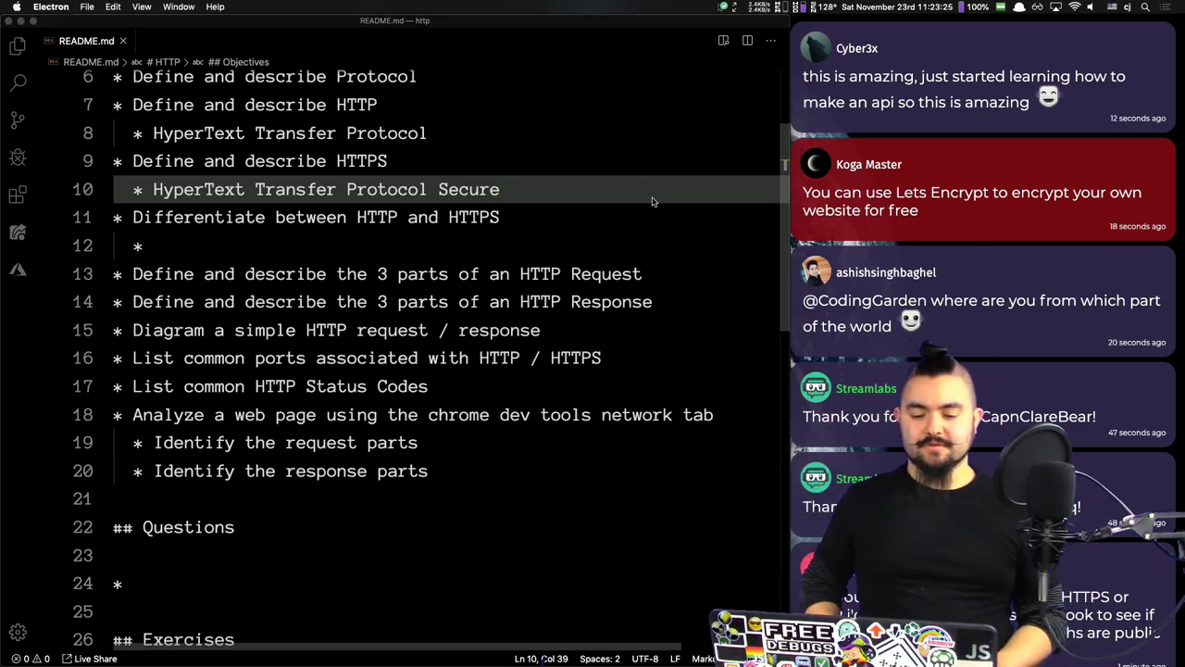
key("super+Tab")
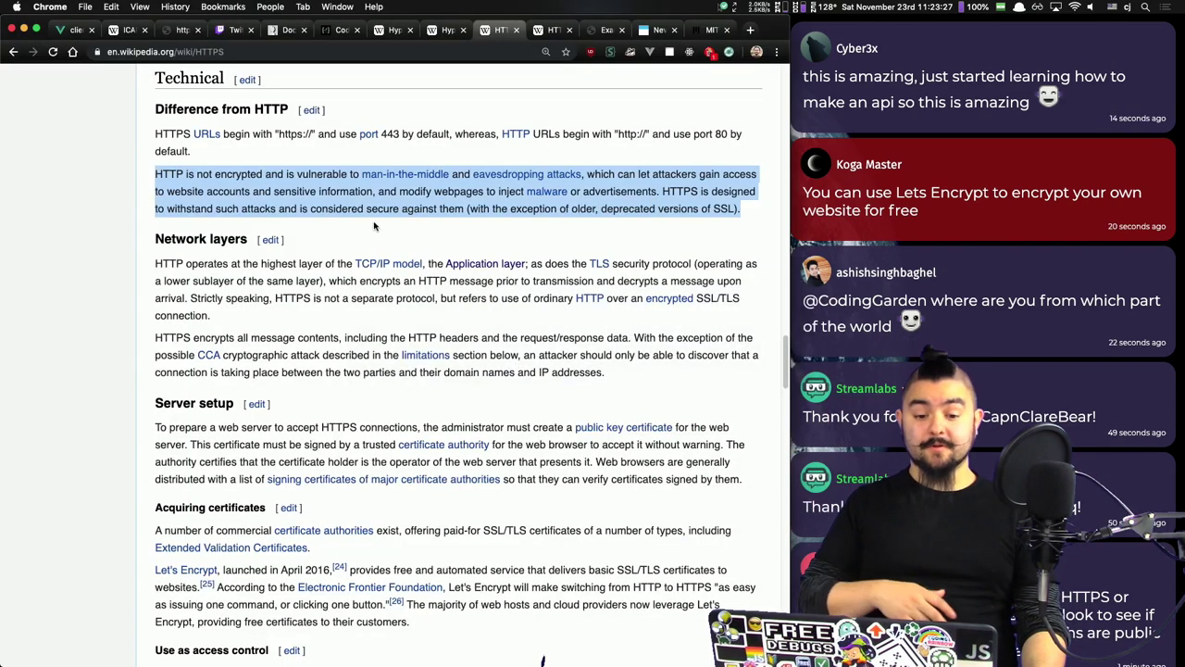
Step: Reread the HTTPS article's 'HTTP is not encrypted' paragraph in Difference from HTTP
left_click(380, 214)
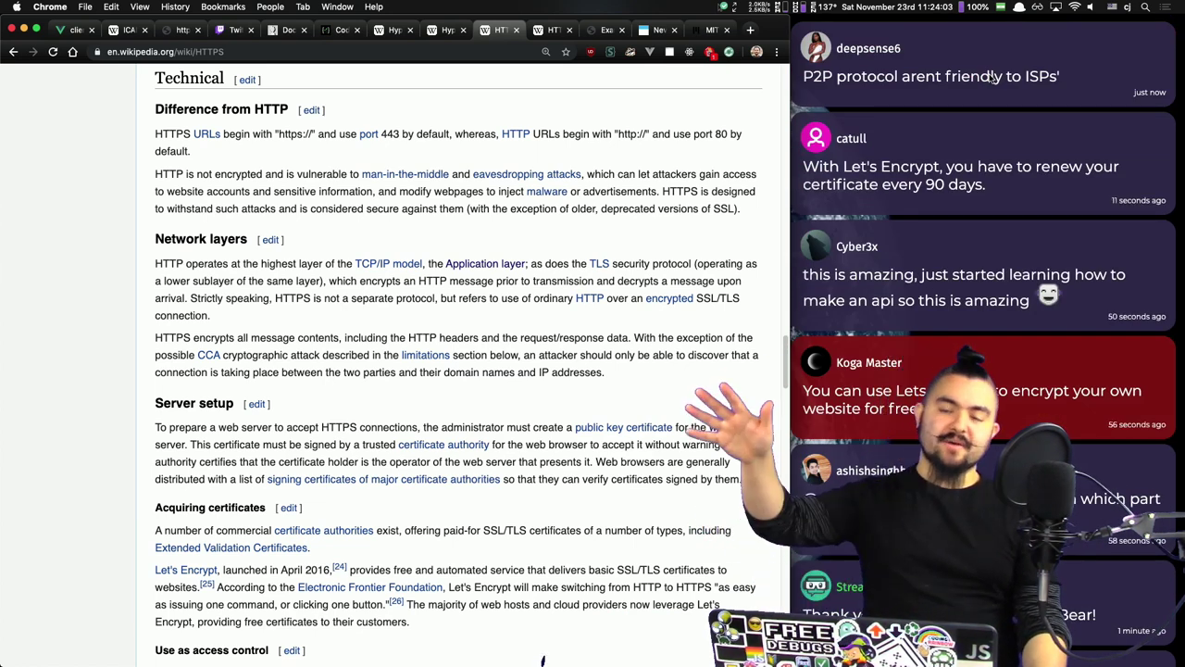
triple_click(620, 179)
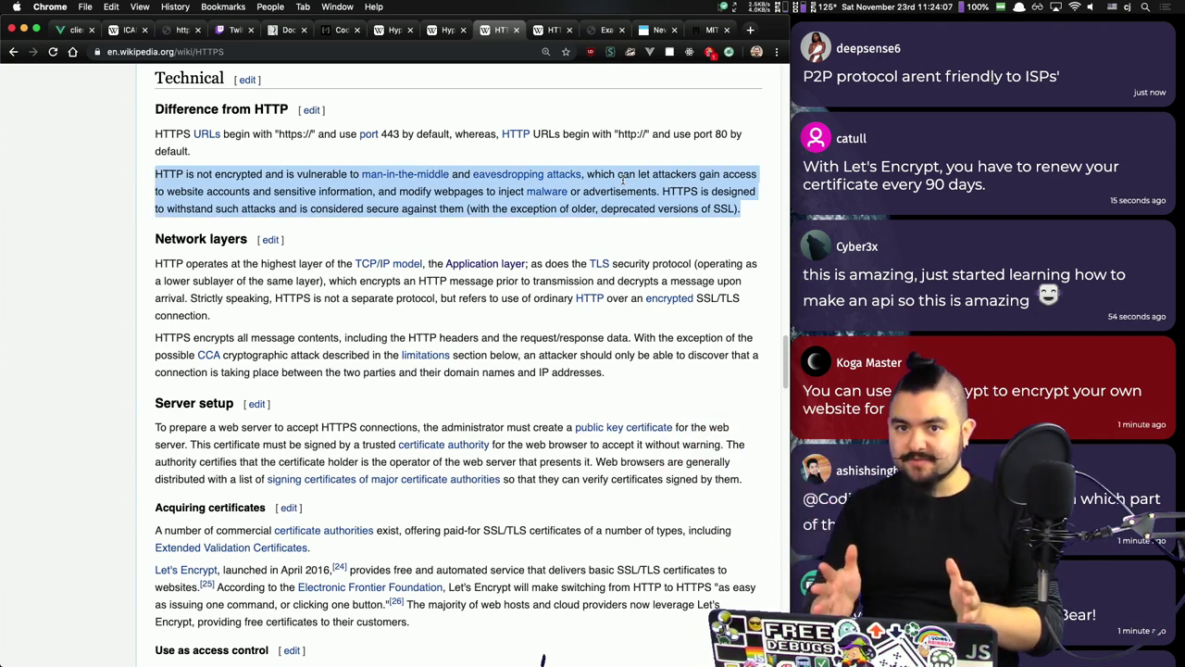
key("super+Tab")
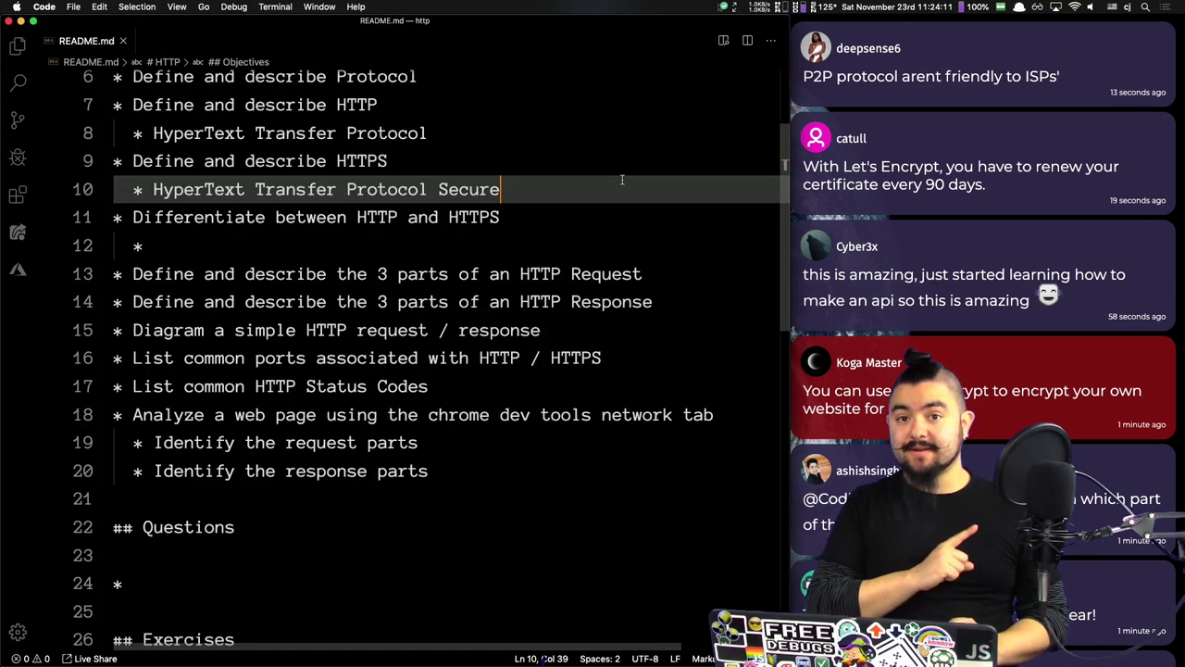
Step: Delete the empty bullet on line 12 and start an indented line under the HTTP Request objective
key("Down")
key("Down")
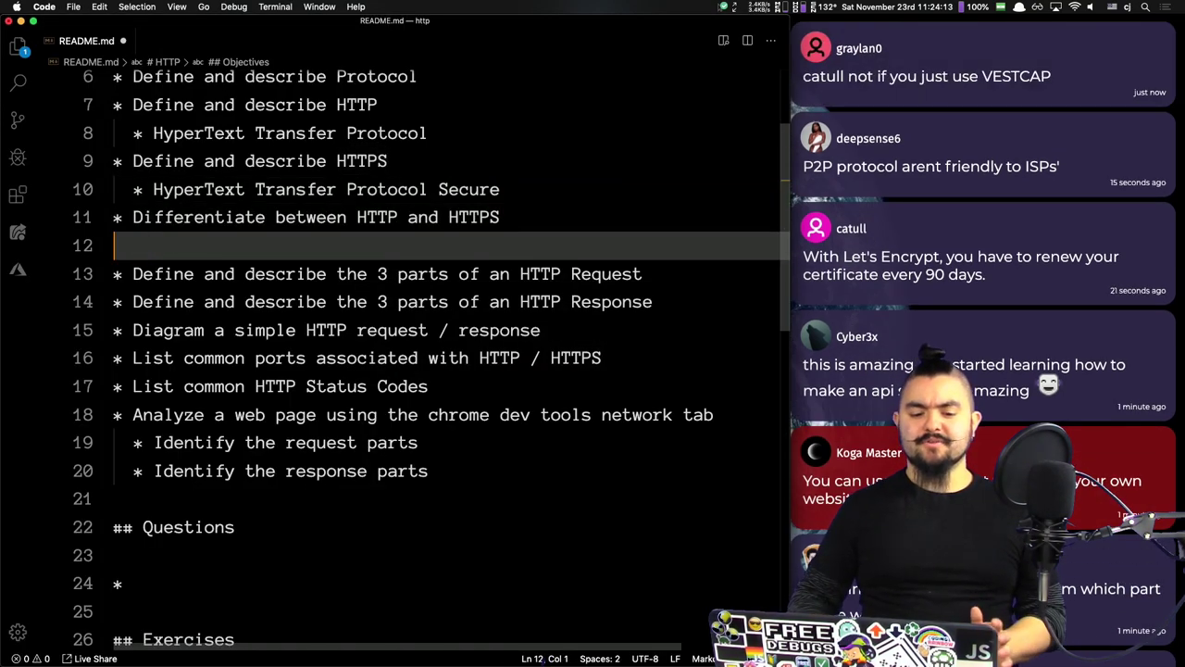
key("BackSpace")
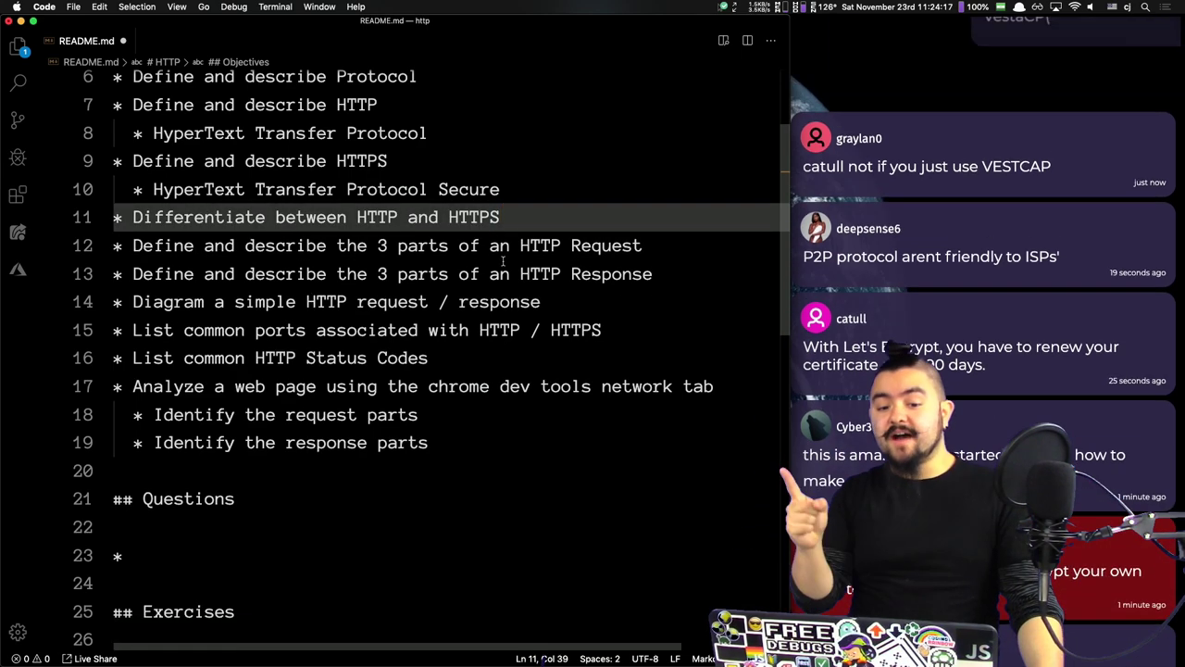
triple_click(462, 255)
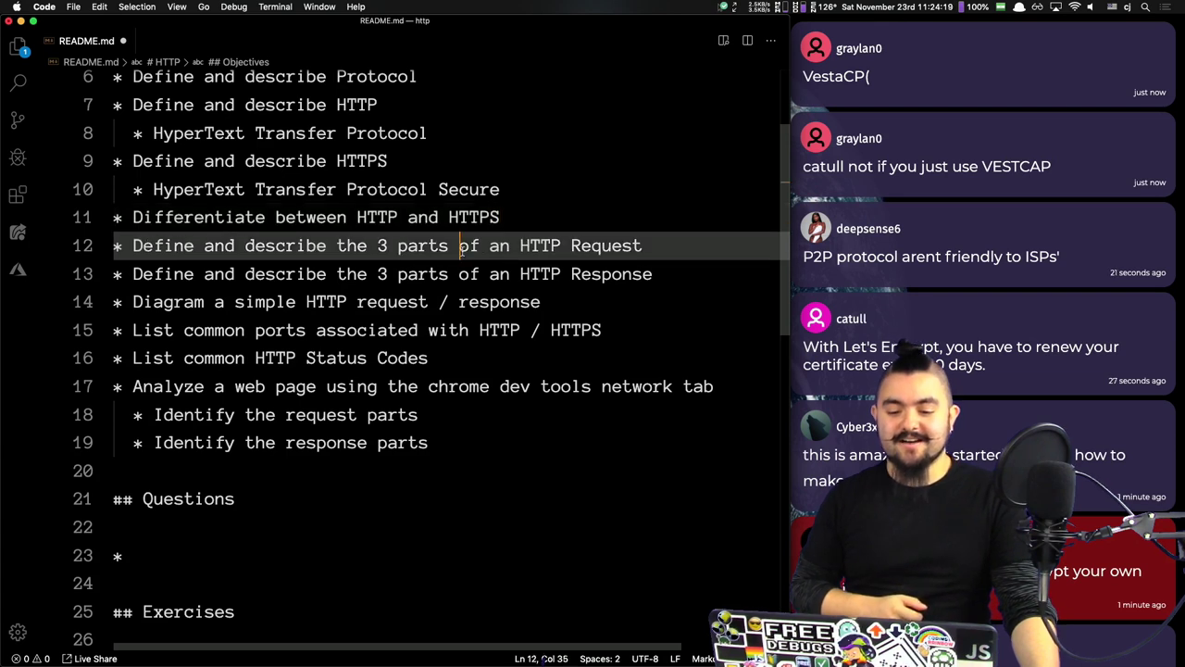
key("Right")
key("Left")
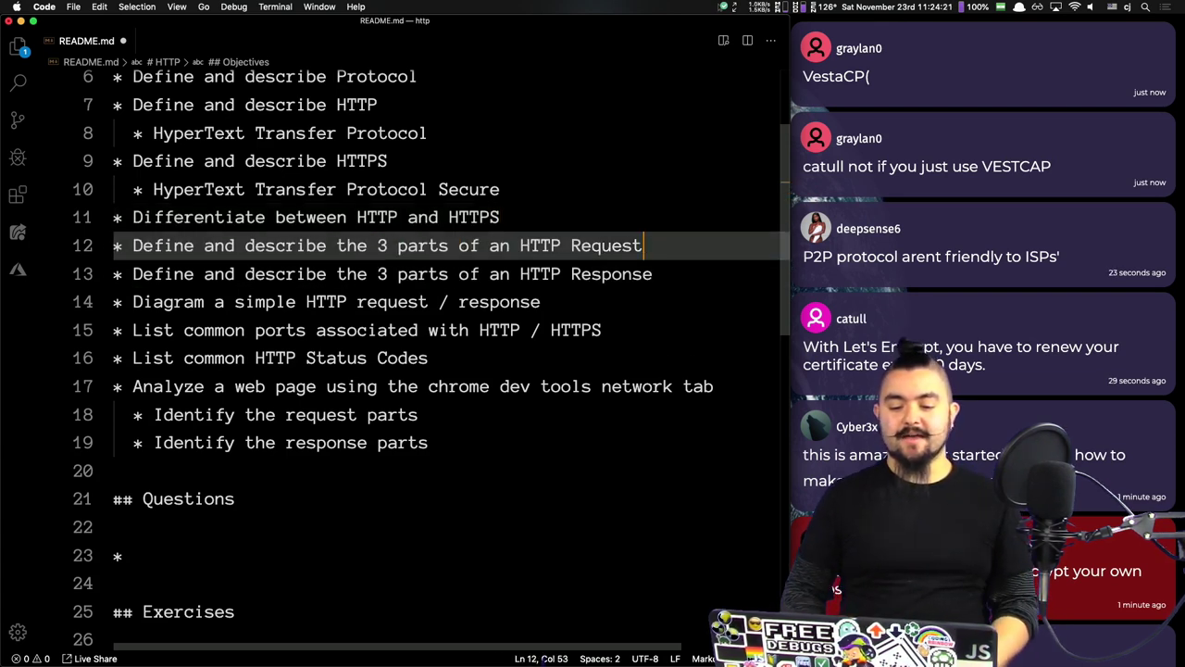
key("Return")
key("Tab")
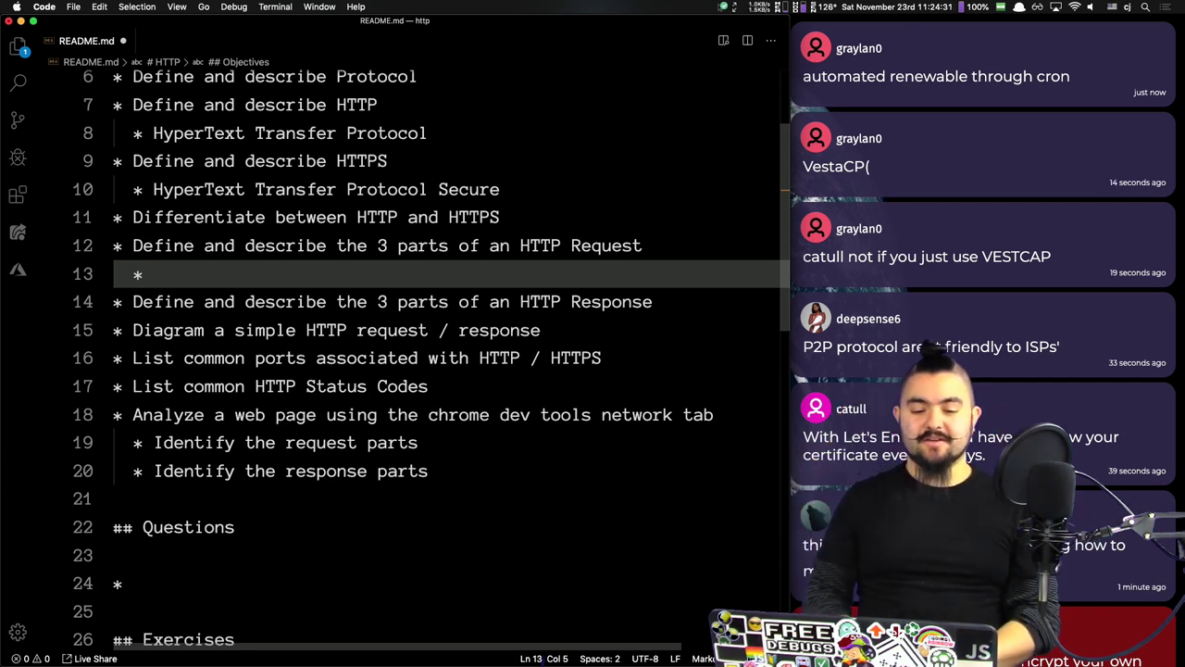
Step: Add '* Request line' with a nested '* Method Host / Path', then open Chrome's developer tools
type("Request line")
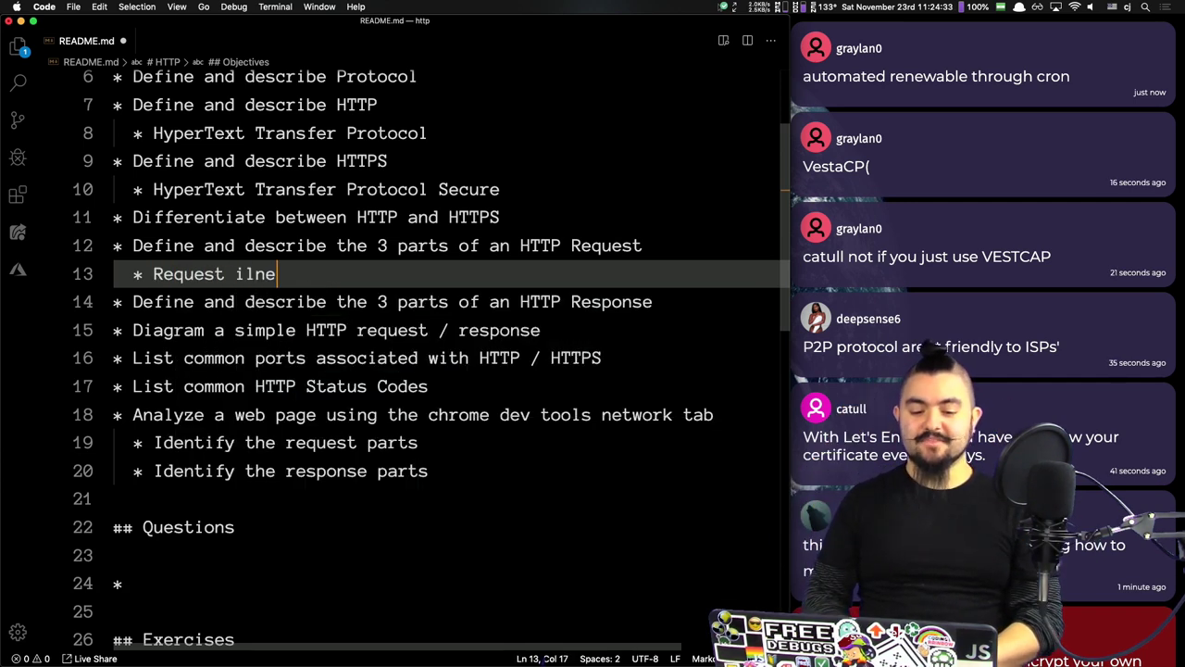
key("BackSpace")
key("BackSpace")
key("BackSpace")
key("BackSpace")
type("iine")
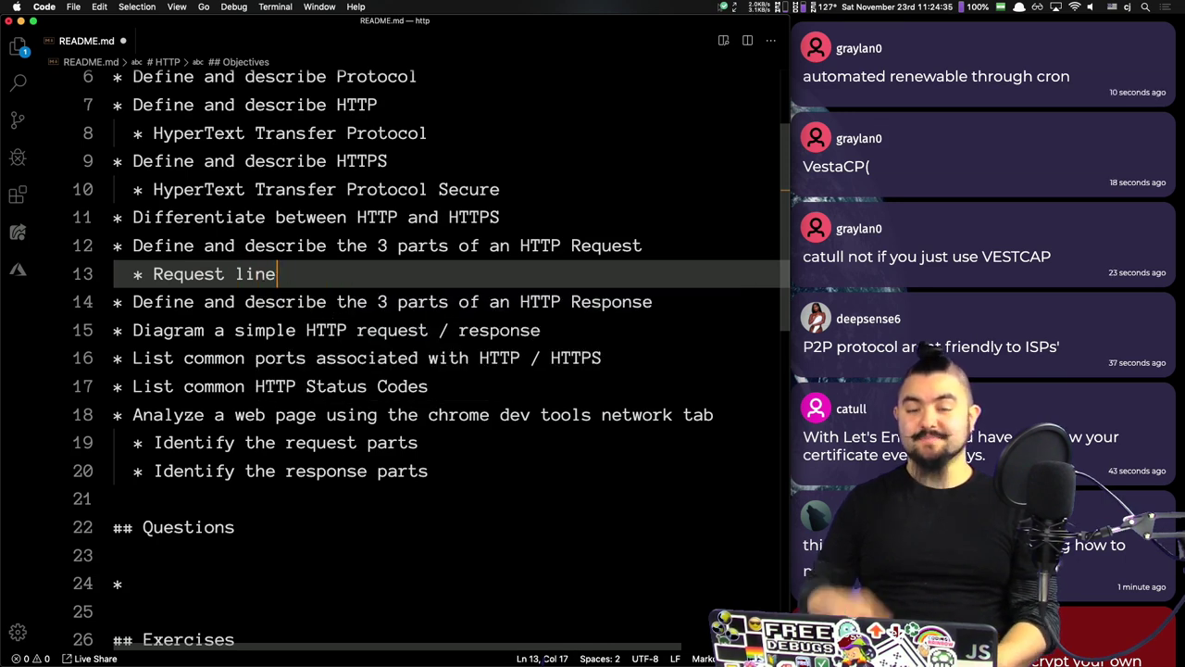
key("Return")
type("* Method")
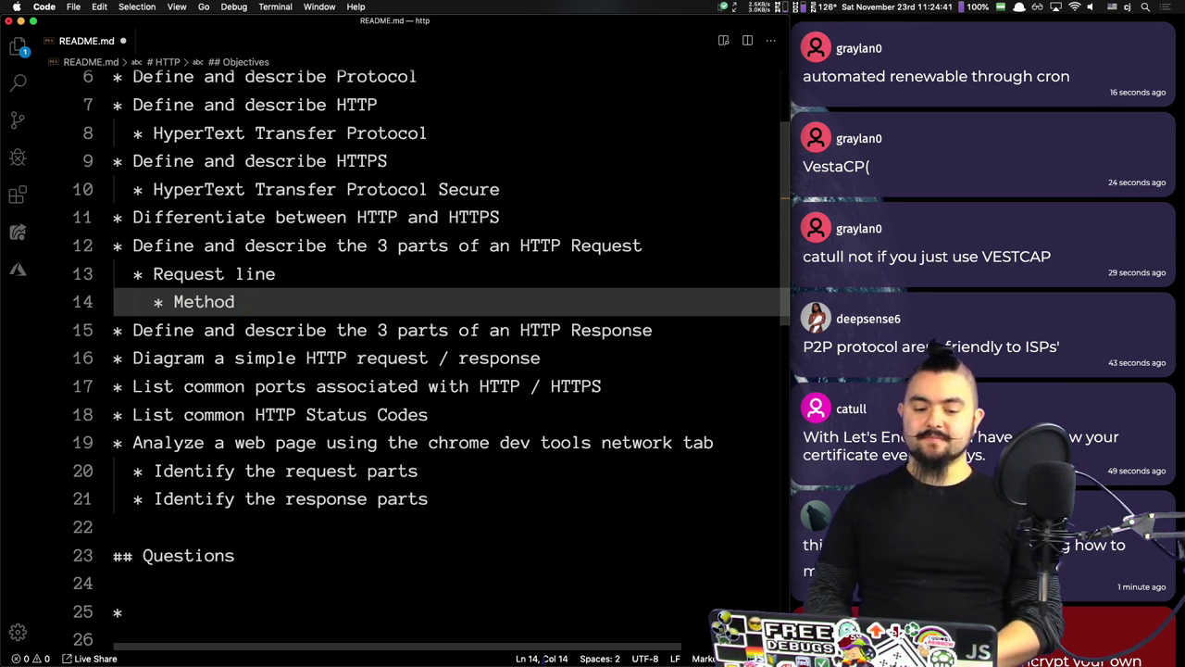
type(" Host / Path")
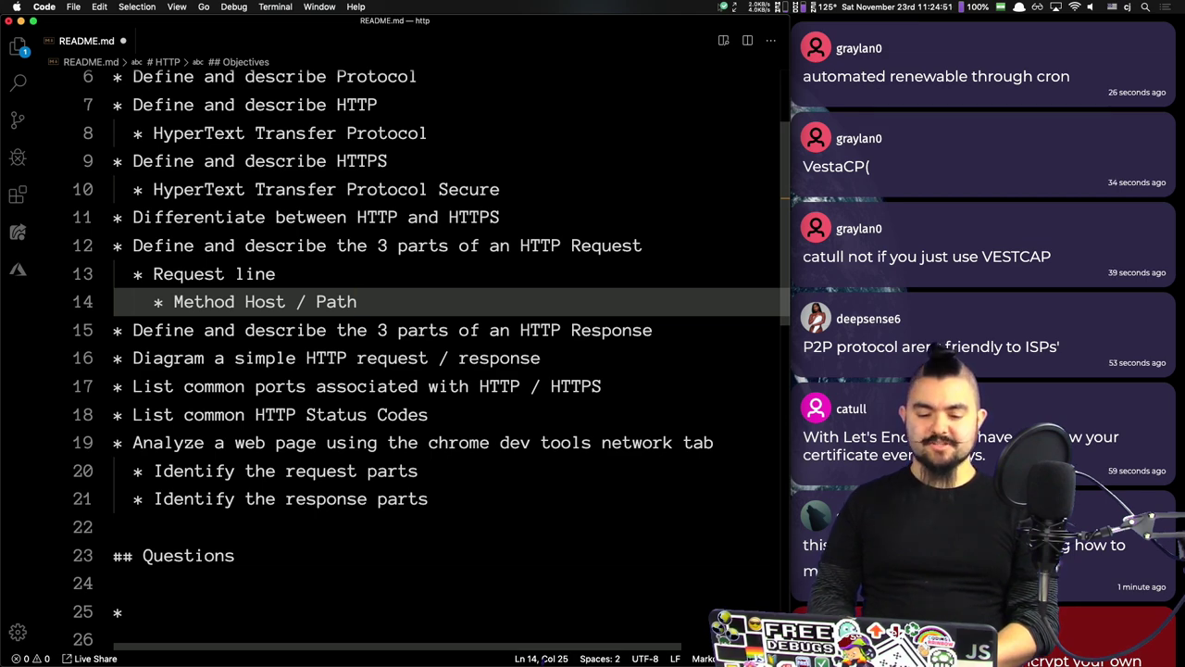
key("super+Tab")
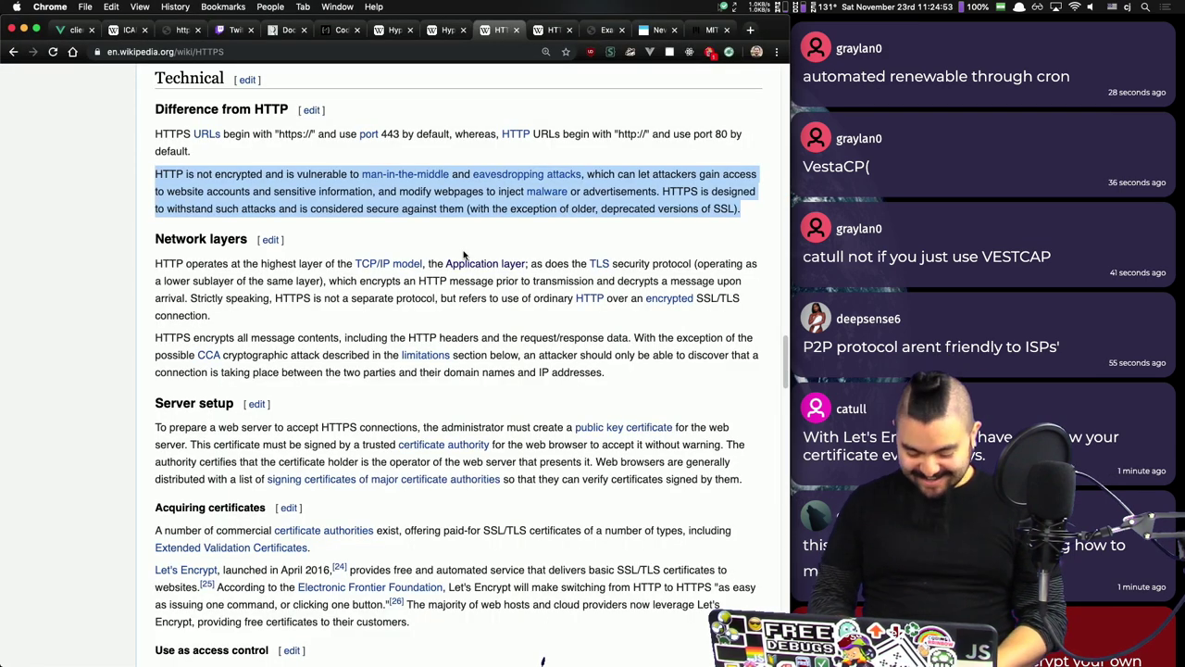
key("super+alt+i")
Step: Inspect the Certificate_authority request's headers in the DevTools Network panel
left_click(289, 464)
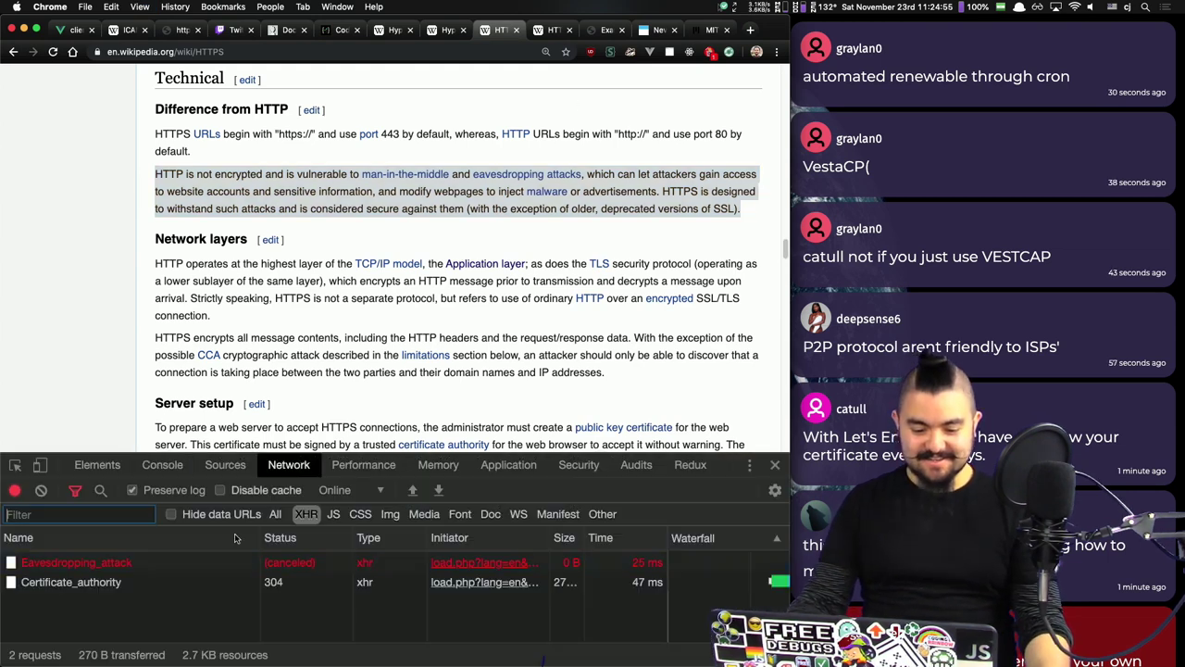
left_click(84, 582)
scroll(413, 615, "down", 1)
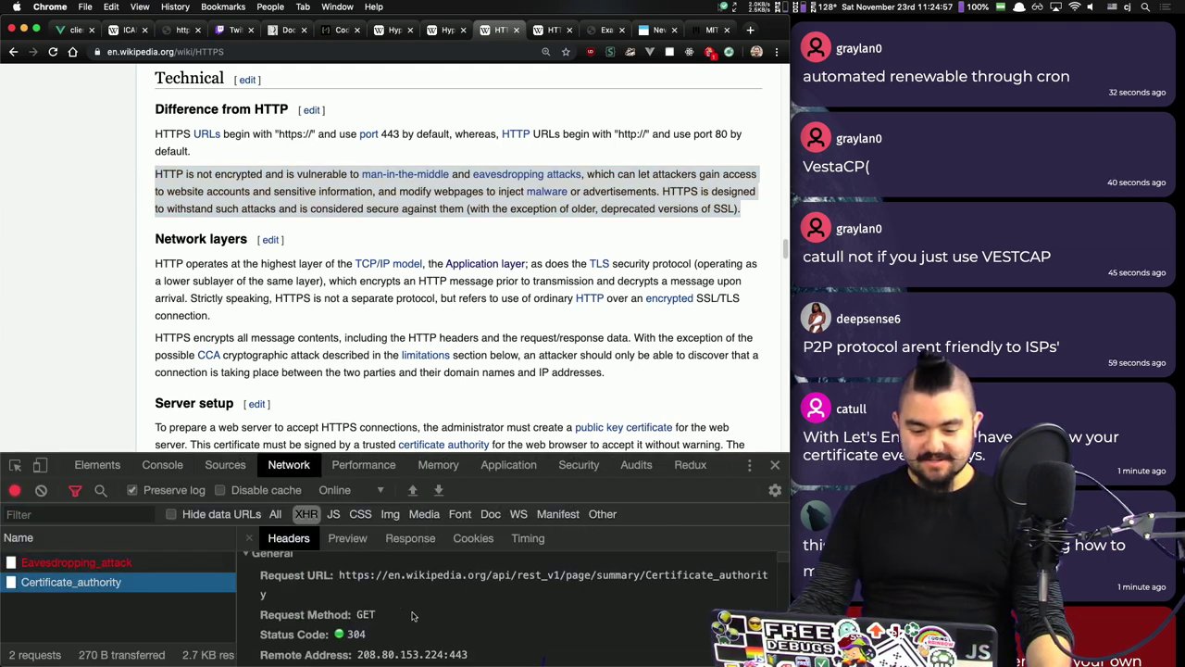
scroll(367, 609, "down", 3)
scroll(368, 608, "up", 4)
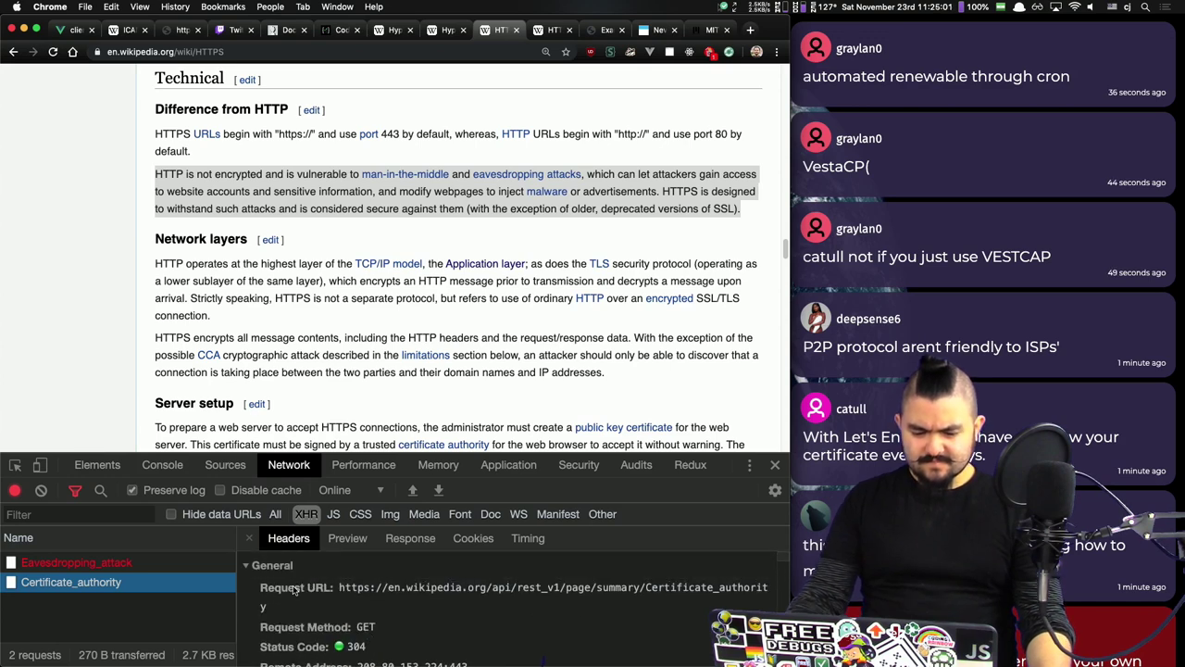
Step: Close DevTools and enter 'parts of an http request' in a new tab
left_click(775, 464)
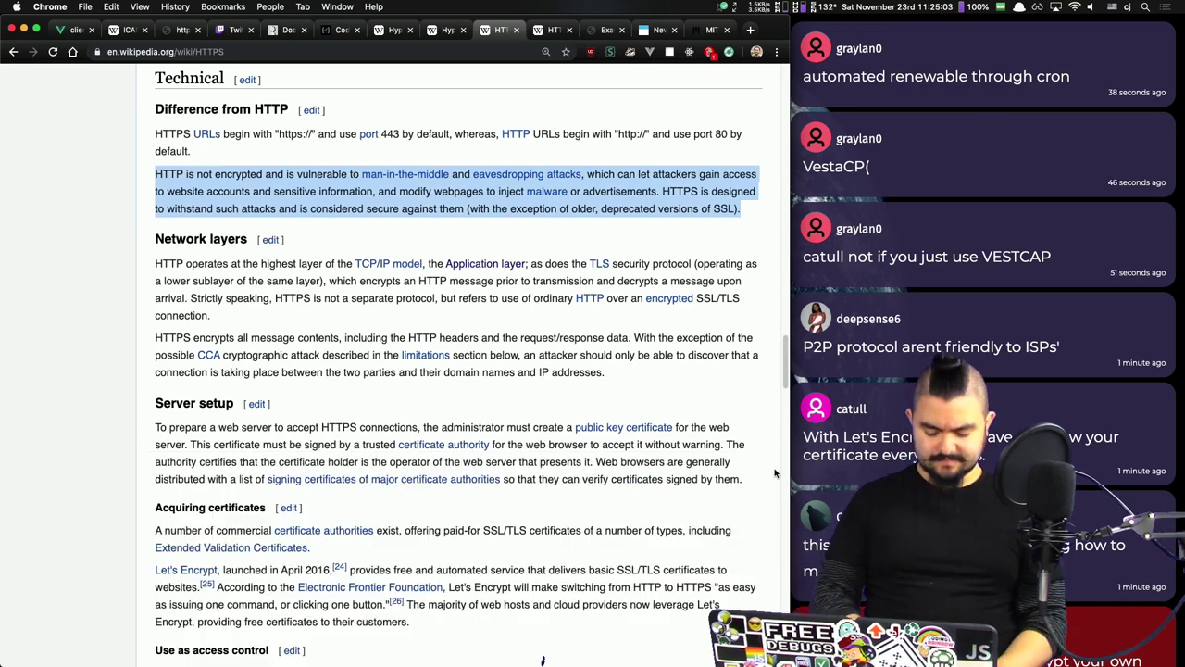
key("super+t")
type("parts of an h")
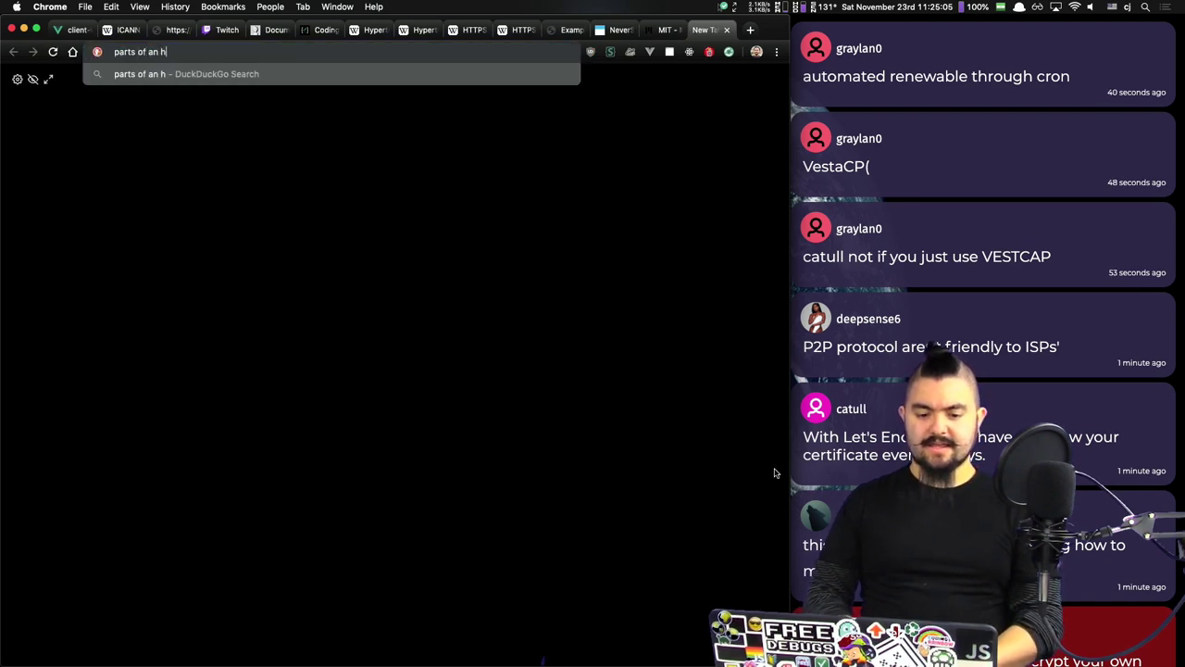
type("ttp request")
Step: Search 'parts of an http request' and open the Techyv and Tutorialspoint results in new tabs
key("Return")
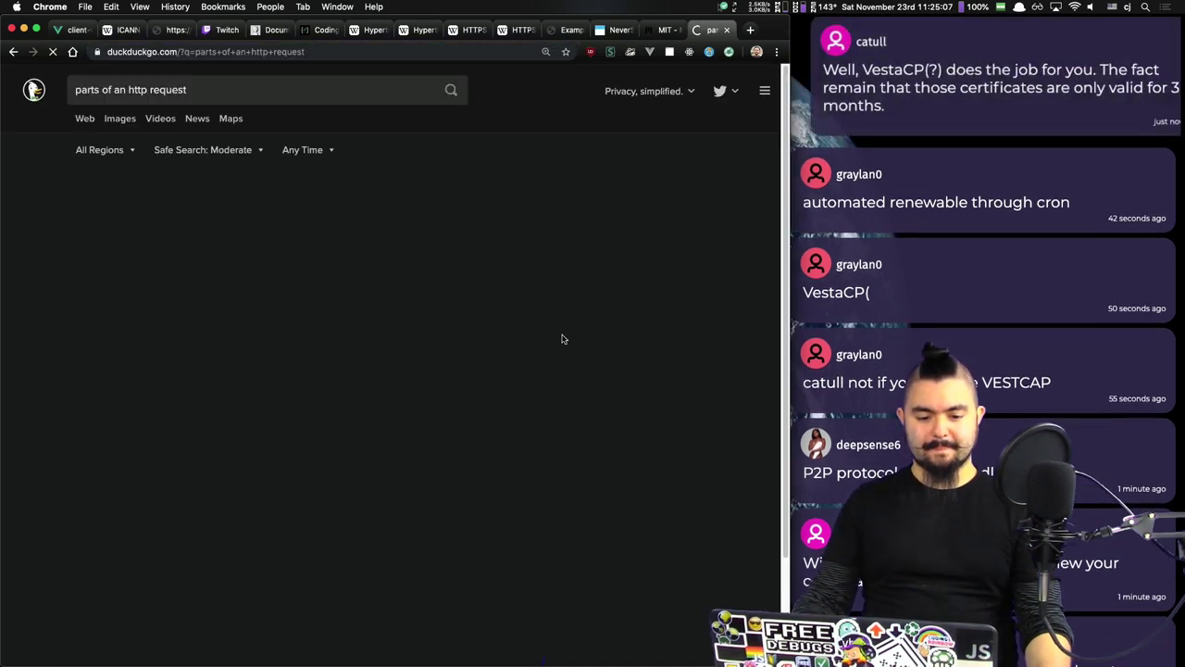
right_click(206, 186)
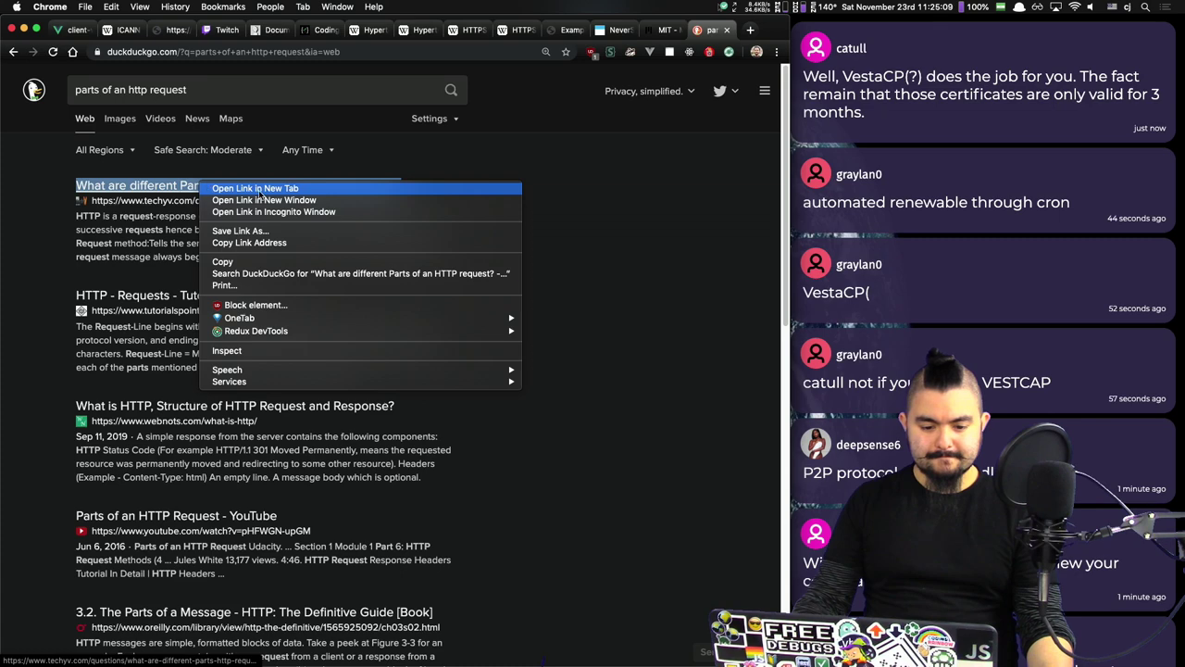
left_click(232, 190)
right_click(197, 294)
left_click(227, 299)
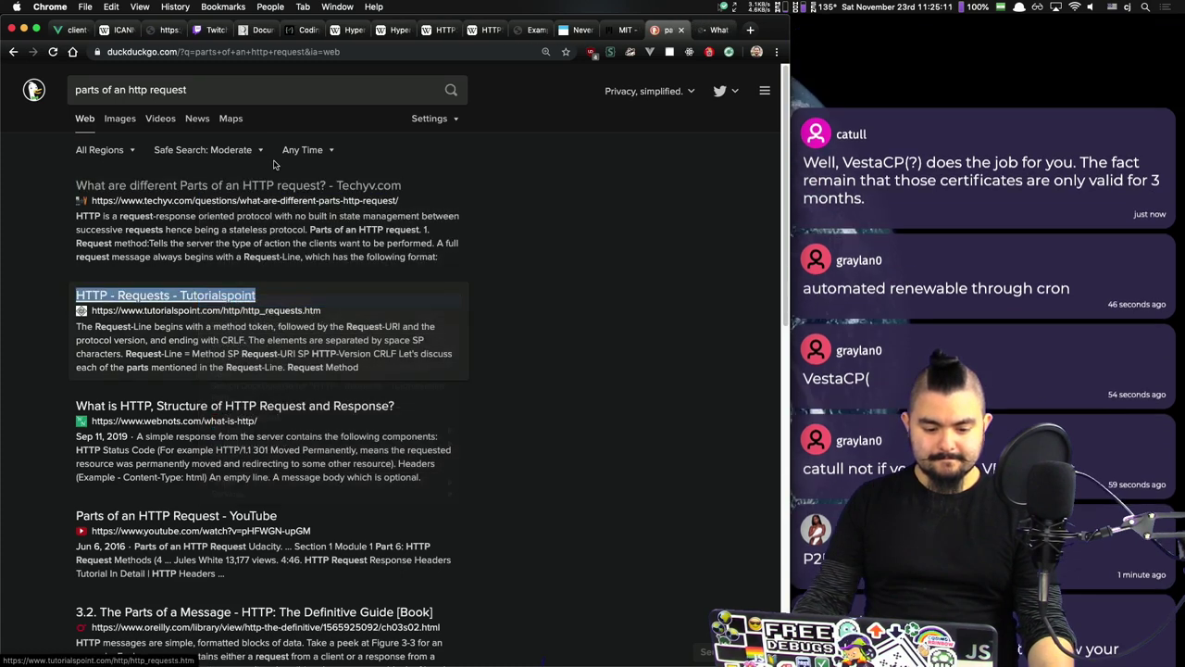
Step: Rerun the query as a Google search with the !g prefix
left_click(231, 94)
type("!g")
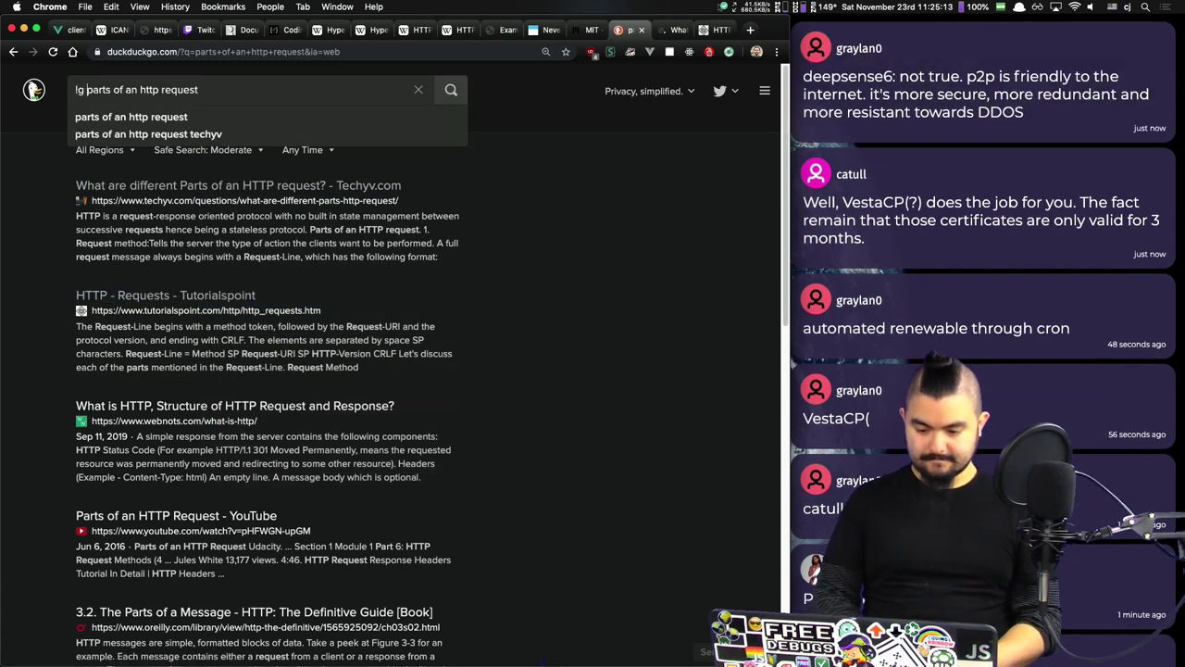
key("Return")
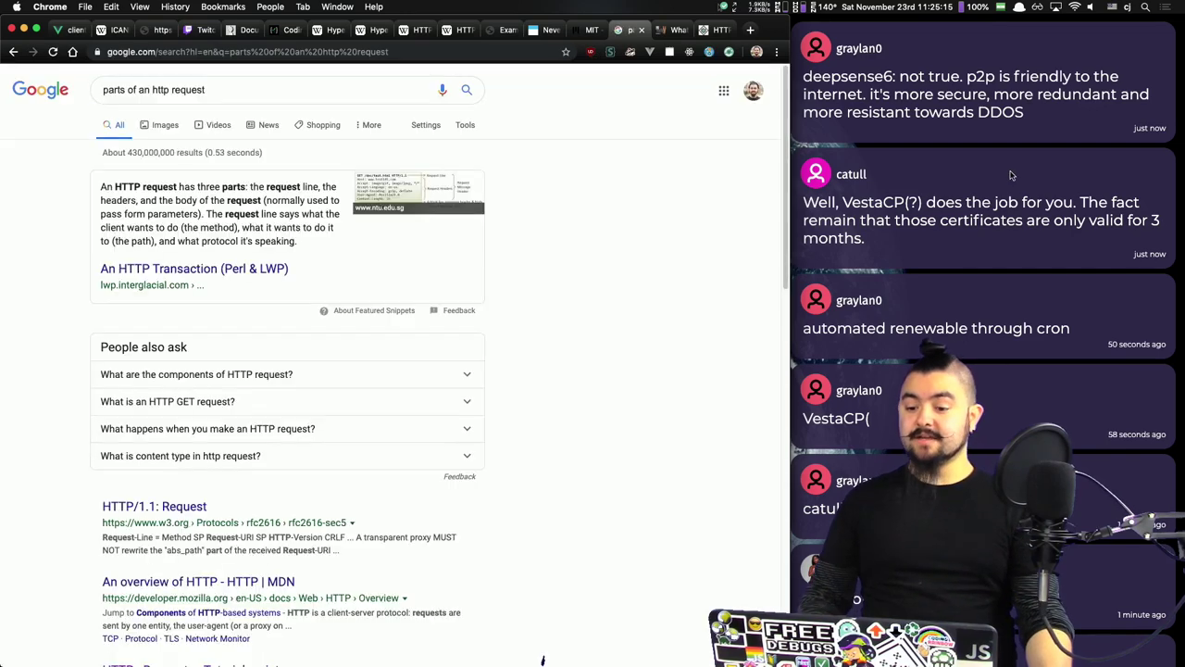
triple_click(1004, 211)
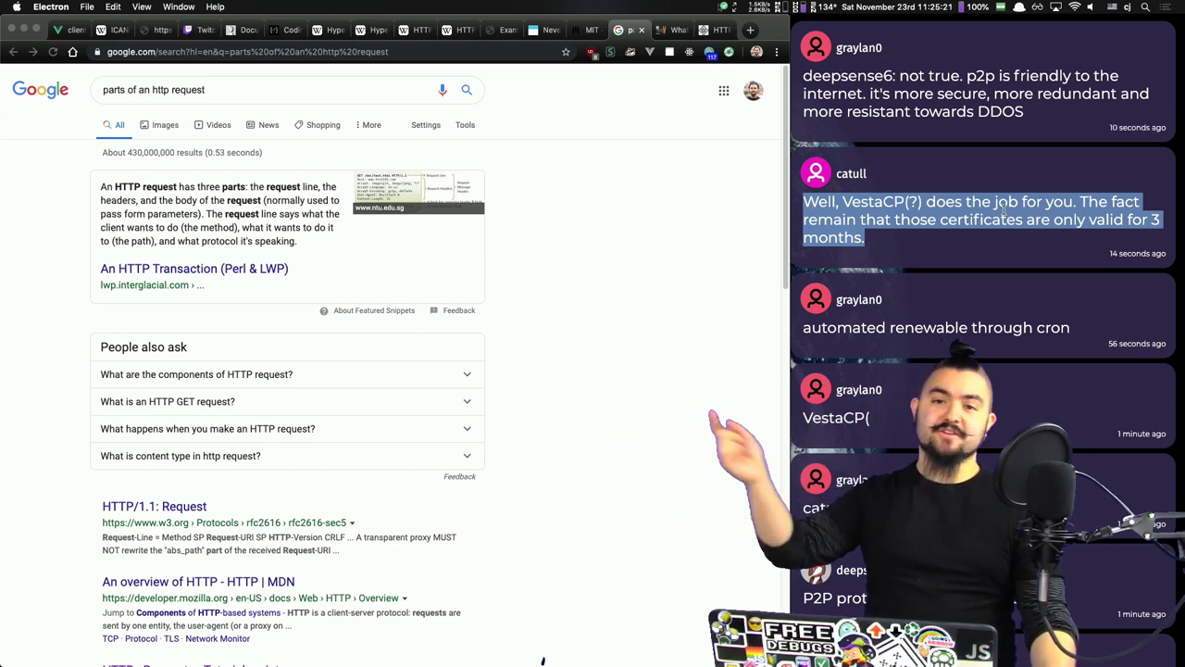
left_click(957, 141)
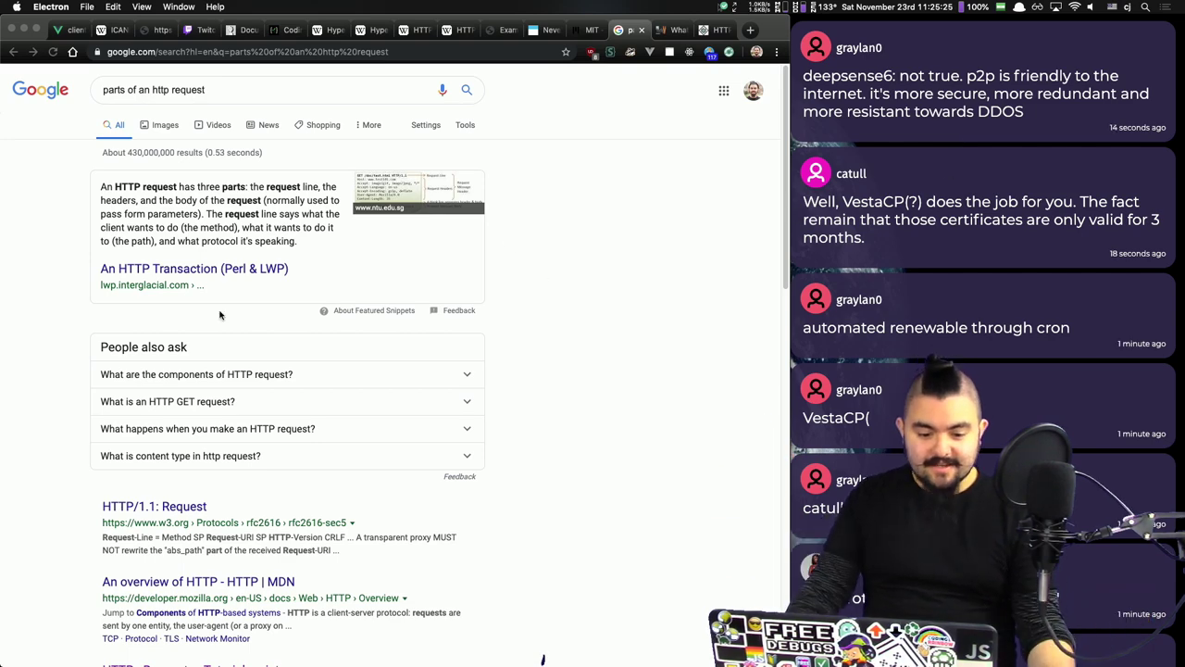
scroll(220, 315, "down", 3)
Step: Open the HTTP/1.1: Request and MDN HTTP overview results in new tabs
right_click(175, 400)
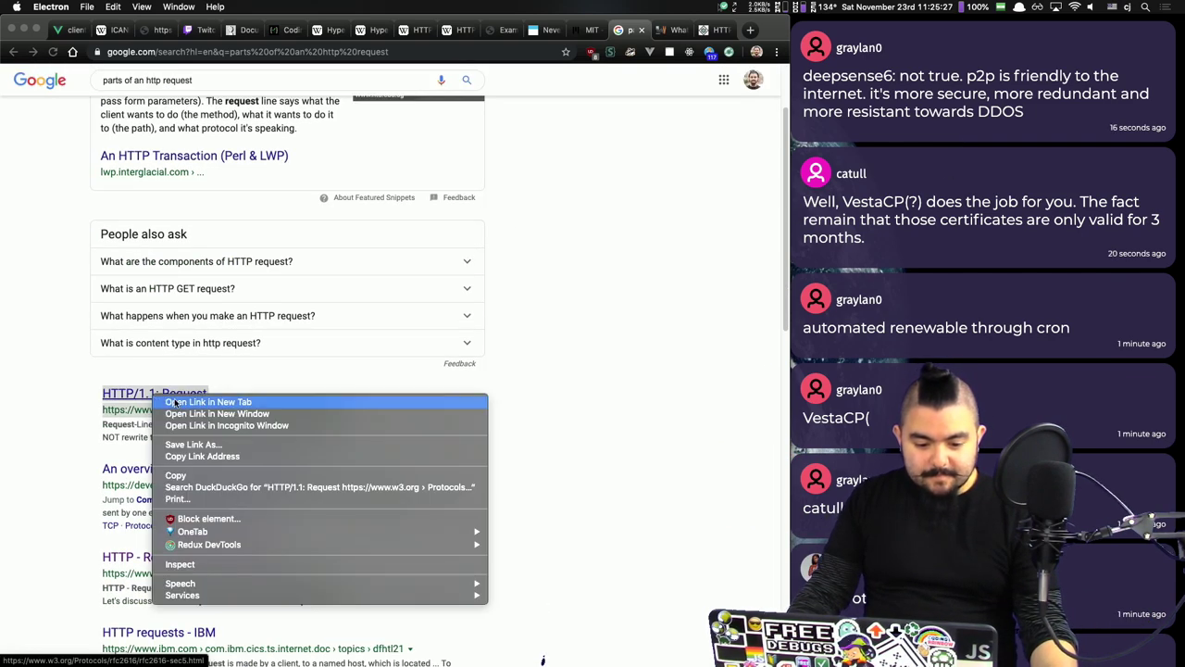
left_click(209, 402)
right_click(232, 456)
left_click(513, 462)
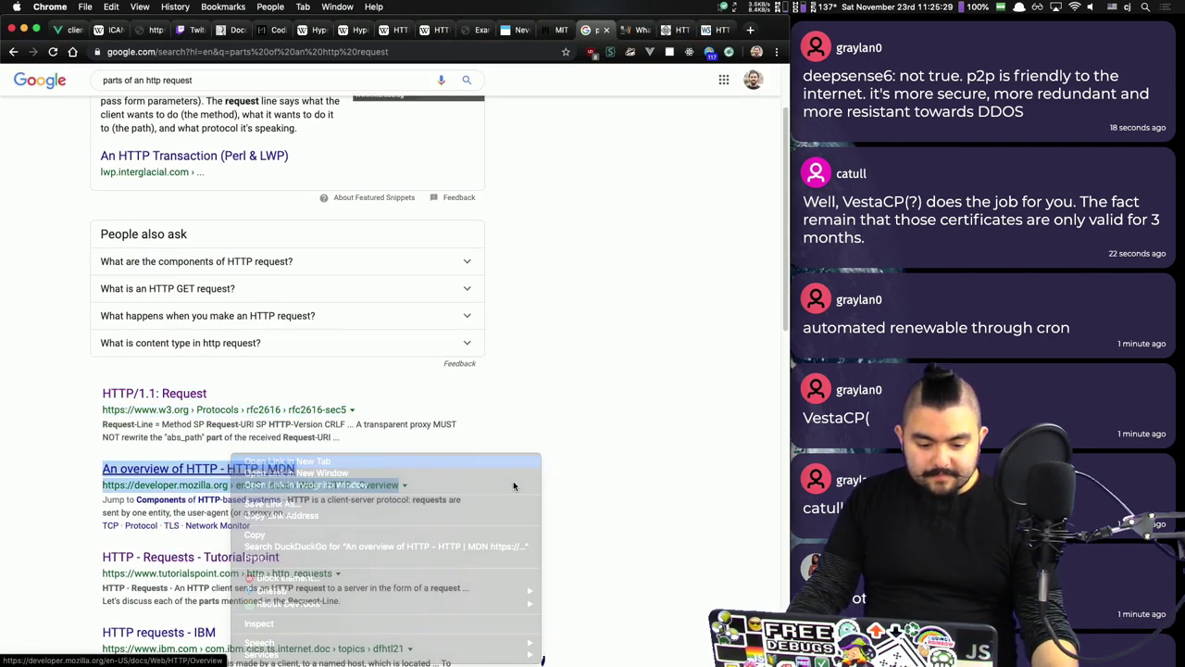
scroll(515, 483, "down", 2)
Step: Close the Google results tab and the Techyv page after skimming it
key("super+w")
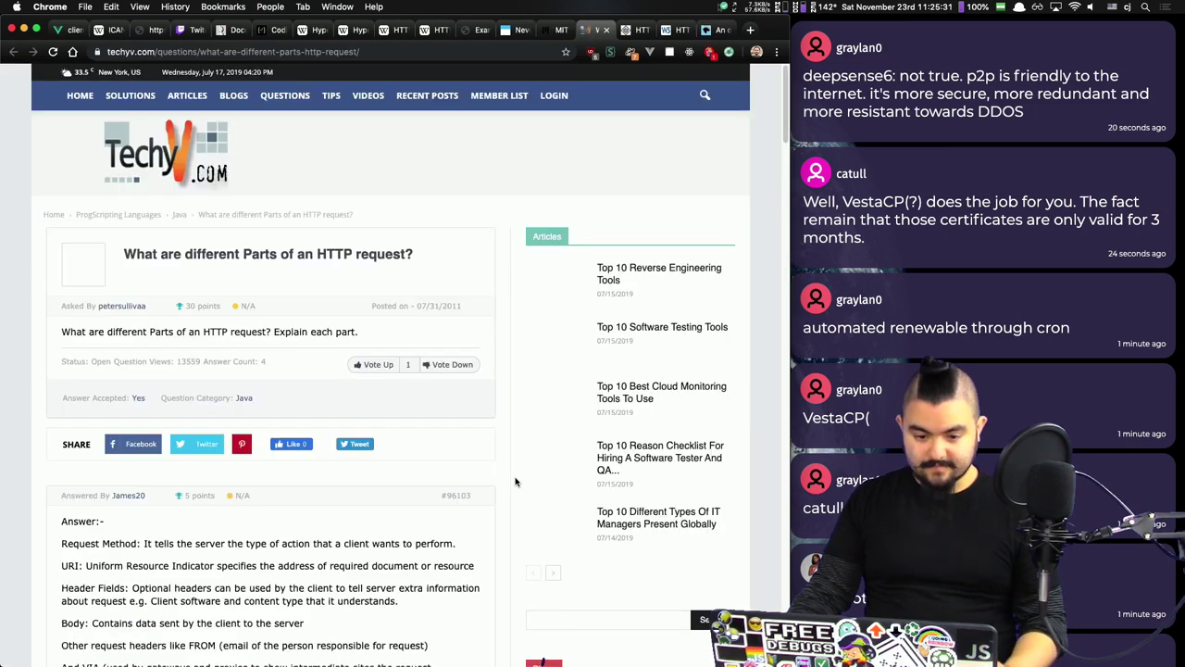
scroll(547, 237, "down", 3)
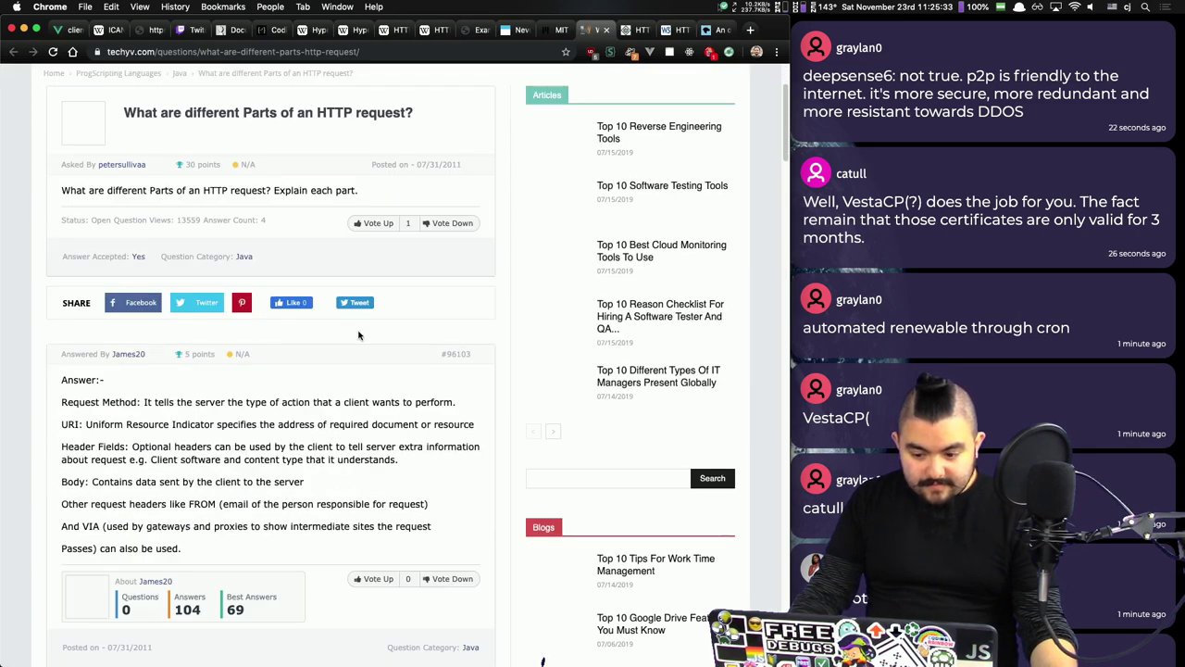
scroll(342, 356, "up", 3)
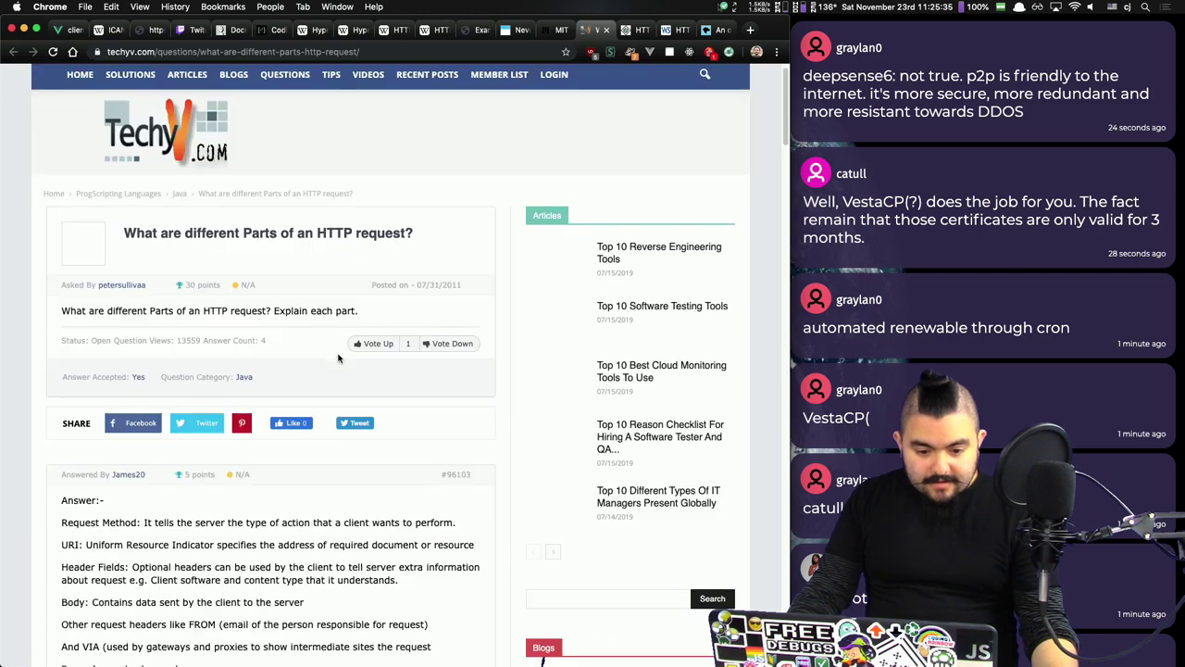
key("super+w")
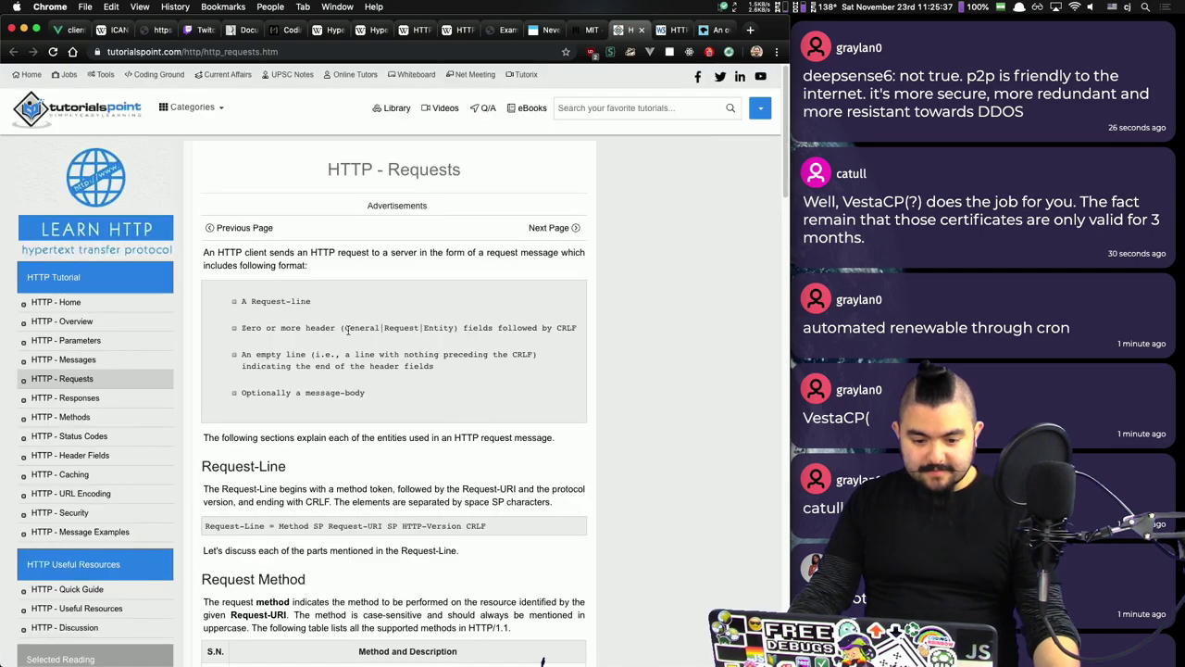
Step: Read through the Tutorialspoint HTTP Requests page, then close it
scroll(407, 339, "down", 5)
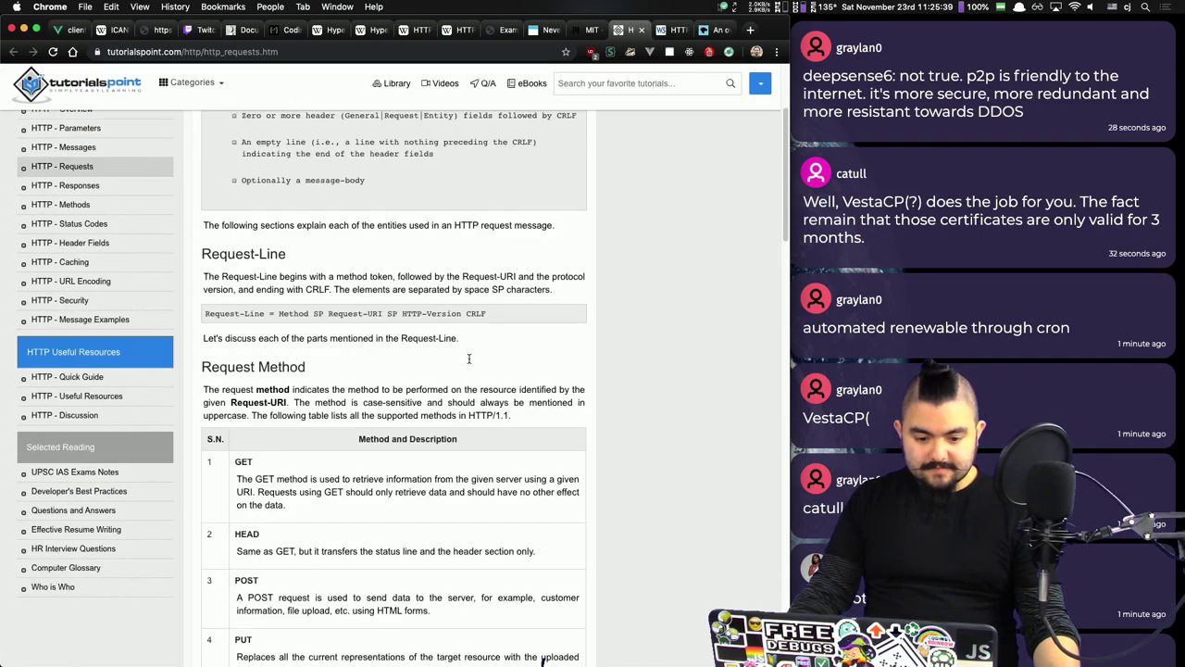
scroll(467, 361, "down", 9)
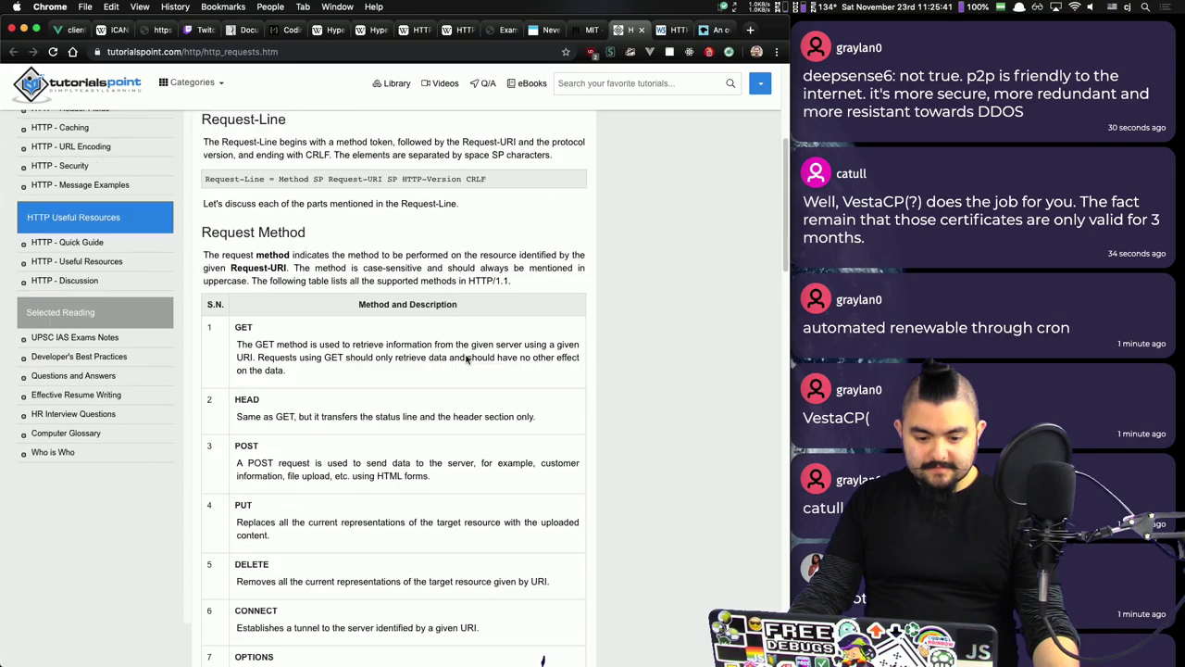
scroll(467, 360, "down", 7)
scroll(467, 360, "up", 20)
key("super+w")
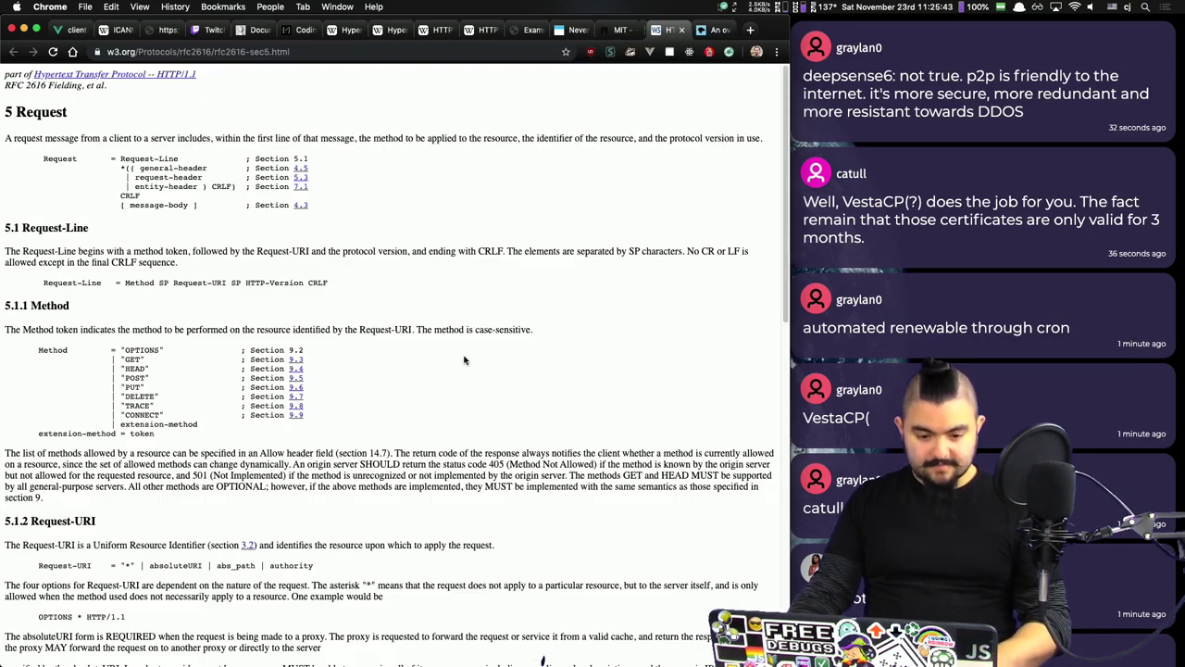
Step: Scroll through the W3C RFC 2616 Request section
scroll(454, 334, "down", 2)
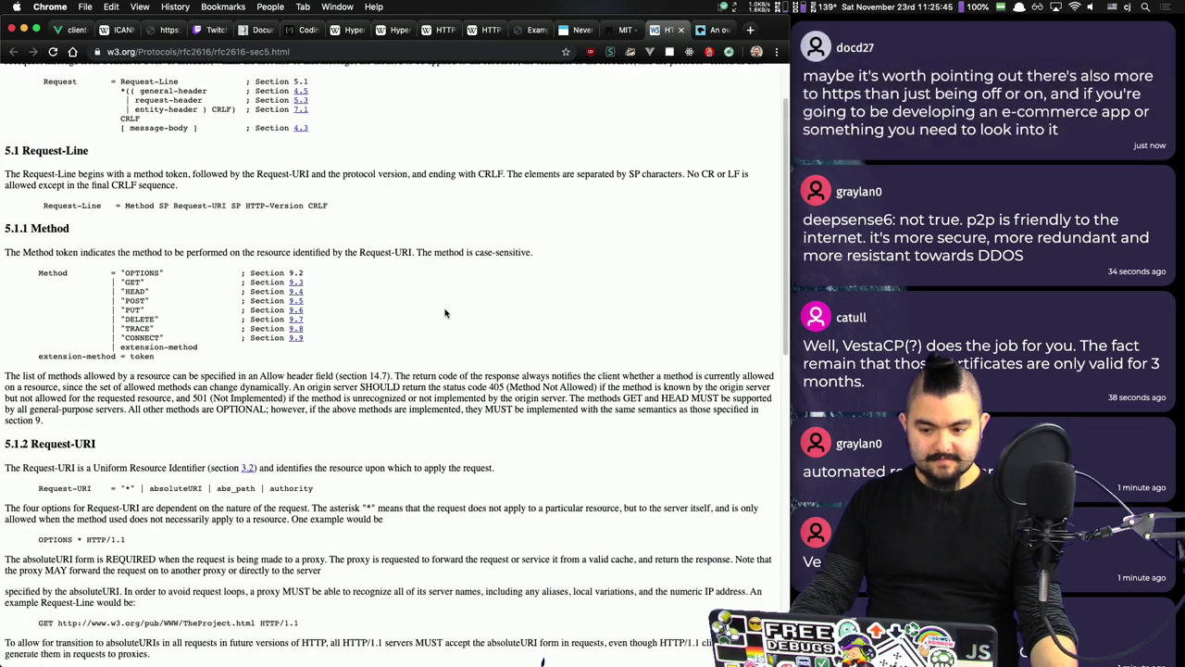
scroll(445, 313, "down", 2)
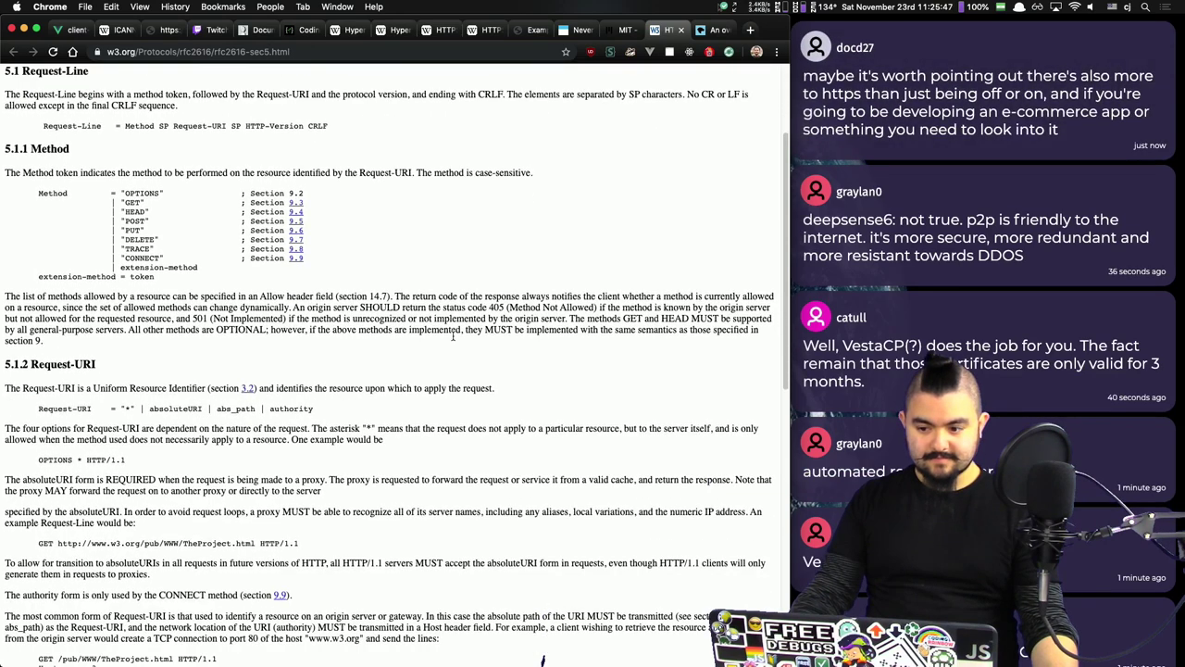
scroll(459, 358, "down", 1)
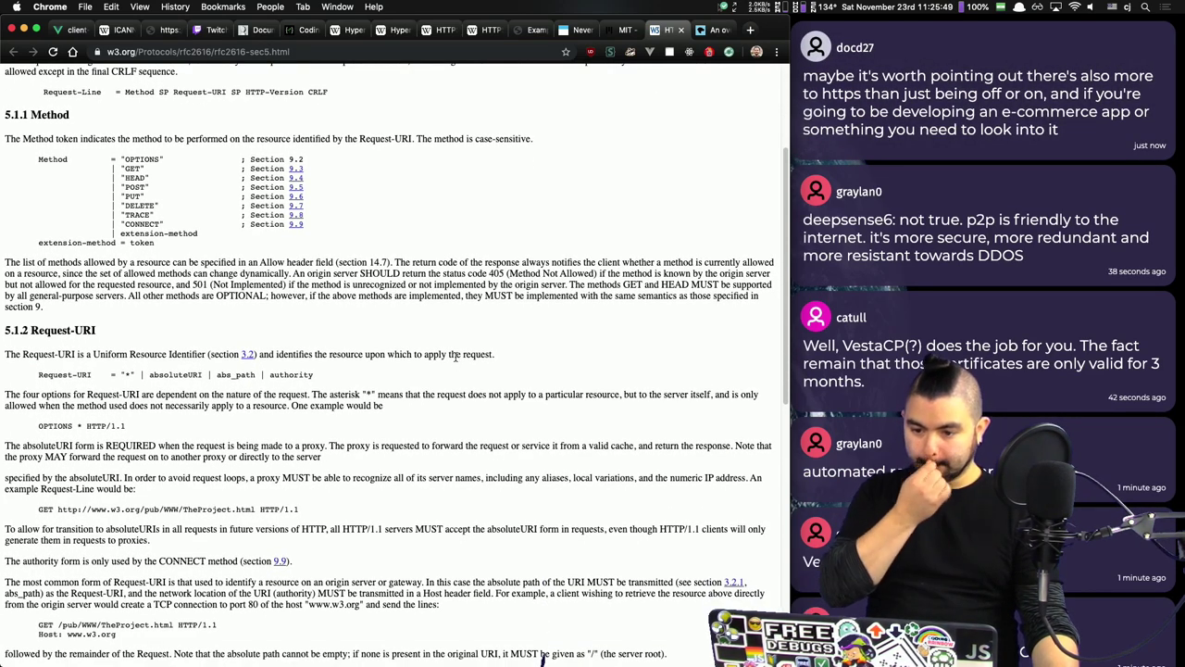
scroll(455, 356, "down", 5)
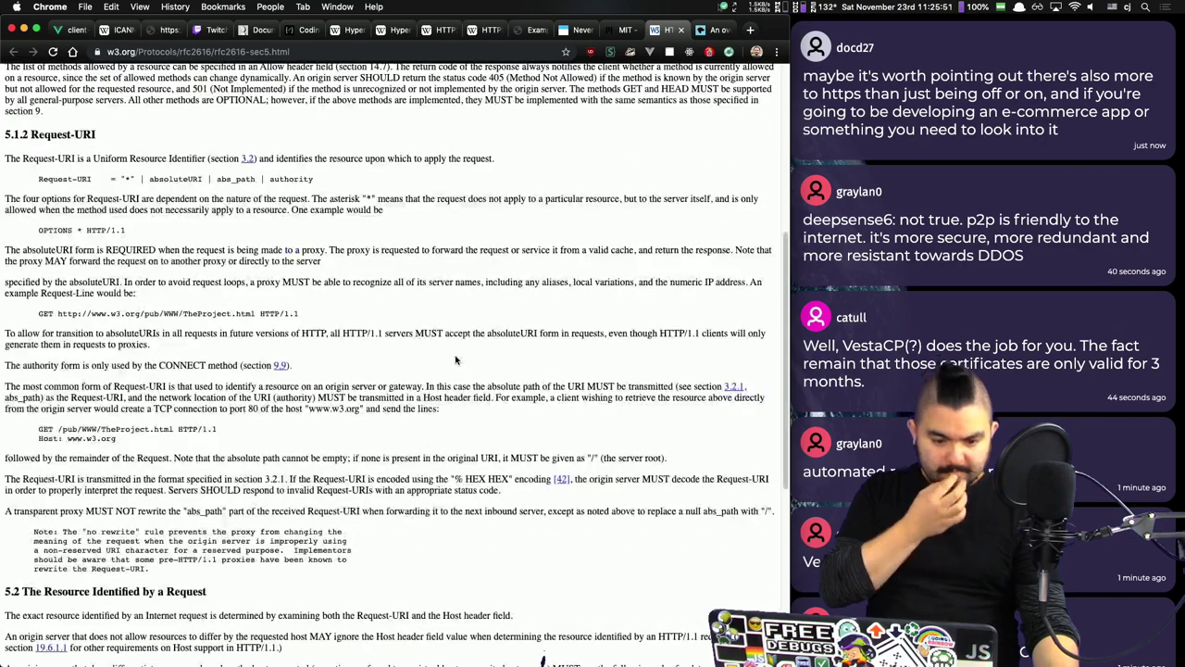
scroll(455, 362, "down", 10)
scroll(456, 361, "up", 7)
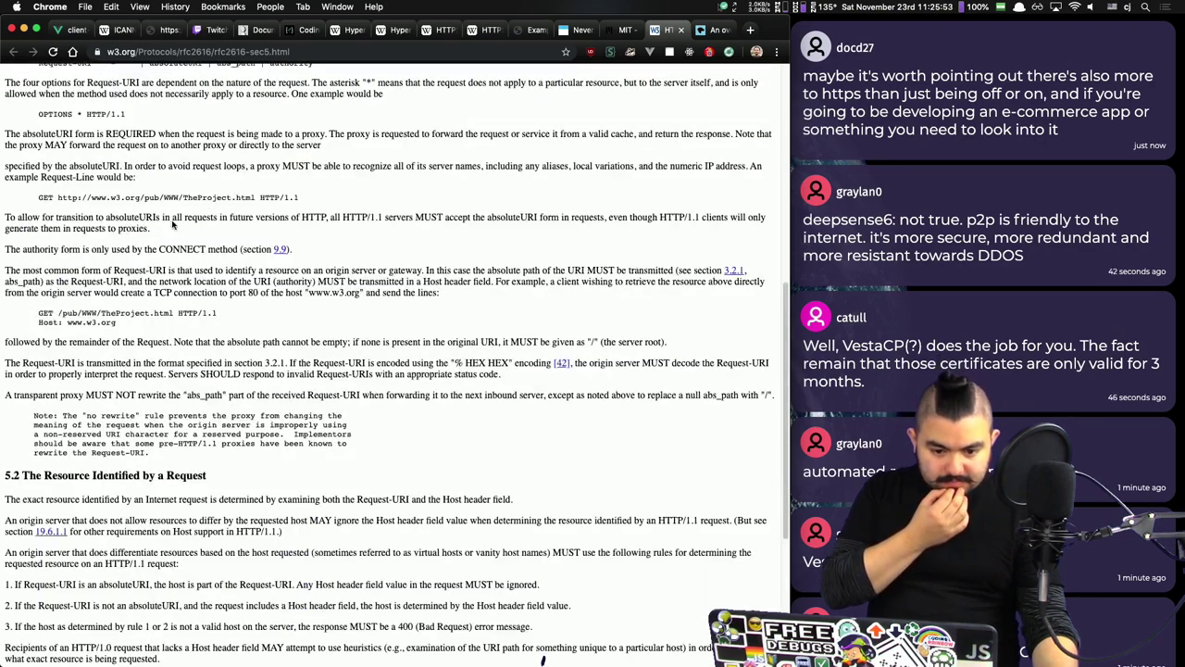
Step: Highlight the example GET request line, then switch to the MDN overview tab
double_click(41, 197)
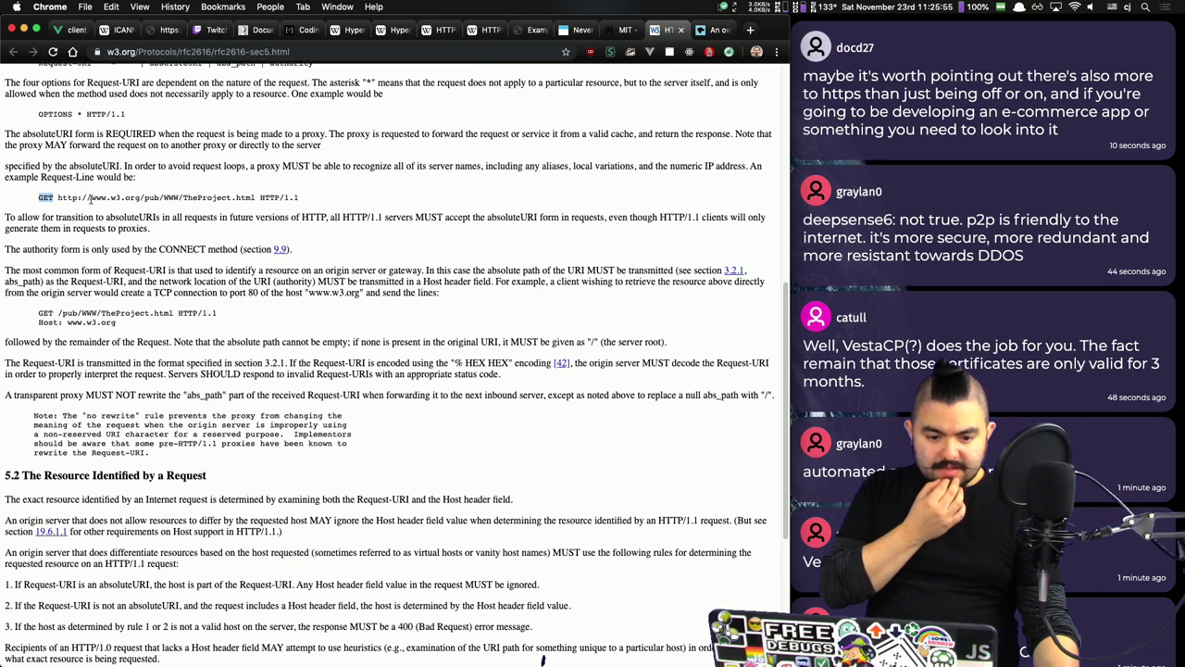
triple_click(113, 197)
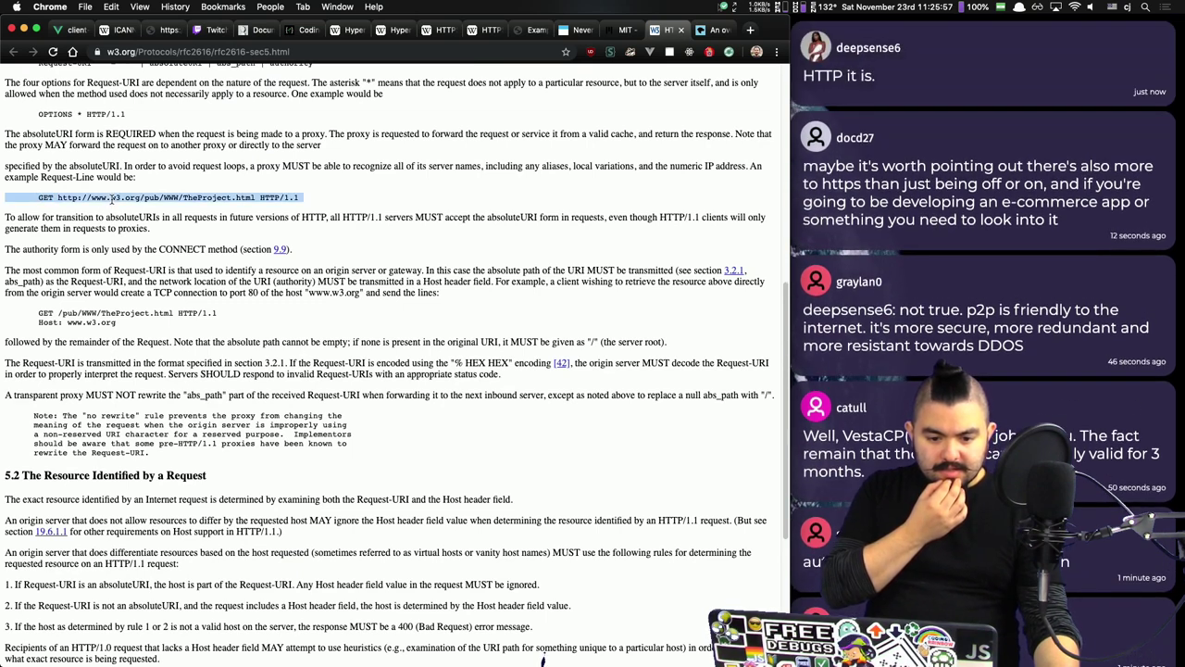
left_click(148, 190)
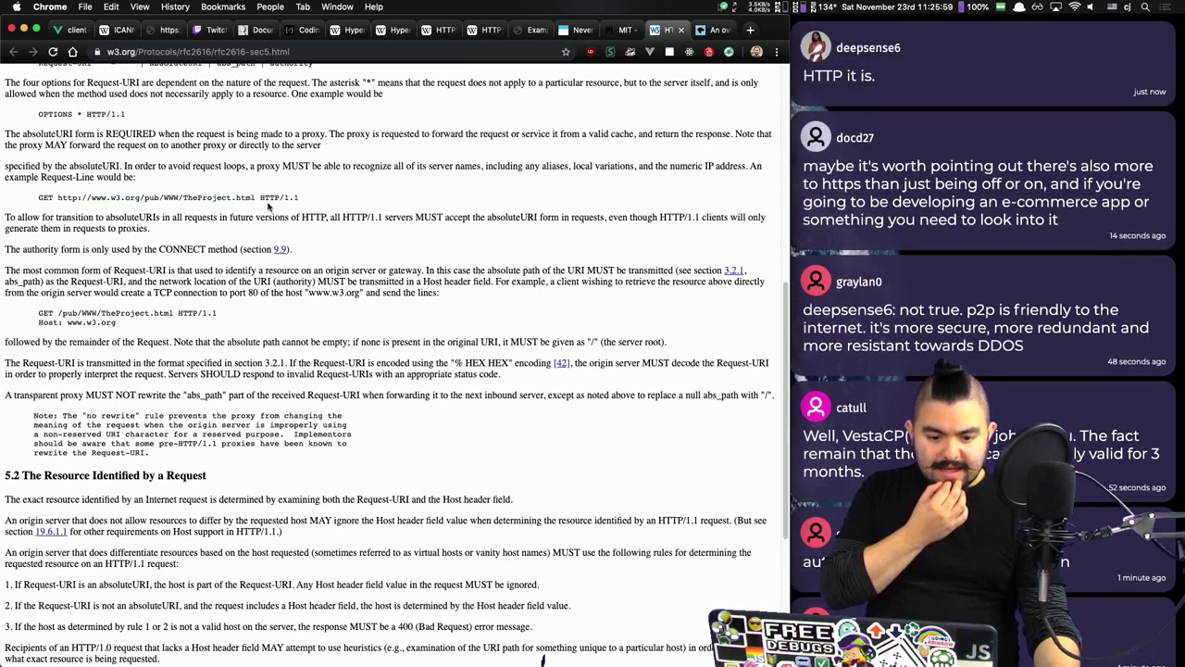
scroll(294, 222, "up", 6)
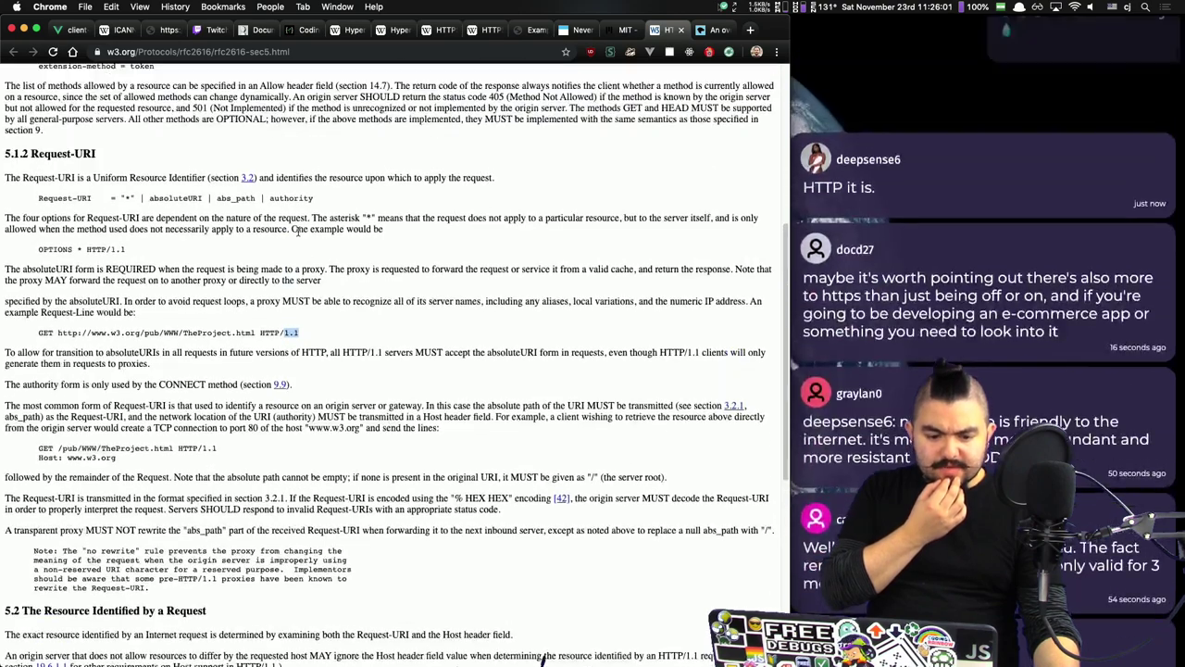
scroll(298, 232, "up", 5)
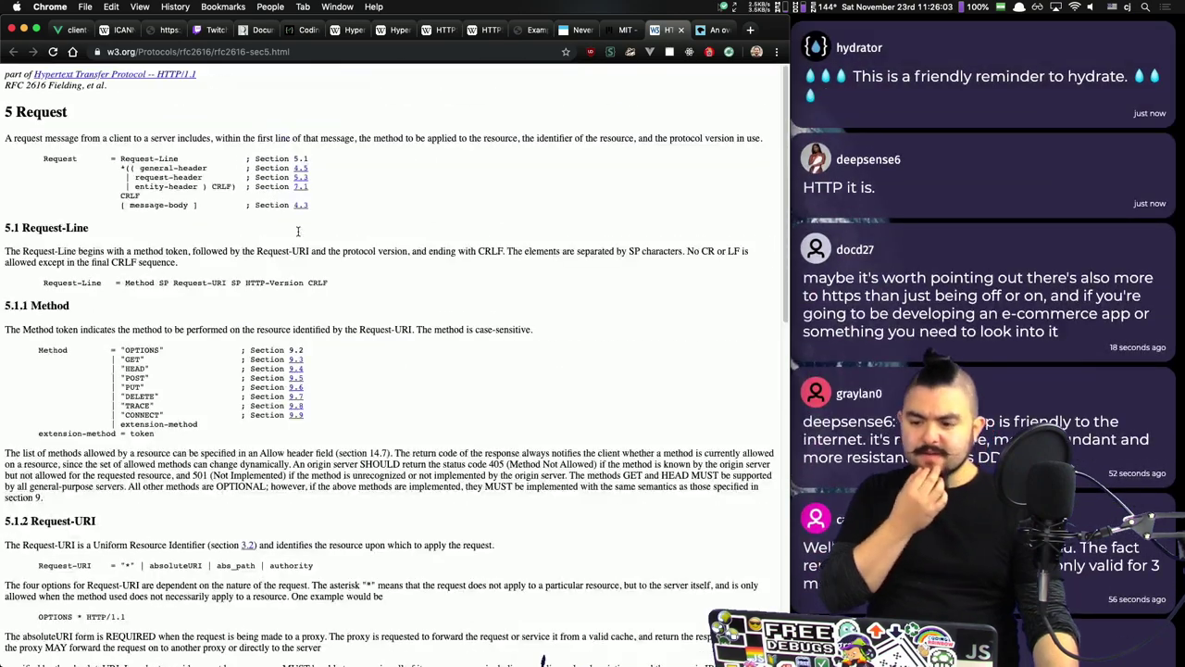
key("ctrl+Tab")
Step: Scroll MDN's An overview of HTTP page down to the HTTP flow section
scroll(298, 232, "down", 2)
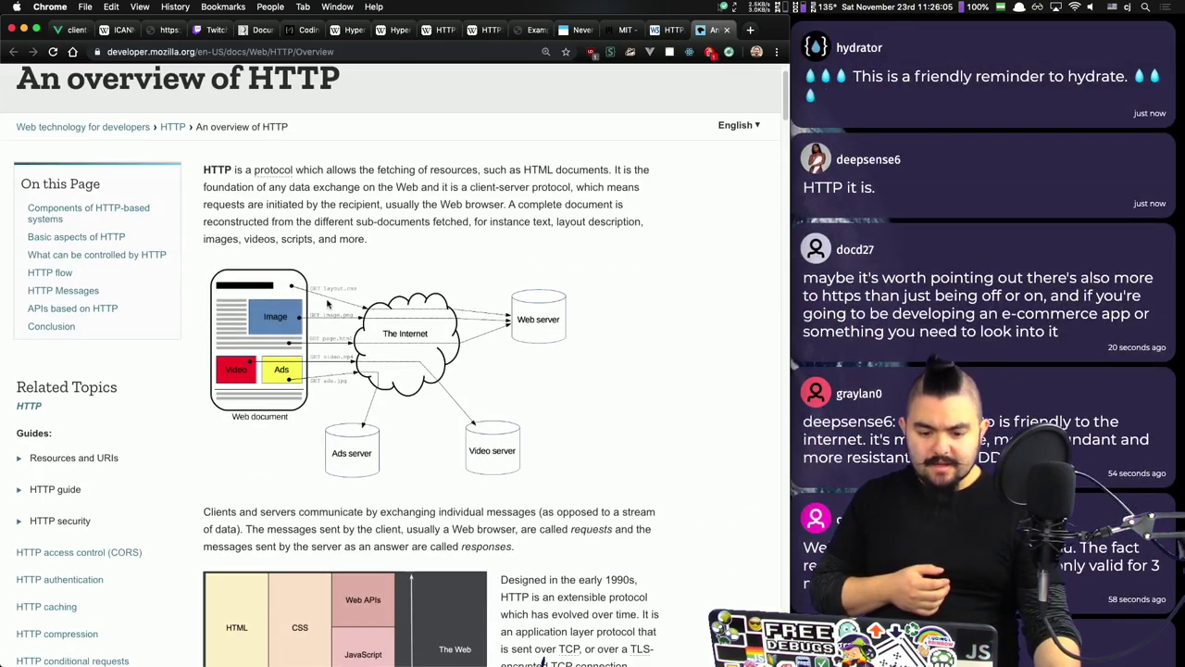
scroll(724, 293, "up", 2)
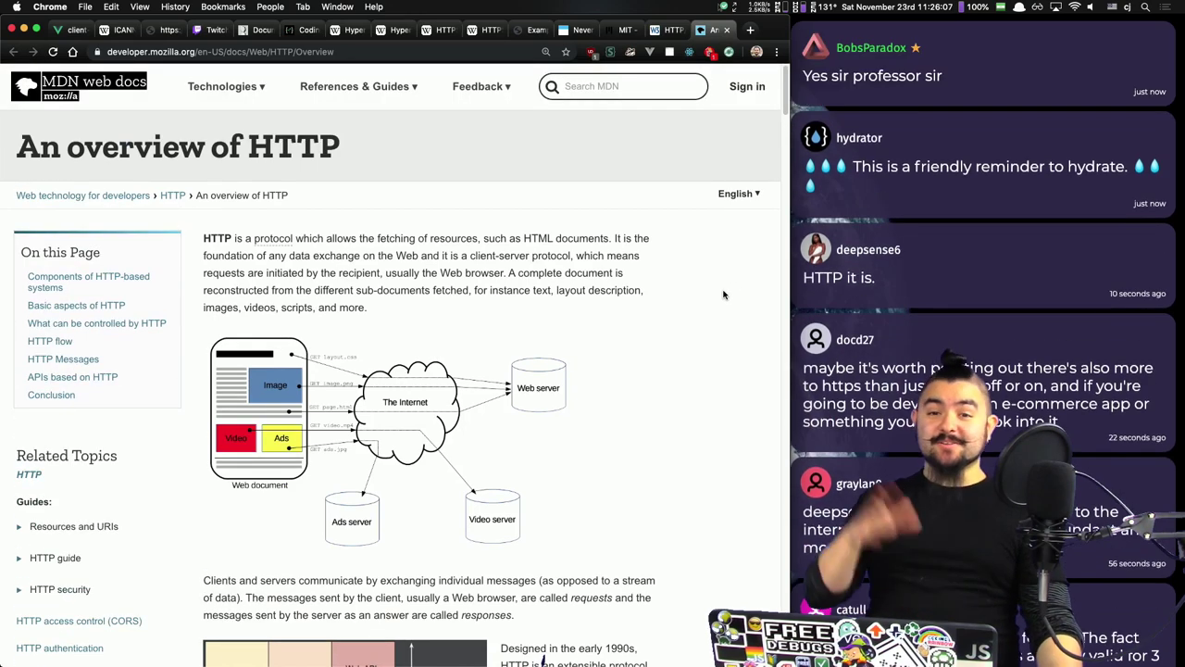
scroll(664, 328, "down", 9)
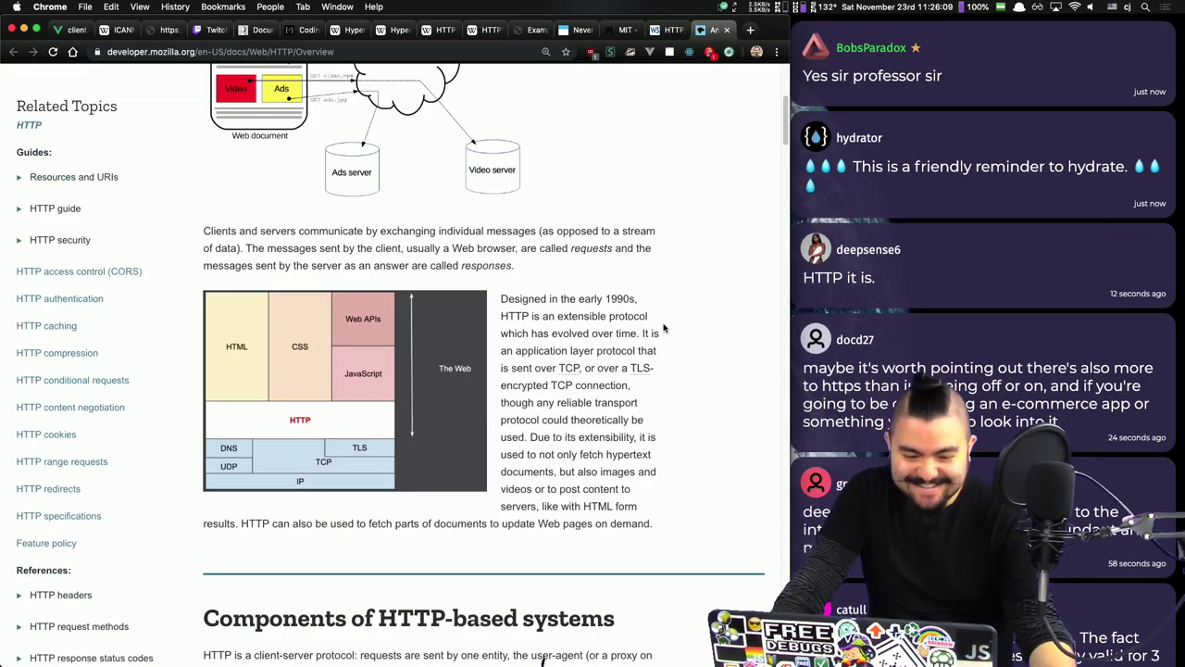
scroll(664, 327, "up", 9)
scroll(663, 328, "down", 10)
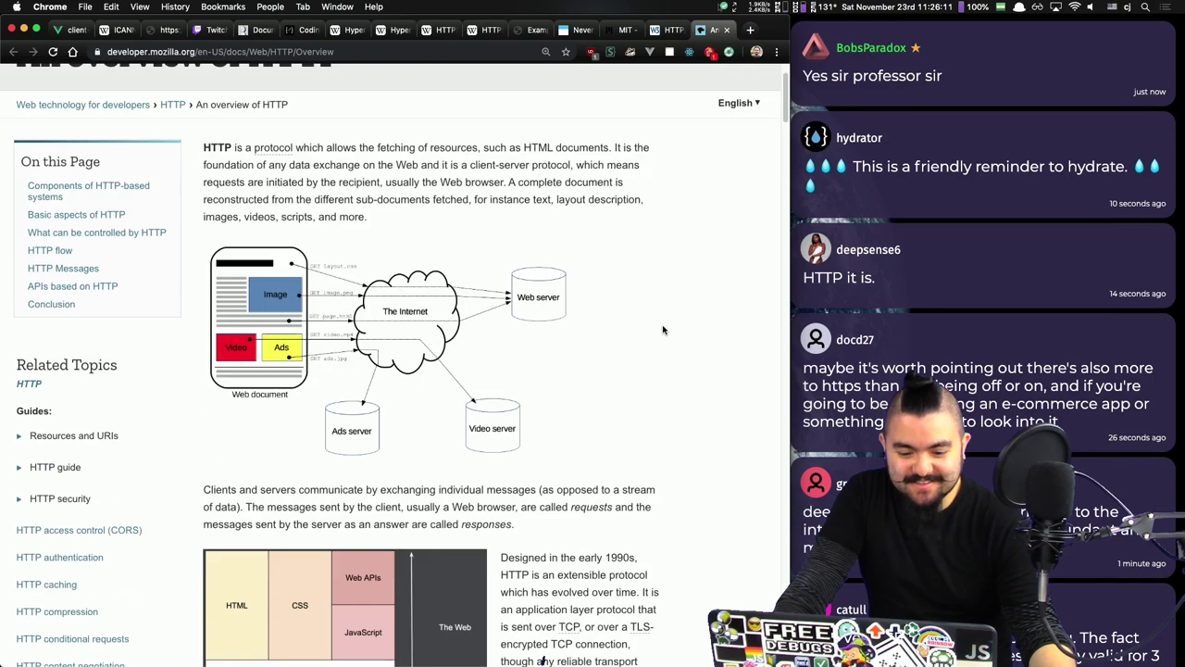
scroll(663, 329, "down", 10)
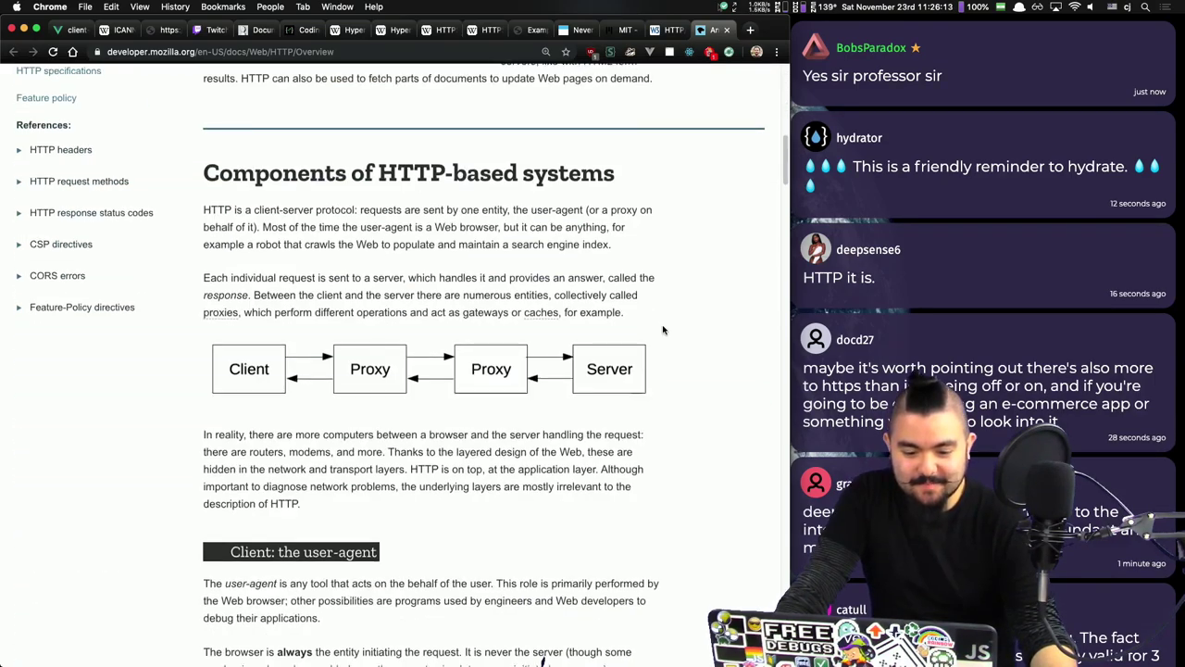
scroll(663, 329, "down", 2)
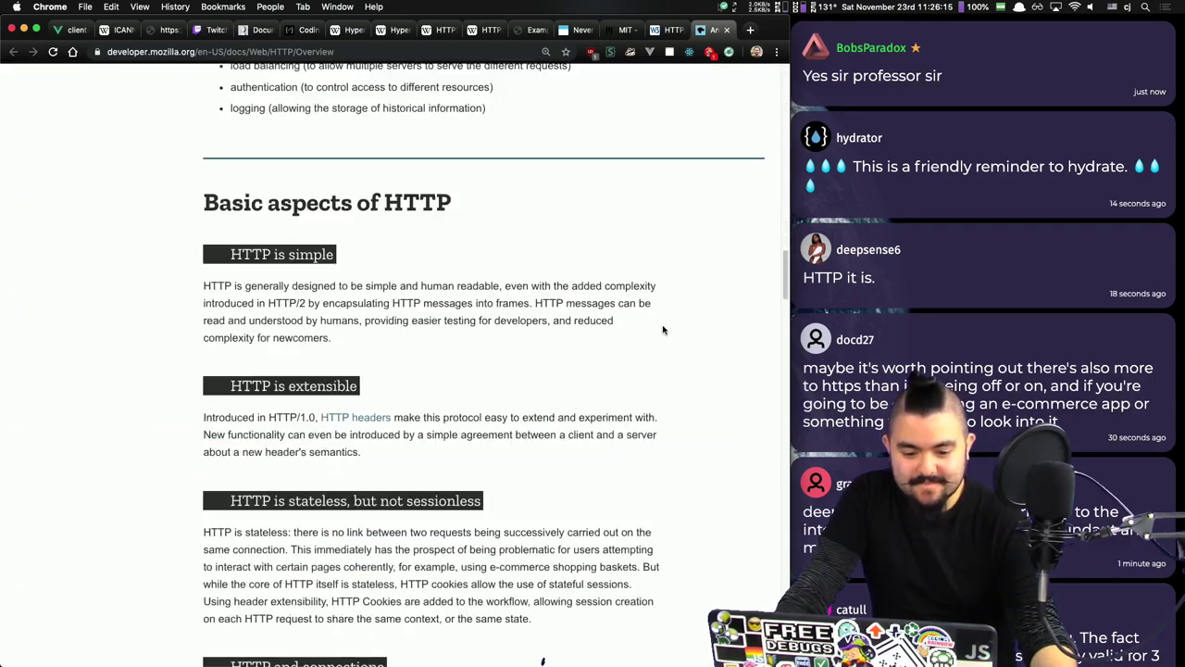
scroll(403, 227, "down", 8)
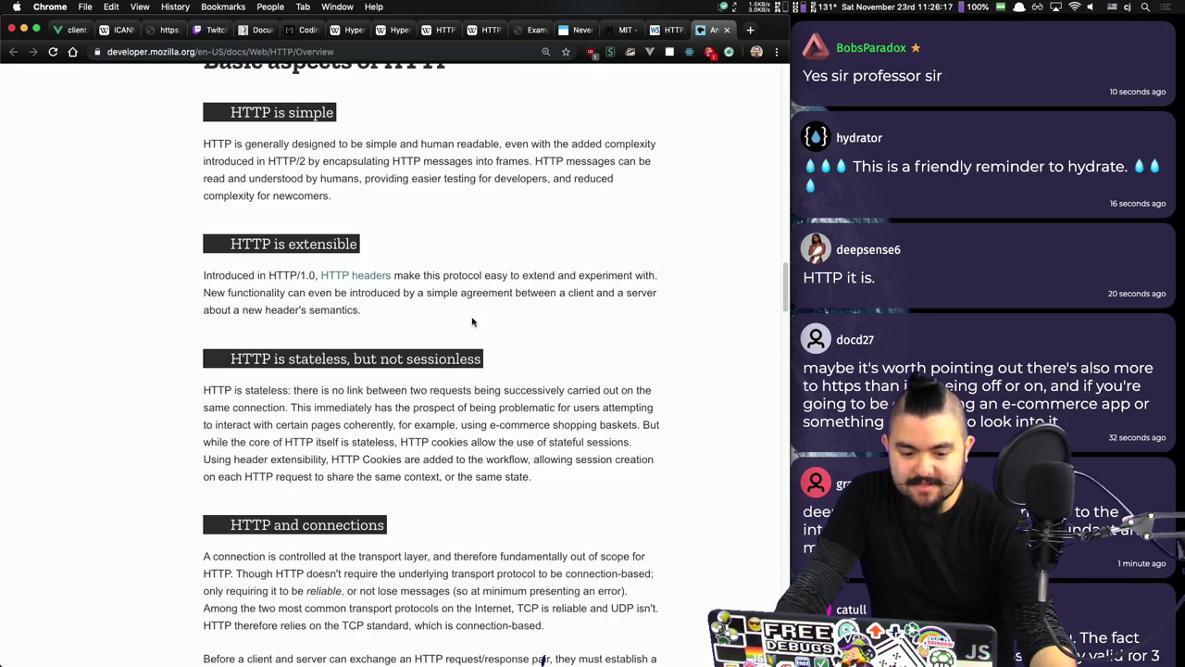
scroll(561, 357, "down", 4)
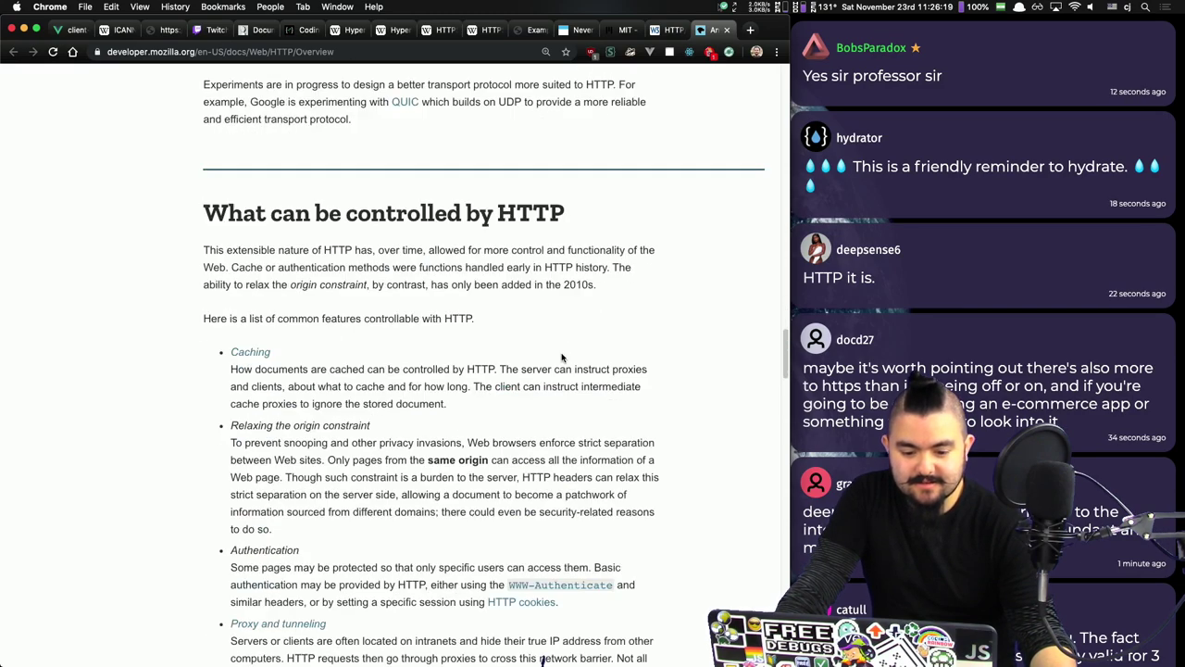
scroll(561, 357, "down", 7)
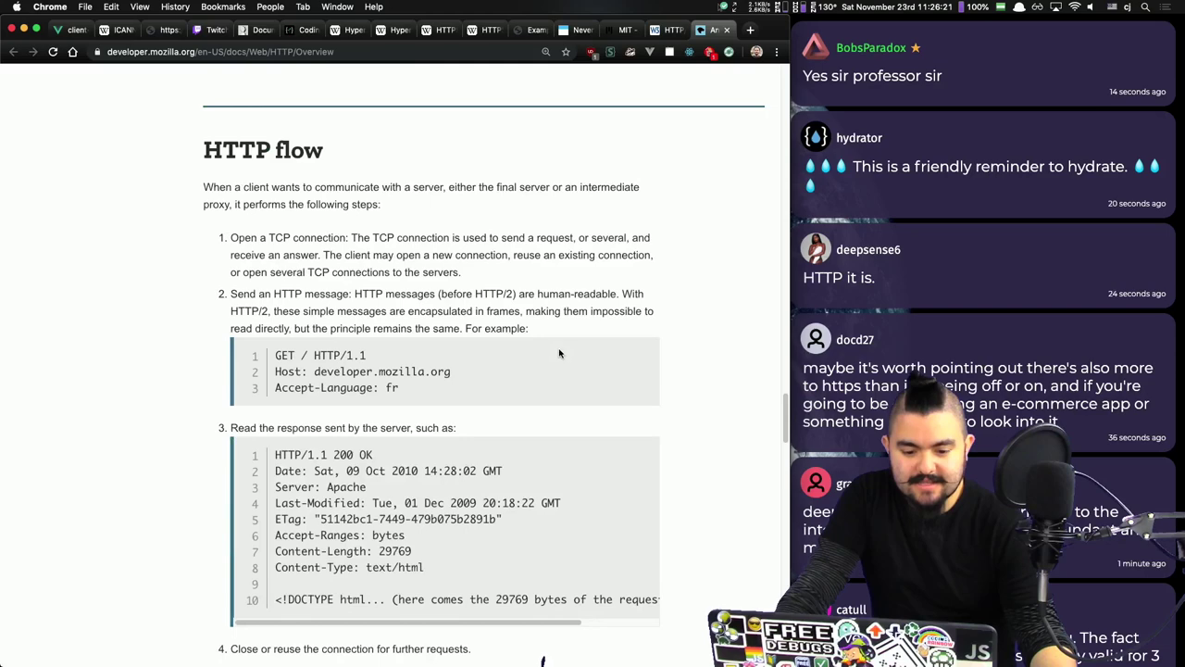
scroll(559, 353, "down", 1)
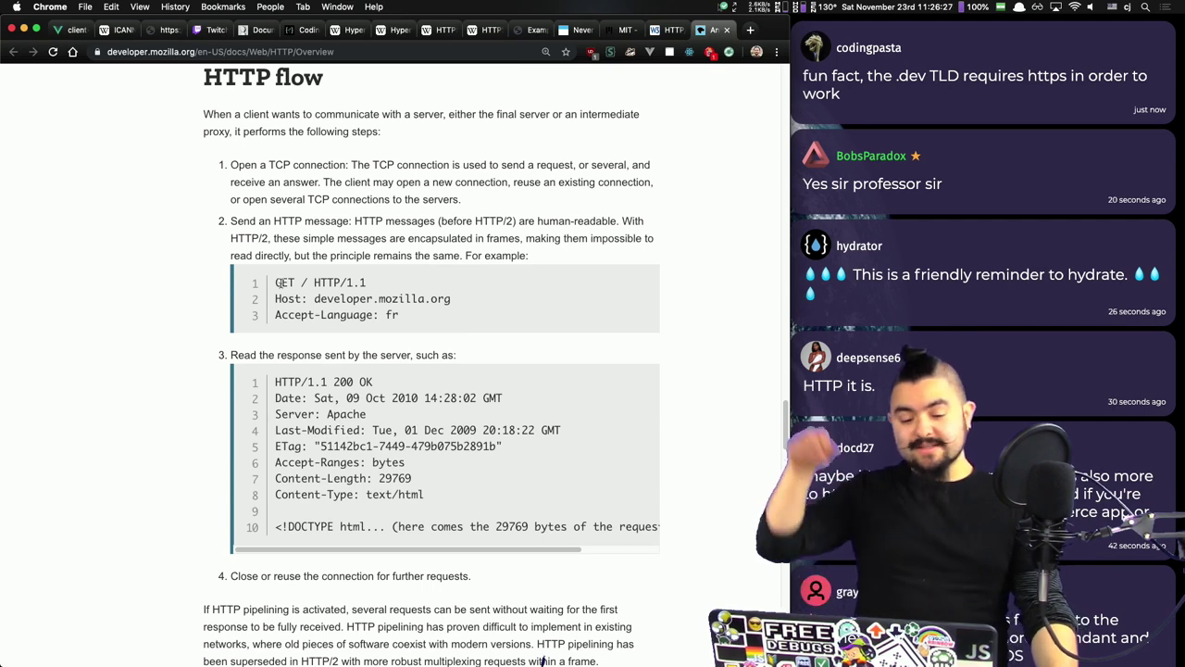
Step: Highlight GET /, the Host line and the Accept-Language header in the example request
double_click(283, 283)
left_click_drag(292, 281, 389, 289)
left_click(302, 298)
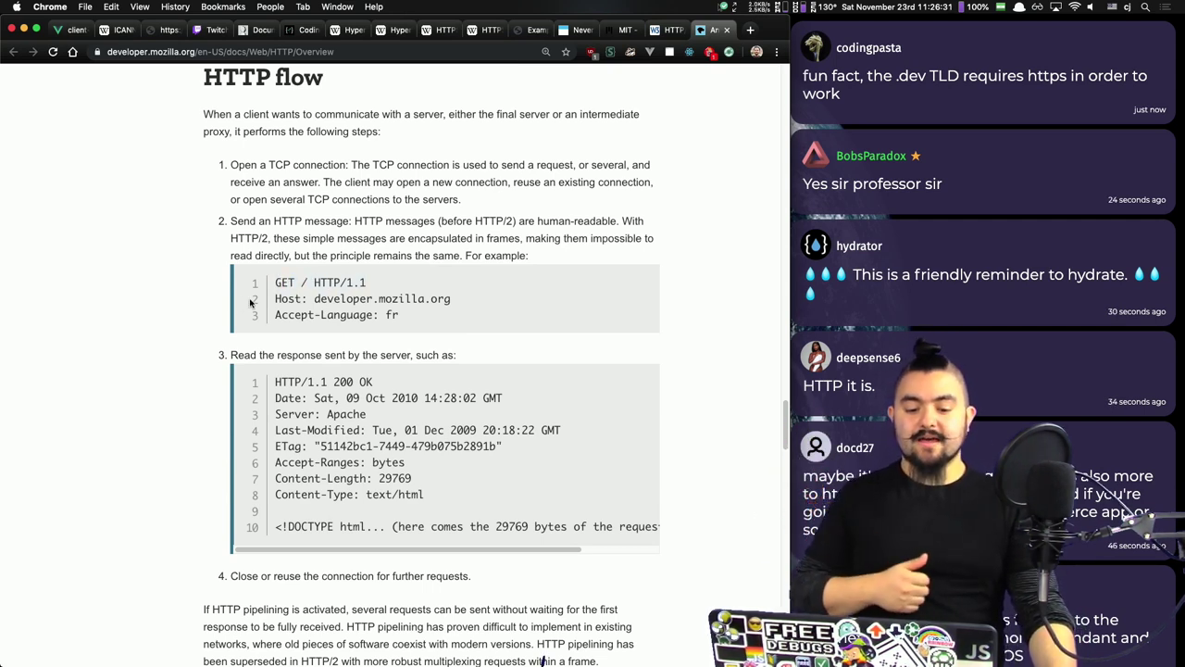
triple_click(250, 303)
left_click(273, 309)
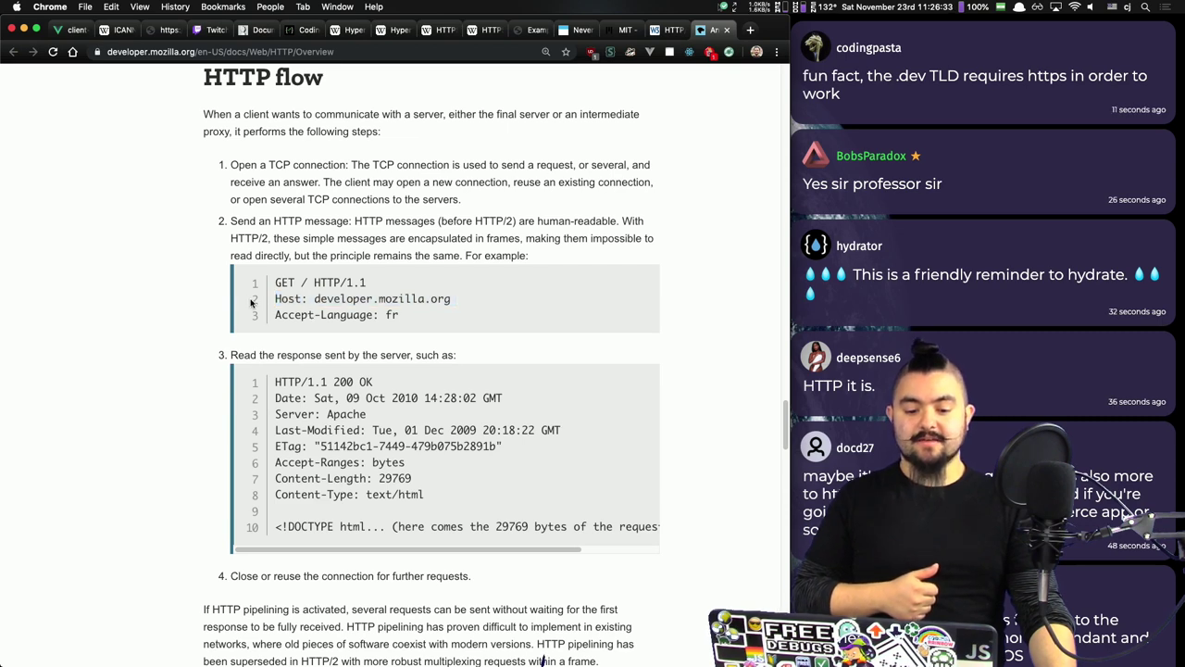
left_click_drag(250, 304, 426, 328)
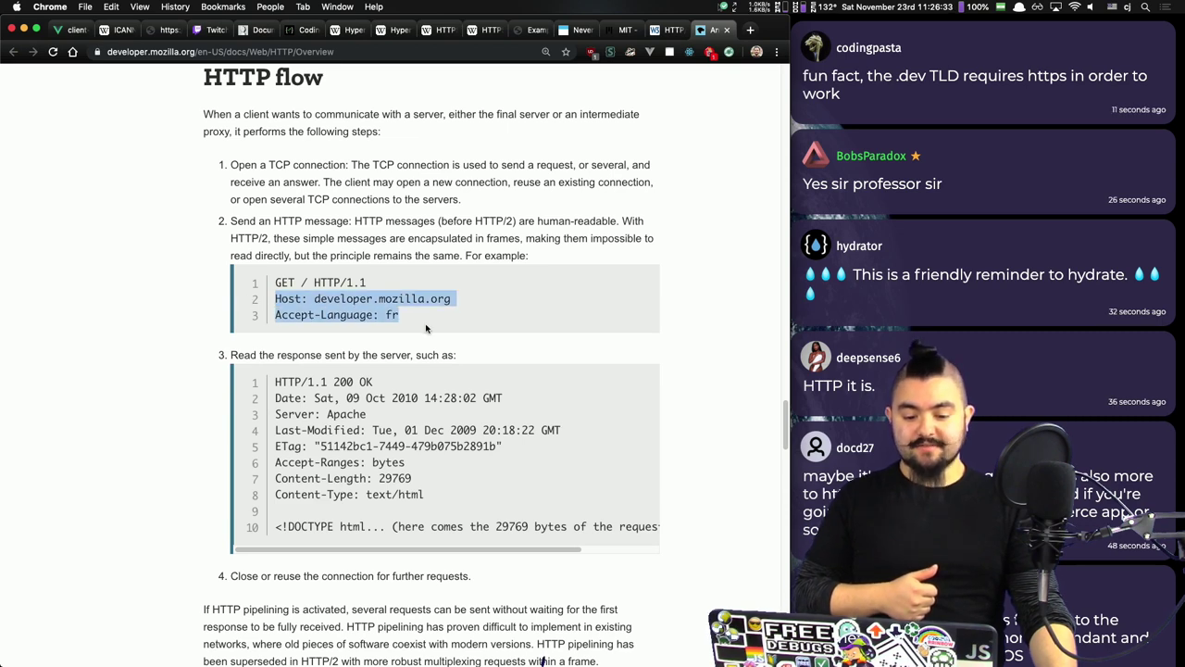
left_click(331, 336)
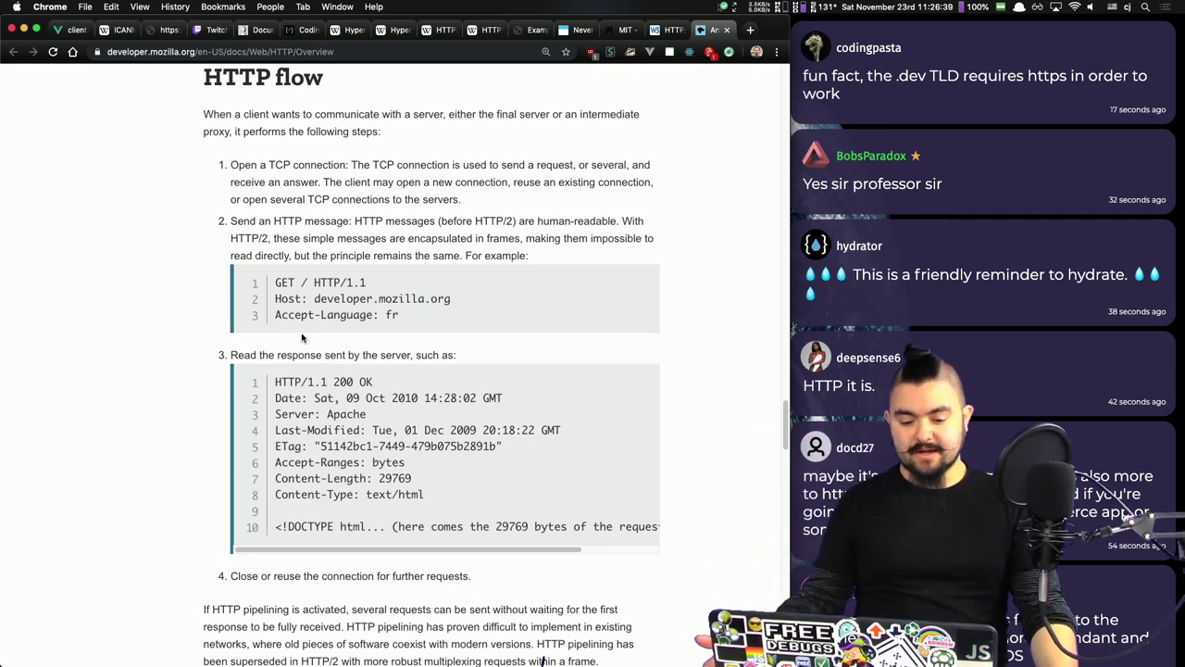
Step: Back in VS Code, delete the Request line and Method Host / Path sub-bullets on lines 13–14
key("super+Tab")
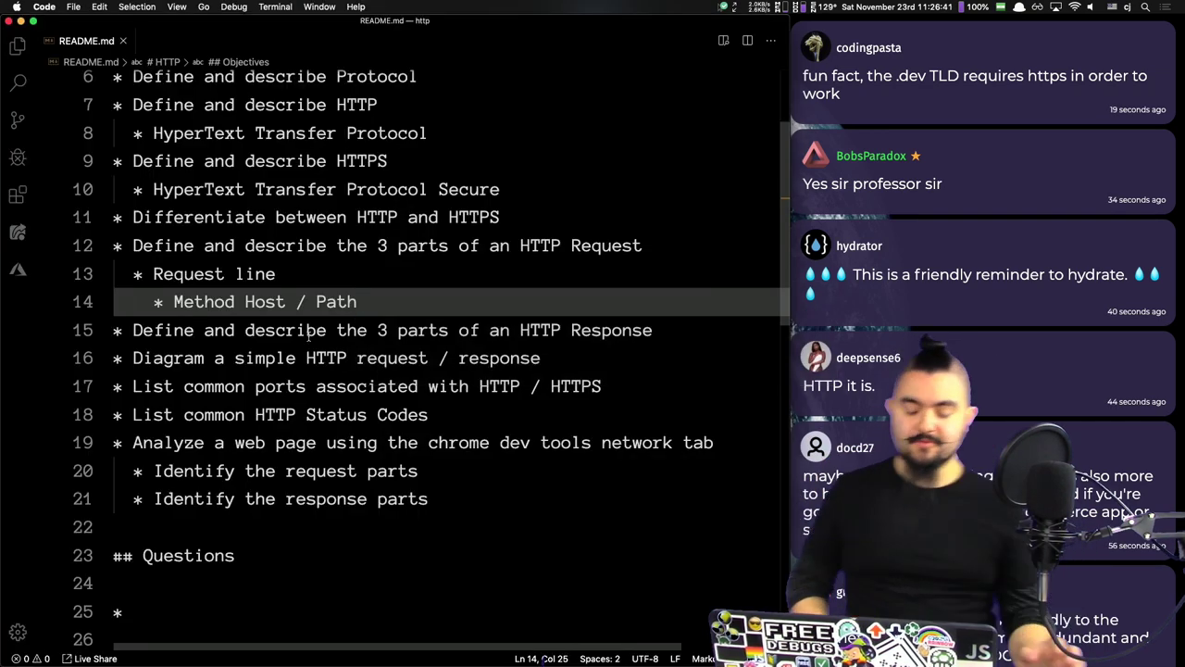
key("shift+Up")
key("shift+Home")
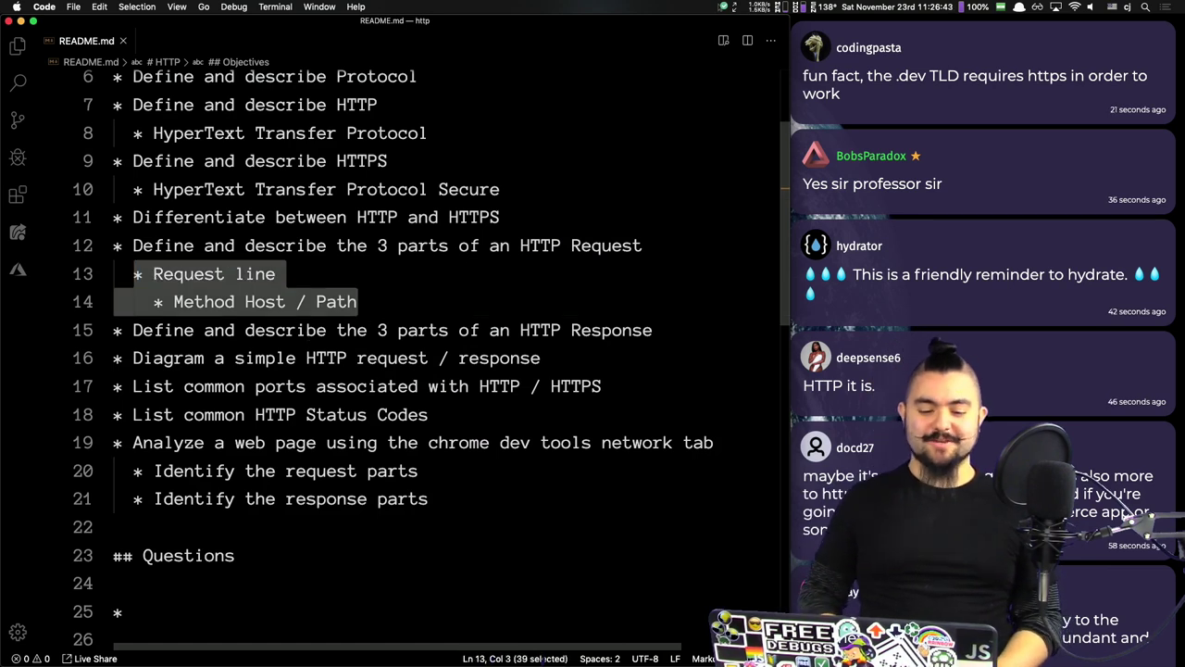
key("BackSpace")
key("BackSpace")
key("BackSpace")
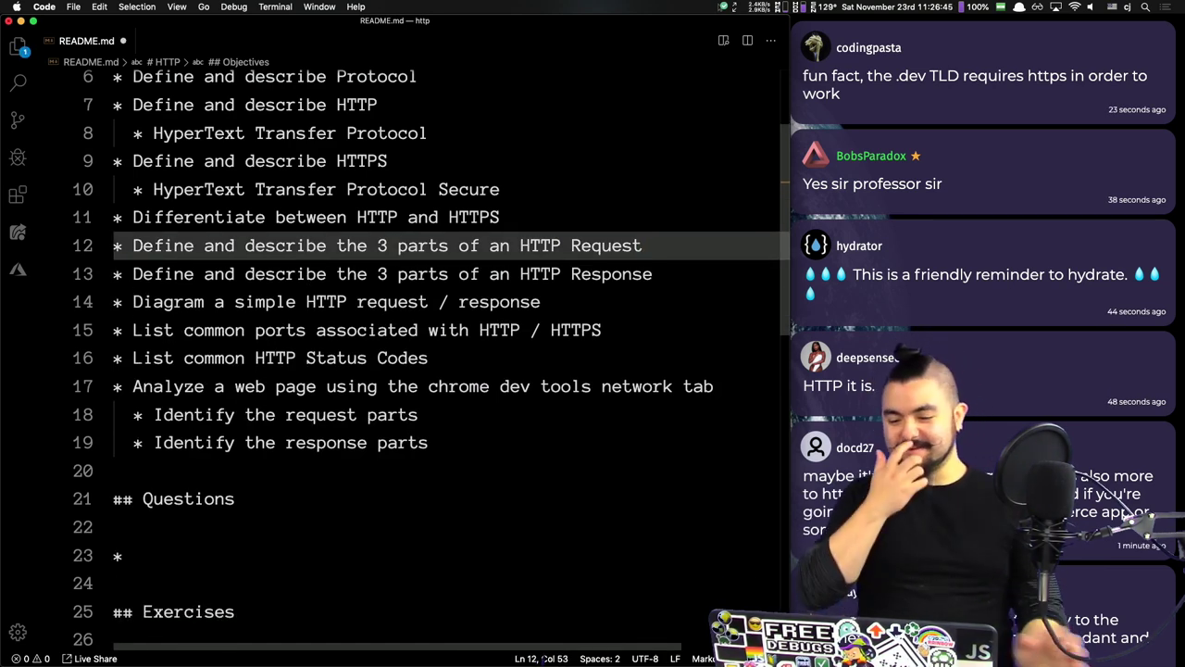
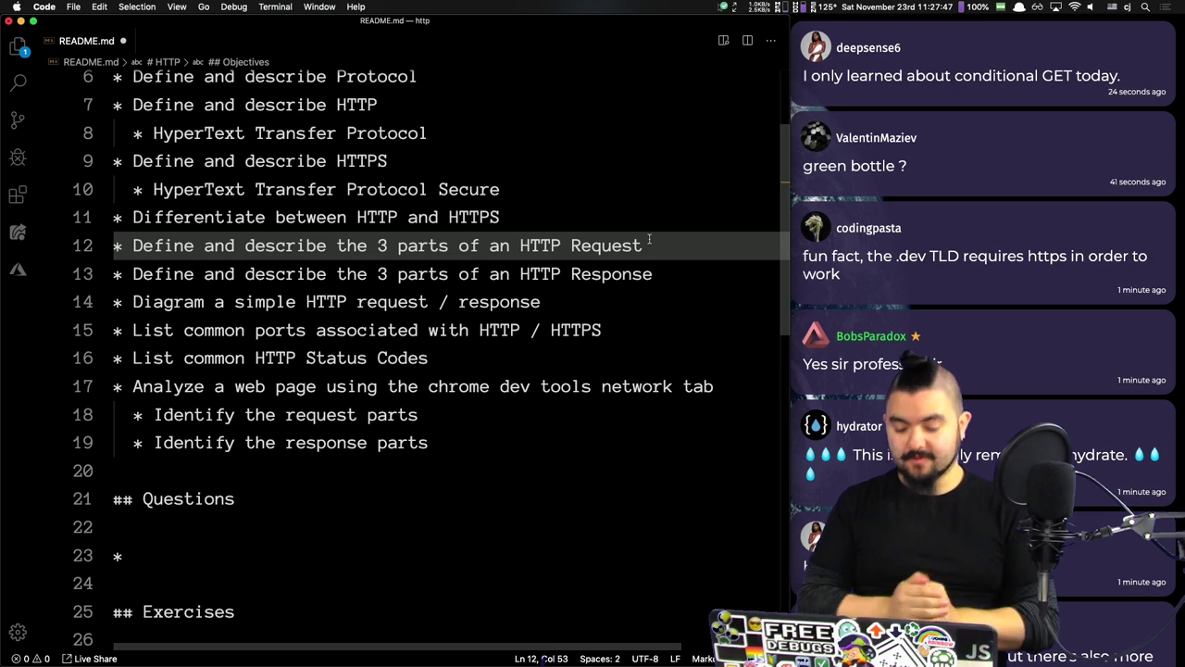
Step: Add an indented 'Request Line' bullet under the HTTP Request objective
key("Return")
key("Tab")
type("* ")
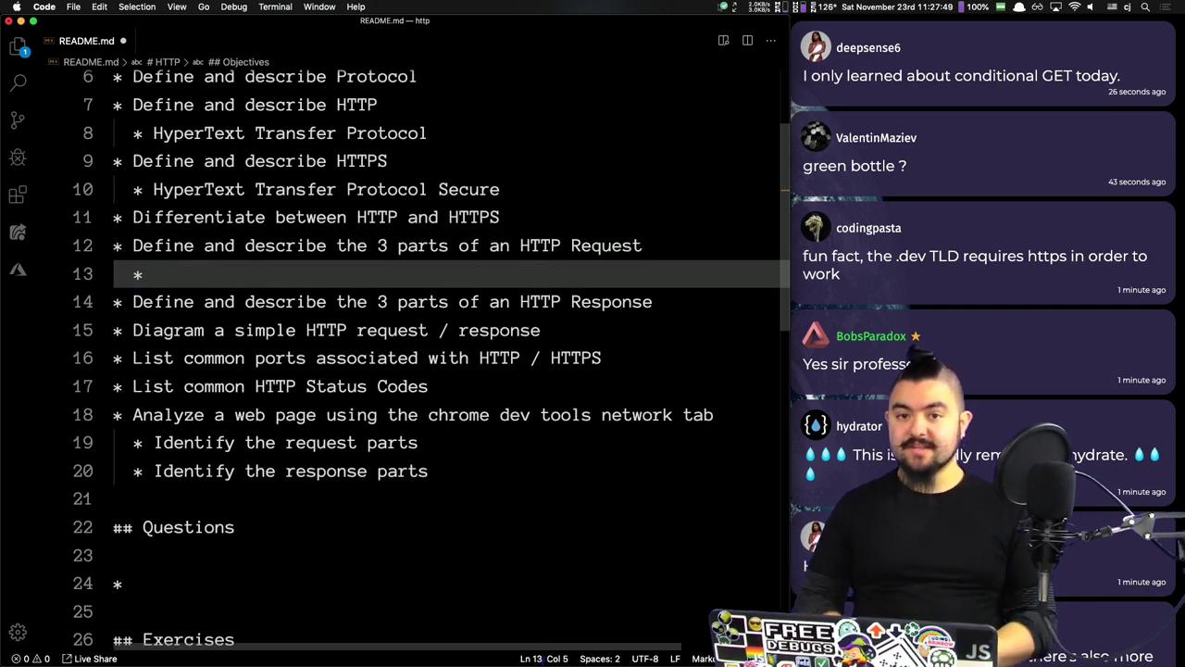
type("reques")
key("alt+shift+Left")
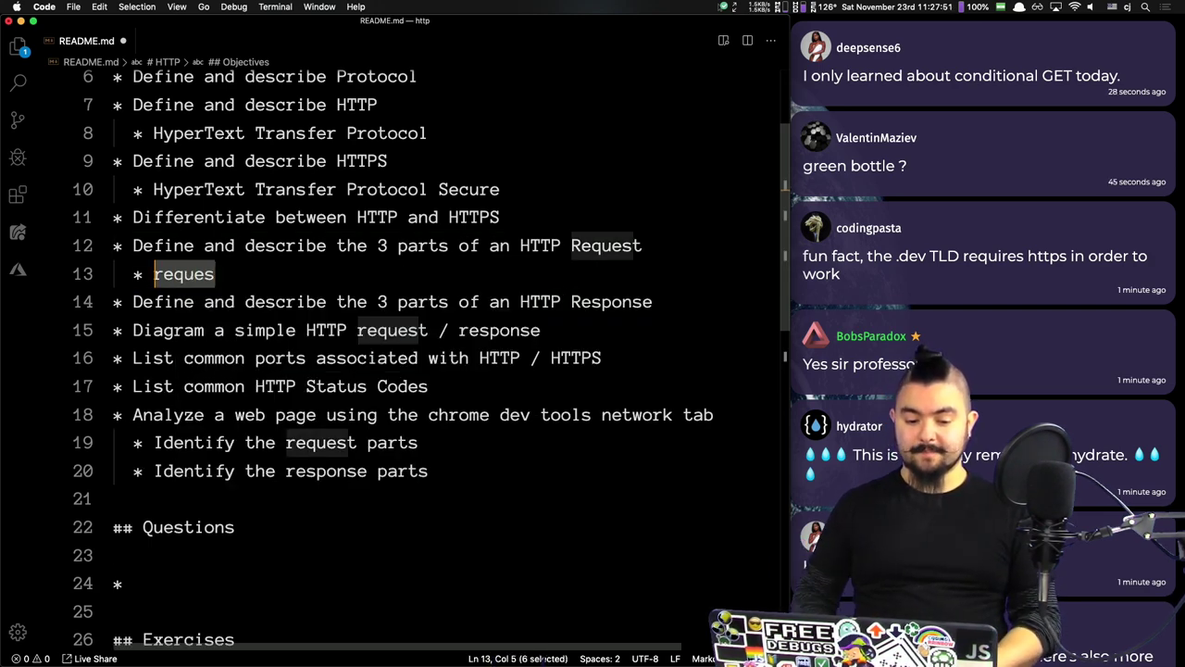
type("Request Line")
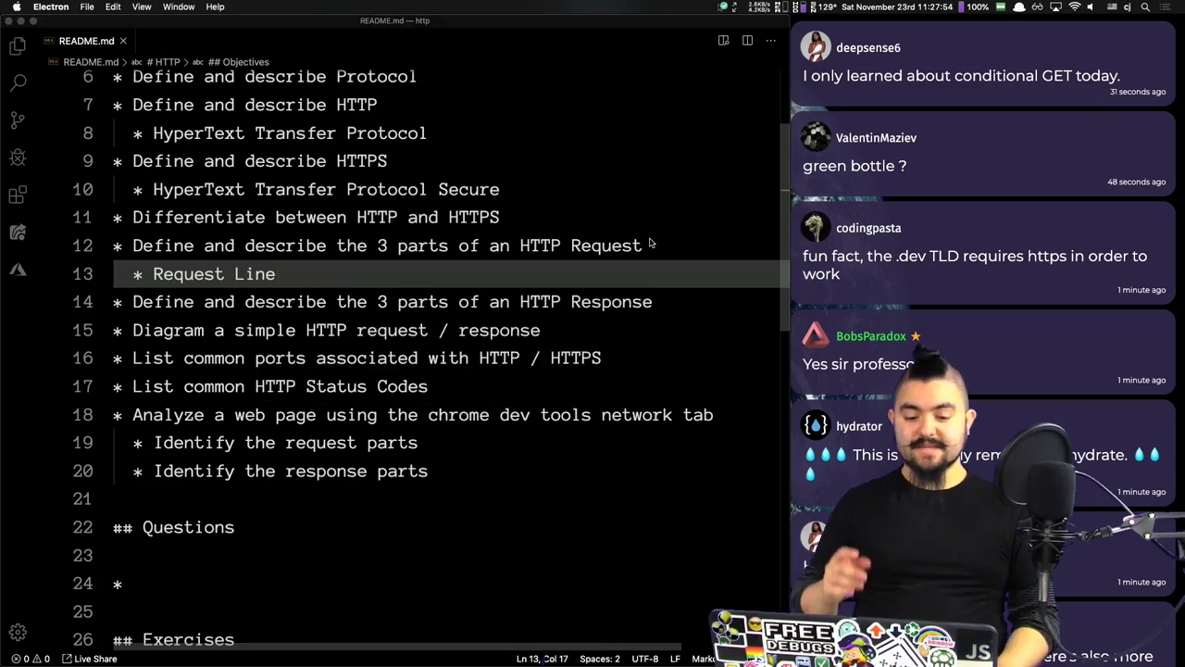
Step: On the MDN page, highlight the method, path and HTTP/1.1 version in the example request line
key("super+Tab")
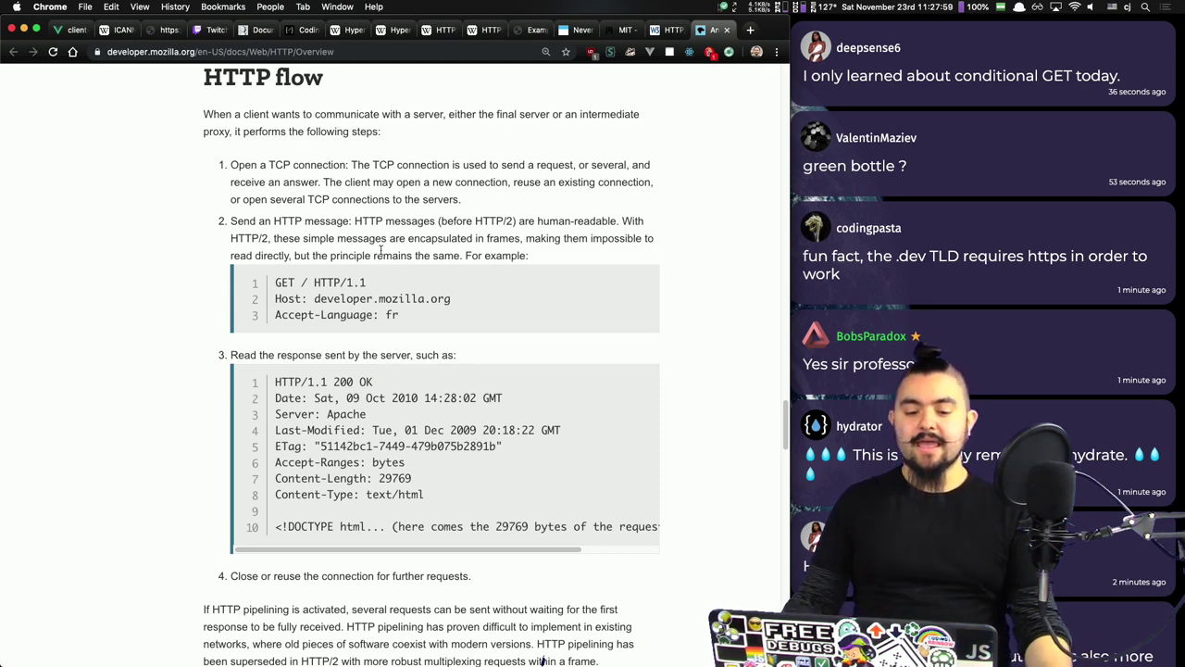
left_click_drag(369, 282, 275, 283)
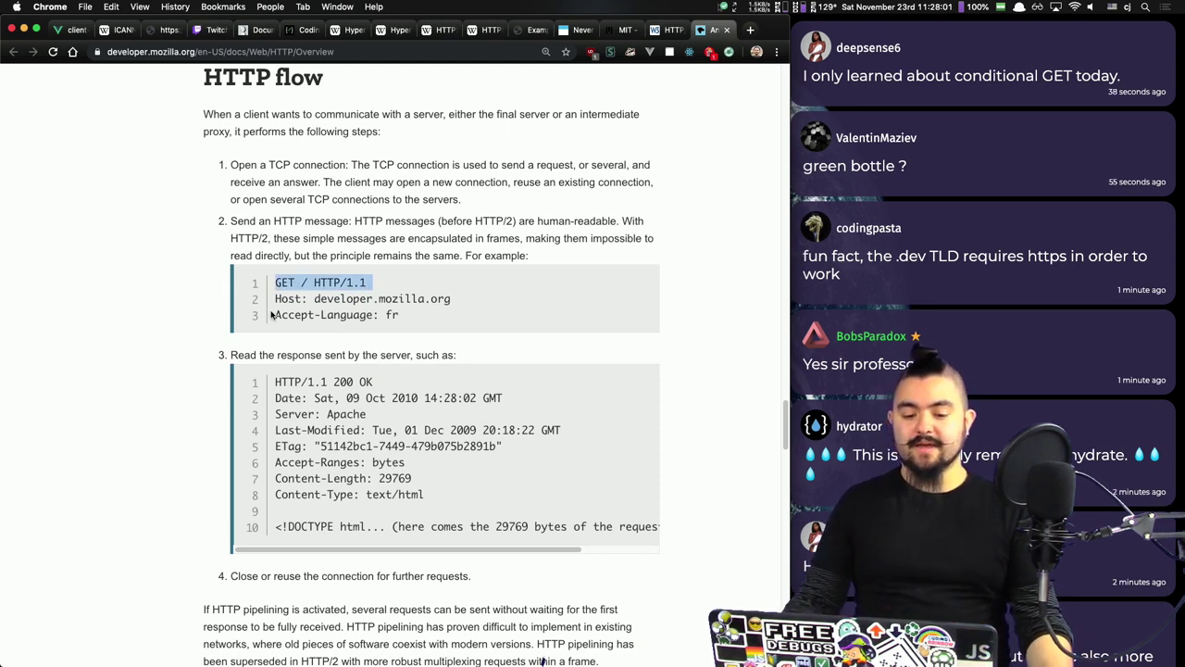
double_click(285, 281)
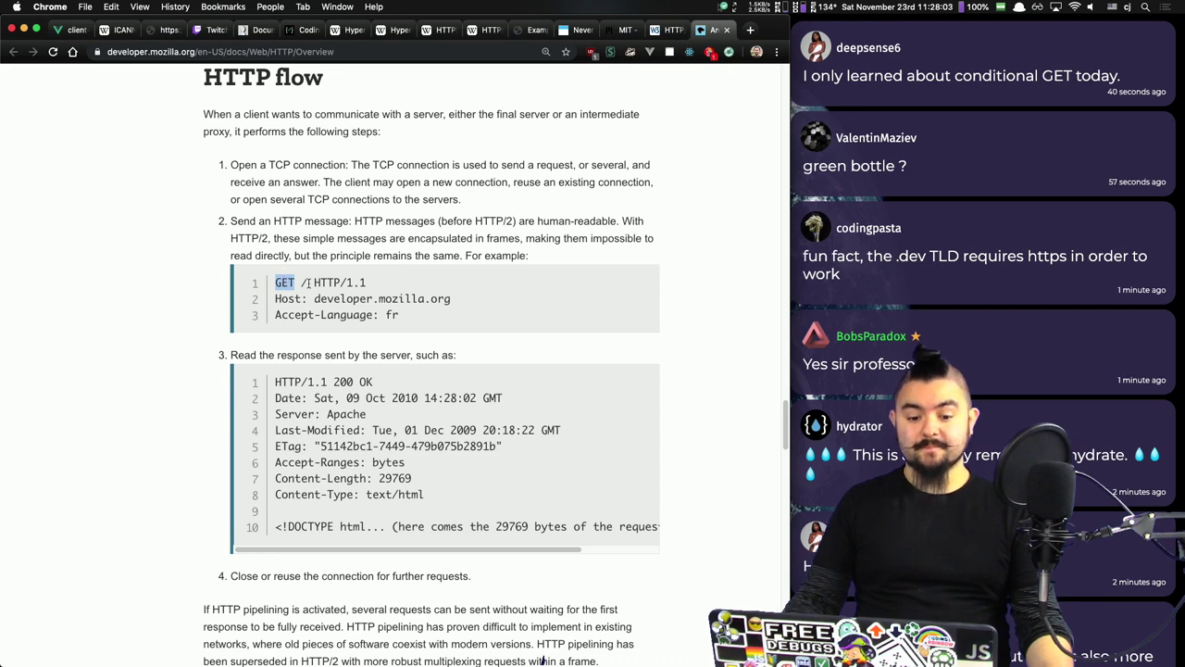
double_click(303, 282)
left_click_drag(315, 282, 383, 292)
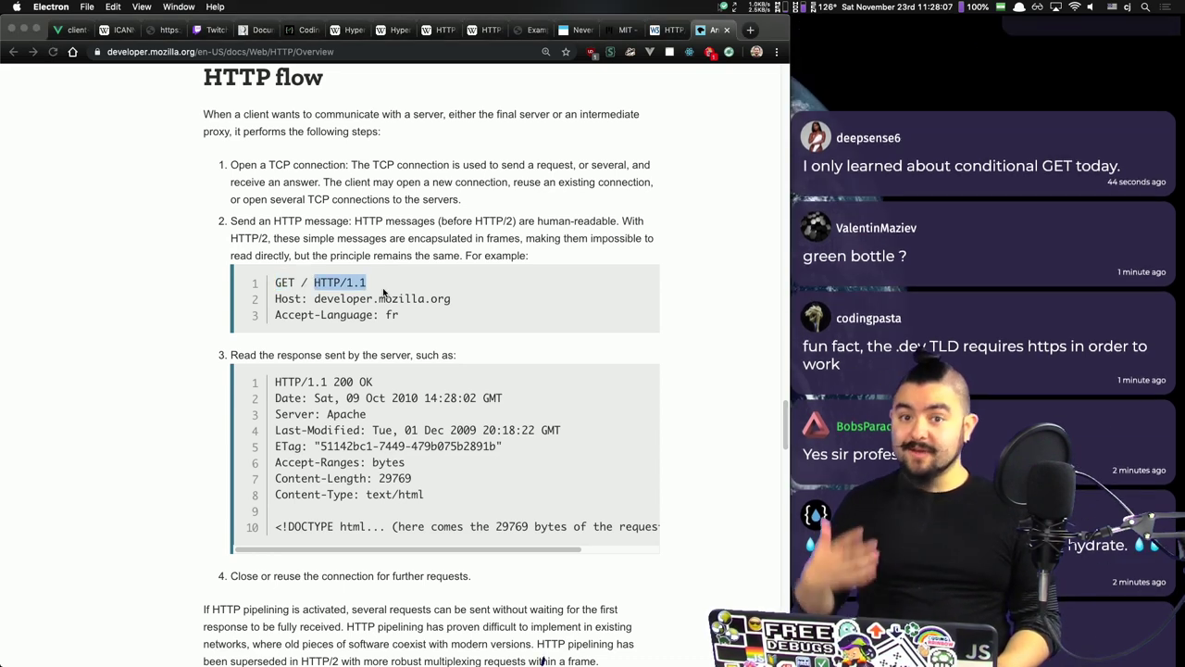
key("super+Tab")
Step: Nest 'Method', 'Path' and 'HTTP version' bullets under Request Line
key("Return")
key("Tab")
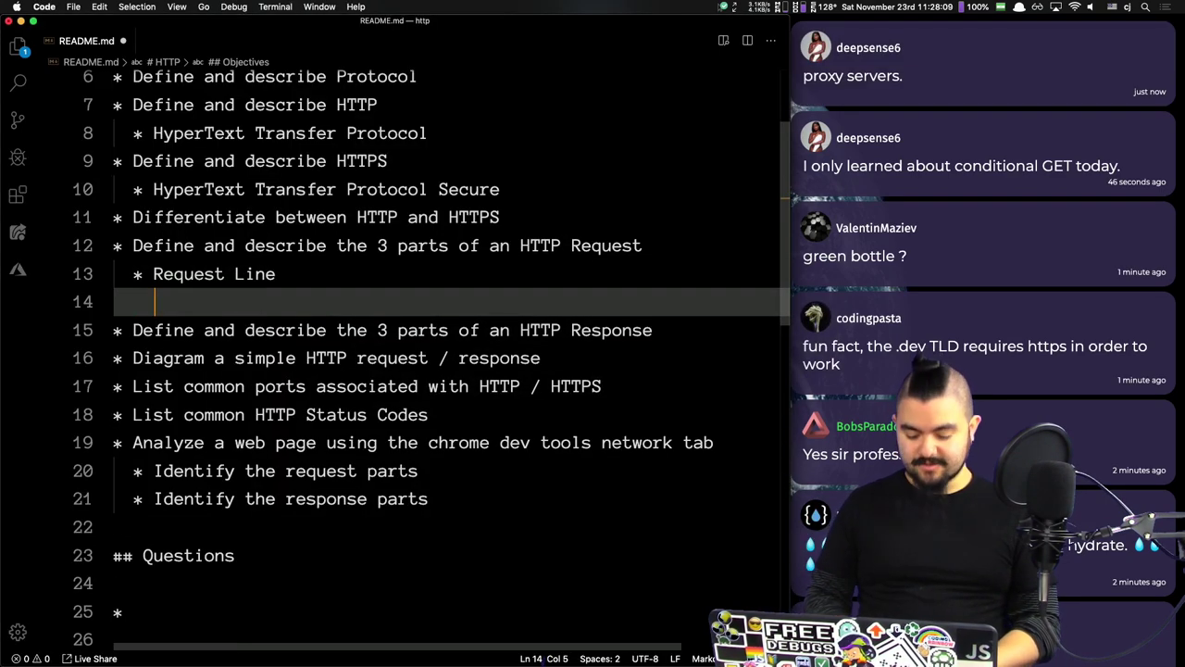
type("* Method")
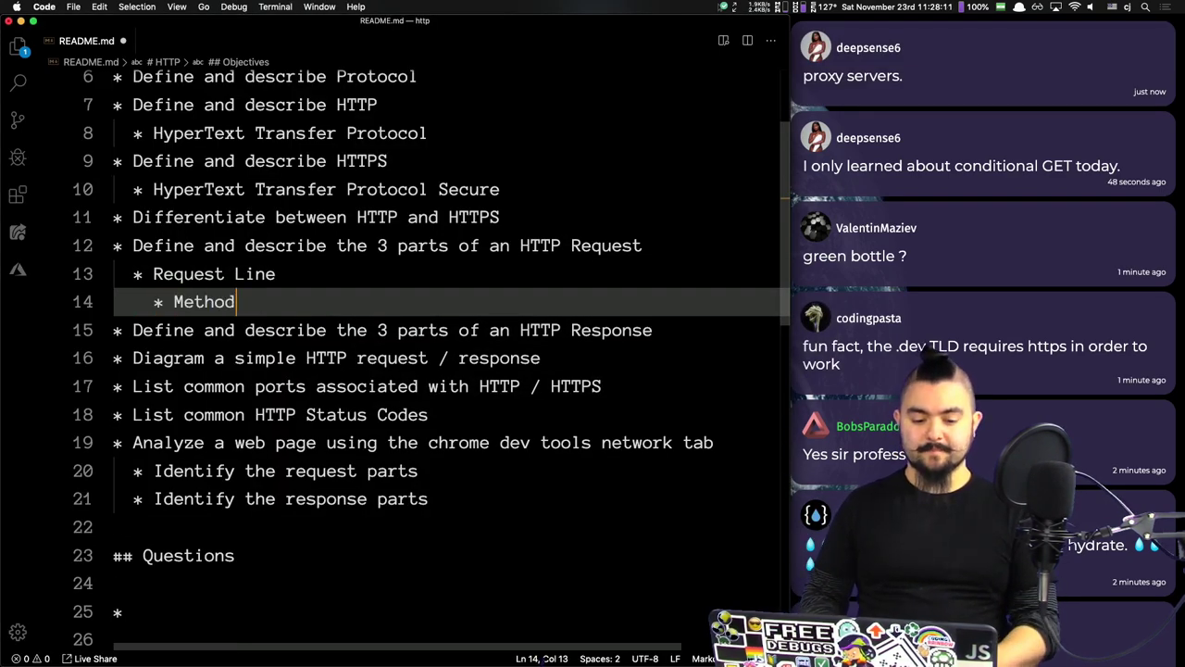
key("Return")
type("* Path")
key("Return")
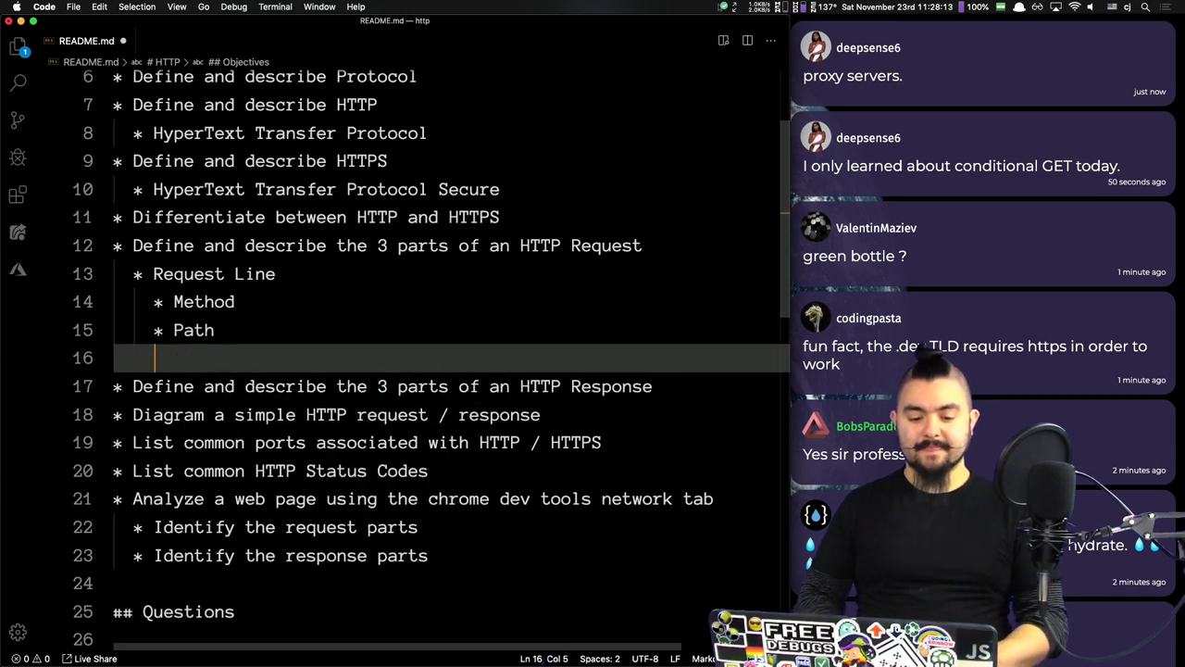
type("* HTTP version")
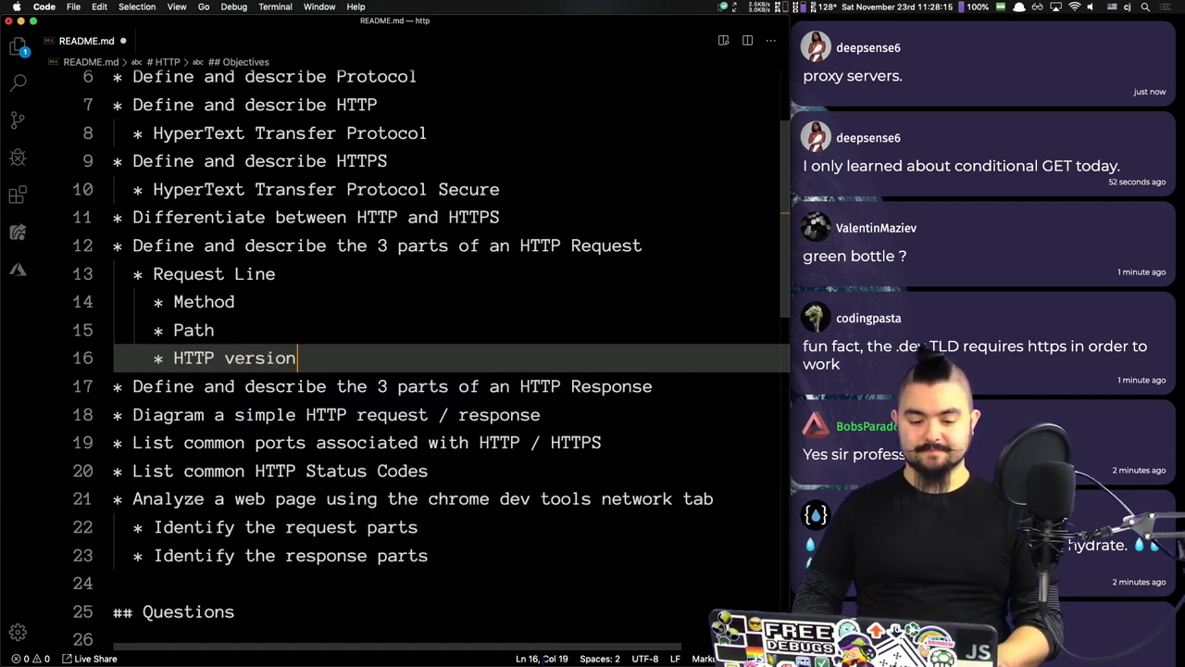
key("Return")
Step: Add a 'Headers' bullet with 'Key value pairs, can have 0 or more' beneath it, referencing MDN's Host/Accept headers
key("super+Tab")
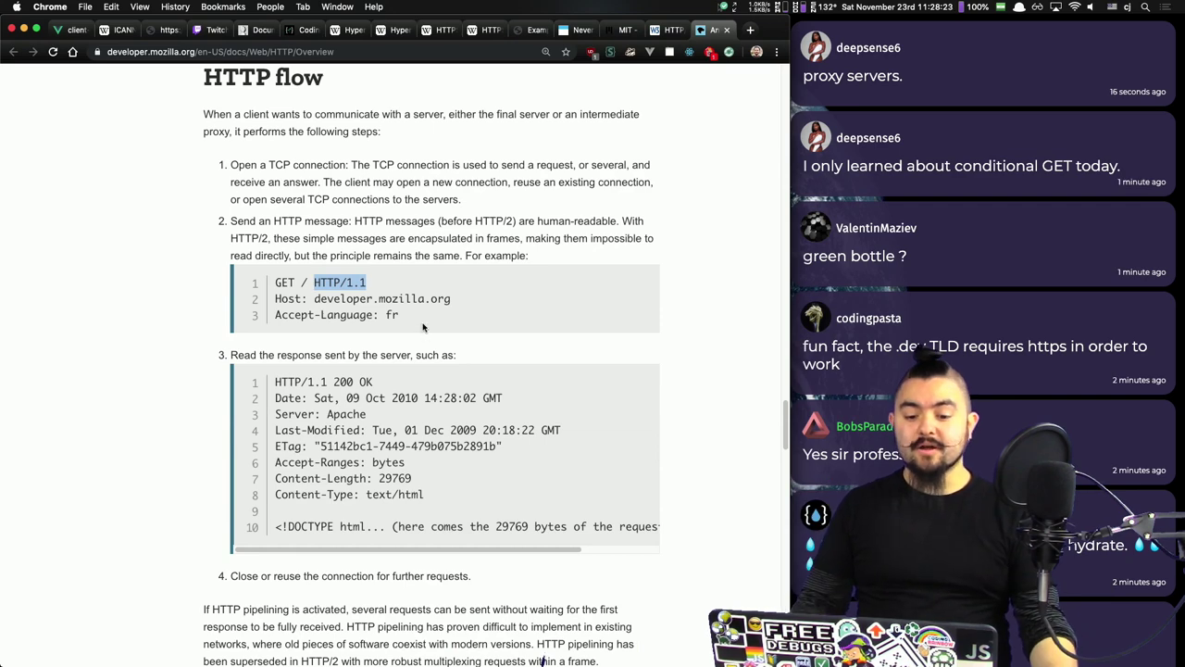
left_click_drag(424, 319, 274, 306)
key("super+Tab")
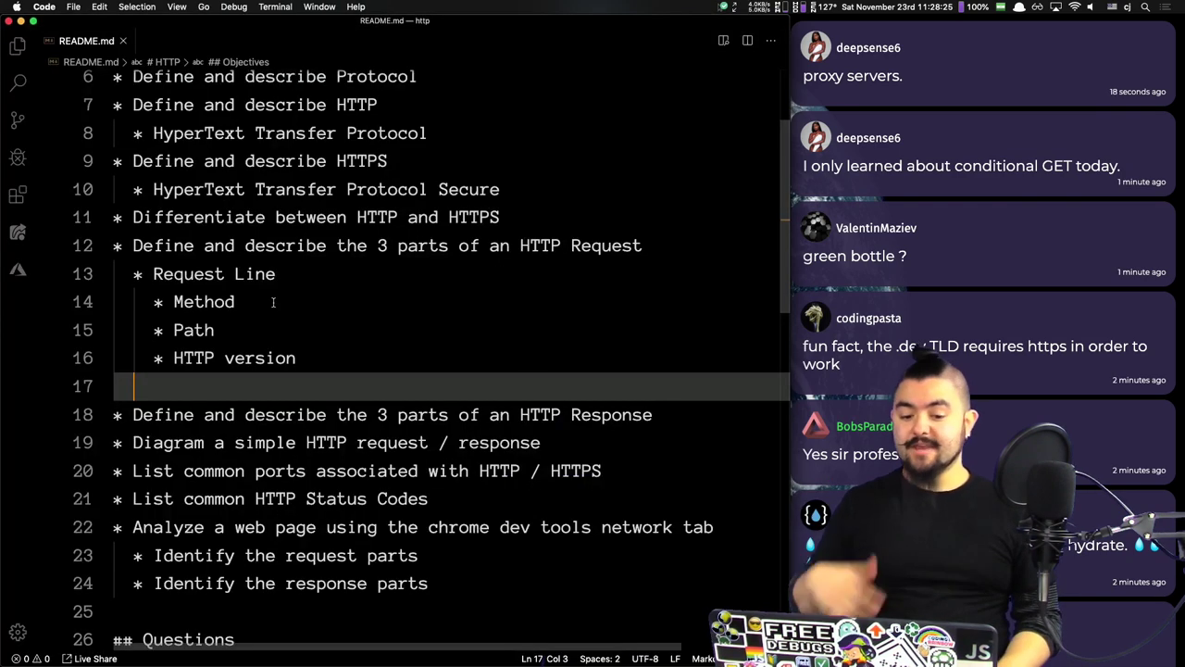
type("* Headers")
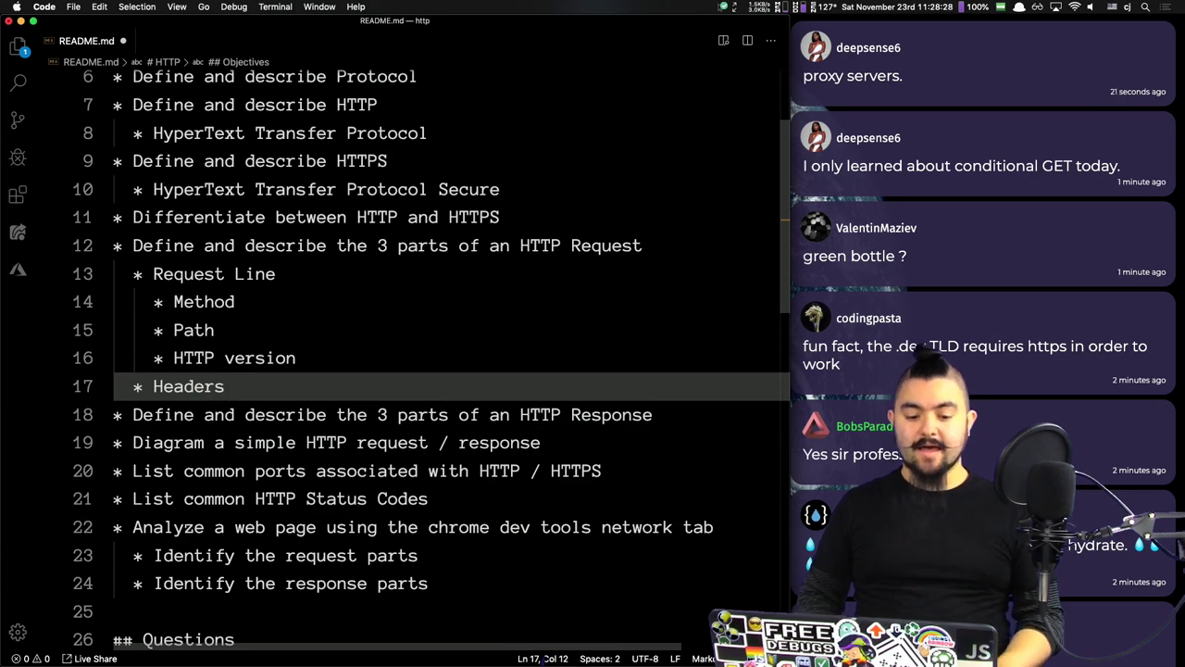
key("Return")
key("super+s")
key("super+Tab")
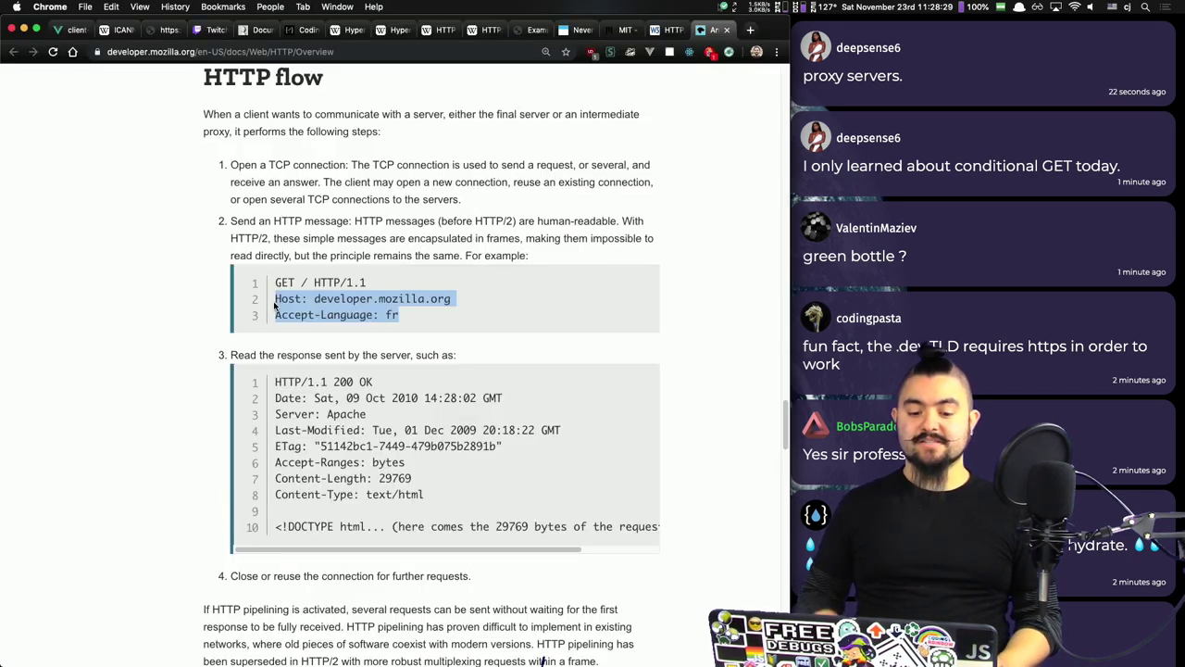
key("super+Tab")
type("* Key value pairs")
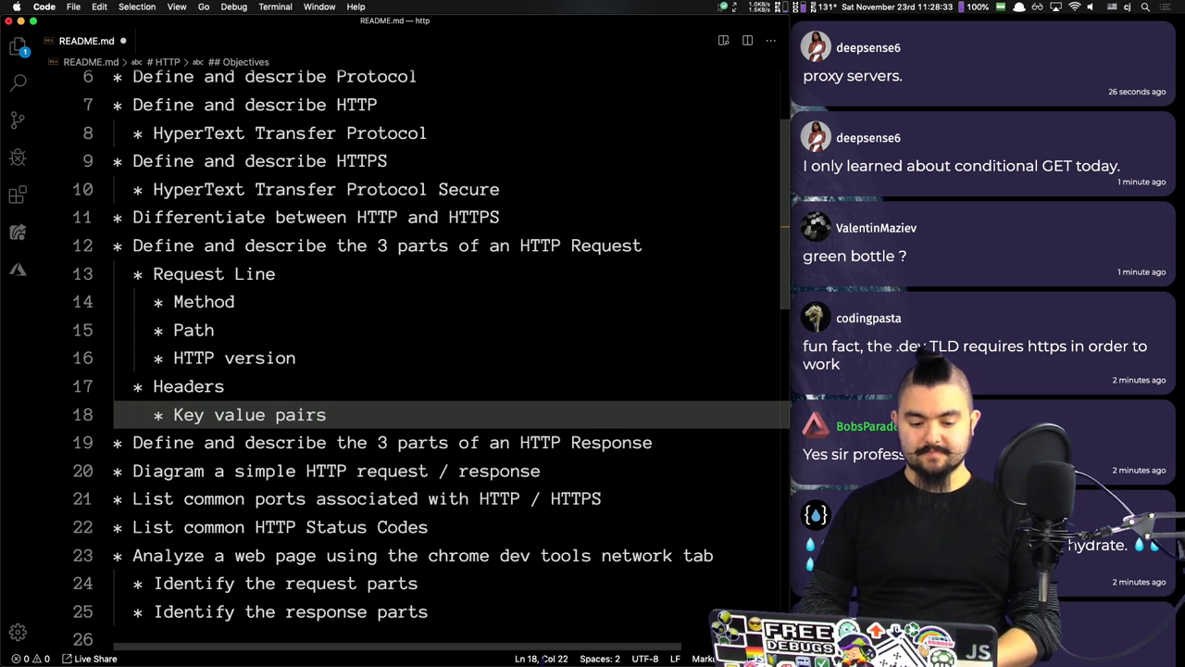
type(", can have 0 or more")
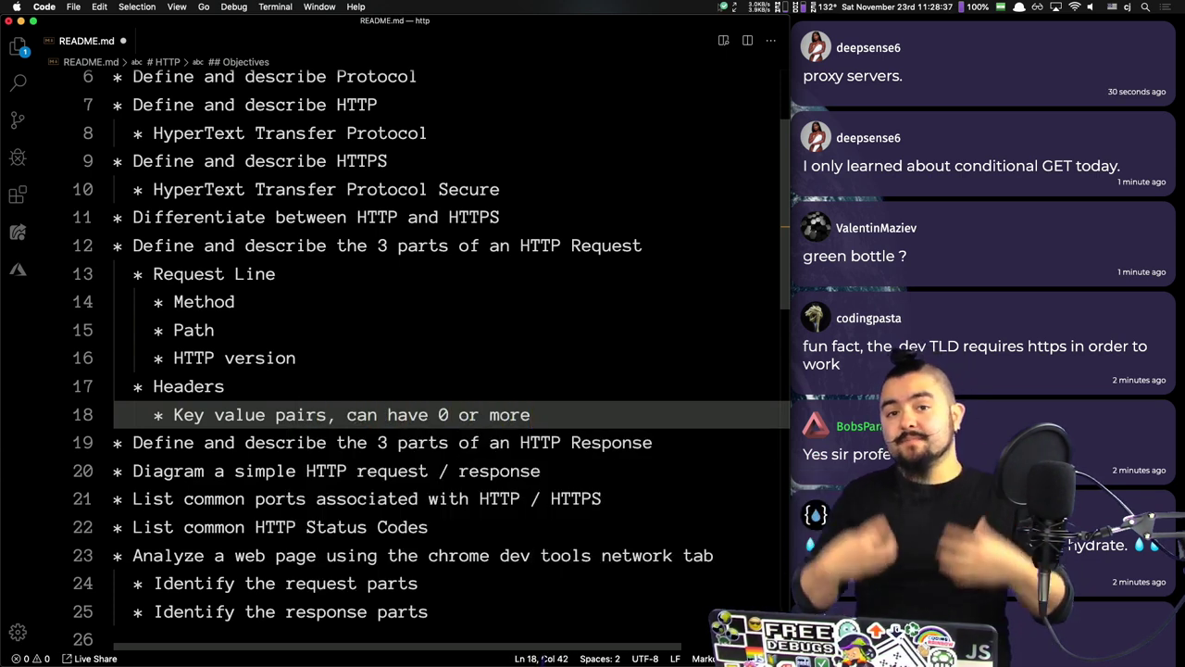
Step: Save, then add a 'Body' bullet with nested 'Contents of the request' after Headers
key("super+s")
key("super+Tab")
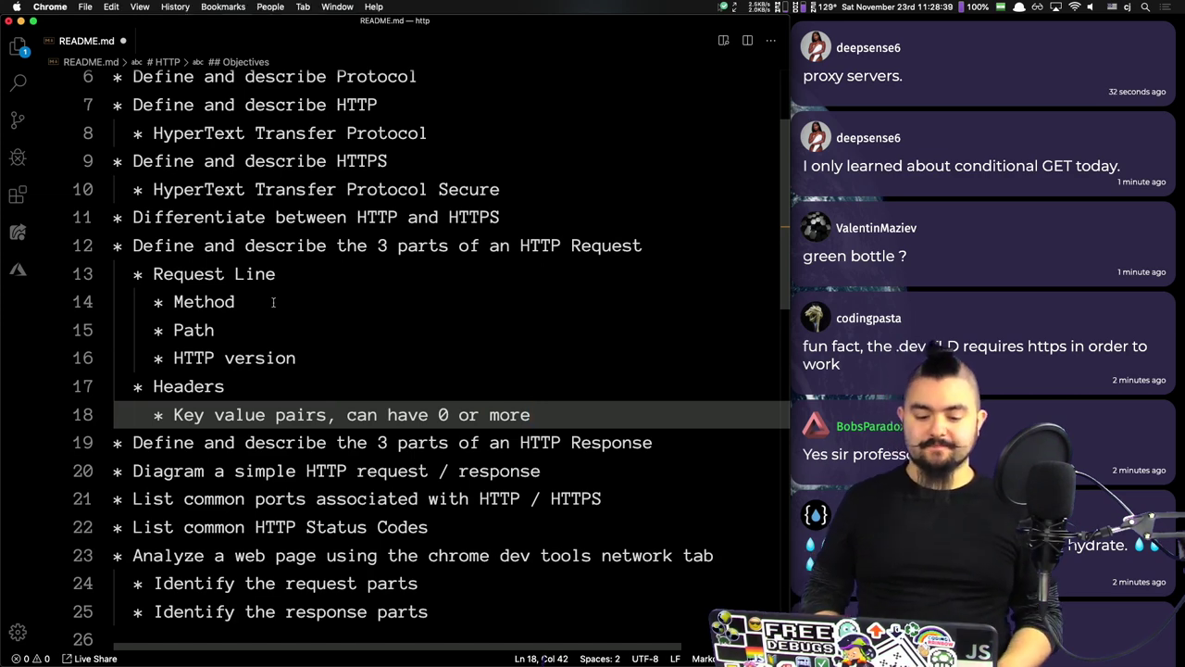
key("super+Tab")
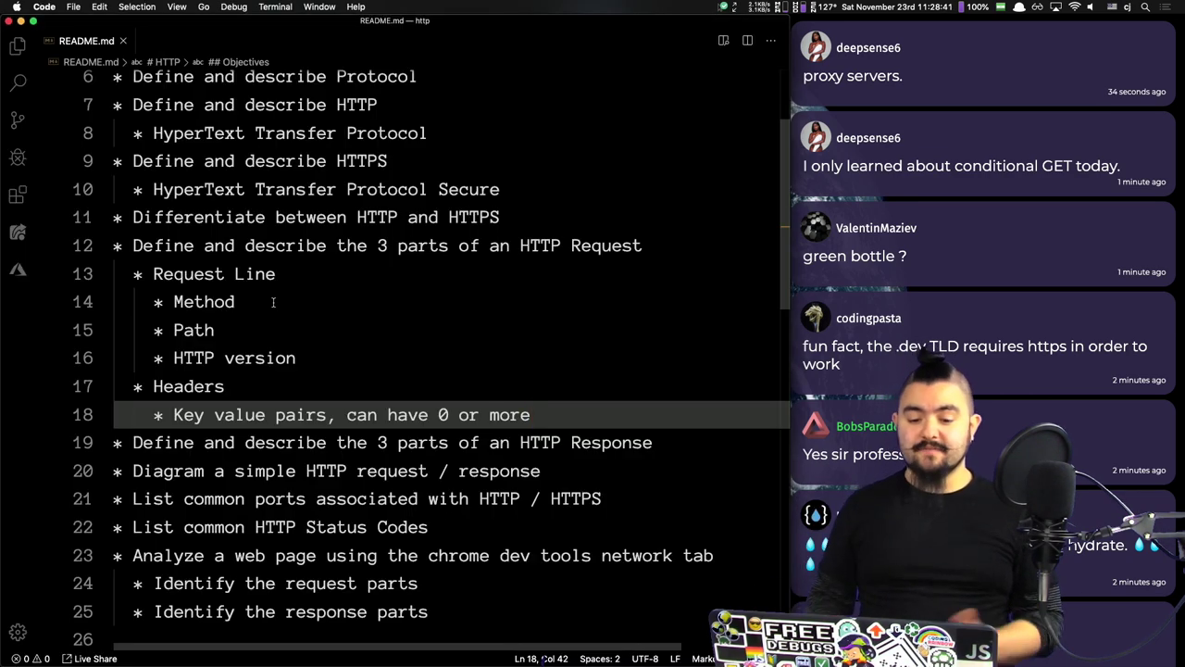
key("Return")
key("BackSpace")
type("Body")
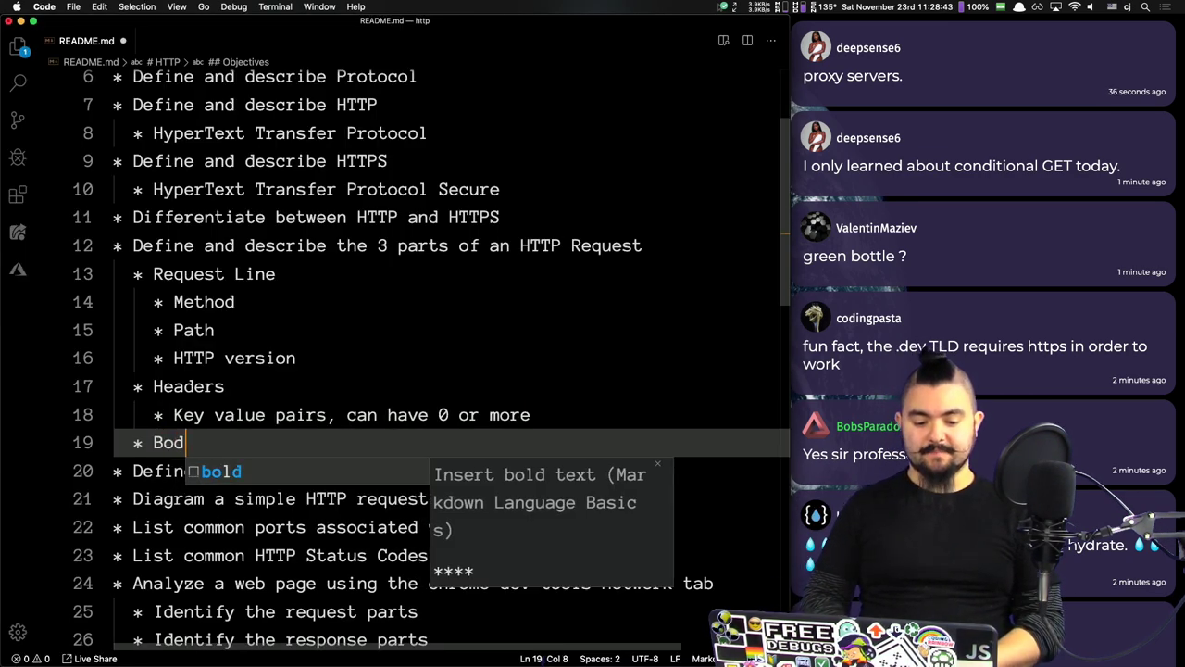
key("Return")
type("* Conte")
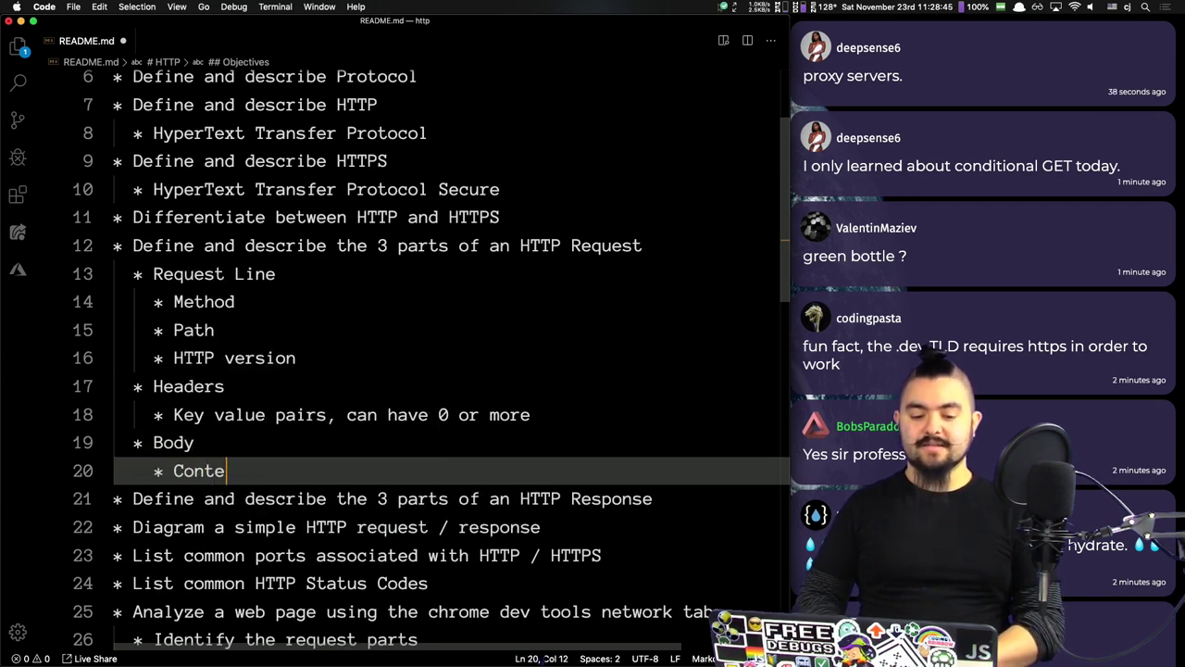
type("nts of the rquest")
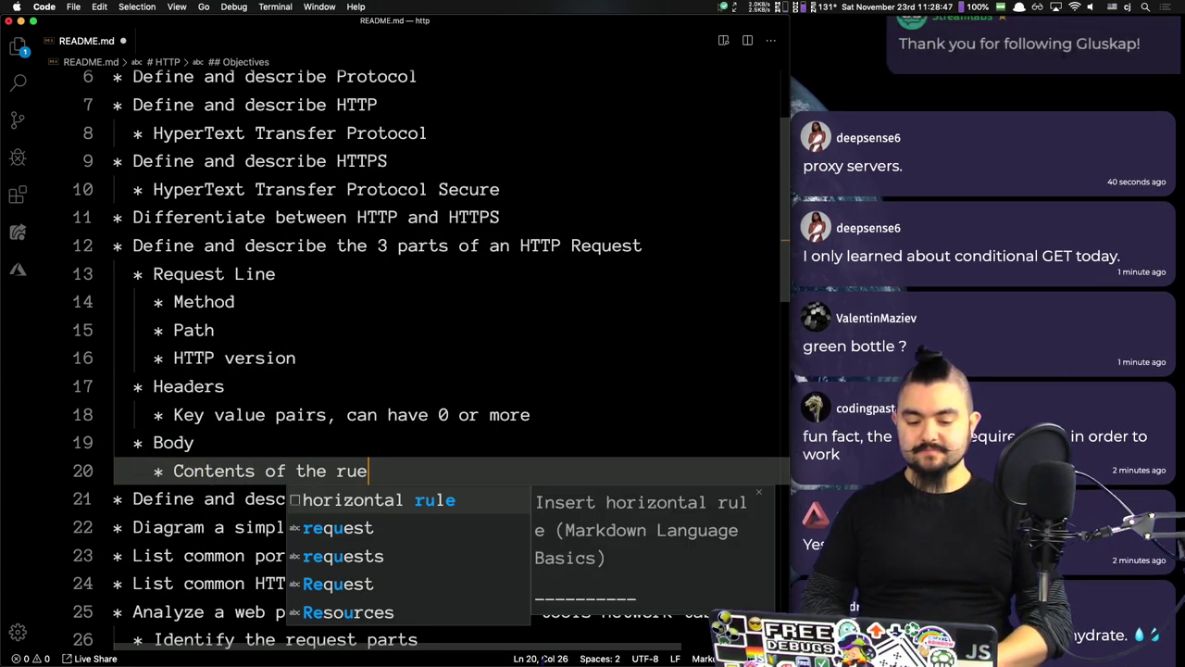
key("BackSpace")
key("BackSpace")
key("BackSpace")
key("BackSpace")
key("BackSpace")
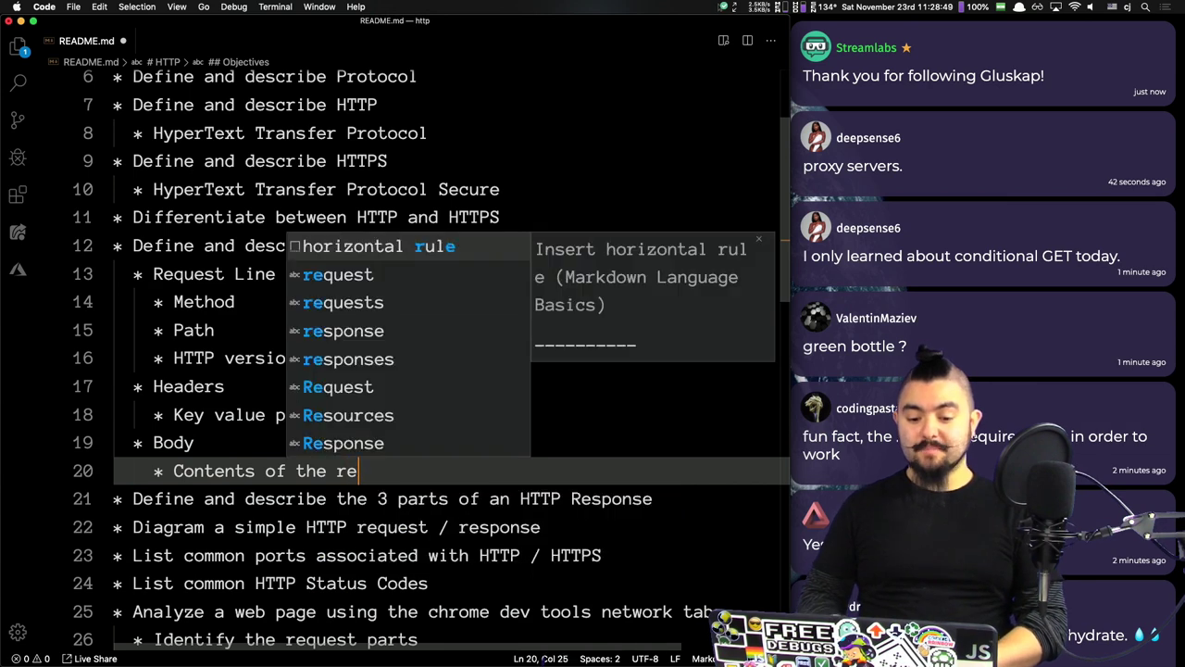
type("equest")
key("Escape")
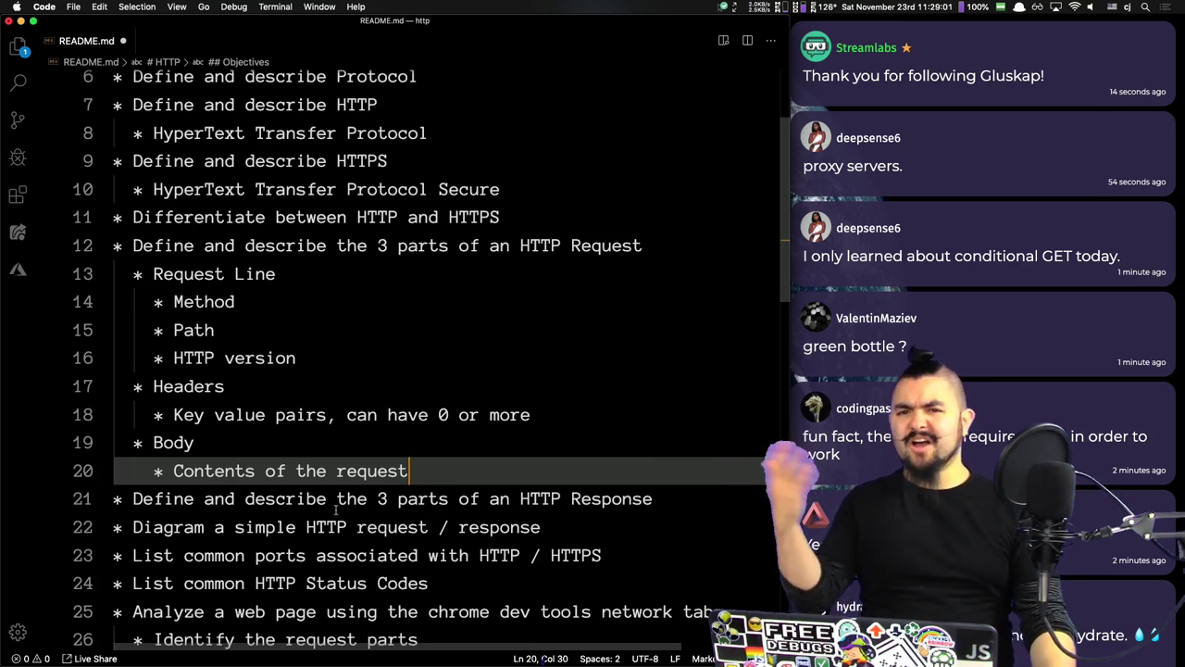
left_click(161, 444)
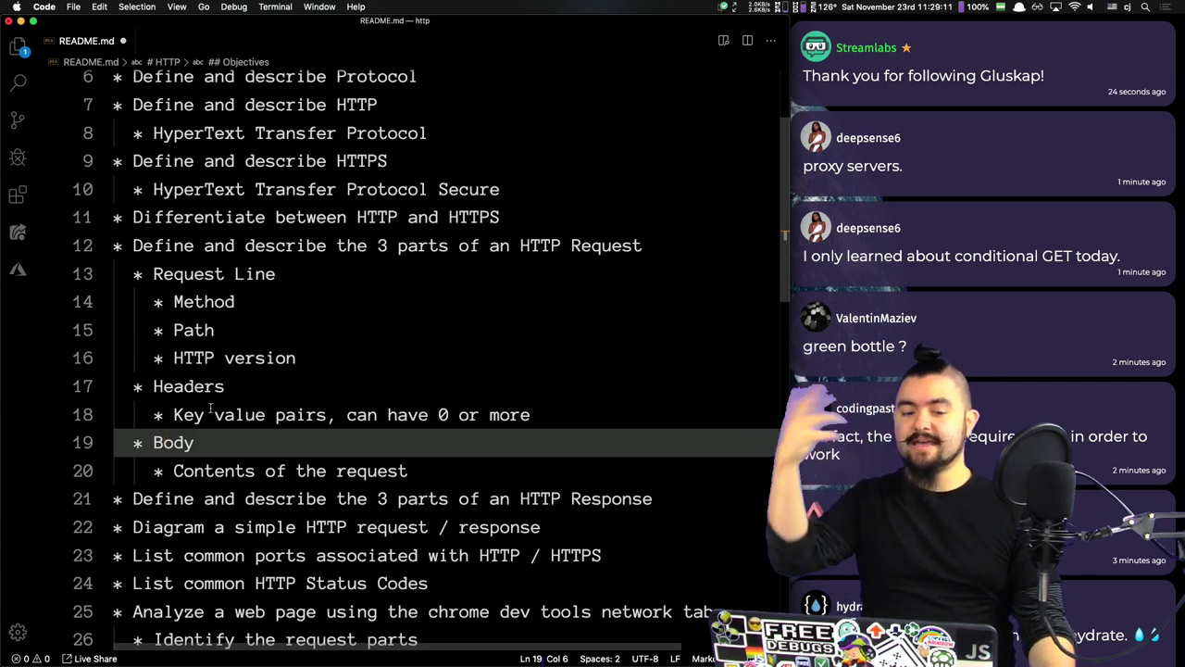
scroll(324, 387, "down", 2)
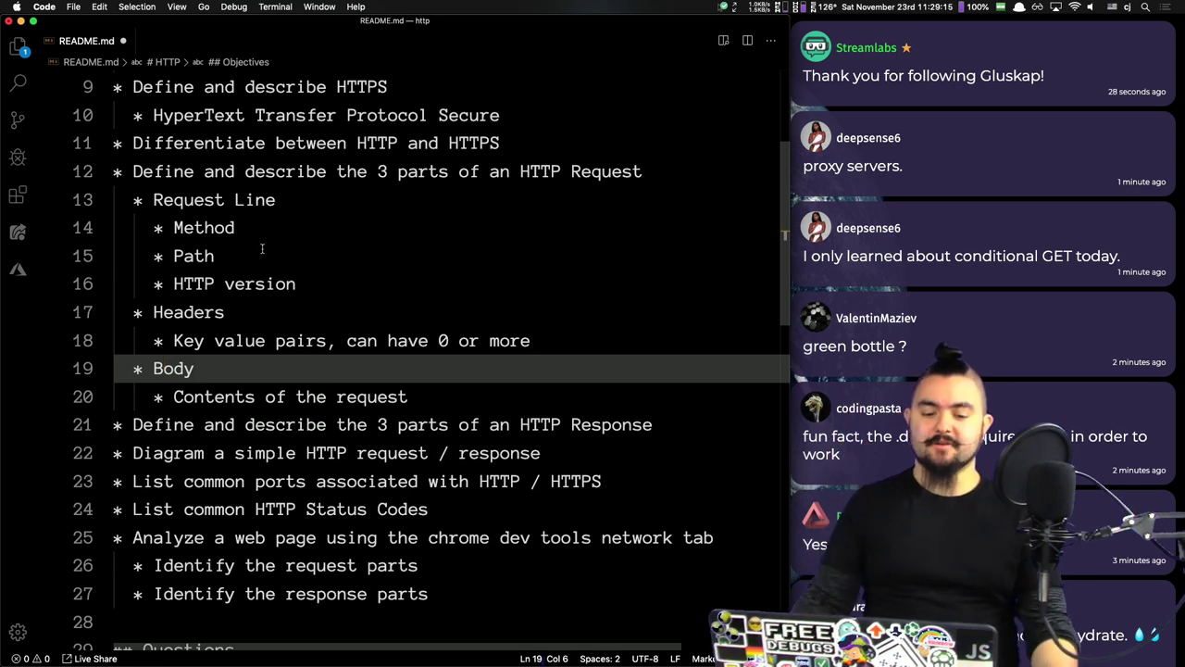
triple_click(218, 203)
double_click(158, 315)
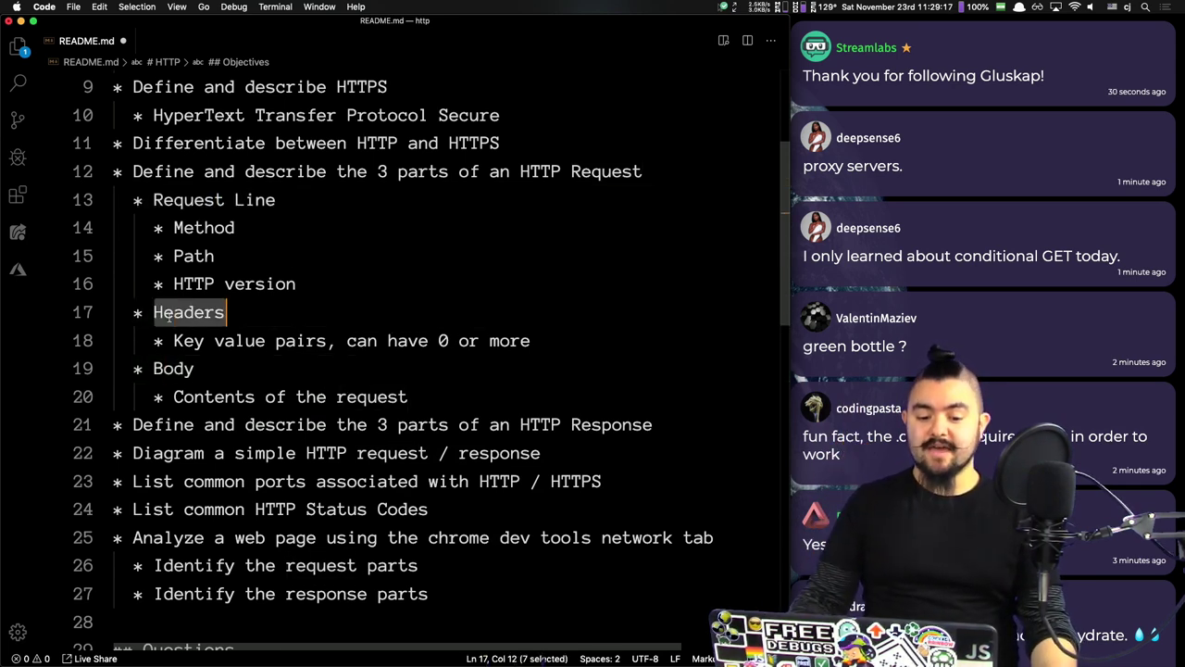
double_click(172, 369)
left_click_drag(393, 396, 113, 199)
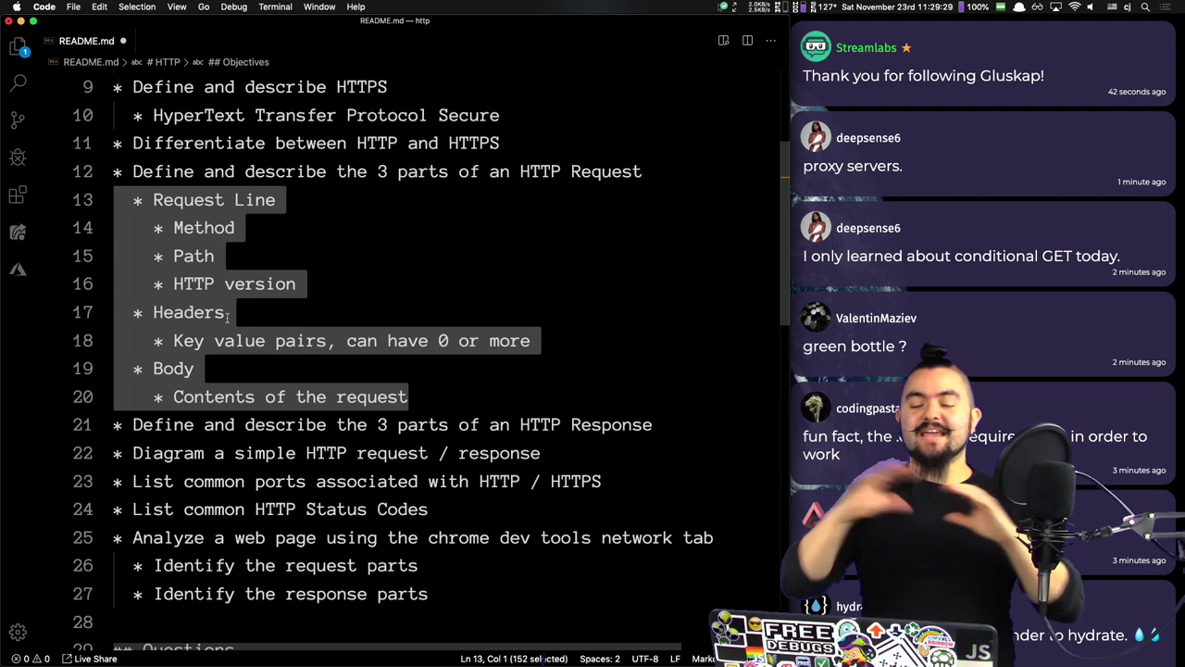
double_click(212, 200)
double_click(196, 256)
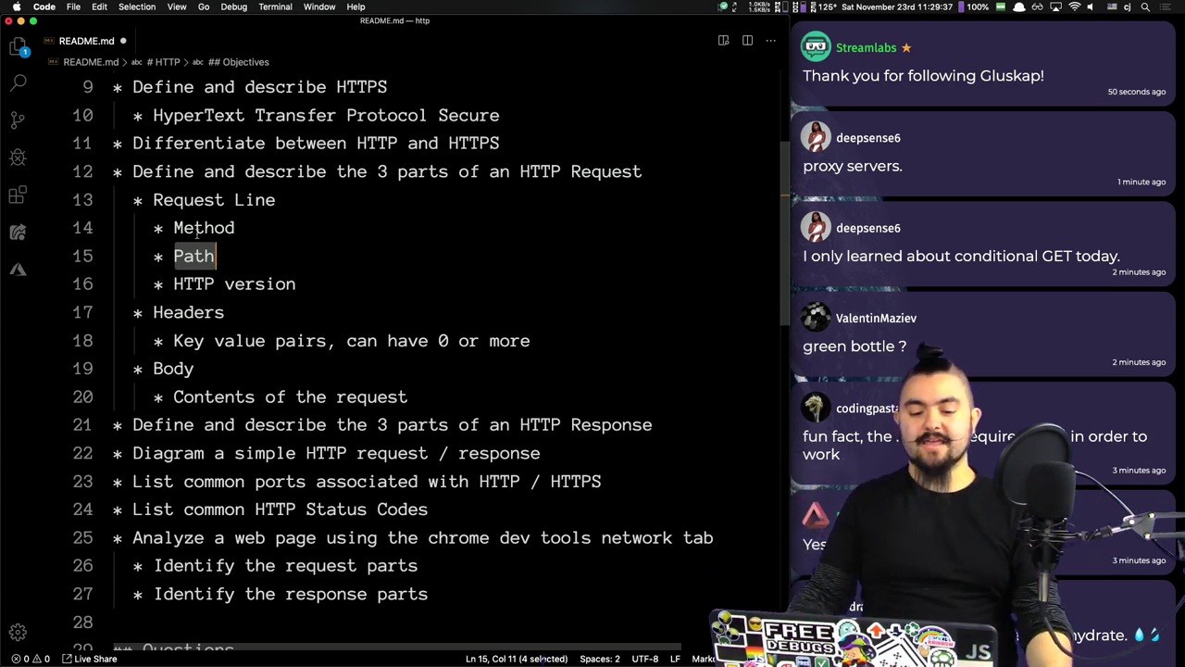
double_click(188, 228)
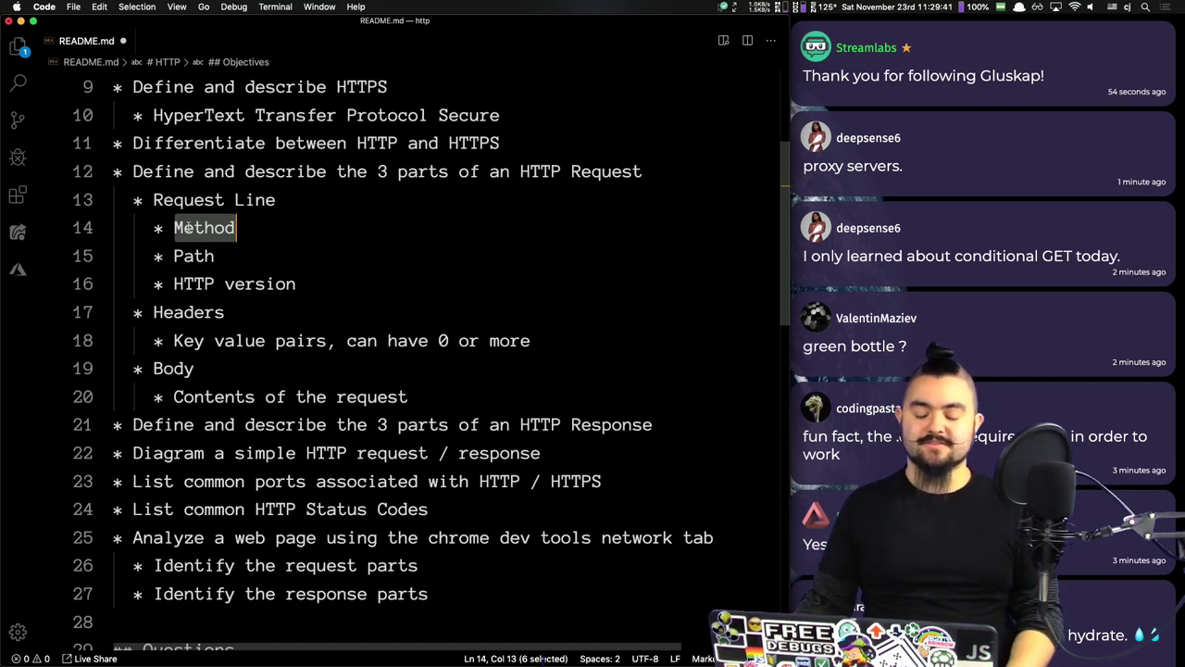
key("Down")
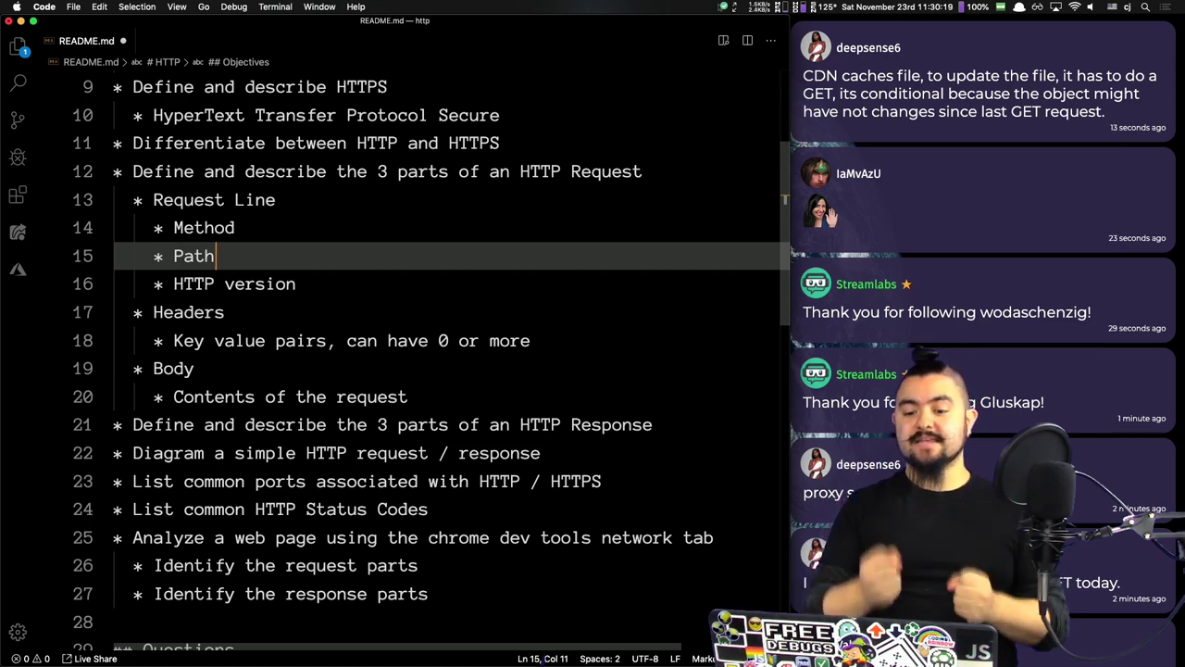
Step: Add a 'Response Line' bullet under the HTTP Response objective
scroll(642, 151, "down", 5)
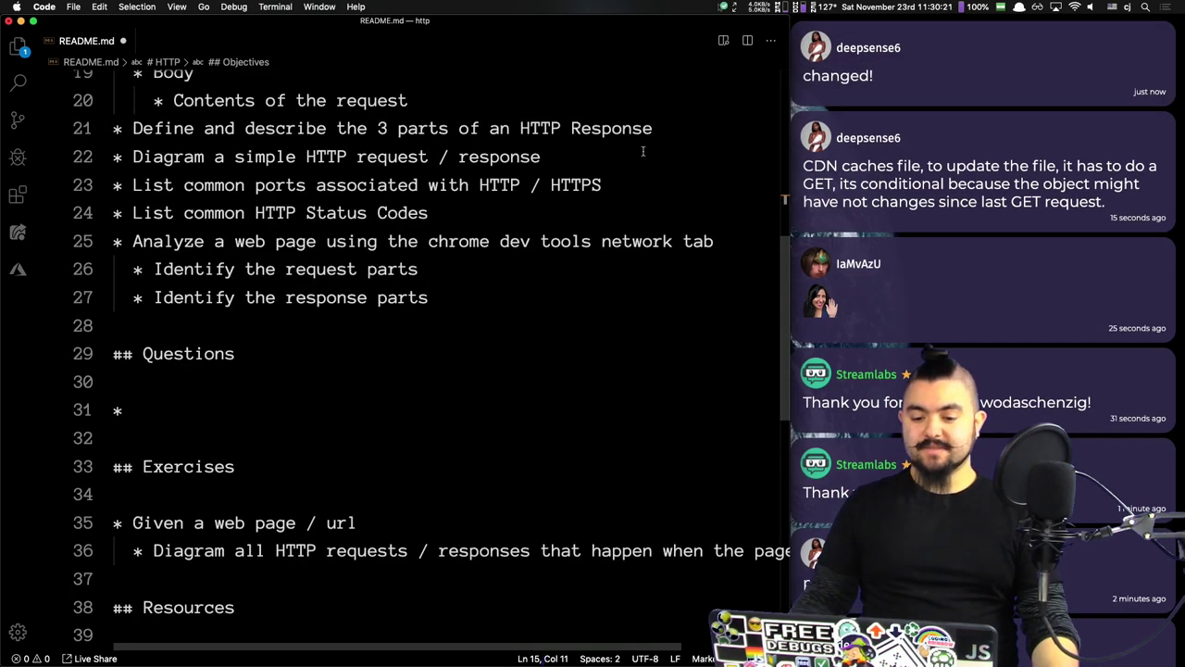
left_click(660, 128)
key("Return")
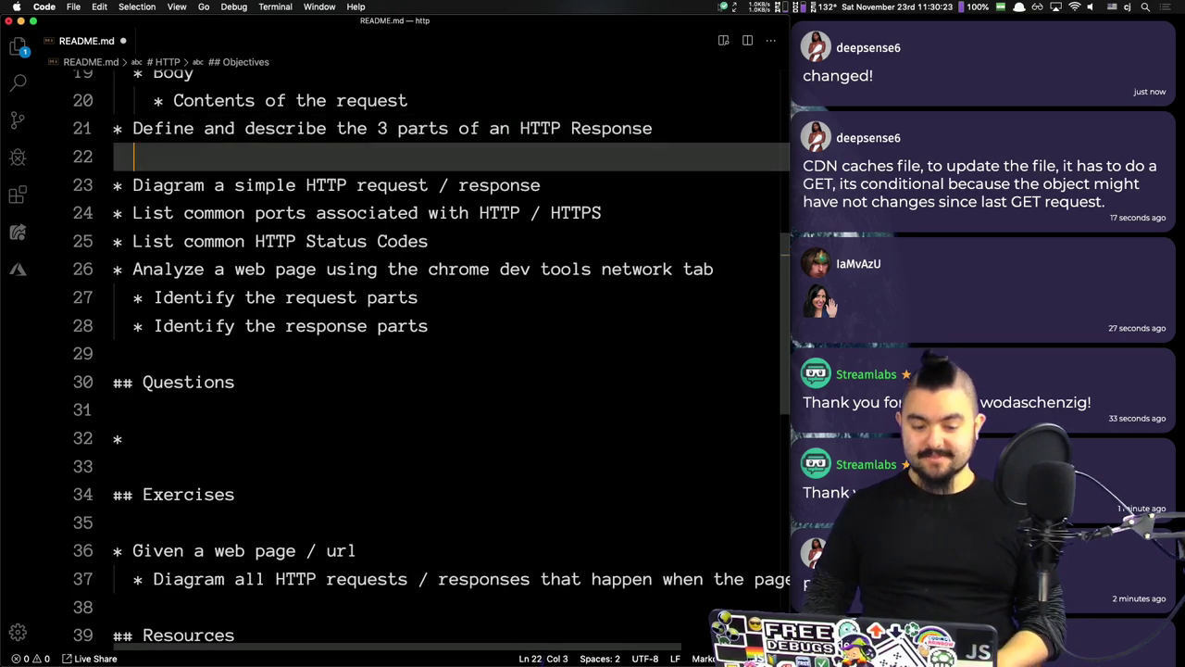
type("*")
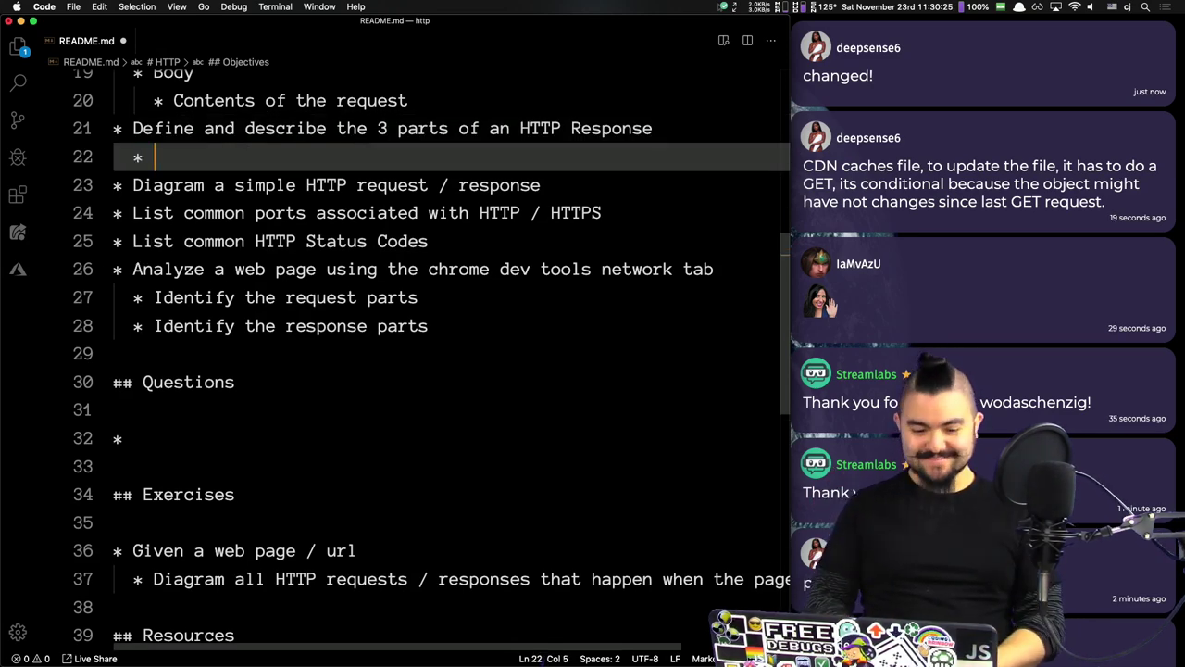
scroll(643, 199, "up", 4)
type("response")
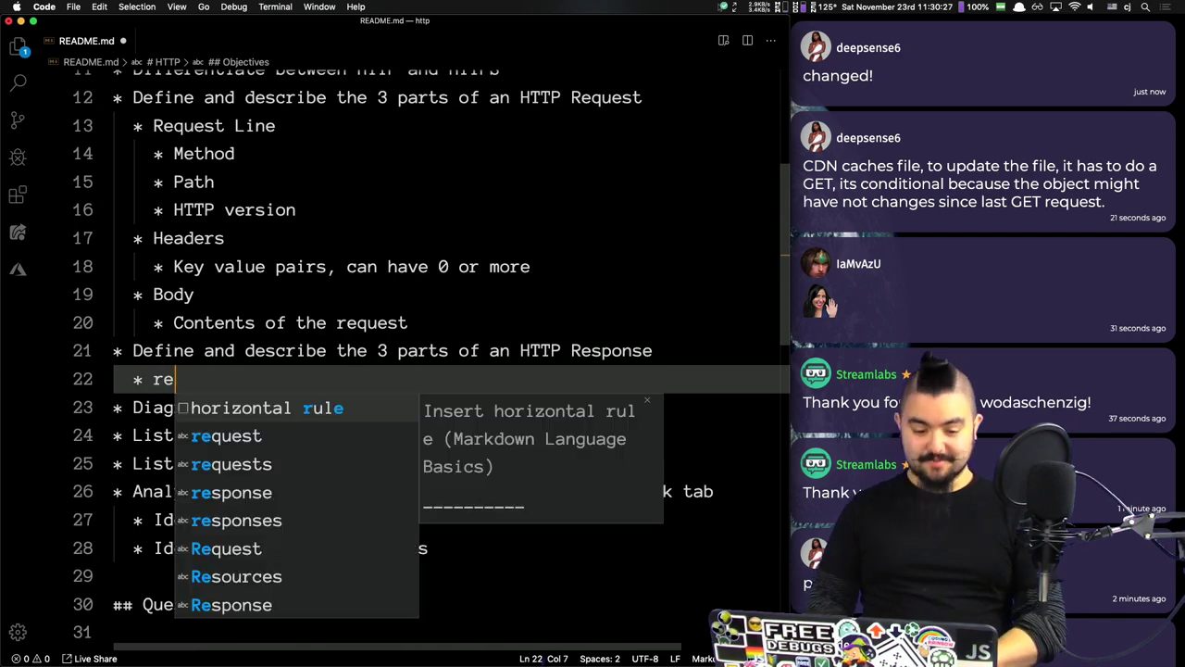
key("BackSpace")
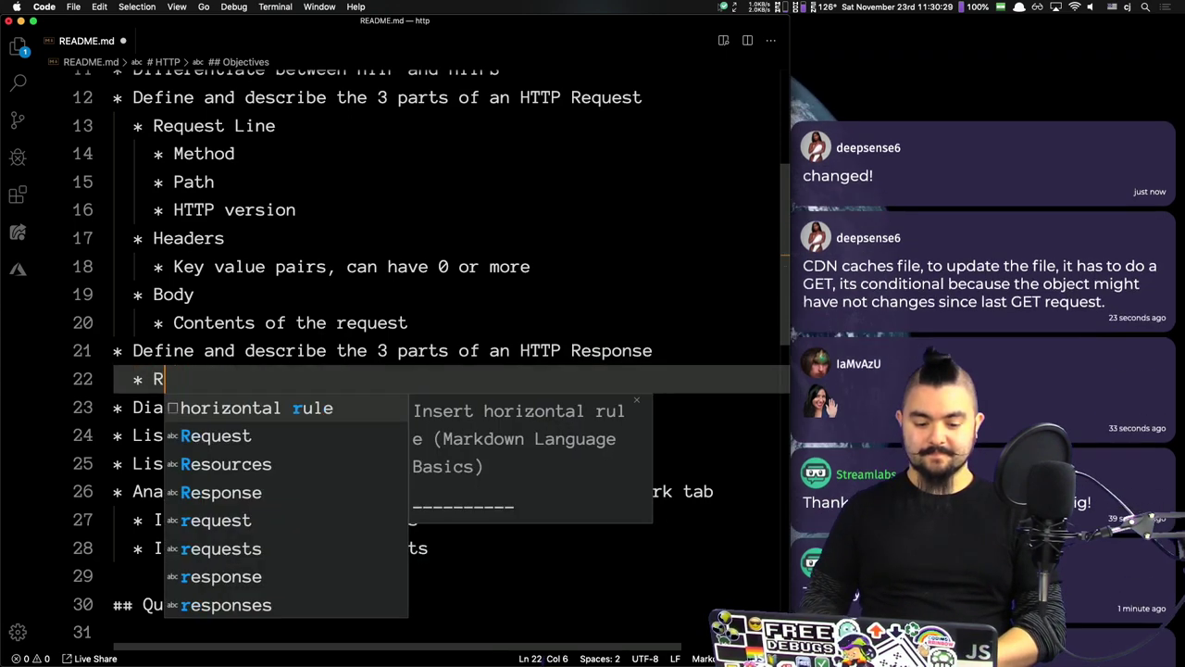
type("esponse LIne")
key("BackSpace")
key("BackSpace")
key("BackSpace")
key("super+Left")
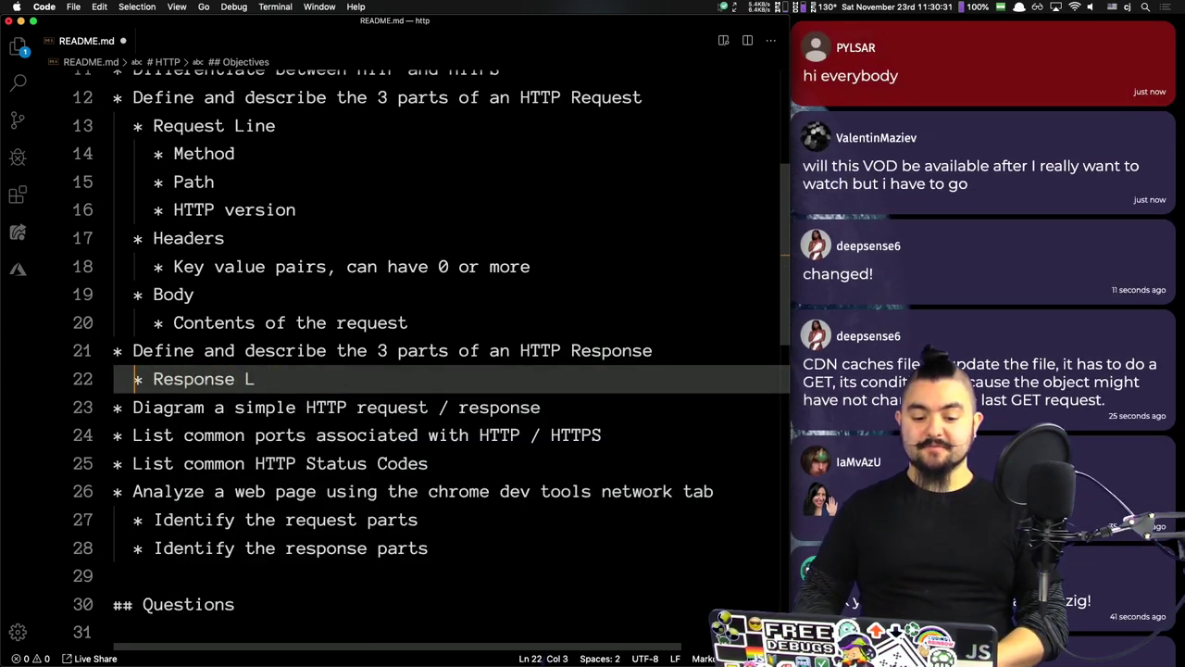
key("super+Right")
type("ine")
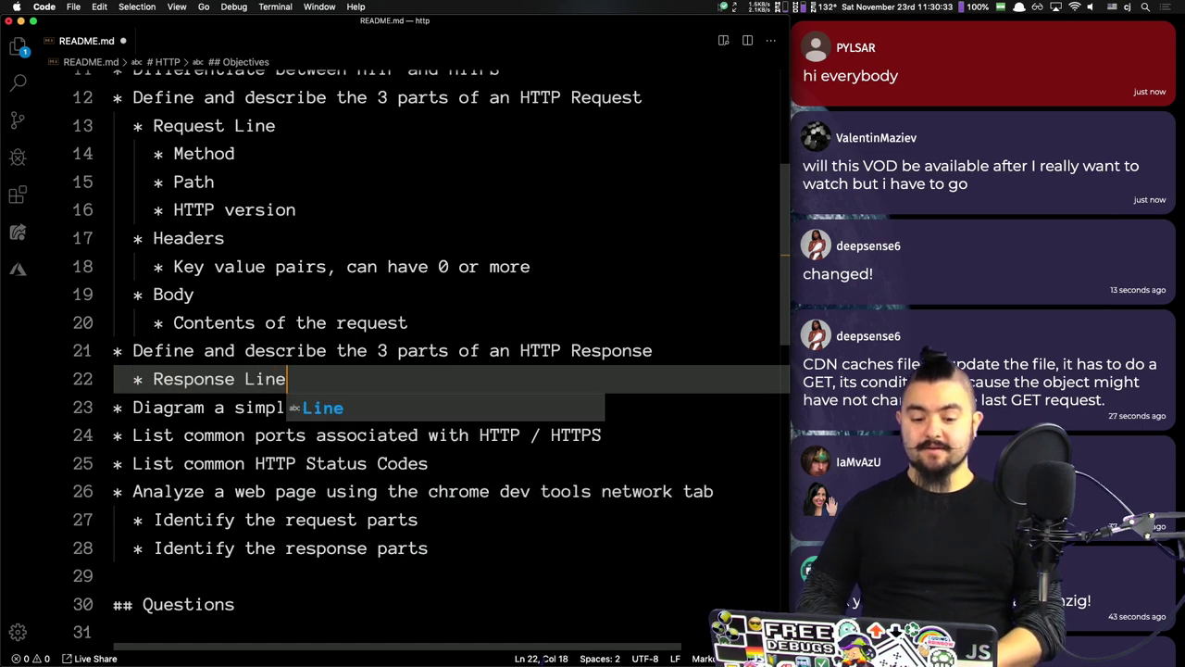
Step: Nest 'HTTP Version' and 'Status Code' under Response Line, checking MDN's example response
key("Return")
type("* S")
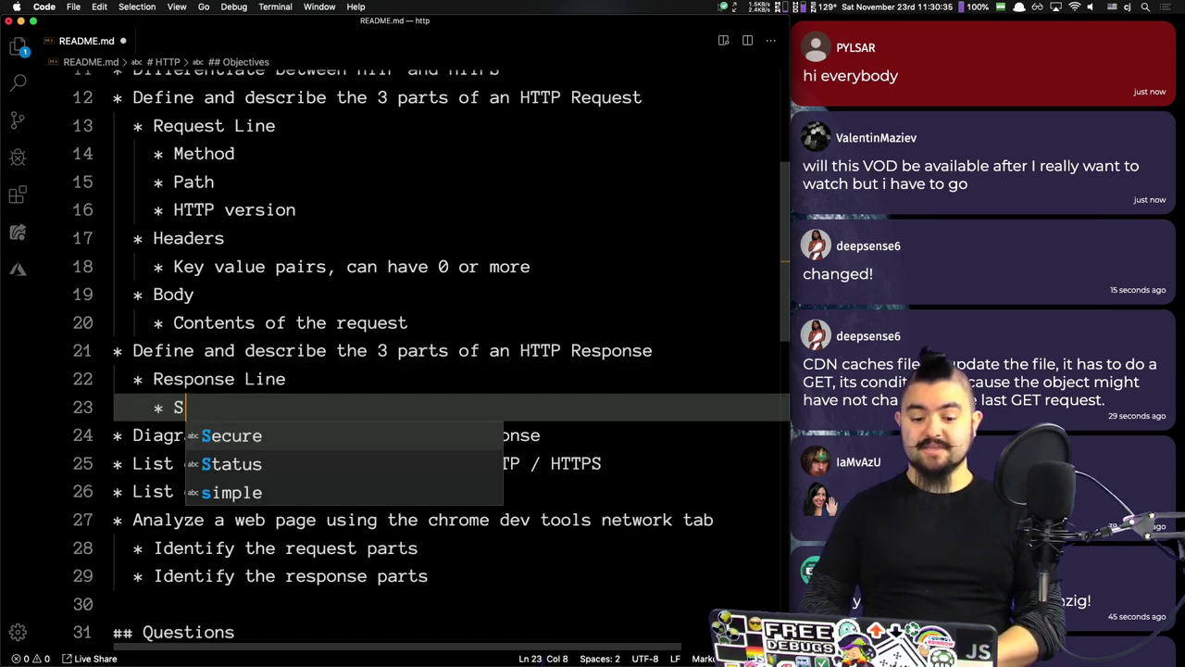
type("tatus Code")
key("Escape")
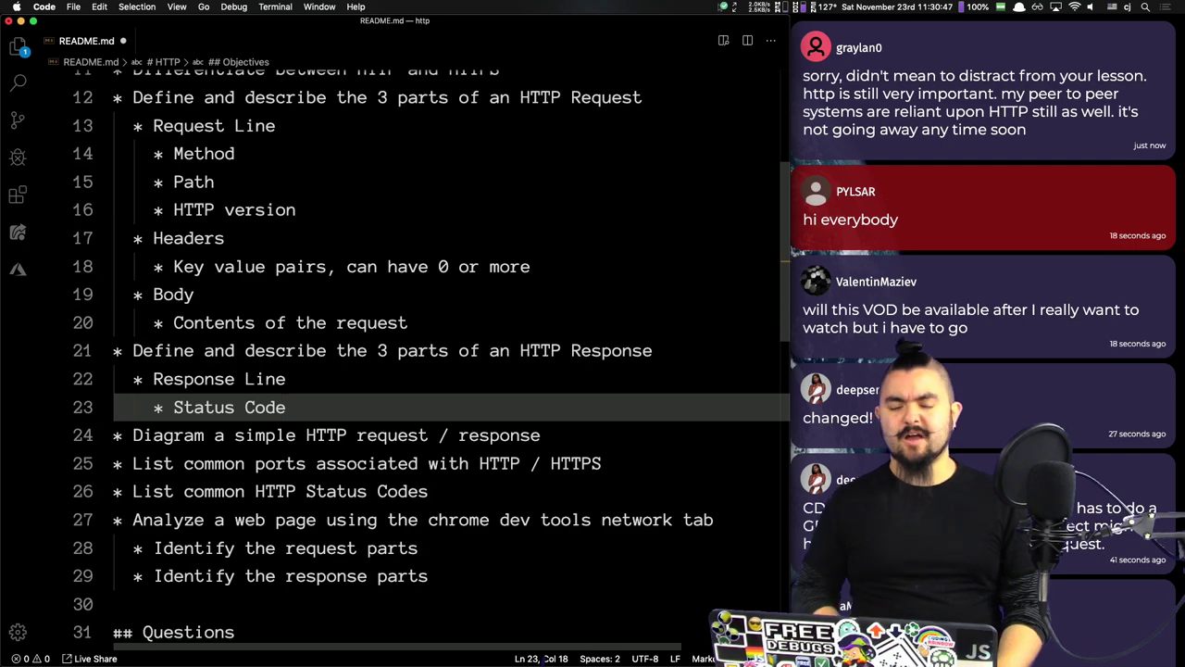
key("super+Tab")
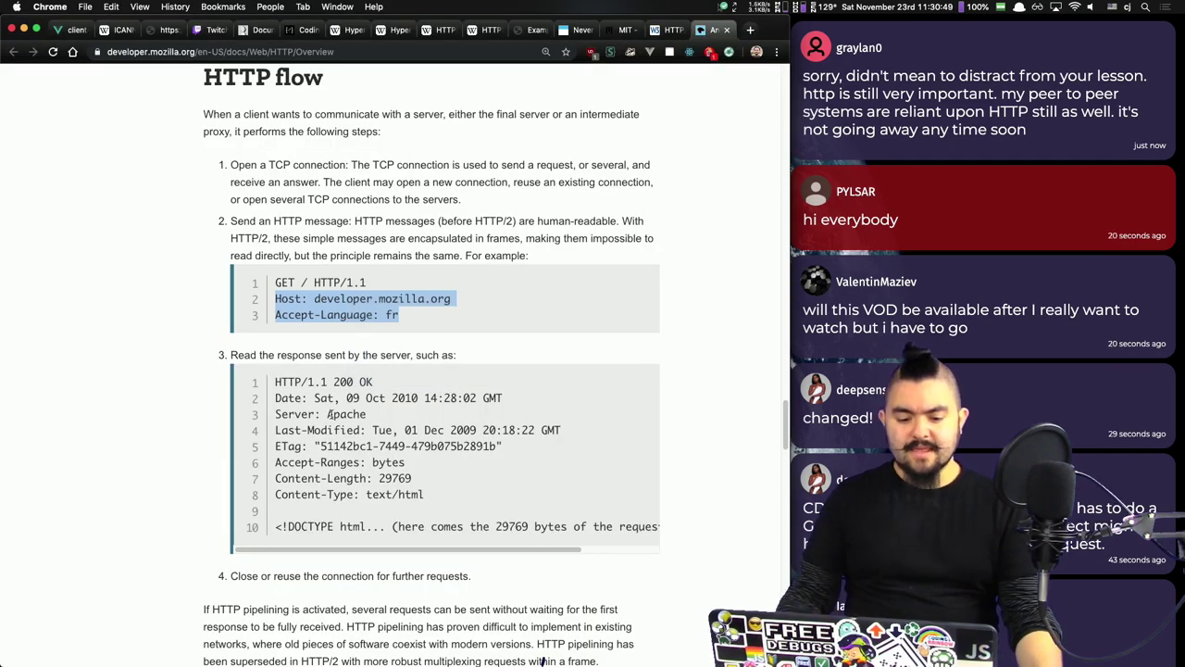
left_click_drag(331, 381, 282, 380)
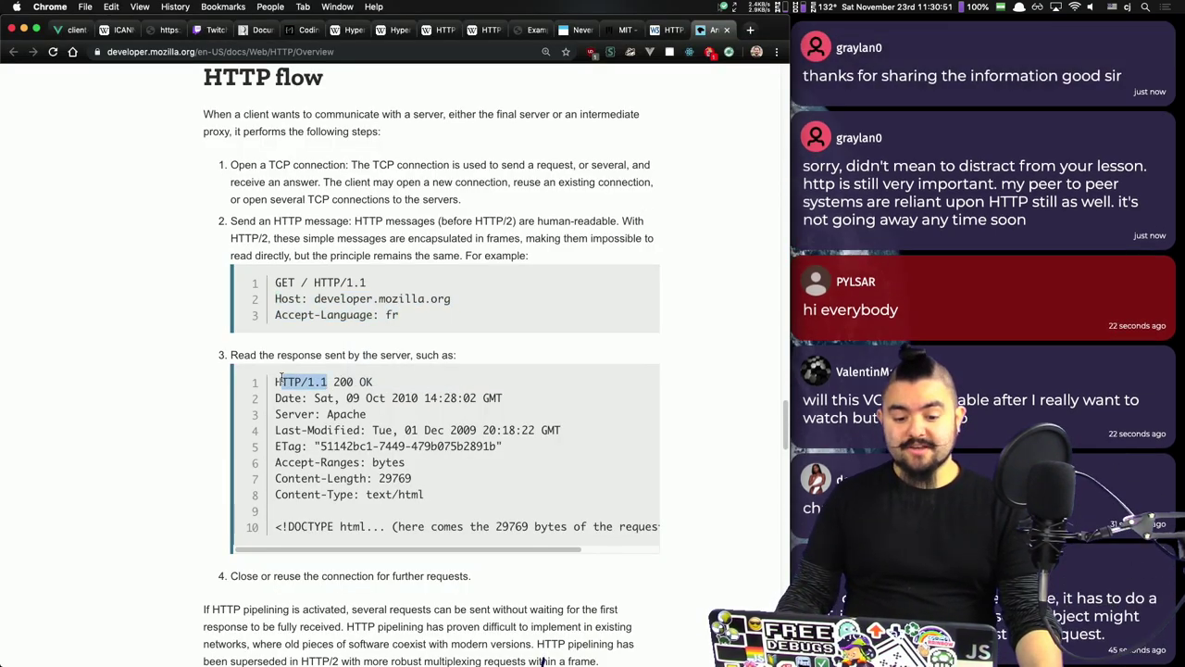
key("super+Tab")
key("super+shift+Return")
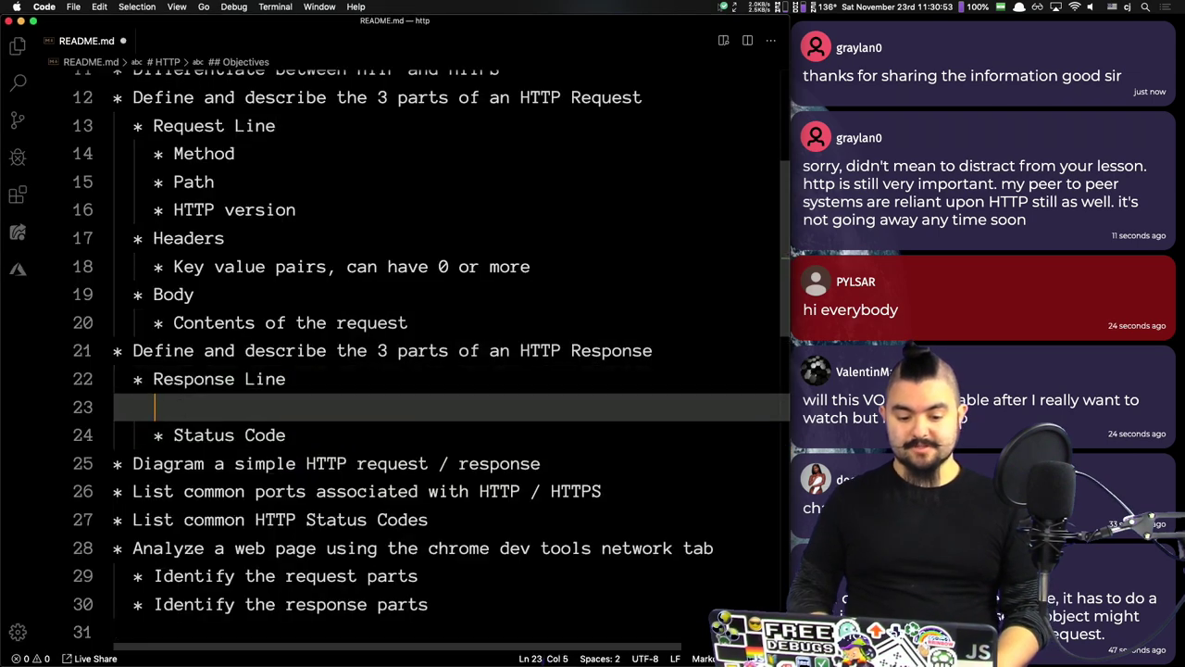
type("* HTTP Version")
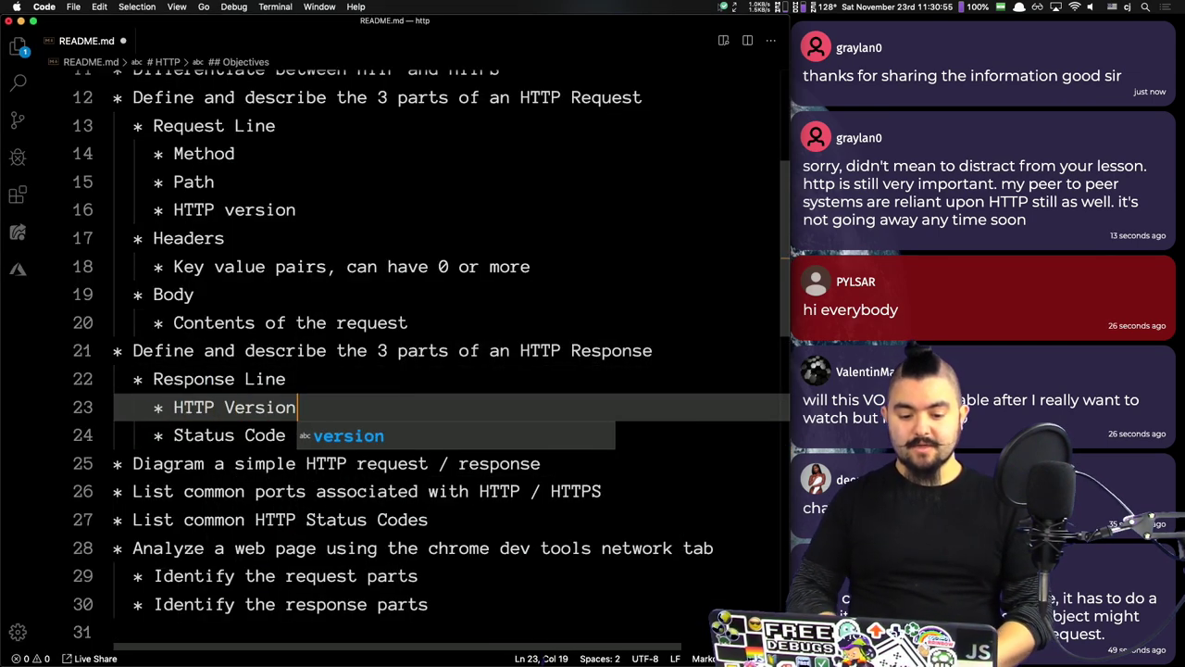
key("Escape")
key("Down")
Step: Add a response 'Headers' bullet with the copied 'Key value pairs, can have 0 or more' line nested
key("Return")
type("*")
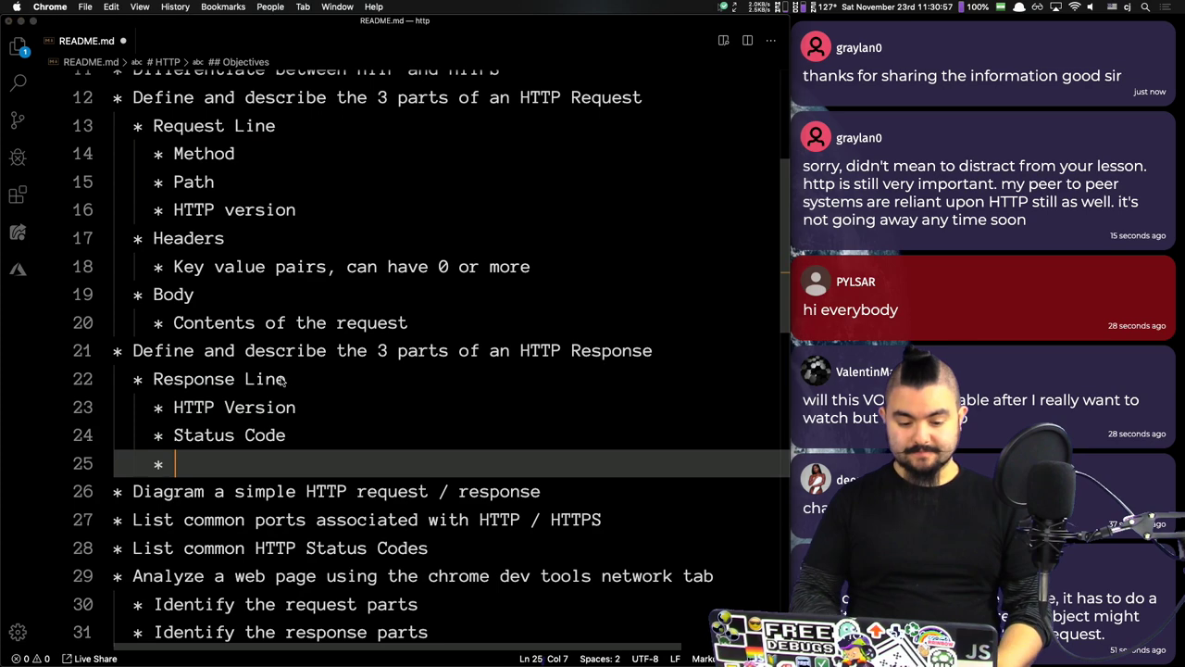
key("super+Tab")
key("super+Tab")
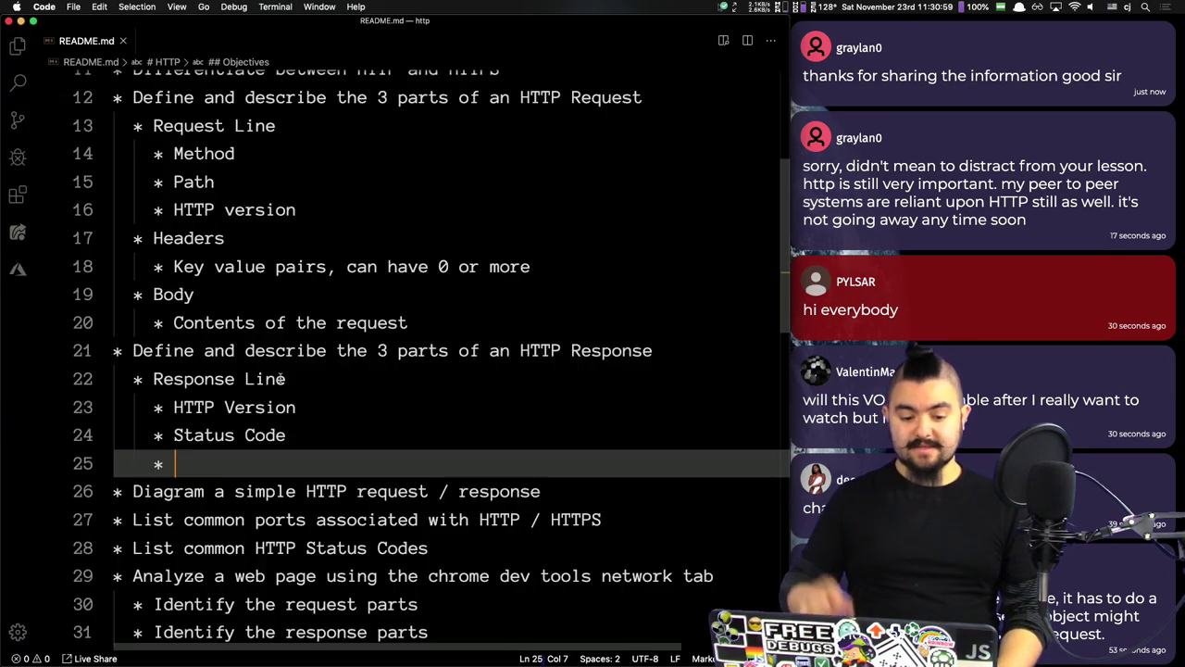
key("shift+Tab")
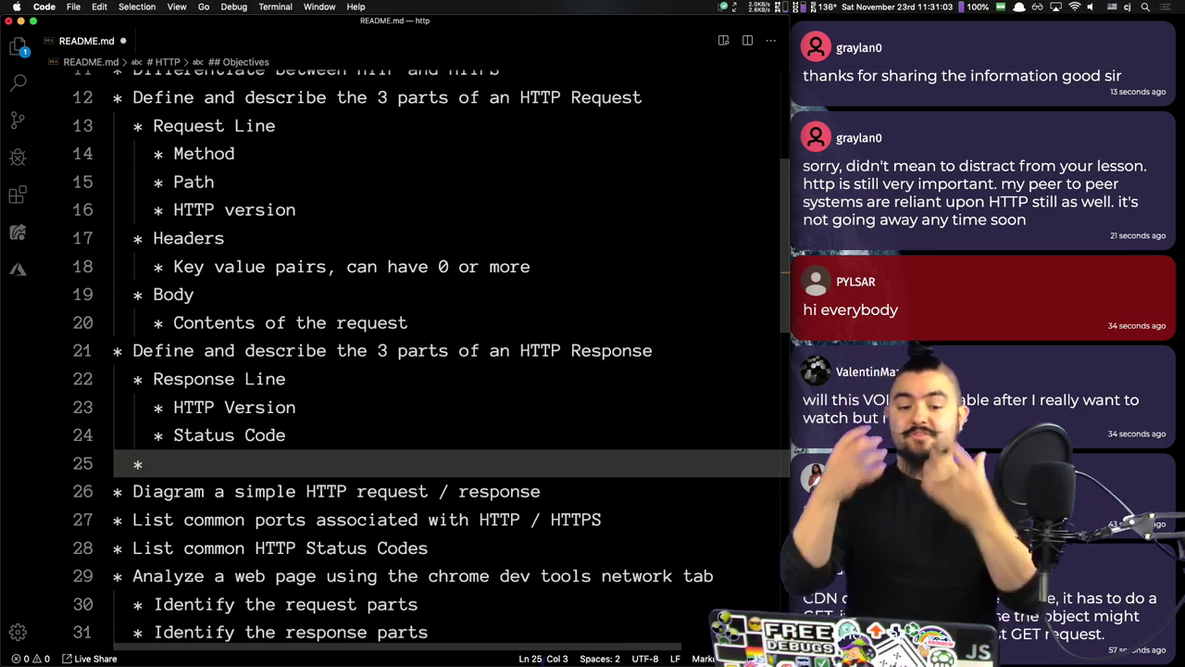
key("End")
type("Headers")
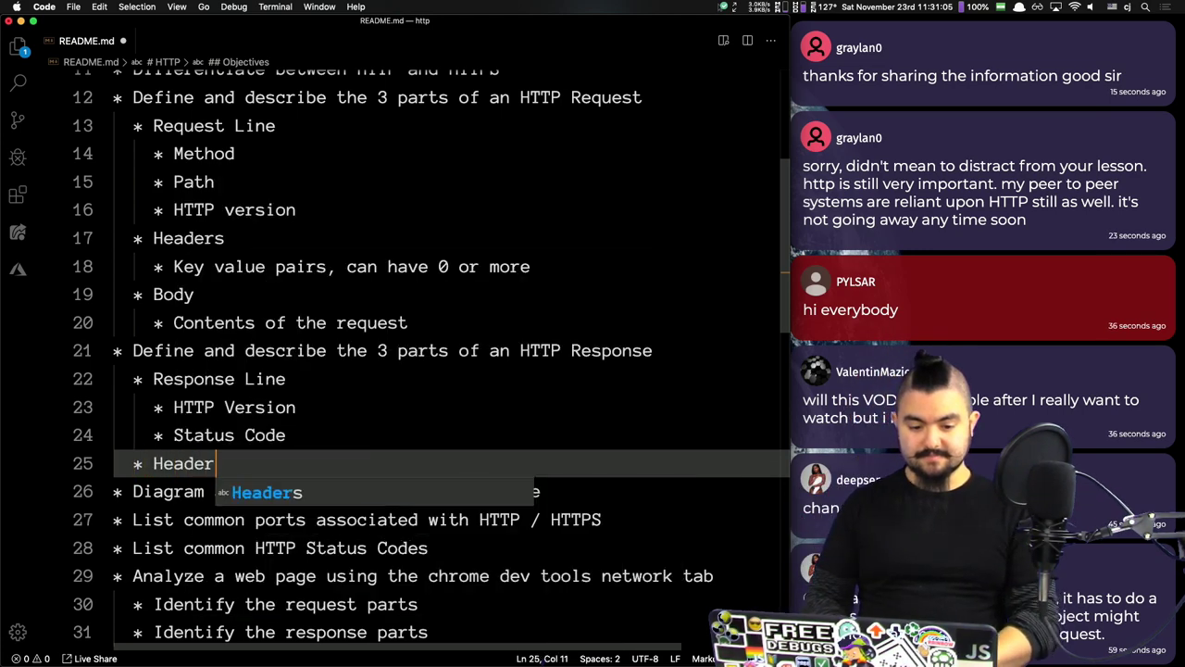
key("Up")
key("Up")
key("Up")
key("Up")
key("Up")
key("Up")
key("Up")
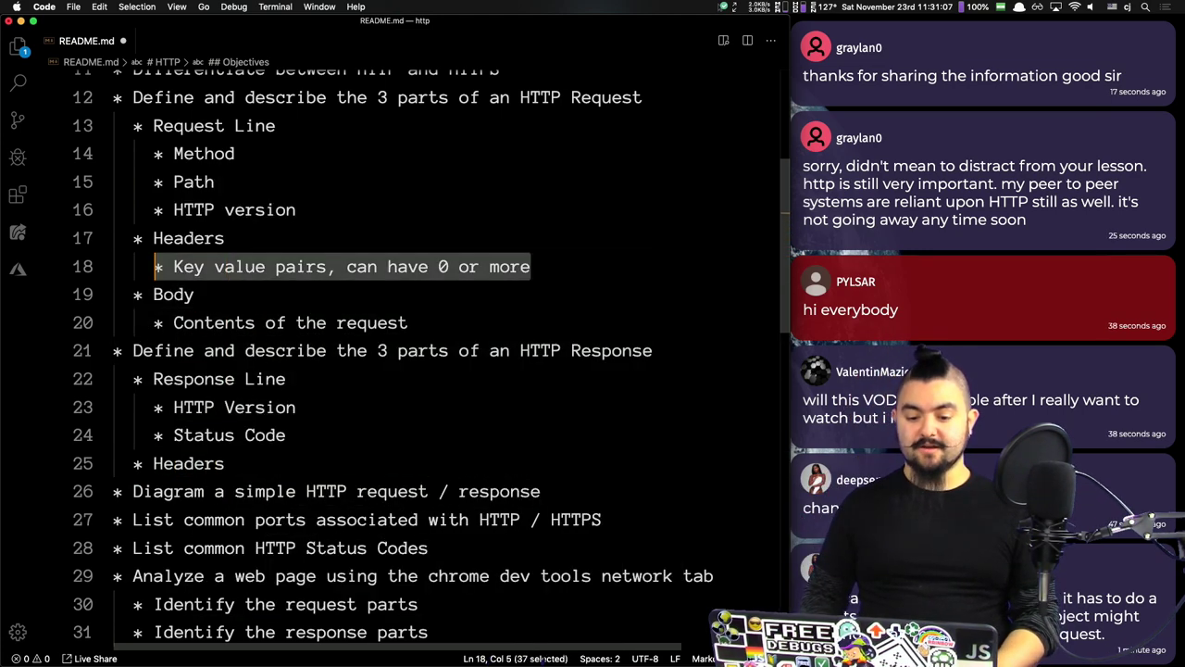
key("Down")
key("Down")
key("Down")
key("Down")
key("Down")
key("Down")
key("Down")
key("Return")
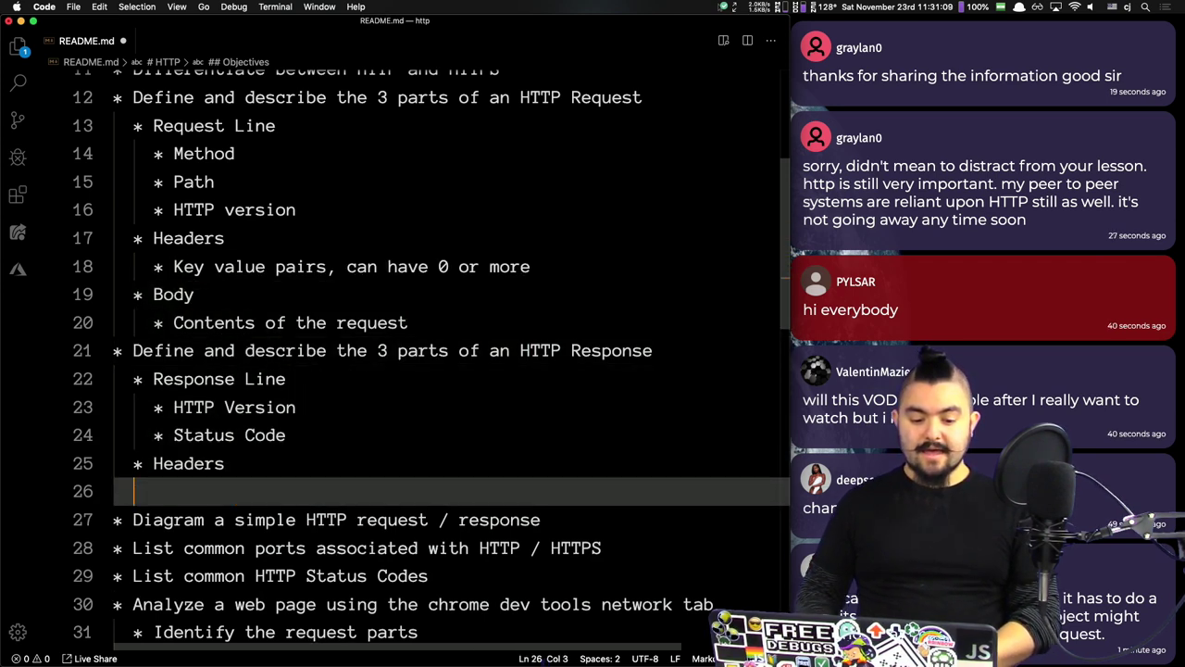
type("* Key value pairs, can have 0 or more")
key("Home")
key("Tab")
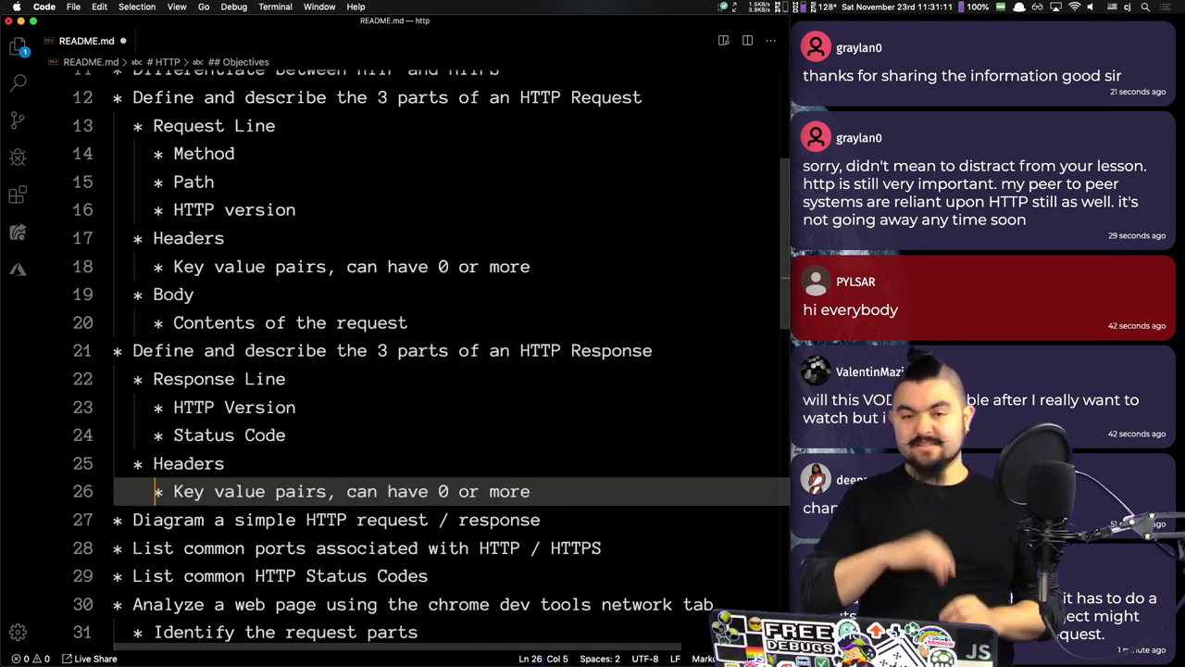
Step: Highlight the phrase 'Key value pairs' while explaining the headers
scroll(334, 403, "down", 1)
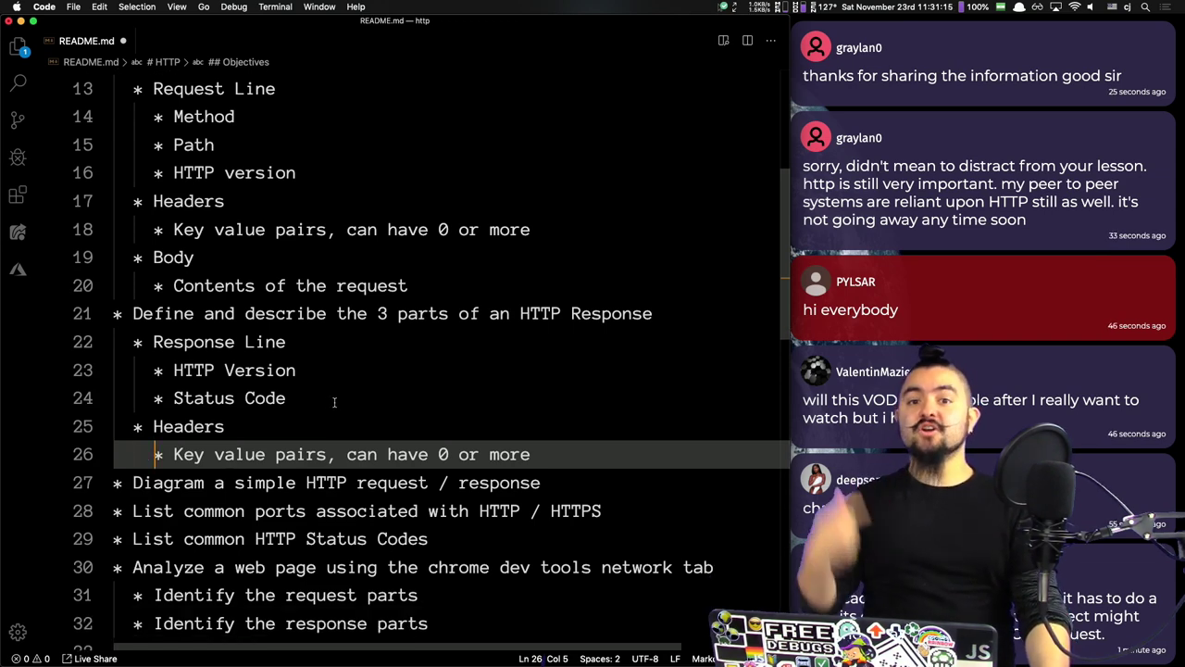
scroll(335, 402, "down", 1)
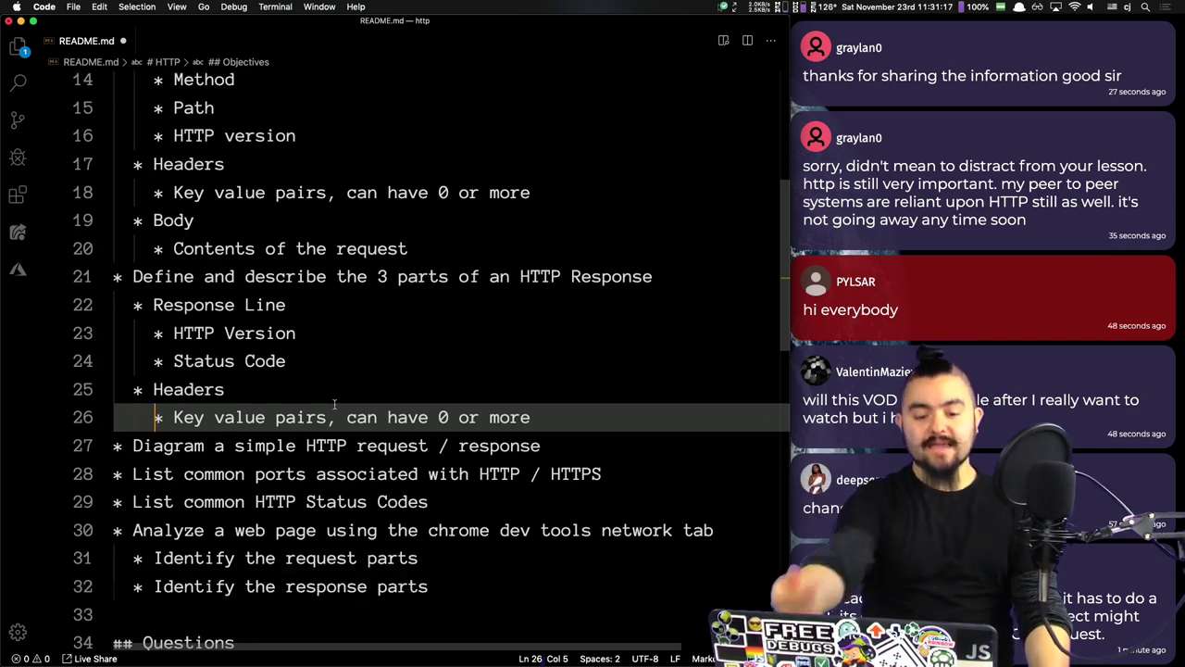
scroll(334, 402, "down", 2)
left_click_drag(168, 343, 331, 348)
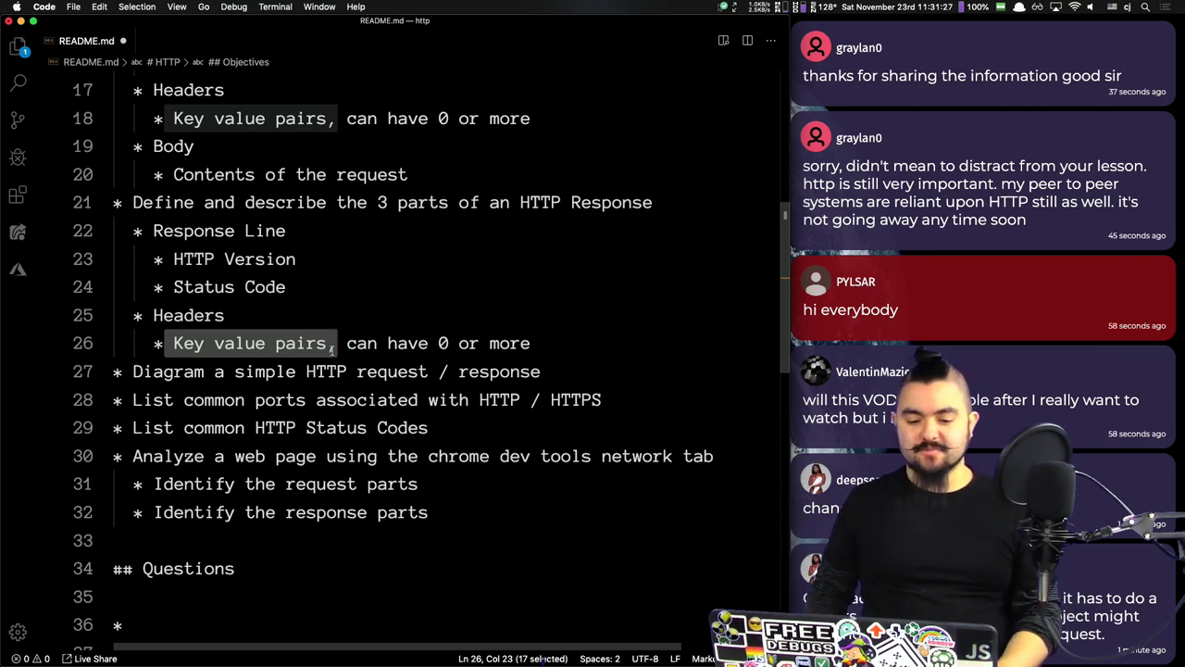
Step: Add a response 'Body' bullet with nested 'Contents of the response'
key("End")
key("Return")
type("* B")
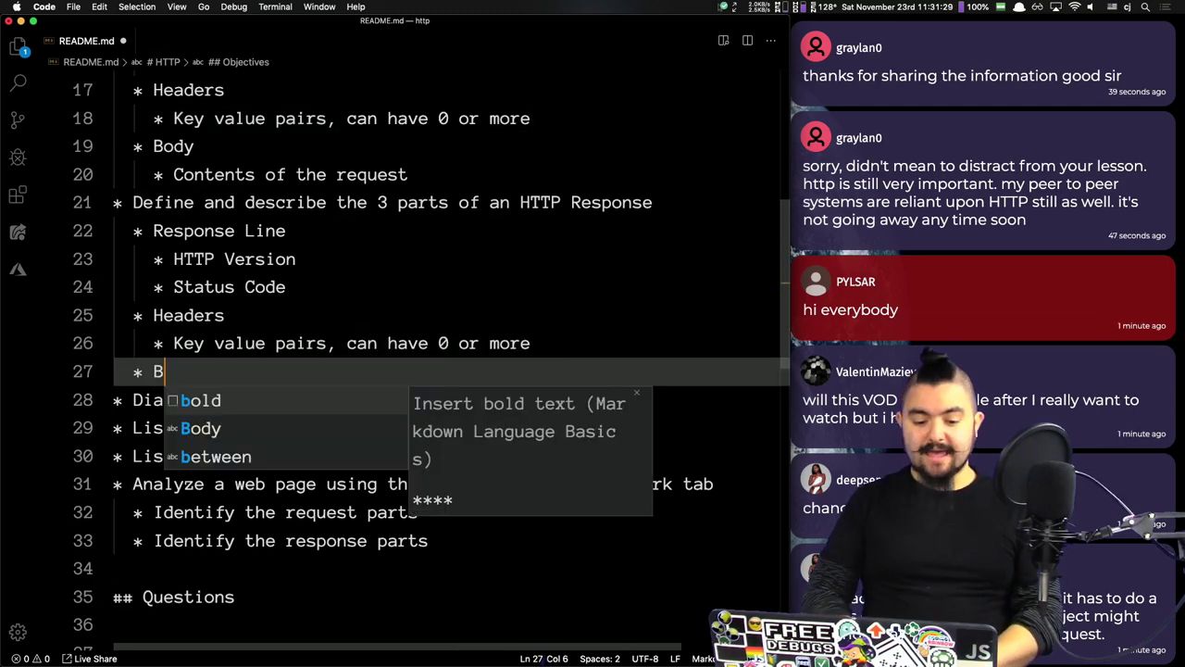
type("ody")
key("Return")
type("* ")
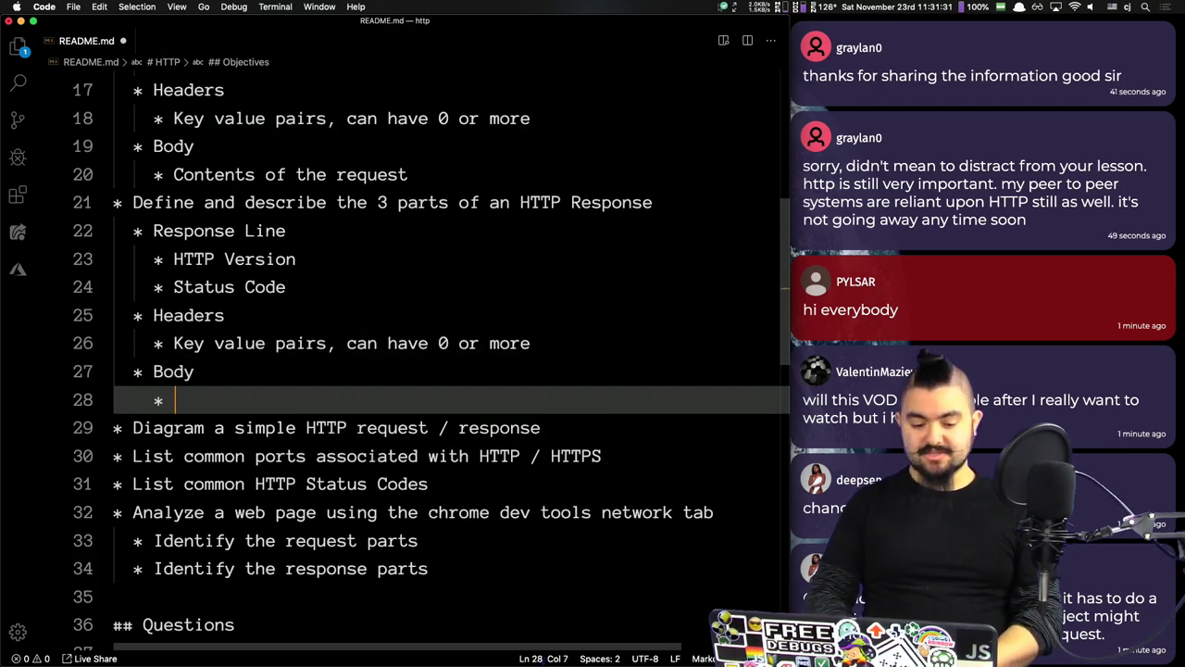
type("Contents of the req")
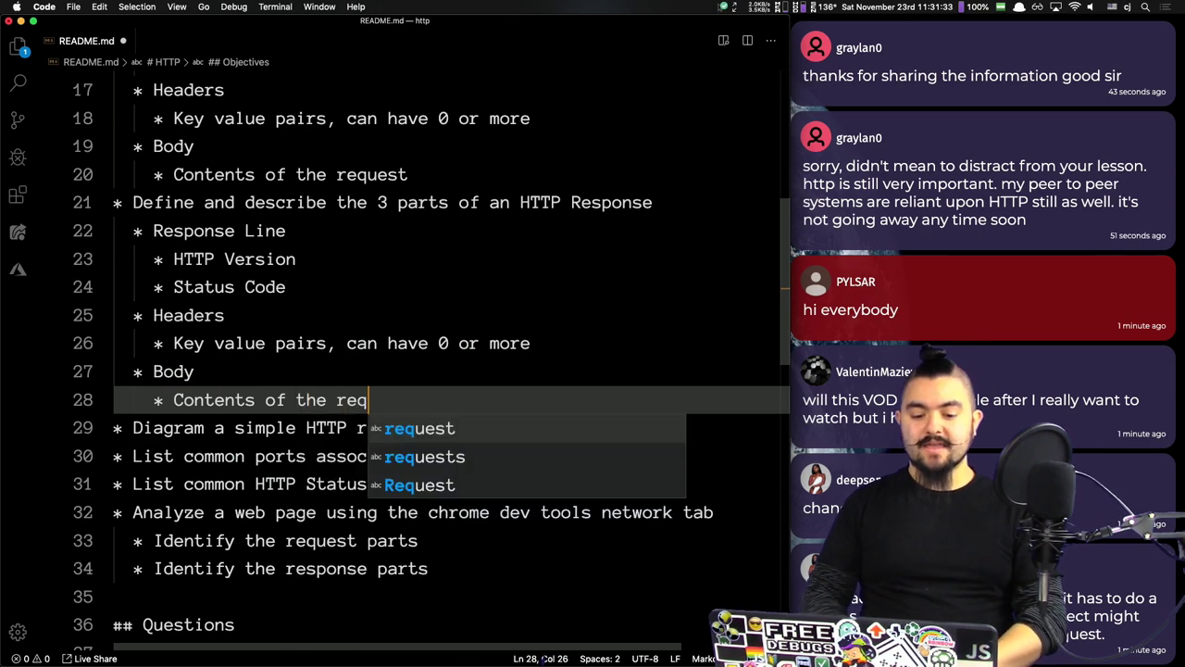
key("BackSpace")
type("sponse")
key("Escape")
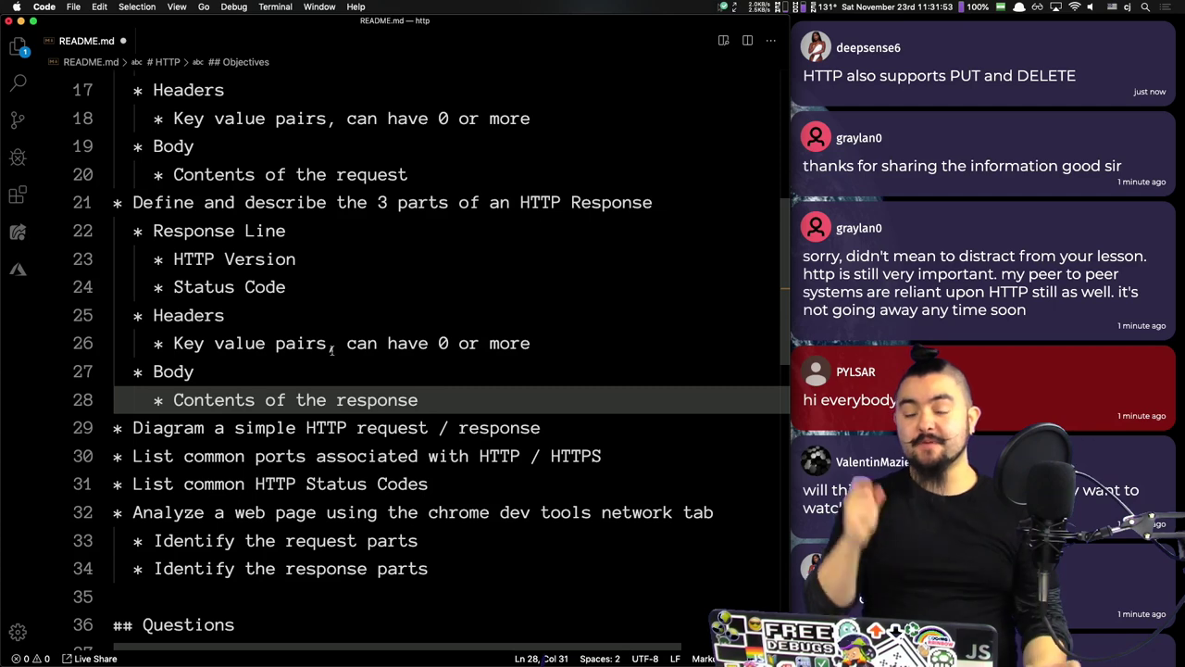
Step: Highlight 'response' in the Body line and 'Method' in the request outline
double_click(348, 400)
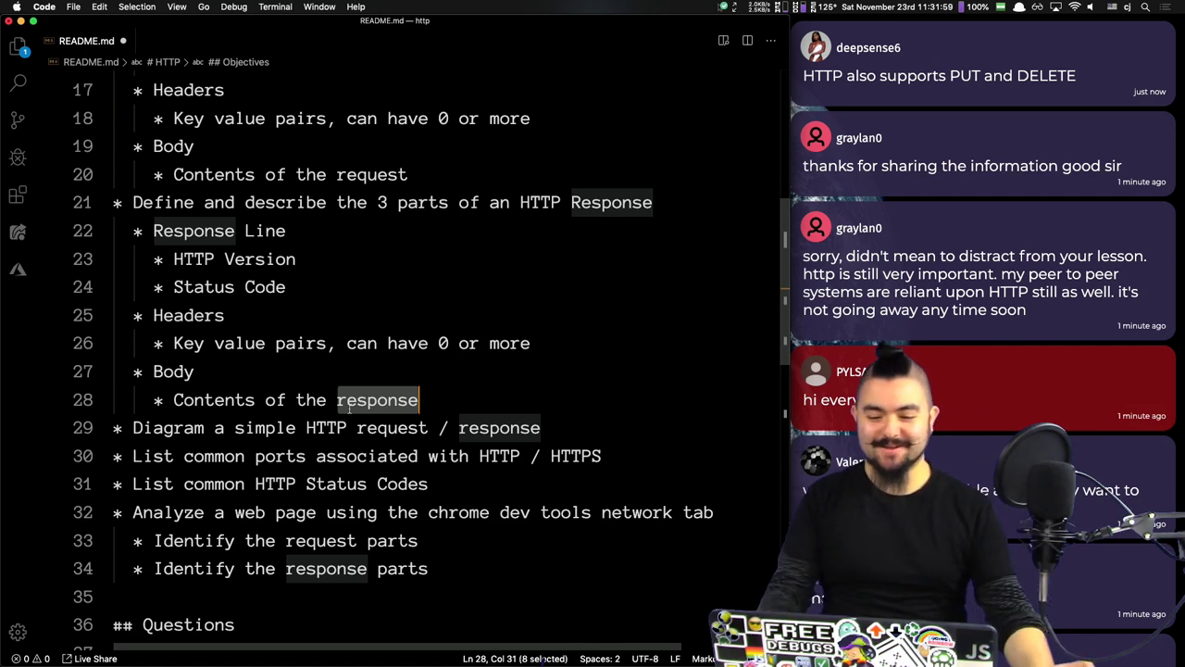
scroll(402, 396, "up", 5)
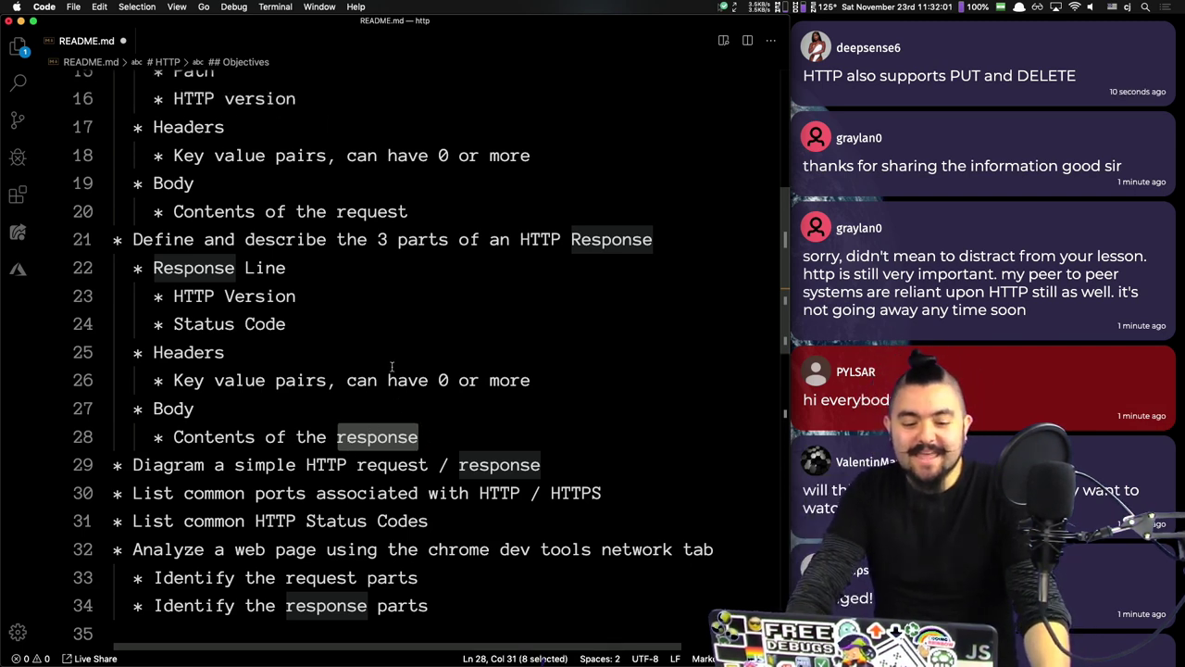
double_click(200, 192)
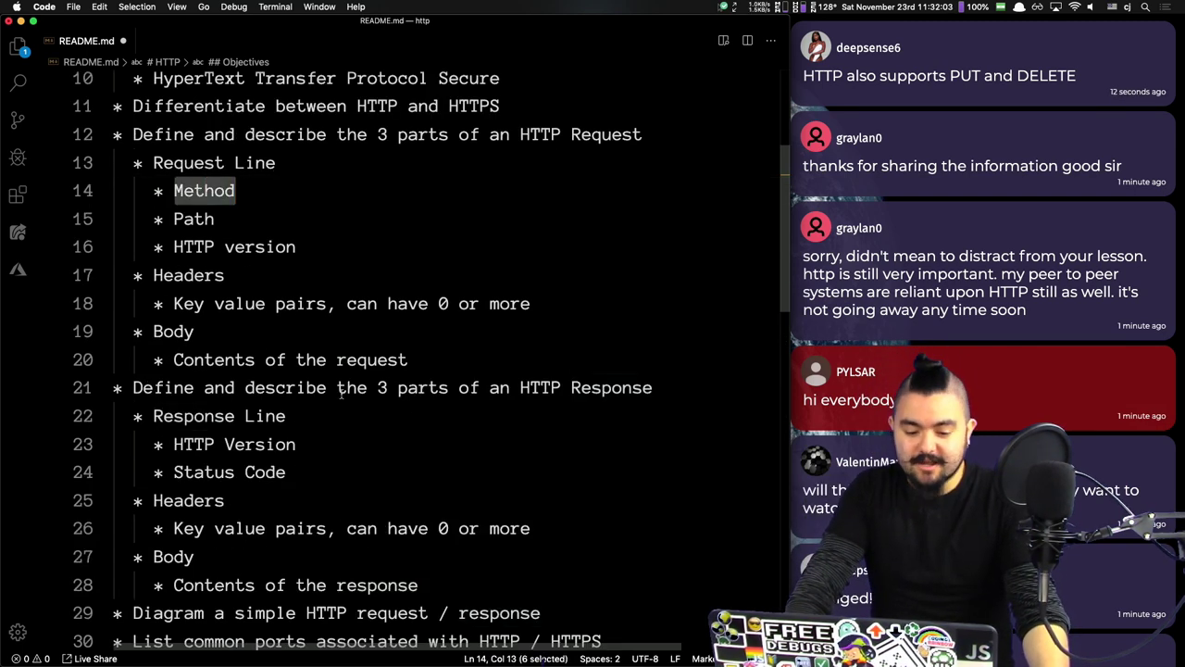
scroll(370, 408, "down", 4)
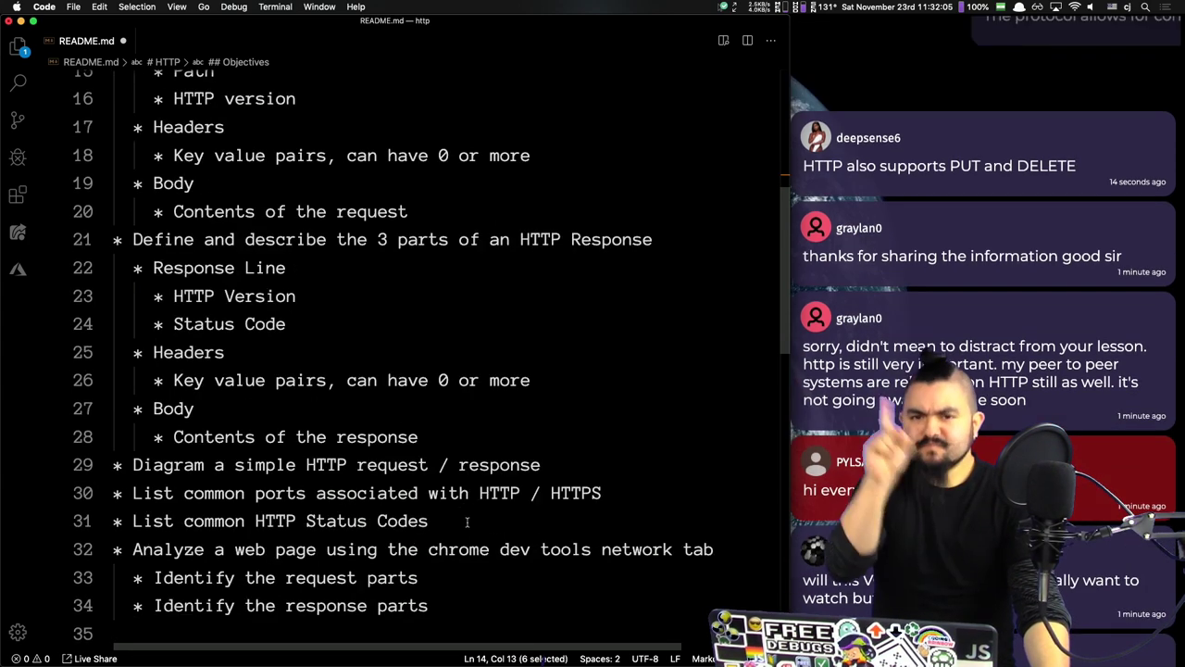
scroll(456, 523, "down", 2)
Step: Duplicate the 'List common HTTP Status Codes' objective and change the copy to 'Methods'
left_click(463, 441)
key("shift+Home")
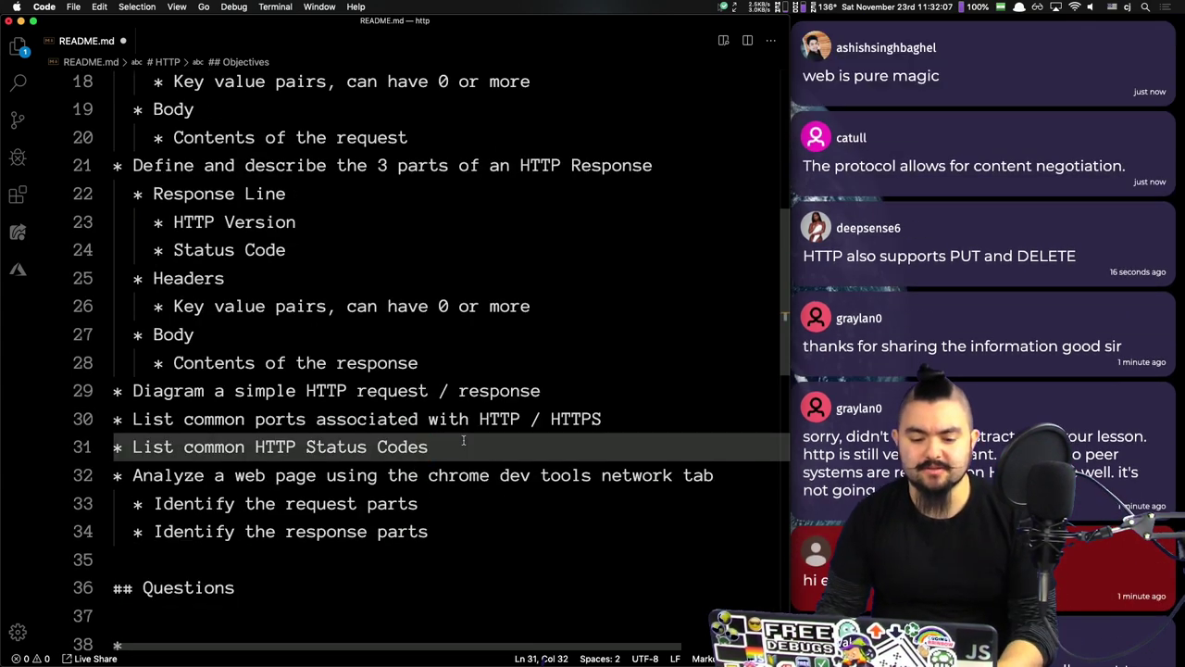
key("Up")
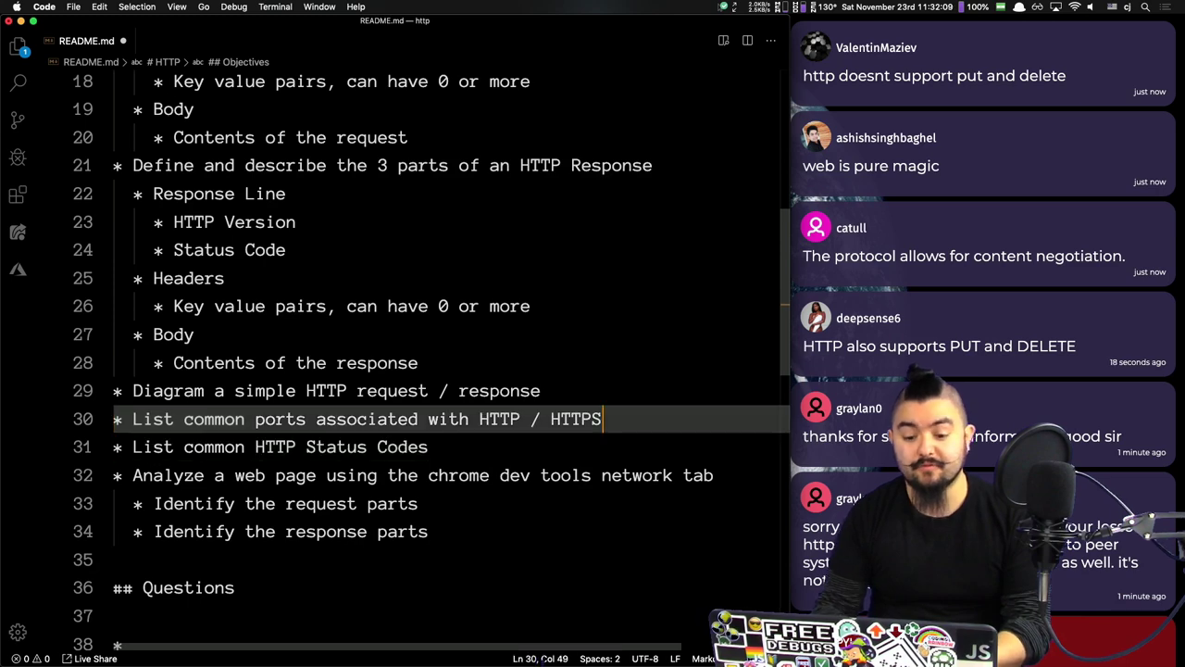
key("Down")
key("shift+alt+Up")
key("End")
key("shift+alt+Left")
key("shift+alt+Left")
type("Methods")
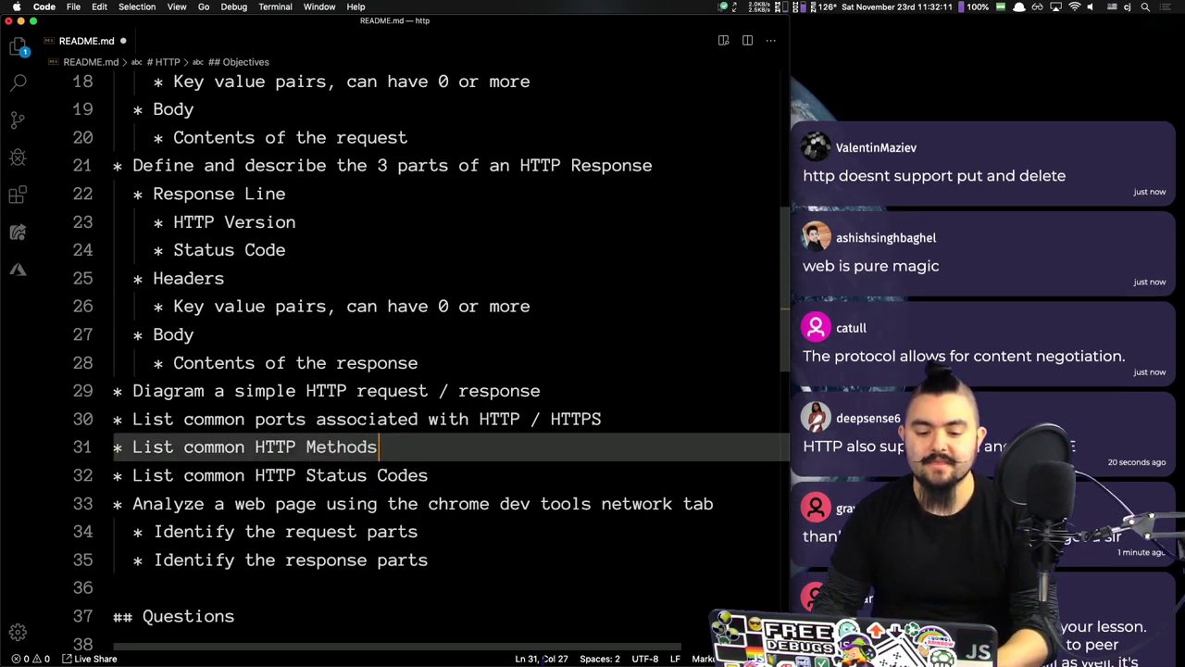
key("Up")
key("Up")
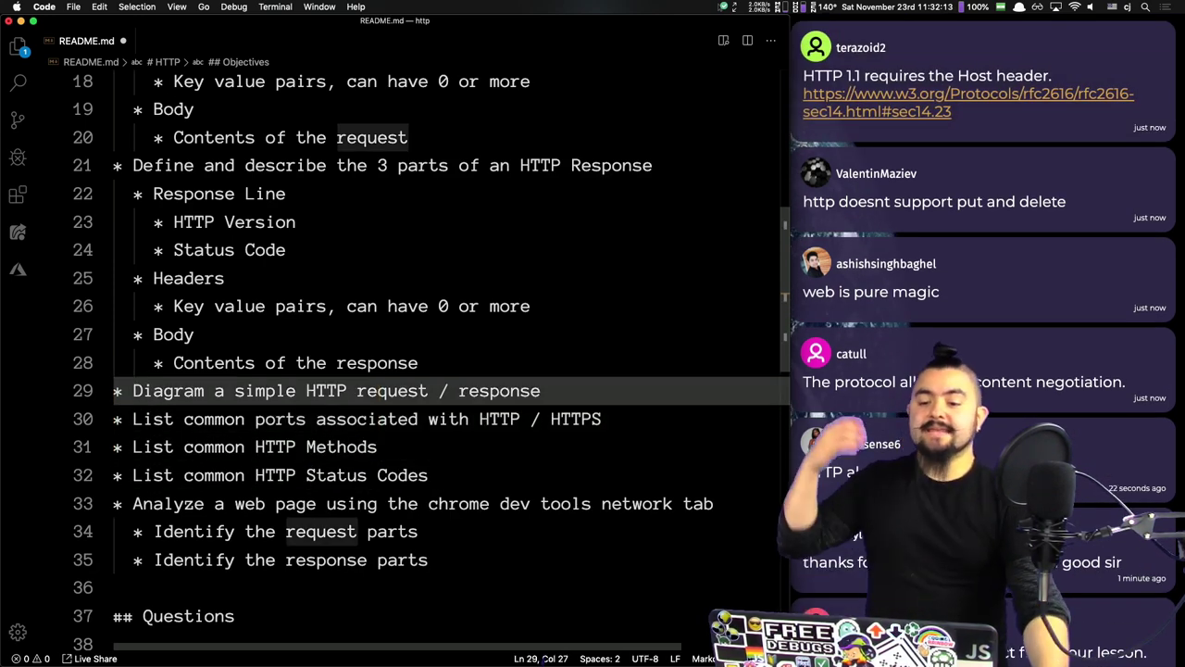
scroll(452, 458, "up", 3)
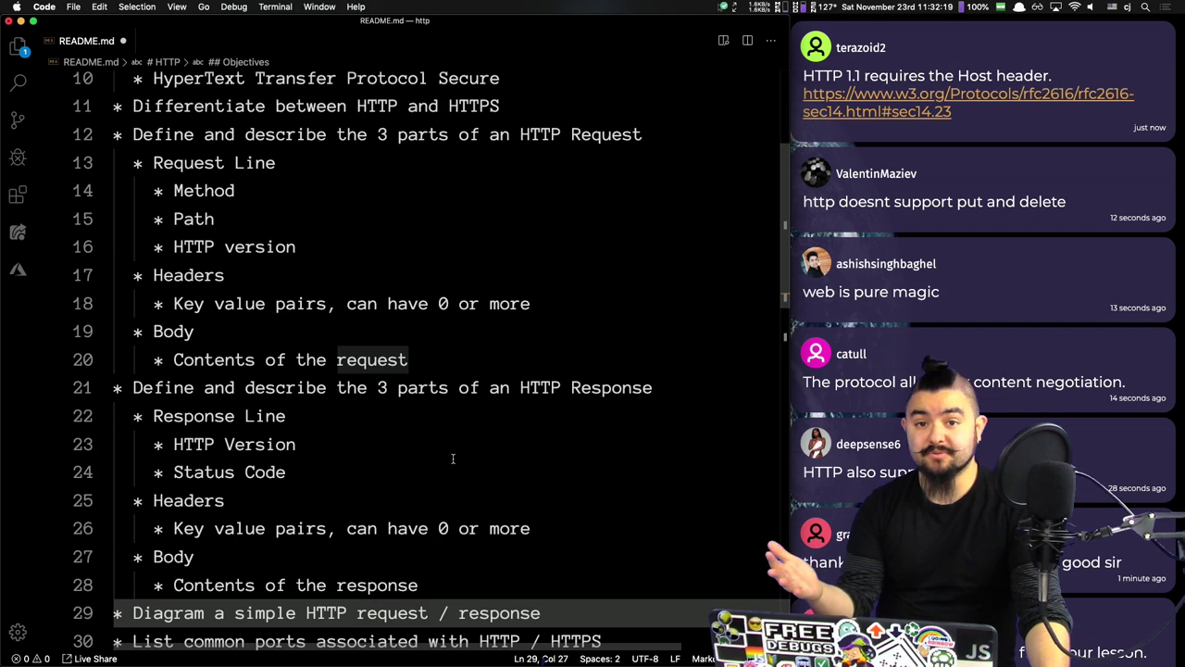
scroll(453, 458, "down", 1)
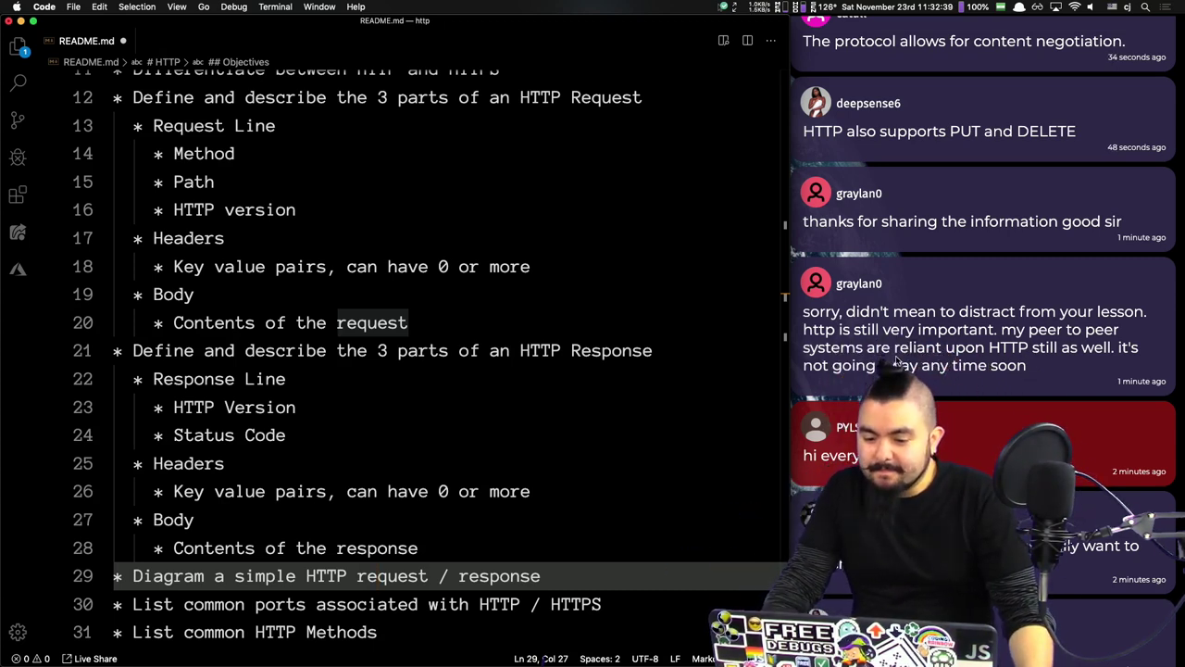
triple_click(993, 348)
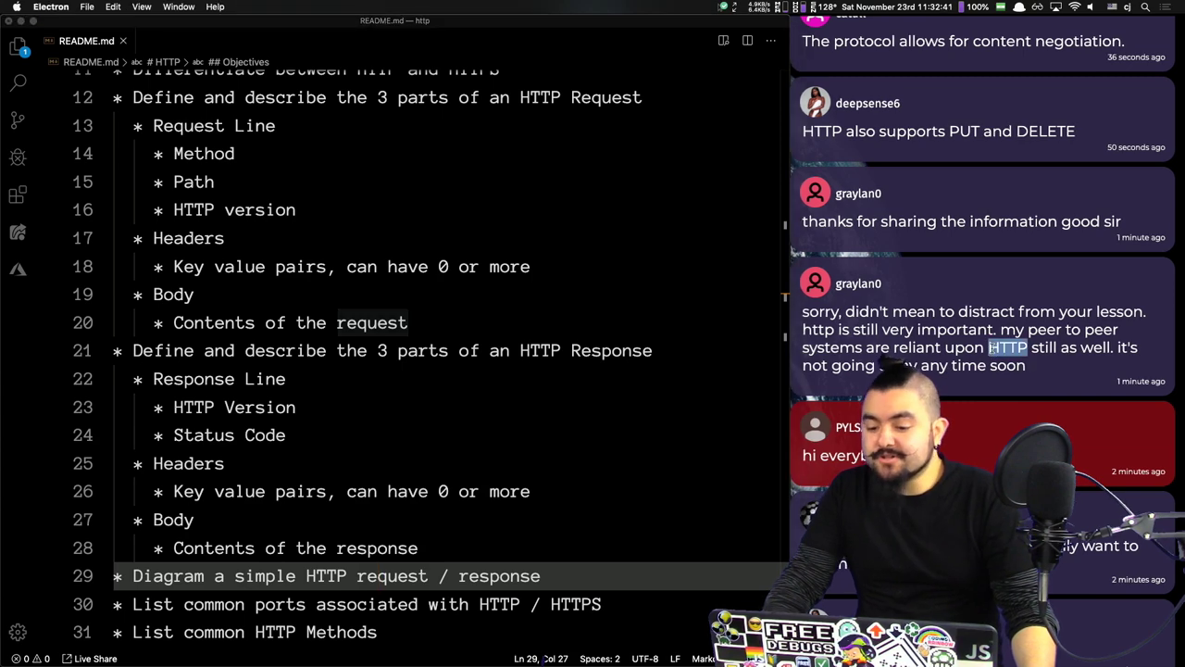
scroll(481, 290, "up", 5)
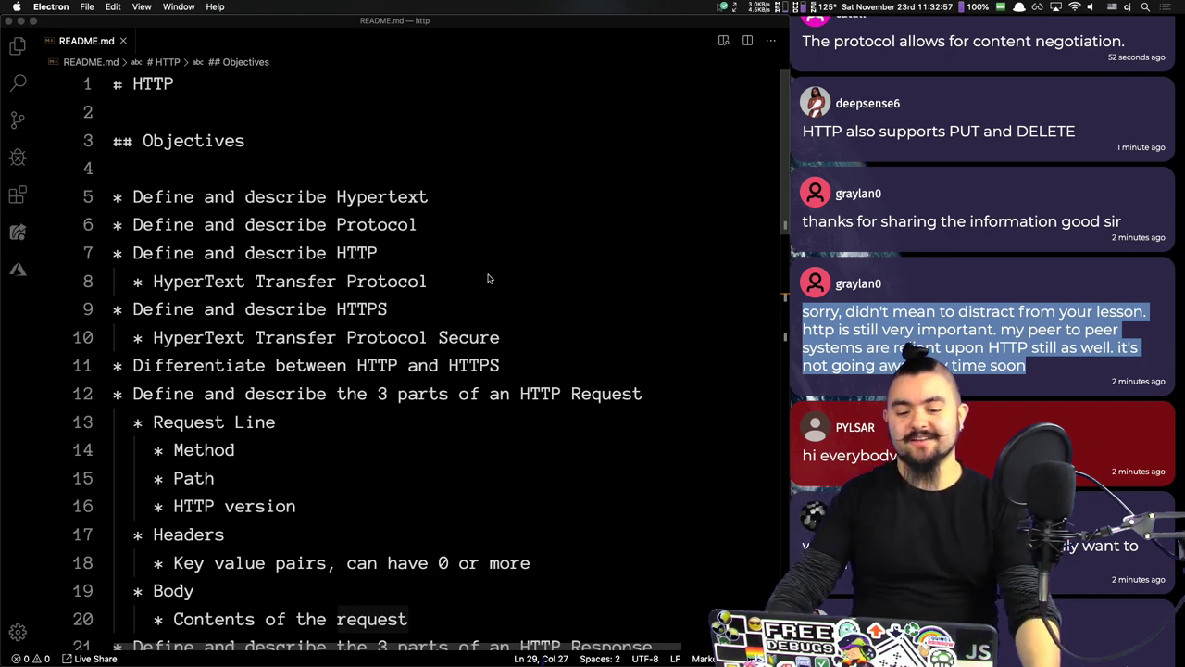
scroll(931, 257, "down", 5)
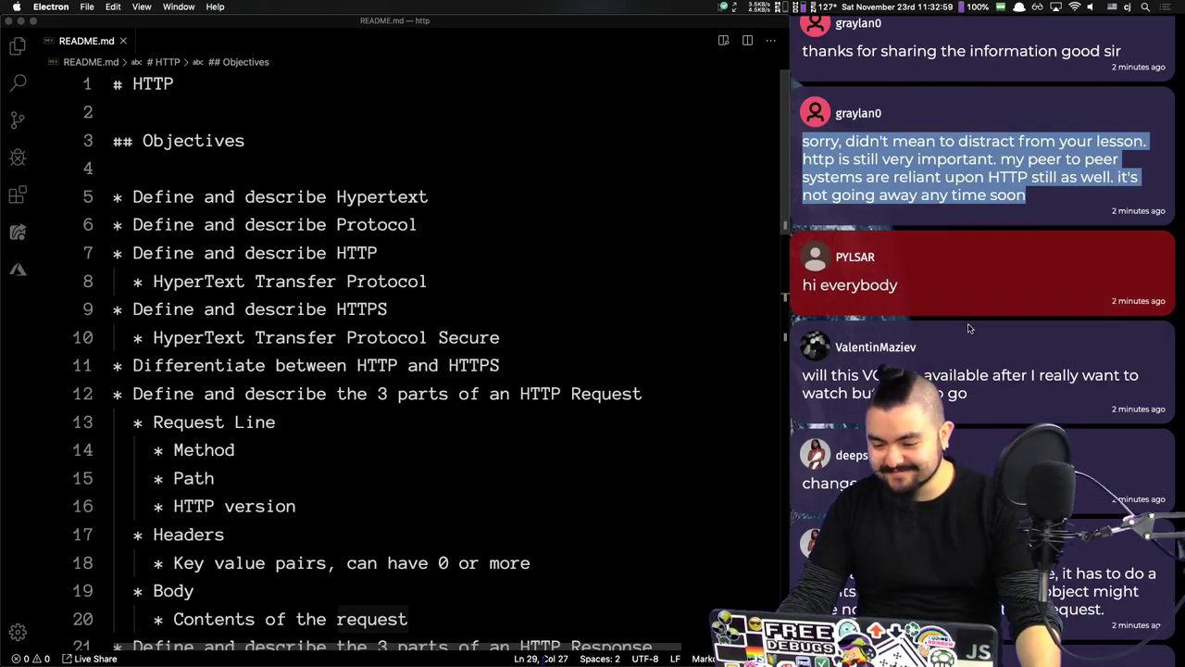
scroll(926, 362, "down", 2)
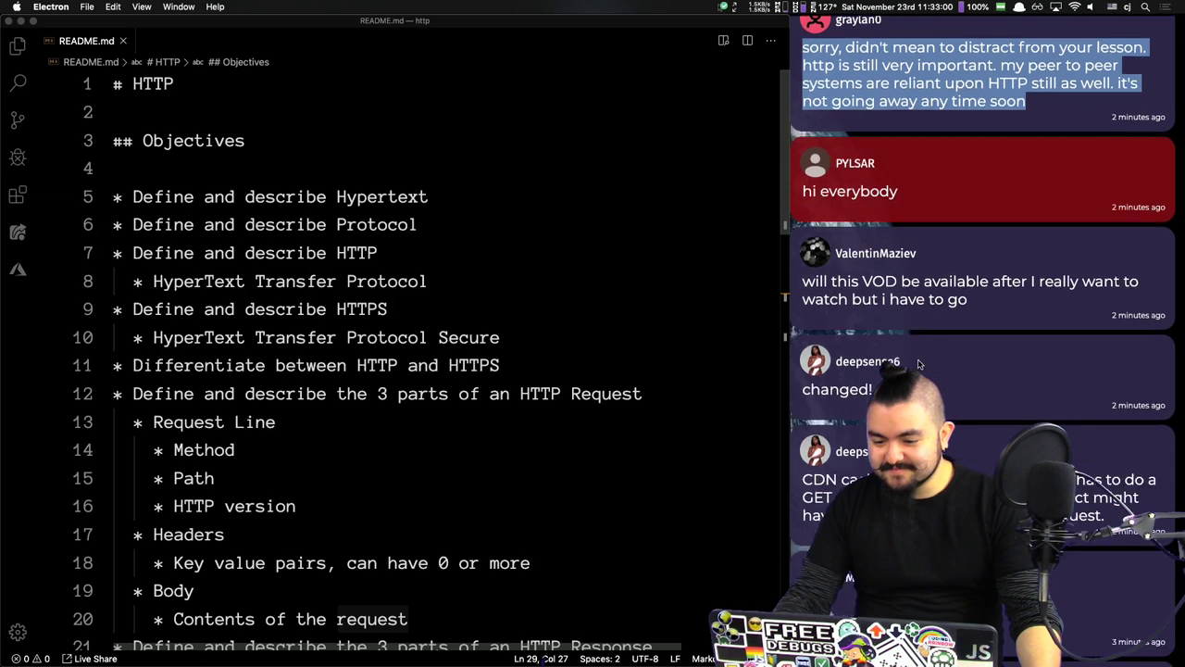
triple_click(850, 281)
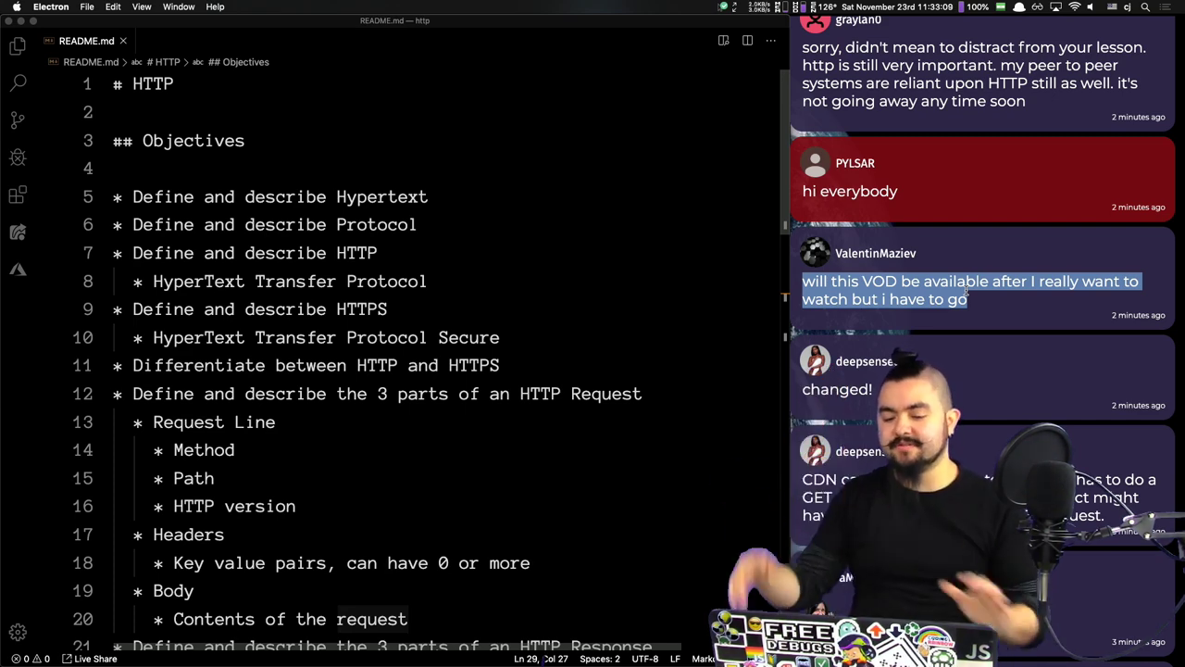
scroll(1041, 316, "down", 5)
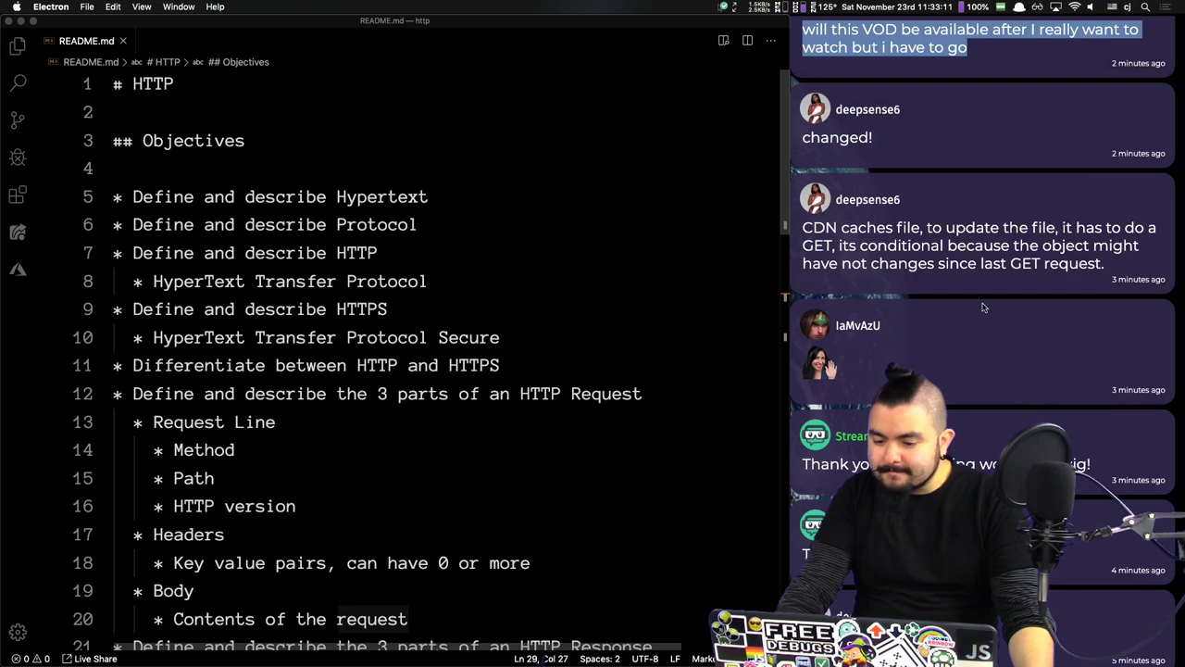
left_click(500, 365)
Step: Switch to Chrome and bring up the localhost chat dashboard's message list
key("super+Tab")
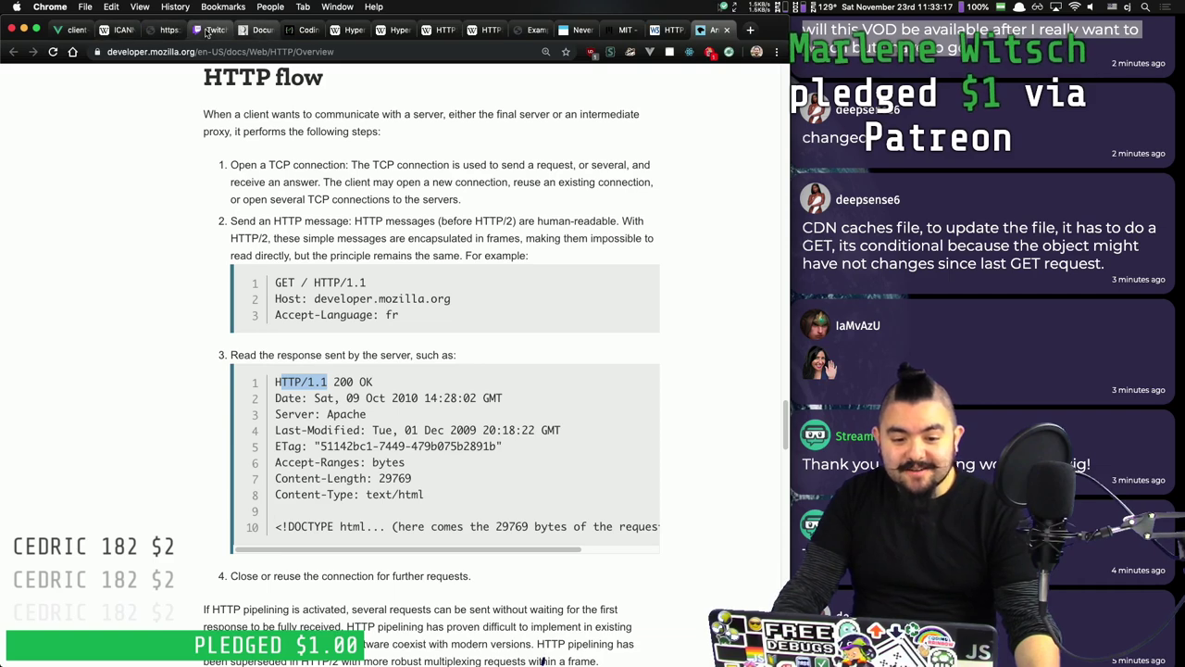
key("super+6")
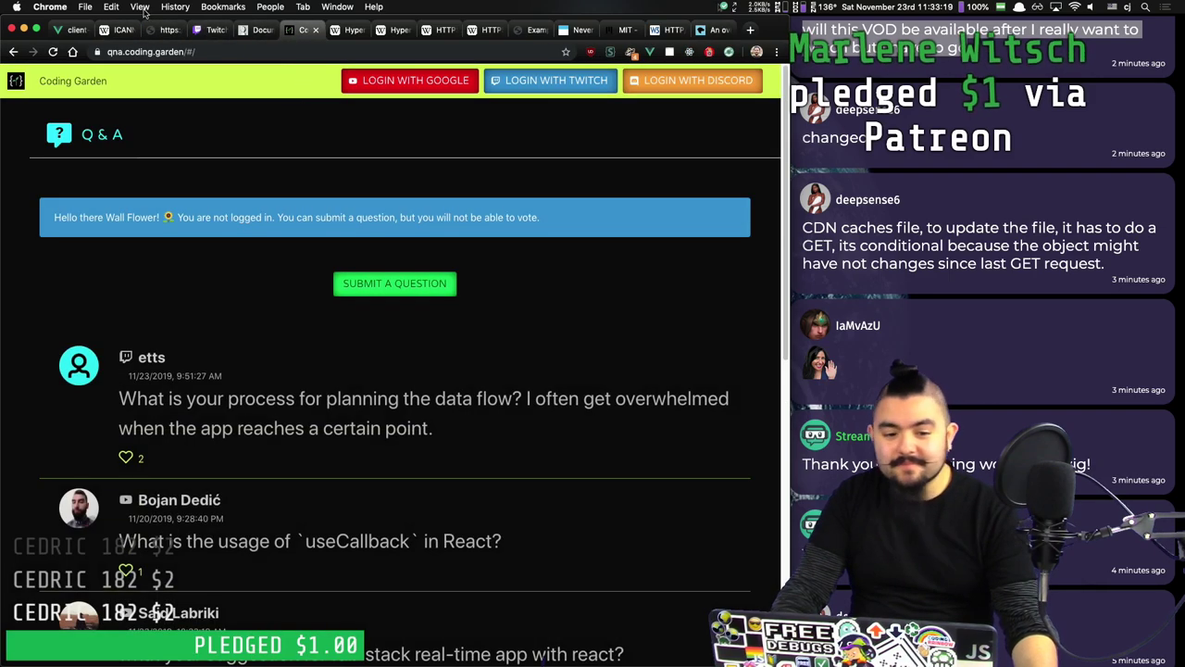
key("super+1")
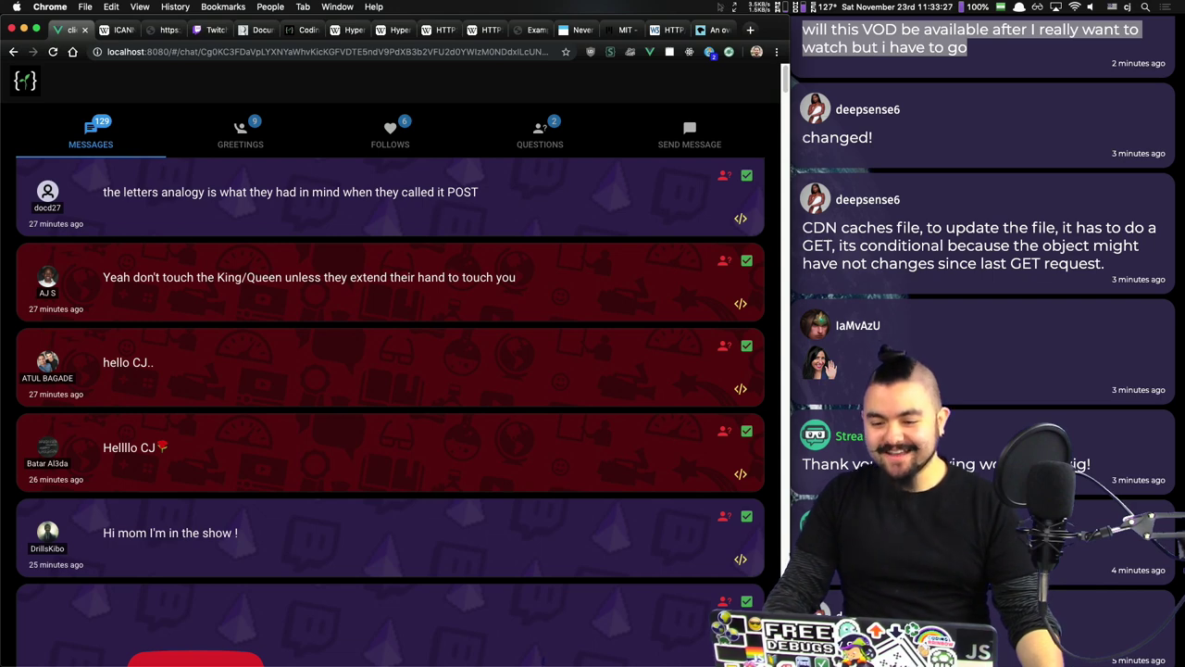
scroll(1058, 174, "up", 10)
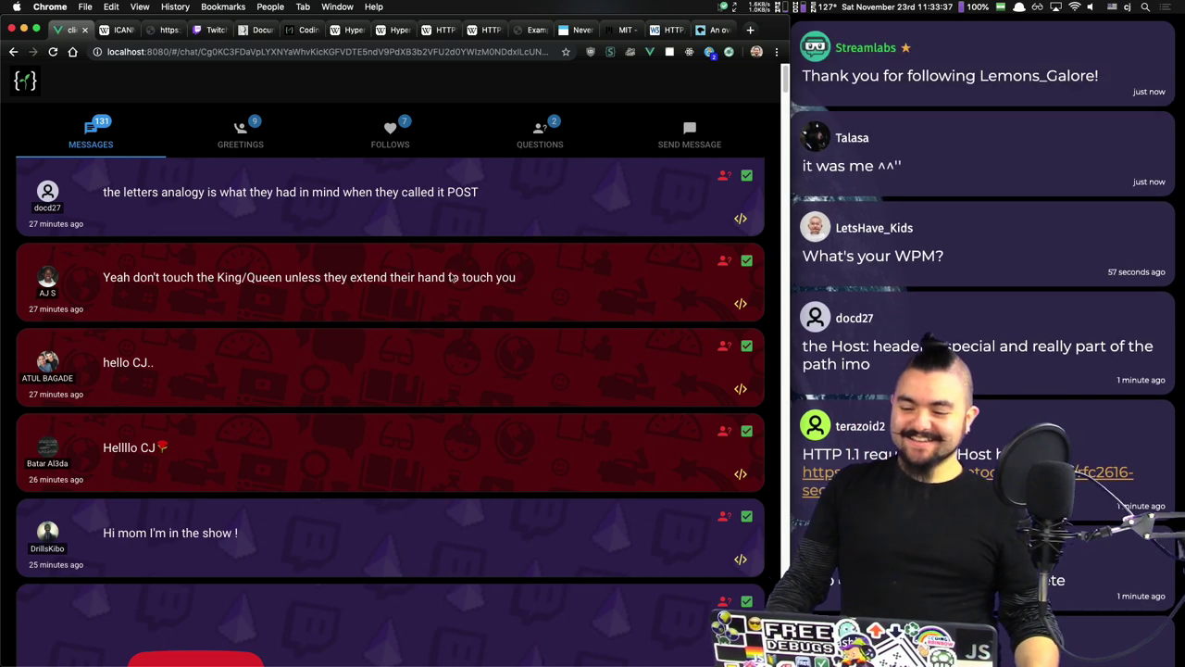
Step: Open the Follows tab and mark all seven follow notifications done
left_click(392, 134)
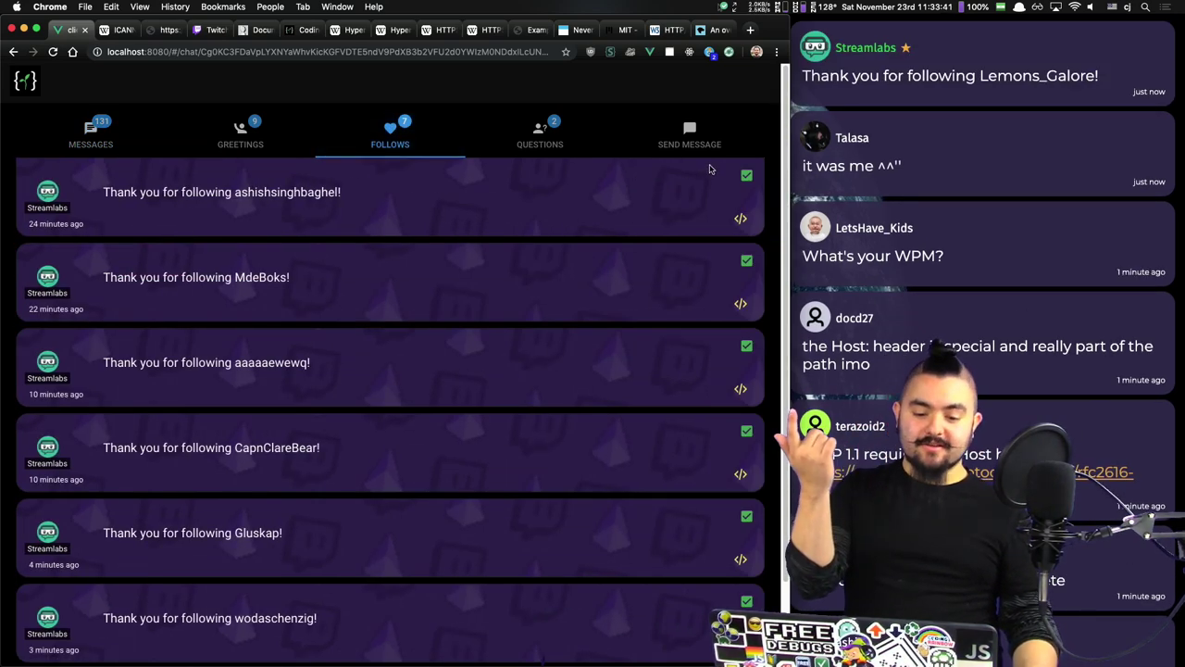
left_click(747, 179)
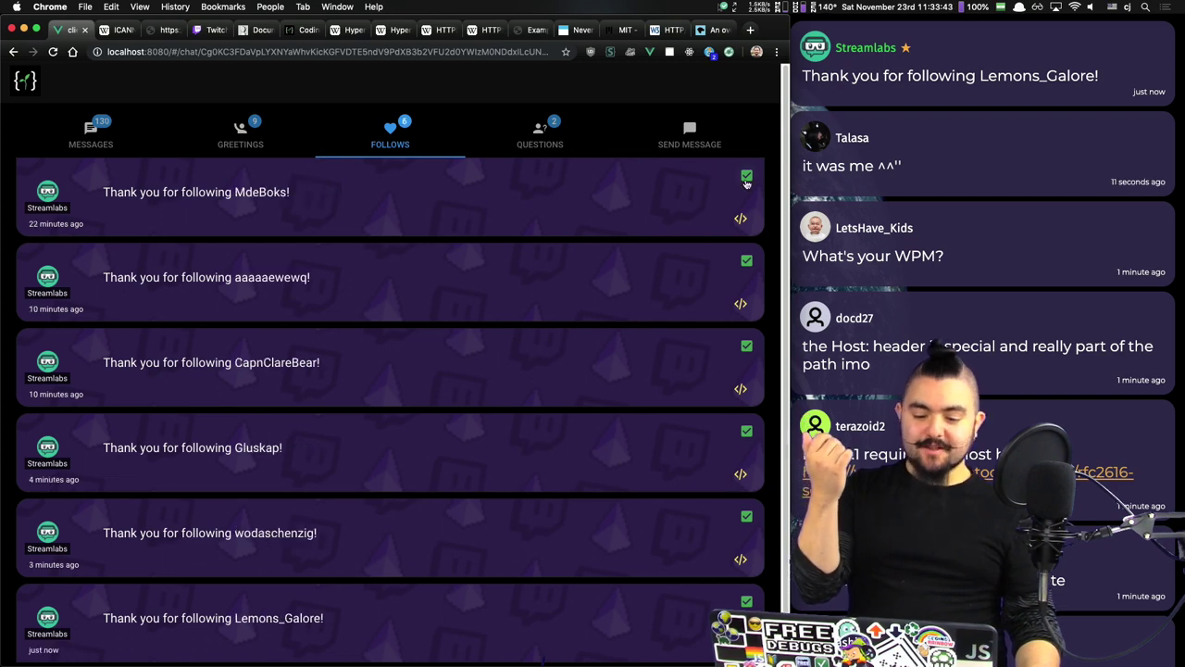
left_click(746, 179)
left_click(747, 178)
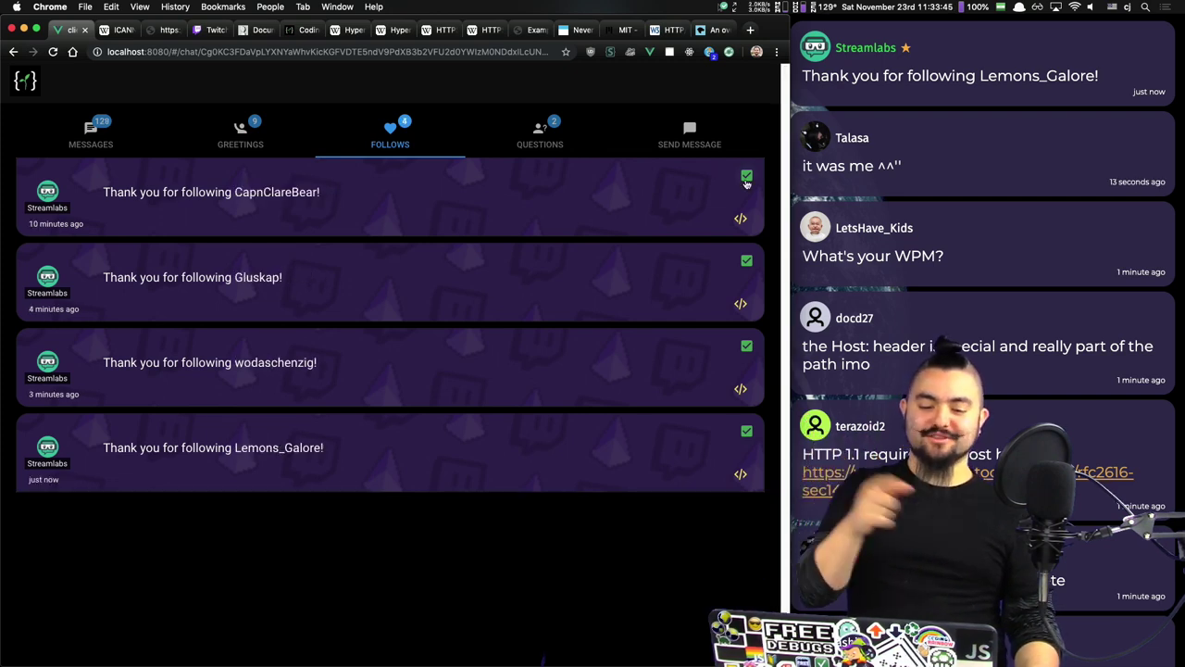
left_click(747, 178)
left_click(746, 178)
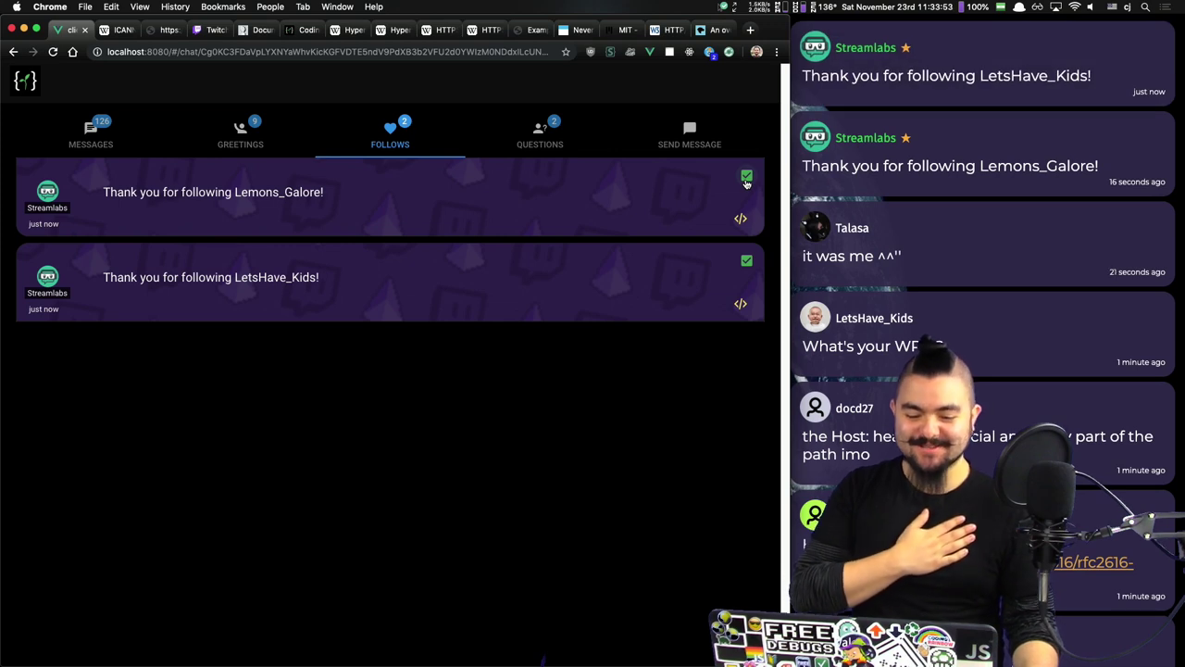
left_click(746, 178)
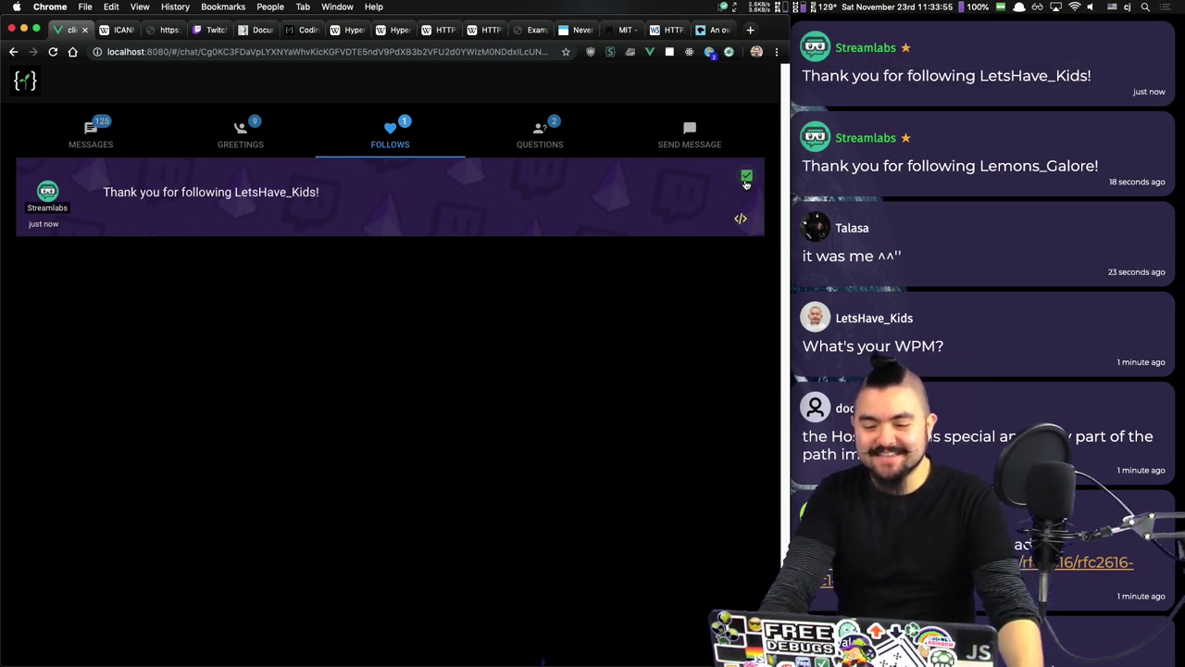
left_click(746, 178)
Step: Return to the Messages list, scroll through the chat, then go back to README.md in VS Code
left_click(91, 136)
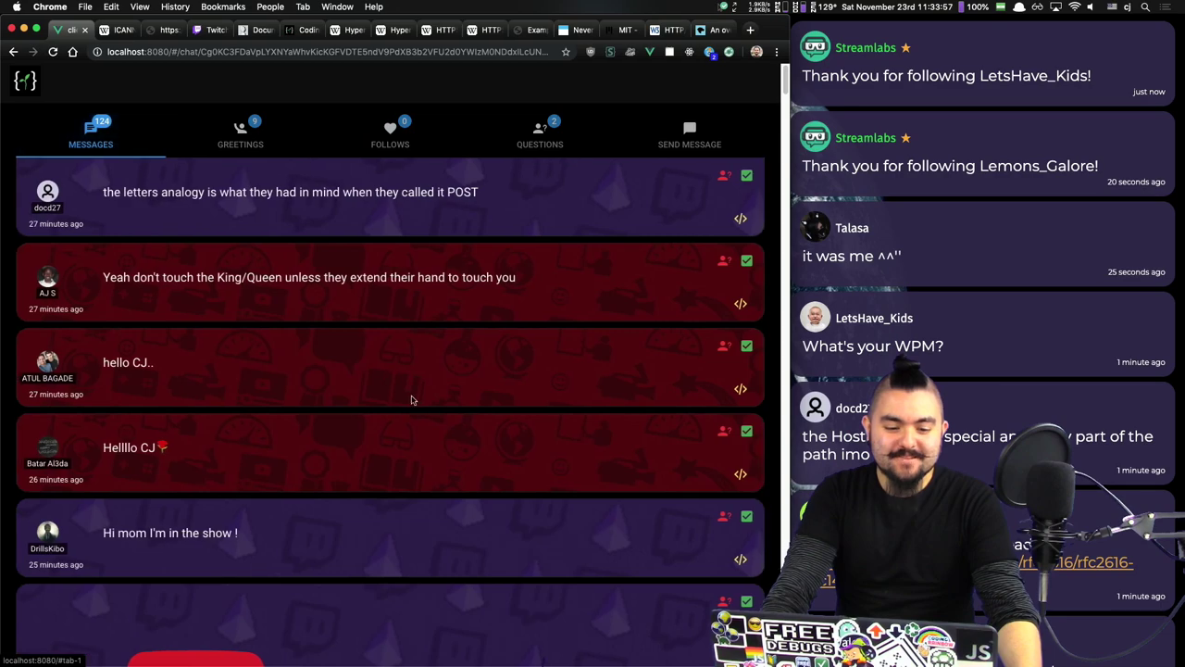
scroll(413, 398, "down", 5)
scroll(451, 383, "up", 5)
scroll(1124, 439, "down", 15)
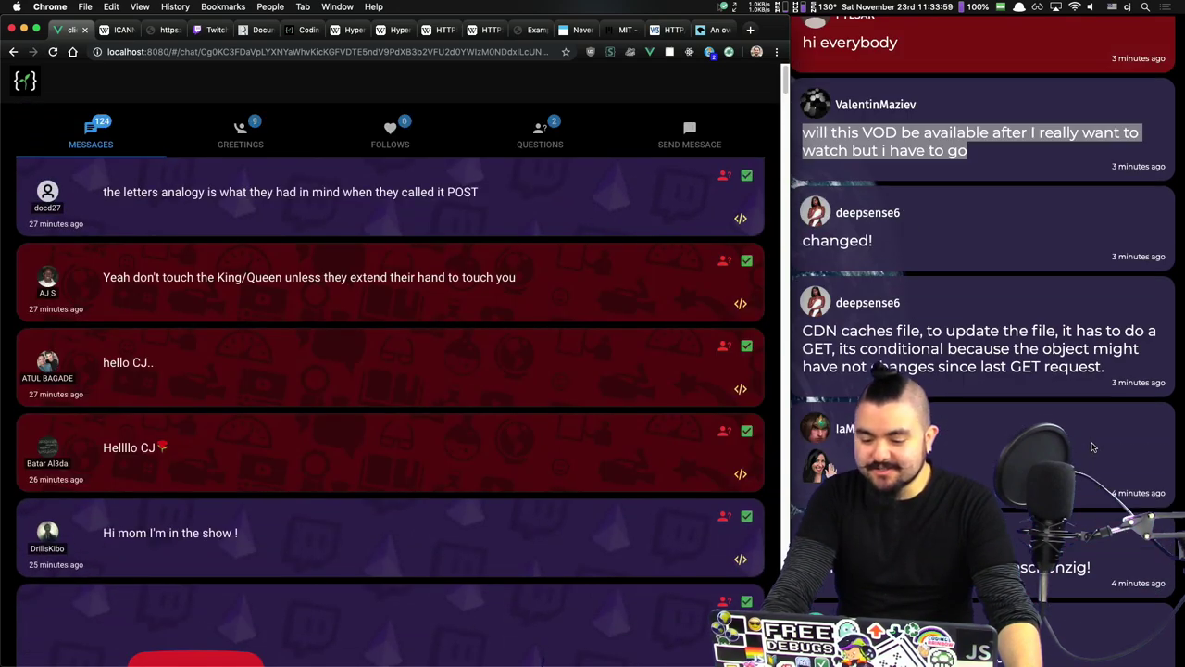
scroll(1092, 447, "up", 10)
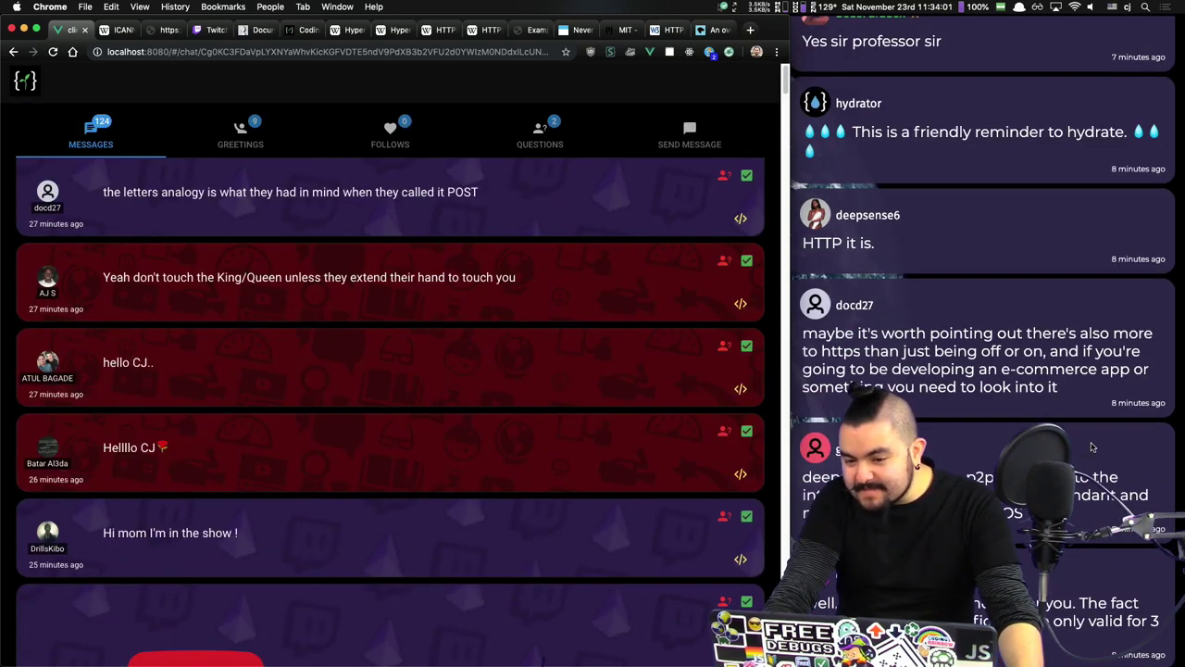
scroll(1018, 389, "up", 5)
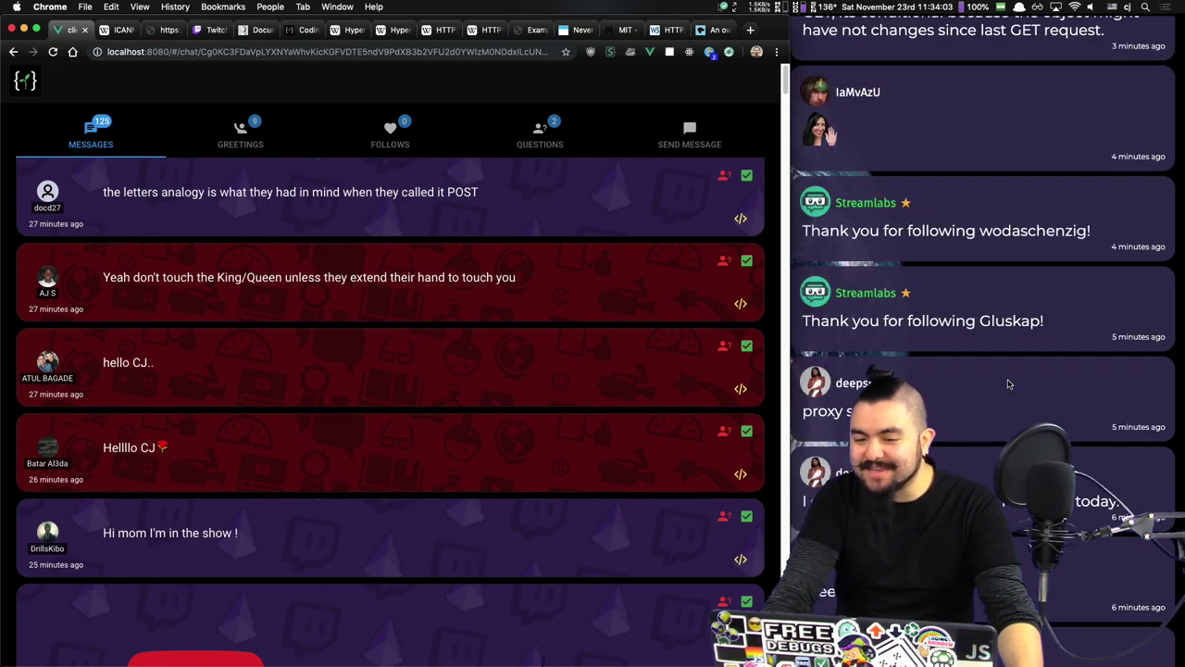
scroll(1009, 383, "up", 2)
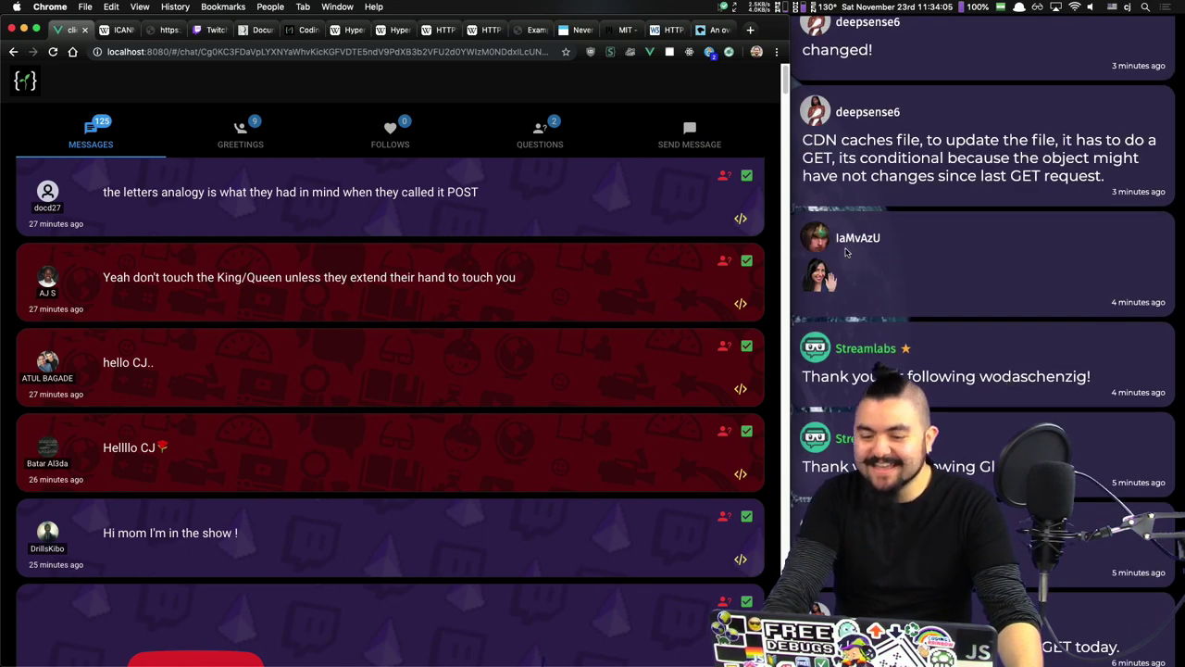
scroll(914, 260, "up", 2)
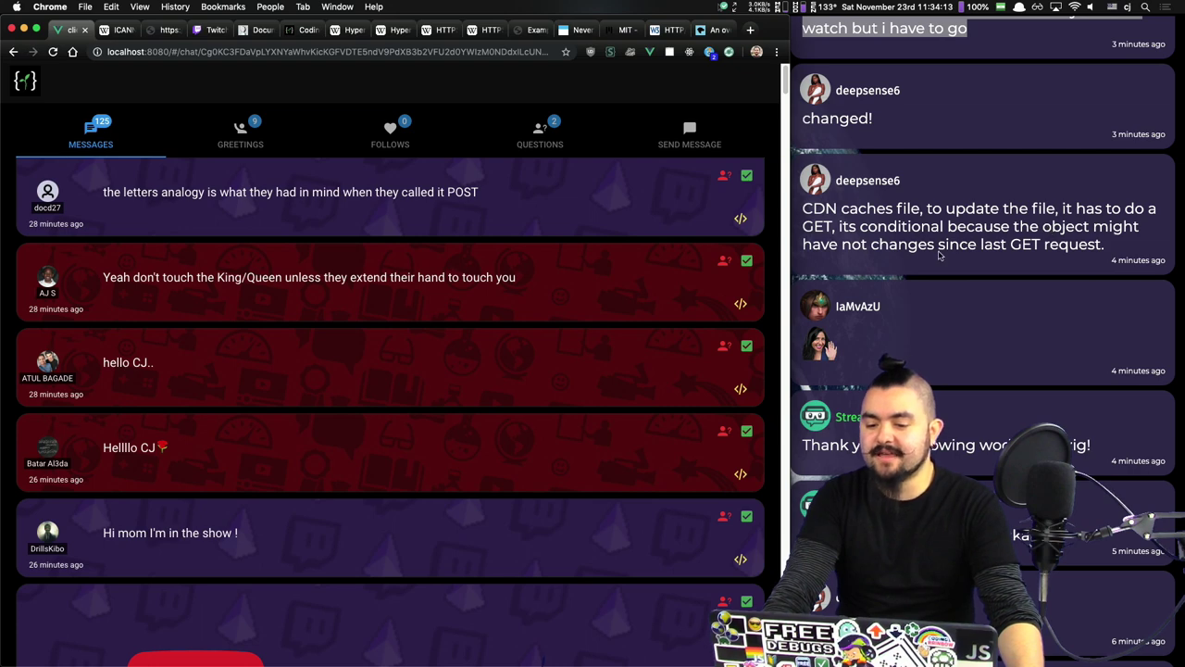
scroll(957, 253, "up", 2)
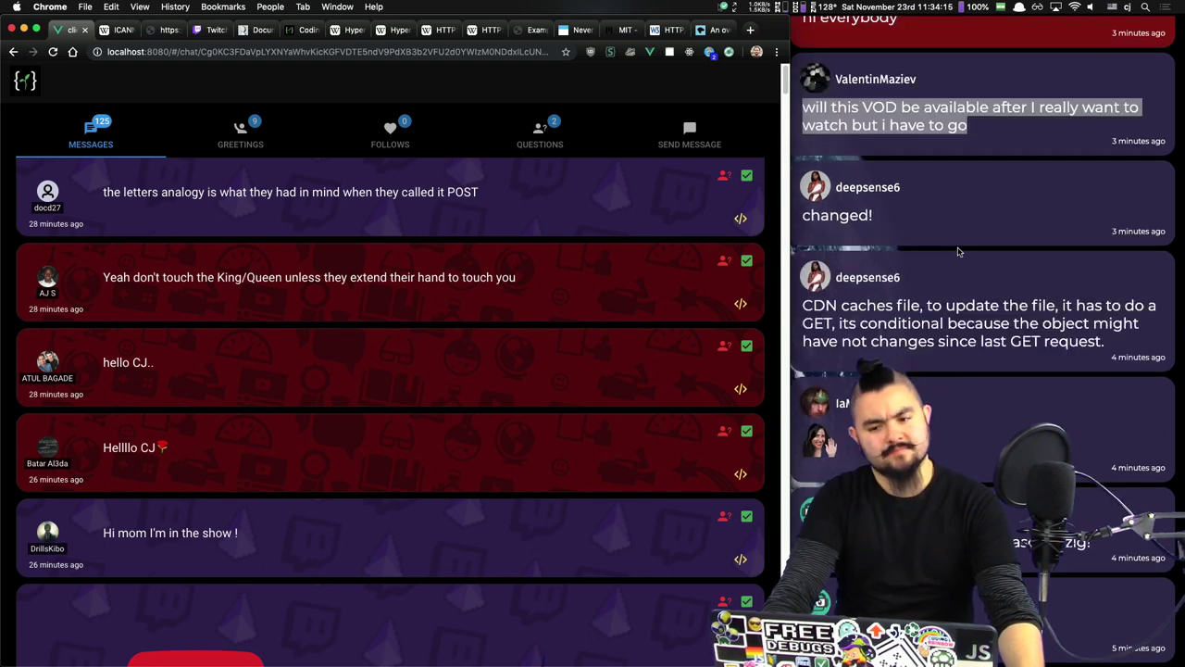
scroll(962, 250, "up", 4)
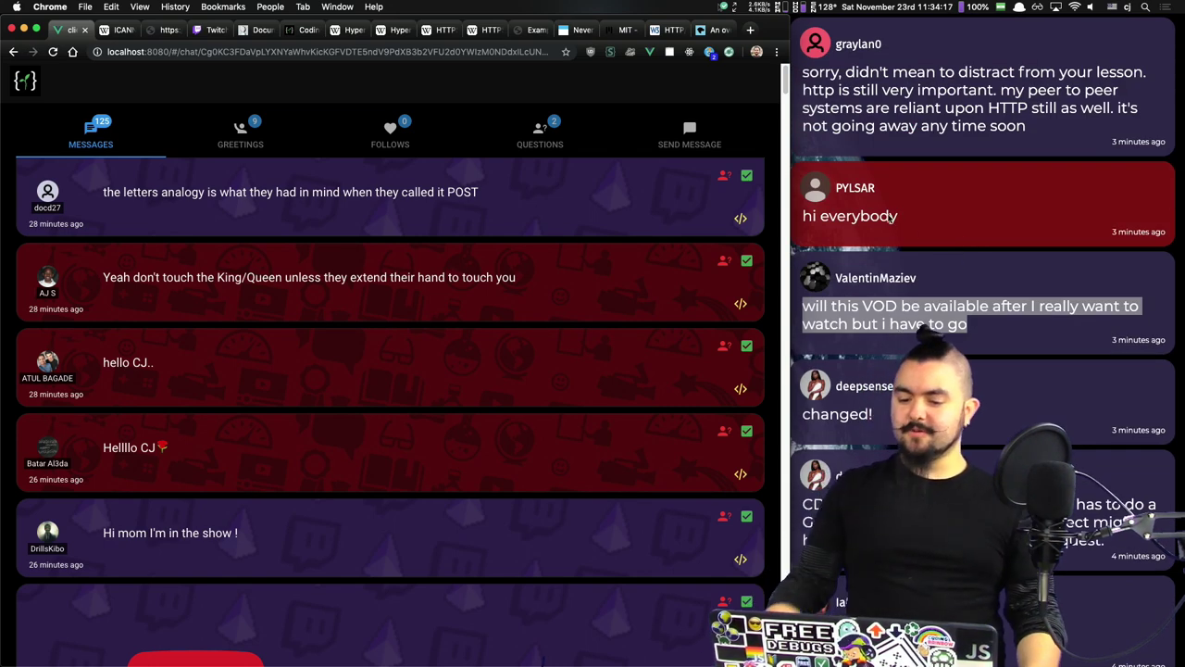
scroll(882, 210, "up", 6)
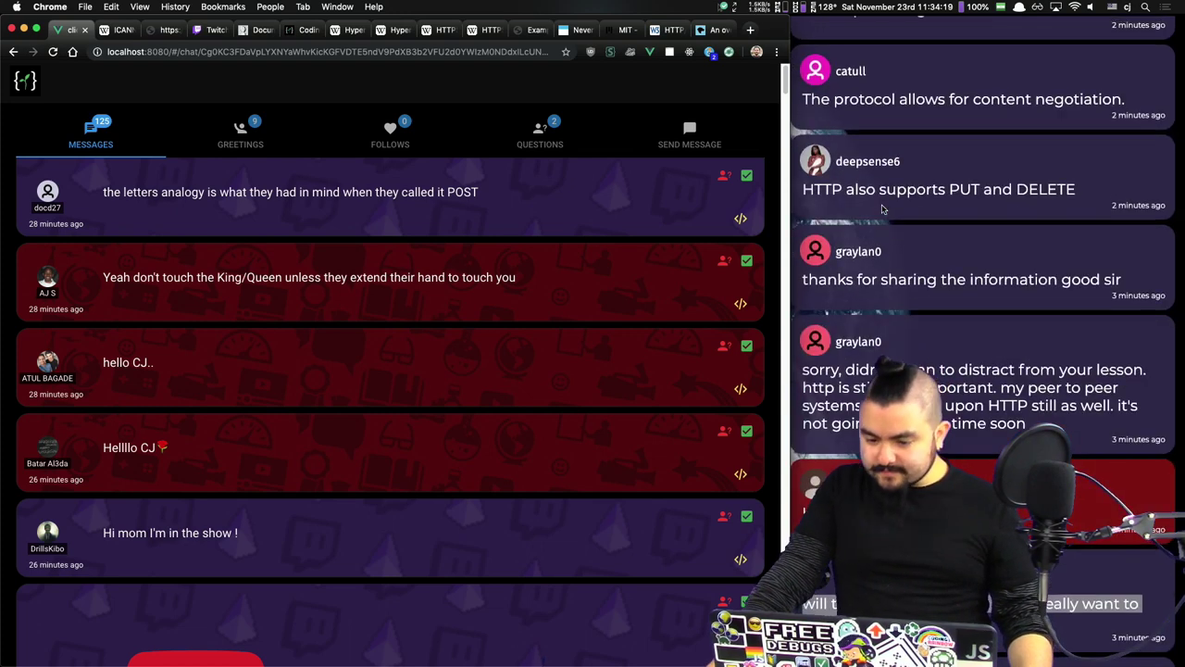
scroll(1026, 224, "up", 2)
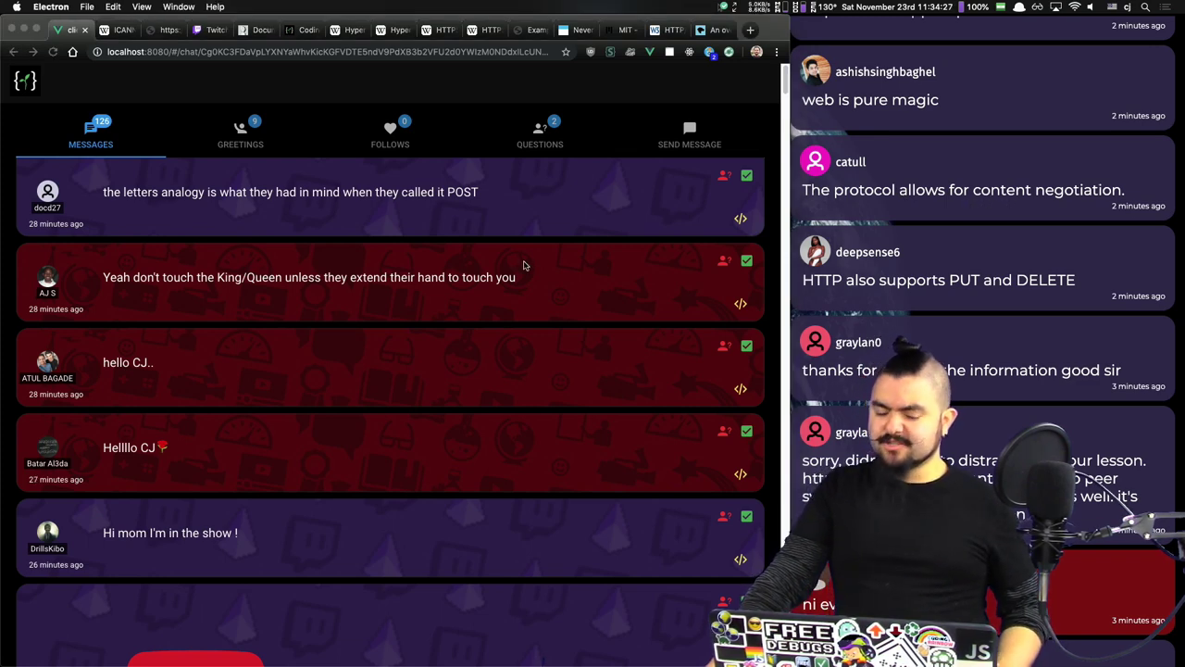
key("super+Tab")
scroll(519, 258, "down", 1)
scroll(519, 258, "down", 5)
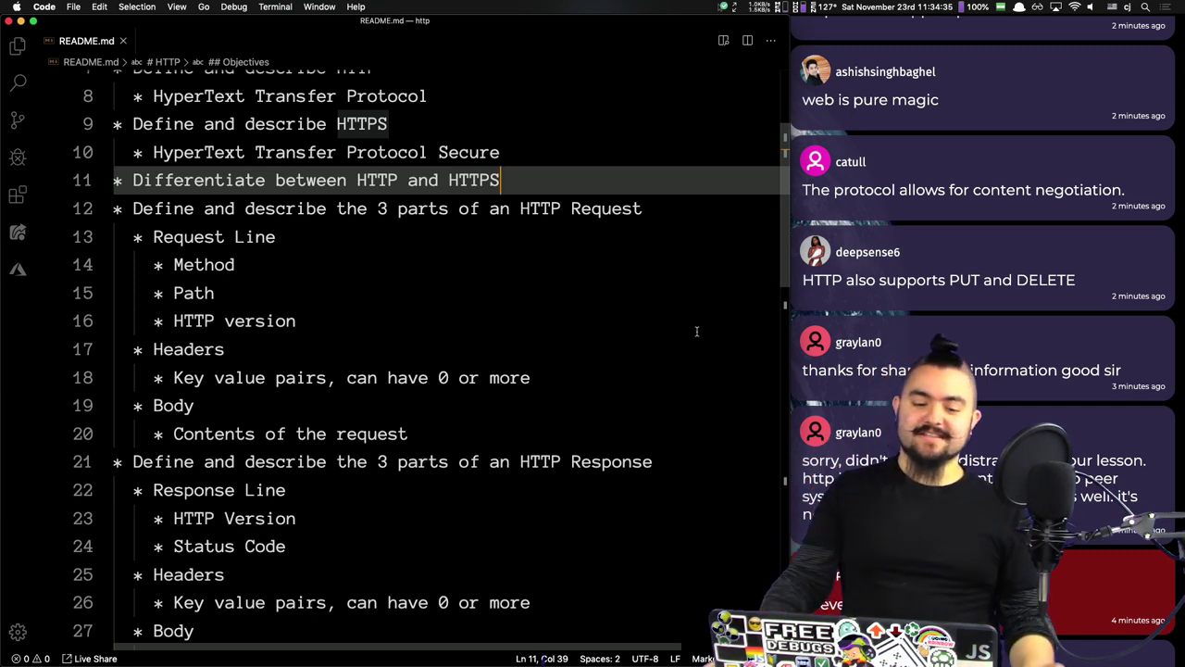
scroll(410, 307, "up", 5)
scroll(389, 389, "down", 5)
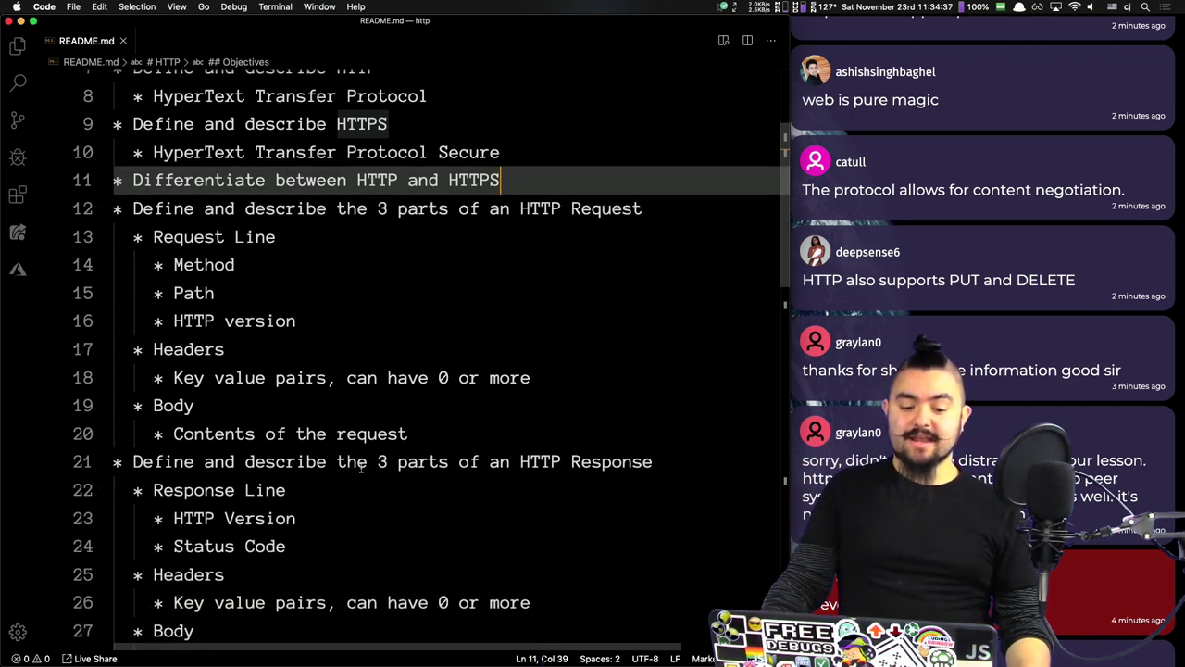
left_click_drag(173, 378, 605, 378)
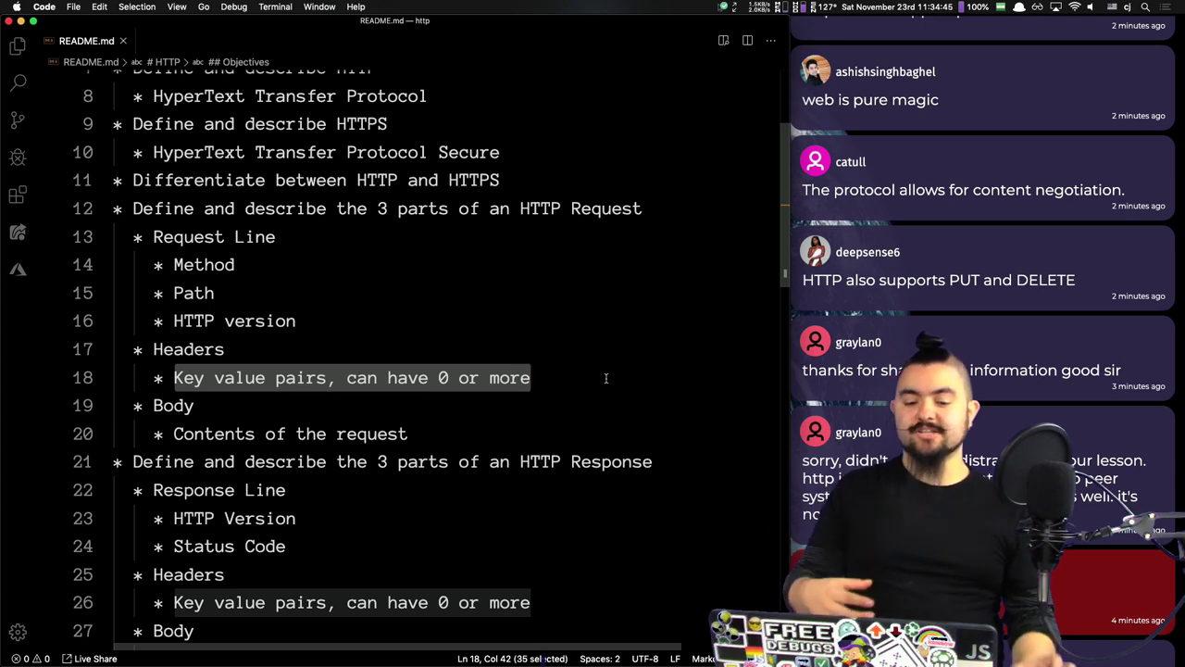
scroll(606, 378, "down", 5)
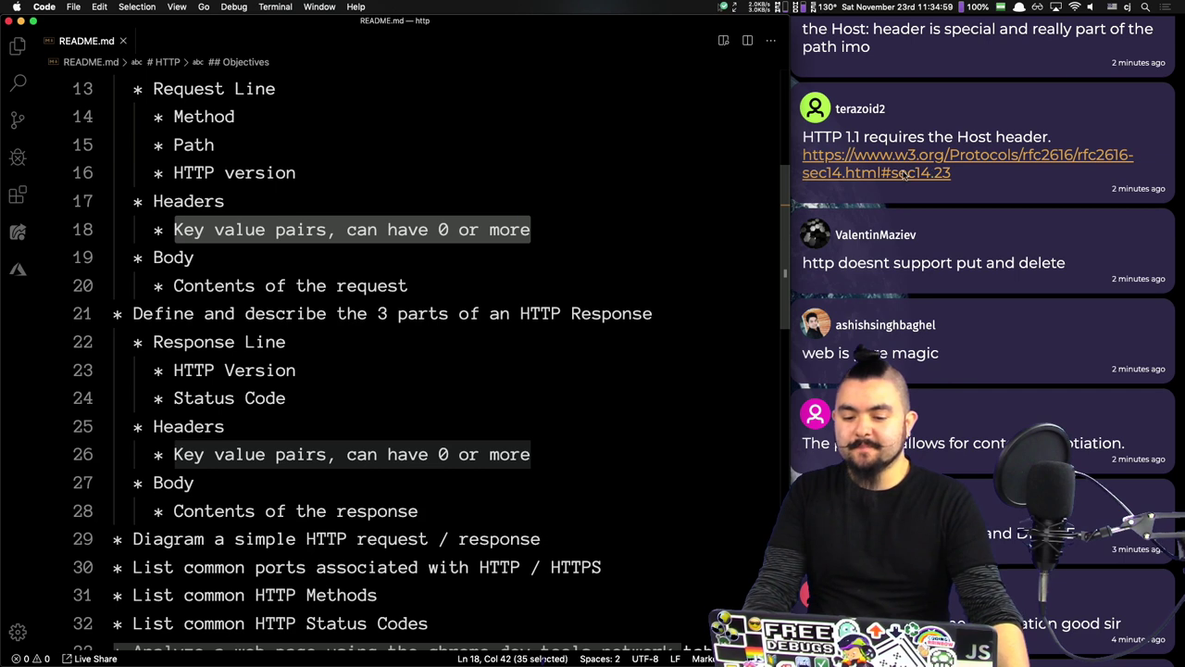
left_click(903, 158)
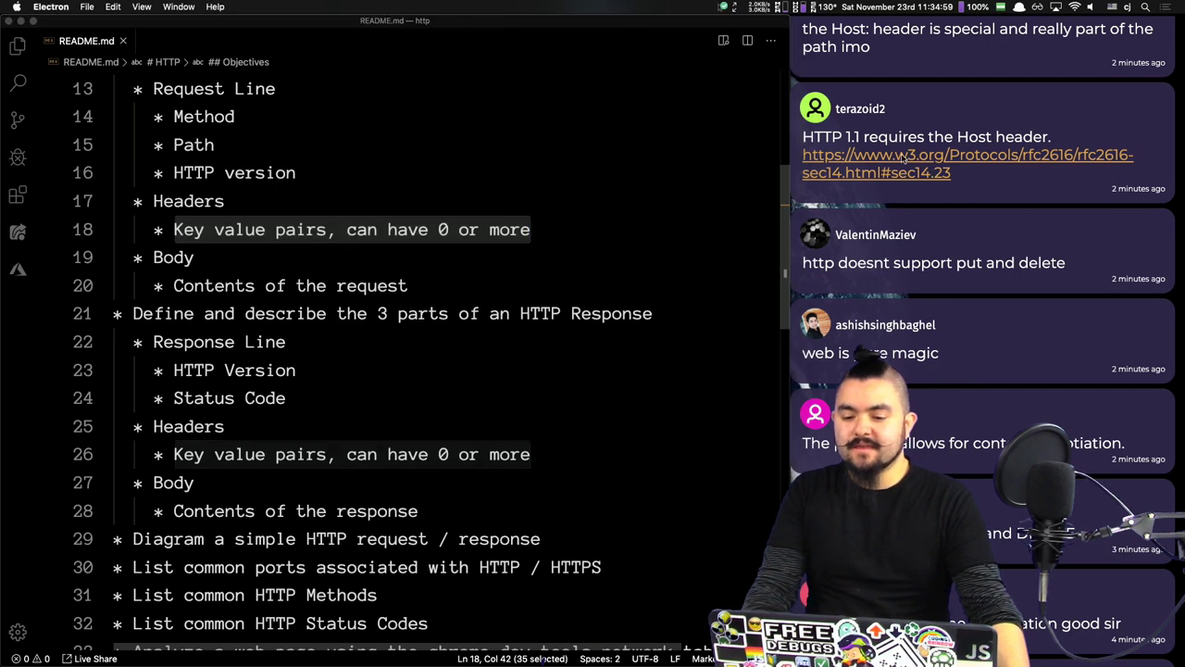
Step: Open the chat's RFC 2616 section 14.23 Host header link in a new tab, then return to VS Code
triple_click(1006, 181)
key("super+c")
key("super+Tab")
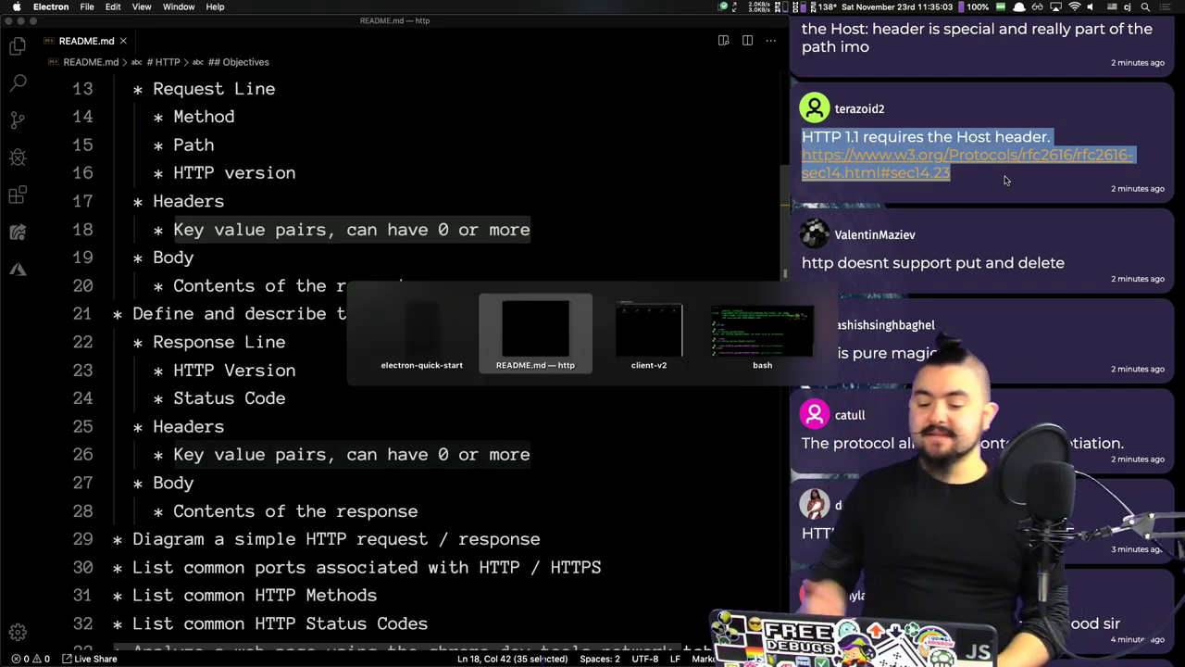
key("super+Tab")
key("super+t")
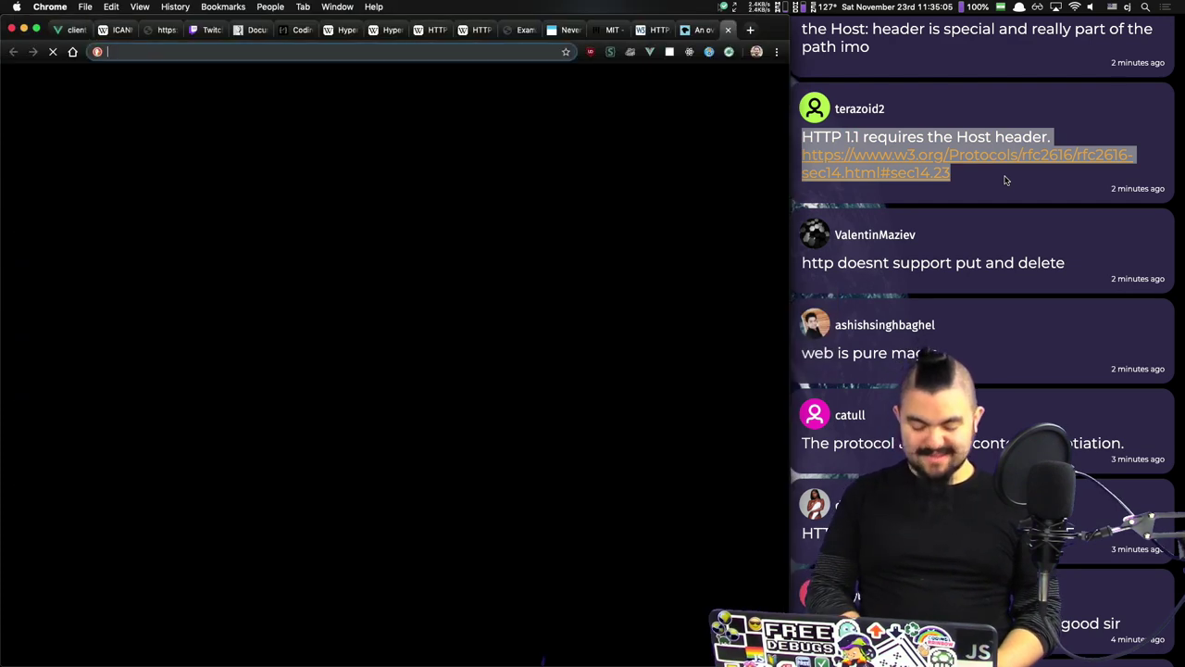
key("super+v")
key("shift+Right")
key("shift+Right")
key("shift+Right")
key("shift+Right")
key("shift+Right")
key("shift+Right")
key("shift+Right")
key("shift+Right")
key("shift+Right")
key("shift+Right")
key("shift+Right")
key("shift+Right")
key("shift+Right")
key("shift+Right")
key("shift+Right")
key("shift+Right")
key("shift+Right")
key("shift+Right")
key("shift+Right")
key("shift+Right")
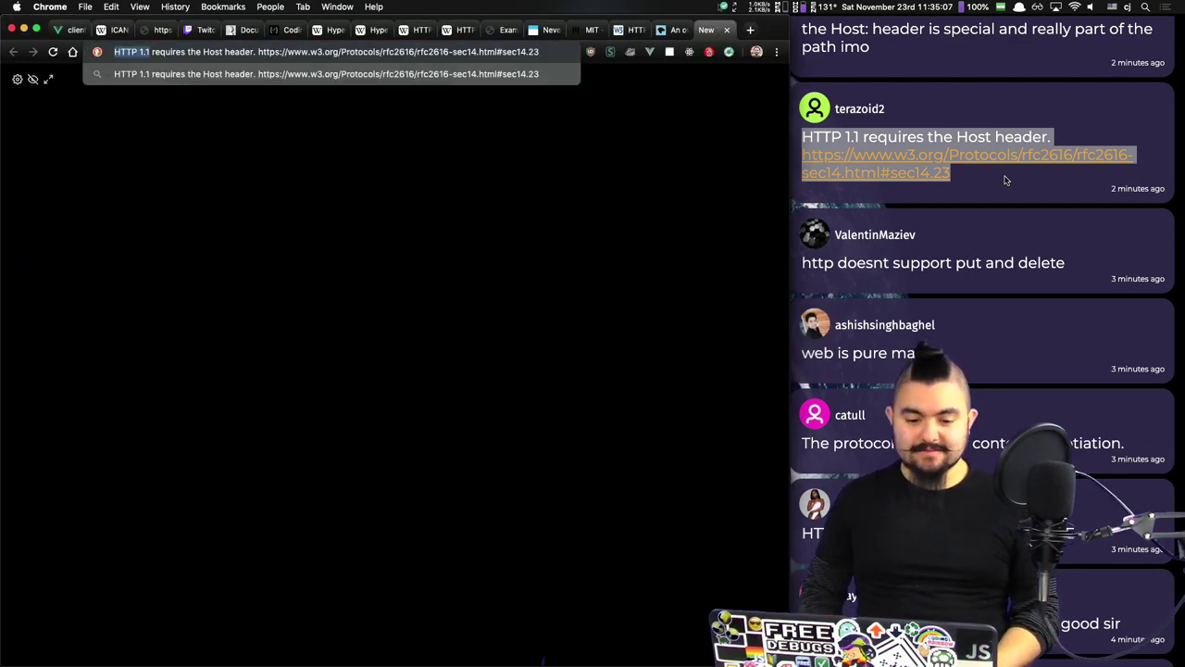
key("BackSpace")
key("Return")
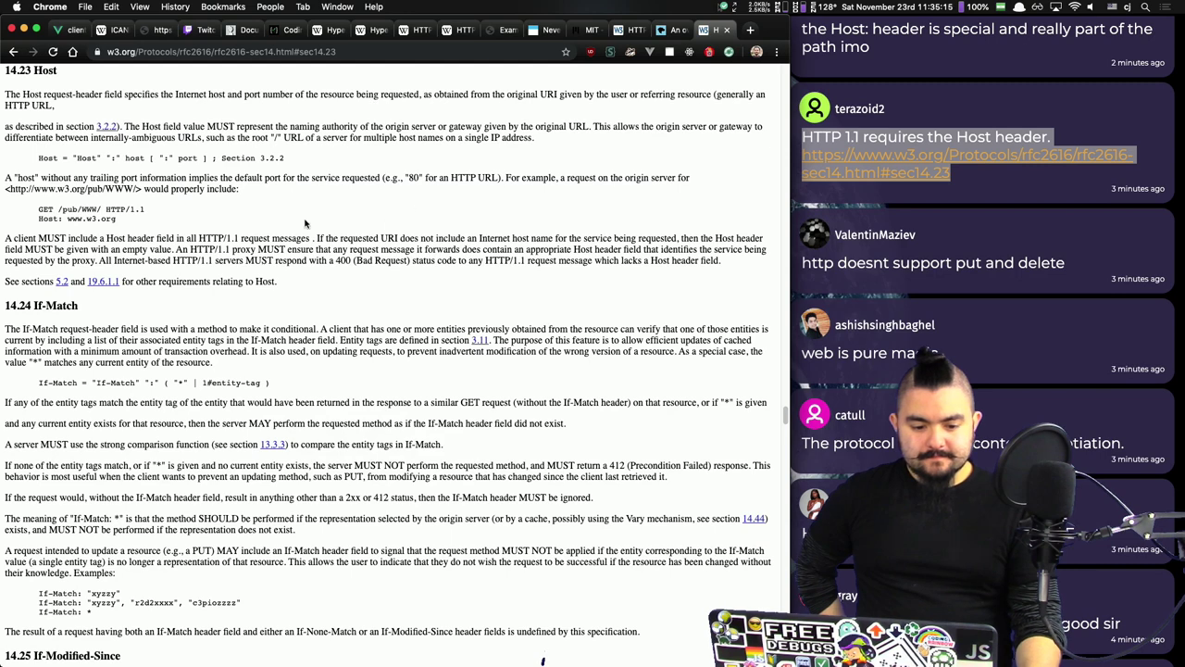
triple_click(101, 233)
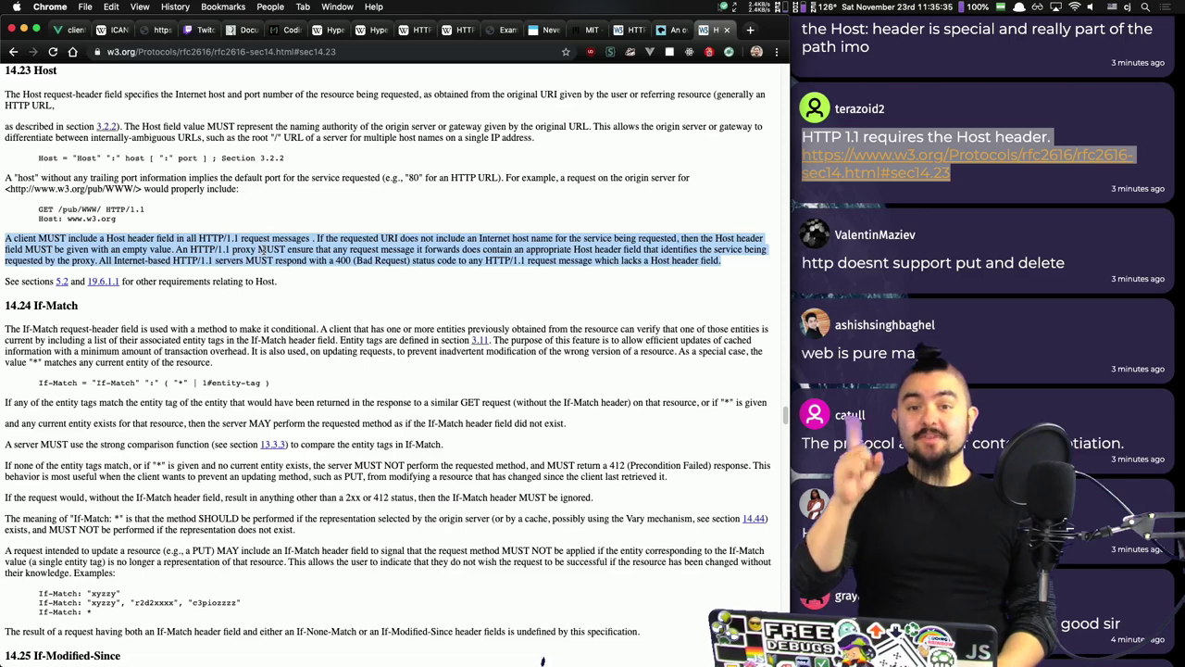
key("super+Tab")
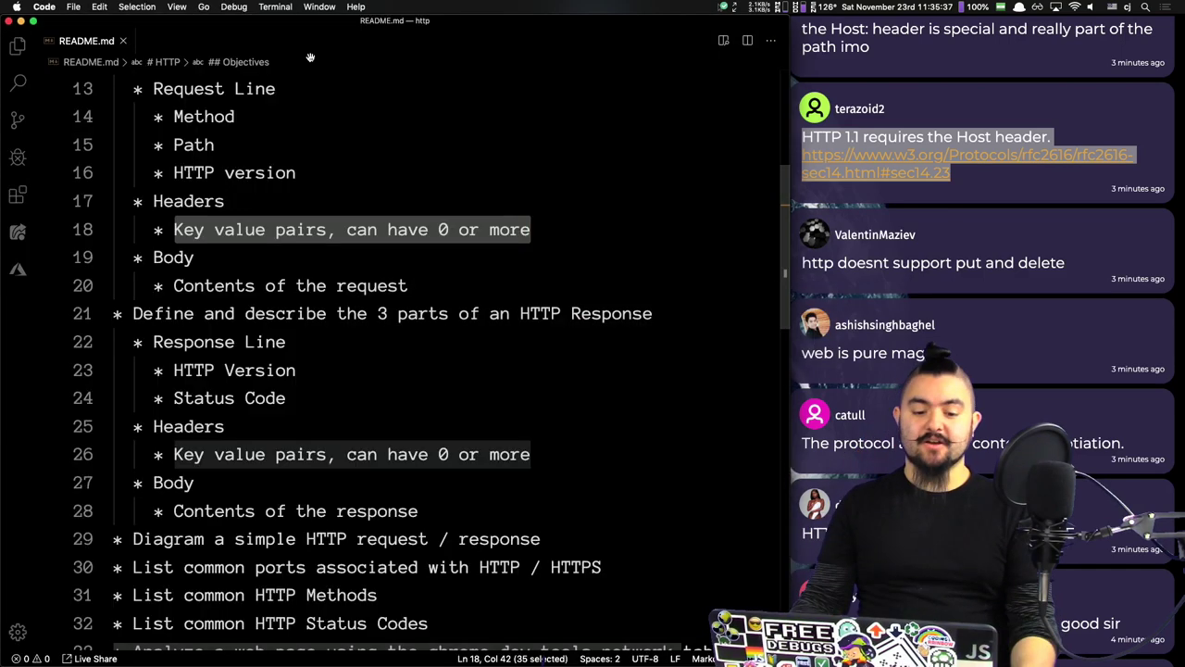
Step: Change the request Headers bullet to 'can have 1 or more' and restore the response bullet to 0
left_click(185, 313)
left_click(449, 208)
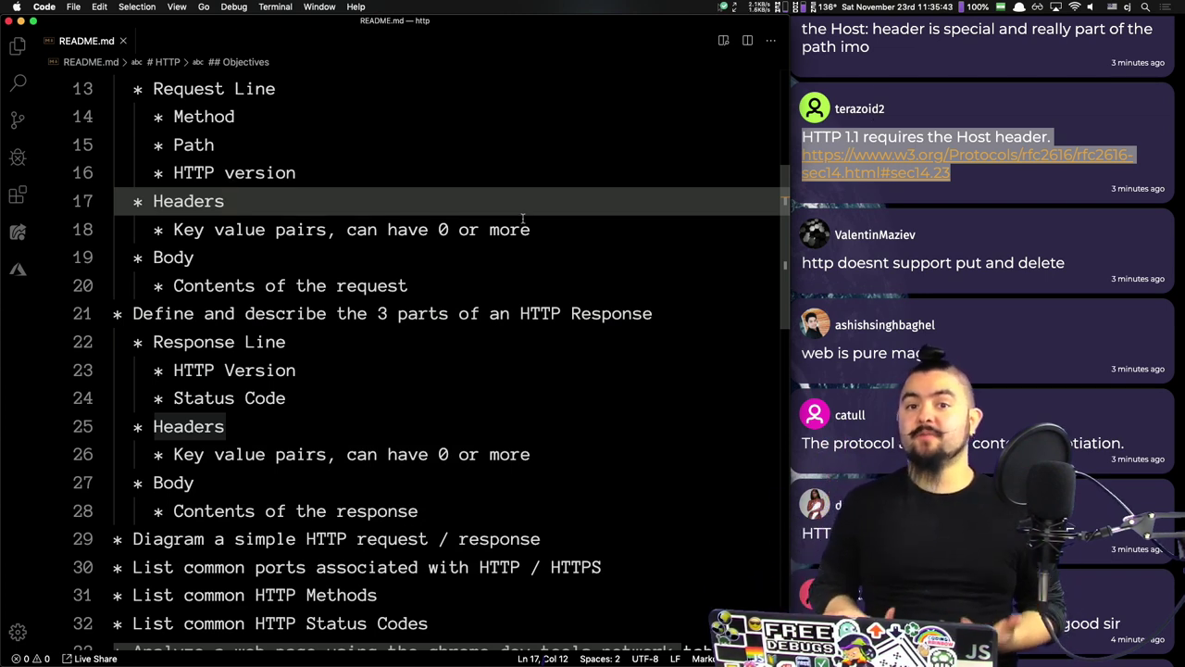
double_click(449, 229)
type("1")
key("Down")
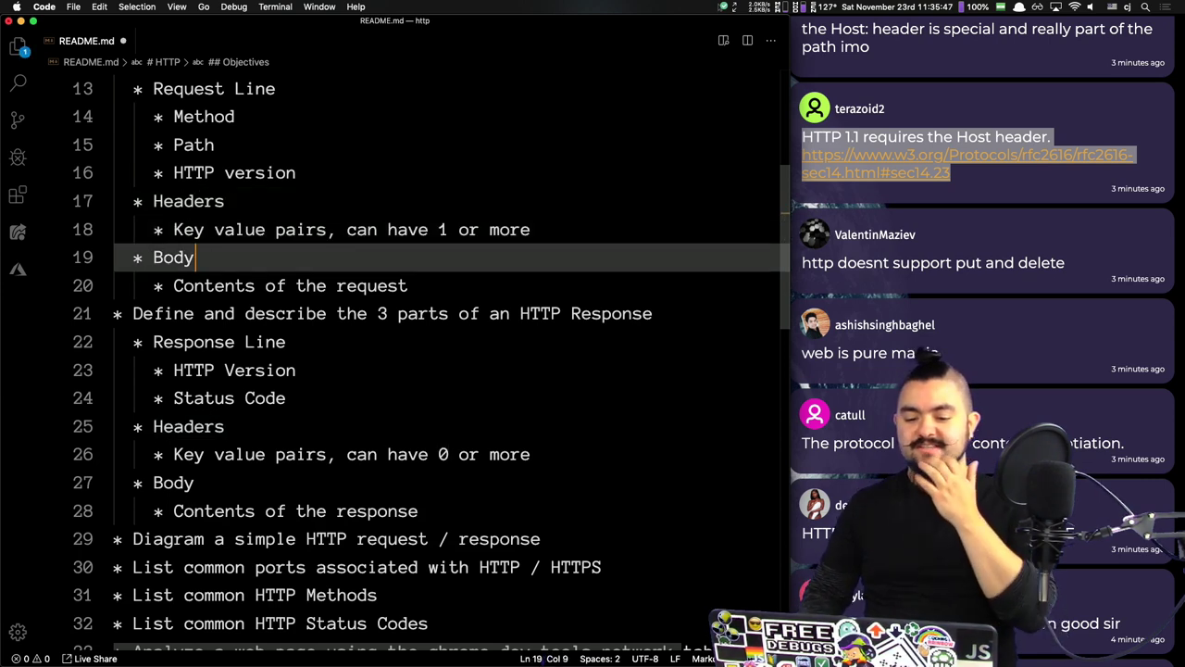
key("Down")
key("Down")
key("Down")
key("Down")
key("Down")
key("Down")
key("Down")
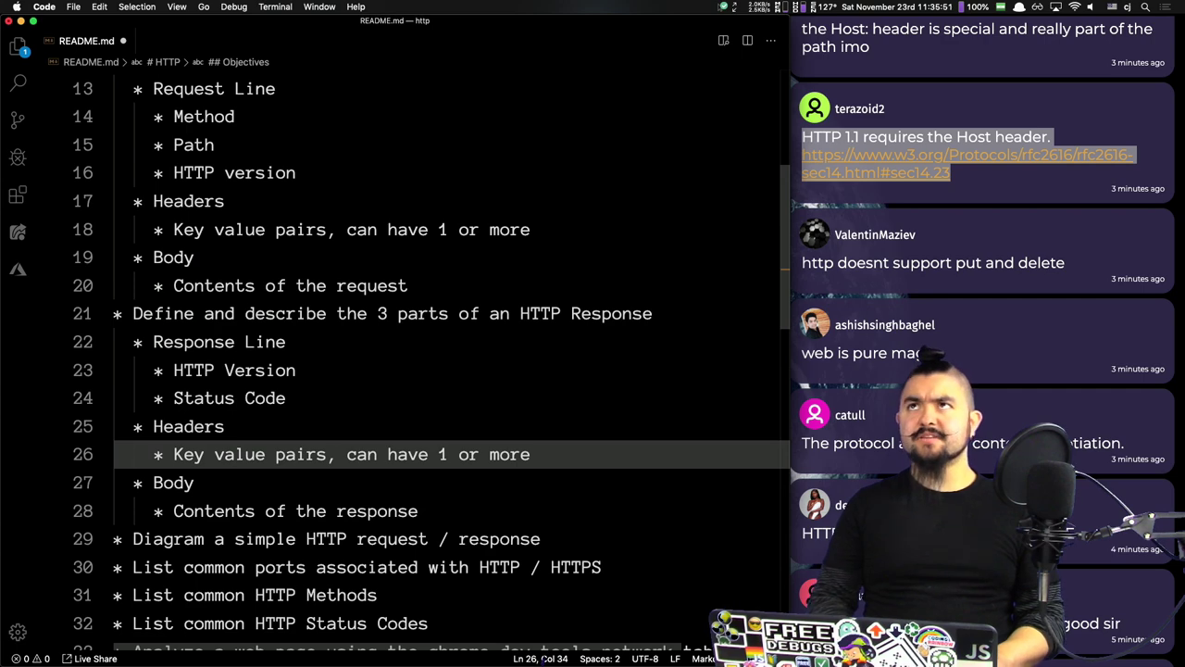
key("BackSpace")
type("0")
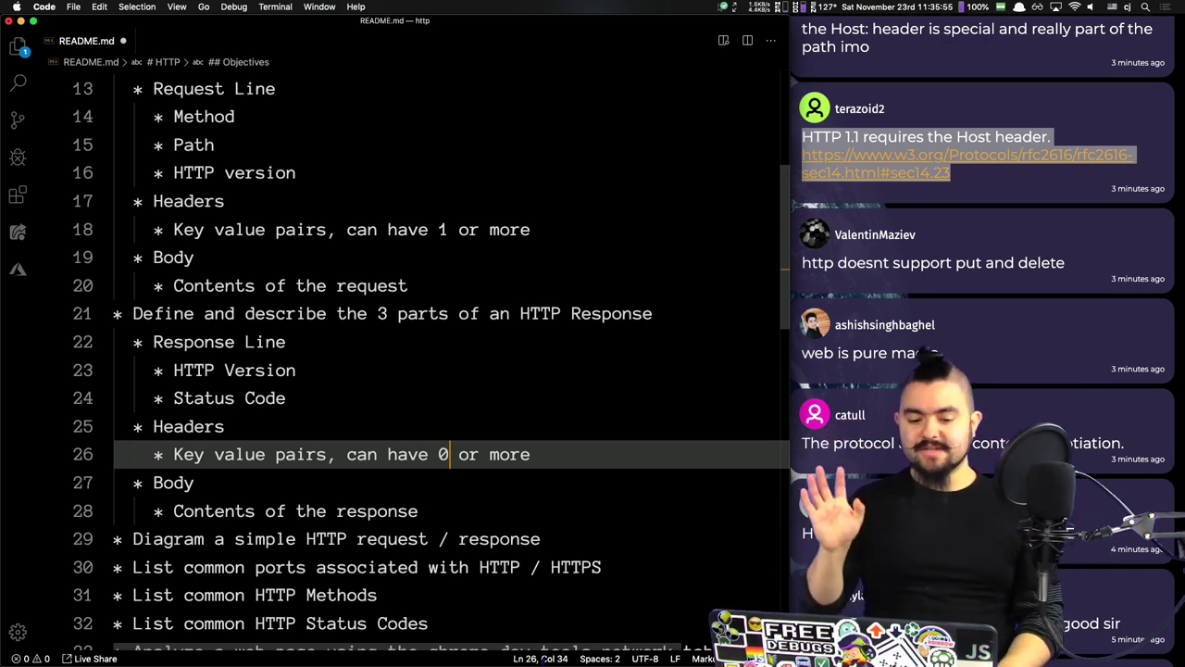
key("super+Tab")
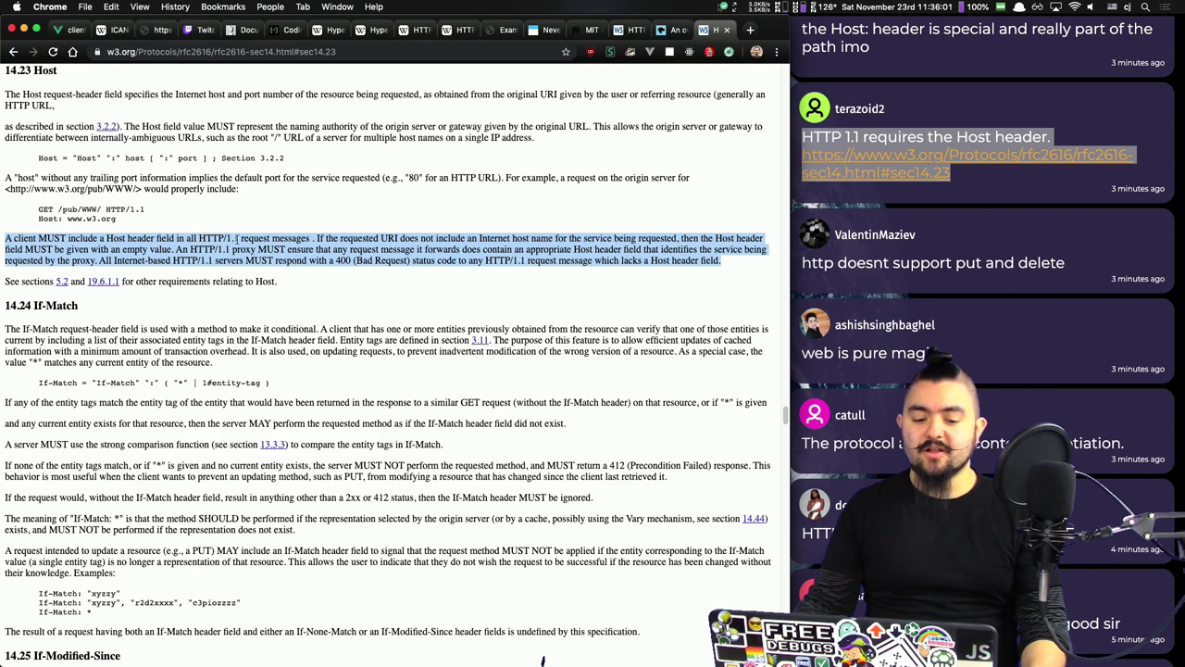
left_click(366, 237)
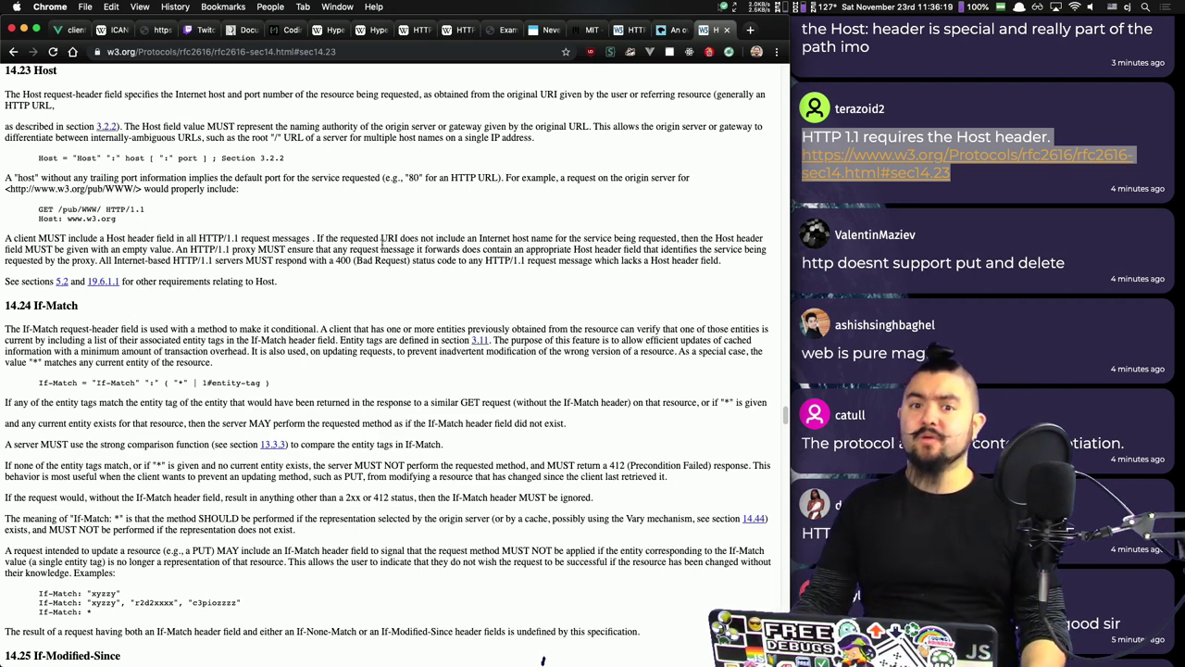
scroll(891, 184, "up", 3)
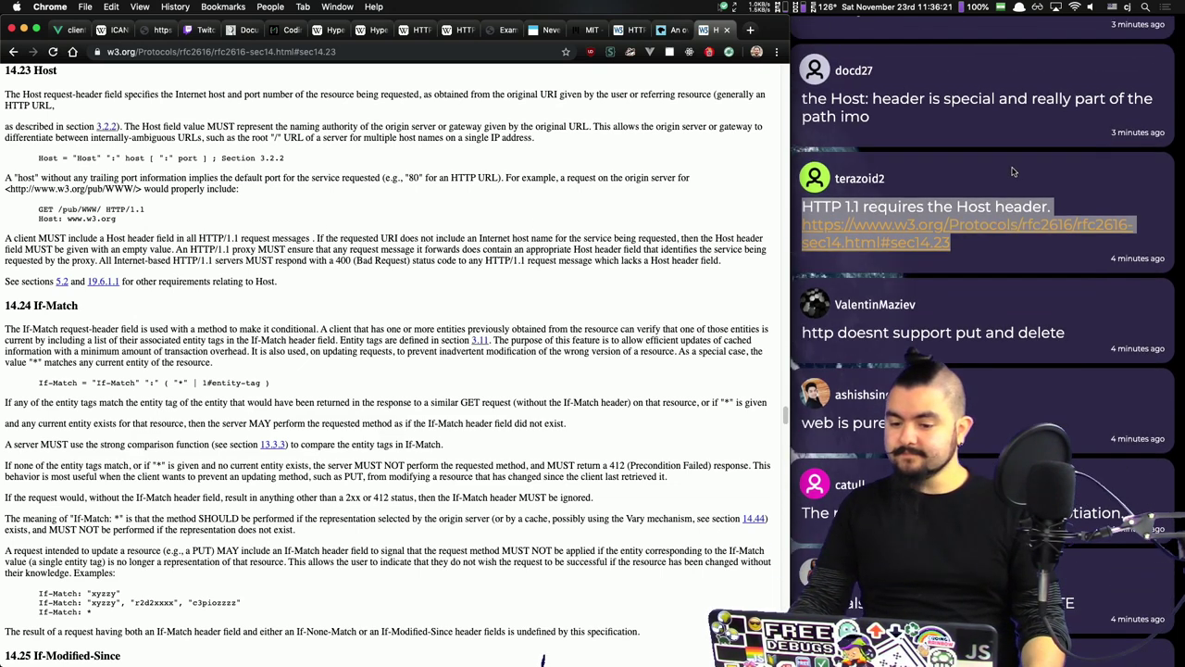
scroll(1012, 172, "up", 2)
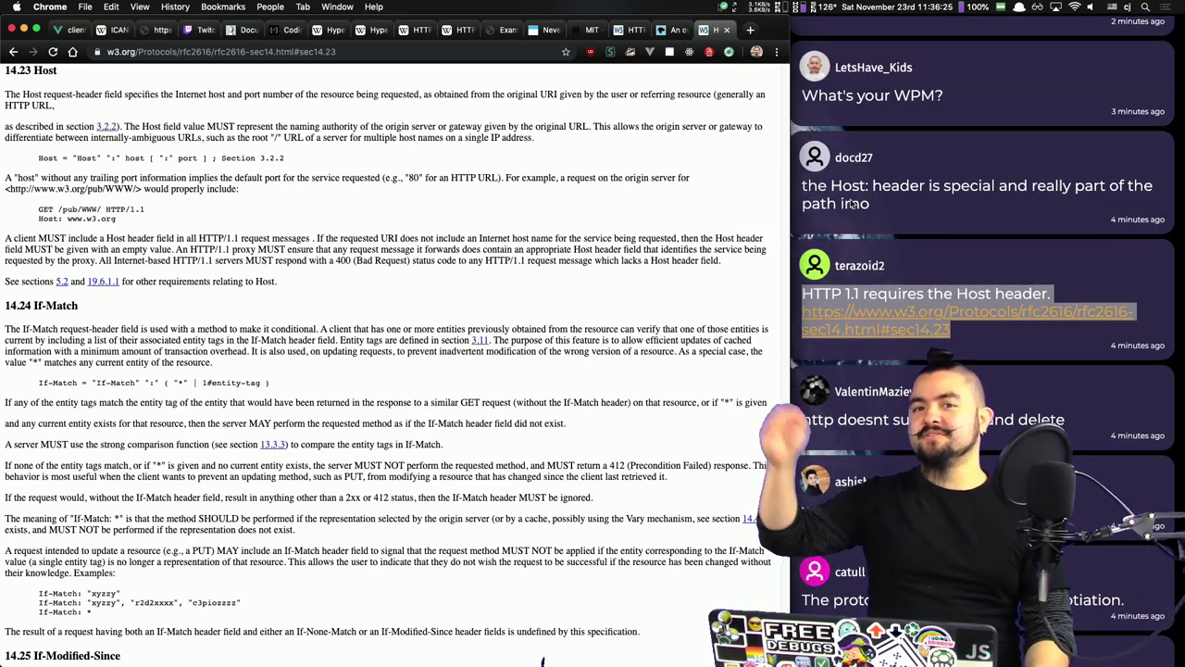
scroll(1047, 273, "up", 4)
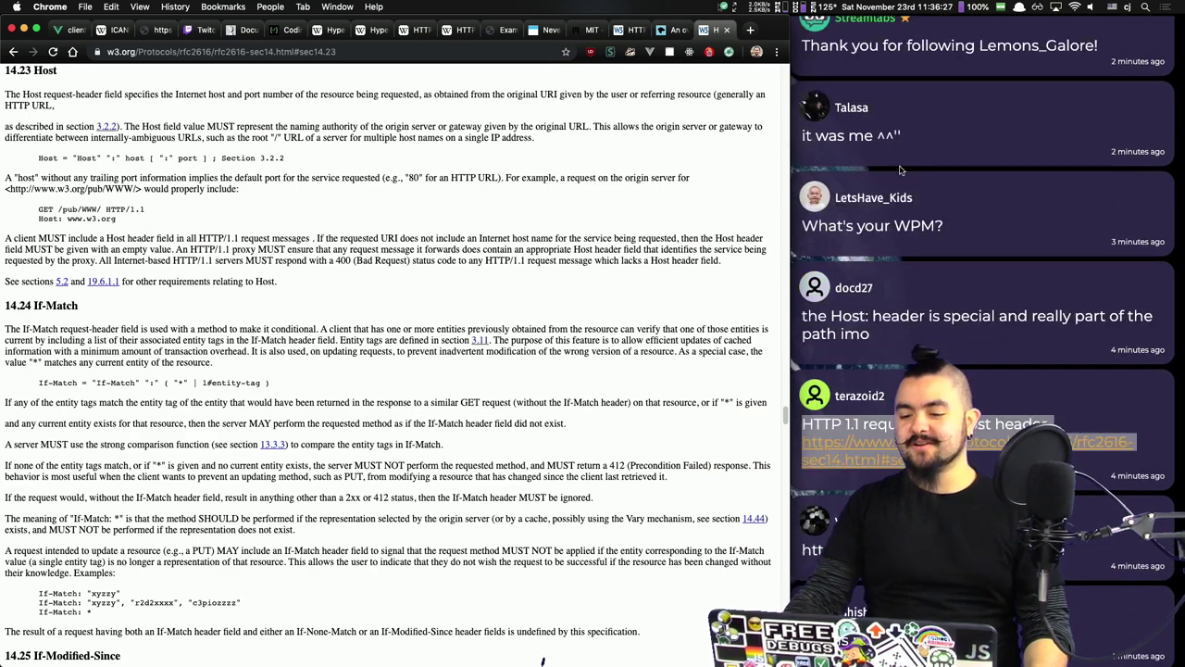
scroll(983, 234, "up", 6)
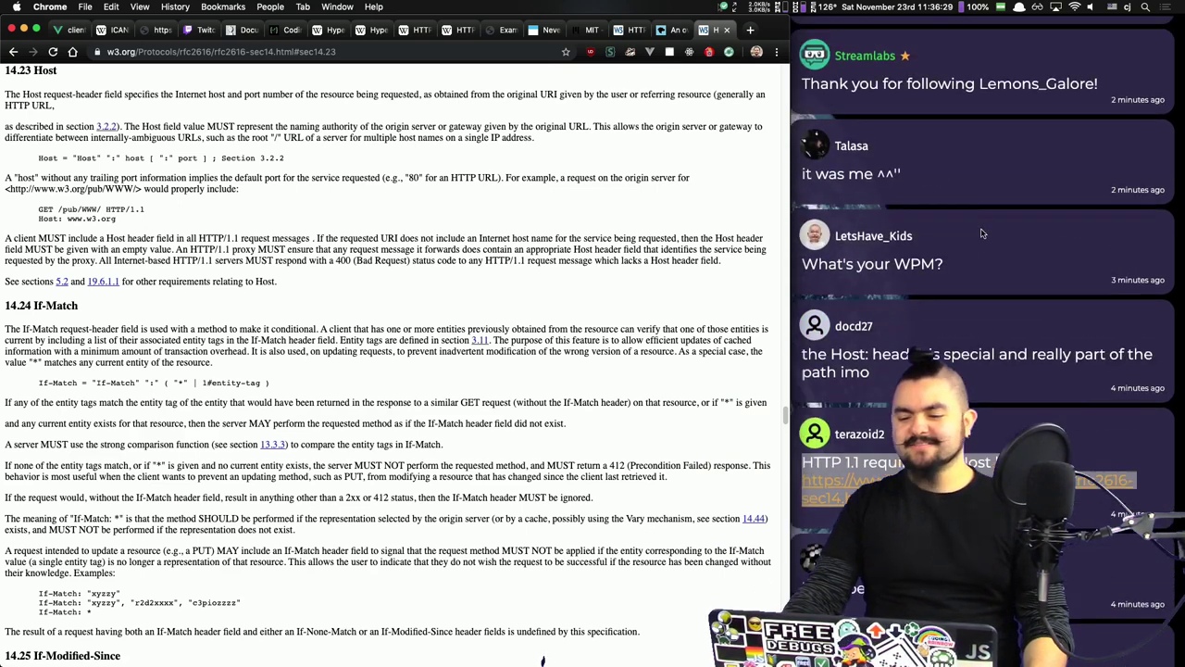
scroll(982, 234, "up", 3)
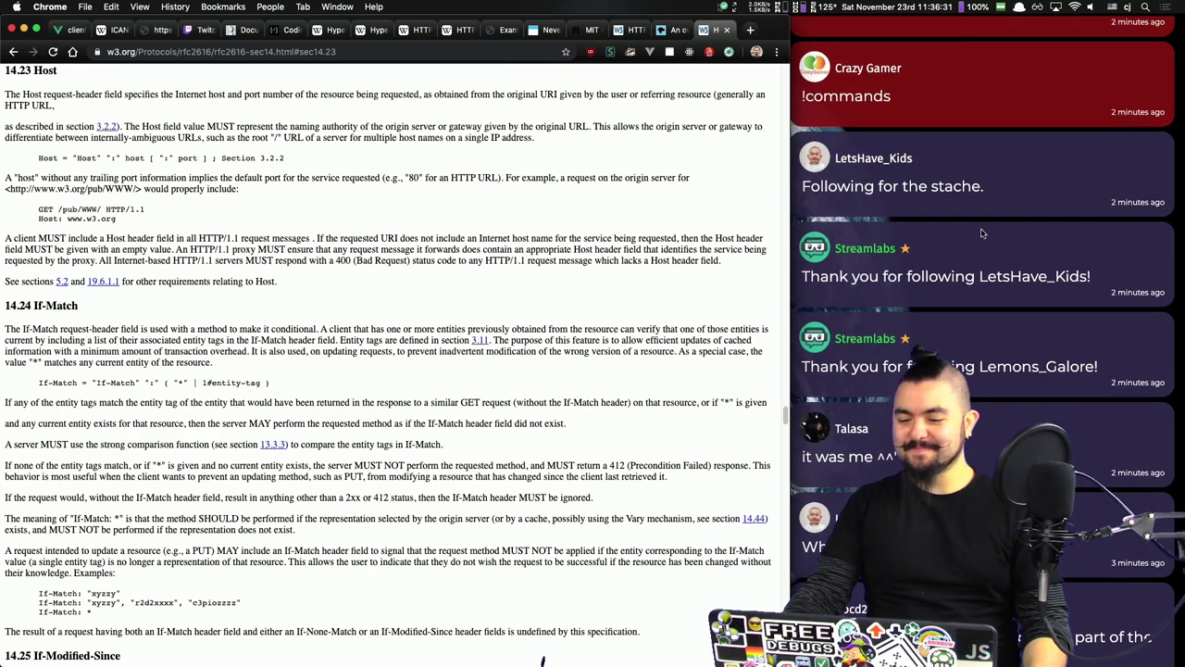
scroll(933, 192, "up", 5)
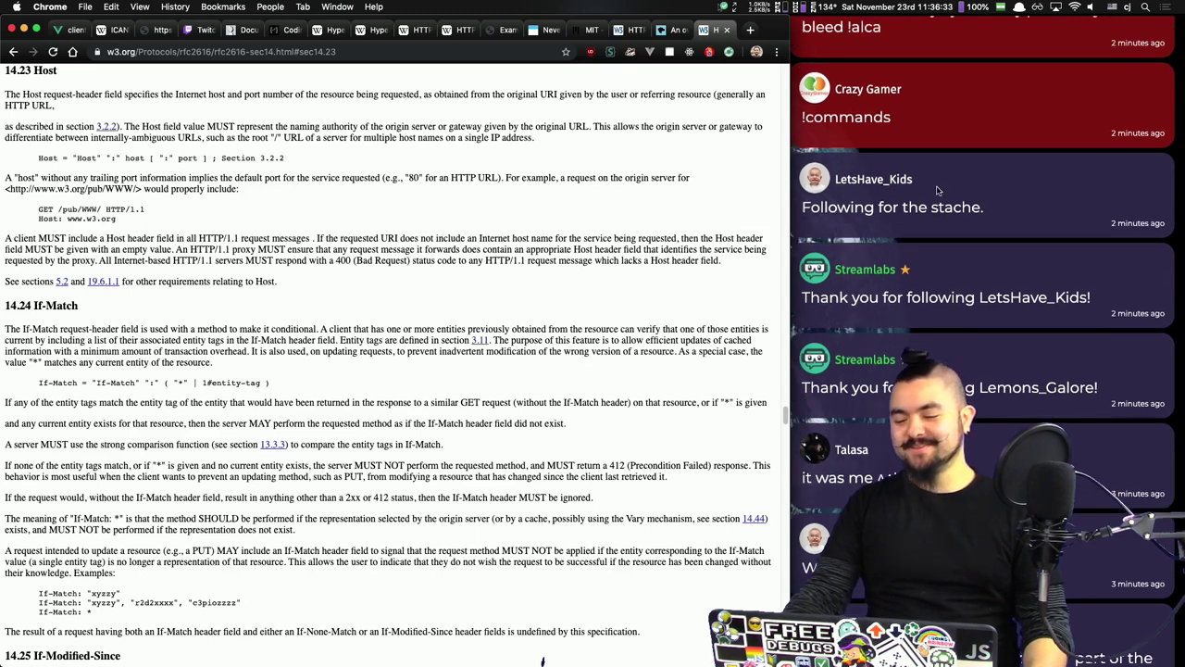
scroll(937, 190, "up", 9)
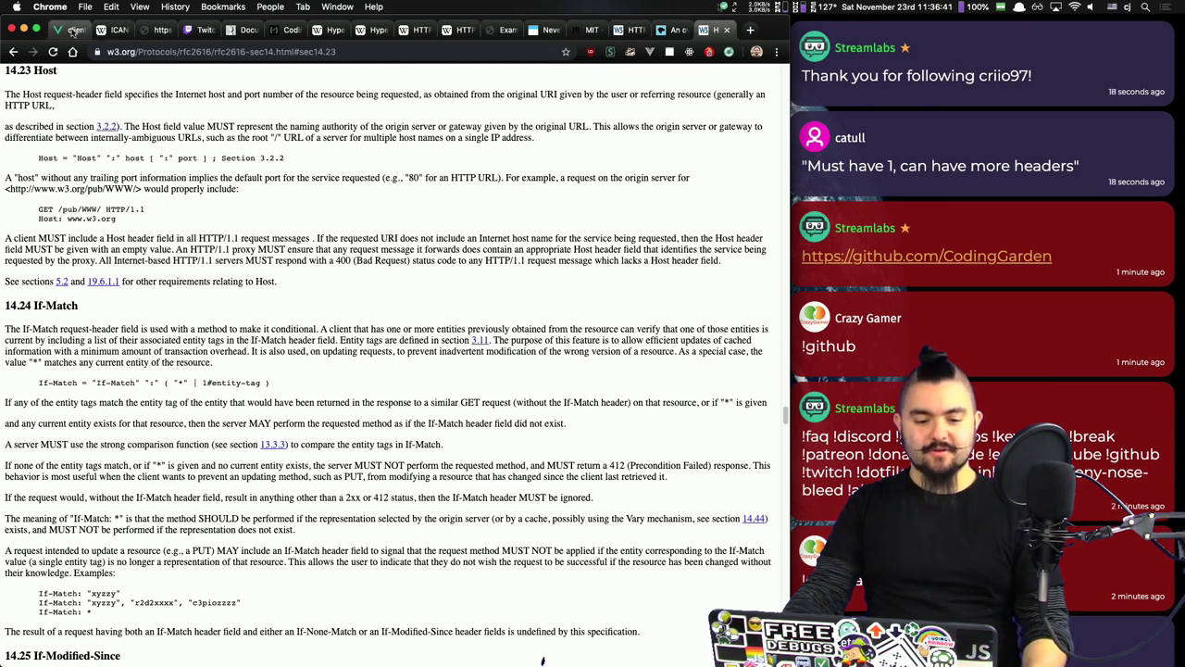
Step: Dismiss the new-follower notice in the chat dashboard's Follows list, then return to the README
left_click(67, 29)
left_click(407, 141)
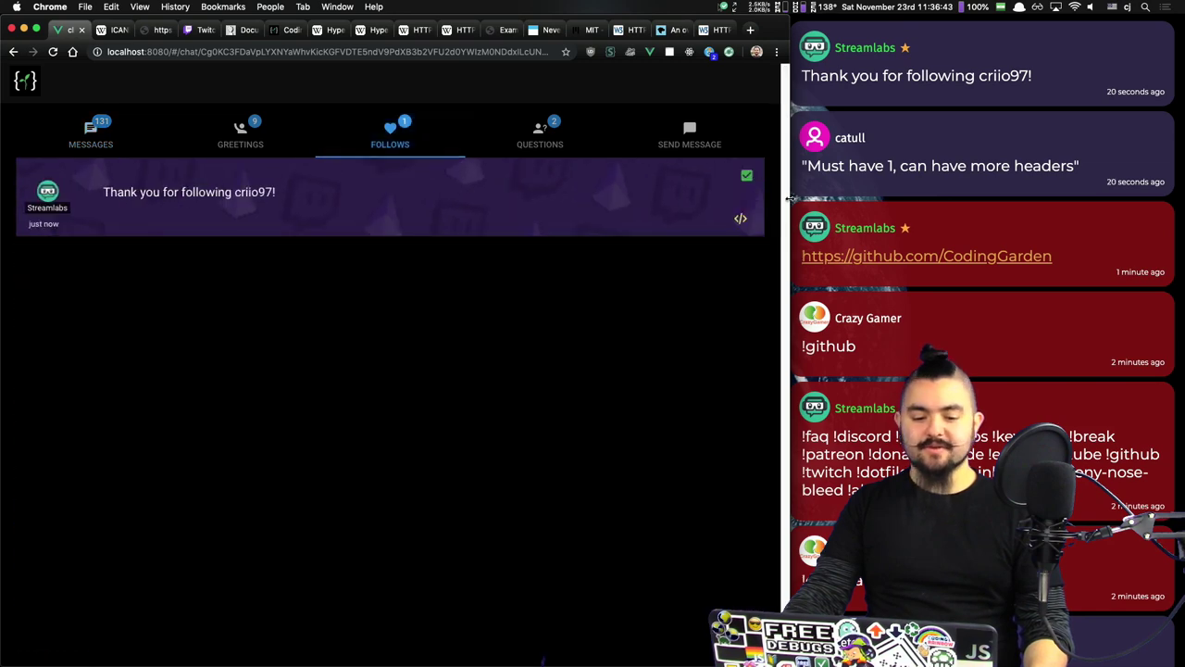
left_click(747, 174)
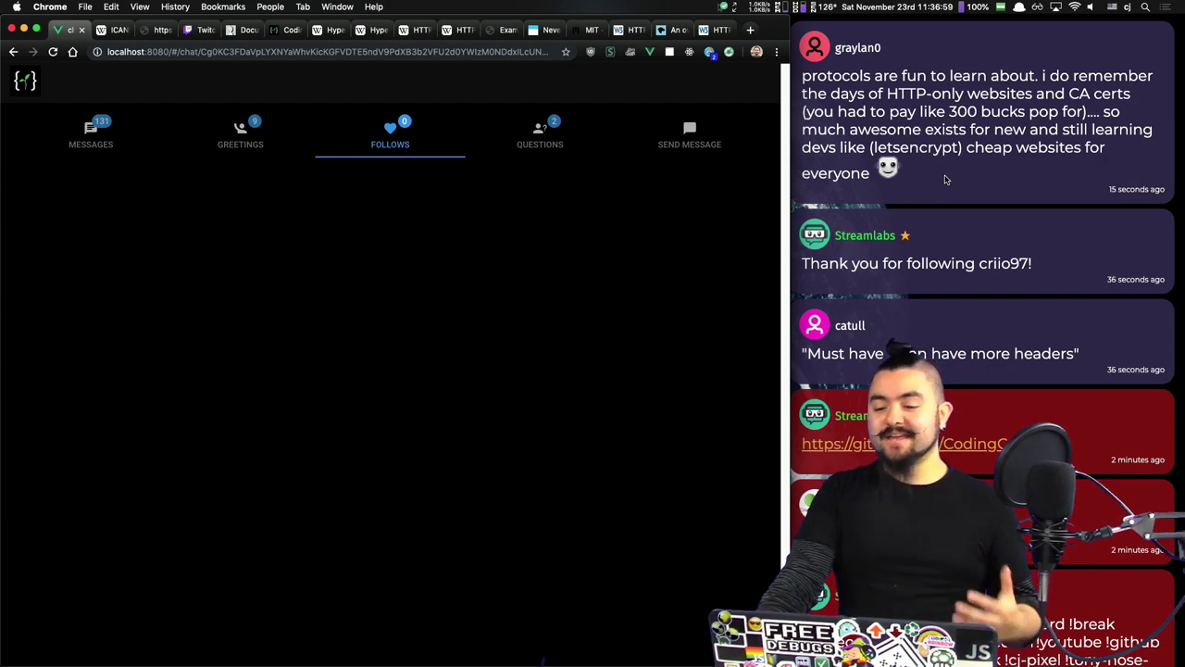
left_click(110, 132)
left_click(412, 139)
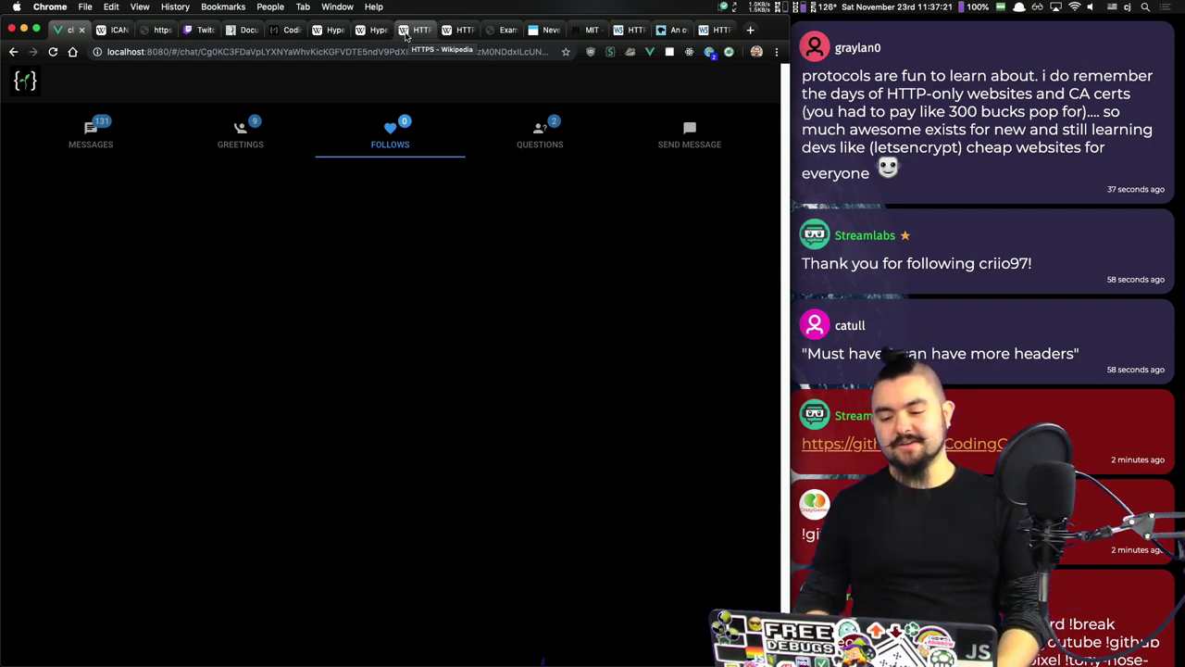
key("super+Tab")
scroll(399, 347, "down", 5)
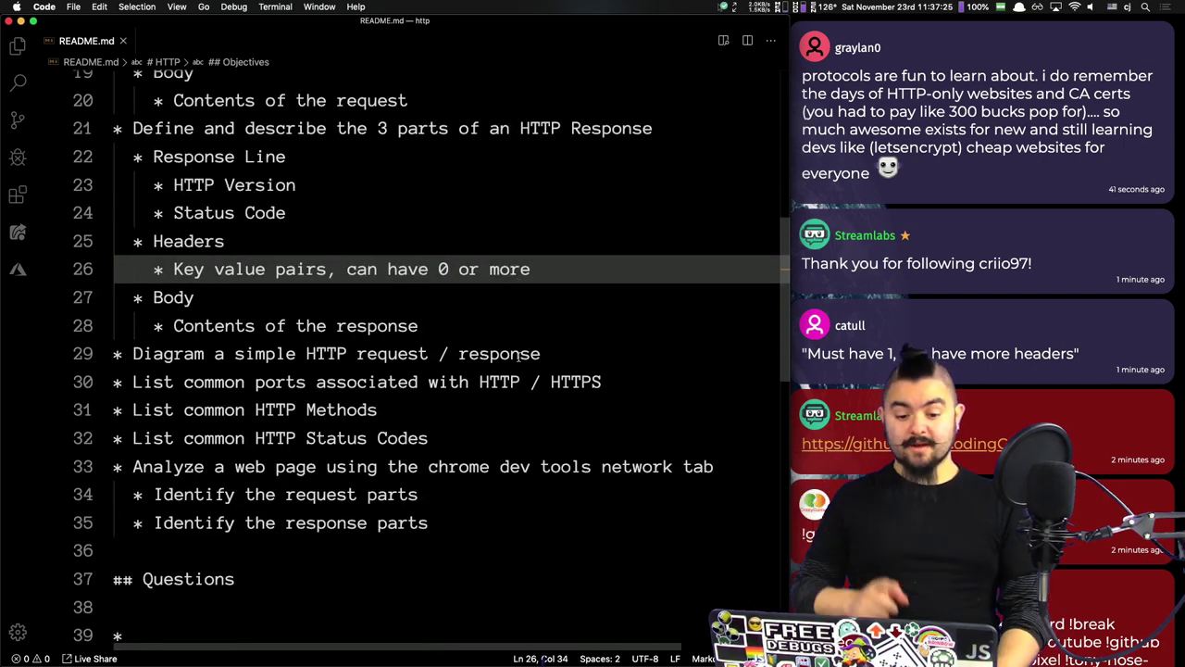
Step: Open draw.io in a new browser tab
key("super+Tab")
key("super+t")
type("draw.io")
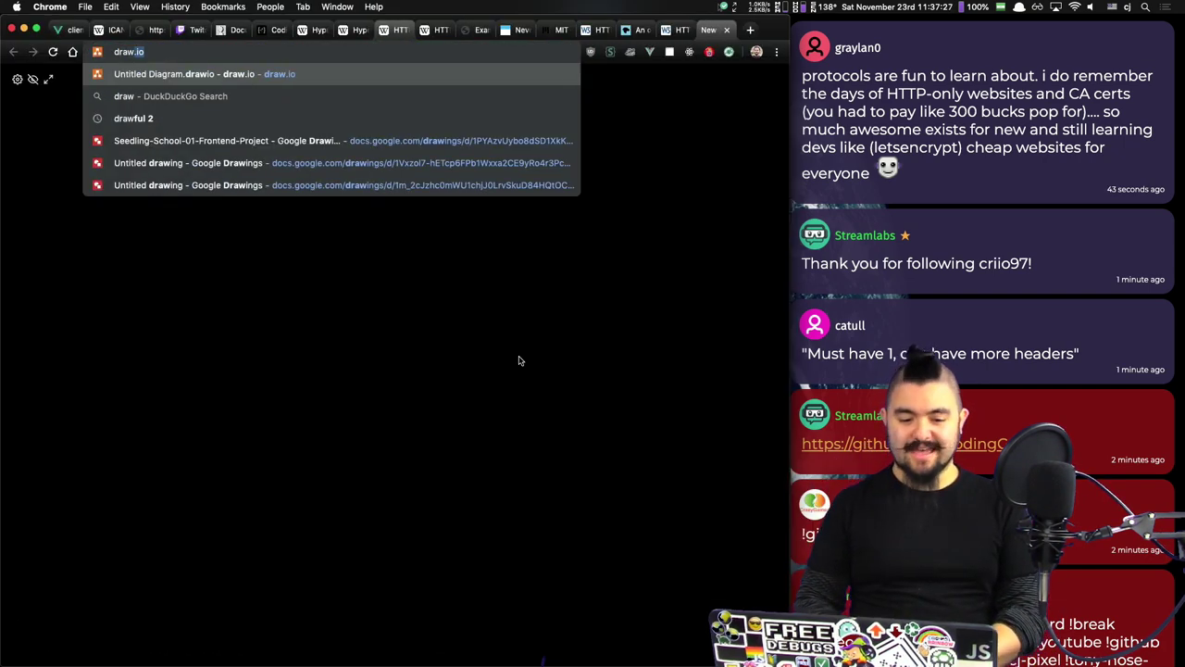
key("Return")
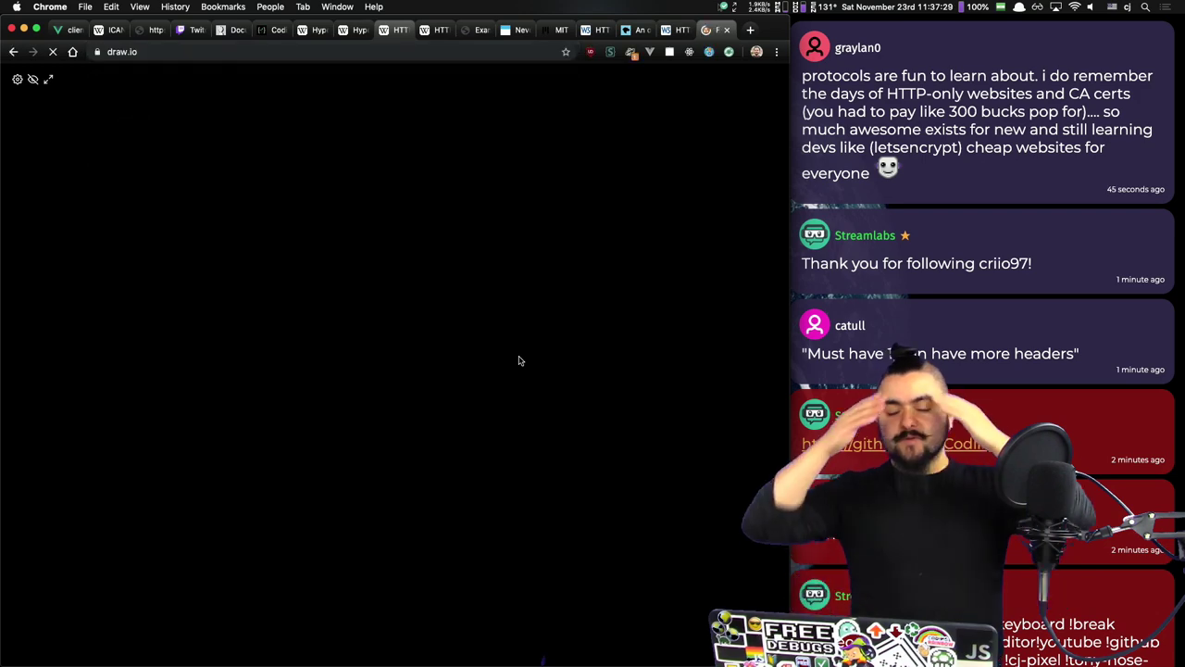
Step: Search Google for 'web network diagrams' in another new tab
key("super+t")
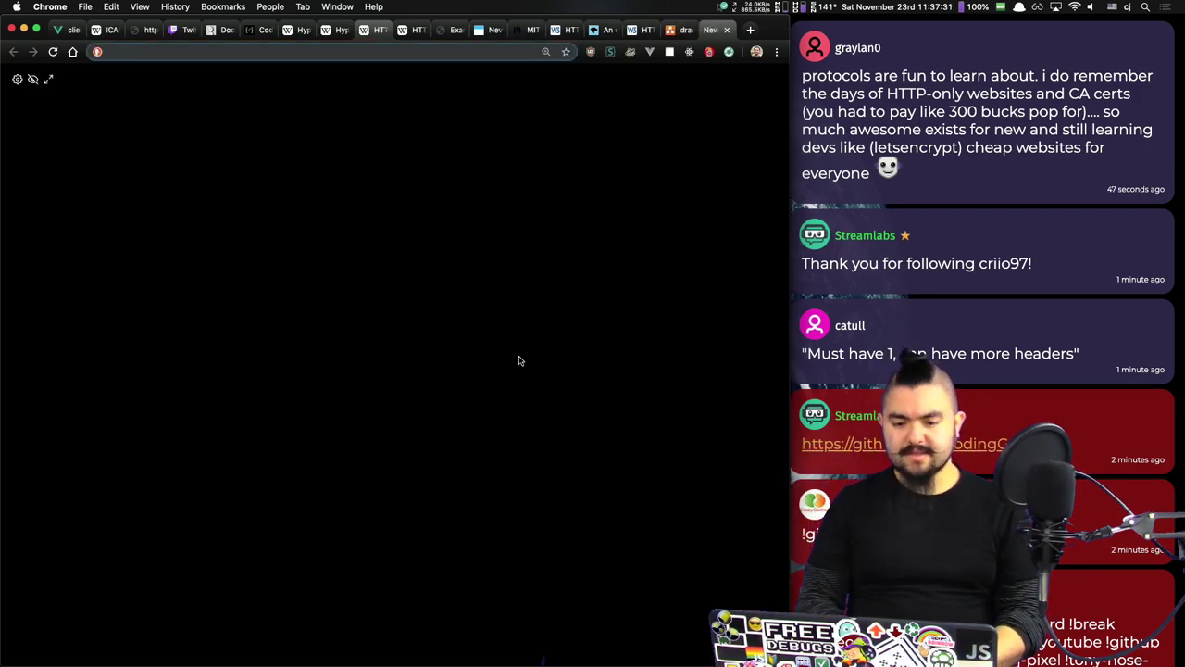
type("web netwo")
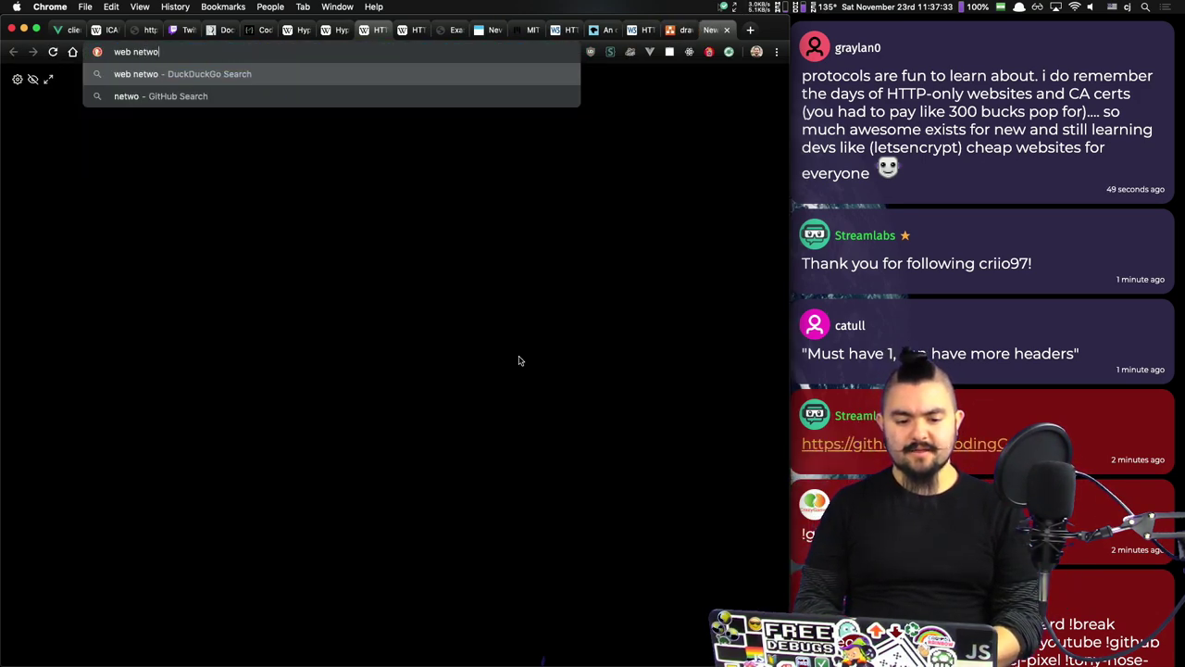
type("rk diagrams")
key("Return")
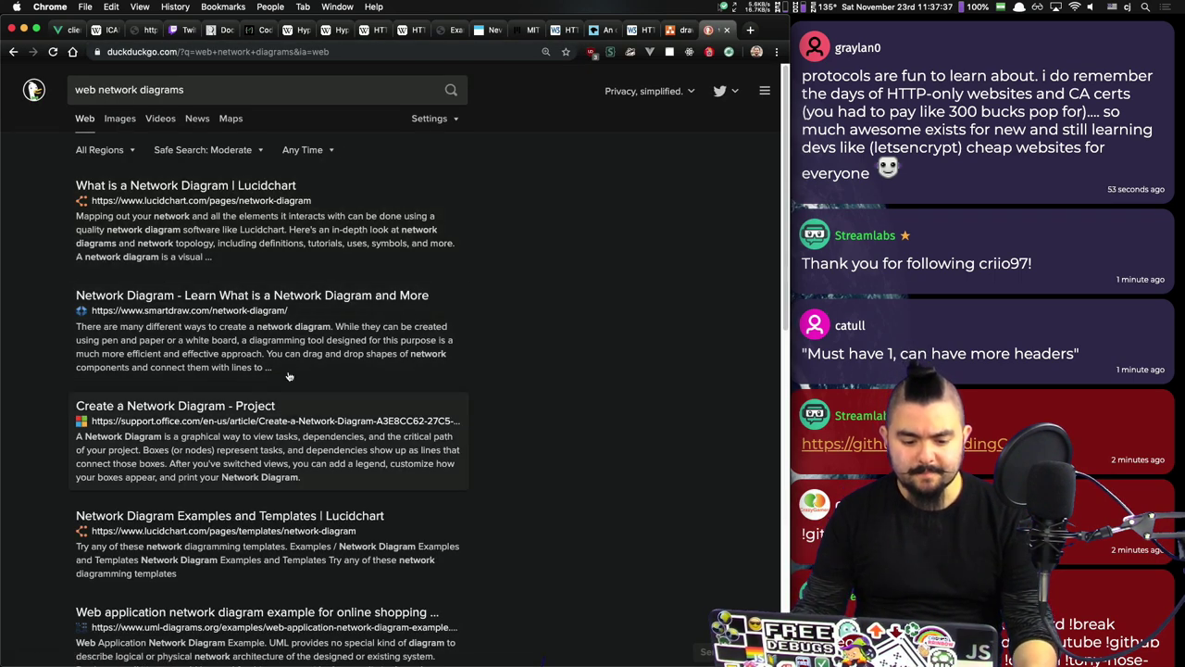
left_click(314, 88)
key("super+Left")
type("!g")
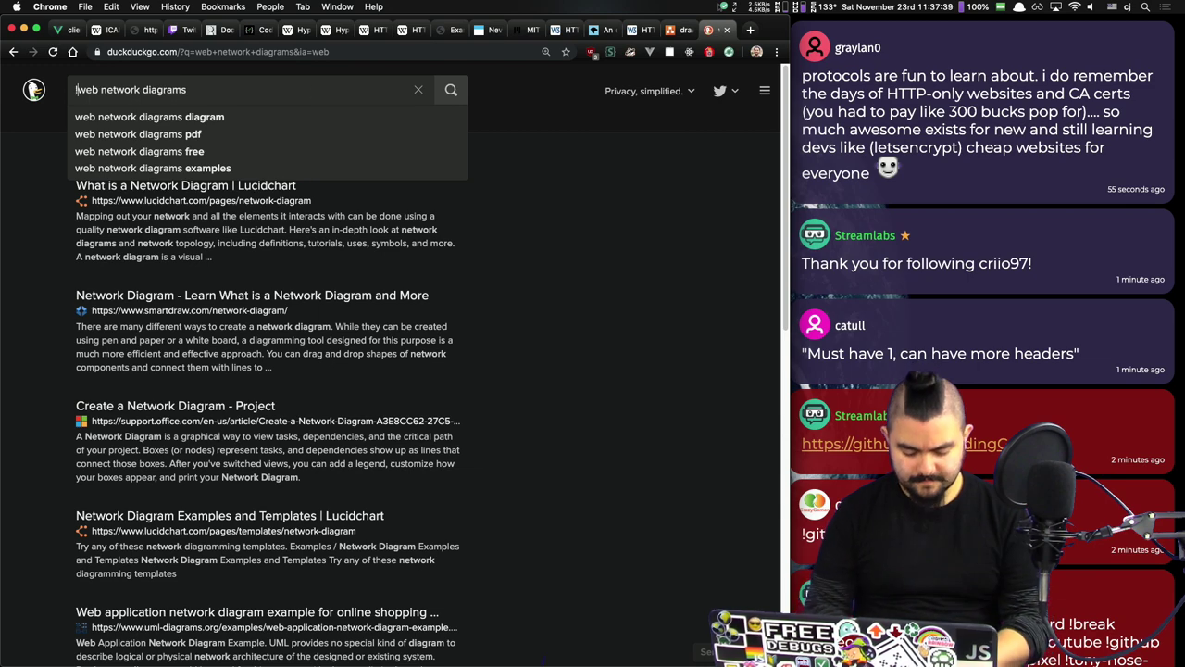
key("Return")
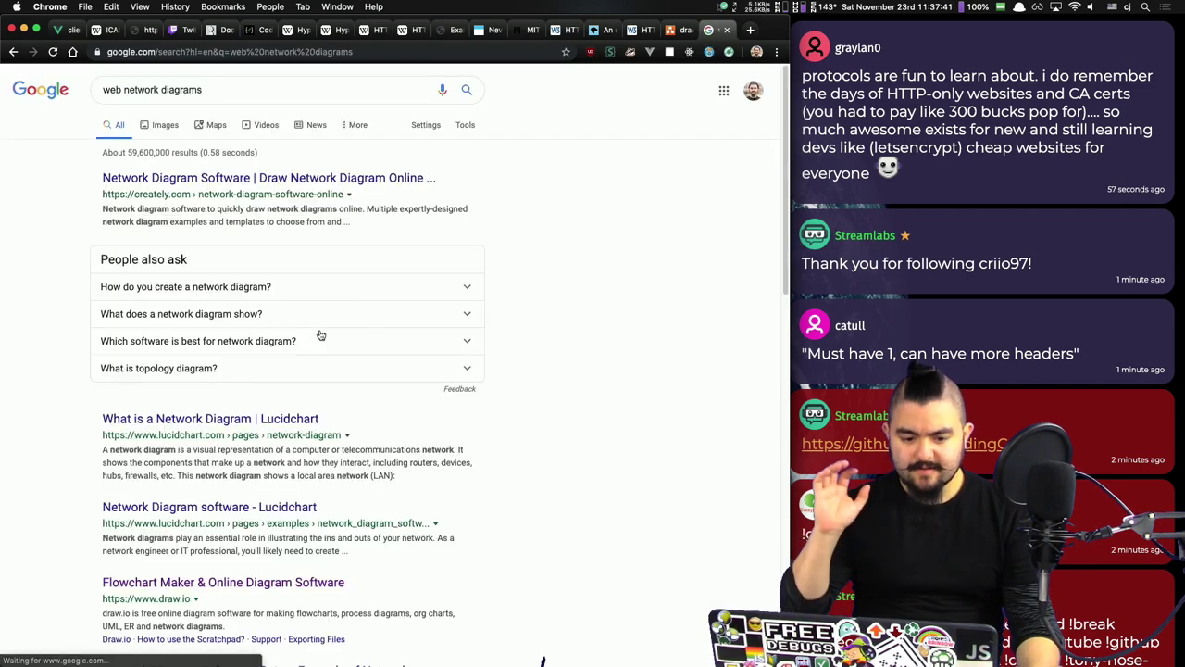
Step: Refine the query to 'web sequence diagrams' and open the WebSequenceDiagrams site
left_click(155, 90)
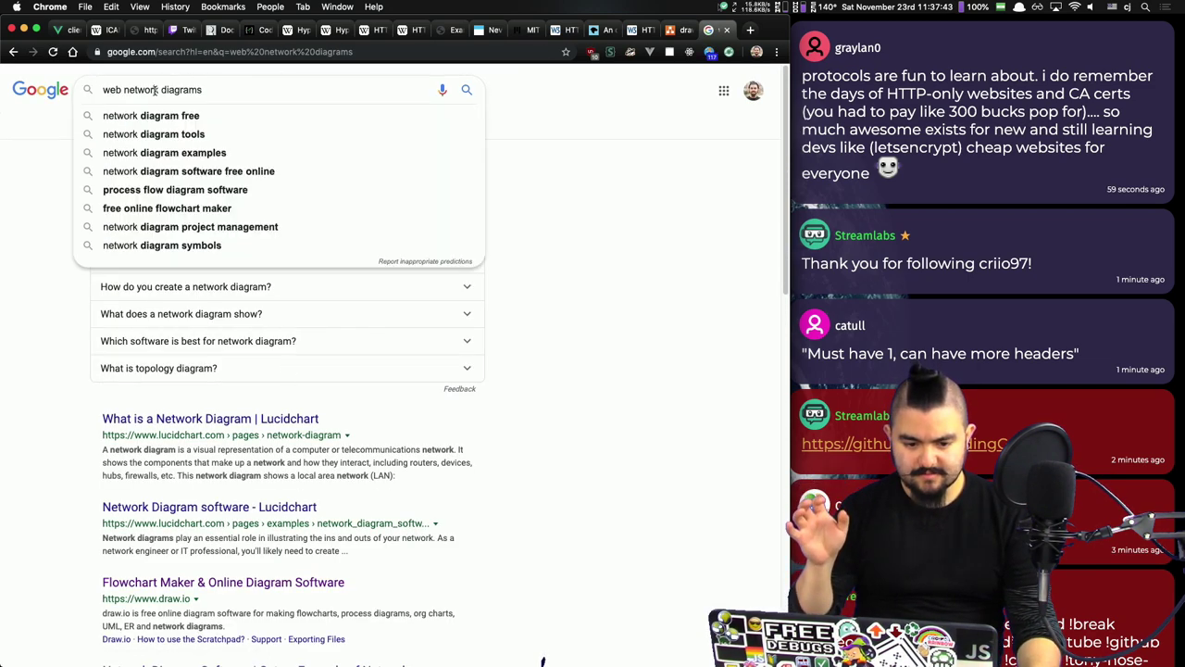
type("sequence")
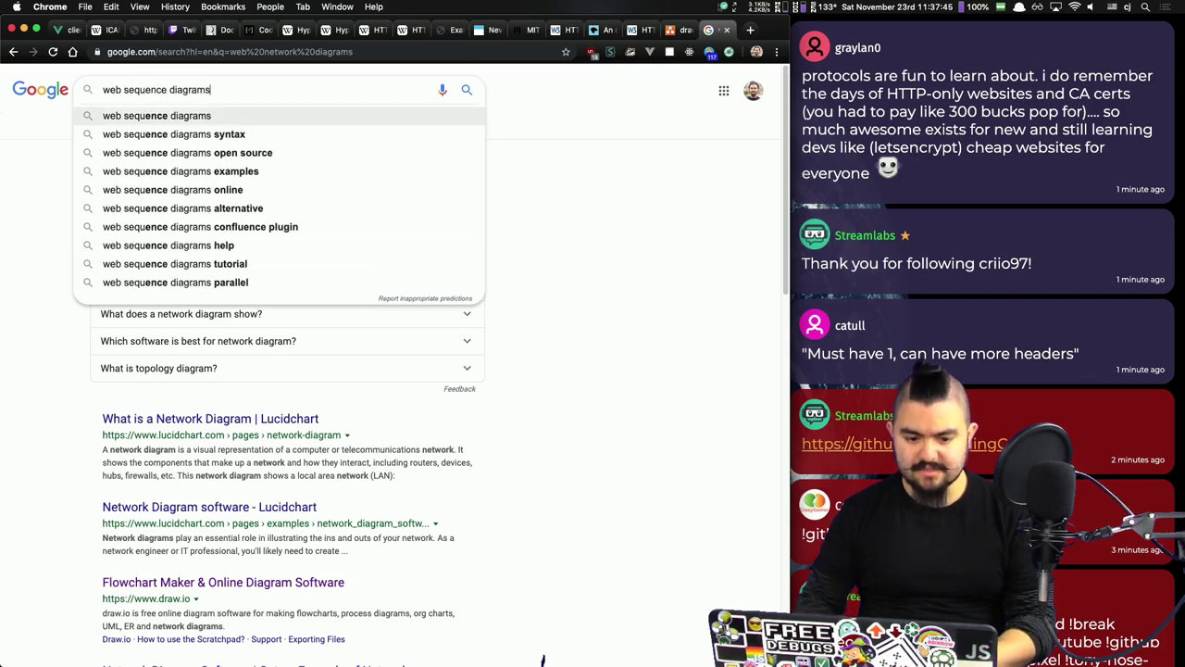
key("Return")
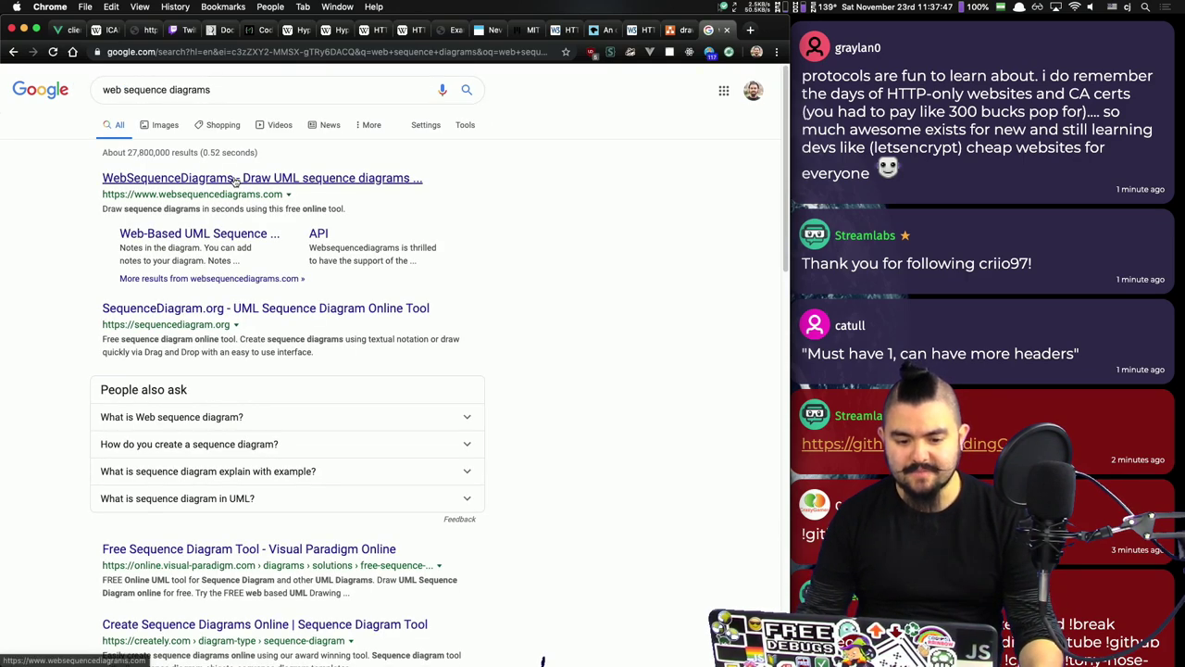
left_click(287, 178)
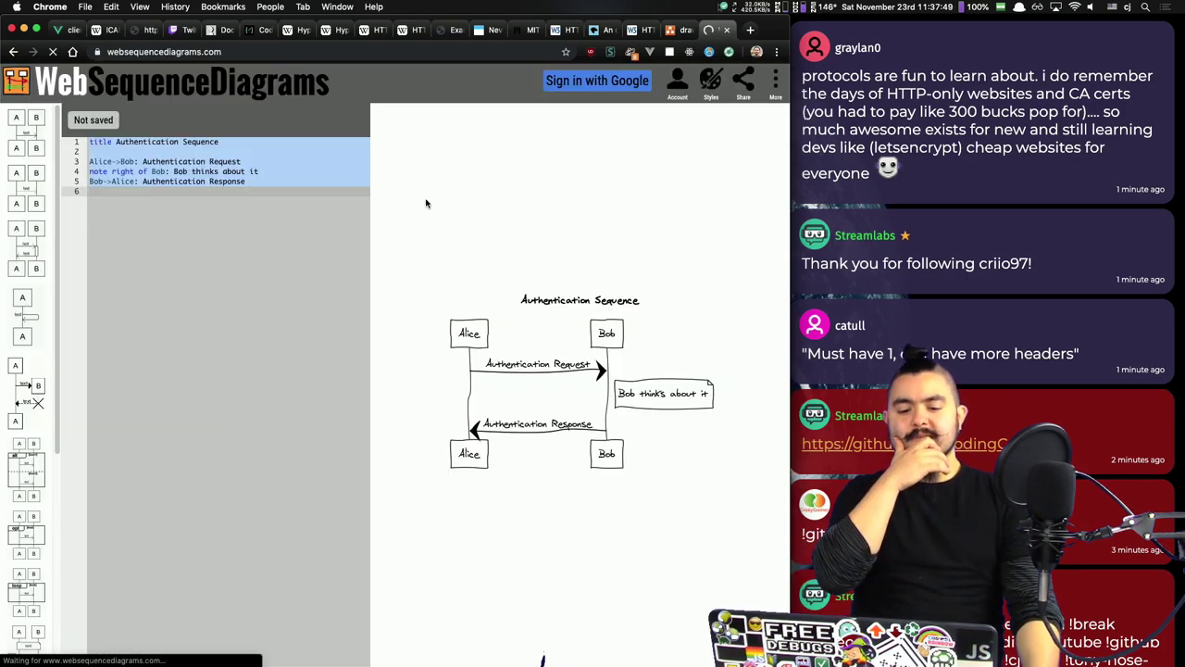
Step: Inspect the request, note and response lines of the Authentication Sequence script, then return to VS Code
left_click(136, 161)
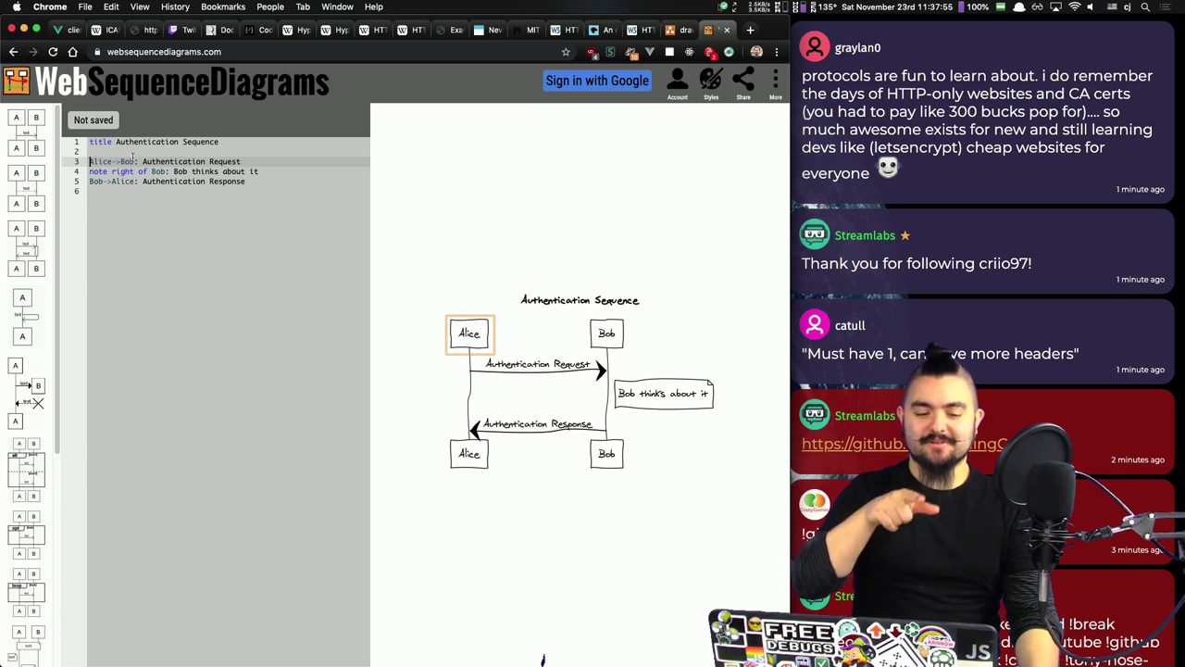
left_click(130, 171)
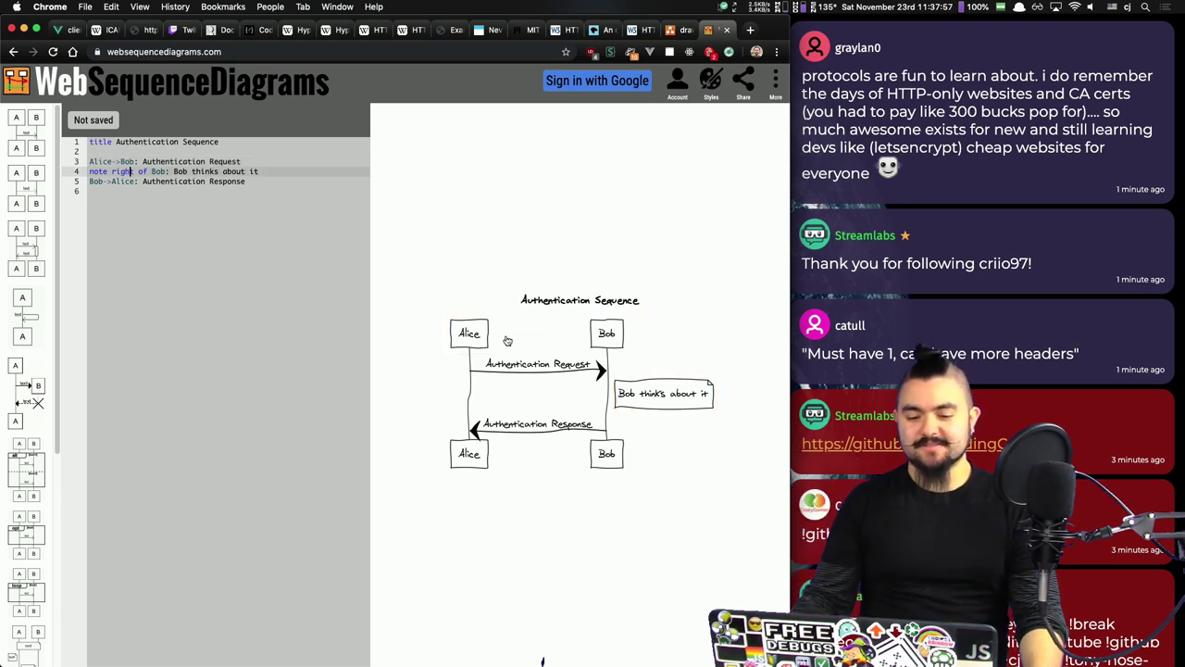
left_click(277, 178)
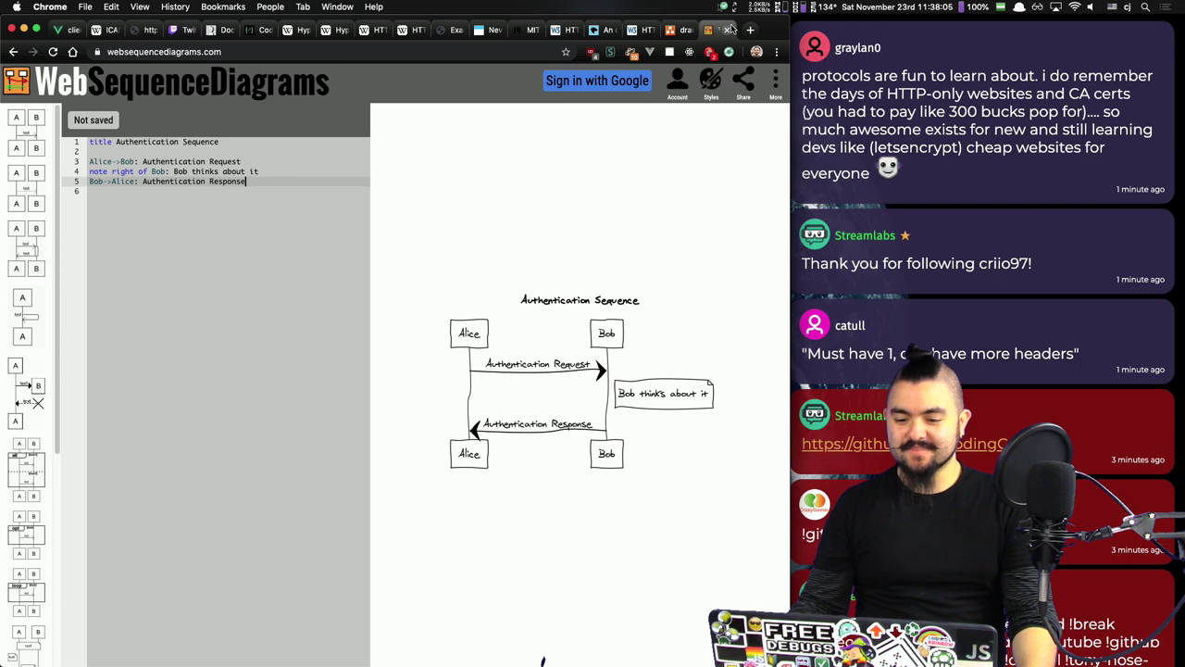
left_click(436, 52)
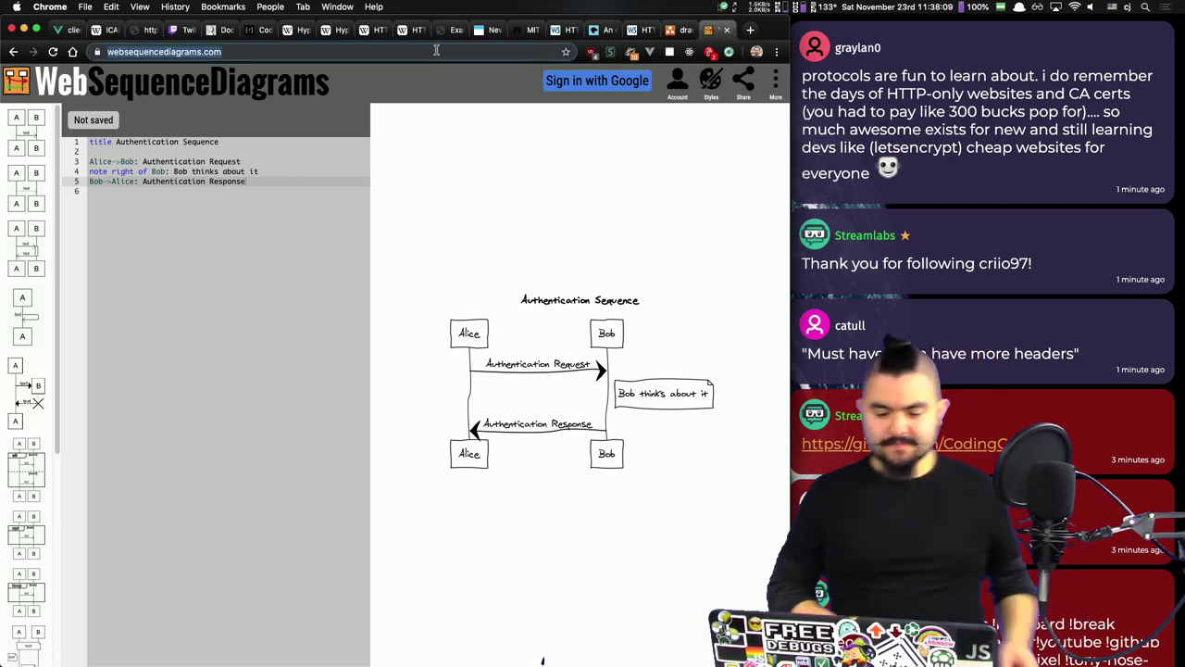
key("super+Tab")
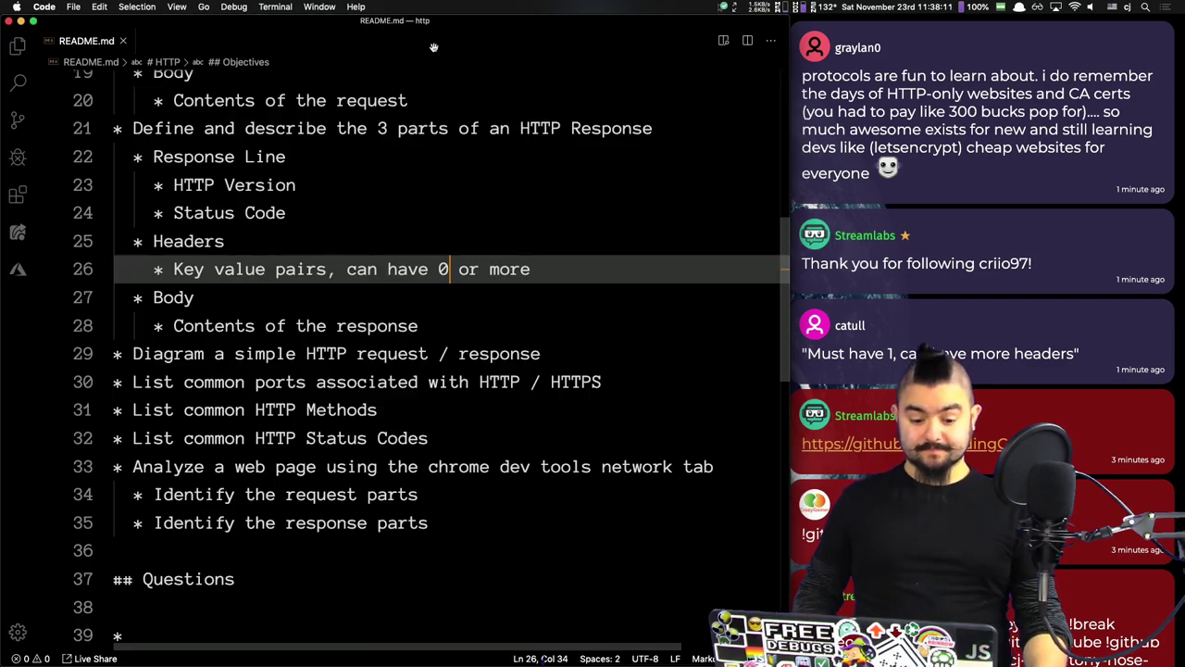
Step: Review the README objective 'Diagram a simple HTTP request / response' before returning to Chrome
scroll(491, 307, "down", 4)
scroll(491, 306, "up", 5)
scroll(420, 346, "down", 2)
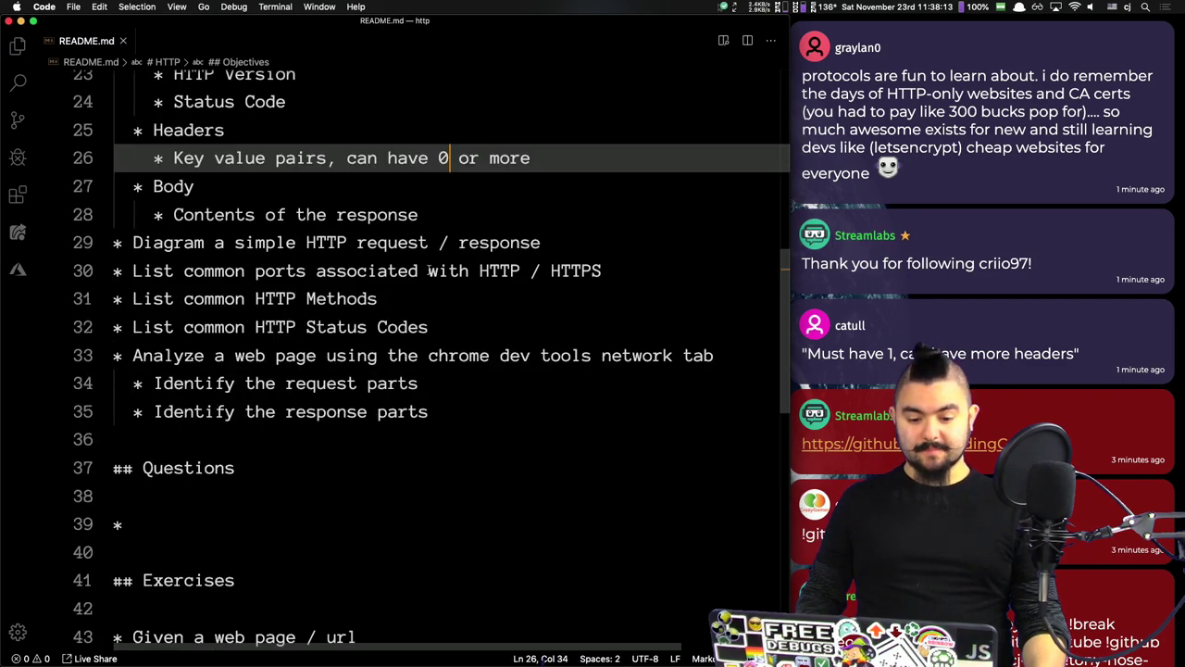
triple_click(341, 243)
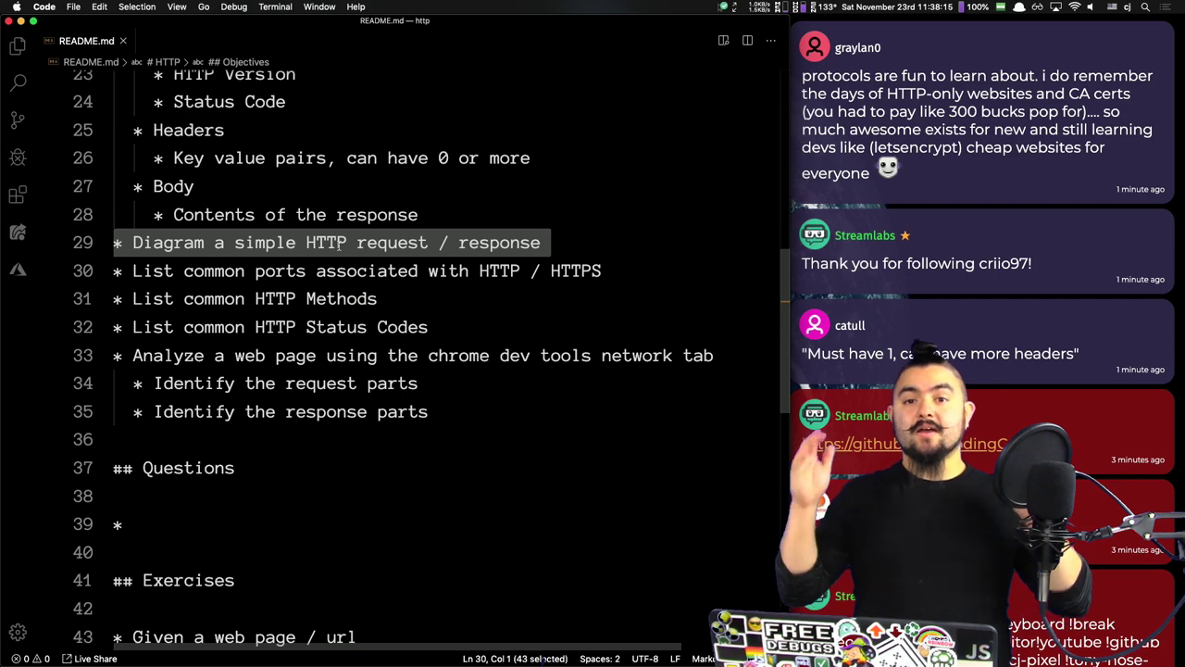
scroll(340, 243, "up", 5)
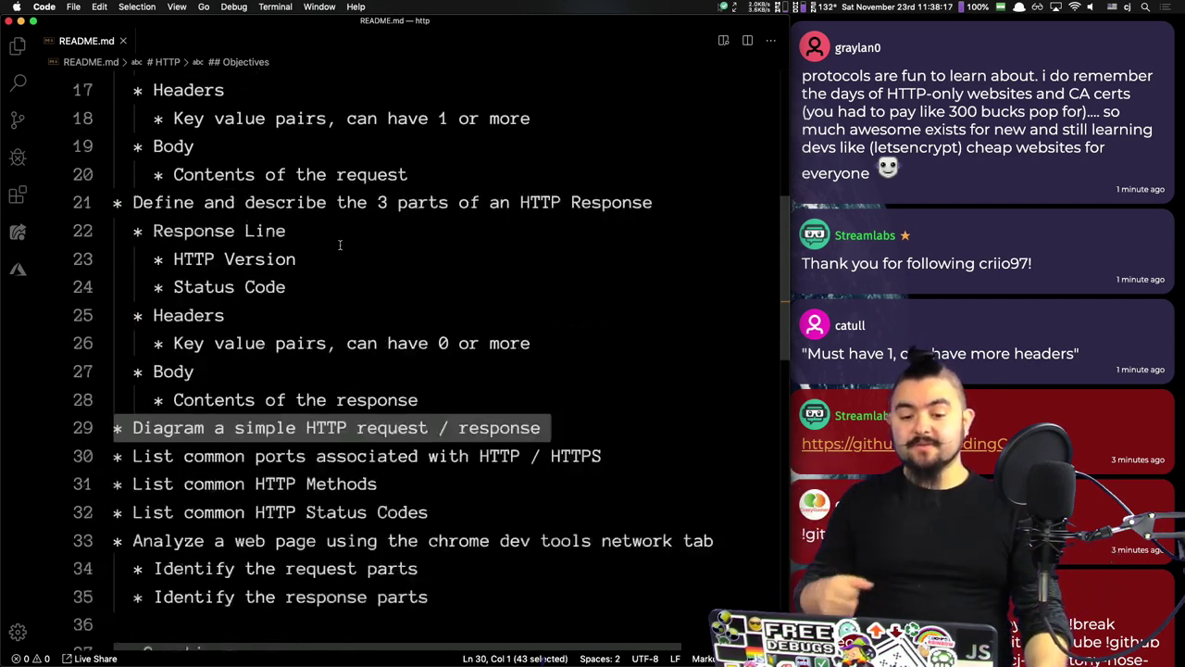
scroll(340, 246, "up", 1)
scroll(341, 245, "down", 3)
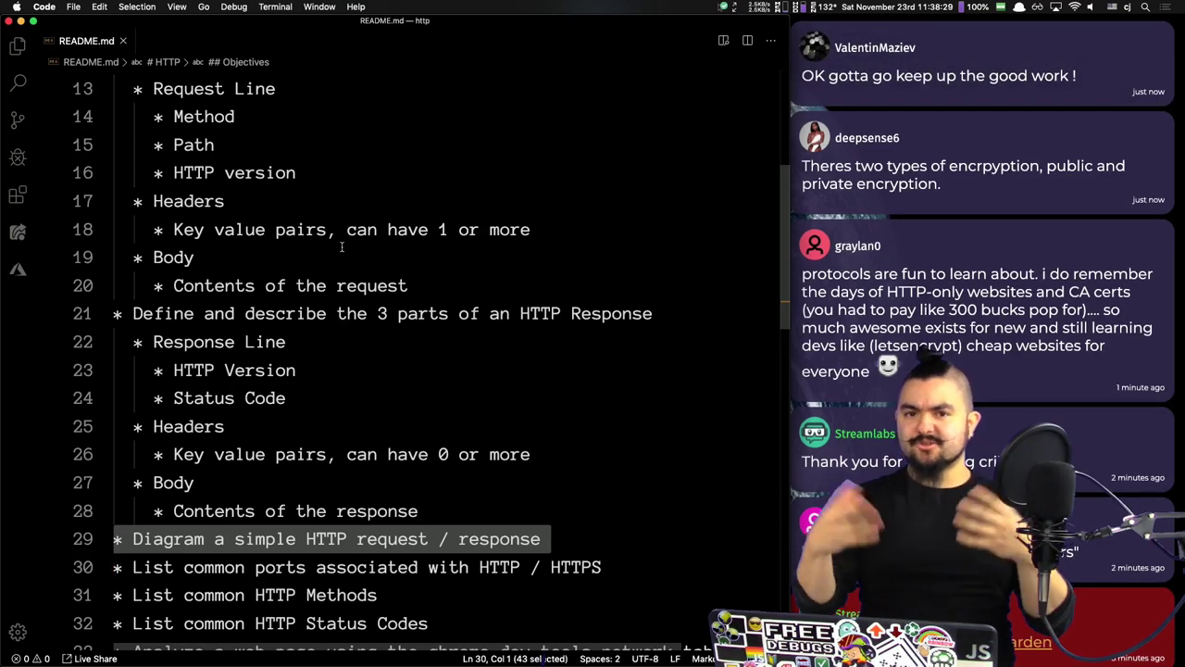
scroll(342, 247, "down", 1)
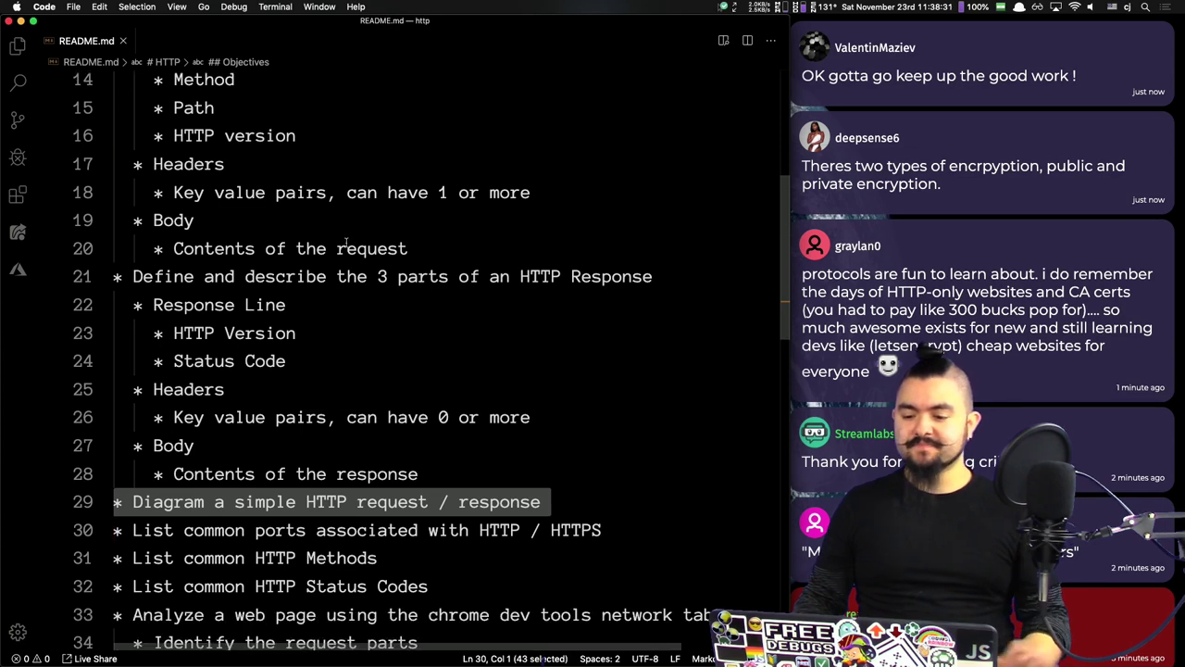
key("super+Tab")
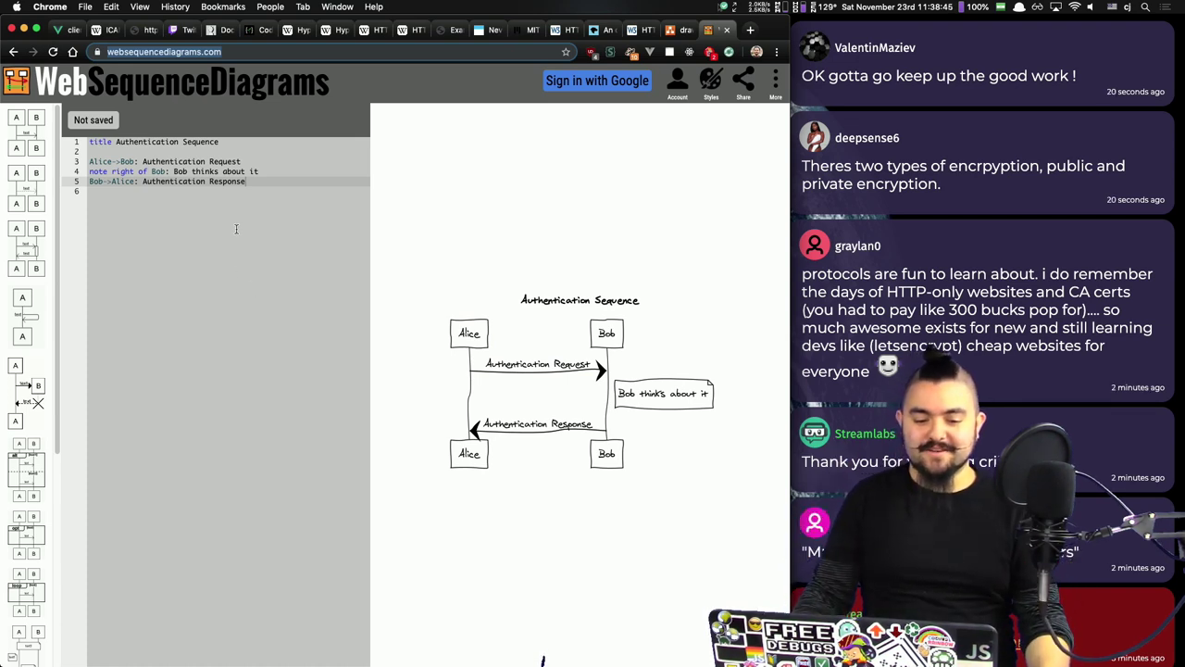
Step: Highlight the example diagram's script in the WebSequenceDiagrams editor
left_click(253, 180)
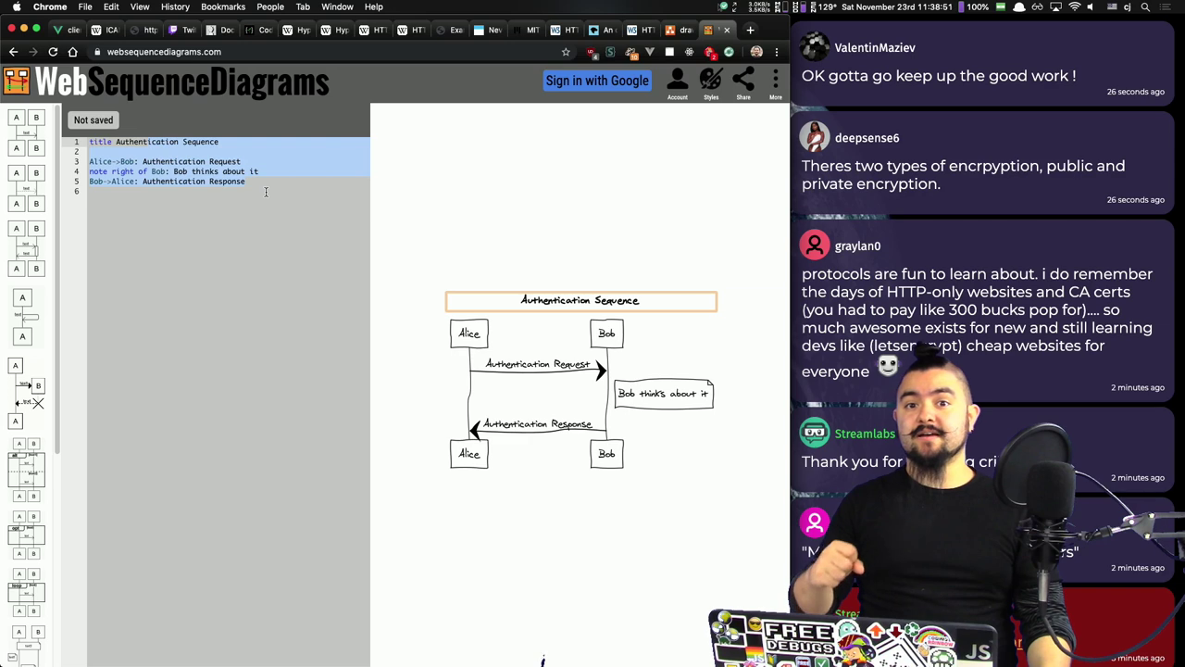
Step: Create a new blank draw.io diagram, Untitled Diagram.drawio
left_click(678, 29)
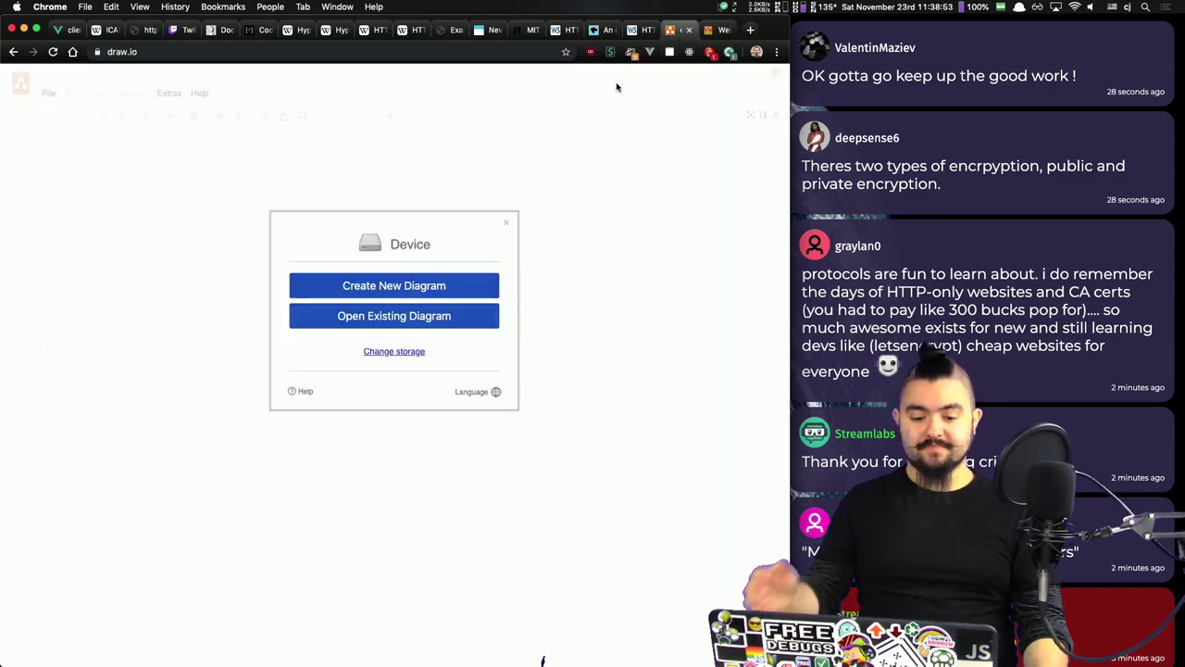
left_click(424, 286)
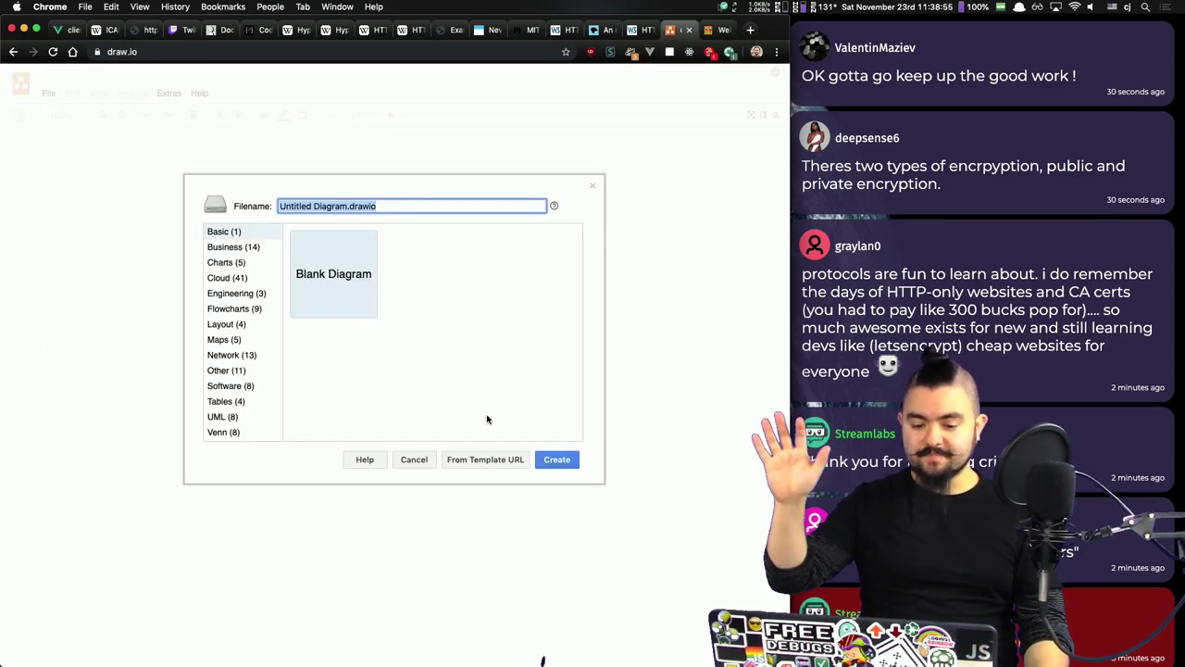
left_click(558, 461)
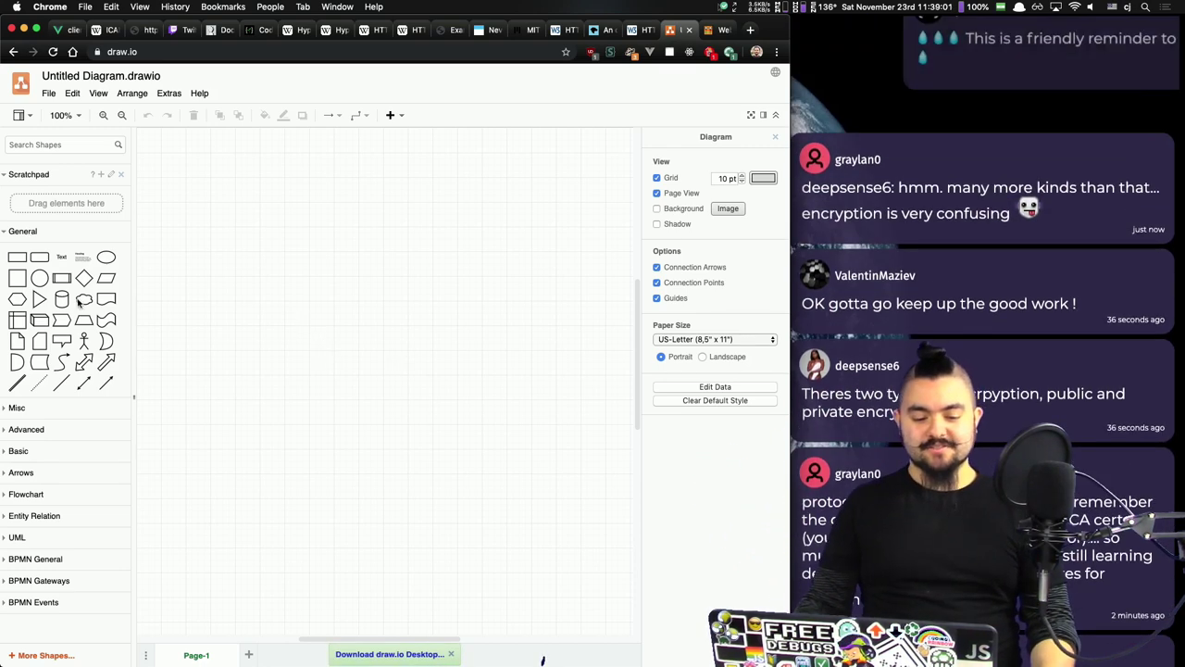
Step: Place a tall, narrow rectangle on the canvas as the client lifeline
left_click(17, 279)
left_click_drag(188, 178, 293, 335)
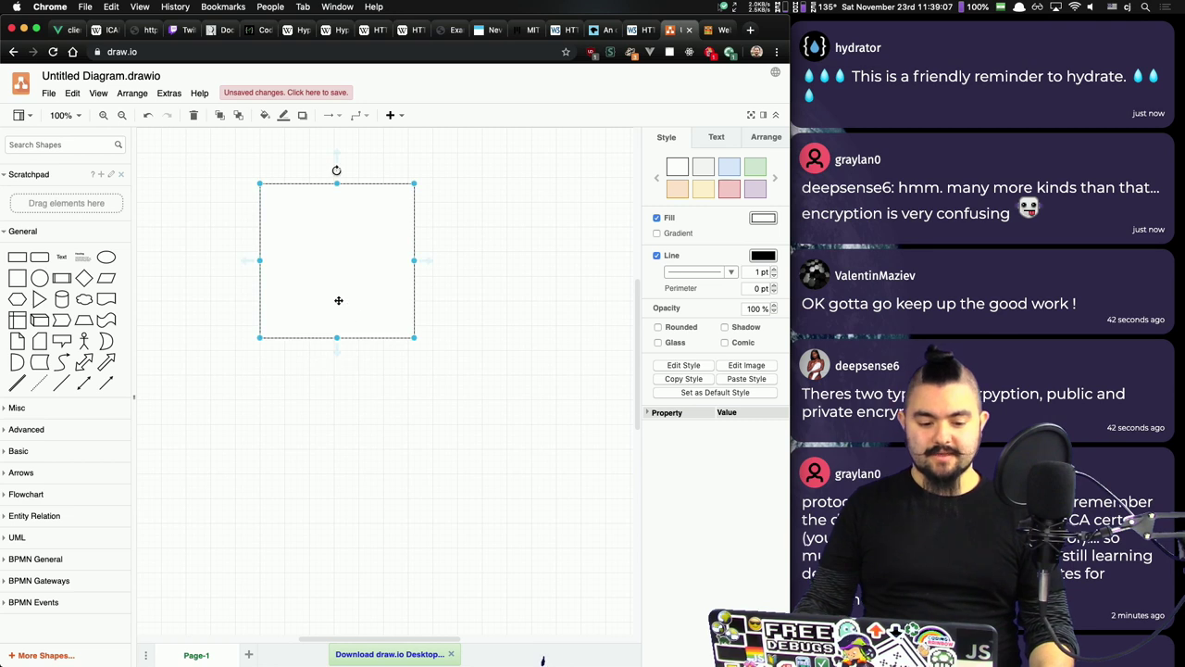
key("Delete")
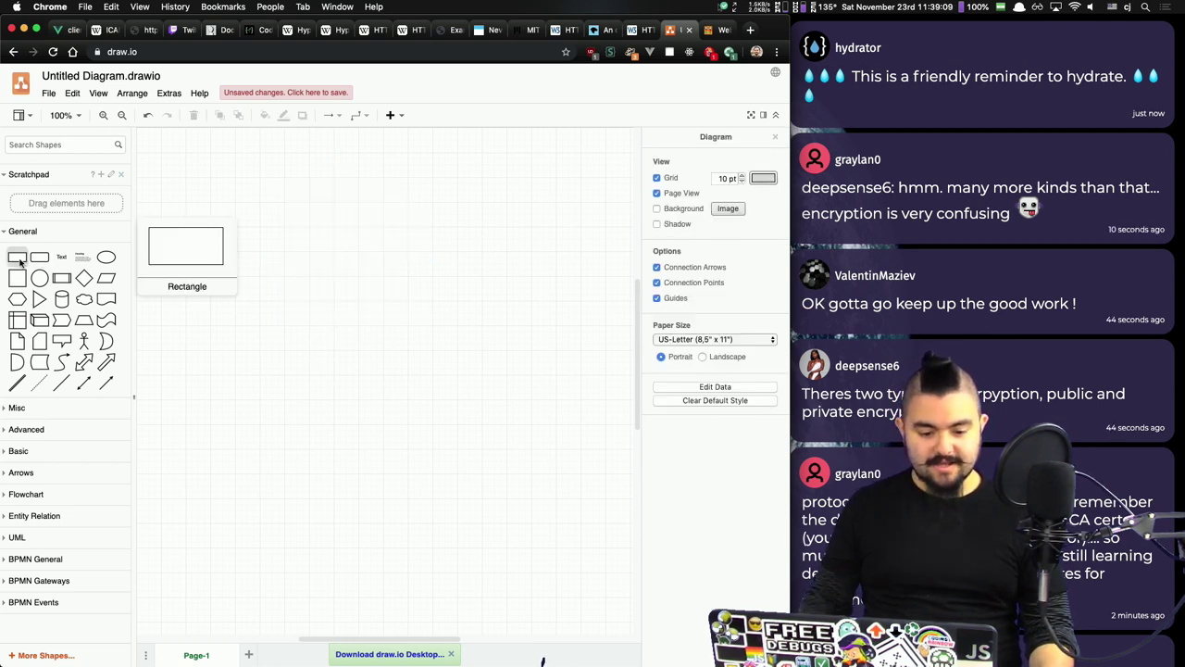
left_click(39, 257)
left_click_drag(308, 254, 280, 519)
left_click(227, 260)
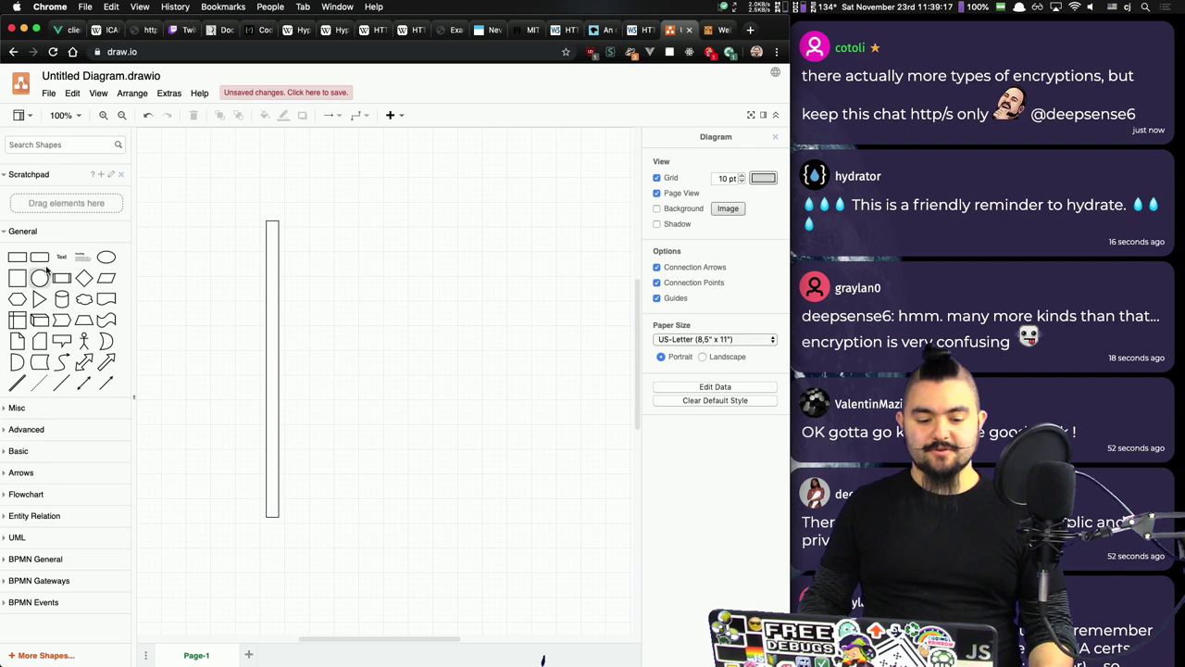
Step: Add a text label reading 'Client' and enlarge its font to 26 pt
left_click_drag(61, 256, 279, 177)
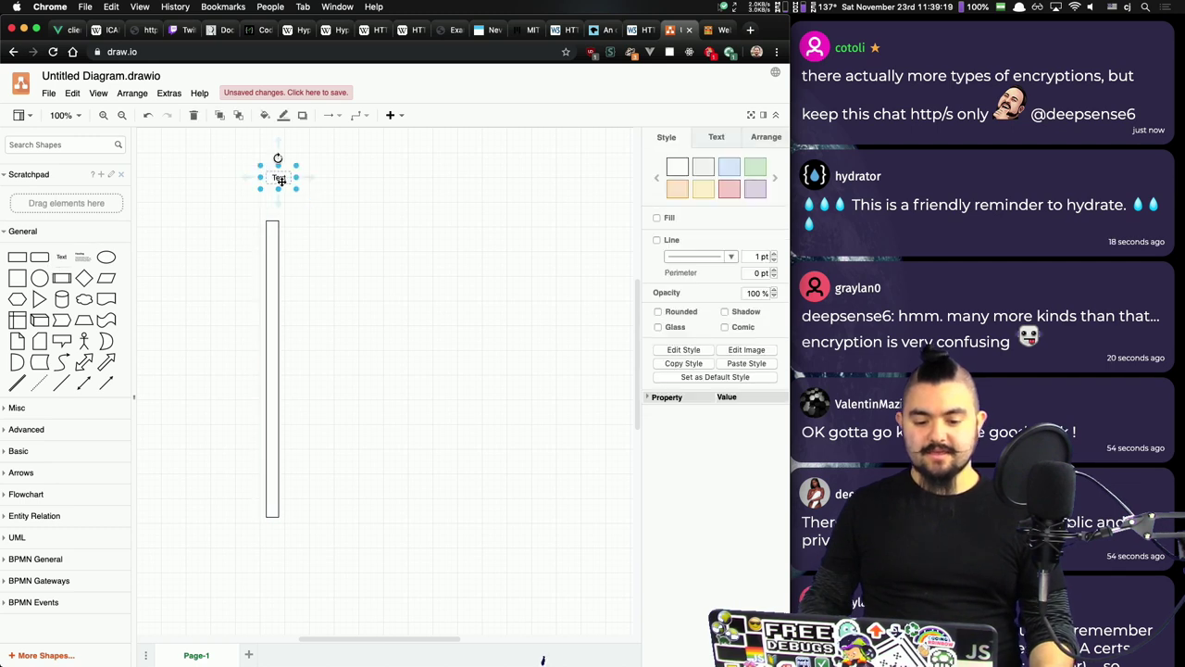
double_click(279, 181)
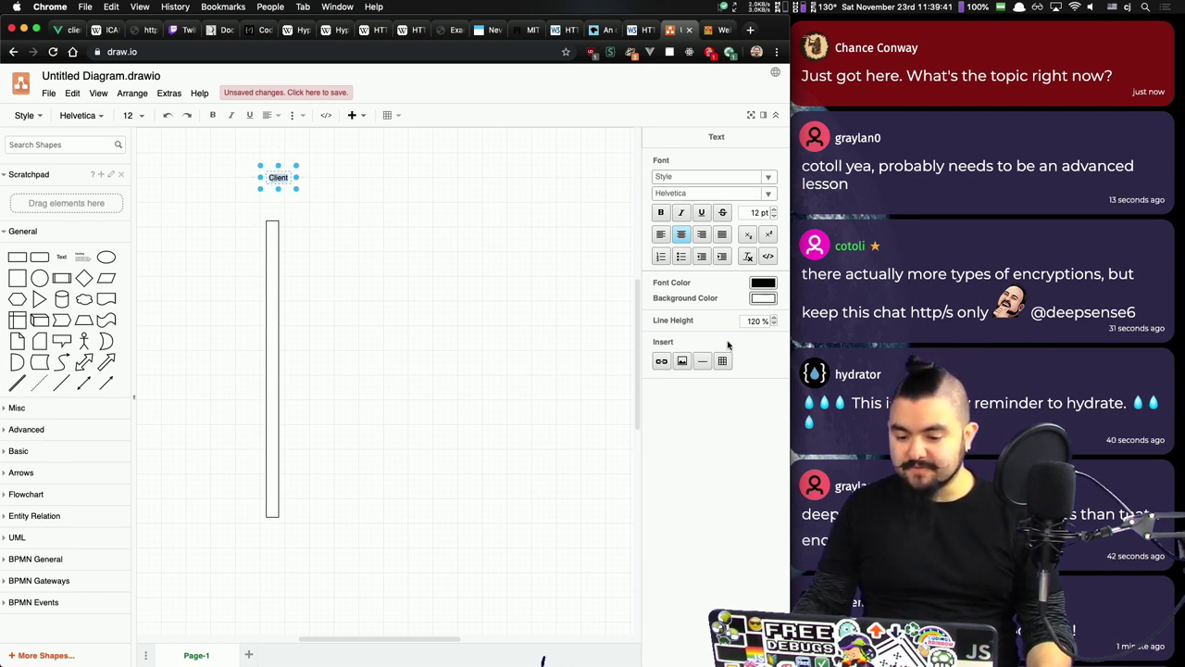
left_click(773, 211)
left_click(773, 211)
left_click(773, 211)
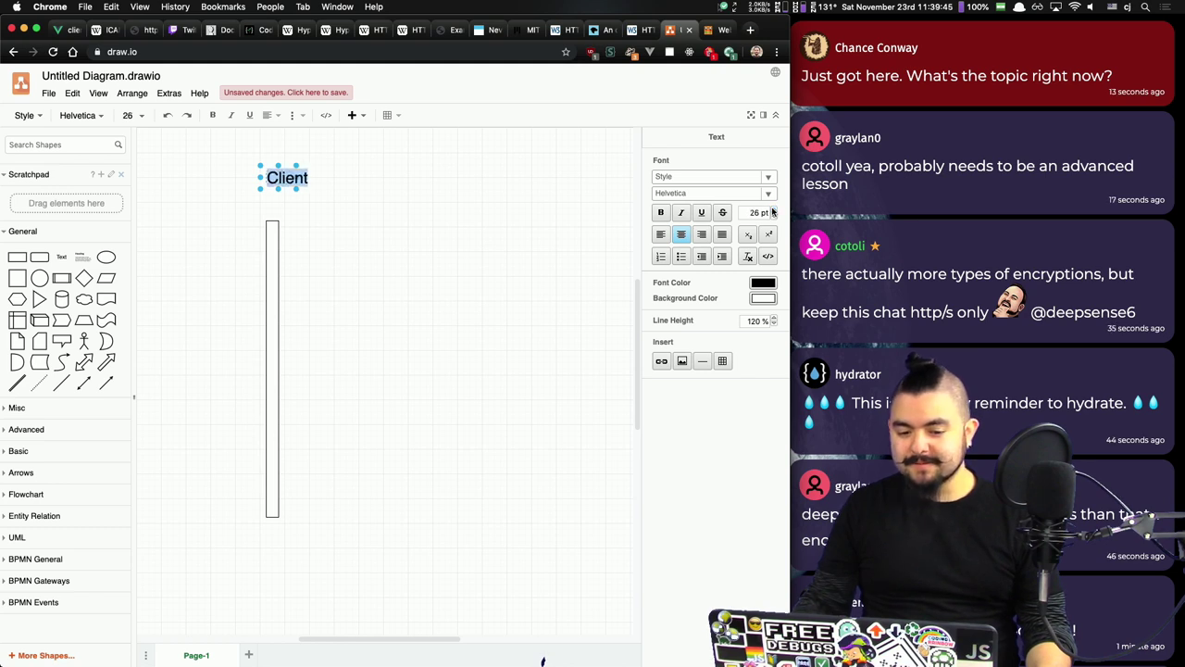
left_click(773, 211)
left_click(773, 211)
left_click(773, 211)
Step: Position the Client label directly above the lifeline box
left_click(455, 231)
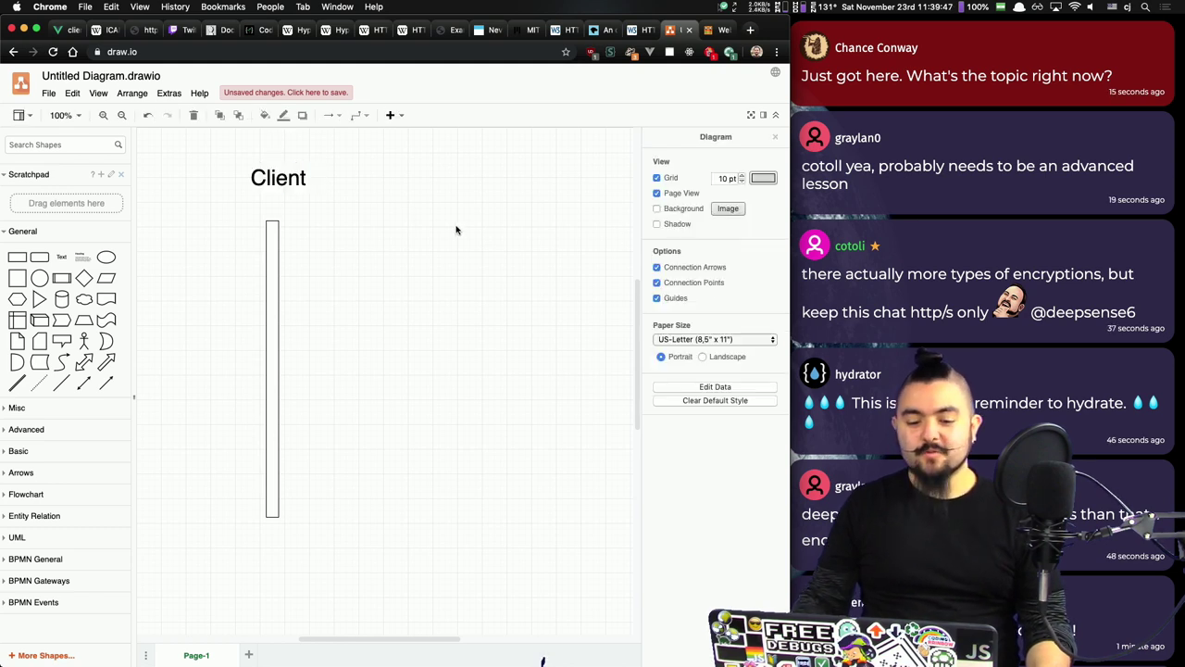
left_click_drag(273, 193, 288, 181)
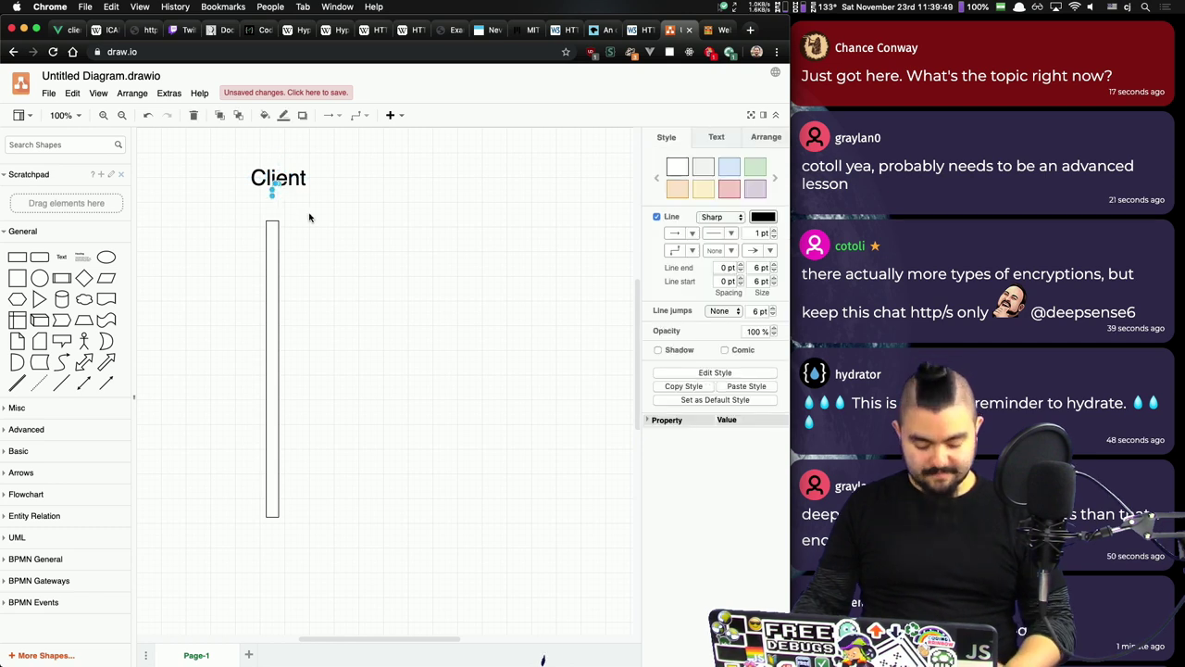
key("super+z")
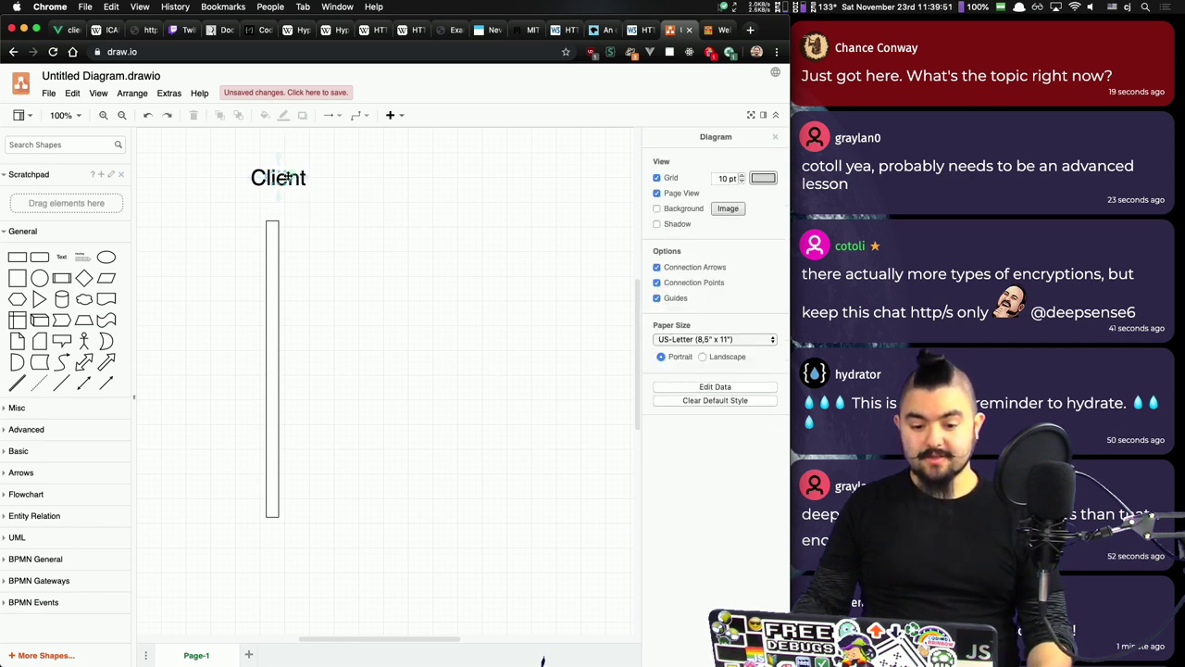
left_click(302, 183)
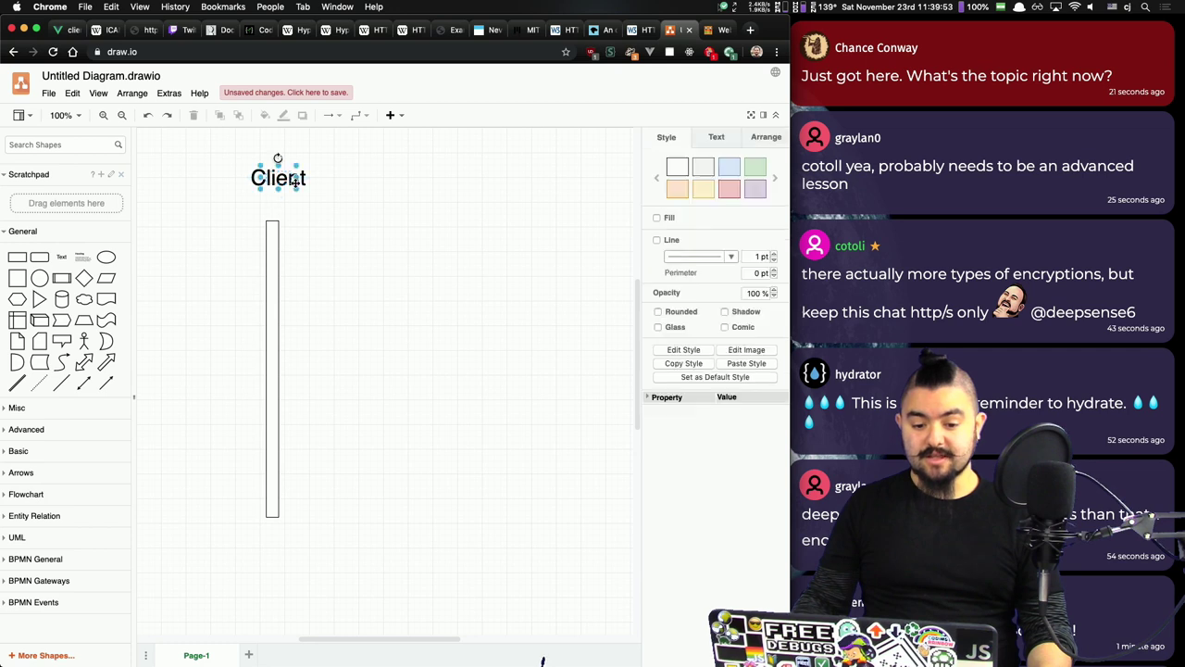
left_click_drag(302, 183, 296, 208)
left_click(367, 268)
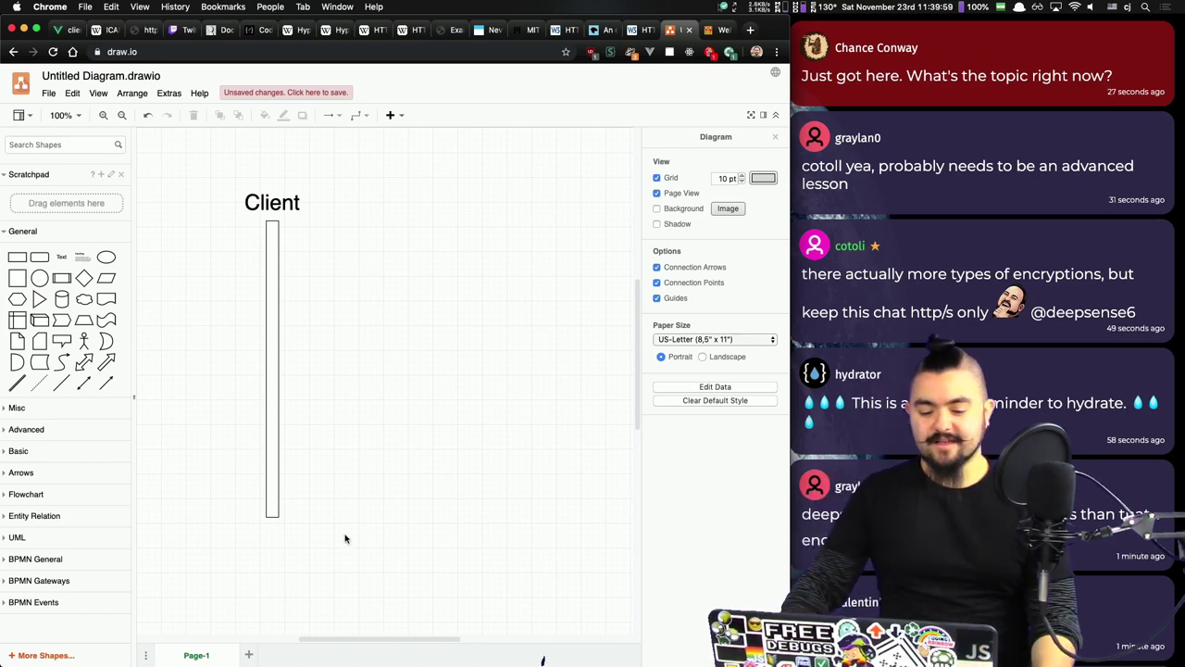
Step: Duplicate the Client label and lifeline and move the copy to the right
left_click_drag(347, 539, 202, 181)
key("super+d")
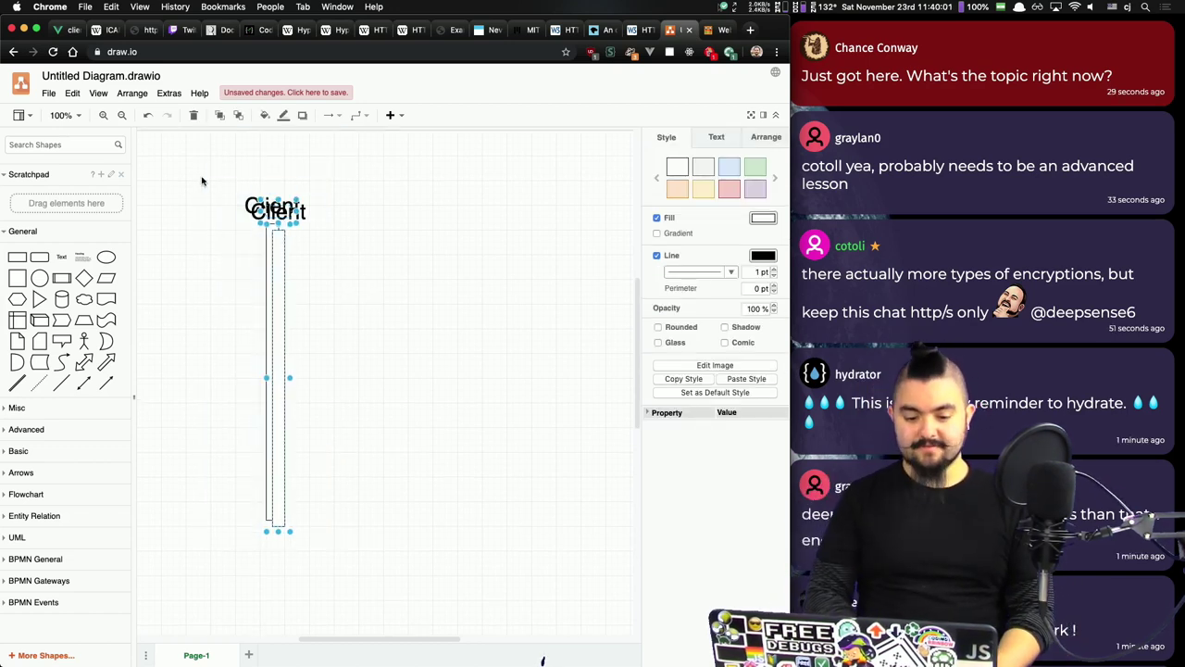
key("Escape")
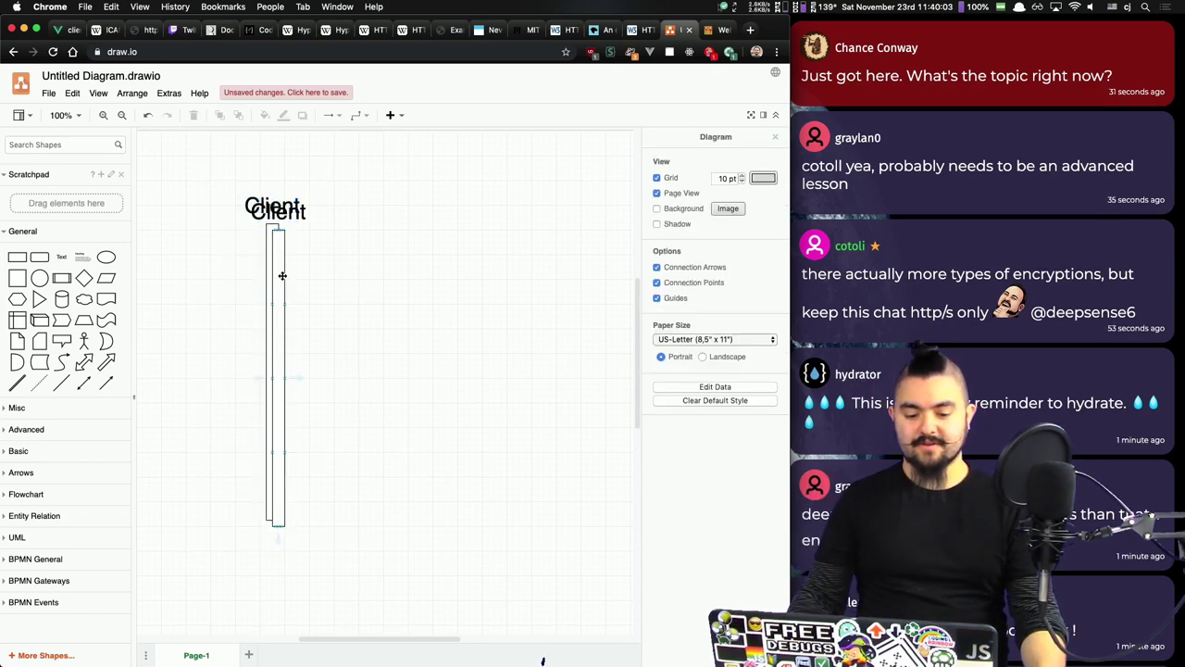
key("super+z")
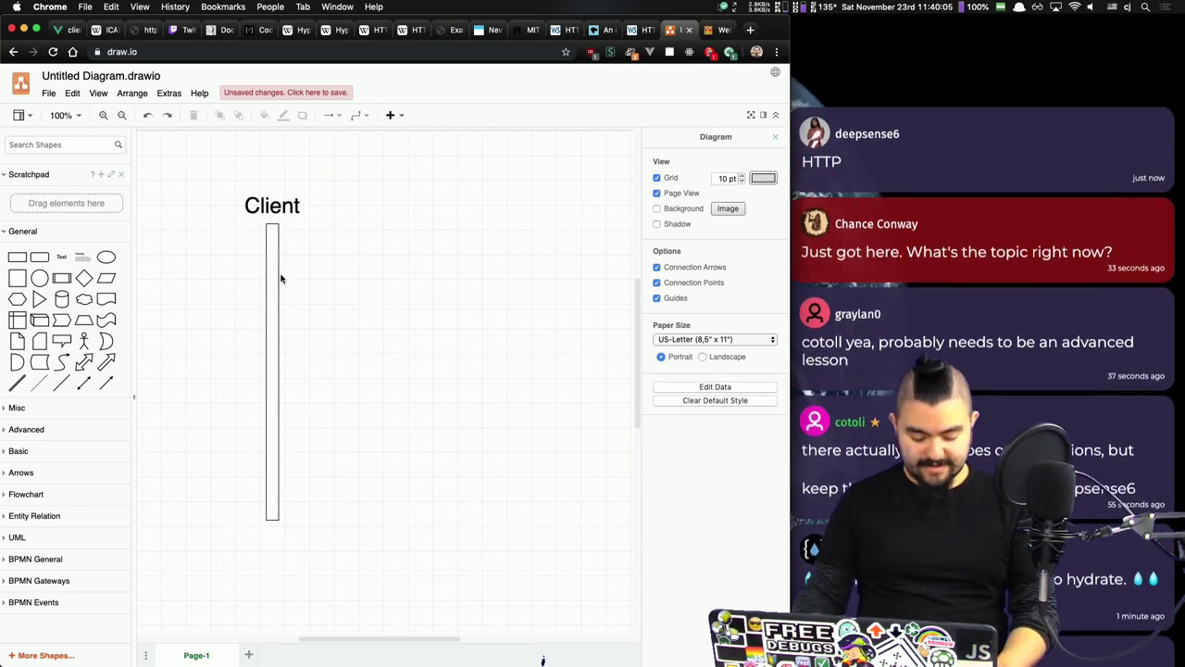
key("super+shift+z")
left_click_drag(284, 256, 516, 247)
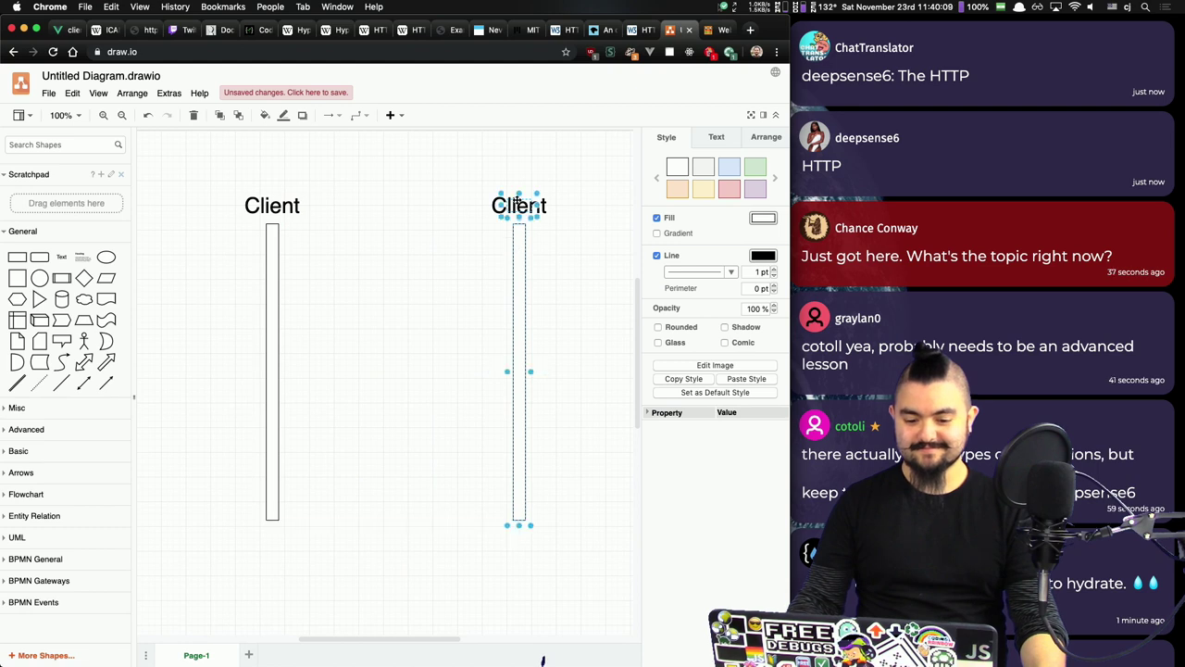
Step: Rename the copied label to 'Server'
double_click(515, 205)
type("Server")
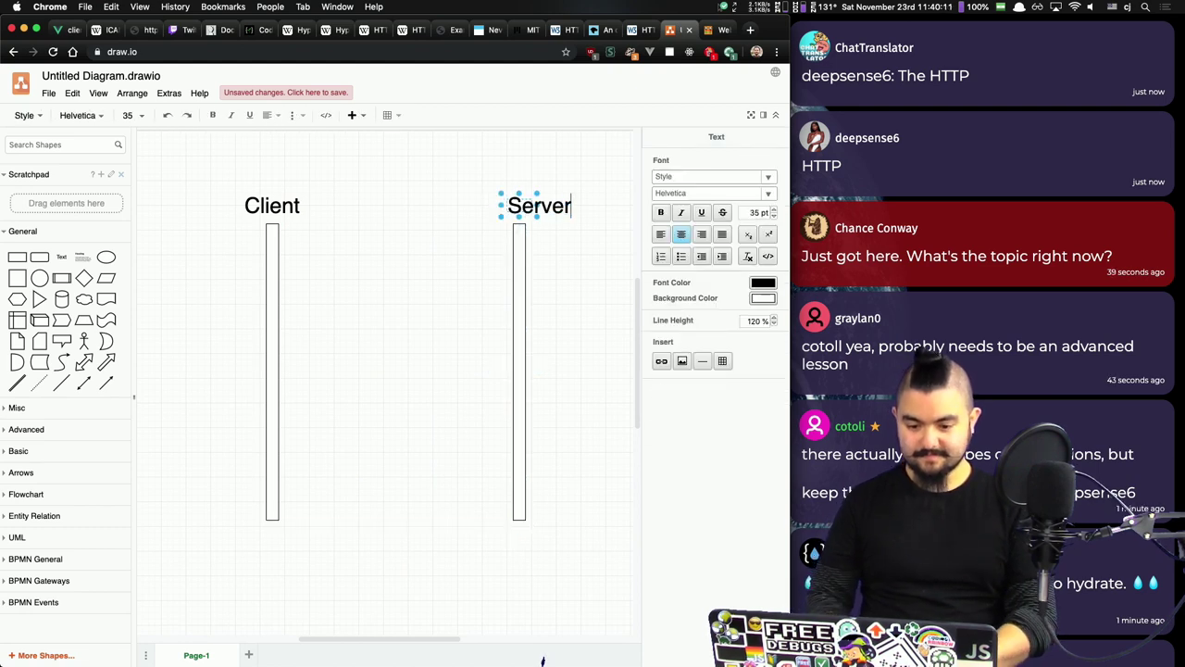
left_click(570, 271)
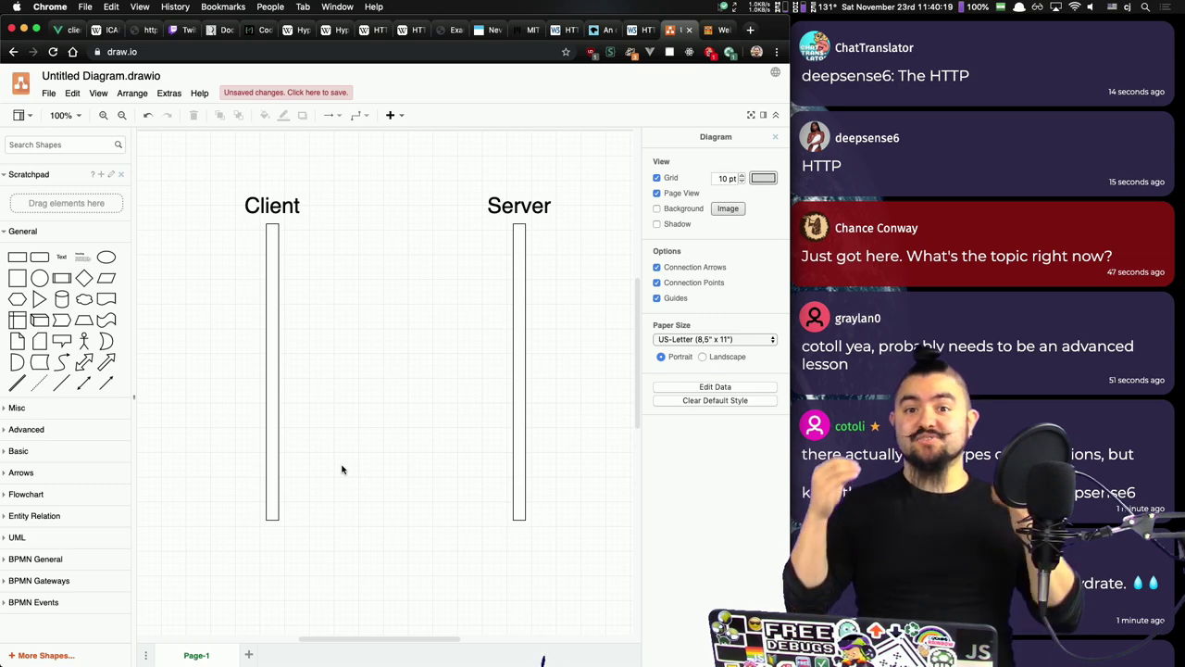
key("super+Tab")
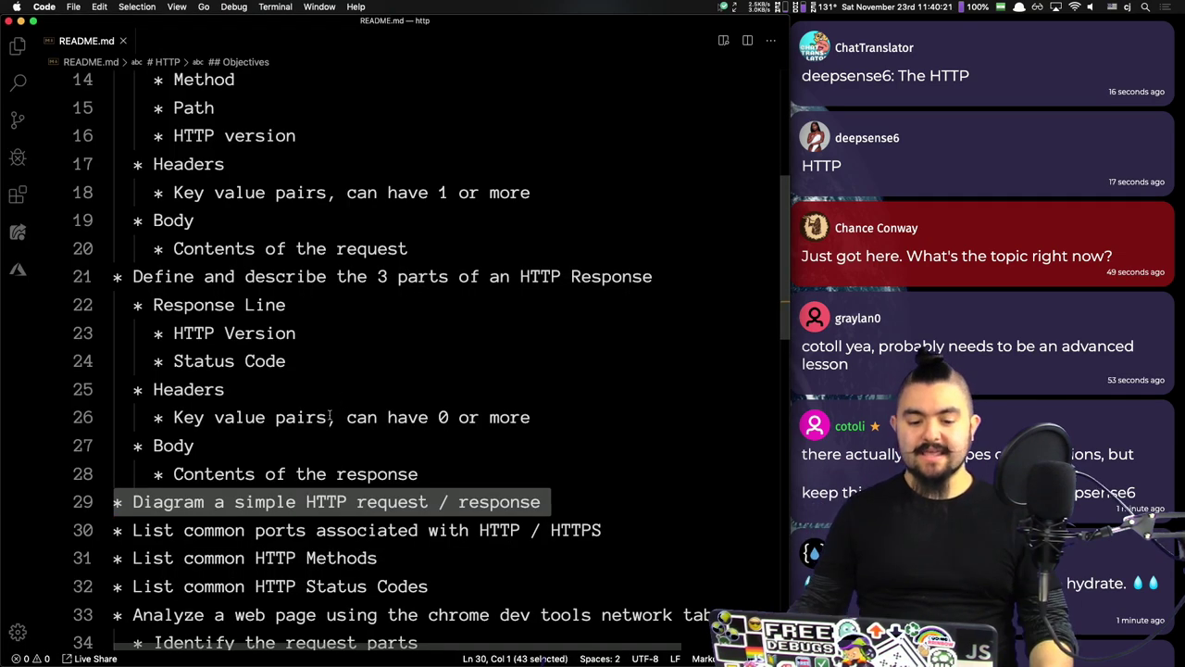
Step: Select the README's request line, headers and body notes, then return to the draw.io diagram
scroll(325, 412, "up", 3)
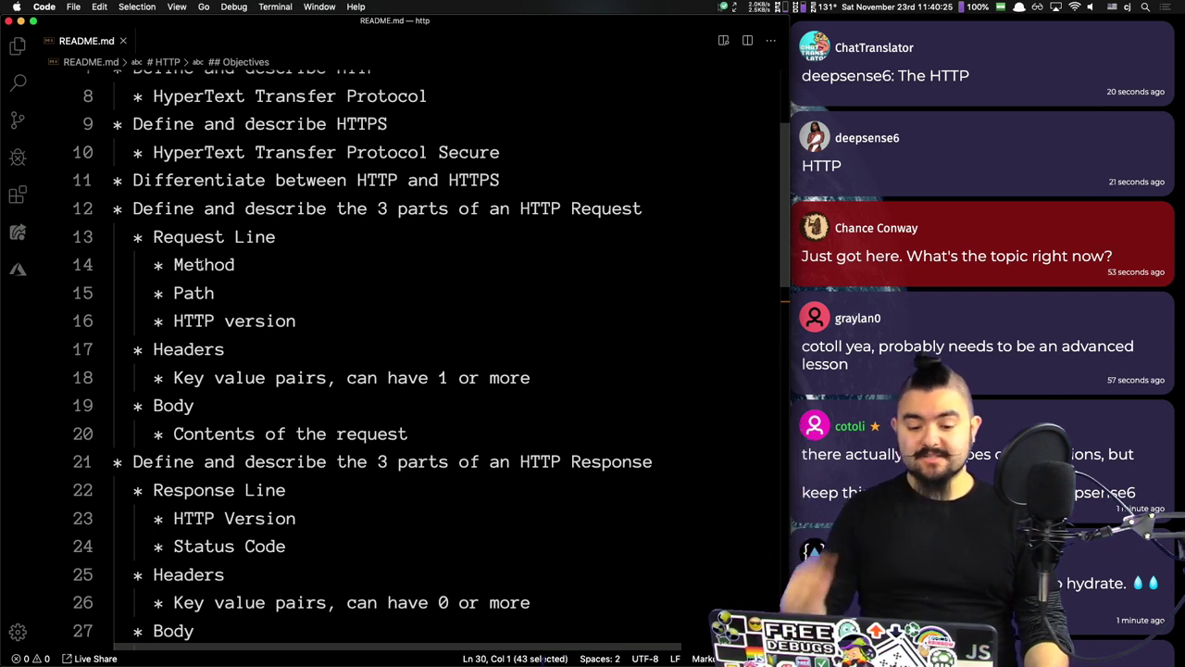
left_click_drag(147, 228, 443, 422)
left_click(443, 423)
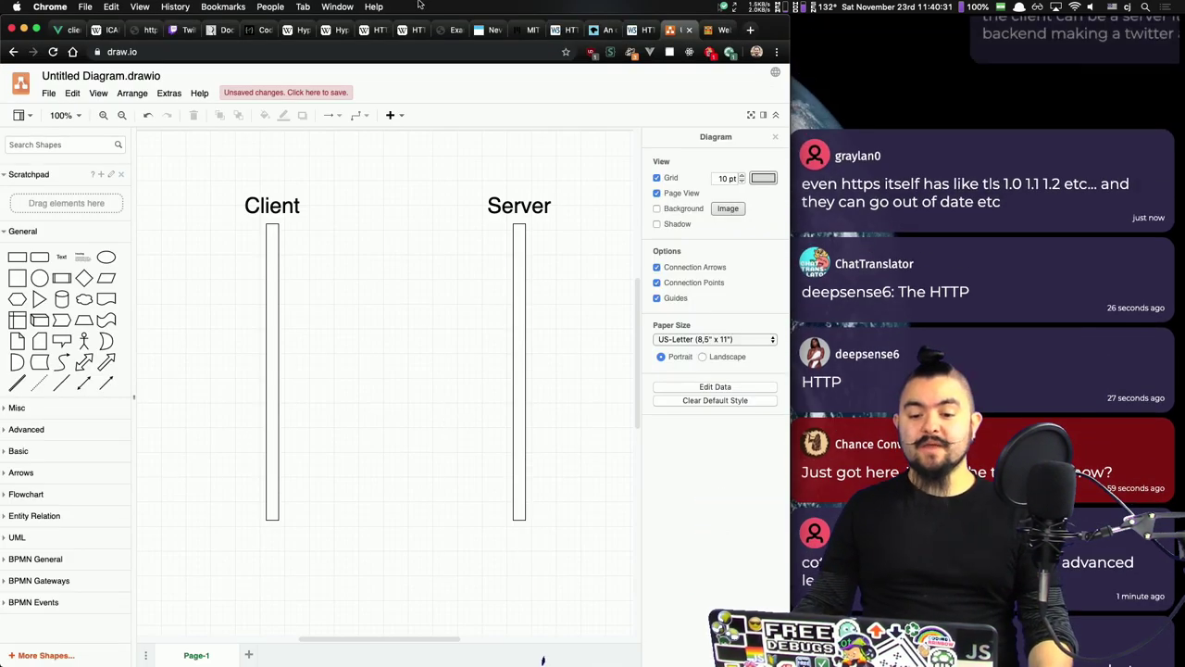
left_click(446, 30)
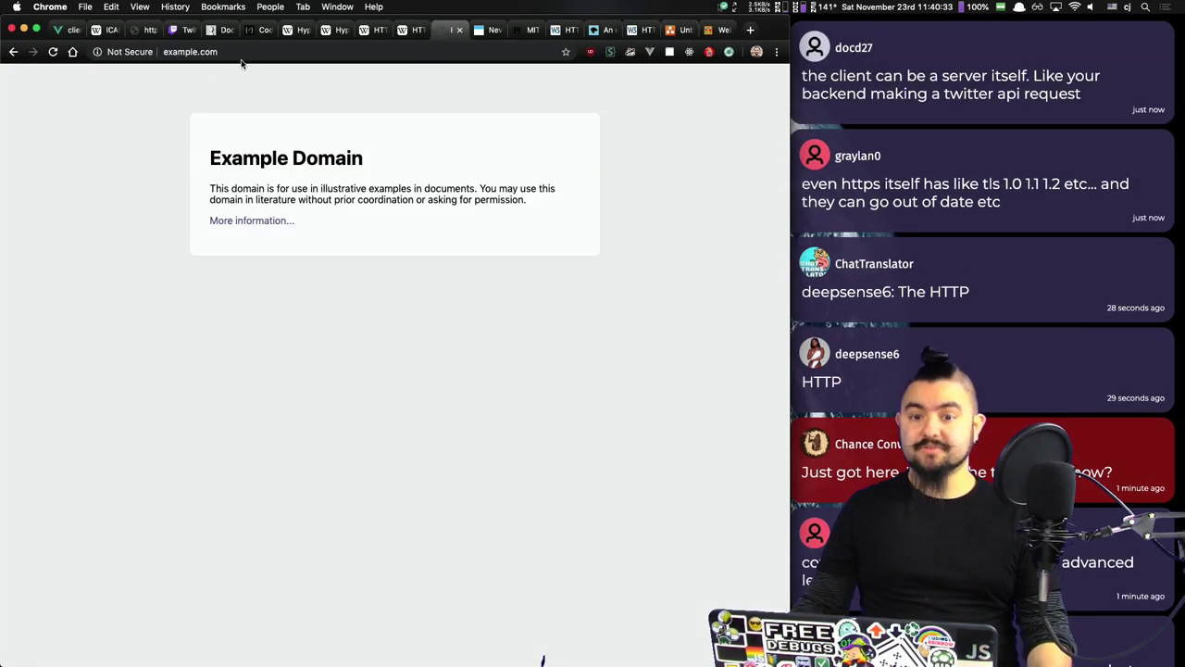
left_click(718, 30)
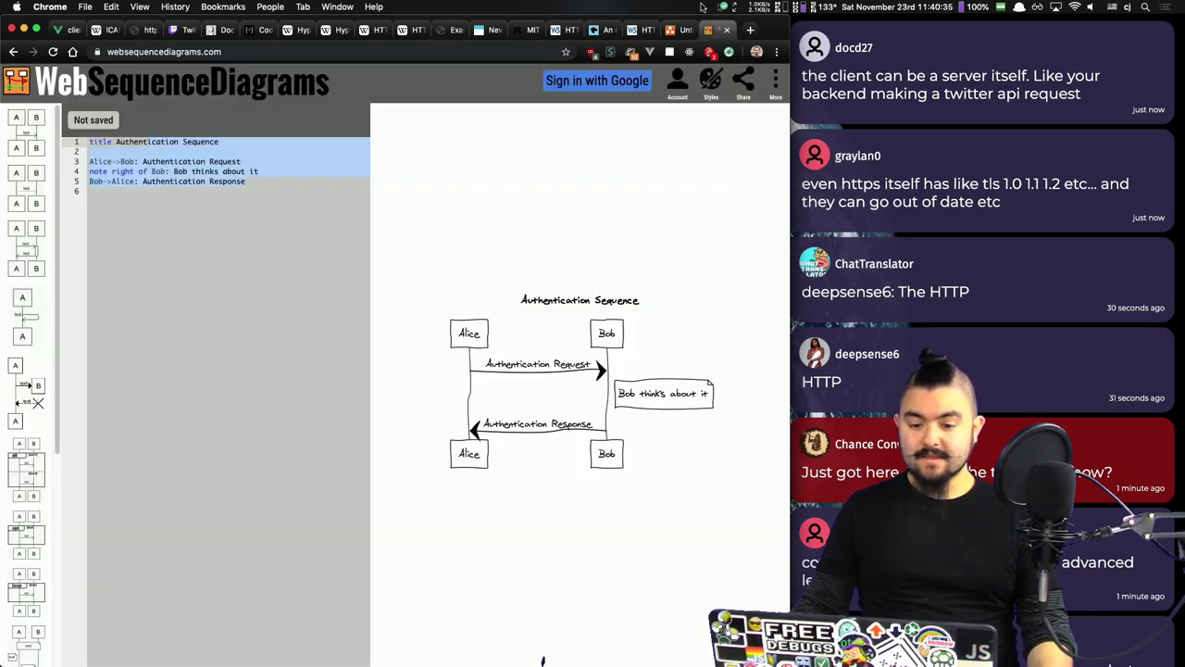
left_click(673, 32)
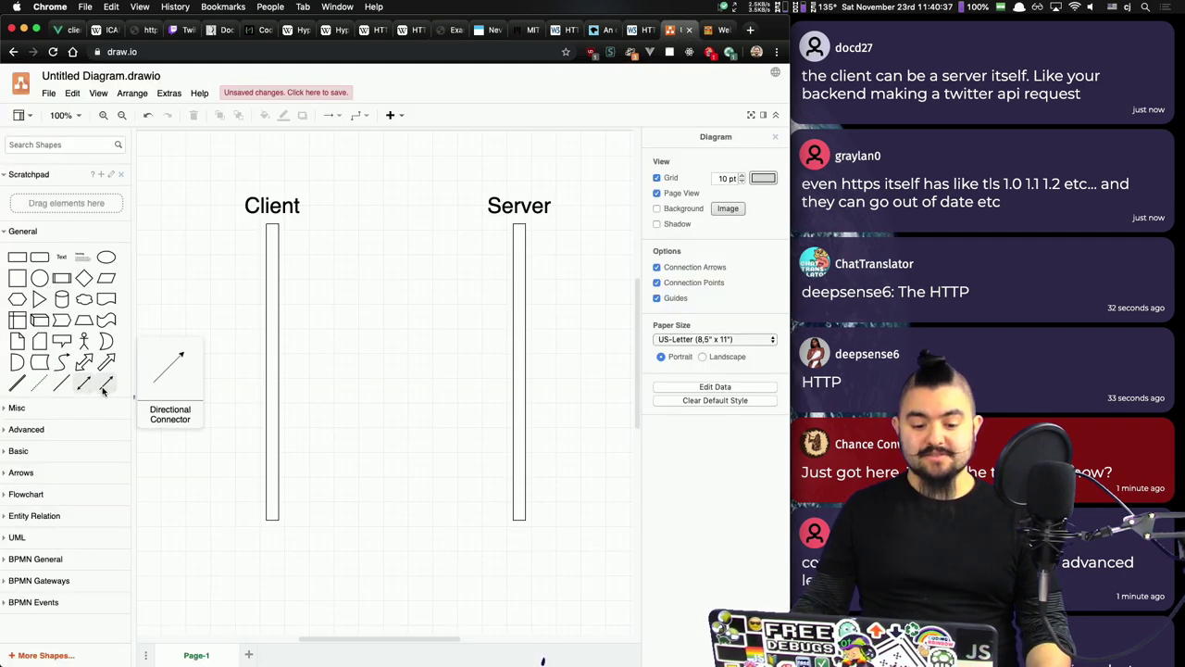
Step: Draw a 5 pt thick arrow from the Client to the Server lifeline and drop a Text label on it
left_click_drag(105, 382, 279, 280)
left_click_drag(375, 294, 505, 279)
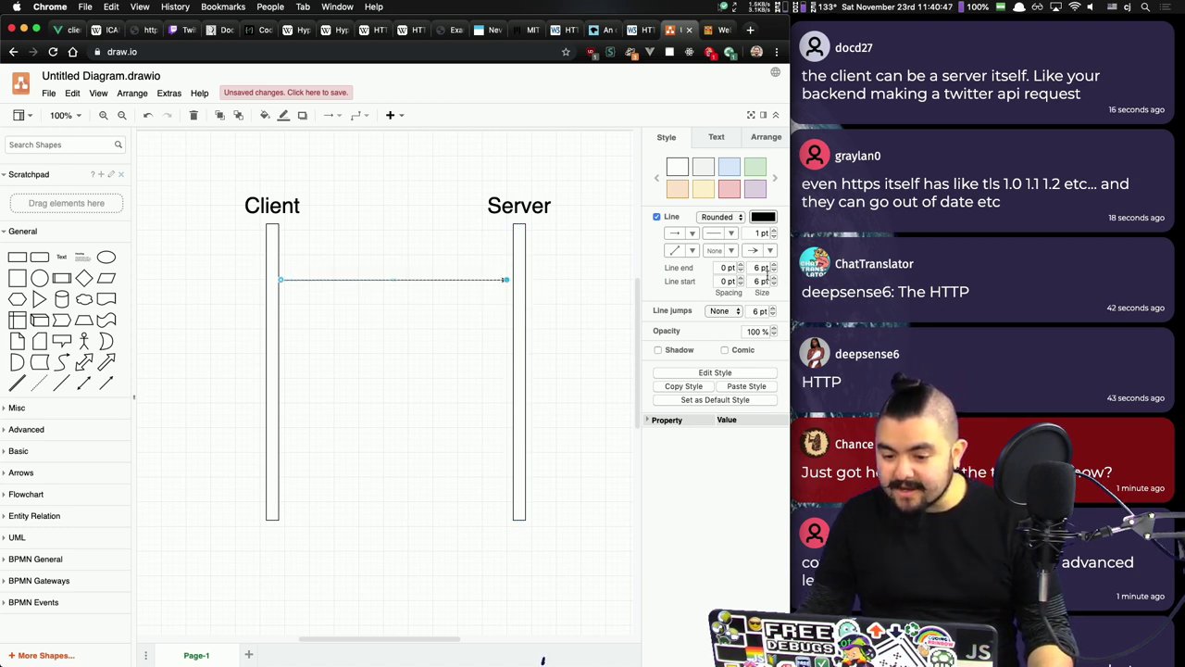
left_click(774, 229)
left_click(774, 229)
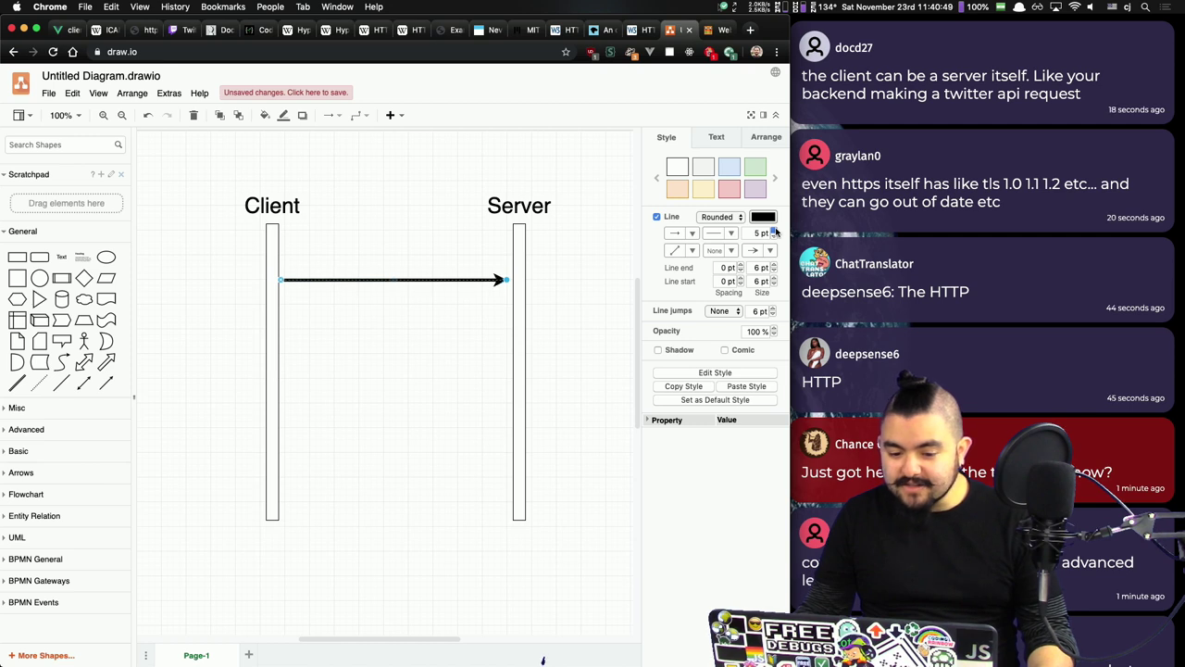
left_click(774, 230)
left_click(774, 229)
left_click(565, 270)
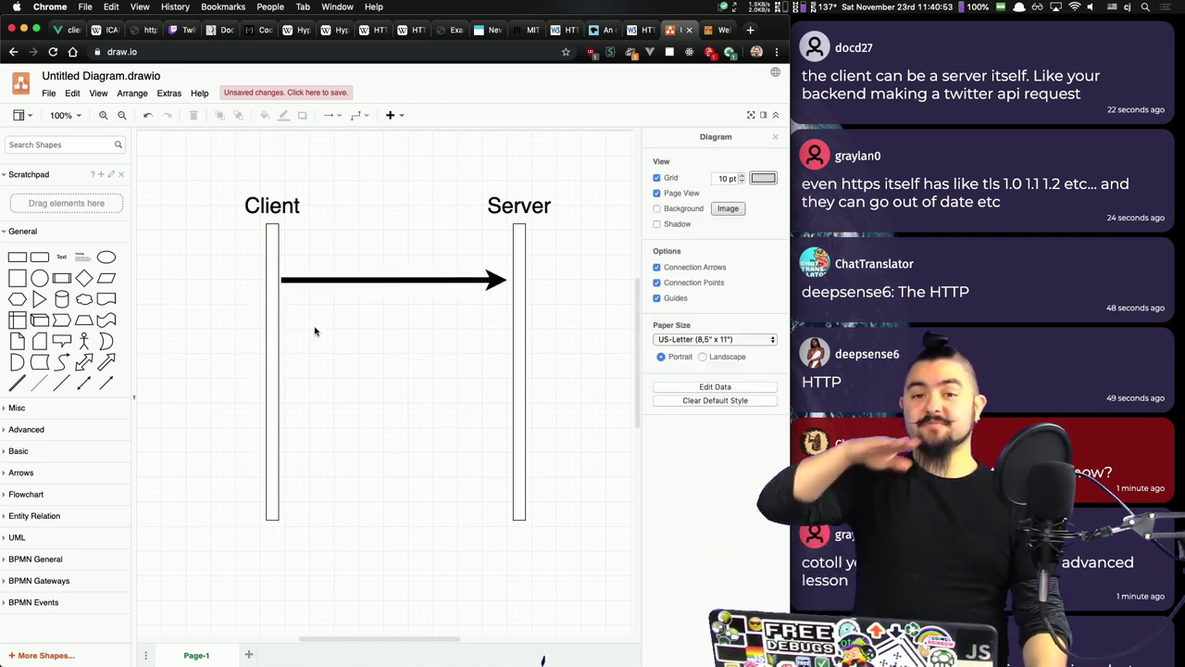
left_click_drag(61, 256, 351, 264)
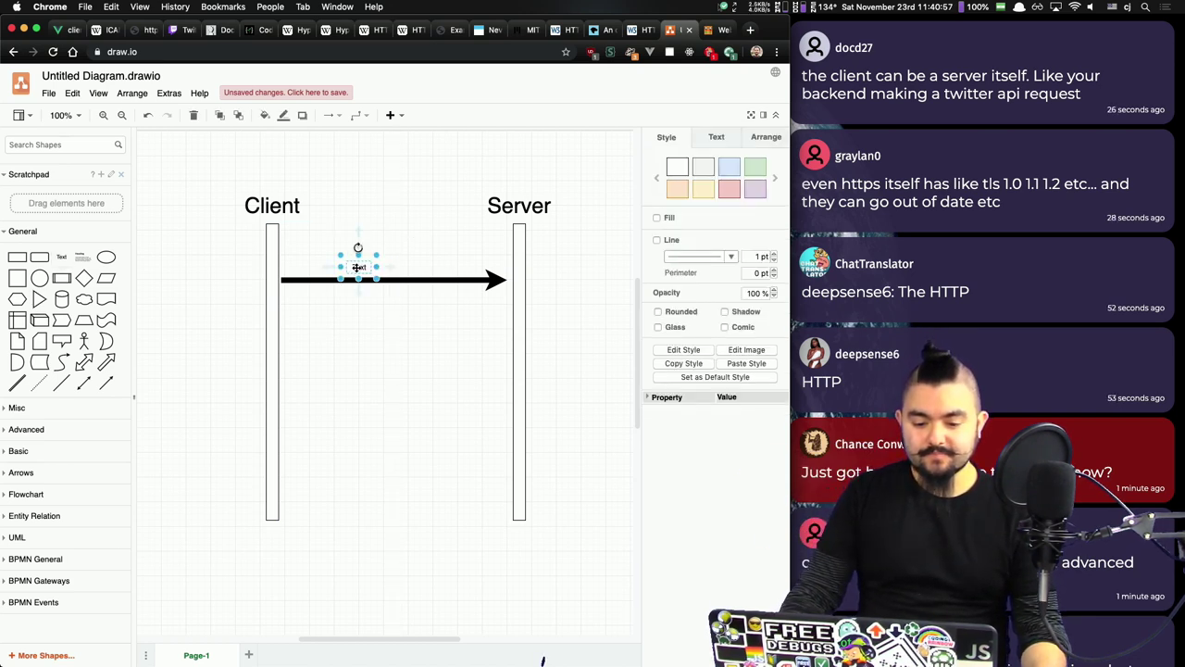
Step: Raise the placeholder label's font size to 36 pt
double_click(358, 267)
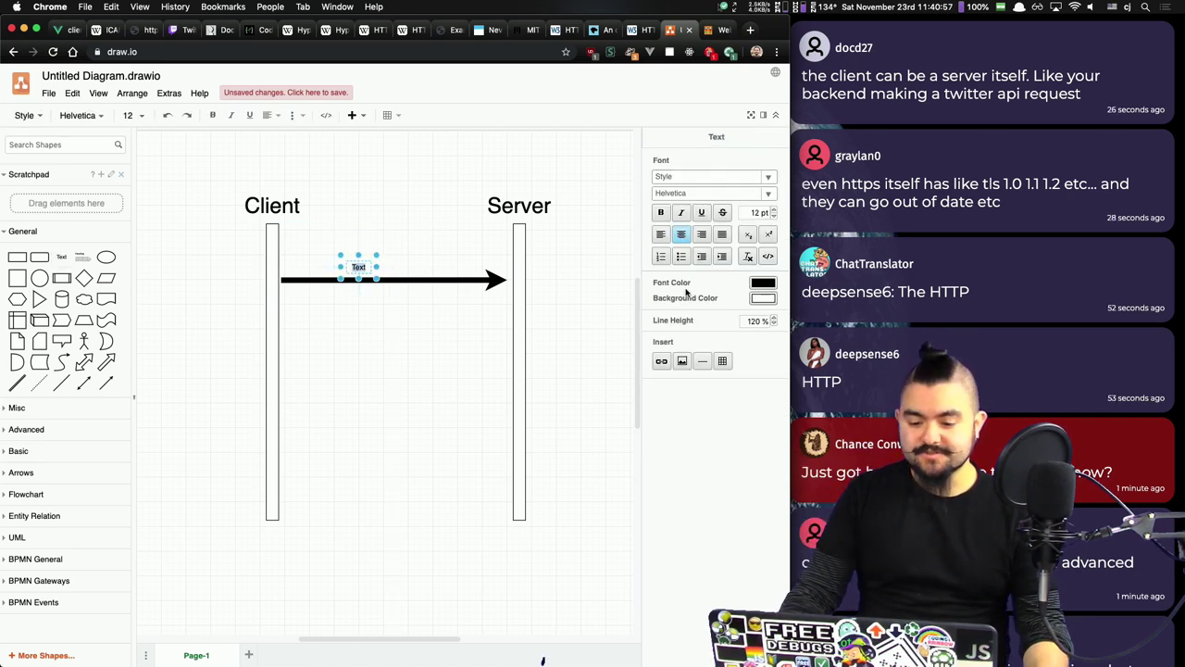
left_click(774, 209)
left_click(774, 210)
left_click(774, 209)
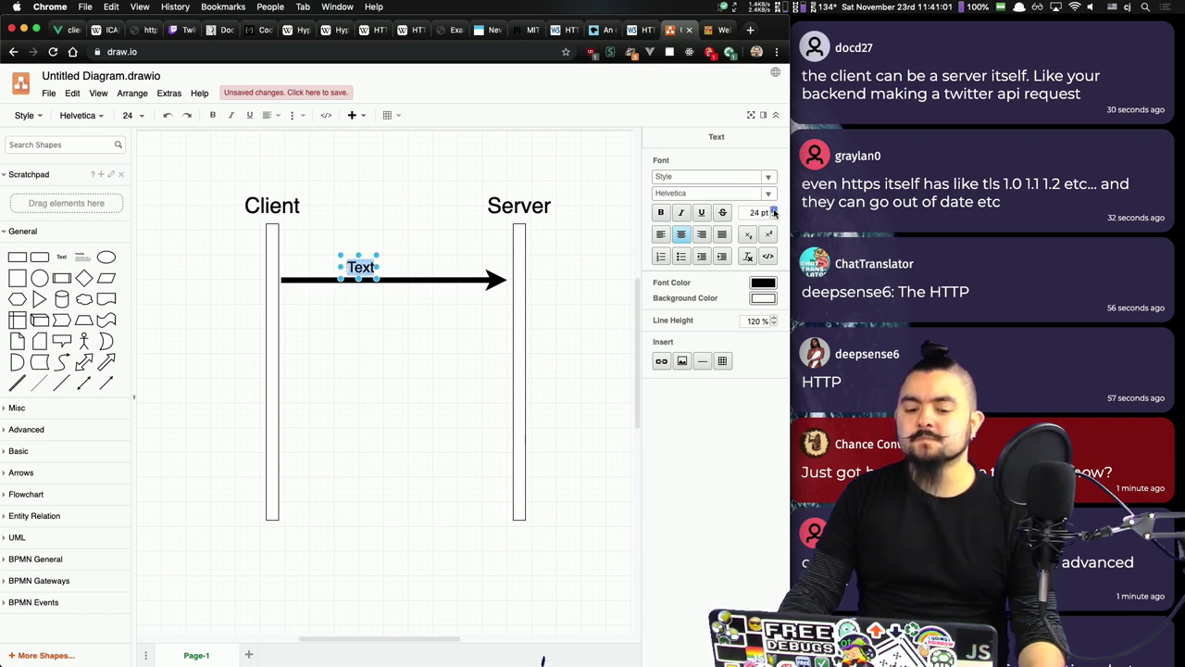
left_click(774, 210)
left_click(774, 211)
left_click(775, 210)
left_click(774, 210)
left_click(774, 210)
left_click(774, 210)
left_click(774, 210)
left_click(774, 210)
left_click(775, 210)
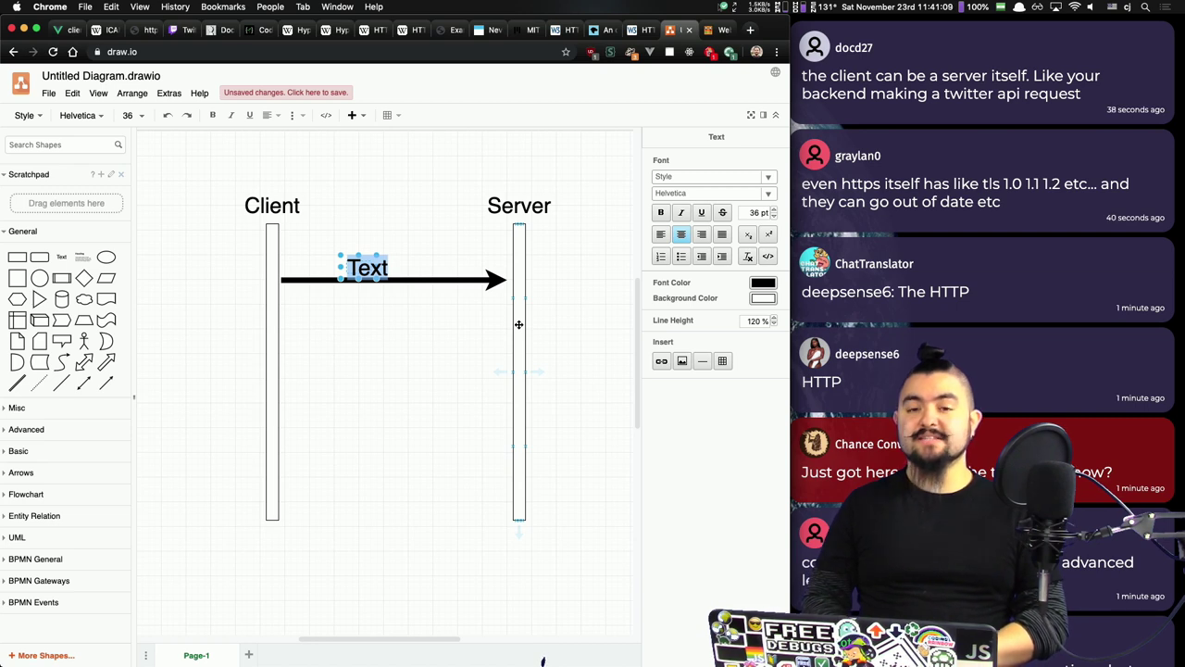
Step: Type 'GET / HTTP 1.1' as the label and widen the box so it fits one line
type("GE")
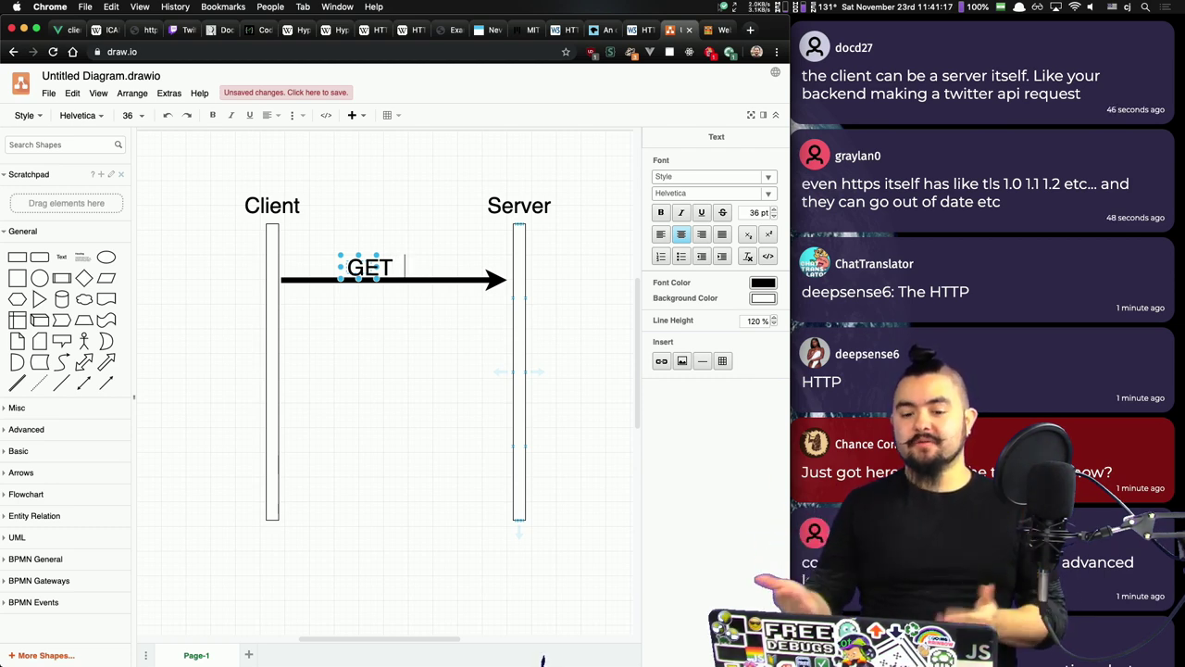
type("T")
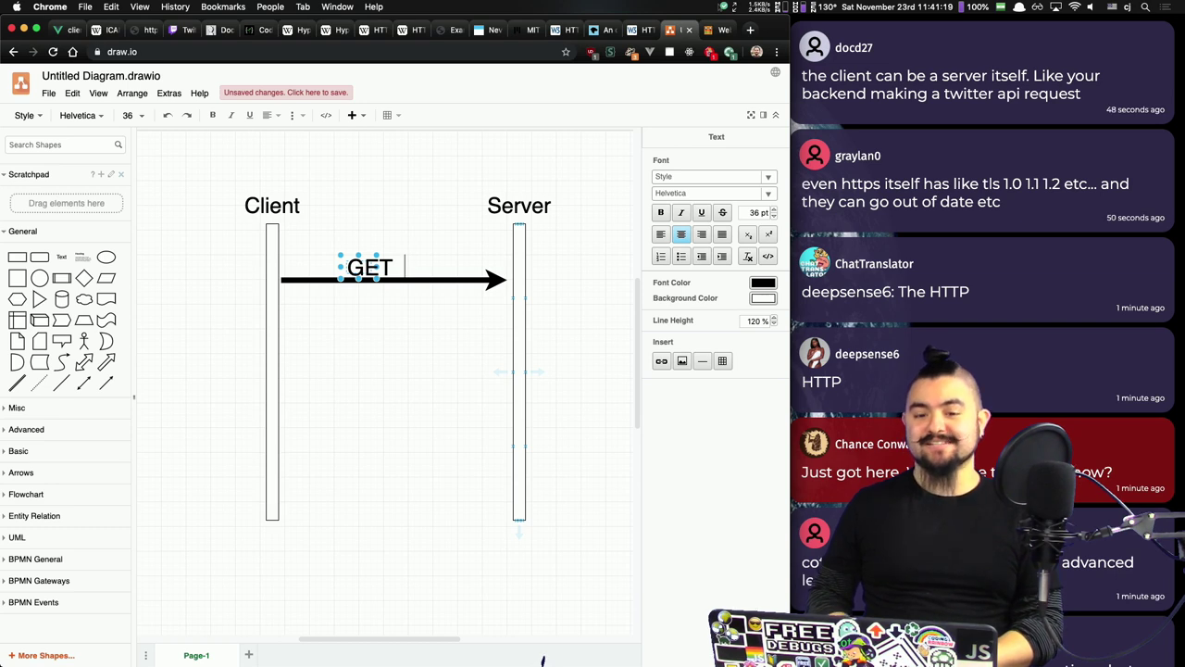
key("Return")
type("/")
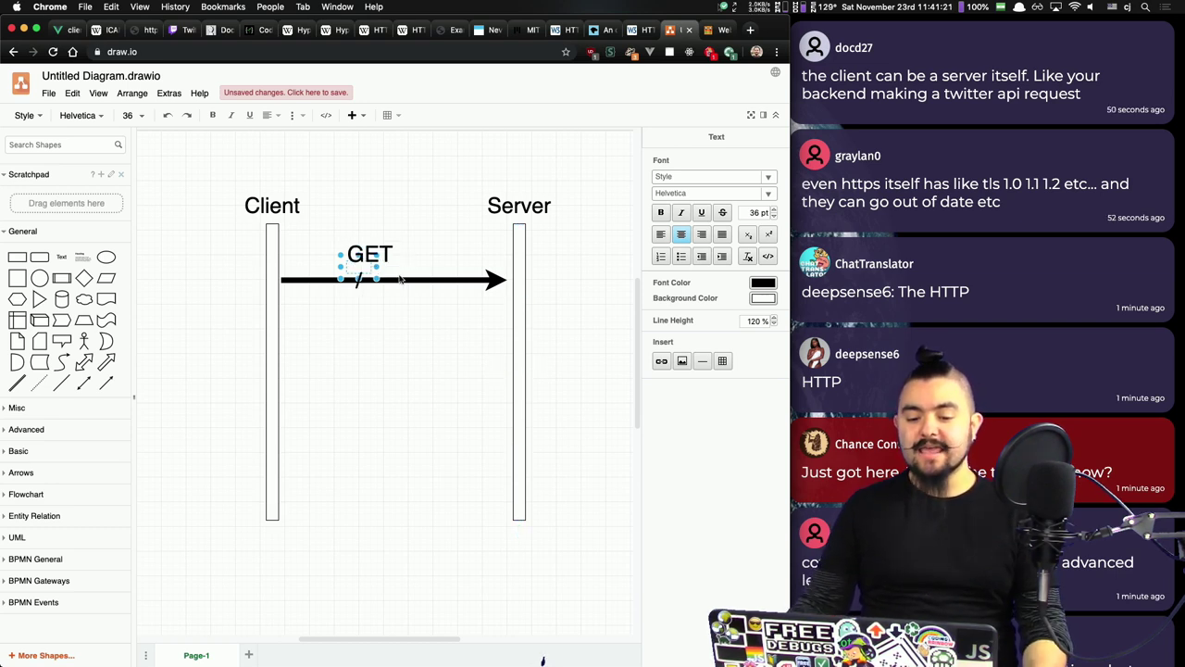
left_click_drag(383, 268, 440, 269)
double_click(445, 269)
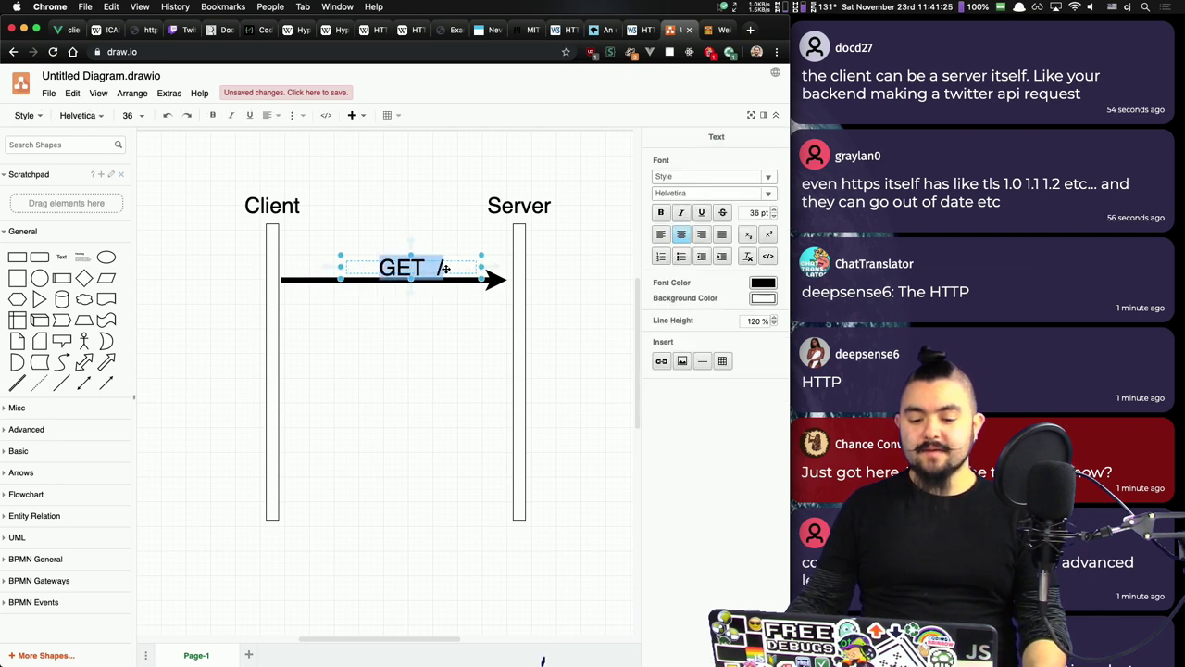
left_click(442, 268)
type(".")
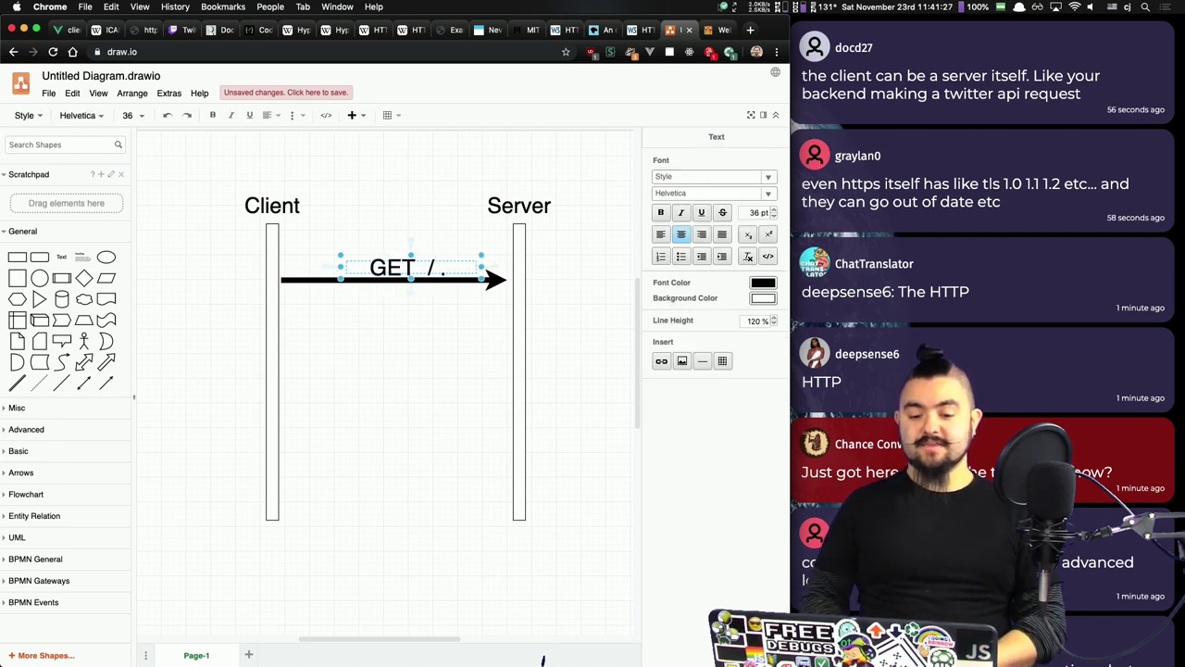
key("BackSpace")
type("HTTP 1.1")
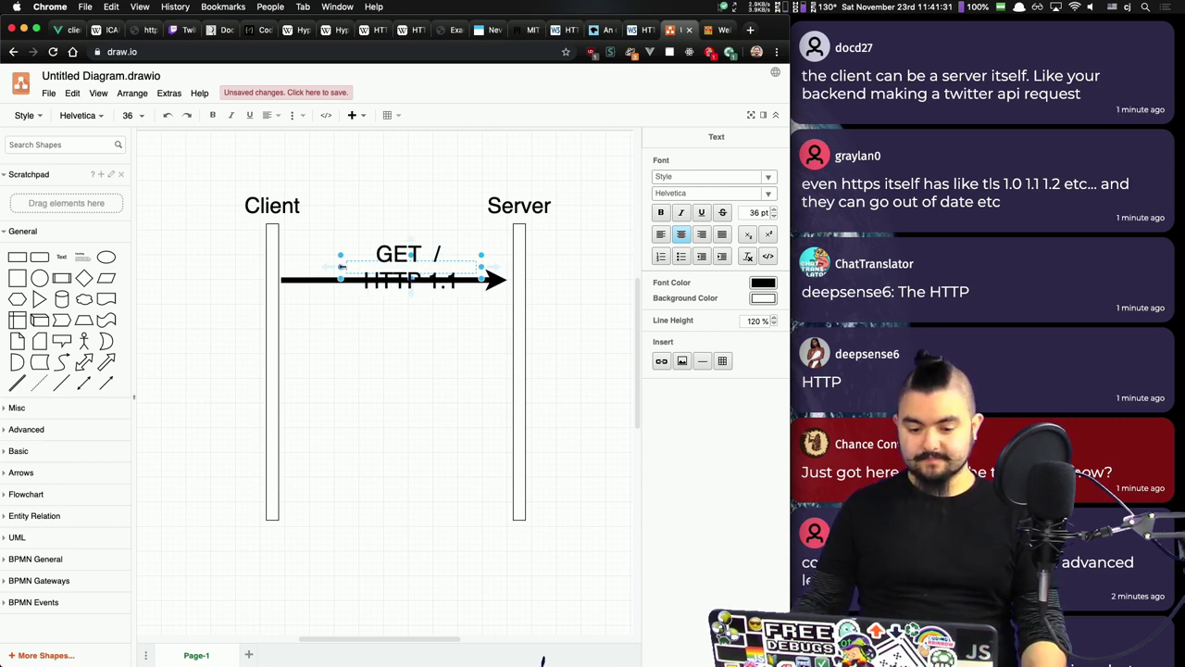
left_click_drag(342, 267, 285, 266)
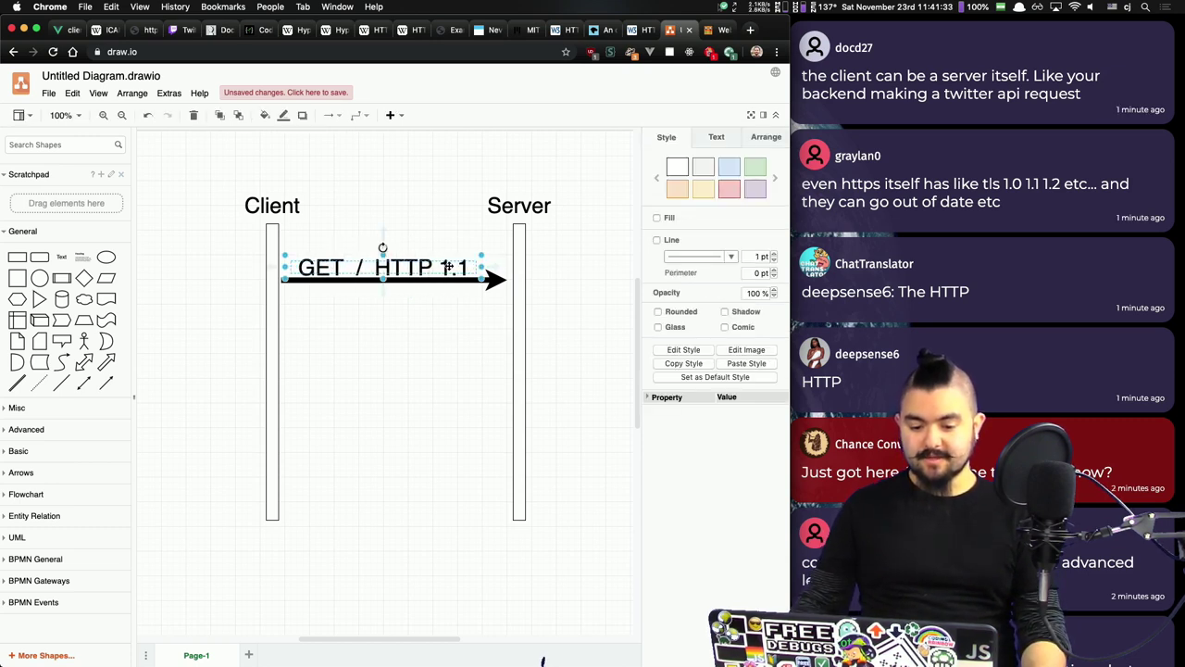
left_click_drag(477, 267, 493, 267)
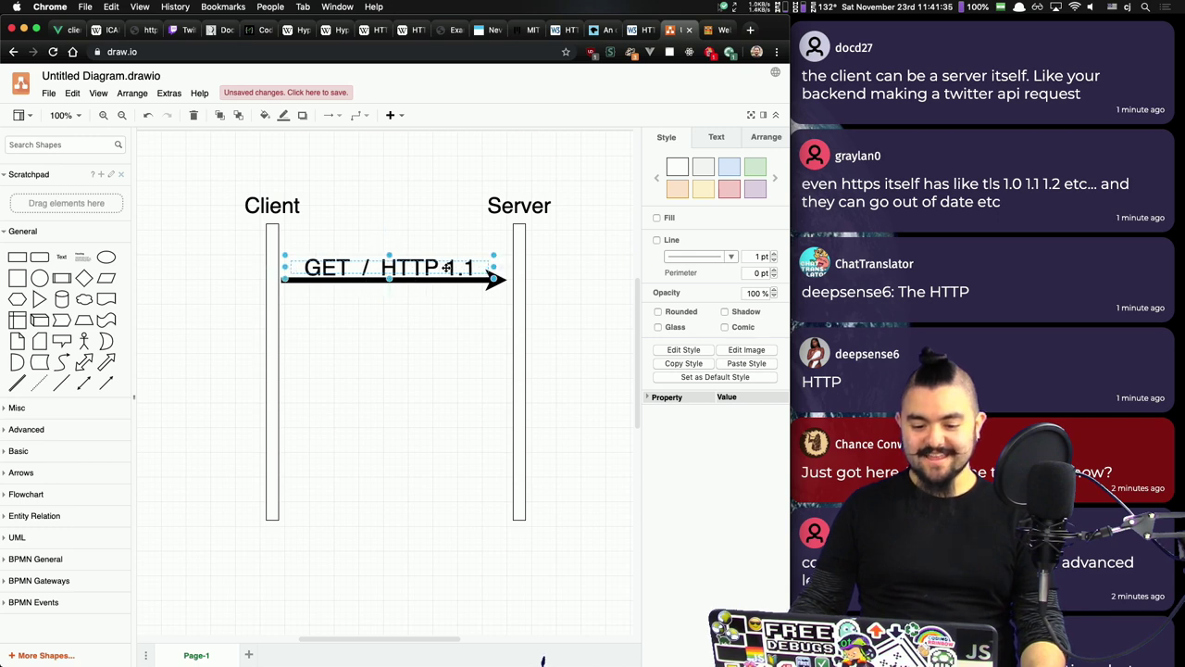
Step: Nudge the GET / HTTP 1.1 label up just above the arrow
left_click(383, 352)
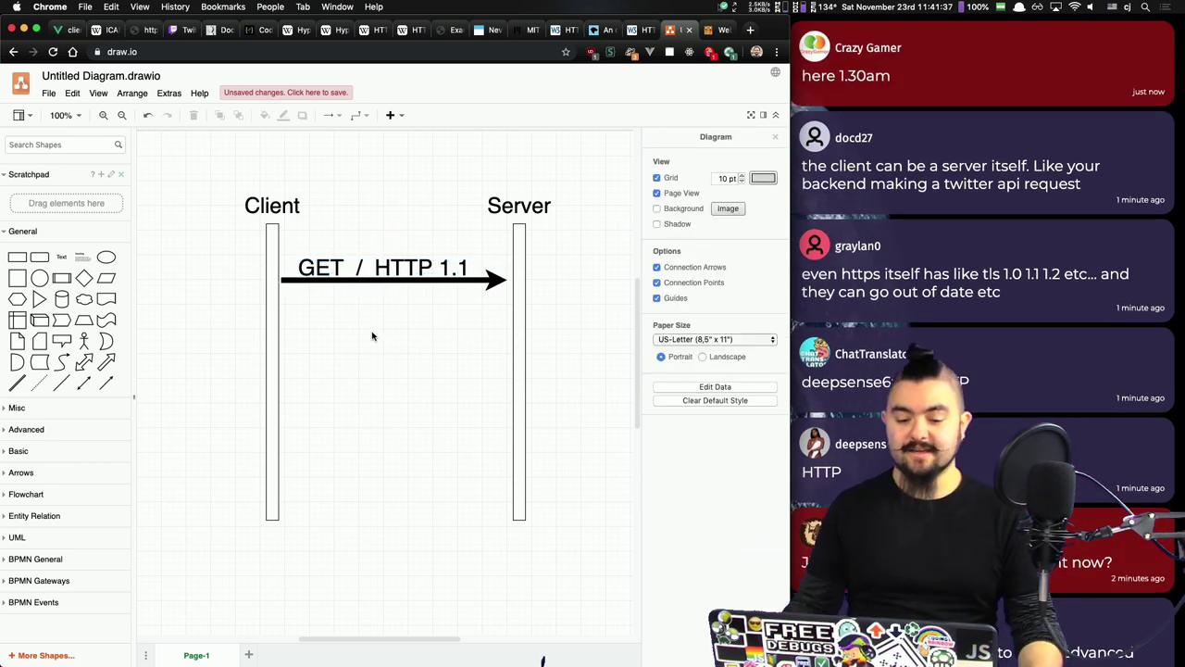
left_click(383, 264)
left_click_drag(383, 264, 383, 259)
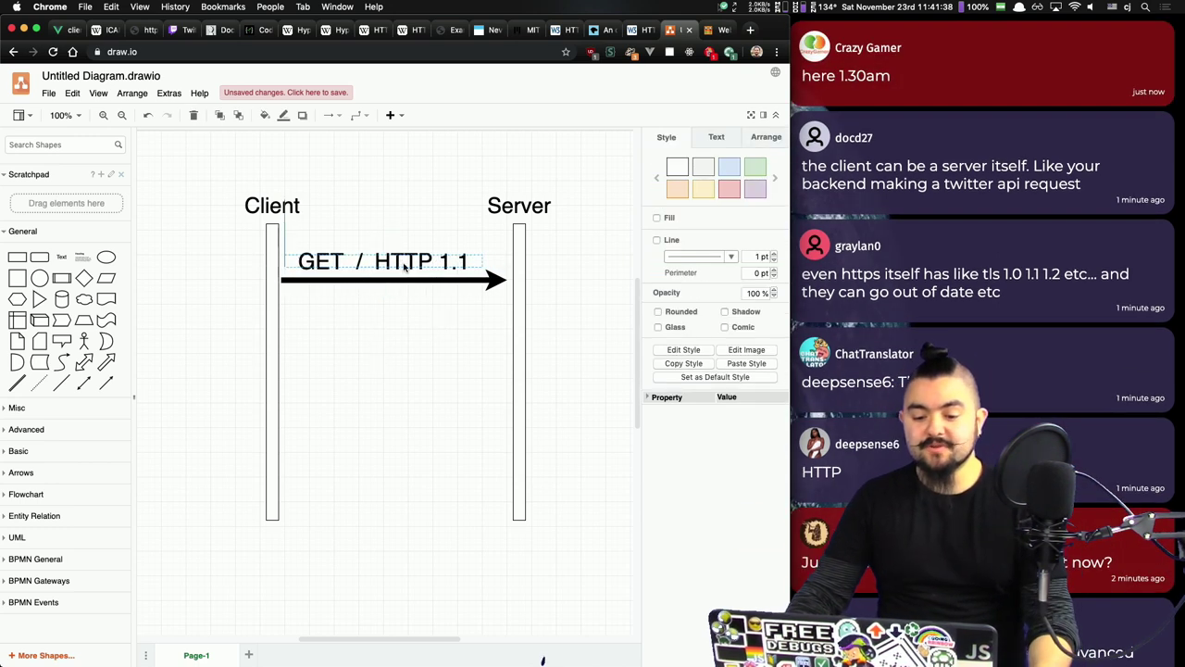
left_click(422, 329)
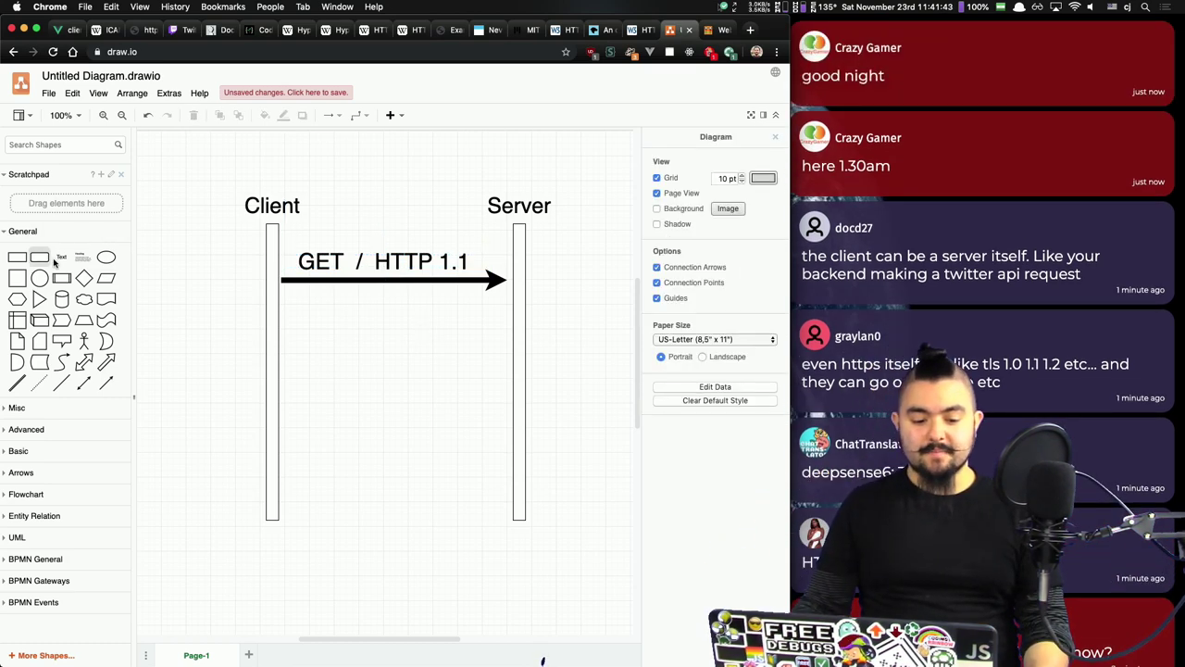
Step: Duplicate the GET / HTTP 1.1 label and move the copy below the arrow
left_click(333, 262)
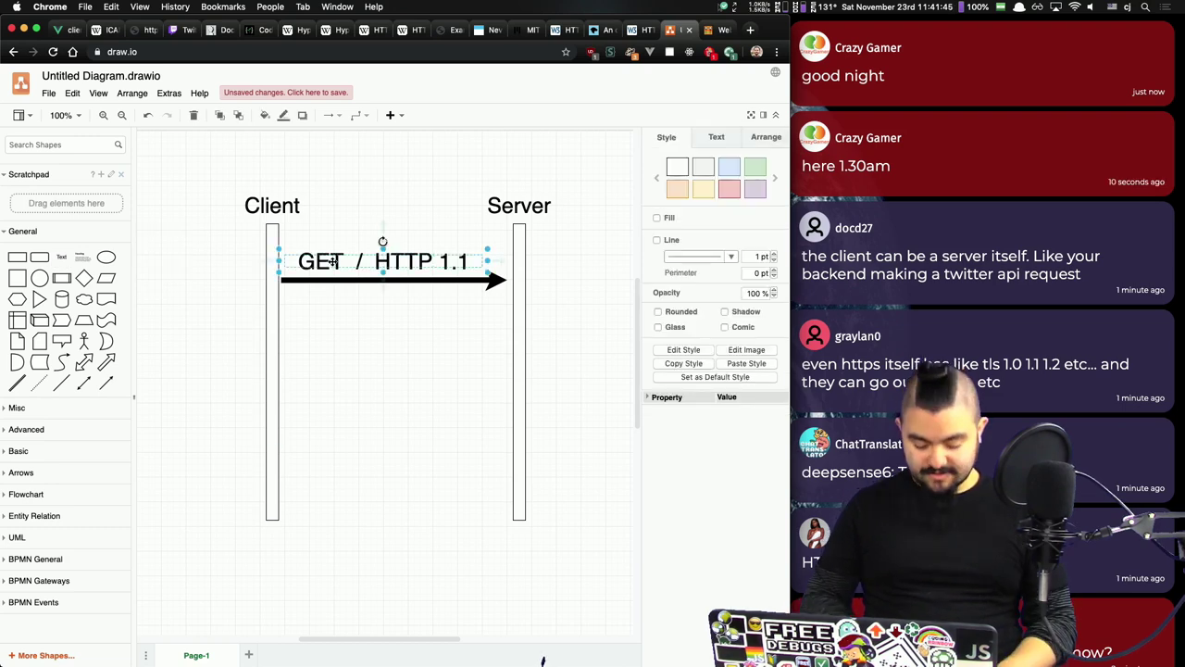
left_click(363, 306)
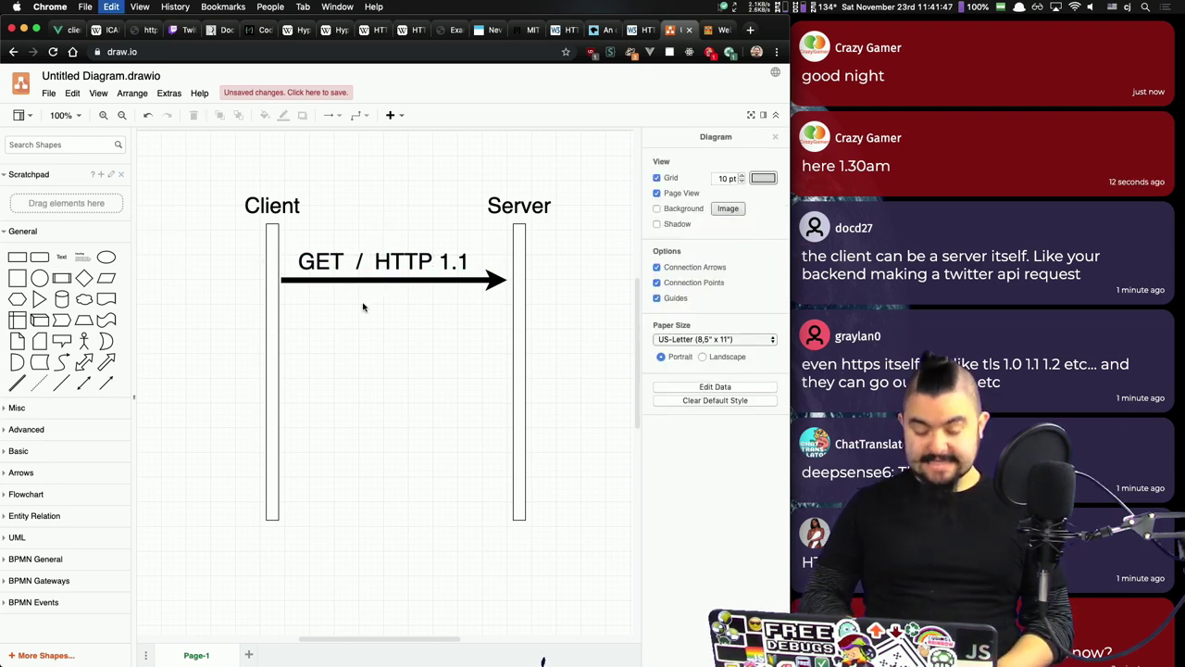
key("ctrl+z")
left_click_drag(324, 259, 343, 308)
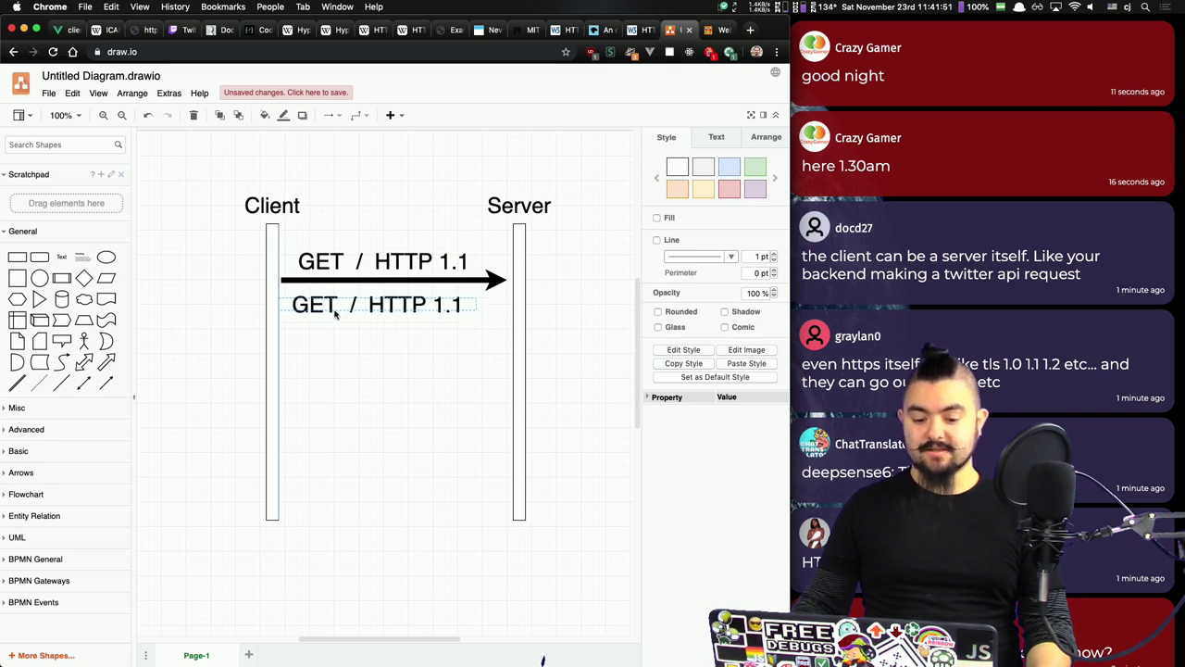
Step: Replace the copied label's text with 'Host: example.com'
double_click(344, 305)
left_click(344, 307)
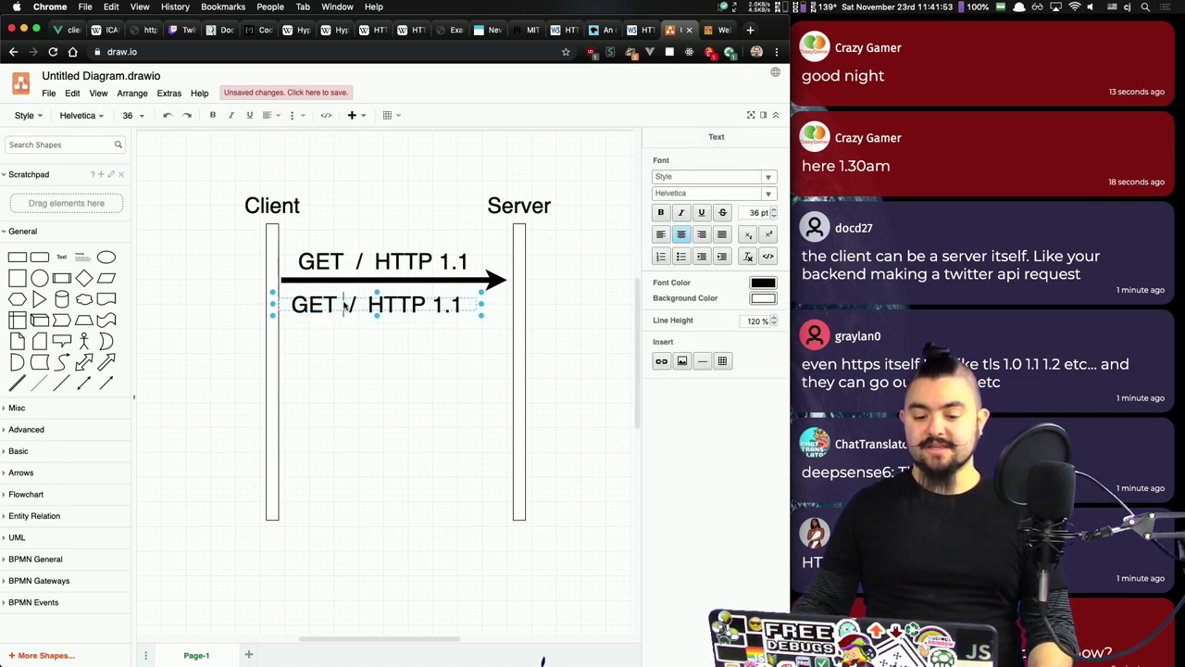
triple_click(345, 307)
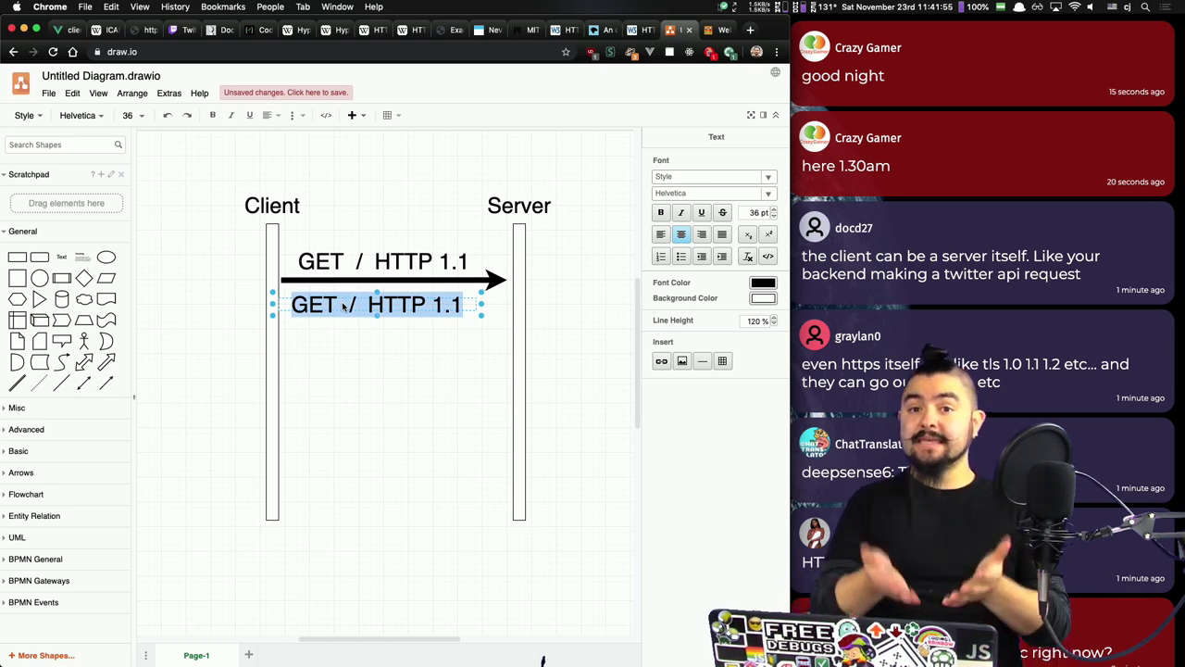
type("Host")
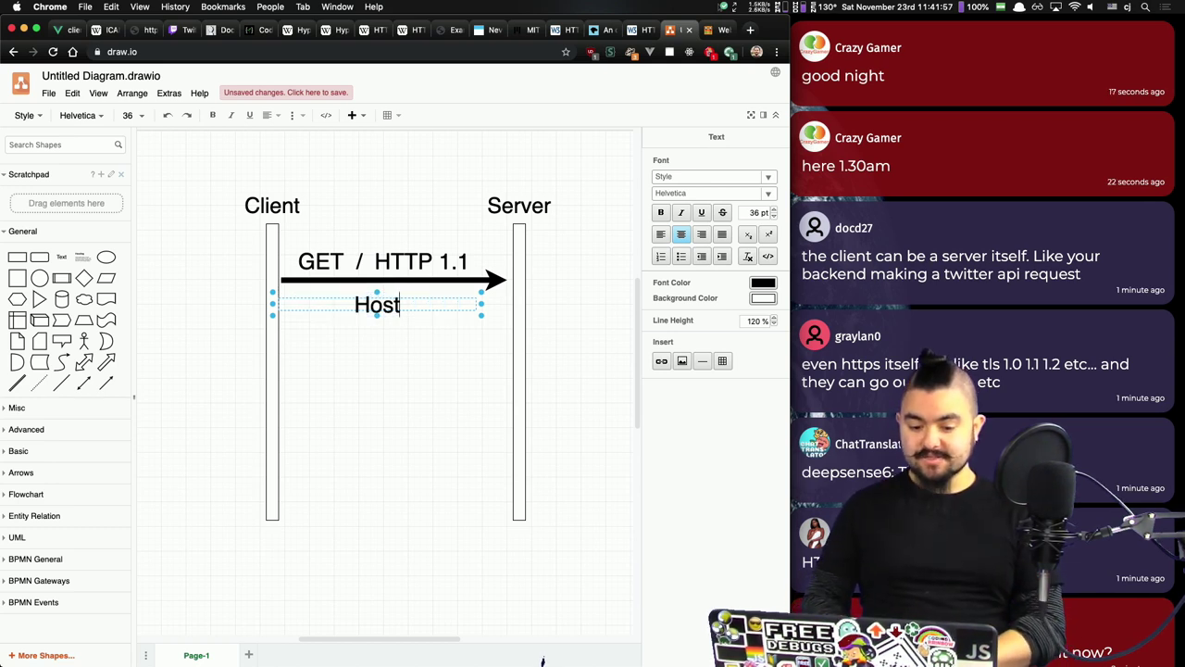
type(":")
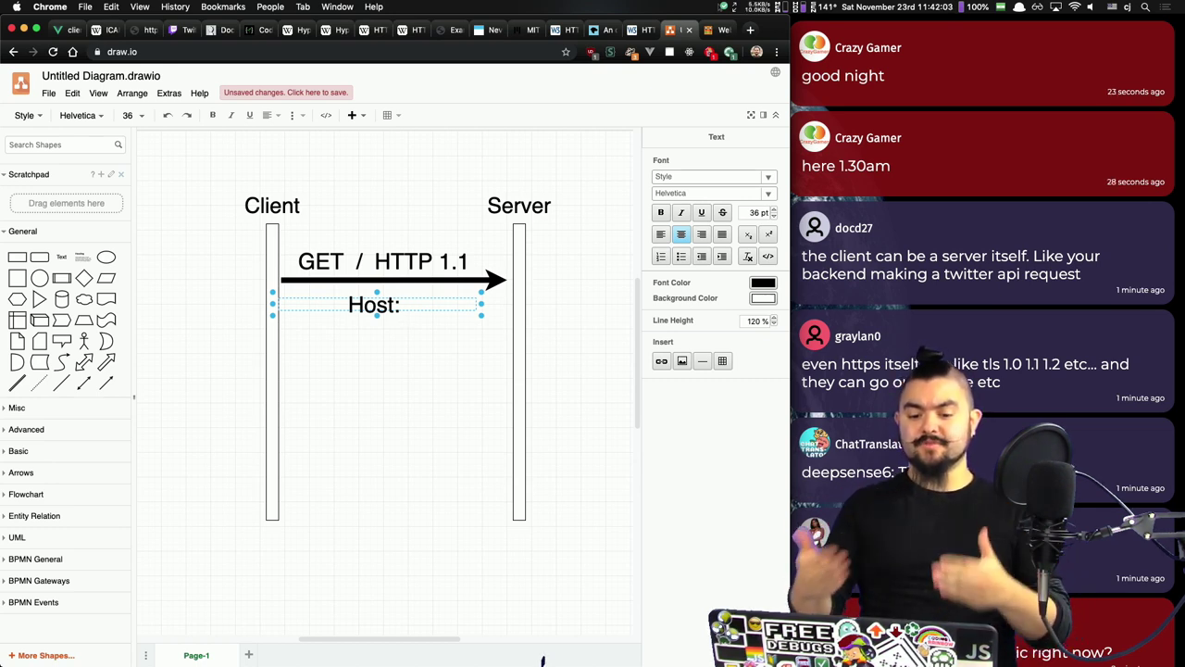
type("example.com")
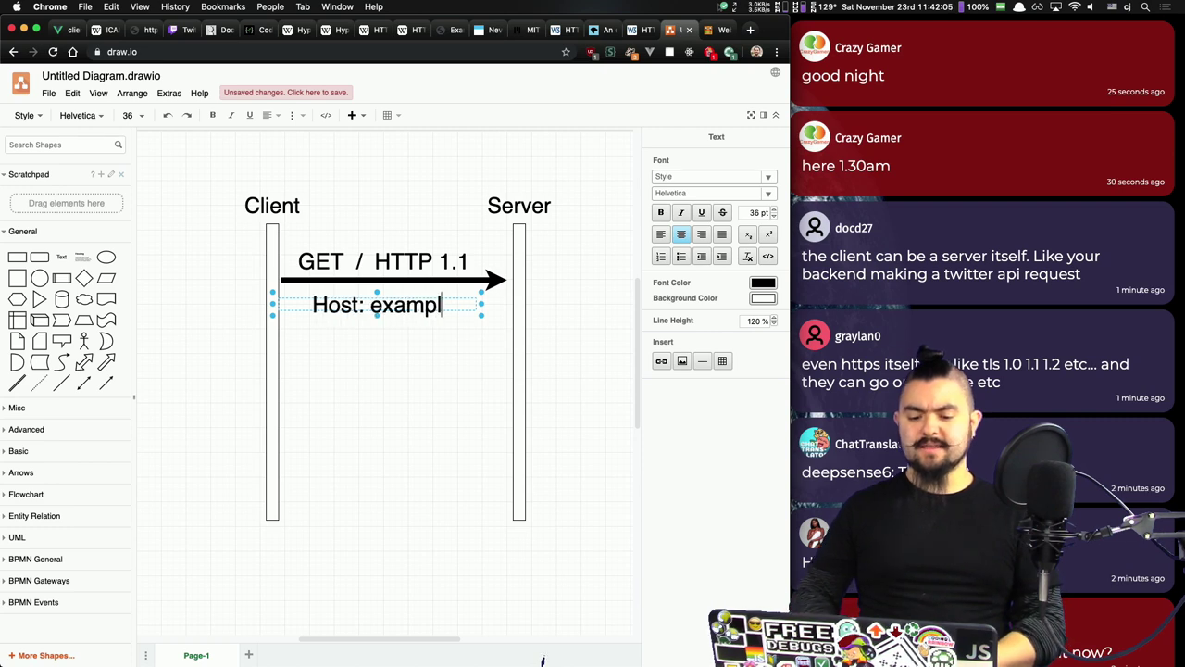
left_click(349, 341)
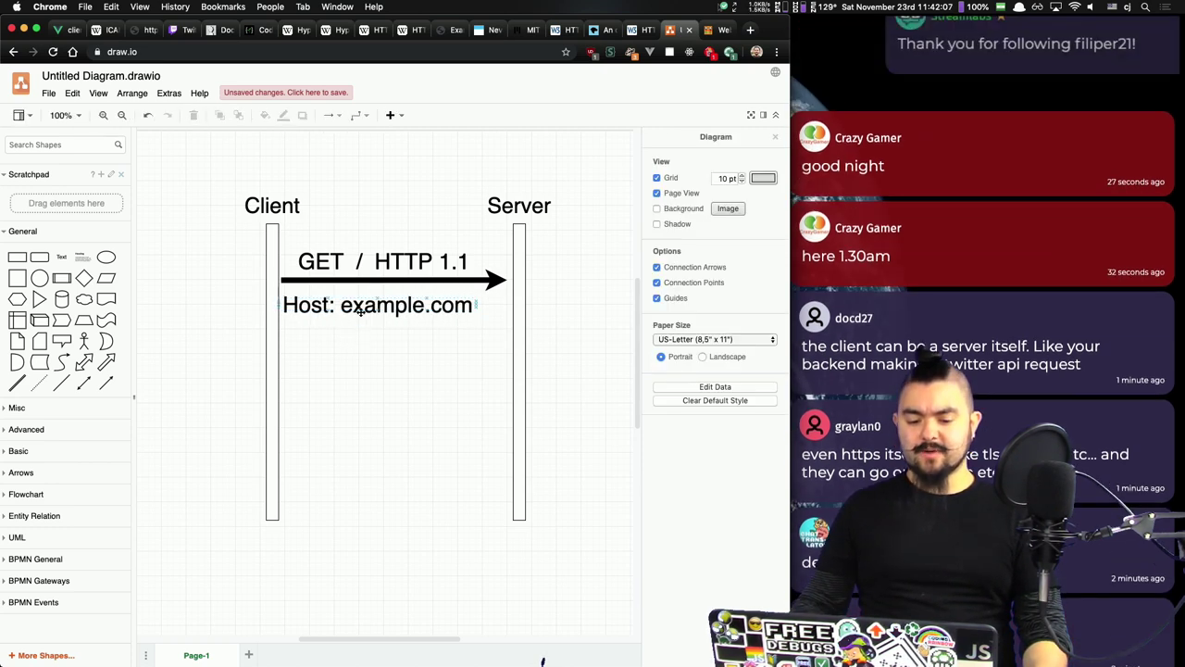
left_click_drag(358, 306, 371, 307)
left_click(412, 407)
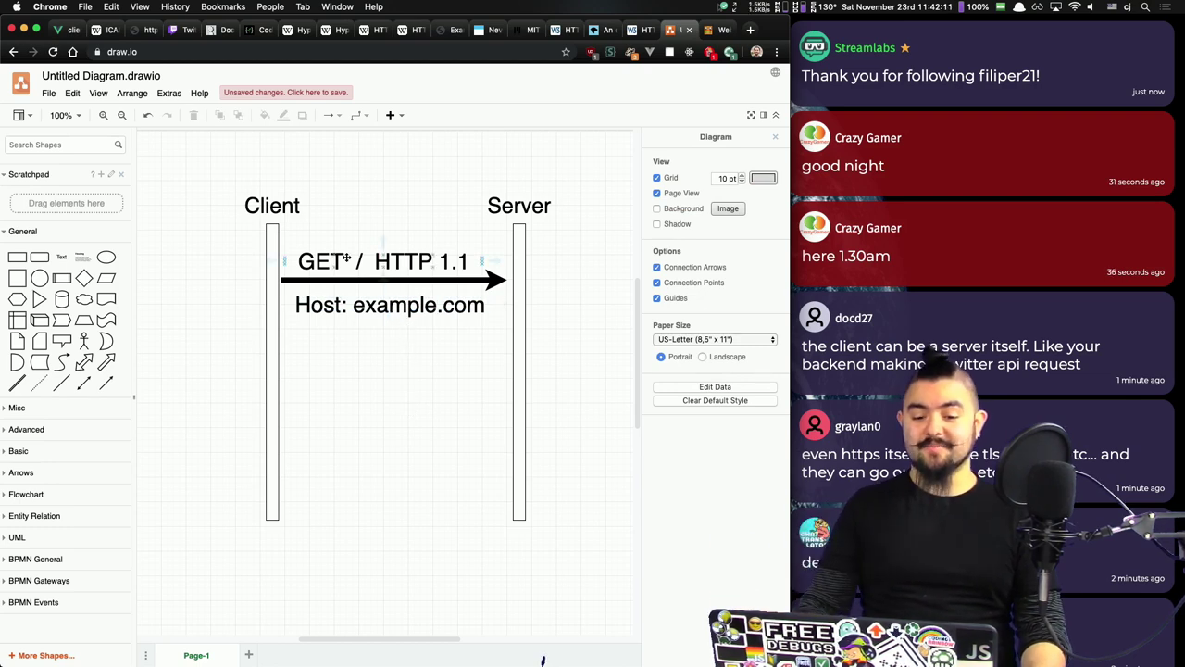
Step: Add 'Accept: text/html' as a second line under 'Host: example.com'
left_click(391, 307)
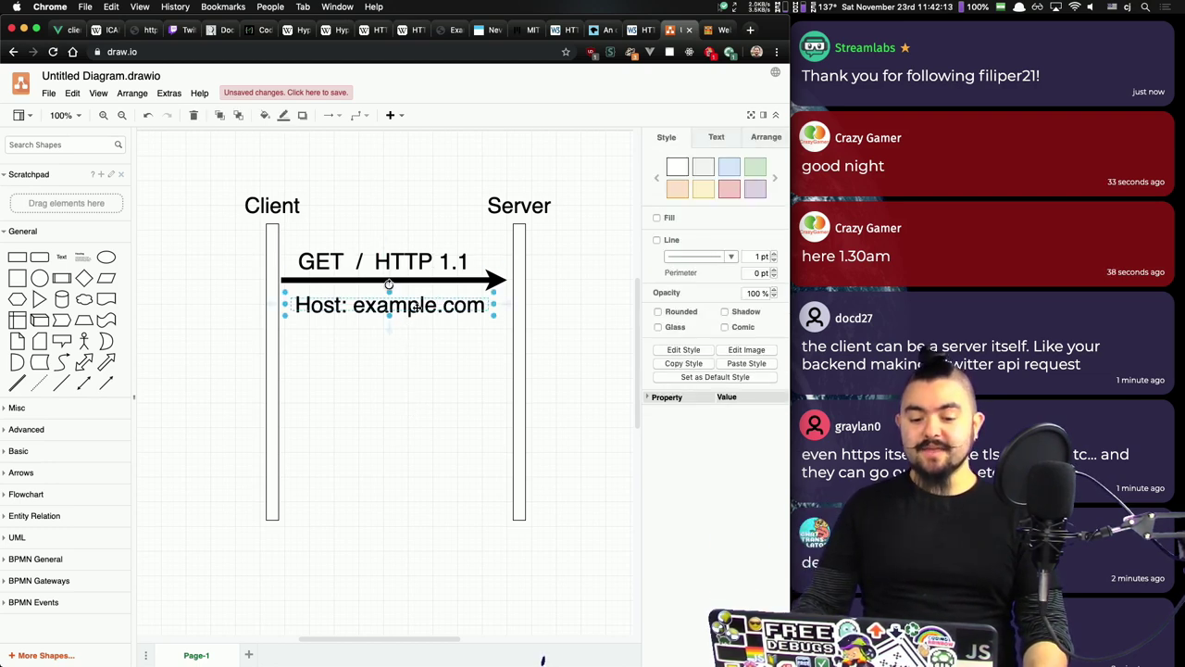
double_click(416, 306)
key("Right")
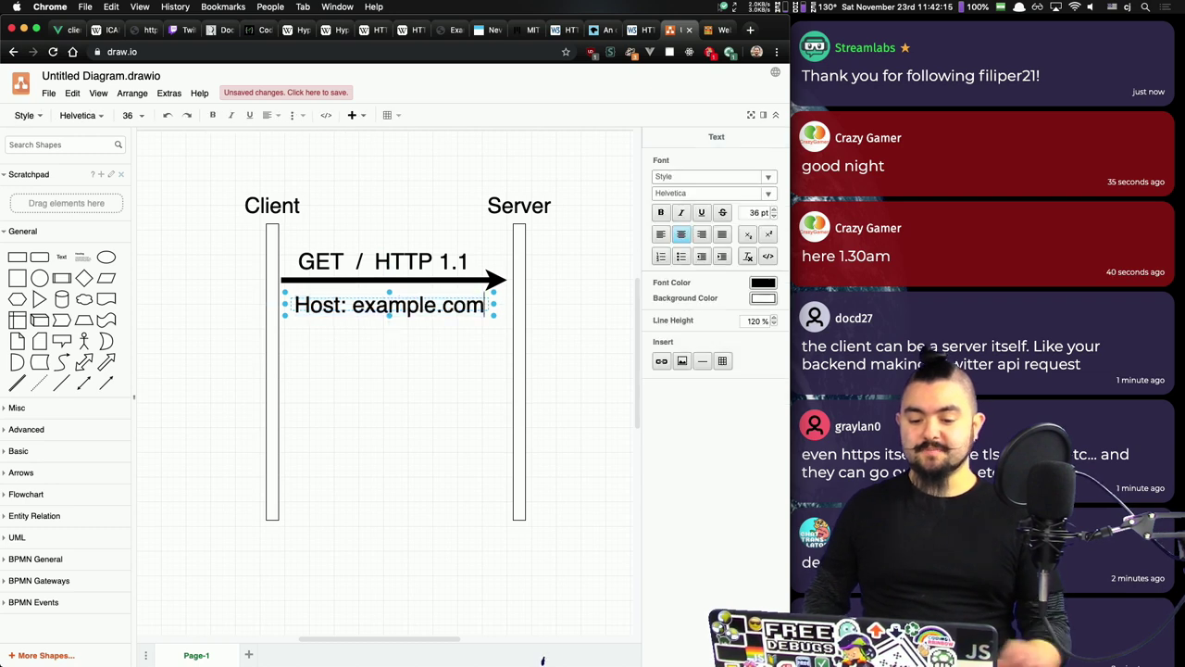
key("Return")
type("A")
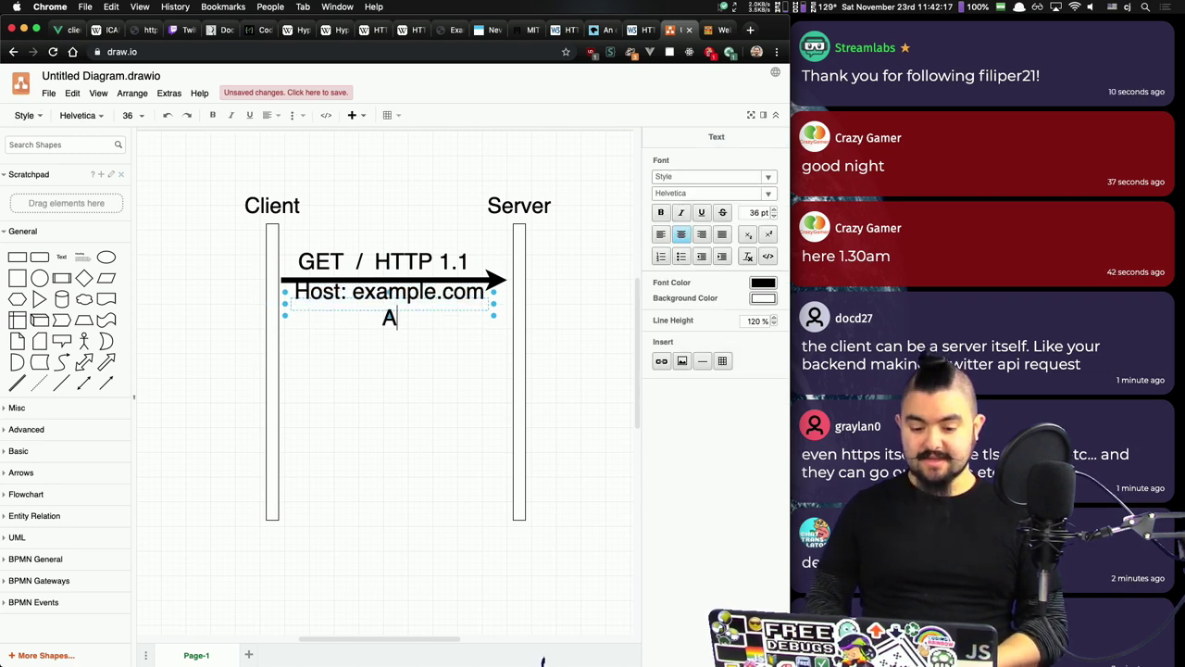
type("ccept:")
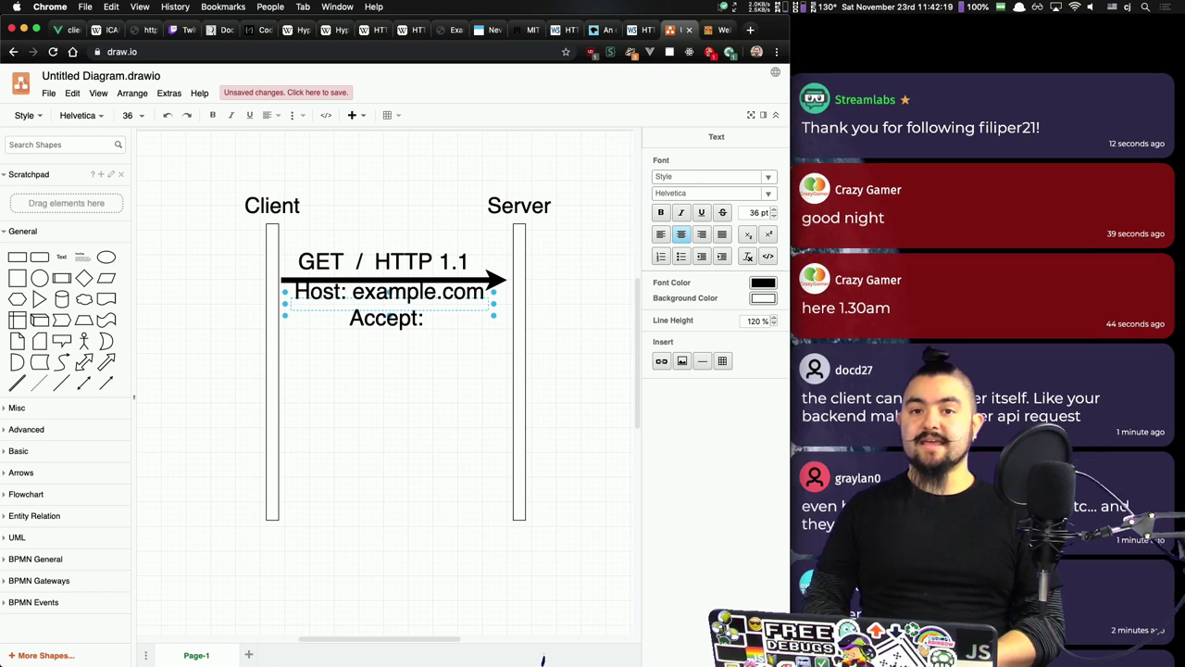
type(" text/html")
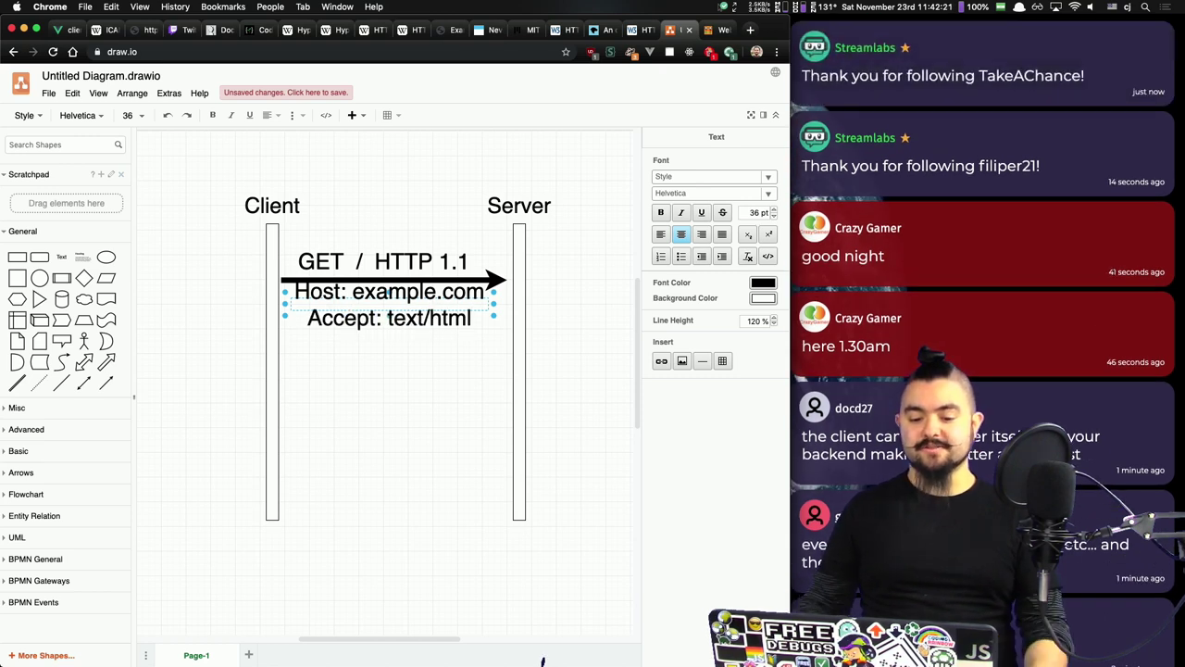
left_click(426, 350)
left_click(423, 307)
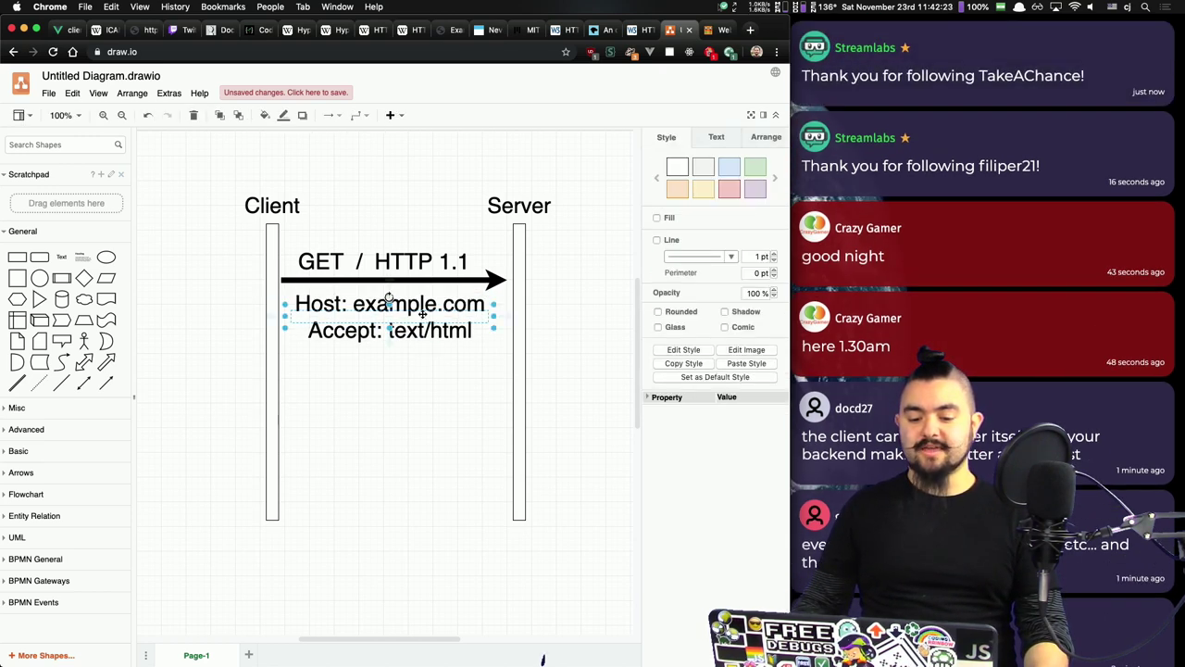
left_click(426, 376)
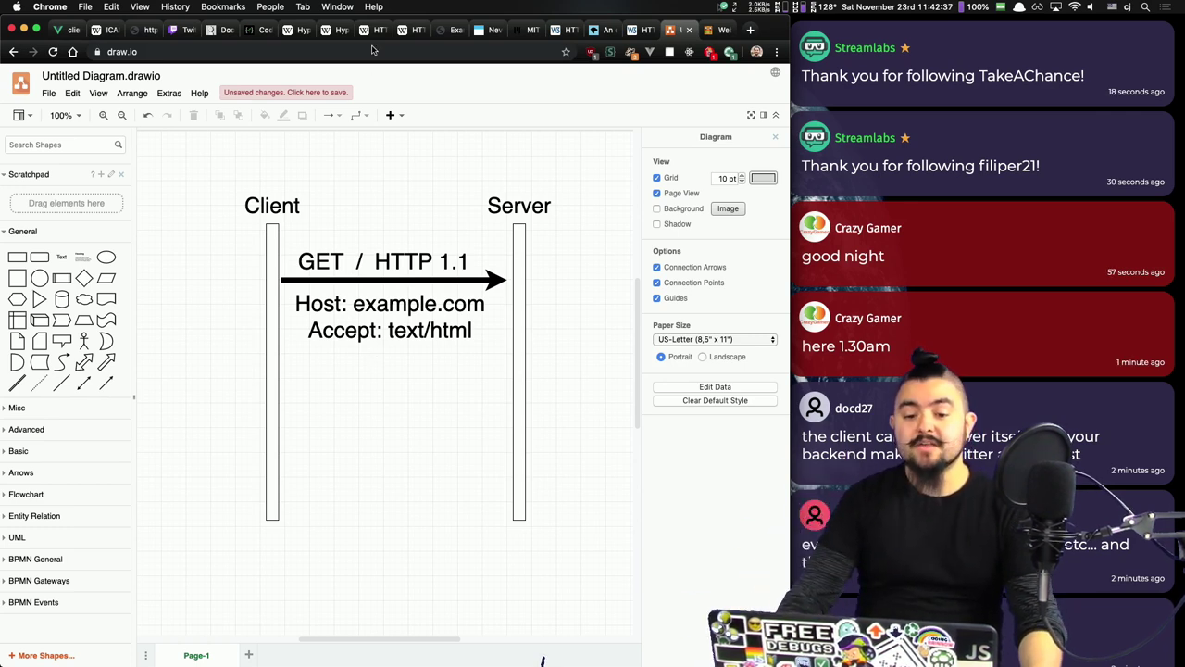
Step: Switch to the example.com tab and open Chrome DevTools with Cmd+Option+I
left_click(449, 29)
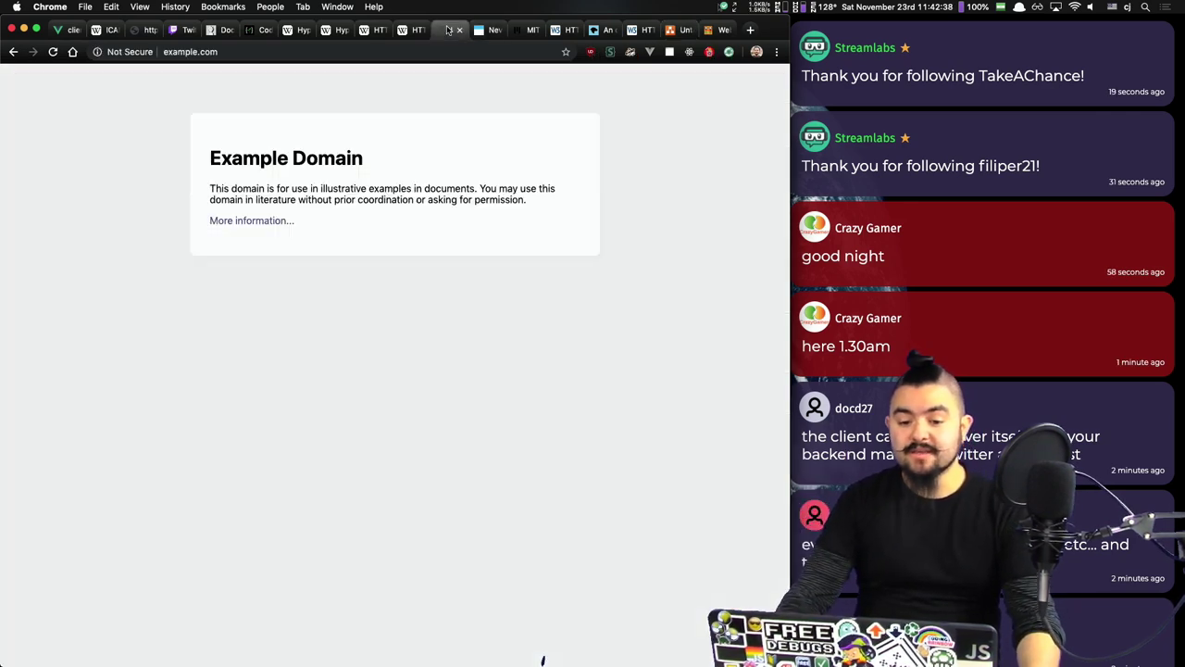
left_click(226, 52)
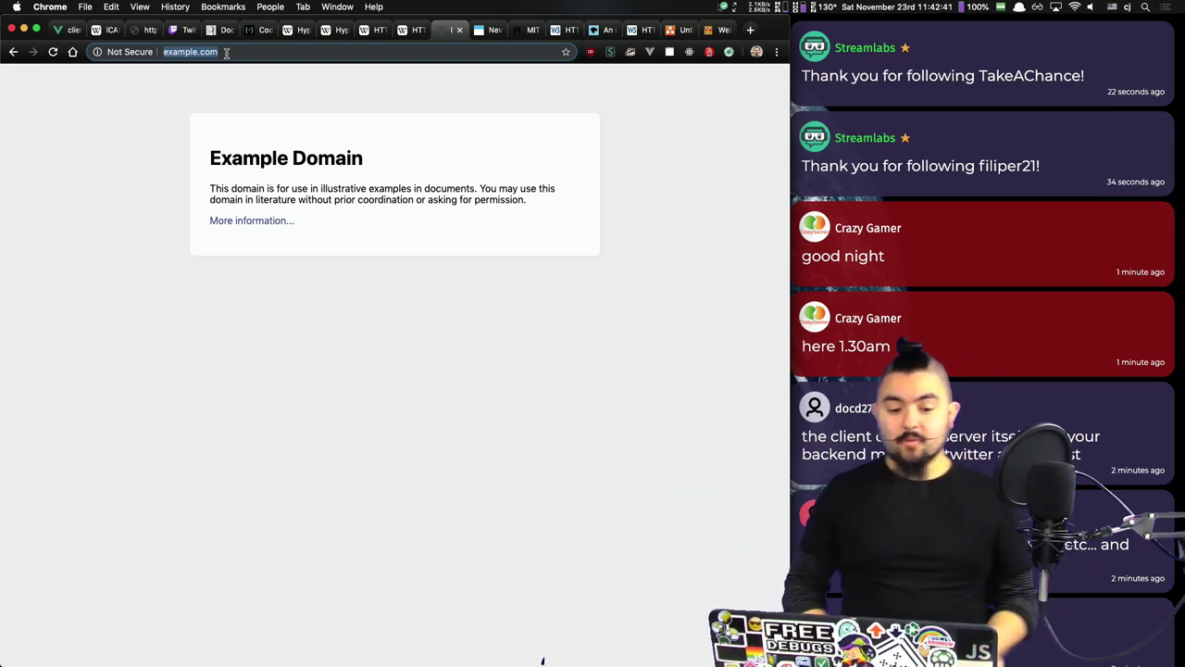
key("Left")
type("http://")
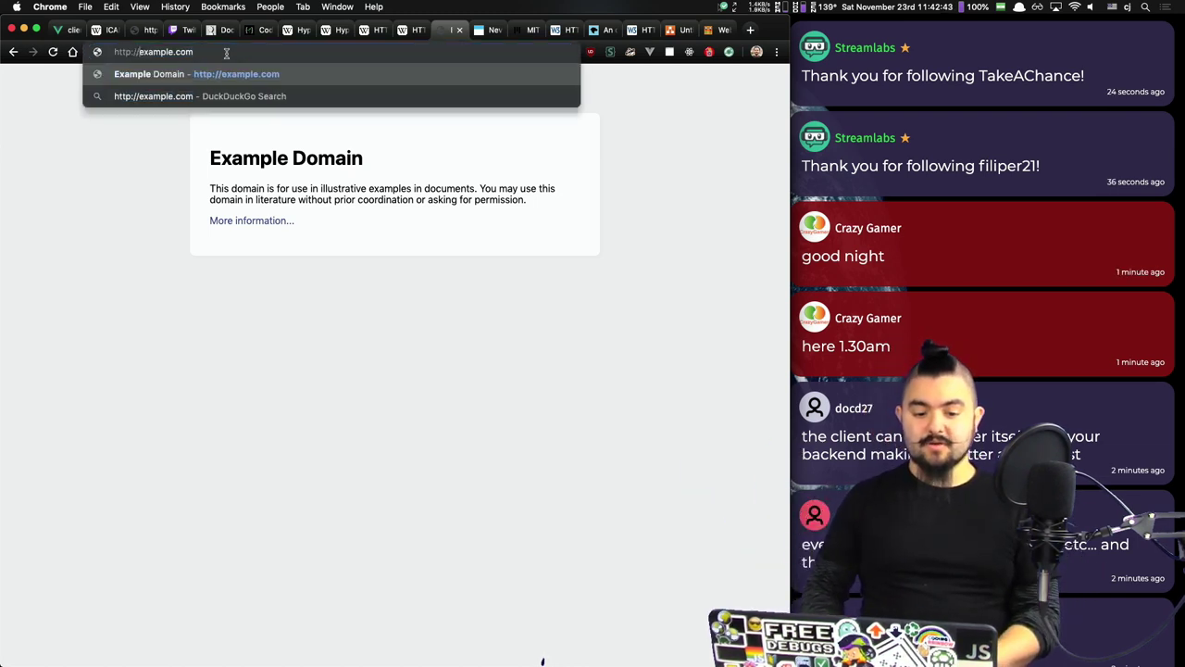
key("Escape")
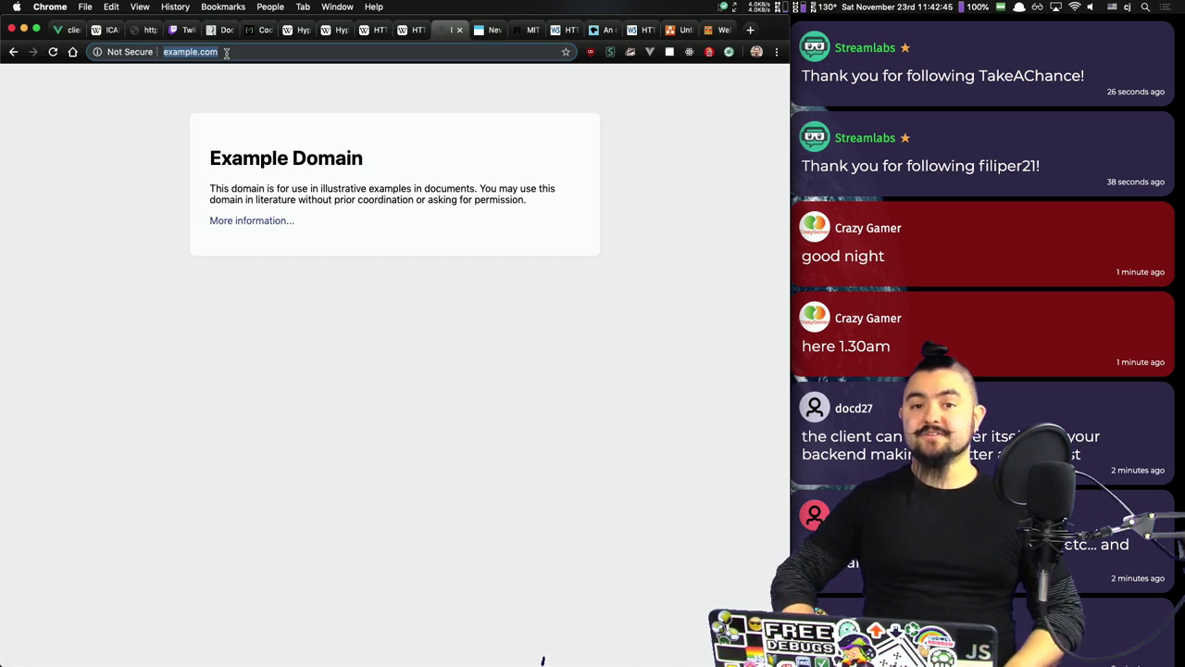
key("Escape")
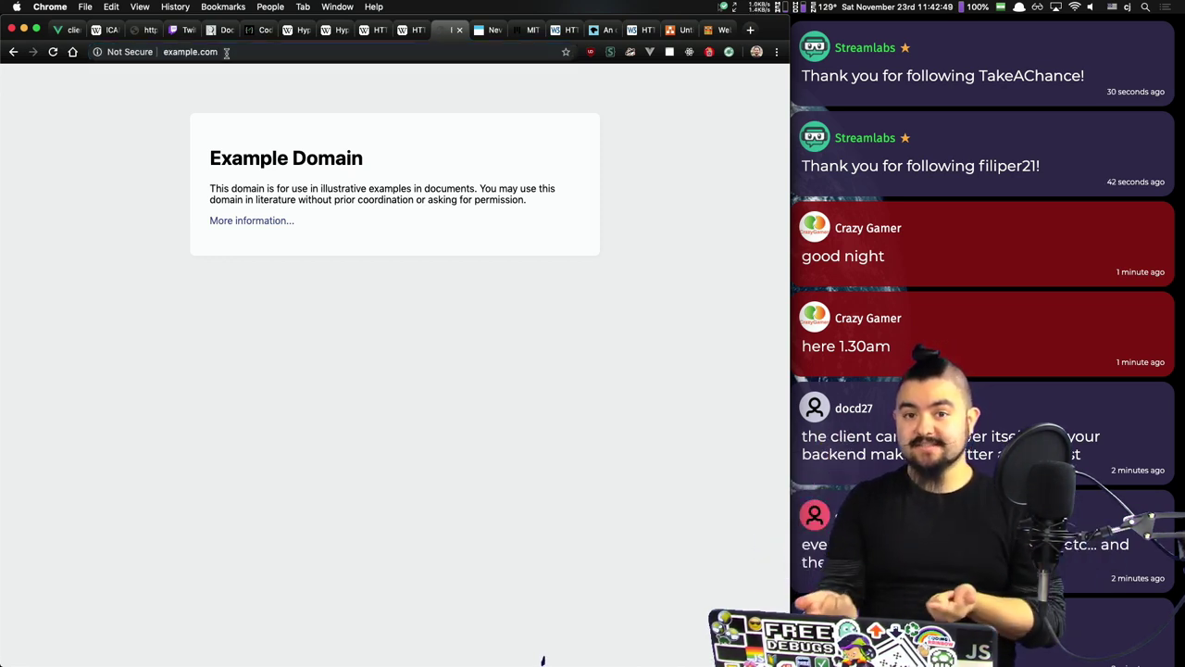
left_click(226, 53)
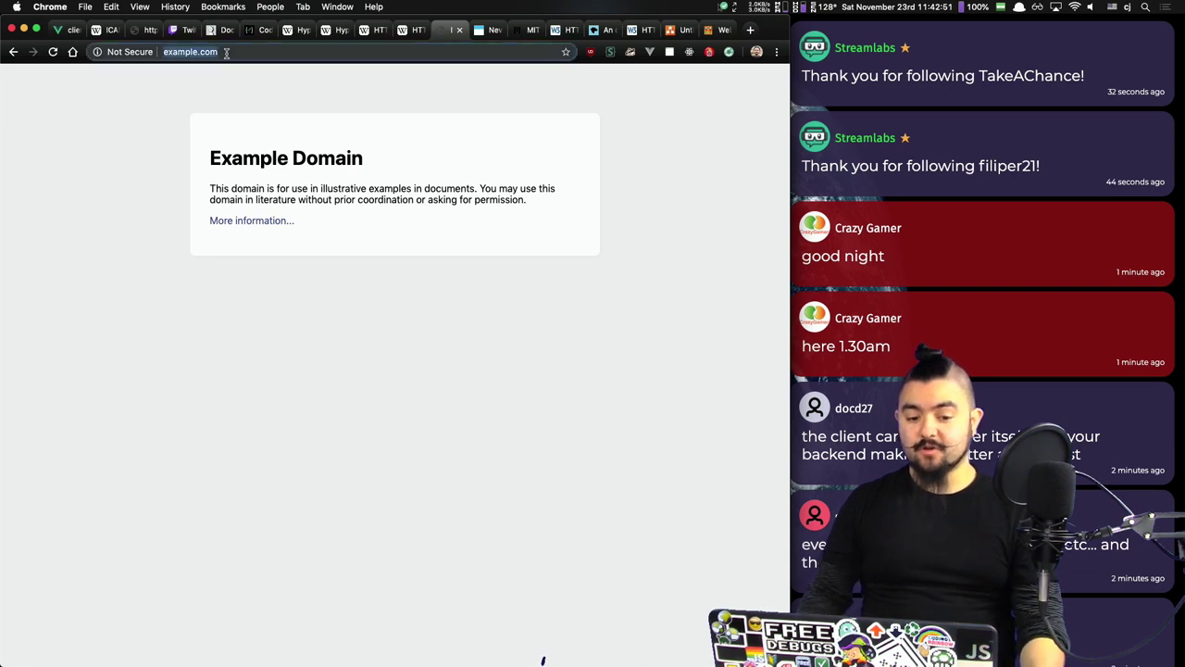
left_click(226, 53)
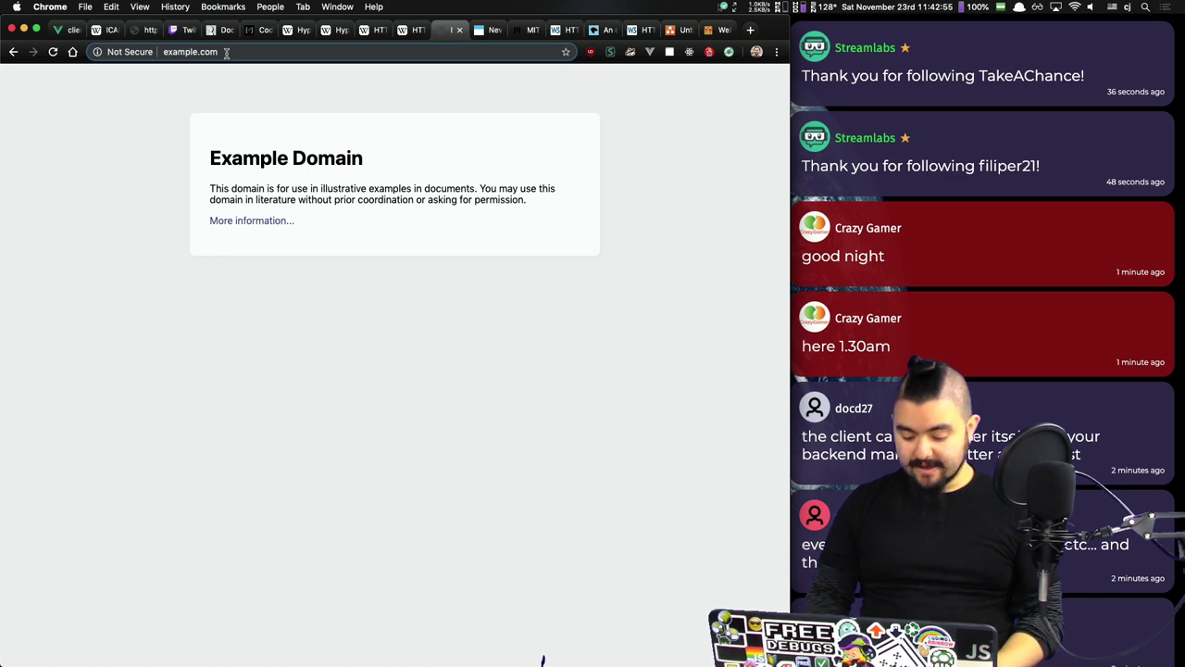
key("super+l")
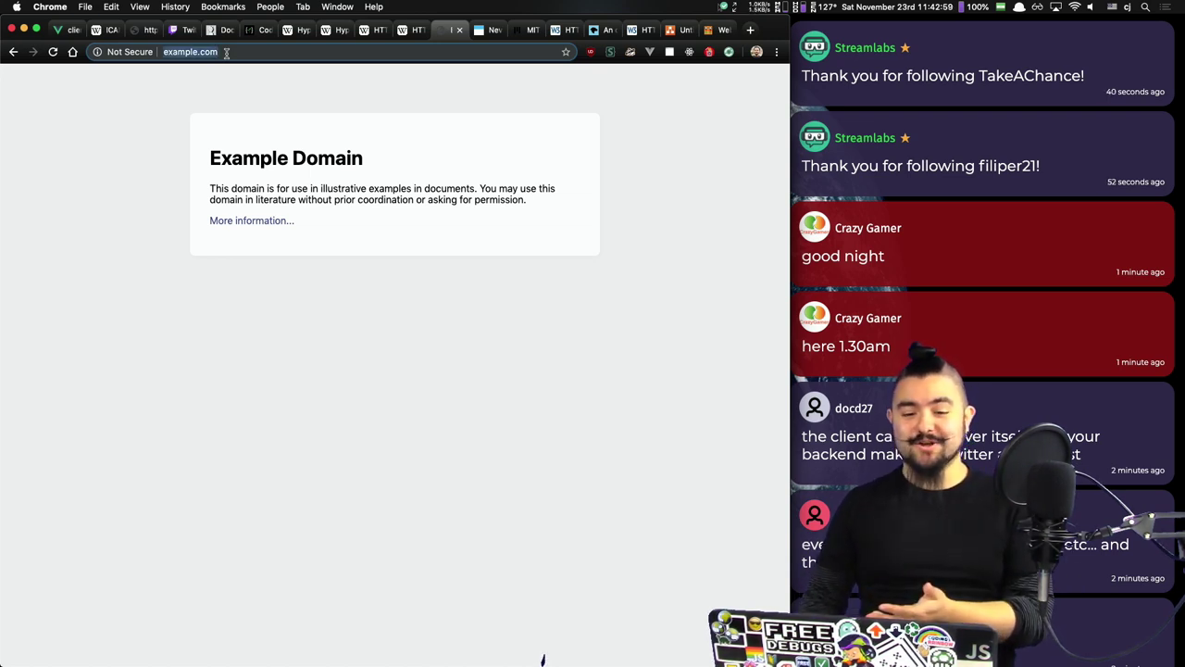
left_click(226, 53)
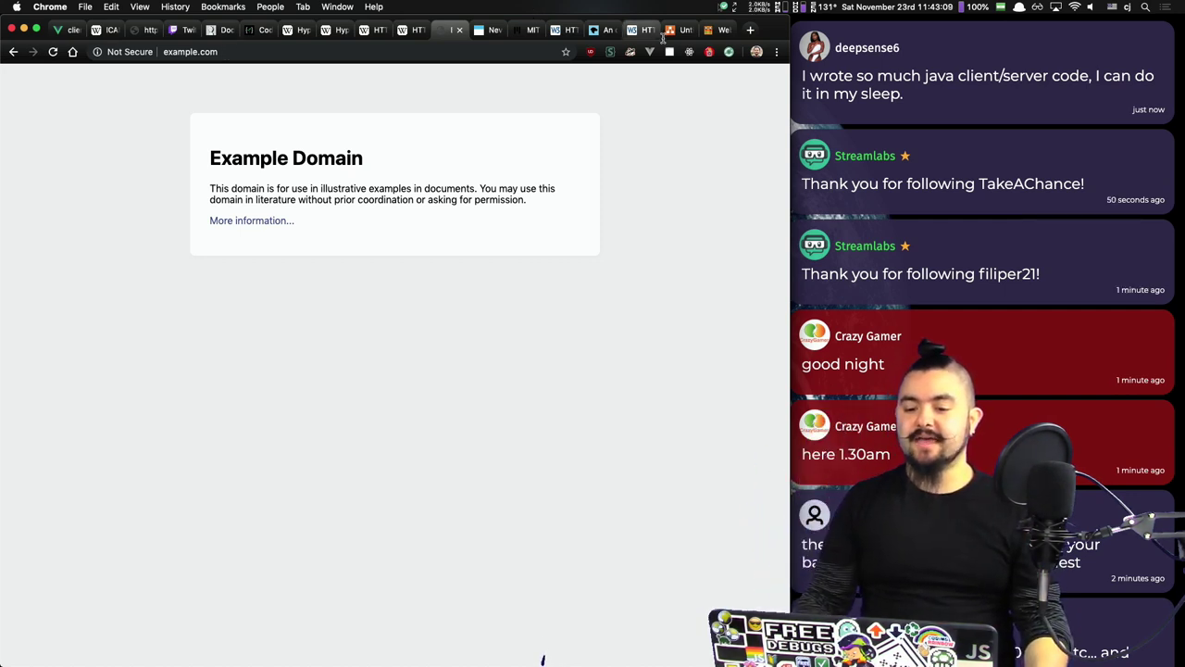
key("super+alt+i")
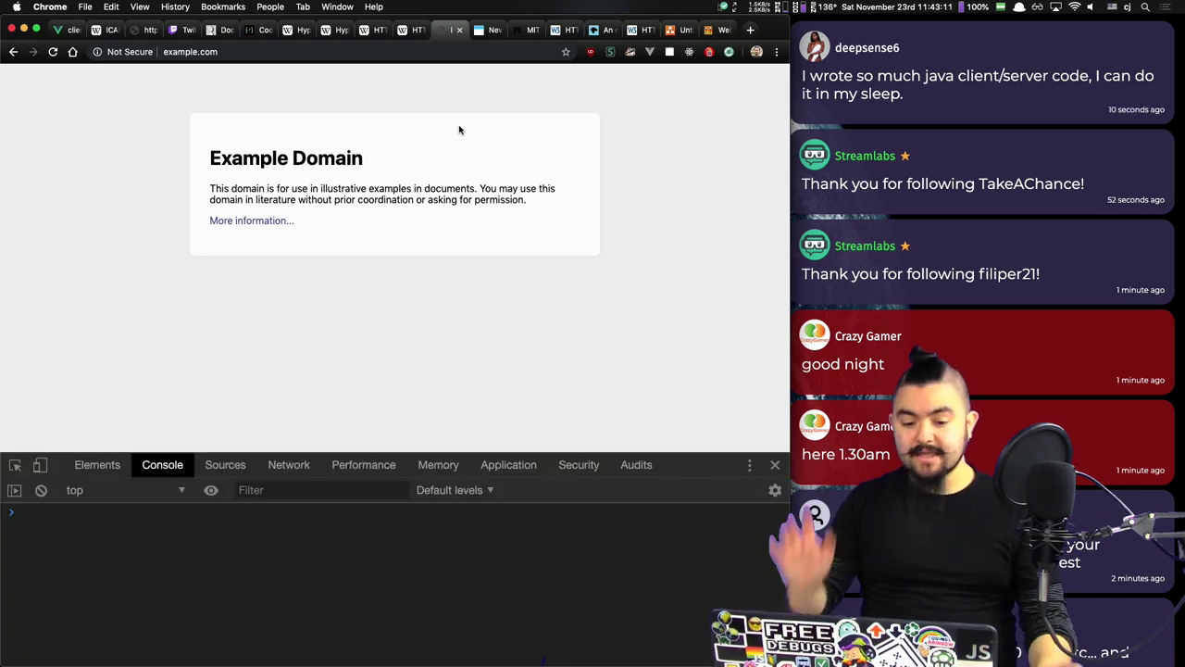
Step: Throttle the Network tab to Slow 3G, reload example.com, and return to the draw.io tab
left_click(294, 465)
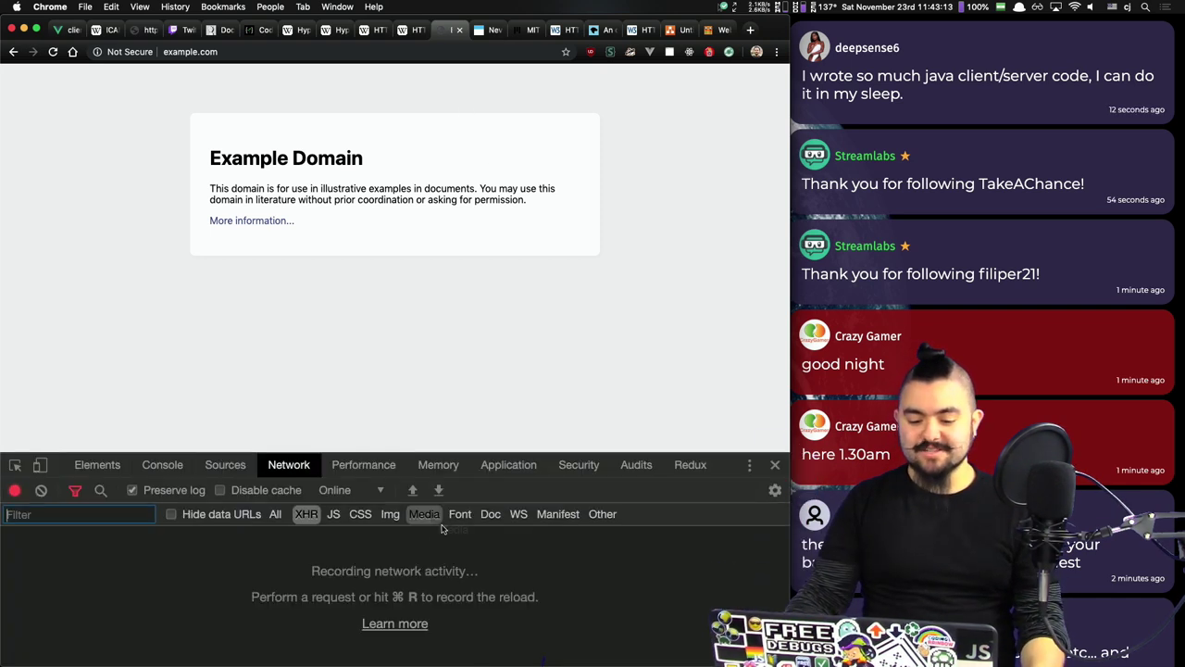
left_click(339, 489)
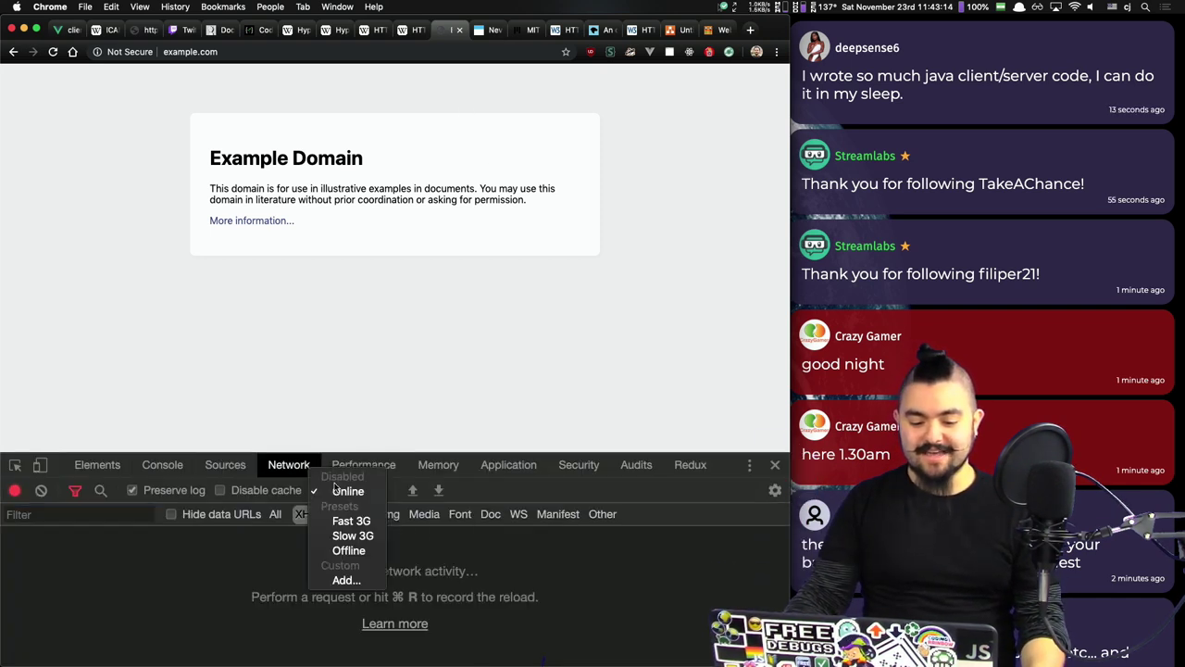
left_click(342, 538)
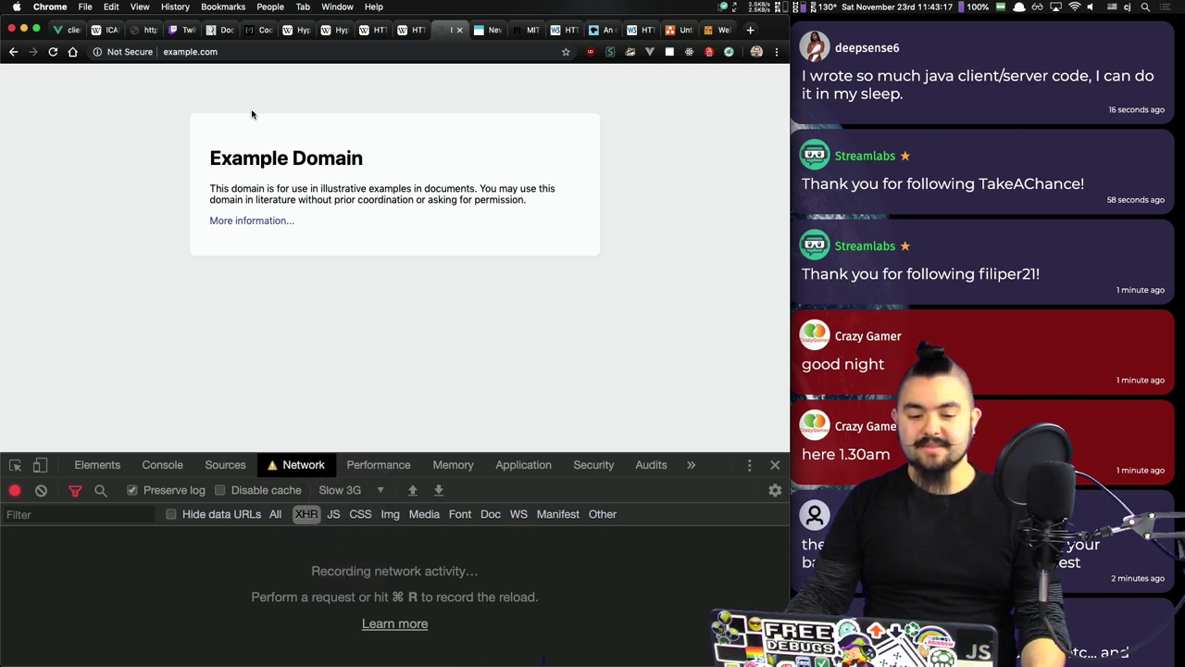
left_click(232, 52)
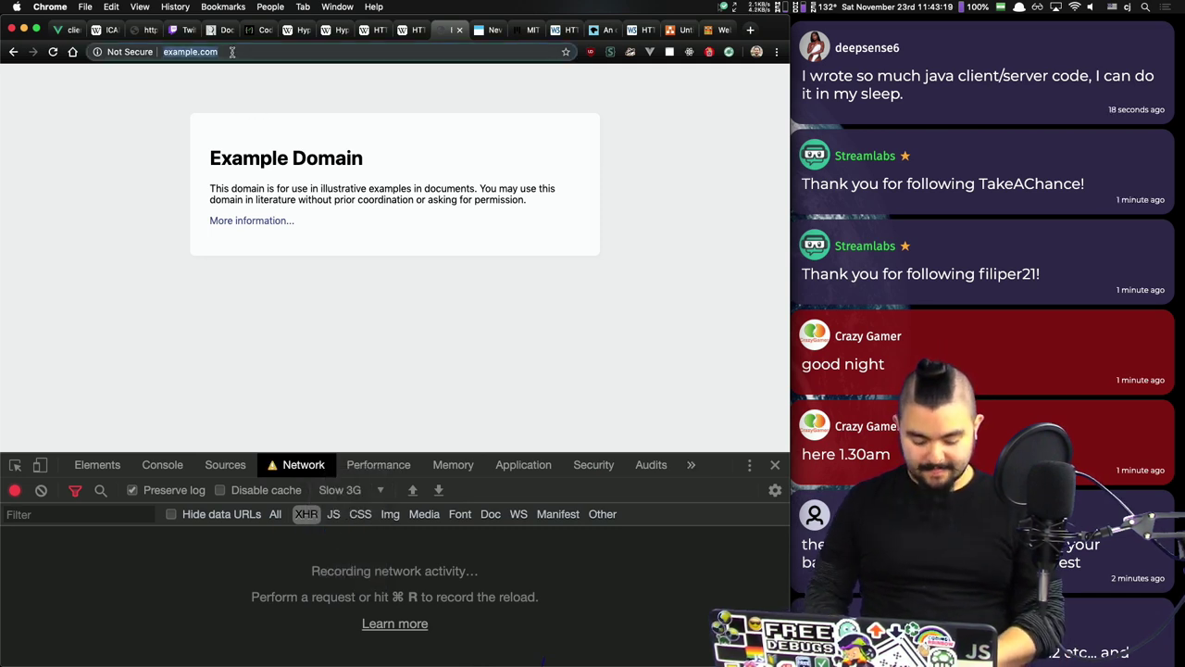
key("Return")
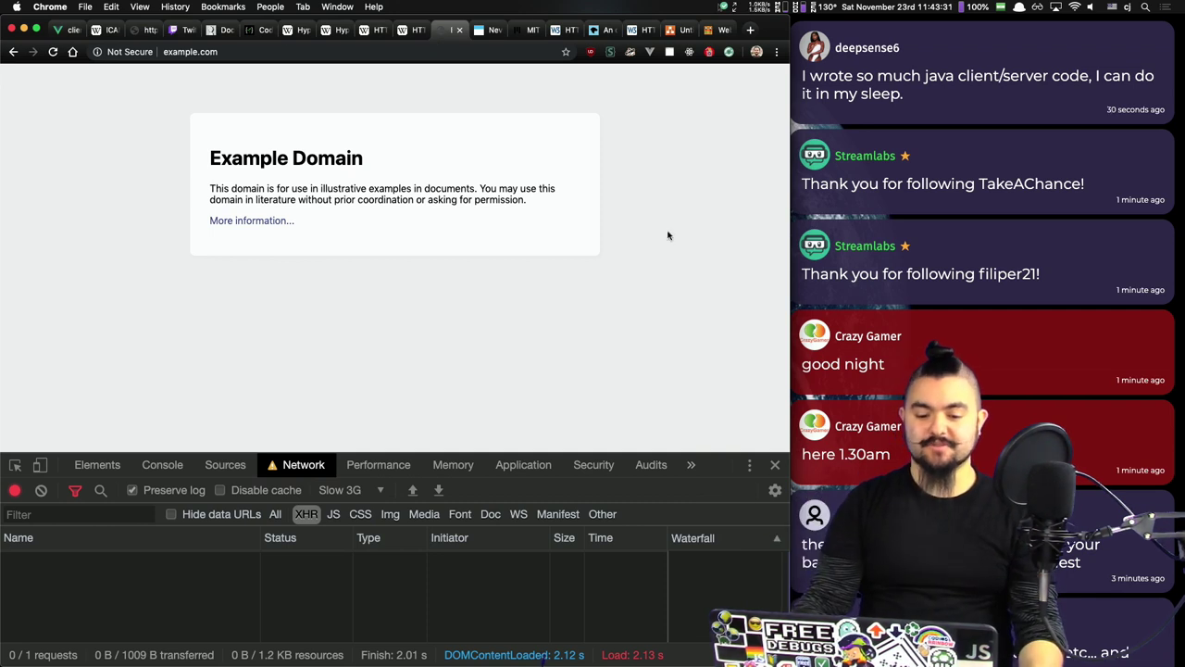
left_click(681, 30)
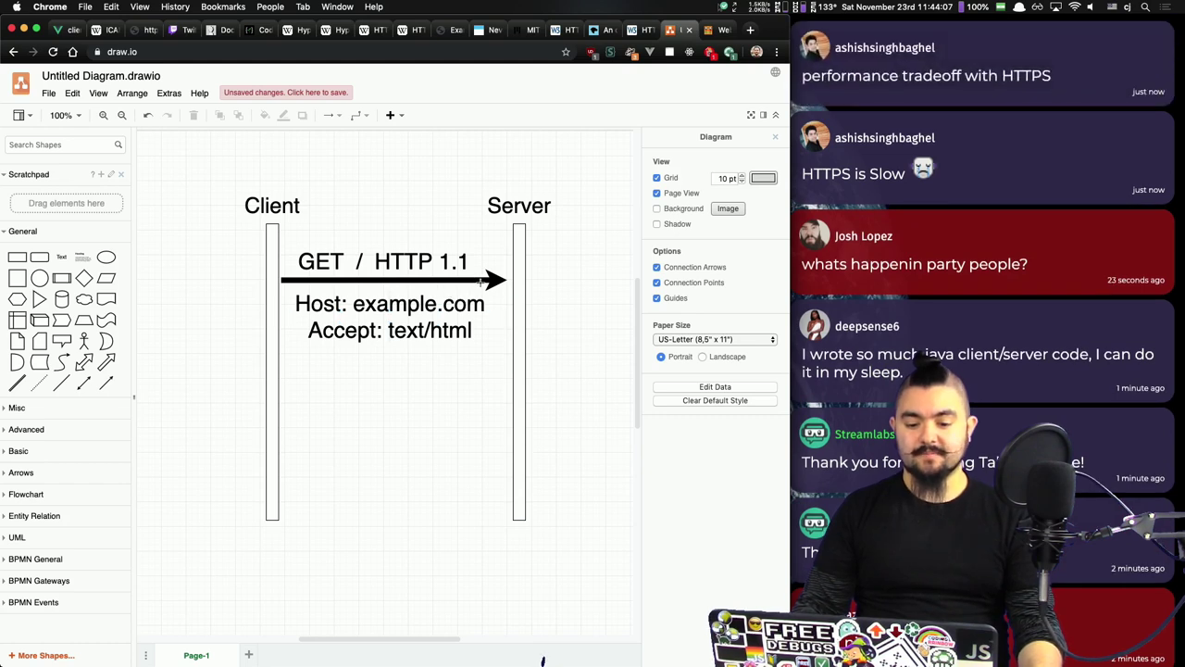
Step: Duplicate the GET arrow and place the copy lower, spanning from the Server lifeline back to Client
left_click(482, 280)
key("Down")
key("Right")
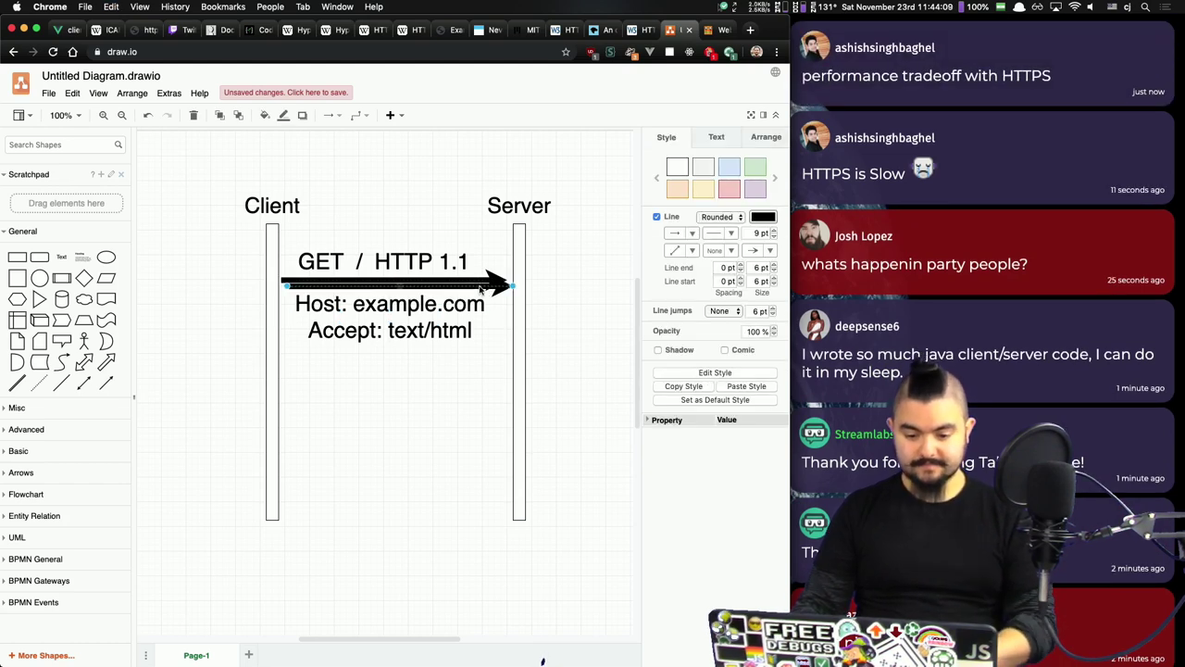
left_click_drag(501, 285, 430, 429)
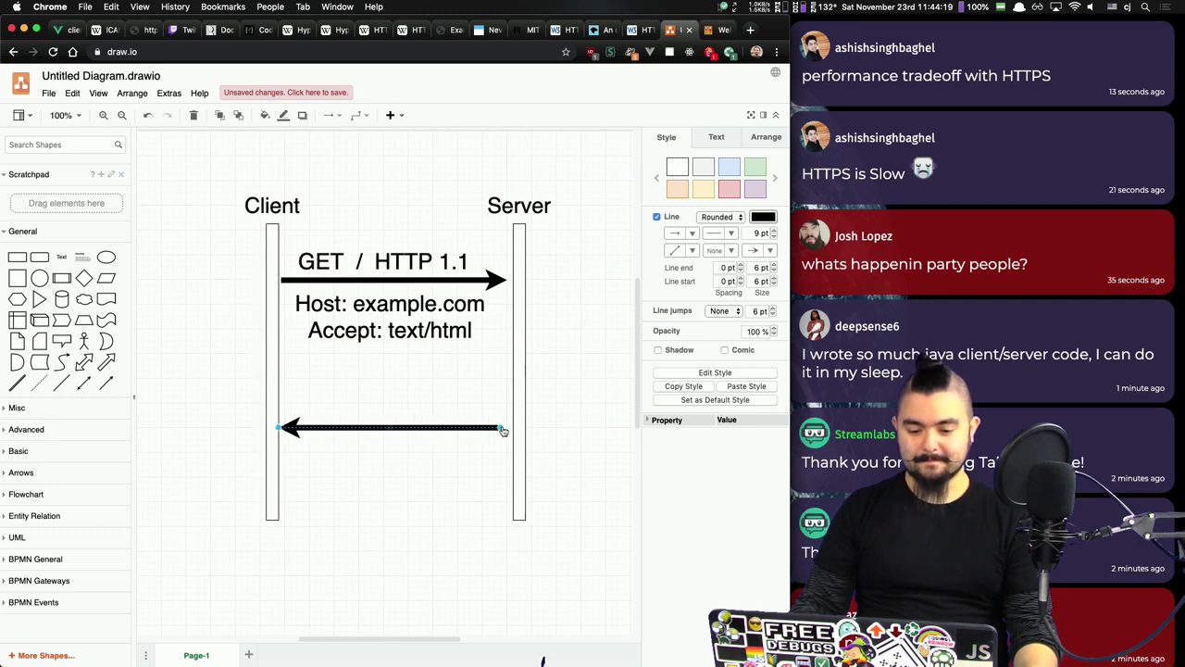
left_click_drag(503, 431, 507, 431)
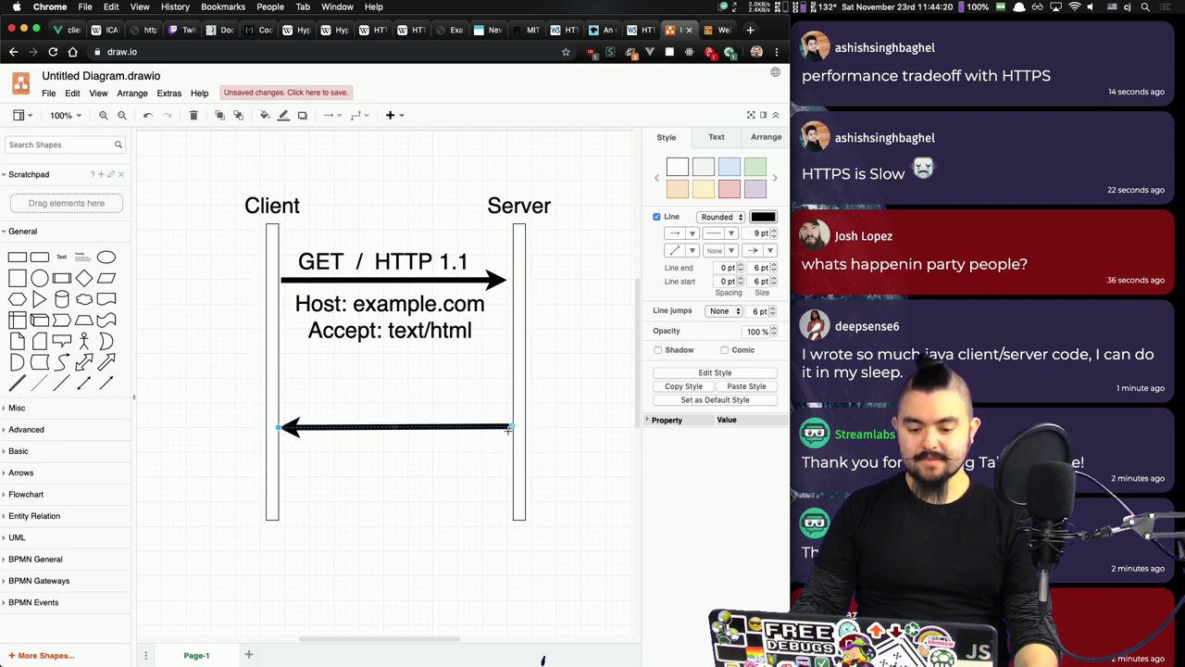
left_click(600, 424)
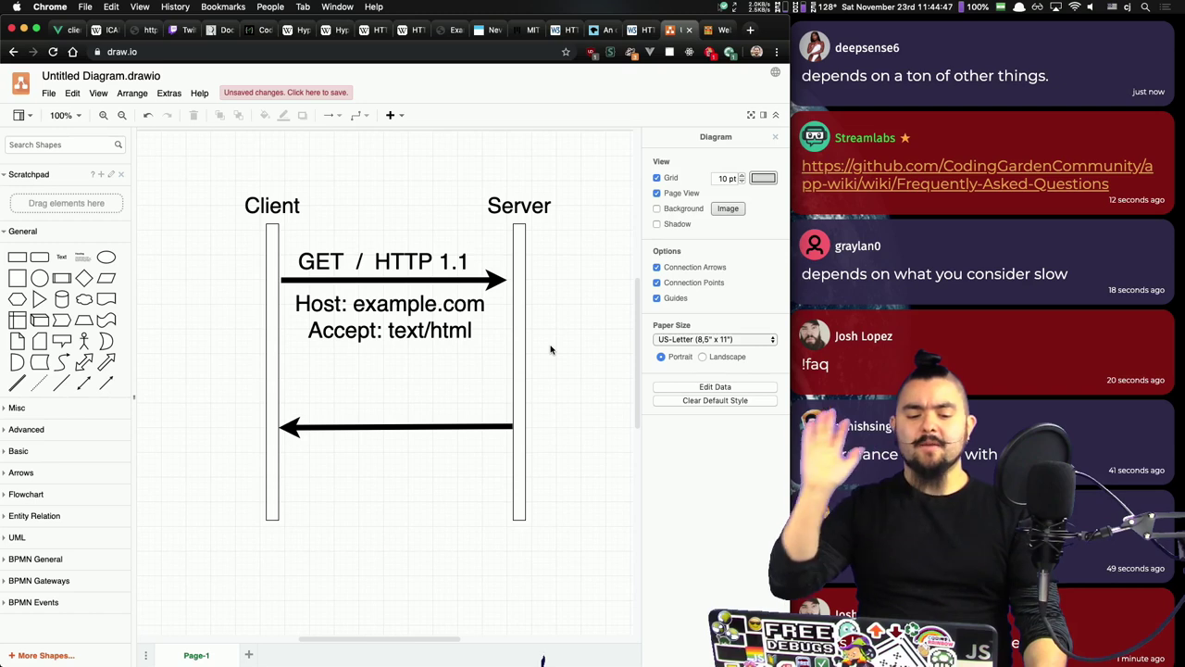
Step: Add a cloud beside Server labelled 'Server thinks about it' / 'eventually responds...'
left_click_drag(84, 300, 537, 338)
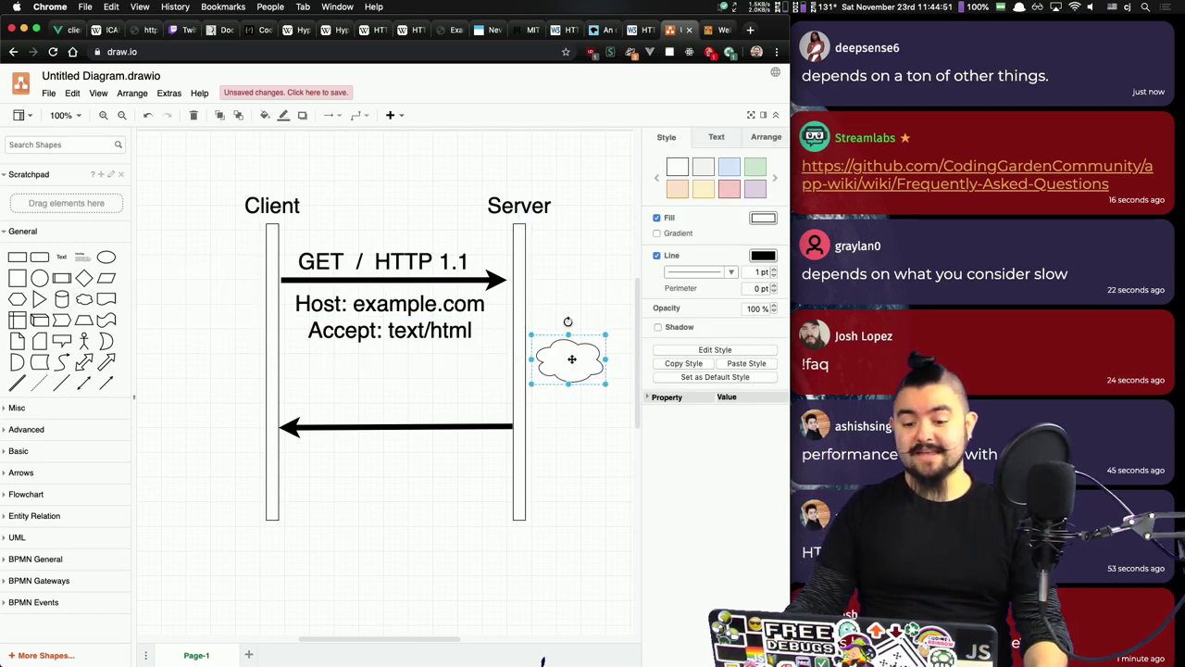
type("Server")
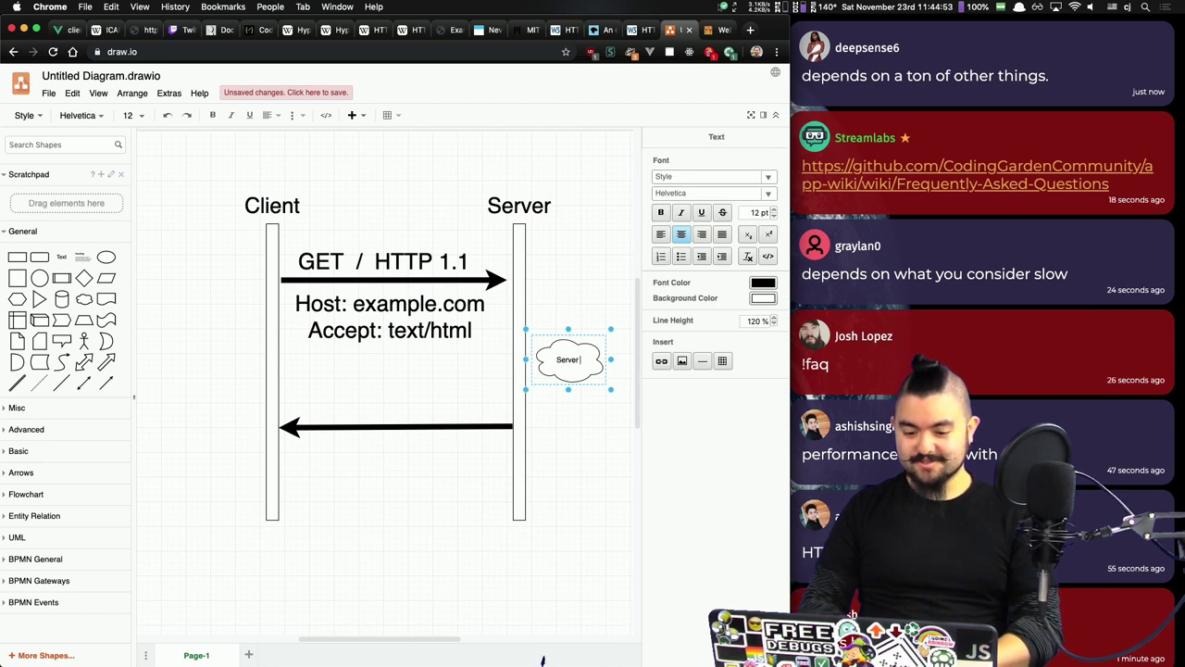
type(" thinks")
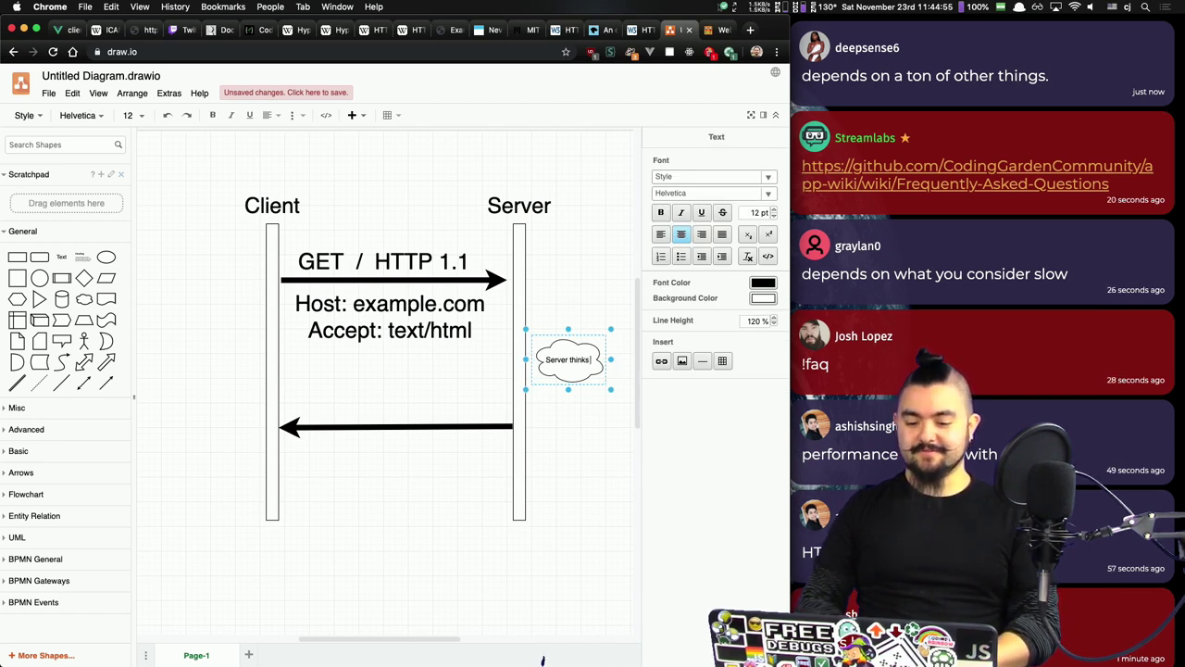
type(" about")
key("BackSpace")
key("BackSpace")
key("BackSpace")
key("BackSpace")
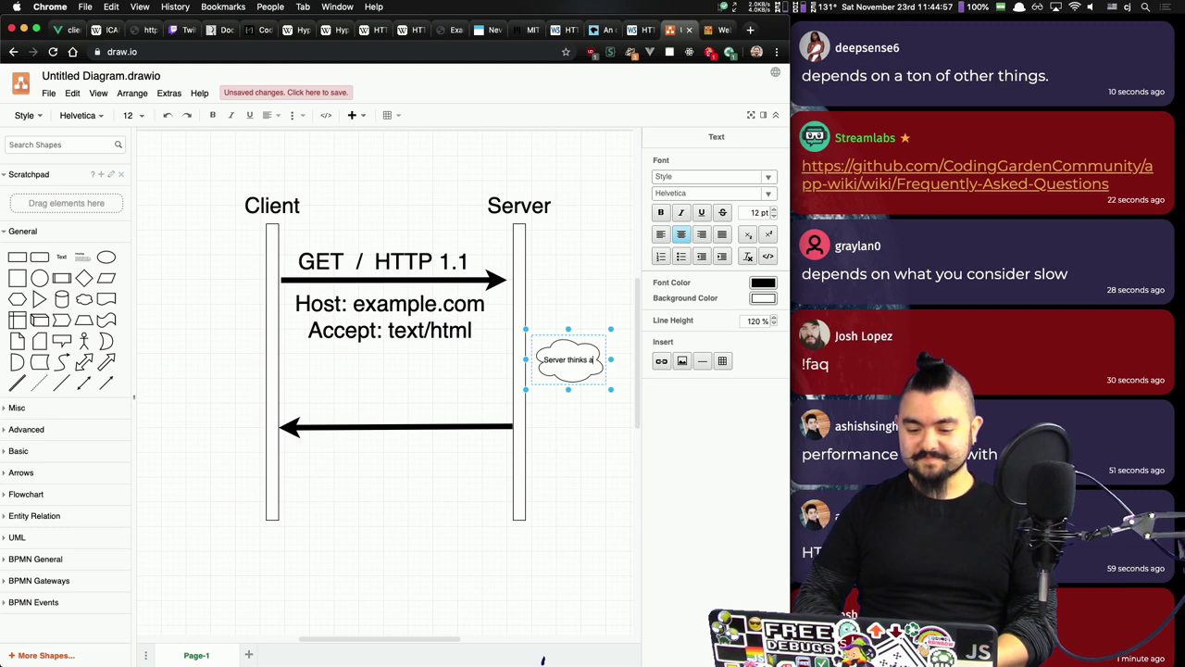
type("it and")
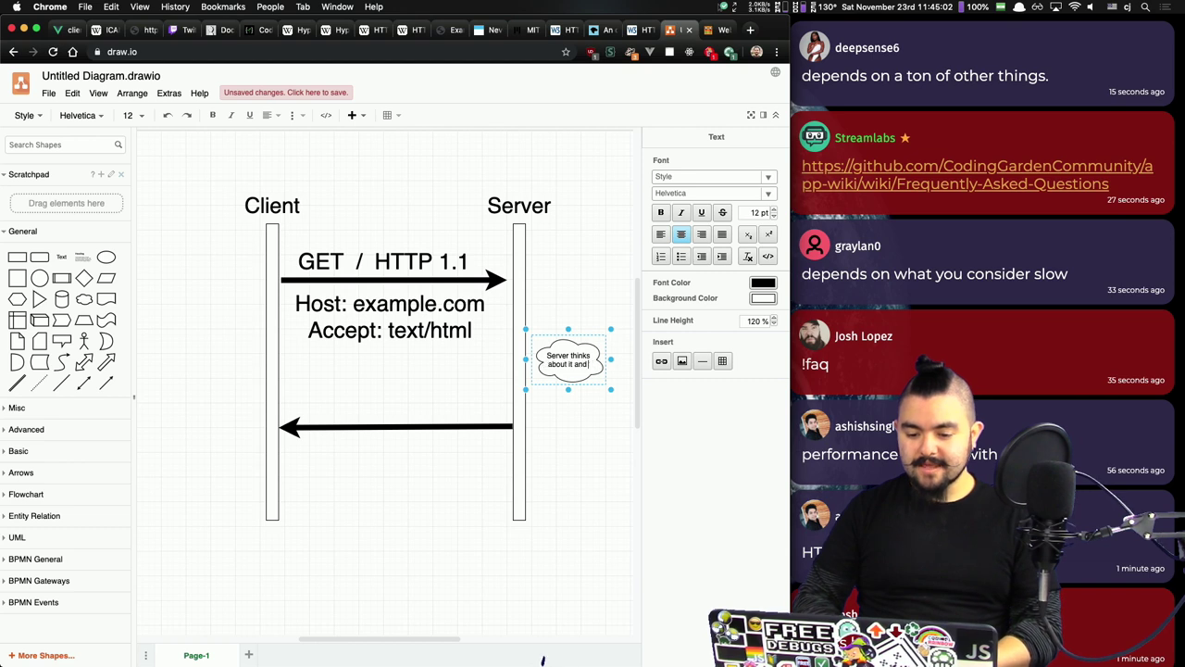
key("Return")
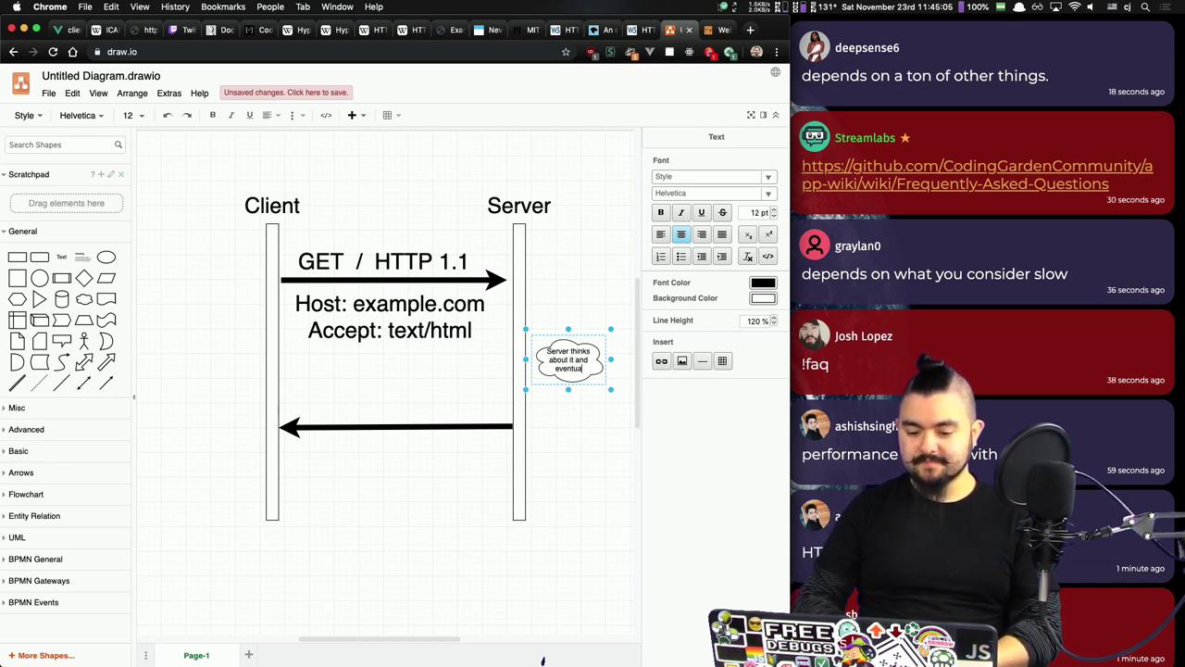
type("eventually respons.")
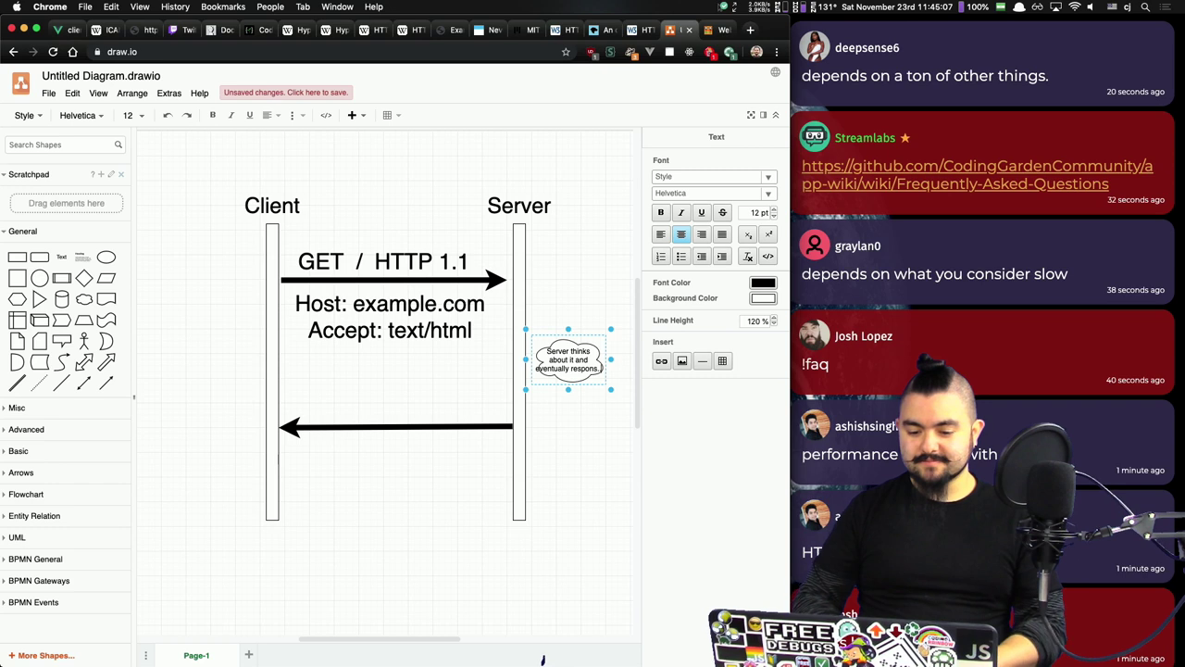
key("BackSpace")
key("BackSpace")
type("ds.")
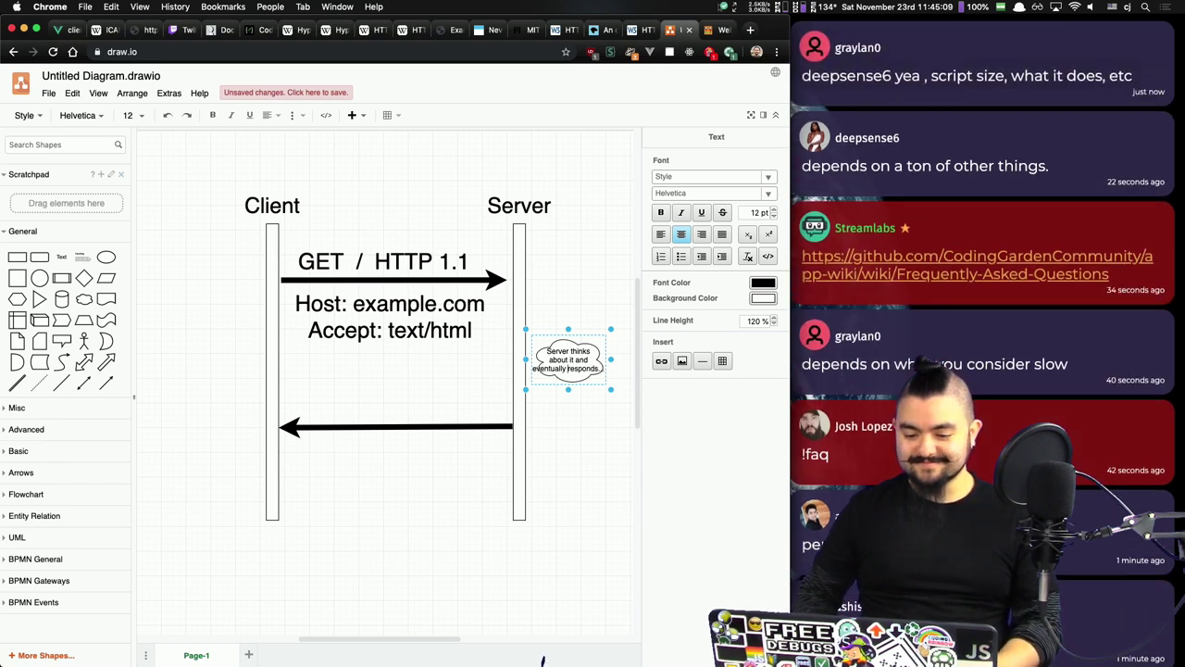
type("..")
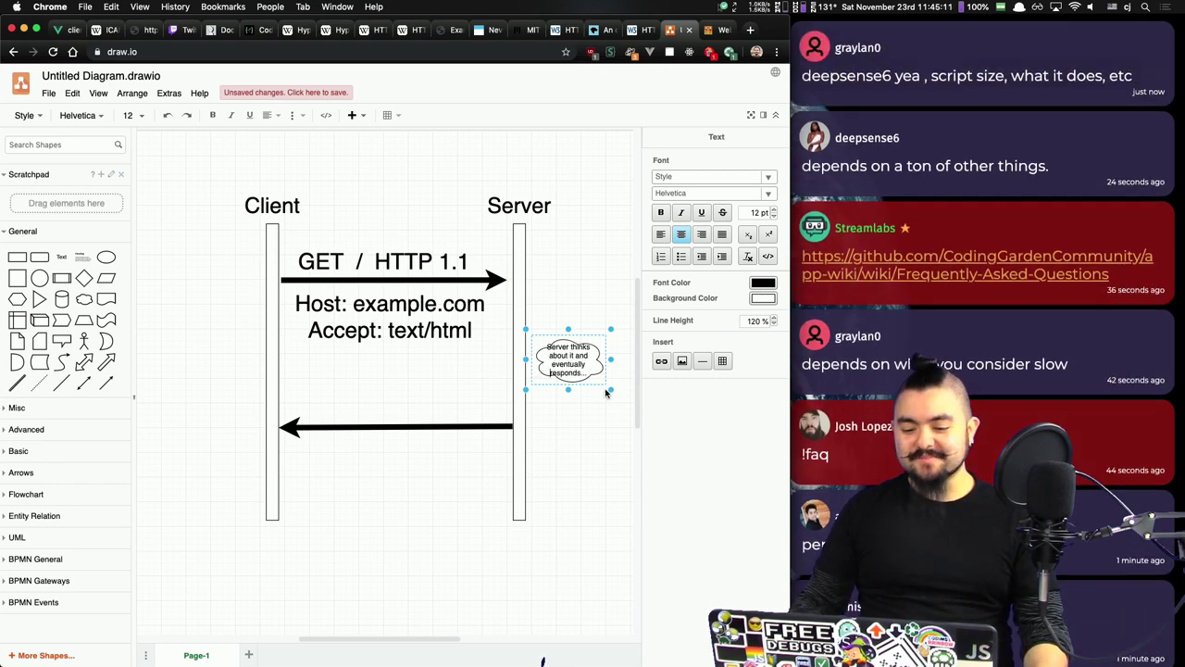
Step: Enlarge the cloud so its text fits, then switch to the README in VS Code
left_click_drag(611, 391, 579, 370)
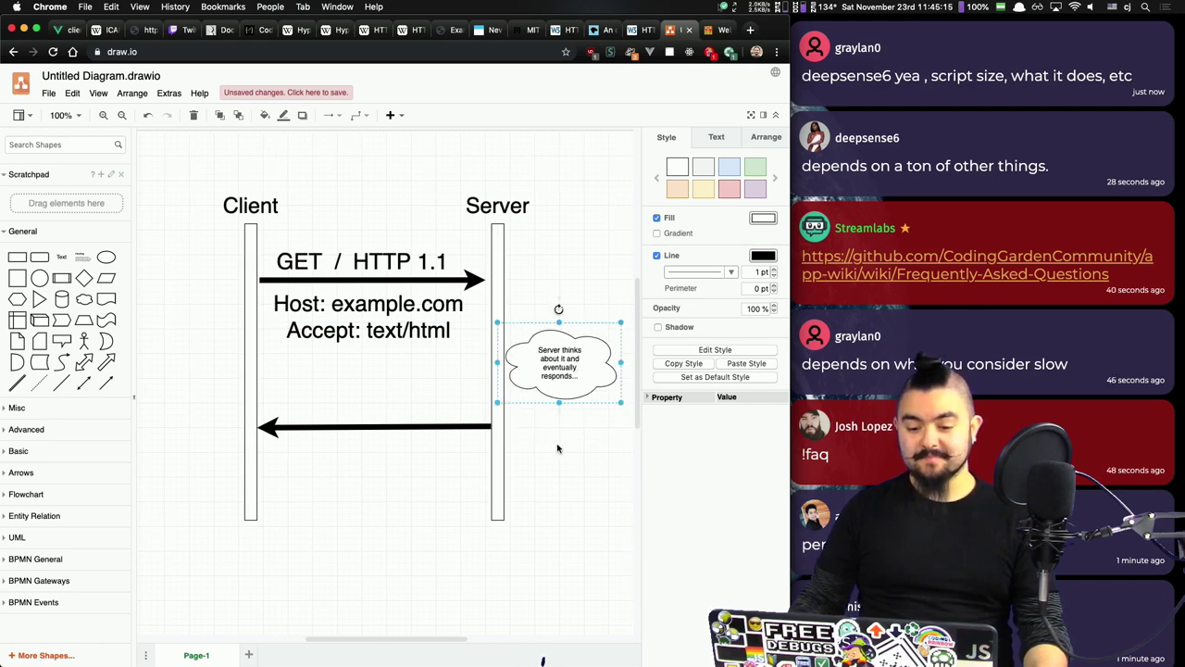
left_click(579, 470)
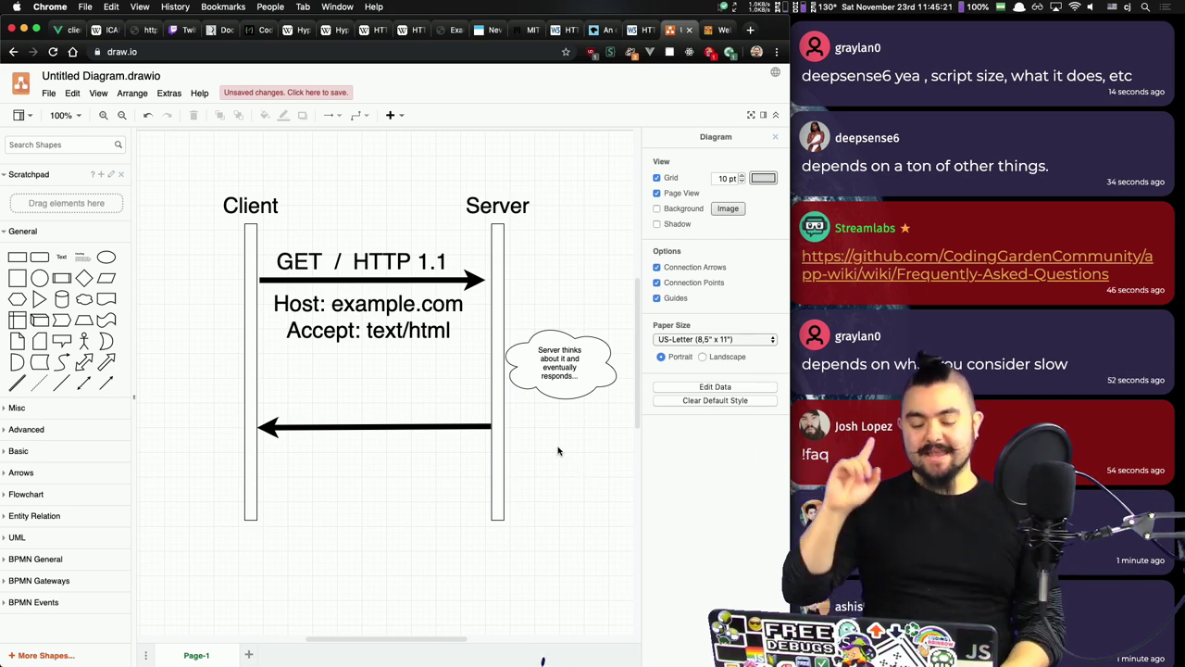
key("super+Tab")
scroll(546, 409, "down", 3)
Step: Scroll the README to the HTTP Response objectives, select Response Line, and return to draw.io
scroll(540, 407, "down", 1)
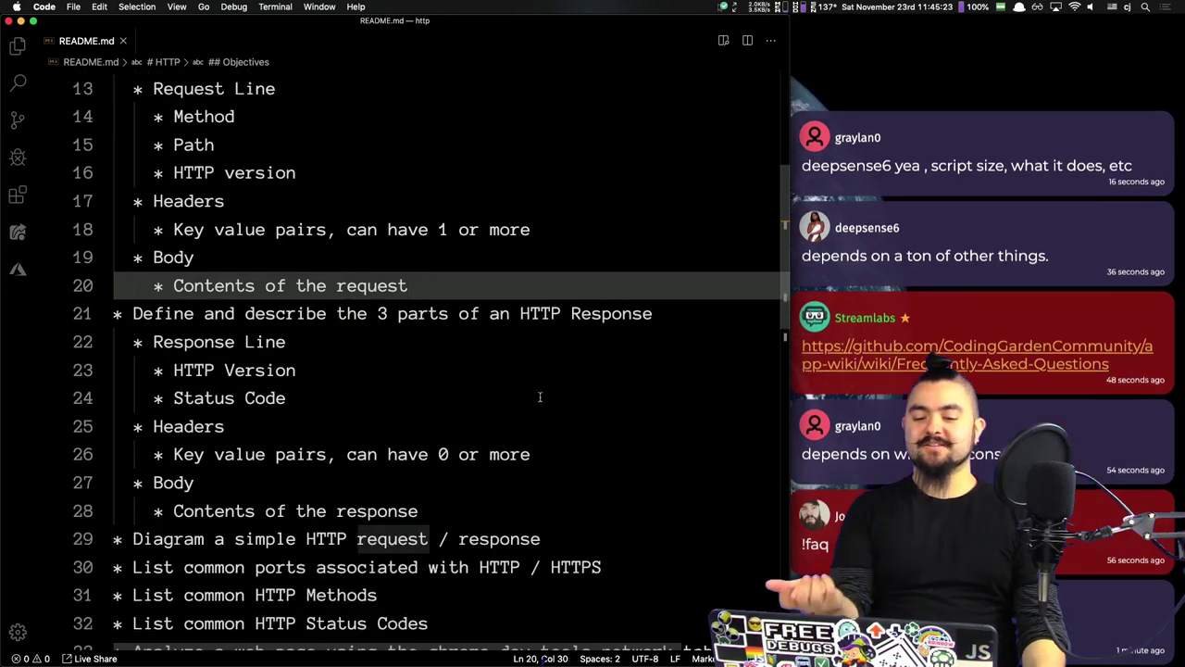
scroll(529, 333, "down", 3)
triple_click(215, 267)
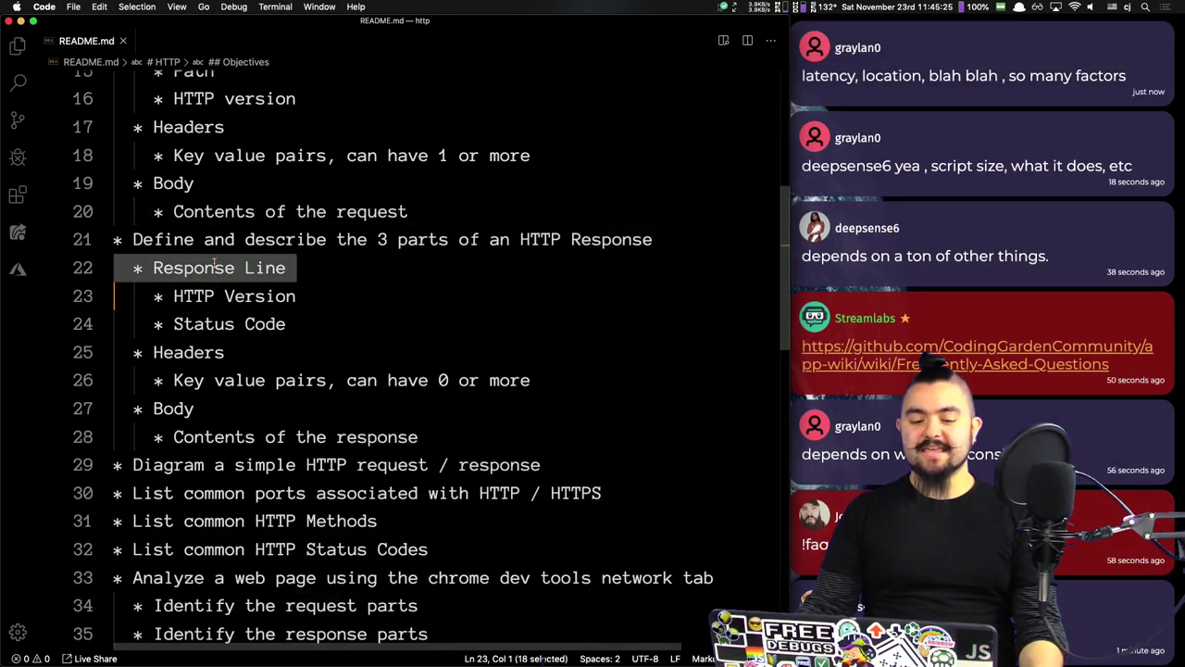
left_click(411, 318)
key("super+Tab")
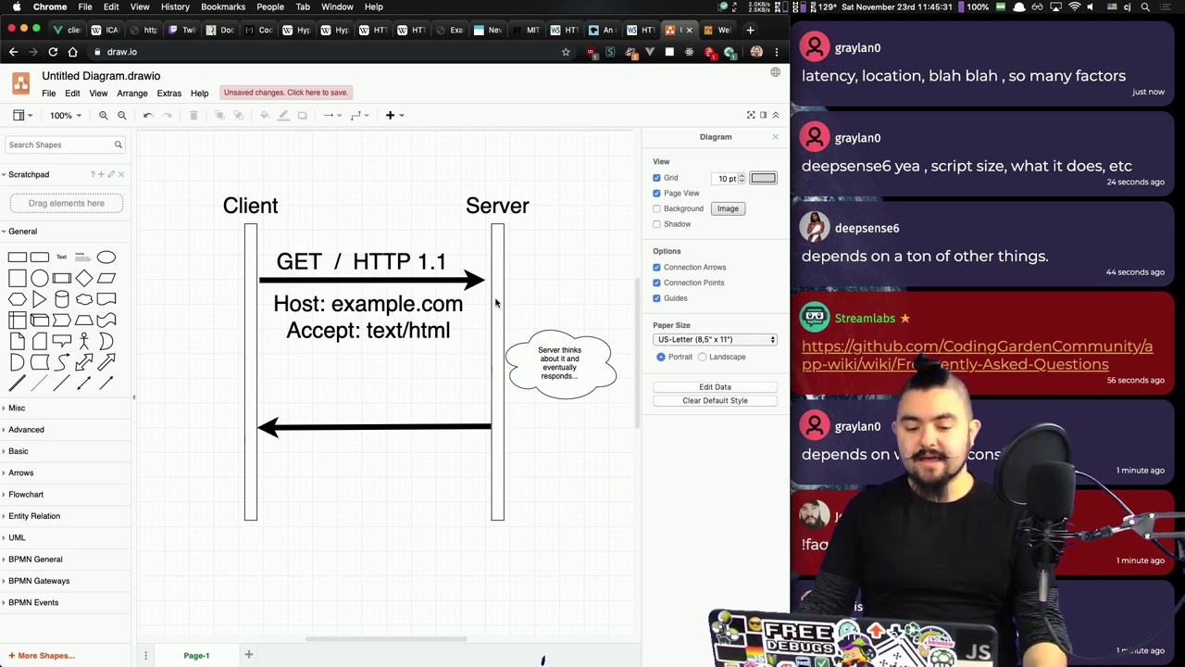
Step: Paste a copy of the GET / HTTP 1.1 label above the return arrow
left_click(405, 260)
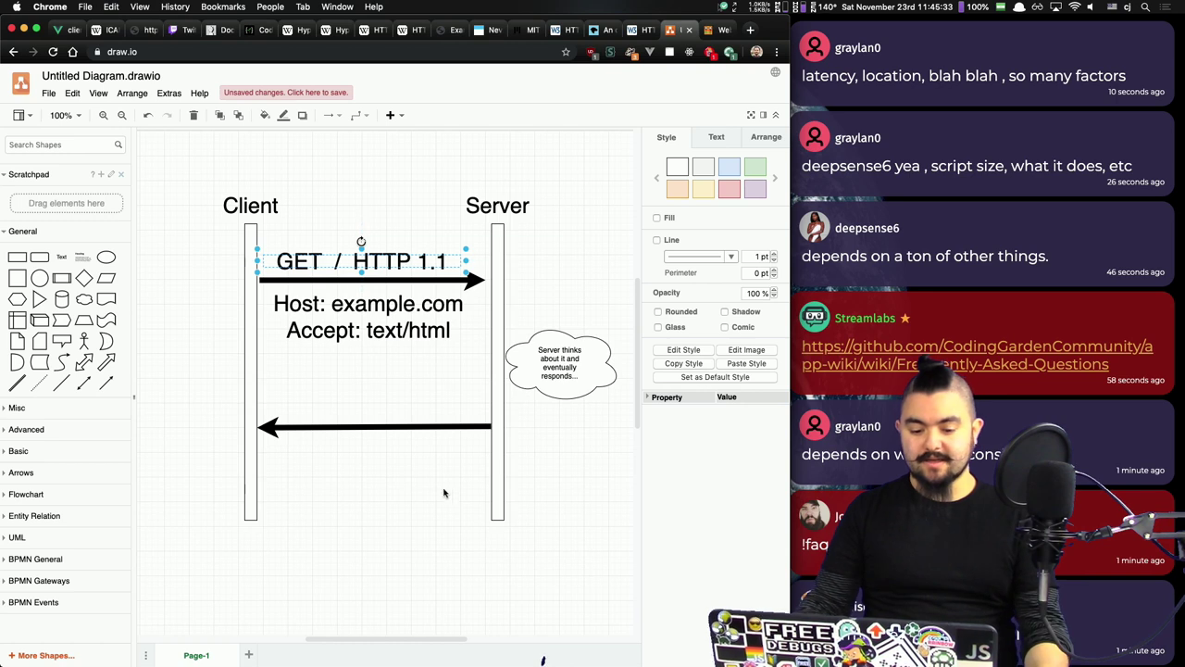
left_click(413, 479)
key("ctrl+v")
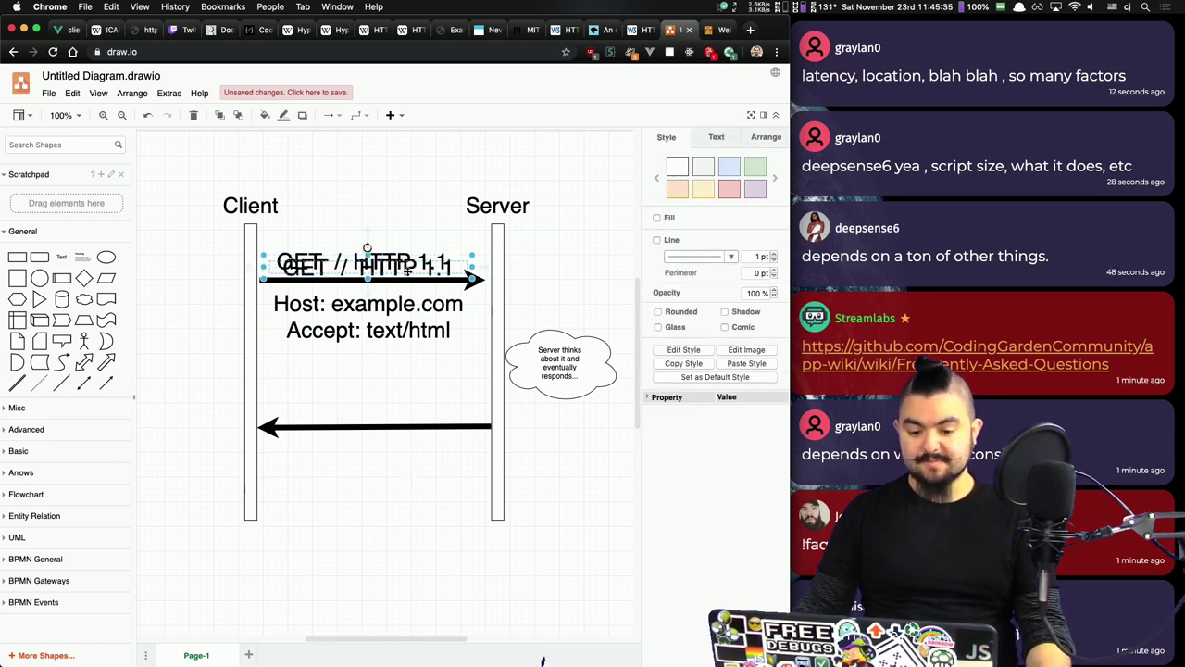
left_click_drag(408, 275, 413, 411)
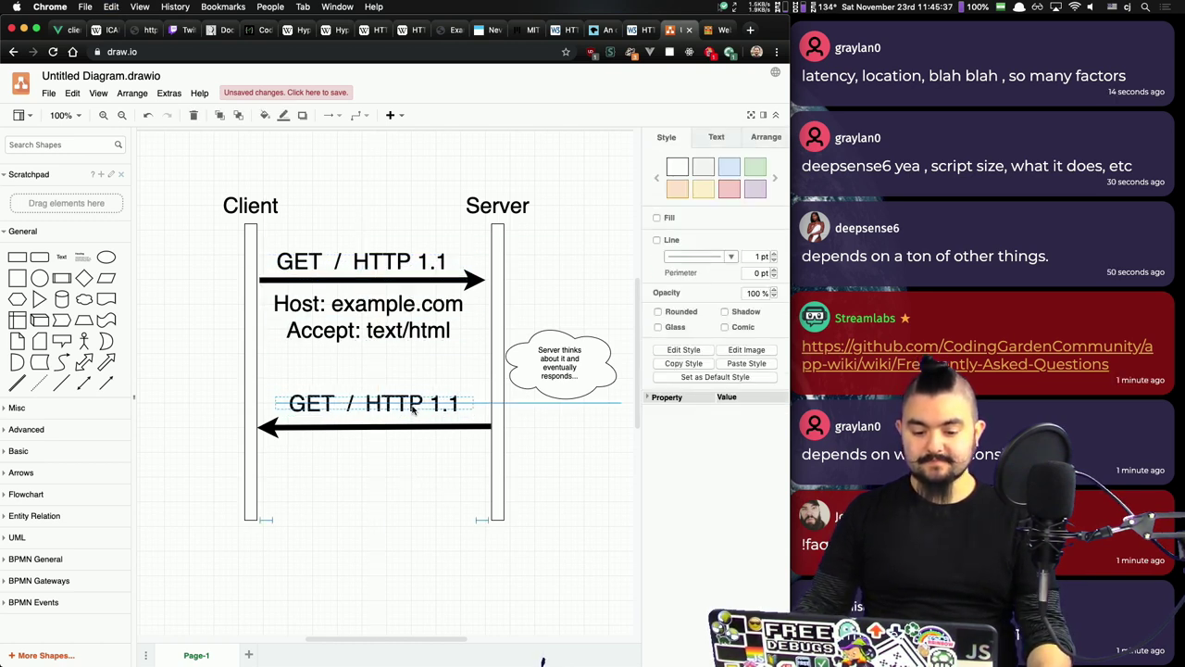
Step: Edit the copied label to read 'HTTP 1.1 200'
double_click(309, 405)
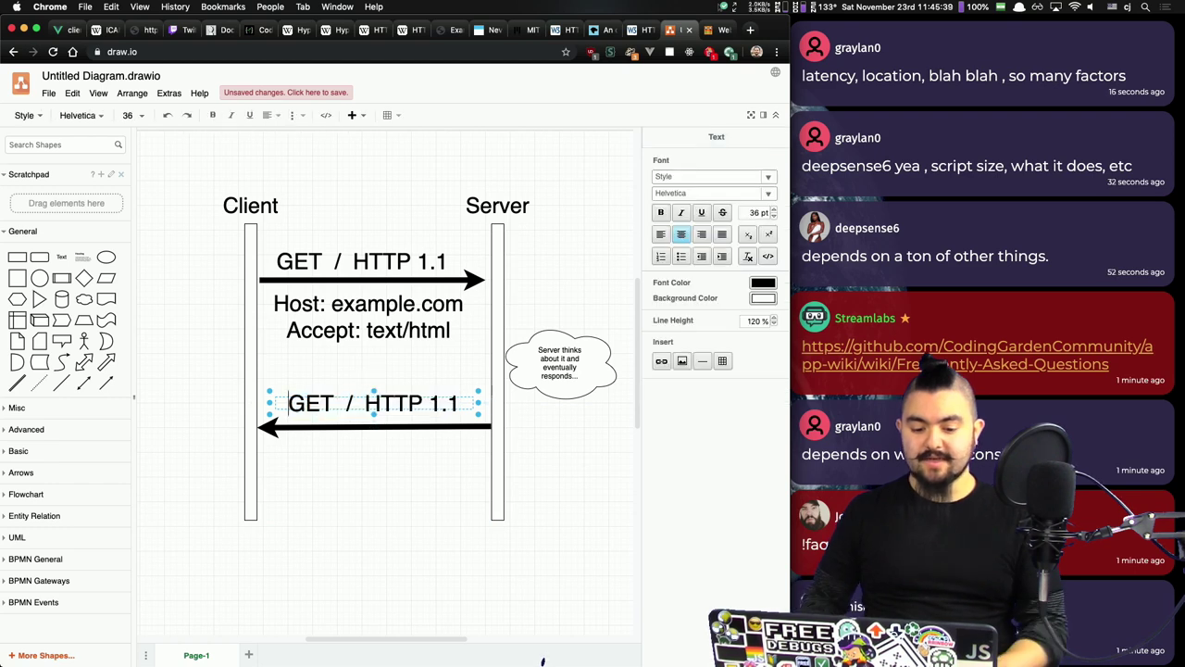
left_click_drag(288, 404, 363, 405)
key("BackSpace")
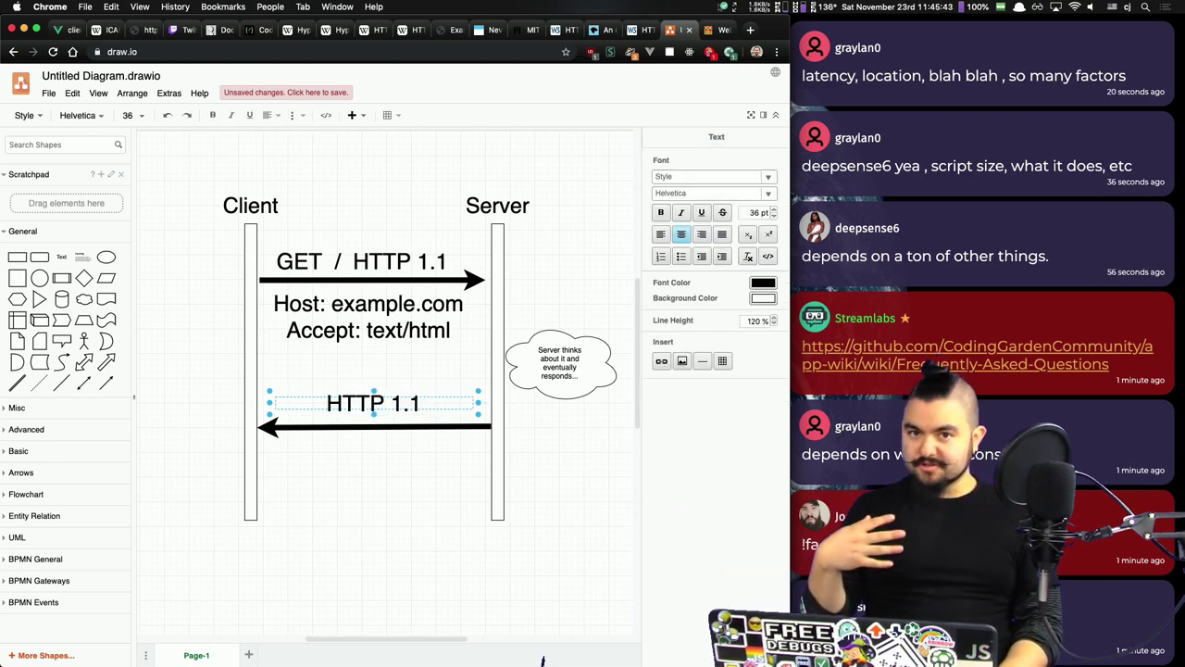
key("super+Tab")
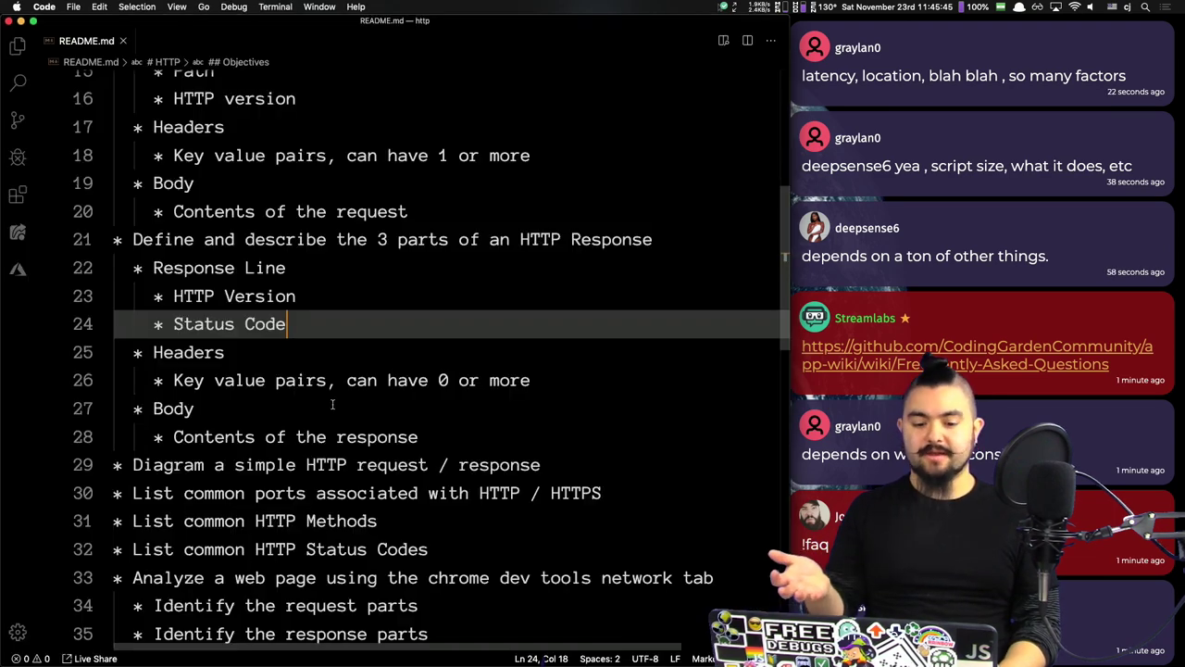
key("super+Tab")
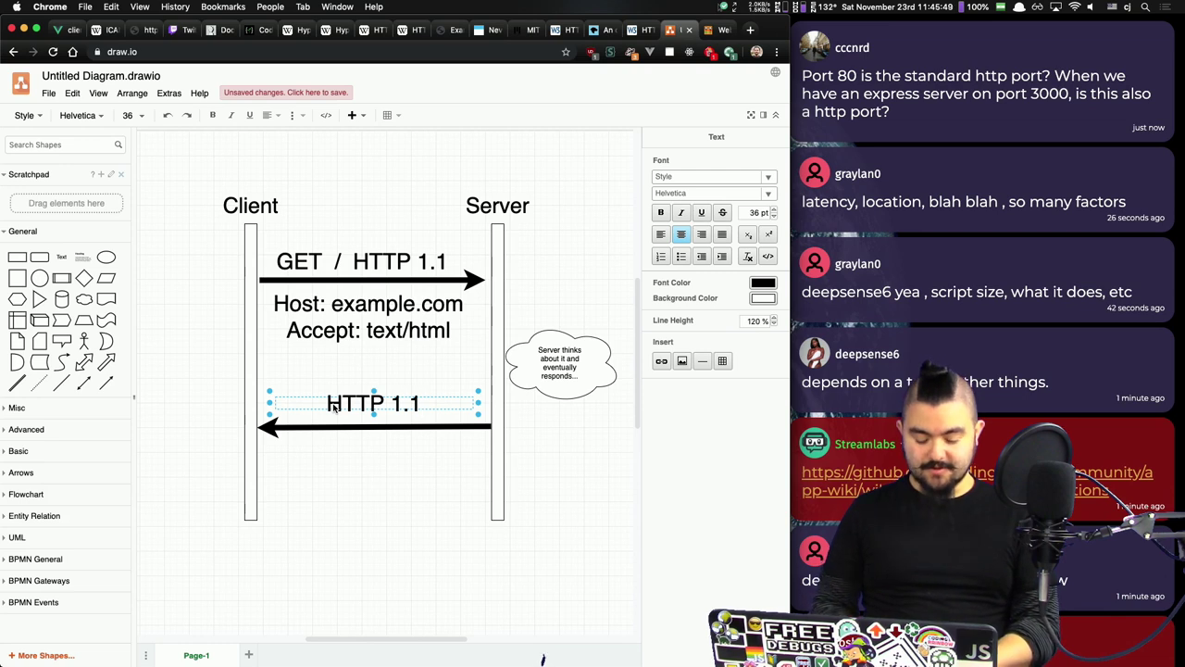
type(".")
key("BackSpace")
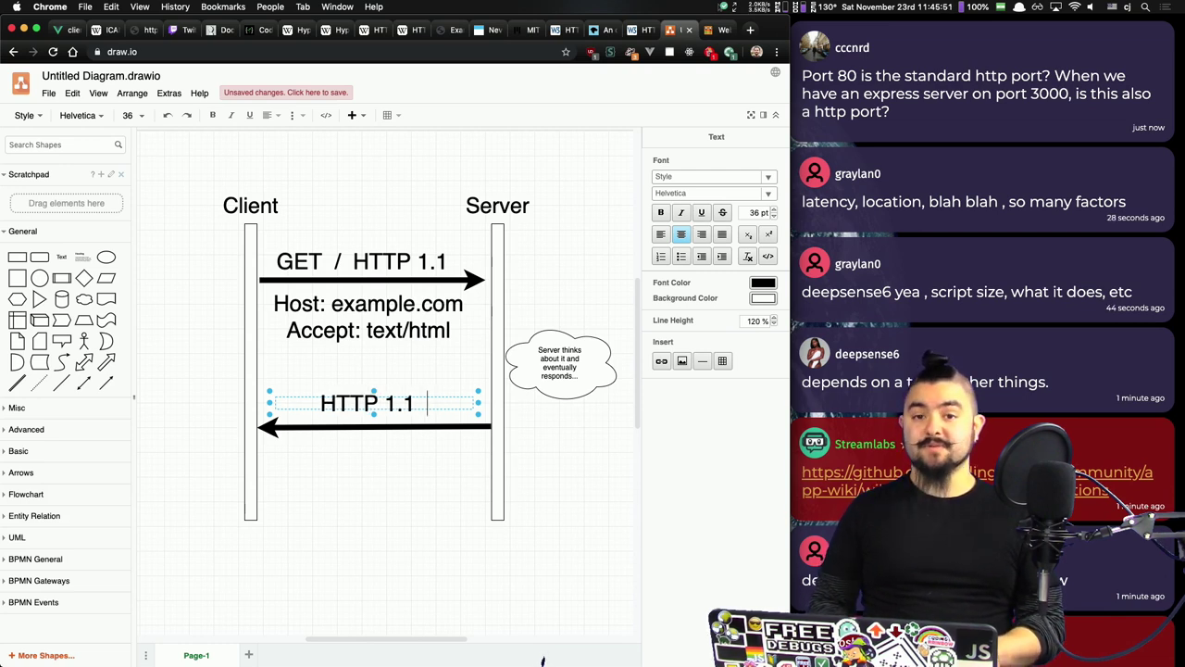
type("200")
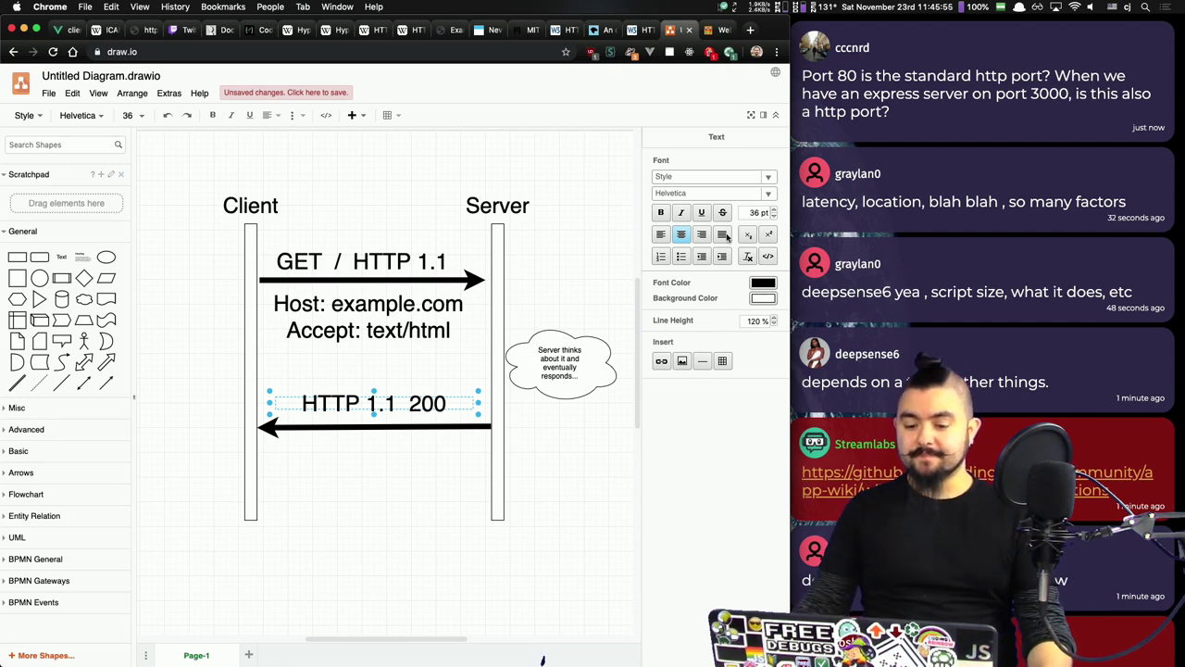
Step: Left-align the HTTP 1.1 200 label and nudge it slightly right
left_click(661, 234)
left_click(571, 454)
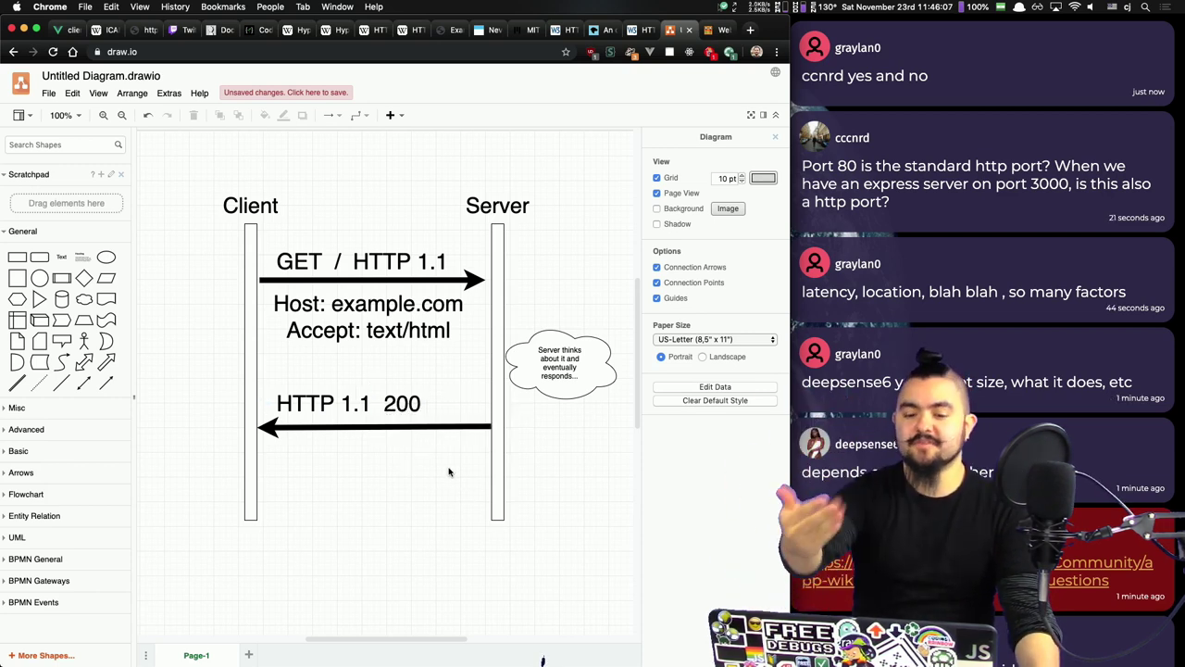
left_click_drag(342, 411, 355, 412)
left_click(385, 480)
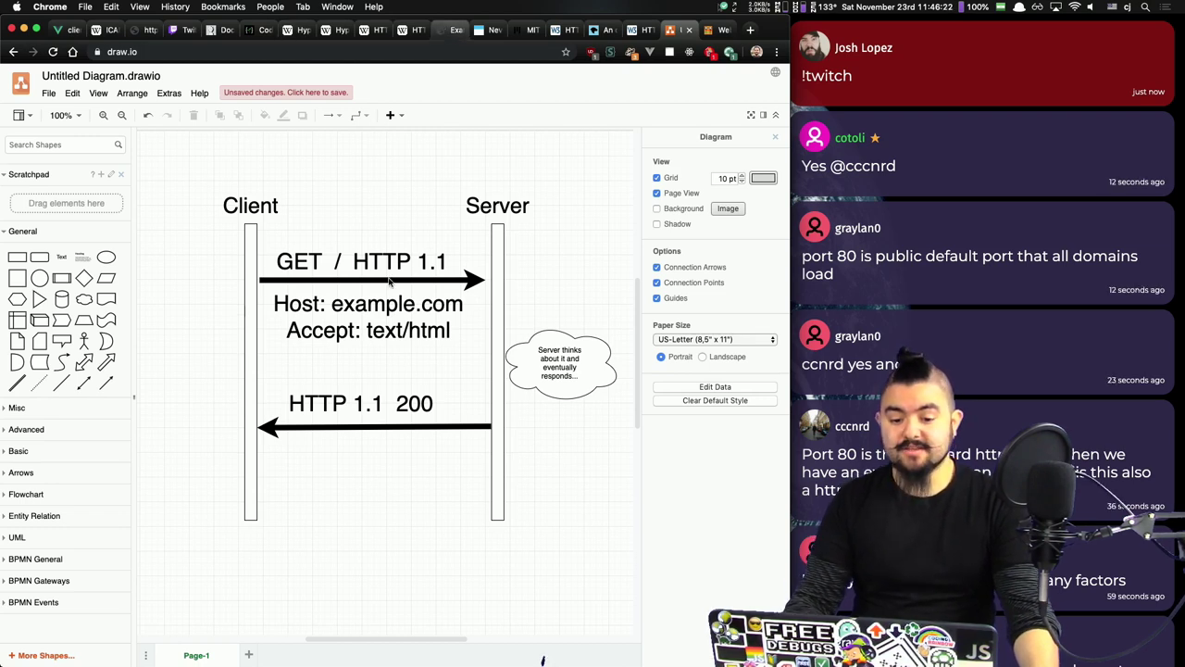
Step: Reopen DevTools on example.com via Inspect and reload the page in the Network view
left_click(445, 31)
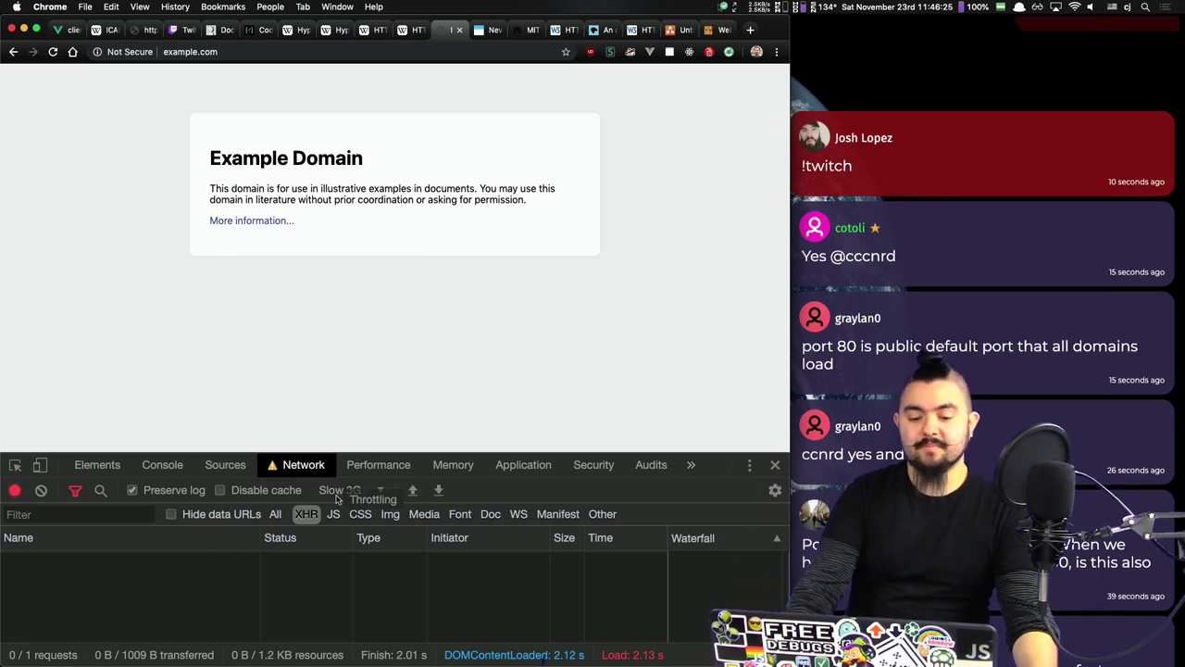
left_click_drag(178, 452, 182, 400)
left_click(274, 462)
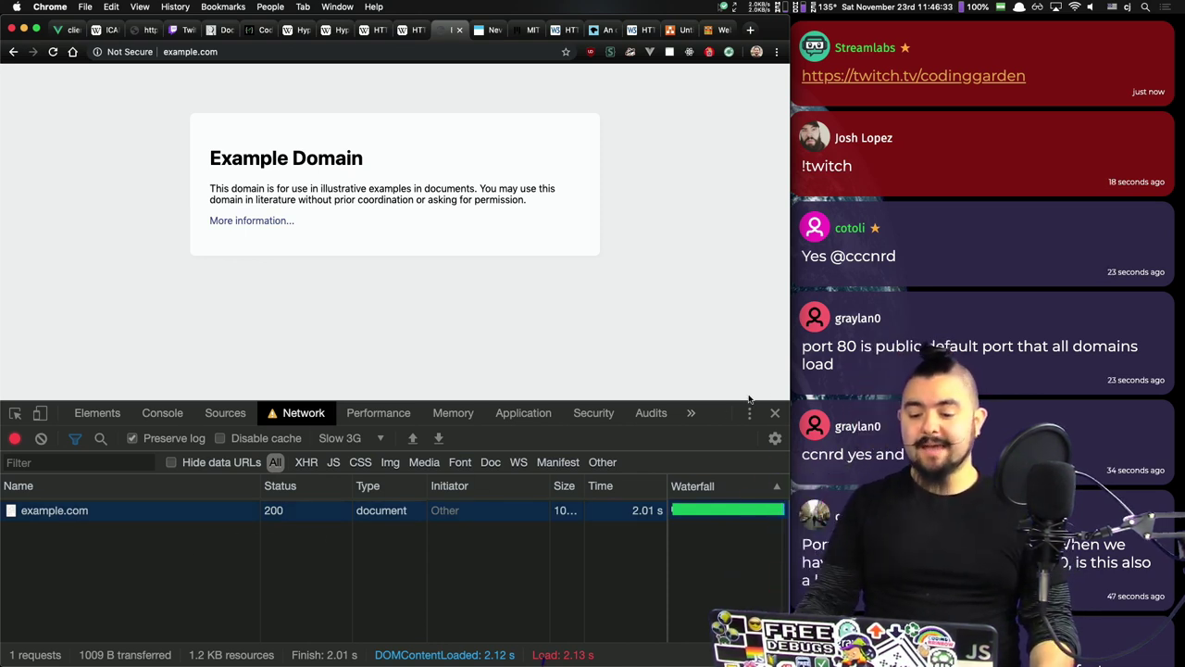
left_click(776, 415)
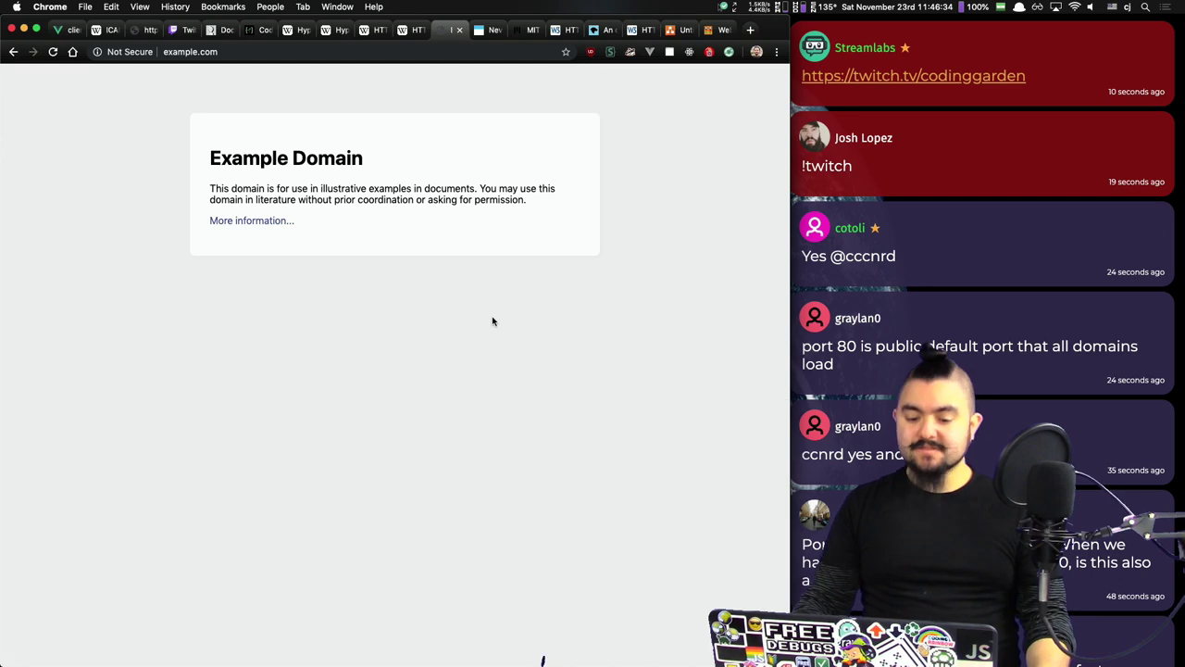
right_click(374, 242)
left_click(403, 402)
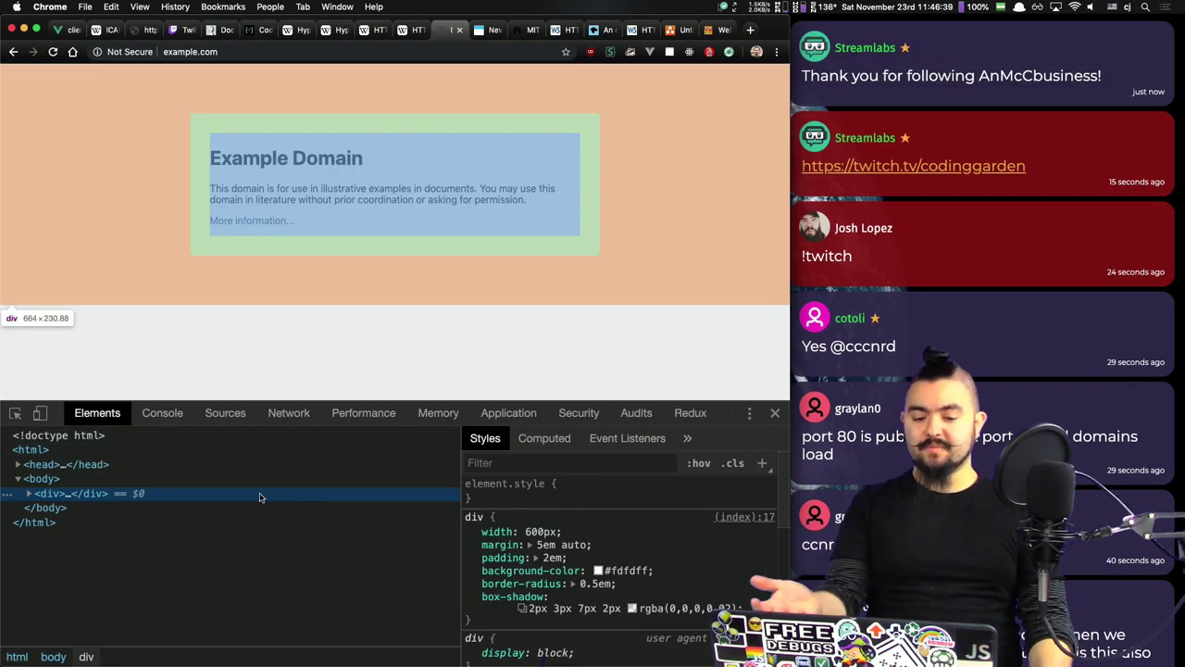
left_click(122, 449)
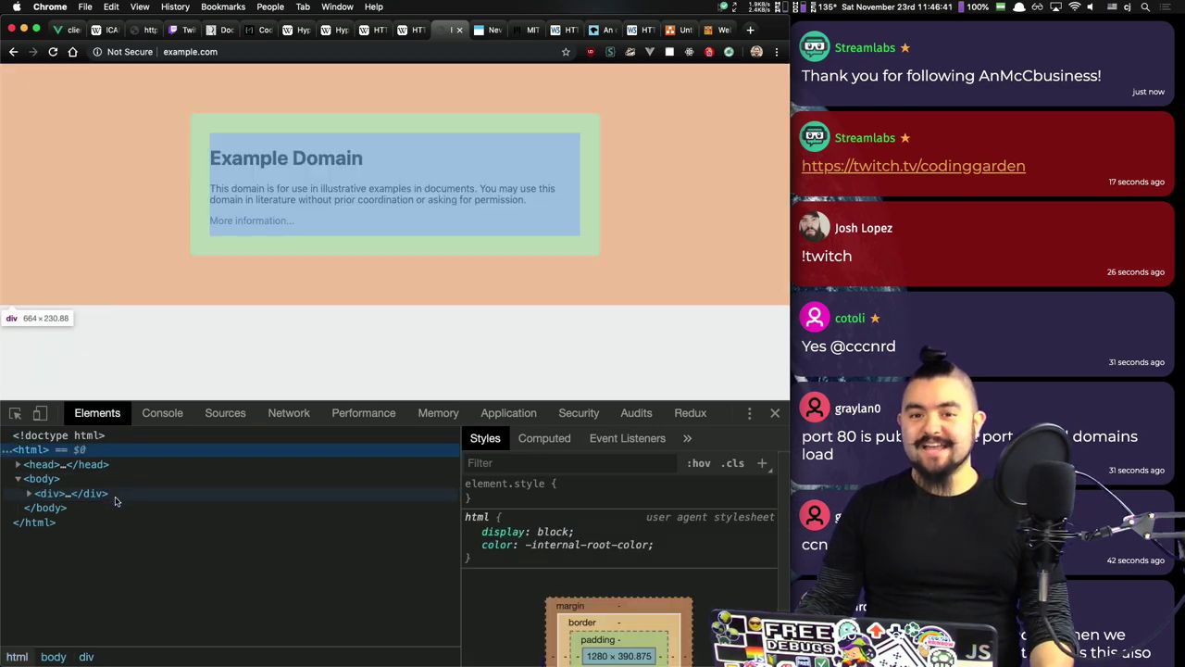
left_click(278, 415)
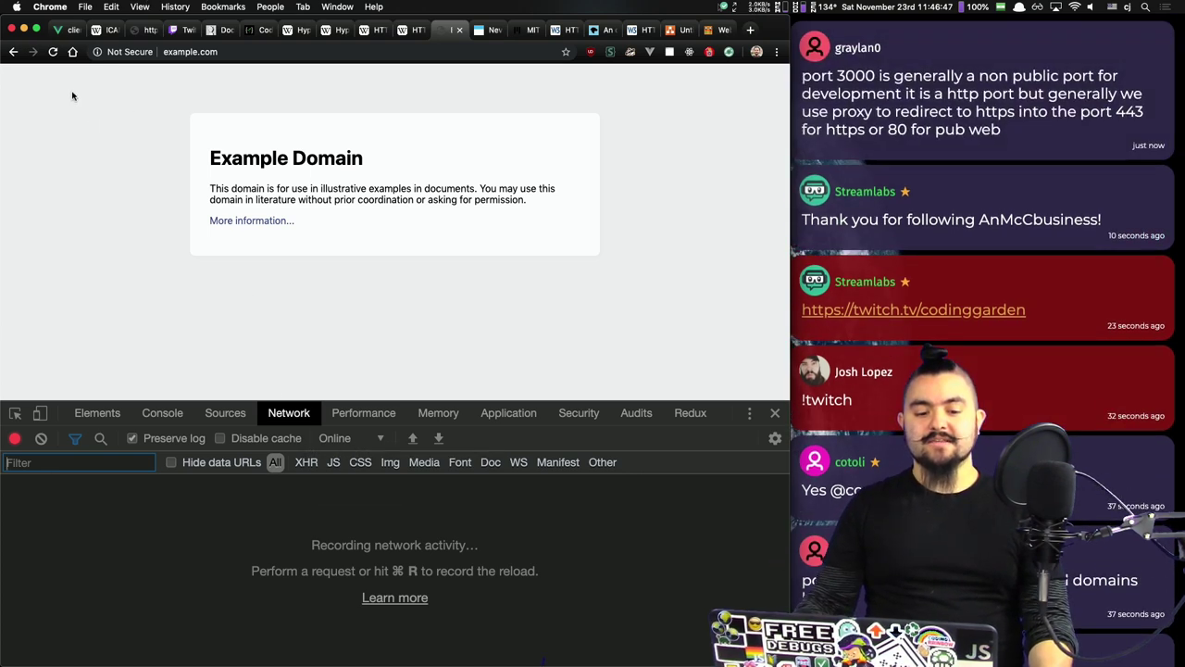
left_click(52, 52)
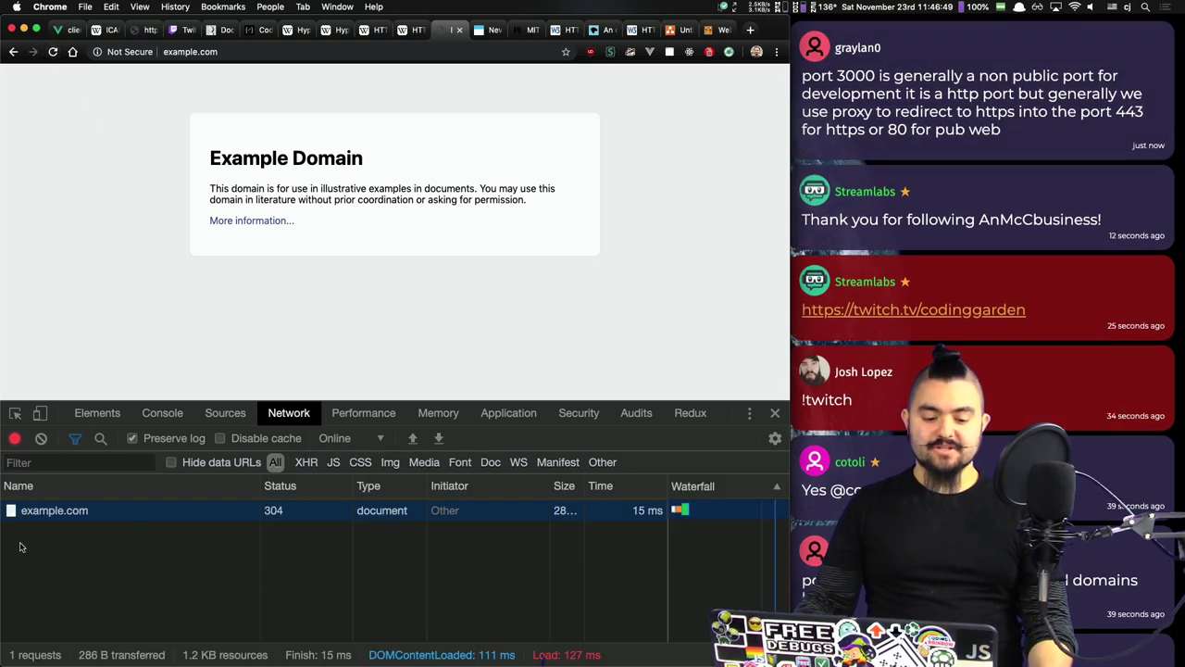
Step: Show the example.com request's headers in a taller panel and scroll through the Response Headers
left_click(59, 517)
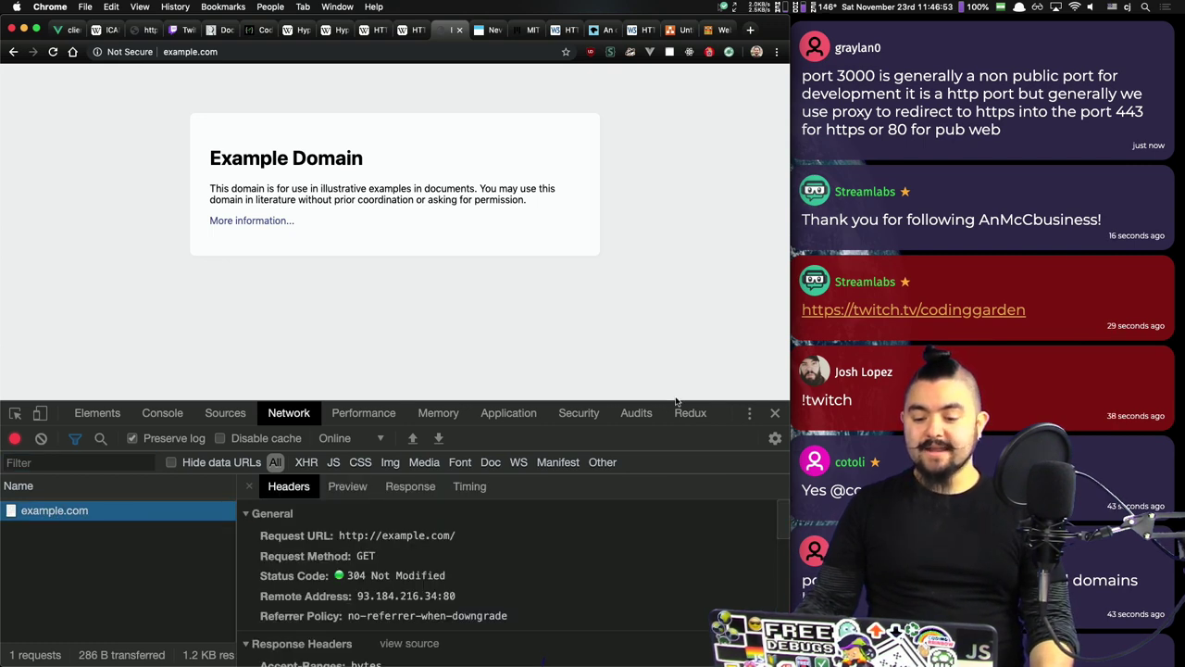
left_click_drag(676, 401, 665, 285)
scroll(503, 602, "down", 5)
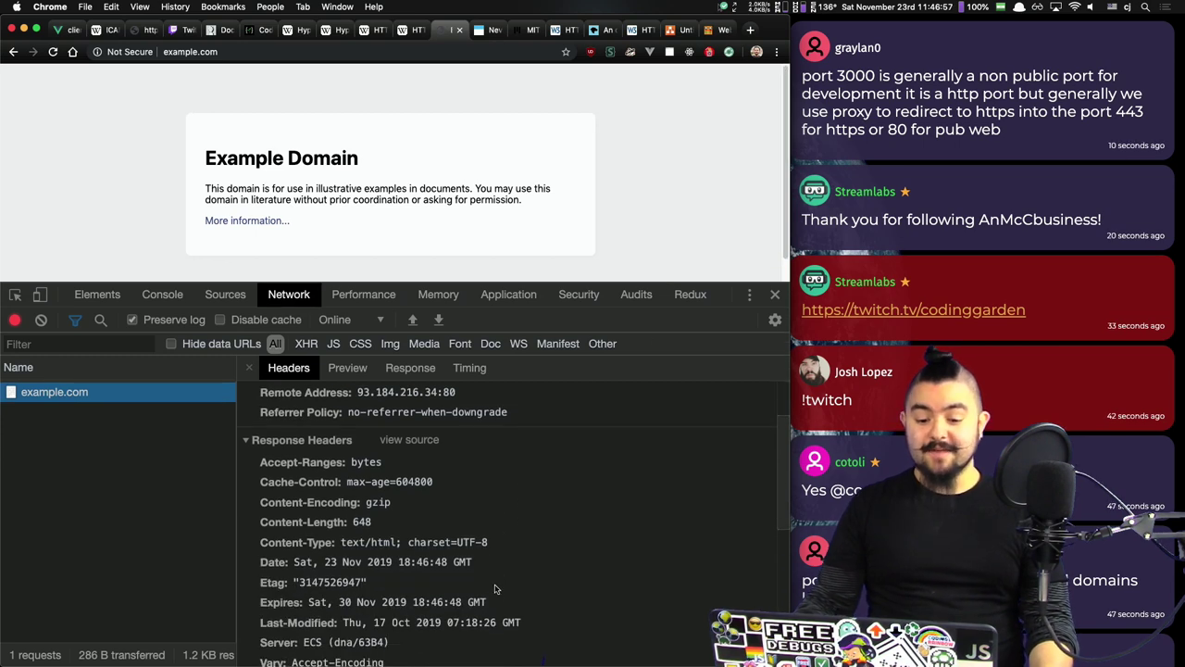
scroll(496, 589, "down", 1)
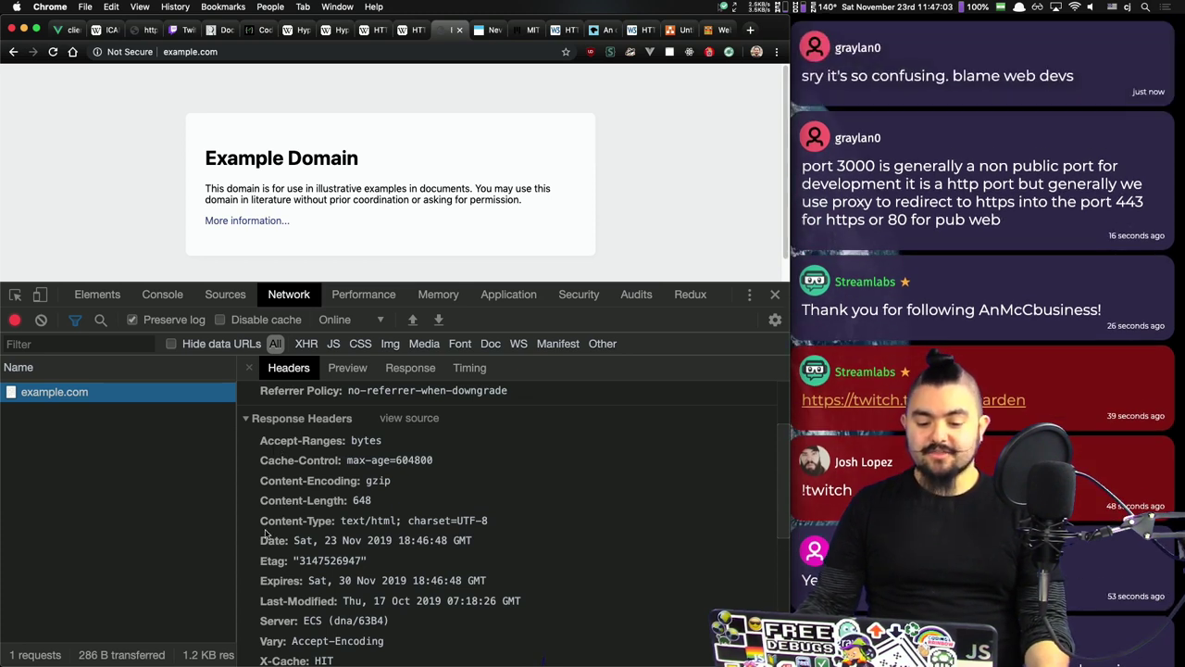
scroll(318, 541, "down", 5)
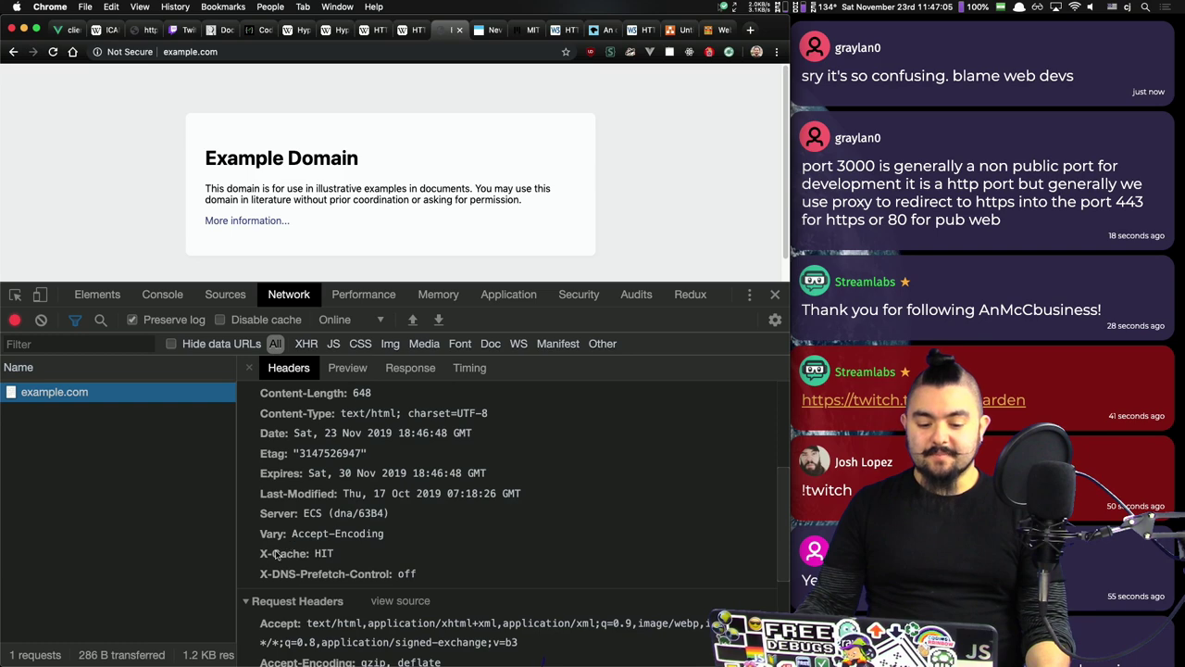
double_click(310, 515)
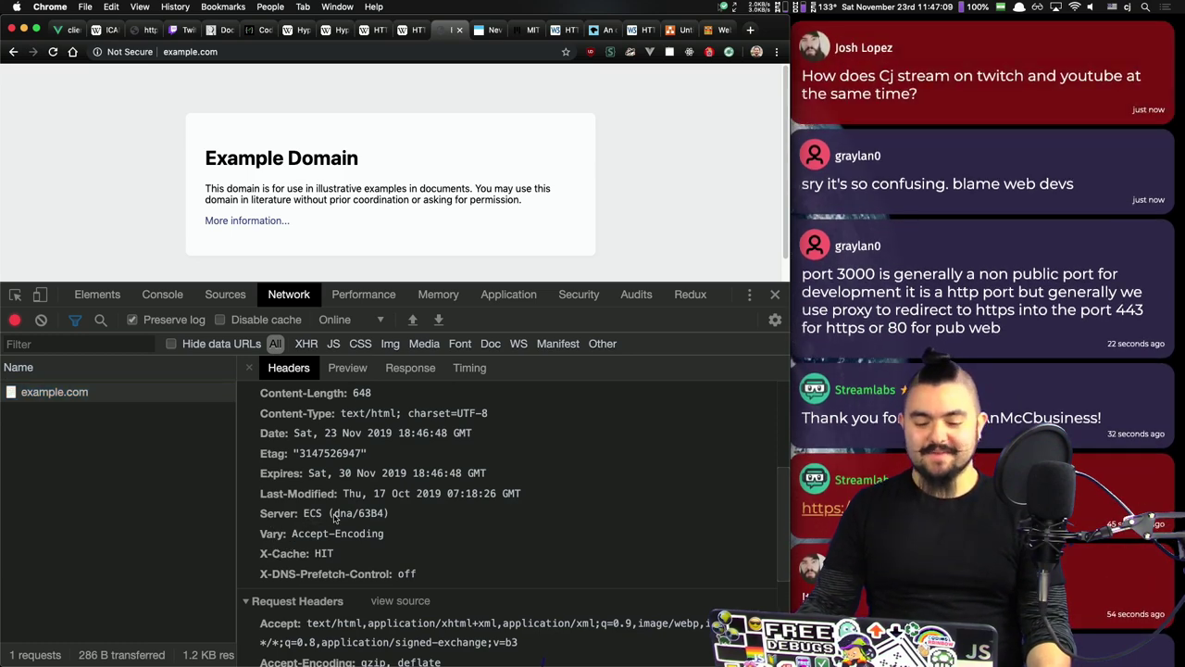
scroll(305, 509, "up", 3)
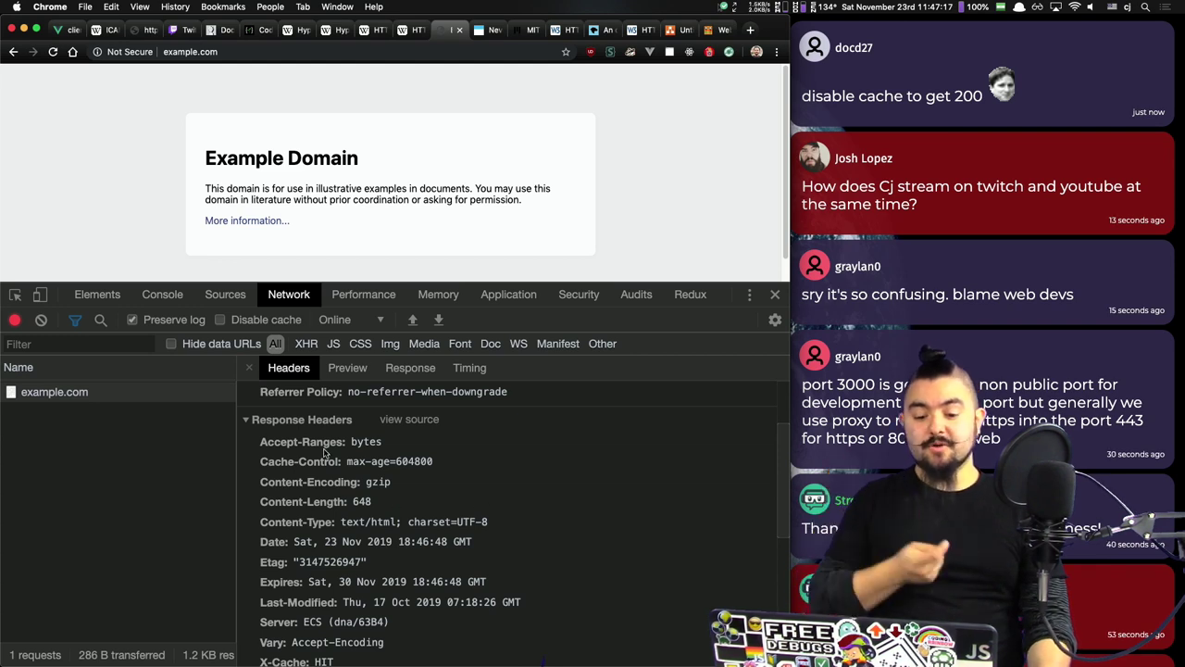
scroll(315, 518, "down", 1)
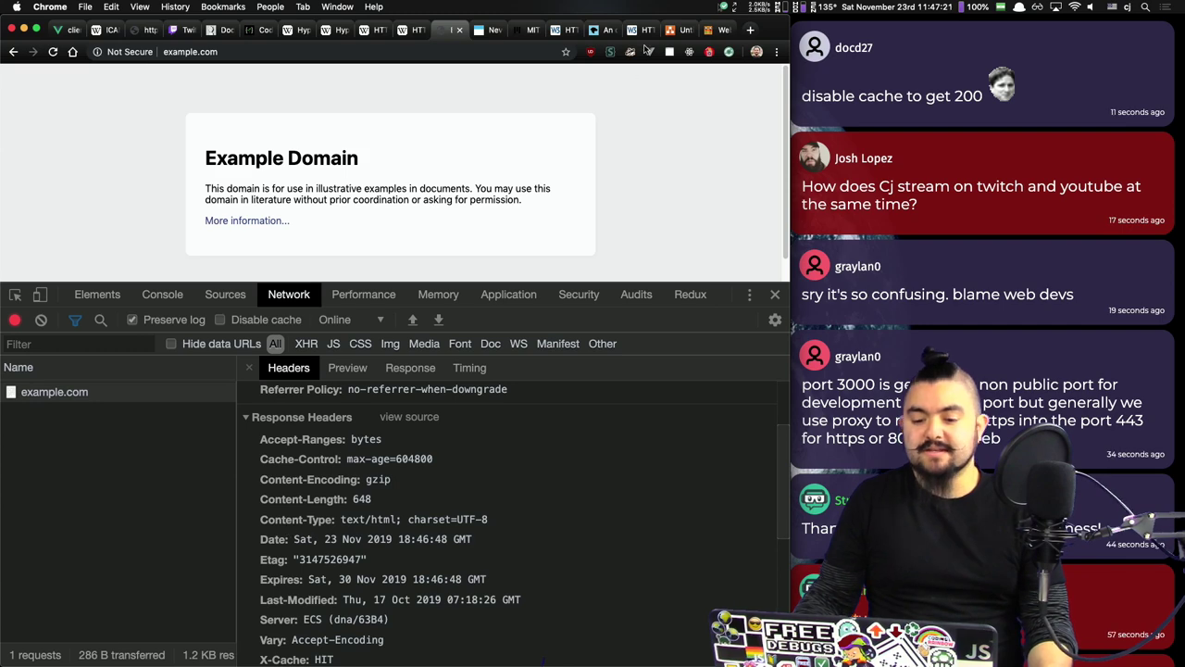
Step: Duplicate the Host/Accept header label below the HTTP 1.1 200 response arrow
left_click(679, 30)
left_click(395, 321)
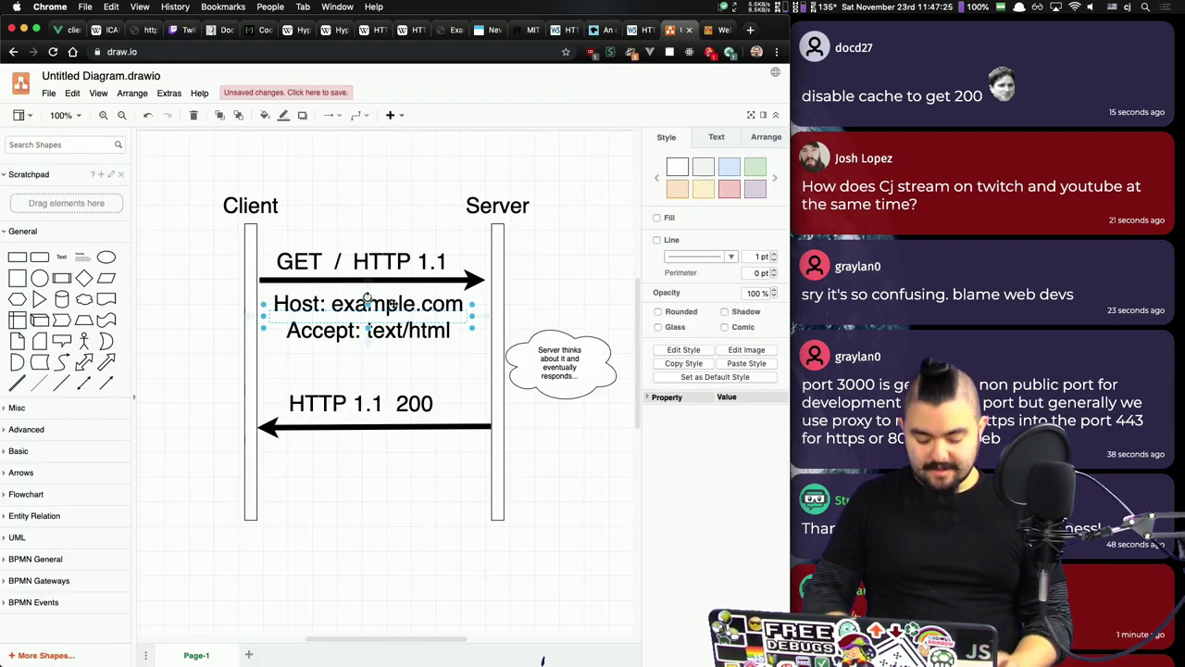
left_click(436, 520)
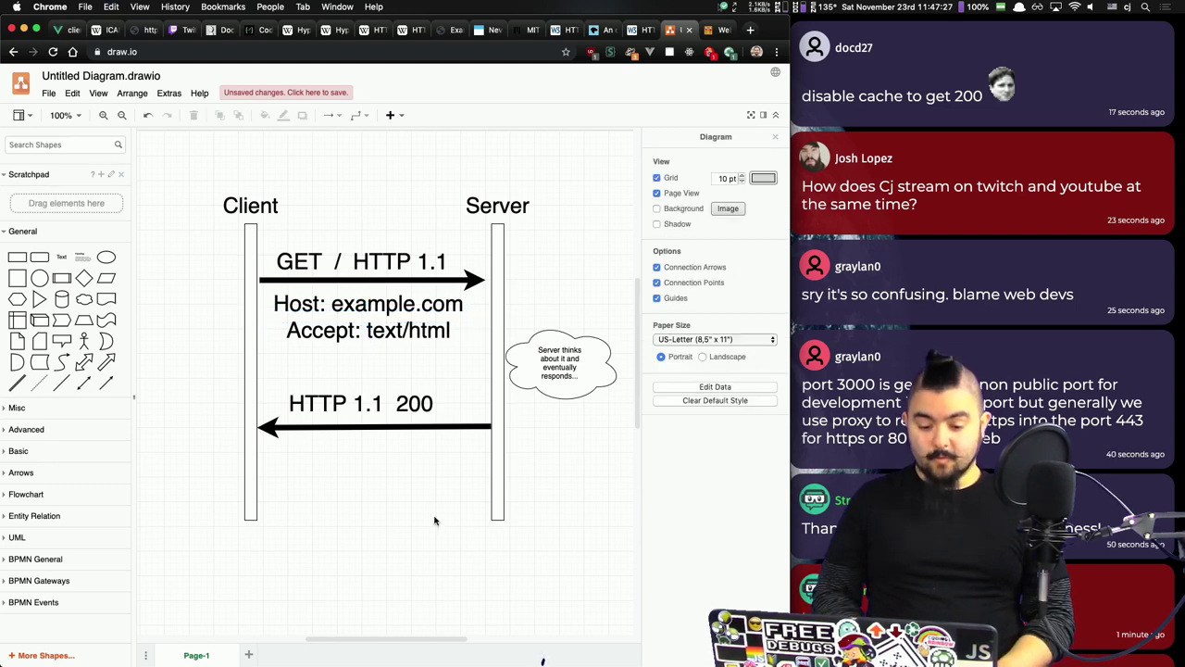
left_click_drag(368, 300, 431, 460)
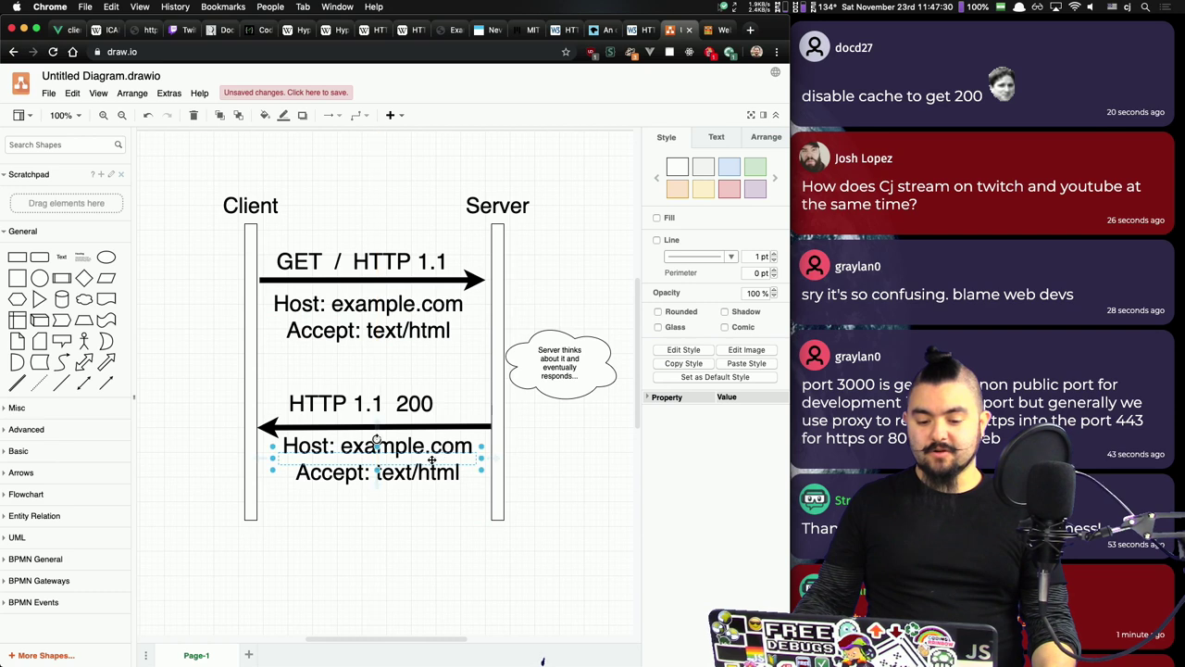
Step: Replace the copied text with 'Content-type: text/html' and widen the box to fit one line
triple_click(321, 445)
key("shift+Down")
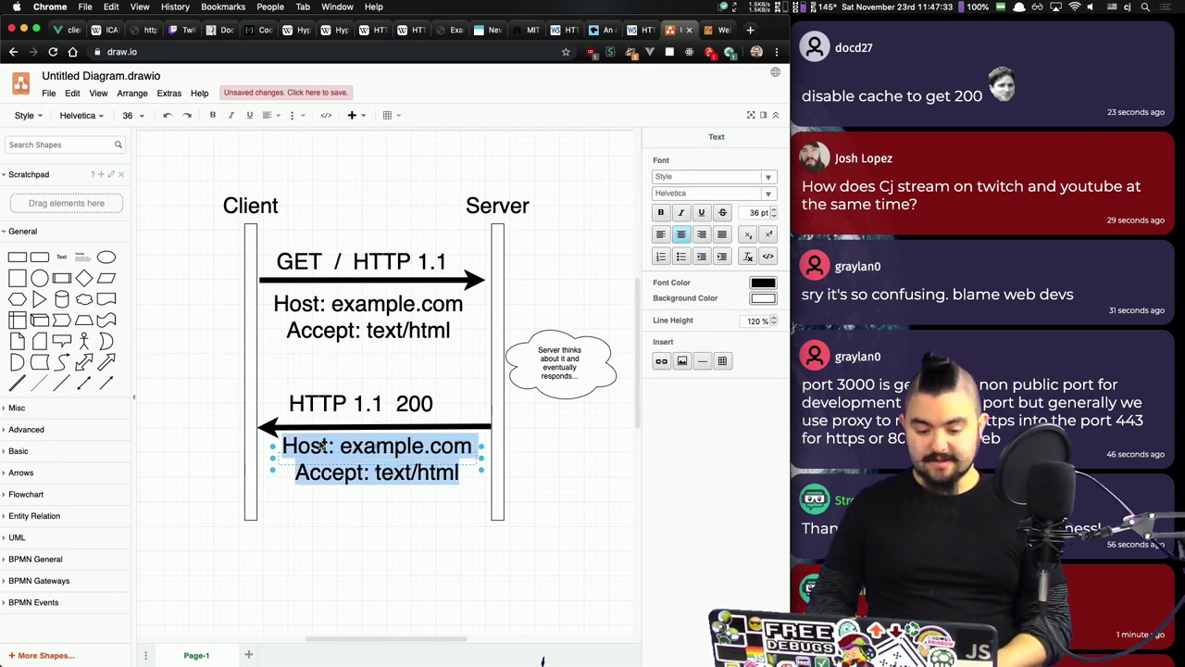
type("Conte")
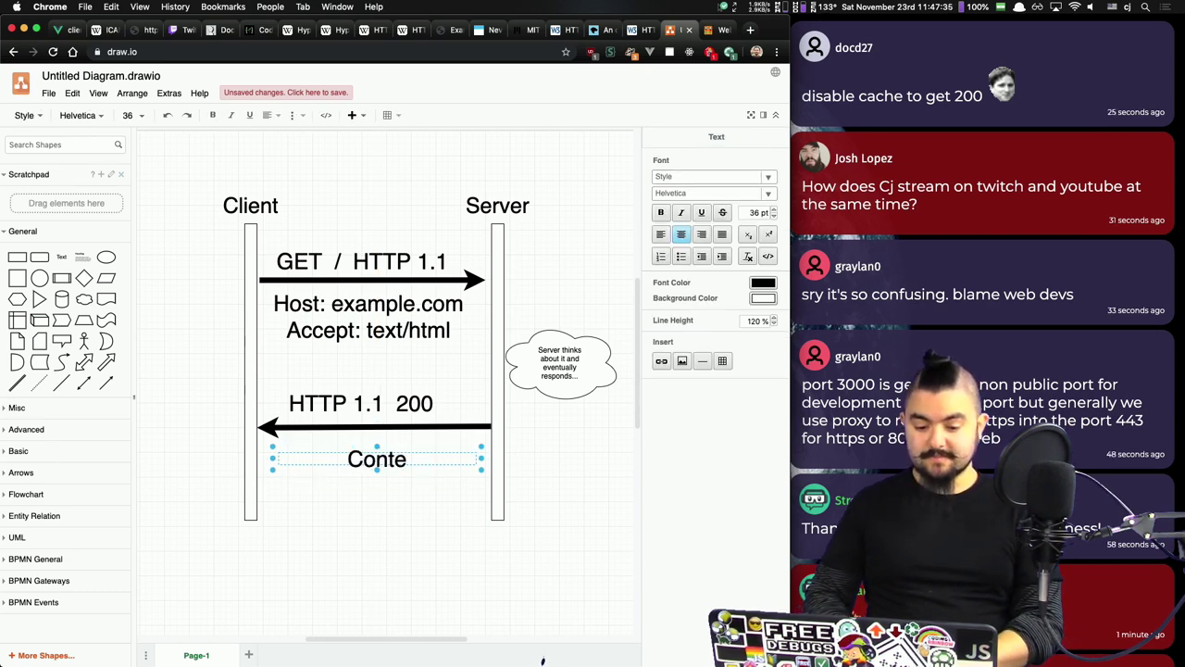
type("nt-type: ")
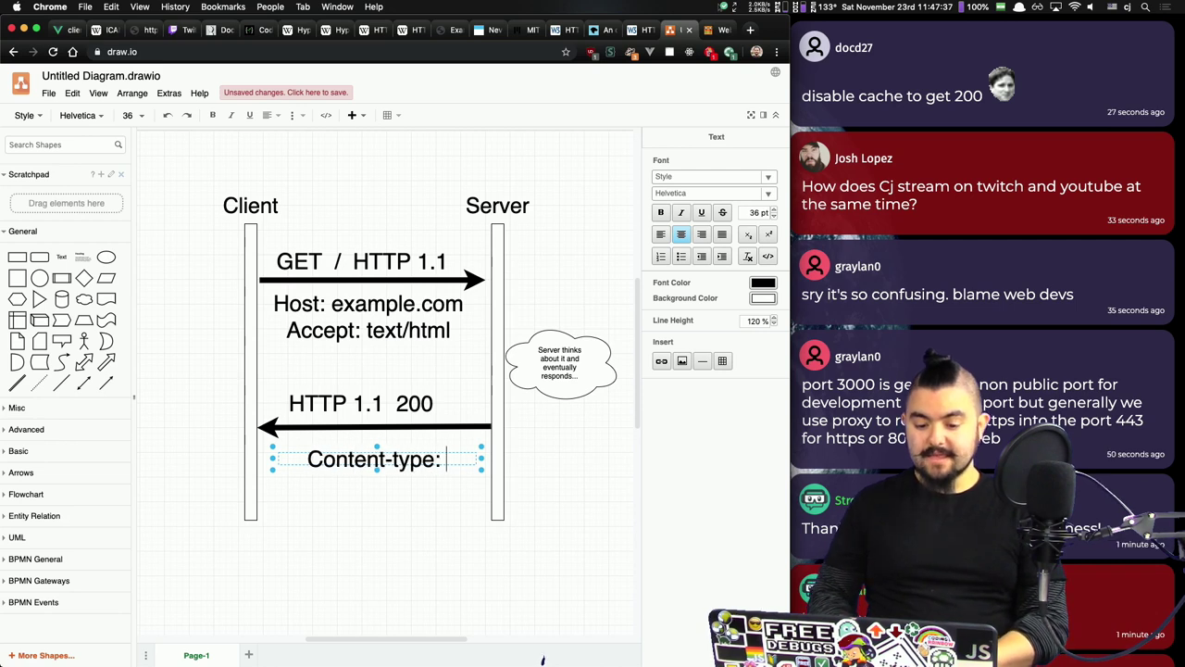
type("text/thm")
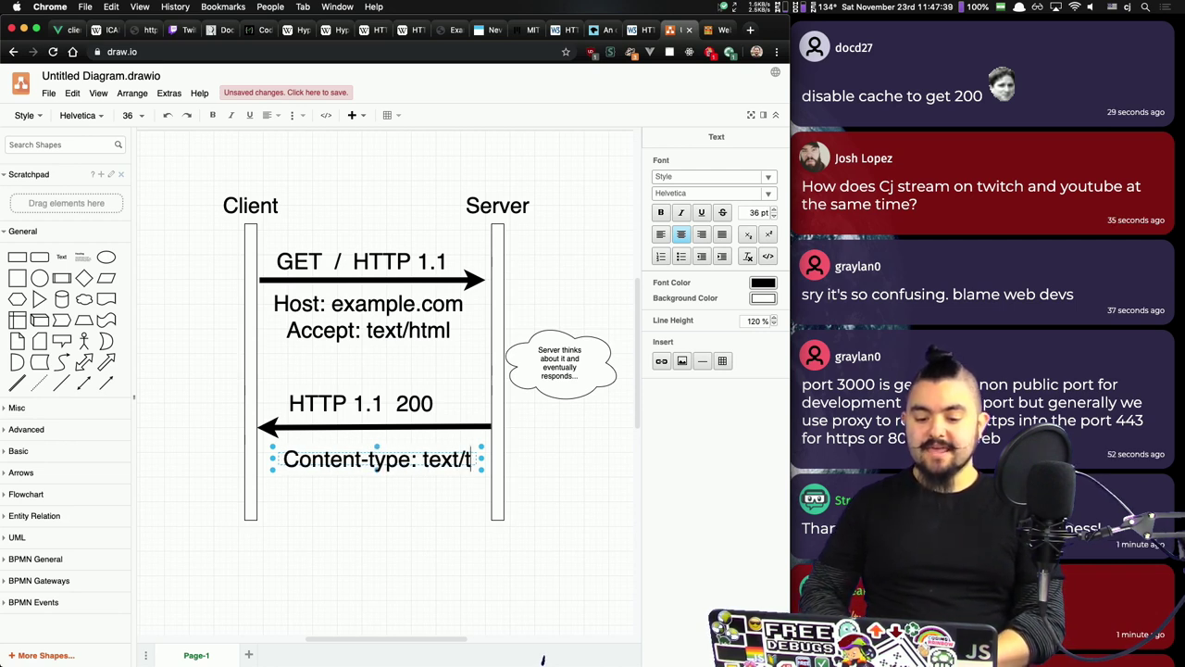
key("BackSpace")
key("BackSpace")
key("BackSpace")
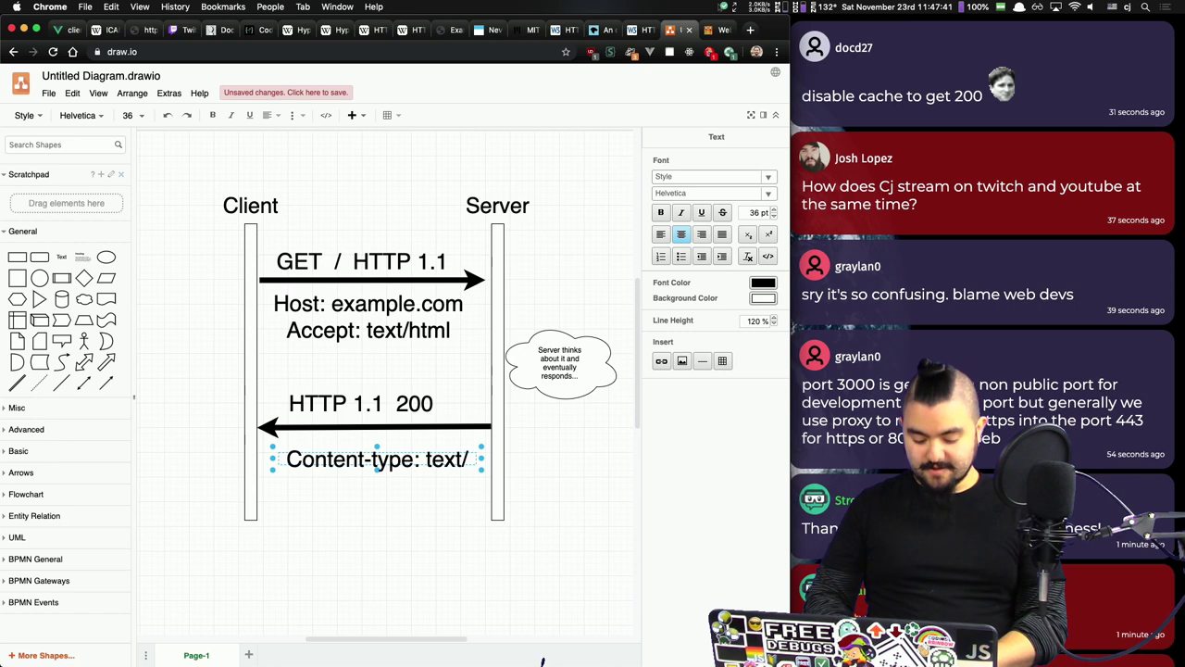
type("html")
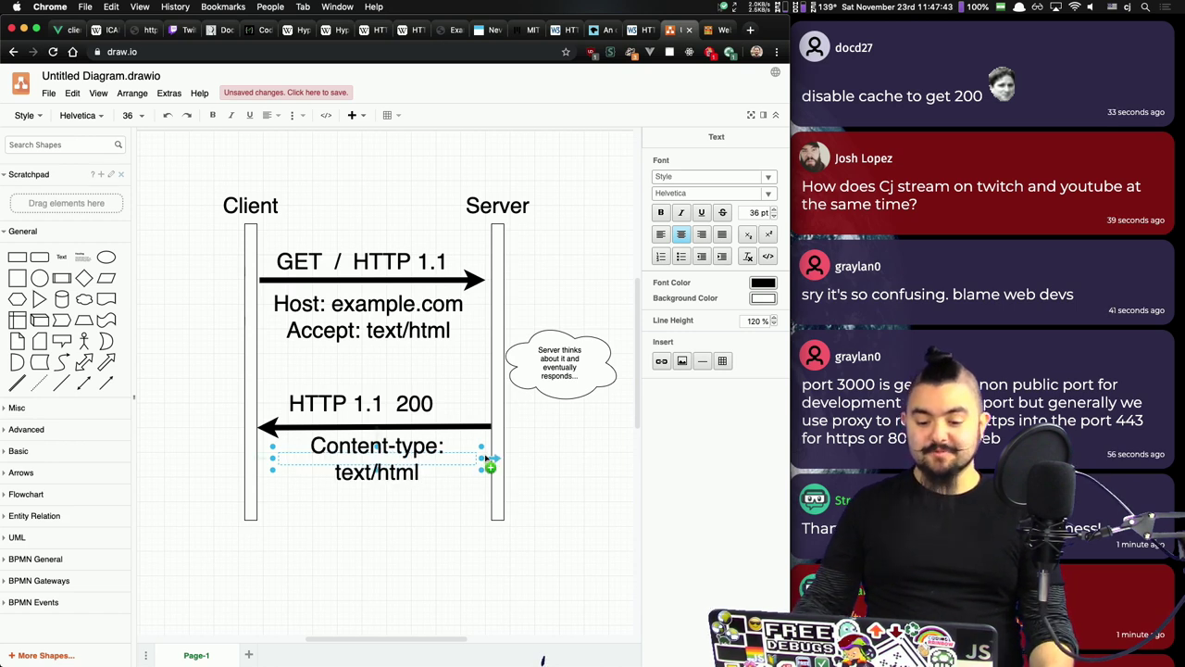
mouse_move(483, 458)
left_mouse_down()
mouse_move(525, 458)
mouse_move(461, 455)
left_mouse_up()
left_click(432, 529)
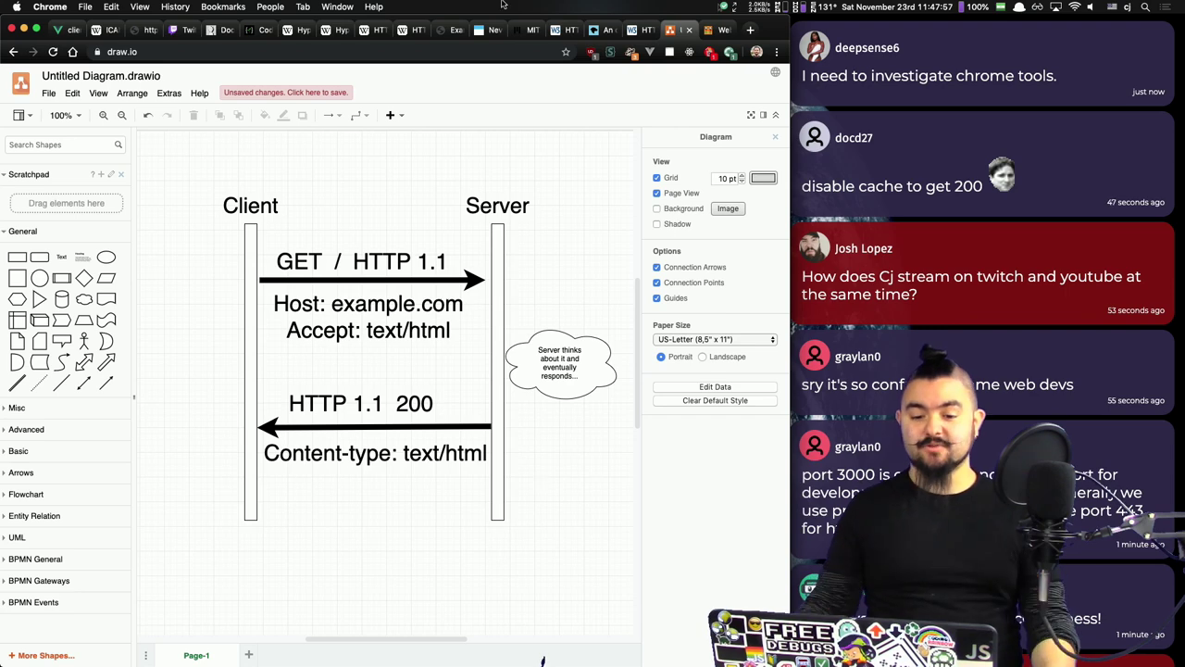
Step: In DevTools for example.com, enable Disable cache and reload the page
left_click(450, 30)
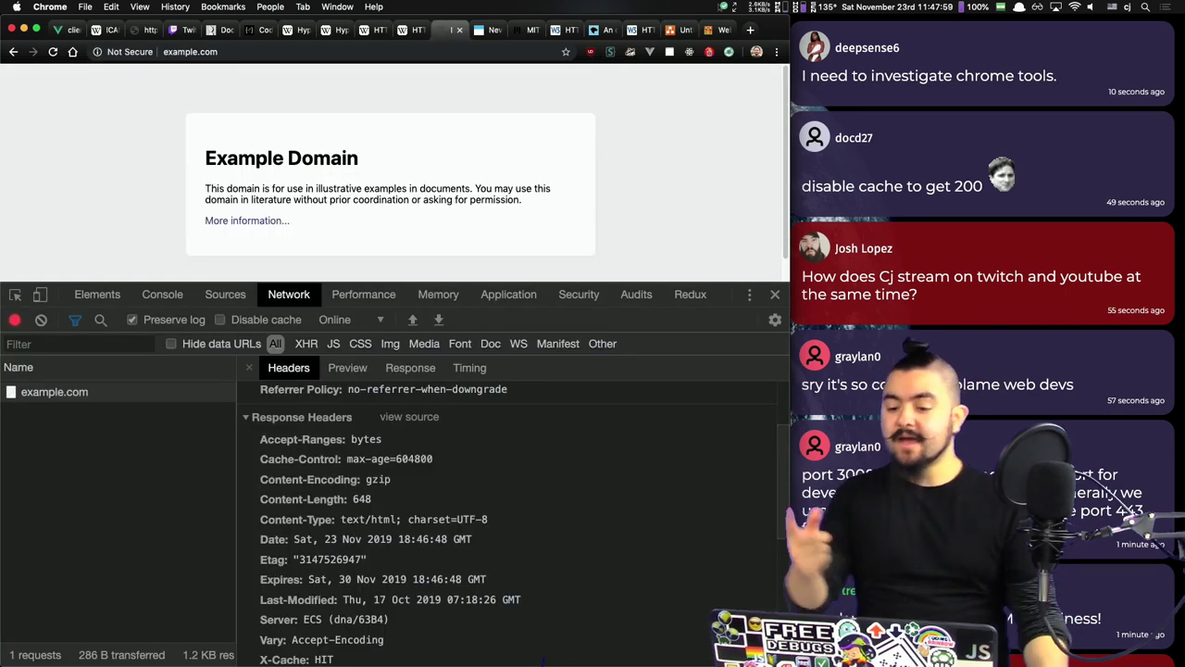
scroll(466, 553, "up", 3)
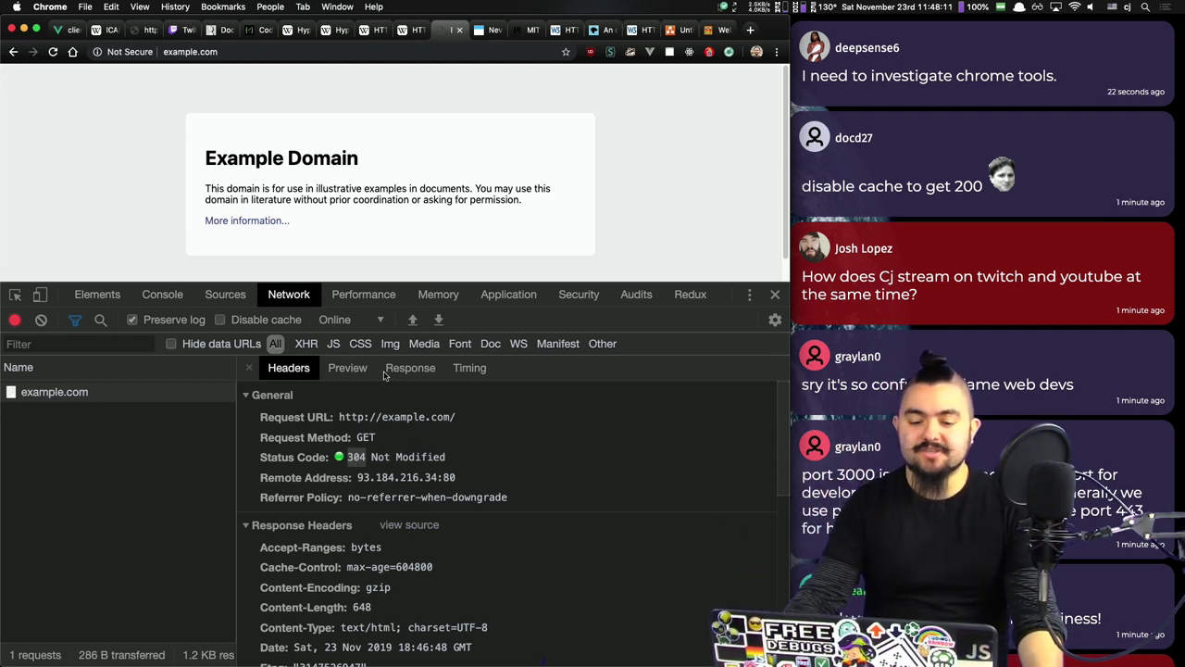
left_click(262, 324)
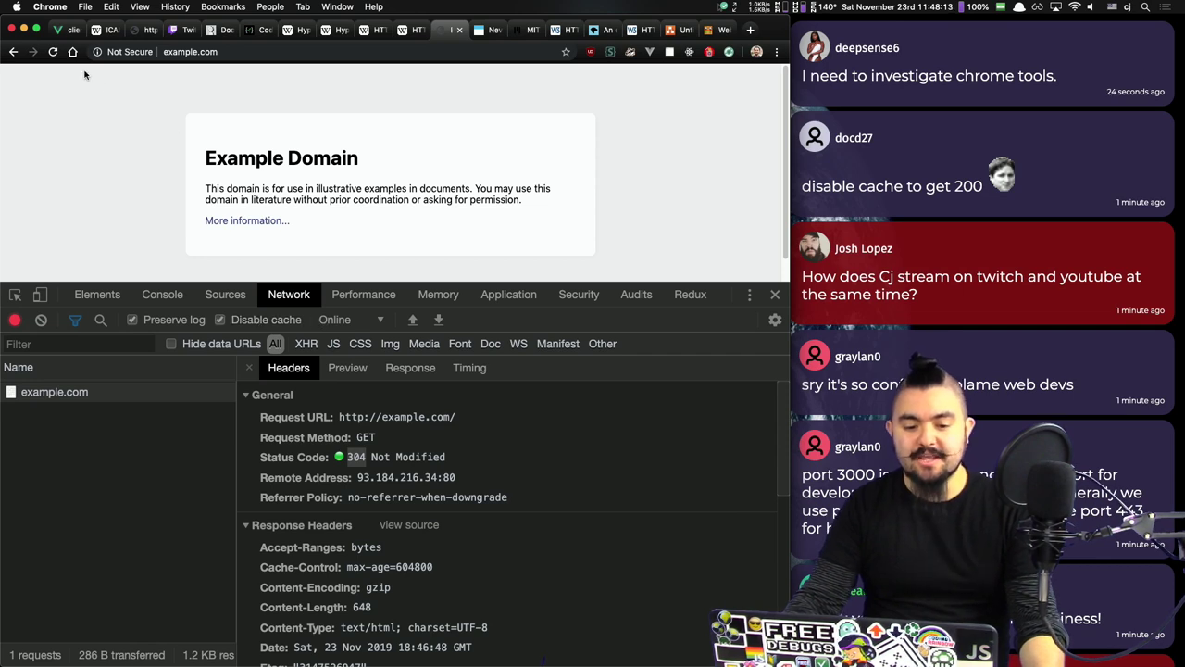
left_click(53, 51)
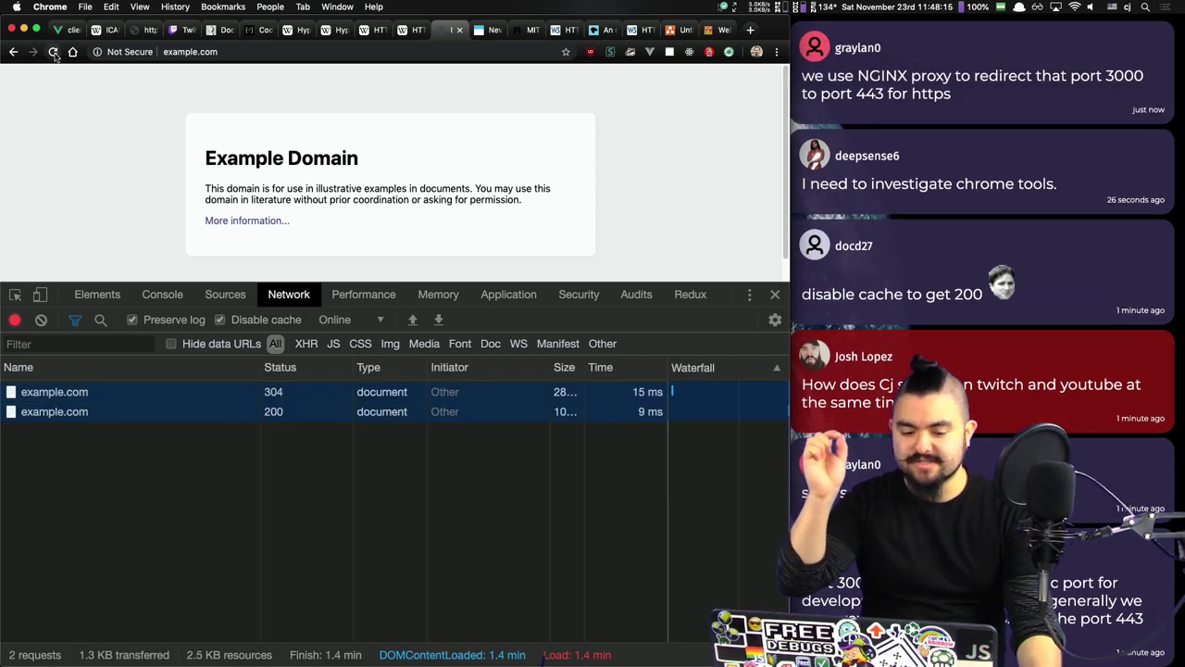
Step: Open the new 200 OK example.com request and view its Request Headers
left_click(56, 412)
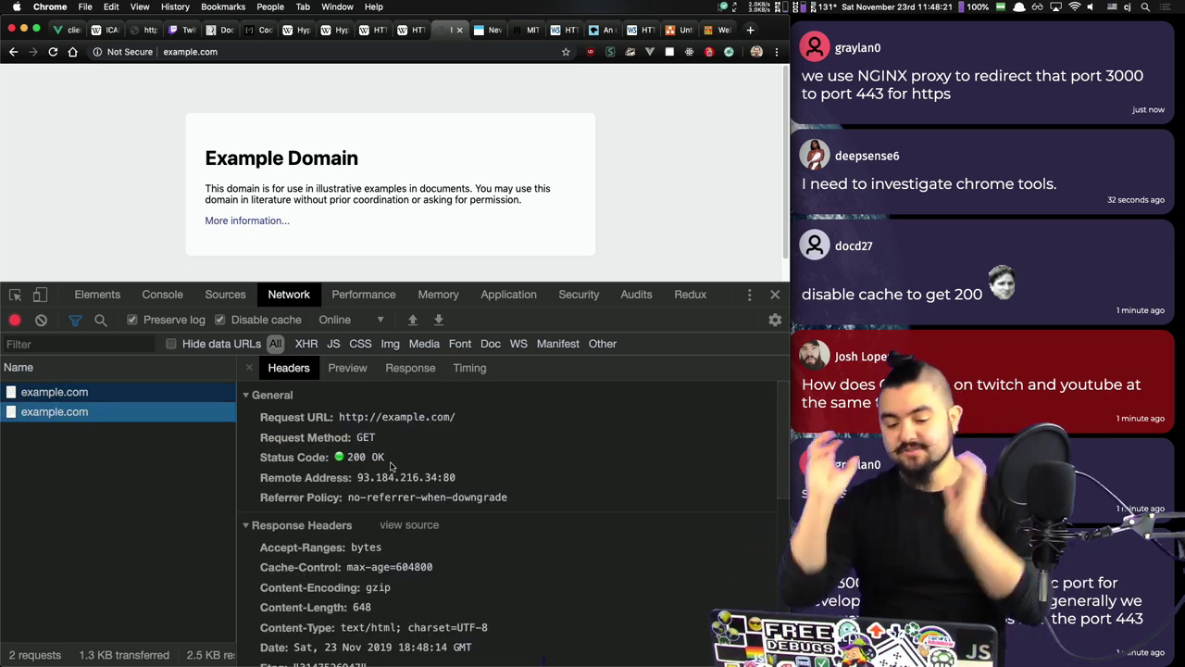
scroll(500, 565, "down", 2)
scroll(500, 565, "down", 3)
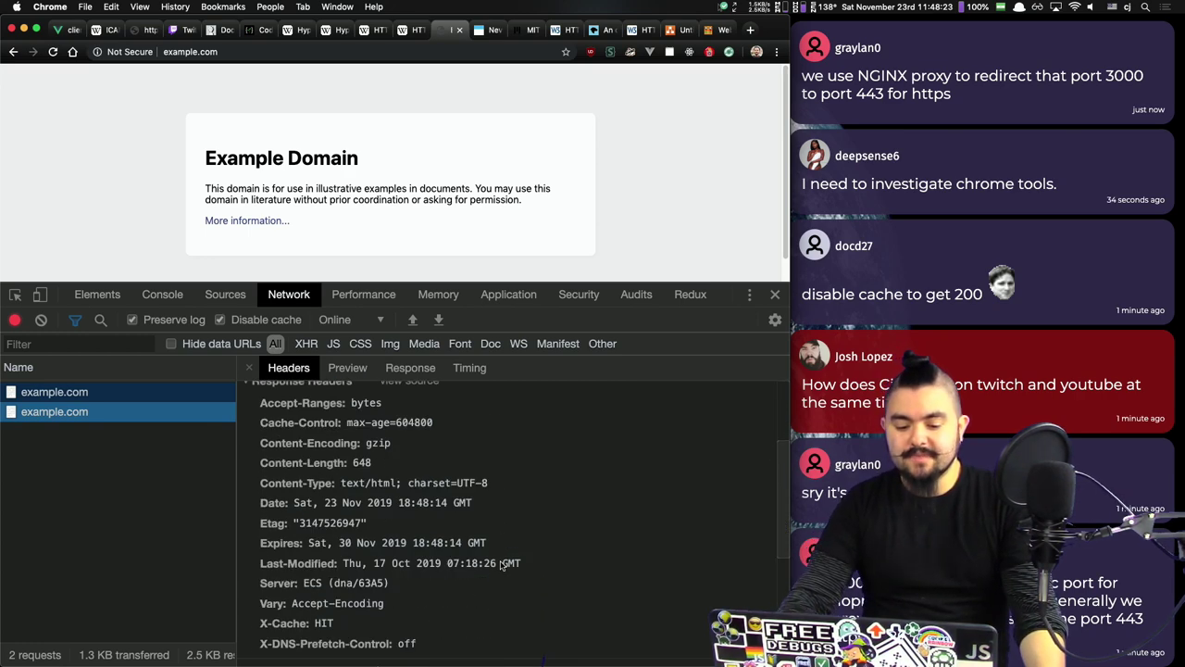
scroll(569, 516, "down", 7)
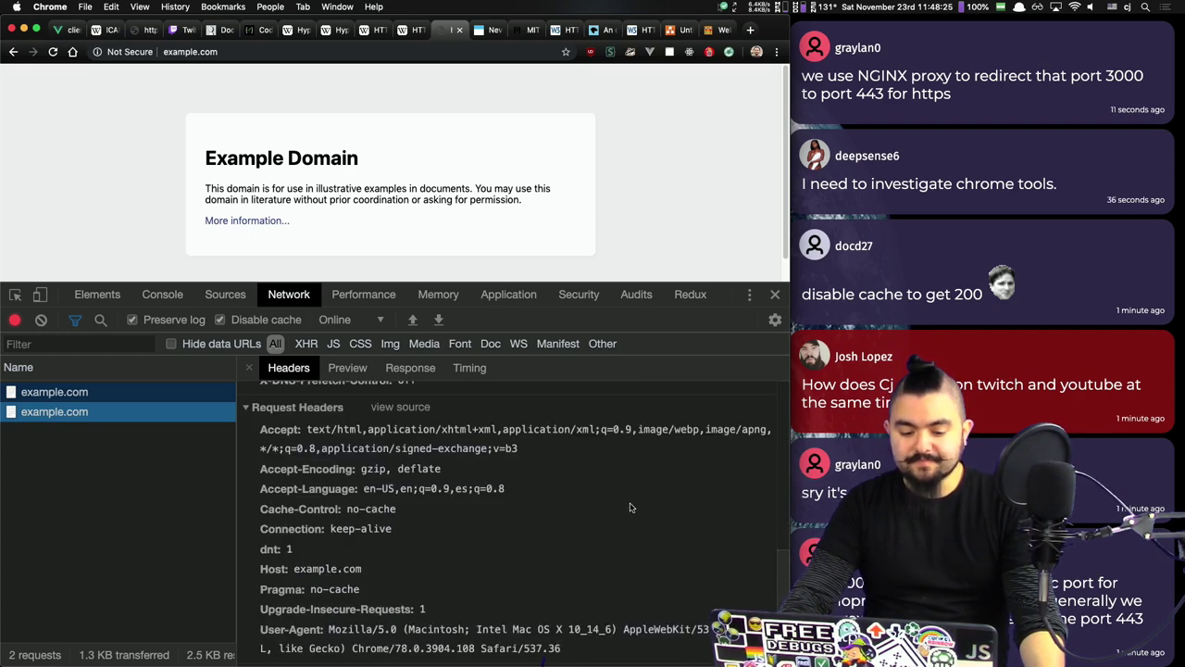
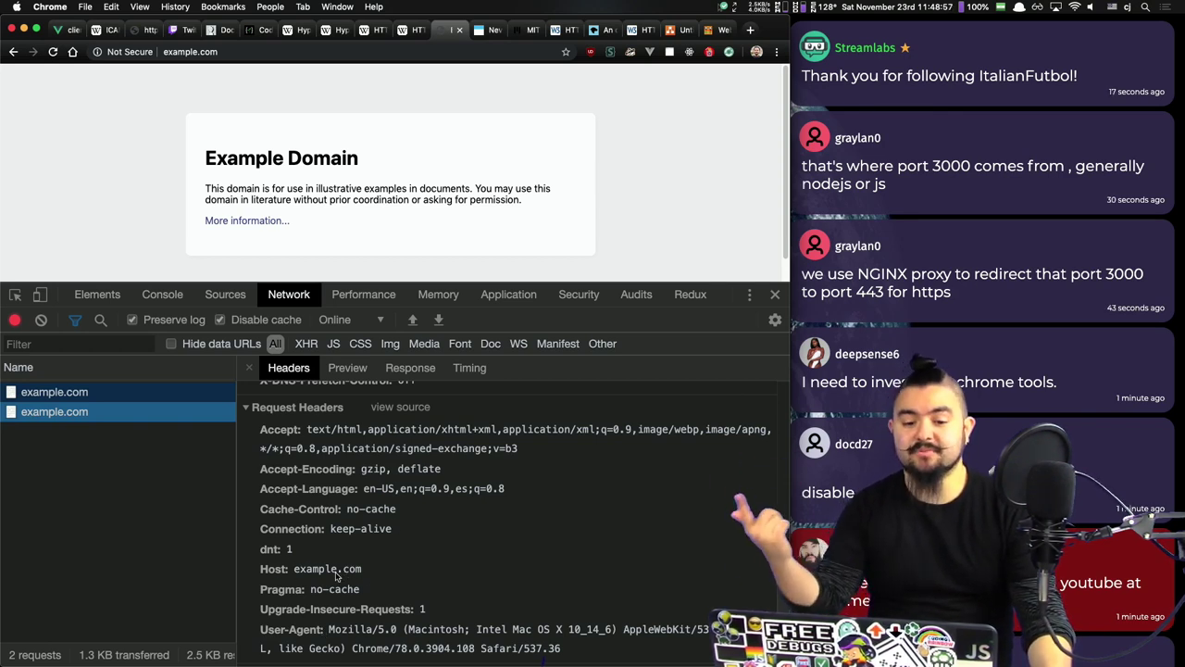
Step: Scroll the example.com headers to the top and check the README's response-parts objectives
scroll(343, 570, "up", 2)
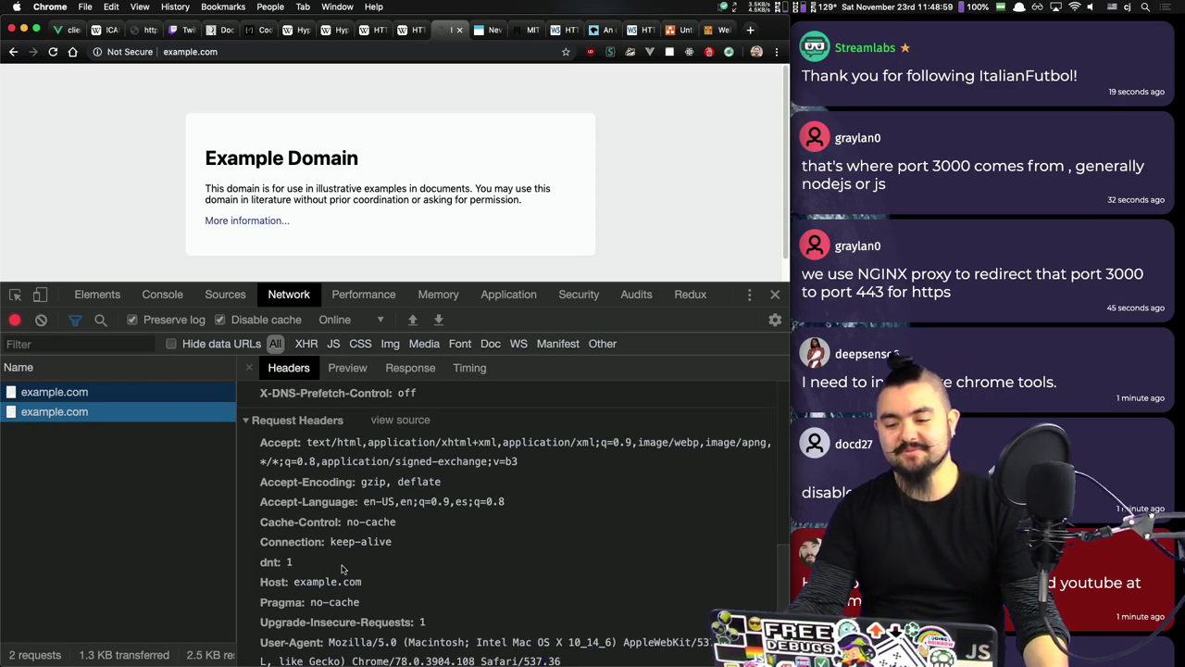
scroll(354, 557, "up", 8)
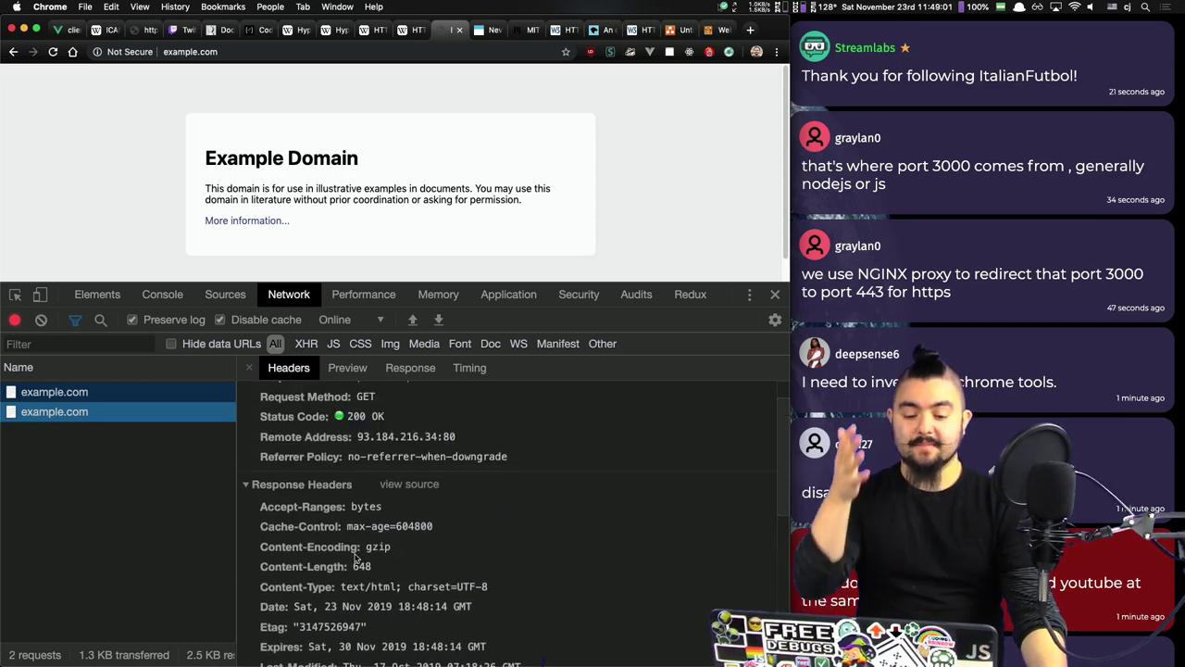
scroll(357, 554, "up", 2)
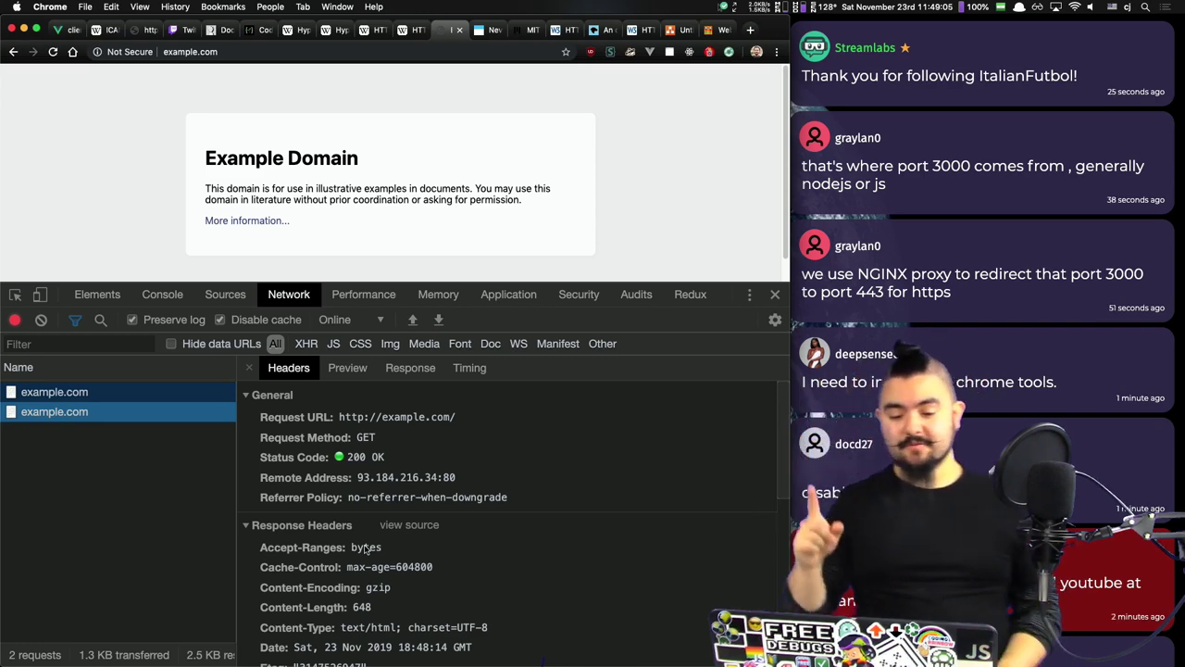
key("super+Tab")
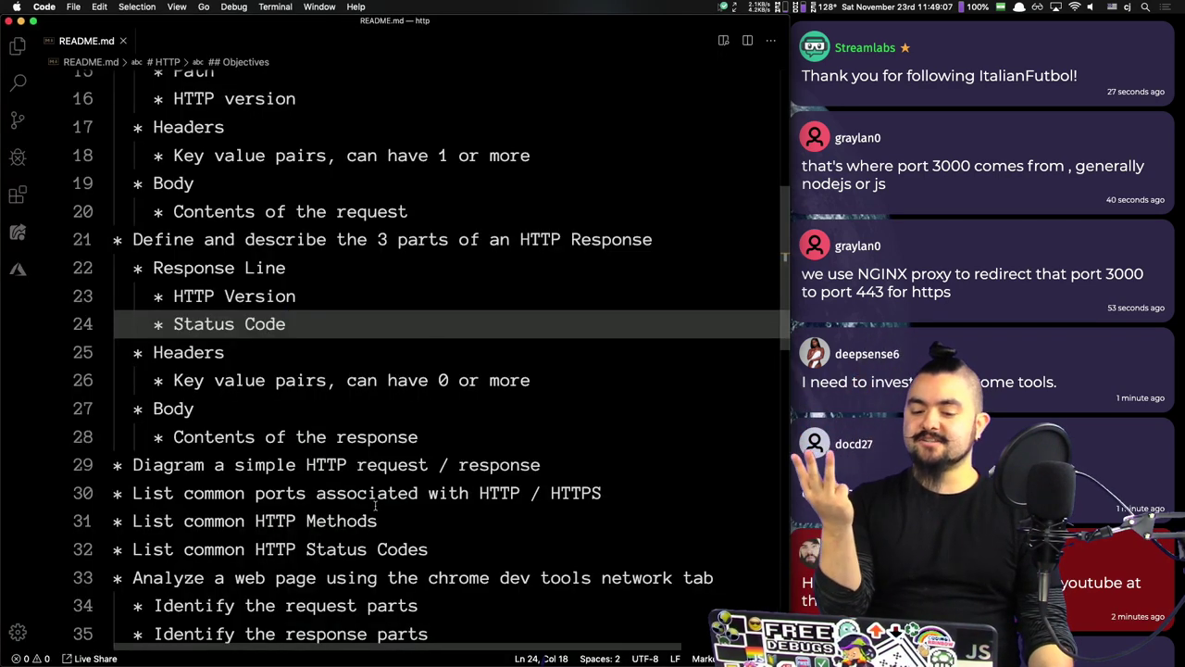
left_click(205, 379)
left_click(195, 409)
Step: Show the example.com request's raw HTML response body starting with <!doctype html>
key("super+Tab")
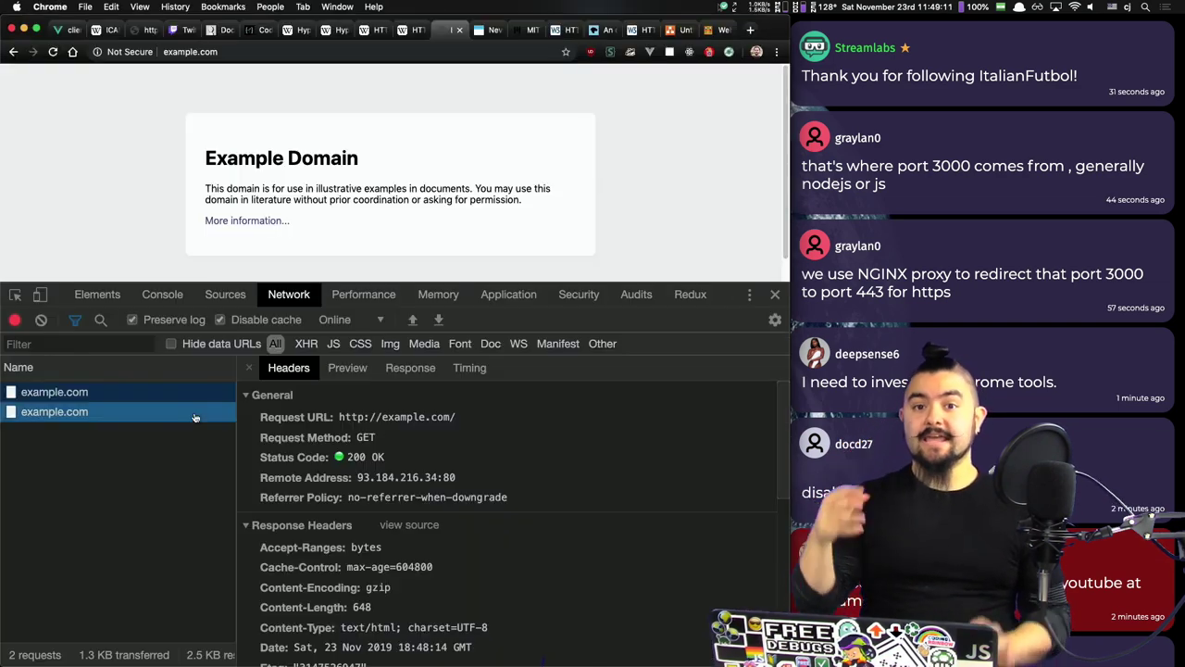
left_click(410, 369)
scroll(362, 514, "down", 10)
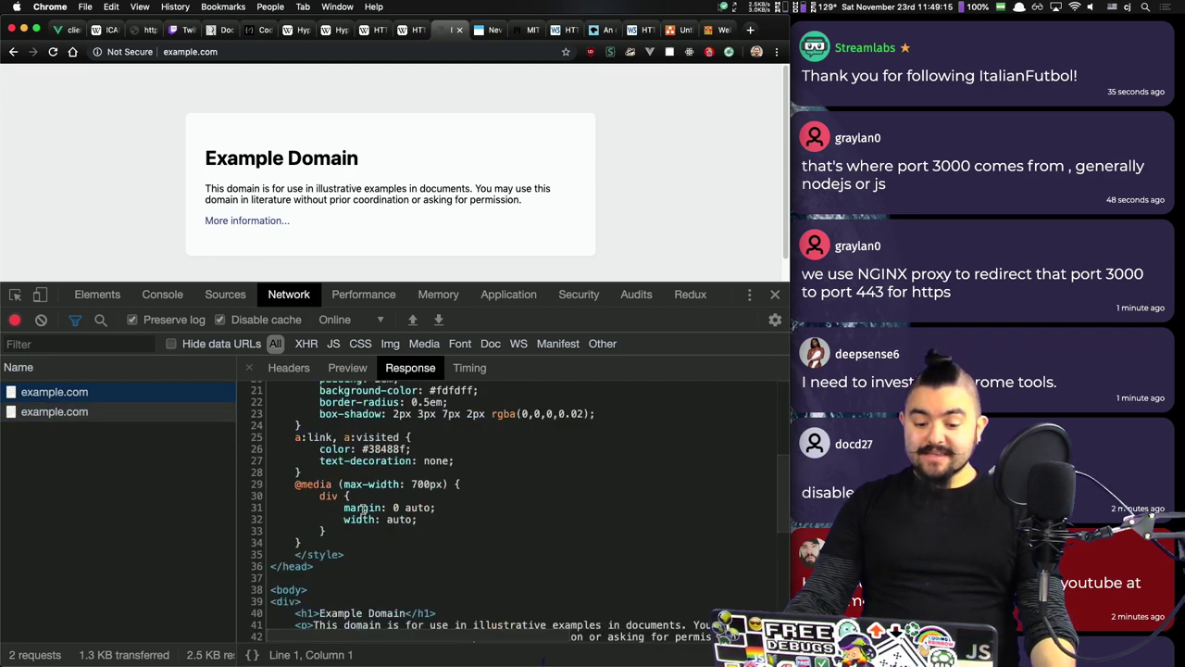
scroll(362, 510, "up", 10)
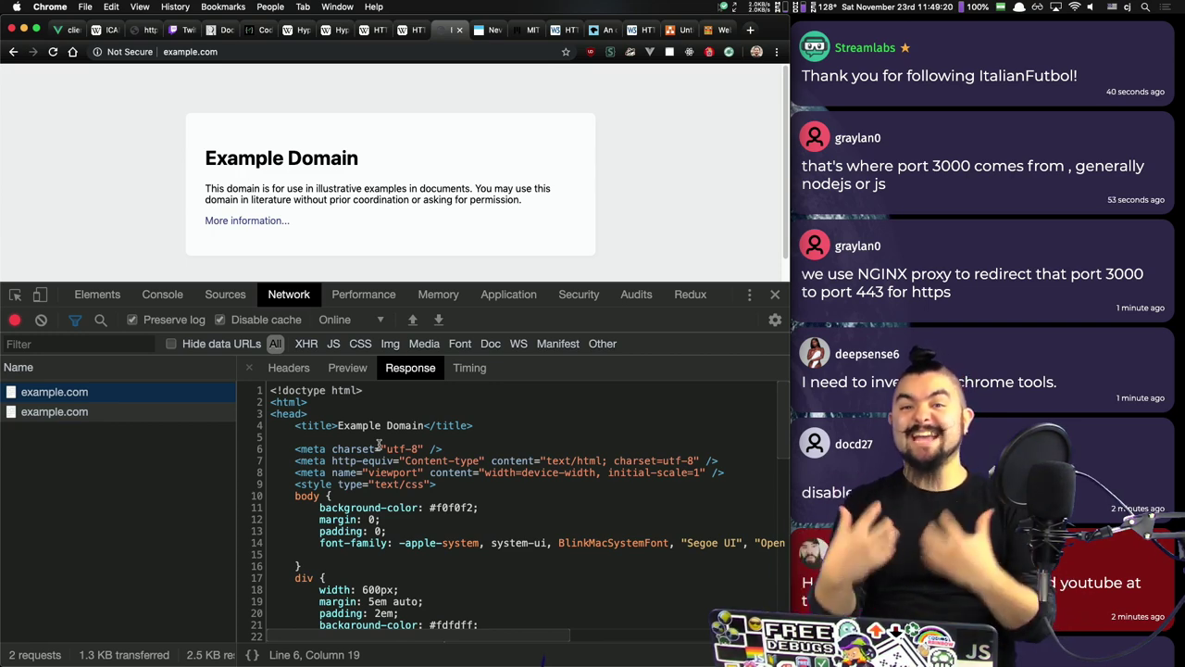
Step: Duplicate the 'Content-type: text/html' label and place the copy just below it
left_click(674, 30)
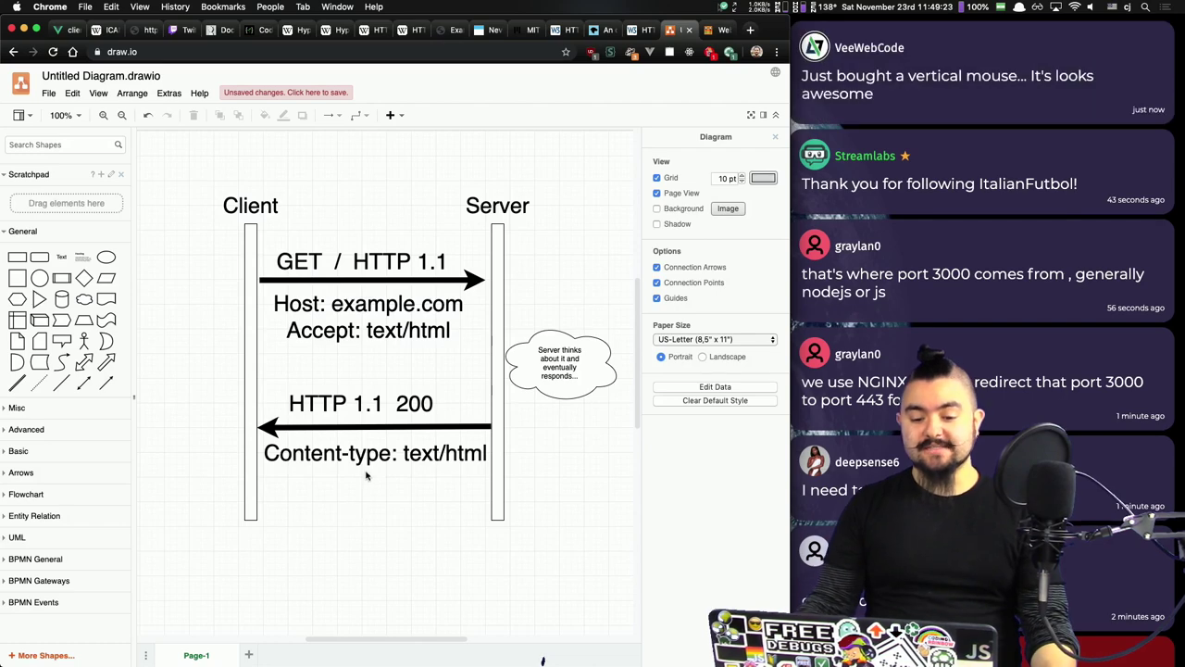
left_click(372, 454)
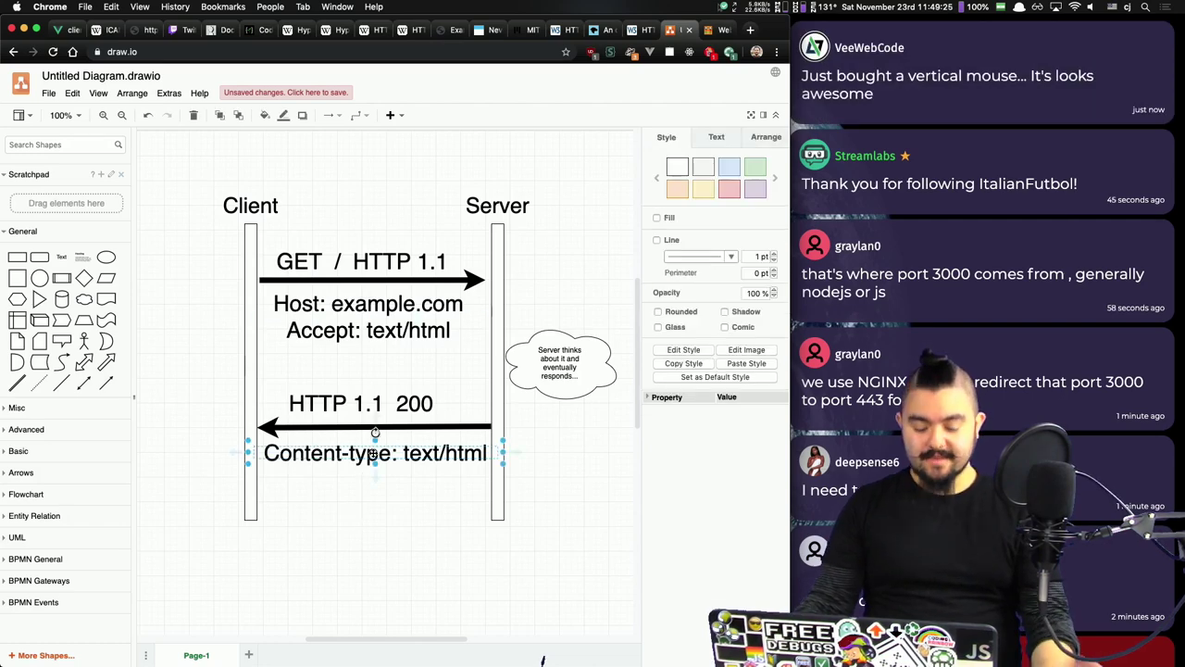
key("super+c")
left_click(361, 504)
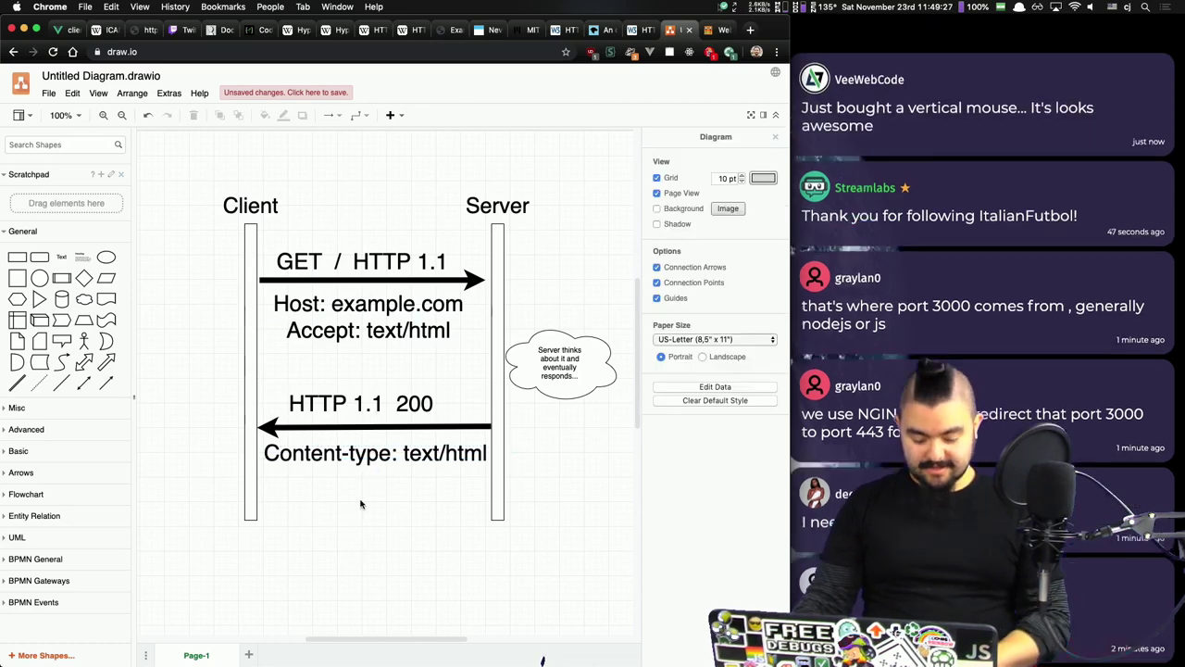
key("super+v")
left_click_drag(361, 476, 352, 496)
Step: Replace the copy's text with <html>, <head></head> and </html> lines
double_click(352, 496)
key("BackSpace")
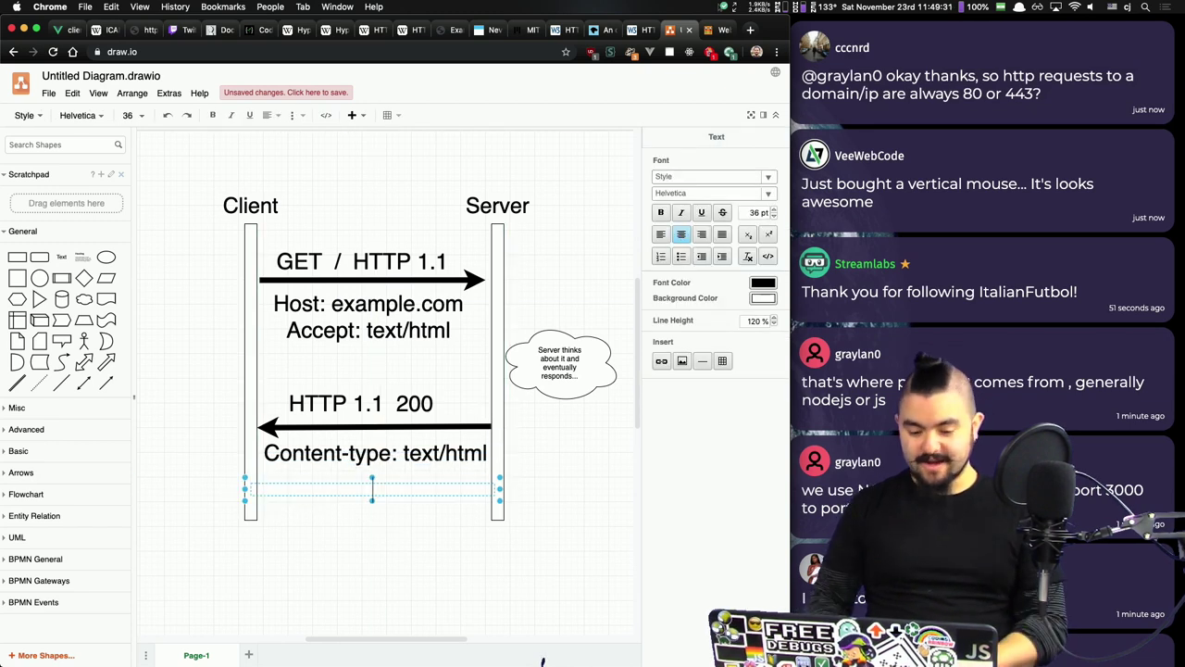
type("<html>")
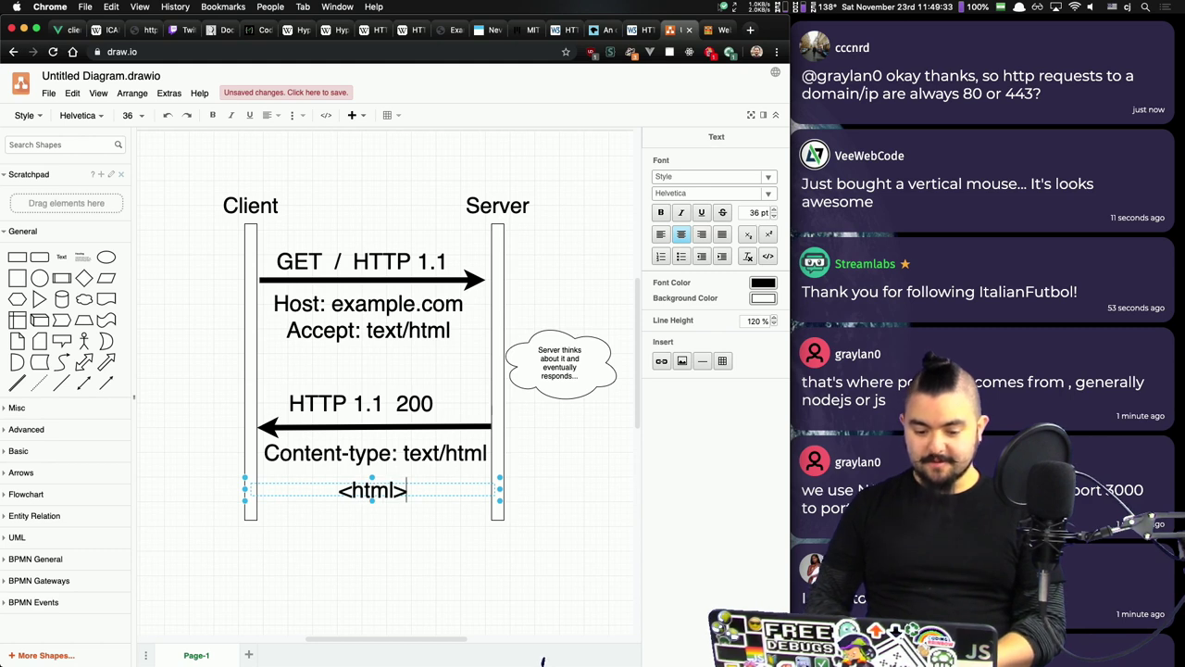
key("Return")
type("</html>")
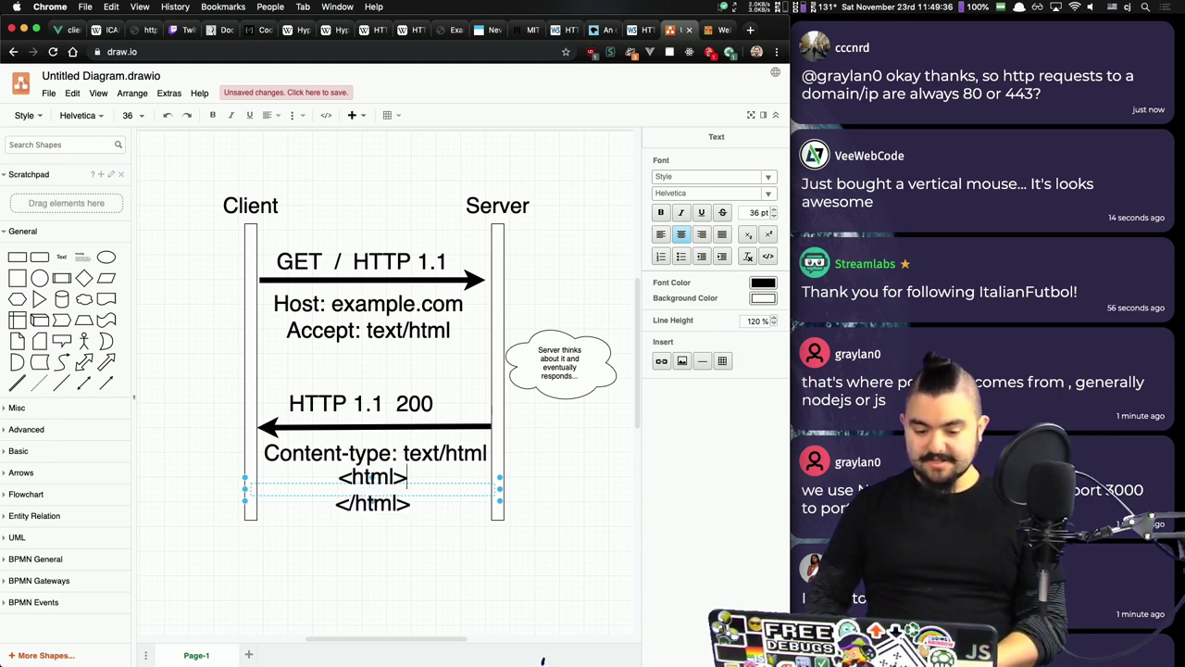
key("Up")
key("End")
key("Return")
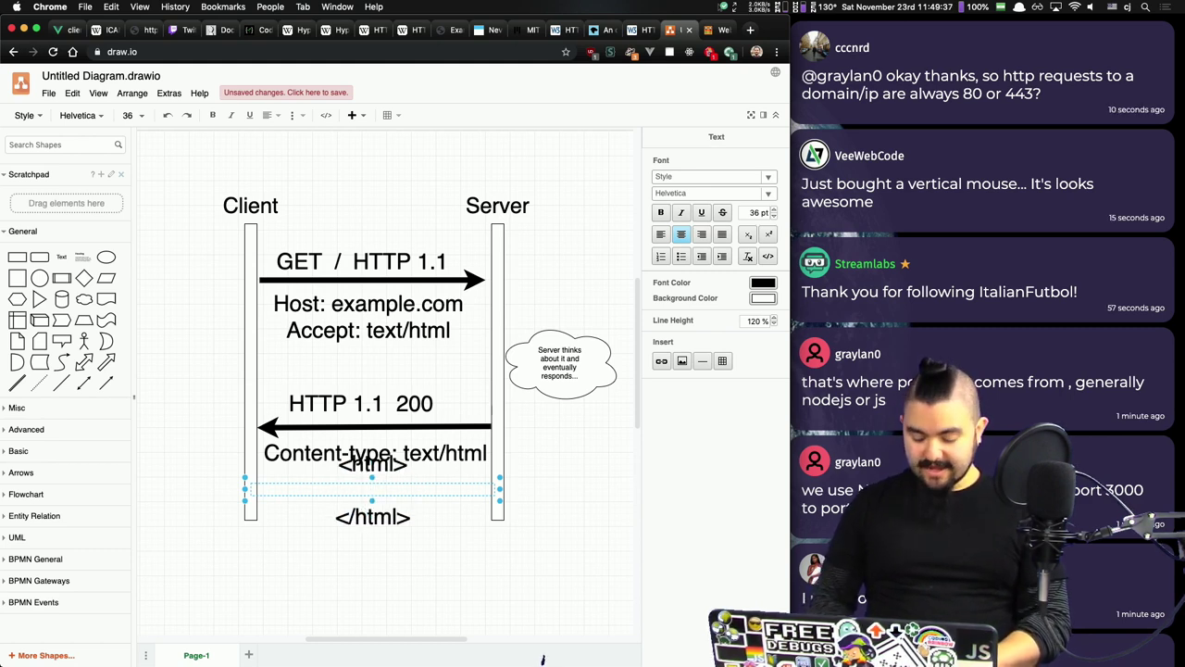
type("<h")
key("BackSpace")
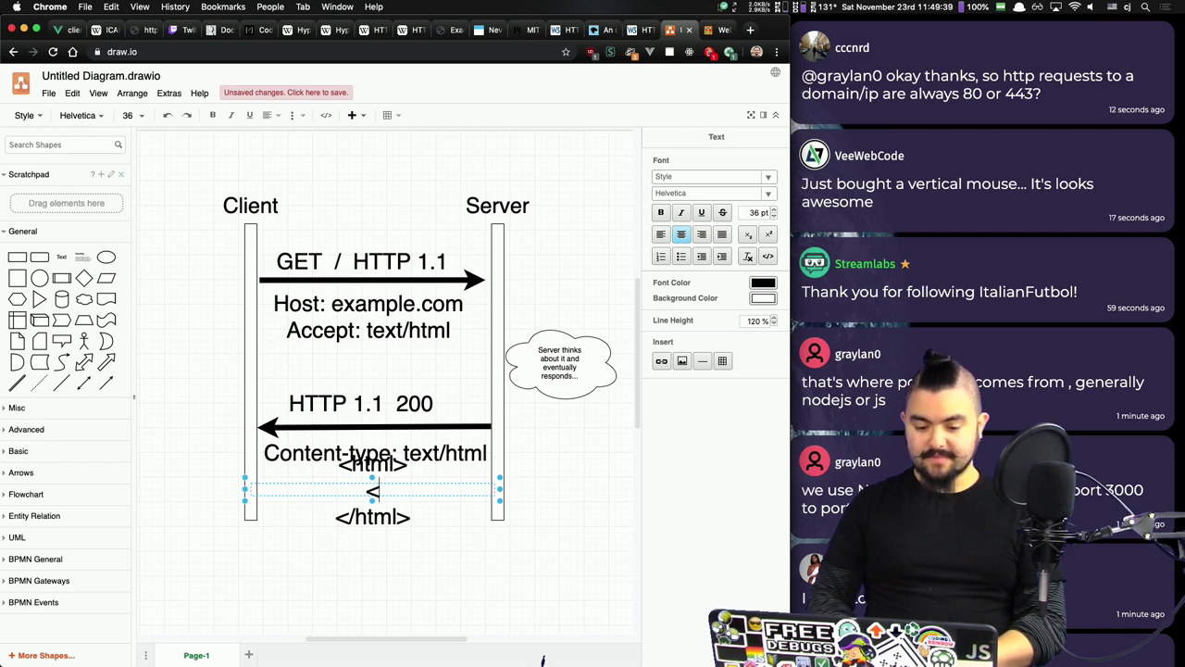
type("head></")
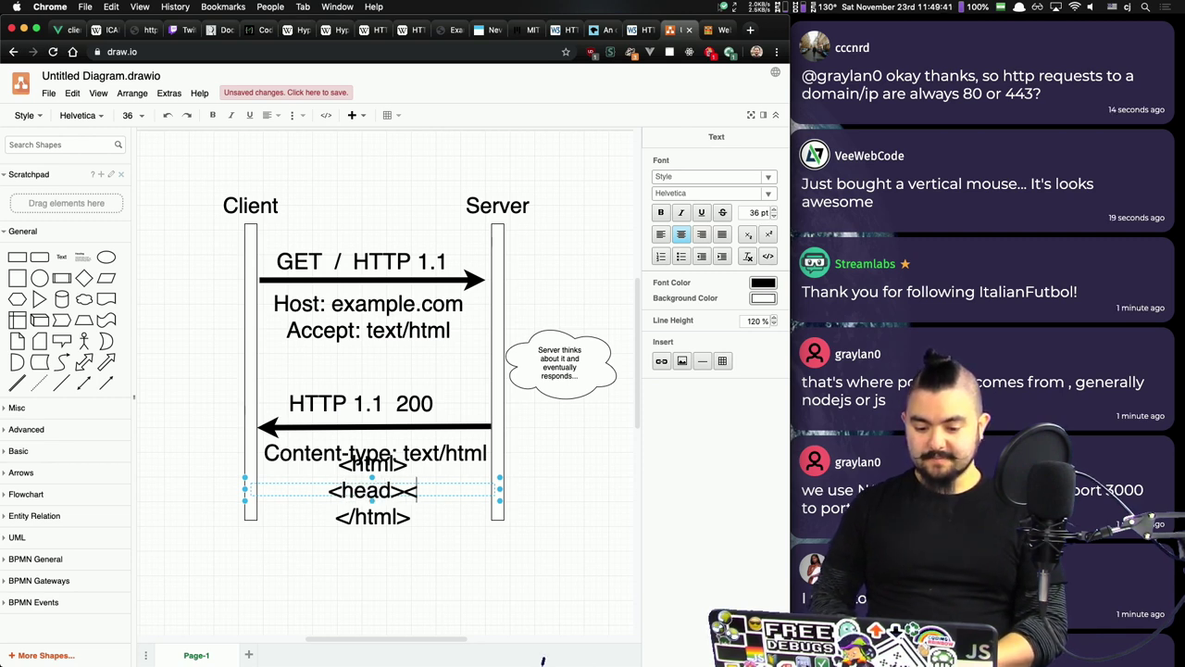
type("head")
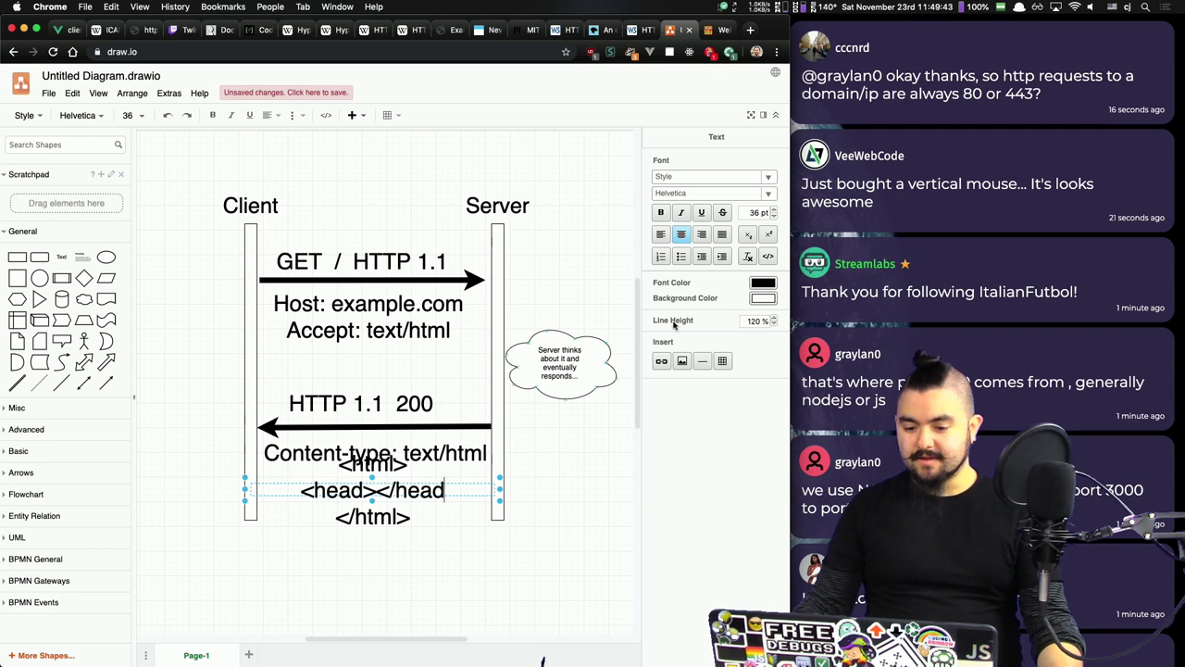
Step: Left-align the label and add a <body>...</body> line after the head tags
left_click(660, 234)
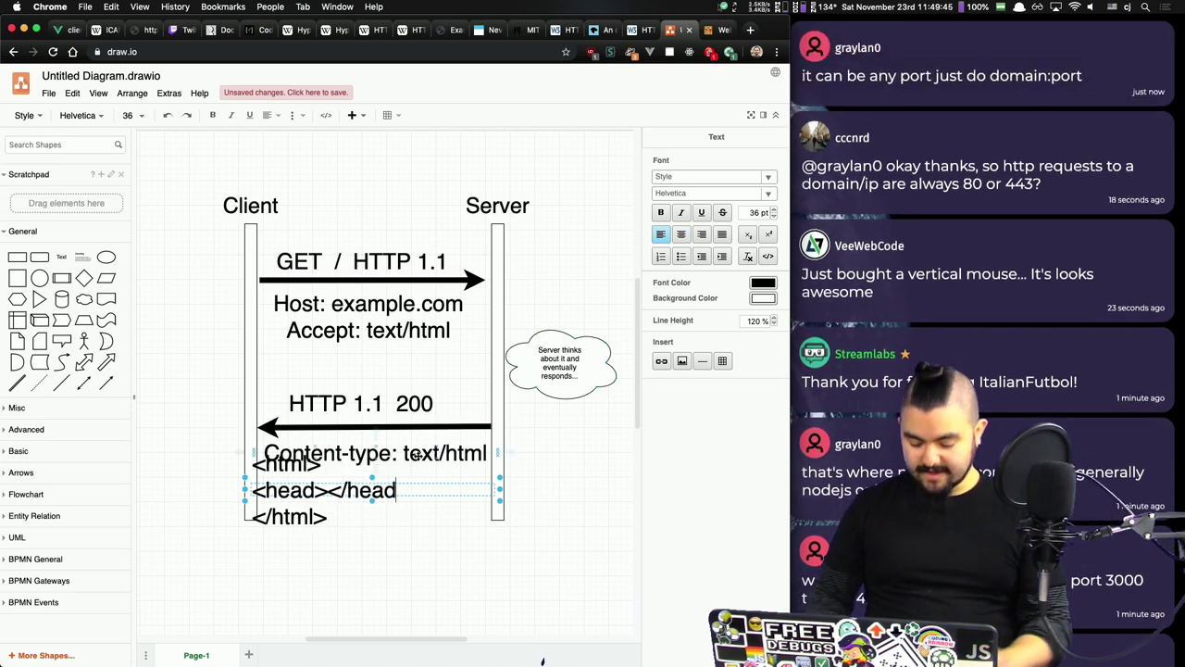
type(">")
key("Return")
type("<")
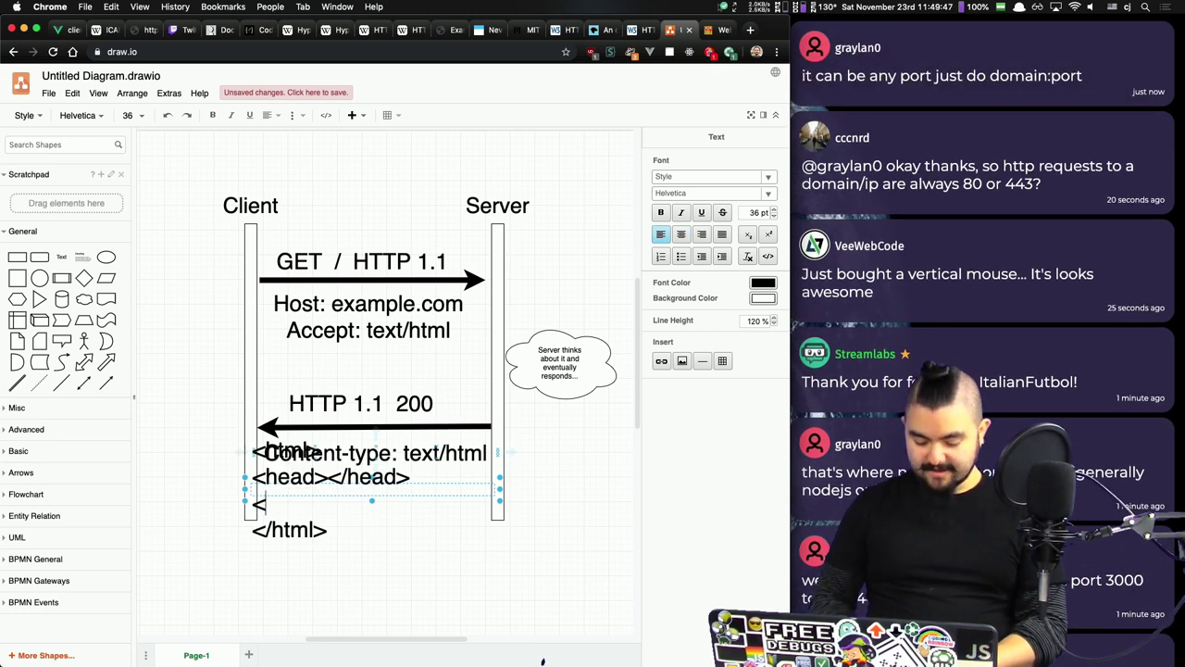
type("body>M")
key("BackSpace")
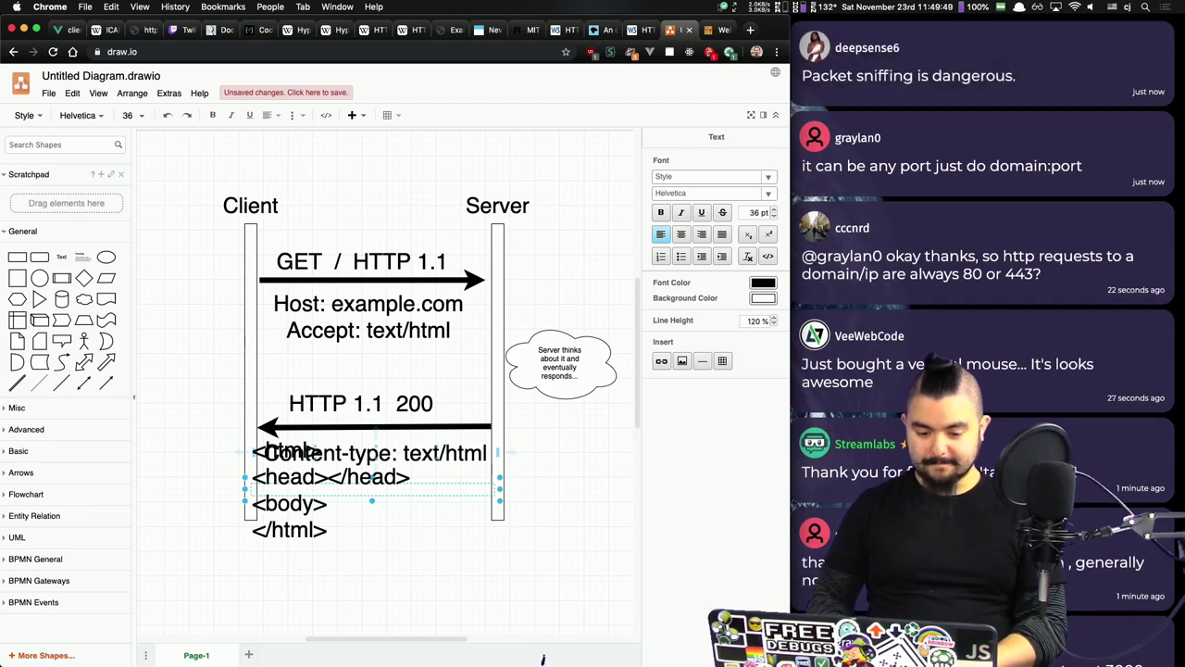
type("<")
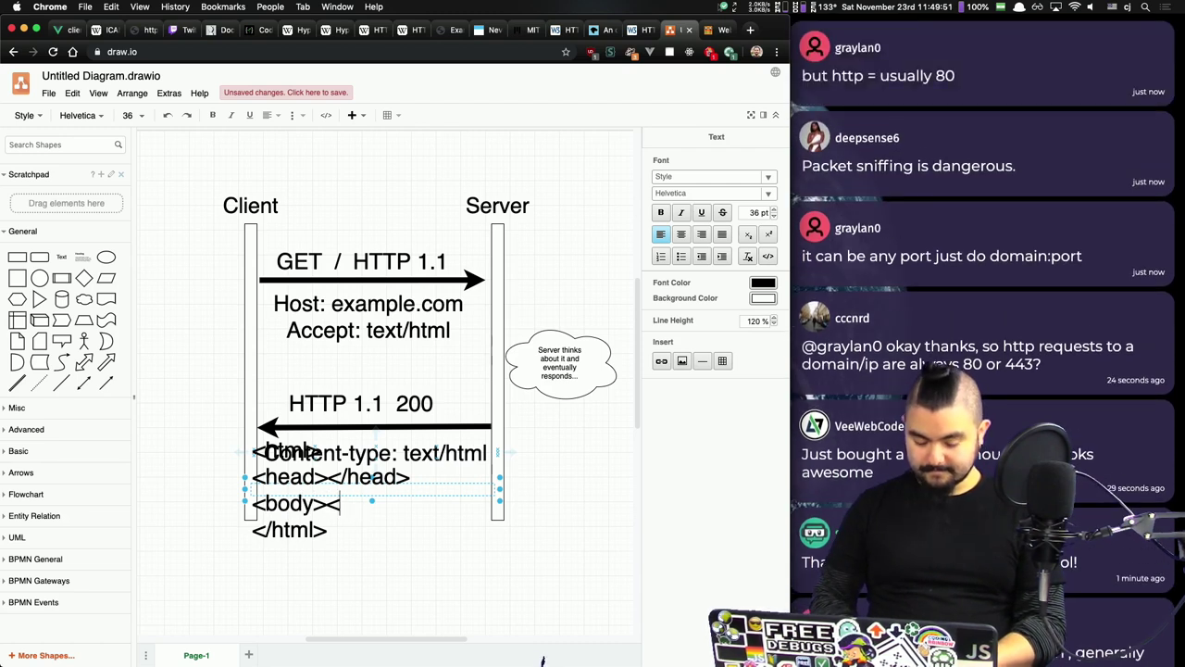
type("/body>")
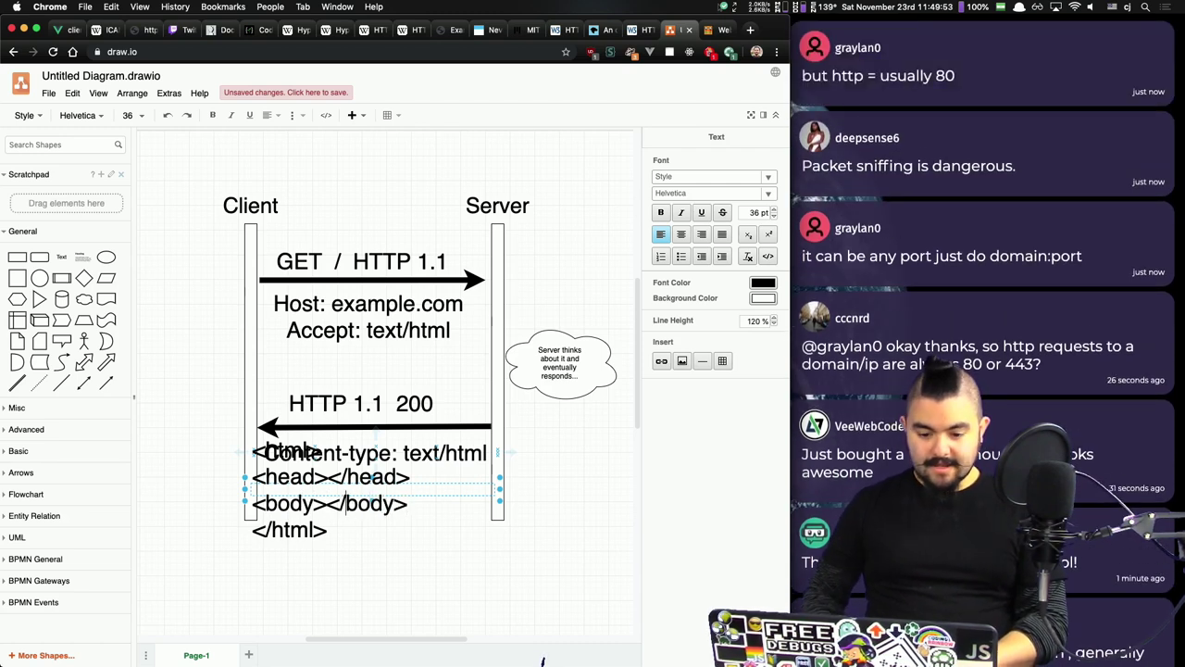
type("...")
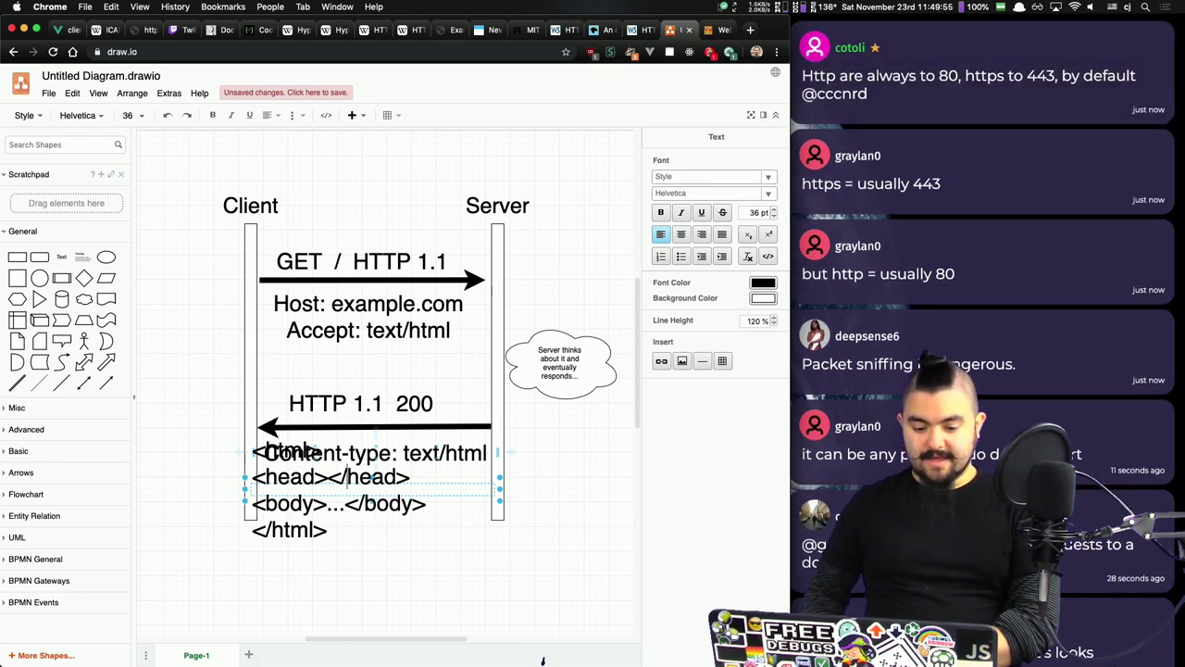
type("...")
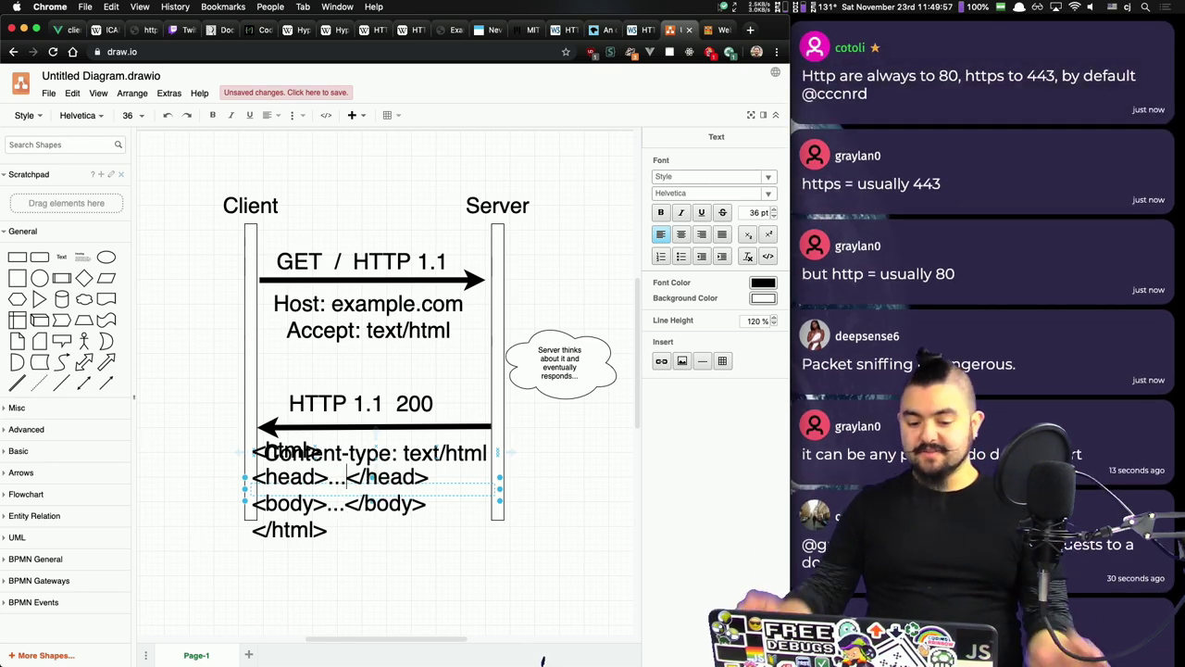
Step: Reduce the HTML label's font to 24 pt and nudge it slightly right and down
key("super+a")
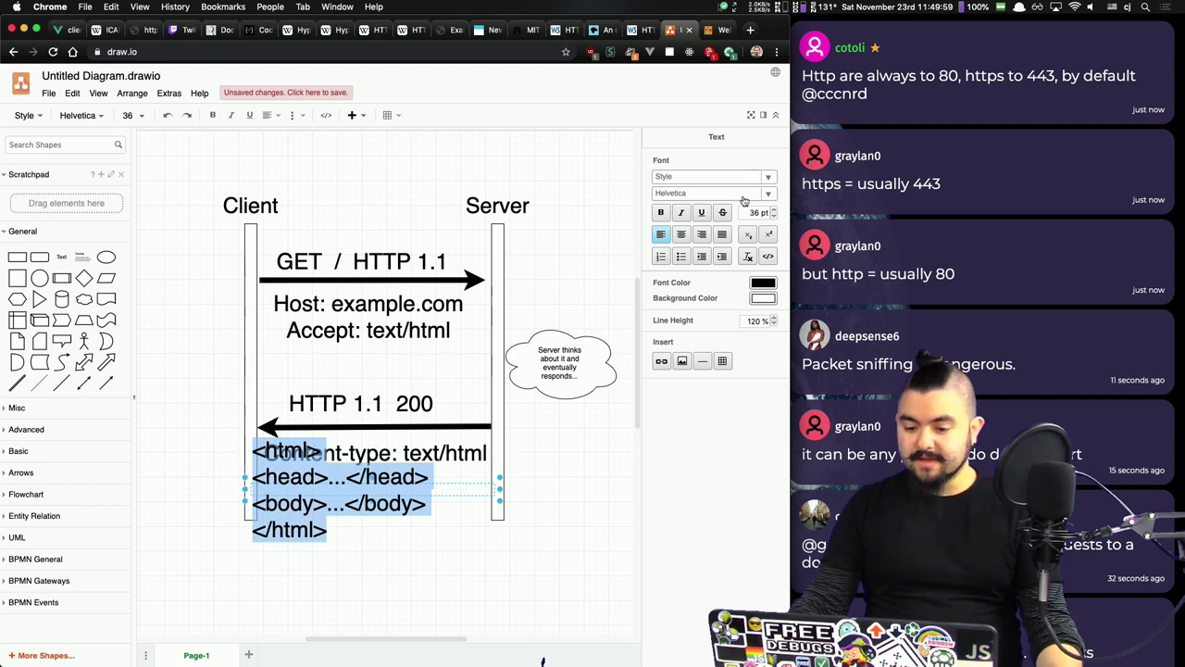
left_click(776, 216)
left_click(775, 216)
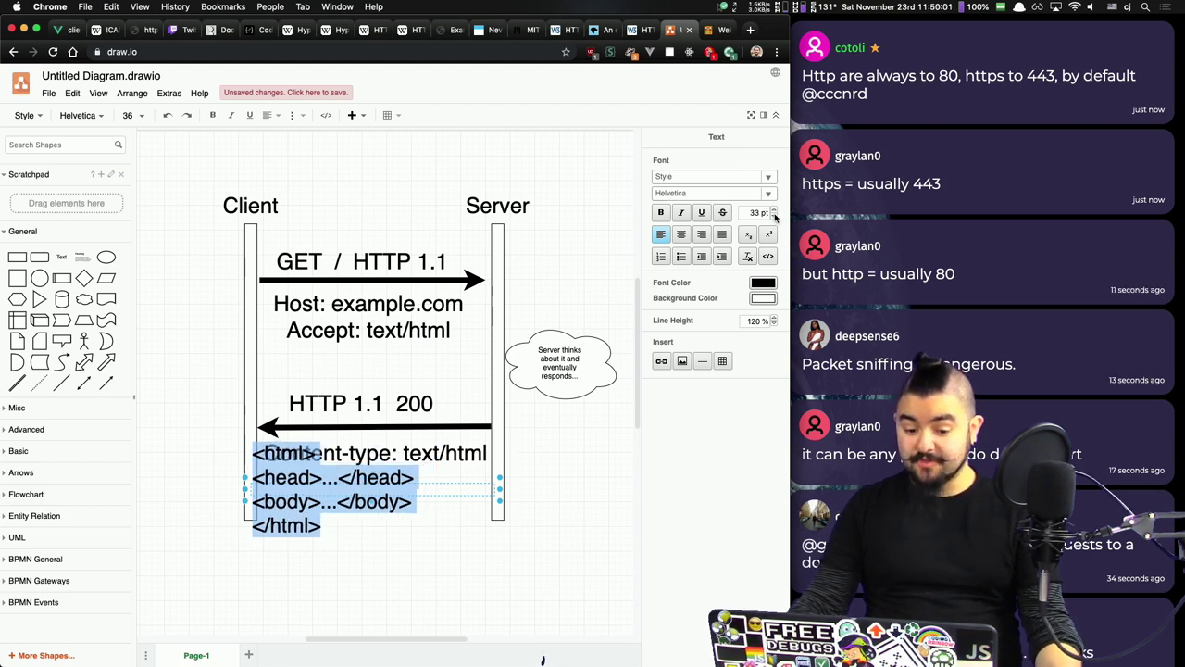
left_click(775, 216)
left_click(775, 216)
left_click(775, 216)
left_click(775, 216)
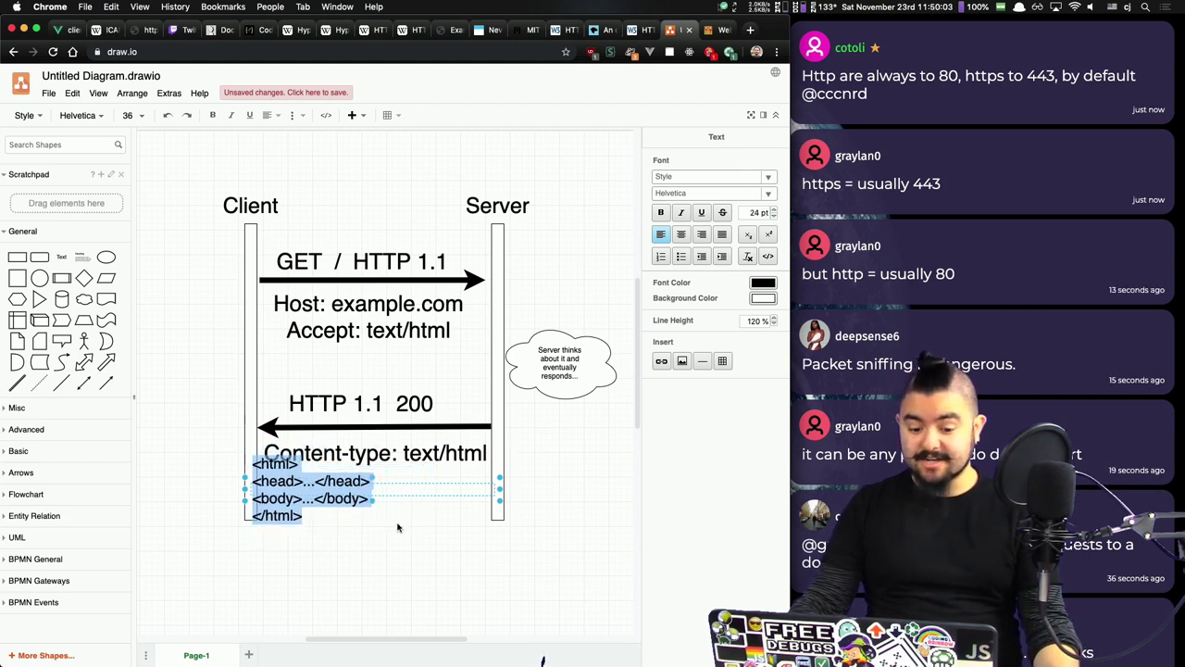
left_click(322, 568)
left_click_drag(293, 498, 331, 519)
left_click(555, 620)
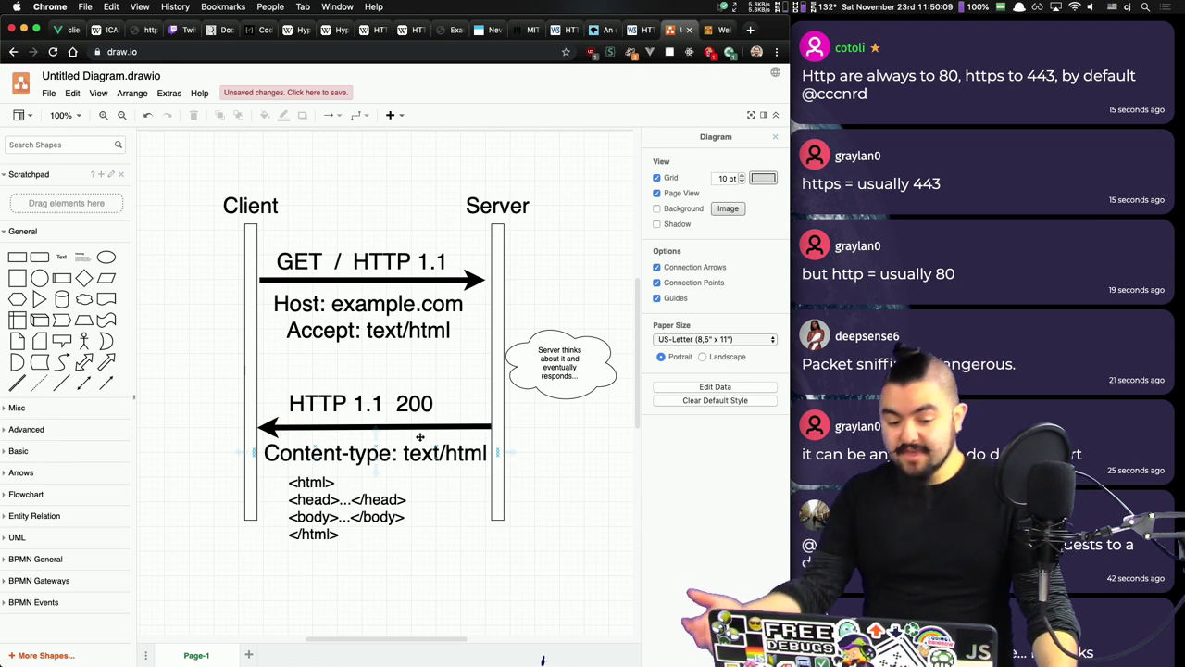
Step: Add a cloud by the Client lifeline reading 'Client can now do something with the HTML text...', enlarged to fit
mouse_move(85, 301)
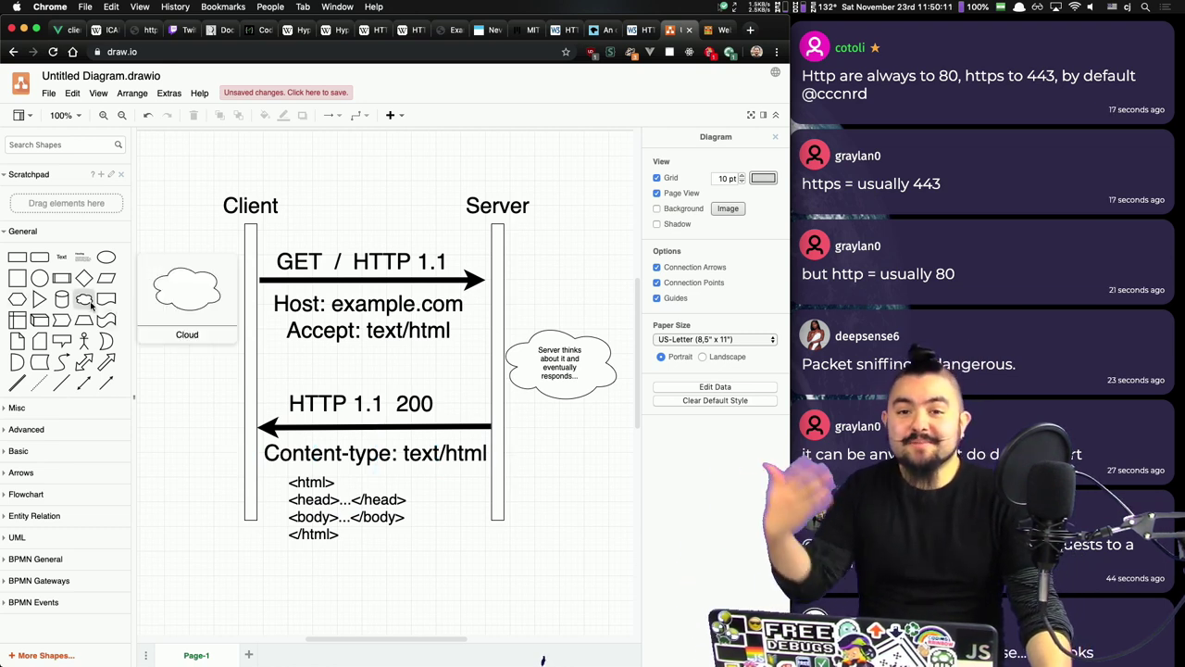
left_click_drag(90, 306, 161, 435)
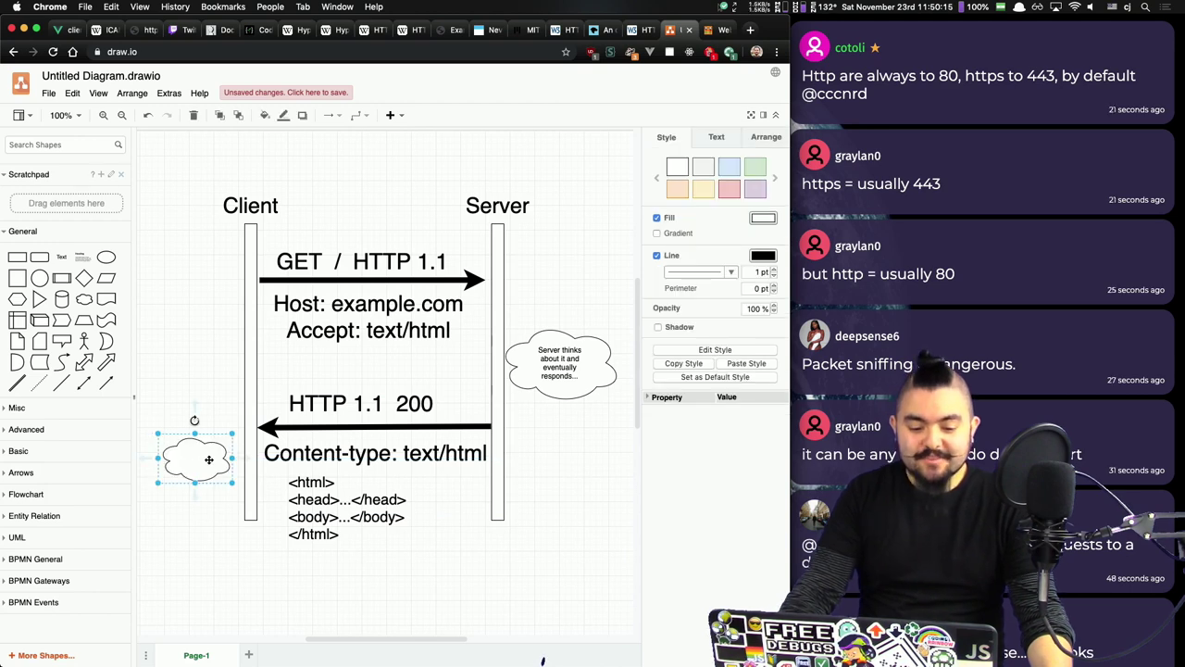
double_click(206, 458)
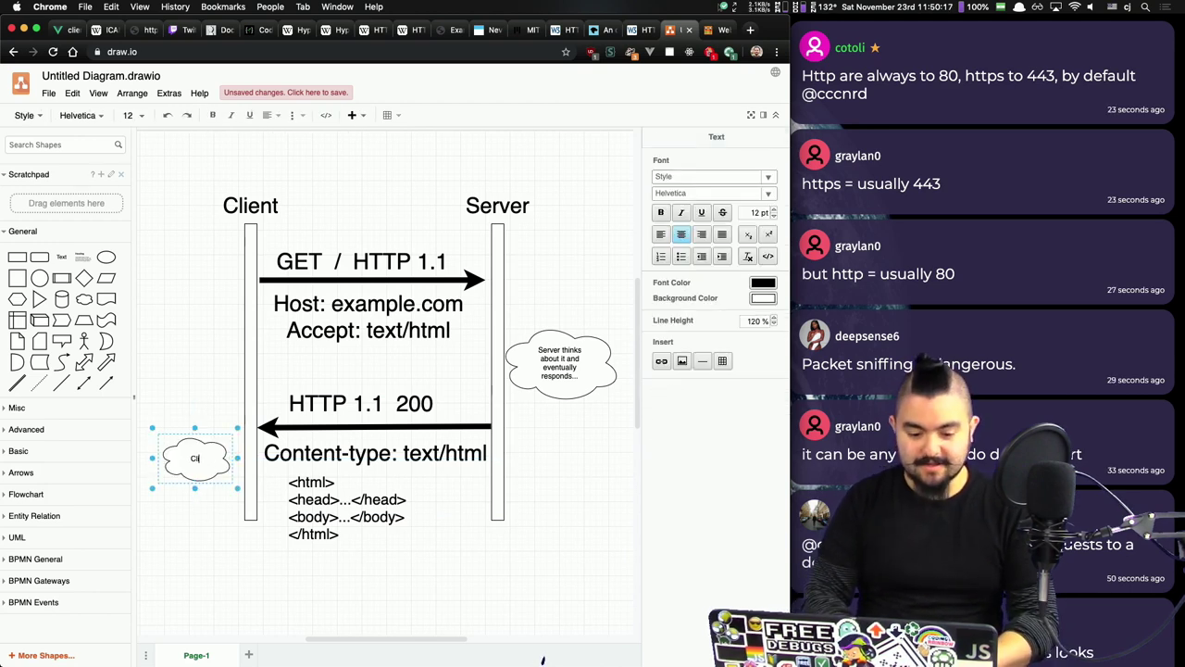
type("Client can now do")
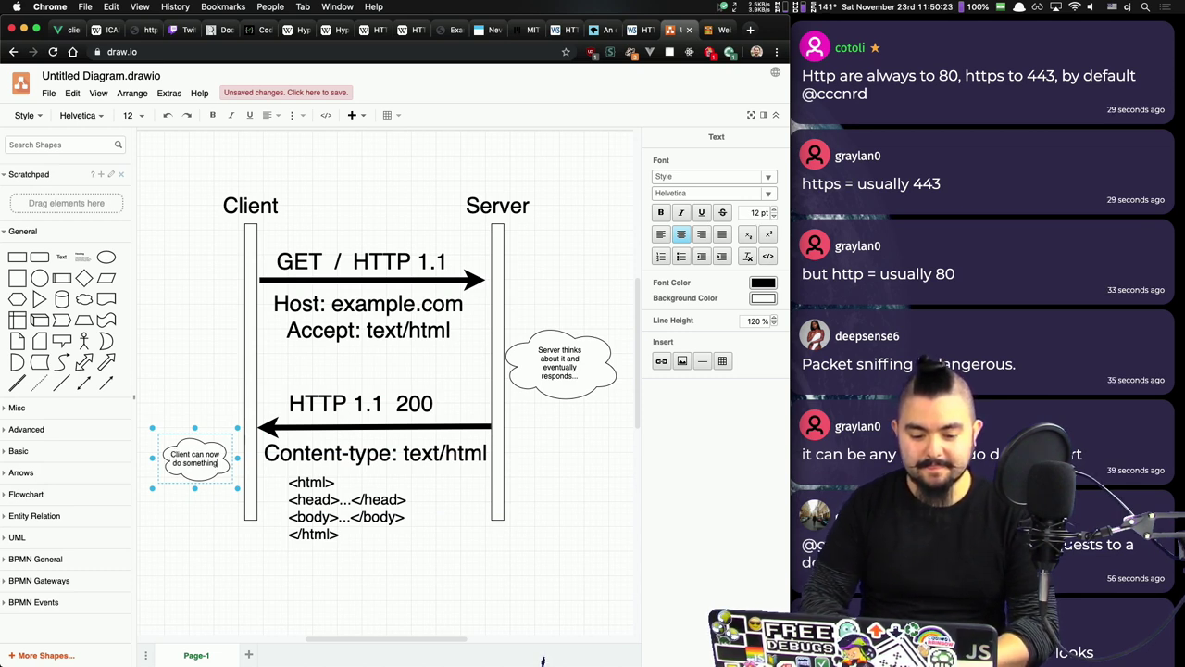
type(" something")
key("Return")
key("alt+shift+Left")
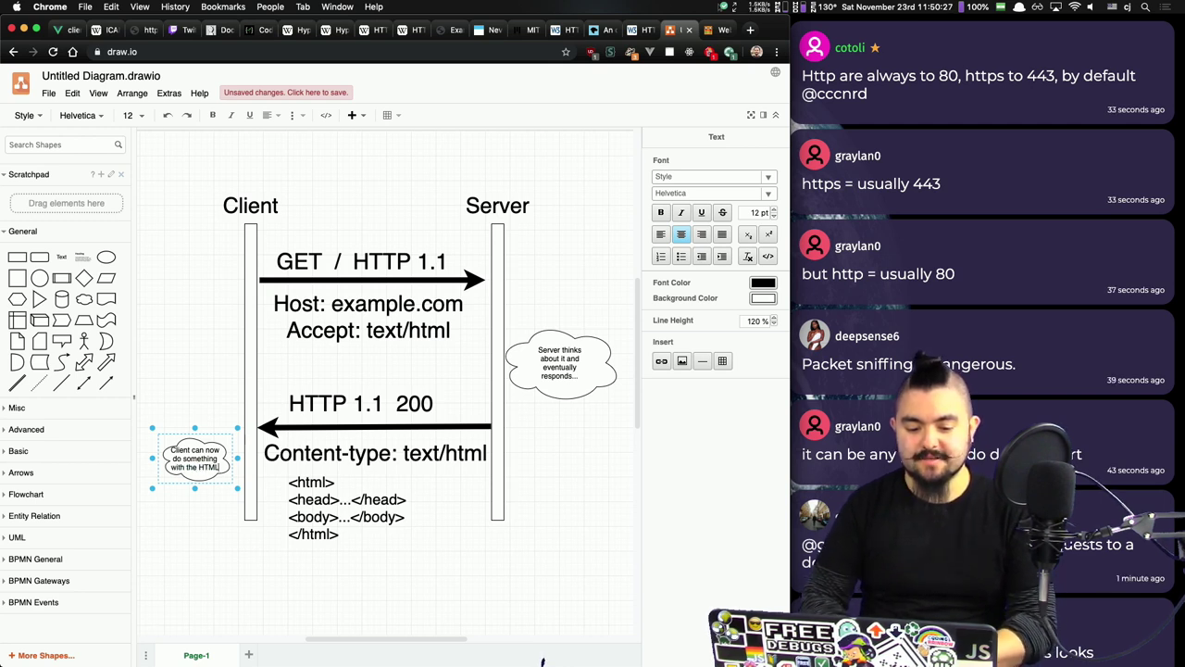
key("Return")
type("...")
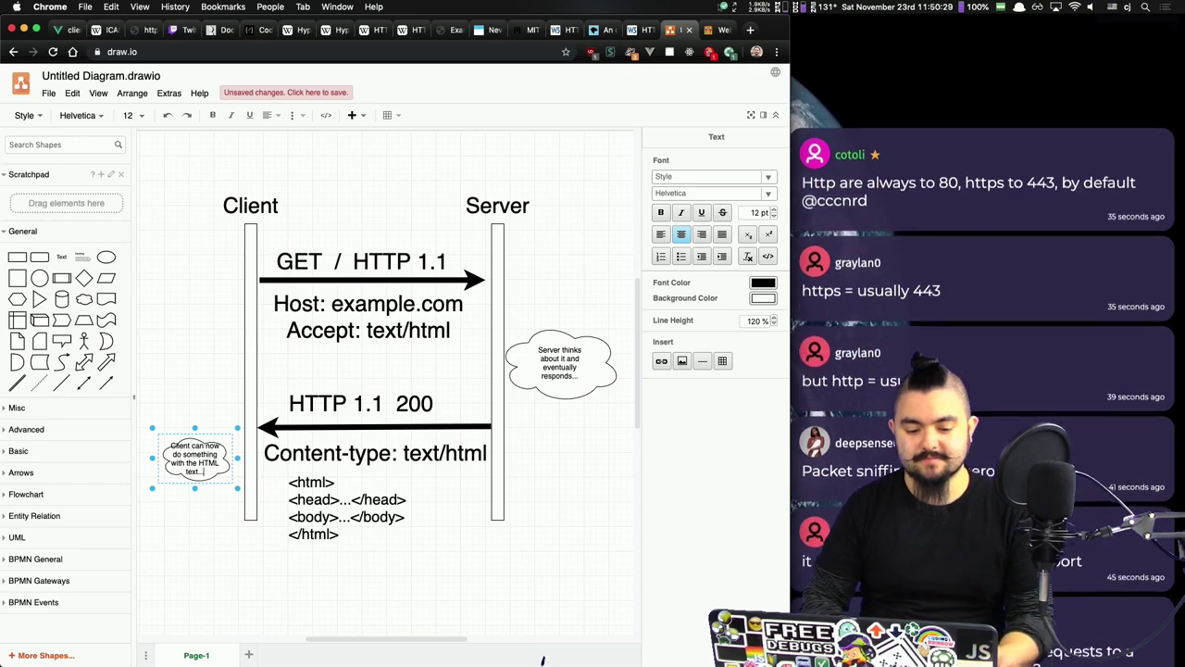
left_click_drag(153, 430, 256, 422)
left_click(534, 605)
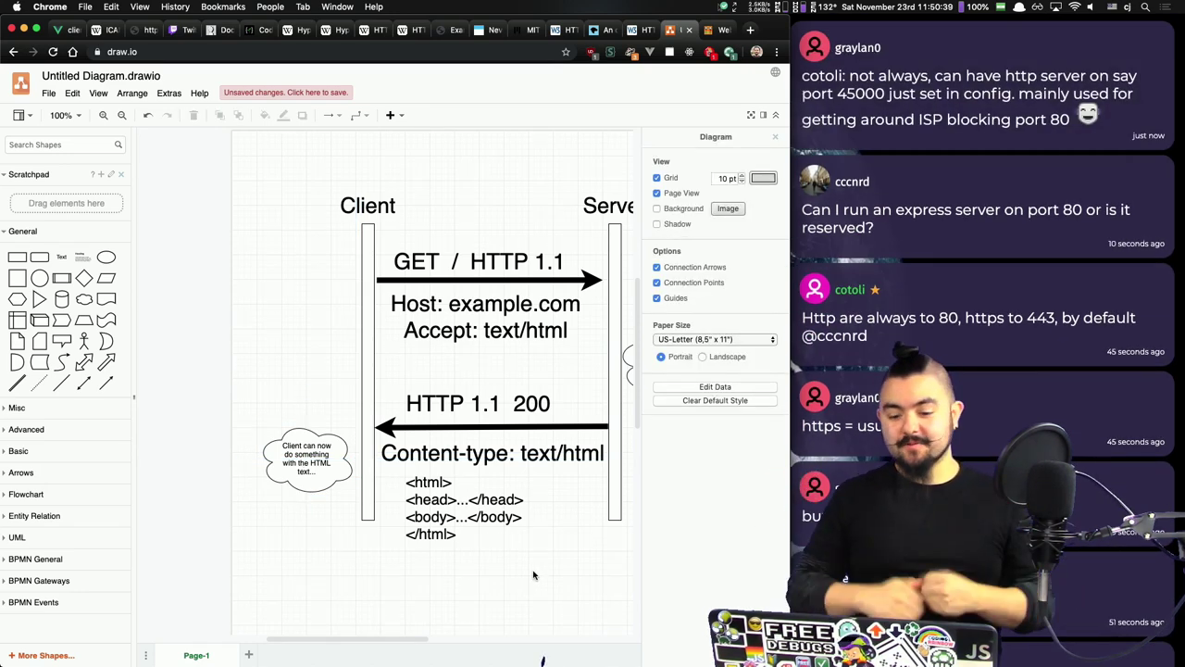
left_click(302, 462)
left_click(343, 562)
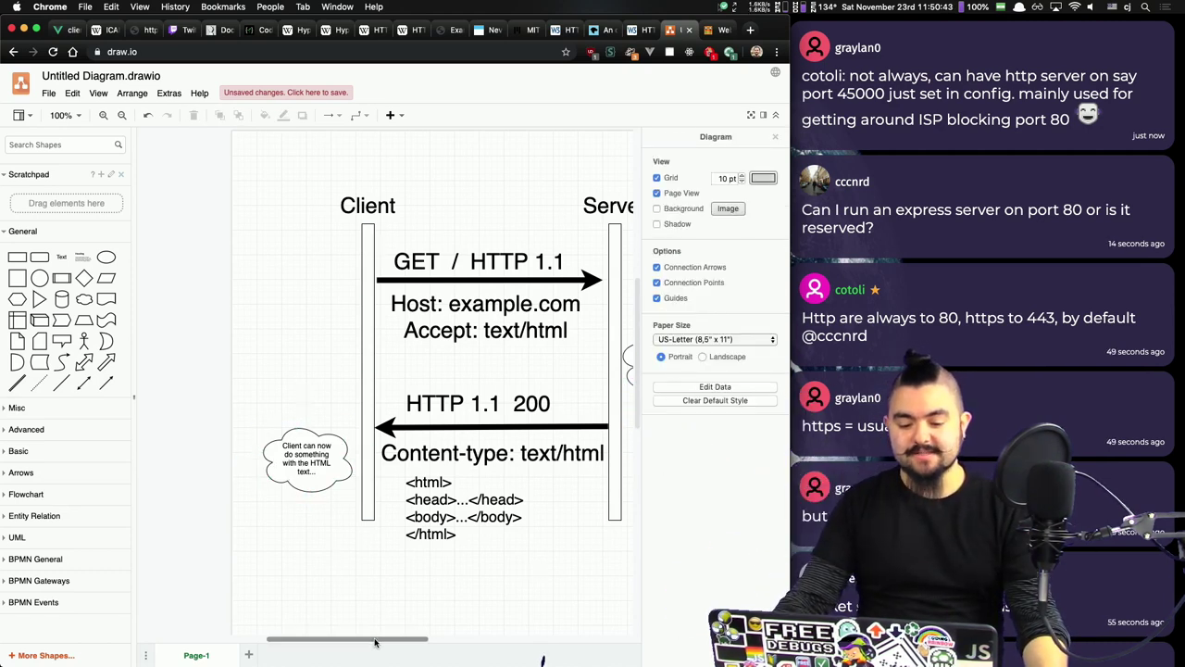
left_click_drag(379, 640, 414, 641)
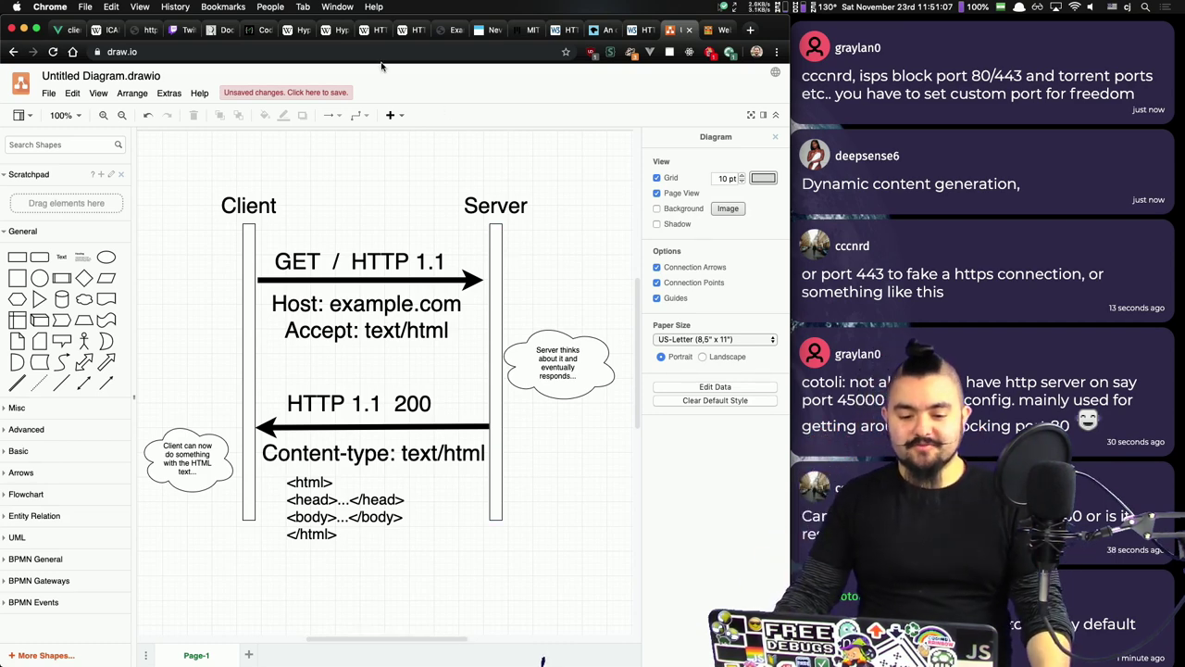
Step: Show the example.com request's headers in the Network panel
left_click(448, 30)
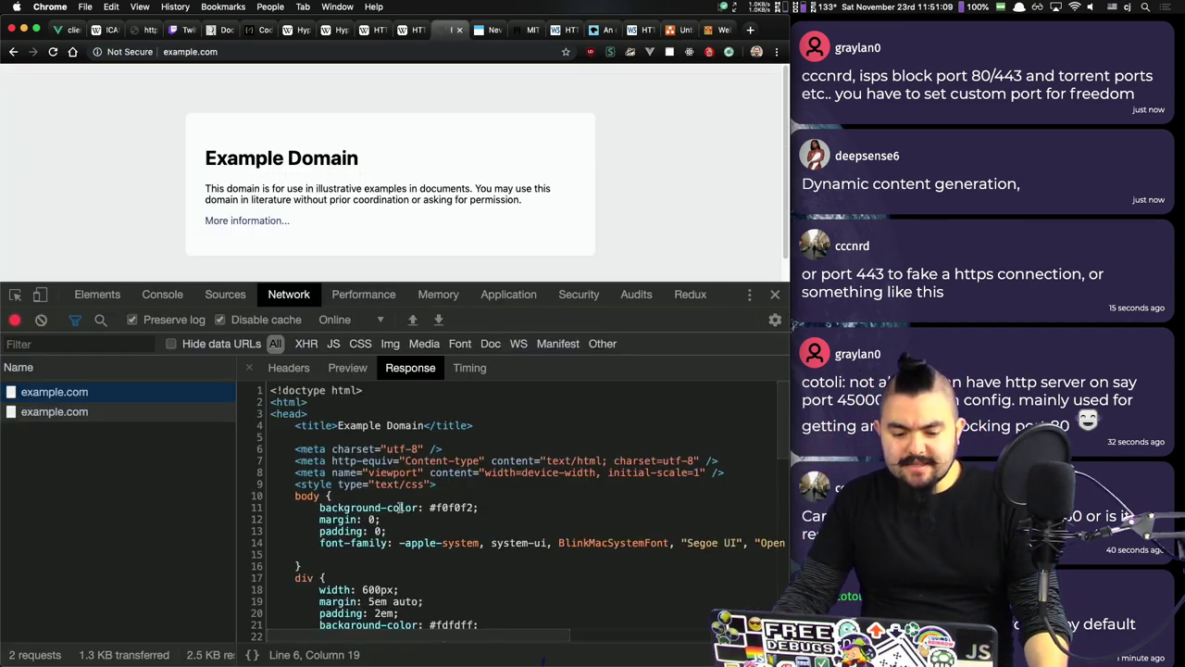
left_click(288, 368)
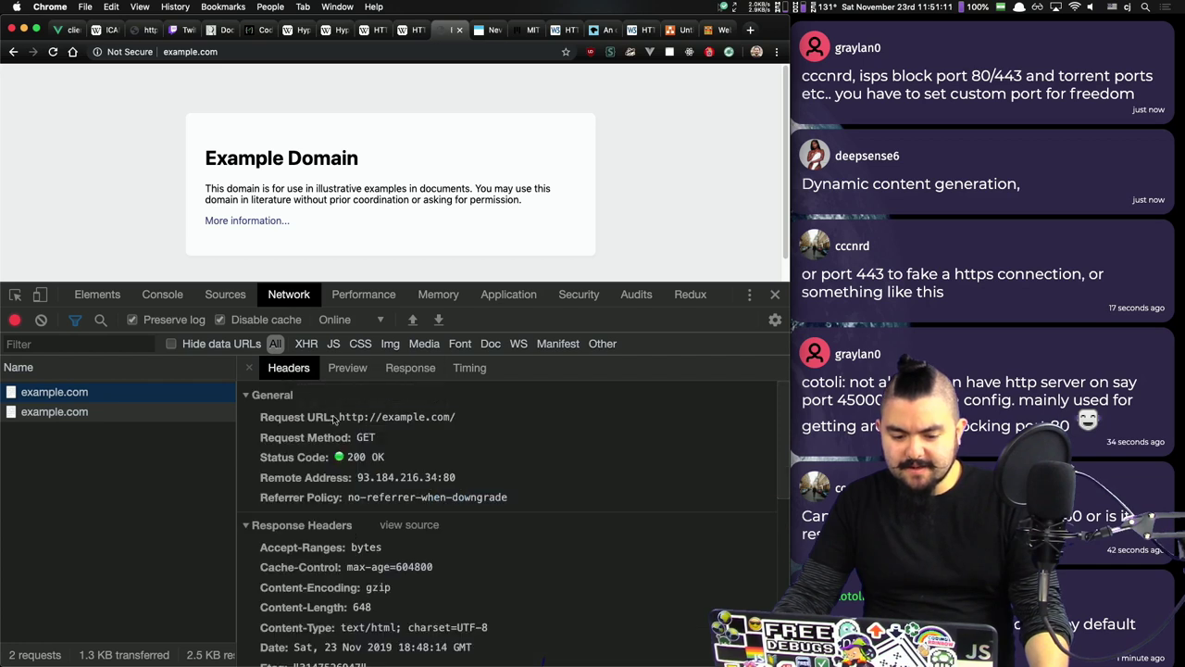
scroll(503, 481, "down", 1)
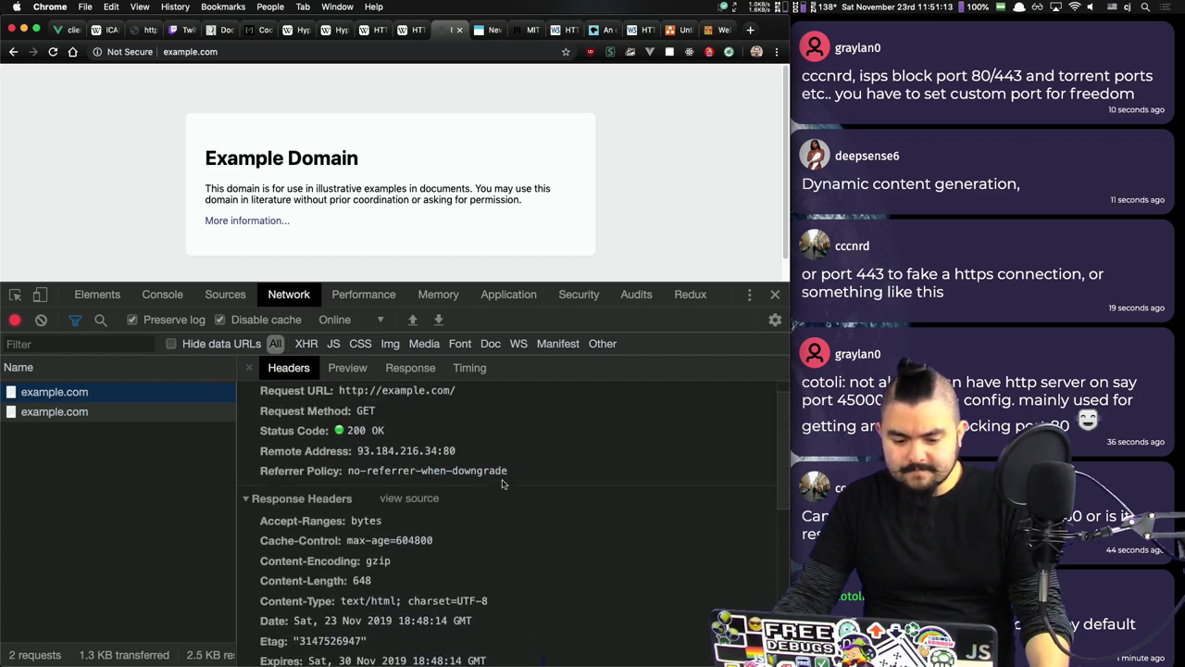
scroll(352, 473, "up", 1)
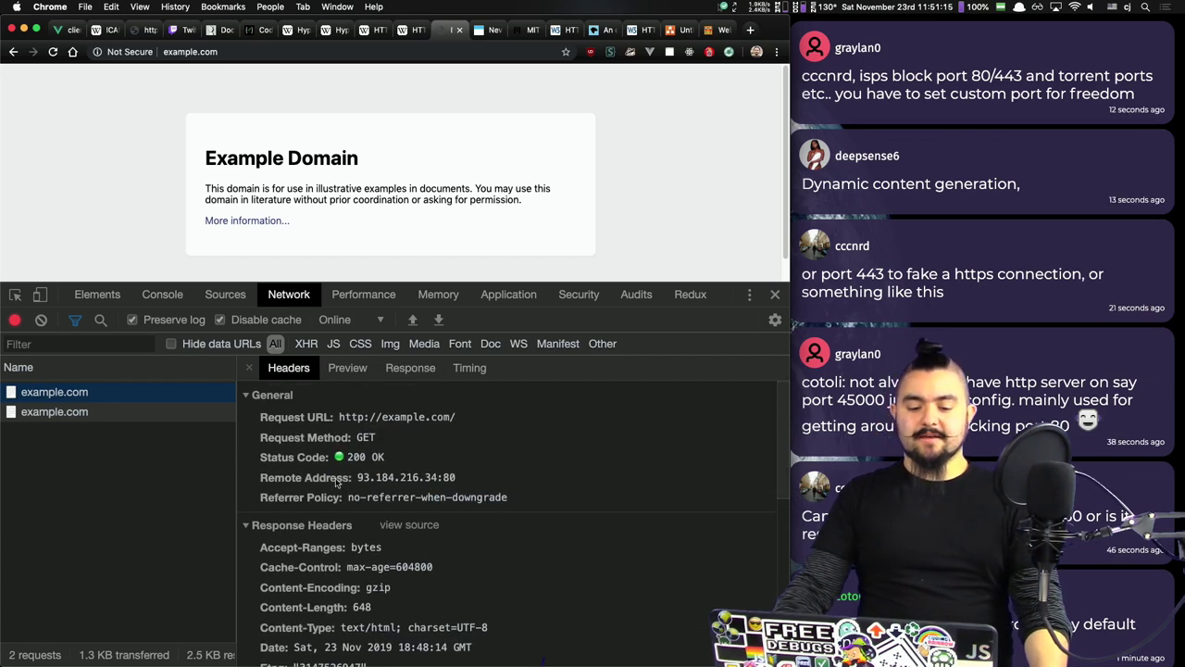
Step: Highlight the remote IP 93.184.216.34, example.com in the URL, and port 80
double_click(368, 479)
triple_click(368, 479)
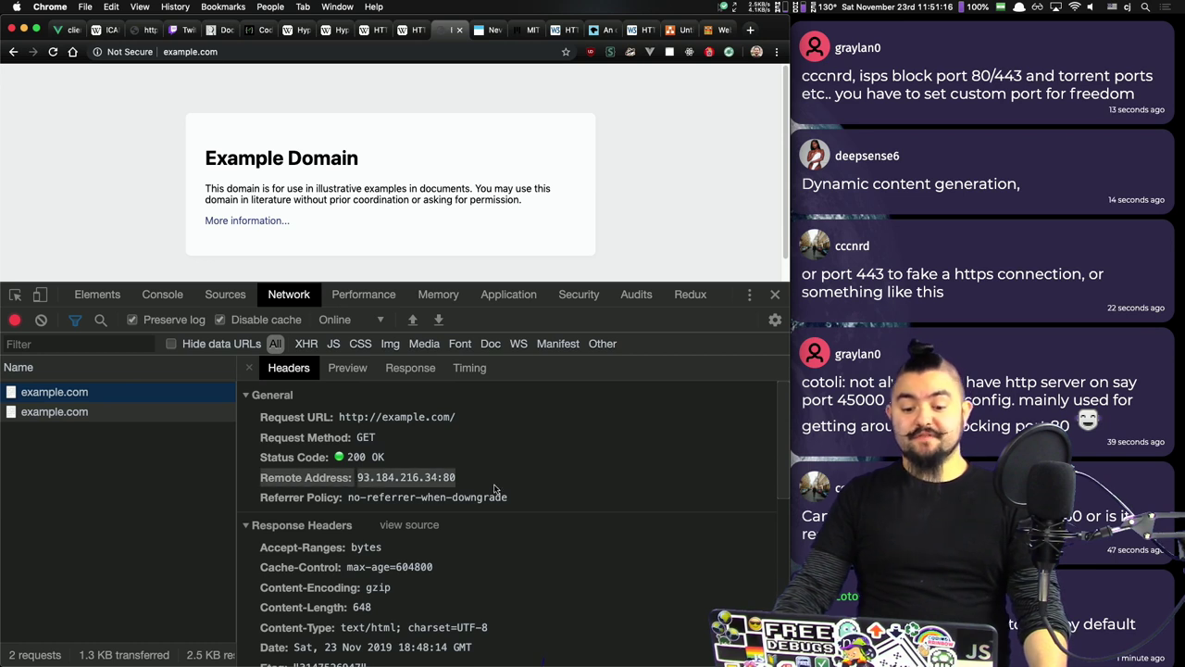
double_click(367, 481)
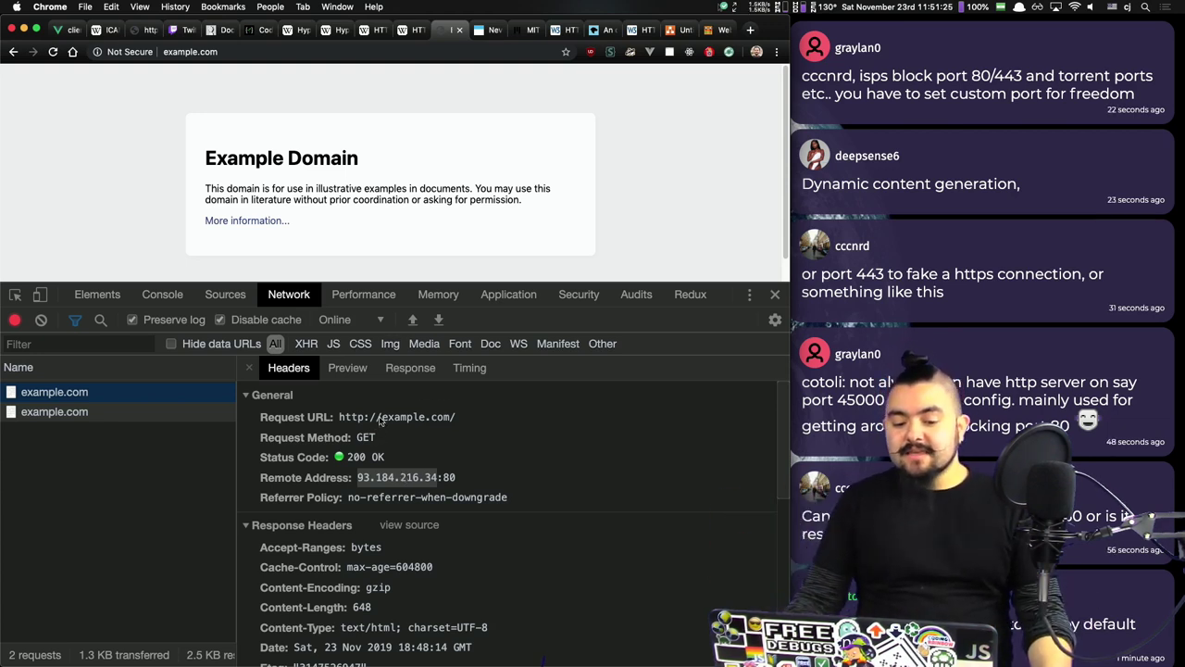
left_click_drag(382, 418, 453, 419)
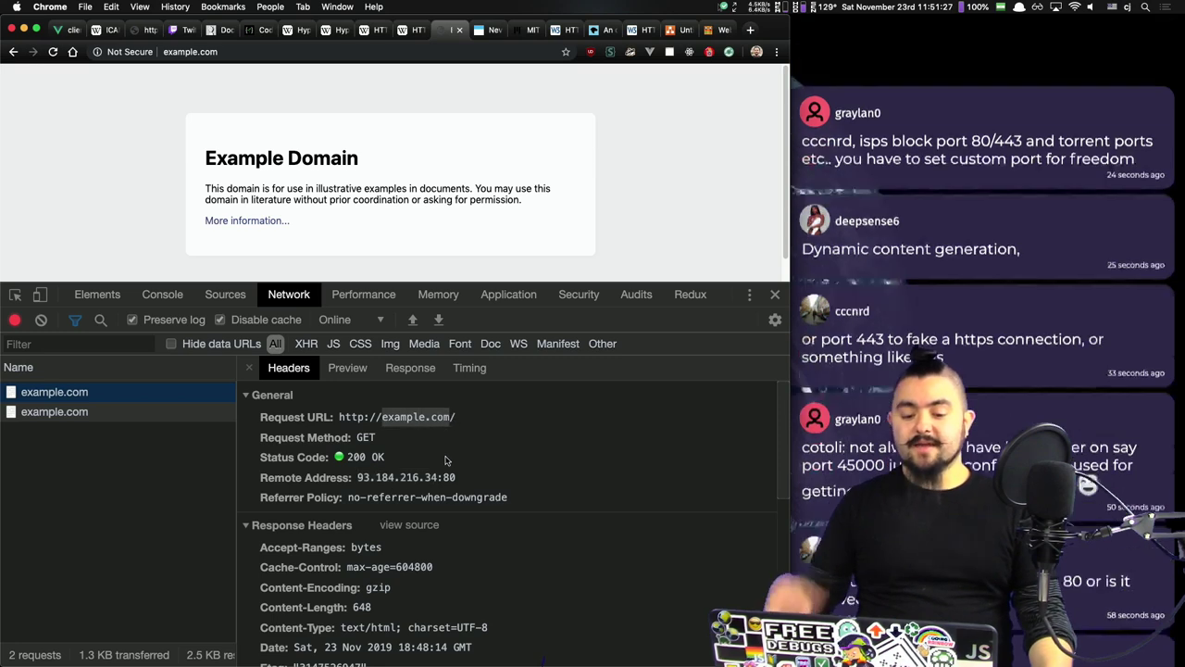
left_click_drag(358, 477, 440, 477)
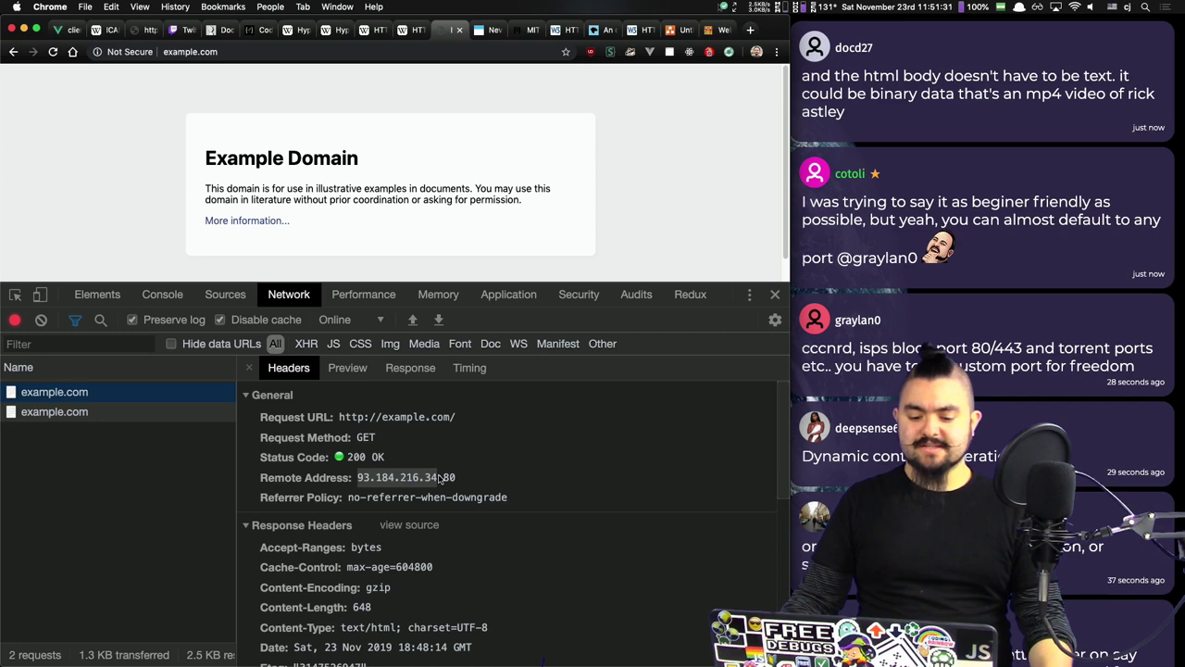
double_click(448, 478)
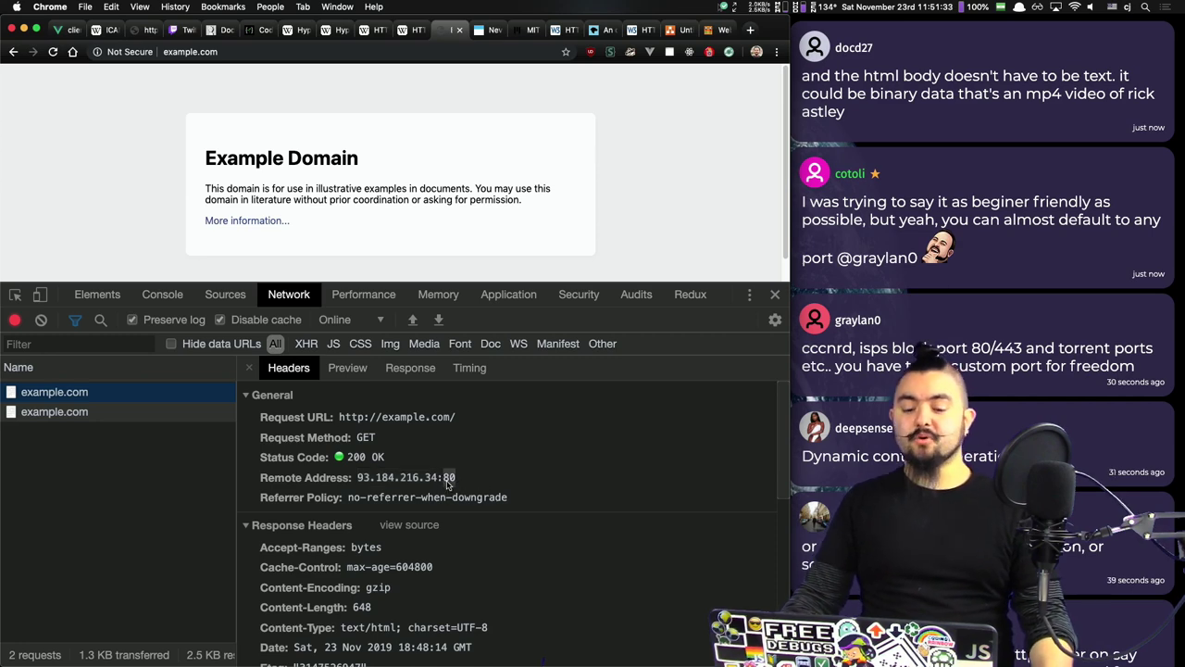
key("super+Tab")
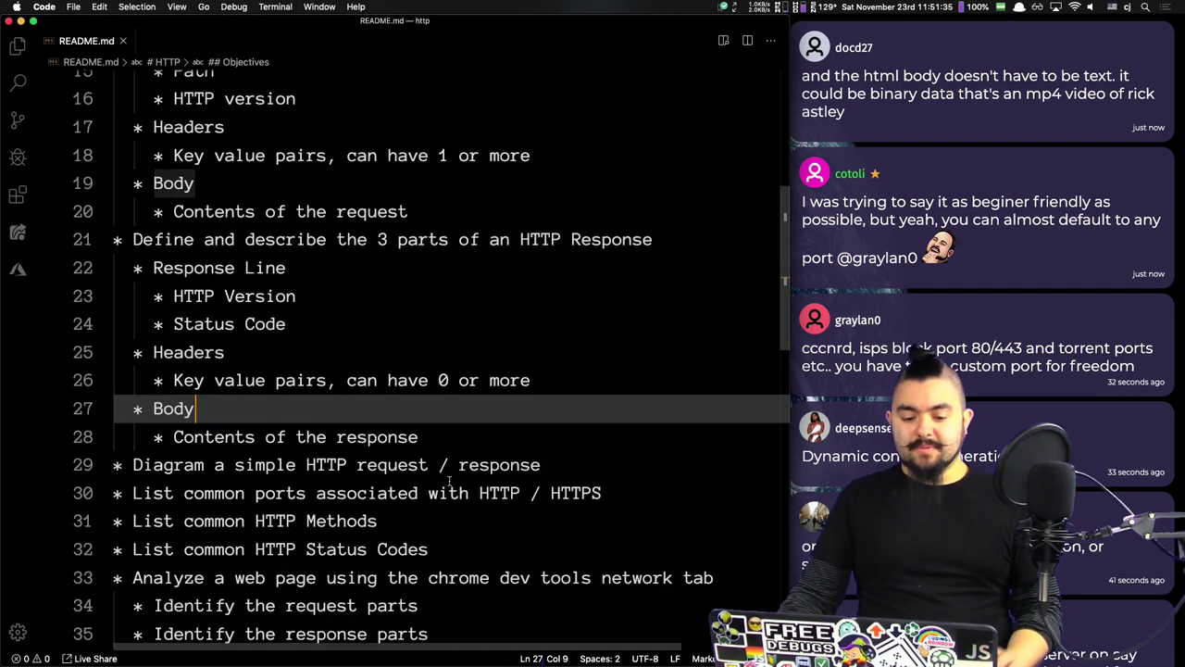
scroll(463, 450, "down", 3)
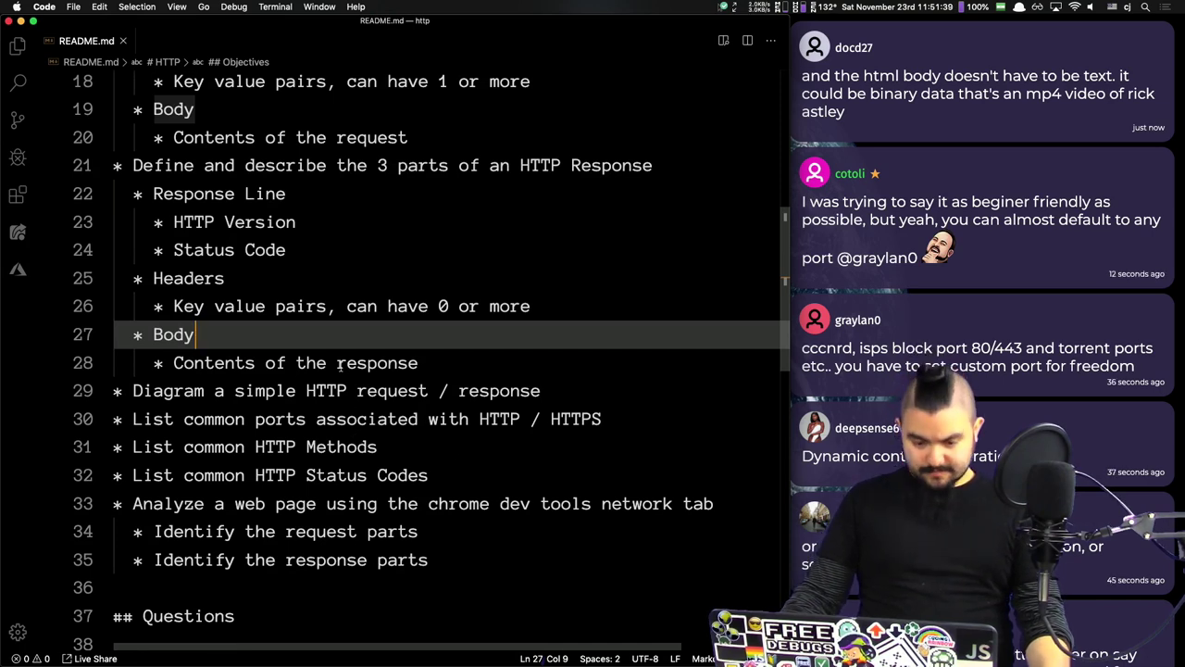
triple_click(366, 421)
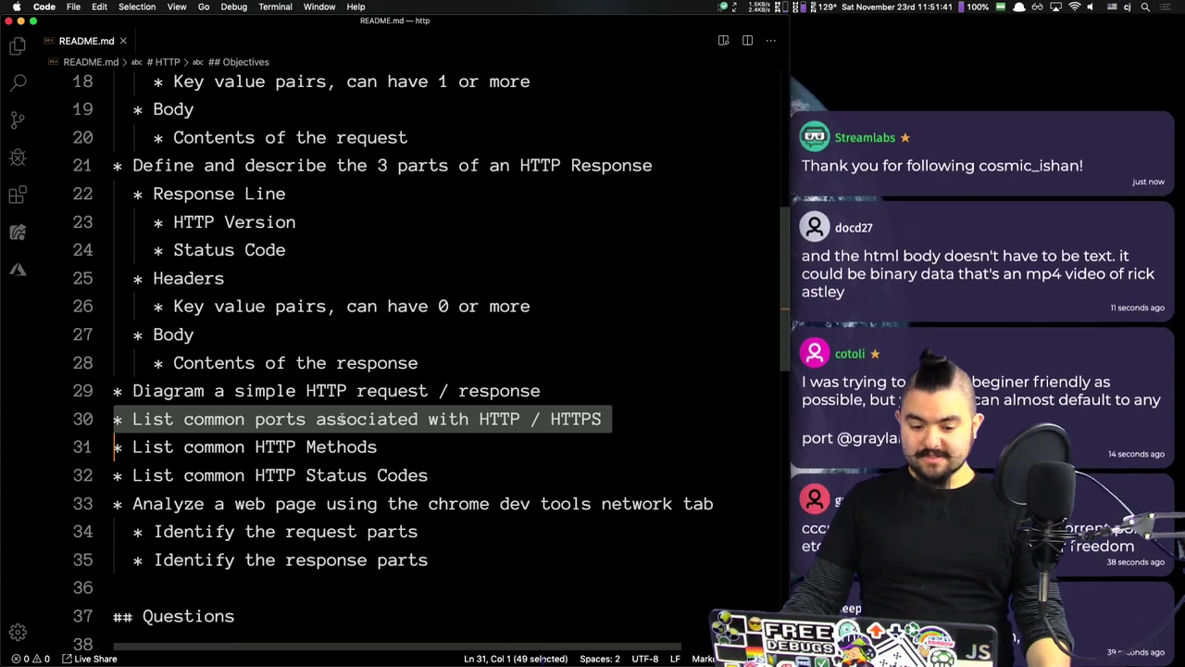
key("super+Tab")
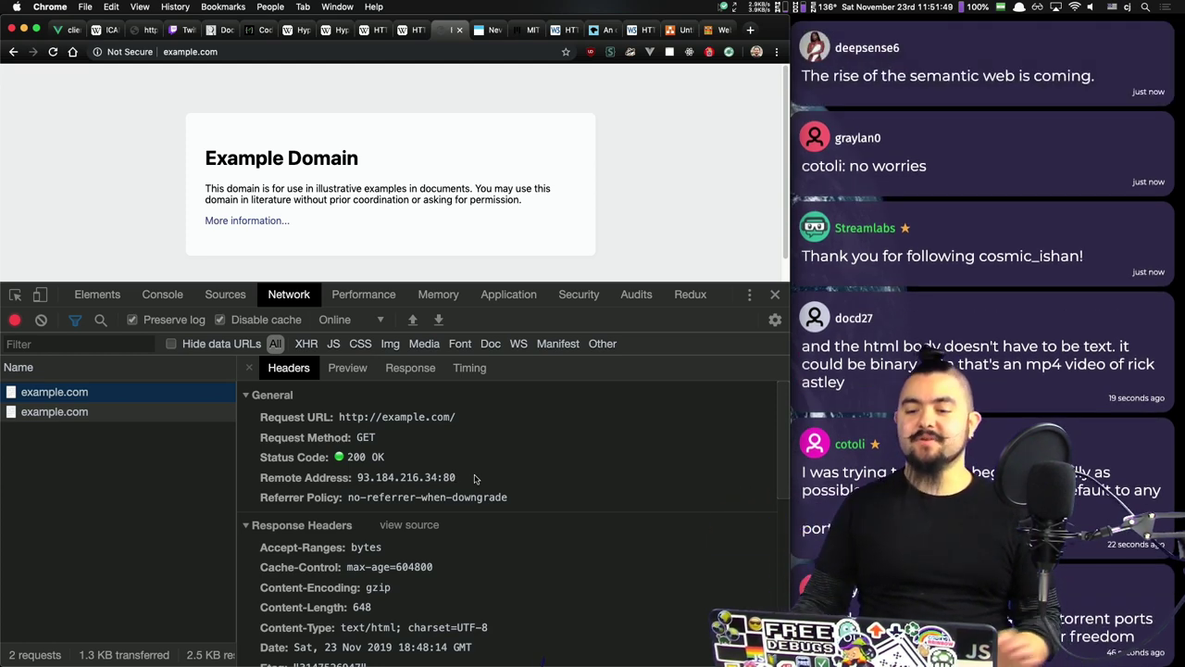
Step: Return to the draw.io tab with the Client–Server sequence diagram
left_click(679, 30)
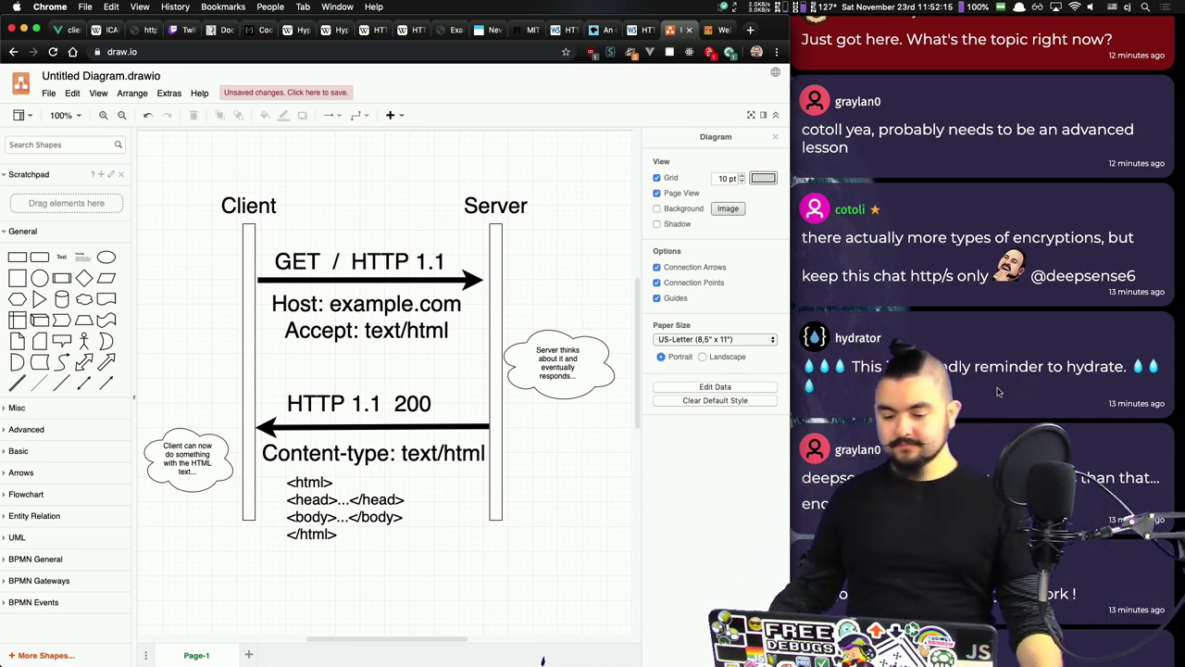
Step: Scroll up and highlight a chat message, accidentally cloning the Client label in draw.io
scroll(999, 392, "up", 4)
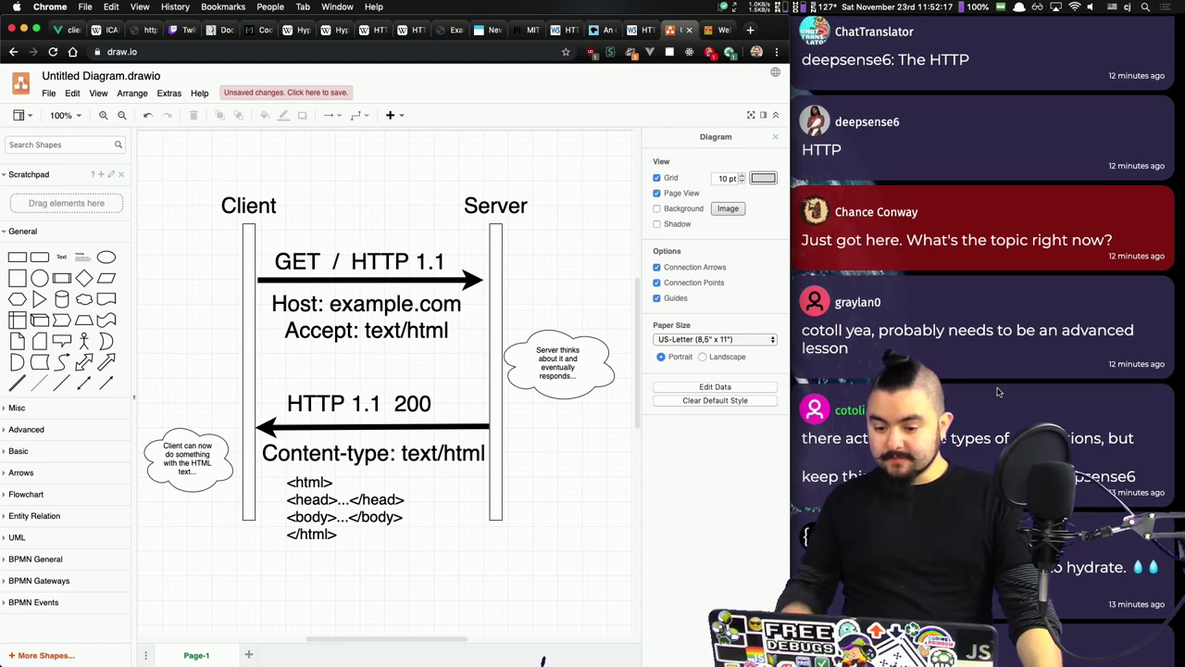
scroll(947, 334, "up", 4)
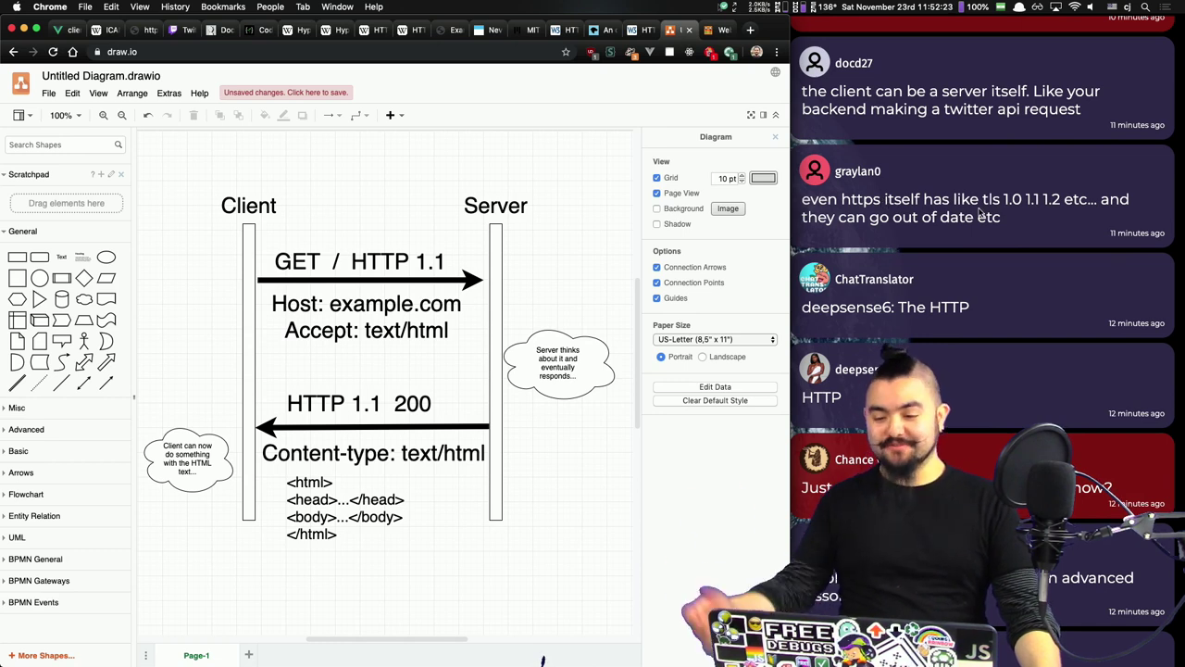
scroll(977, 212, "up", 4)
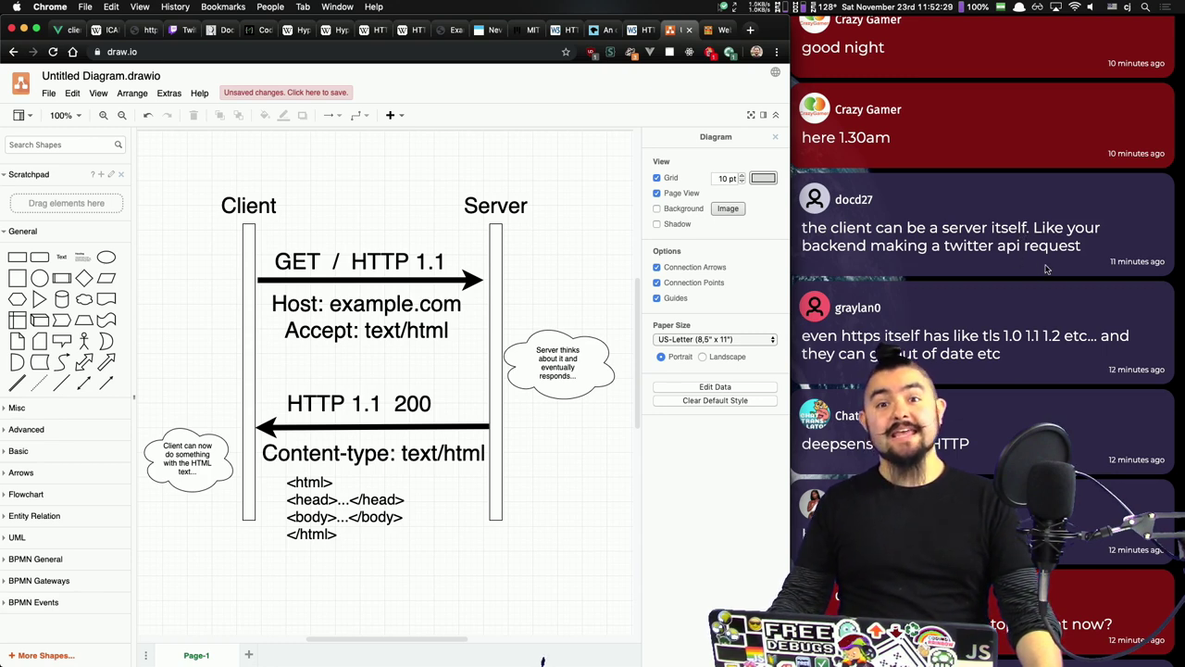
triple_click(1007, 237)
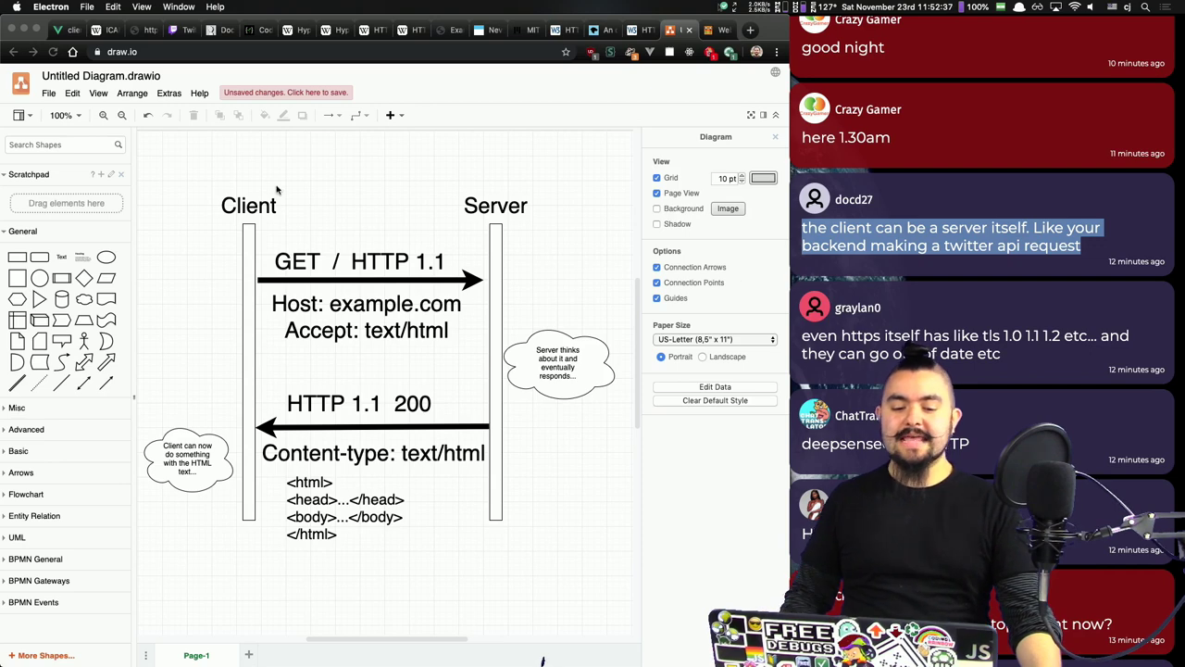
left_click(252, 209)
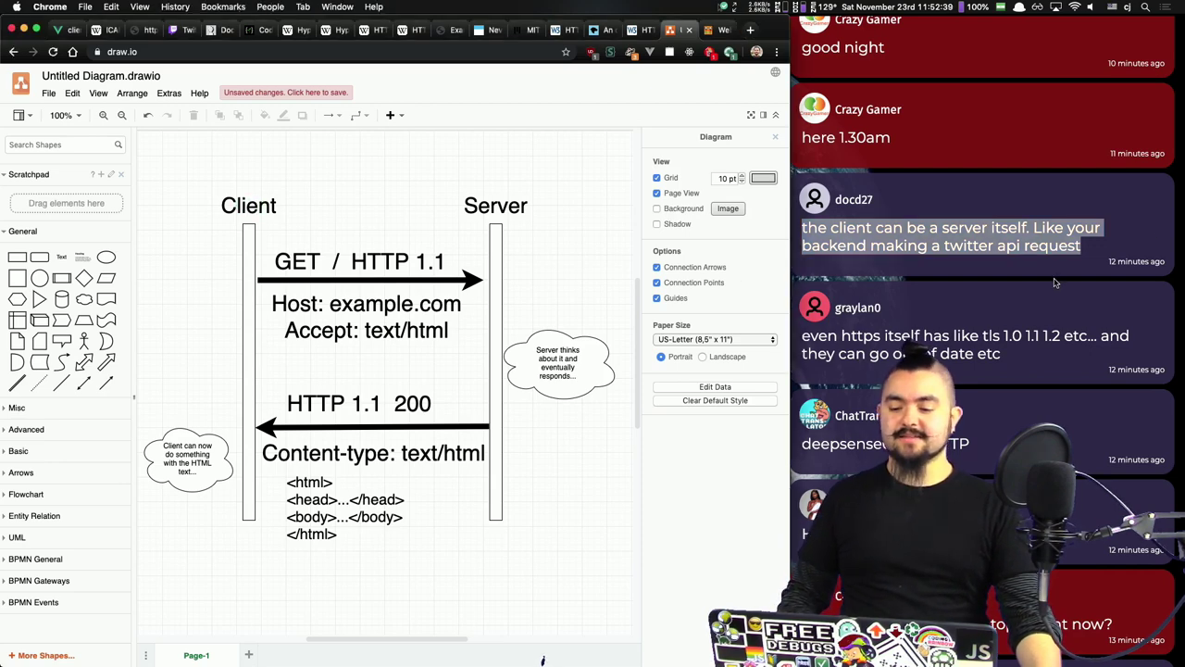
left_click(1029, 256)
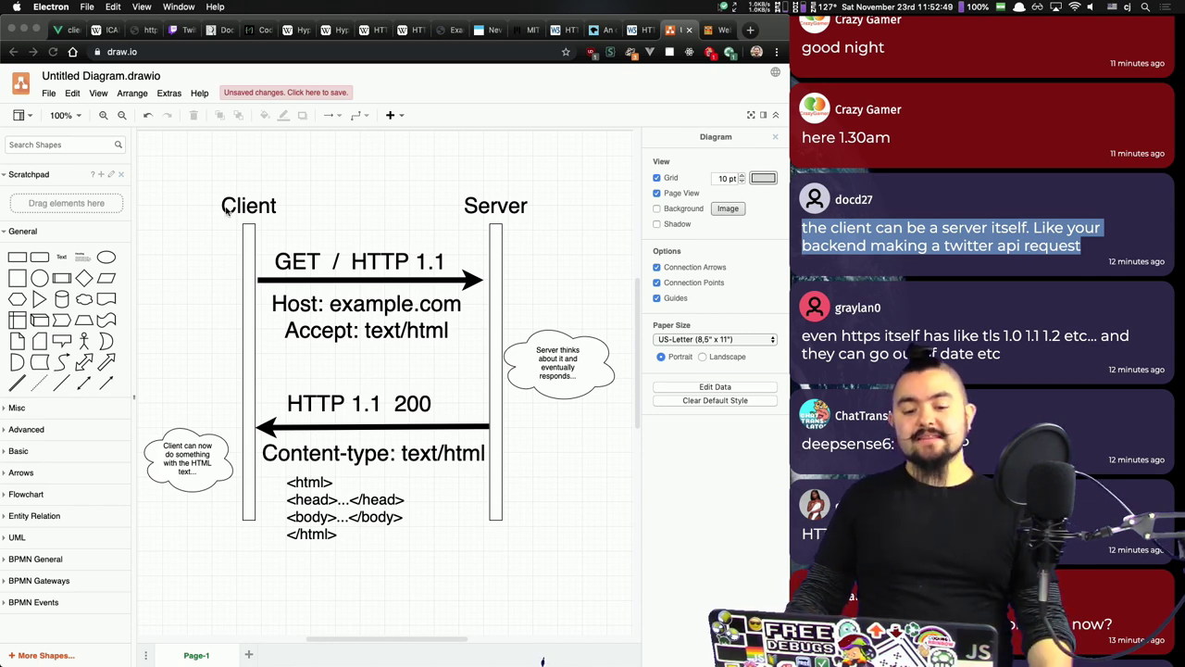
Step: Undo the accidental duplicate Client label and its arrow
left_click(271, 207)
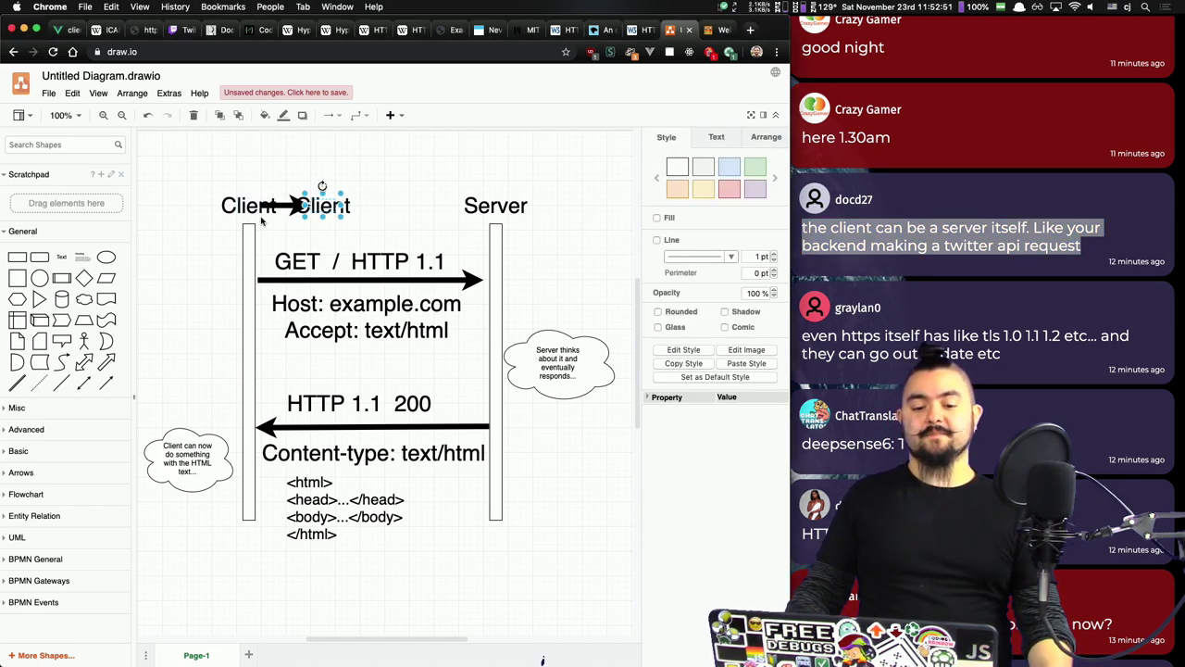
key("super+z")
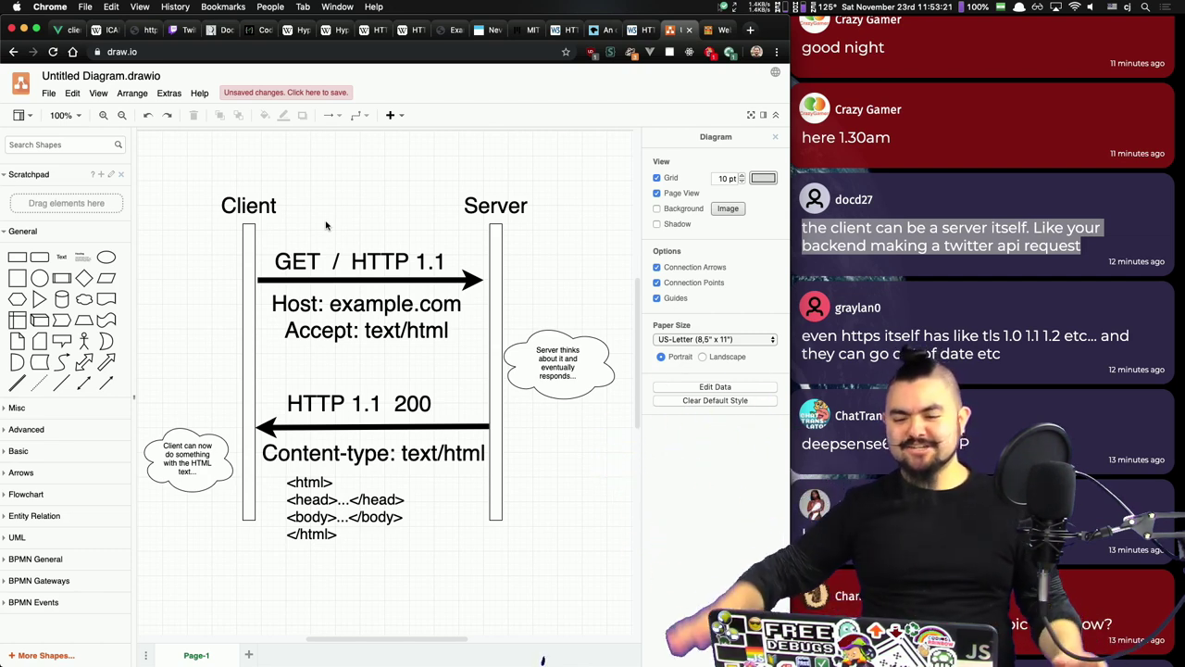
Step: Find and select the chat question about port 80, then return to the README objectives
left_click(978, 145)
scroll(979, 146, "up", 2)
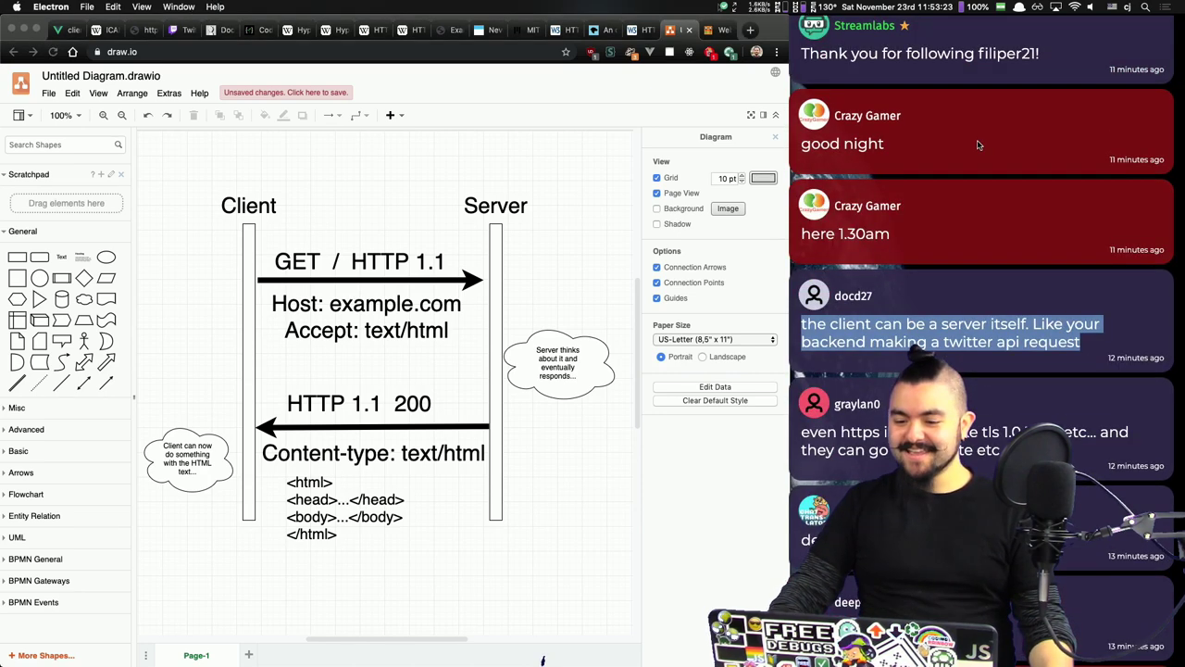
scroll(978, 145, "up", 2)
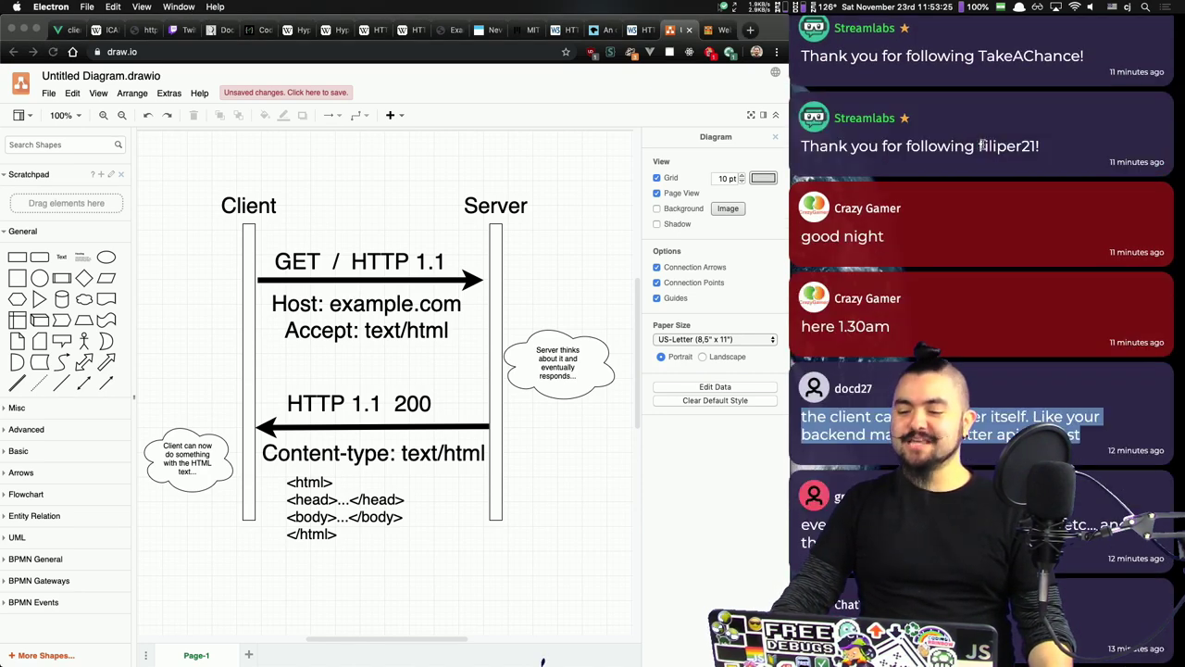
scroll(1013, 165, "up", 4)
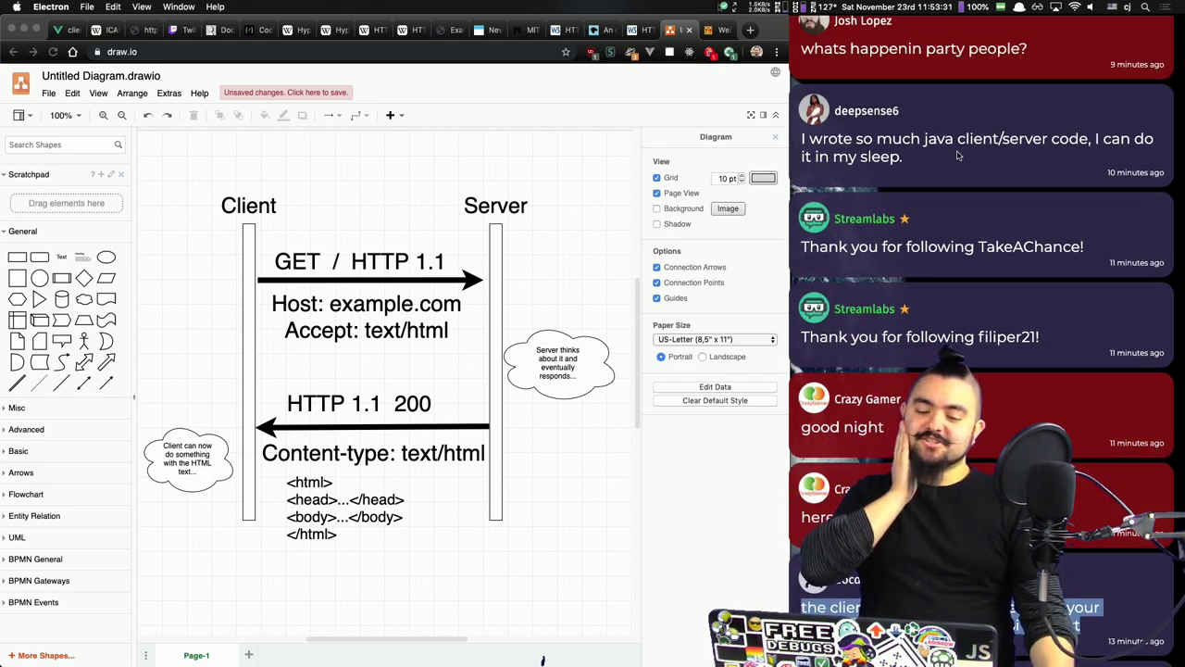
scroll(963, 156, "up", 4)
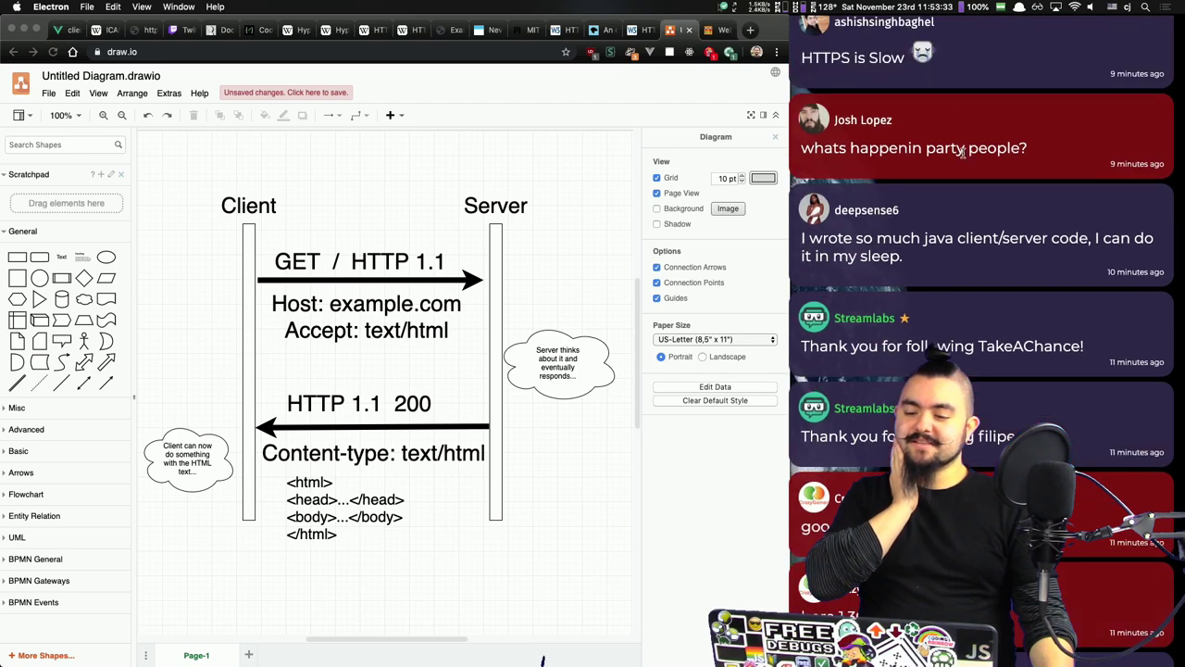
scroll(963, 155, "up", 4)
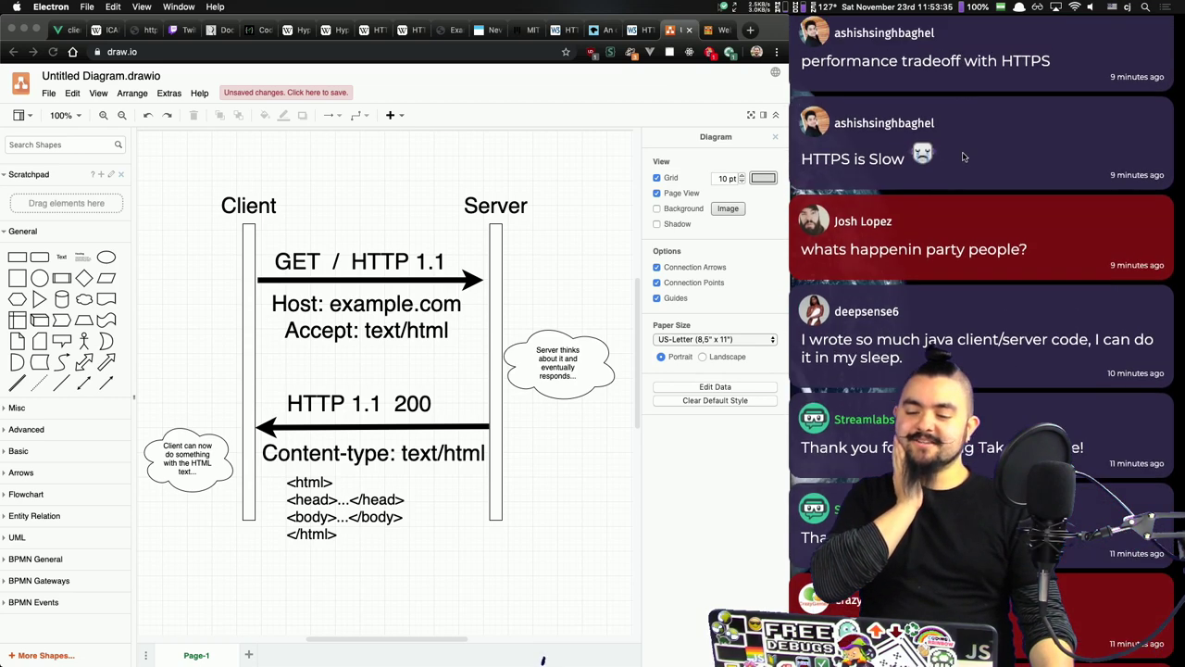
scroll(963, 156, "up", 8)
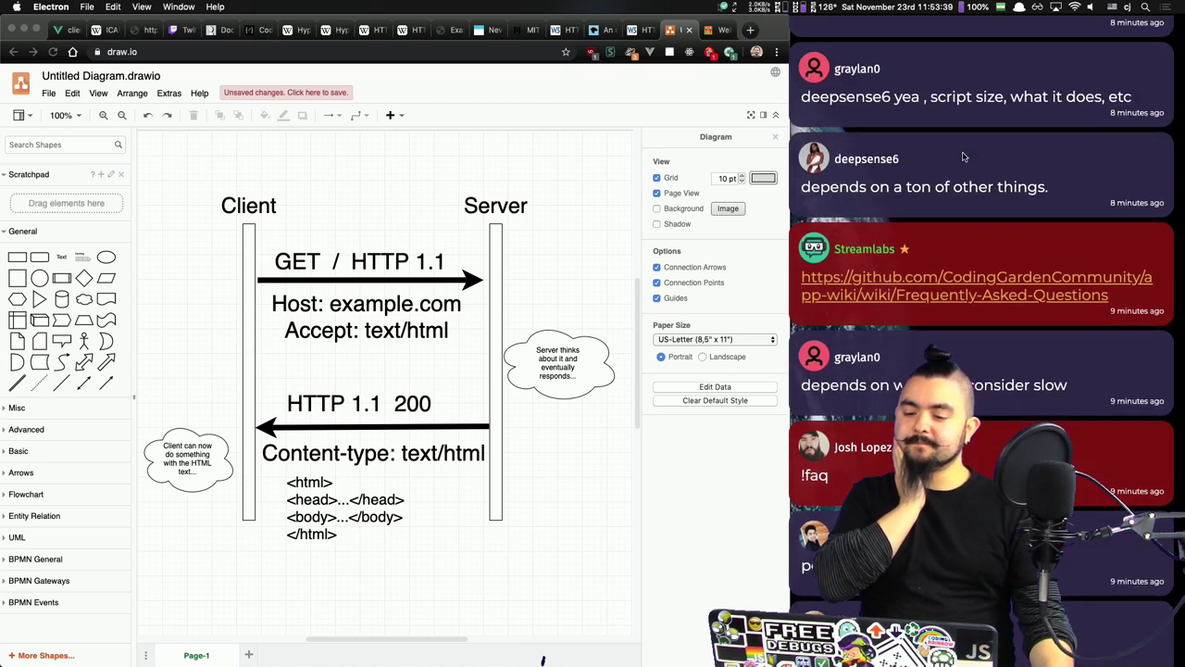
scroll(963, 156, "up", 5)
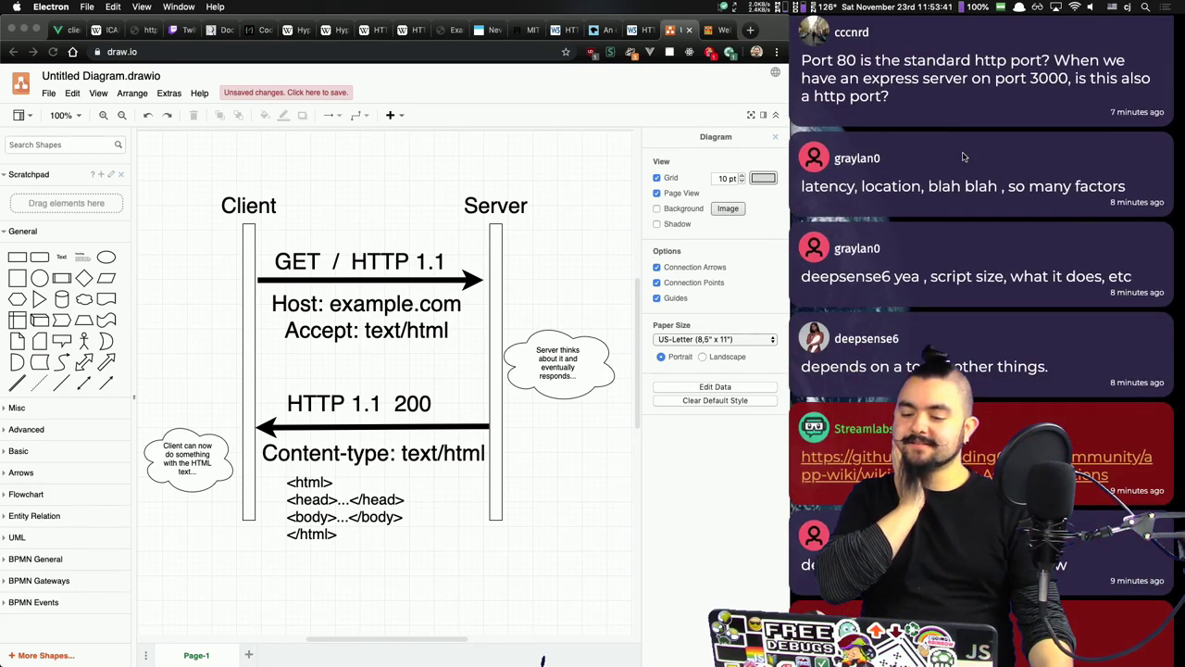
scroll(963, 155, "up", 2)
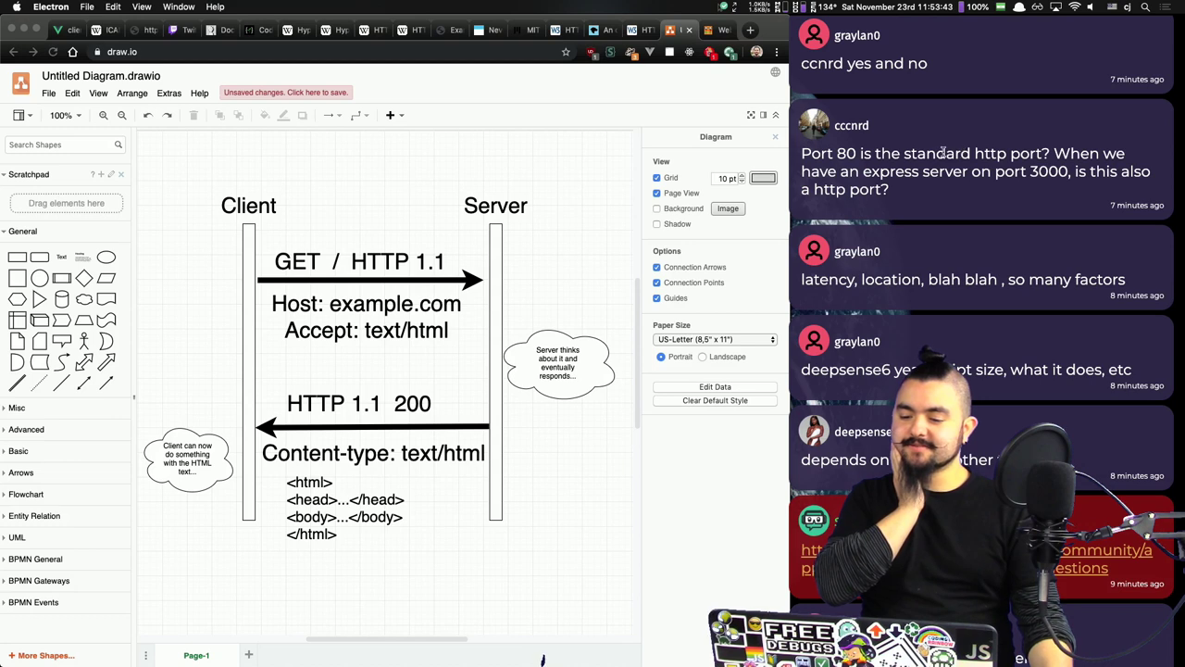
triple_click(942, 153)
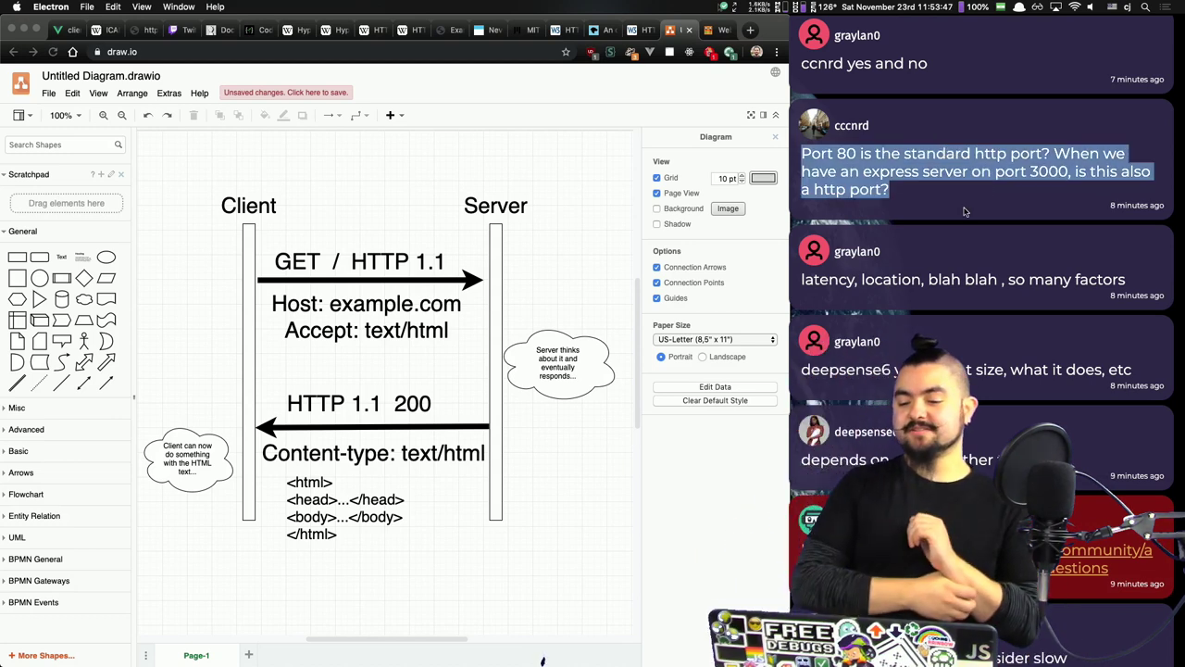
key("super+Tab")
key("super+Tab")
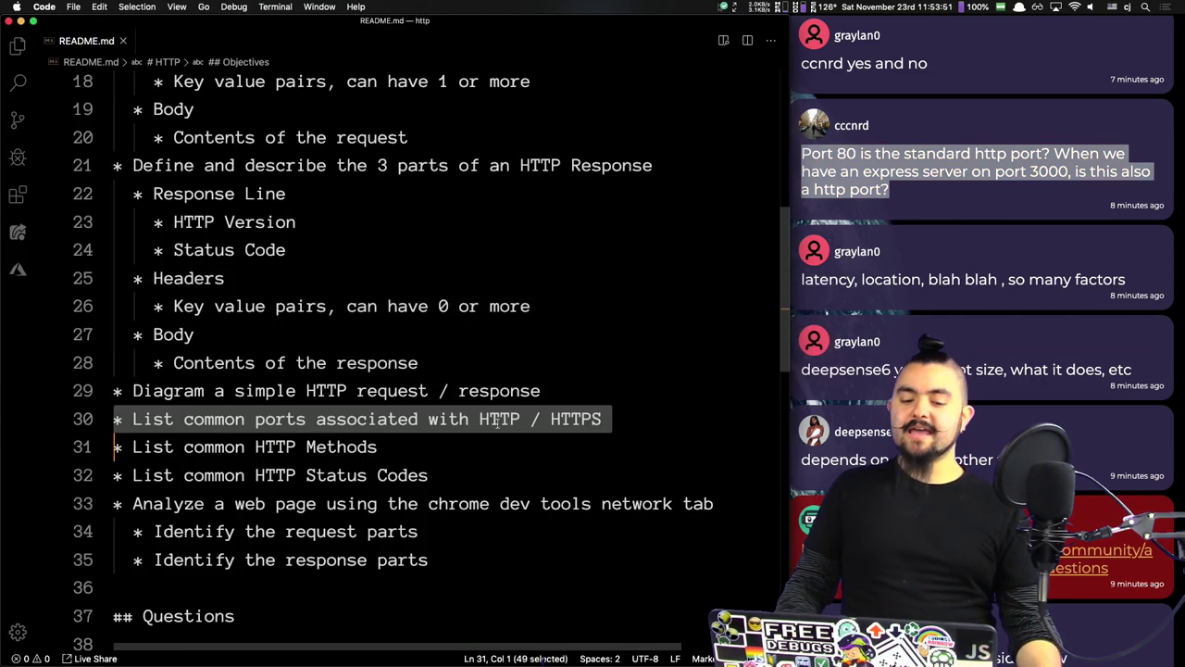
Step: Pick out ports 80 and 3000 in the chat's port question
left_click(619, 419)
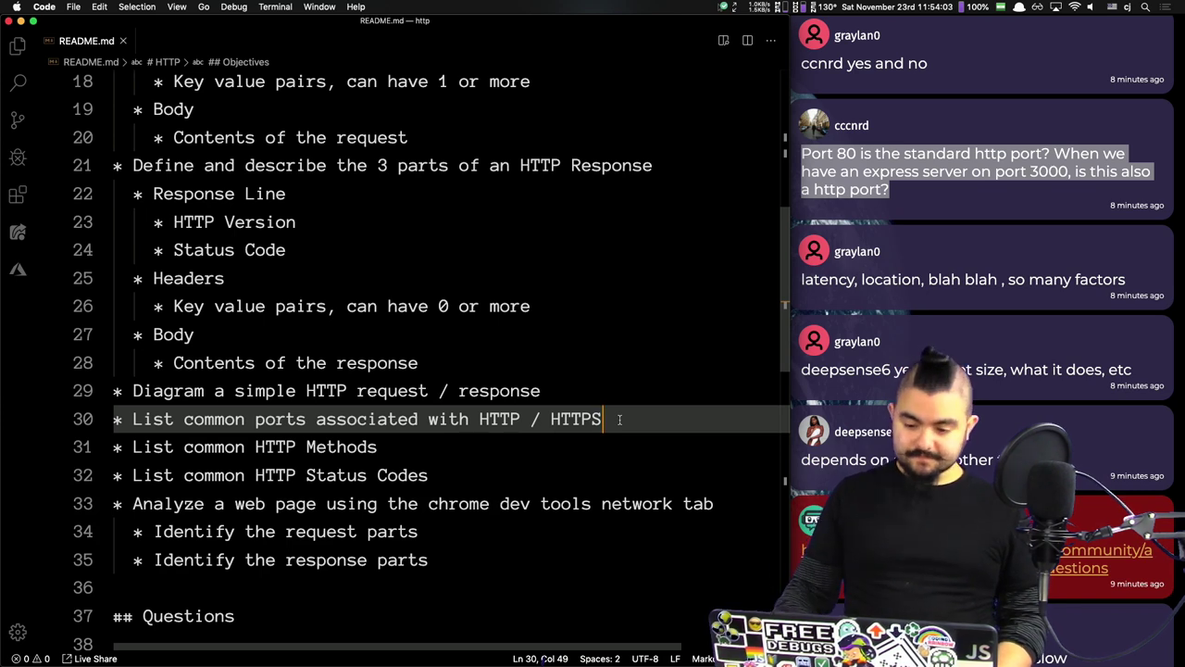
left_click(930, 152)
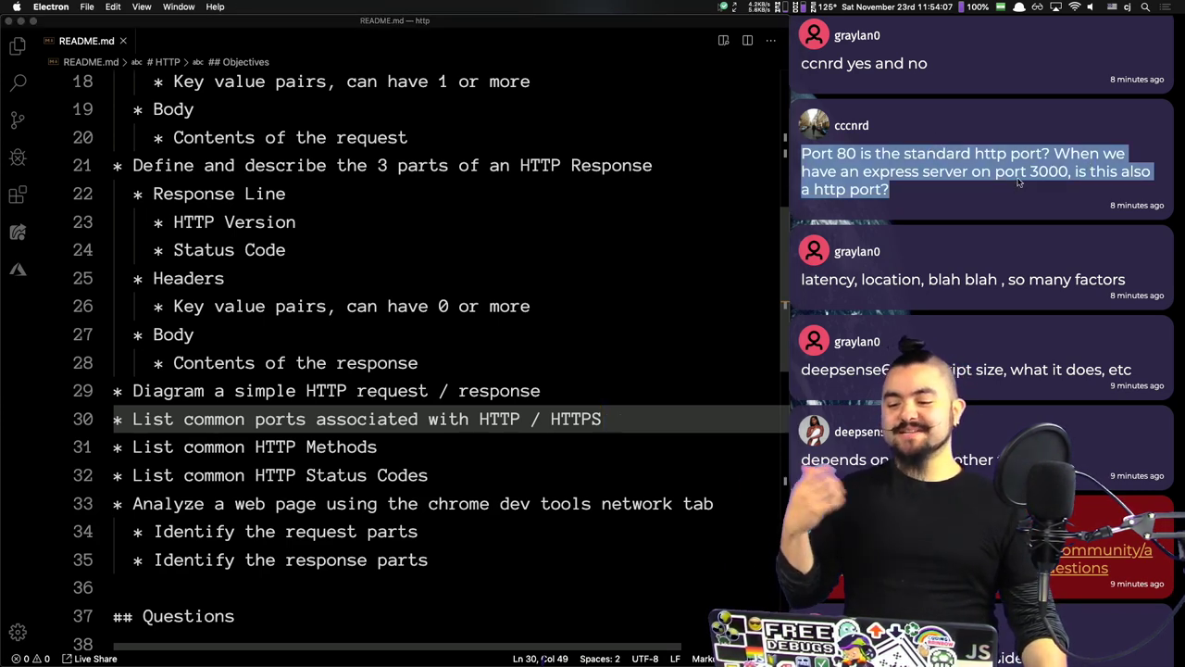
left_click(852, 161)
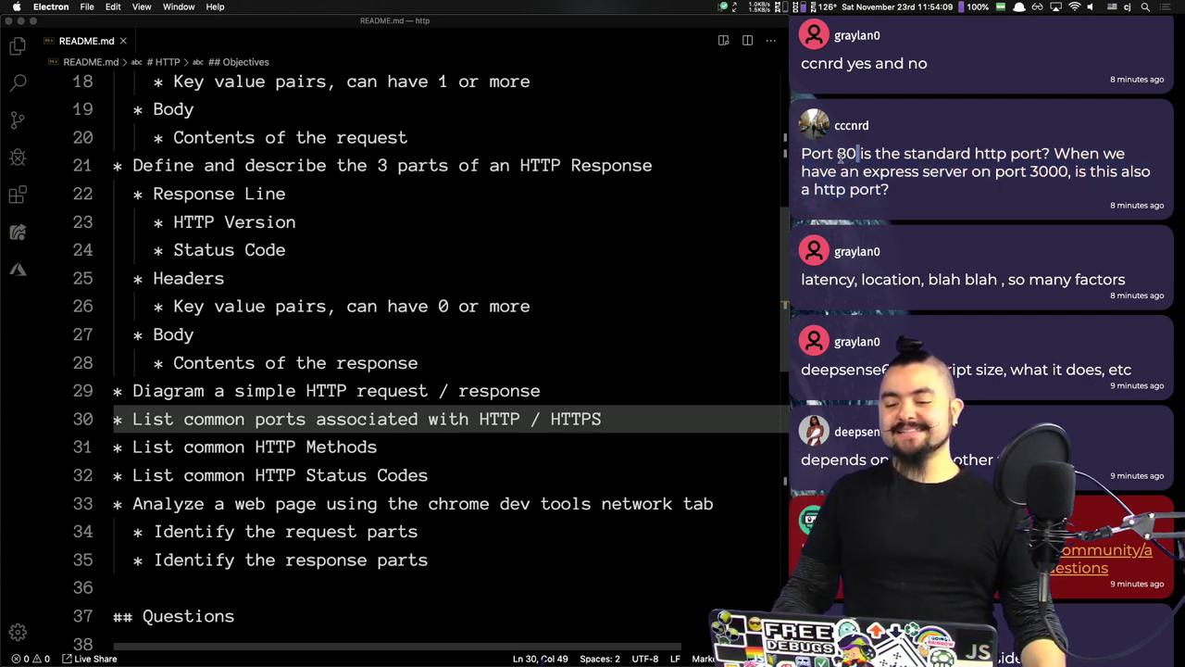
double_click(857, 153)
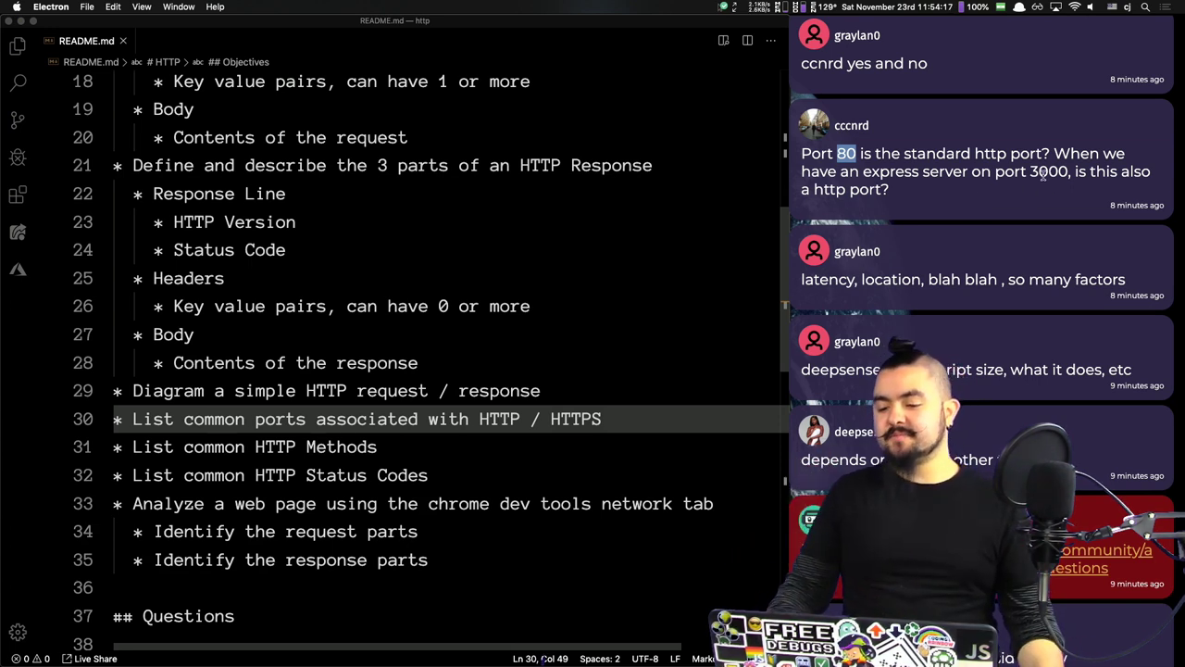
double_click(1046, 172)
left_click(992, 193)
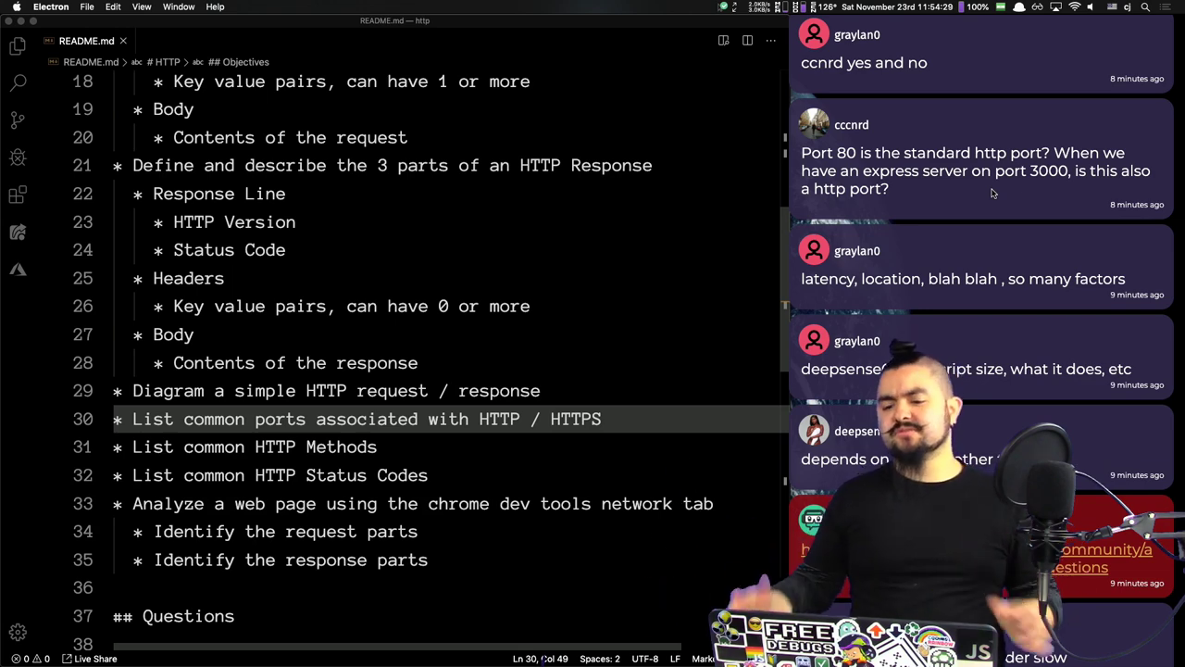
Step: Select the chat question about streaming to Twitch and YouTube, then switch to draw.io
scroll(991, 193, "up", 7)
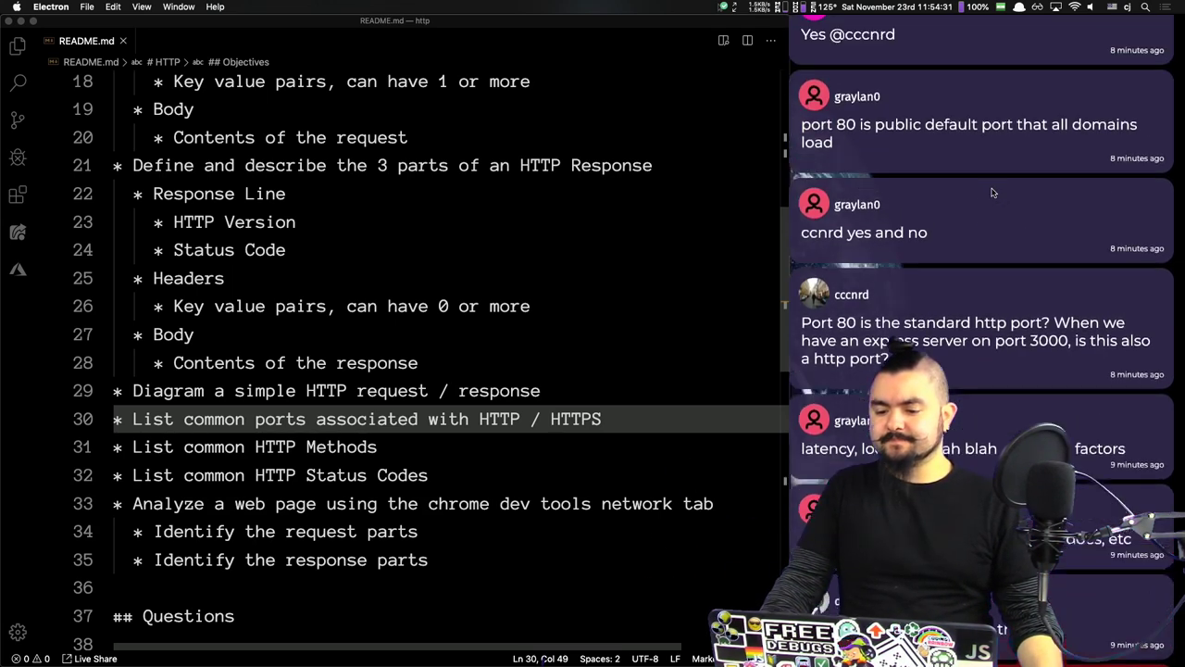
scroll(992, 193, "up", 7)
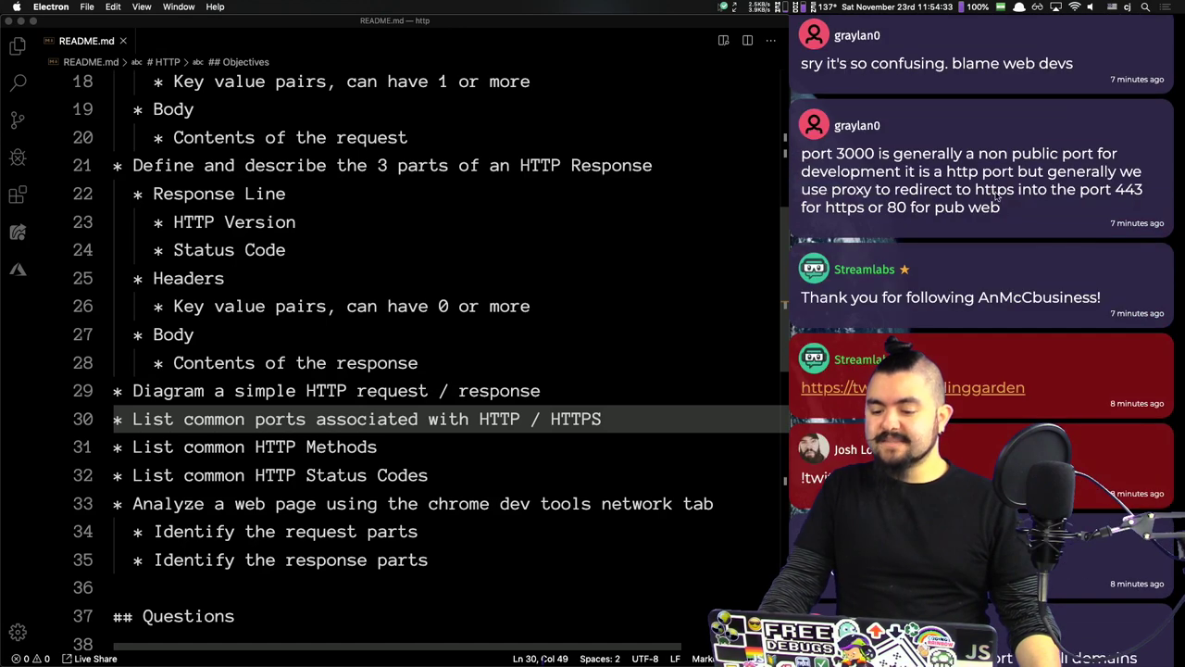
scroll(1008, 314, "up", 2)
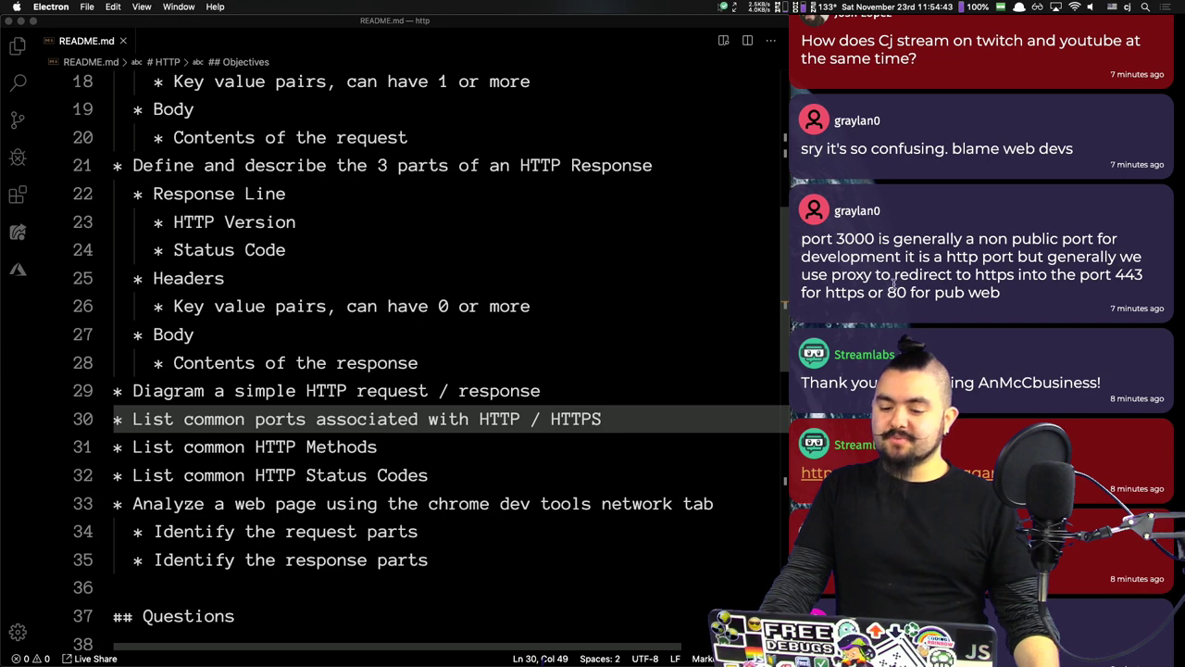
scroll(1020, 274, "up", 4)
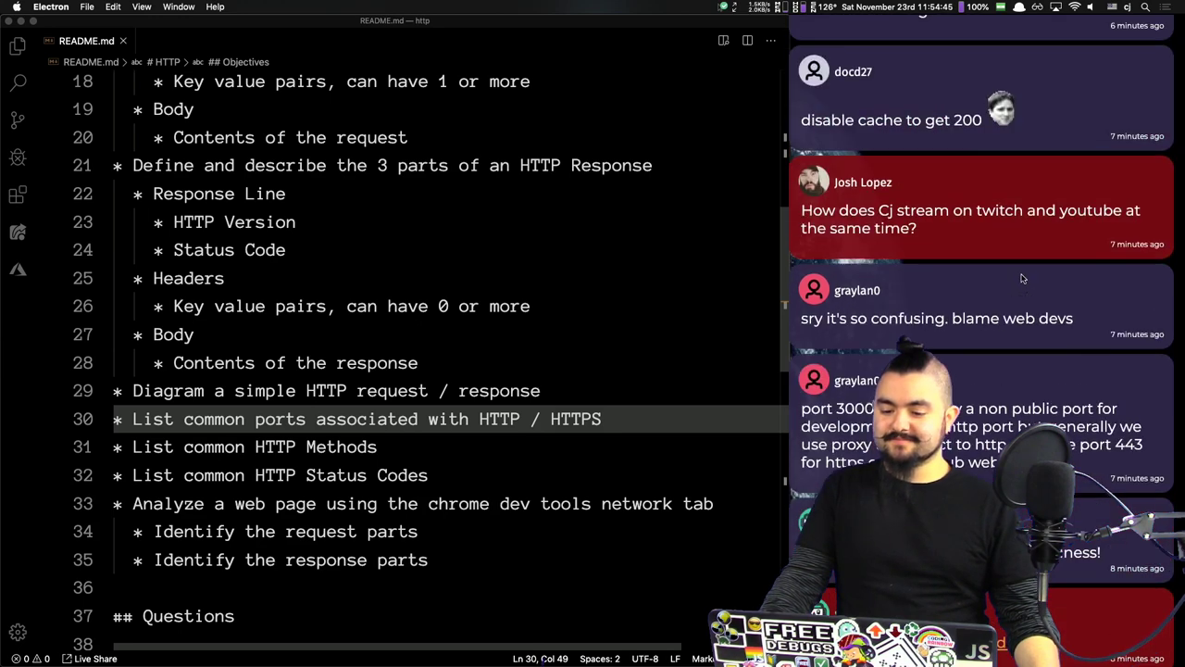
triple_click(922, 212)
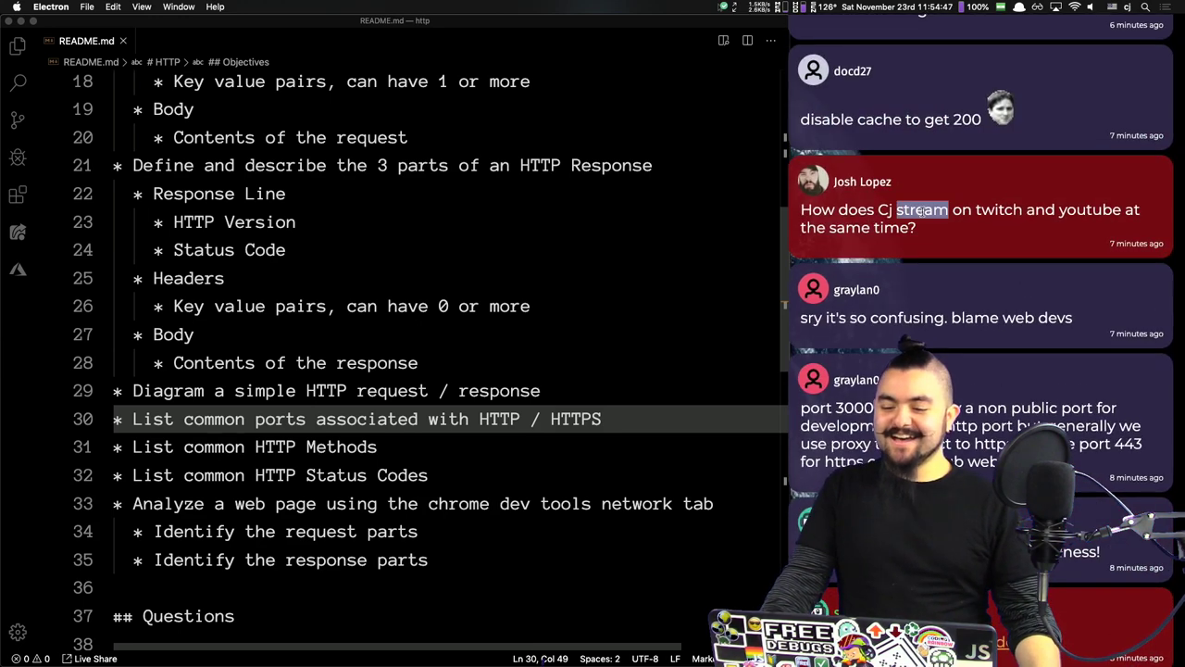
key("alt+Tab")
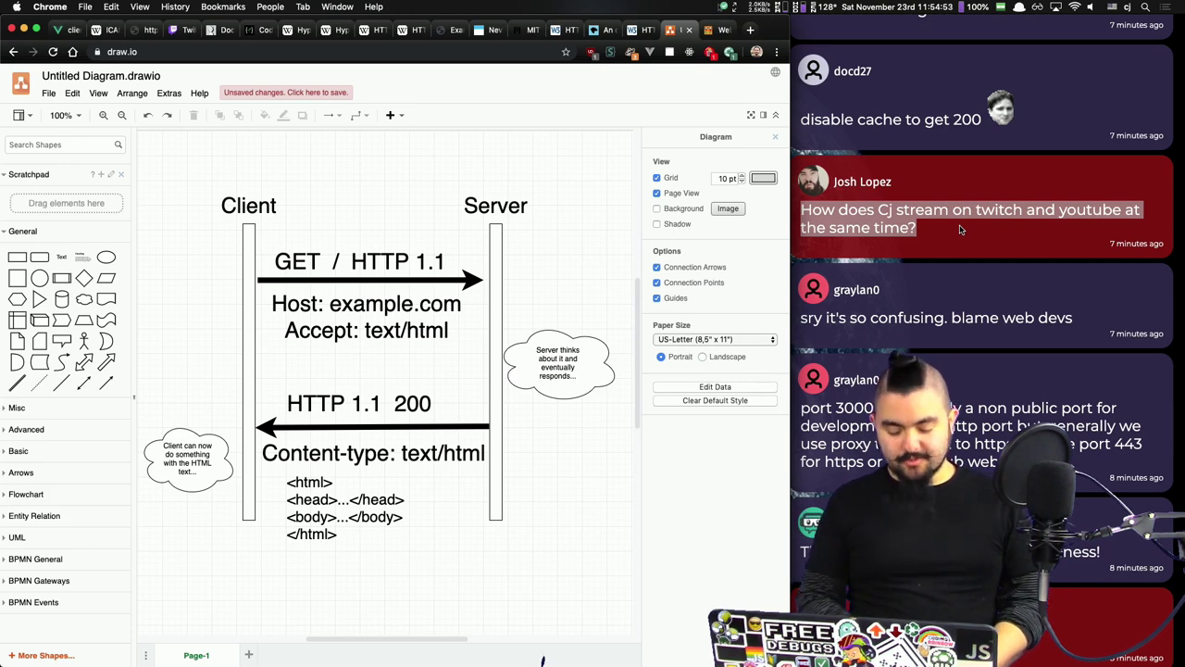
Step: In a new tab, search 'multis' and open the multistreamer repository page
key("super+t")
type("multis")
key("Down")
key("Down")
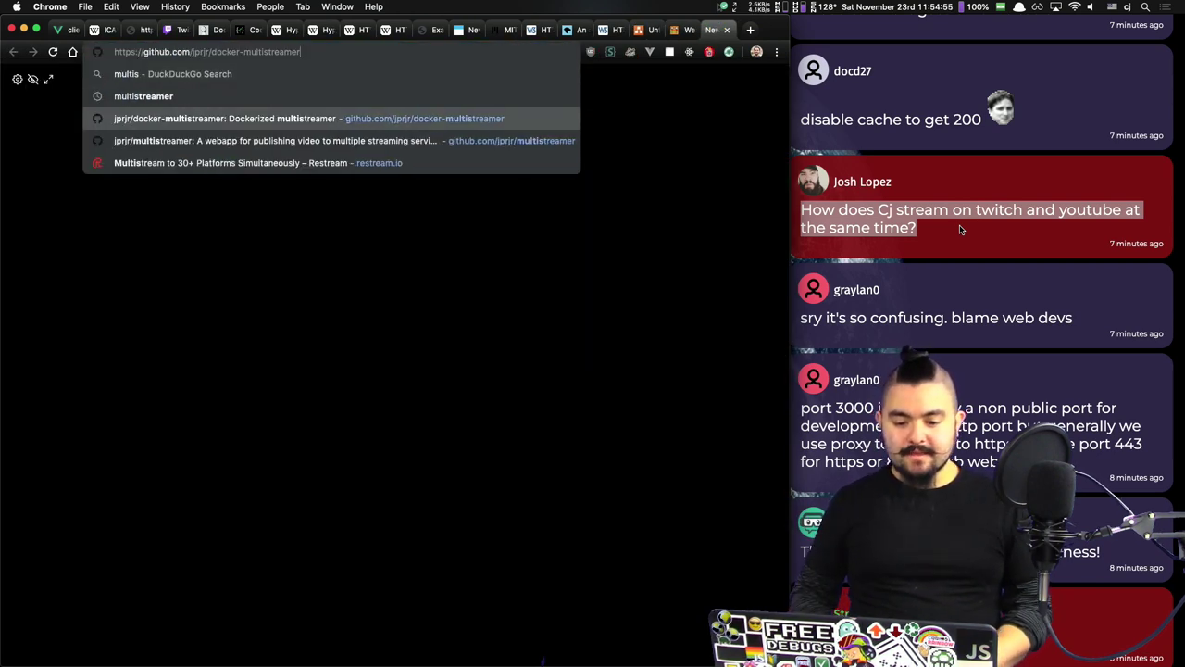
key("Down")
key("Return")
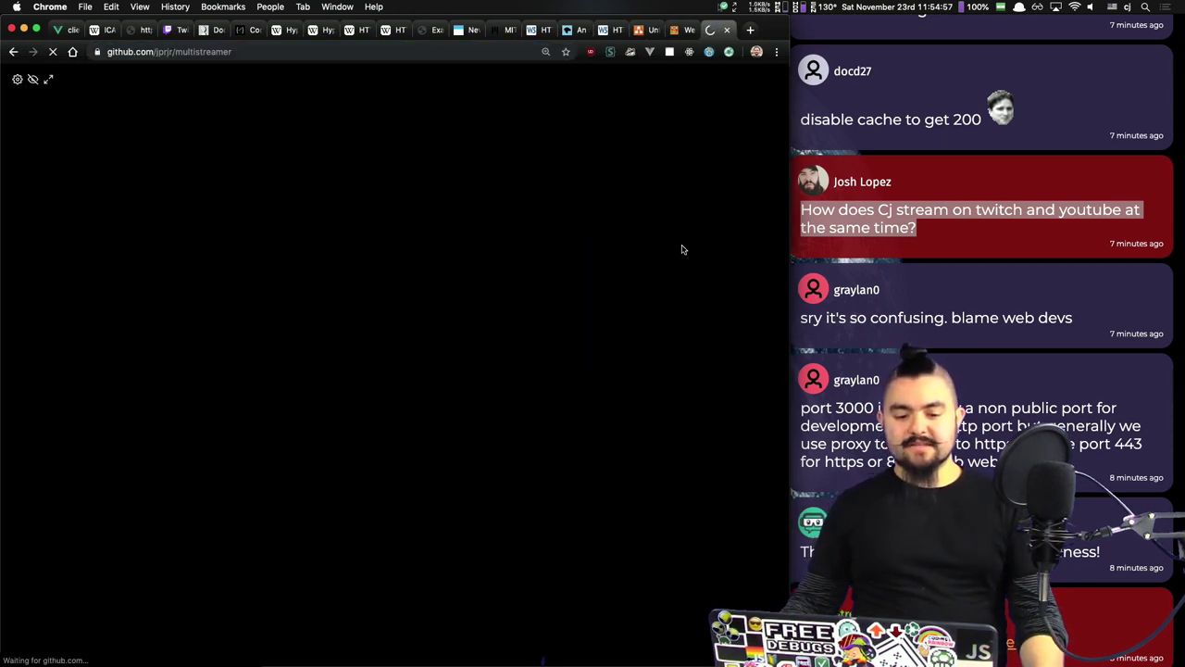
Step: Open the docker-multistreamer repository, read its README, and select the page URL
scroll(389, 301, "down", 10)
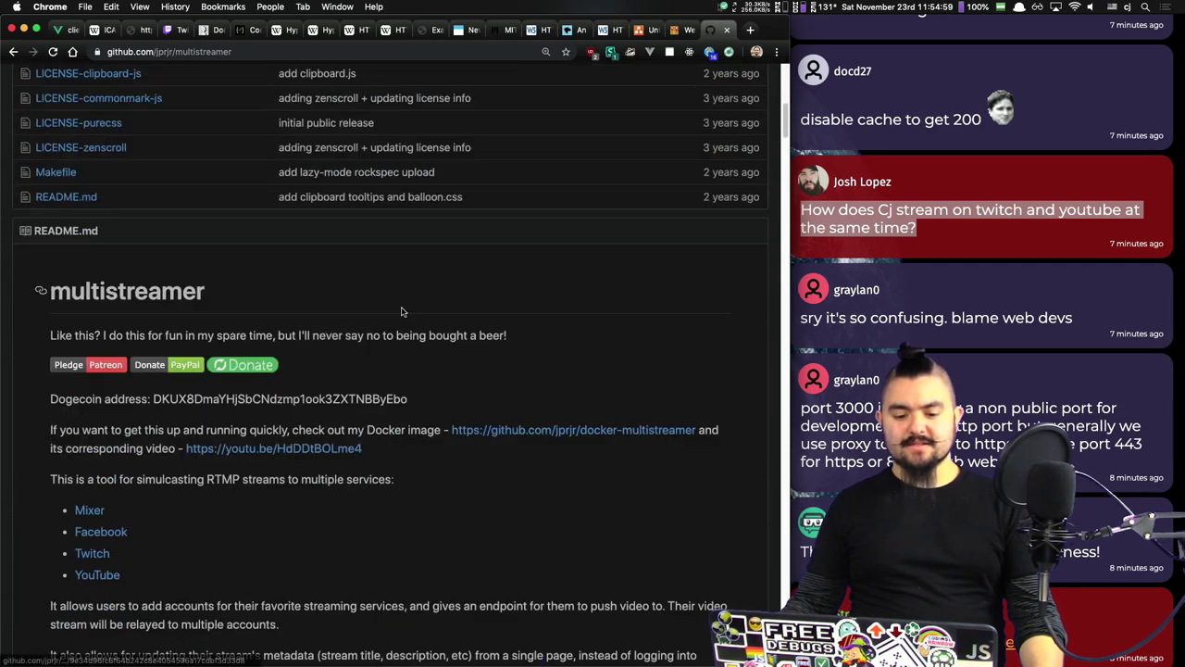
scroll(410, 306, "down", 5)
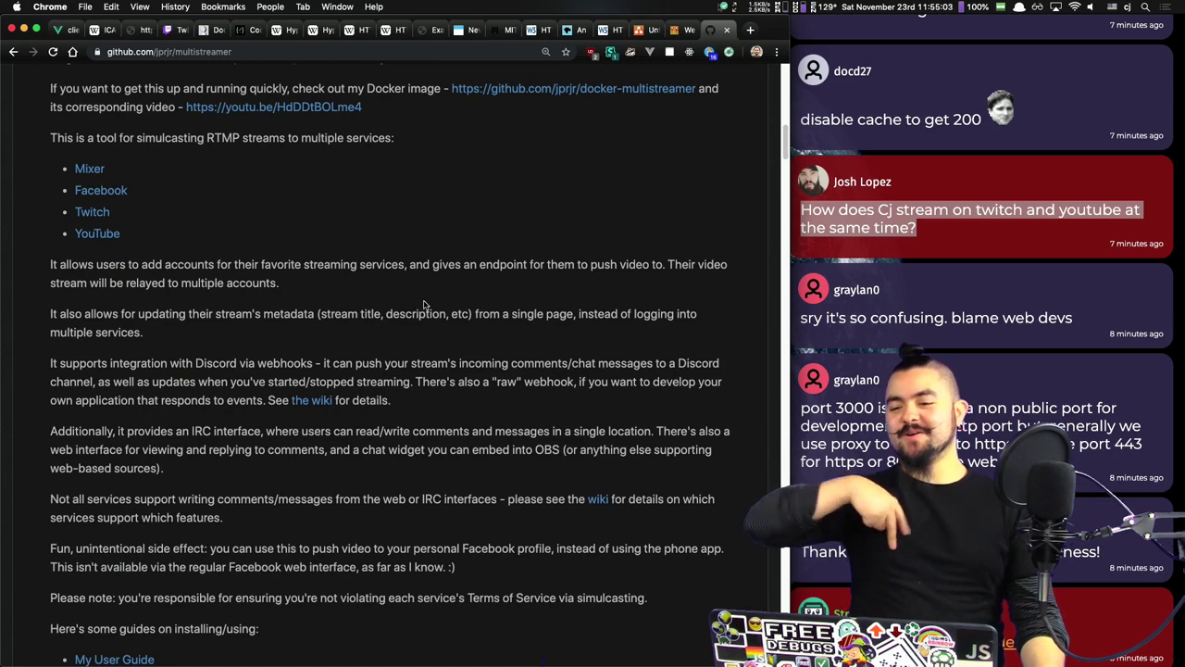
scroll(426, 305, "up", 15)
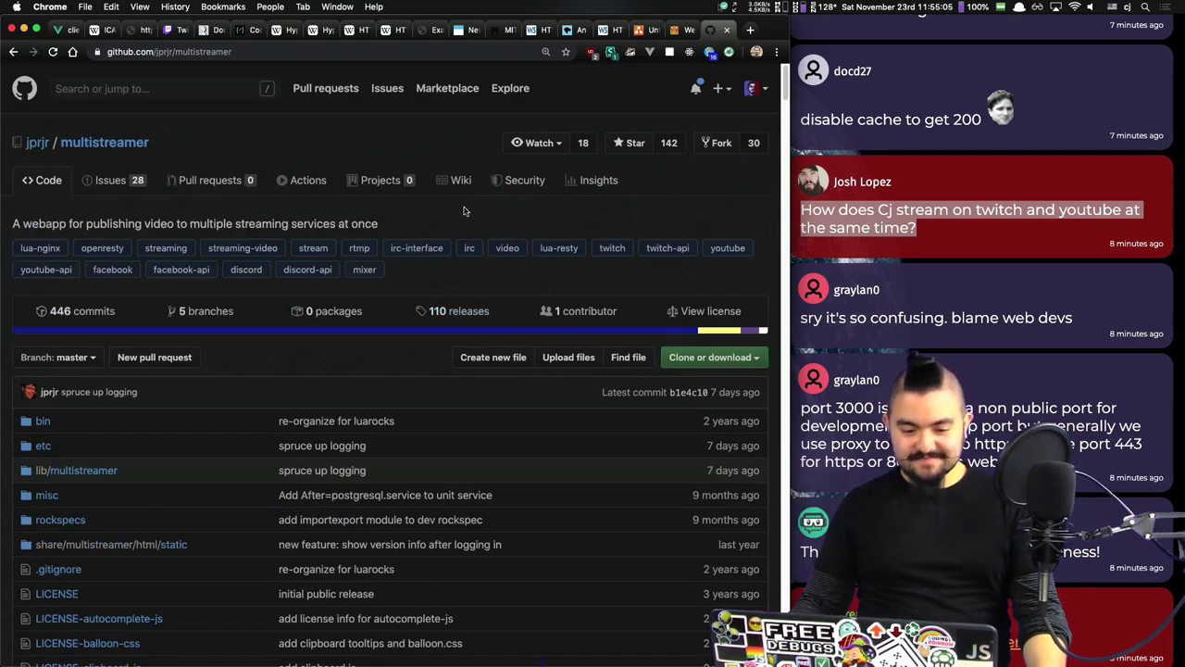
scroll(519, 294, "down", 10)
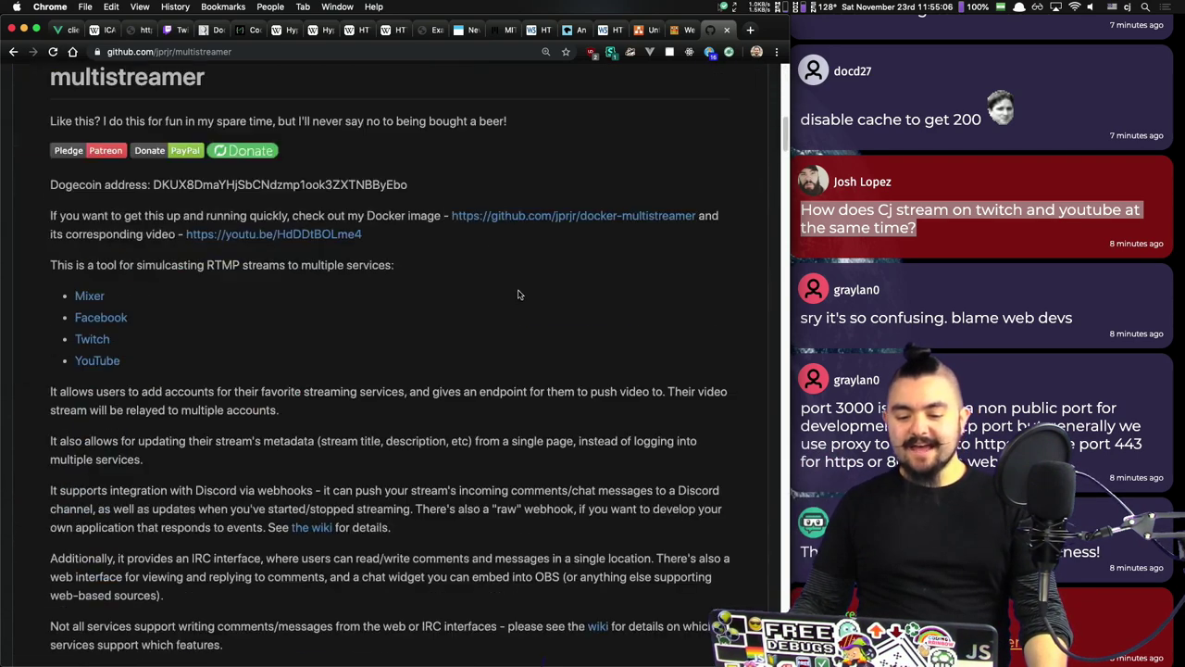
left_click(567, 222)
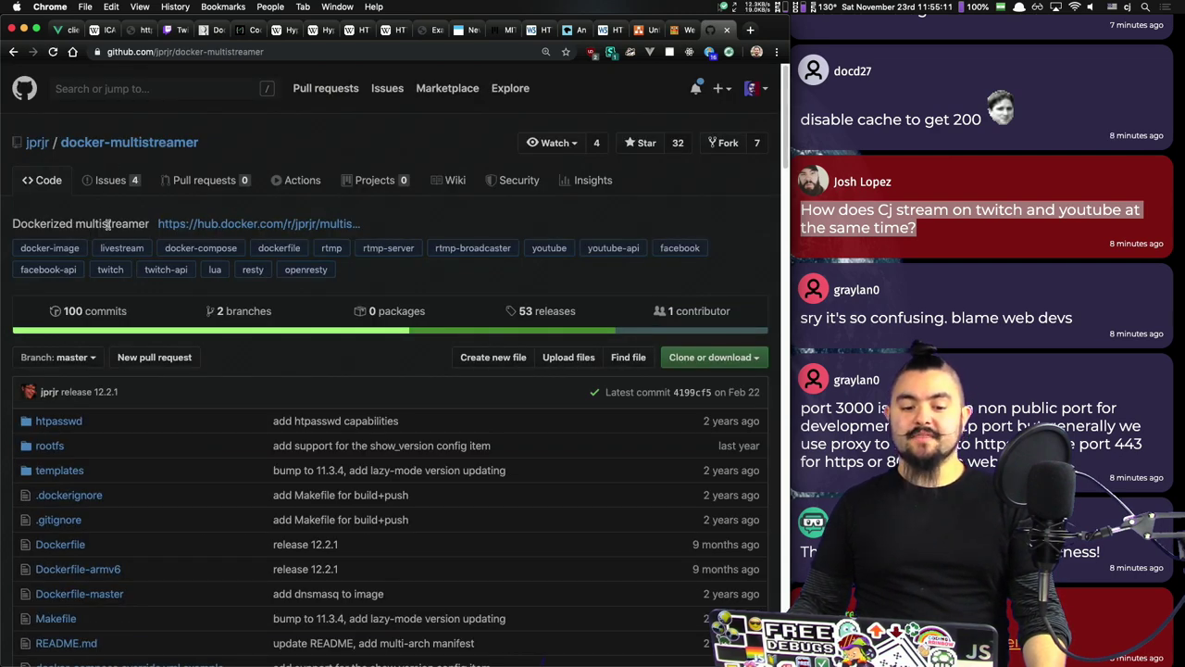
scroll(106, 225, "down", 10)
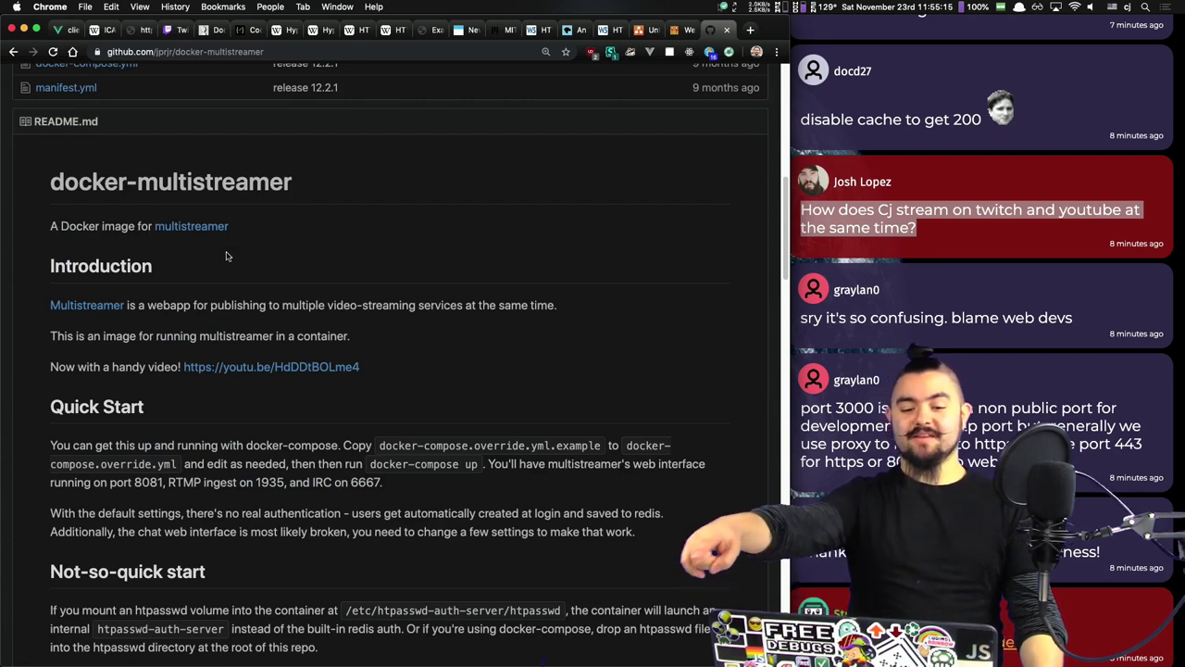
scroll(226, 256, "down", 1)
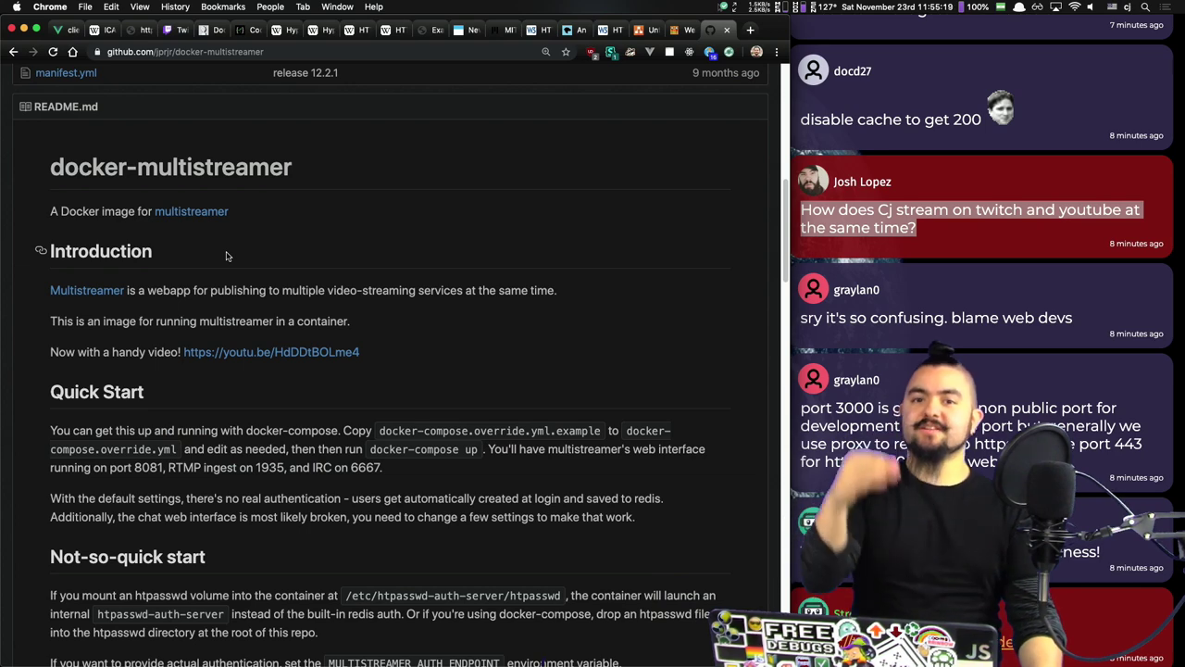
scroll(226, 256, "down", 4)
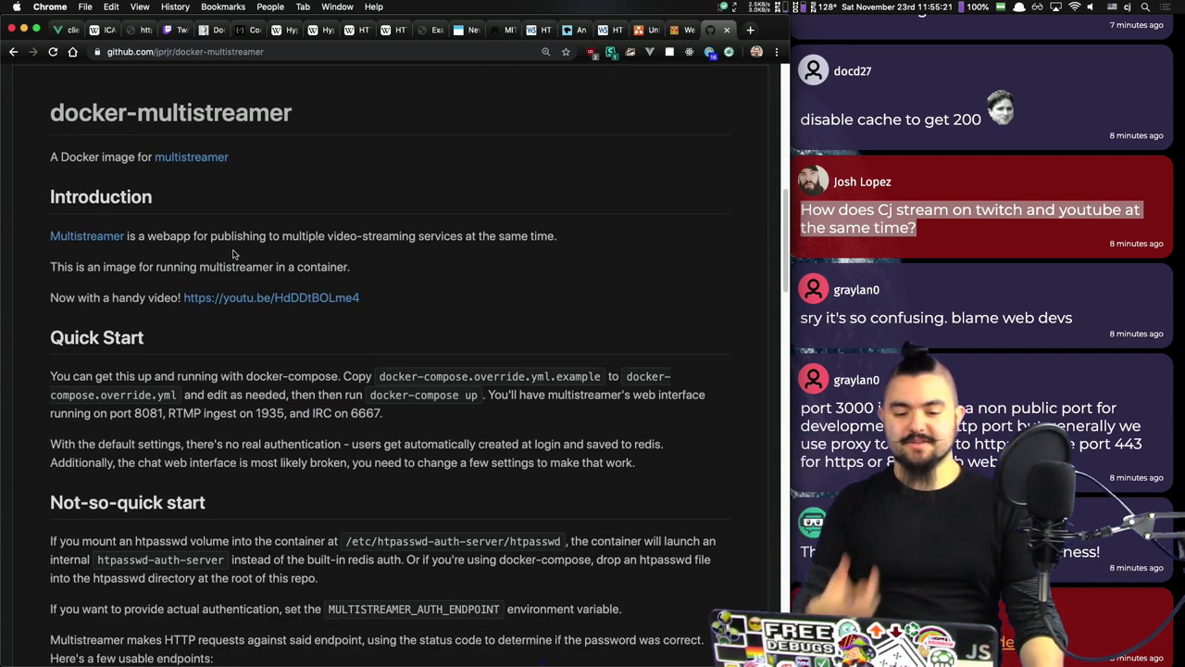
left_click(269, 53)
key("super+c")
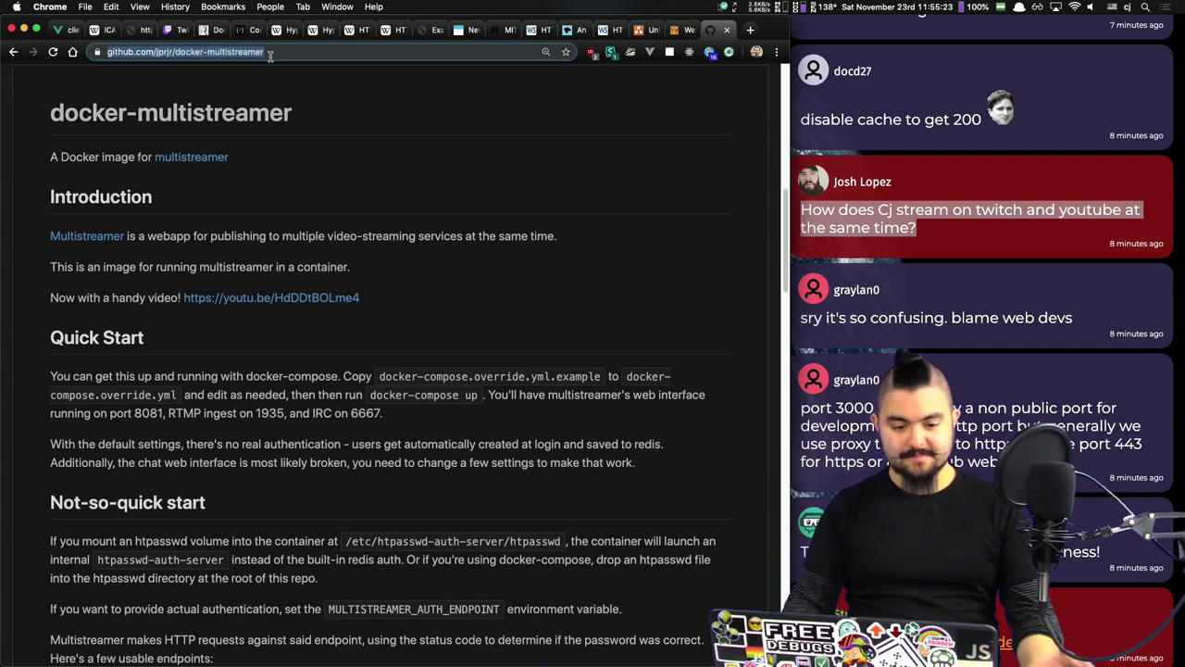
Step: Post the docker-multistreamer GitHub link in the YouTube live chat
left_click(109, 27)
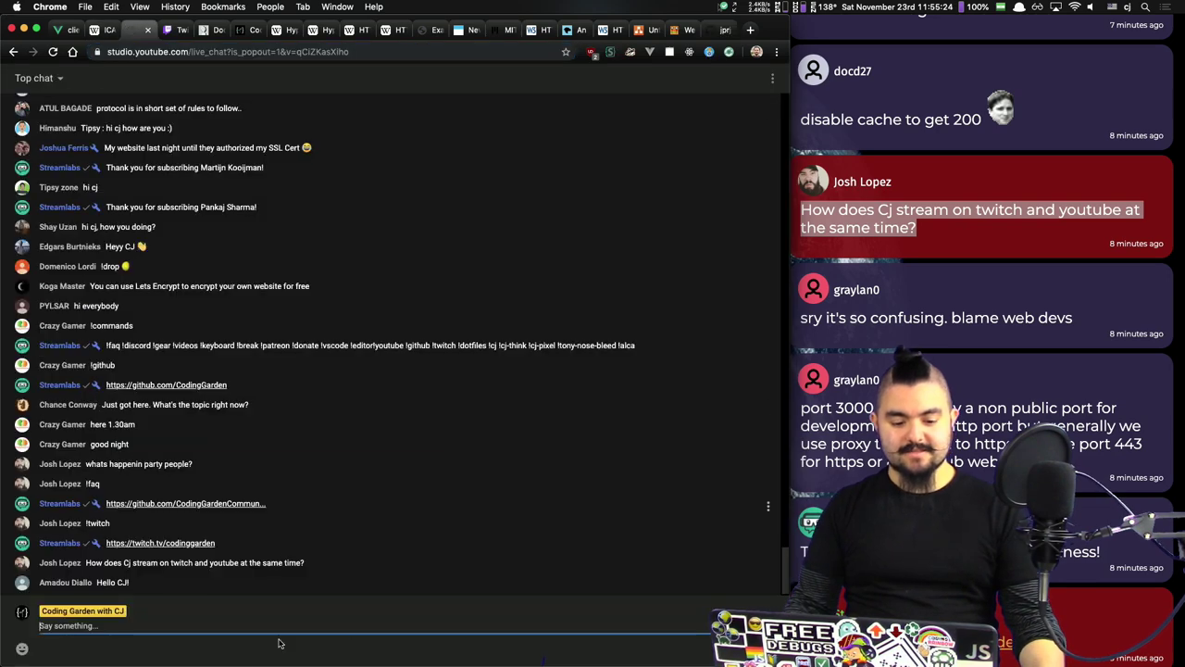
left_click(216, 620)
key("super+v")
key("Return")
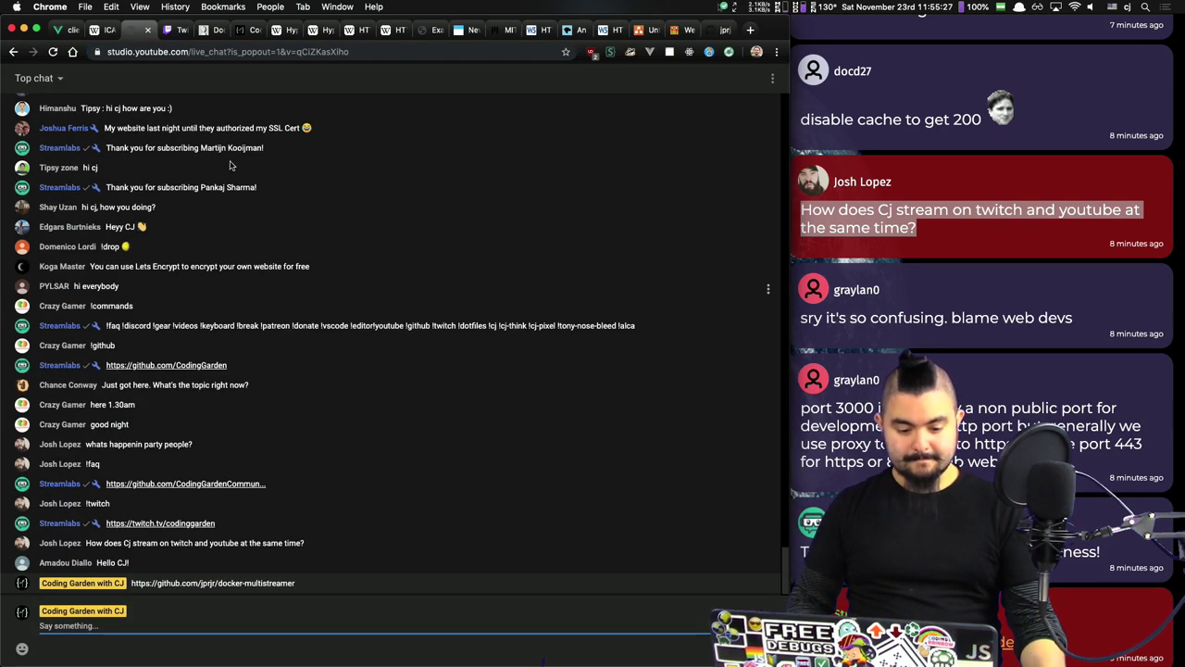
Step: Post the same link in the Twitch chat, then clear the overlay's highlighted question
left_click(178, 29)
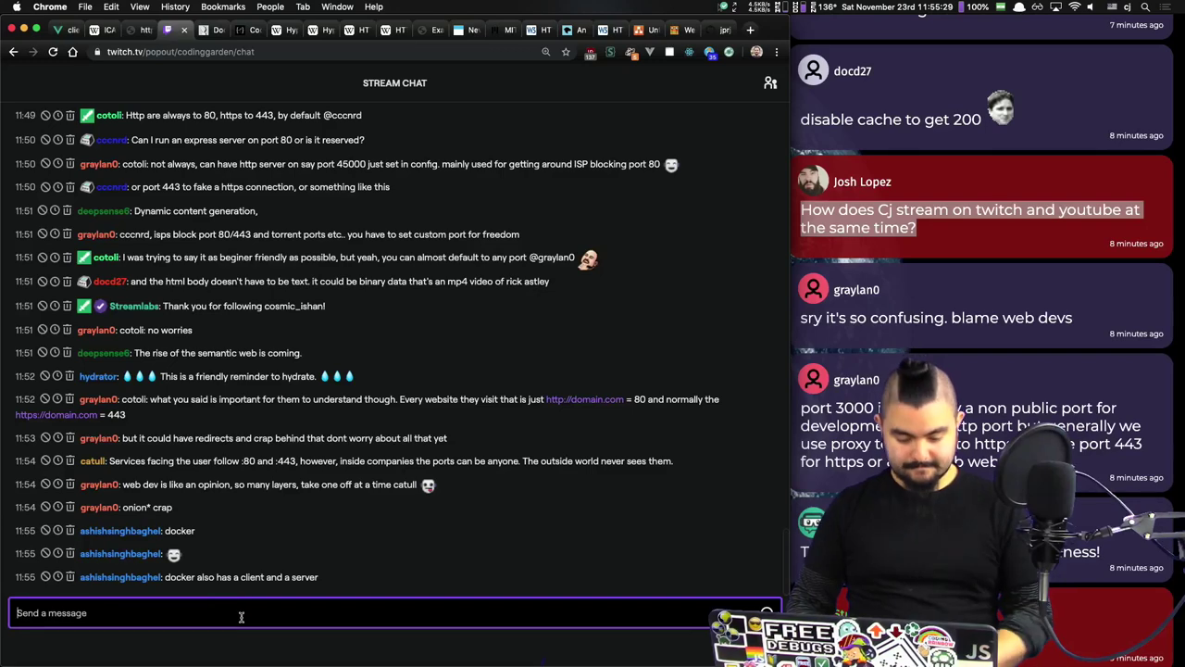
key("super+v")
key("Return")
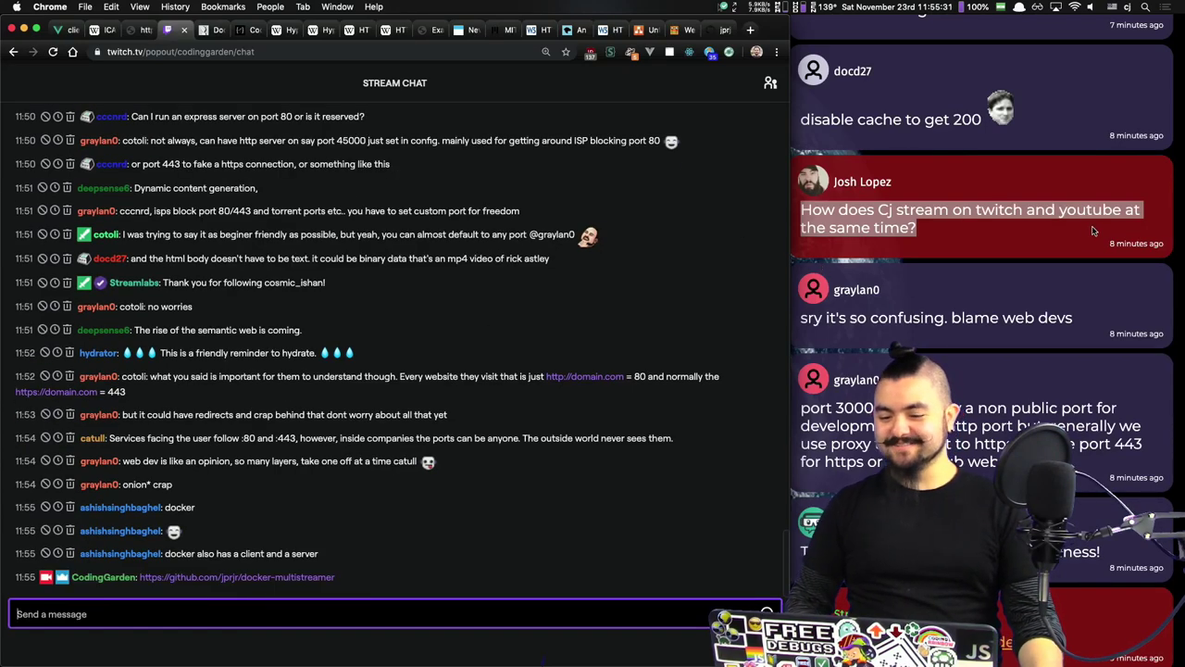
left_click(1068, 212)
left_click(1048, 193)
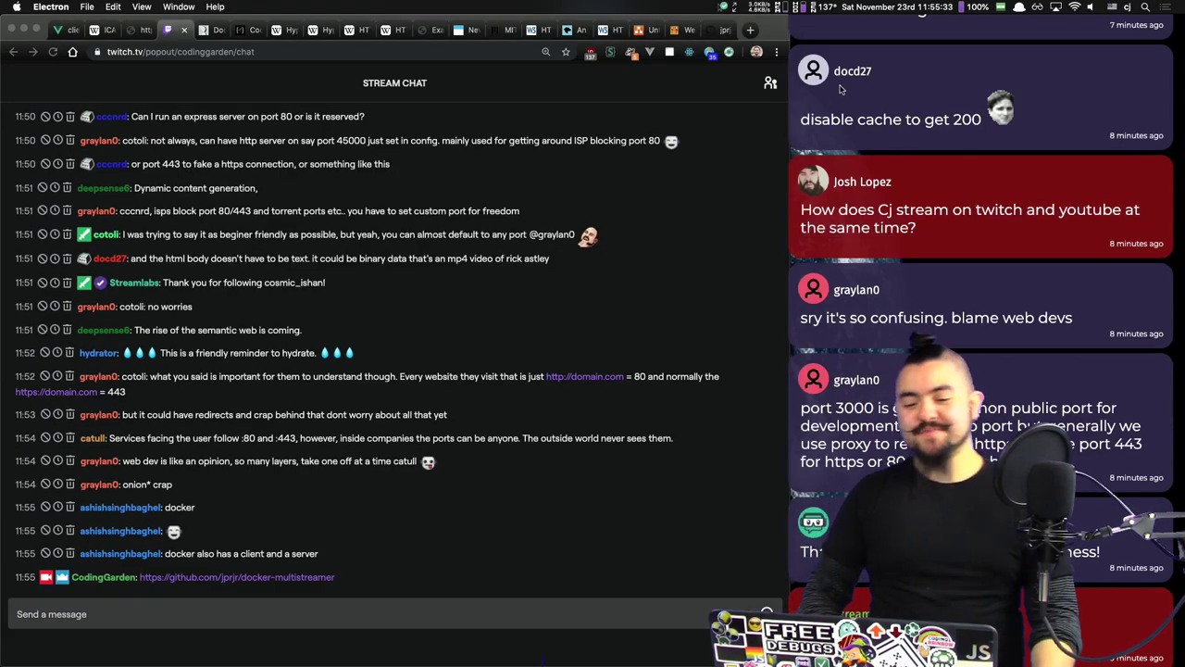
Step: Re-enable caching in the example.com Network panel and reload the page
left_click(422, 31)
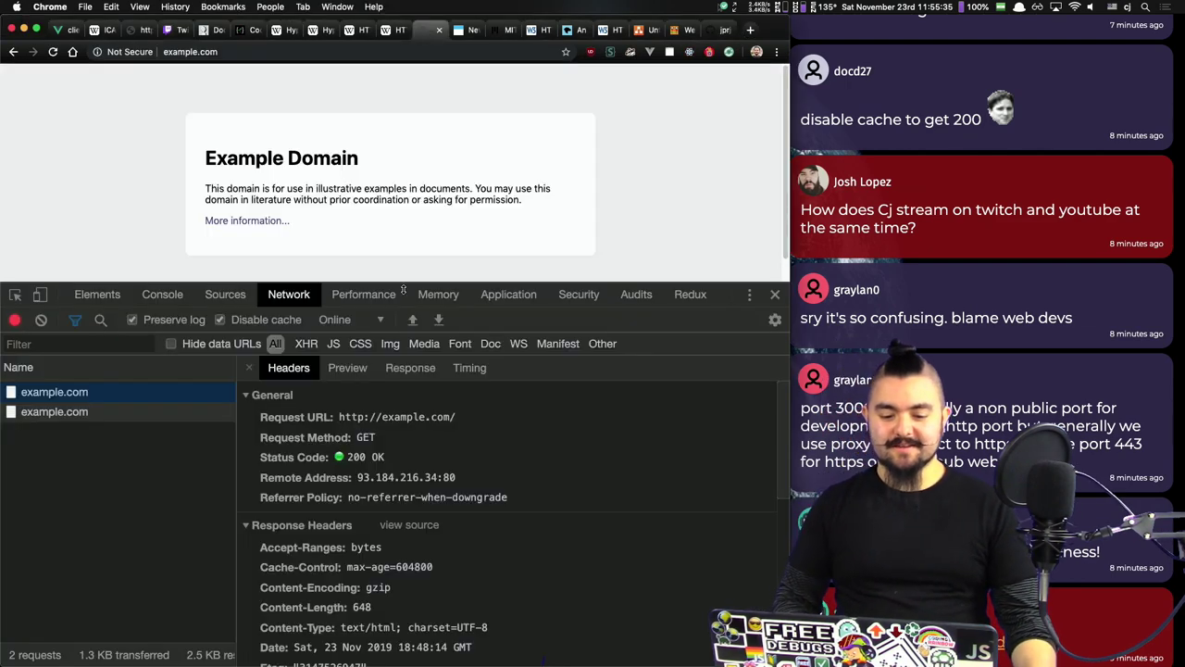
left_click(220, 319)
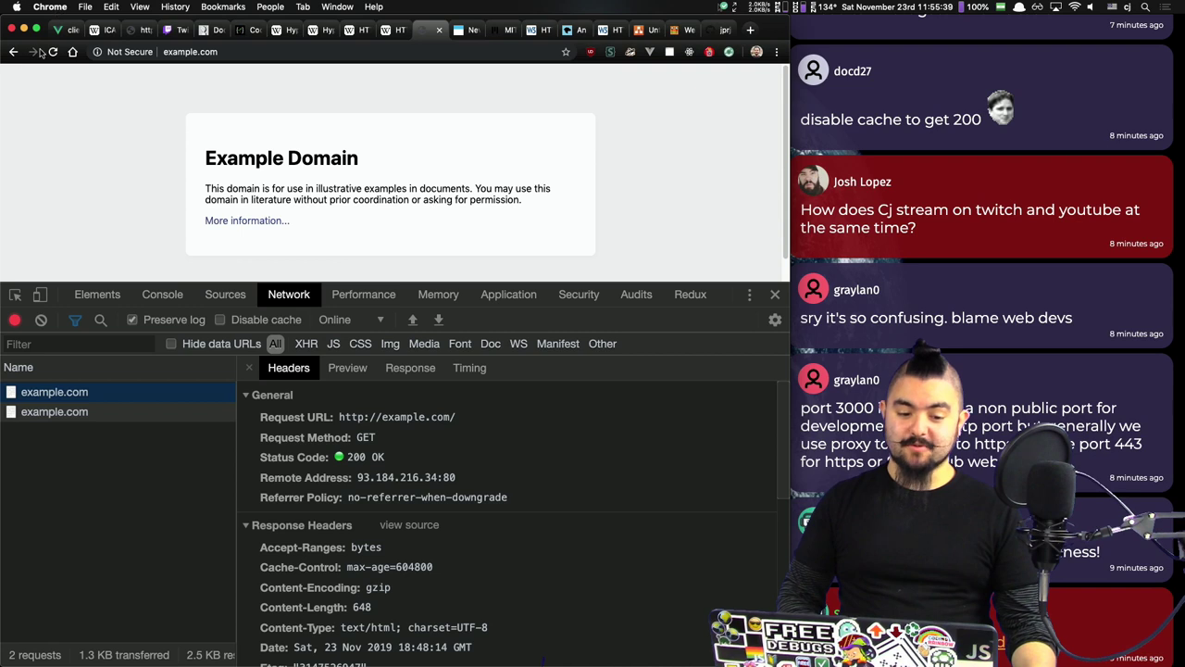
left_click(53, 51)
Step: Inspect the new request's headers, showing 304 Not Modified
left_click(55, 431)
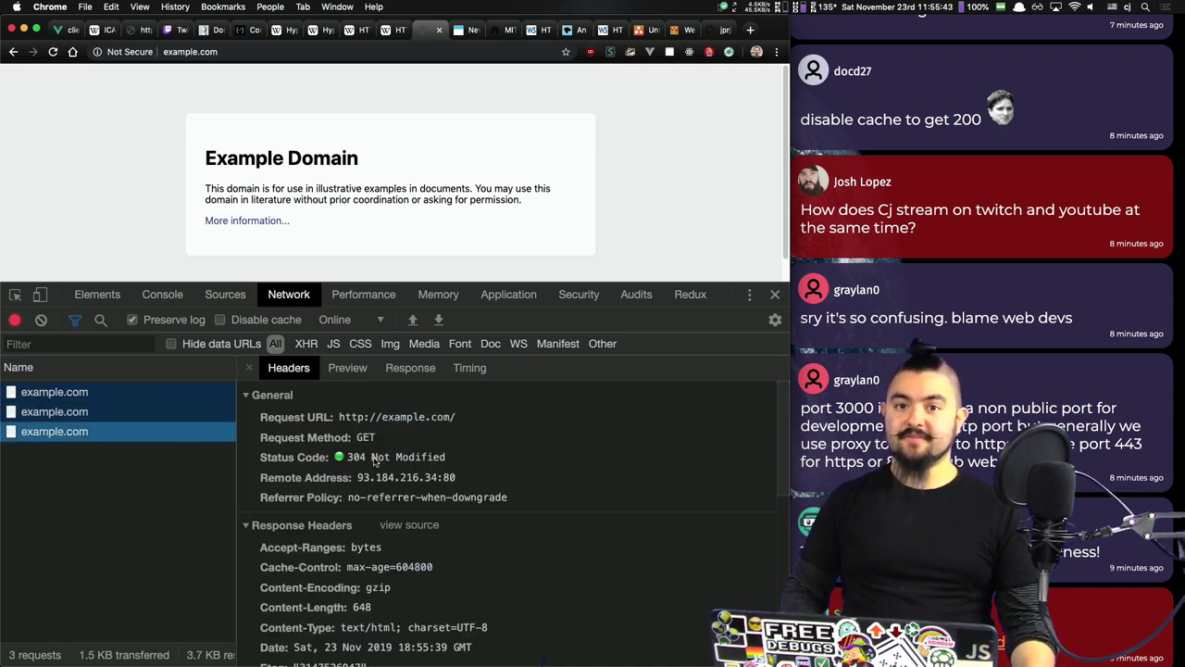
scroll(935, 273, "up", 1)
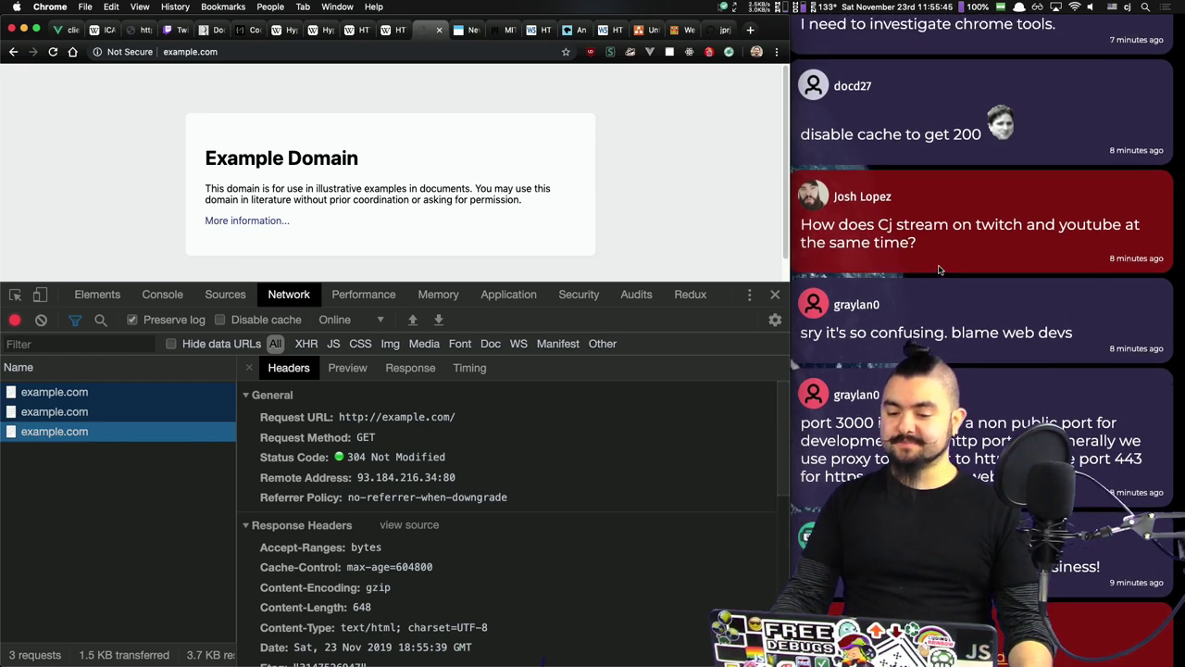
scroll(939, 270, "up", 5)
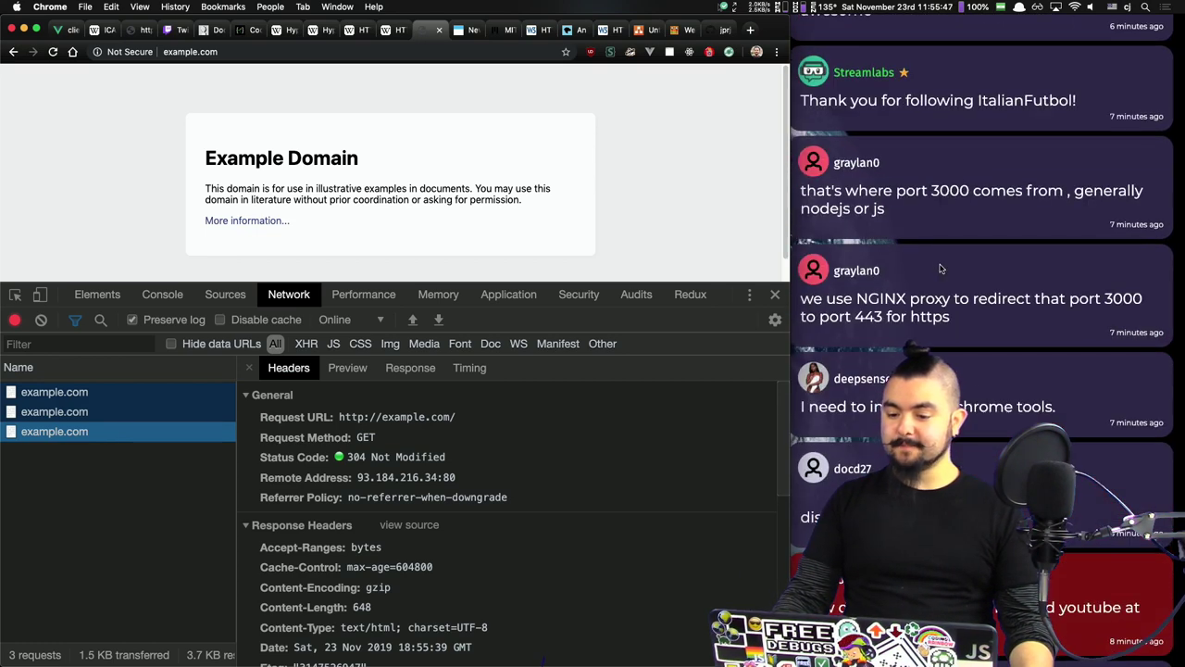
scroll(940, 268, "up", 4)
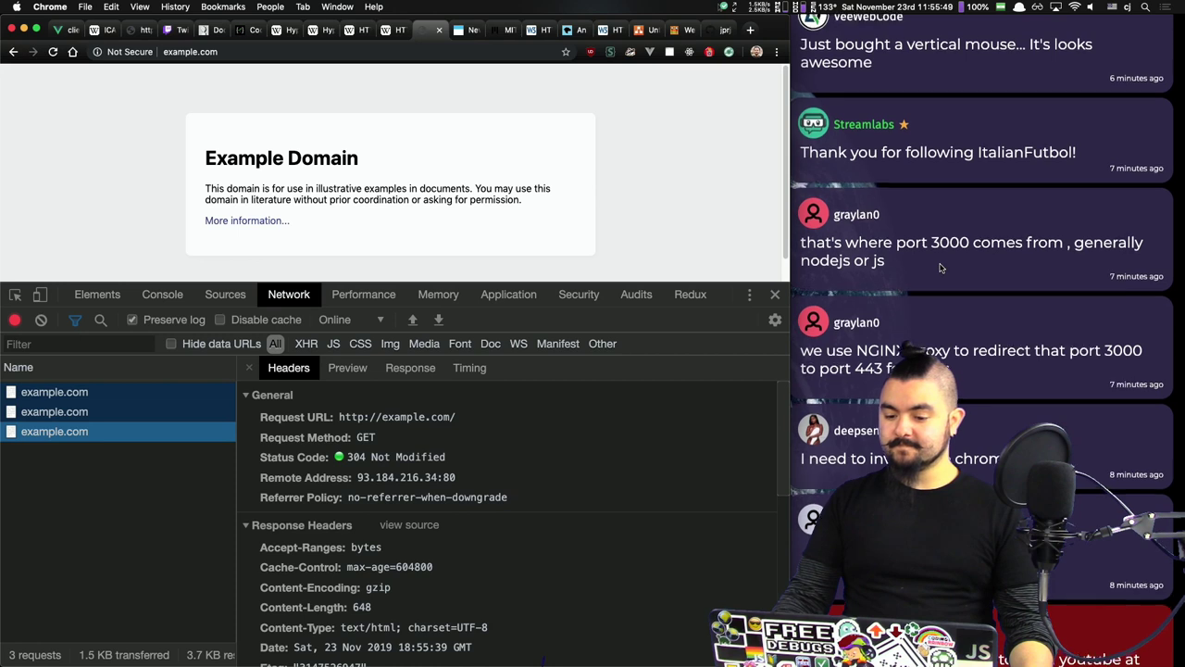
scroll(940, 268, "up", 1)
scroll(1038, 195, "up", 2)
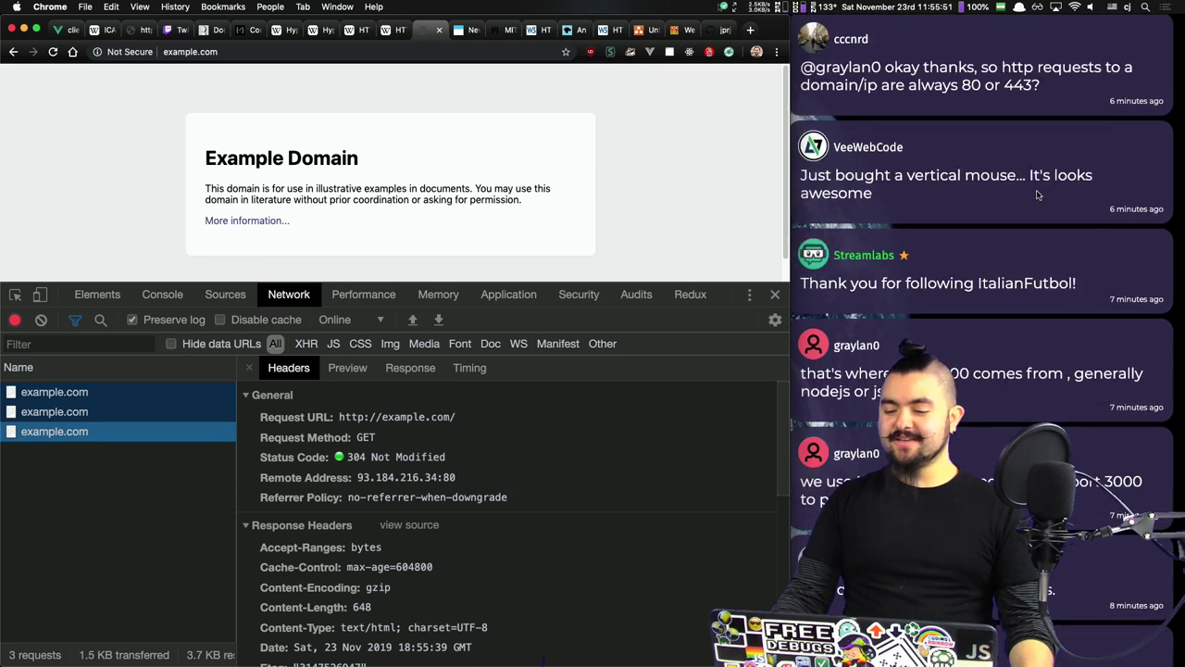
scroll(999, 246, "up", 1)
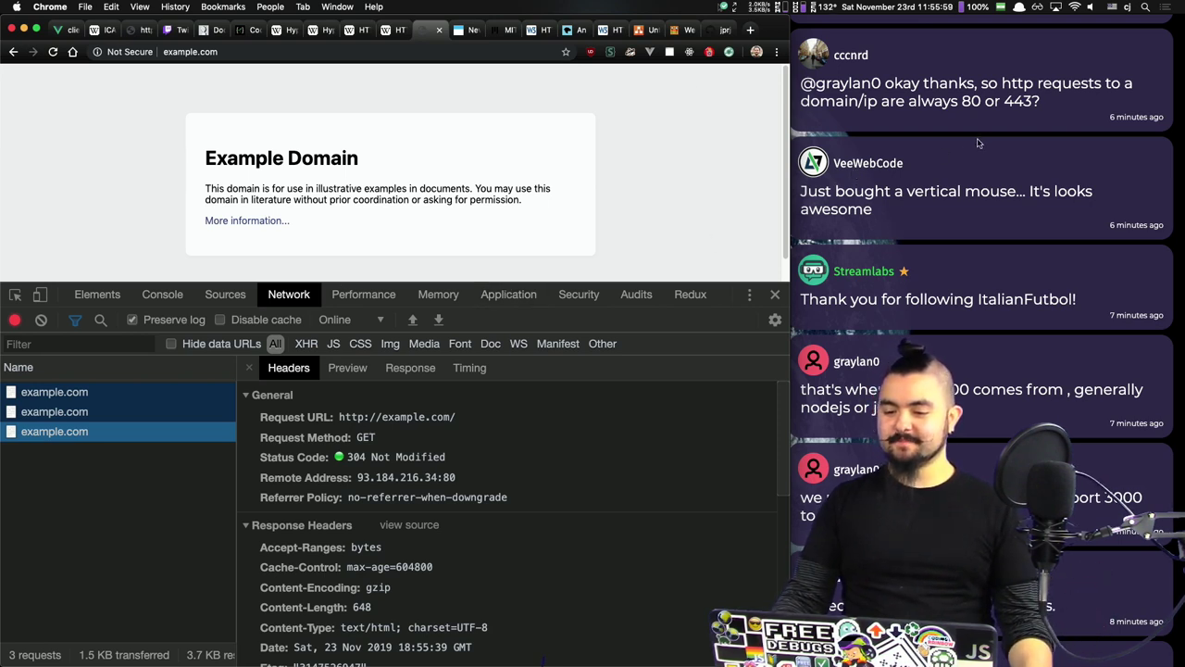
scroll(996, 138, "up", 2)
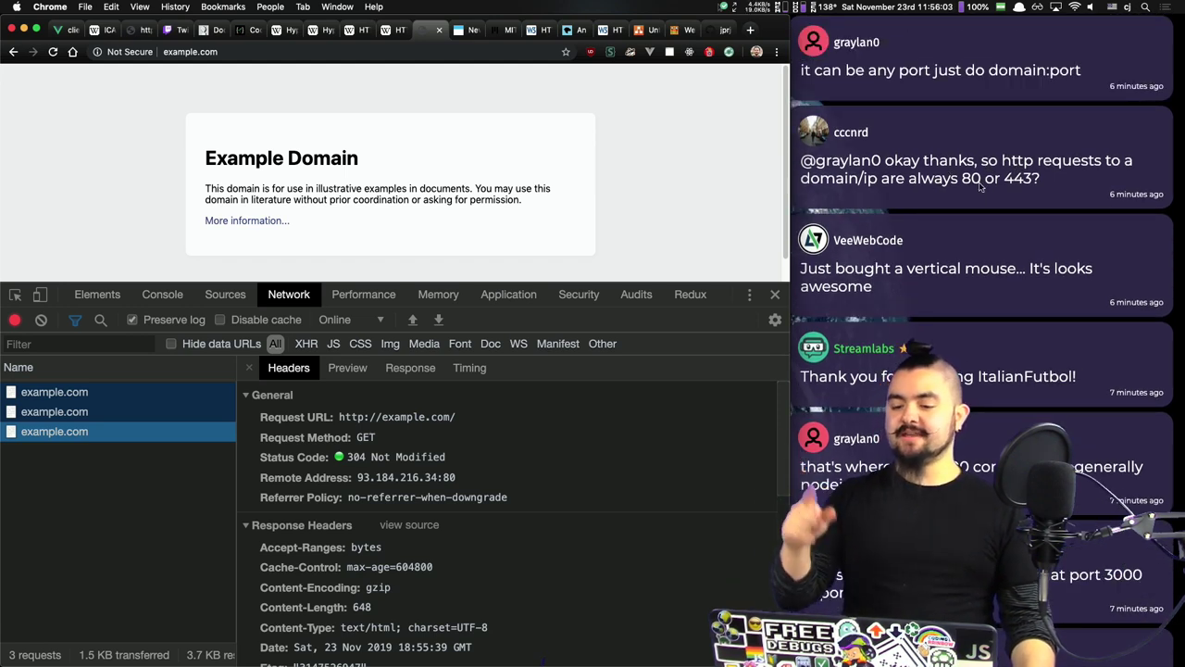
left_click(1015, 177)
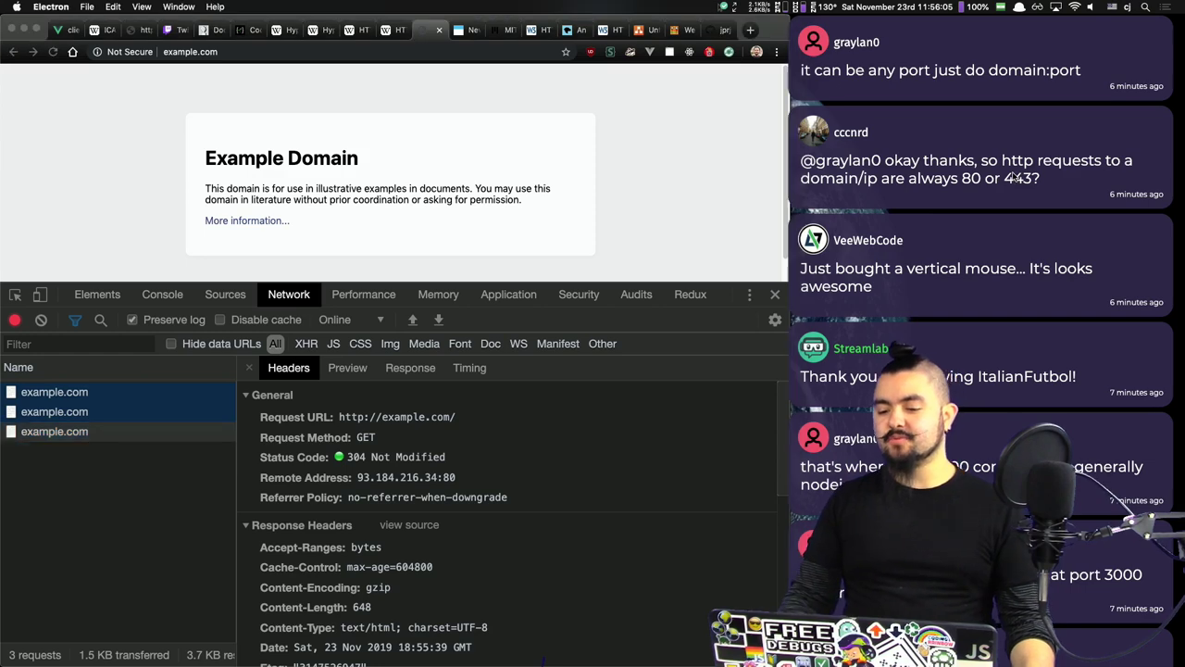
scroll(1016, 174, "up", 6)
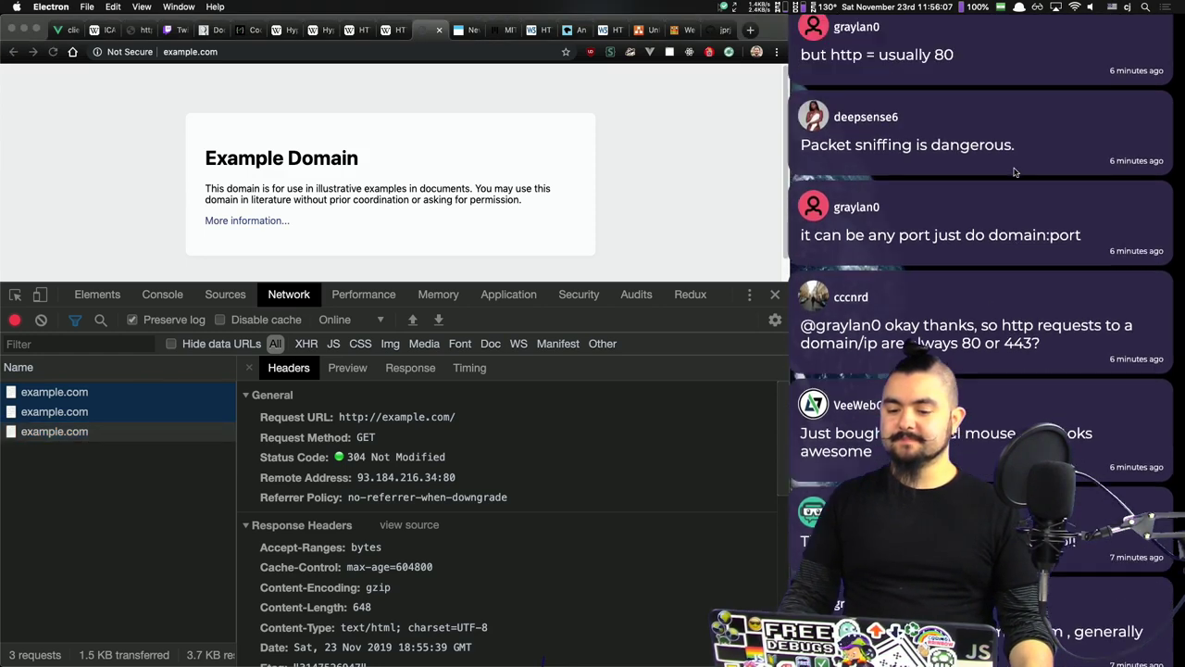
scroll(1014, 172, "up", 2)
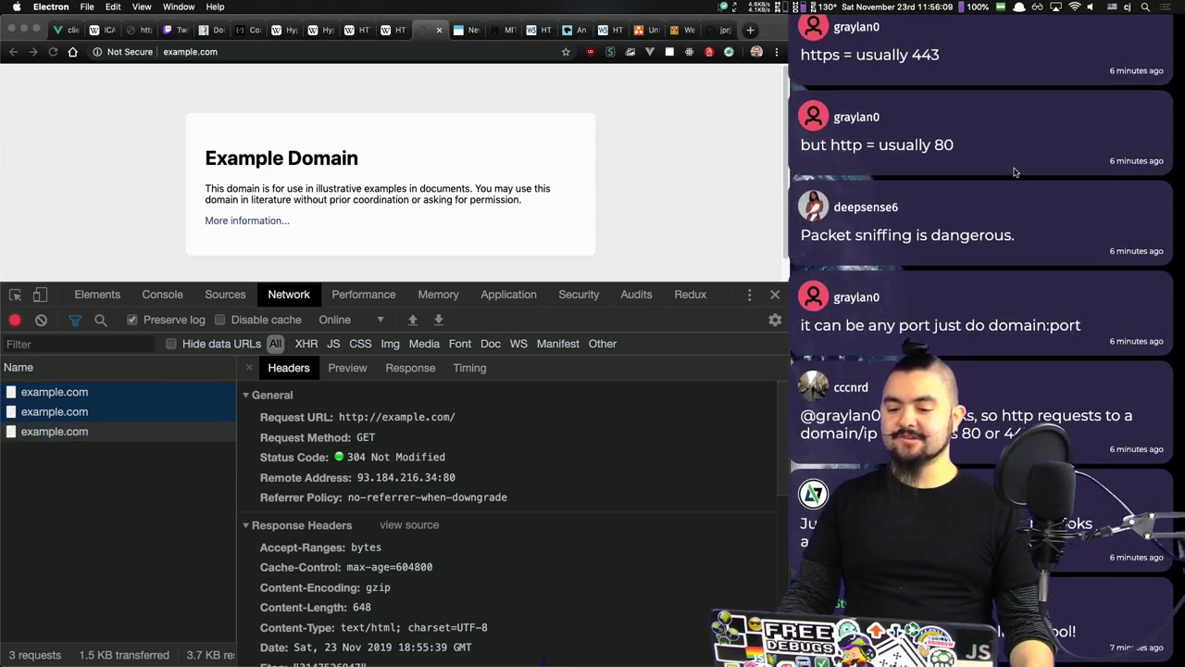
scroll(1014, 172, "up", 2)
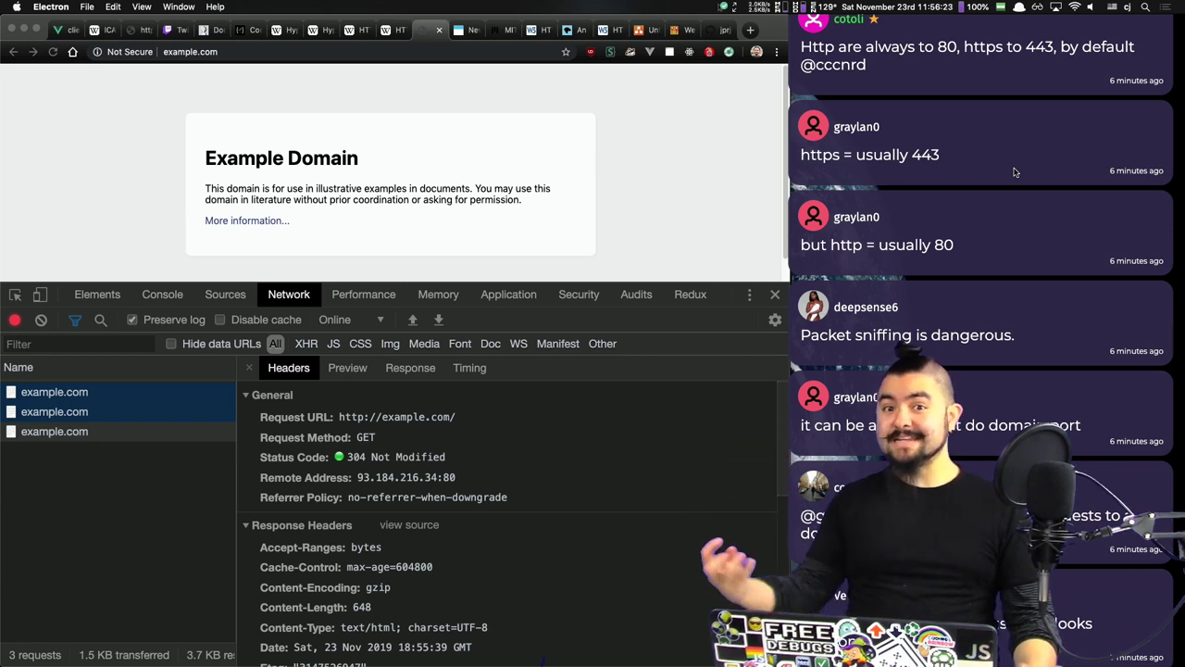
scroll(1013, 172, "up", 2)
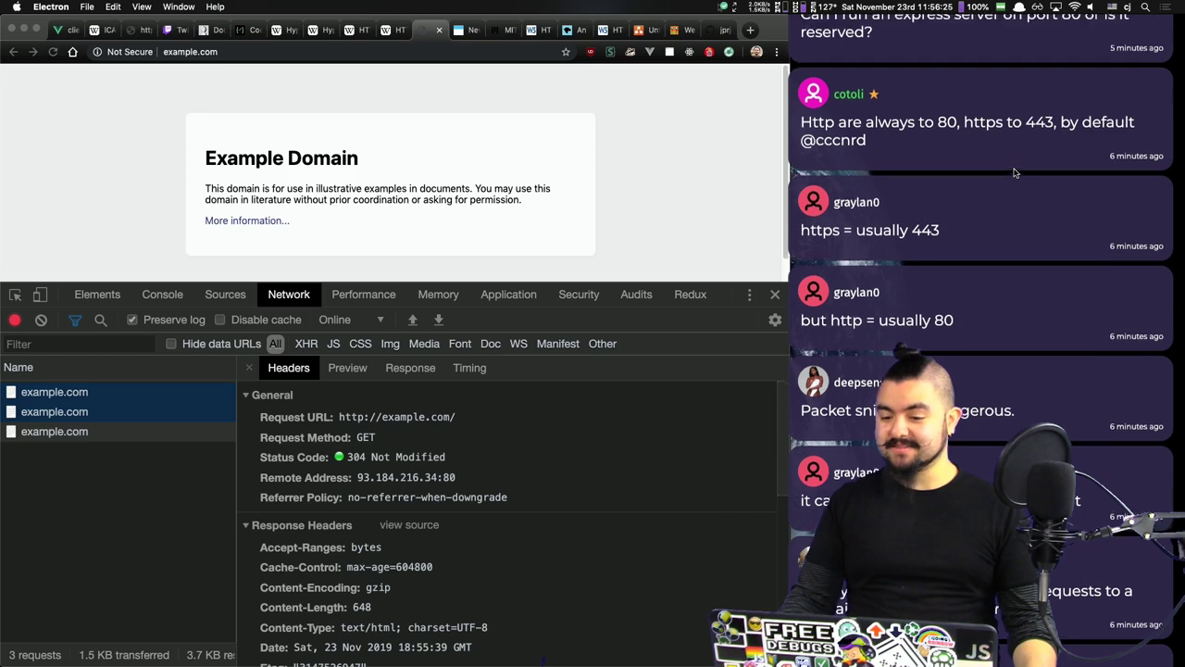
scroll(1013, 172, "up", 3)
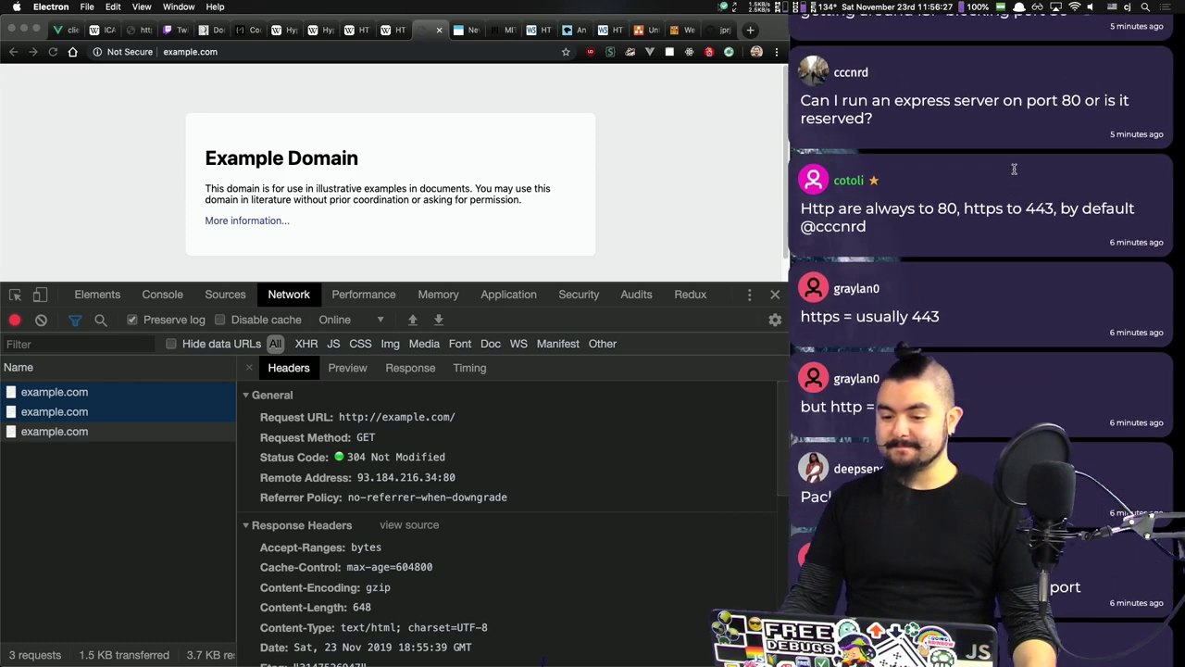
scroll(1014, 170, "up", 3)
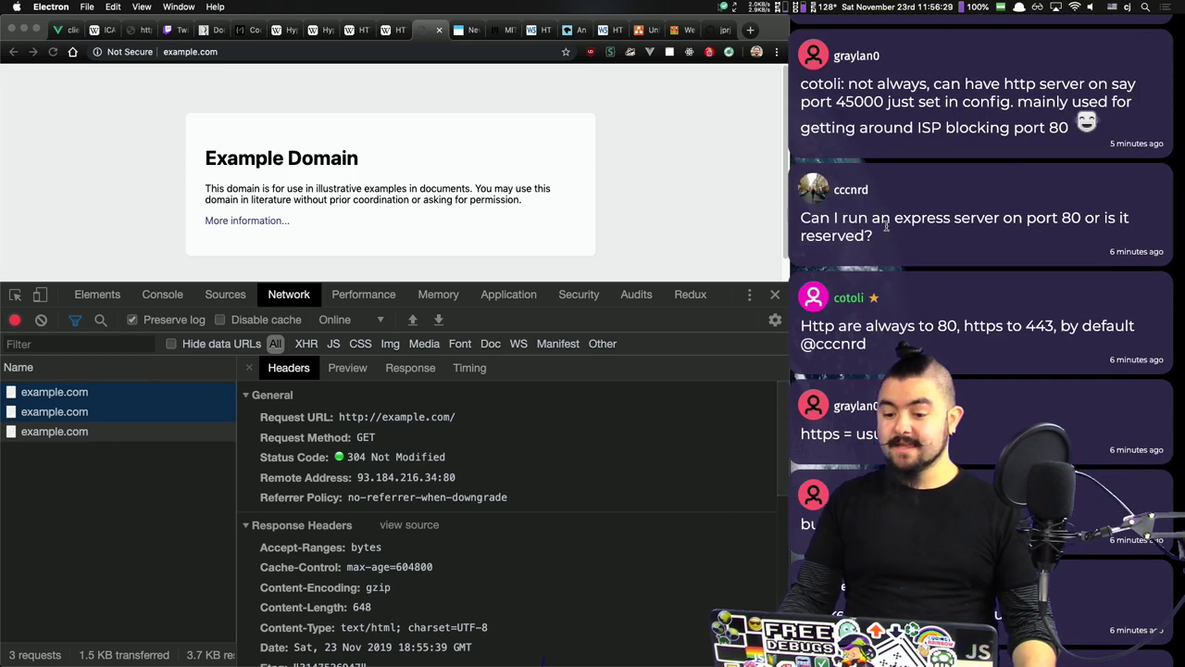
triple_click(906, 225)
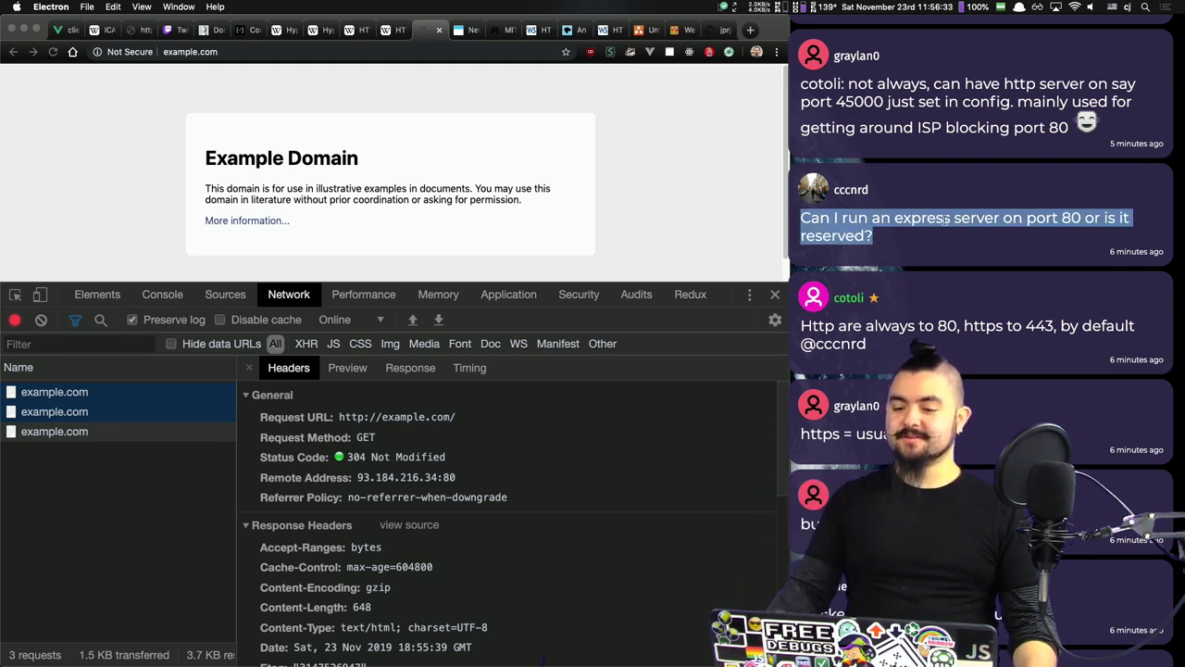
scroll(945, 218, "up", 1)
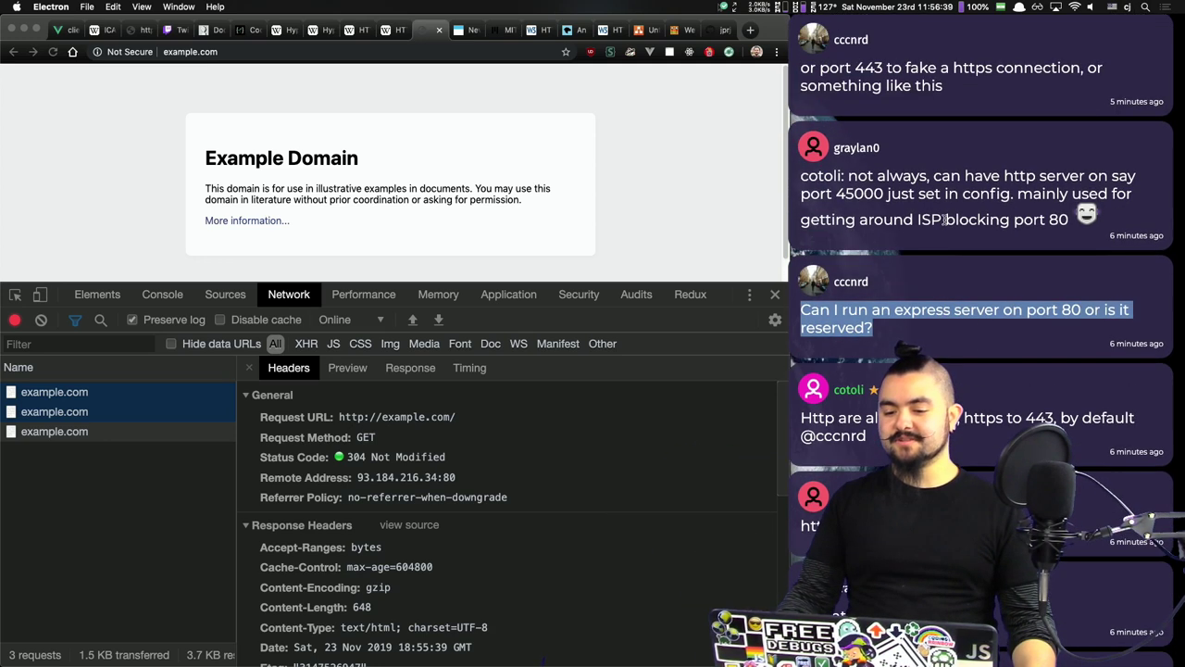
left_click(940, 212)
scroll(940, 212, "up", 2)
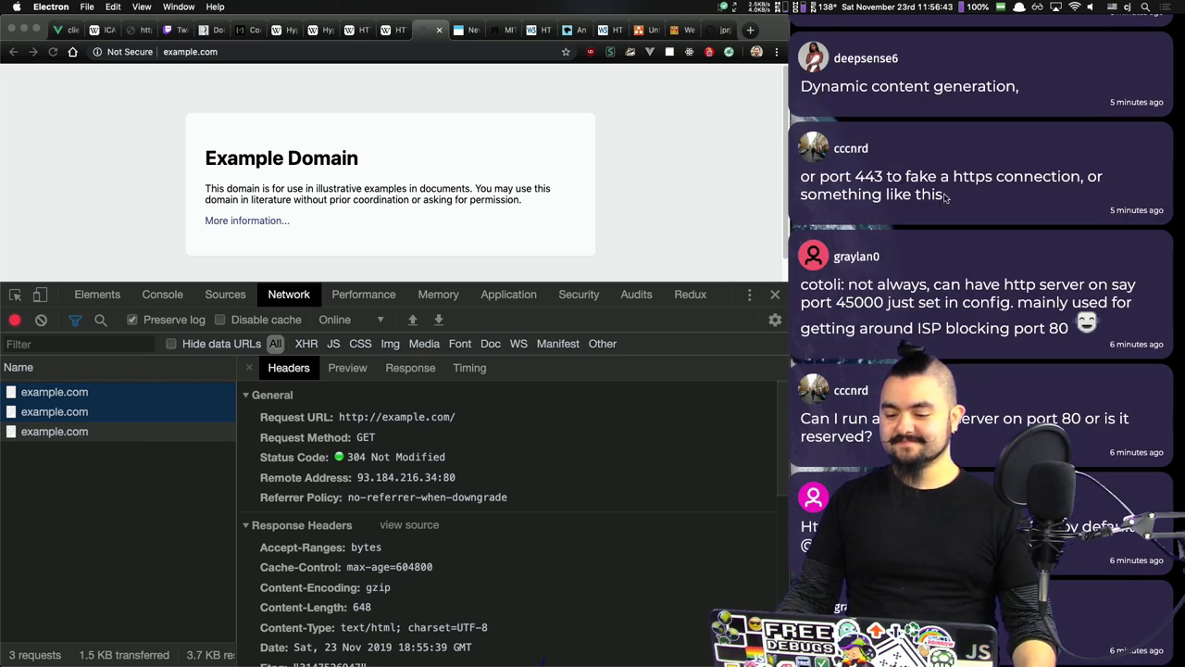
Step: Highlight 443 in the fake-https message, then feature the message about non-text HTML bodies
double_click(870, 177)
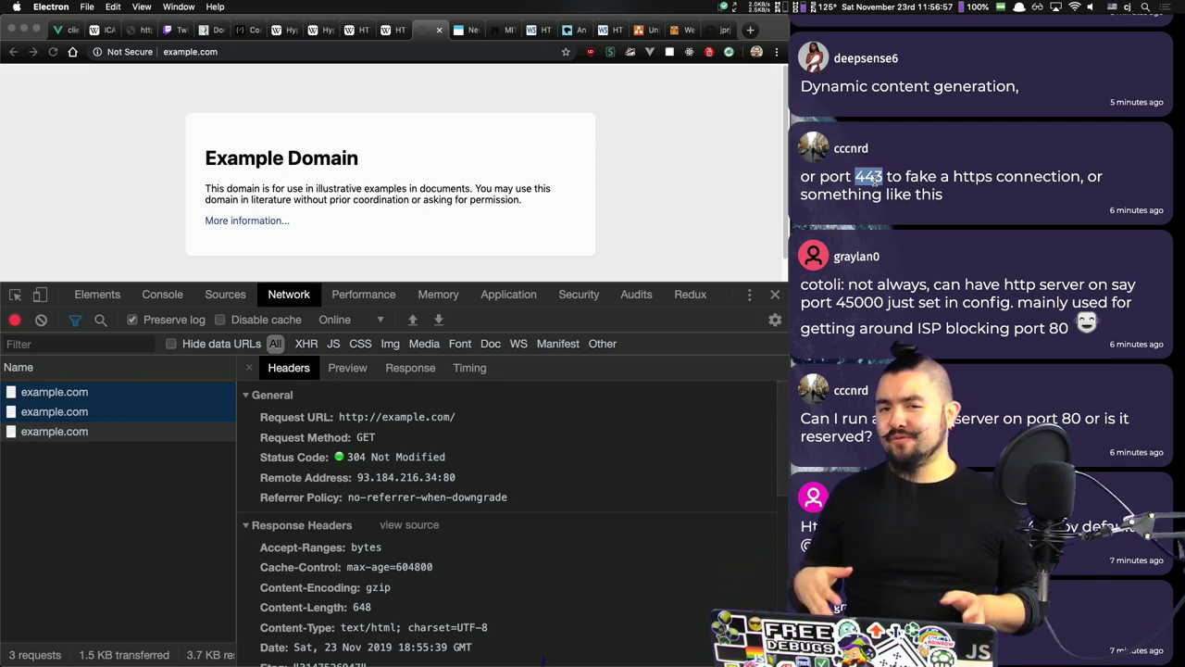
scroll(895, 168, "up", 2)
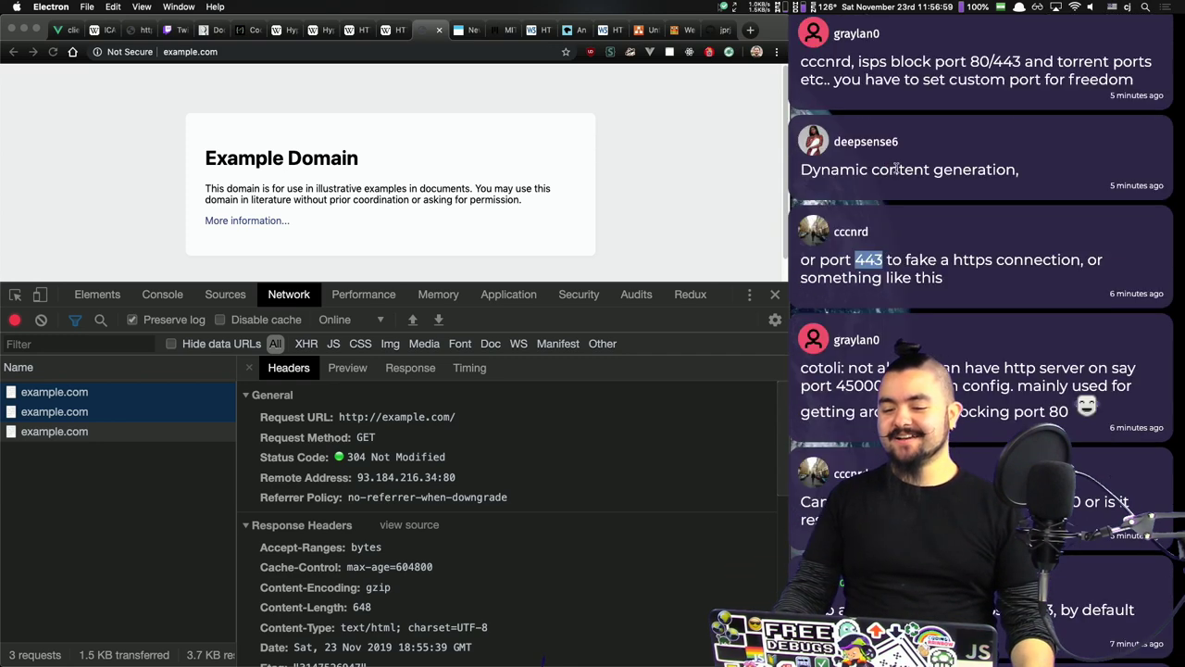
scroll(897, 169, "up", 4)
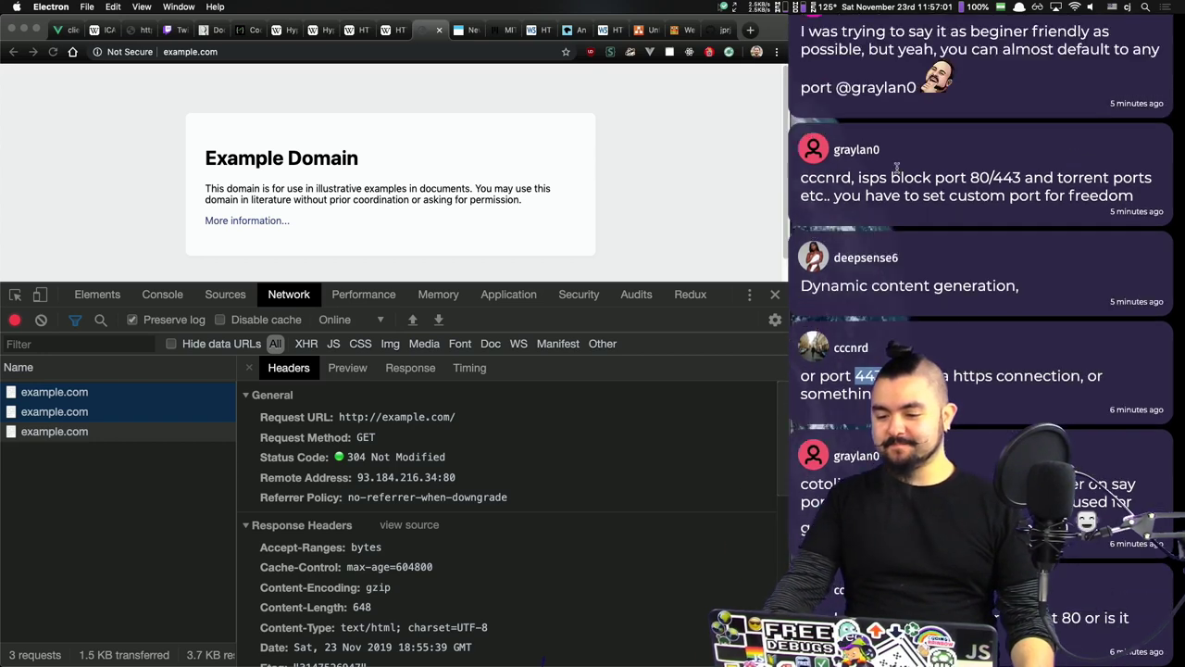
scroll(896, 171, "up", 1)
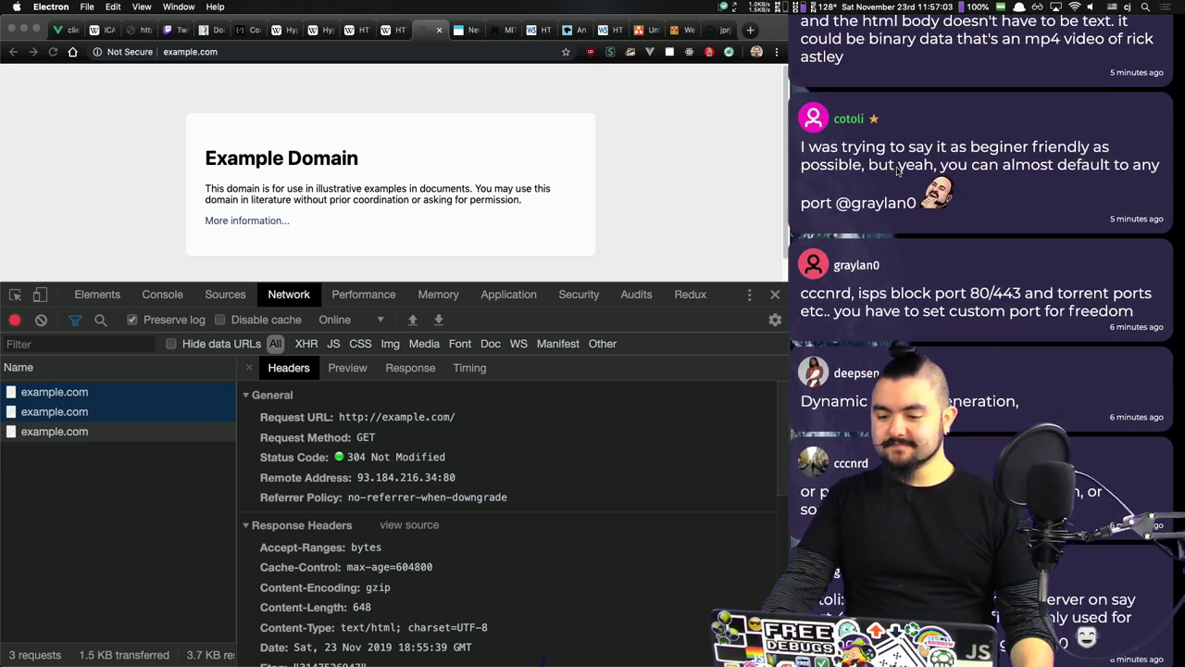
scroll(896, 169, "up", 2)
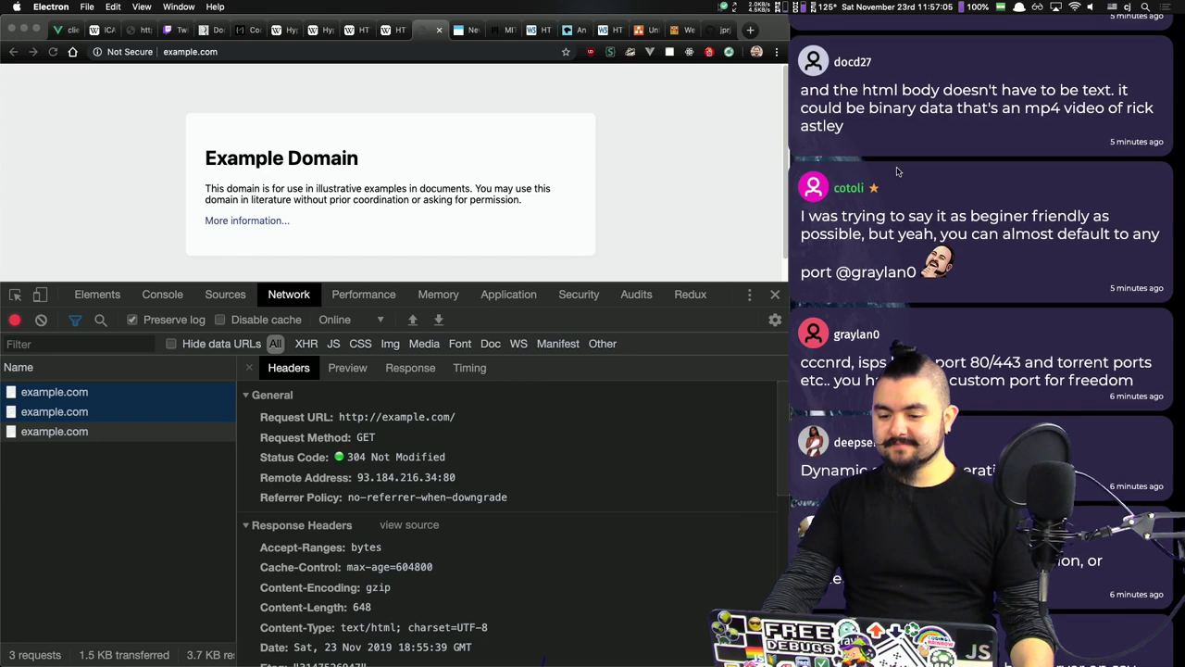
scroll(896, 170, "up", 2)
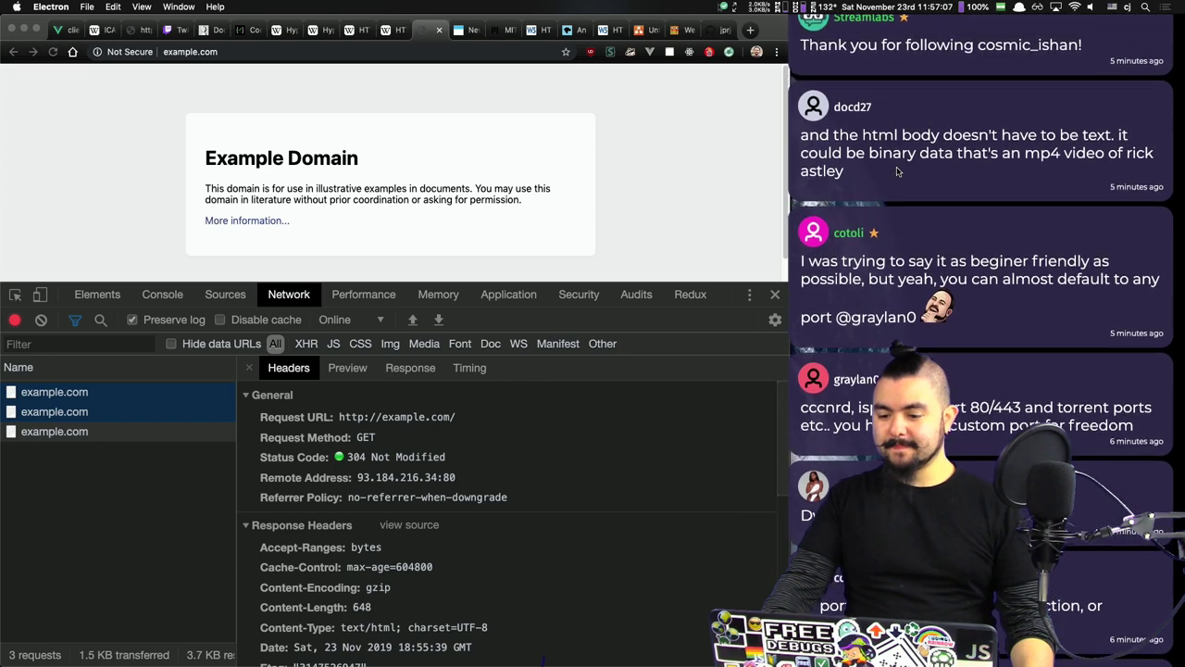
triple_click(871, 156)
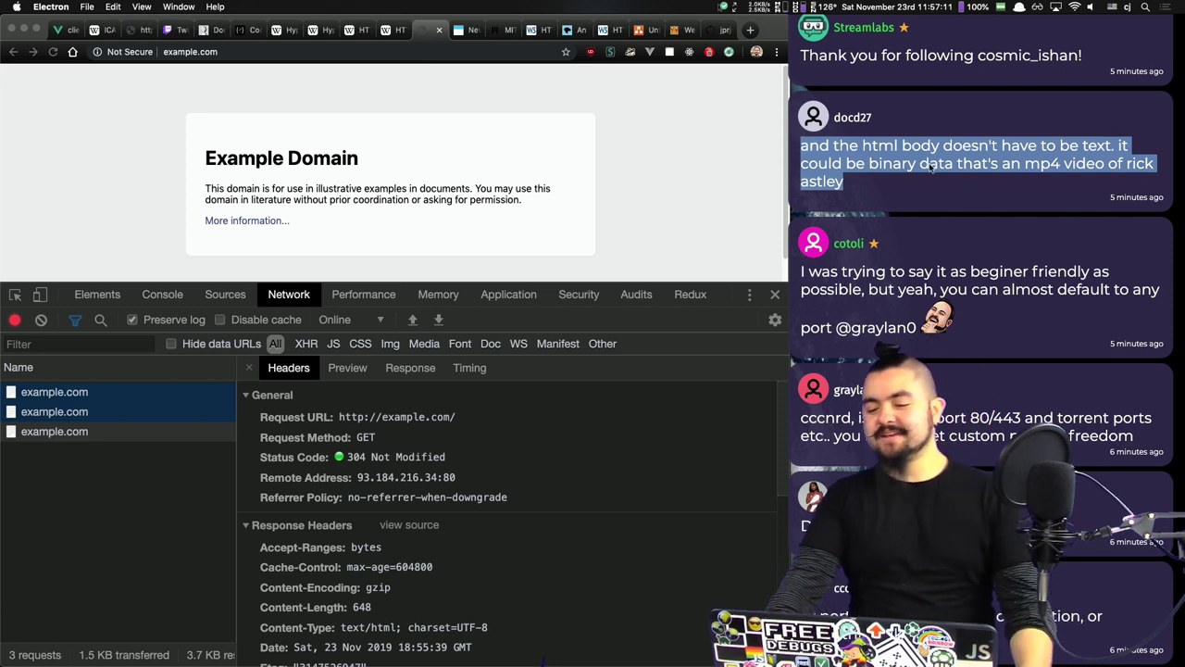
triple_click(893, 155)
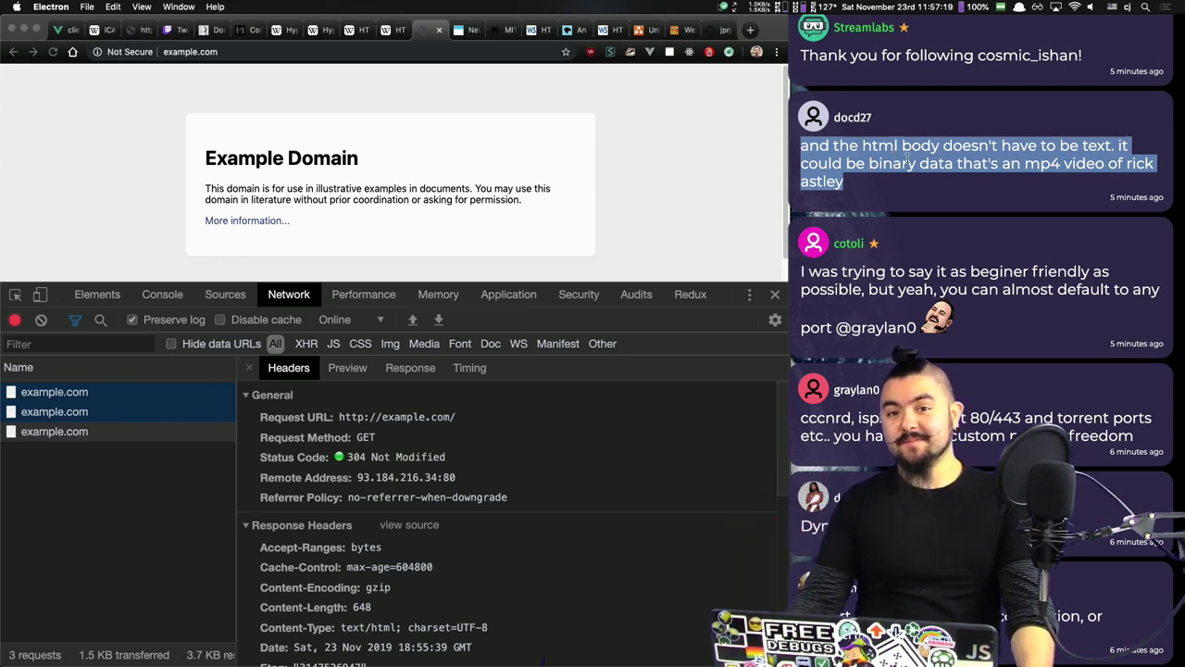
Step: Scroll further up the chat and feature the question about latency on one machine
scroll(927, 159, "up", 3)
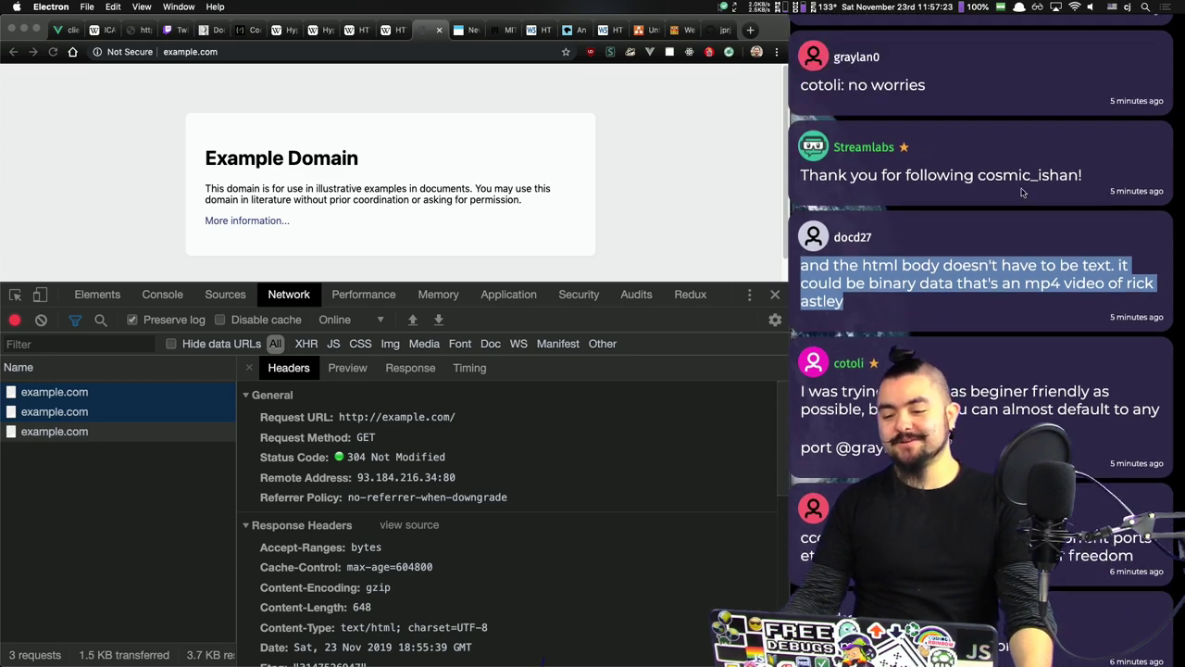
scroll(1023, 191, "up", 4)
scroll(1023, 192, "up", 2)
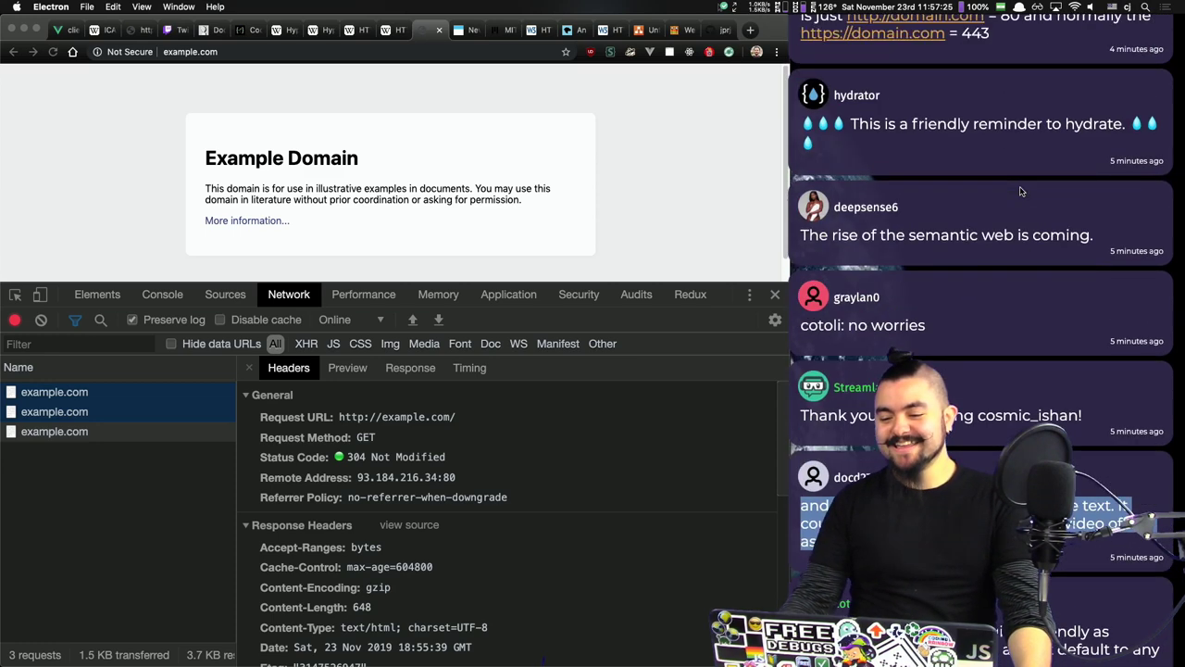
scroll(998, 206, "up", 3)
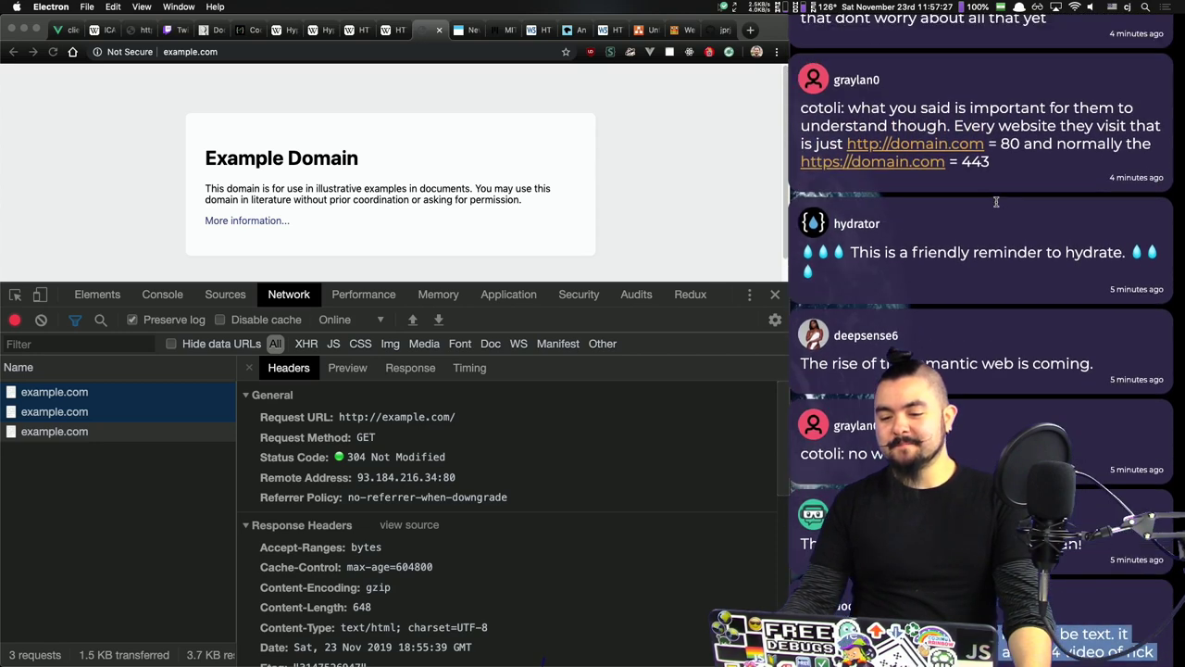
scroll(1031, 204, "up", 1)
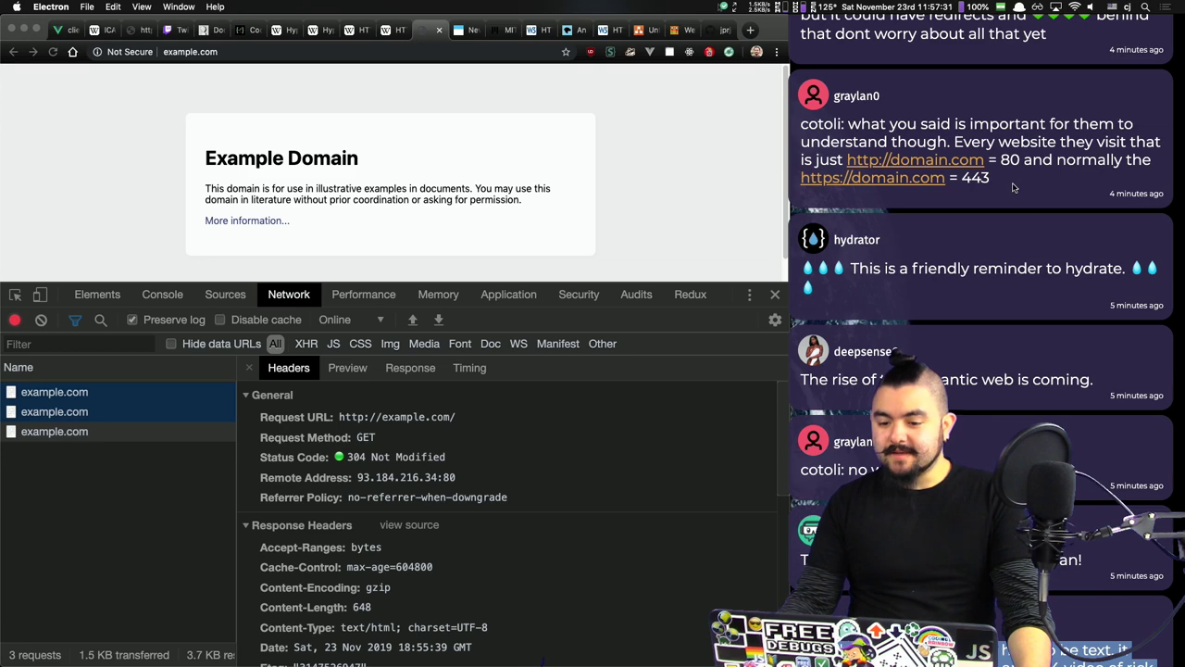
scroll(1013, 188, "up", 3)
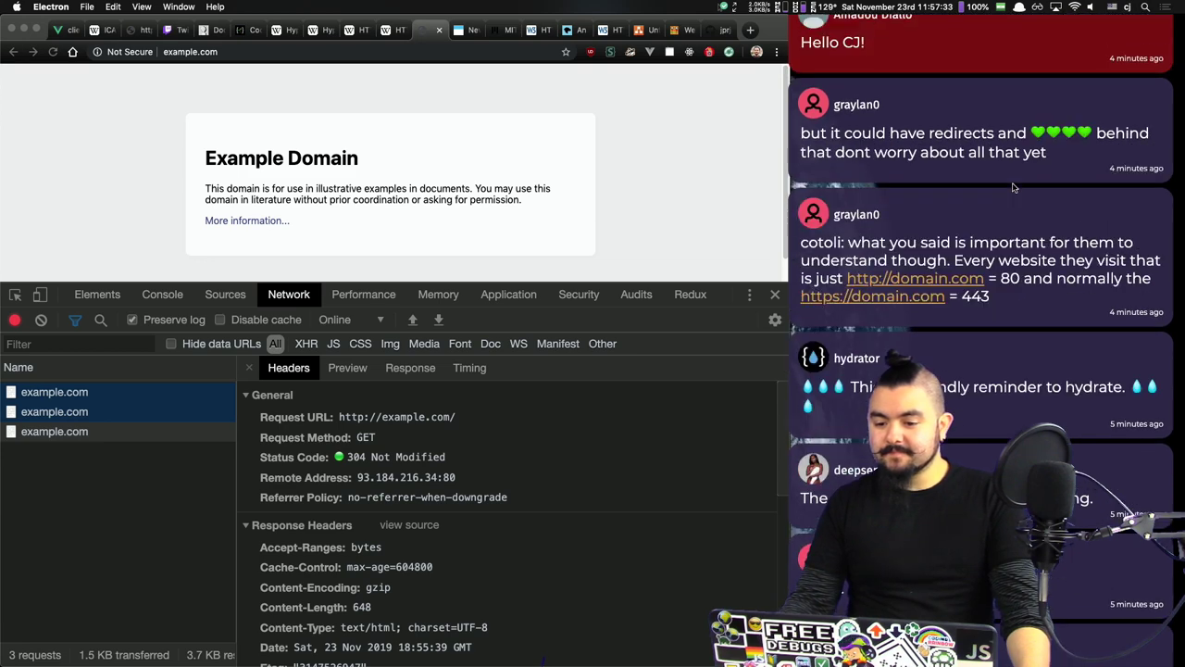
scroll(1013, 188, "up", 6)
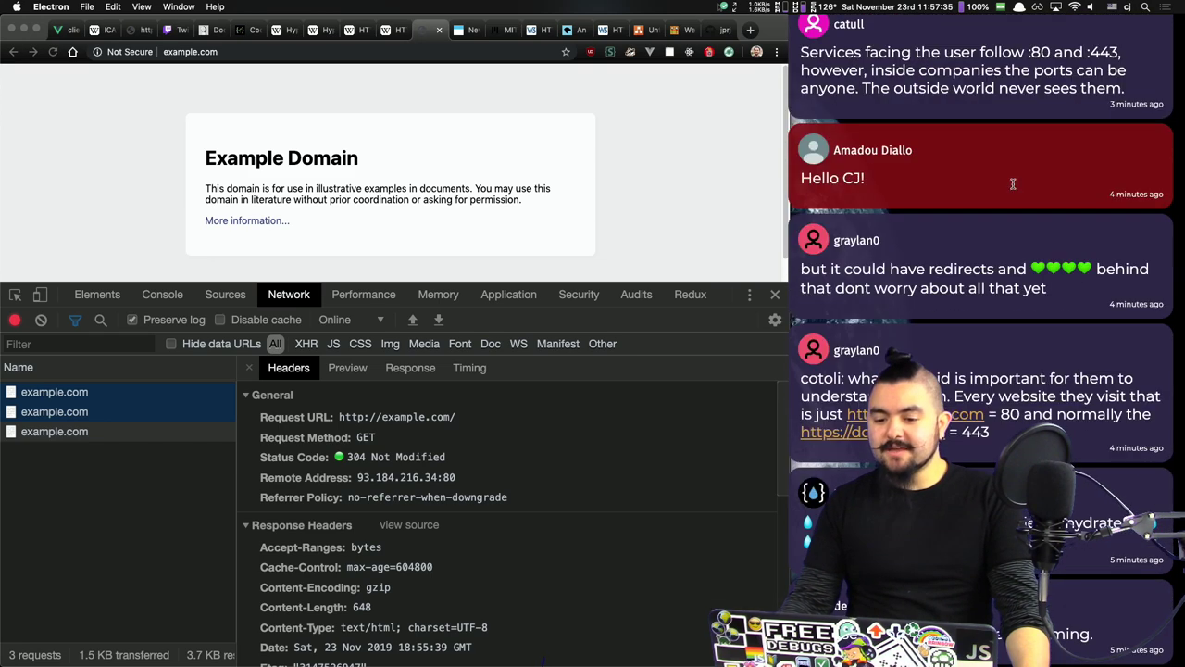
scroll(1013, 185, "up", 1)
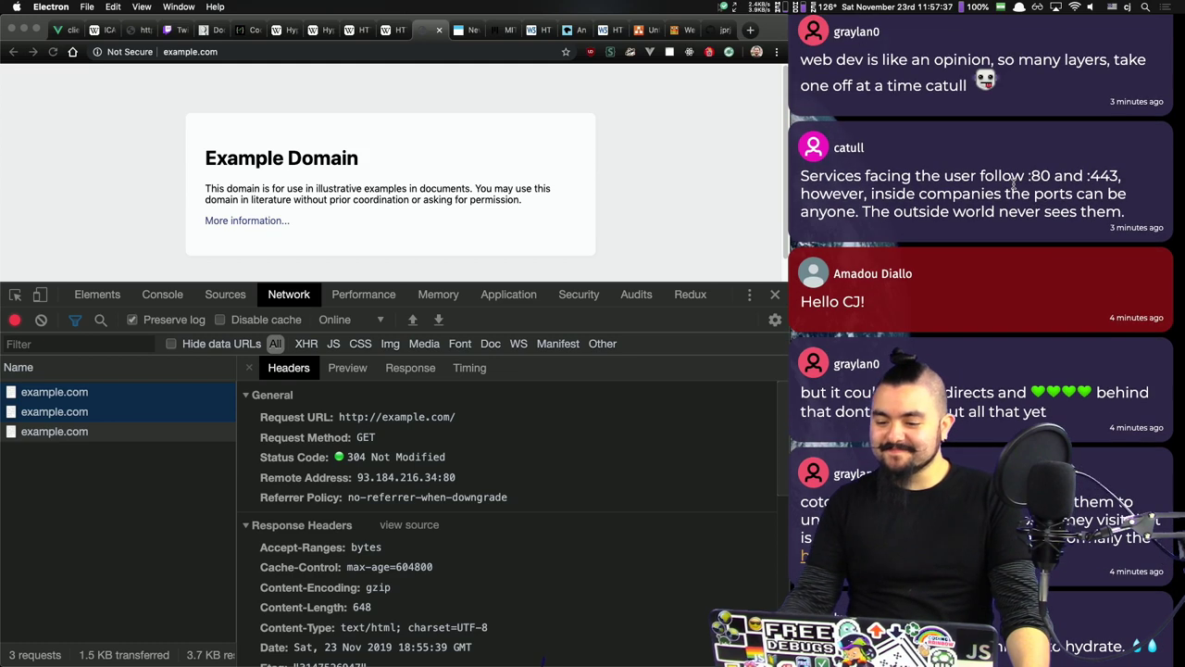
scroll(1013, 186, "up", 4)
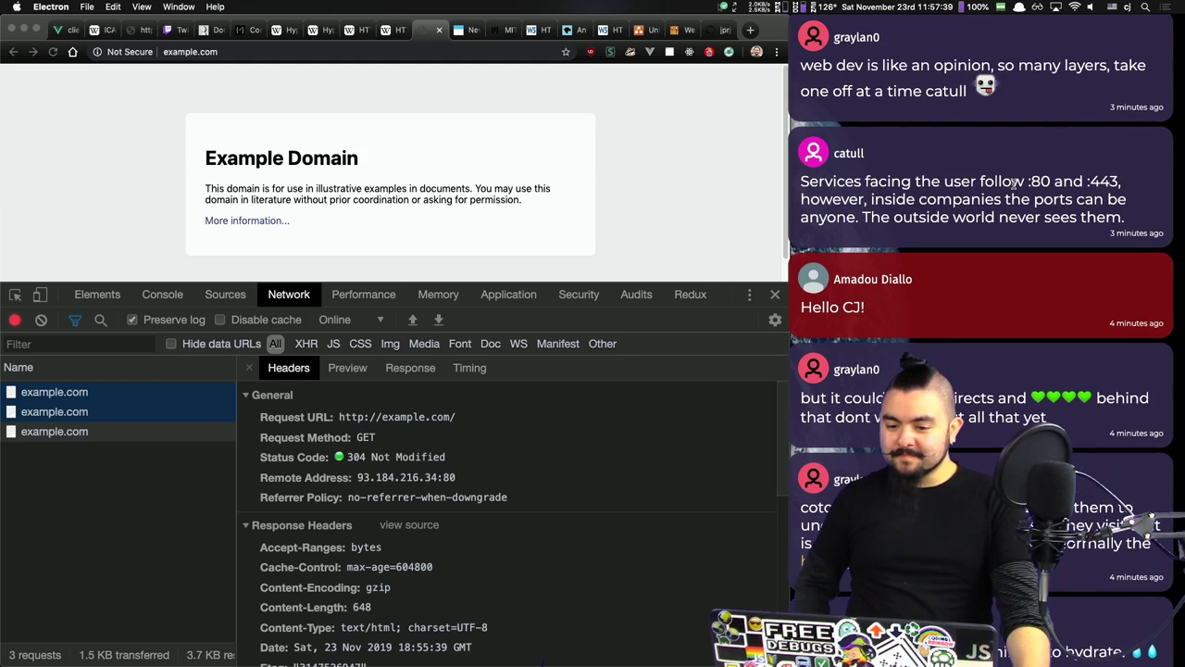
scroll(1013, 188, "up", 9)
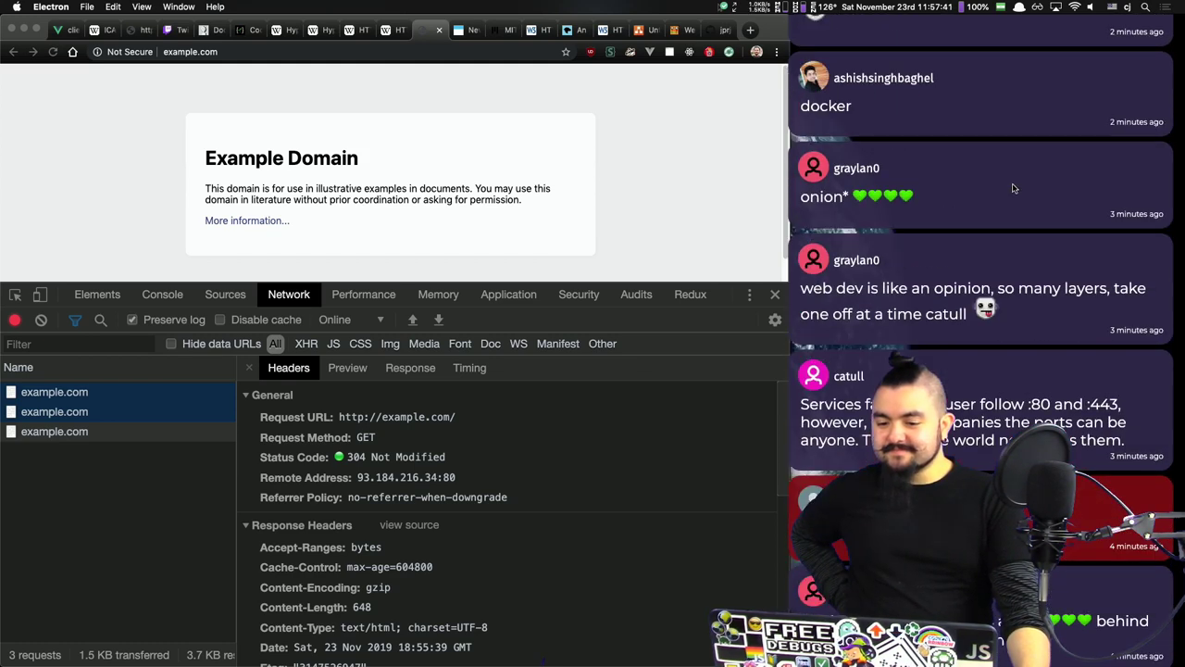
scroll(1013, 185, "up", 1)
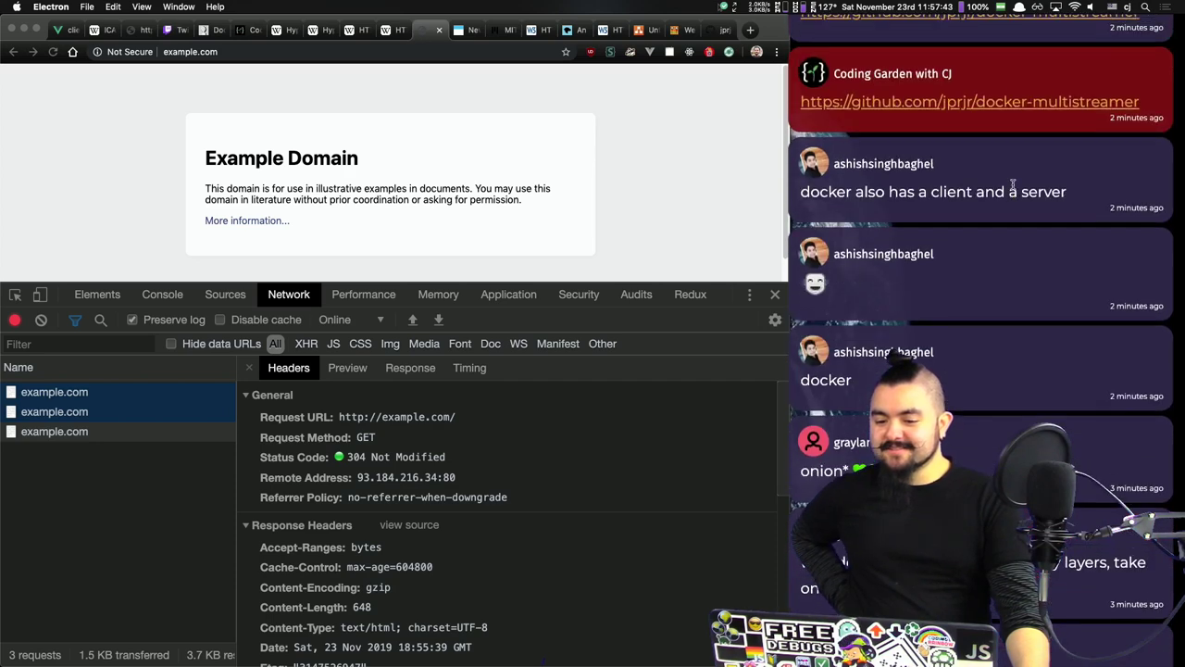
scroll(1013, 185, "up", 4)
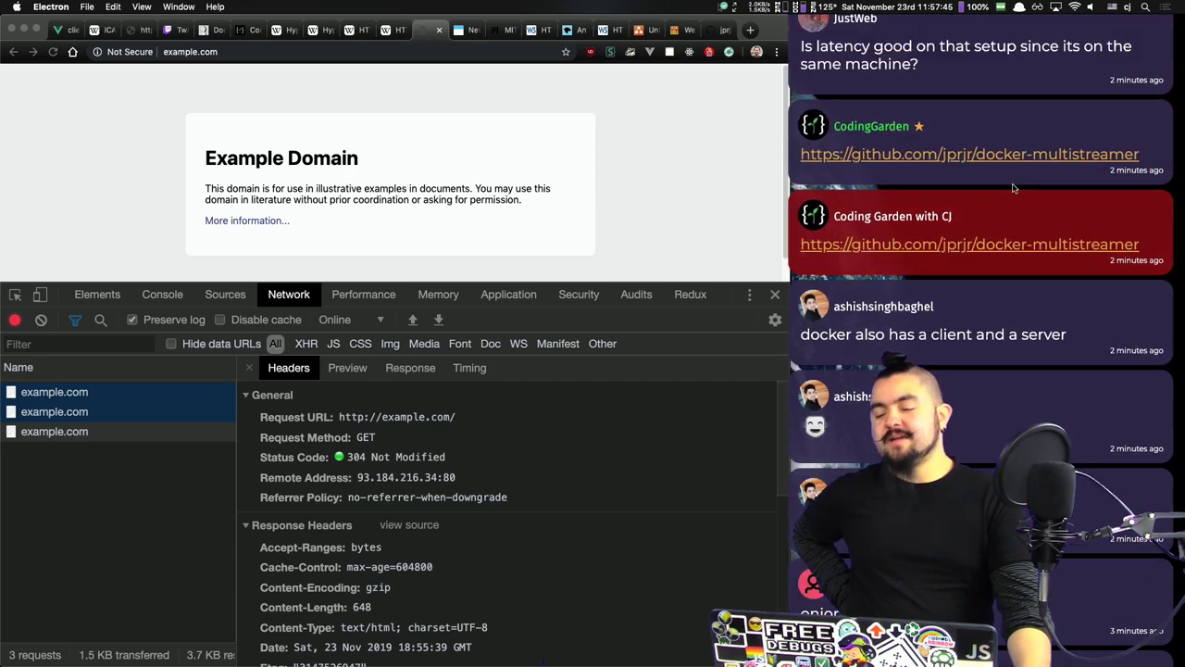
scroll(1013, 188, "up", 3)
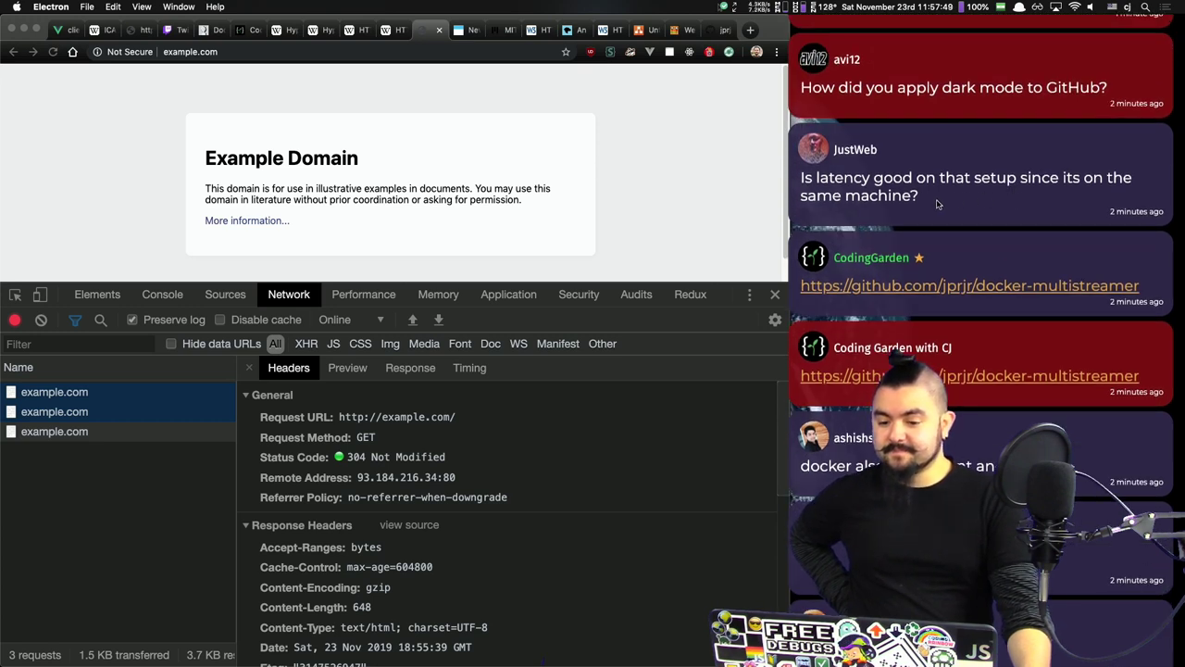
triple_click(882, 185)
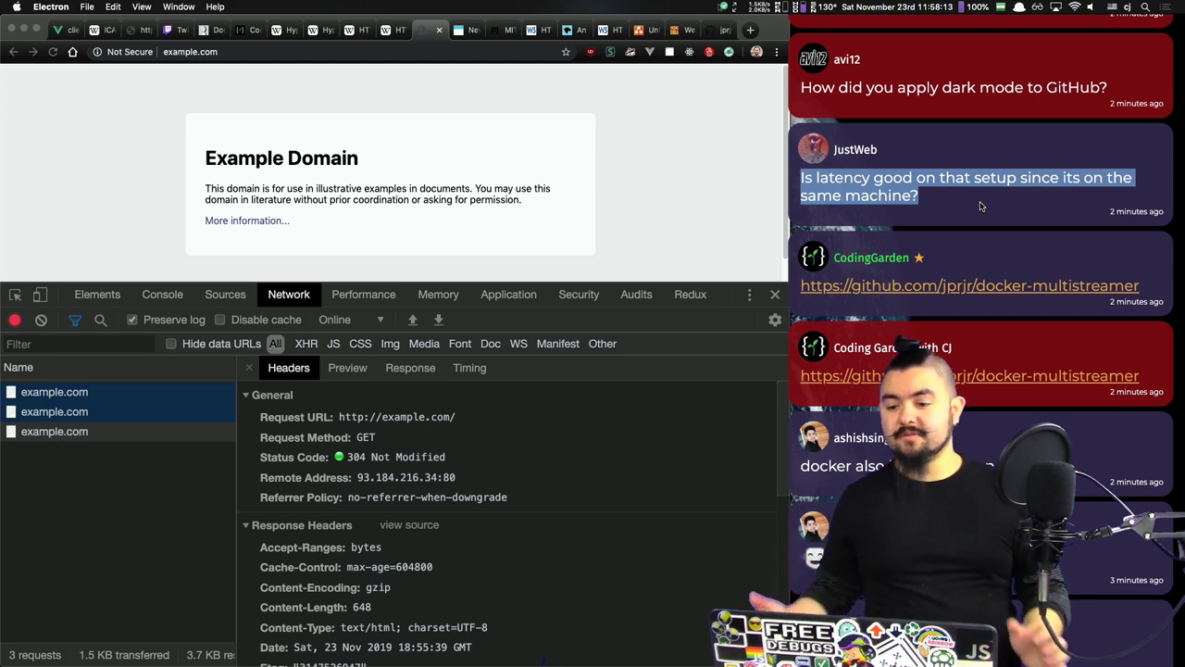
Step: Feature the GitHub dark mode question and return to the docker-multistreamer repository tab
scroll(981, 206, "up", 2)
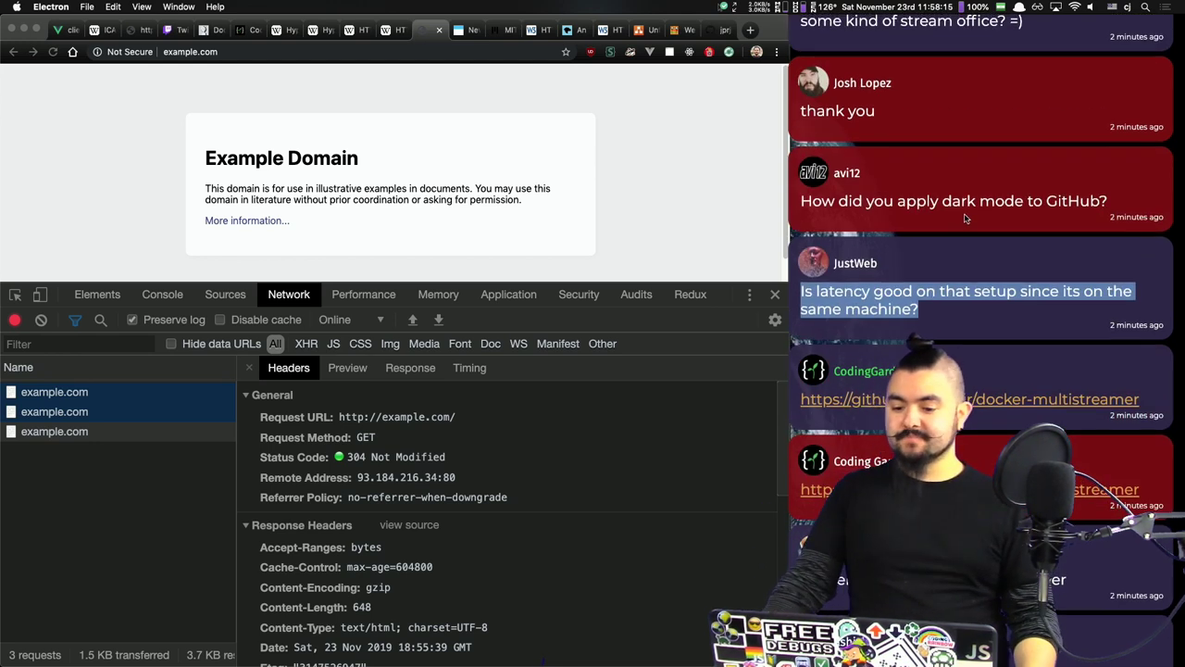
triple_click(903, 201)
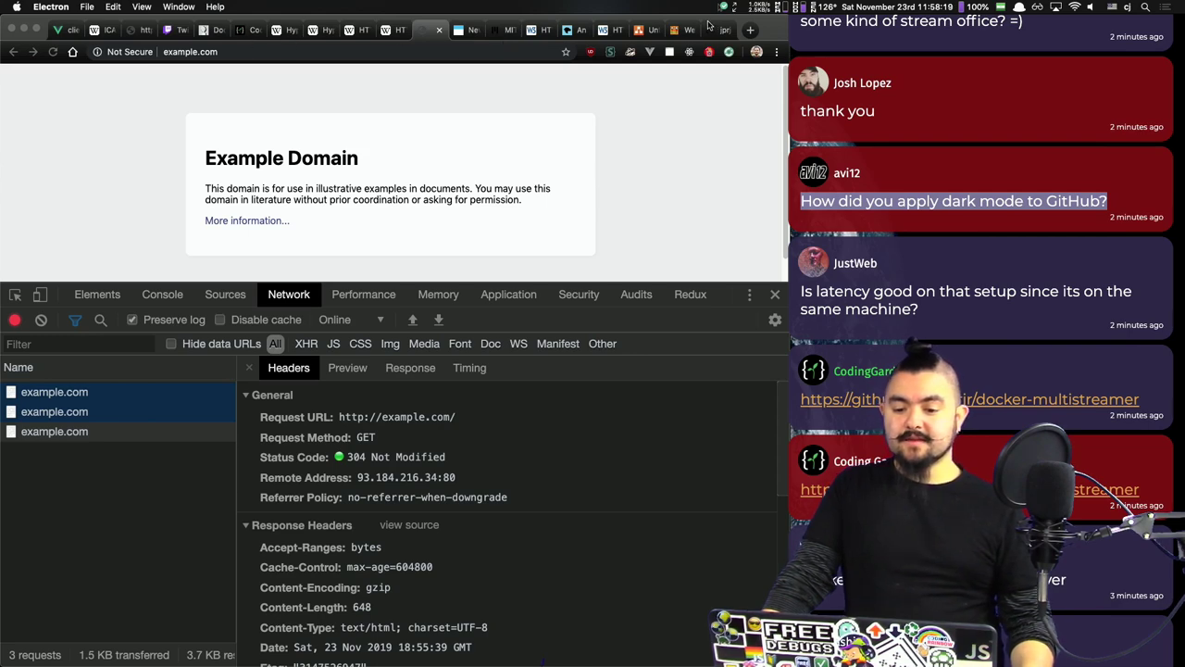
left_click(708, 28)
scroll(656, 100, "up", 10)
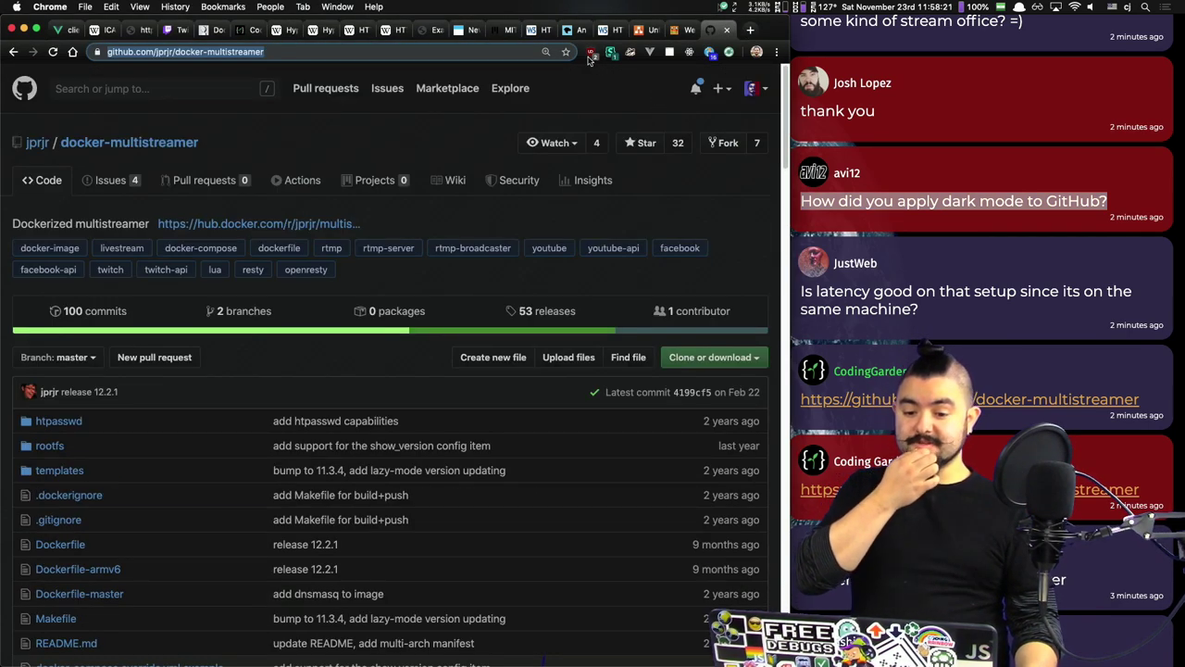
left_click(610, 53)
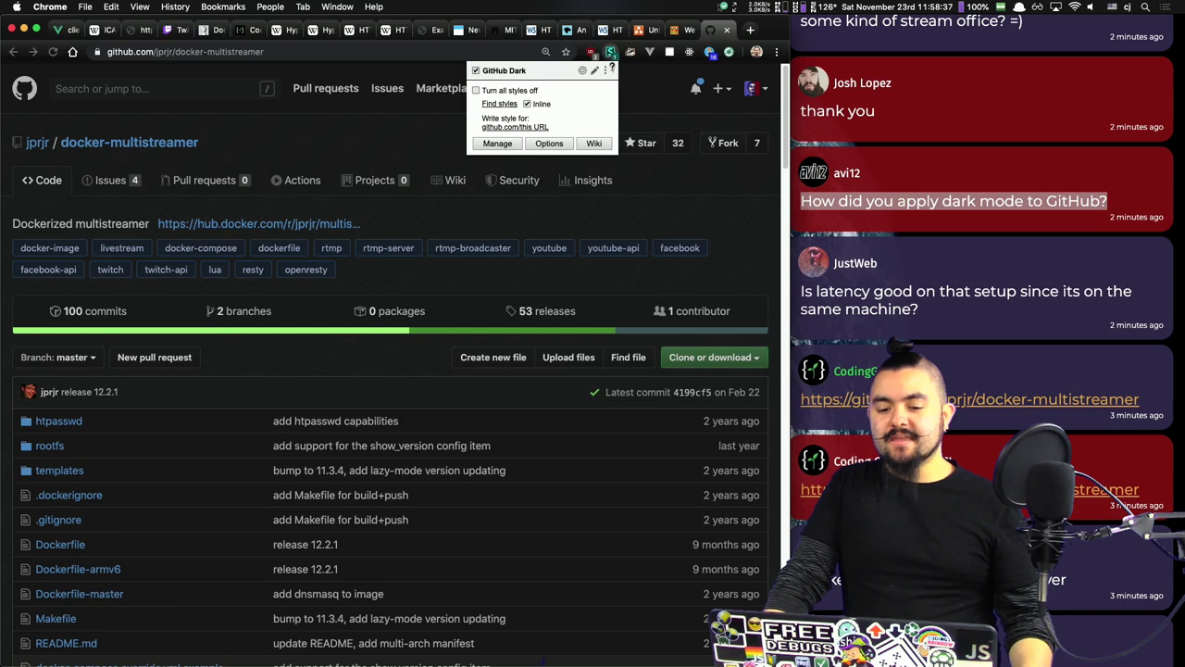
left_click(672, 117)
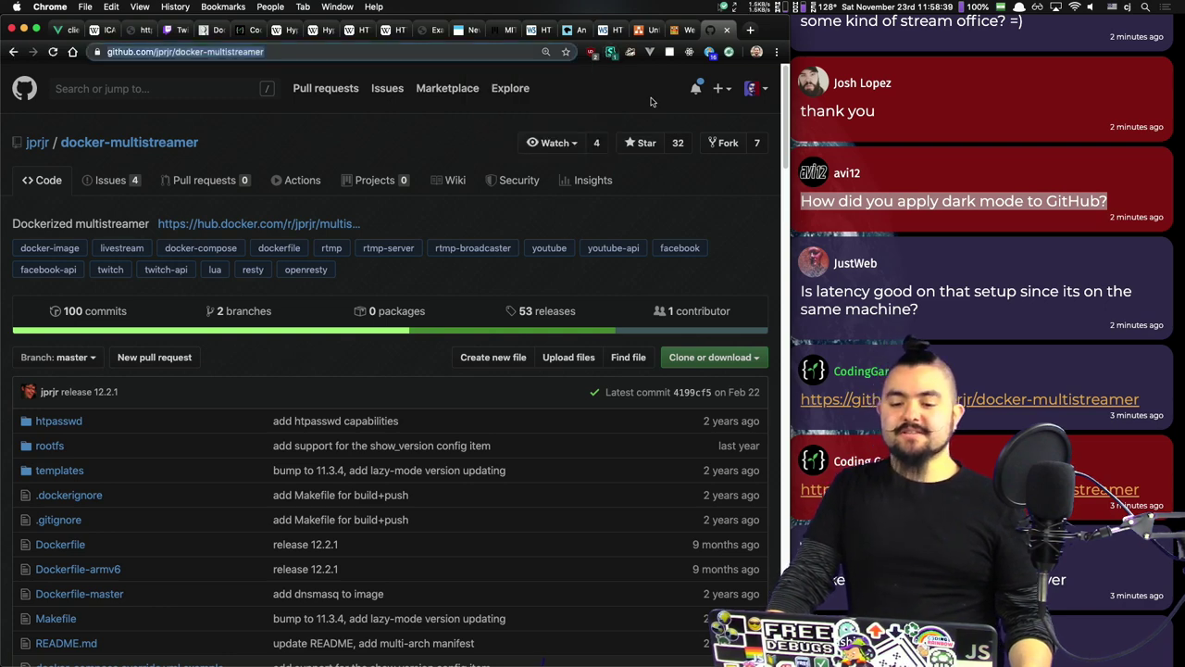
Step: Open userstyles.org in a new tab and search for 'github'
key("super+t")
type("user")
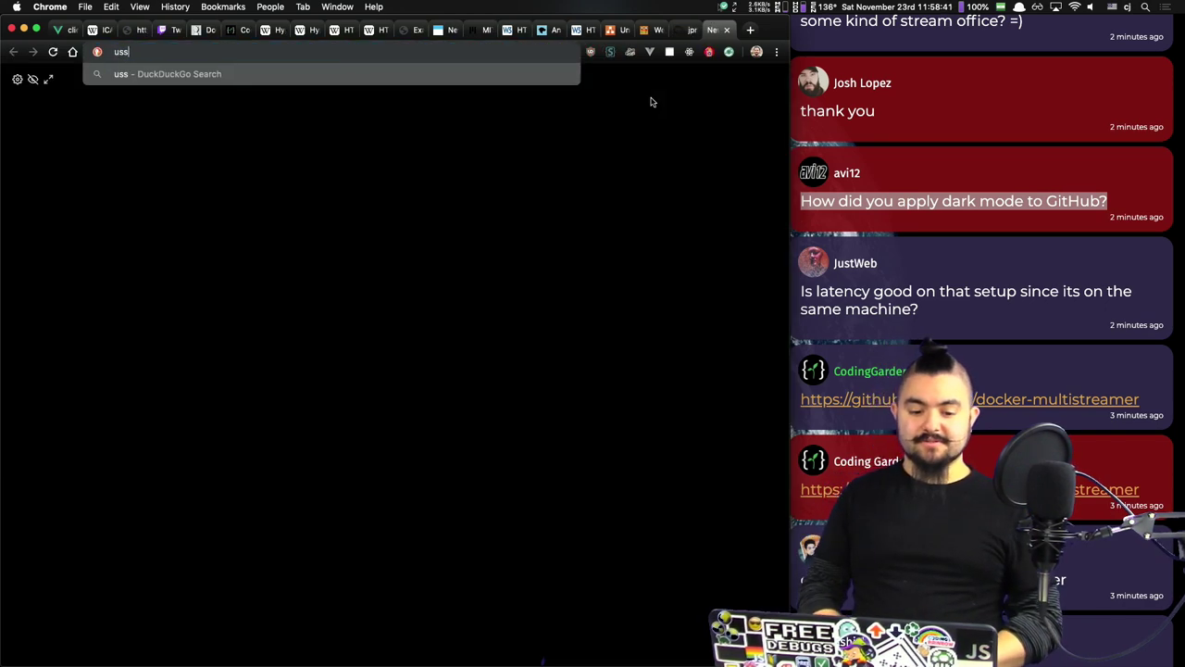
key("Return")
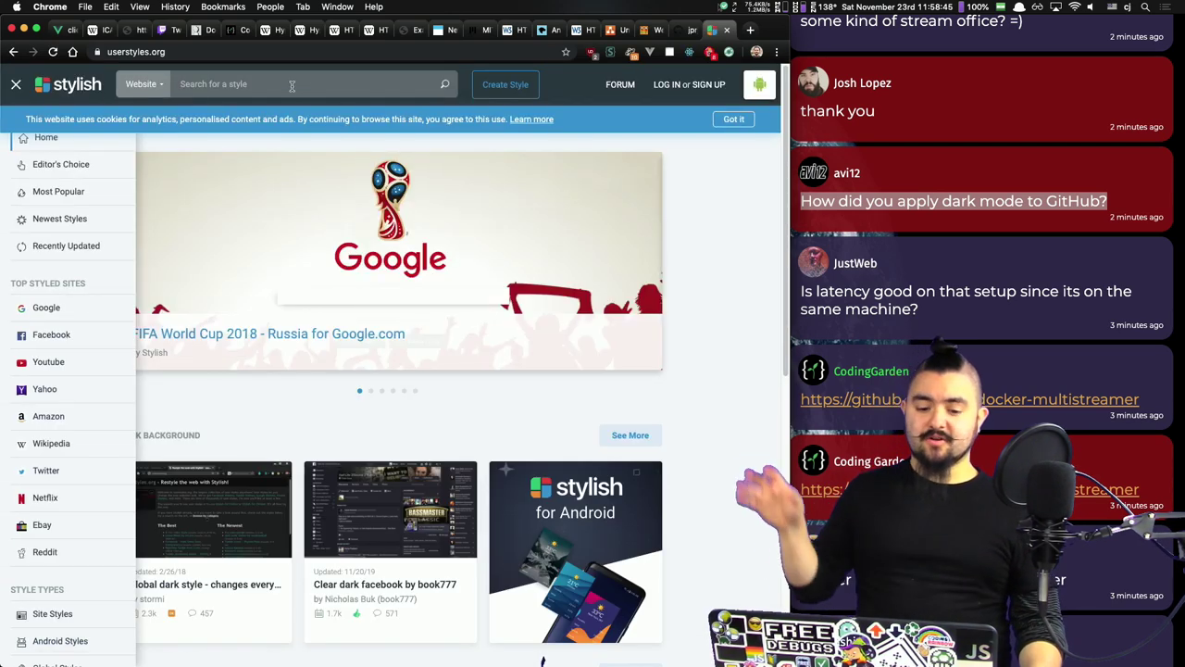
left_click(291, 86)
type("github")
key("Return")
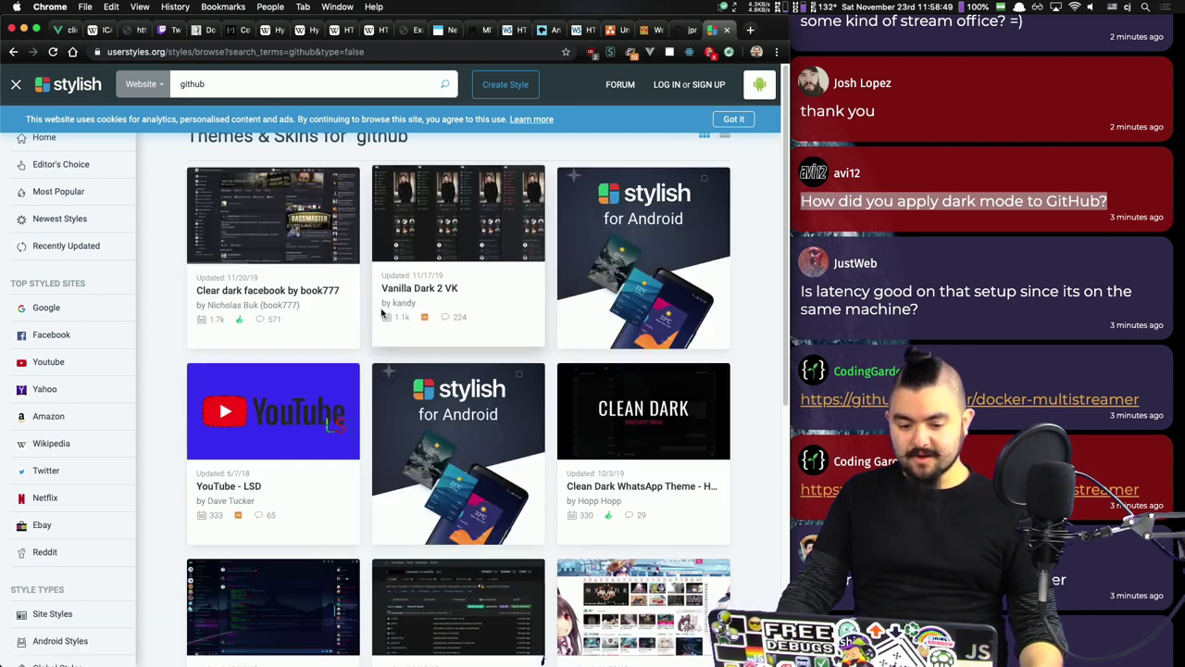
Step: Refine the style search to 'github dark'
scroll(392, 331, "down", 4)
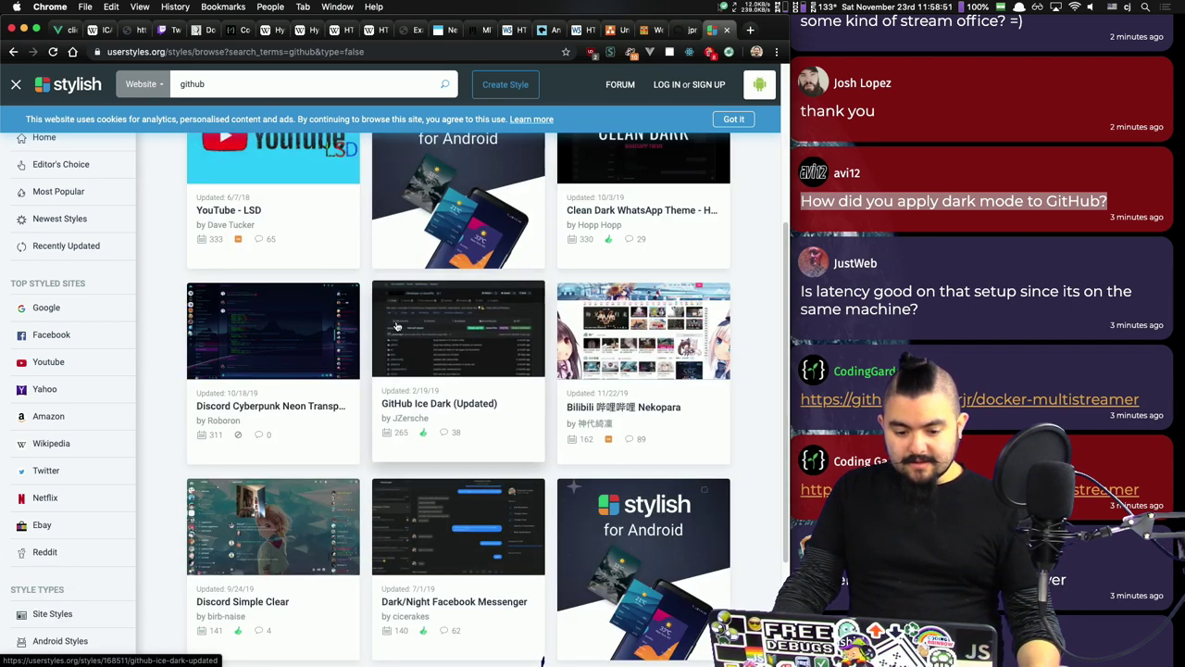
scroll(352, 230, "up", 4)
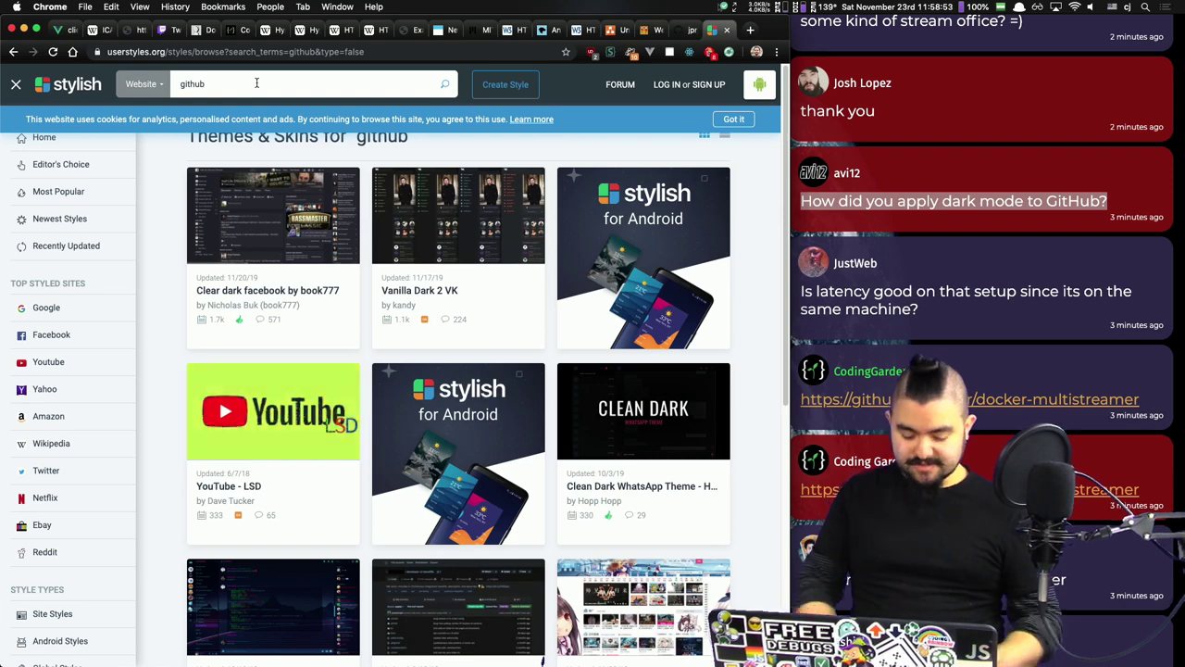
type("h")
key("BackSpace")
type("dark")
key("Return")
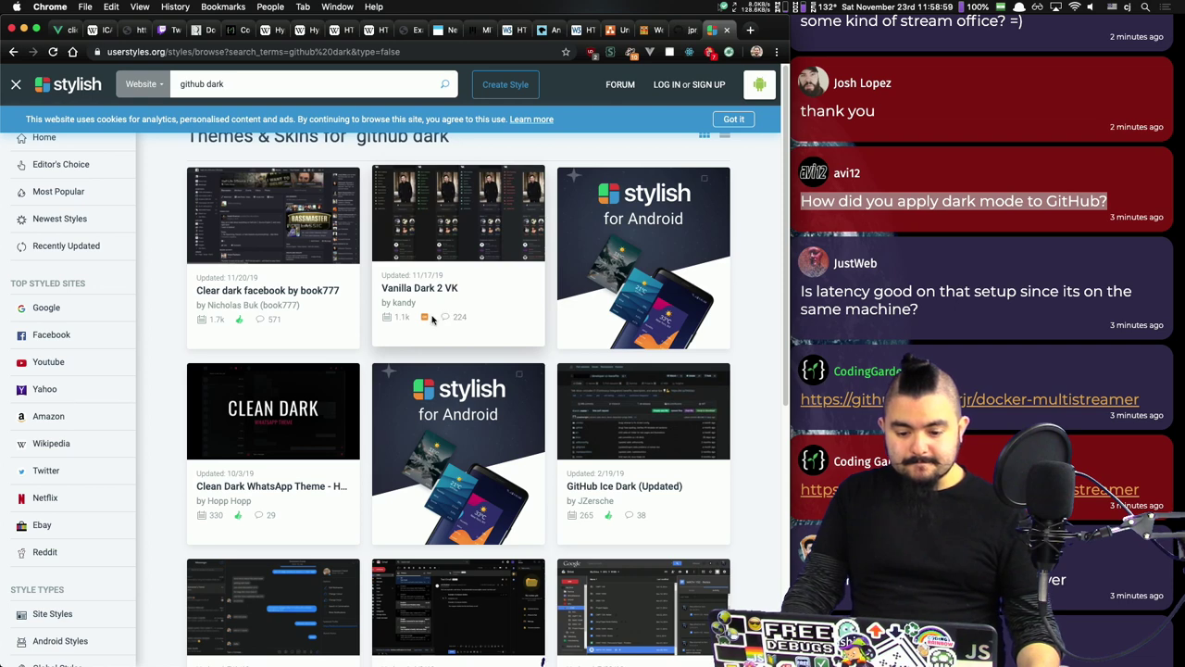
Step: Browse the github dark results, including page two, then close the Stylish tab
scroll(432, 319, "down", 5)
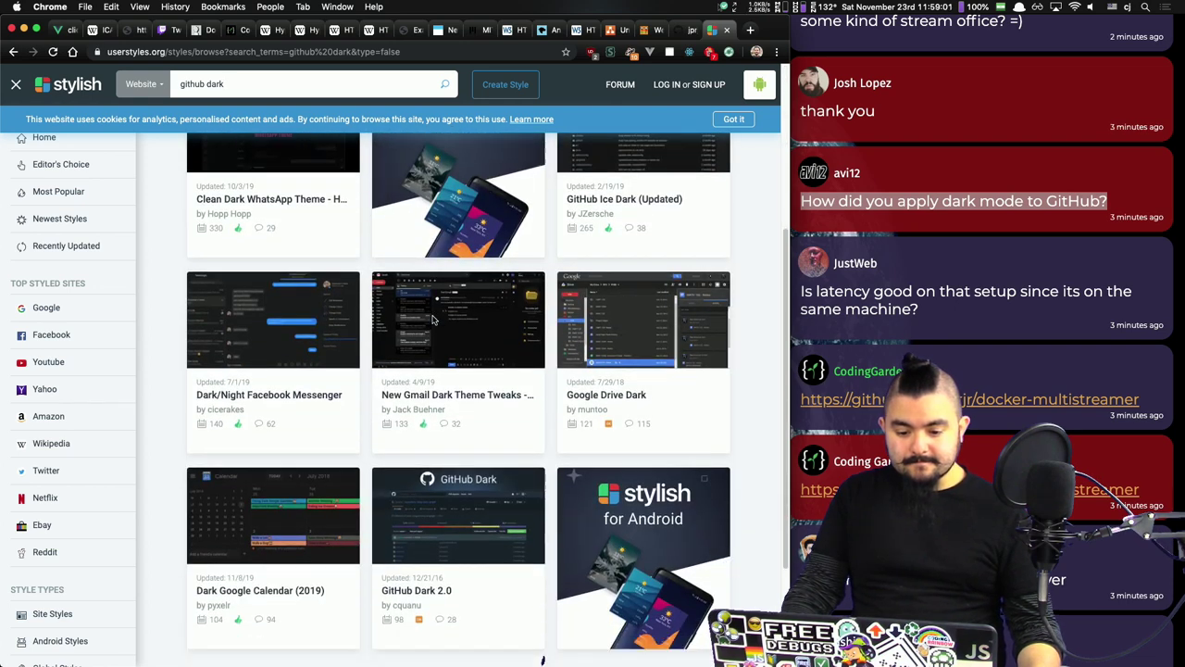
scroll(432, 318, "down", 3)
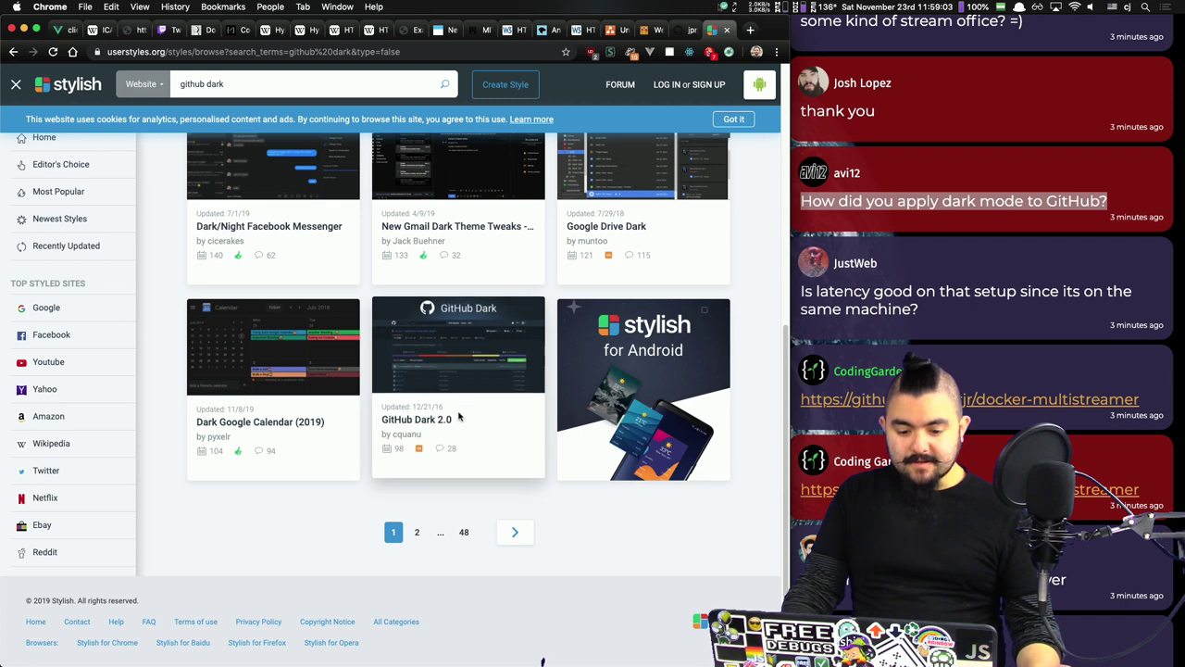
right_click(474, 432)
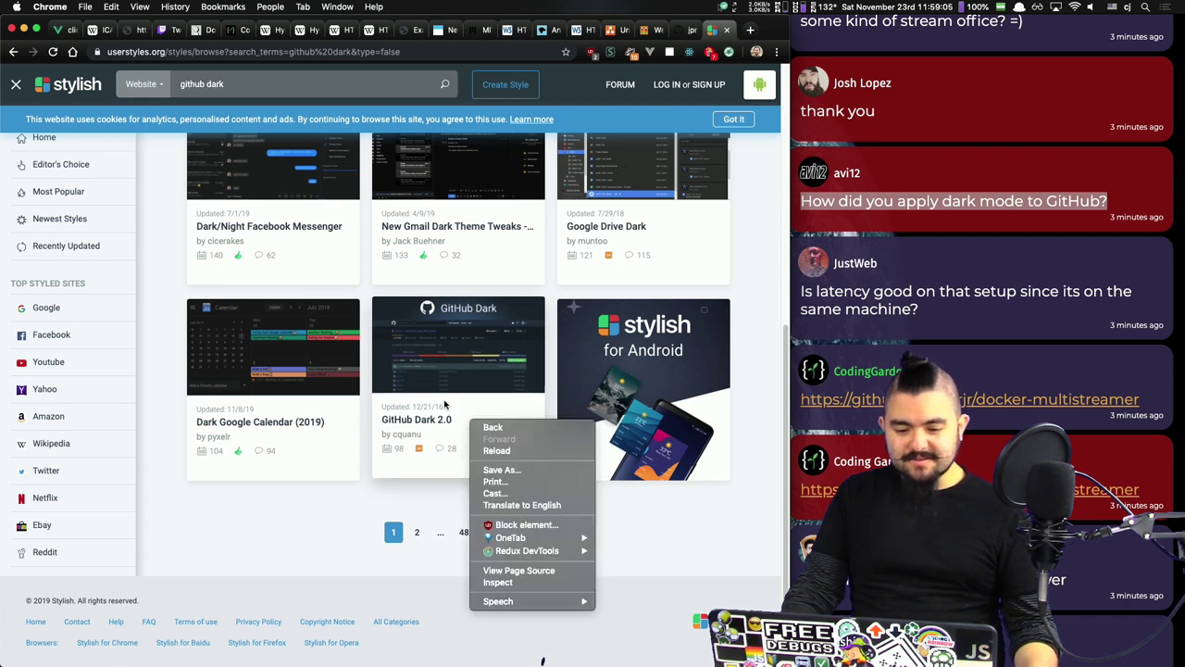
key("Escape")
left_click(524, 540)
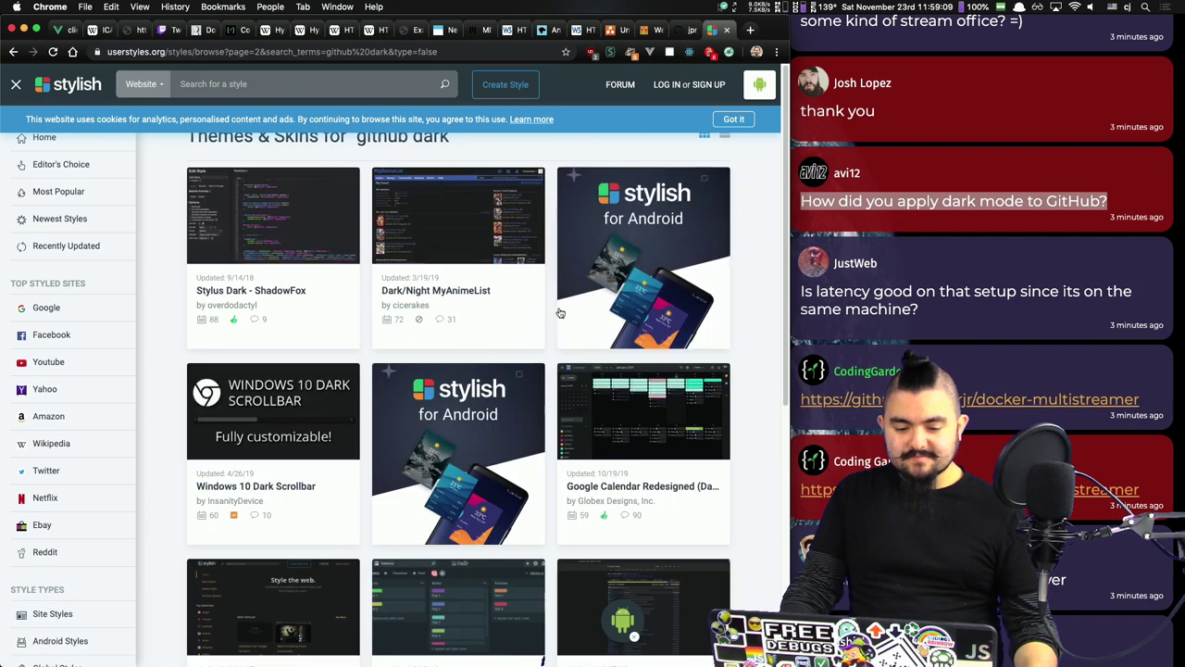
scroll(548, 304, "down", 2)
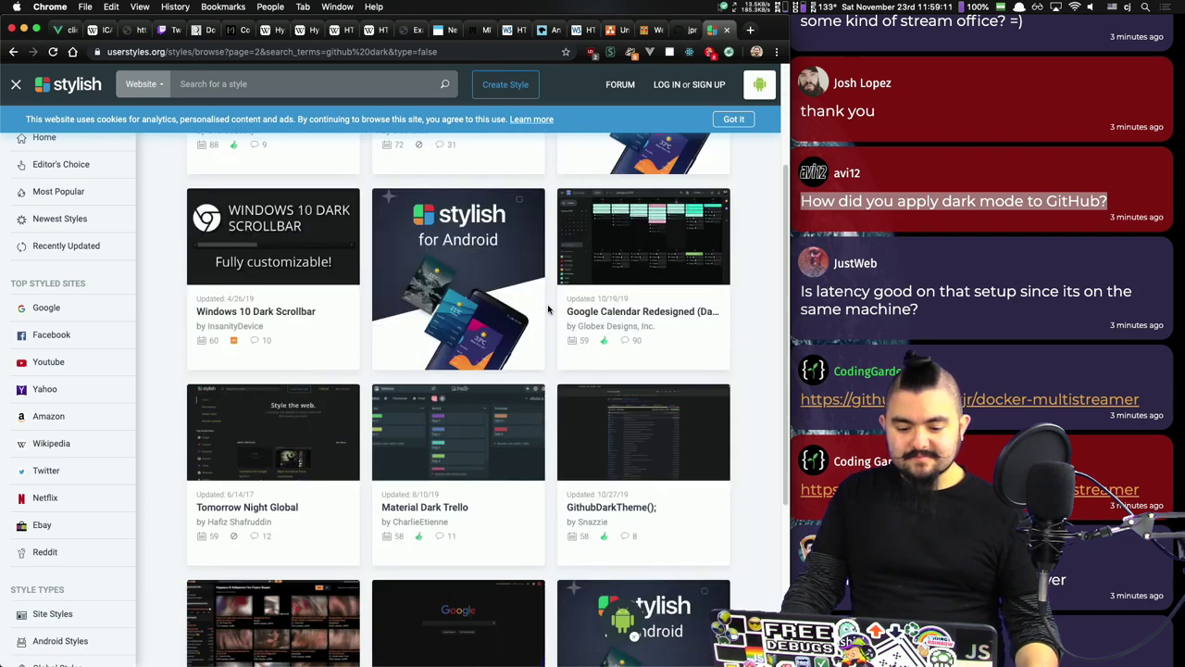
scroll(547, 304, "up", 2)
key("super+w")
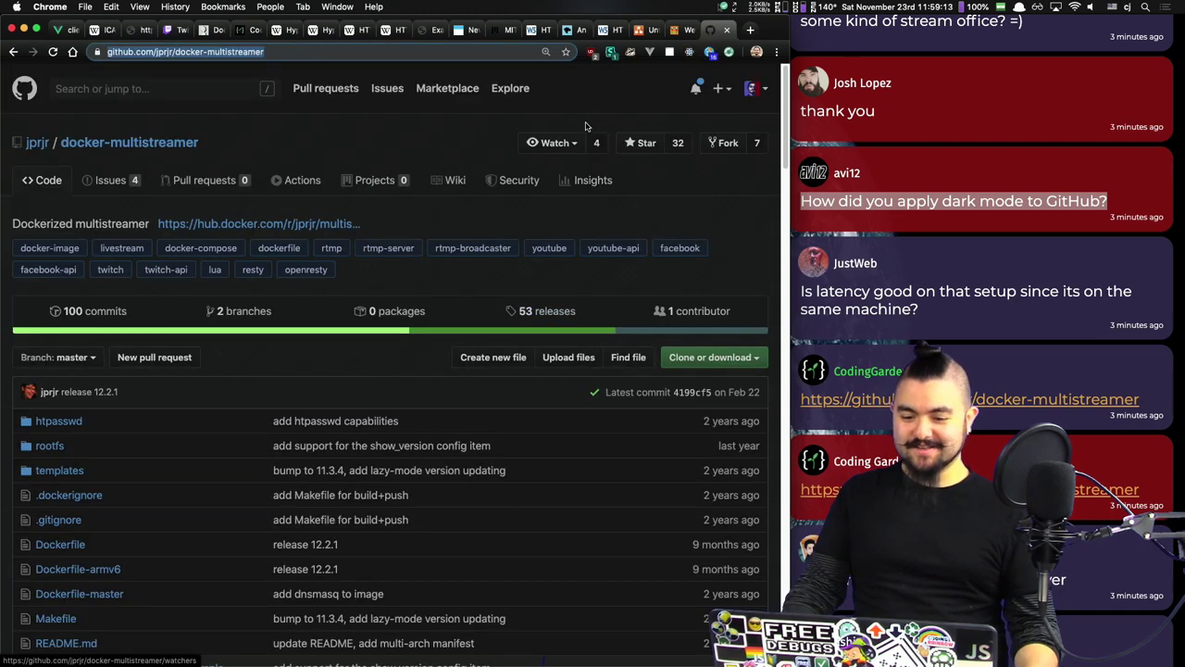
Step: Open Stylus's installed styles and install the GitHub Dark update
left_click(591, 52)
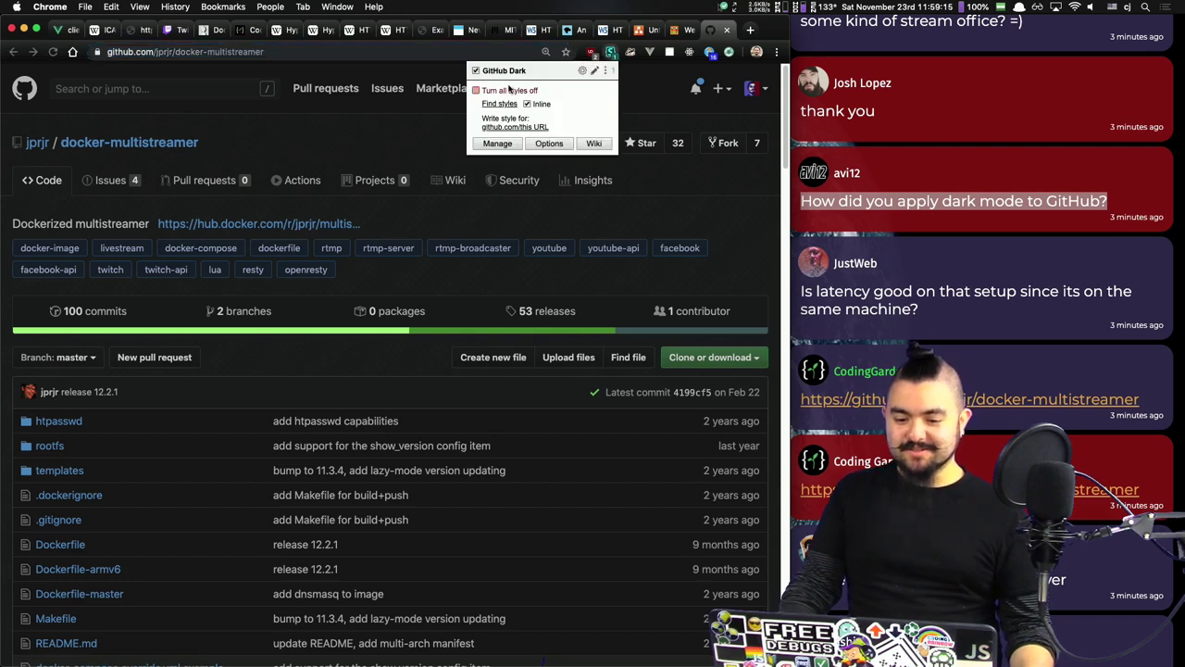
left_click(535, 143)
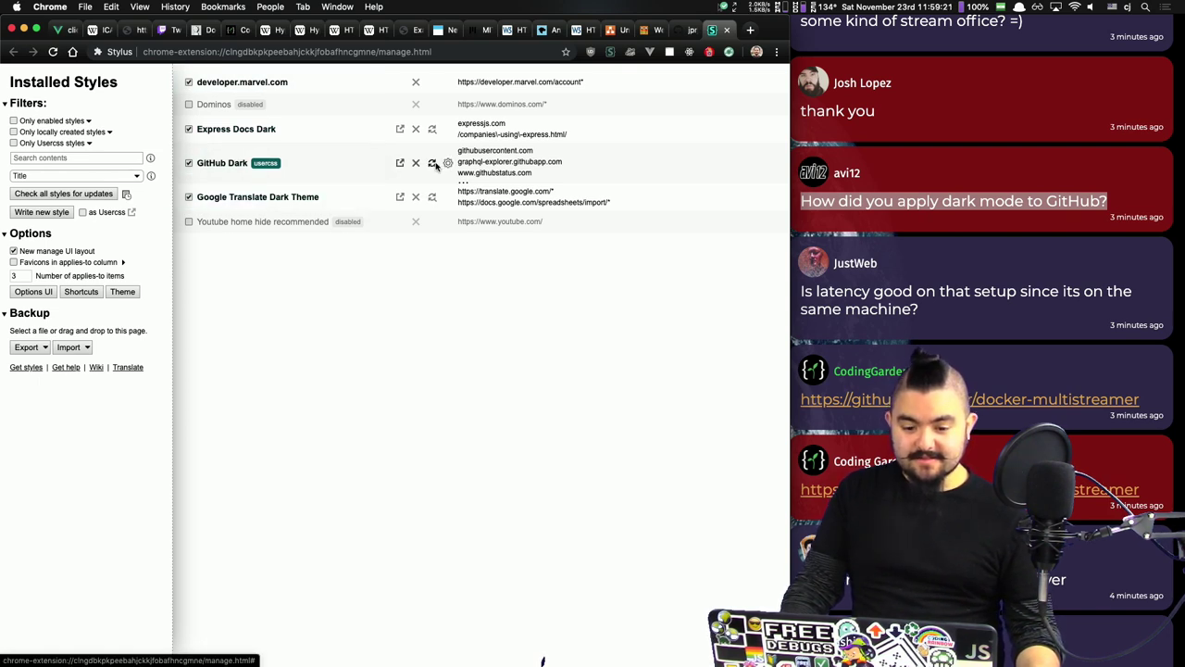
left_click(434, 164)
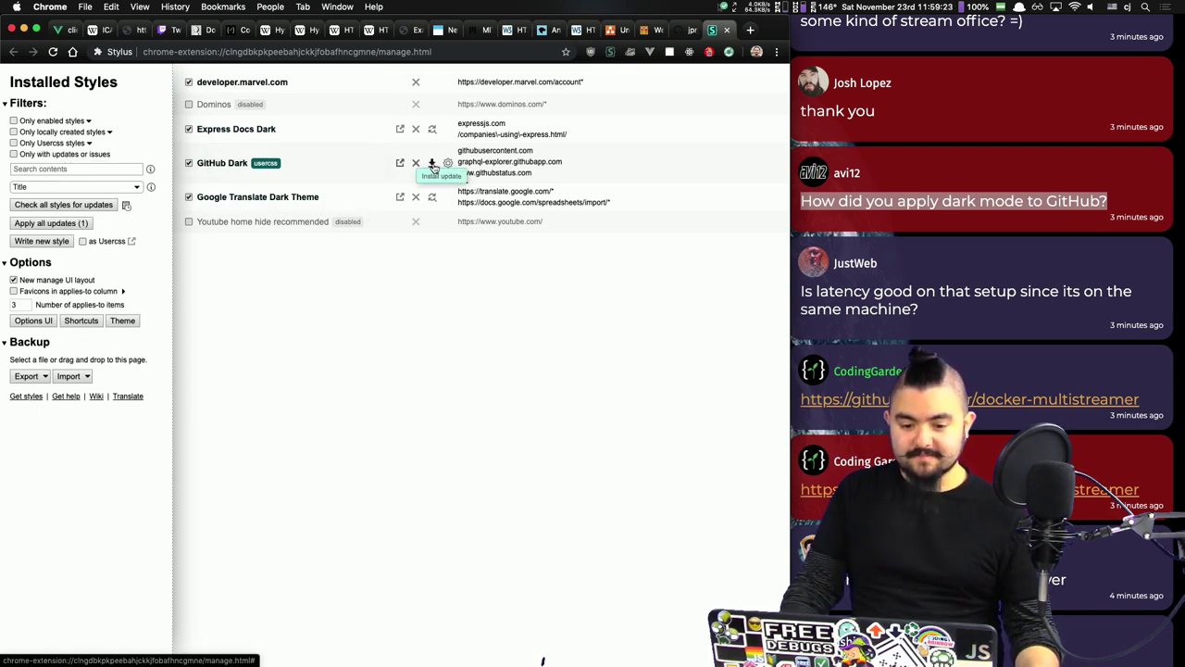
left_click(432, 164)
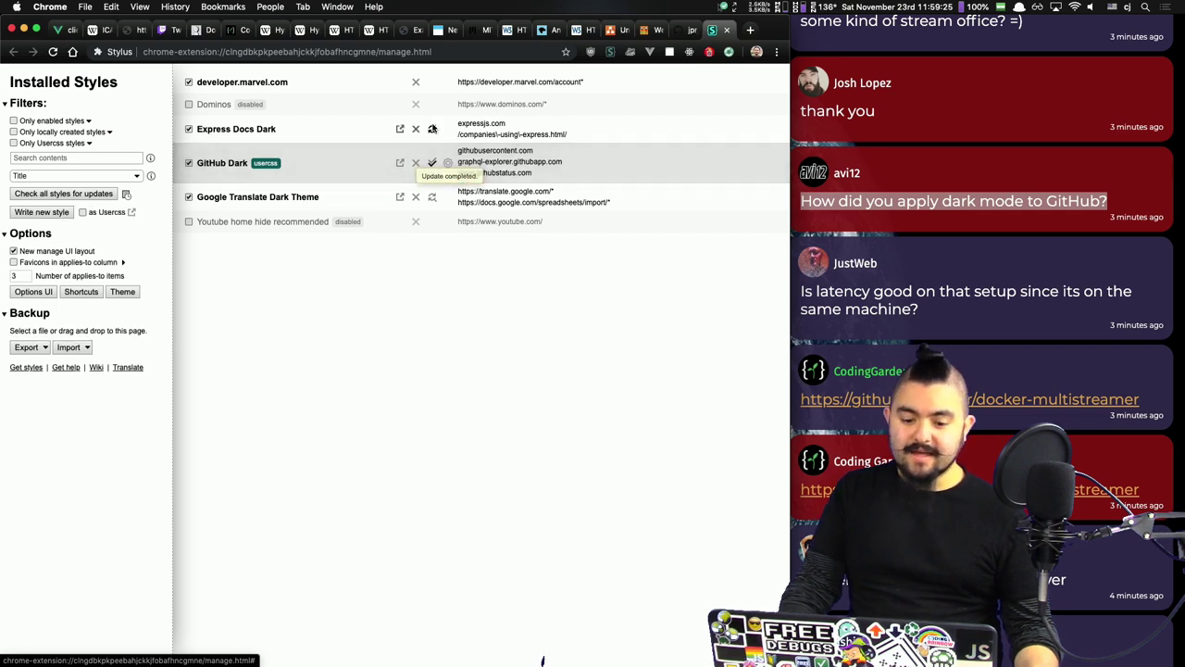
Step: Check Express Docs Dark and Google Translate Dark Theme for updates, then close the tab
left_click(432, 129)
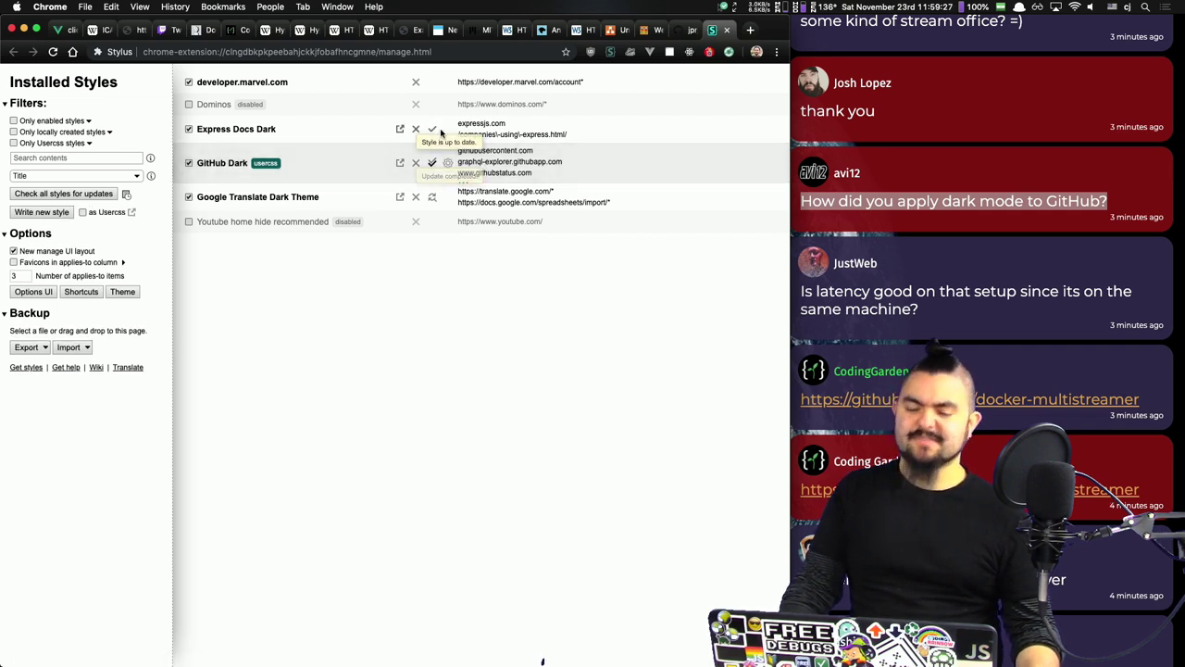
left_click(434, 197)
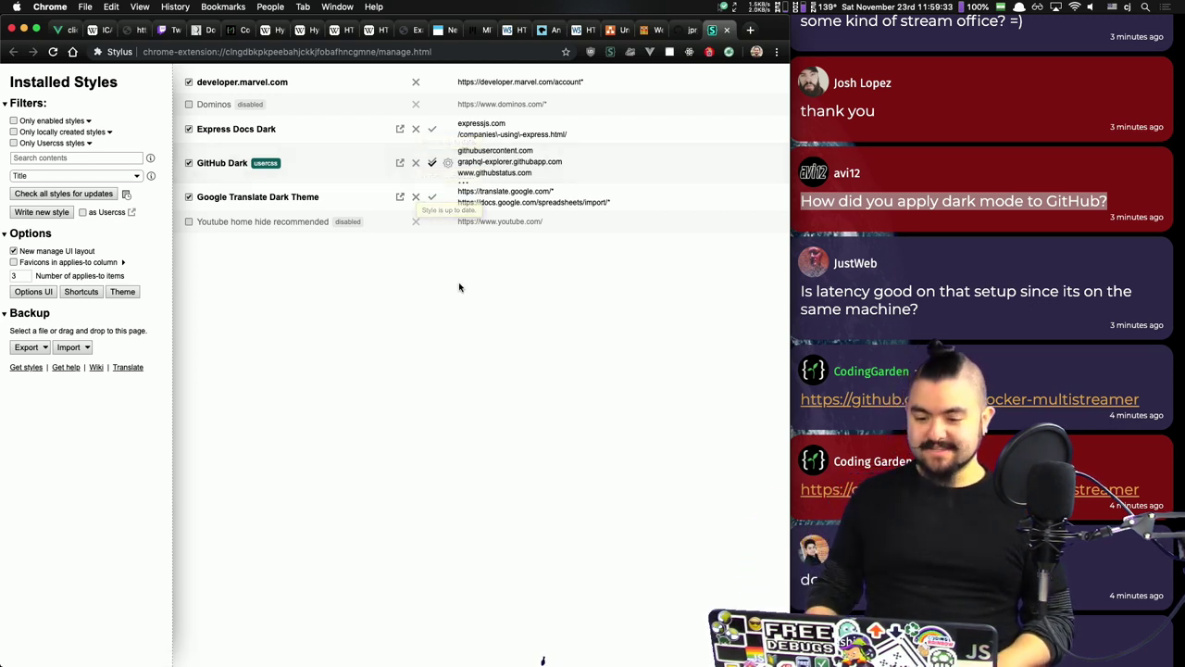
key("super+w")
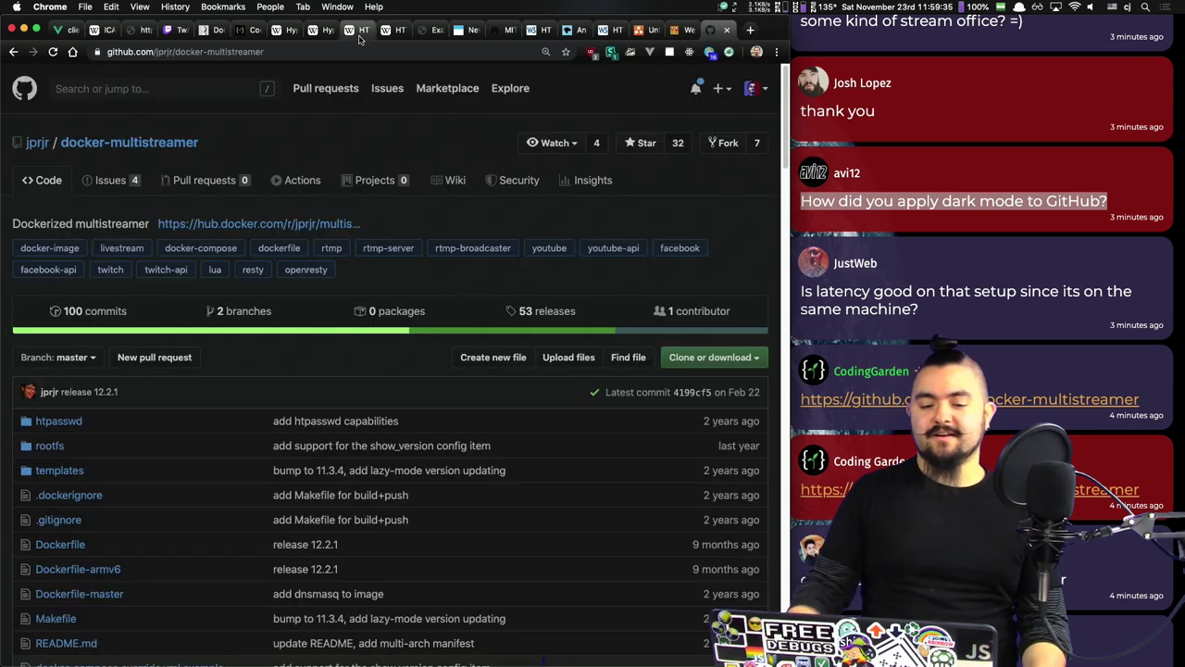
Step: Highlight the 'radius protocol, what is that?' chat question and open a new blank tab
left_click(324, 52)
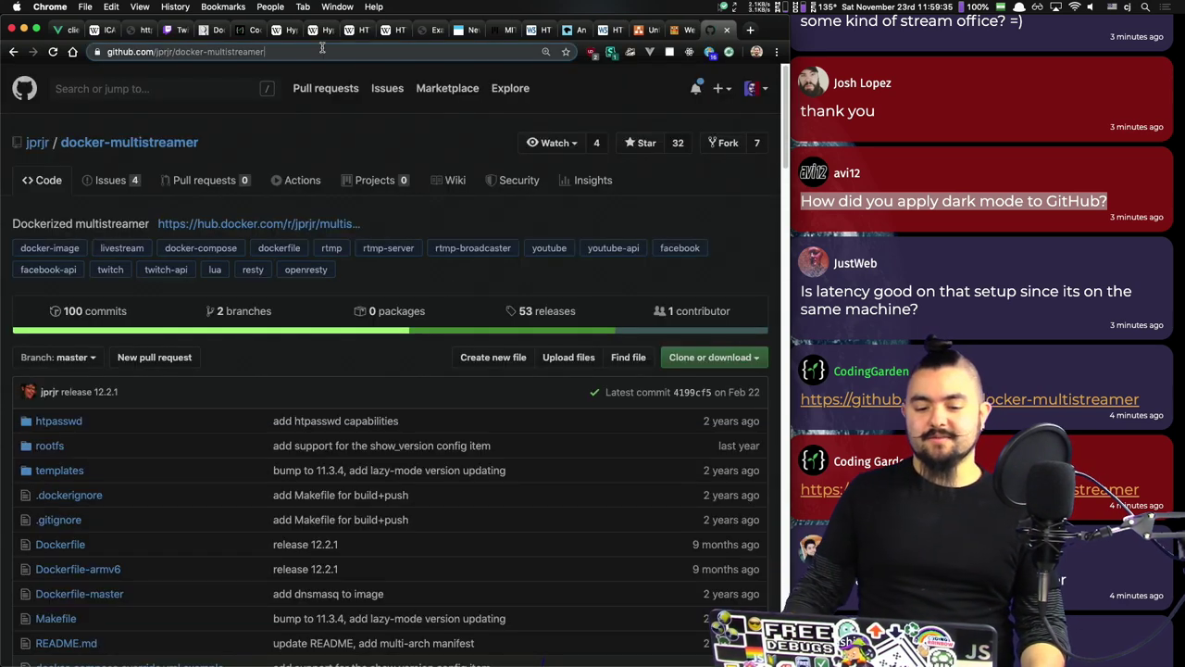
left_click(1006, 172)
scroll(1005, 171, "up", 4)
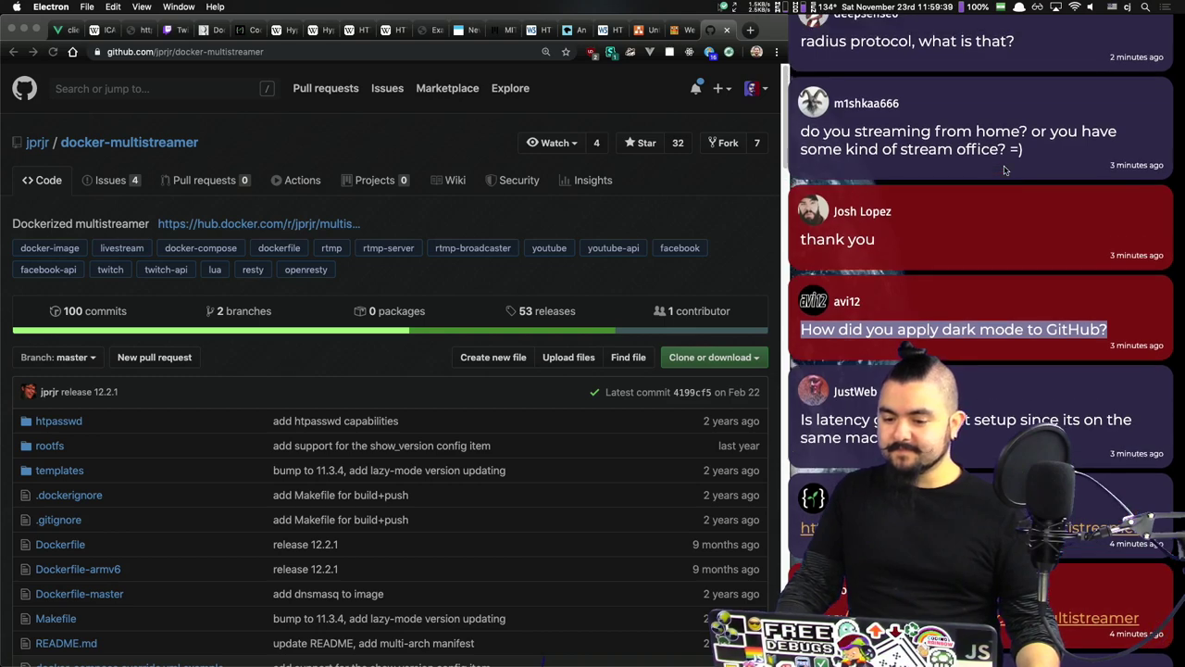
scroll(1005, 170, "up", 3)
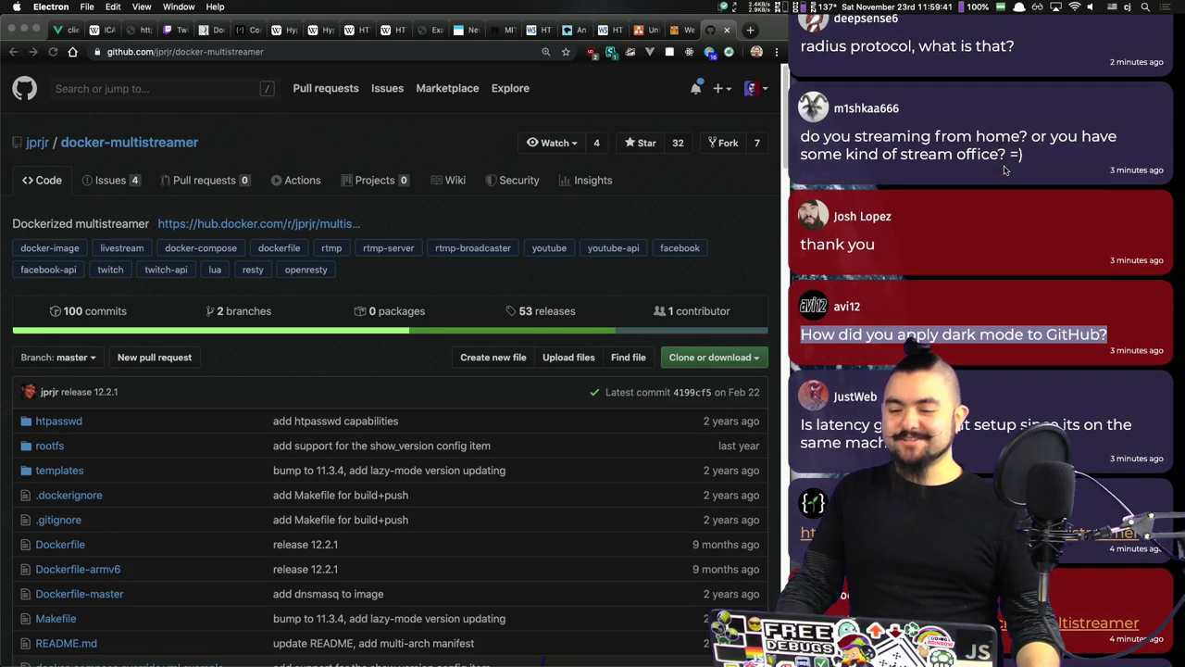
scroll(1005, 166, "up", 1)
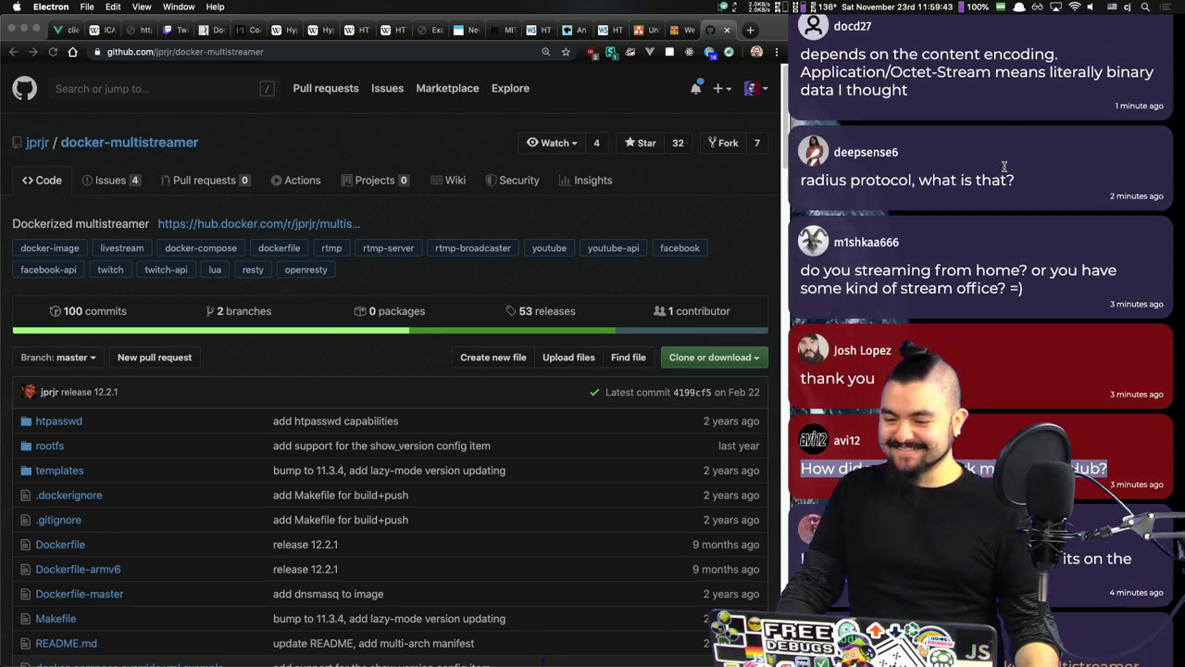
triple_click(815, 182)
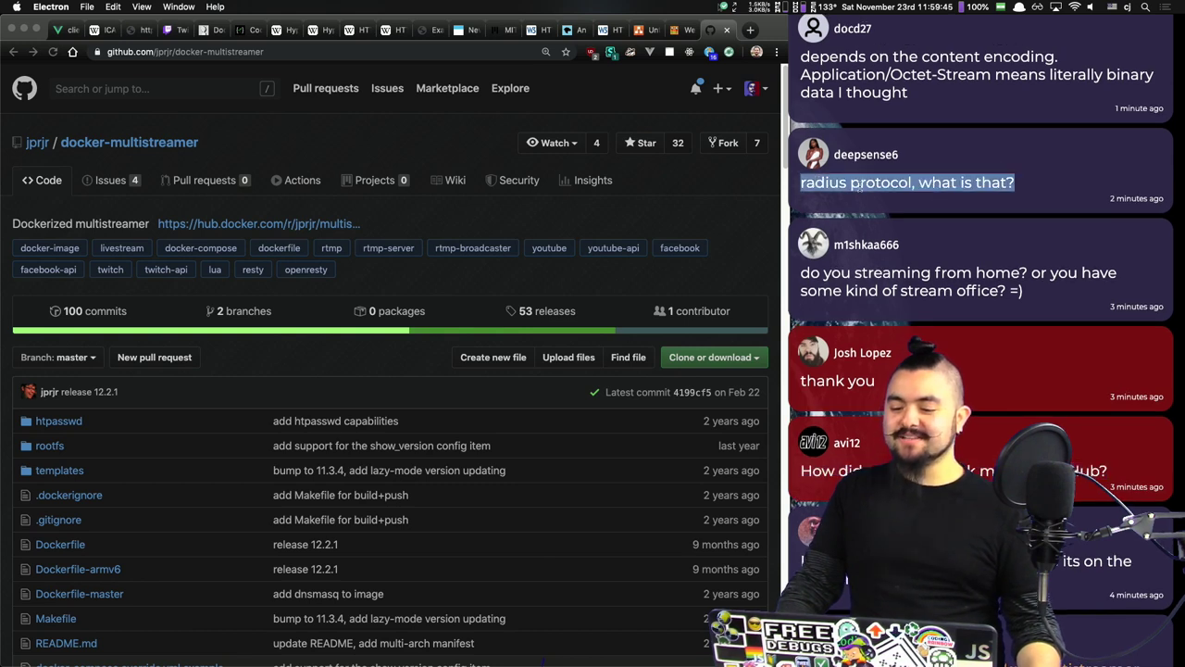
left_click(751, 31)
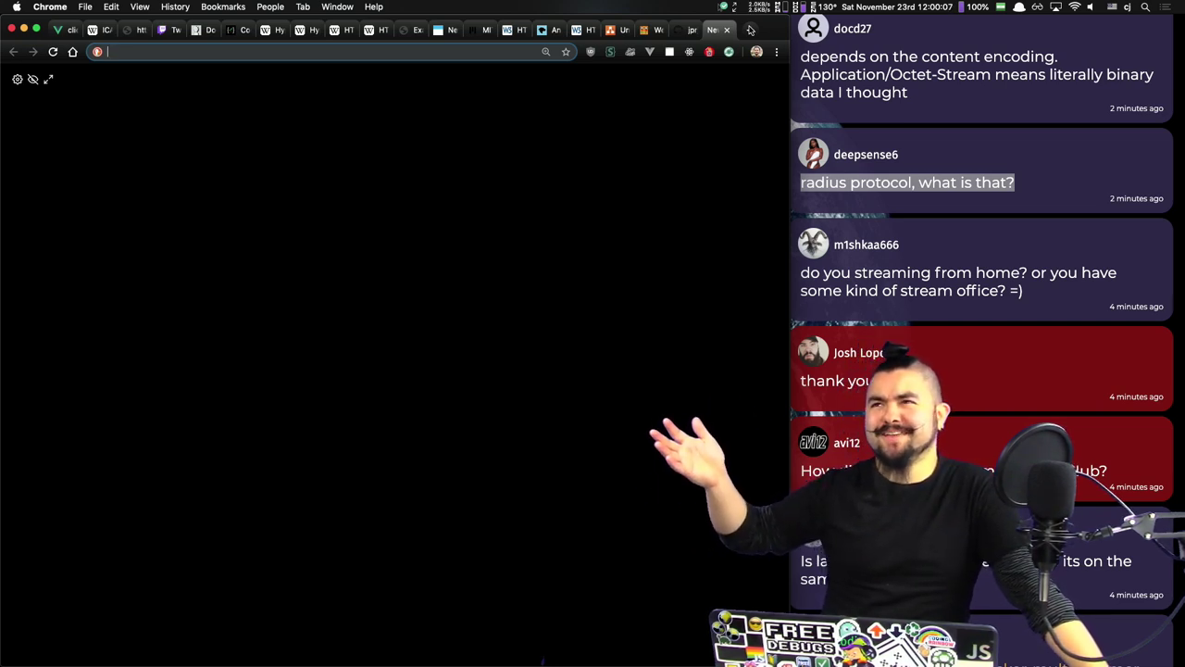
Step: Search 'free radius', open the FreeRADIUS homepage, then close that tab
type("fre")
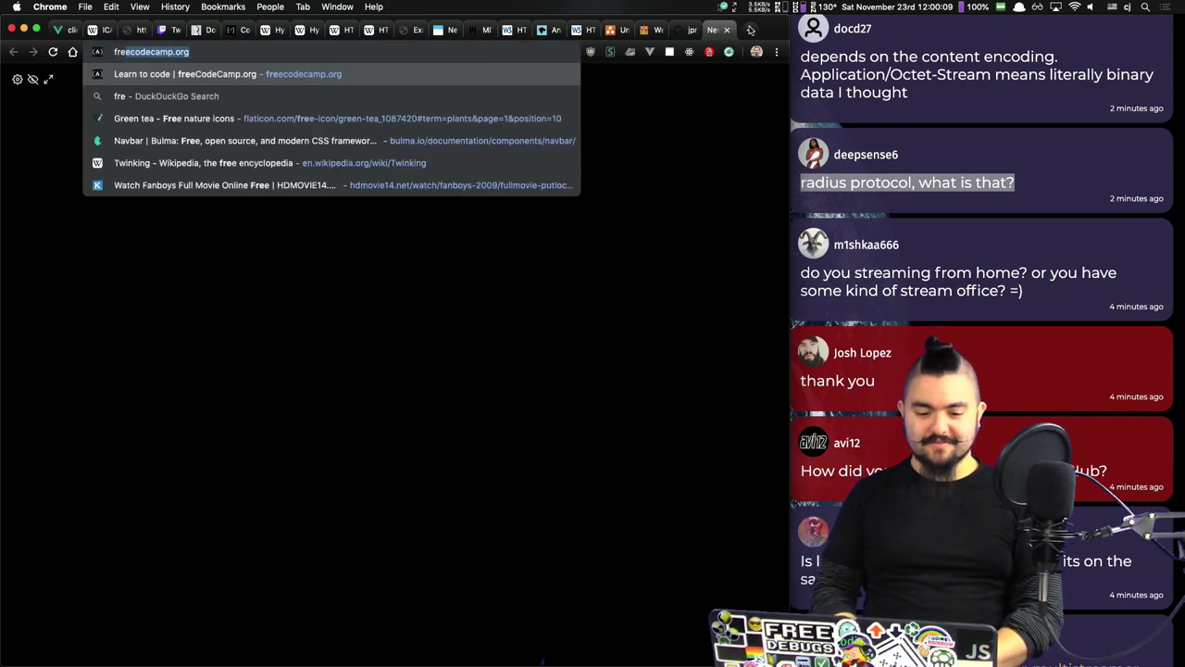
type("e radius")
key("Return")
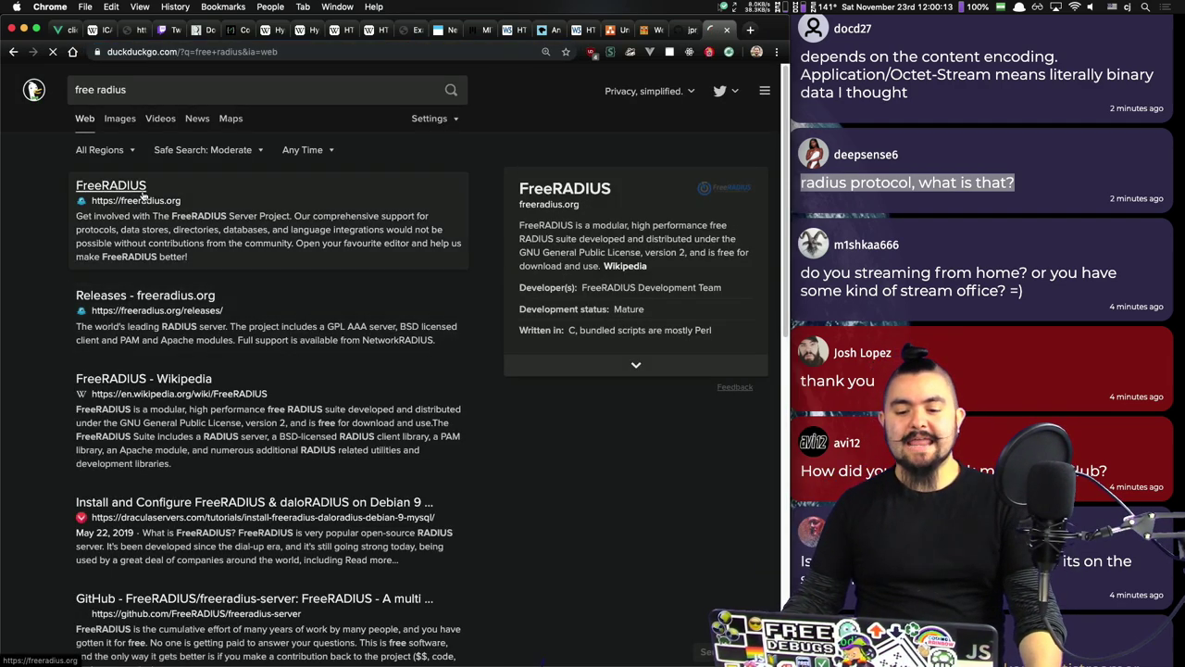
left_click(251, 248)
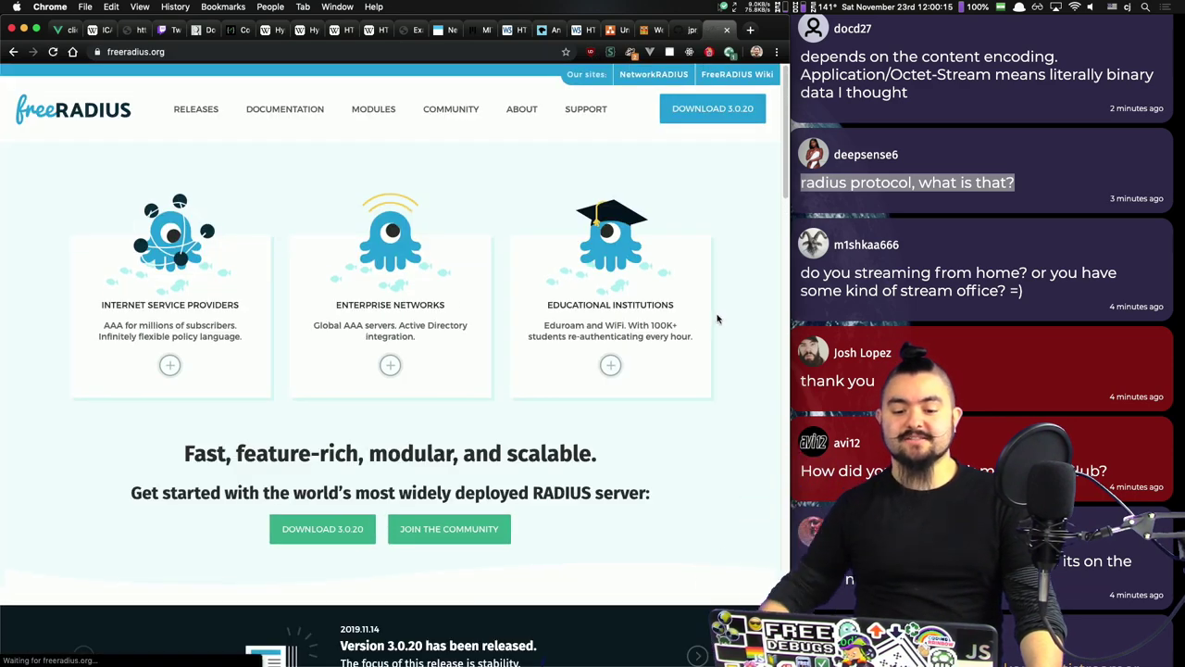
key("super+w")
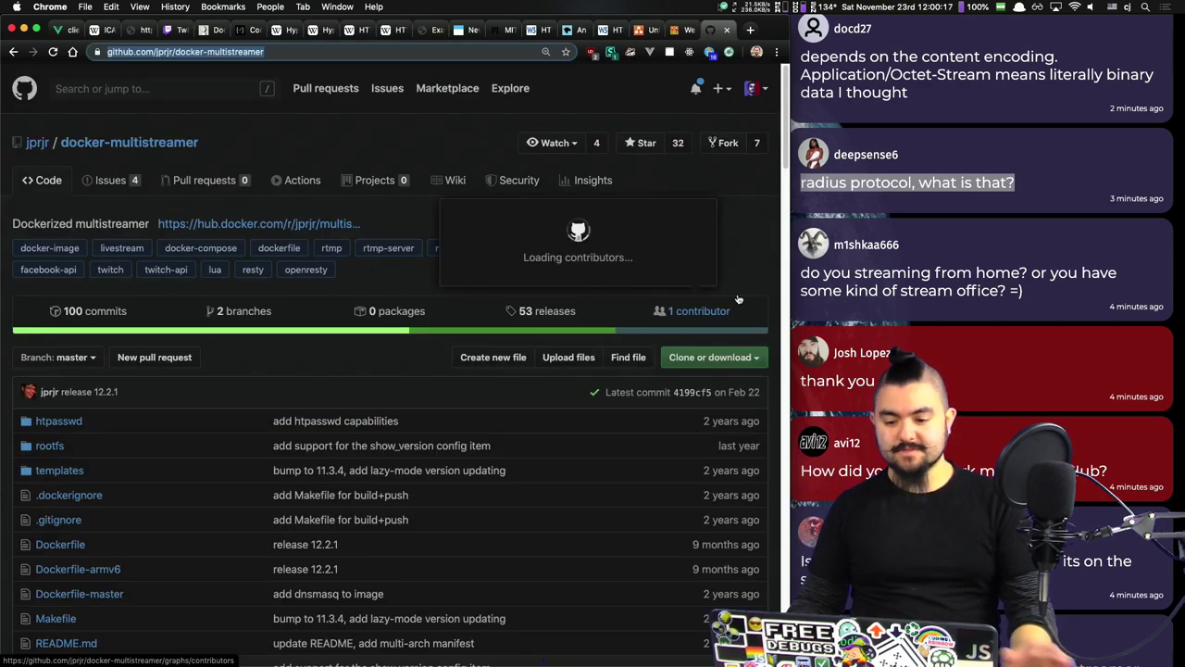
Step: Replace the radius question highlight with the content-encoding chat message
left_click(996, 128)
left_click(997, 128)
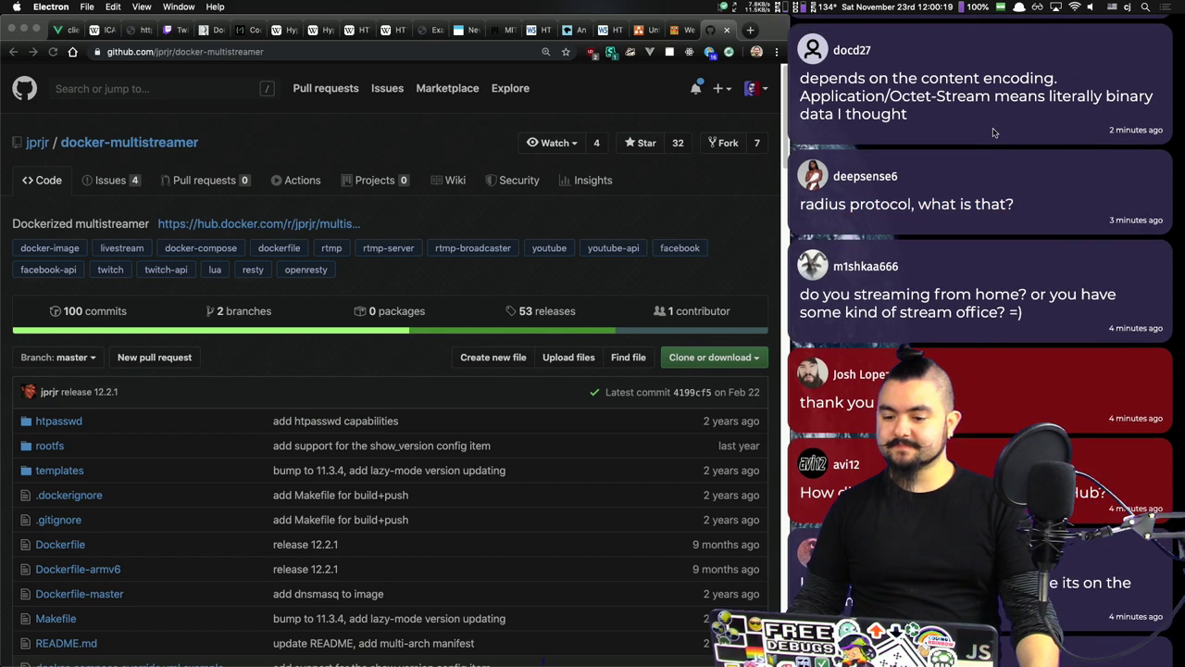
triple_click(846, 155)
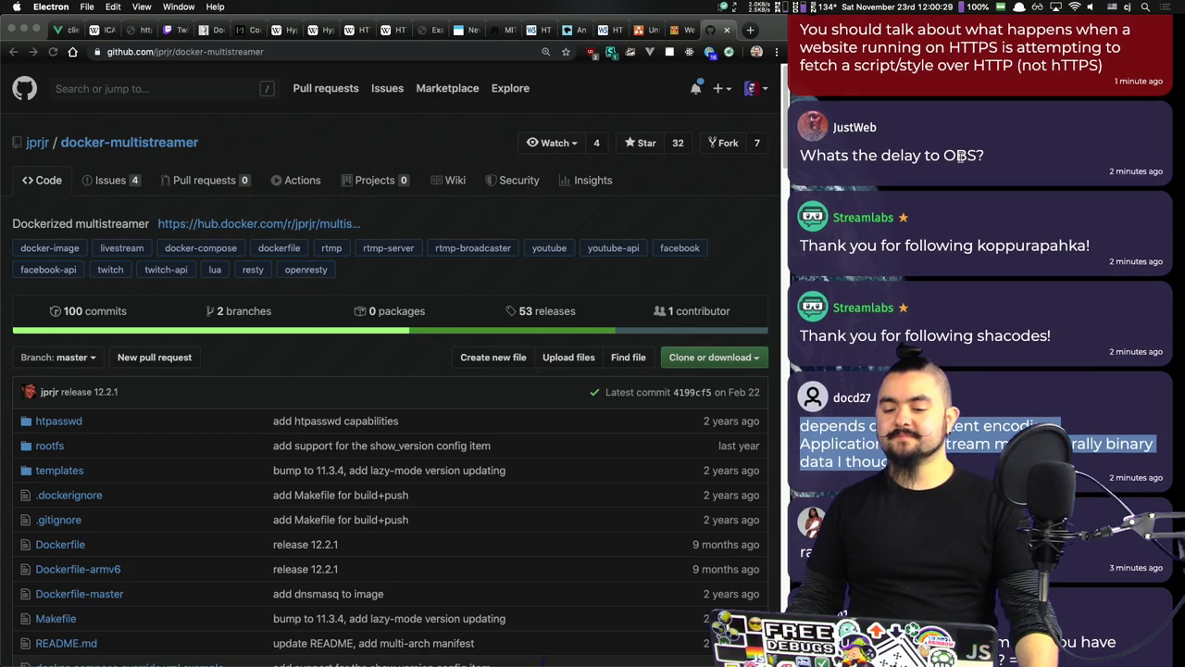
Step: Highlight the OBS delay question, then the HTTPS-loading-HTTP-scripts message, and switch to VS Code
triple_click(898, 155)
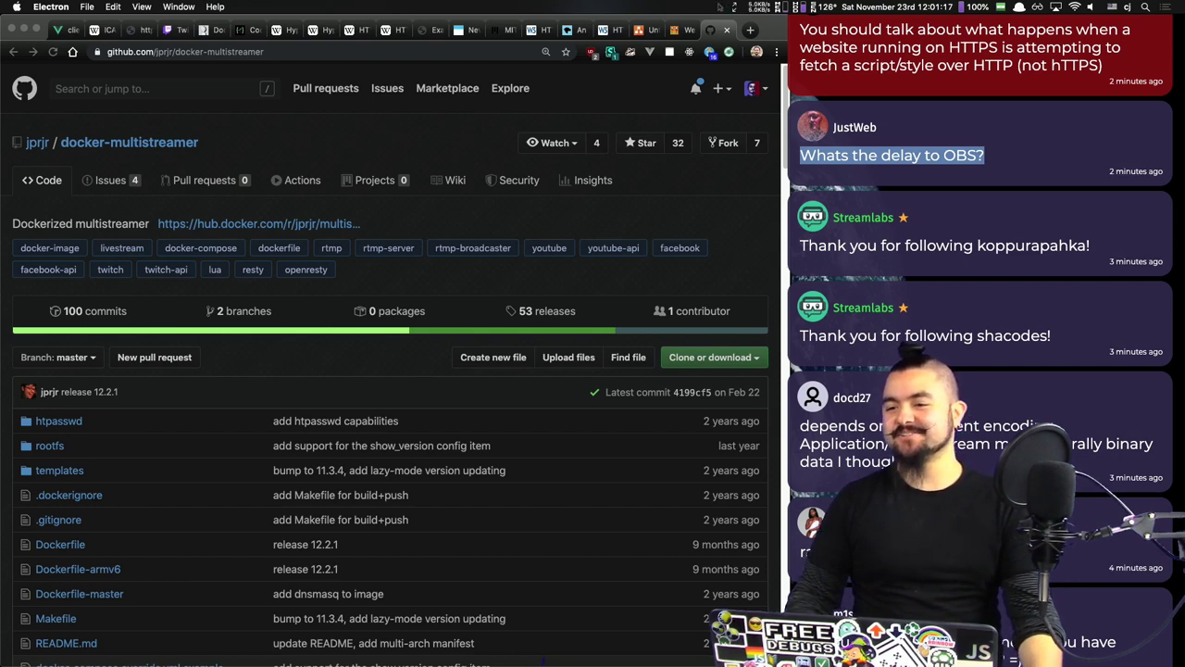
left_click(963, 180)
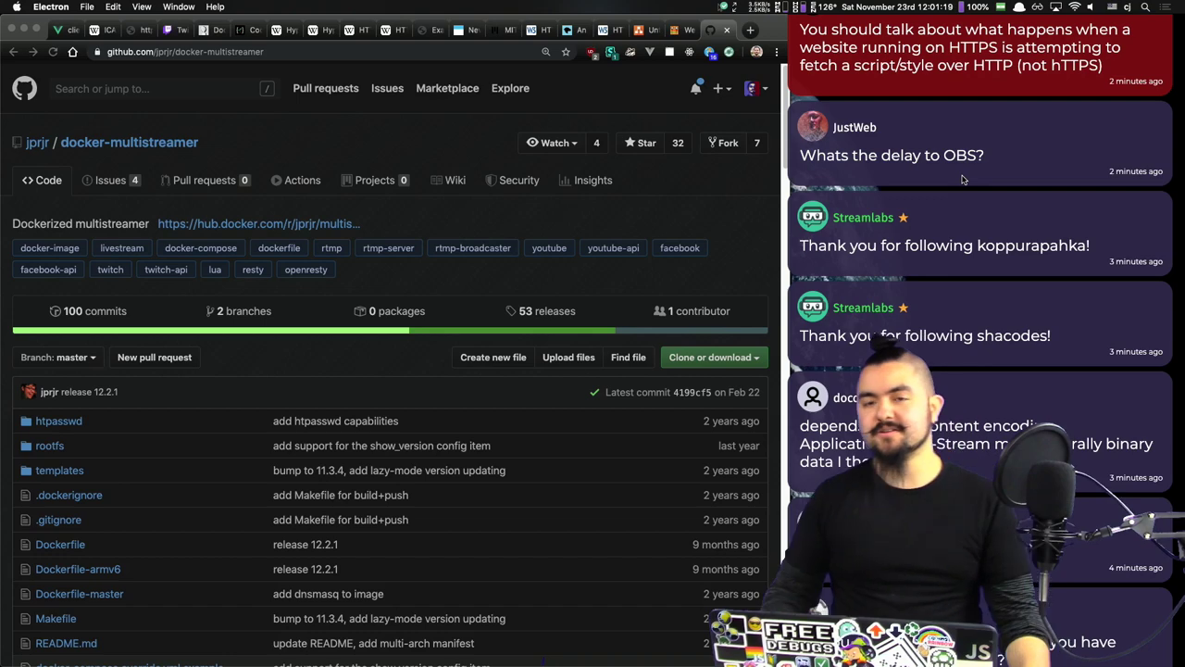
scroll(963, 180, "up", 3)
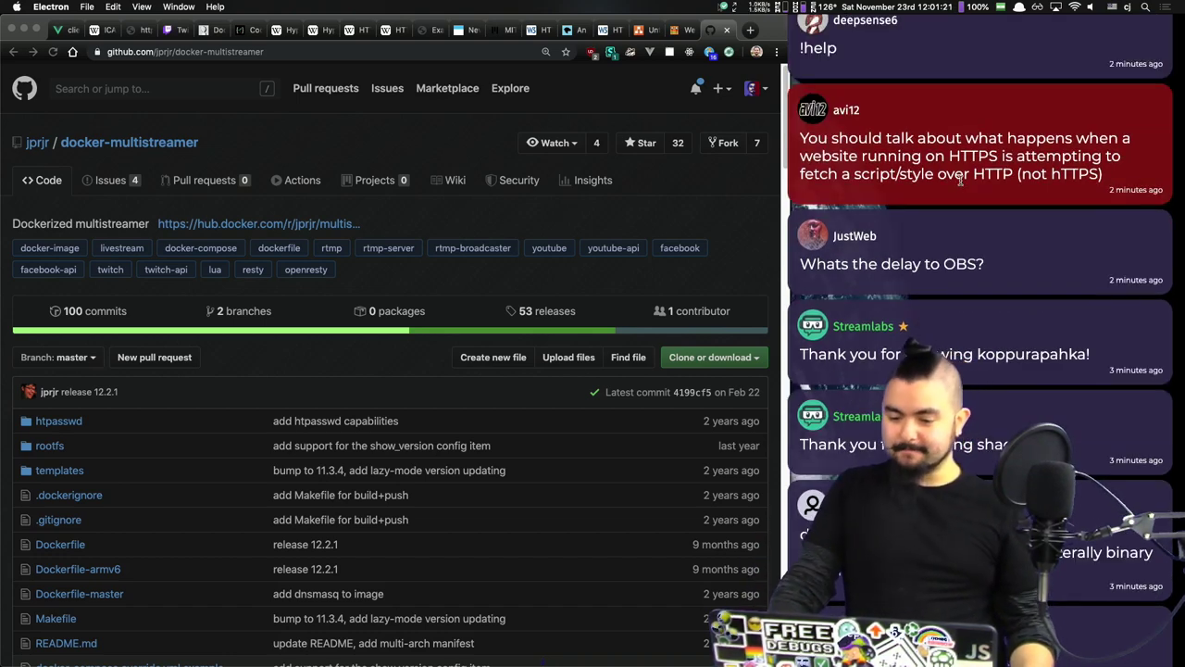
triple_click(861, 163)
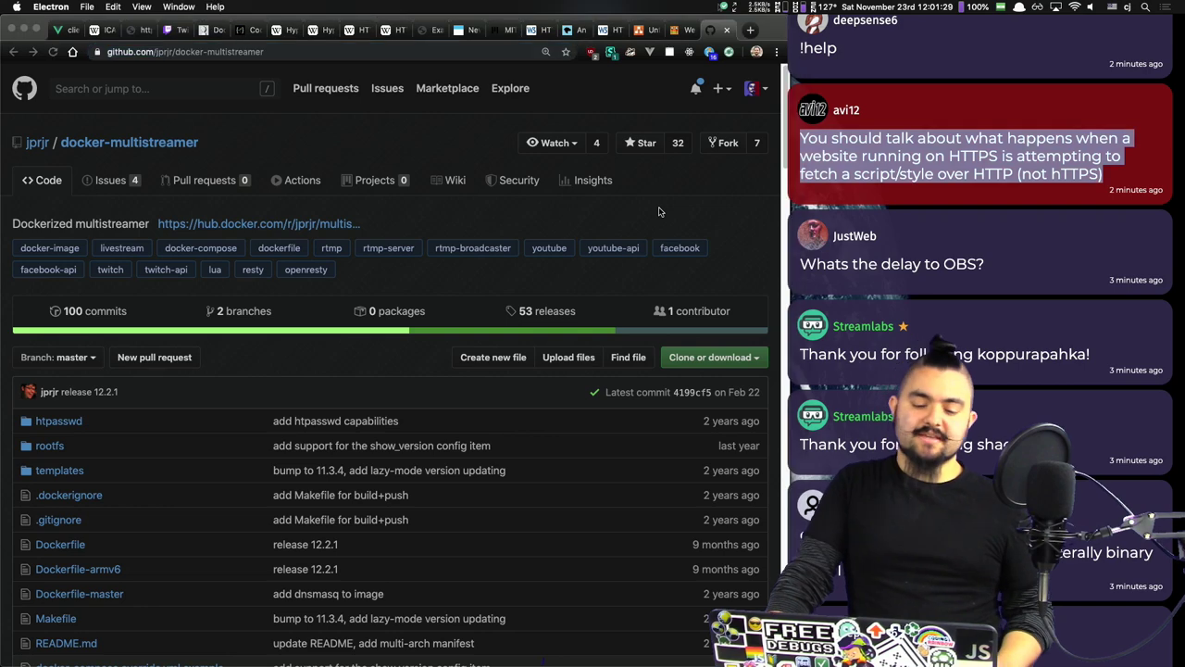
key("super+Tab")
scroll(658, 203, "up", 6)
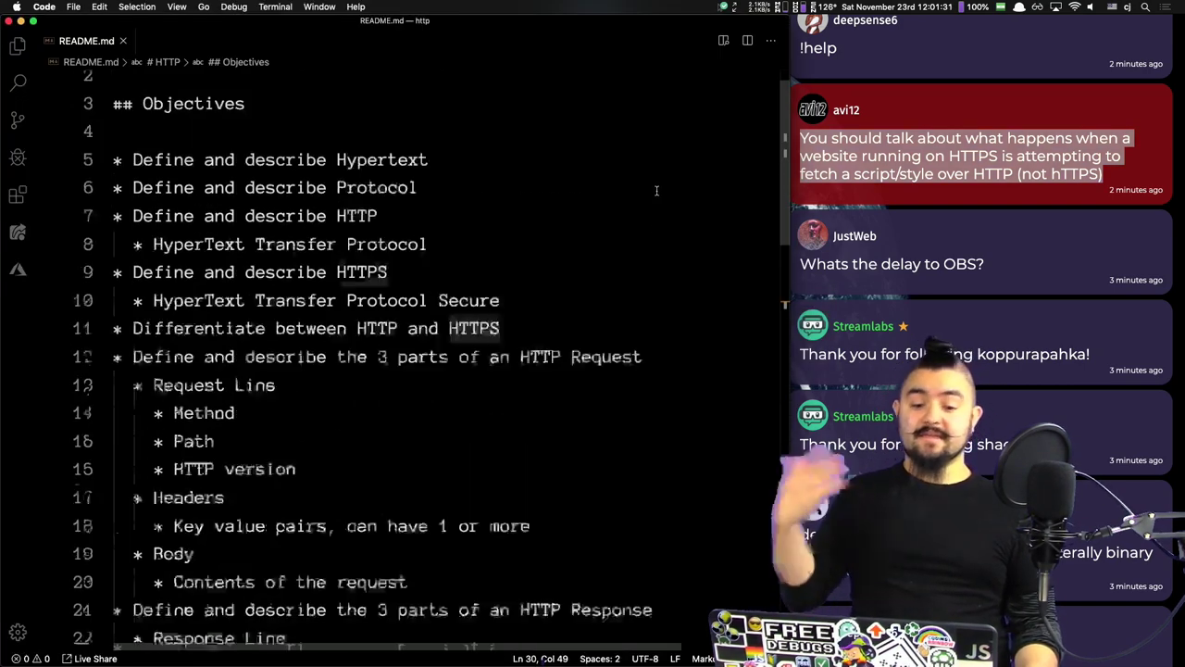
scroll(658, 194, "down", 2)
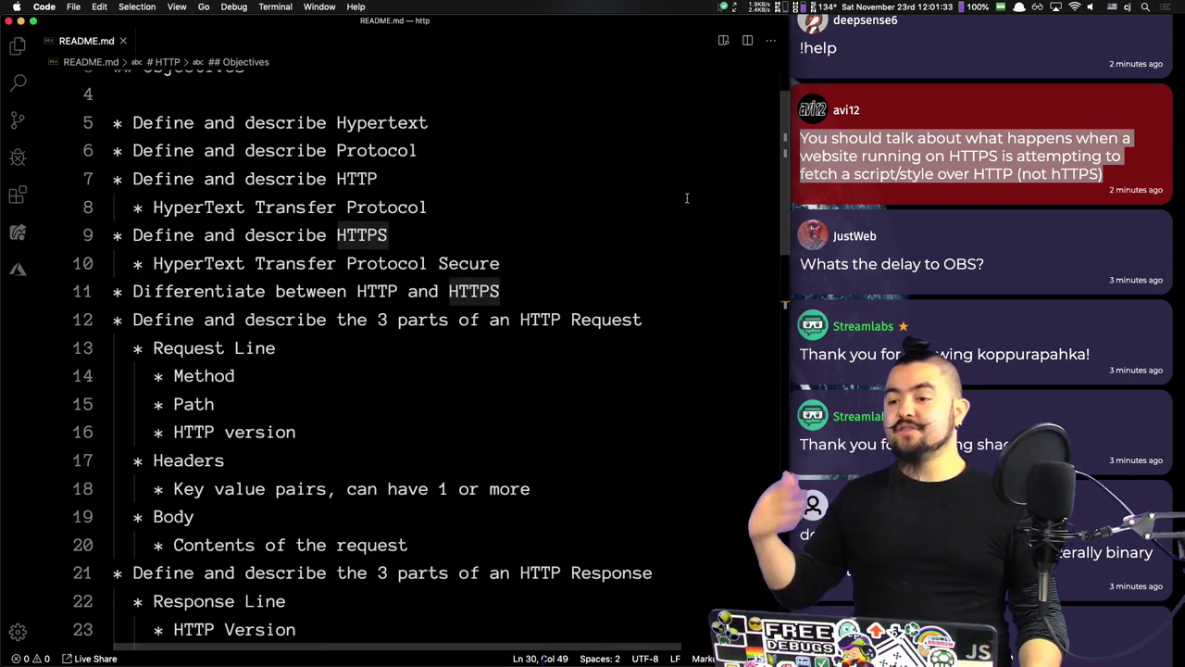
scroll(702, 201, "down", 2)
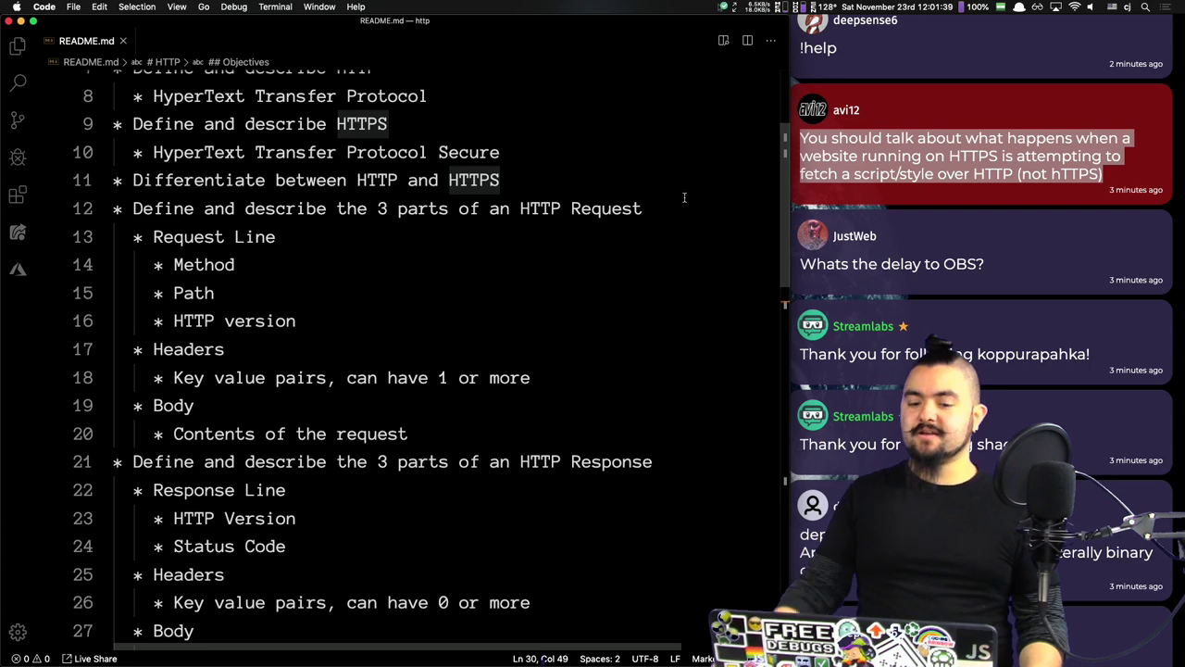
left_click(588, 207)
scroll(629, 238, "down", 2)
left_click(909, 109)
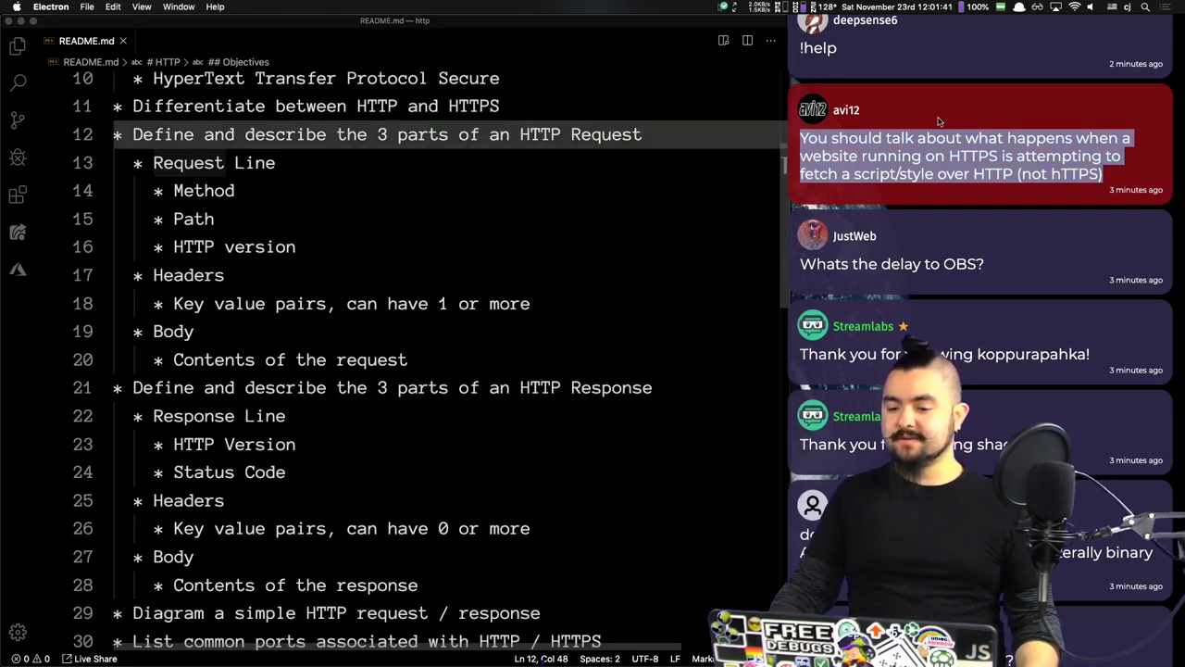
scroll(938, 120, "up", 3)
scroll(880, 171, "up", 2)
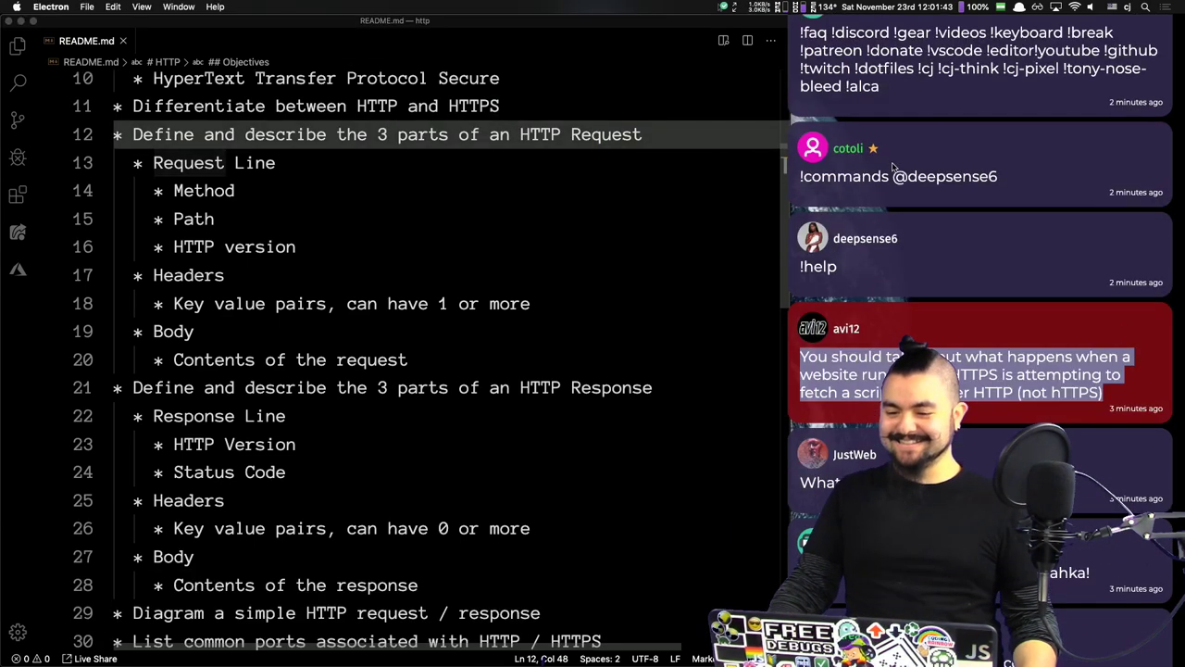
scroll(926, 185, "up", 2)
scroll(986, 215, "up", 5)
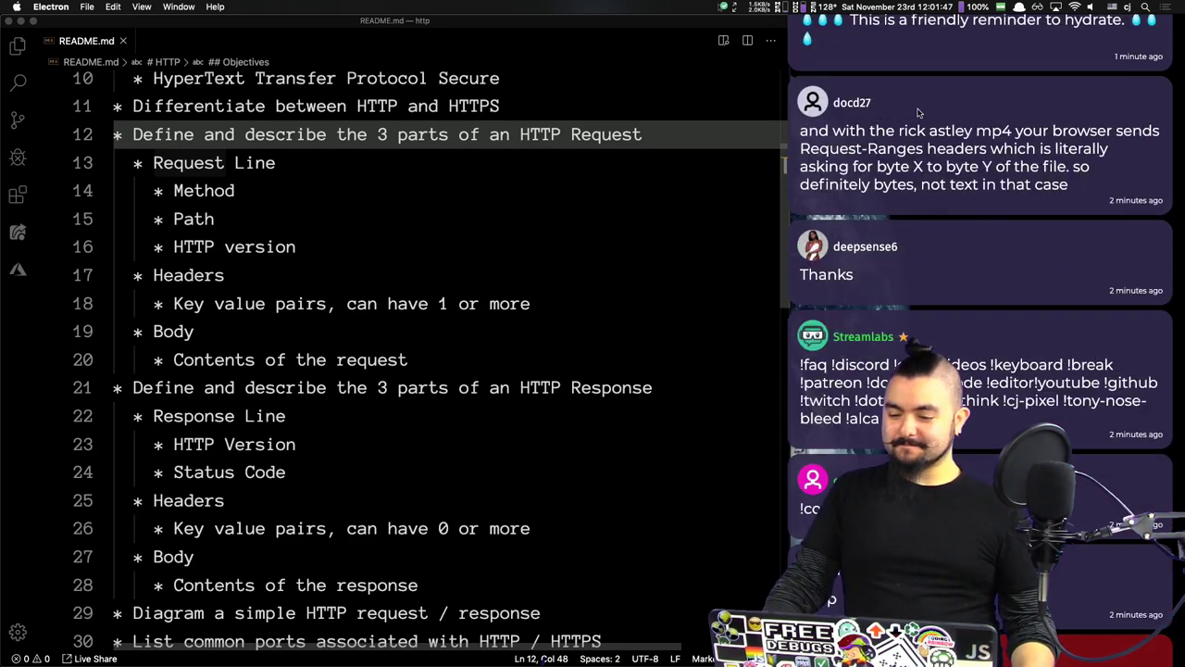
triple_click(1000, 130)
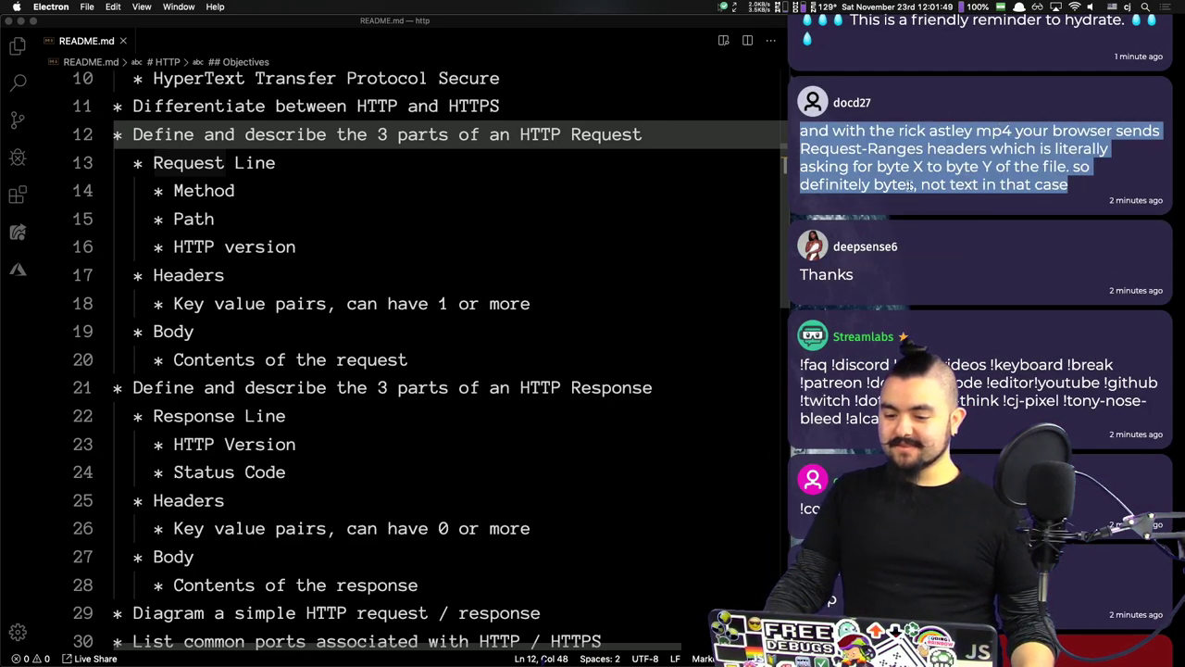
triple_click(997, 174)
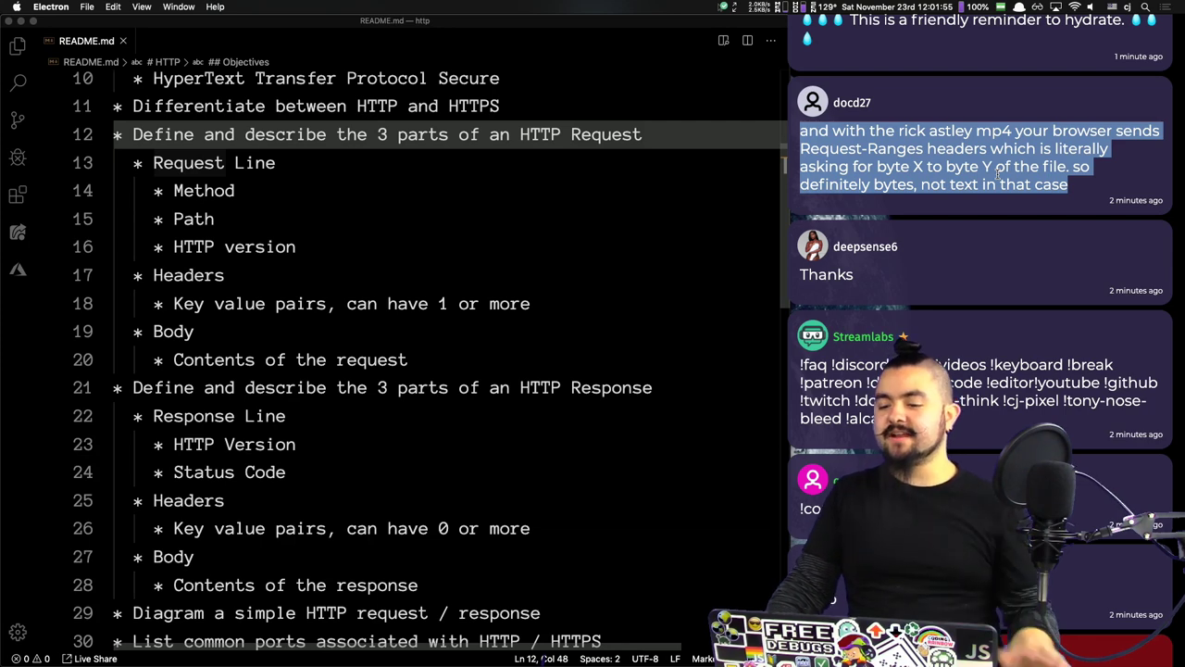
scroll(1009, 153, "up", 5)
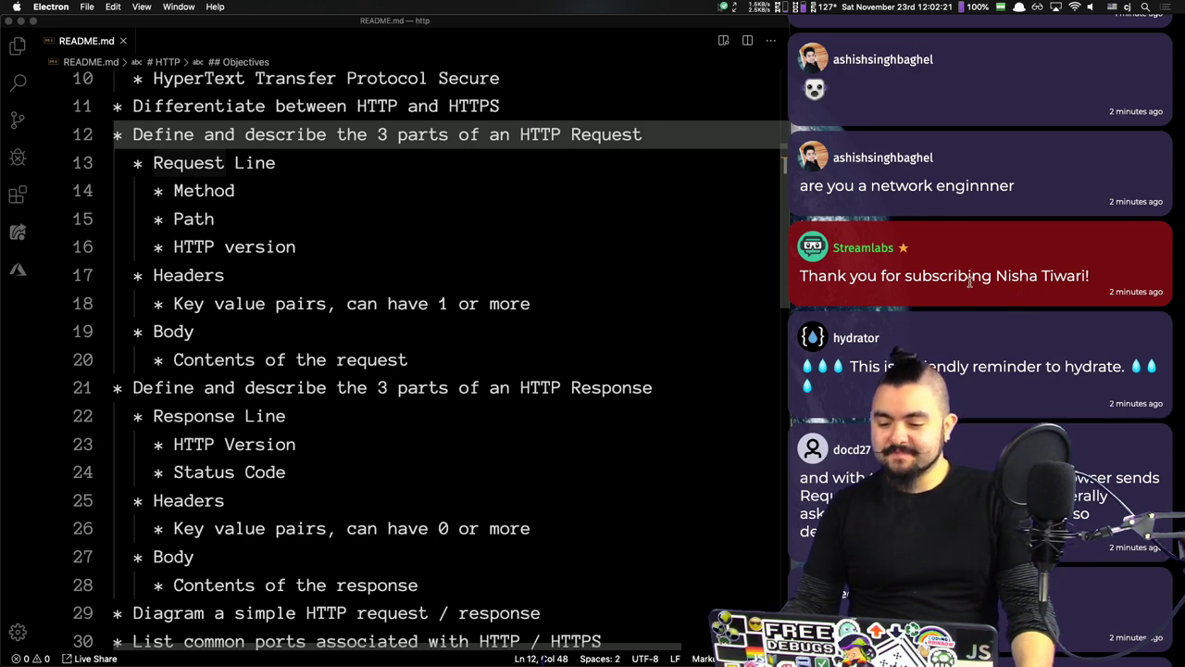
scroll(998, 280, "up", 5)
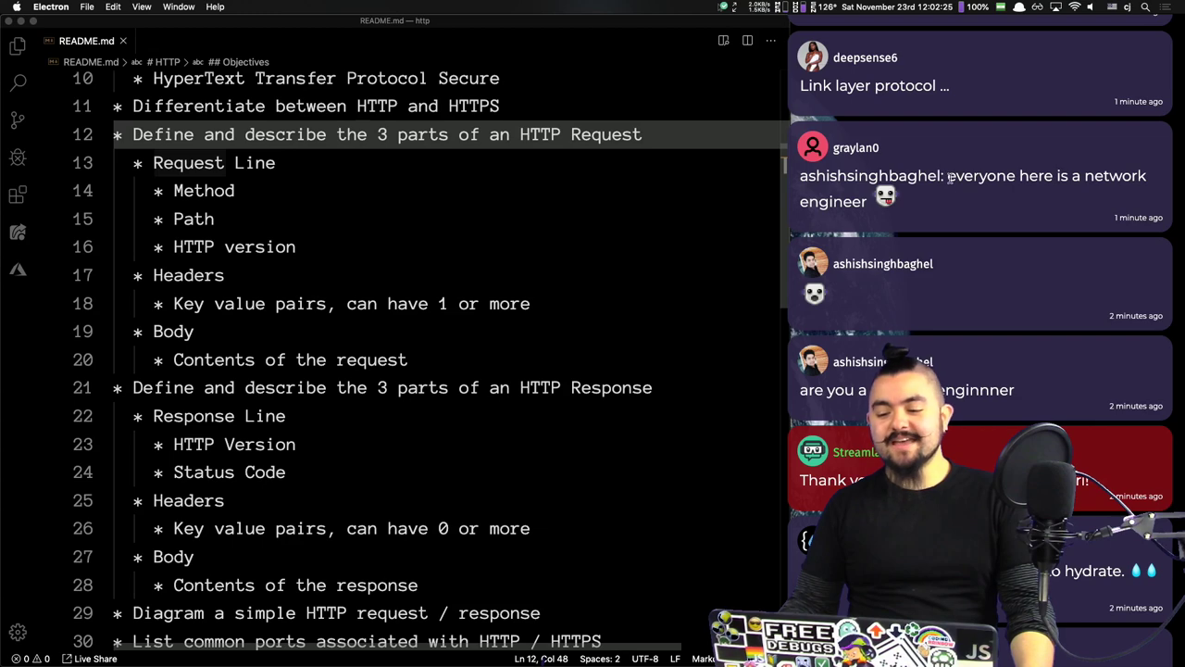
triple_click(948, 172)
scroll(493, 174, "up", 5)
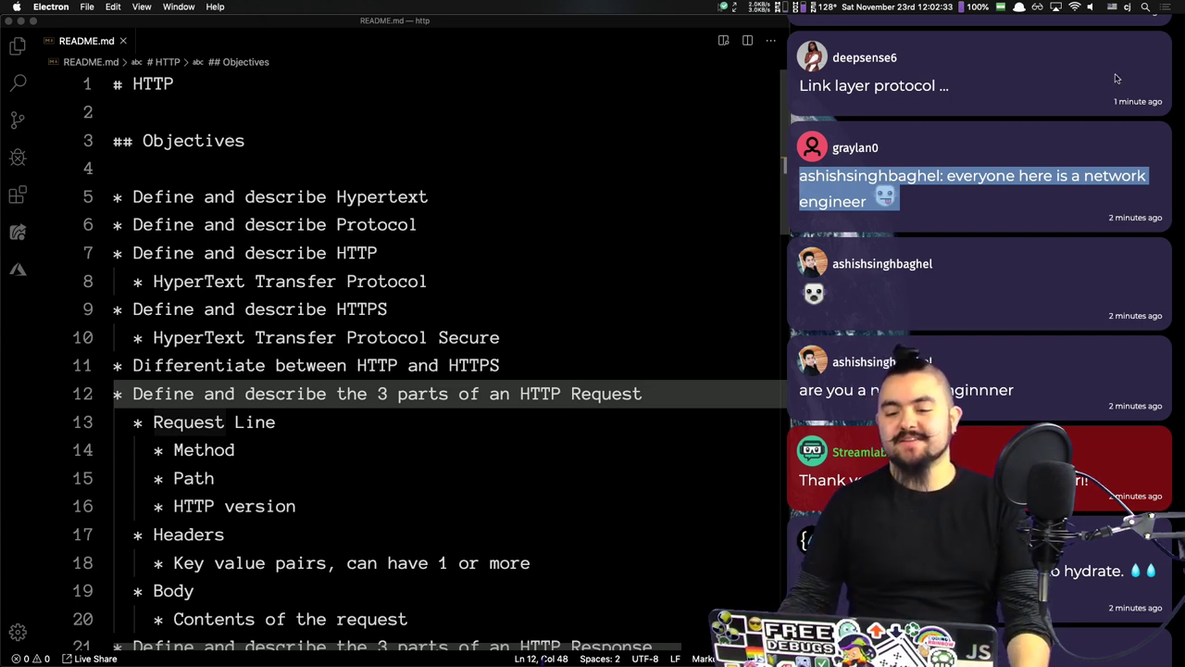
Step: Select the chat messages about finishing the test and viewing the delay
left_click(944, 104)
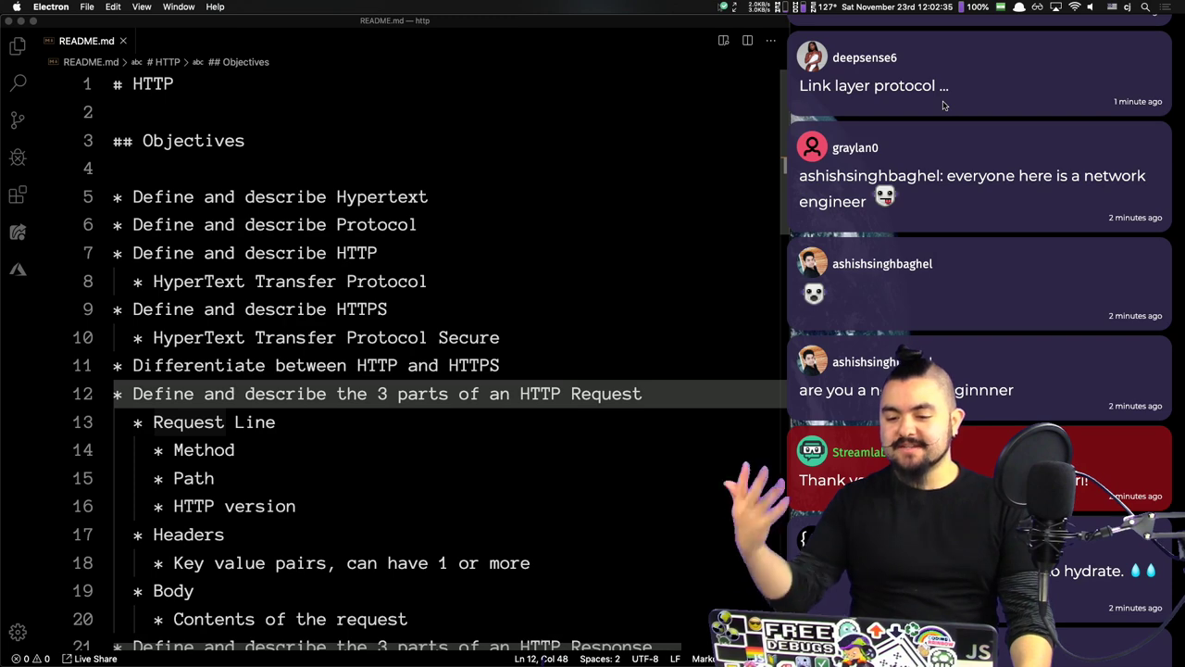
scroll(943, 105, "up", 2)
scroll(982, 162, "up", 3)
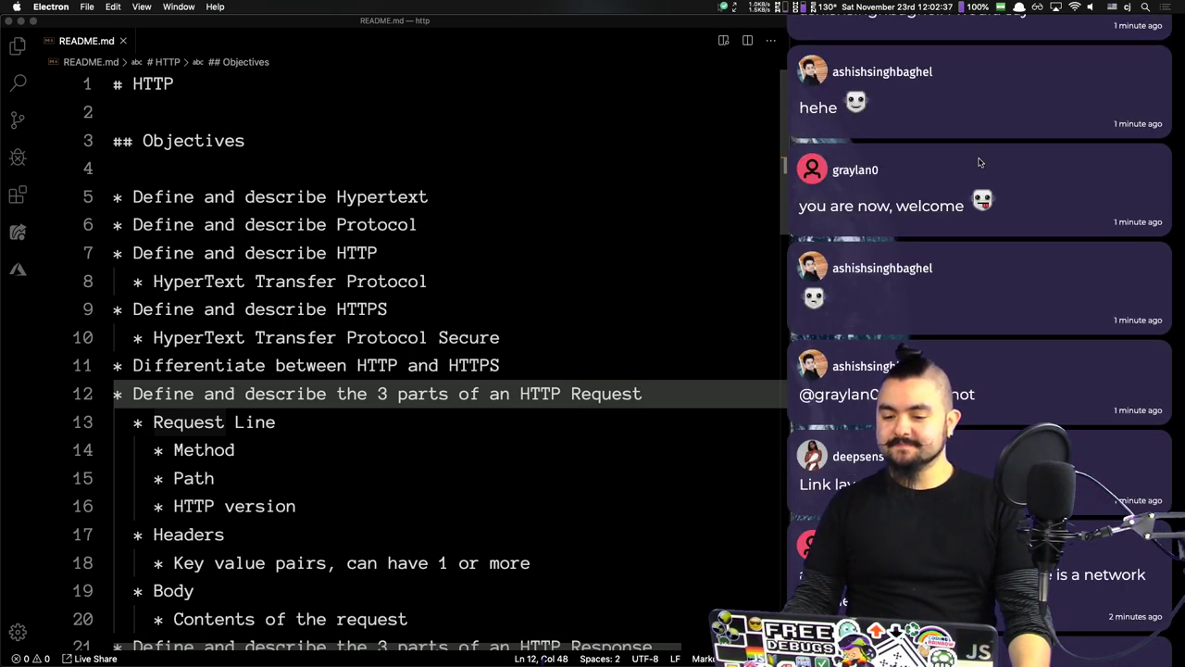
scroll(999, 185, "up", 3)
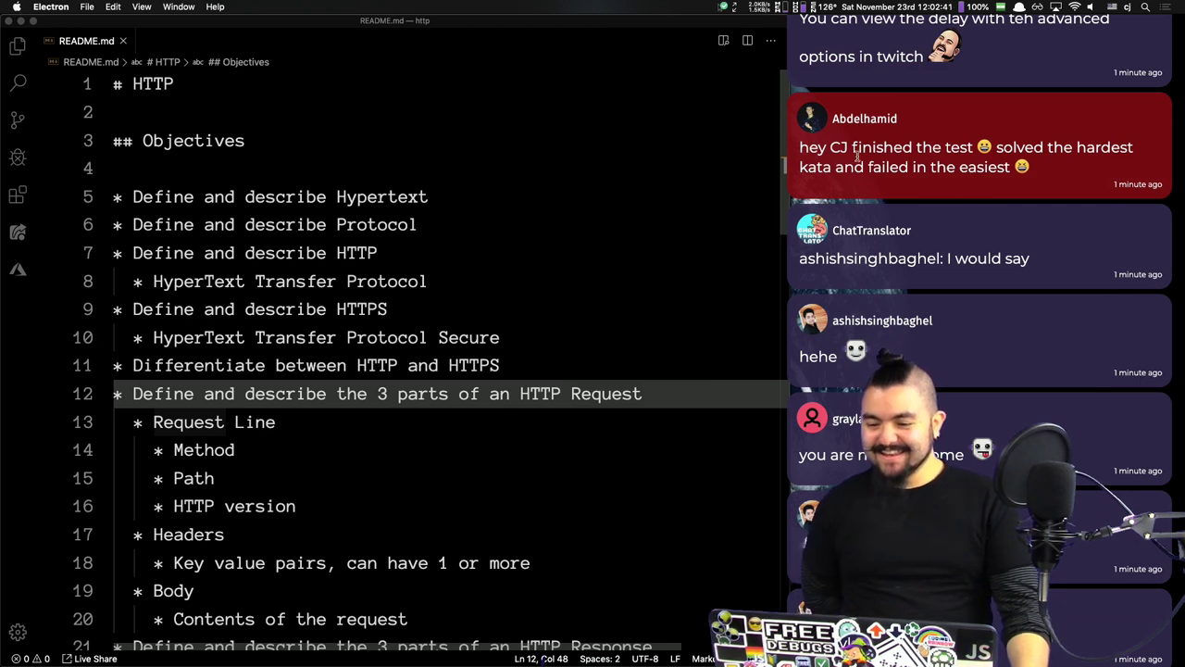
triple_click(905, 145)
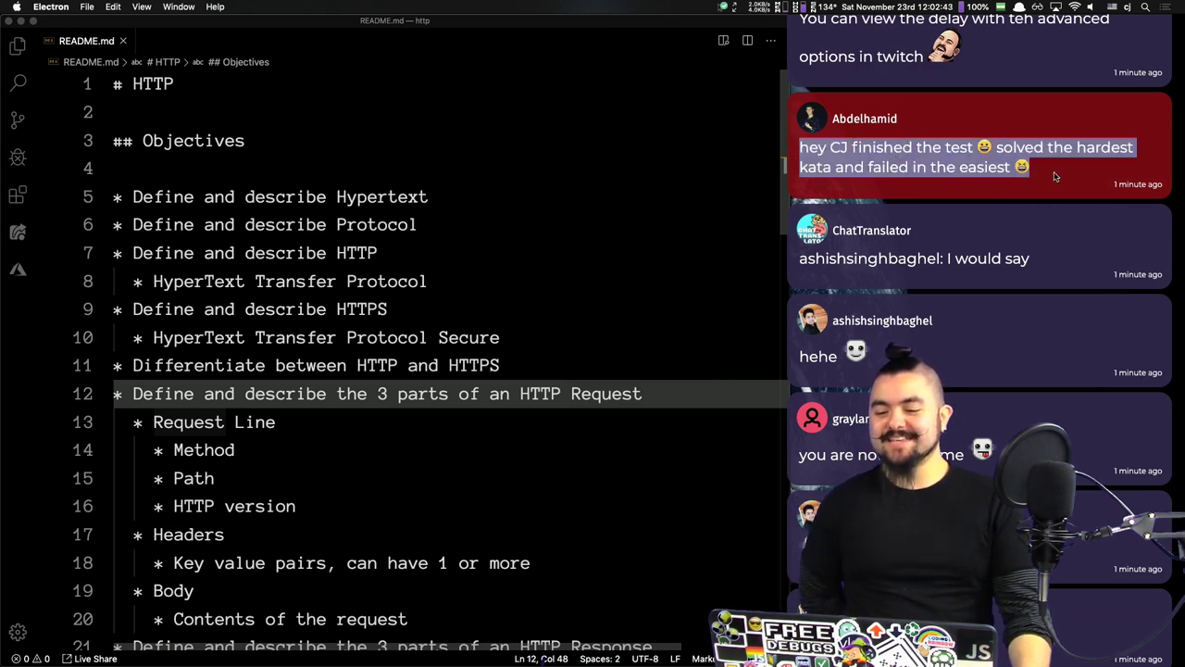
scroll(1054, 175, "up", 1)
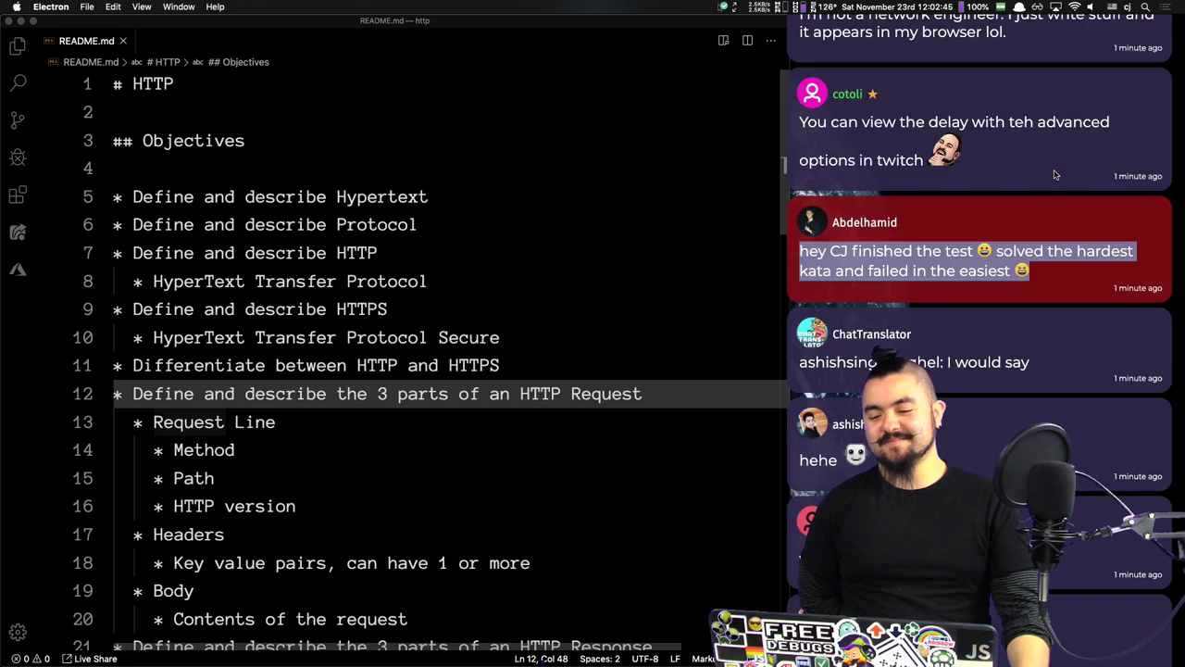
triple_click(1033, 127)
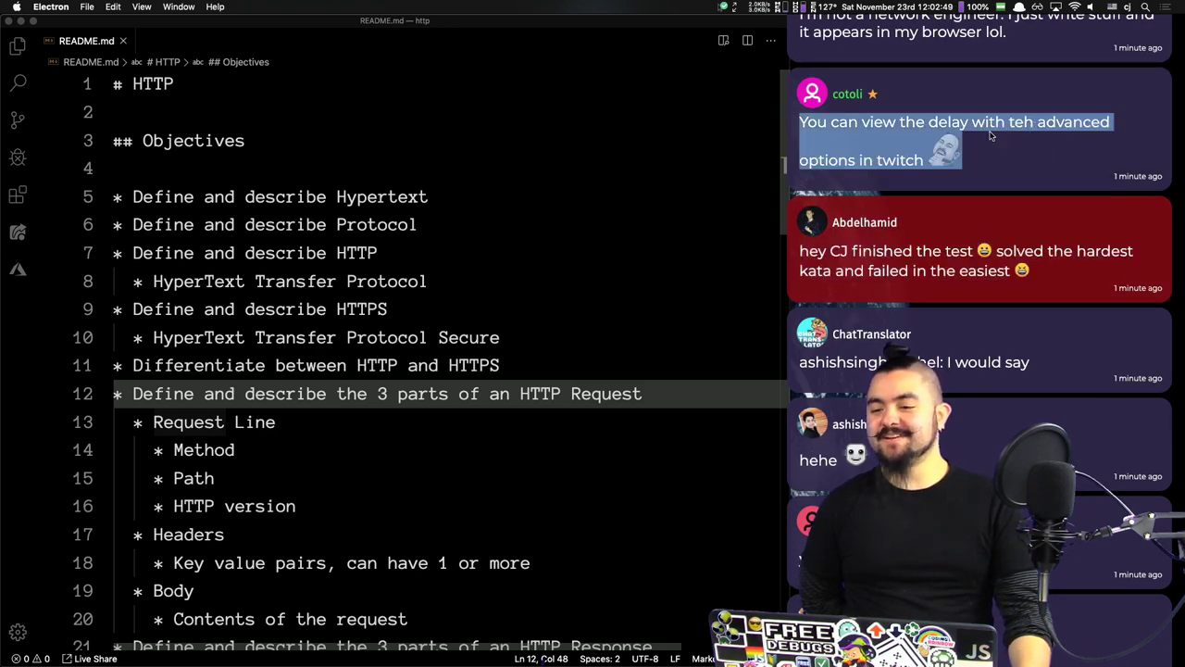
scroll(993, 139, "up", 2)
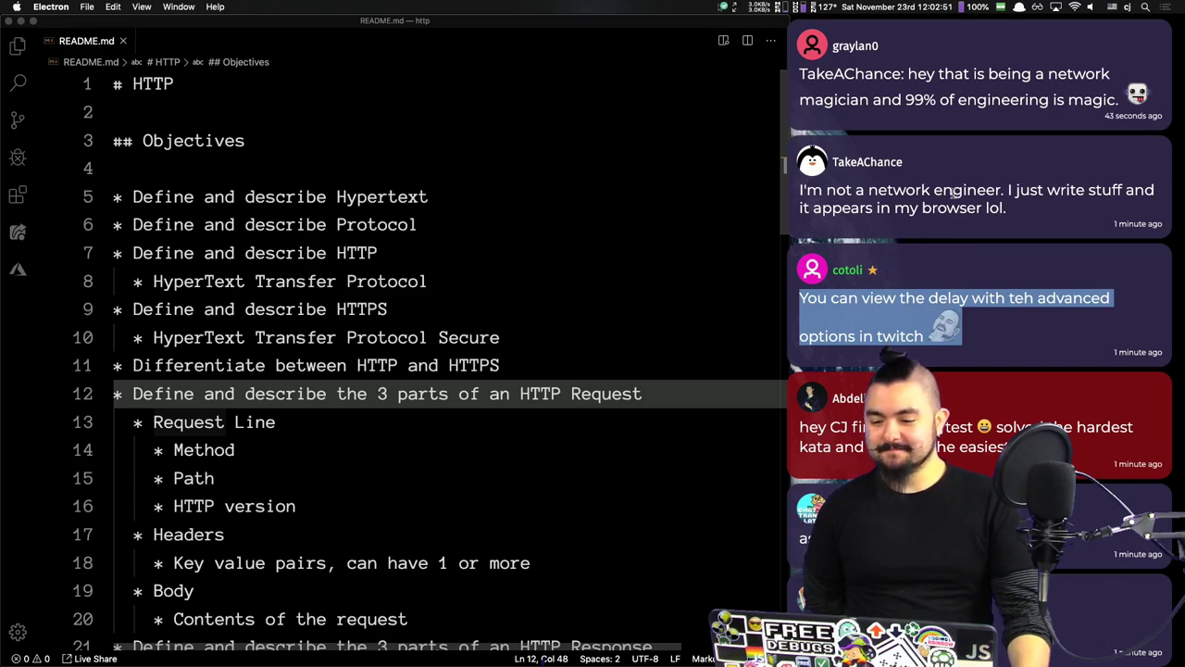
Step: Select the network magician and trans-atlantic cable chat messages, then clear the selection
double_click(919, 190)
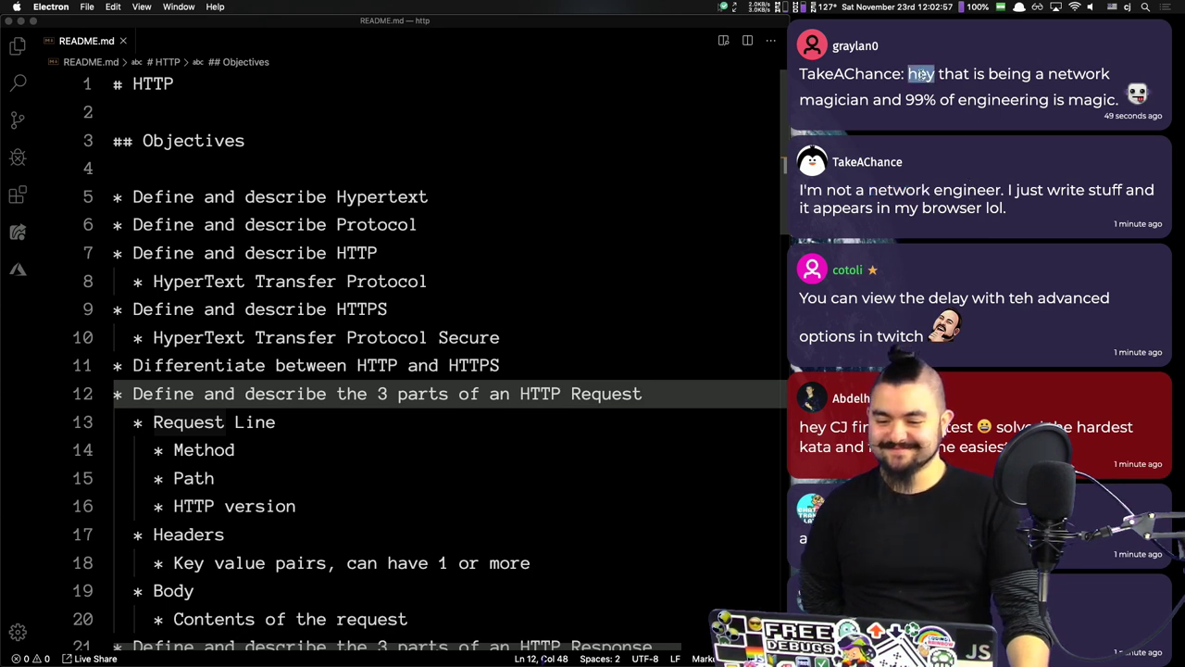
triple_click(921, 74)
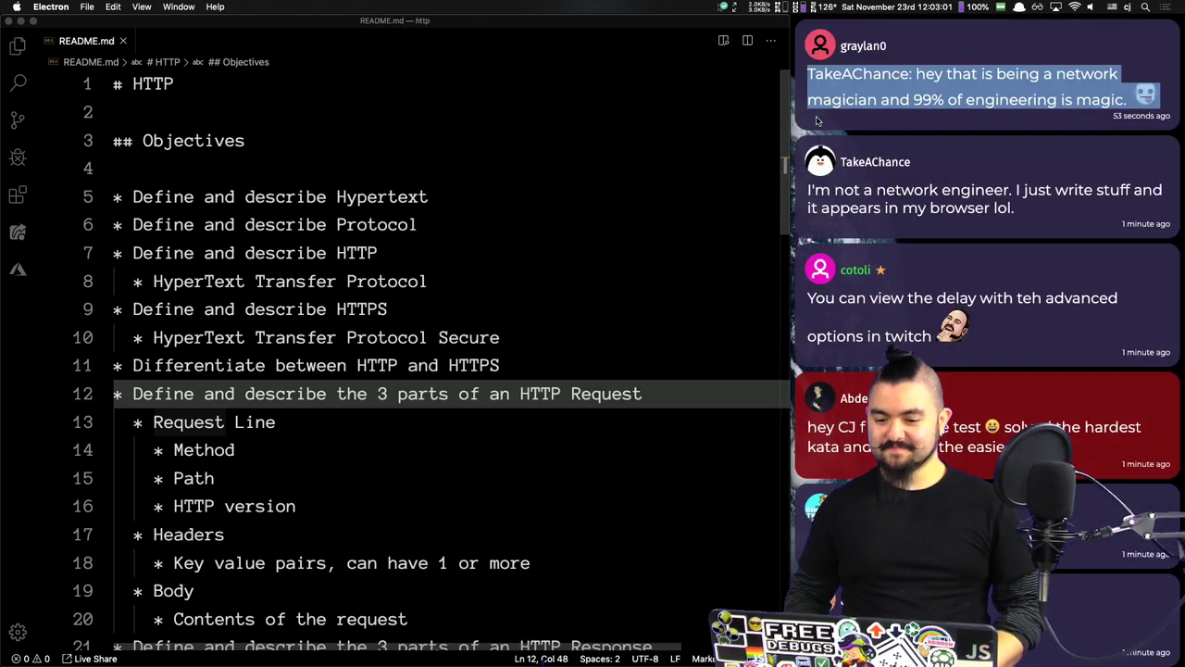
left_click(887, 123)
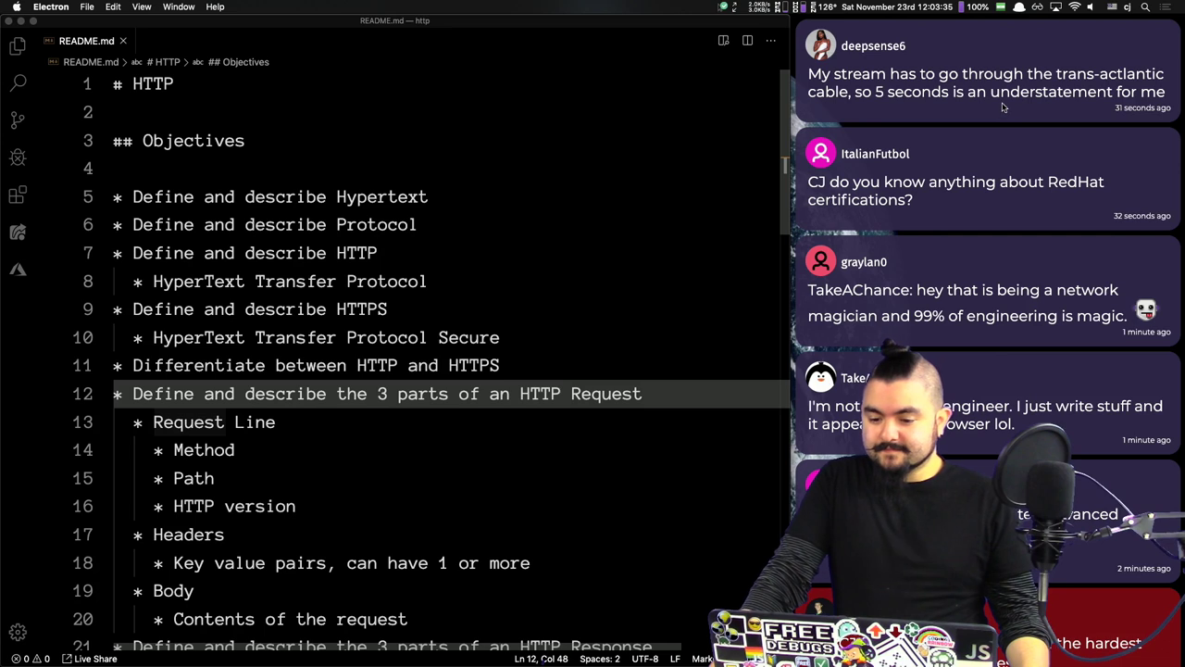
triple_click(971, 94)
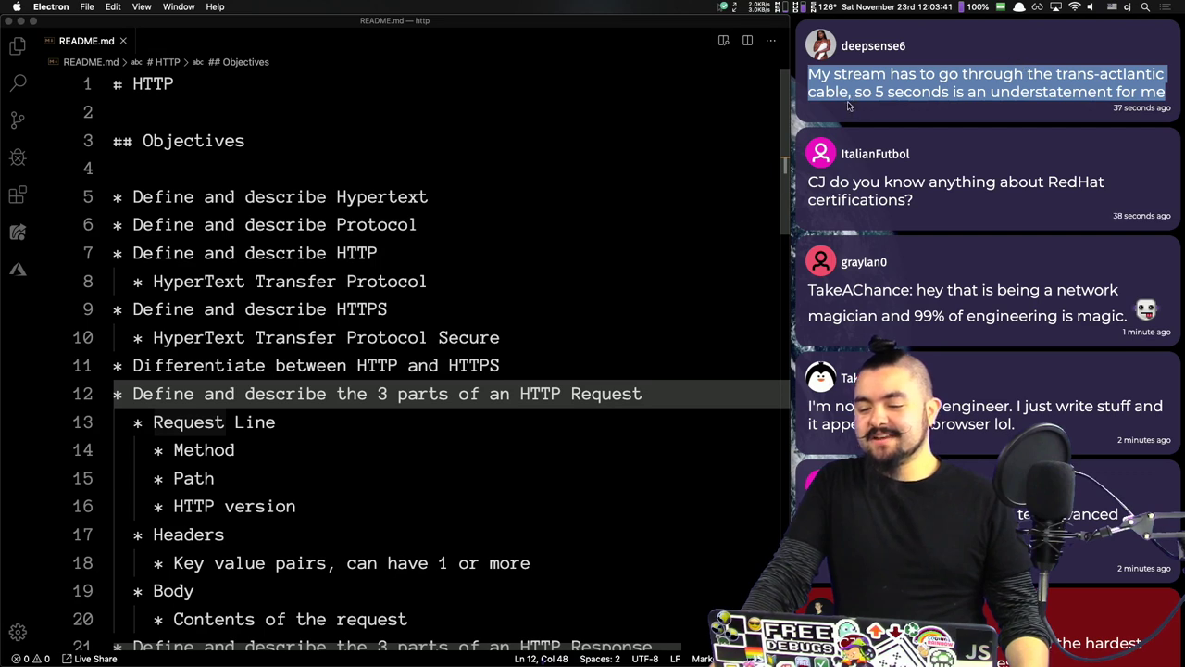
left_click(995, 99)
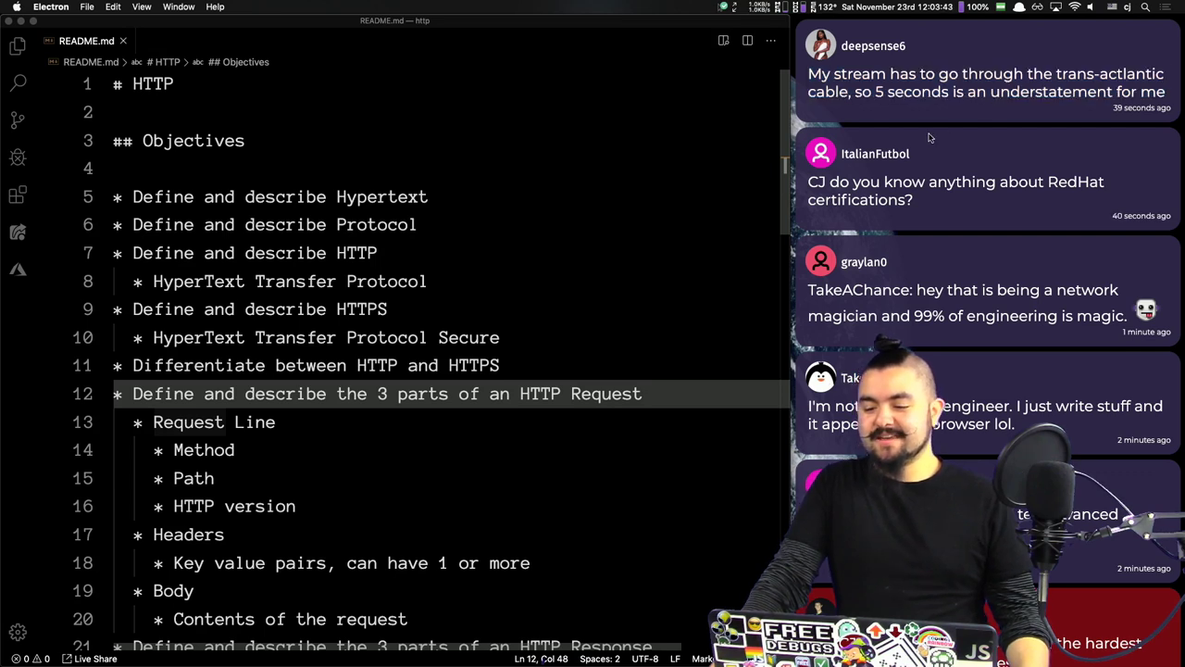
Step: Go to README.md's 'Diagram a simple HTTP request / response' objective, then switch to Chrome
left_click(541, 216)
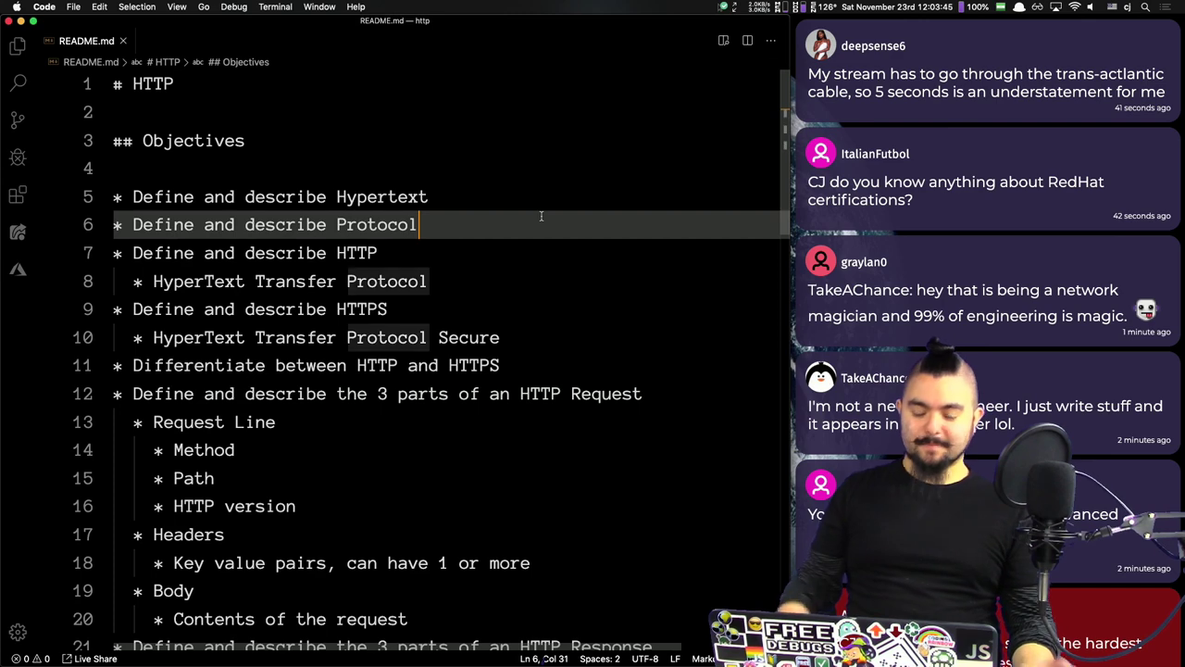
scroll(513, 369, "down", 1)
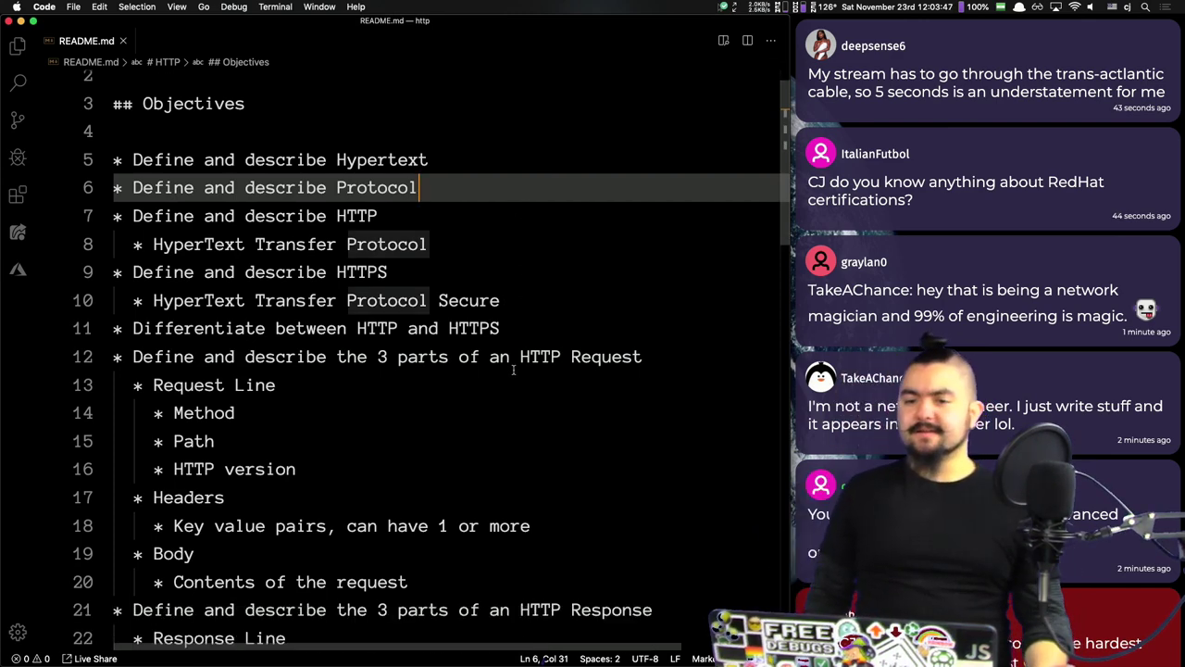
scroll(513, 370, "down", 8)
scroll(353, 384, "down", 1)
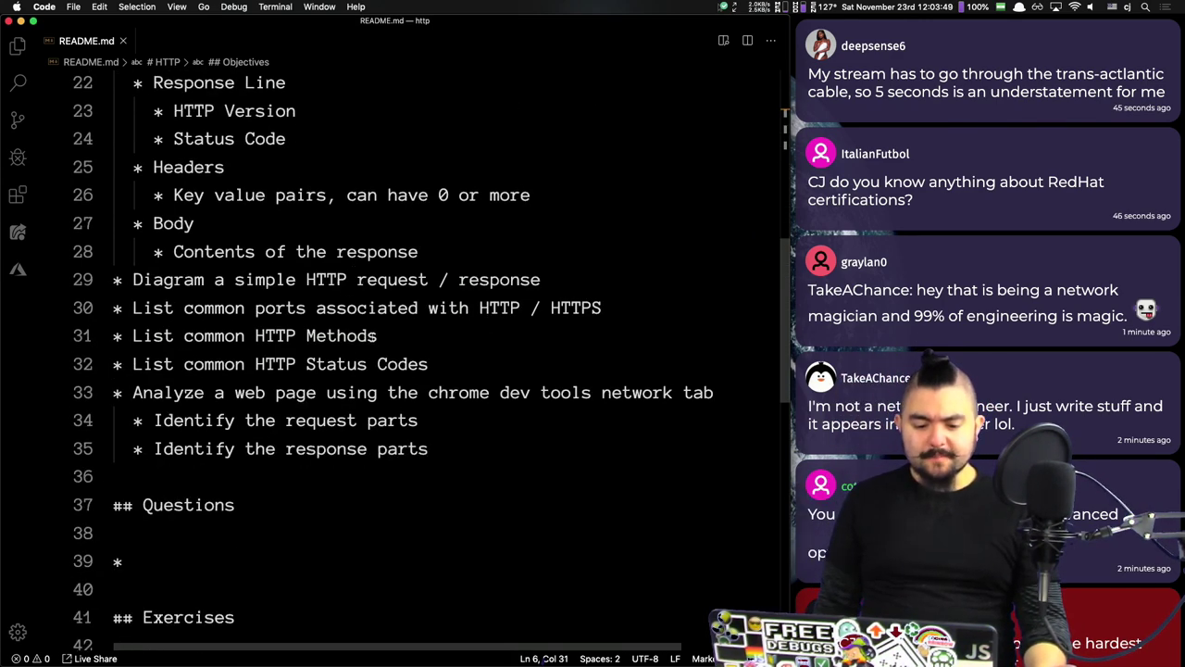
left_click(597, 293)
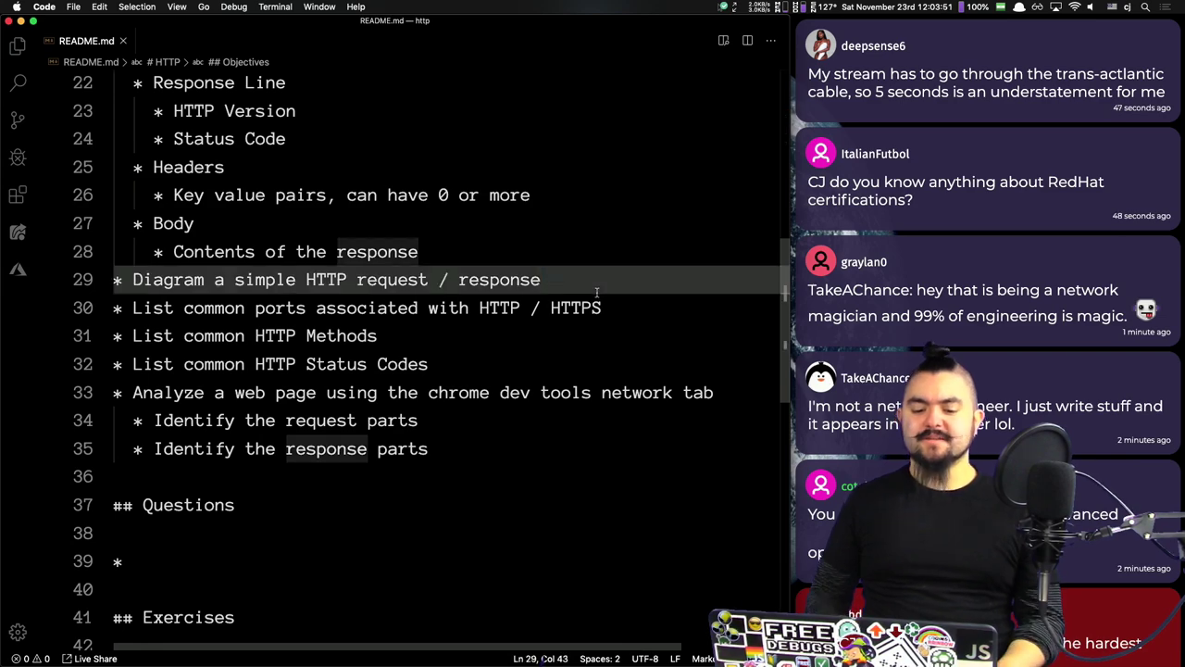
key("super+Tab")
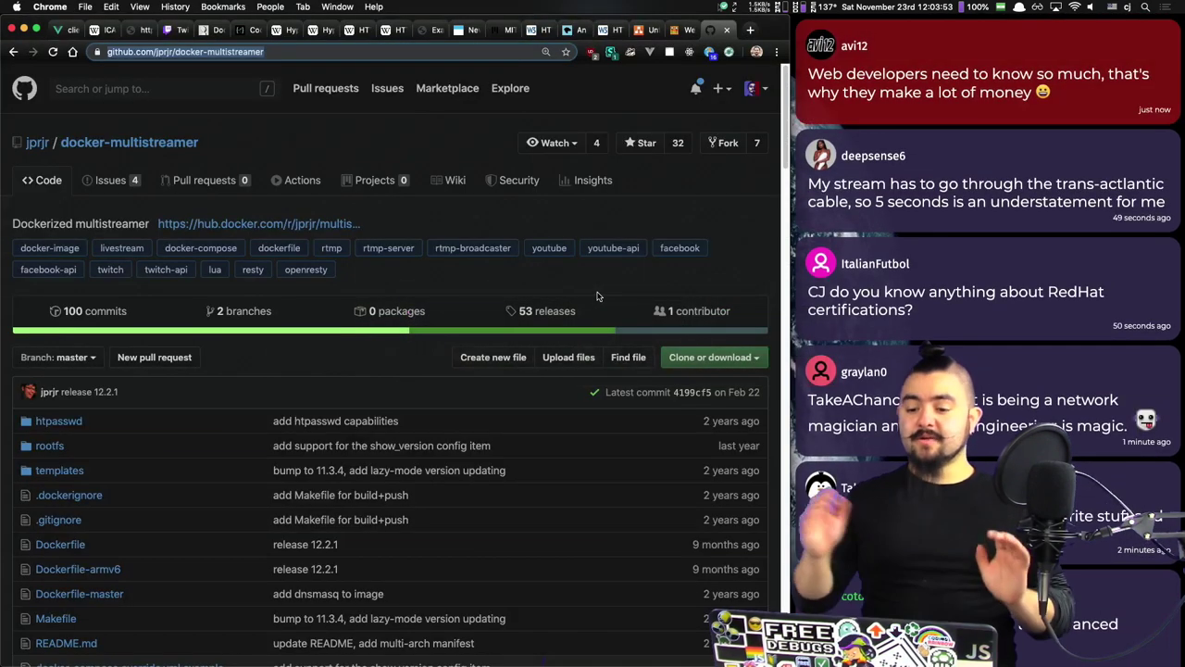
Step: Switch to the draw.io tab with the Client–Server HTTP sequence diagram
left_click(642, 31)
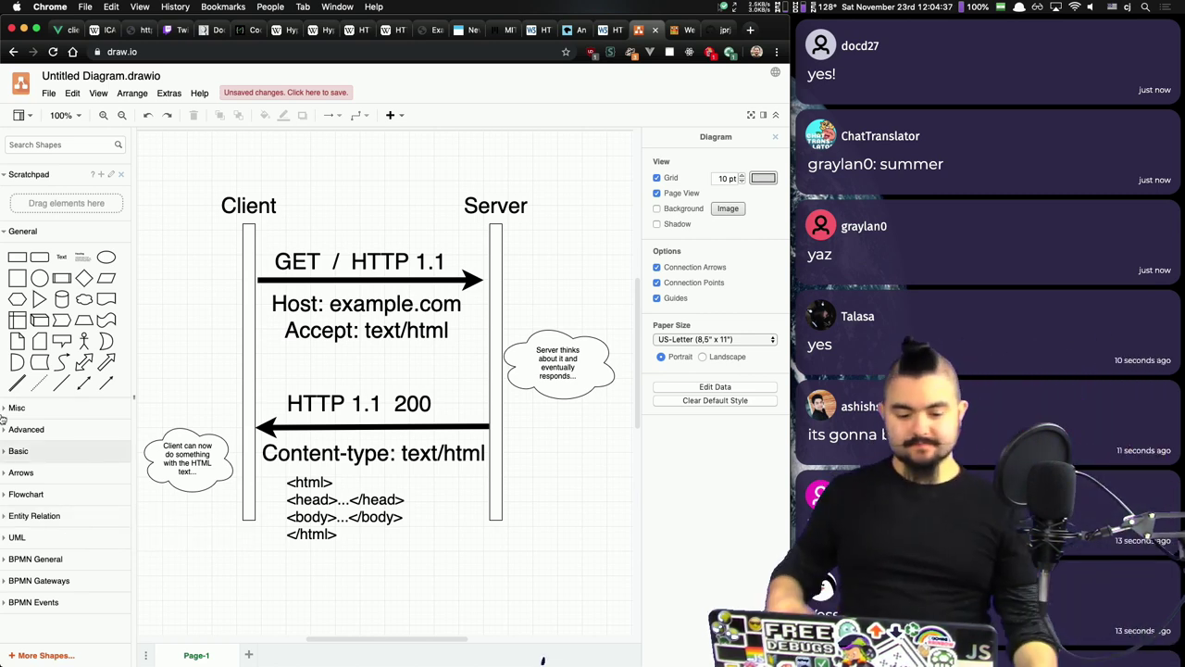
Step: Add a rectangle above the Client and Server labels with no fill and a 4 pt border
left_click(17, 257)
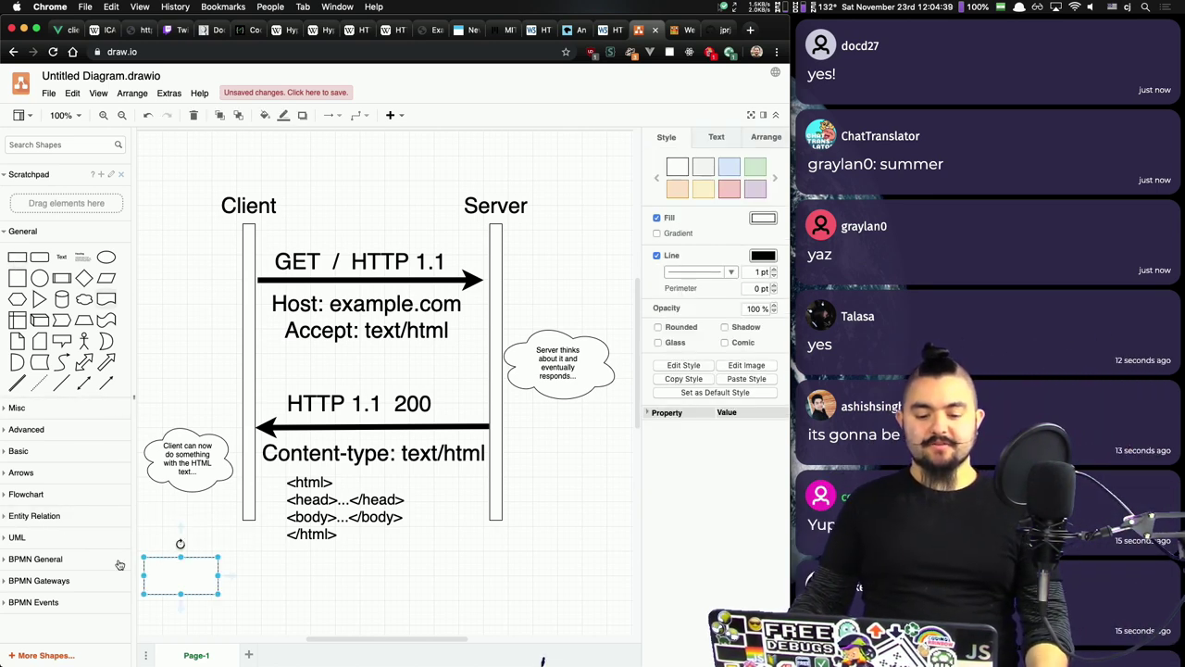
left_click_drag(199, 584, 397, 184)
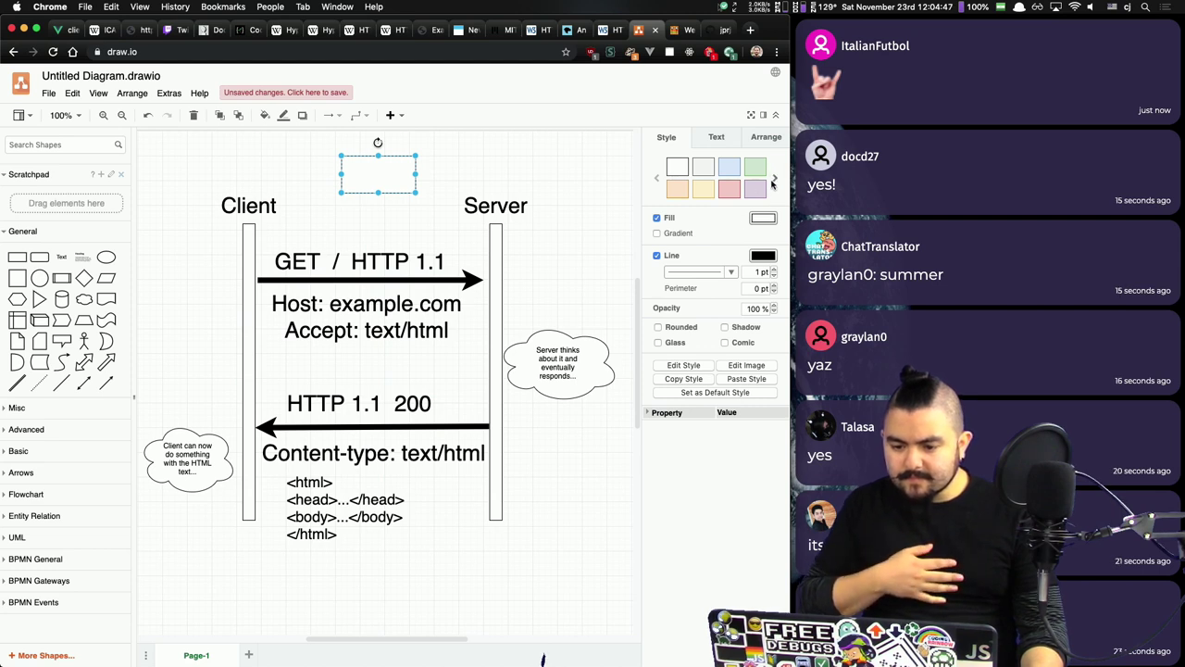
left_click(657, 218)
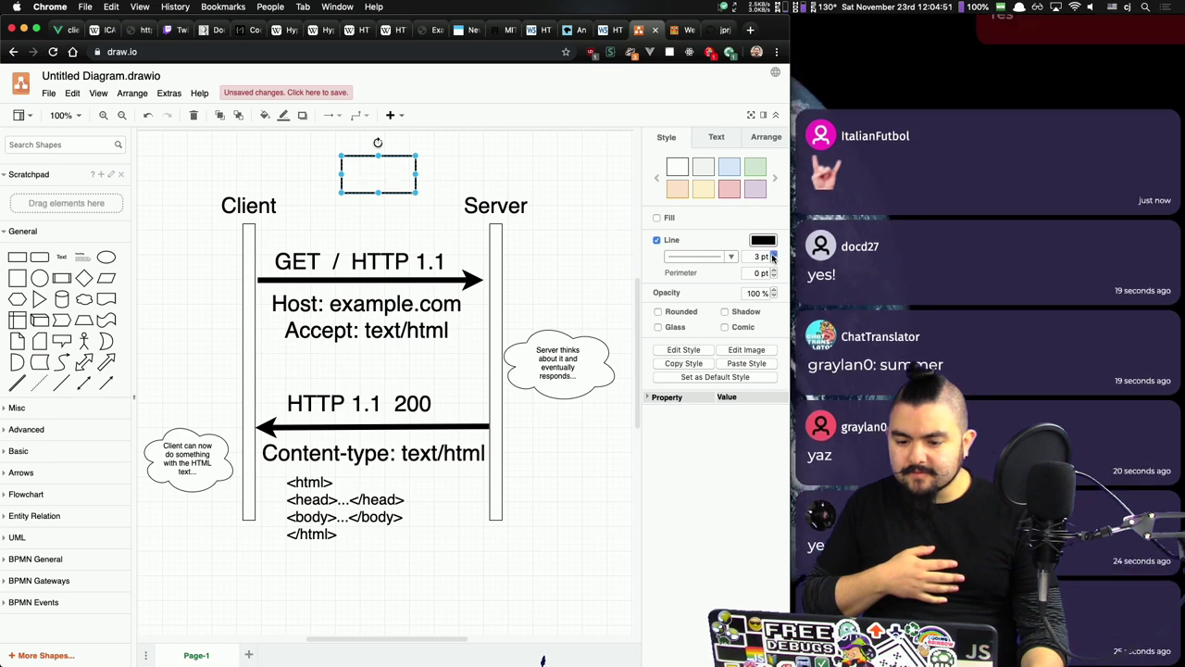
left_click(773, 255)
left_click(773, 255)
left_click(773, 255)
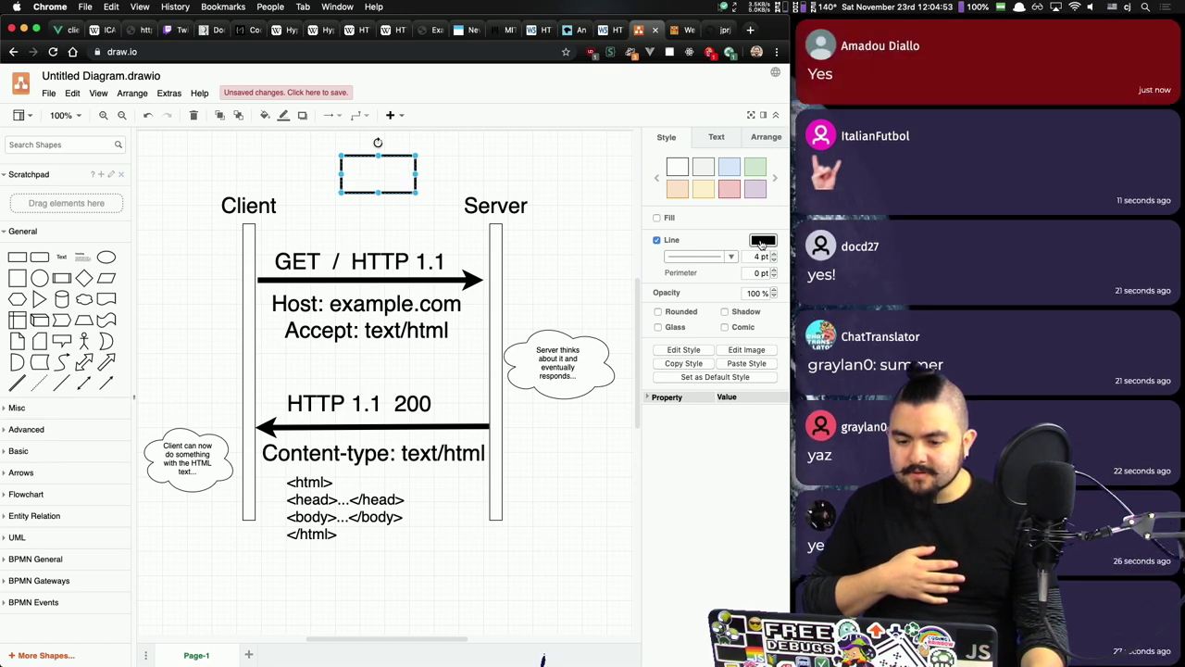
Step: Set the rectangle's outline colour to pink FF9999
left_click(762, 240)
type("FF1919")
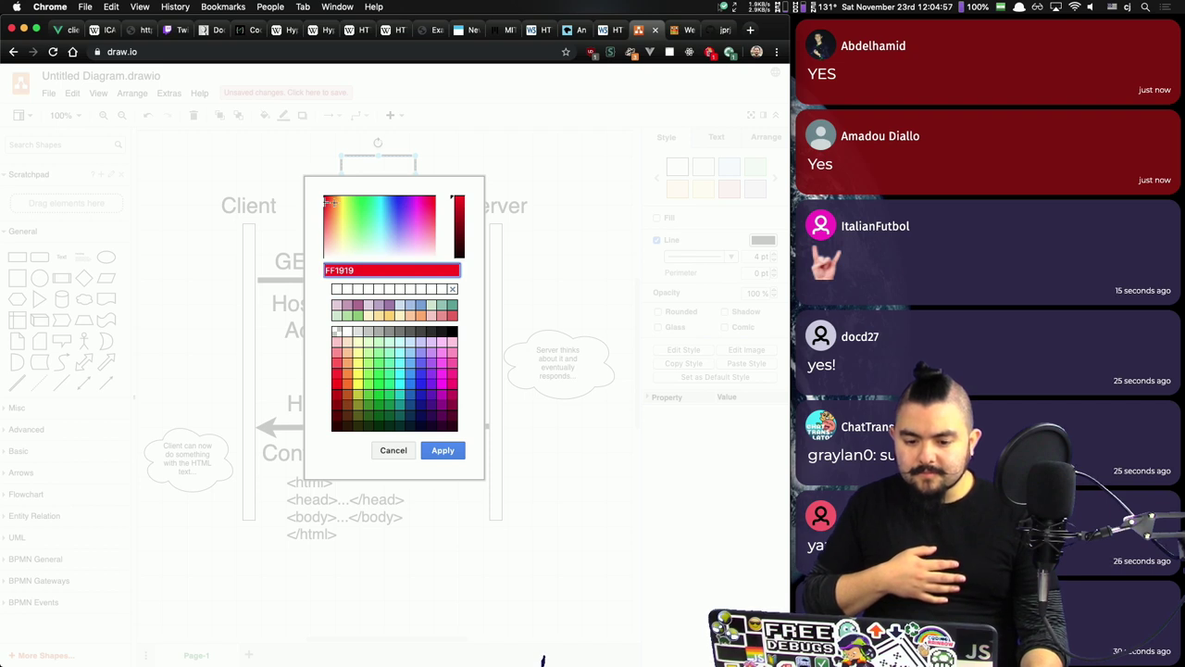
left_click_drag(329, 202, 322, 191)
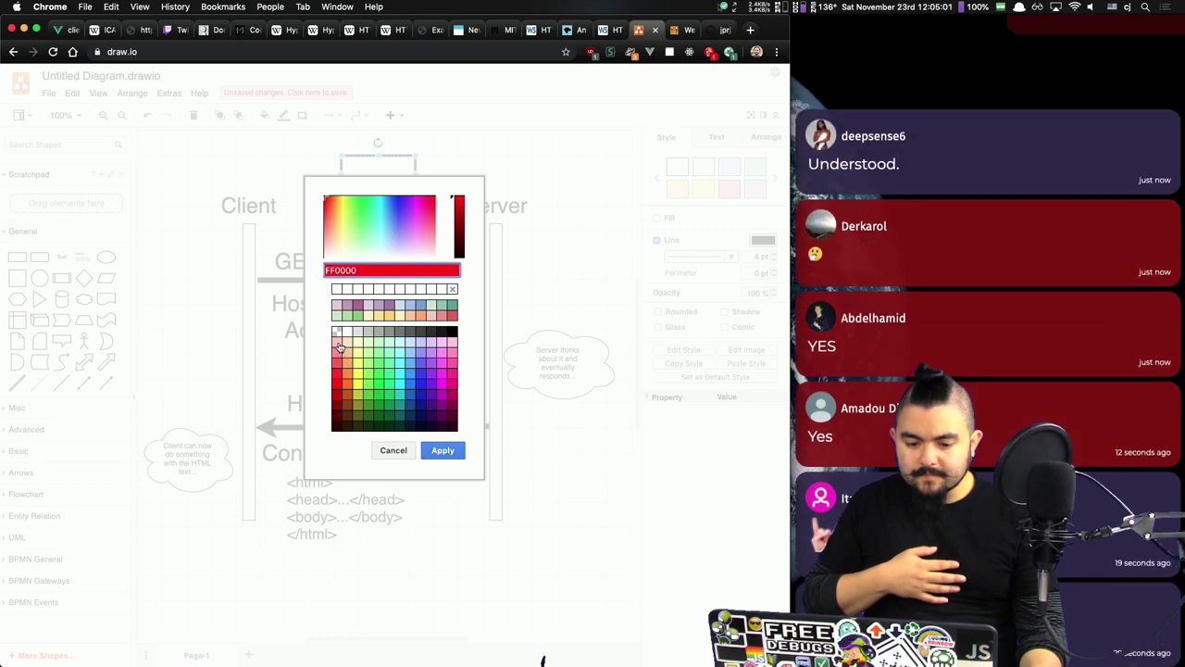
left_click(340, 346)
left_click(338, 358)
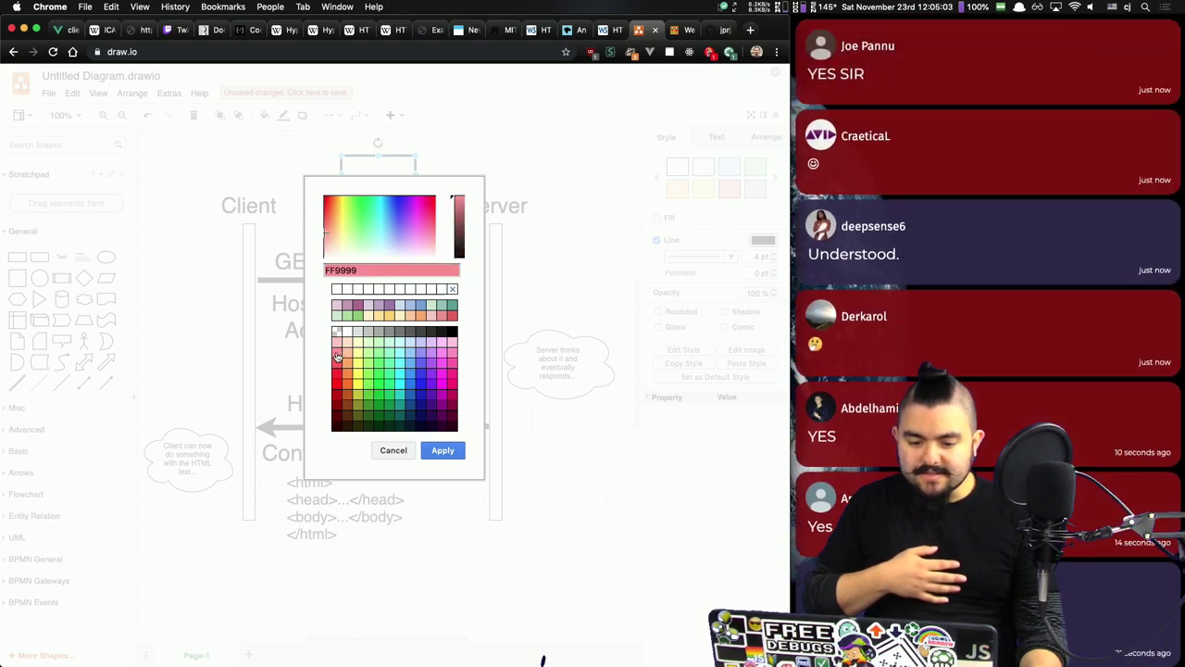
left_click(449, 450)
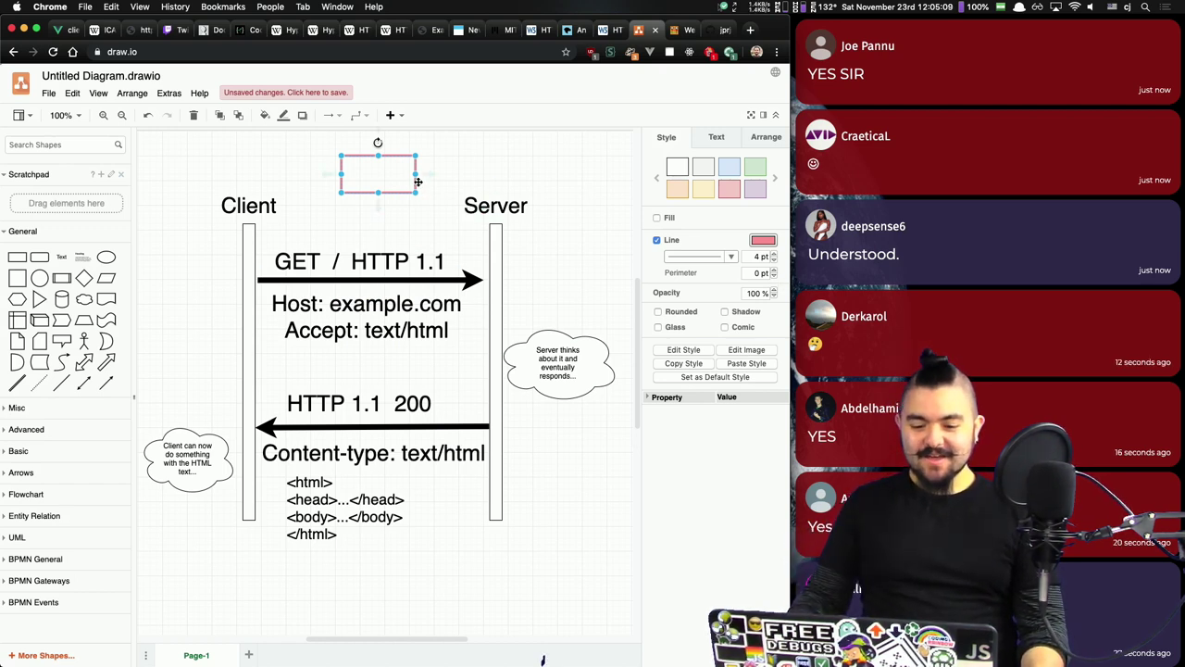
Step: Move the pink box over the GET / HTTP 1.1 request and stretch it to enclose the Host and Accept headers
left_click_drag(418, 181, 479, 352)
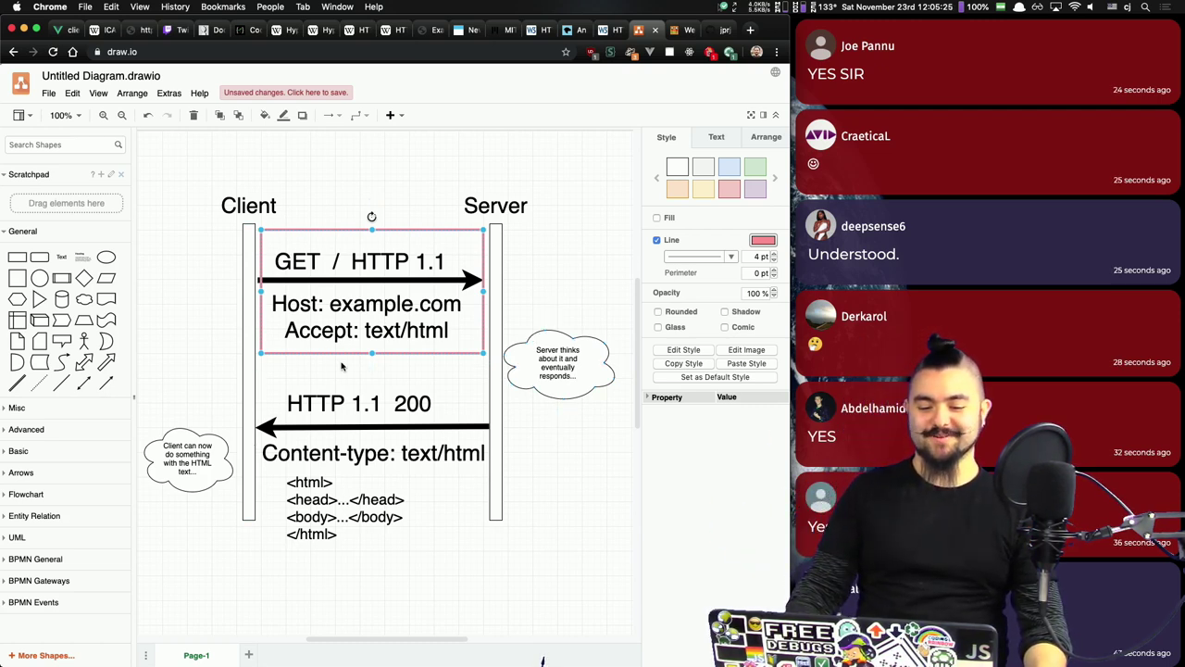
left_click_drag(373, 353, 375, 359)
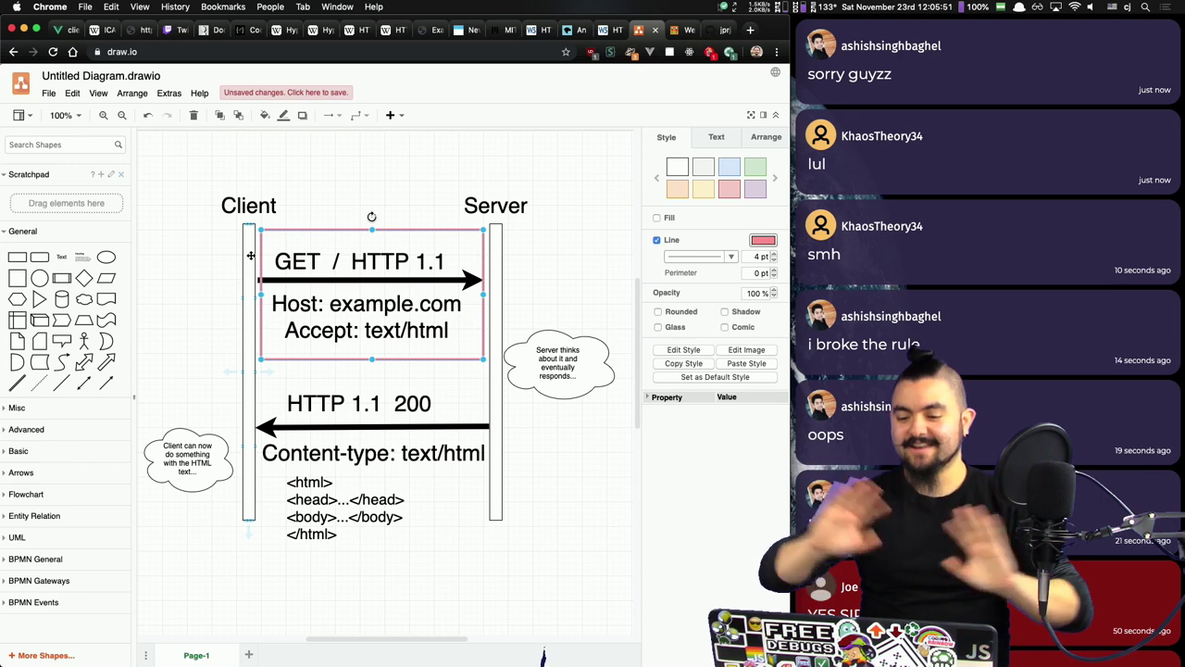
left_click(583, 170)
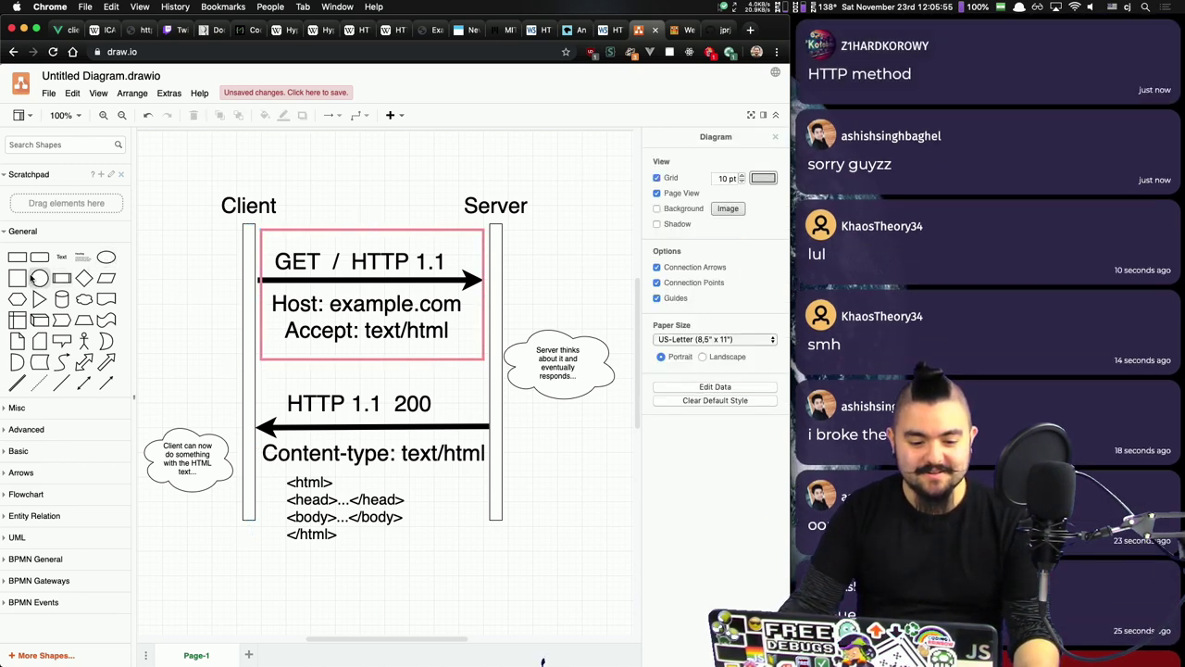
Step: Add a circle above the diagram labelled 1 in 20 pt text
left_click_drag(56, 278, 366, 173)
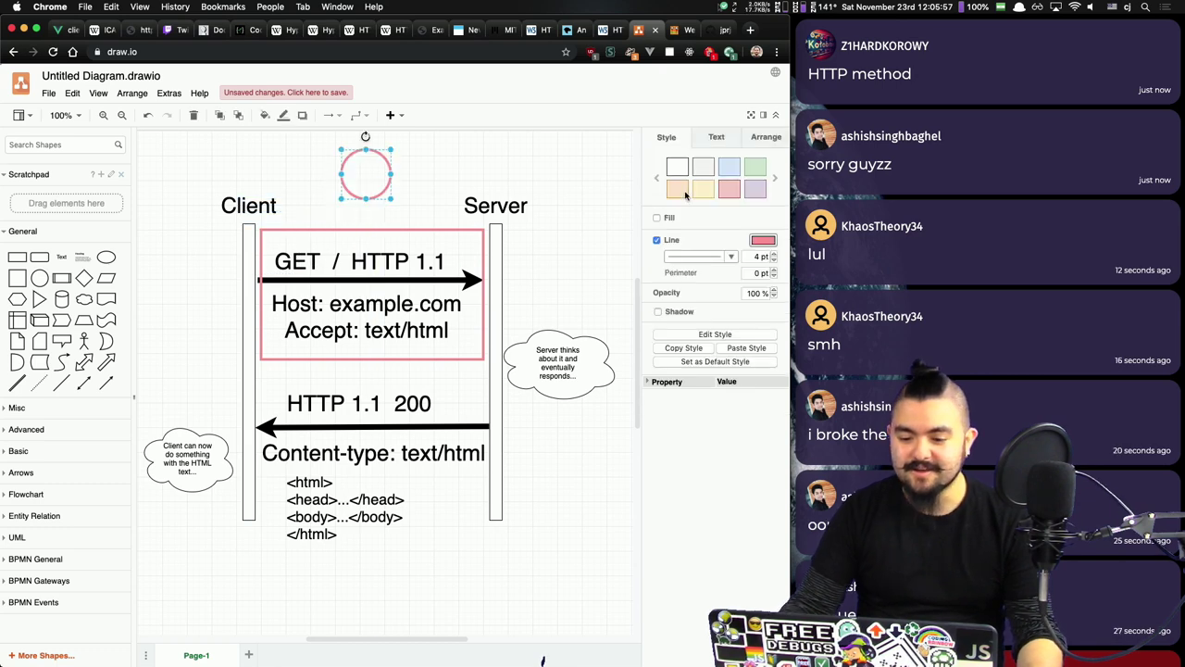
double_click(373, 170)
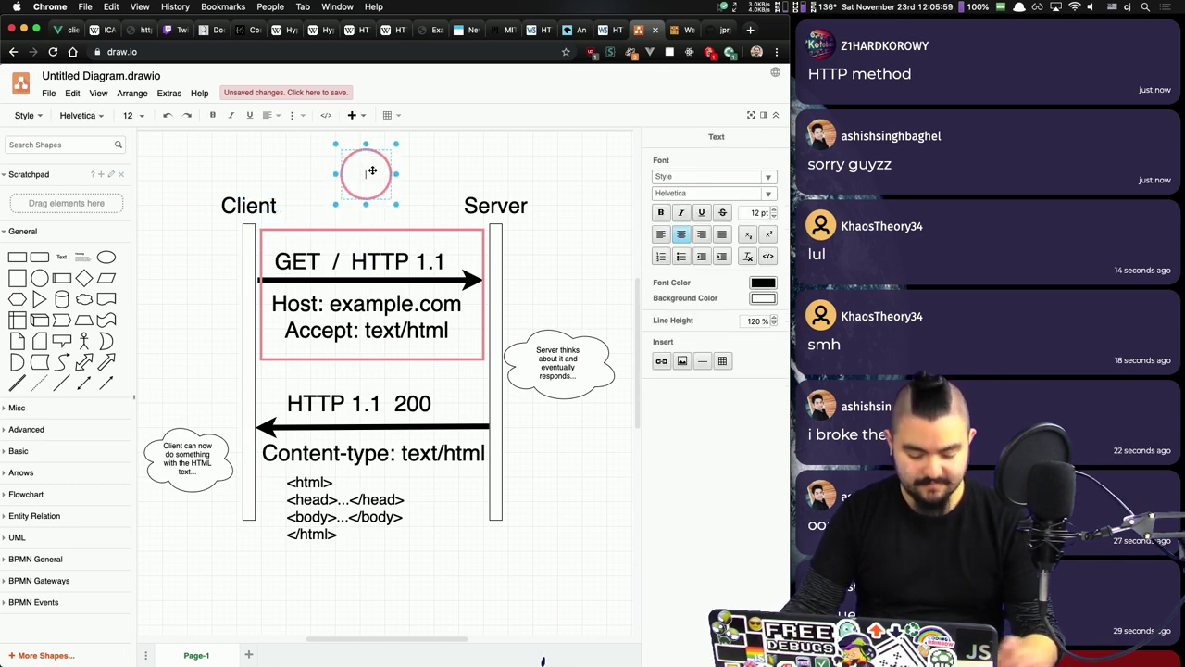
type("1")
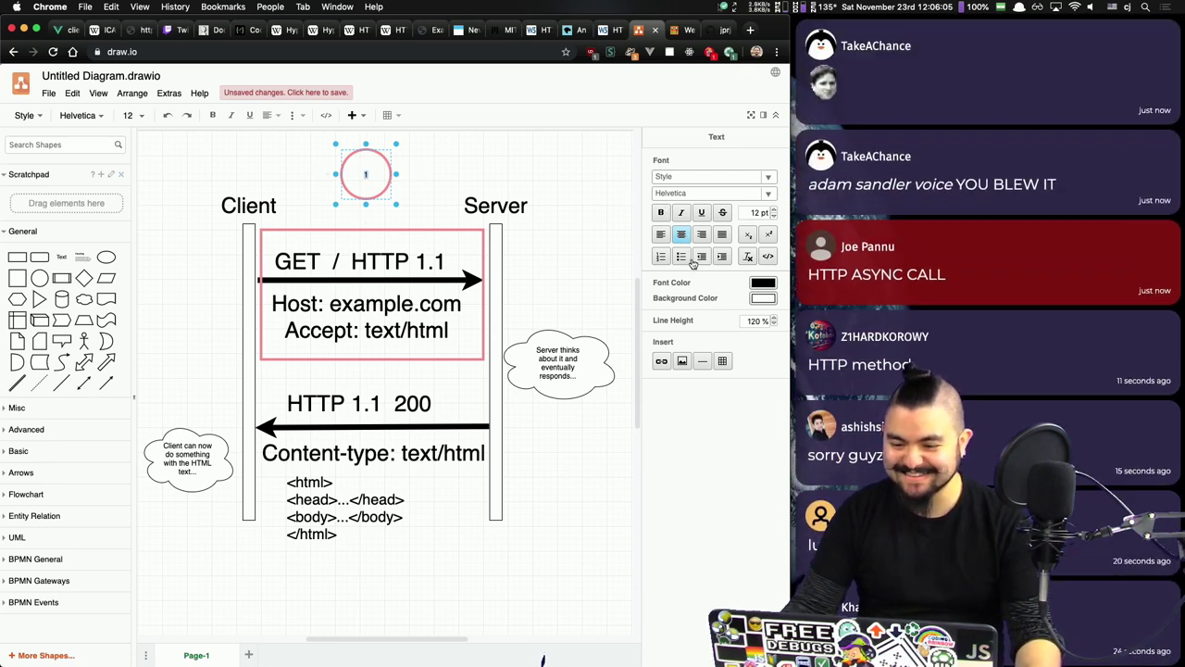
left_click(773, 211)
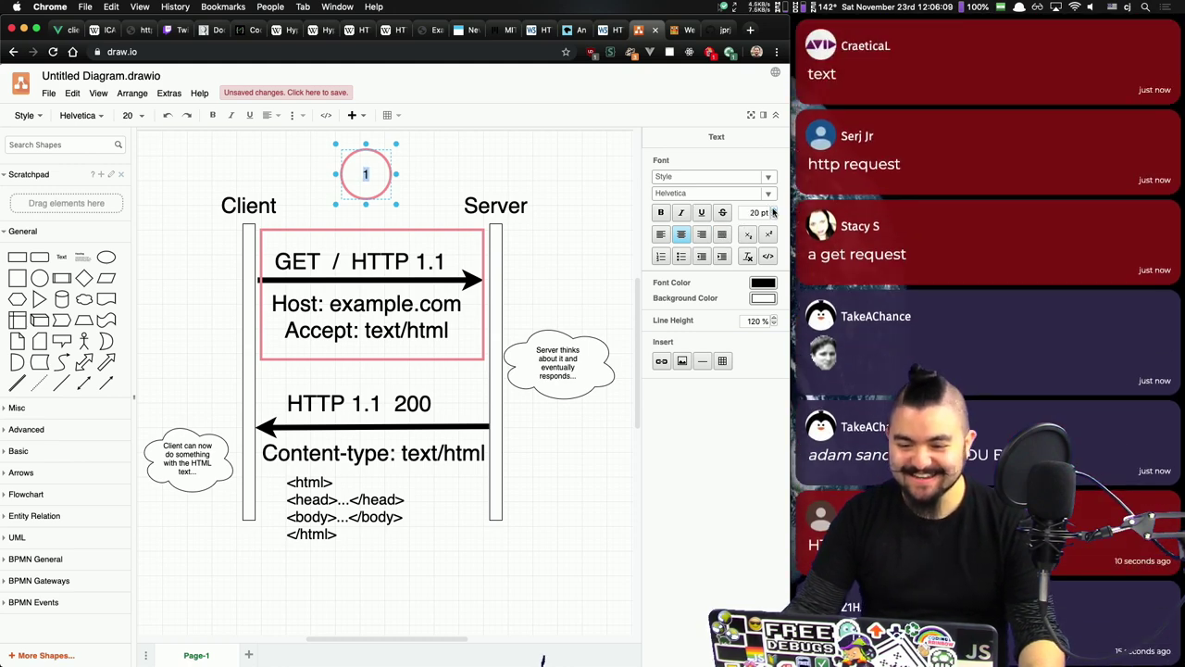
Step: Shrink the circle to a 10 x 10 badge beside GET and hide the chat overlay
left_click_drag(396, 203, 364, 166)
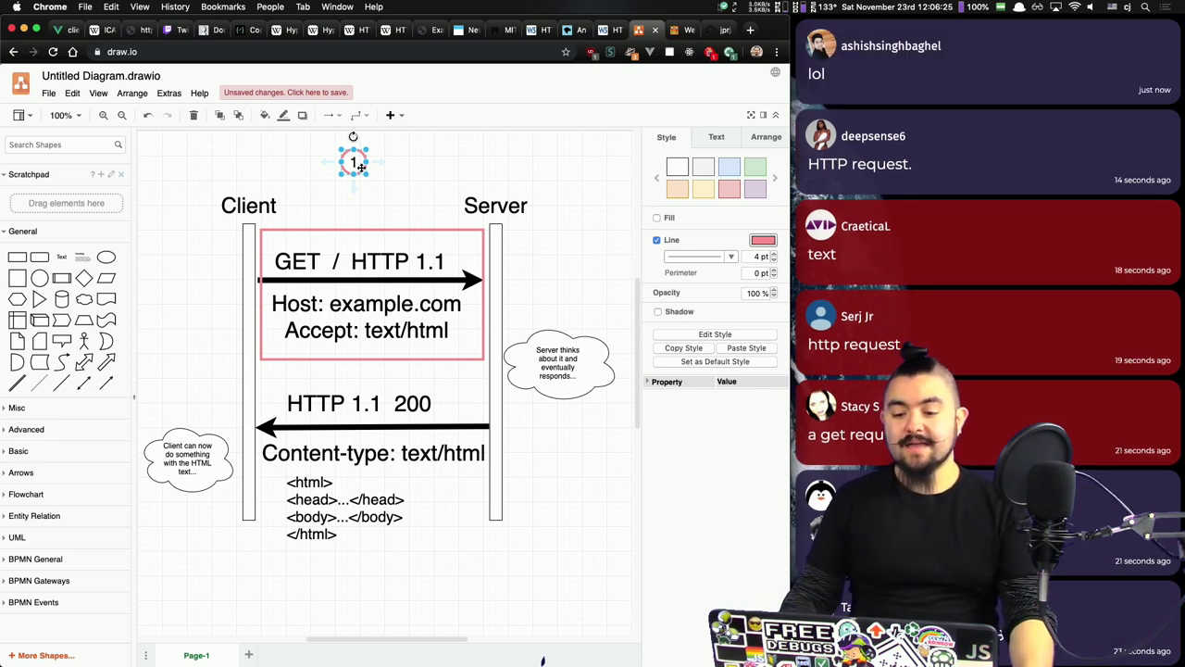
left_click_drag(360, 168, 277, 252)
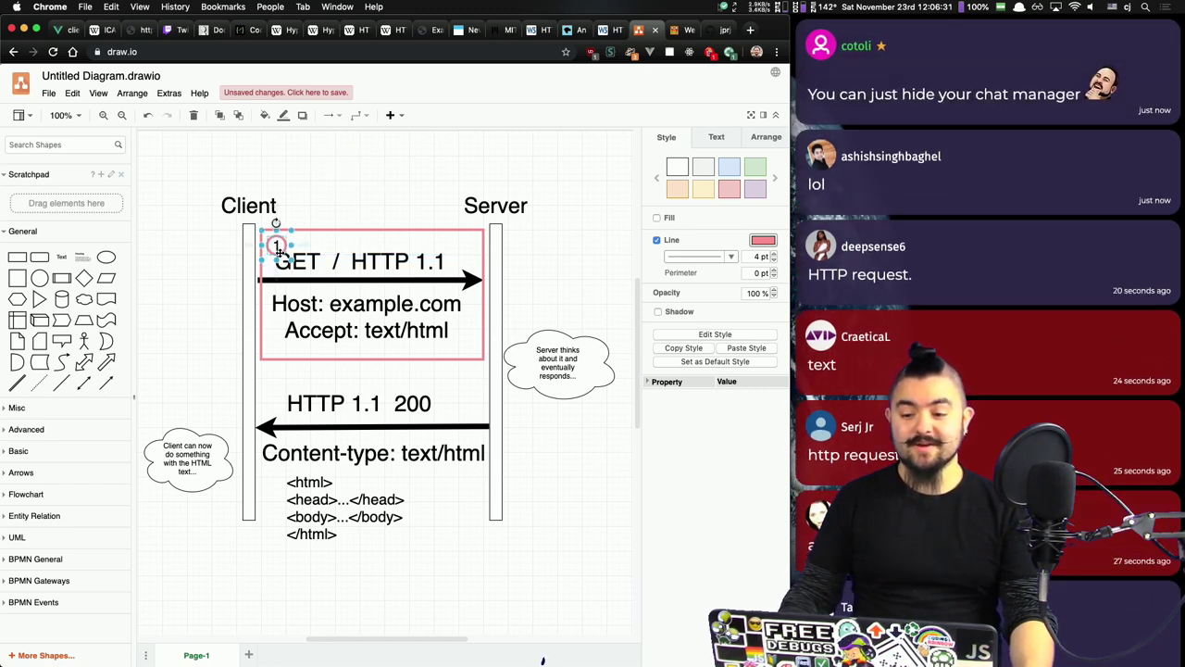
left_click(929, 93)
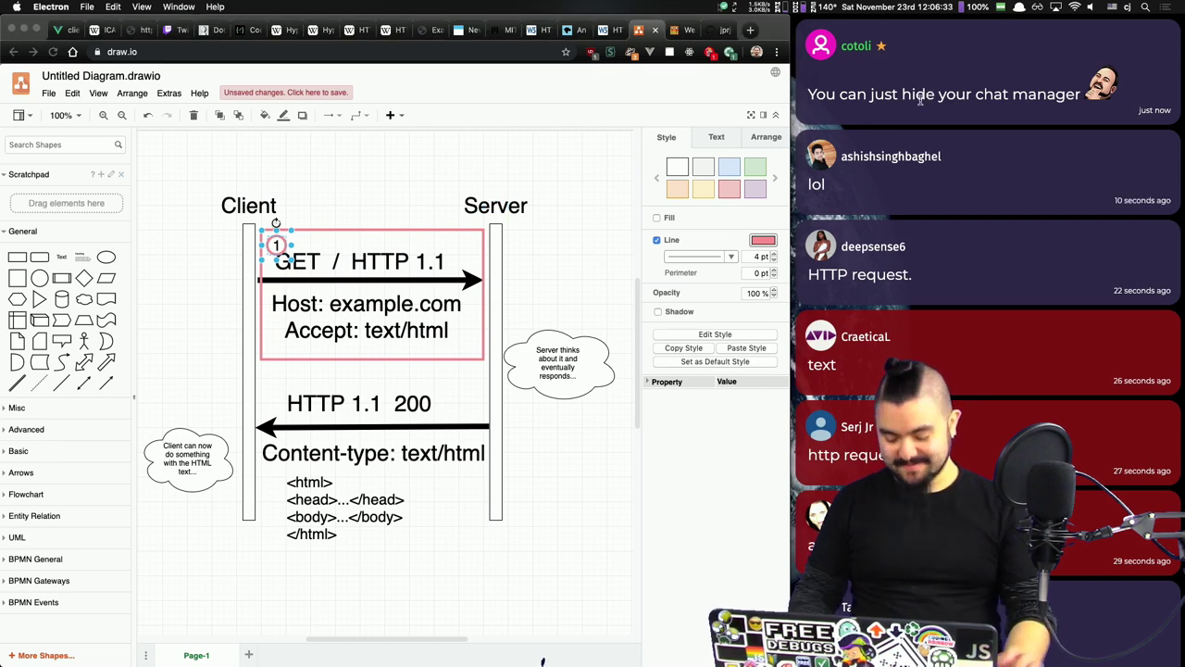
key("super+w")
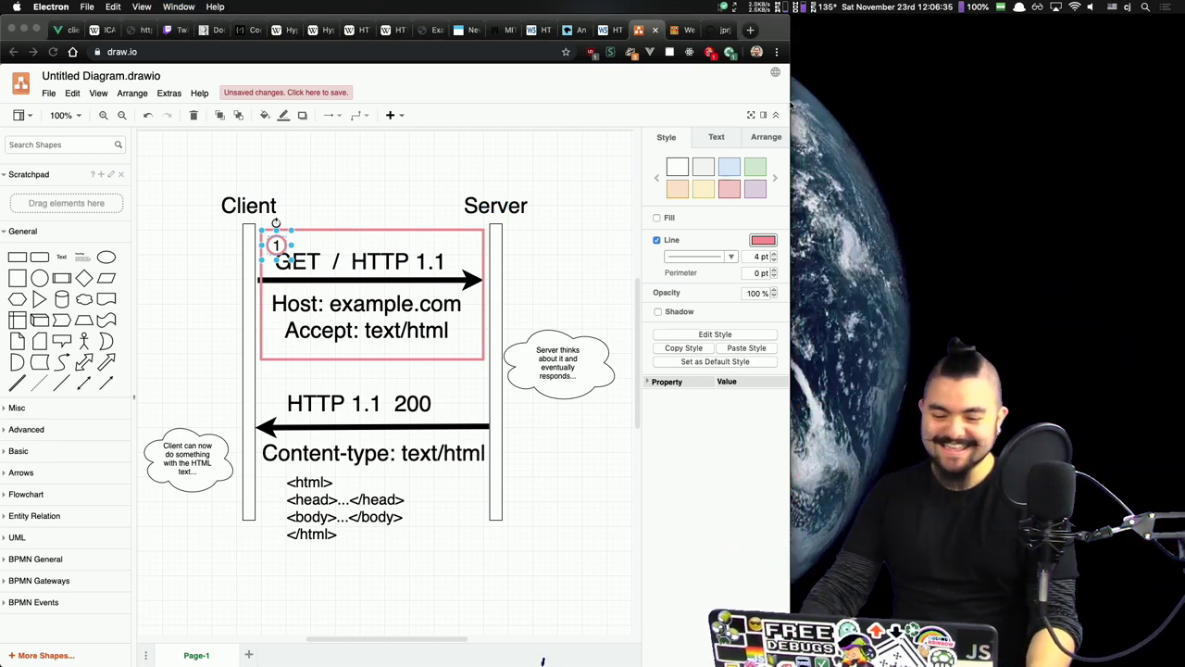
left_click(362, 171)
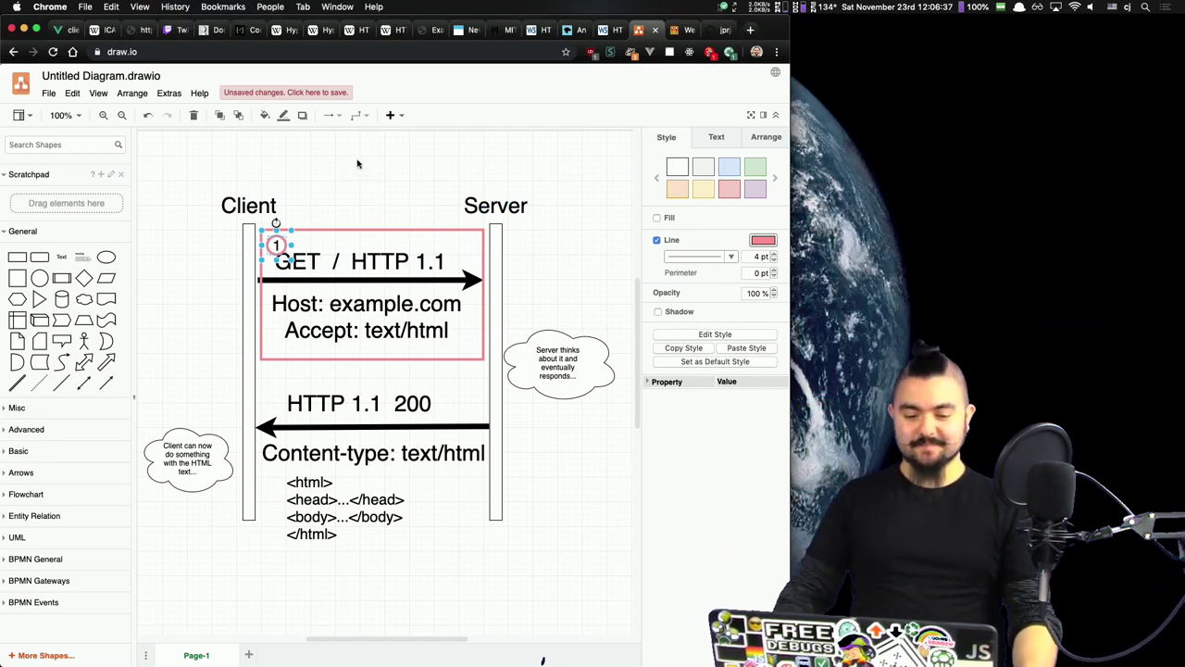
left_click(356, 170)
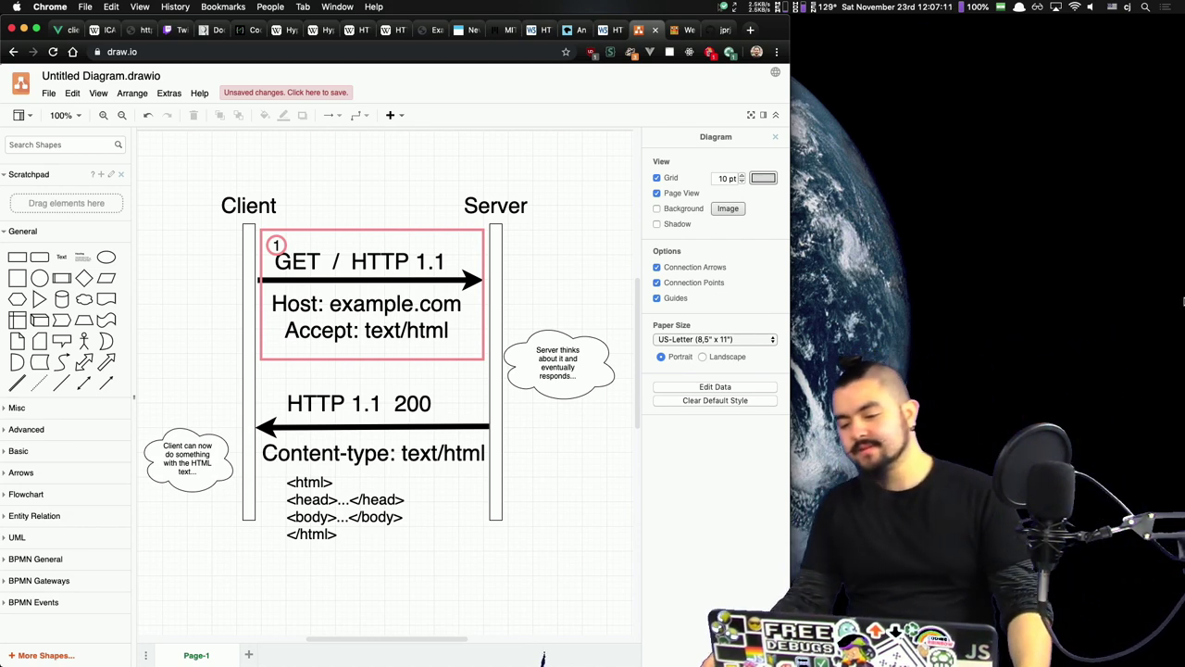
mouse_move(1174, 300)
left_click(1174, 372)
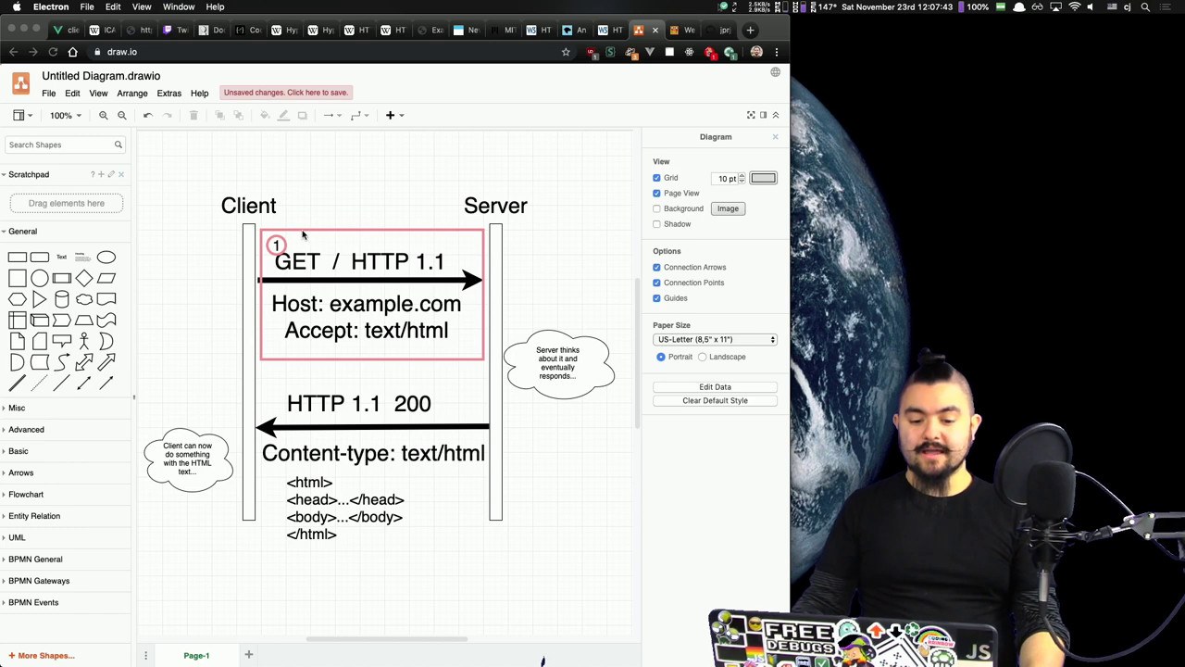
Step: Duplicate the 1 badge and relabel the copy as 2
left_click(284, 244)
left_click(283, 245)
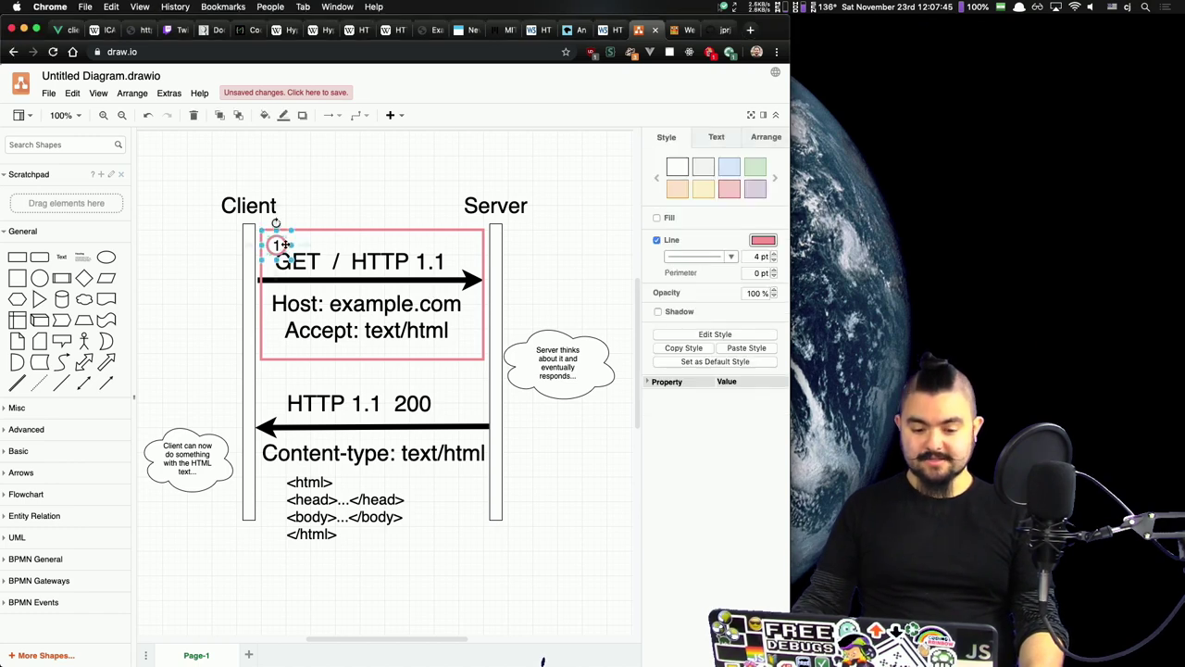
left_click_drag(283, 244, 272, 290)
double_click(271, 289)
type("2")
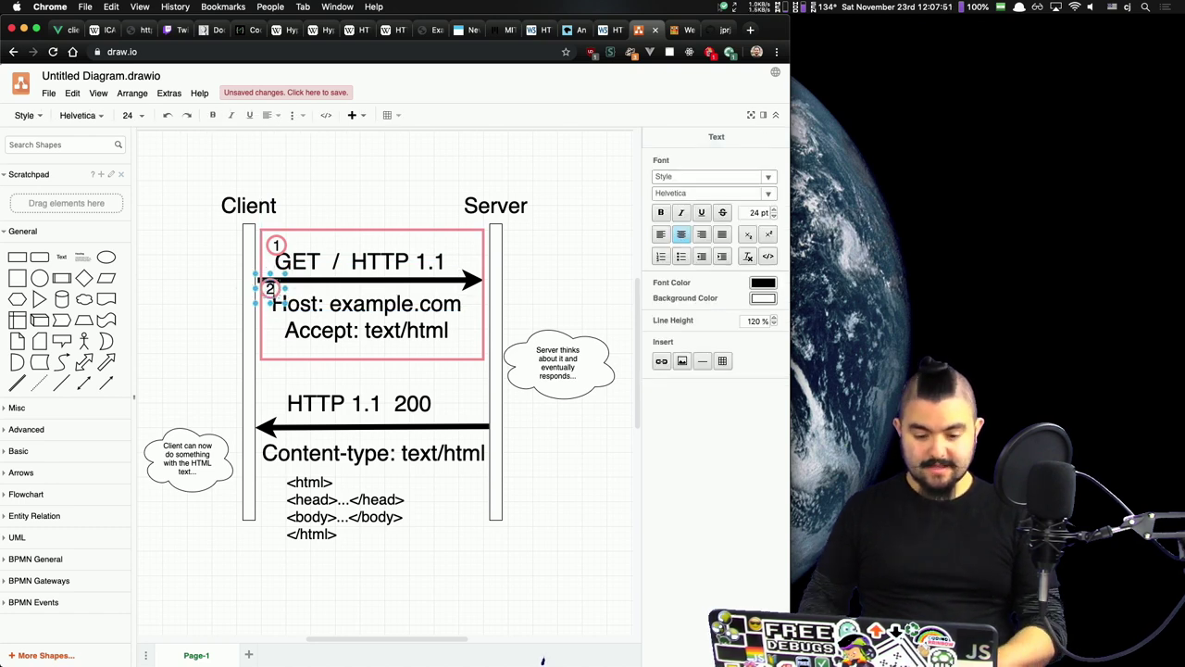
left_click(577, 233)
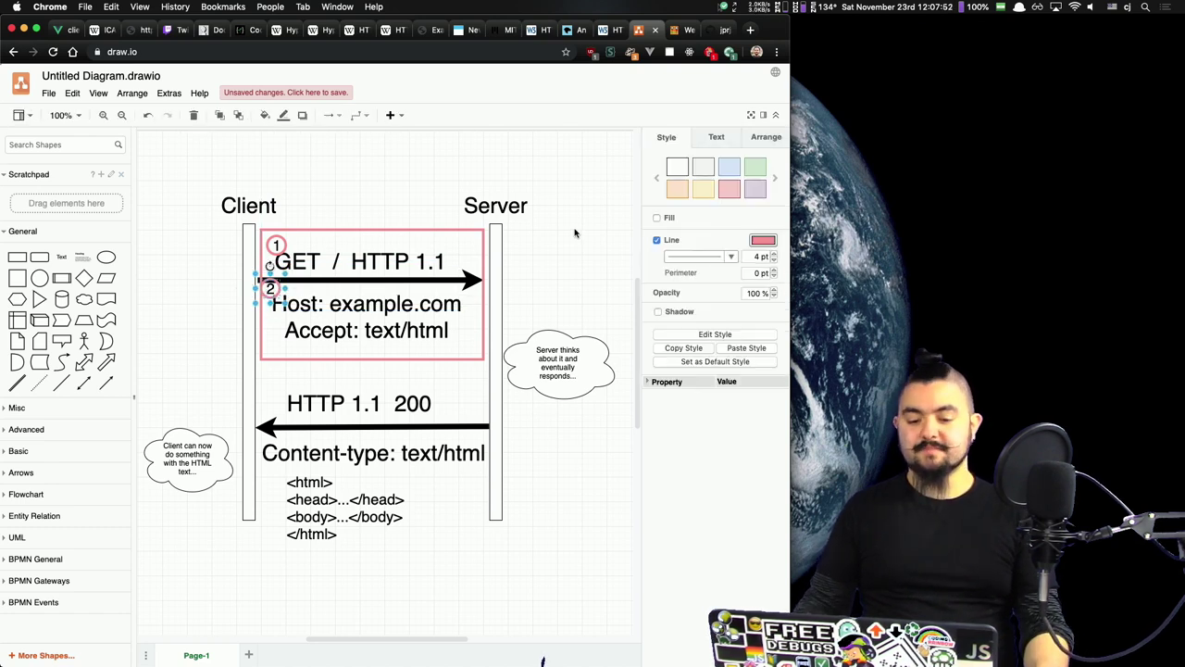
Step: Undo a stray connector and move the 2 badge beside the Host header line
left_click(270, 290)
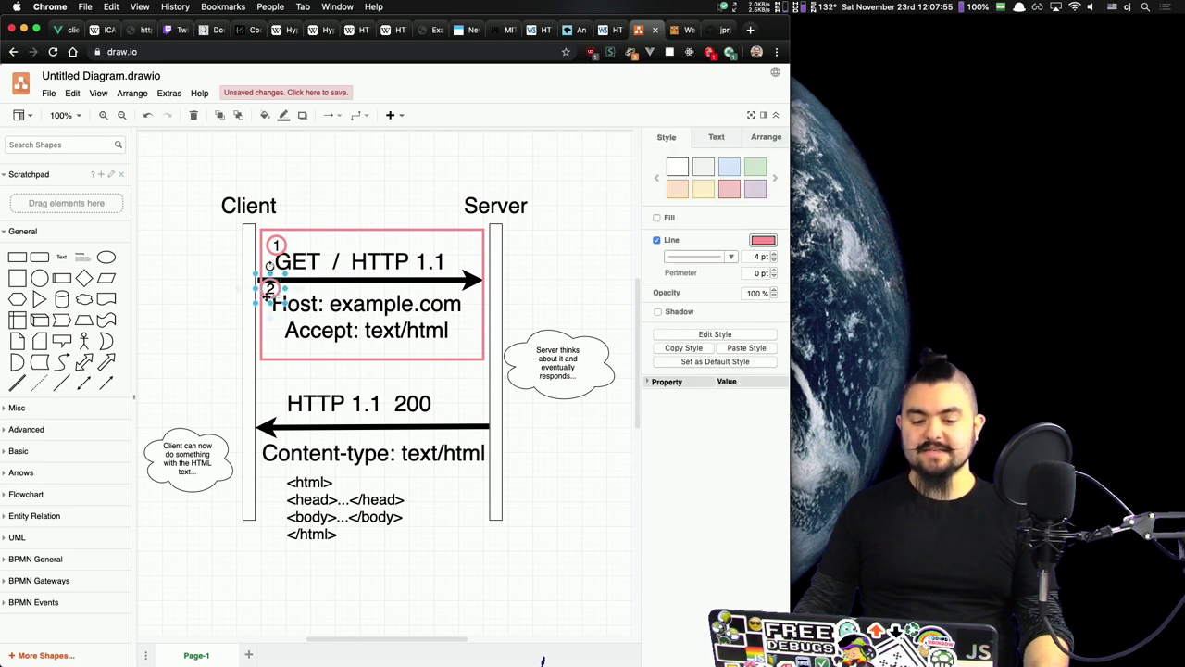
left_click(190, 307)
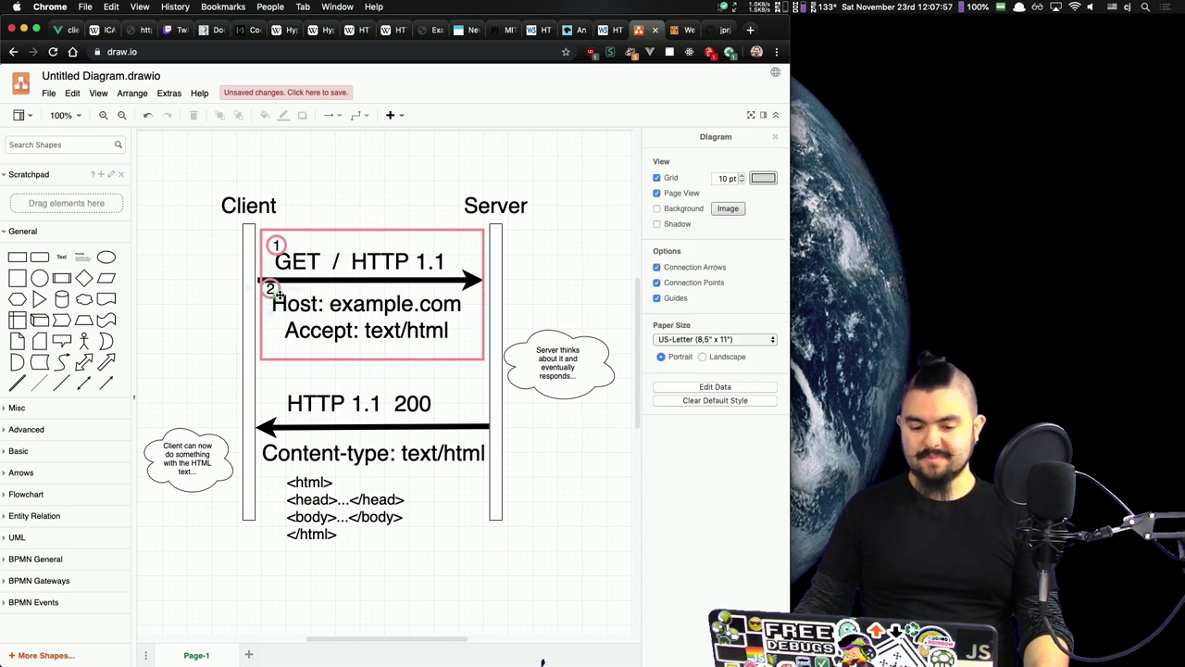
left_click_drag(278, 294, 373, 217)
key("super+z")
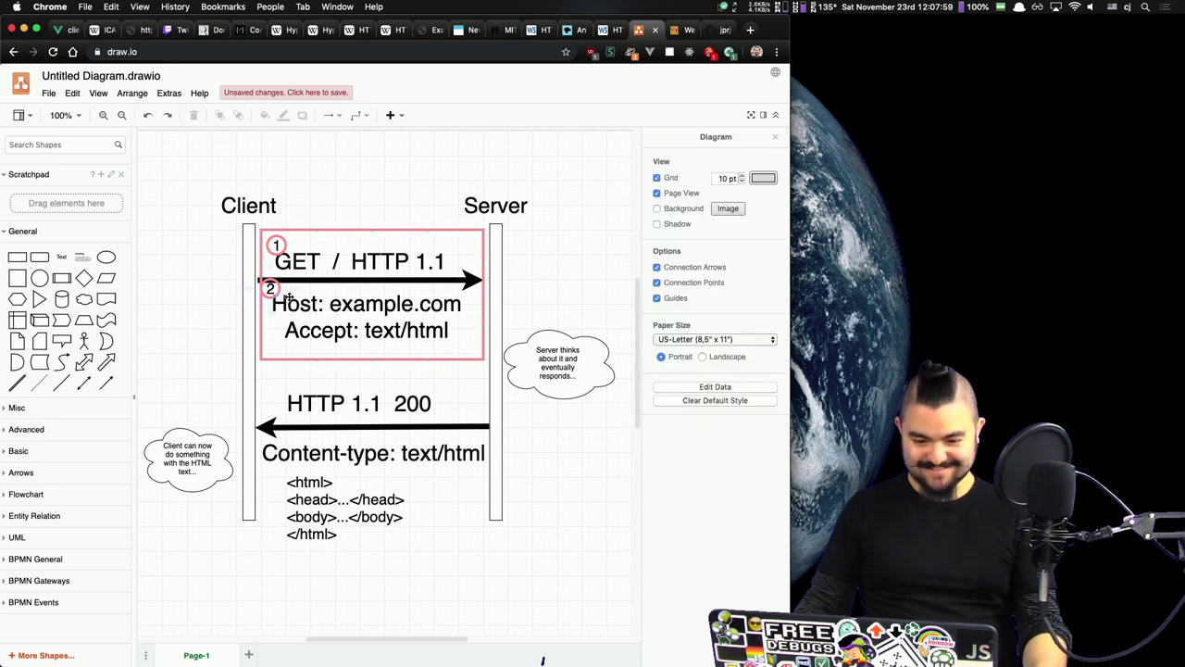
left_click(275, 291)
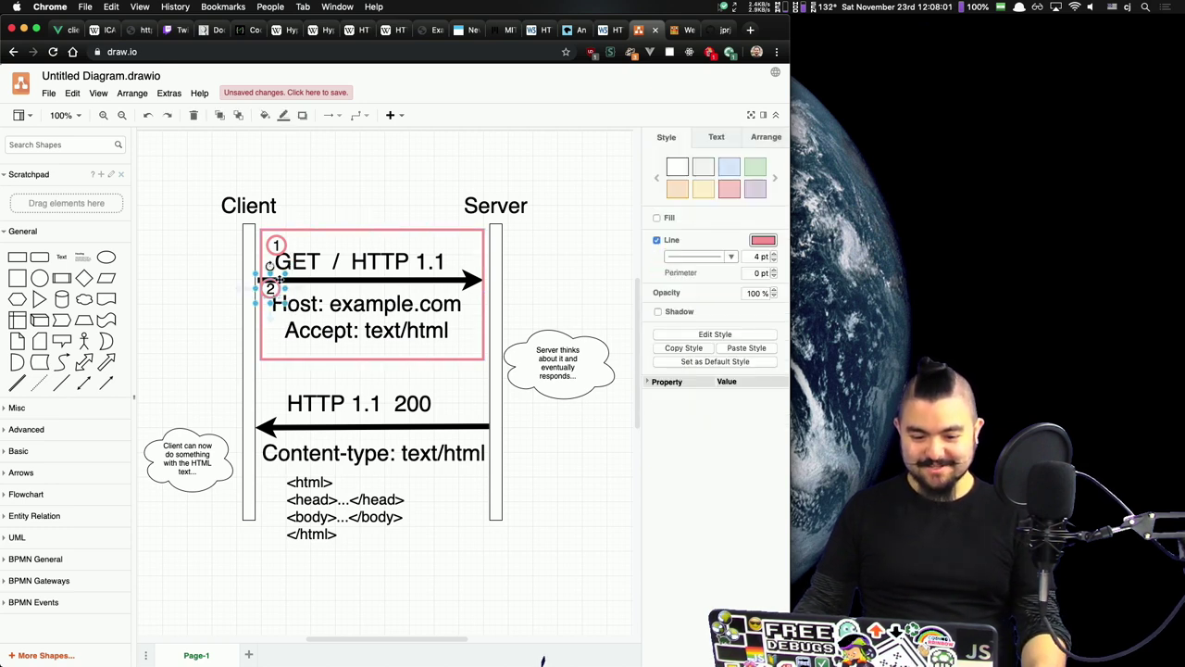
left_click_drag(280, 278, 281, 308)
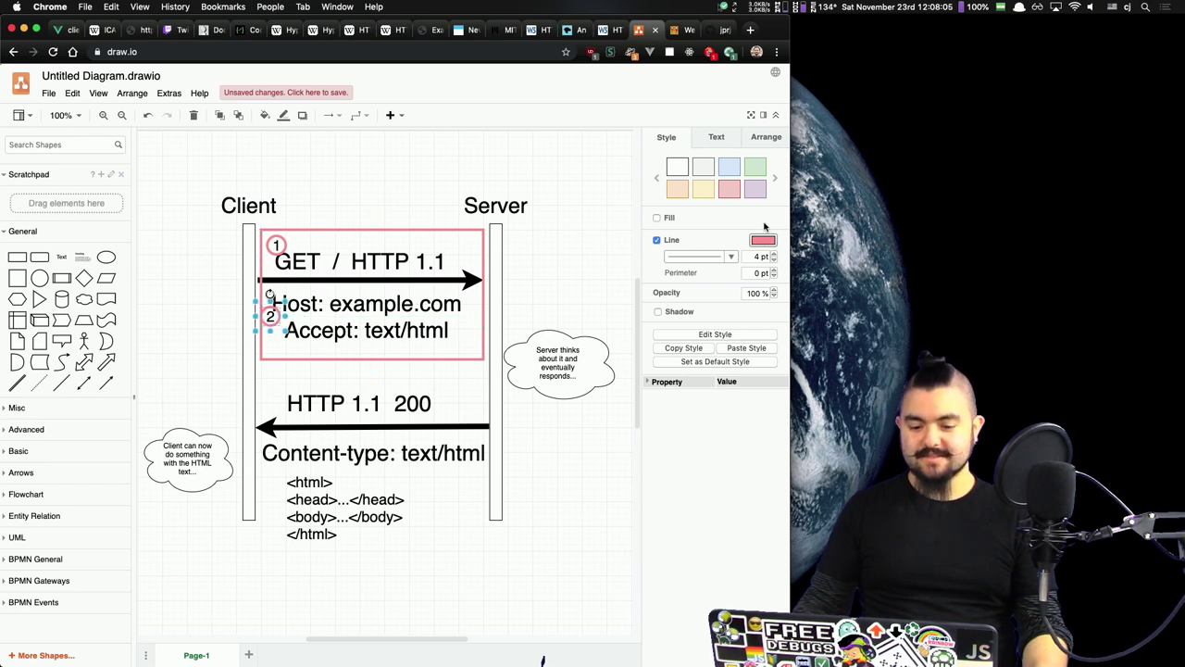
left_click(604, 252)
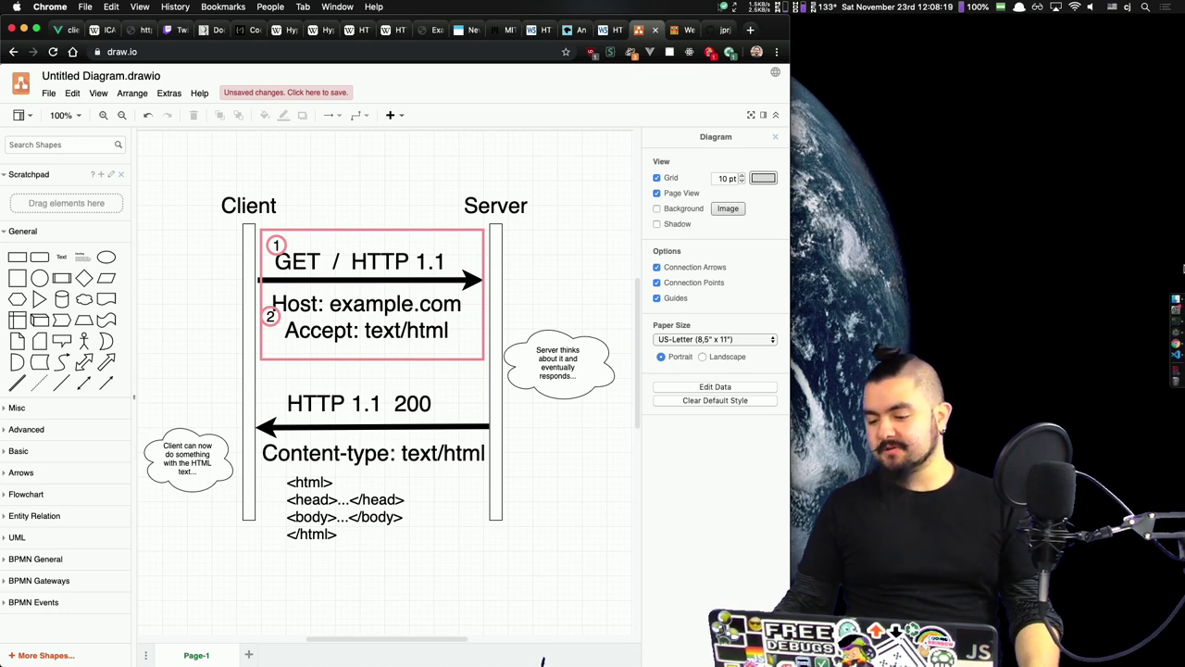
Step: Bring up, hide and reopen the chat overlay window, scrolling through its messages
left_click(1176, 363)
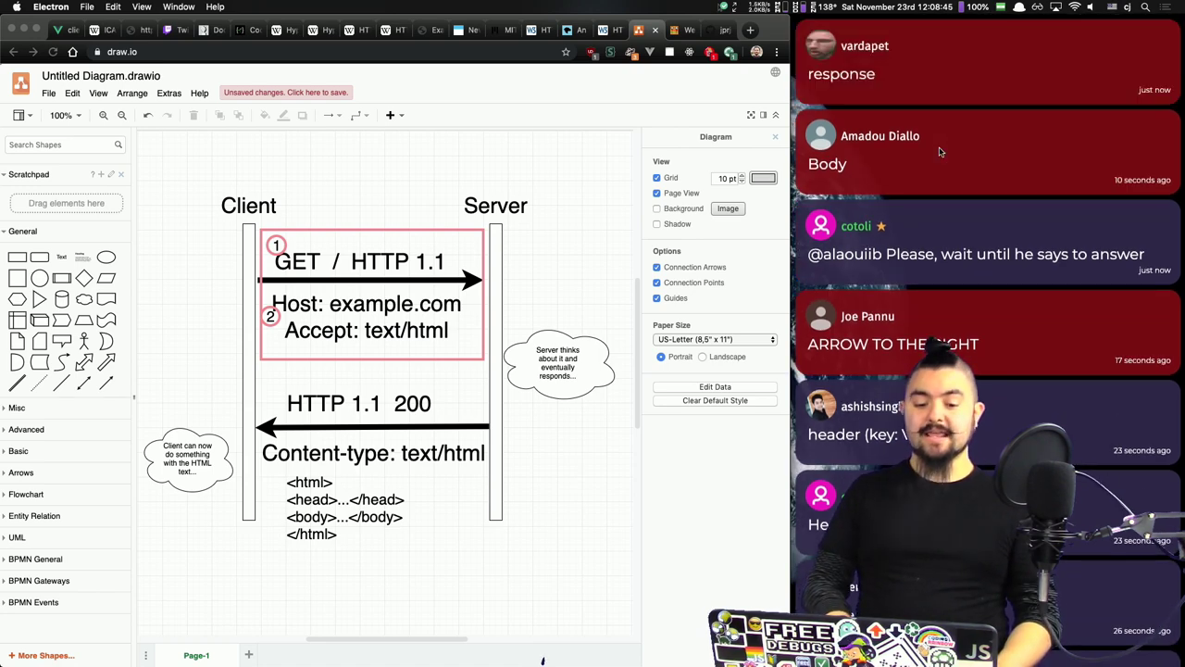
key("super+m")
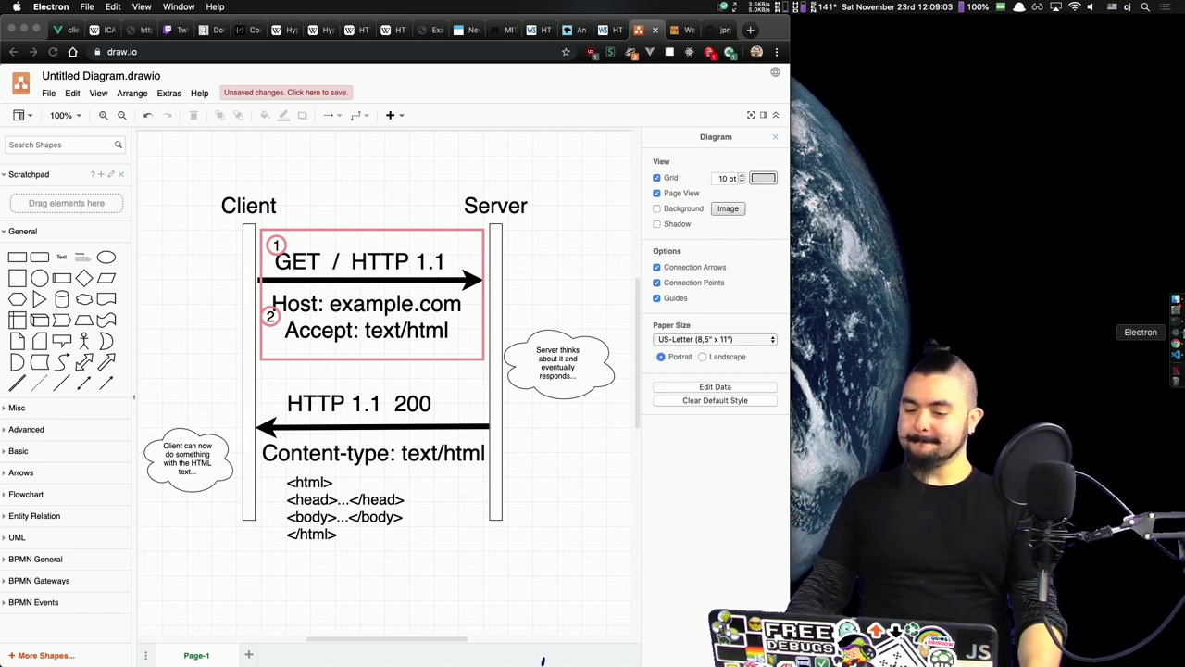
left_click(1178, 372)
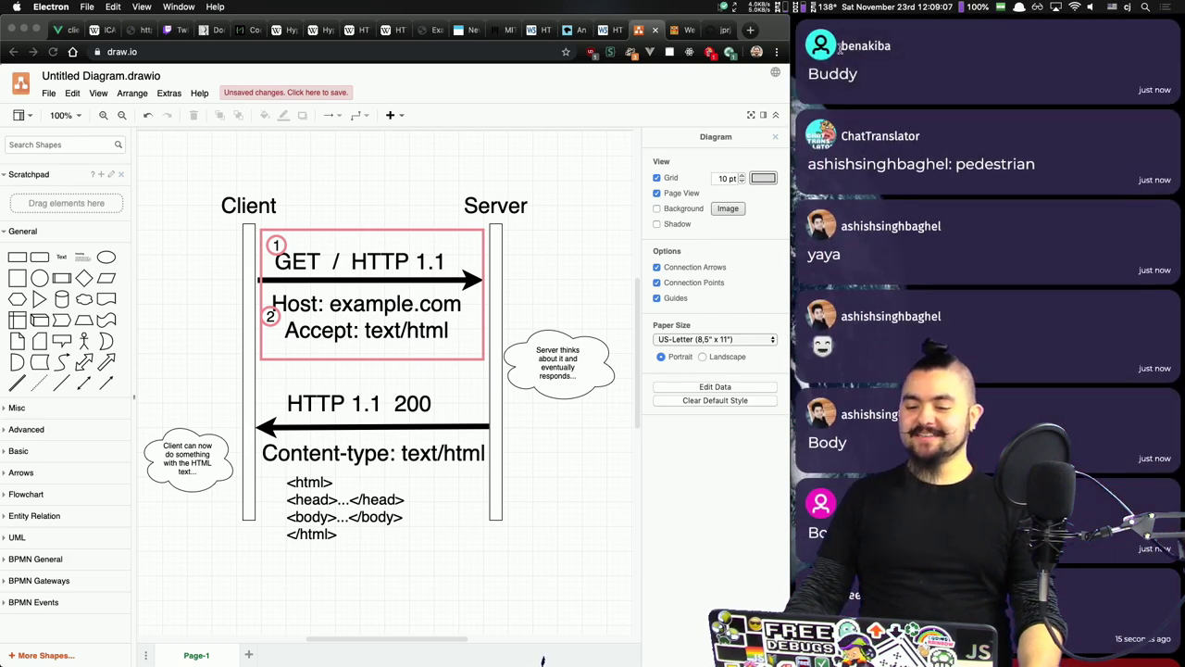
scroll(950, 269, "down", 4)
scroll(968, 262, "up", 4)
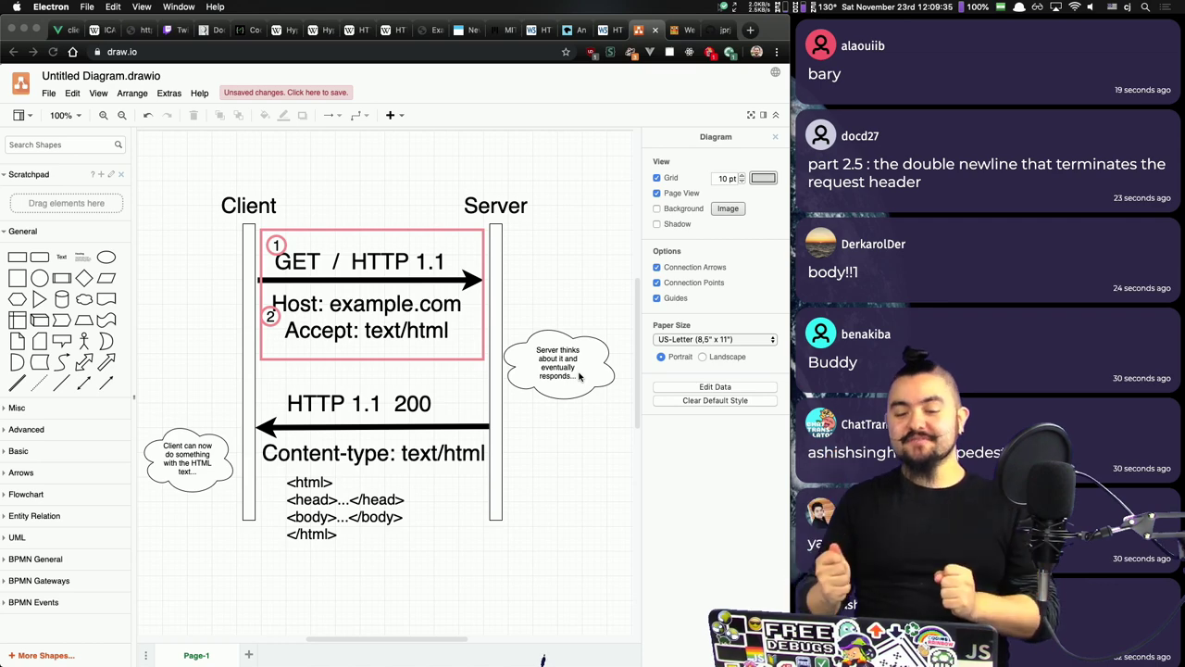
Step: Duplicate the red request box and align the copy around the HTTP 1.1 200 response block
scroll(272, 297, "down", 2)
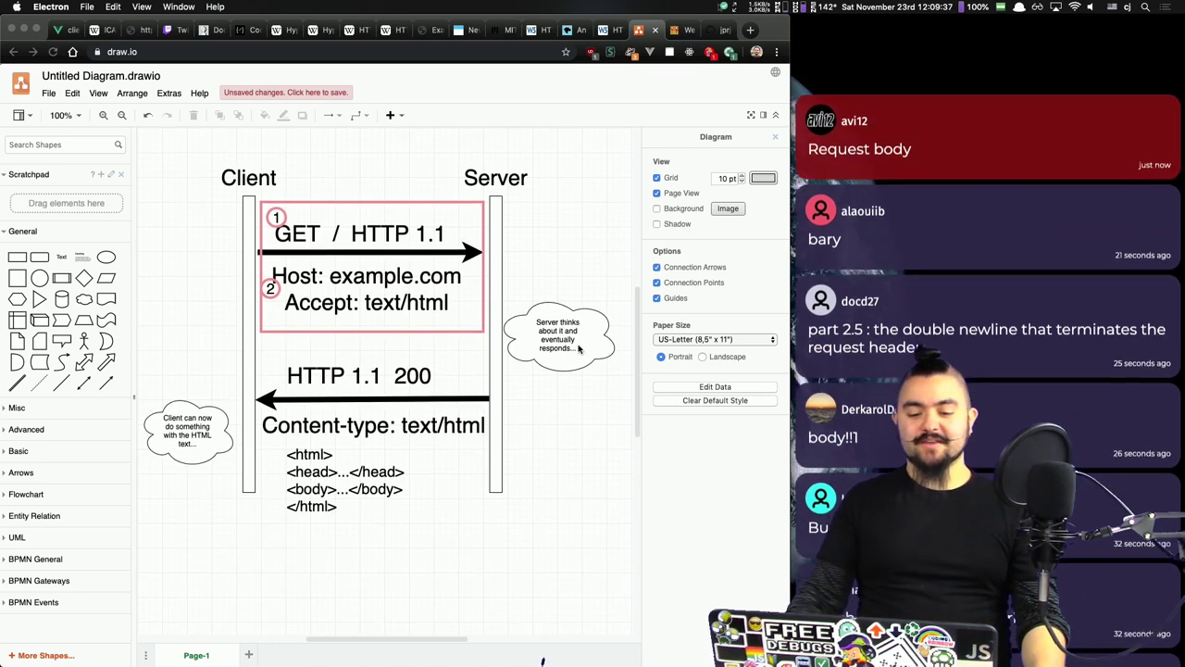
left_click(327, 204)
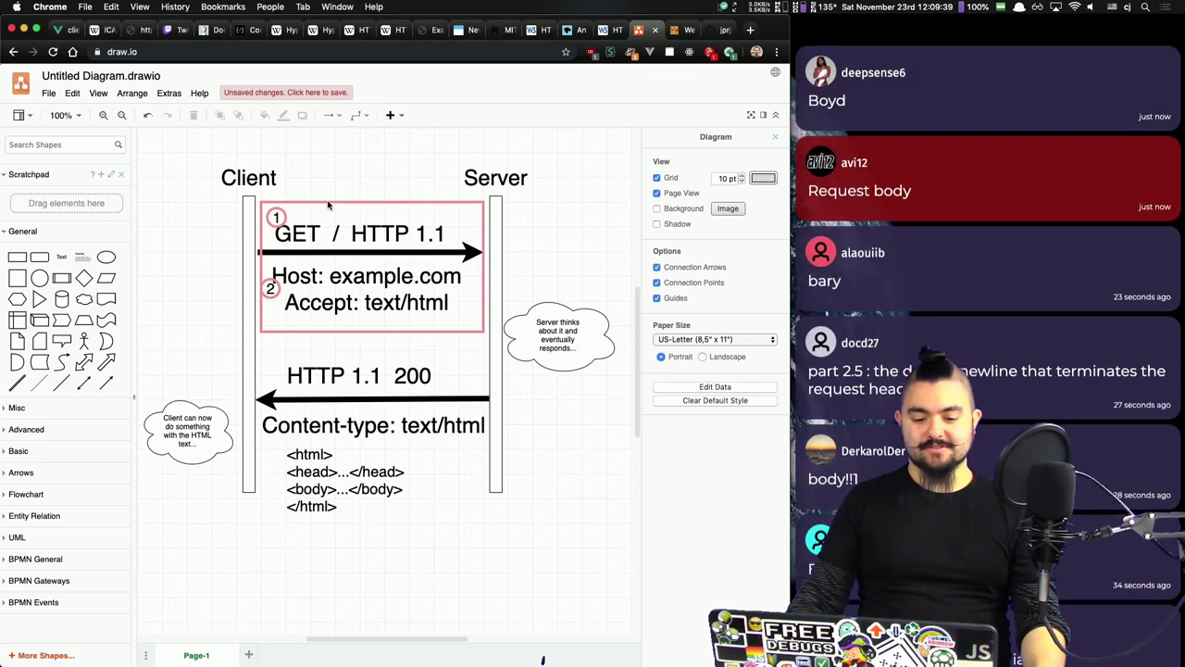
left_click(327, 201)
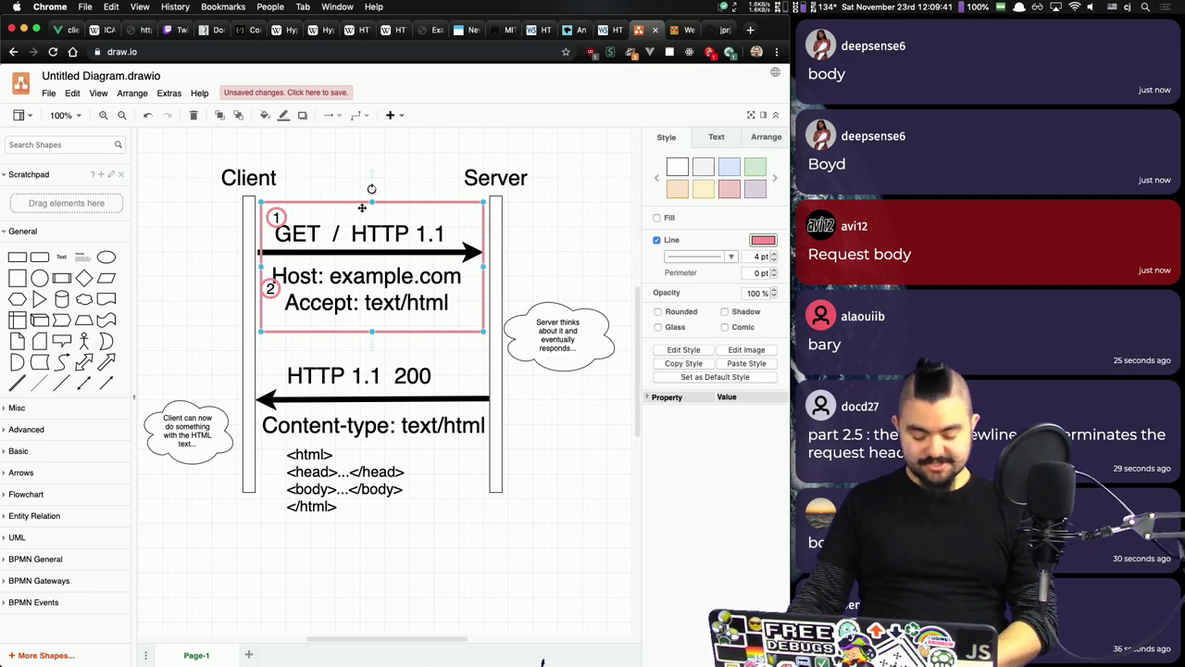
left_click(957, 160)
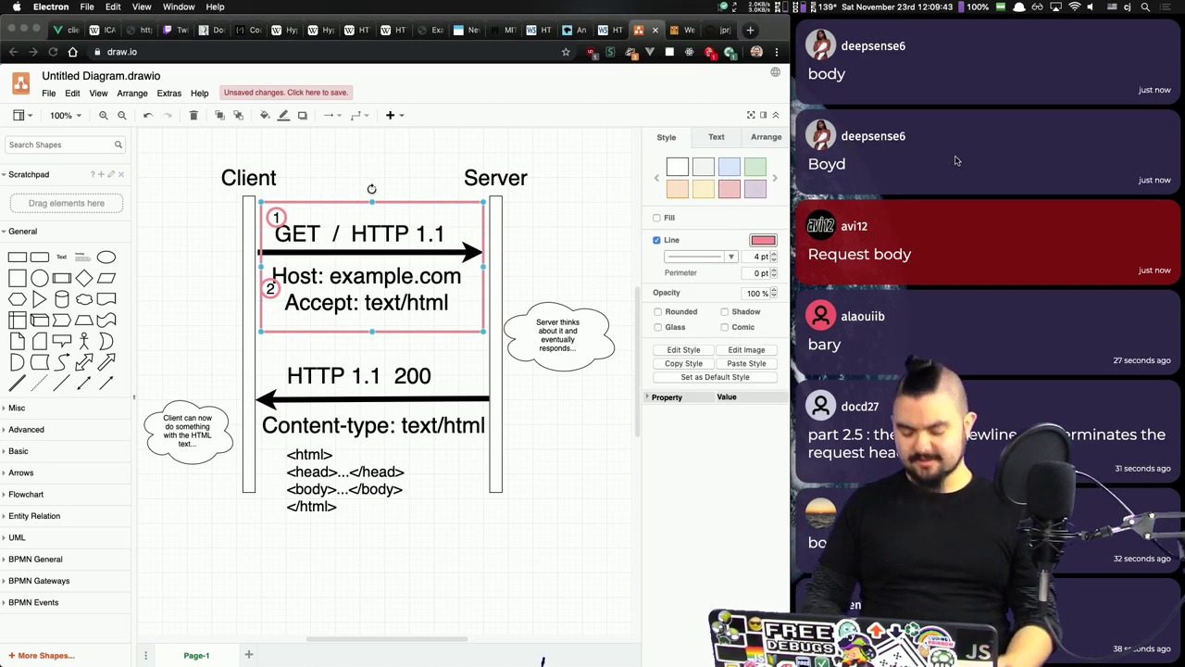
key("super+w")
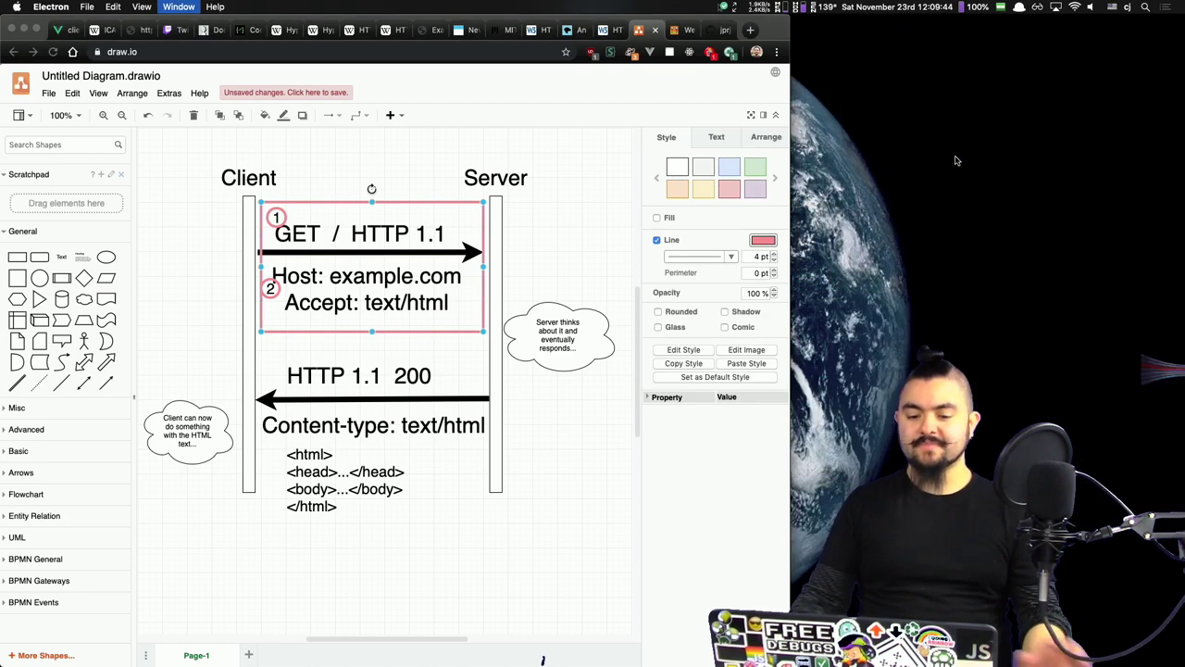
left_click(437, 334)
key("ctrl+d")
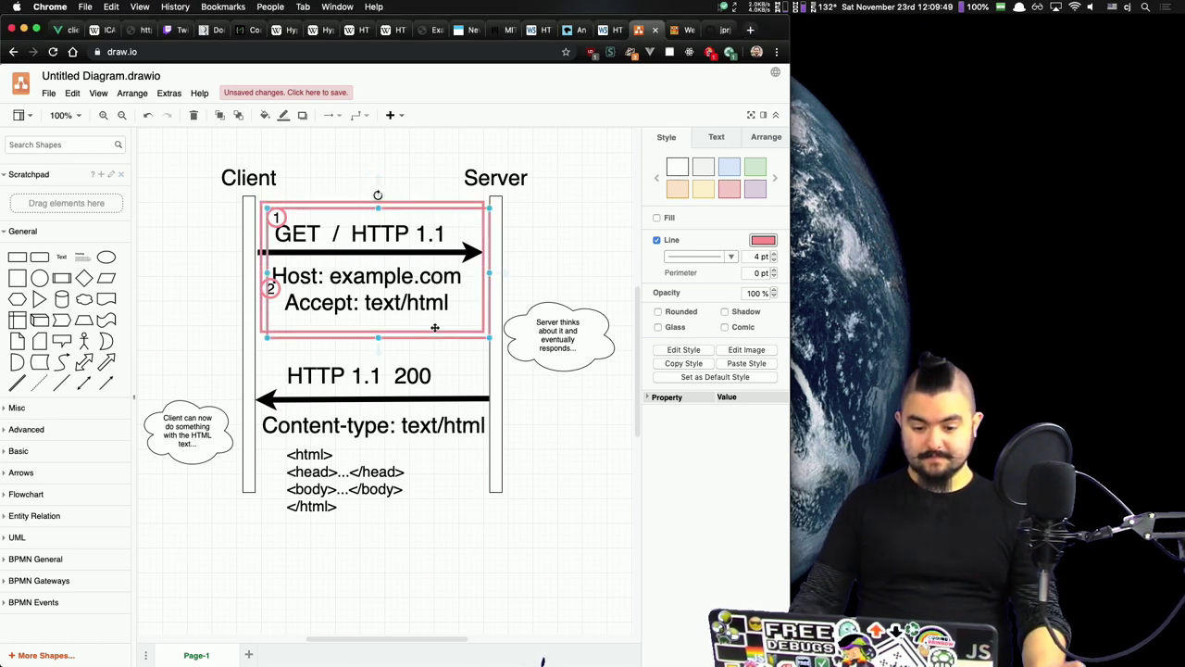
left_click_drag(433, 336, 489, 523)
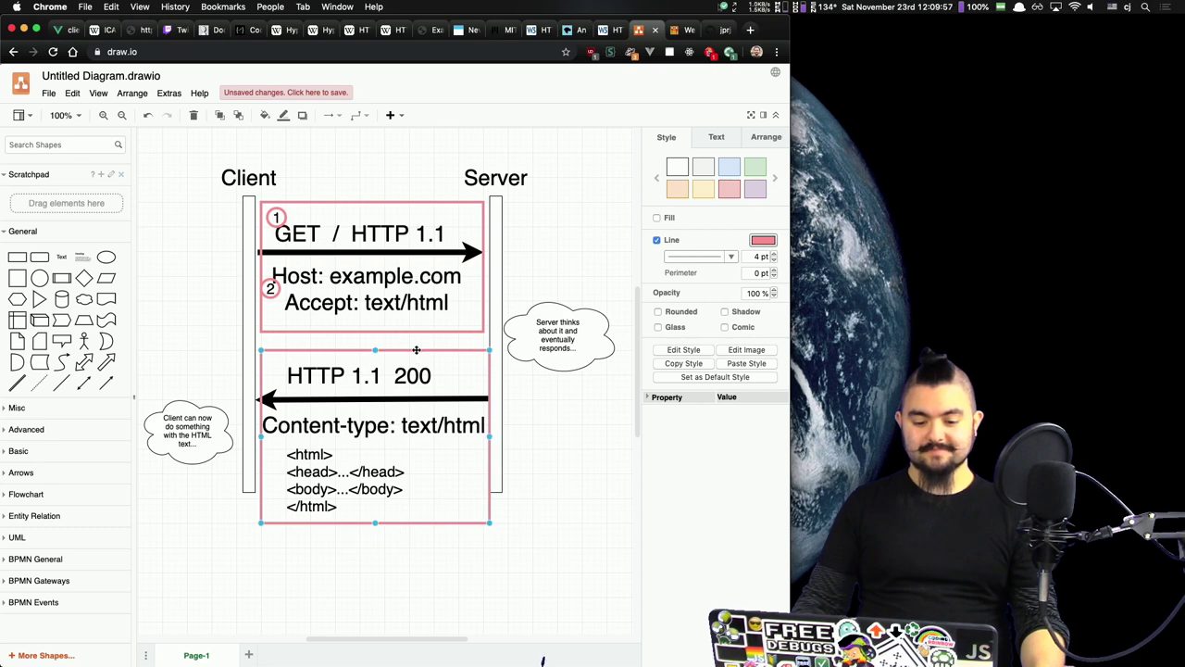
left_click_drag(416, 350, 414, 350)
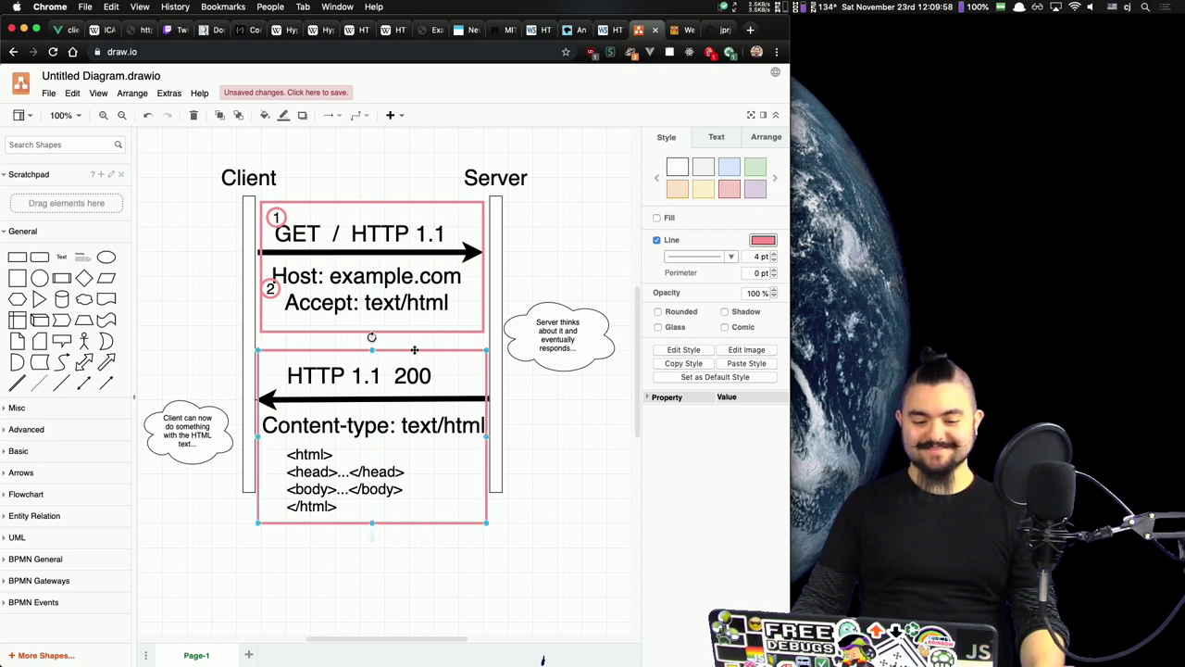
left_click(603, 490)
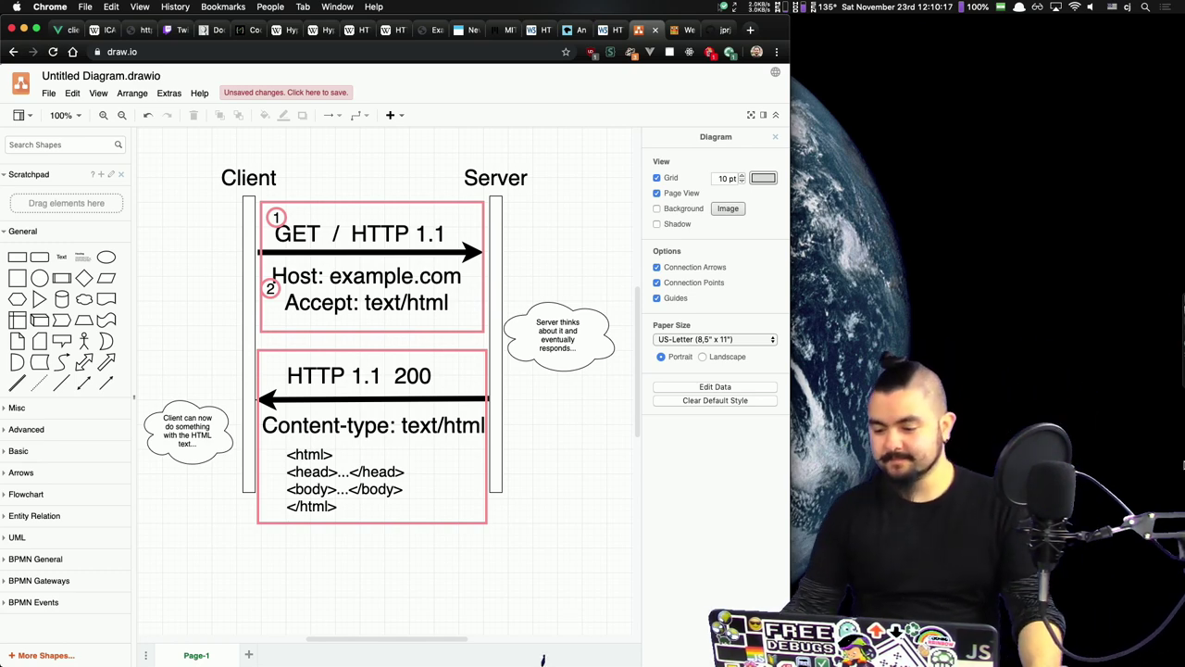
Step: Copy the 1 badge and place the copy beside the HTTP 1.1 200 status line
left_click(960, 235)
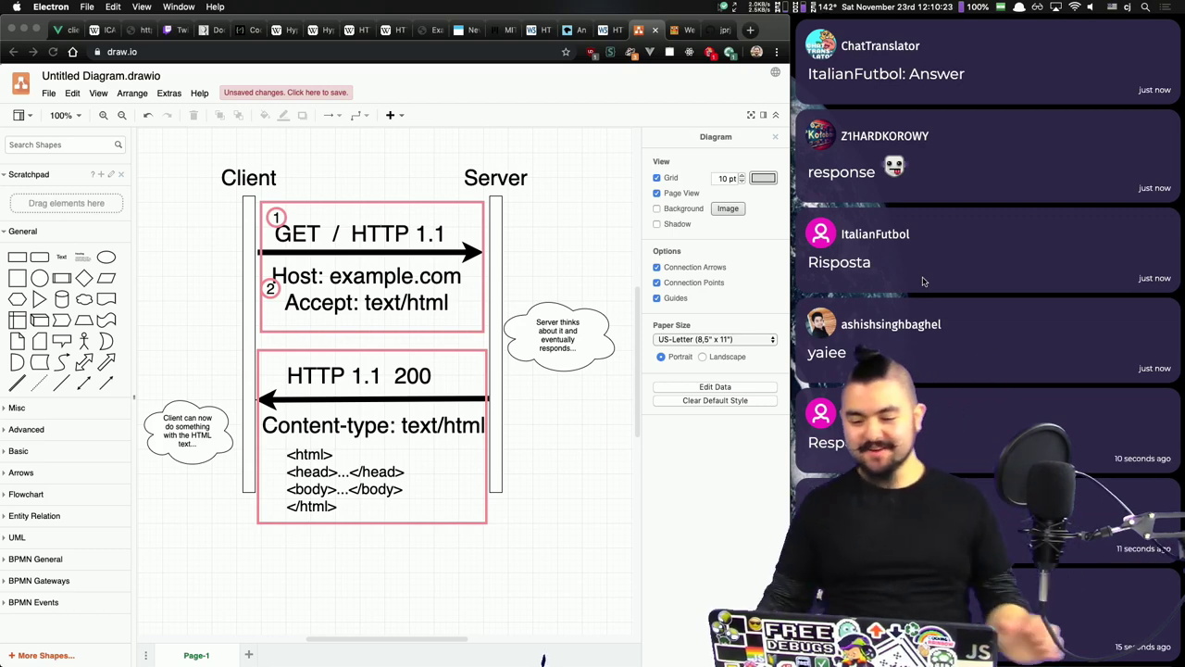
scroll(944, 297, "down", 5)
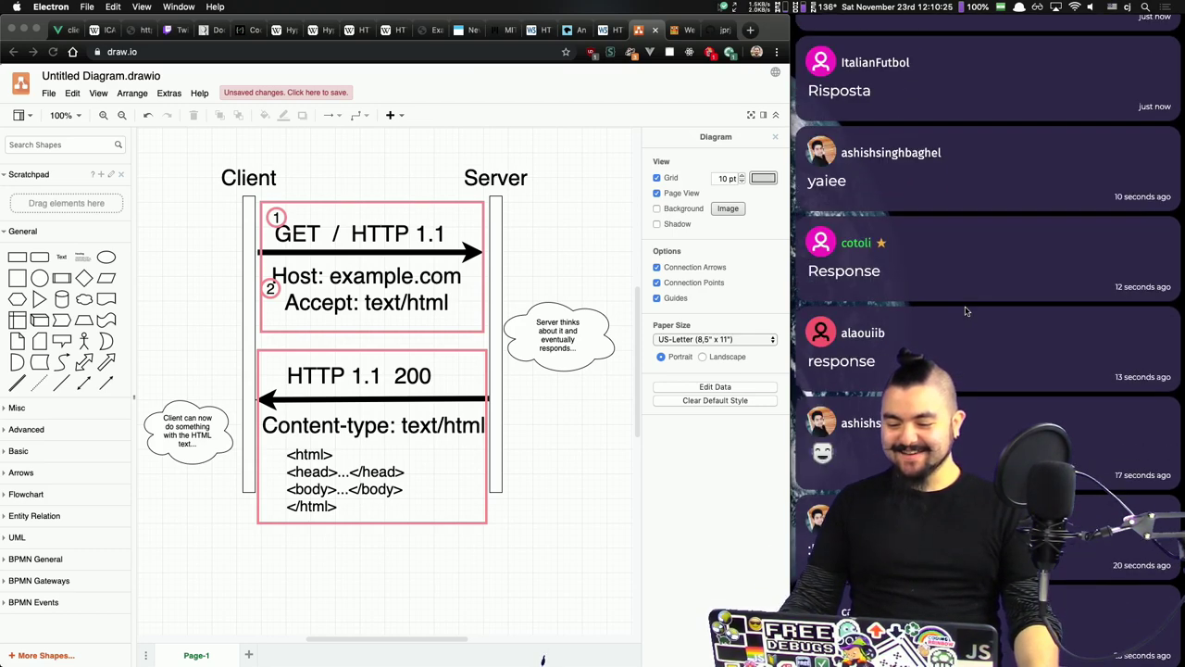
scroll(965, 311, "up", 5)
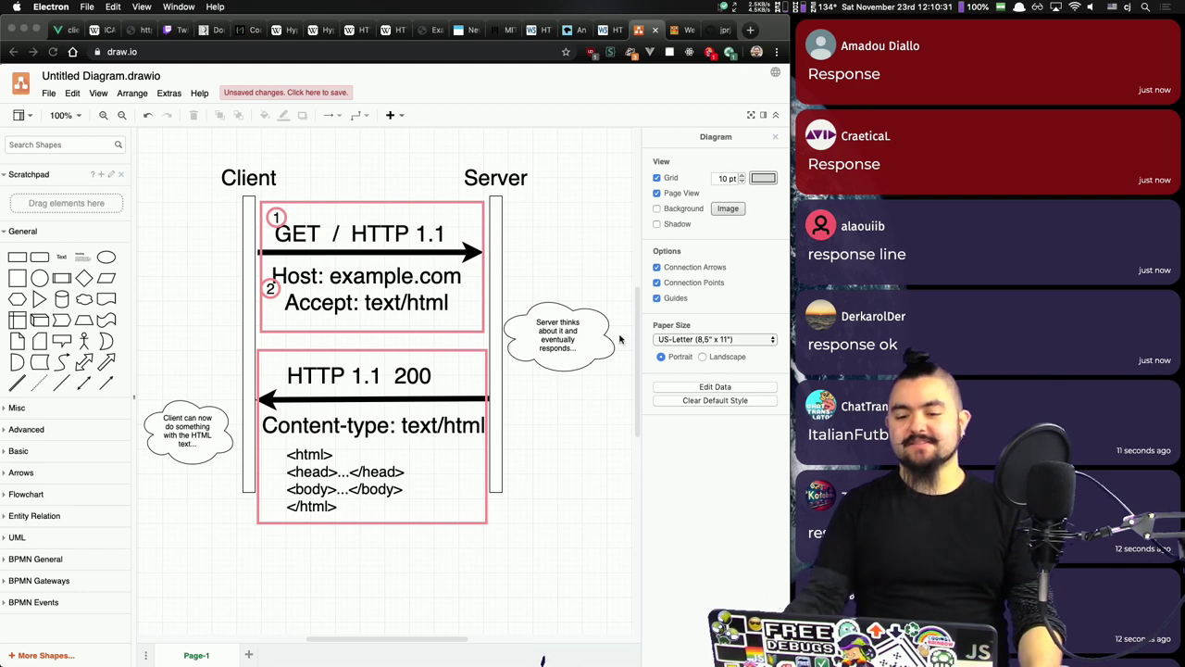
key("super+m")
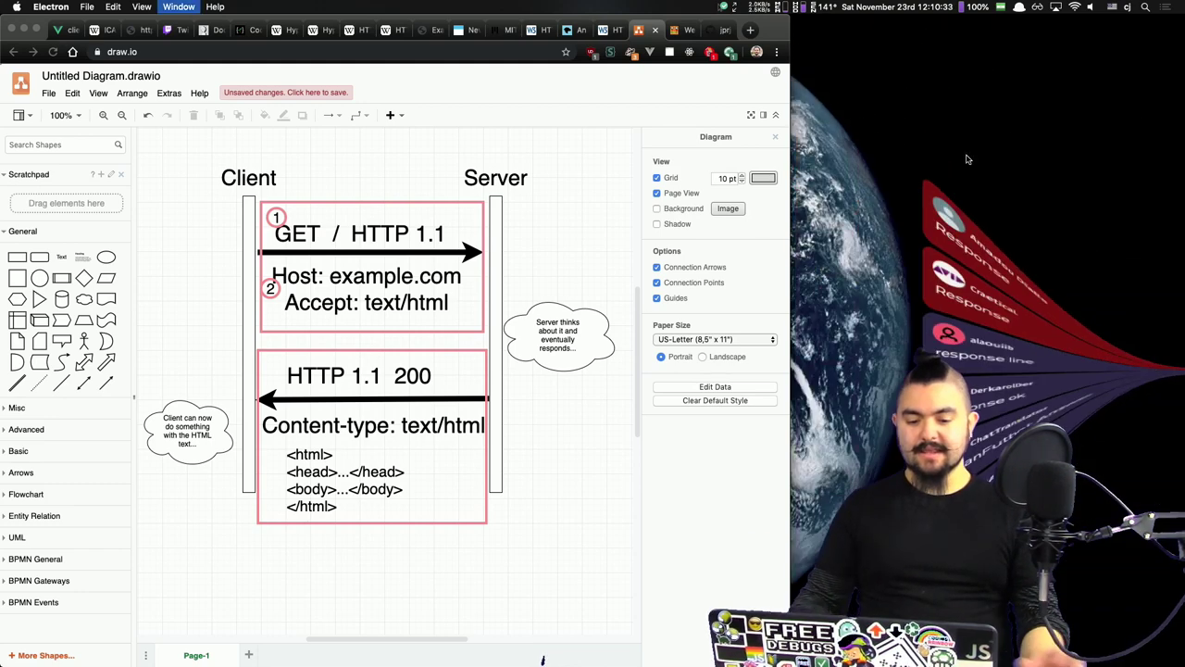
left_click(286, 217)
key("super+c")
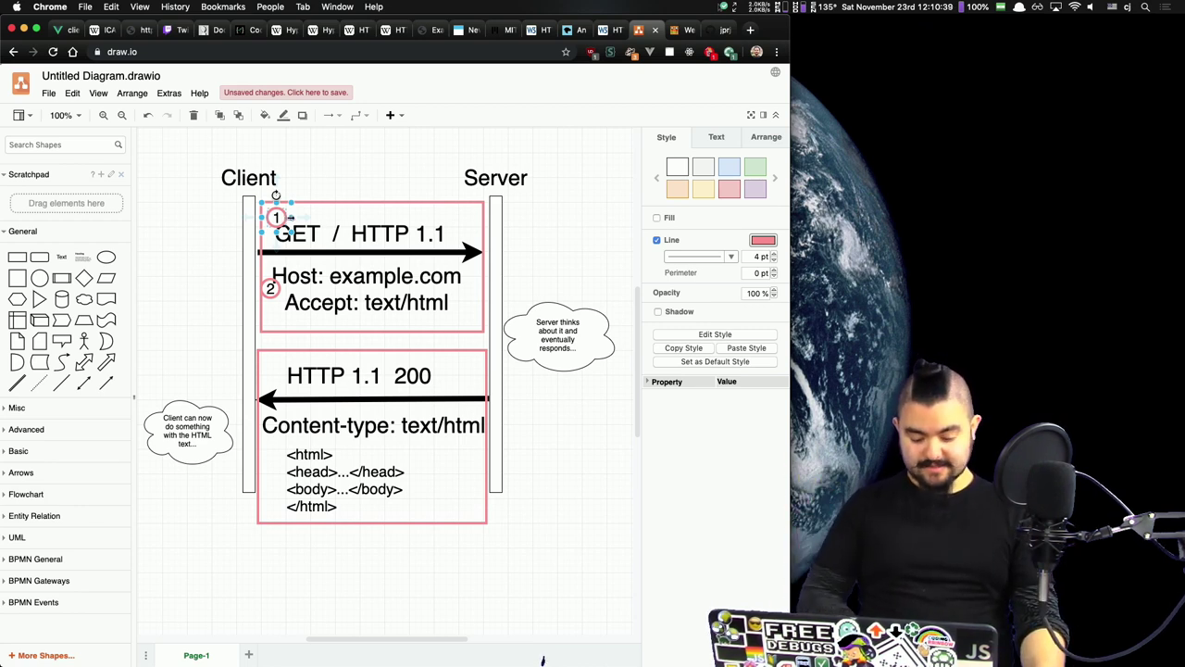
key("super+v")
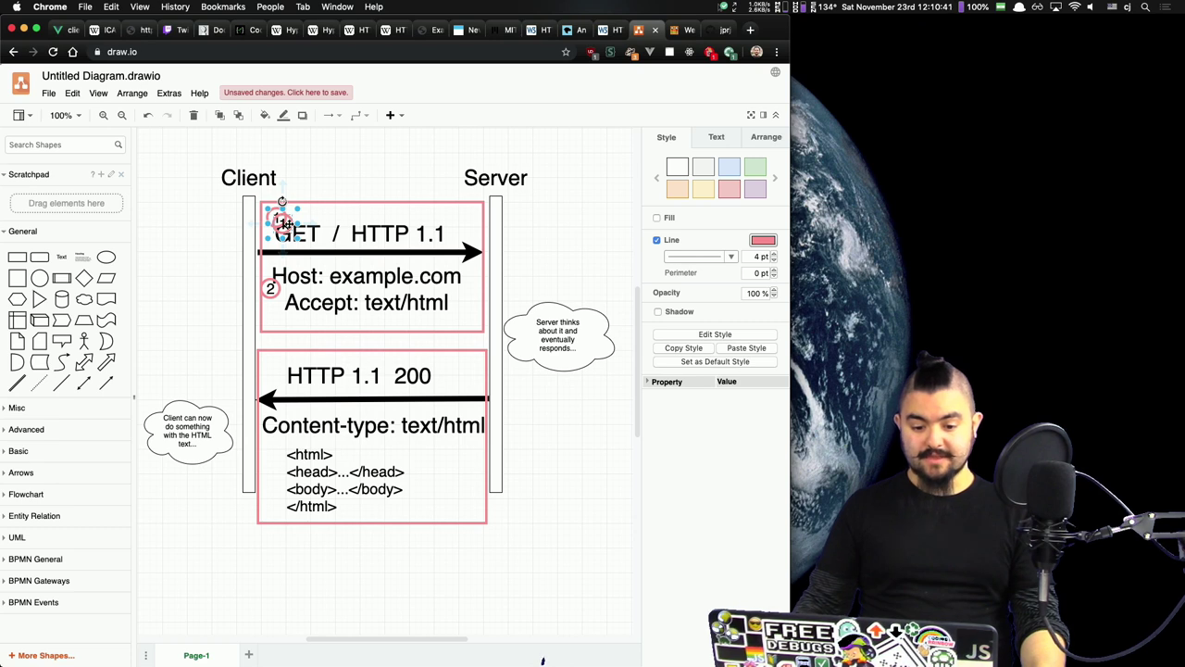
left_click_drag(289, 225, 273, 365)
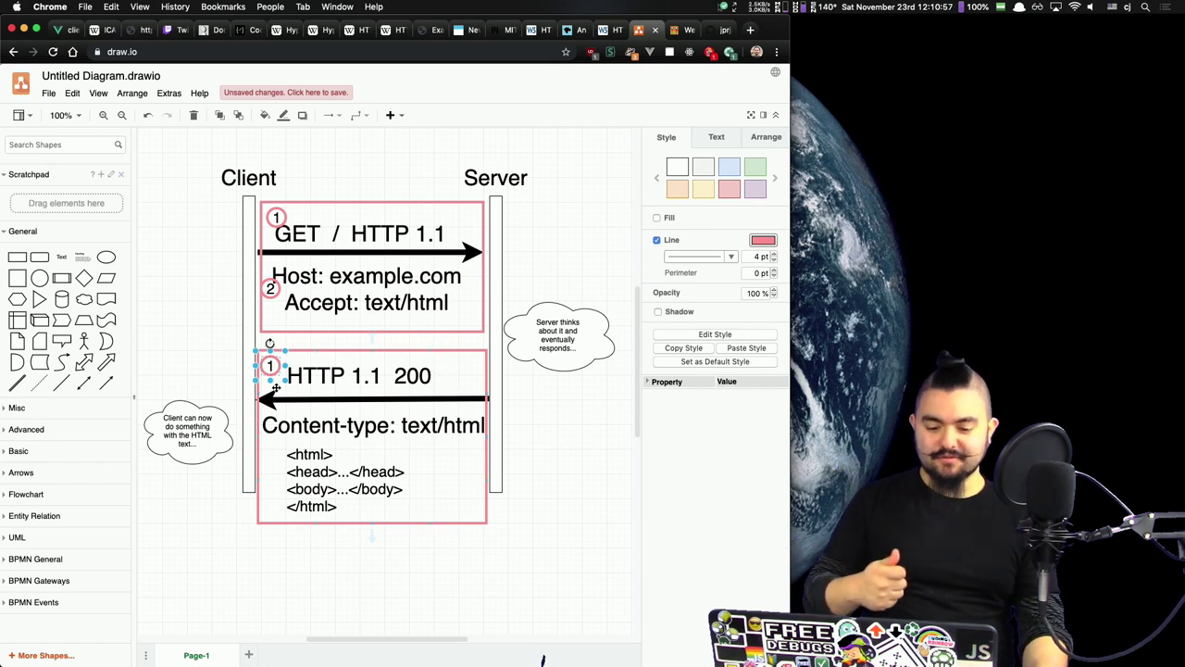
left_click(568, 417)
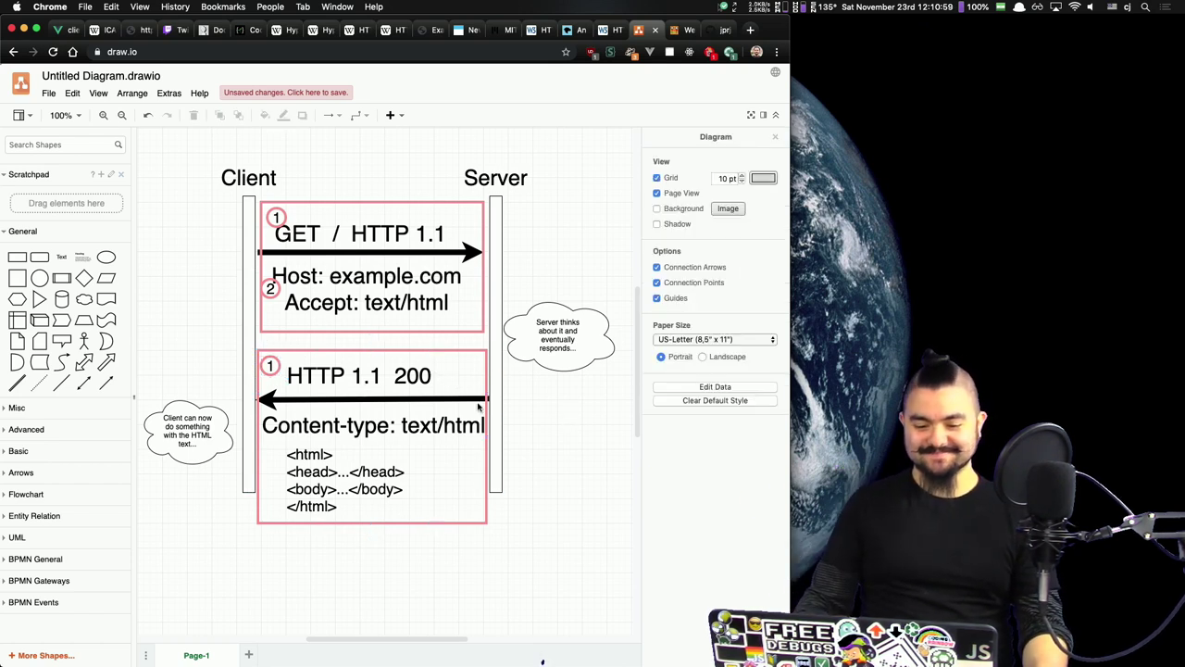
Step: Check both number 1 badges, leaving the request badge at 30 x 30
left_click(273, 365)
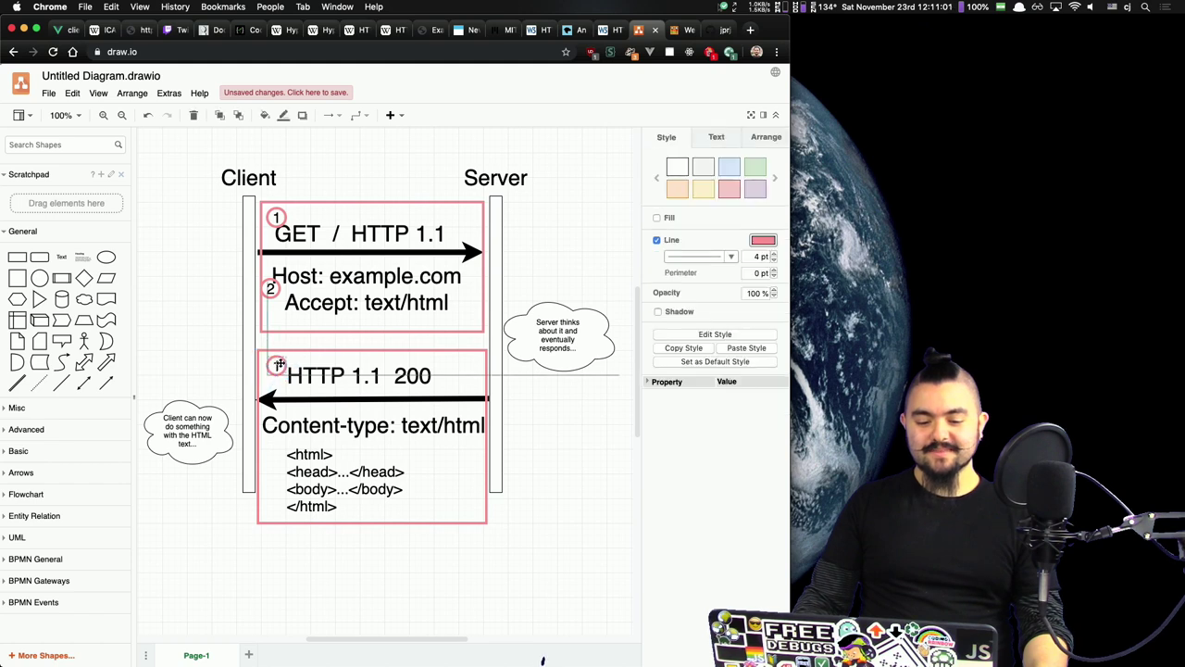
left_click(584, 456)
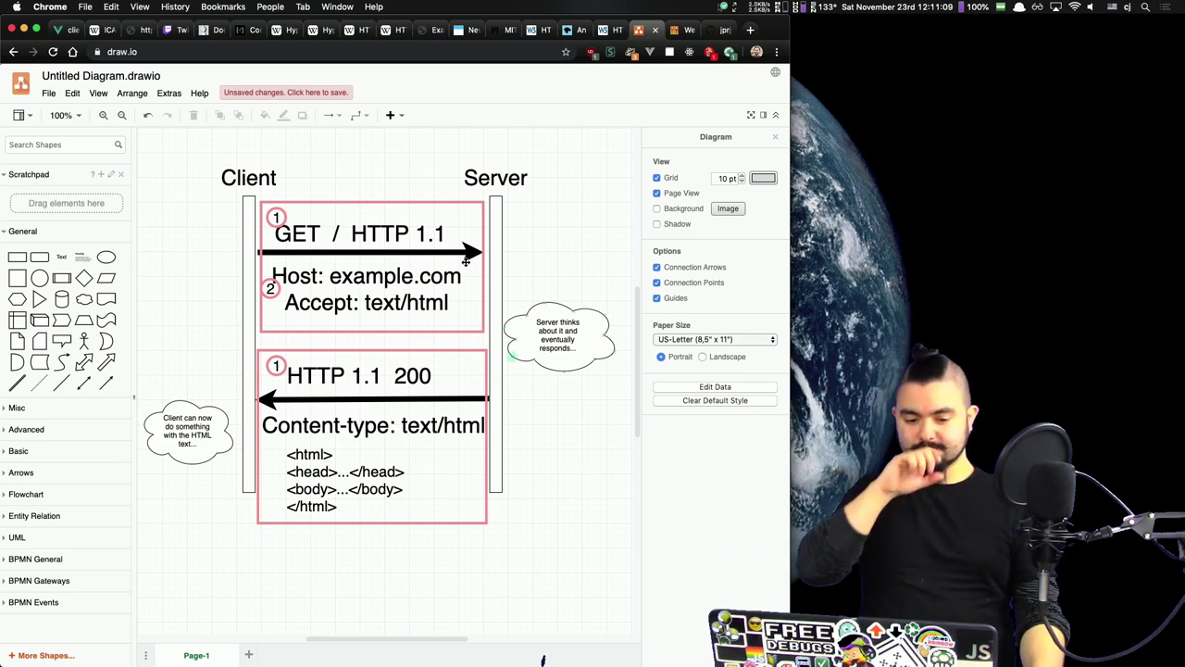
left_click(285, 218)
mouse_move(290, 216)
left_mouse_down()
mouse_move(319, 278)
mouse_move(288, 211)
left_mouse_up()
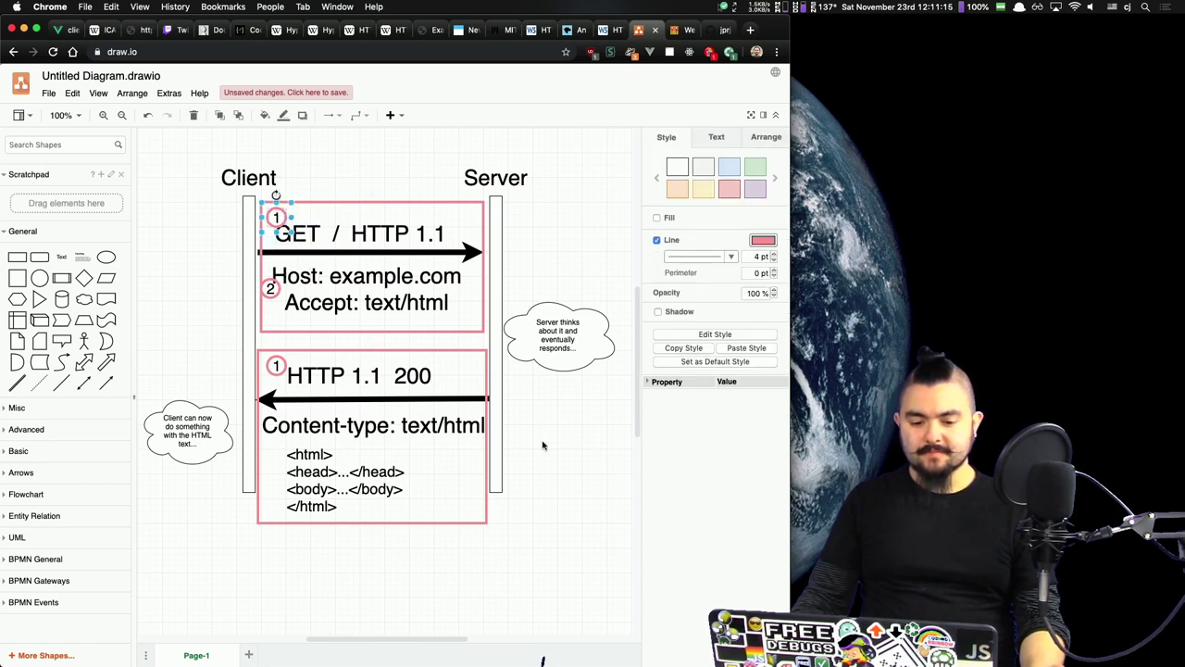
left_click(575, 474)
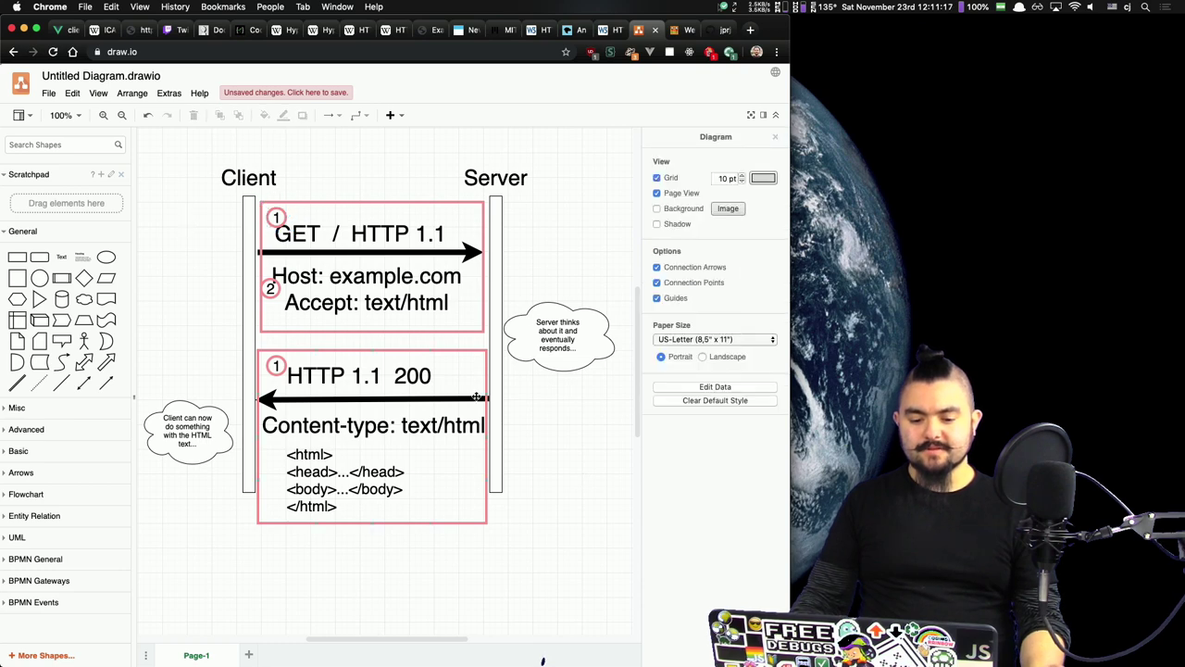
Step: Bring the stream chat forward and highlight the Protocol and status code message
mouse_move(1179, 343)
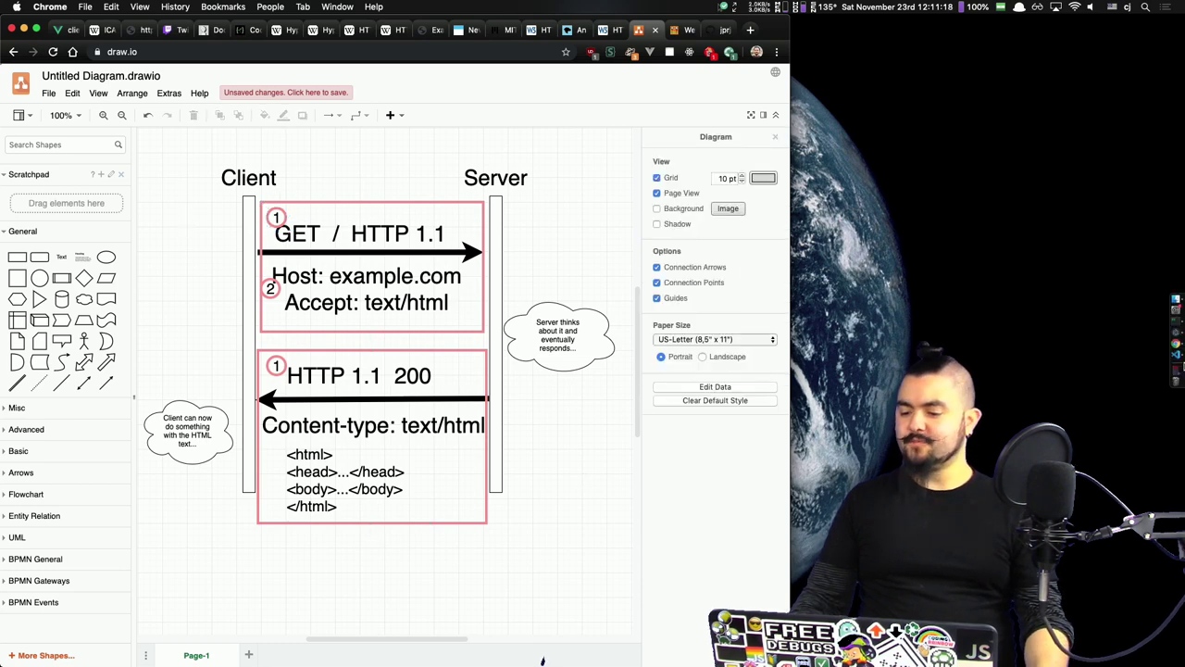
left_click(1148, 375)
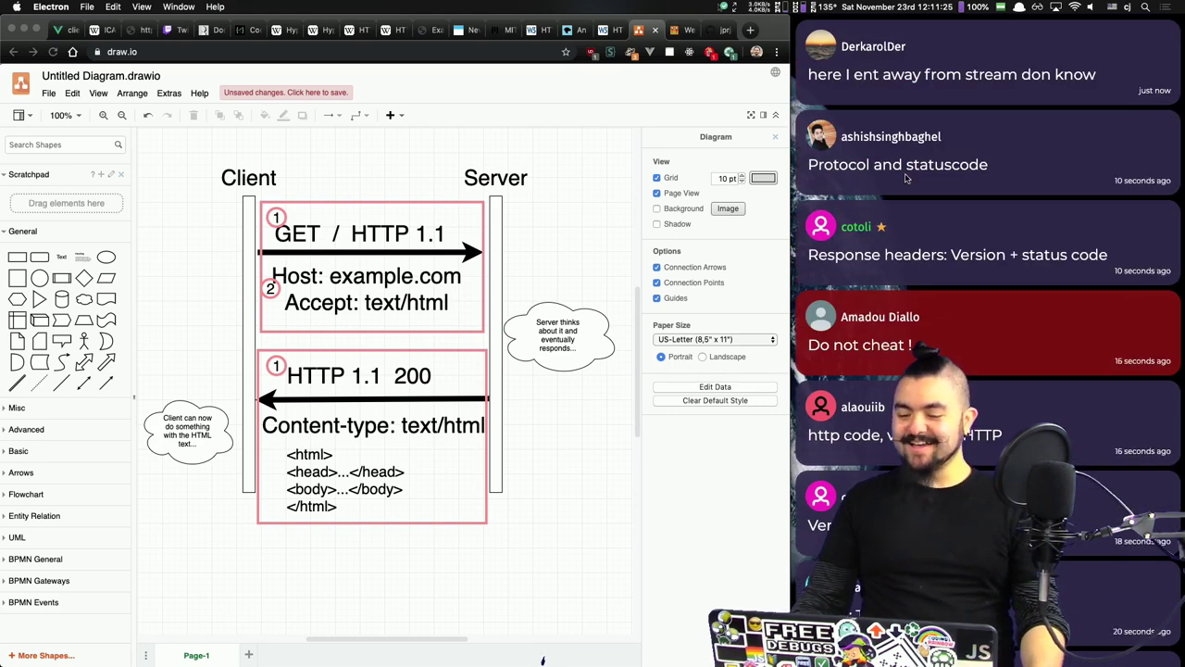
triple_click(954, 164)
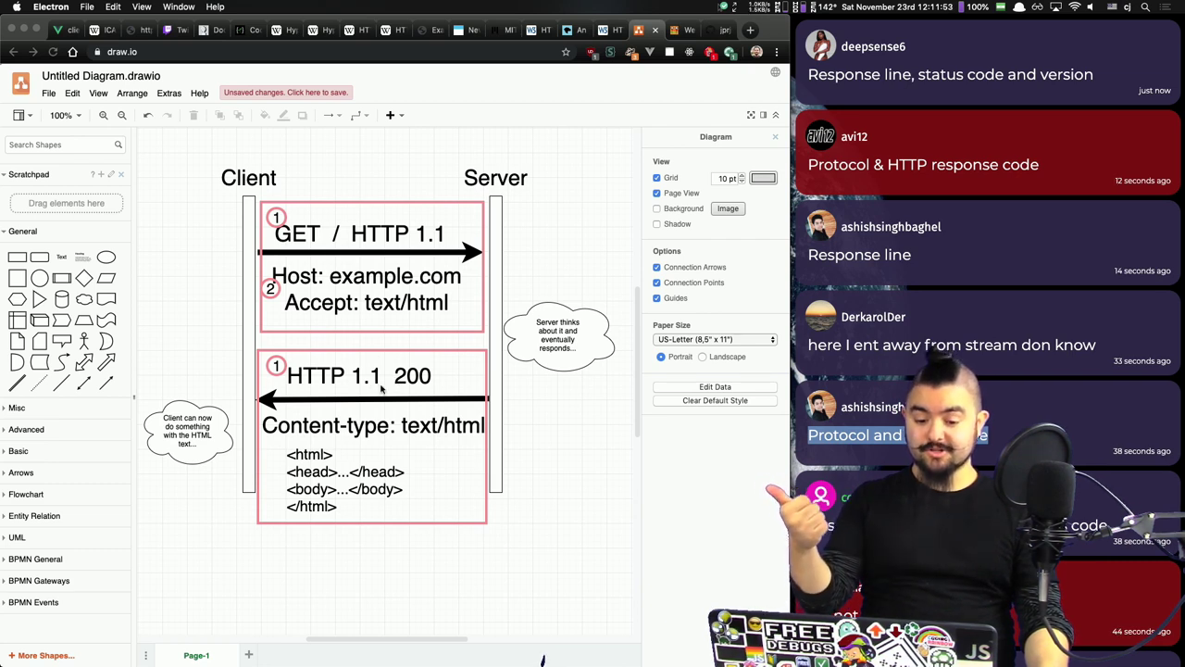
left_click(526, 413)
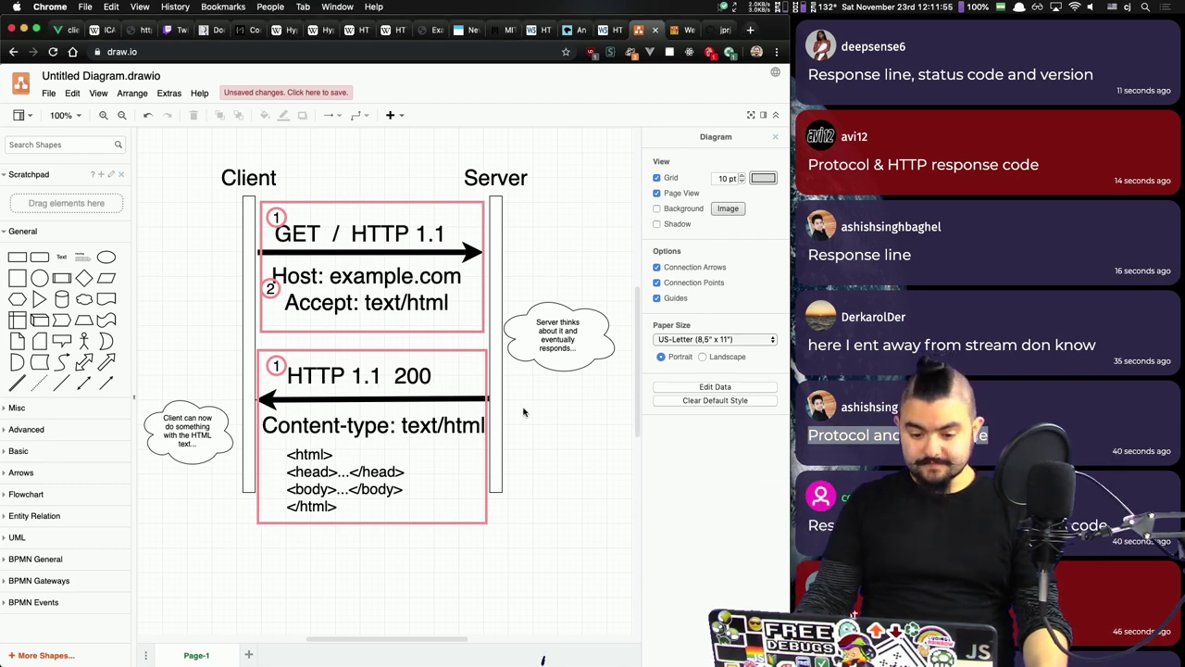
Step: Copy the response's 1 badge beside Content-type and relabel it 2
left_click(273, 368)
left_click_drag(273, 368, 271, 437)
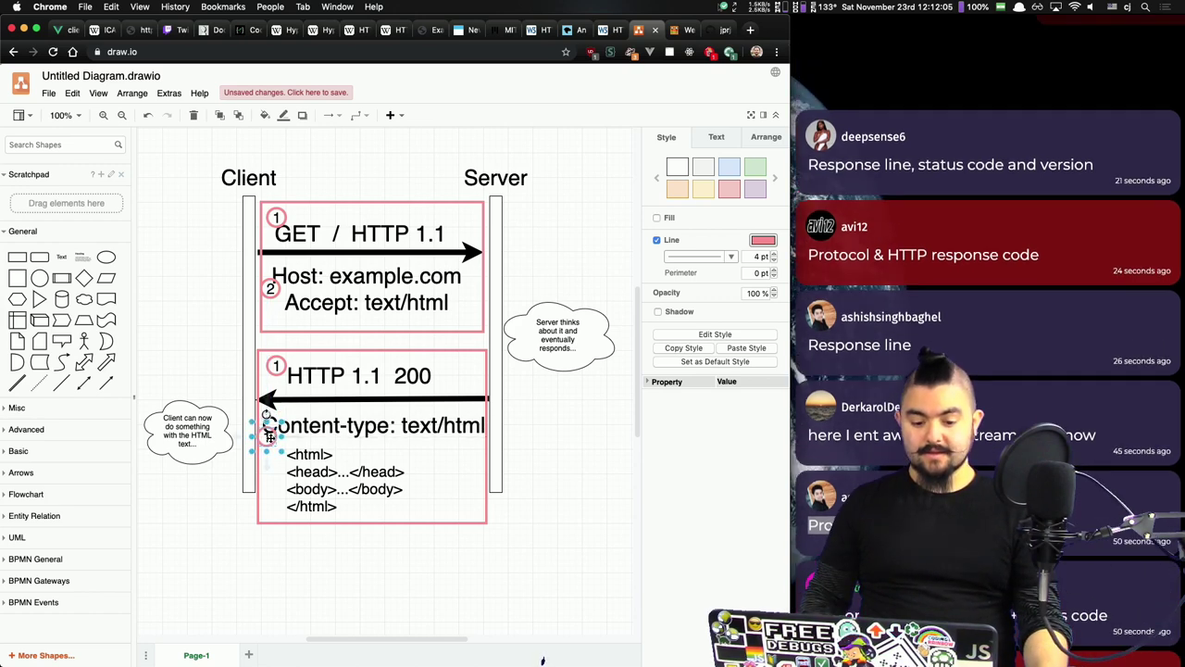
double_click(265, 437)
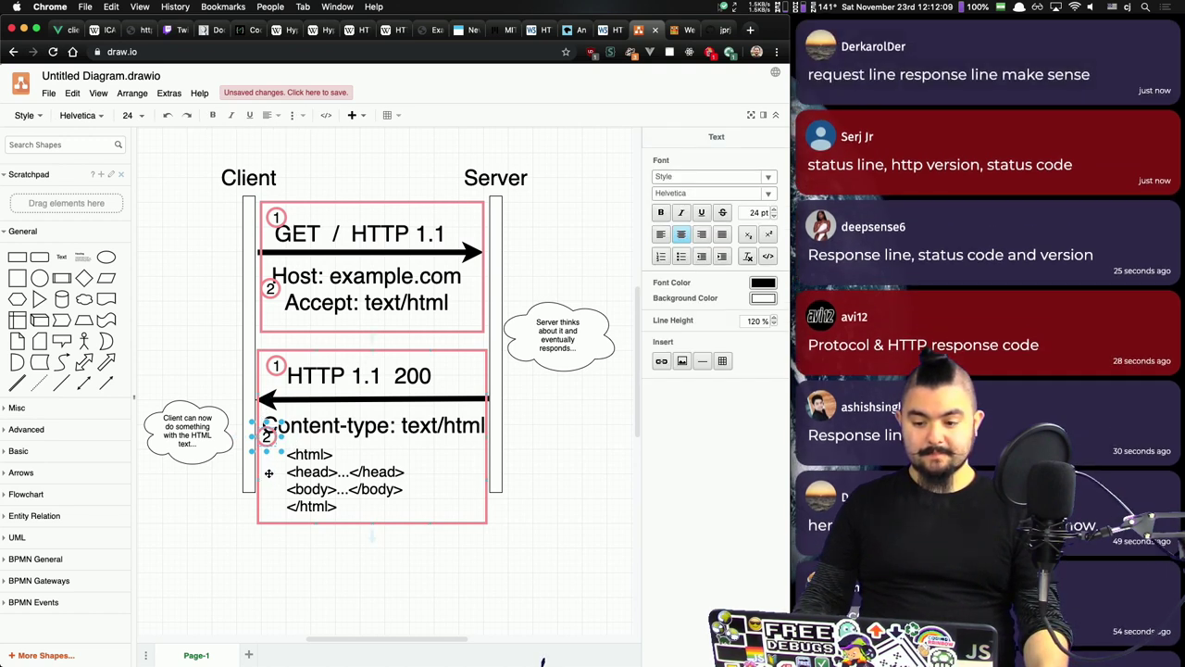
left_click(269, 474)
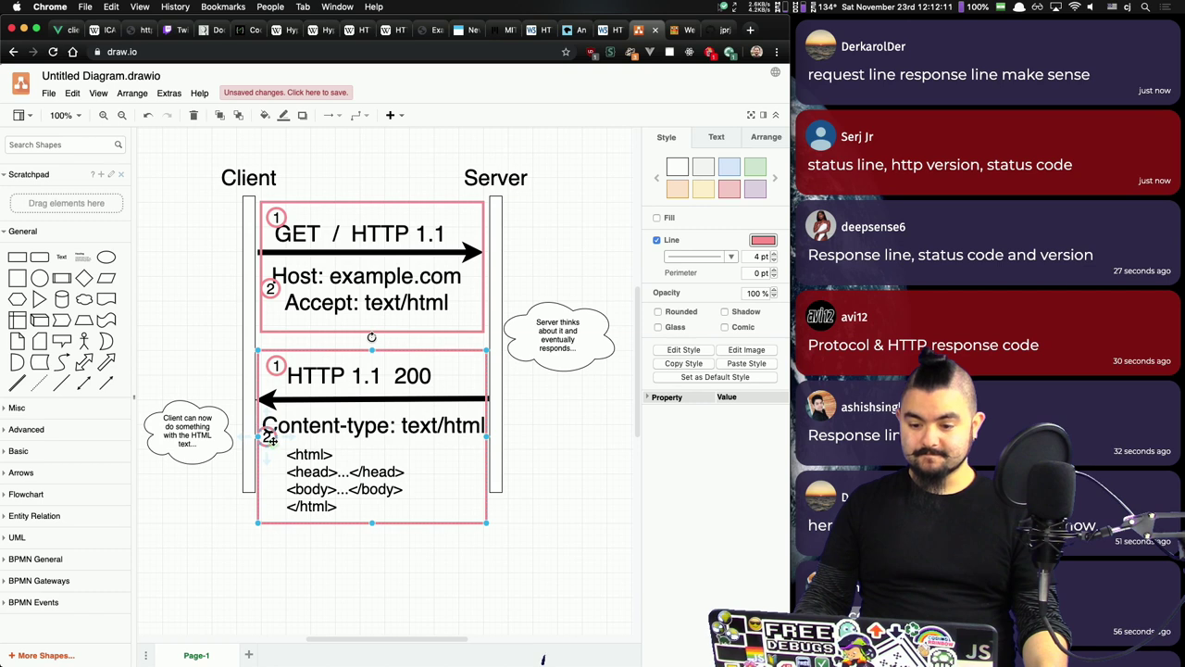
left_click(271, 450)
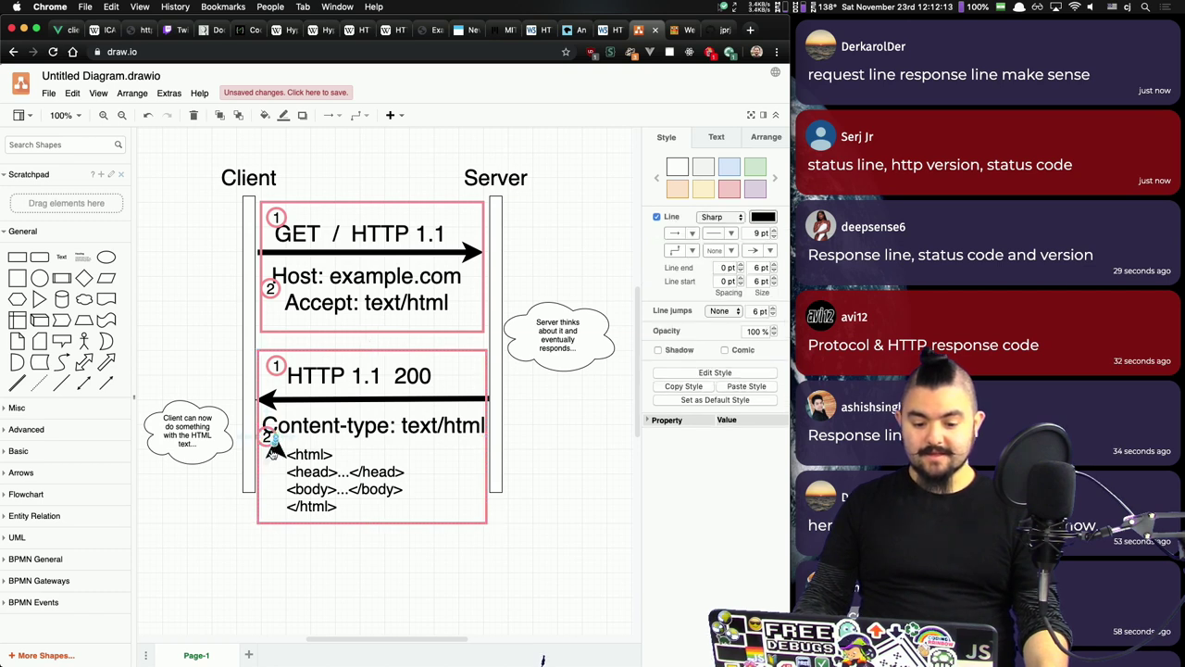
key("Escape")
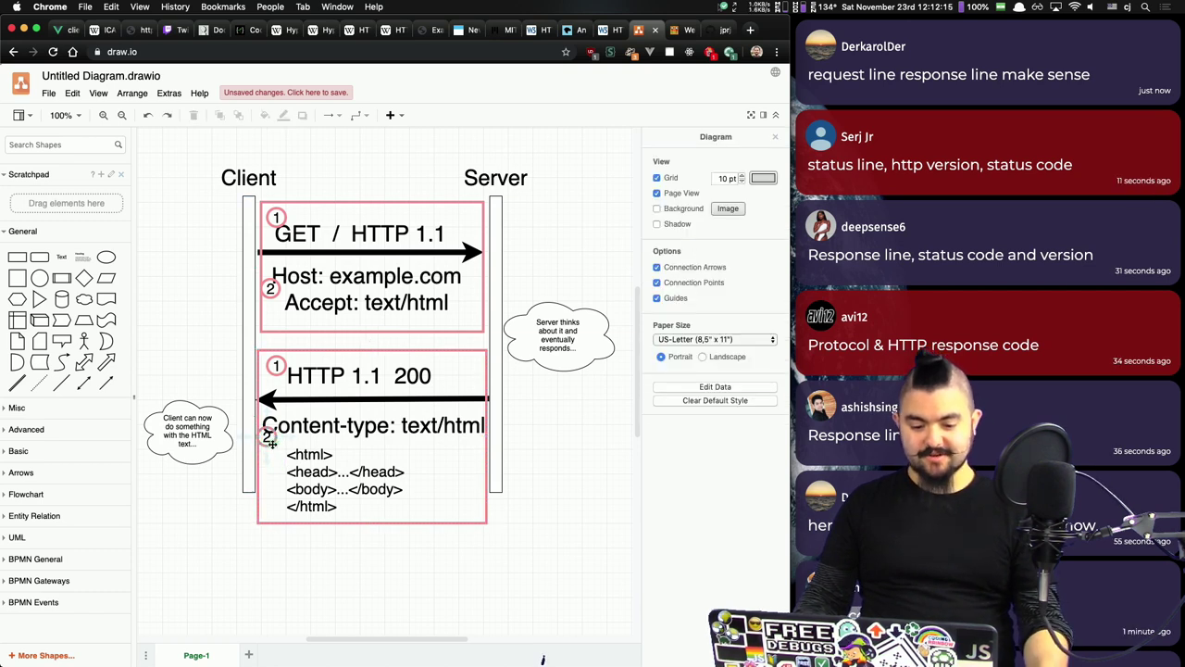
Step: Undo the stray L-shaped arrow and reposition the 2 badge beside Content-type
left_click_drag(271, 446, 284, 432)
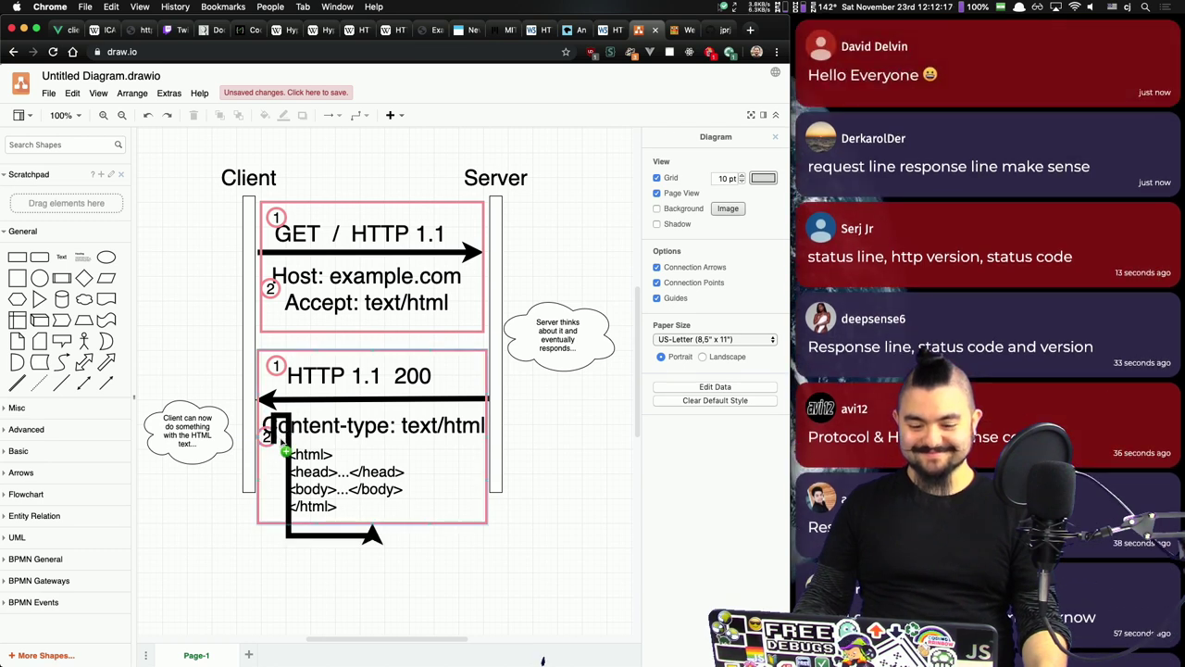
key("super+z")
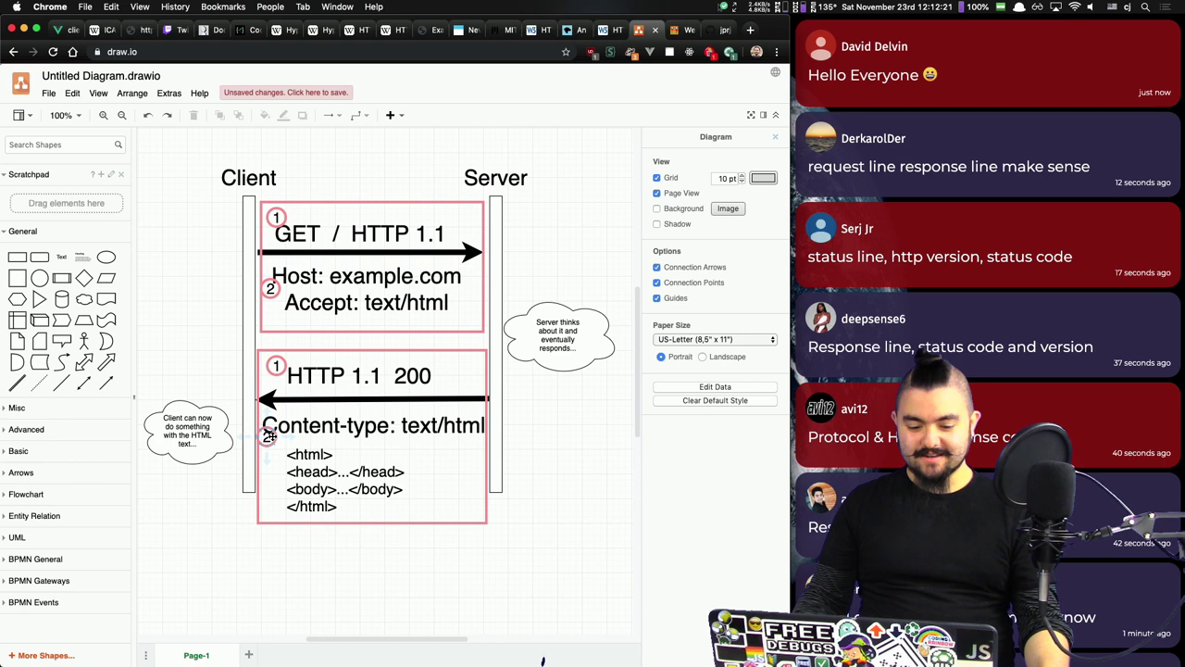
left_click(266, 435)
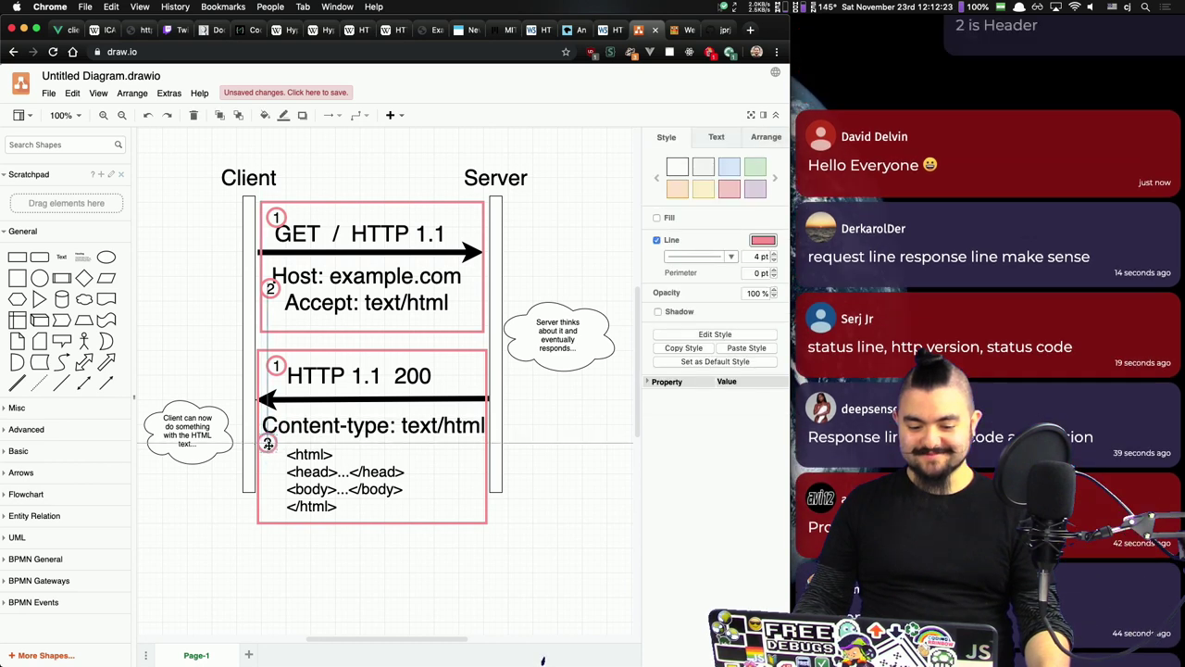
left_click_drag(271, 437, 271, 435)
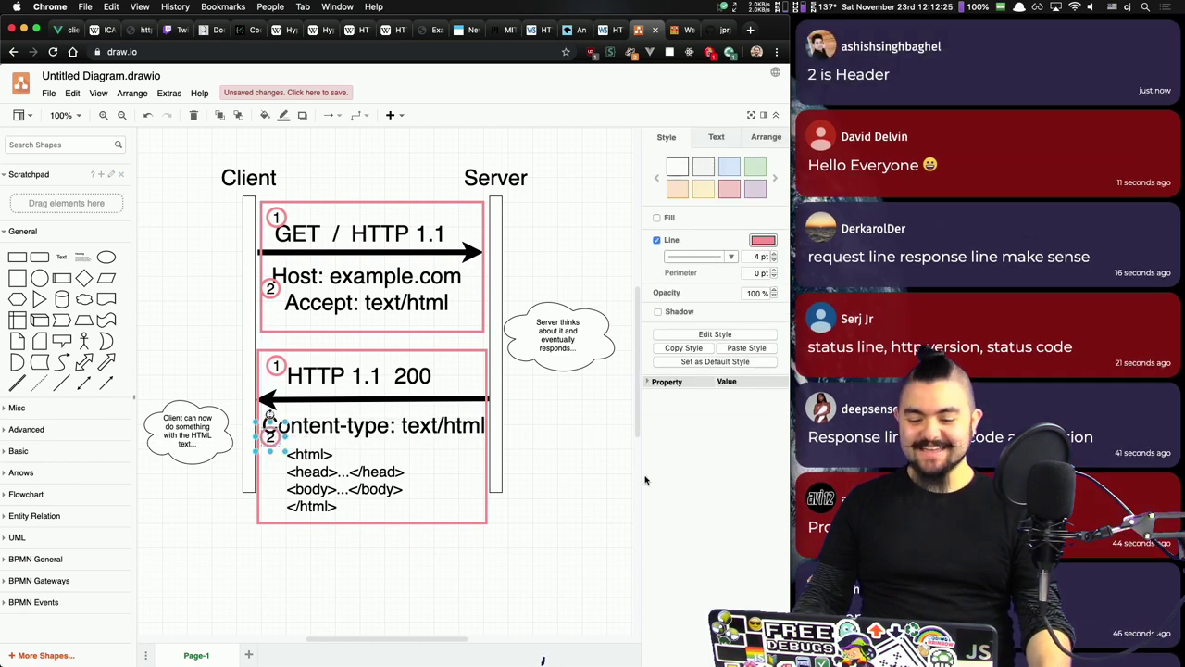
left_click(587, 472)
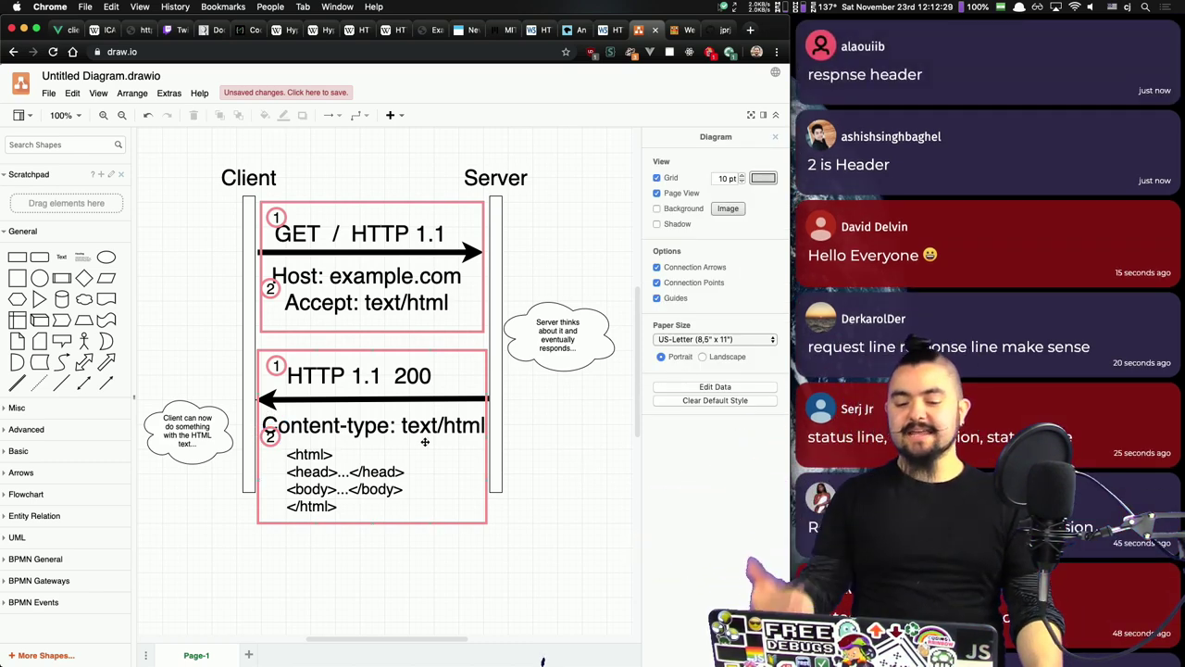
Step: Review example.com's Content-Length 648 and Cache-Control headers in DevTools, then return to draw.io
left_click(426, 30)
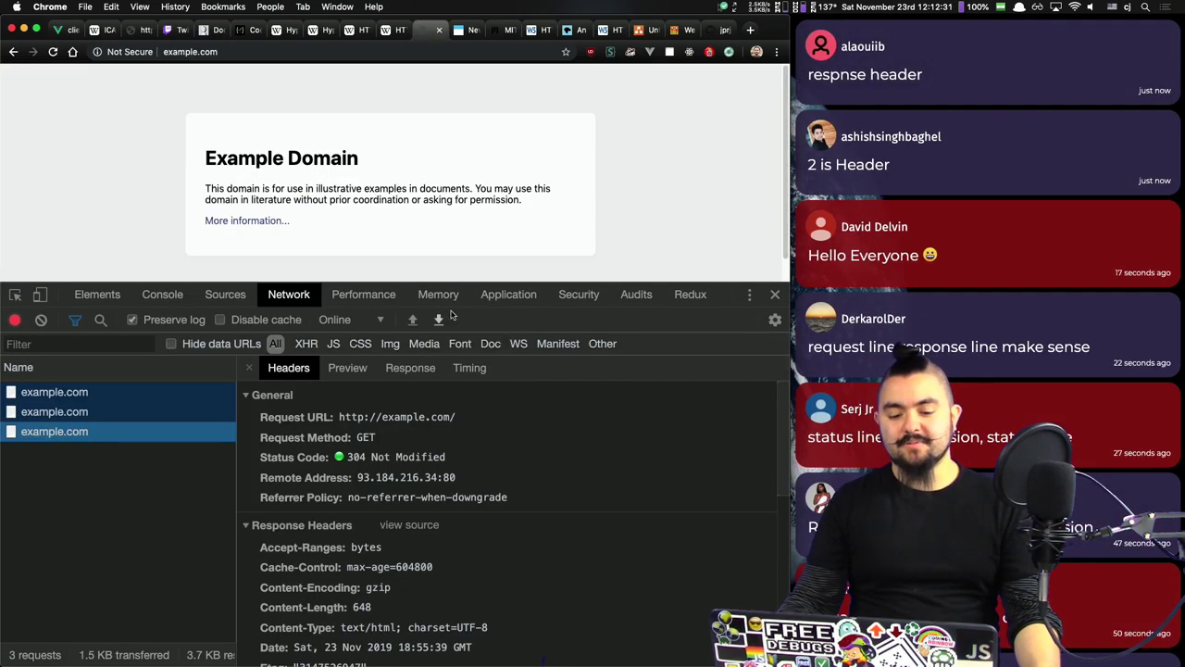
scroll(366, 546, "down", 5)
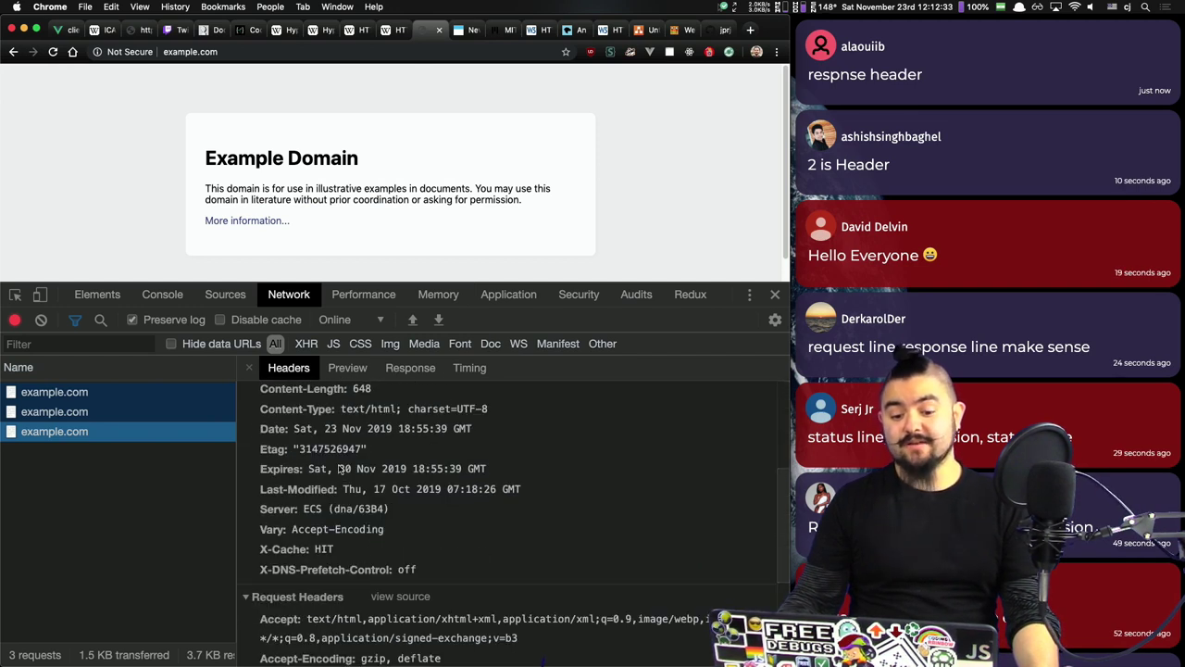
scroll(328, 481, "up", 2)
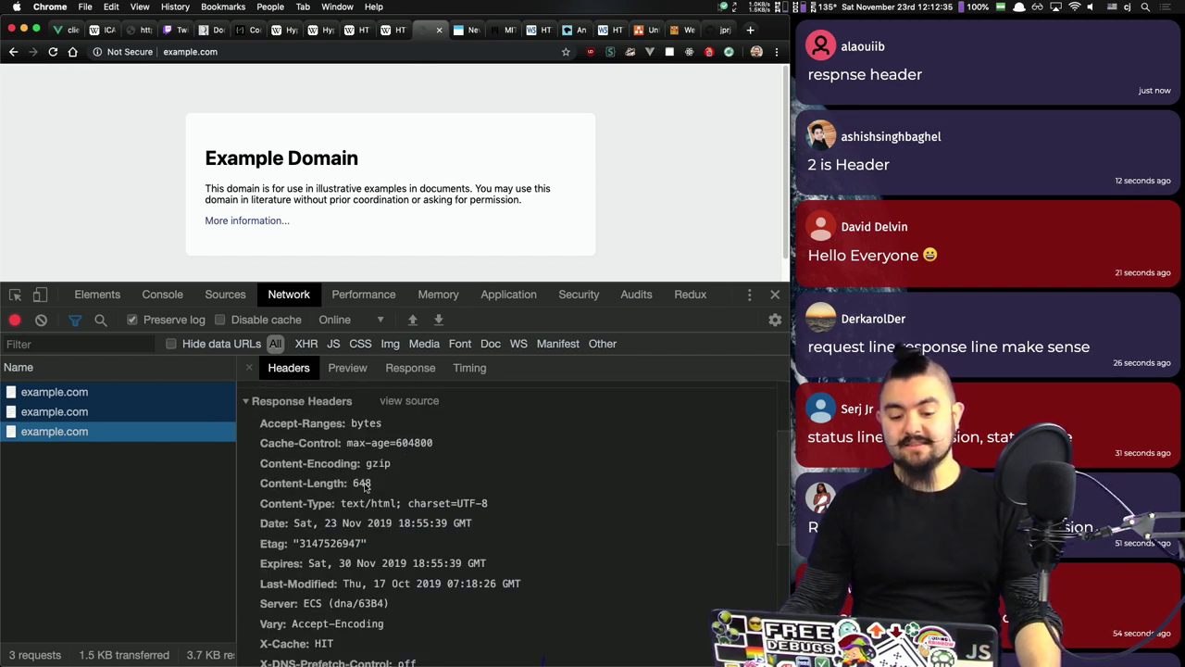
double_click(361, 483)
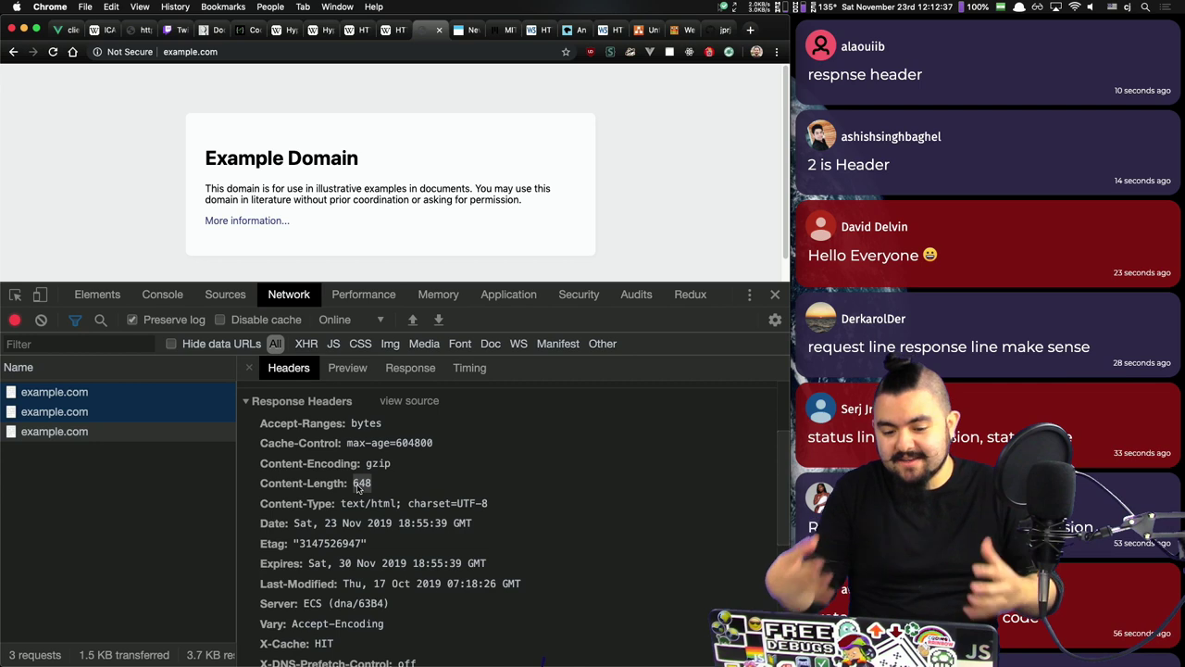
triple_click(326, 452)
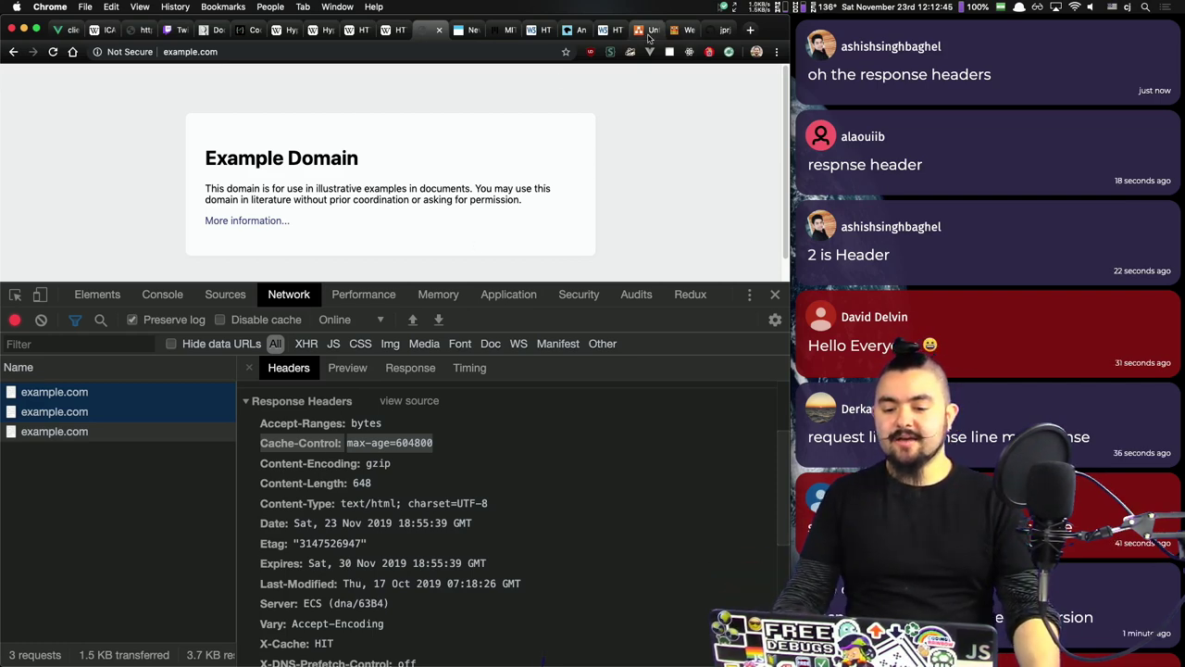
left_click(646, 31)
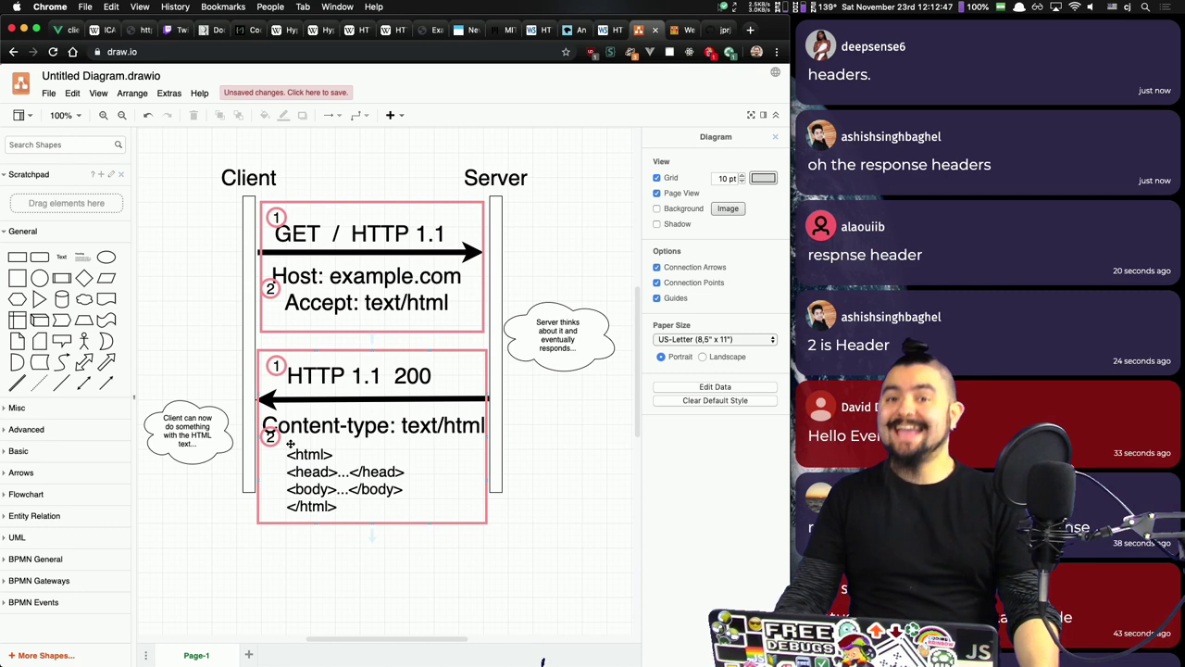
Step: Copy the 2 badge from the Host line down beside <html> and relabel the copy 3
left_click(274, 290)
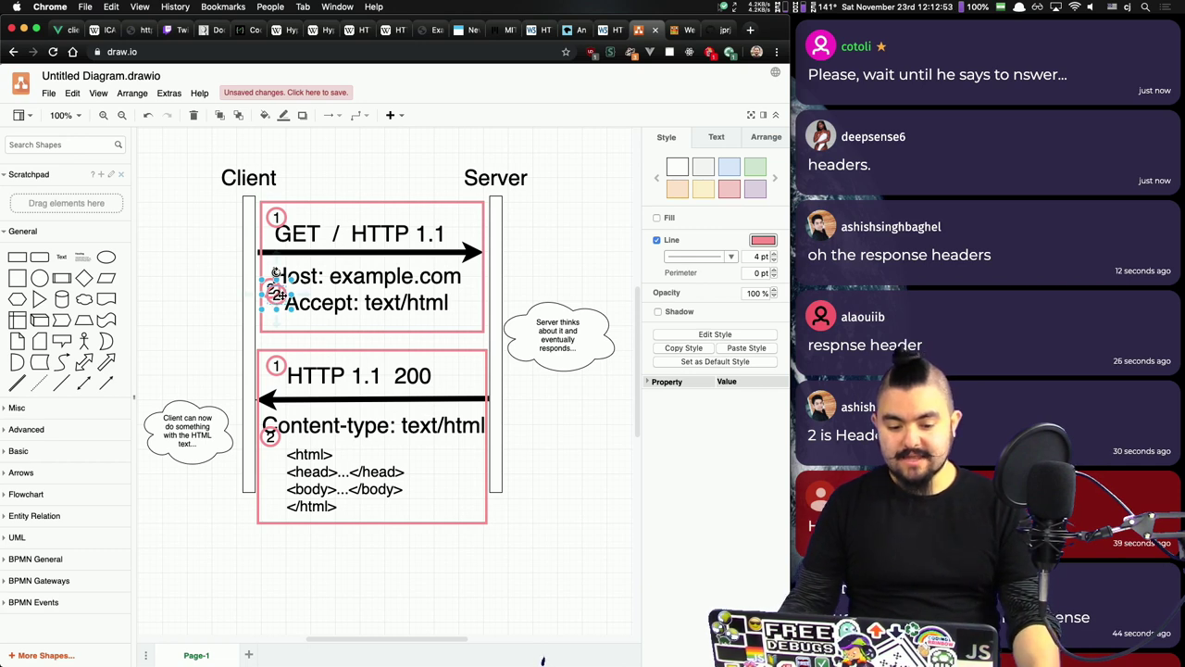
left_click_drag(275, 295, 278, 458)
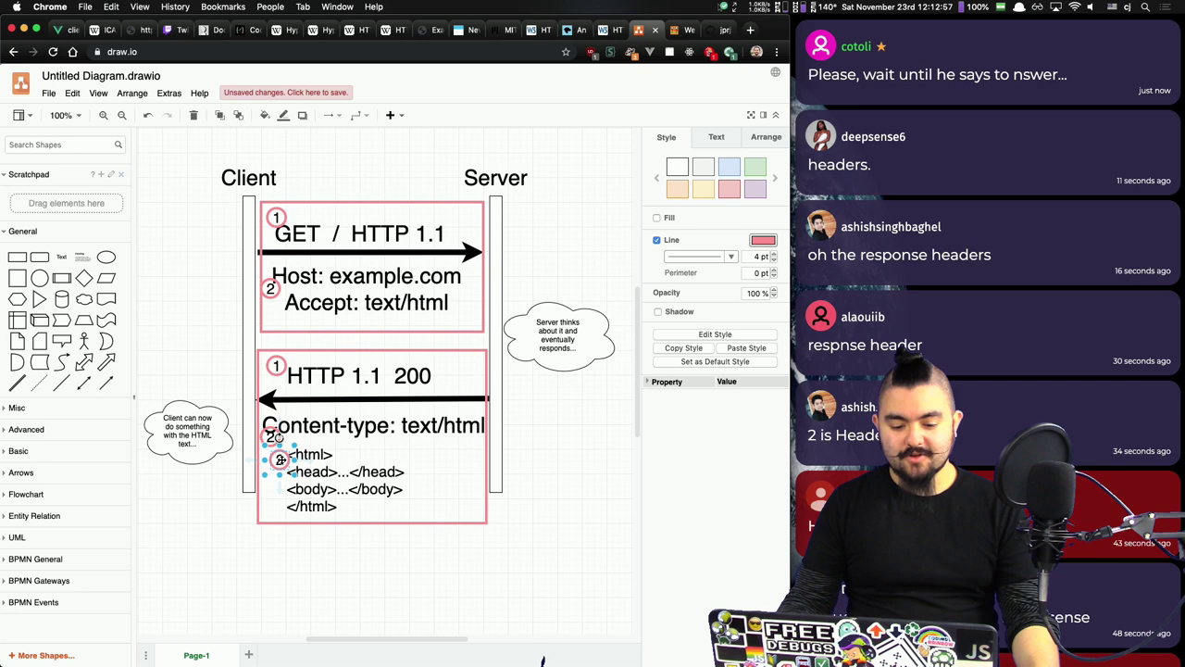
double_click(279, 460)
type("3")
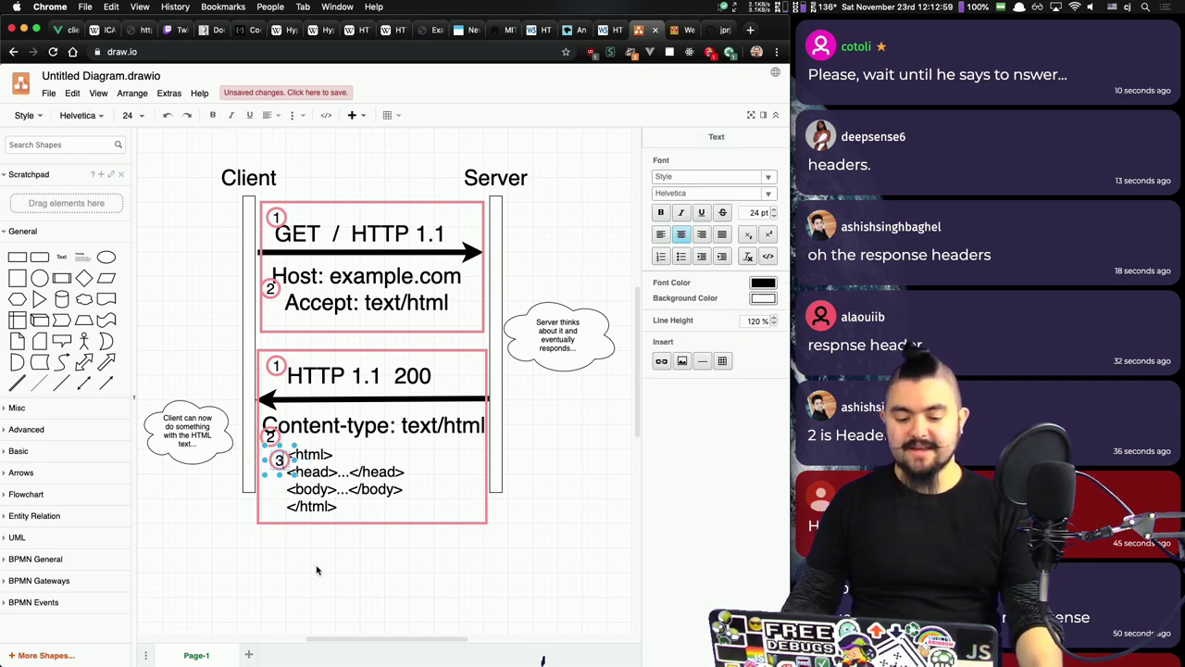
left_click(320, 572)
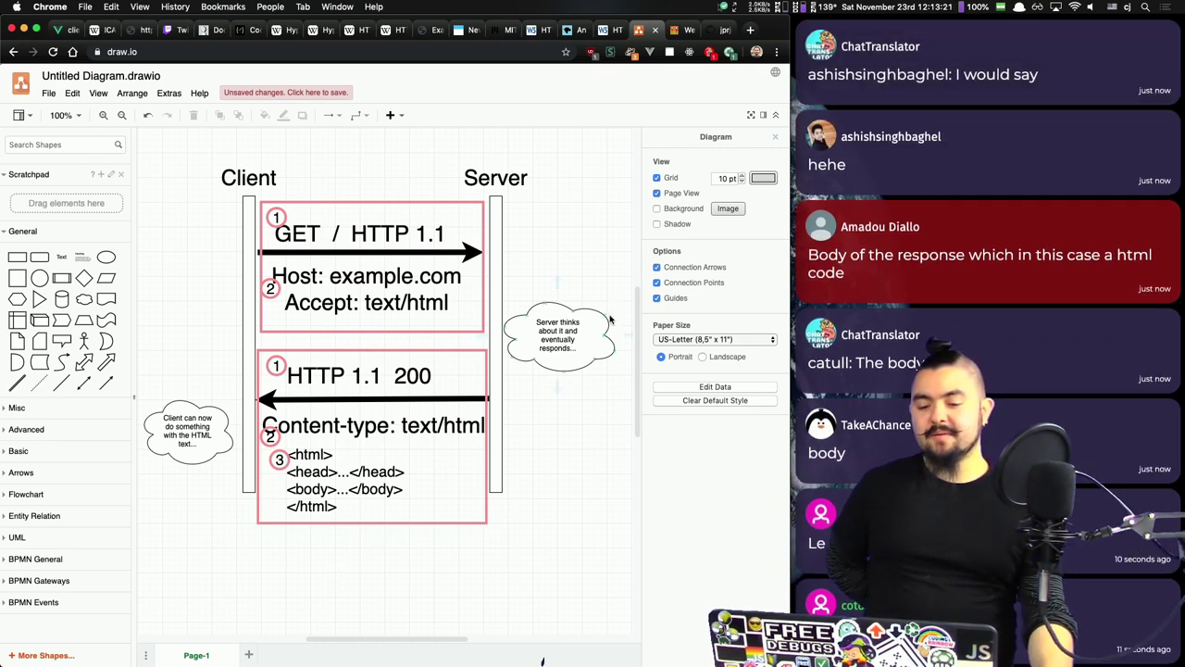
Step: Select the Server thinks cloud, then the Client can now do something cloud
left_click(549, 345)
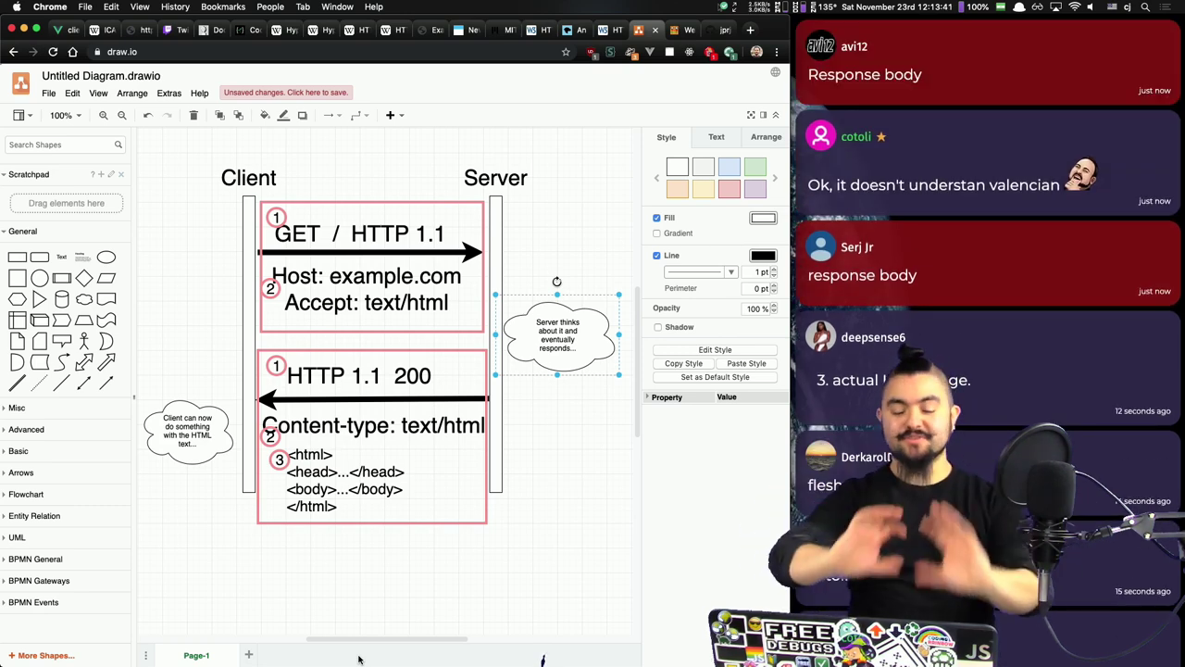
left_click(199, 443)
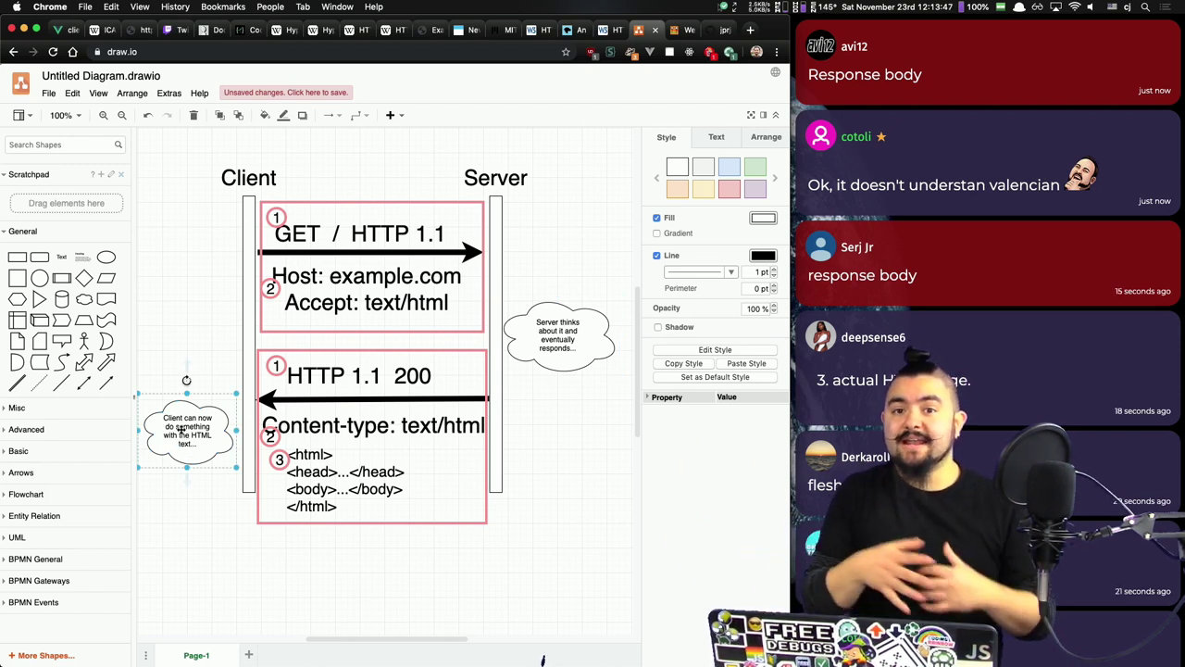
Step: On the example.com page, highlight and clear parts of the Example Domain heading
left_click(431, 28)
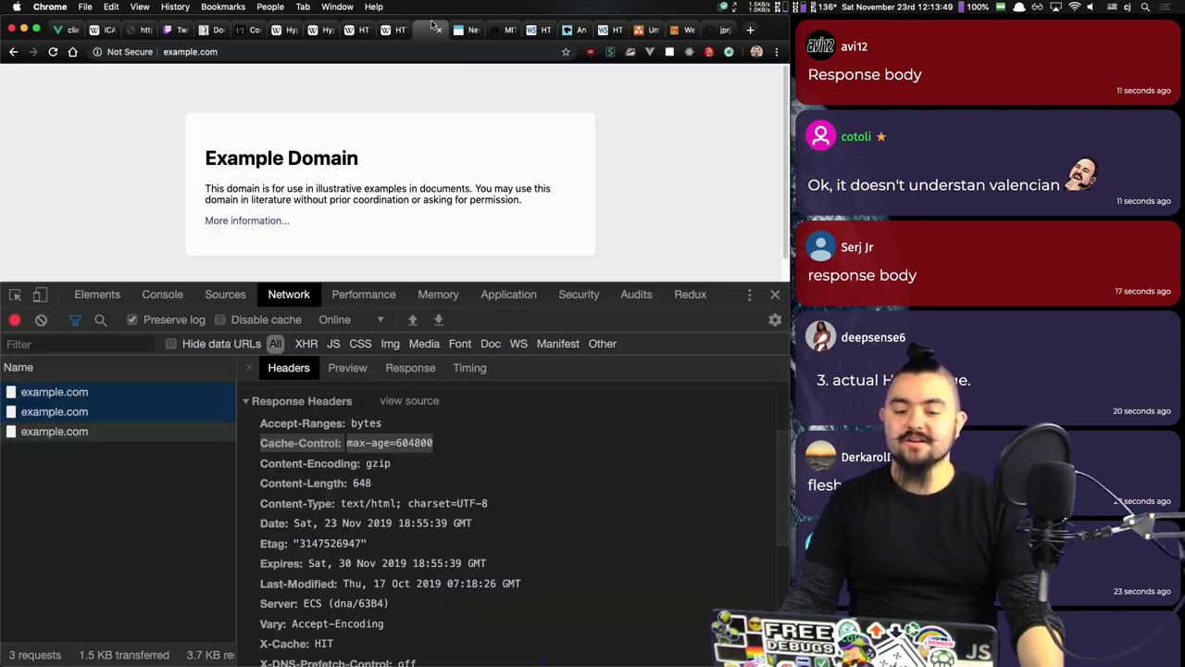
left_click_drag(138, 153, 370, 180)
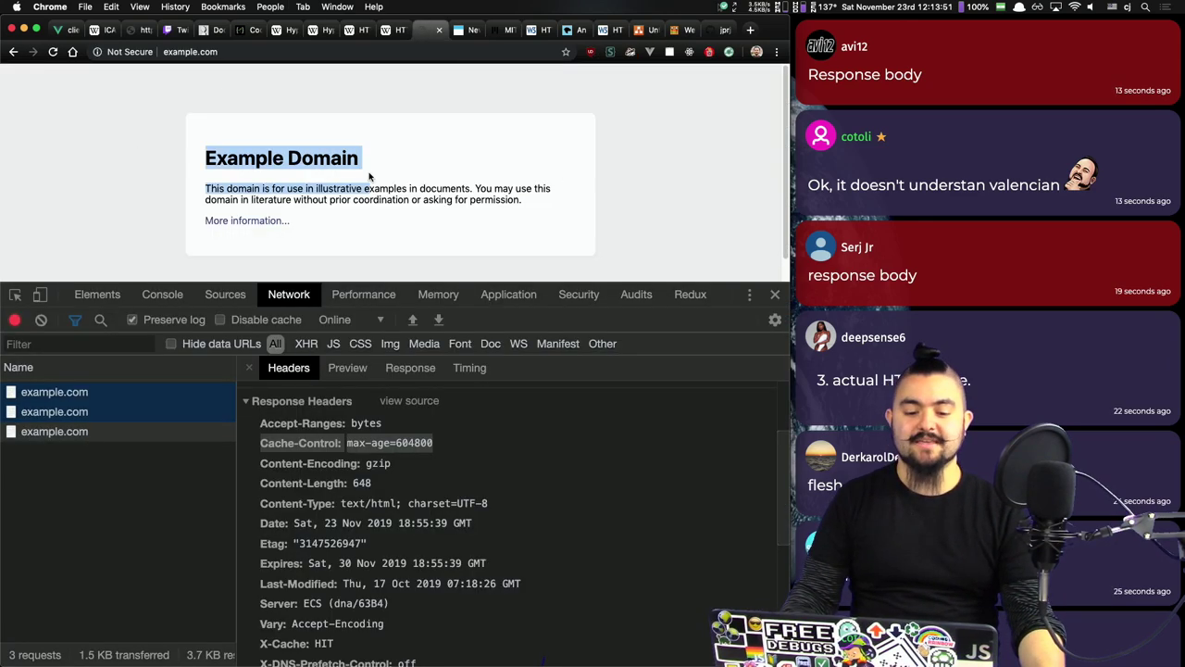
left_click(398, 176)
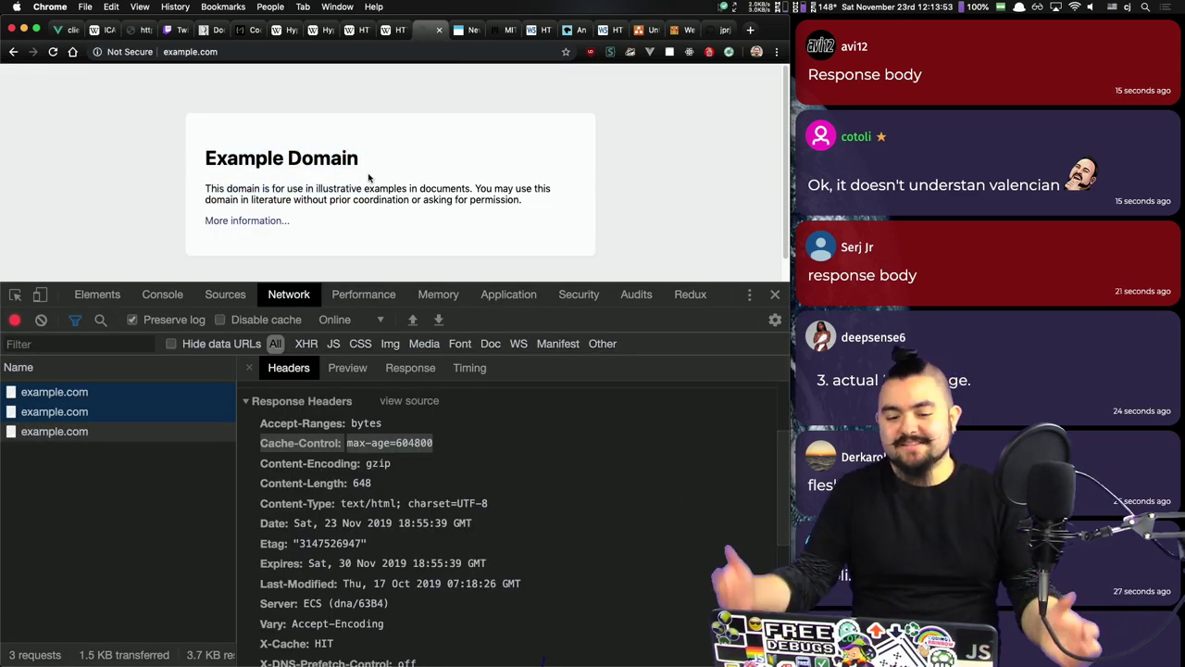
left_click_drag(331, 159, 361, 159)
left_click(426, 183)
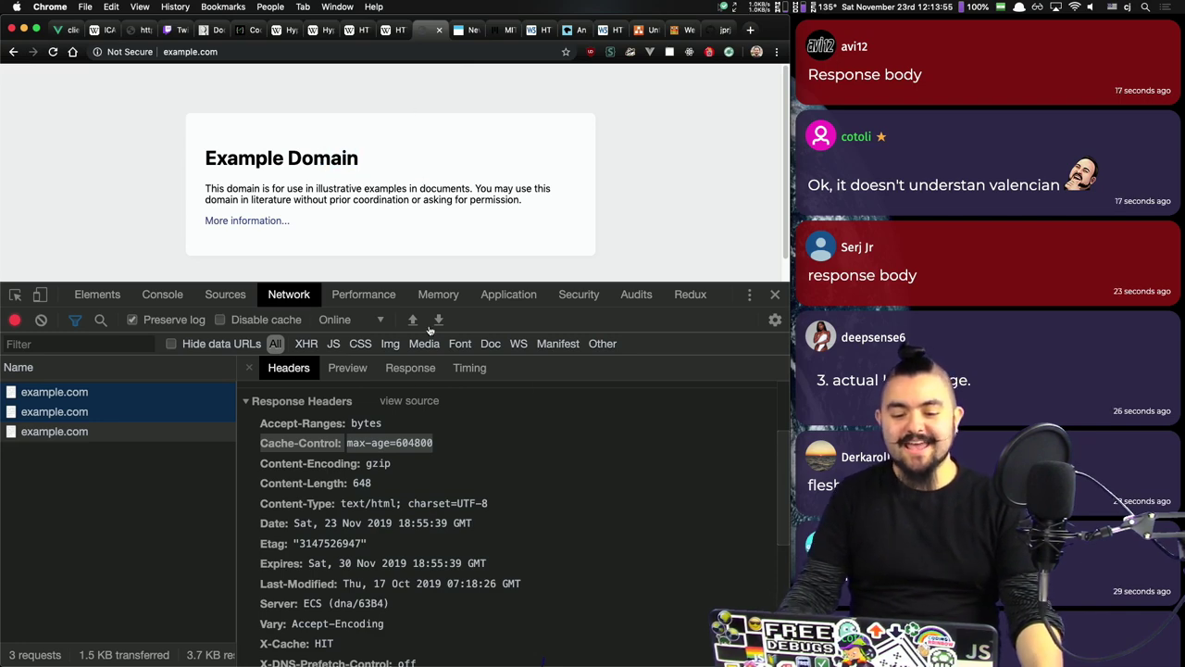
Step: Show the request's raw HTML response body in DevTools and scroll through it
left_click(410, 368)
scroll(435, 500, "down", 5)
scroll(436, 500, "down", 4)
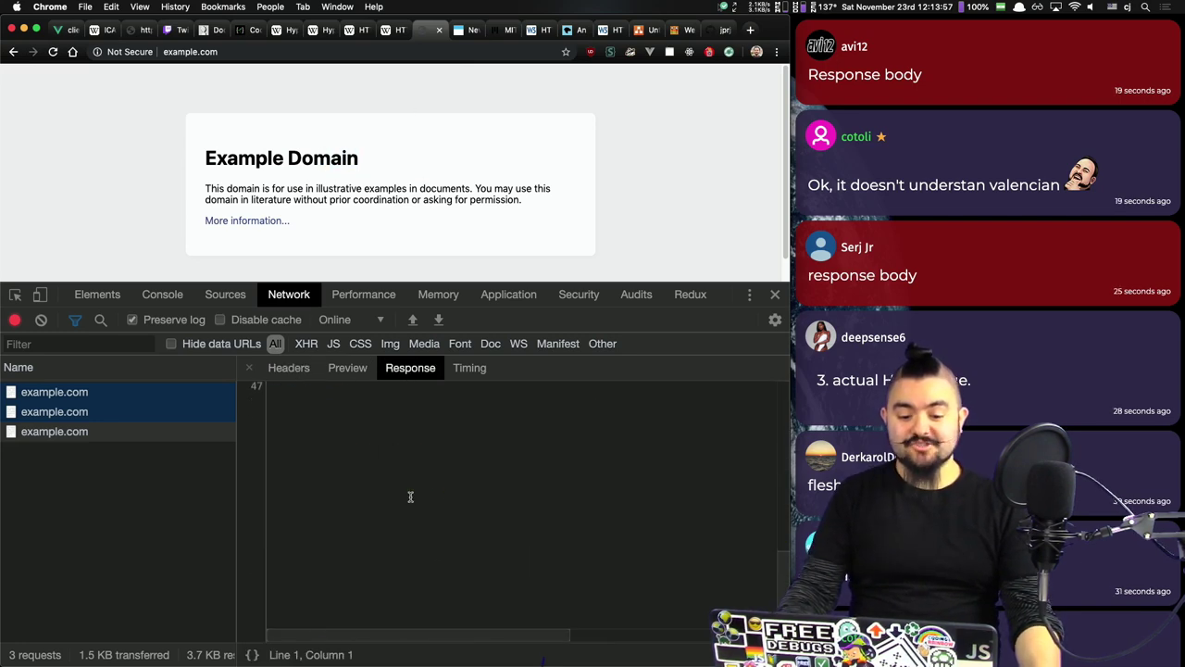
scroll(408, 498, "up", 5)
scroll(416, 482, "down", 4)
Step: Highlight the whole HTML source, then the meta charset lines, and go back to draw.io
left_click_drag(407, 565, 306, 350)
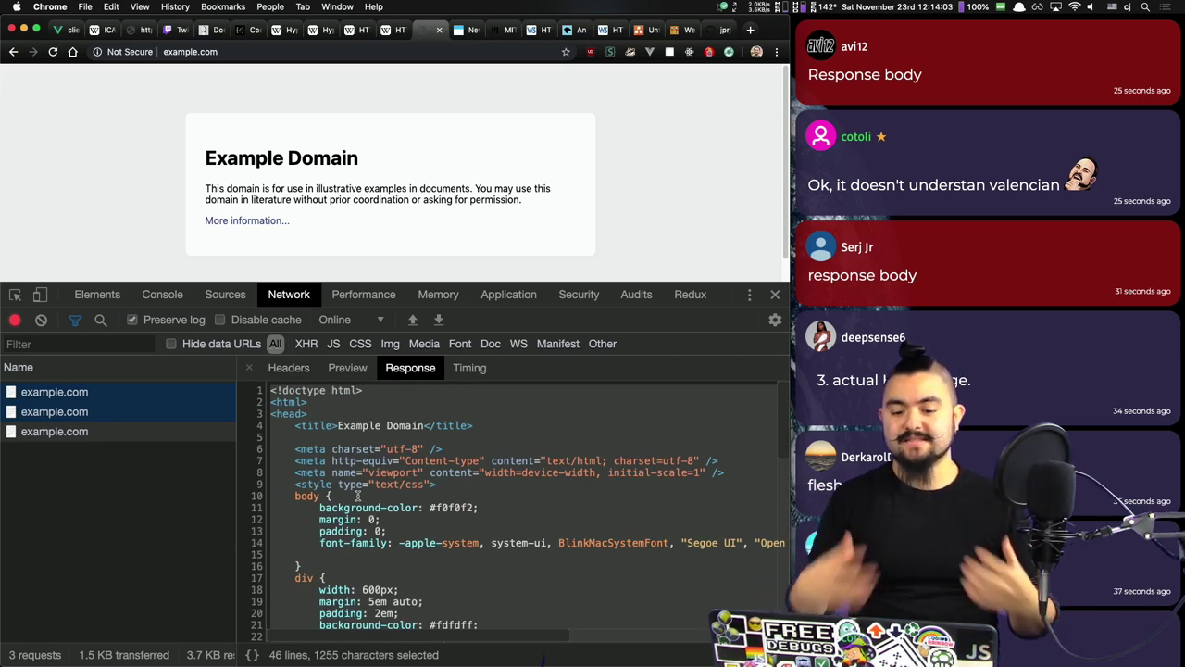
left_click(373, 453)
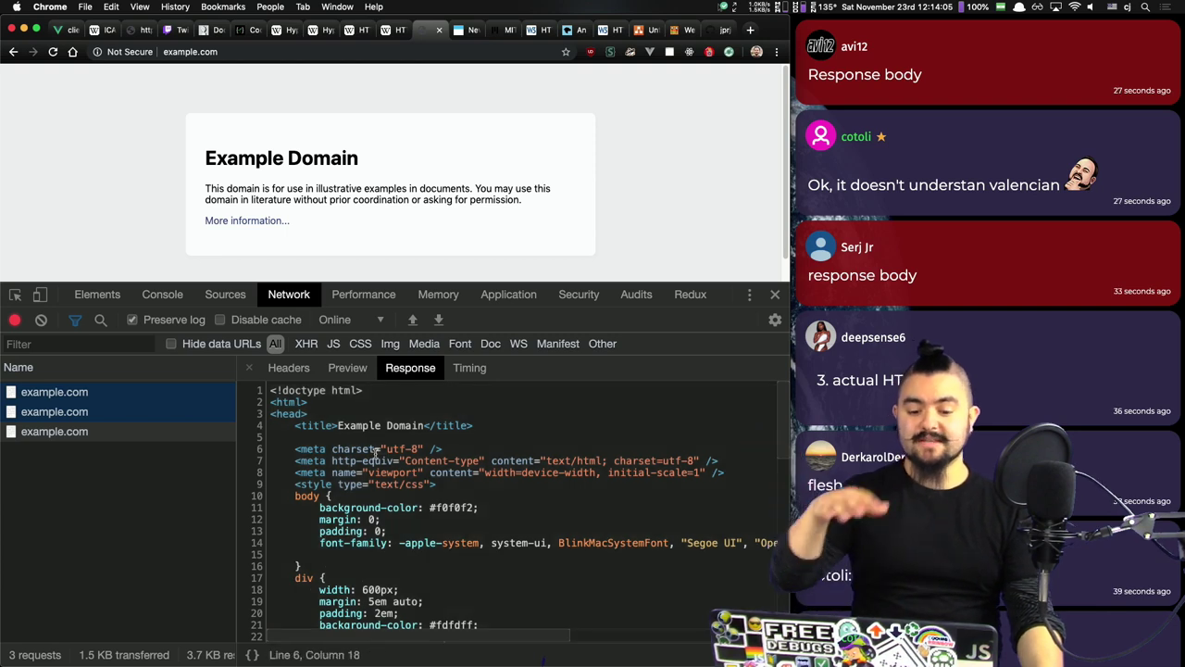
left_click_drag(365, 419, 479, 527)
left_click(524, 497)
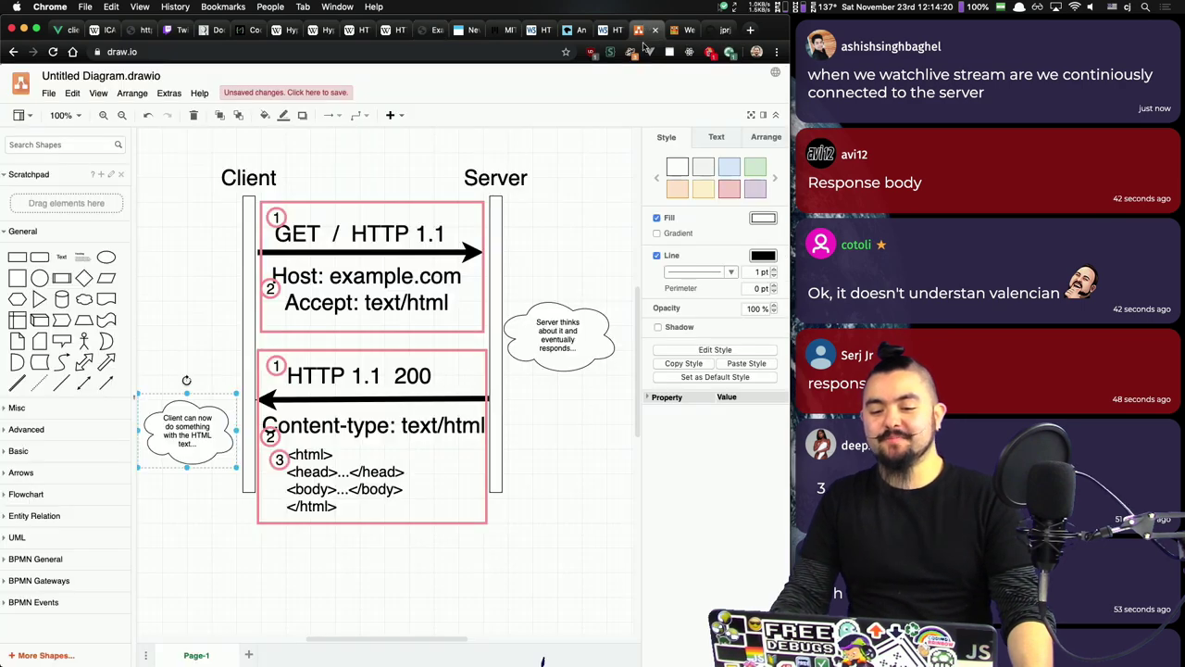
left_click(645, 31)
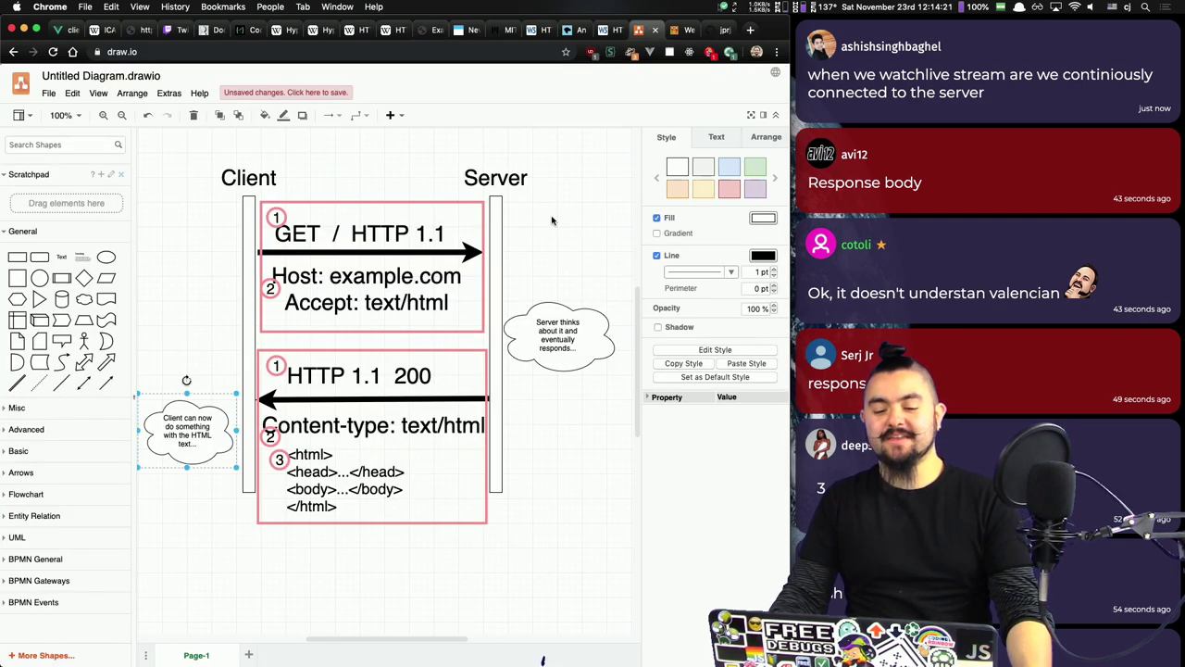
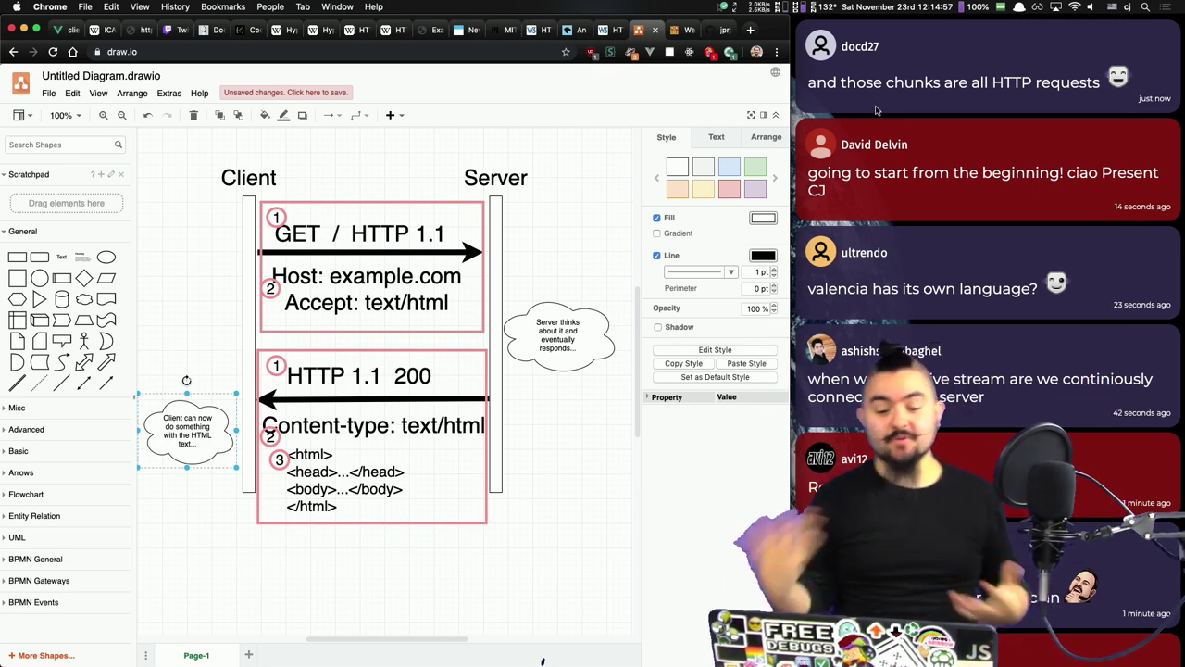
Step: Add an 'HTTP - 80' sub-bullet under the common-ports objective in README.md
left_click(567, 487)
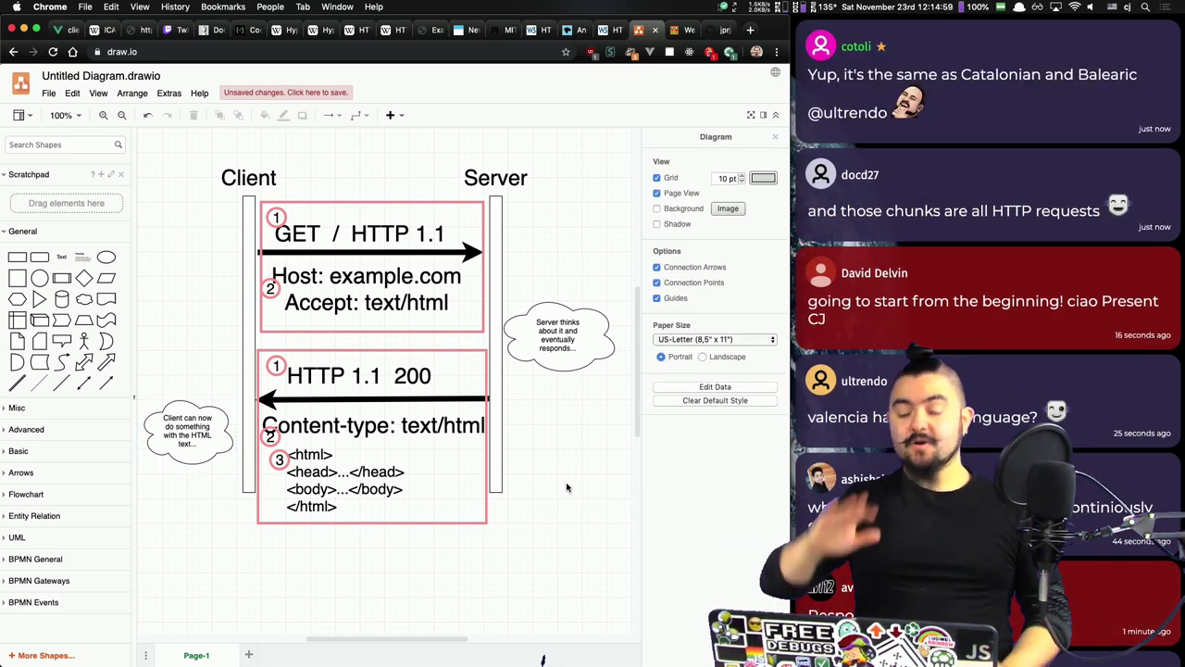
key("super+Tab")
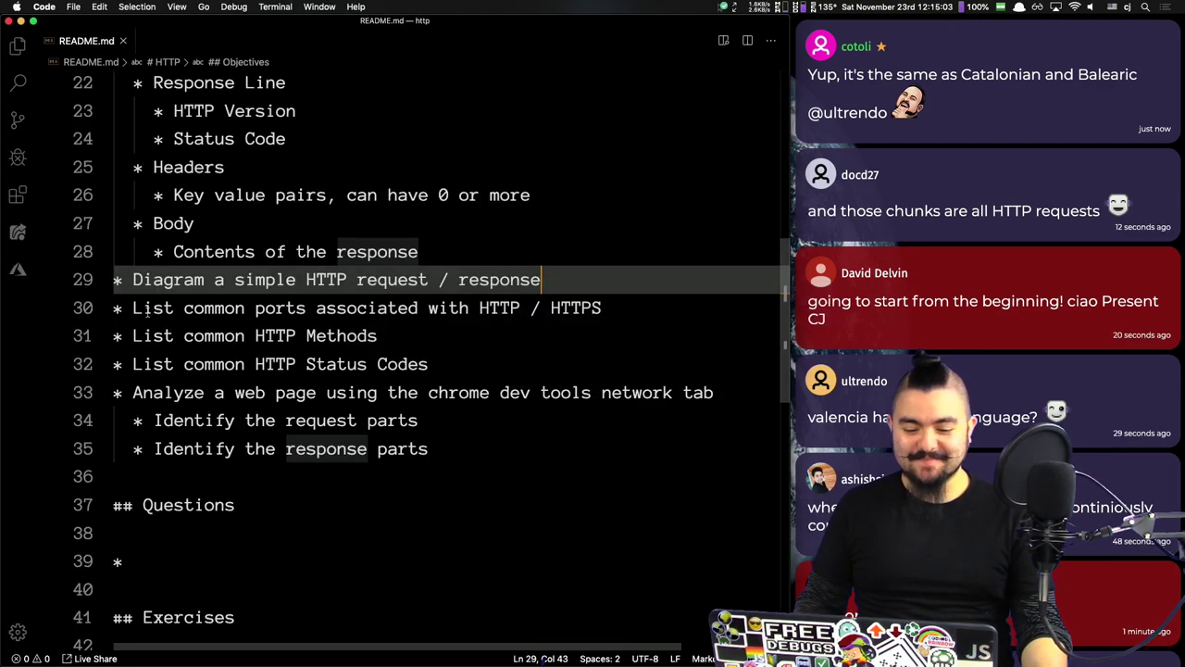
left_click(640, 309)
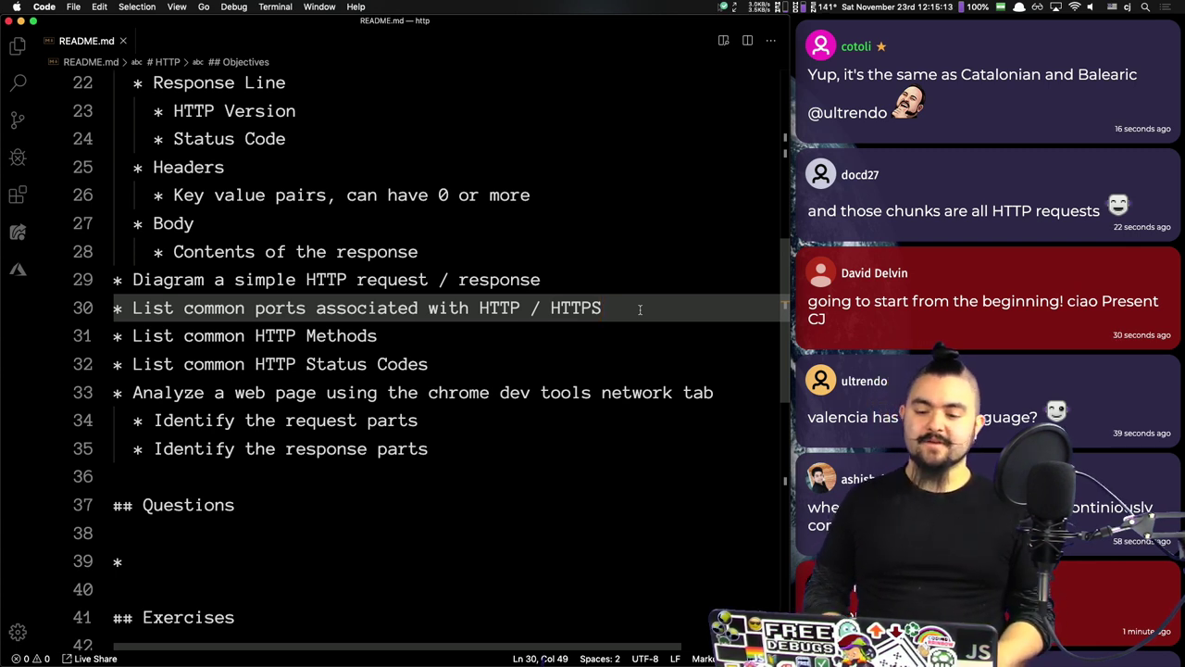
key("Return")
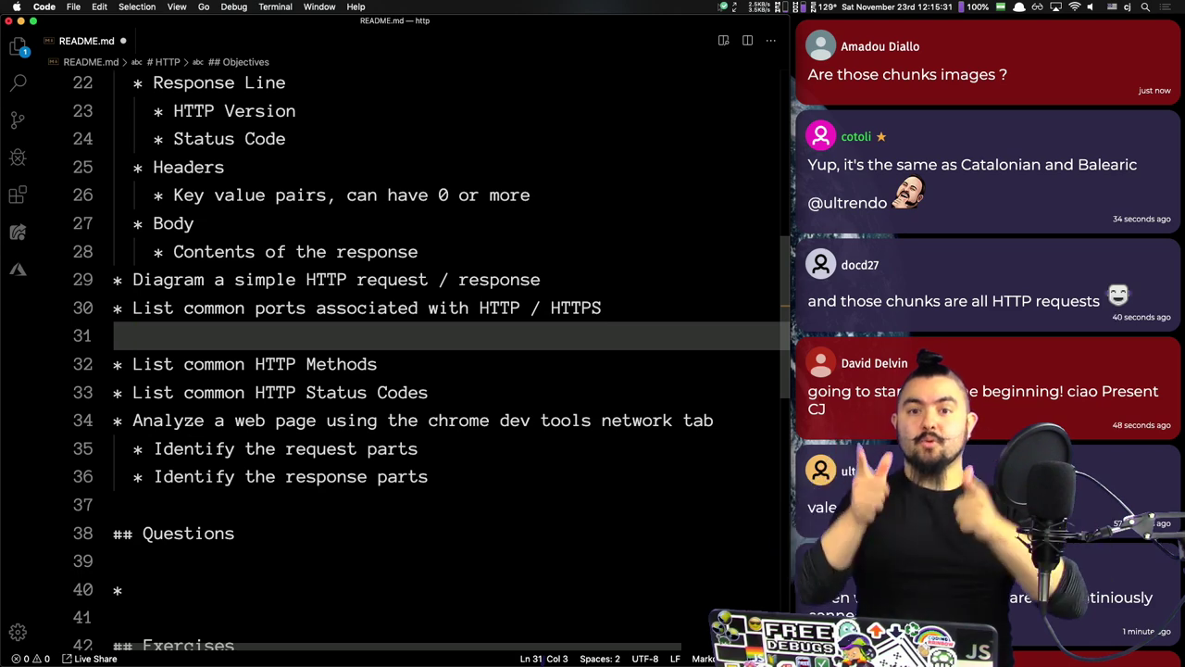
type("HTTP - ")
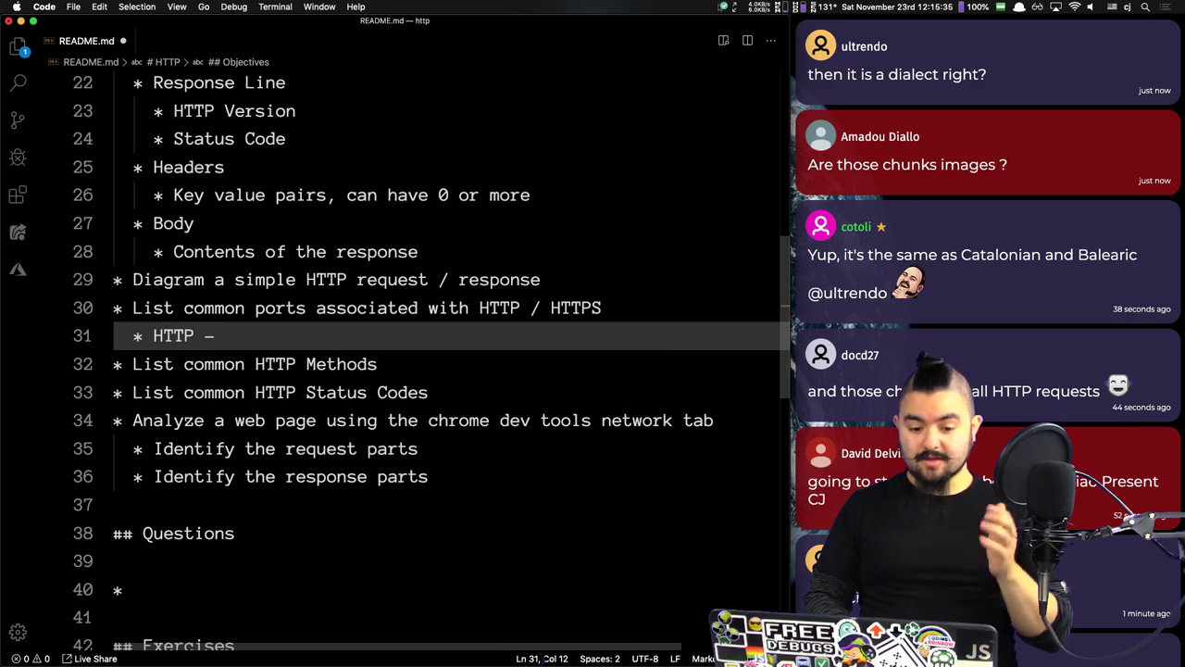
type("80")
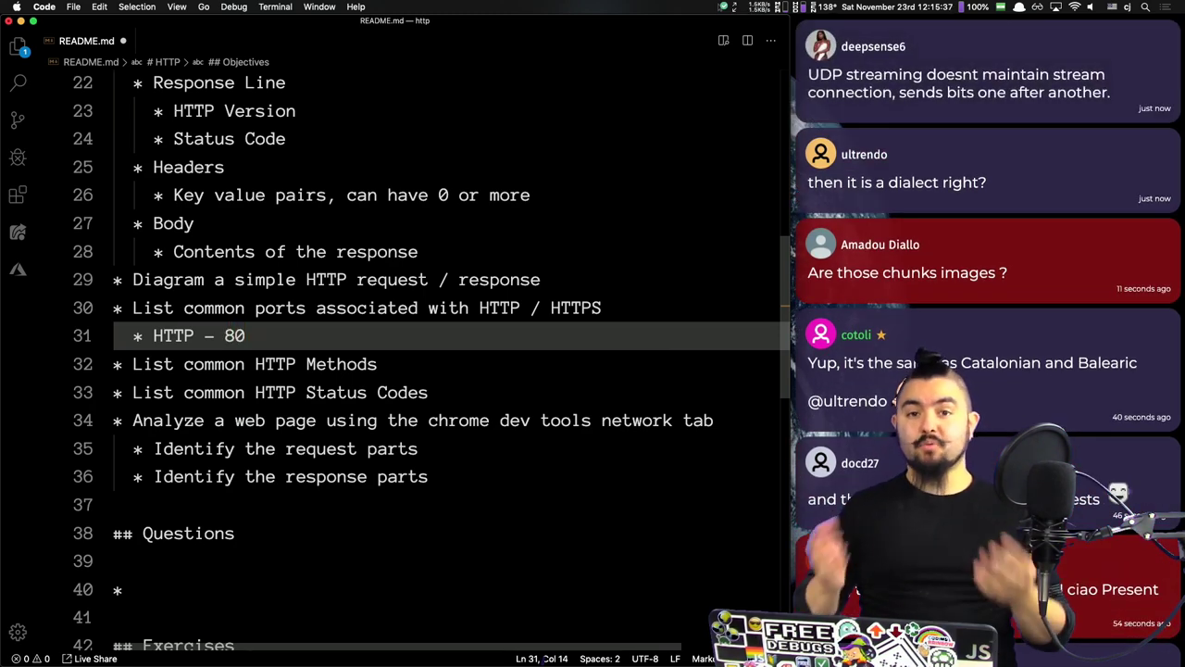
key("super+Tab")
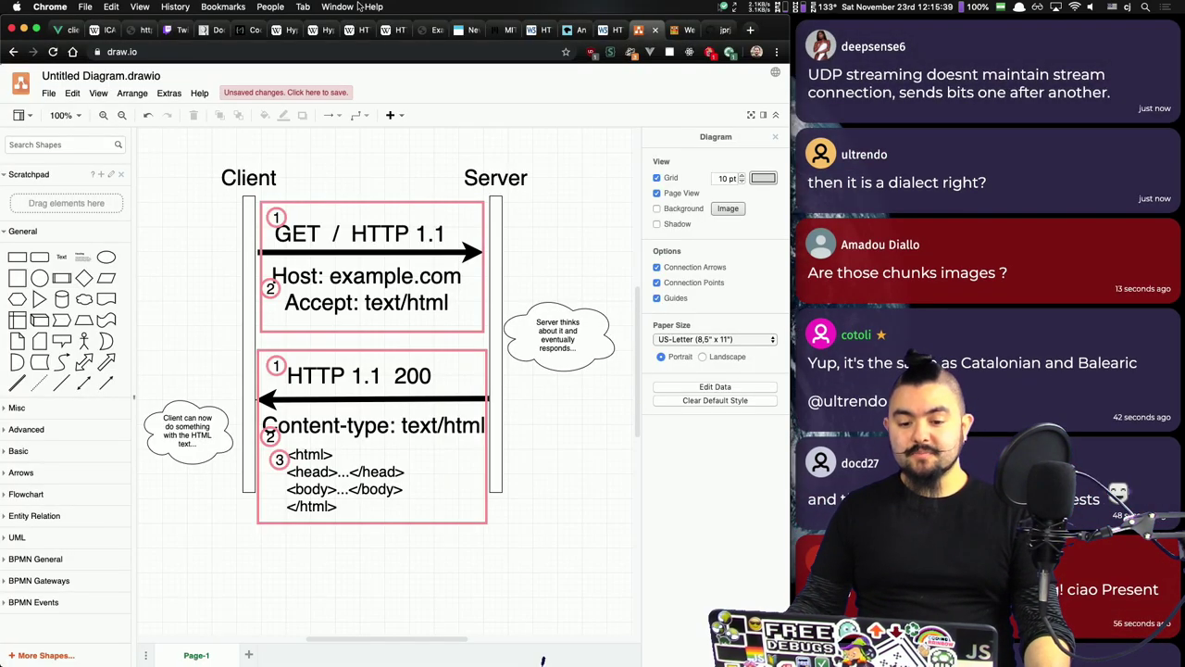
Step: On the example.com tab, load example.com on port 3000 from the address bar
left_click(428, 30)
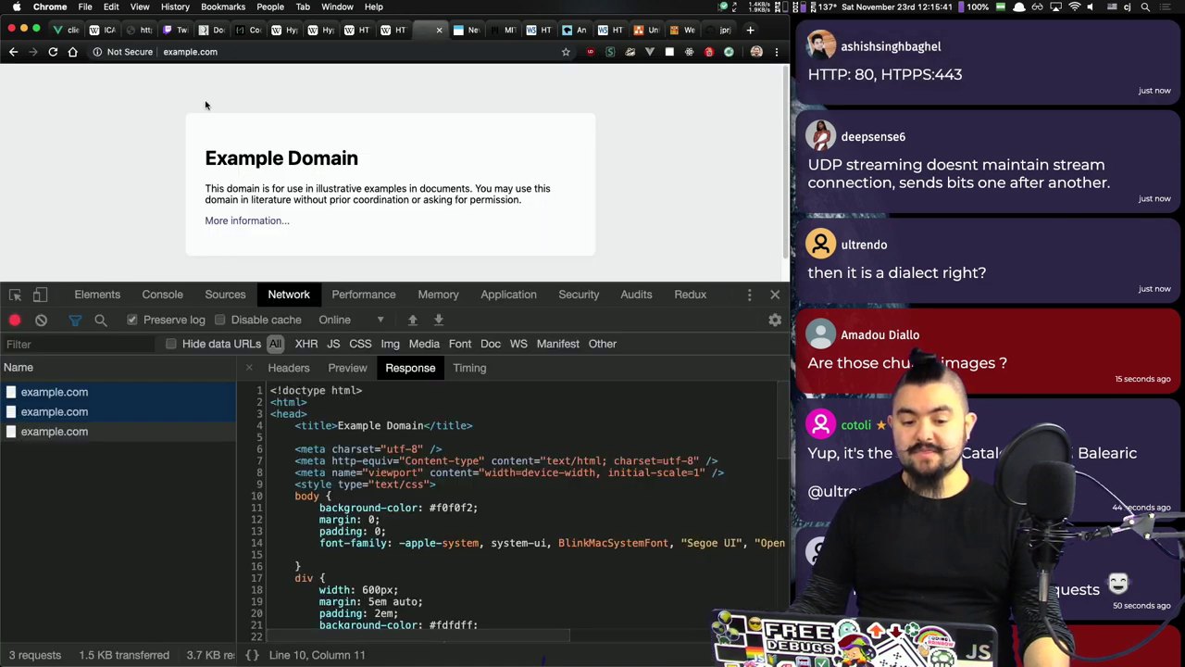
left_click(194, 53)
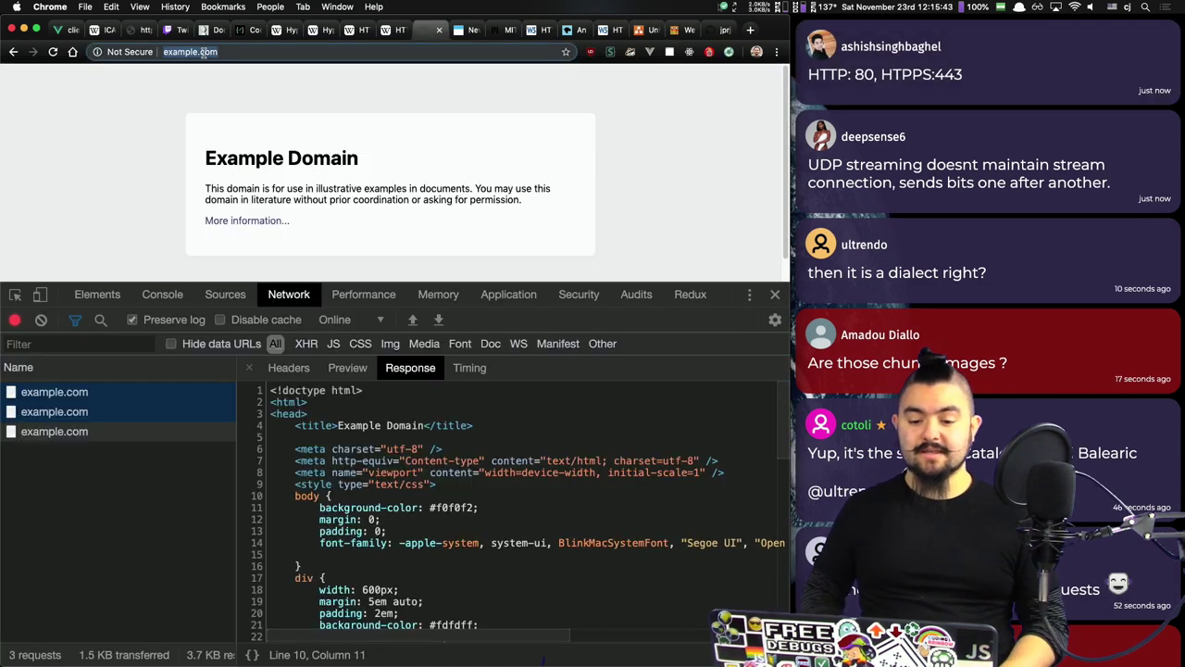
left_click(204, 53)
left_click(202, 53)
left_click(204, 53)
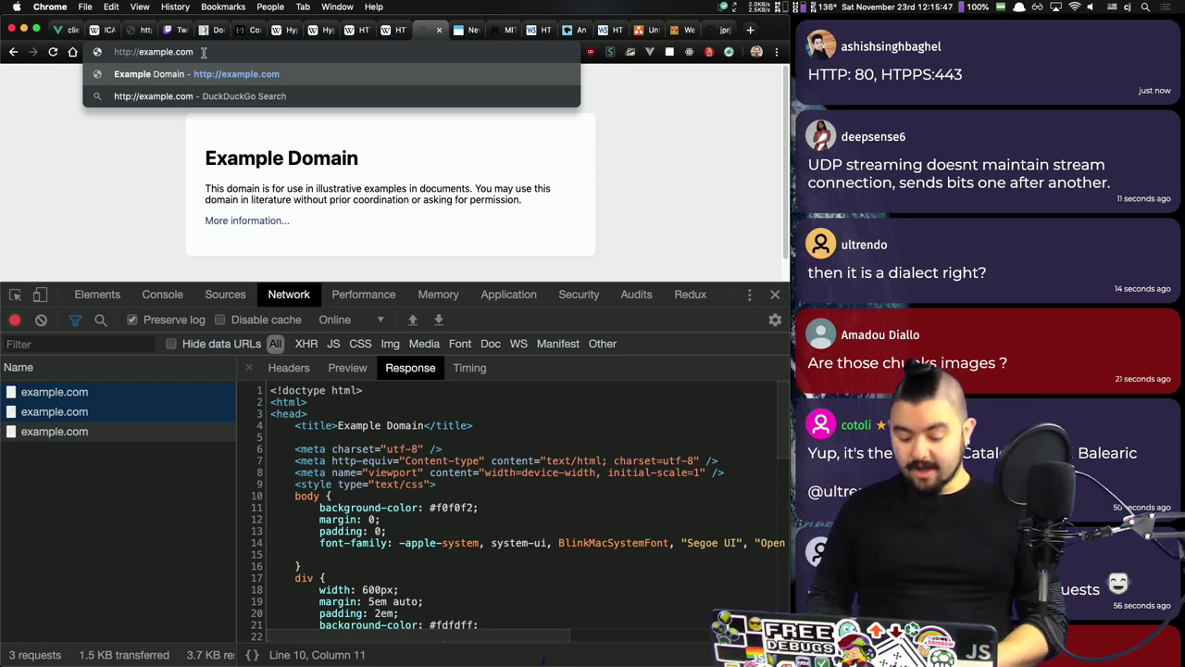
type(":")
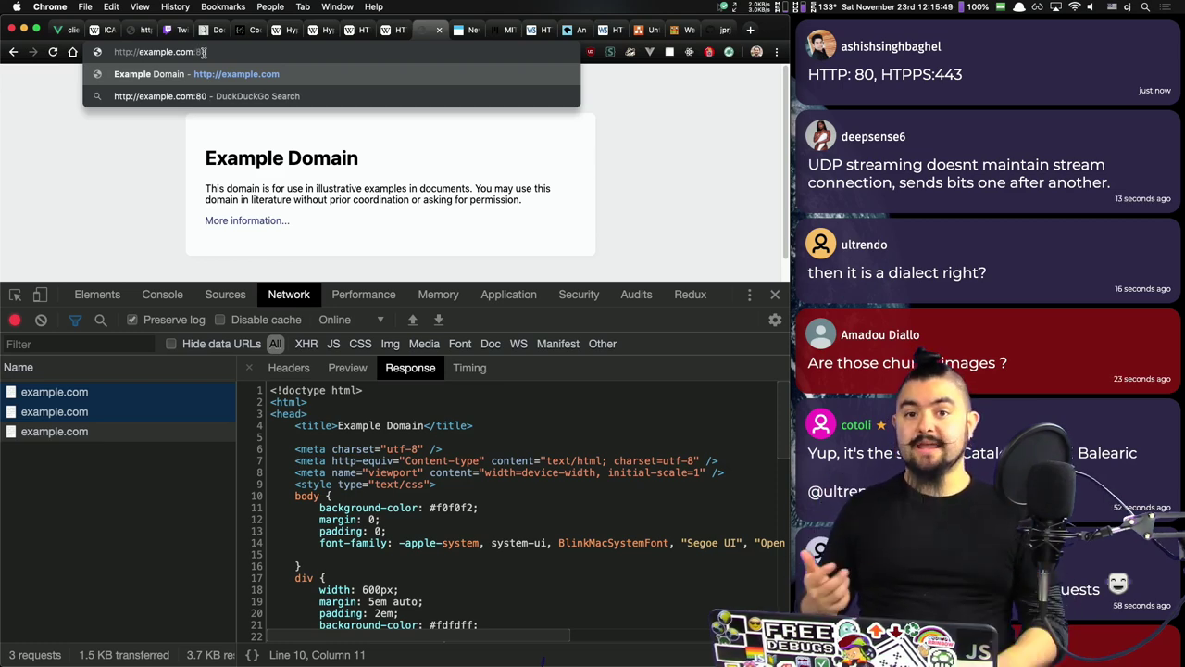
key("Escape")
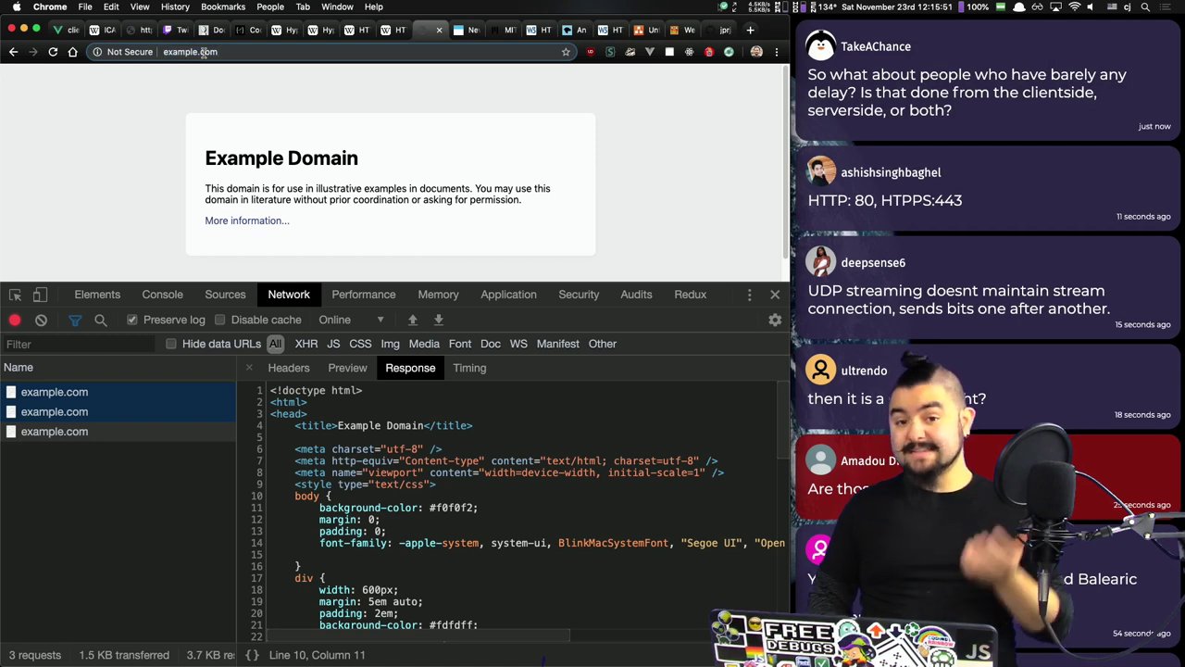
key("Right")
type(":3000")
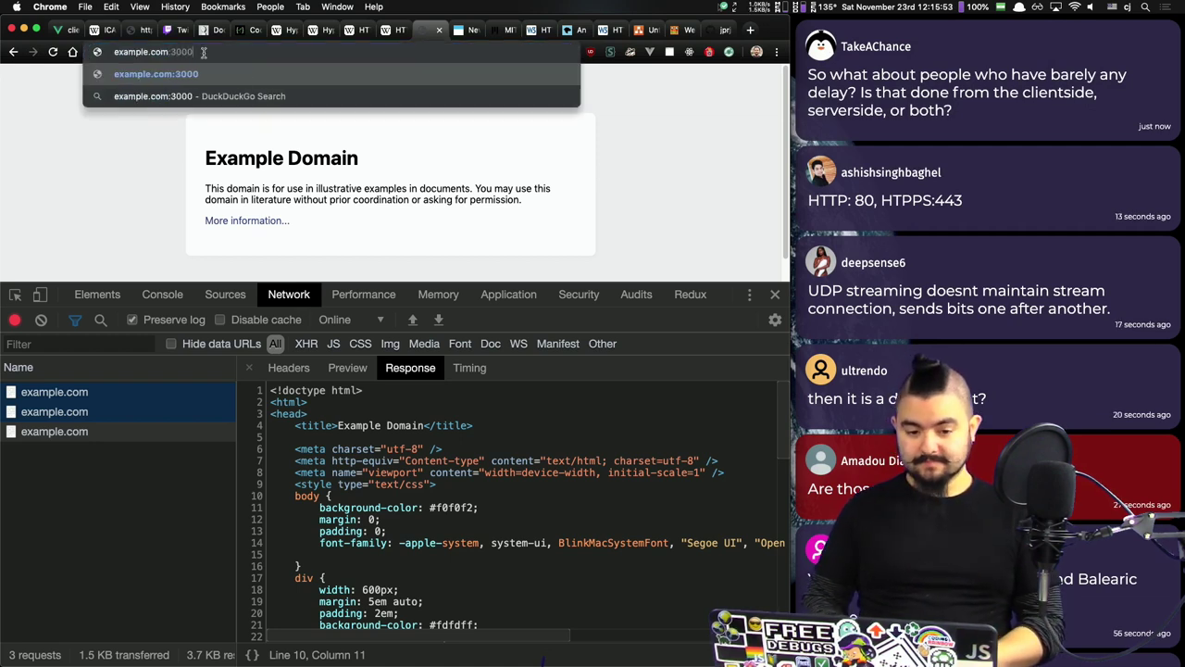
key("Return")
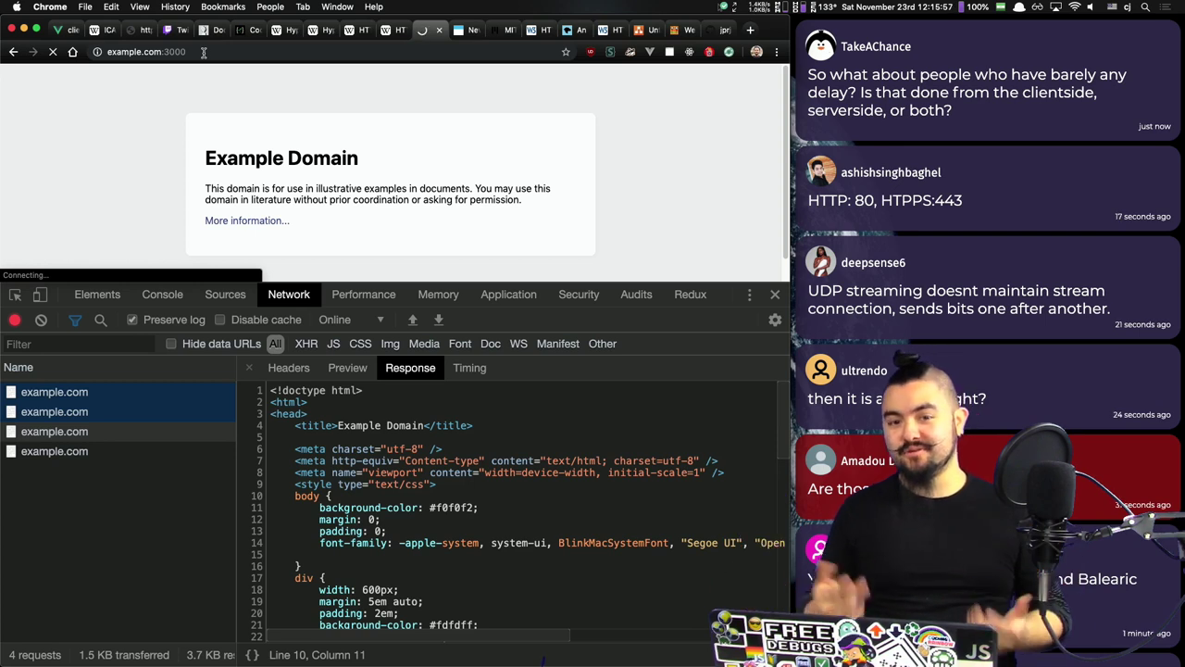
Step: Reload plain example.com and view its request headers: 304 Not Modified from port 80
left_click(204, 52)
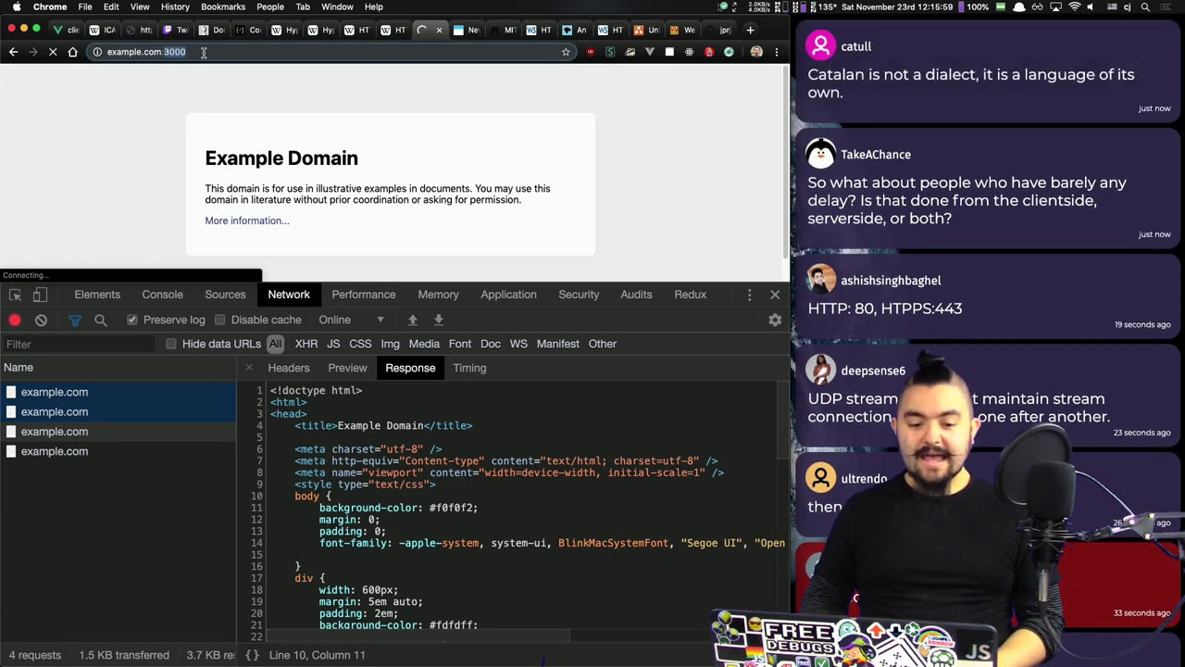
key("BackSpace")
key("BackSpace")
key("BackSpace")
key("BackSpace")
key("BackSpace")
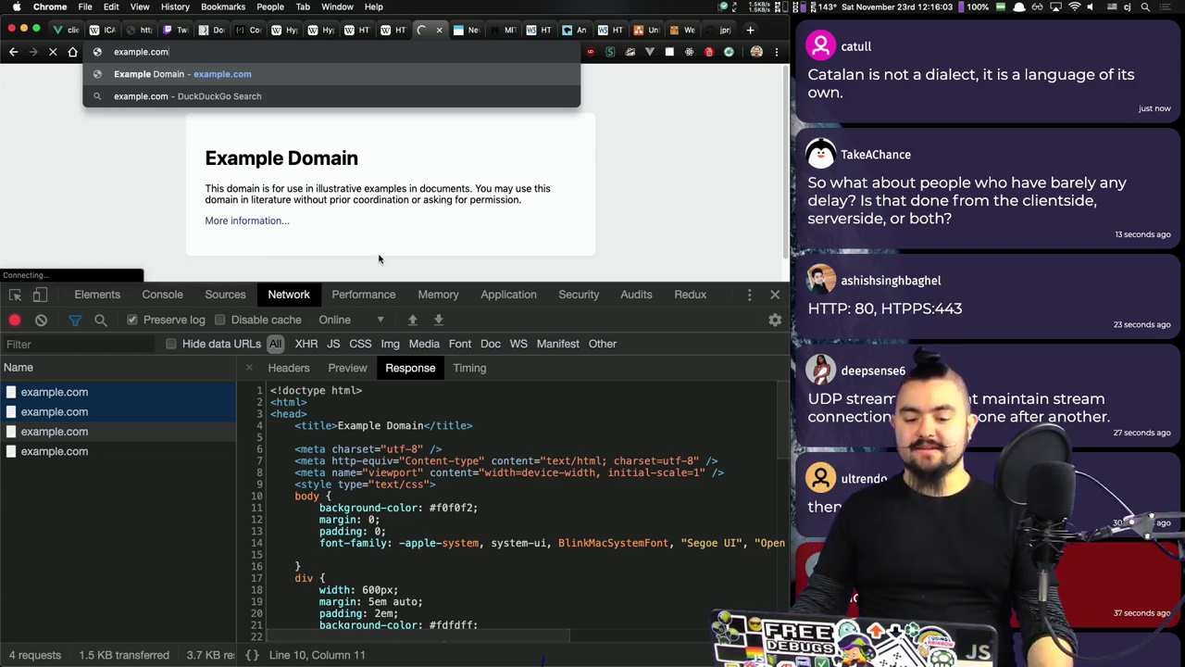
key("Return")
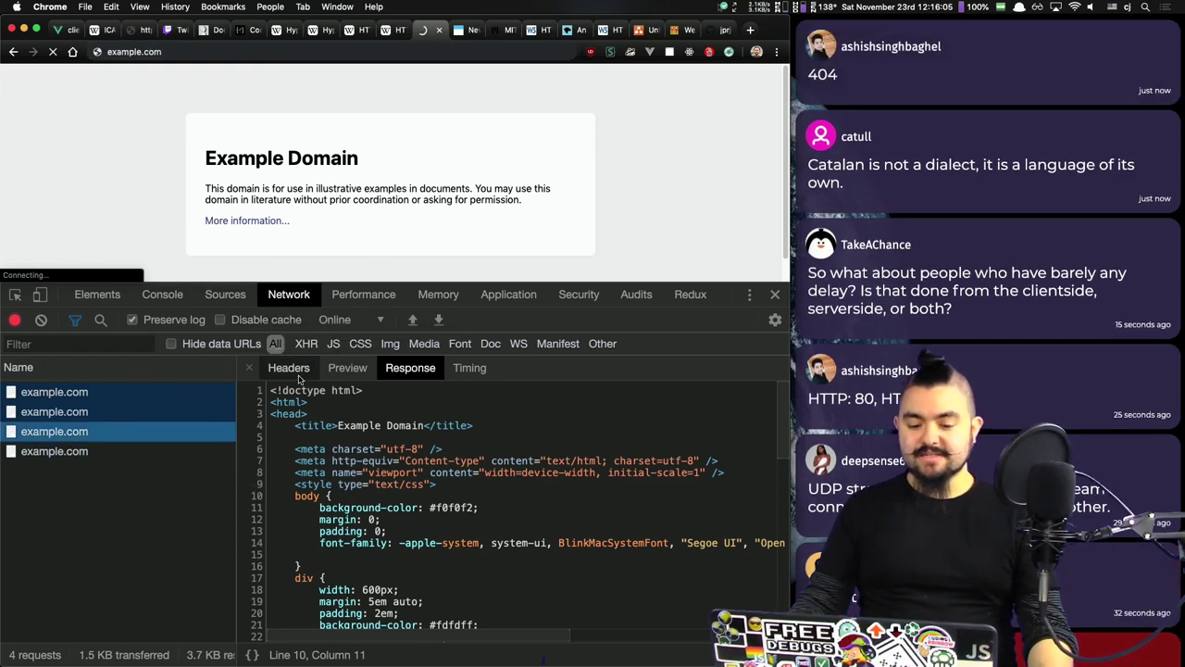
left_click(292, 369)
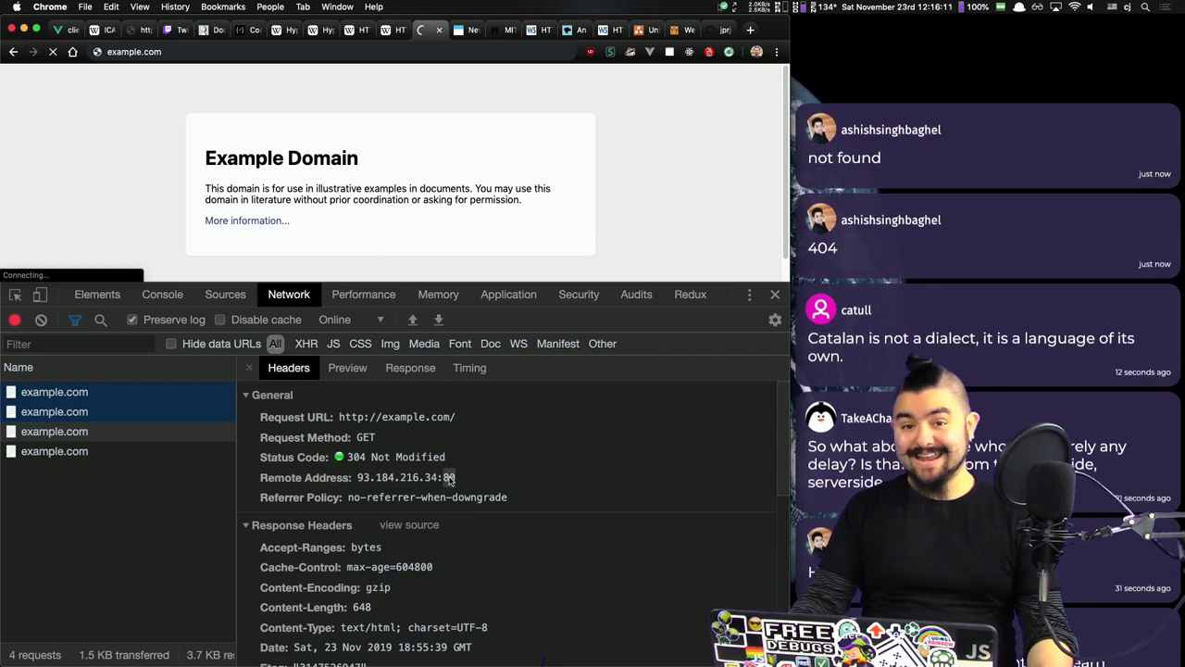
Step: Add '* HTTPS - 443' as a second ports sub-bullet below HTTP - 80
key("super+Tab")
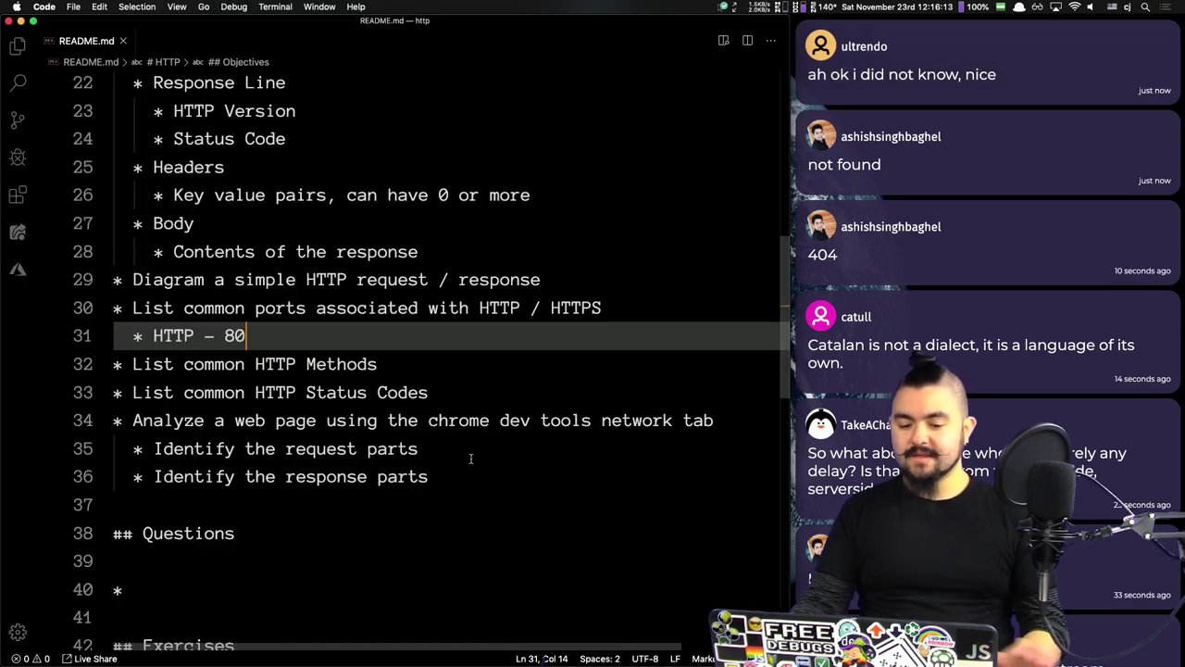
key("Return")
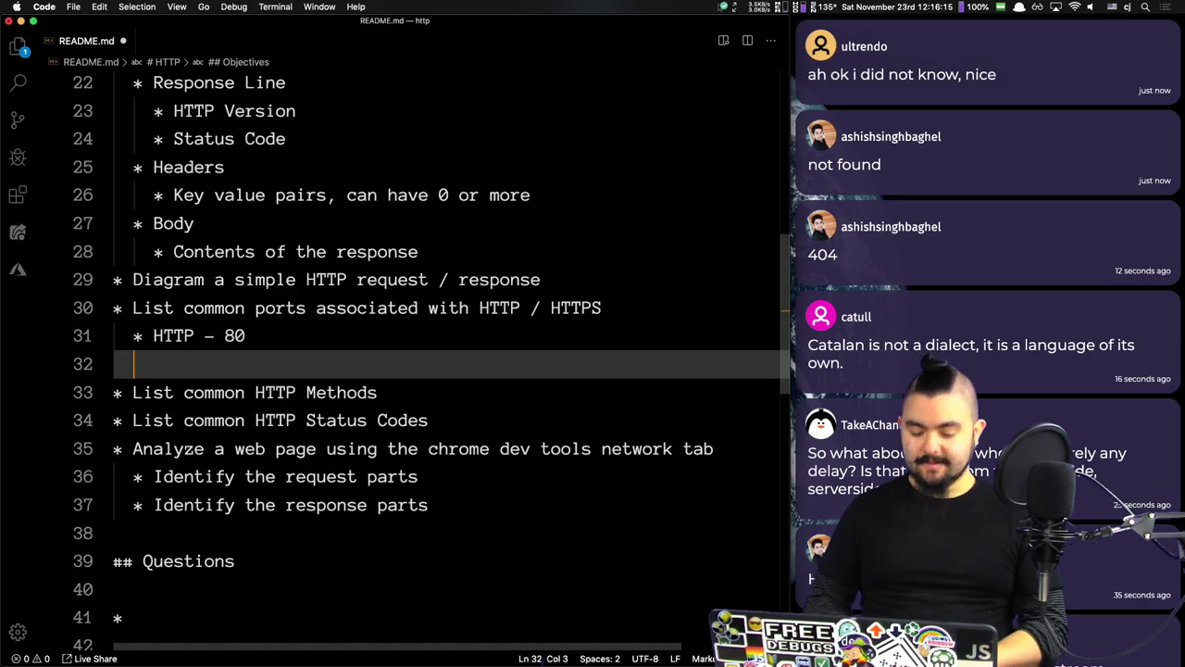
type("* HTTP")
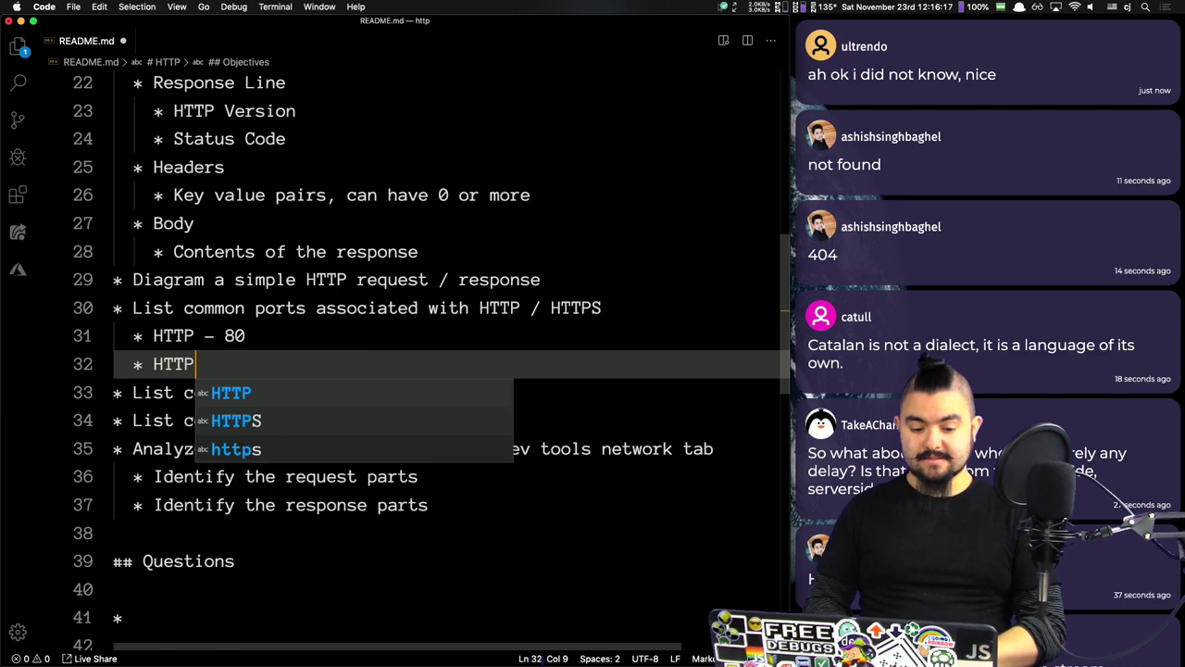
type("S - 443")
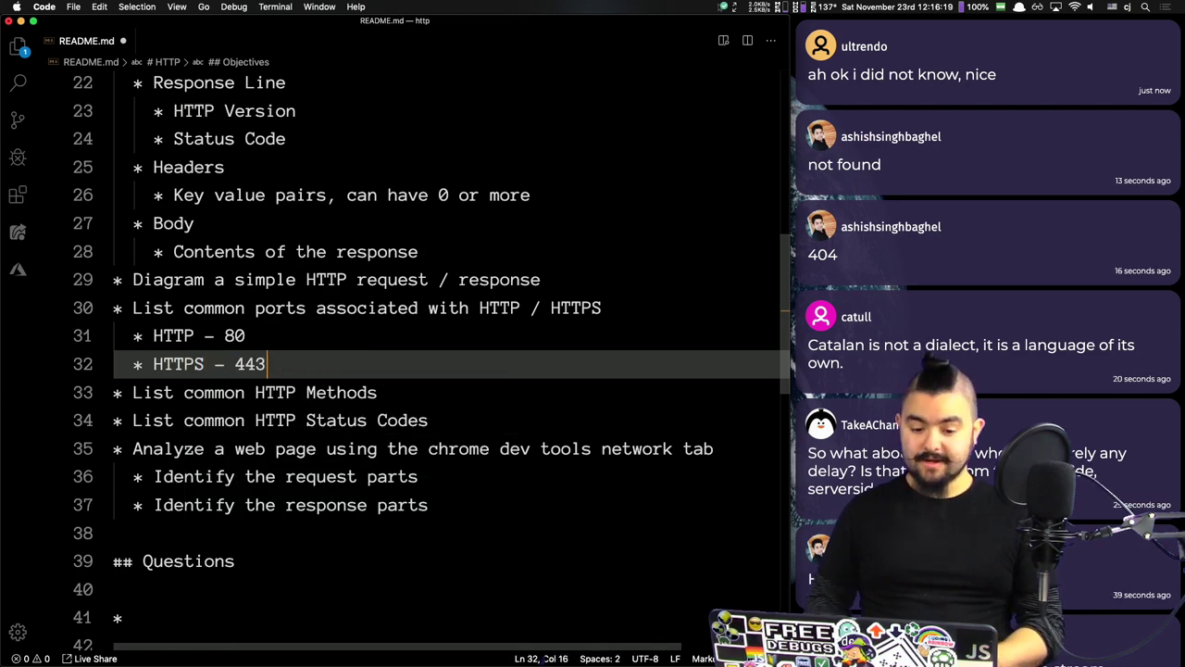
key("super+Tab")
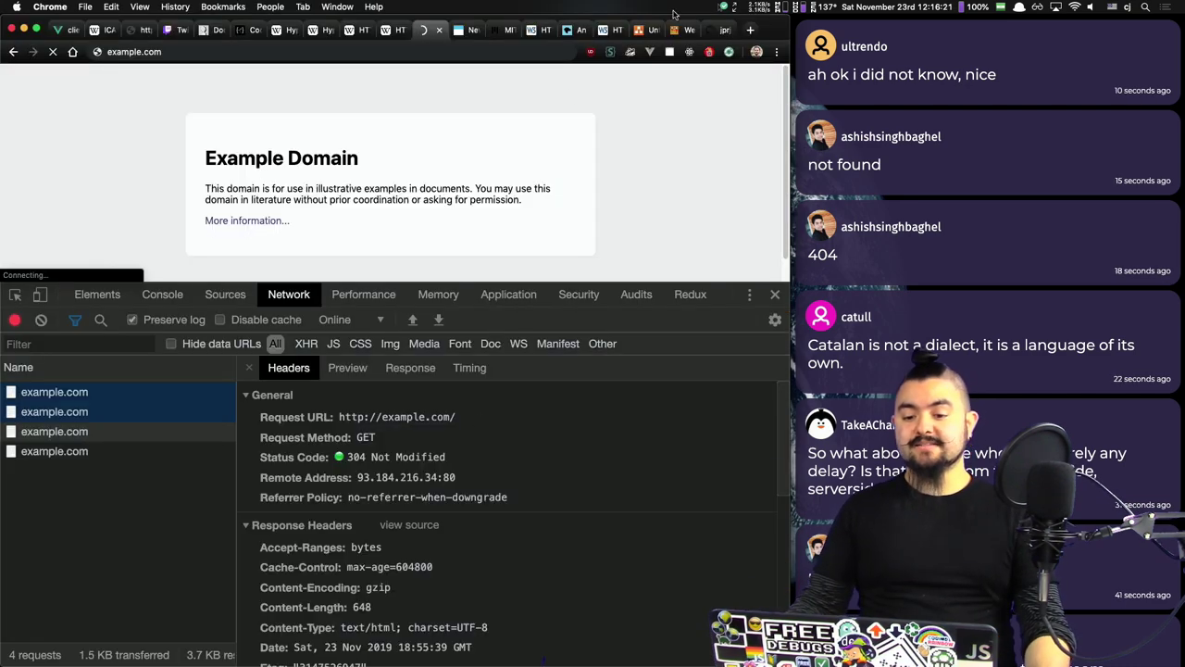
Step: Reload example.com, then load google.com on port 443 in a new tab
key("super+r")
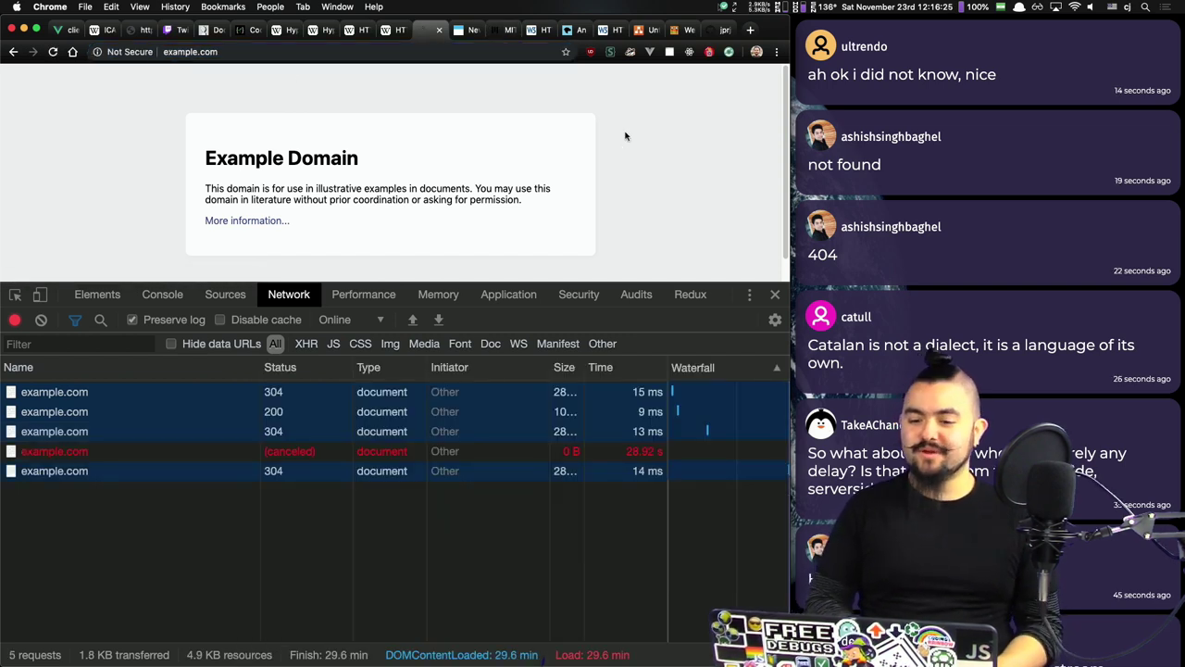
key("super+t")
type("https")
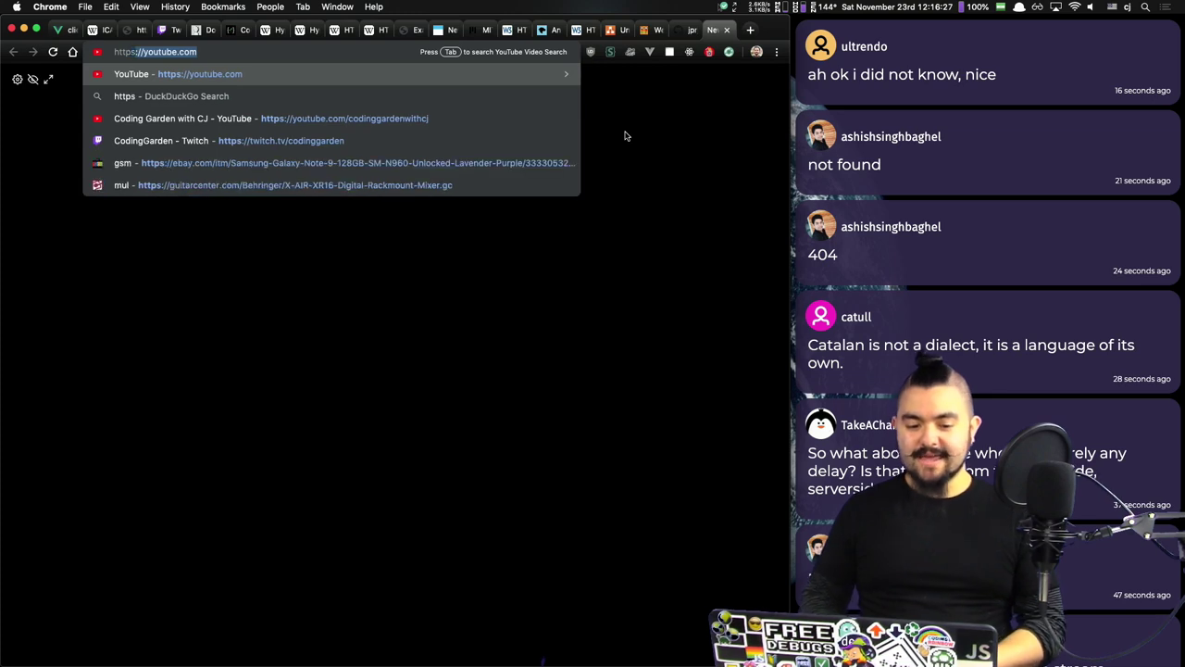
key("Right")
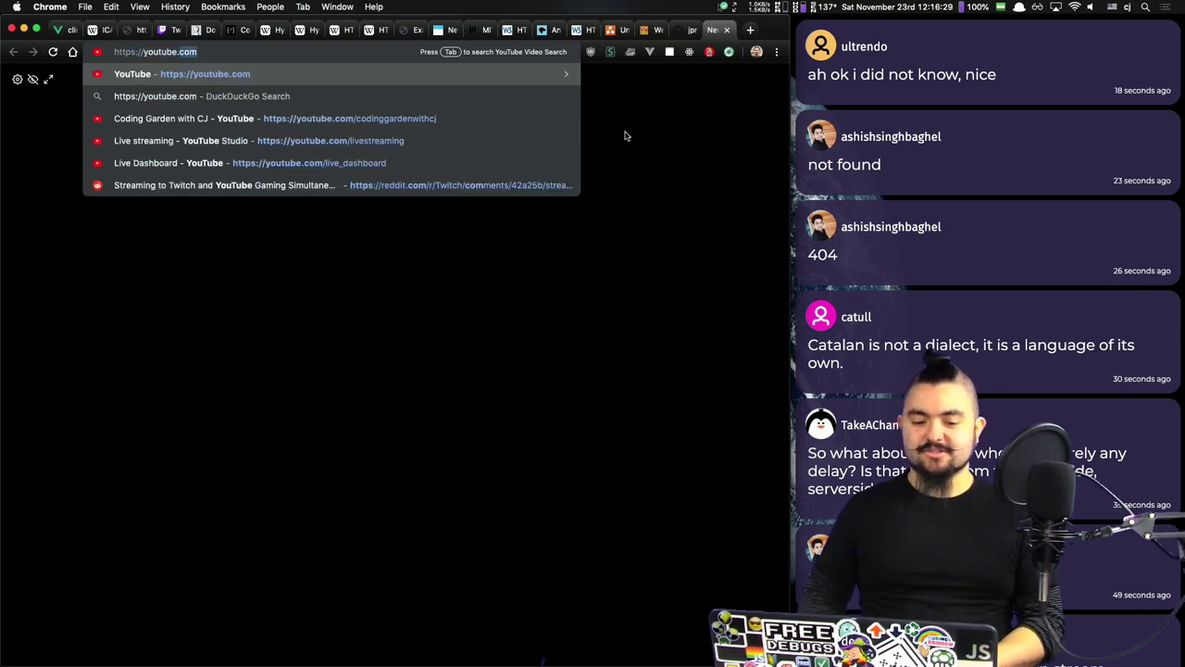
type("google.com")
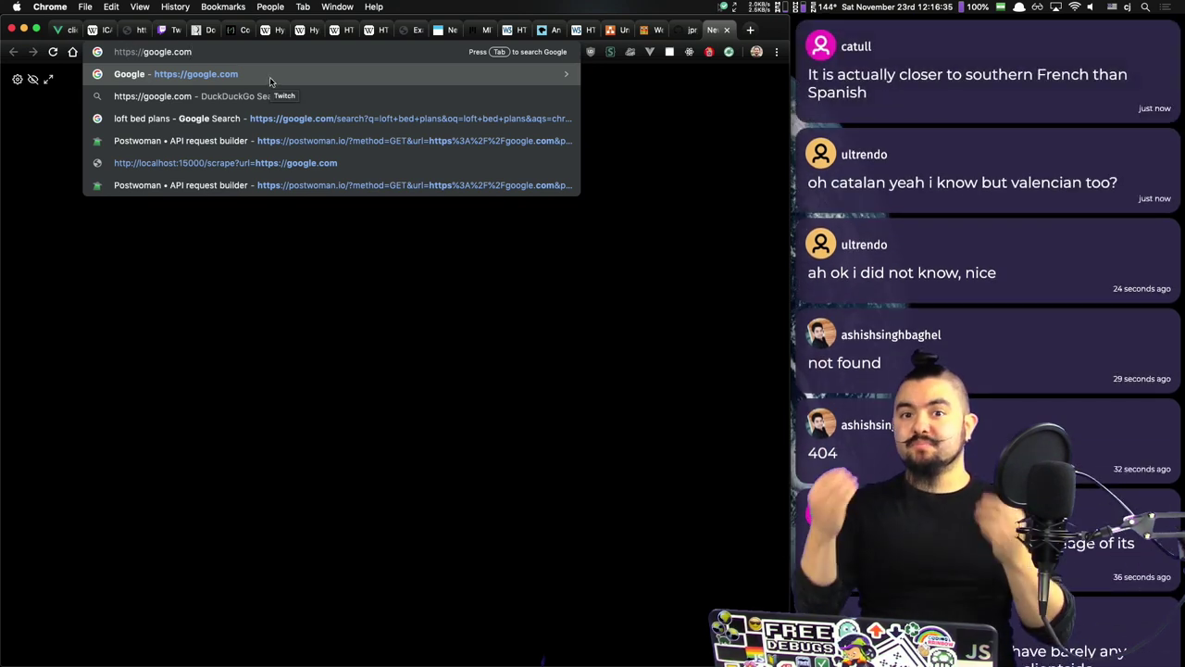
type(":443")
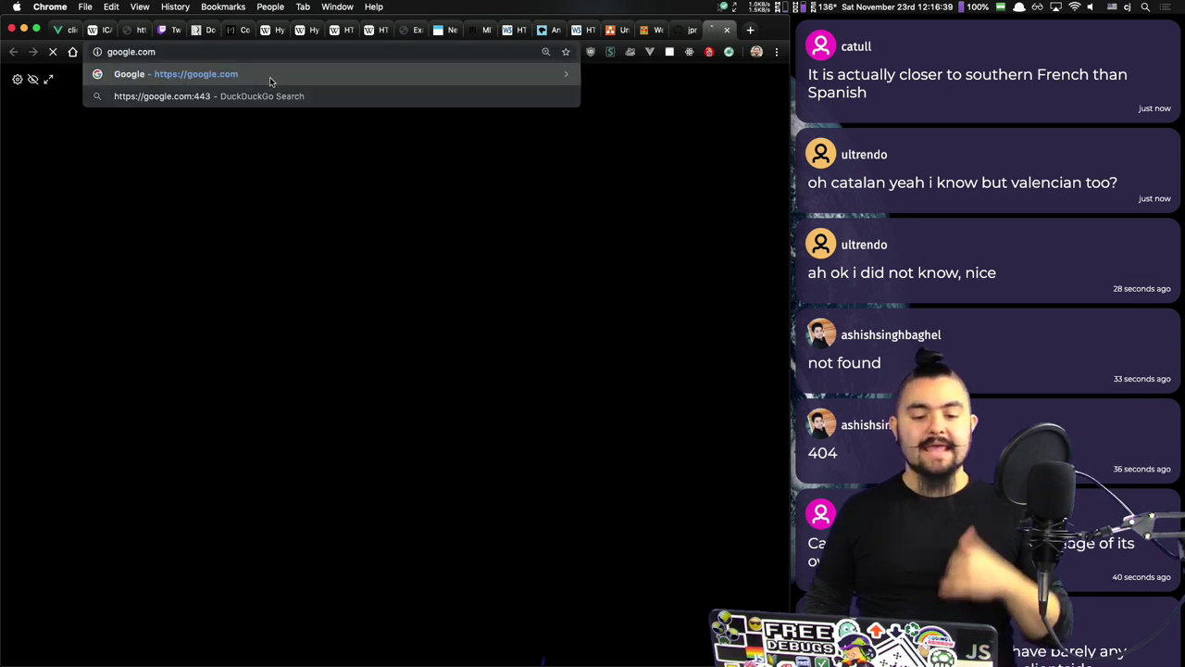
key("Return")
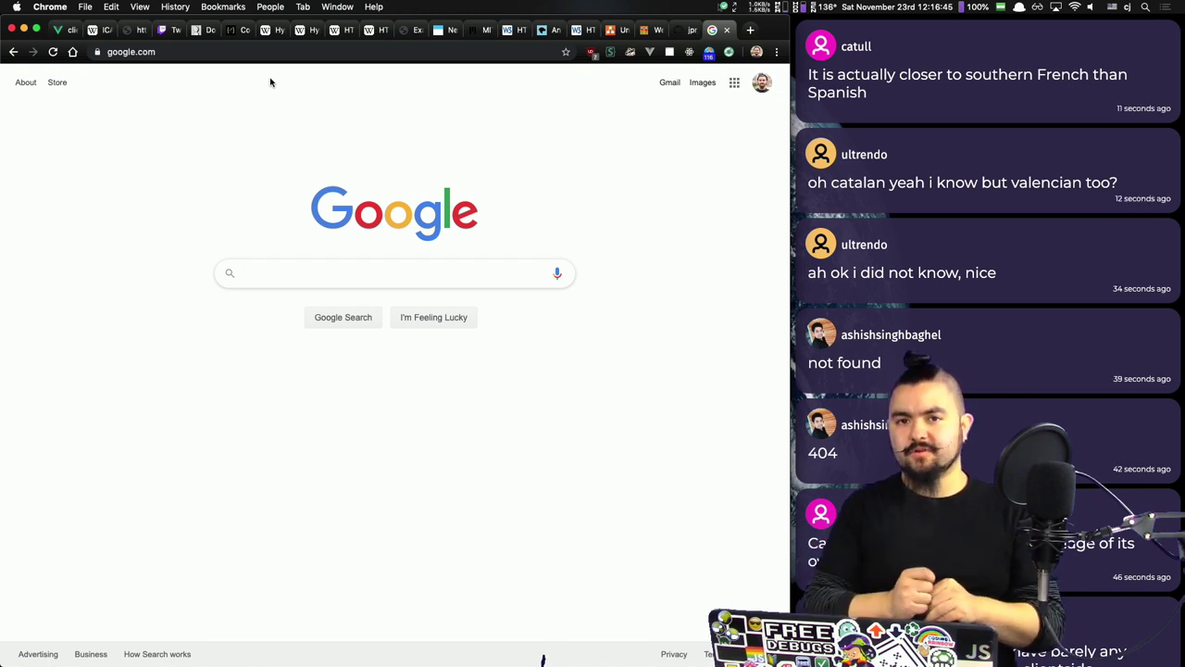
key("super+Tab")
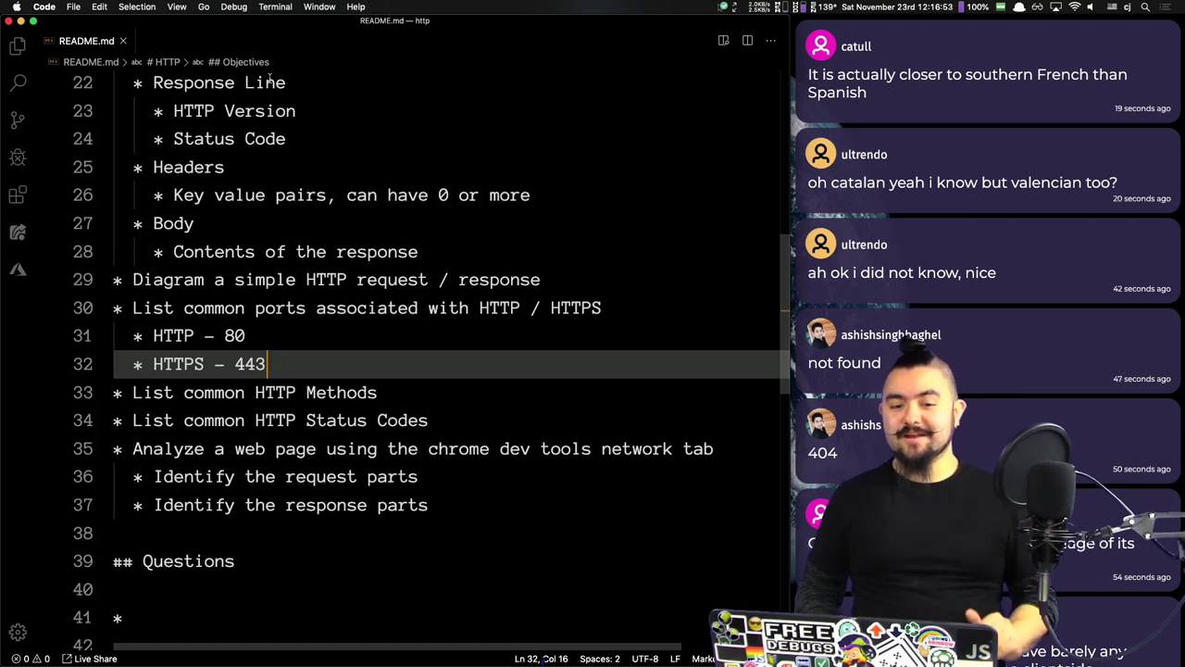
Step: Select and review the HTTP 80 and HTTPS 443 port entries in README.md
double_click(156, 336)
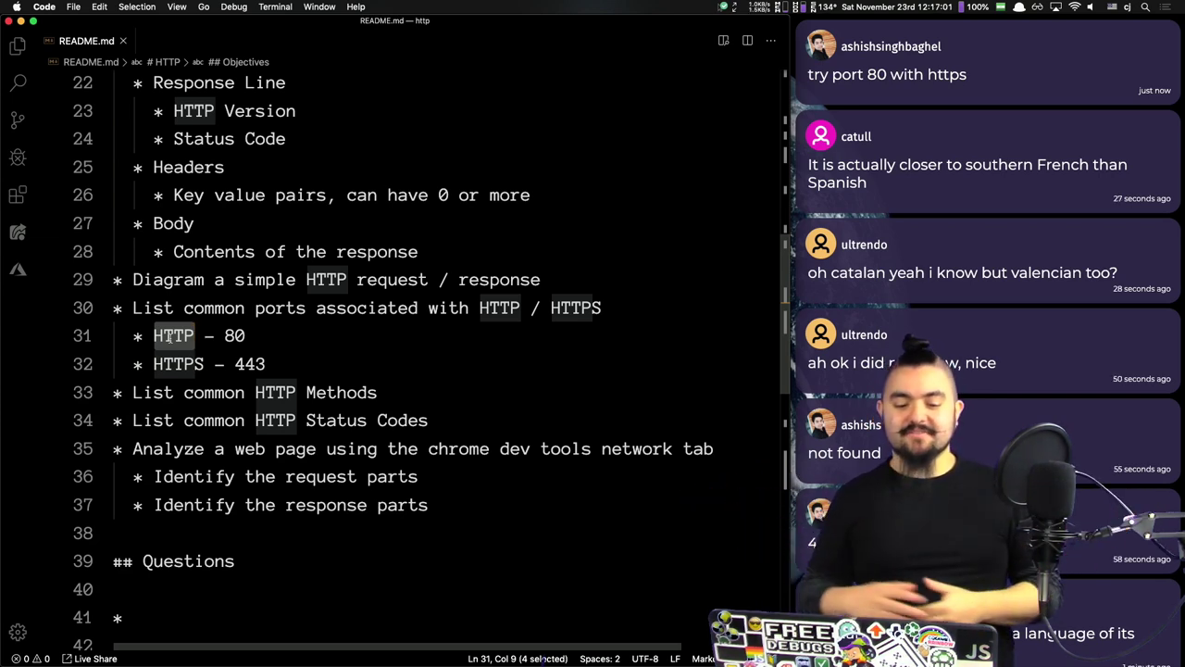
double_click(170, 365)
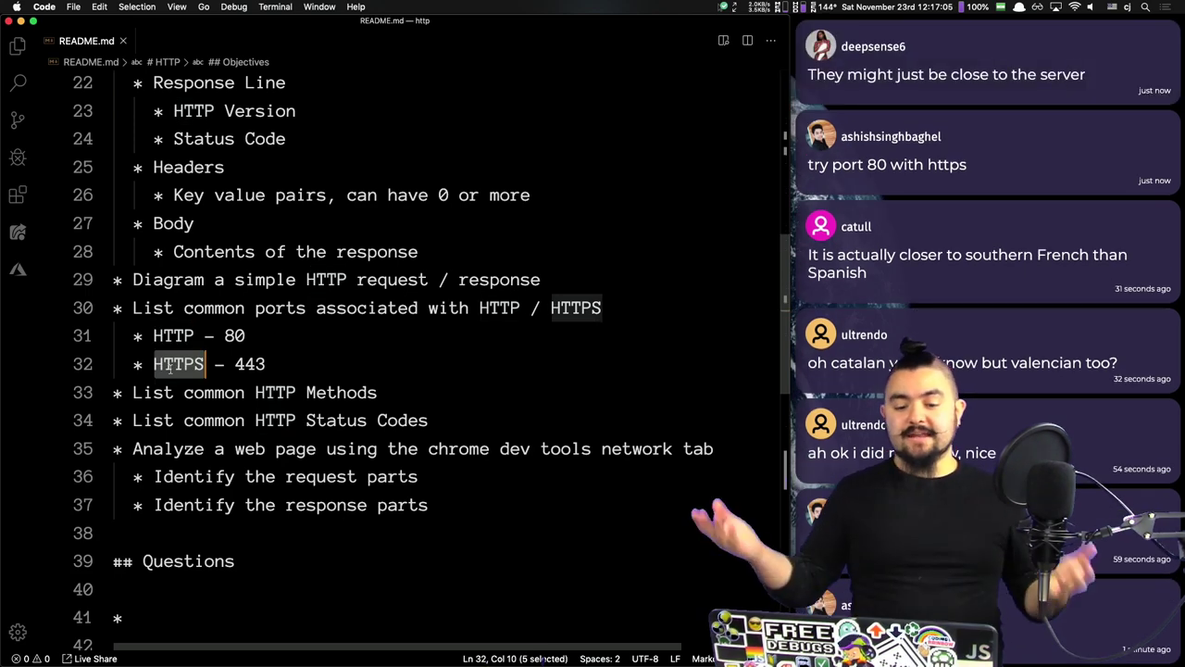
left_click_drag(276, 364, 104, 341)
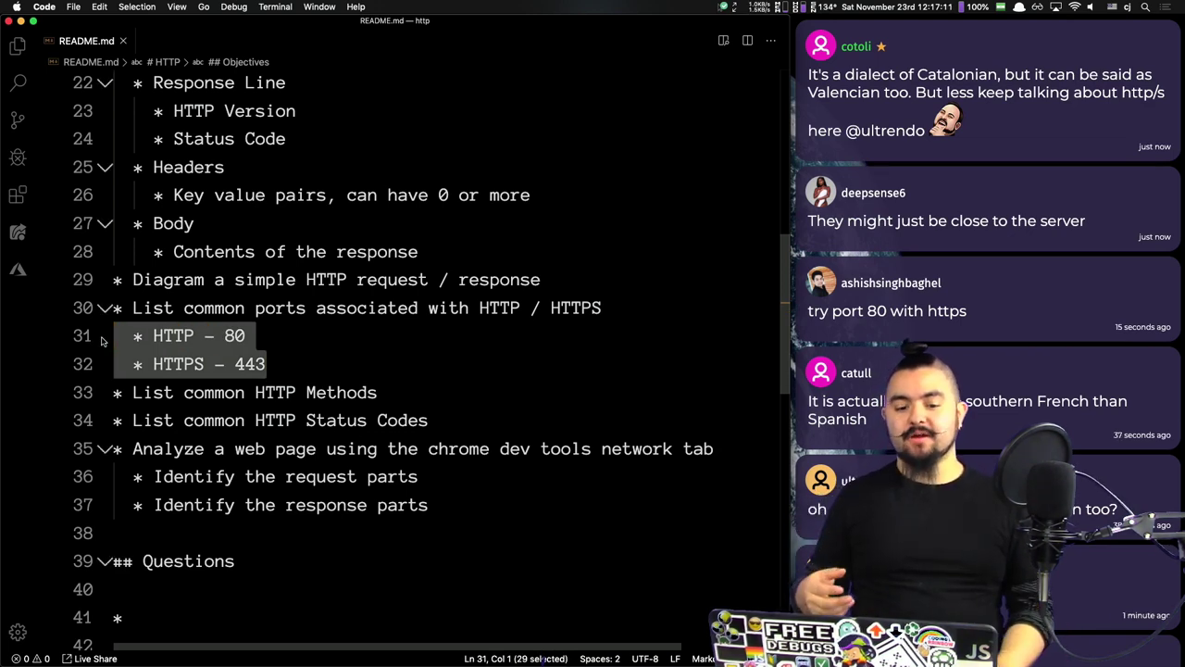
key("super+Tab")
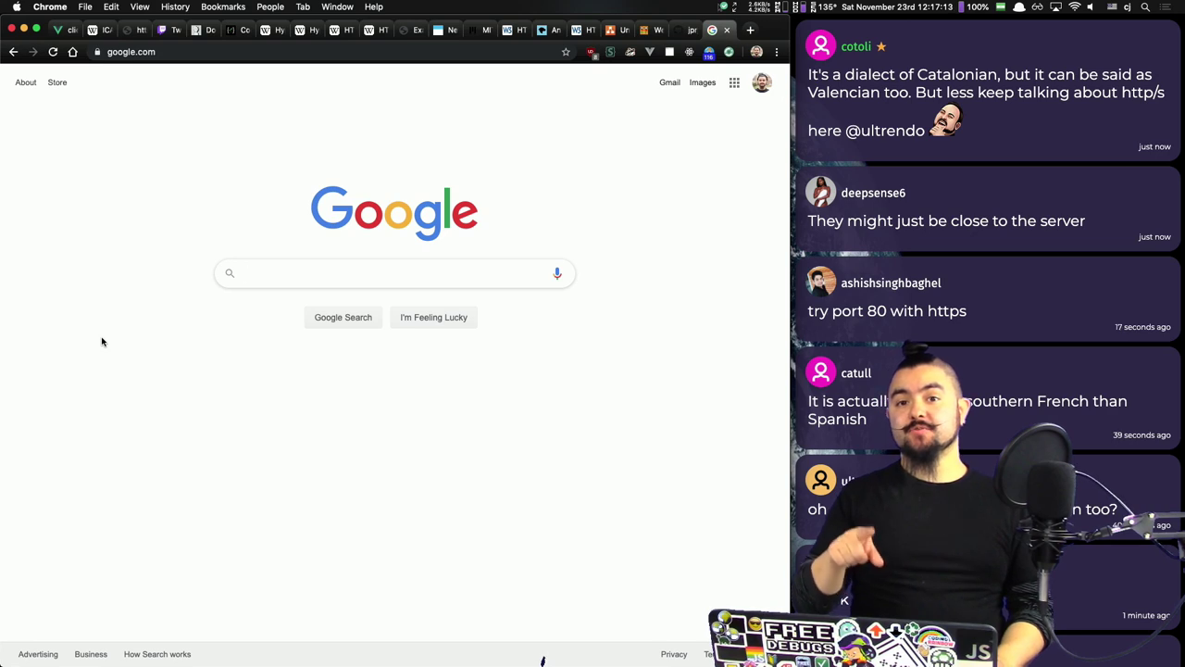
key("super+Tab")
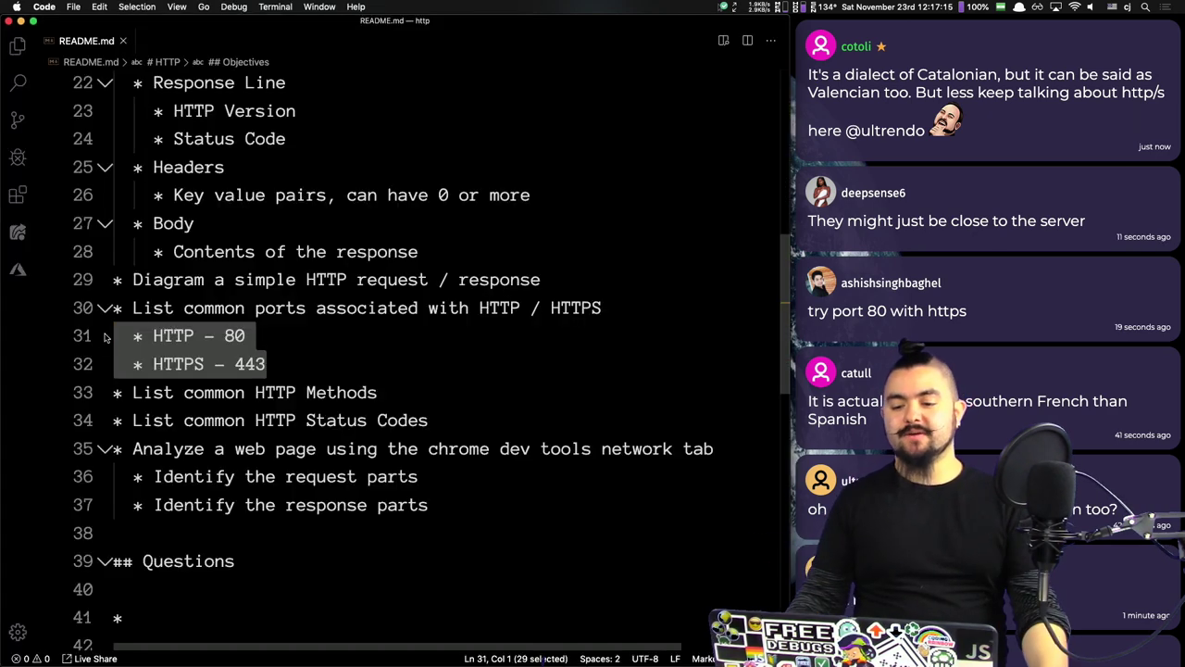
left_click(307, 372)
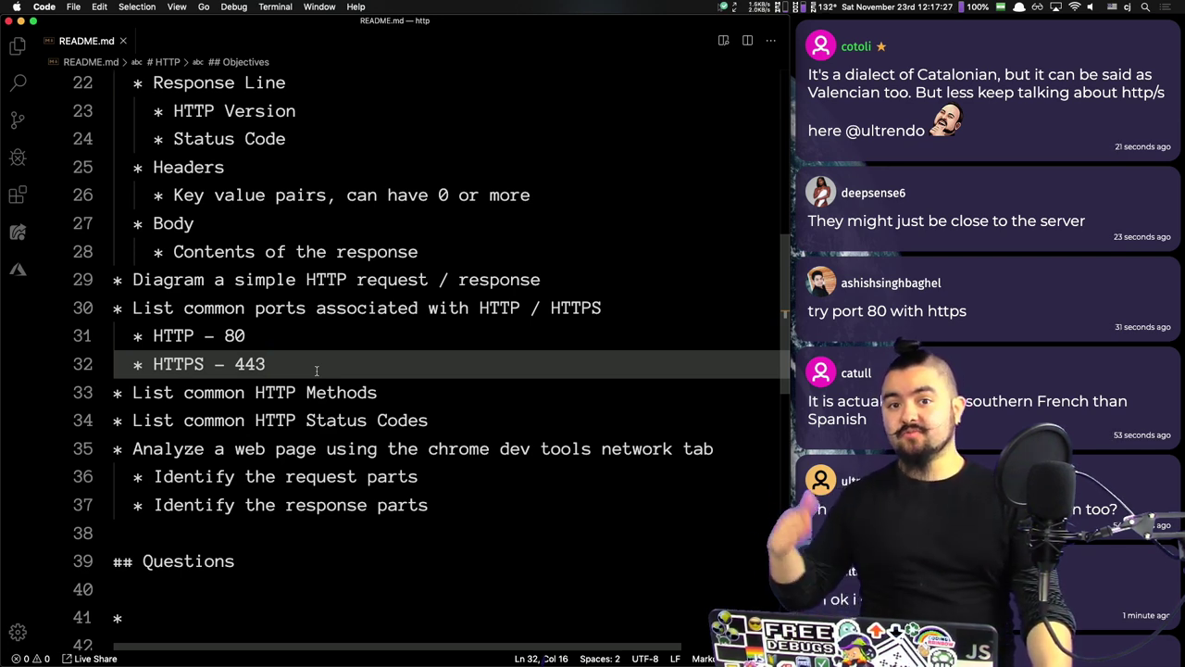
left_click(255, 333)
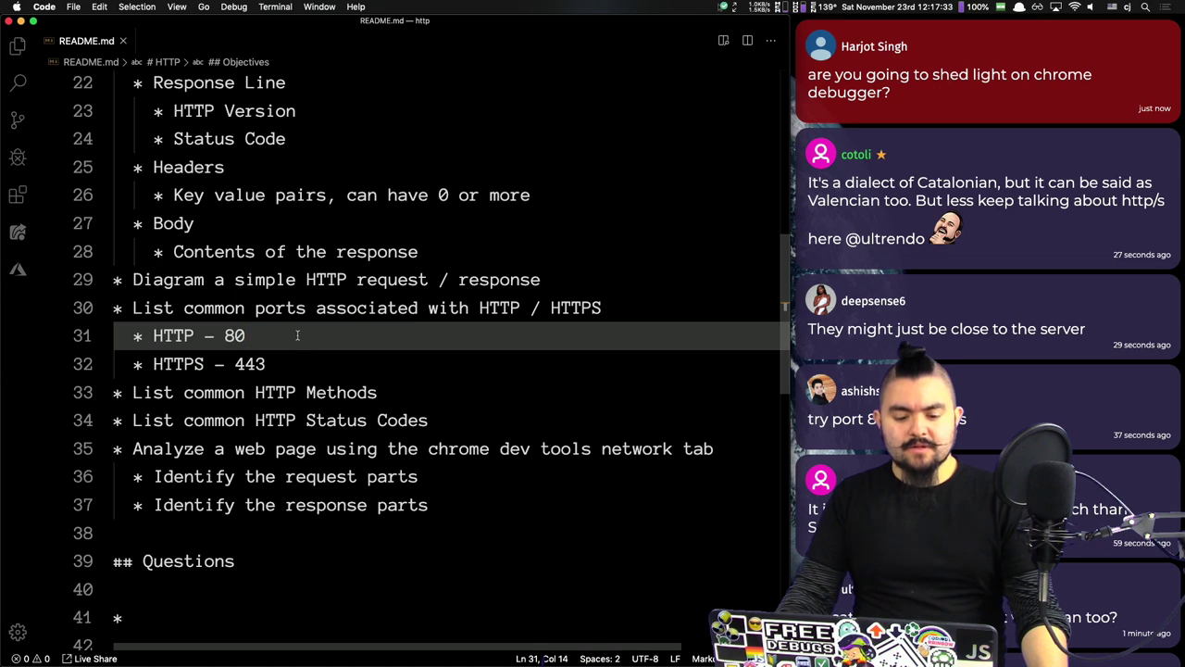
left_click(329, 359)
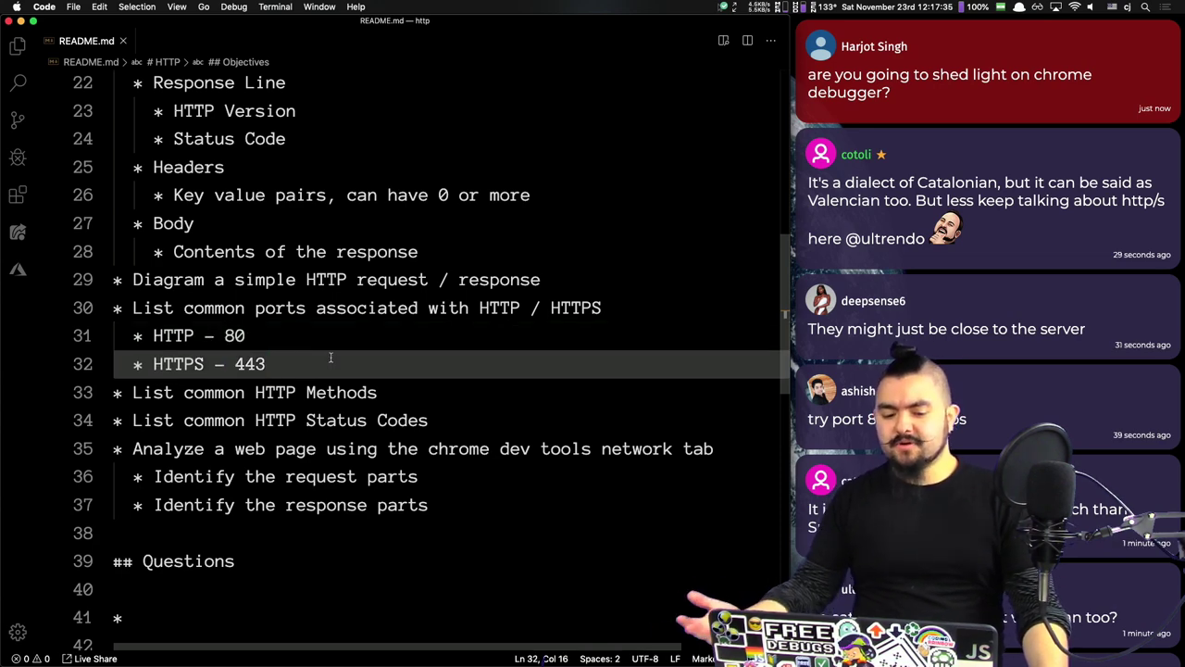
Step: Place the cursor at the end of the 'List common HTTP Methods' objective
scroll(330, 357, "up", 4)
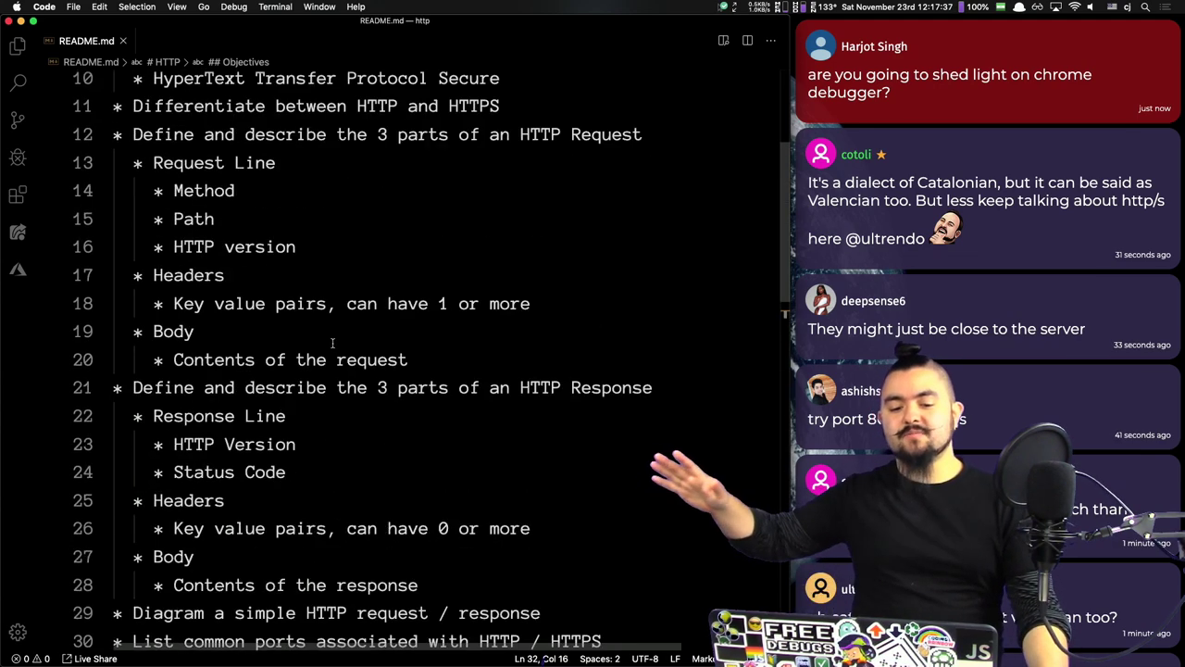
scroll(336, 350, "down", 2)
key("super+Tab")
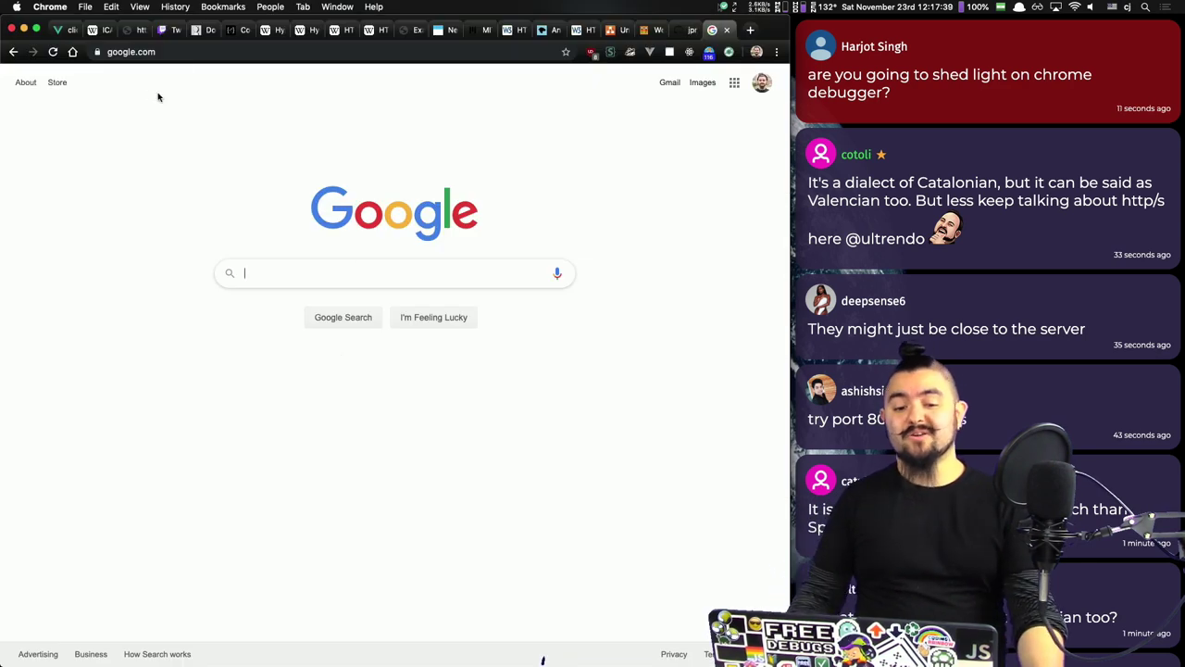
key("super+Tab")
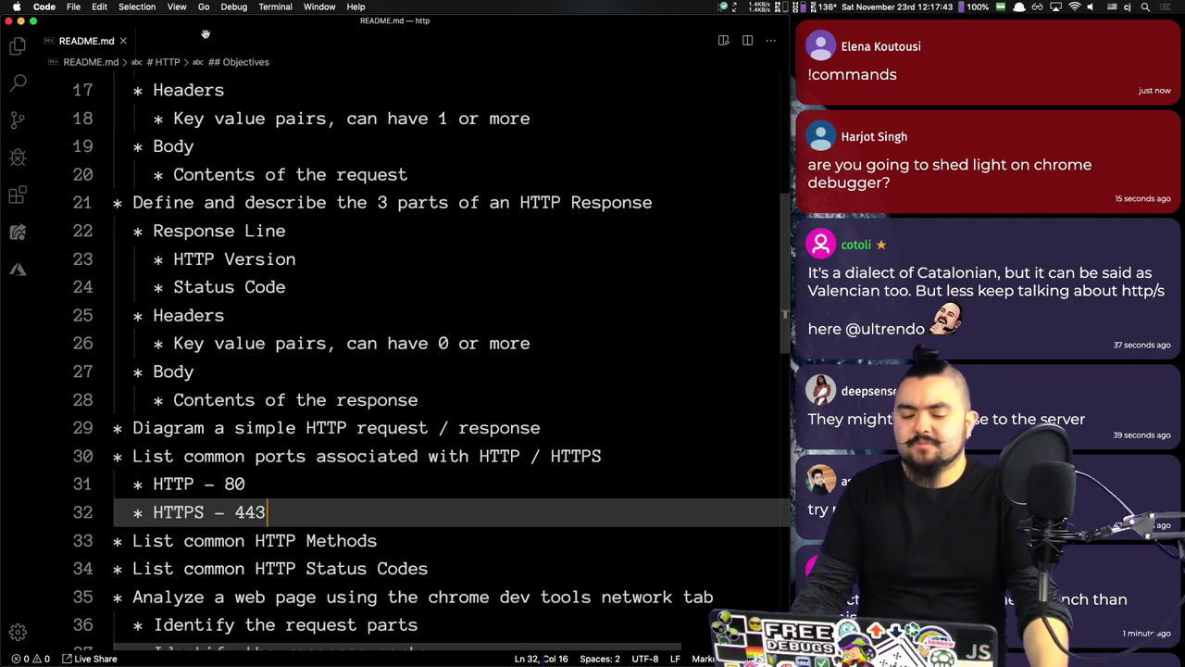
scroll(362, 318, "down", 6)
scroll(491, 373, "up", 4)
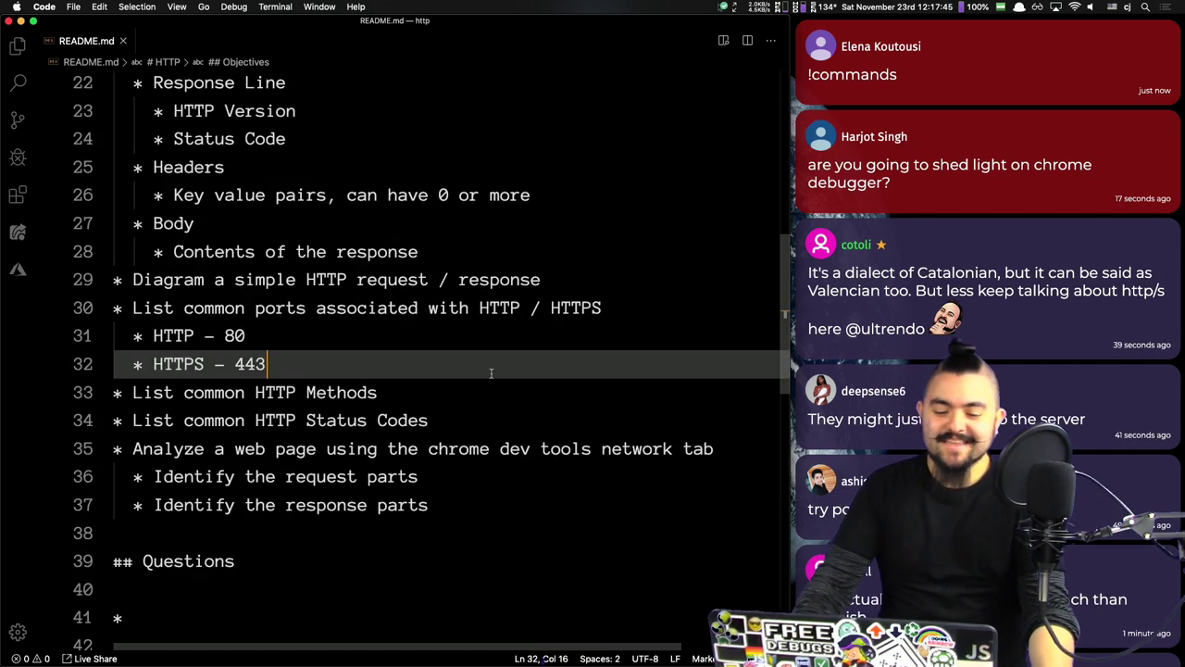
scroll(431, 379, "down", 1)
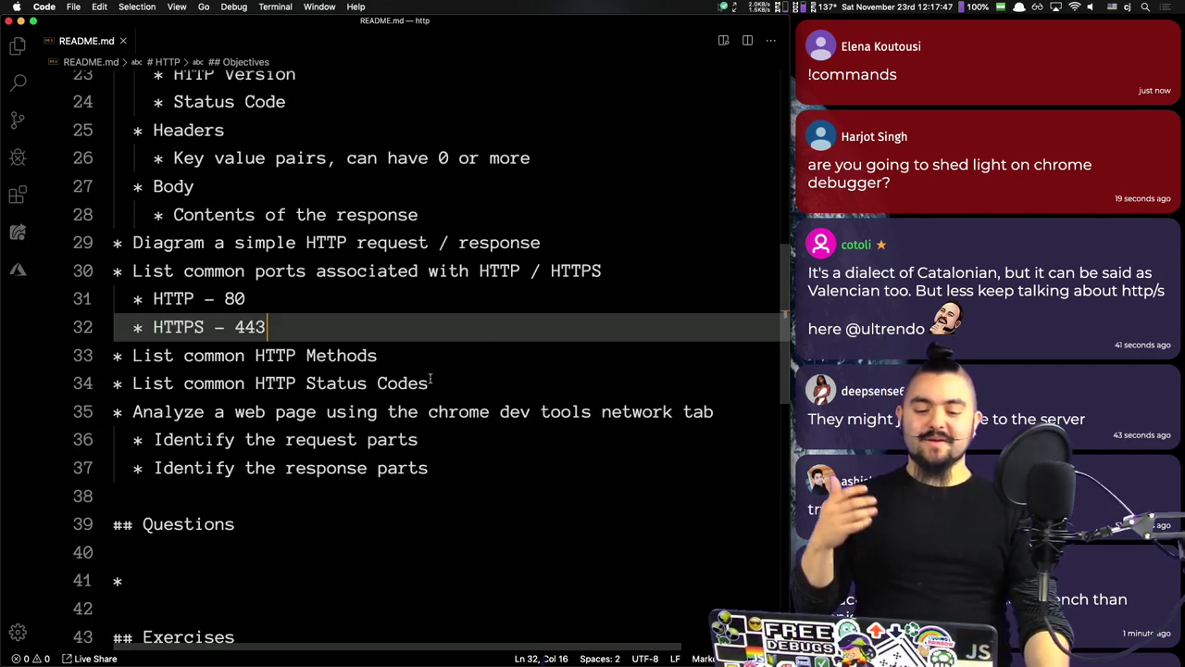
left_click(423, 360)
Step: Add an indented '* GET' sub-bullet under the HTTP Methods objective, then start a new line
key("Return")
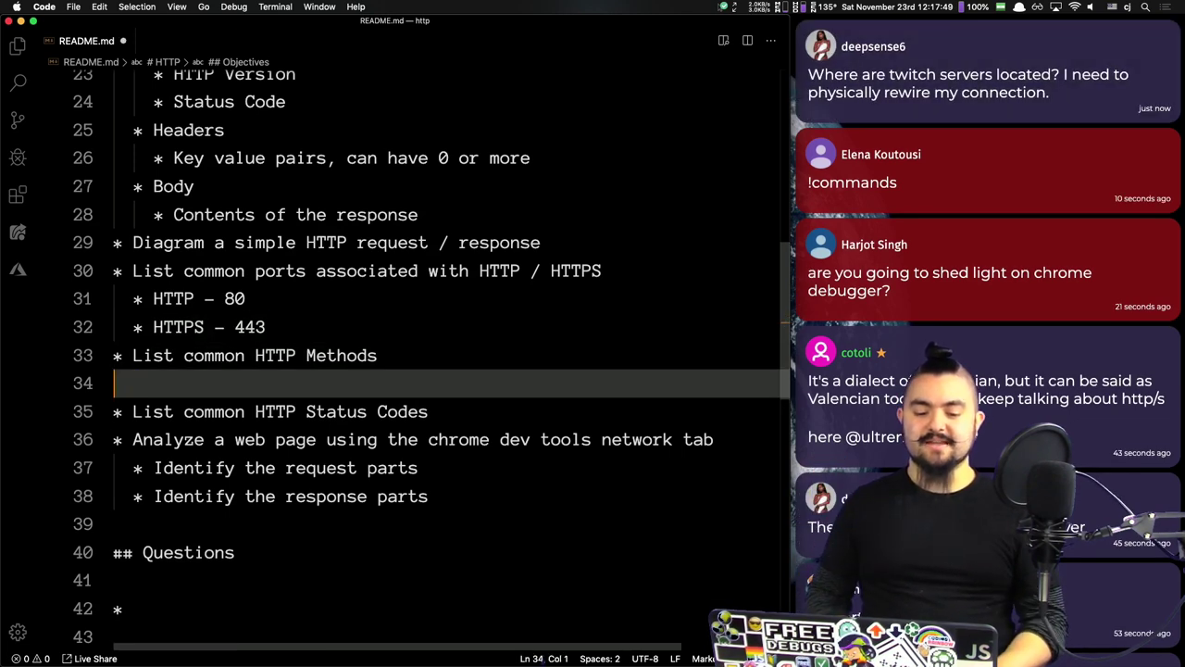
key("Tab")
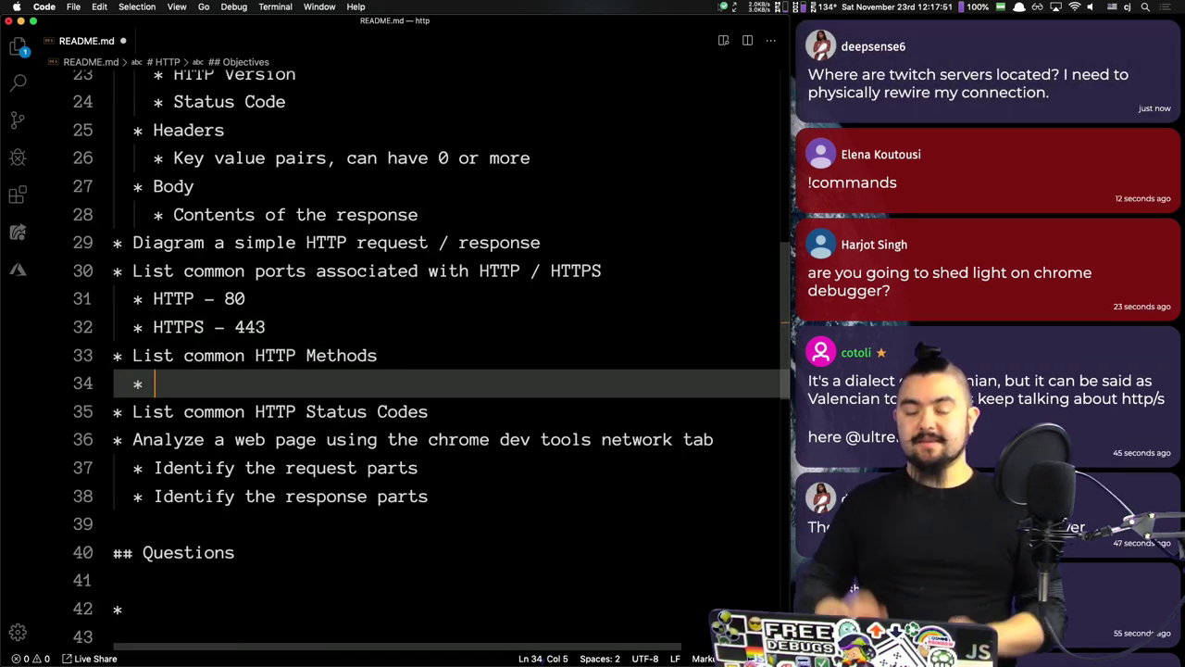
type("* GET")
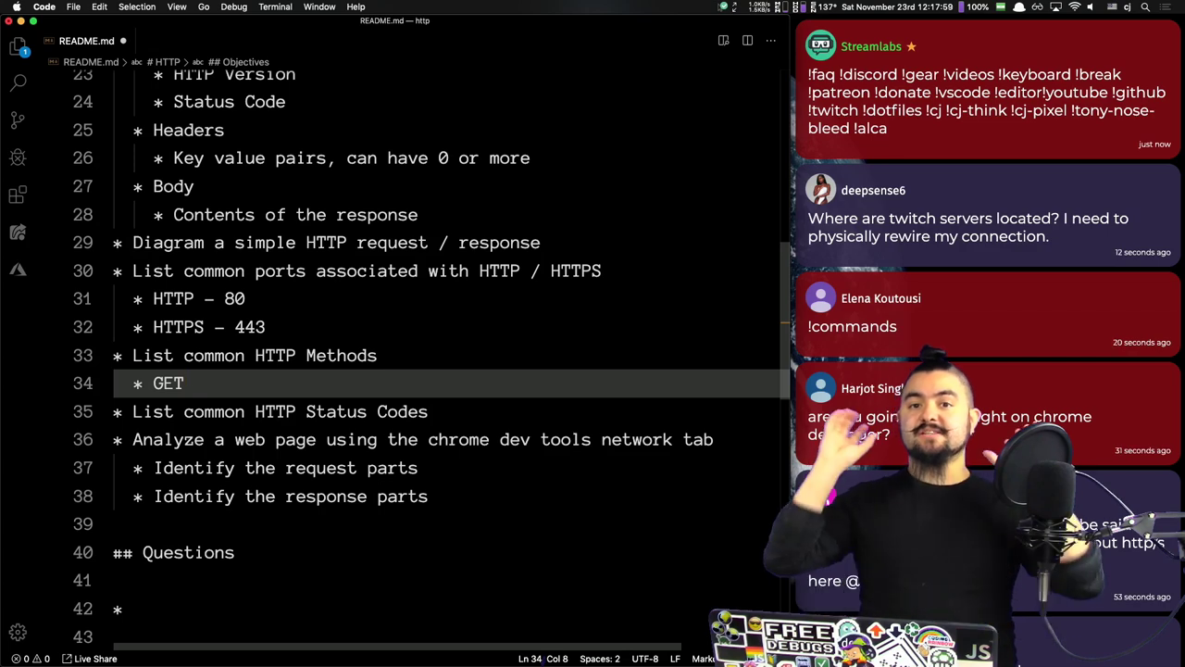
key("super+Tab")
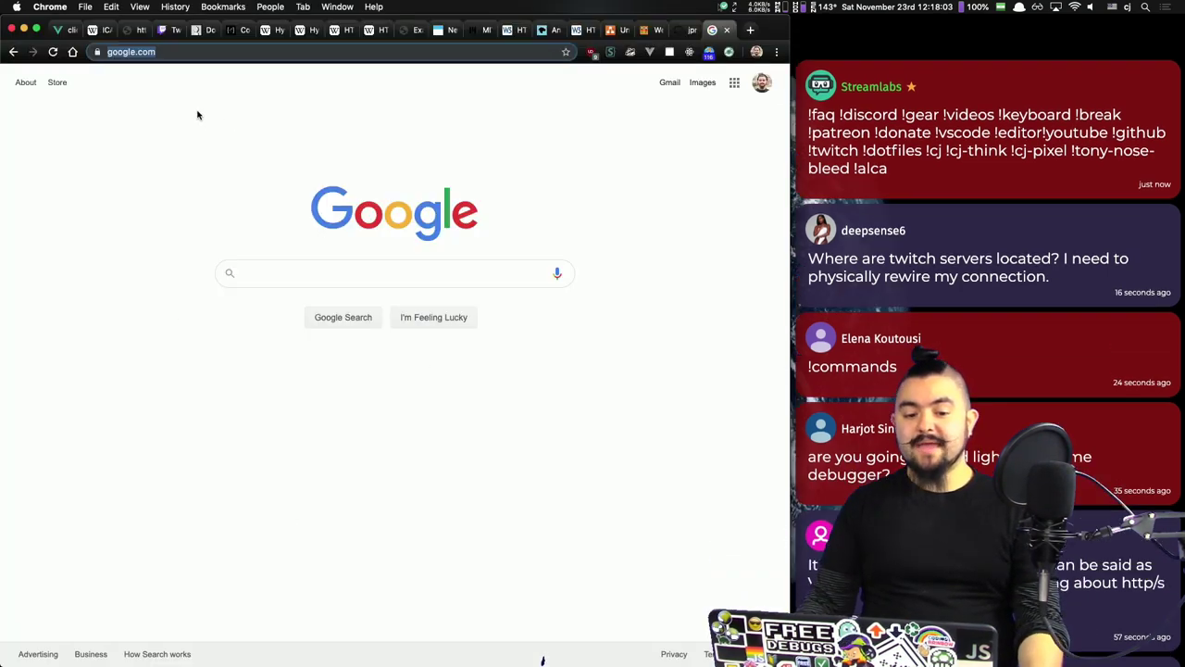
left_click(213, 52)
key("Escape")
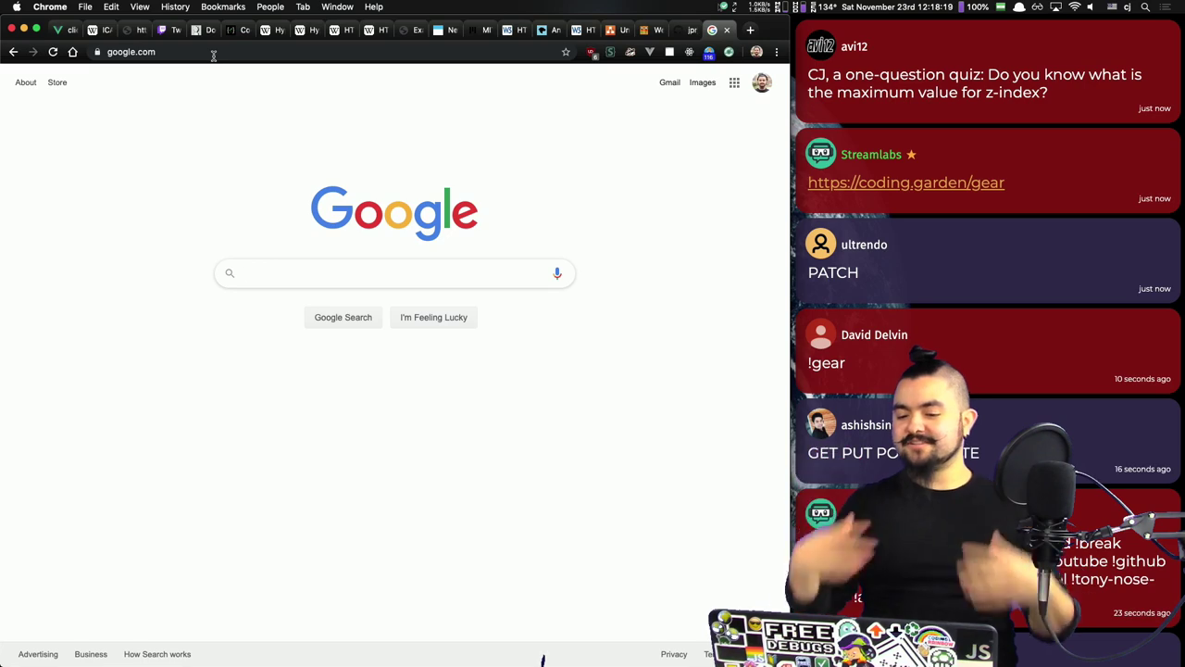
key("super+Tab")
Step: Add PUT and POST bullets after GET, moving POST above PUT
key("Return")
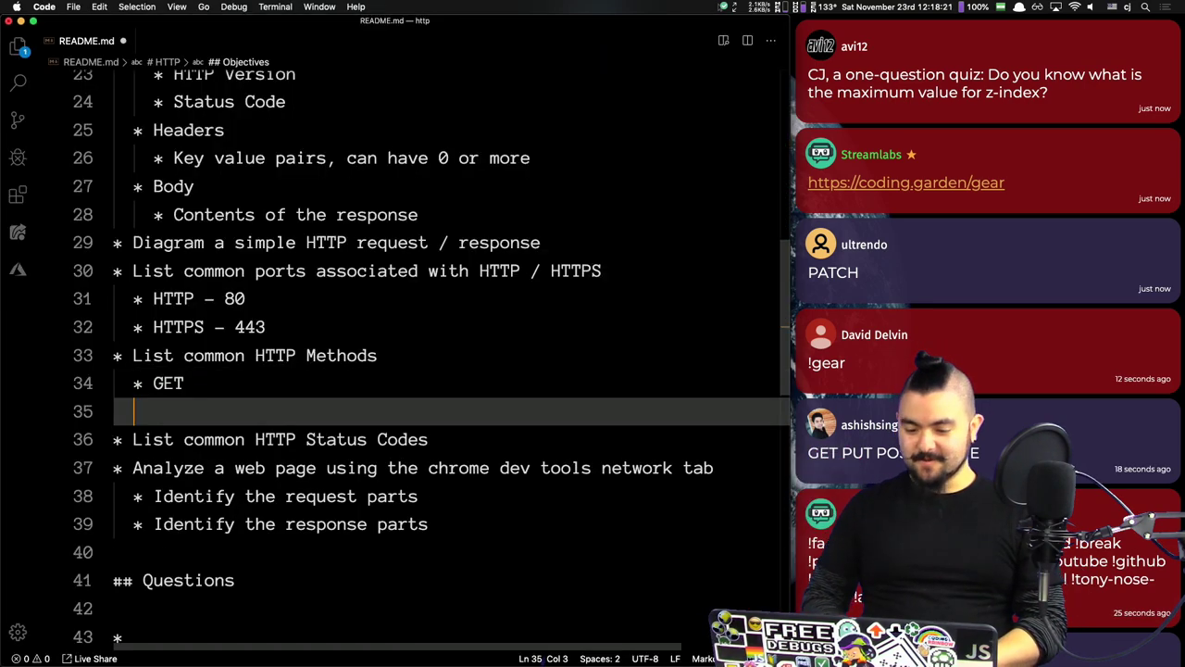
type("* PUT")
key("Return")
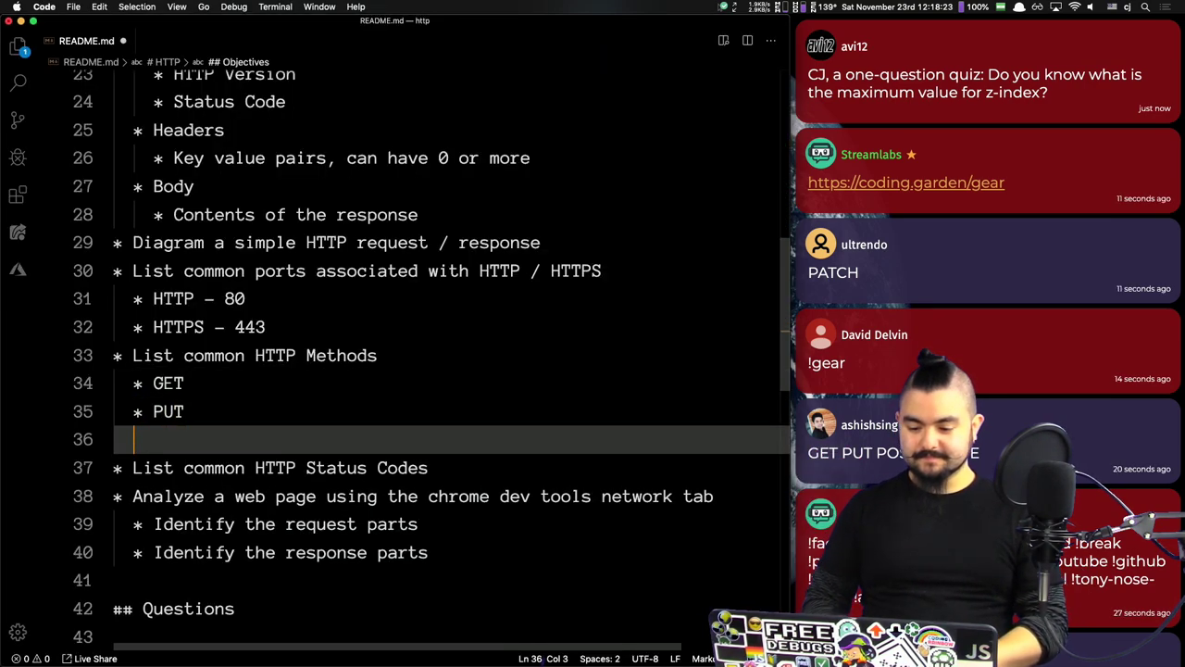
type("* POSt")
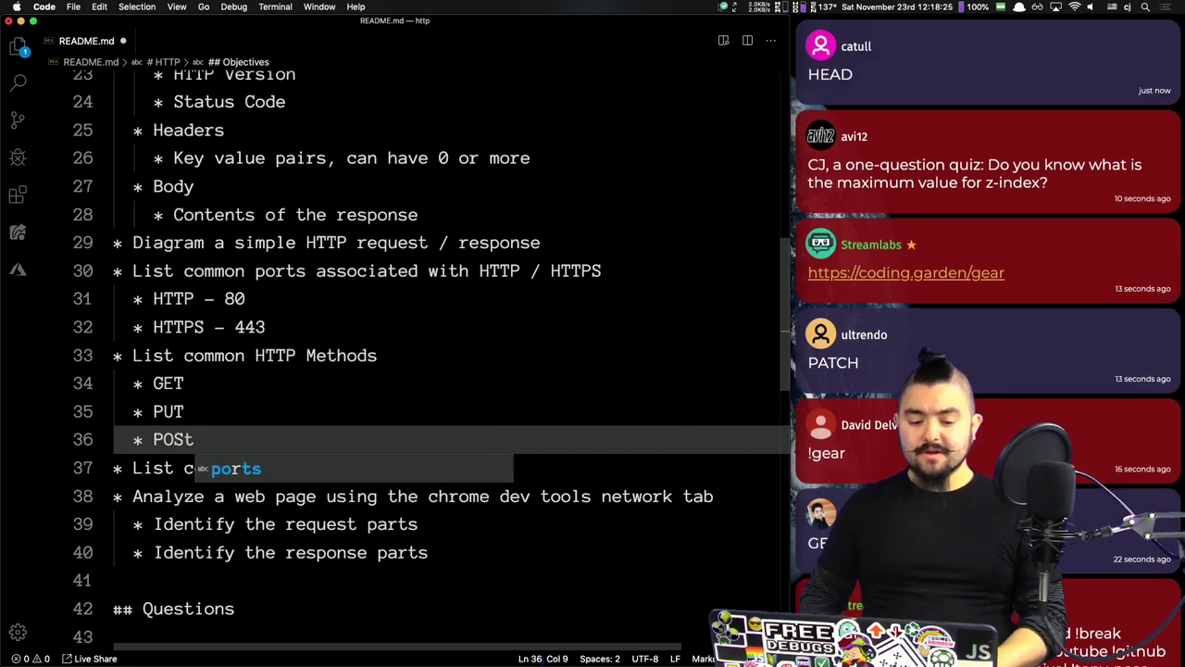
key("shift+super+Left")
key("super+x")
key("BackSpace")
key("BackSpace")
key("Up")
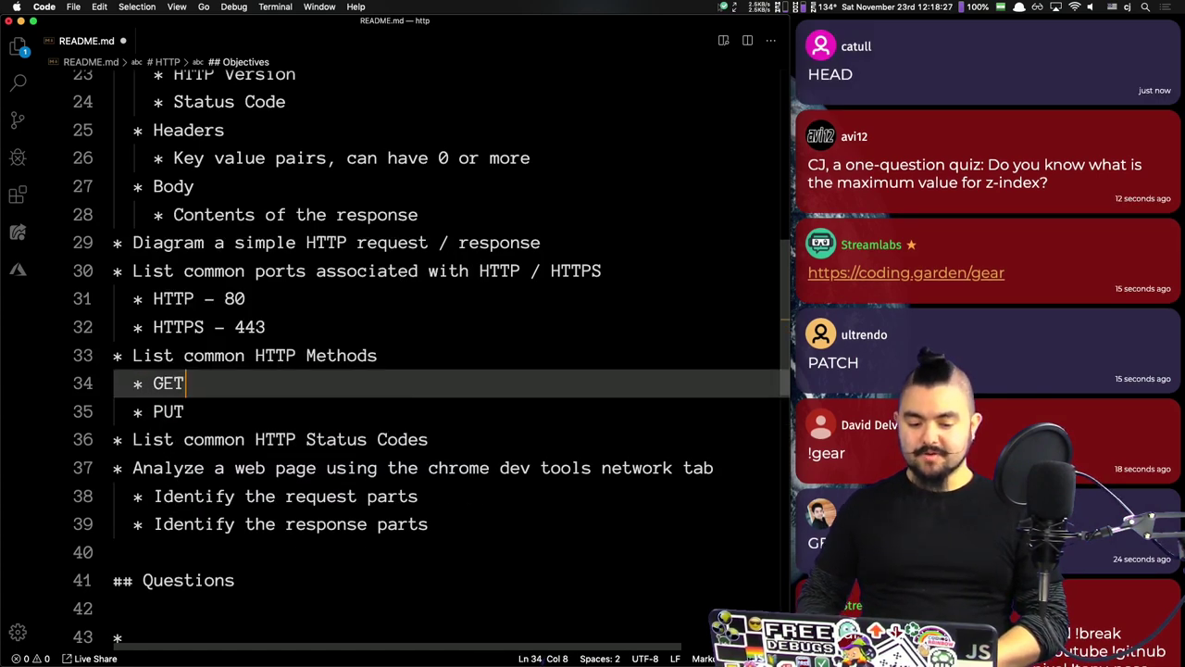
key("Return")
key("super+v")
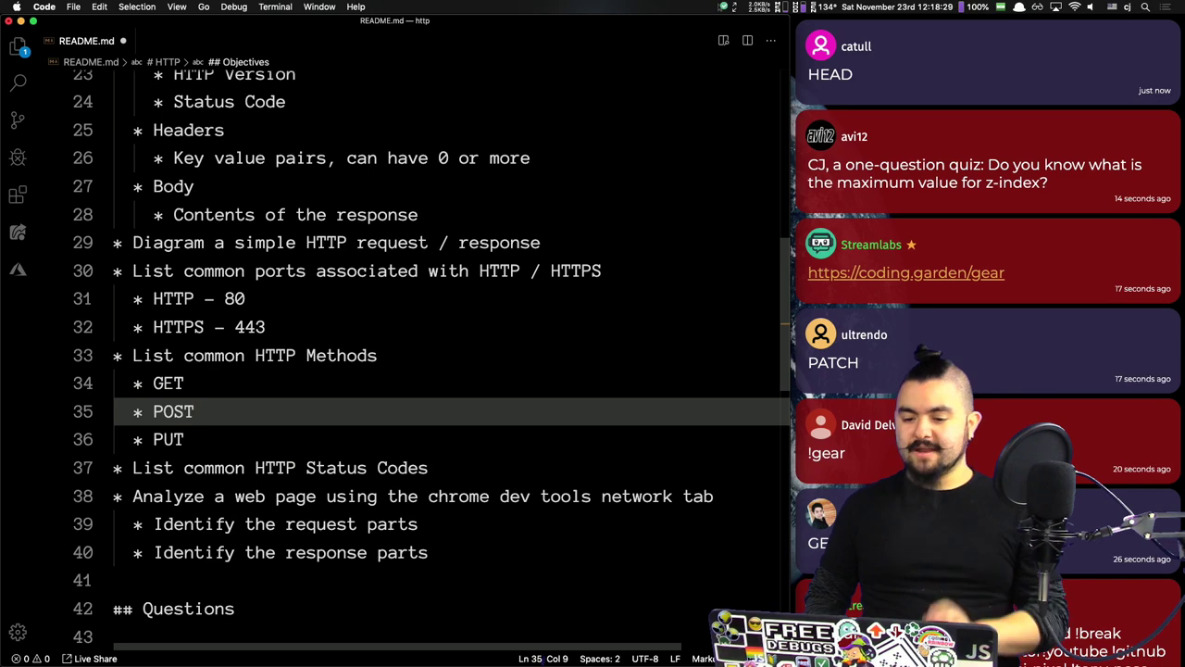
key("Down")
key("Up")
Step: Add HEAD after POST, then DELETE and PATCH after PUT
key("Return")
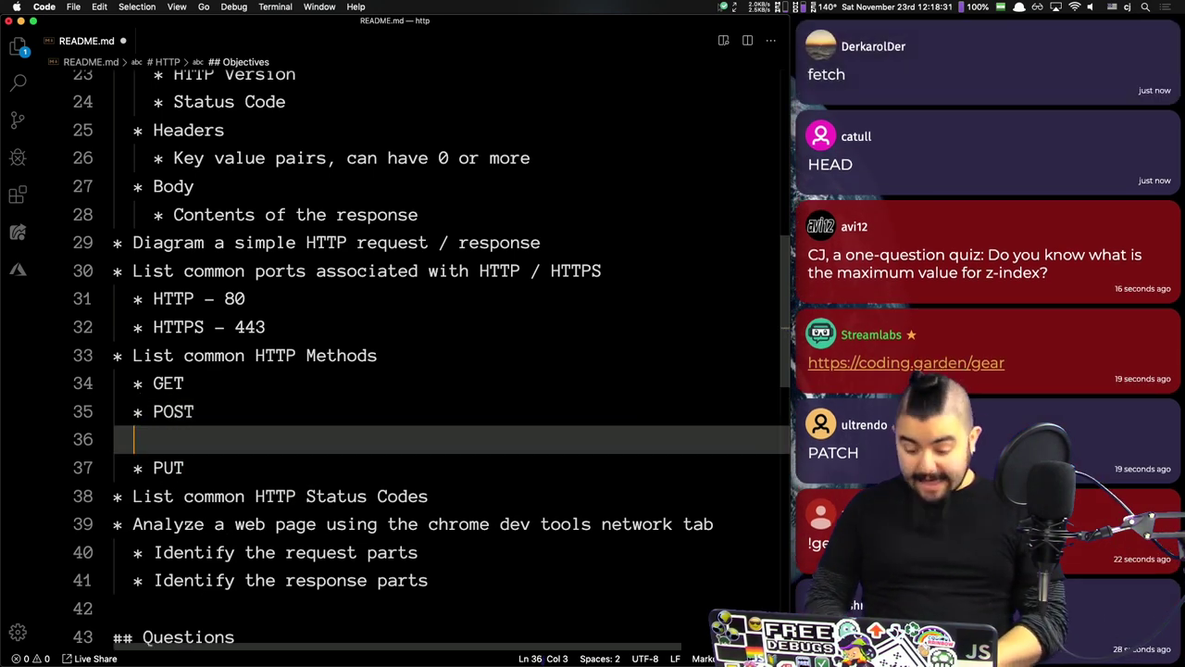
type("* HEAD")
key("Escape")
key("Down")
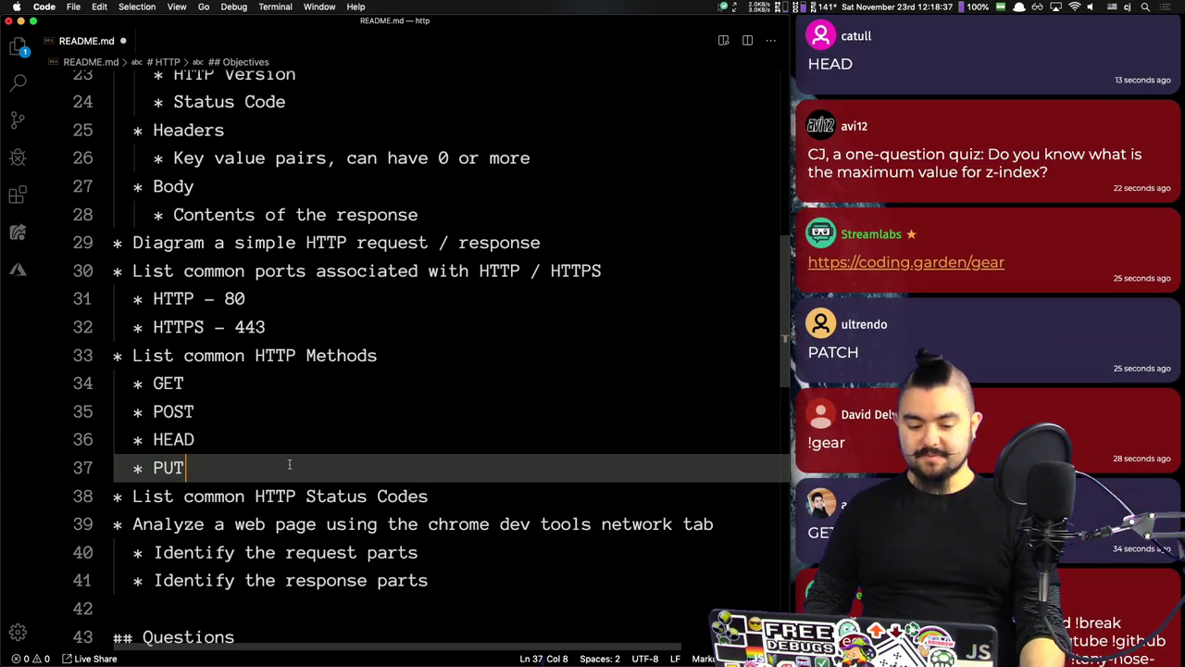
key("Return")
type("* DELETE")
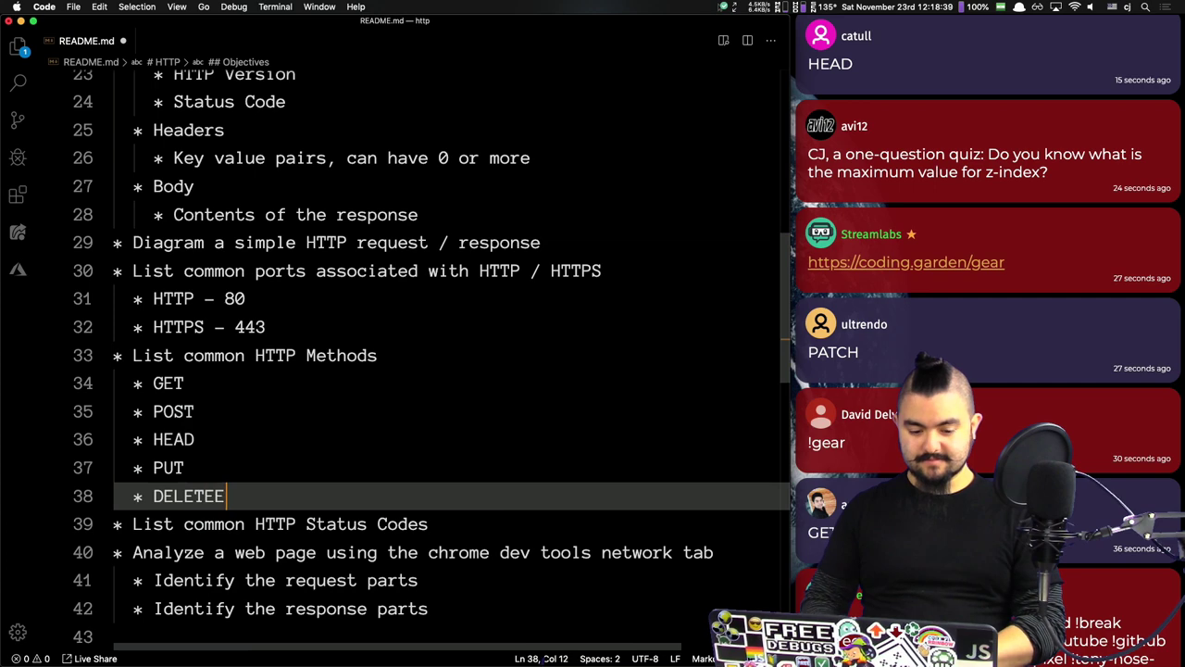
key("Return")
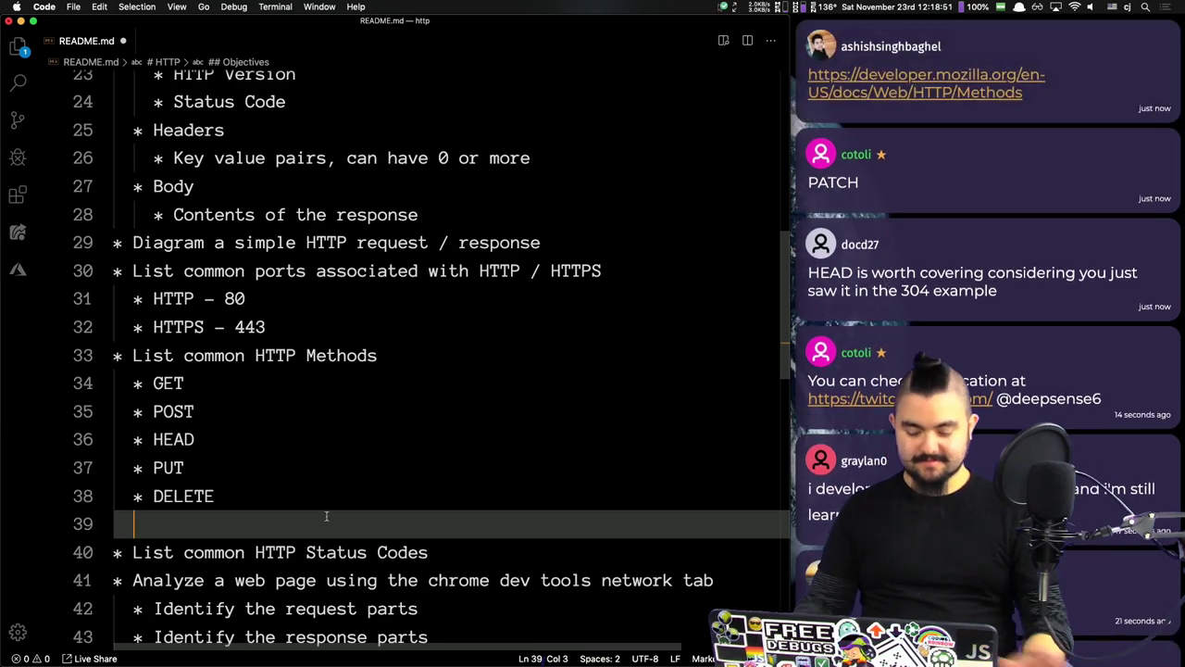
type("* PATCH")
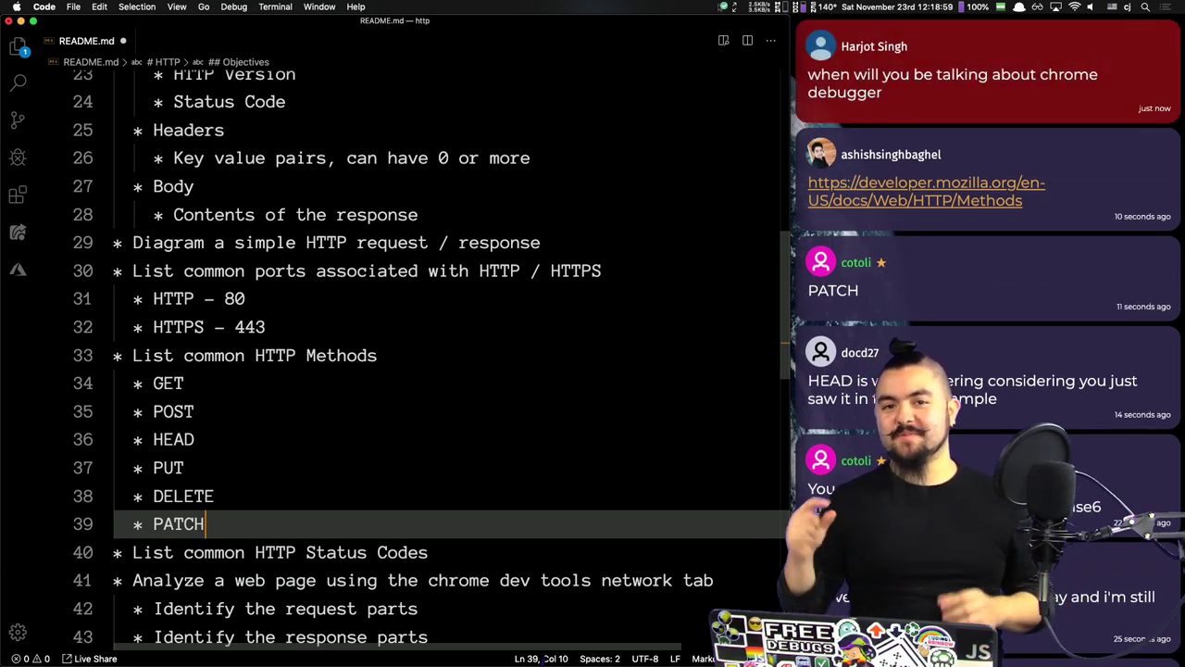
key("super+Tab")
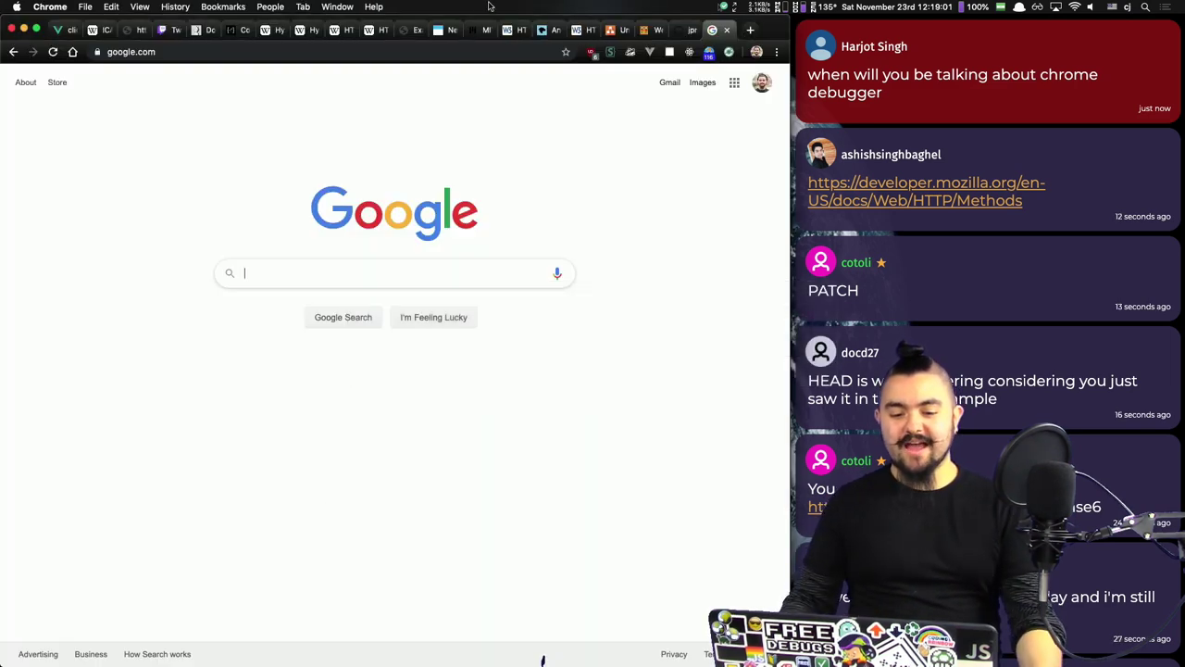
Step: Check the last example.com request's headers: GET method, 304 Not Modified
left_click(408, 30)
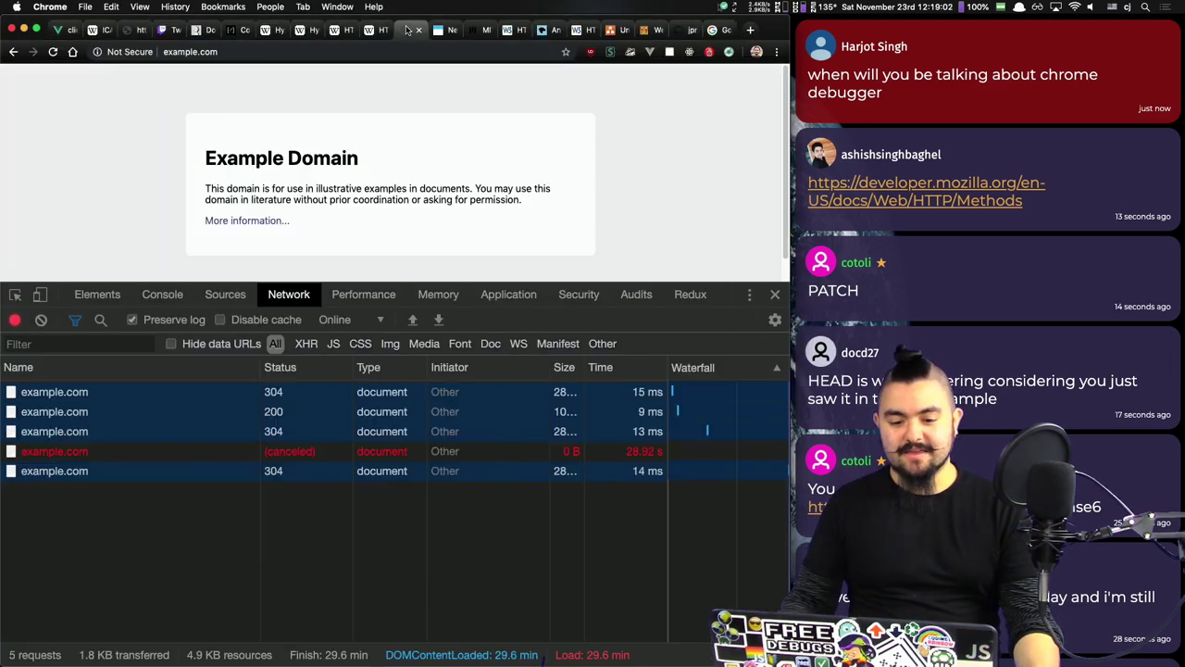
left_click(51, 472)
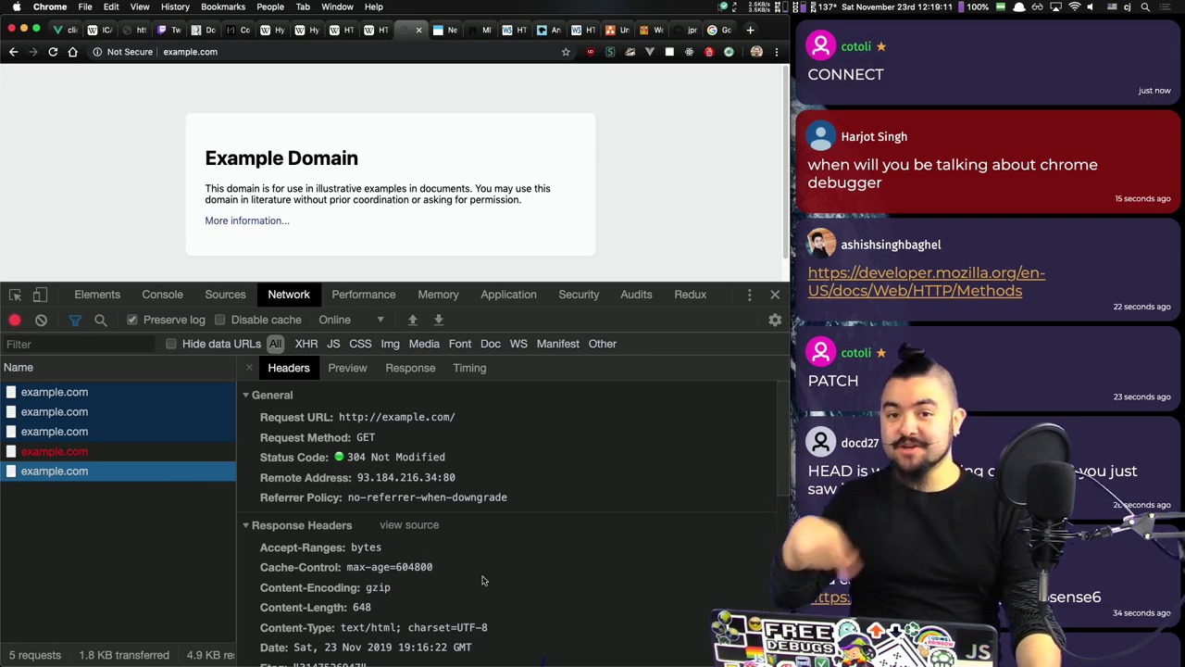
key("super+Tab")
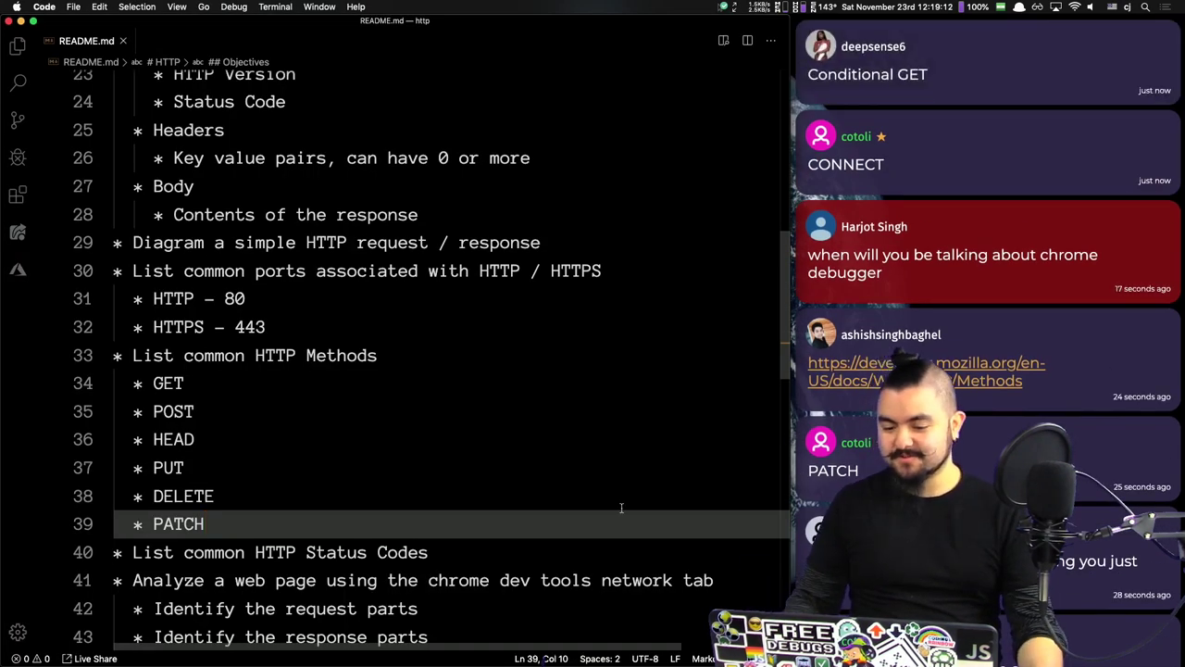
Step: Add '* Conditional GET' and '* CONNECT' bullets after PATCH
key("Return")
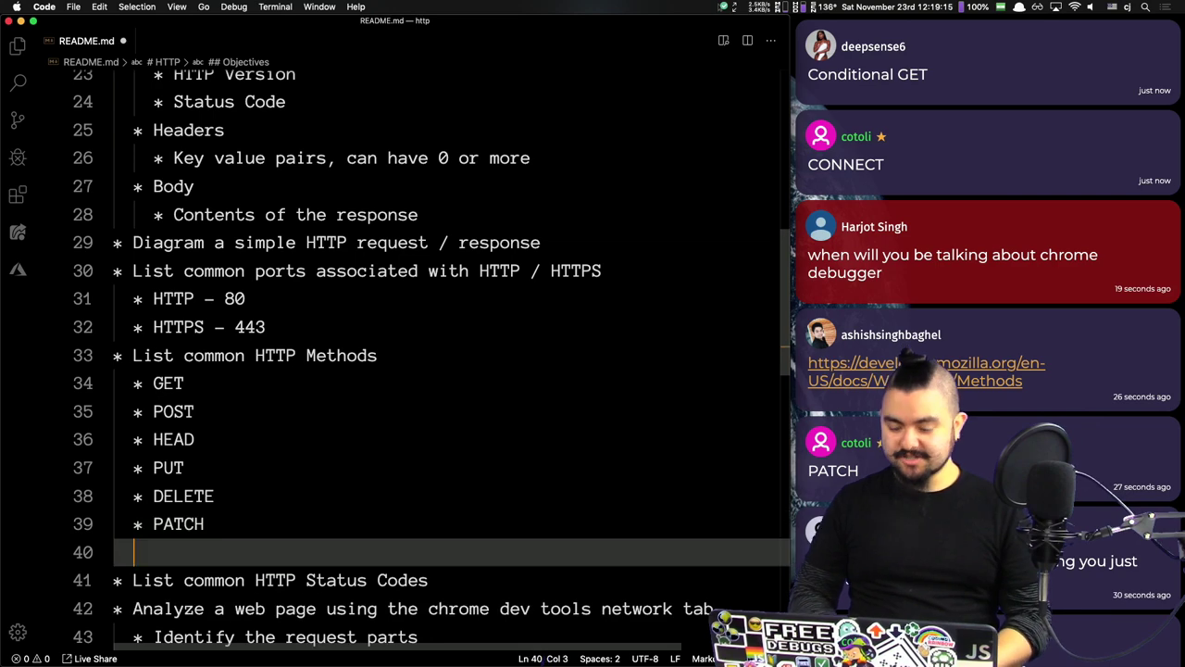
type("* Conditiona")
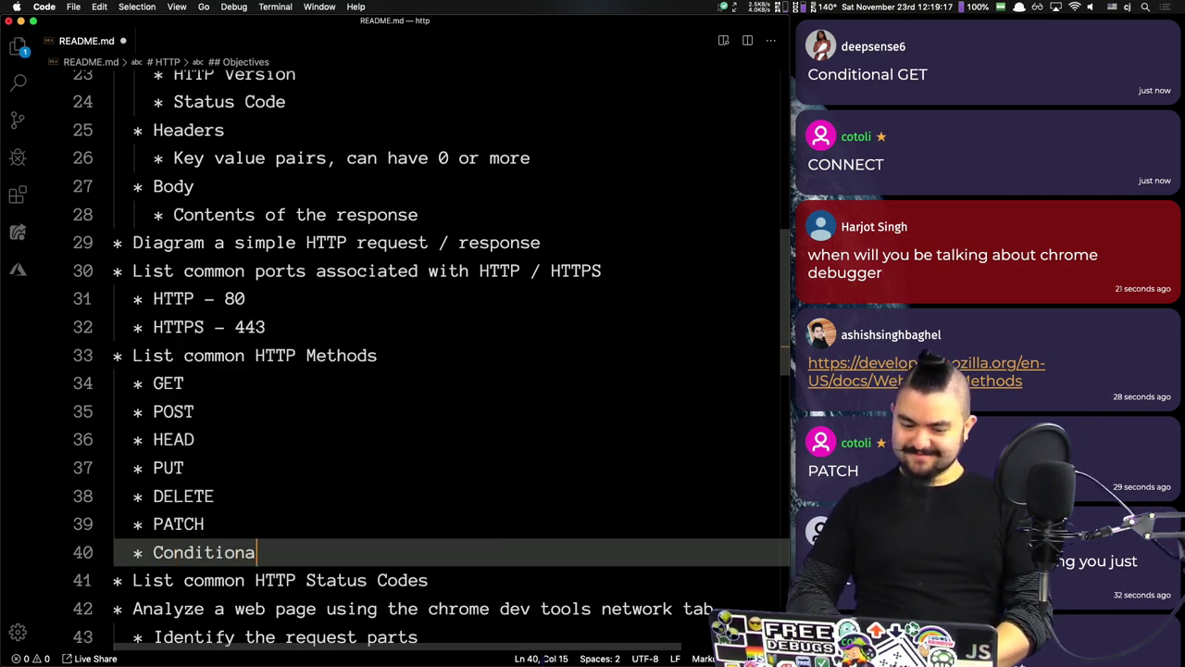
type("l GET")
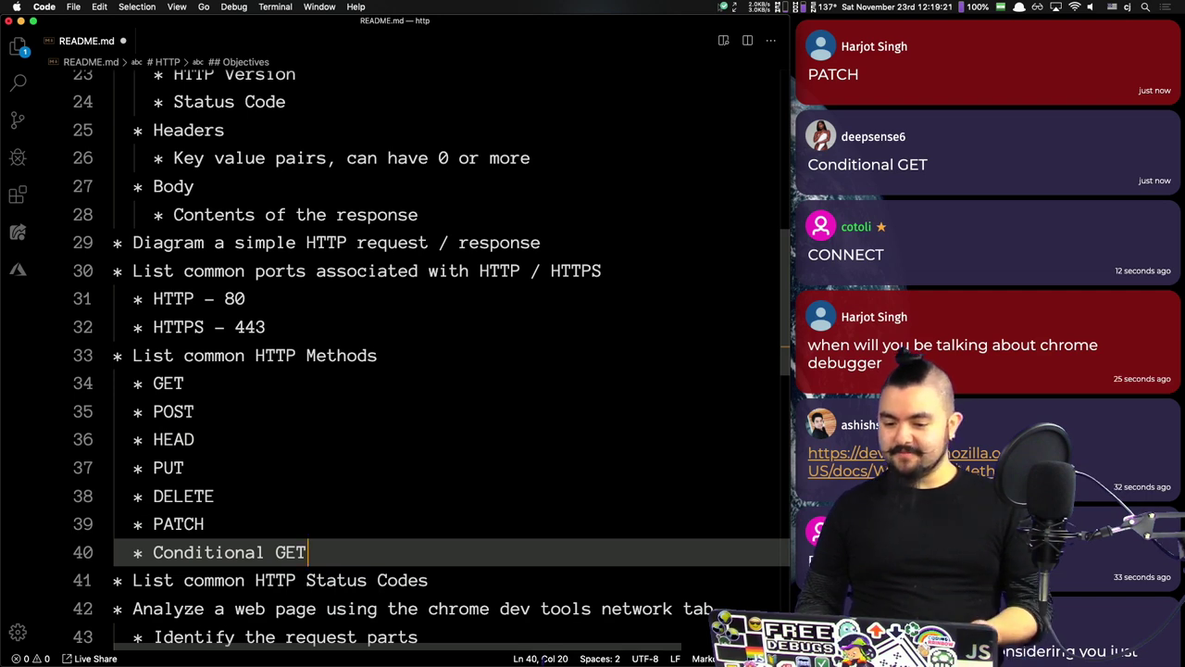
key("Return")
type("* CONNECT")
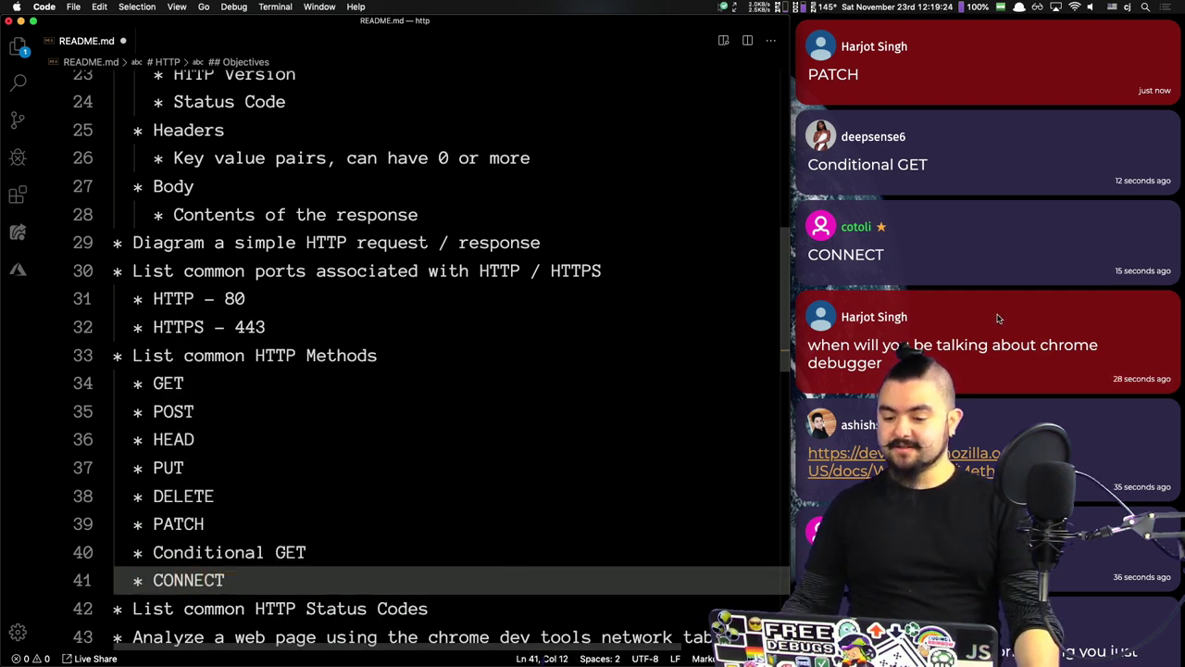
scroll(998, 318, "down", 3)
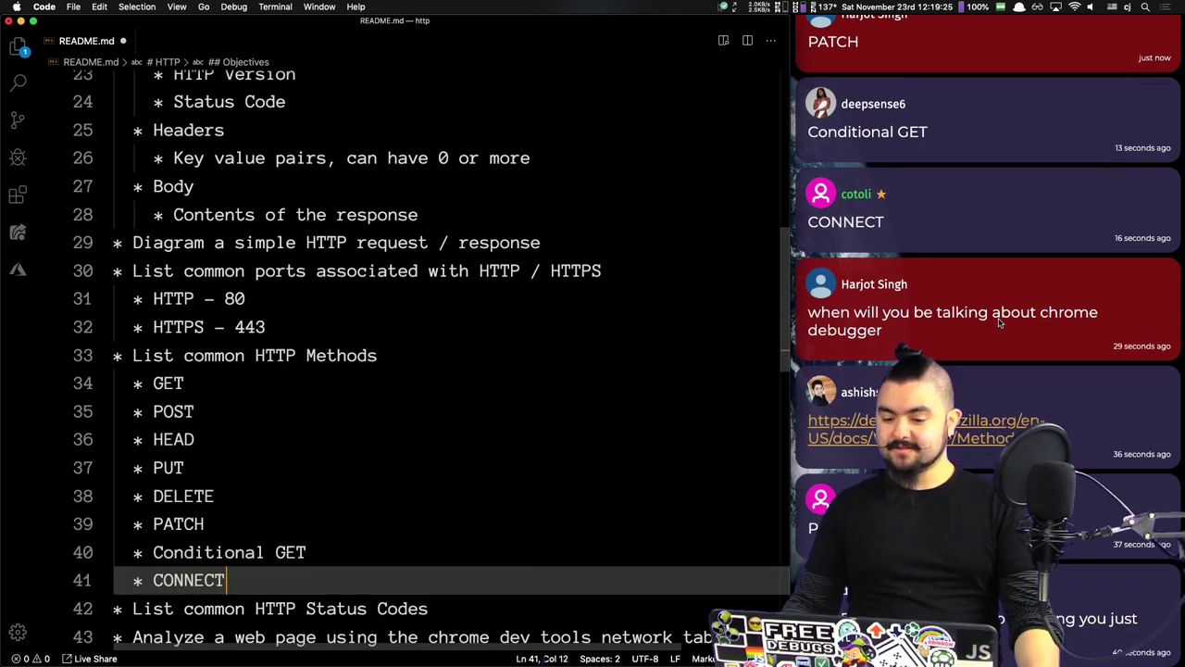
triple_click(838, 267)
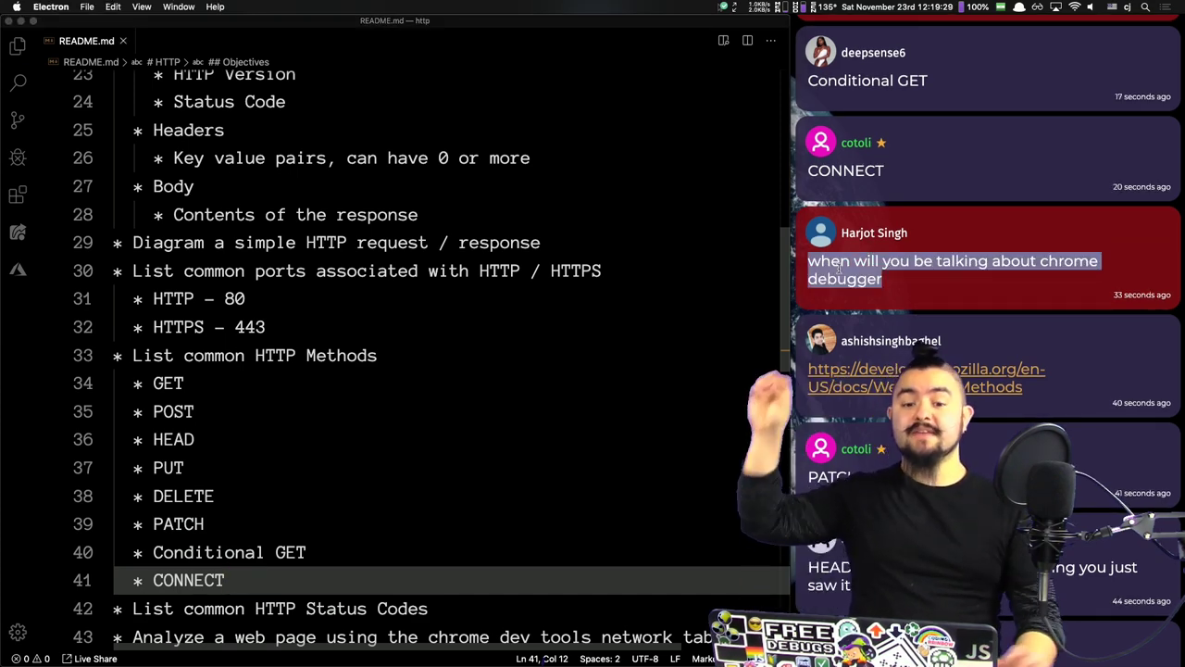
Step: Look at the DevTools console and Network request list in Chrome
key("super+Tab")
key("super+Tab")
key("Tab")
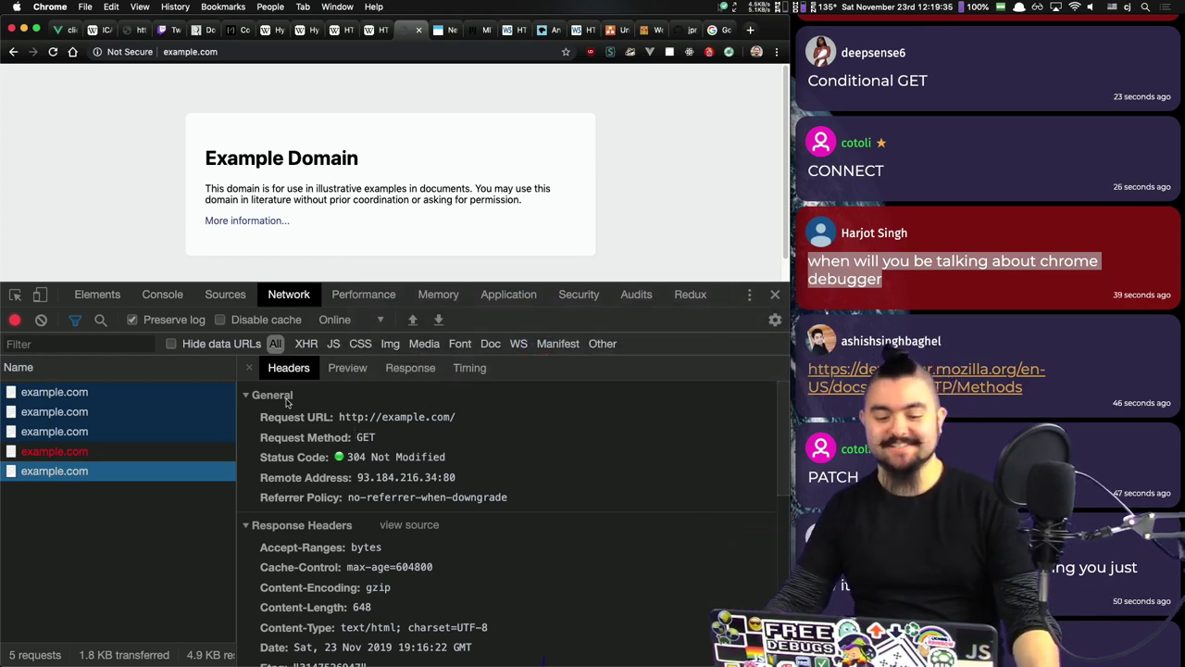
left_click(158, 296)
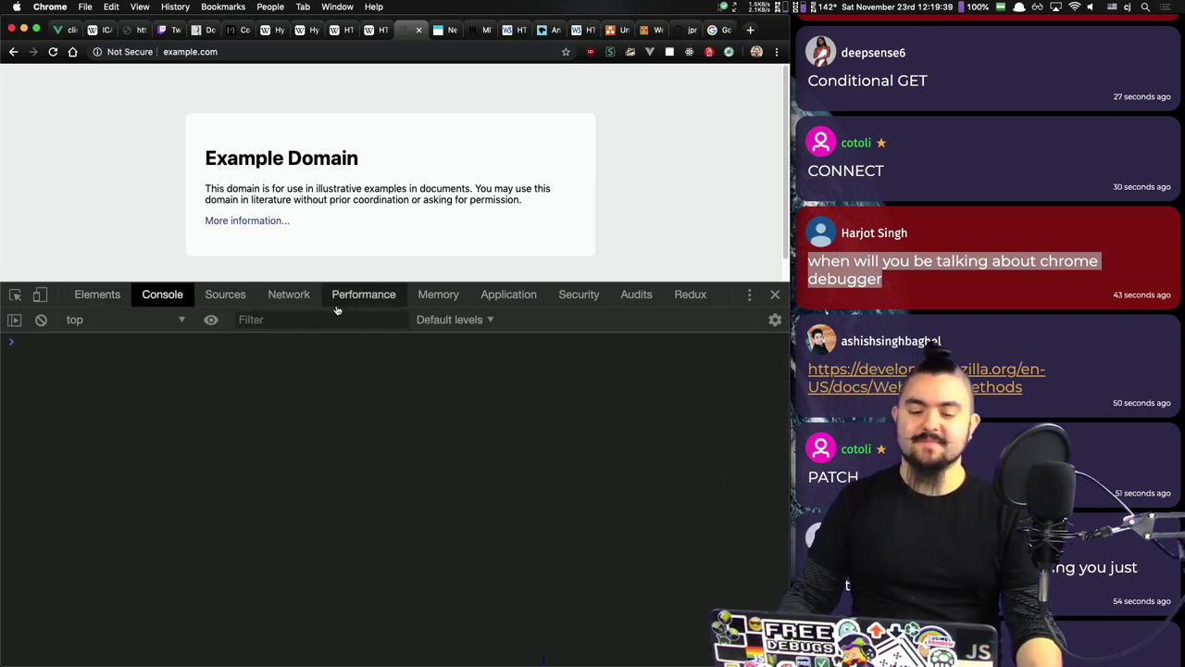
left_click(288, 304)
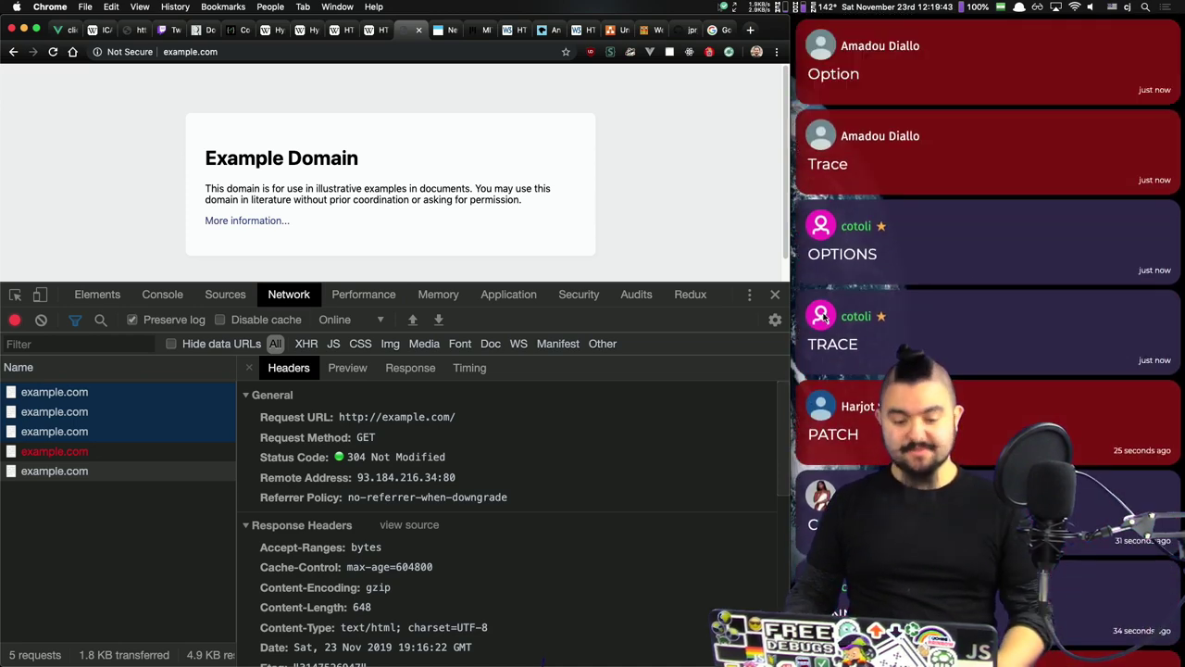
key("super+Tab")
Step: Add '* OPTIONS' after HEAD and '* TRACE' after CONNECT
key("Up")
key("Up")
key("Up")
key("Up")
key("Up")
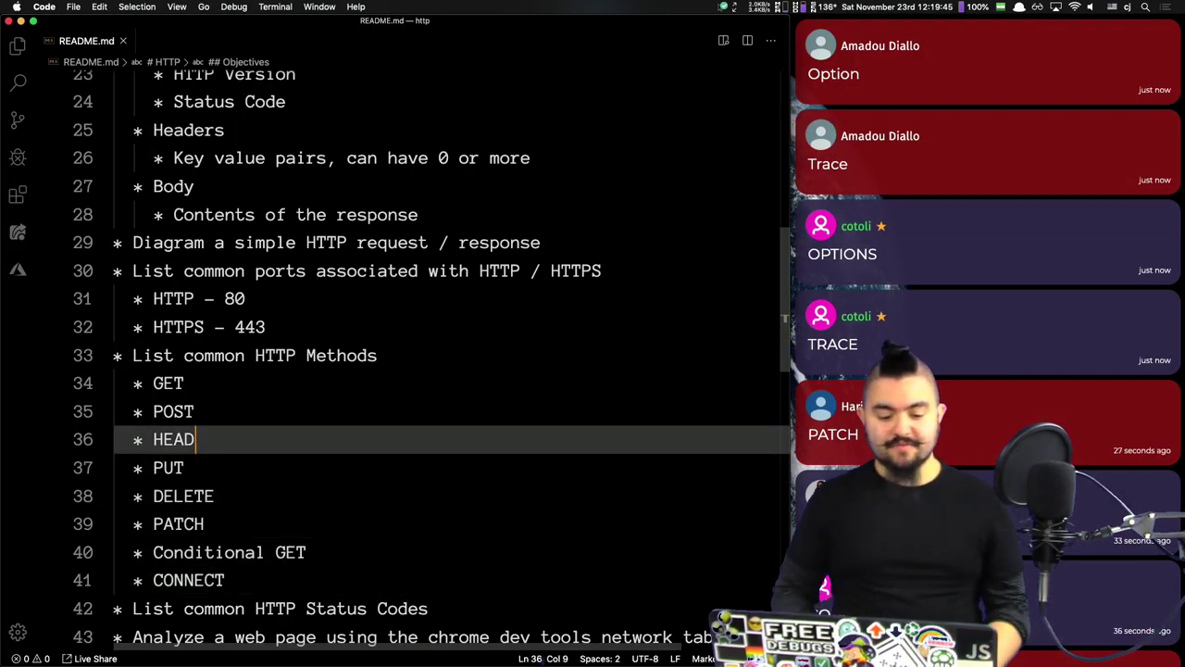
key("Return")
type("* OPTIONS")
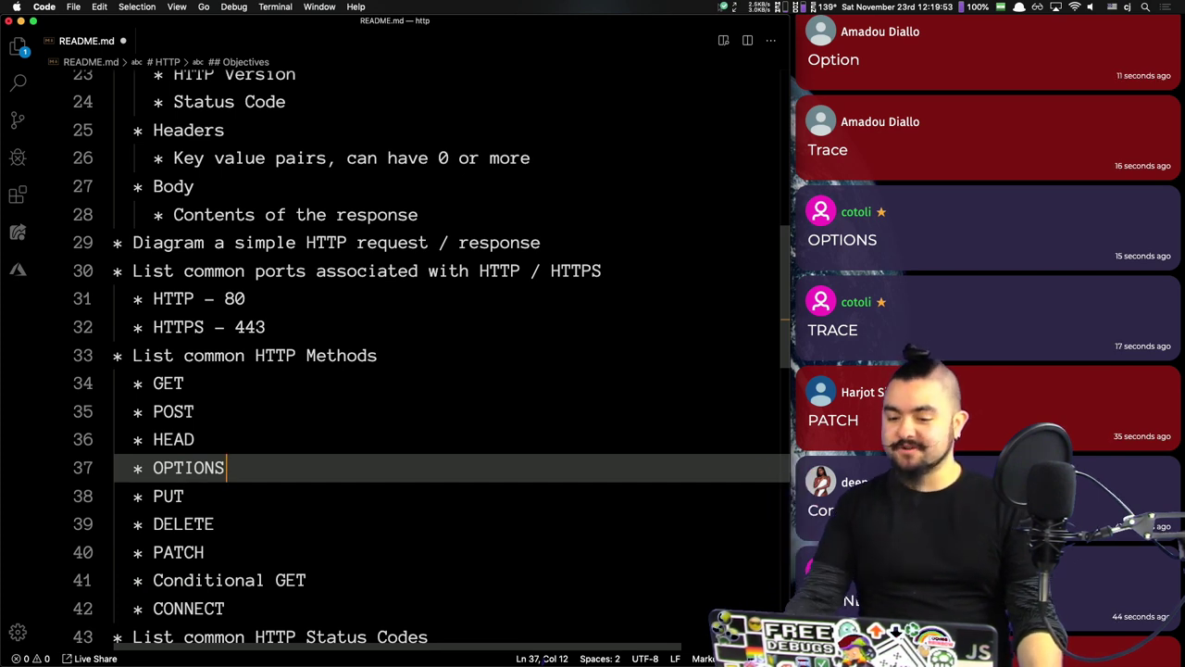
key("Down")
key("Down")
key("Down")
key("Down")
key("Down")
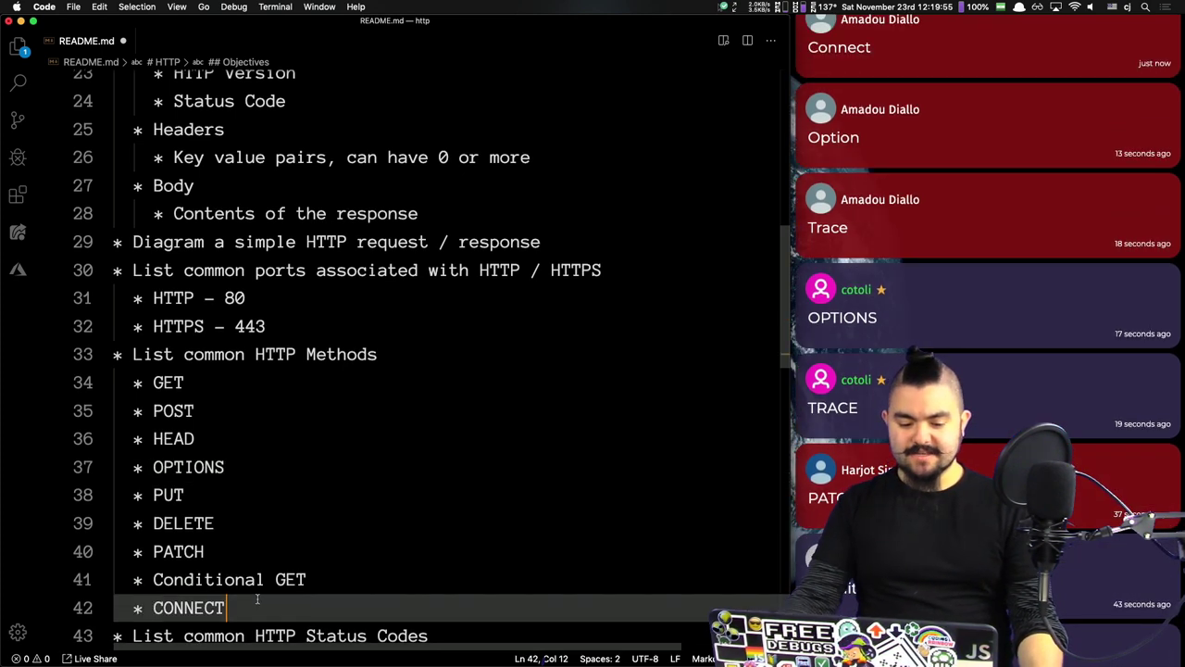
key("Return")
type("* TRACE")
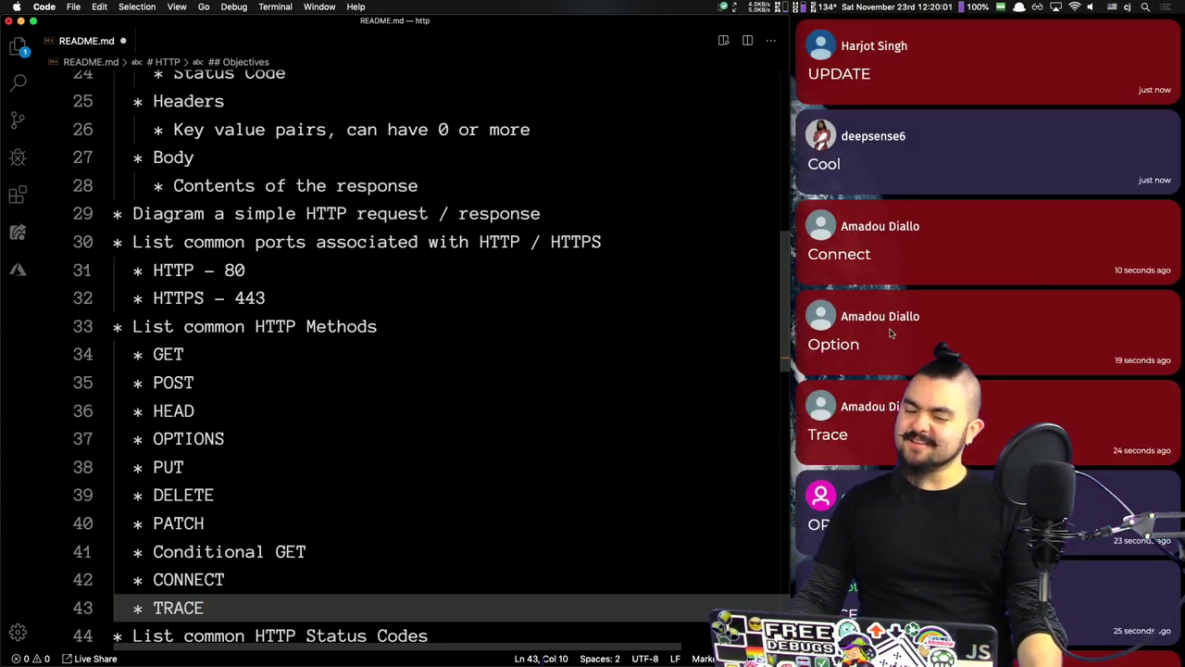
left_click(545, 438)
key("super+Tab")
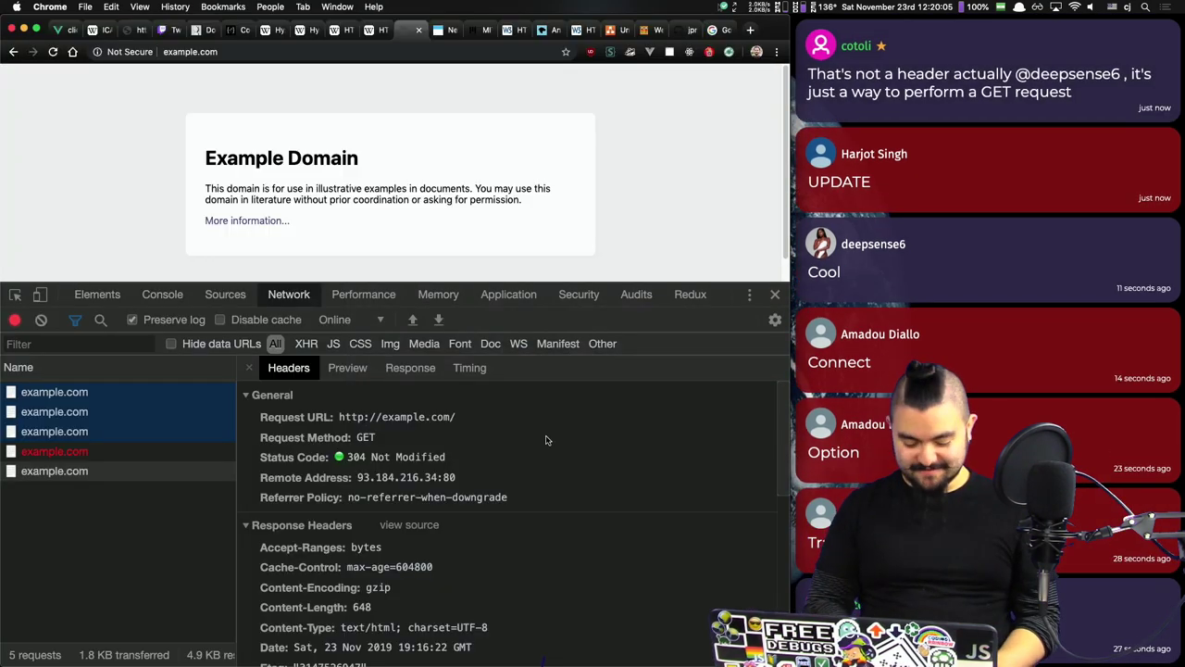
Step: Search 'http methods' and open MDN's request methods page, viewing the CONNECT entry
key("super+t")
type("h")
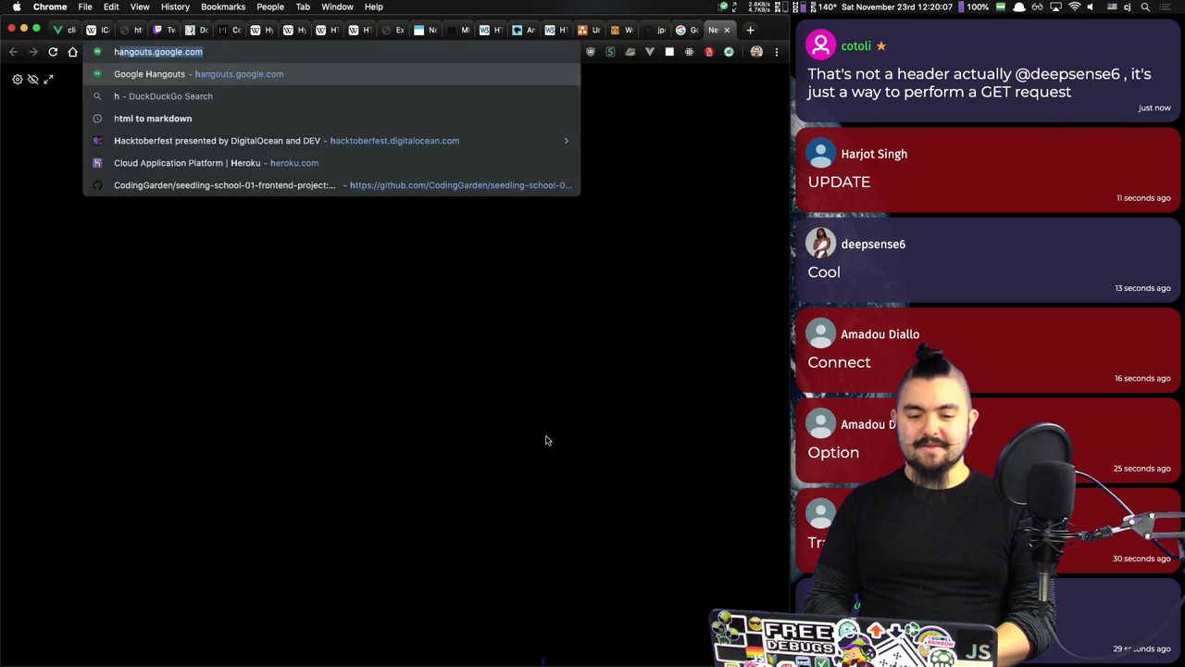
type("ttp methods")
key("Return")
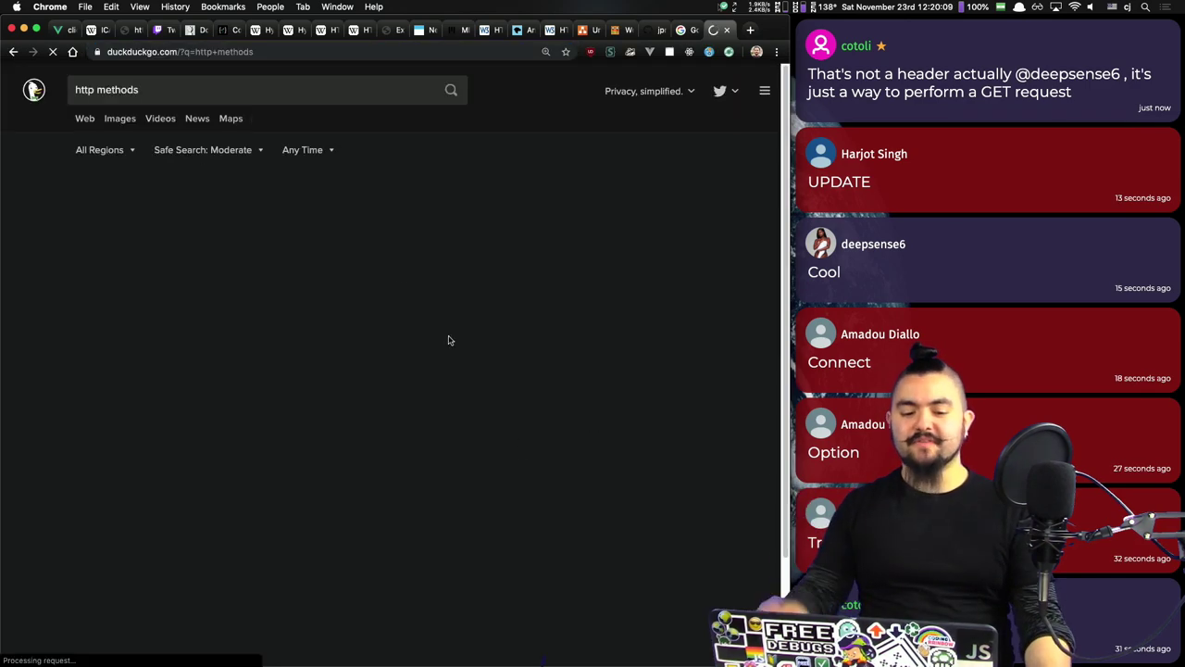
right_click(141, 184)
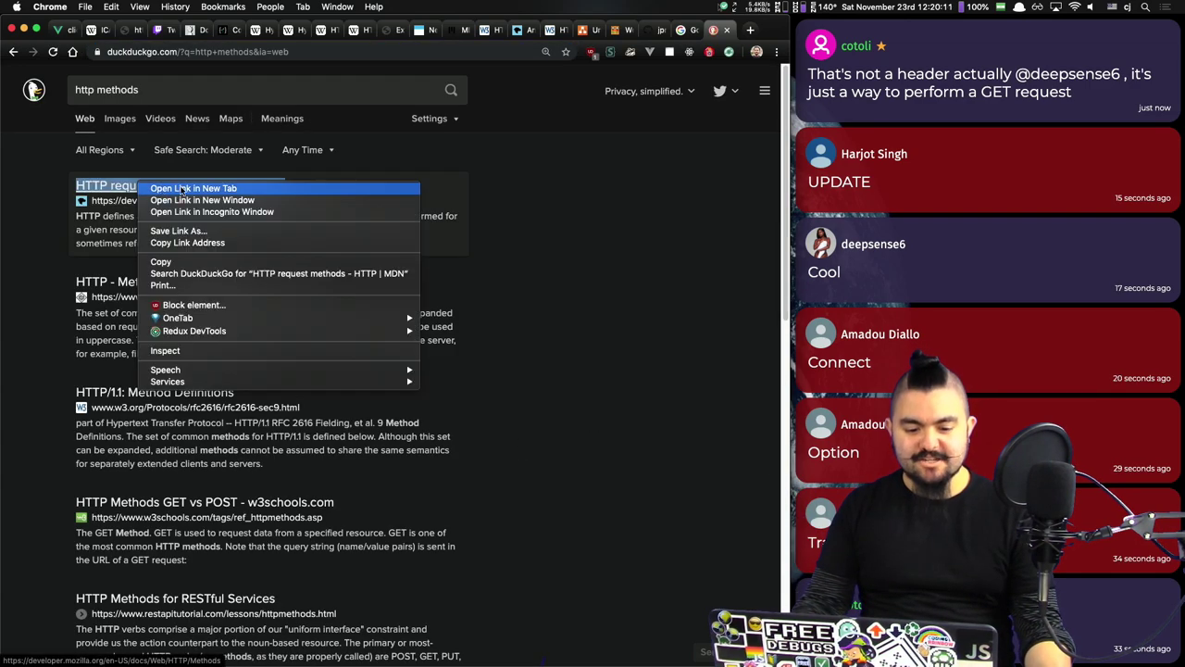
left_click(182, 188)
key("ctrl+Tab")
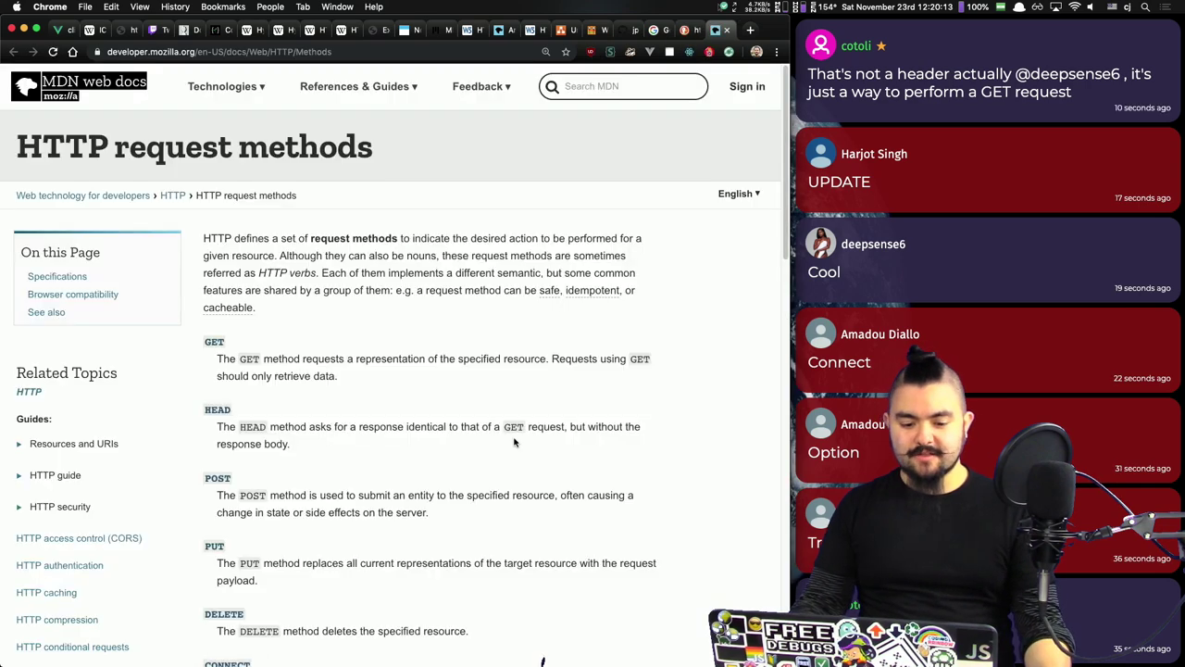
scroll(515, 442, "down", 5)
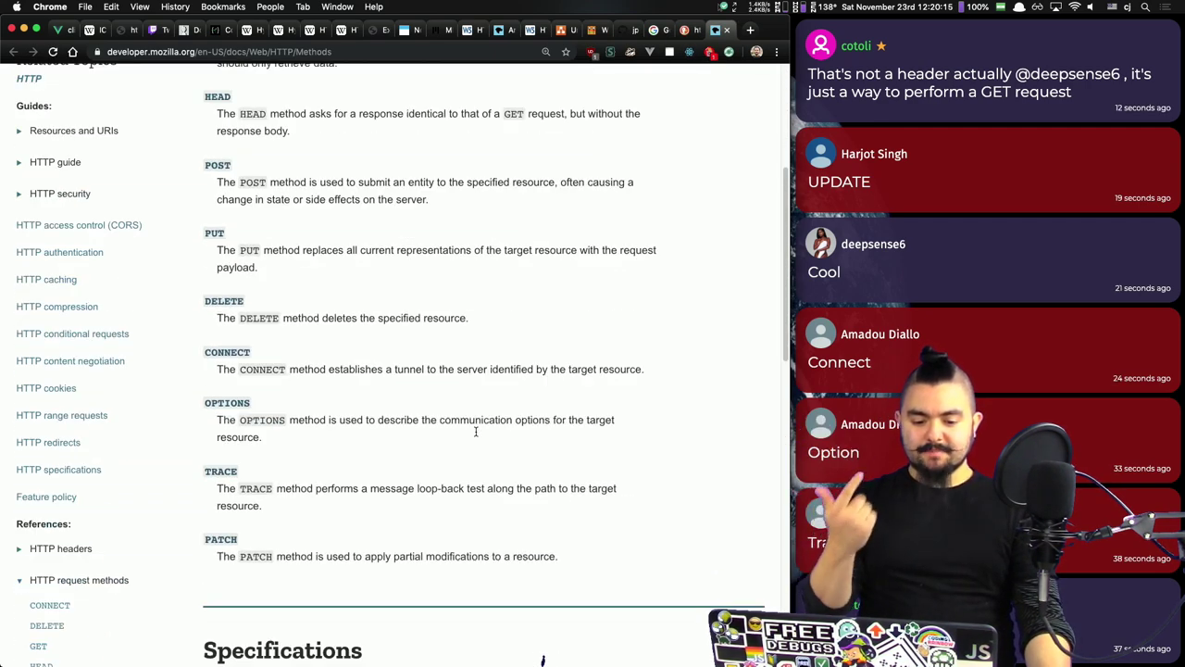
left_click(232, 354)
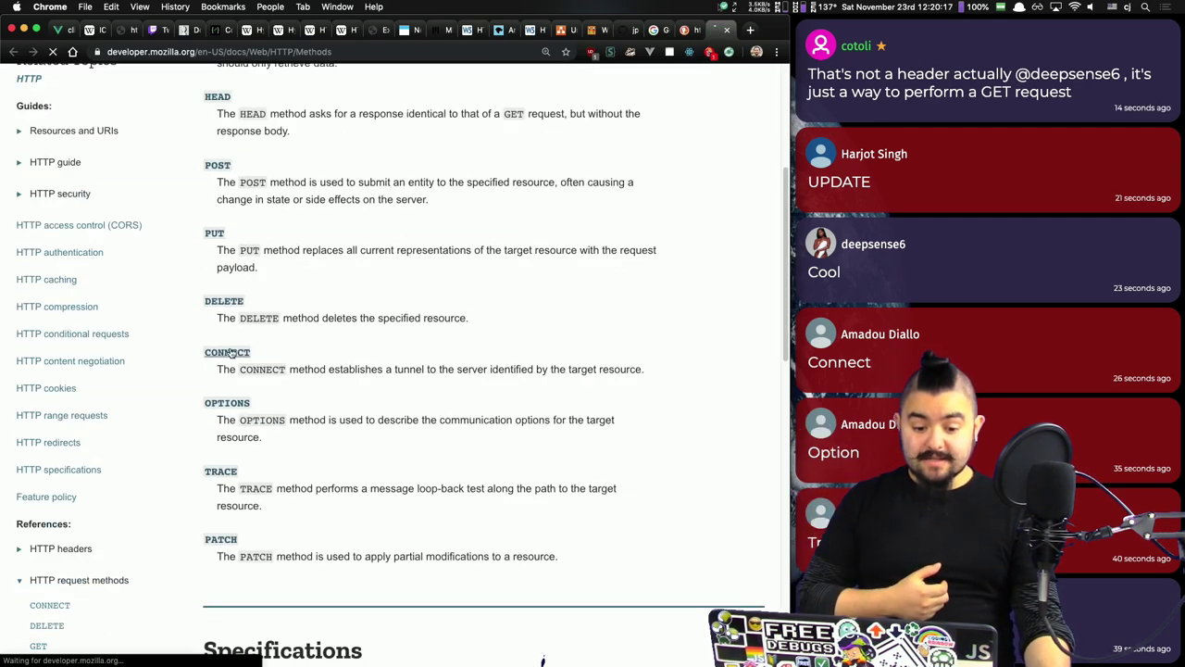
key("super+bracketleft")
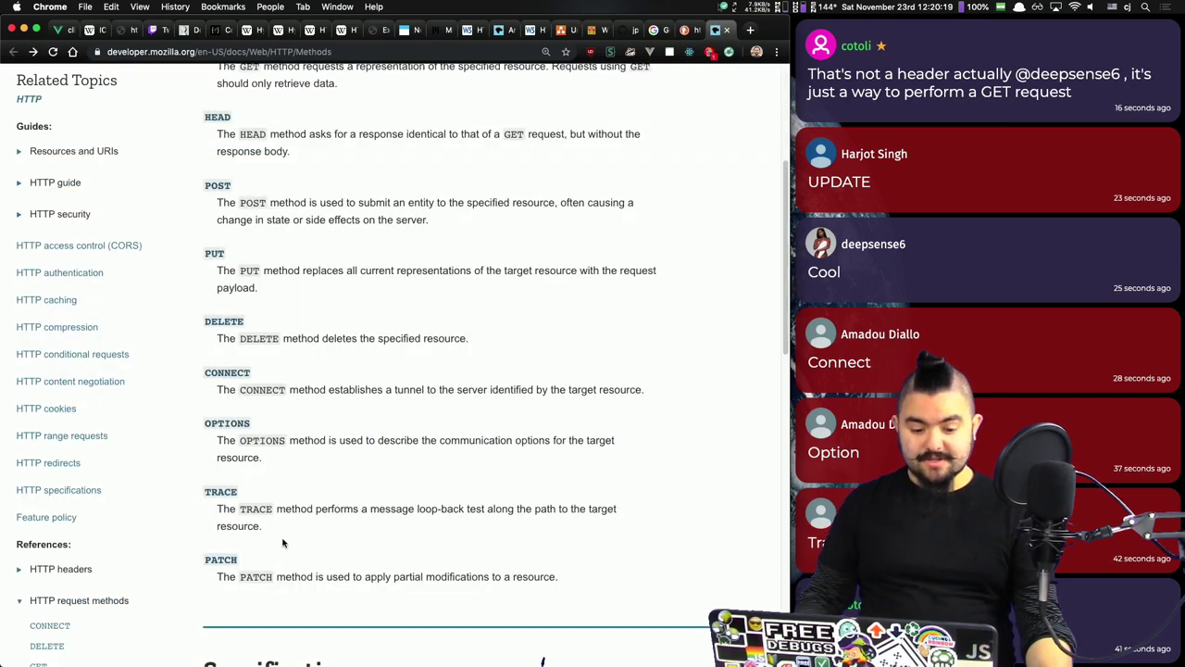
scroll(283, 543, "down", 2)
Step: Delete the Conditional GET entry from the README methods list
key("super+Tab")
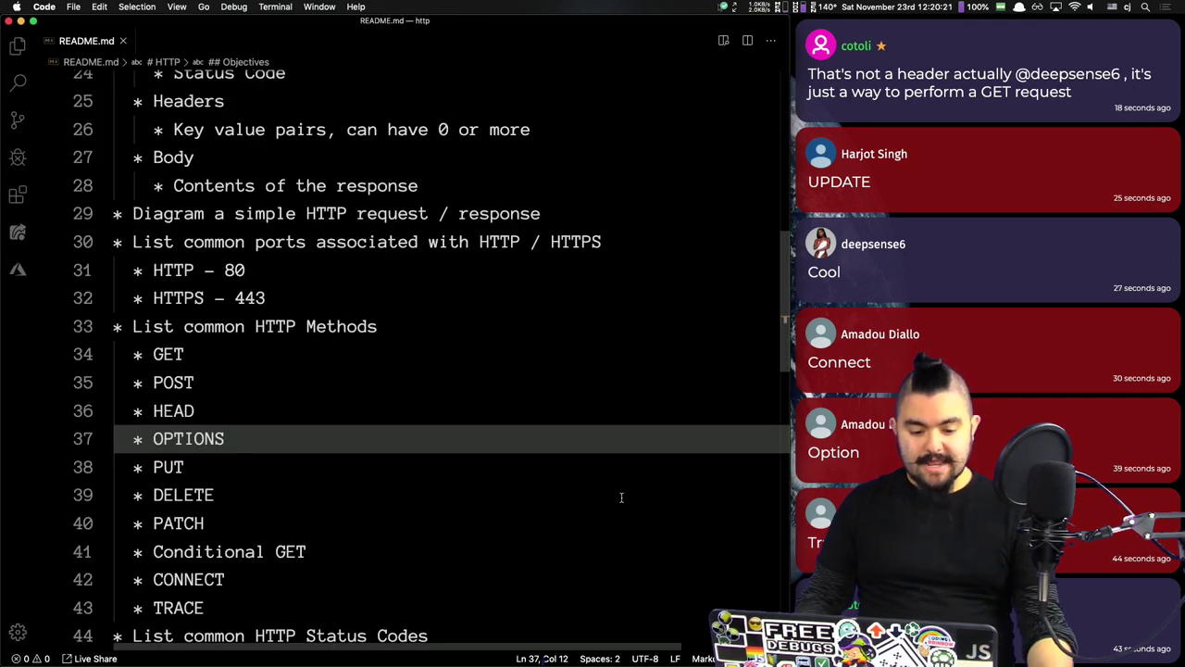
scroll(622, 497, "down", 3)
left_click(296, 479)
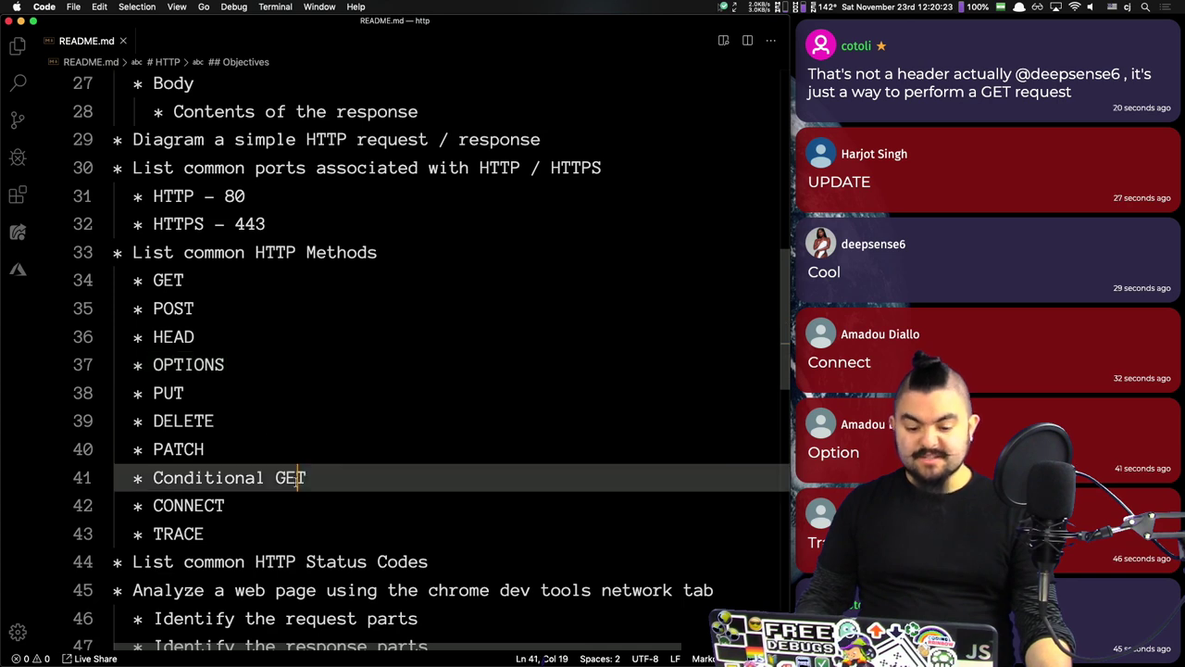
key("shift+Home")
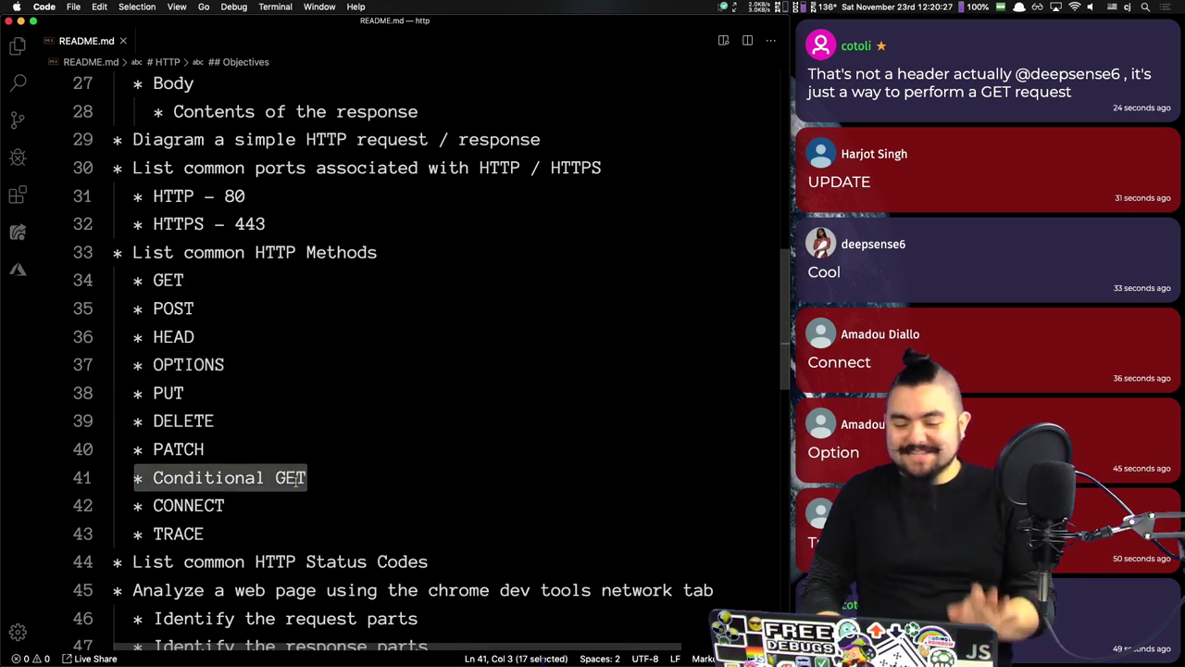
key("BackSpace")
key("BackSpace")
key("BackSpace")
Step: Return to the DuckDuckGo 'http methods' search results and scan the listed pages
key("super+Tab")
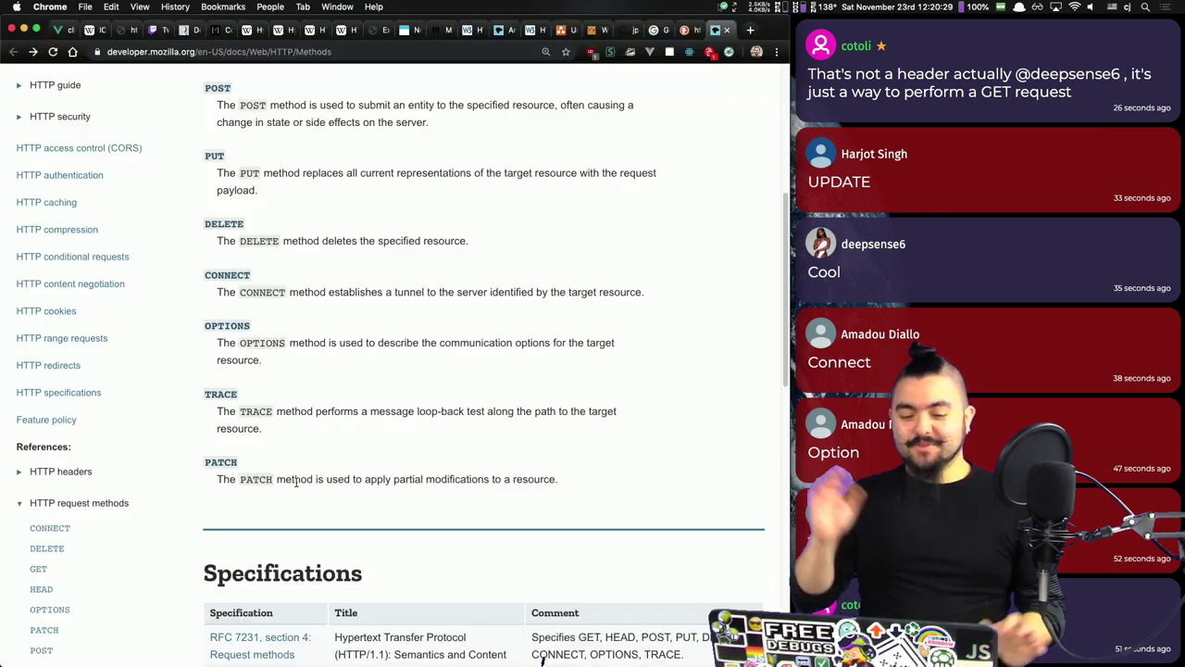
scroll(373, 493, "down", 5)
scroll(379, 488, "up", 10)
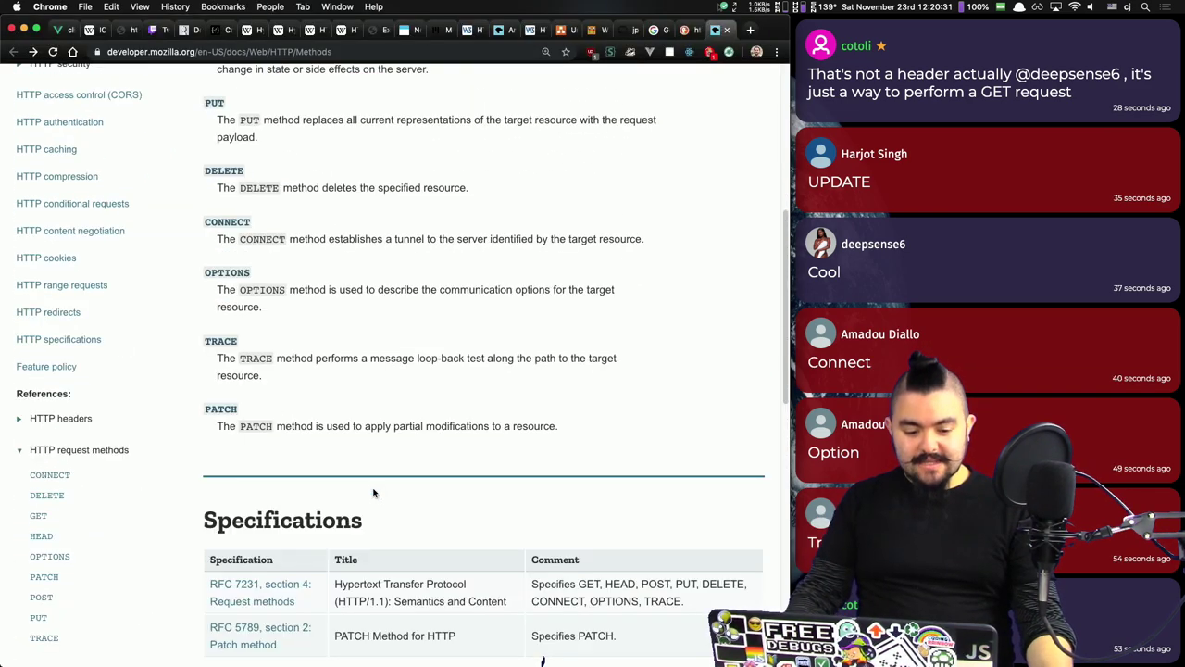
key("super+bracketleft")
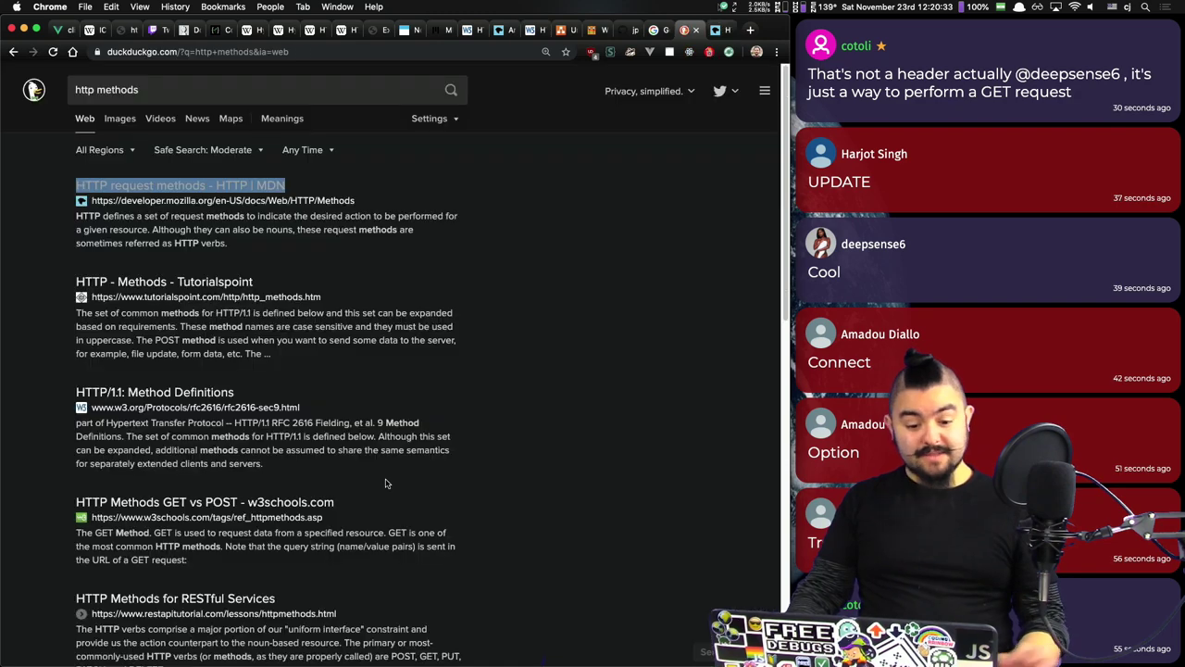
scroll(261, 422, "down", 2)
scroll(261, 421, "up", 2)
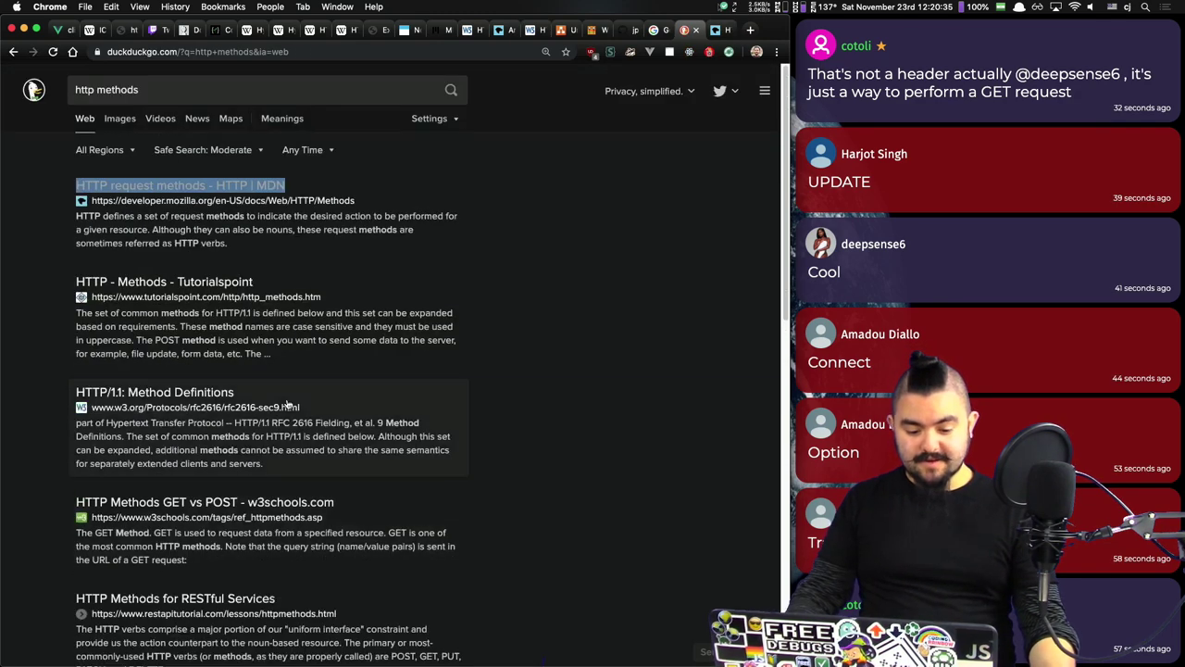
scroll(250, 324, "down", 9)
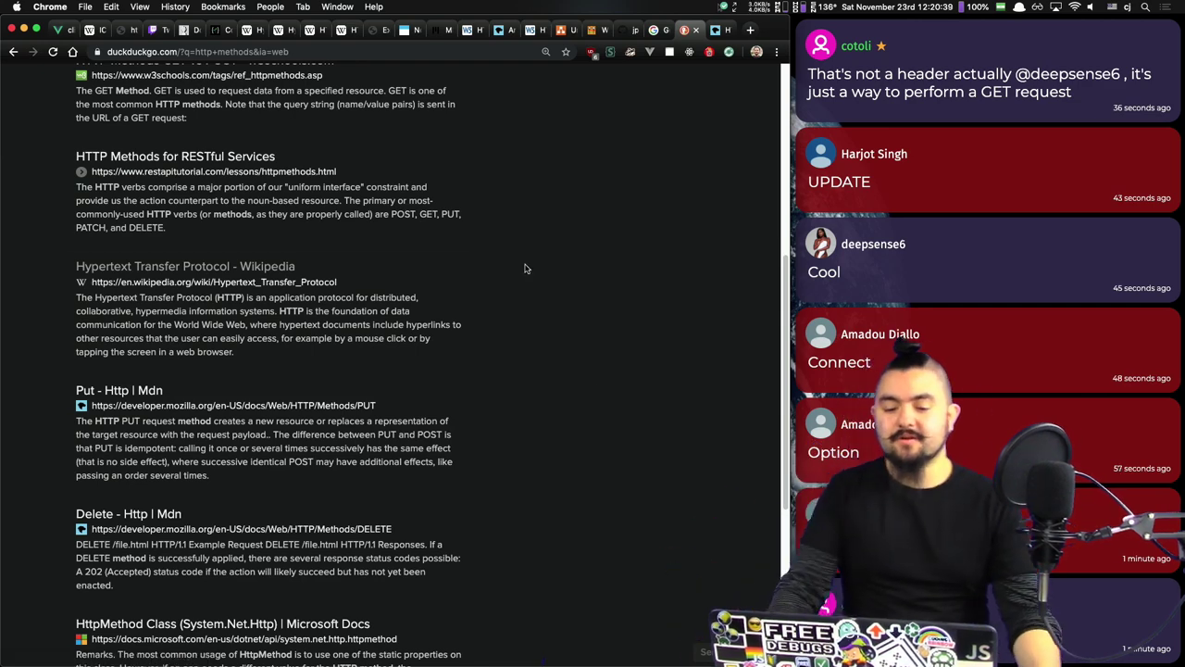
Step: Open the Wikipedia article on HTTP and scroll into its contents
left_click(244, 268)
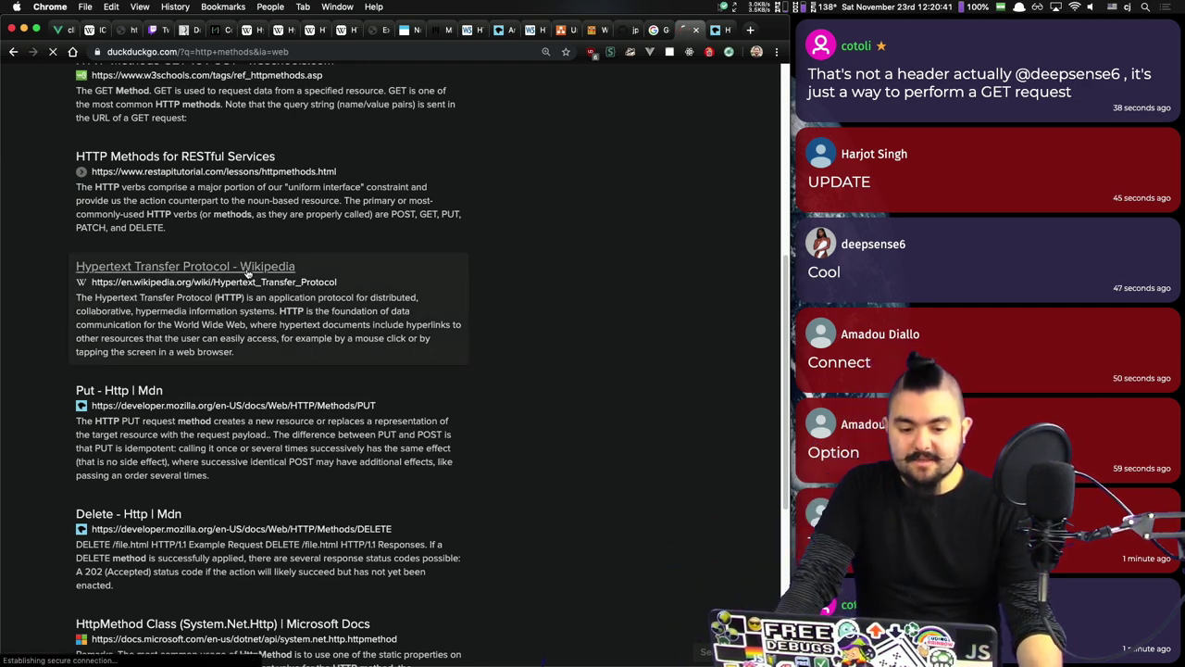
scroll(371, 371, "down", 5)
scroll(351, 370, "down", 5)
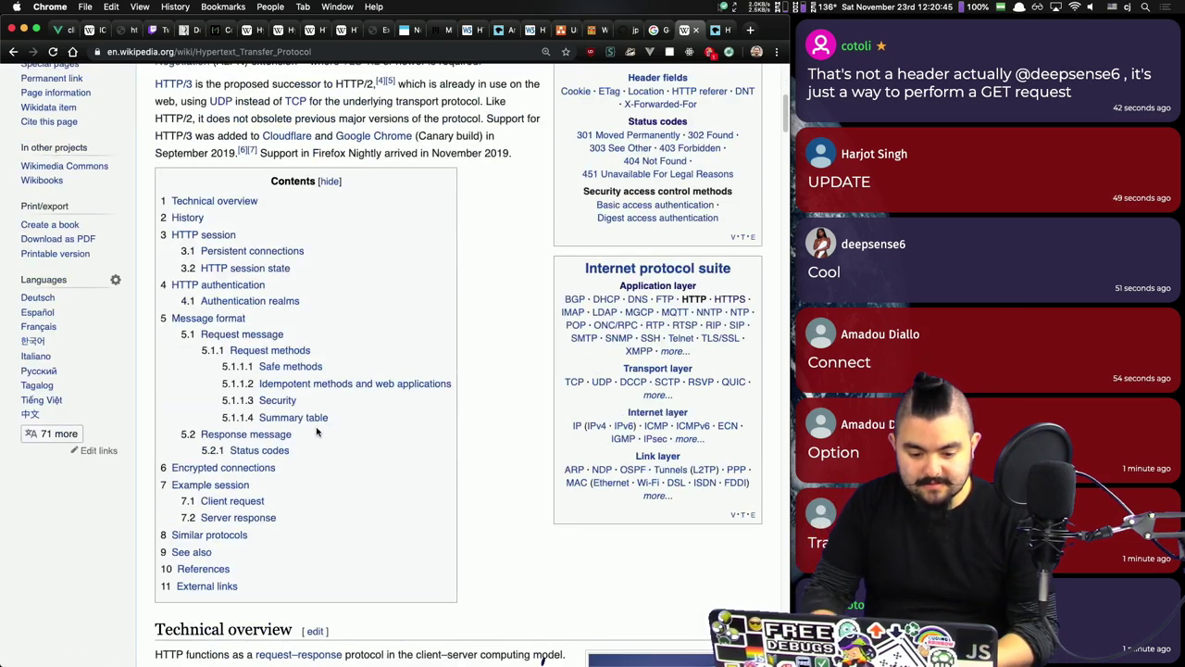
Step: Read through the article's Request methods section, then go back to the README method list
left_click(269, 350)
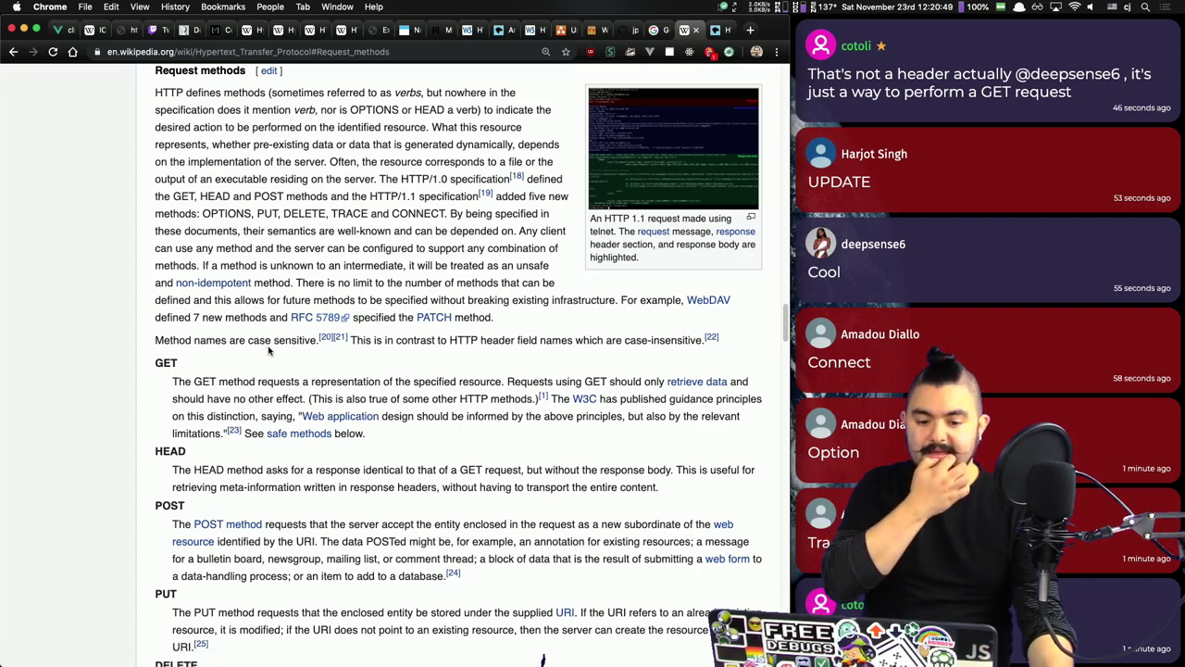
scroll(268, 350, "down", 3)
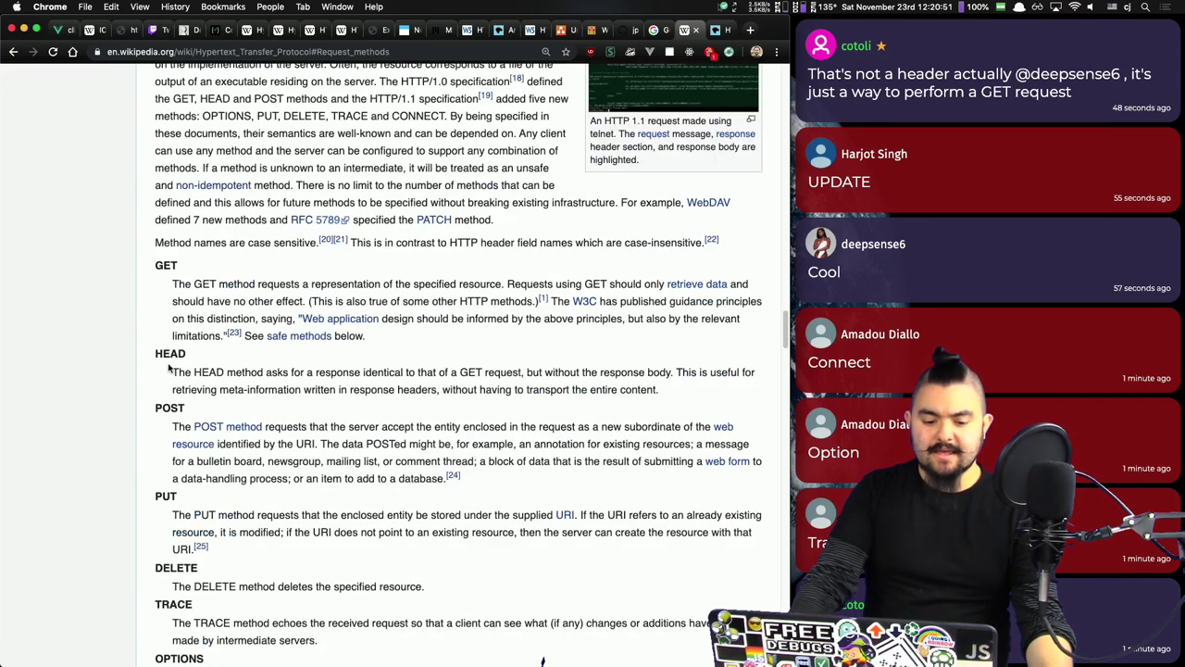
scroll(170, 369, "down", 3)
scroll(180, 454, "down", 2)
scroll(186, 472, "down", 2)
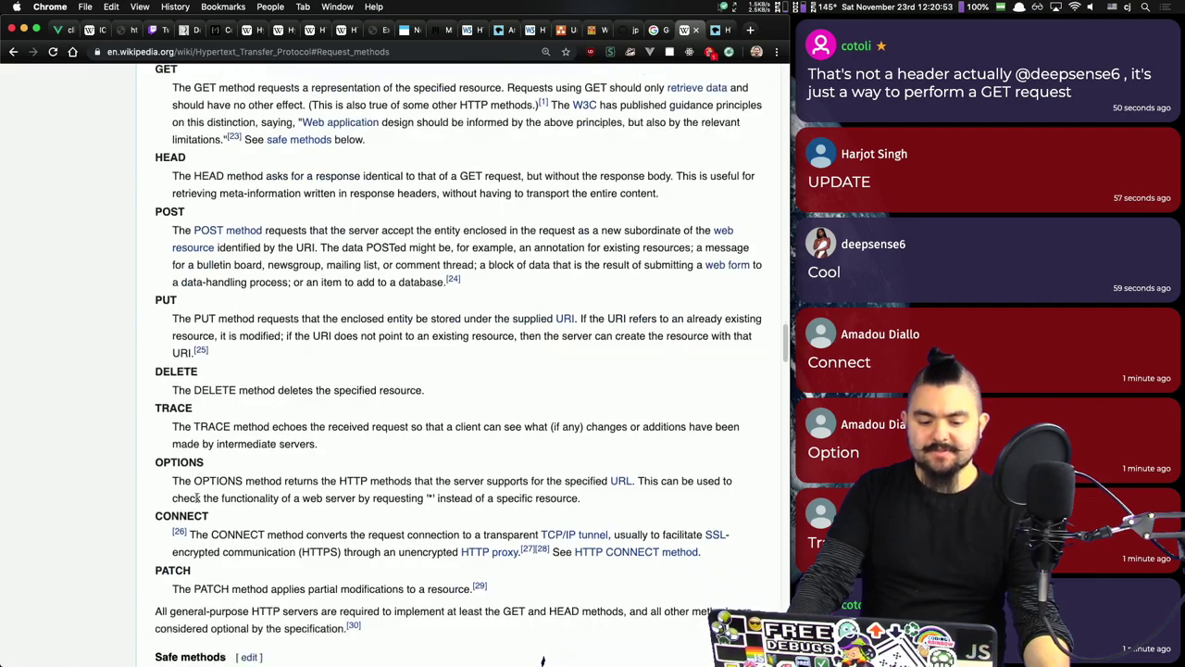
scroll(160, 502, "down", 2)
scroll(370, 445, "down", 6)
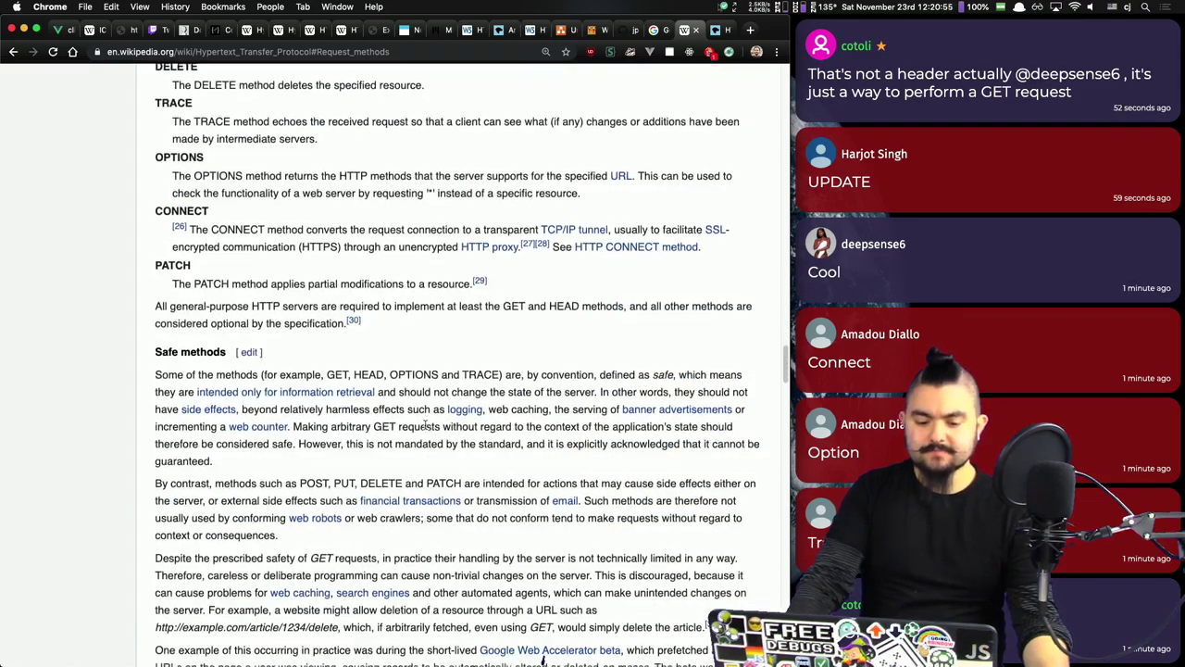
scroll(426, 428, "up", 10)
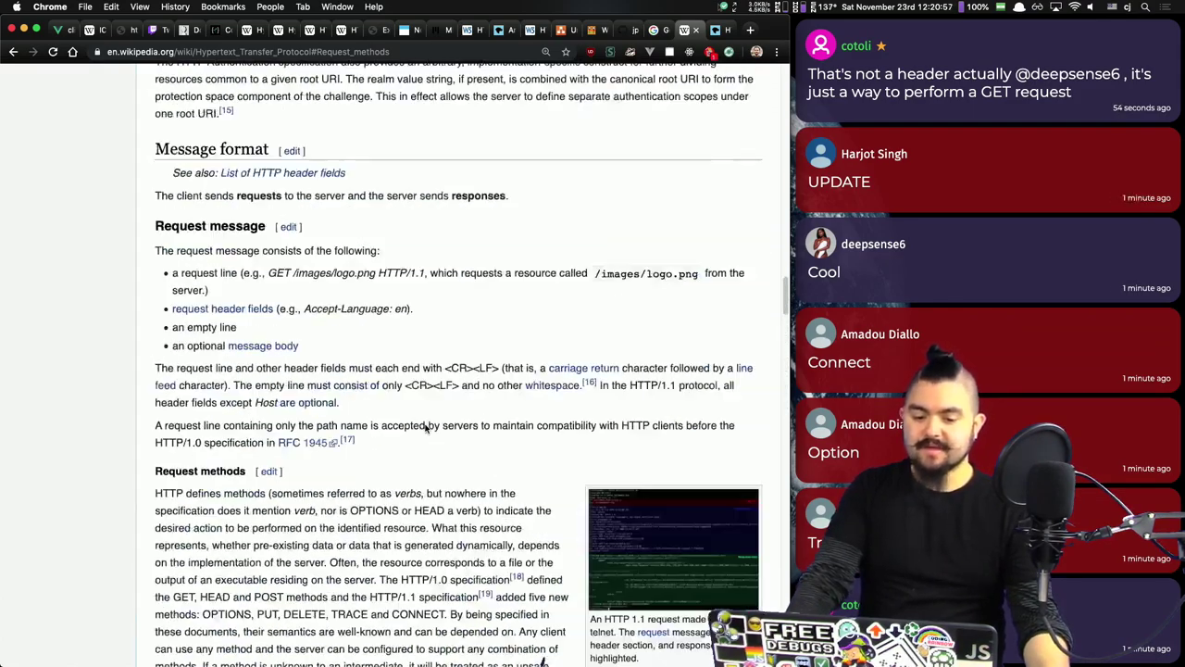
scroll(426, 428, "down", 5)
scroll(426, 428, "up", 5)
scroll(440, 414, "down", 2)
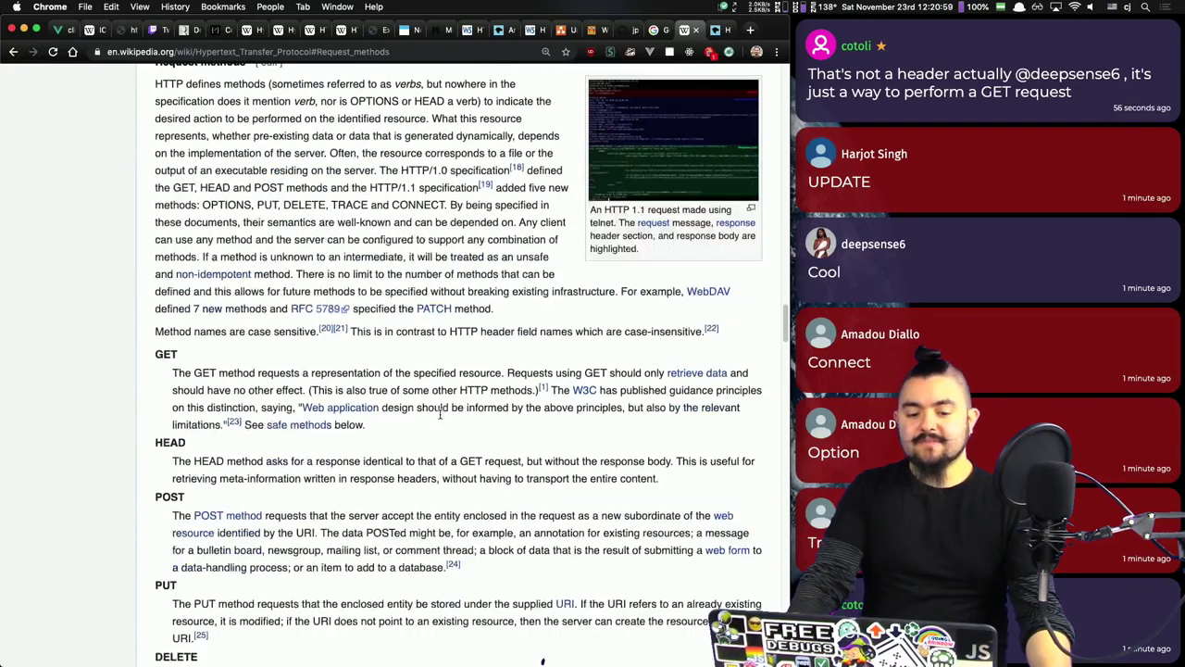
key("super+Tab")
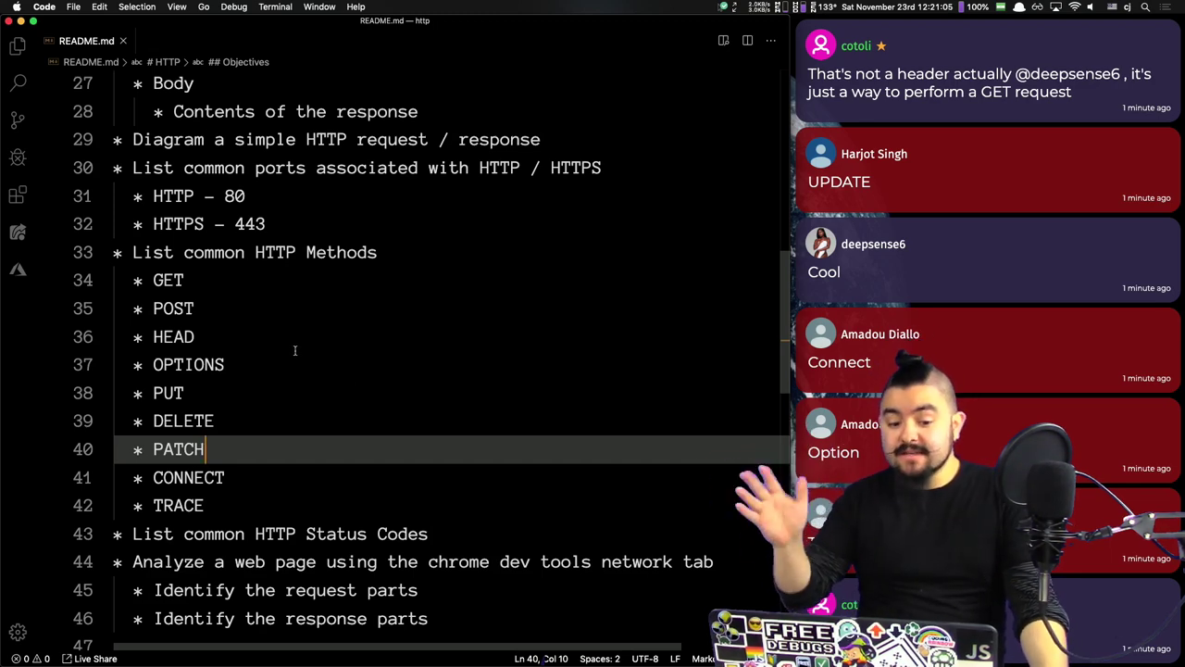
Step: In the draw.io diagram, select the upper GET request box and the server-thinking cloud
key("super+Tab")
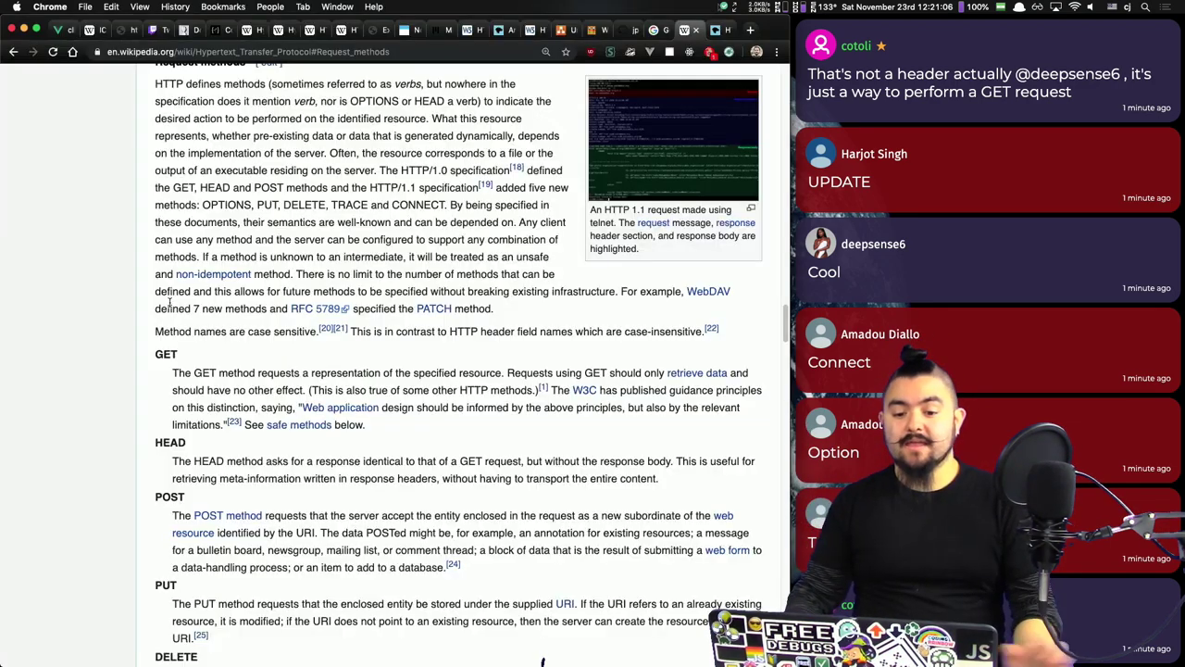
left_click(561, 30)
left_click(305, 232)
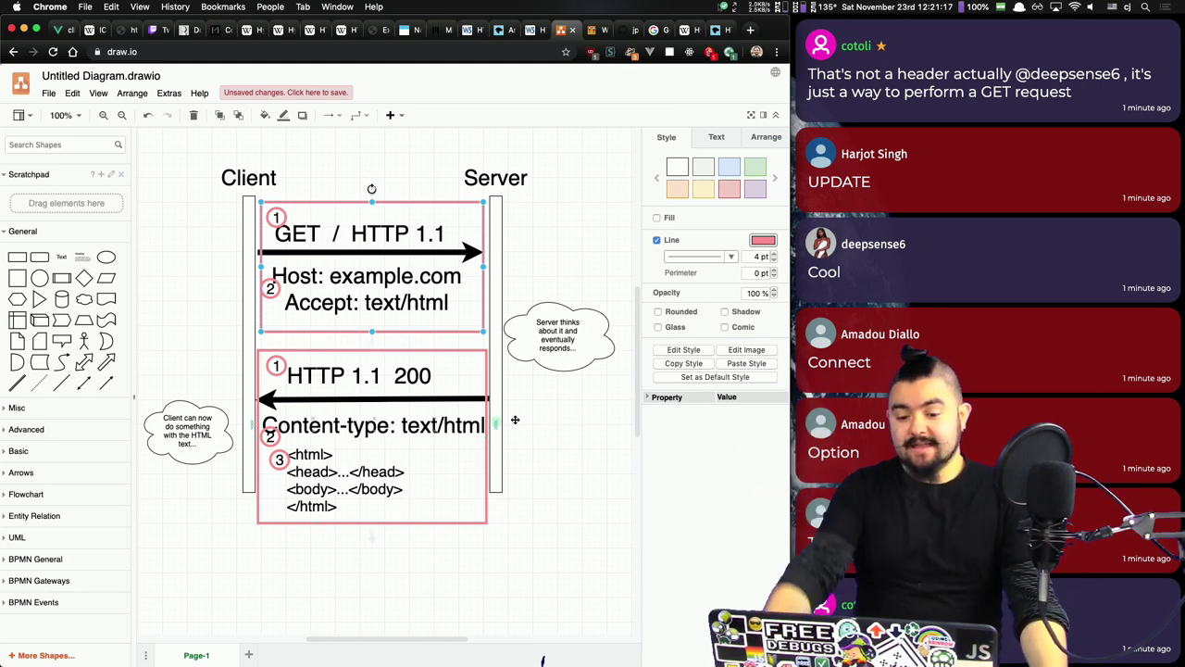
left_click(550, 321)
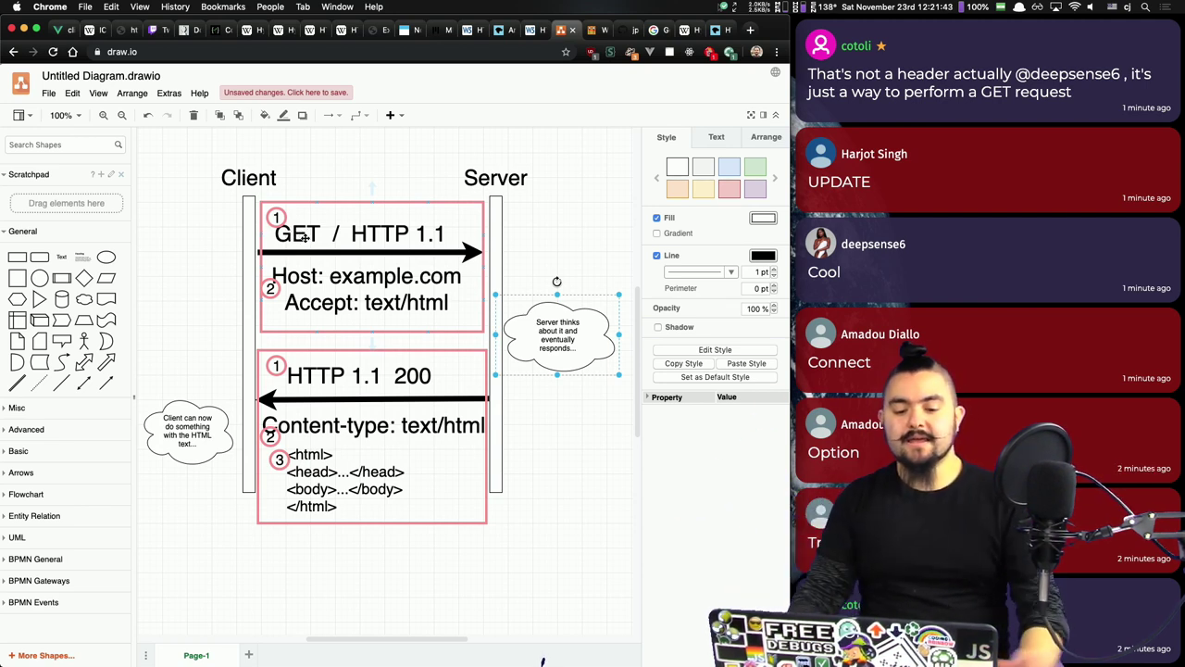
Step: Glance at the README, then bring the Wikipedia Request methods page back up
key("super+Tab")
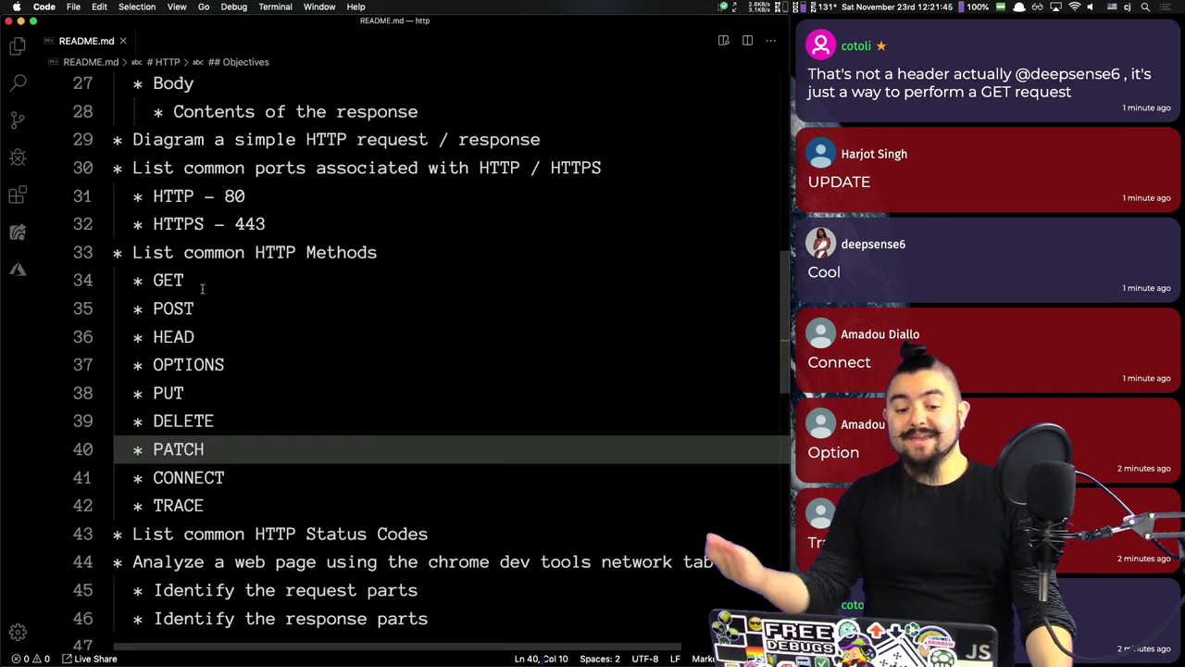
key("super+Tab")
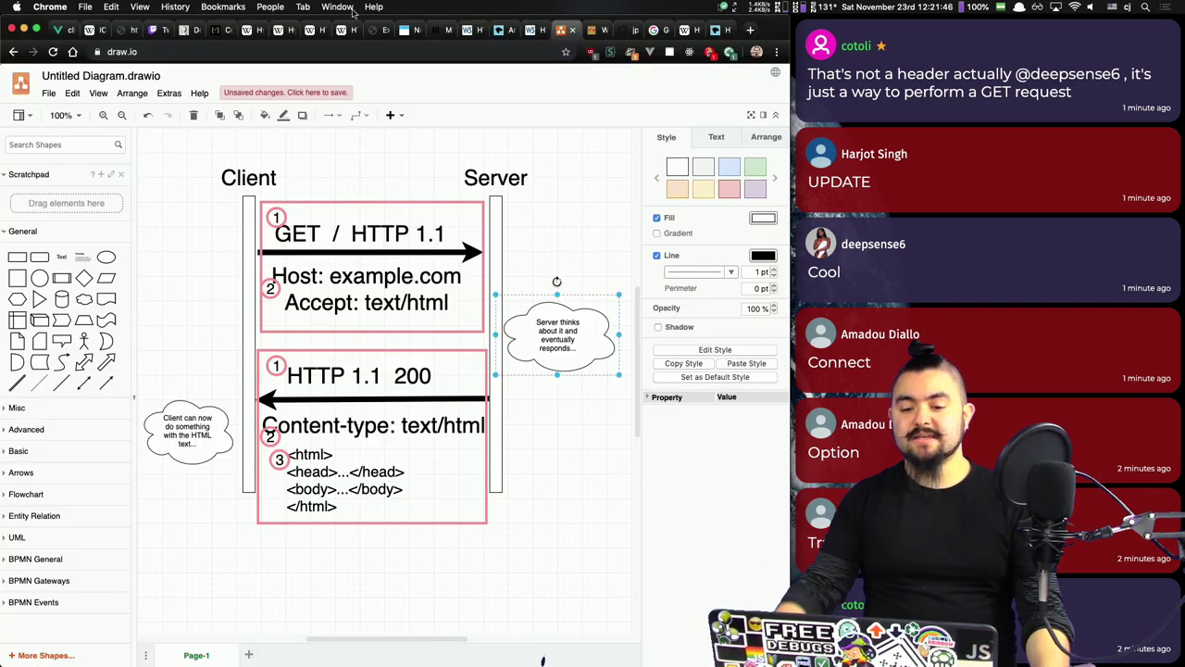
left_click(683, 31)
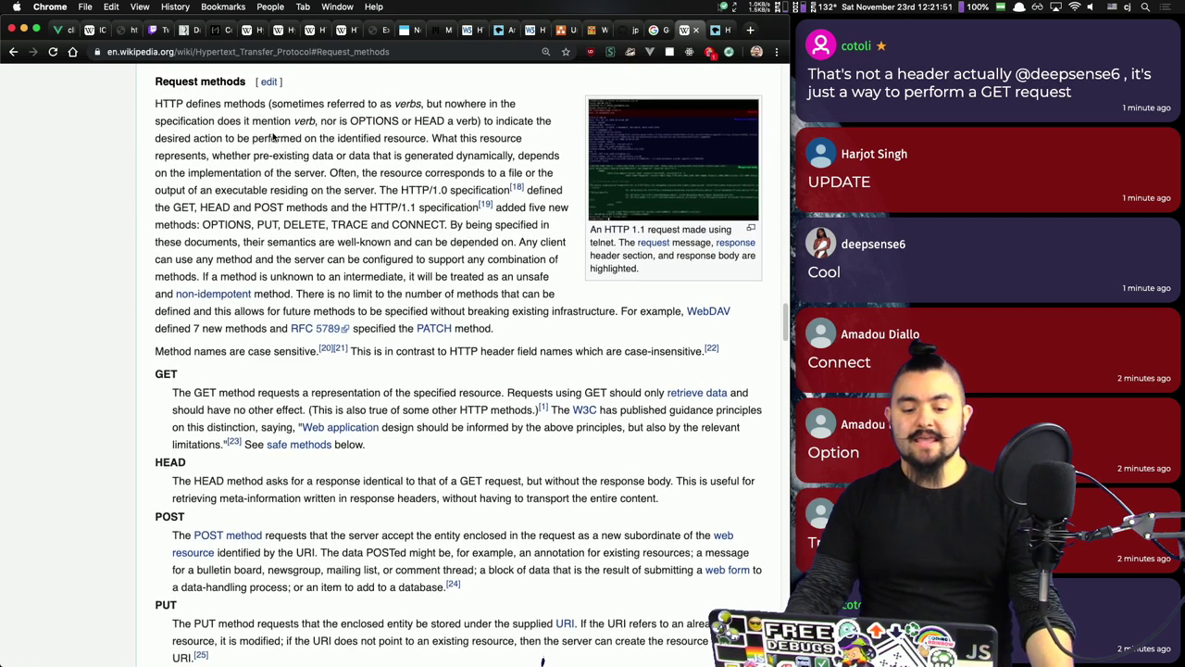
Step: Highlight the POST and PUT method headings in Wikipedia's Request methods section
scroll(309, 200, "down", 2)
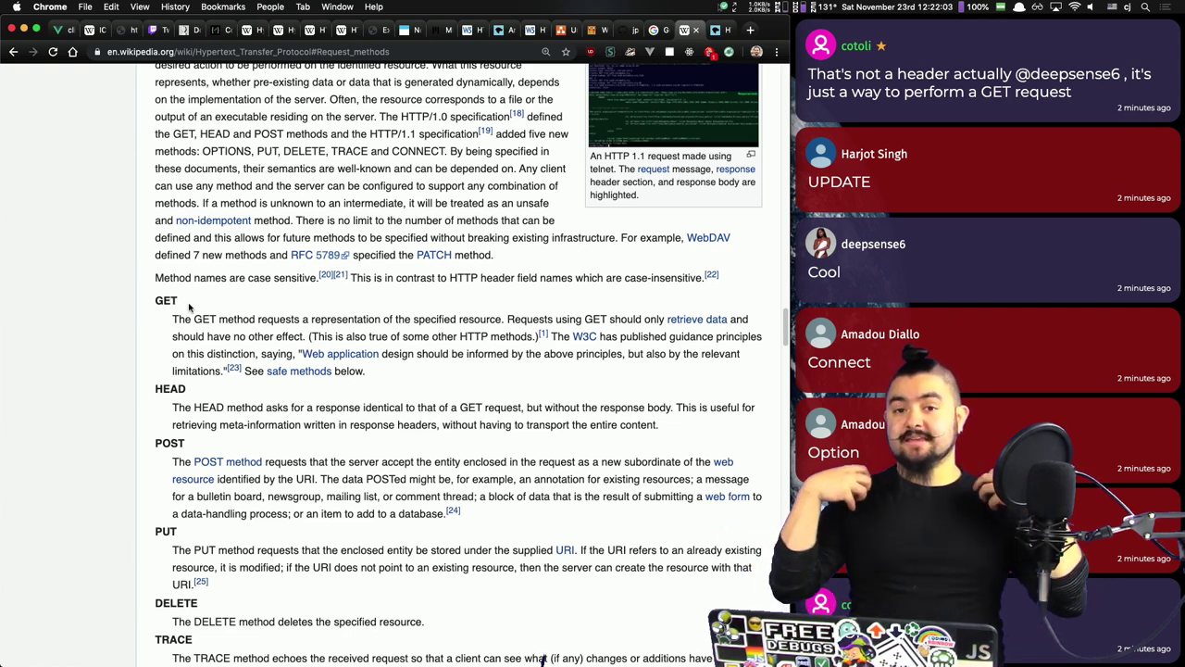
scroll(222, 324, "down", 5)
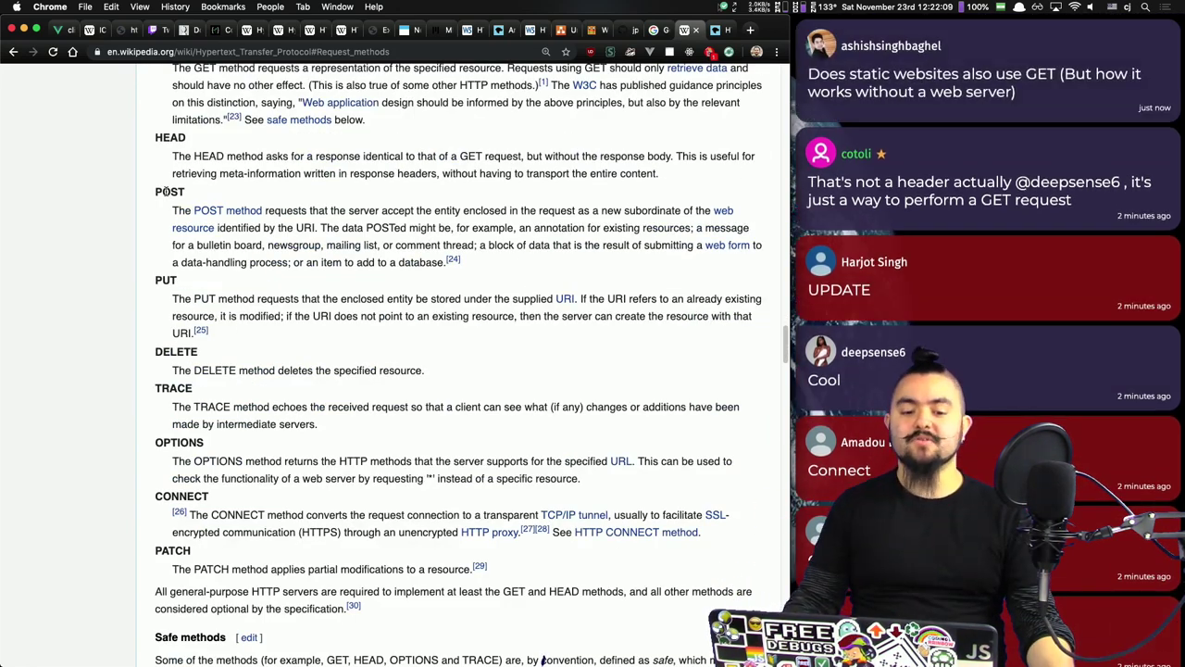
double_click(167, 192)
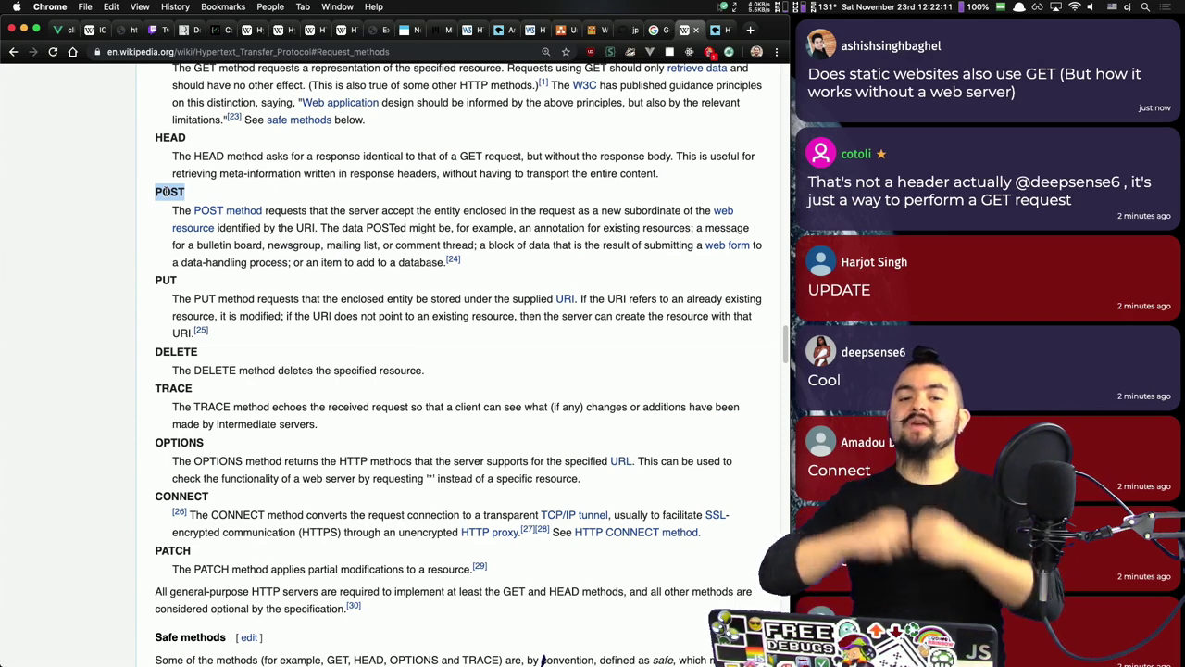
double_click(164, 280)
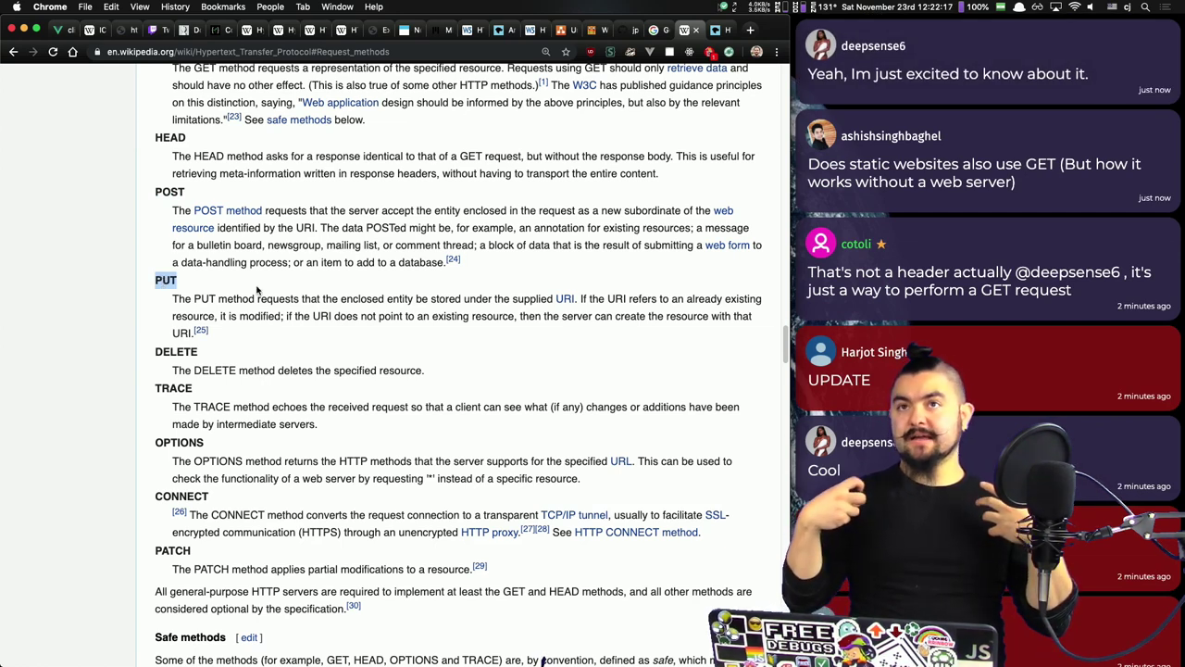
Step: Highlight the PATCH heading, then bring up the draw.io client–server diagram
scroll(264, 342, "down", 1)
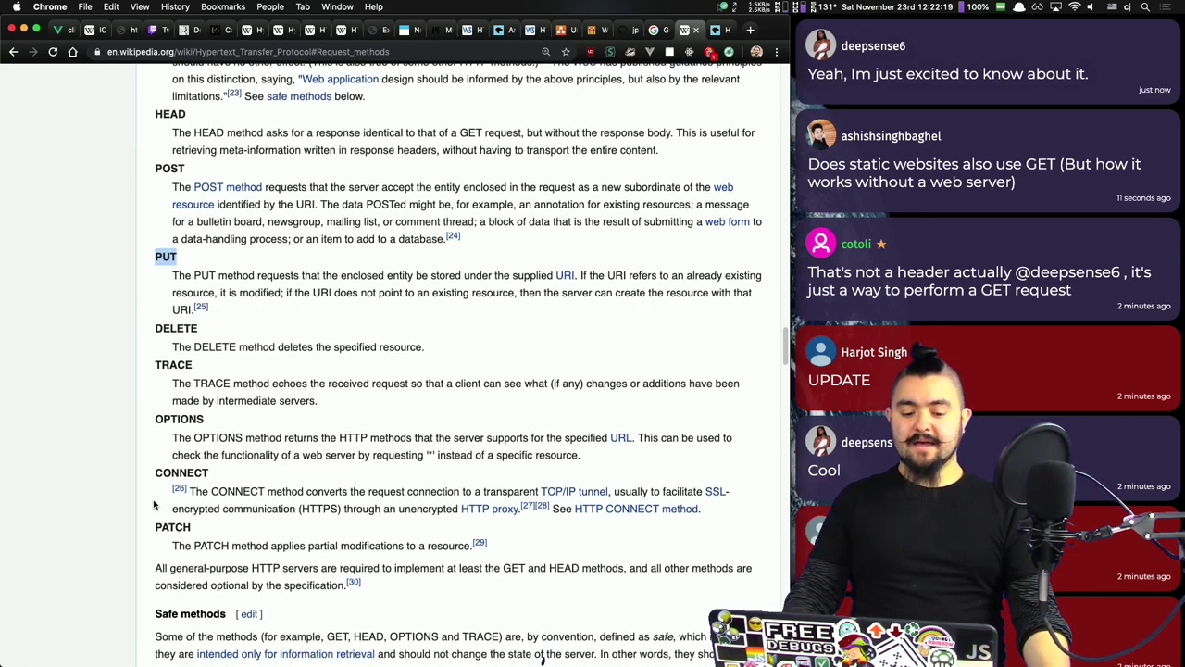
double_click(183, 524)
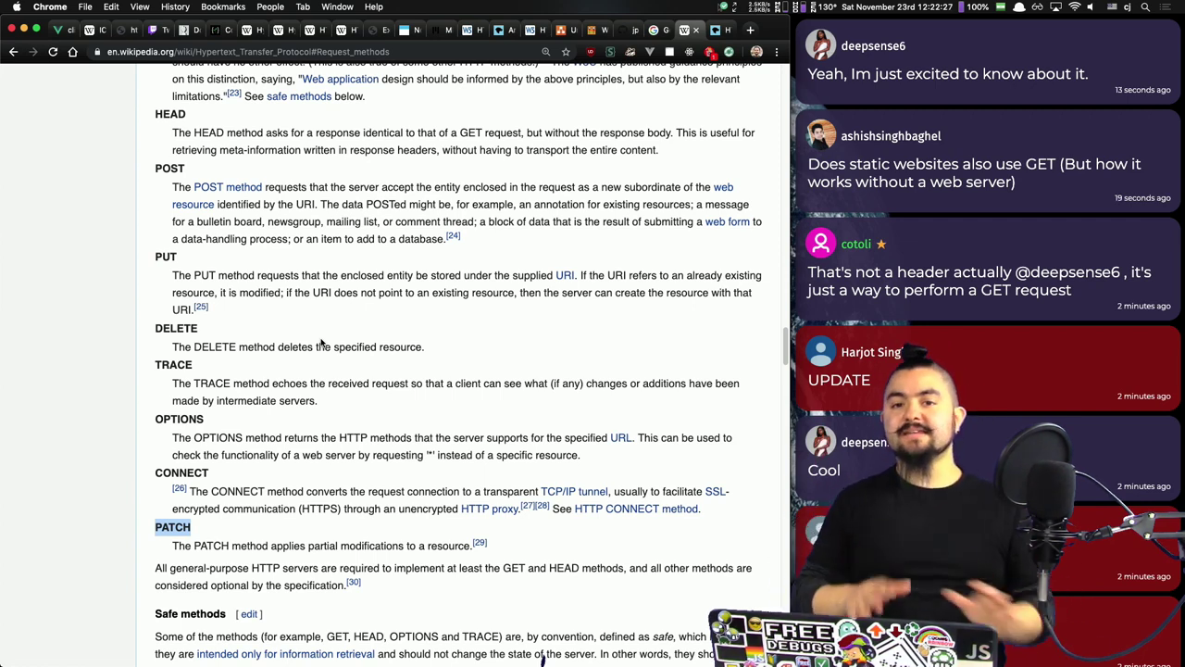
scroll(324, 341, "up", 3)
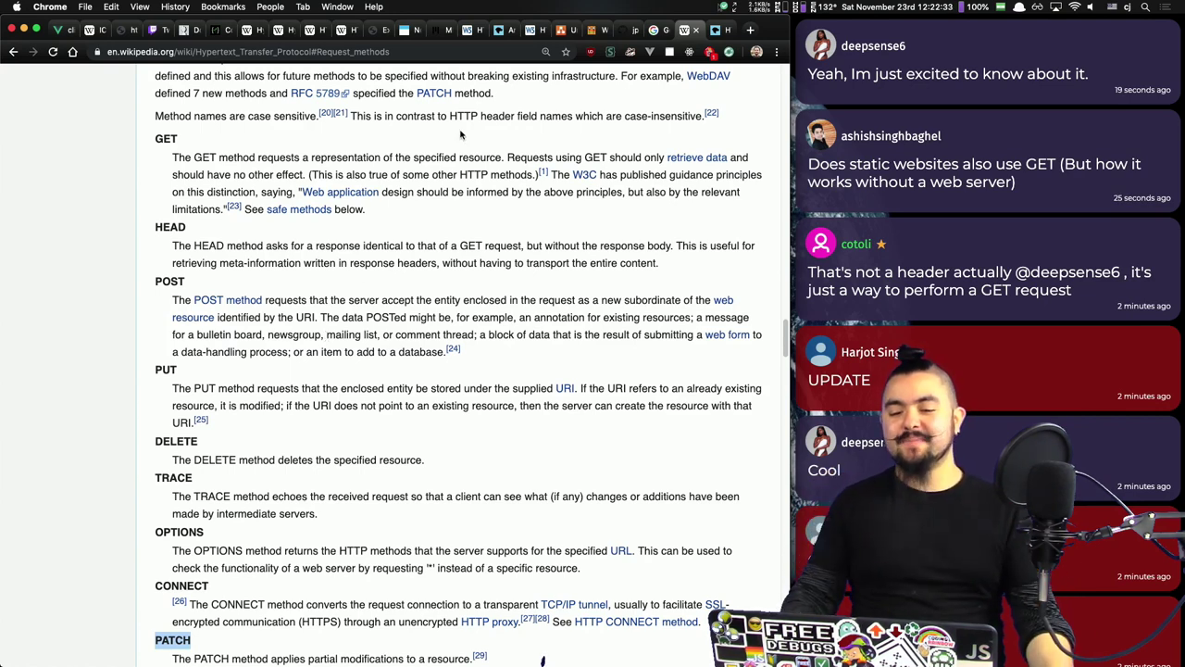
left_click(562, 30)
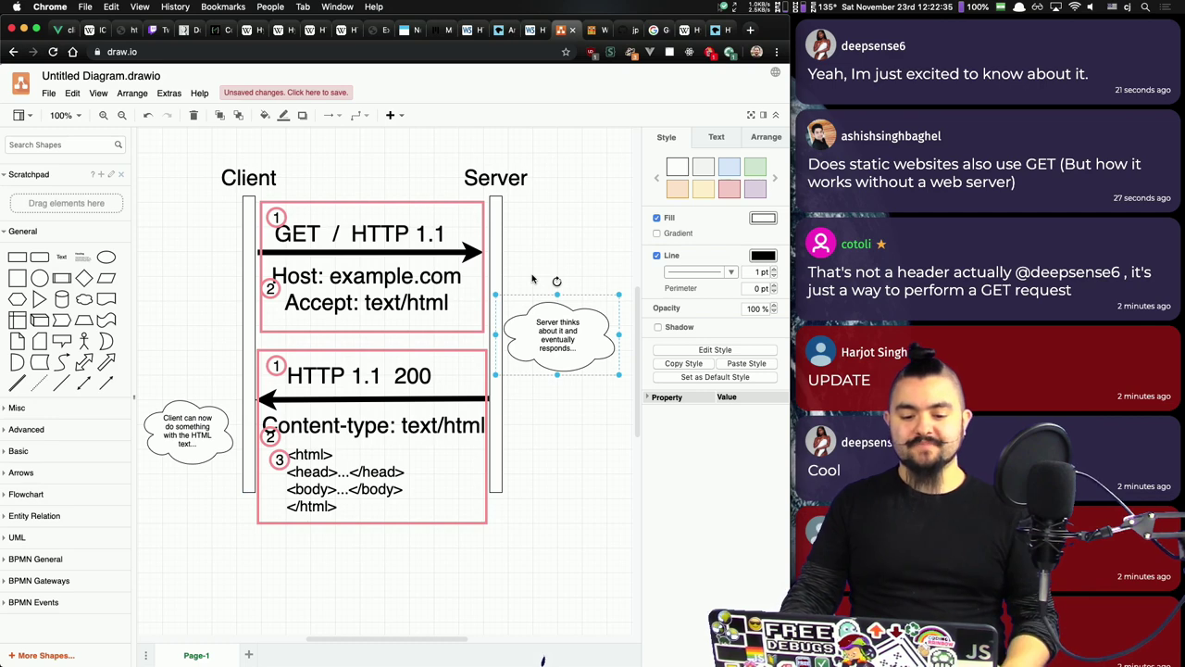
Step: Add an indented '* 200 - OK' sub-item under the README's status codes item
key("super+Tab")
scroll(500, 389, "down", 5)
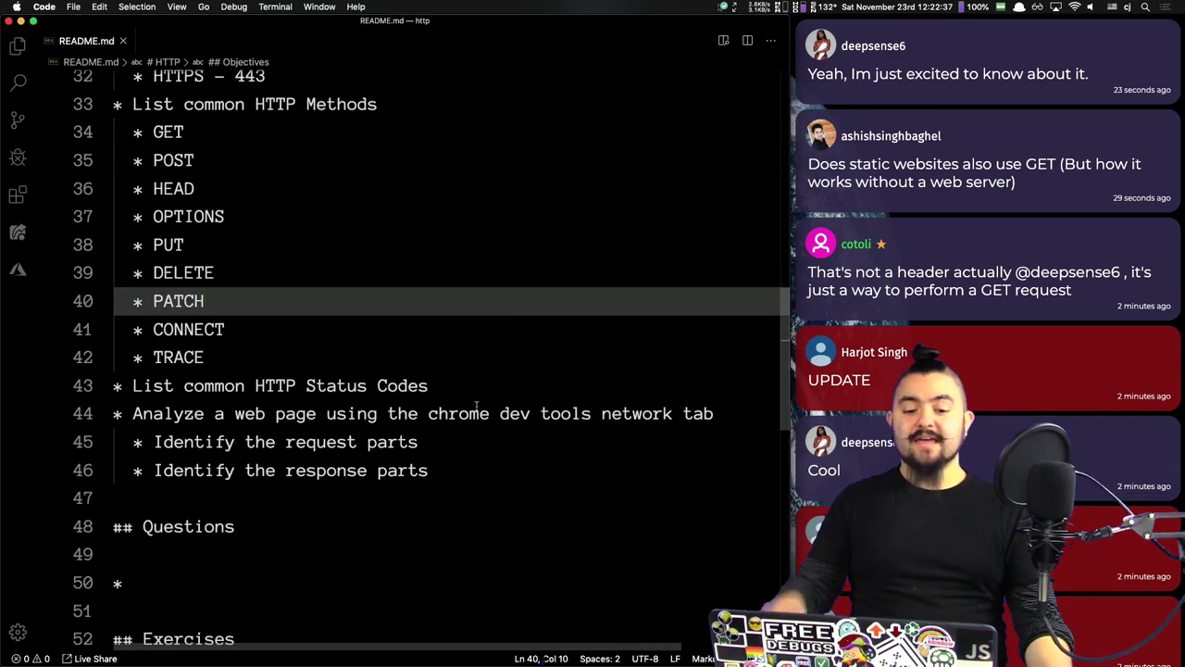
left_click(472, 387)
key("Return")
key("Tab")
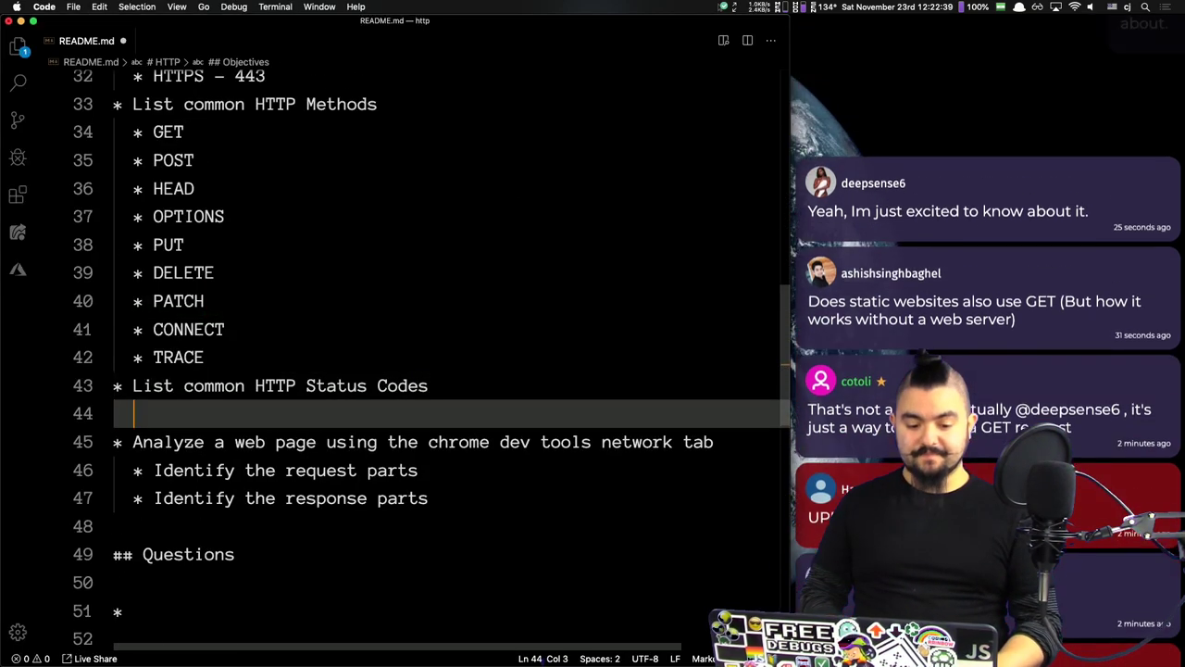
type("* ")
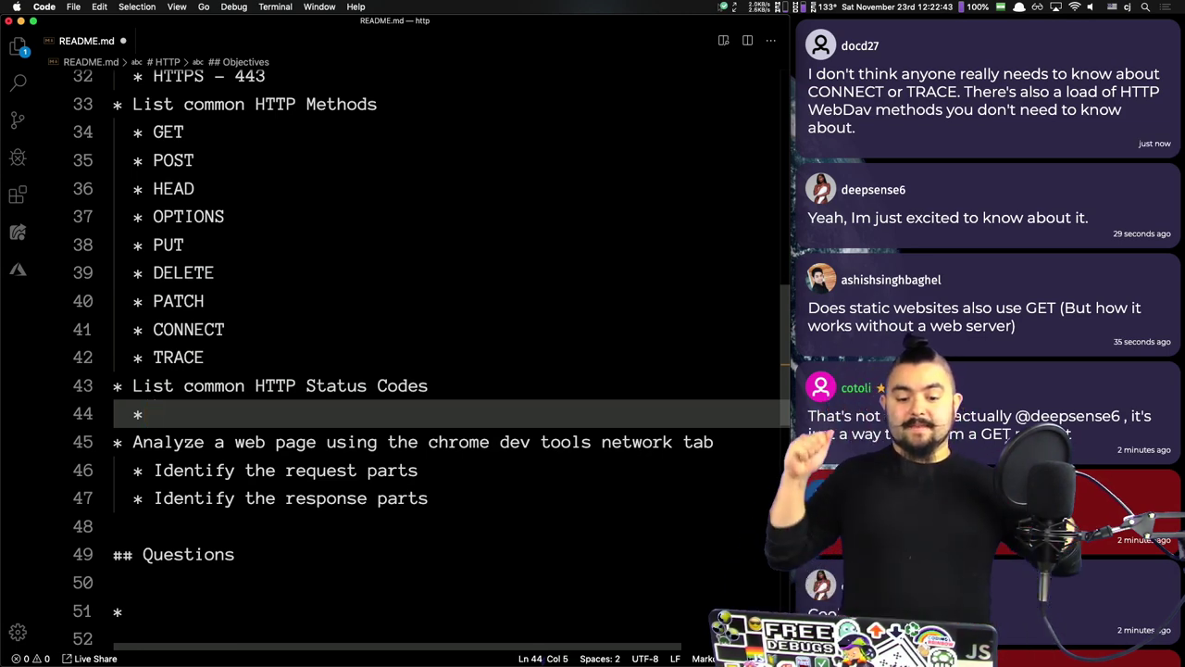
type("22")
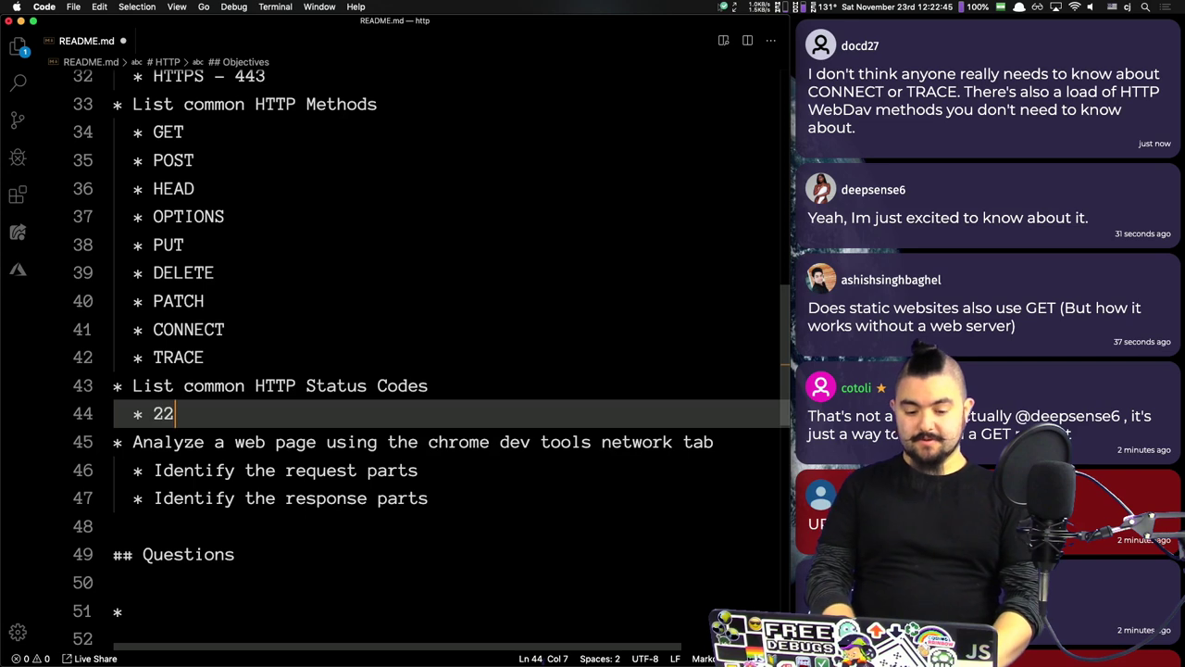
key("BackSpace")
type("00 - ")
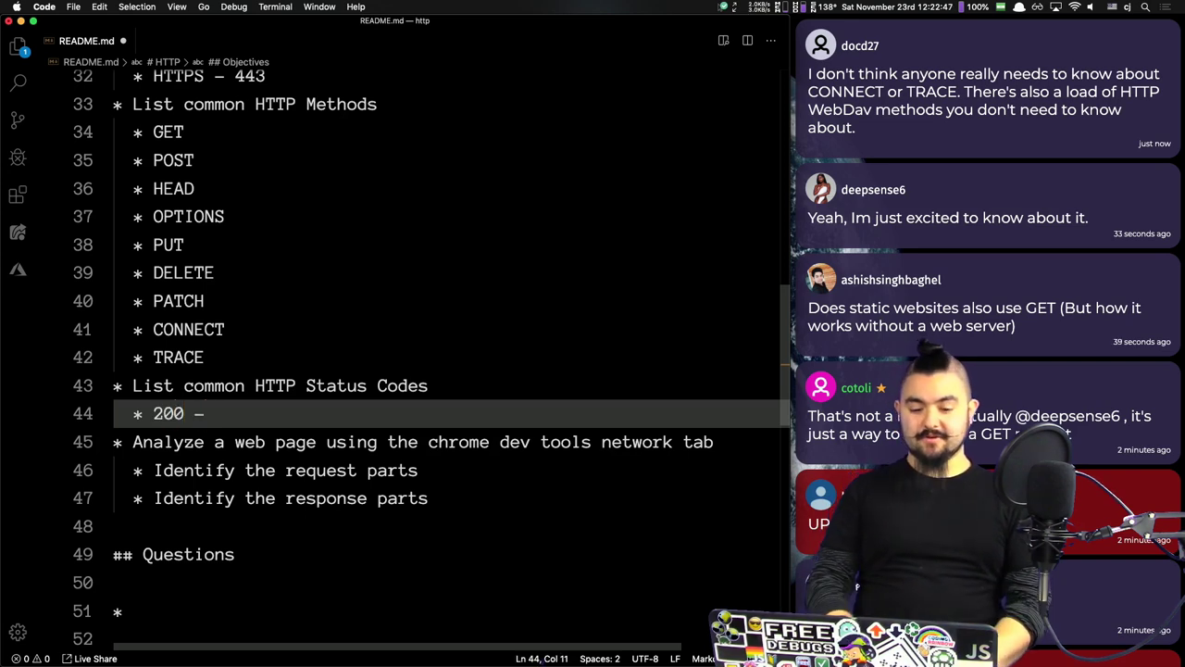
type("OK")
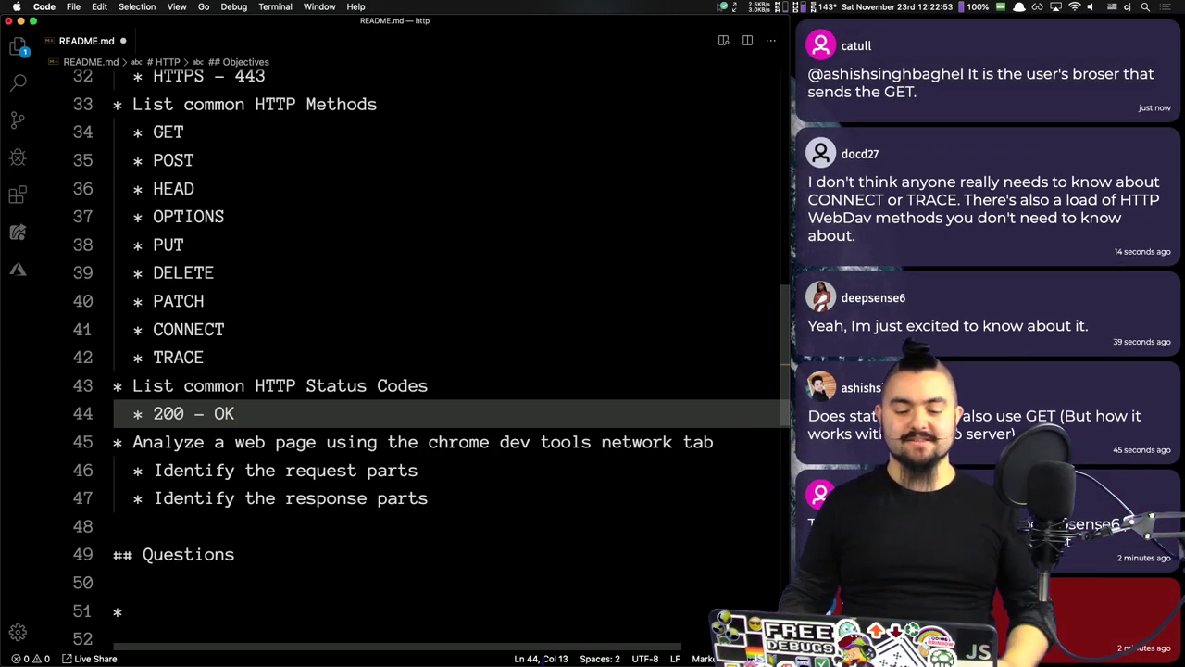
Step: After checking the example.com page, add '* 304 - Not Modified' below 200 - OK
key("super+Tab")
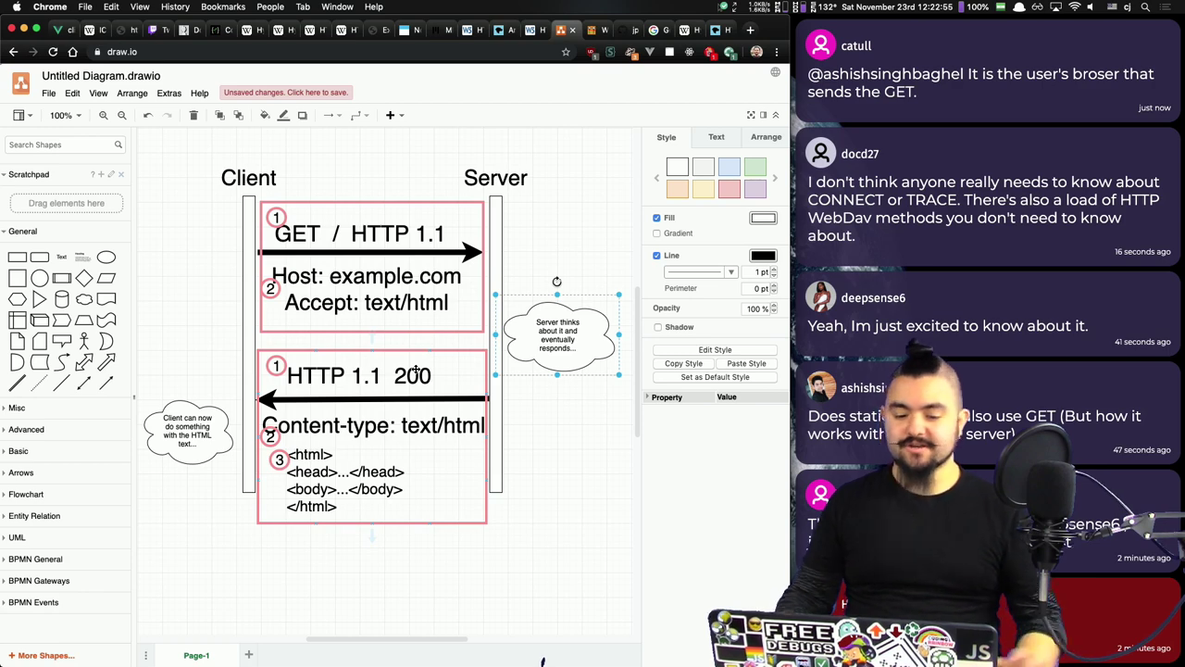
left_click(370, 29)
key("super+Tab")
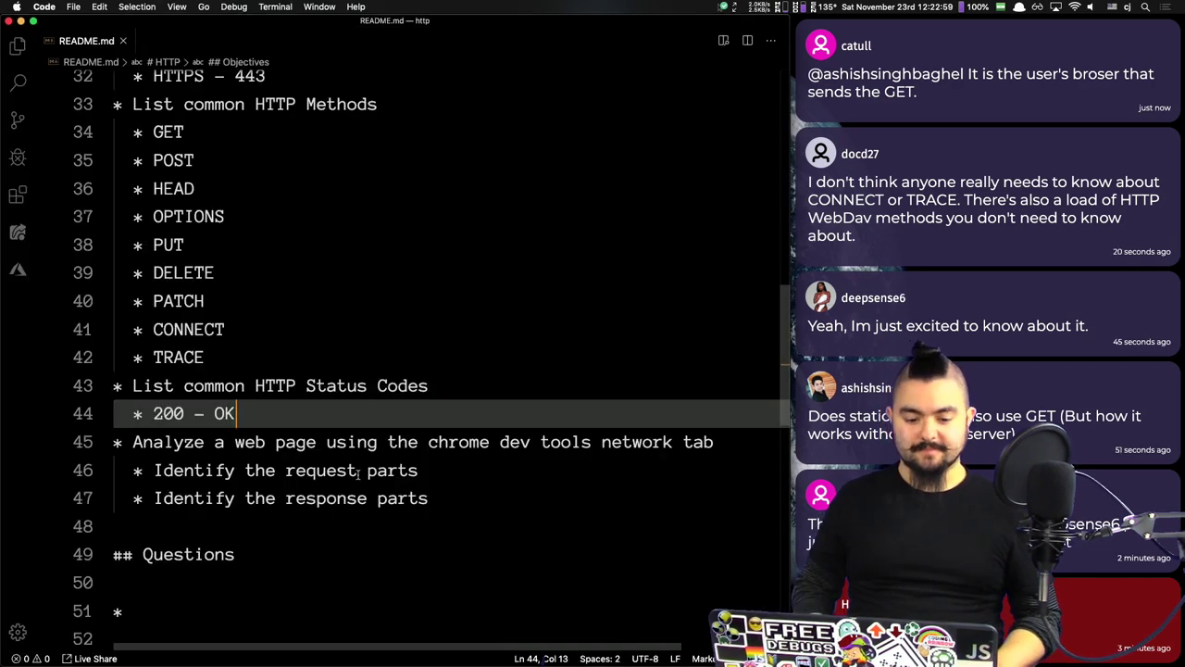
key("Return")
type("* 30")
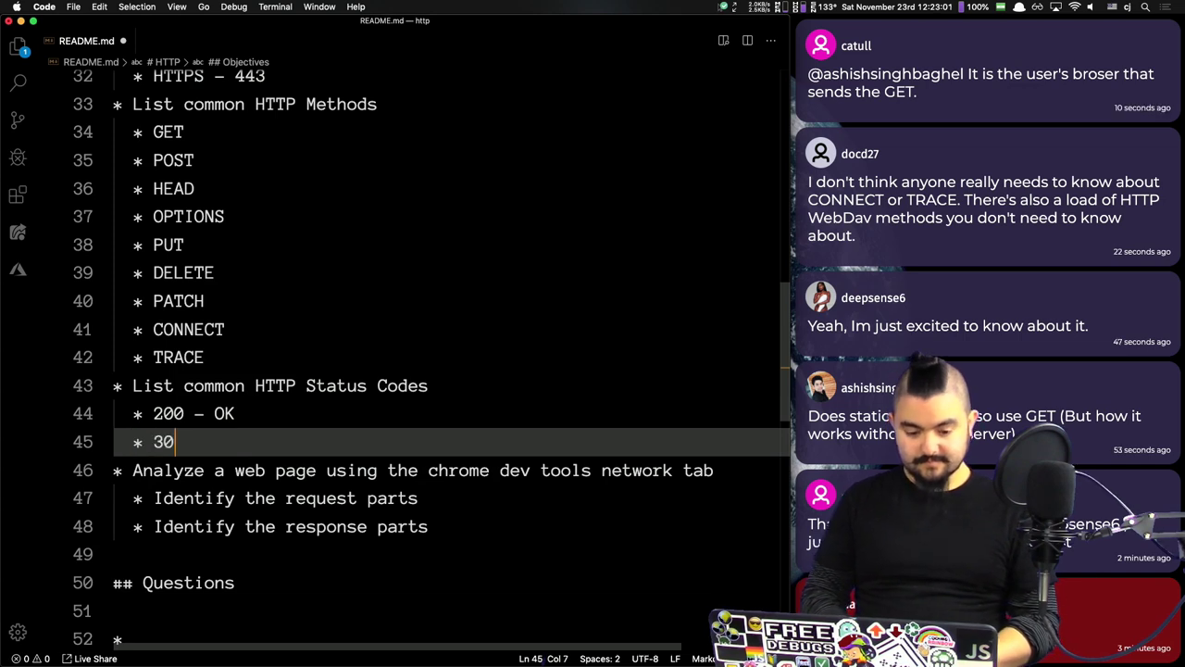
type("4 - No")
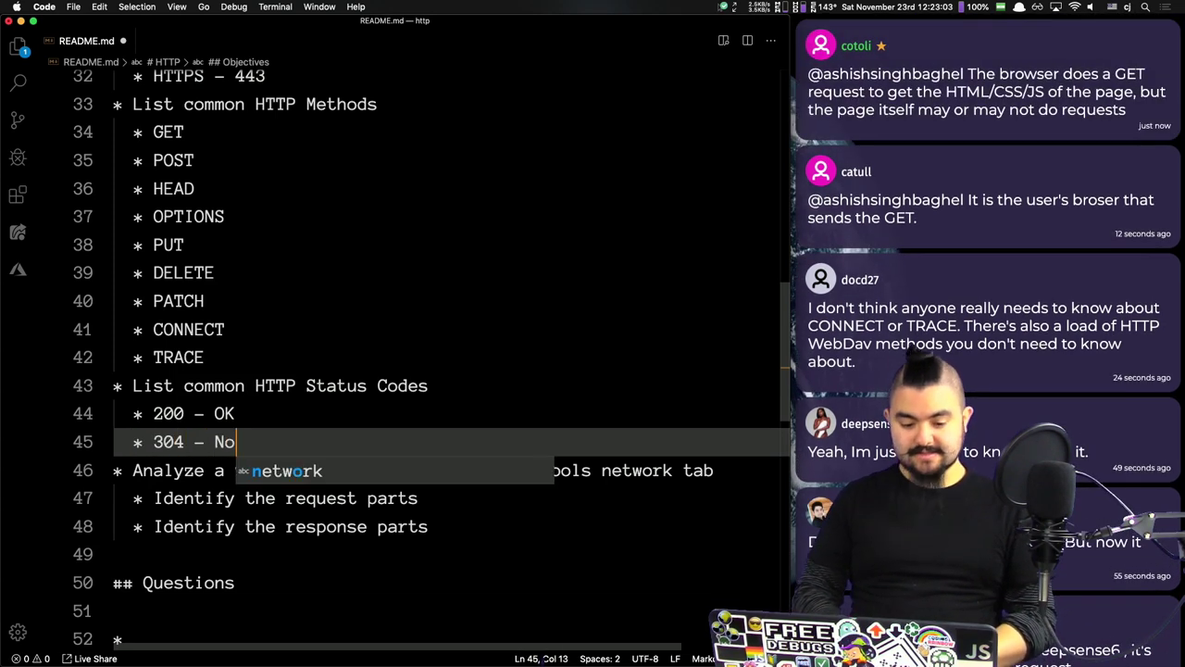
type("t Modified")
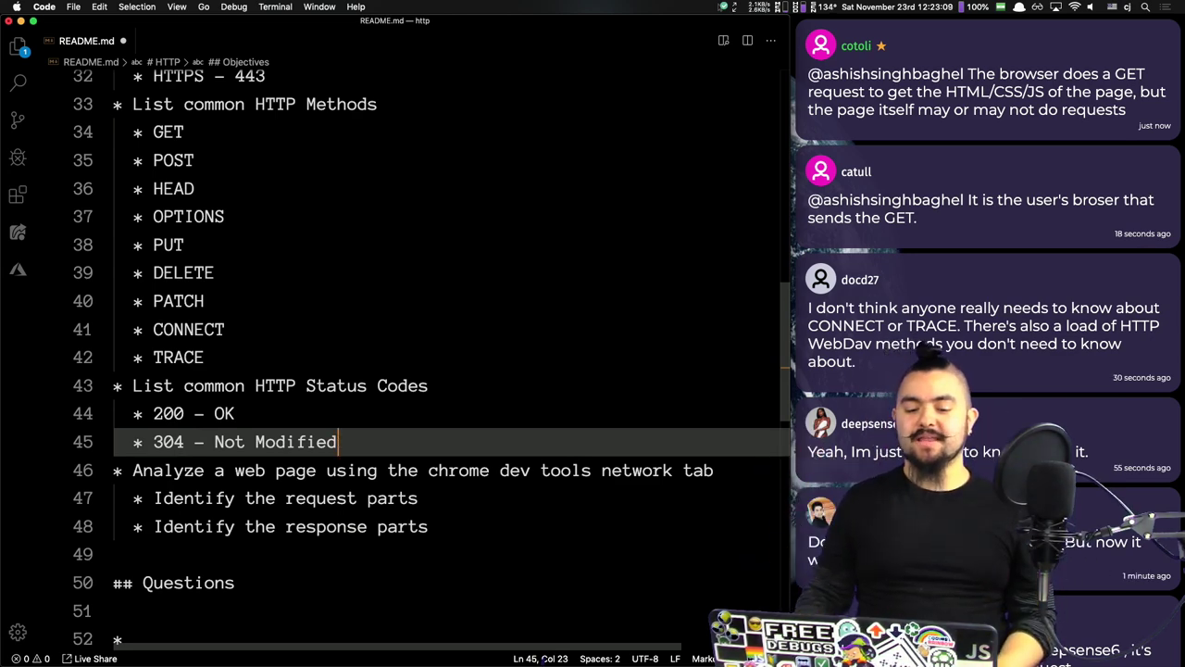
key("super+Tab")
Step: Review the example.com 304 response headers, selecting the Expires line, then scroll back to General
left_click(220, 52)
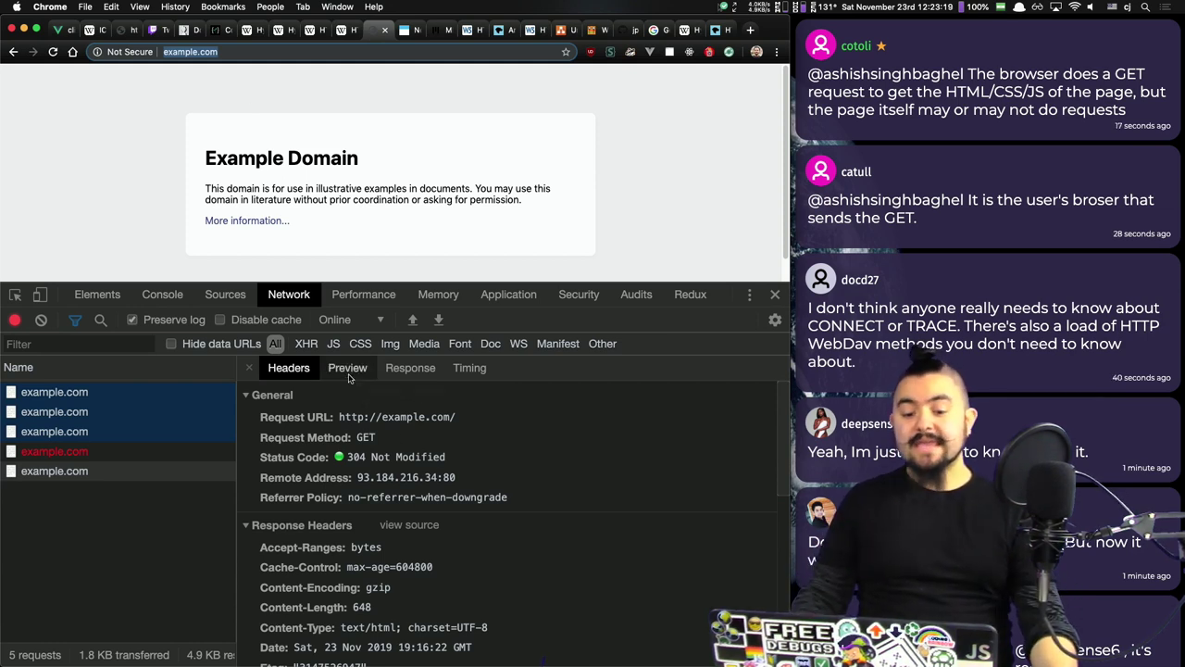
scroll(463, 528, "down", 3)
scroll(462, 528, "down", 1)
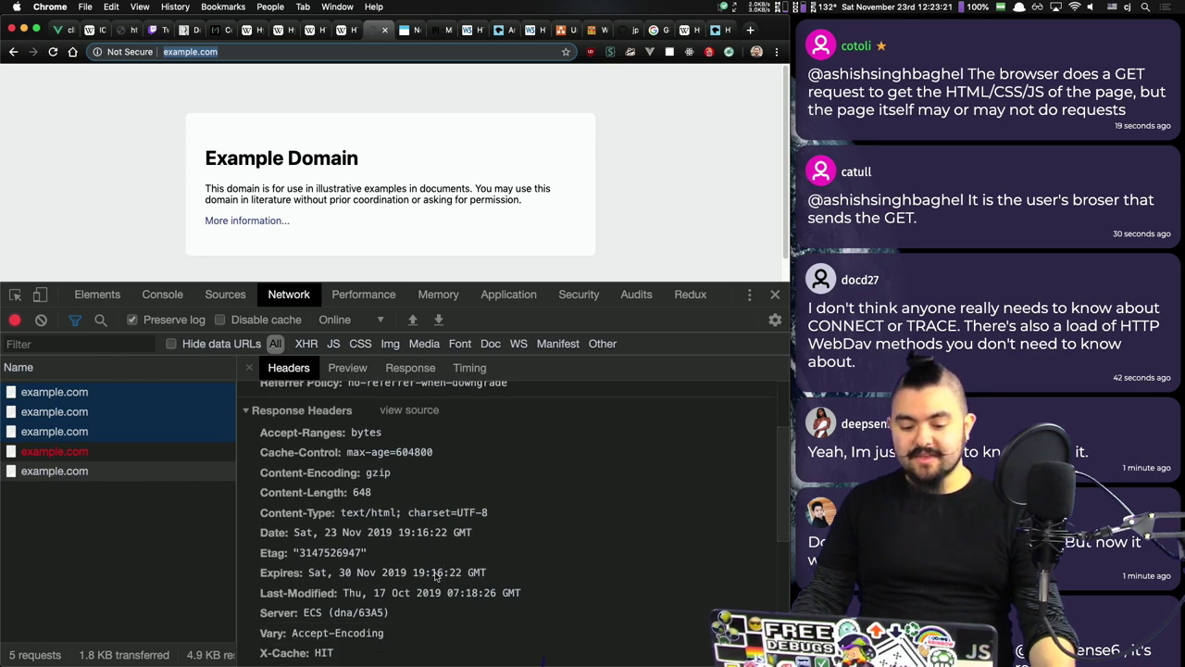
left_click(291, 574)
triple_click(291, 574)
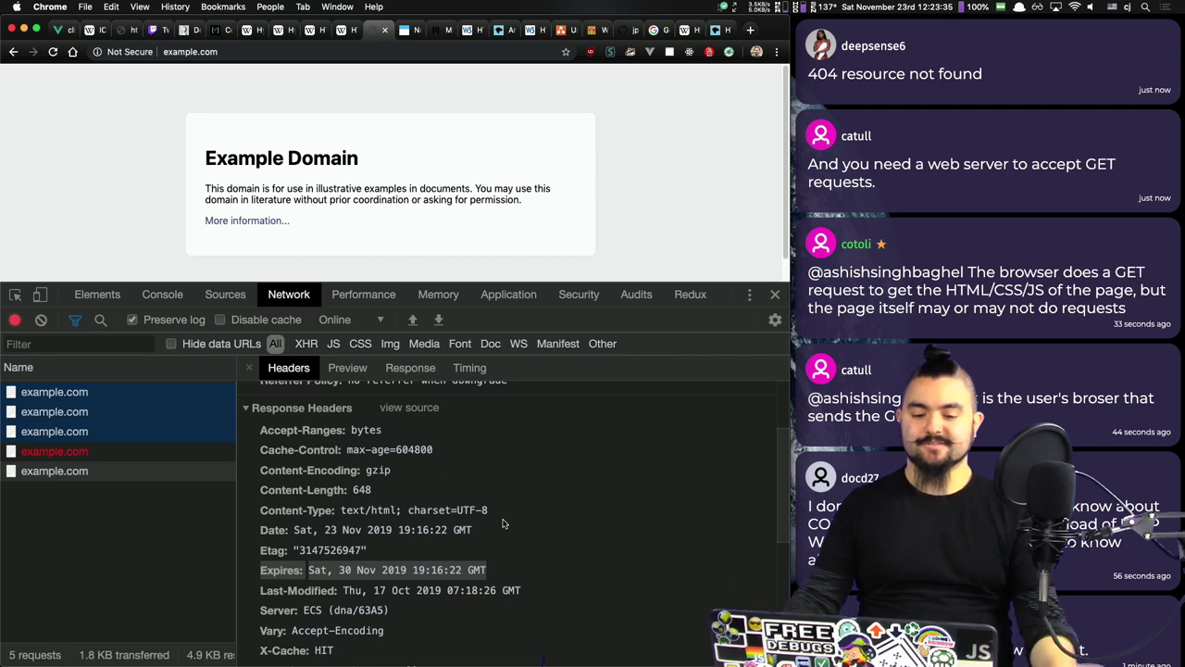
scroll(454, 497, "up", 3)
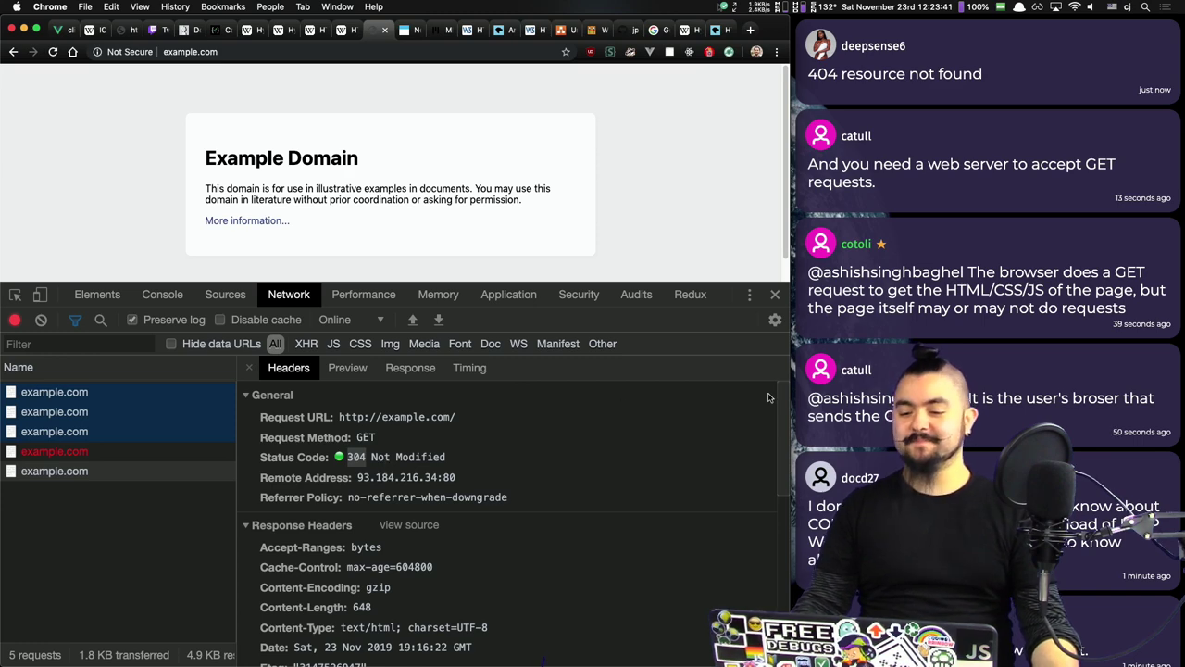
Step: Add '* 404 - Not Found' after 304 in the README, then return to Chrome
key("super+Tab")
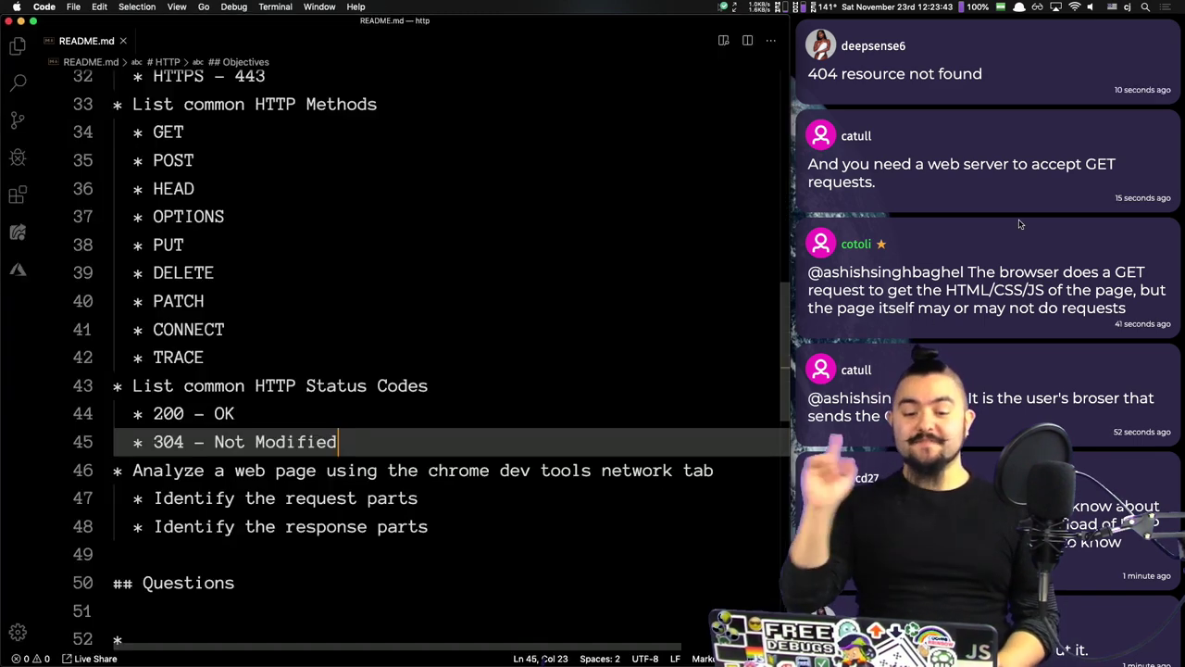
key("Return")
type("* ")
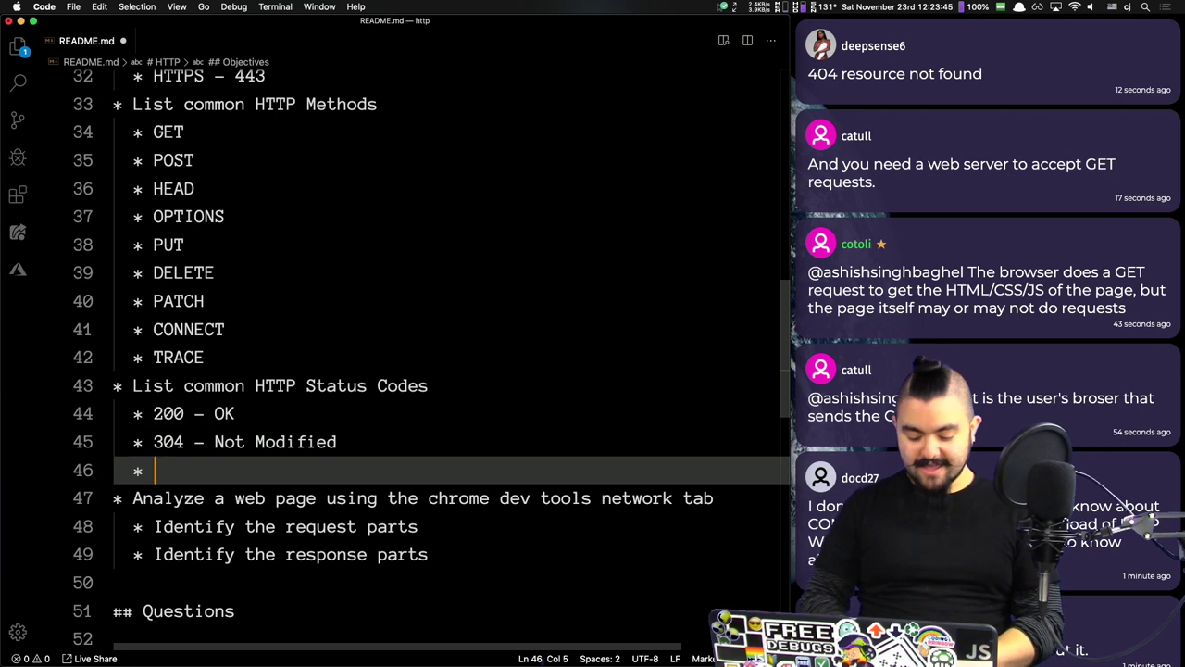
type("404 - Not Found")
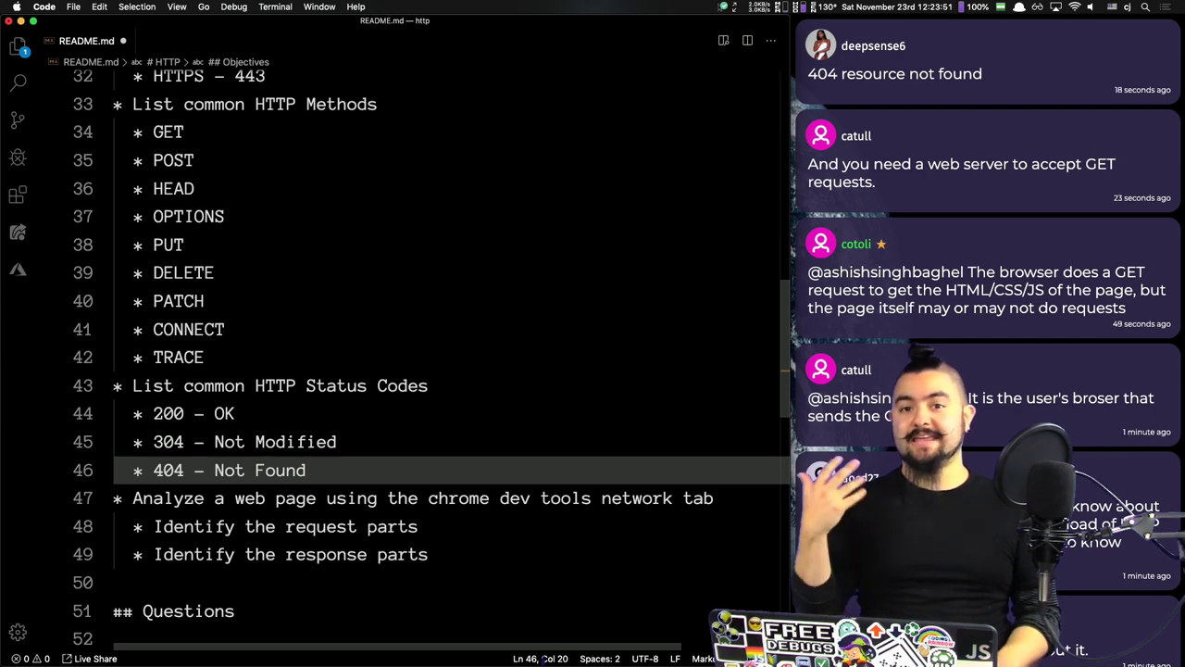
key("super+Tab")
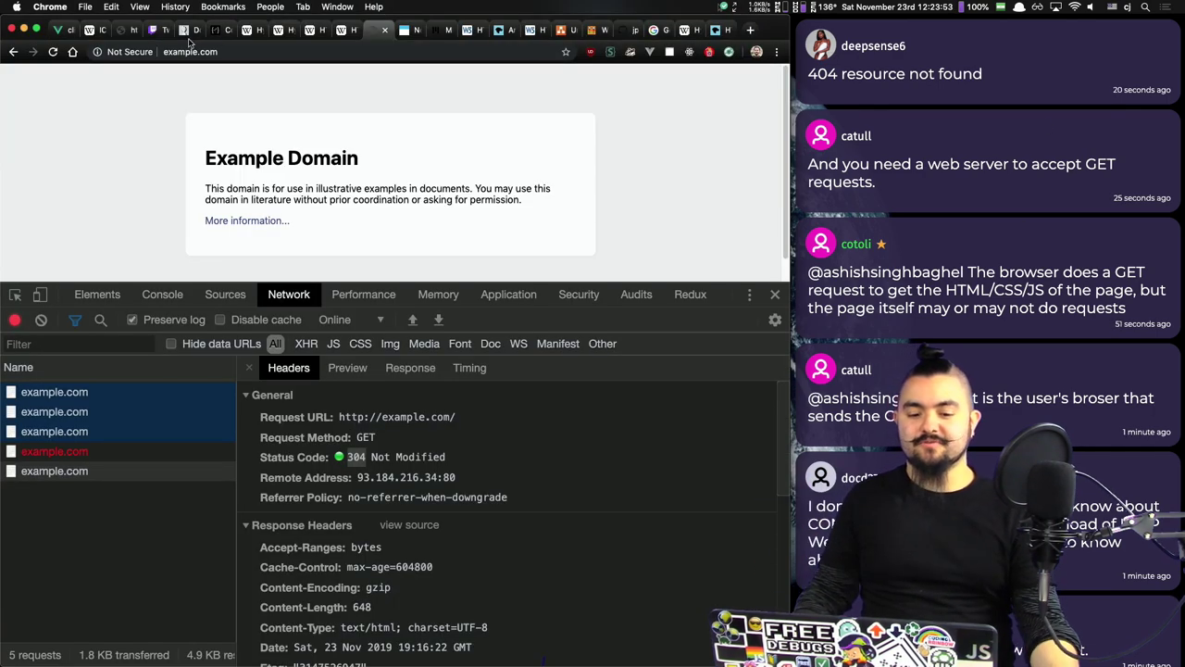
Step: Load example.com/notexist and inspect its request's 404 Not Found headers
left_click(250, 51)
left_click(253, 51)
type("/no")
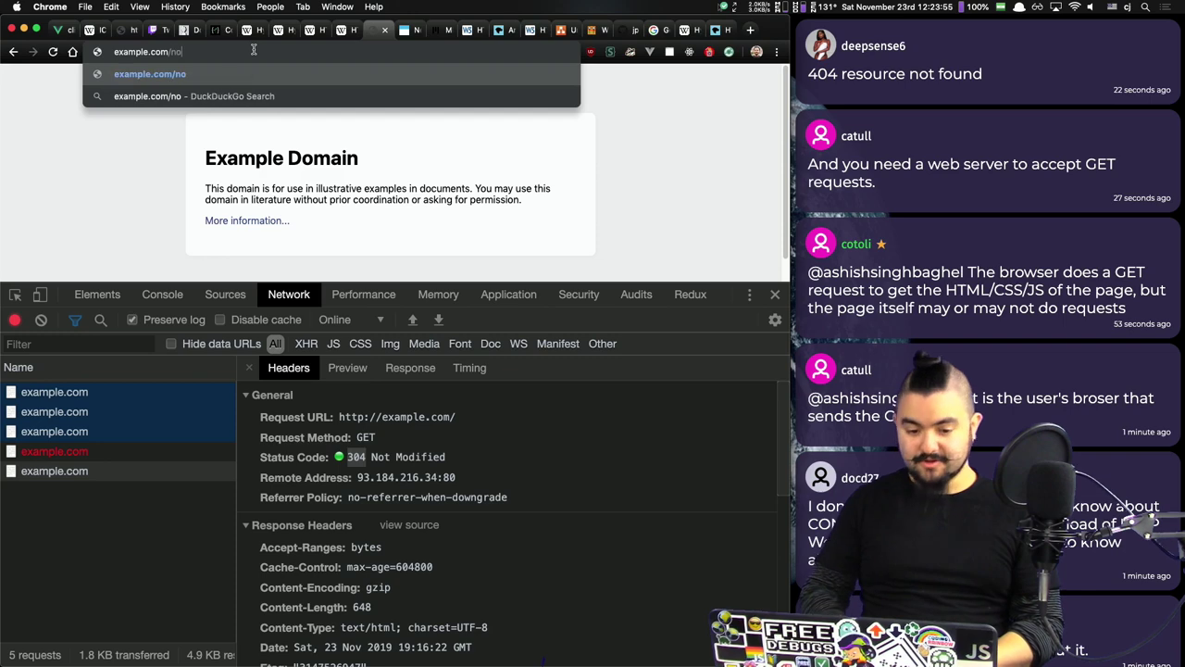
type("texist")
key("Return")
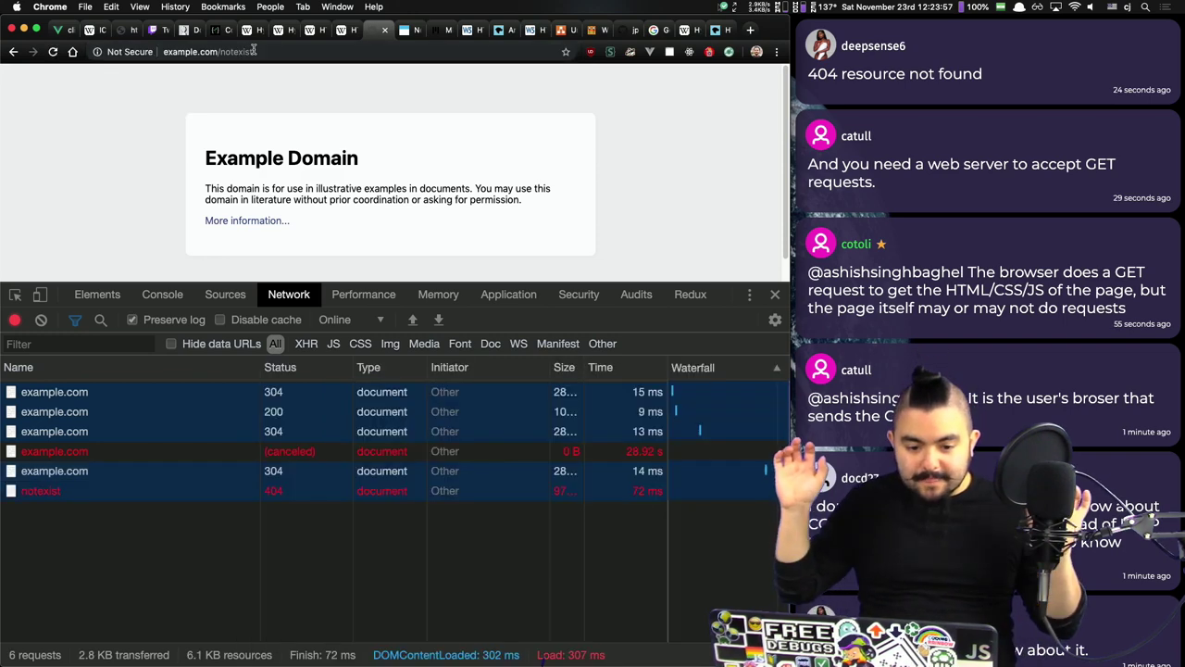
left_click(61, 497)
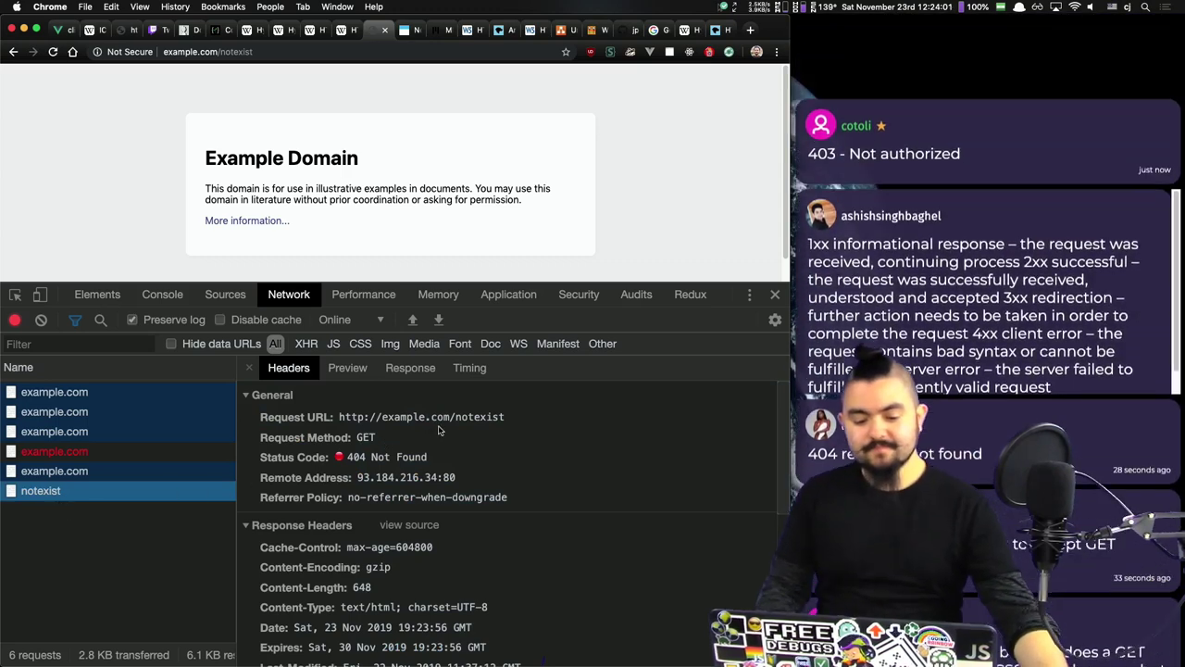
double_click(372, 461)
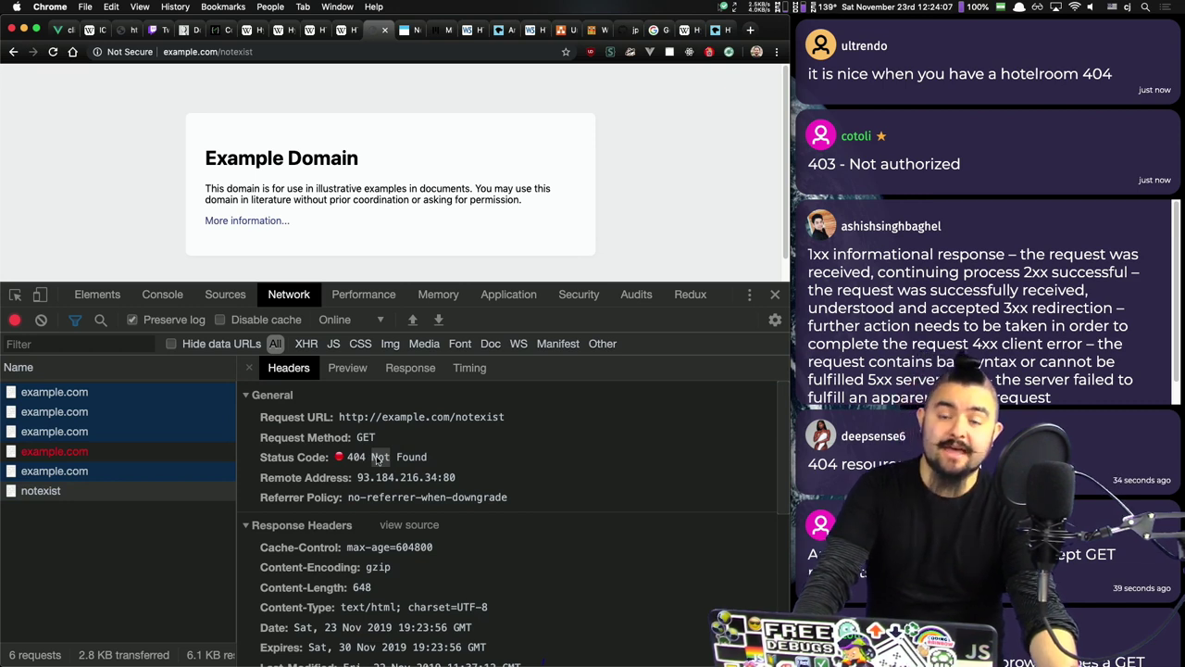
Step: View the raw HTML returned for notexist, then start a new status line in the README
left_click(411, 368)
scroll(433, 463, "down", 10)
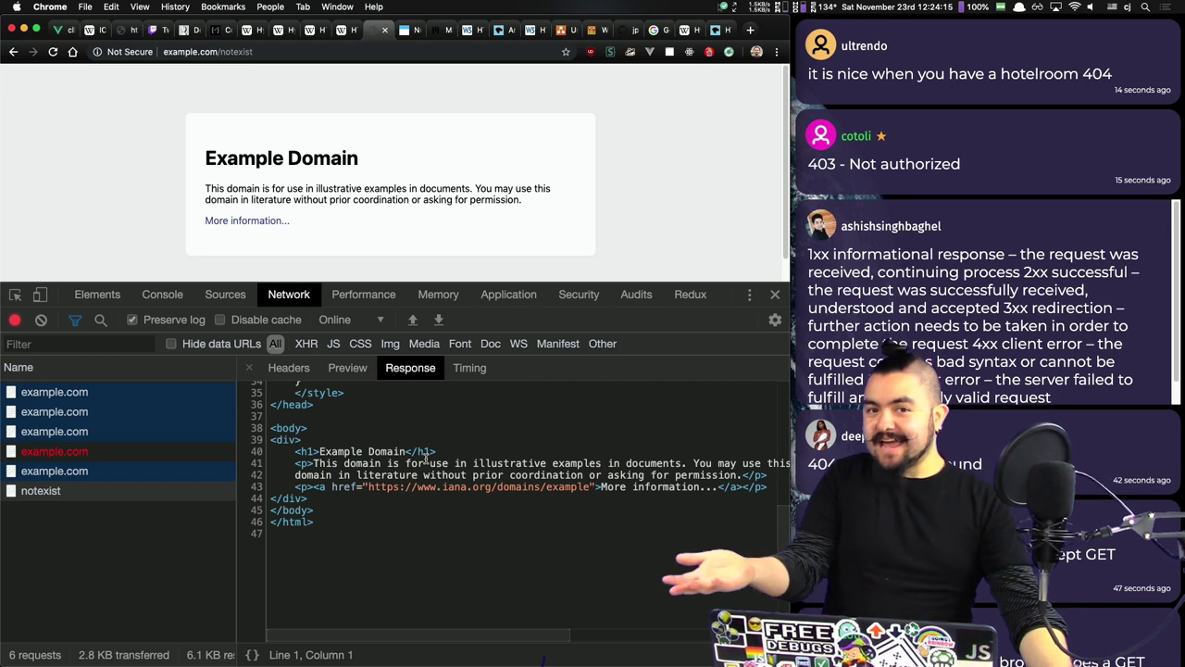
scroll(427, 460, "up", 3)
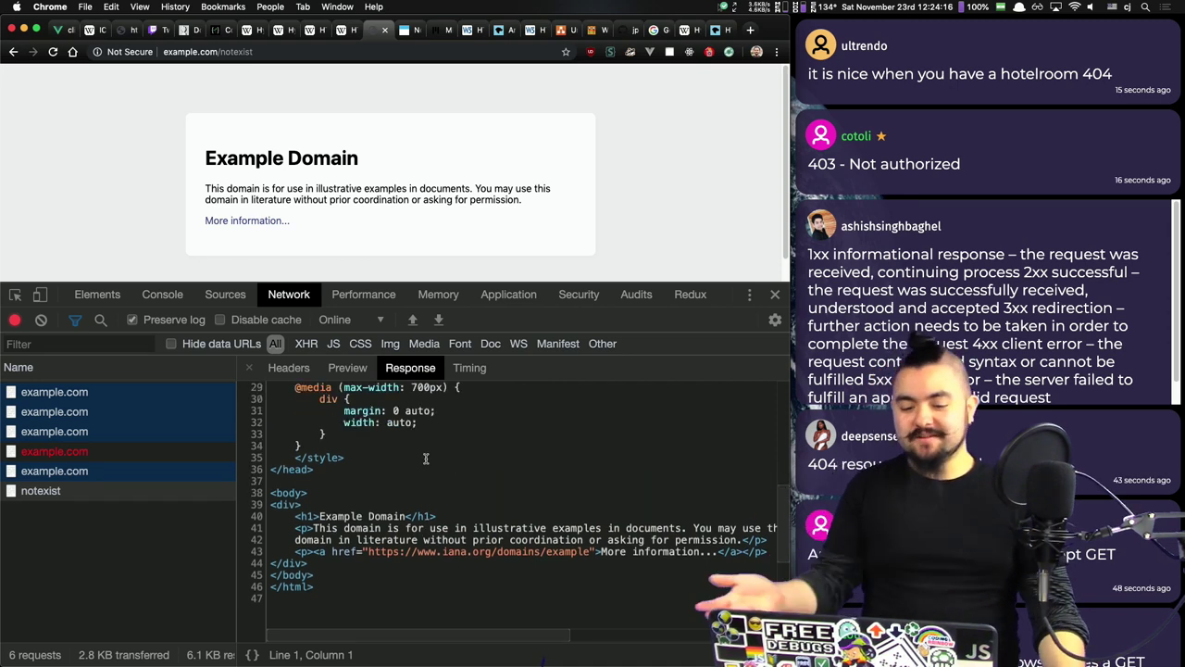
left_click(283, 373)
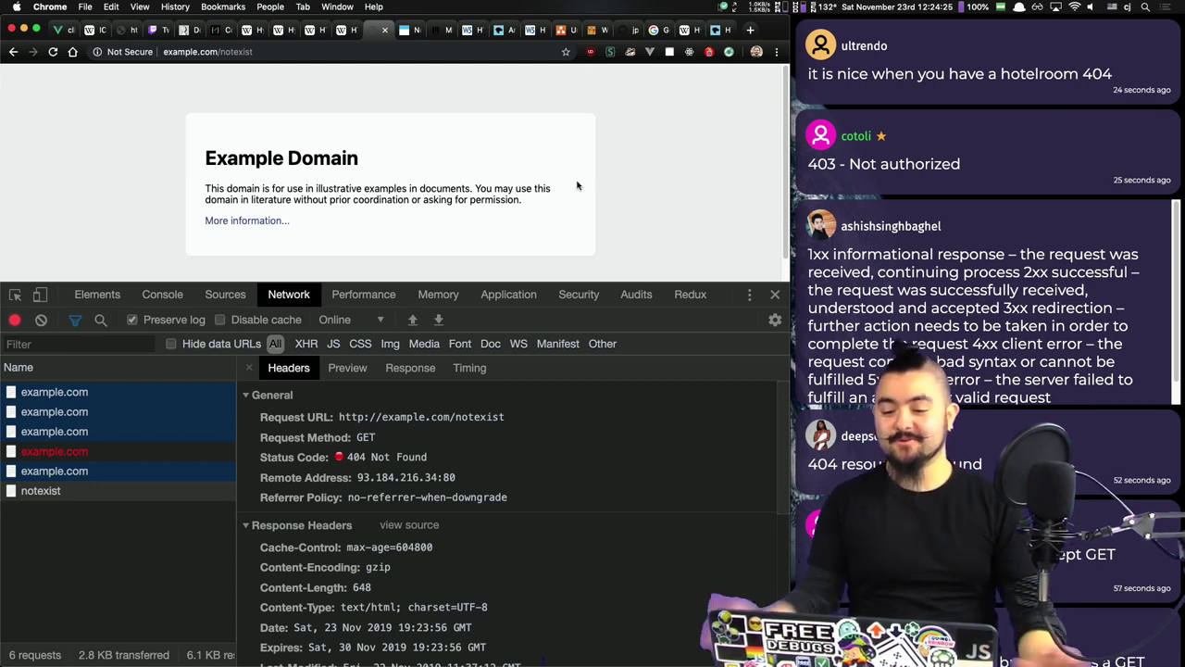
key("super+Tab")
key("Return")
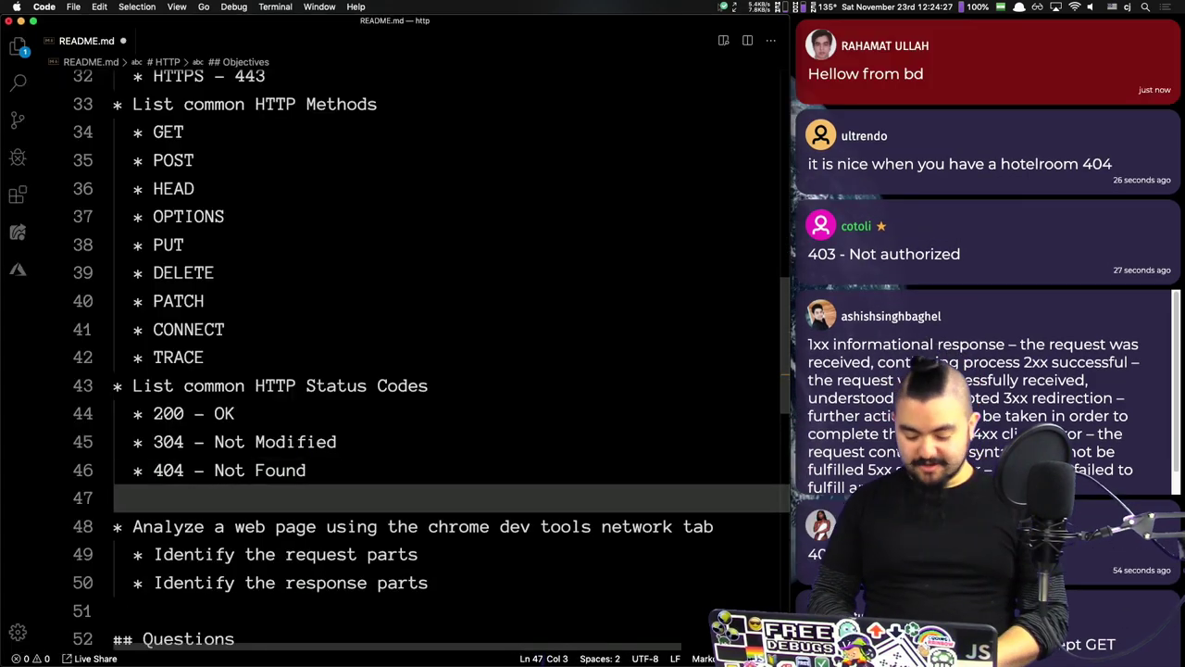
Step: Add '* 403 - Not Authorized' to the status list and switch back to Chrome
type("* 403 - ")
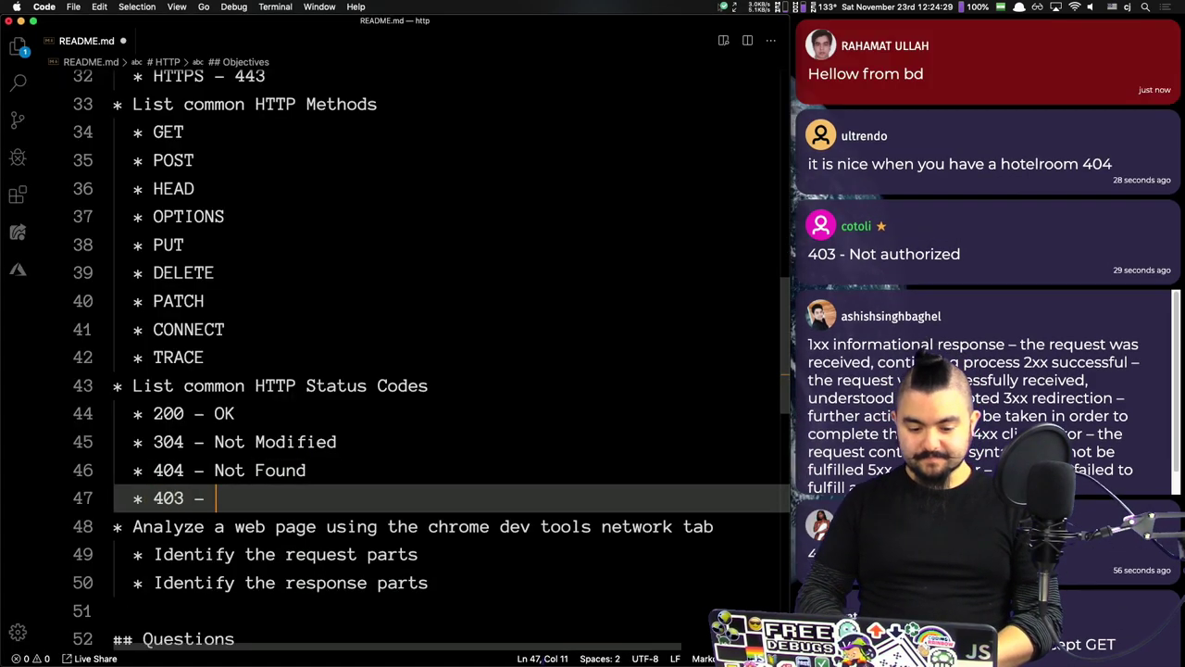
type("Not Authorized")
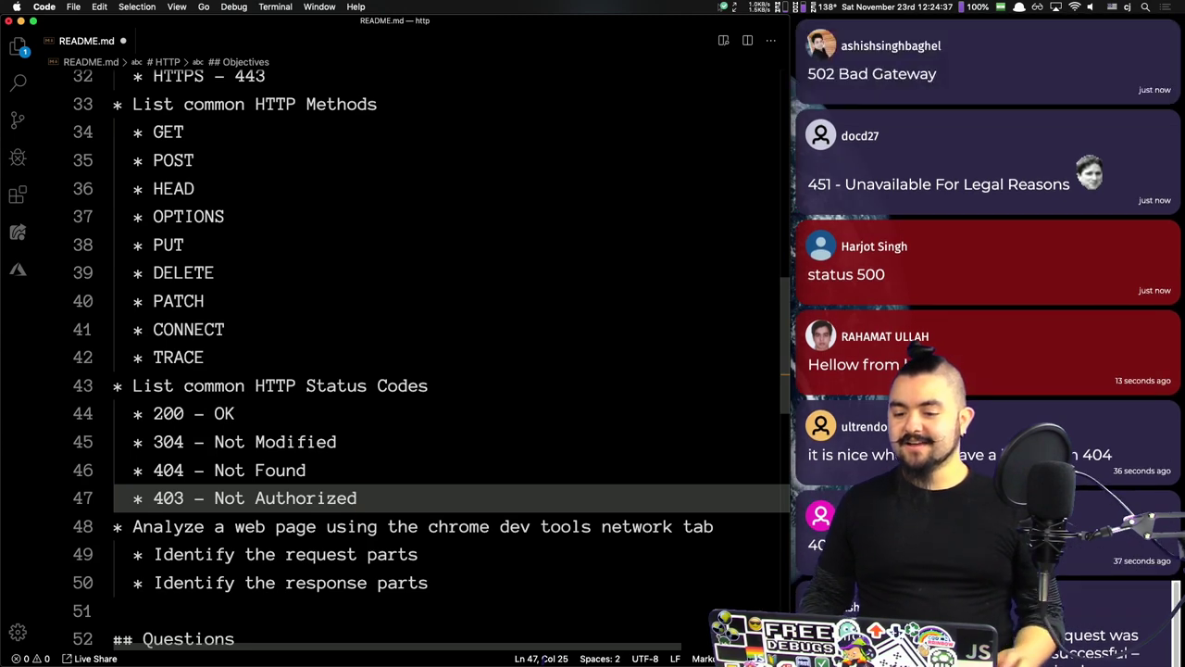
key("super+Tab")
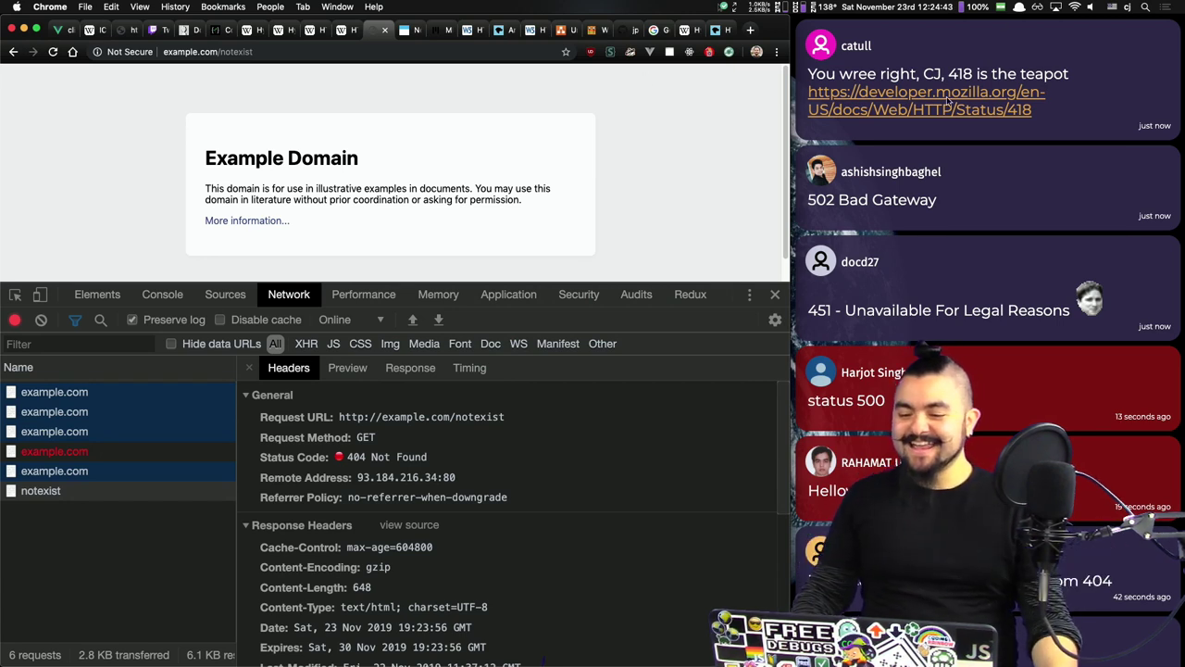
Step: Search DuckDuckGo for 'http status codes', background-open httpstatuses.com, then open the Wikipedia result
key("super+t")
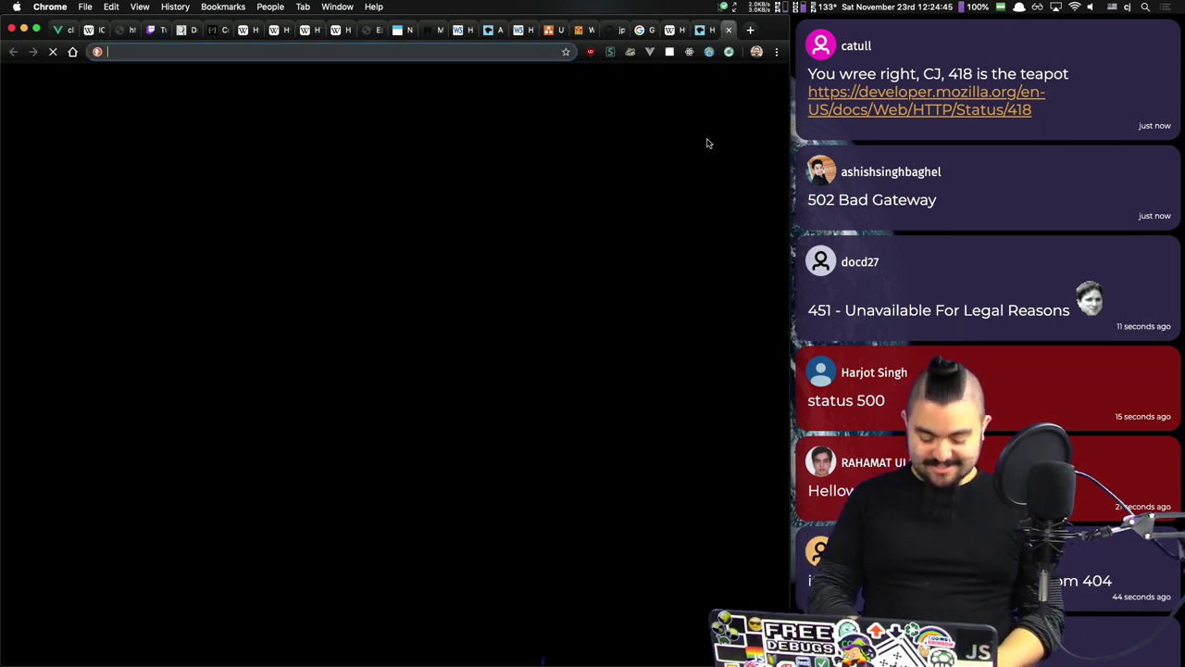
type("http status codes")
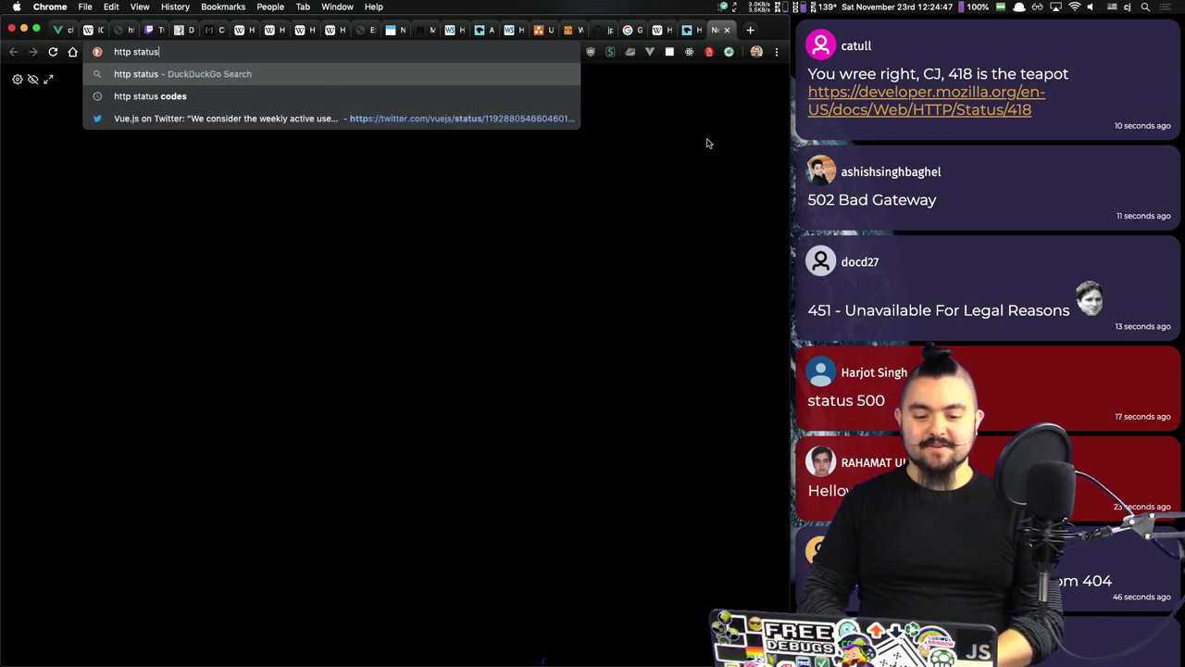
key("Return")
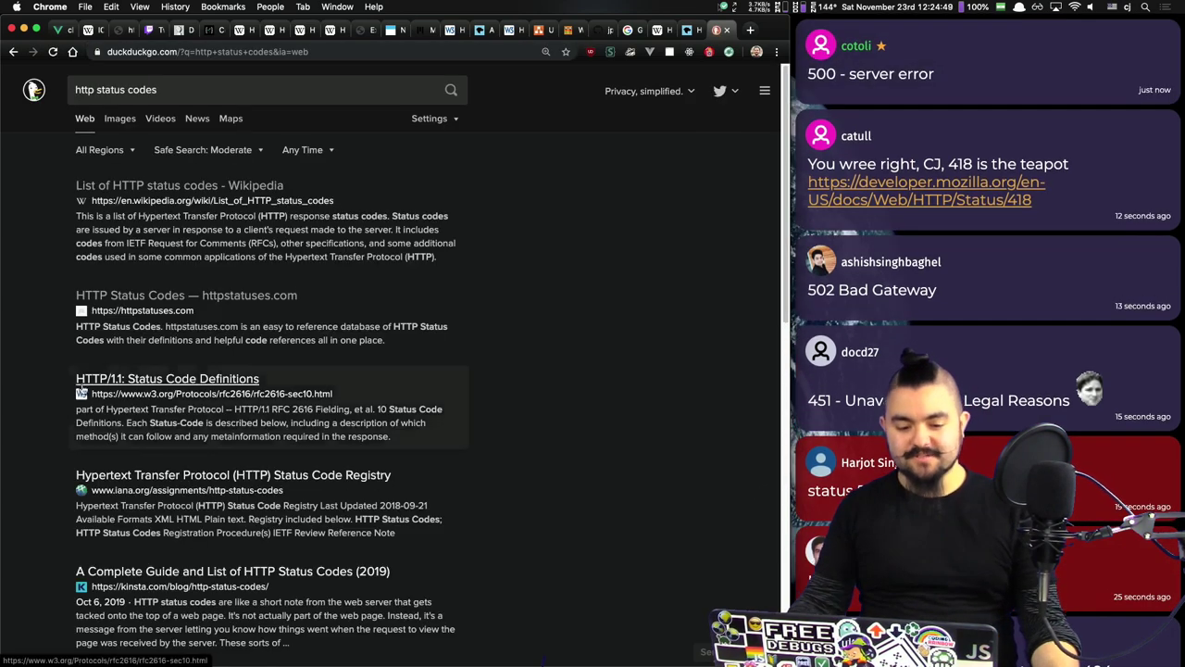
right_click(199, 297)
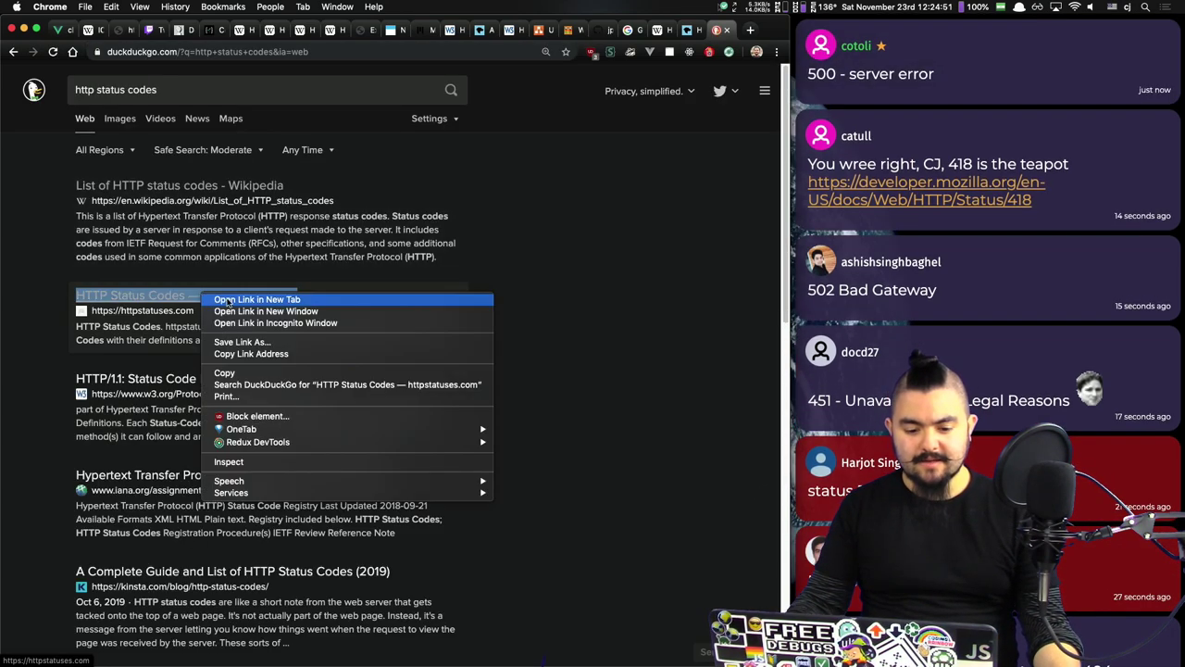
left_click(229, 299)
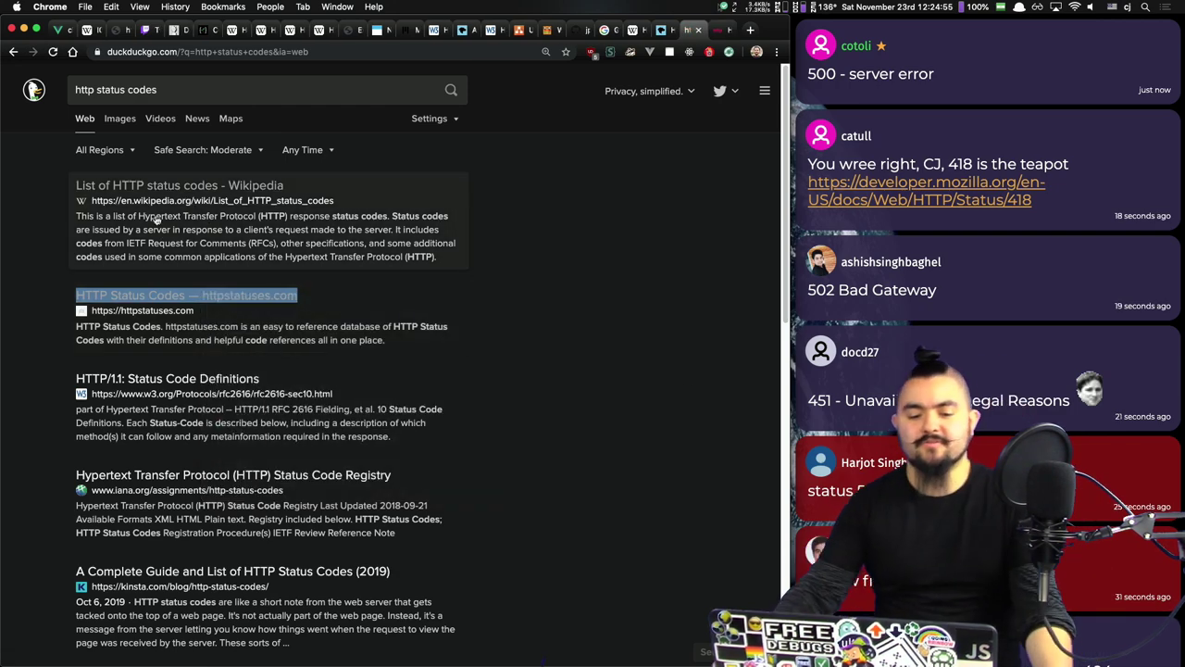
left_click(130, 184)
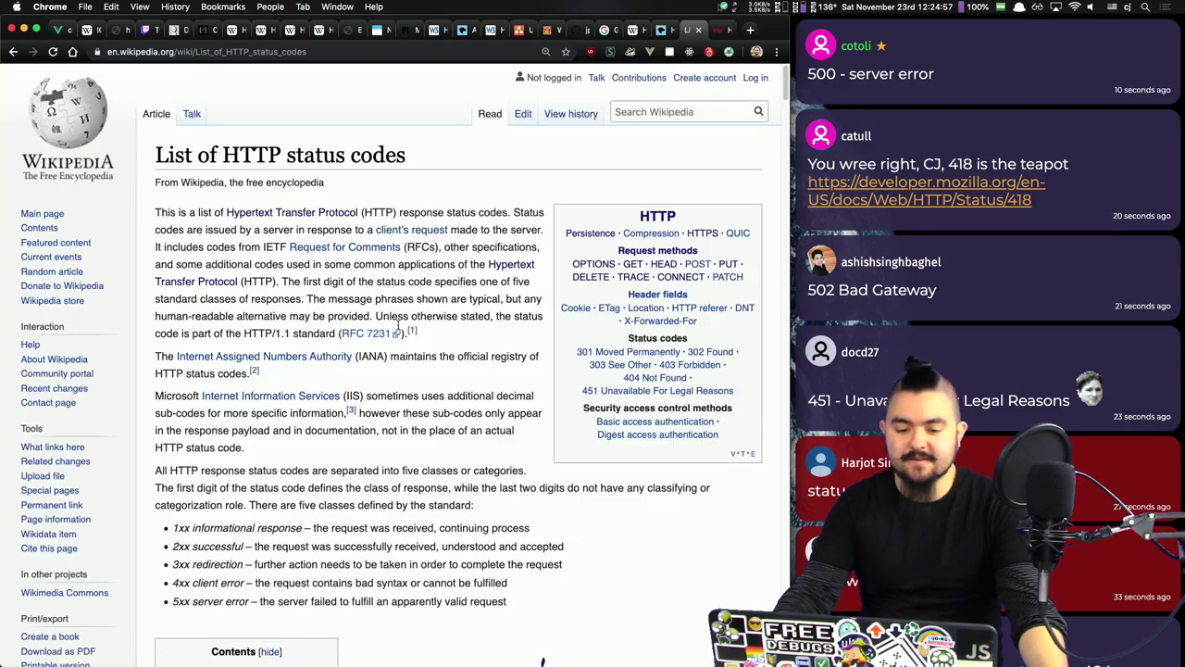
scroll(517, 433, "down", 2)
scroll(517, 432, "down", 3)
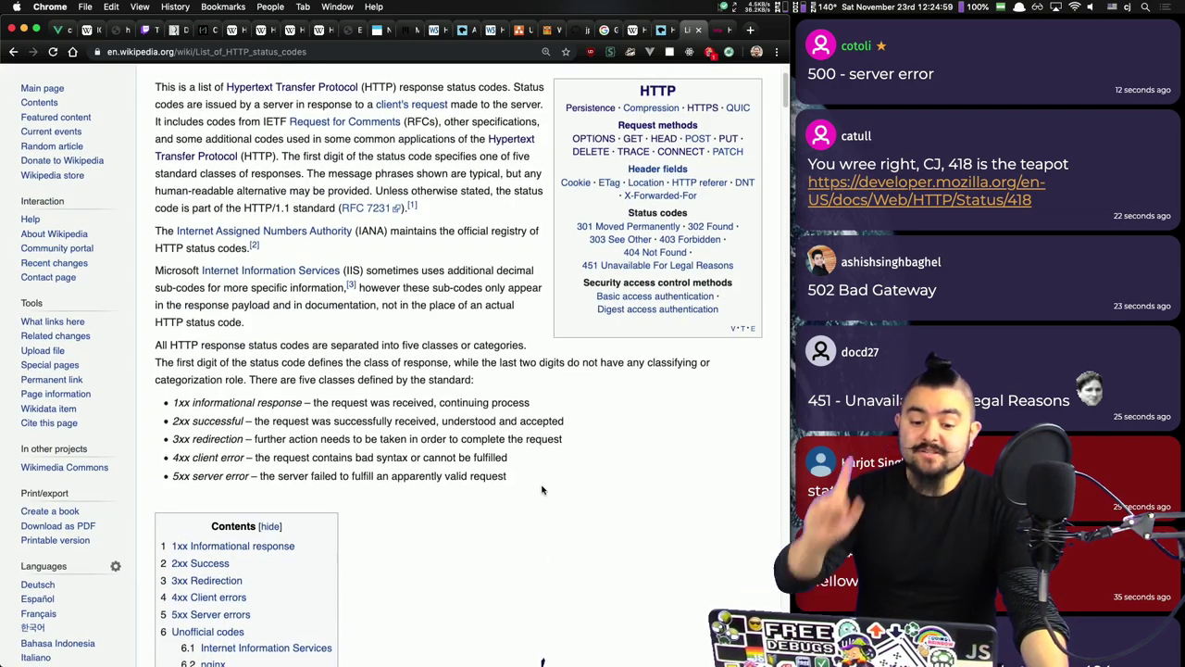
scroll(357, 384, "down", 2)
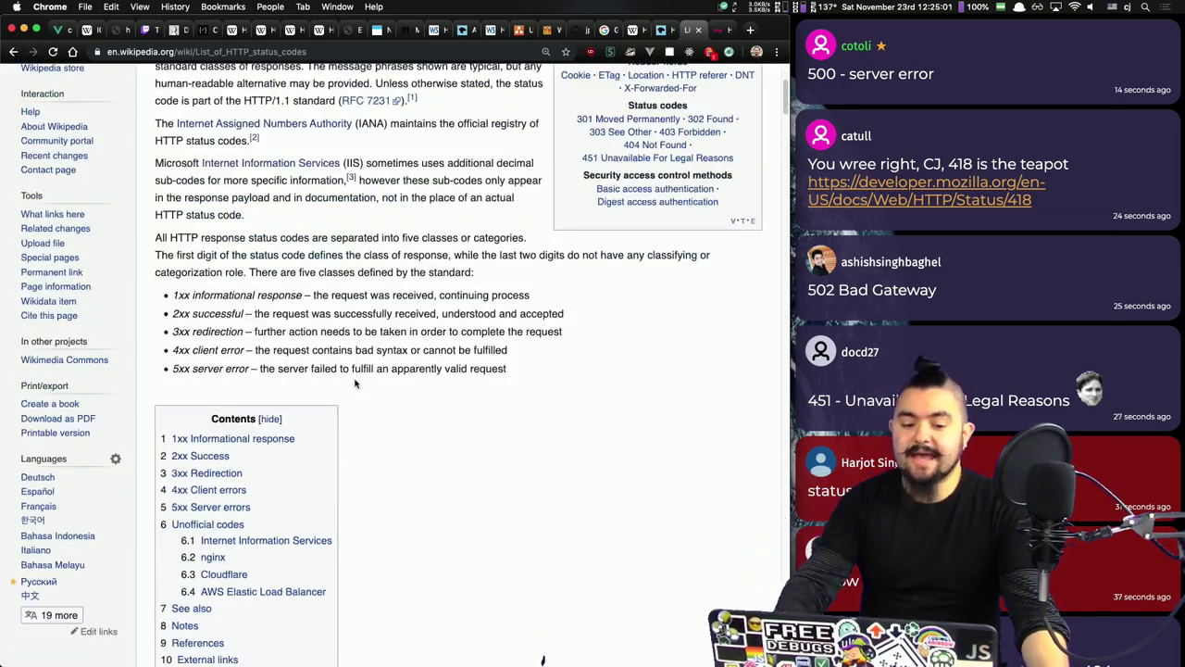
triple_click(199, 294)
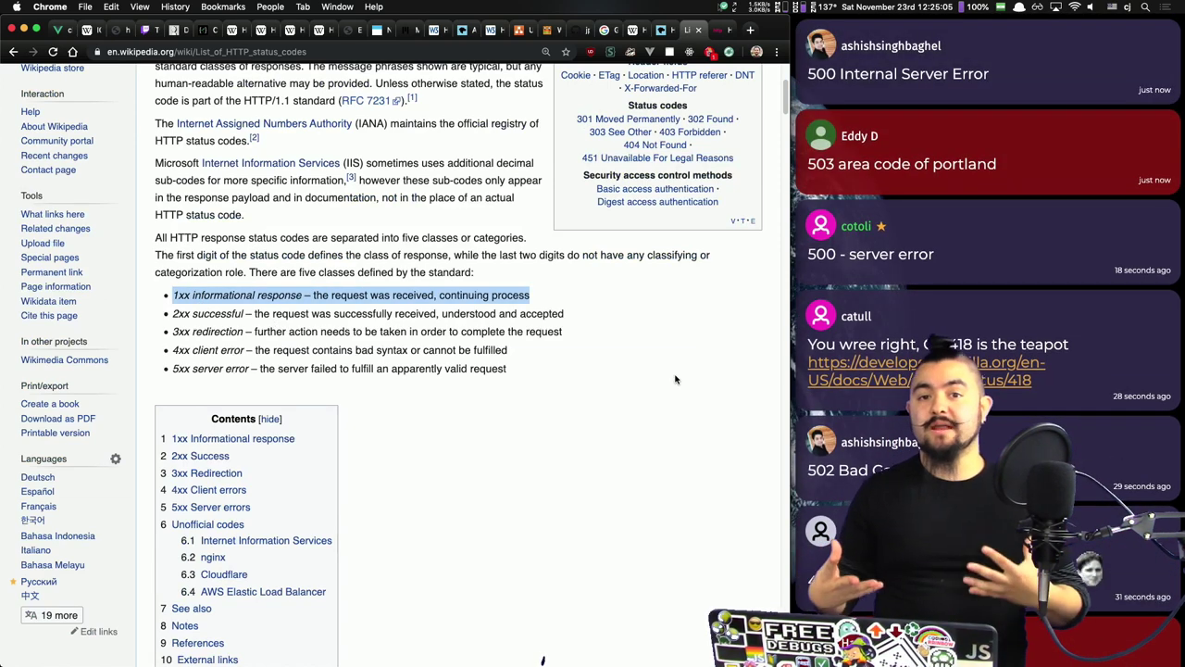
triple_click(239, 313)
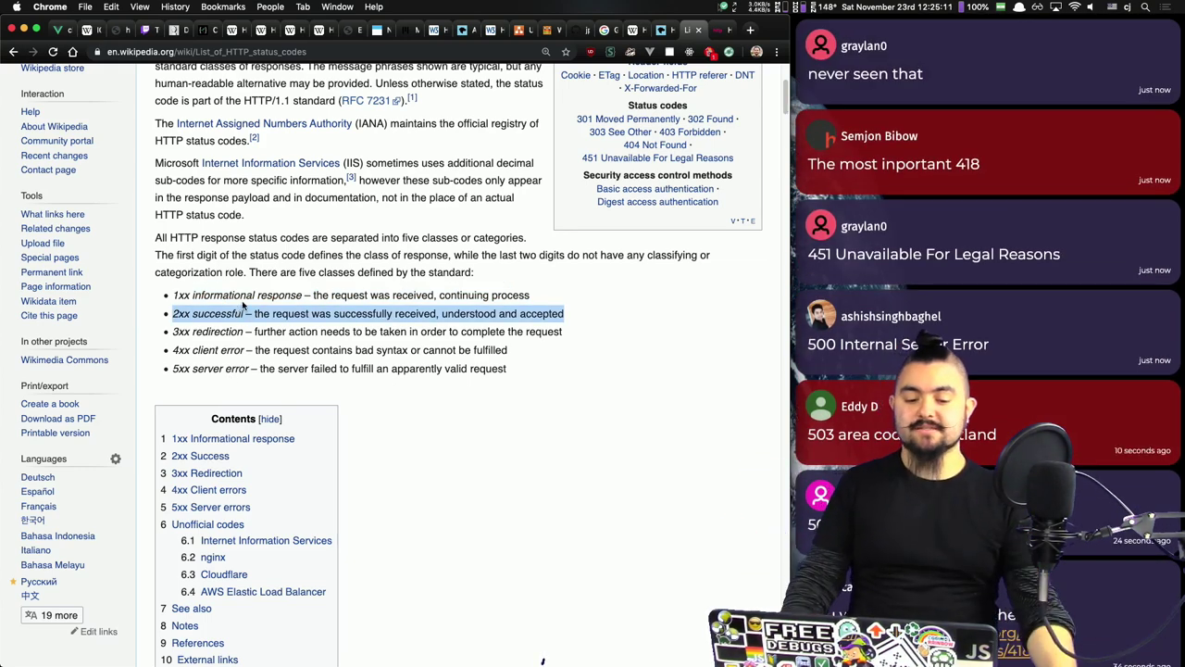
triple_click(237, 331)
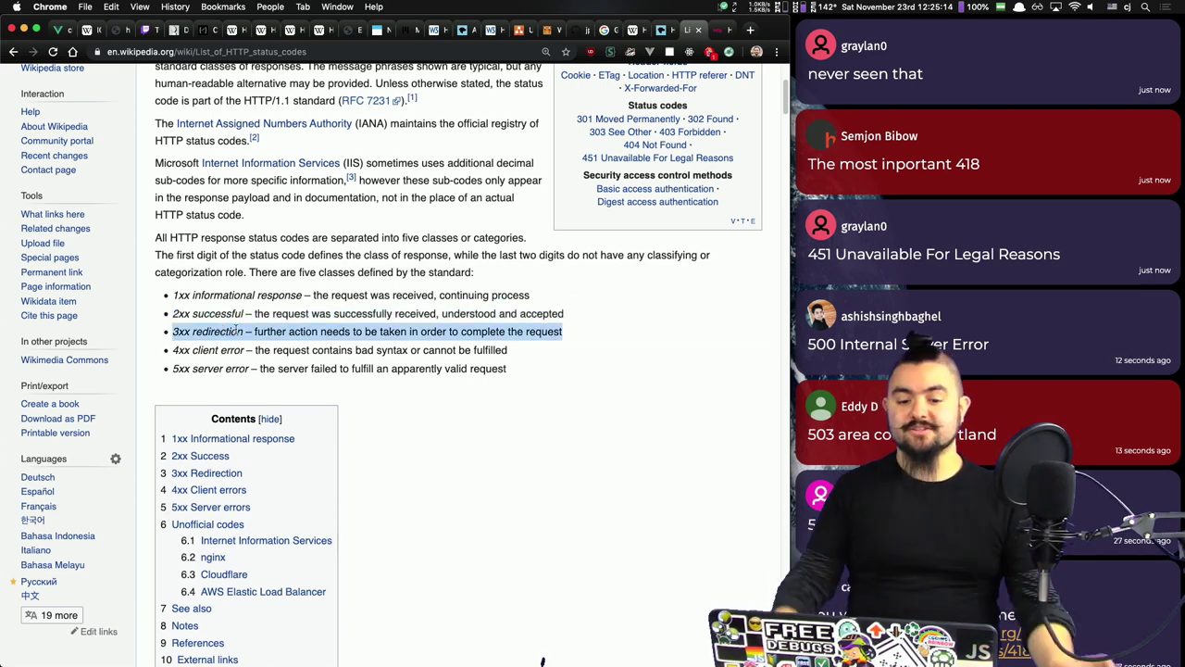
left_click(343, 30)
left_click(155, 470)
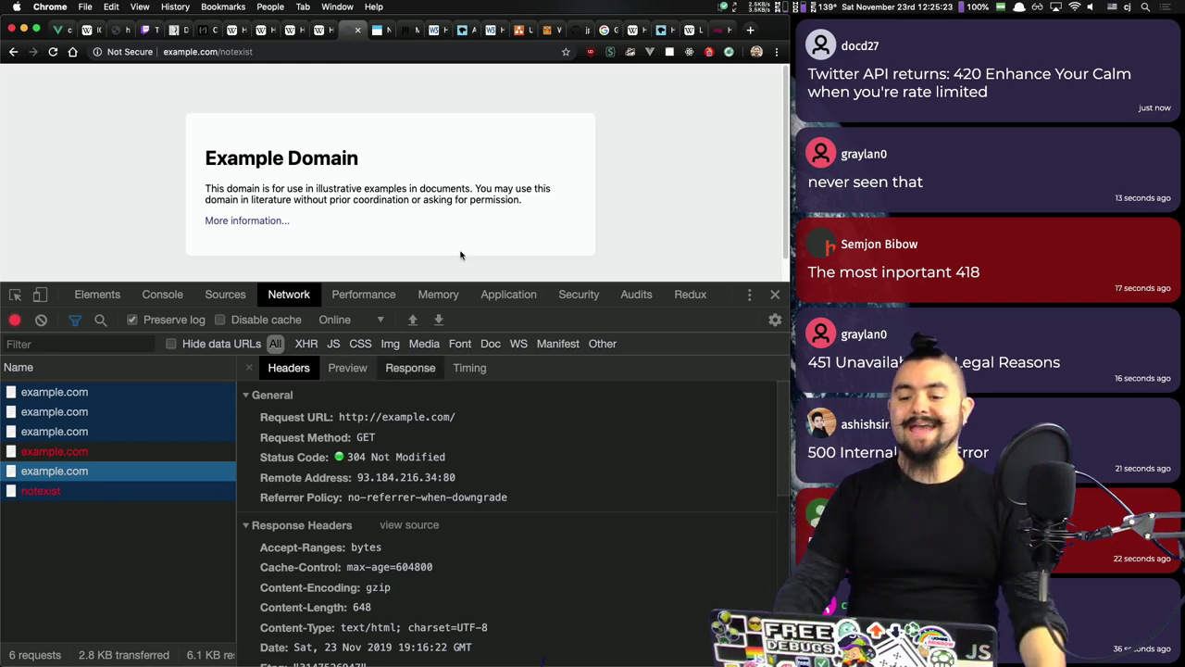
left_click(690, 32)
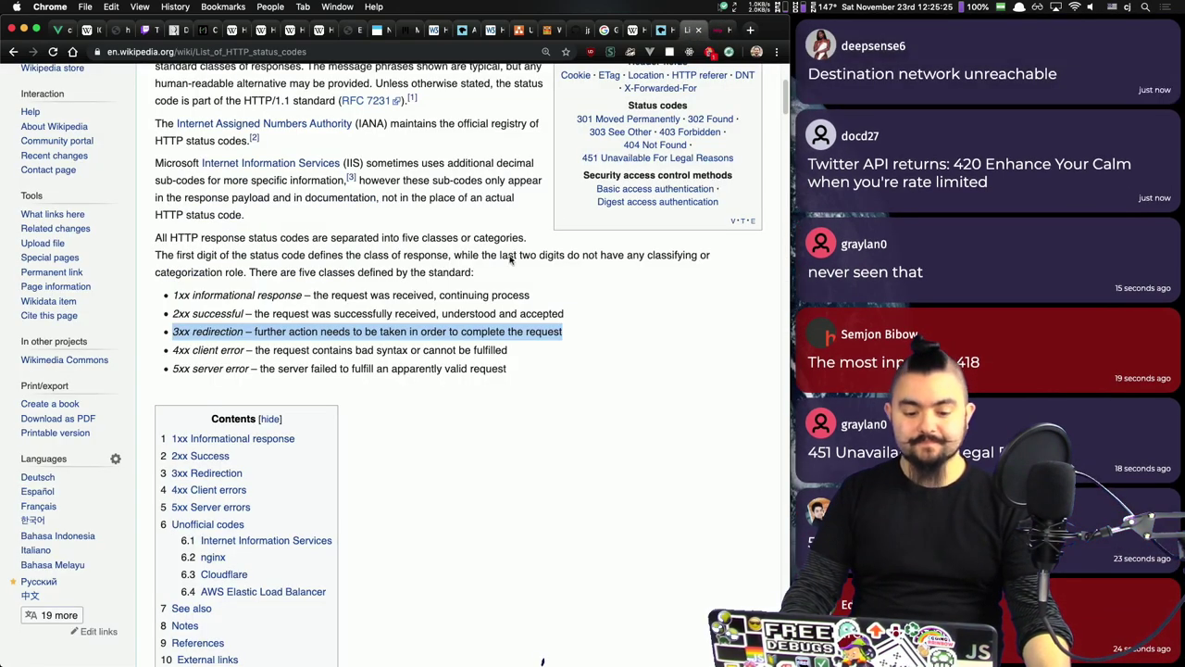
triple_click(268, 350)
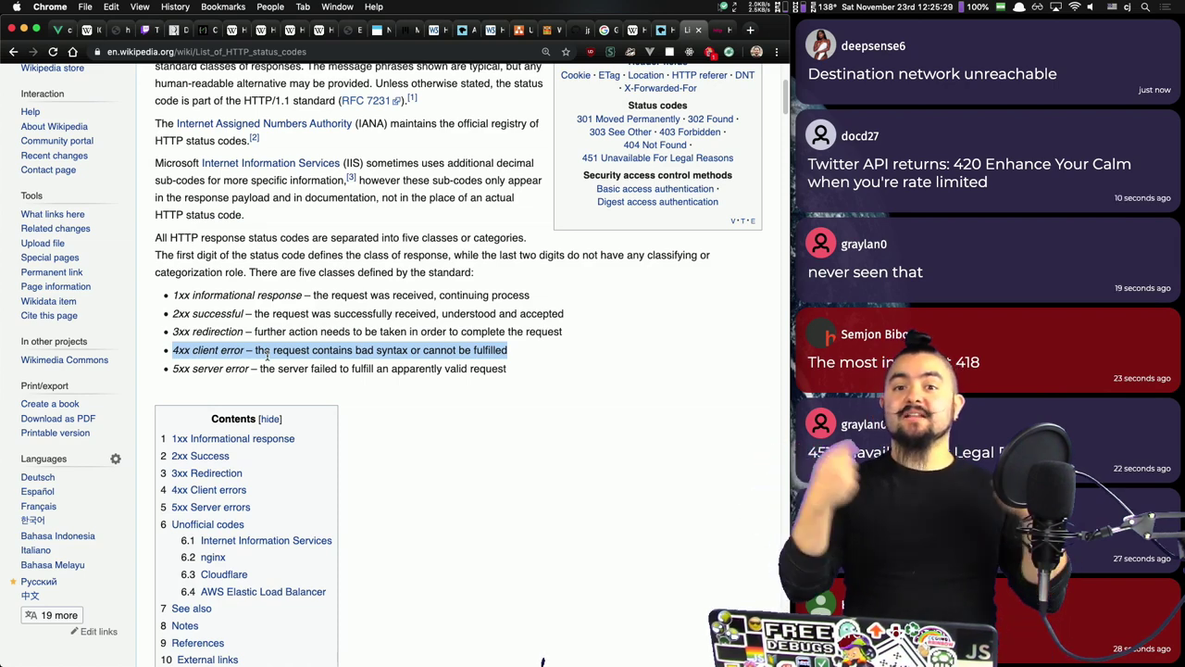
left_click(519, 30)
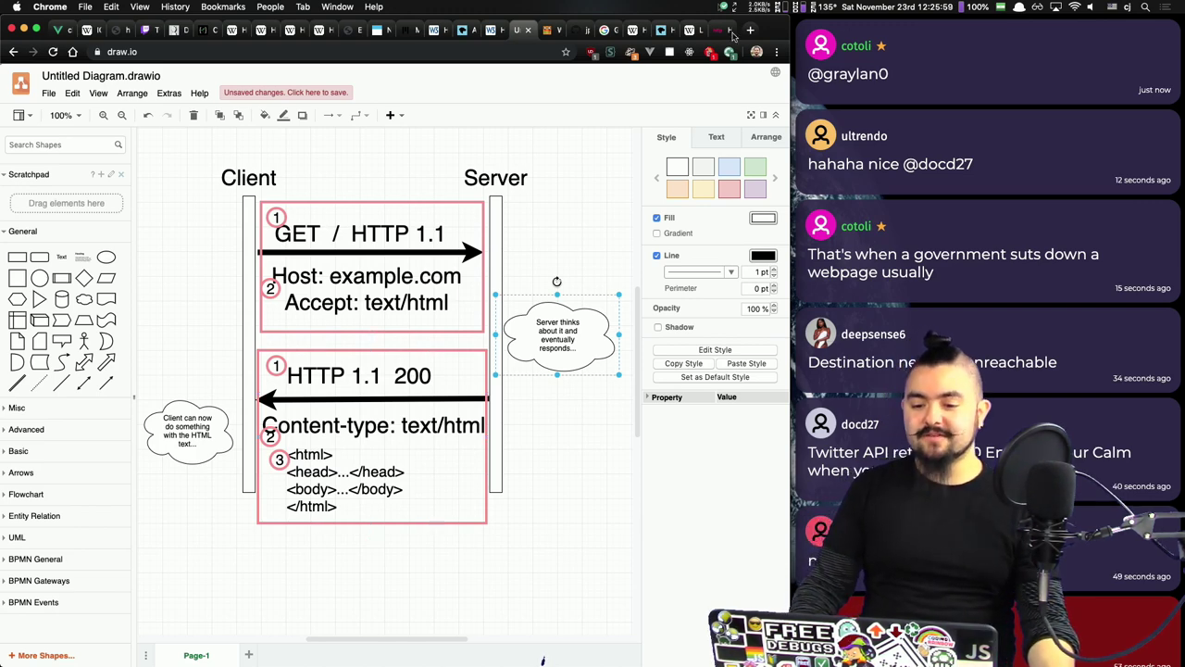
left_click(684, 30)
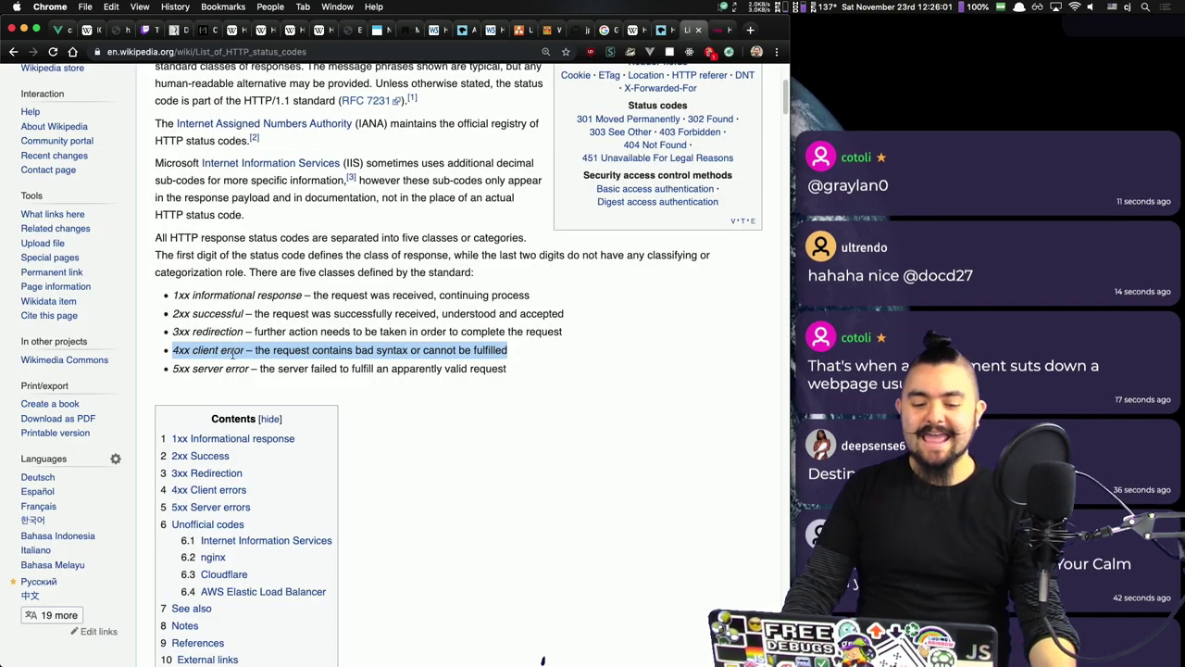
triple_click(236, 366)
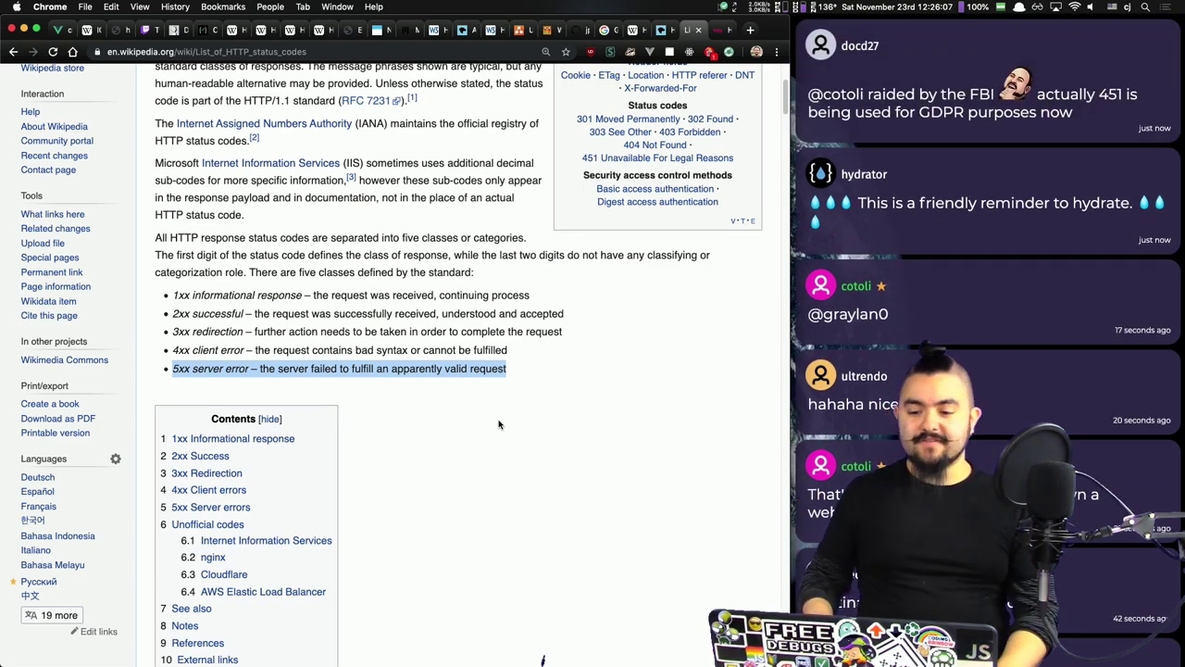
Step: Add '* 500 - Internal Server Error' after 403 in README.md, then return to Wikipedia
key("super+Tab")
key("Return")
type("* 5")
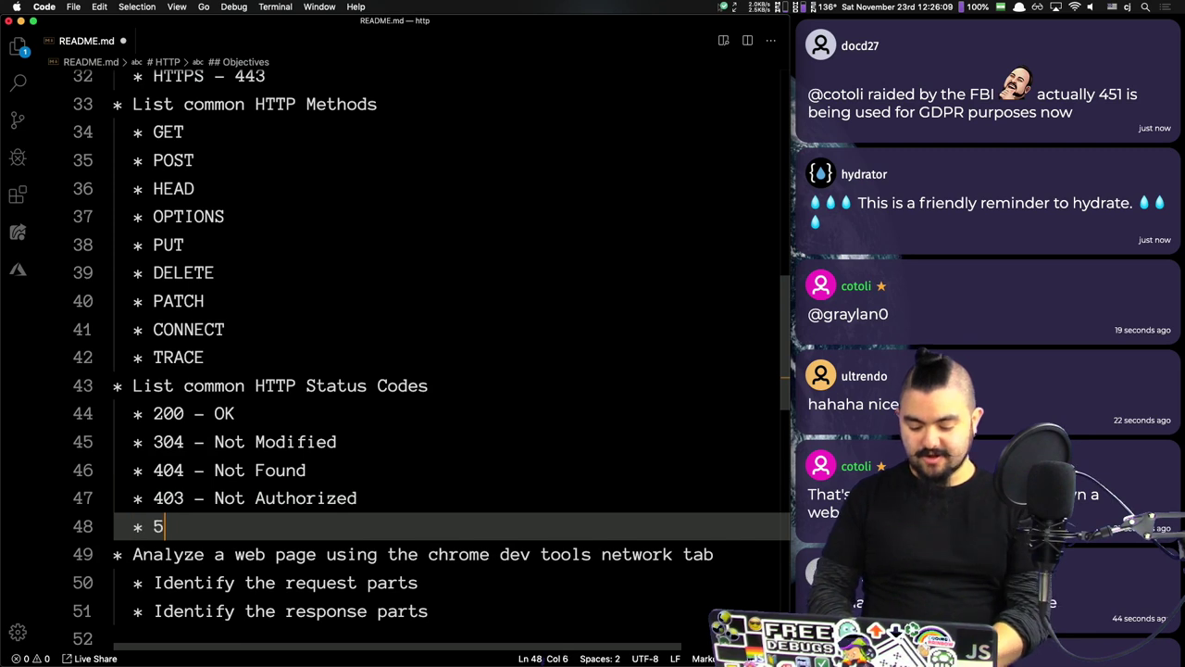
type("00 - Iner")
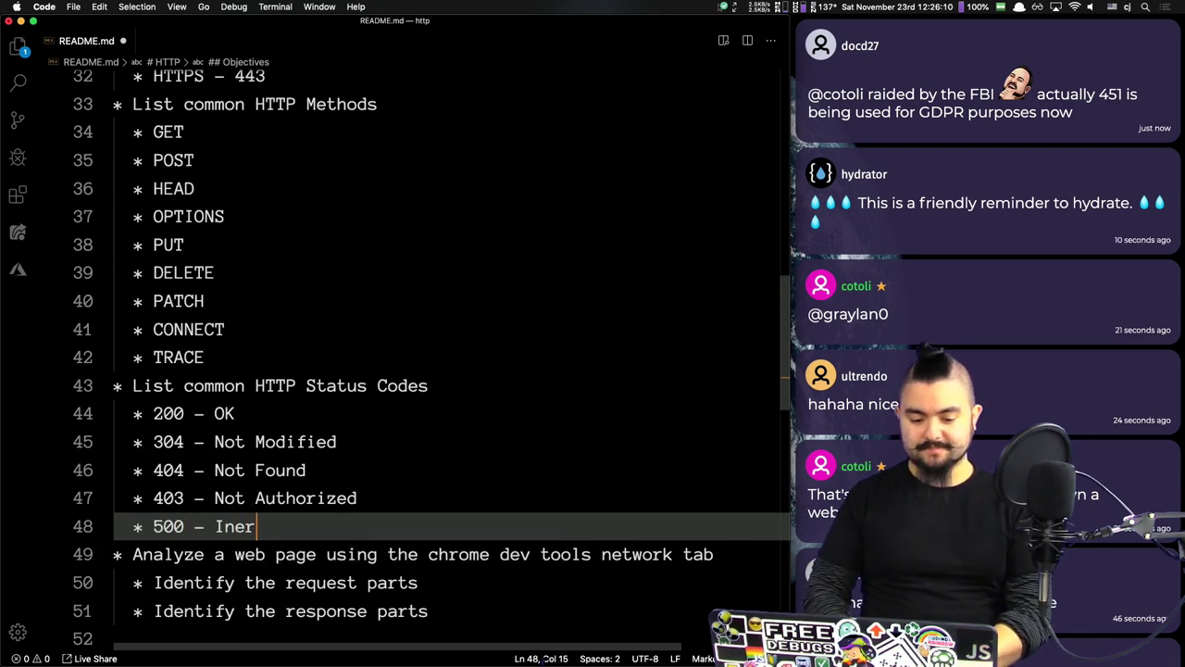
key("BackSpace")
key("BackSpace")
type("ternal Server ")
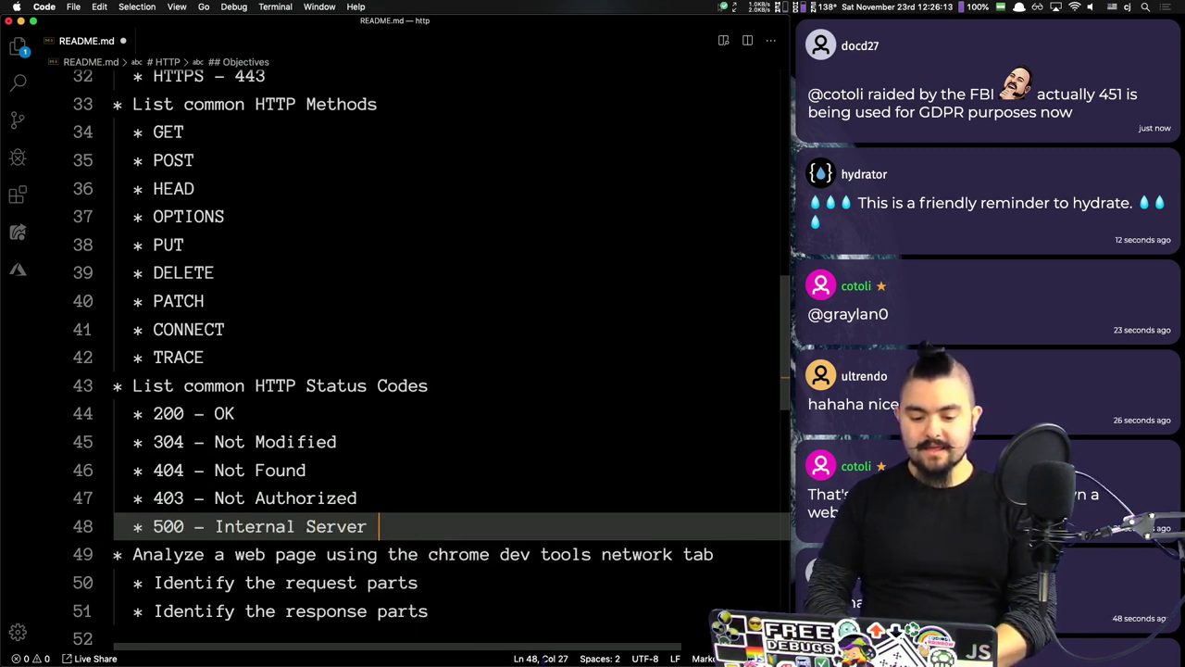
type("Error")
key("super+Tab")
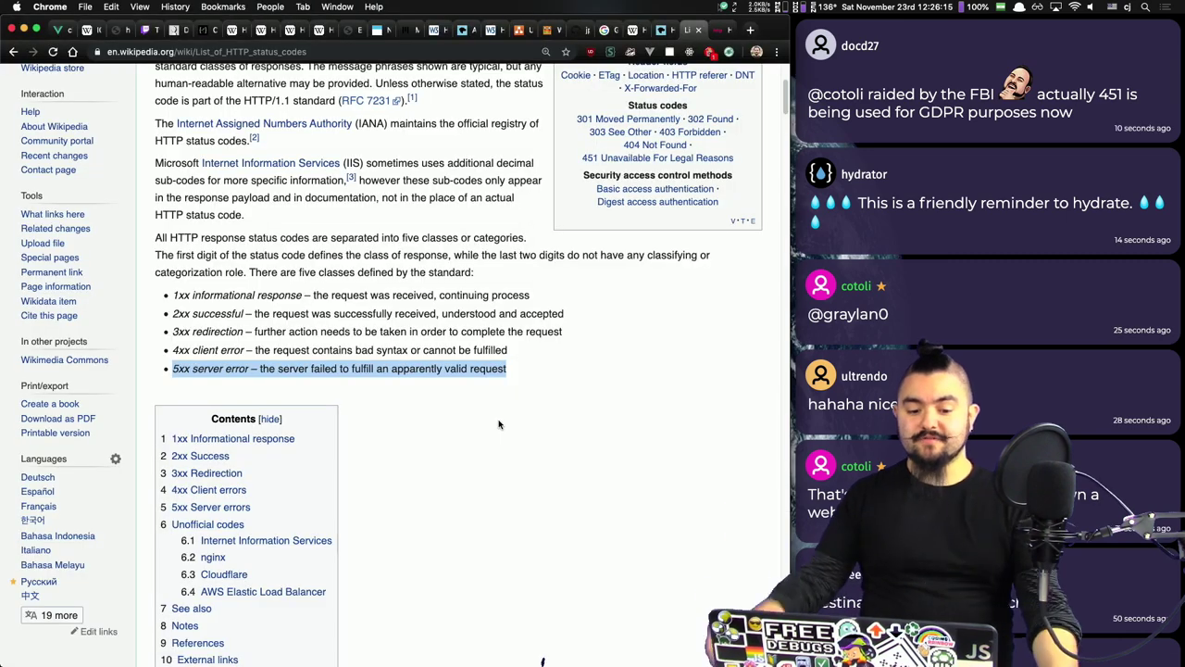
Step: Jump to the 5xx Server errors section and highlight the 500–508 entries
scroll(417, 444, "down", 1)
left_click(225, 488)
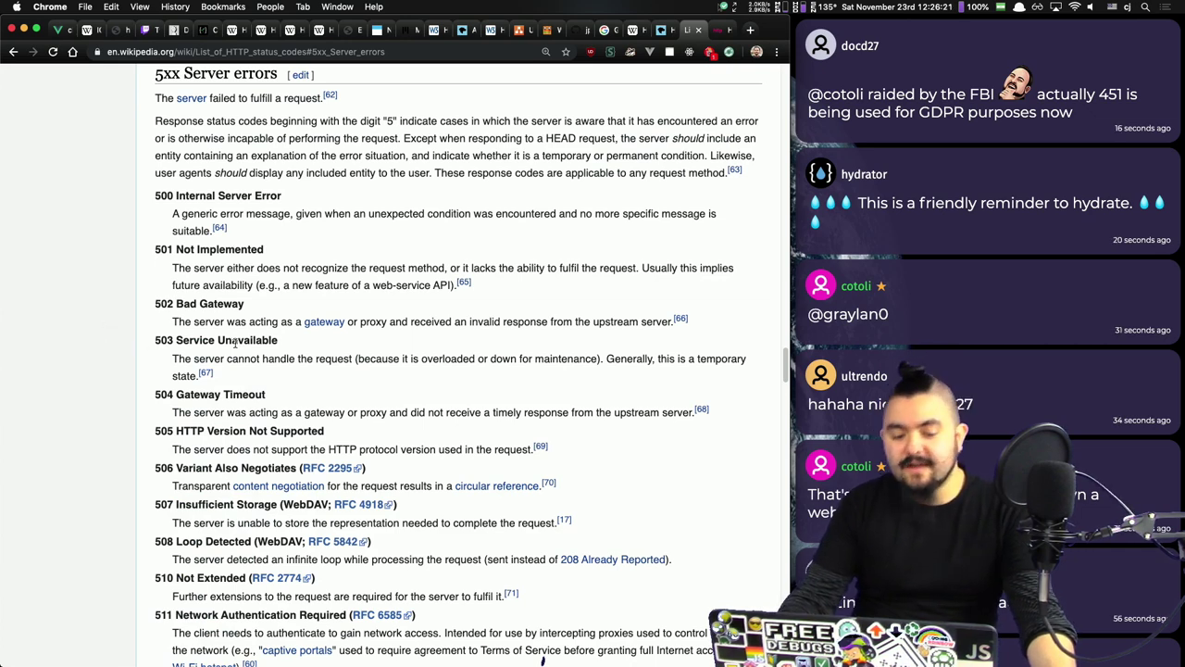
scroll(196, 344, "down", 3)
scroll(194, 334, "up", 2)
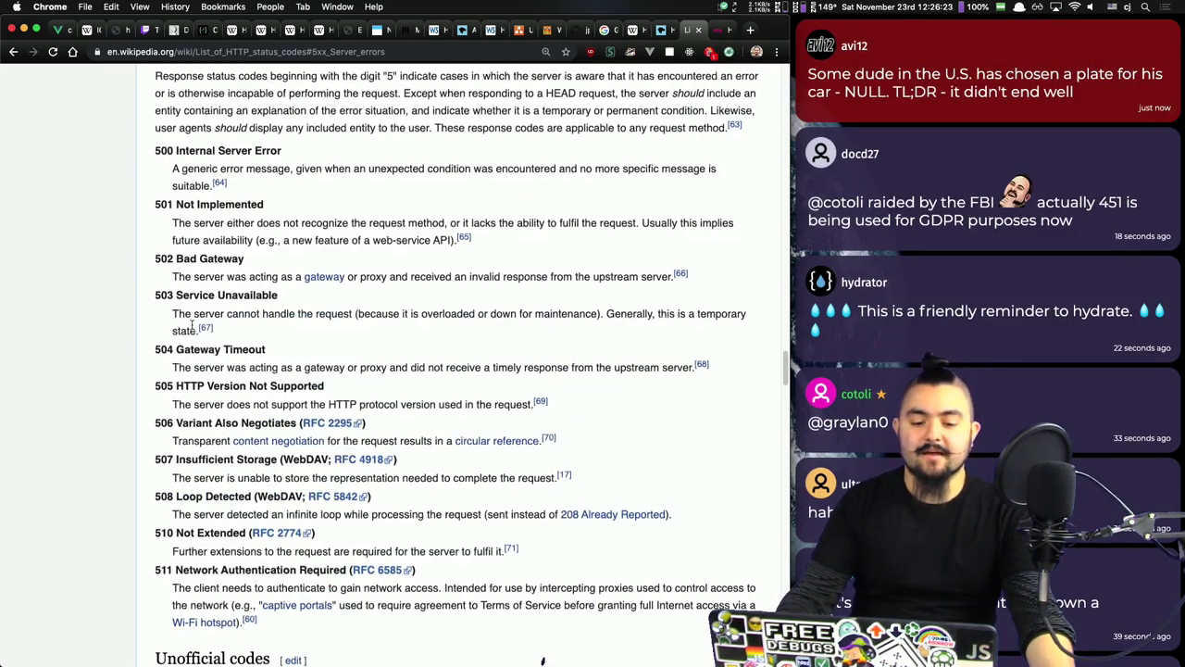
left_click_drag(163, 154, 252, 496)
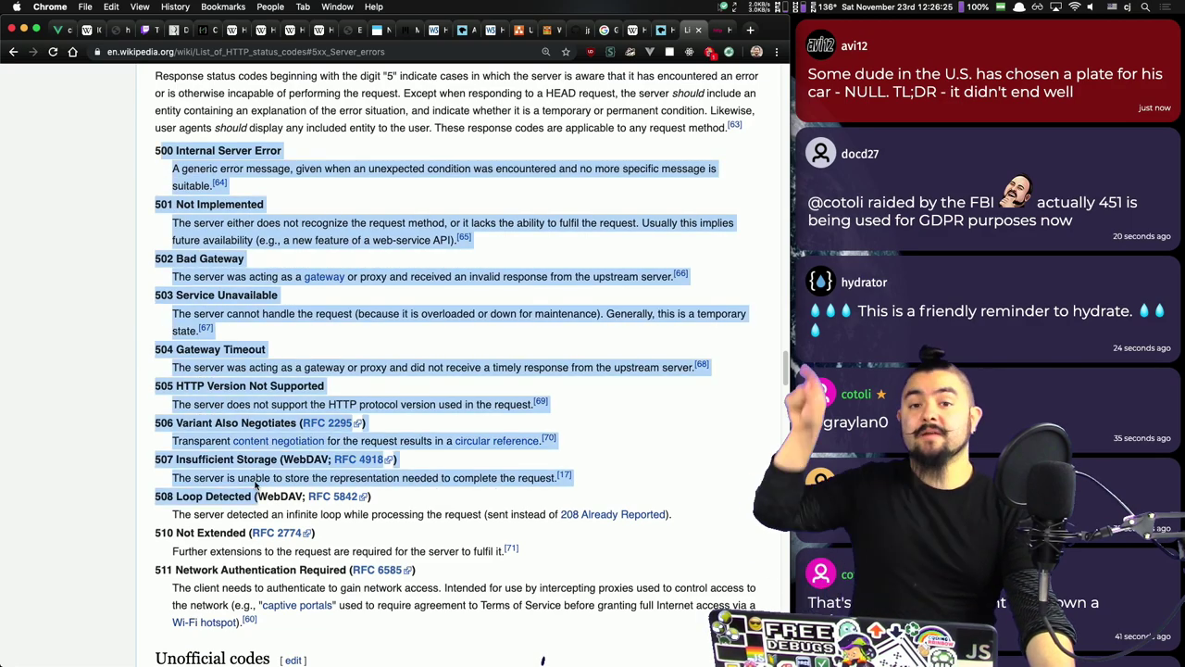
Step: Move back up to the 4xx entries, clear the highlight, and select the chat note about 418
scroll(259, 457, "up", 6)
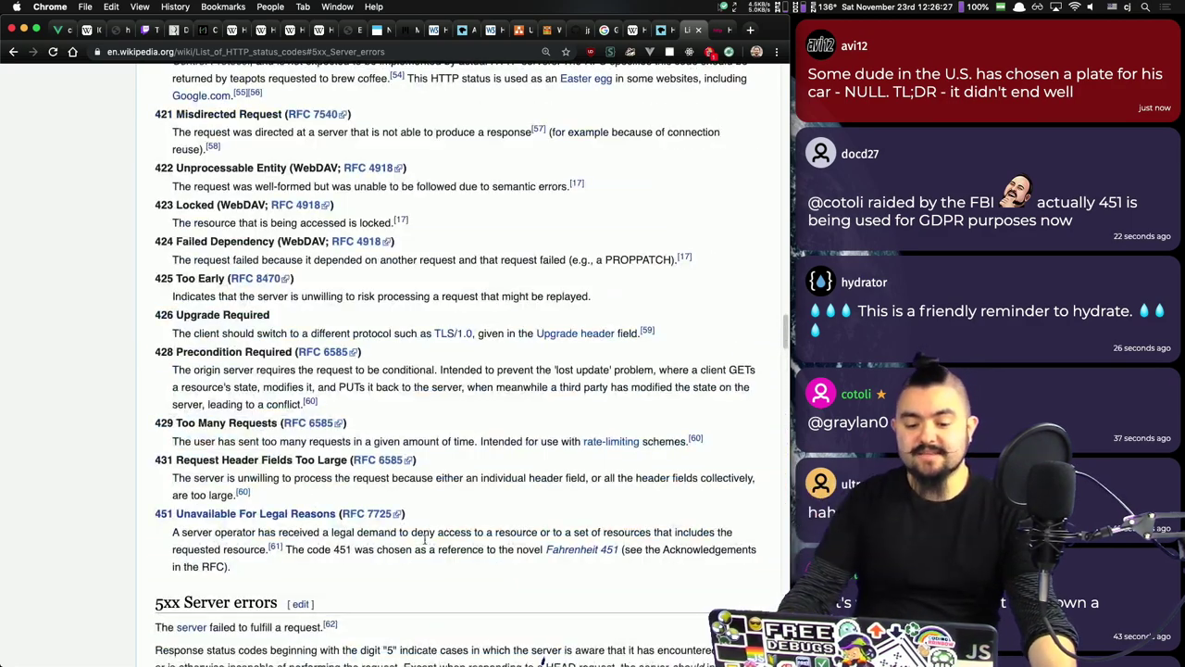
left_click_drag(435, 549, 281, 246)
scroll(278, 371, "up", 8)
scroll(229, 221, "up", 1)
left_click(479, 293)
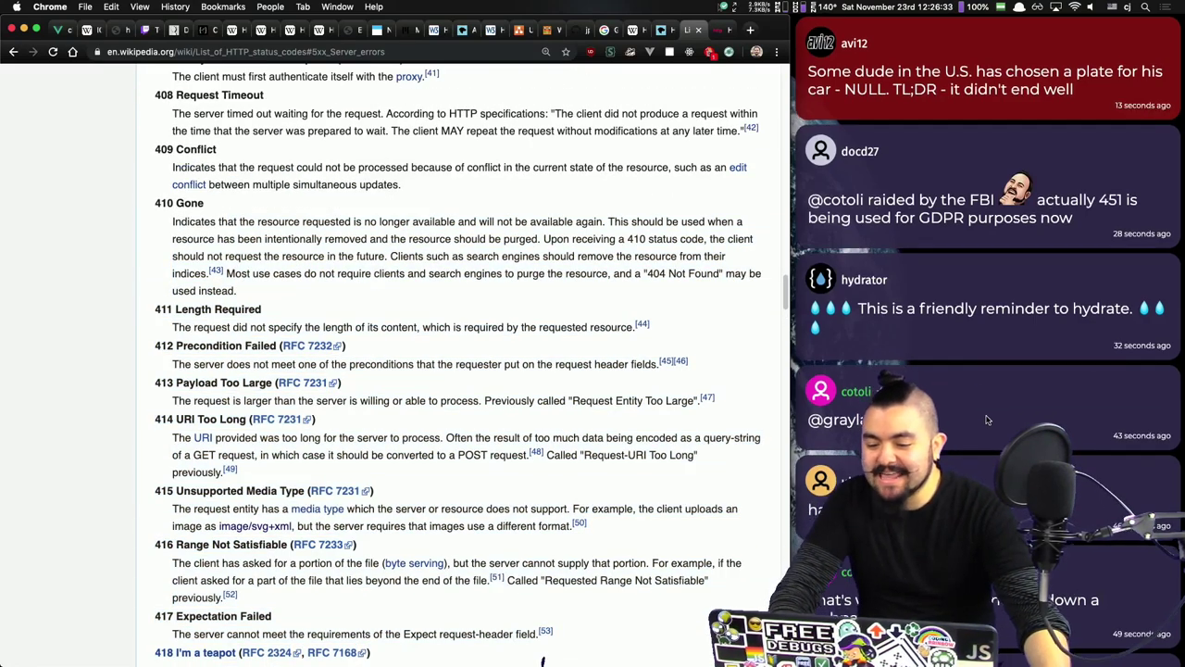
scroll(987, 398, "down", 5)
scroll(986, 420, "down", 5)
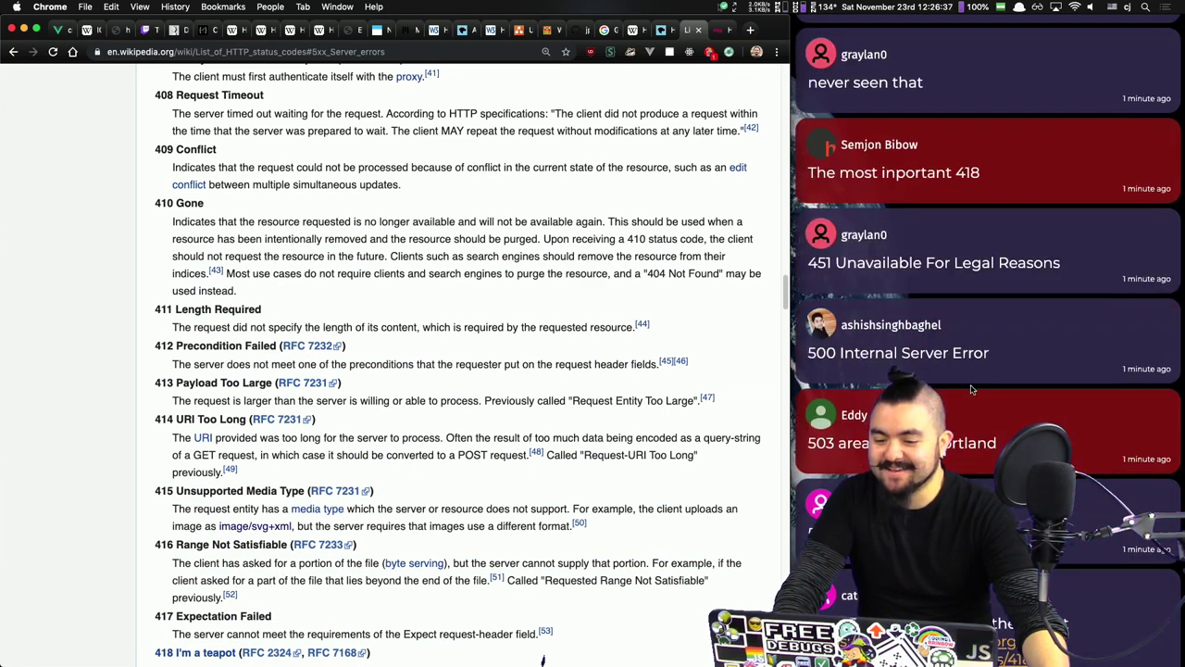
triple_click(944, 149)
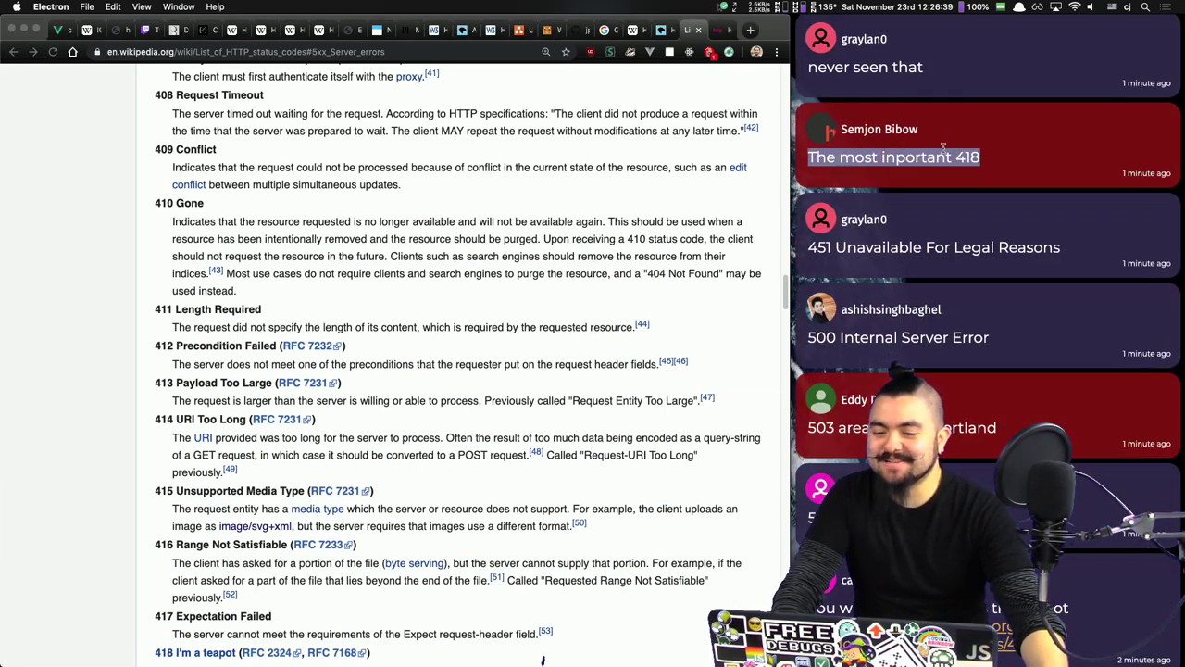
Step: On the Wikipedia page, reach the 418 I'm a teapot entry and select its year 1998
scroll(1006, 306, "down", 4)
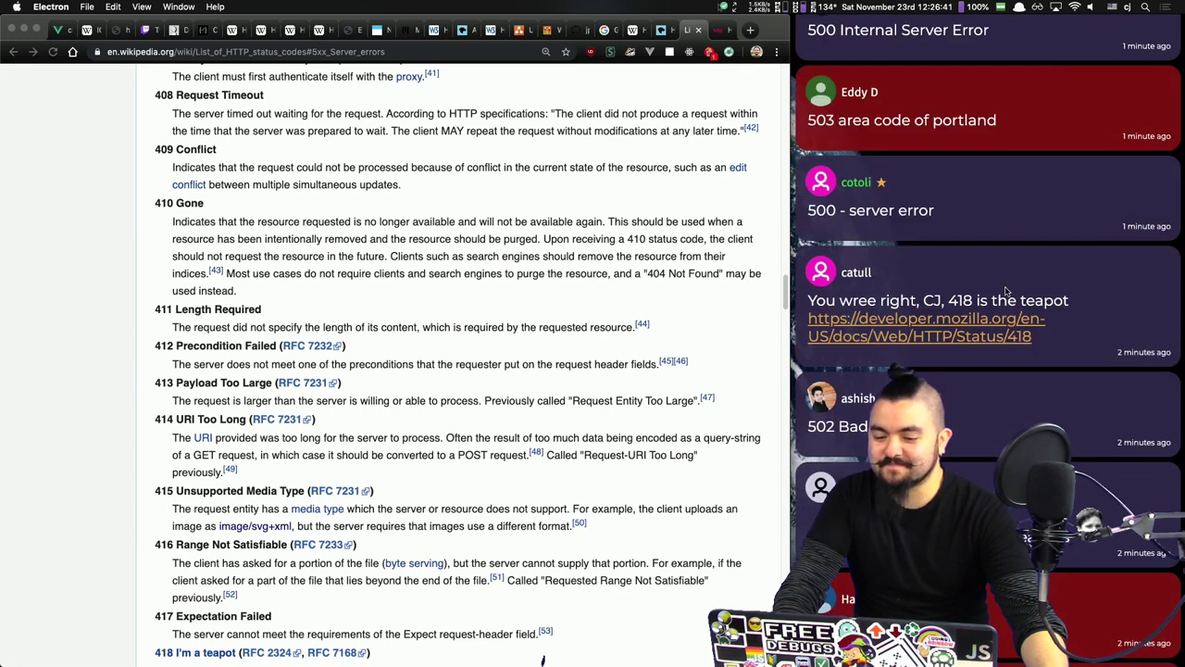
left_click(400, 255)
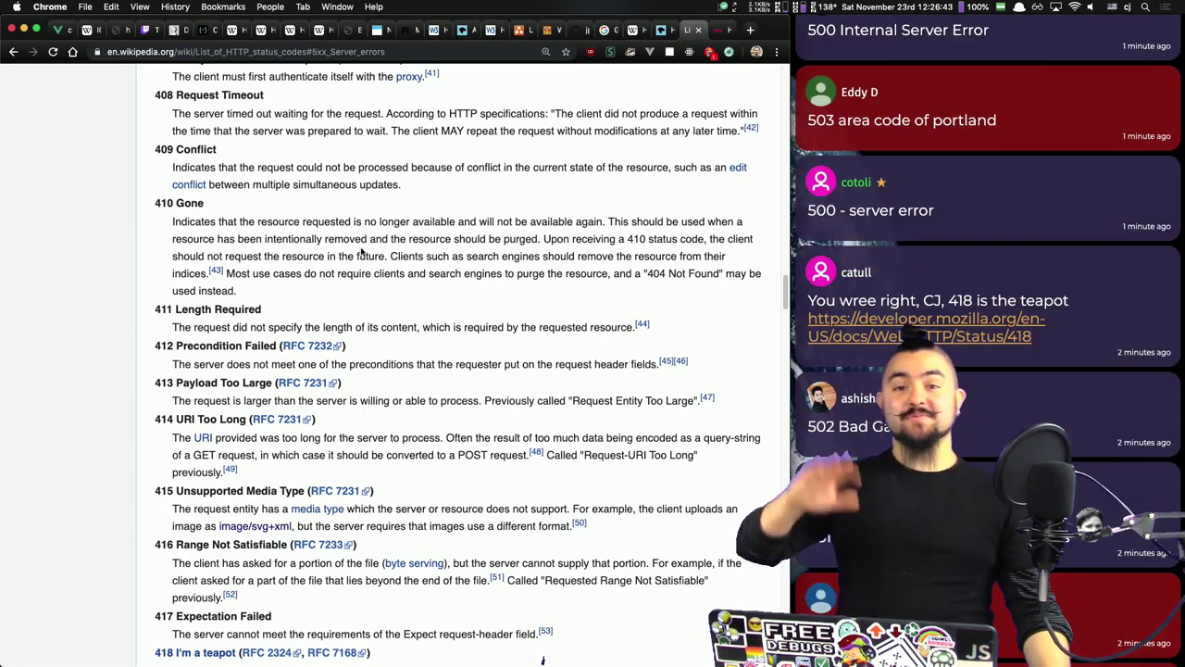
scroll(361, 252, "down", 5)
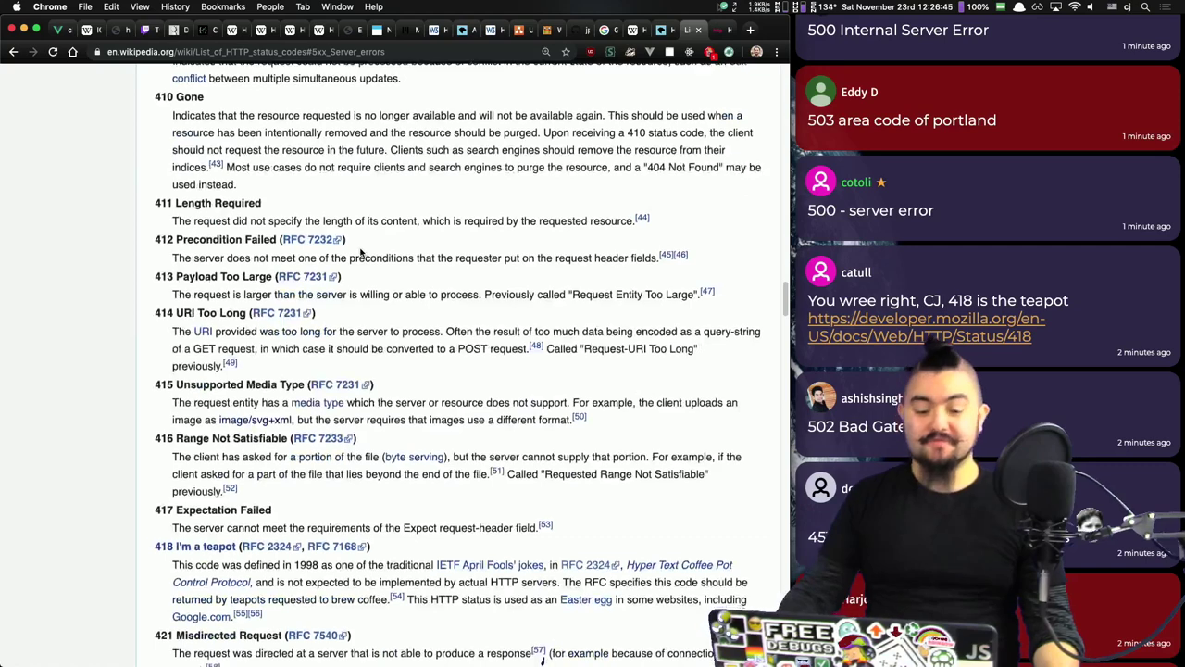
scroll(361, 252, "down", 1)
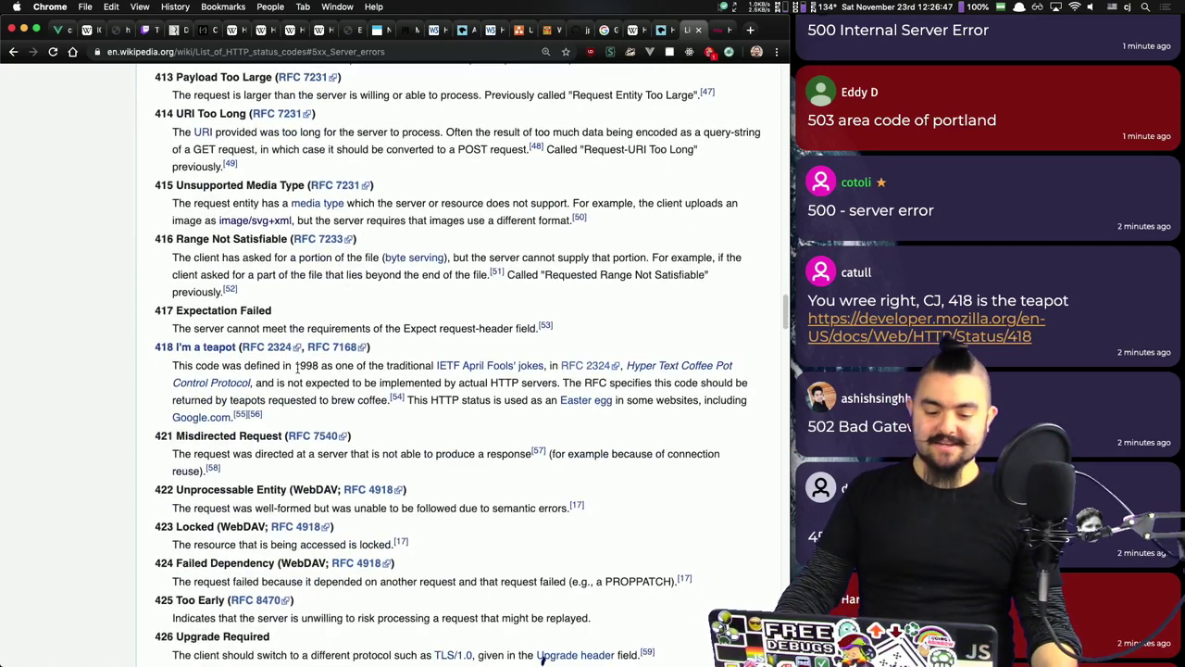
double_click(307, 366)
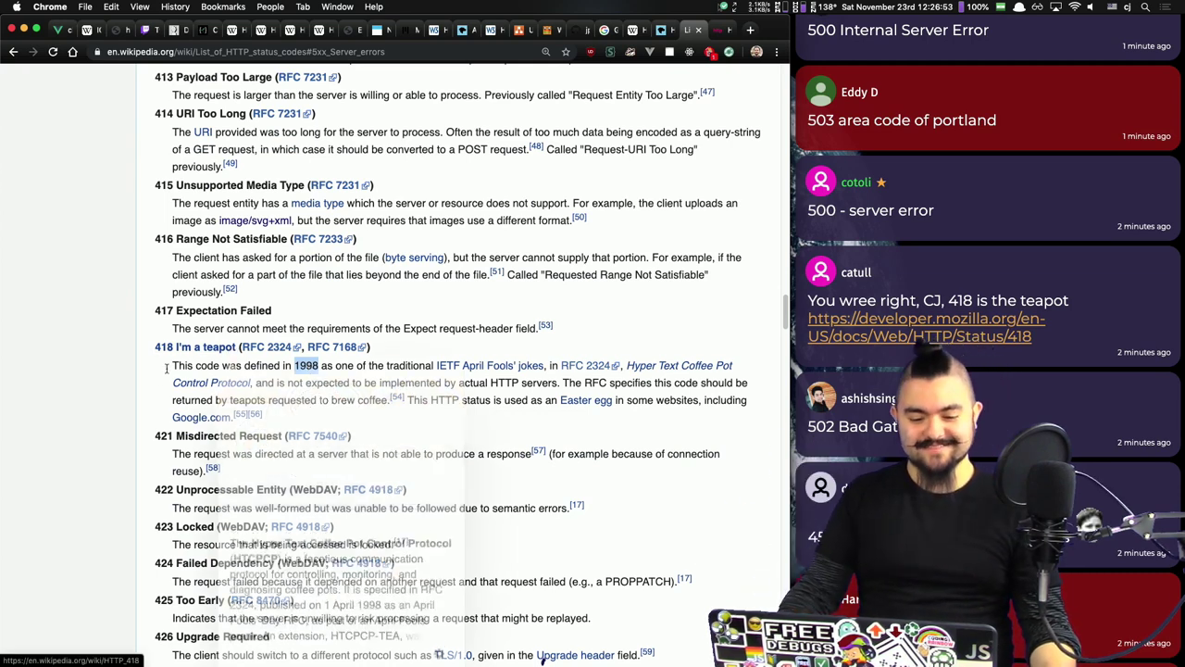
scroll(163, 363, "down", 1)
scroll(163, 364, "down", 1)
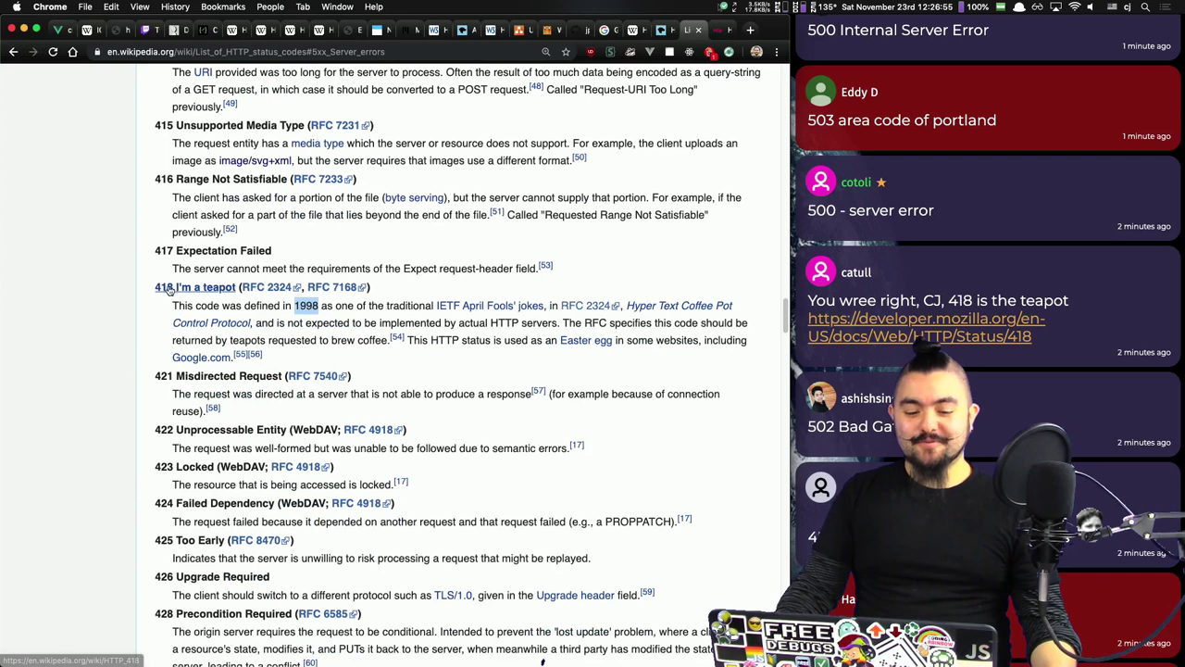
mouse_move(160, 305)
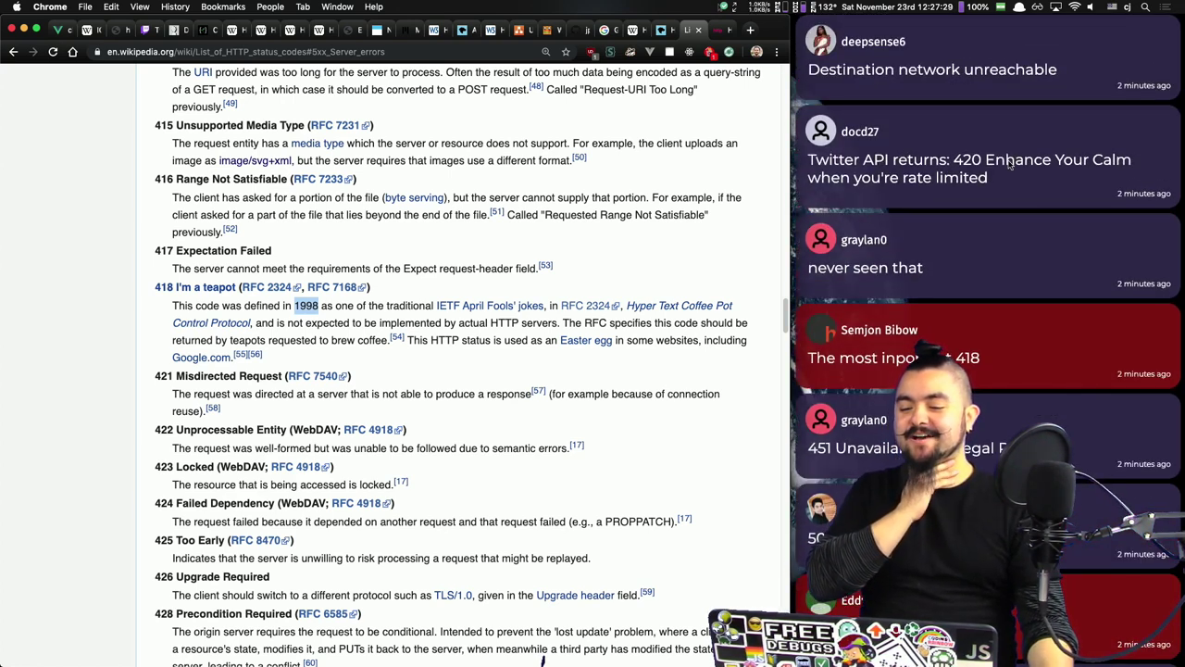
scroll(404, 335, "down", 2)
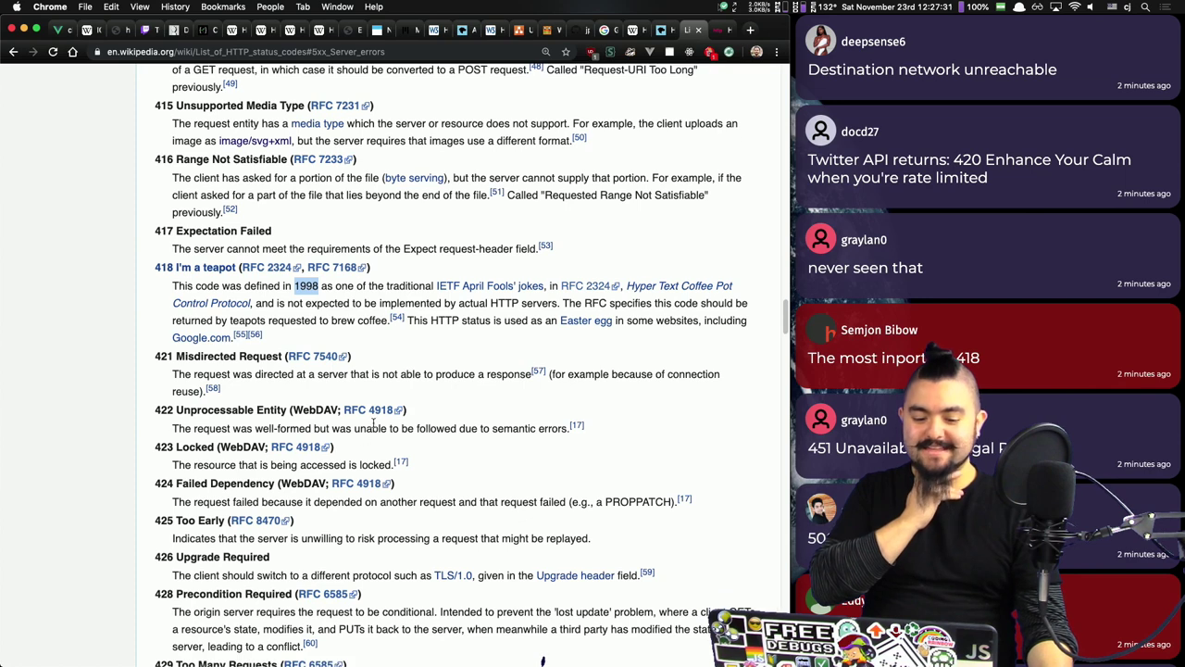
Step: Select the 418–421 entries and the 429 Too Many Requests heading, then browse entries through 451
left_click_drag(347, 394, 218, 290)
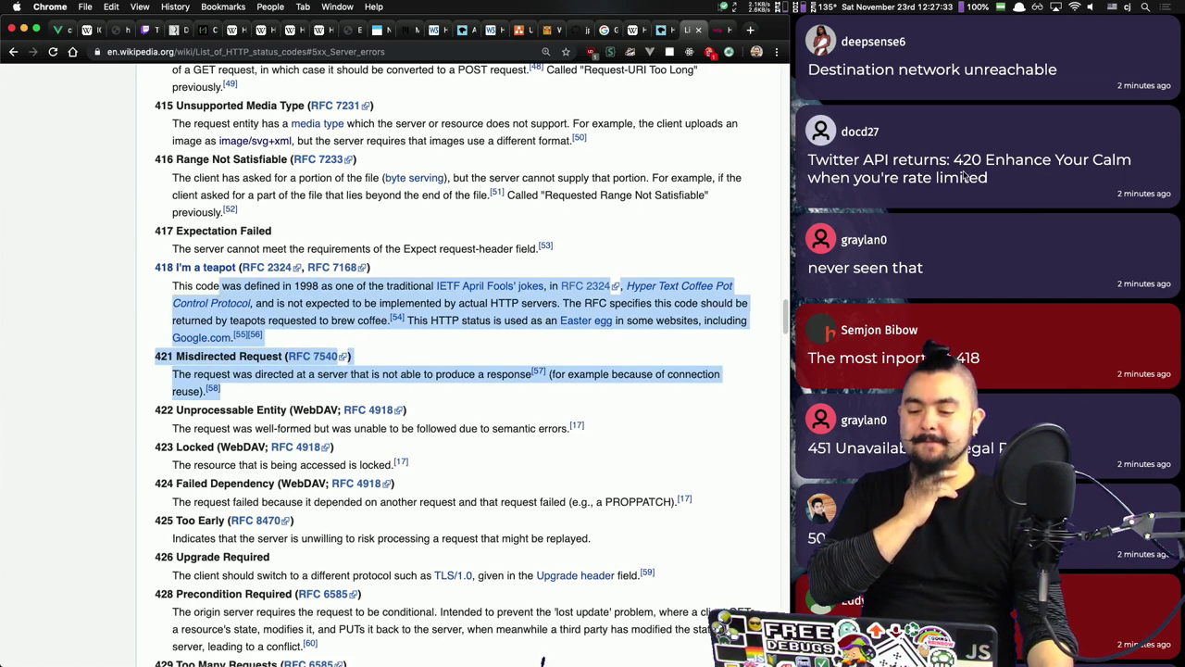
scroll(633, 387, "down", 5)
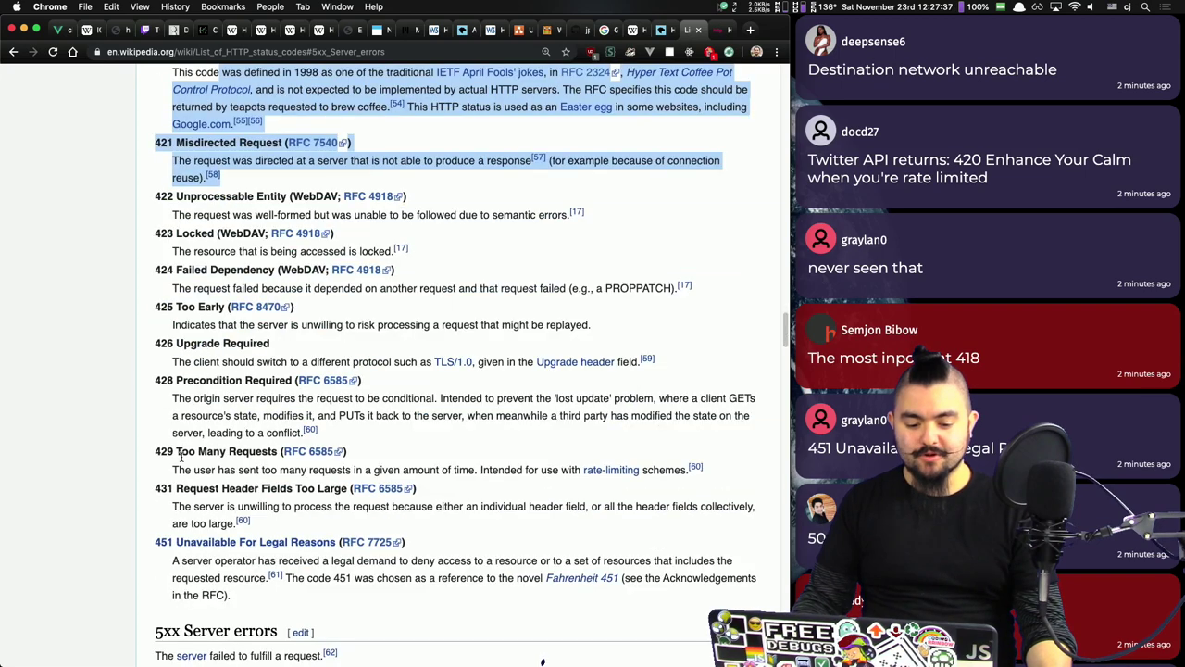
triple_click(180, 453)
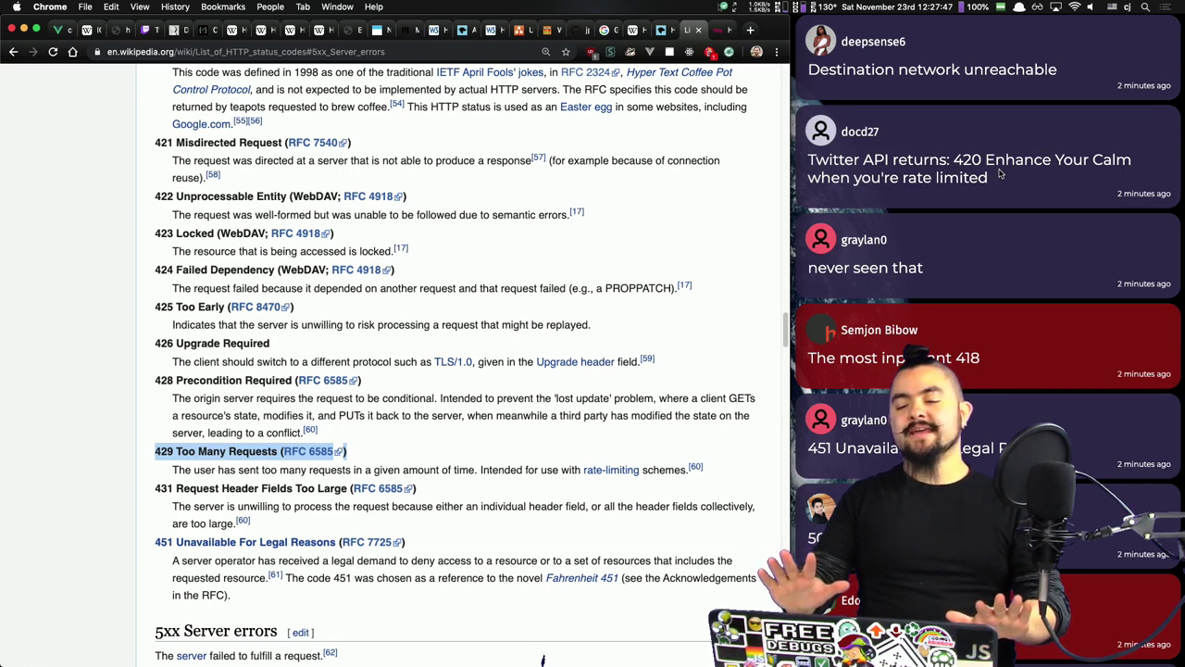
scroll(1045, 100, "up", 10)
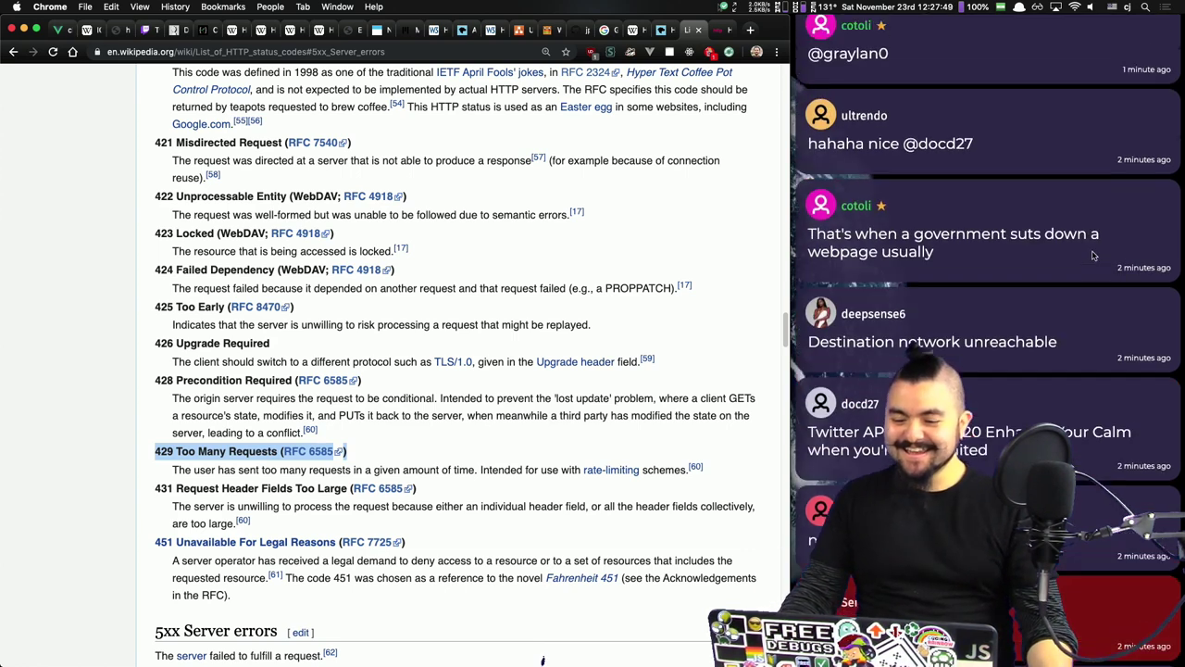
scroll(1079, 243, "up", 5)
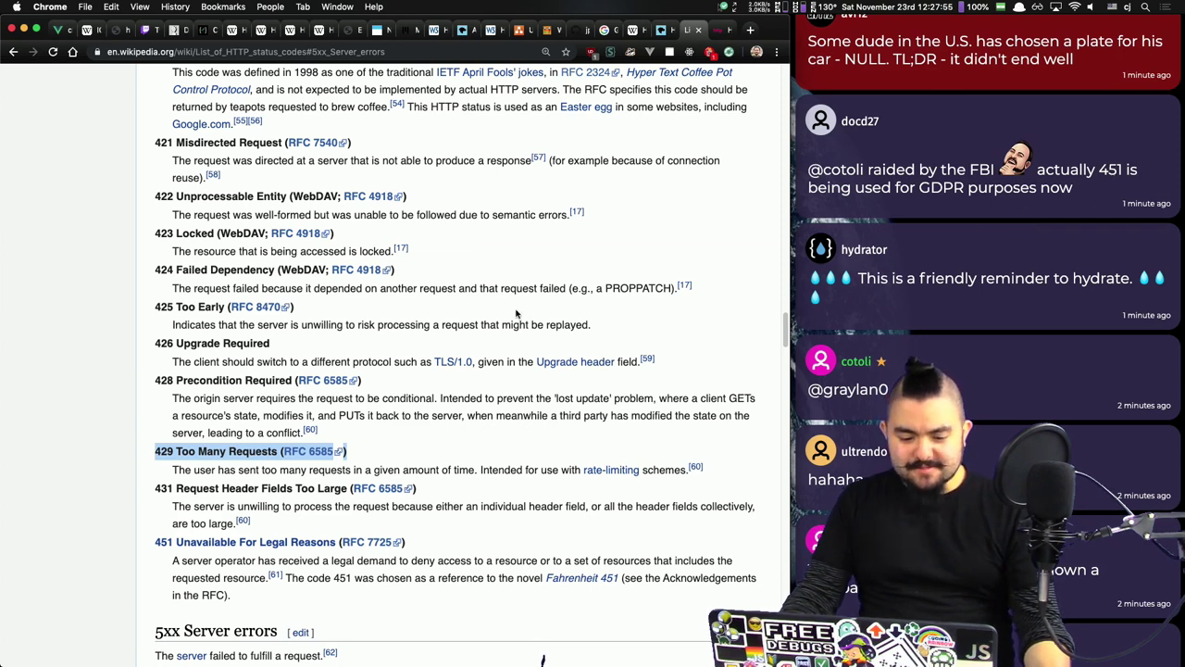
scroll(517, 314, "down", 1)
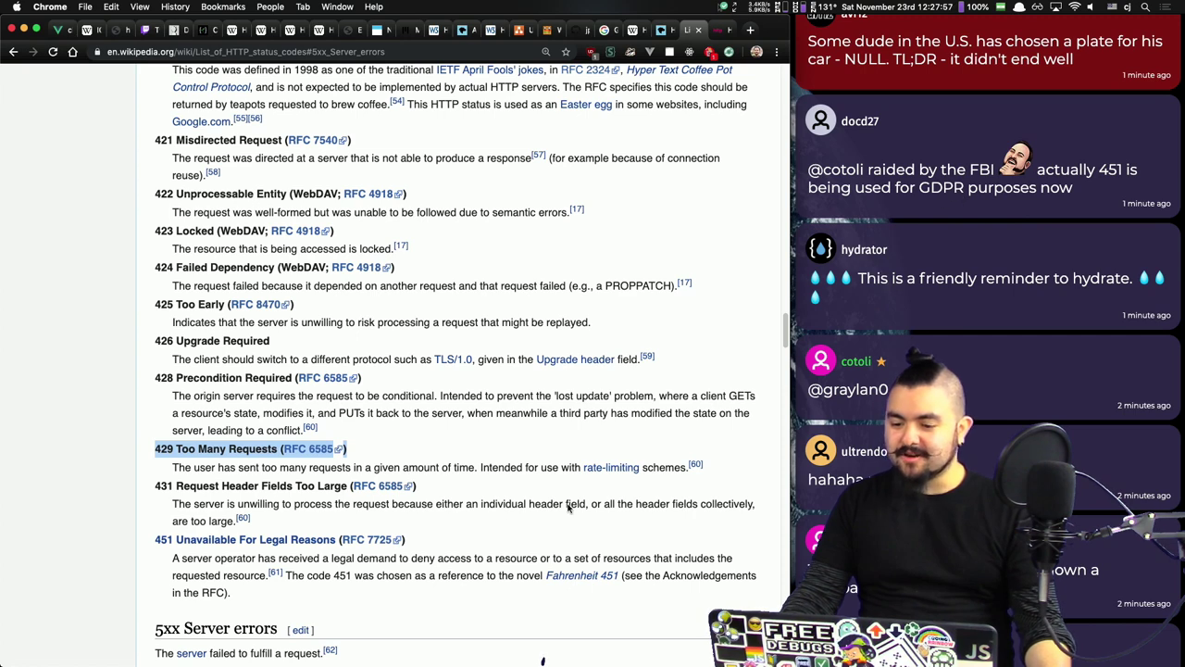
scroll(518, 500, "down", 5)
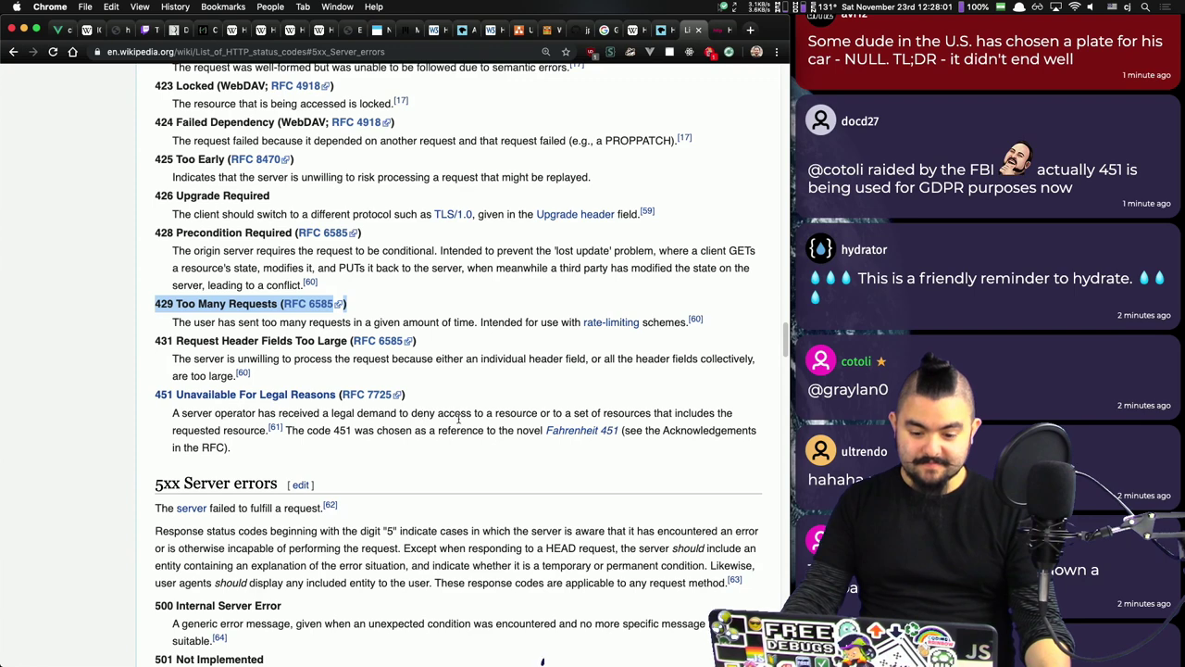
scroll(963, 303, "up", 2)
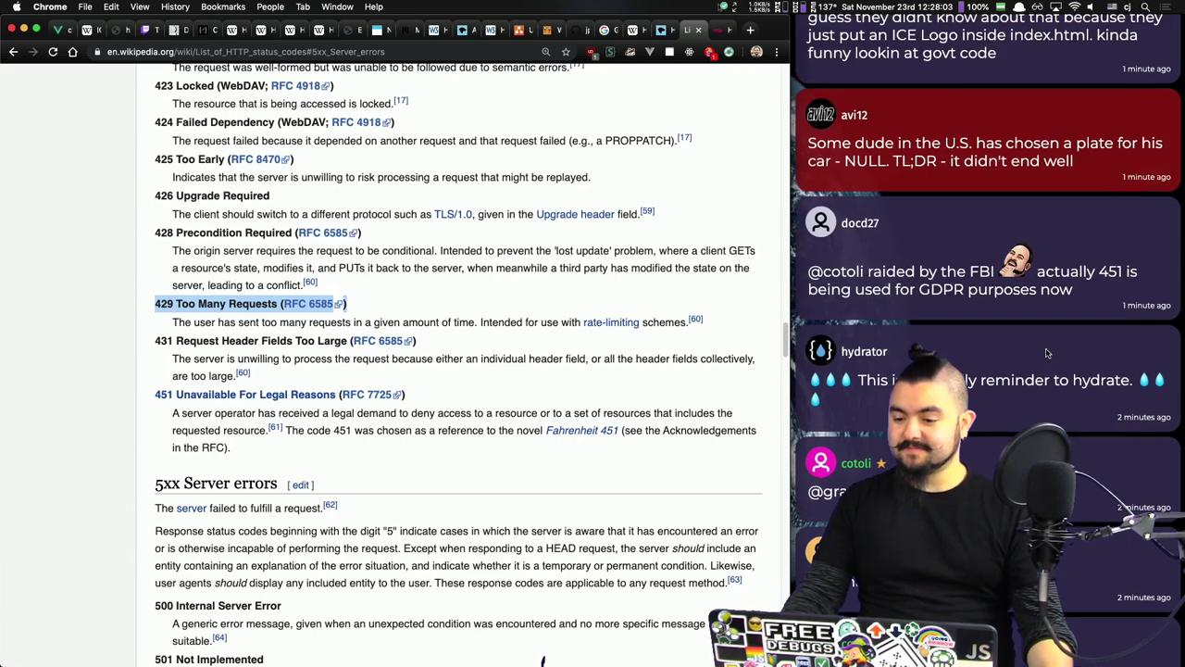
scroll(1019, 334, "up", 2)
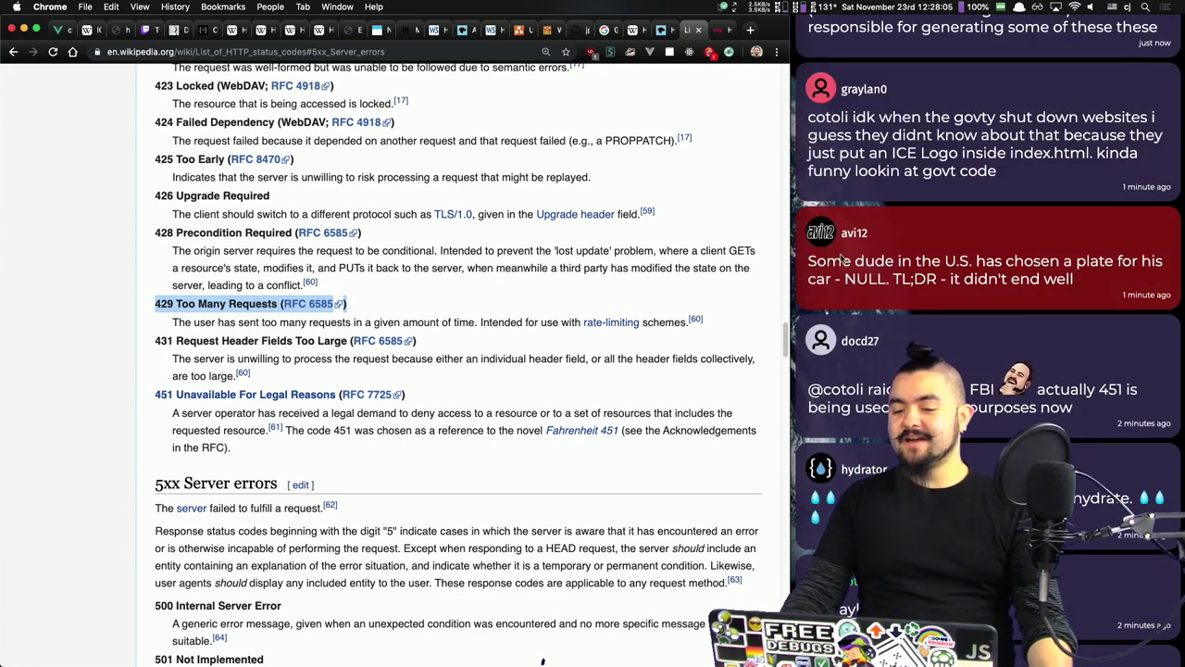
scroll(898, 287, "up", 1)
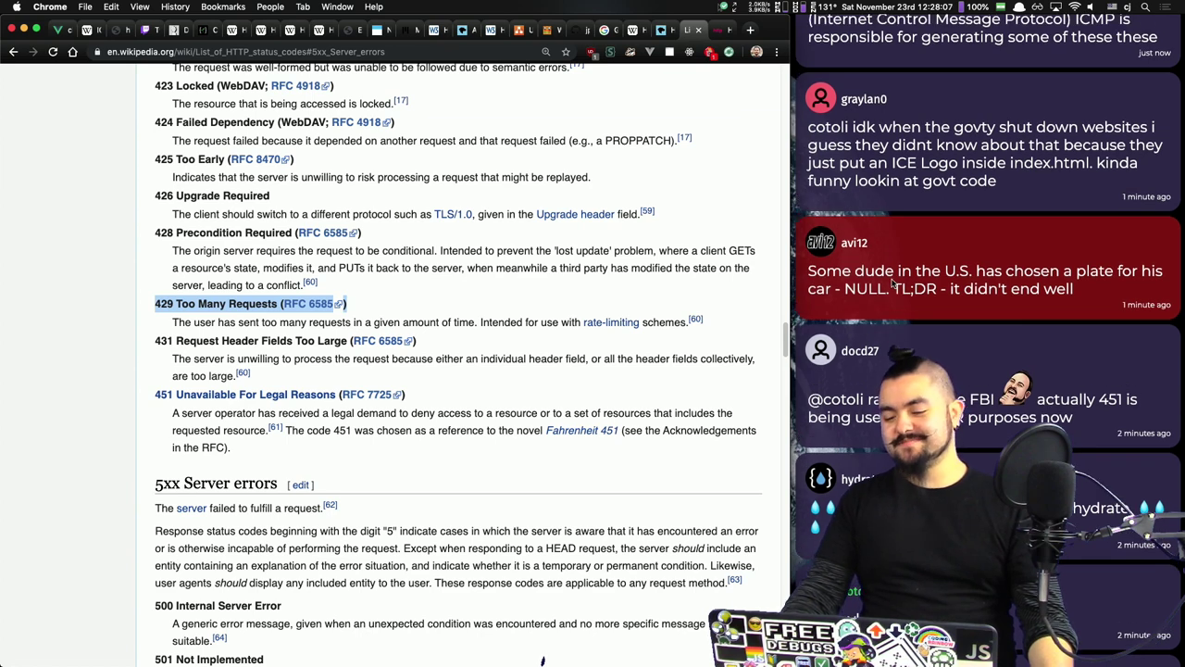
scroll(989, 231, "up", 1)
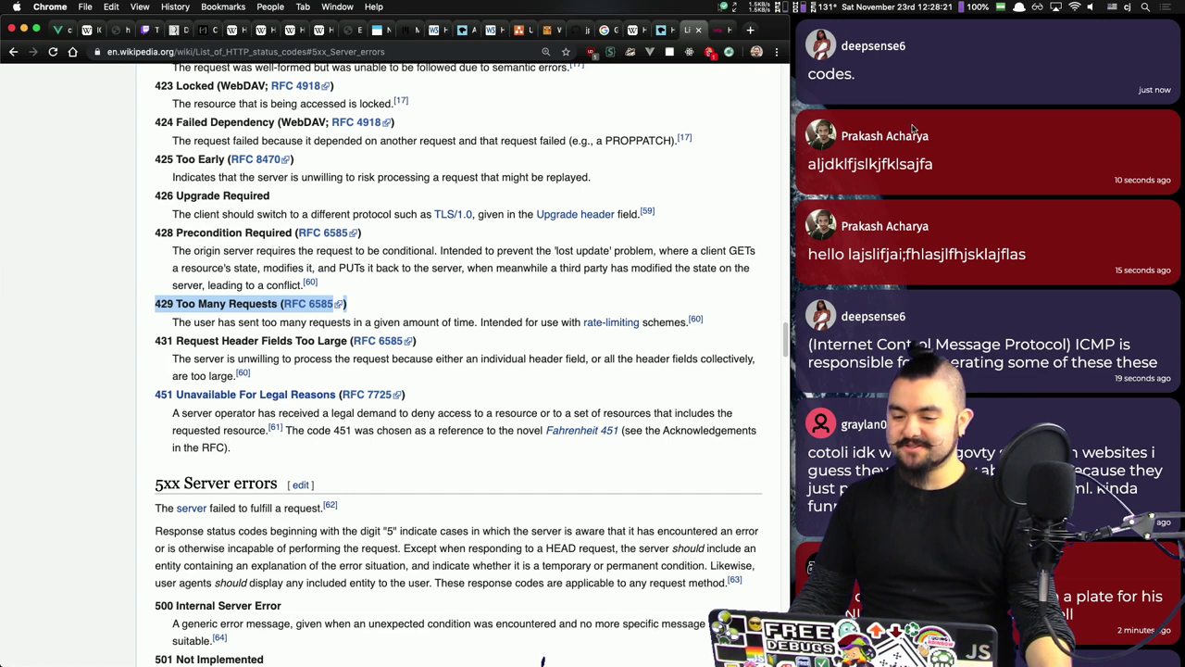
Step: Clear the 429 heading highlight and return to the top of the Wikipedia status codes page
left_click(605, 352)
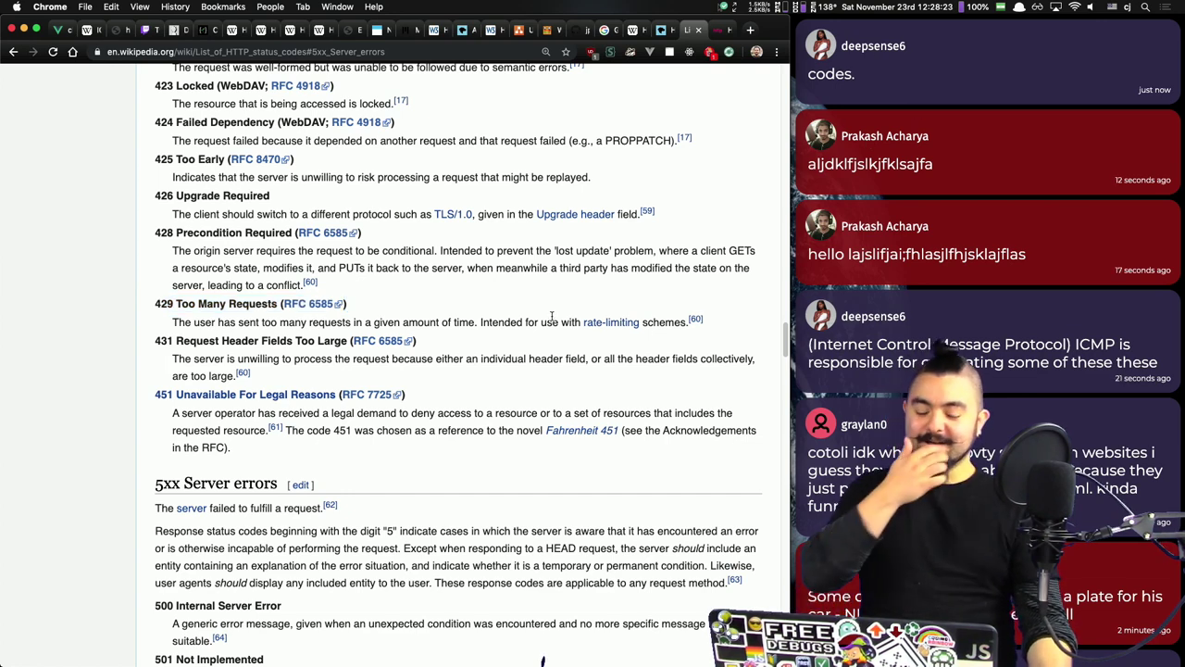
key("super+Tab")
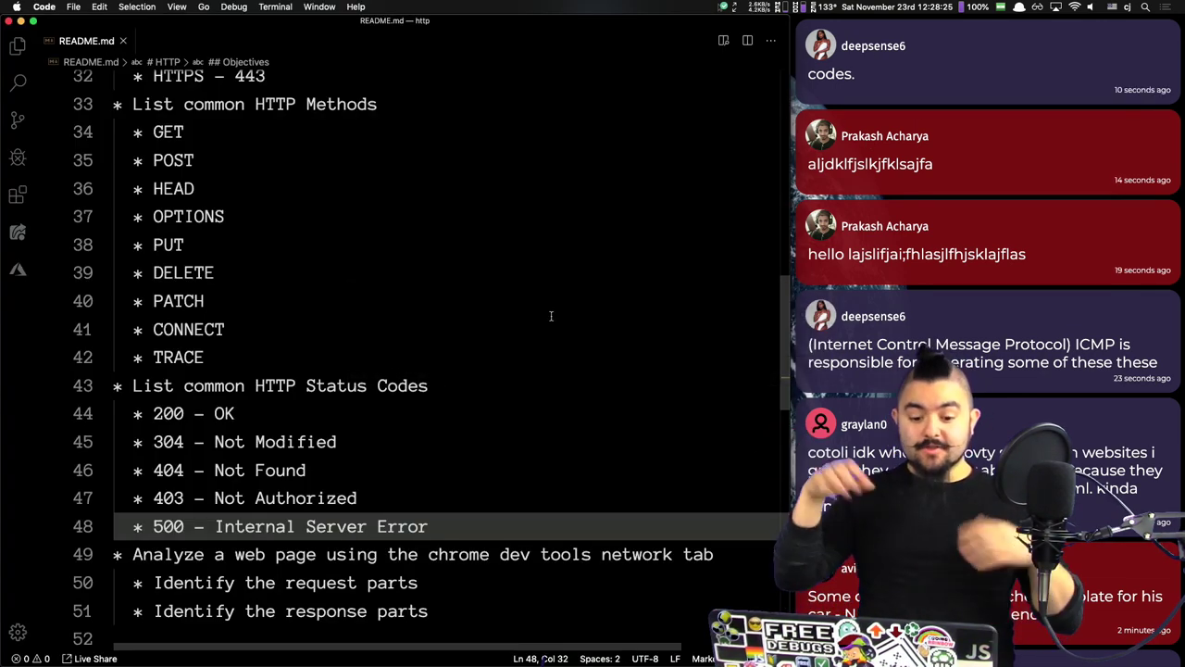
key("super+Tab")
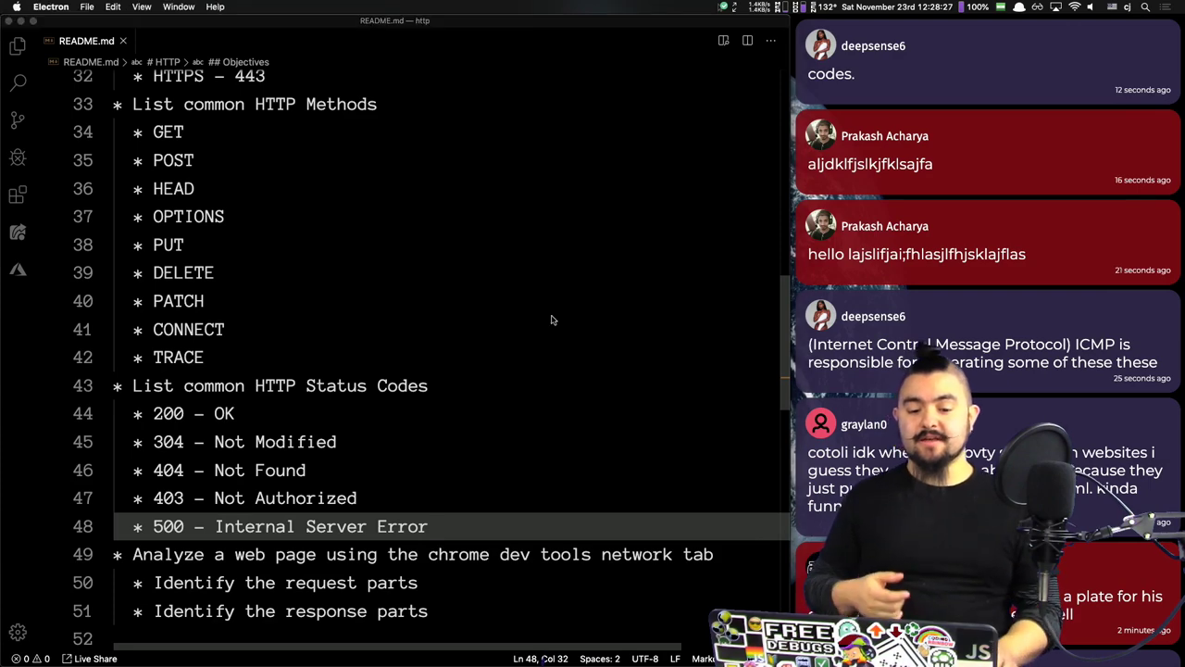
scroll(551, 324, "up", 5)
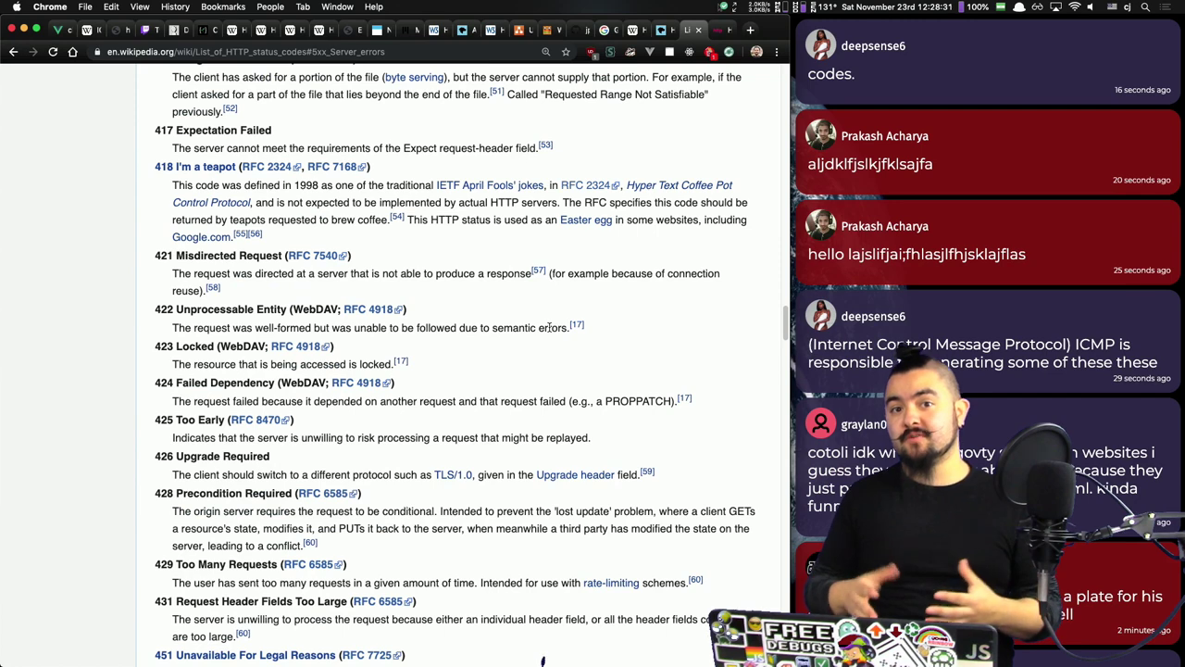
scroll(687, 222, "up", 2)
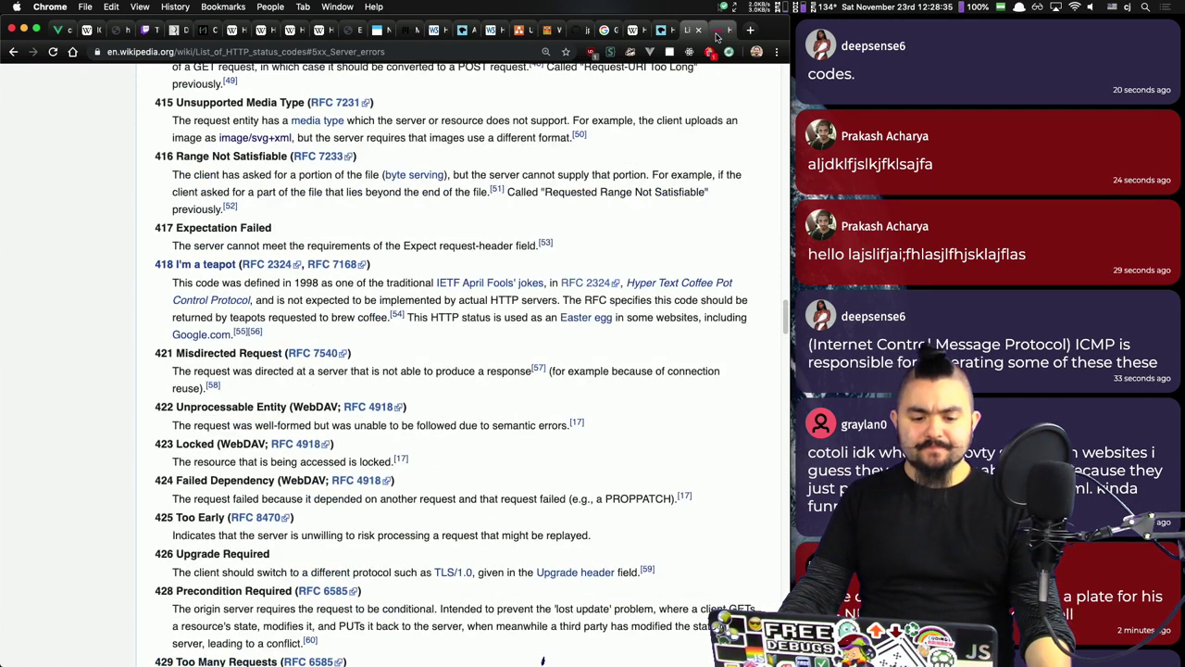
Step: Trim #5xx_Server_errors from the Wikipedia URL and add it as a README Resources bullet
left_click(367, 54)
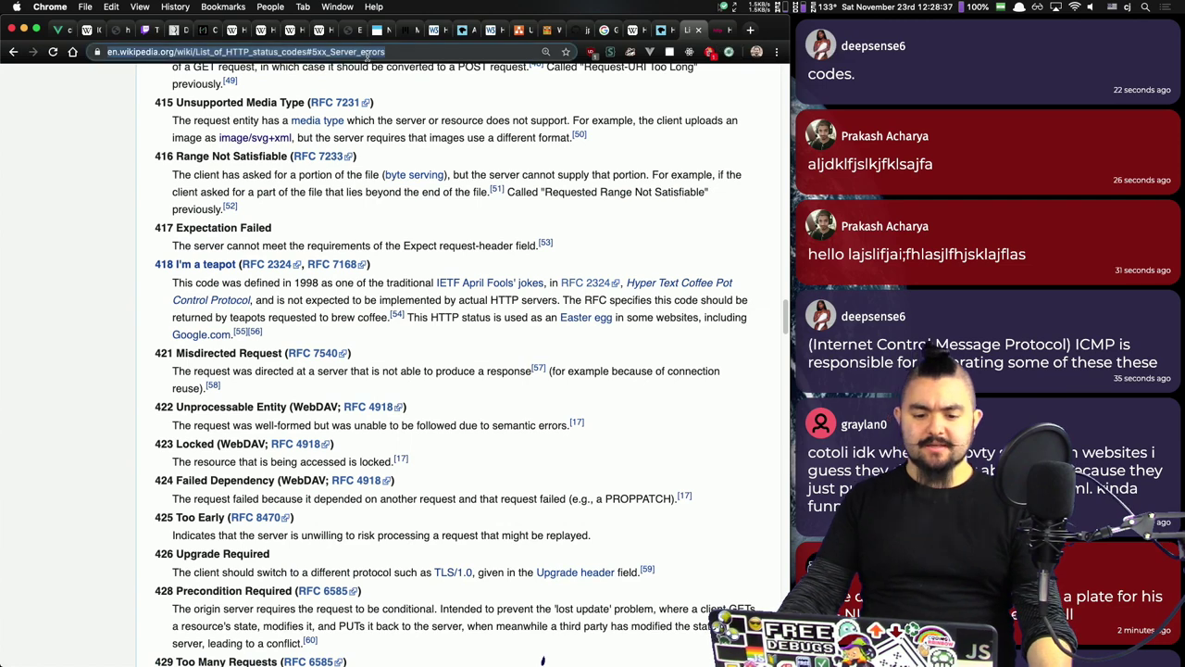
double_click(368, 54)
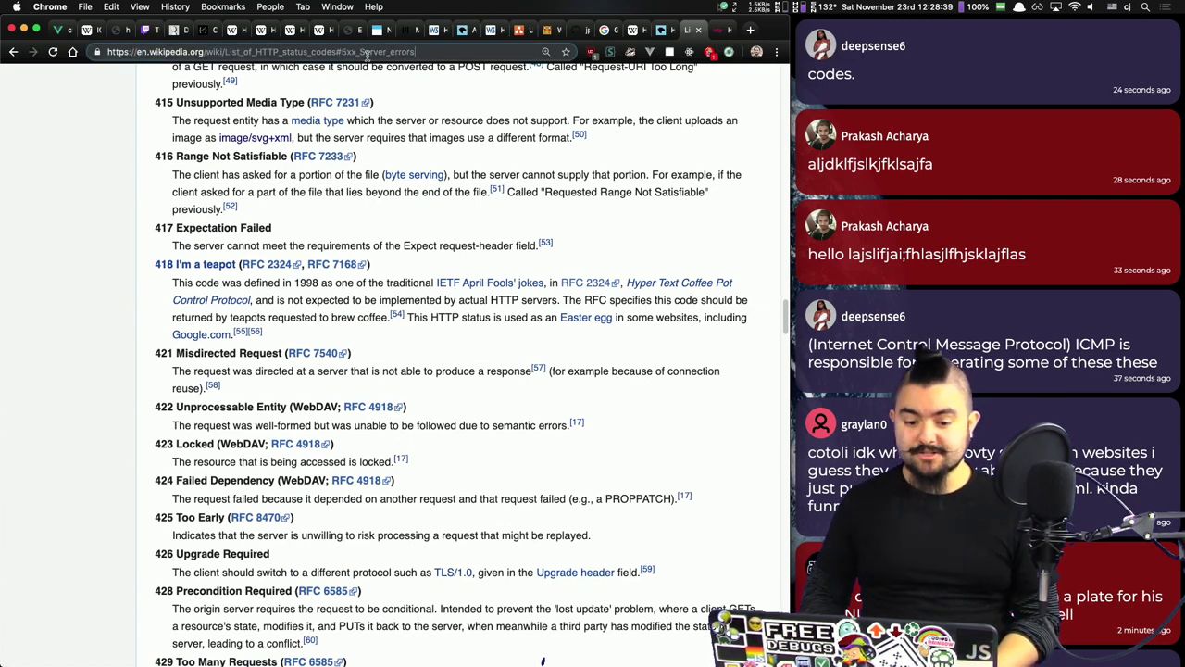
double_click(367, 53)
key("BackSpace")
key("BackSpace")
key("super+Tab")
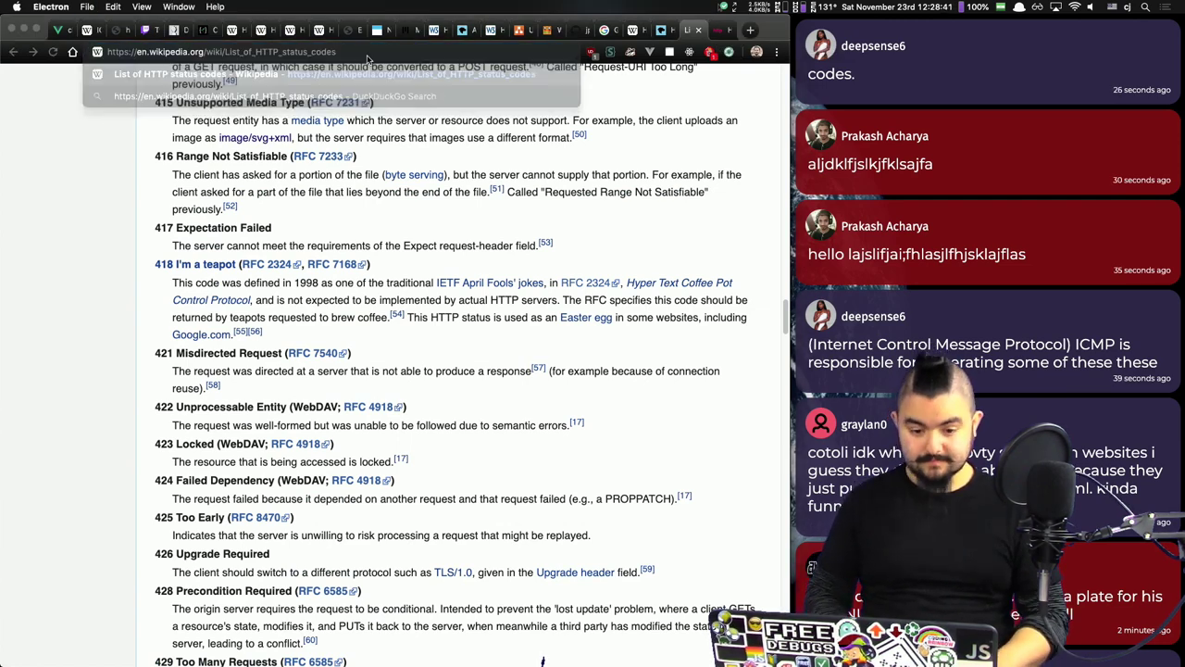
type("*")
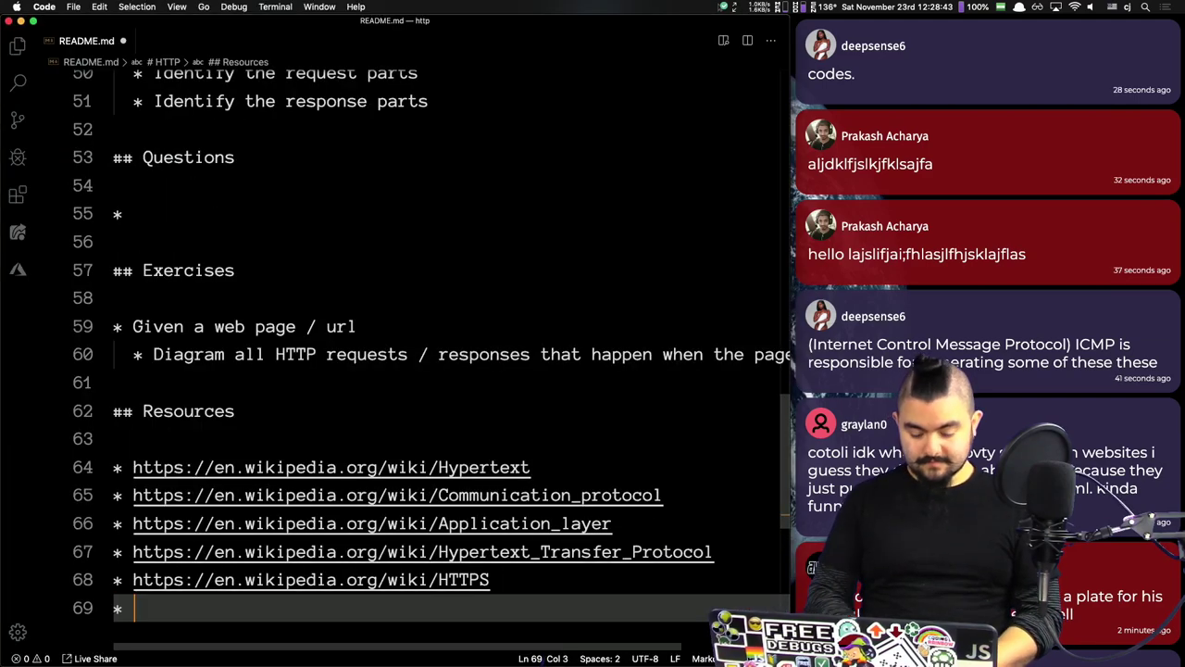
type("https://en.wikipedia.org/wiki/List_of_HTTP_status_codes")
key("super+Tab")
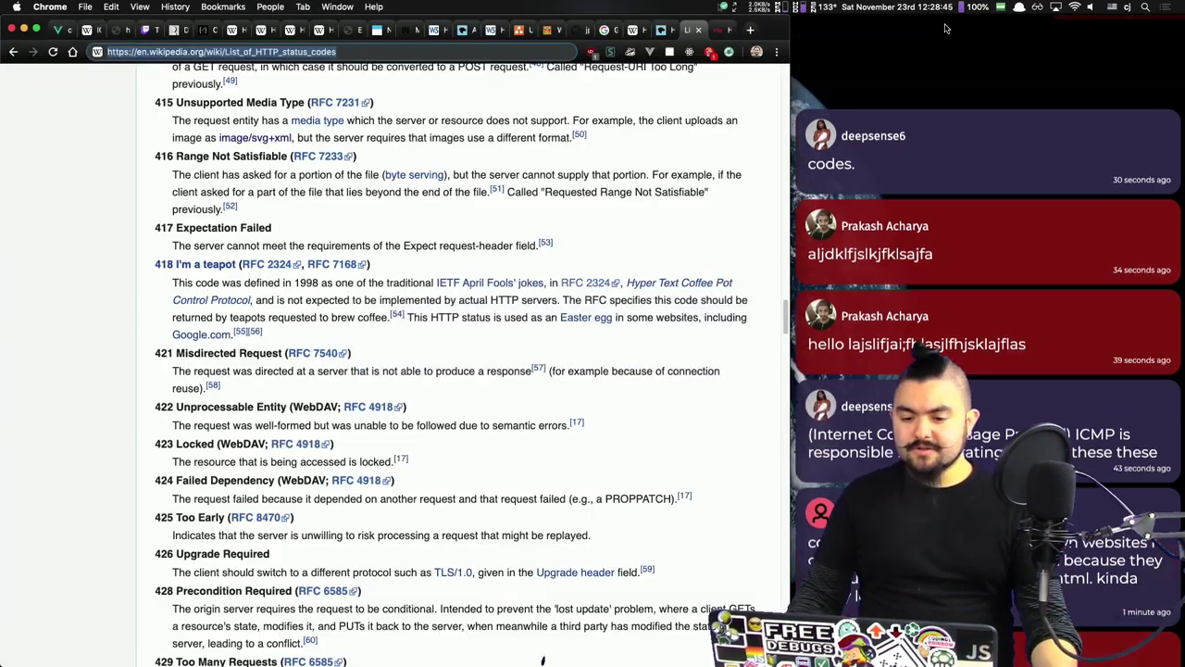
Step: On httpstatuses.com, view the 202 Accepted detail page and return to the status-code list
left_click(719, 29)
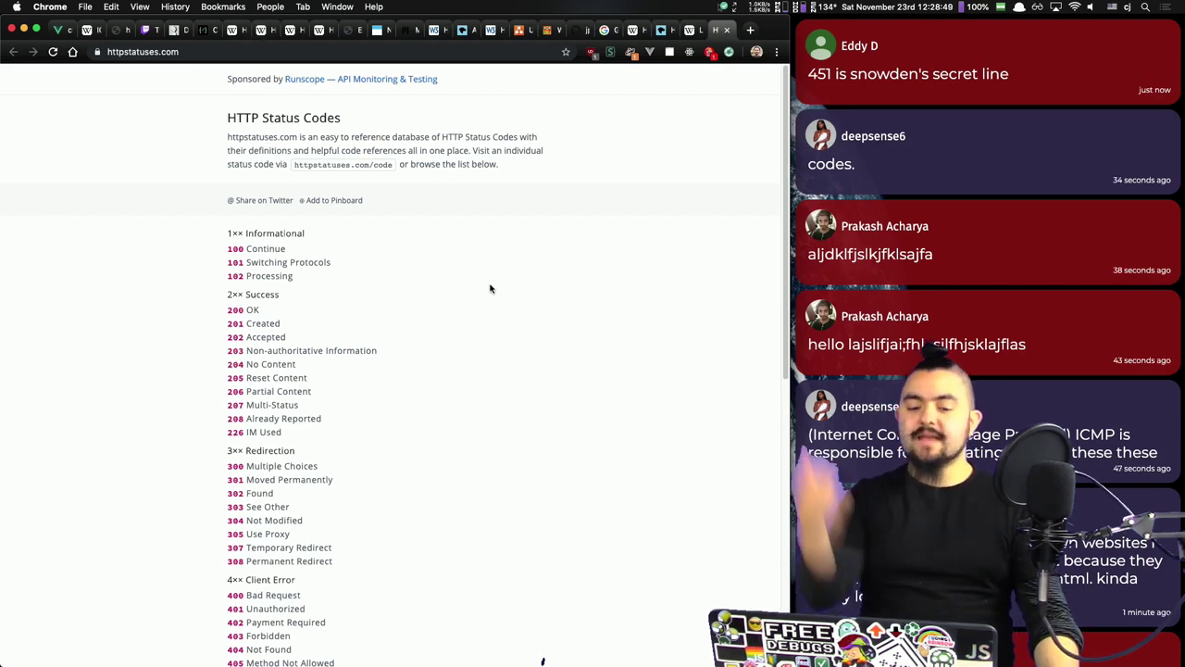
scroll(490, 287, "down", 10)
scroll(490, 291, "down", 2)
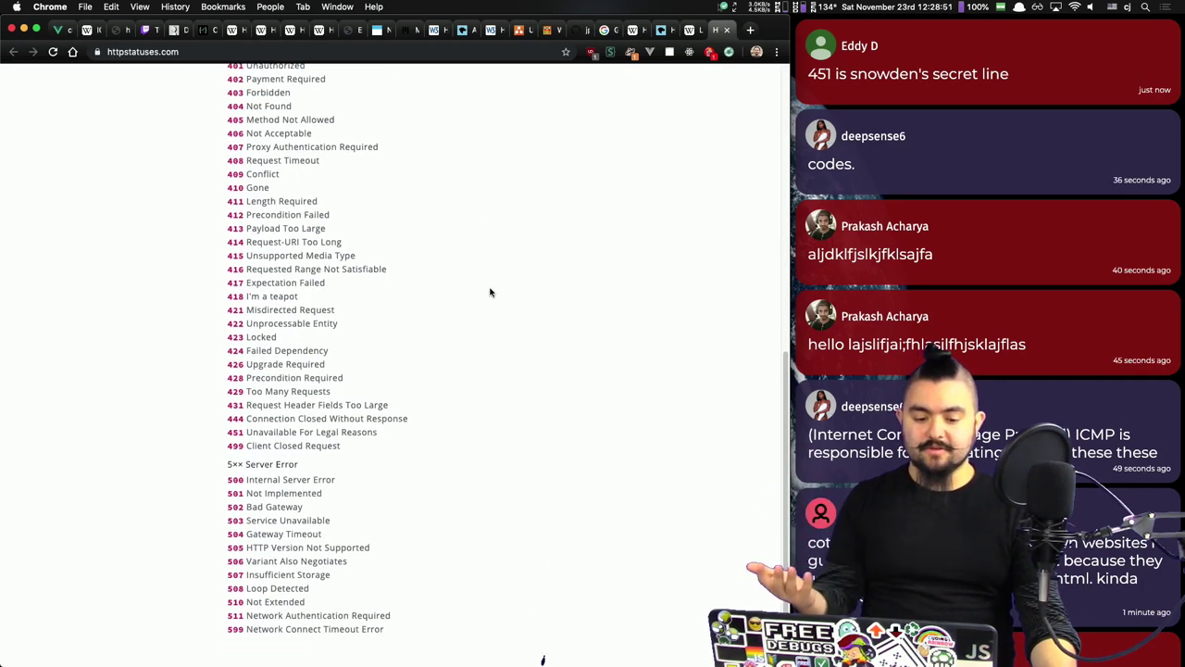
scroll(490, 292, "up", 10)
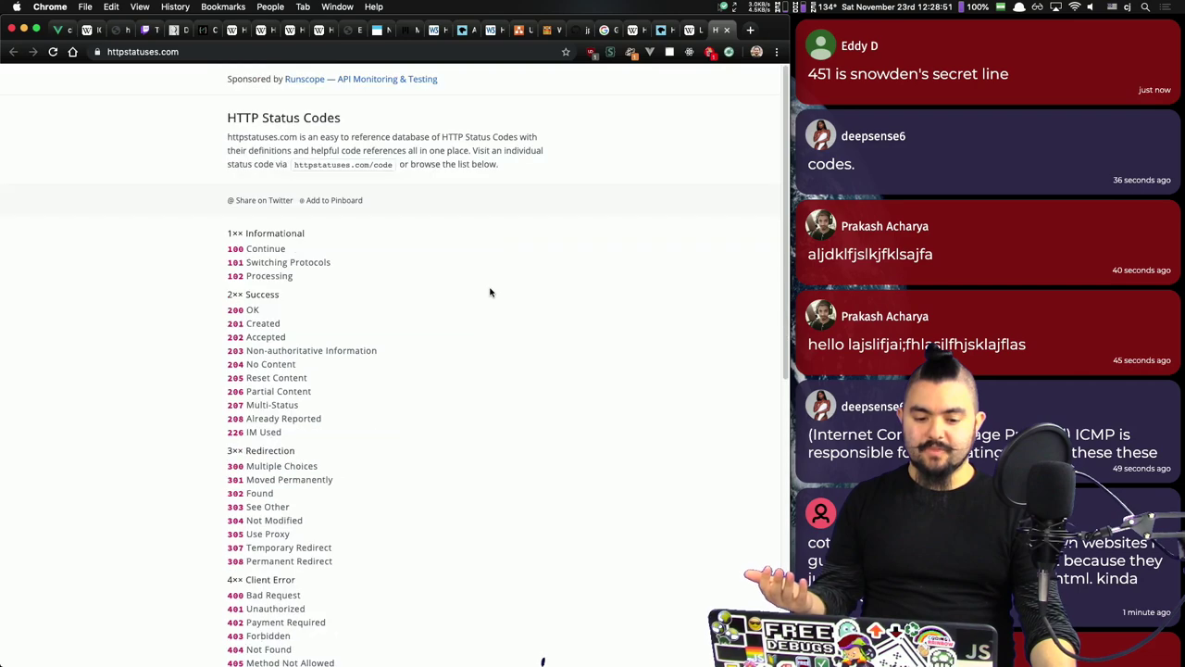
left_click(255, 341)
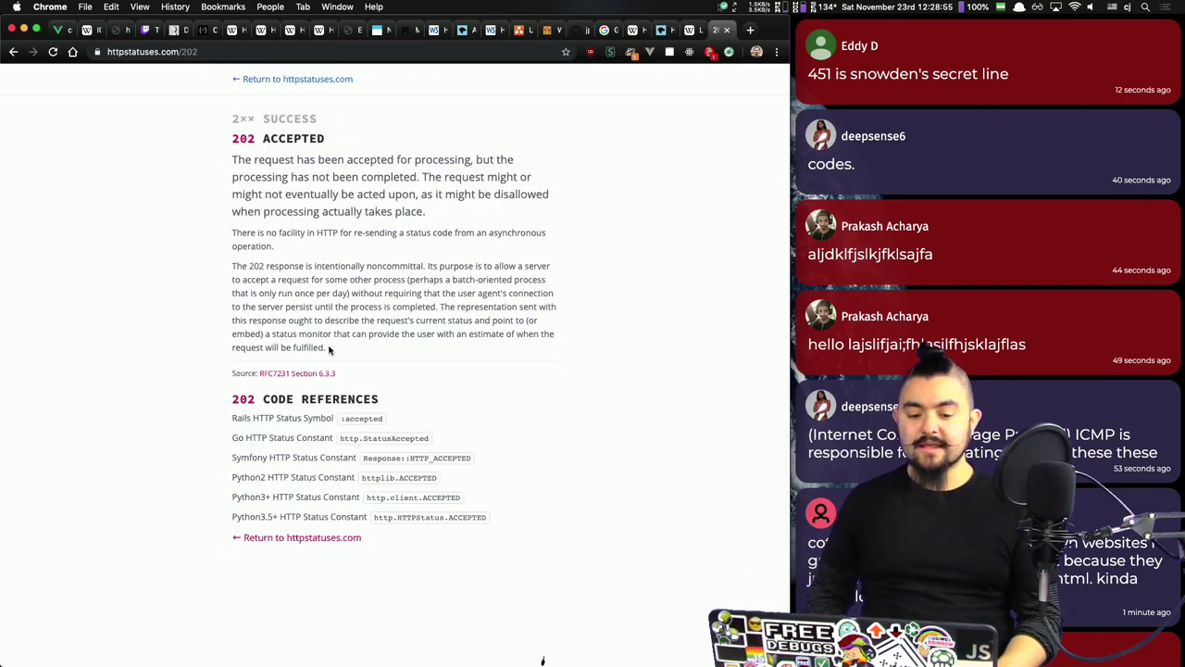
key("super+bracketleft")
key("super+l")
key("super+c")
key("super+Tab")
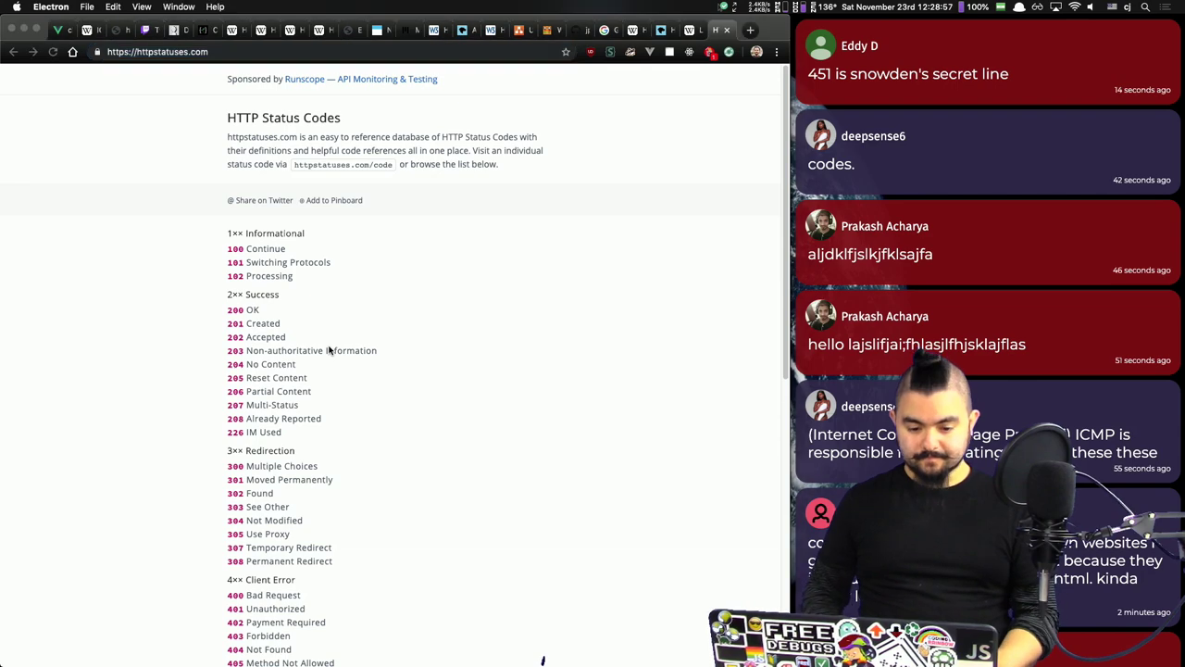
key("Return")
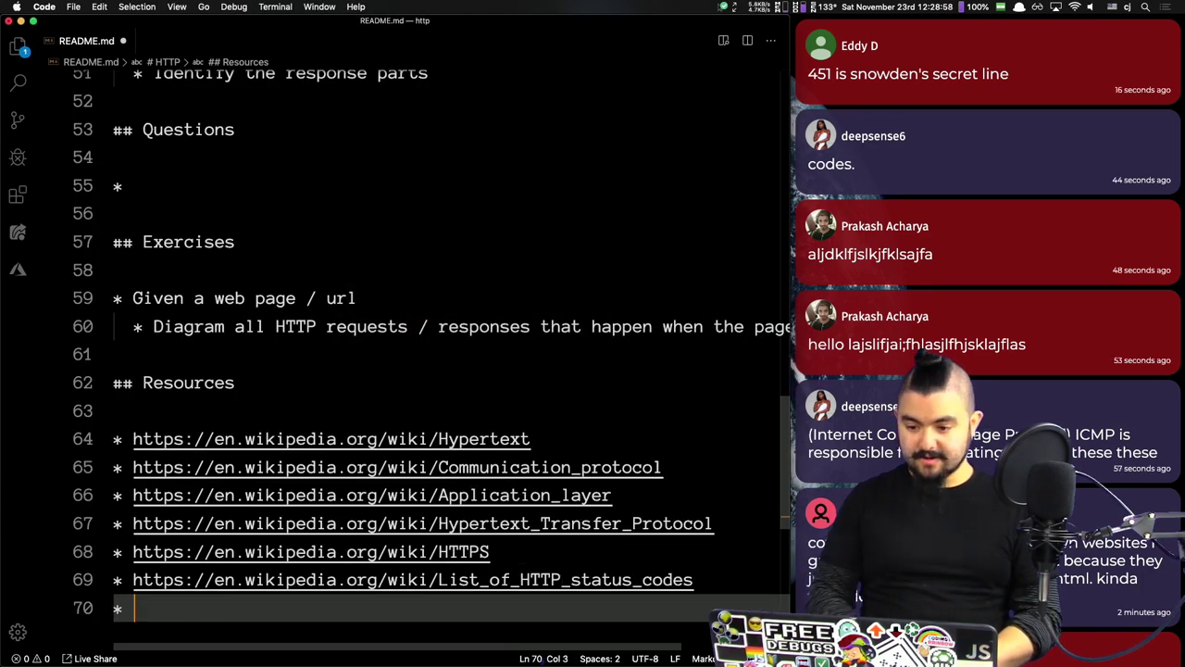
key("super+v")
scroll(371, 306, "up", 4)
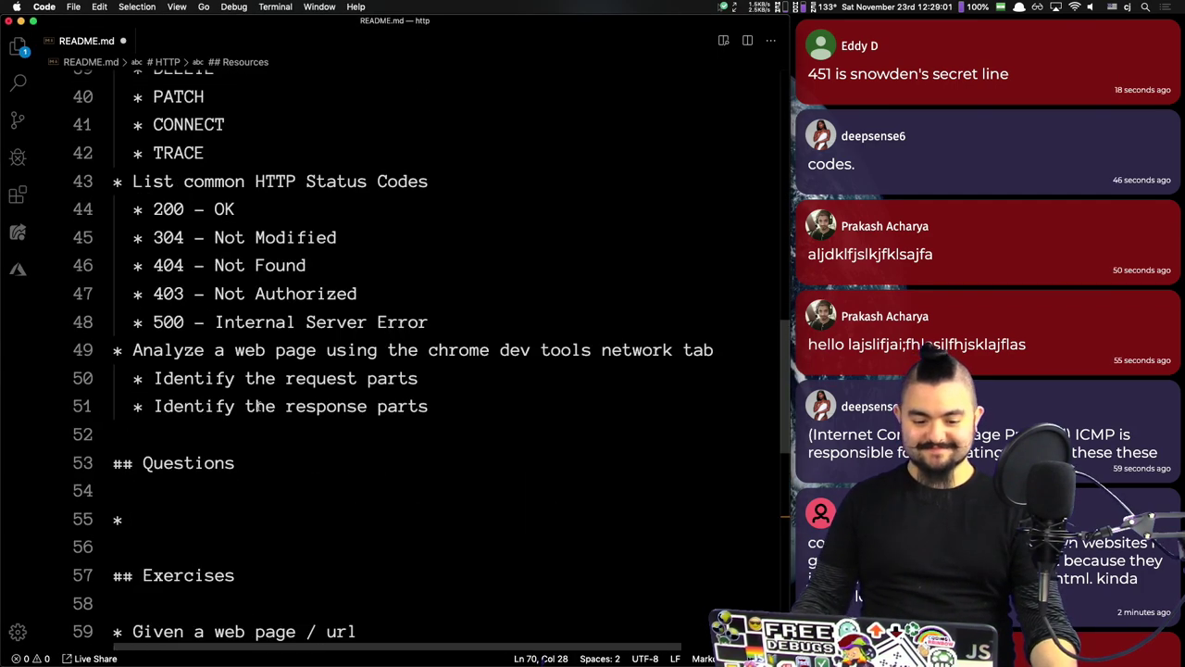
scroll(286, 400, "up", 6)
scroll(293, 394, "down", 6)
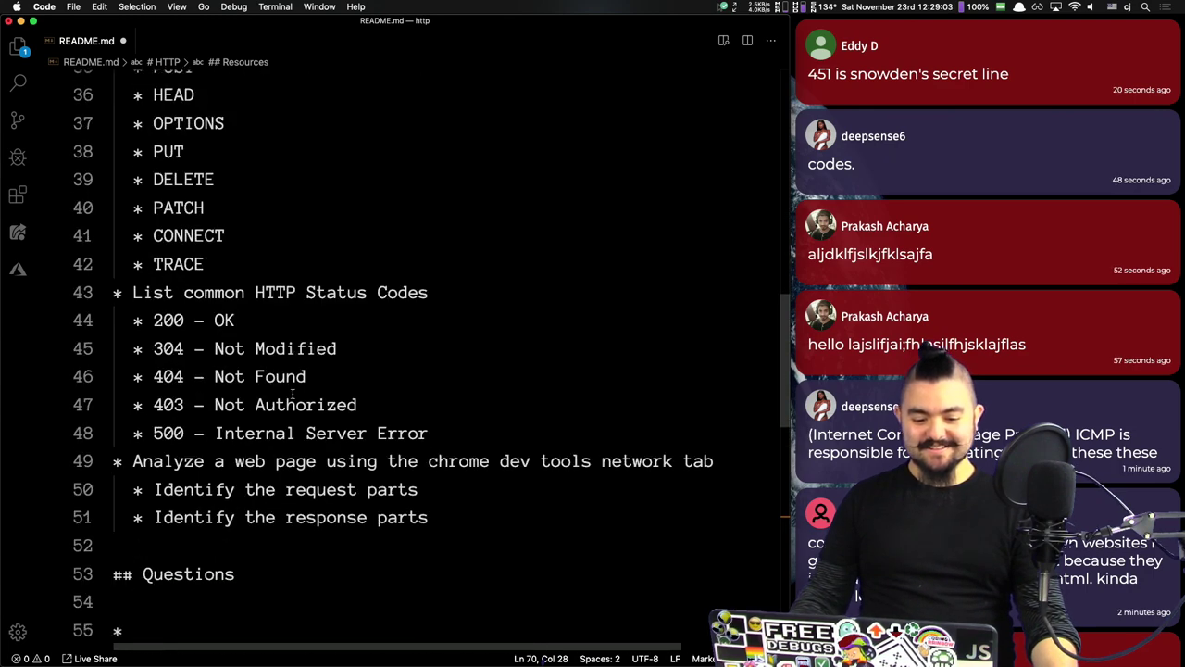
left_click(441, 331)
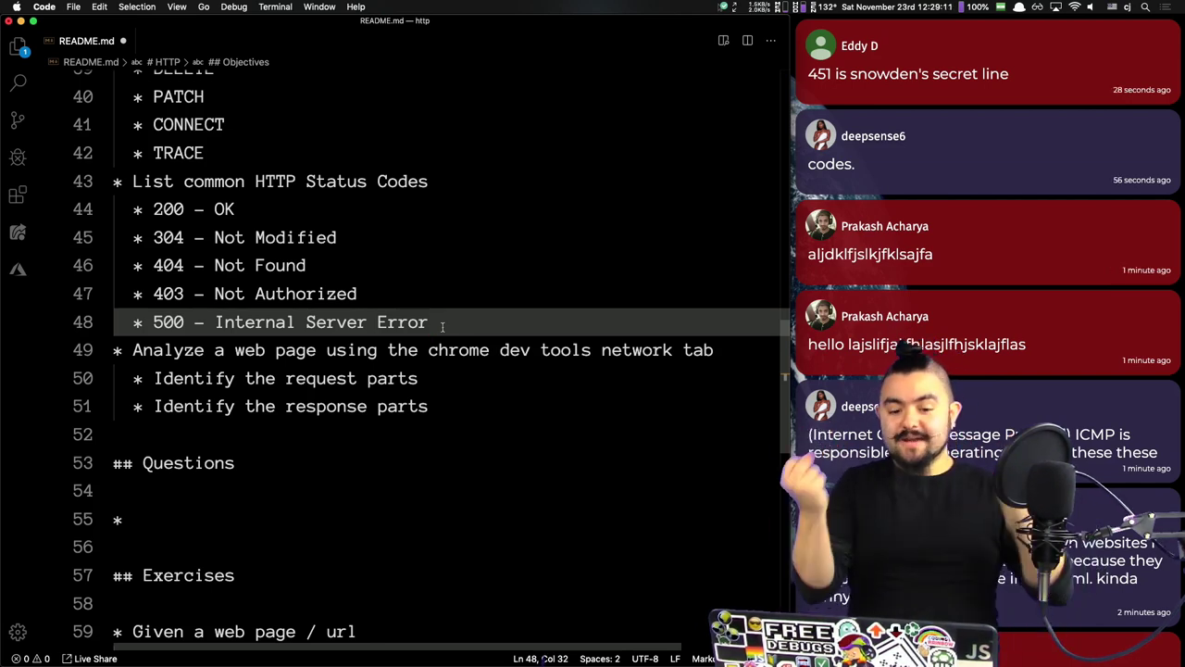
key("super+Tab")
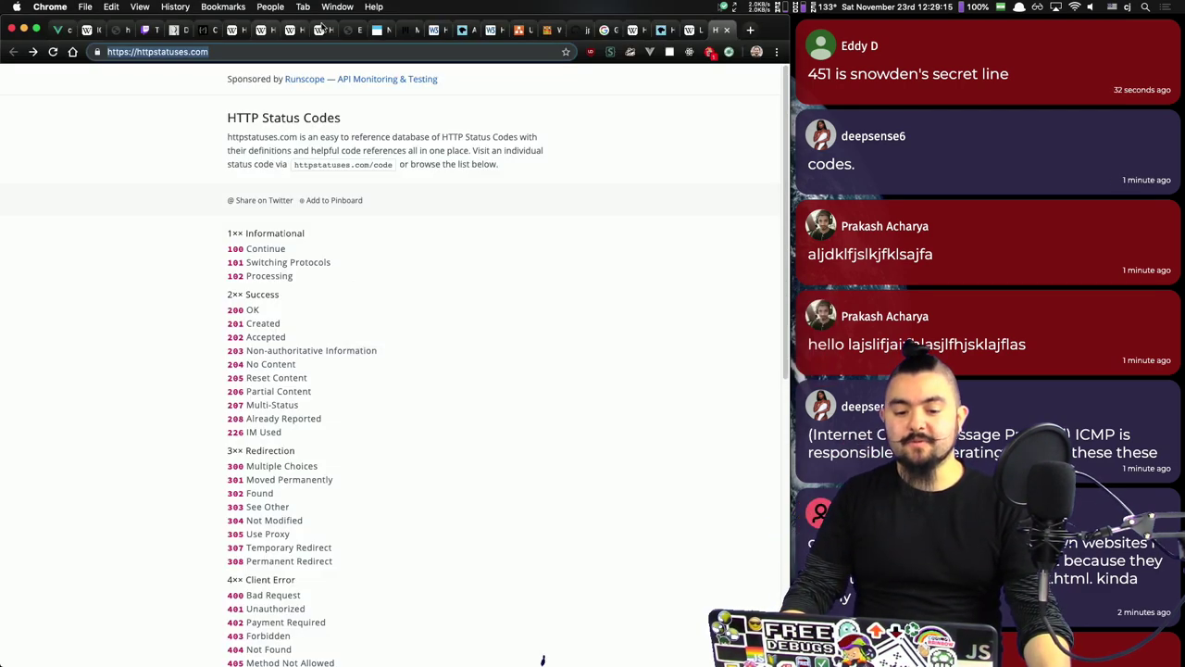
Step: Remove the notexist path and load plain example.com in the DevTools tab
left_click(357, 31)
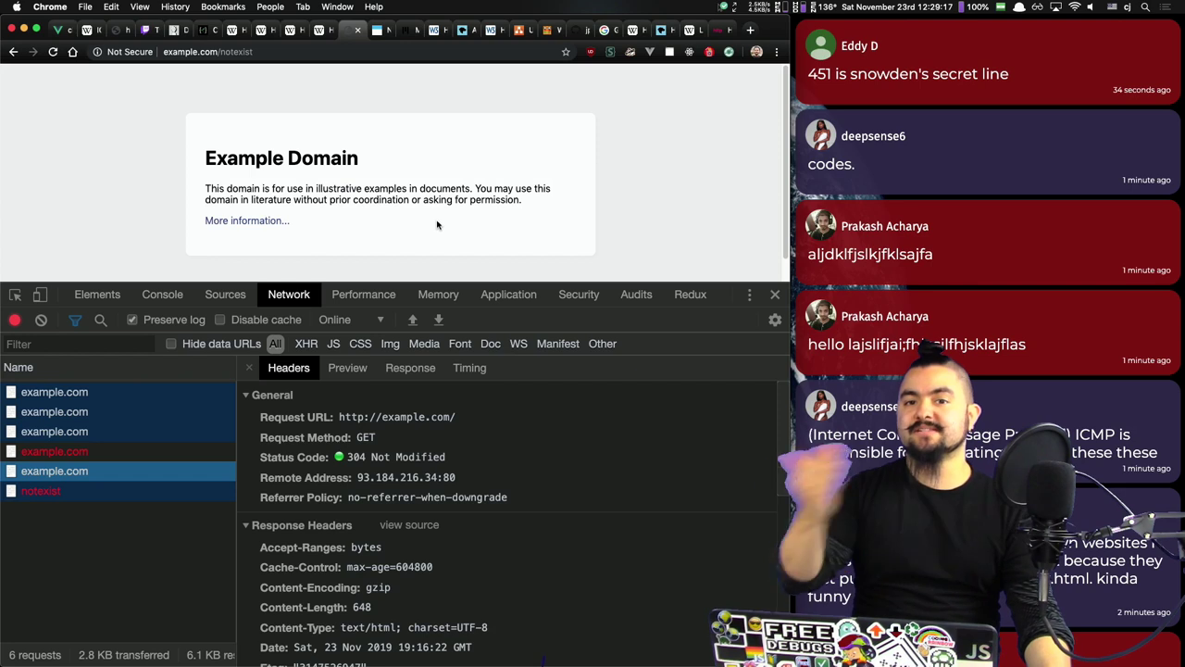
left_click(259, 56)
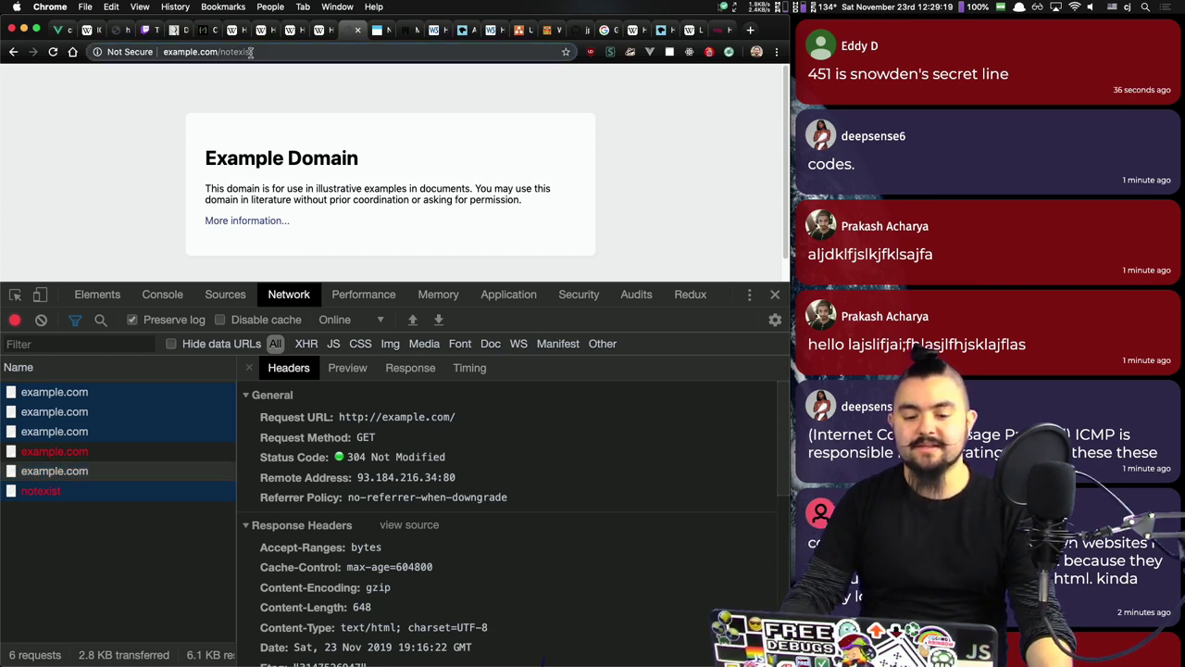
double_click(242, 53)
key("BackSpace")
key("Return")
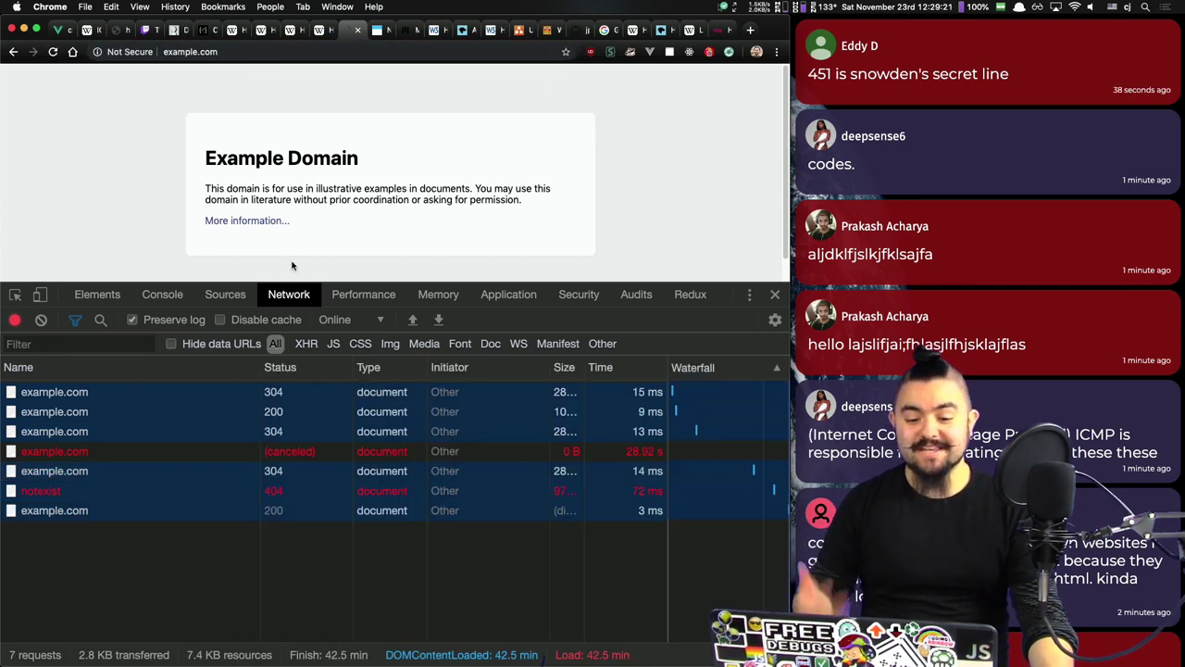
Step: Select the network-tab objective on README lines 49–51
key("super+Tab")
key("super+Tab")
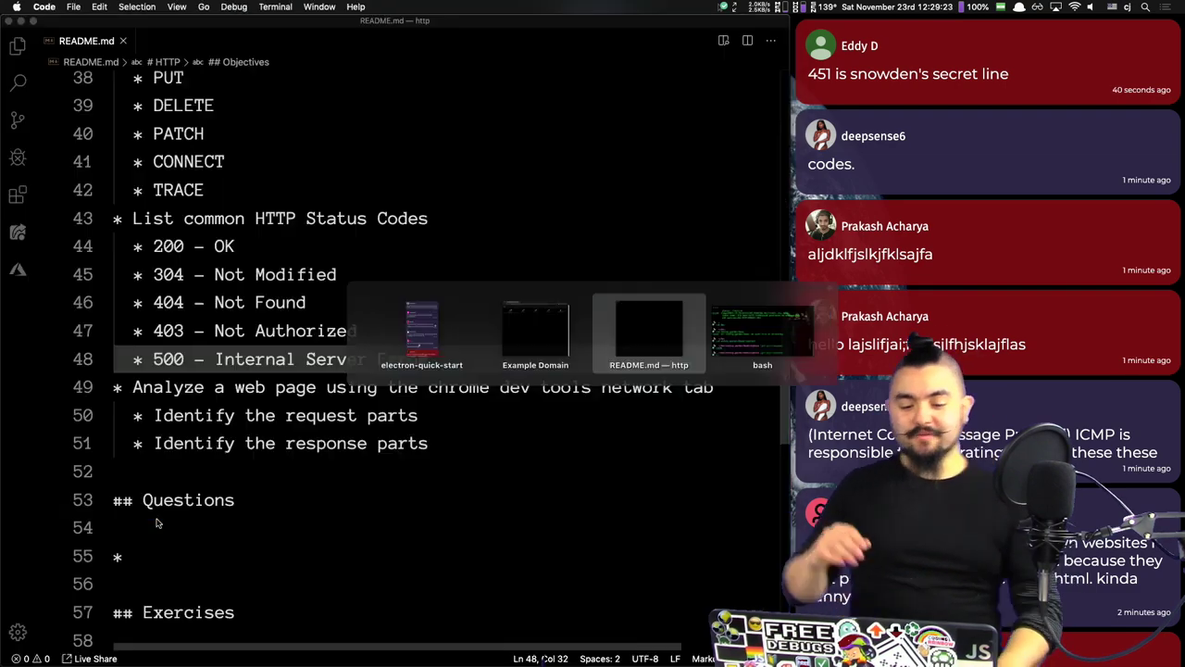
left_click_drag(471, 443, 88, 382)
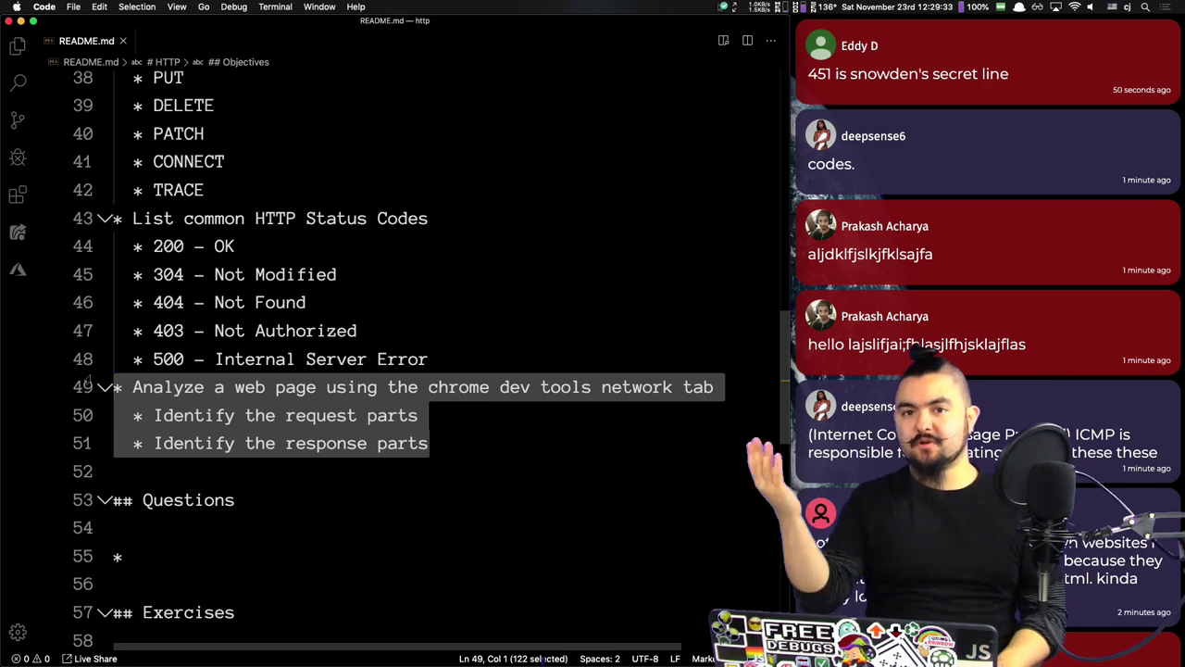
key("alt+Tab")
Step: Turn off Preserve log and reload example.com so only one request is logged
key("super+Tab")
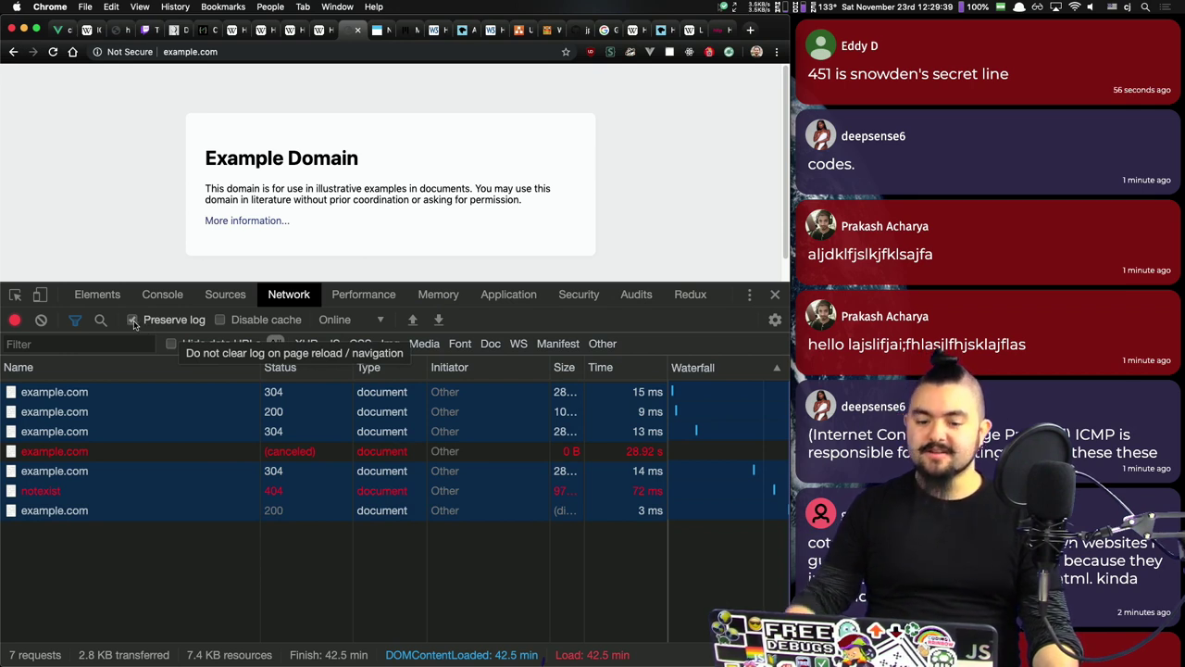
left_click(53, 51)
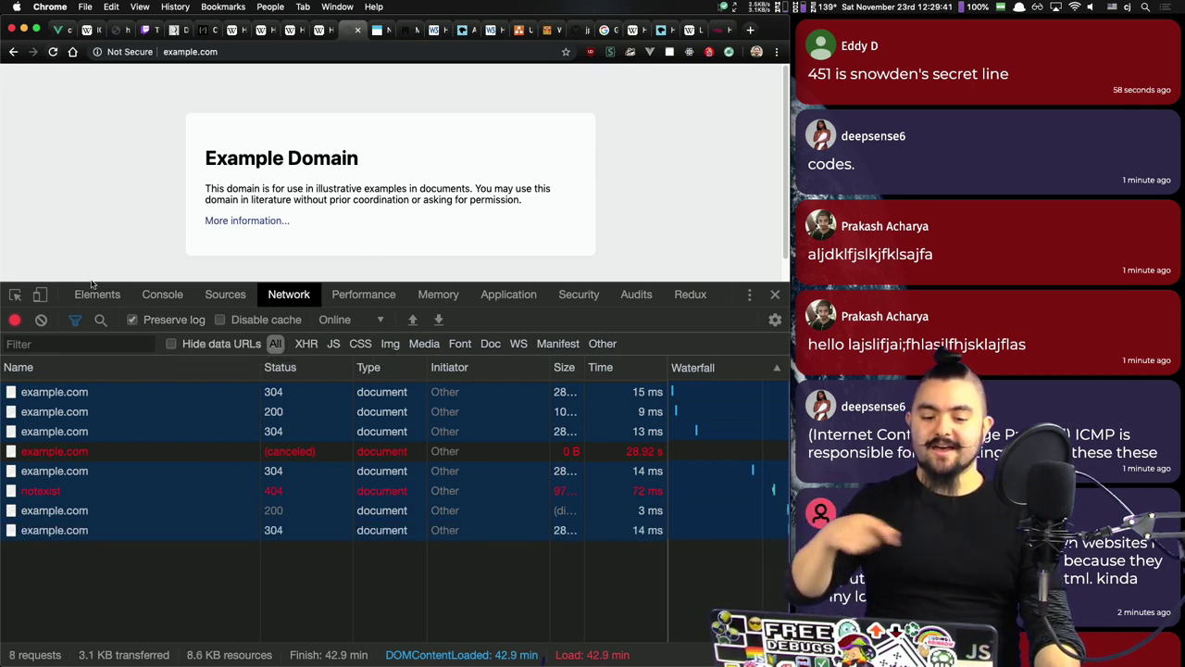
left_click(132, 320)
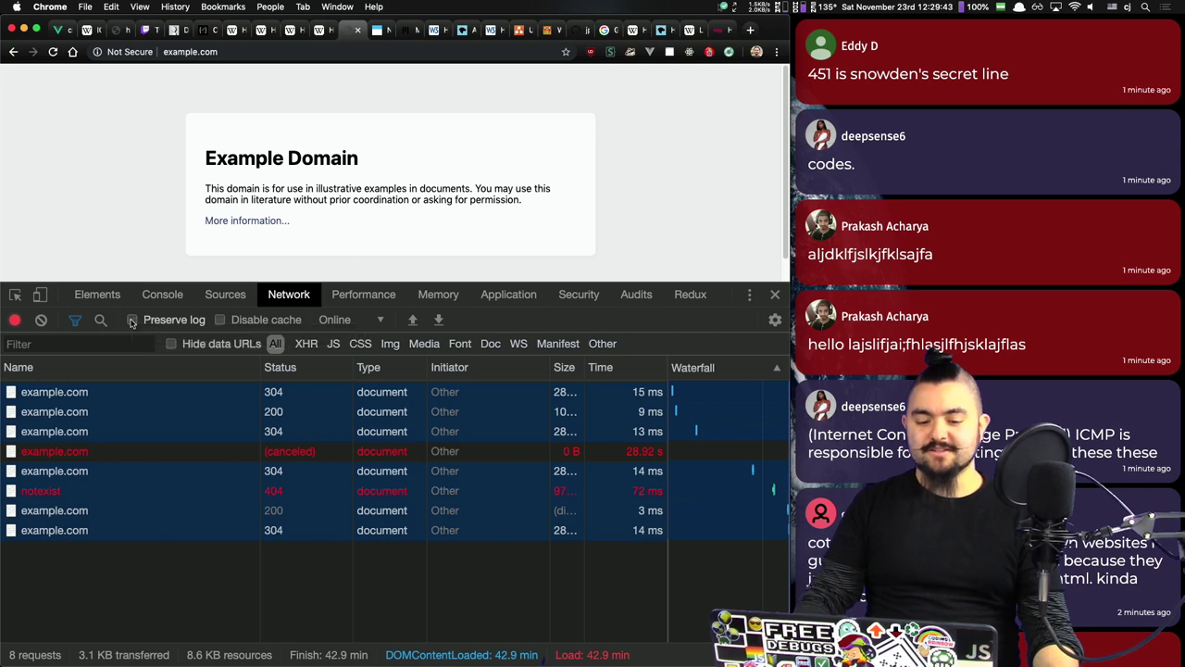
left_click(52, 51)
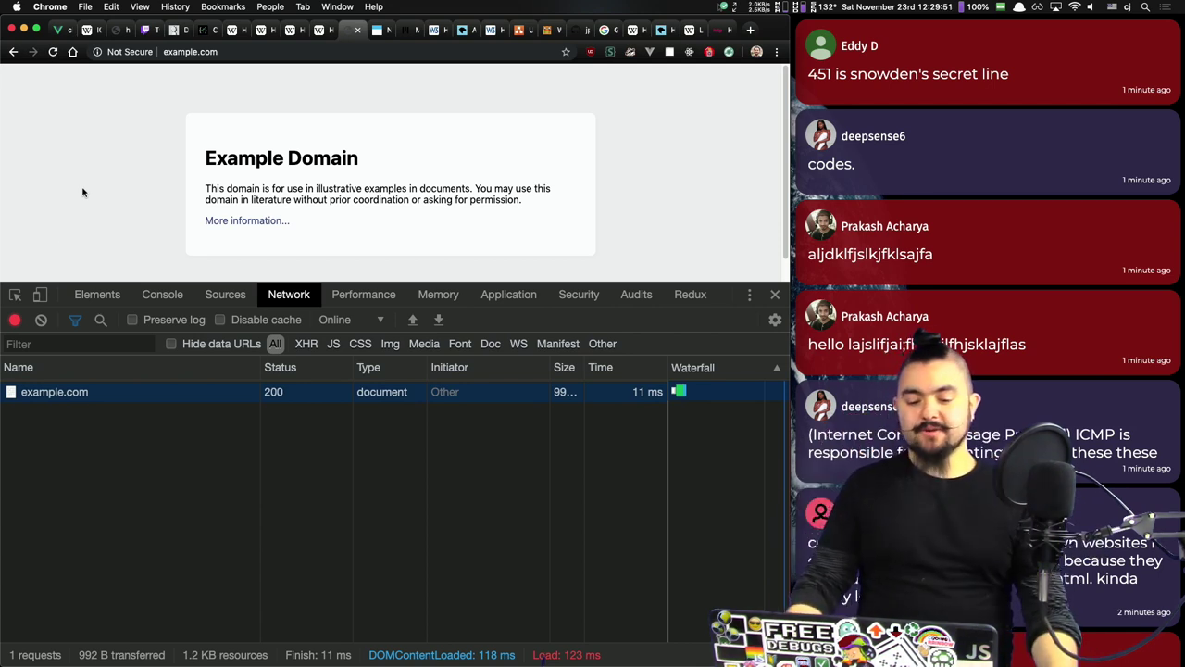
Step: Inspect the example.com request headers, highlighting the remote address on port 80
left_click(88, 396)
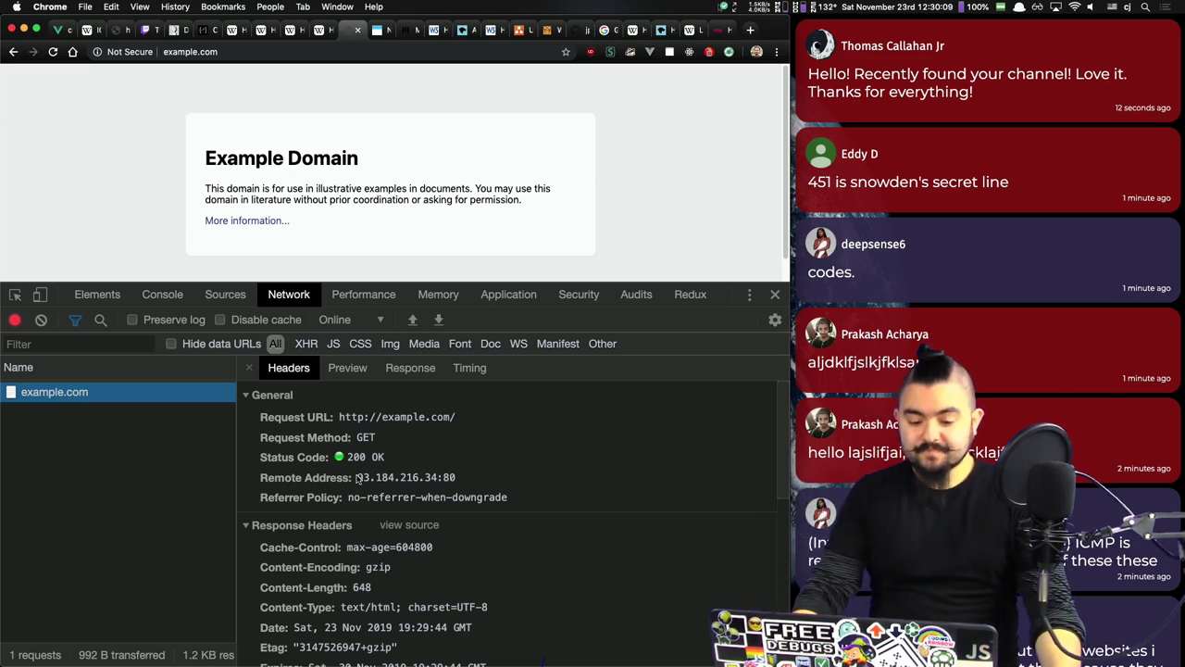
left_click_drag(356, 478, 471, 483)
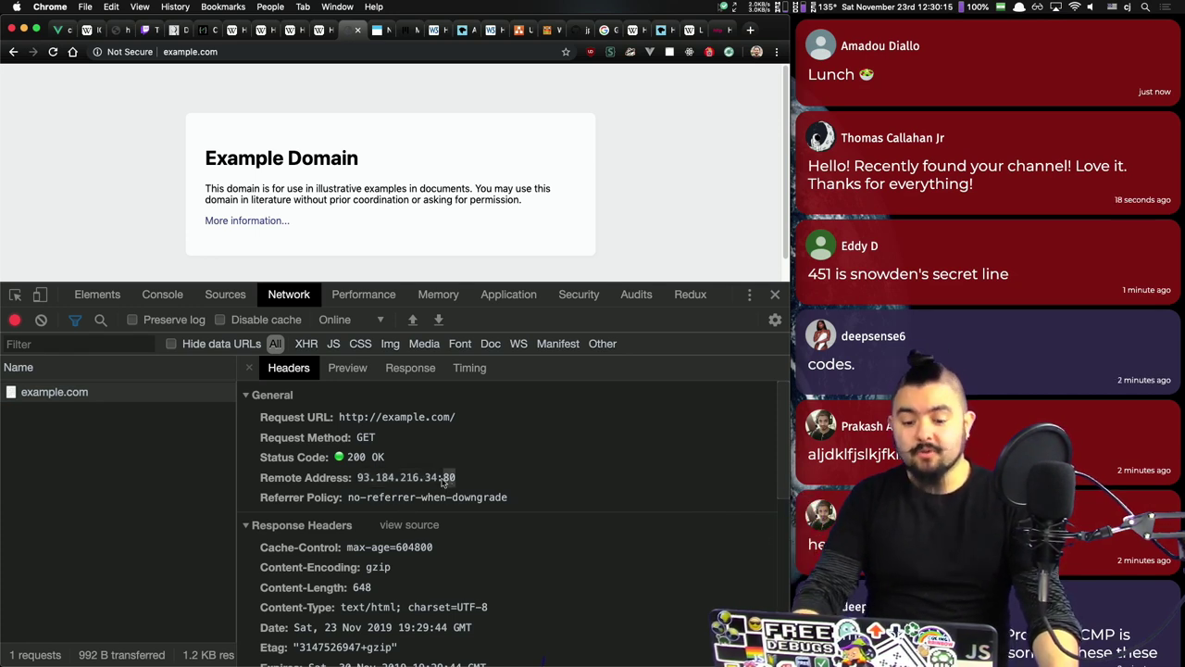
scroll(408, 477, "down", 2)
scroll(357, 473, "down", 1)
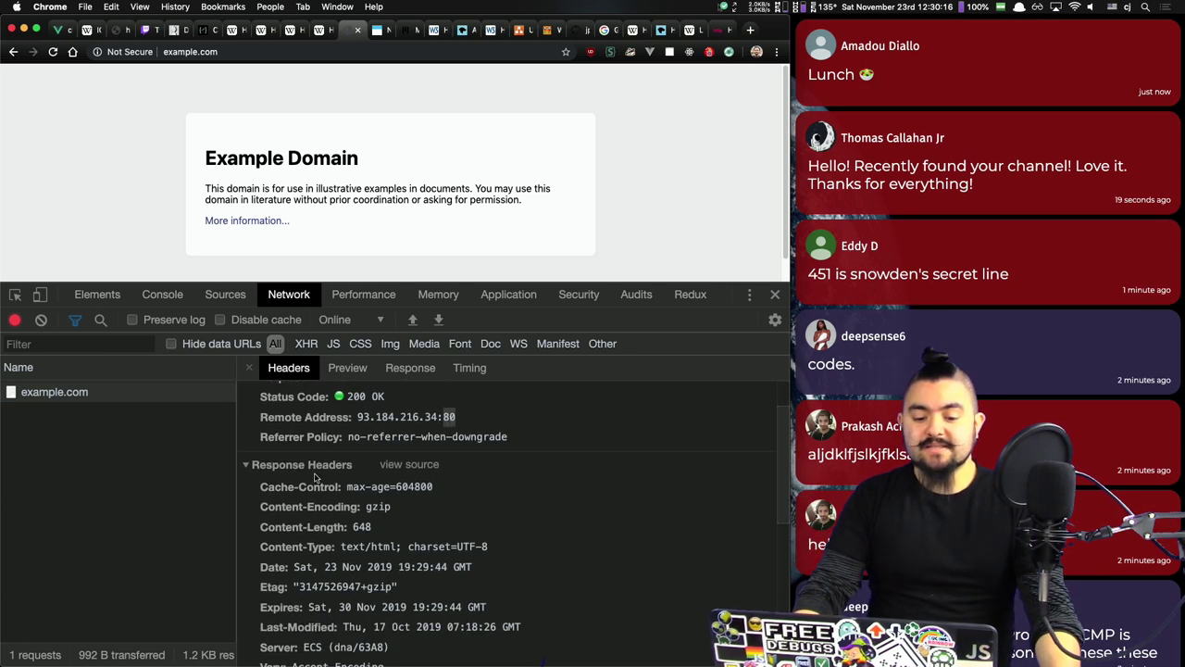
left_click(255, 468)
left_click(255, 467)
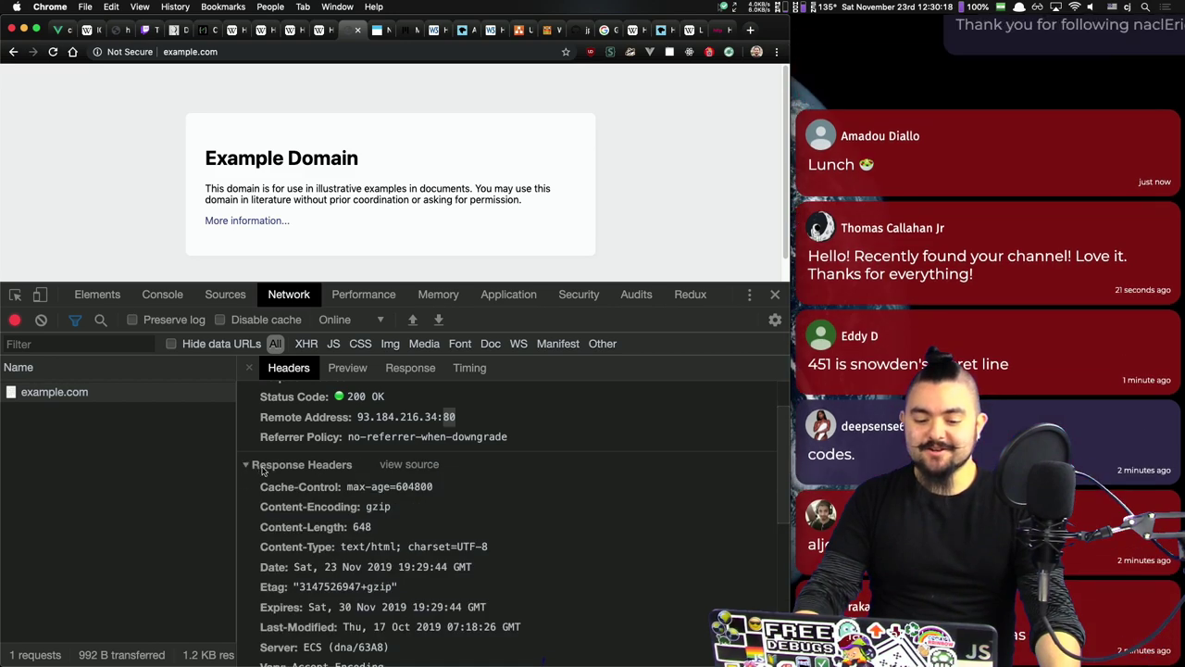
left_click(533, 31)
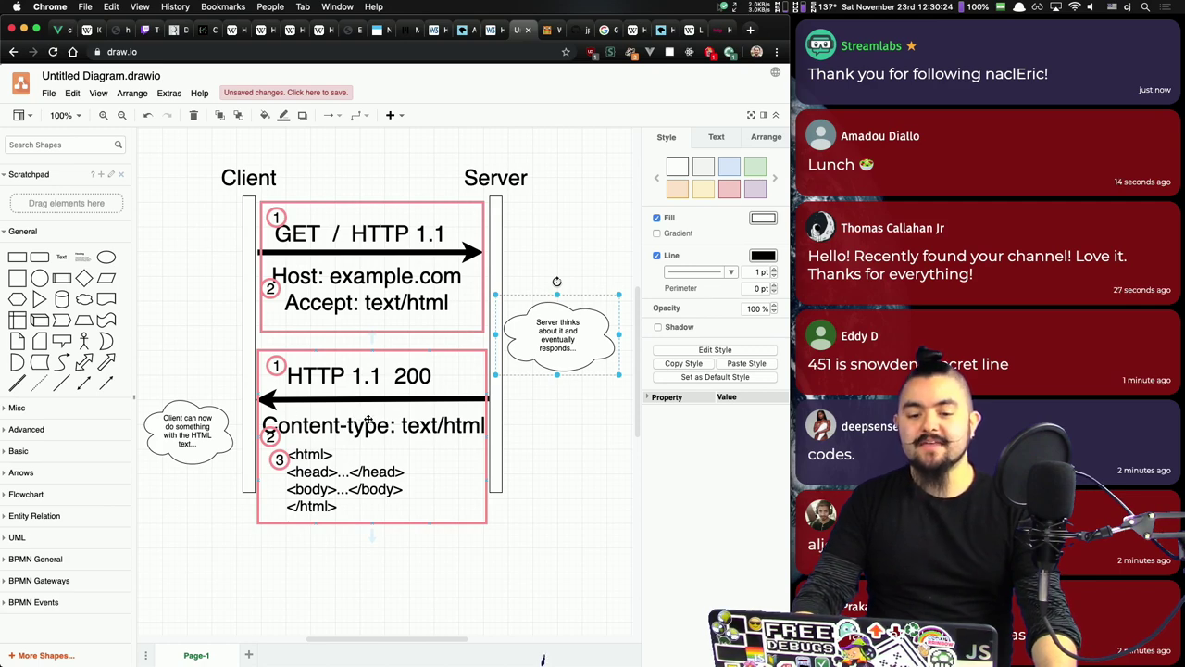
Step: Back on the example.com request, fold the response headers to reveal the request headers
left_click(355, 33)
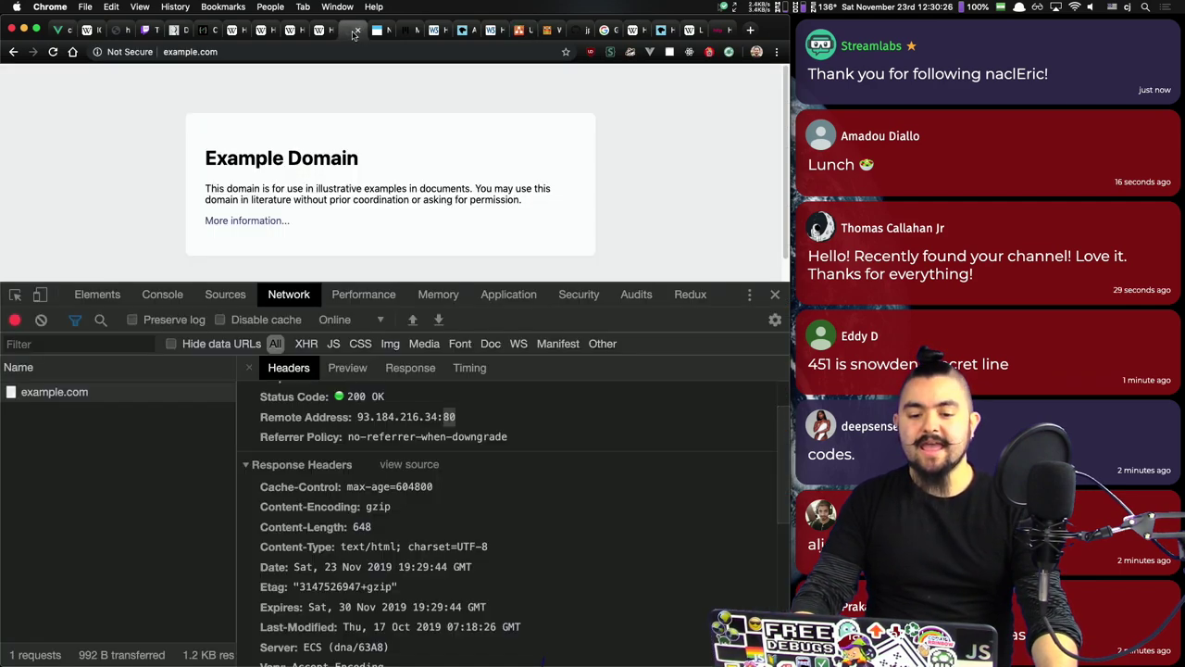
left_click(272, 470)
scroll(345, 508, "down", 3)
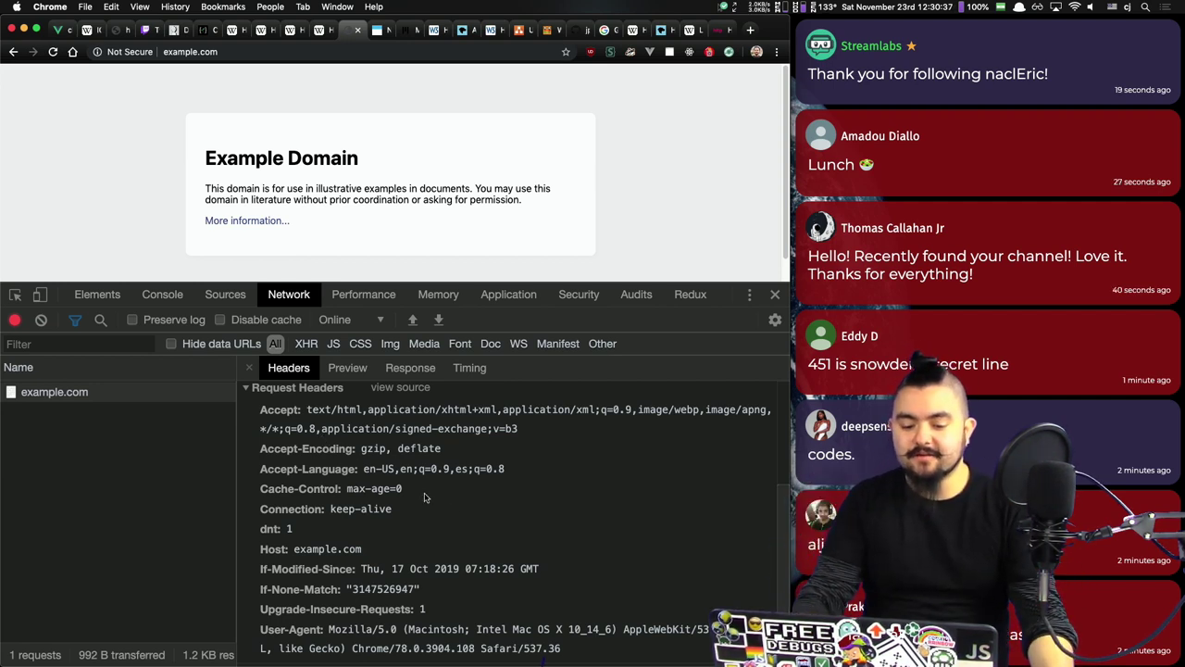
Step: Compare the draw.io HTTP diagram with the request, collapsing request headers and toggling response headers
left_click(522, 30)
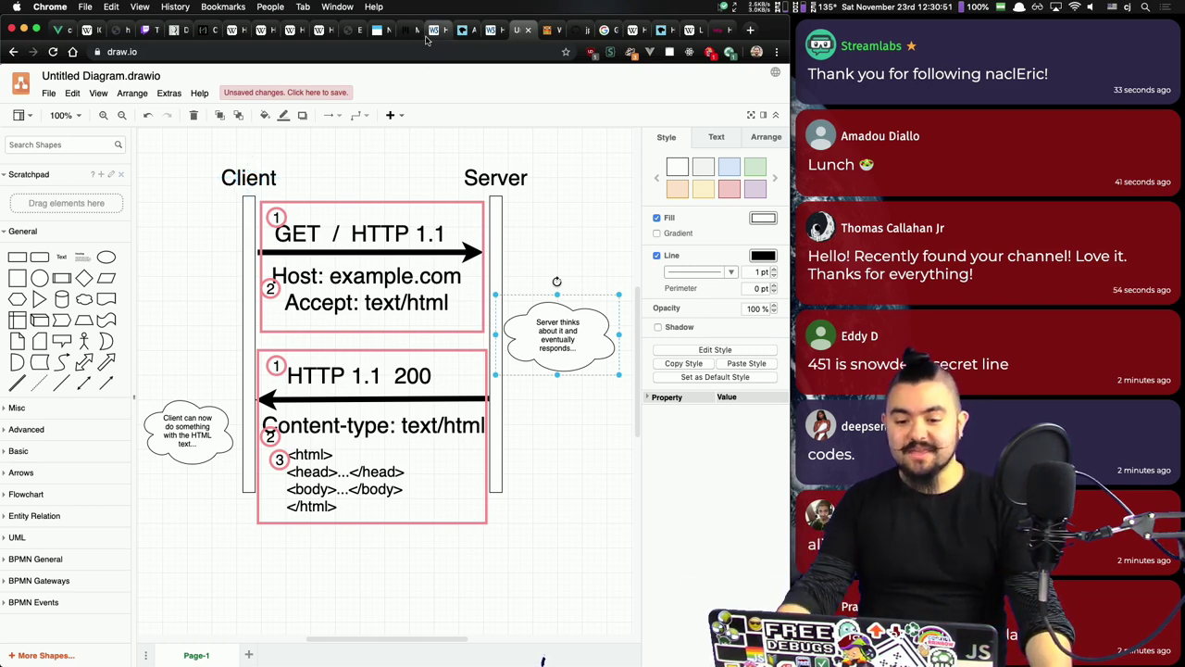
left_click(351, 34)
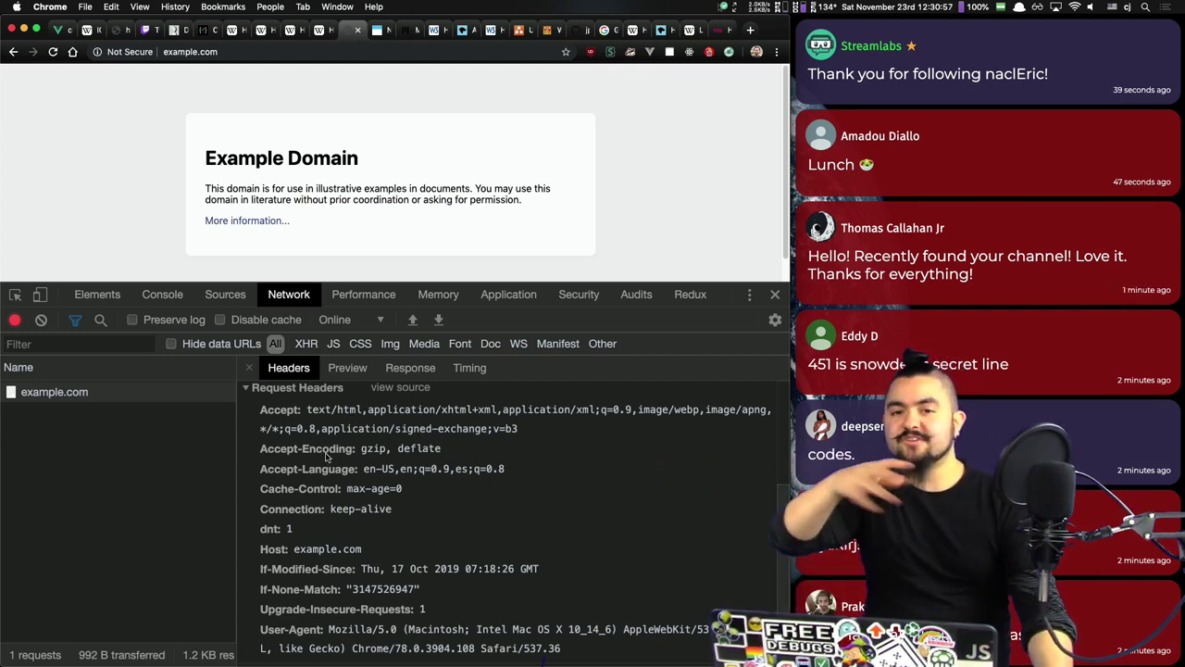
scroll(333, 500, "up", 1)
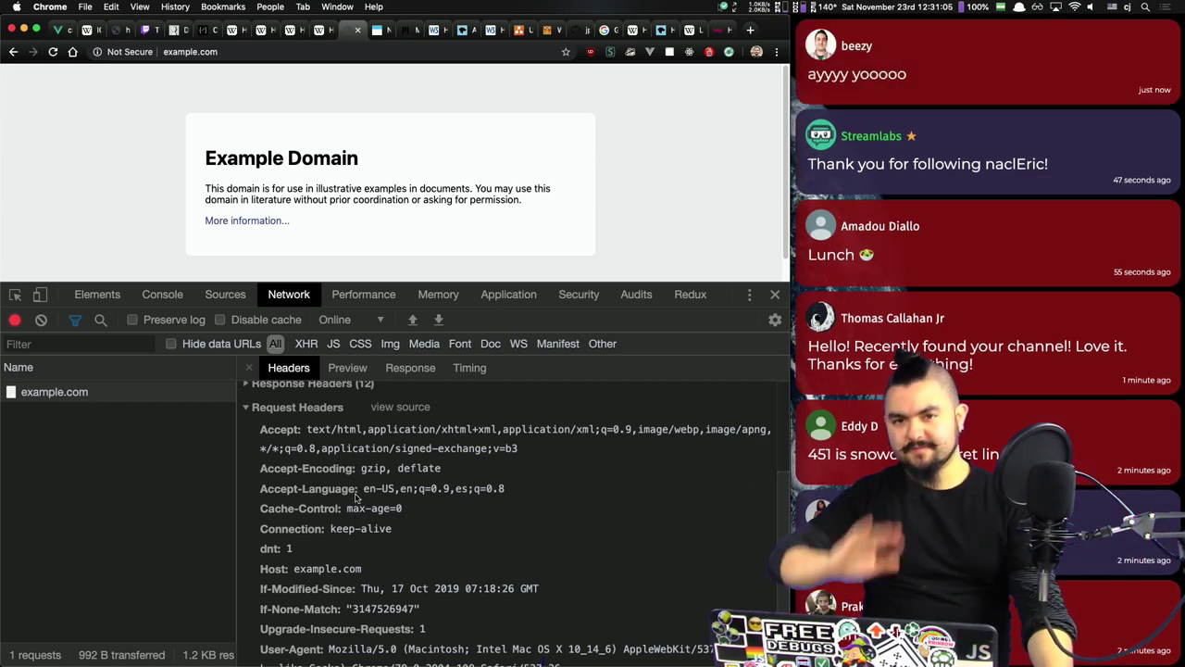
scroll(335, 456, "down", 1)
left_click(307, 405)
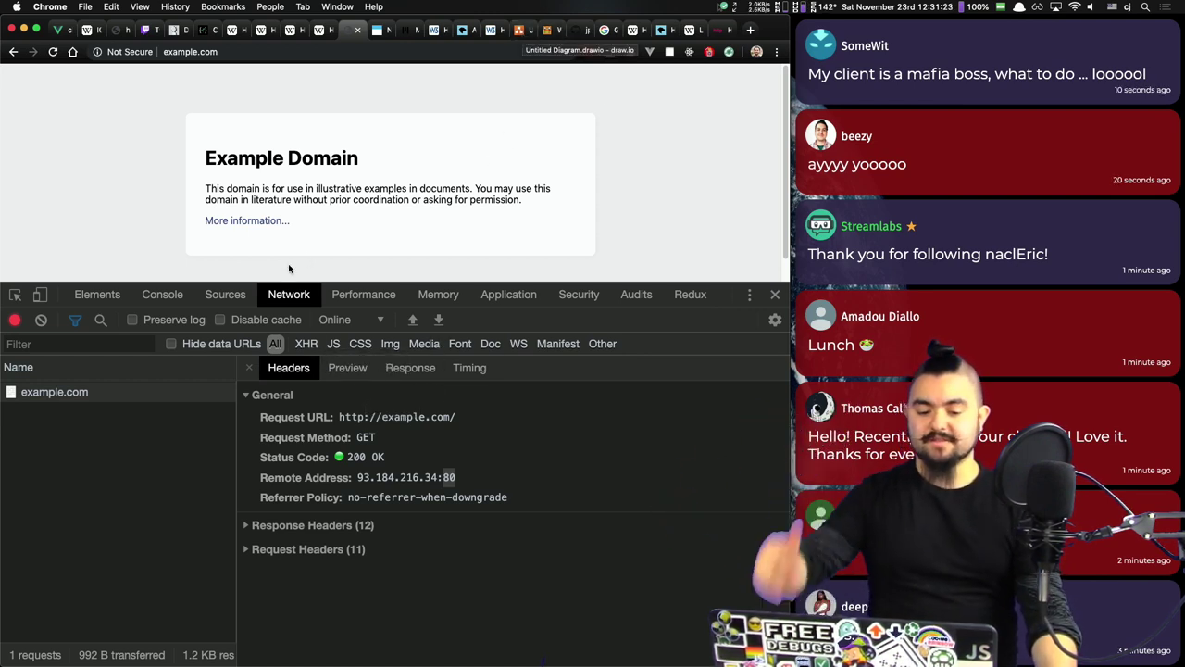
left_click(271, 526)
left_click(272, 526)
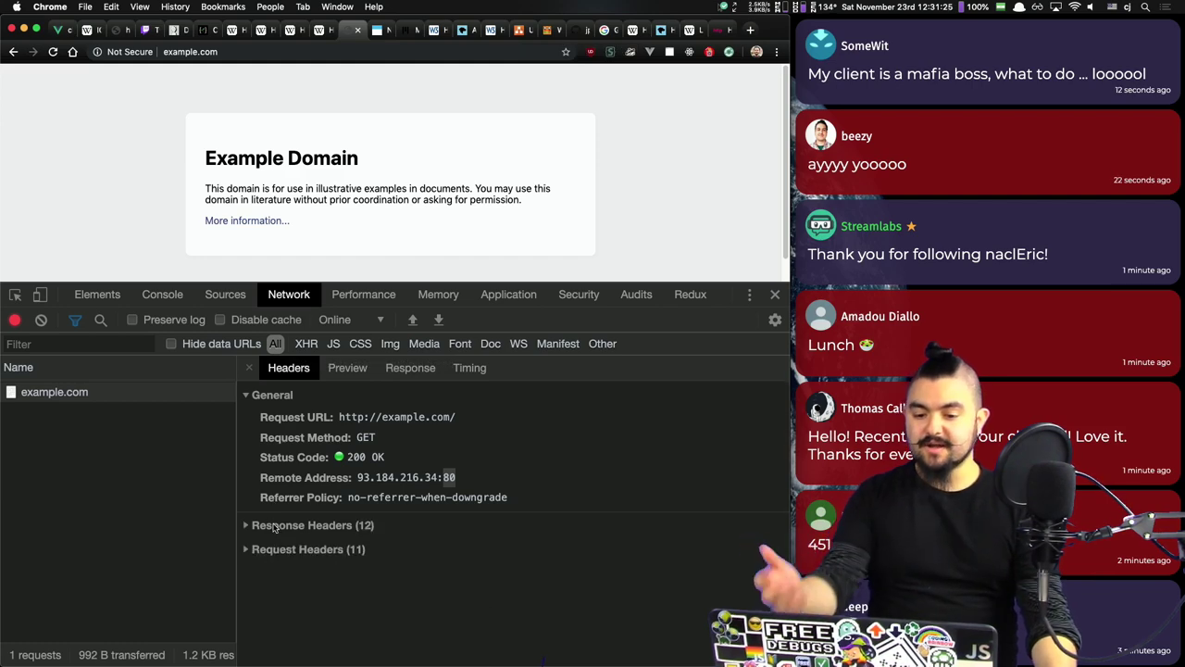
left_click(516, 29)
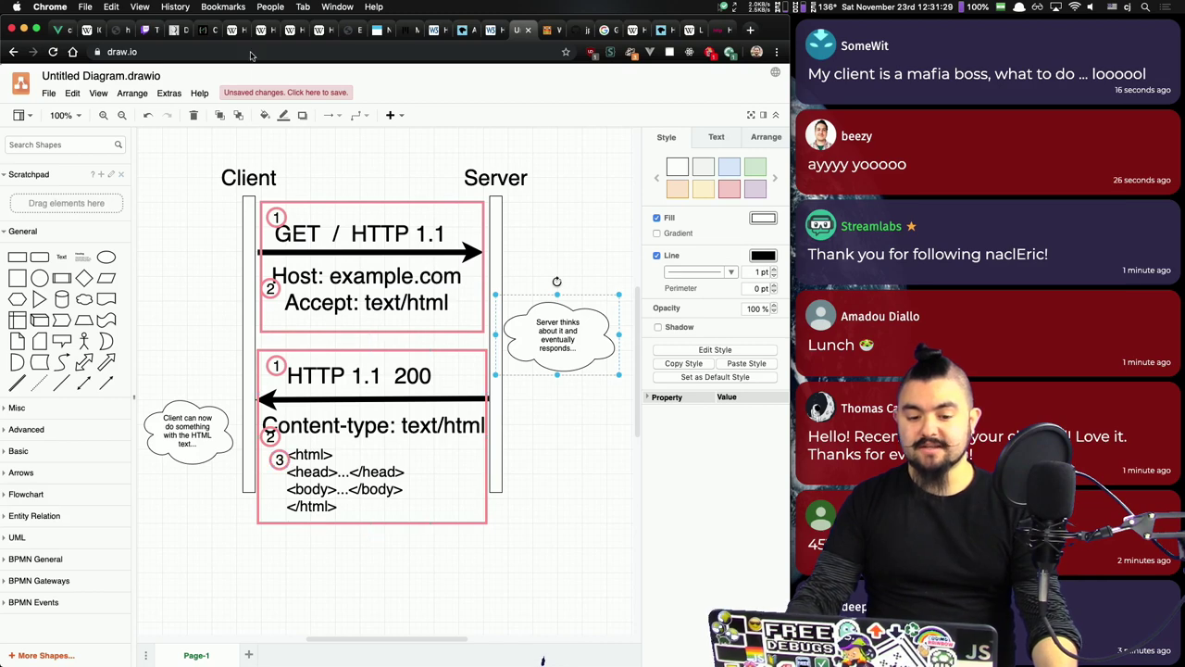
left_click(355, 28)
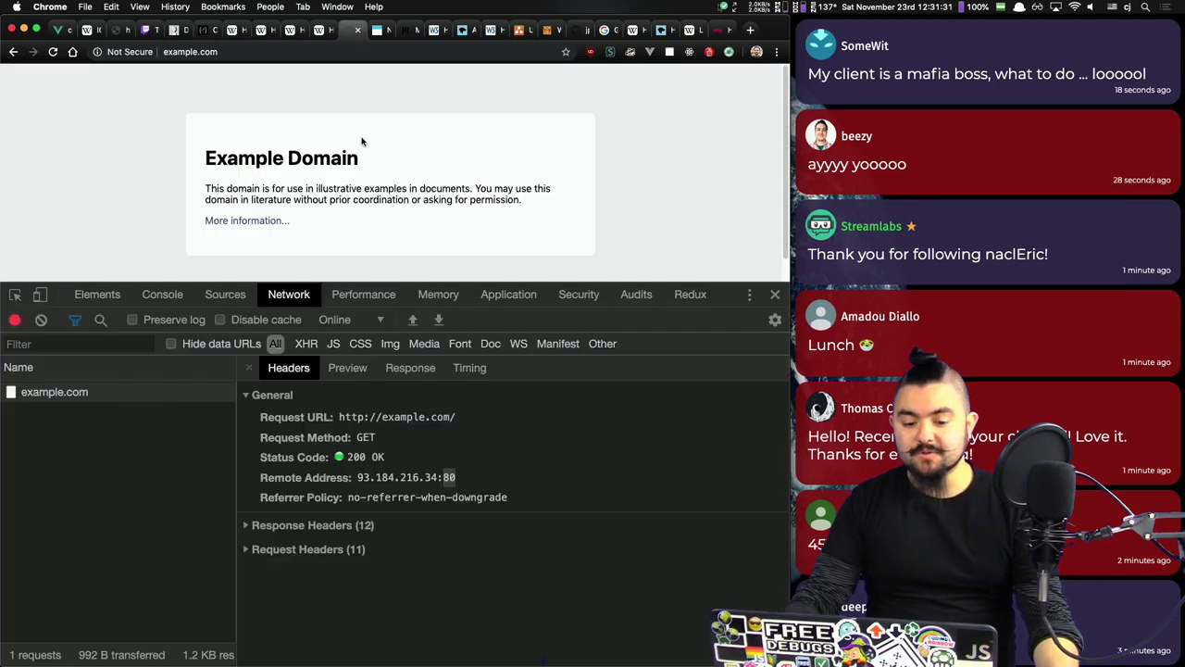
left_click(419, 369)
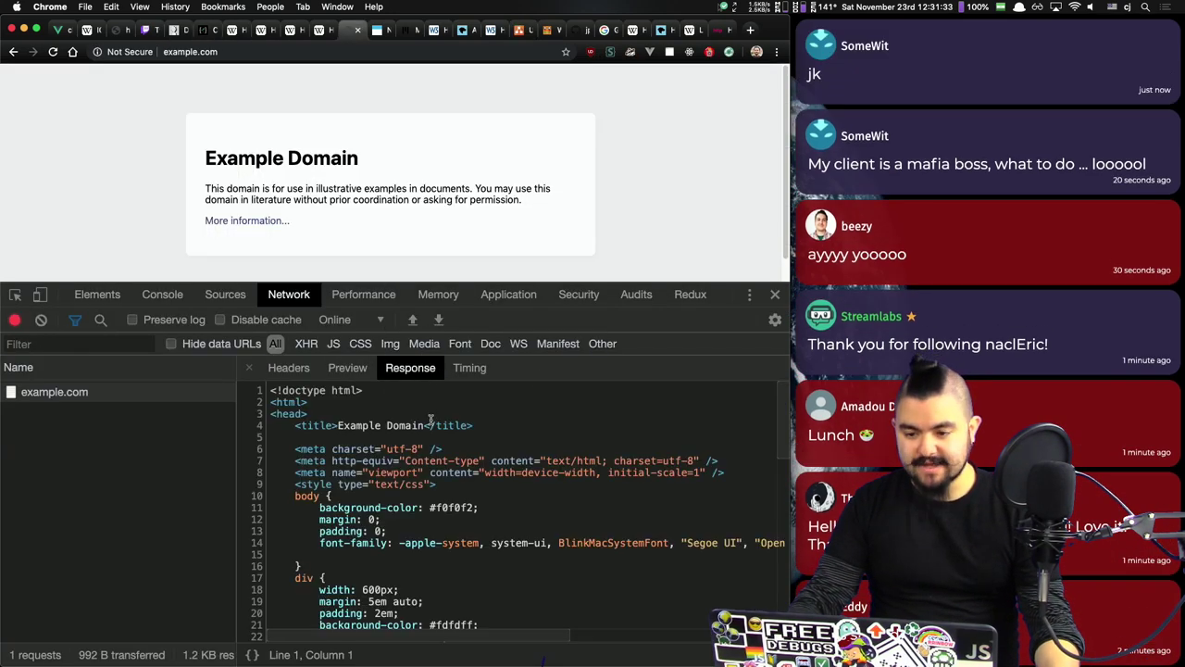
scroll(464, 501, "down", 10)
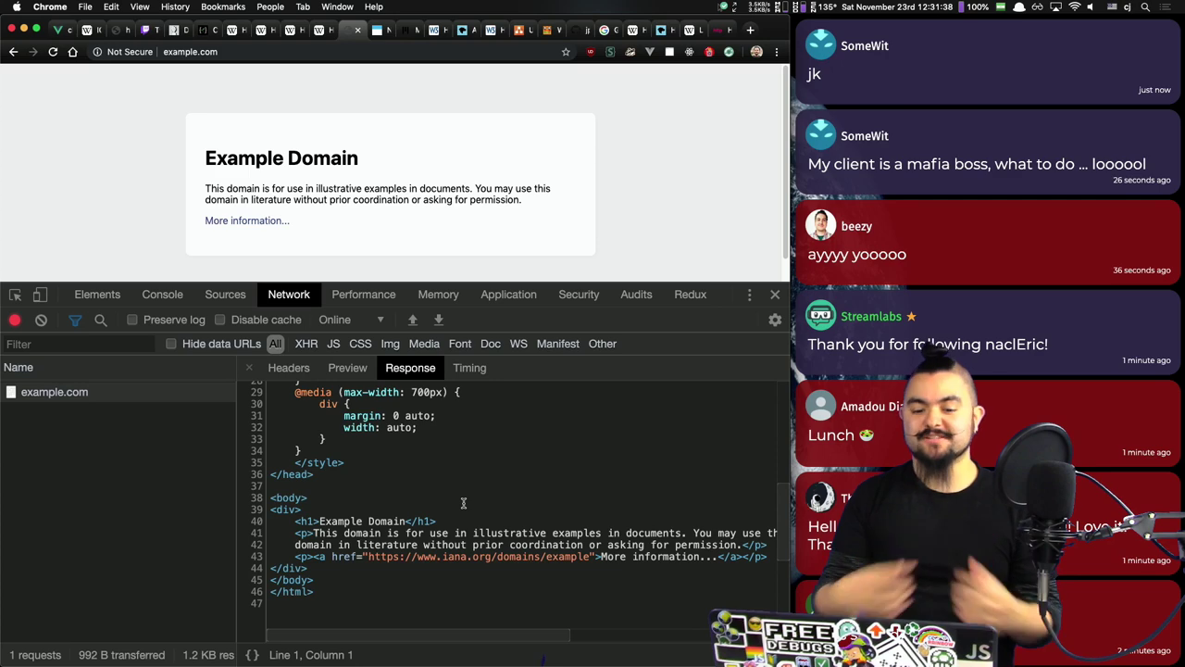
scroll(467, 497, "up", 10)
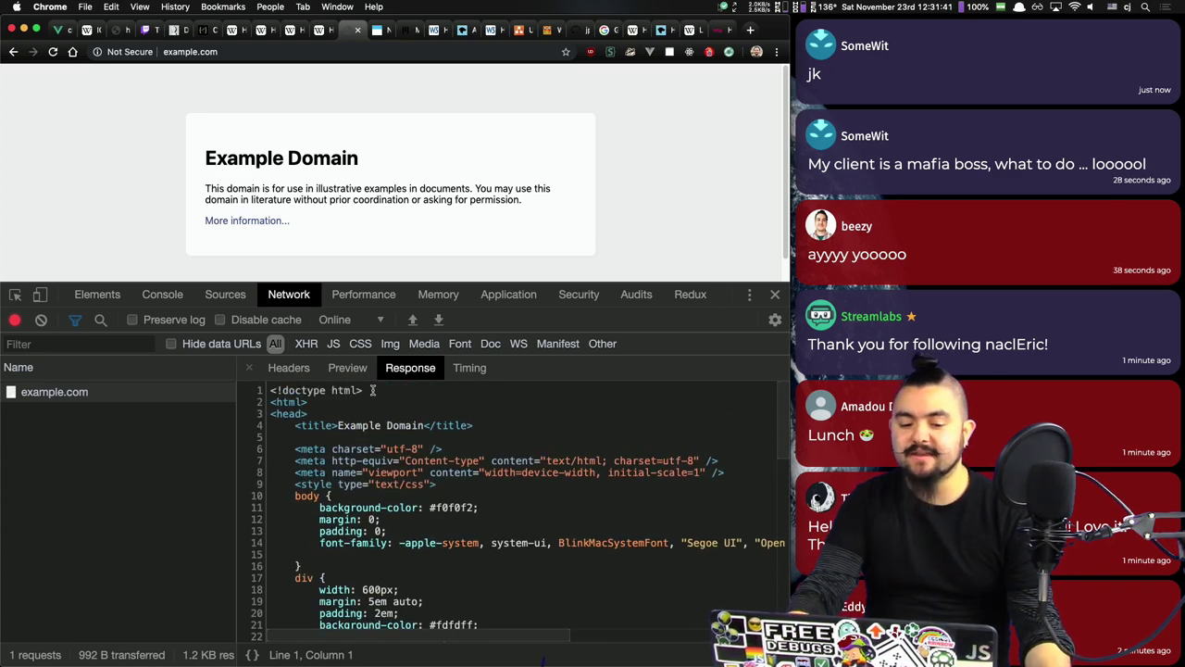
left_click(348, 368)
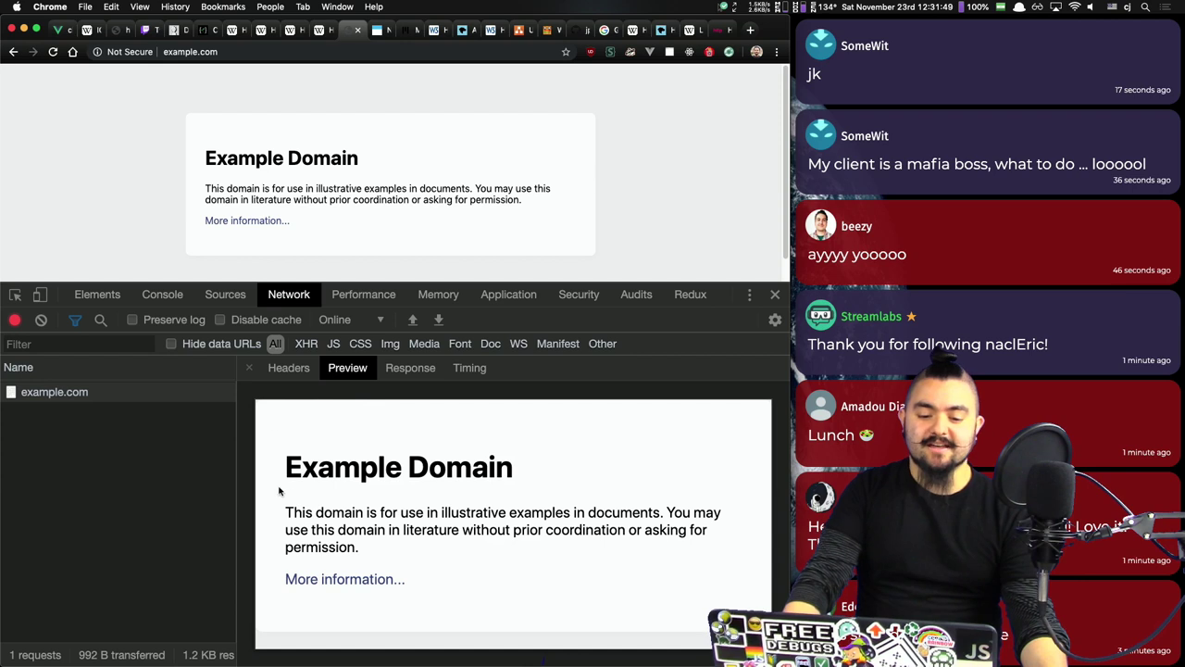
left_click(470, 367)
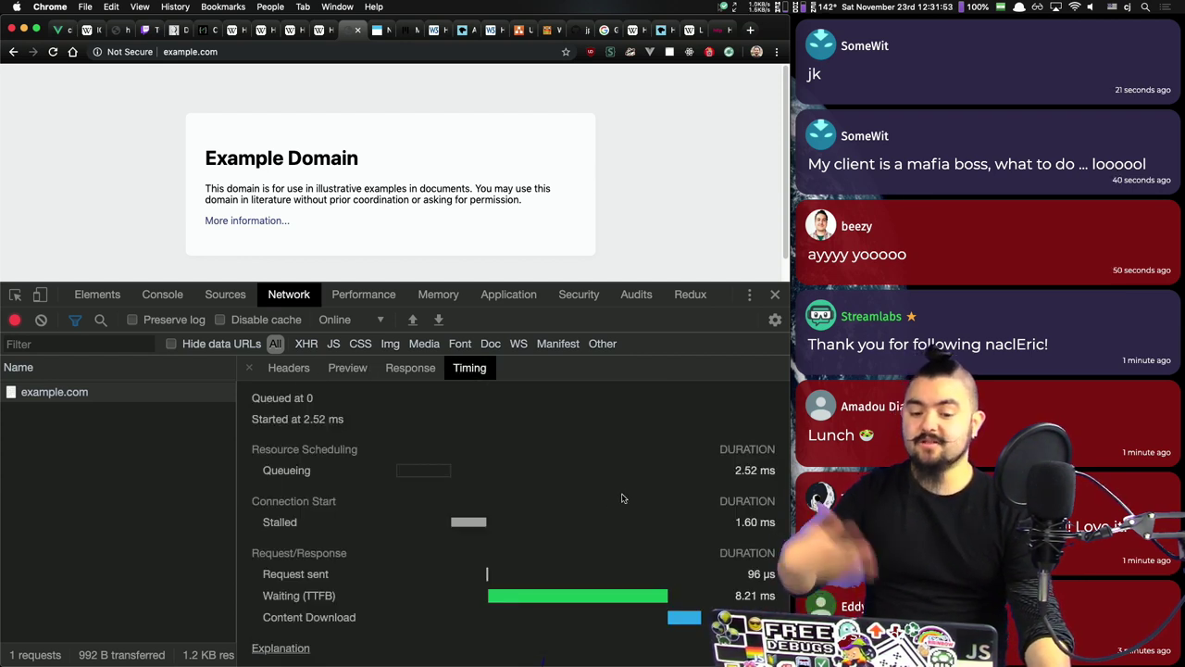
left_click(288, 369)
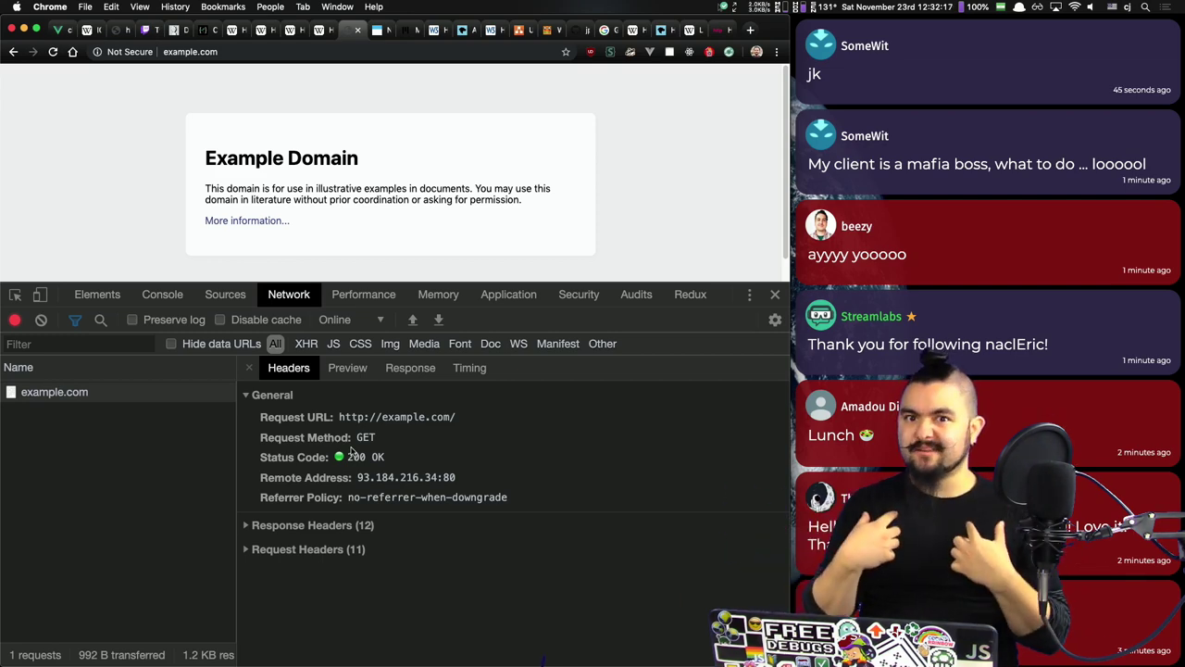
Step: Return to README.md in VS Code and clear the objective-line selection
key("super+Tab")
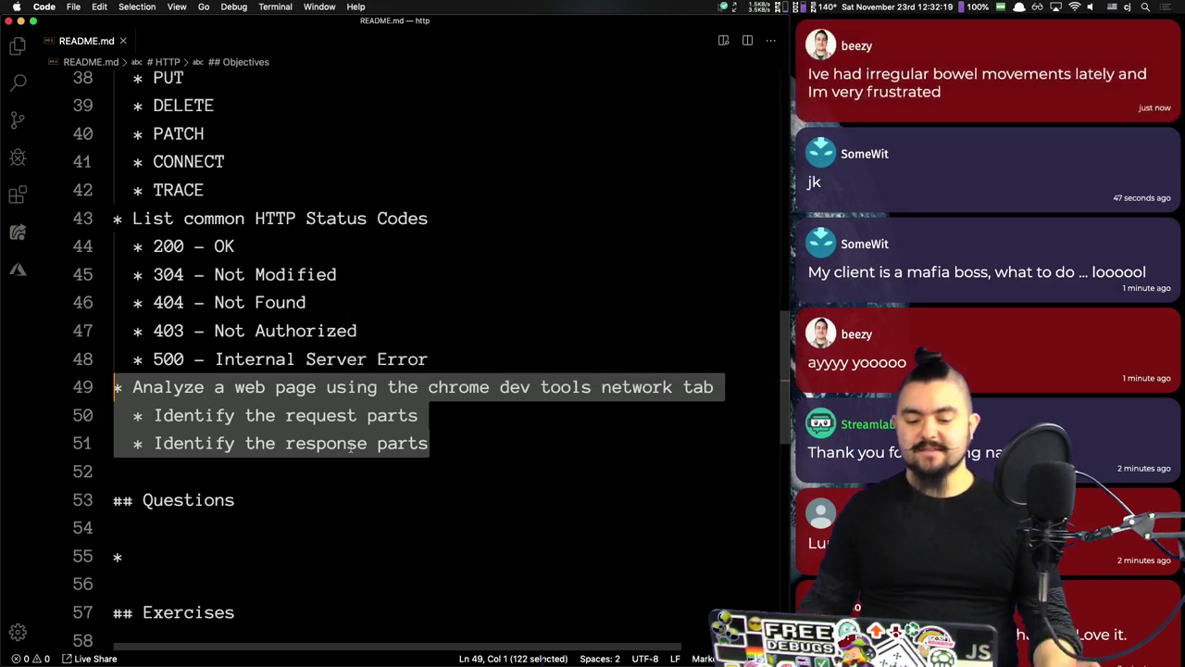
left_click(537, 500)
scroll(537, 505, "down", 2)
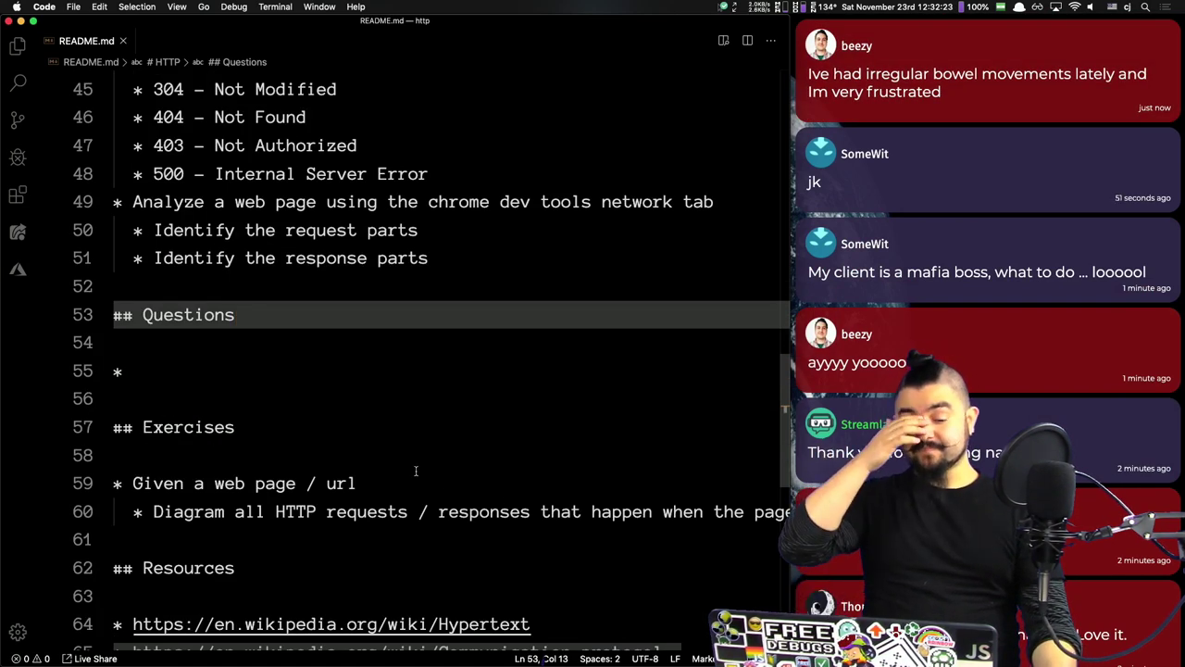
scroll(389, 386, "up", 2)
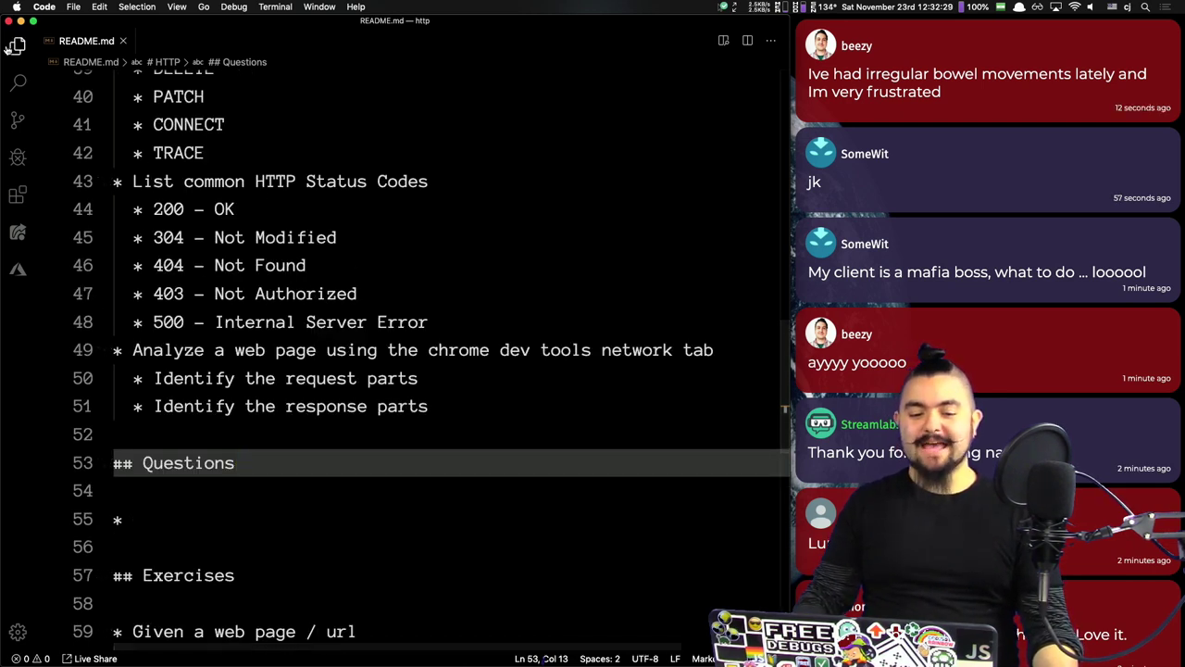
Step: Create a new folder named example in the HTTP project
left_click(18, 44)
right_click(111, 113)
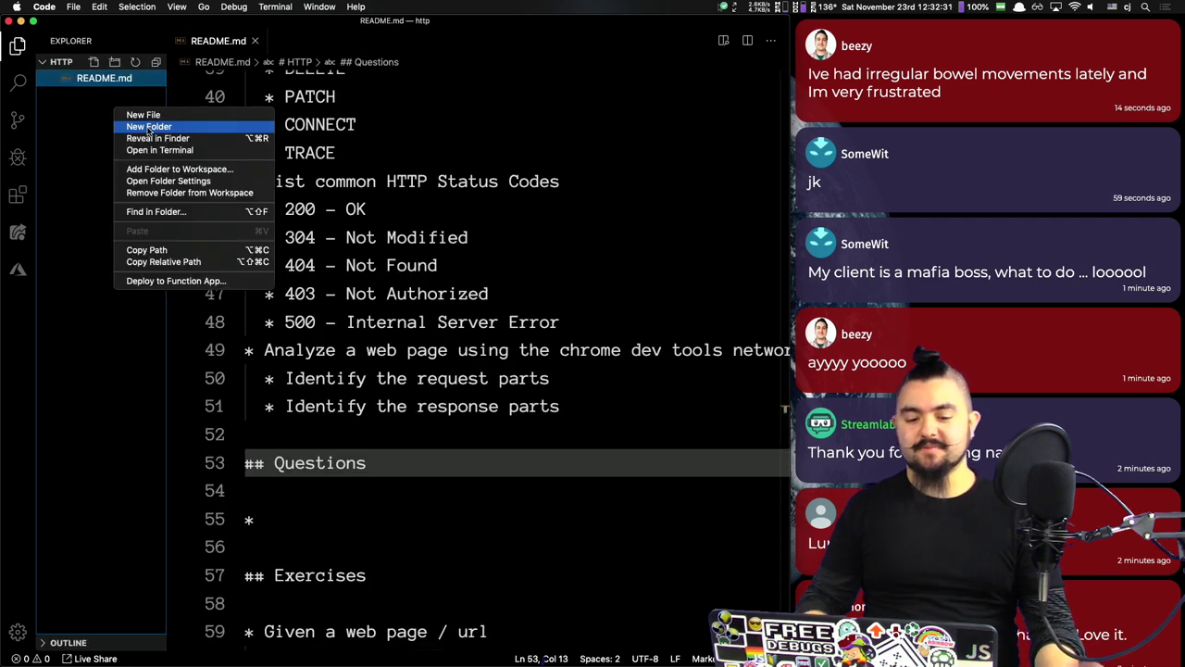
left_click(148, 127)
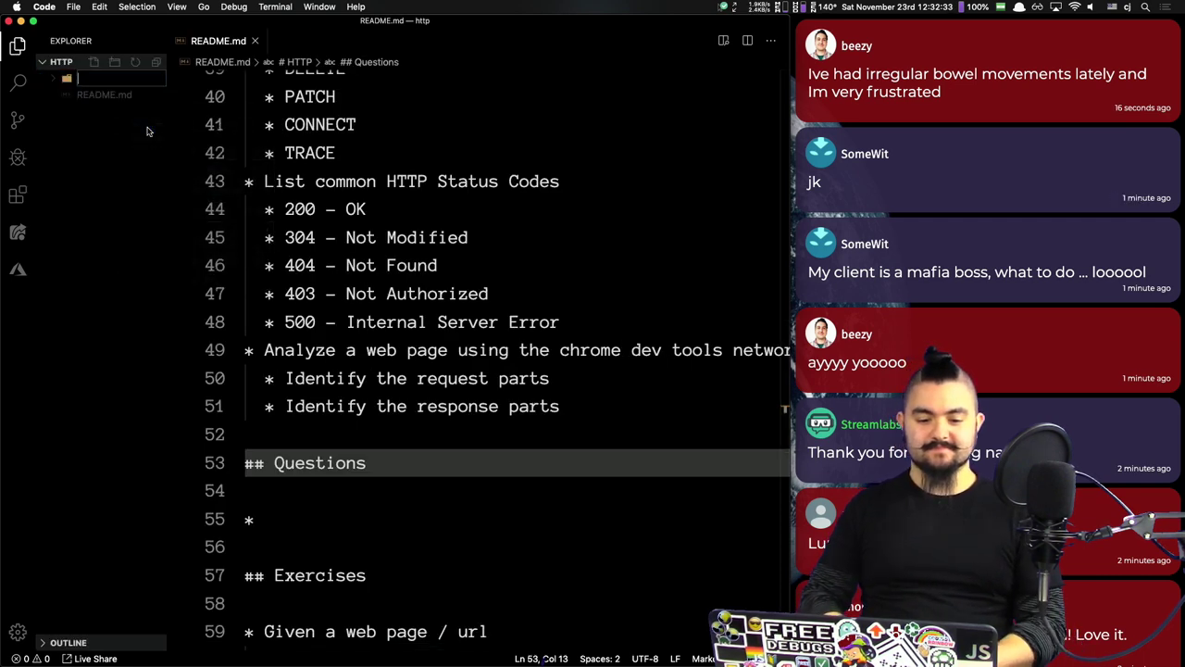
type("example")
key("Return")
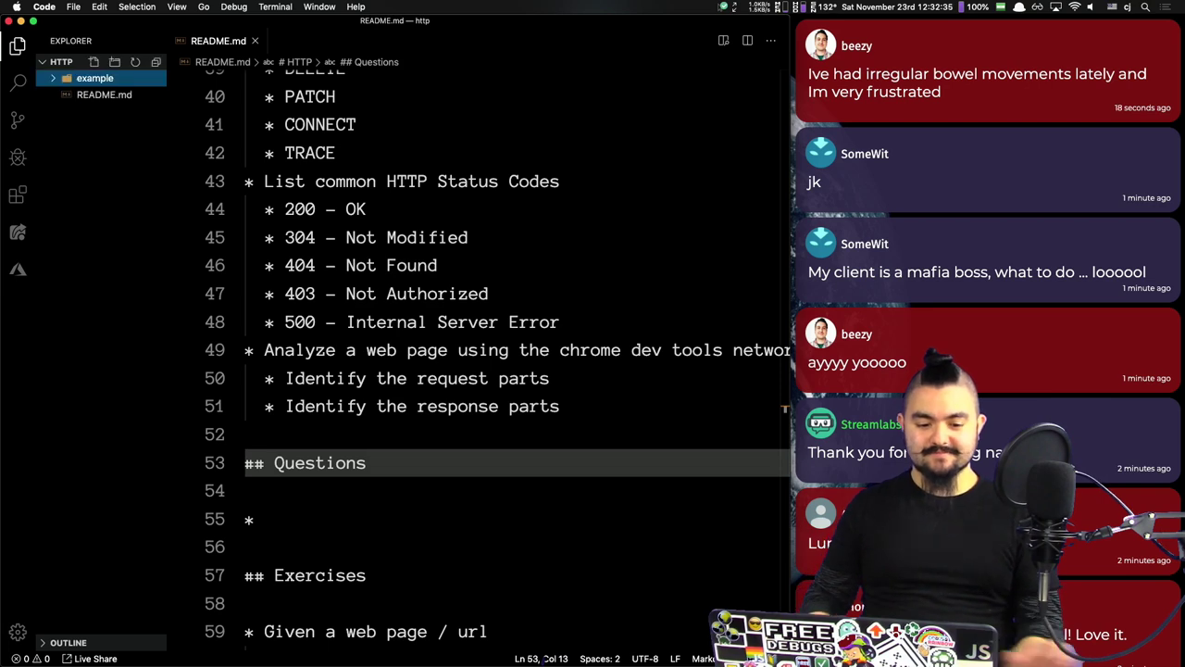
Step: Create index.html inside the example folder
left_click(109, 79)
right_click(109, 78)
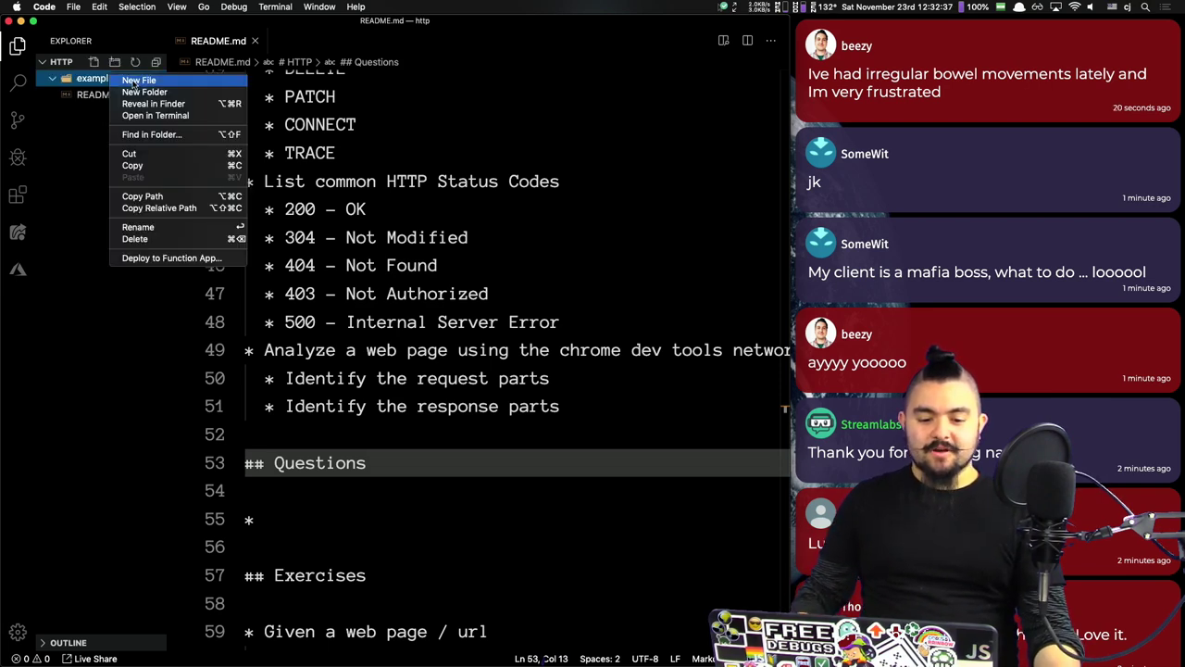
left_click(134, 81)
type("index.html")
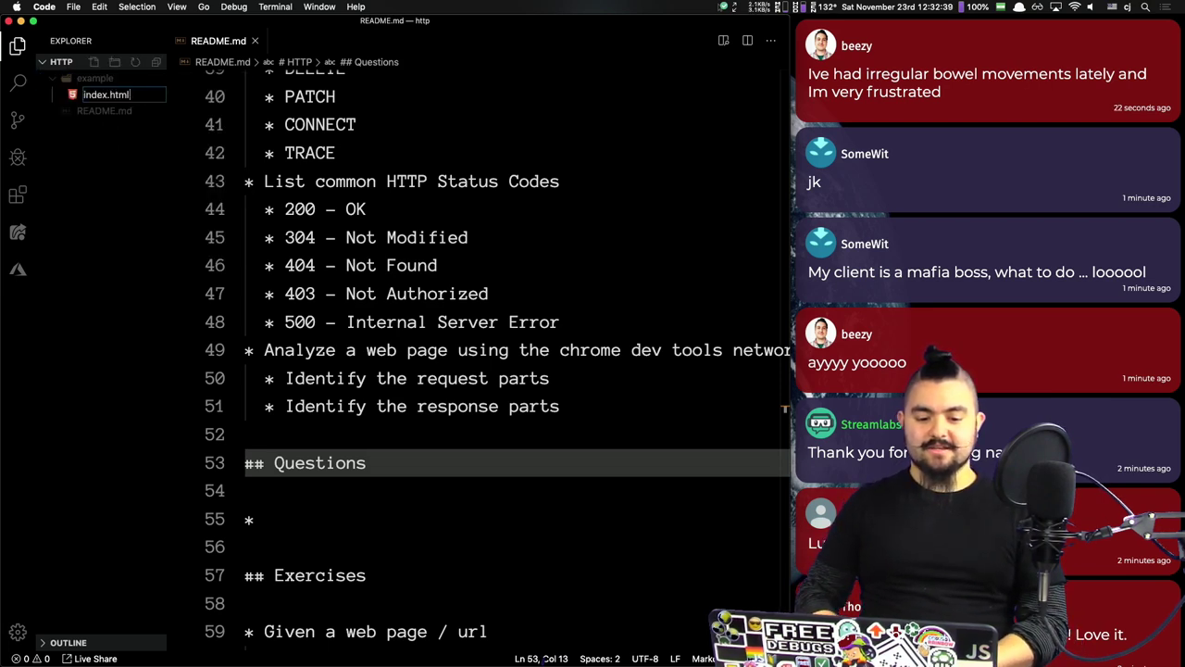
key("Return")
Step: Expand Emmet '!' into HTML5 boilerplate and change the title to 'Example Web Page'
type("!")
key("Tab")
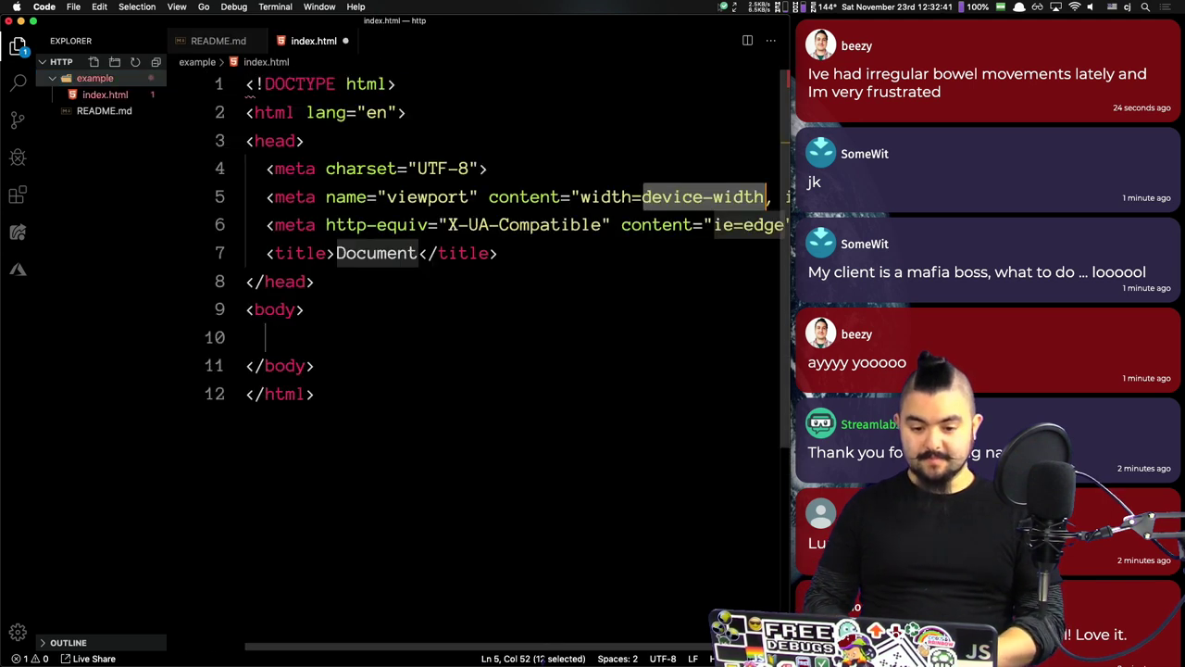
key("End")
key("Home")
key("Right")
key("Right")
key("Right")
key("Right")
key("Right")
key("Right")
key("Right")
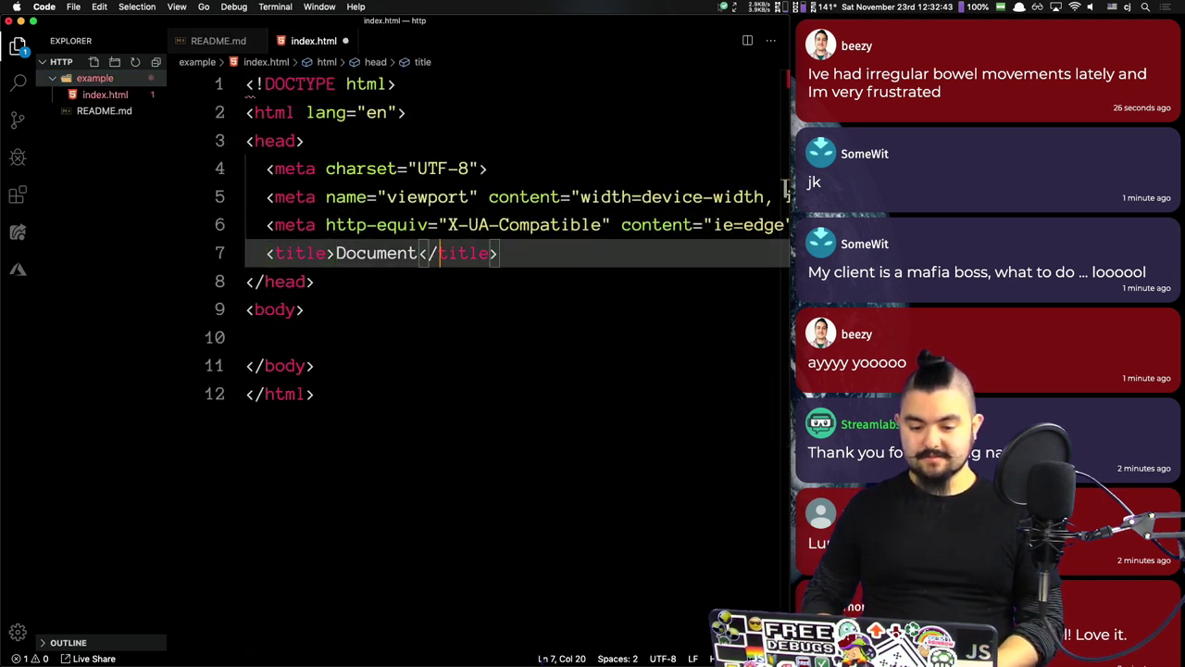
key("shift+alt+Right")
type("Example ")
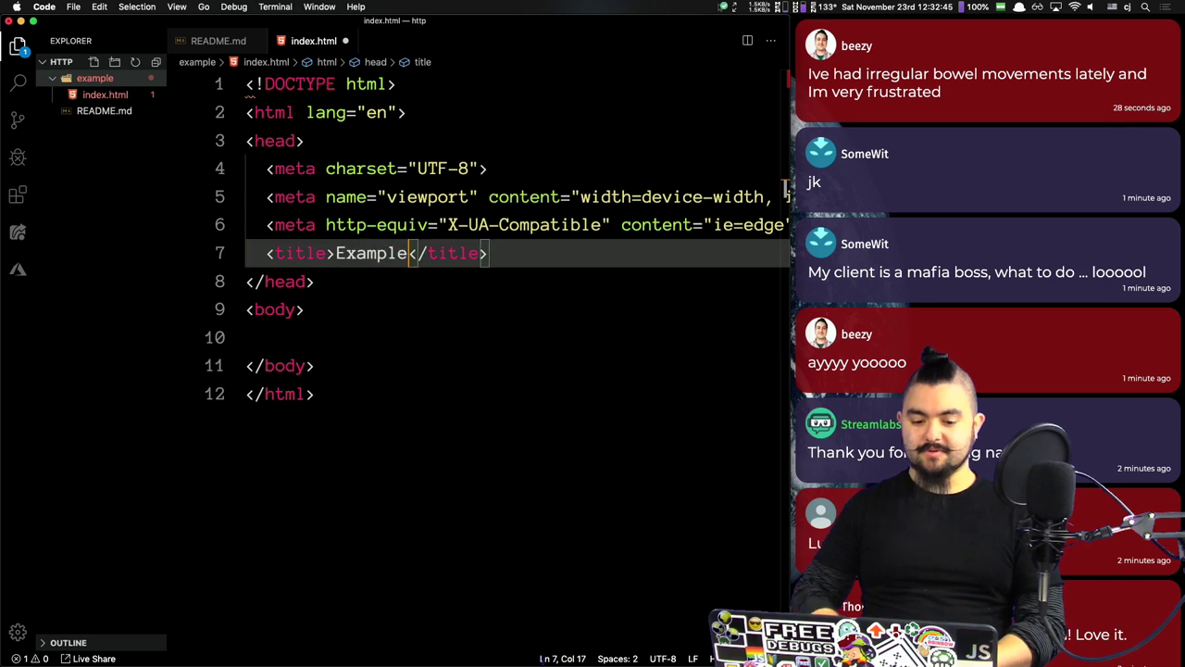
type("Web Page")
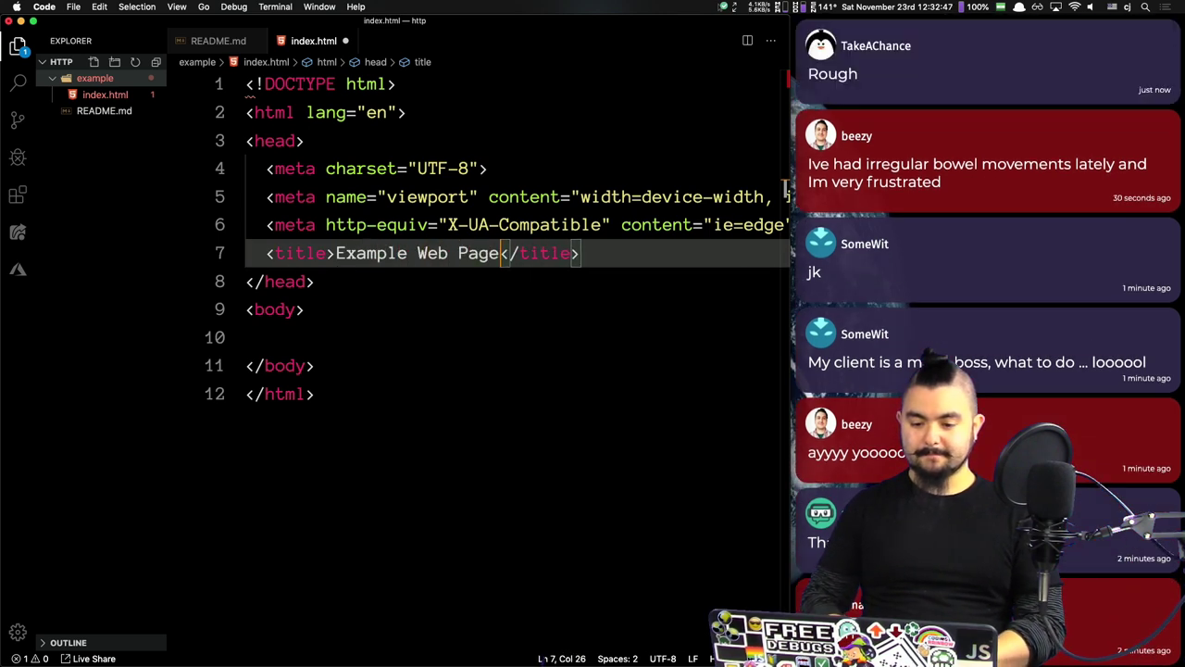
key("super+b")
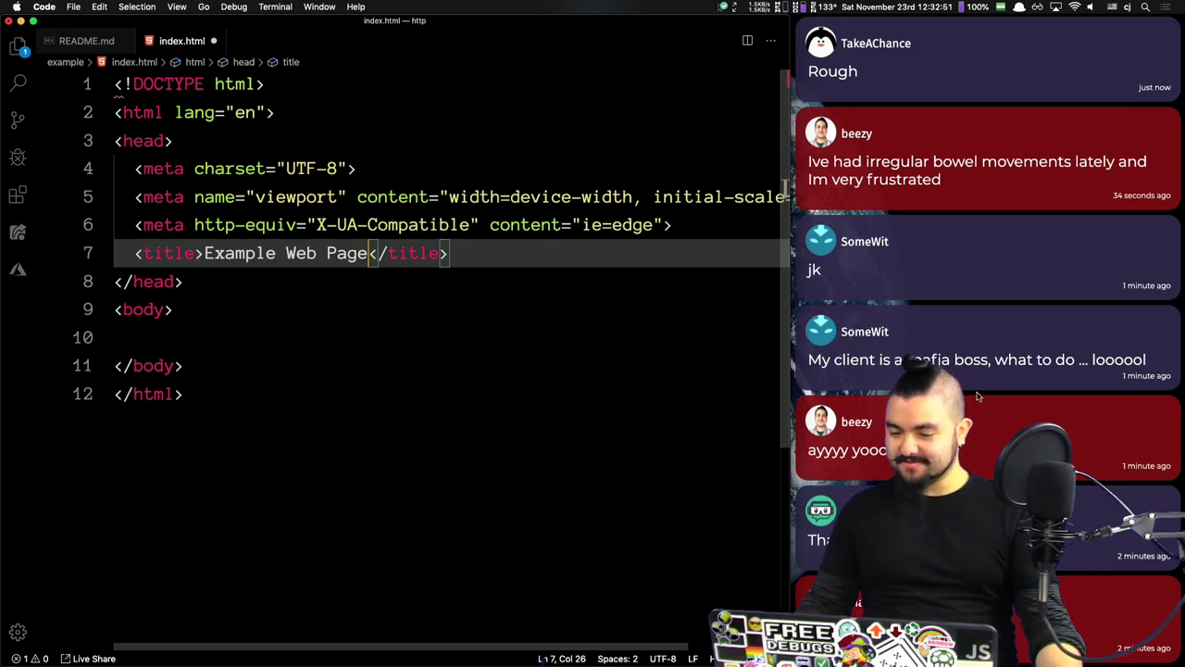
Step: Put the cursor at the end of index.html's <body> line and return to Chrome DevTools
scroll(966, 391, "down", 10)
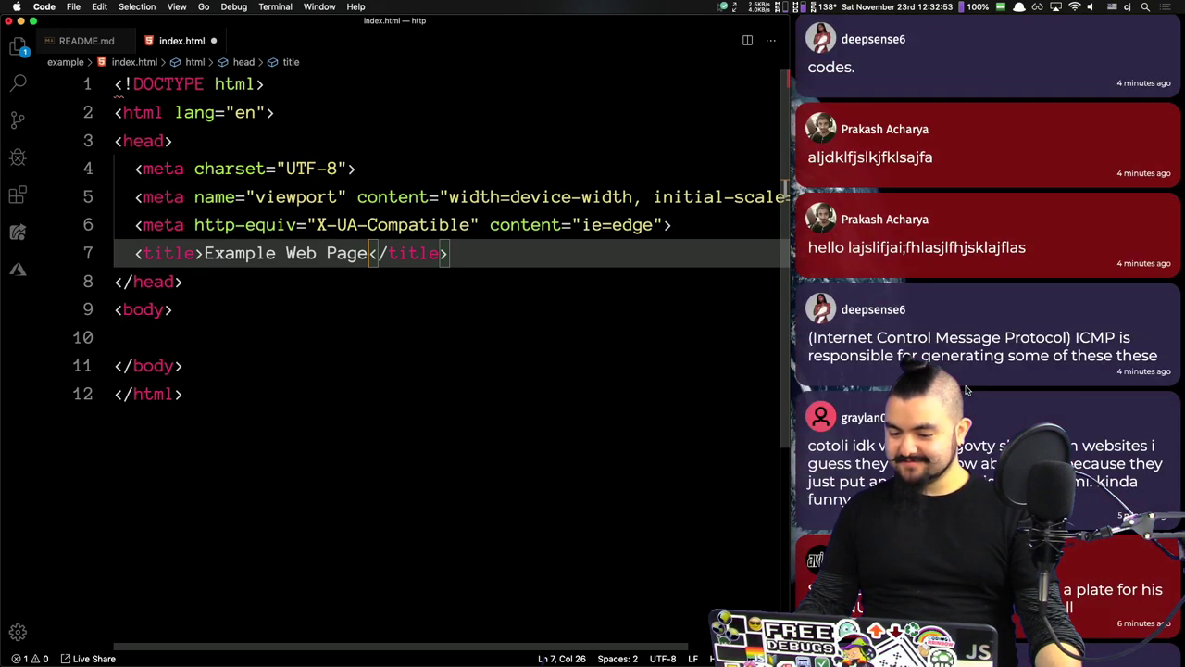
scroll(965, 390, "up", 8)
scroll(966, 391, "up", 4)
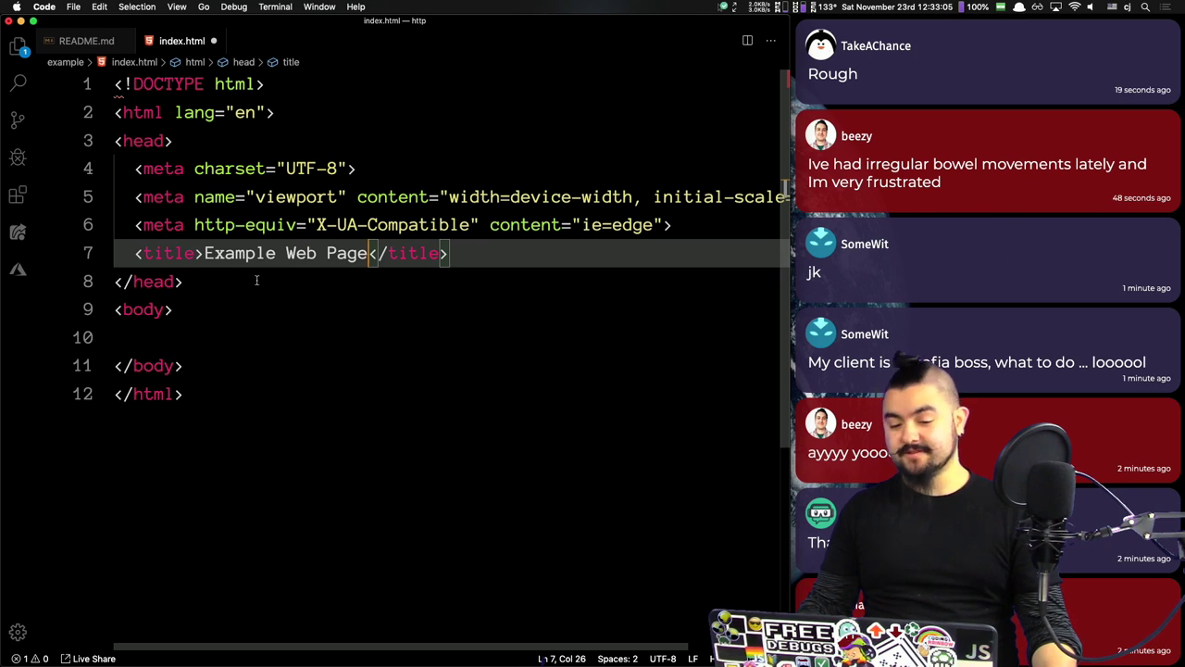
left_click(376, 326)
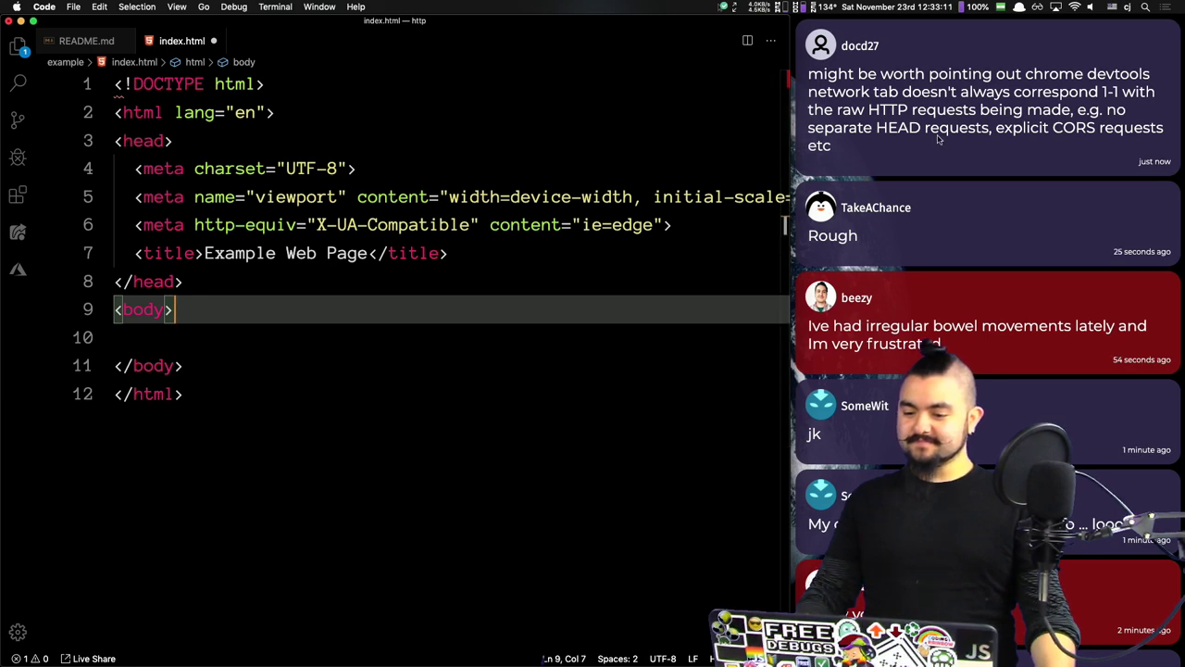
triple_click(922, 95)
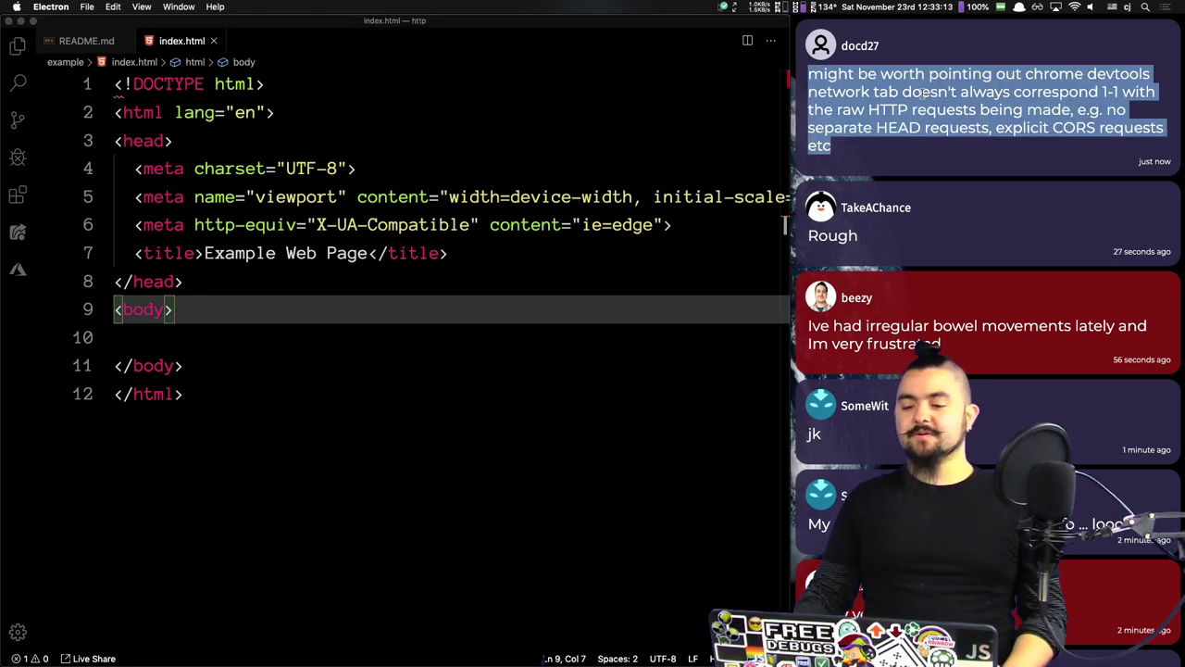
key("super+Tab")
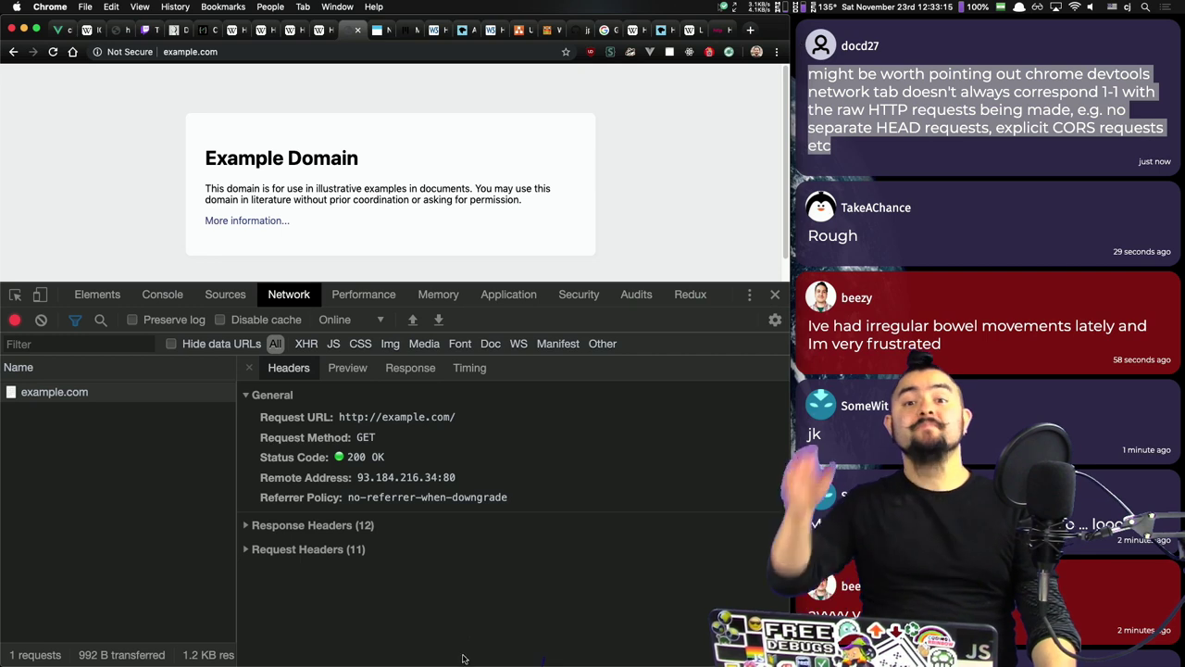
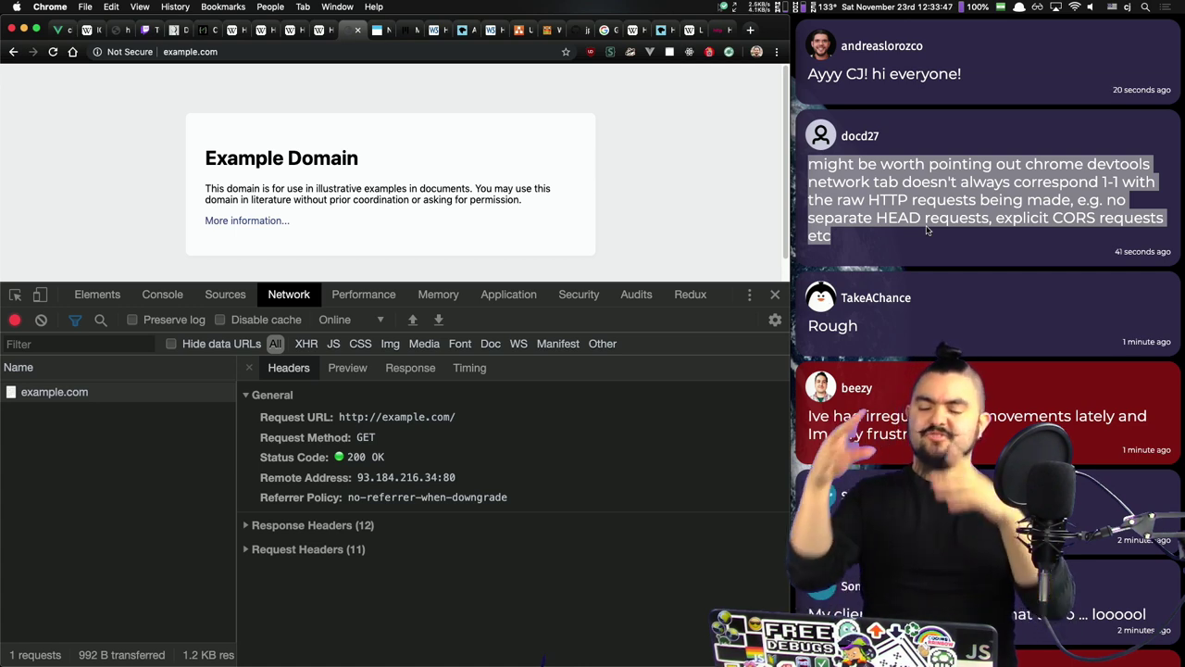
Step: Leave Chrome for VS Code and place the cursor at the end of index.html's title line
triple_click(936, 71)
key("alt+Tab")
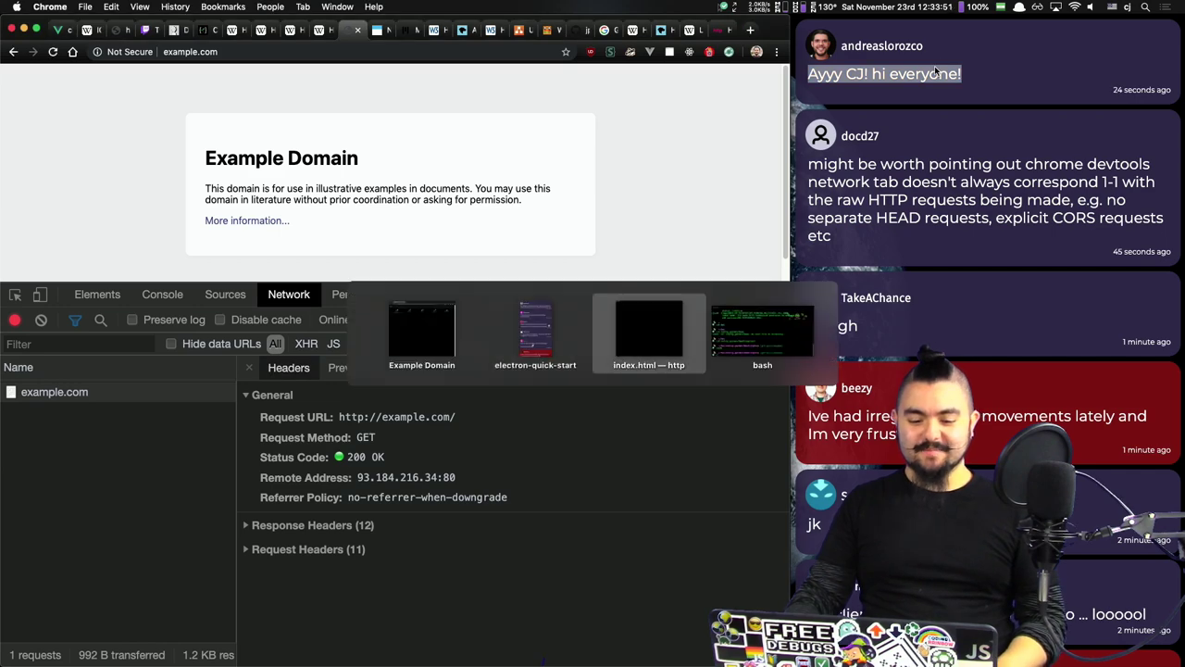
left_click(493, 260)
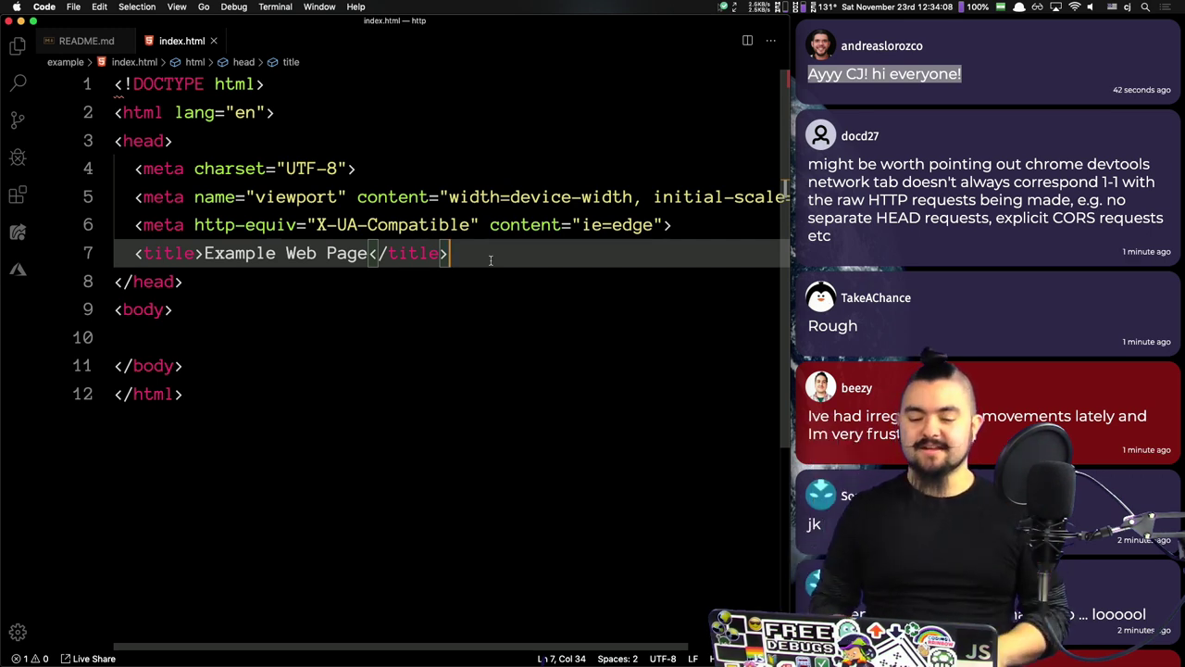
Step: Add an h1 heading reading 'This is an example' inside the body
key("Down")
key("Down")
key("Return")
type("<h1>")
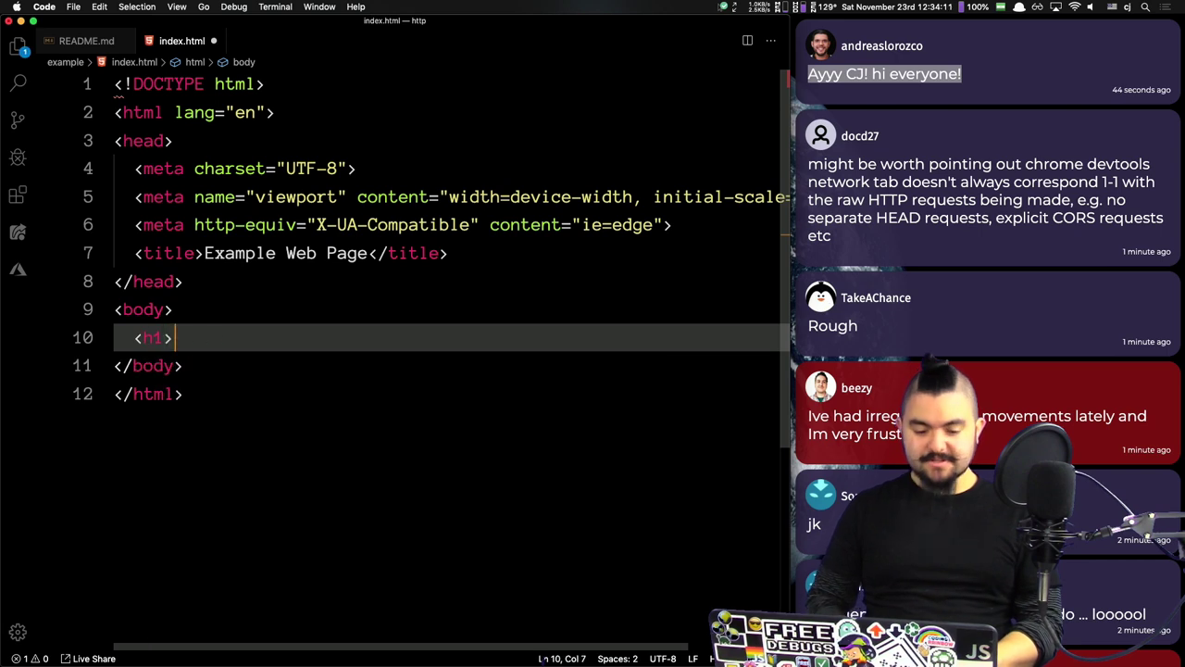
type("This is an e")
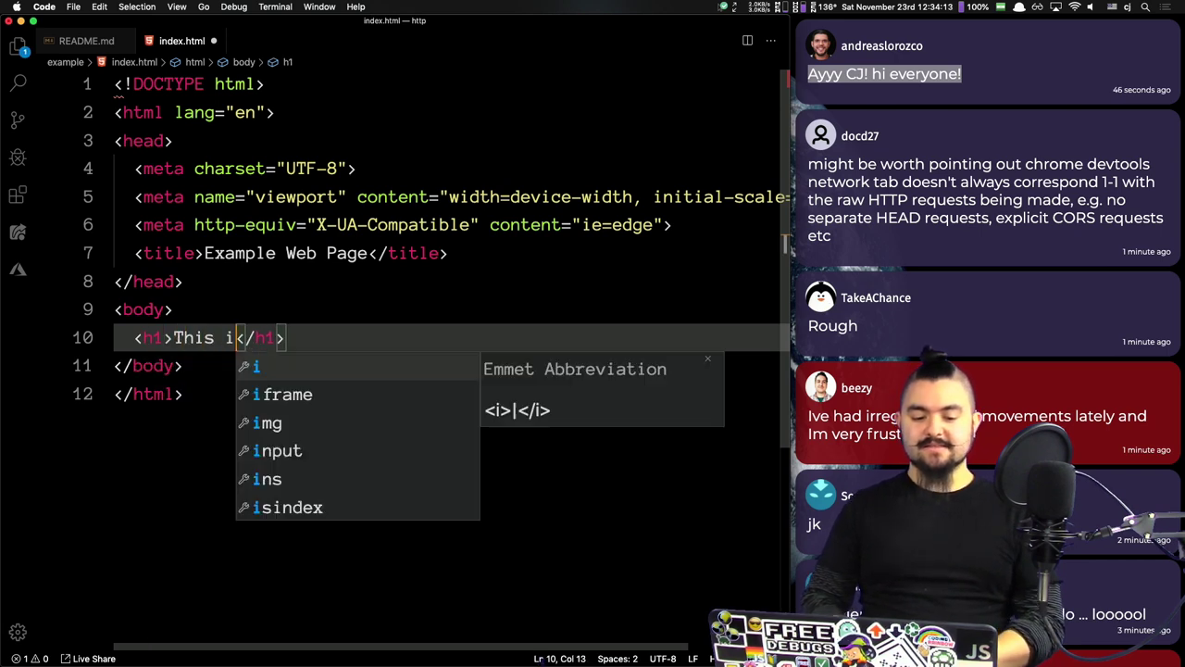
type("xample")
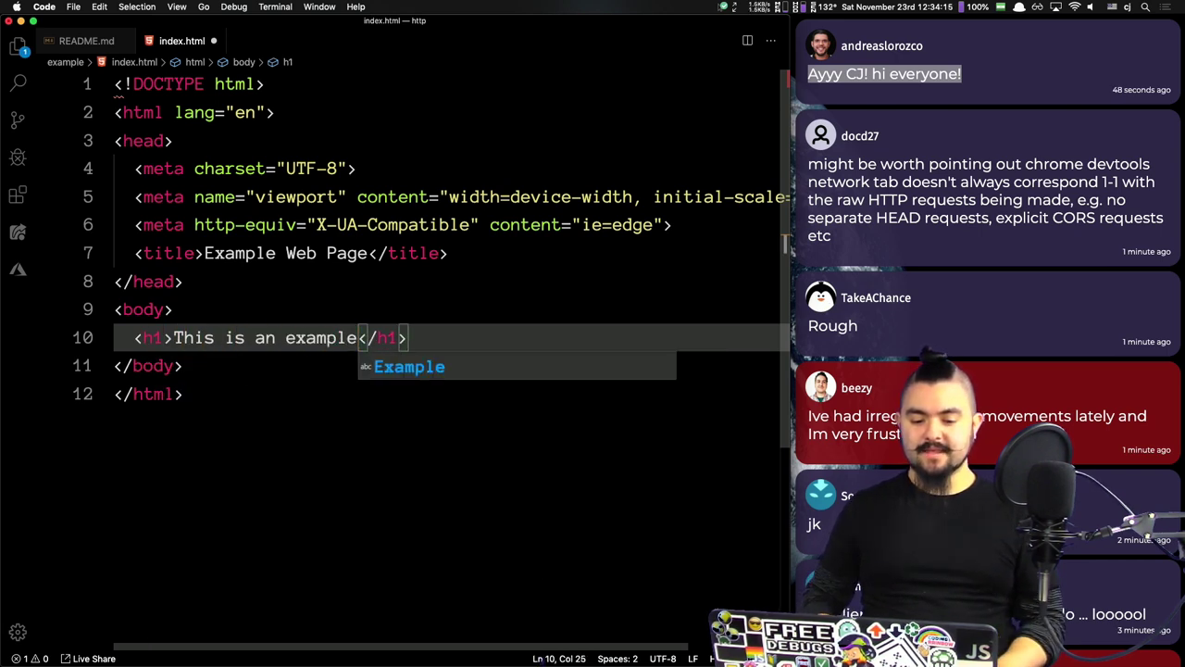
key("Escape")
key("Up")
key("Up")
key("Up")
key("End")
key("Return")
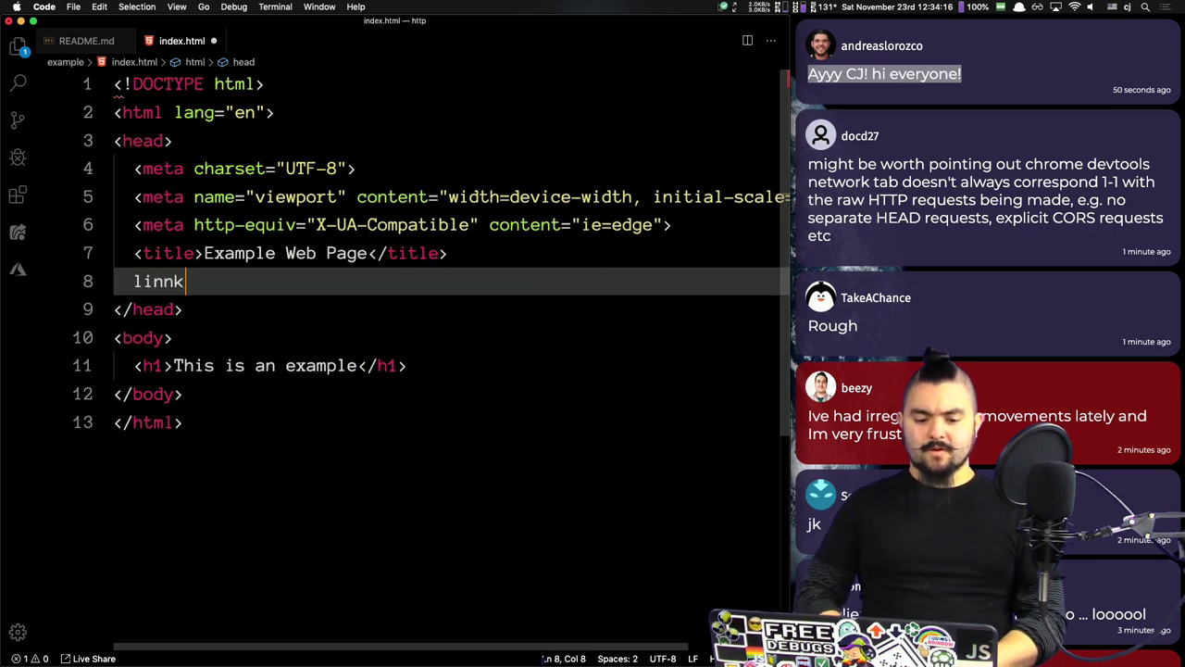
type("link")
key("Tab")
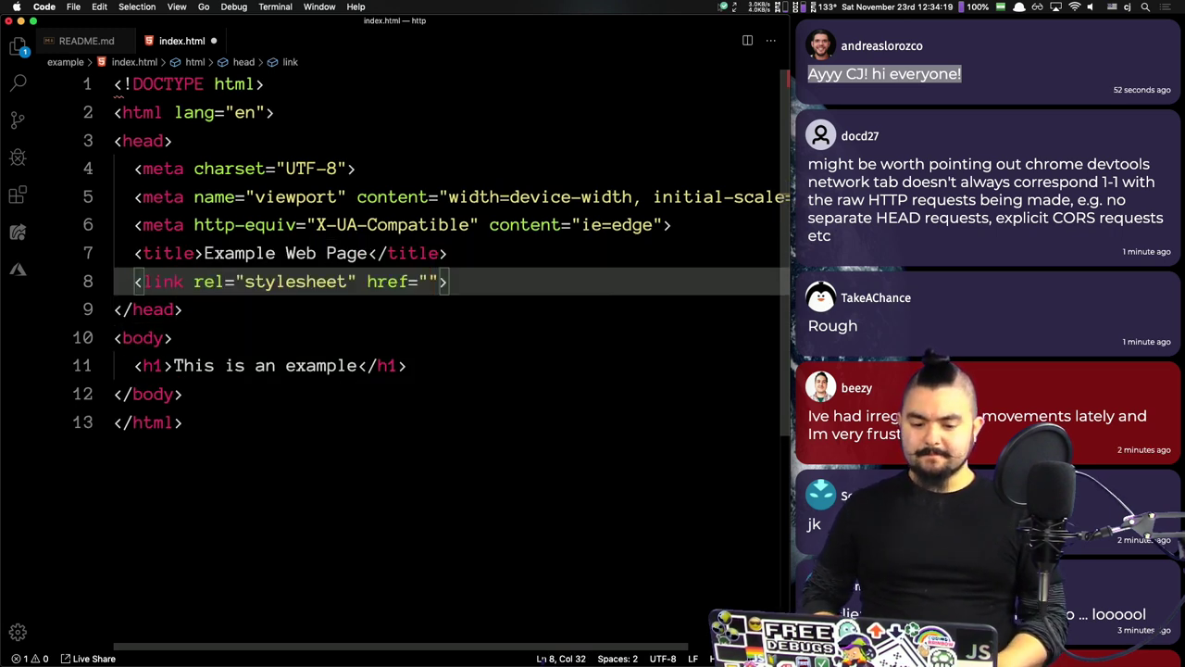
type("https:/")
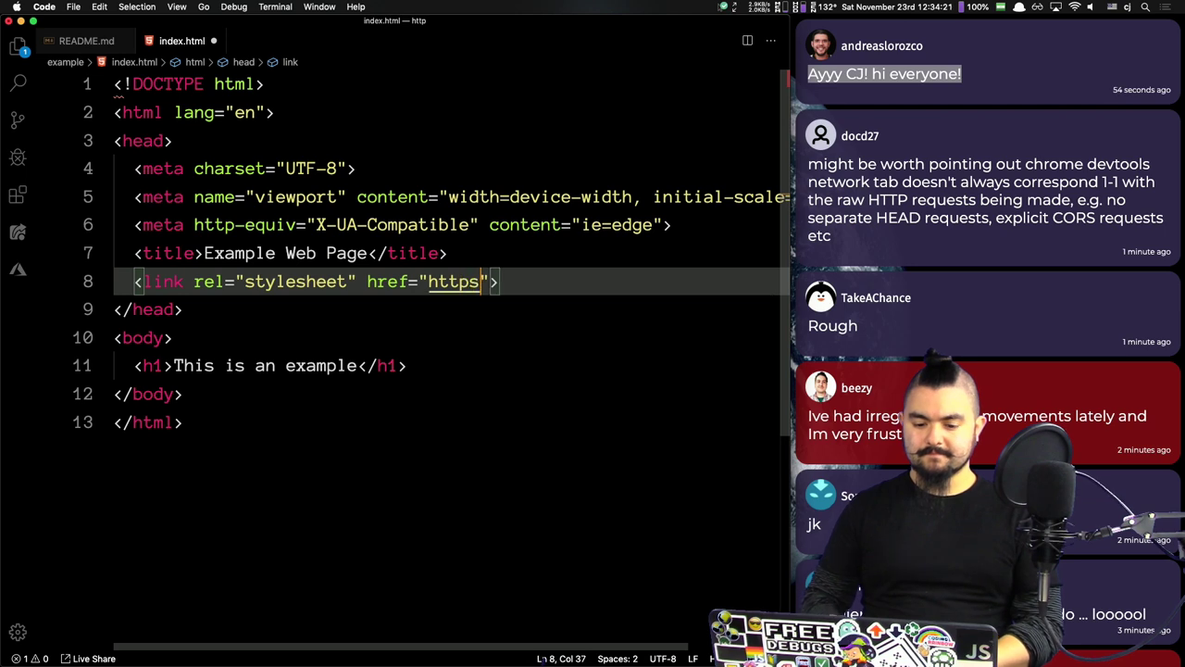
type("/ez-css")
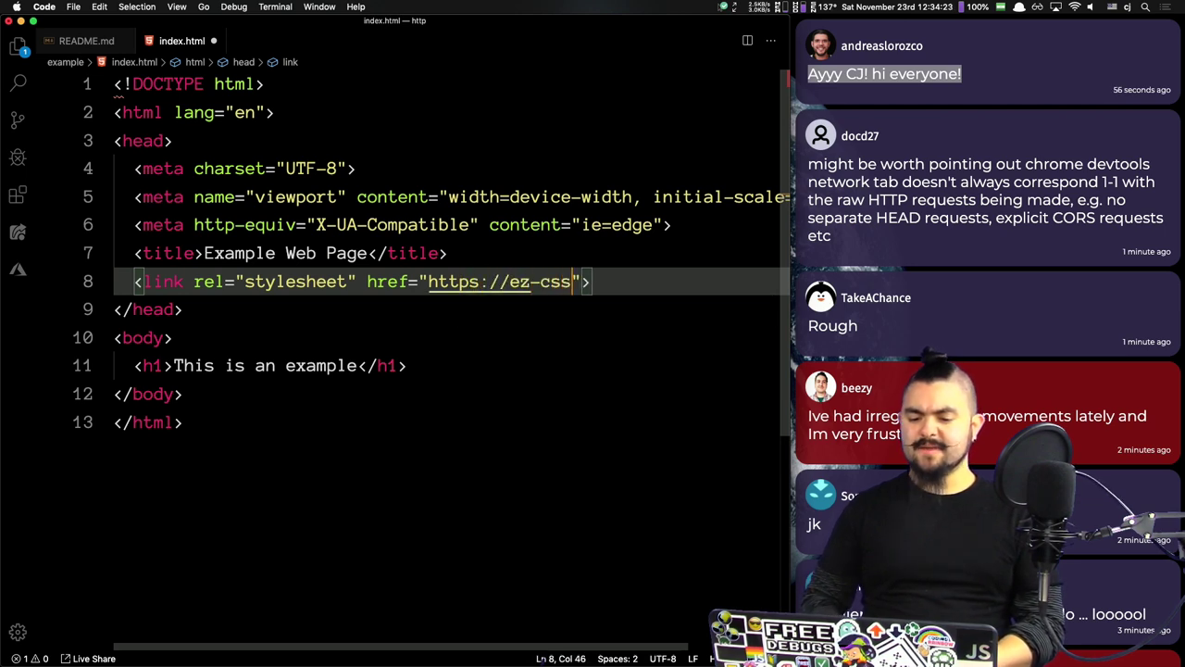
type(".now.sh")
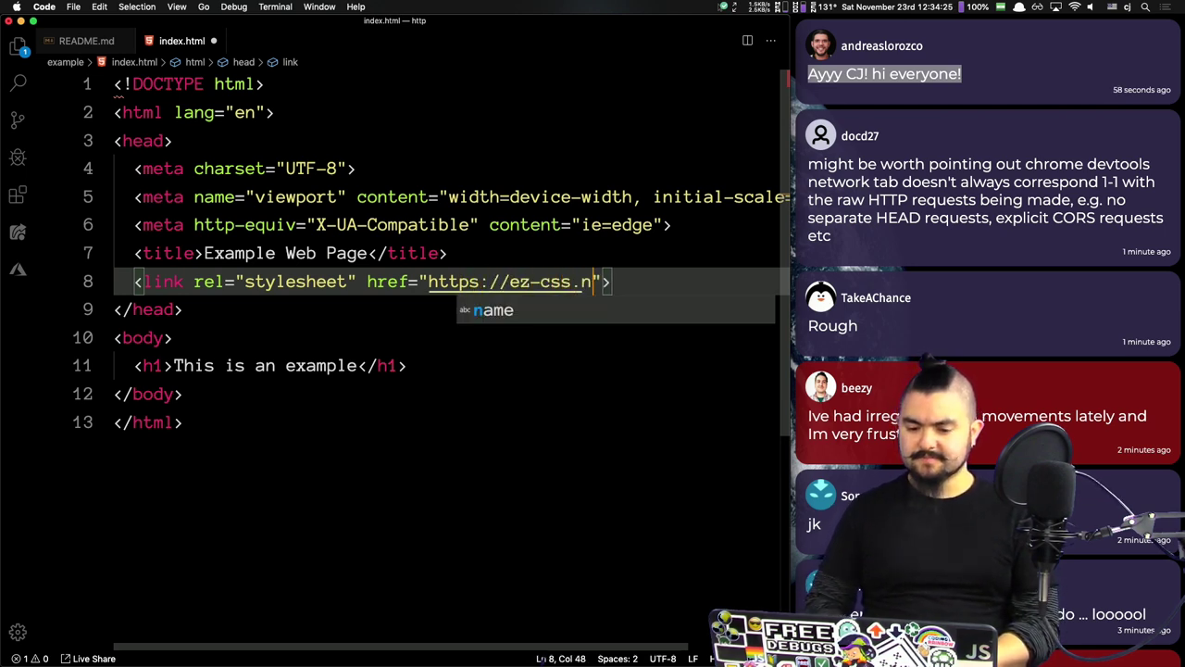
Step: Check that the ez-css.now.sh stylesheet address loads in a temporary Chrome tab
key("alt+shift+Left")
key("alt+shift+Left")
key("alt+shift+Left")
key("alt+shift+Left")
key("alt+shift+Left")
key("alt+shift+Left")
key("alt+shift+Left")
key("super+c")
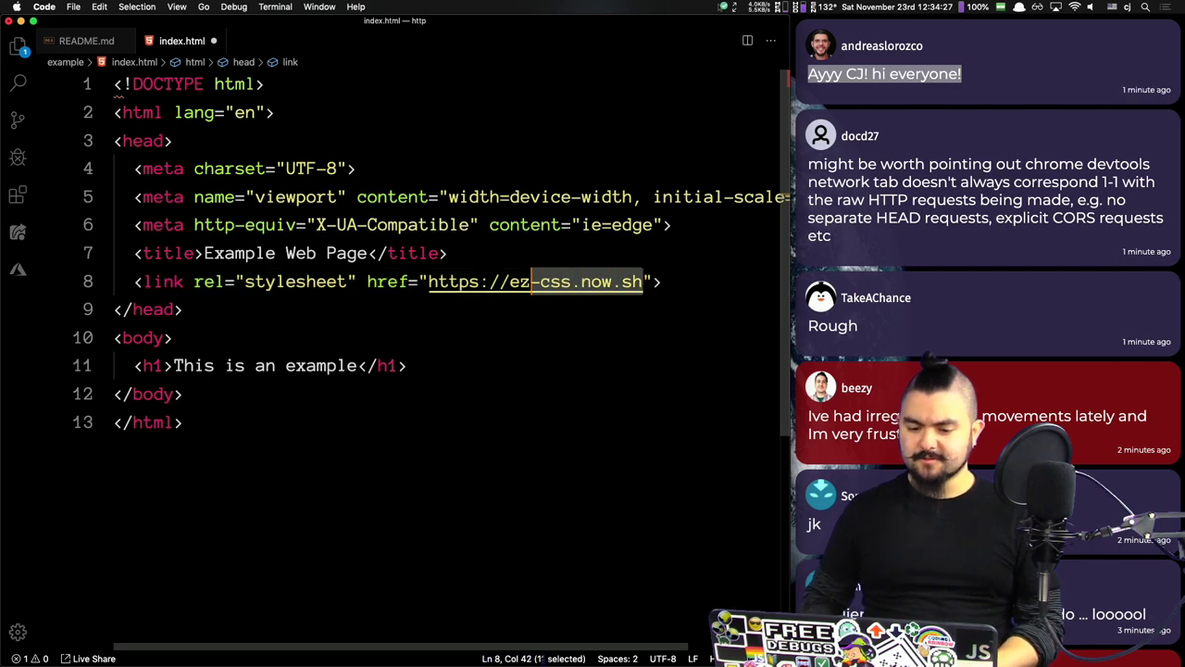
key("super+Tab")
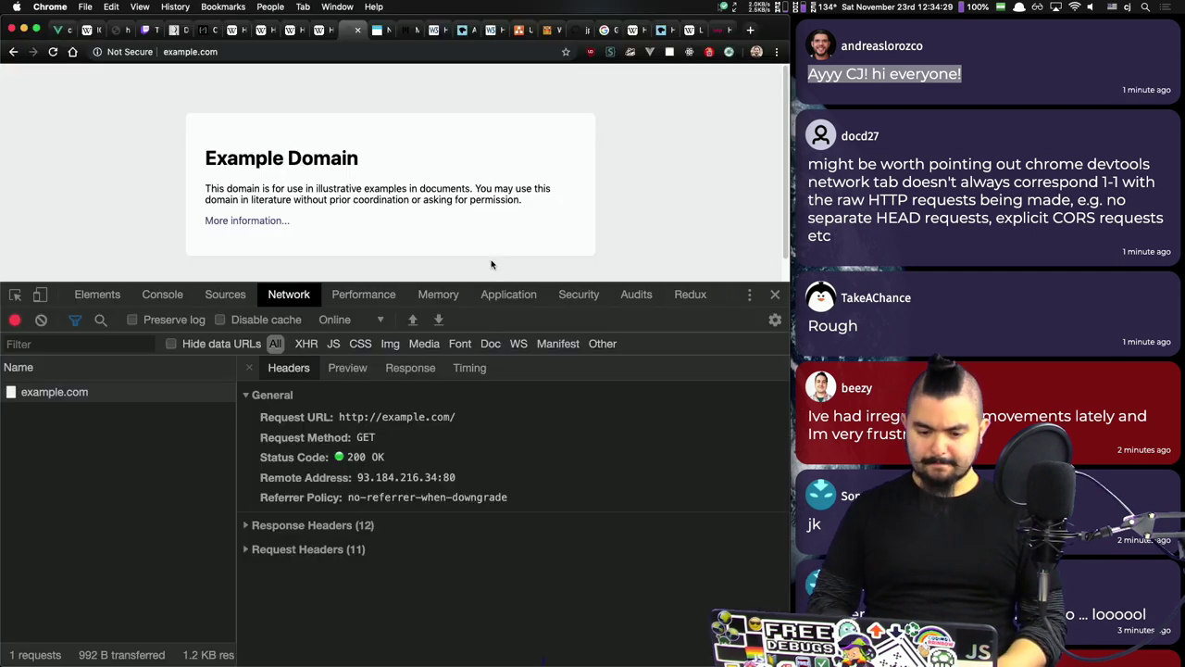
key("super+t")
key("super+v")
key("Return")
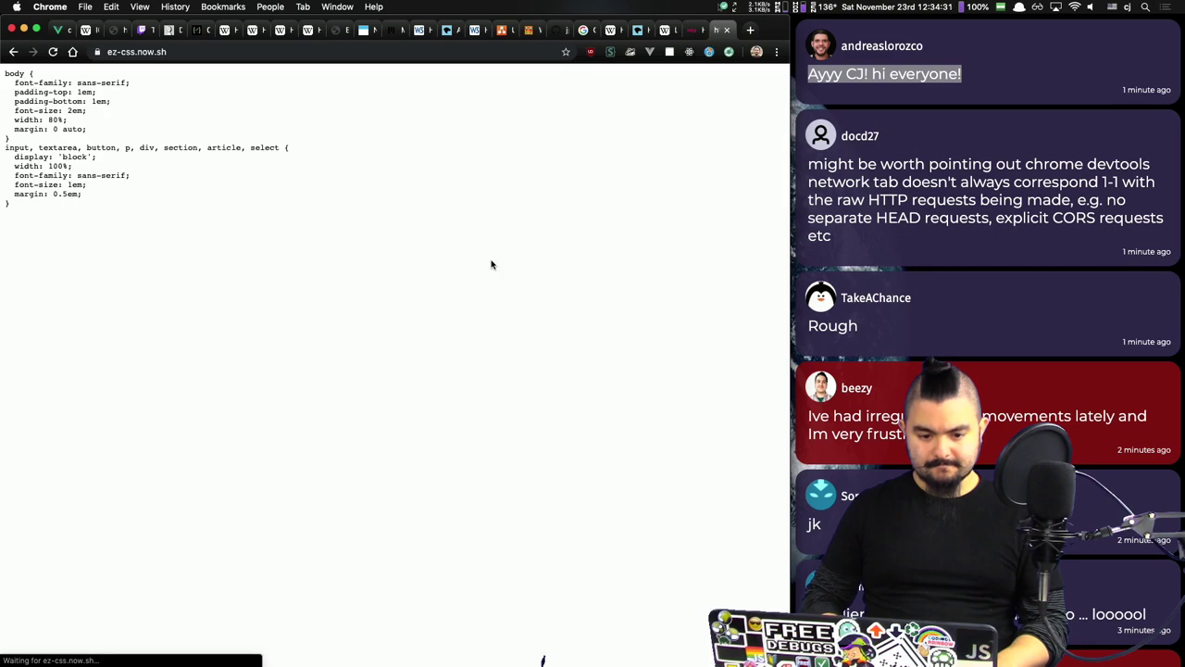
key("super+w")
key("super+Tab")
Step: Insert an empty img tag with Emmet on a new line below the heading
key("Down")
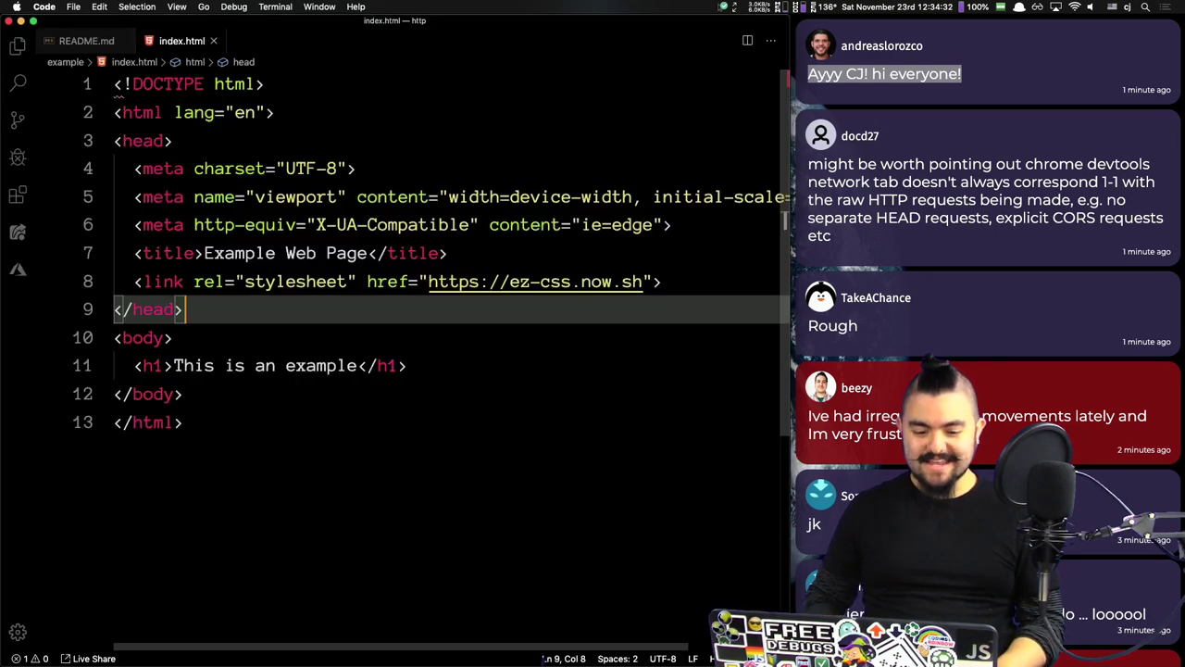
key("Down")
key("Down")
key("End")
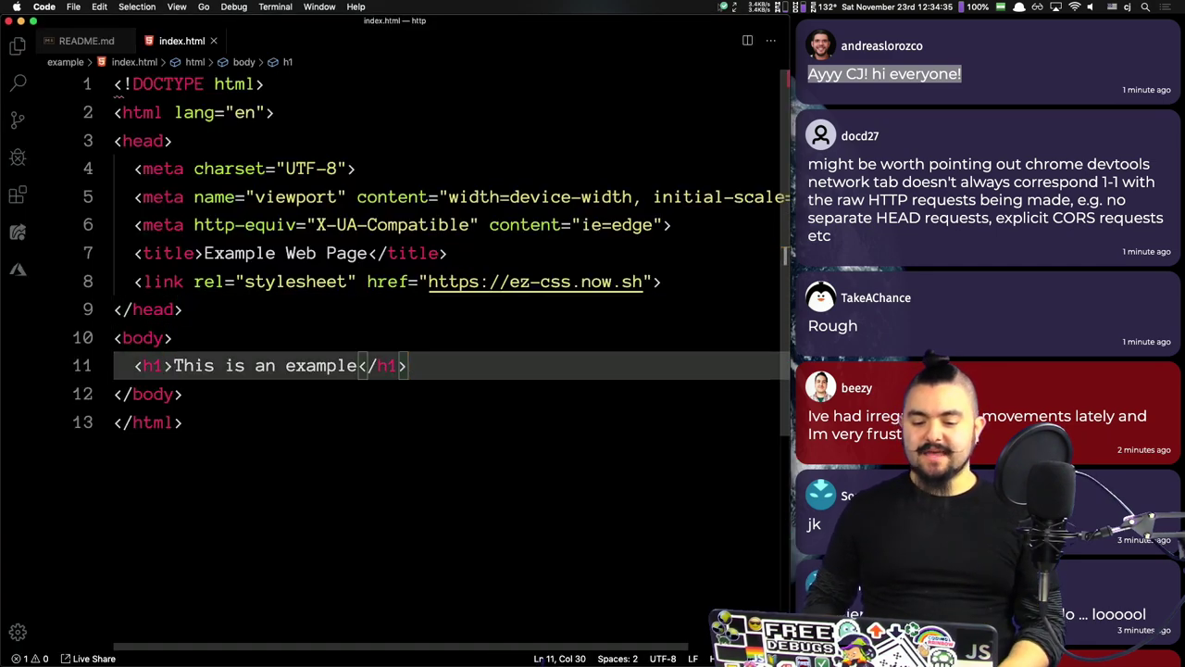
key("Return")
type("img")
key("Tab")
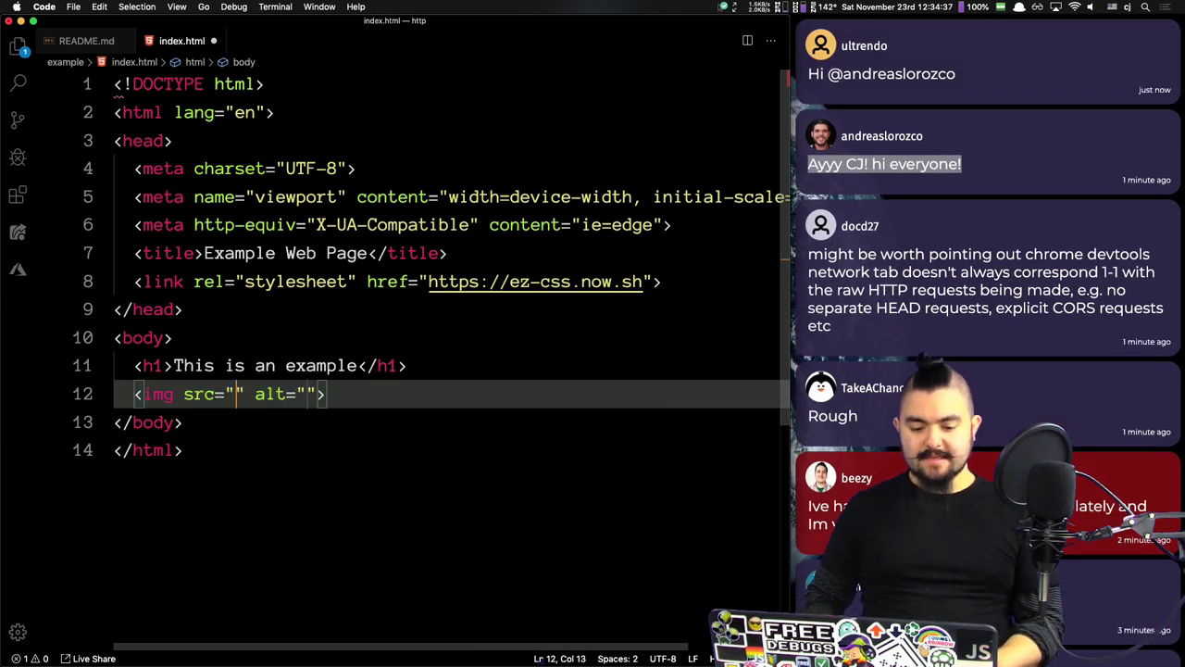
key("super+Tab")
Step: Go to imgur.com in a new tab and browse down the gallery
key("super+y")
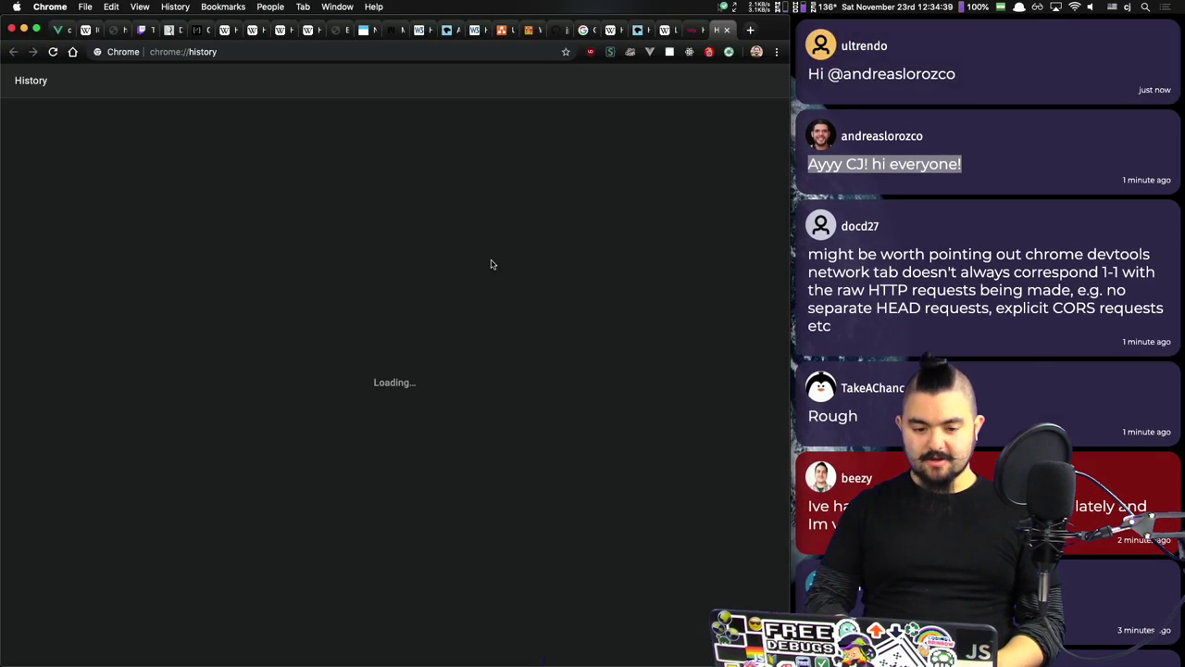
key("super+w")
key("super+t")
type("imgur.com")
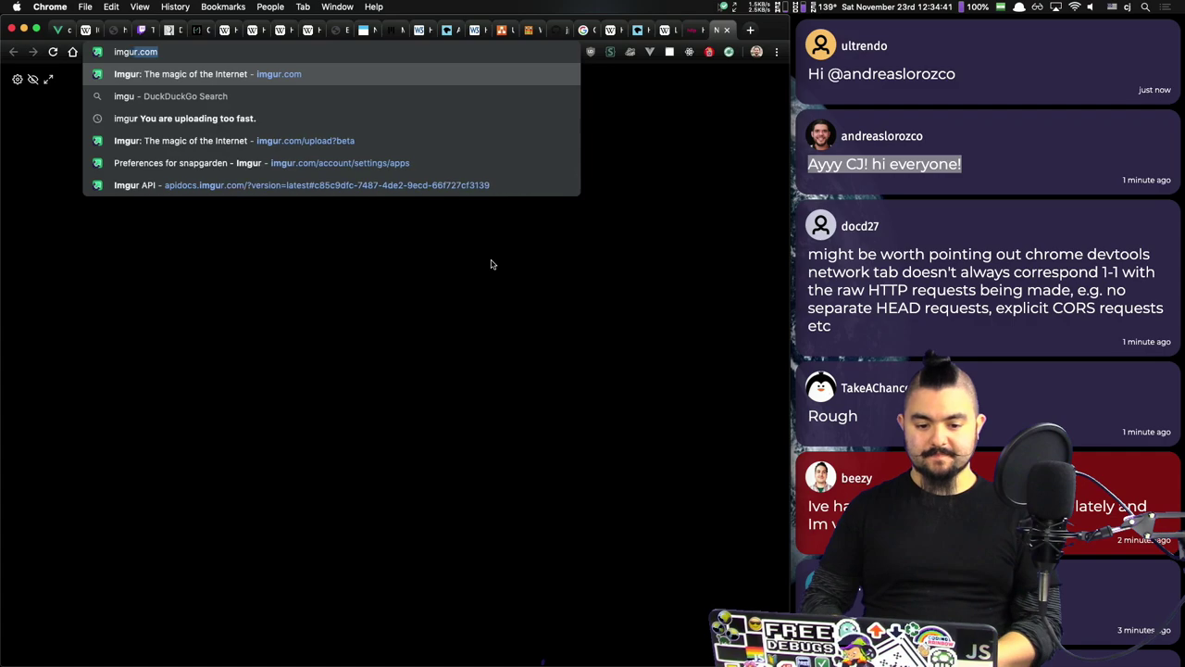
key("Return")
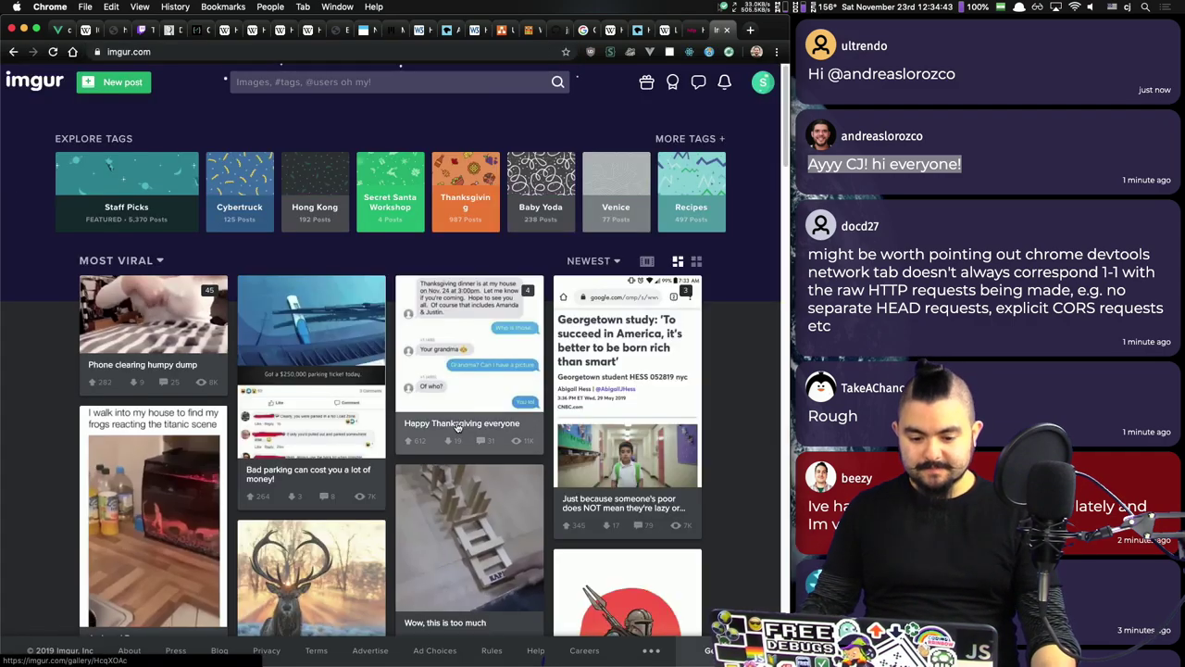
scroll(440, 454, "down", 10)
scroll(425, 468, "down", 4)
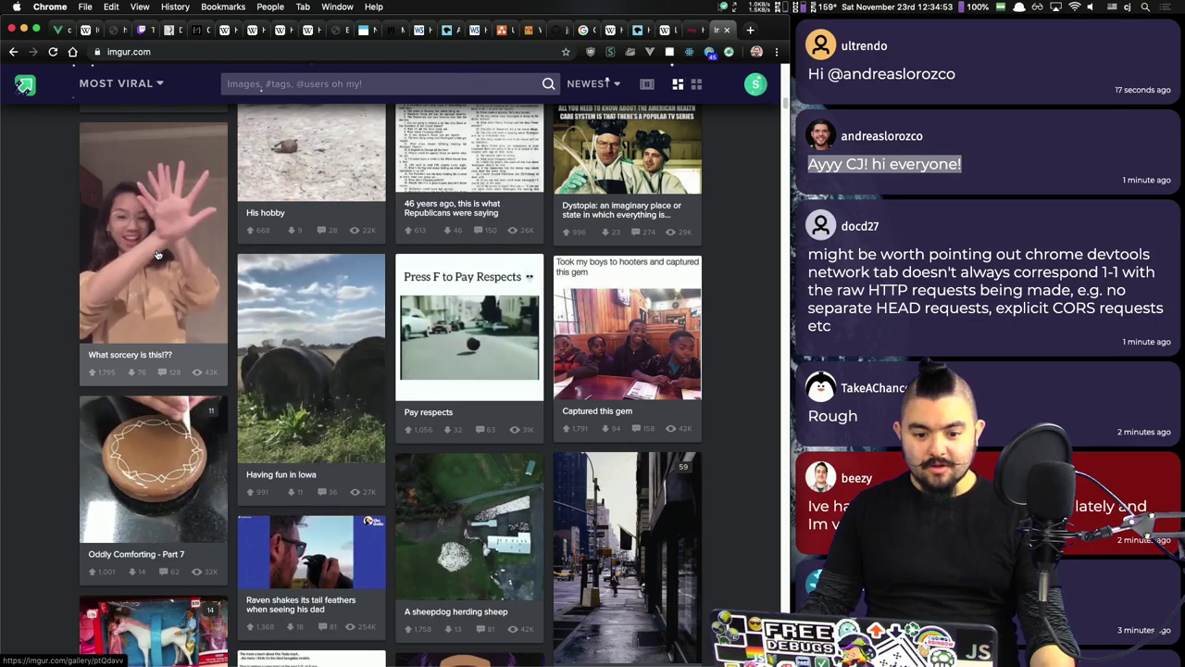
scroll(157, 255, "down", 15)
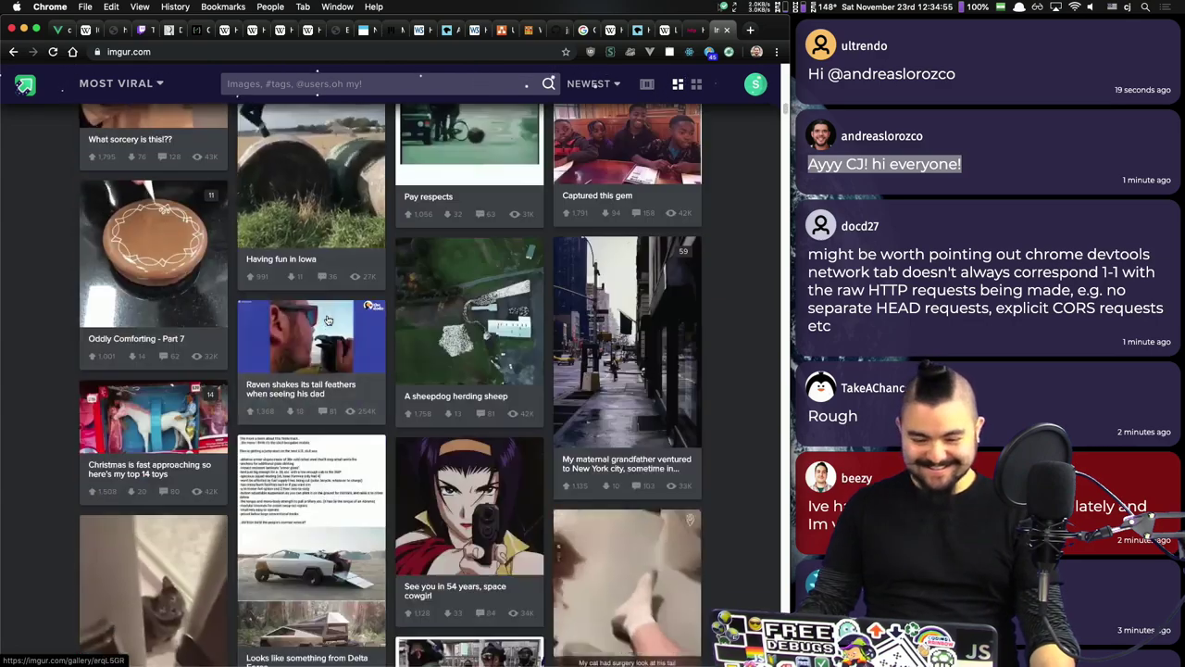
scroll(370, 371, "down", 10)
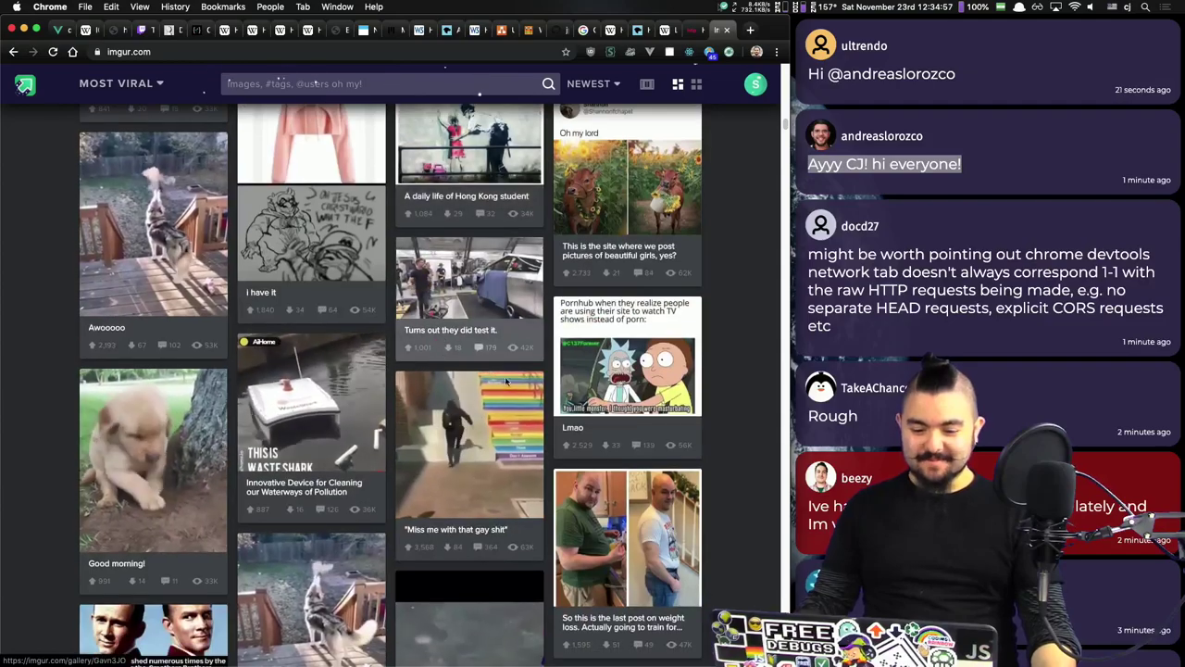
scroll(286, 377, "down", 15)
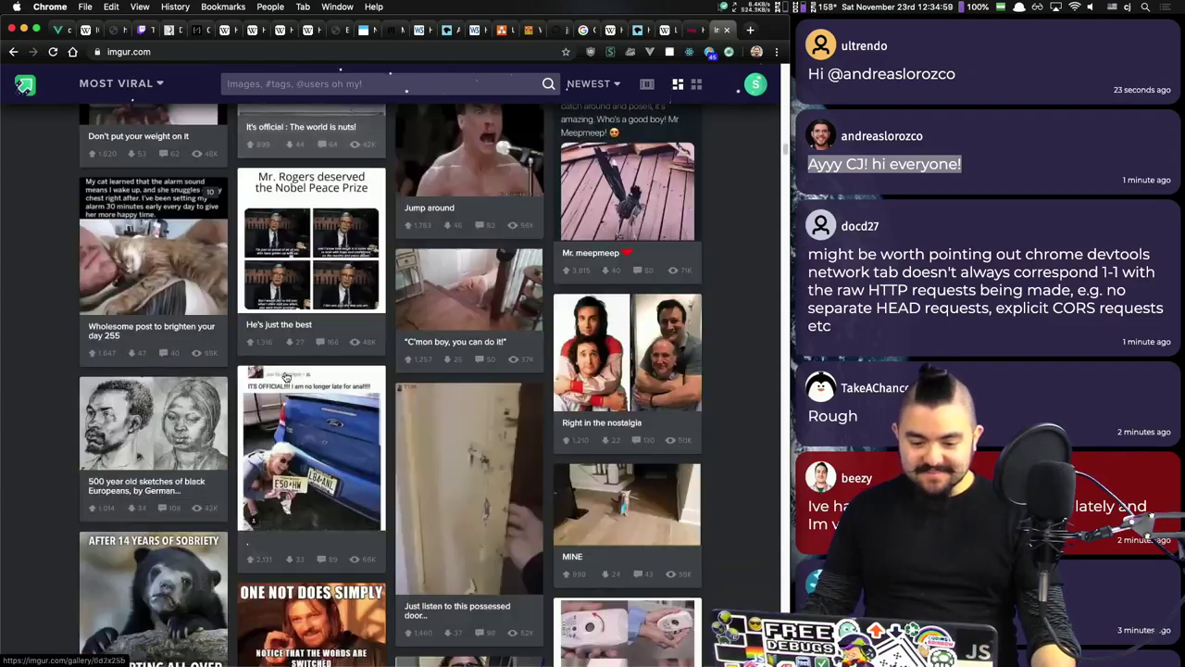
scroll(288, 374, "down", 15)
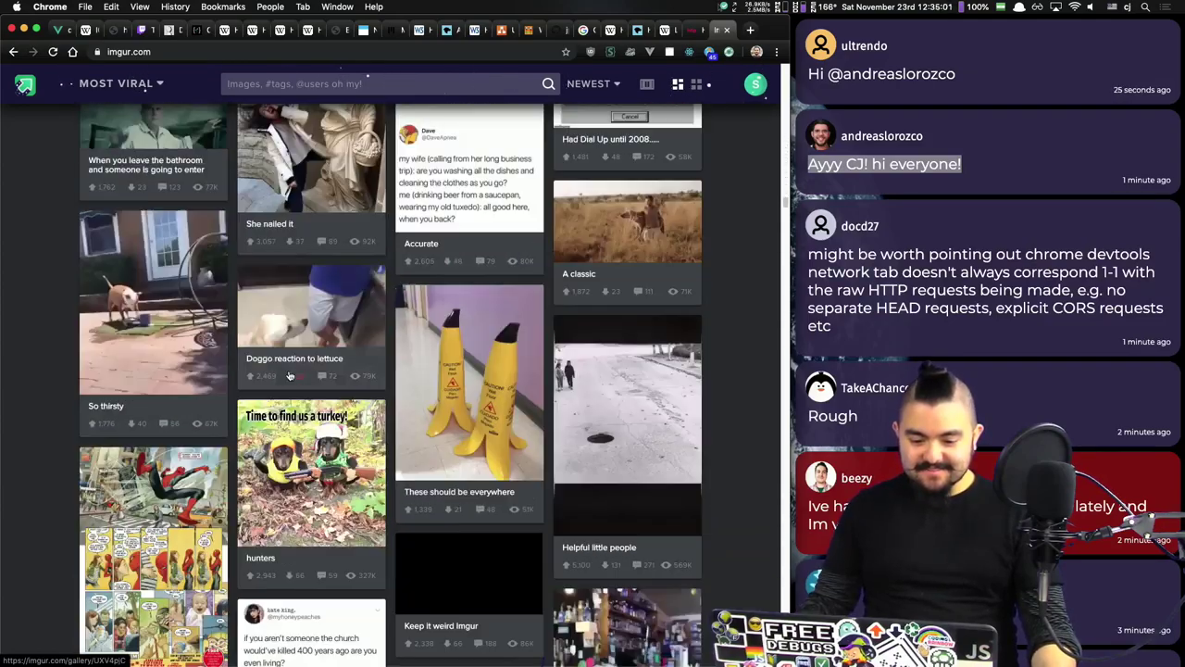
scroll(297, 361, "down", 15)
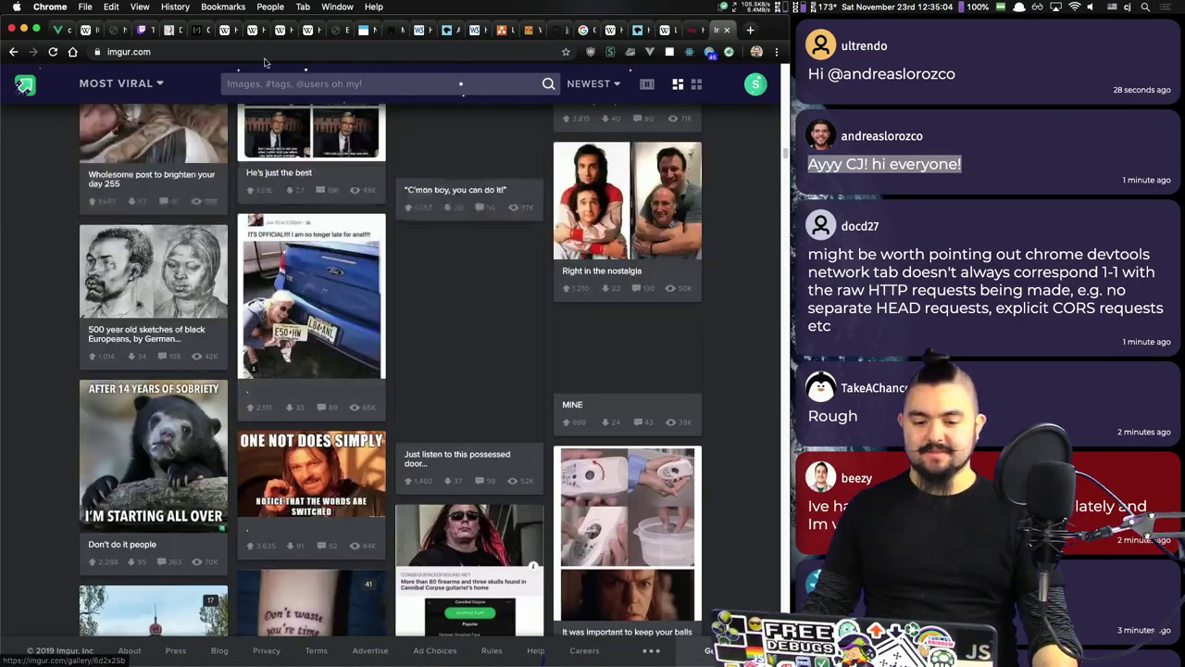
Step: Search Imgur for 'happy'
left_click(274, 85)
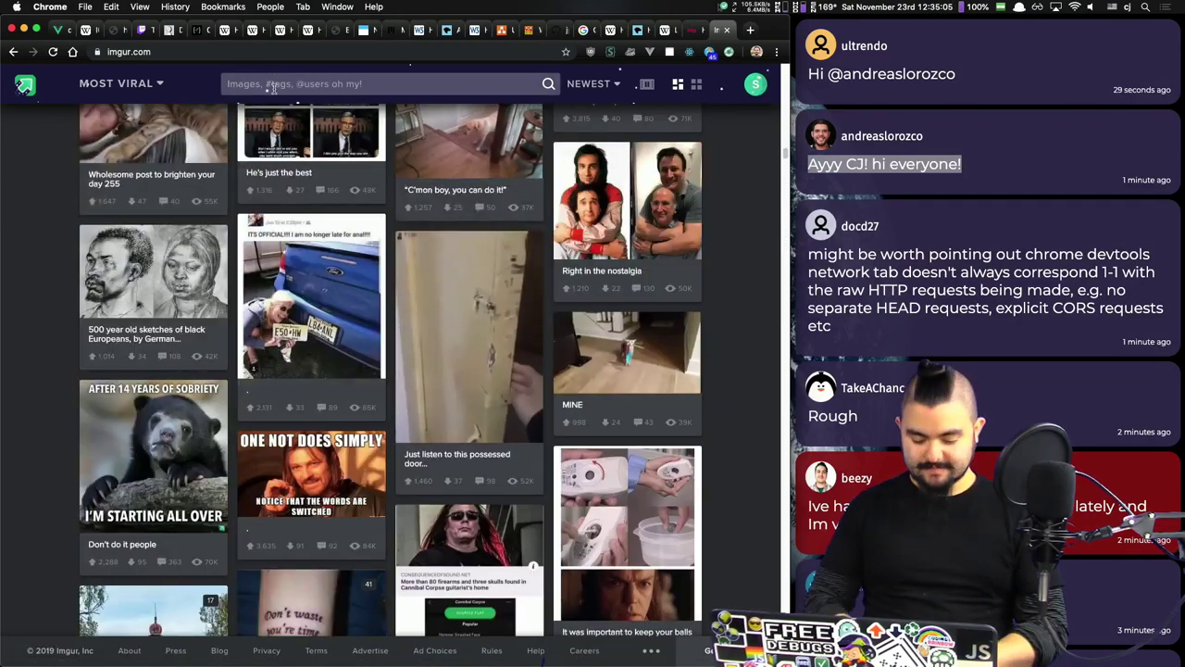
type("happy")
key("Return")
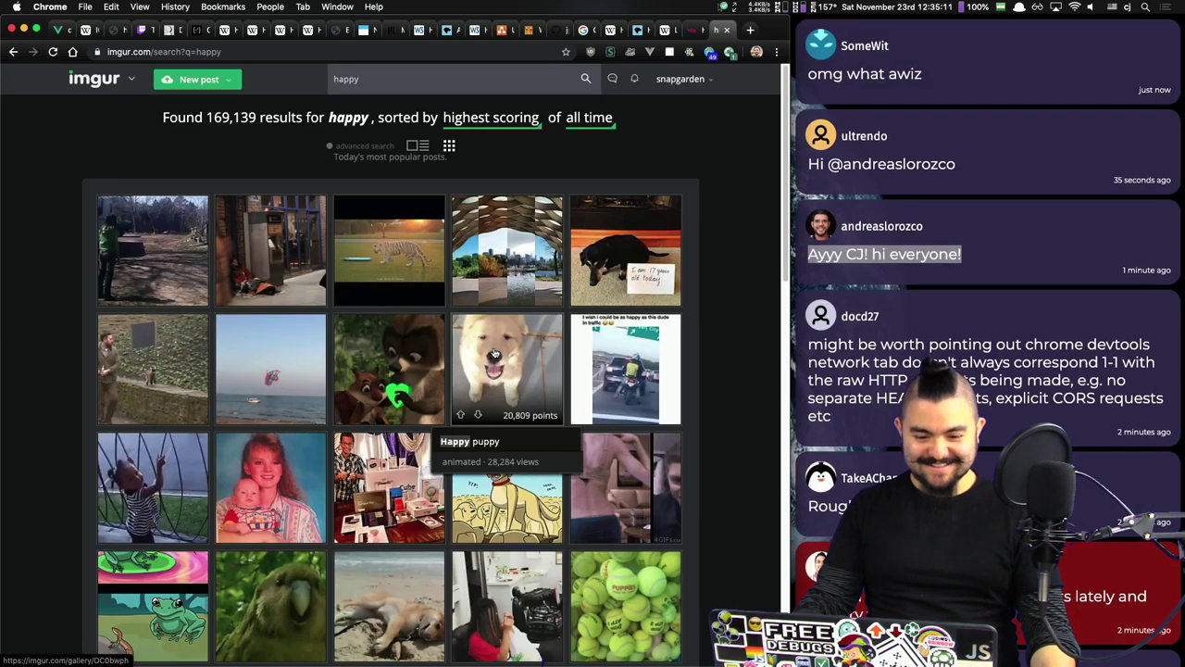
Step: Open the Happy puppy post from the happy results, then return to the results
left_click(1053, 224)
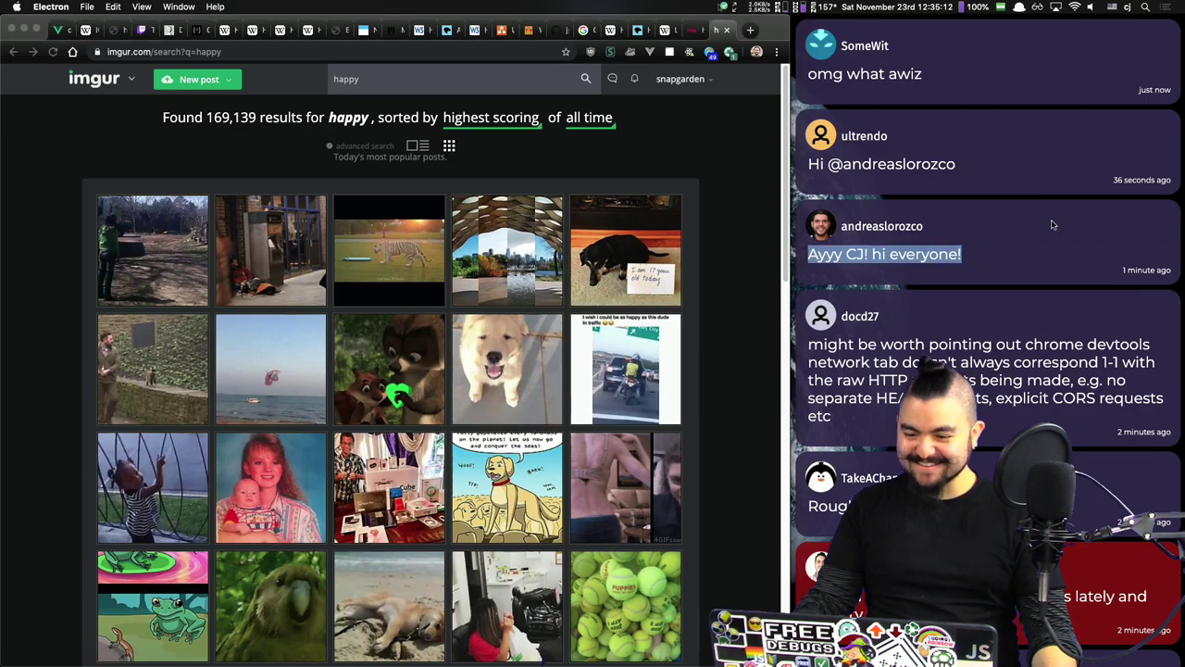
left_click(1014, 169)
scroll(378, 437, "down", 5)
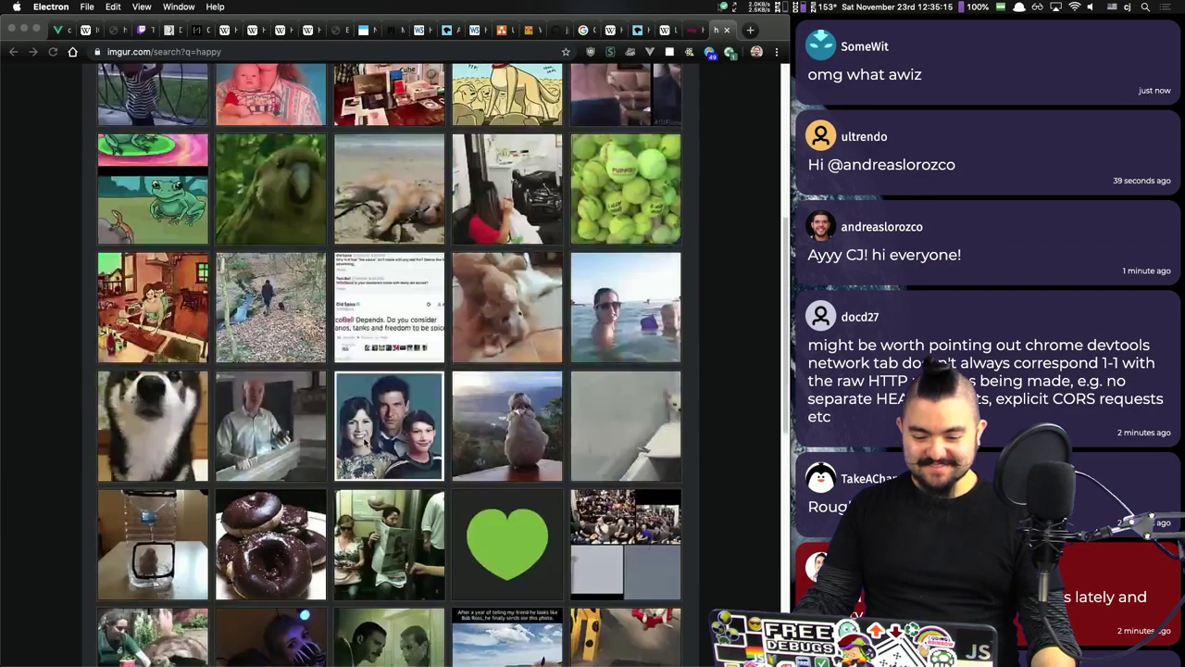
scroll(366, 439, "down", 5)
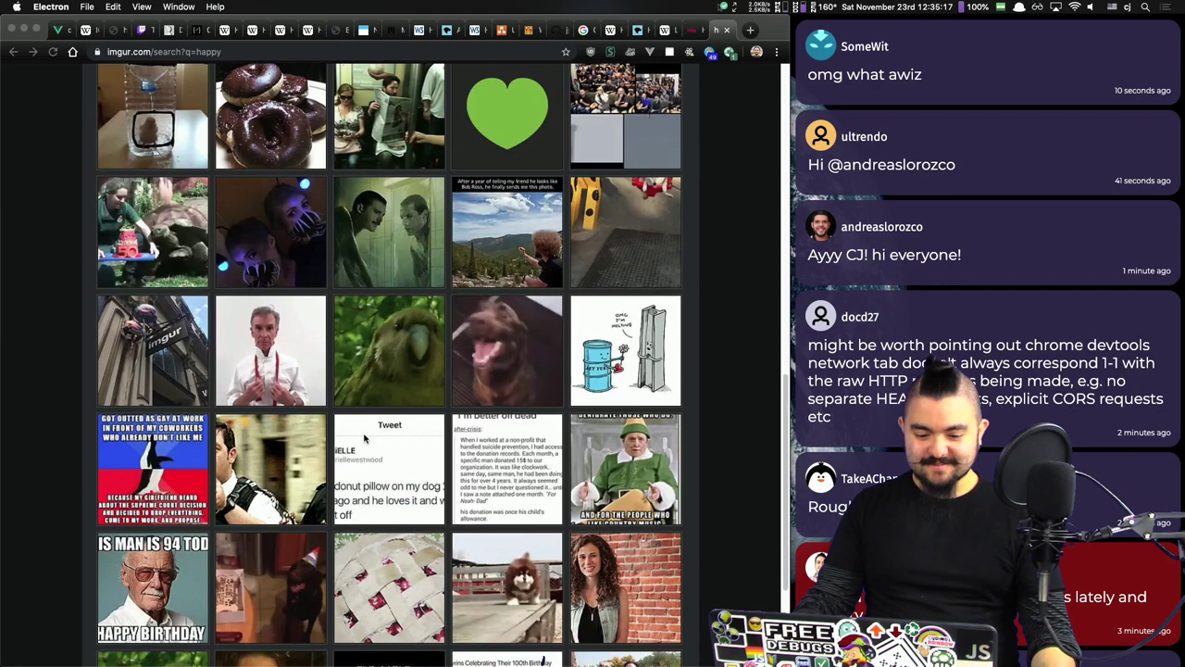
scroll(431, 402, "up", 8)
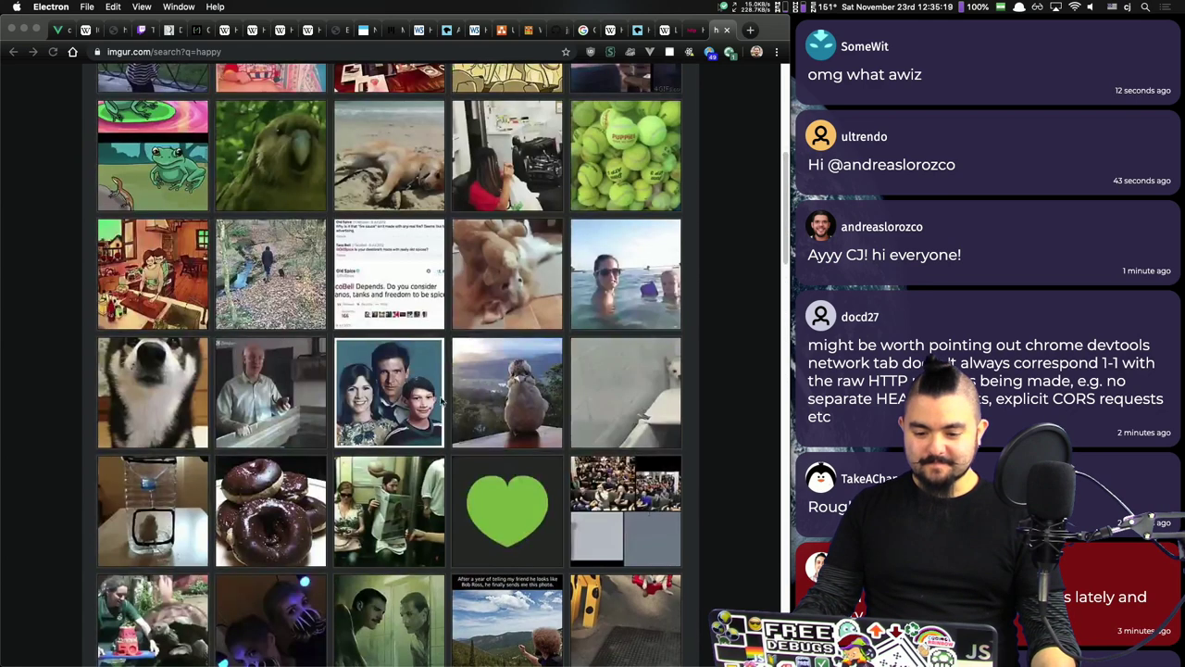
left_click(526, 187)
left_click(511, 178)
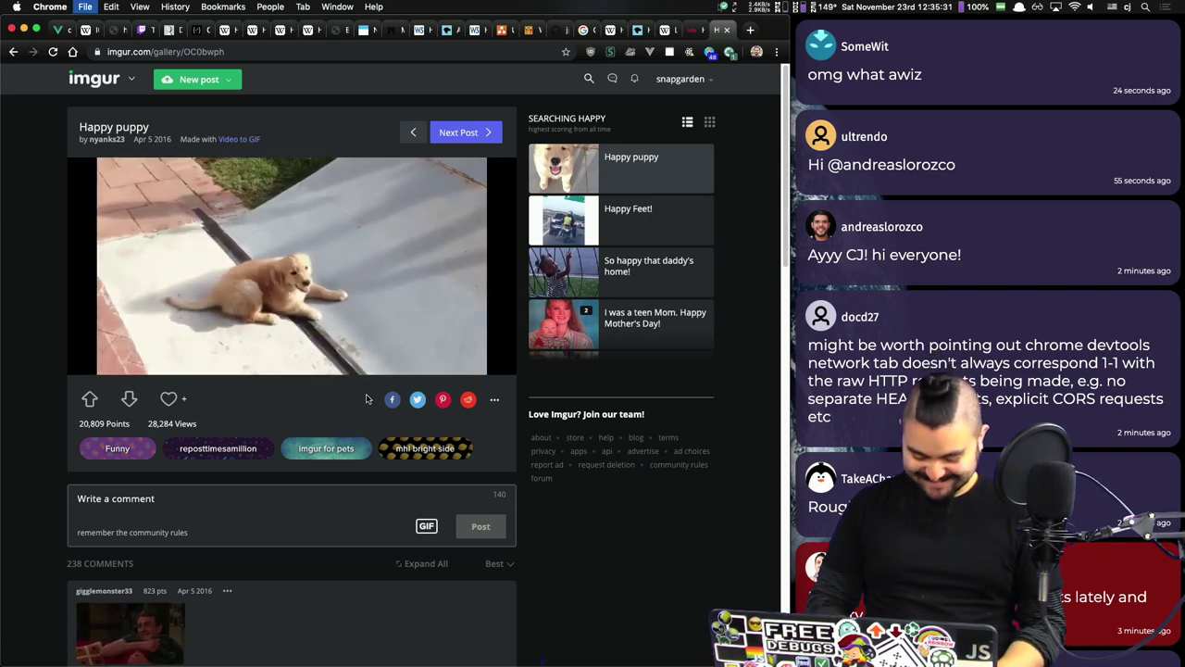
key("super+l")
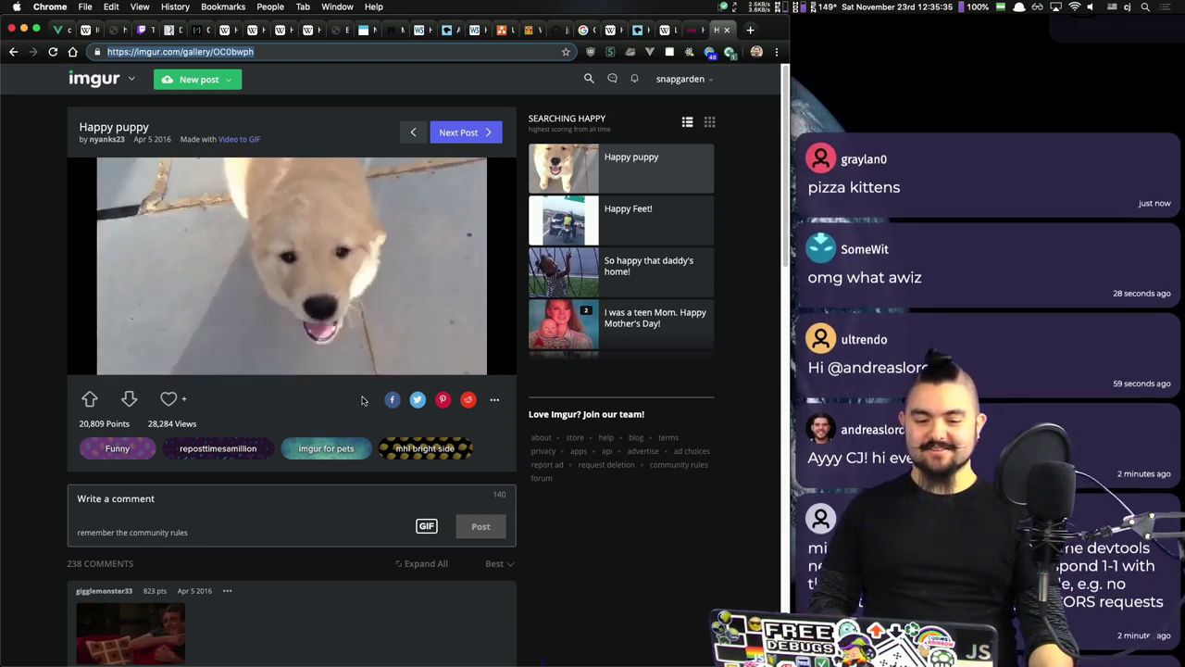
left_click(392, 303)
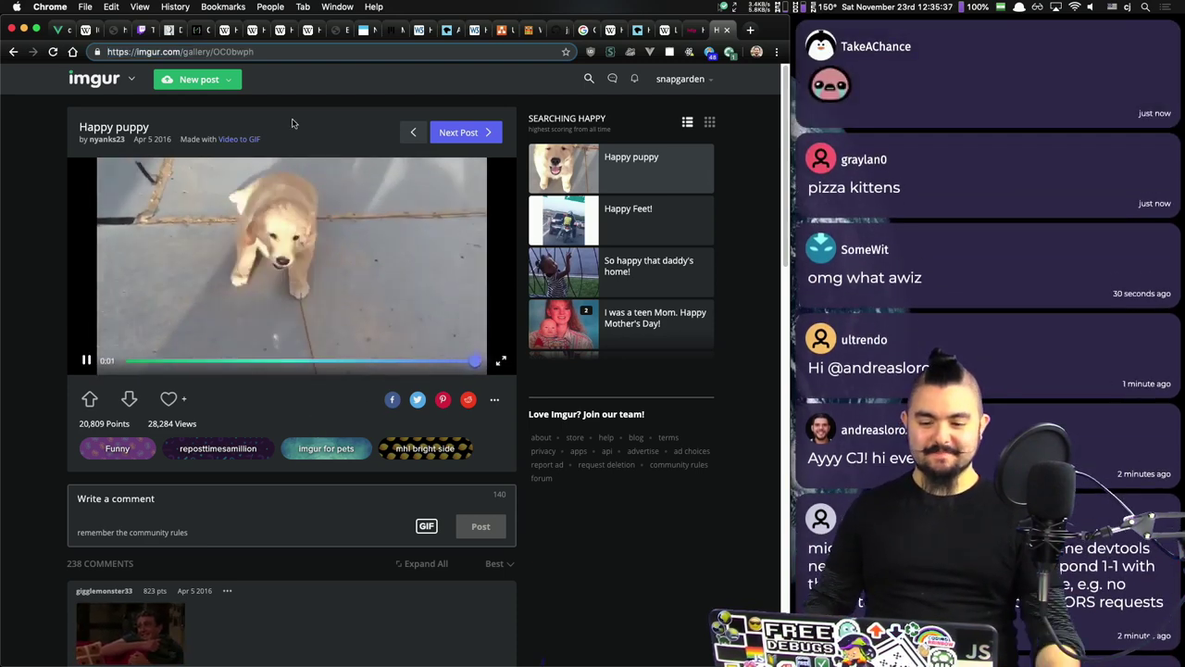
key("super+bracketleft")
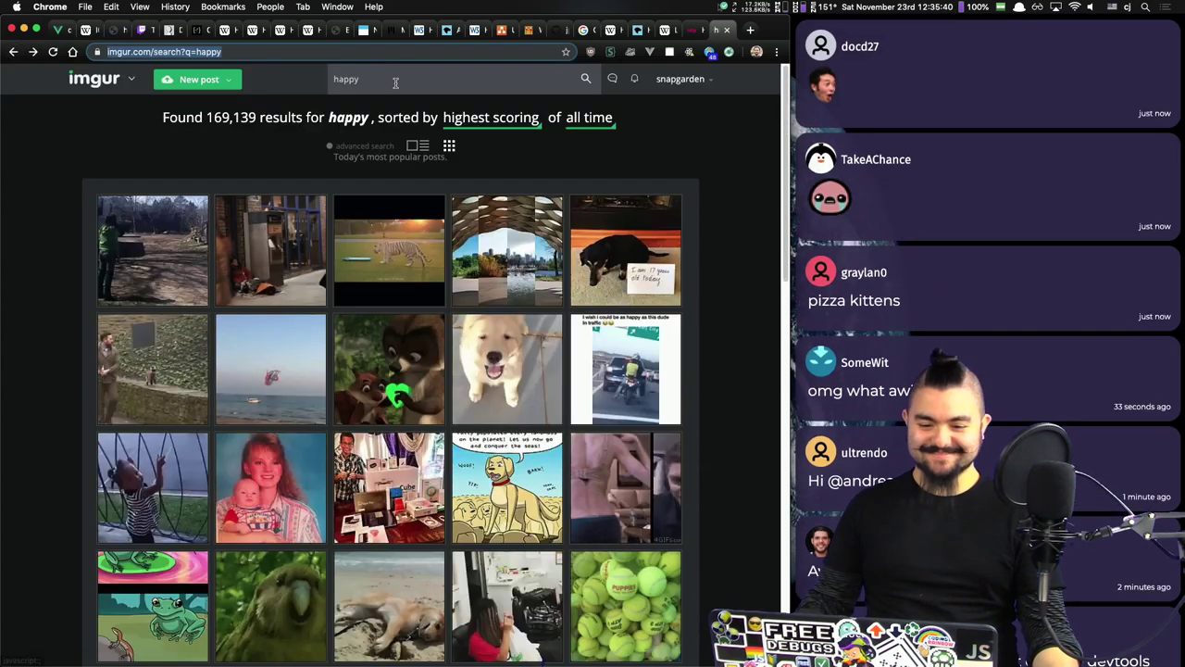
Step: Search Imgur for 'pizza kittens' and open the PIZZA KITTENS! post
left_click(395, 83)
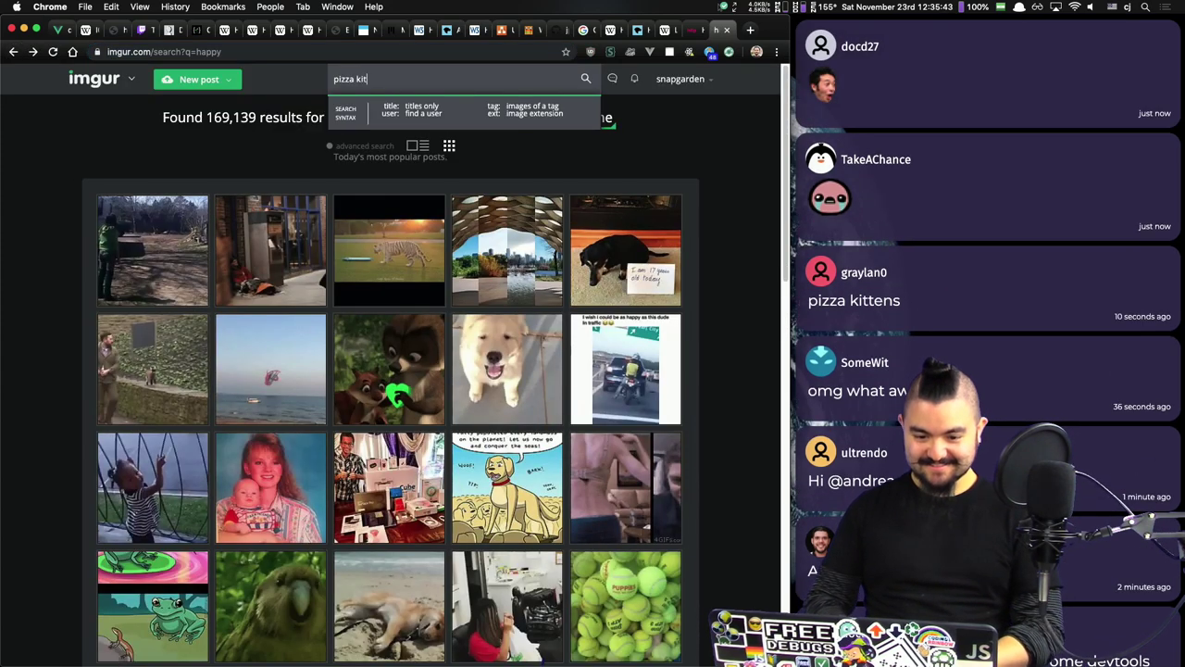
type("pizza kittens")
key("Return")
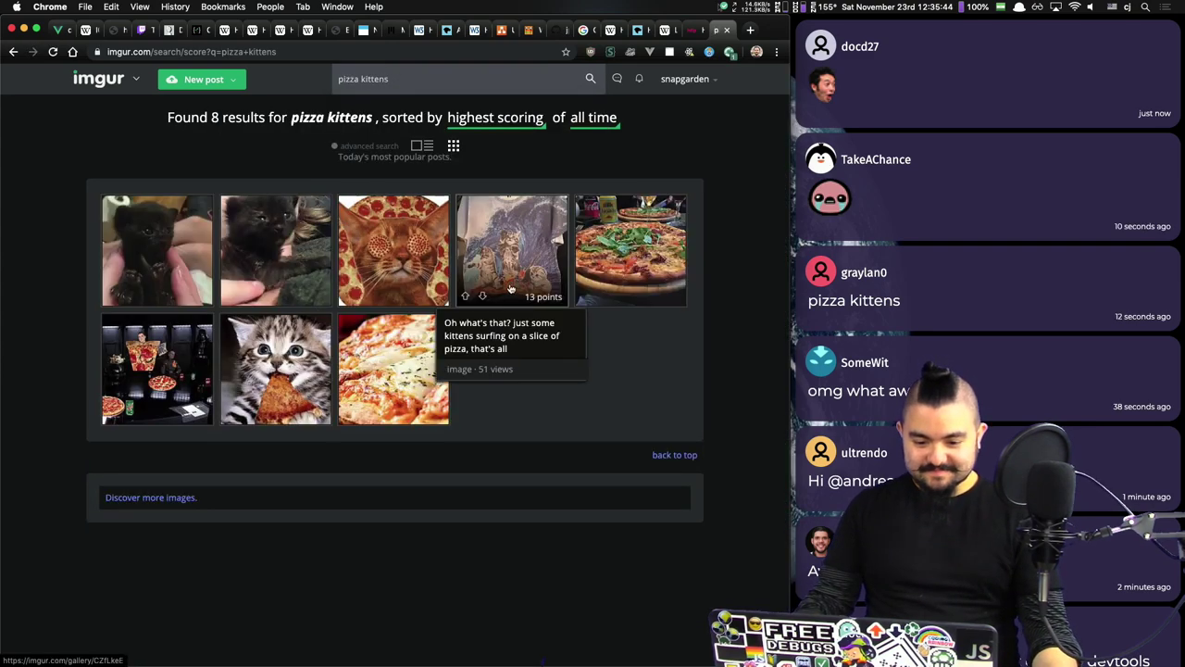
left_click(382, 228)
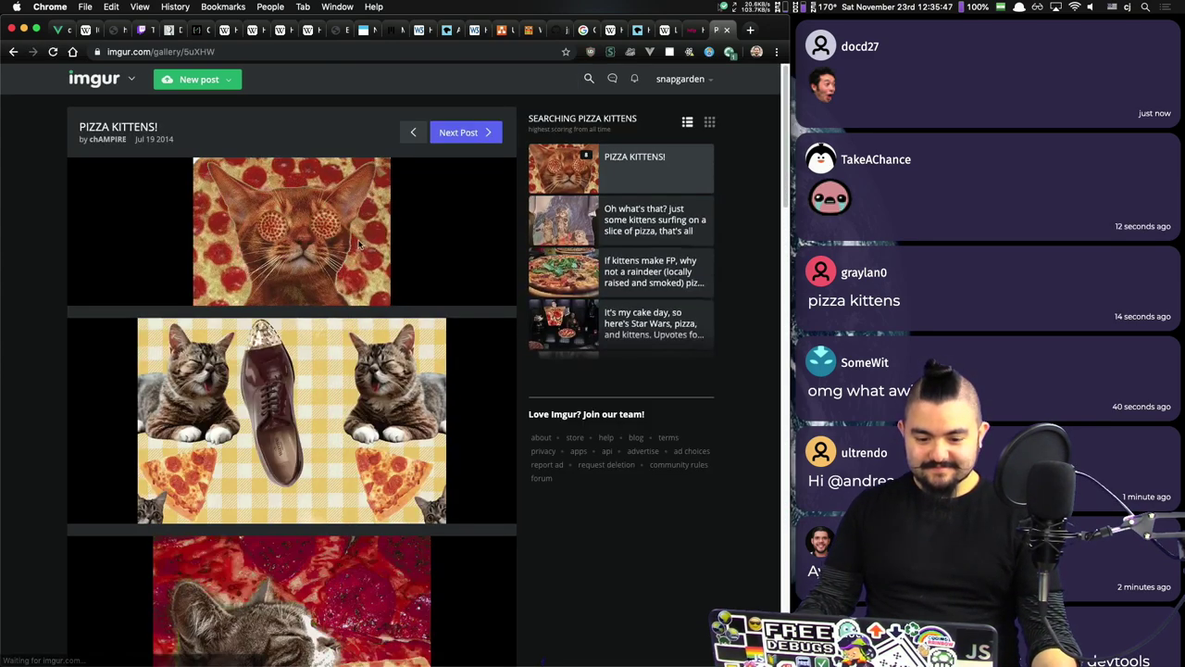
scroll(415, 246, "down", 3)
scroll(416, 246, "down", 5)
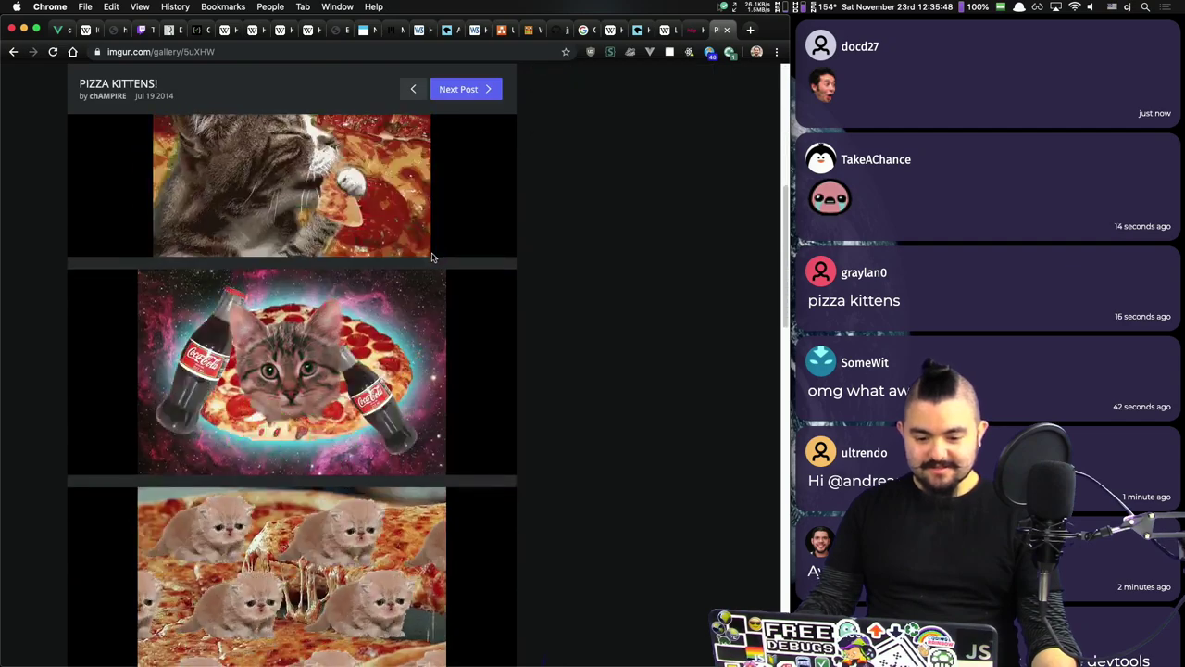
scroll(433, 258, "down", 2)
scroll(389, 246, "up", 15)
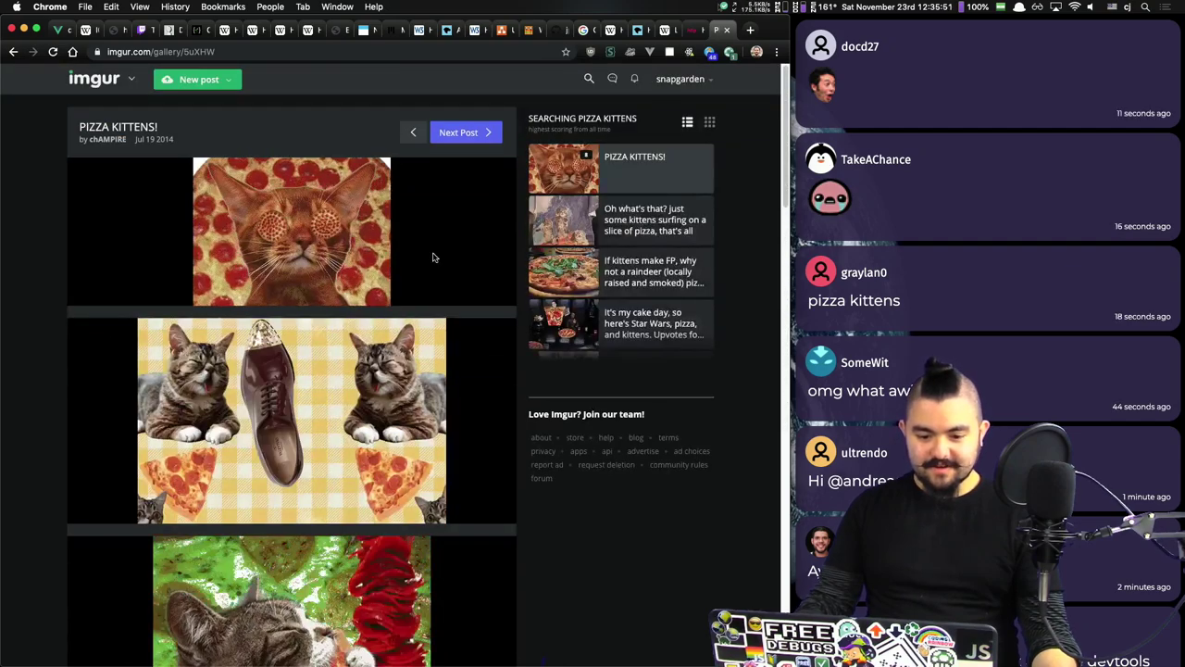
Step: Copy the pizza-cat GIF's image address and load it alone in a new tab
right_click(356, 234)
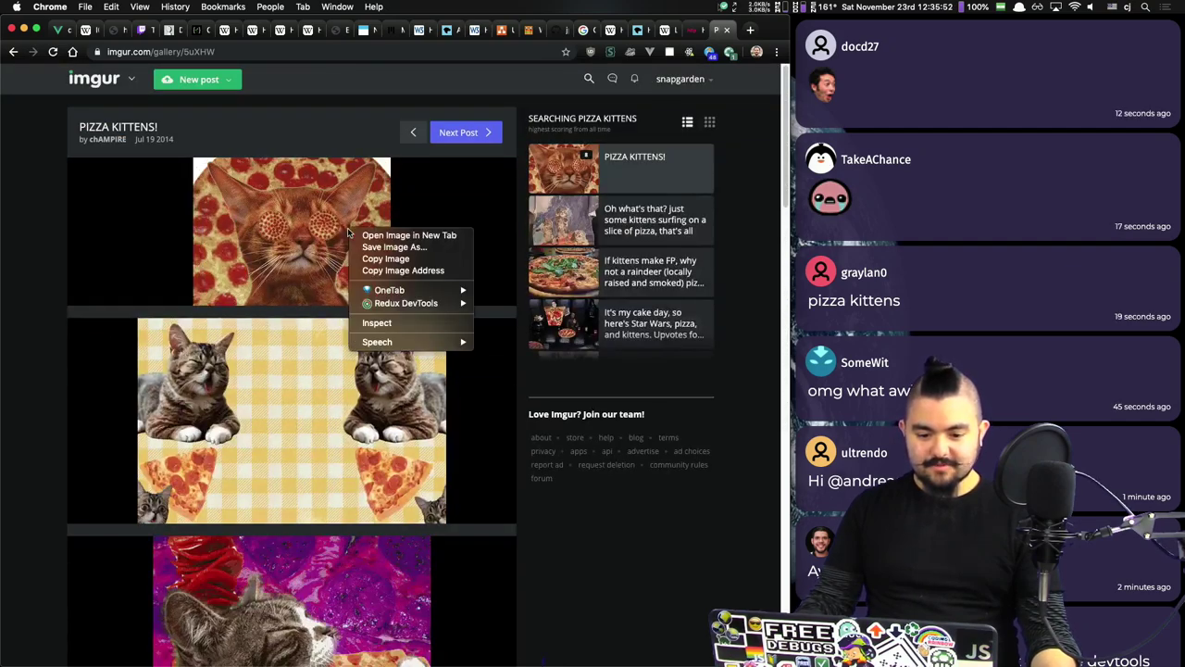
left_click(404, 271)
key("super+t")
key("super+v")
key("Return")
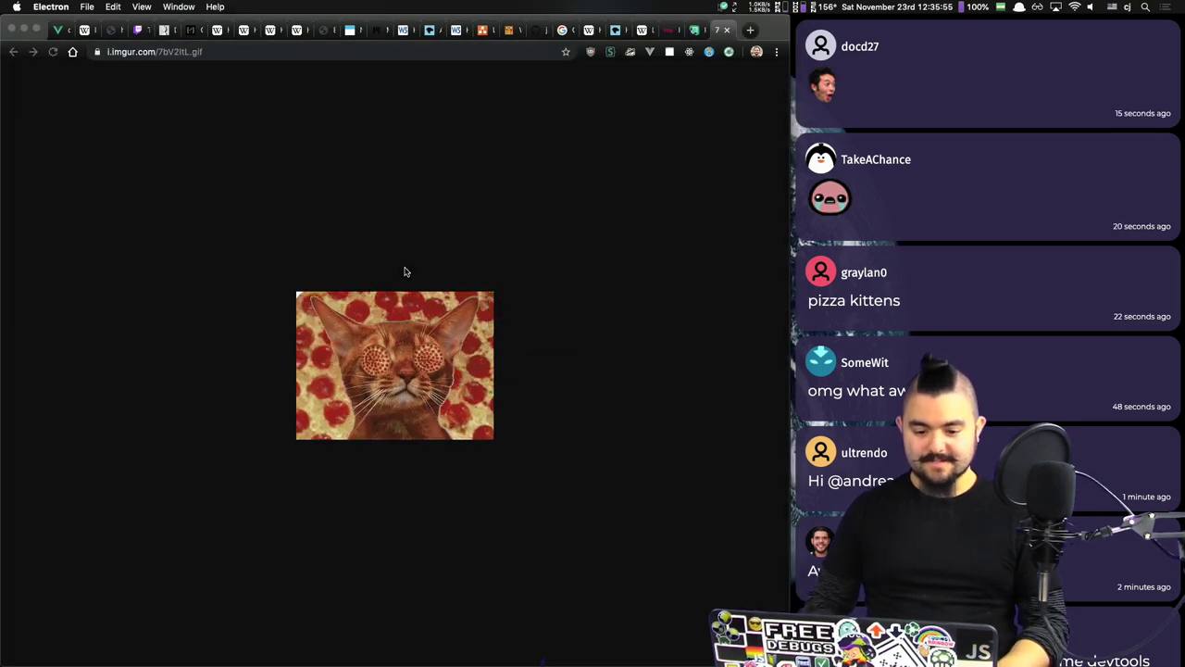
key("super+Tab")
Step: Set the img source to the pizza-cat GIF URL and its alt text to 'pizza kitten'
key("super+v")
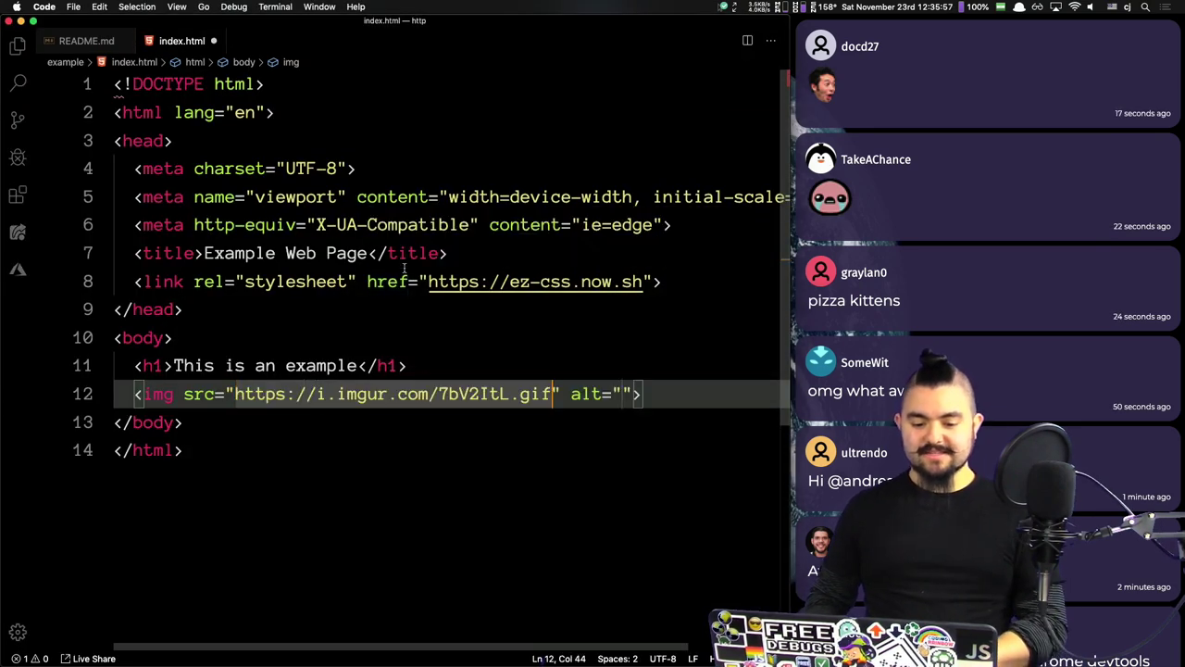
key("super+Right")
type("pizza kitten")
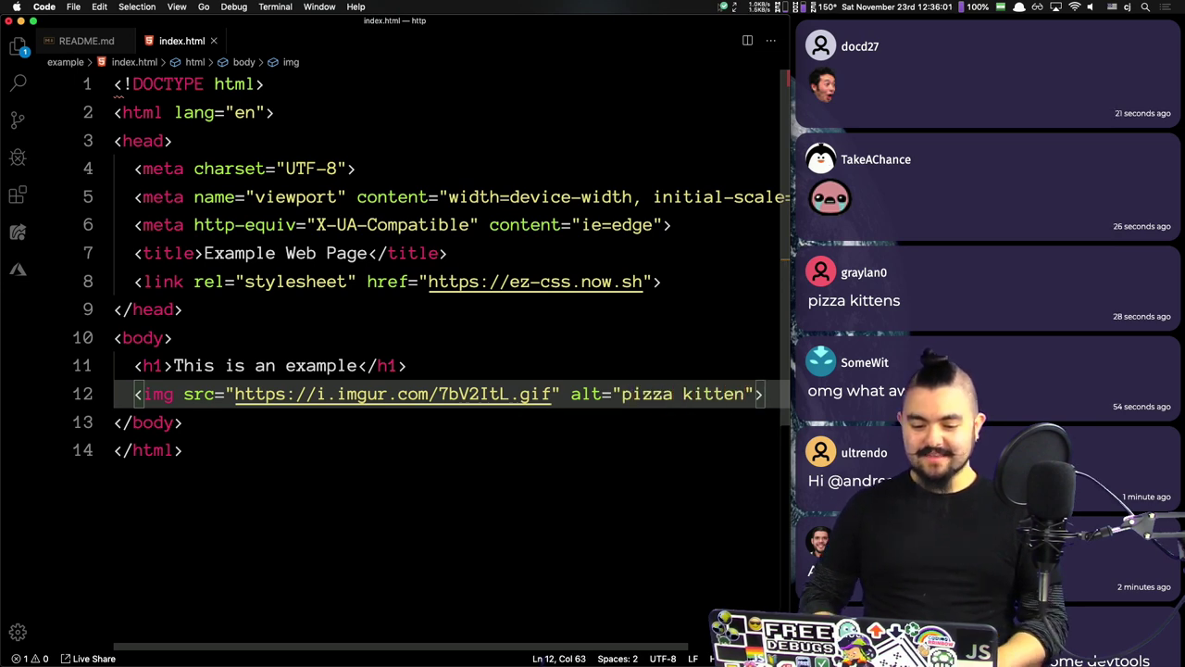
Step: Add a <br /> line between the heading and the image
key("Up")
key("Return")
type("<")
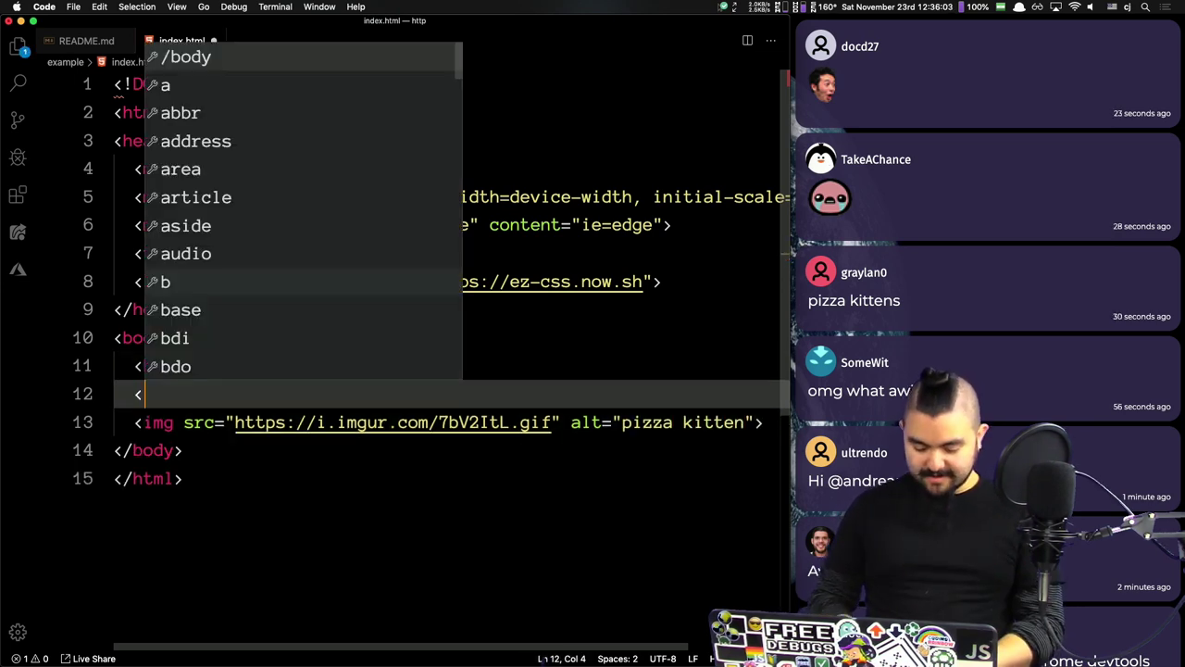
type("br />")
key("Up")
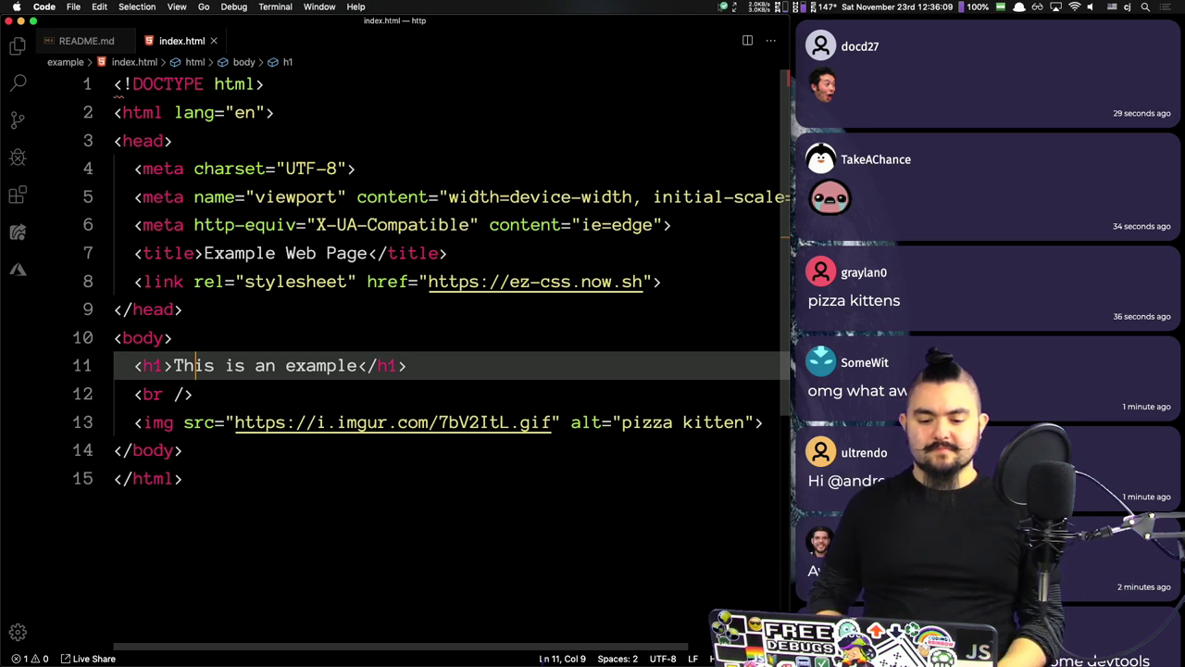
key("Down")
key("Down")
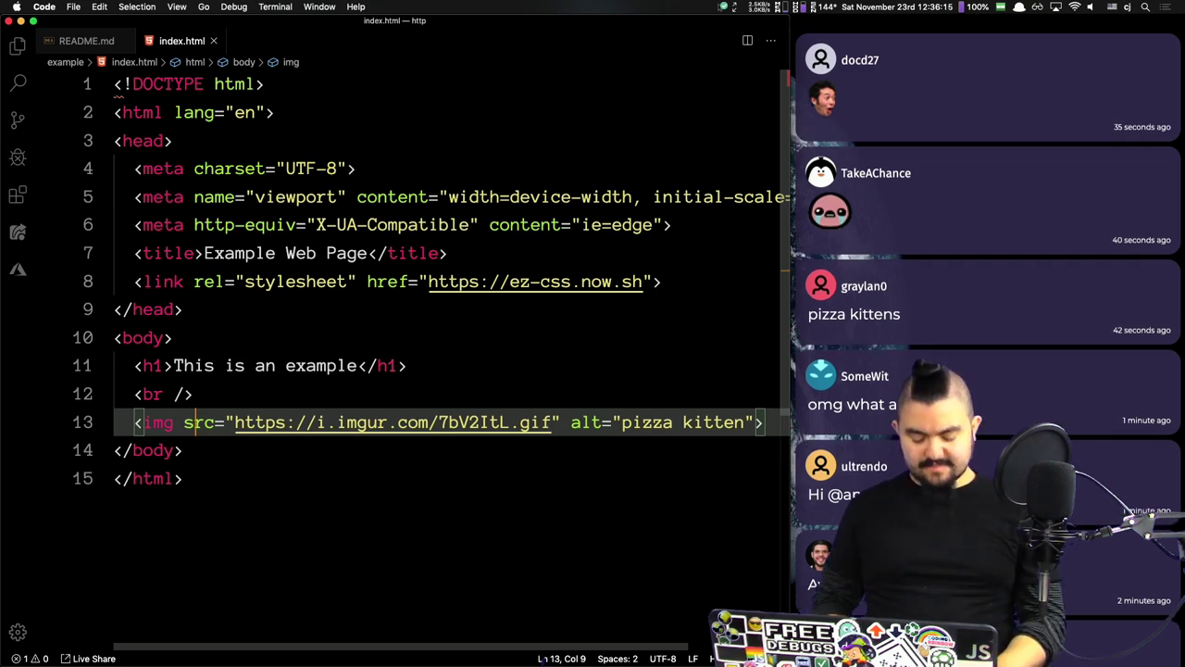
key("super+Tab")
key("super+Tab")
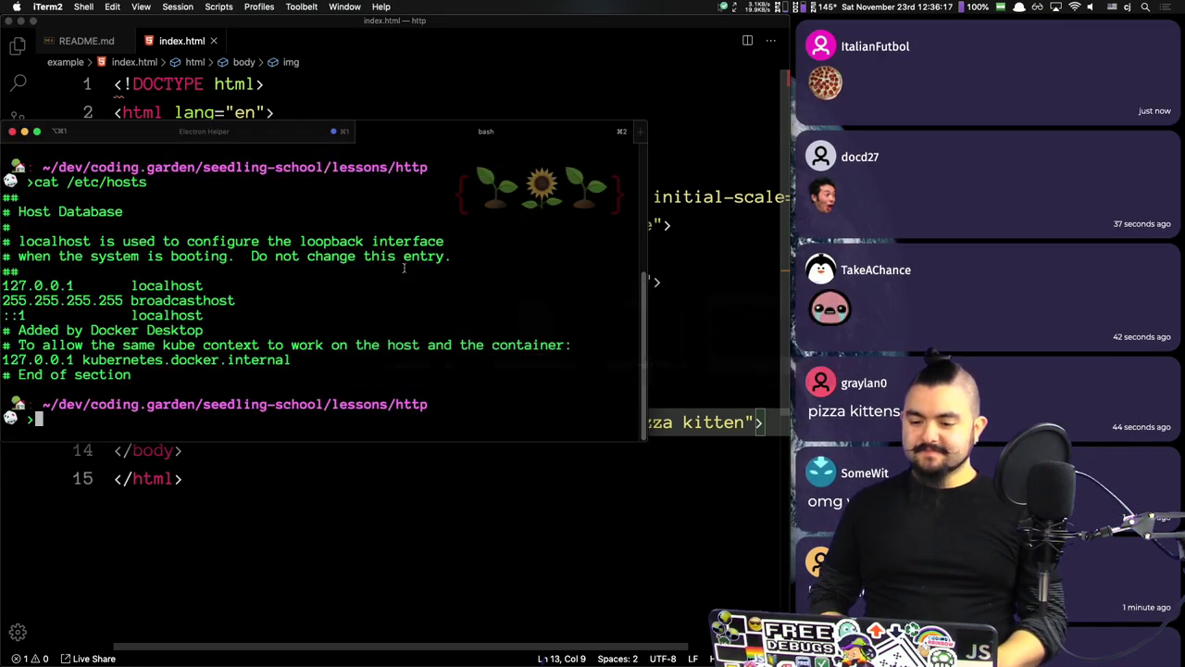
Step: List the lesson folder, change into the example folder and list its files
type("ls")
key("Return")
type("cd example/")
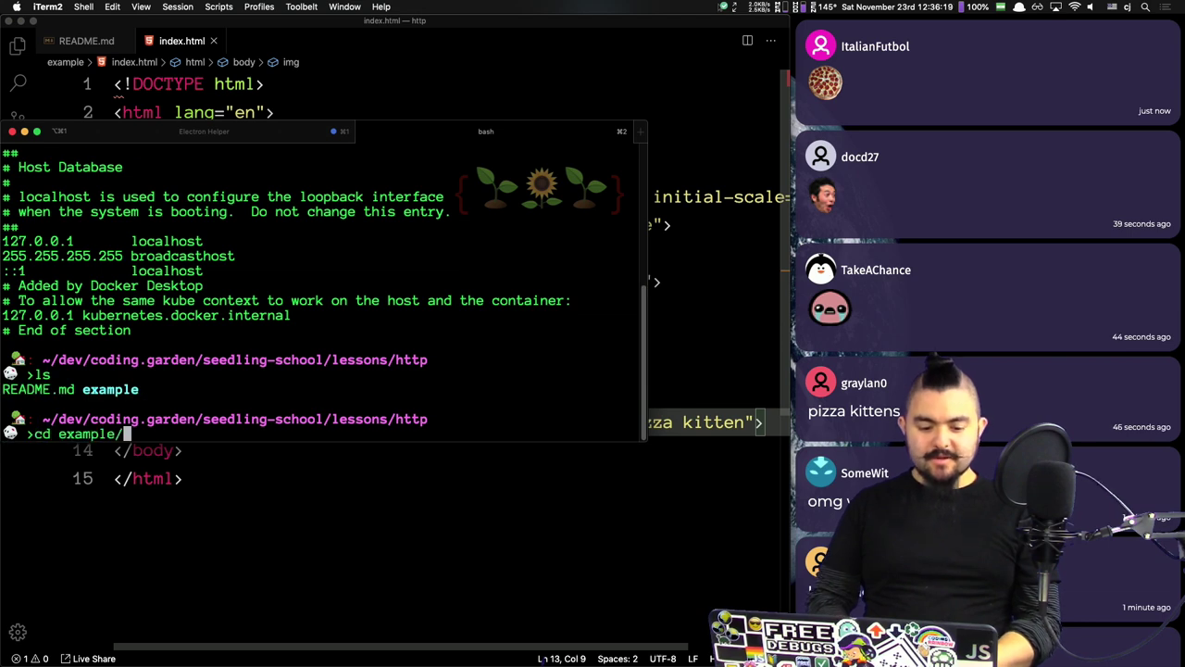
key("Return")
type("ls")
key("Return")
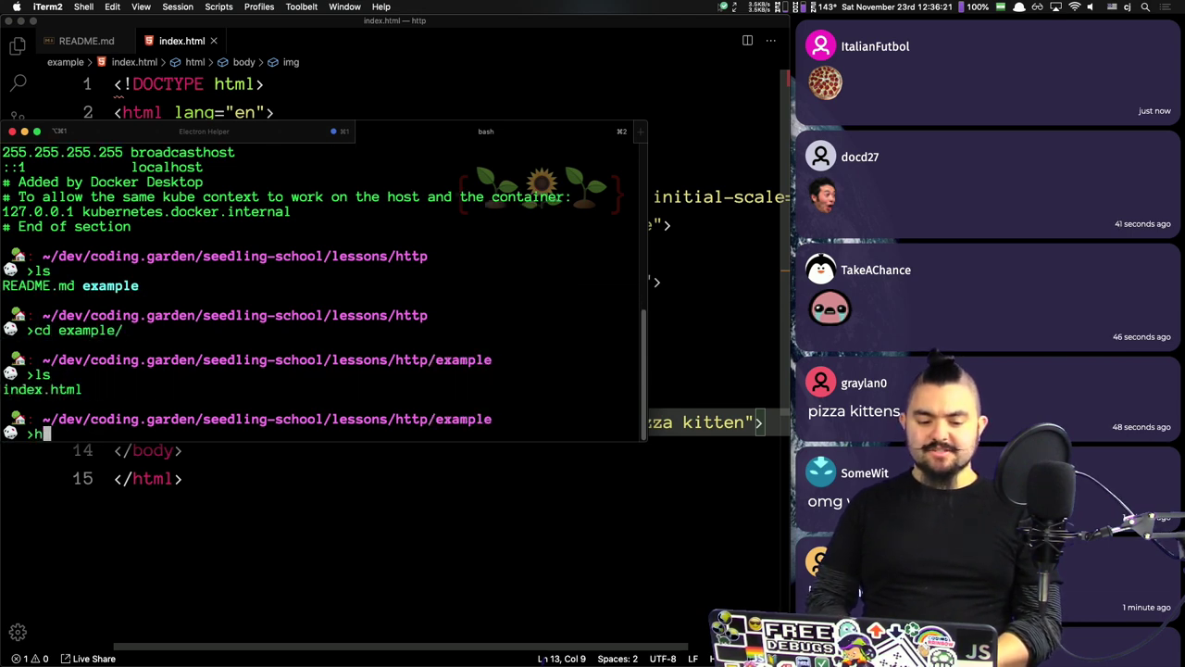
Step: Install http-server globally with npm and start it serving on 127.0.0.1:8081
type("http-server")
key("Return")
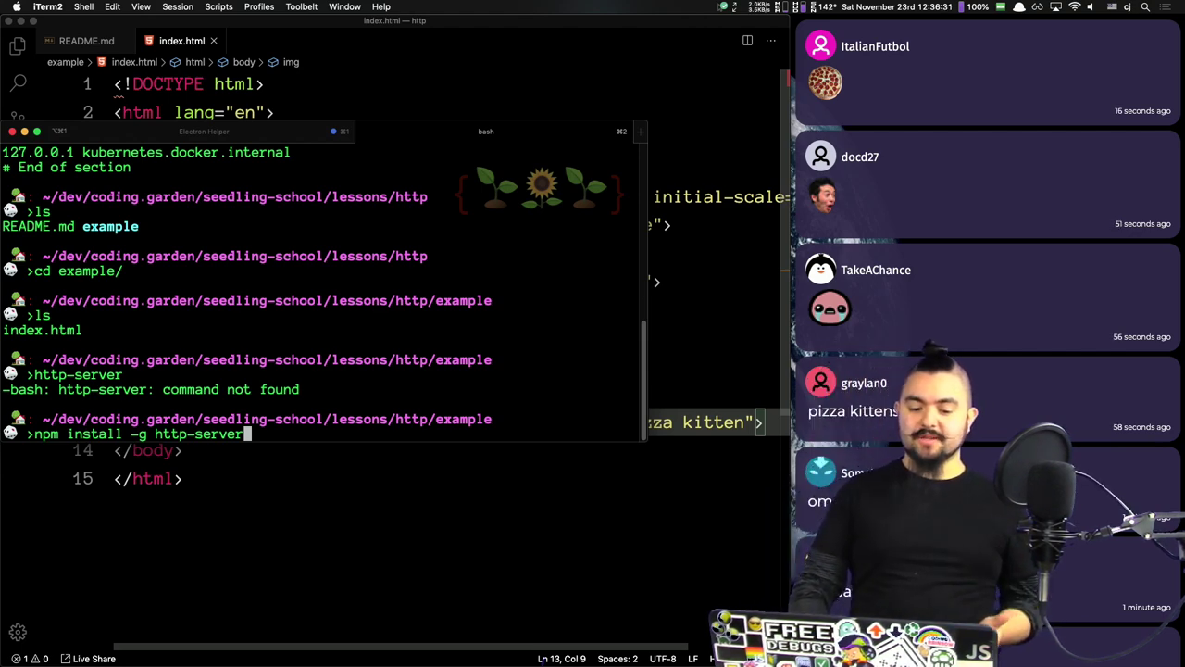
key("Return")
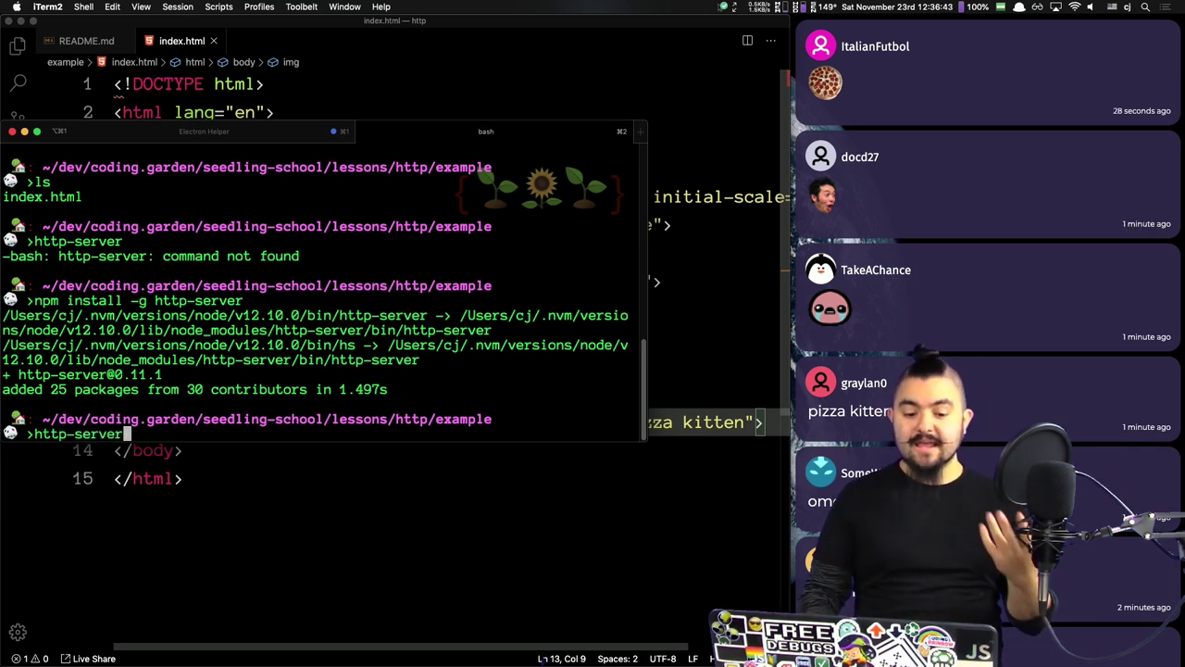
key("Return")
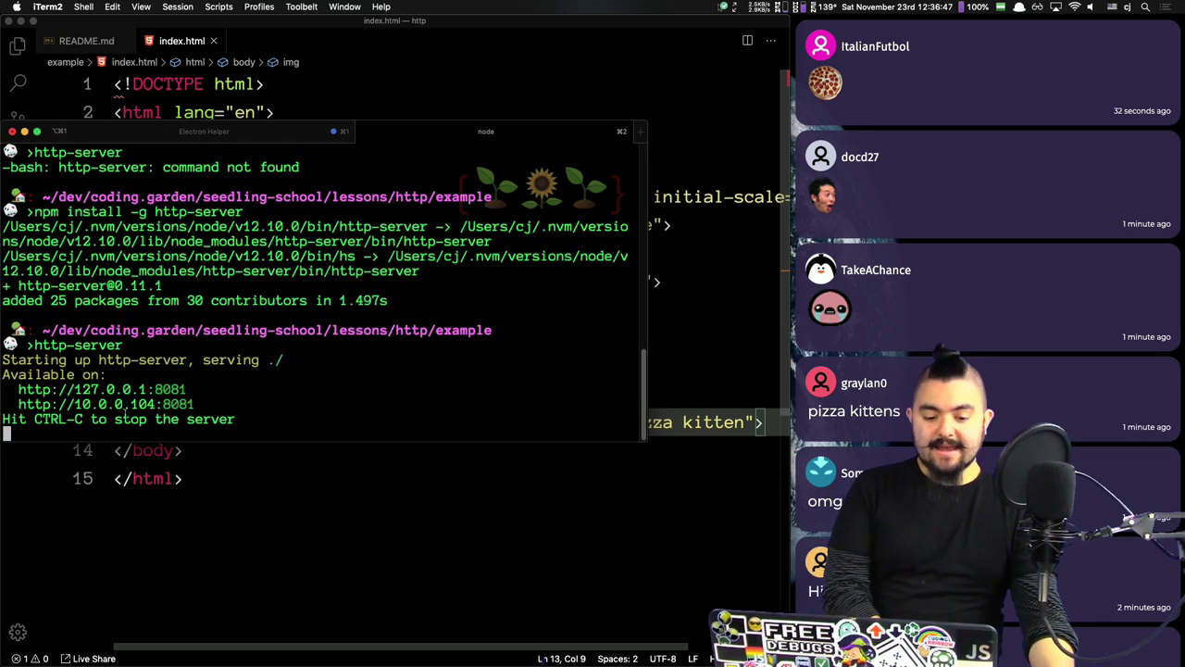
Step: View the example page at 127.0.0.1:8081, then try loading 127.0.0.1 without the port
left_click(132, 390, "super")
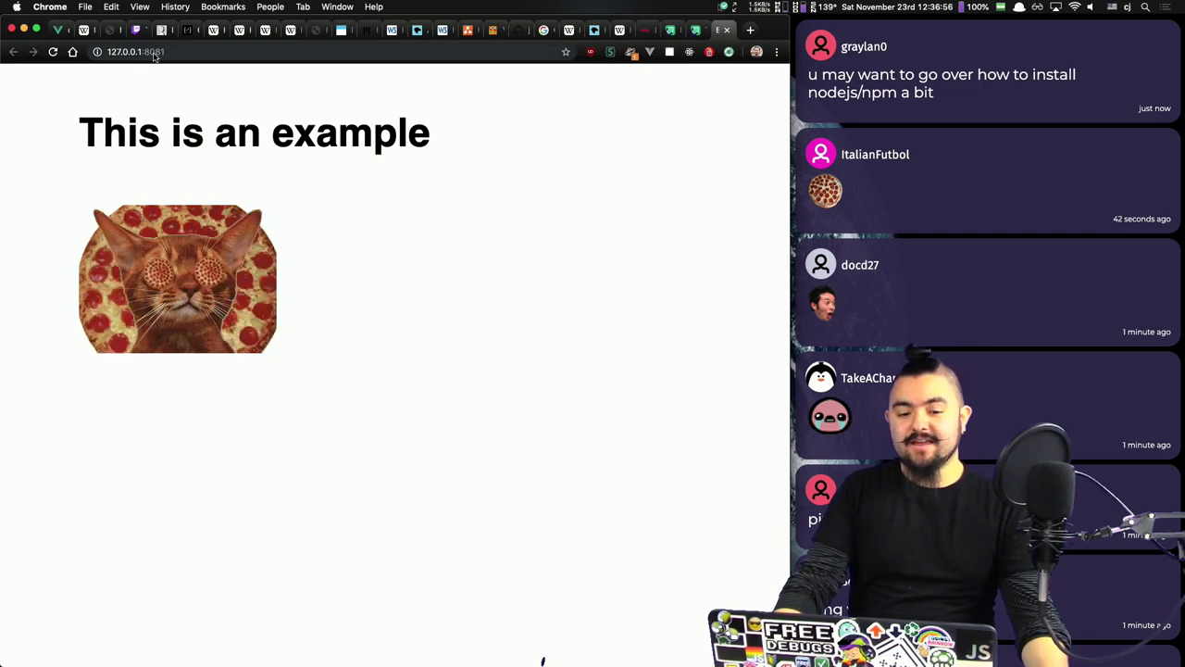
left_click(185, 52)
key("Right")
key("BackSpace")
key("BackSpace")
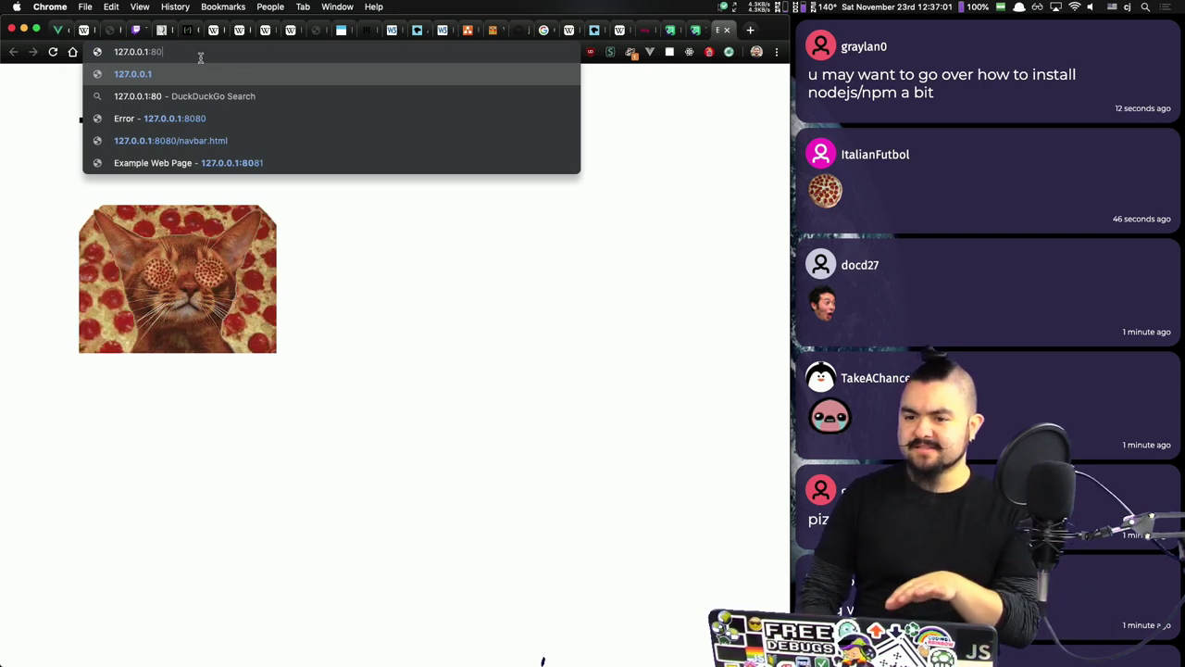
key("Return")
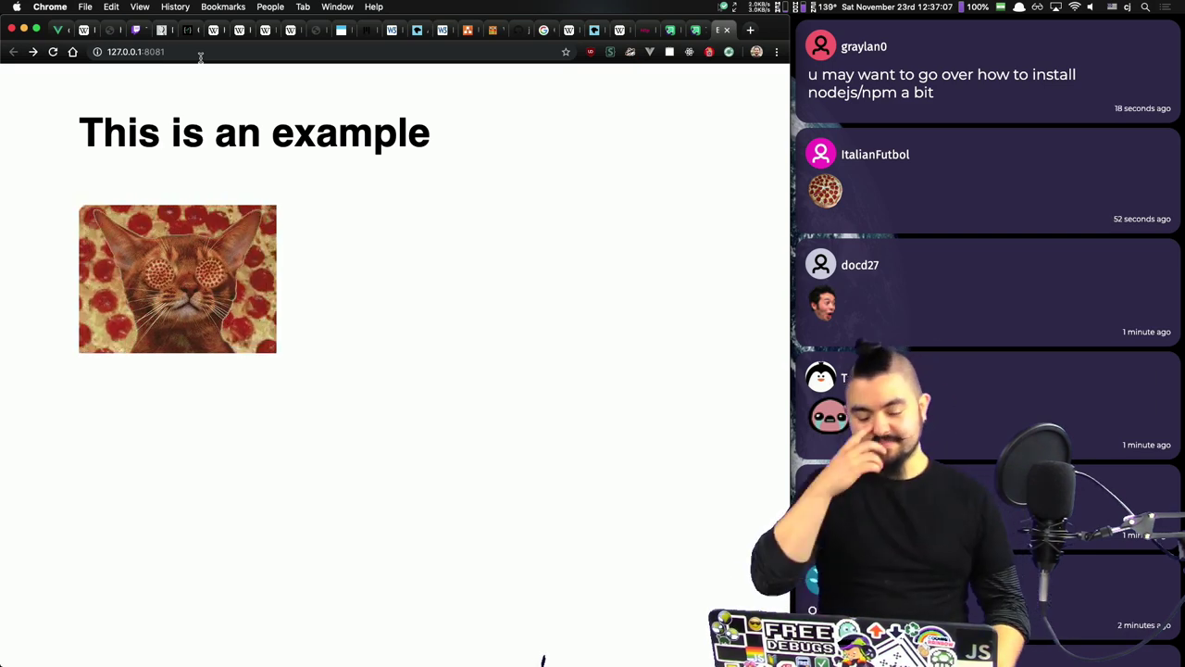
key("super+Tab")
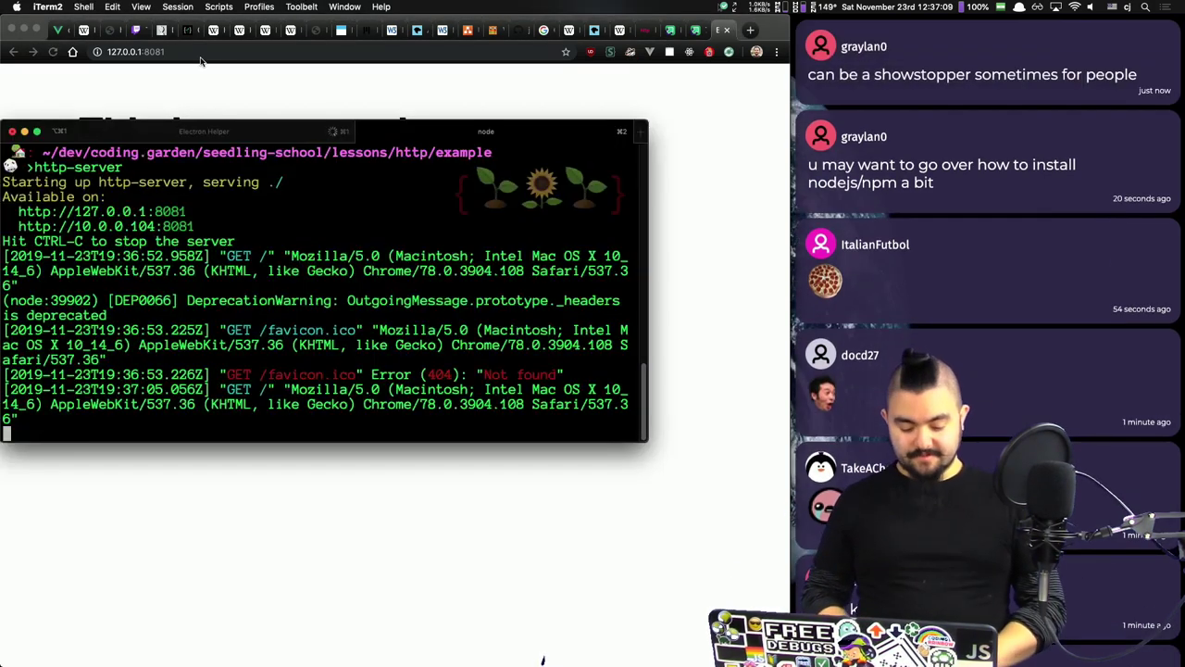
Step: Stop http-server and list the example folder's files
key("ctrl+c")
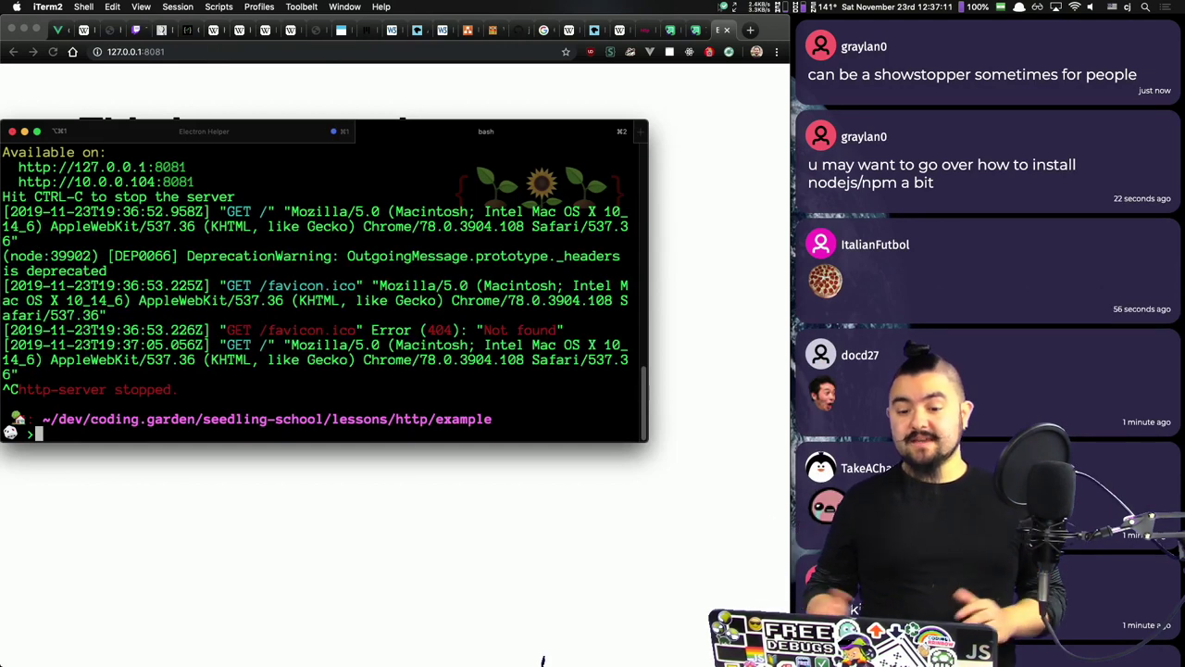
type("ls")
key("Return")
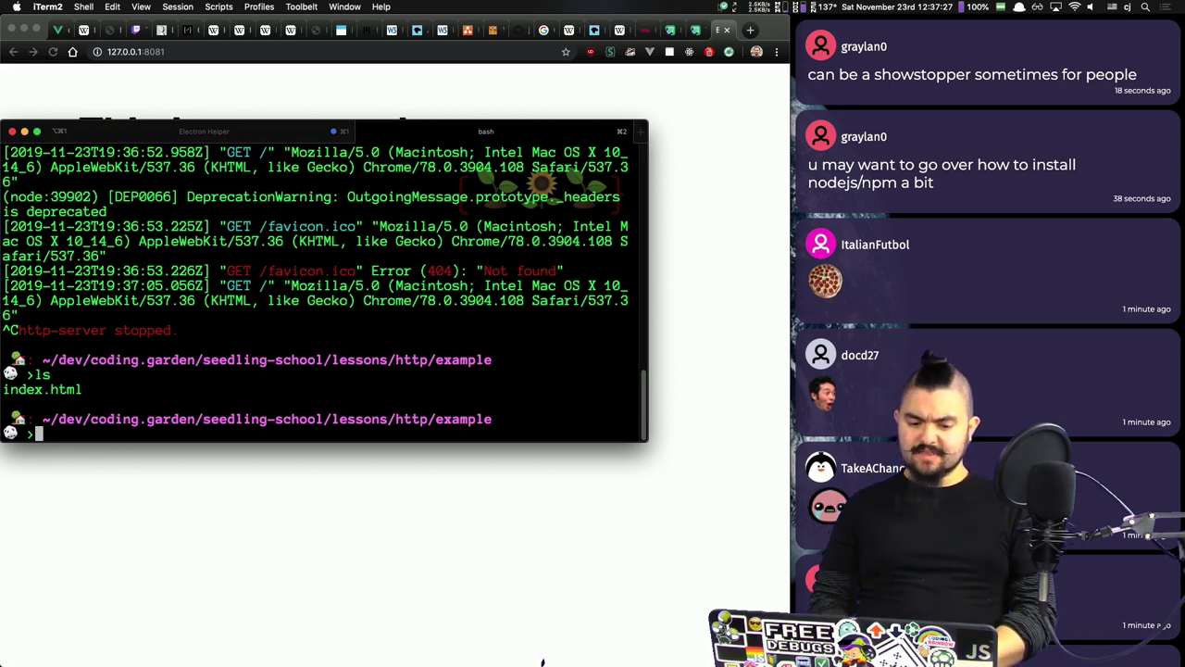
Step: Configure static project http-example via now-config (folder ., default alias) and deploy with now
type("now-config")
key("Return")
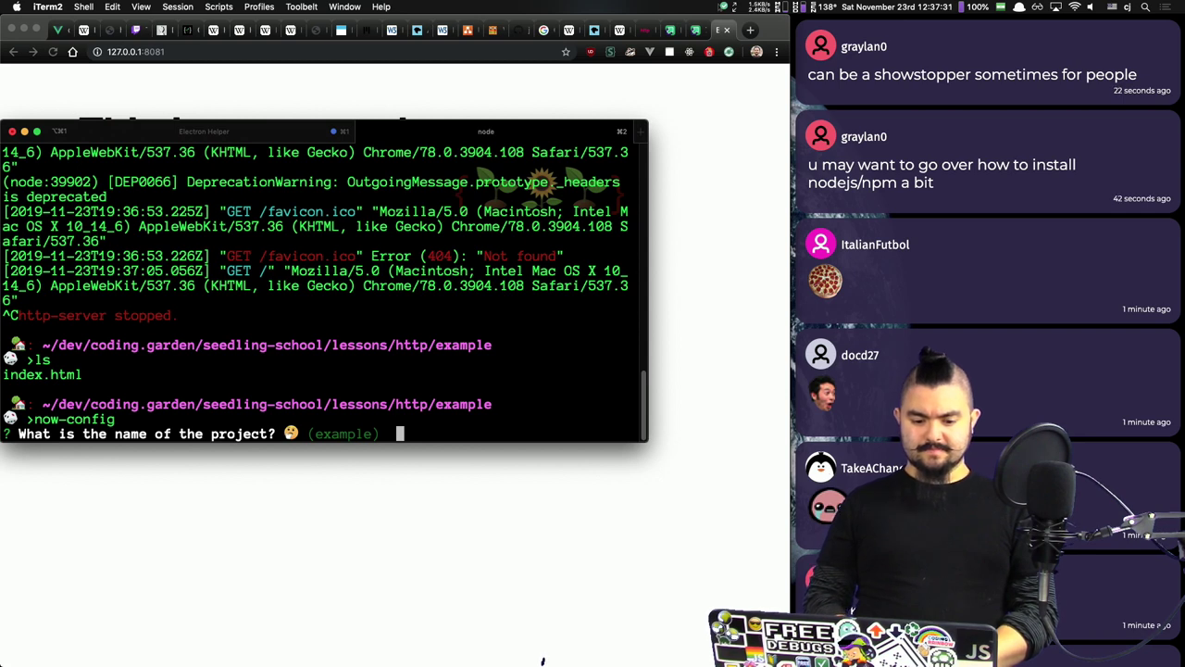
type("http-e")
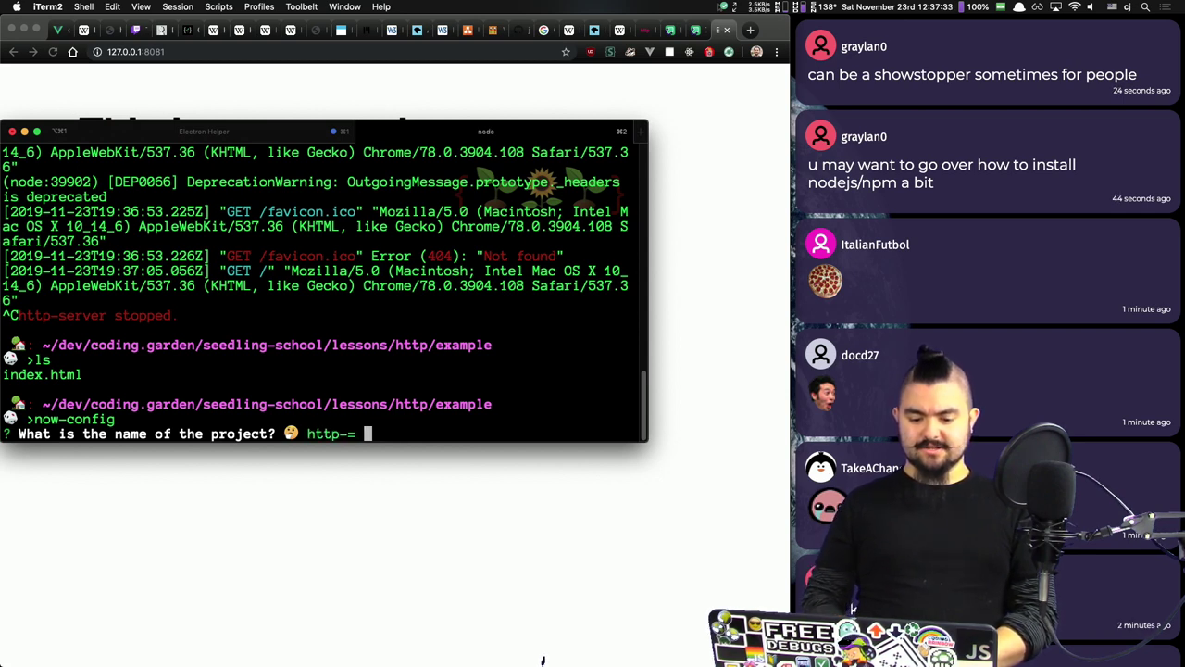
type("xample")
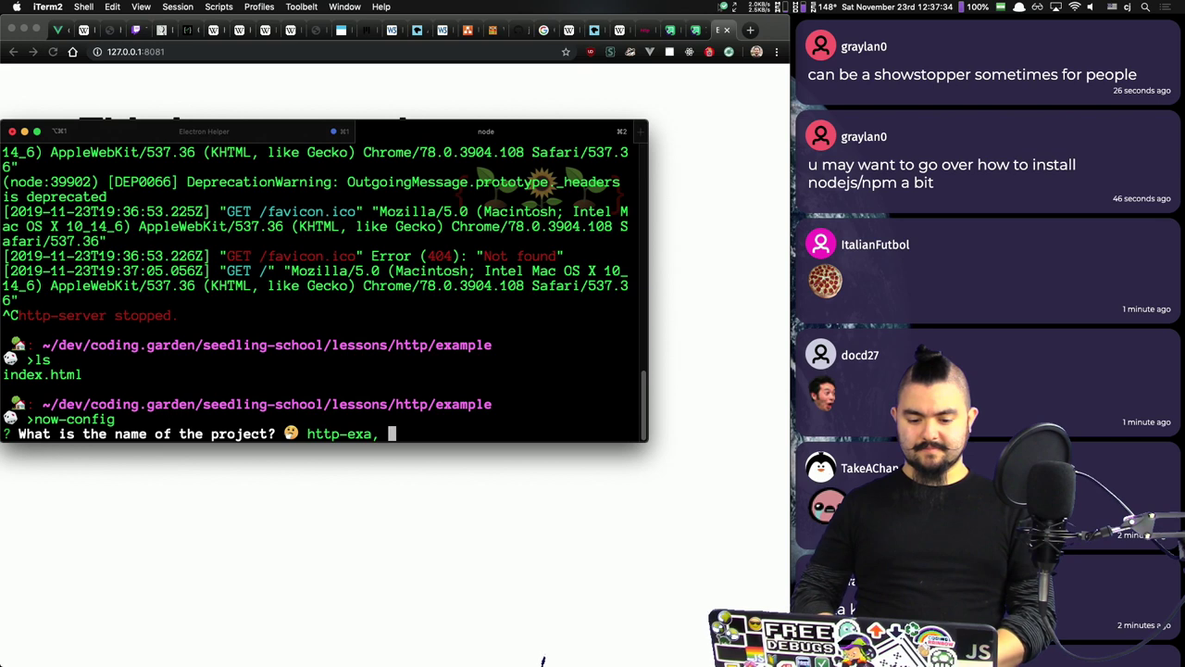
key("Return")
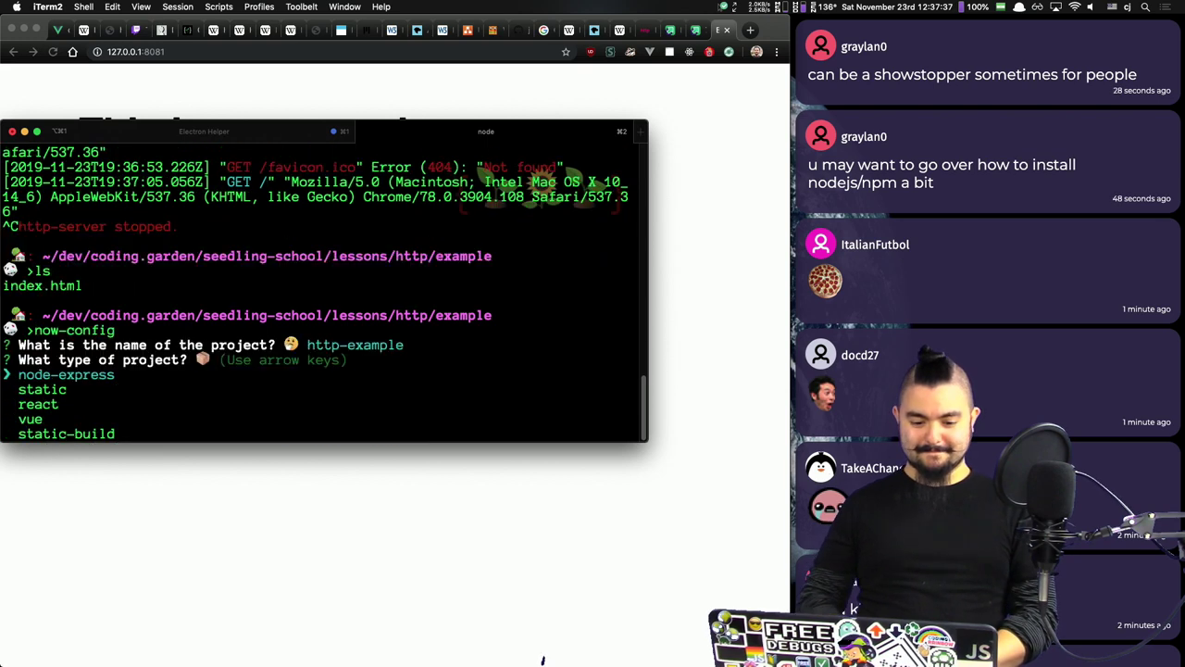
key("Down")
key("Return")
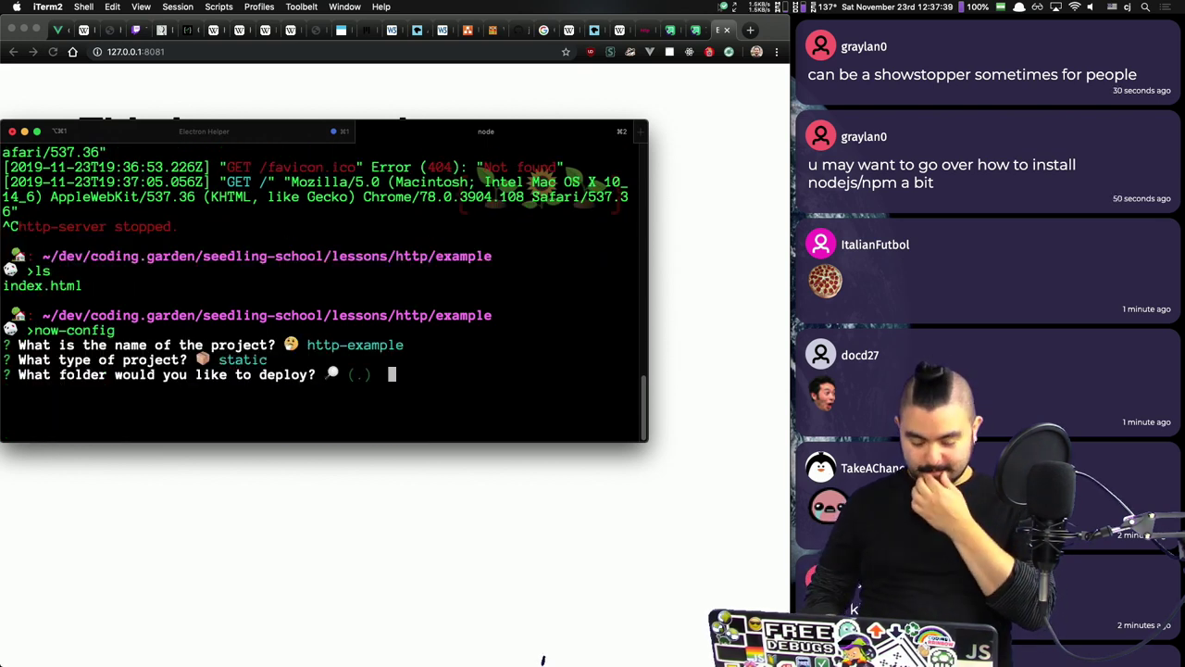
key("Return")
key("Return")
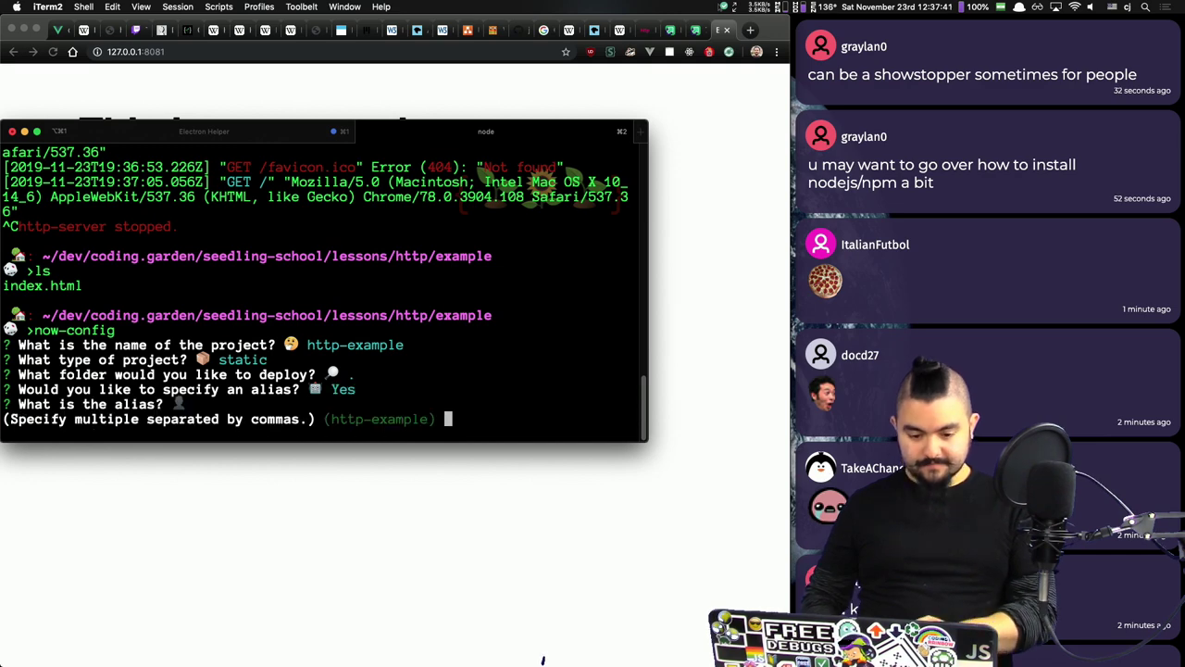
key("Return")
type("now")
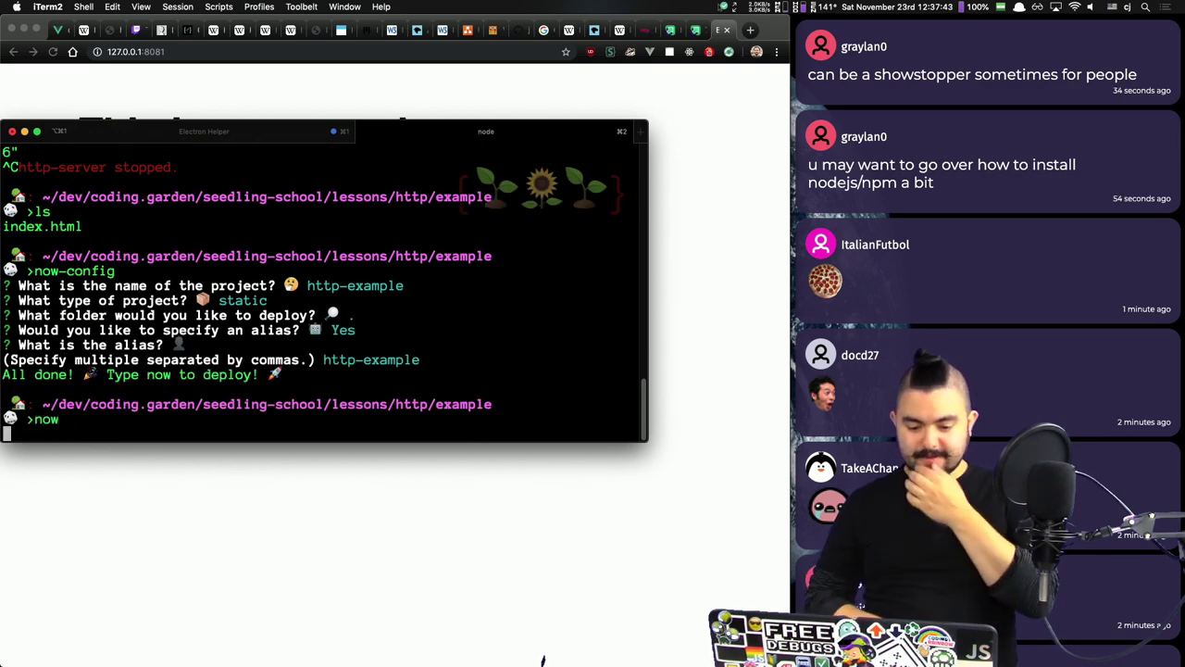
key("Return")
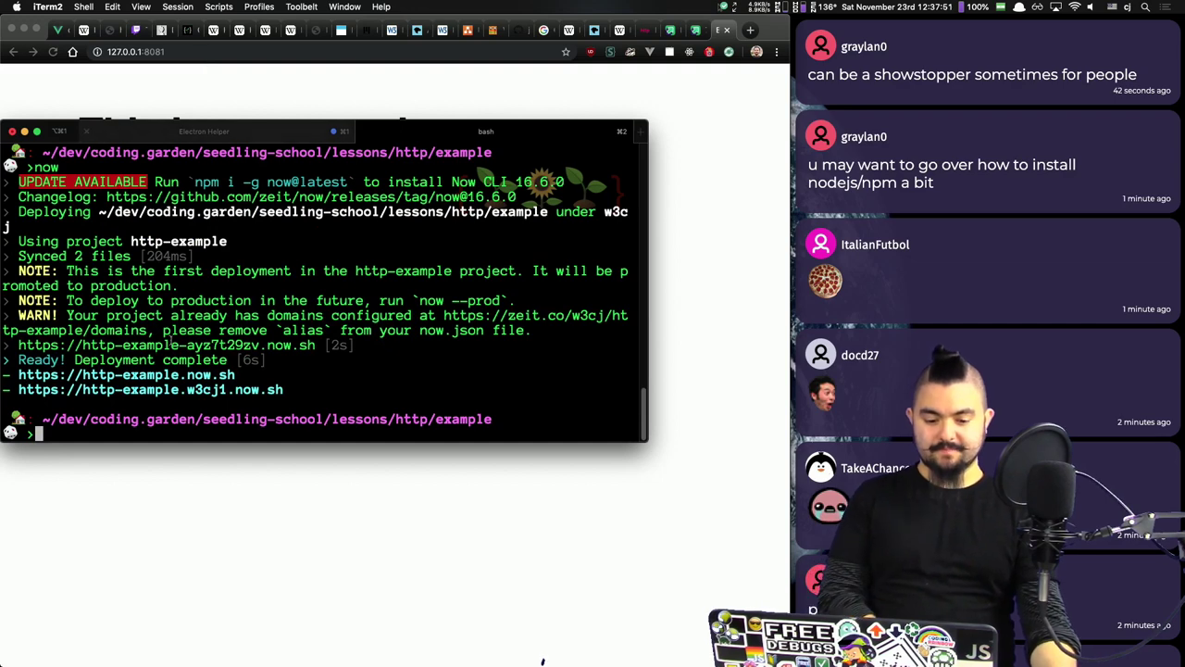
Step: Open the deployed http-example.now.sh site and post its URL in the YouTube Studio chat
left_click(141, 375, "super")
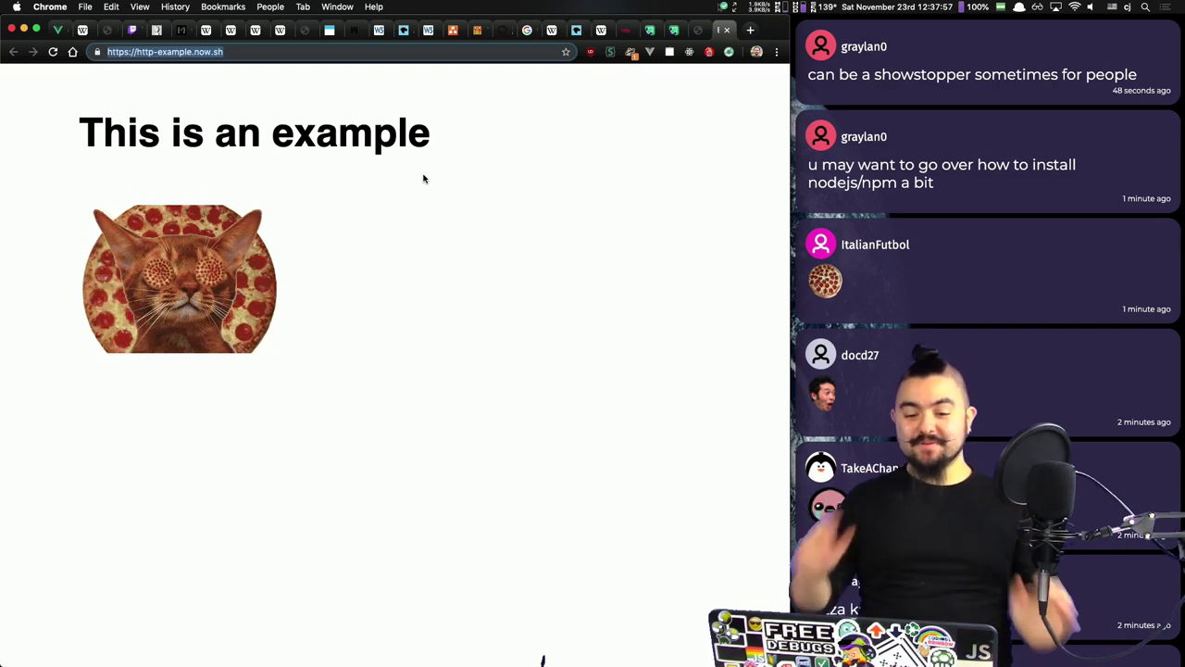
left_click(109, 30)
left_click(163, 618)
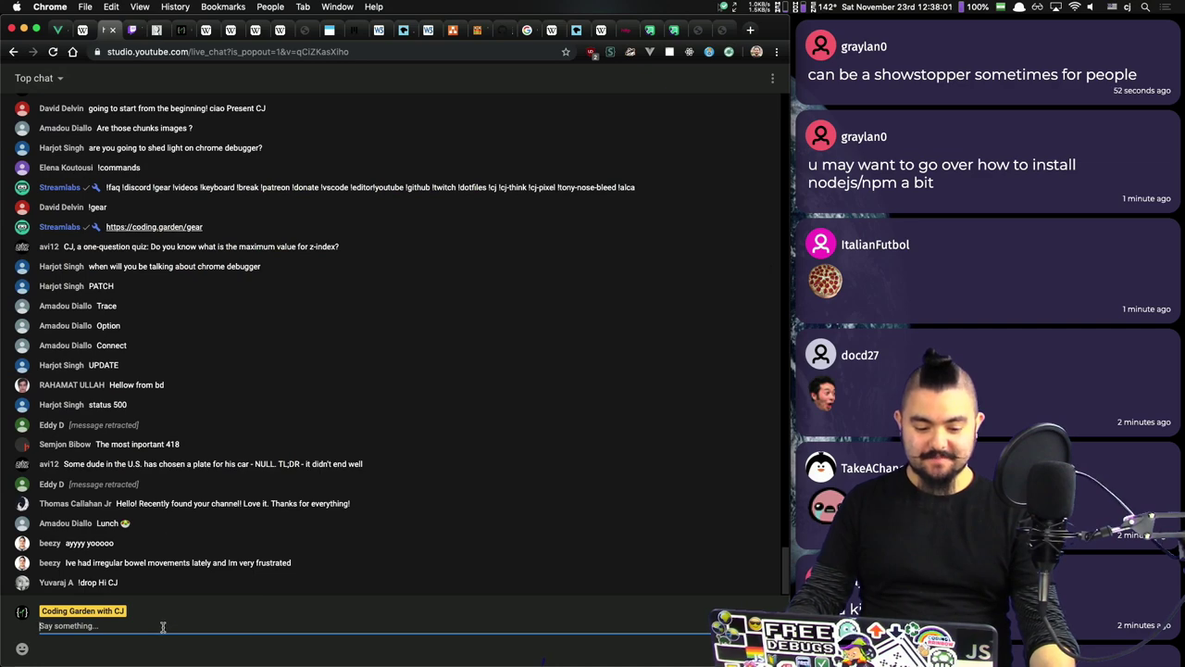
key("super+v")
key("Return")
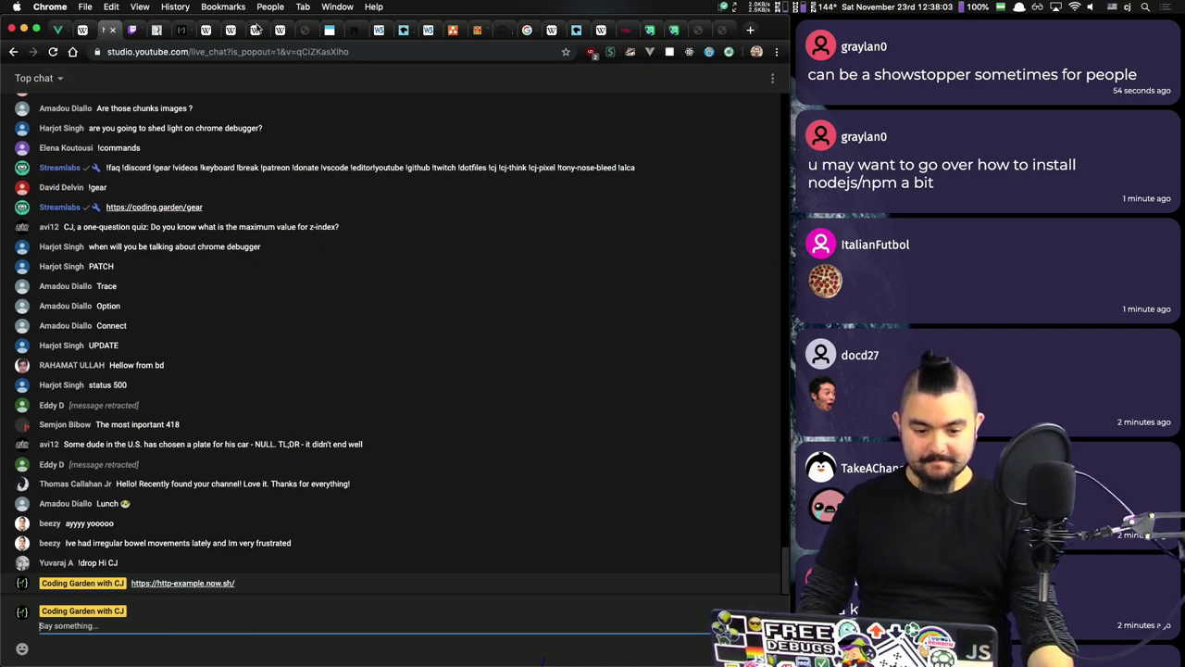
Step: Post the site URL in the Twitch chat and return to the deployed page
left_click(131, 31)
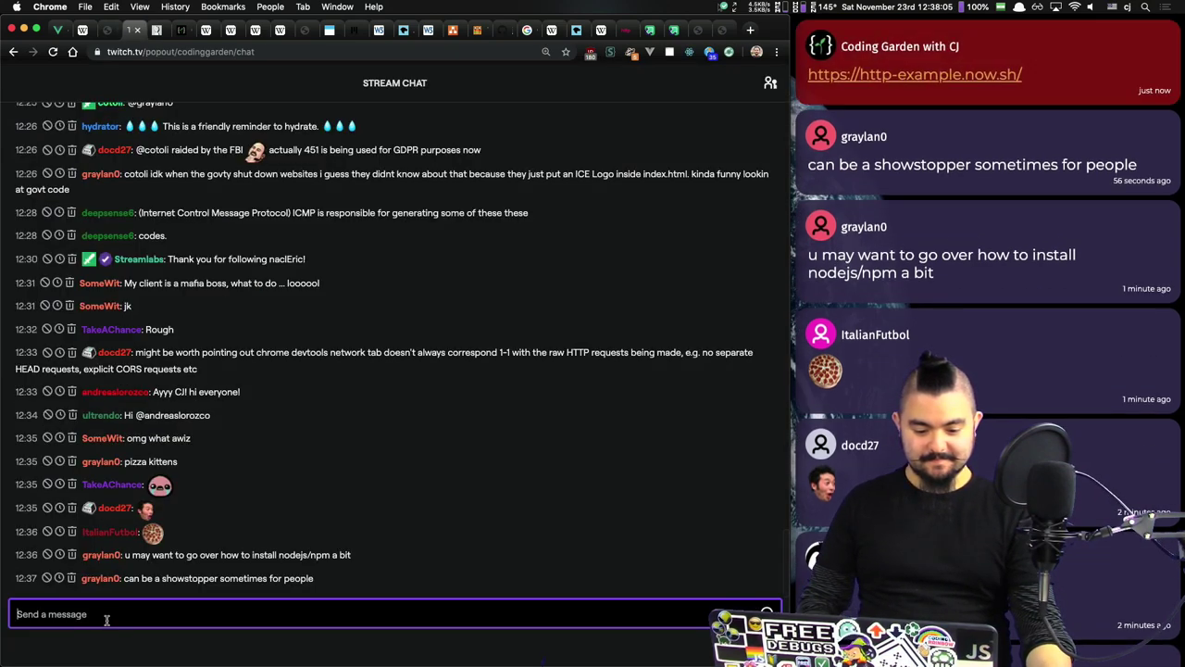
type("https://http-example.now.sh/")
key("Return")
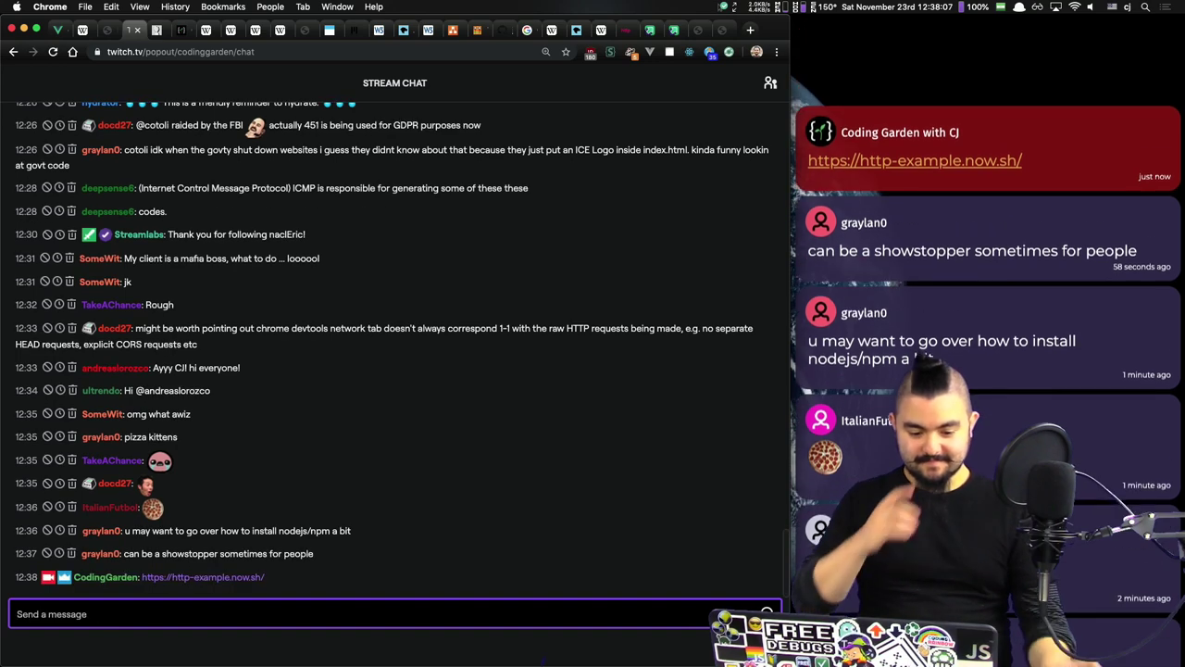
triple_click(908, 349)
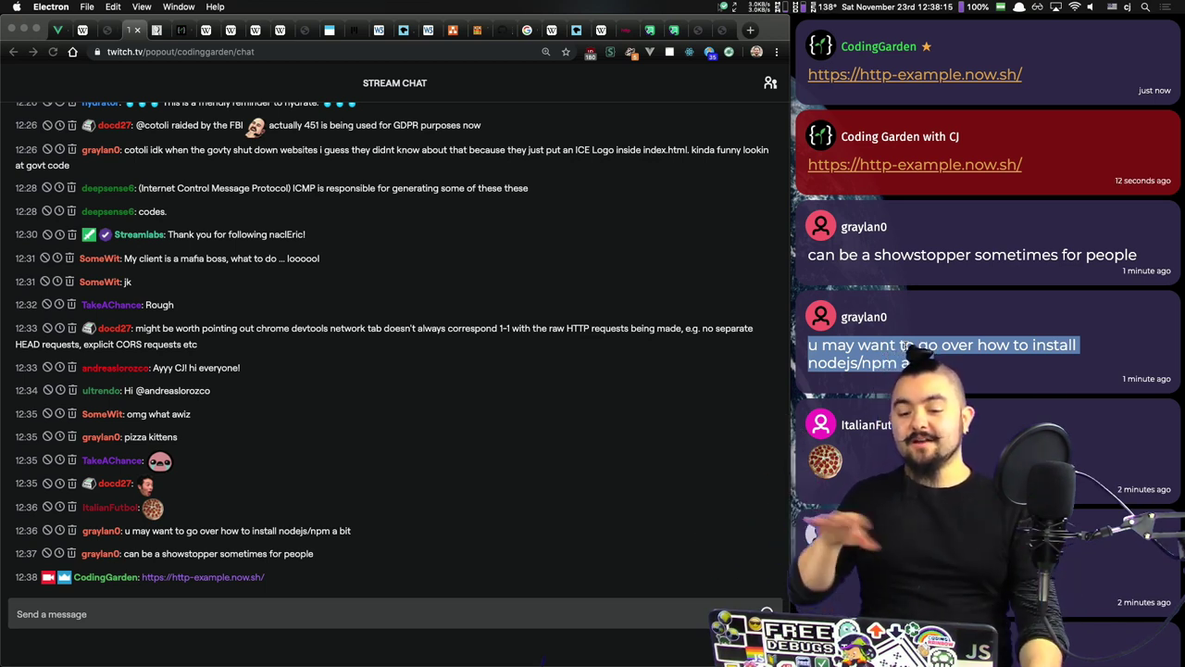
left_click(715, 30)
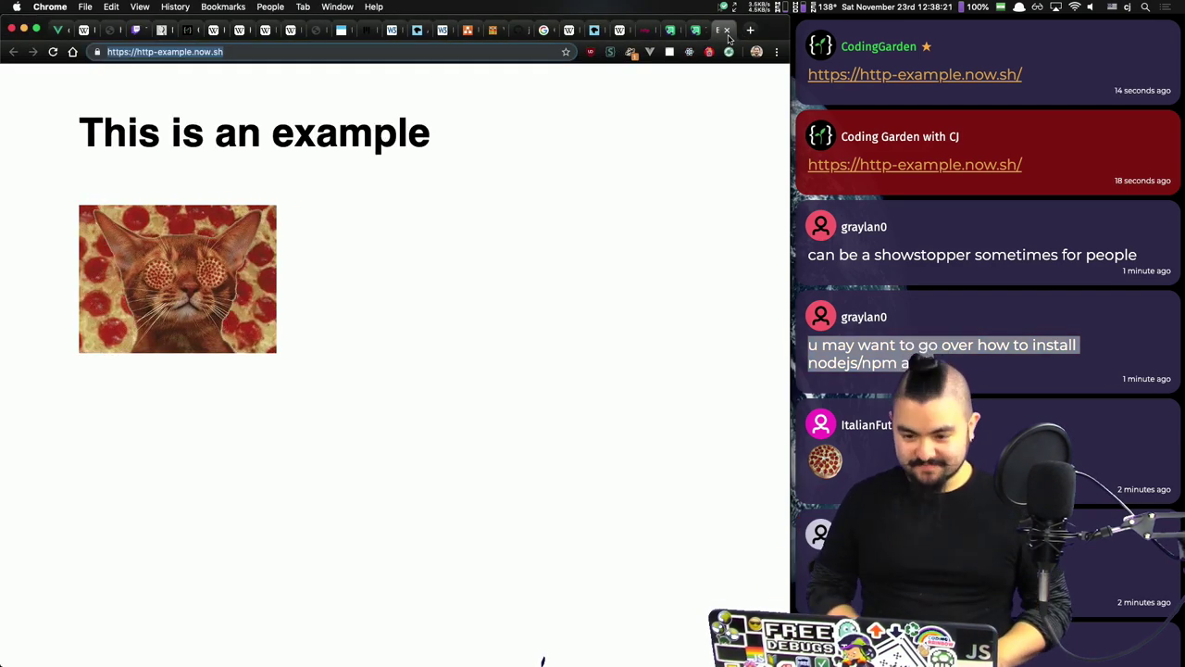
Step: Close the leftover imgur and httpstatuses.com tabs
left_click(670, 29)
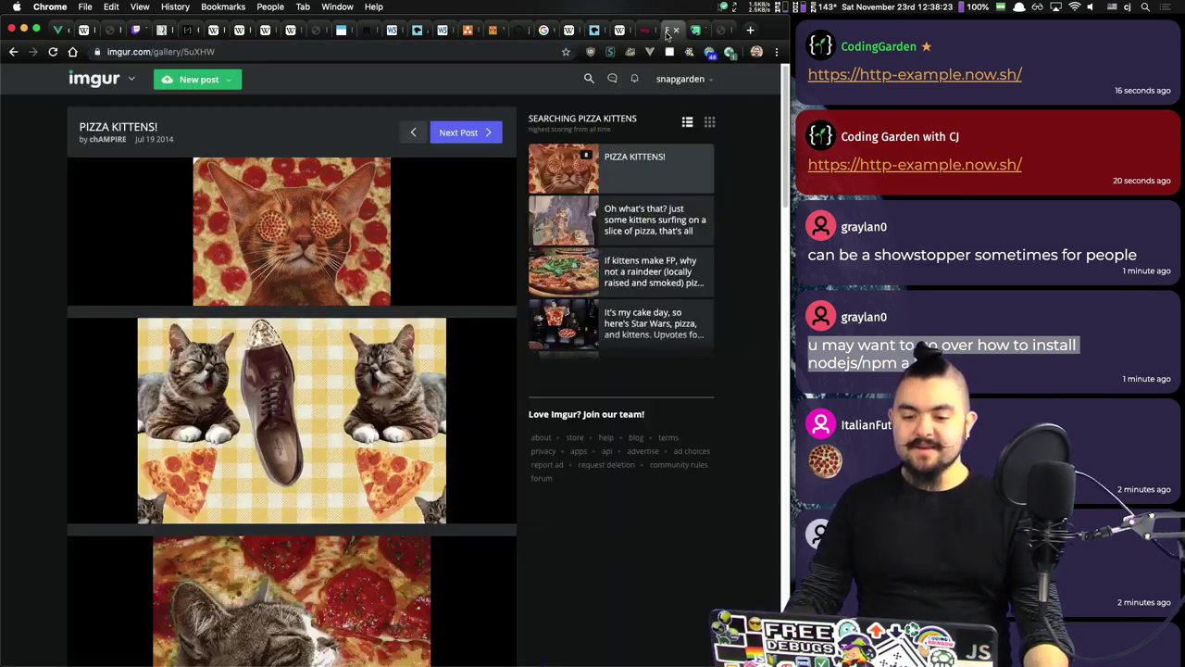
key("super+w")
key("super+w")
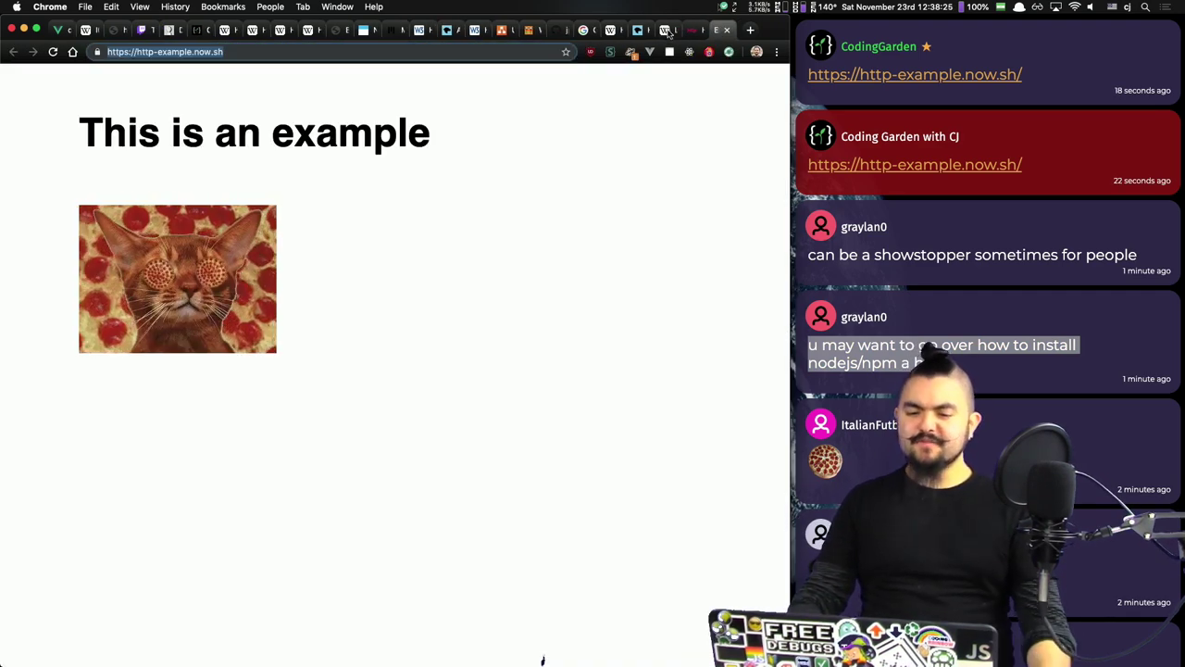
left_click(697, 34)
left_click(701, 30)
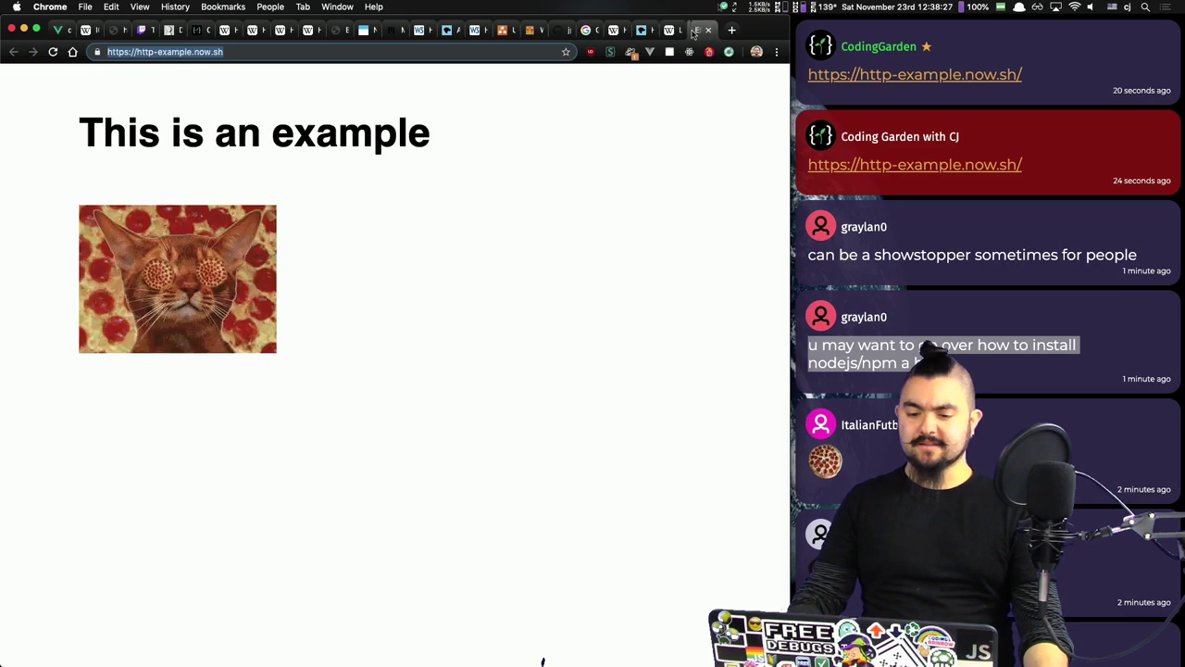
left_click(694, 31)
left_click(693, 30)
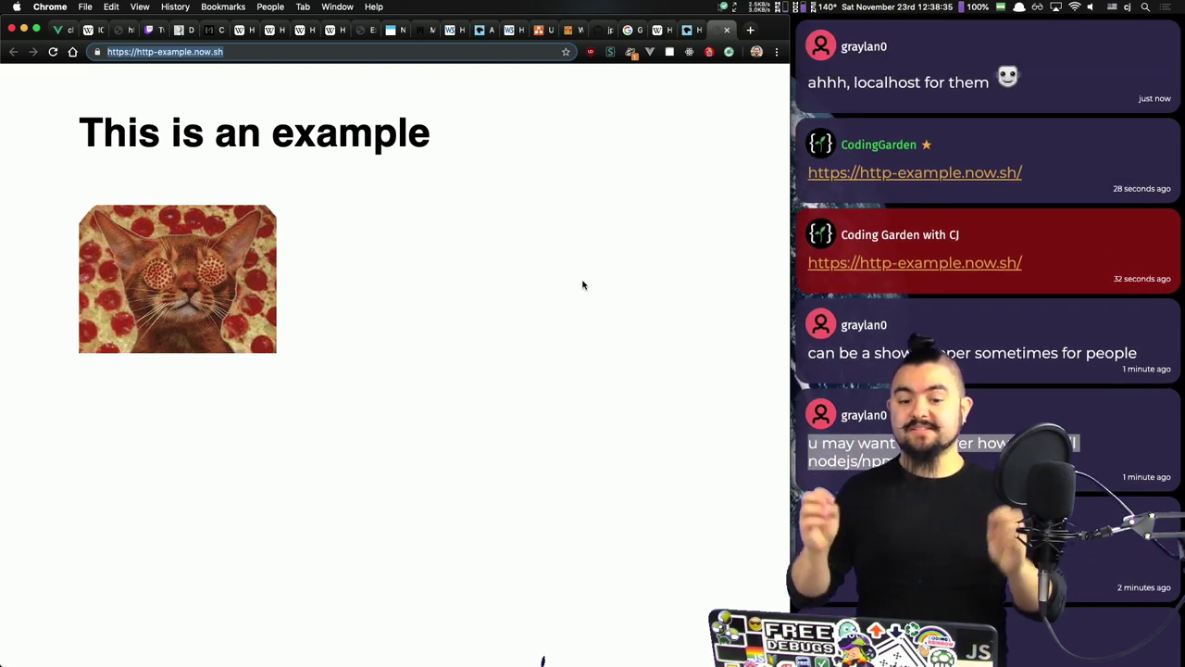
Step: Highlight the heading and pizza-kitten image on the page, then show the draw.io diagram
left_click_drag(529, 328, 74, 106)
left_click(229, 130)
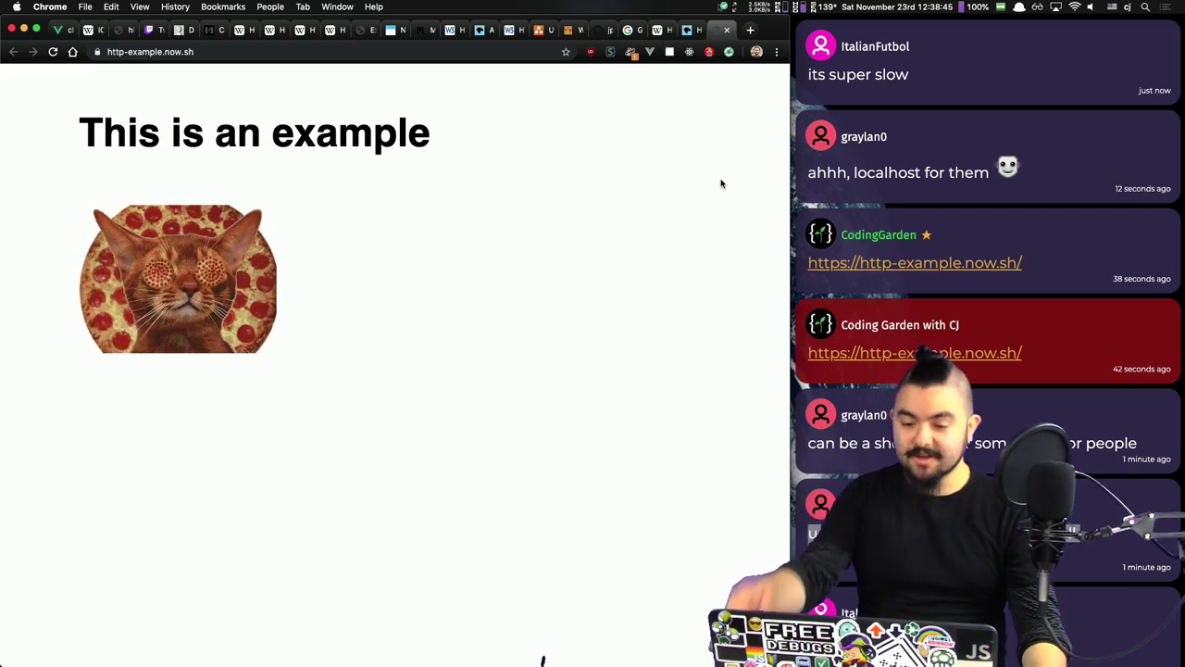
left_click(541, 30)
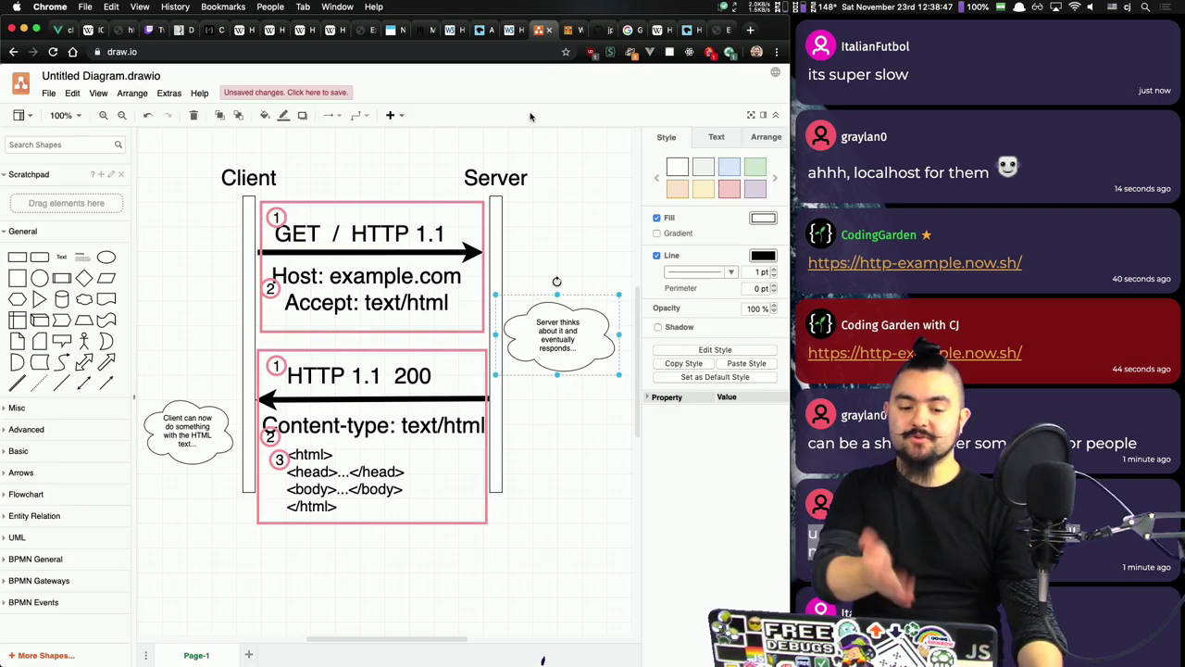
Step: Post the websequencediagrams.com link in both the Twitch and YouTube live chats
left_click(568, 30)
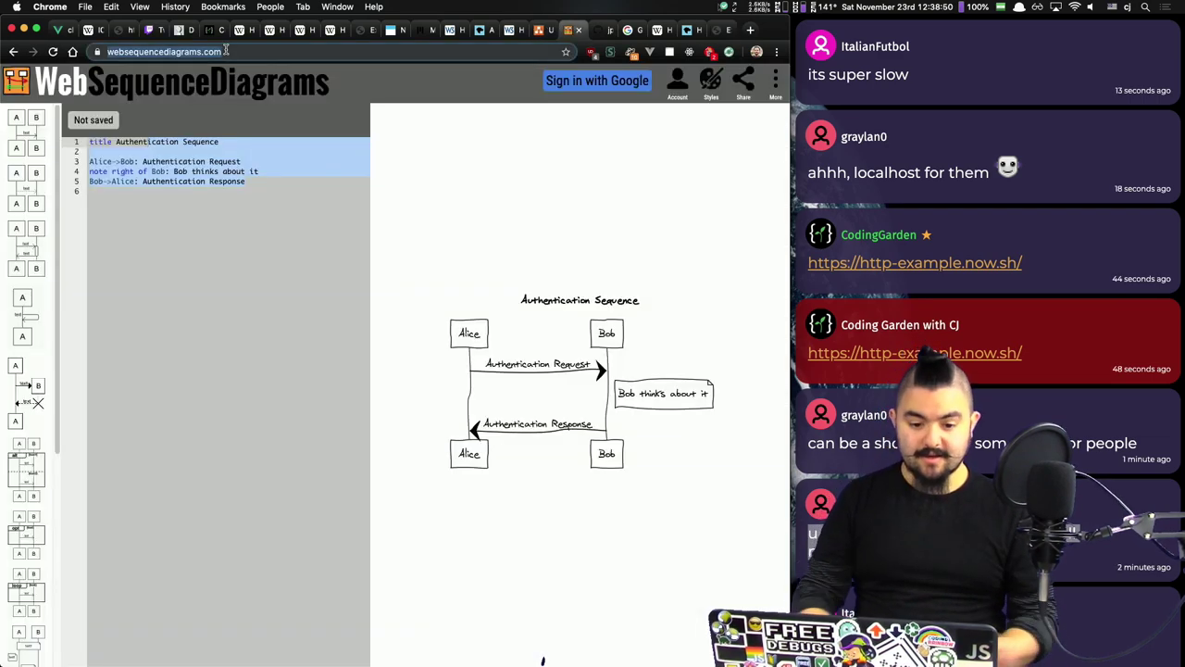
left_click(147, 31)
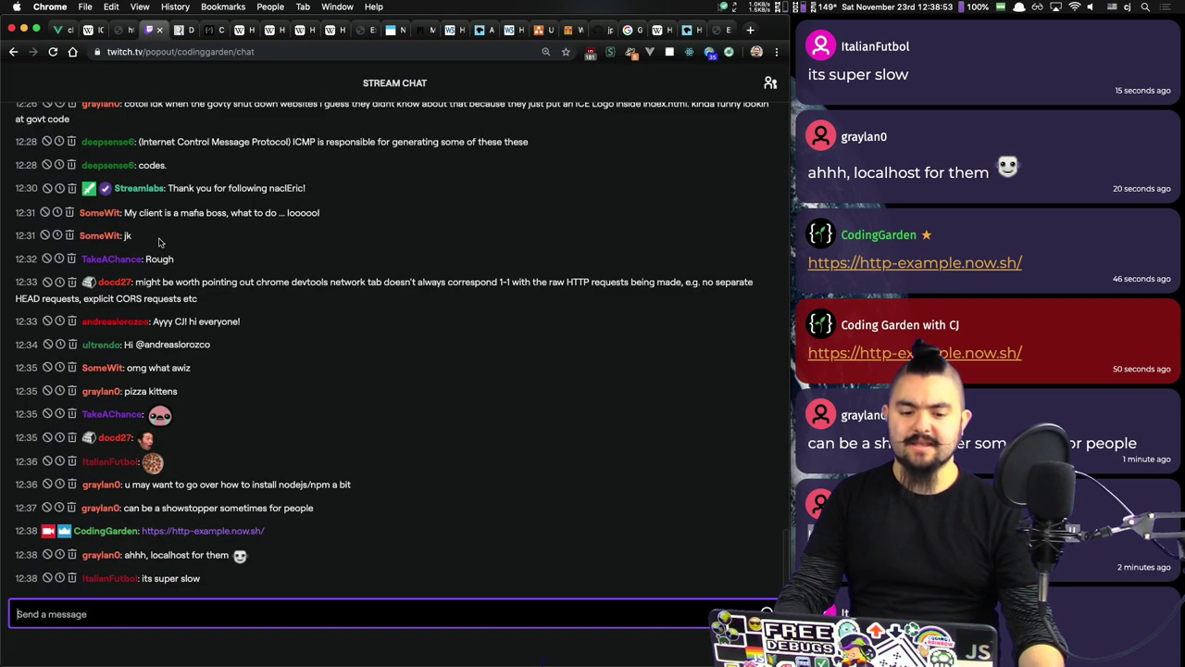
type("https://www.websequencediagrams.com/")
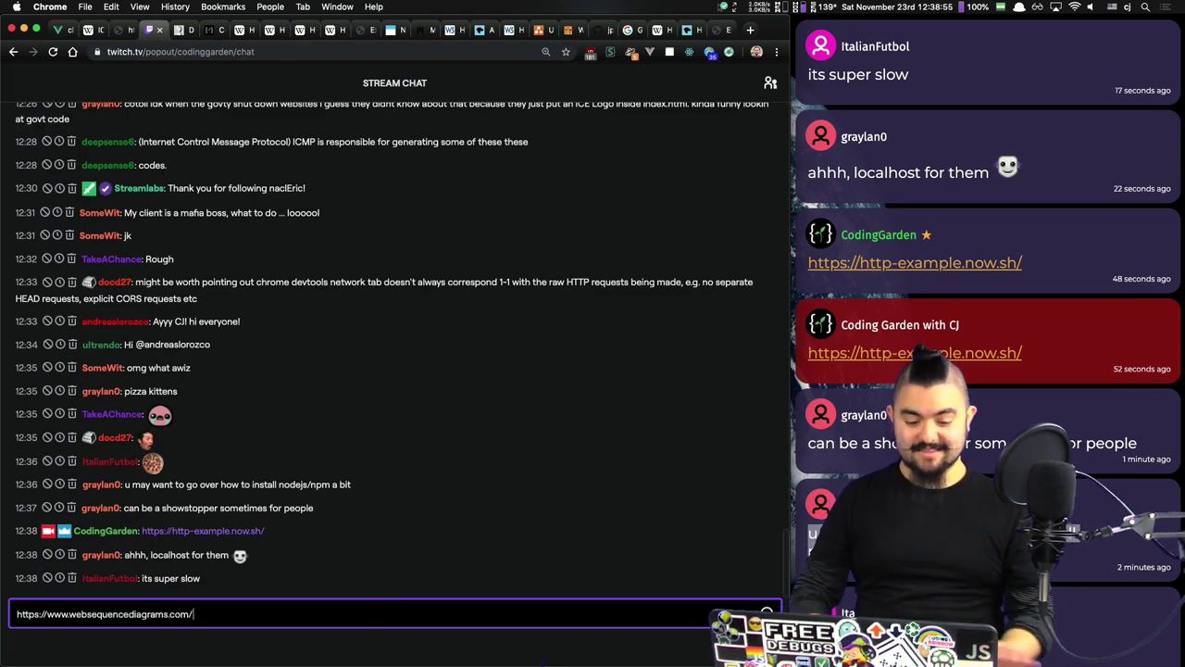
key("Return")
left_click(120, 31)
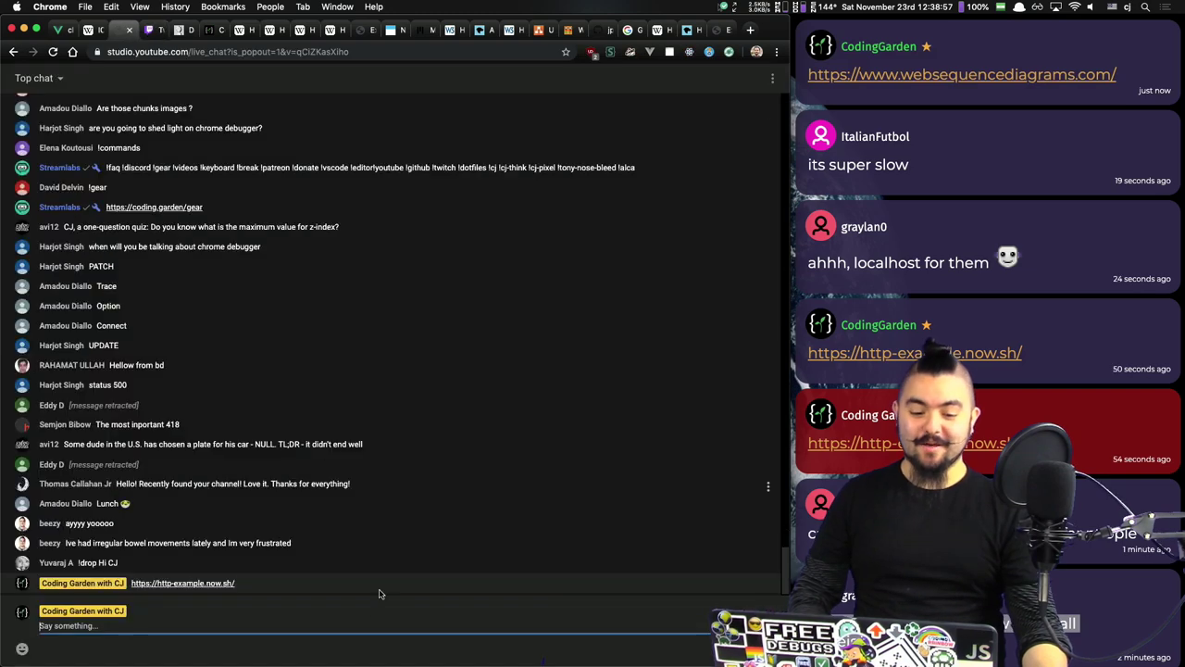
type("https://www.websequencediagrams.com/")
key("Return")
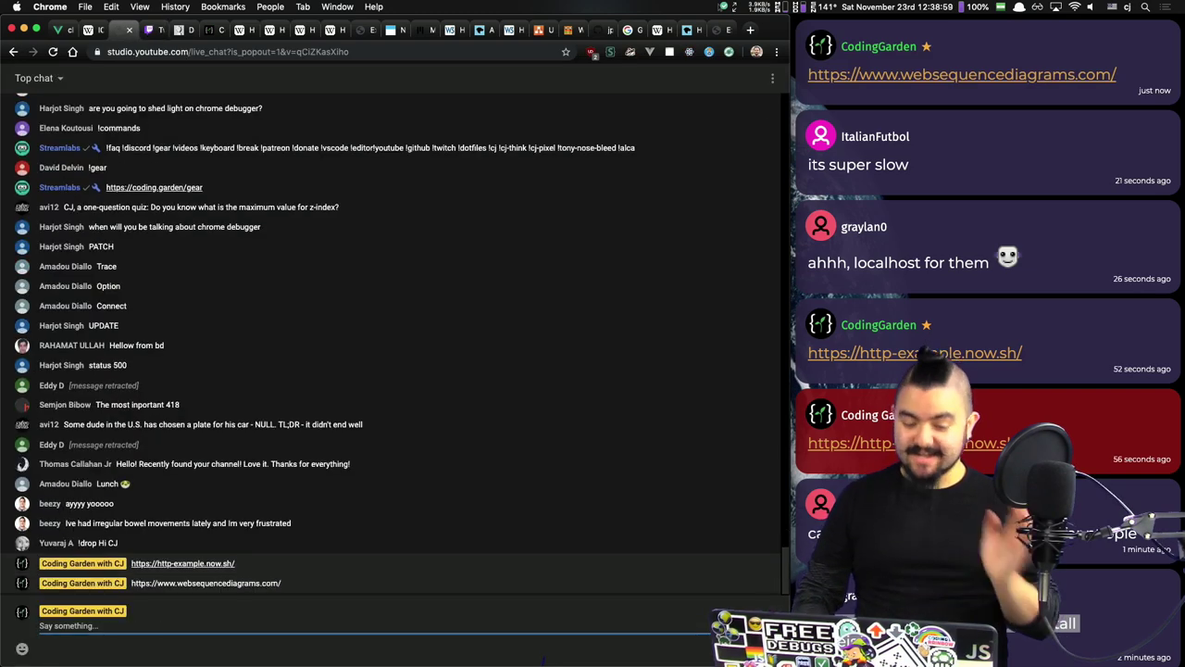
left_click(154, 29)
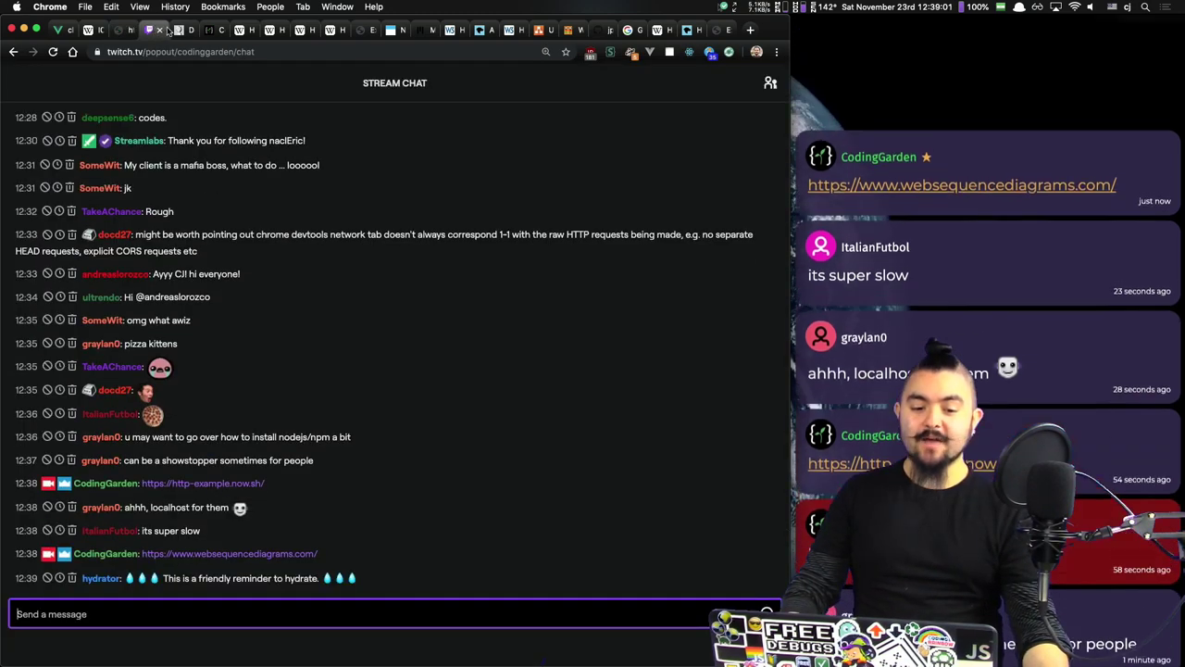
Step: Revisit the http-example.now.sh cat page, then return to the draw.io client–server diagram
left_click(713, 31)
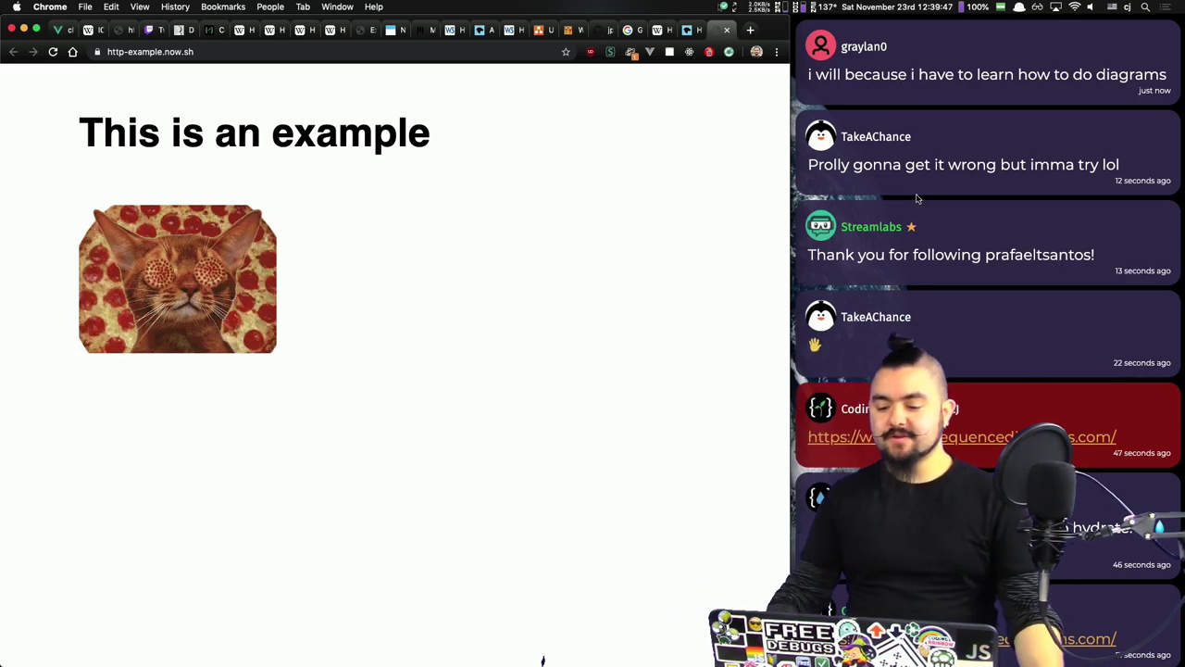
left_click(543, 30)
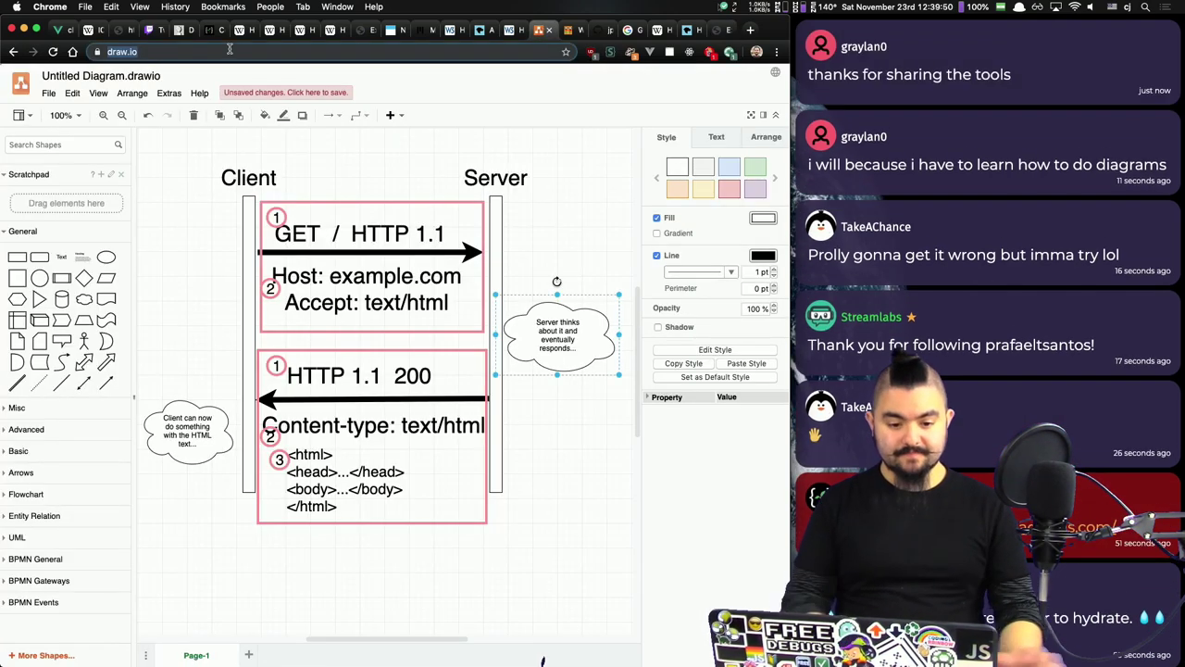
Step: Post the draw.io link in the Twitch and YouTube live chats
left_click(151, 30)
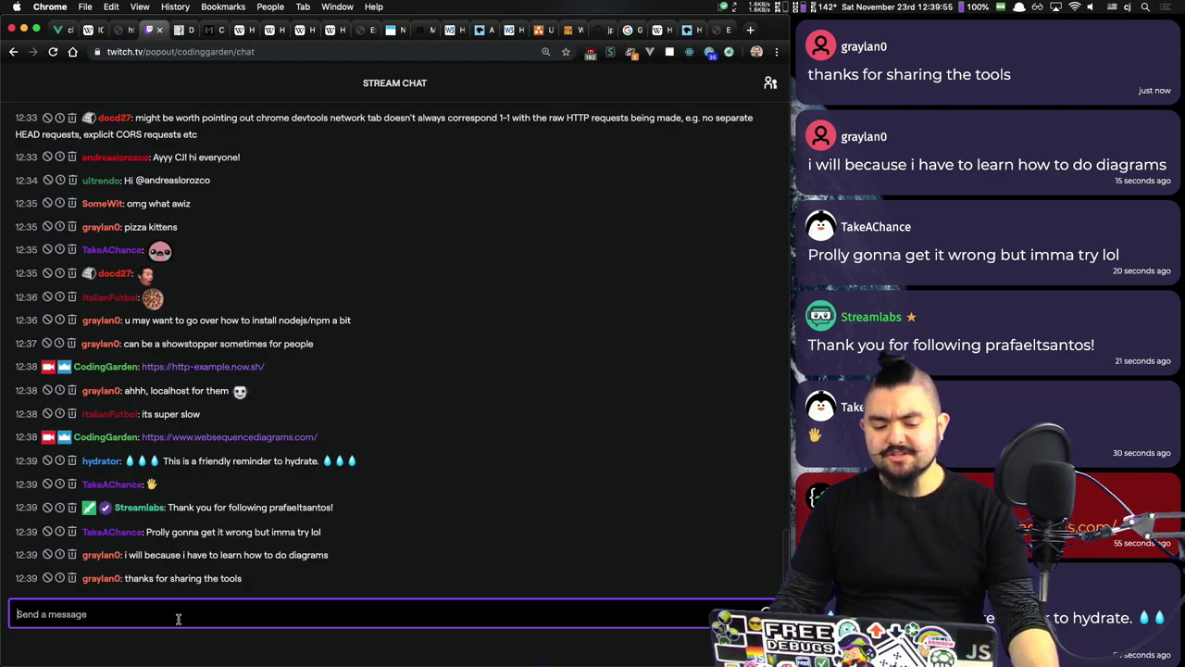
type("https://www.draw.io/")
key("Return")
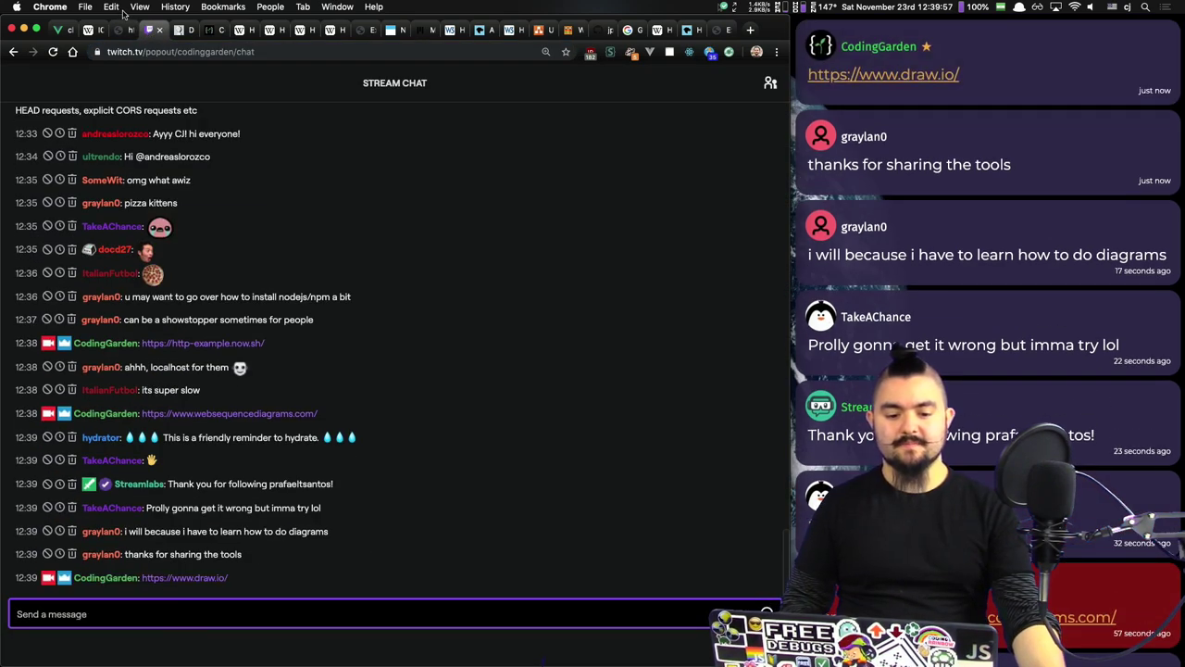
left_click(116, 31)
left_click(246, 616)
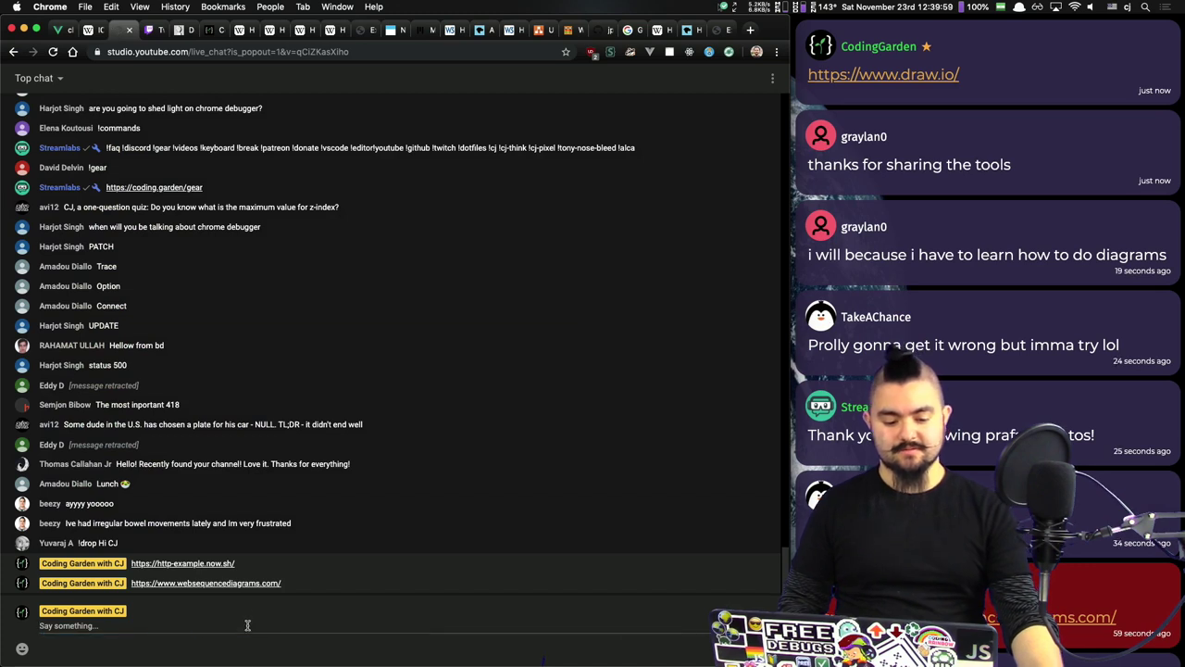
type("https://www.draw.io/")
key("Return")
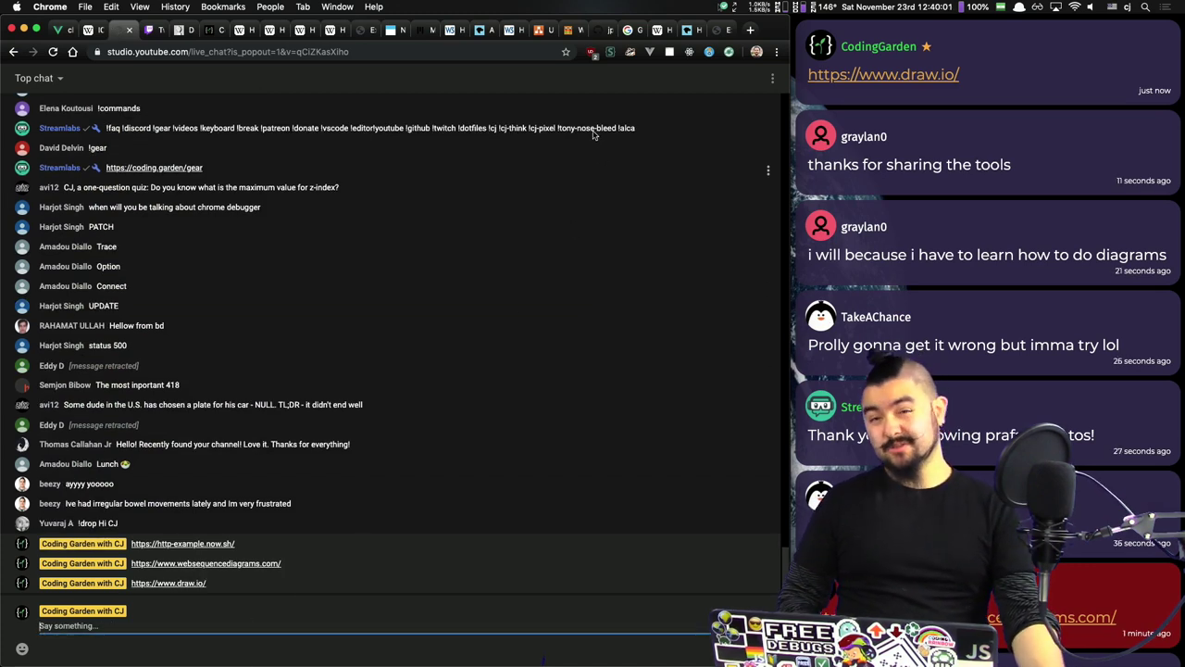
Step: Load lucidchart.com and post its link, trimmed of 'pages/', in the YouTube and Twitch chats
left_click(751, 30)
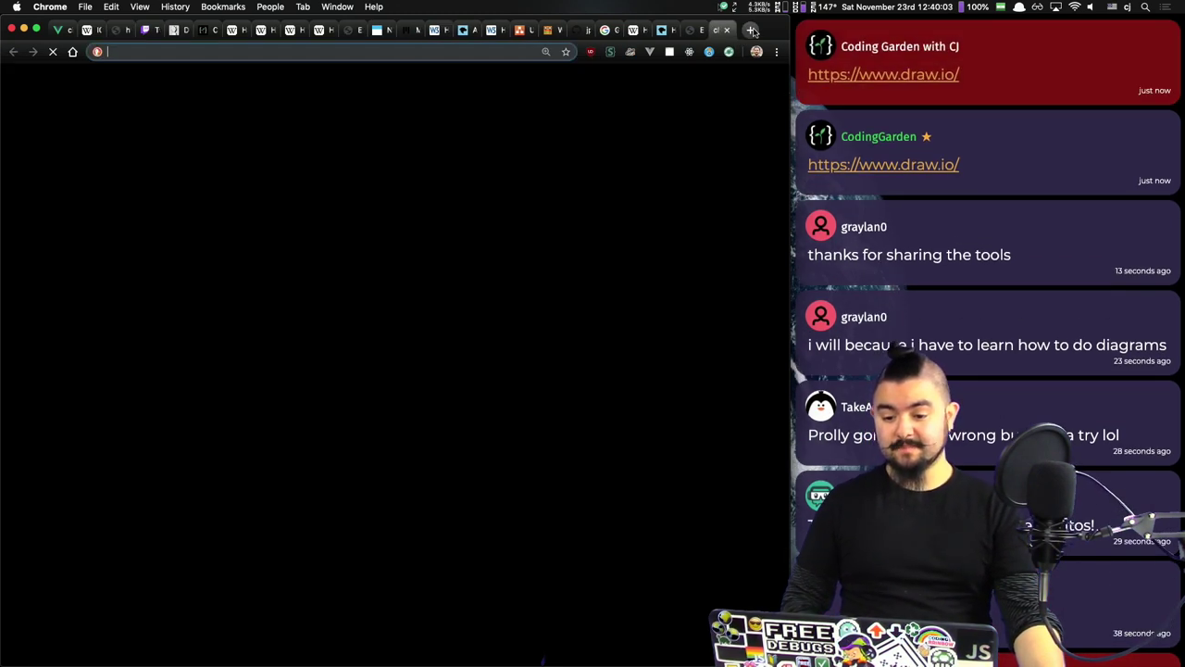
type("lucidchart.com")
key("Return")
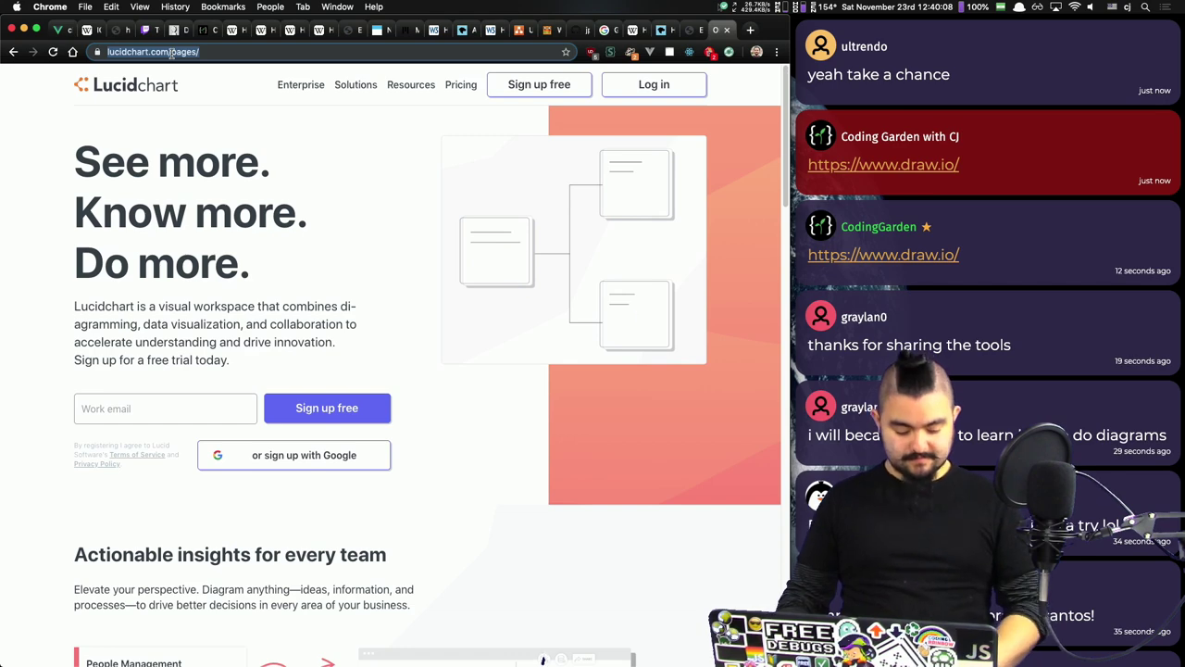
key("super+3")
type("https://www.lucidchart.com/pages/")
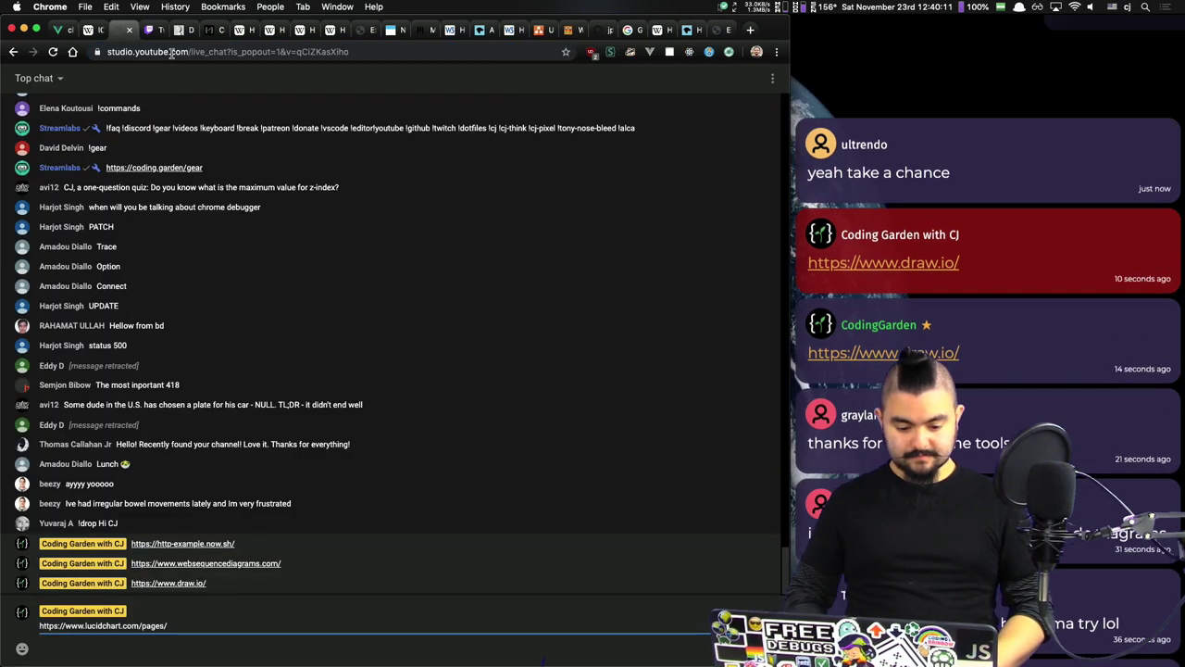
key("shift+alt+Left")
key("BackSpace")
key("Return")
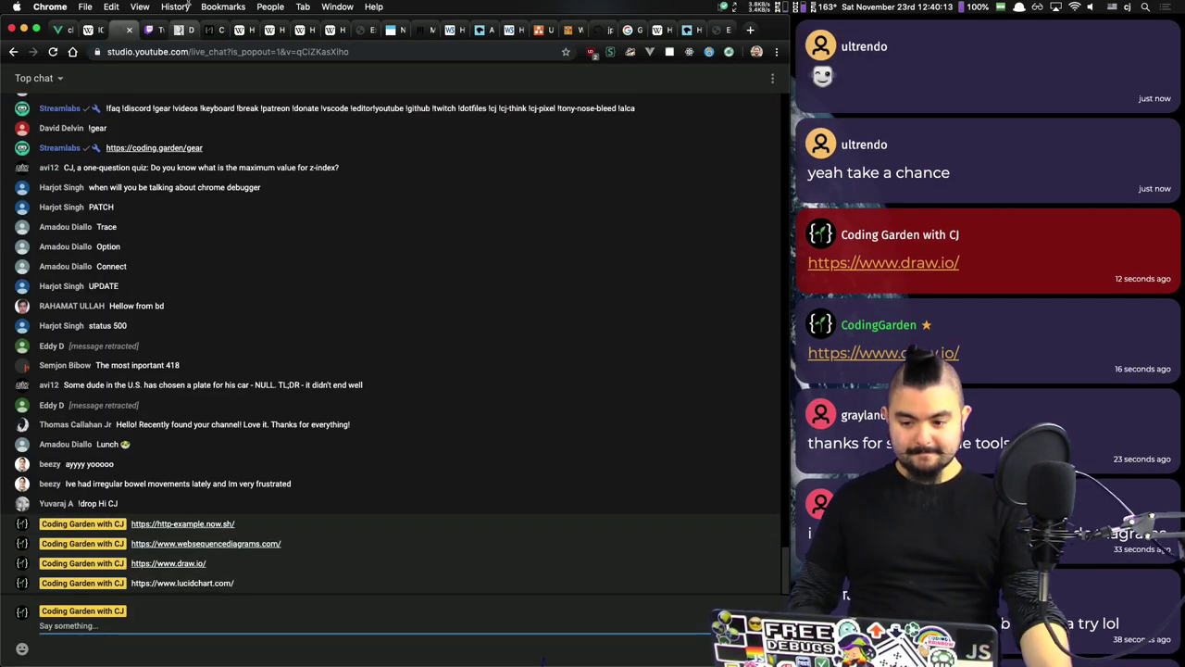
left_click(149, 35)
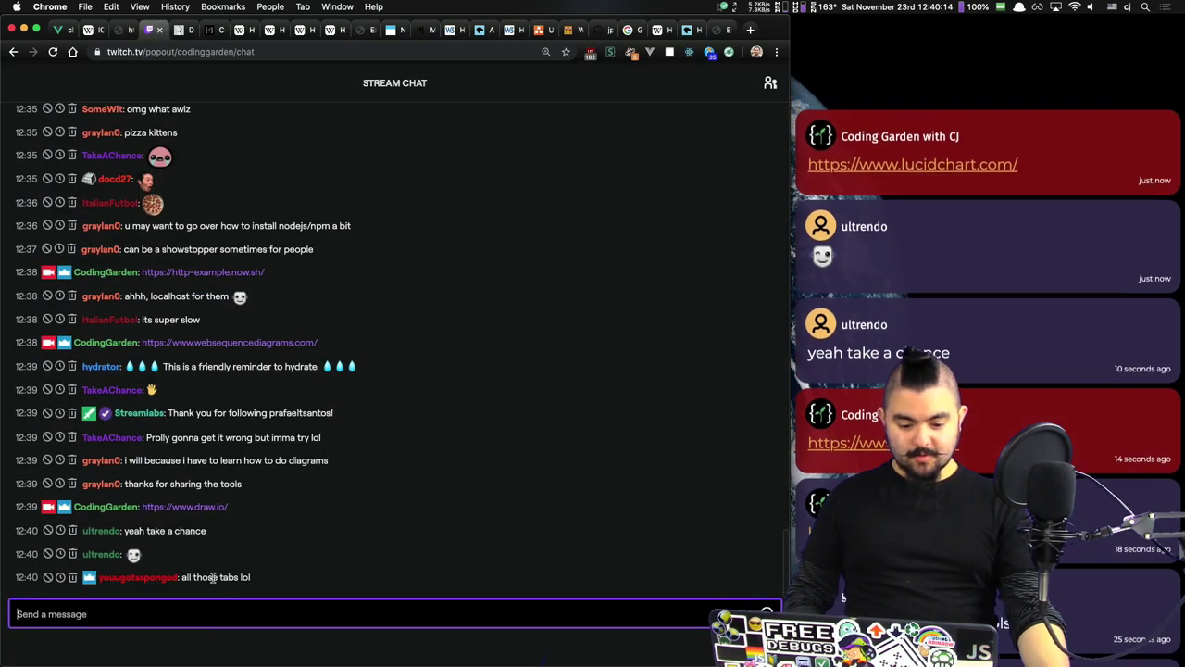
type("https://www.lucidchart.com/pages/")
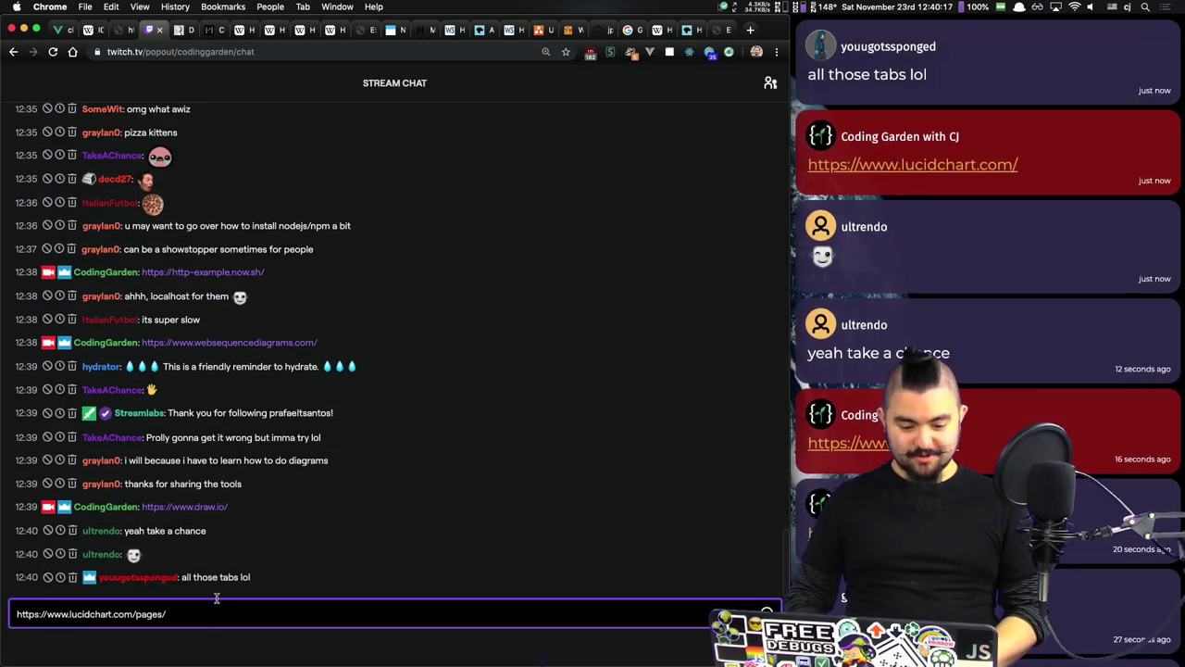
key("Return")
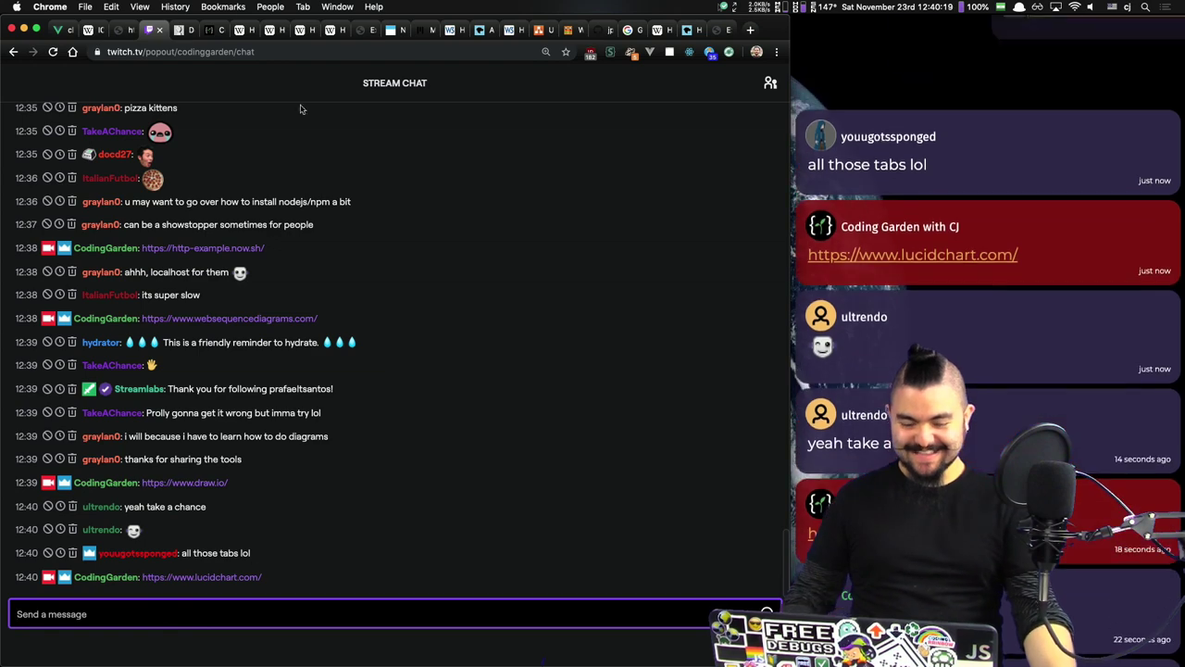
Step: Close the http-example.now.sh tab and add an MDN HTTP Methods bullet to README.md's Resources
left_click(723, 31)
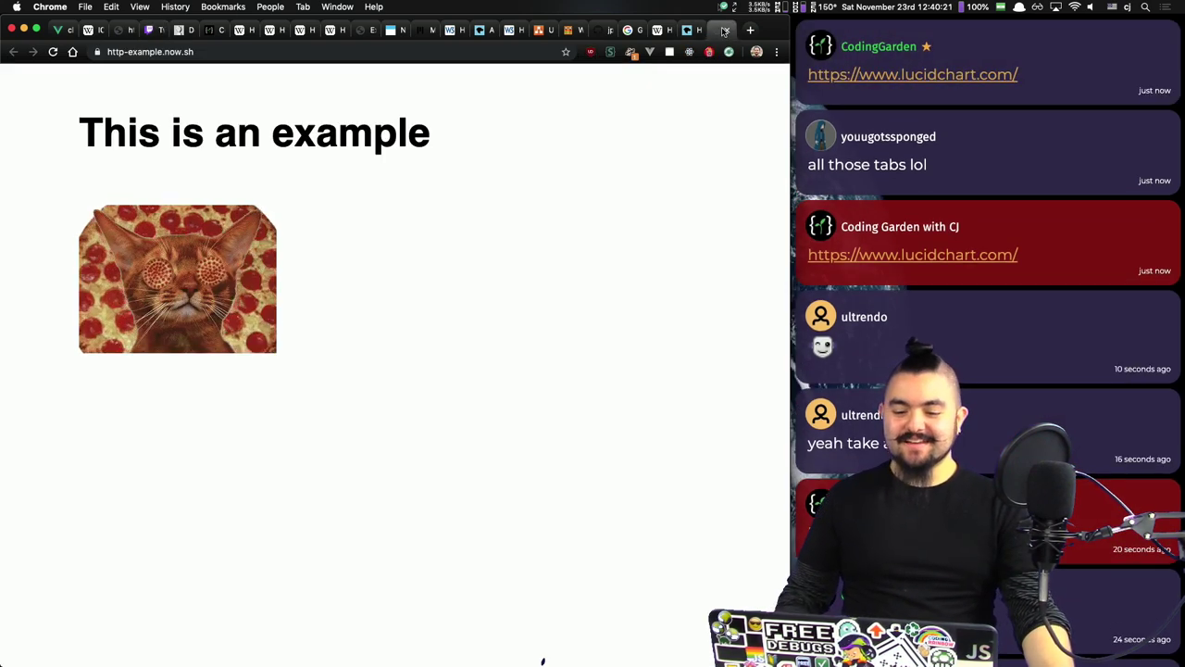
left_click(726, 31)
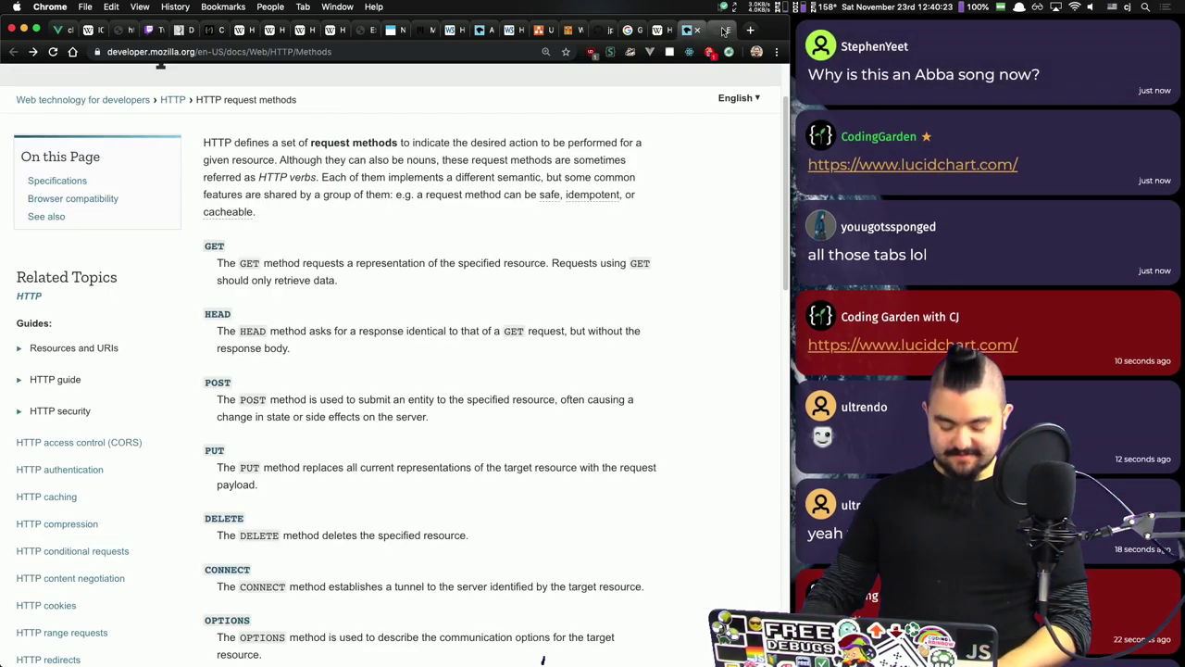
key("super+Tab")
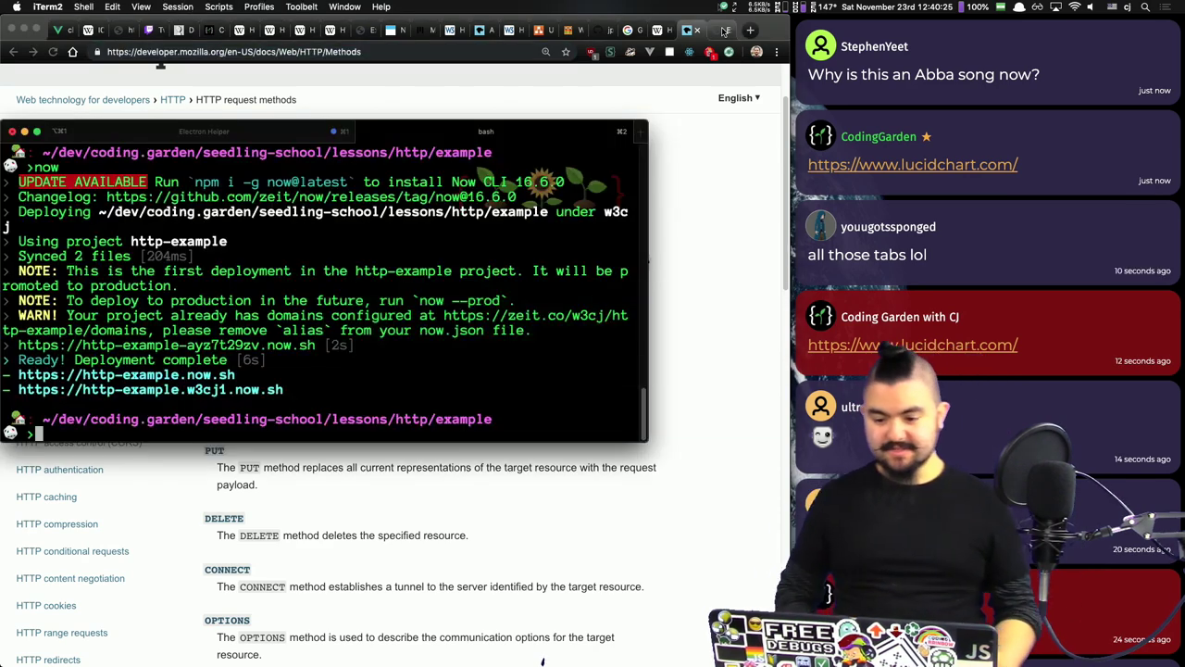
key("super+Tab")
key("super+Tab")
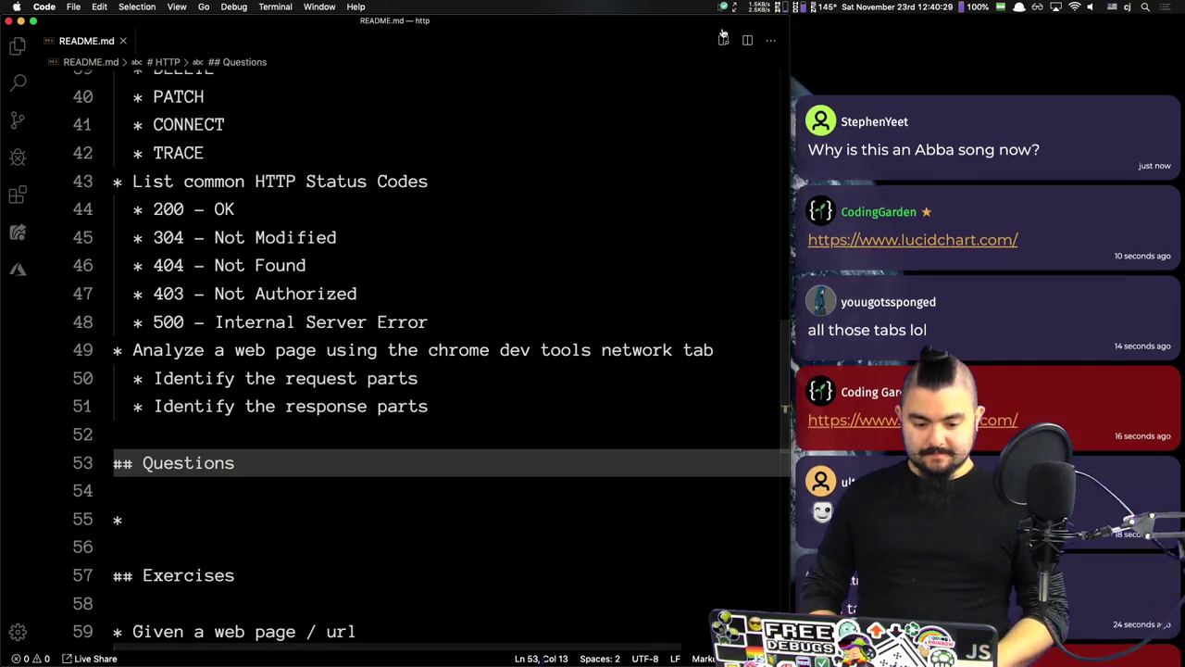
key("Down")
key("Down")
key("super+Down")
key("Return")
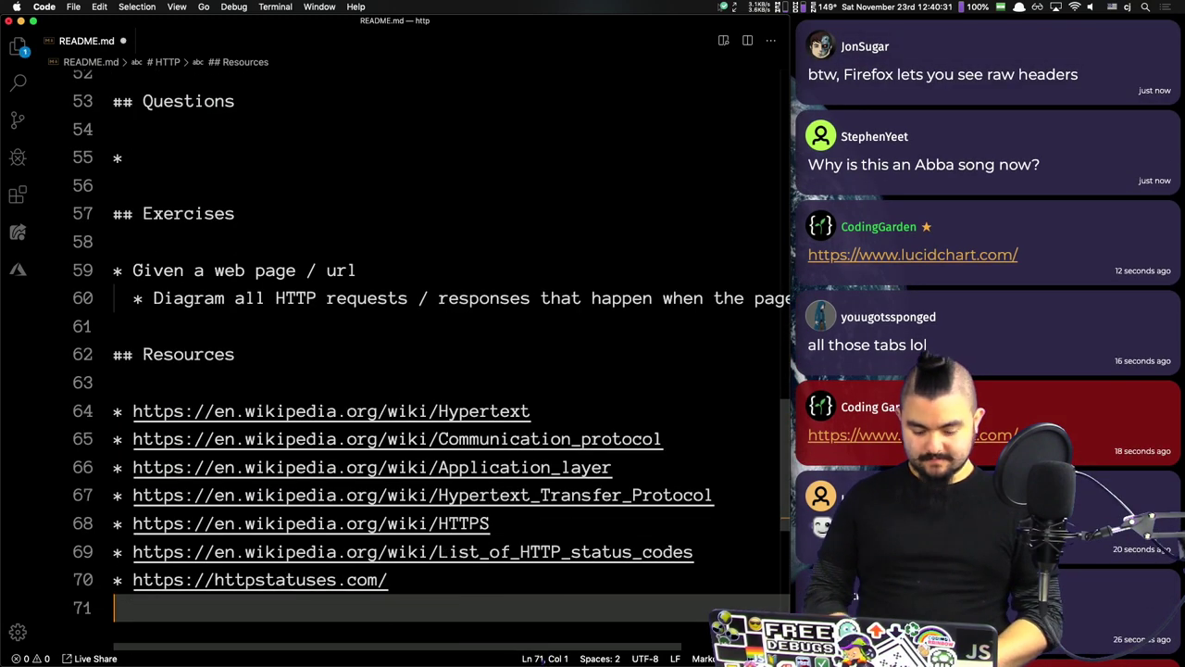
type("*")
type("https://developer.mozilla.org/en-US/docs/Web/HTTP/Methods")
key("Return")
Step: Close the finished reference tabs: MDN Methods, Wikipedia, GitHub, localhost chat, API docs, NeverSSL
key("super+Tab")
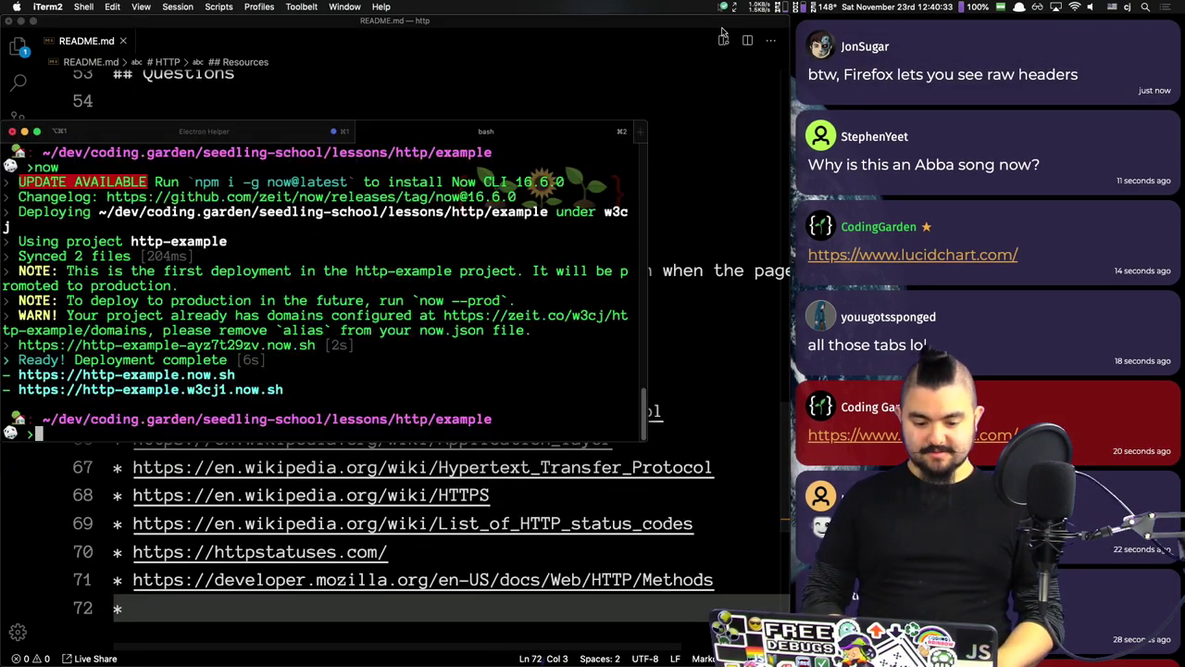
key("super+Tab")
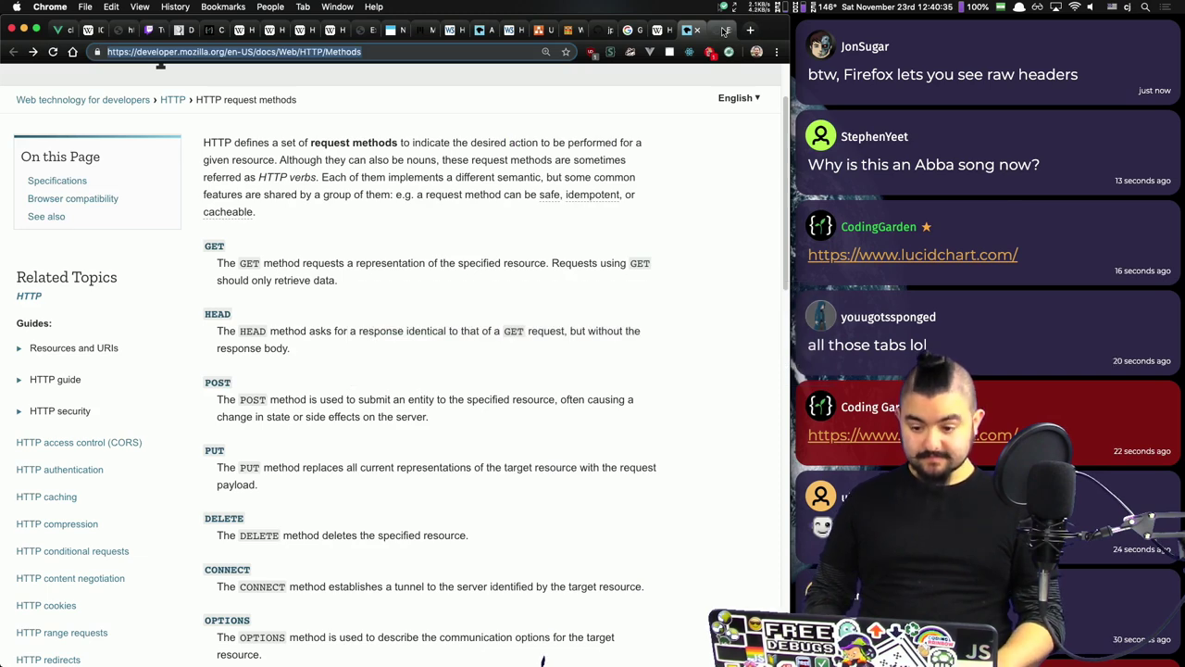
key("super+w")
key("super+w")
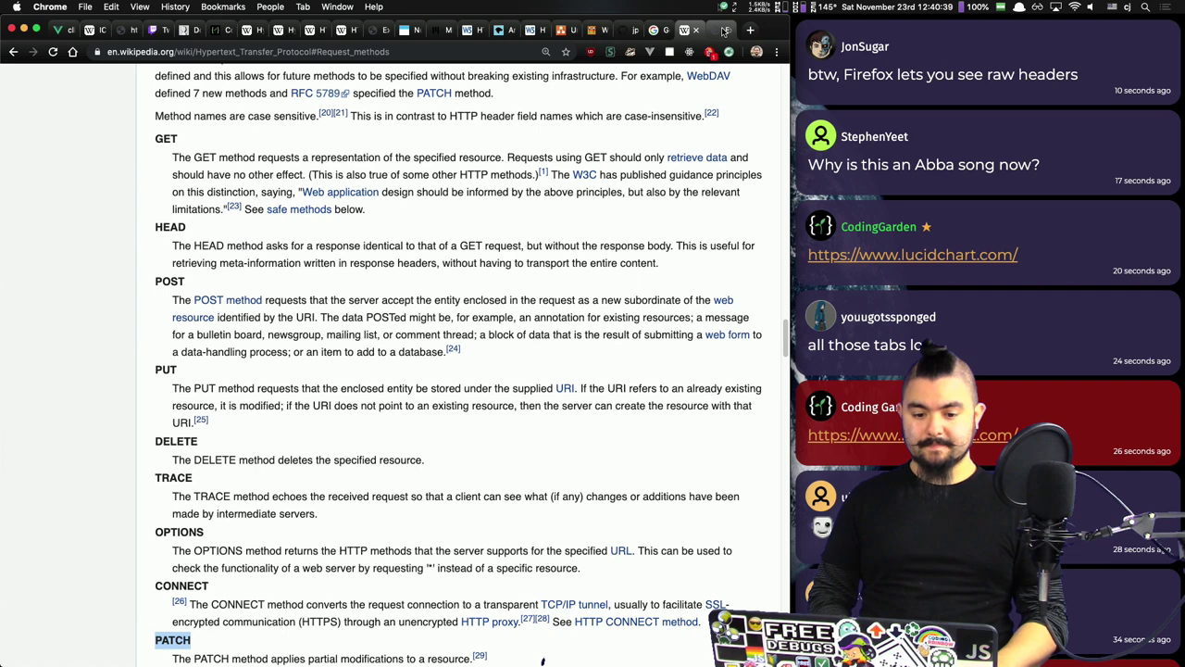
key("super+w")
key("super+w")
key("super+w")
key("super+w")
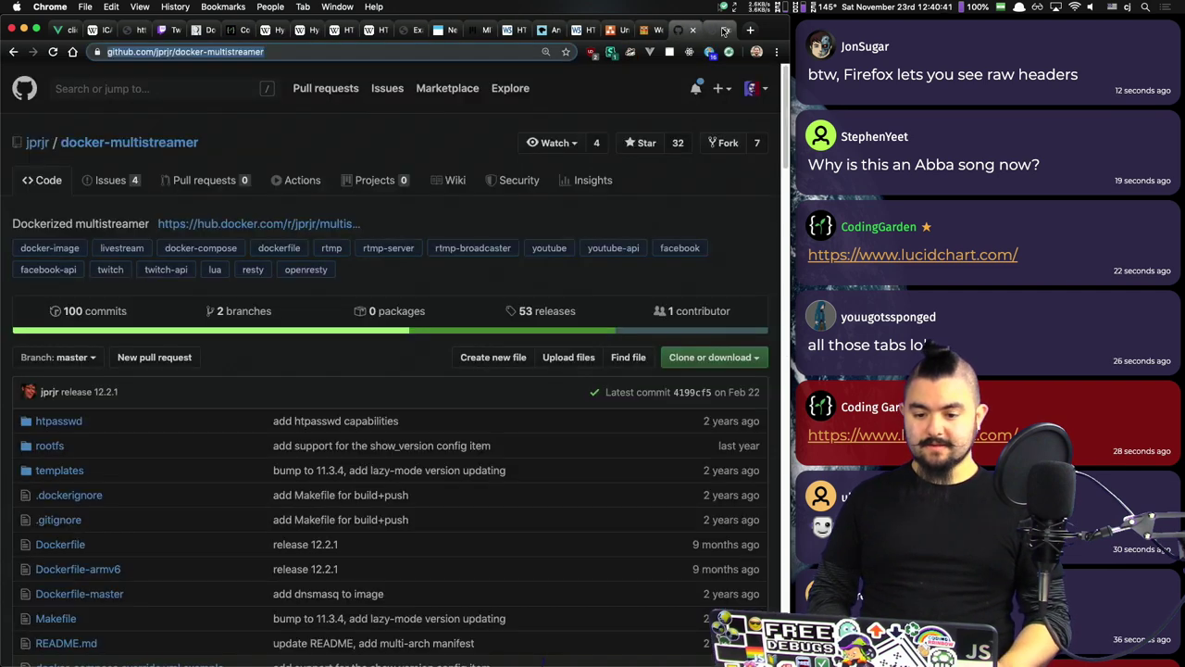
key("super+w")
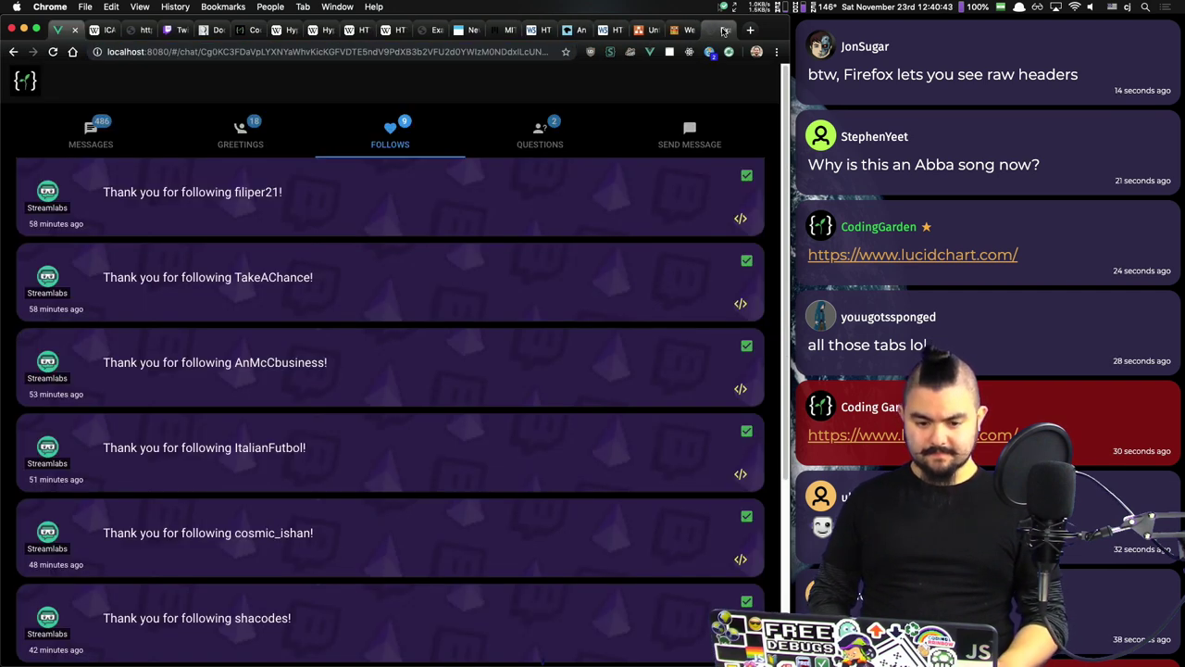
key("super+w")
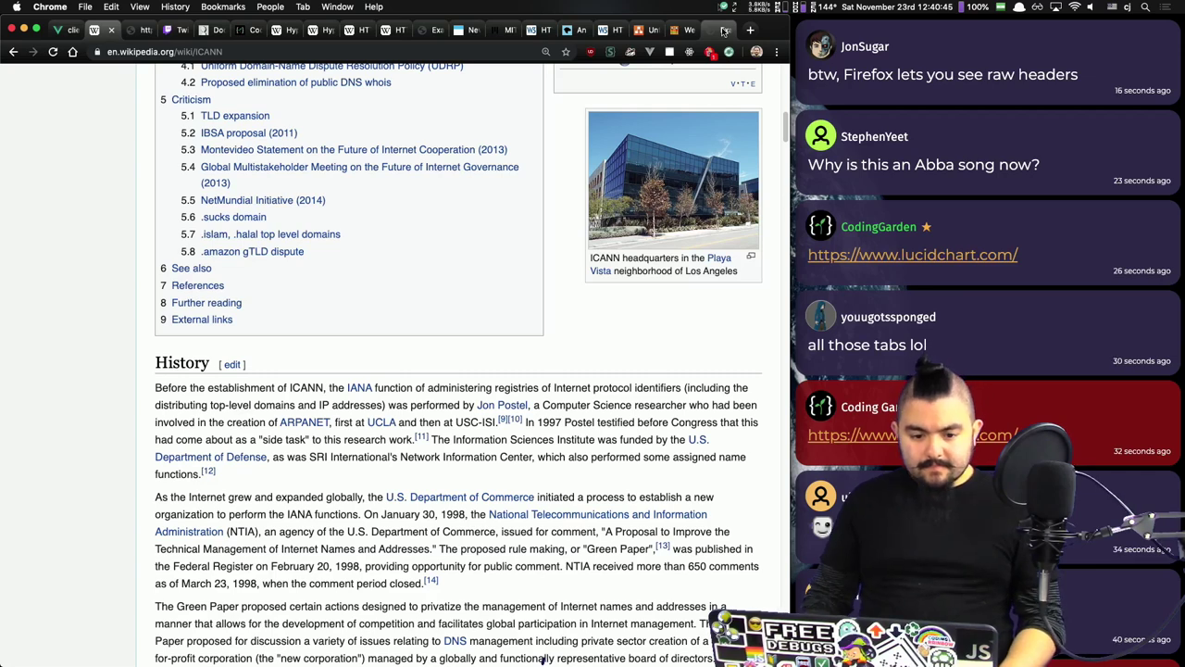
key("super+w")
key("super+w")
key("super+w")
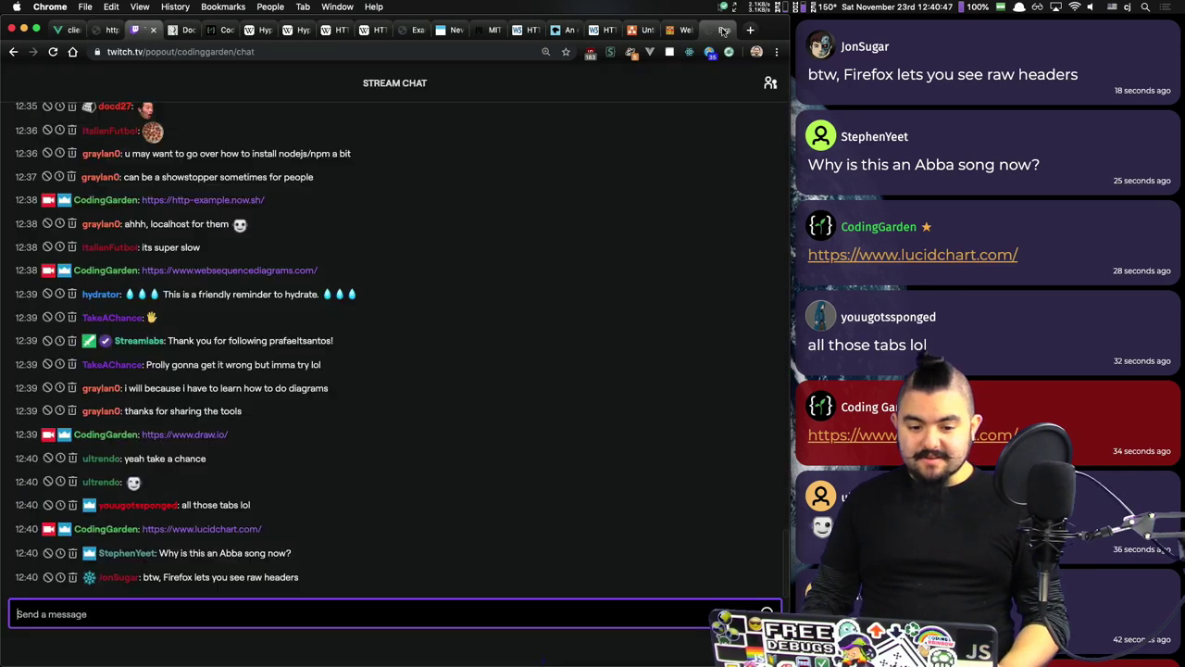
key("super+w")
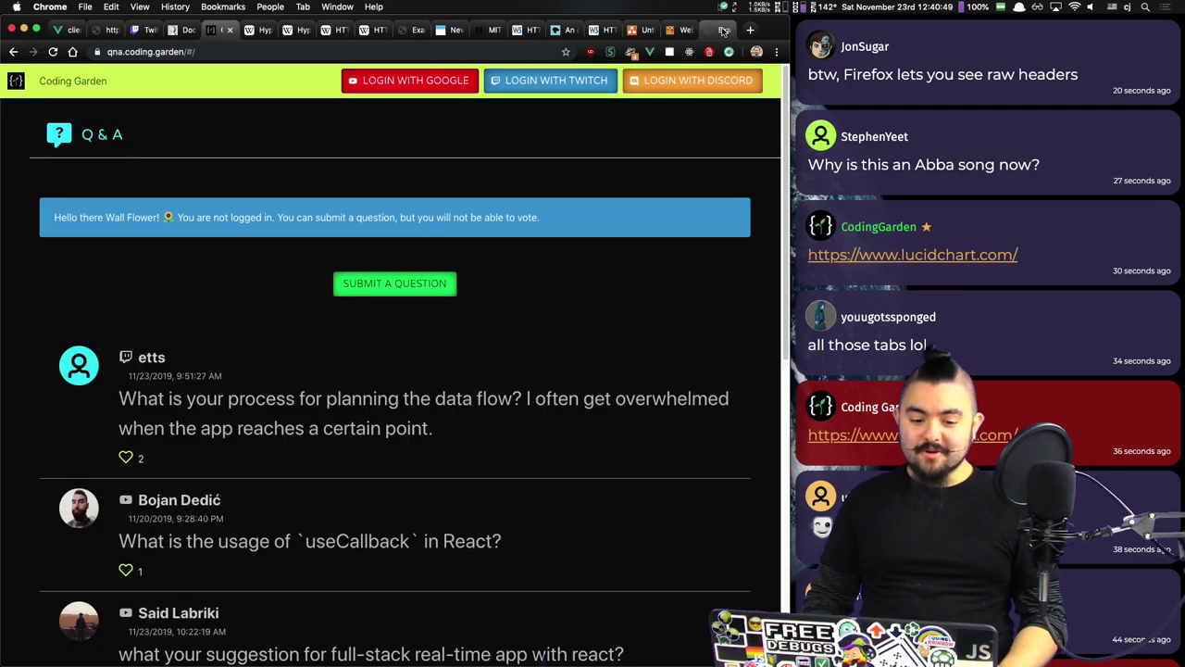
key("super+w")
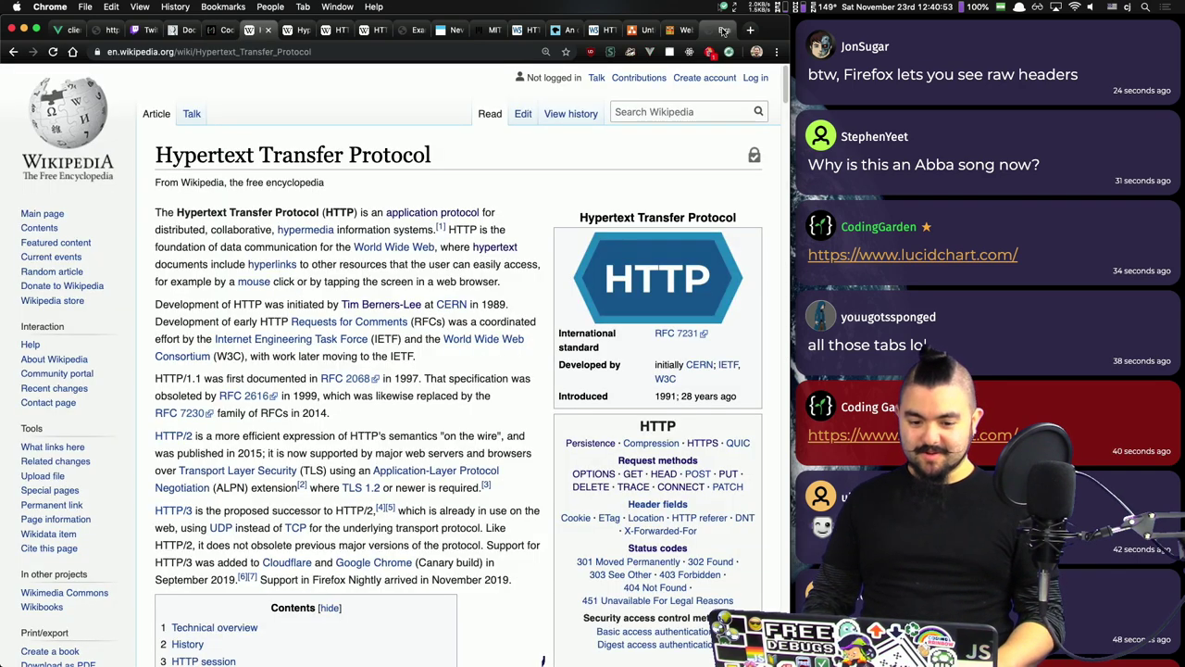
key("super+w")
key("super+w")
key("super+w")
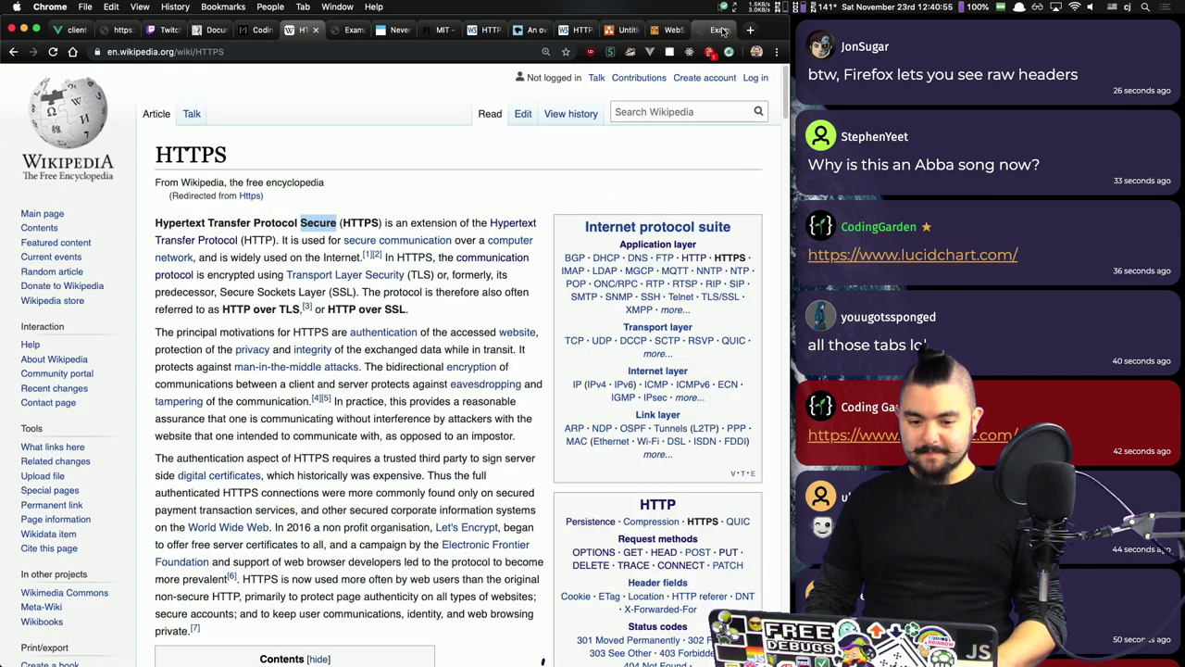
key("super+w")
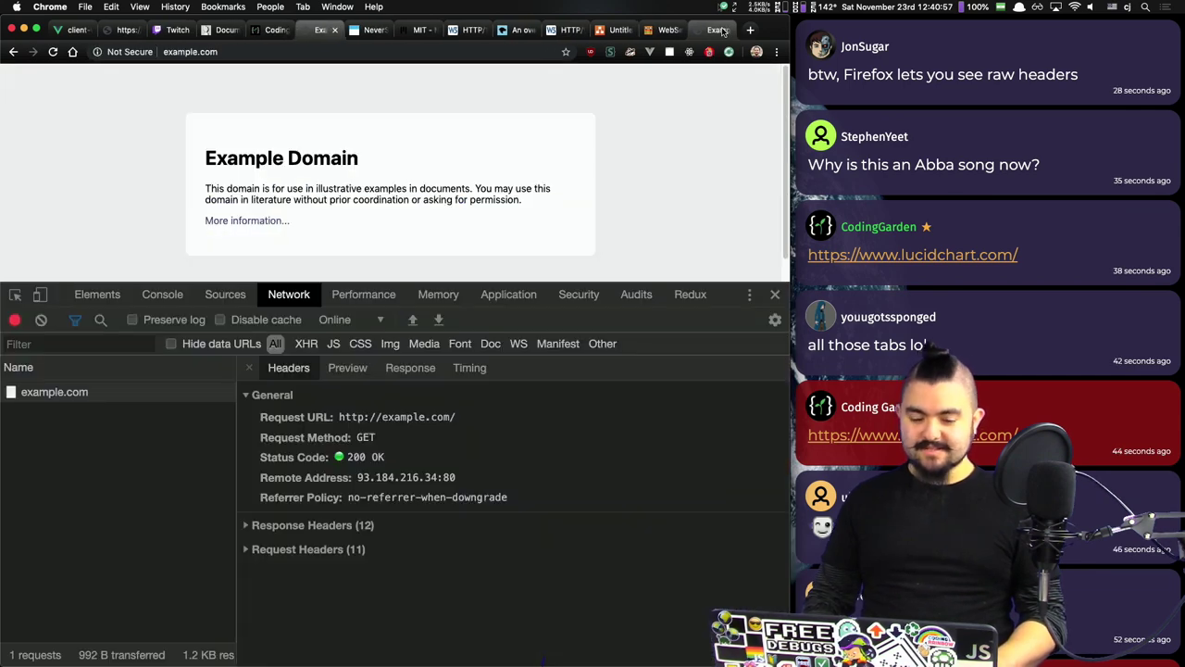
key("super+w")
key("super+w")
key("super+w")
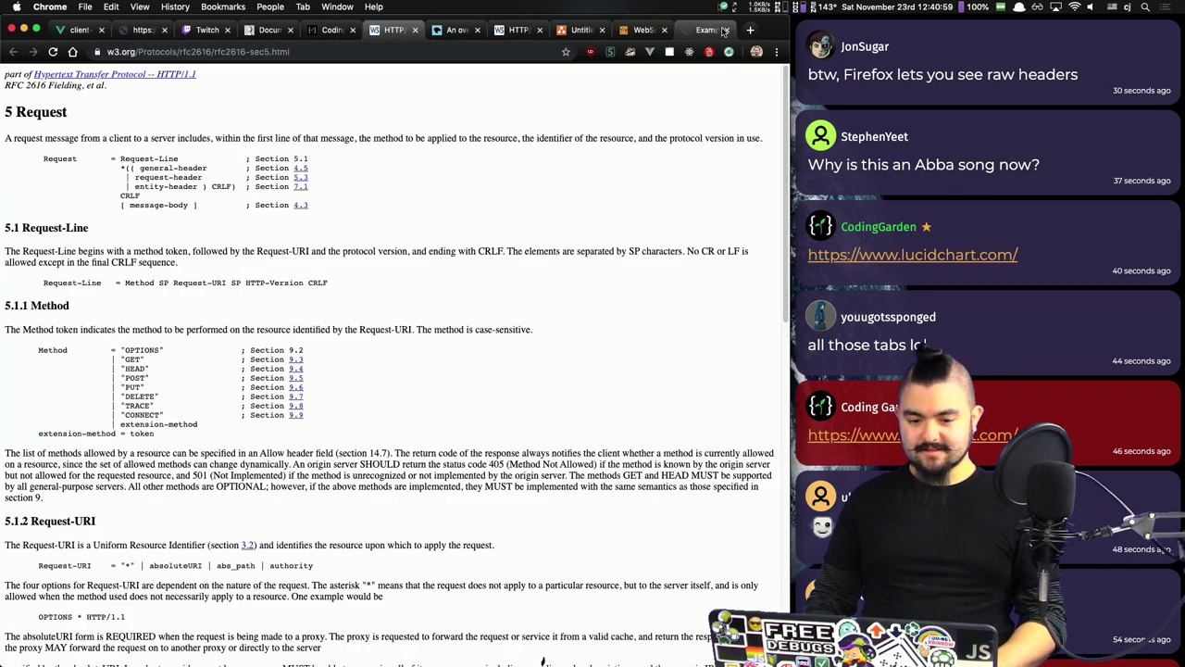
key("super+w")
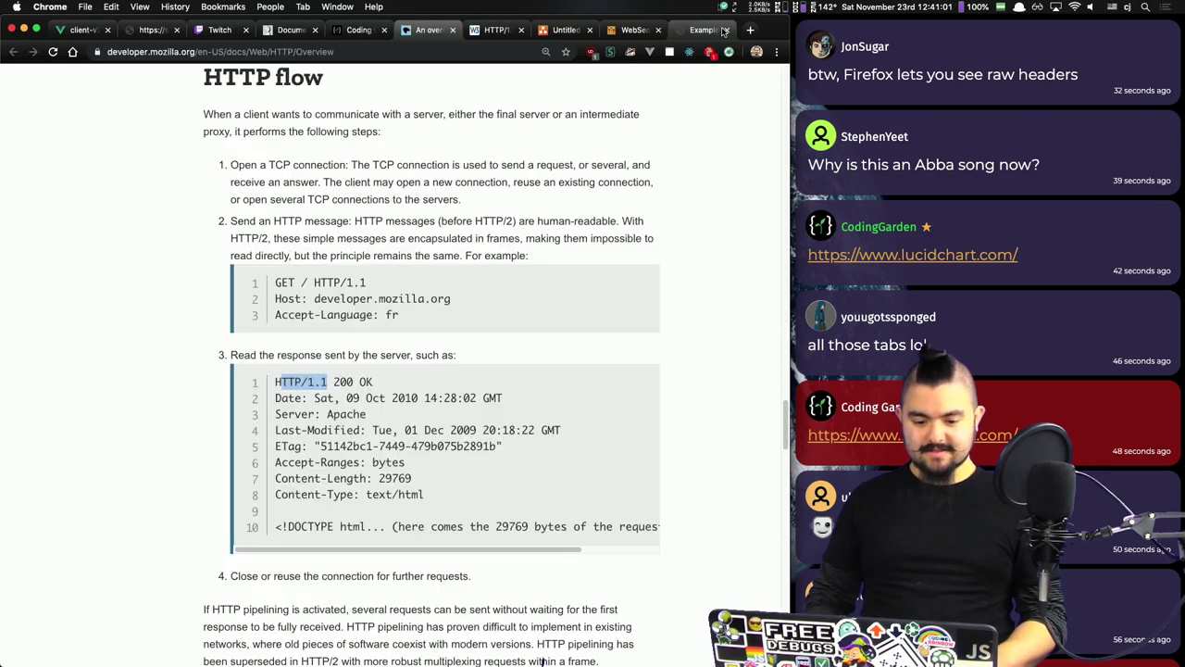
Step: Paste the MDN HTTP Overview link as the last Resources entry in README.md
key("super+Tab")
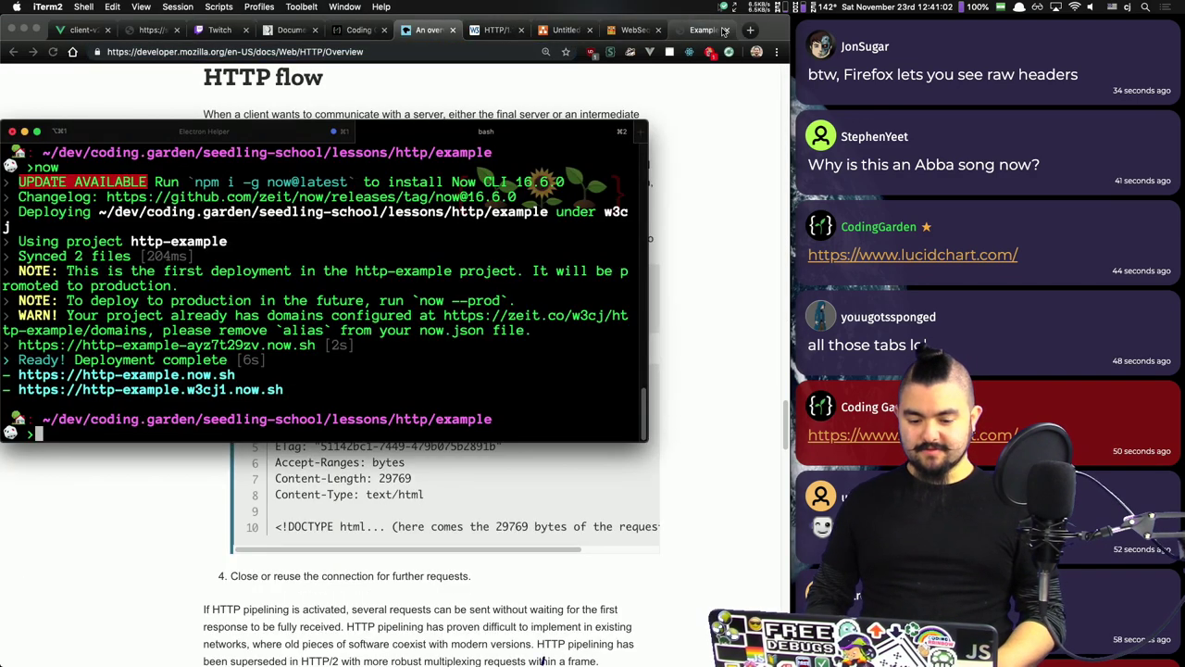
key("super+Tab")
type("https://developer.mozilla.org/en-US/docs/Web/HTTP/Overview")
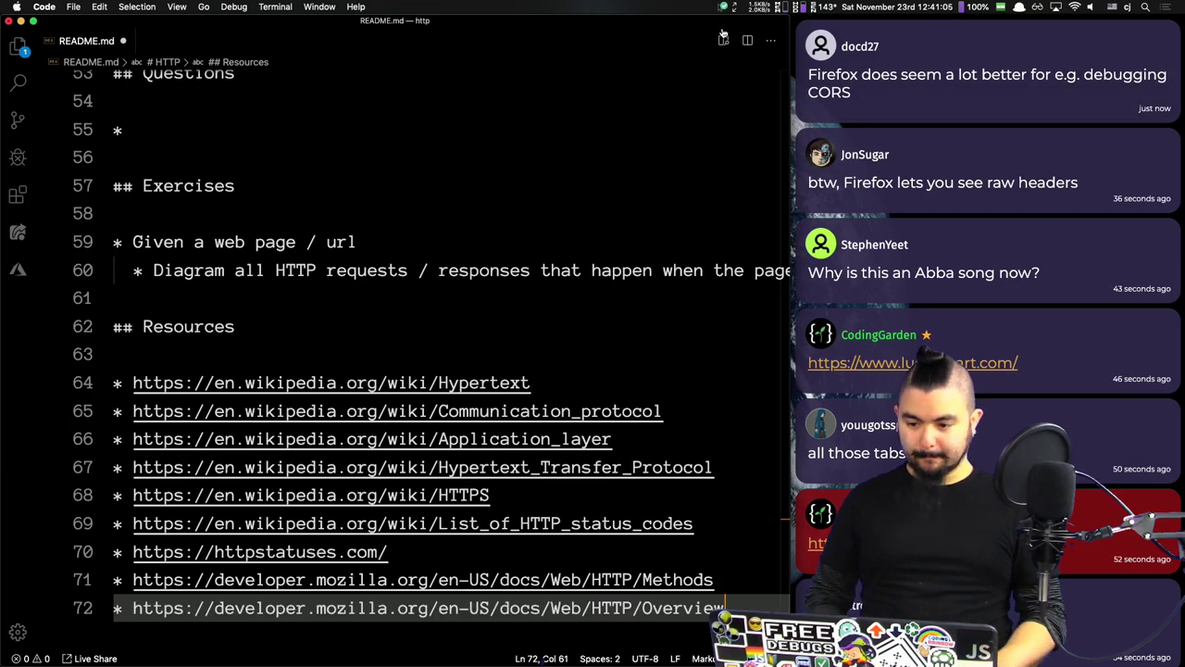
key("Return")
key("super+Tab")
key("super+Tab")
key("Tab")
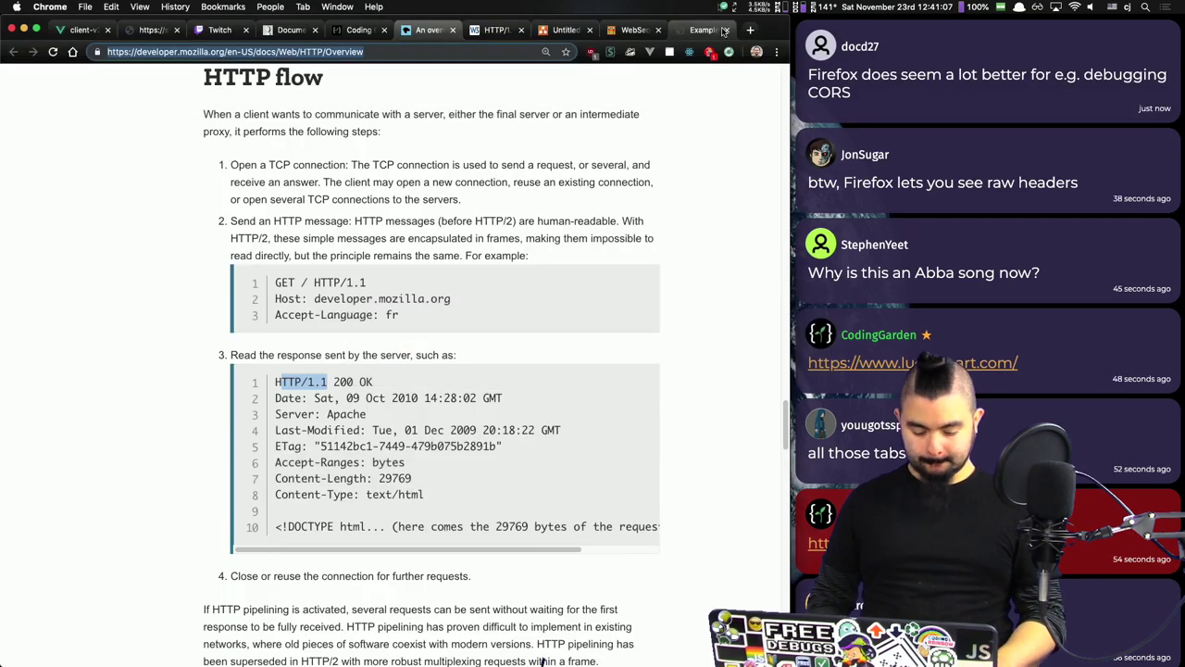
Step: Close the MDN Overview tab and open draw.io's File > Publish > Link dialog
key("super+w")
key("super+w")
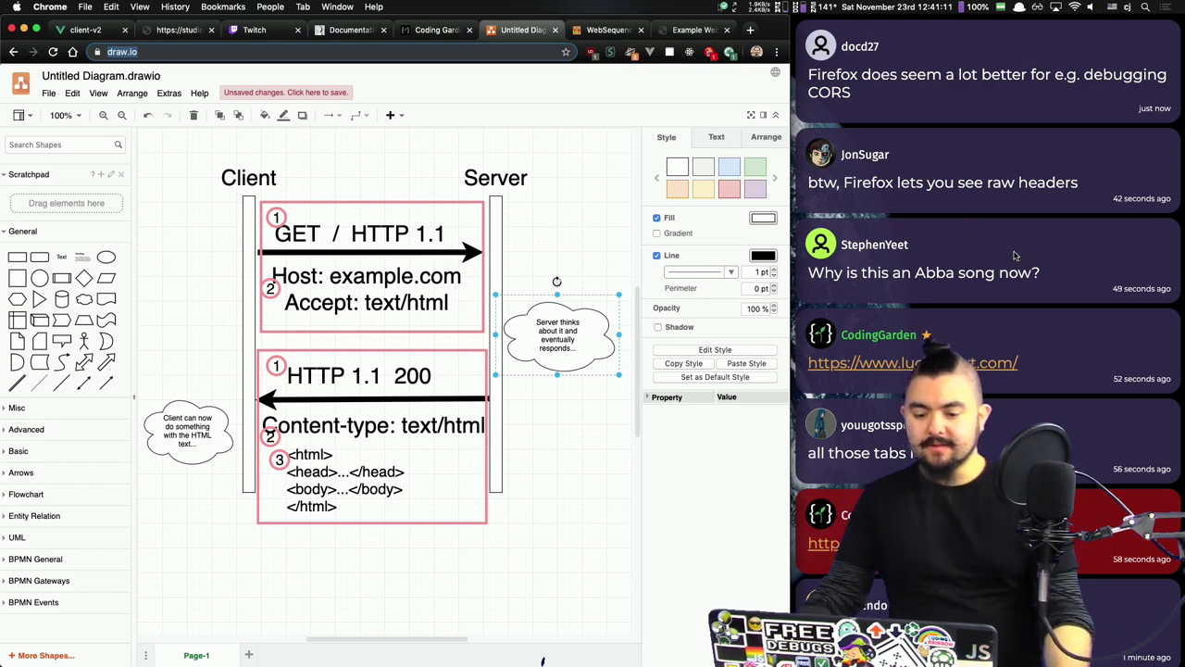
left_click(48, 92)
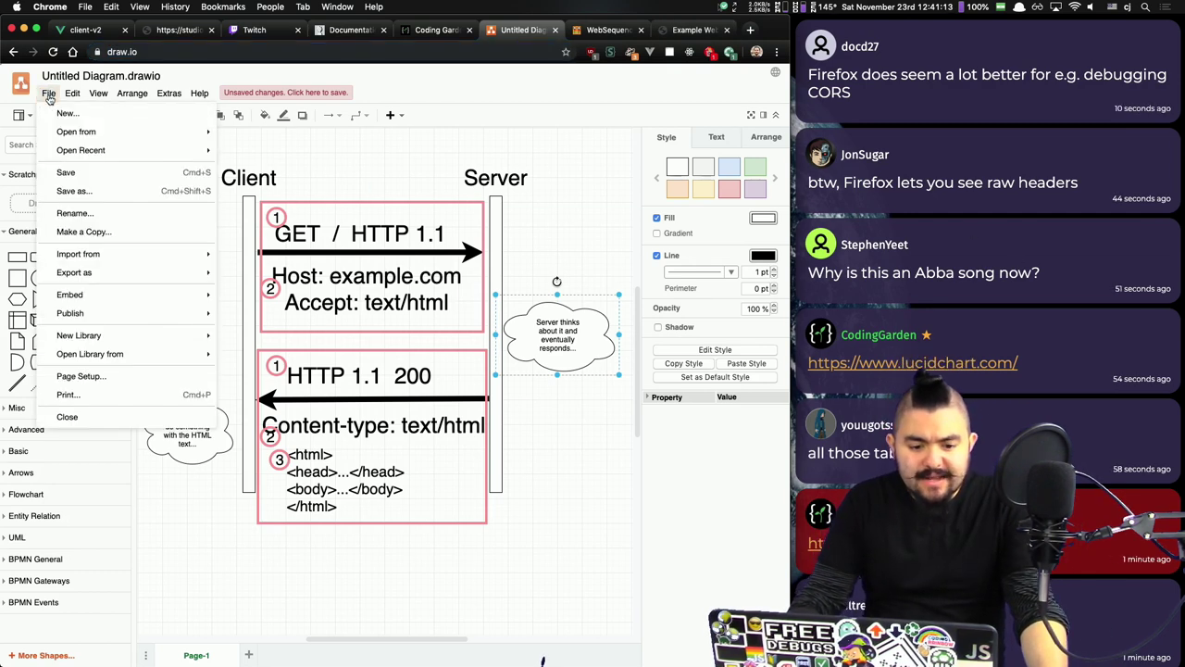
mouse_move(77, 267)
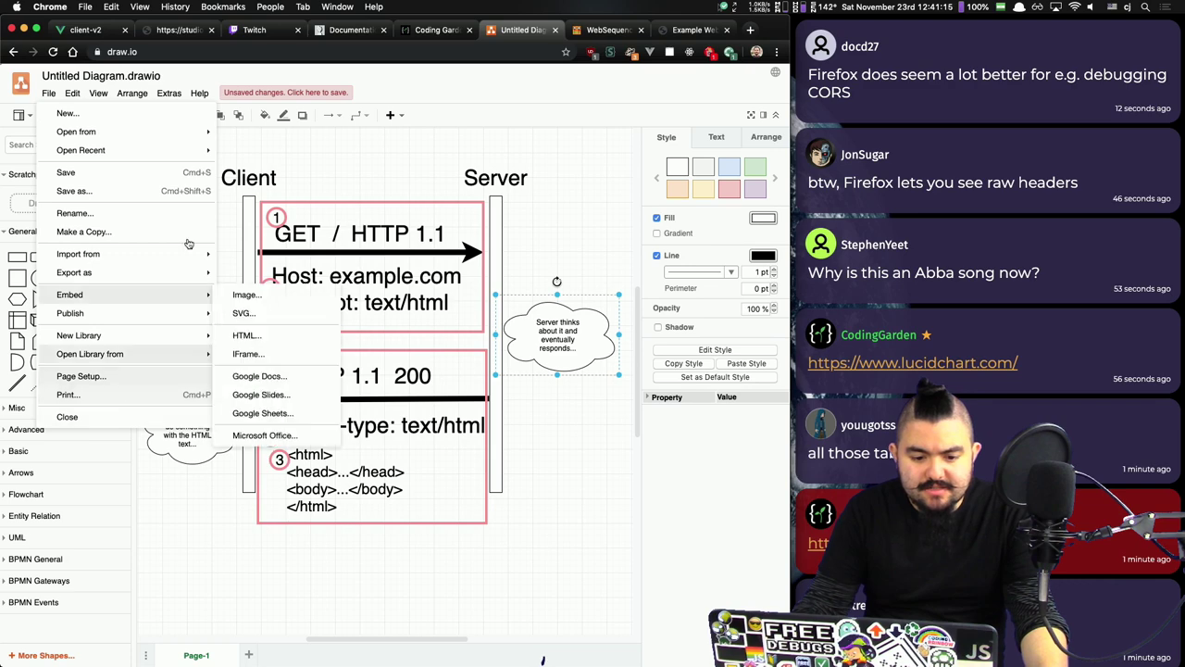
mouse_move(184, 254)
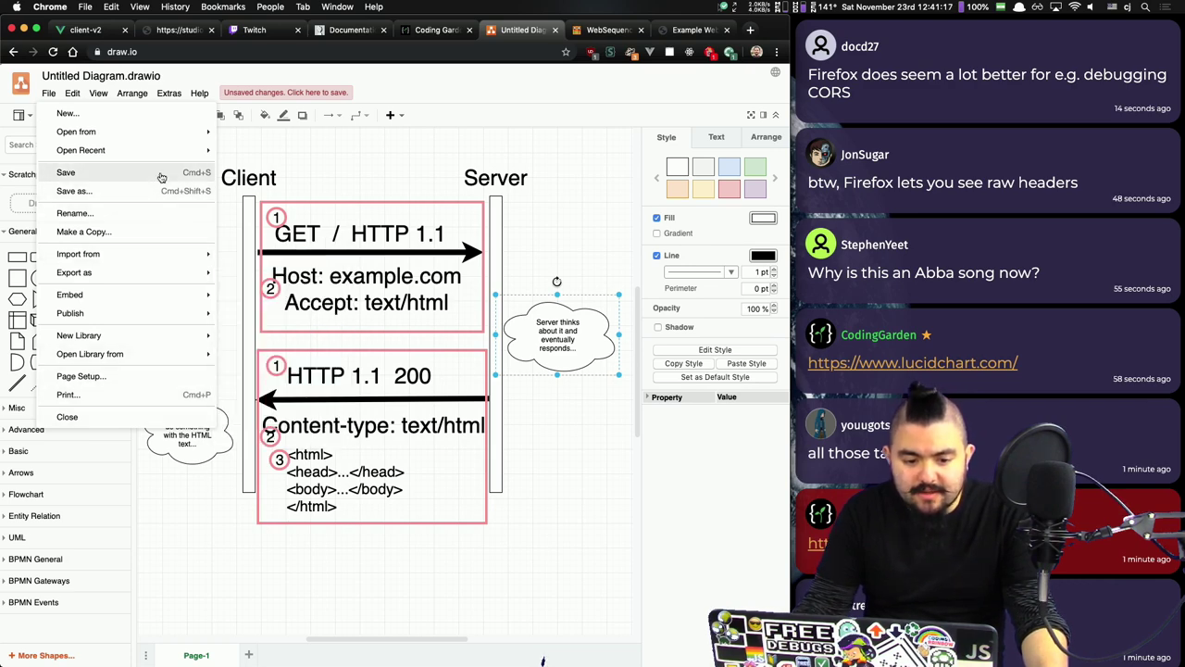
mouse_move(72, 94)
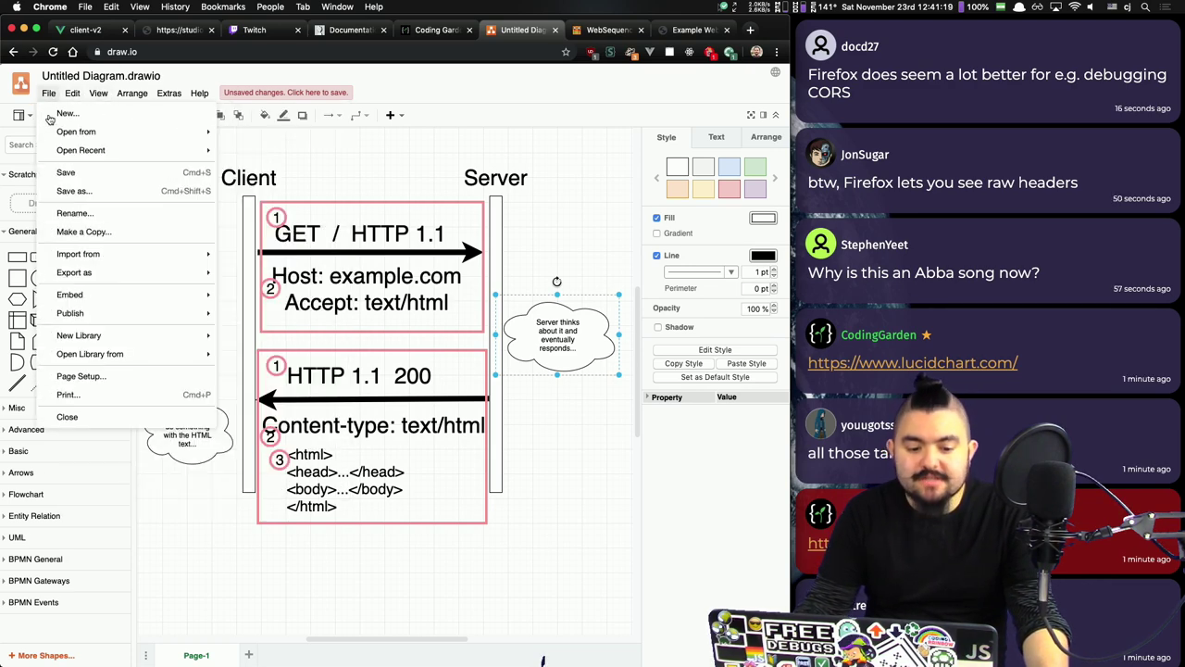
mouse_move(113, 256)
mouse_move(123, 278)
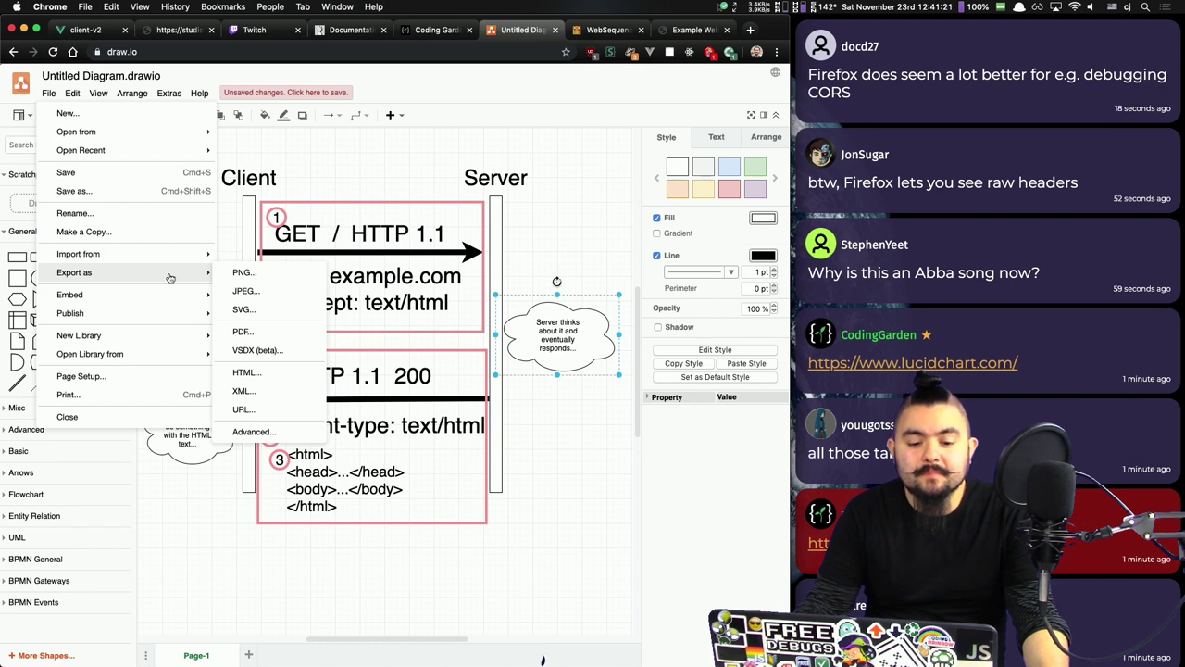
mouse_move(156, 307)
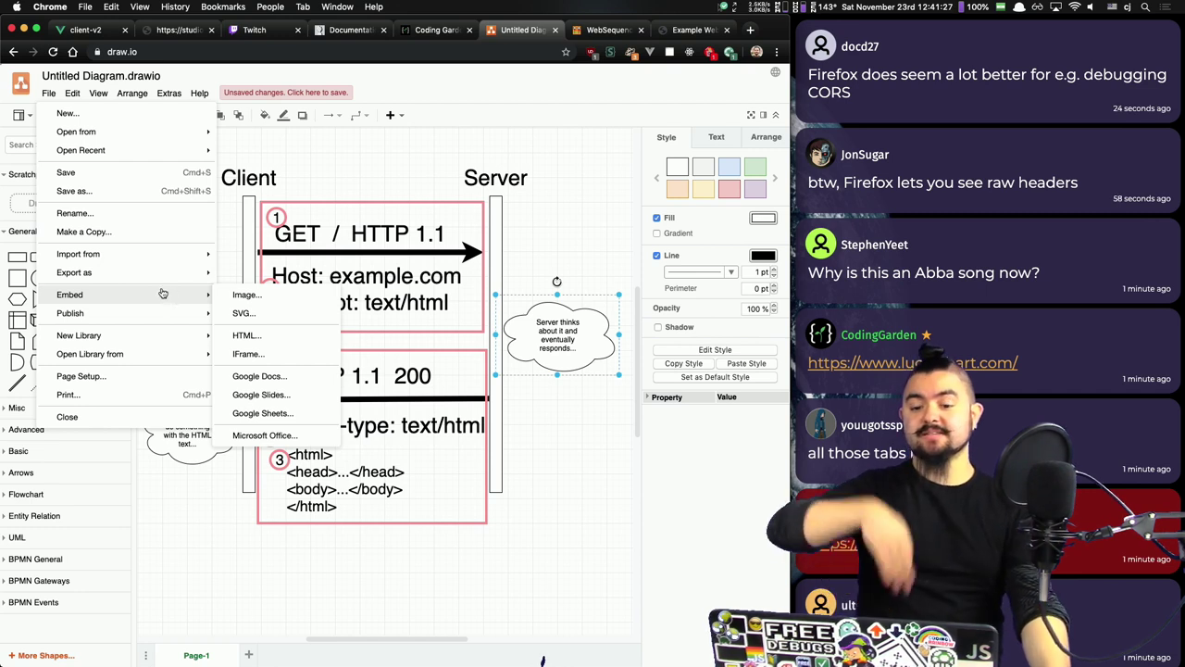
mouse_move(208, 317)
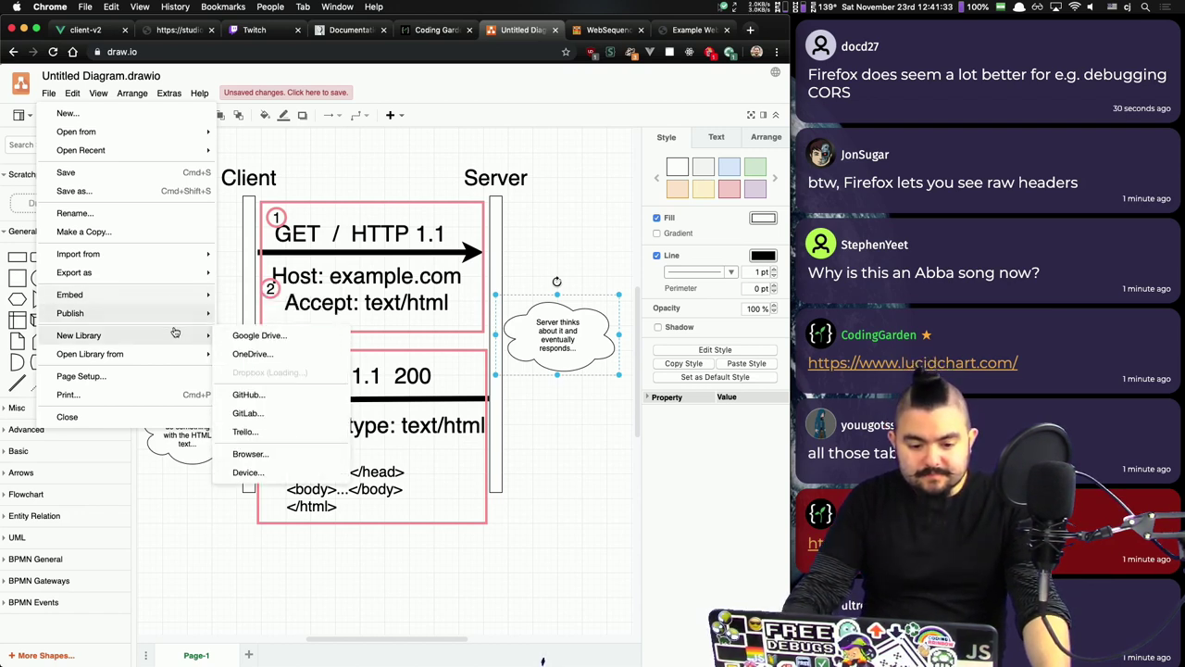
left_click(239, 316)
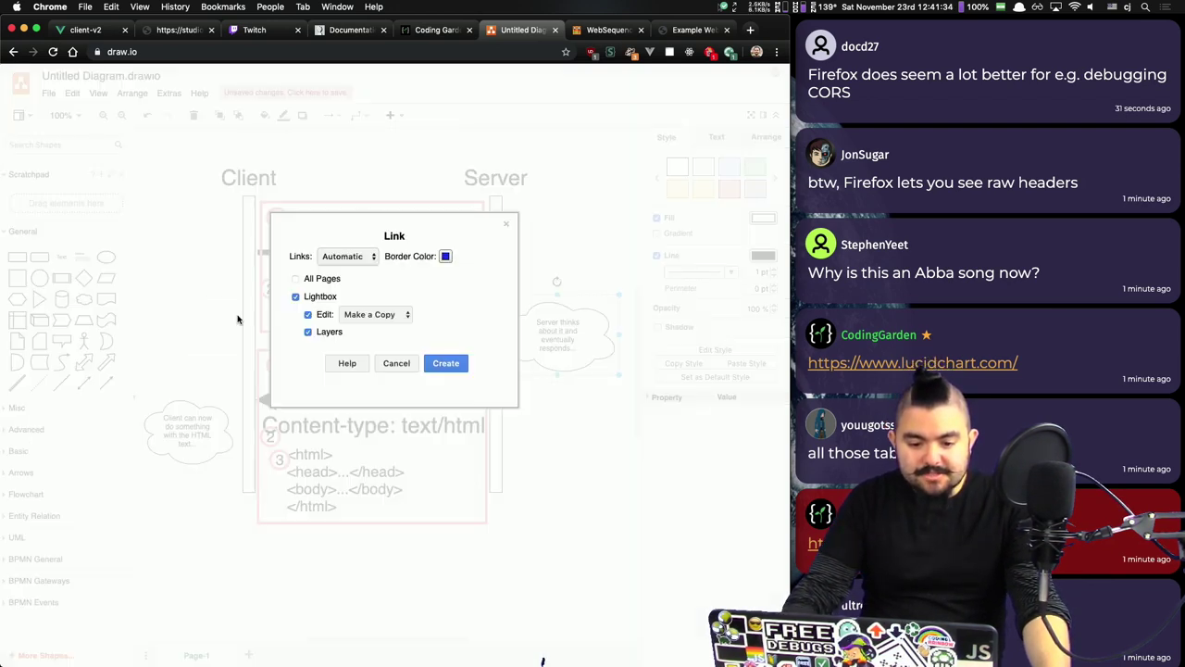
Step: Create the lightbox link for the client–server diagram and copy it to the clipboard
left_click(446, 363)
scroll(408, 321, "up", 5)
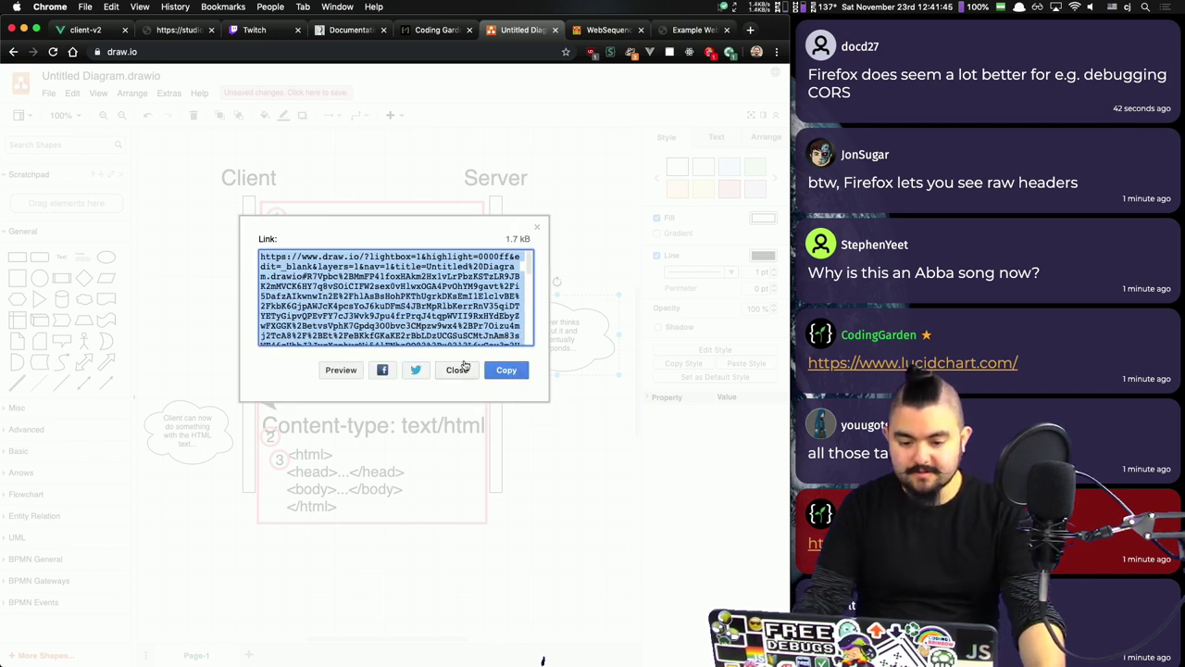
left_click(498, 371)
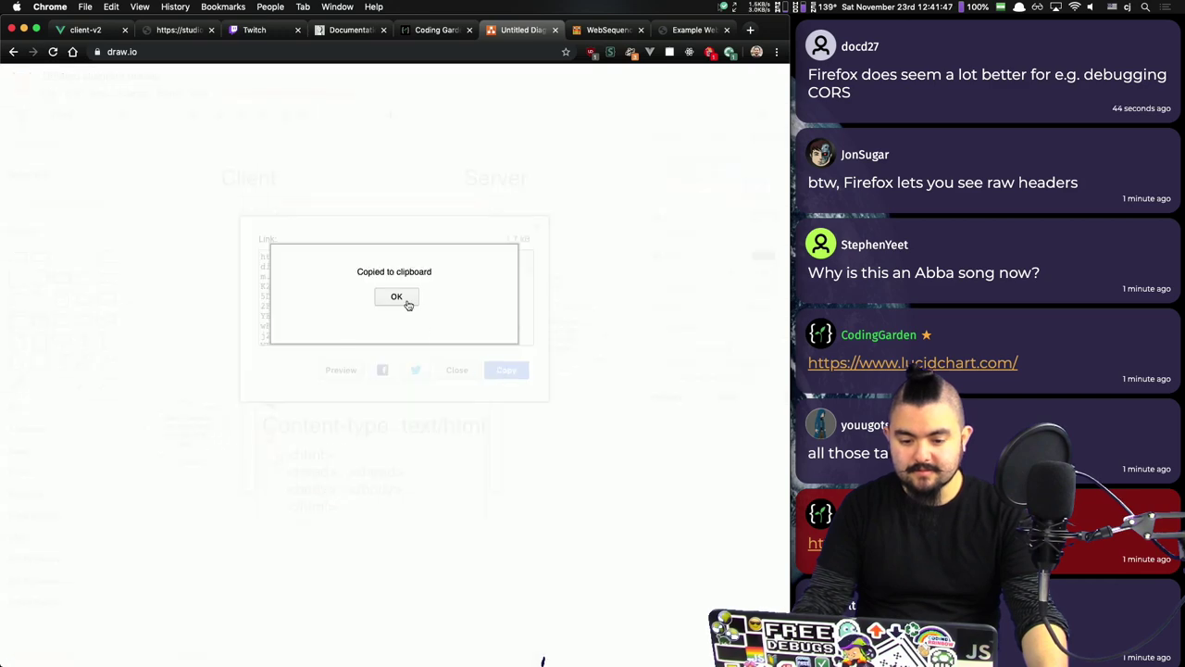
left_click(397, 297)
Step: Test the shared diagram link in a new tab and in a private window
left_click(457, 370)
key("super+t")
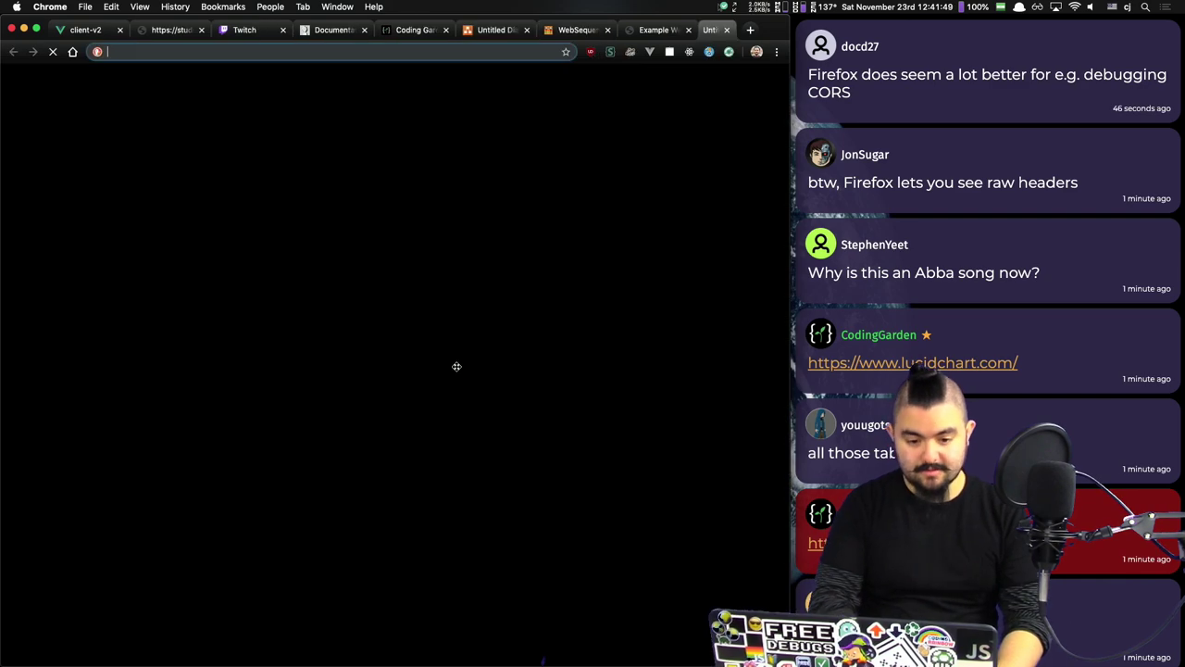
key("super+v")
key("Return")
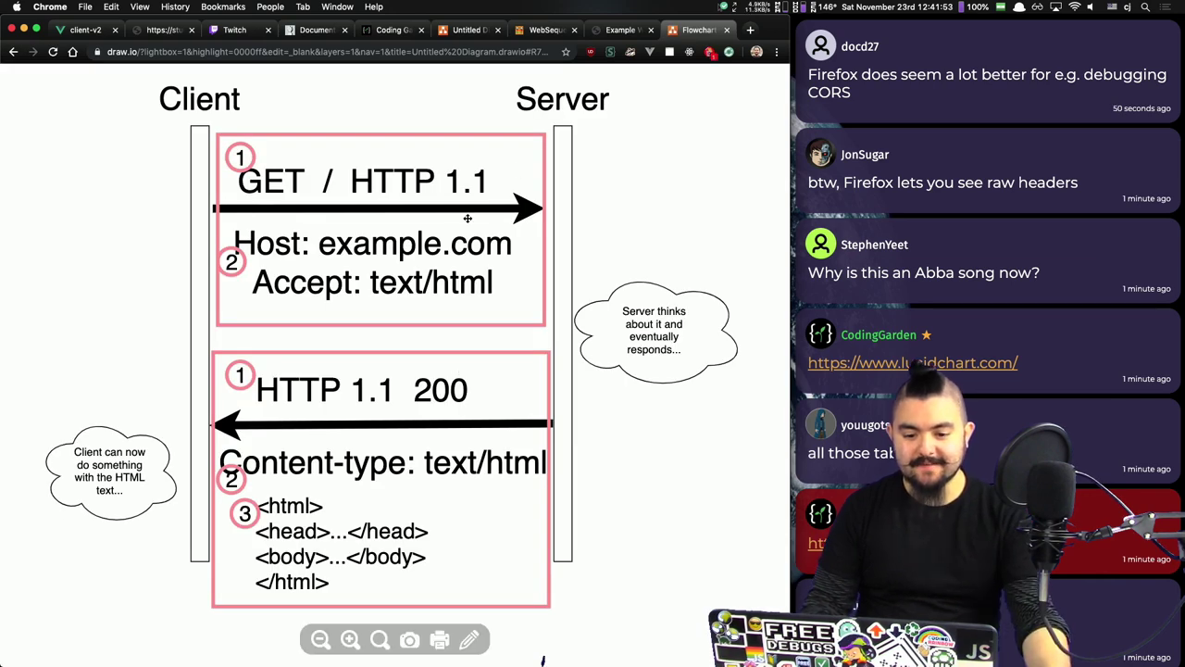
left_click(467, 640)
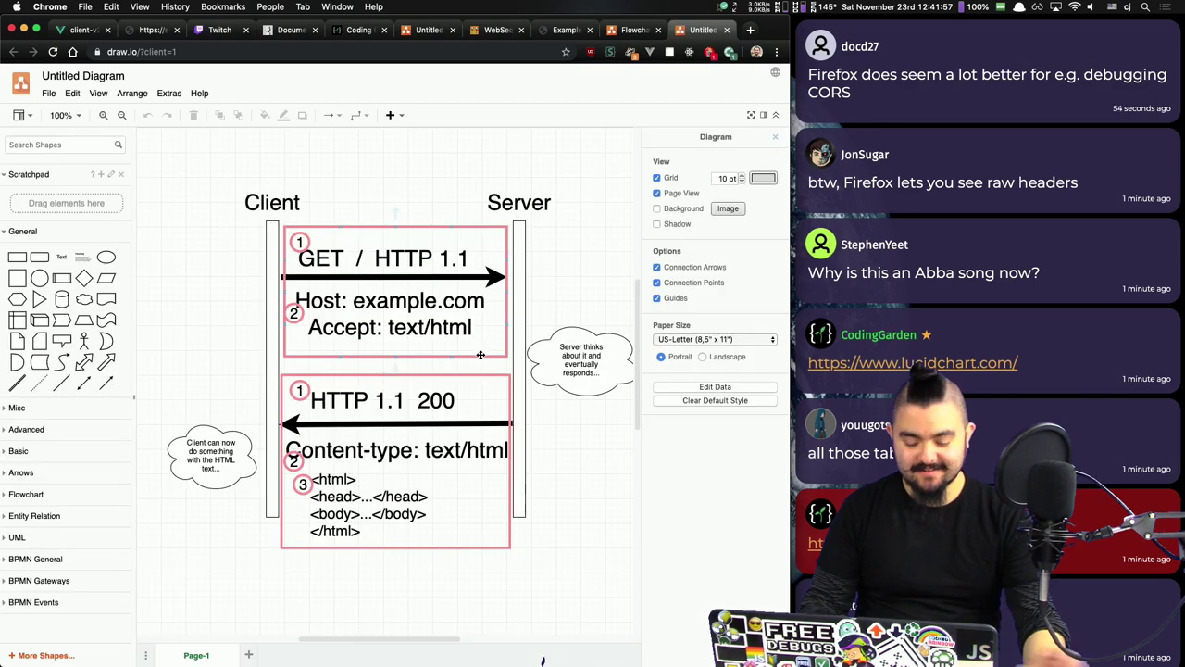
key("super+shift+n")
key("super+v")
key("Return")
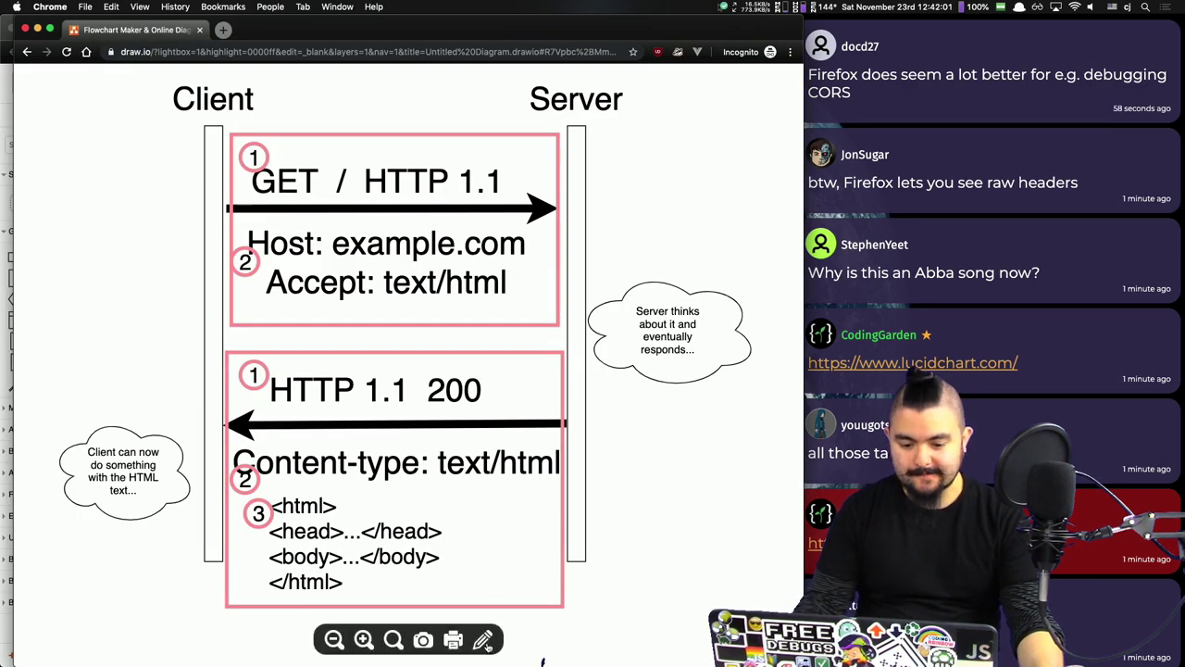
left_click(483, 639)
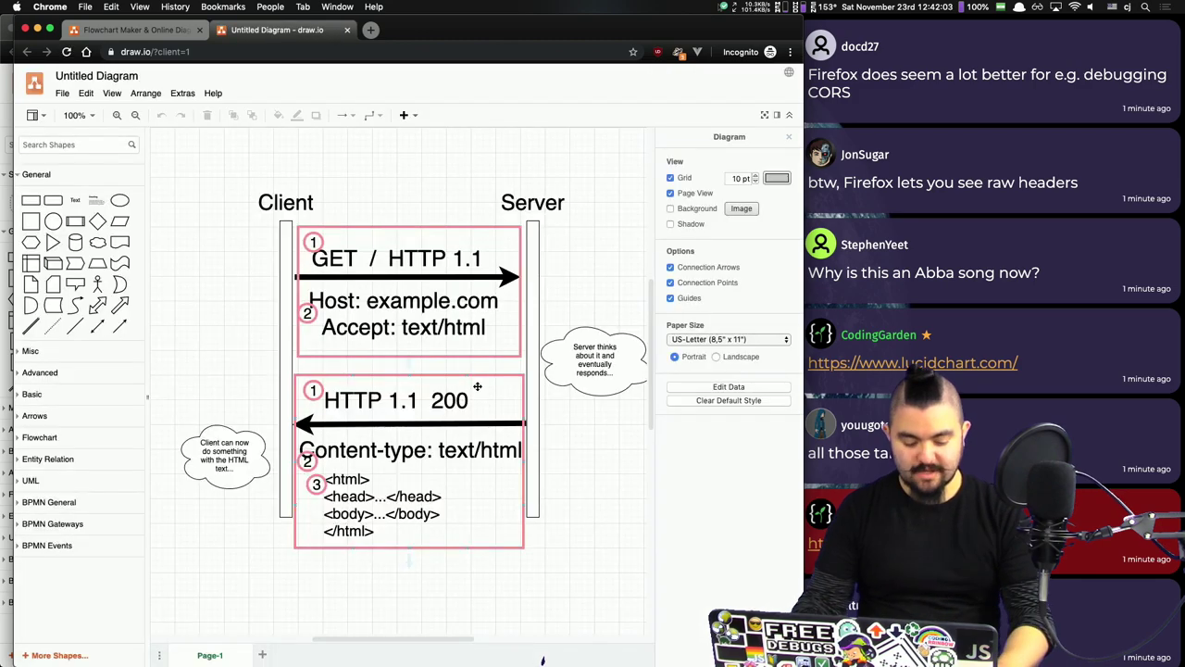
key("super+w")
key("super+w")
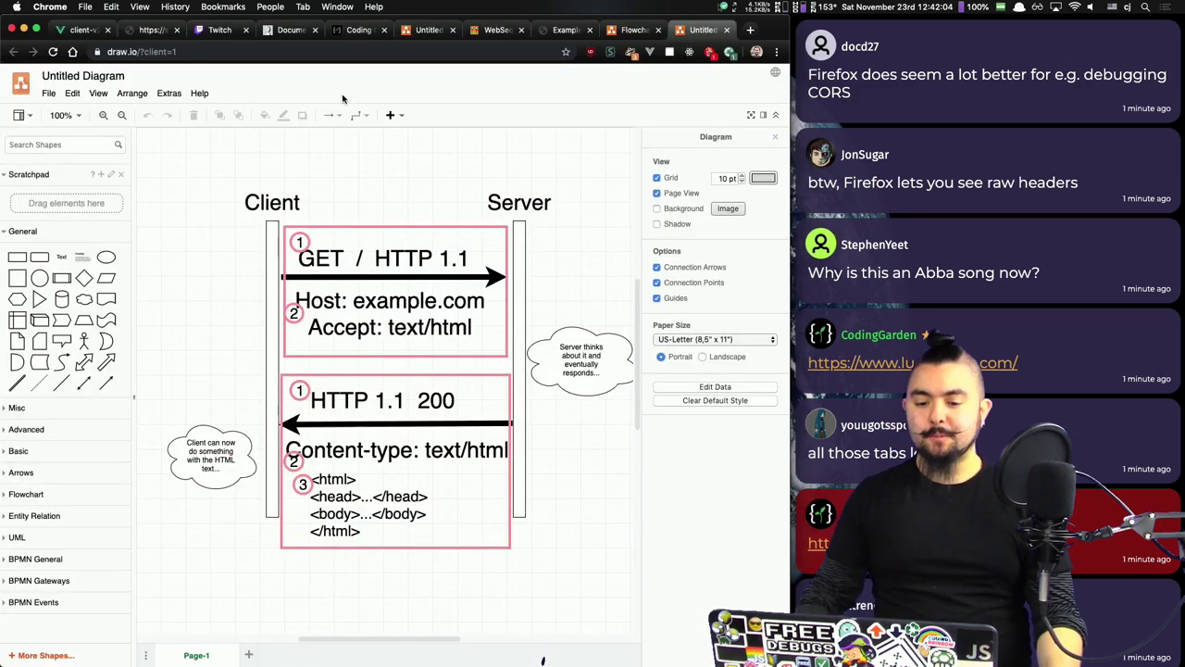
Step: Paste the diagram link into the YouTube chat box, then load bit.ly in a new tab
left_click(153, 30)
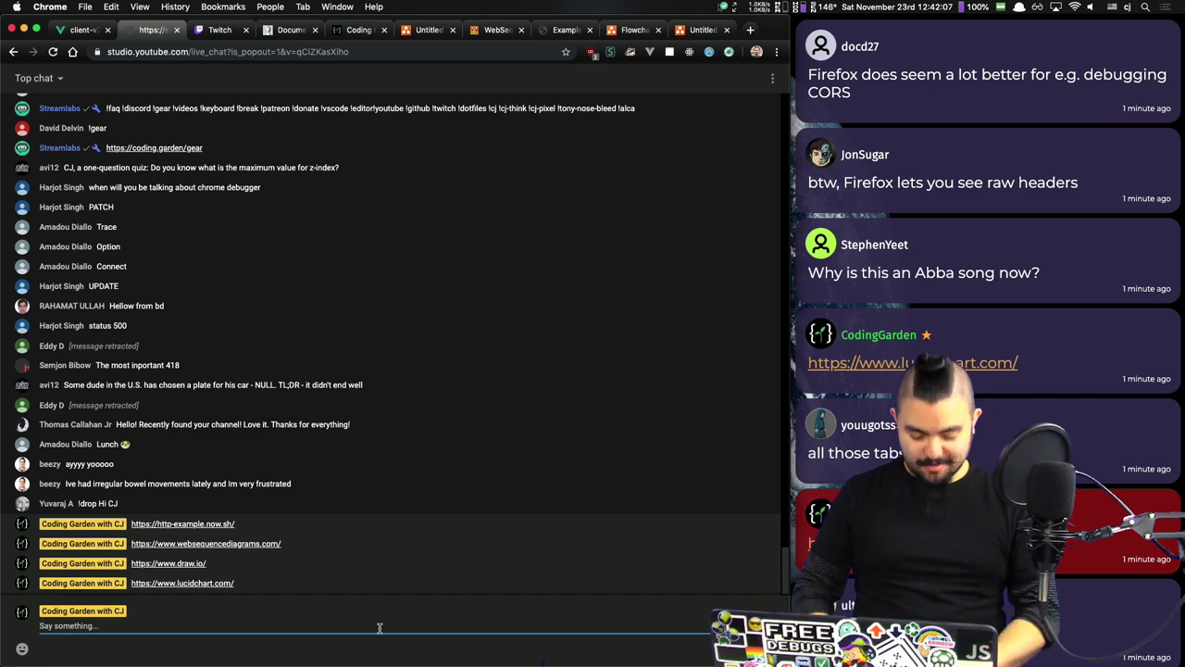
key("super+v")
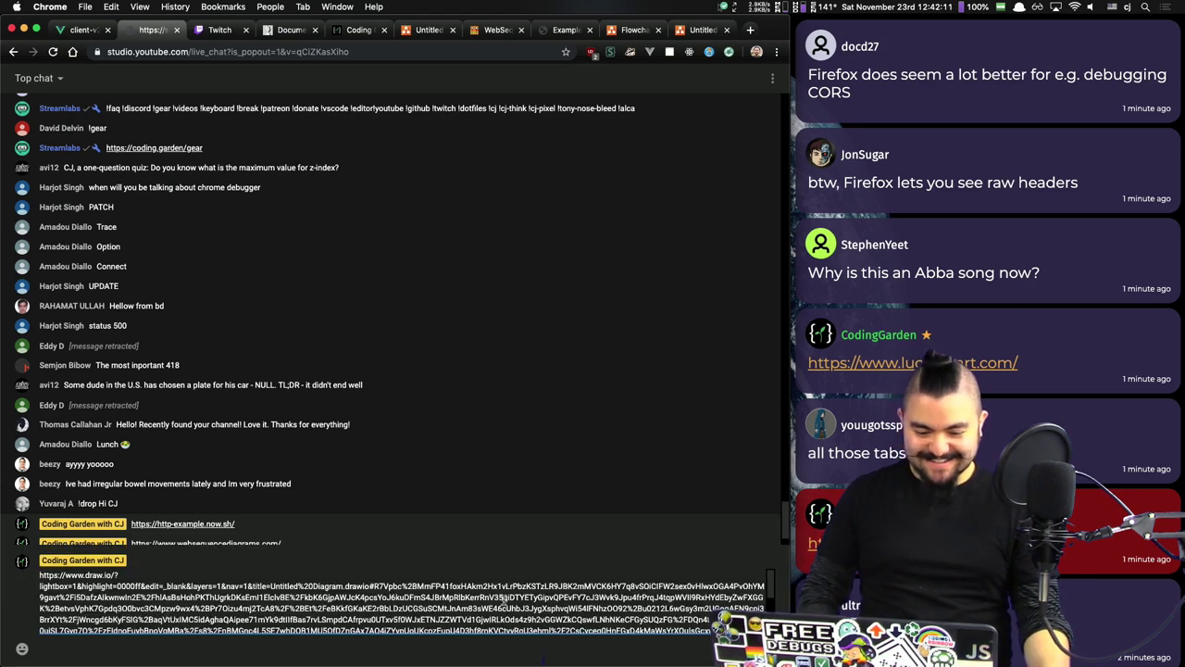
key("super+t")
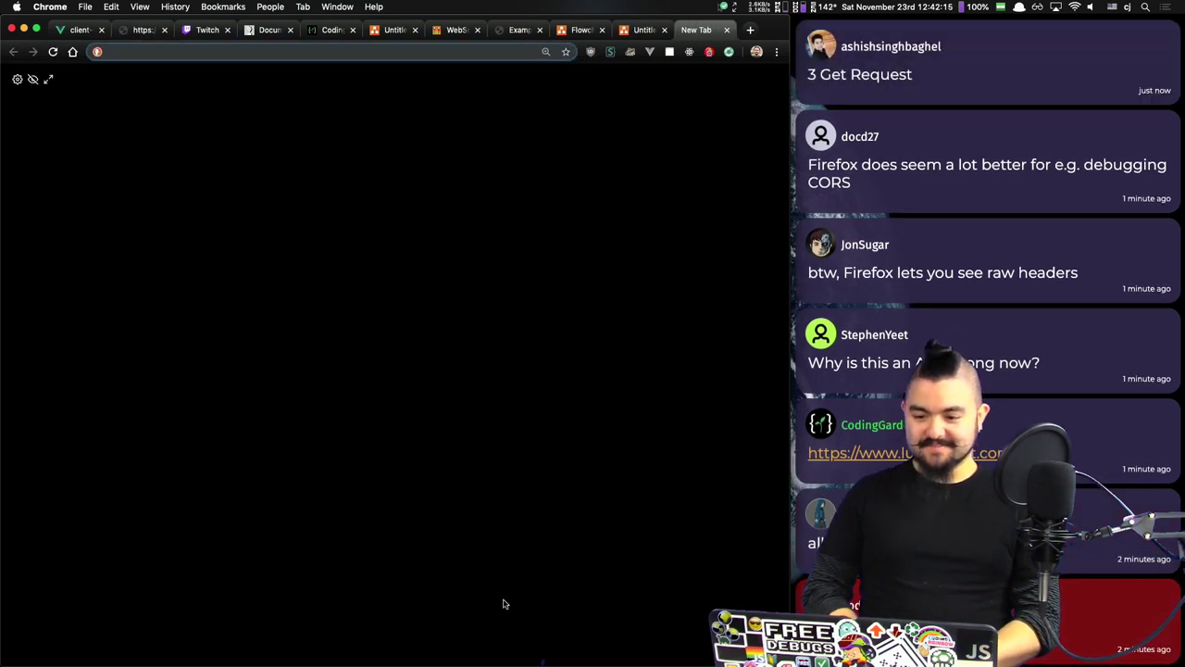
type("bit.")
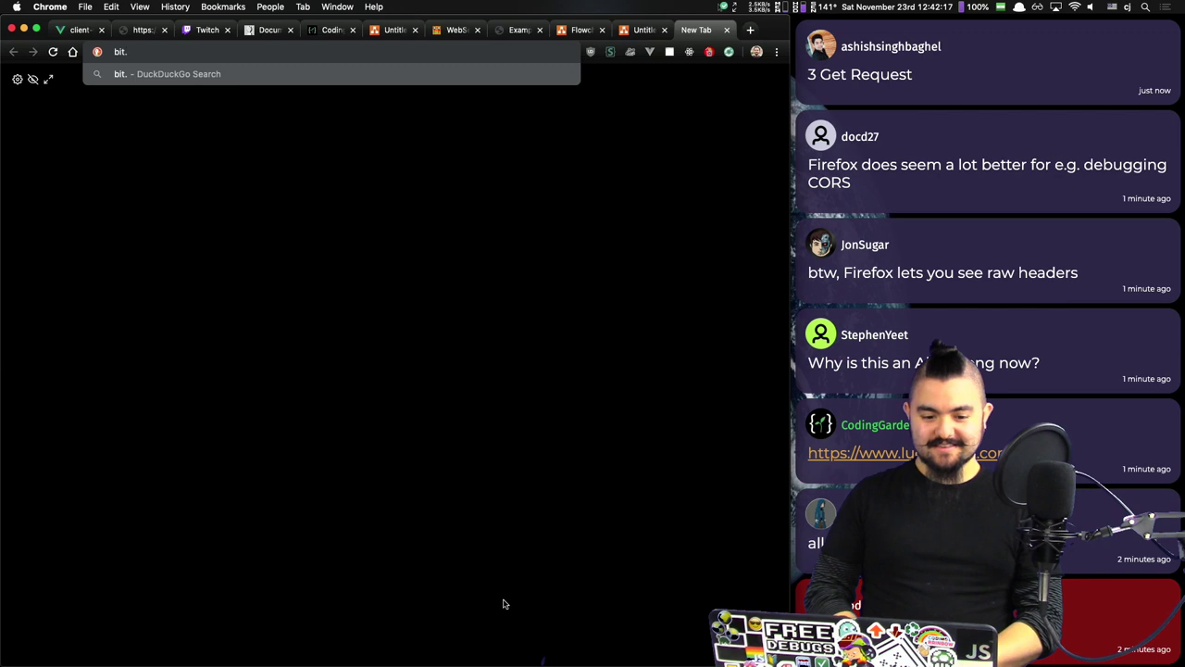
type("ly")
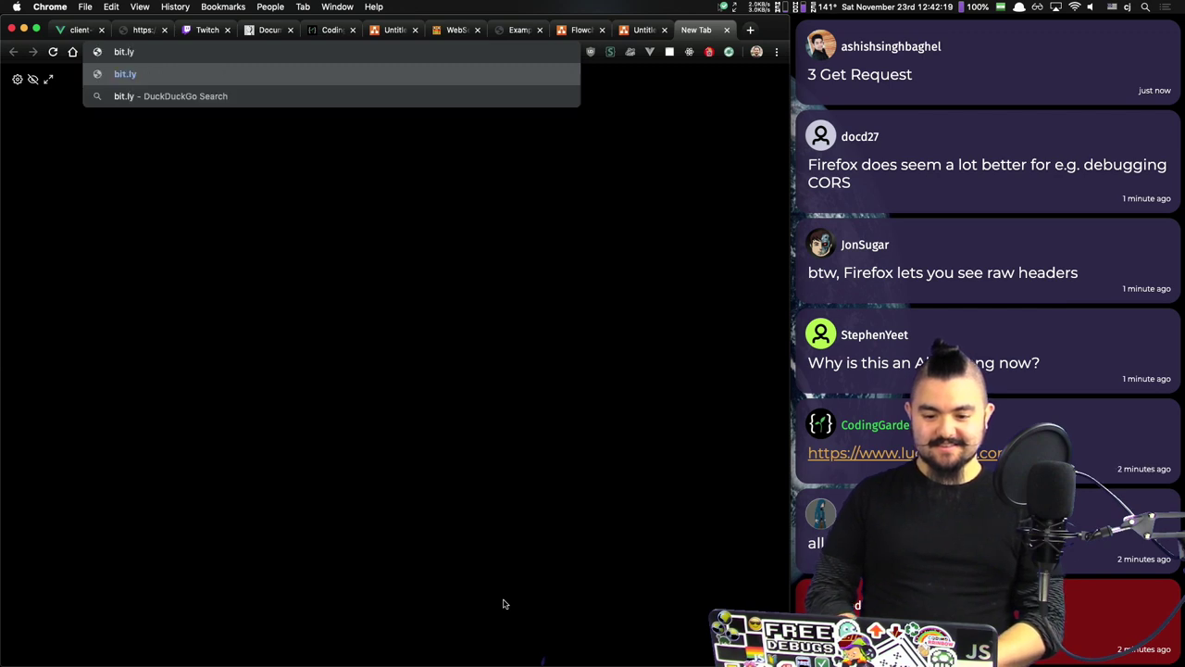
key("Return")
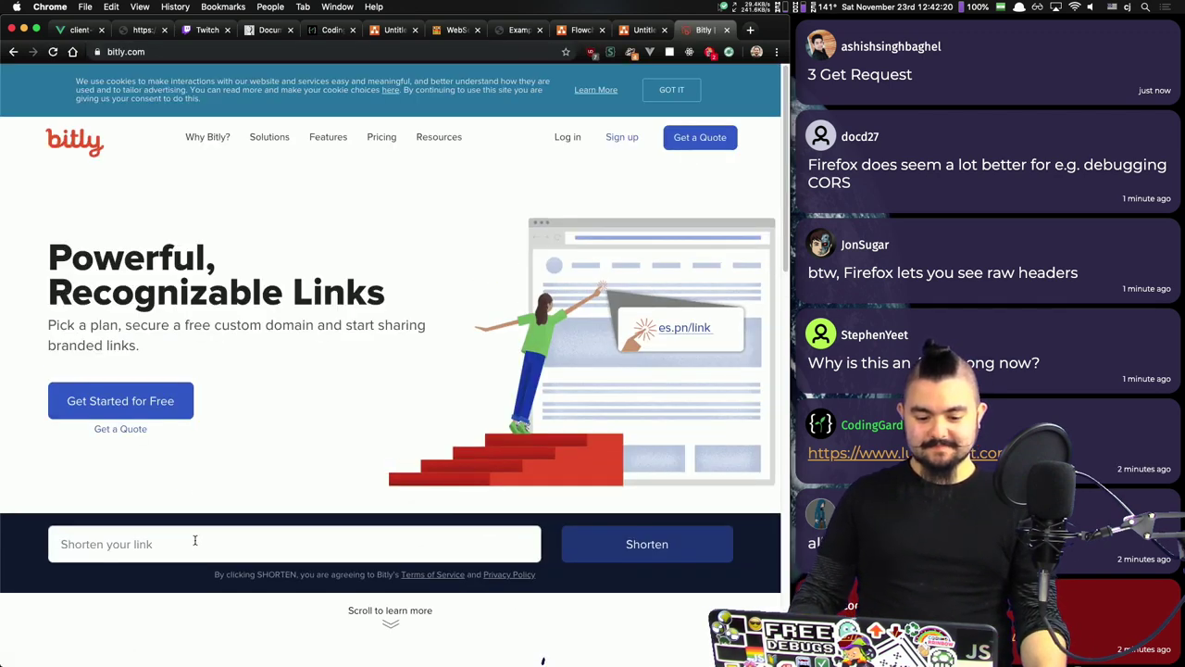
left_click(194, 540)
key("super+v")
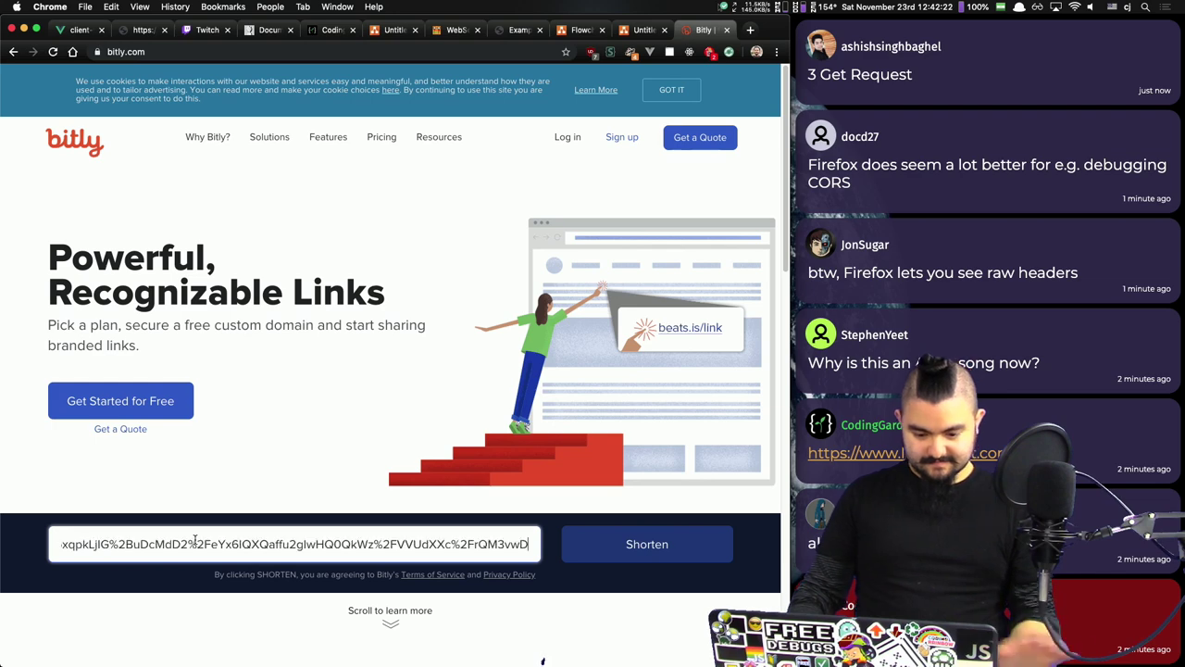
left_click(636, 542)
double_click(198, 554)
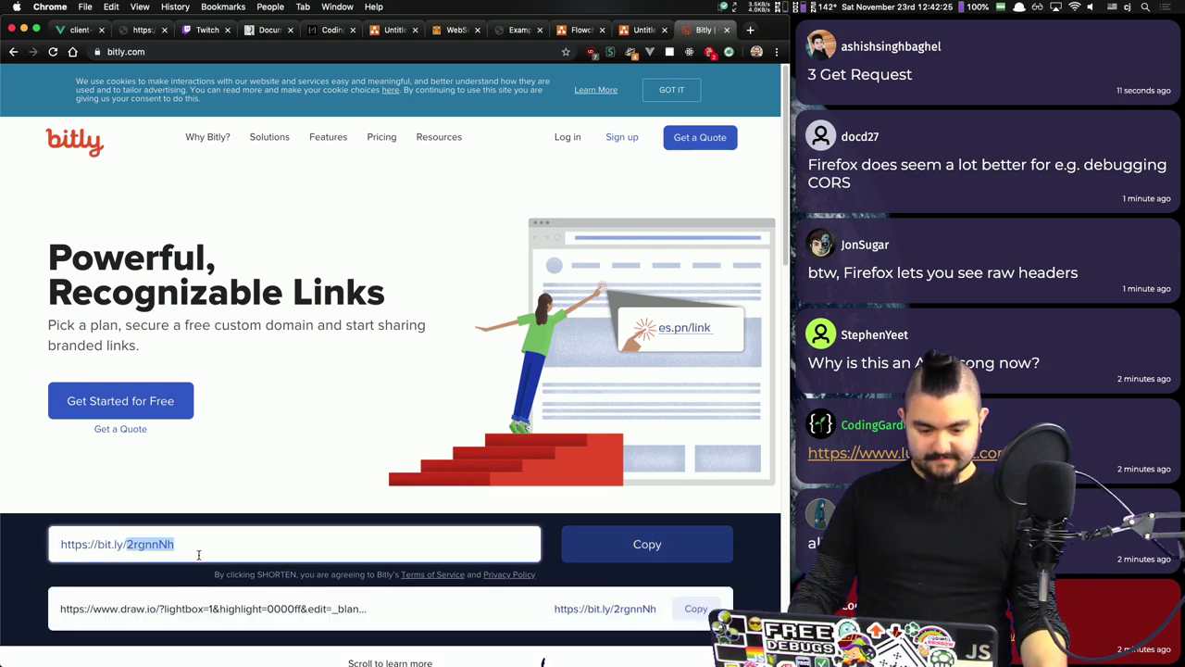
key("super+a")
key("super+c")
key("super+shift+n")
key("super+v")
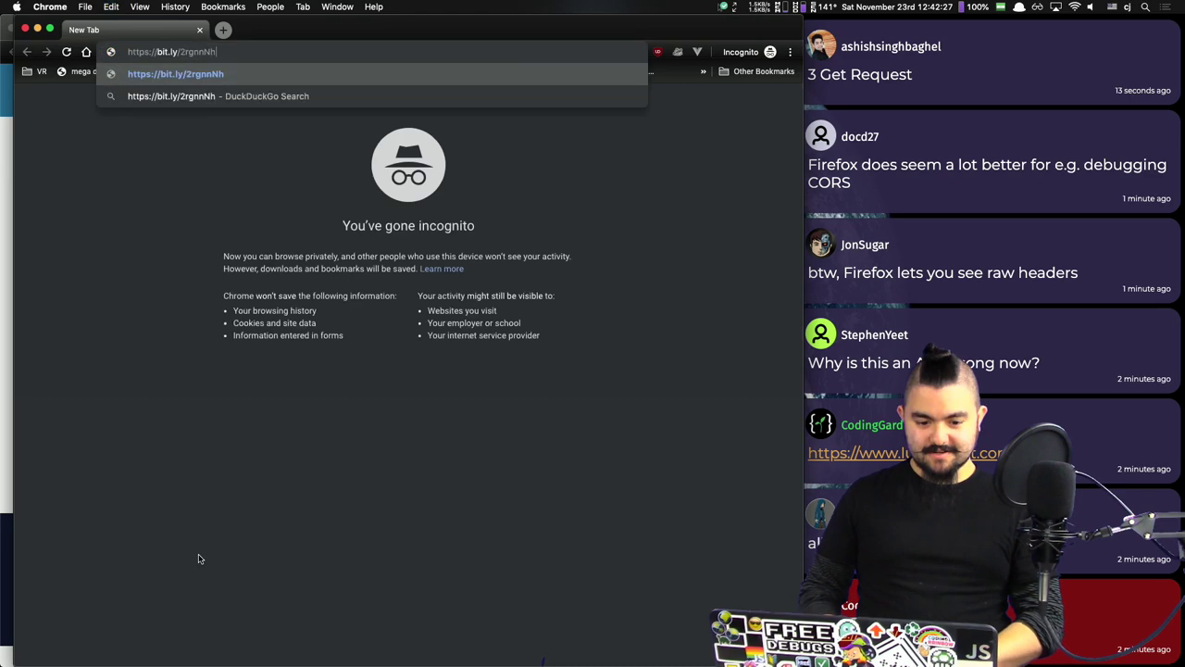
key("Return")
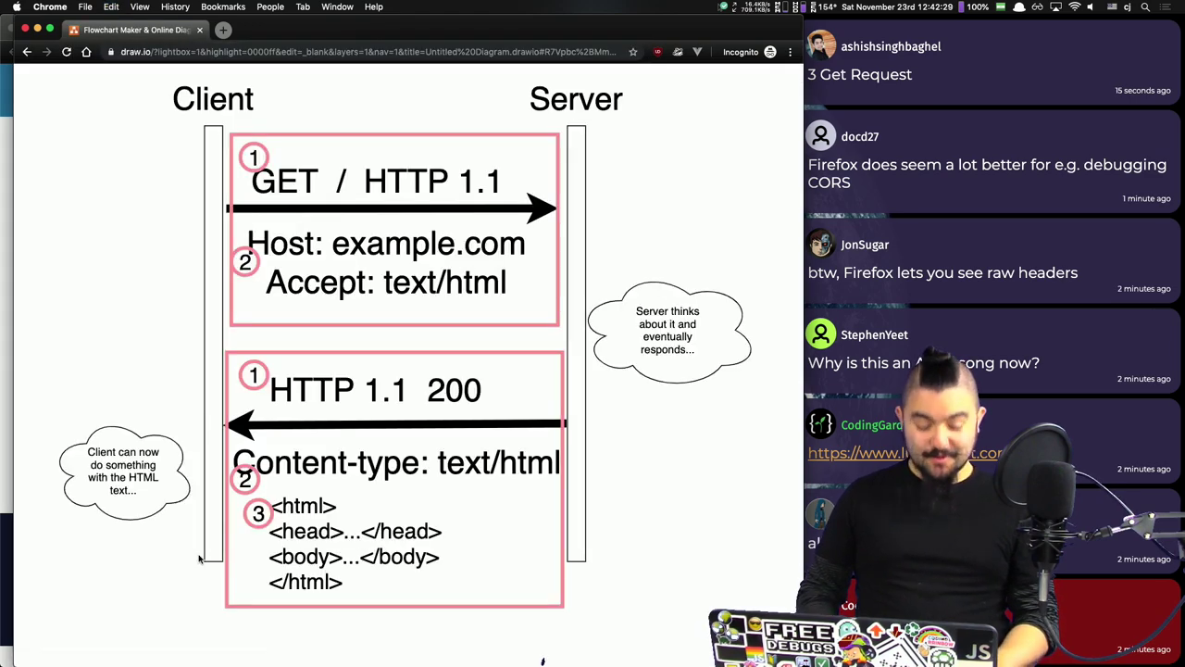
key("super+w")
Step: Clear the long link from YouTube chat, post the short link in Twitch, and close Bitly and diagram tabs
left_click(68, 33)
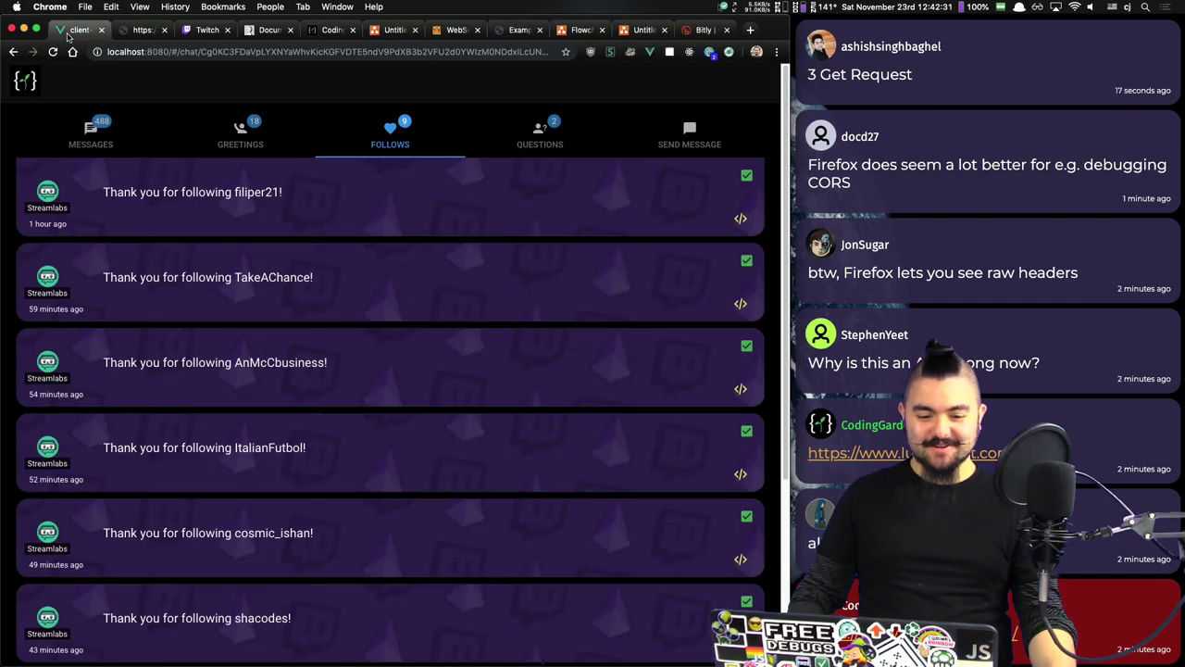
left_click(144, 30)
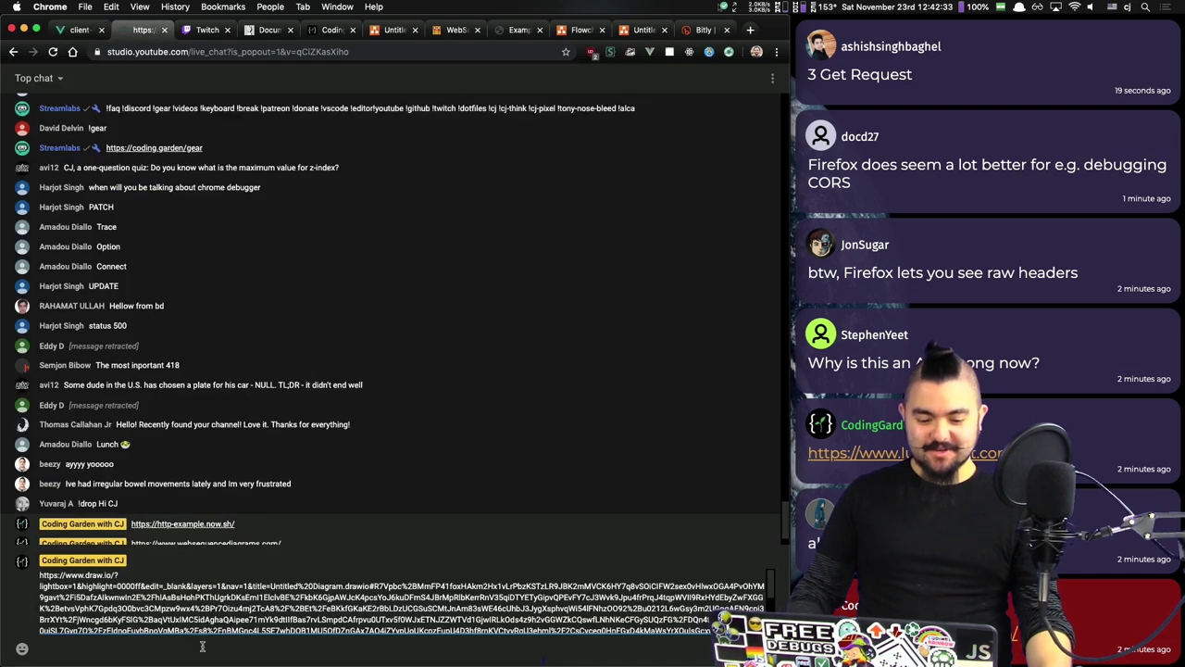
key("super+a")
key("BackSpace")
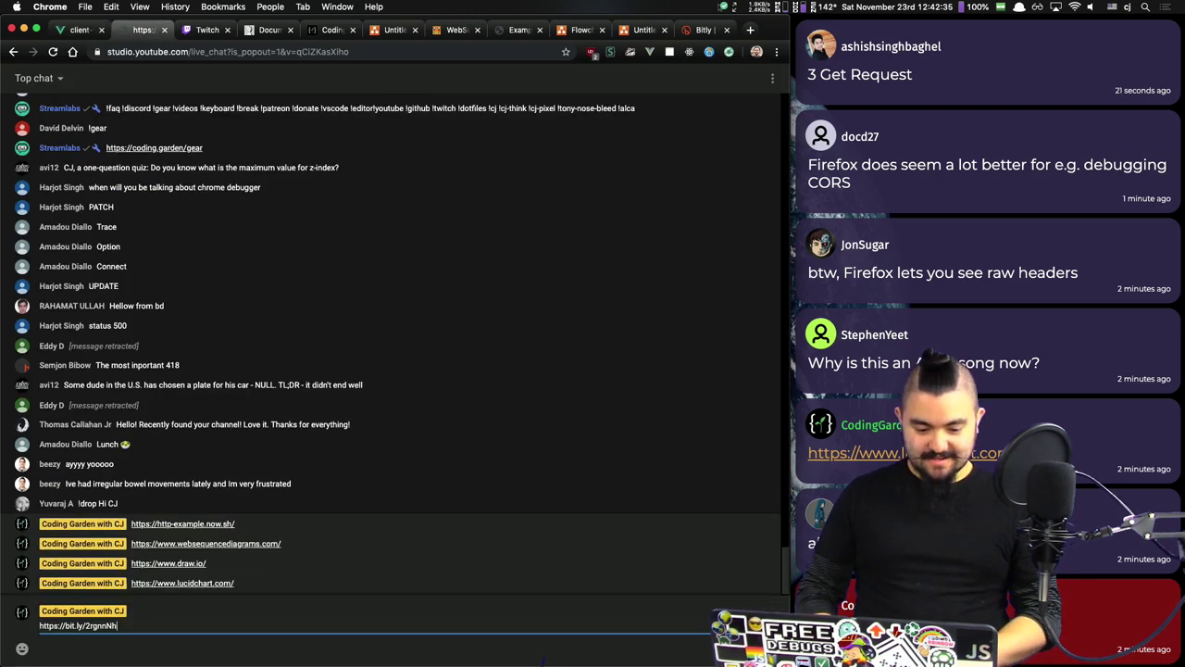
left_click(206, 30)
left_click(222, 619)
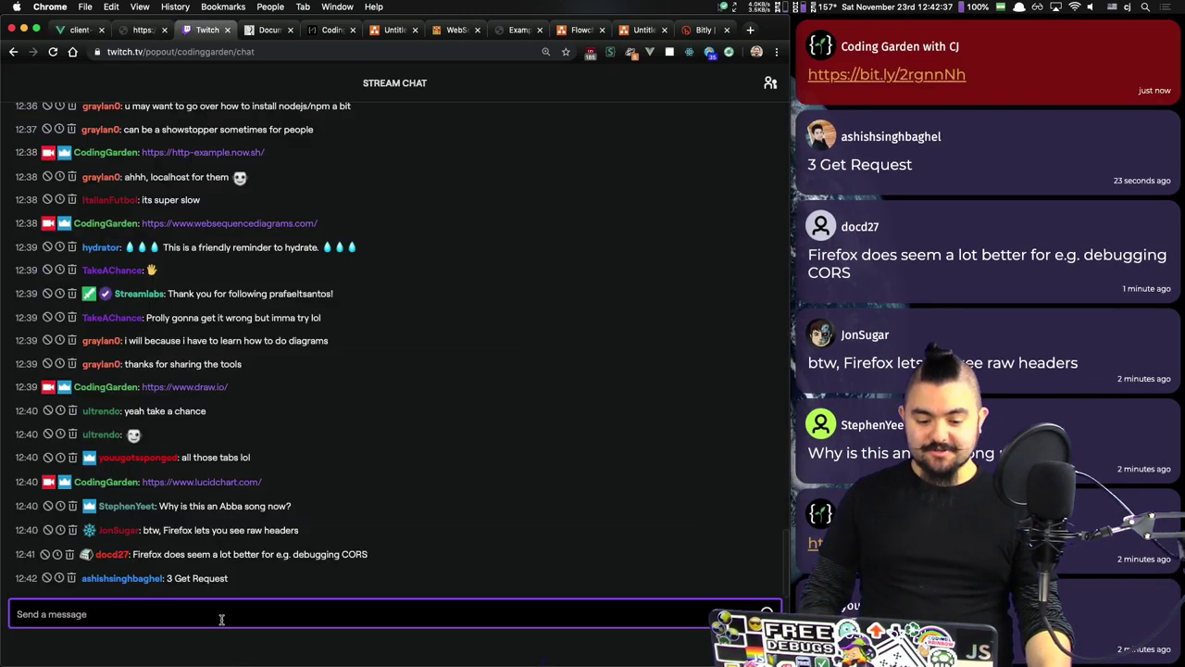
key("super+v")
key("Return")
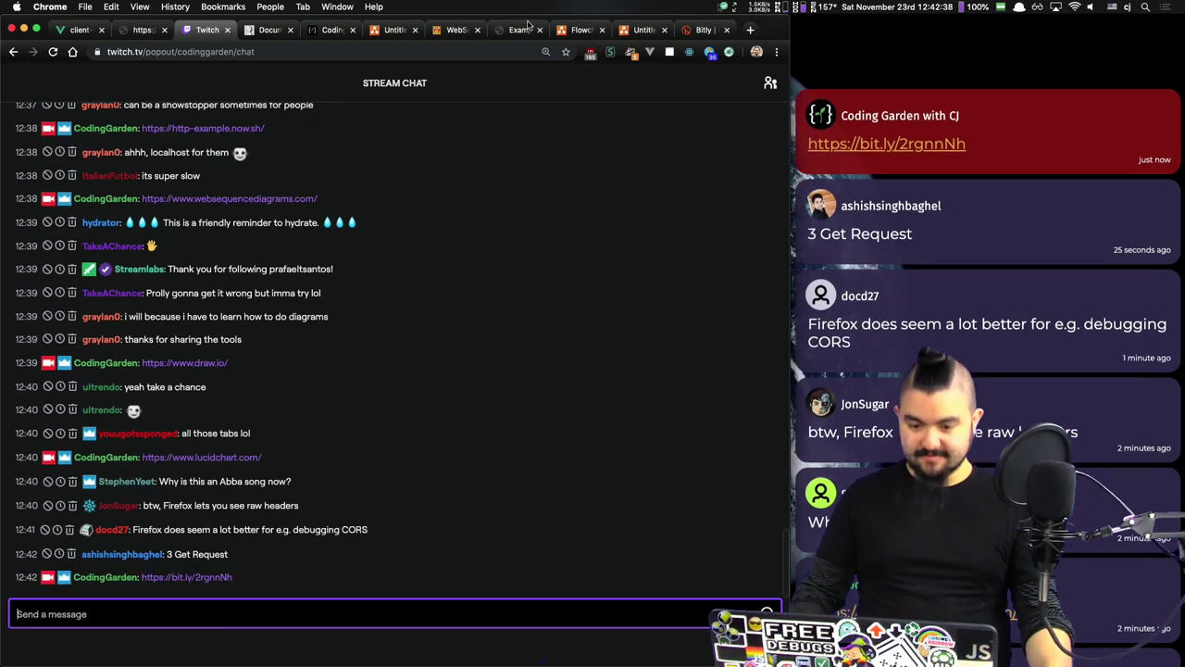
left_click(701, 31)
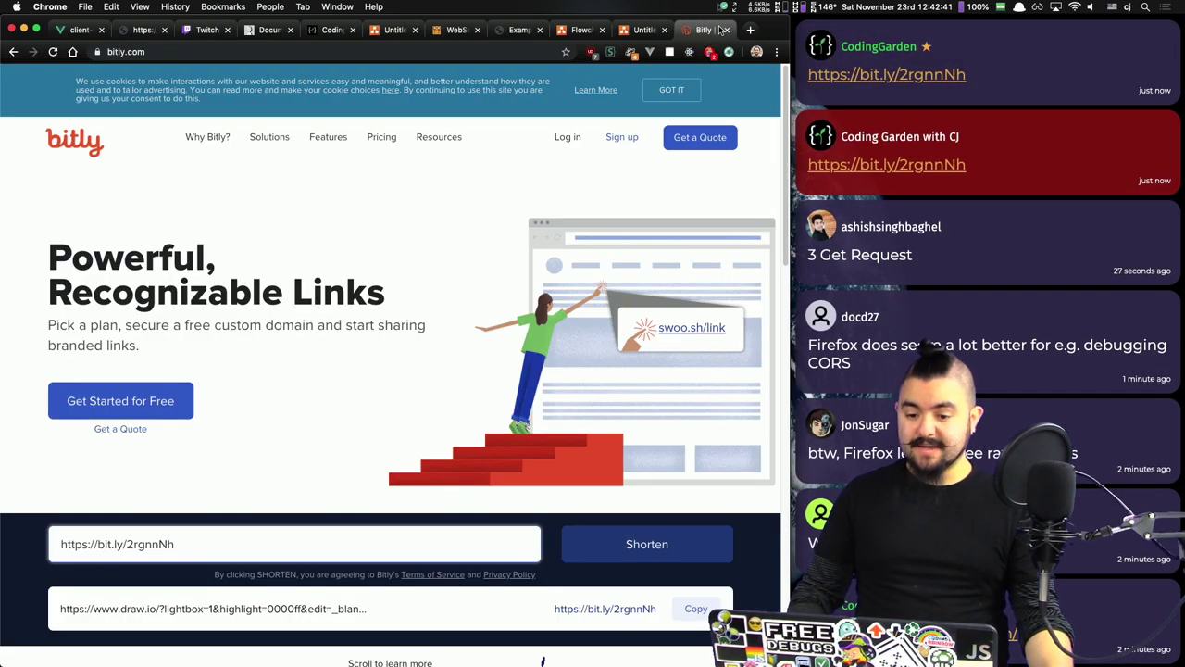
left_click(728, 30)
left_click(727, 30)
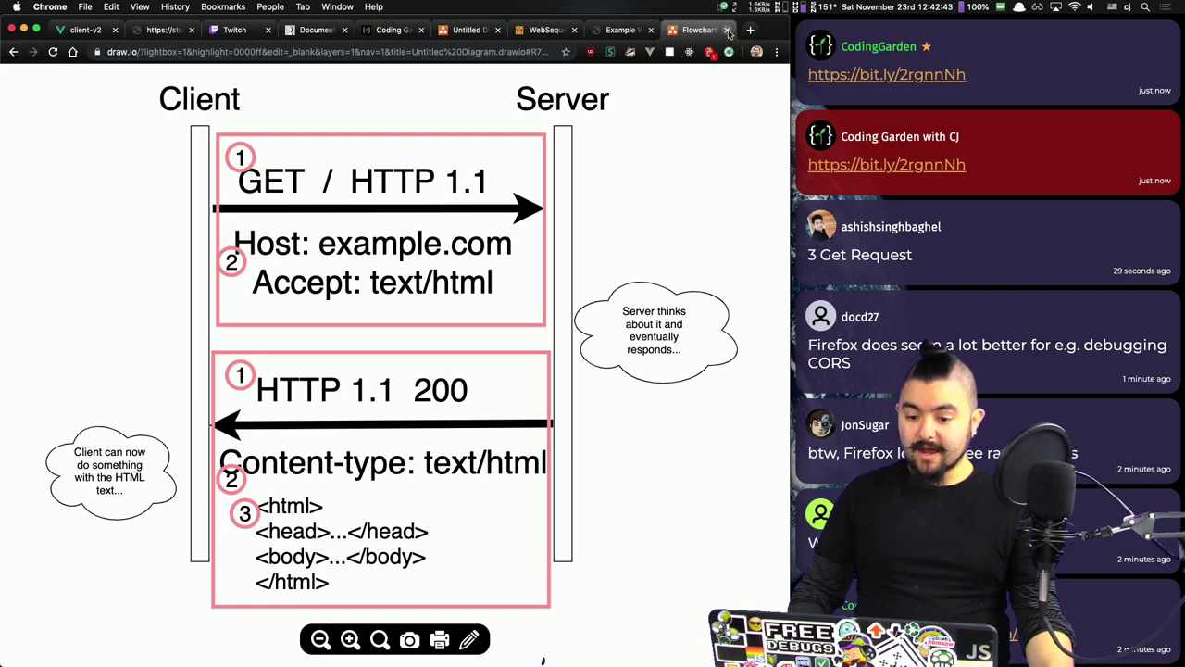
left_click(728, 31)
left_click_drag(203, 51, 200, 48)
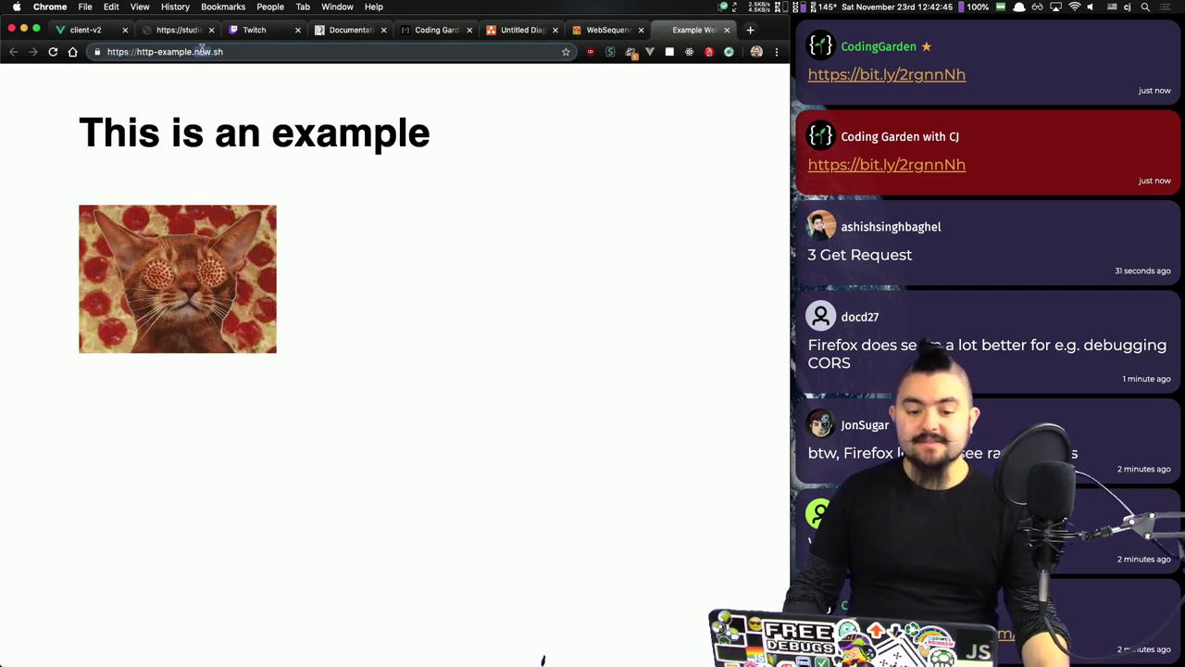
left_click(201, 51)
key("super+c")
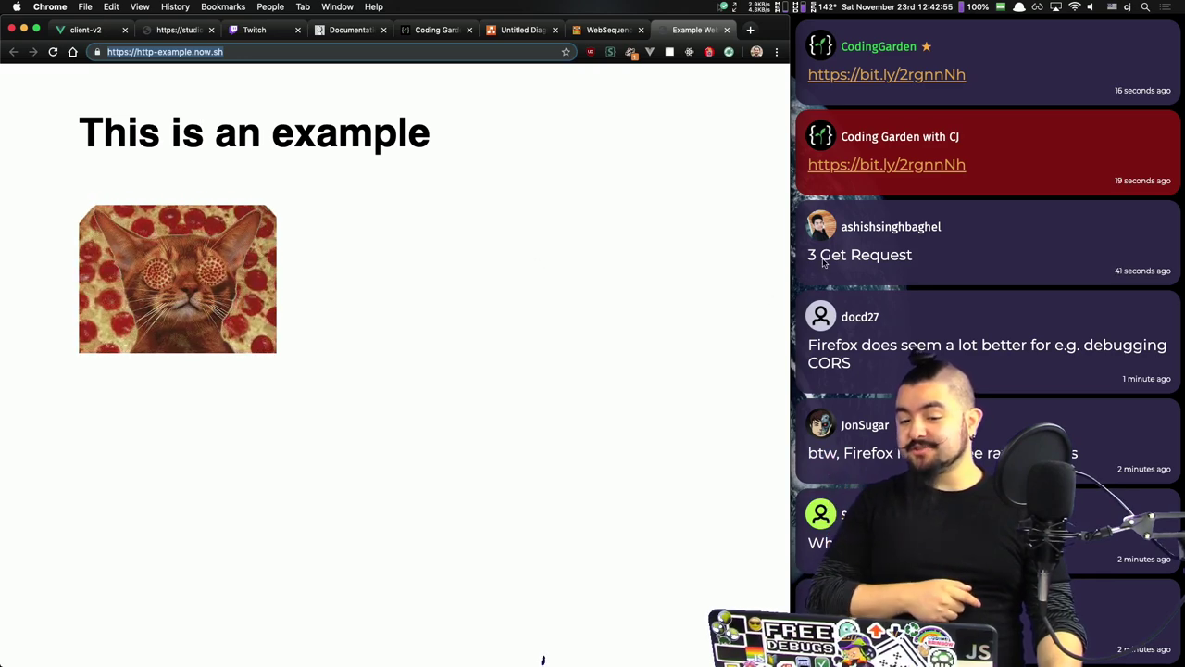
left_click(83, 30)
left_click(175, 30)
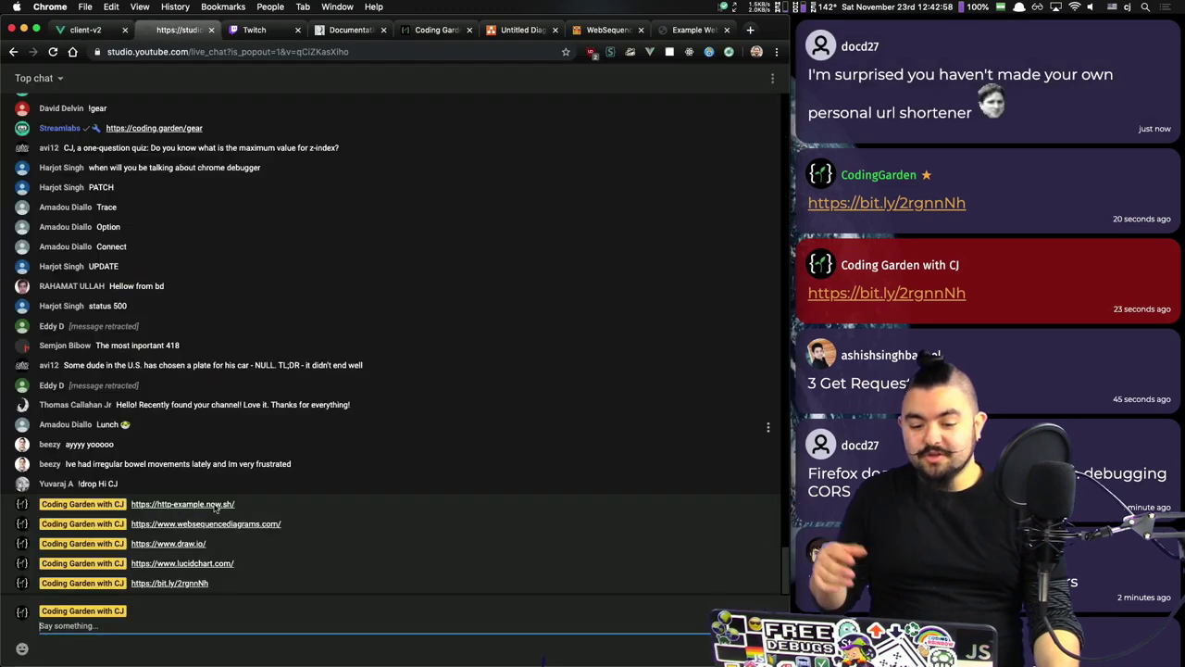
left_click(214, 627)
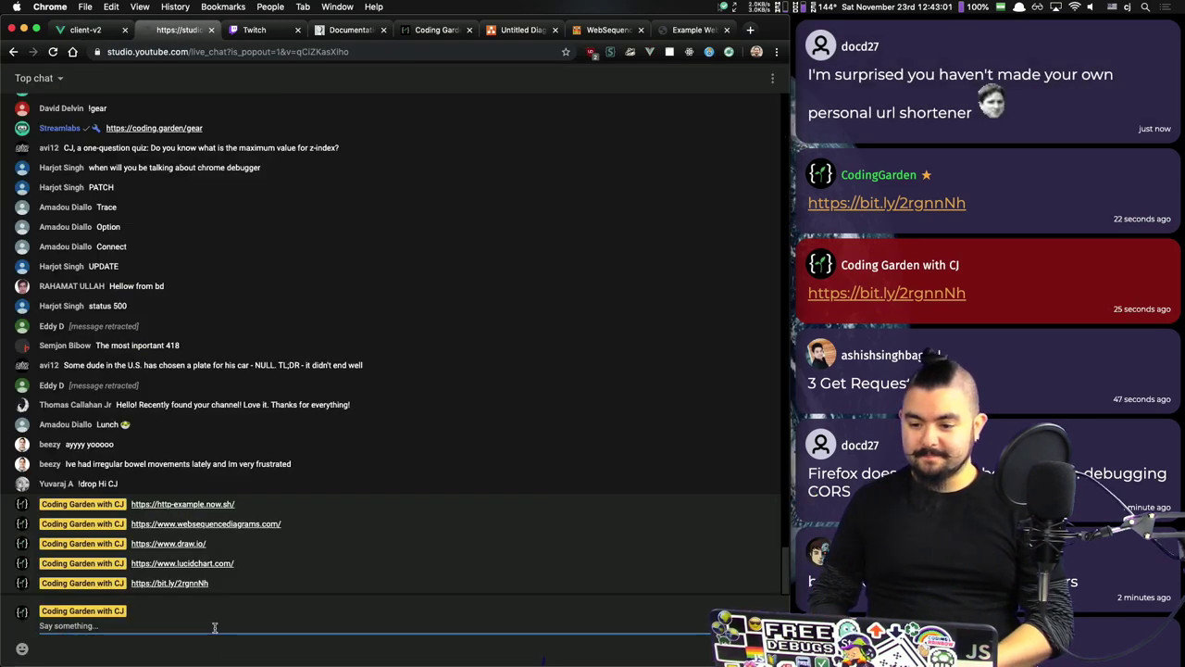
key("super+v")
key("Return")
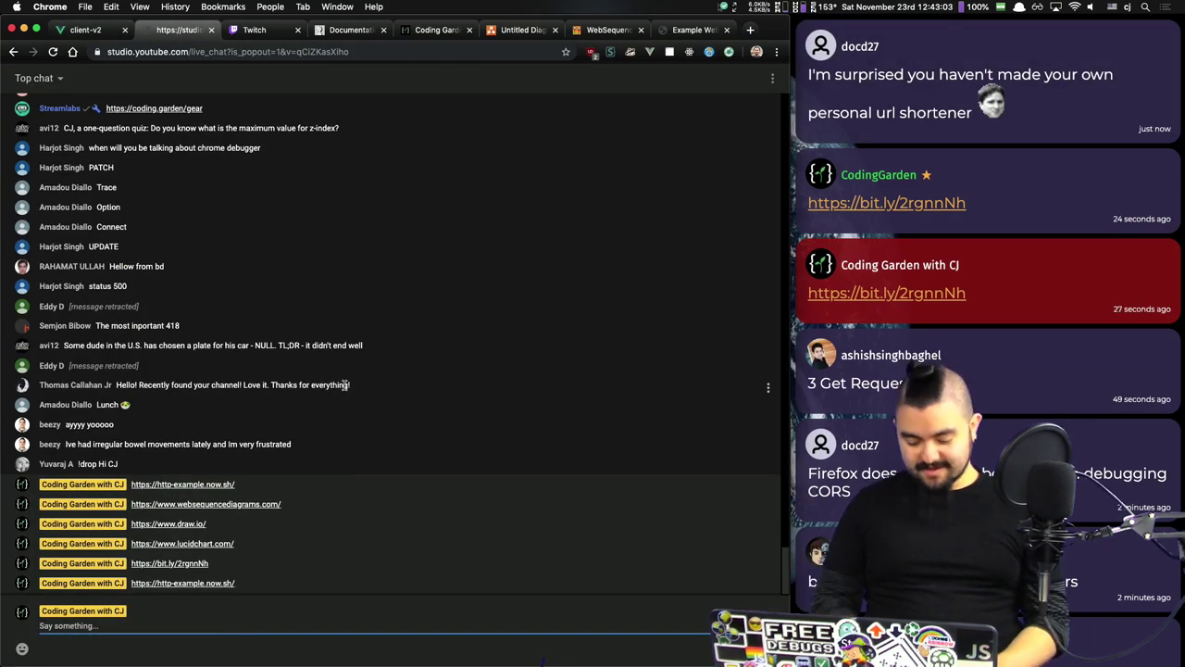
Step: Open the puny.li shortener site in a new tab
key("super+t")
type("puny.li")
key("Return")
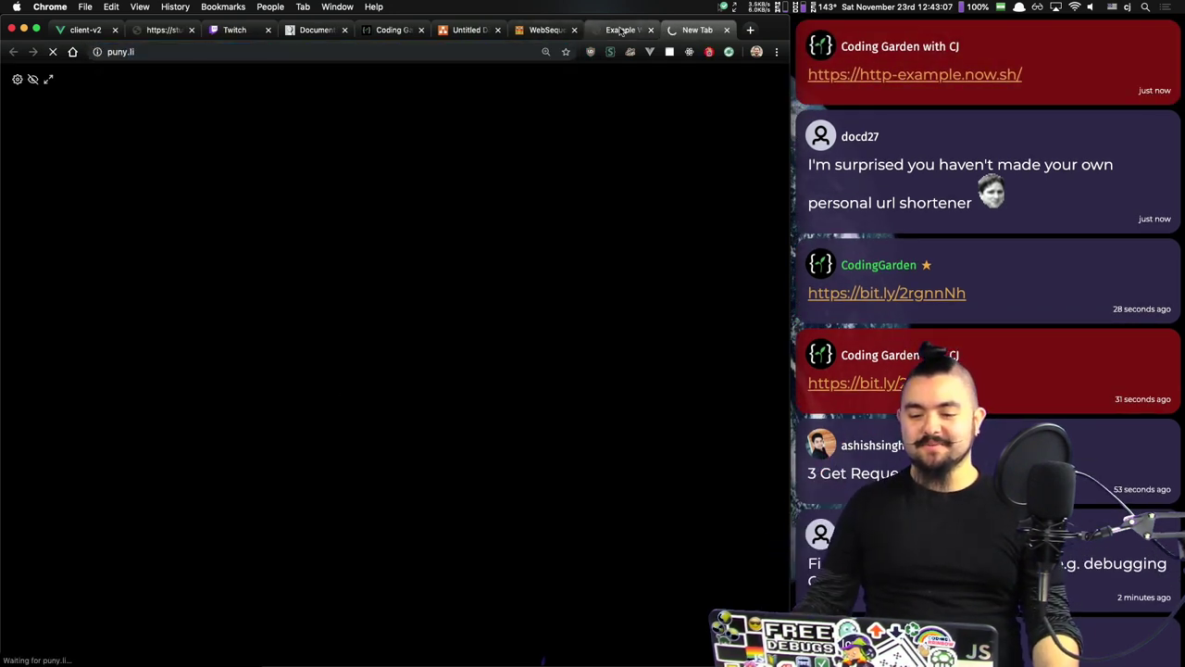
left_click(141, 53)
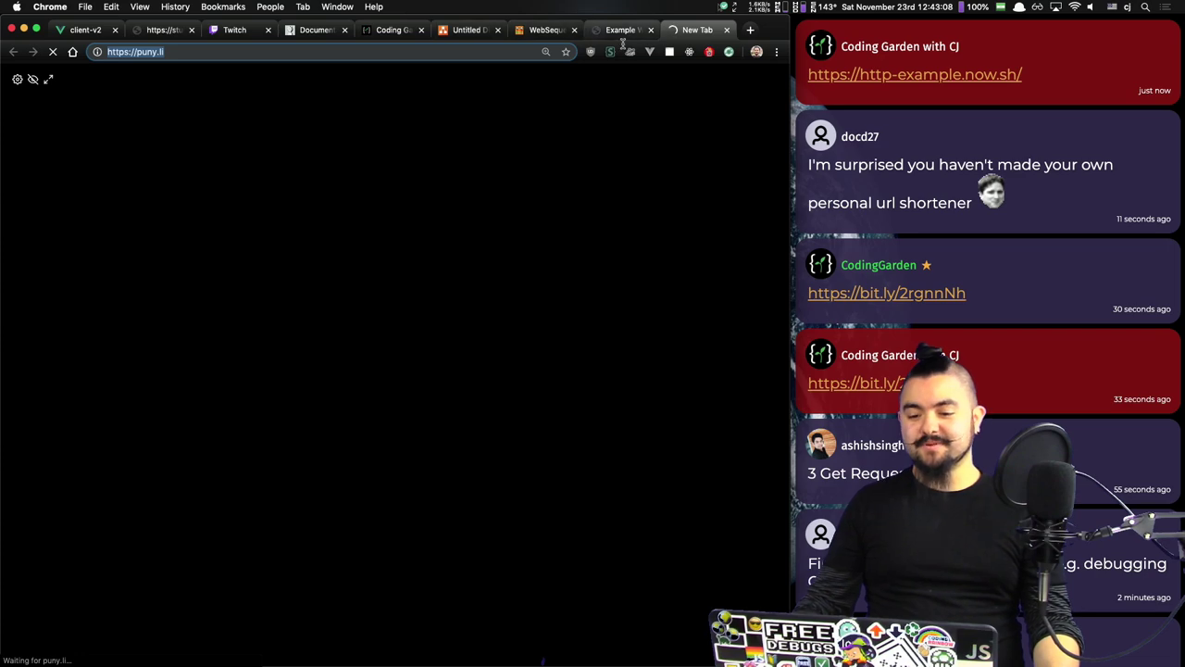
Step: Close the WebSequenceDiagrams tab and post the http-example.now.sh link in the Twitch chat
left_click(623, 31)
left_click(552, 31)
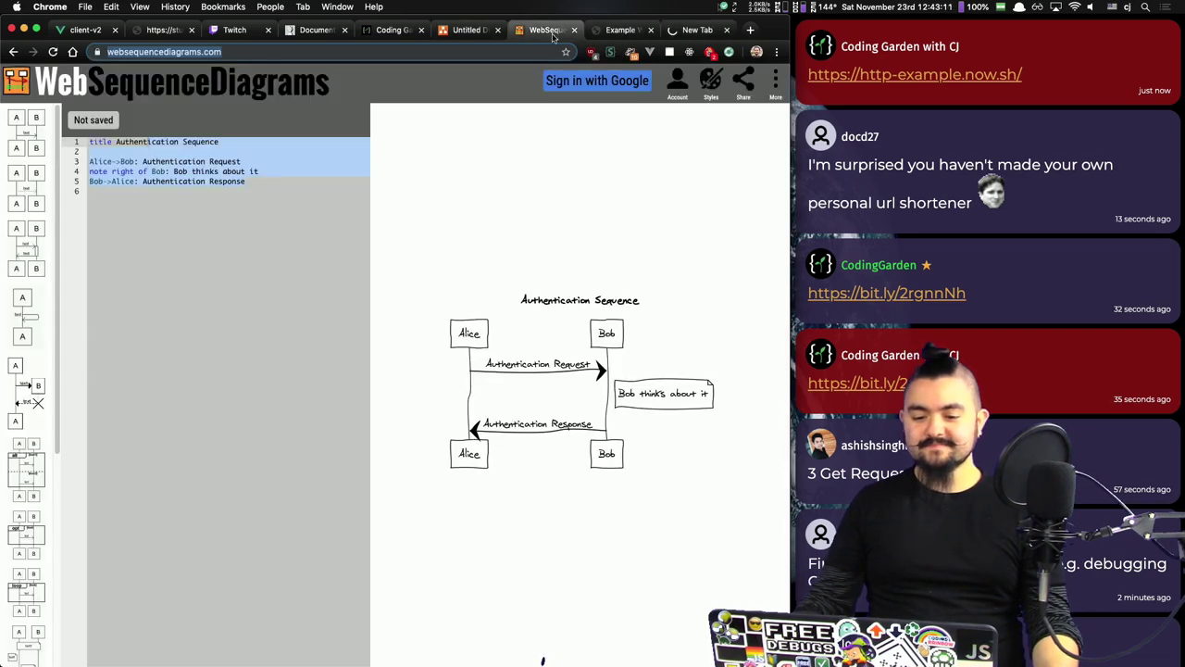
left_click(574, 31)
left_click(472, 31)
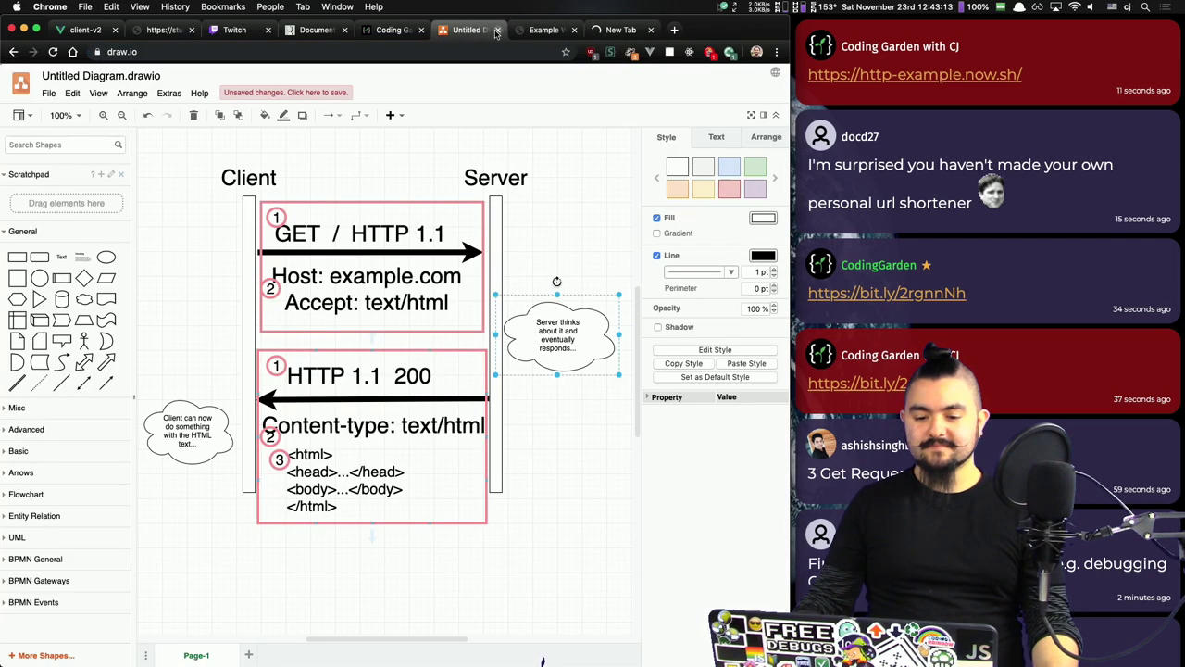
left_click(379, 30)
scroll(436, 595, "down", 7)
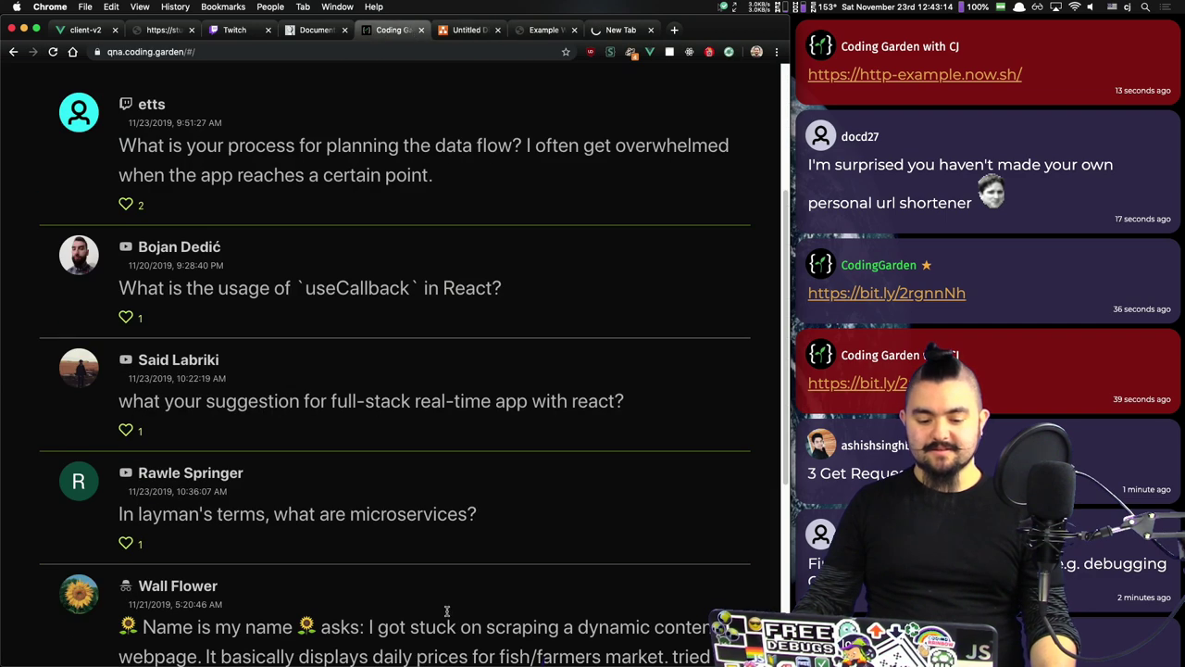
scroll(441, 528, "up", 7)
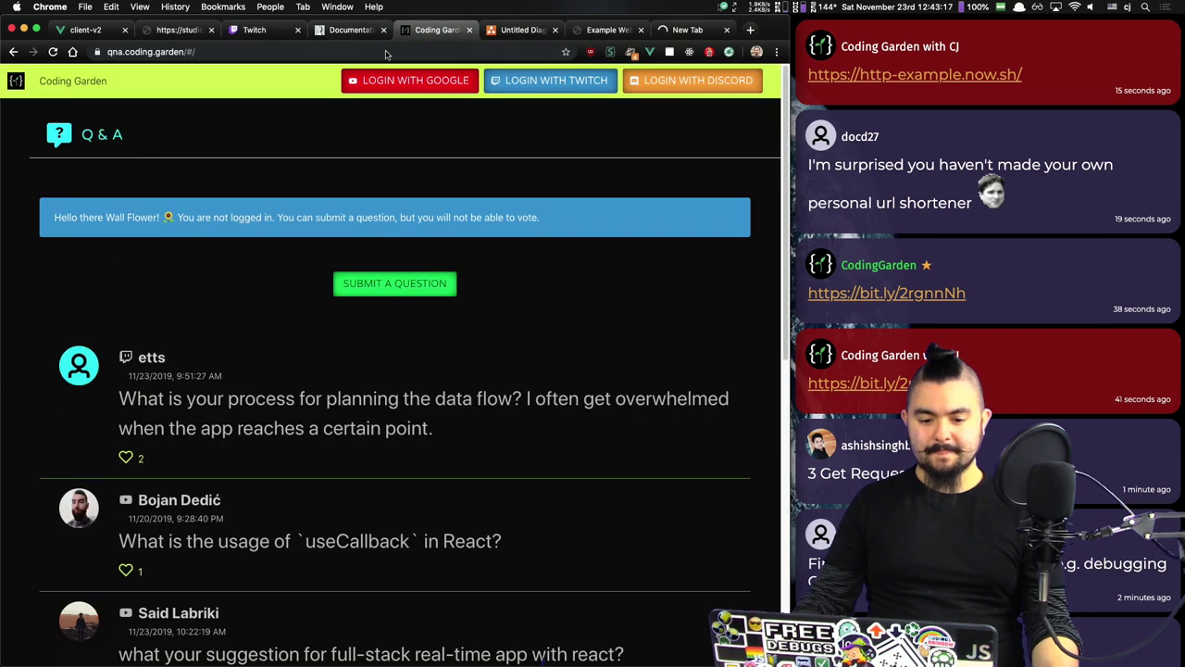
left_click(348, 31)
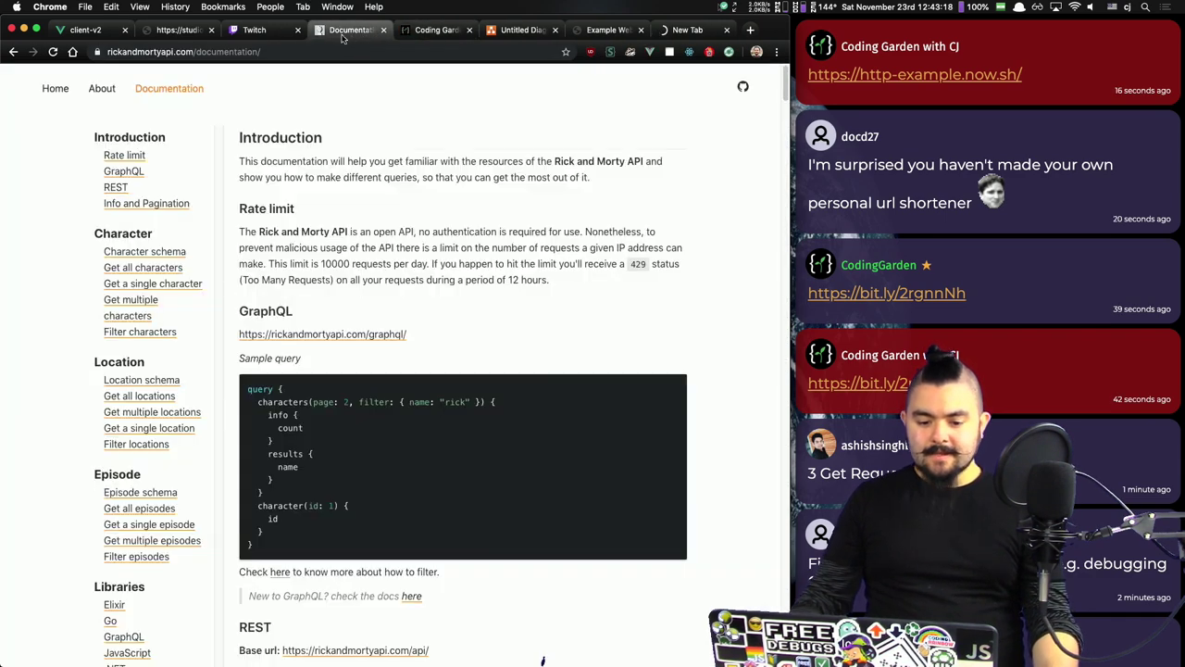
left_click(248, 30)
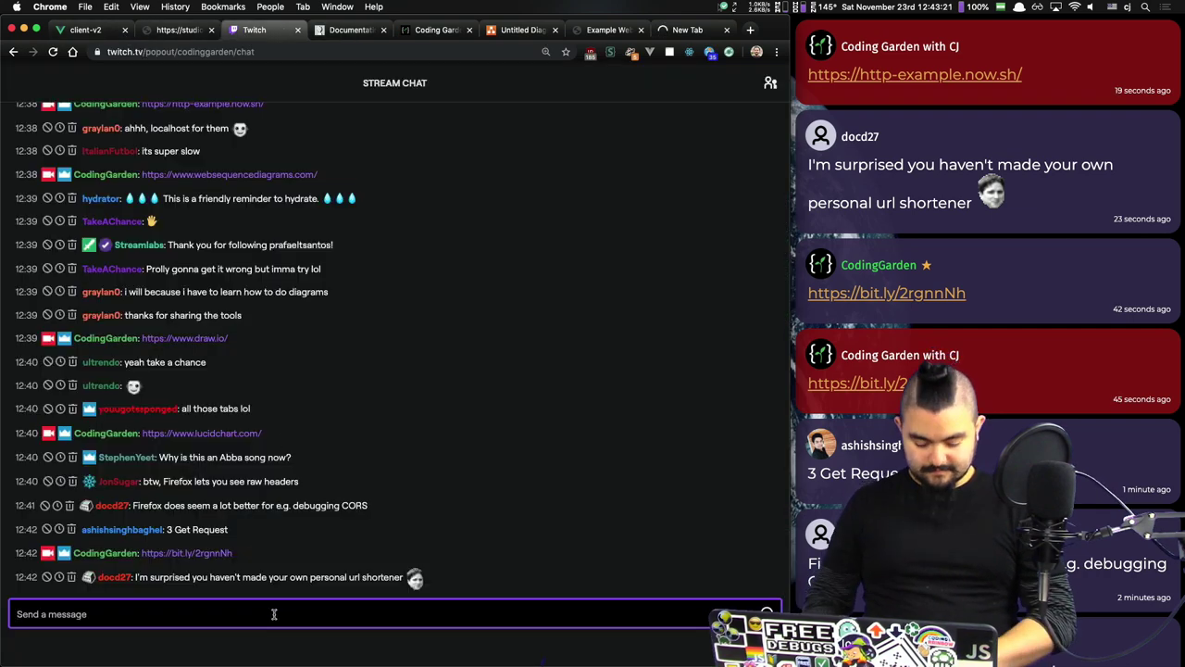
key("super+v")
key("Return")
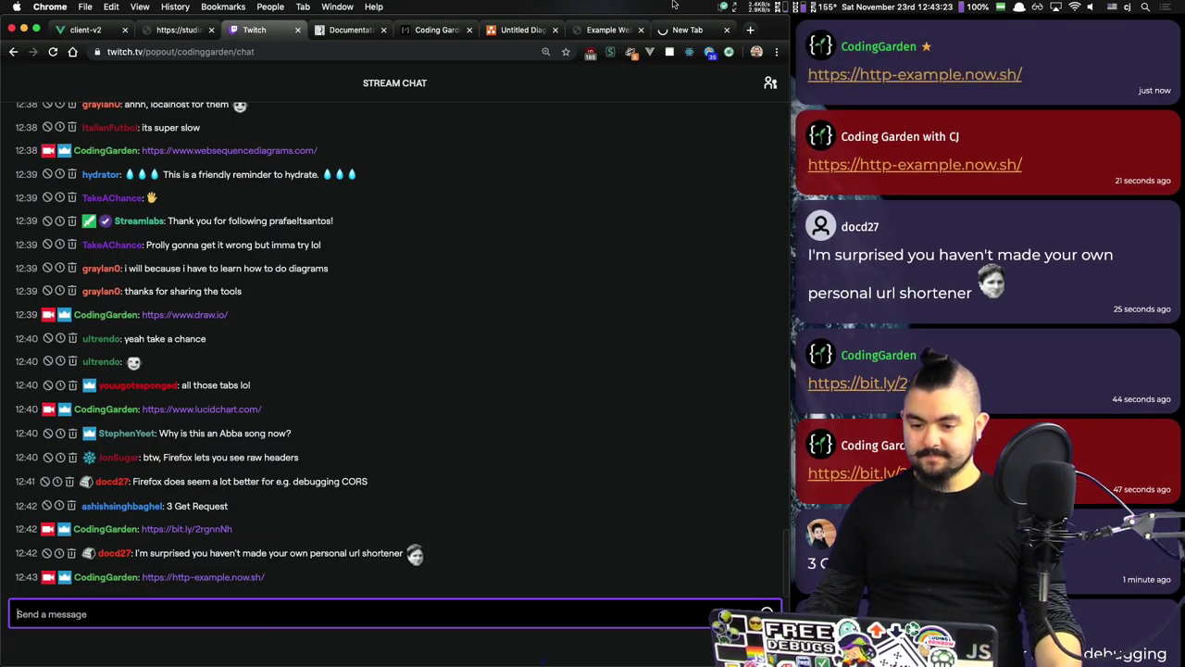
Step: Start an 8-minute Timer Tab countdown and show it full screen
left_click(750, 31)
type("time")
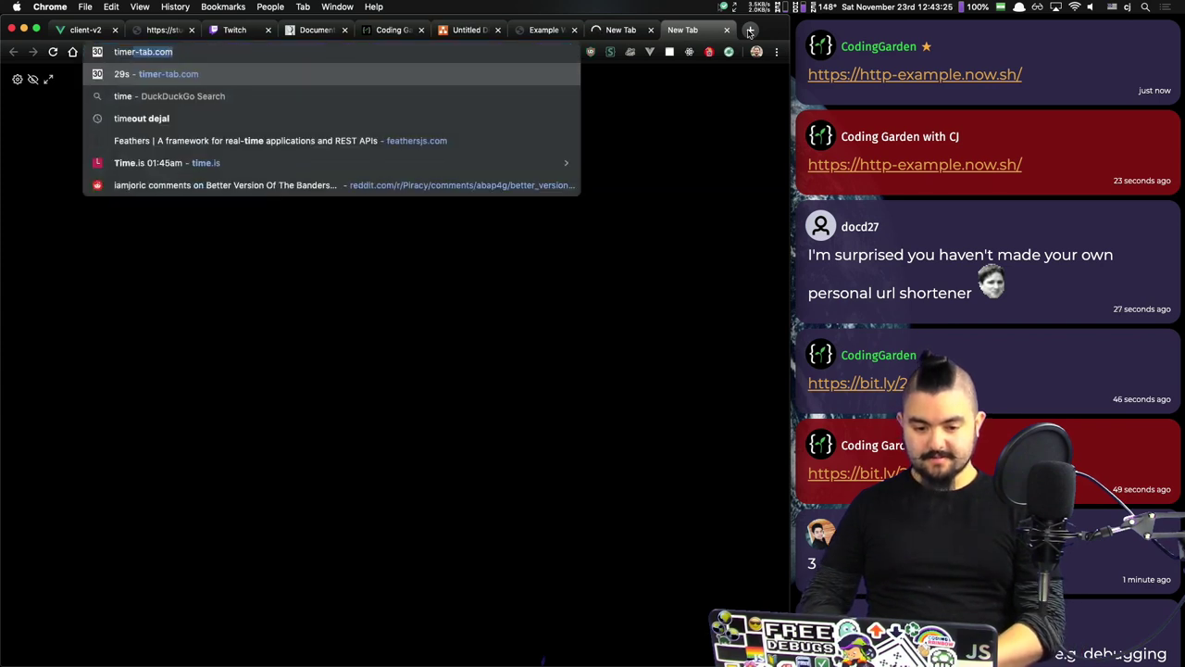
type("r")
key("Return")
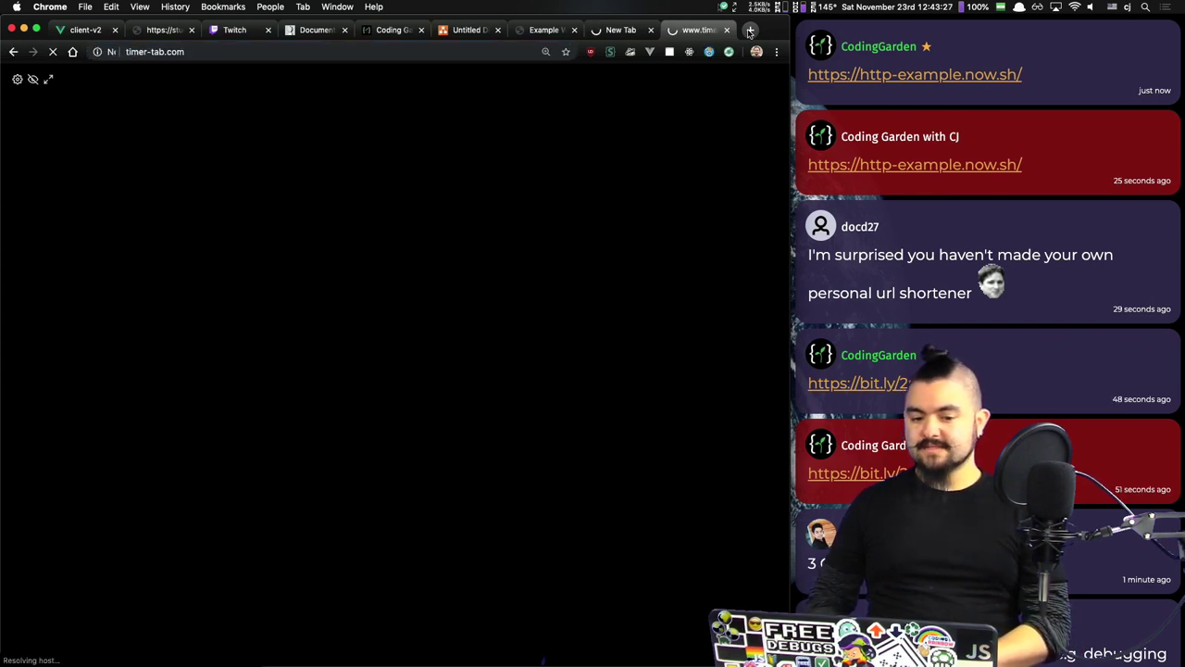
type("8")
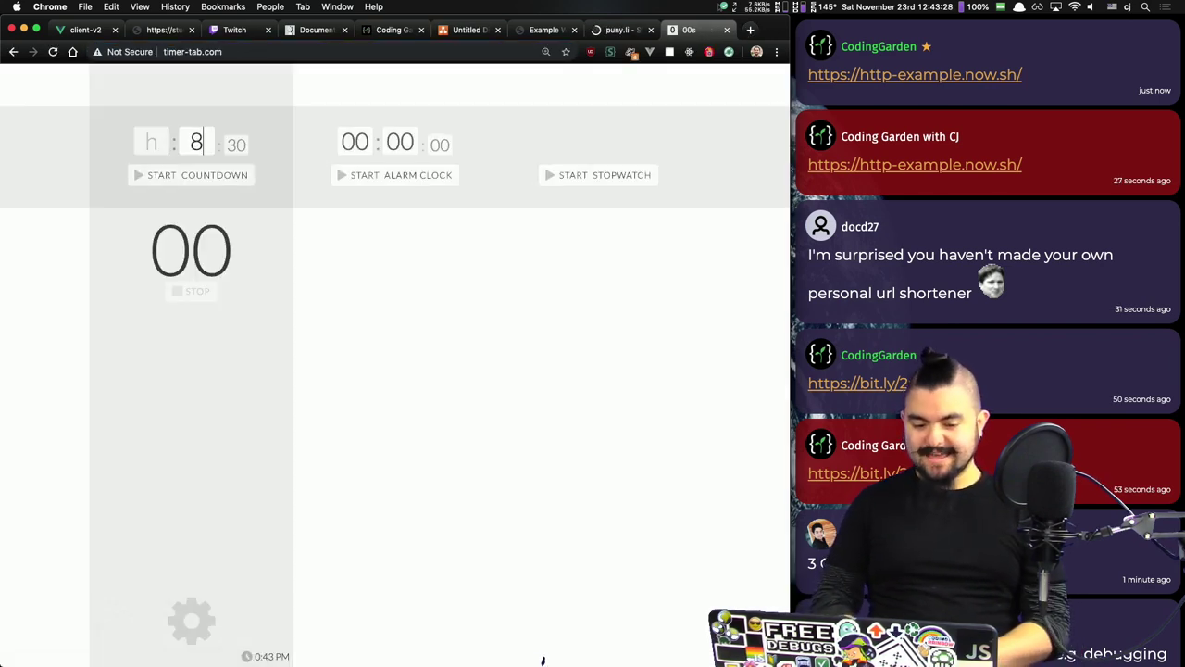
key("Return")
left_click(223, 245)
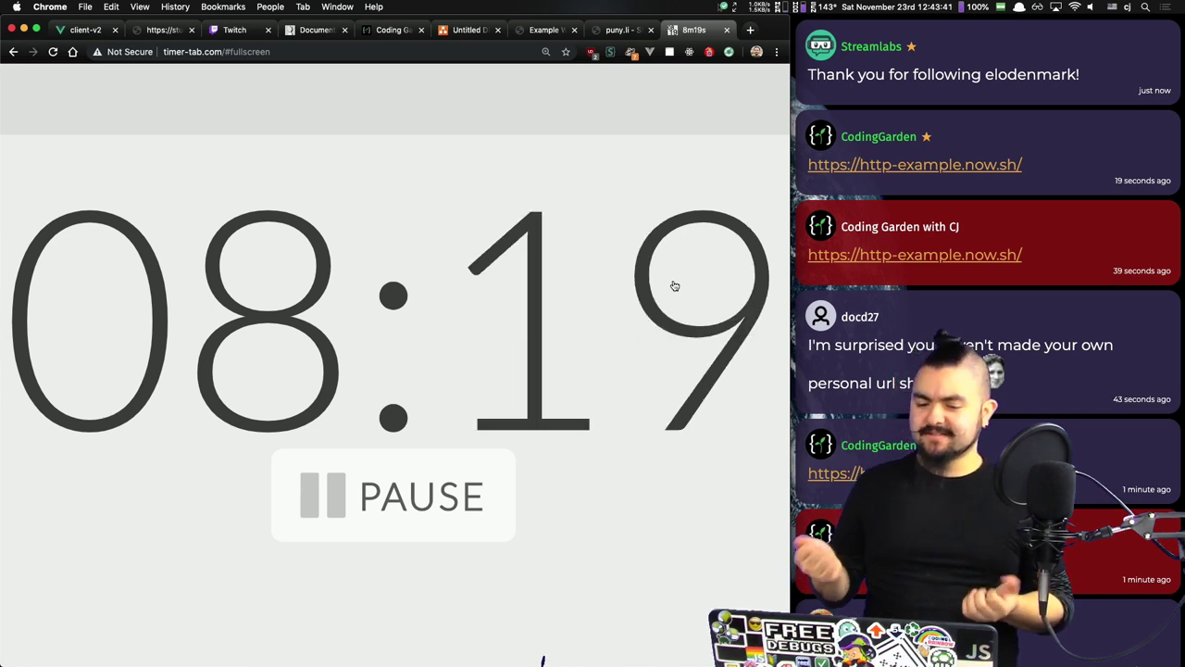
Step: Close the puny.li tab and return to the example website page
left_click(621, 30)
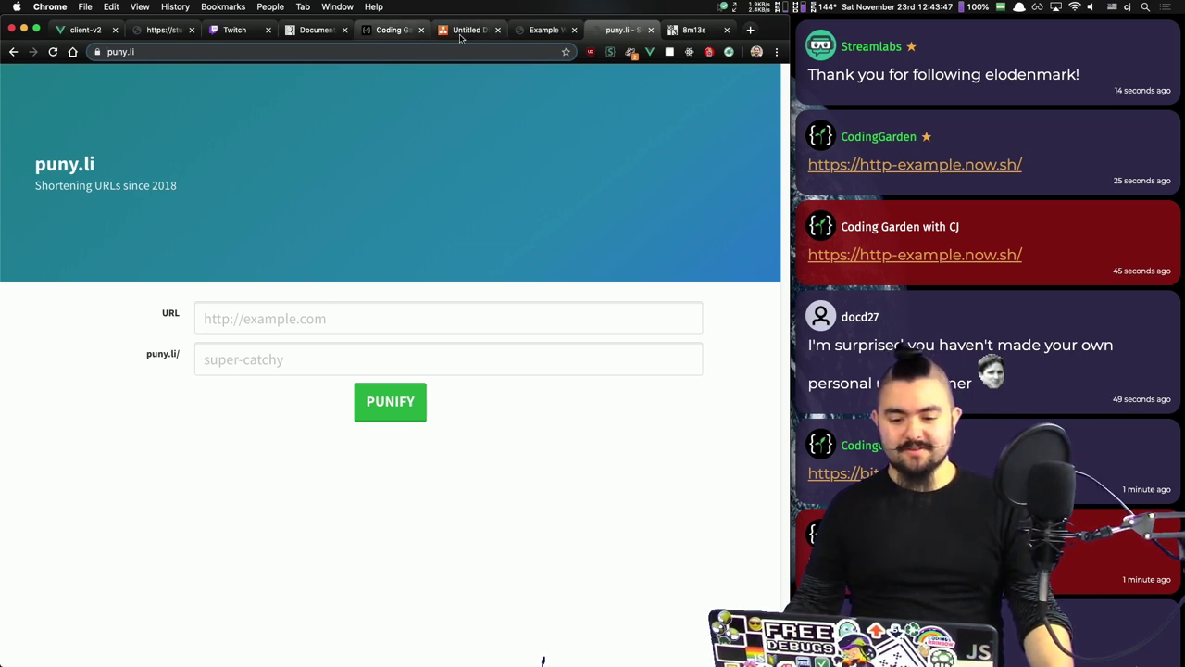
left_click(650, 31)
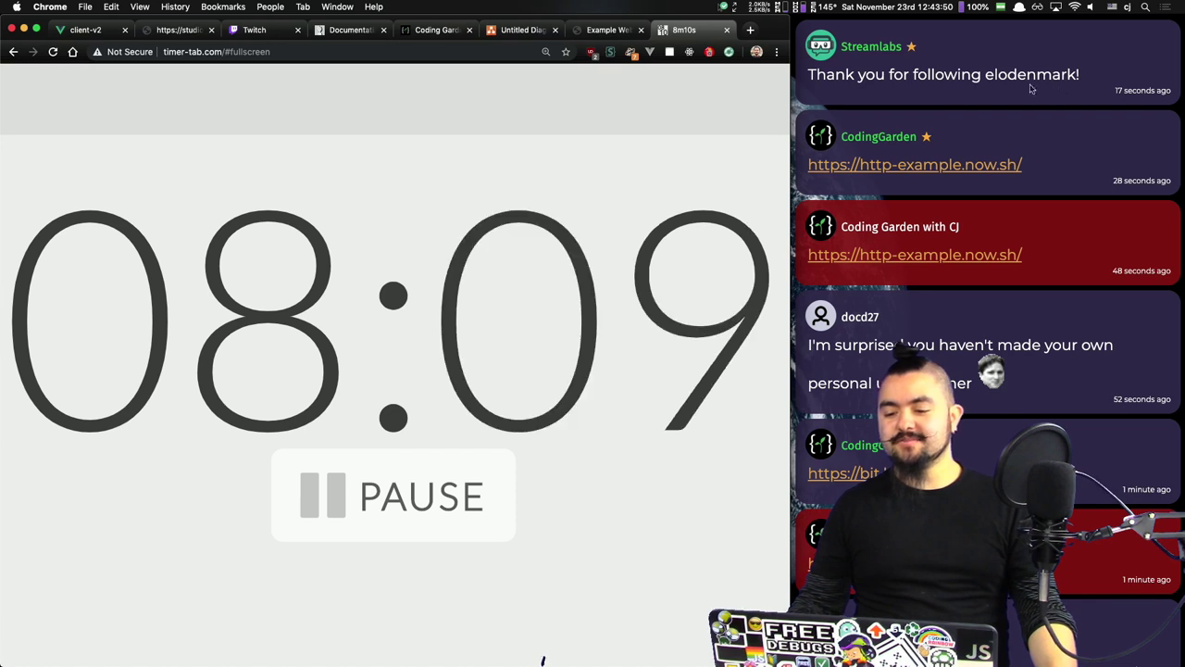
left_click(607, 29)
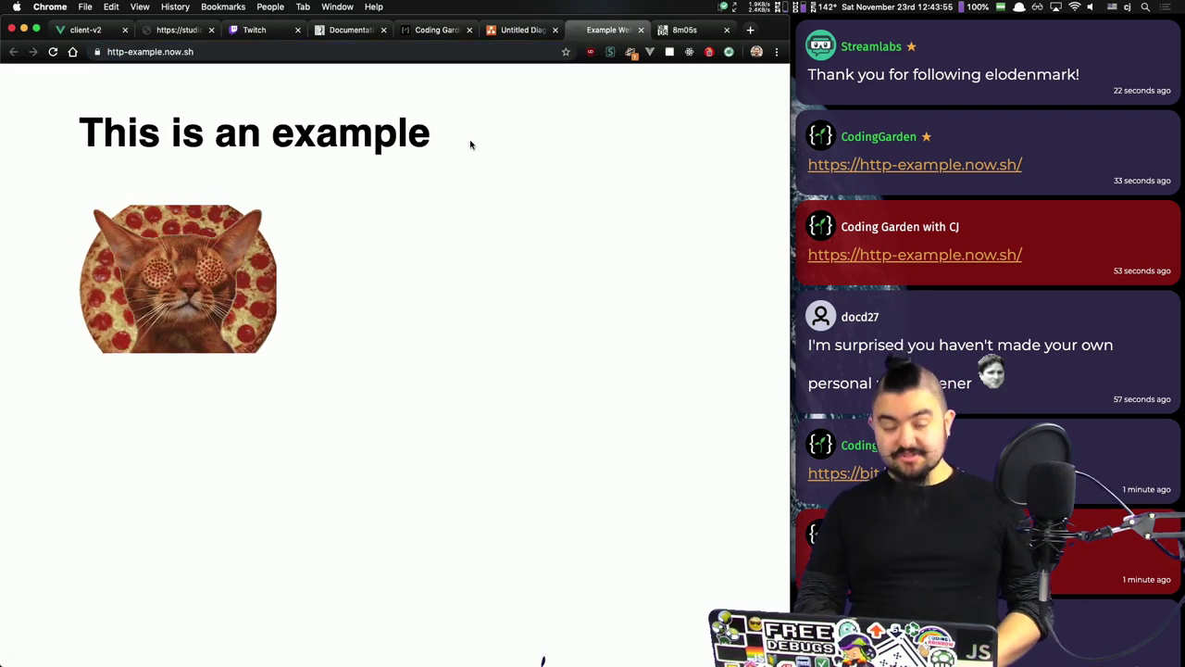
Step: Record the example page's requests in the DevTools Network panel, then return to the Untitled Diagram tab
key("super+alt+j")
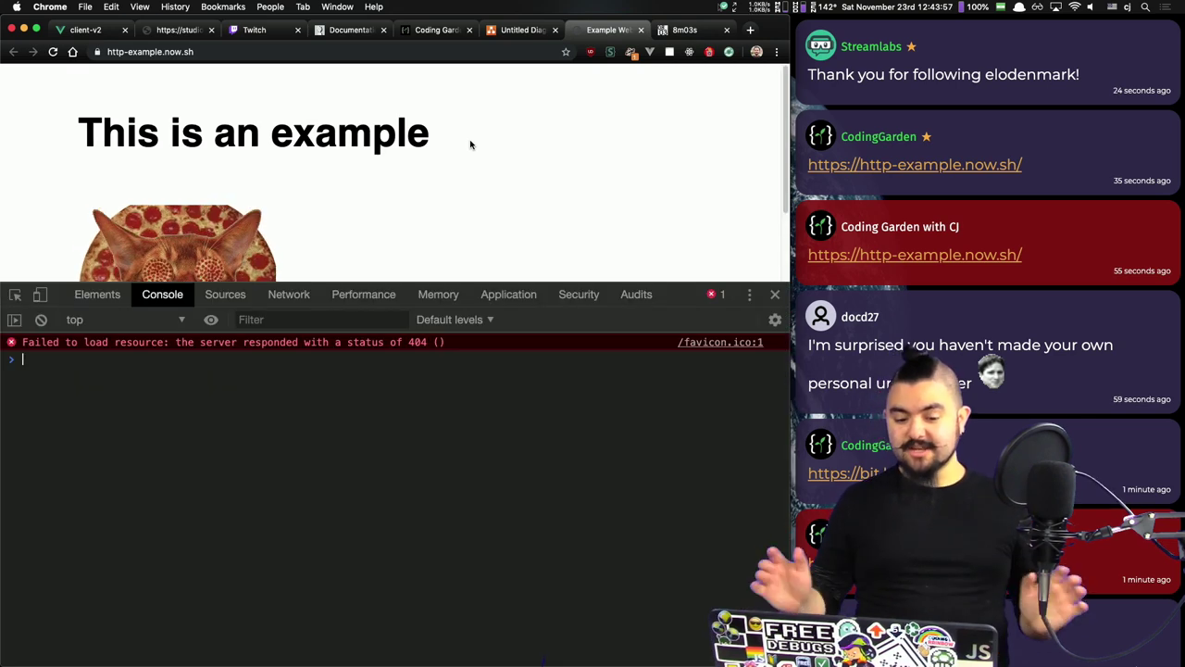
left_click(289, 295)
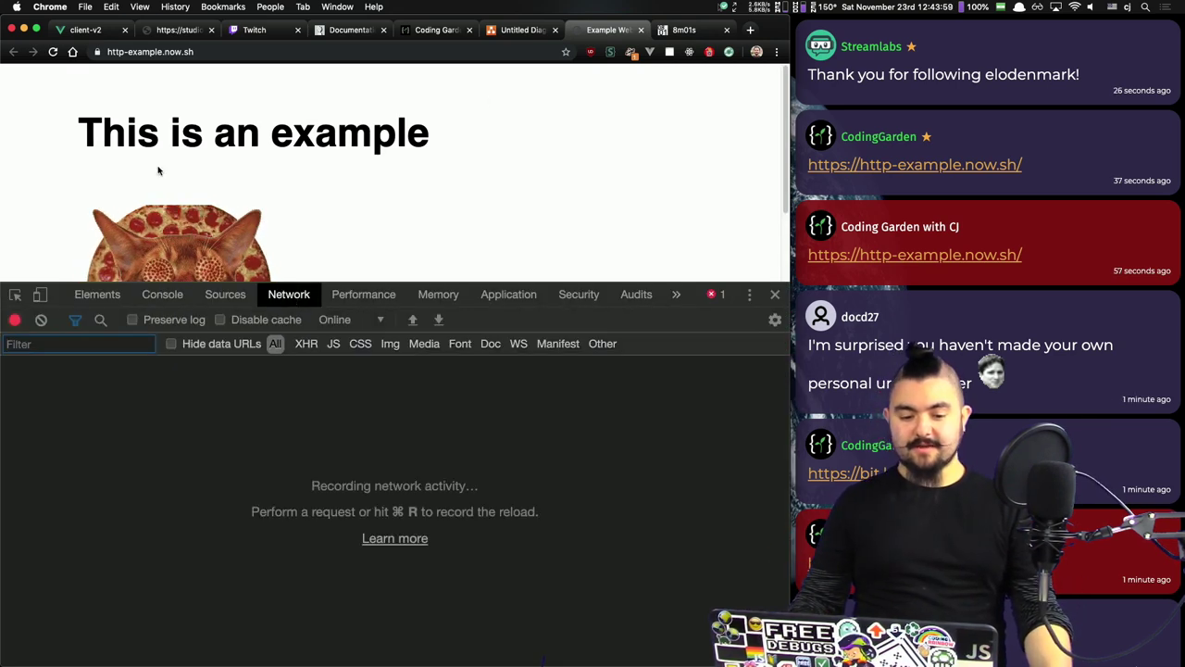
left_click(53, 52)
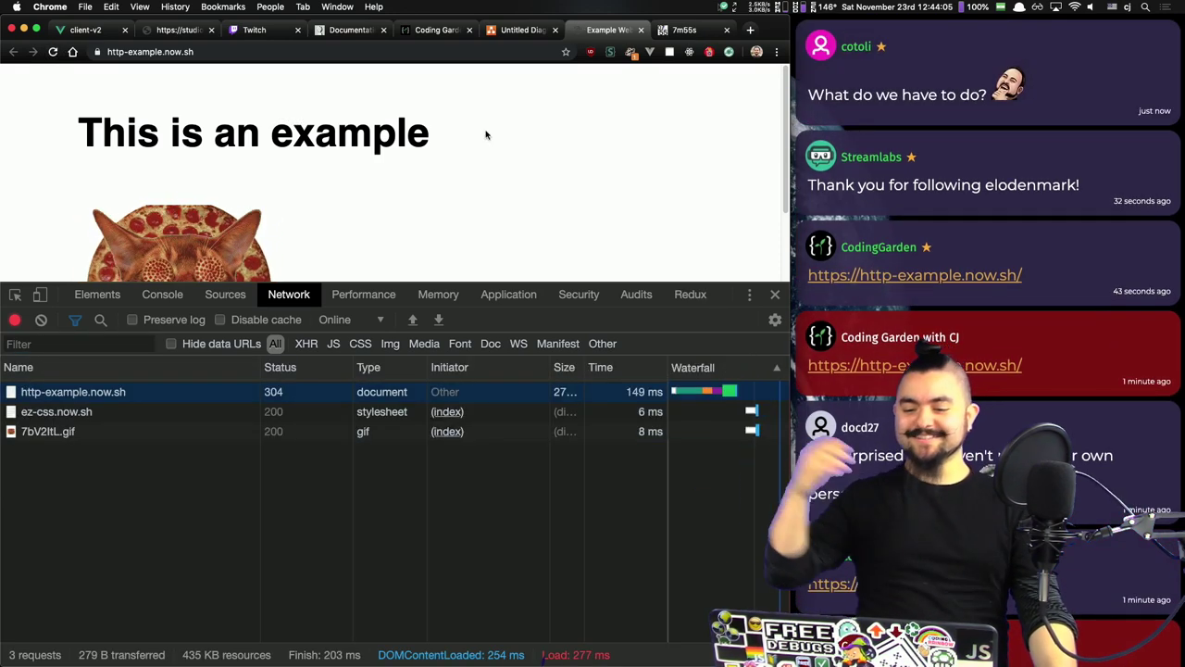
left_click(408, 56)
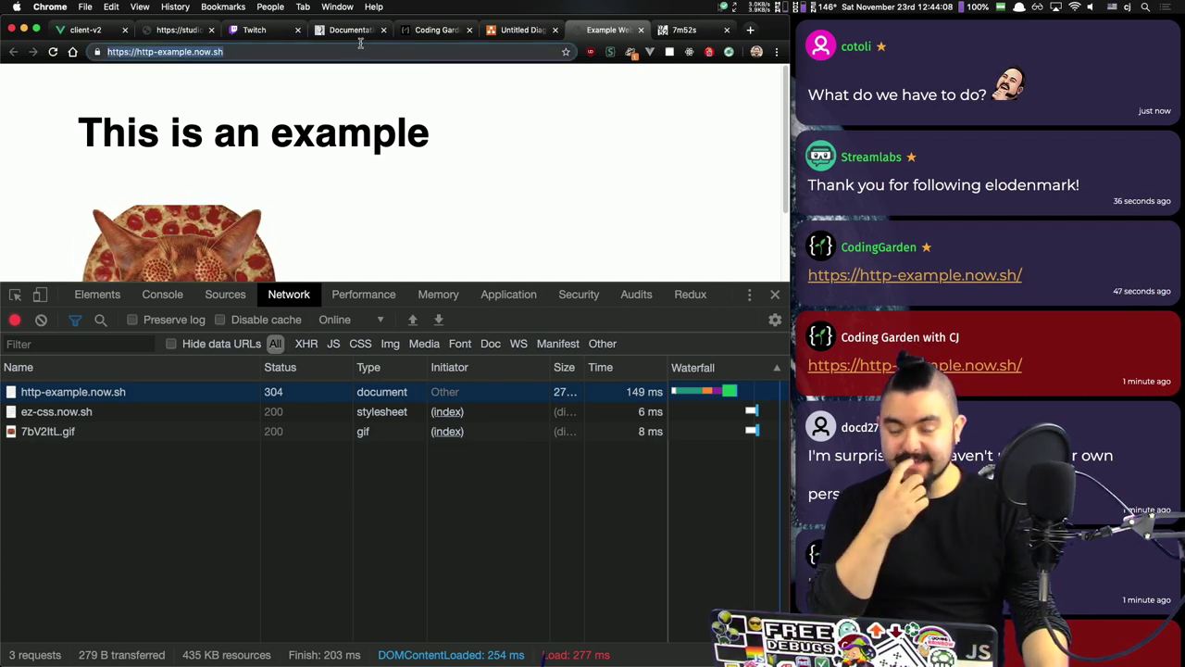
left_click(508, 33)
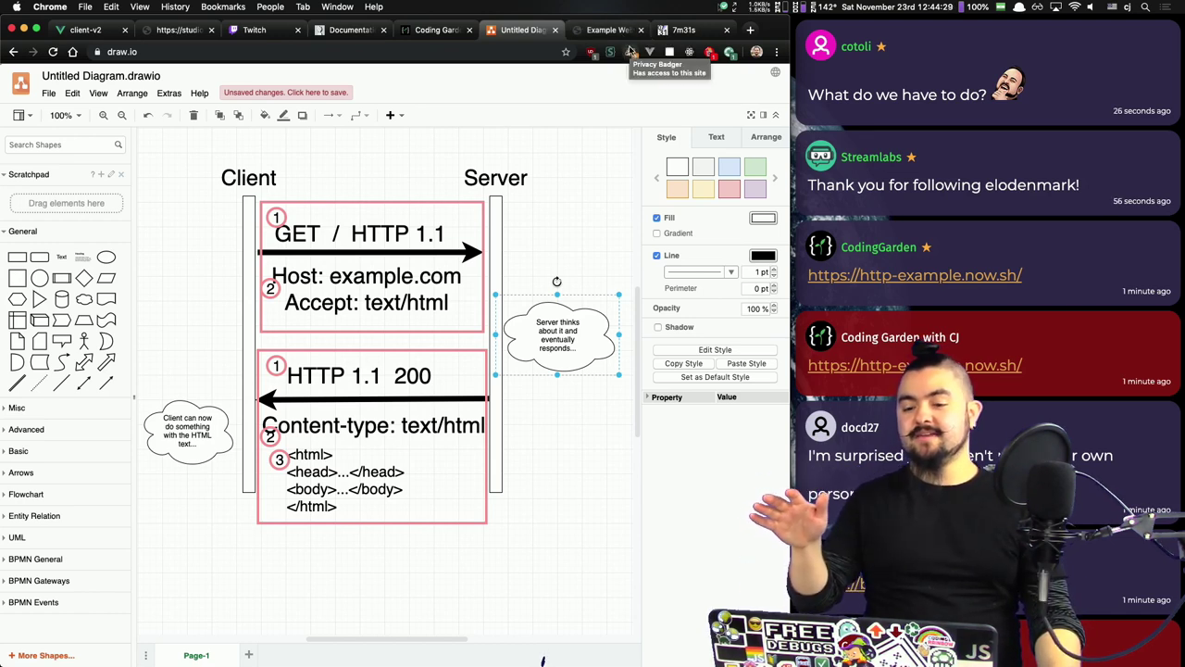
Step: Check the remaining countdown on the timer tab
left_click(685, 30)
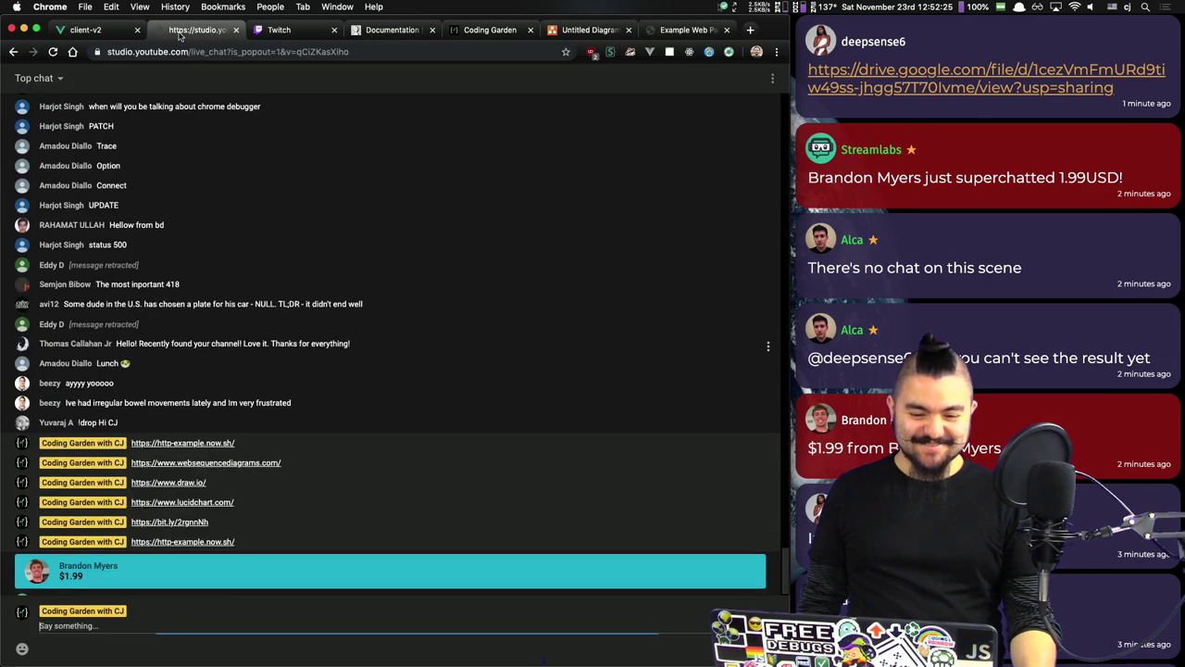
Step: Read through the YouTube Studio live chat, then go back to the draw.io diagram
left_click(196, 30)
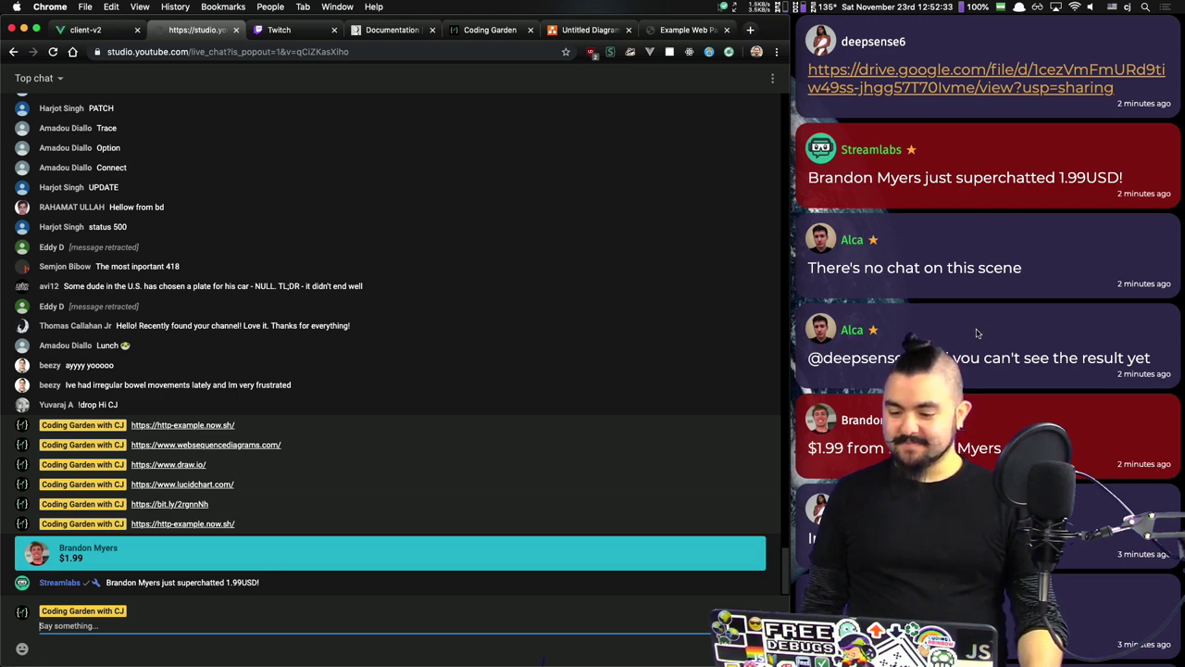
scroll(977, 333, "down", 5)
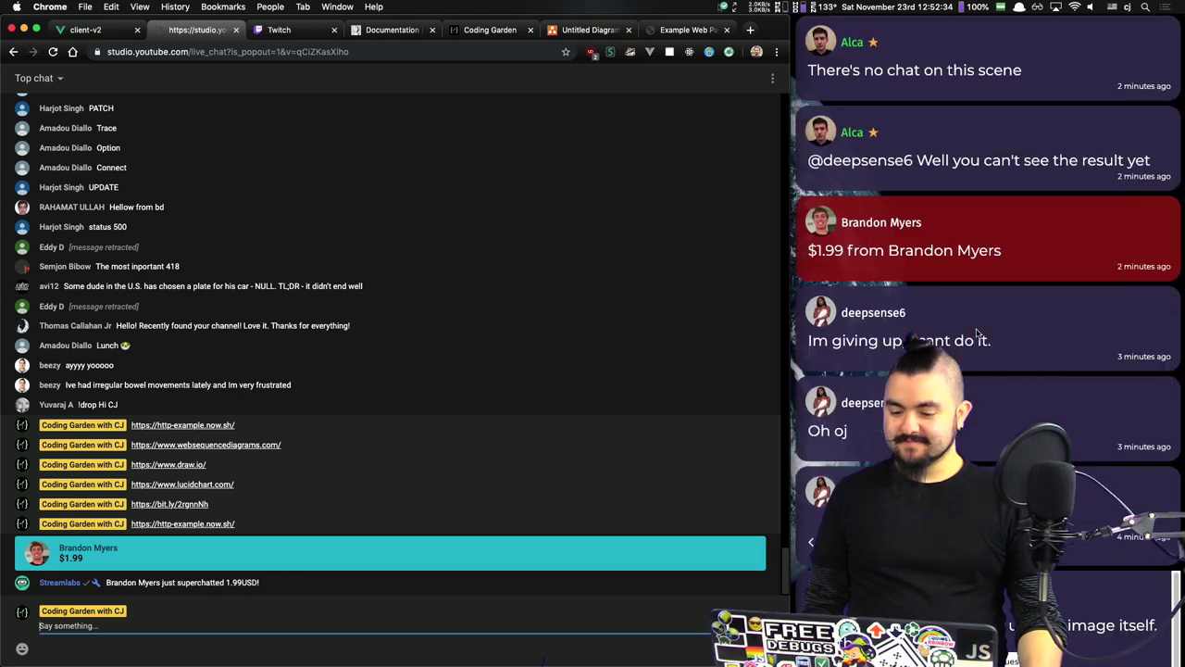
scroll(977, 333, "down", 3)
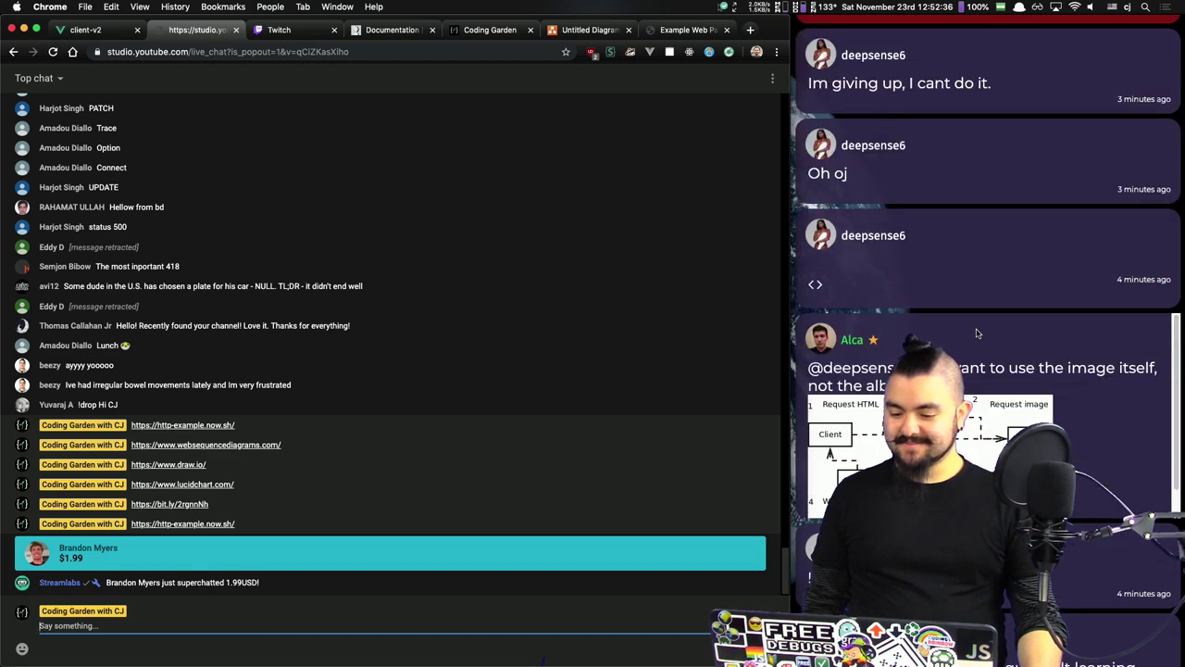
scroll(977, 333, "down", 2)
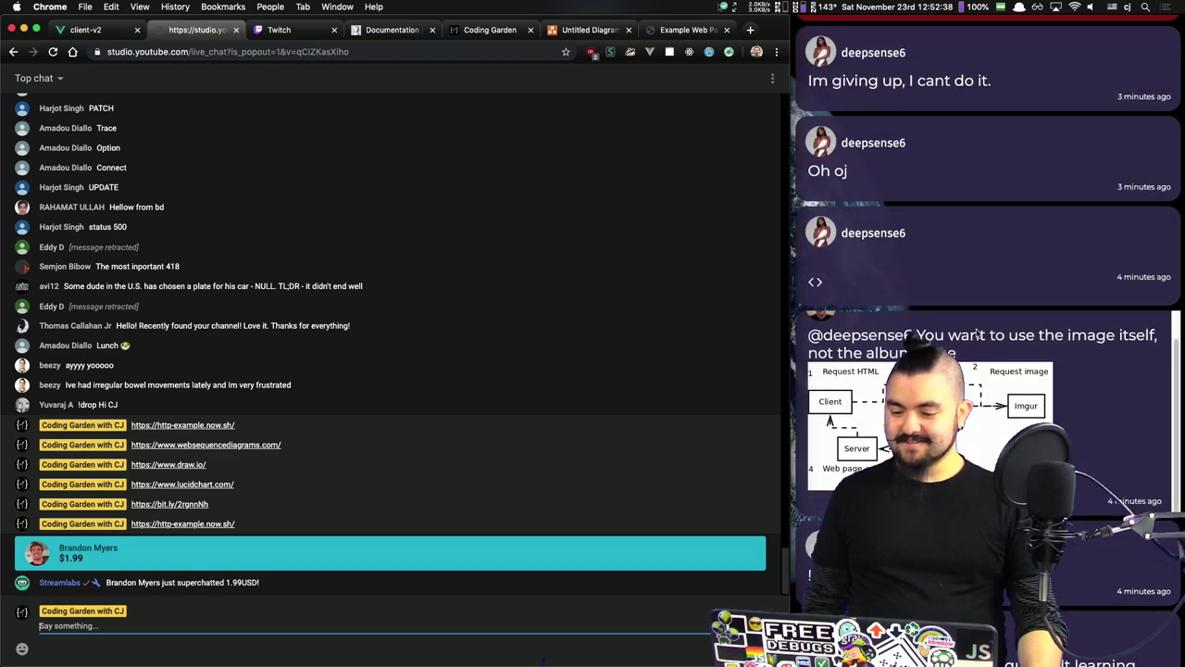
scroll(977, 334, "down", 9)
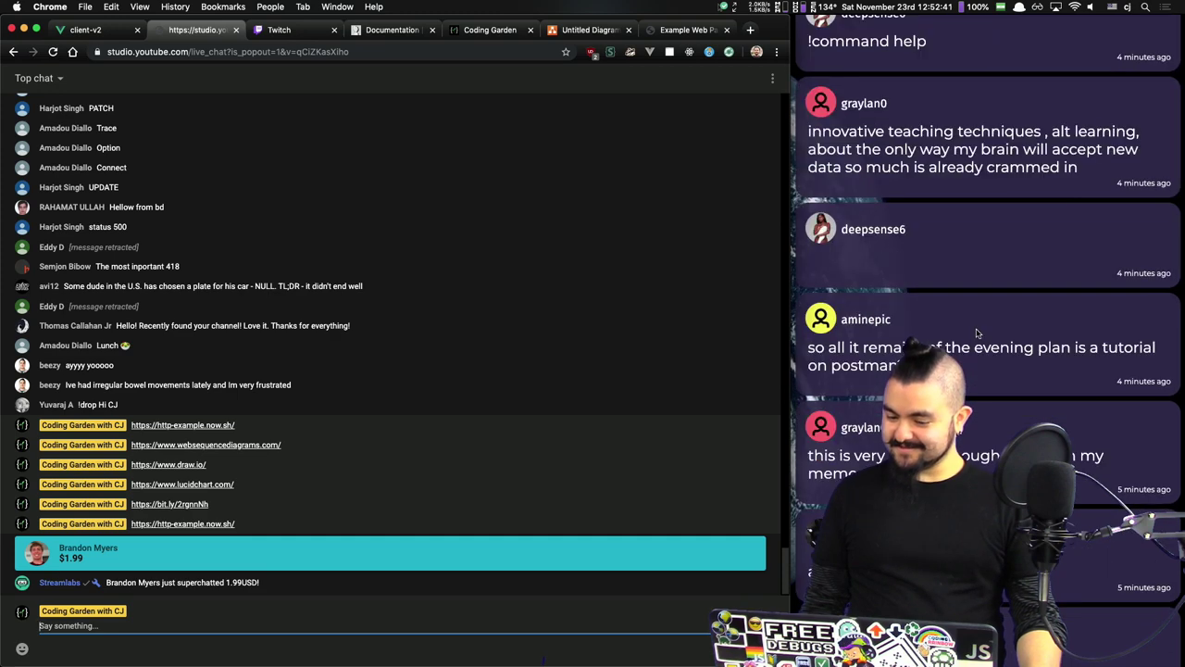
scroll(977, 334, "down", 15)
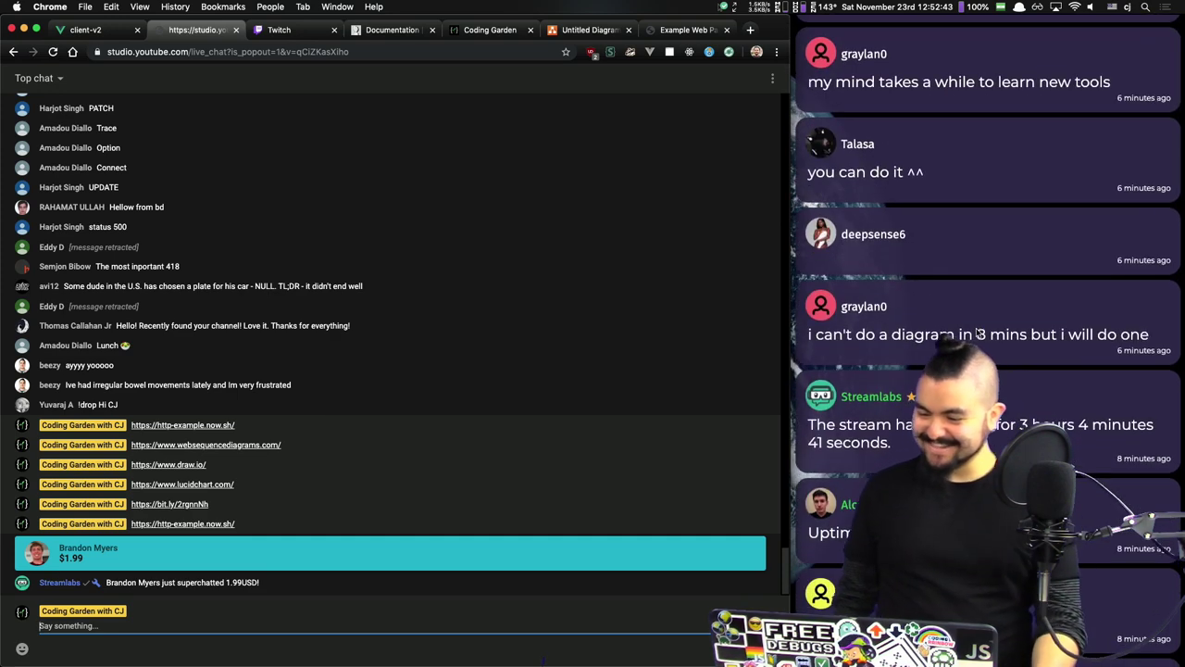
scroll(977, 334, "down", 1)
scroll(977, 333, "down", 8)
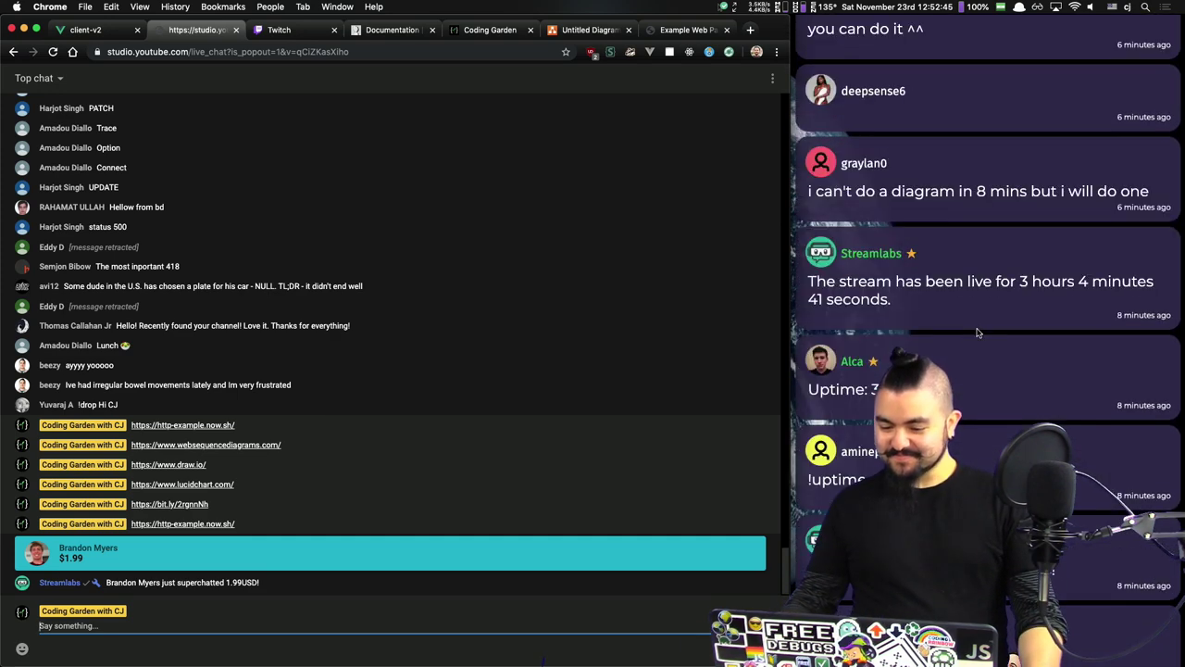
scroll(977, 333, "up", 4)
scroll(976, 333, "up", 2)
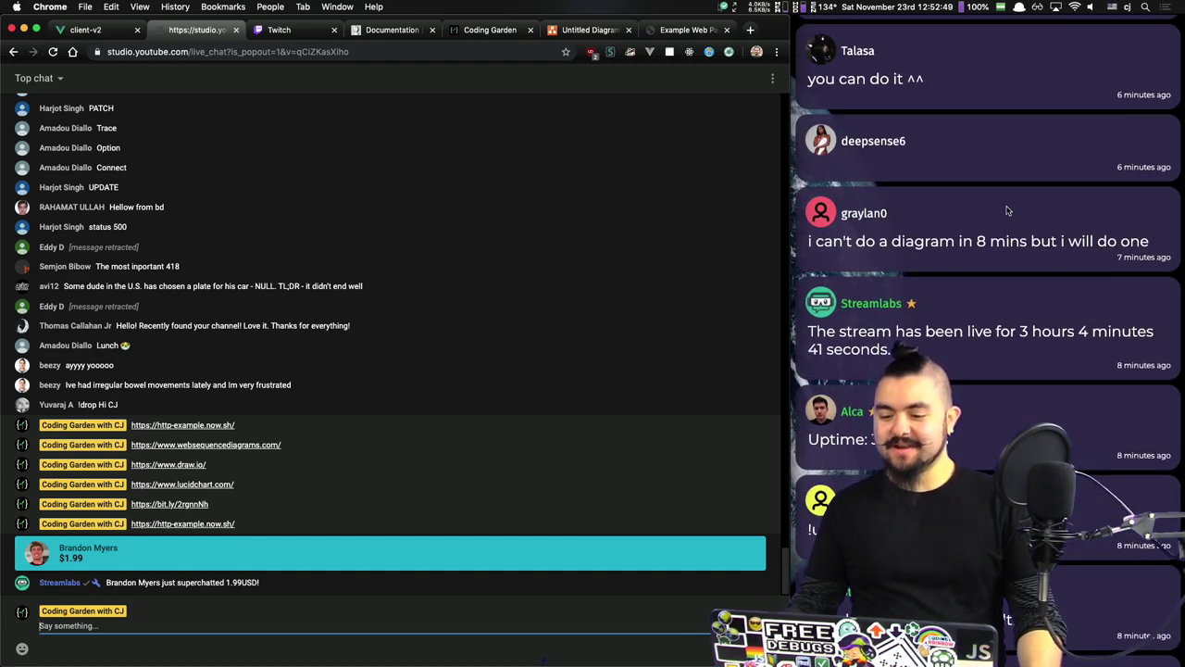
key("super+6")
scroll(1004, 256, "up", 2)
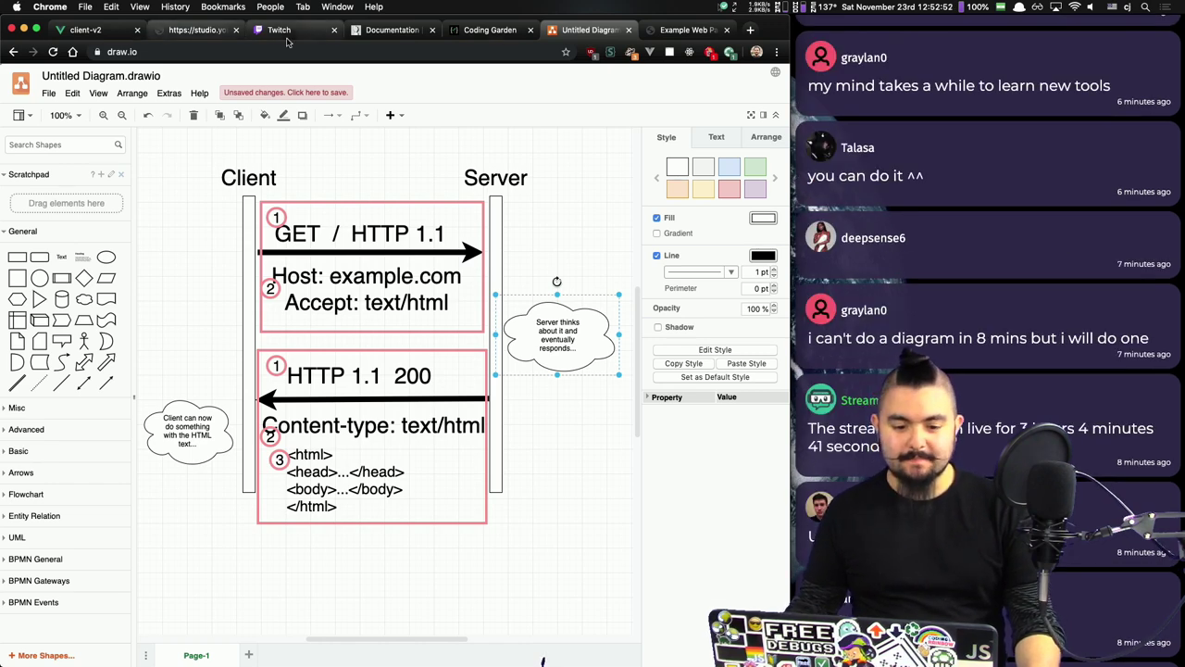
Step: Show chat messages in the Coding Garden client and open the shared Drive link in a new tab
left_click(98, 32)
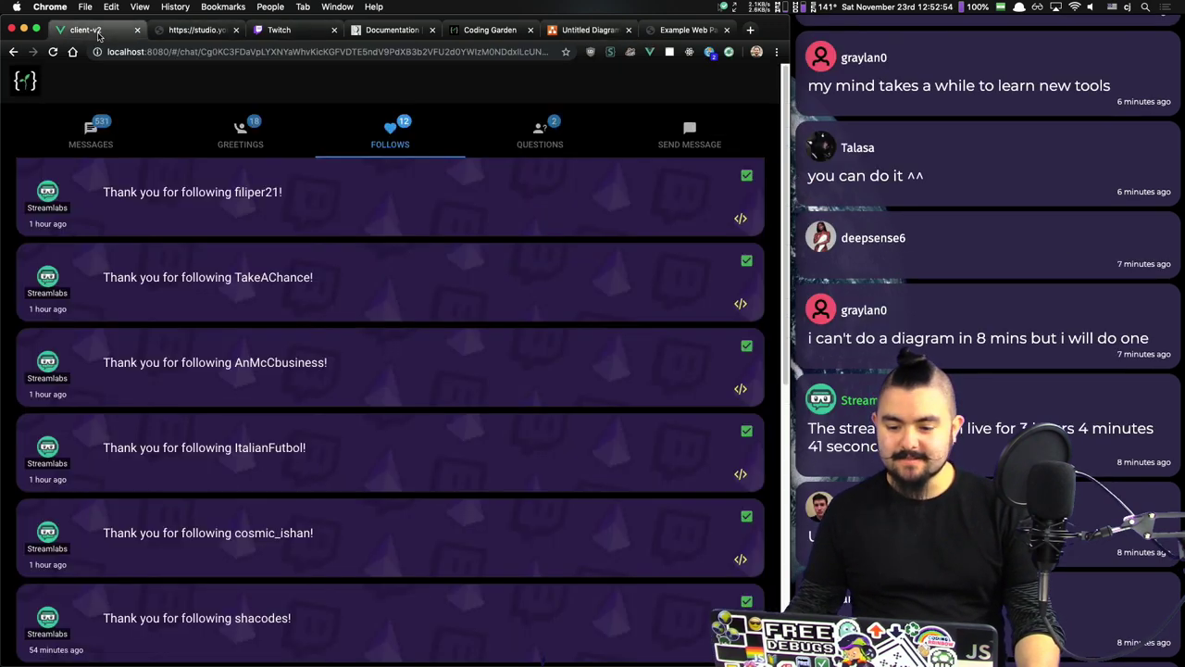
left_click(92, 131)
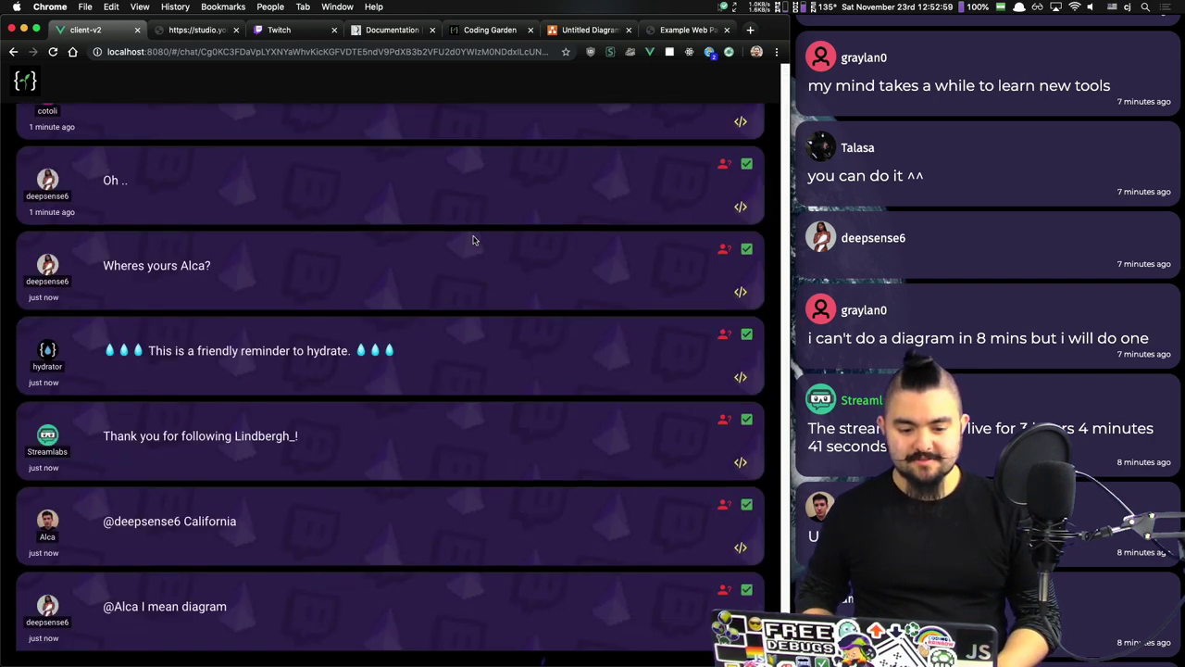
scroll(475, 323, "up", 5)
scroll(588, 331, "up", 6)
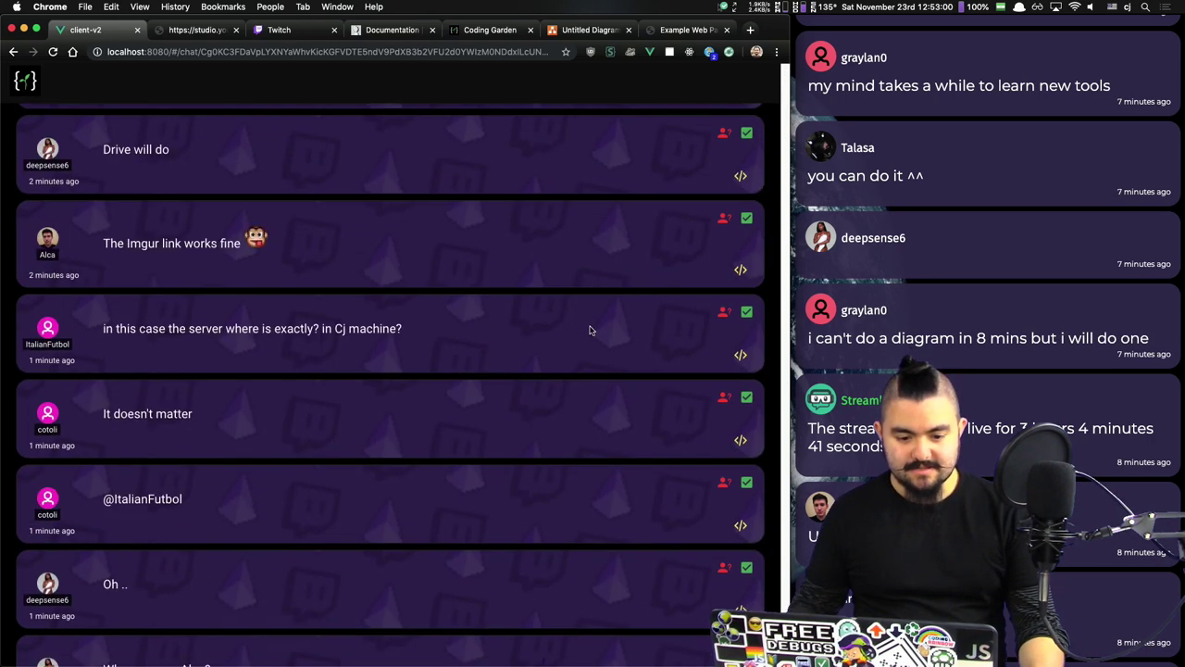
scroll(664, 323, "up", 4)
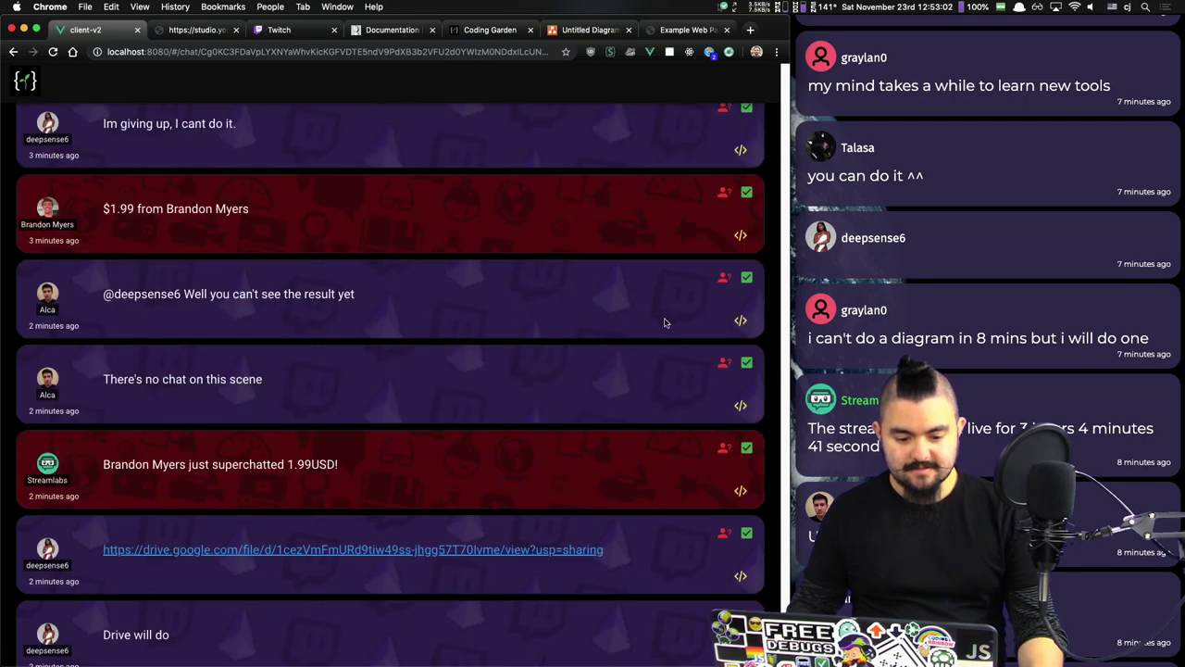
right_click(488, 551)
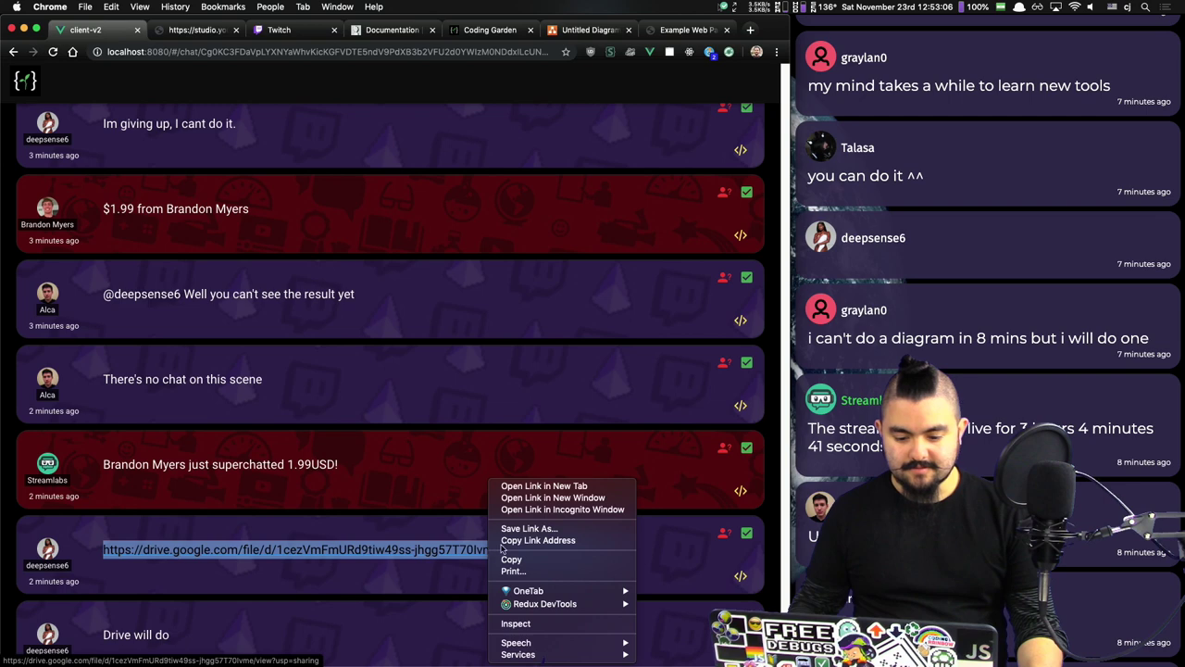
left_click(518, 484)
scroll(344, 331, "up", 5)
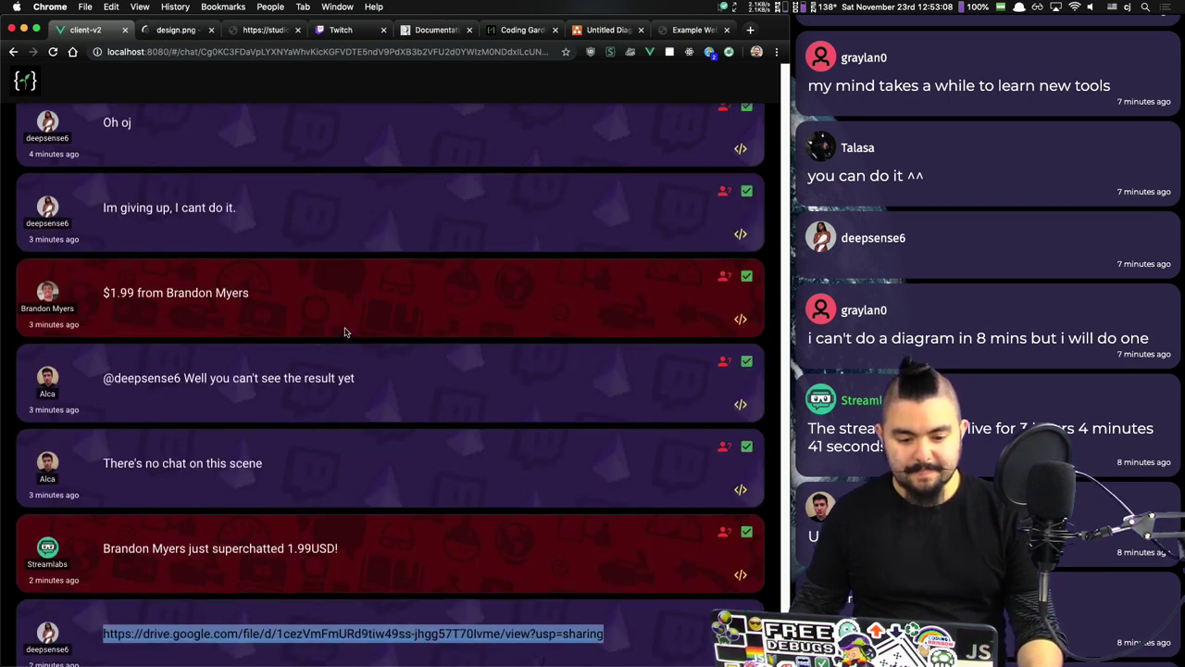
Step: Copy the imgur URL from the viewer's code snippet and load it in a new tab
left_click(741, 415)
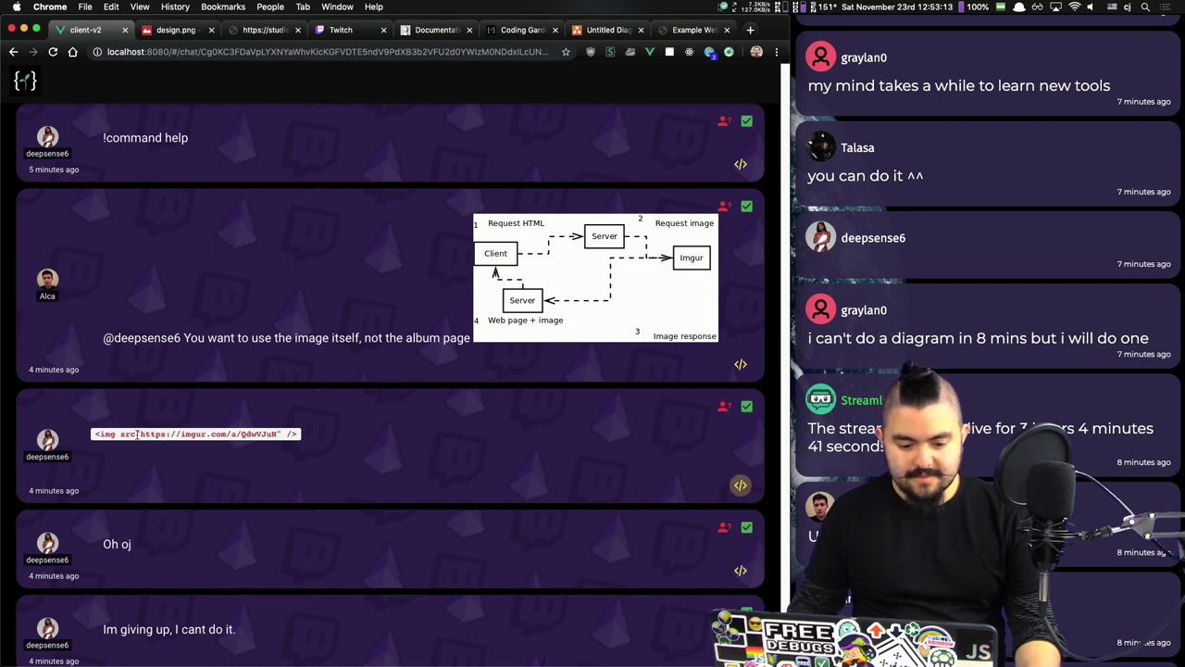
left_click_drag(141, 434, 276, 433)
key("super+c")
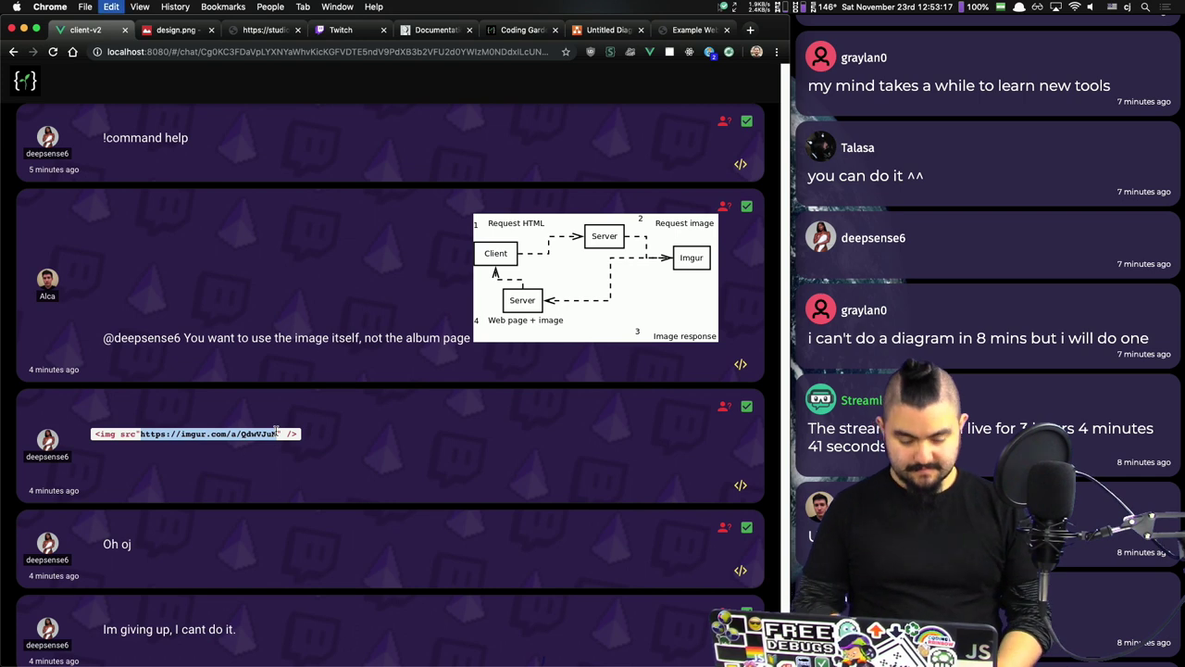
key("super+t")
type("v")
key("BackSpace")
key("BackSpace")
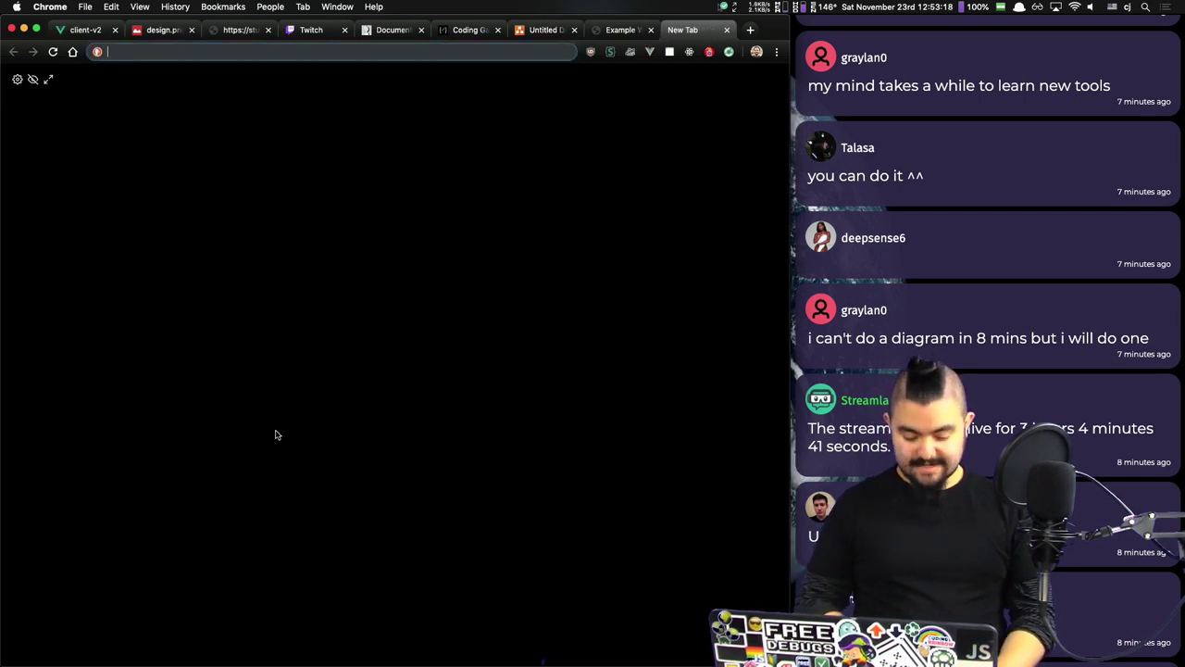
key("super+v")
key("Return")
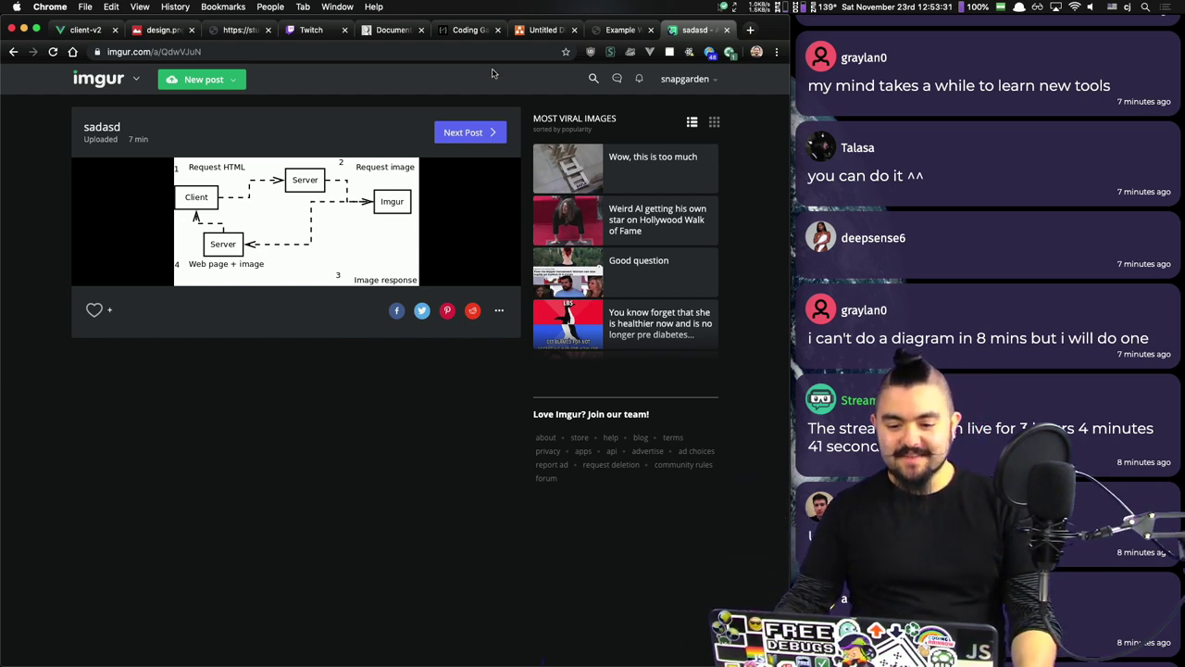
Step: Compare the draw.io diagram with the viewer's imgur diagram post
left_click(533, 32)
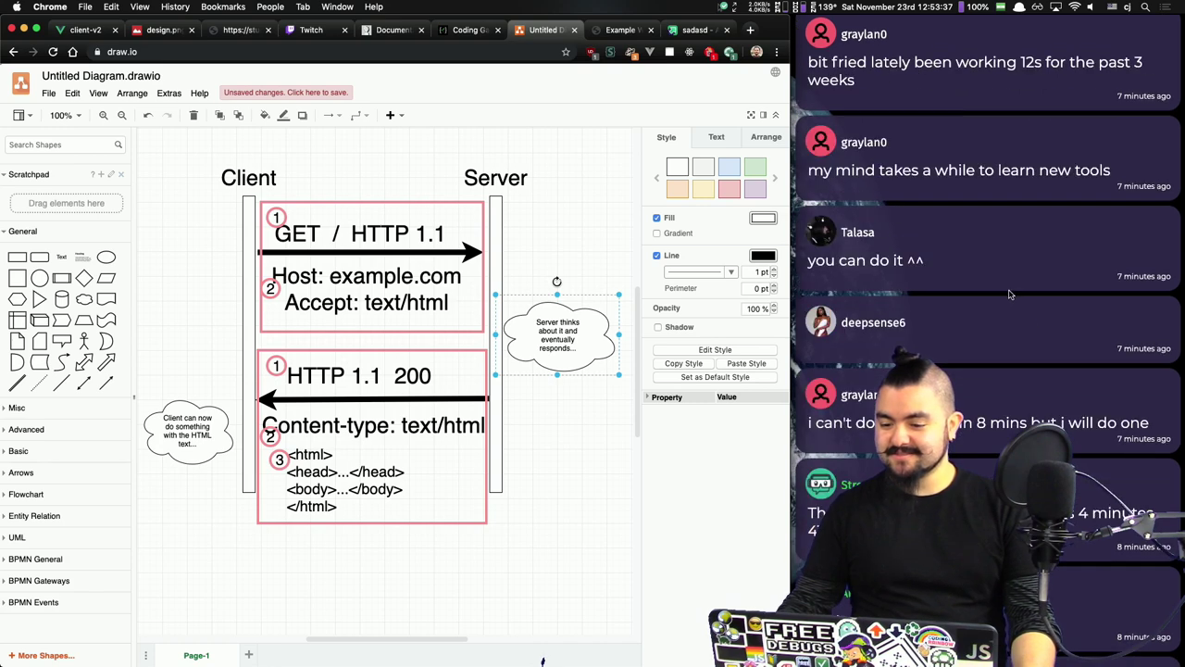
left_click(693, 30)
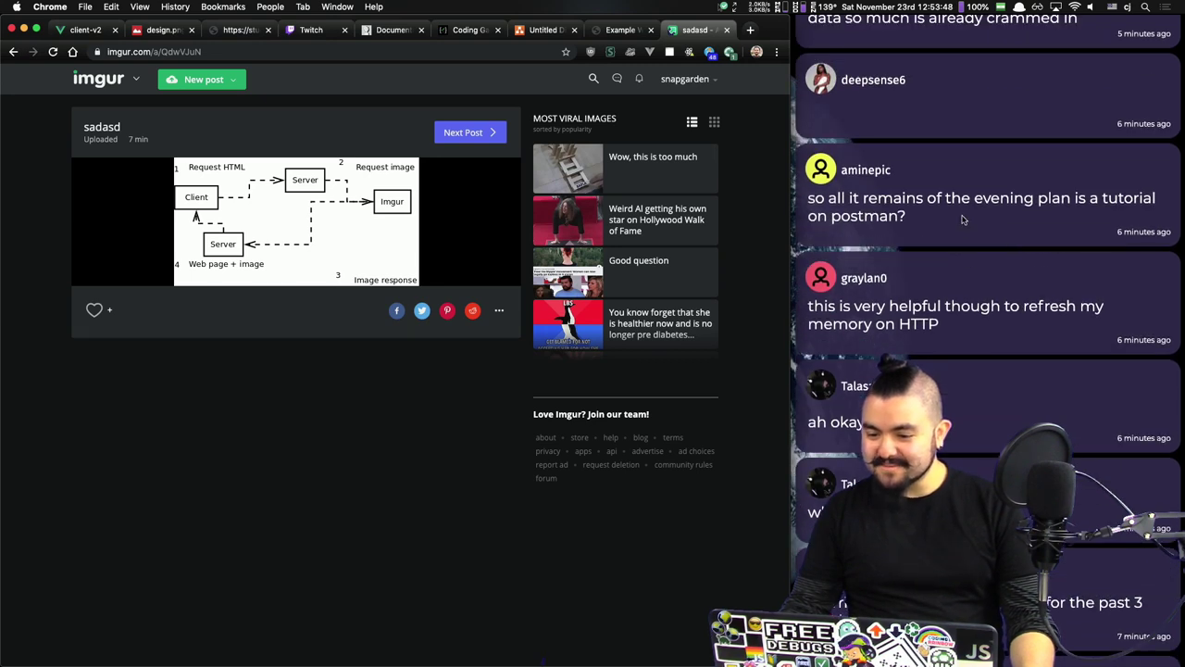
scroll(963, 219, "up", 1)
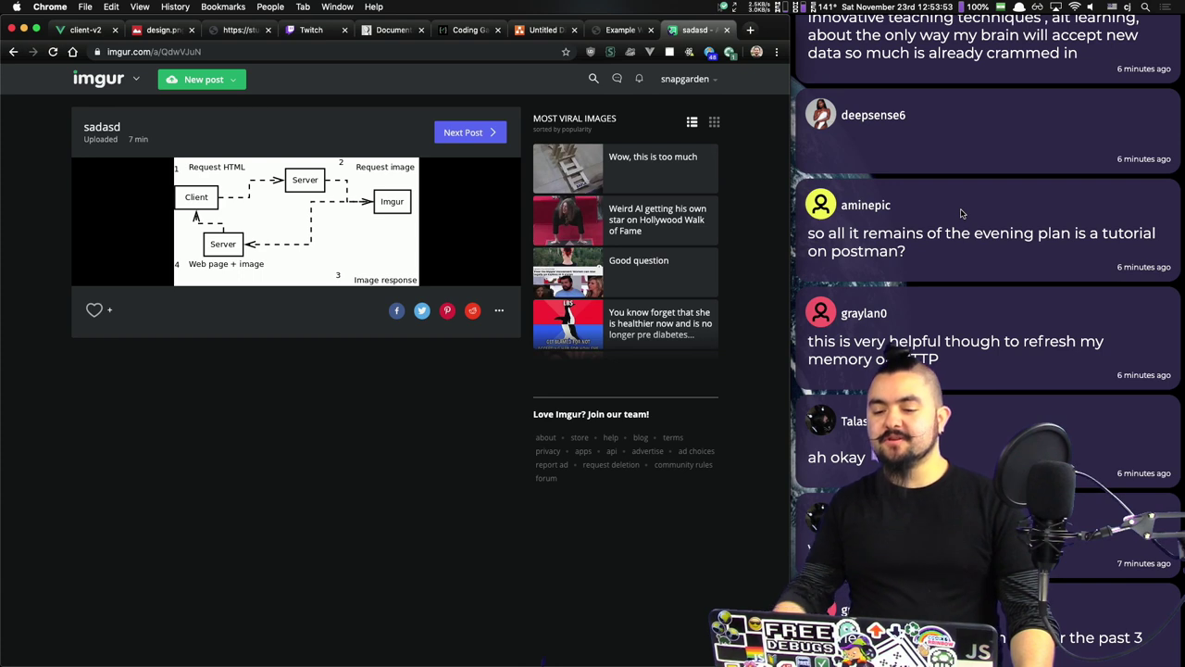
scroll(963, 213, "up", 5)
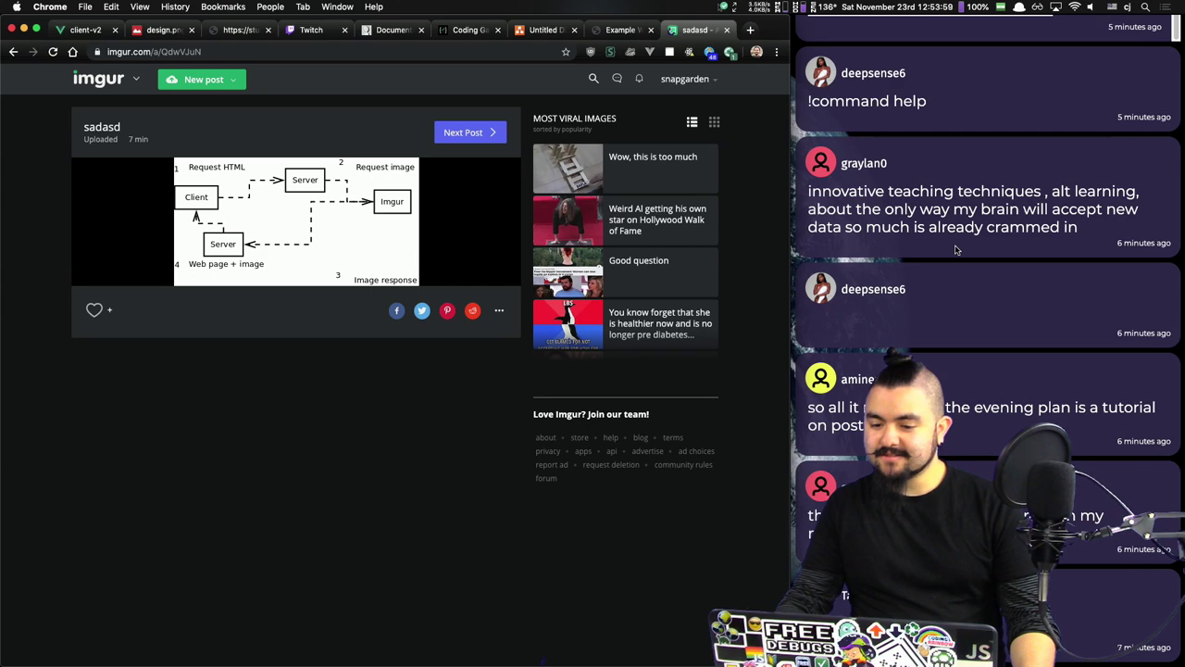
scroll(956, 249, "up", 5)
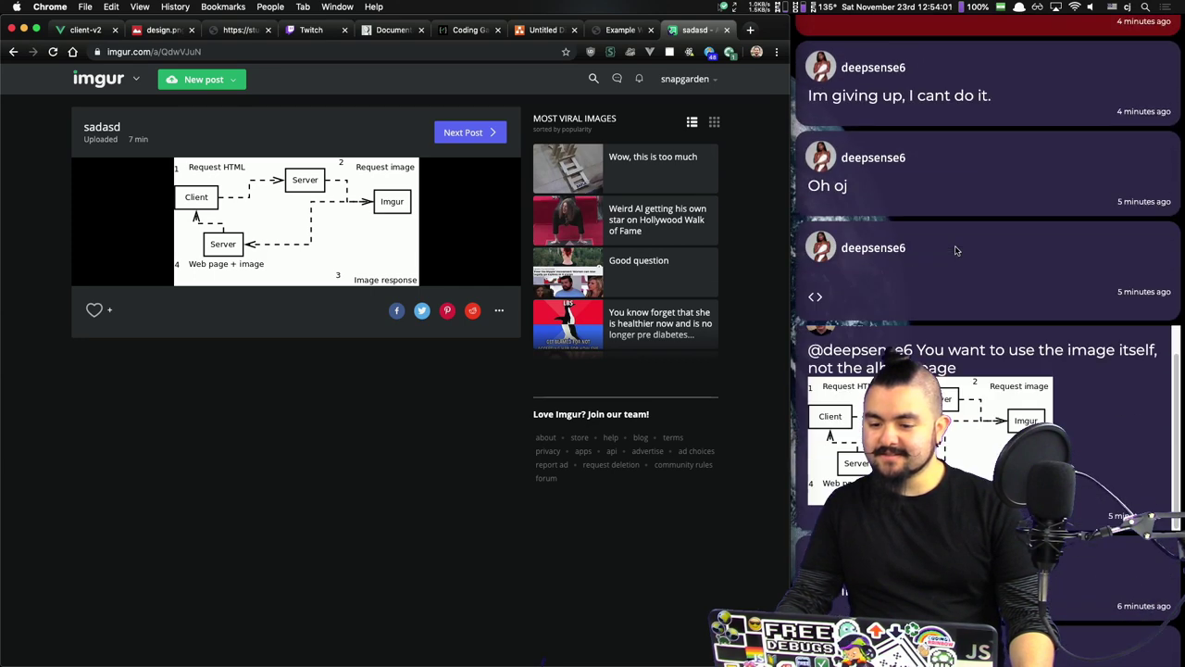
Step: Expand the chat code snippet holding the imgur link, then switch to the http-example.now.sh page
left_click(813, 297)
left_click(814, 296)
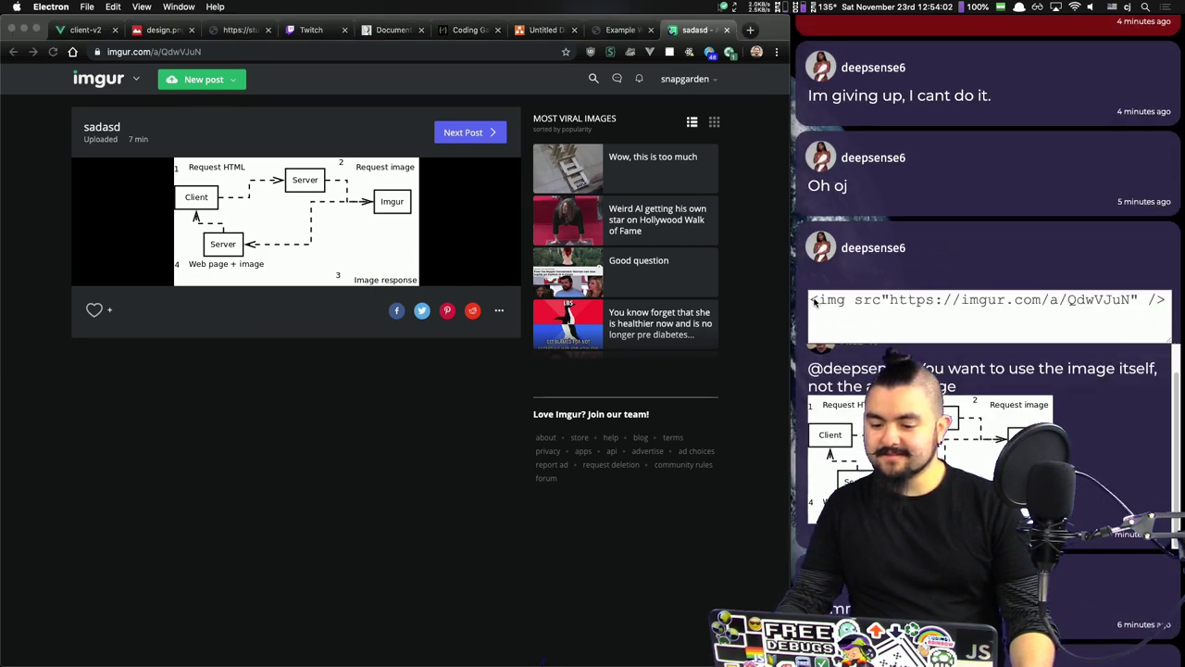
scroll(921, 261, "up", 5)
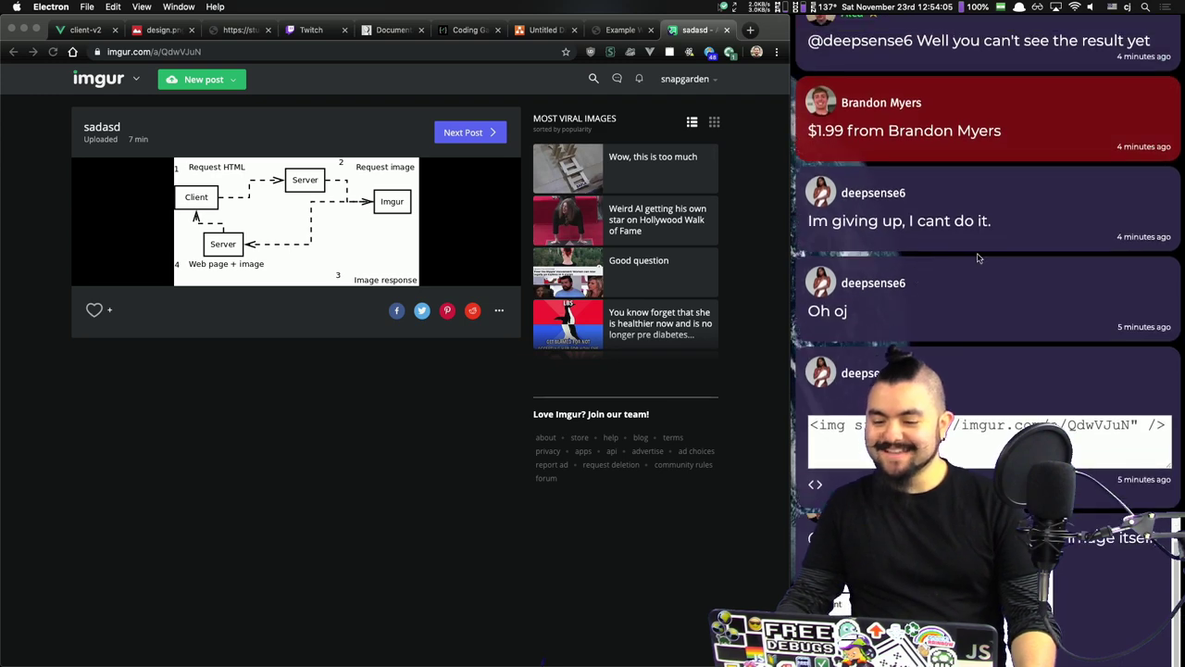
scroll(979, 257, "up", 5)
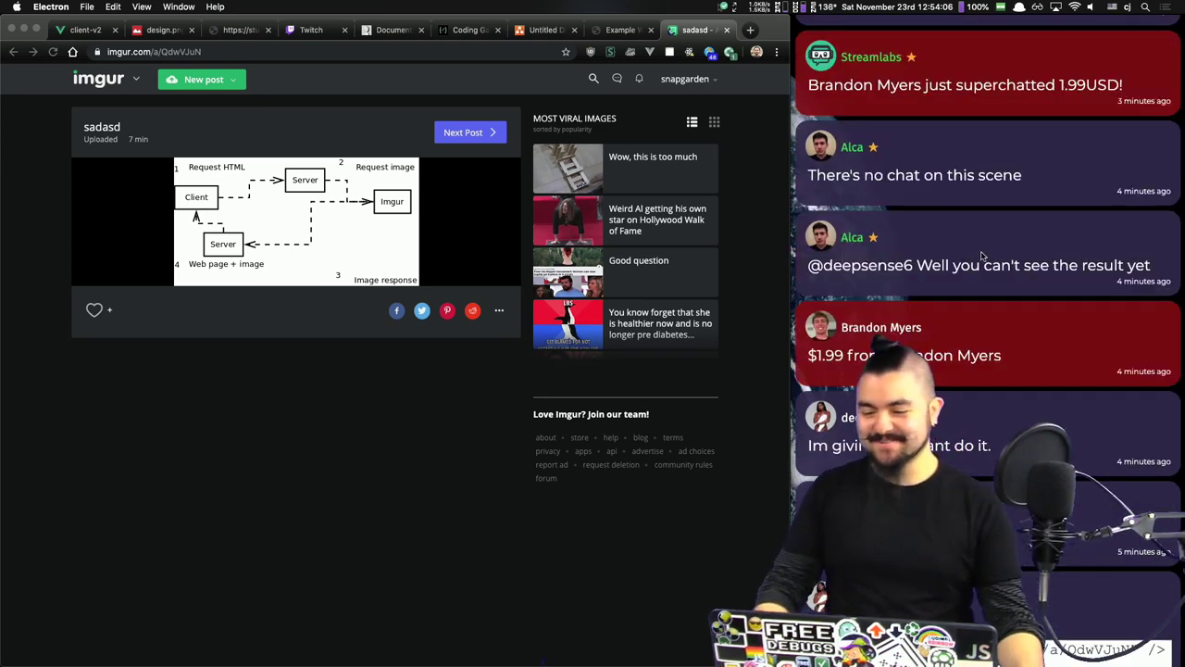
scroll(983, 255, "up", 7)
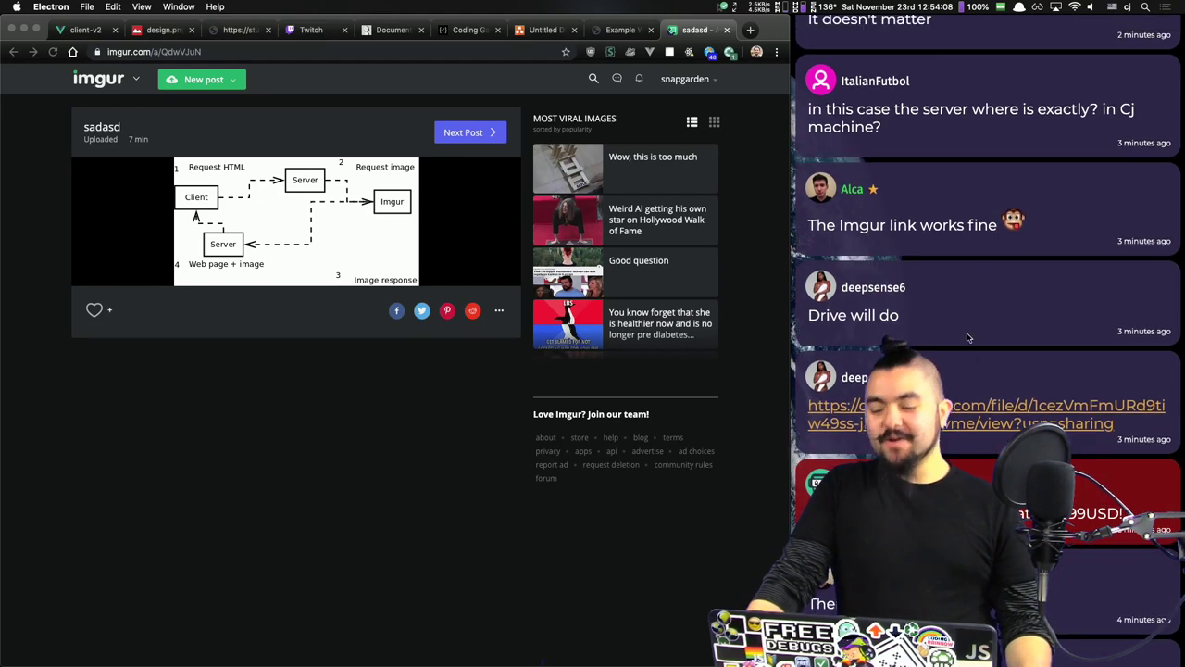
scroll(999, 278, "up", 3)
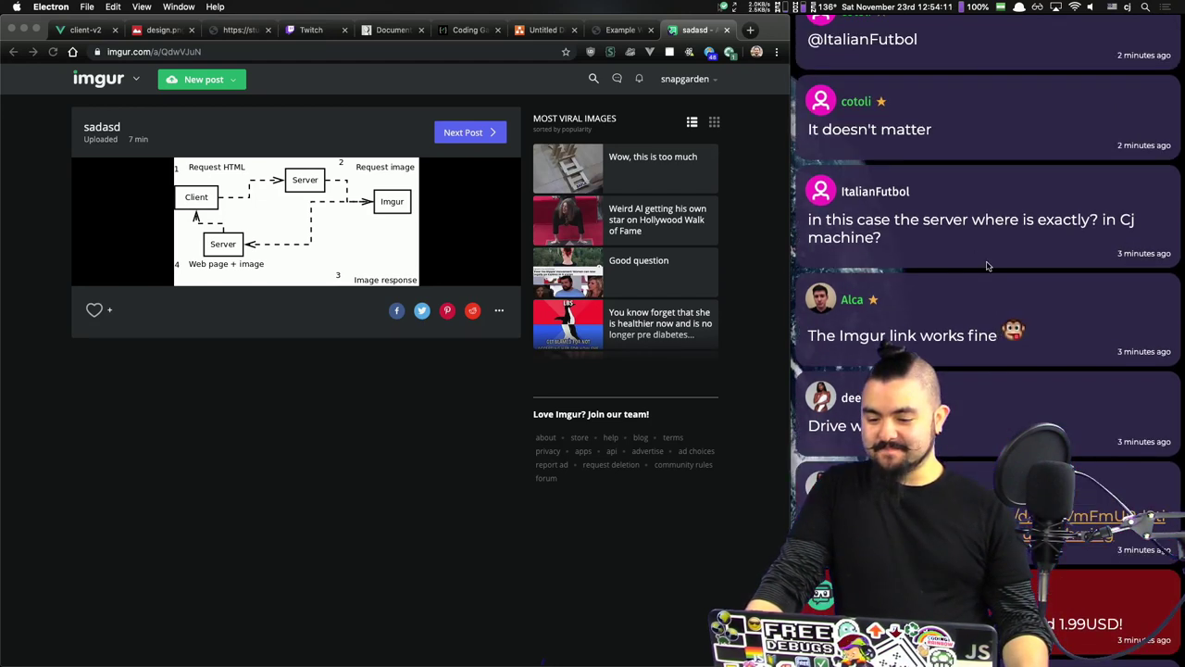
left_click(598, 29)
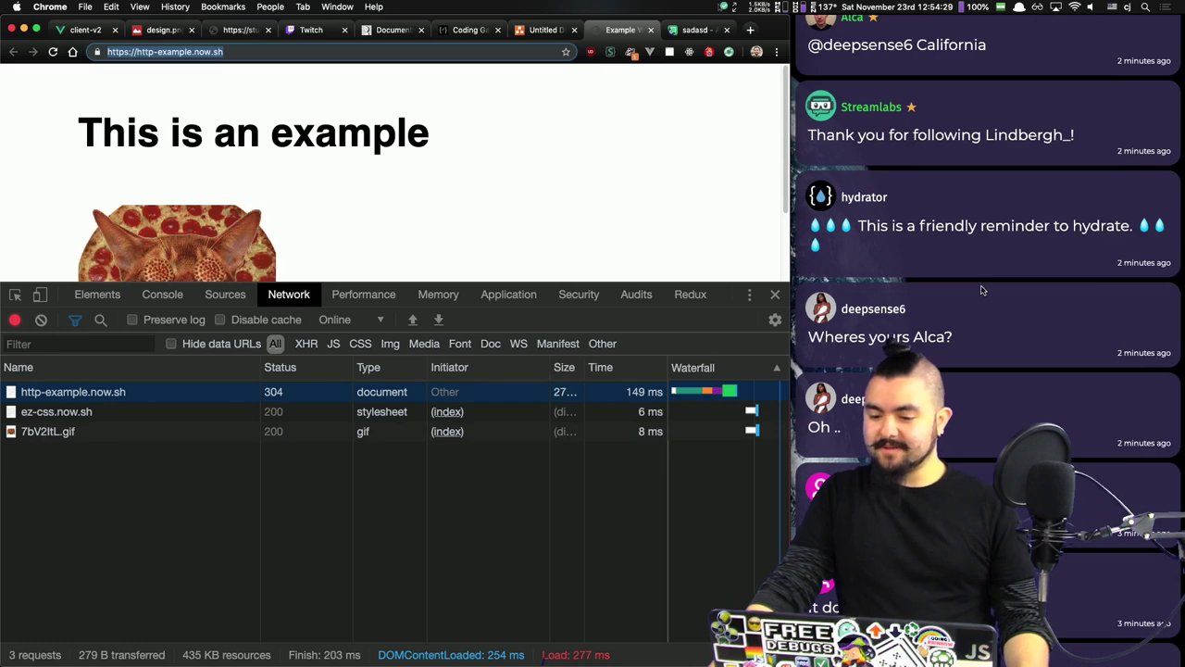
Step: Copy the top Gyazo link from chat and open it in a new Chrome tab
scroll(981, 291, "up", 4)
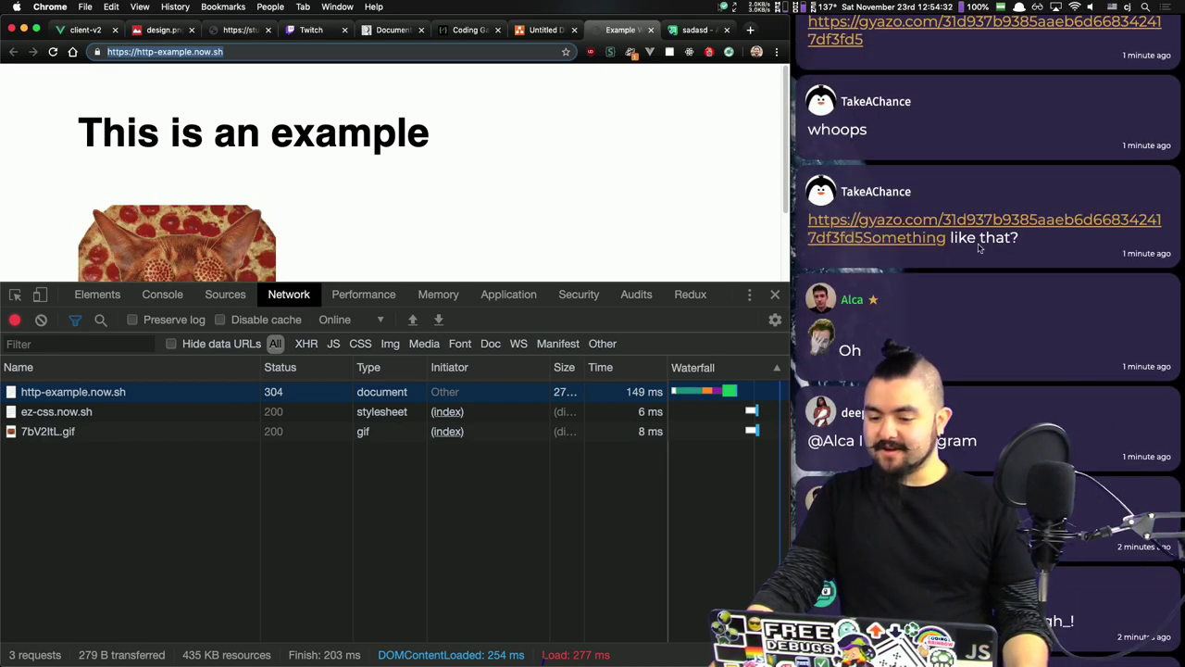
scroll(978, 243, "up", 1)
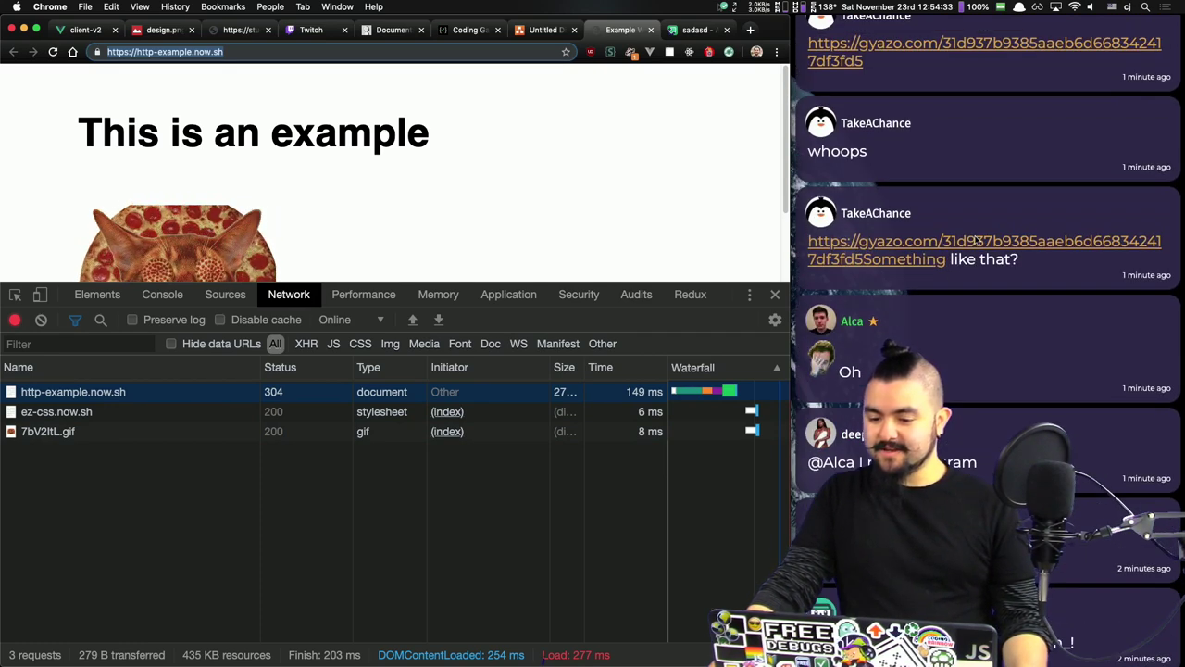
left_click(943, 76)
triple_click(943, 74)
key("ctrl+c")
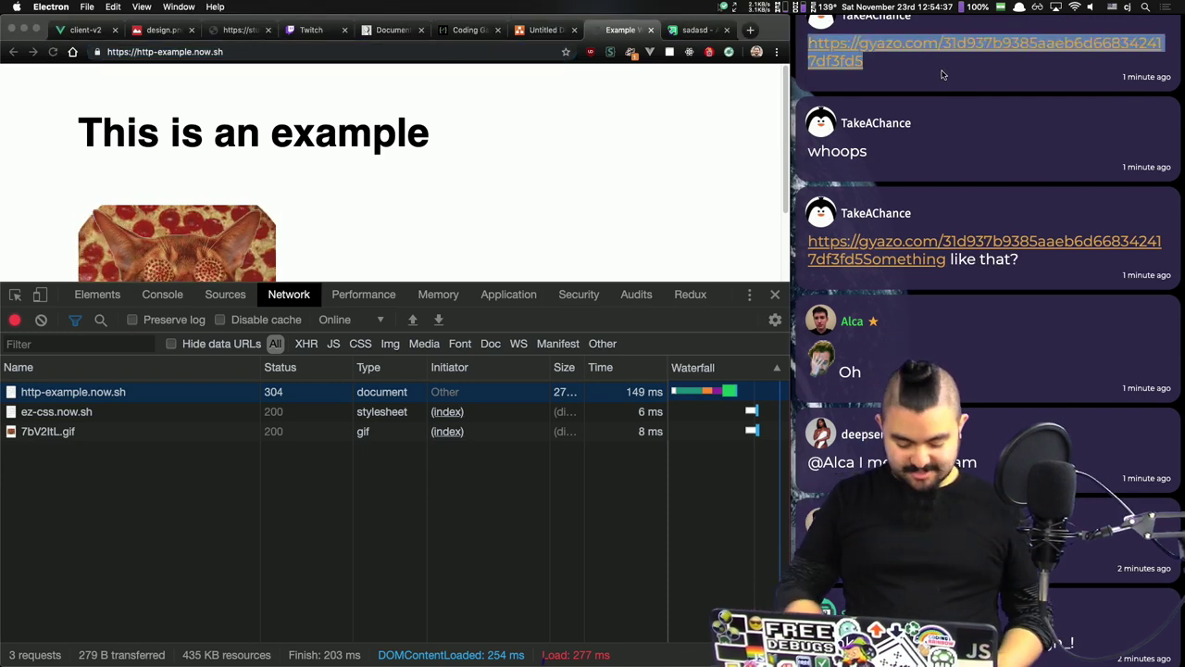
left_click(683, 140)
key("super+l")
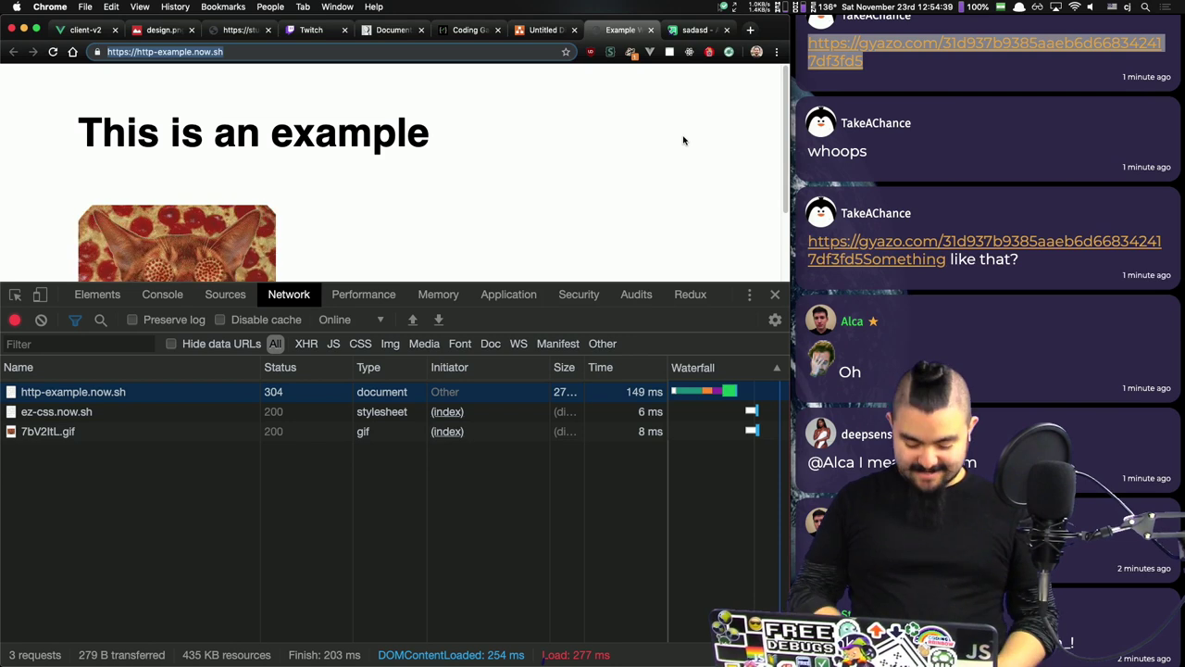
key("ctrl+t")
key("ctrl+v")
key("Return")
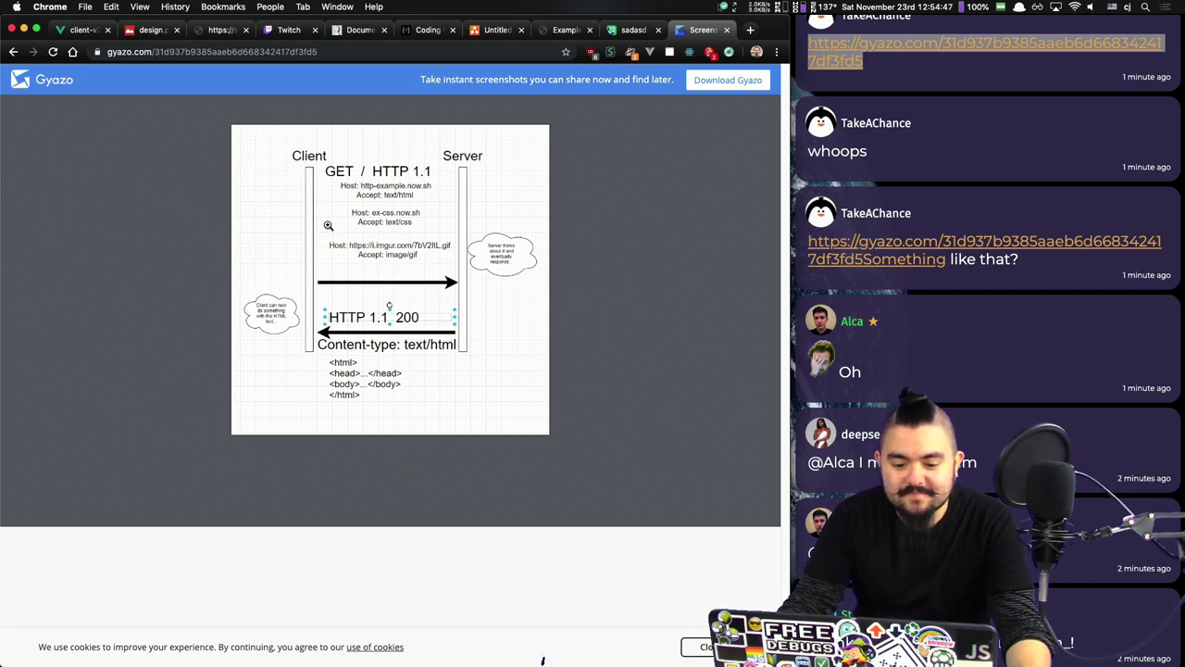
left_click(364, 238)
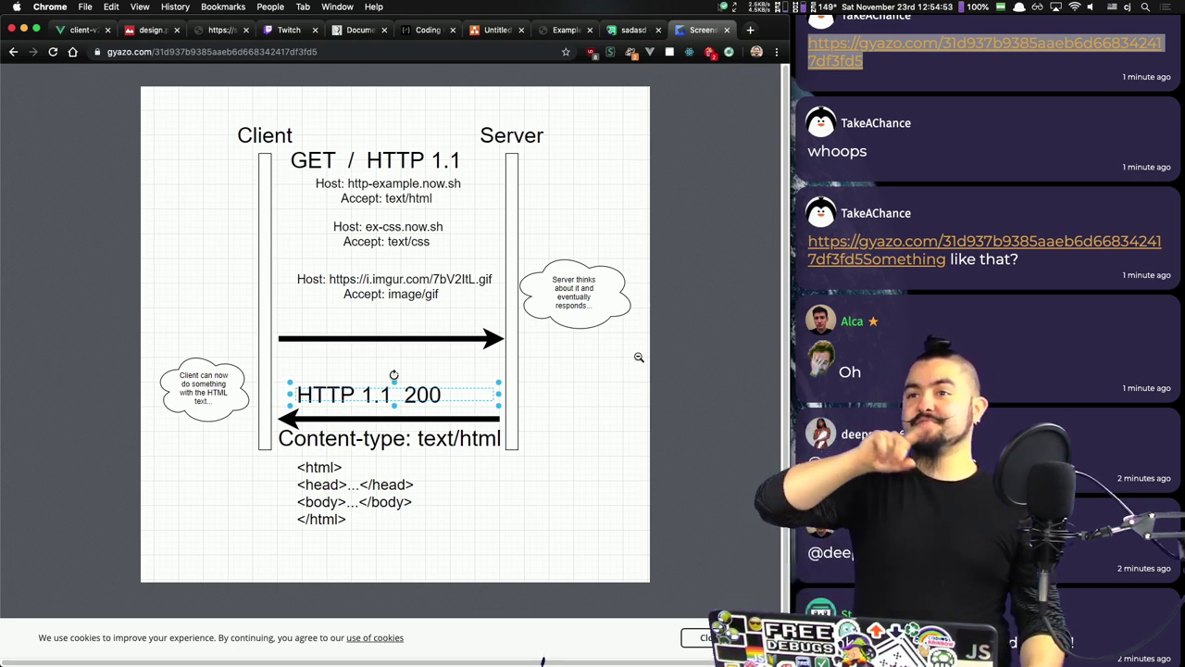
scroll(926, 236, "up", 5)
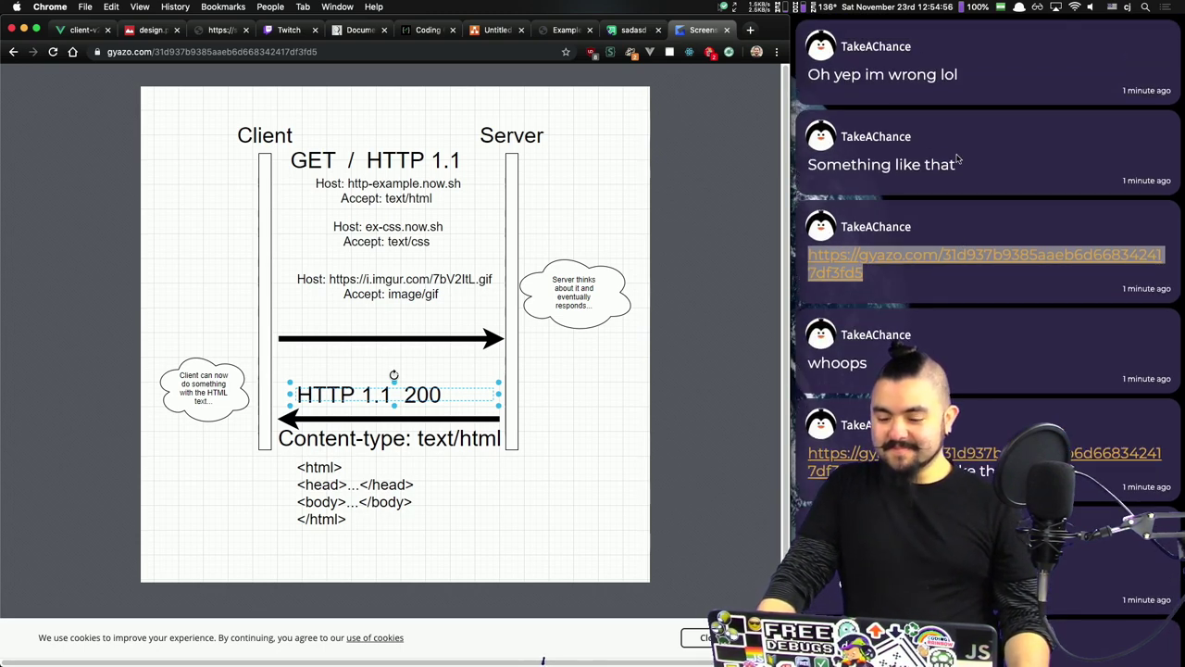
left_click(998, 164)
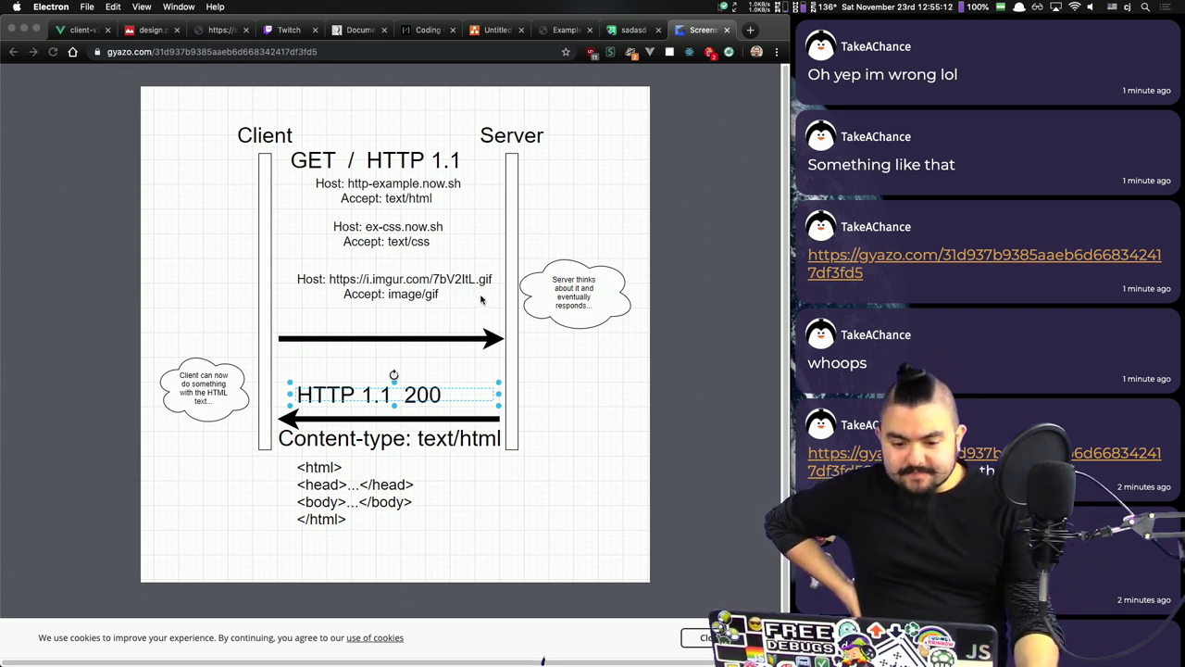
left_click(381, 195)
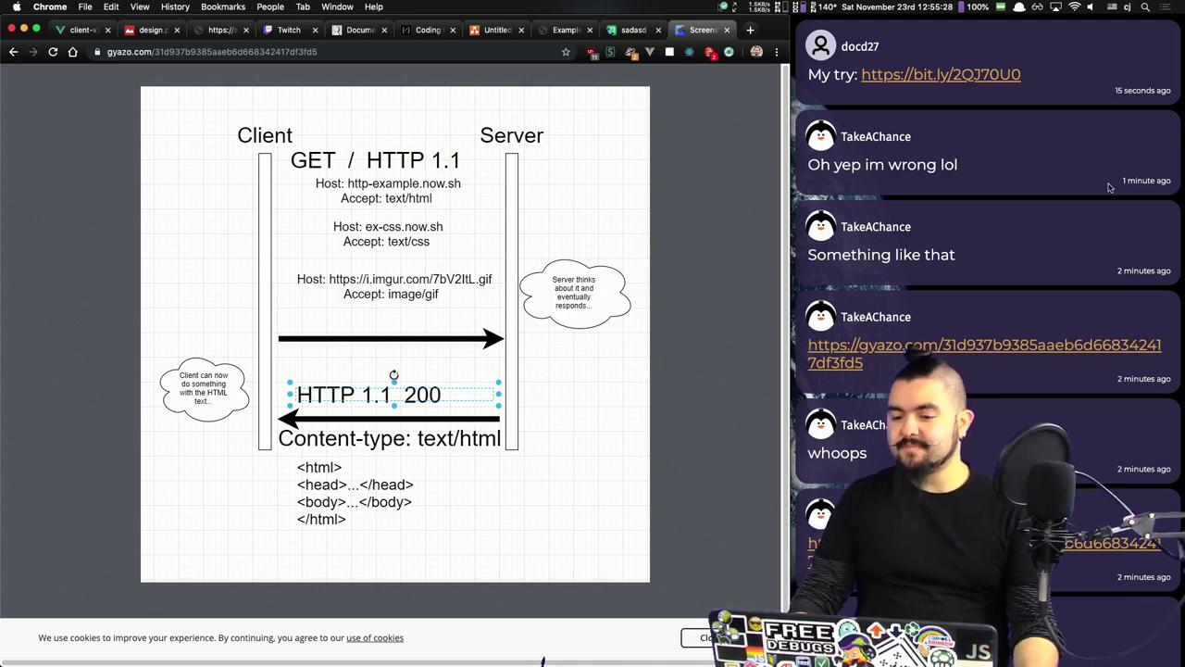
triple_click(1050, 72)
key("super+c")
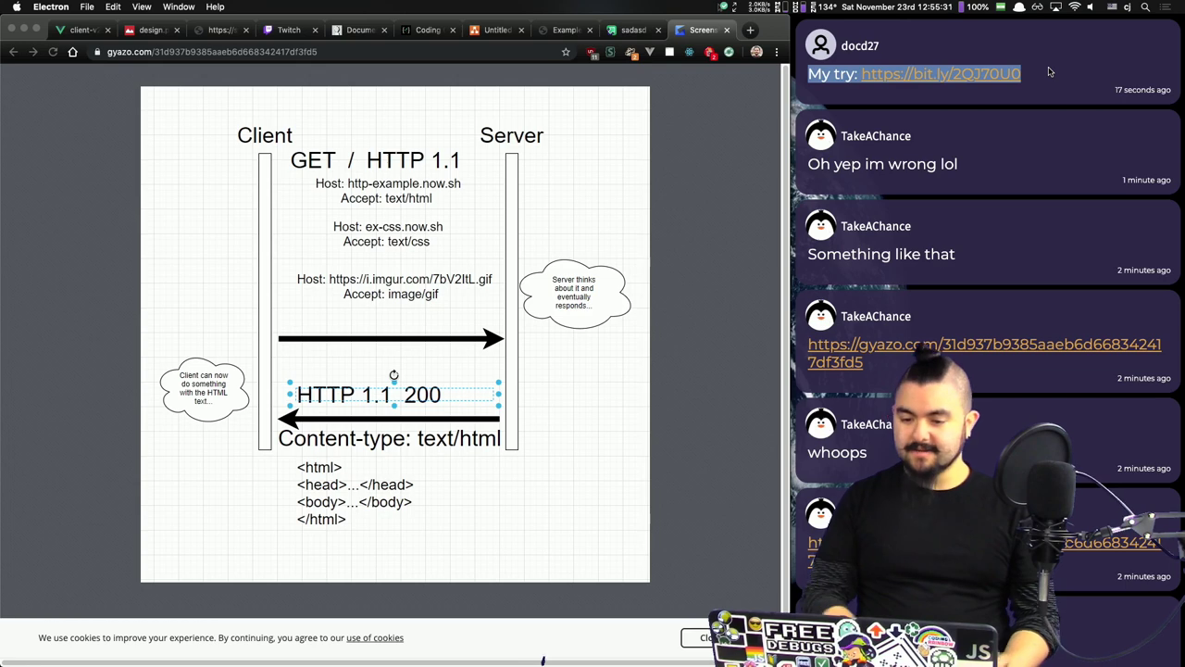
left_click(749, 30)
key("super+v")
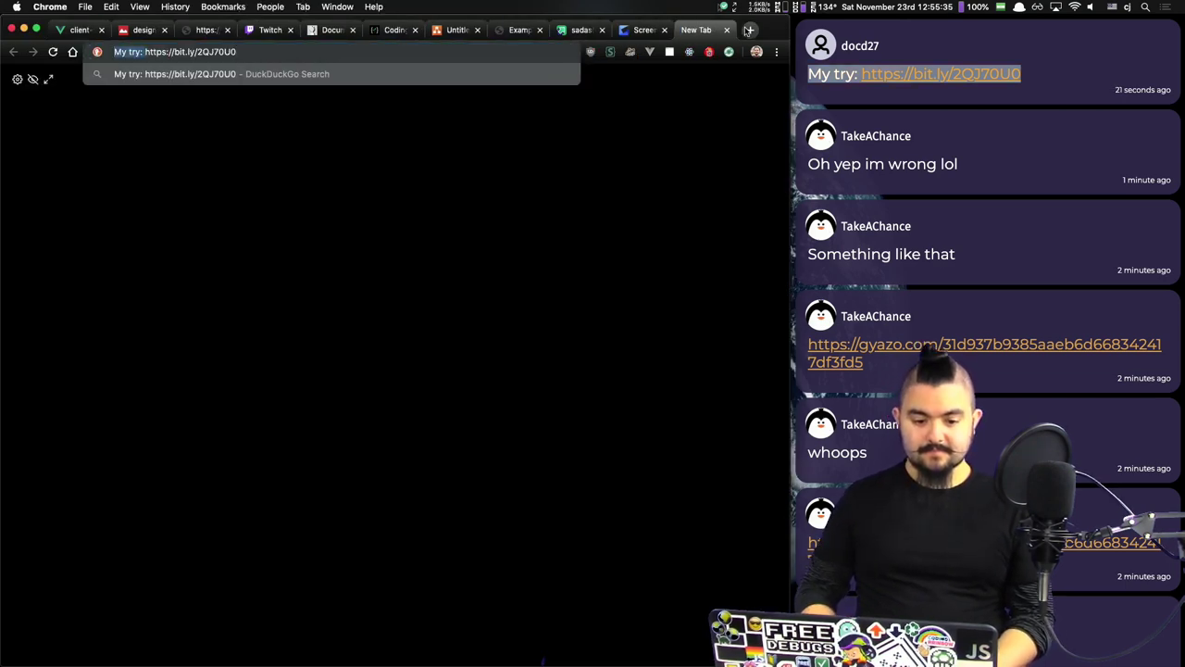
Step: Open the bit.ly link and zoom in on the viewer's WebSequenceDiagrams sequence diagram
key("BackSpace")
key("Return")
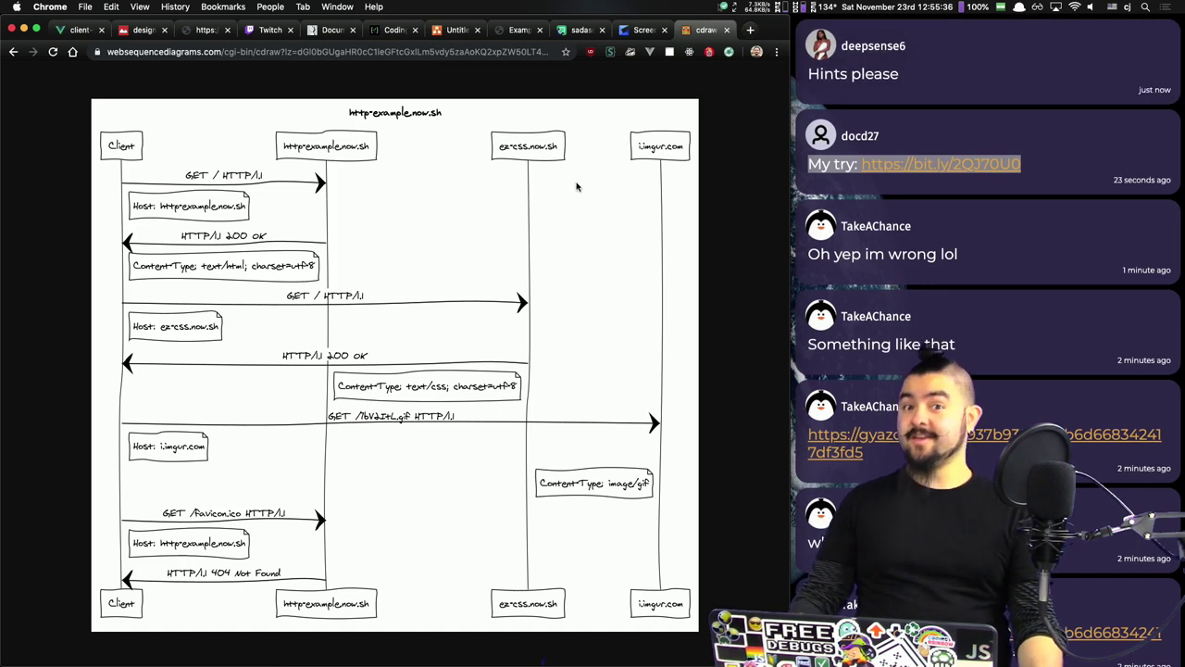
left_click(957, 152)
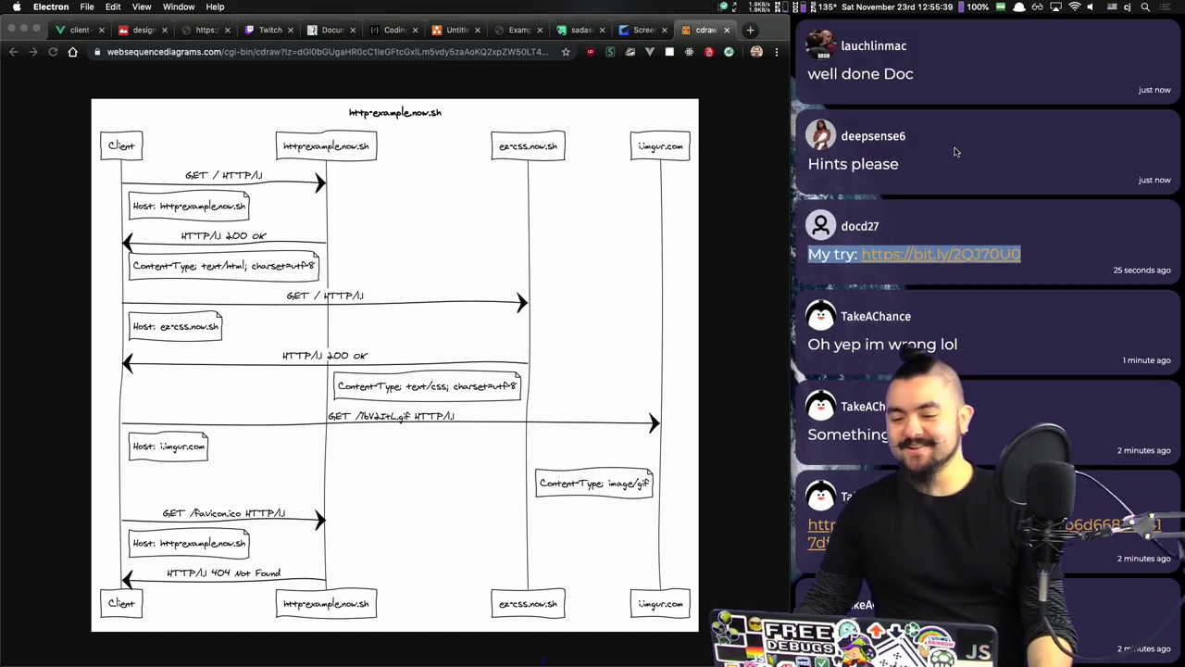
left_click(957, 152)
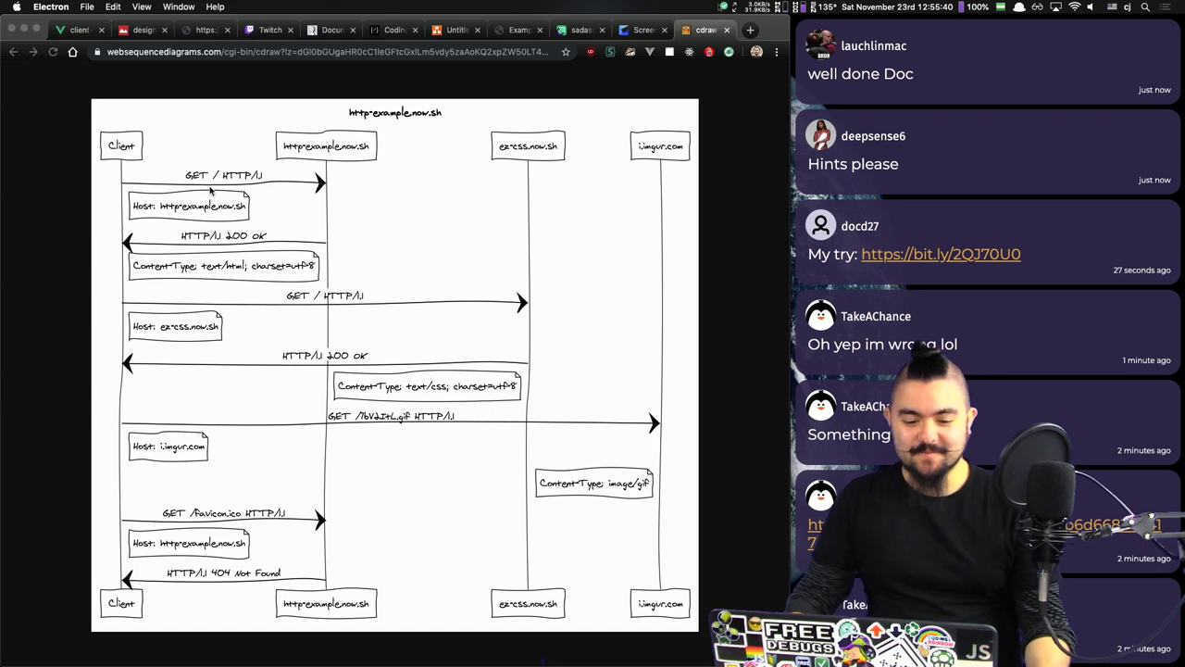
left_click(211, 190)
key("super+equal")
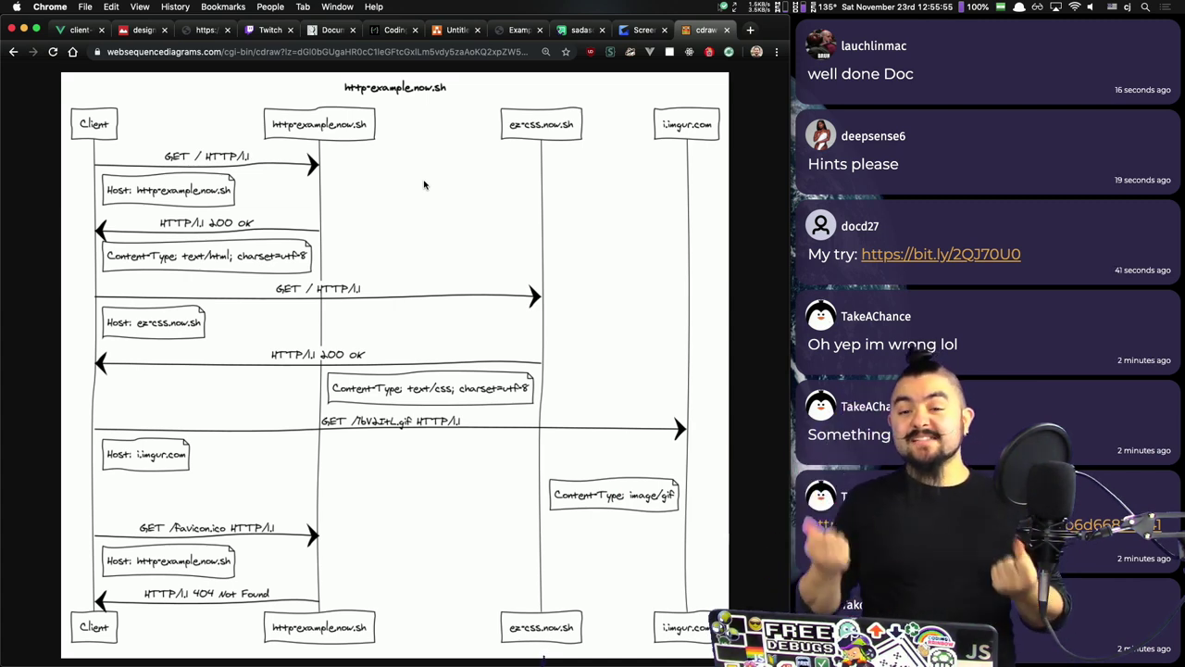
Step: Compare the sequence diagram against the example page's three network requests
left_click(522, 30)
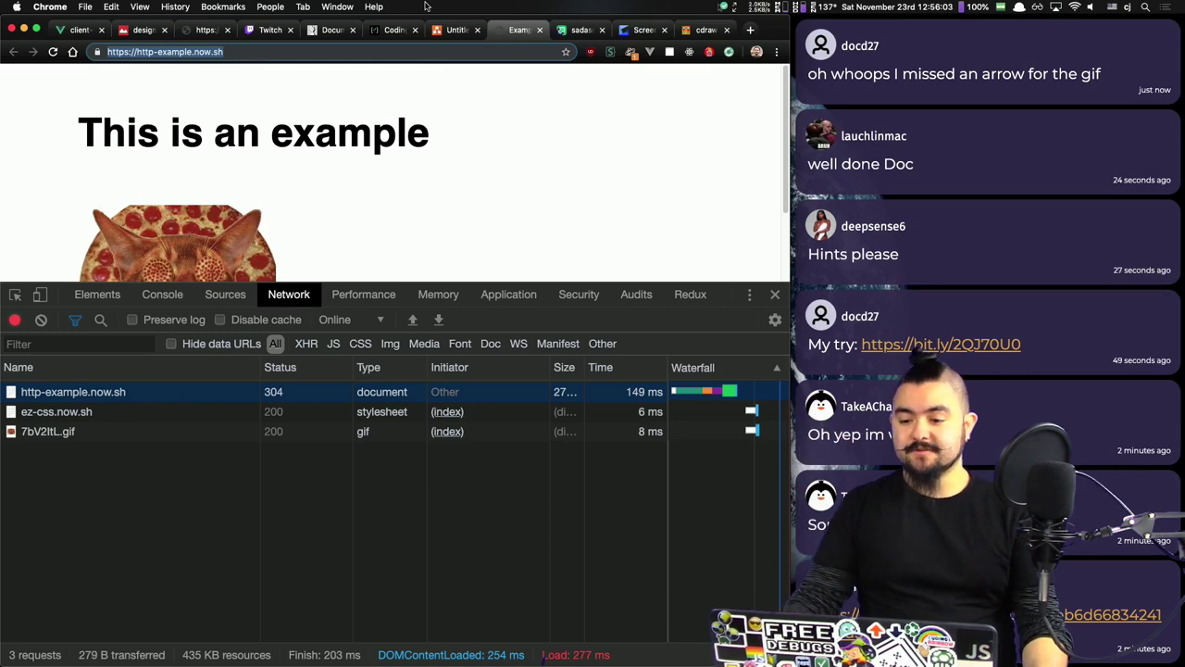
left_click(702, 30)
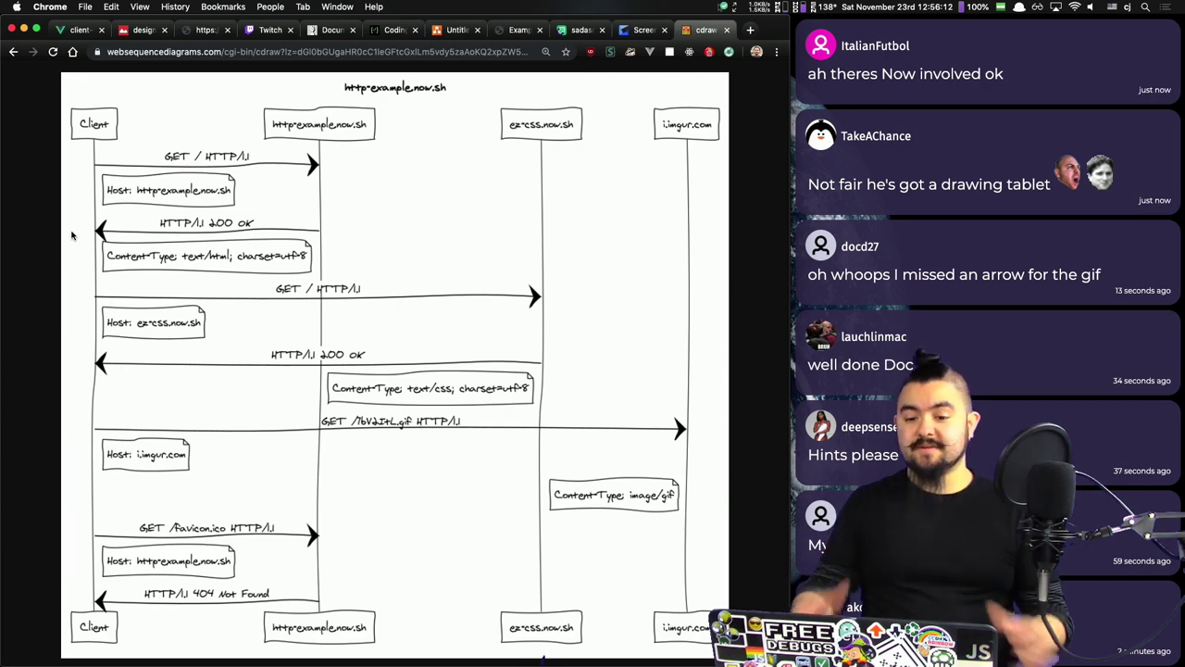
left_click(517, 30)
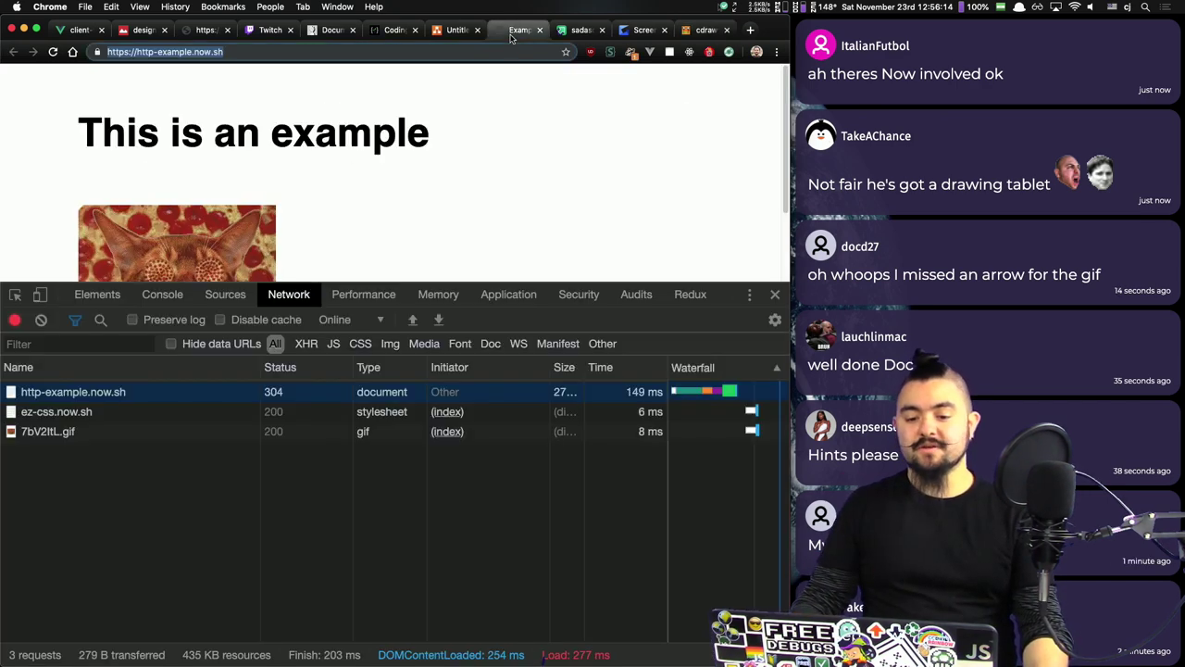
Step: View the http-example.now.sh document's HTML response and highlight its stylesheet link line
left_click(106, 391)
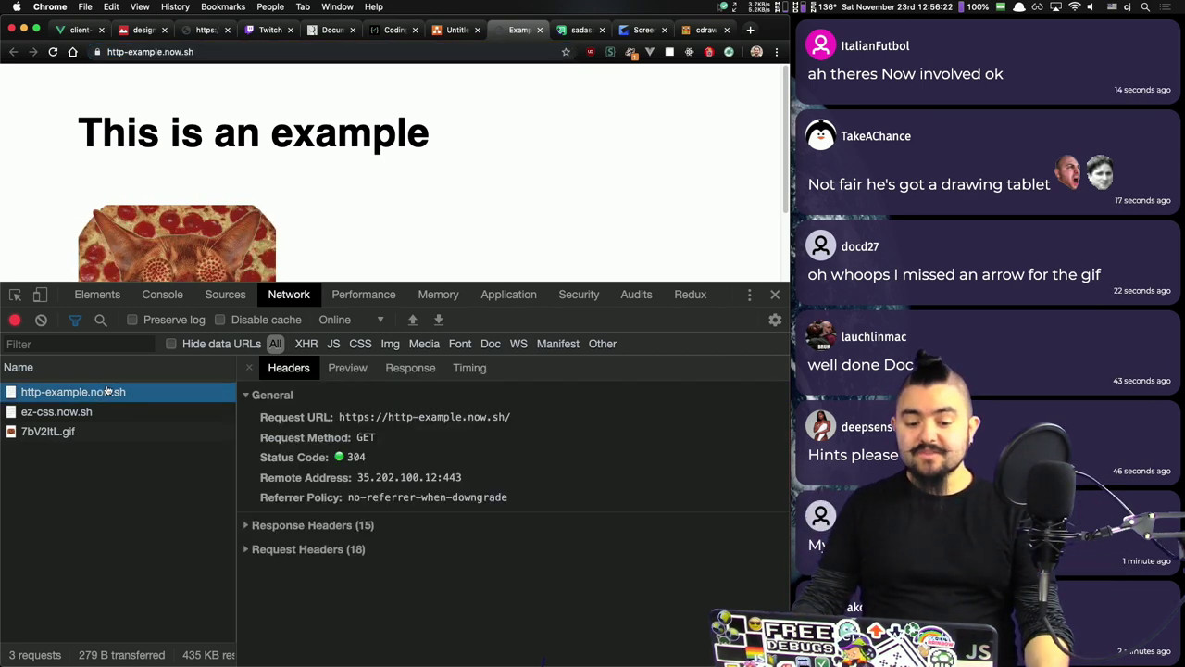
left_click(410, 367)
left_click_drag(354, 564, 275, 372)
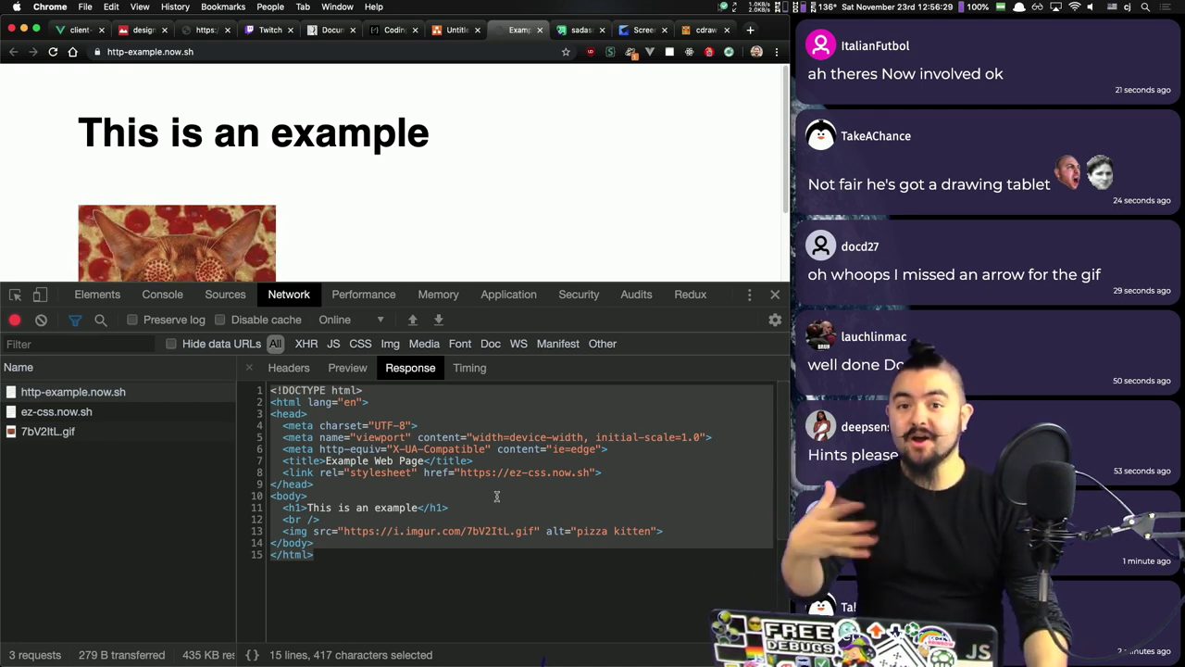
left_click(406, 426)
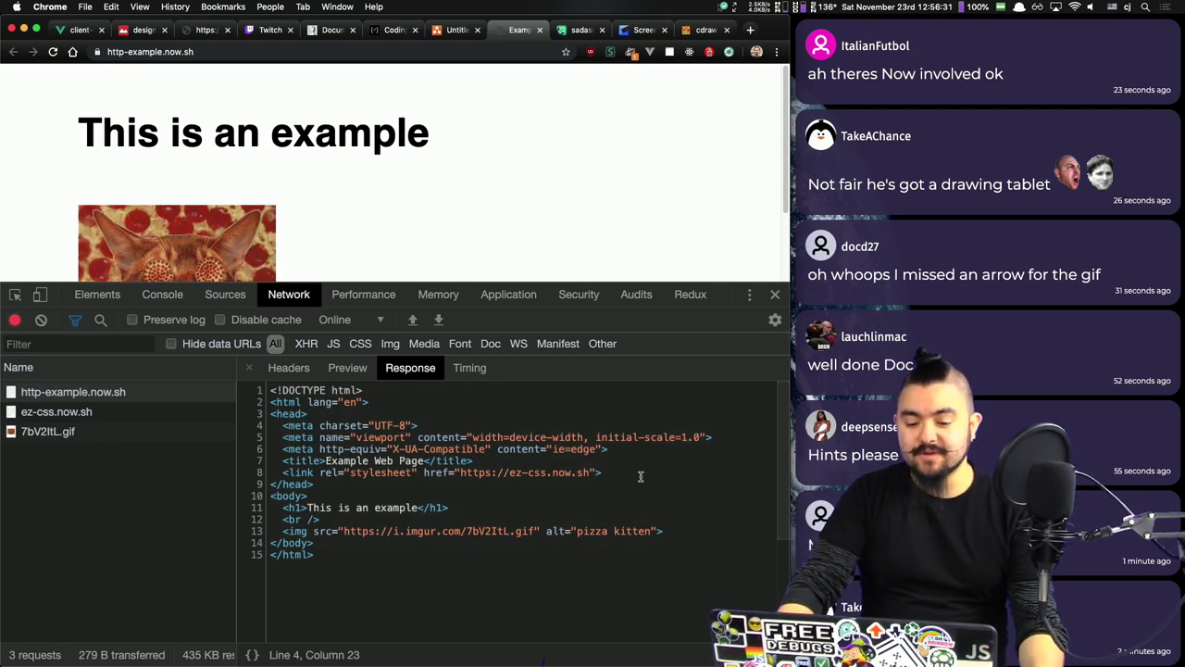
left_click_drag(642, 476, 275, 471)
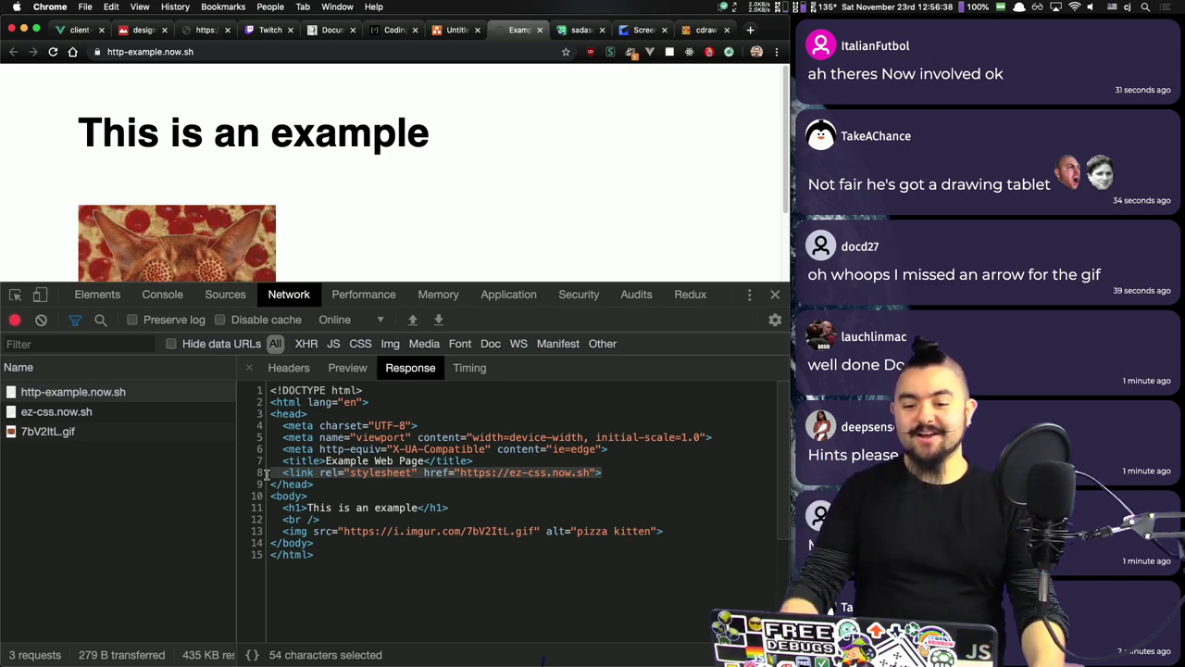
Step: Compare with the Gyazo screenshot and sequence diagram, then return to the Network panel
left_click(625, 31)
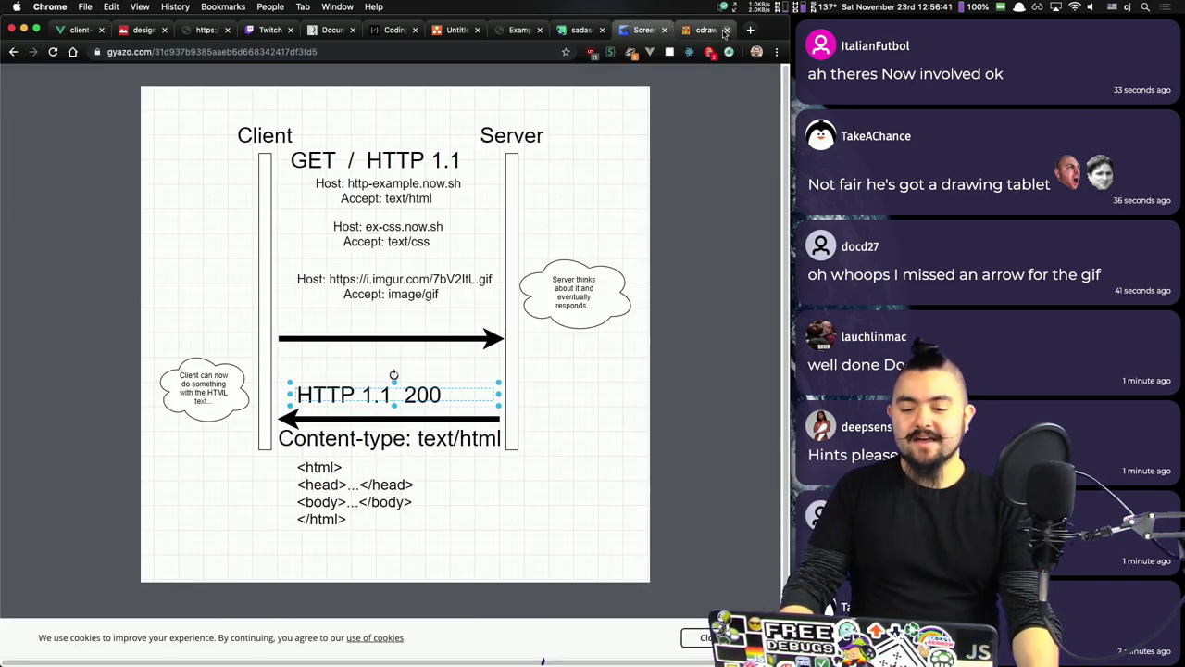
left_click(701, 28)
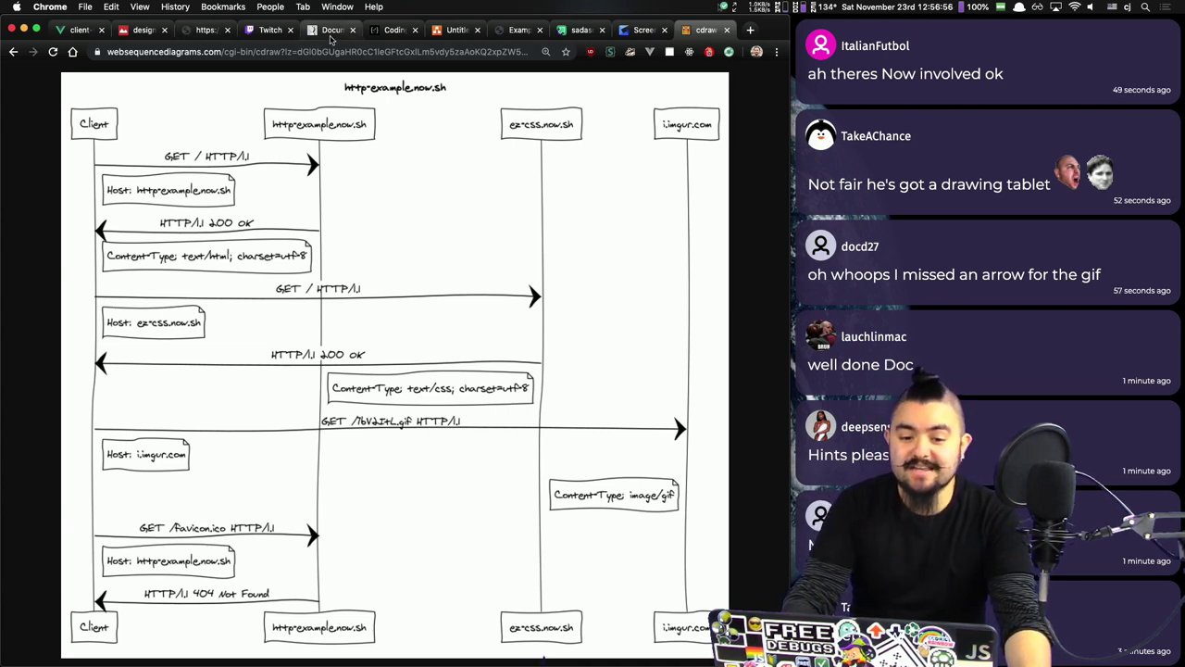
left_click(397, 30)
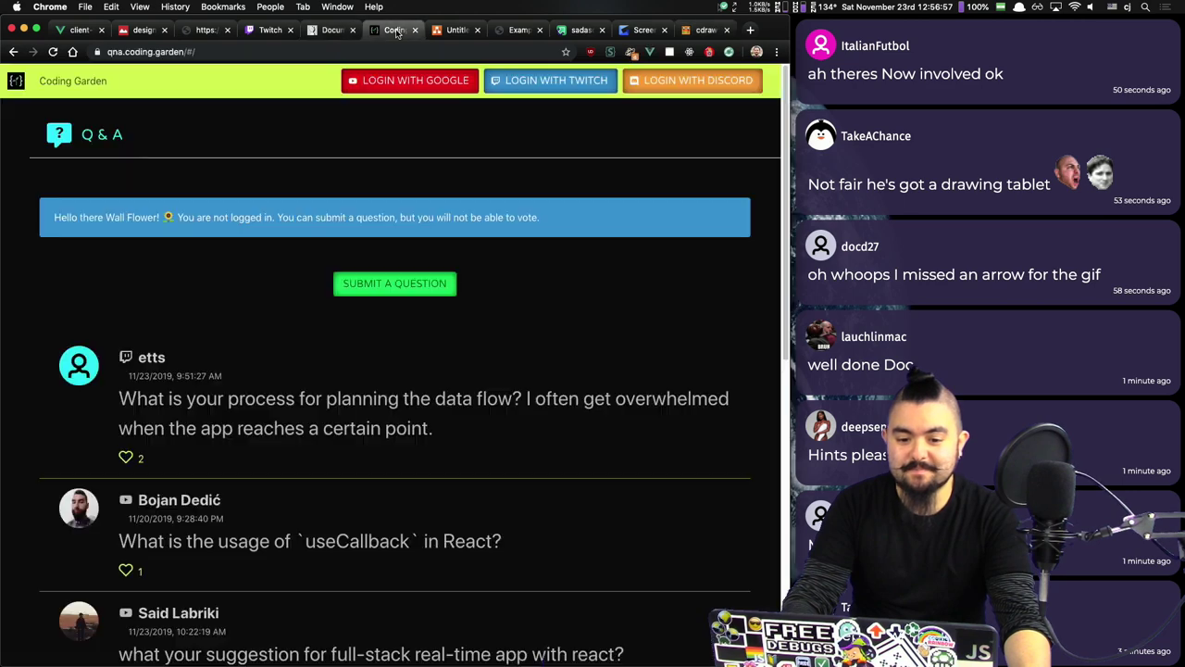
left_click(519, 29)
Step: Inspect the ez-css.now.sh stylesheet response, its preview and general headers
left_click(176, 412)
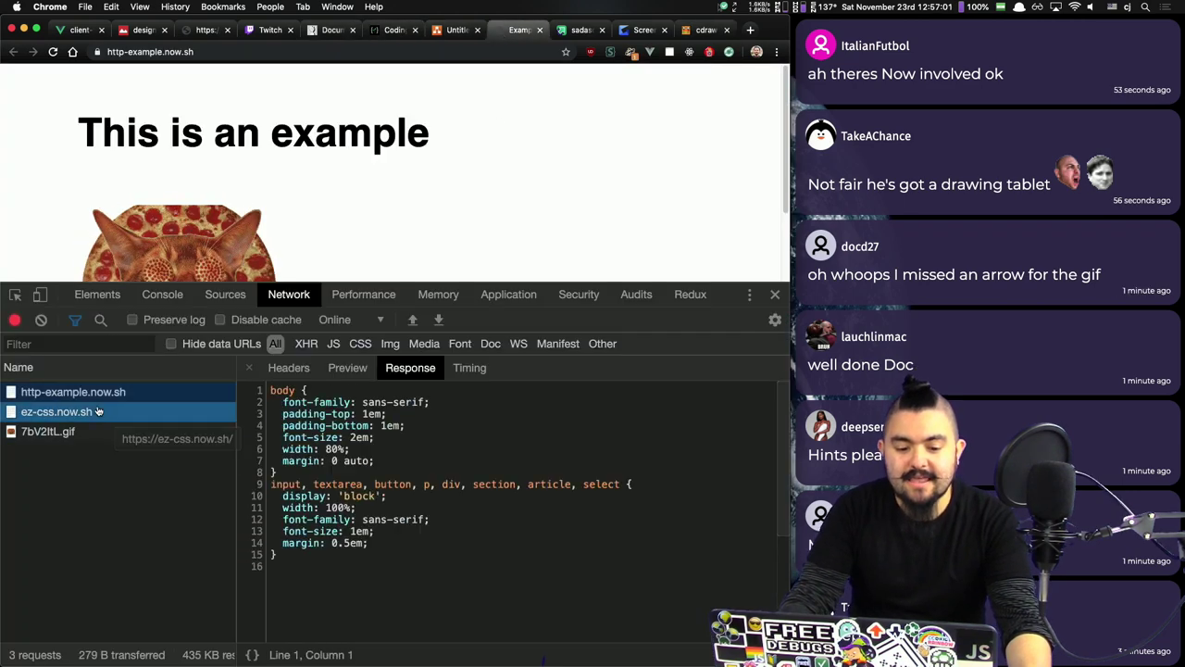
left_click_drag(285, 555, 270, 389)
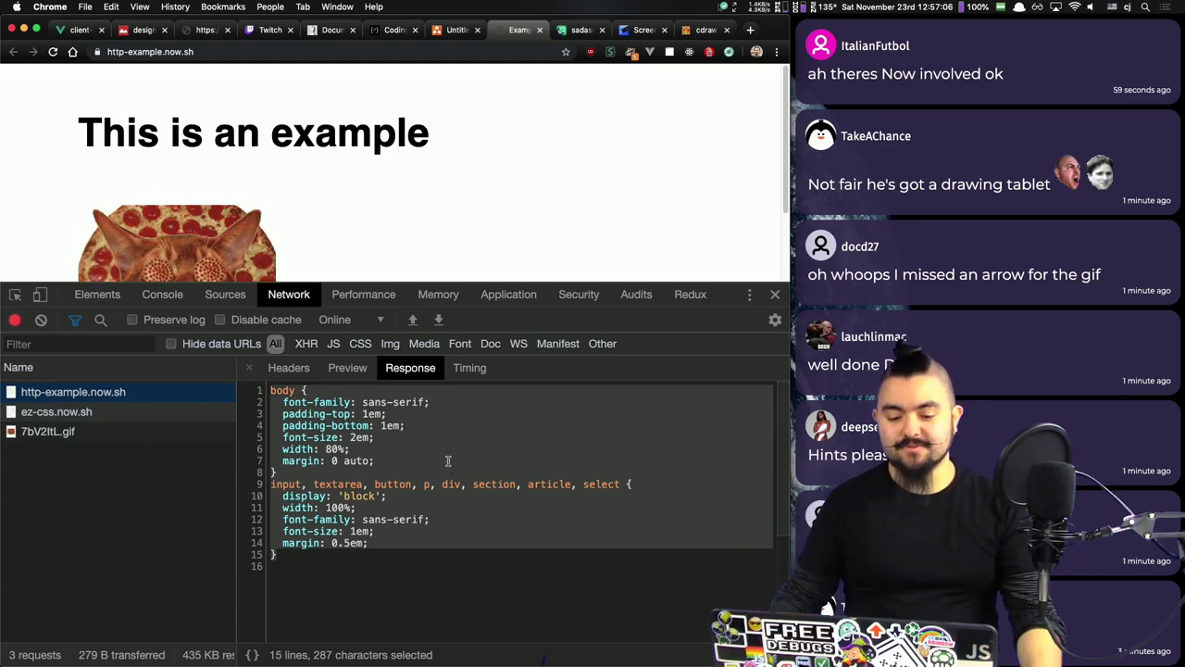
left_click(324, 370)
left_click(297, 371)
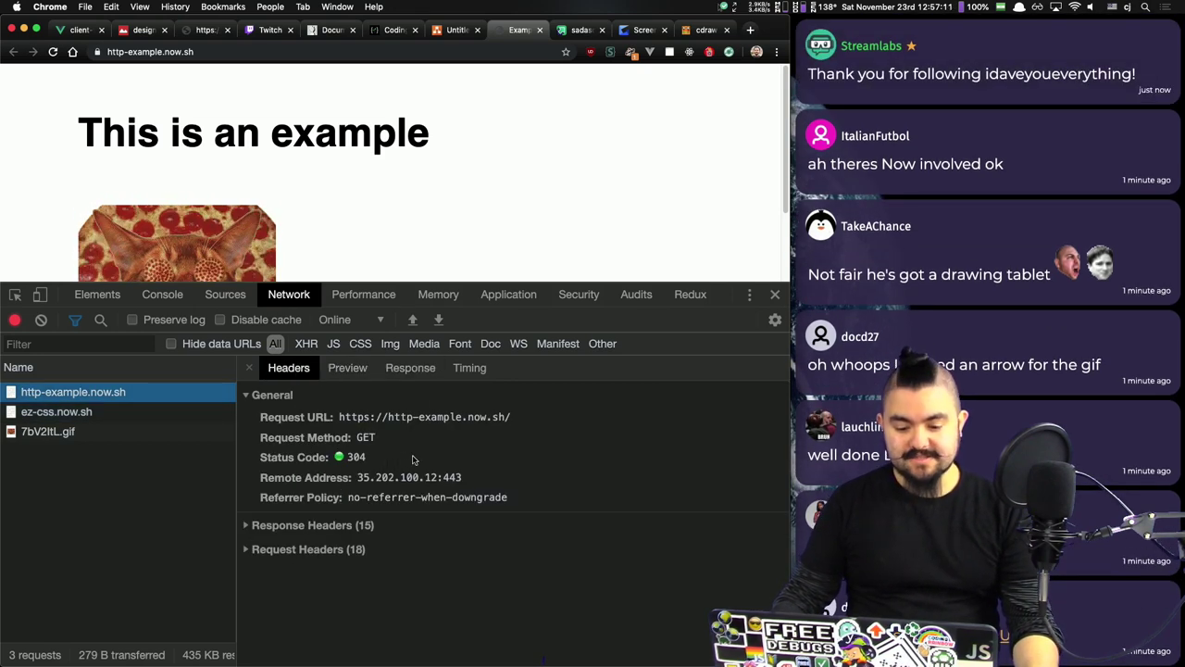
Step: Highlight the heading, imgur gif img, and closing body lines in the HTML source
left_click(411, 370)
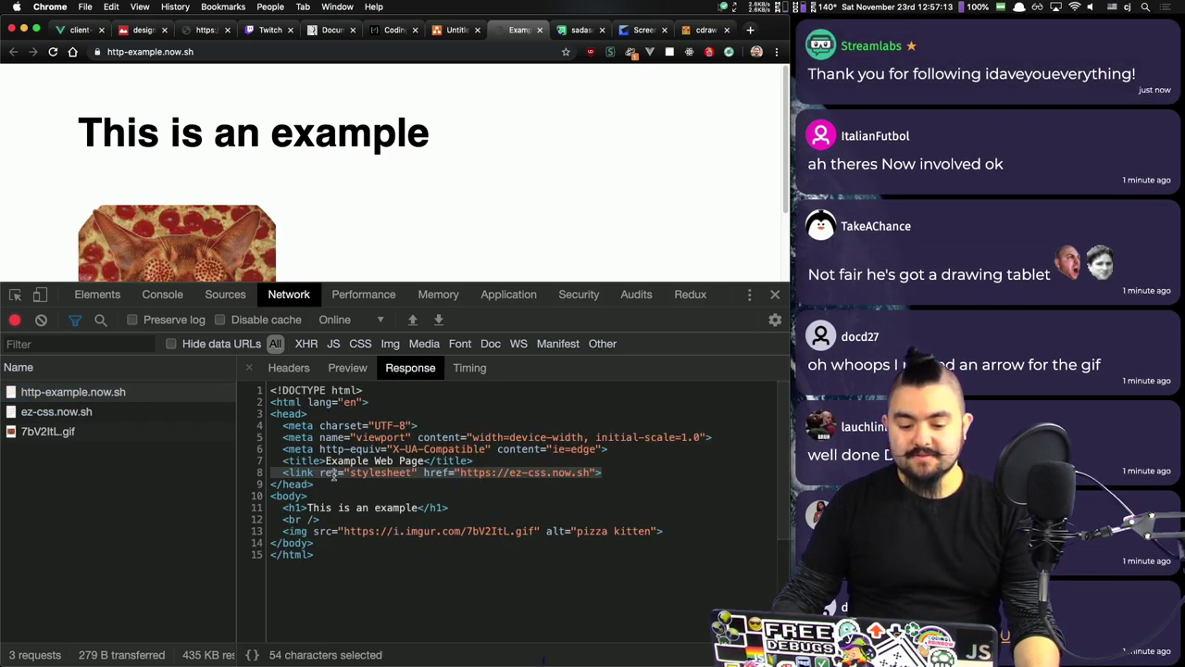
left_click_drag(315, 515, 312, 523)
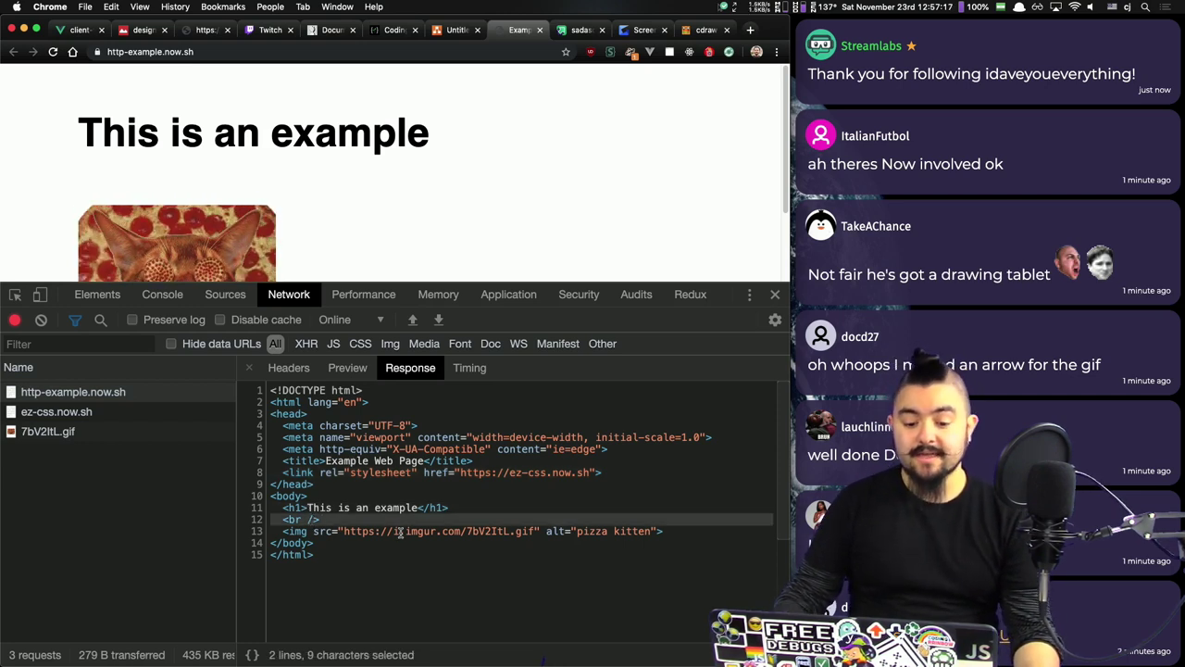
triple_click(399, 532)
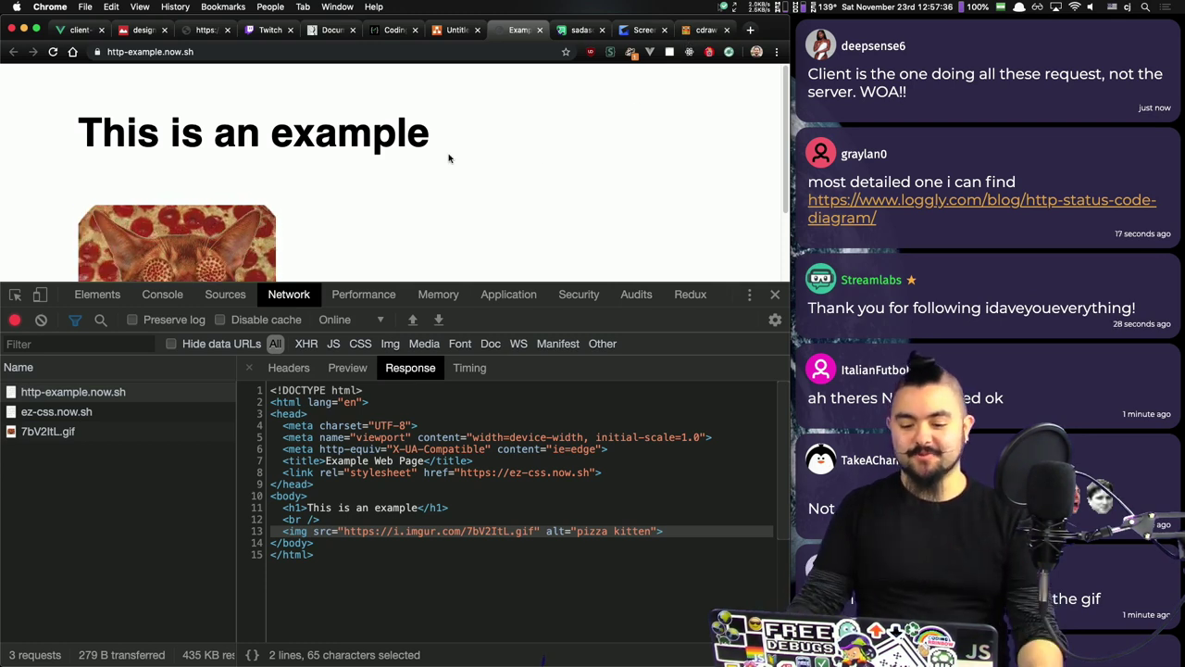
triple_click(408, 541)
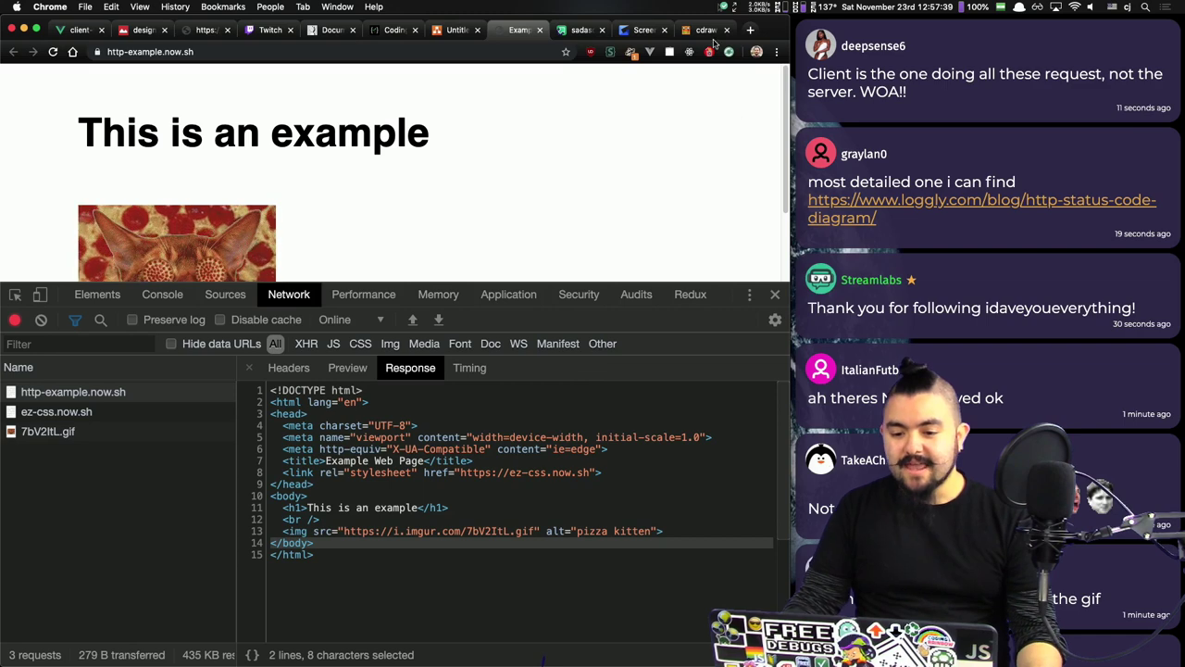
left_click(631, 30)
left_click(704, 30)
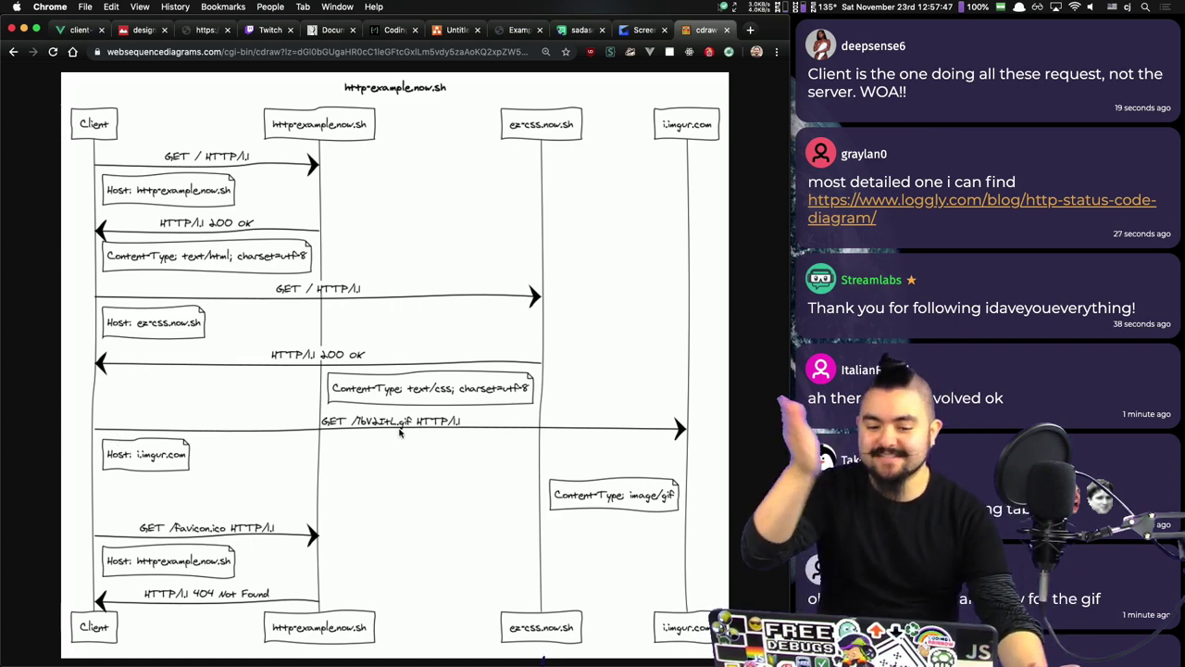
Step: Step through the three requests and confirm 7bV2ItL.gif returned status 200 from disk cache
left_click(519, 30)
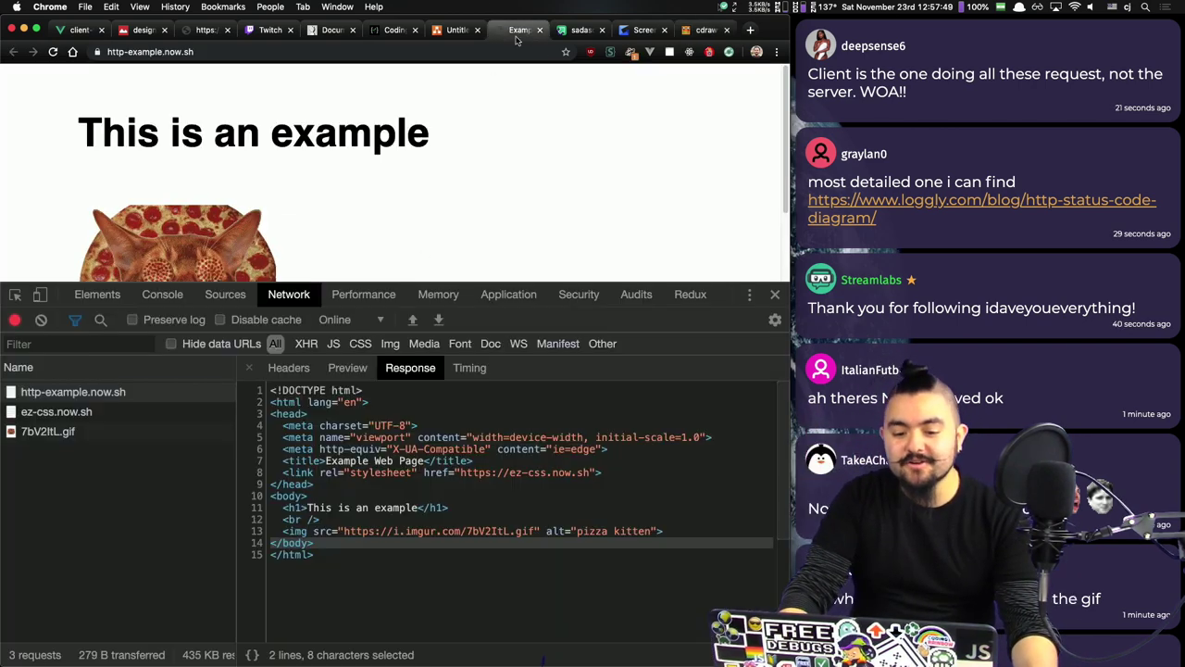
left_click(93, 392)
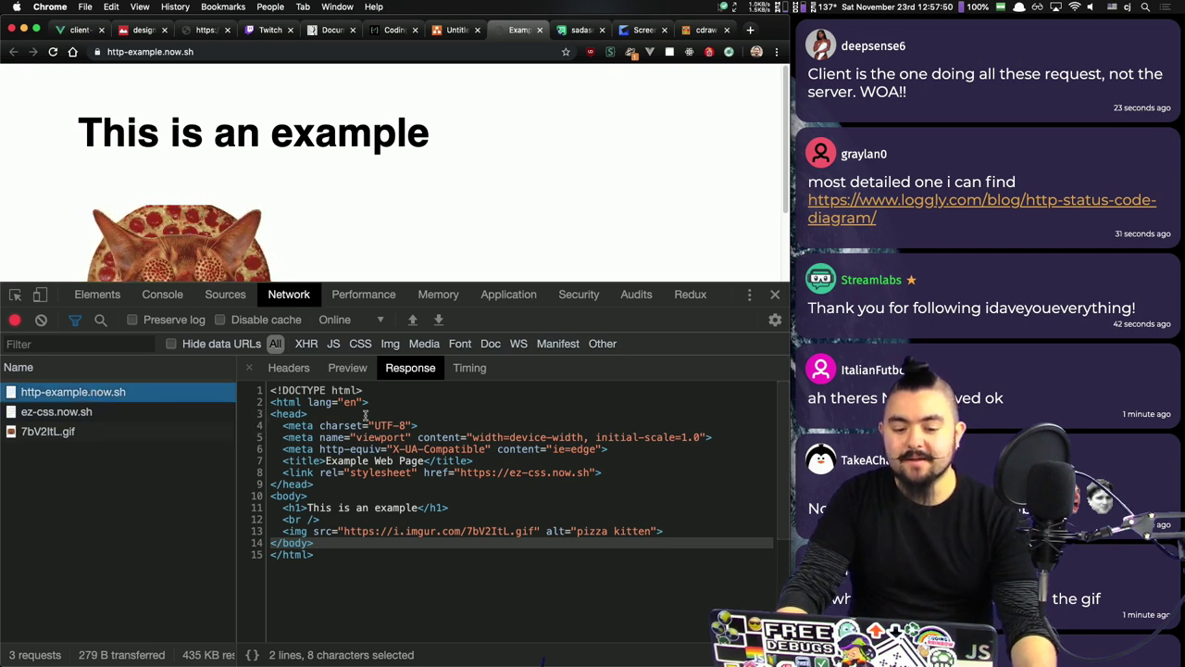
left_click(79, 412)
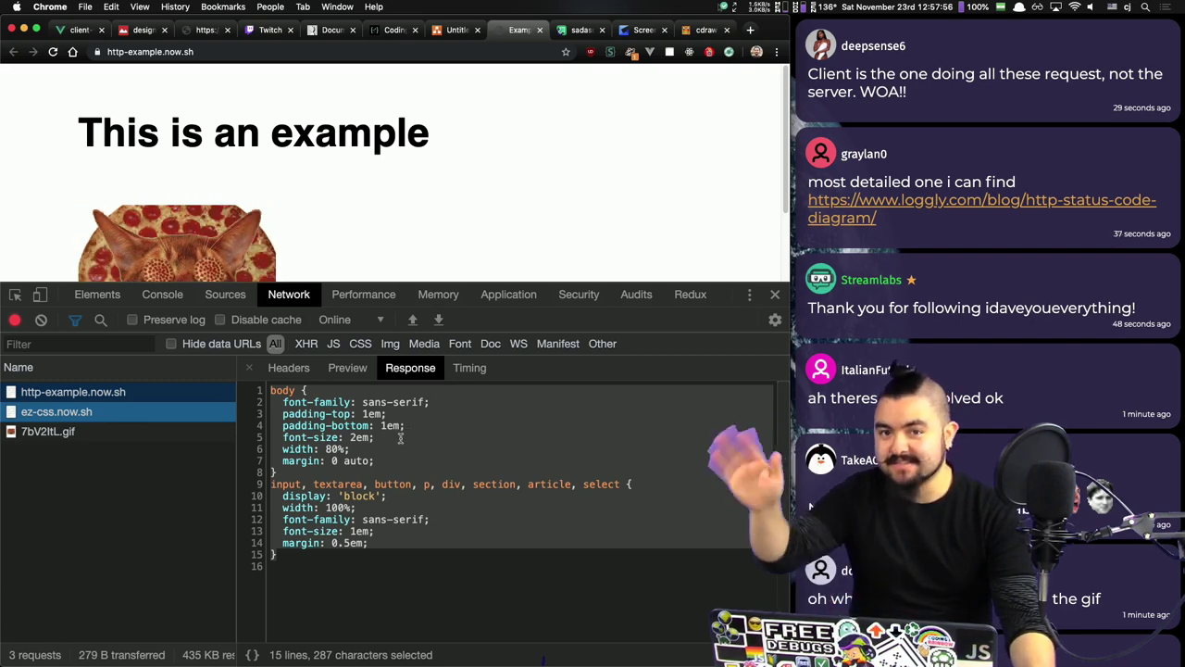
left_click(65, 432)
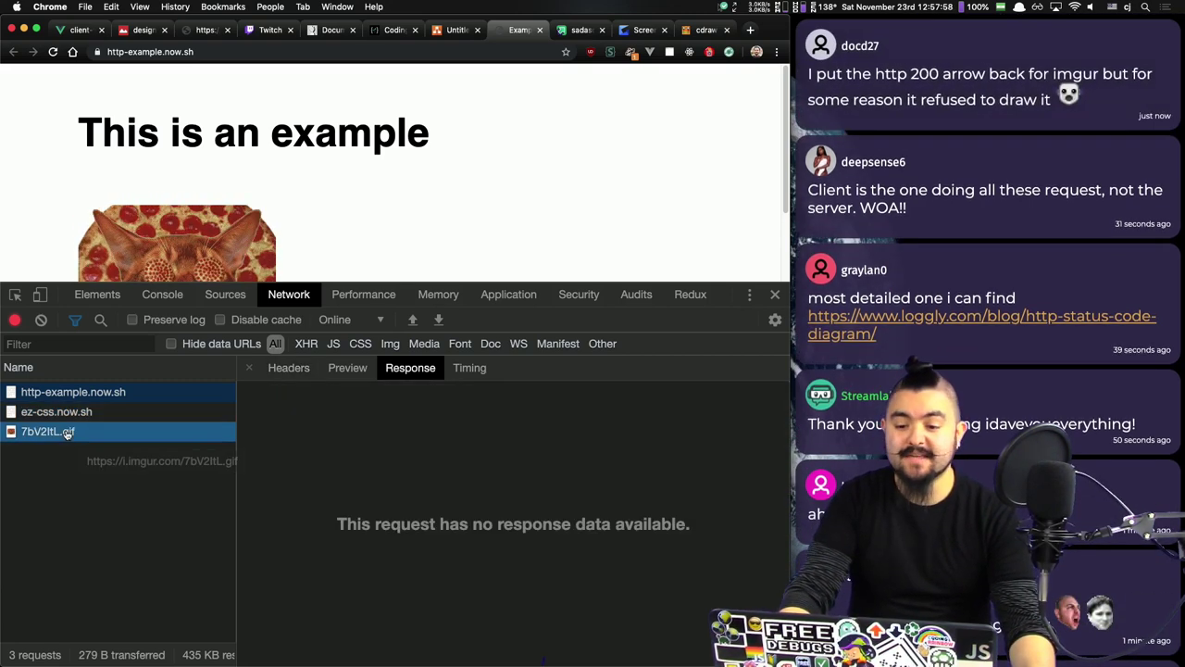
left_click(289, 367)
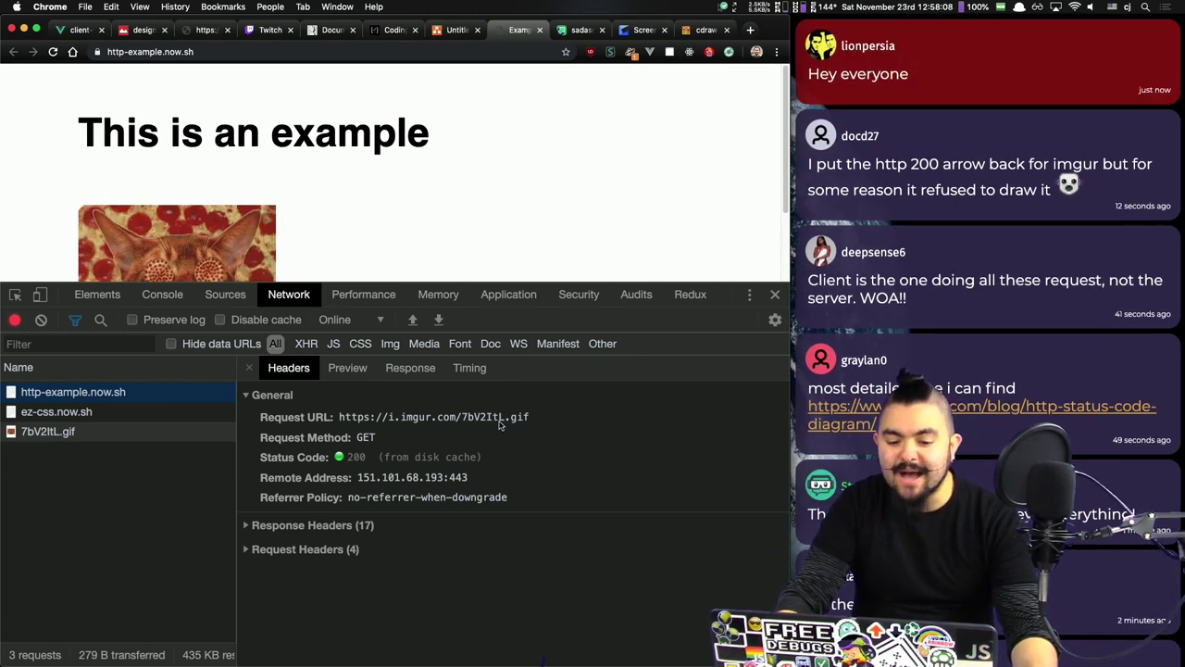
Step: Close the Gyazo screenshot tab and go back to the example page's network requests
left_click(640, 29)
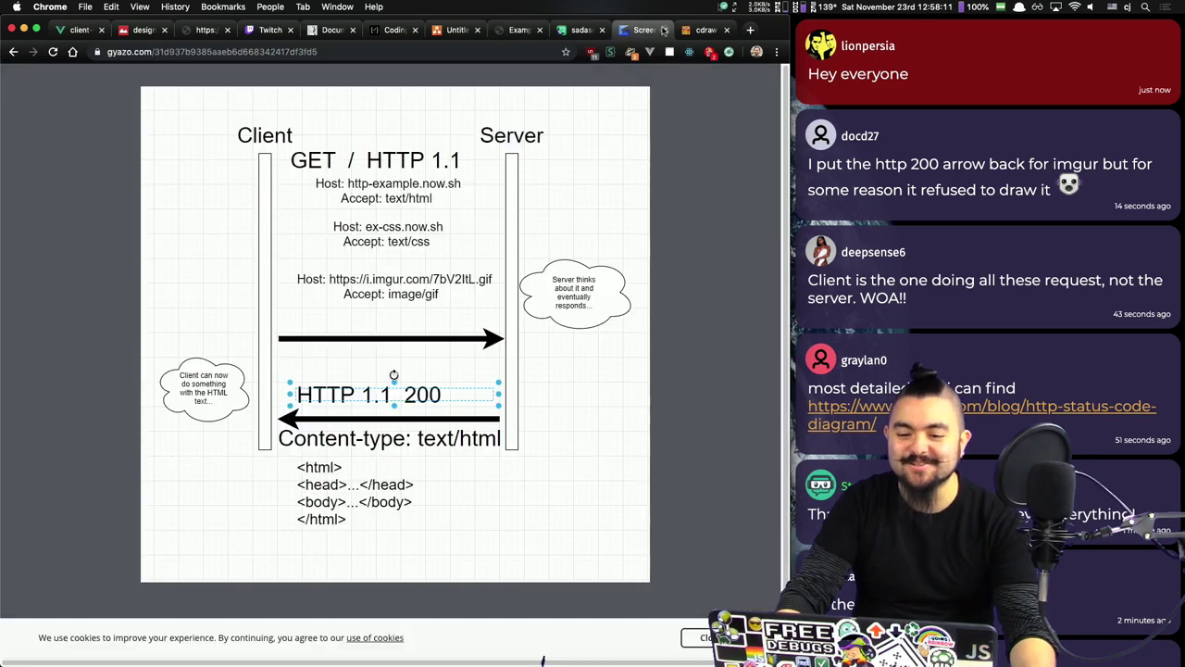
left_click(683, 30)
left_click(664, 30)
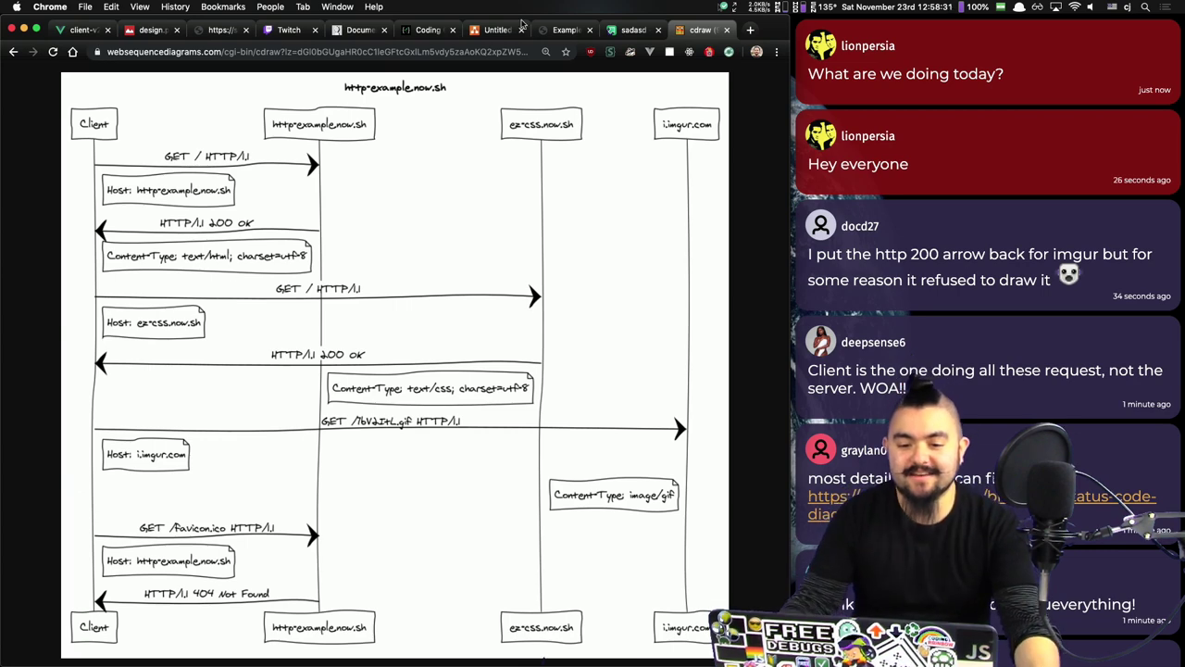
left_click(563, 30)
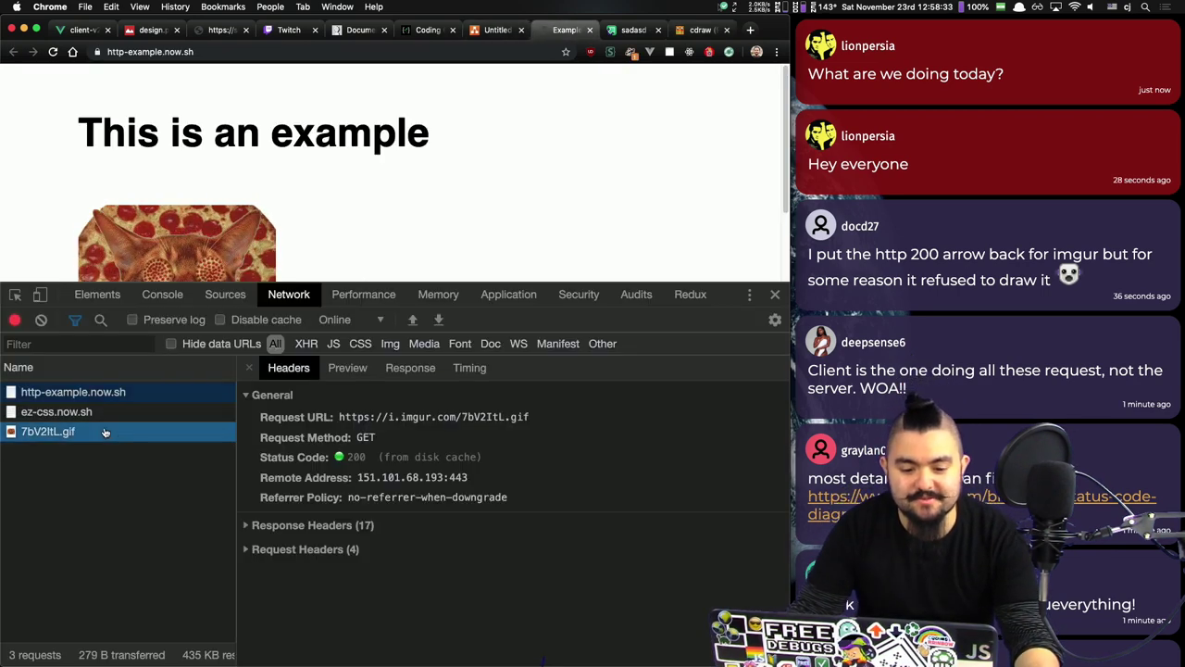
Step: Inspect the 7bV2ItL.gif preview, response and headers, highlighting the content-type: image/gif line
left_click(349, 370)
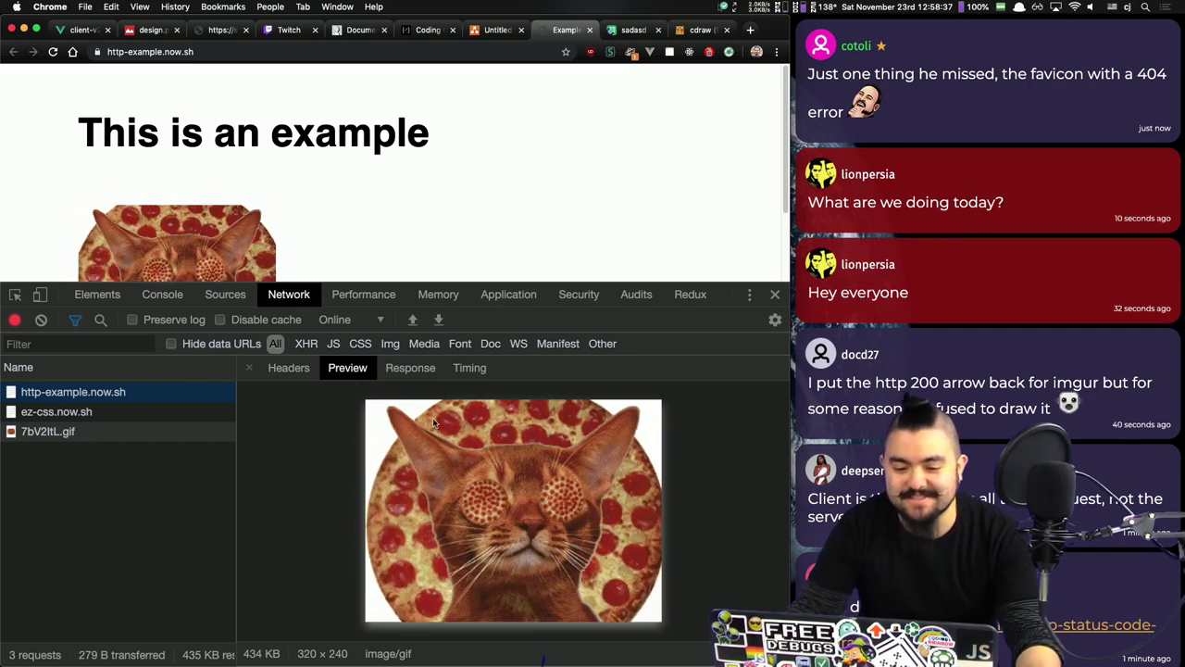
left_click(417, 379)
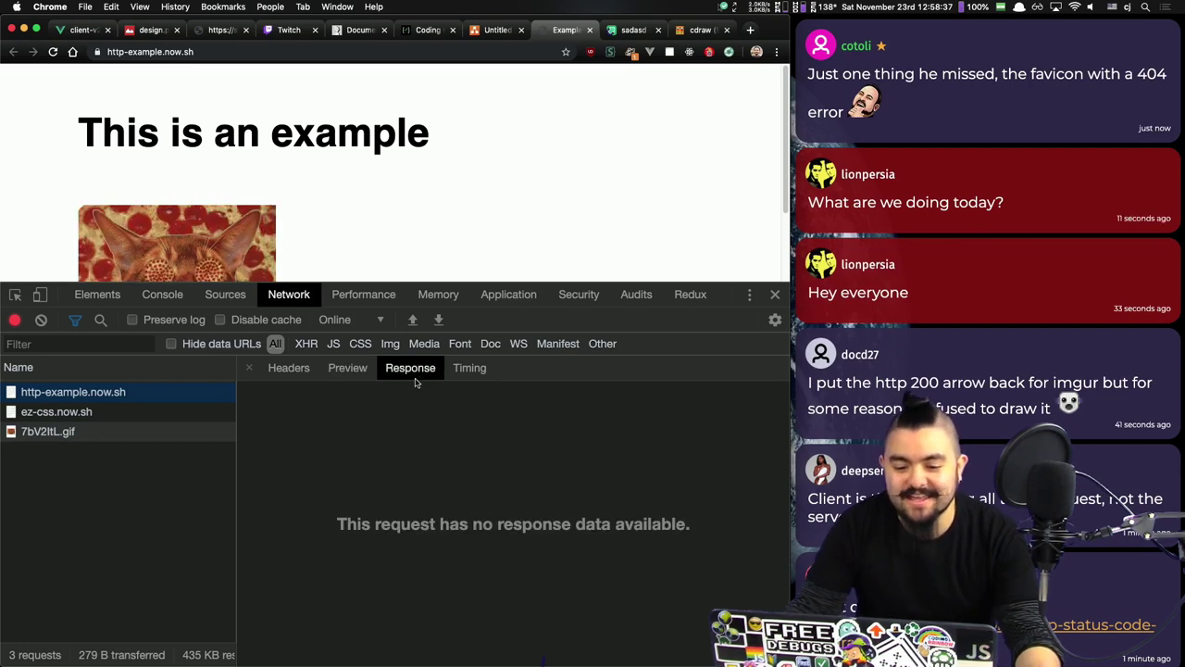
left_click(349, 370)
left_click(292, 370)
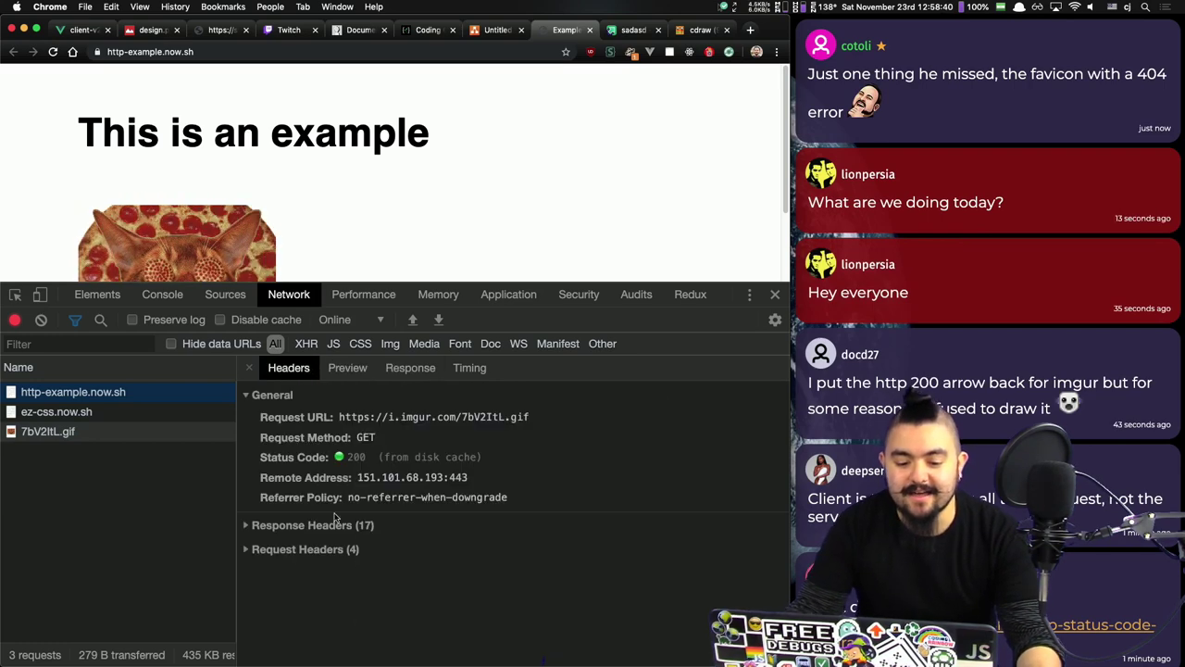
left_click(246, 525)
scroll(371, 550, "down", 5)
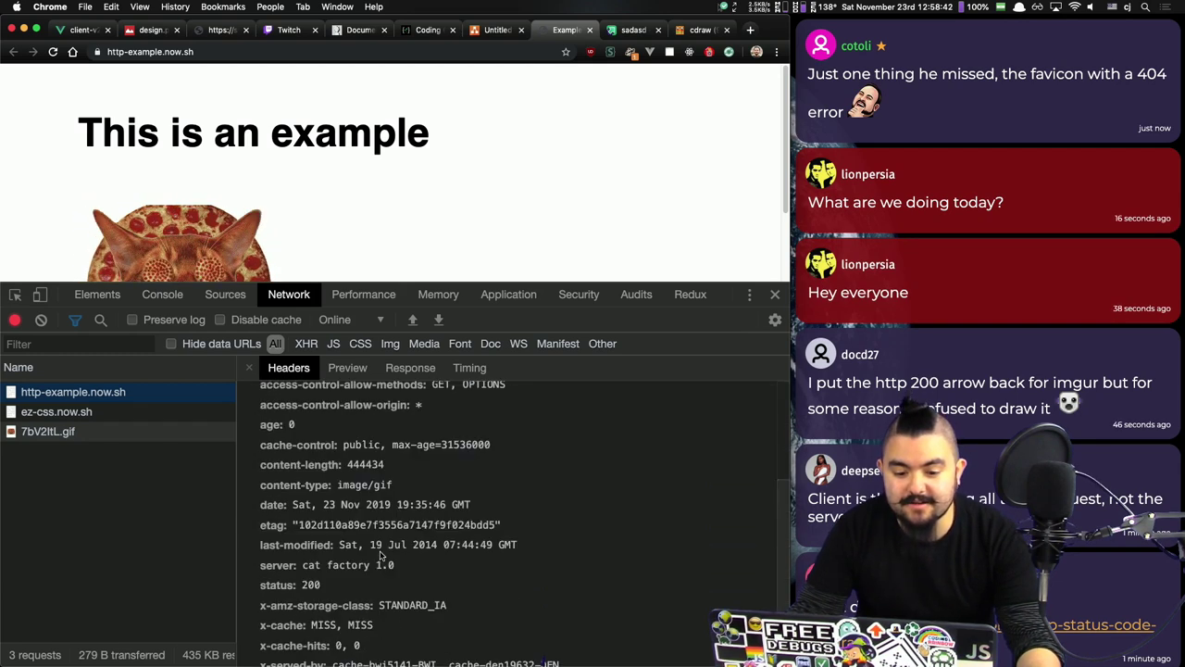
triple_click(318, 488)
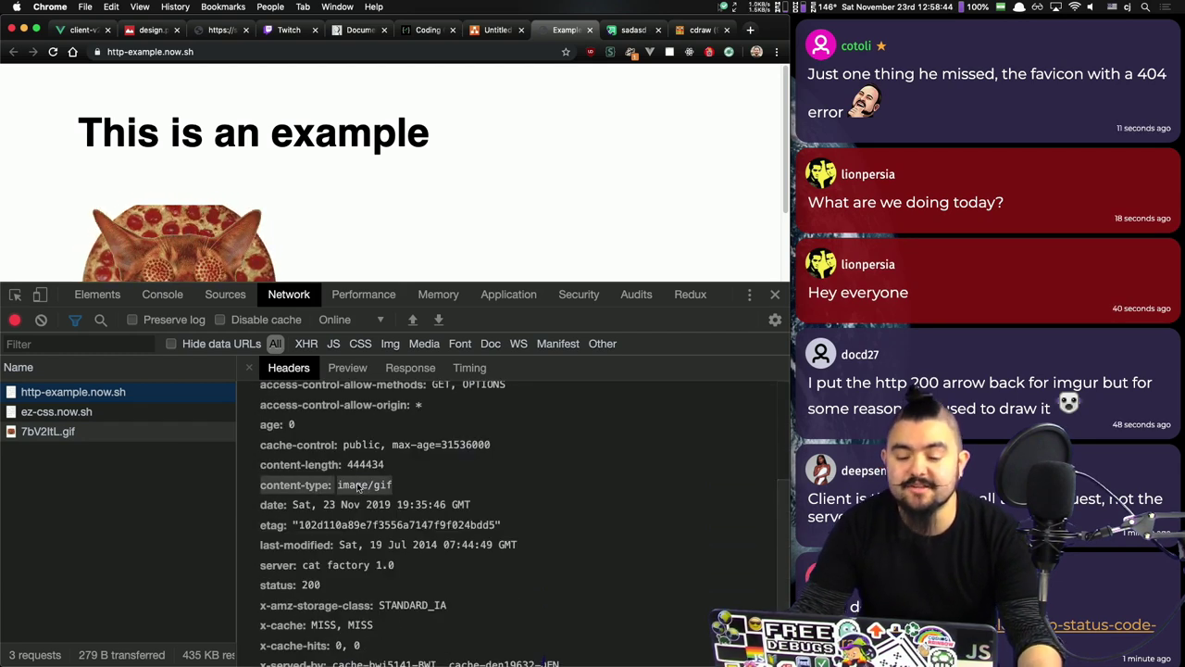
scroll(389, 523, "down", 2)
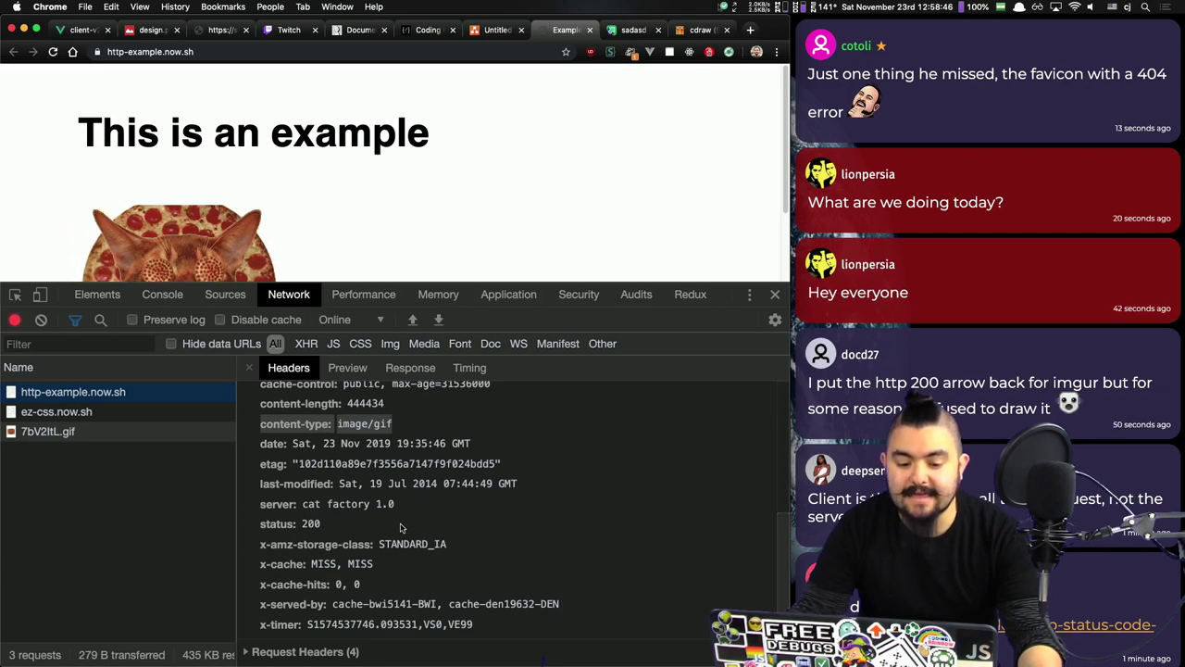
scroll(401, 528, "up", 6)
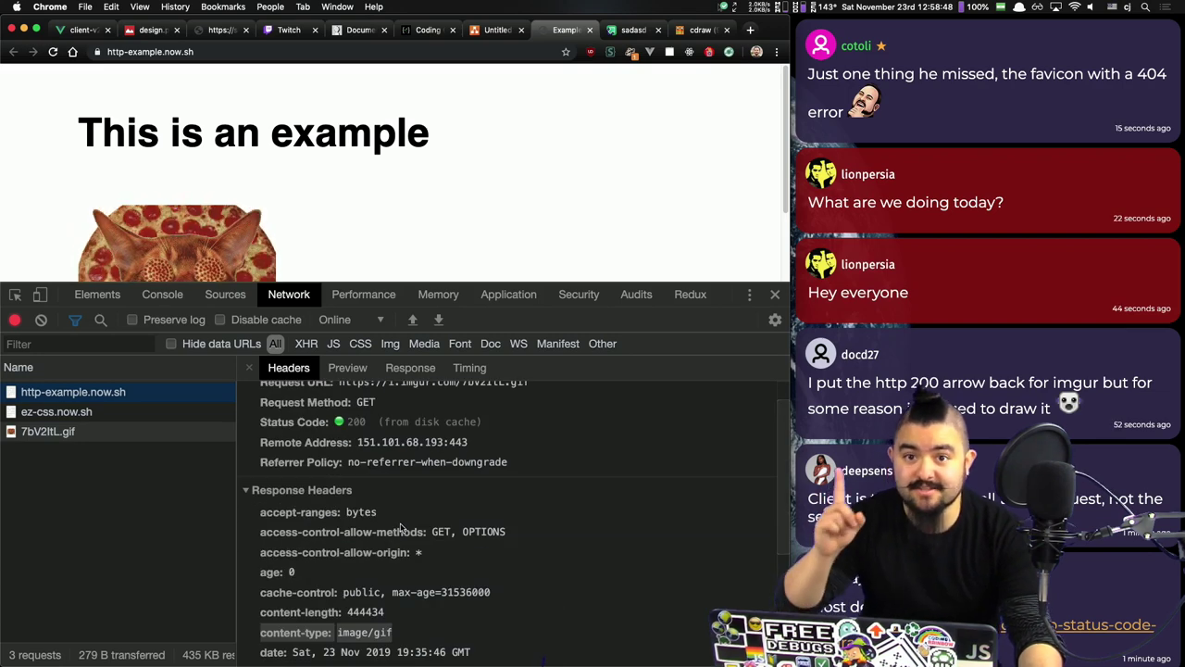
scroll(407, 509, "up", 1)
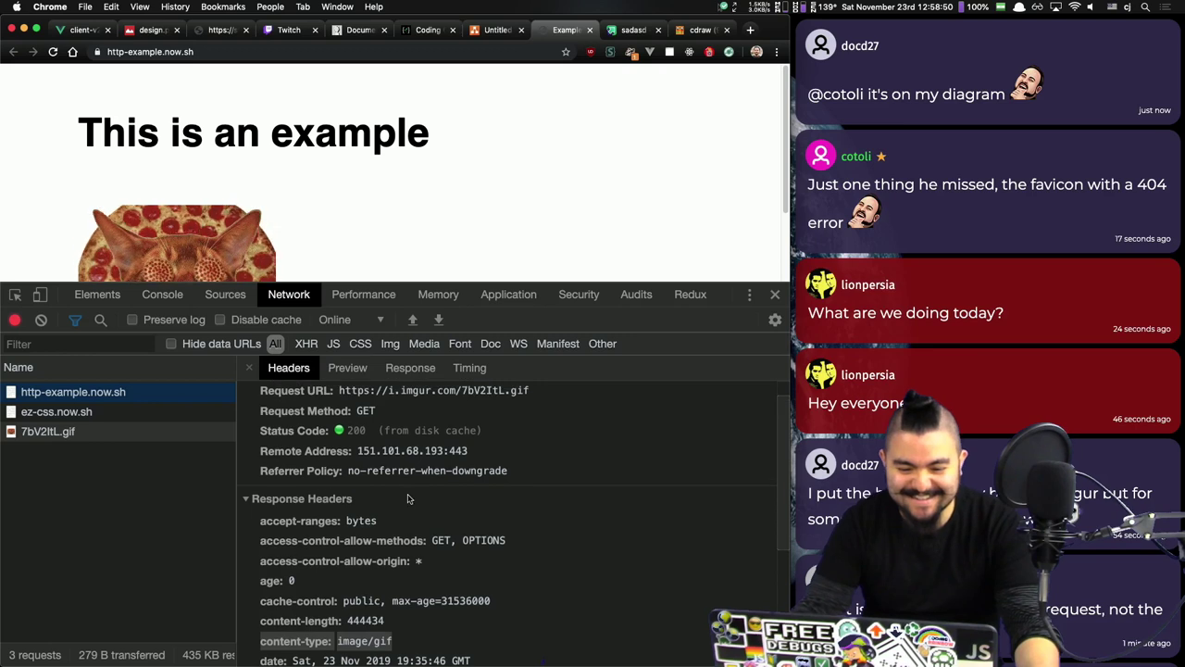
Step: Compare the sequence diagram with the 7bV2ItL.gif request on the example page
left_click(713, 30)
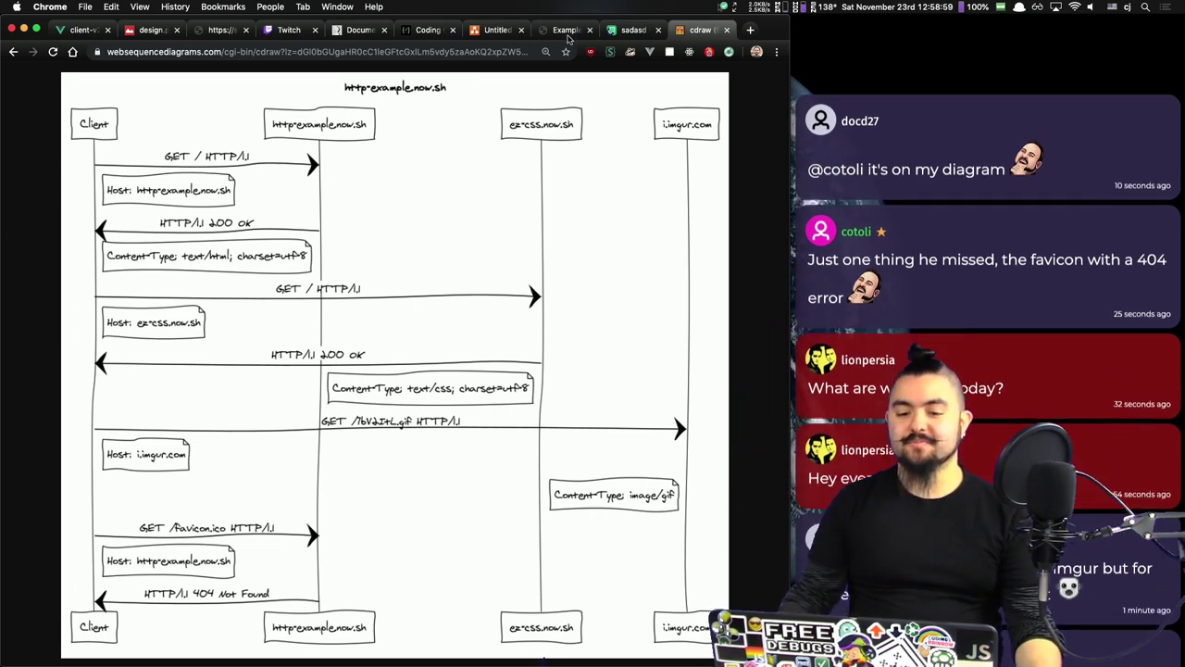
key("ctrl+shift+Tab")
key("ctrl+shift+Tab")
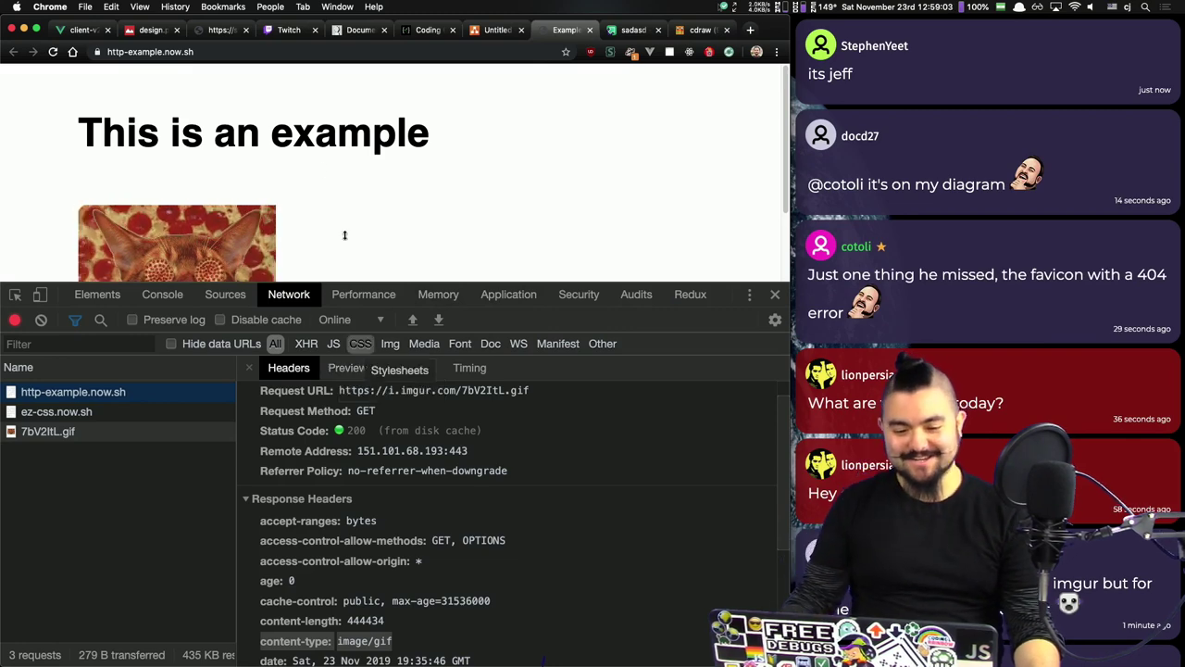
scroll(324, 175, "down", 2)
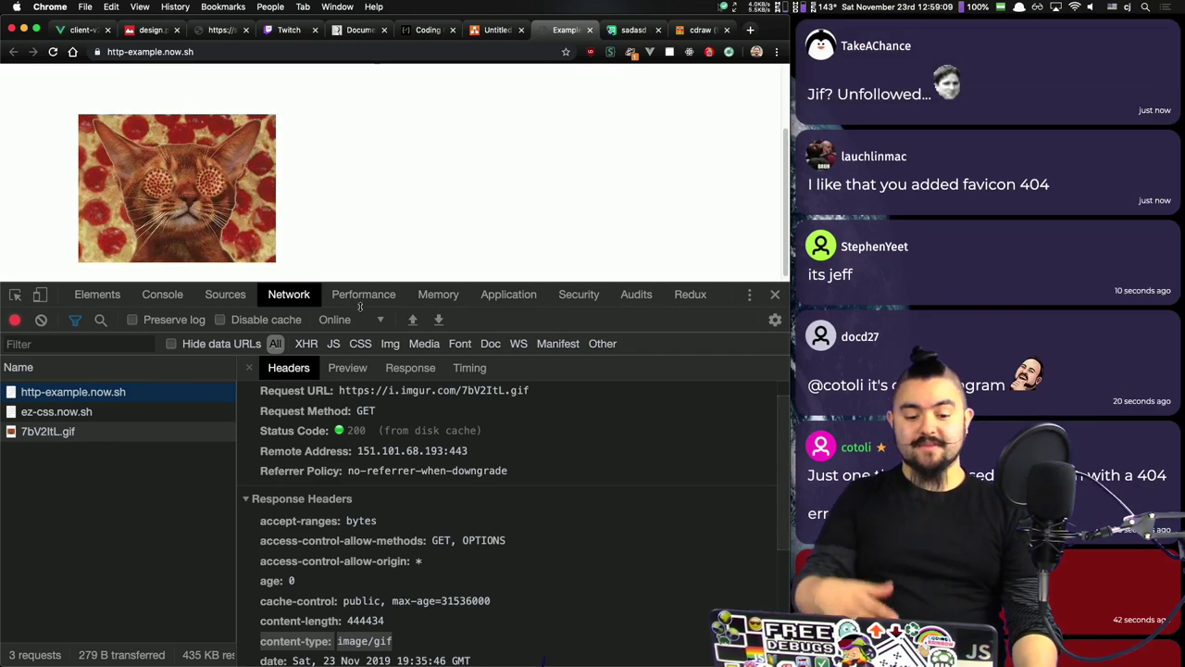
left_click(104, 428)
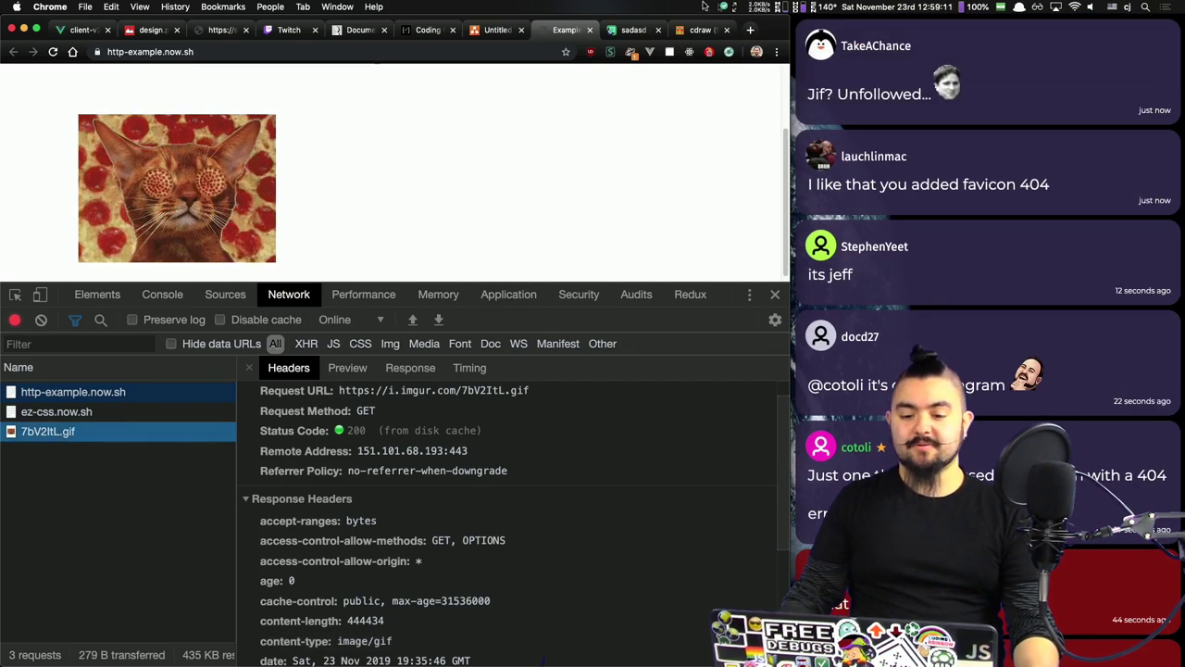
left_click(699, 30)
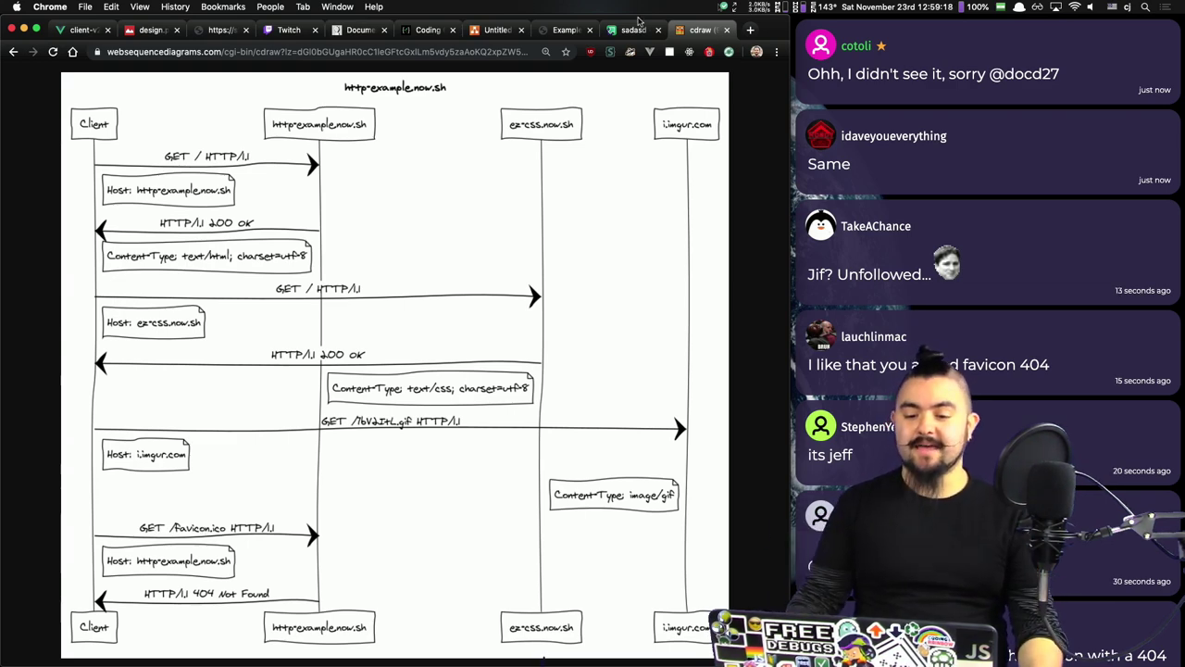
Step: Load http-example.now.sh/favicon.ico to see its 404 NOT_FOUND, then go back to the example page
left_click(565, 30)
left_click(220, 52)
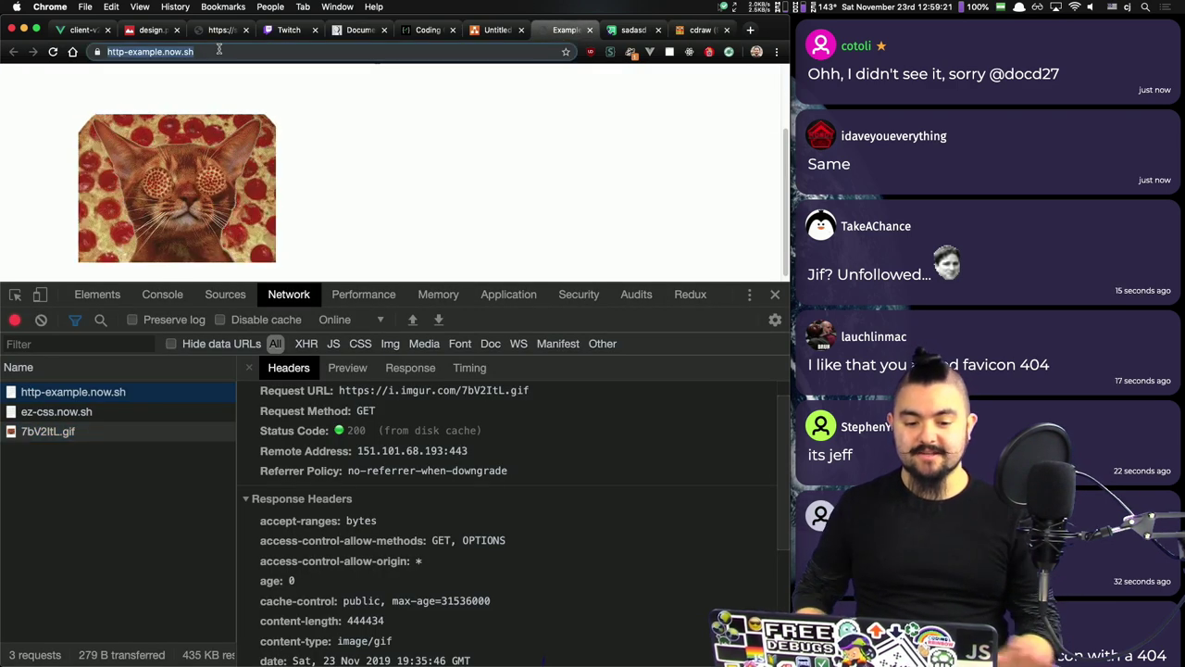
key("Right")
type("favic")
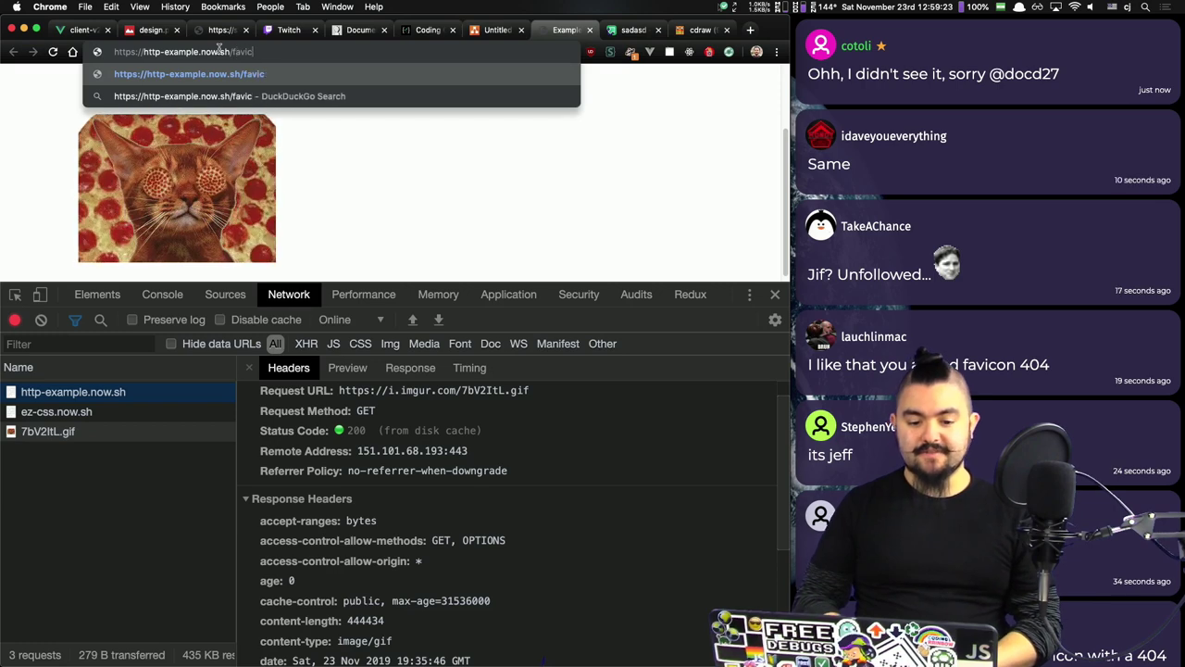
type("on.ico")
key("Return")
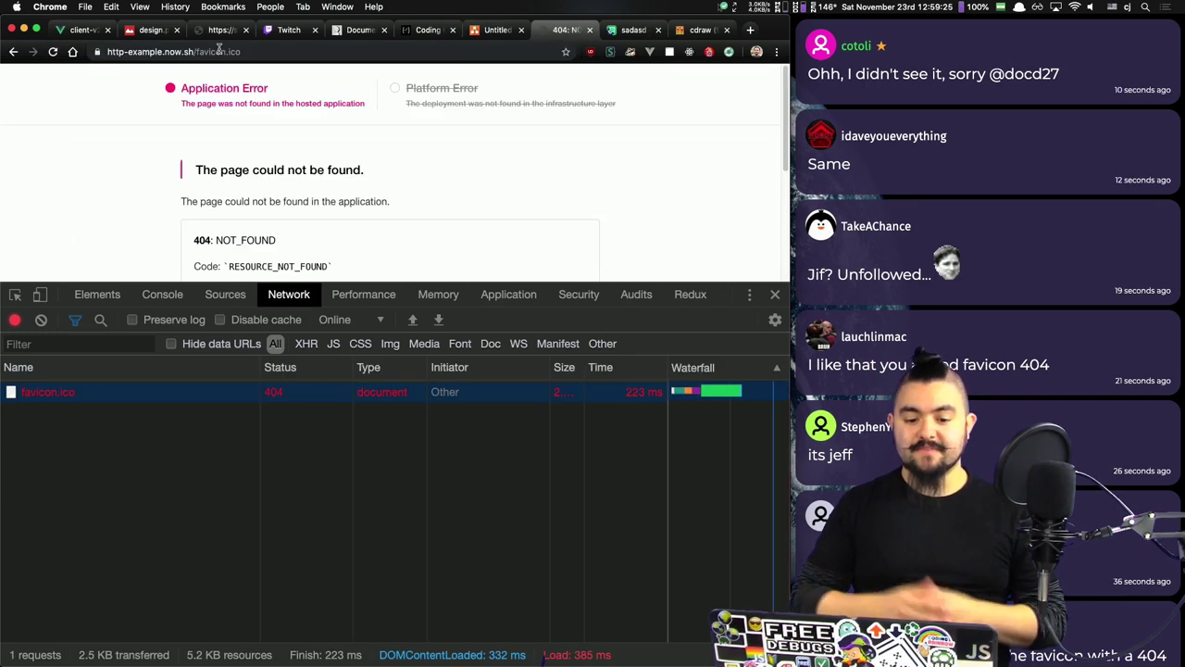
scroll(240, 186, "down", 3)
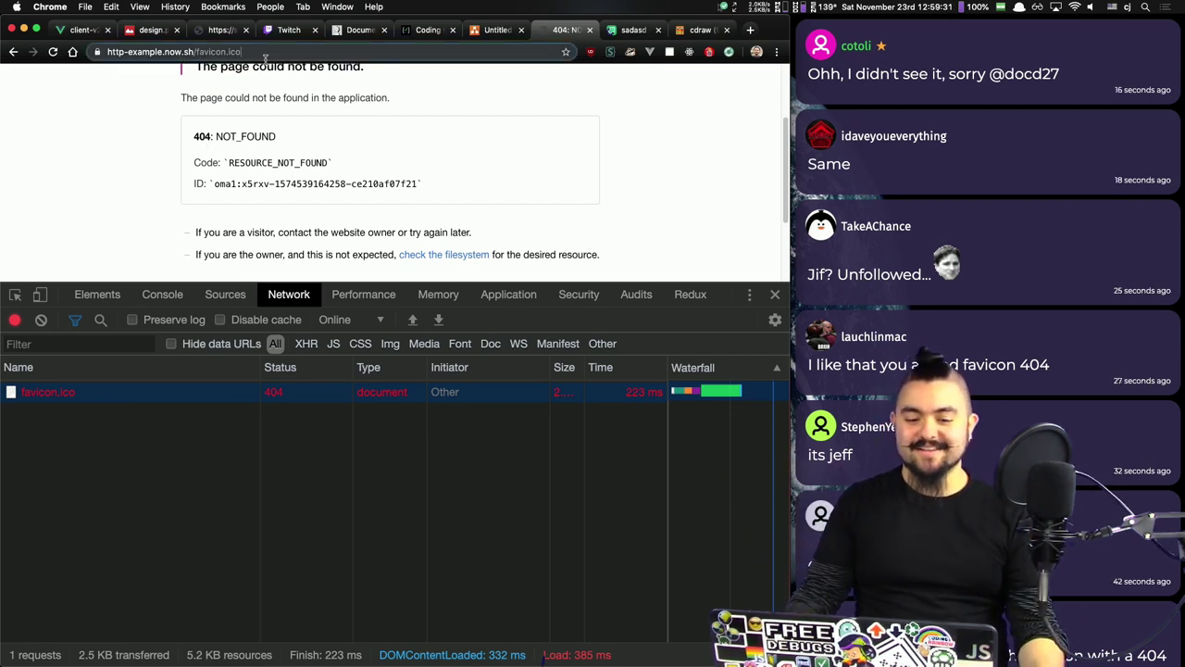
left_click(14, 52)
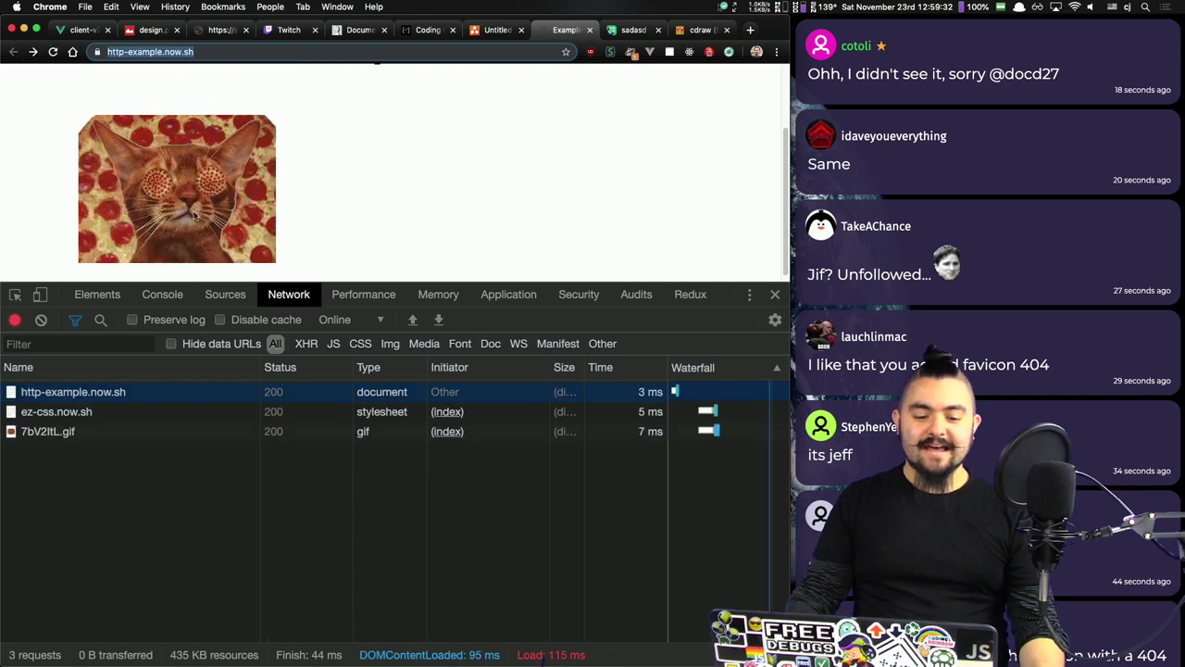
Step: Disable cache in the Network panel and reload the example page, glancing at the console warnings
left_click(221, 319)
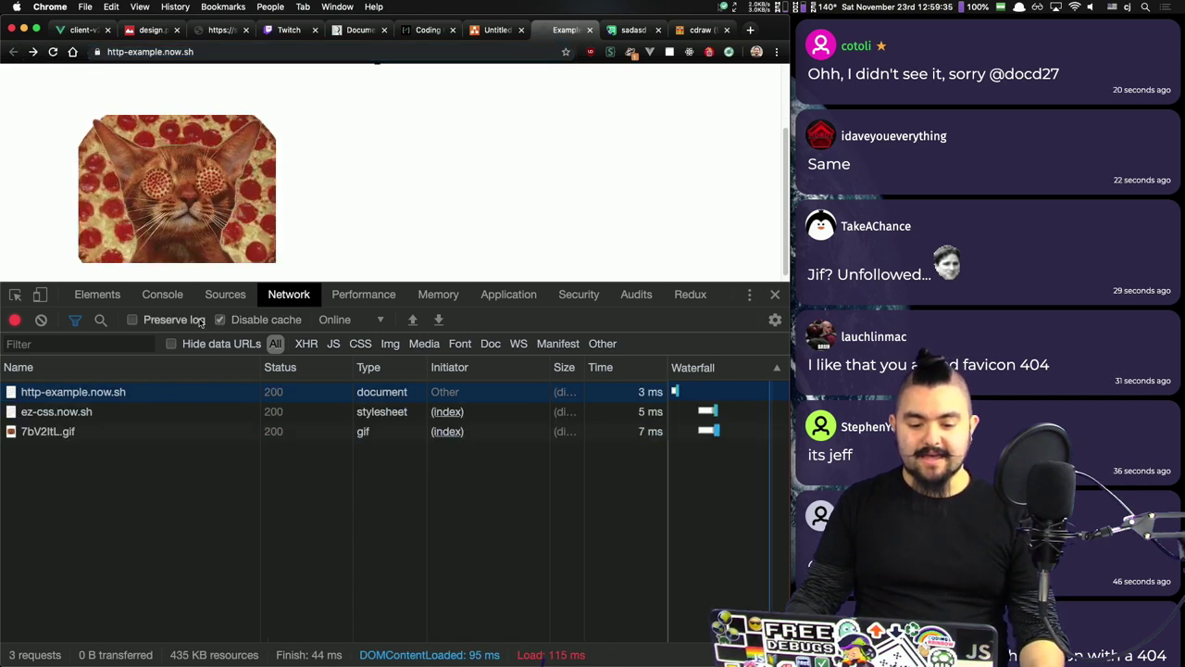
right_click(52, 52)
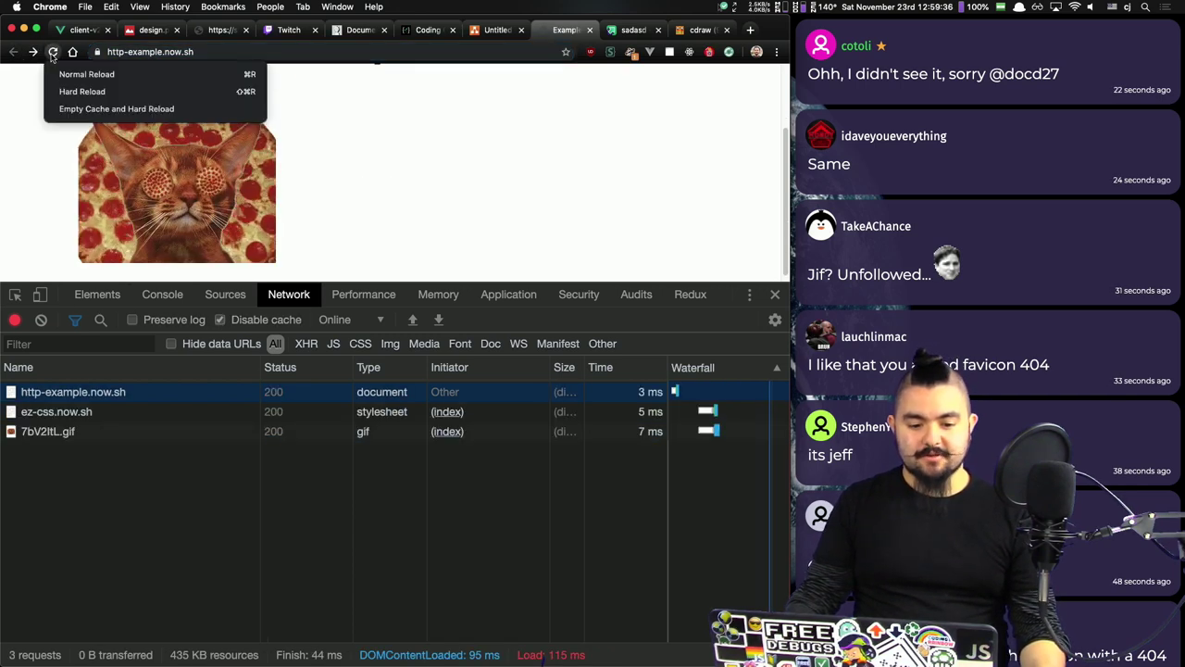
left_click(52, 54)
left_click(53, 53)
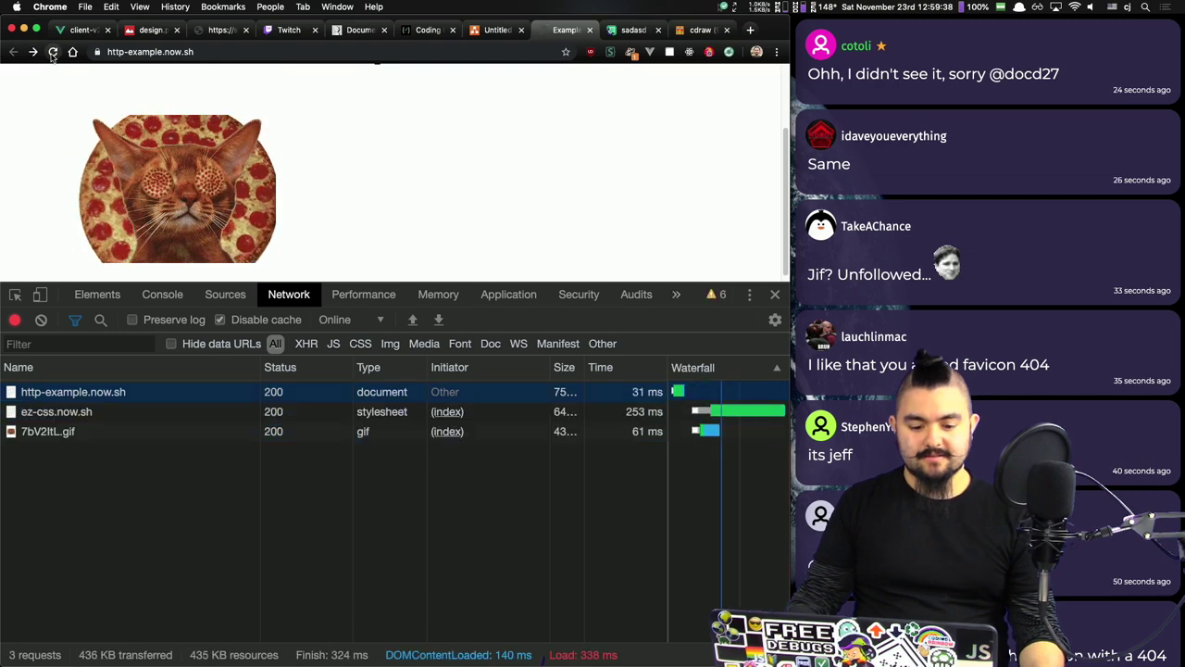
left_click(162, 293)
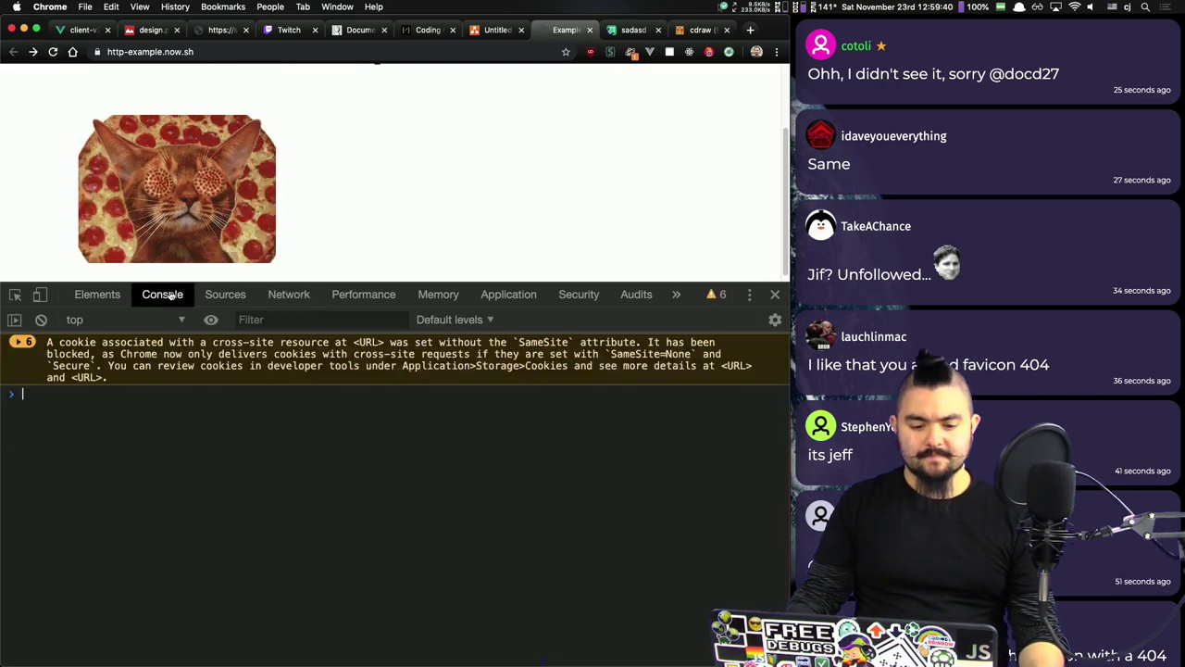
left_click(289, 293)
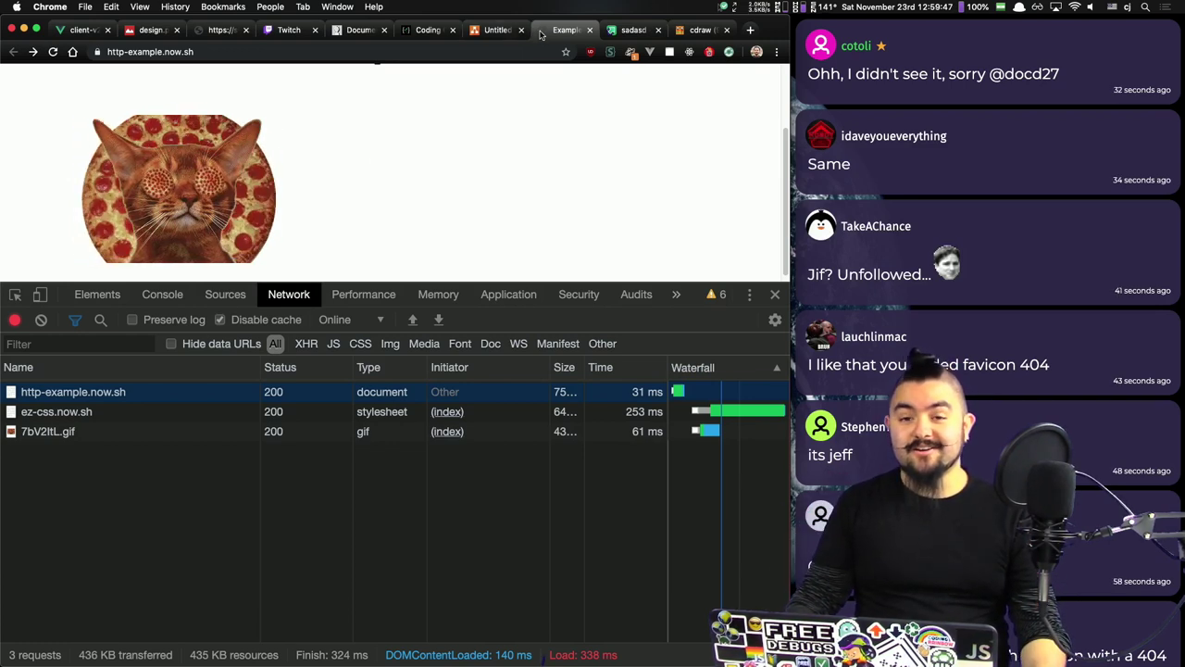
Step: Compare the fresh network log against the sequence diagram ending in the favicon 404
left_click(701, 30)
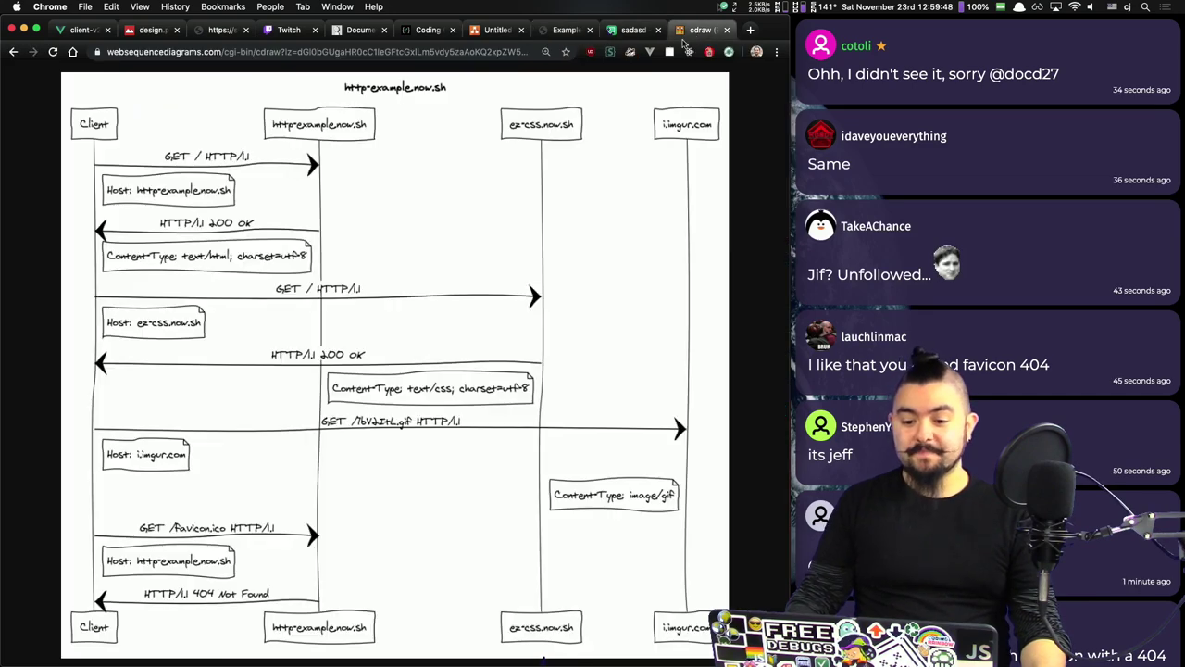
left_click(565, 29)
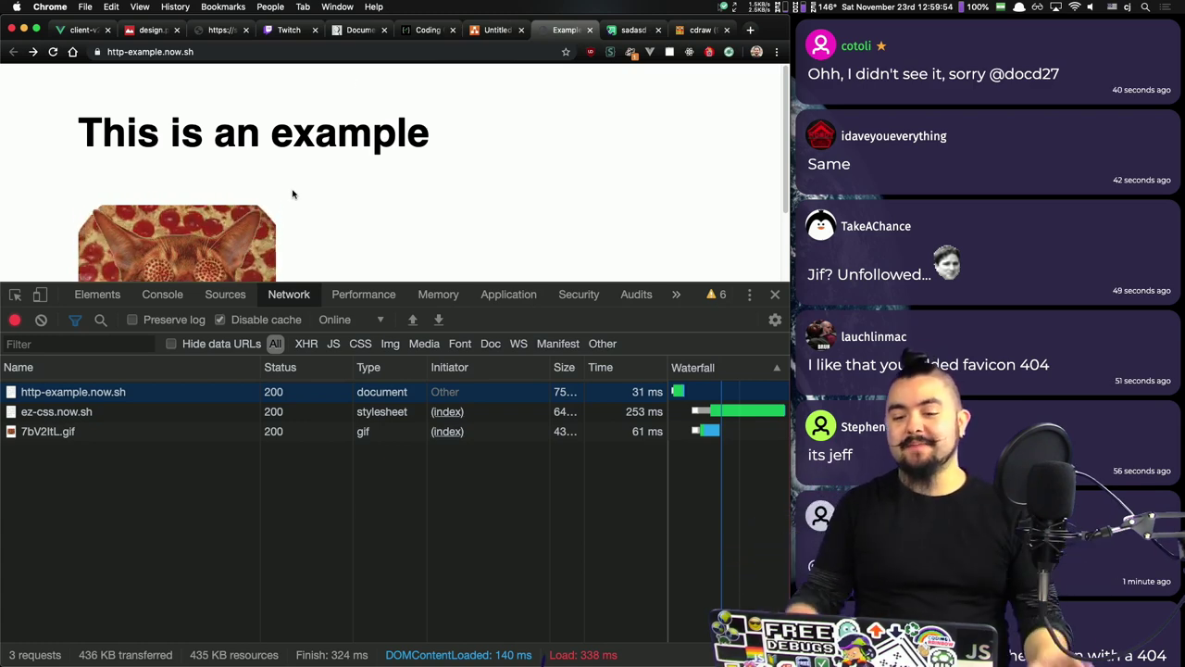
left_click(690, 32)
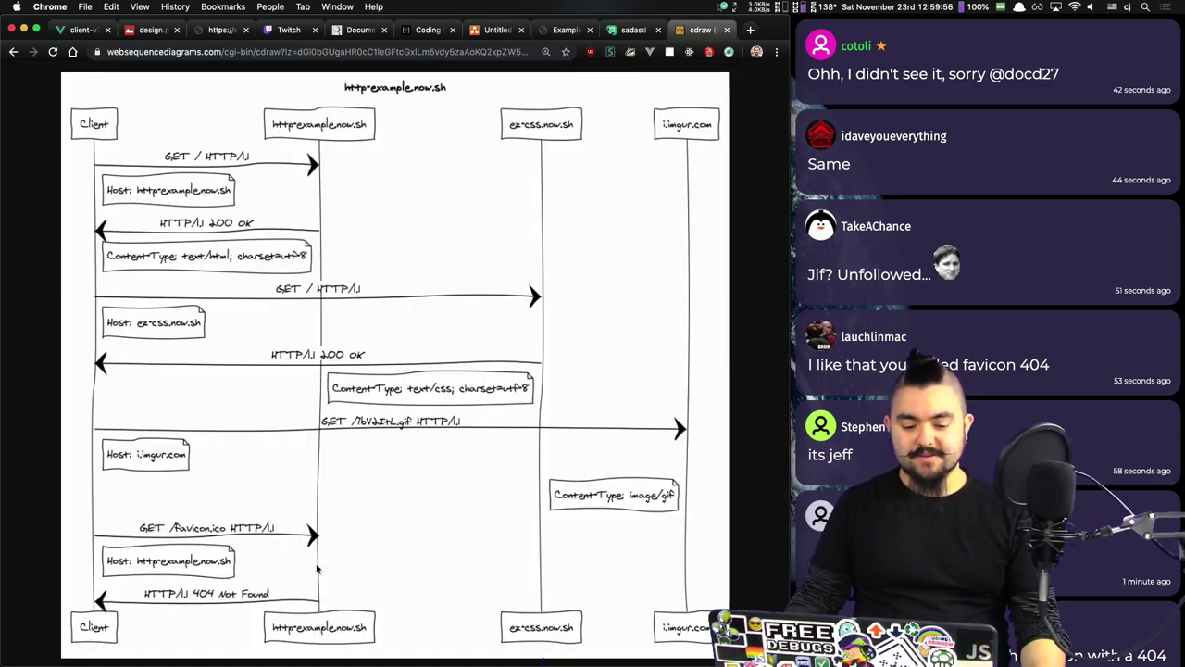
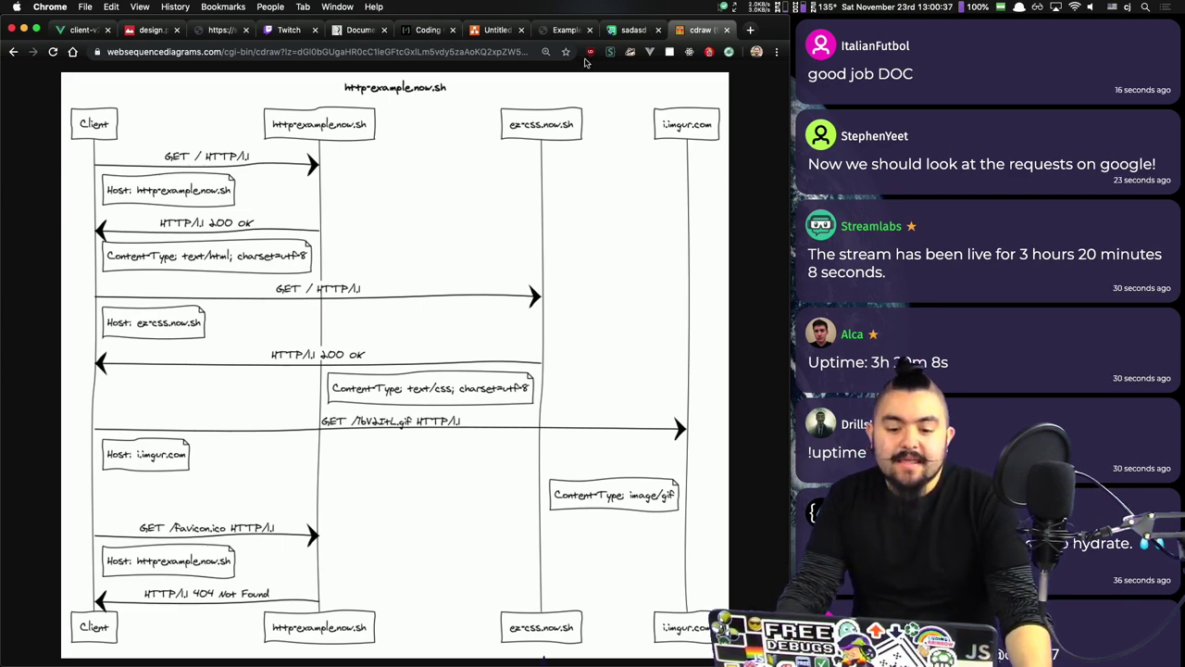
Step: Revisit the draw.io, sequence diagram and example page tabs, then move to the README in VS Code
left_click(493, 30)
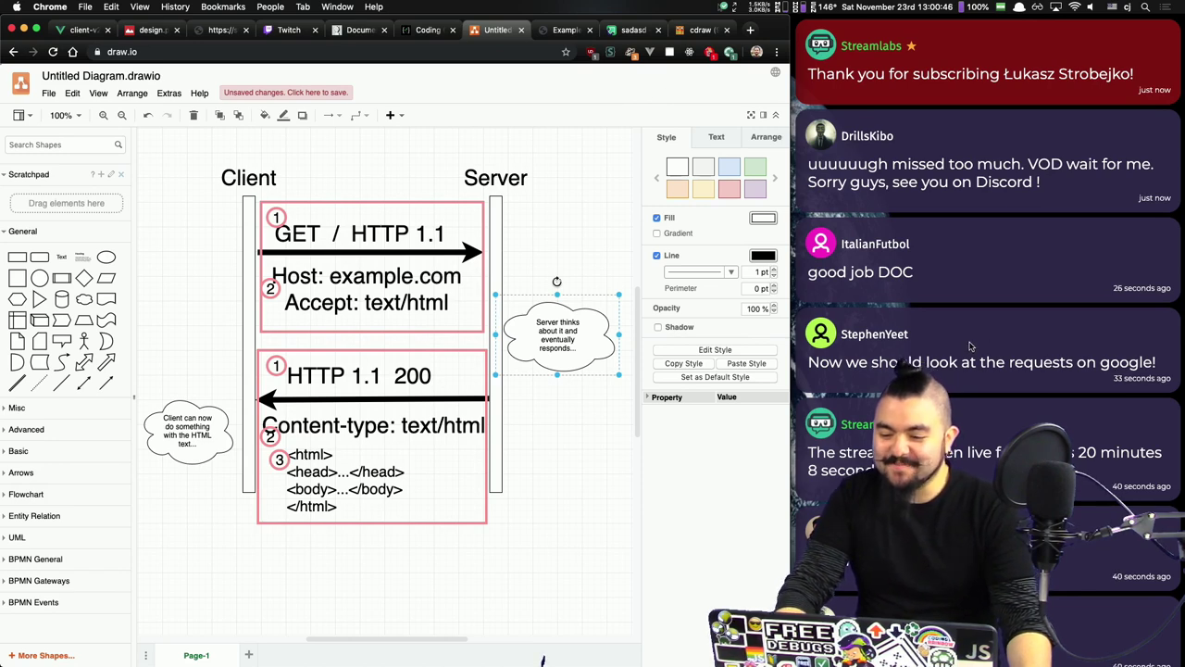
left_click(708, 30)
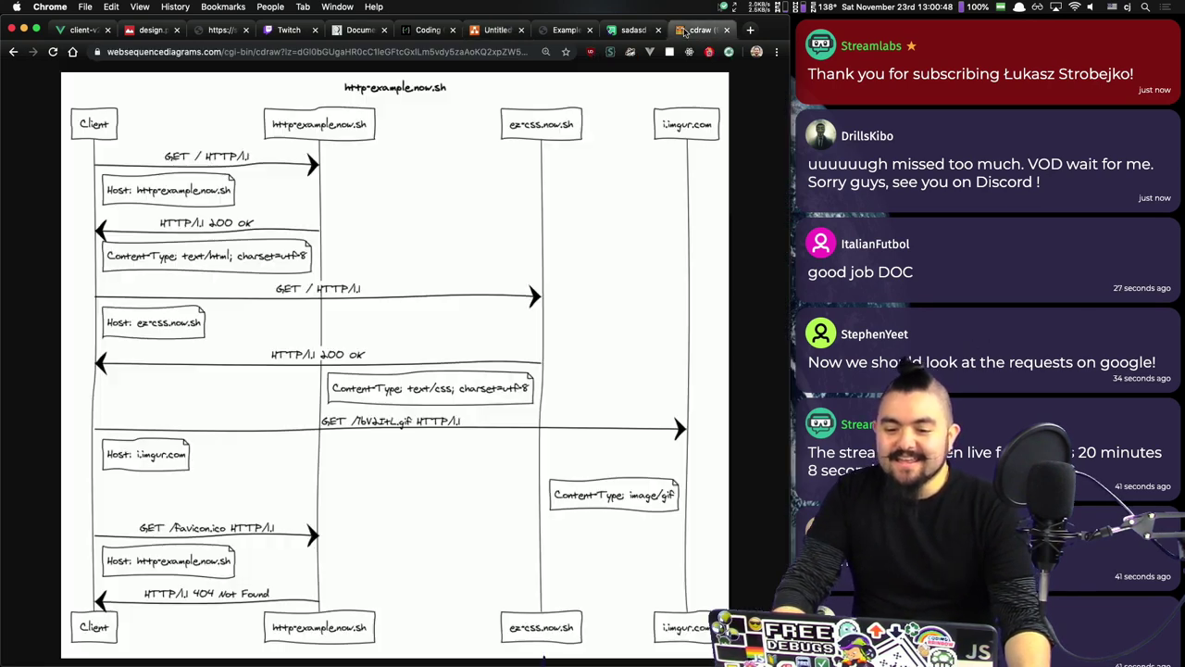
left_click(559, 31)
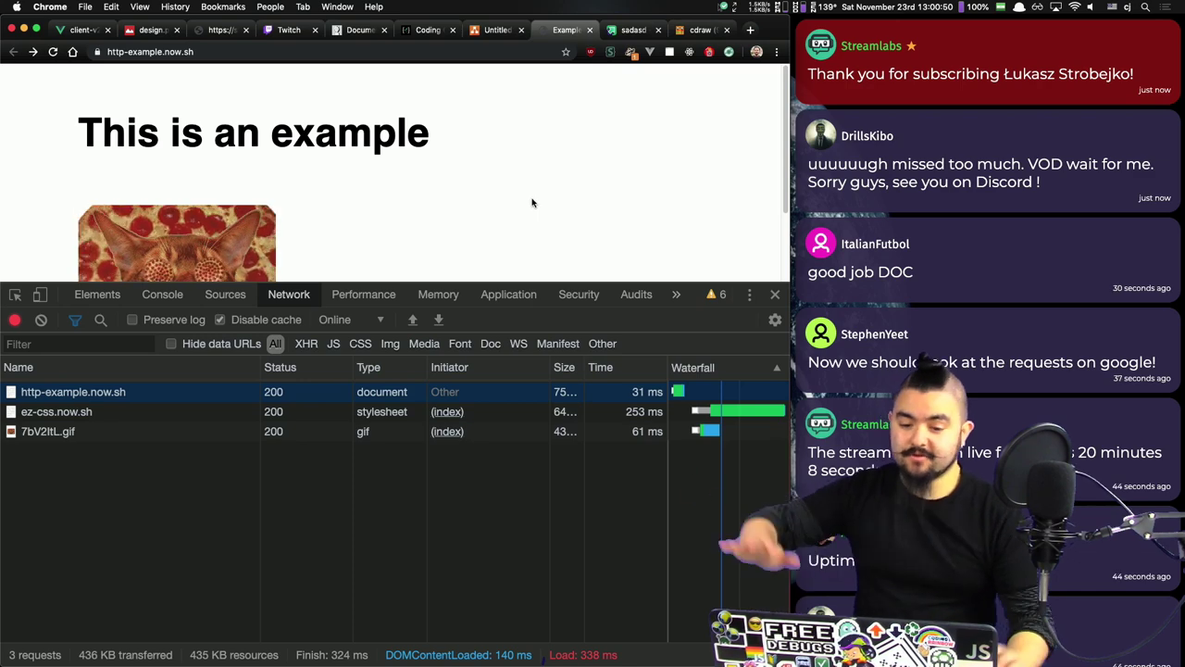
key("super+Tab")
key("super+Tab")
key("super+Tab")
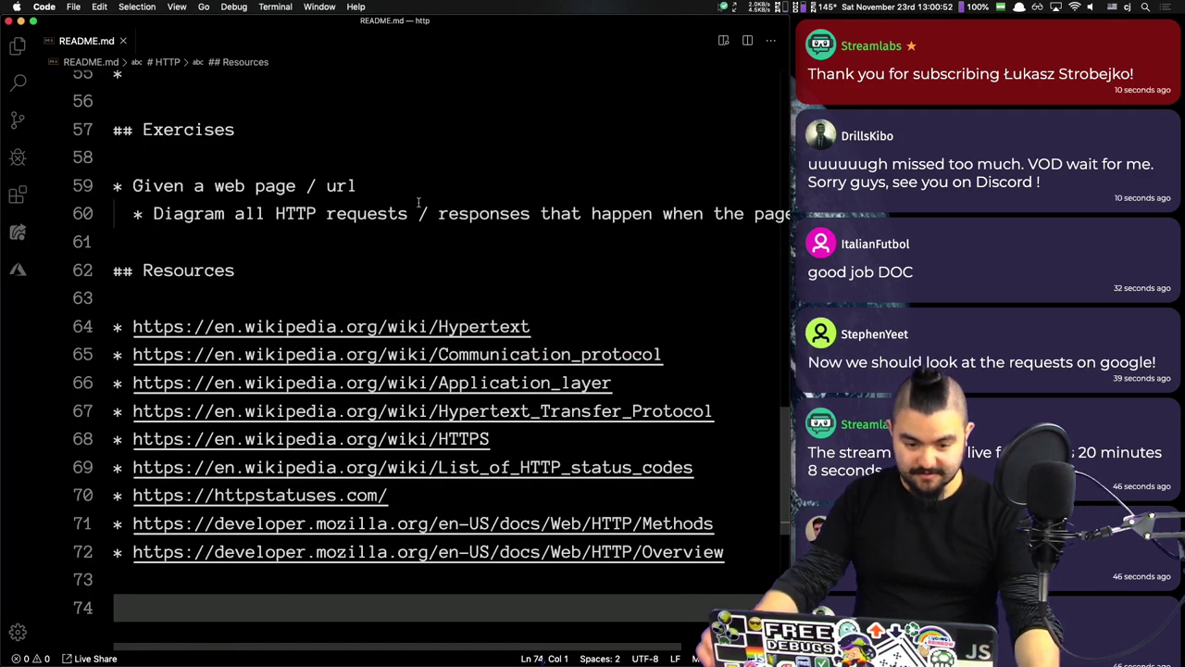
Step: Scroll README.md back to the top and return to Chrome's example page network log
scroll(411, 220, "up", 15)
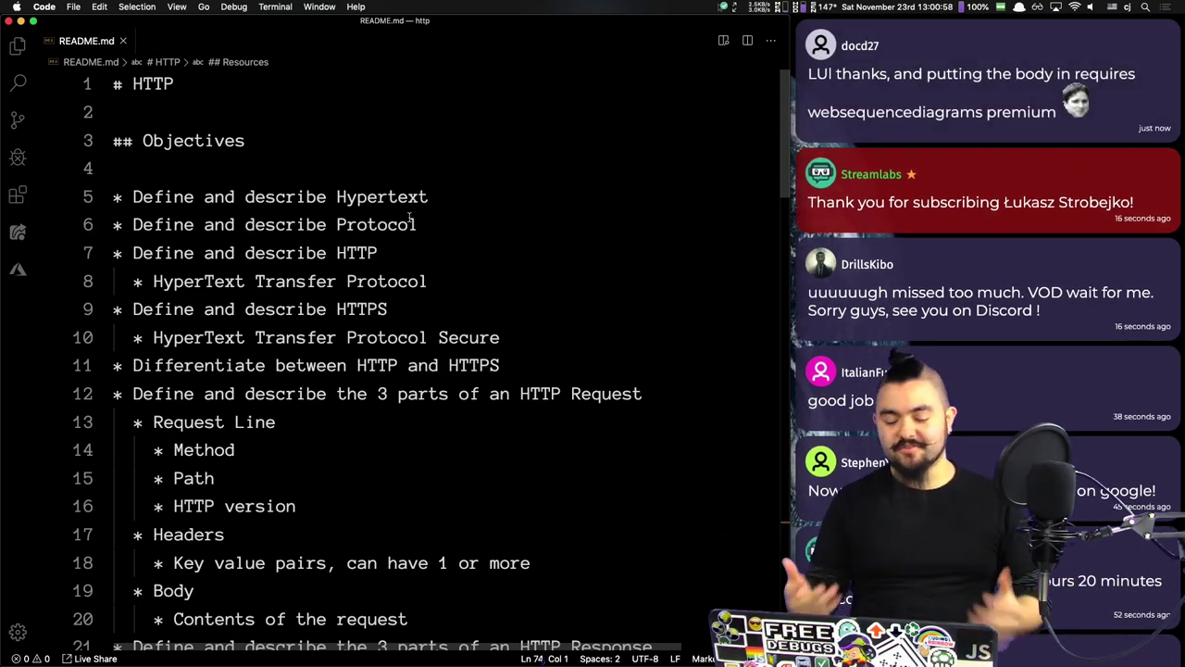
key("super+Tab")
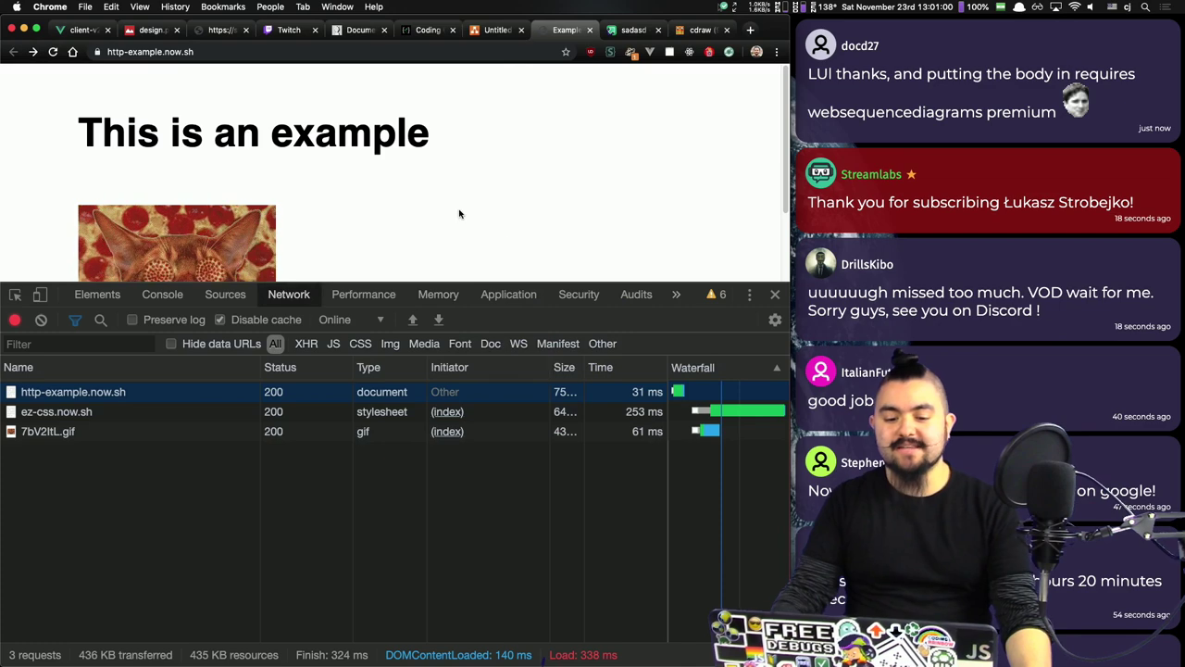
Step: Enlarge the page viewport above the DevTools request list and open a new blank tab
left_click_drag(506, 281, 513, 350)
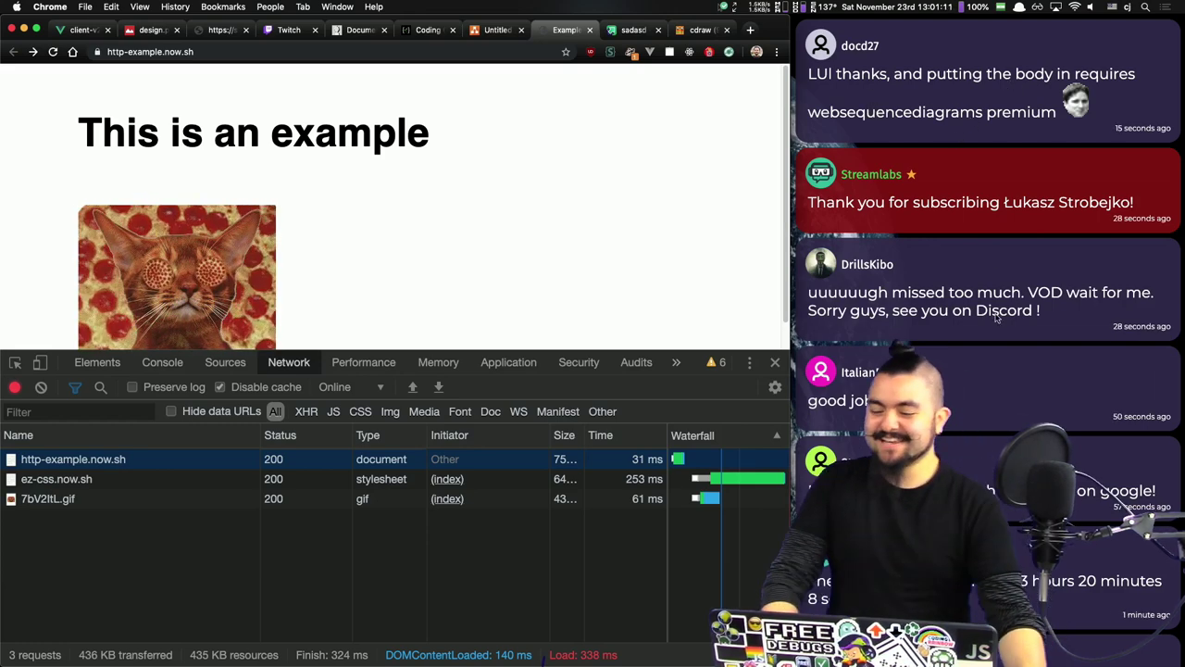
scroll(1005, 315, "down", 3)
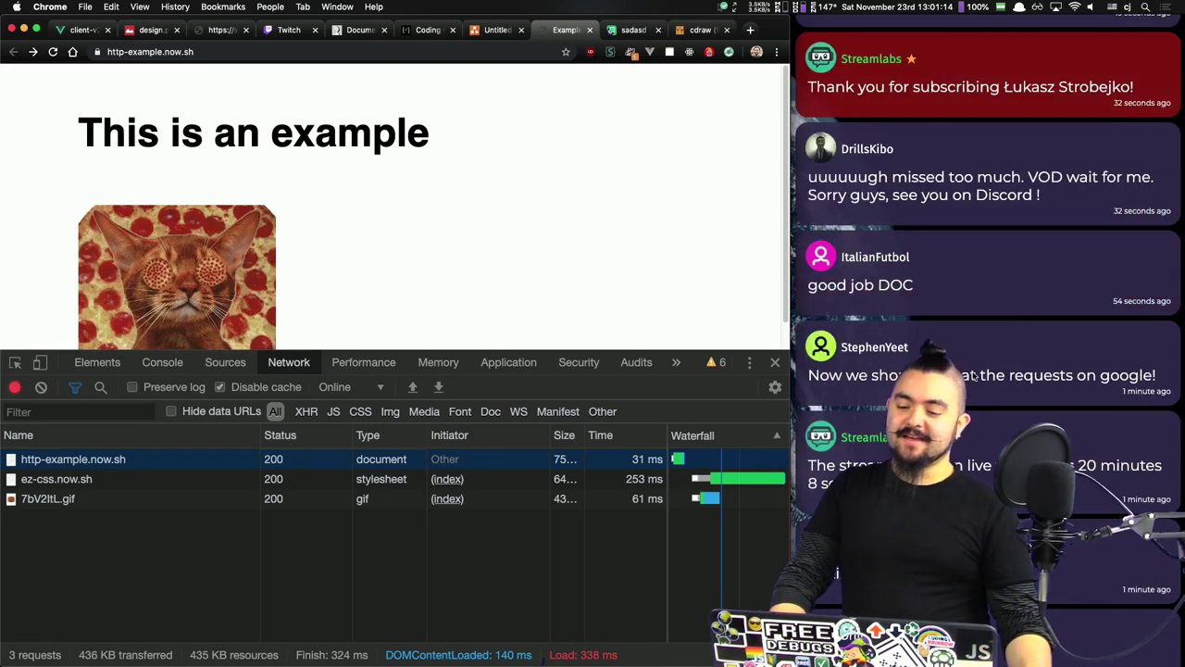
scroll(1013, 361, "up", 3)
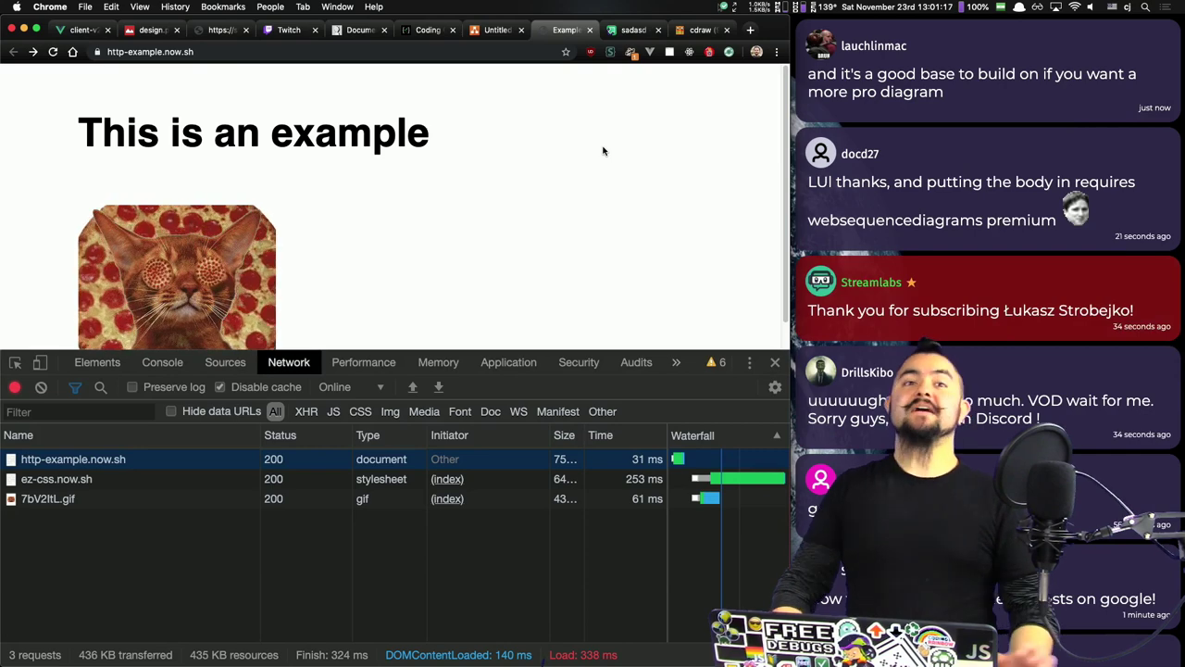
key("super+t")
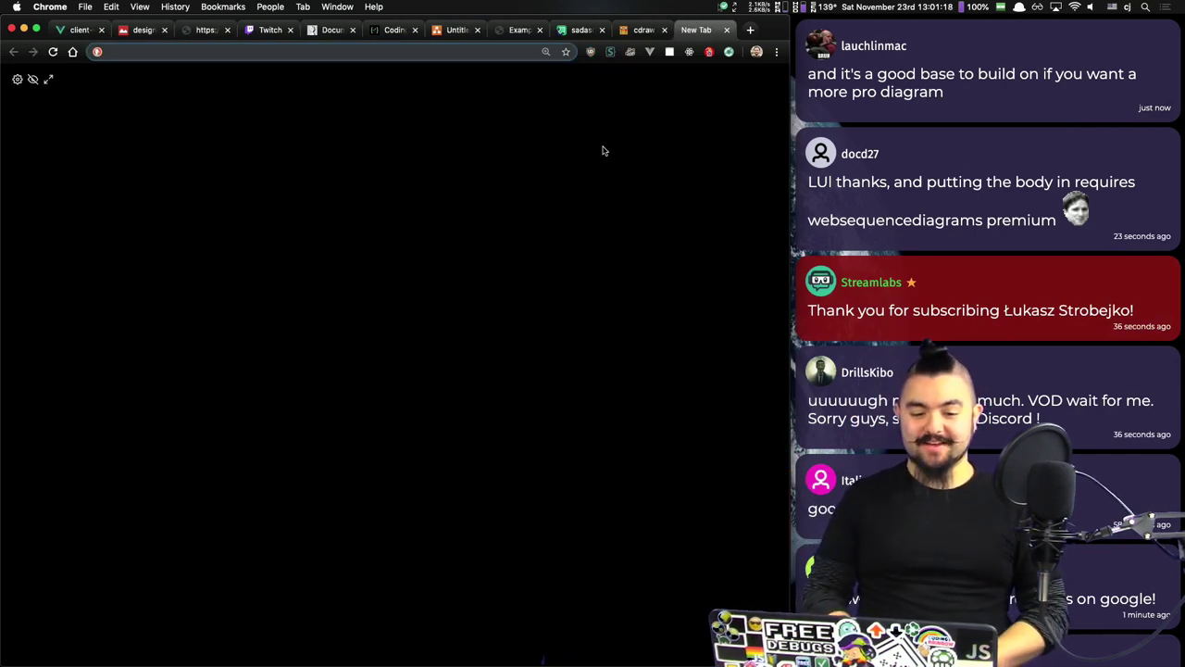
Step: Record network activity while loading google.com and show the first request's 301 headers
key("super+alt+j")
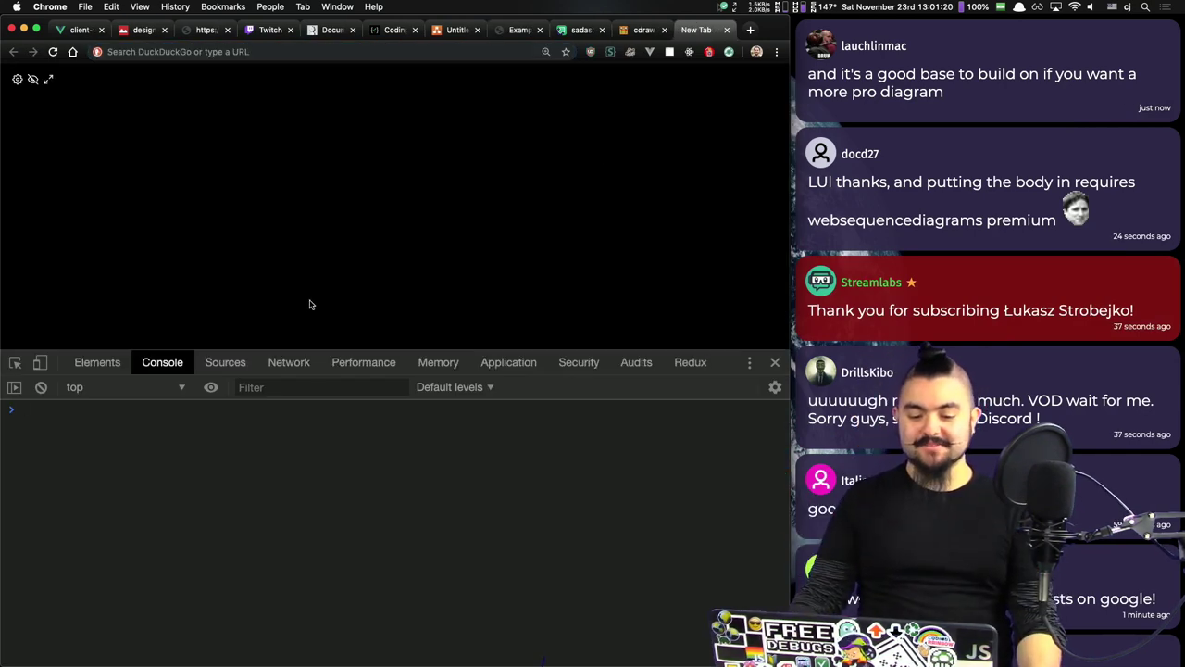
left_click(289, 362)
left_click(162, 51)
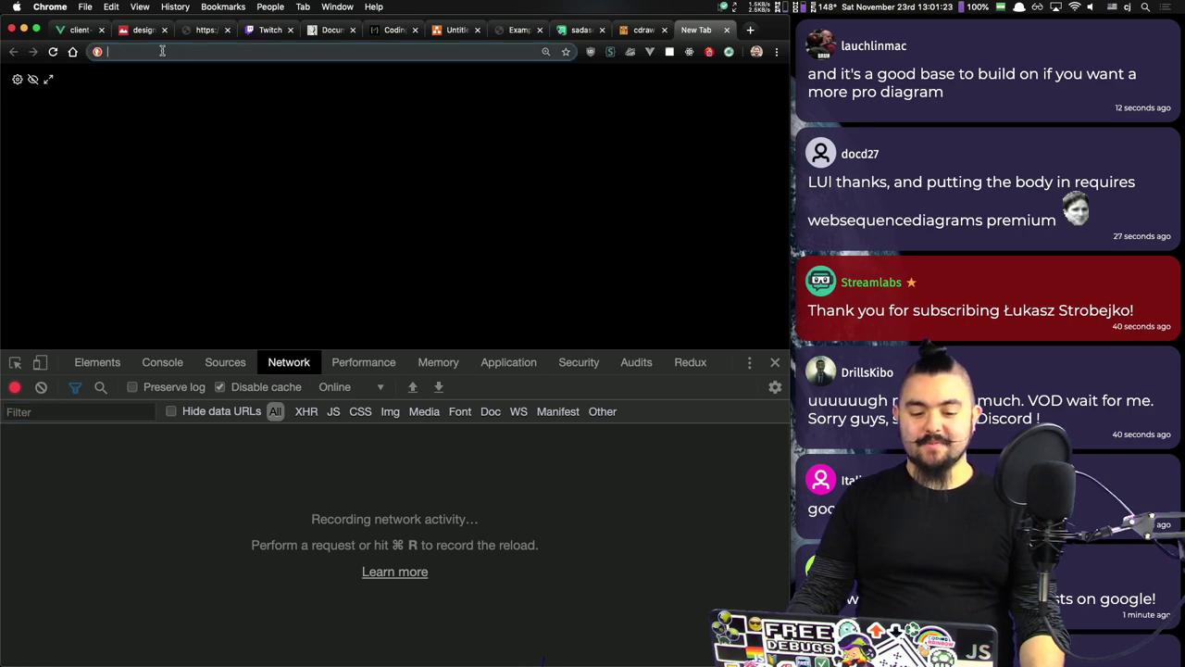
type("google.com")
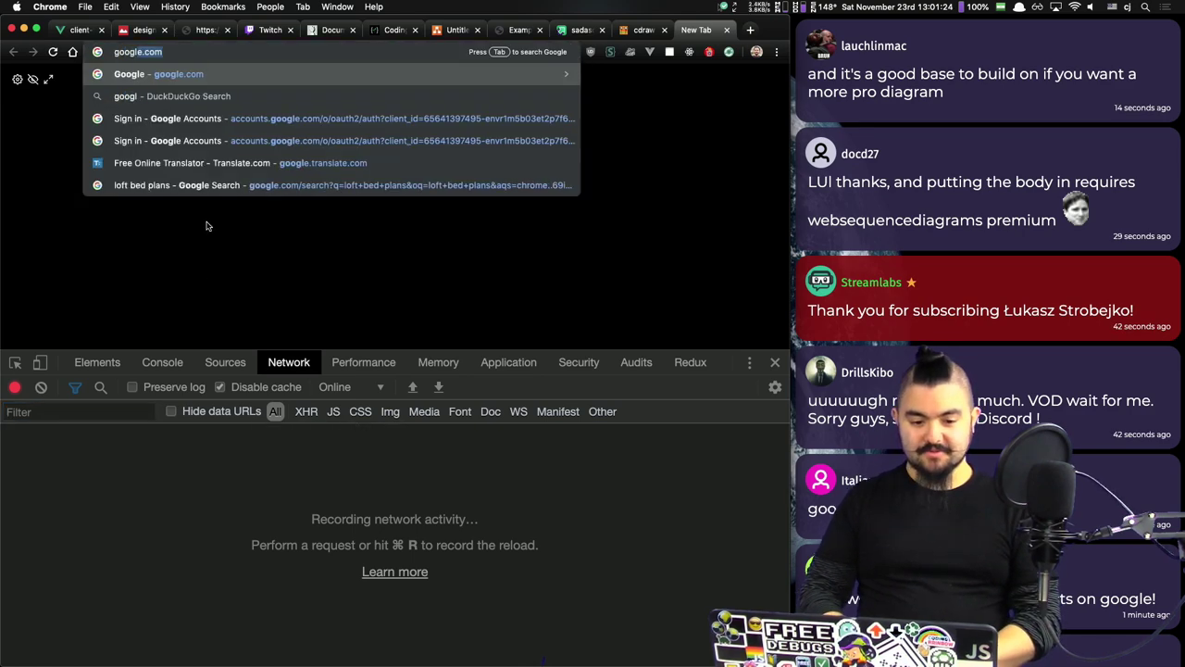
key("Return")
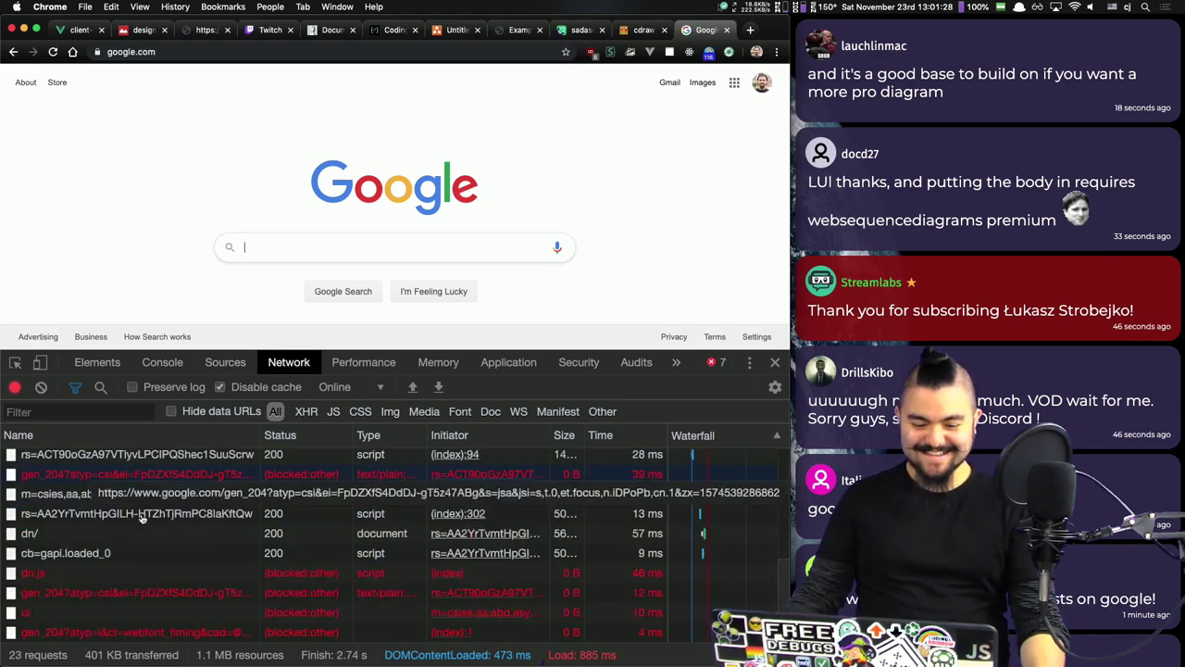
scroll(132, 519, "up", 5)
left_click(70, 460)
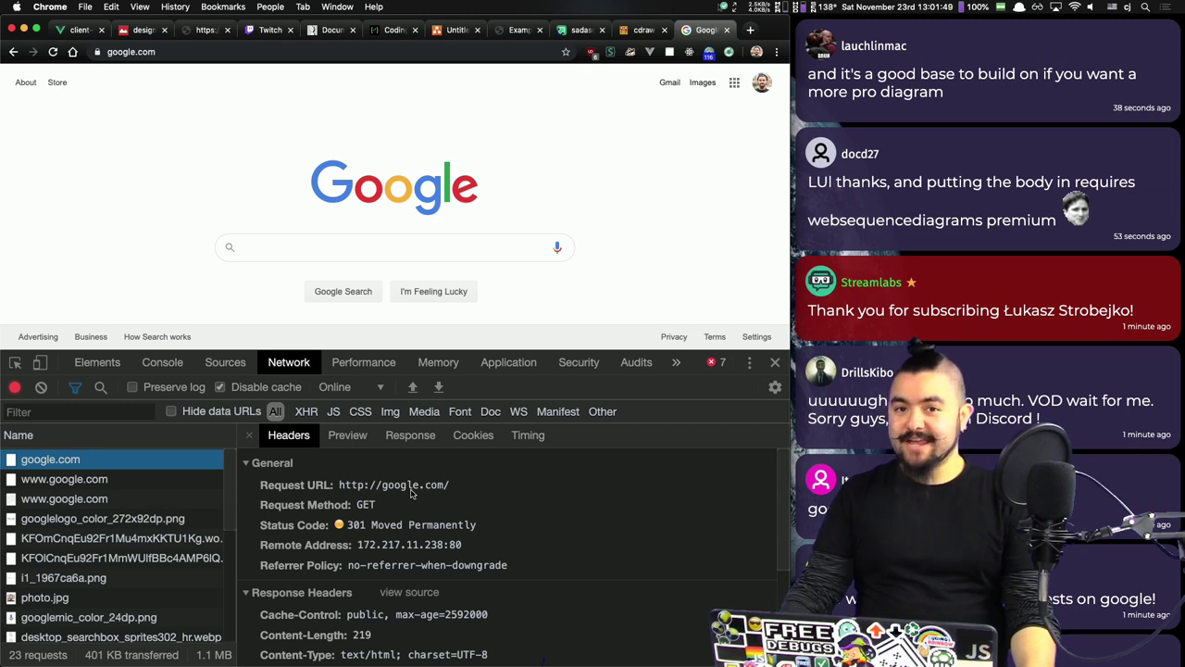
Step: Highlight the 301 status code and its Location header on the google.com request
double_click(356, 525)
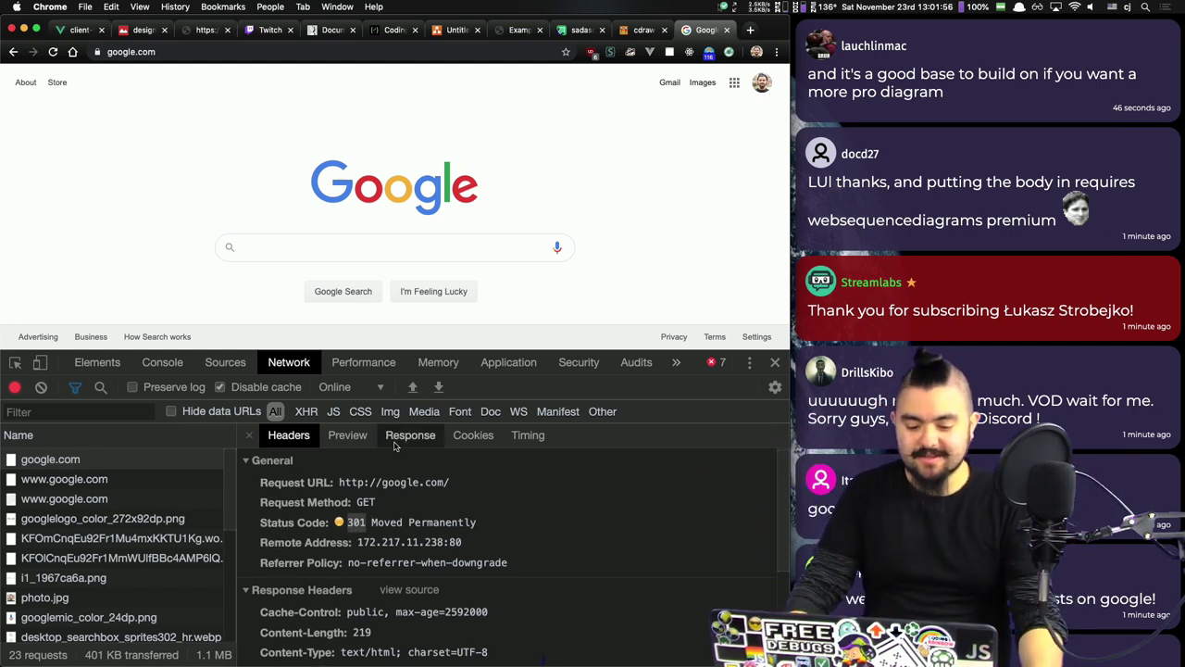
scroll(398, 521, "down", 1)
scroll(398, 521, "down", 5)
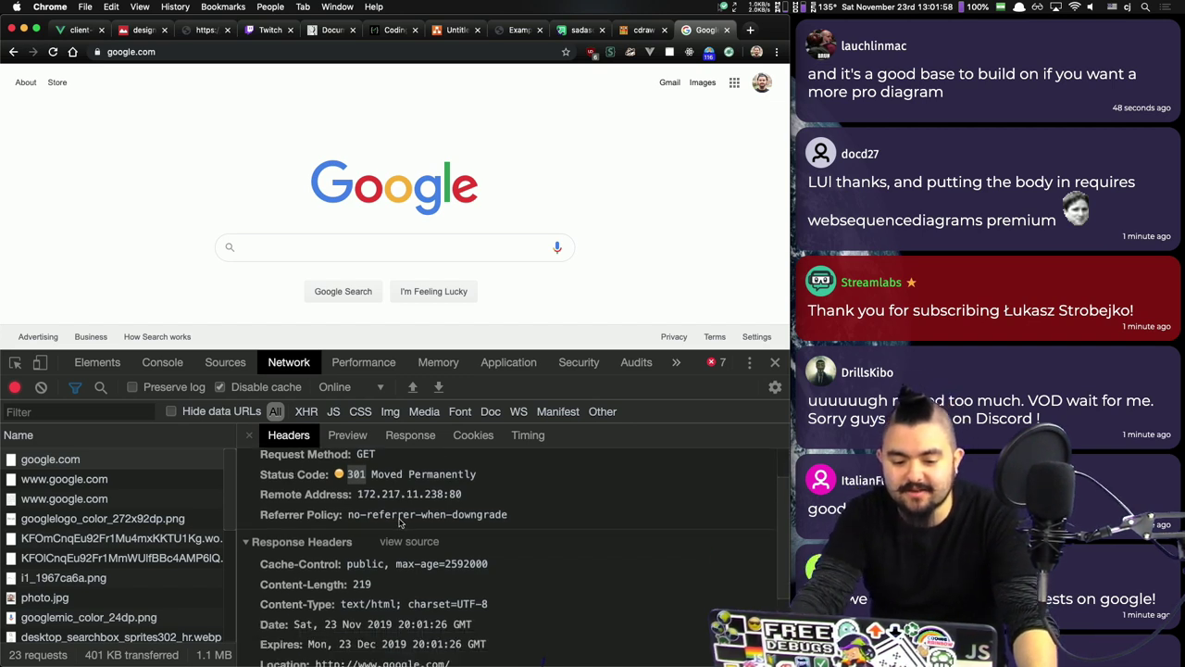
scroll(316, 522, "up", 4)
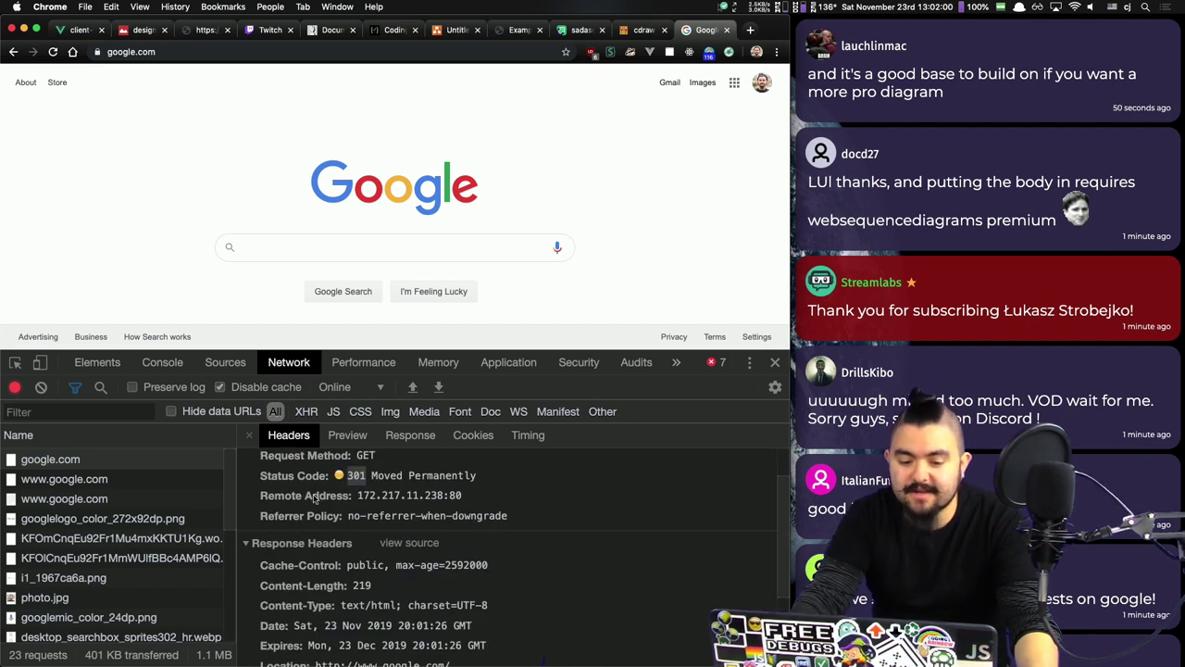
scroll(362, 494, "down", 3)
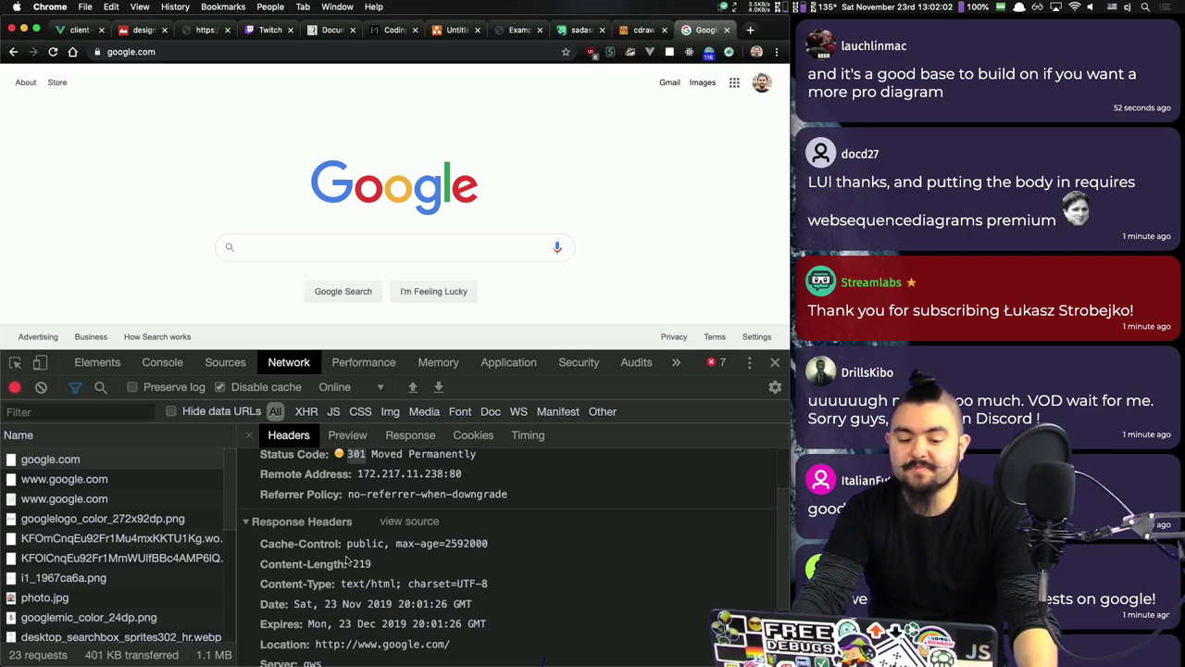
left_click_drag(260, 591, 518, 589)
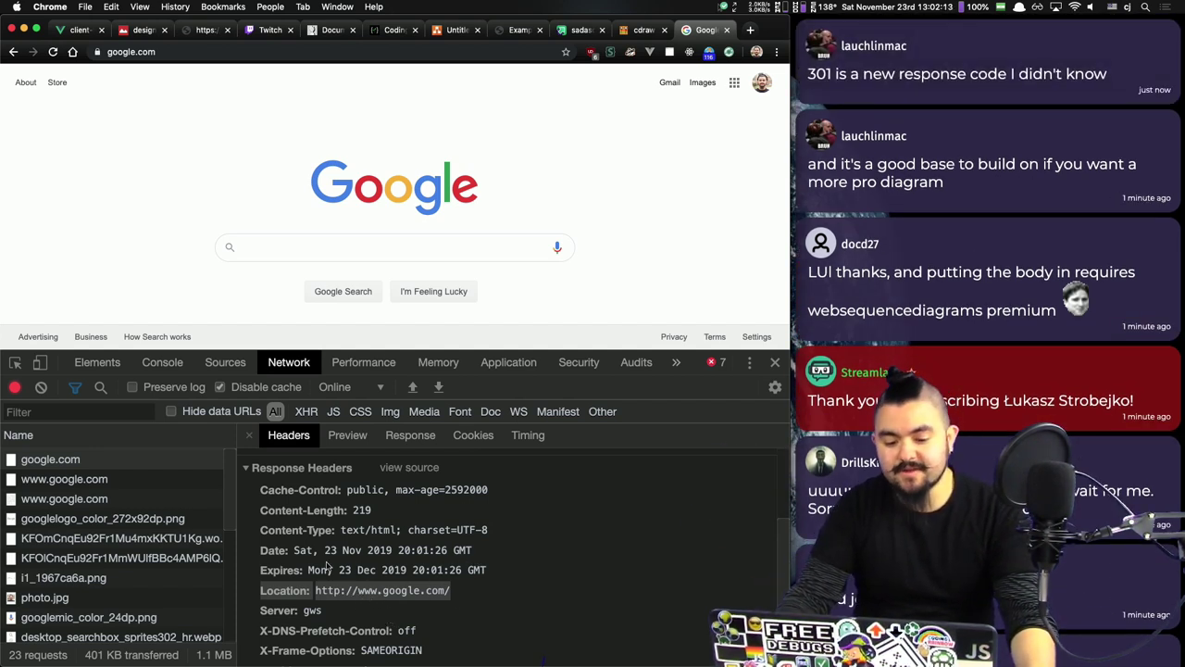
left_click(77, 488)
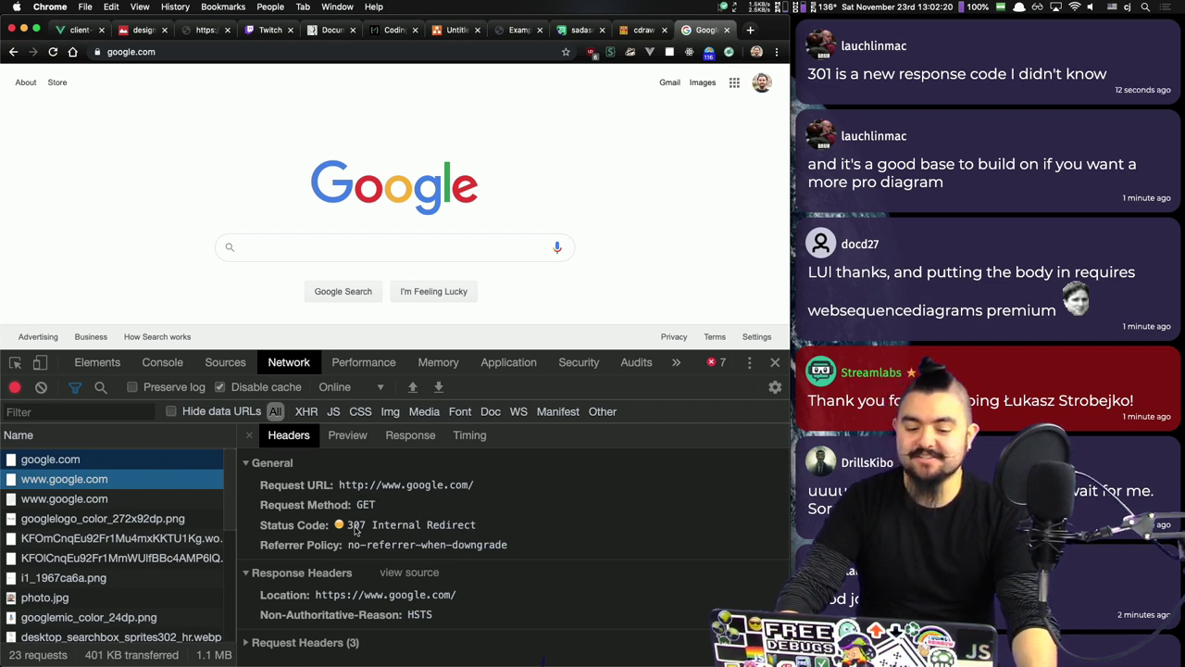
triple_click(285, 602)
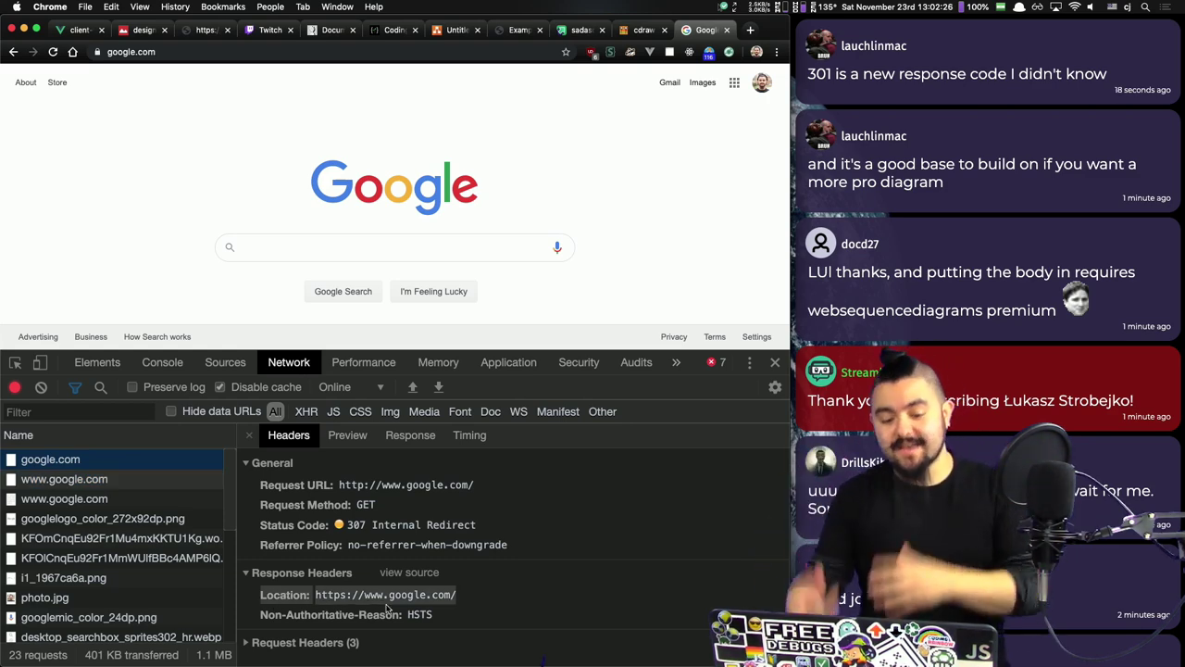
left_click(99, 503)
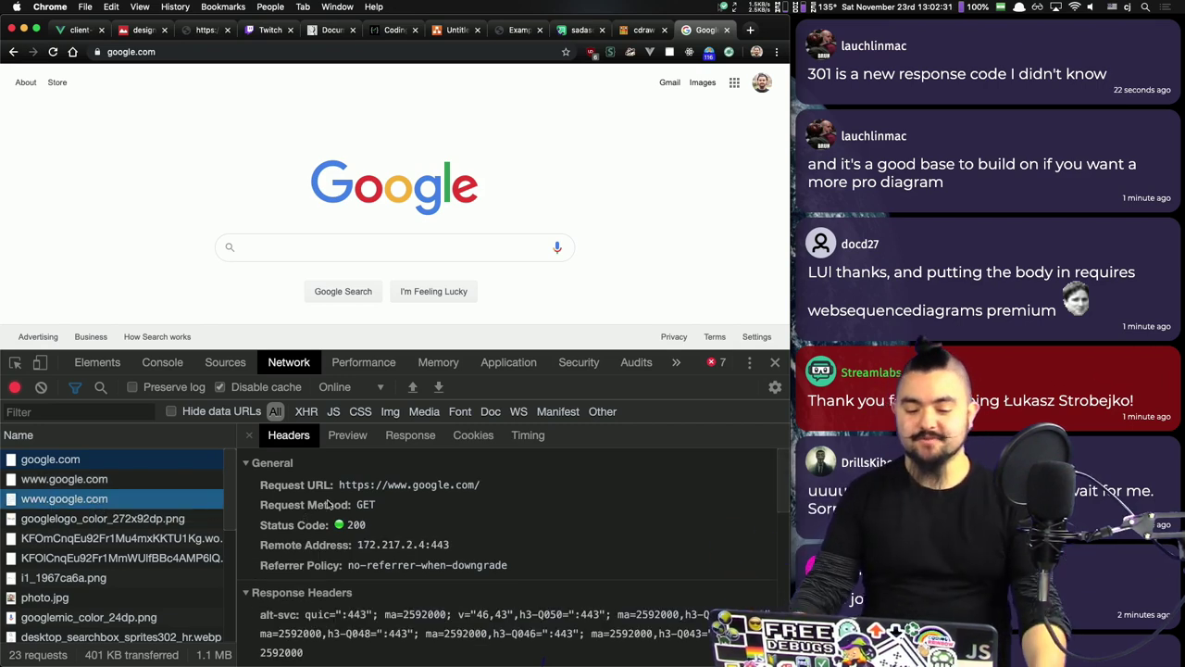
scroll(343, 509, "down", 2)
scroll(384, 569, "up", 2)
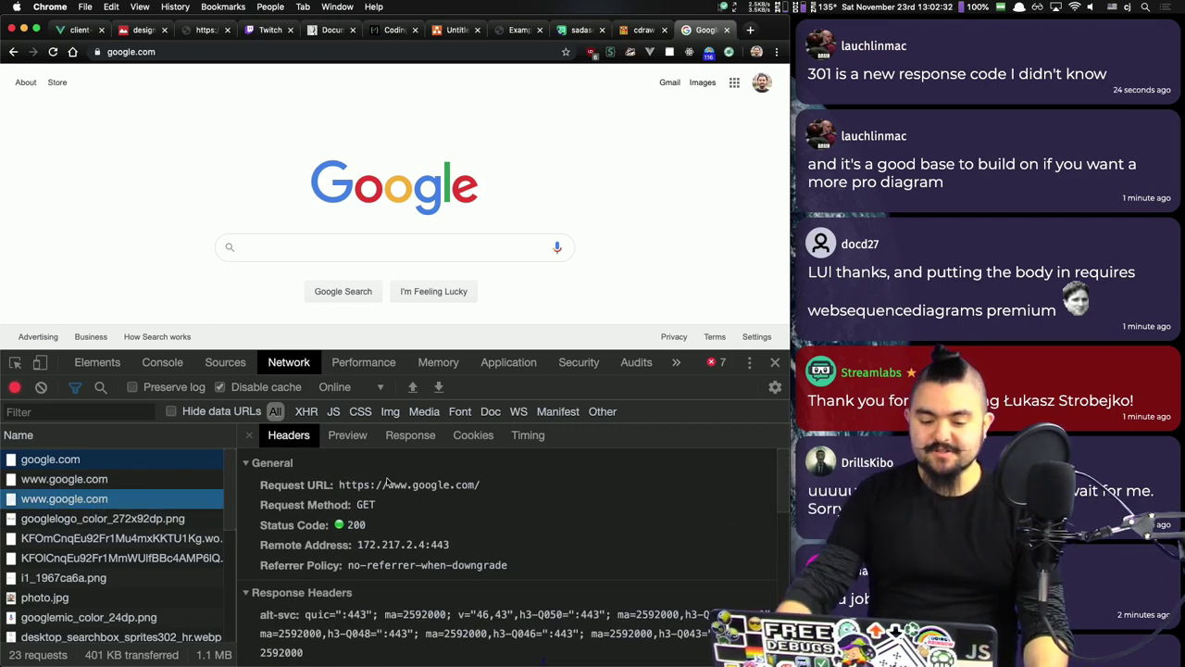
left_click(410, 435)
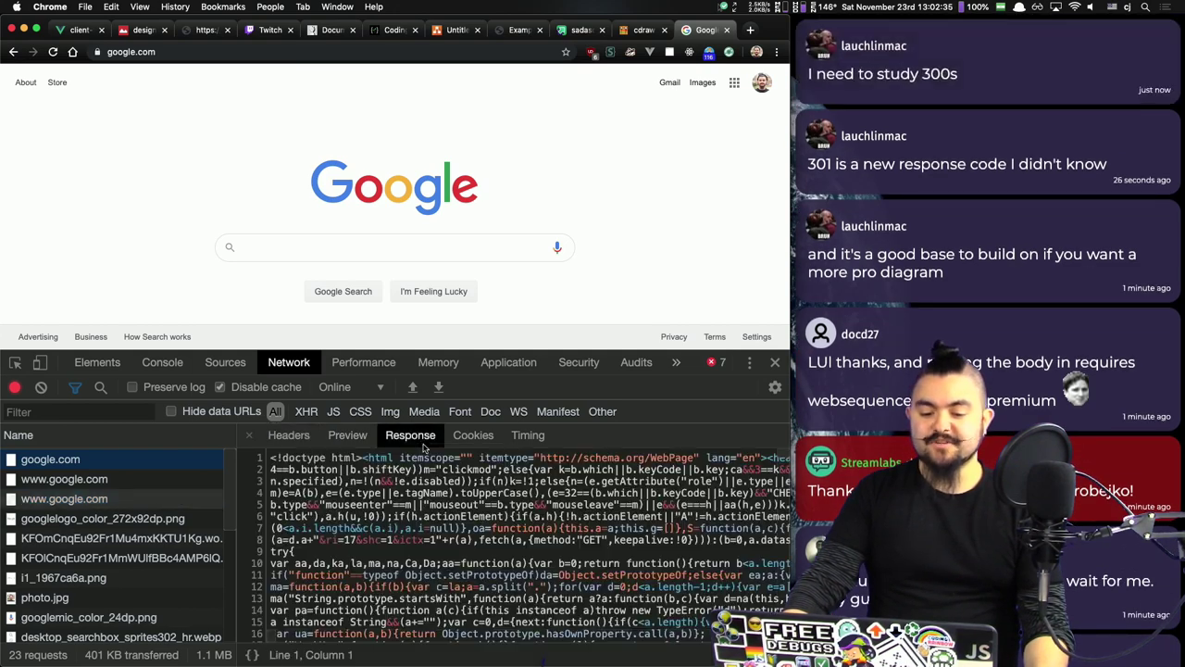
Step: Preview the Google logo, font file and i1_1967ca6a.png sprite responses in the Network panel
scroll(429, 539, "down", 10)
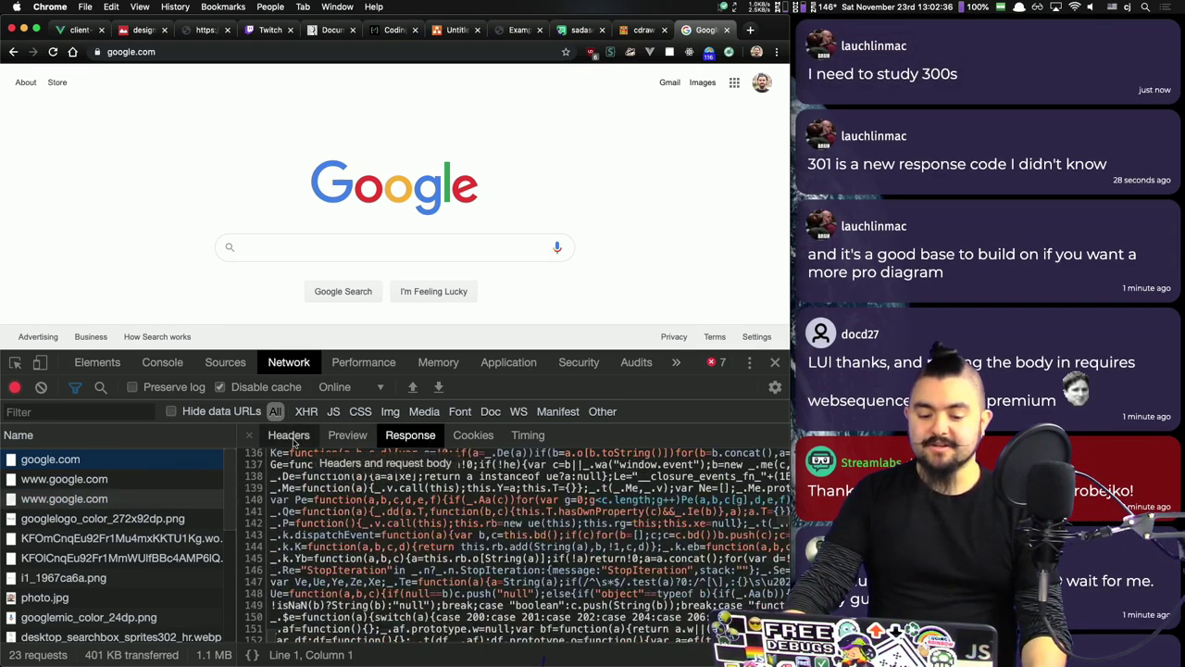
left_click(289, 435)
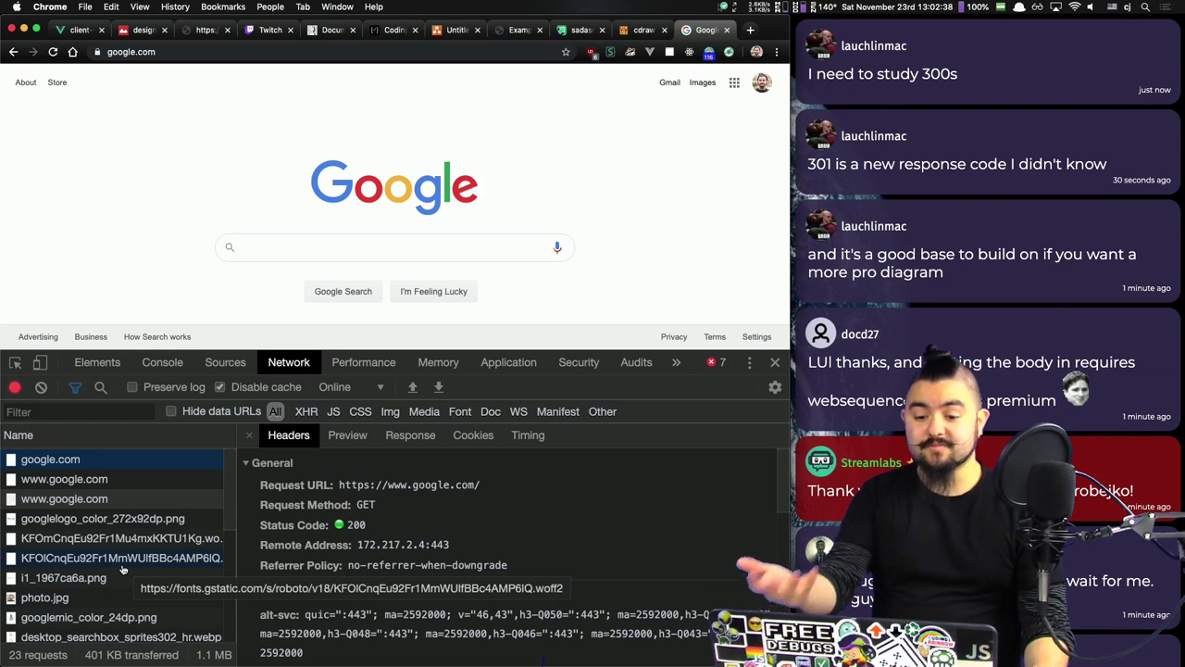
left_click(94, 519)
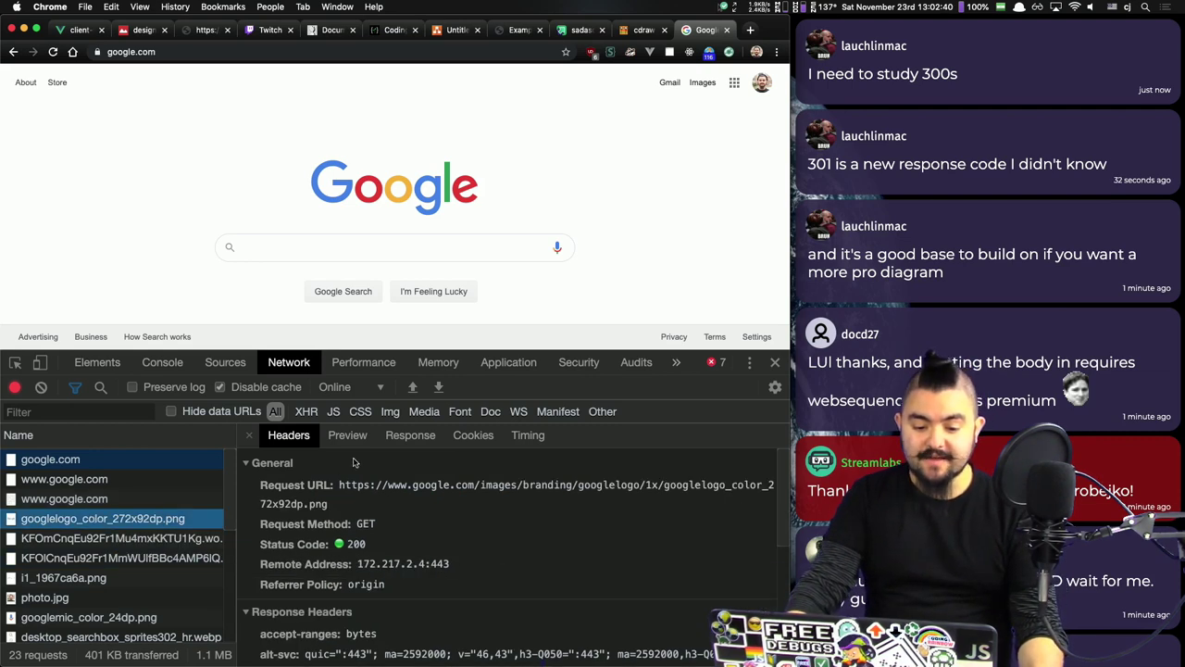
left_click(399, 437)
left_click(349, 438)
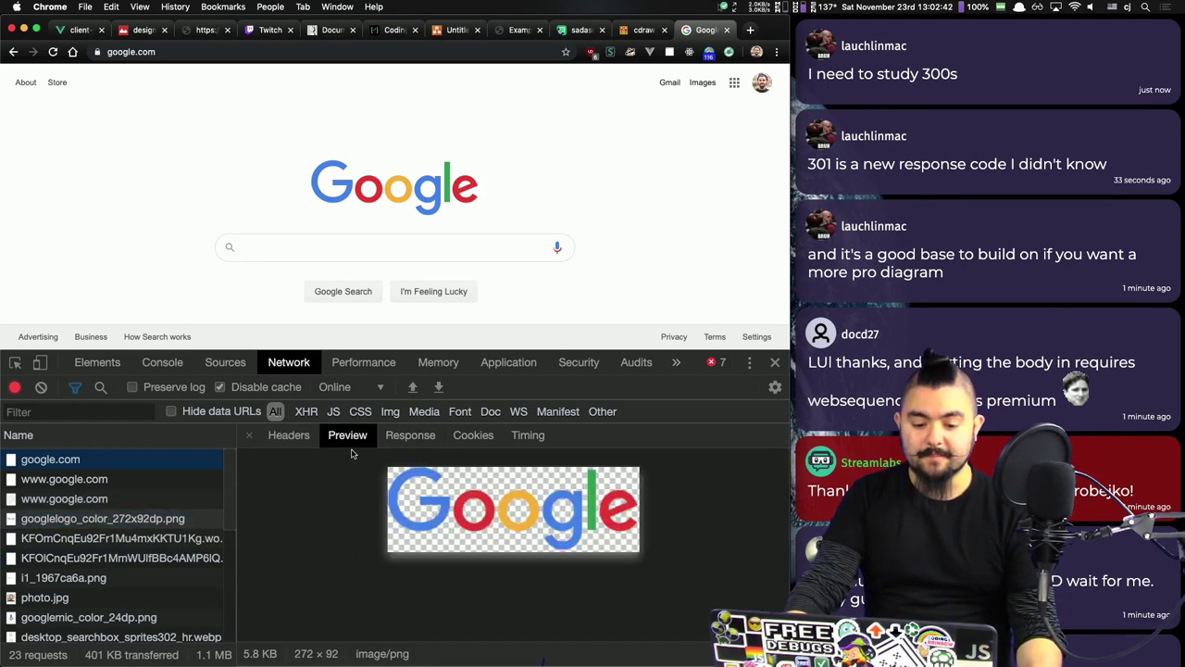
left_click(81, 542)
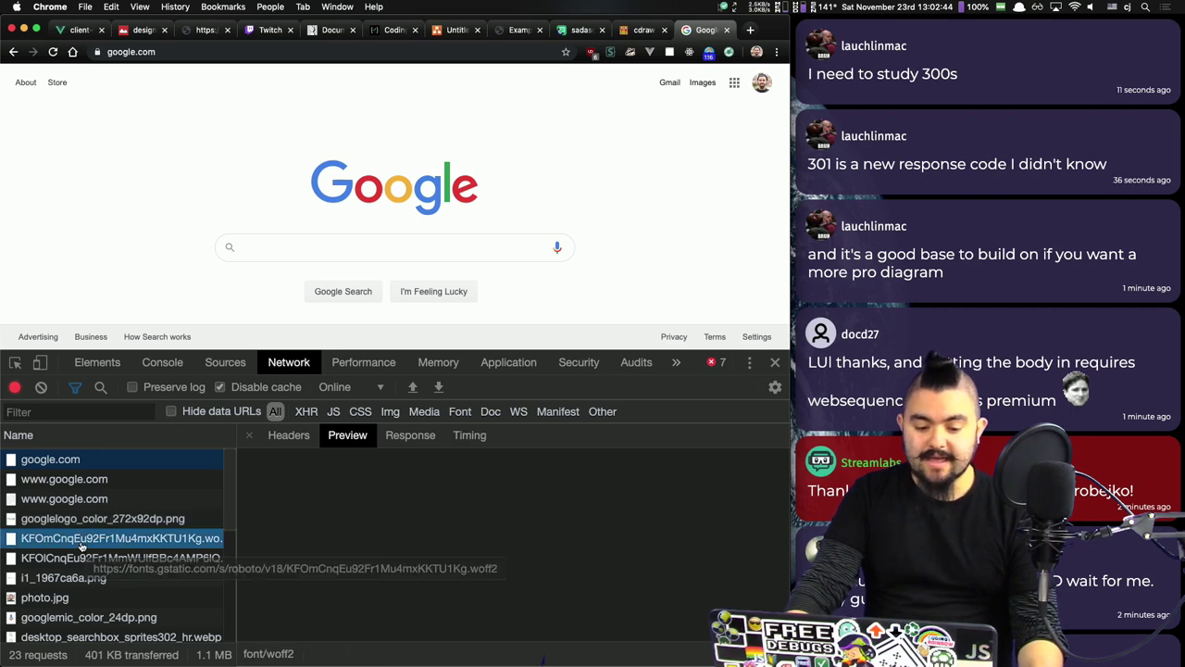
left_click(104, 583)
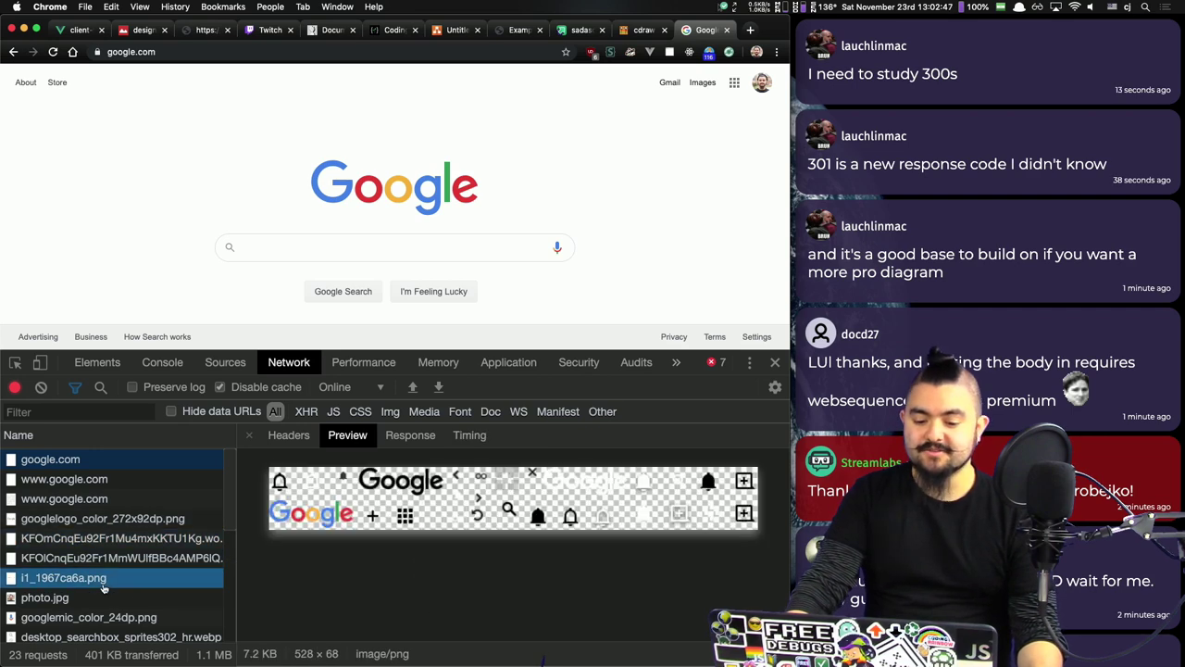
Step: Close the developer tools and bring the README lesson notes to the front
scroll(111, 593, "down", 3)
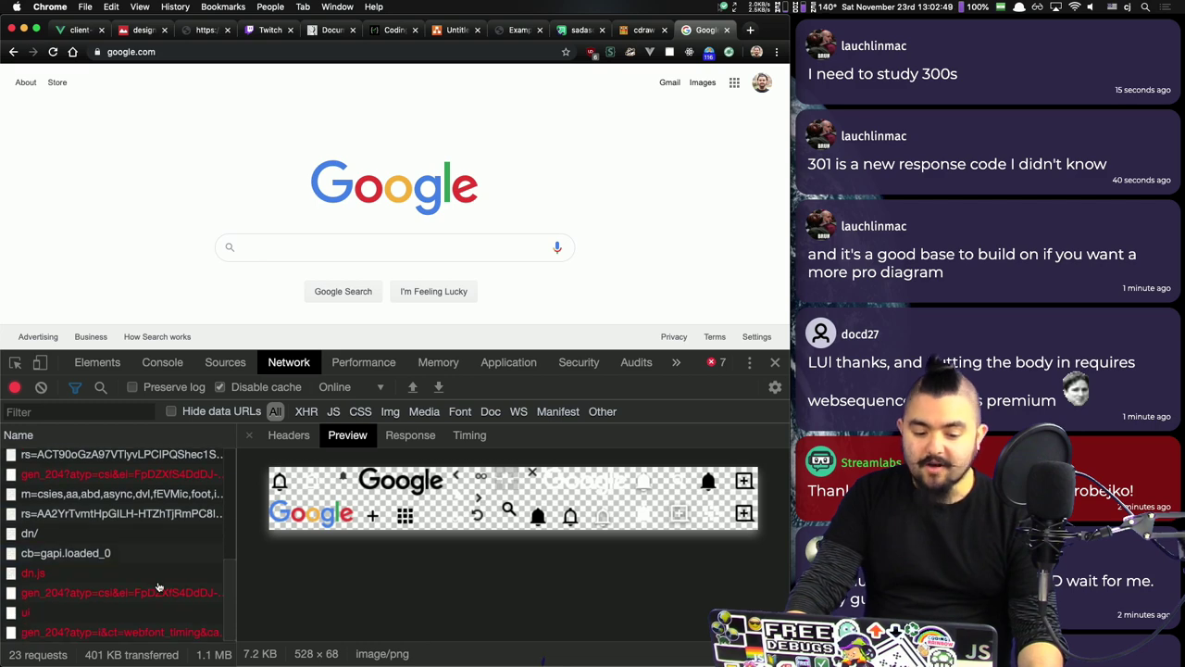
scroll(162, 574, "up", 3)
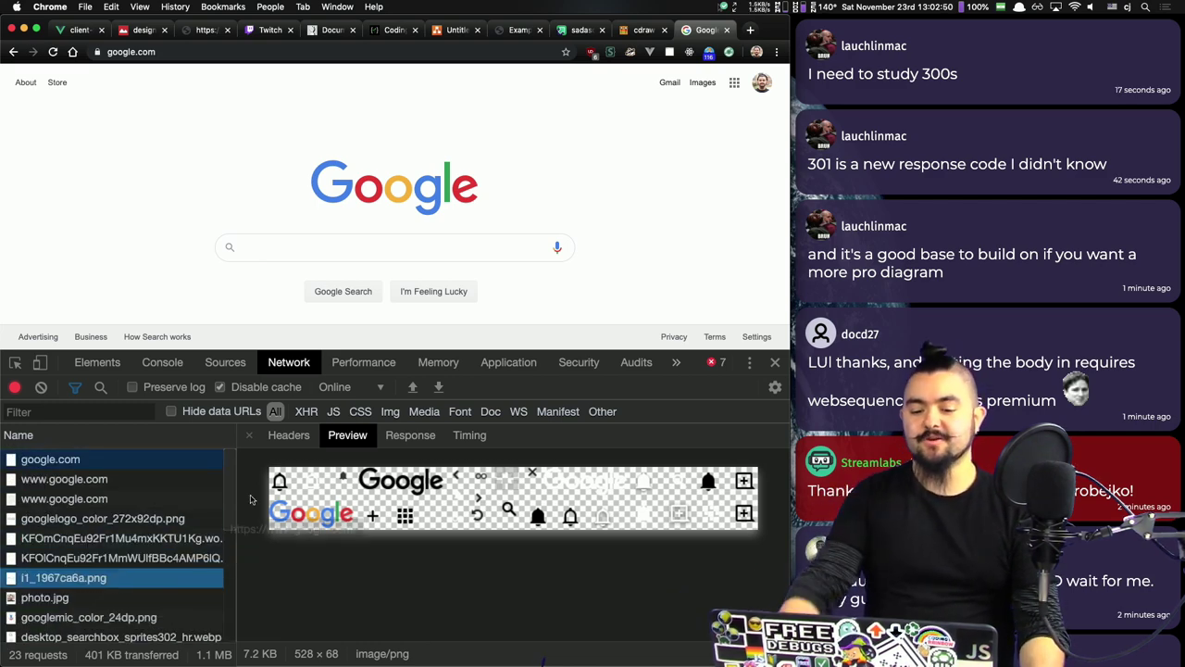
left_click(775, 362)
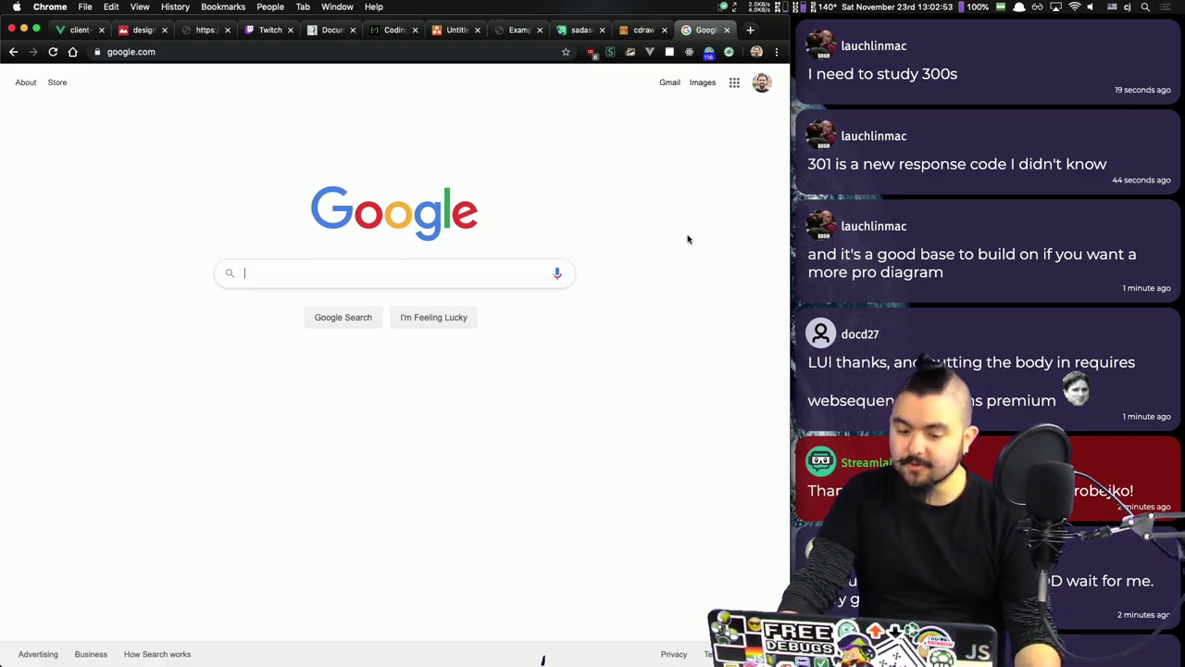
key("super+Tab")
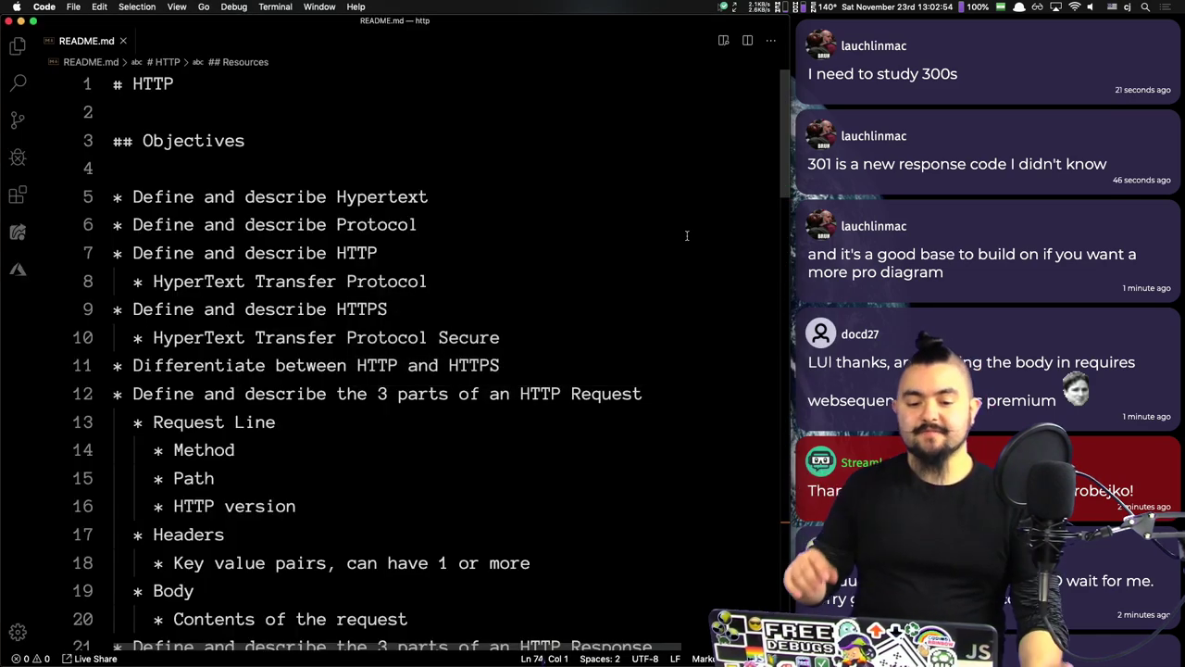
Step: Scroll README.md to the status codes list and back, then return to the Google page
scroll(686, 235, "down", 10)
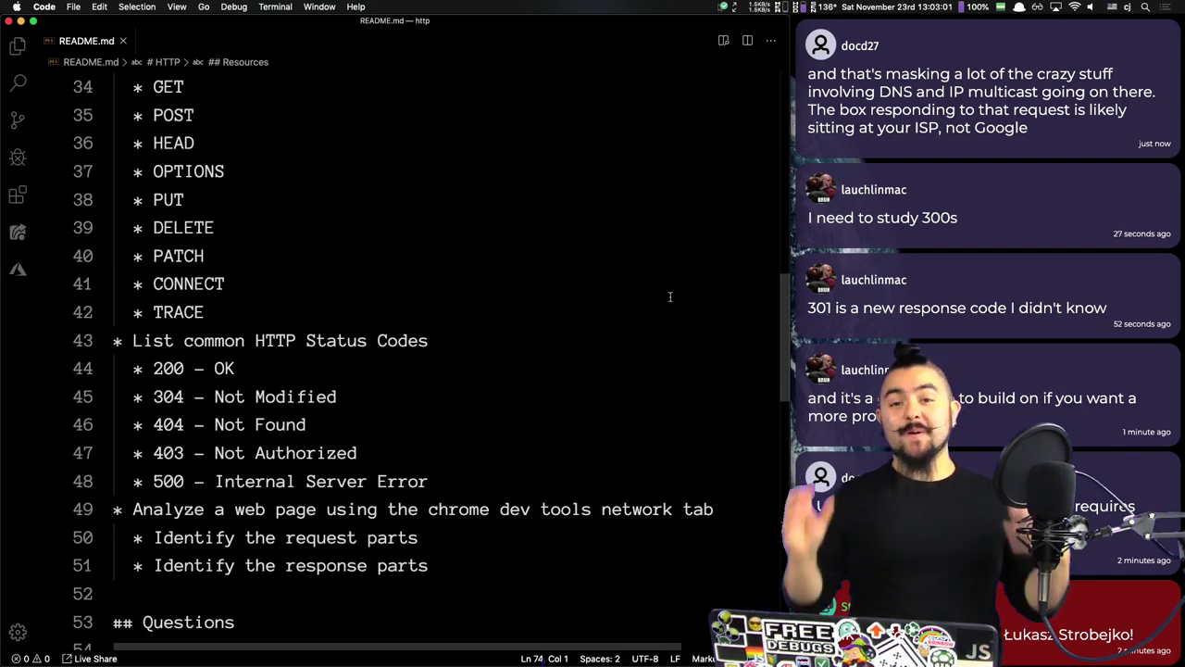
scroll(671, 296, "up", 10)
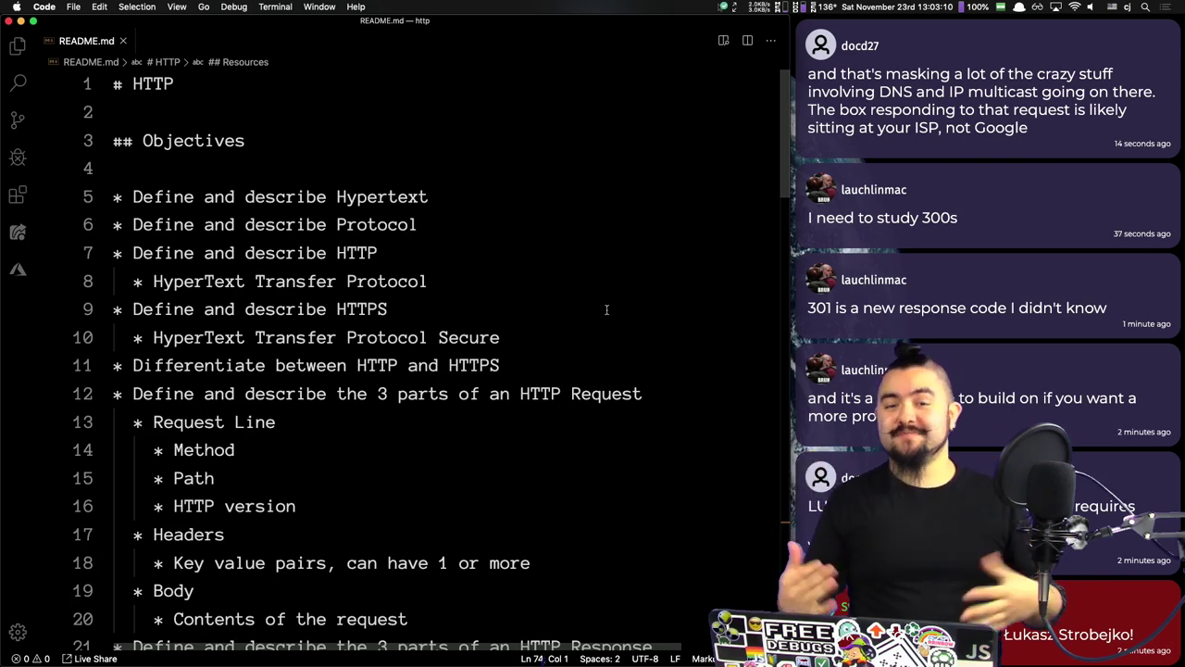
scroll(605, 344, "down", 15)
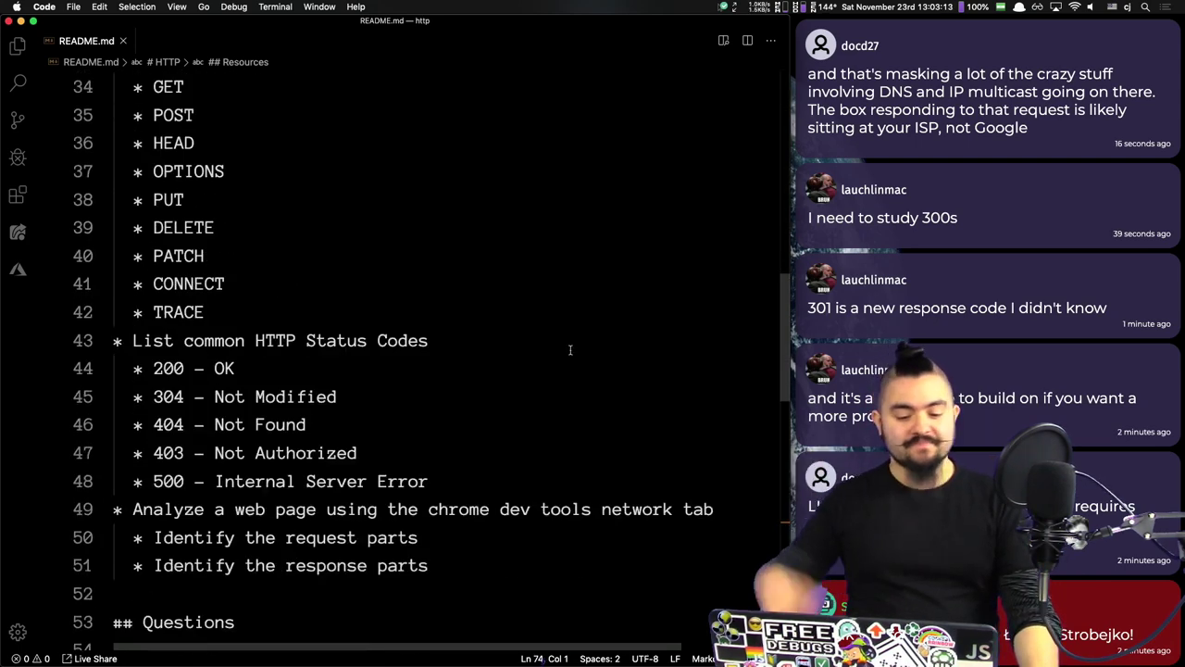
scroll(569, 350, "up", 15)
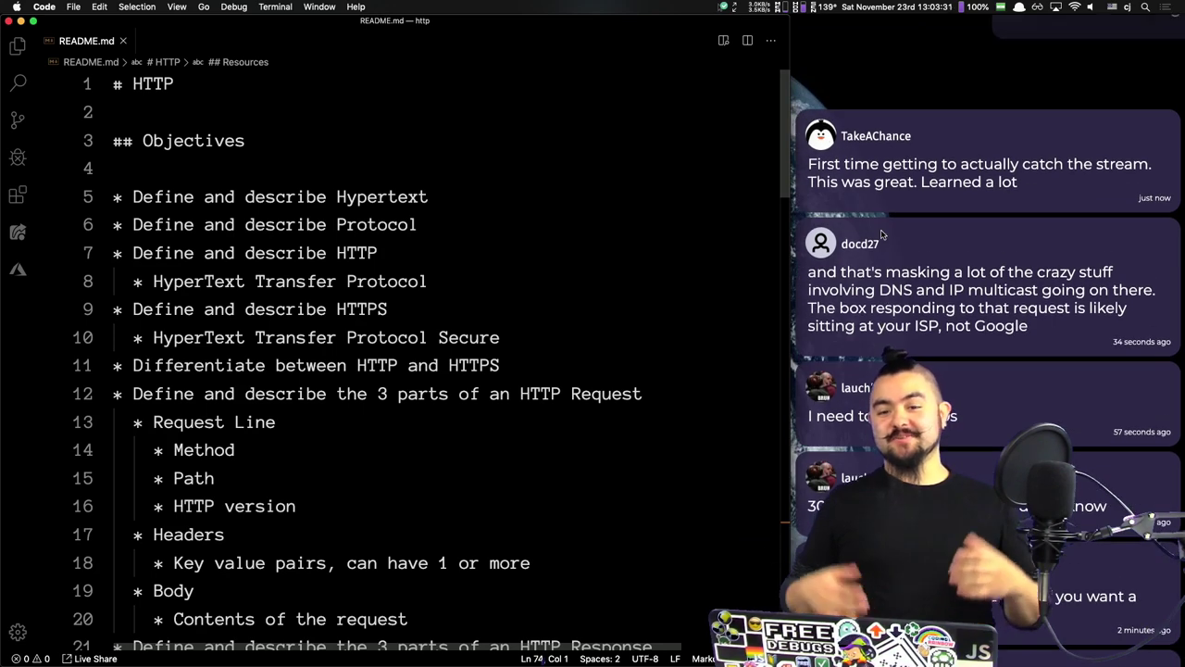
key("super+Tab")
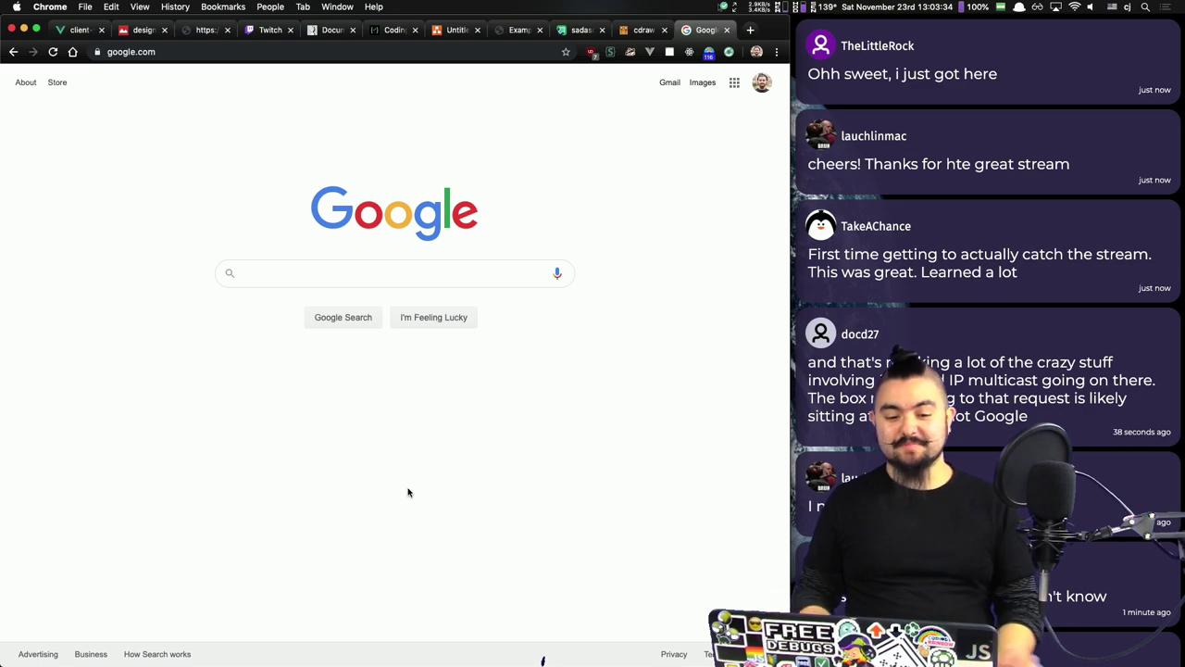
Step: Close the Google tab, leaving the example page, and go back to the README notes
left_click(165, 54)
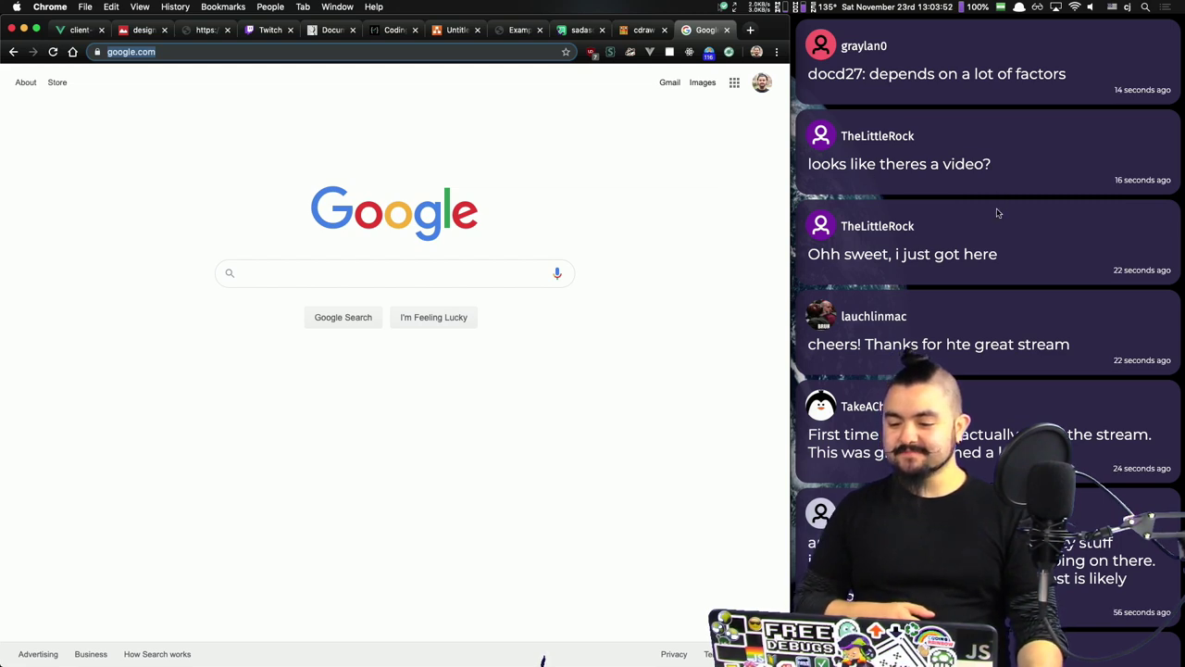
left_click(949, 176)
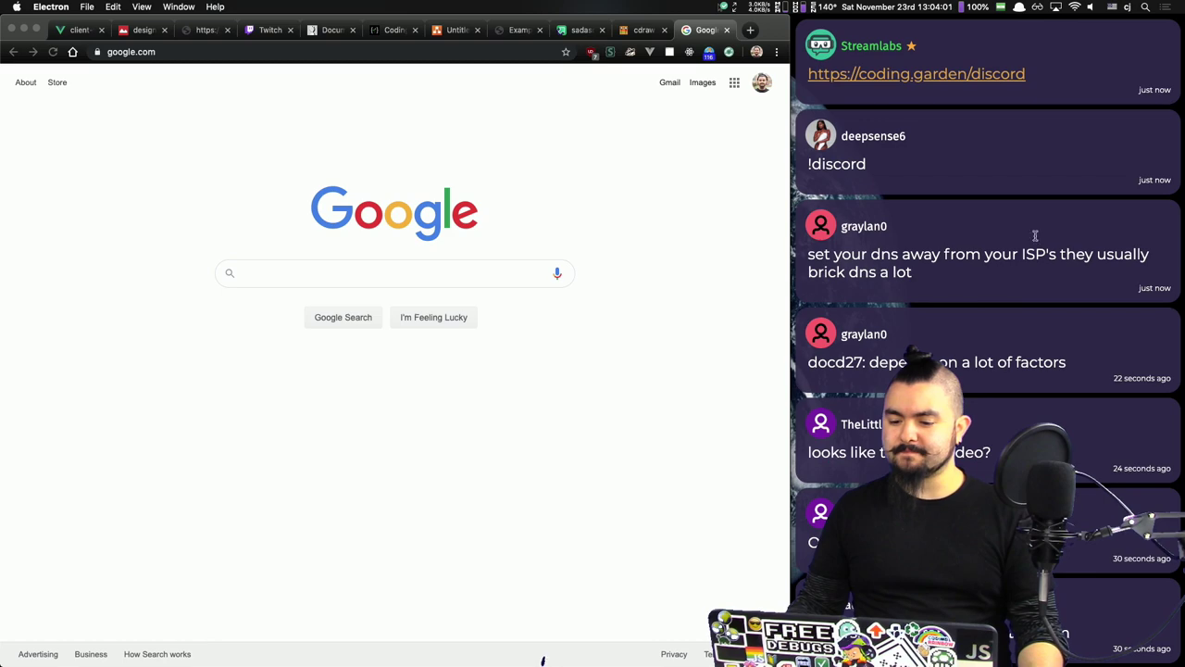
left_click(632, 170)
key("super+w")
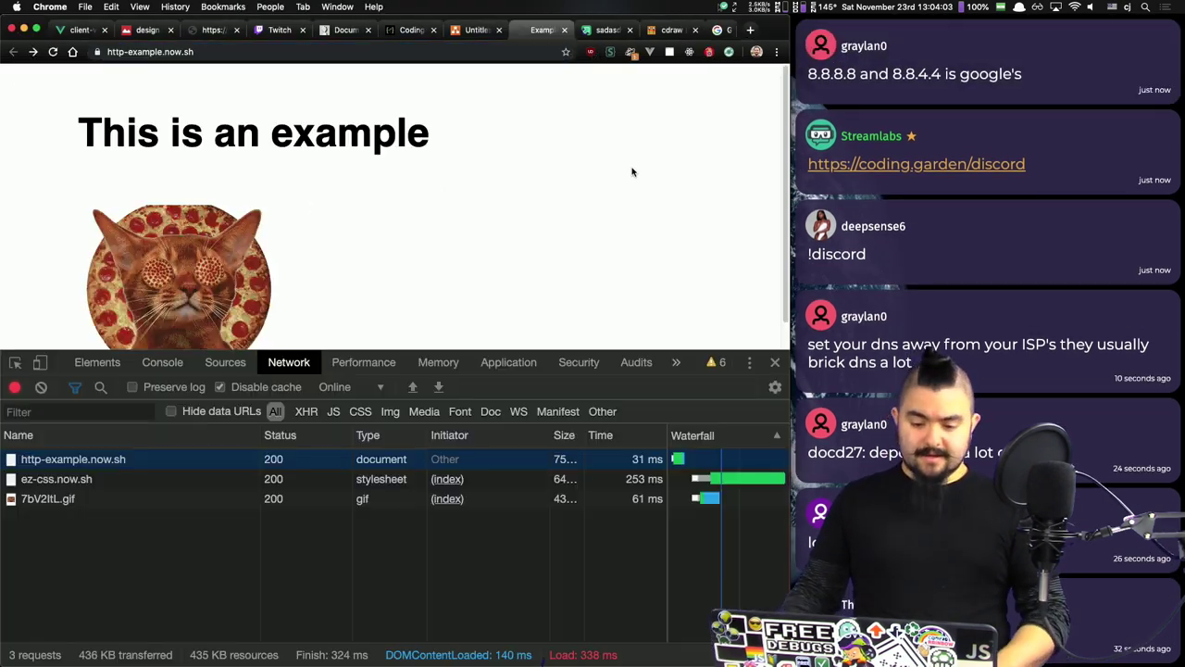
key("super+Tab")
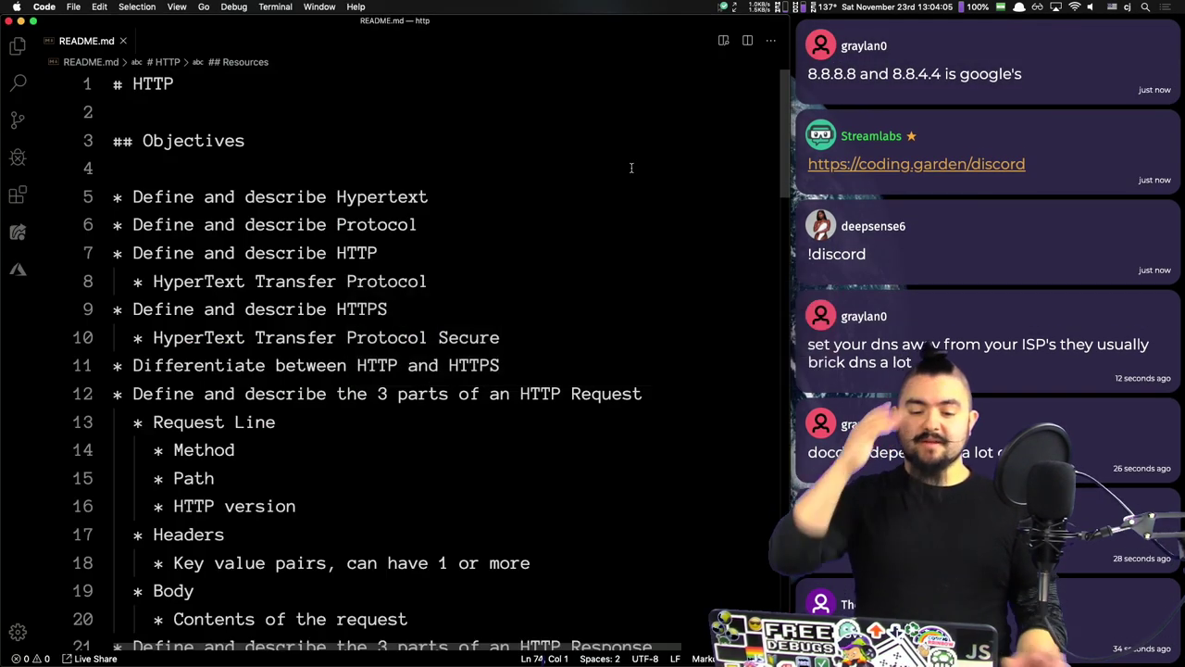
Step: Read README.md down to its Resources links and back up to the top
scroll(523, 301, "down", 10)
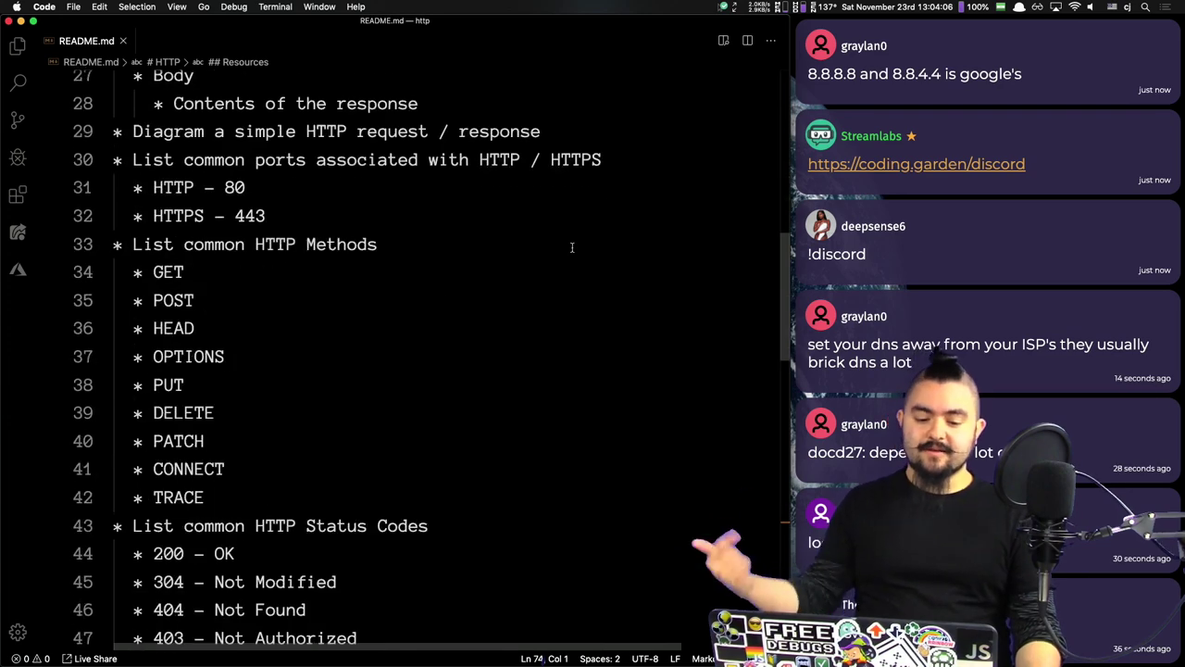
scroll(576, 244, "down", 5)
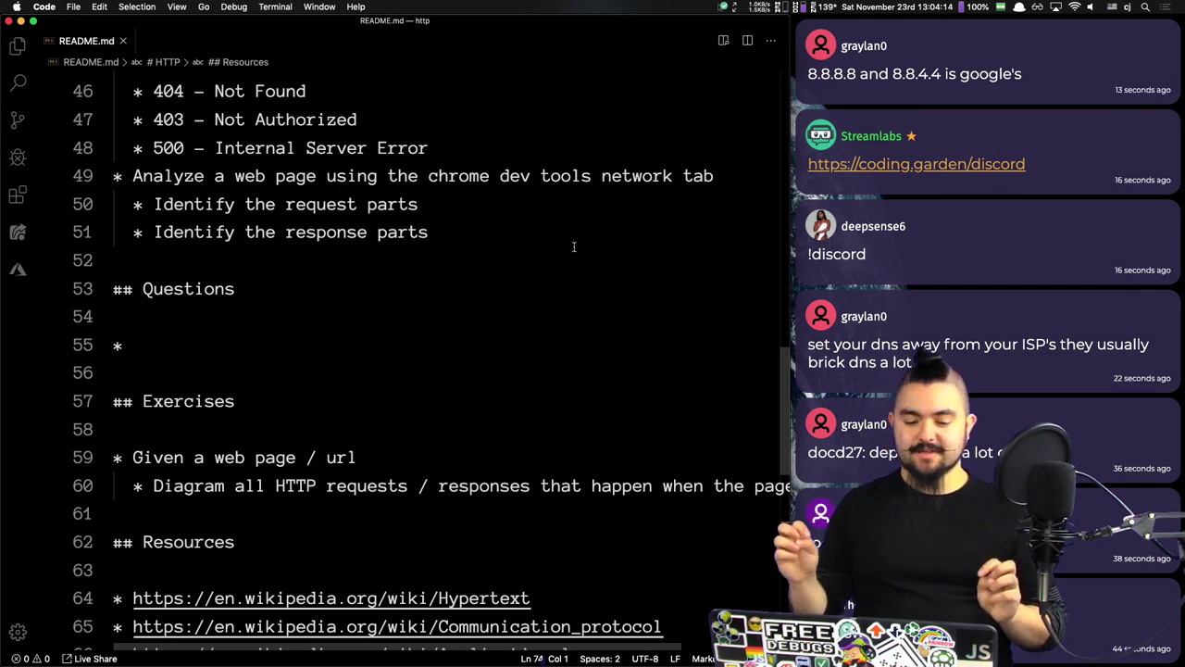
scroll(593, 306, "down", 3)
scroll(529, 293, "up", 1)
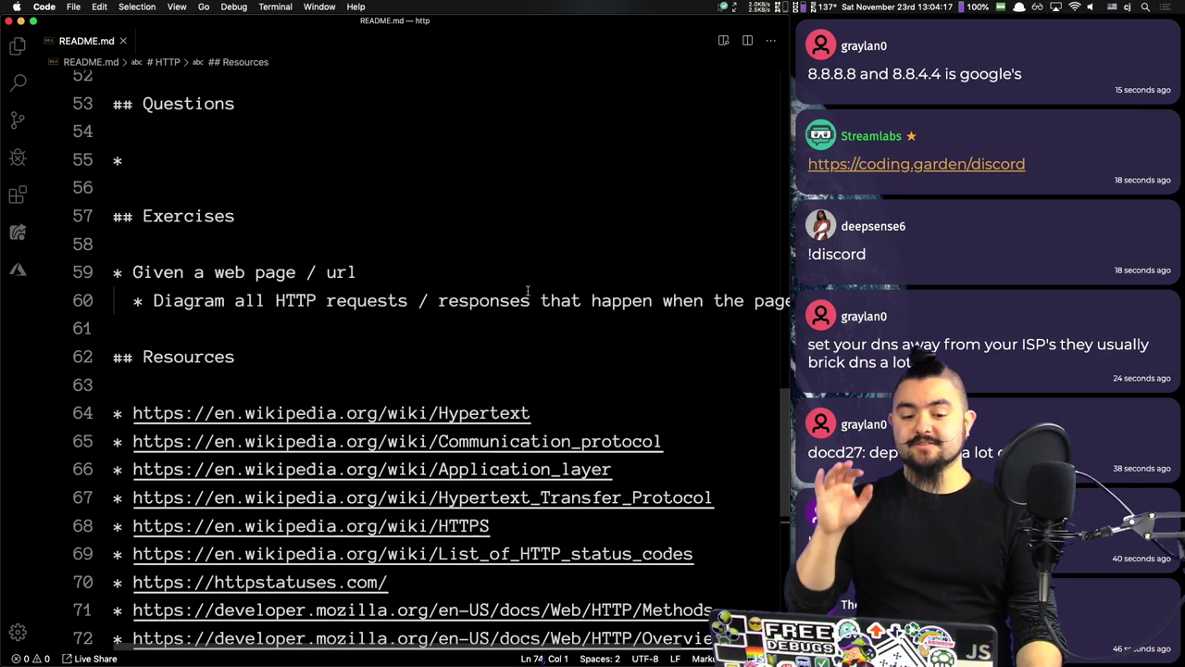
scroll(528, 293, "up", 15)
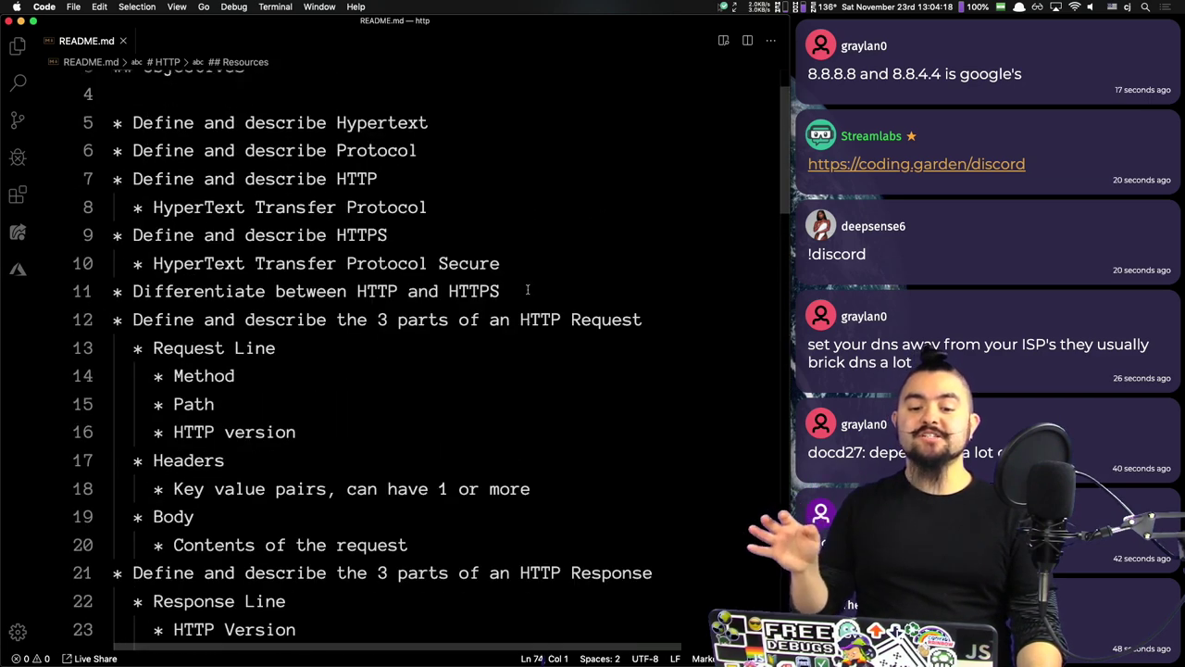
scroll(528, 290, "up", 2)
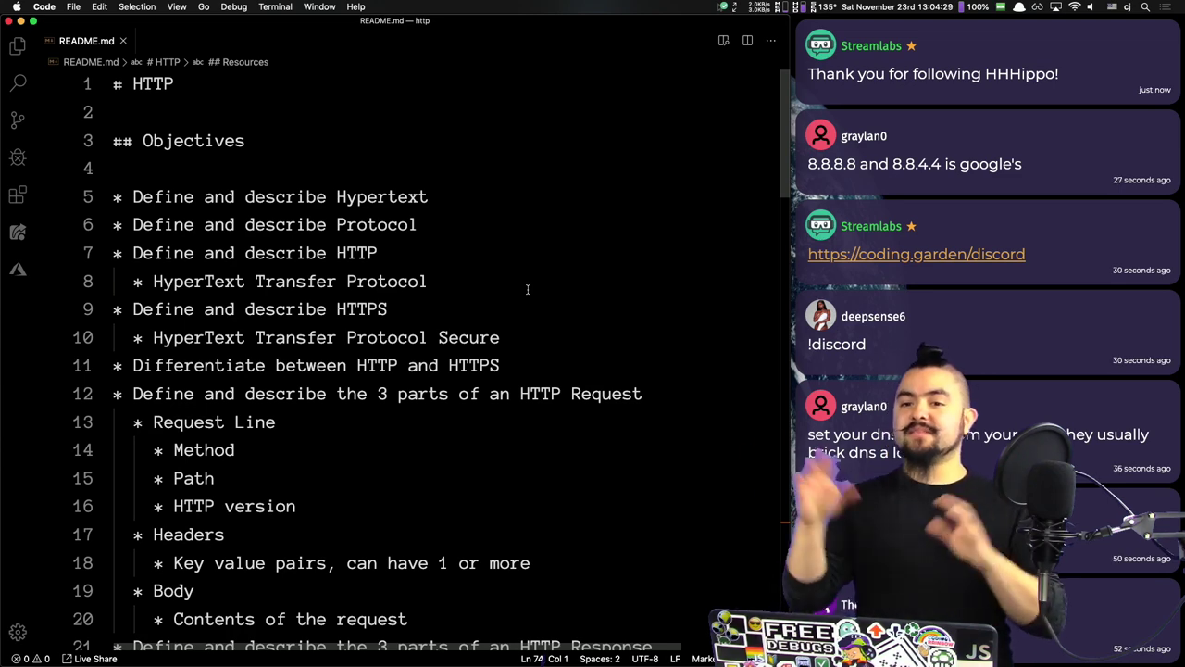
key("alt+space")
Step: Launch Postman via Spotlight and replace the Launchpad with a new Untitled GET request tab
type("post")
key("Return")
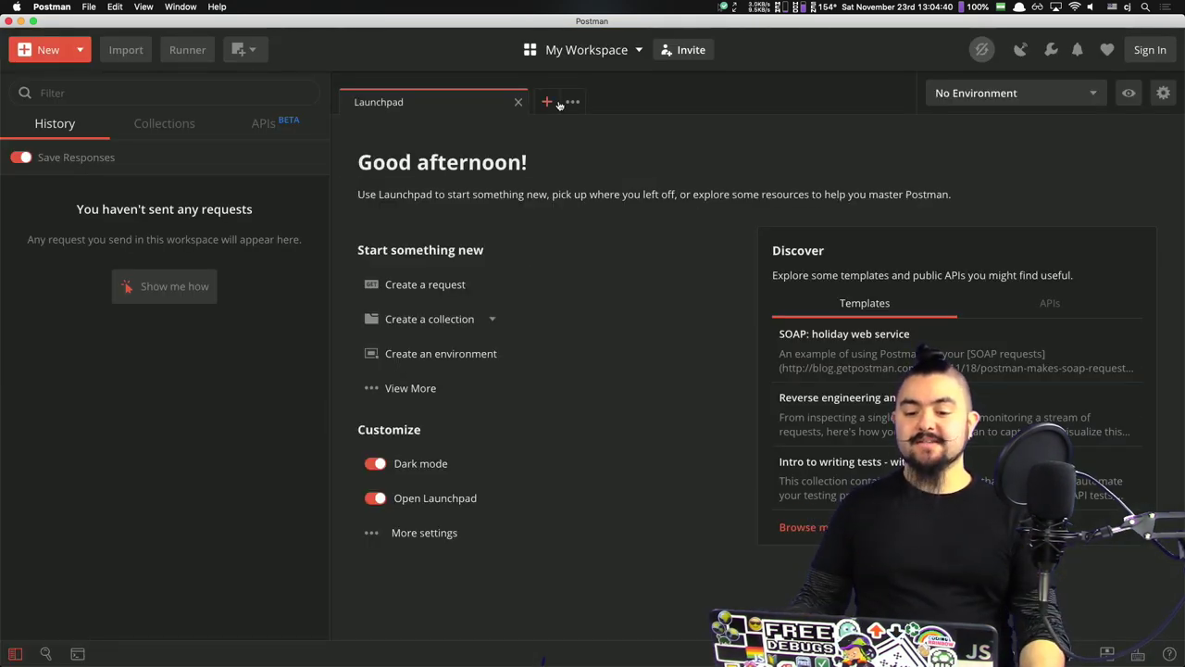
left_click(520, 101)
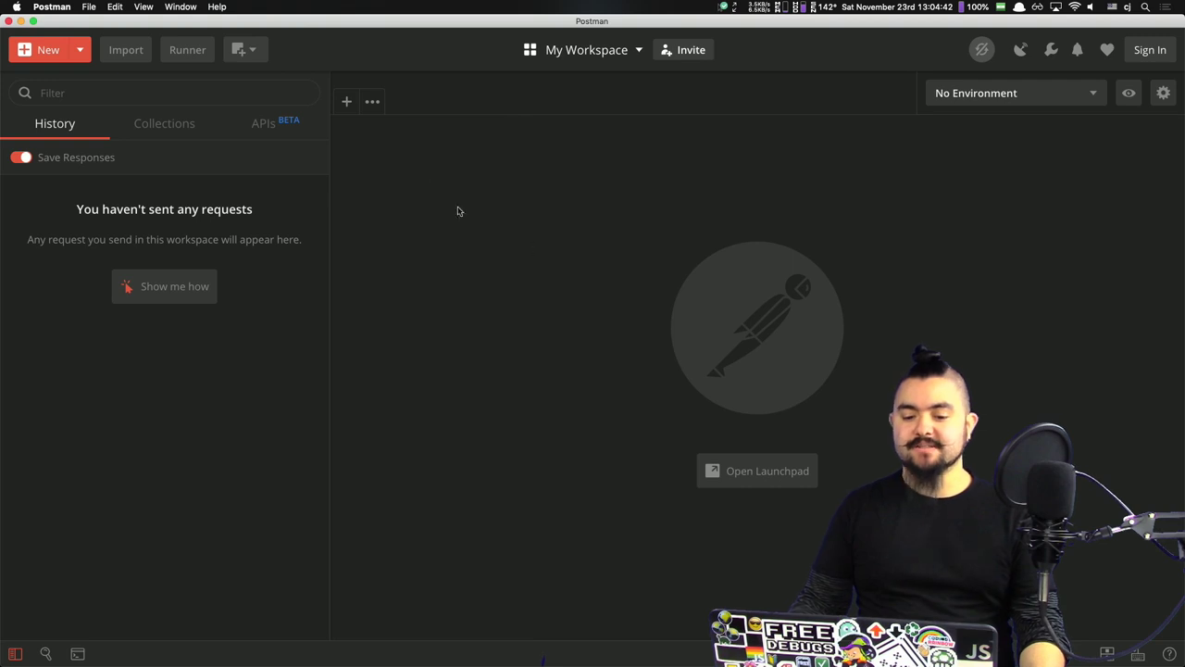
left_click(348, 102)
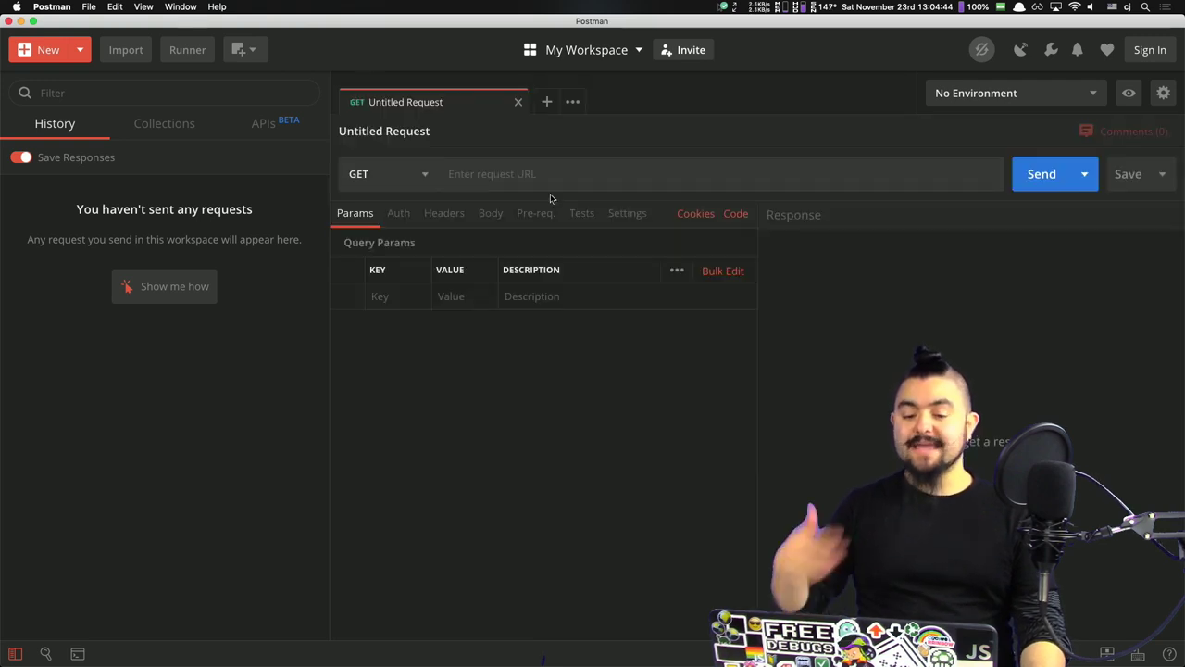
key("super+Tab")
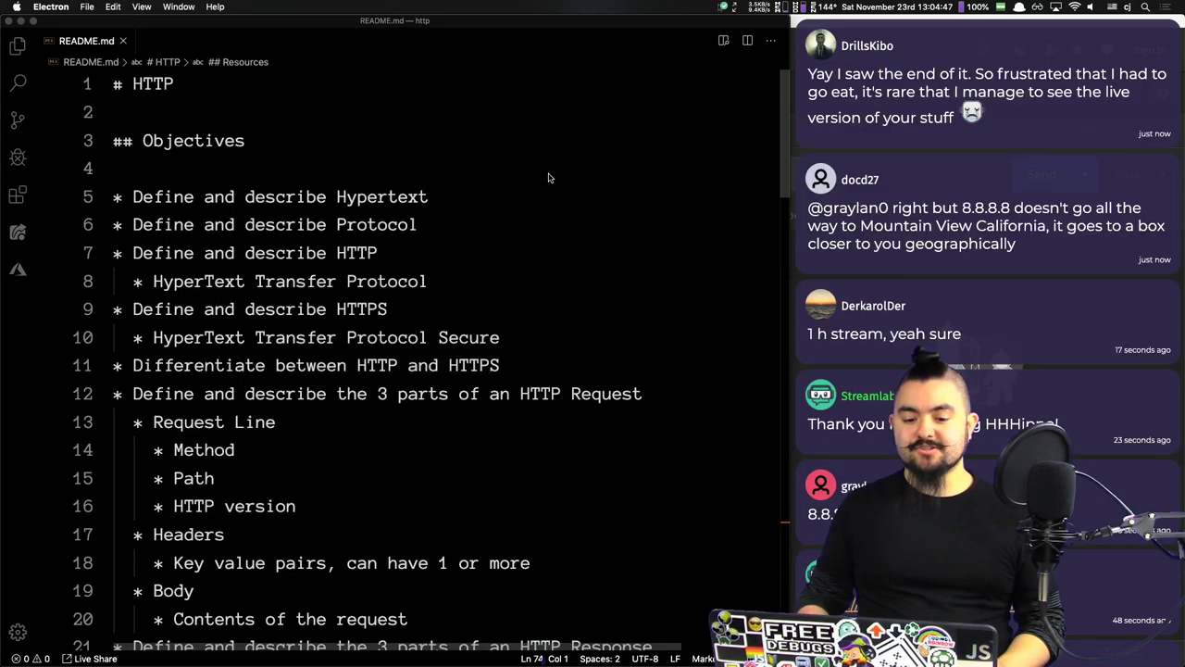
key("super+Tab")
key("super+Tab")
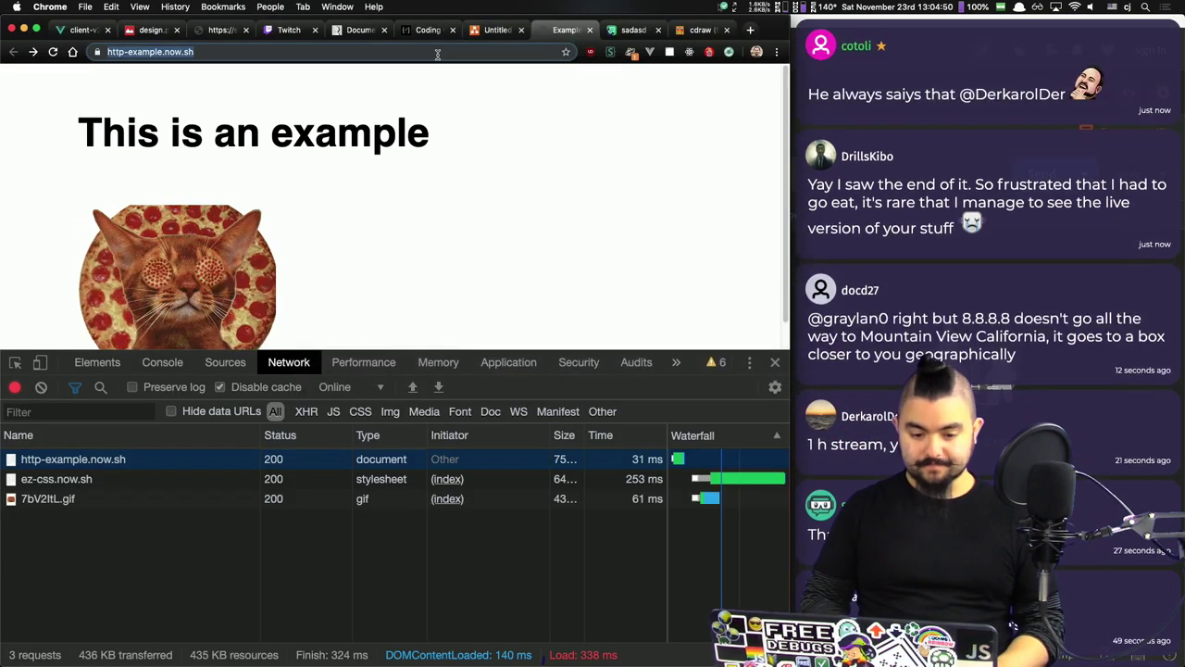
key("super+Tab")
key("super+Tab")
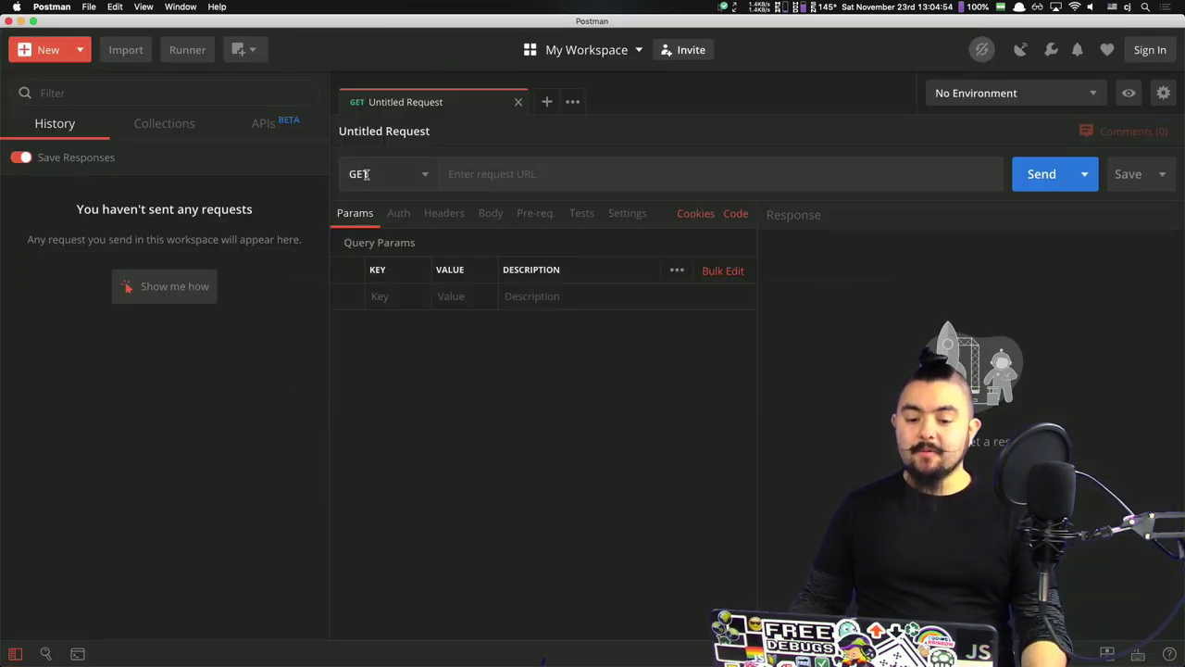
left_click(463, 173)
type("https://http-example.now.sh/")
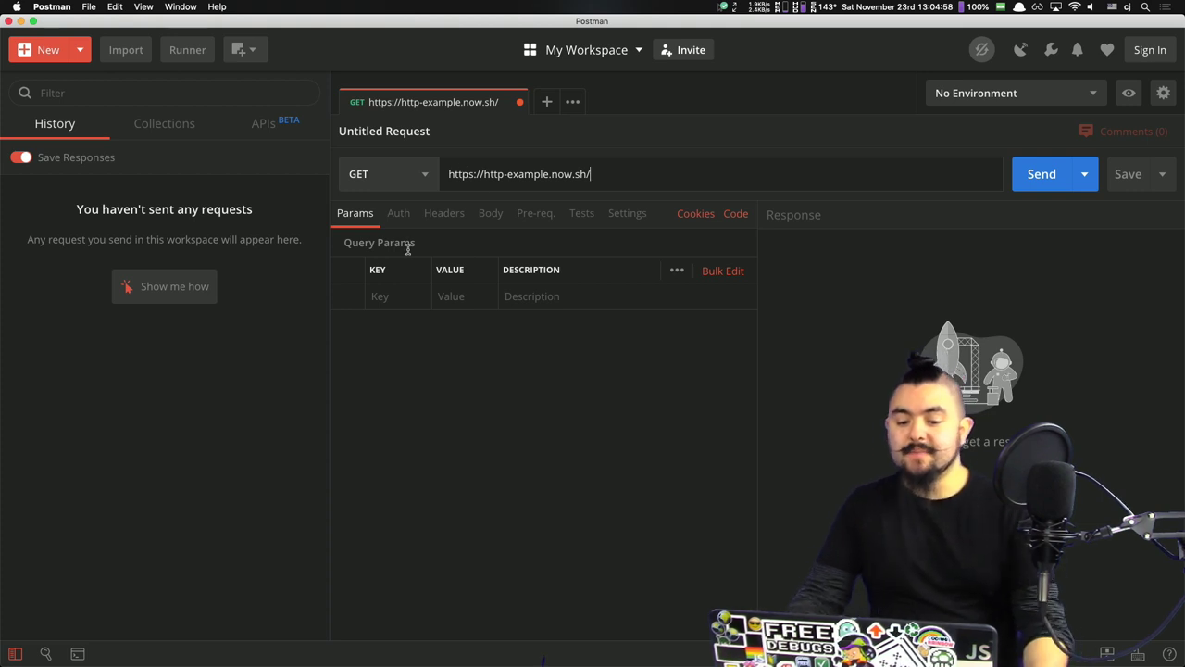
left_click(407, 296)
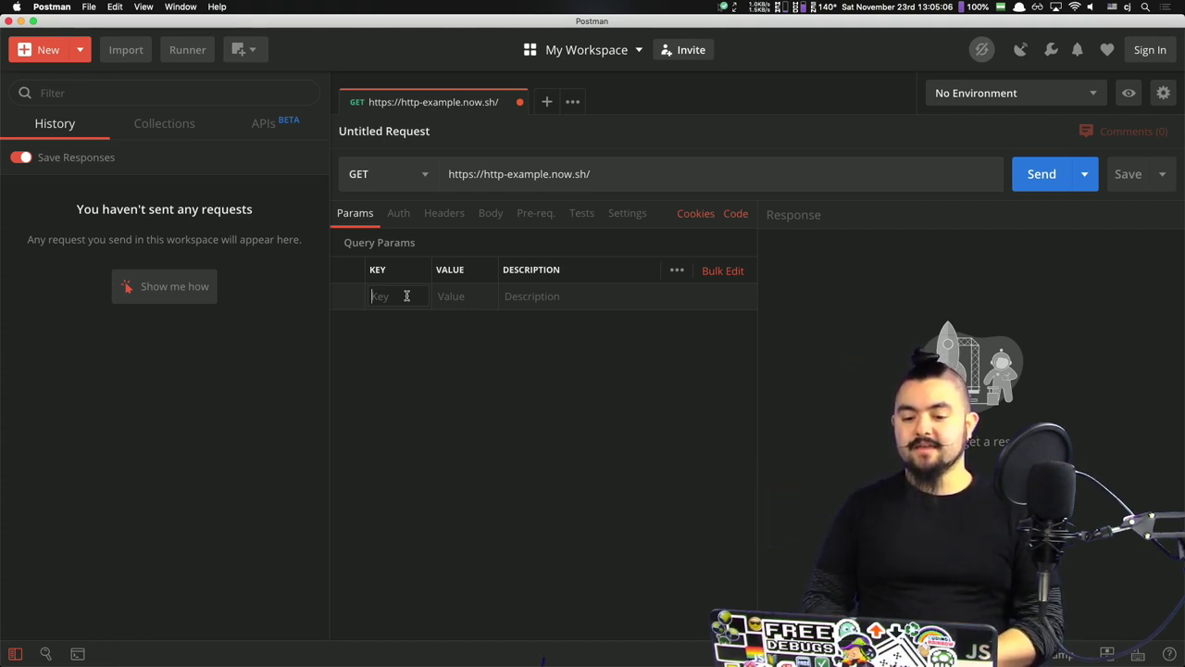
type("sear")
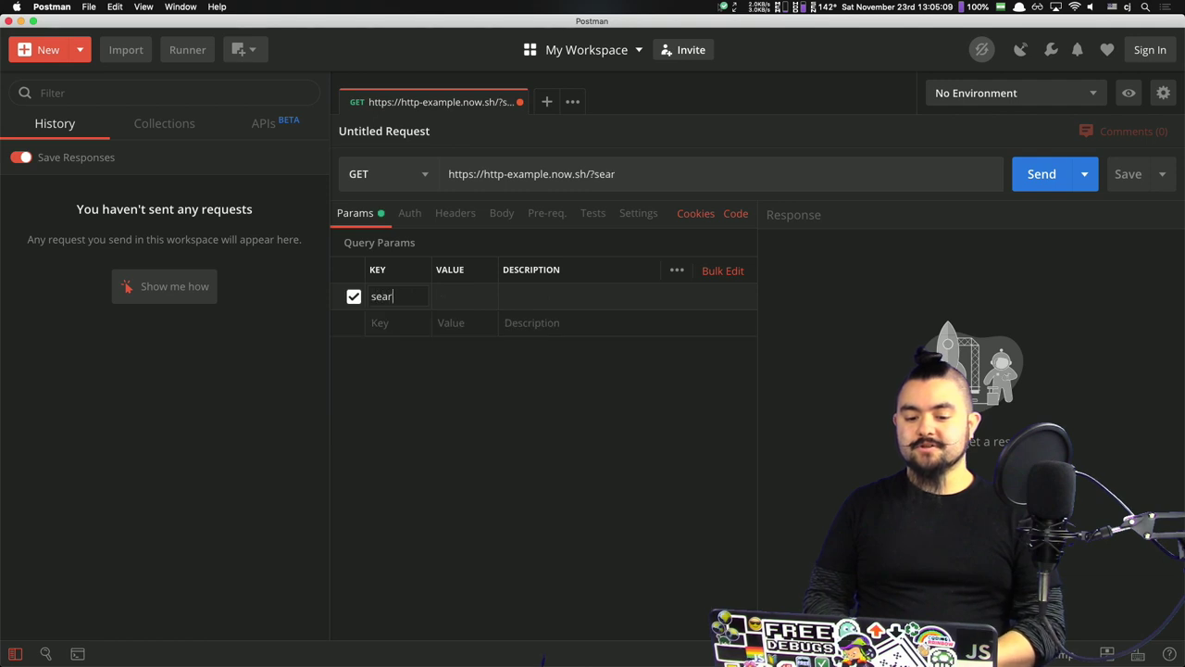
type("hamnu")
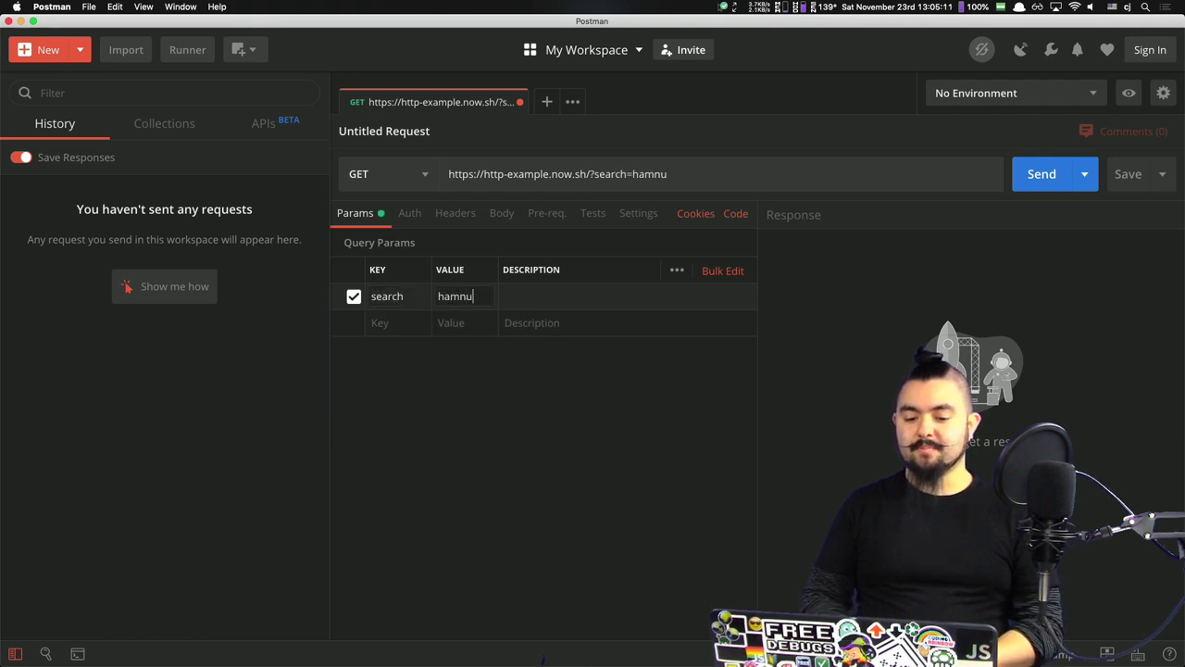
type("rger")
key("Tab")
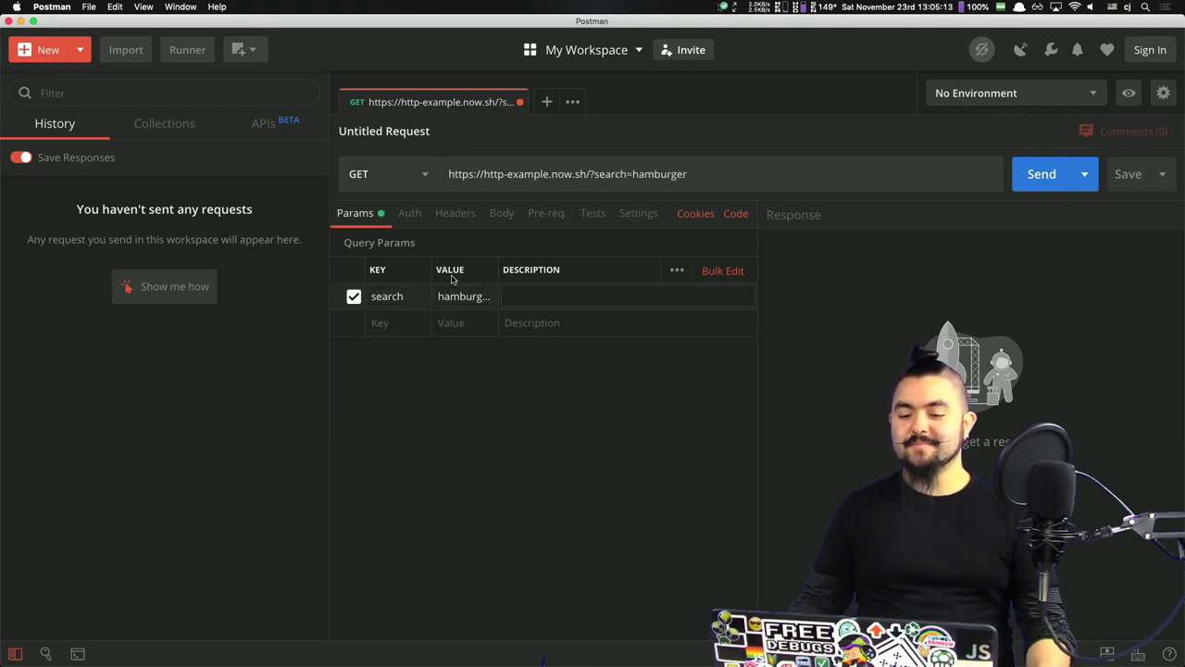
left_click(354, 297)
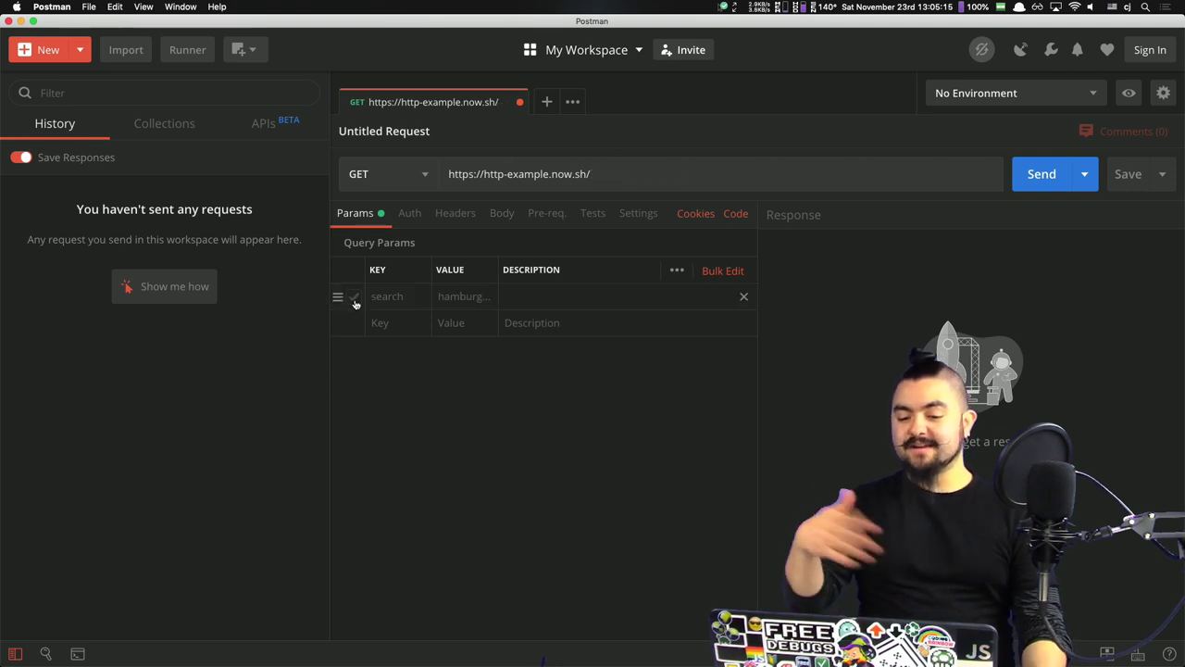
Step: Review the authorization types, leaving auth inheriting from parent
left_click(410, 213)
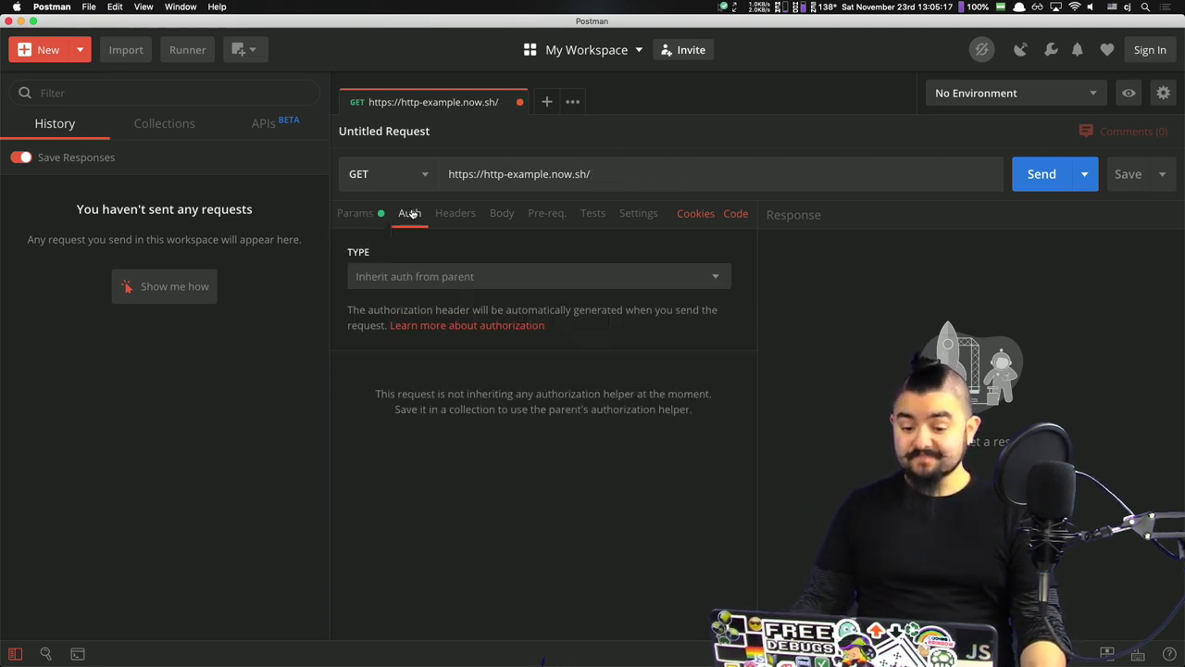
left_click(458, 281)
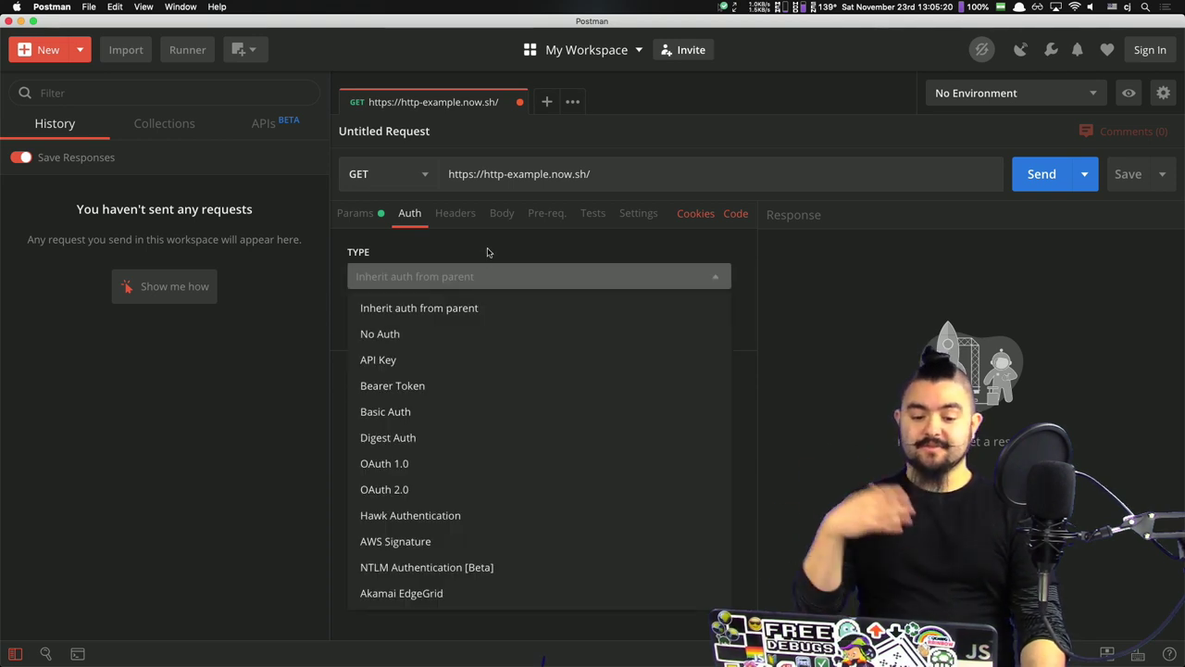
left_click(488, 251)
Step: Add a disabled Host header set to http-example.now.sh, glance at Body, and return to Auth
left_click(463, 215)
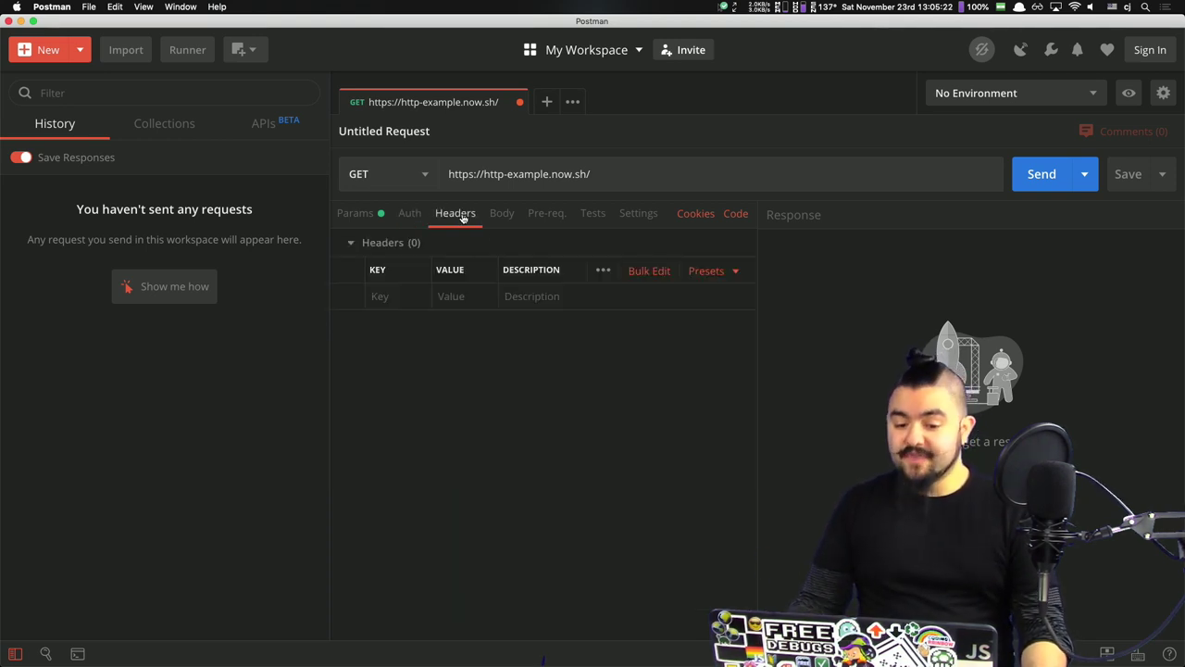
left_click(388, 290)
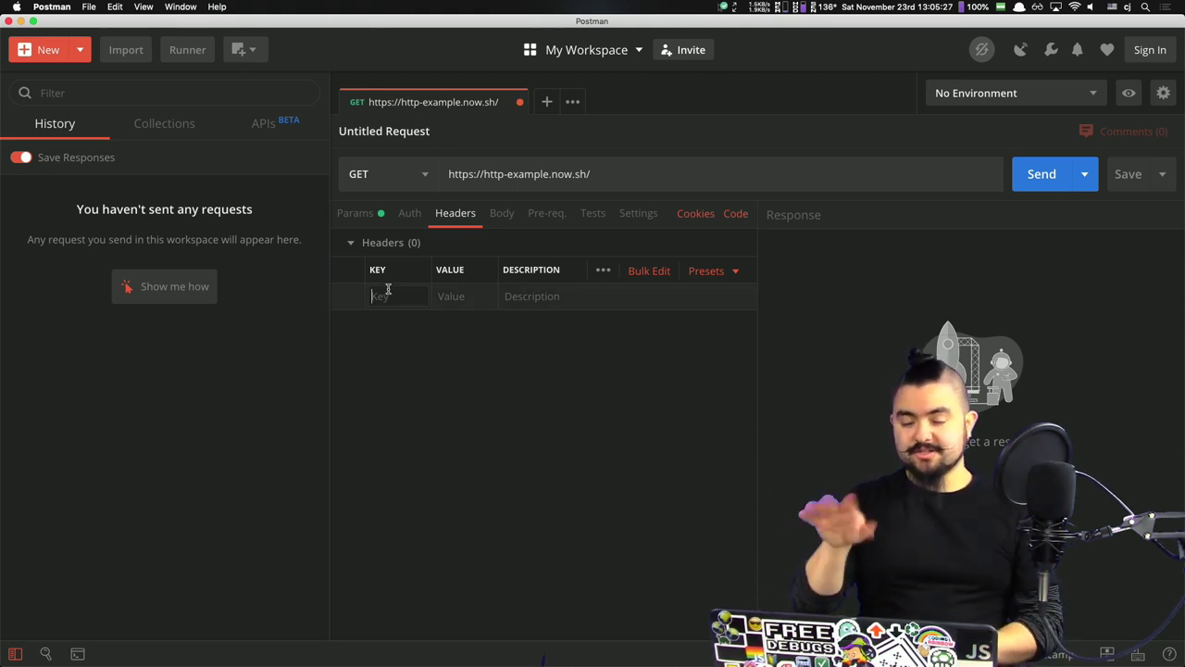
type("Host")
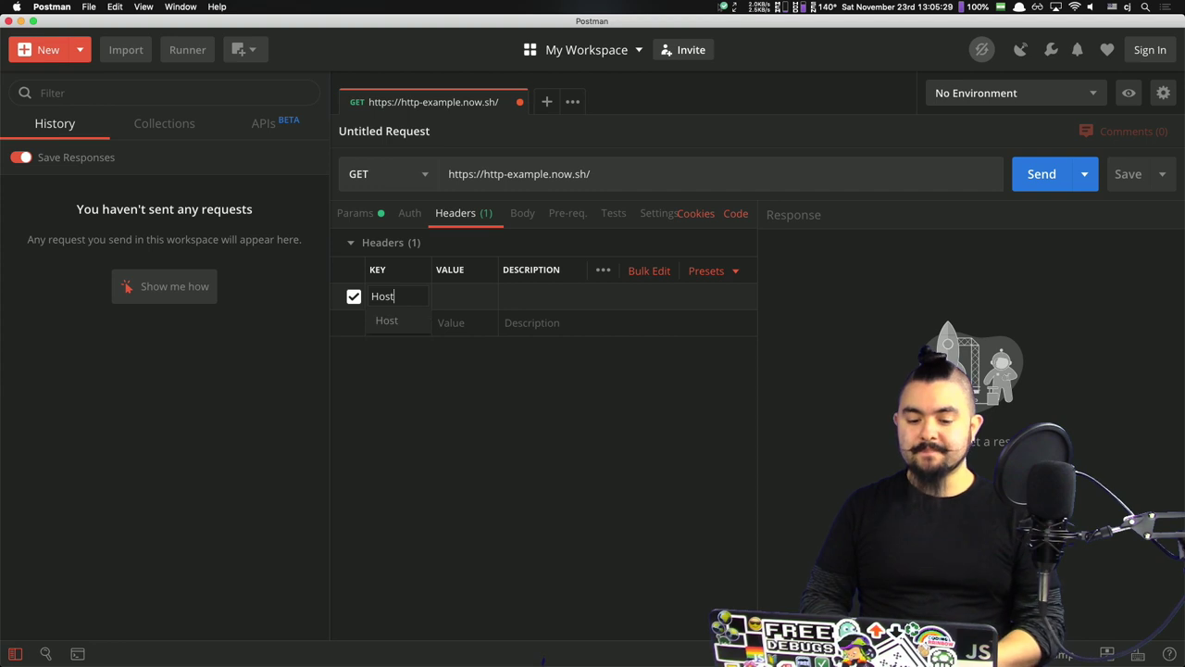
type("http")
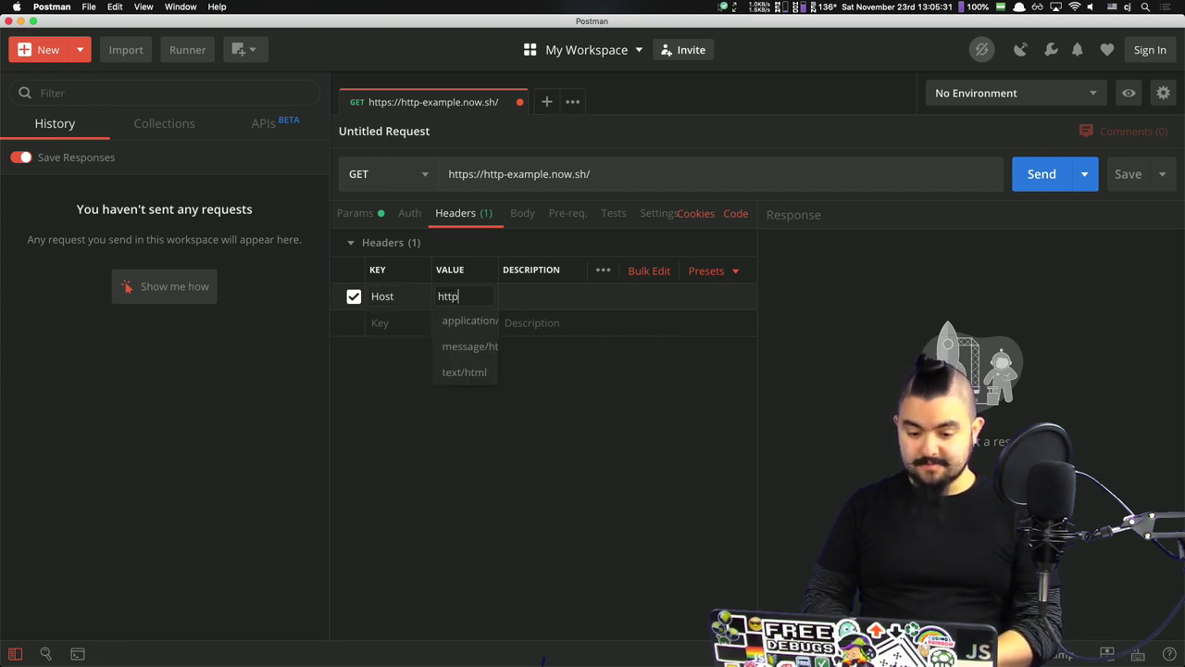
type("-ex")
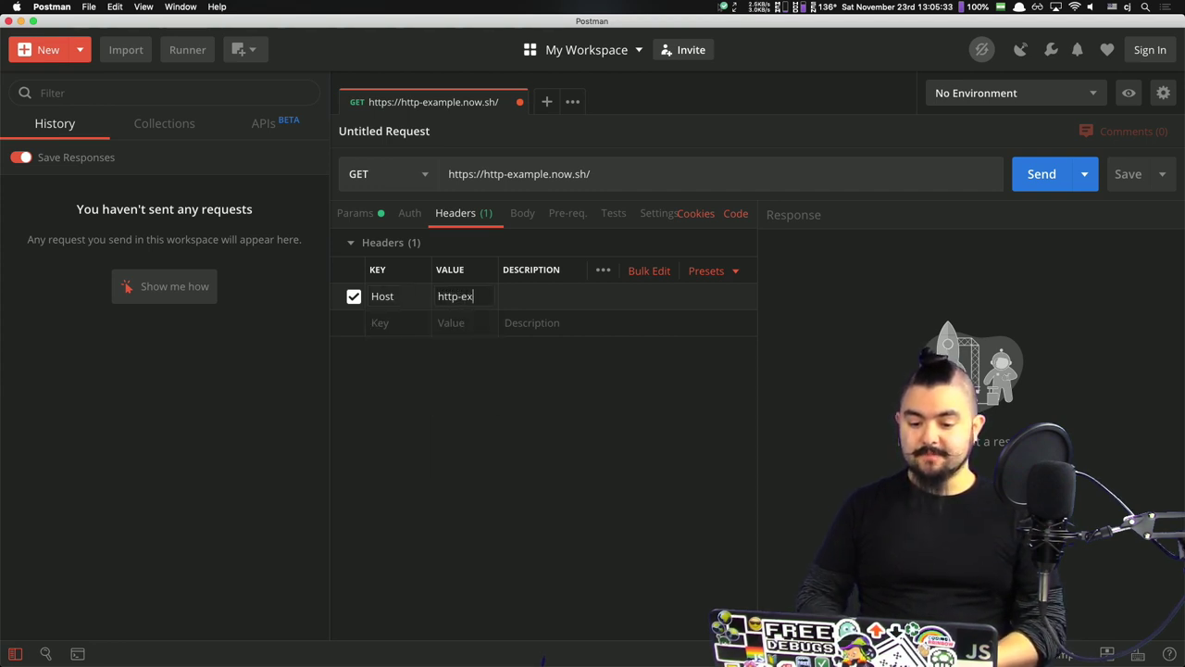
type("ample.now")
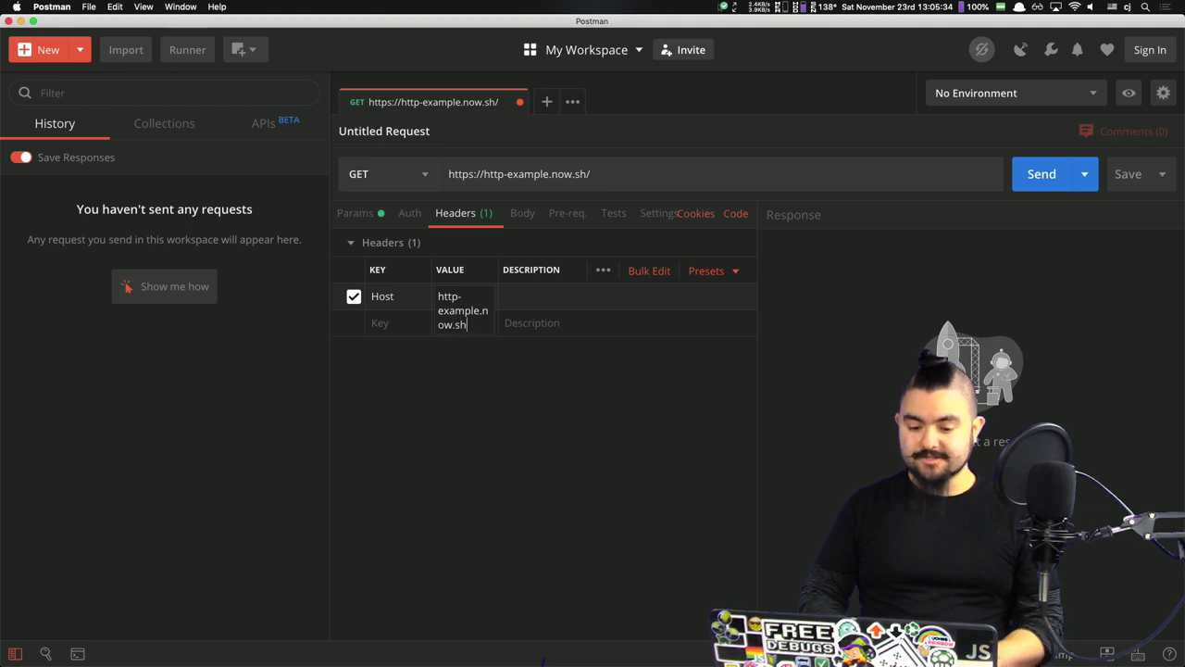
type(".sh")
key("Tab")
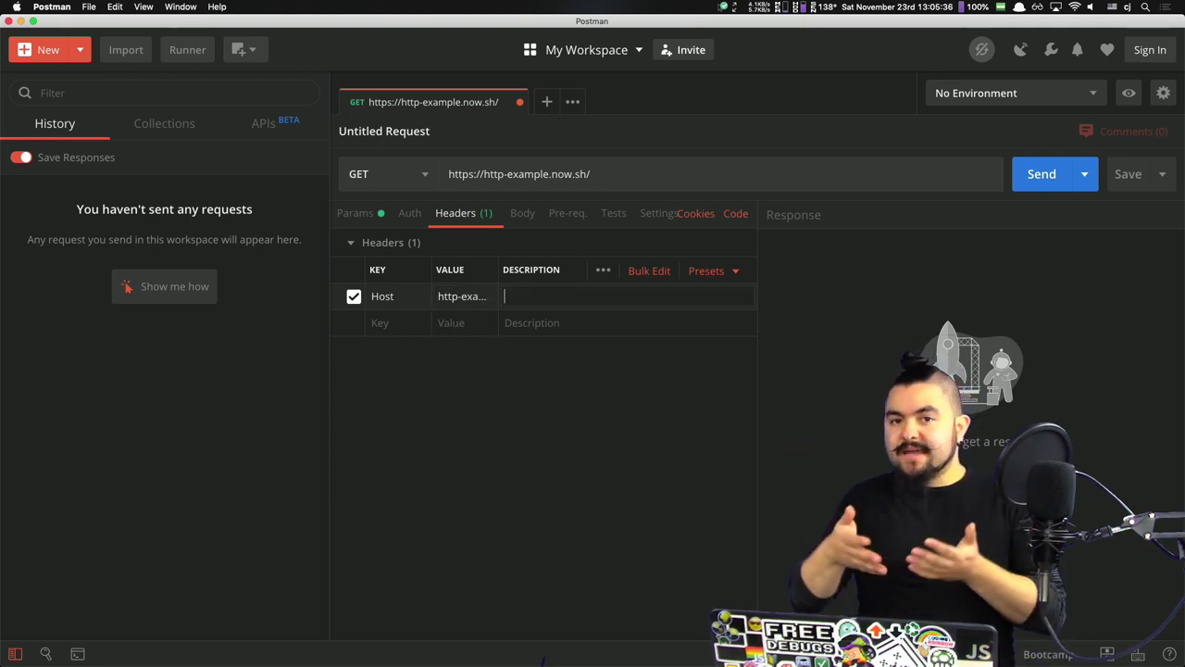
left_click(353, 297)
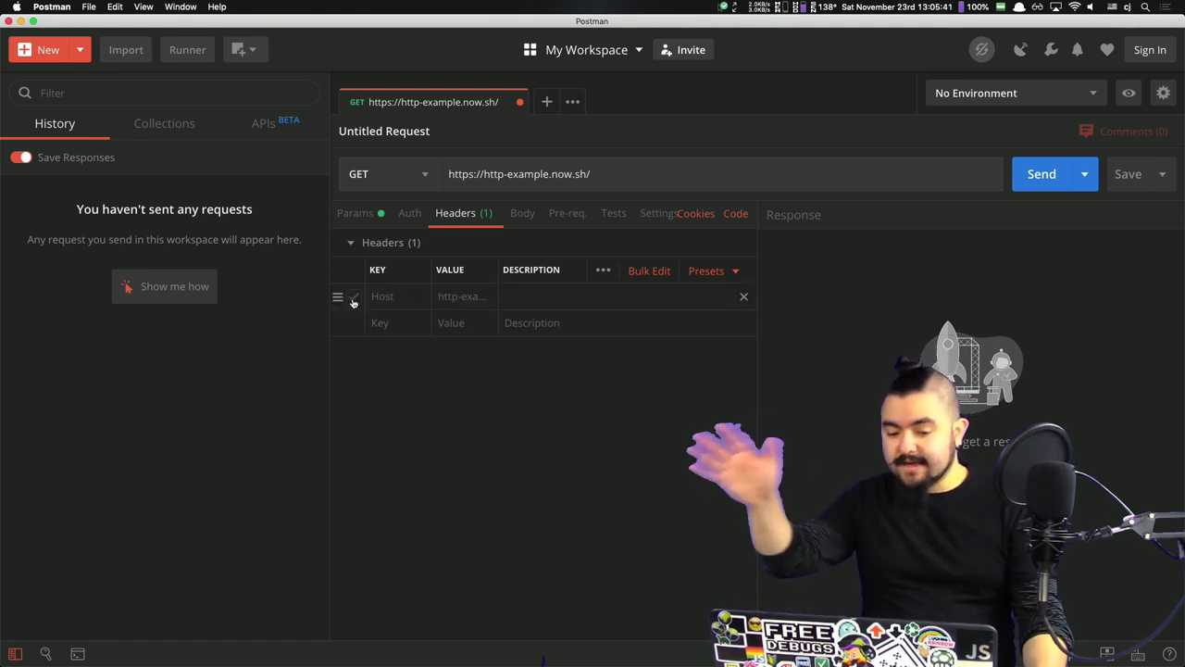
left_click(520, 214)
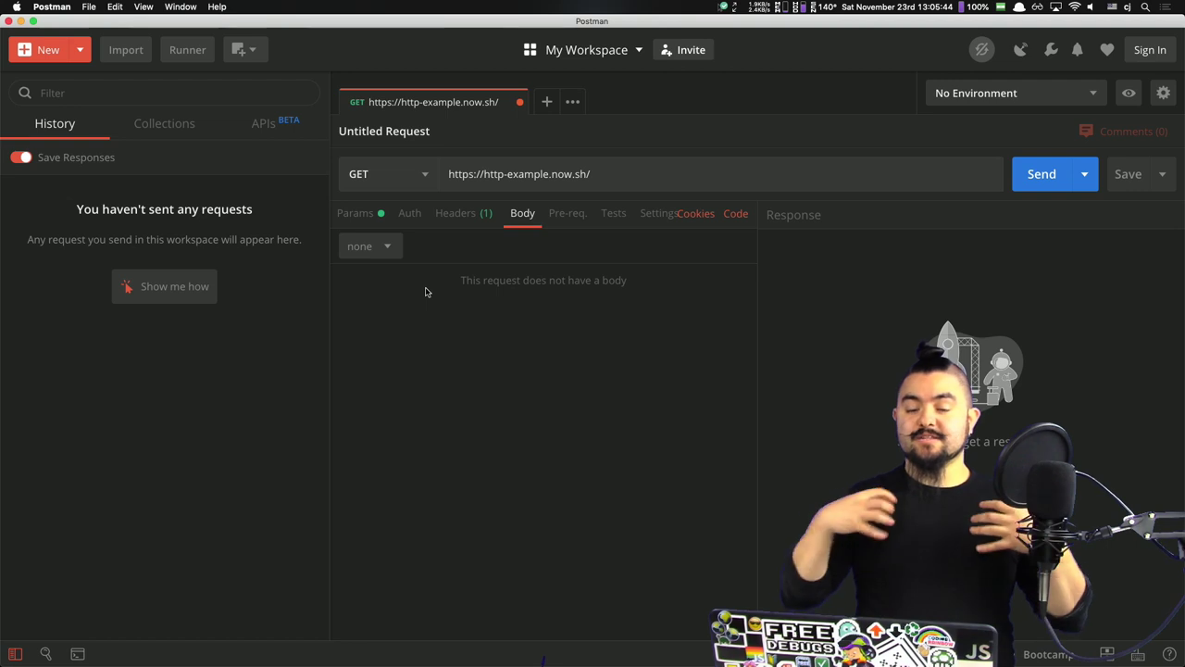
left_click(410, 214)
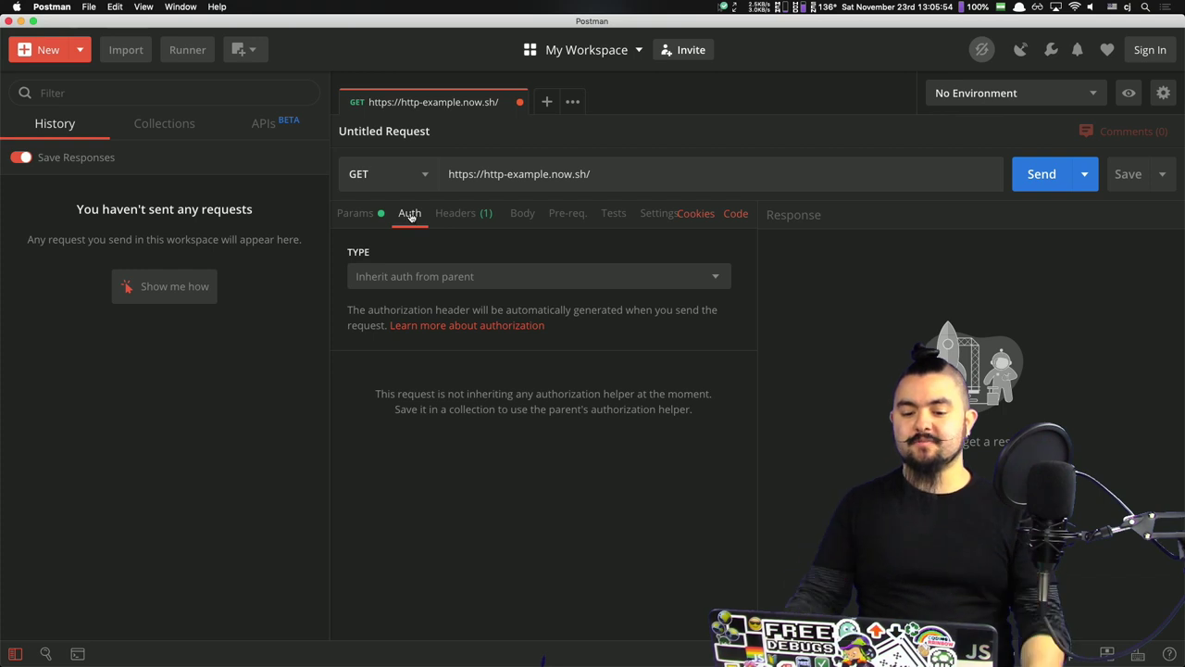
left_click(387, 182)
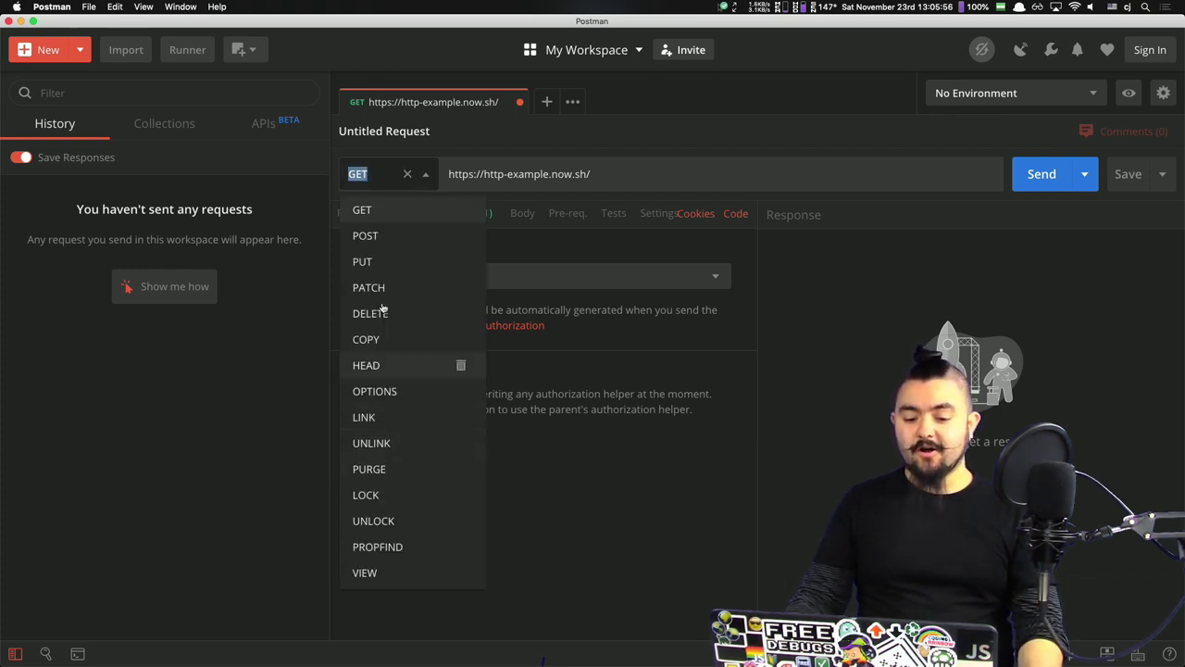
left_click(629, 190)
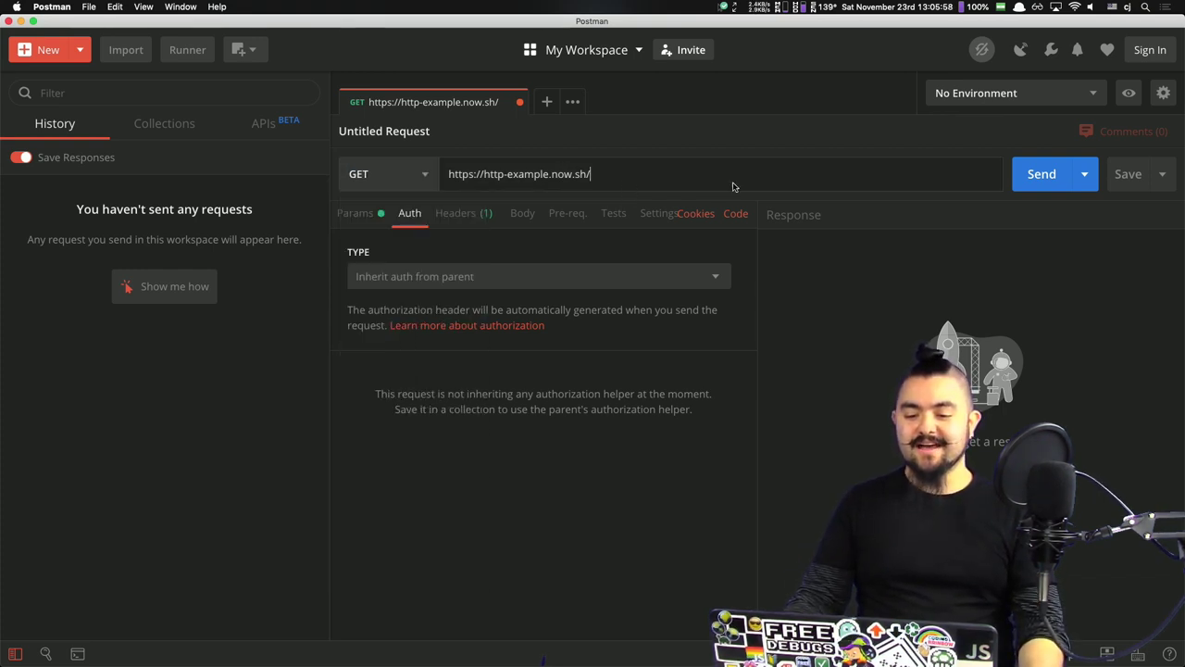
left_click(1020, 178)
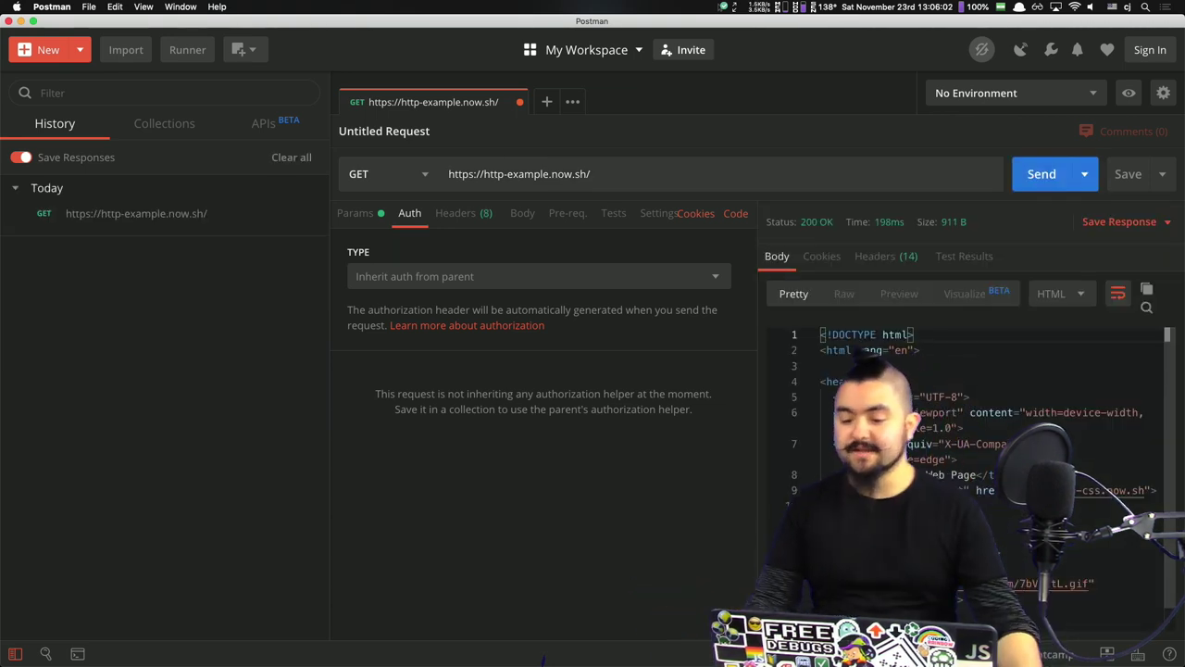
scroll(963, 445, "down", 1)
scroll(973, 370, "up", 1)
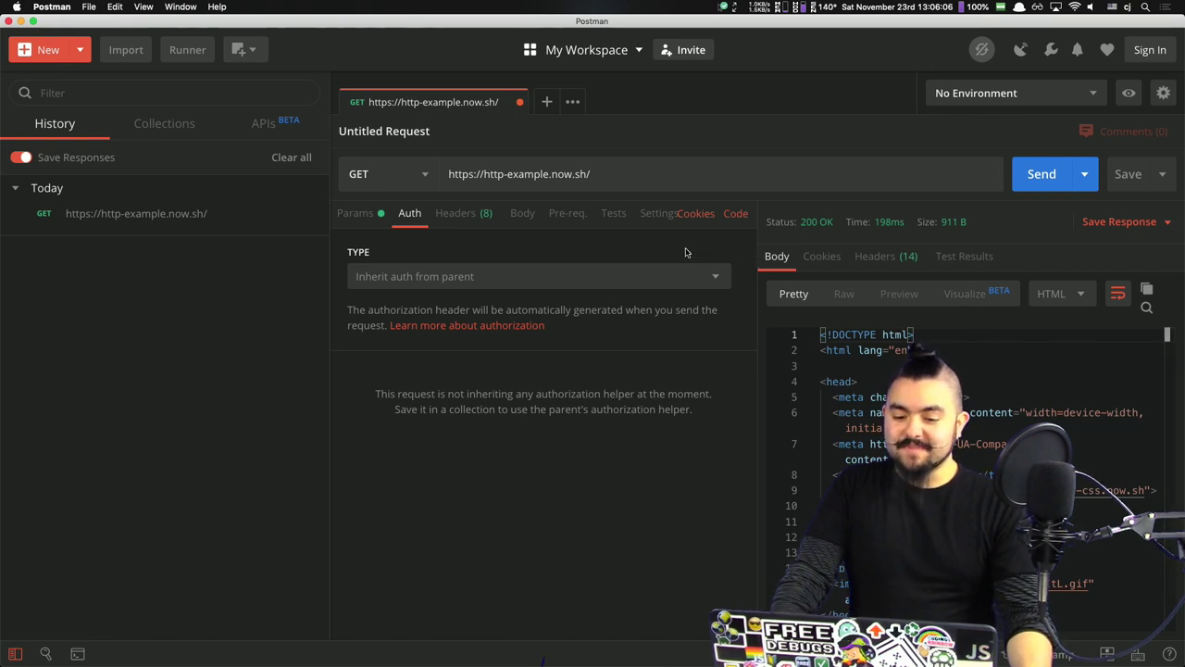
triple_click(532, 316)
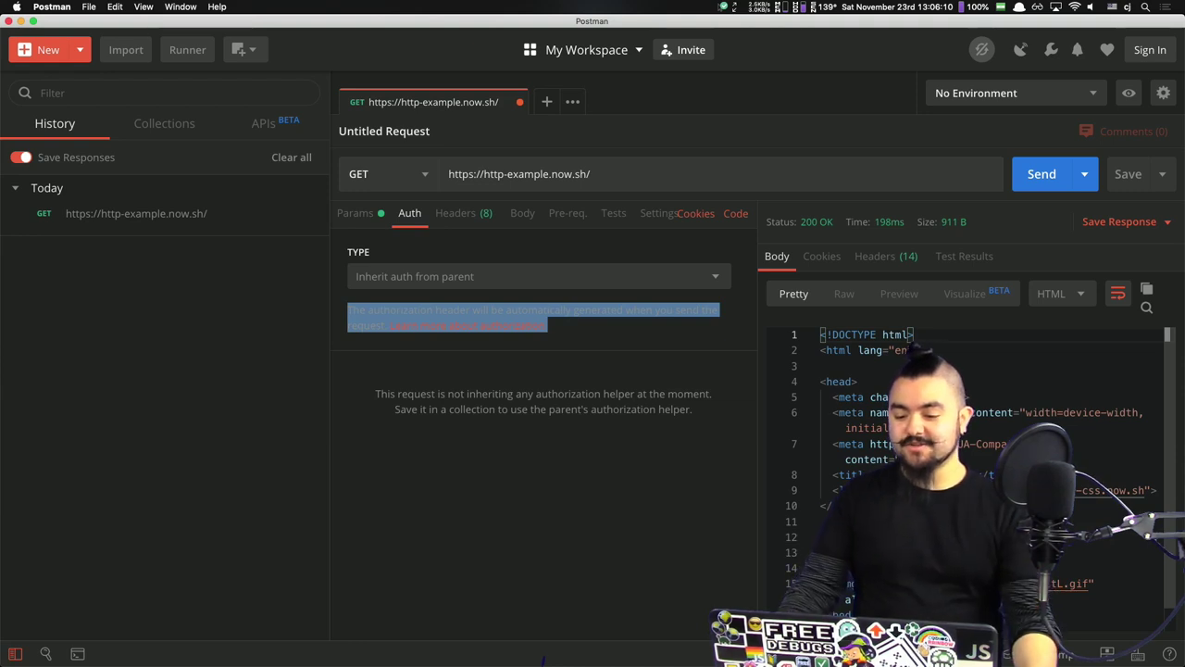
left_click(926, 489)
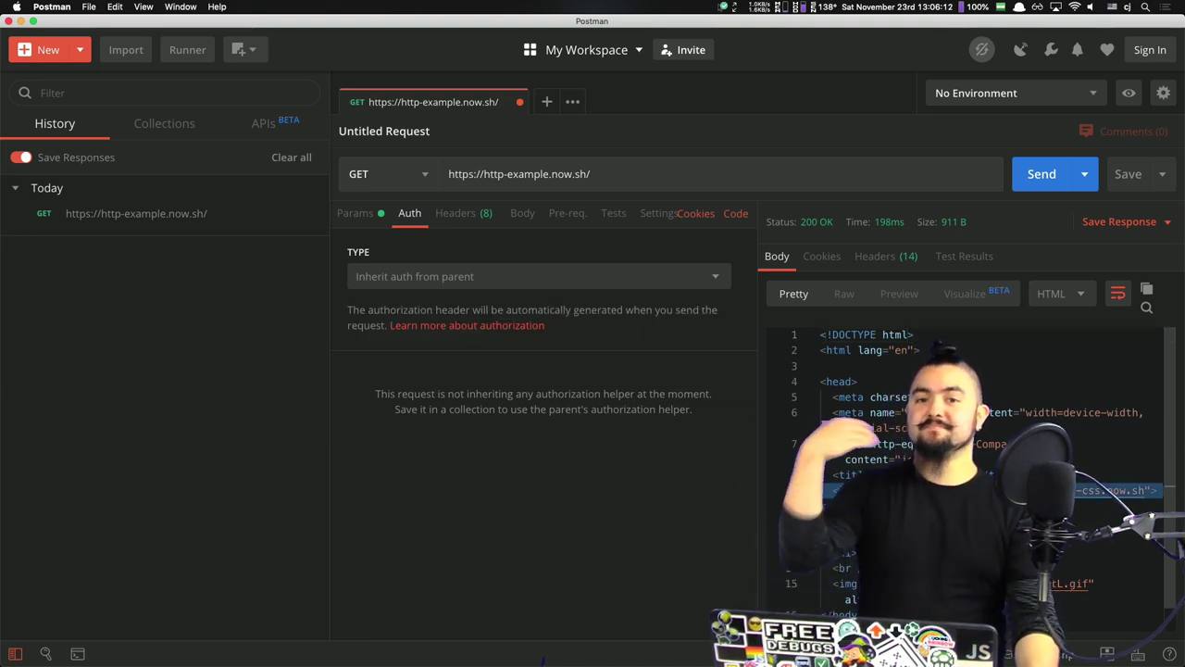
scroll(973, 463, "down", 1)
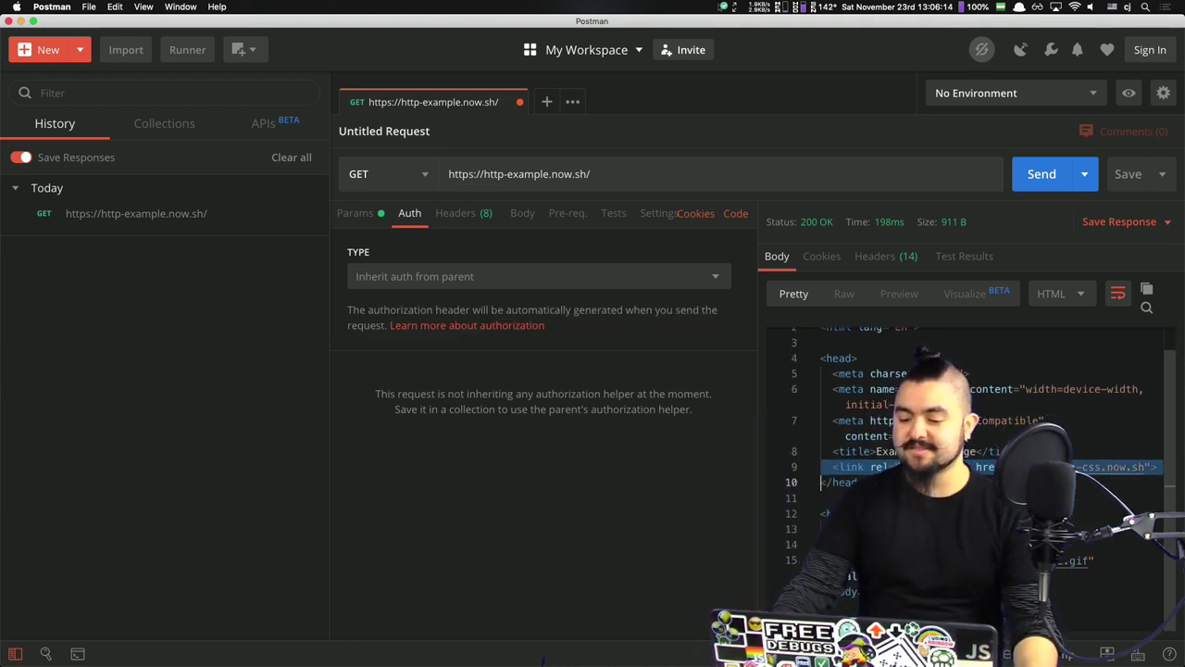
scroll(833, 409, "up", 1)
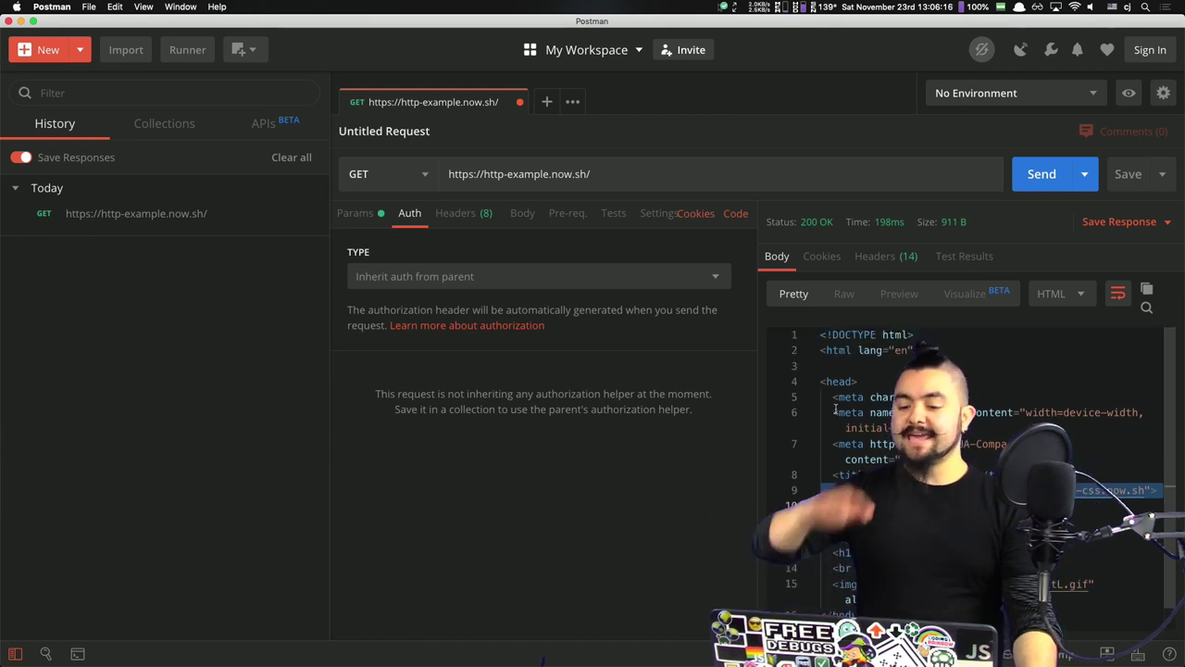
left_click(963, 364)
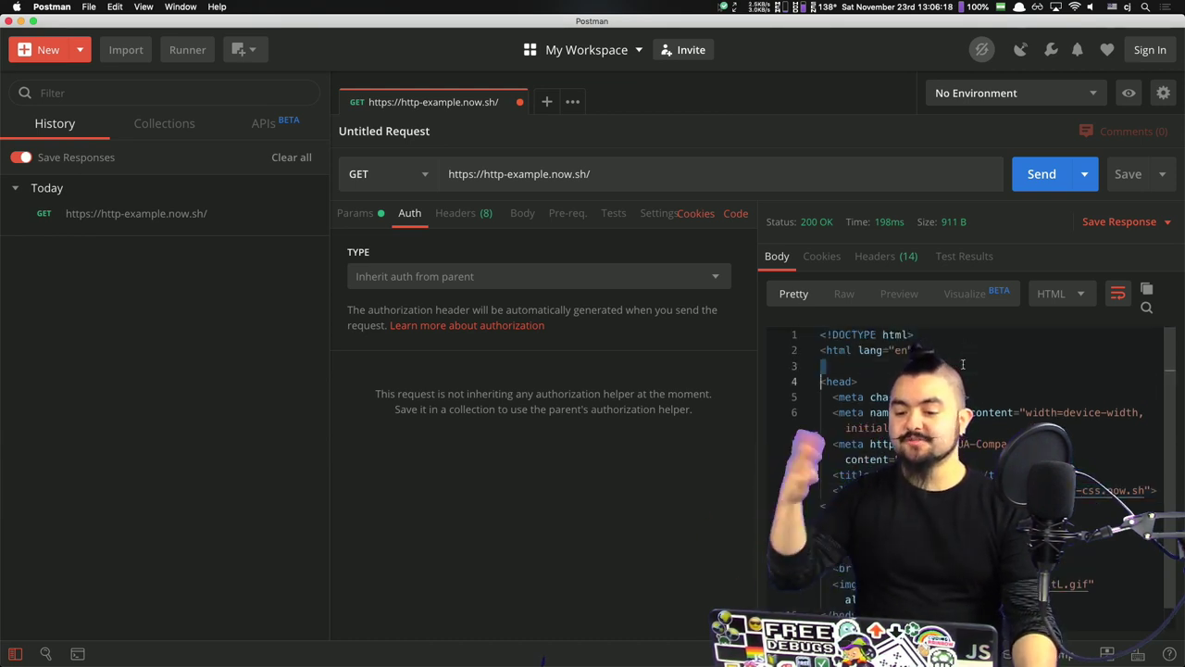
Step: Render the response as a web page, then switch back to the HTML source
left_click(965, 294)
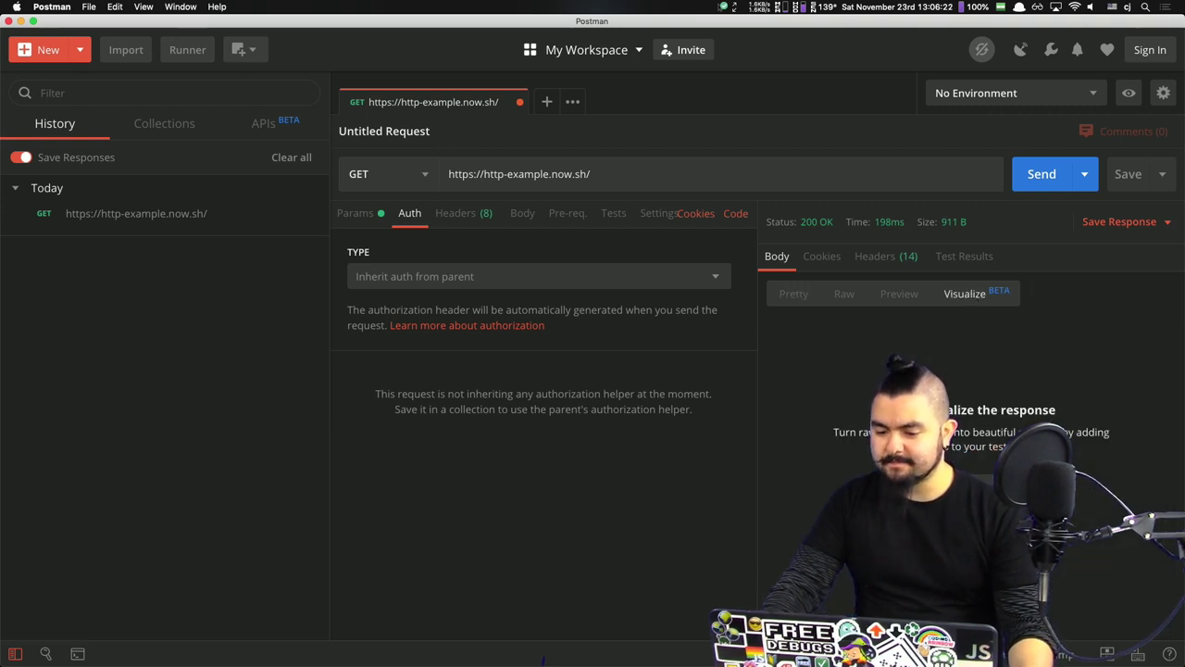
left_click(894, 296)
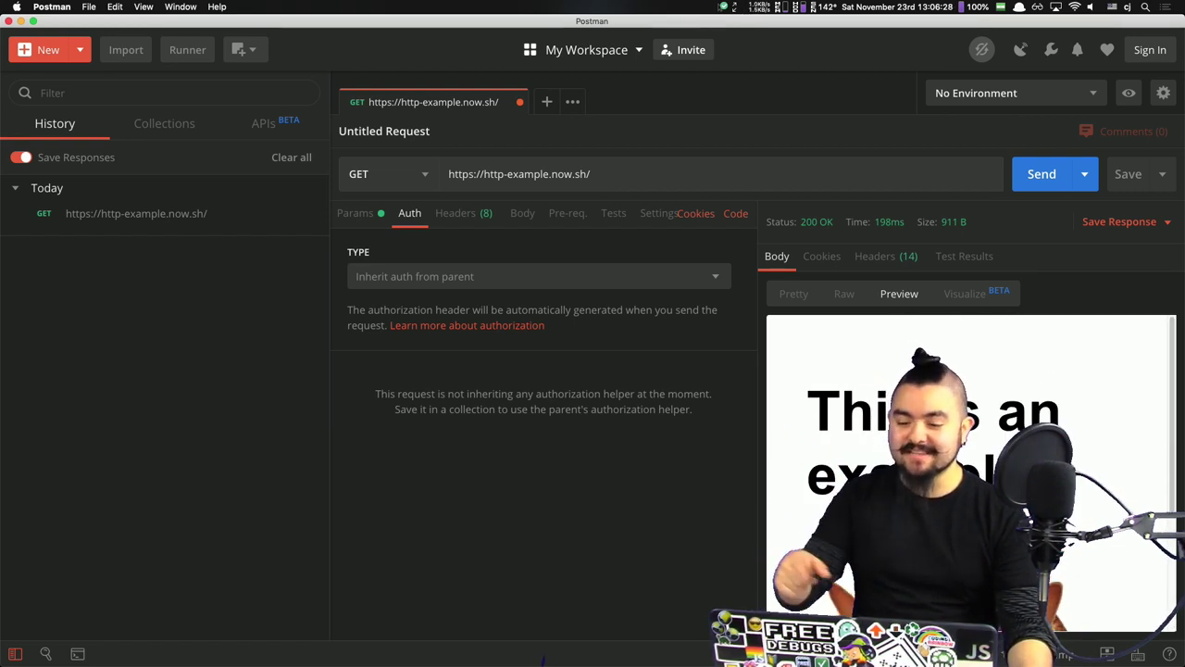
scroll(971, 472, "down", 2)
scroll(804, 322, "down", 2)
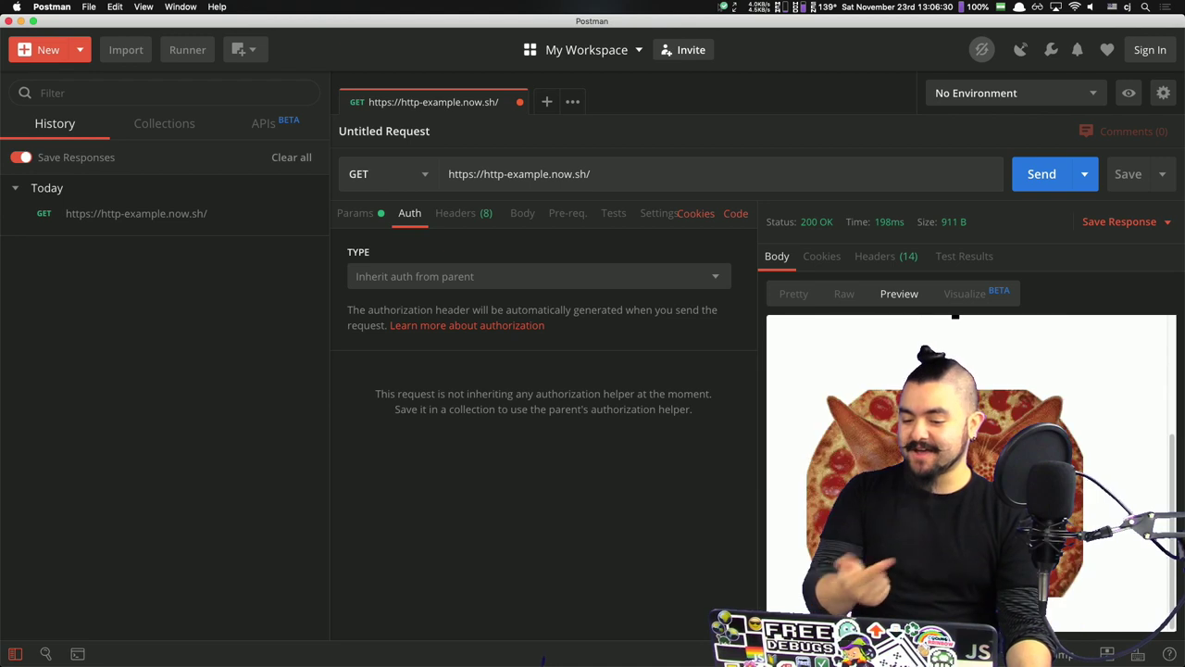
left_click(793, 294)
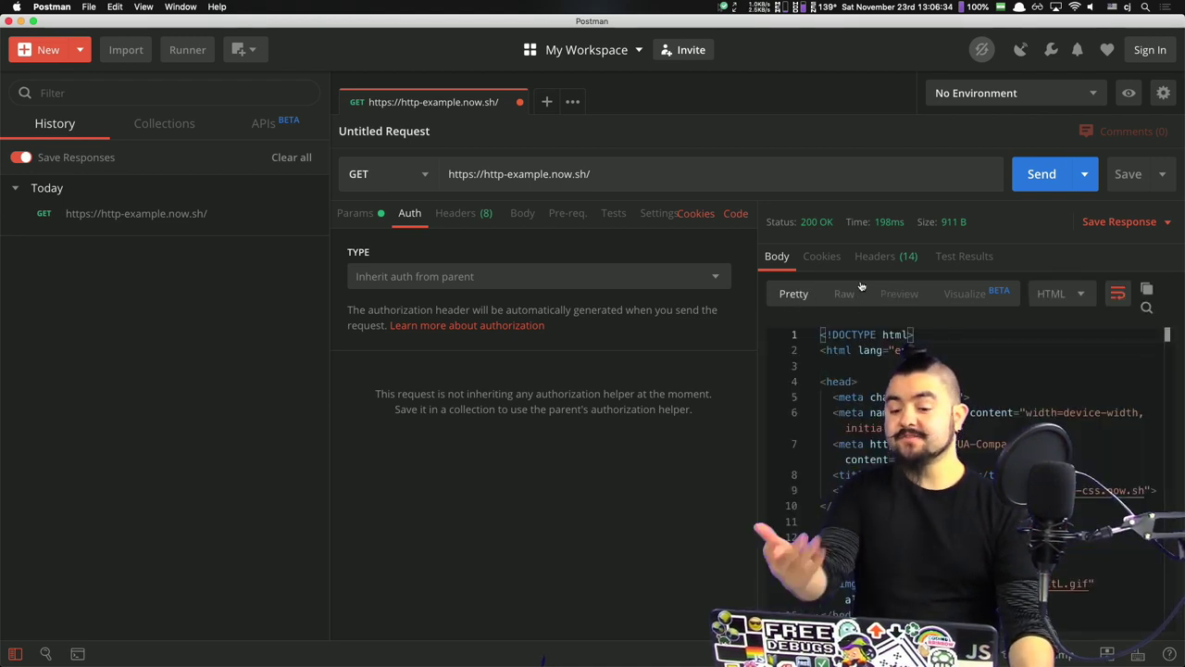
Step: Inspect the response headers, then return to the response body
left_click(894, 259)
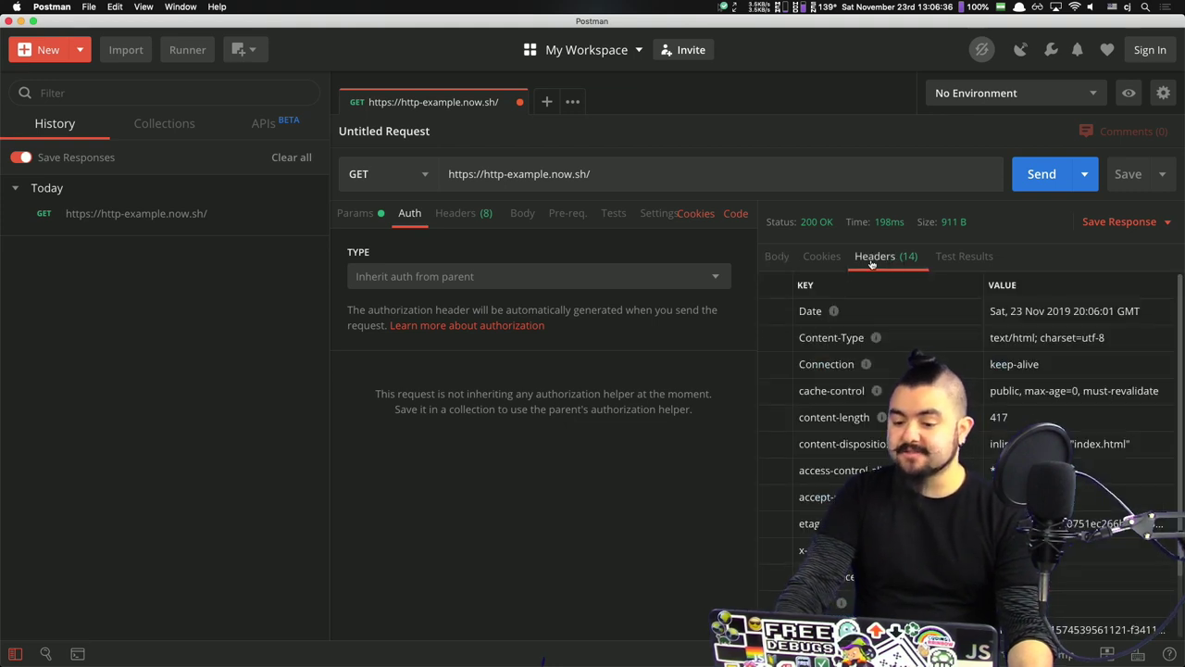
scroll(859, 408, "down", 2)
scroll(880, 382, "up", 2)
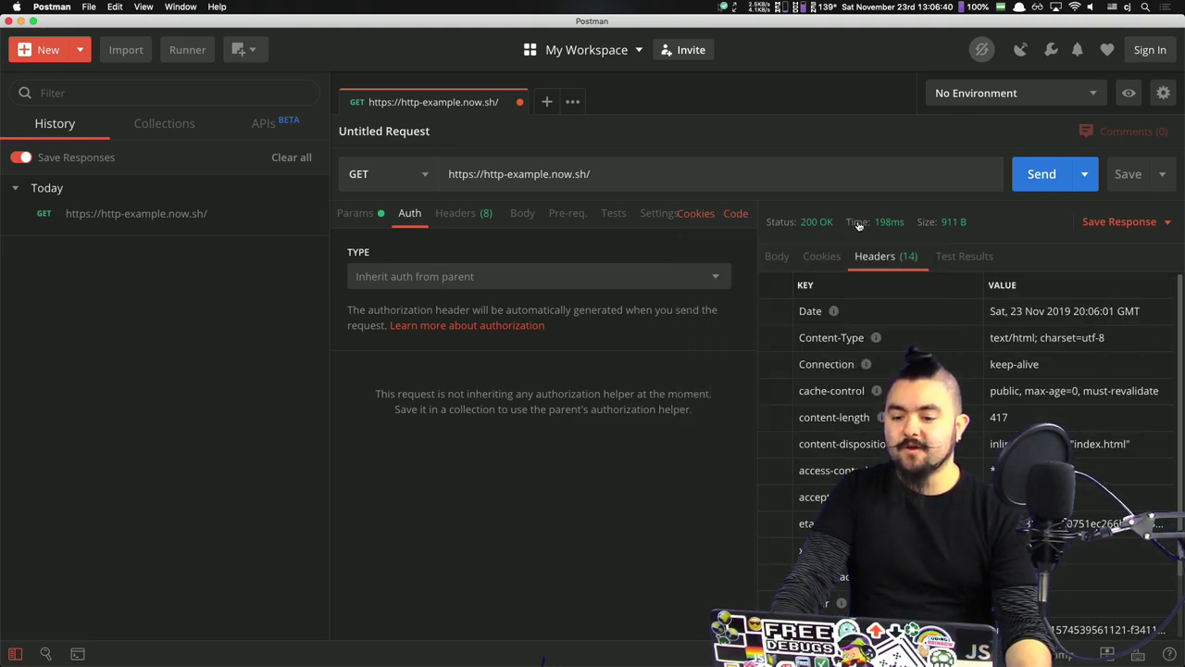
left_click(777, 258)
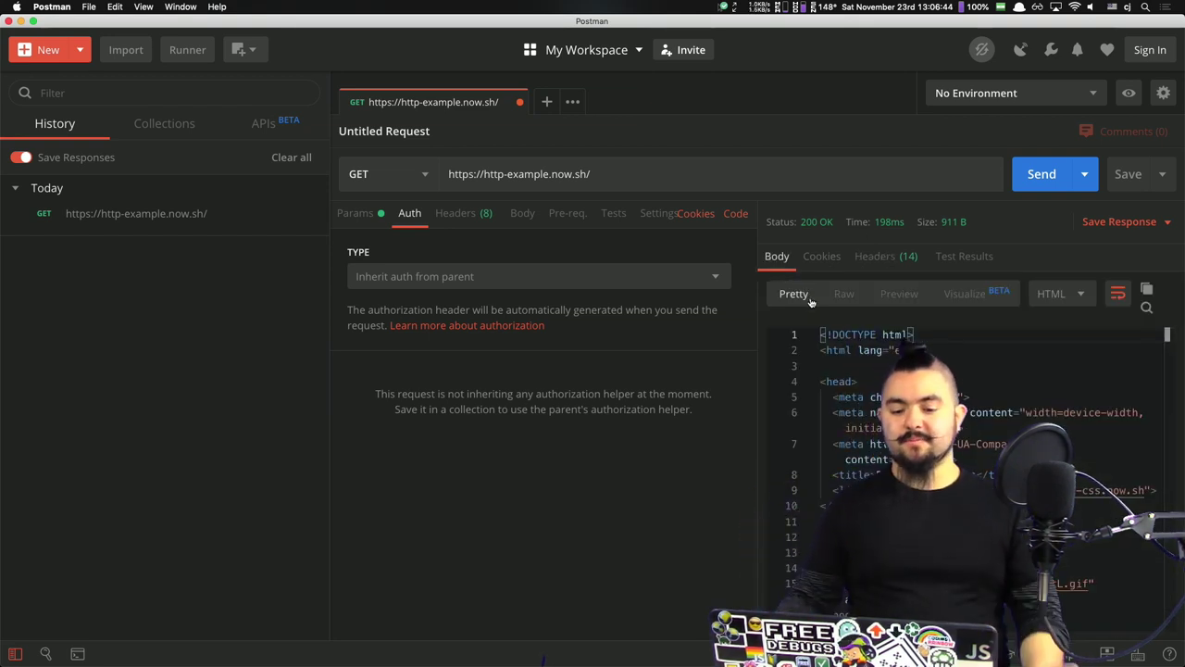
Step: Hide the history sidebar, narrow the Postman window, and bring Chrome's example page forward
left_click(15, 654)
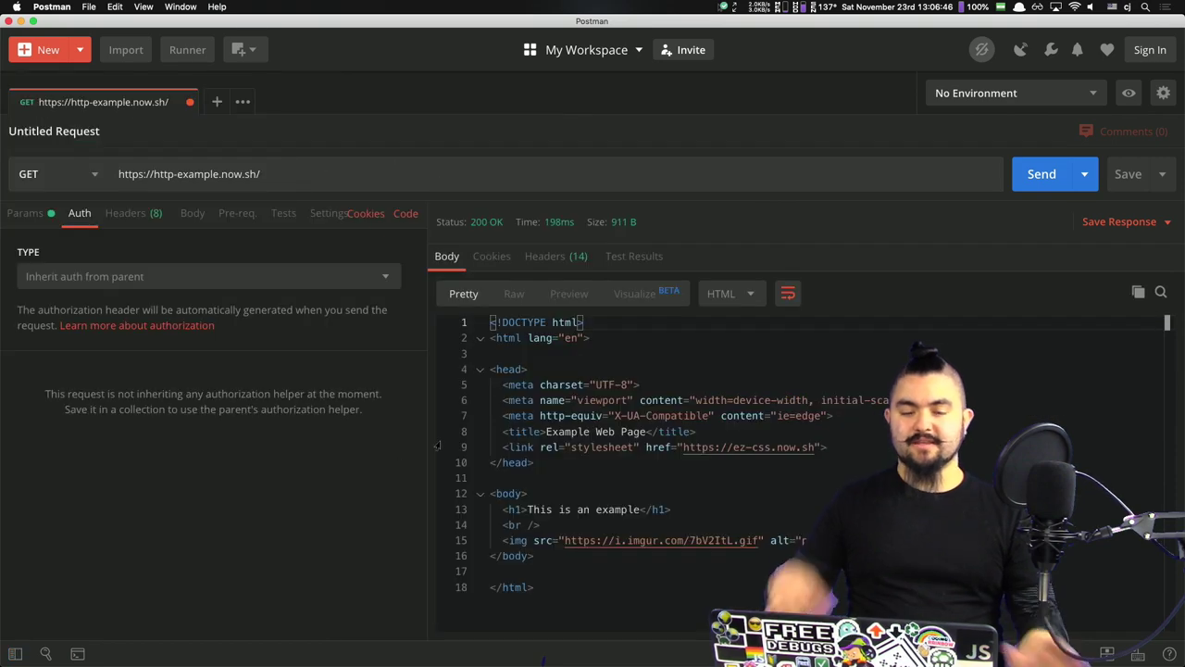
key("super+alt+Left")
key("super+alt+Left")
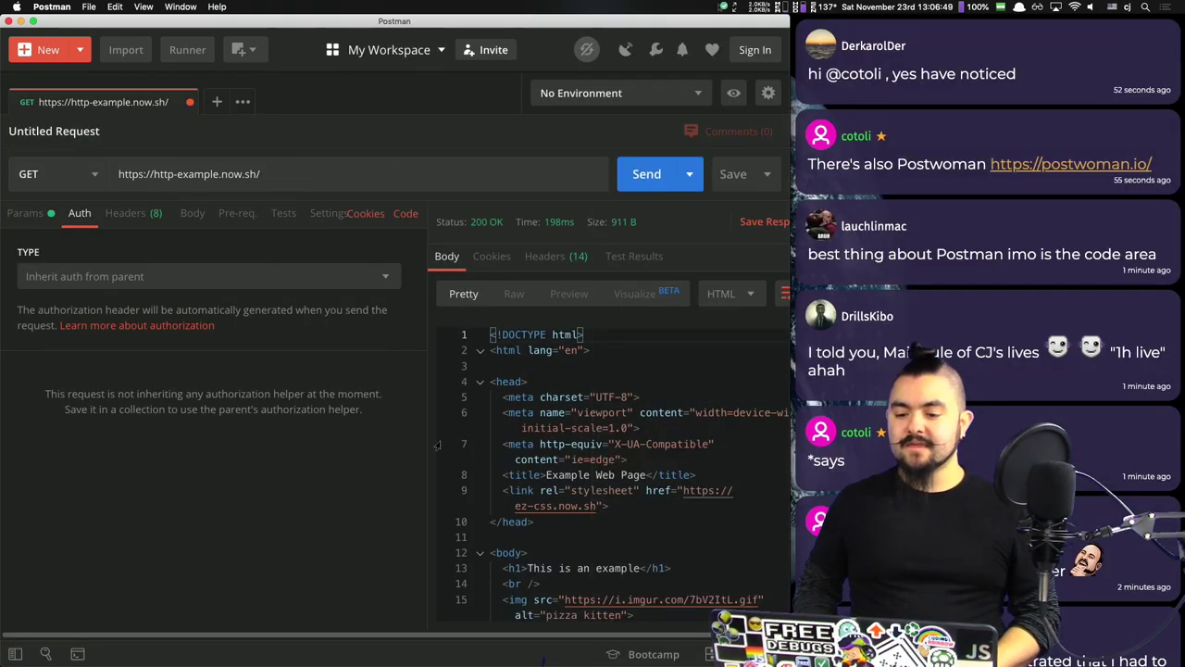
key("super+Tab")
key("super+Tab")
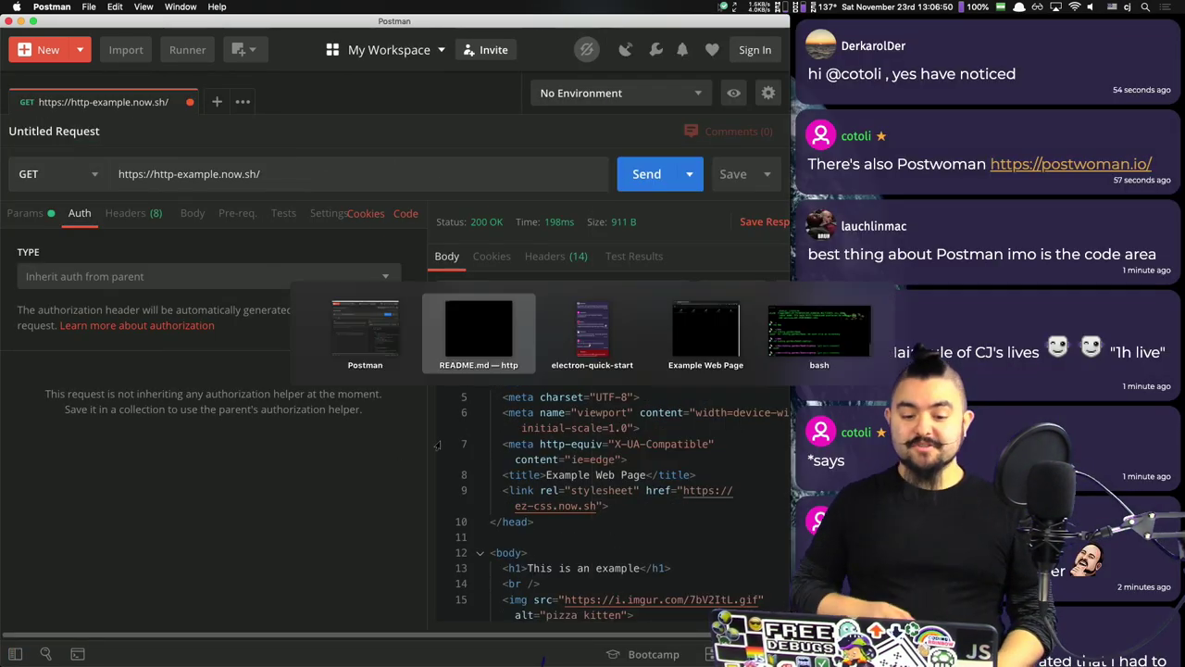
key("super+Tab")
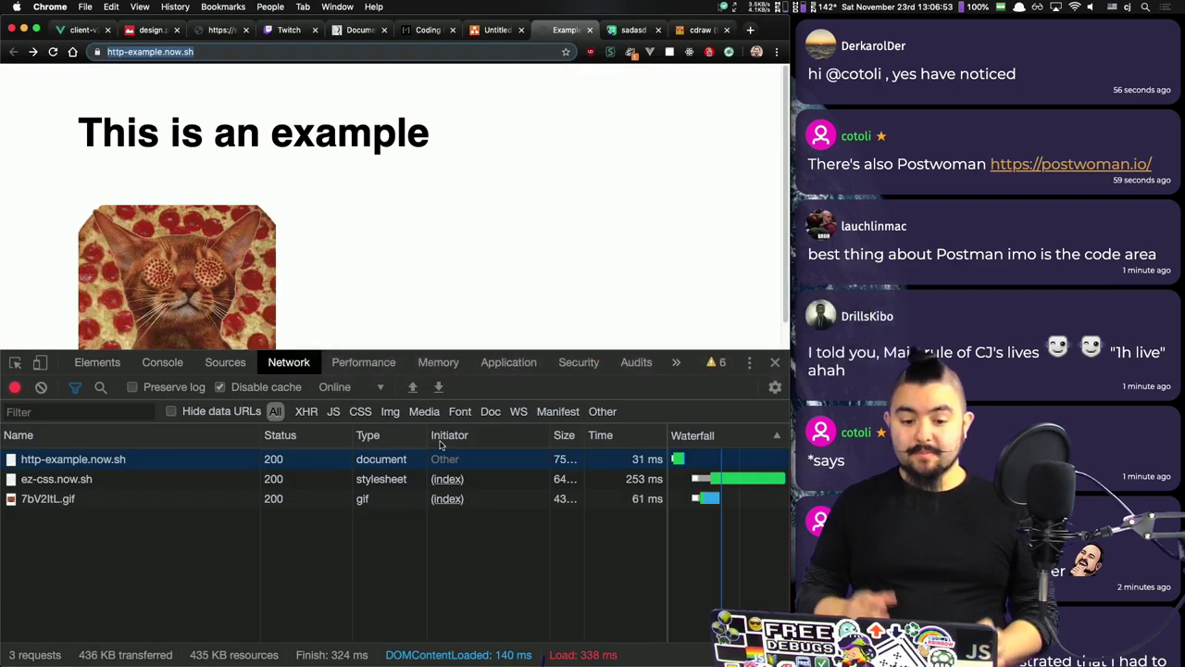
Step: Open postwoman.io in a new tab
key("super+t")
type("post")
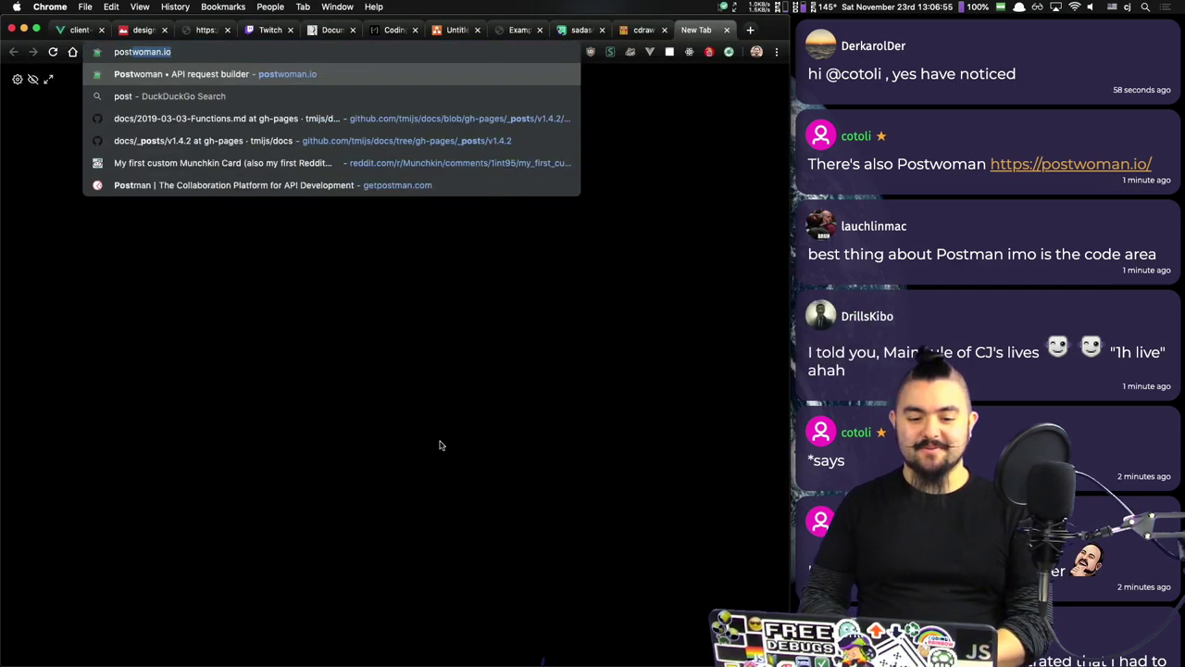
key("Return")
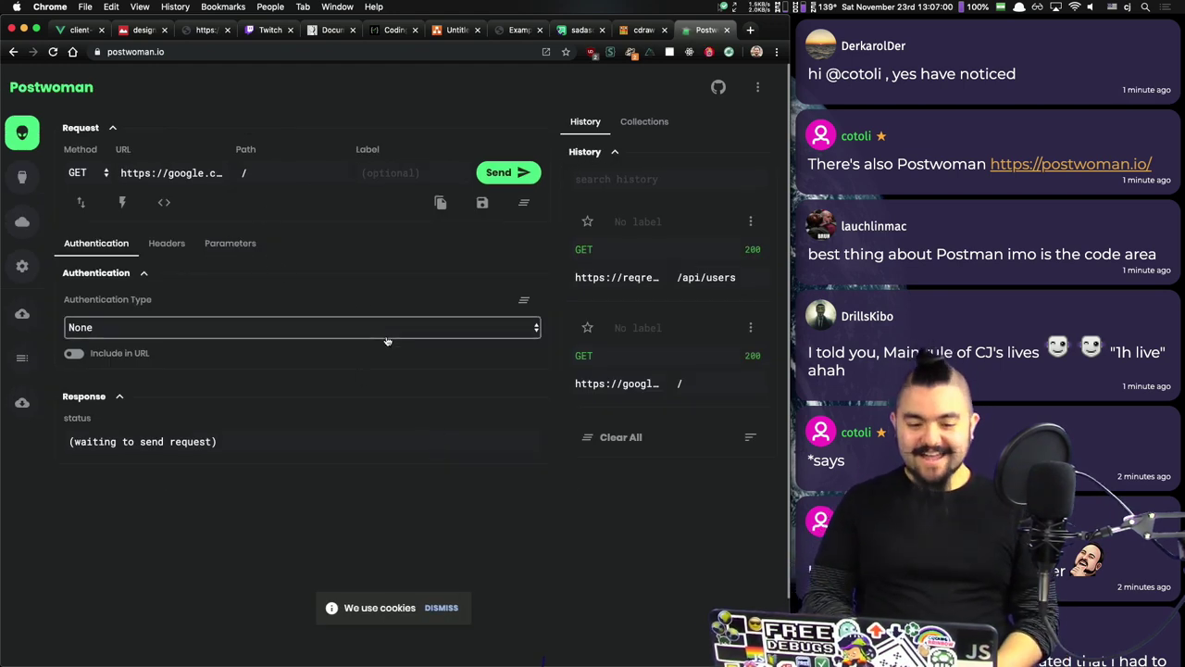
Step: Search 'insomnia api' in another tab and open the Insomnia REST Client homepage
key("super+t")
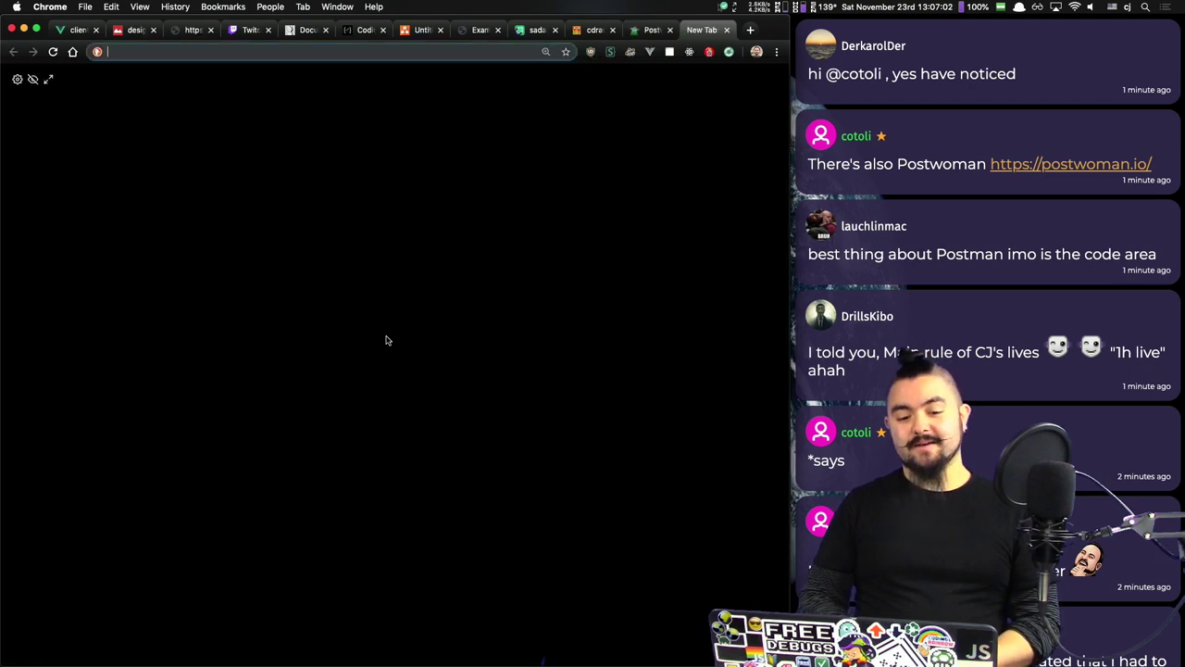
type("insomnia api")
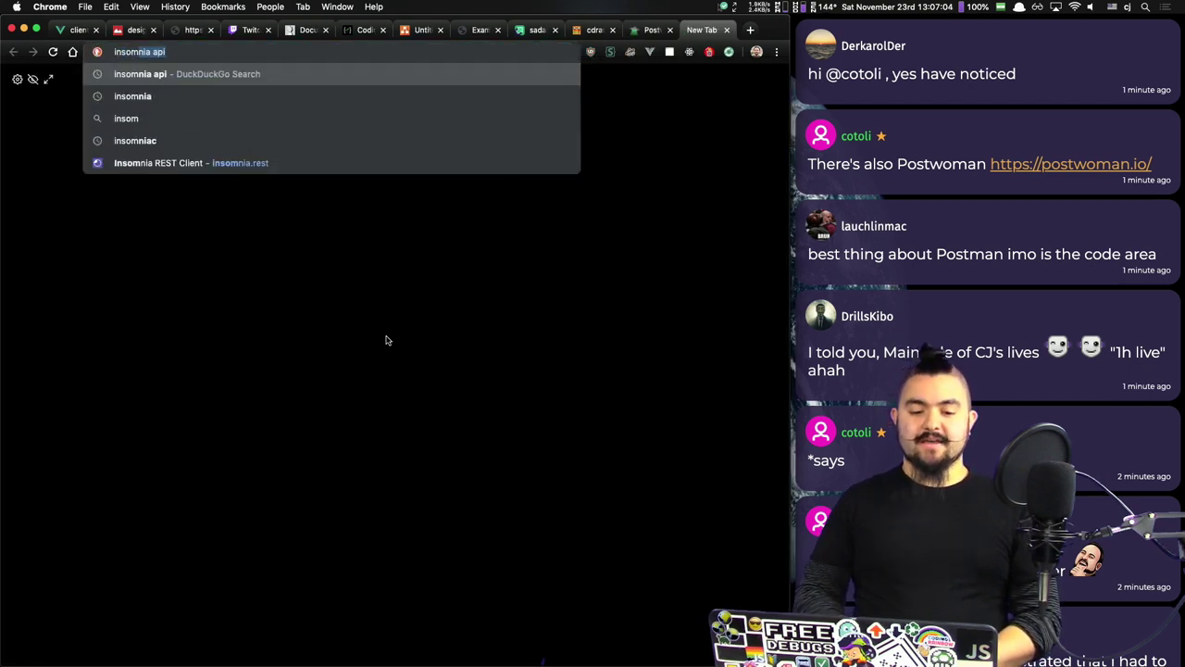
key("Return")
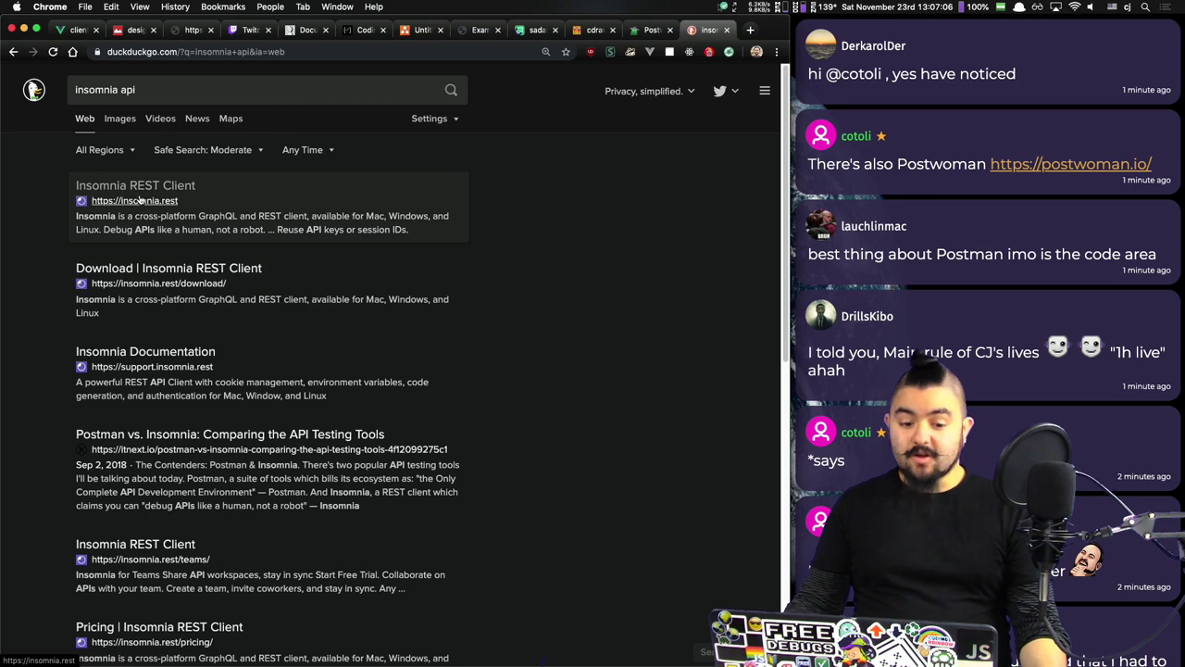
left_click(350, 217)
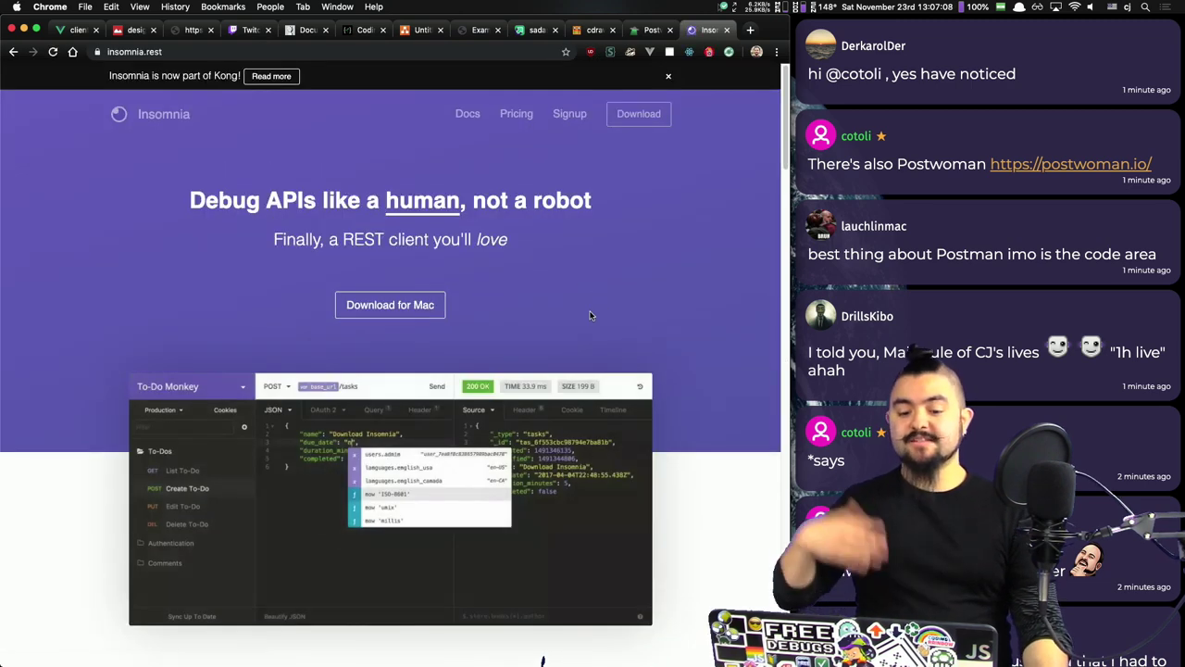
scroll(593, 316, "down", 1)
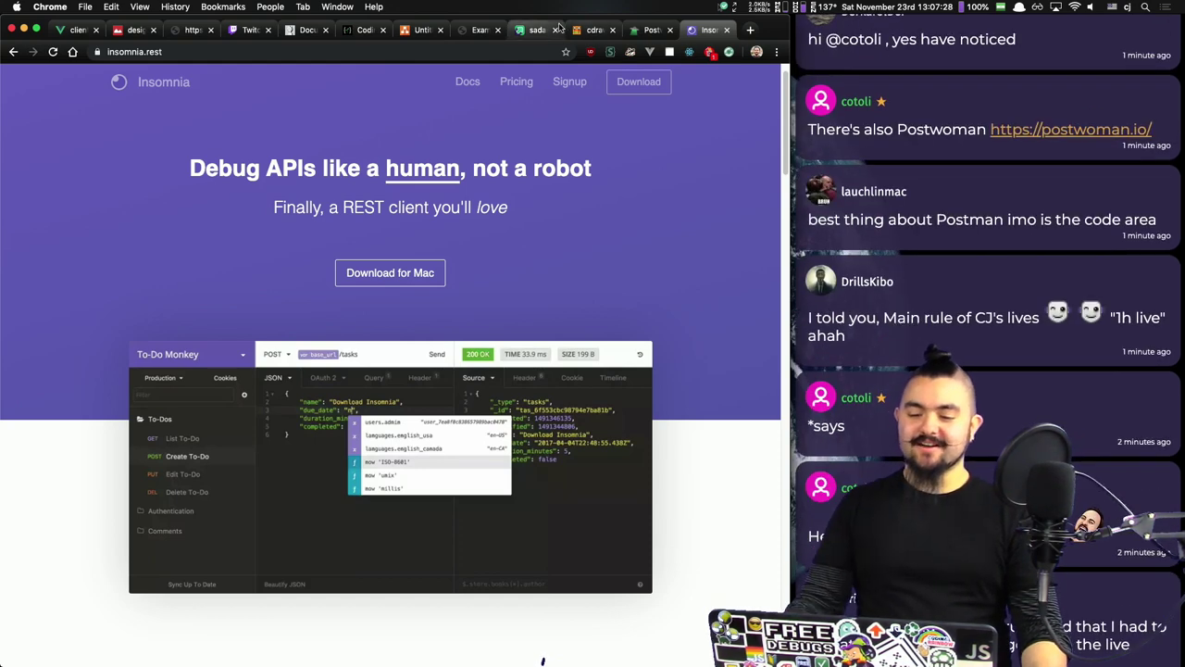
Step: Cycle through the sequence diagram, Postwoman and Insomnia tabs, briefly visit Postman, ending on Postwoman
left_click(597, 31)
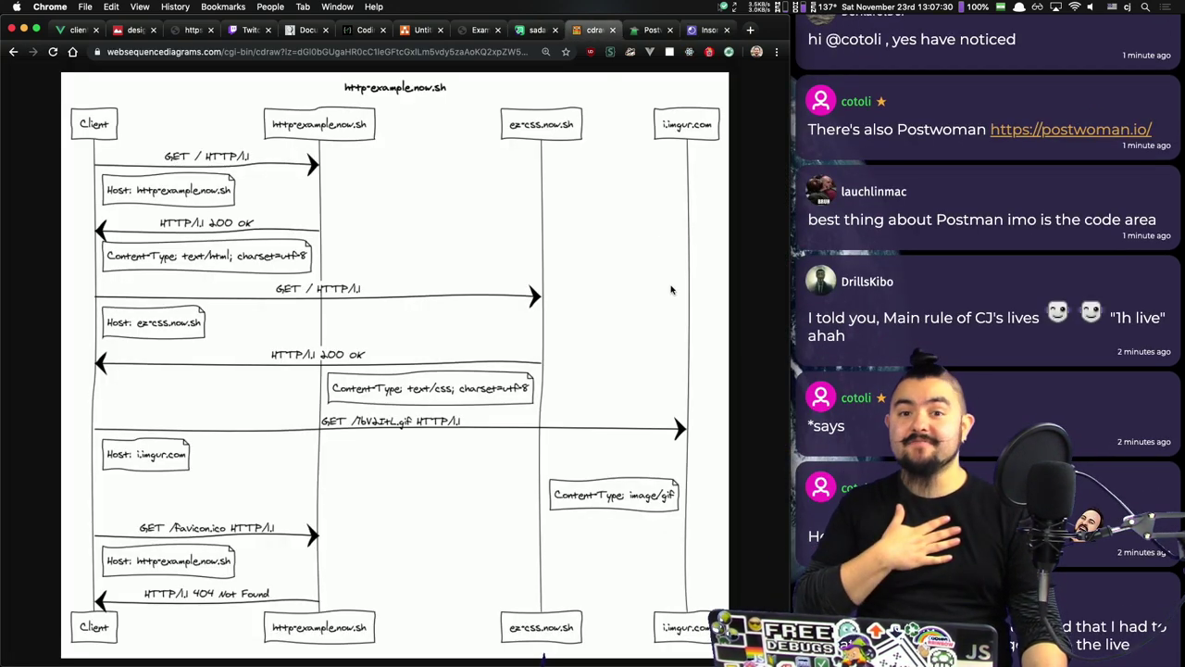
scroll(1040, 318, "up", 1)
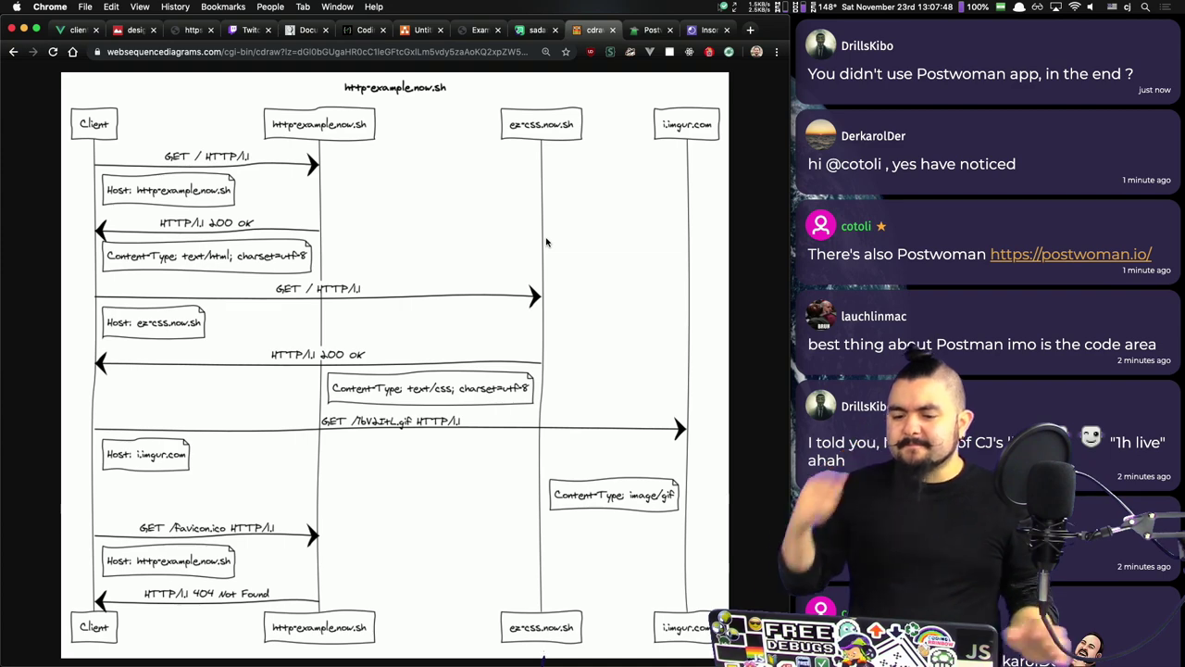
left_click(651, 30)
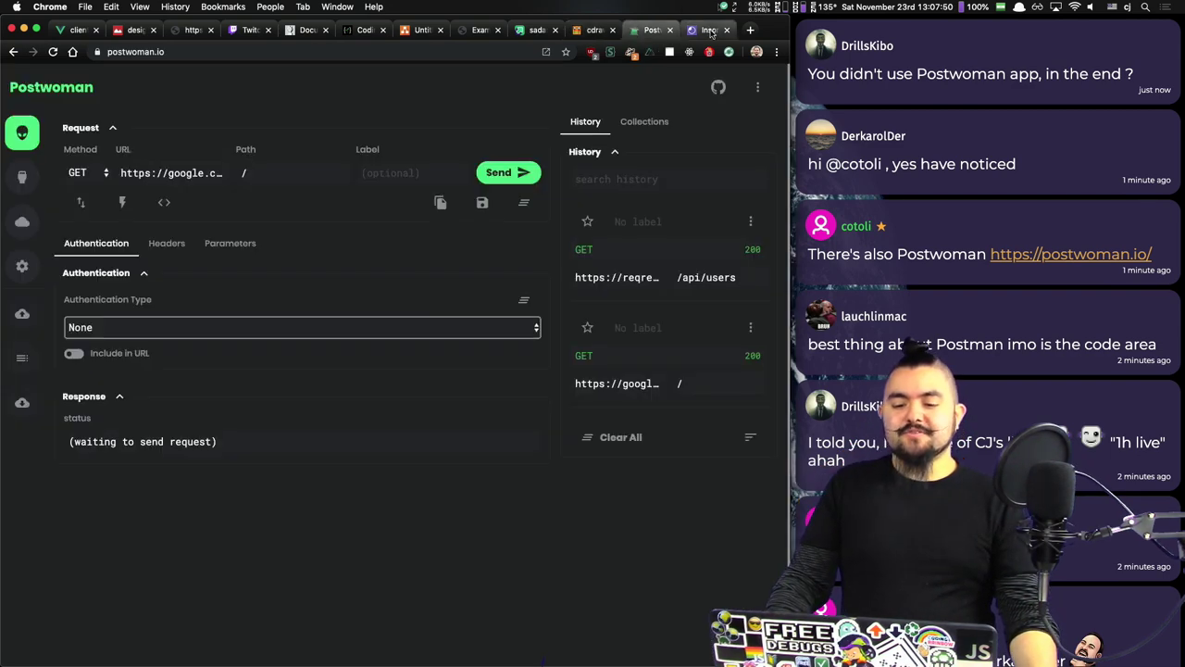
left_click(709, 30)
left_click(602, 31)
left_click(651, 30)
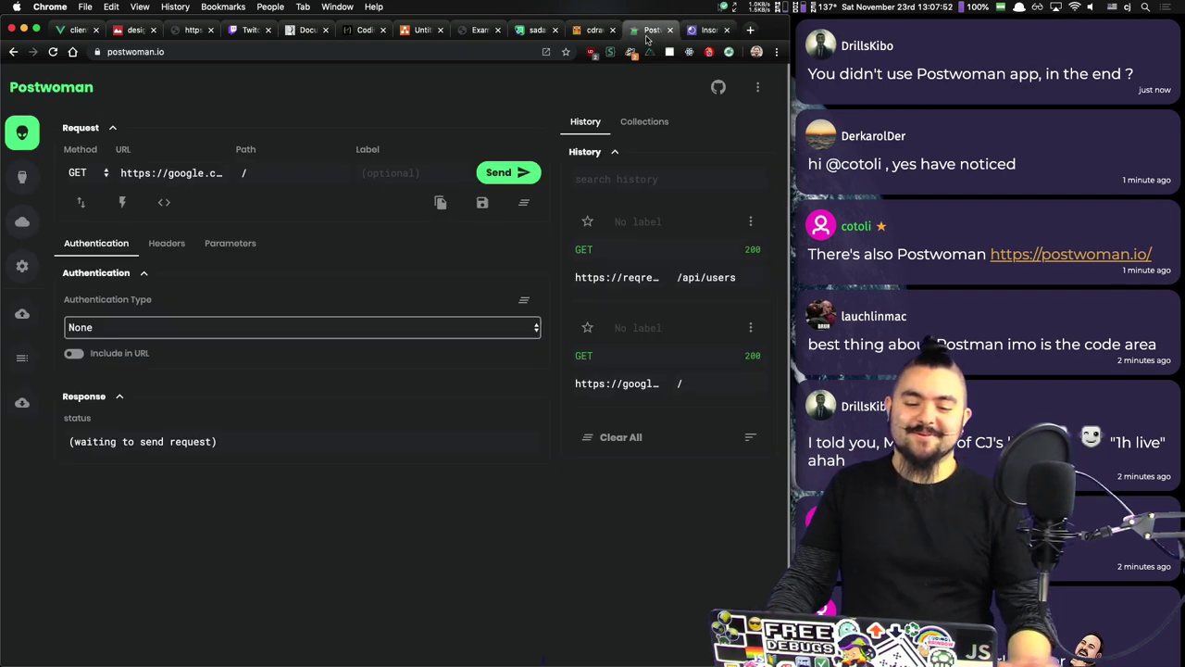
key("super+Tab")
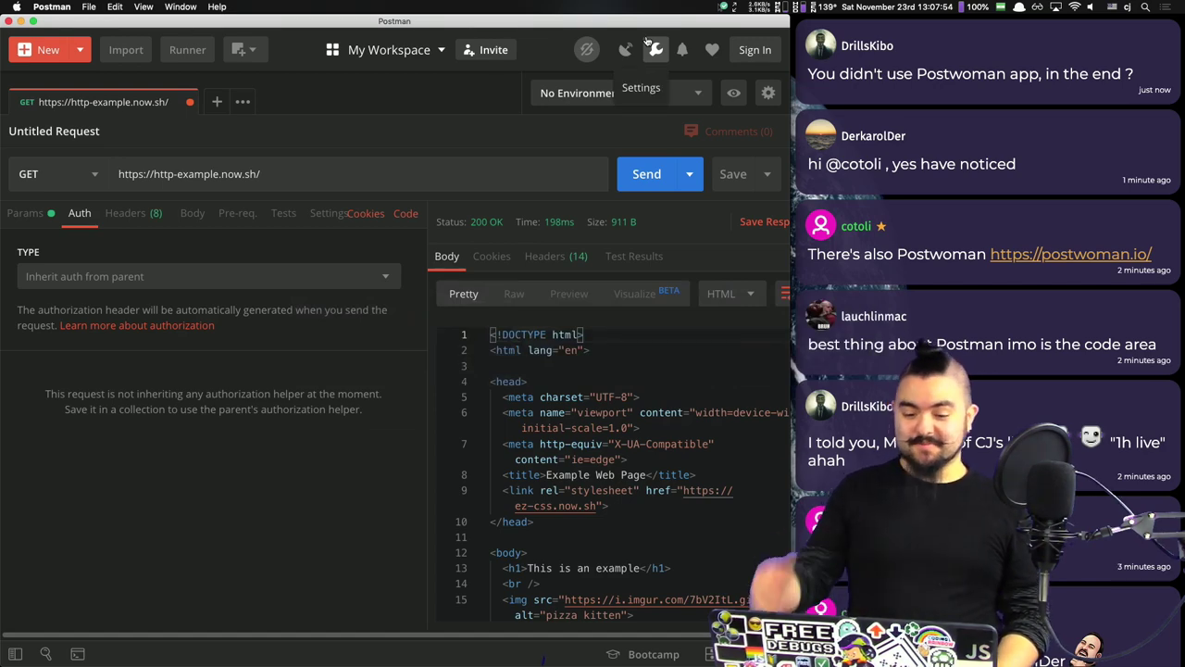
key("super+Tab")
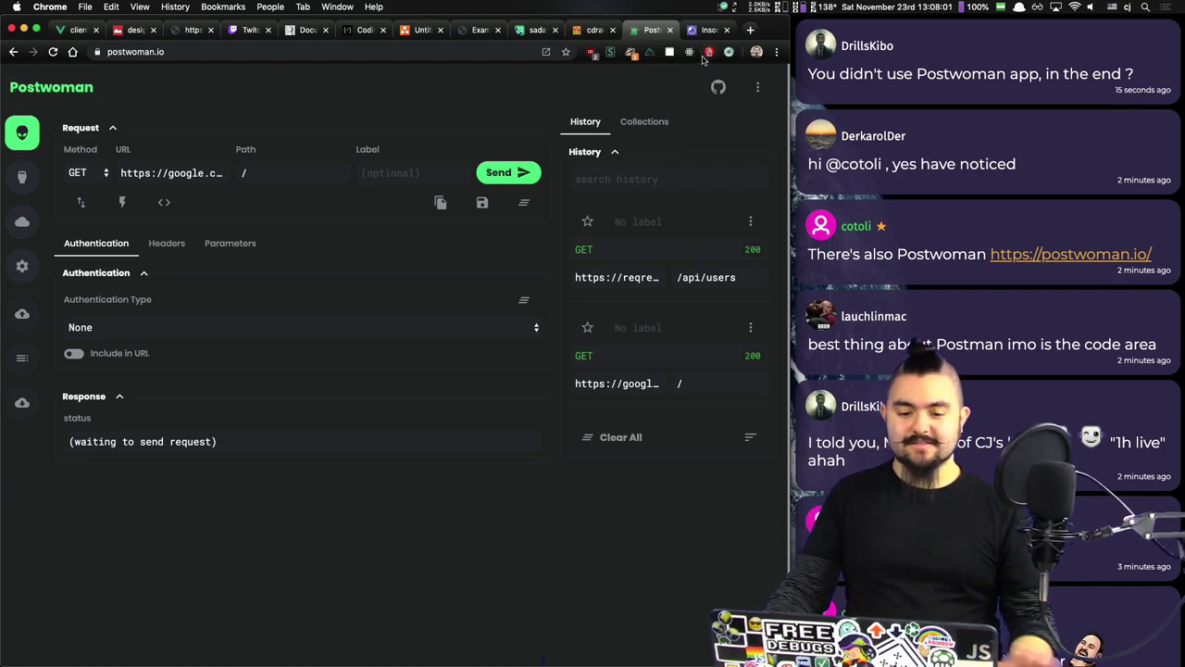
Step: Open the CodingGarden Twitch channel in a new tab
key("super+t")
type("twitch.tv/codinggarden")
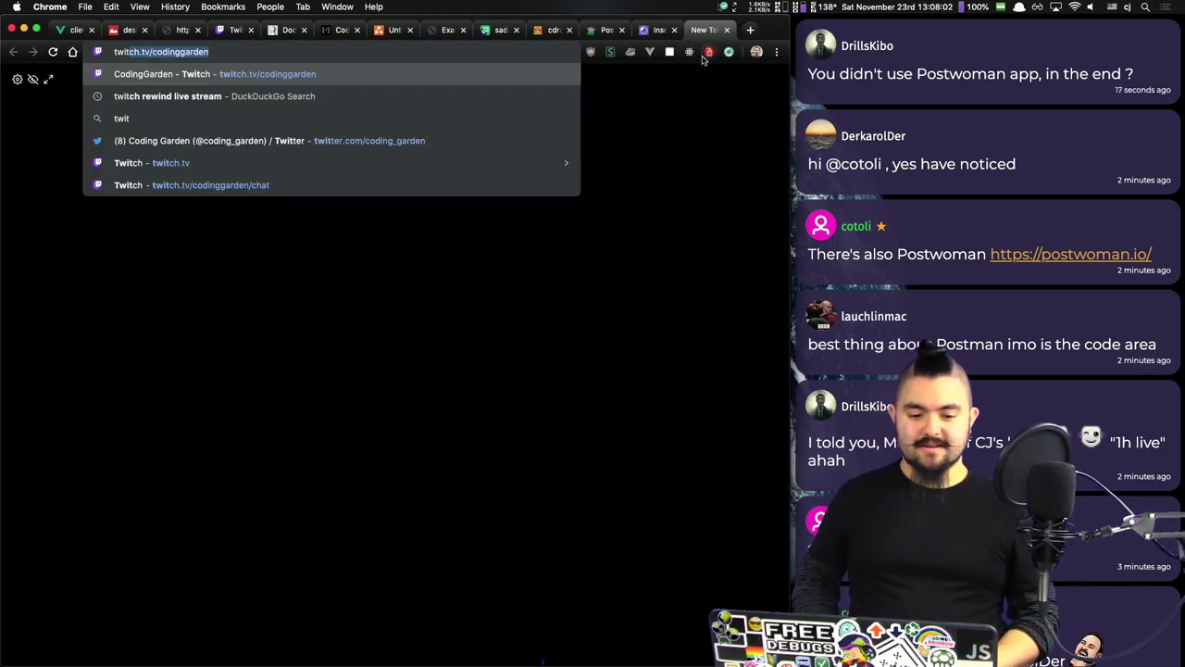
key("Return")
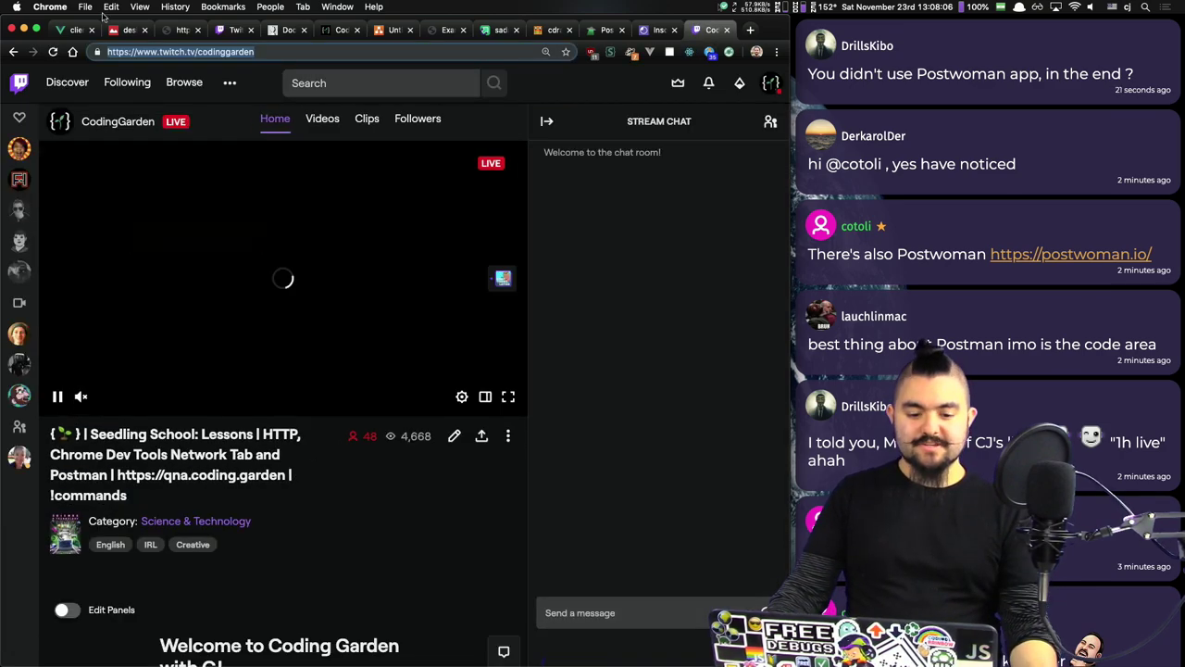
Step: Post the Twitch channel link in the YouTube live chat, then return to Twitch
left_click(182, 29)
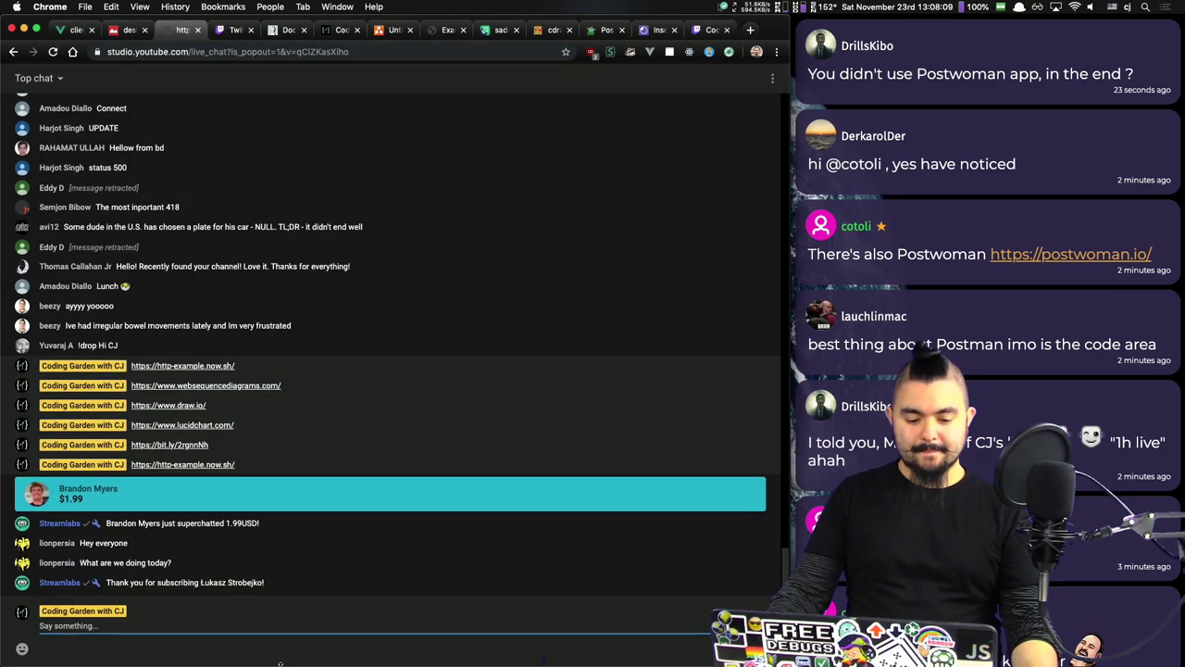
left_click(255, 628)
type("https://www.twitch.tv/codinggarden")
key("Return")
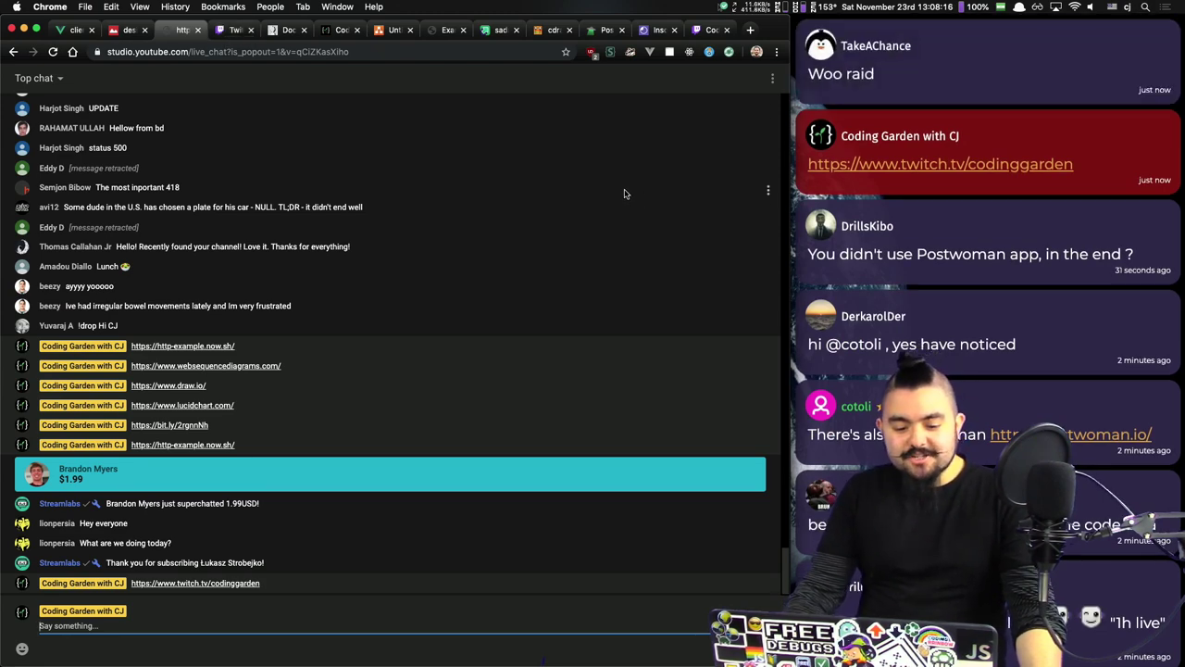
left_click(711, 29)
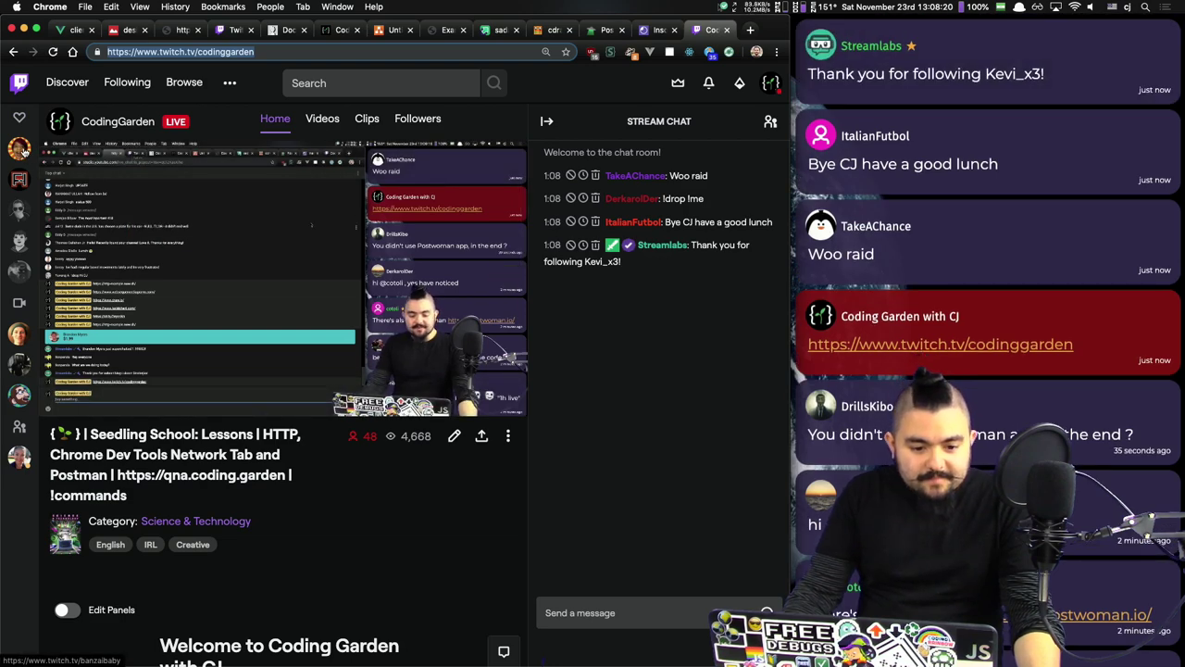
Step: Visit a couple of other live channels and turn up the stream and system volume
left_click(19, 149)
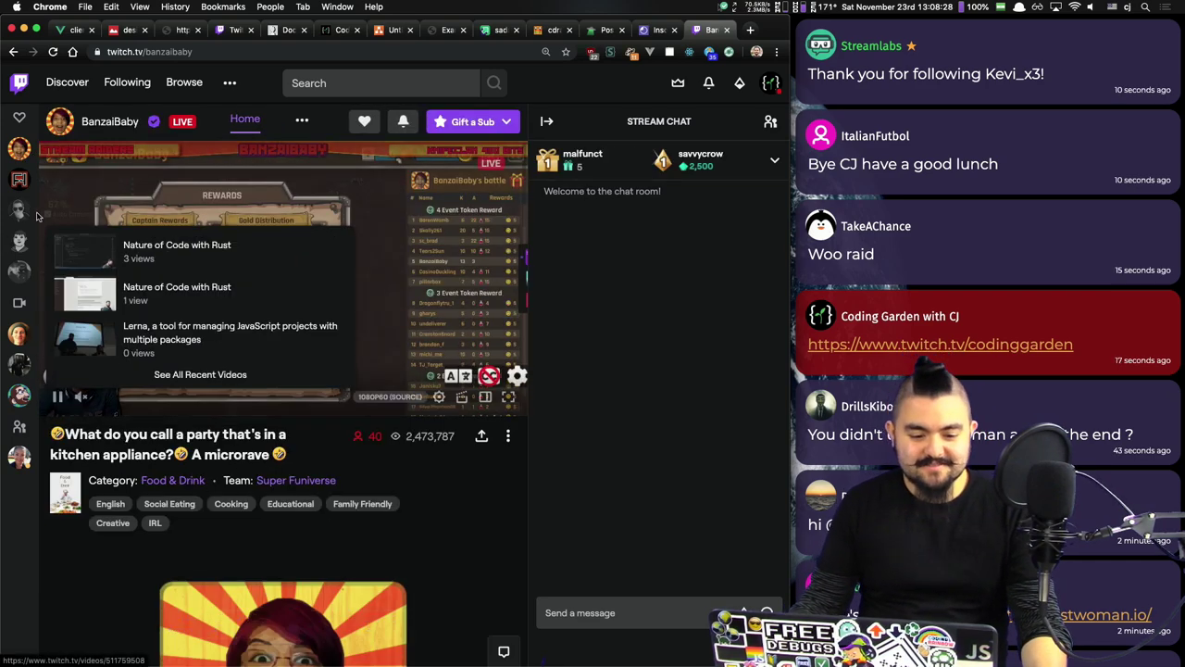
mouse_move(18, 203)
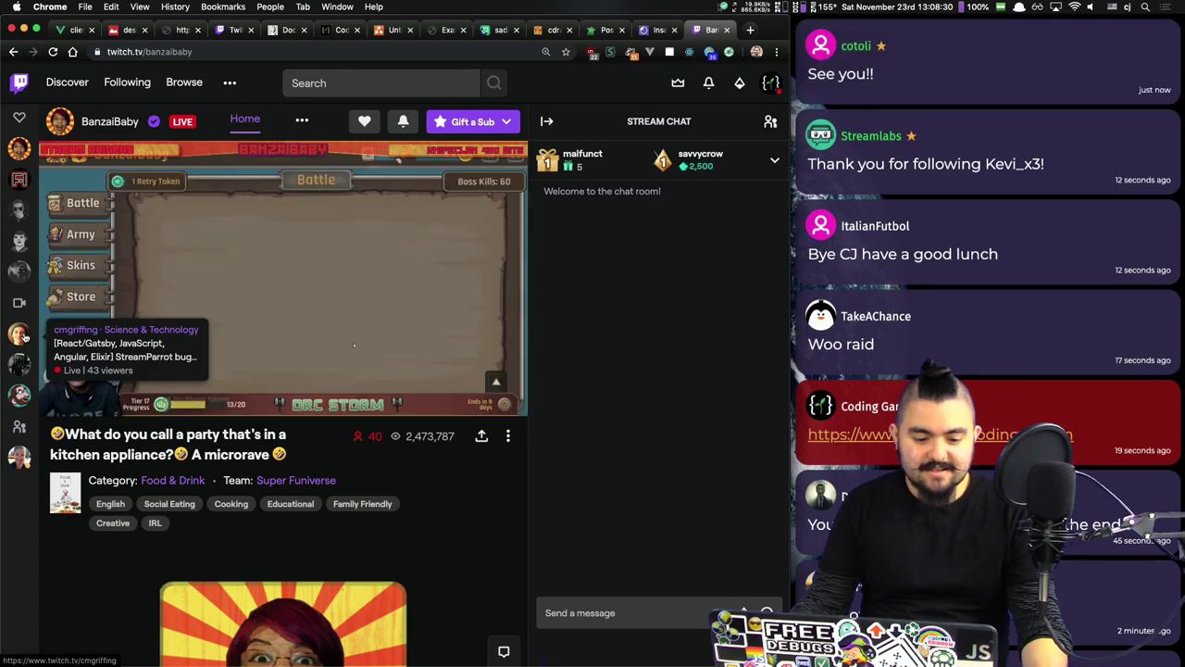
left_click(21, 334)
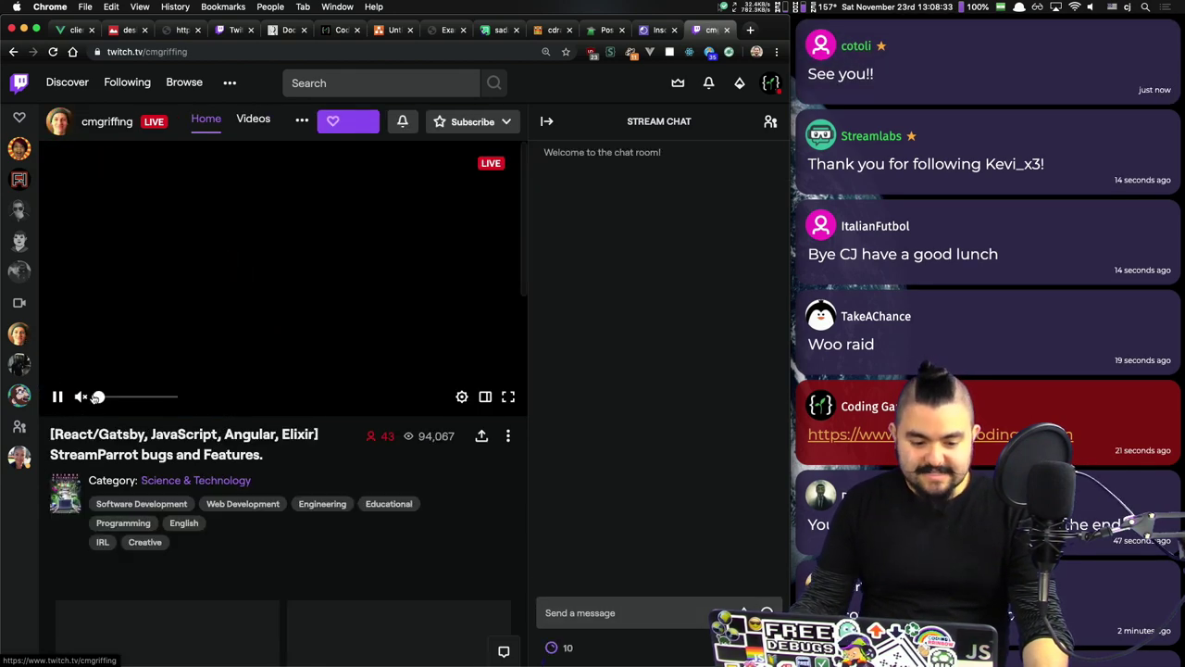
left_click_drag(159, 397, 172, 396)
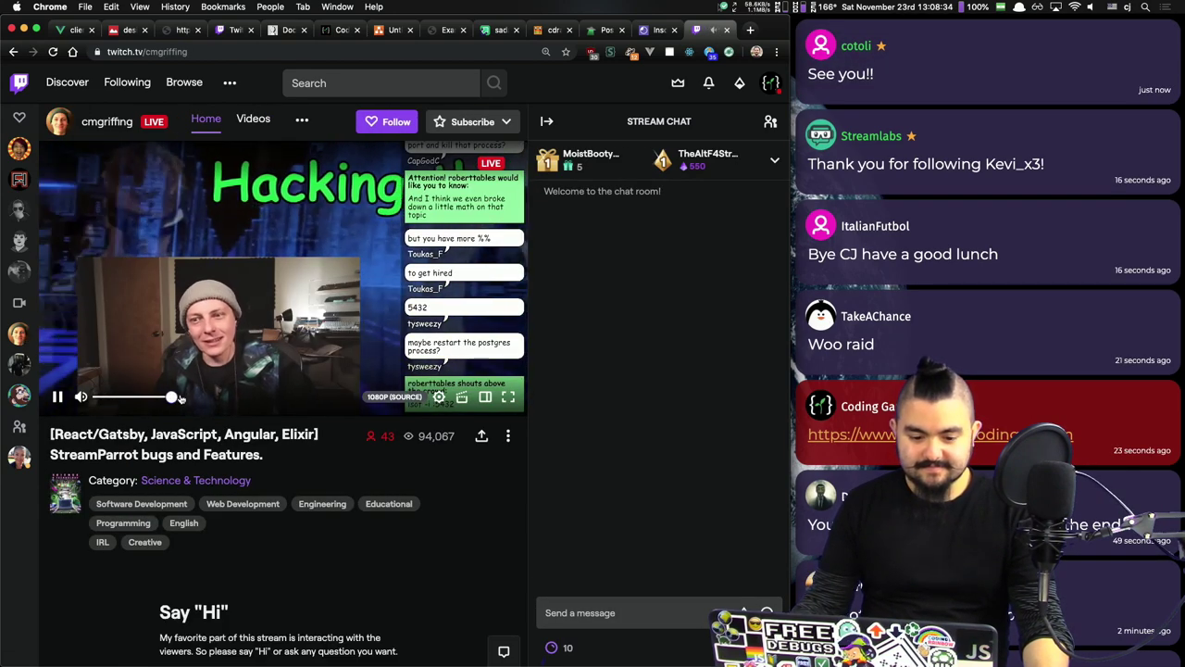
key("XF86AudioRaiseVolume")
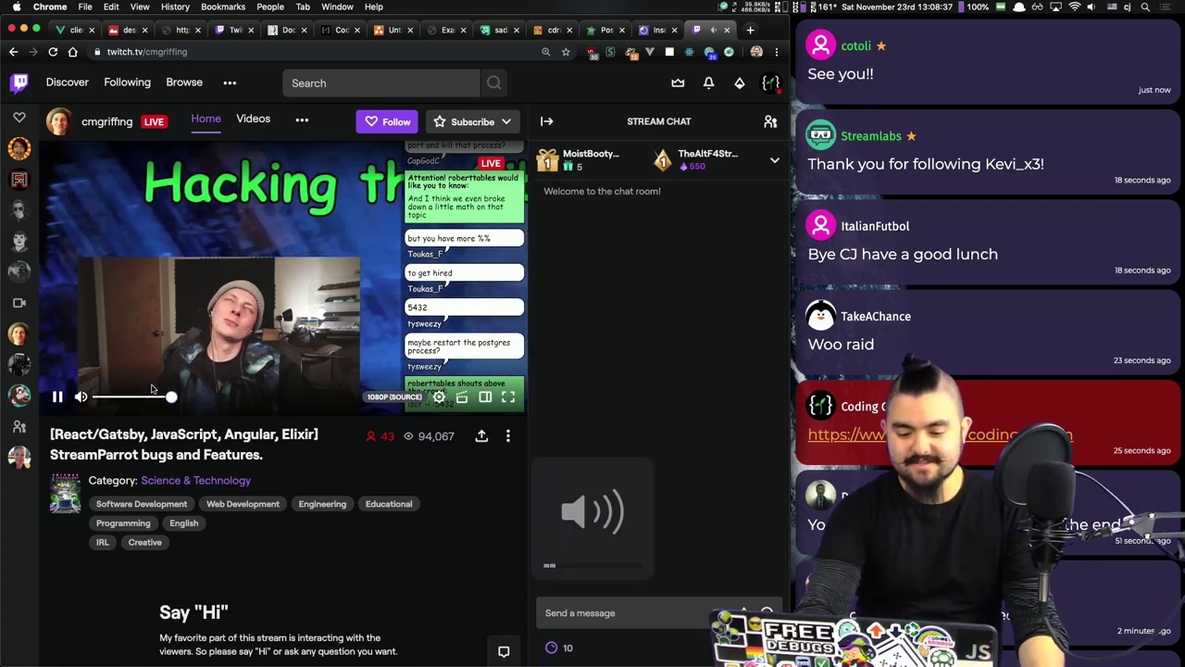
key("XF86AudioRaiseVolume")
key("XF86AudioRaiseVolume")
key("XF86AudioRaiseVolume")
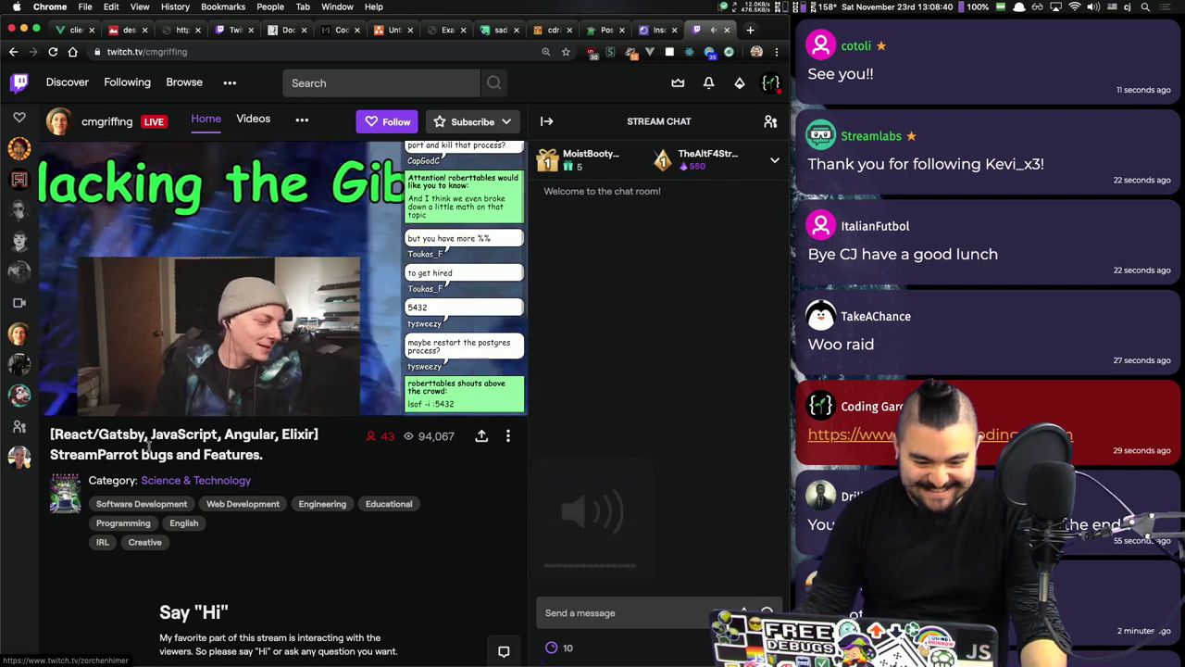
Step: Open the Science & Technology directory and scroll its live channels sorted by viewers
left_click(200, 479)
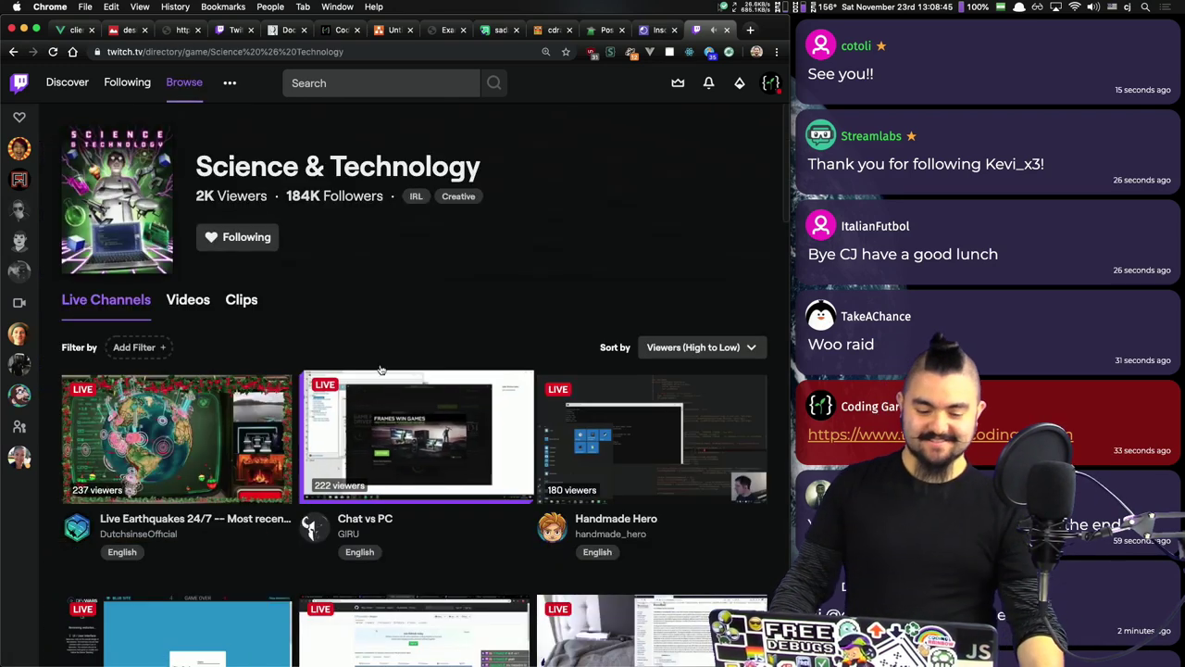
scroll(386, 310, "down", 5)
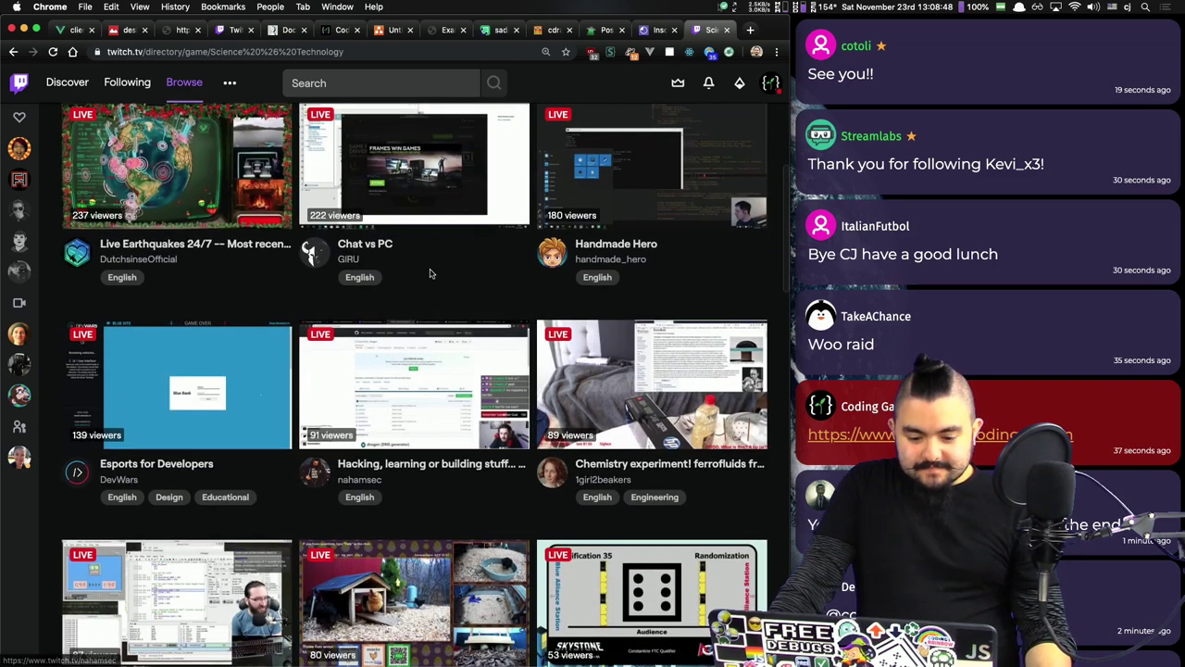
scroll(419, 498, "down", 1)
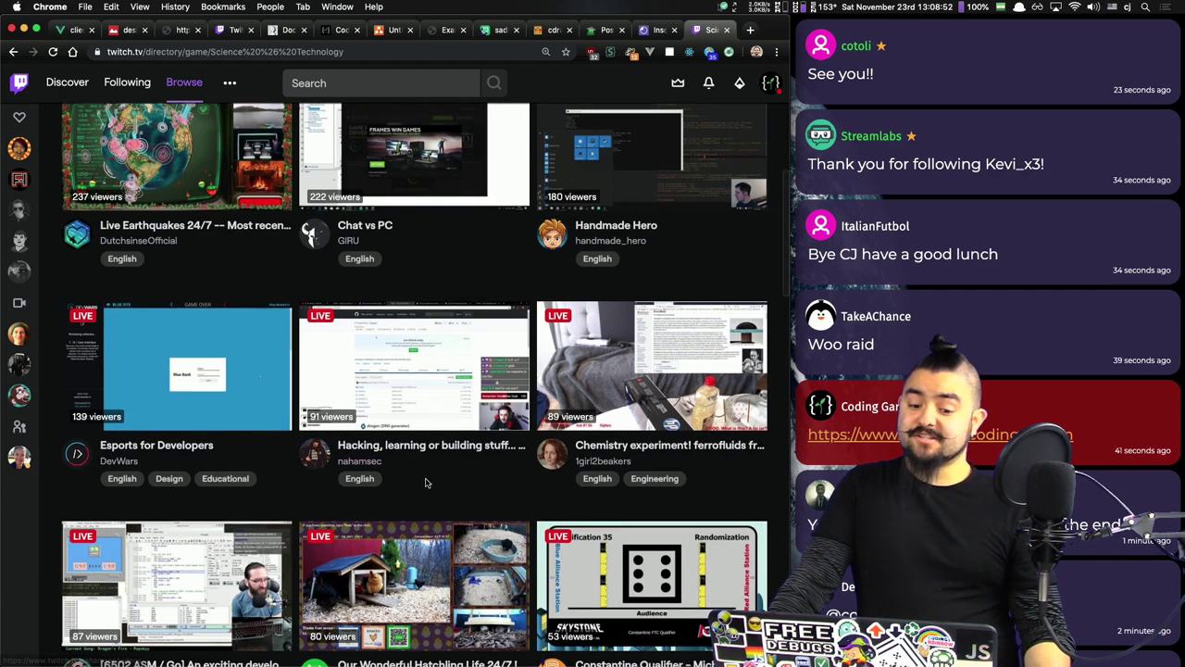
scroll(417, 476, "down", 1)
scroll(453, 459, "down", 1)
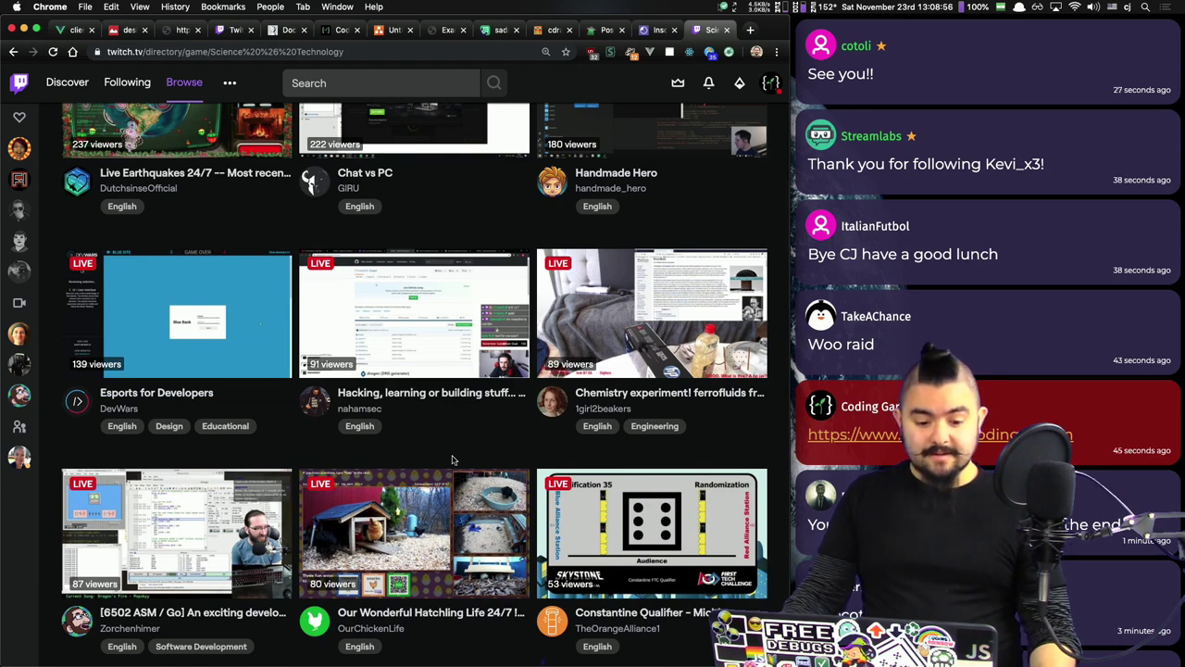
right_click(137, 353)
Step: Open the Esports for Developers (DevWars) stream in a new tab, view it, then close it
left_click(154, 356)
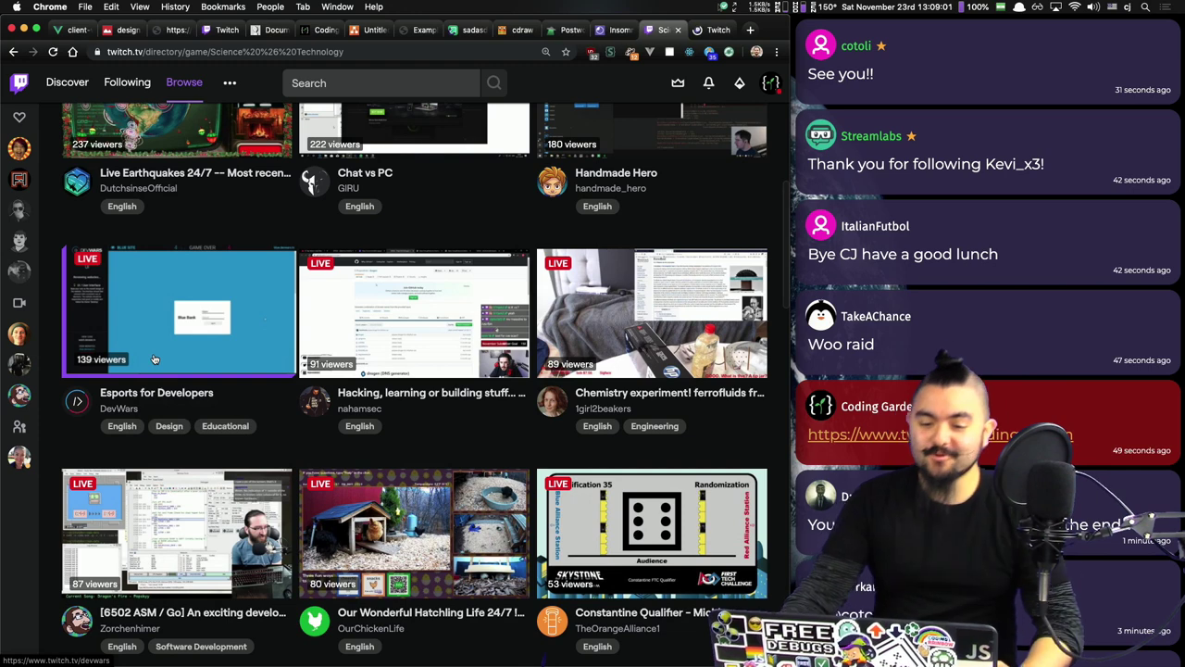
key("ctrl+Tab")
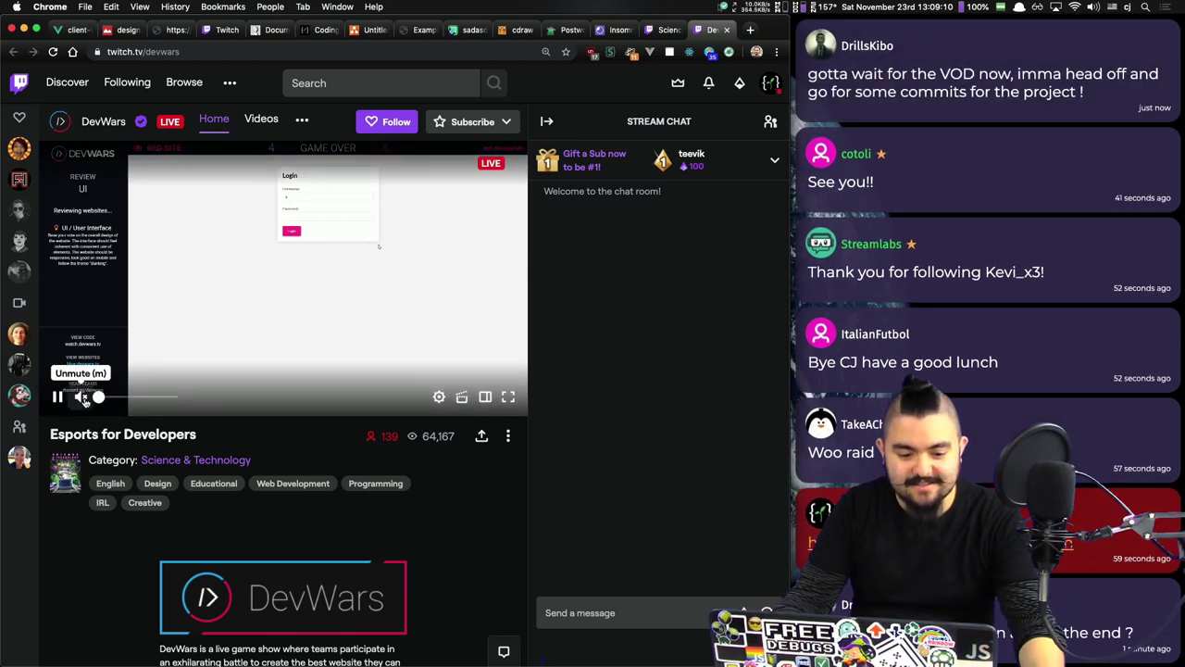
scroll(331, 482, "down", 5)
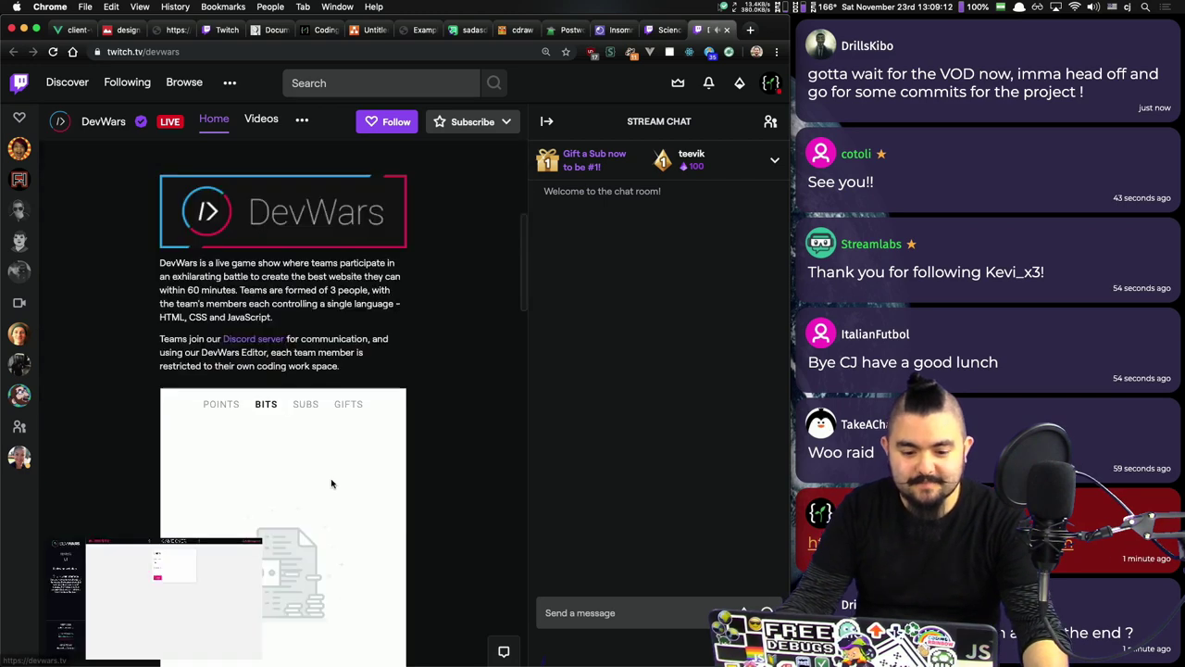
scroll(426, 480, "down", 8)
scroll(426, 479, "up", 12)
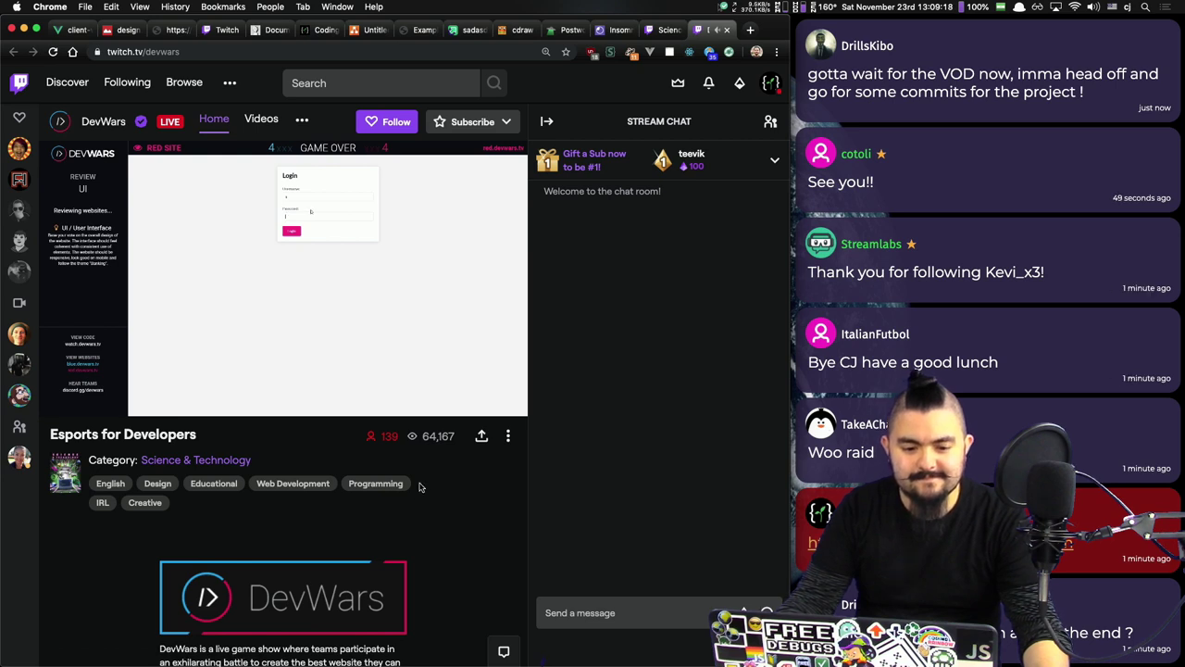
left_click(728, 30)
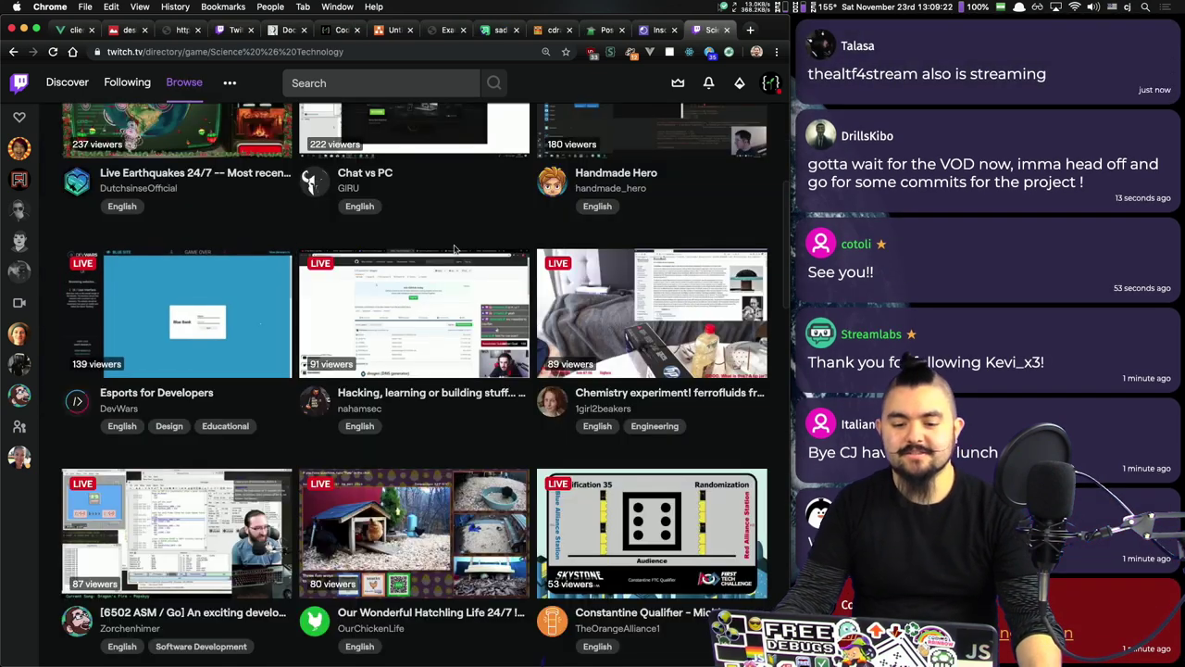
Step: Browse further down the Science & Technology directory, then open a blank new tab
scroll(315, 239, "down", 1)
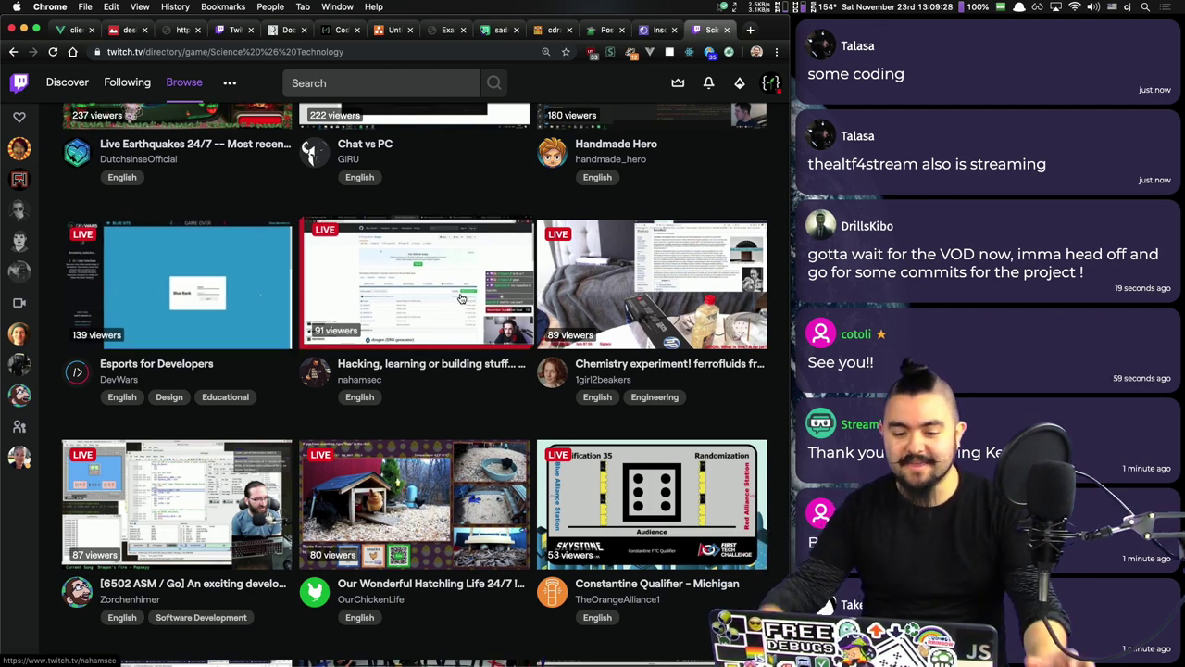
scroll(464, 296, "down", 1)
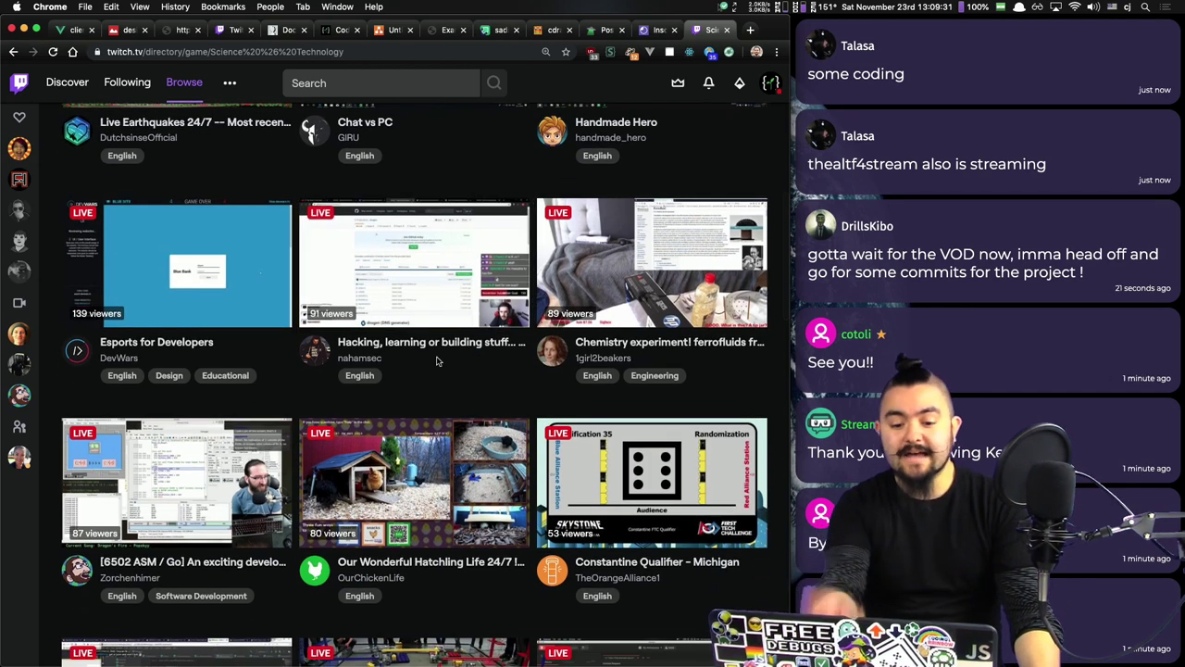
scroll(437, 359, "down", 1)
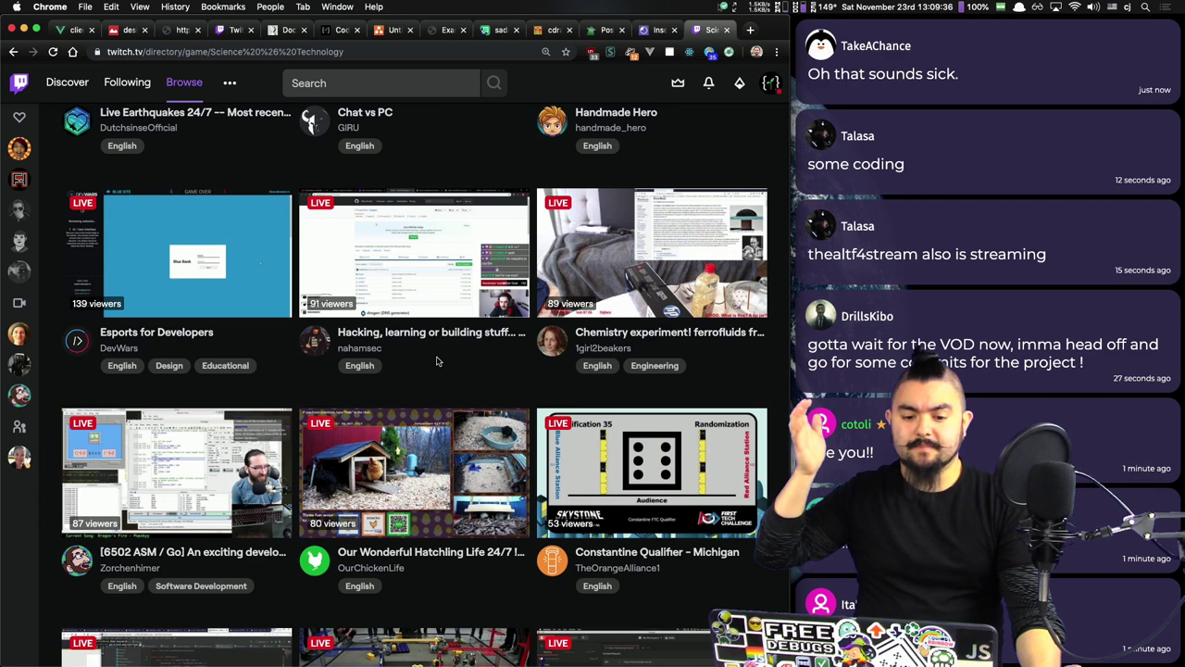
scroll(440, 359, "down", 3)
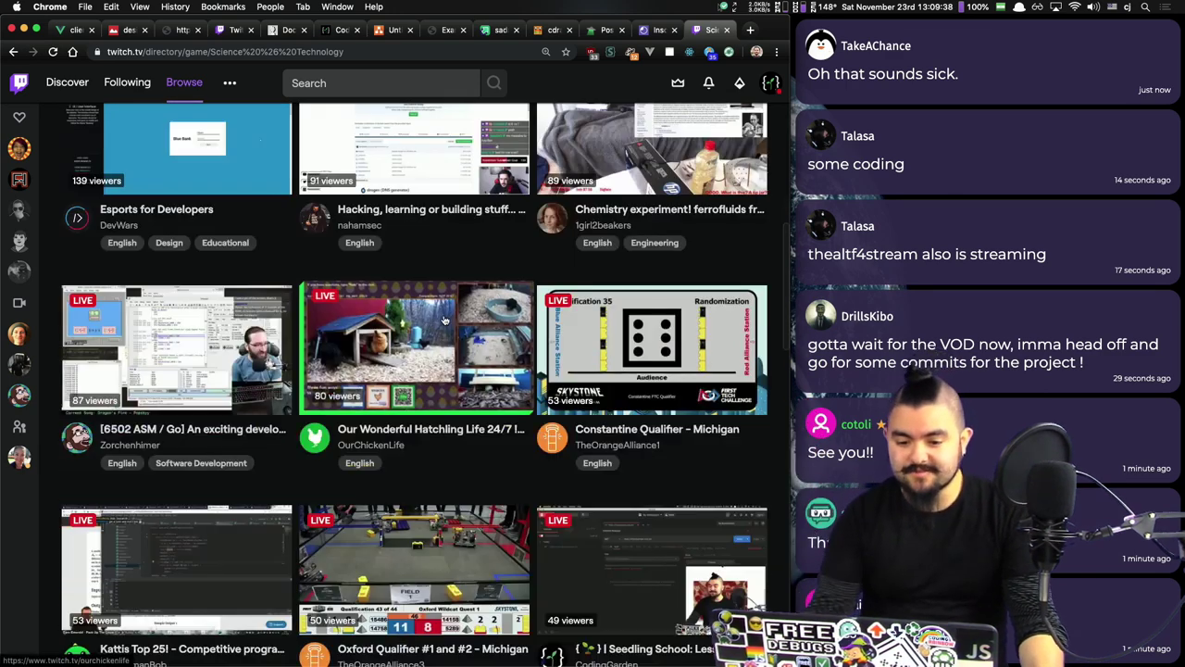
scroll(448, 228, "down", 2)
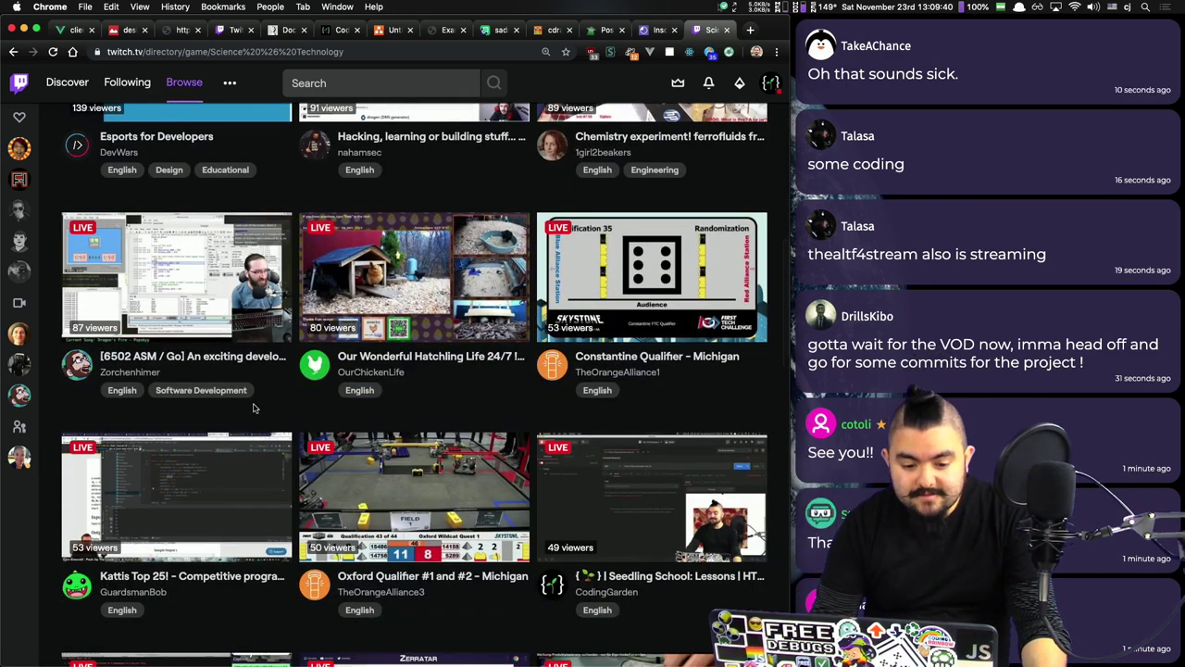
scroll(258, 403, "down", 3)
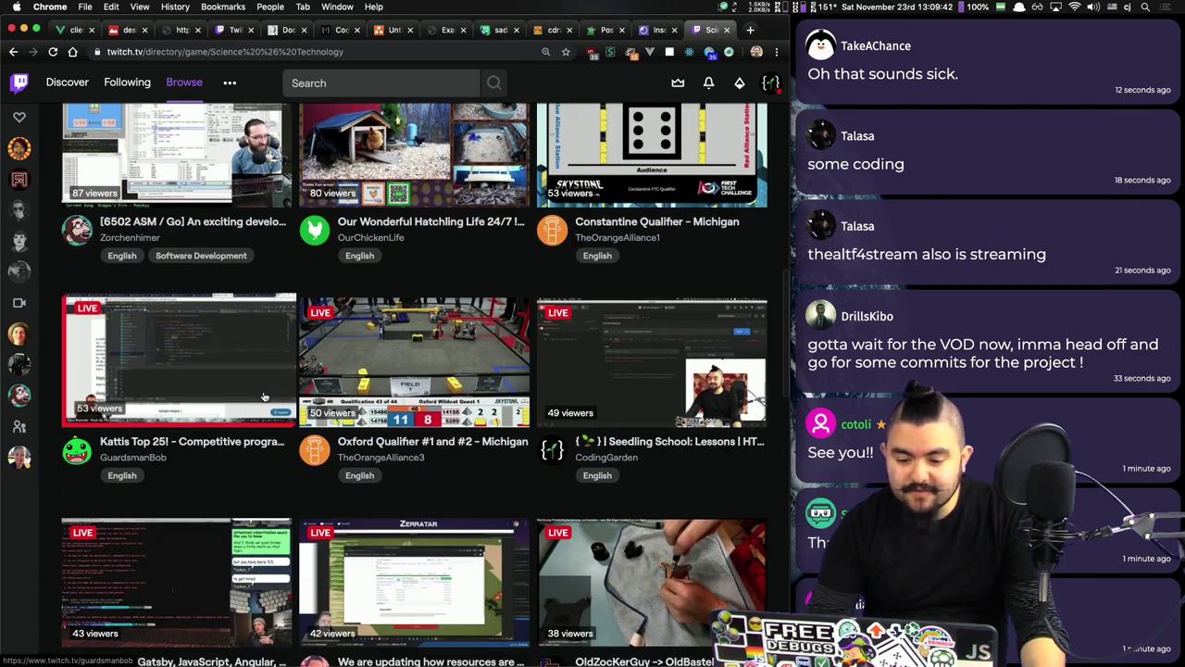
scroll(263, 397, "down", 2)
scroll(264, 396, "down", 4)
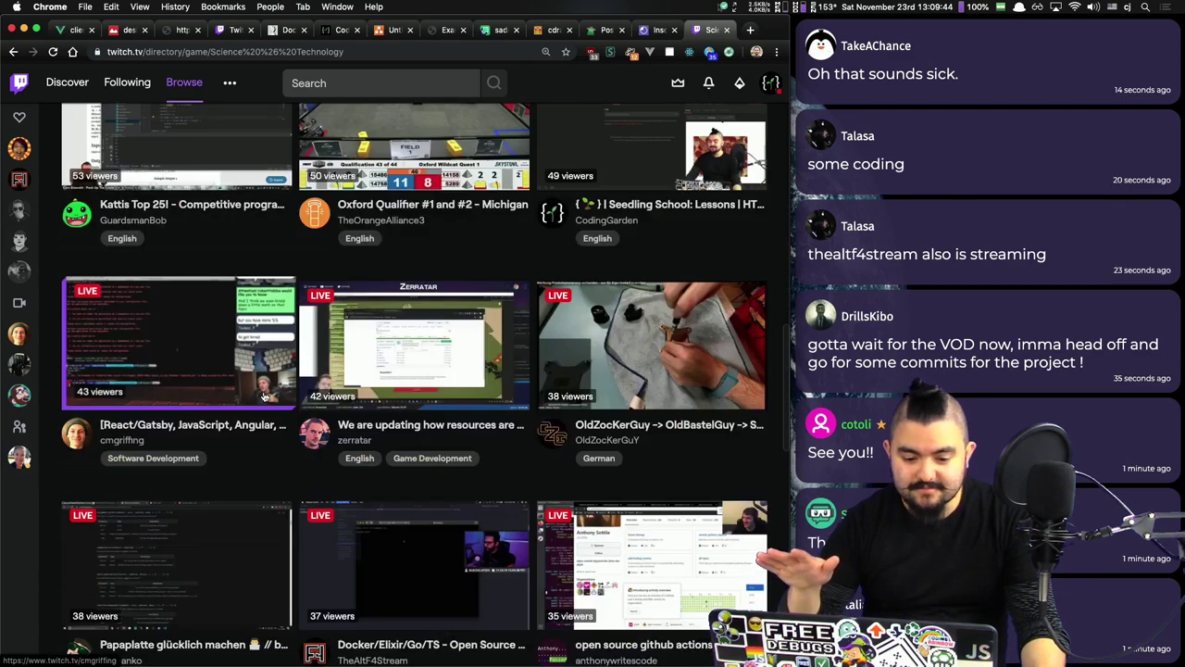
scroll(264, 397, "down", 2)
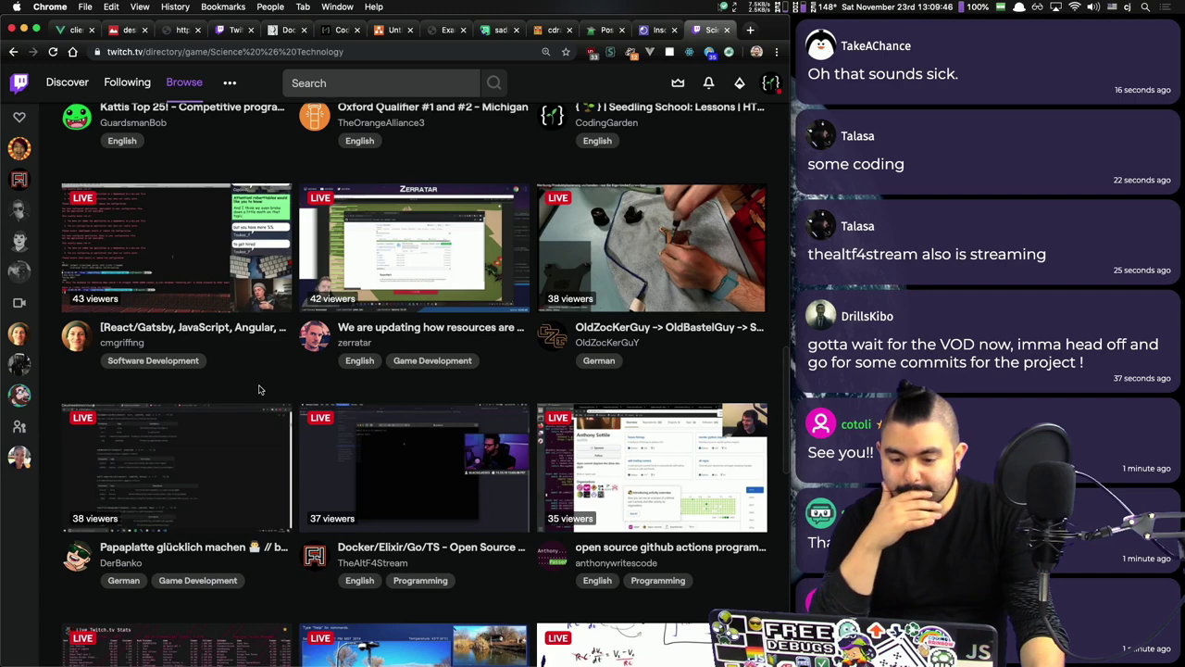
scroll(259, 389, "down", 4)
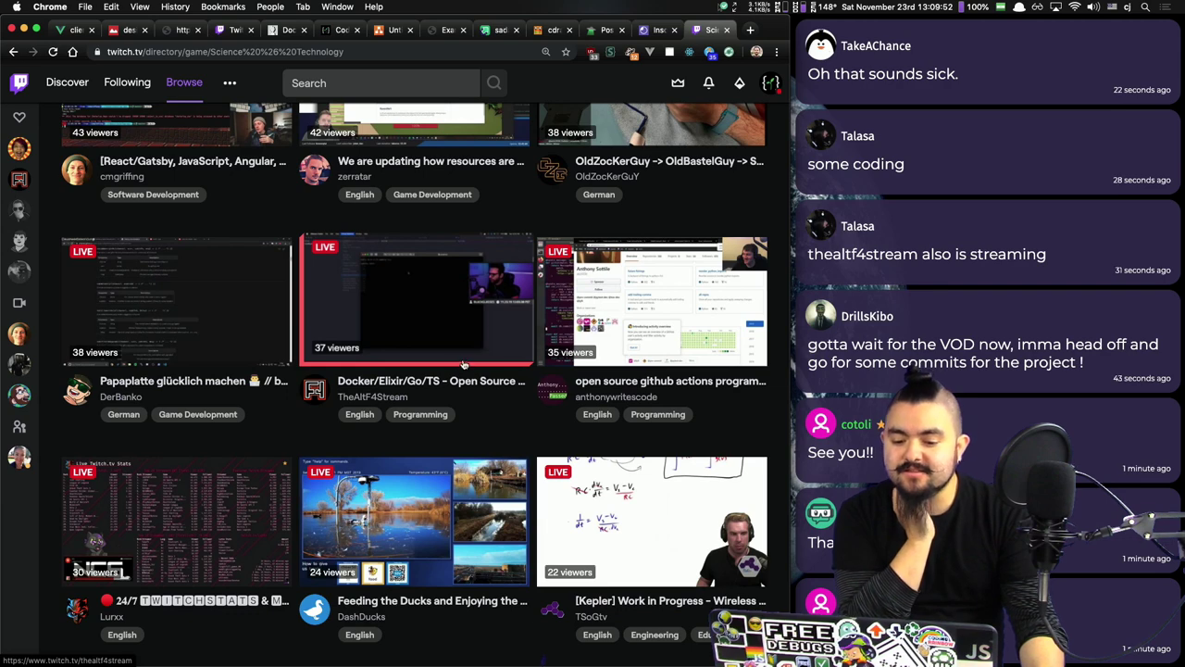
scroll(462, 364, "down", 2)
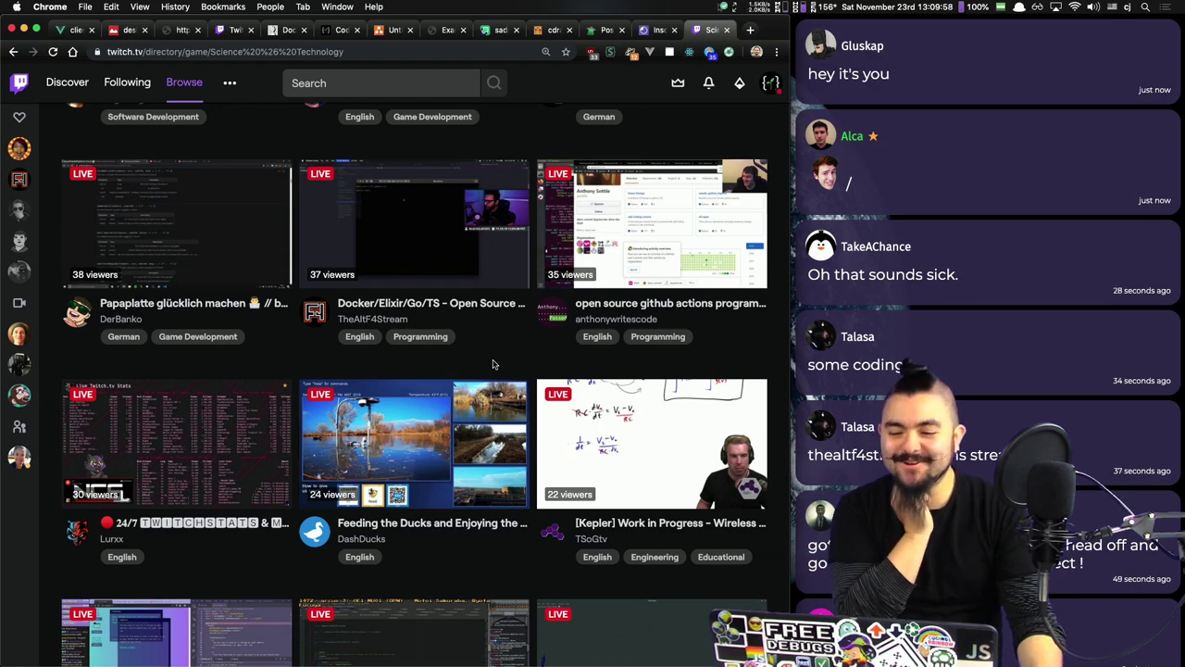
scroll(493, 364, "up", 6)
scroll(671, 370, "down", 5)
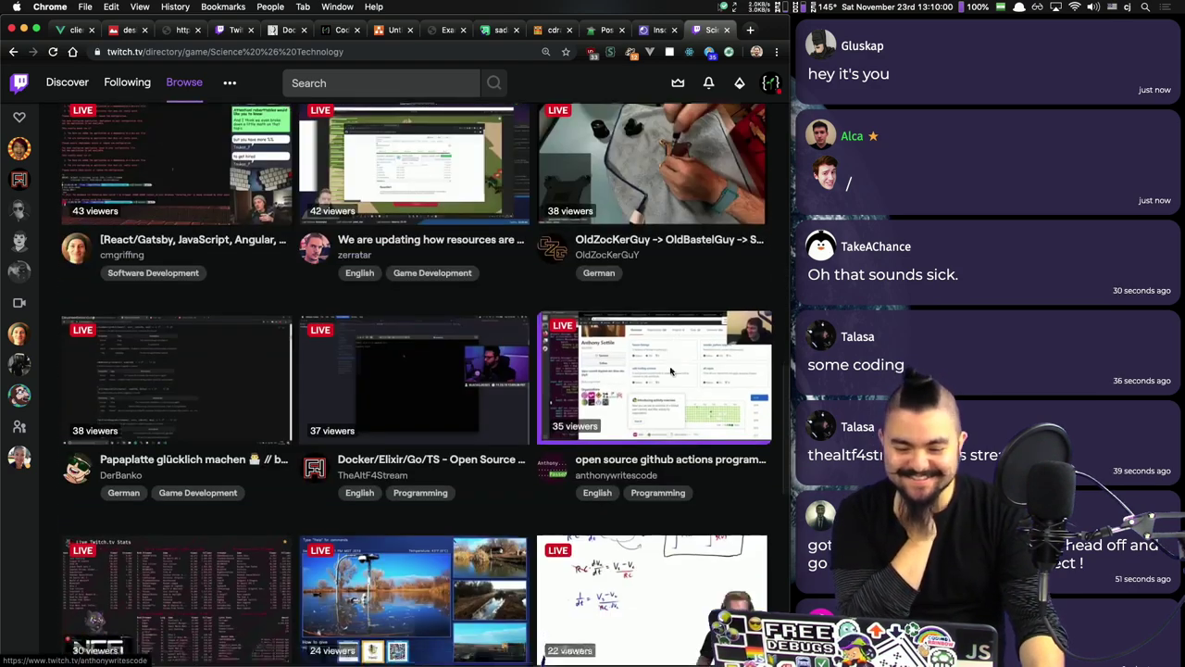
scroll(462, 352, "down", 6)
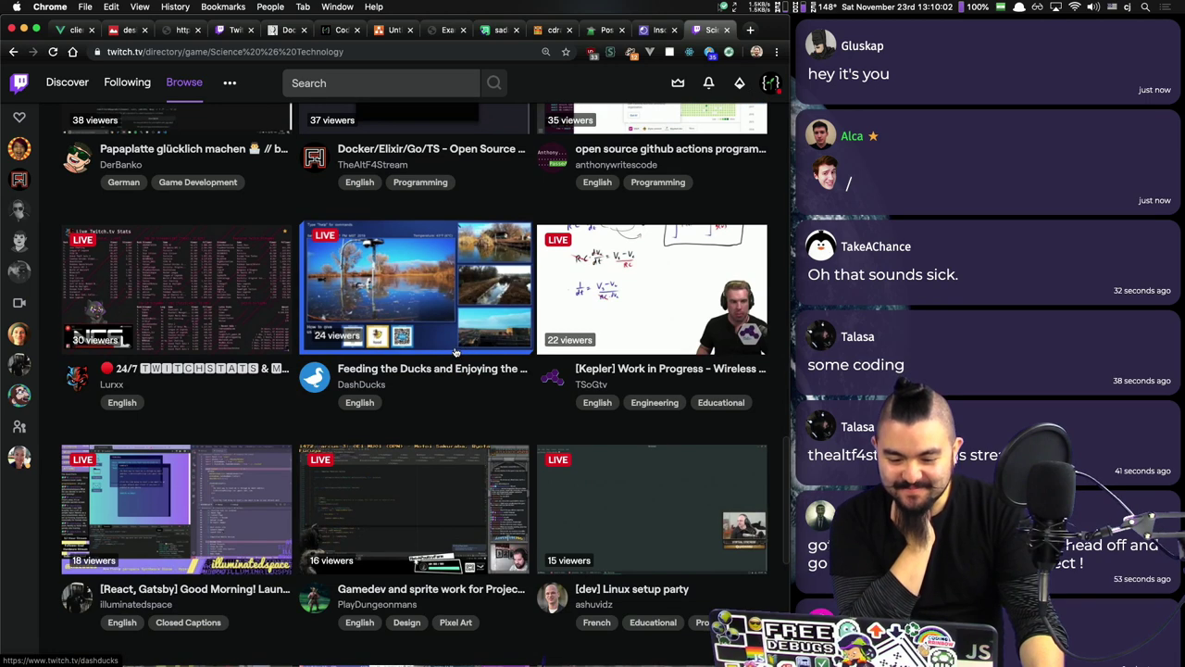
scroll(455, 353, "down", 1)
scroll(470, 359, "down", 2)
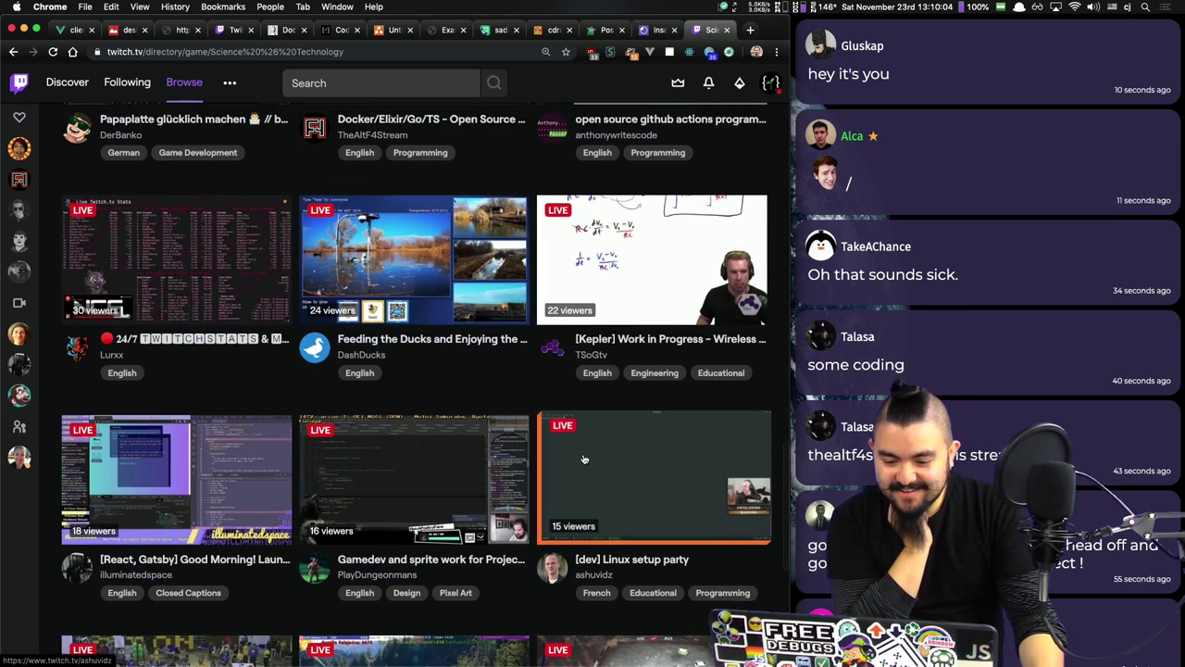
scroll(593, 460, "down", 2)
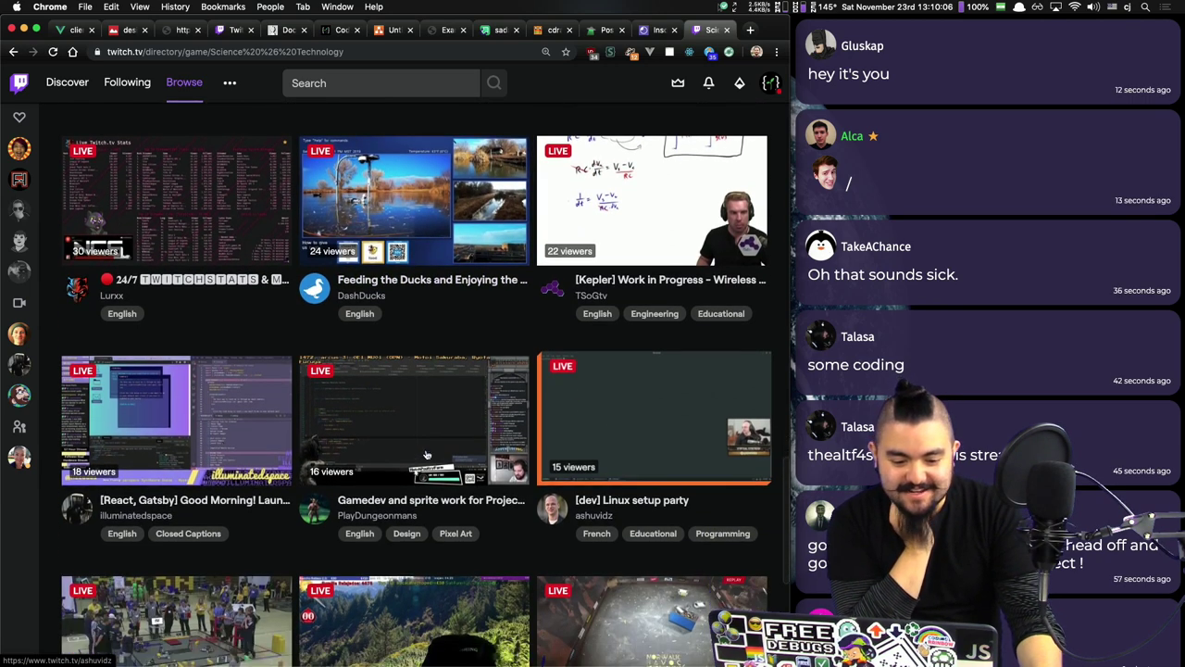
scroll(378, 441, "down", 2)
scroll(379, 441, "down", 2)
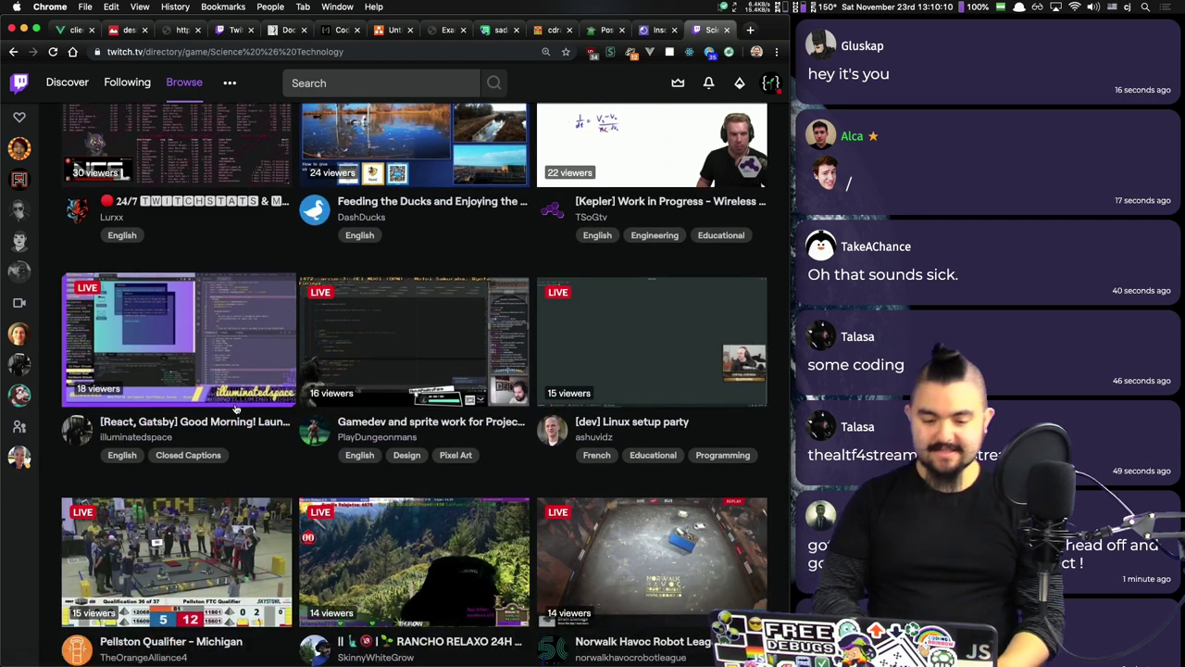
key("super+t")
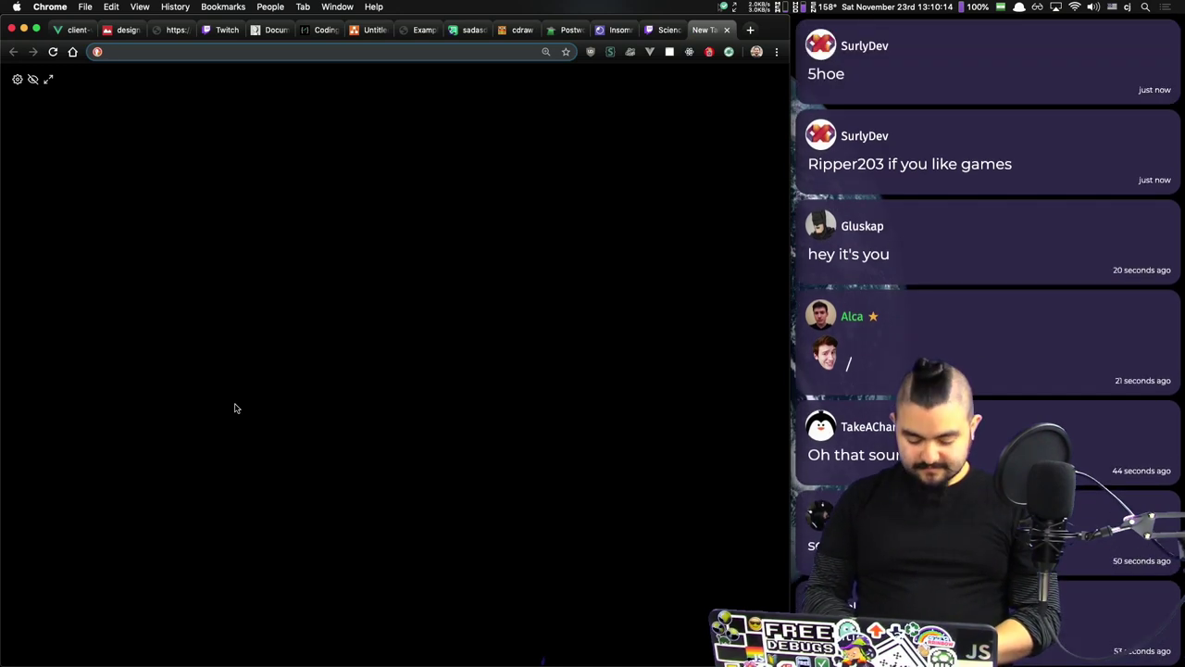
Step: Load the twitch.tv/team/ Live Coders page and open illuminatedspace's channel in a new tab
type("twitch.tv/")
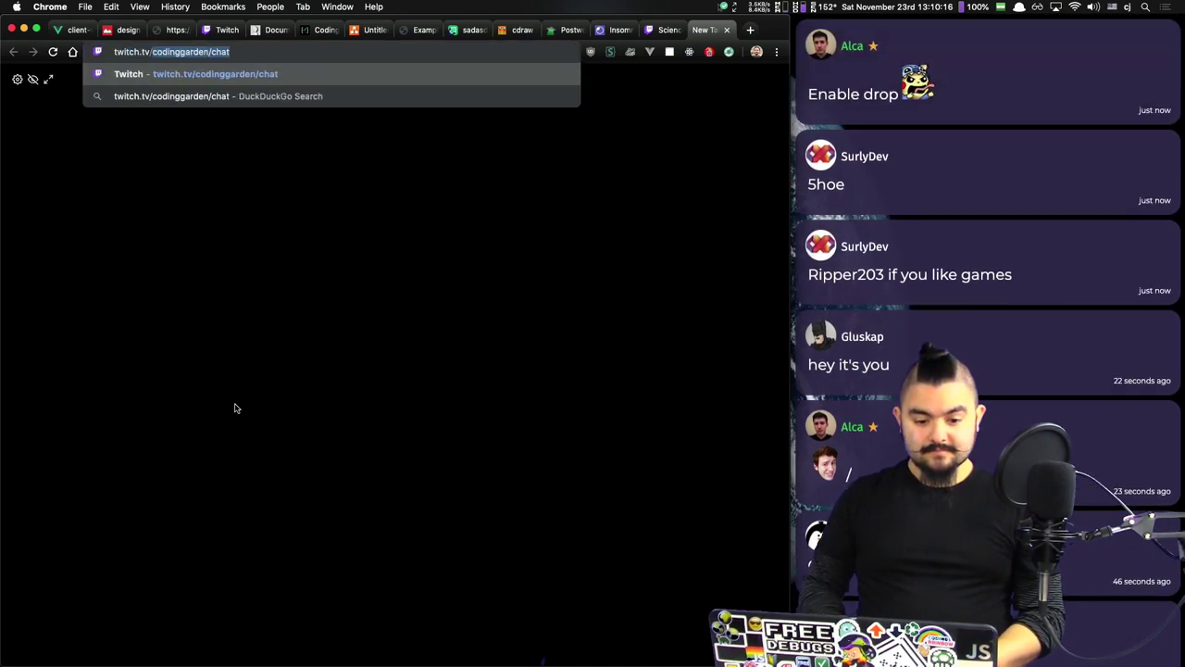
type("team/")
key("Return")
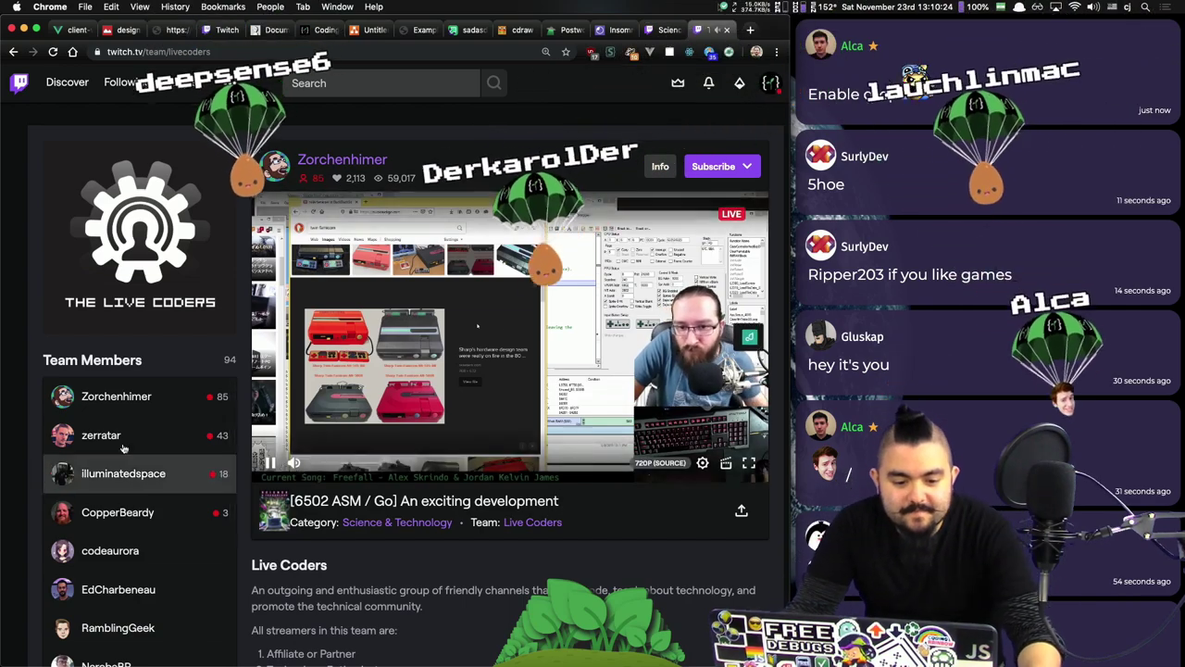
left_click(118, 473)
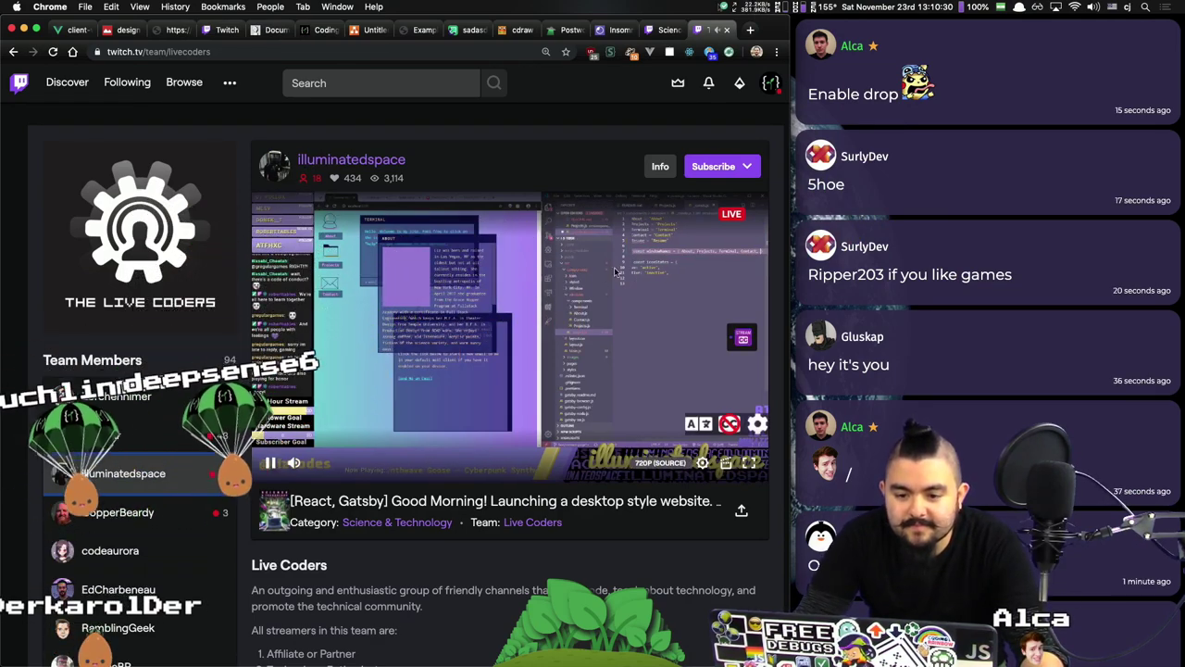
right_click(399, 163)
left_click(400, 164)
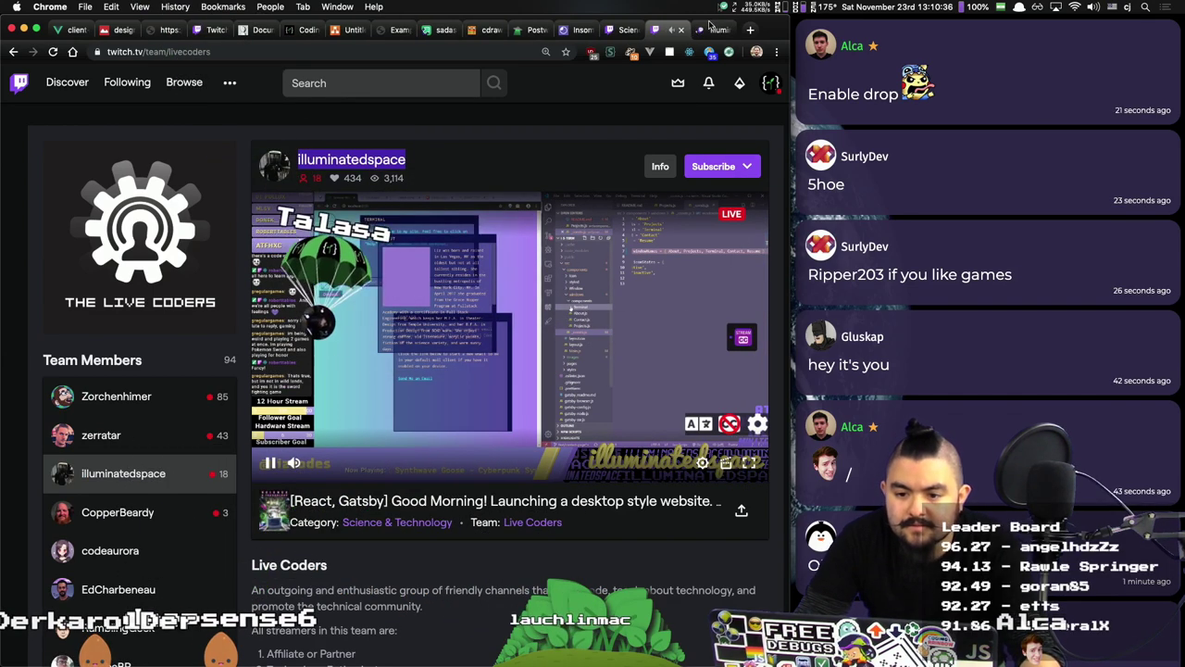
key("ctrl+Tab")
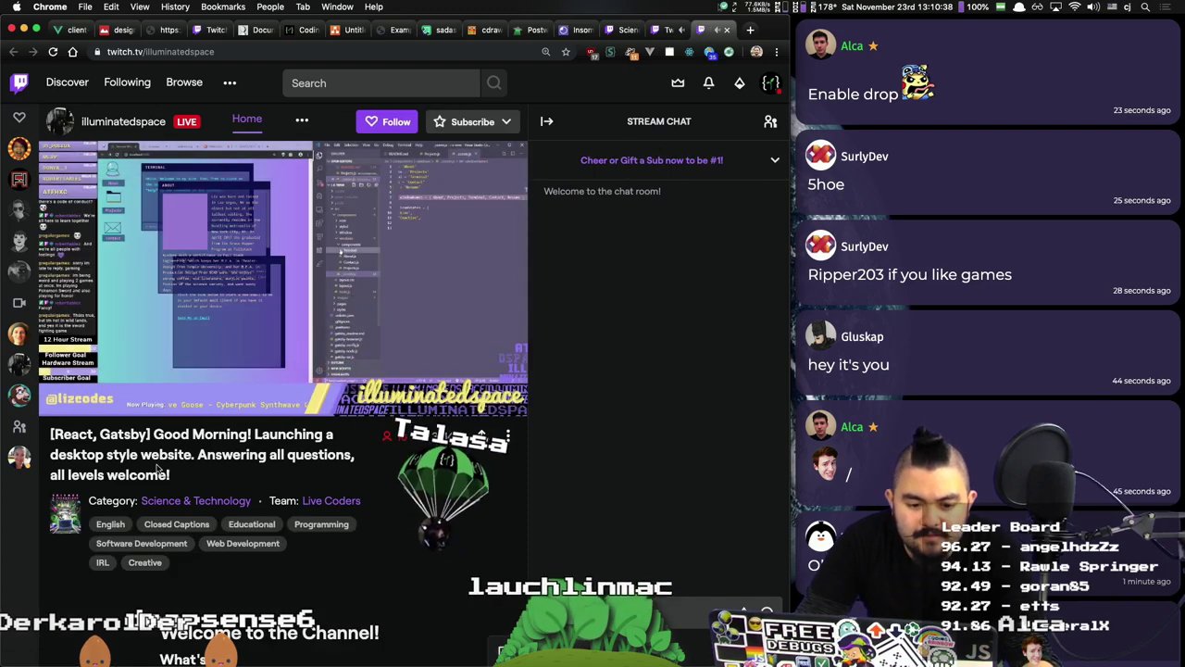
Step: Look over the illuminatedspace channel with chat collapsed, then close the Twitch tabs
left_click(658, 30)
left_click(631, 31)
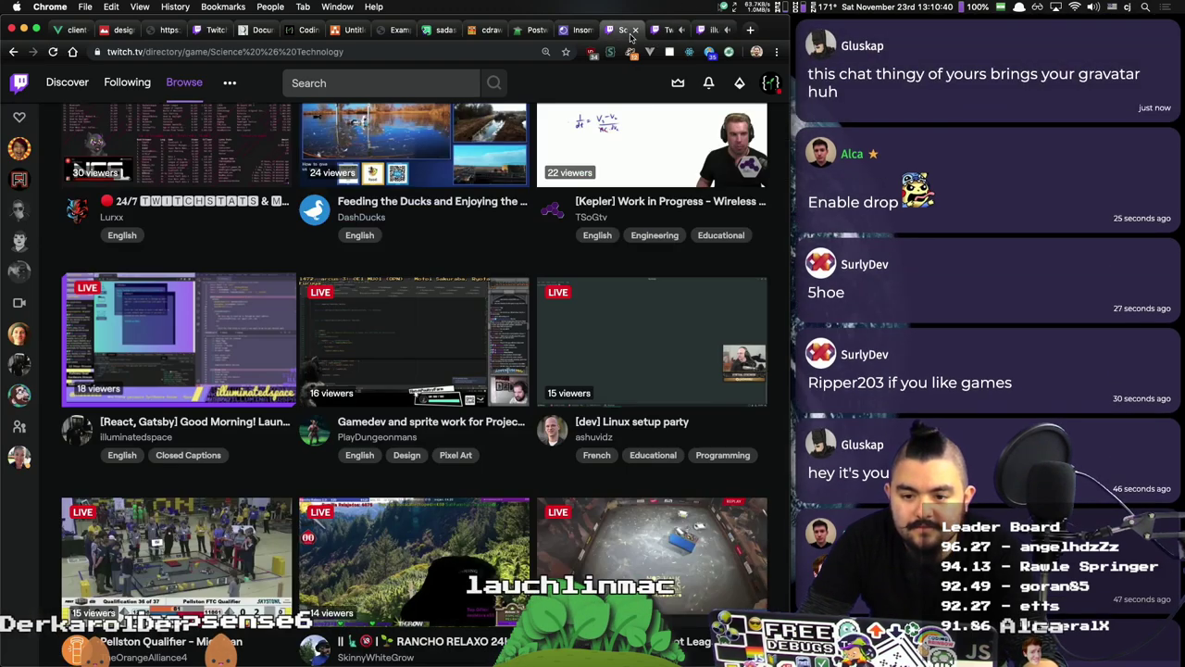
left_click(636, 30)
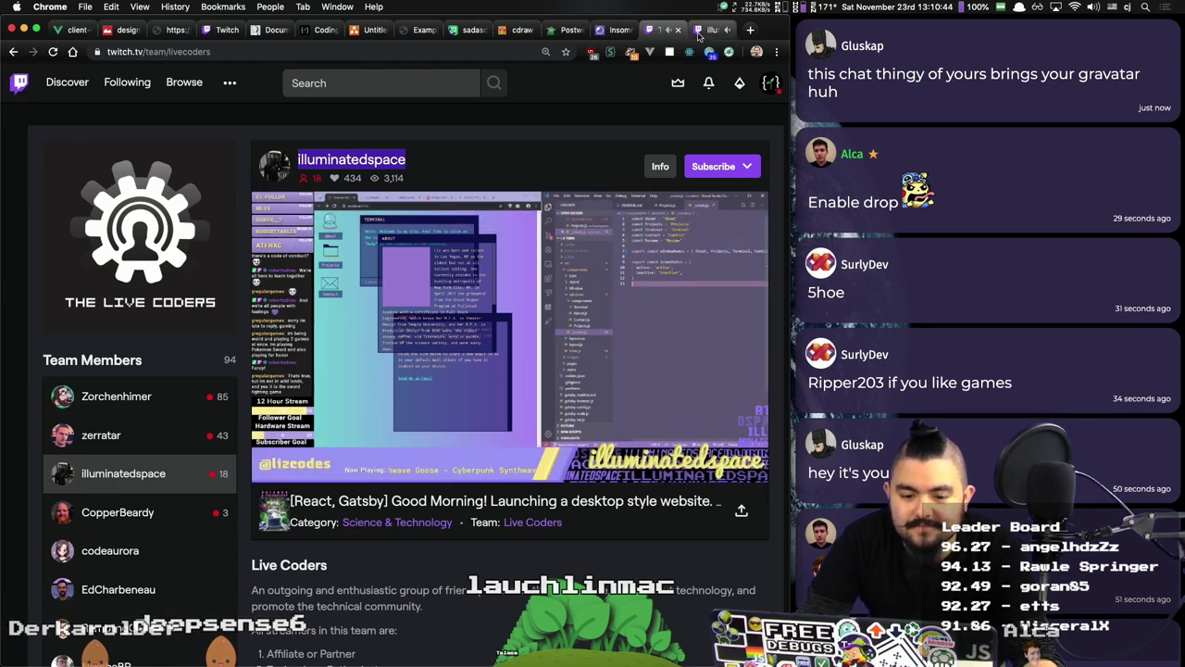
left_click(403, 285)
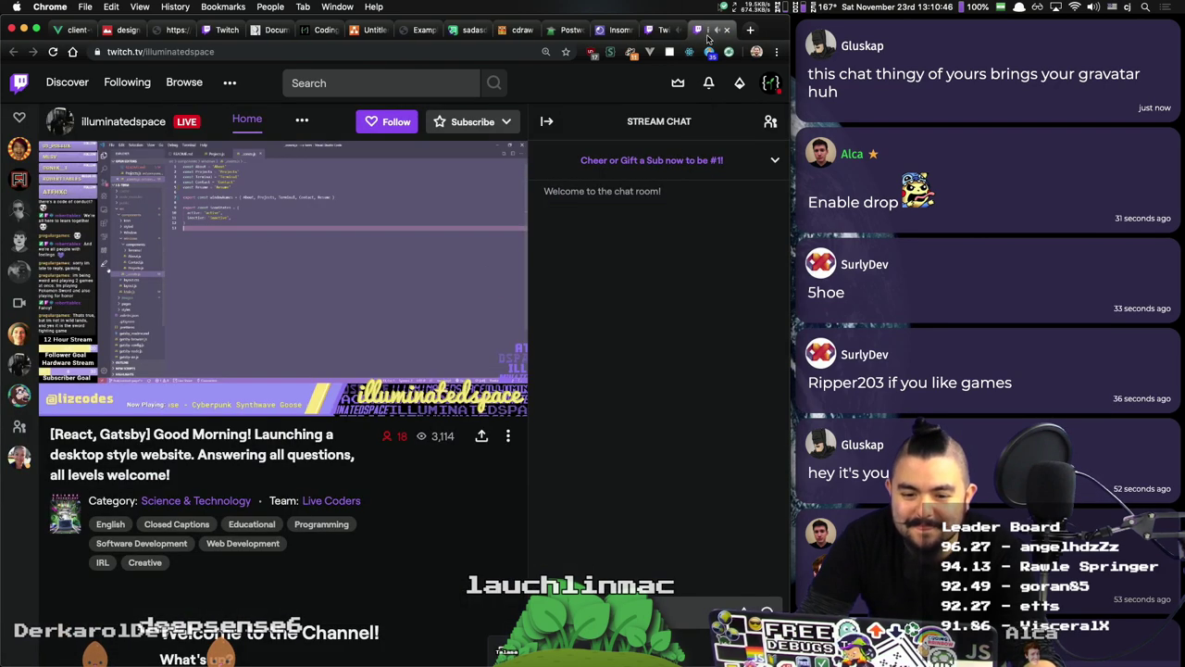
left_click(545, 121)
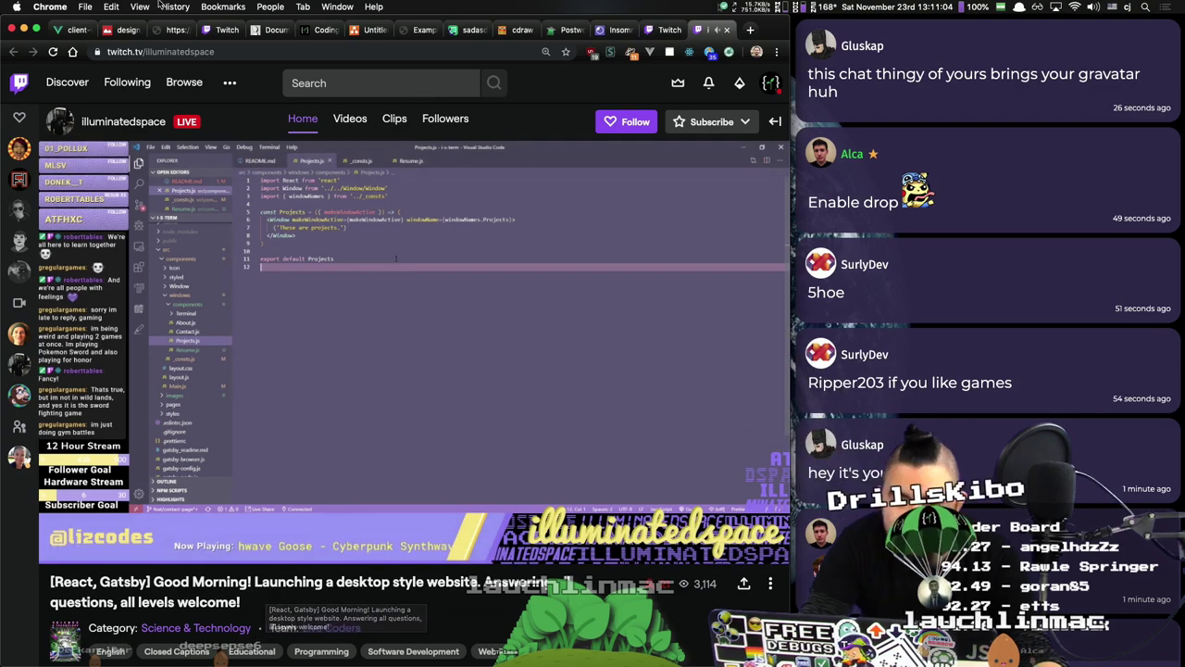
double_click(232, 53)
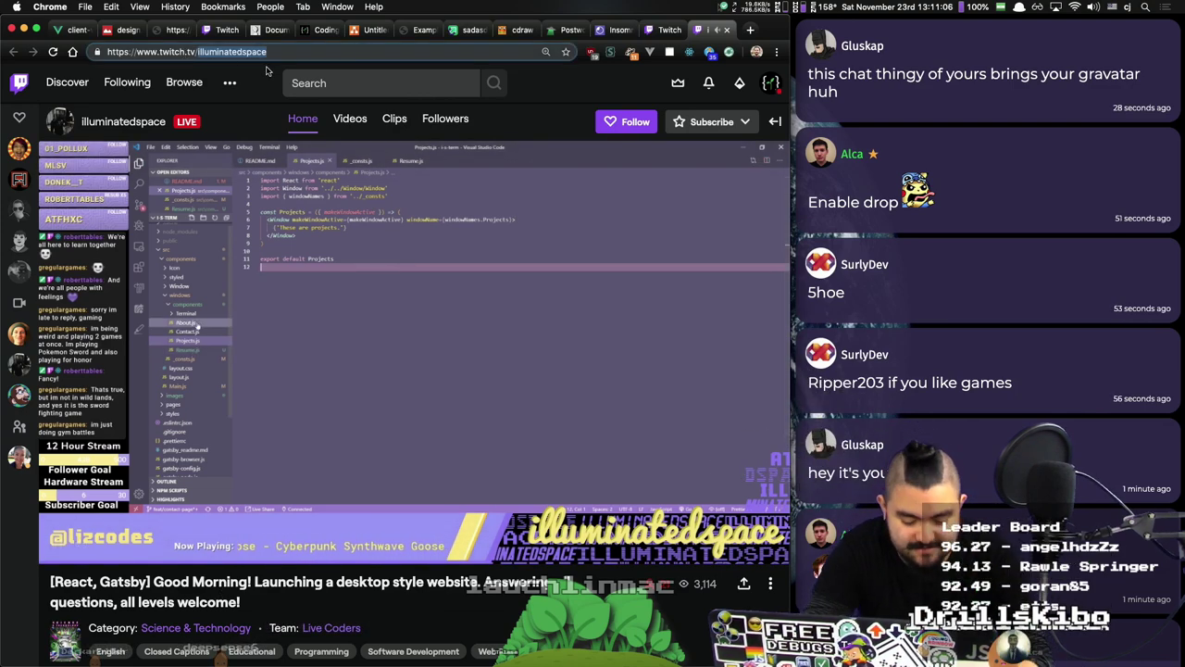
key("super+w")
key("super+w")
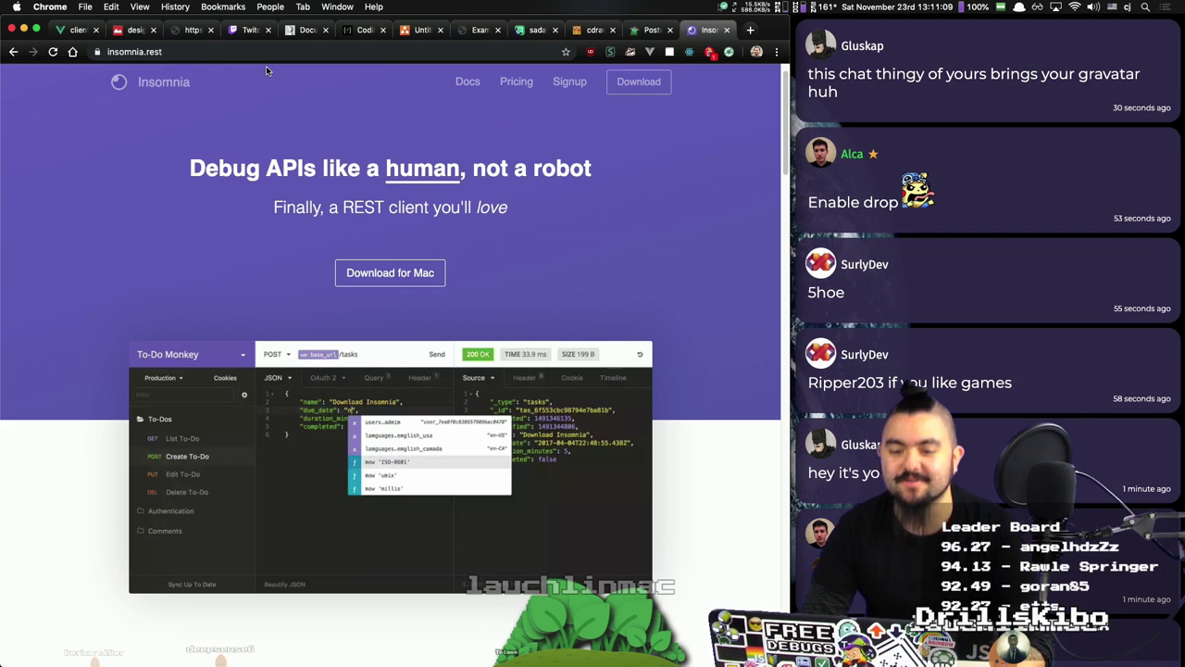
Step: Load twitch.tv/codinggarden in a new tab and focus the stream chat input
key("super+t")
type("twitch.tv/codinggarden")
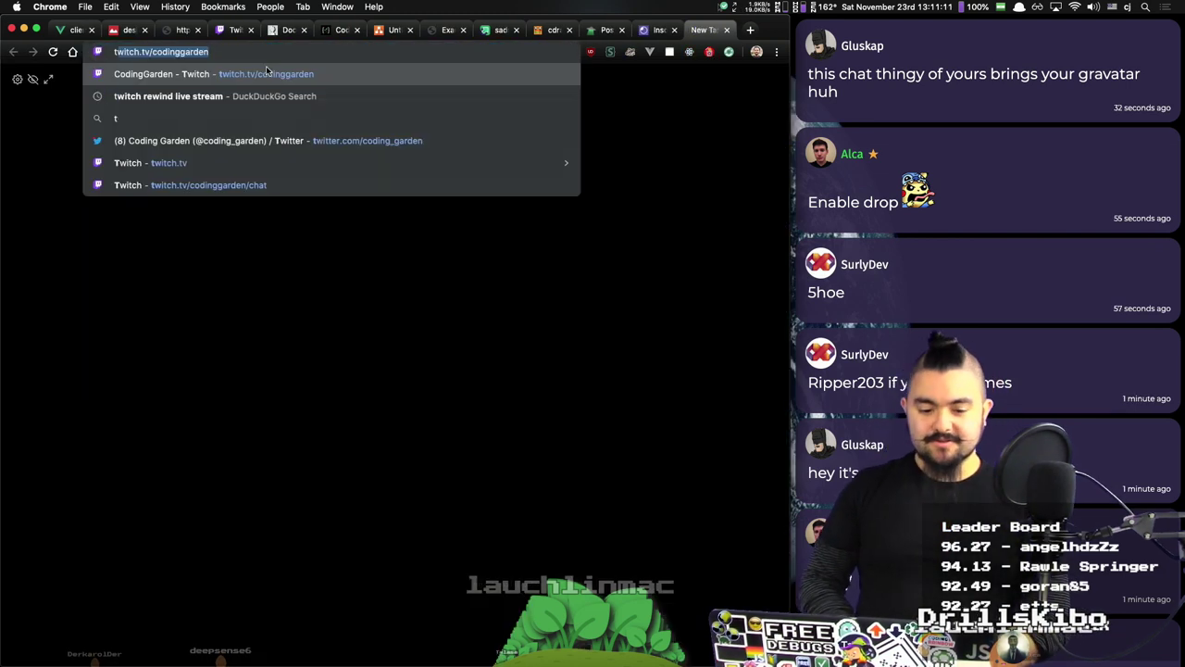
key("Return")
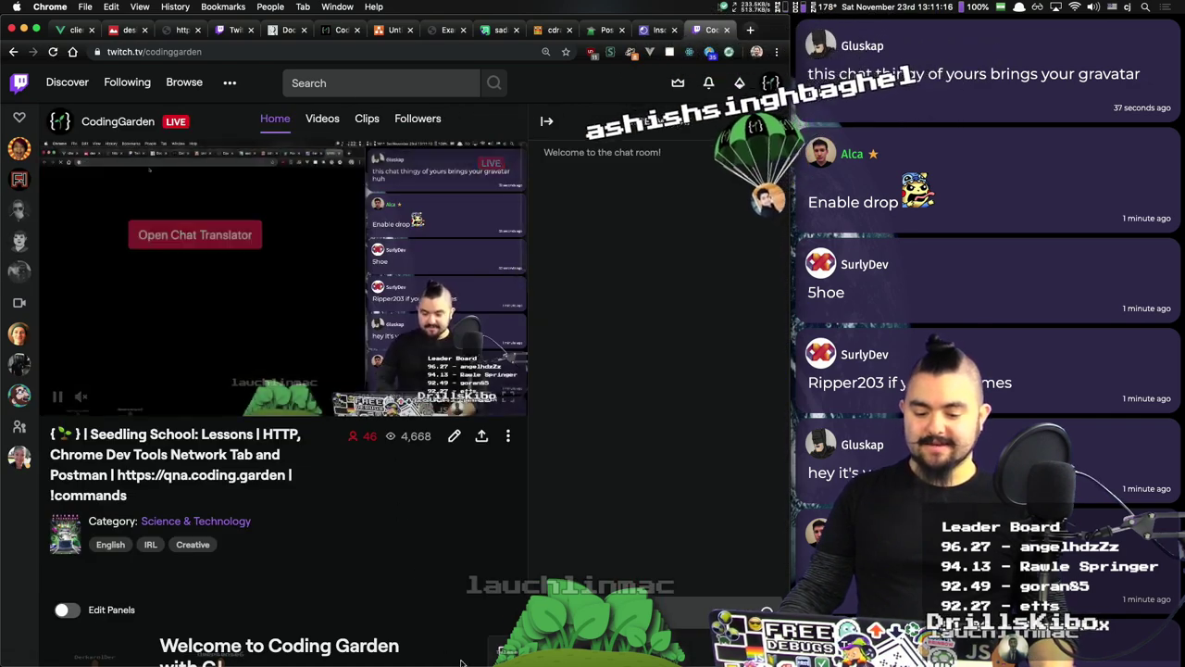
left_click(674, 607)
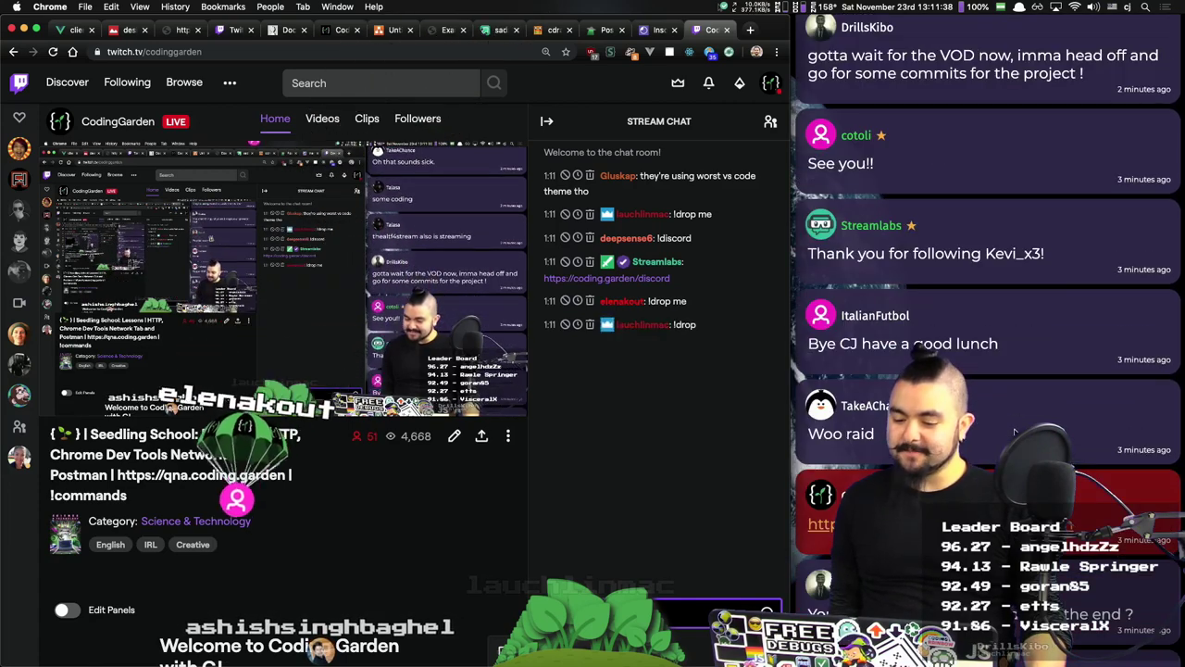
Step: Dismiss all fourteen follow alerts under FOLLOWS in the localhost chat dashboard
left_click(74, 29)
scroll(393, 167, "up", 10)
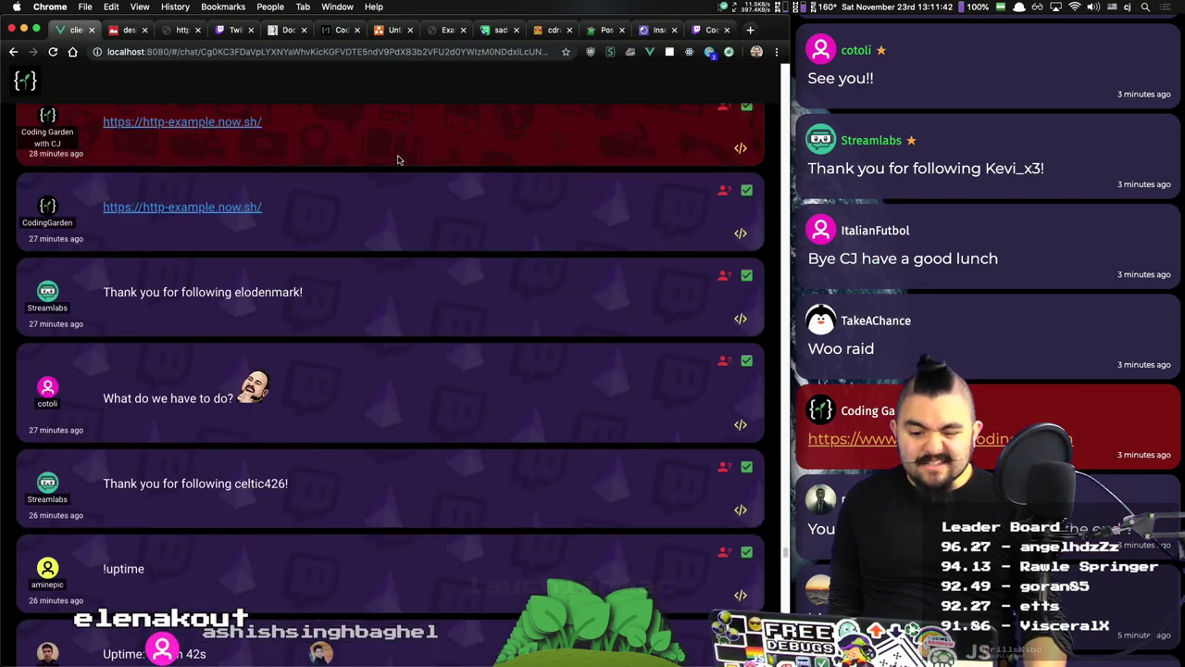
scroll(402, 165, "up", 10)
left_click(407, 139)
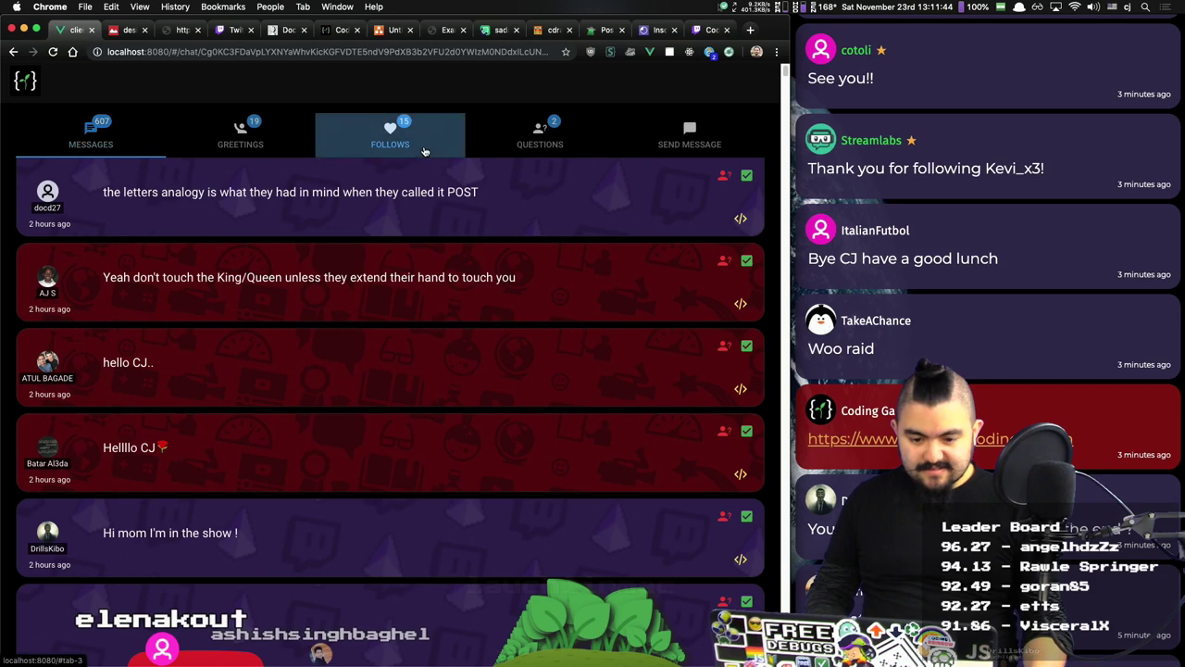
left_click(746, 176)
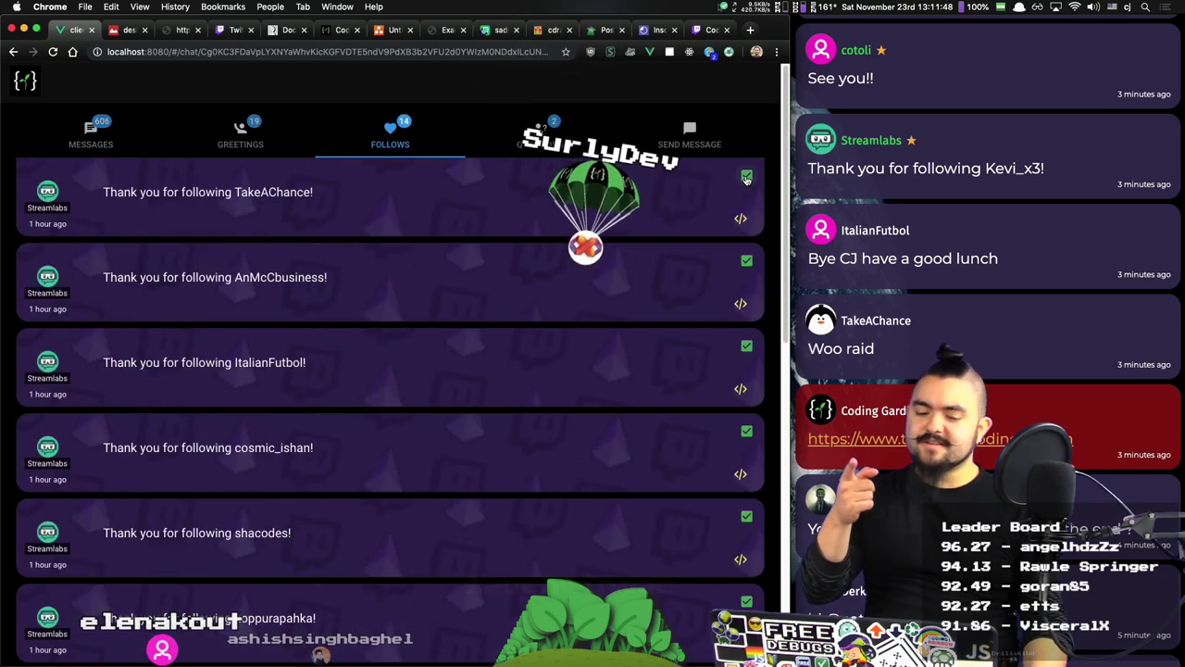
left_click(746, 176)
left_click(746, 176)
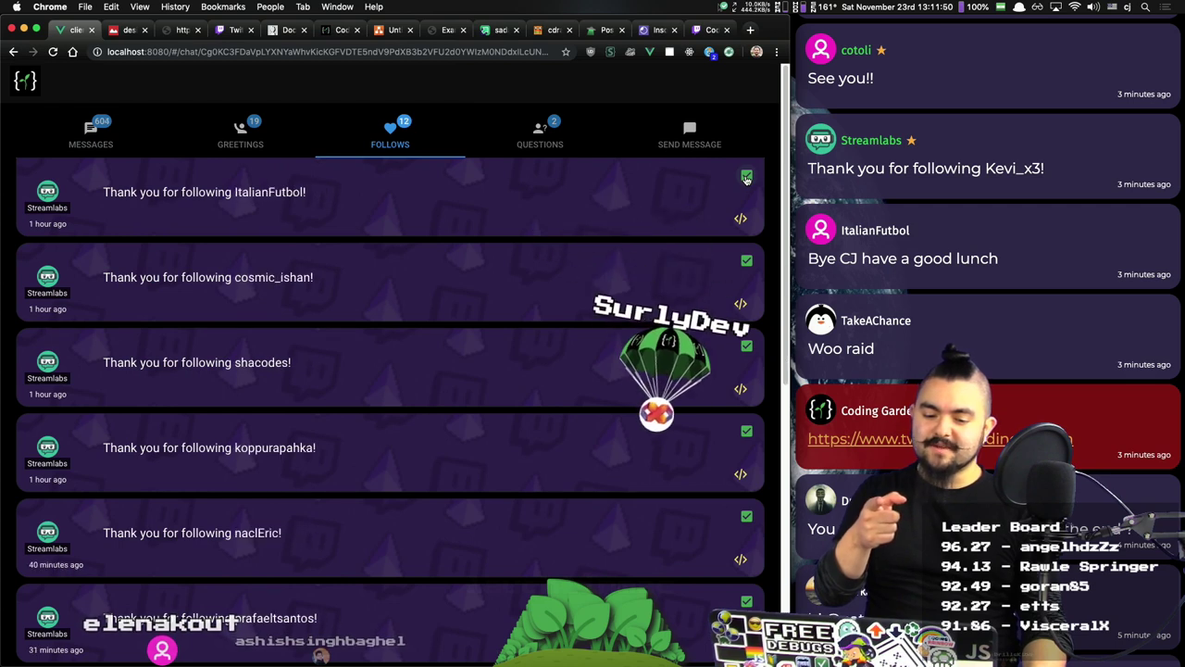
left_click(747, 176)
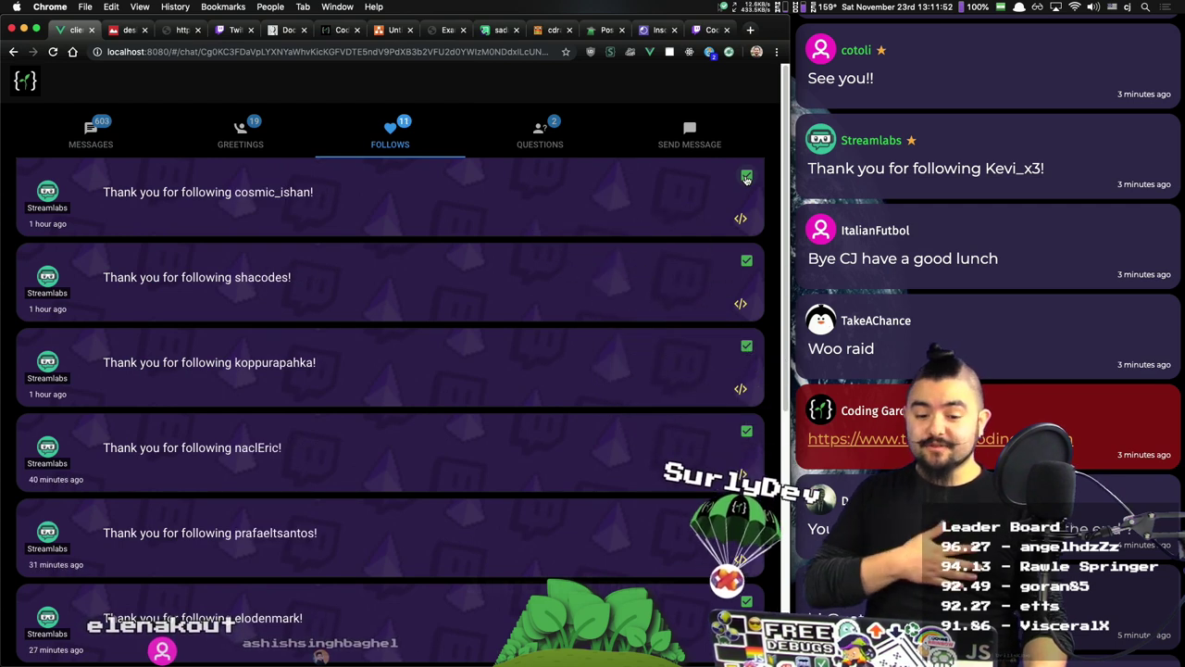
left_click(746, 176)
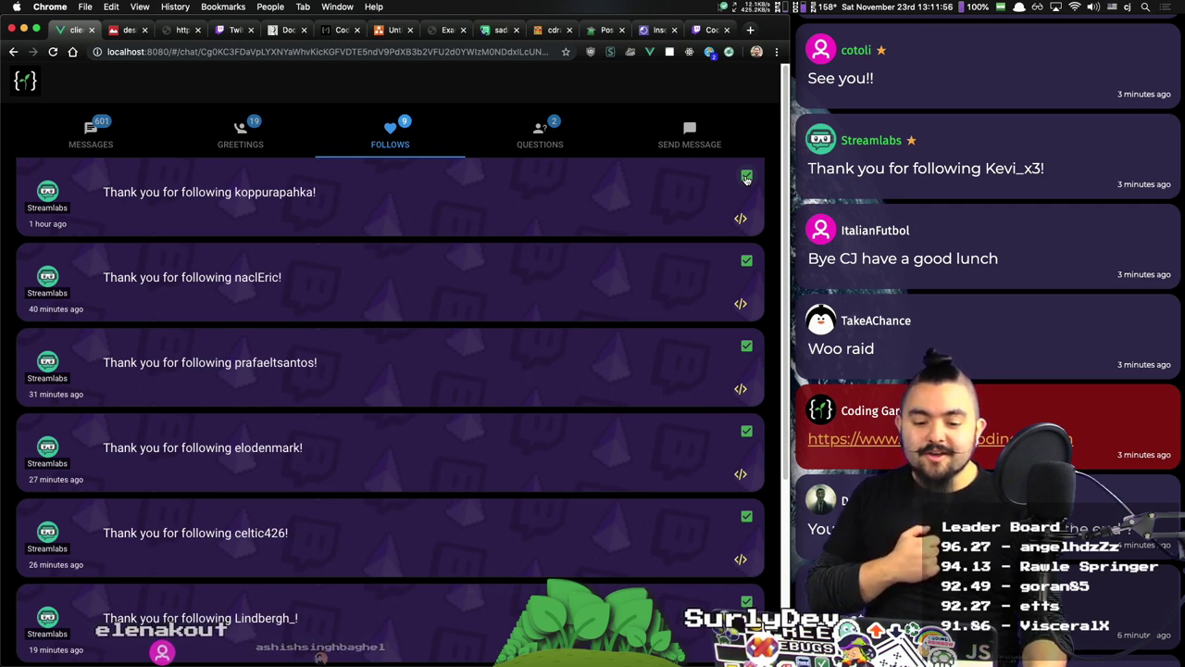
left_click(746, 176)
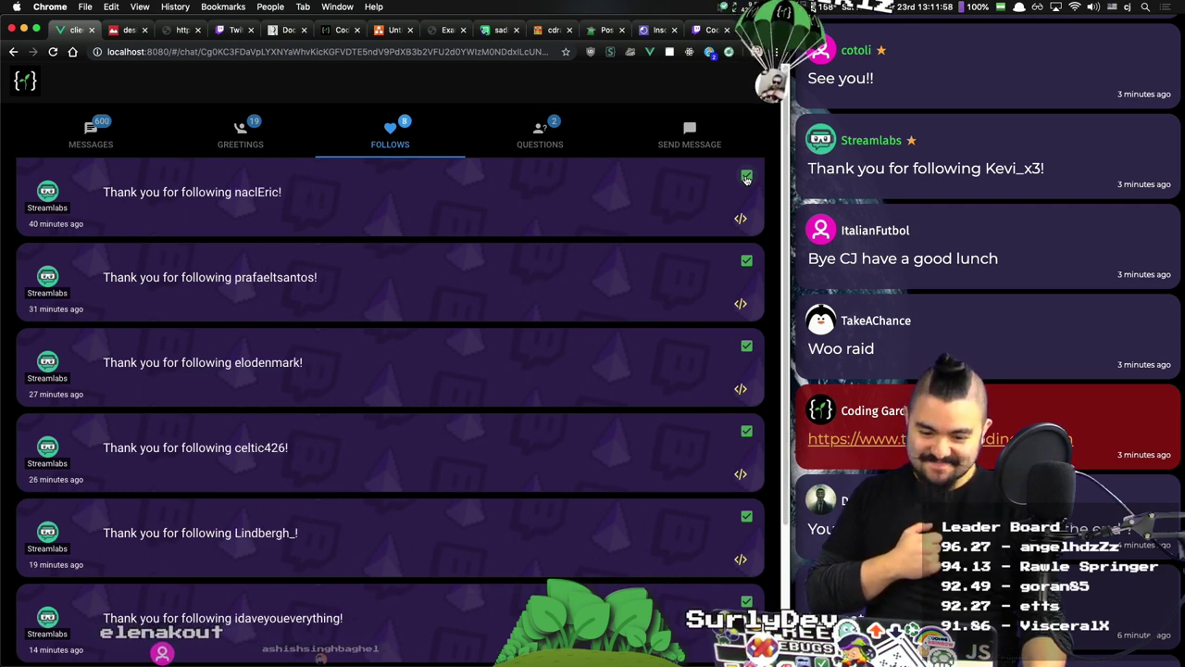
left_click(746, 176)
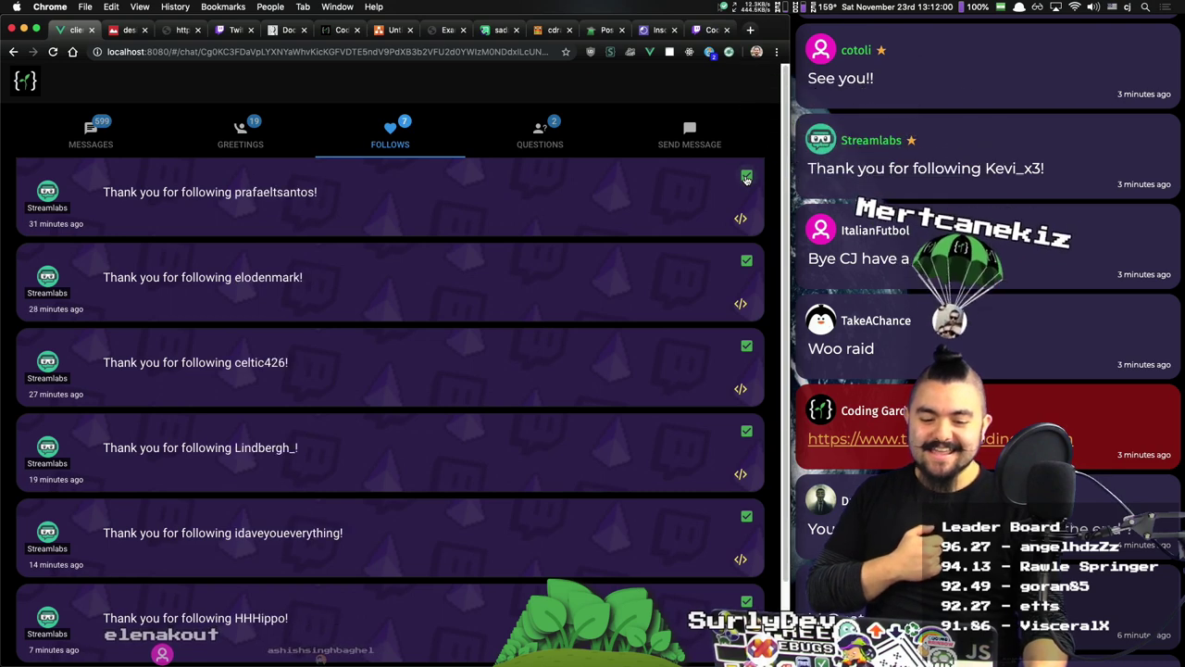
left_click(746, 176)
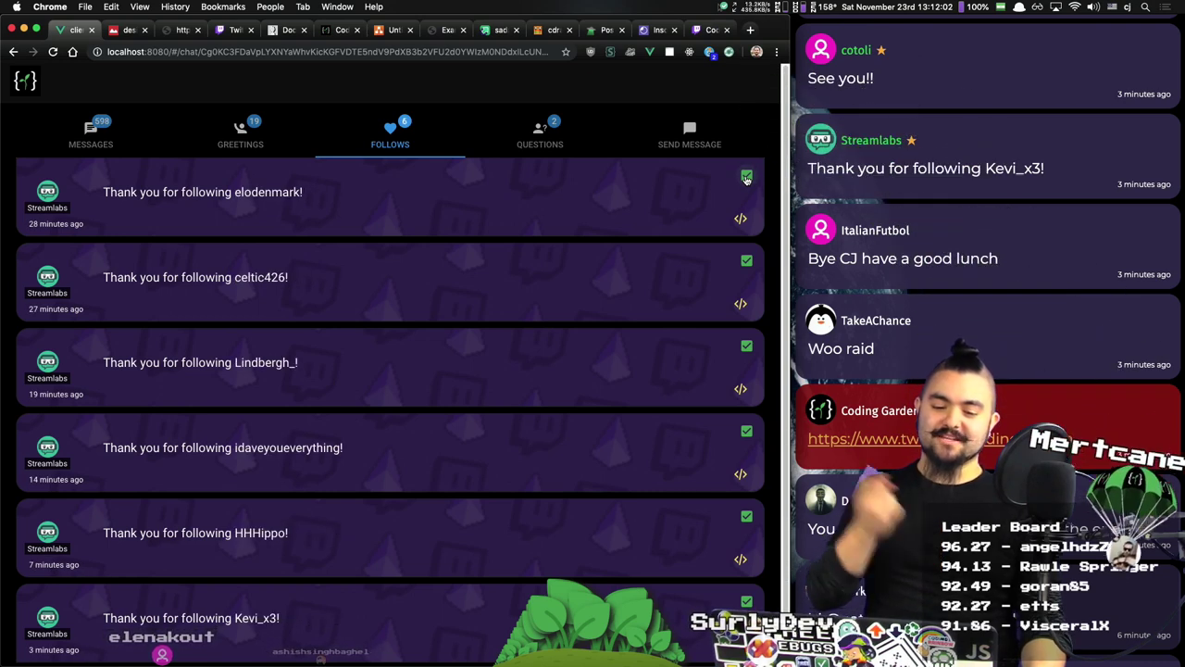
left_click(746, 176)
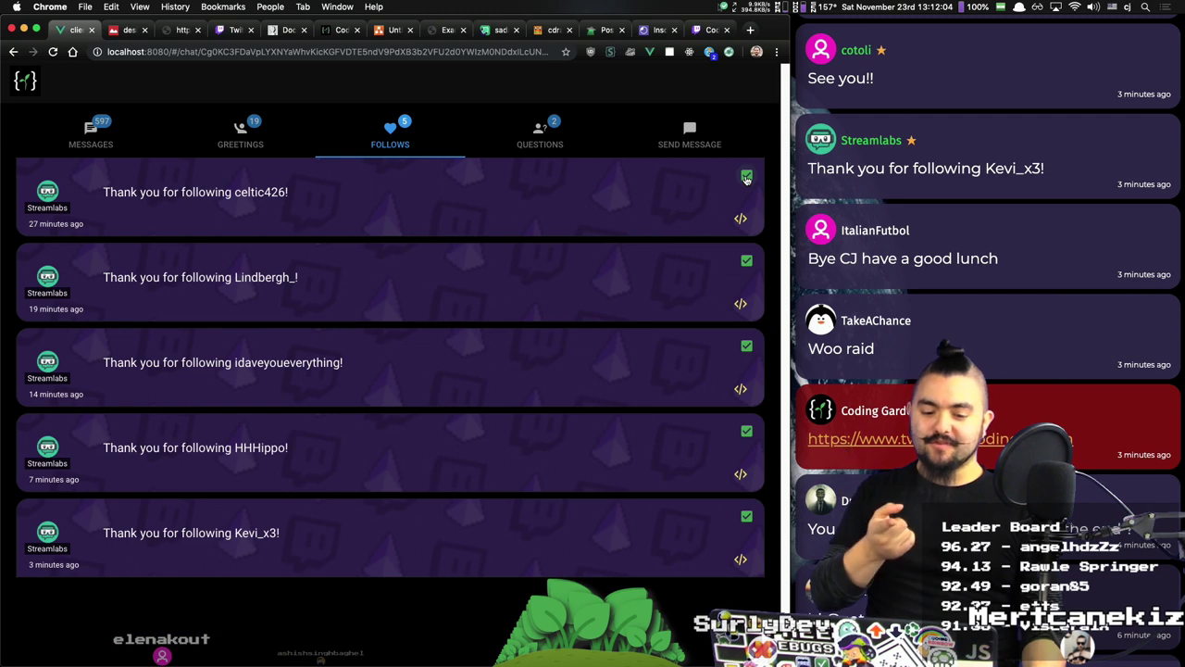
left_click(746, 175)
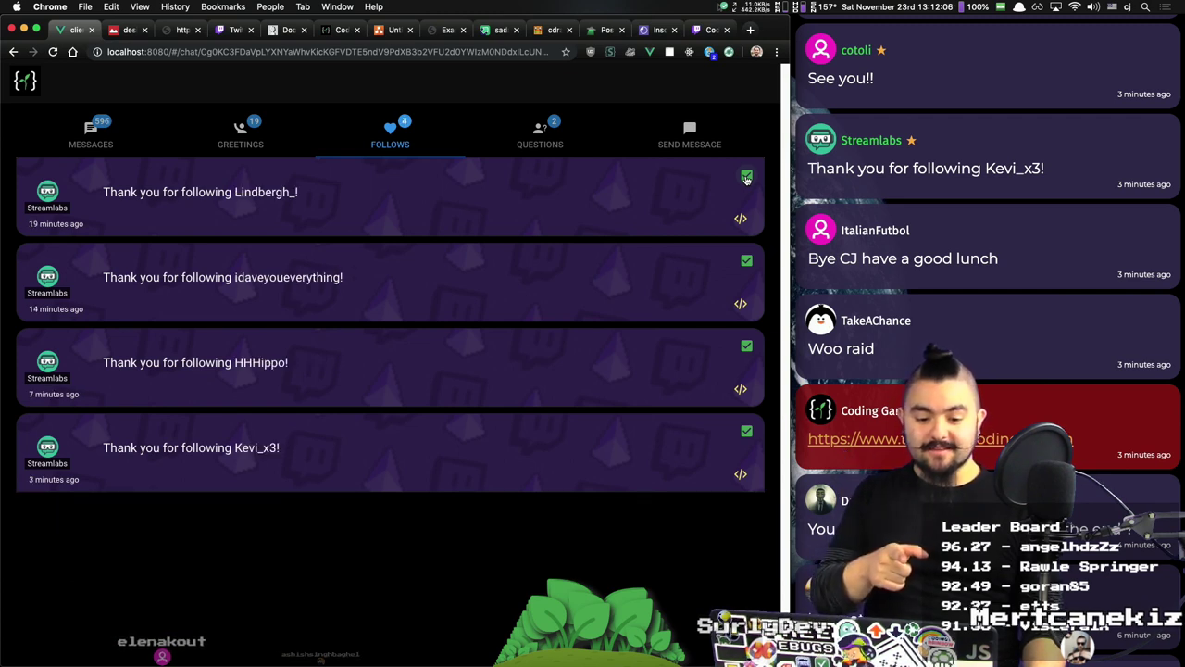
left_click(746, 176)
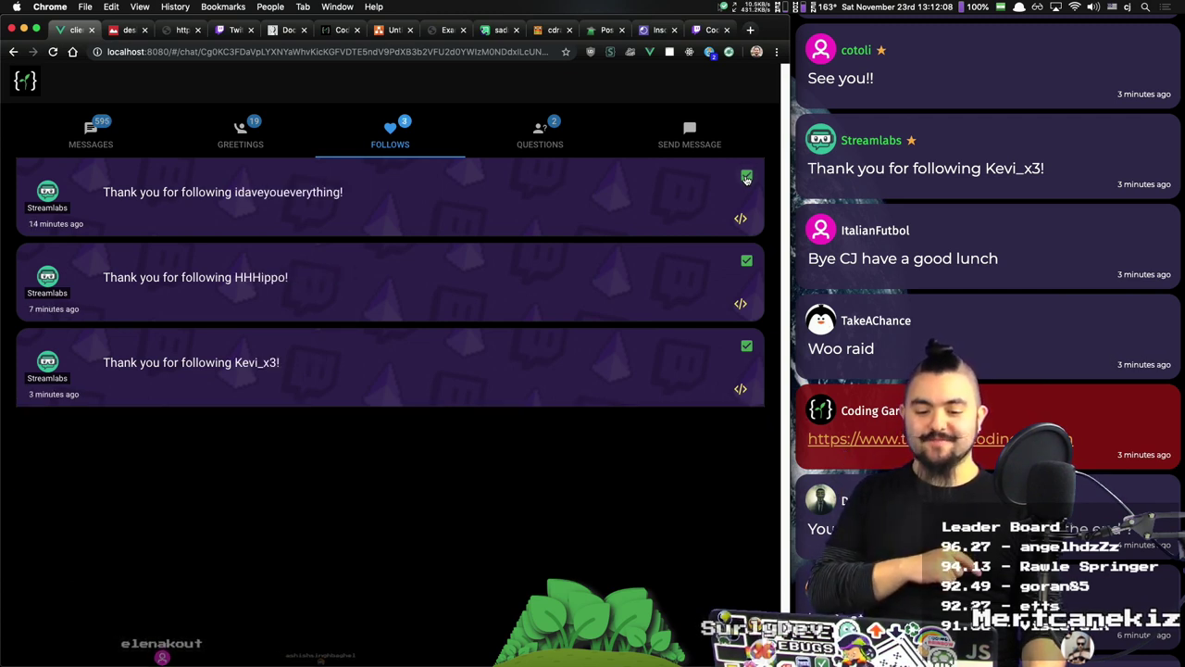
left_click(746, 176)
left_click(747, 177)
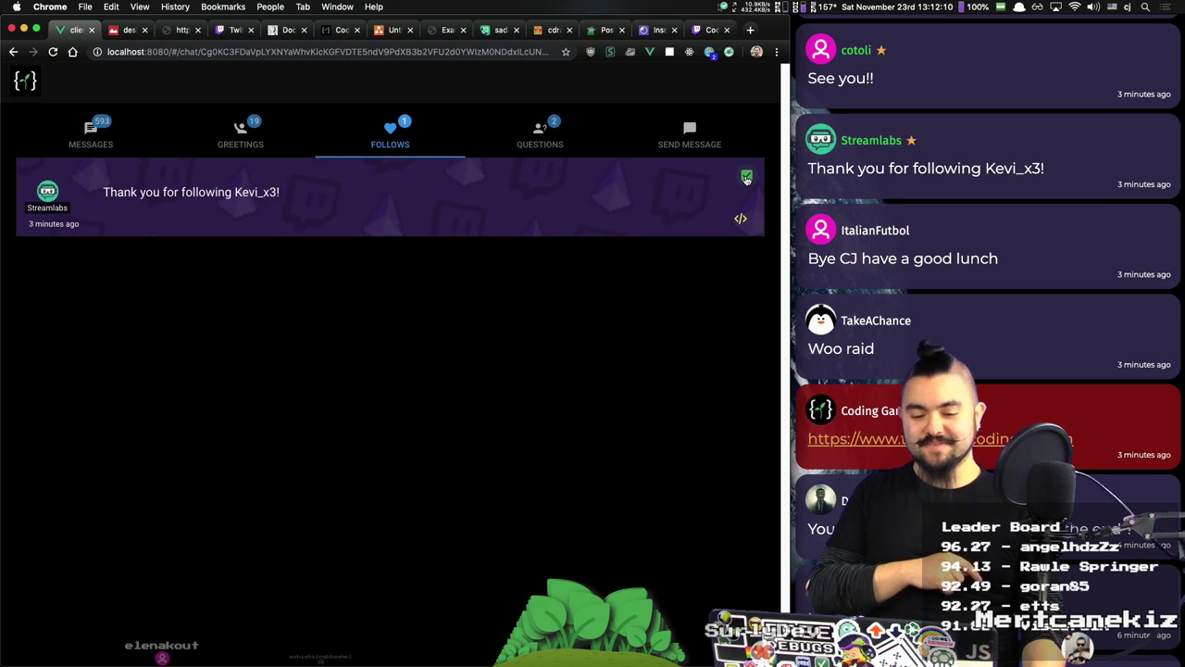
left_click(746, 177)
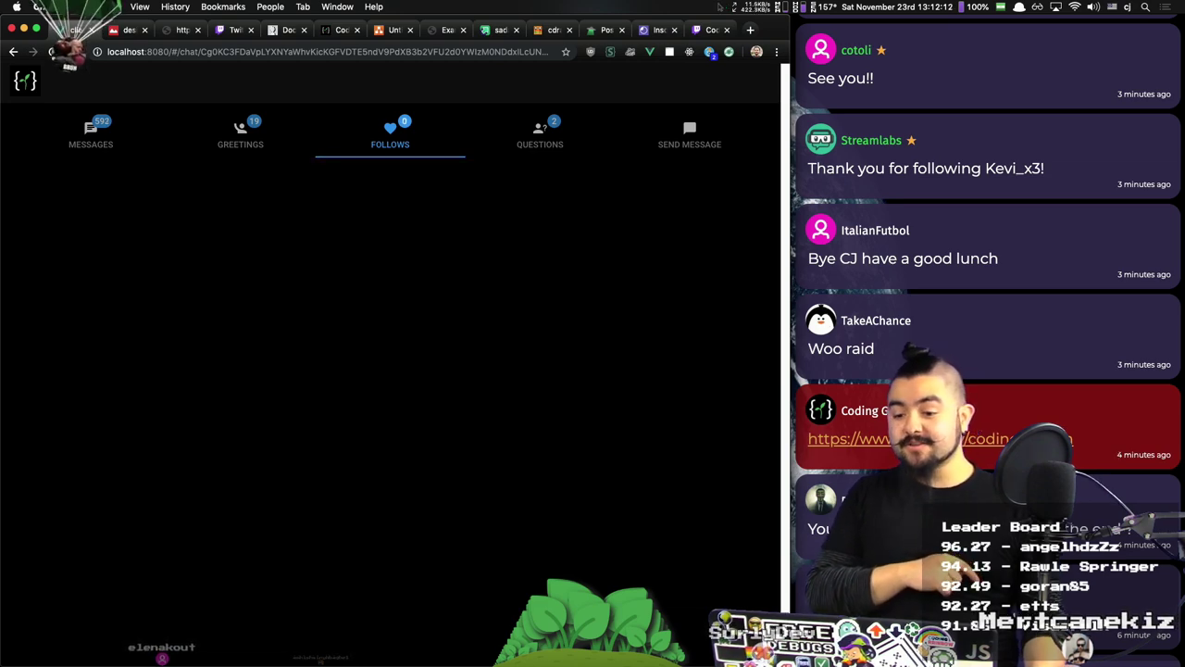
Step: Send /raid illuminatedspace in the CodingGarden Twitch chat to launch the raid
scroll(1008, 116, "up", 10)
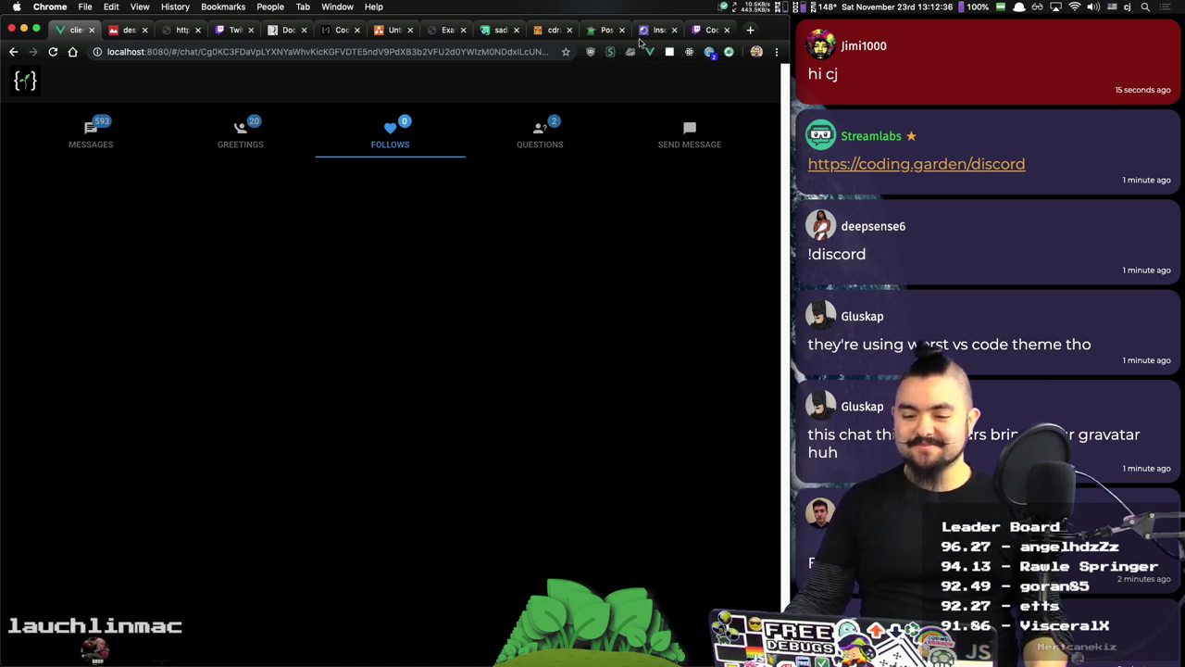
left_click(705, 29)
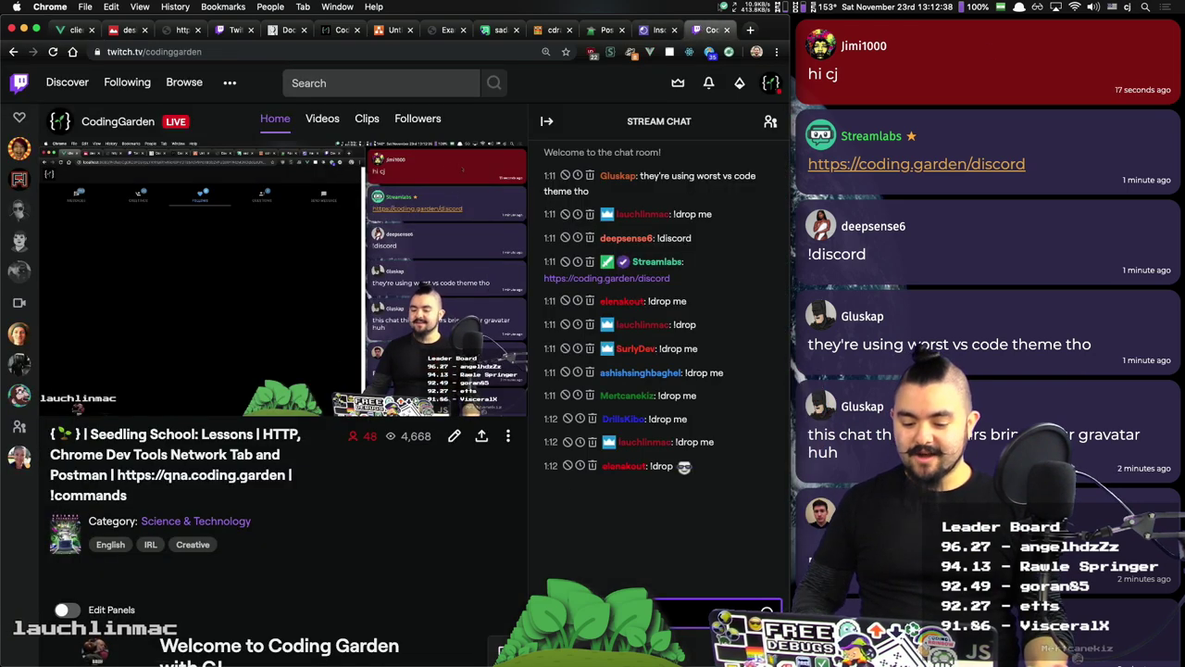
key("Return")
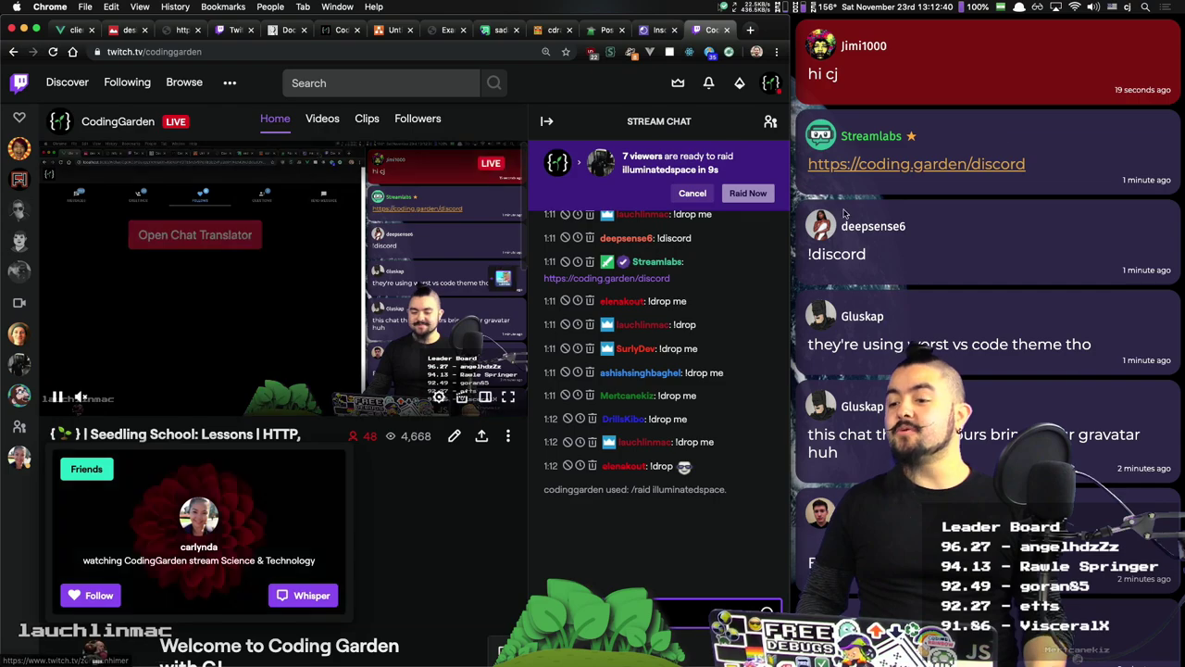